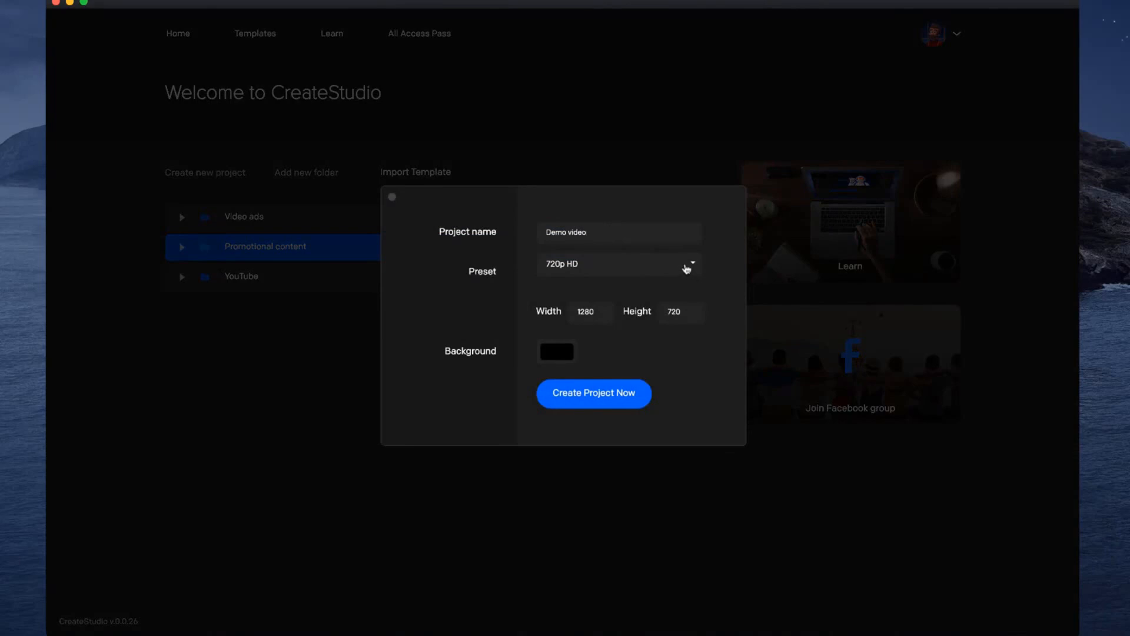
Choose the 1080p HD preset for the new Demo video project and check its width and height fields.
click(686, 269)
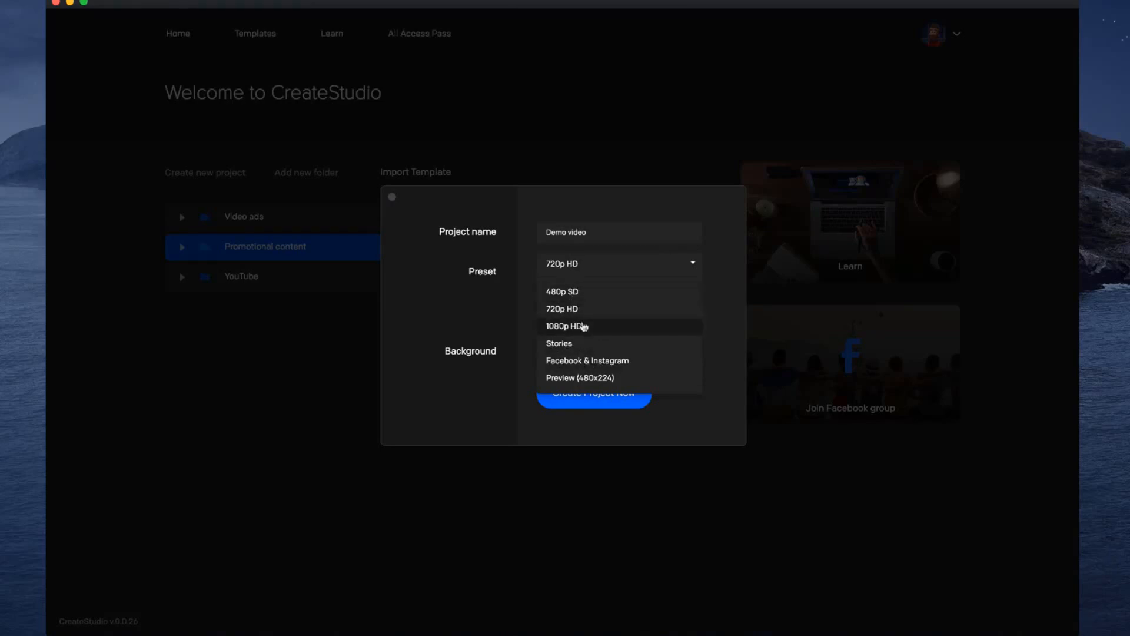
click(581, 329)
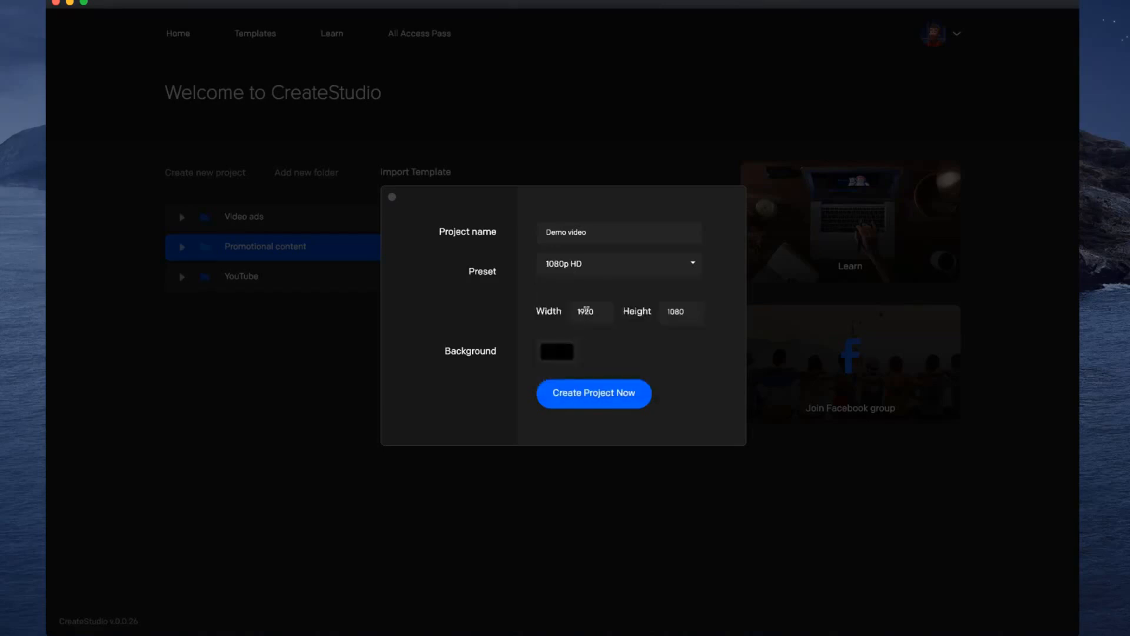
drag(575, 309, 590, 311)
drag(668, 310, 681, 307)
click(688, 309)
Set the new project's background colour to white and create the project.
click(562, 355)
click(577, 243)
click(546, 298)
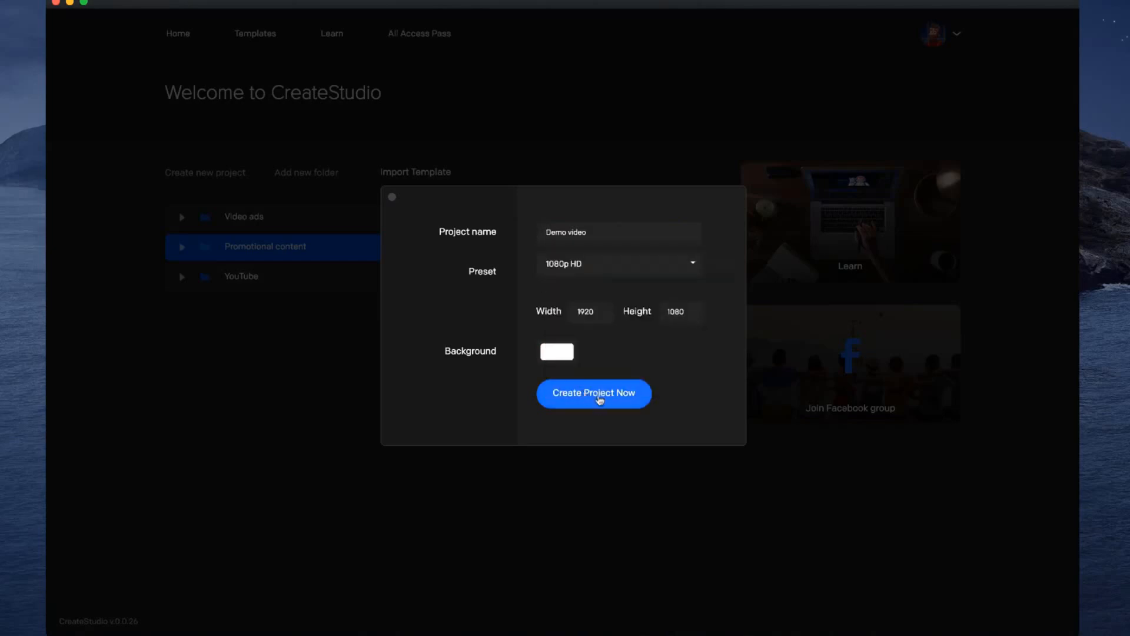
click(601, 399)
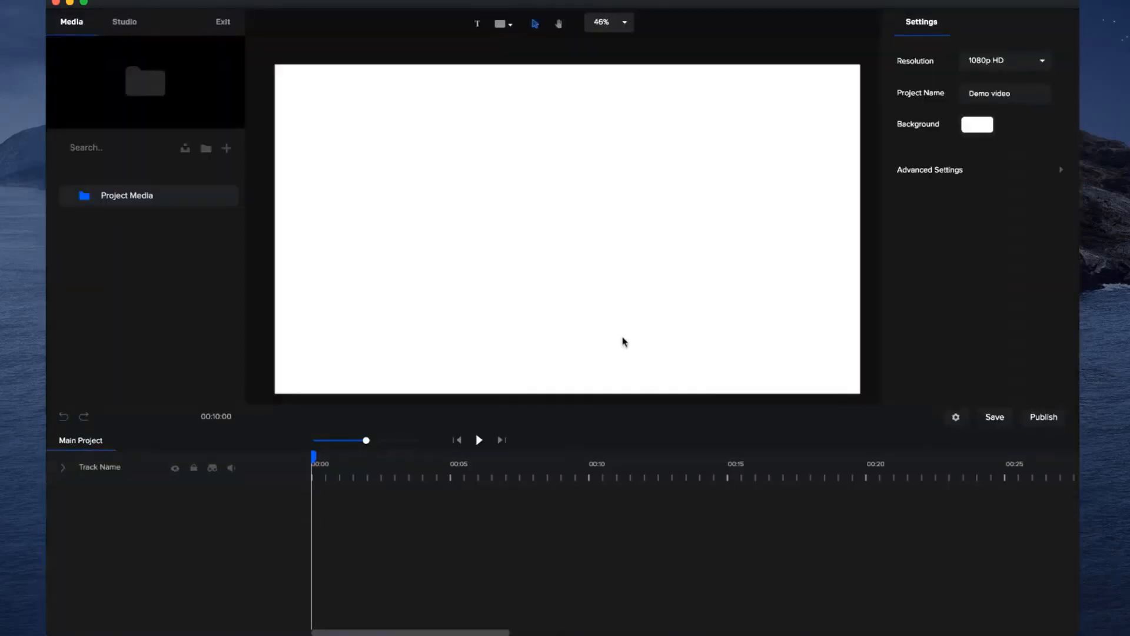
Change the project's resolution to the Facebook & Instagram format.
click(559, 24)
drag(571, 152, 568, 101)
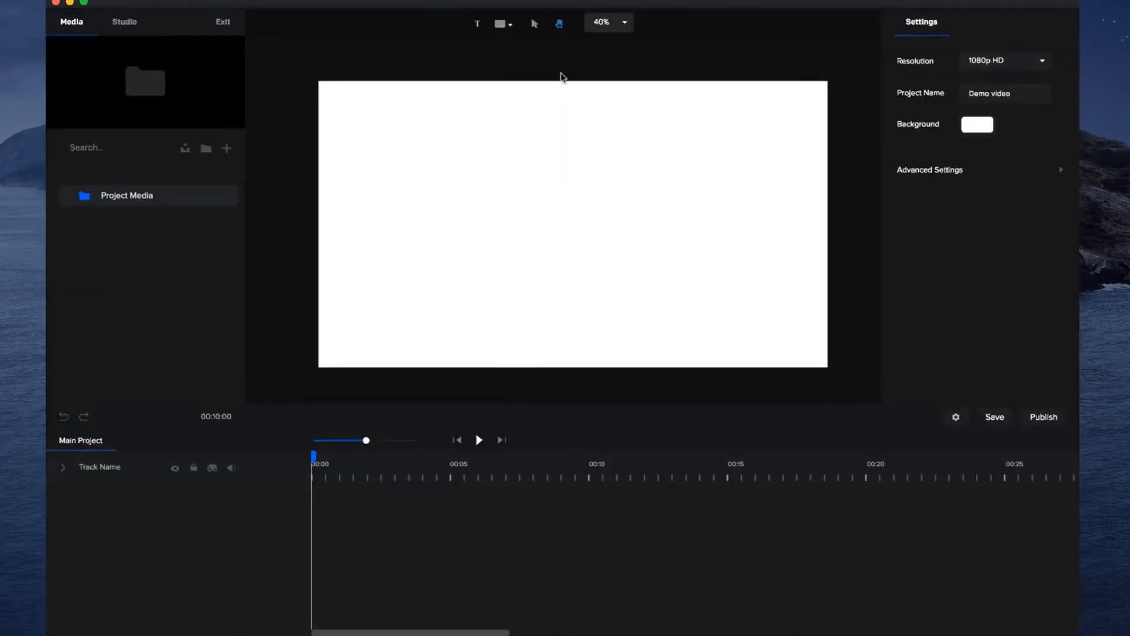
click(536, 25)
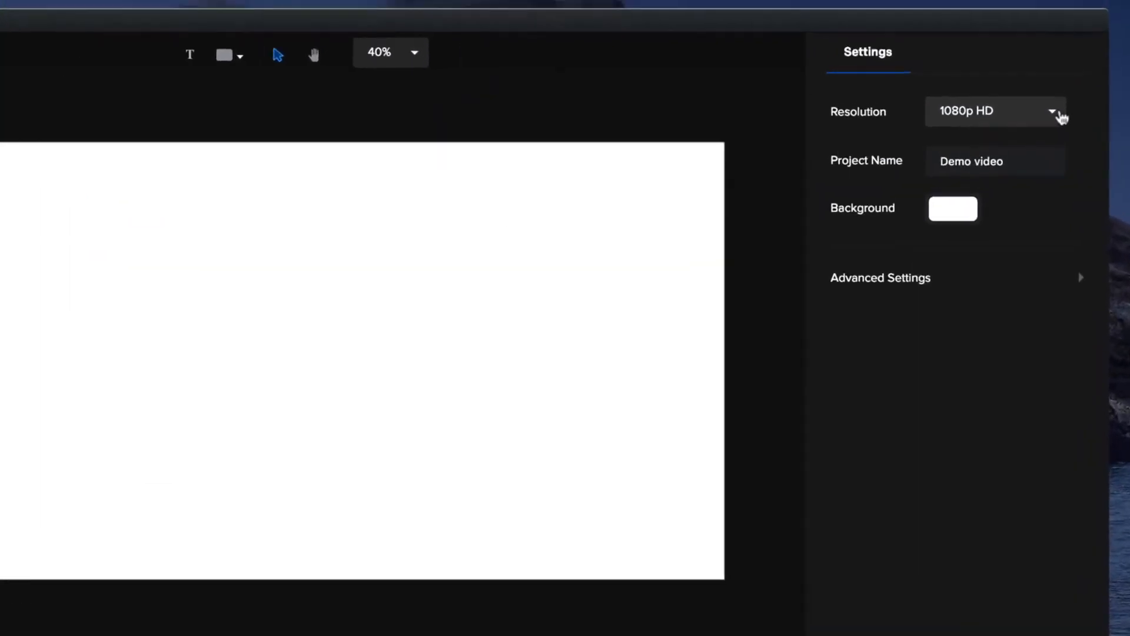
click(1060, 115)
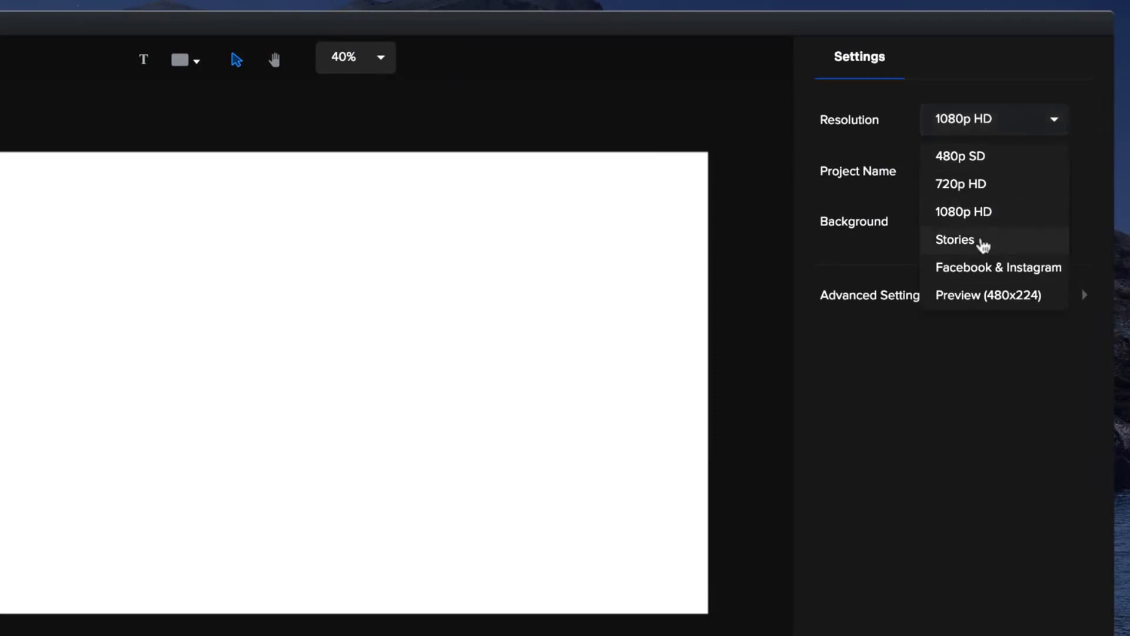
click(965, 268)
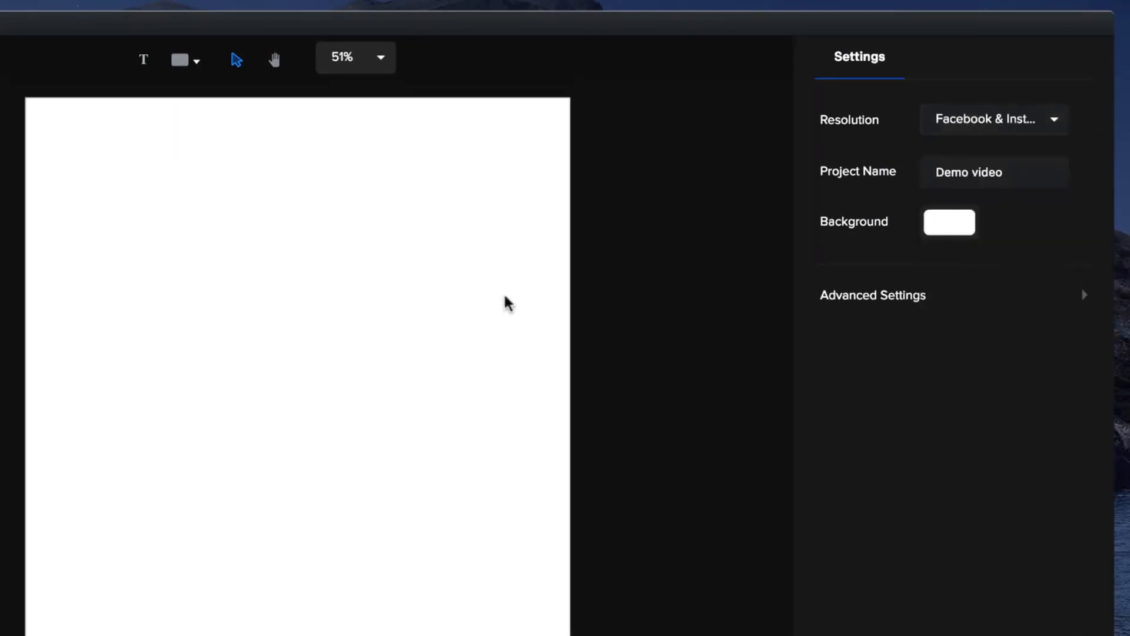
Examine the project name field and the background colour options in the project settings.
drag(935, 171, 1001, 175)
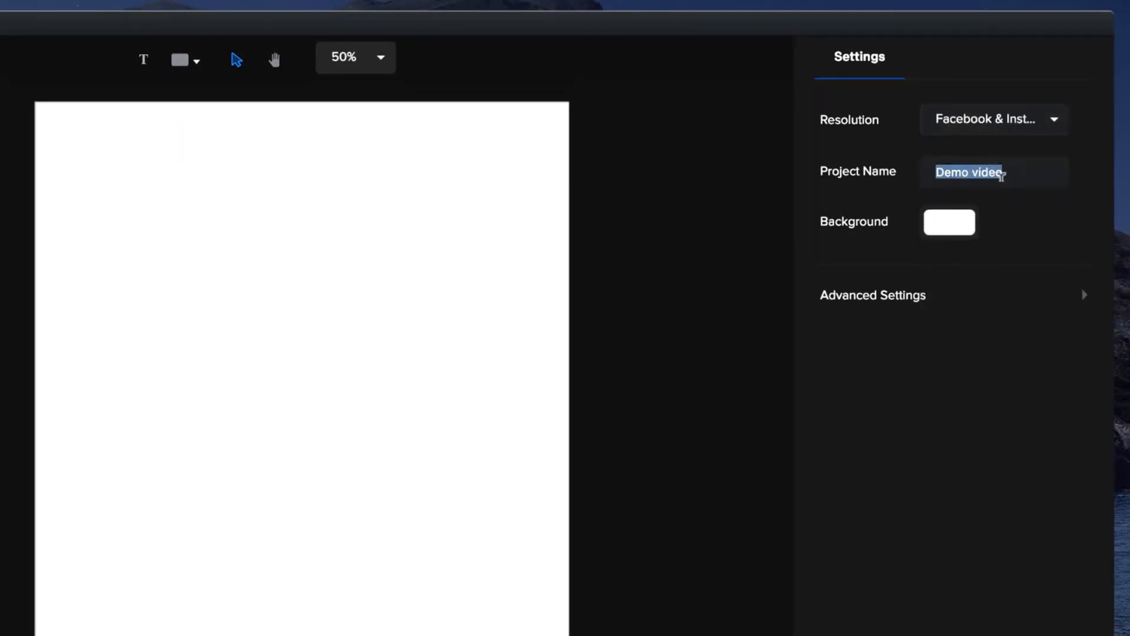
click(965, 219)
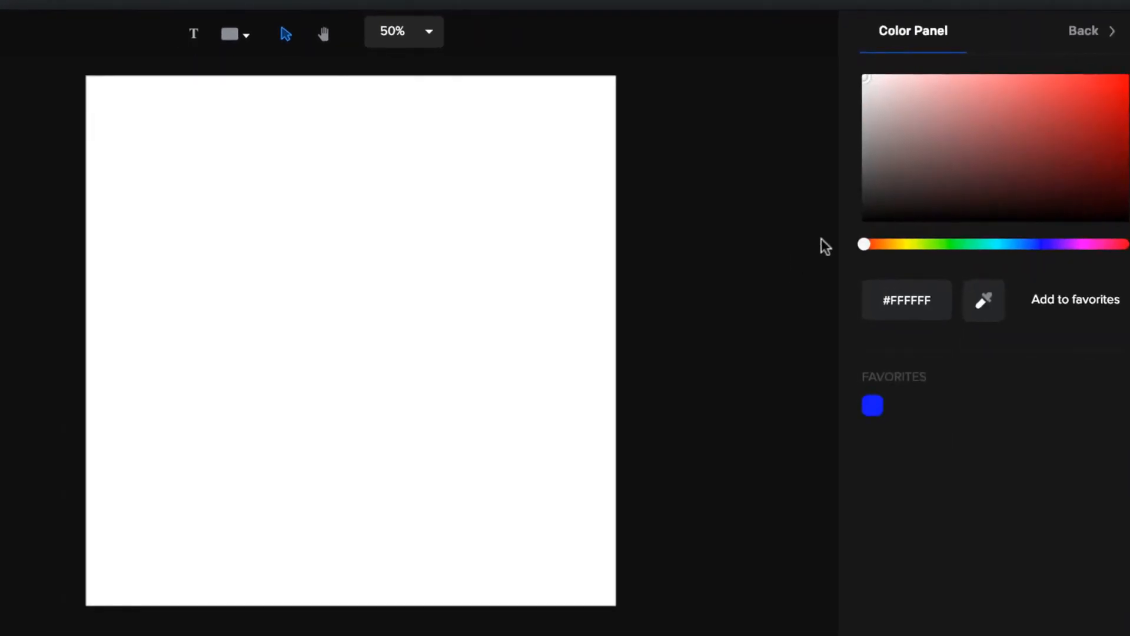
click(1086, 30)
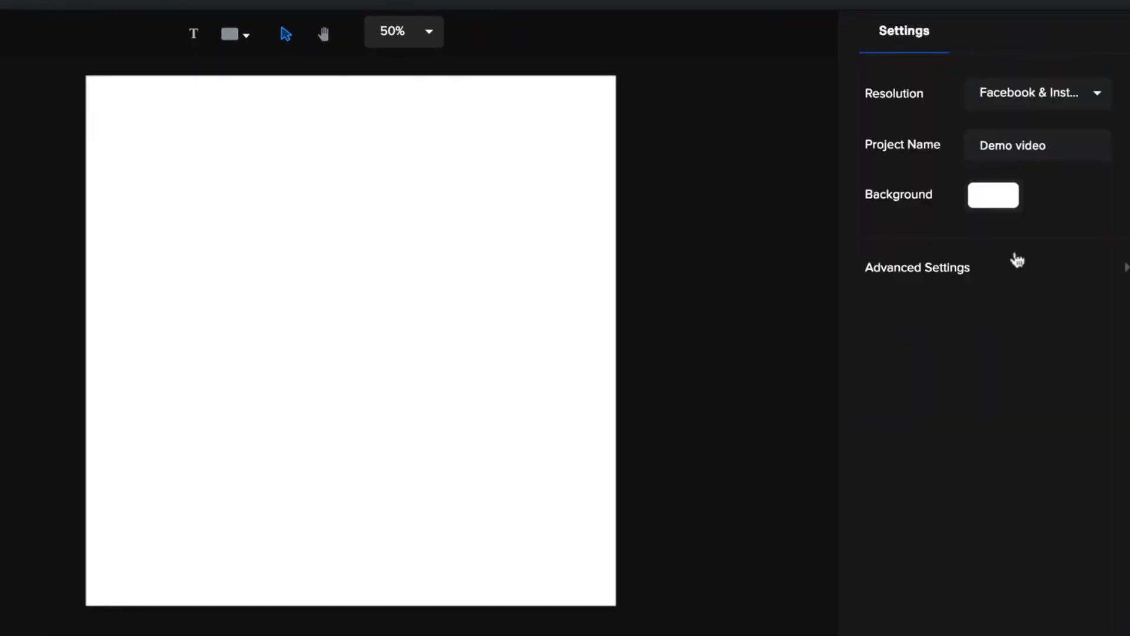
In the advanced project settings, set Autosave to every 2 minutes and the canvas colour to Light.
click(929, 273)
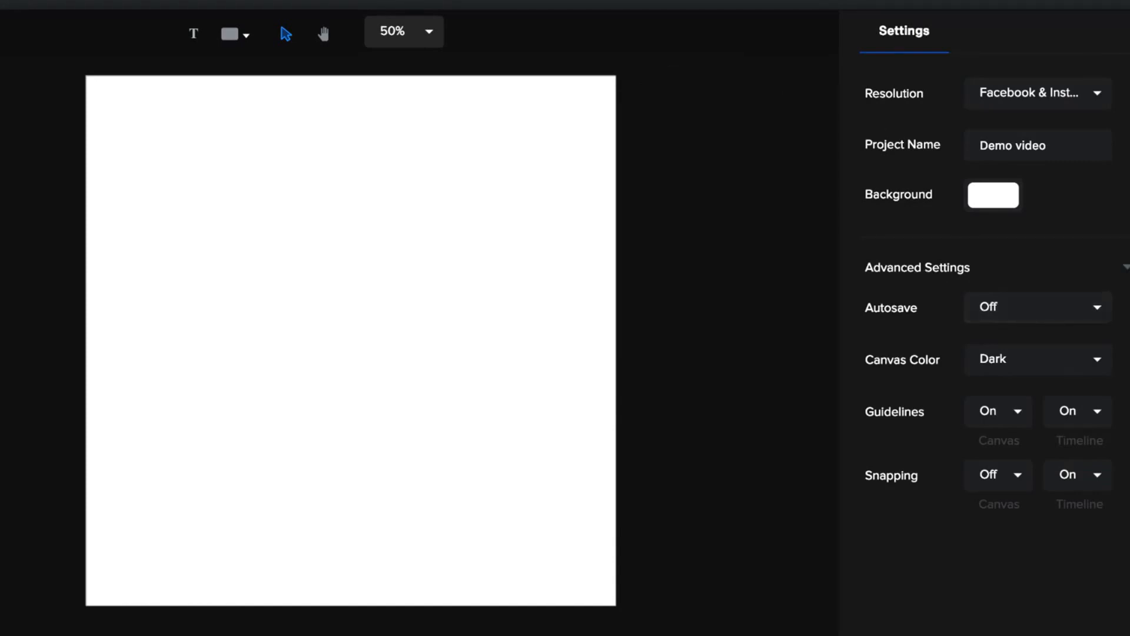
click(1101, 315)
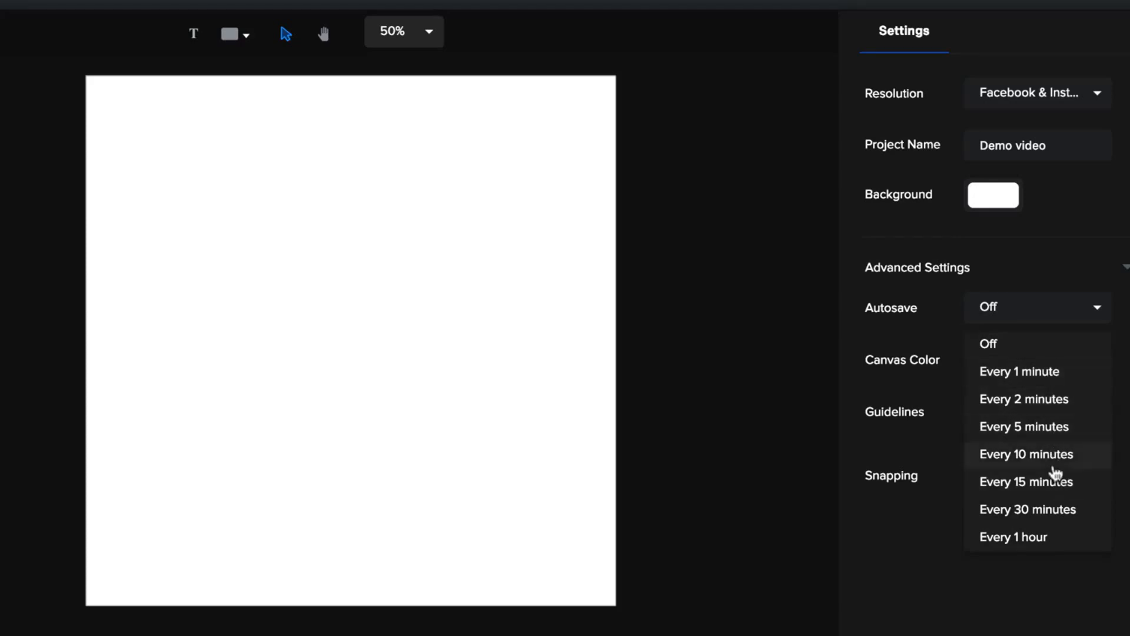
click(1047, 398)
click(1088, 368)
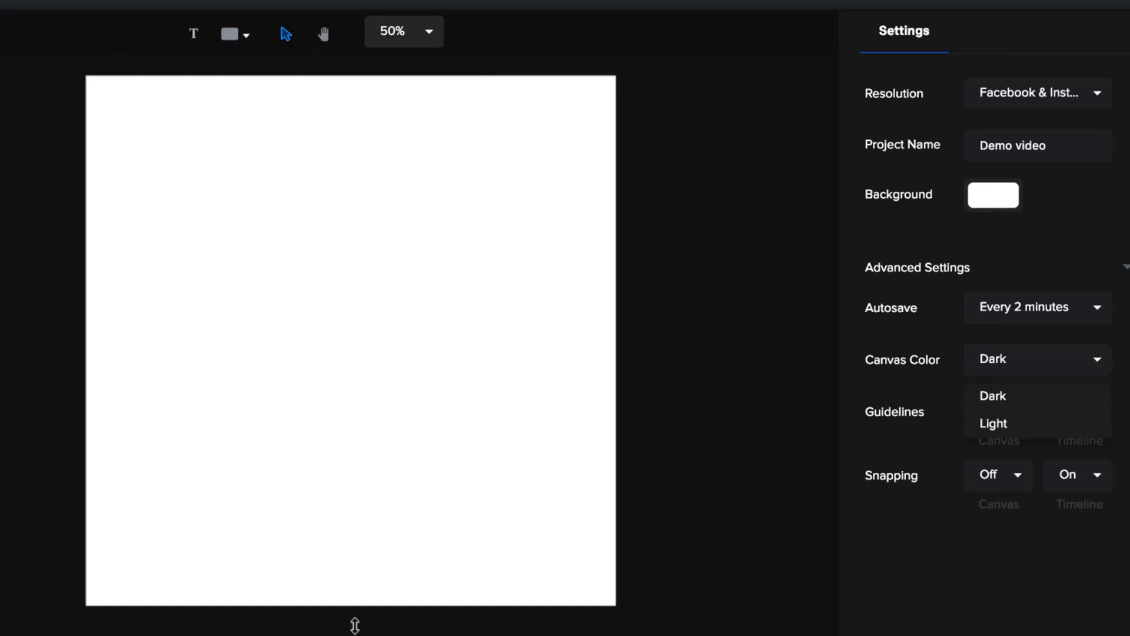
click(1008, 424)
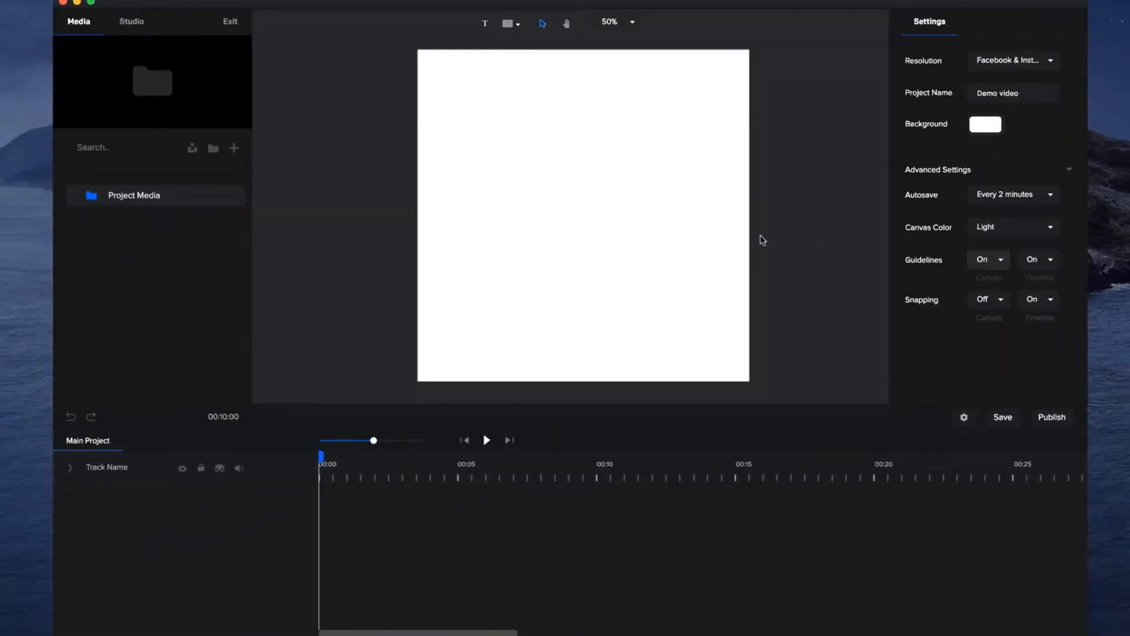
scroll(744, 235, down, 3)
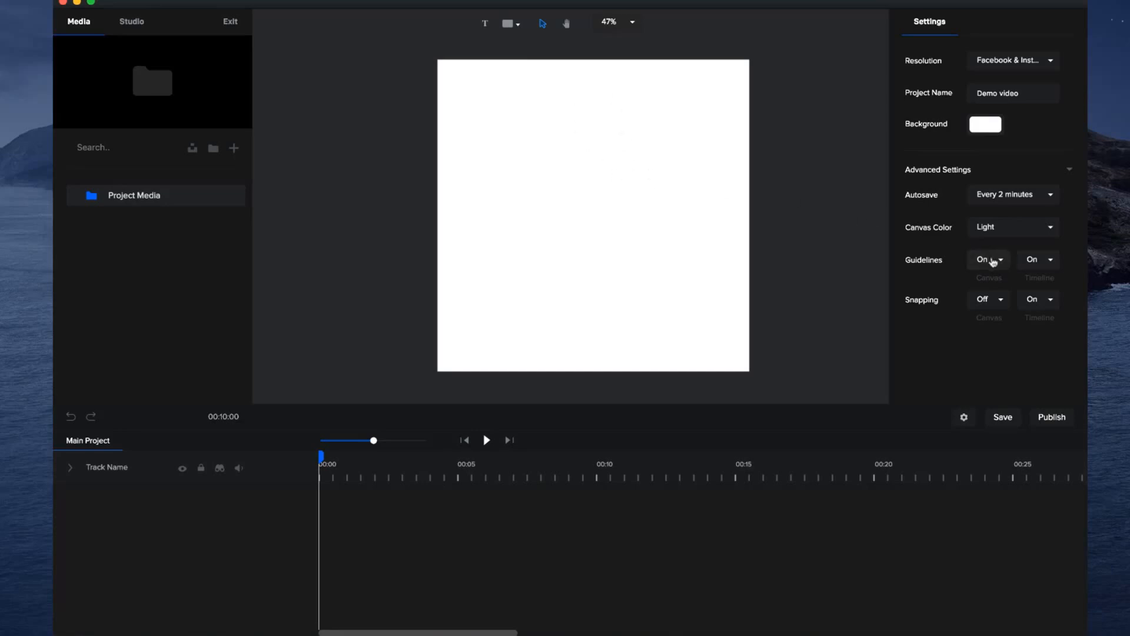
Set snapping to On for both the timeline and the canvas.
click(1043, 309)
click(1032, 320)
click(995, 302)
click(989, 323)
Add a circle shape with a black fill and move it slightly below the centre of the canvas.
click(507, 26)
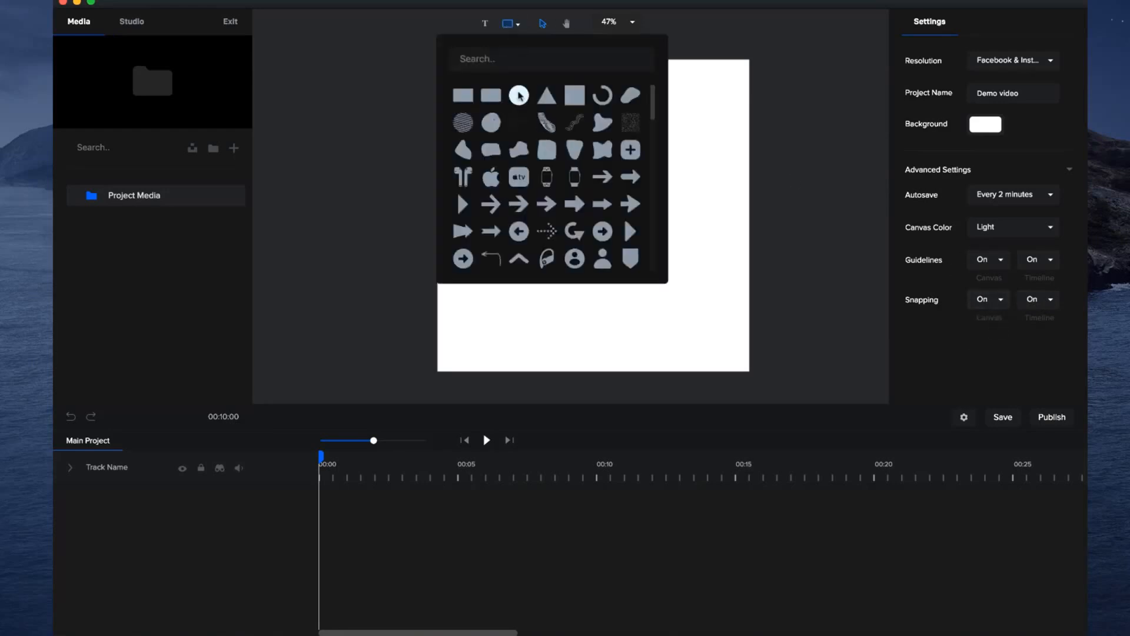
click(518, 94)
click(992, 95)
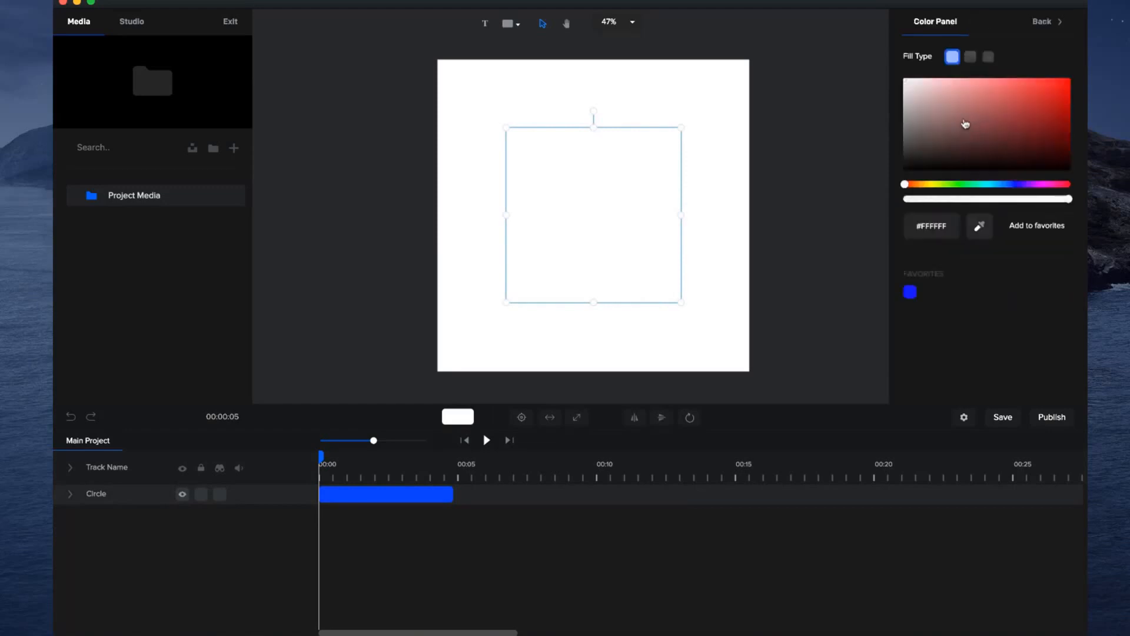
drag(966, 125, 903, 172)
mouse_move(602, 200)
mouse_down()
mouse_move(538, 194)
mouse_move(679, 200)
mouse_move(625, 271)
mouse_move(606, 208)
mouse_up()
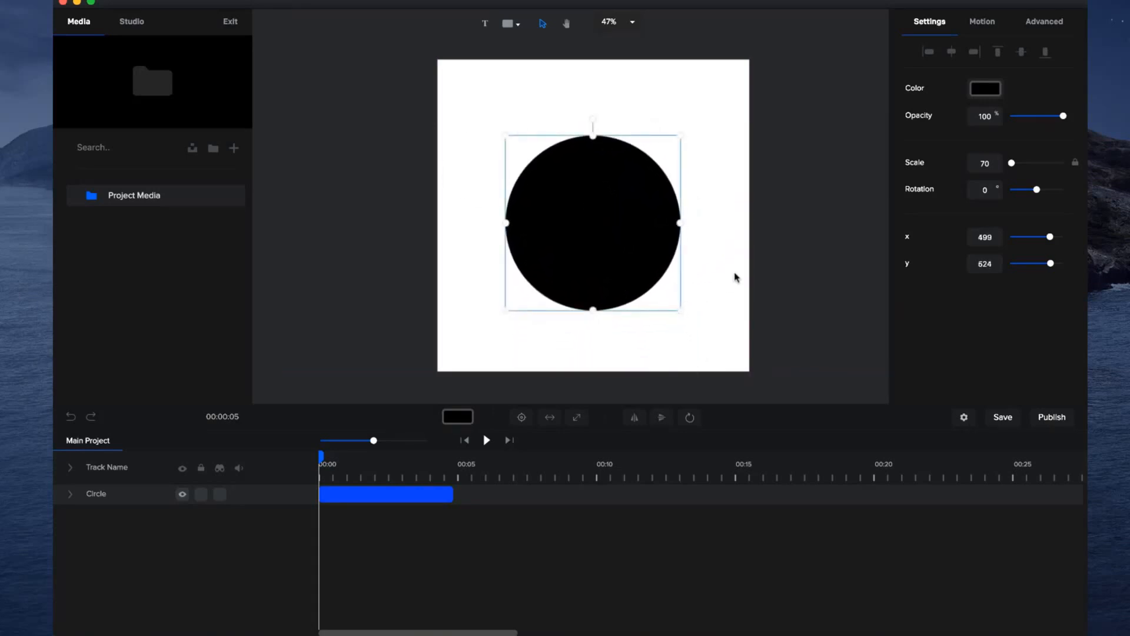
click(757, 219)
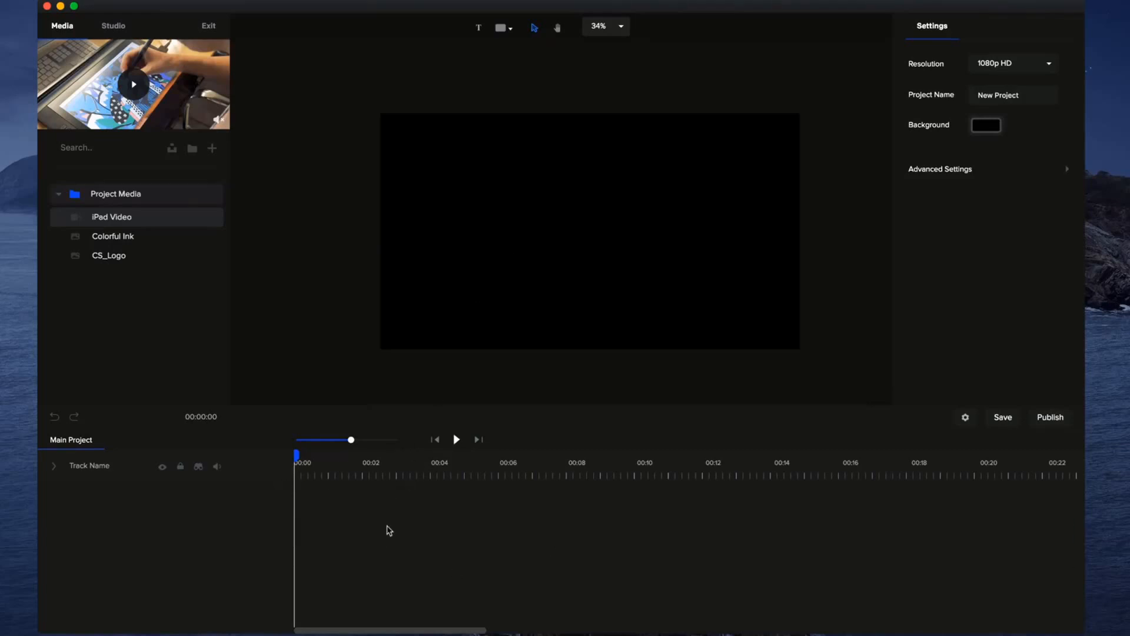
Place the CS_Logo image from the project media onto the canvas.
drag(140, 255, 537, 247)
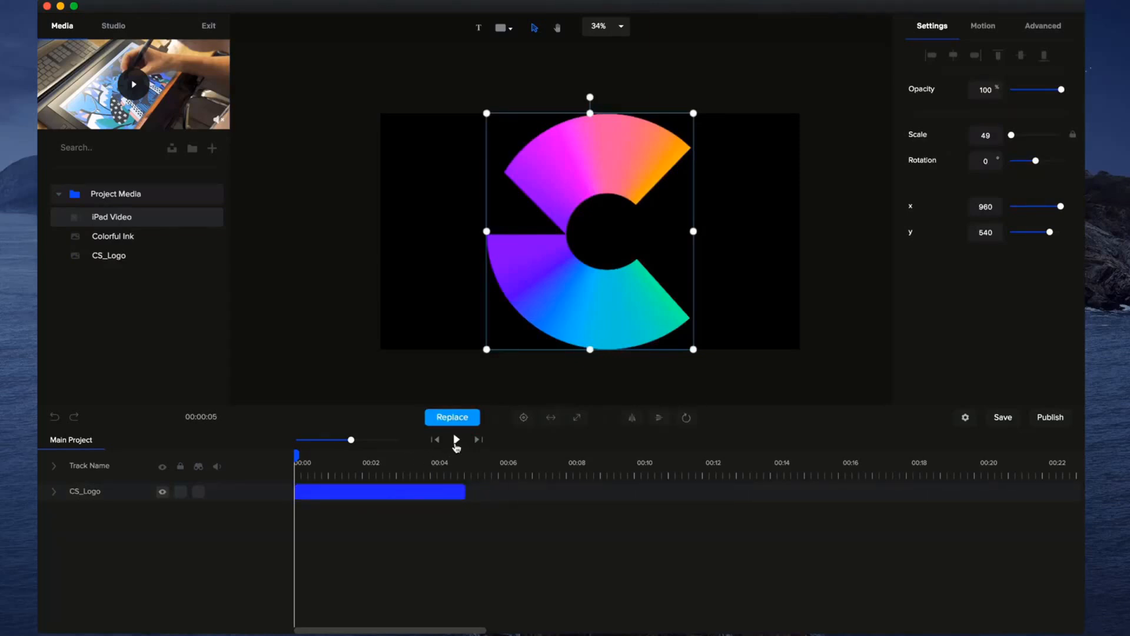
mouse_move(350, 439)
mouse_down()
mouse_move(381, 445)
mouse_move(338, 444)
mouse_move(369, 441)
mouse_up()
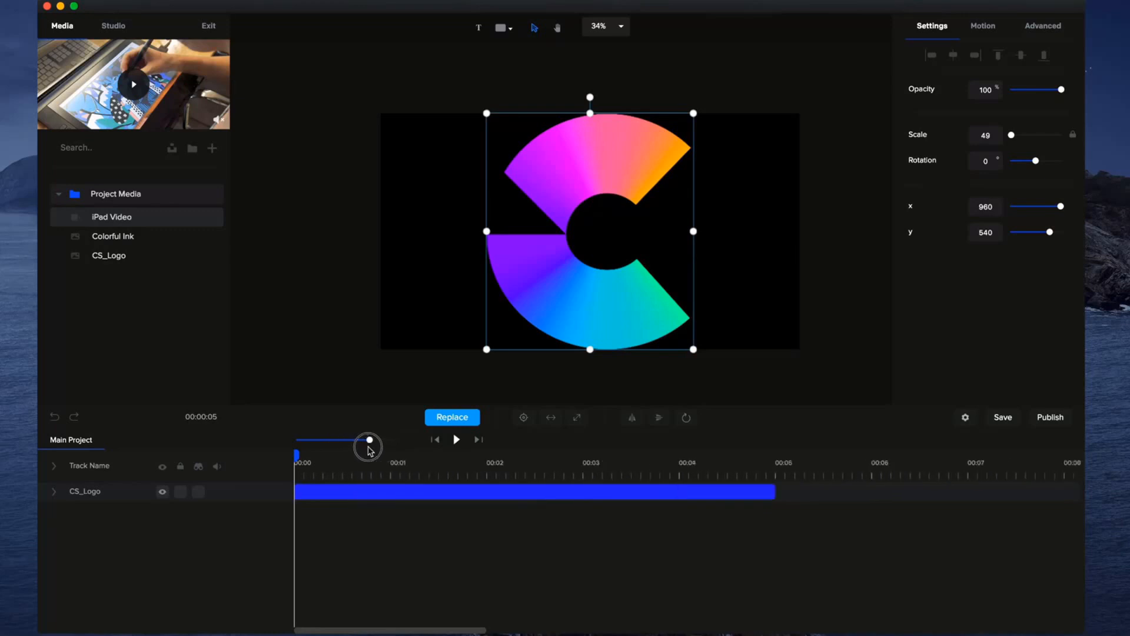
click(585, 465)
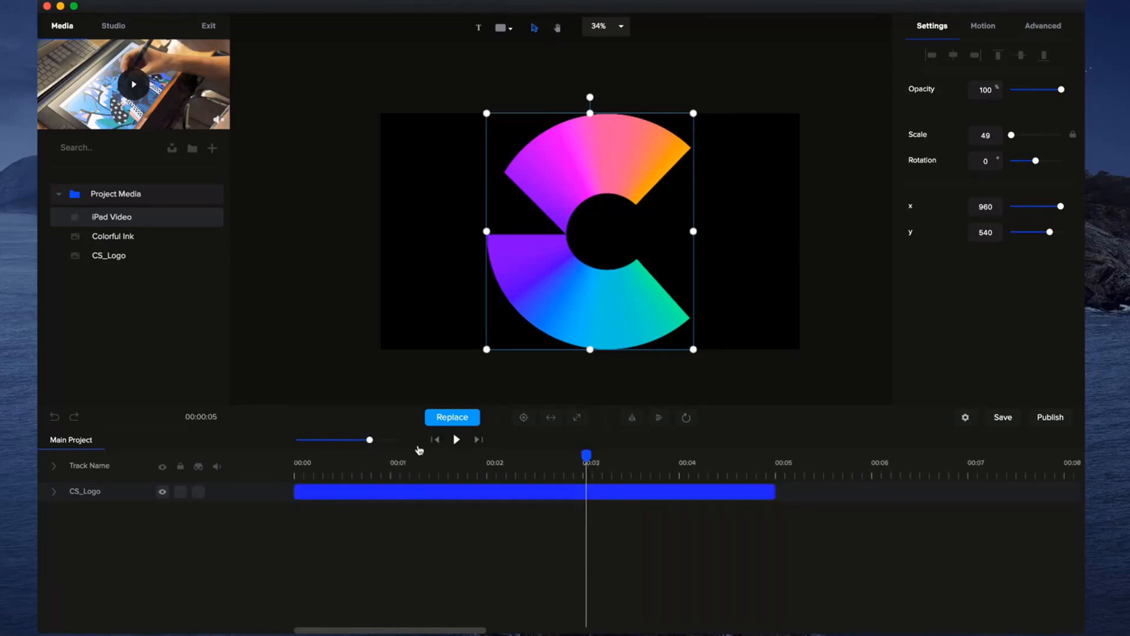
drag(375, 441, 273, 457)
mouse_move(351, 440)
mouse_down()
mouse_move(391, 434)
mouse_move(363, 441)
mouse_up()
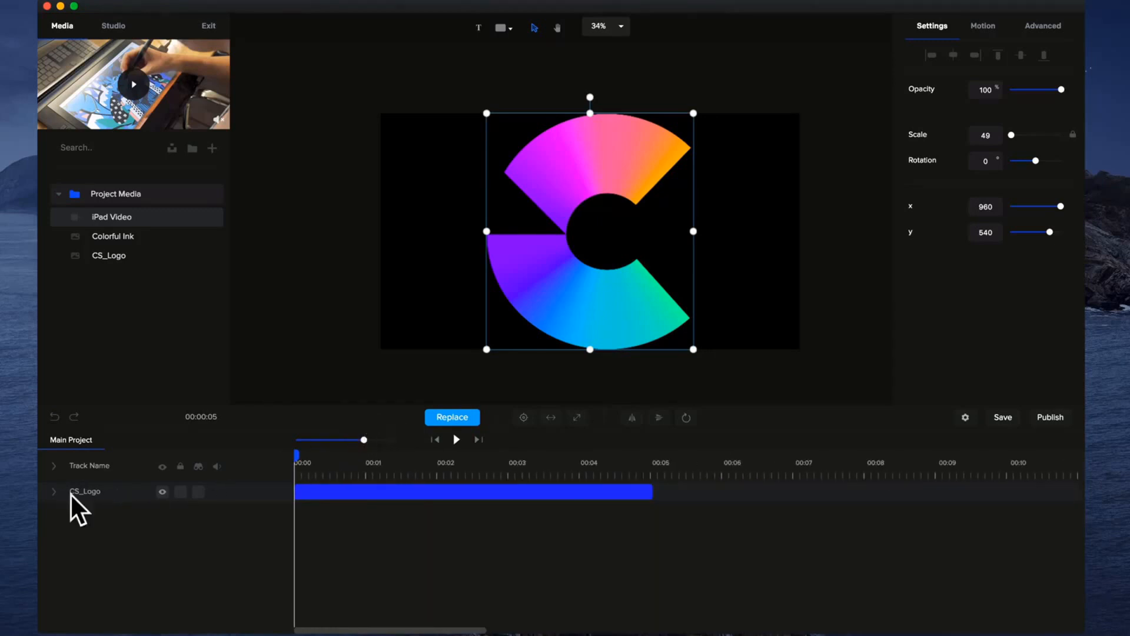
Rename the CS_Logo track to LOGO.
double_click(96, 495)
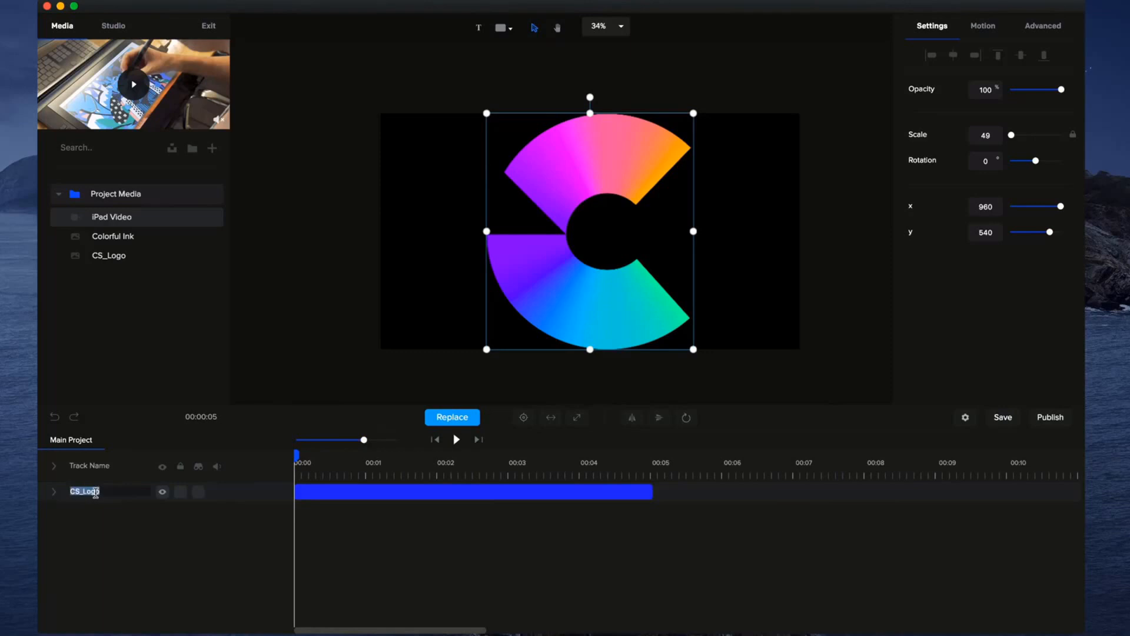
text(LOGO)
key(Return)
Hide the LOGO track and make it visible again.
click(163, 491)
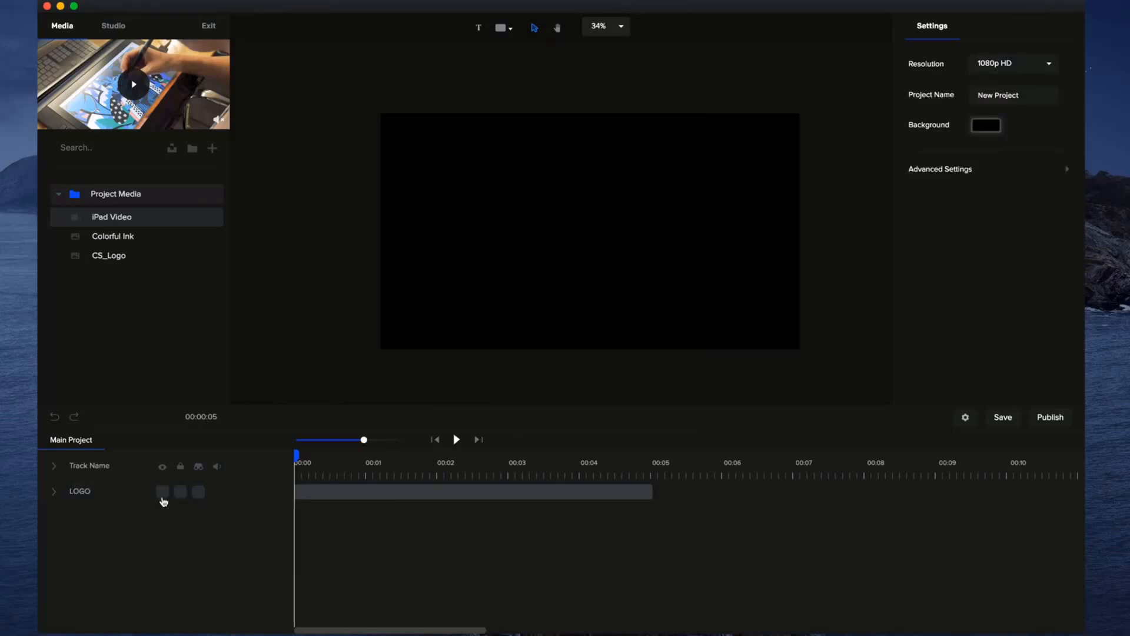
click(161, 492)
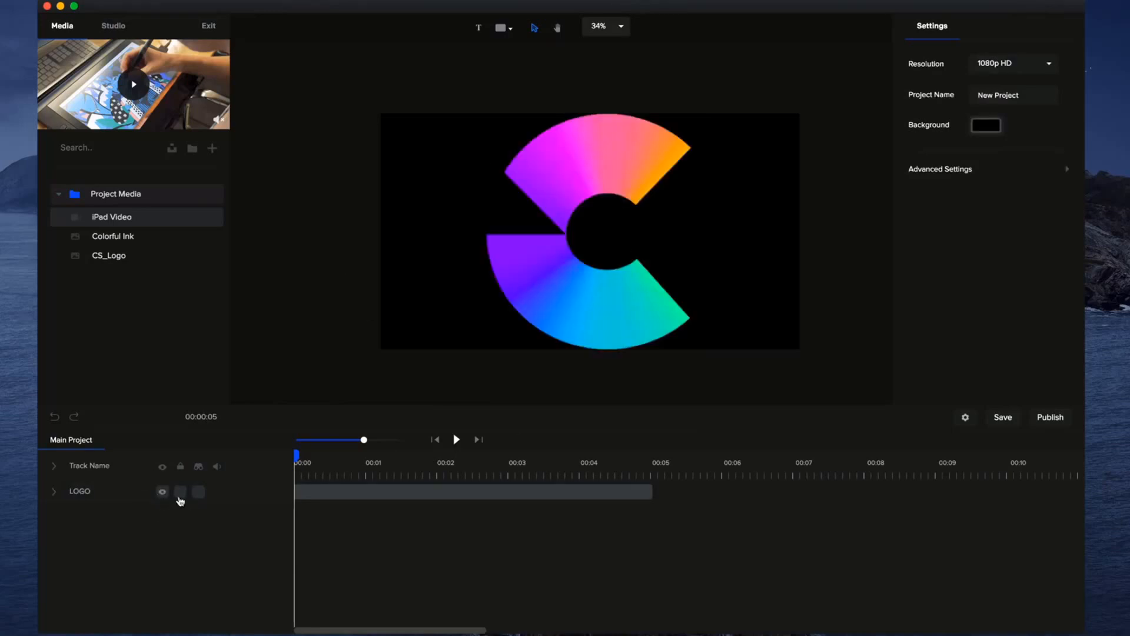
Test the LOGO track's lock by locking it, trying to move the logo on the canvas, and unlocking it.
click(180, 492)
click(747, 285)
click(583, 301)
drag(704, 315, 594, 320)
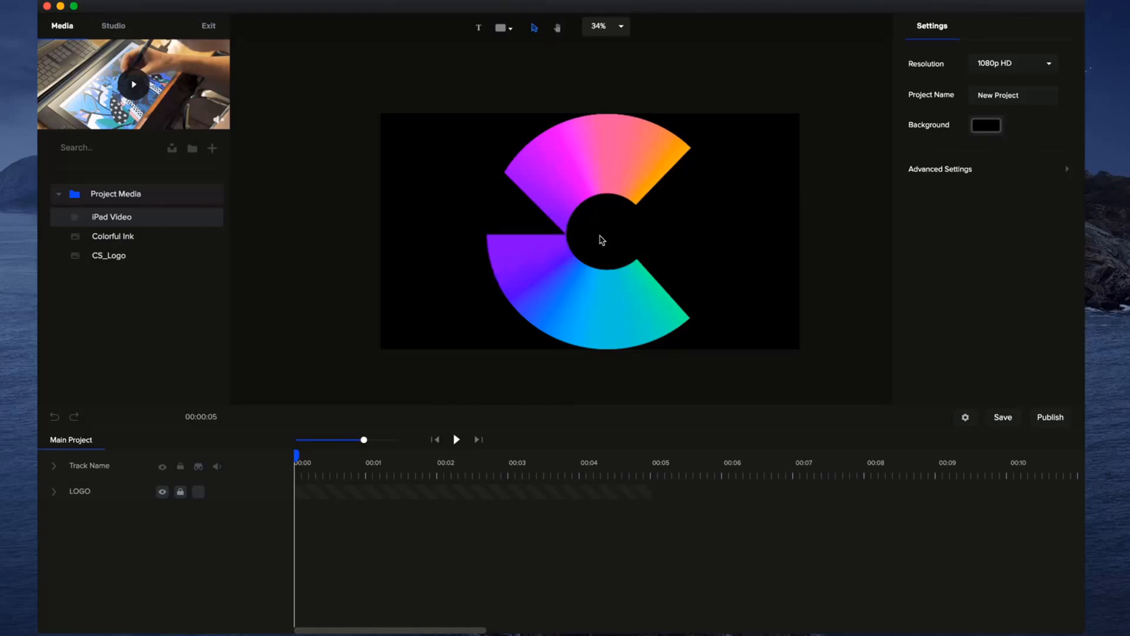
click(557, 266)
drag(531, 282, 569, 267)
click(181, 492)
Mark the LOGO track for hiding and add a text layer to the canvas.
click(199, 493)
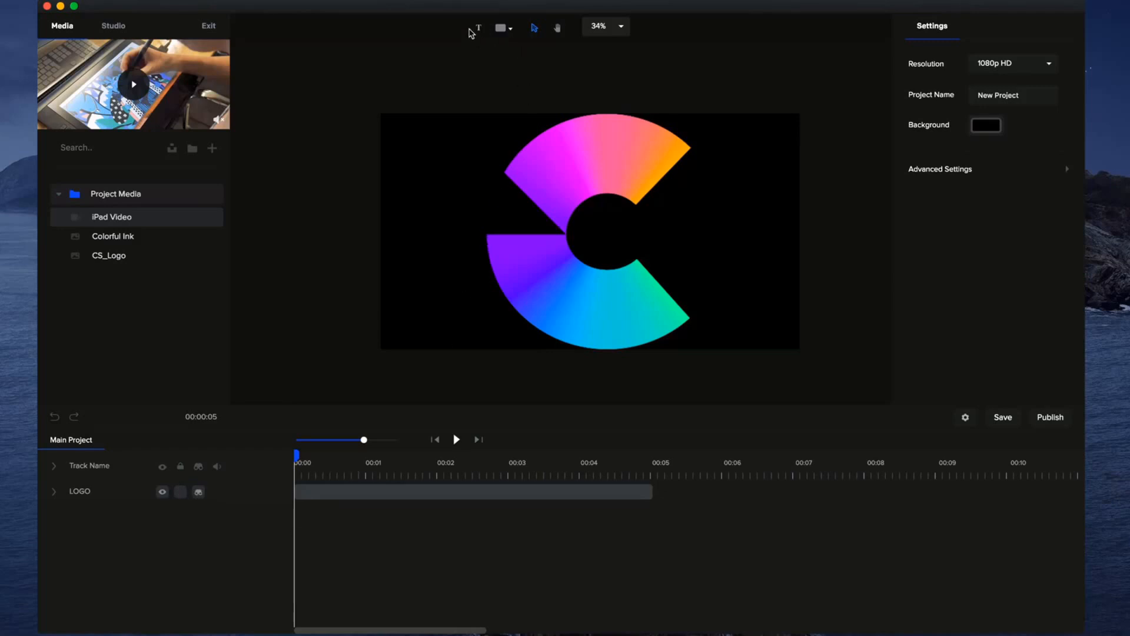
click(479, 29)
Add a circle, a triangle, an arc, a line-pattern shape and an arrow from the shape library.
click(502, 28)
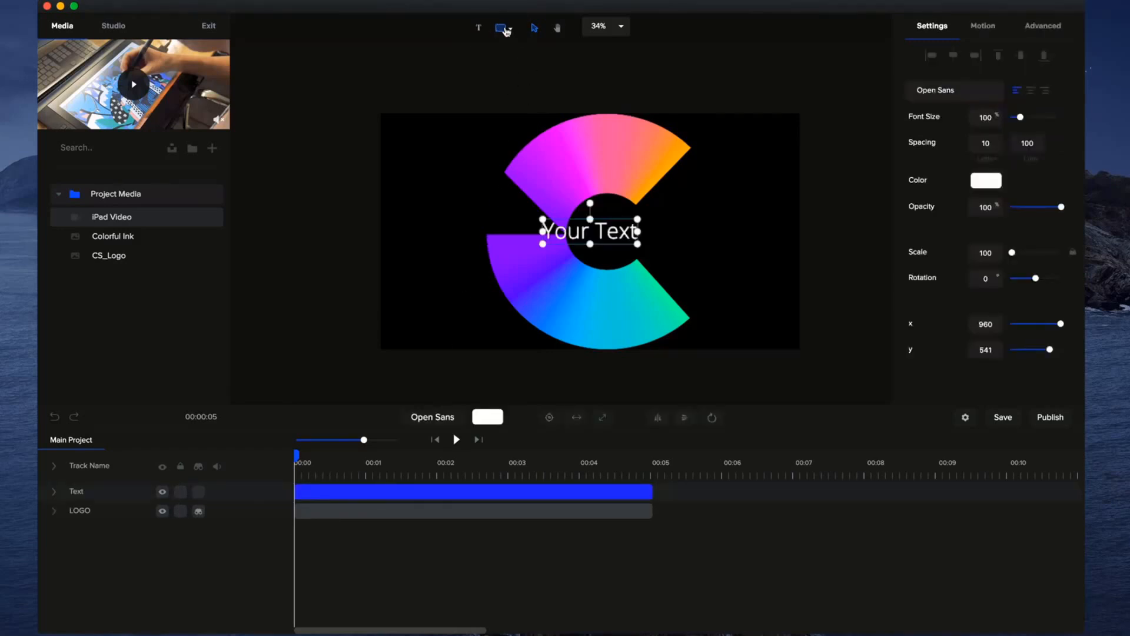
click(516, 89)
click(544, 99)
click(601, 101)
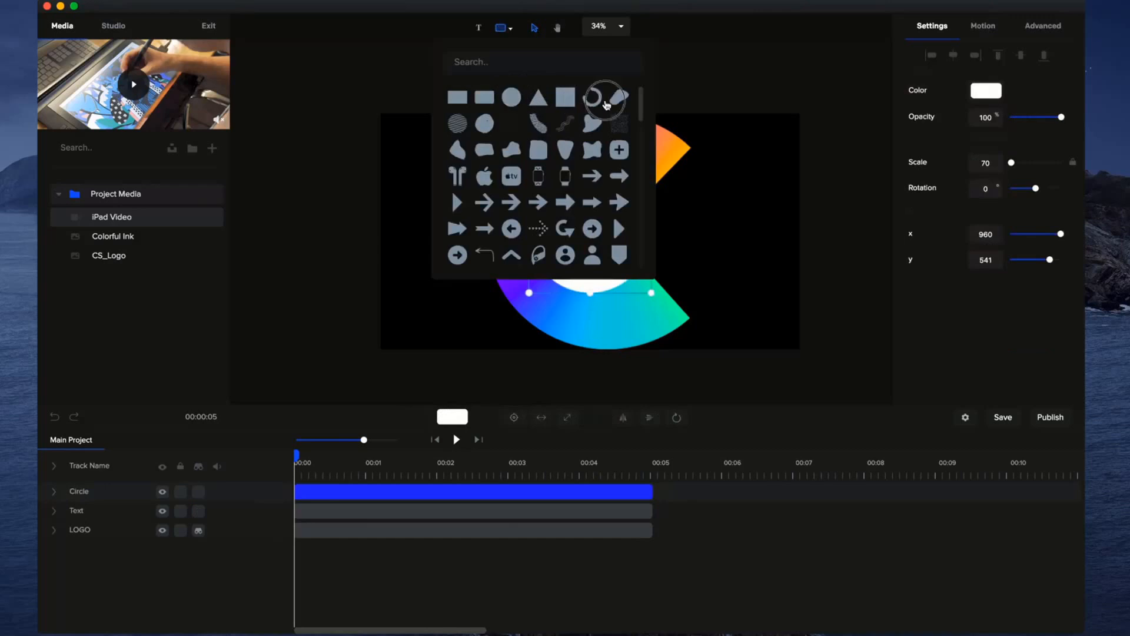
click(614, 127)
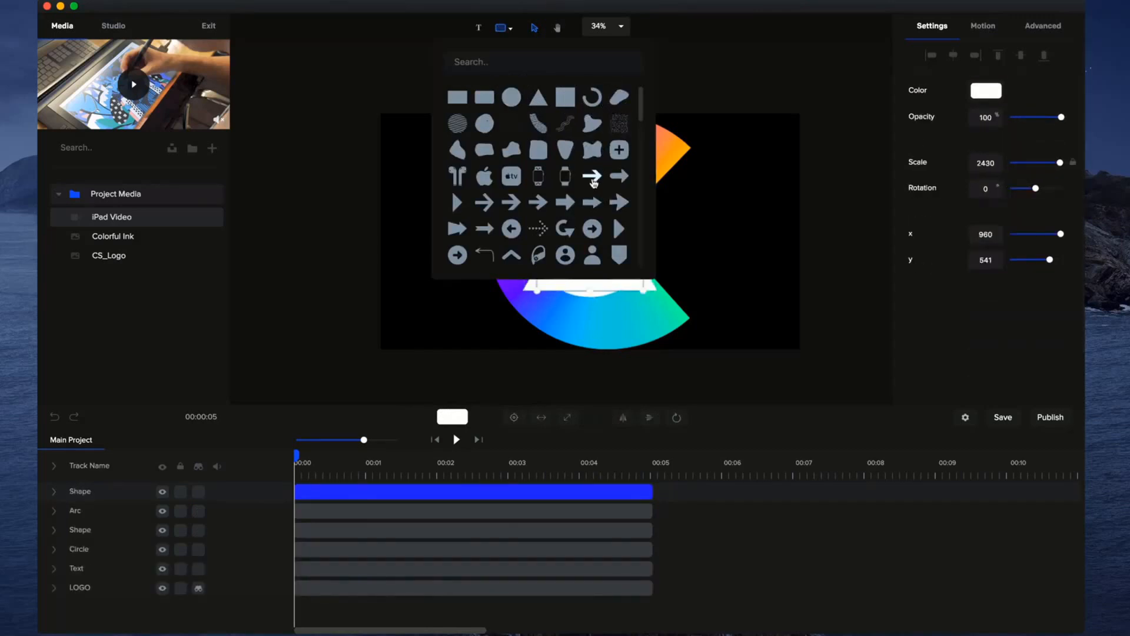
click(592, 177)
click(730, 372)
Spread the arrow, line pattern, circle and arc out to different areas of the canvas.
drag(636, 251, 462, 285)
drag(627, 232, 723, 255)
drag(577, 199, 673, 172)
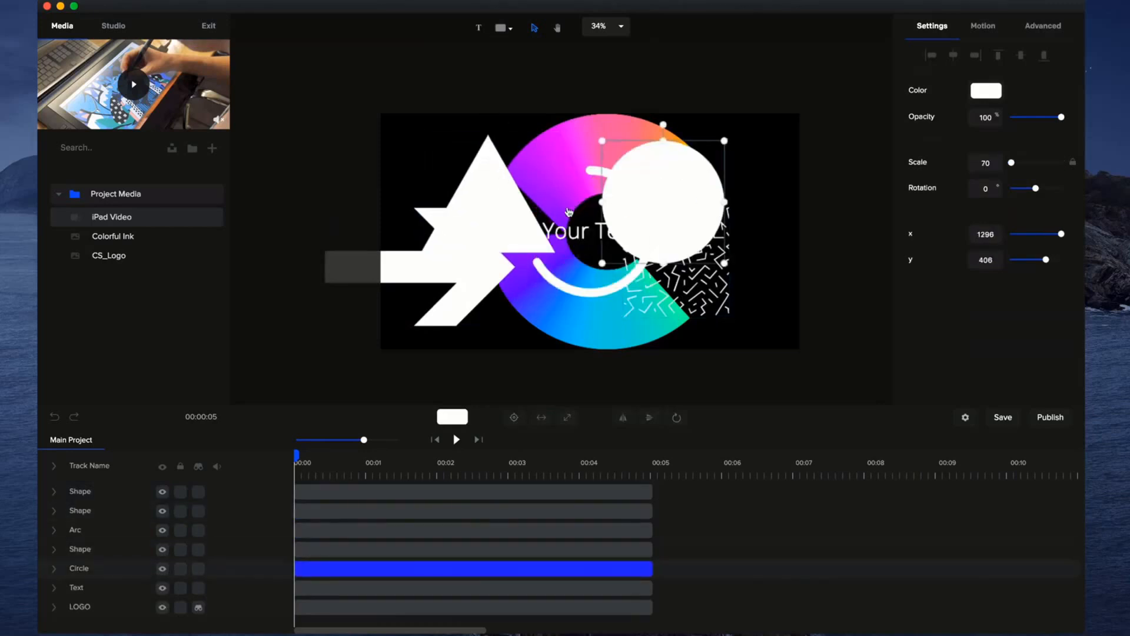
drag(564, 291, 621, 339)
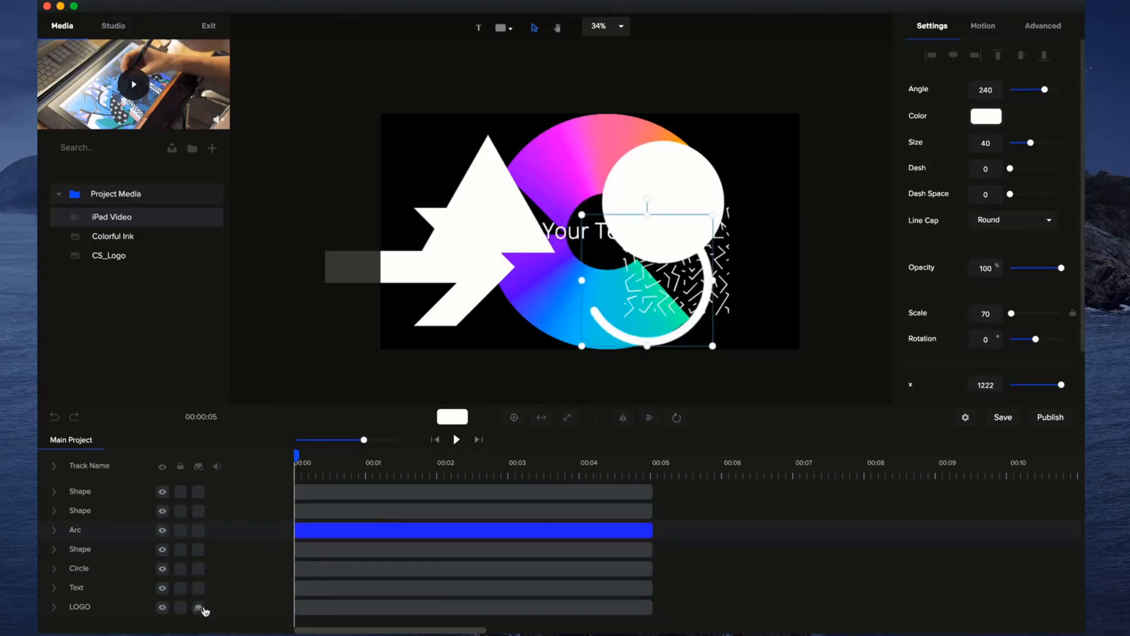
Mark every track except LOGO for hiding and hide the marked tracks from the timeline.
click(198, 568)
click(198, 548)
click(199, 530)
click(198, 510)
click(199, 491)
click(200, 468)
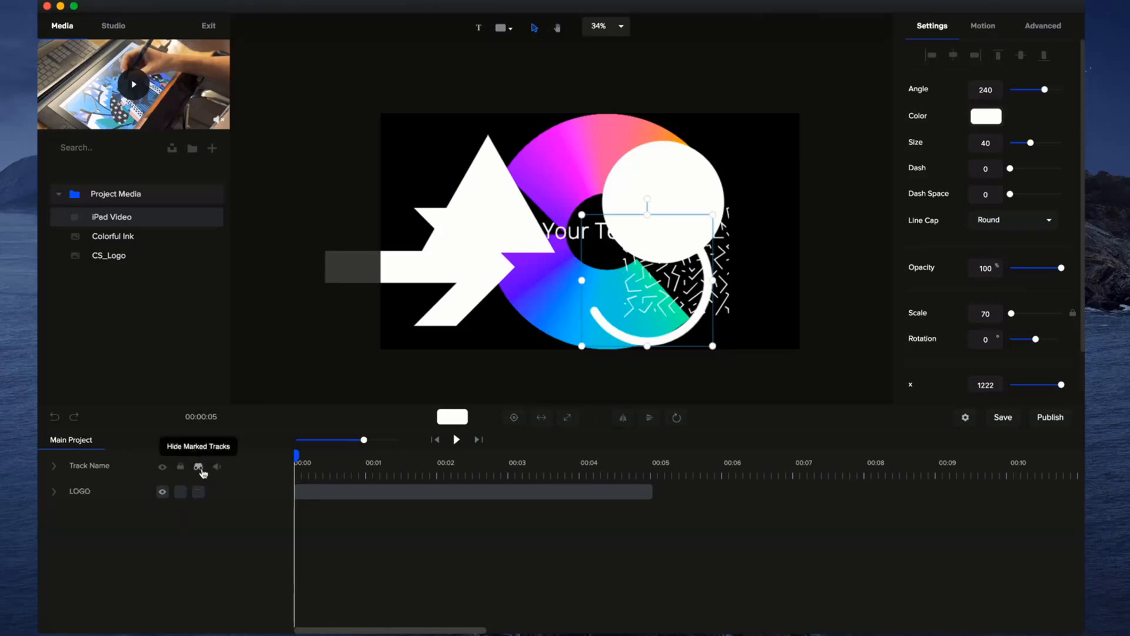
drag(300, 458, 259, 474)
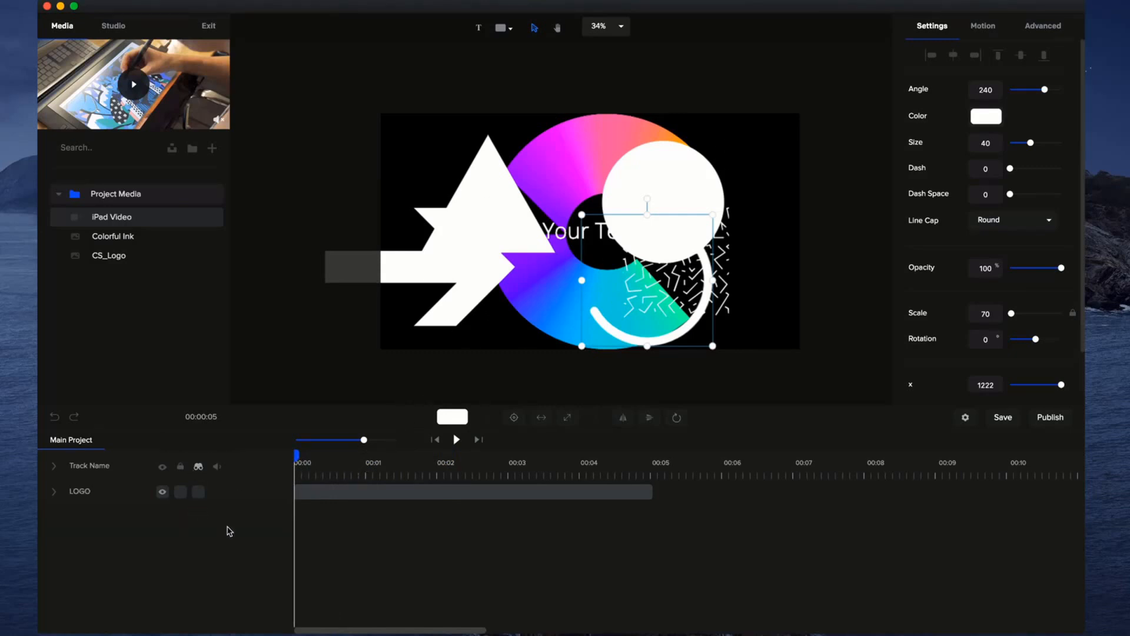
drag(363, 440, 370, 439)
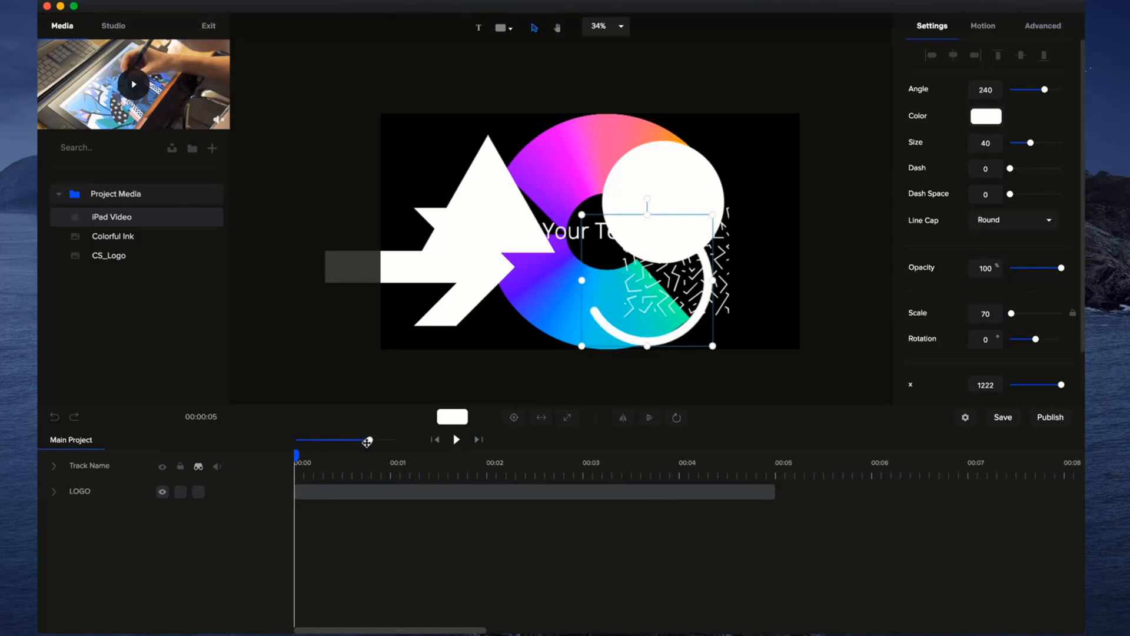
Show the marked tracks again, unmark the Text, Circle and triangle tracks, and hide the tracks that remain marked.
click(199, 467)
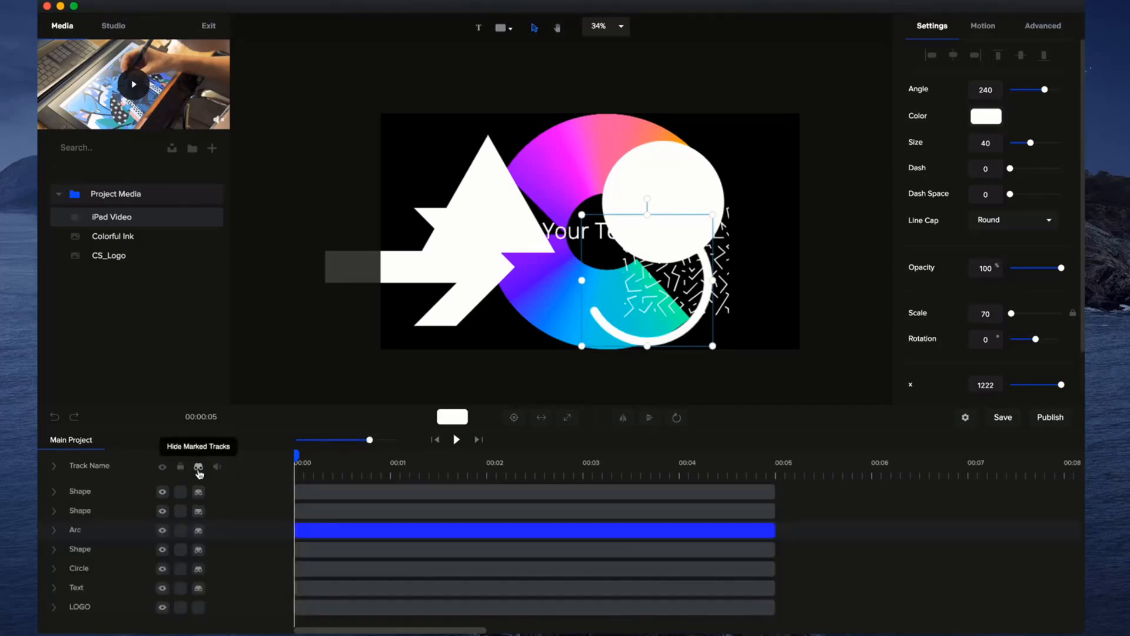
click(198, 588)
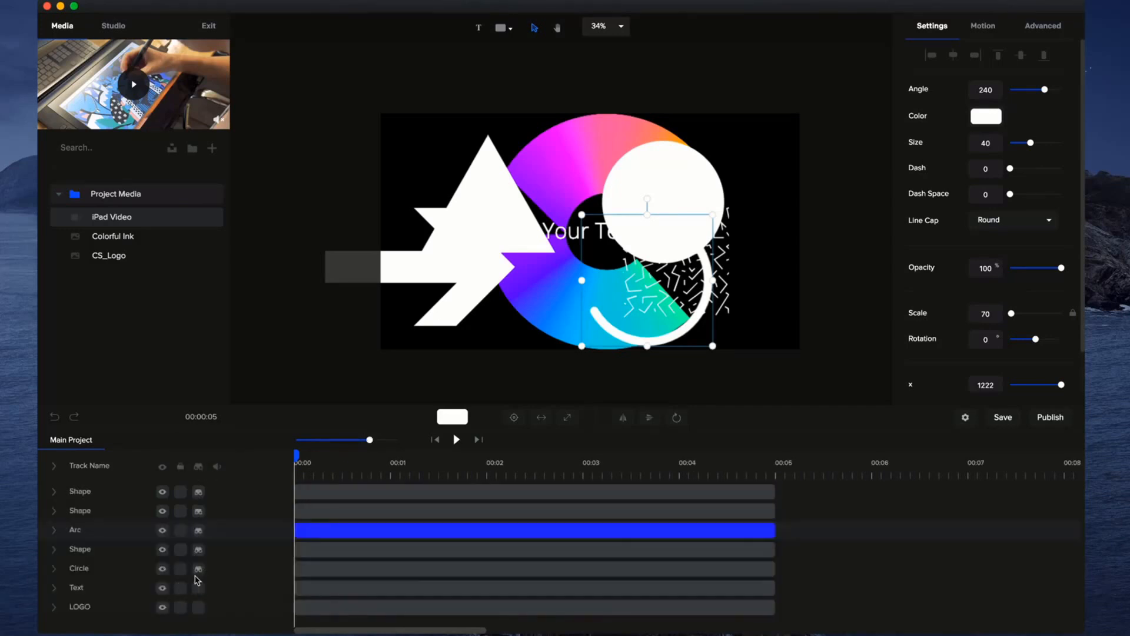
click(198, 550)
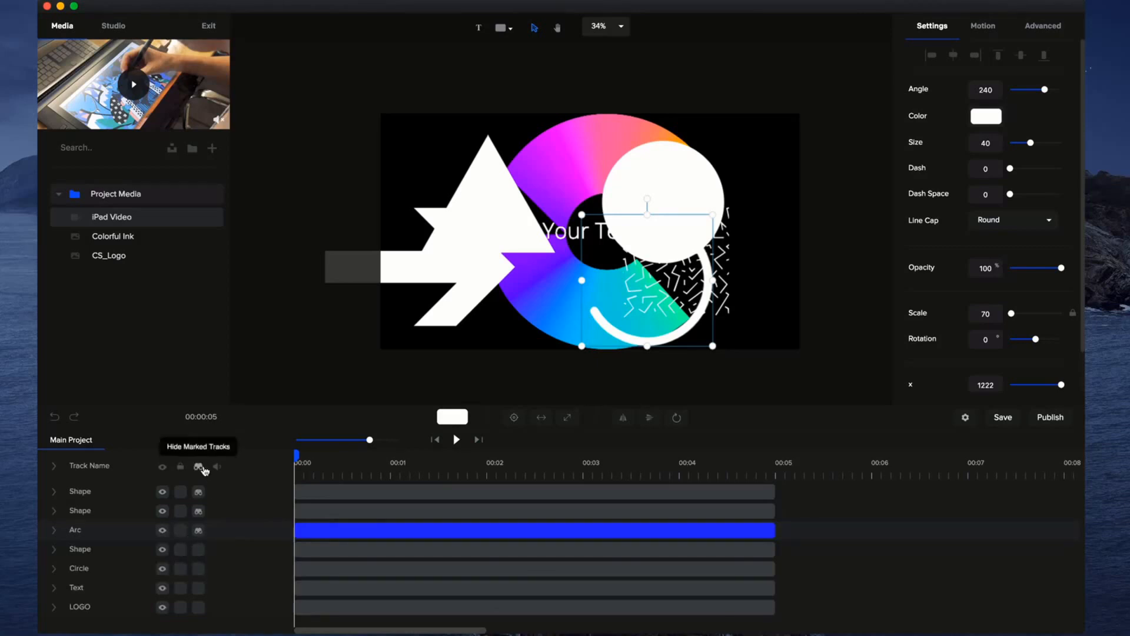
click(199, 467)
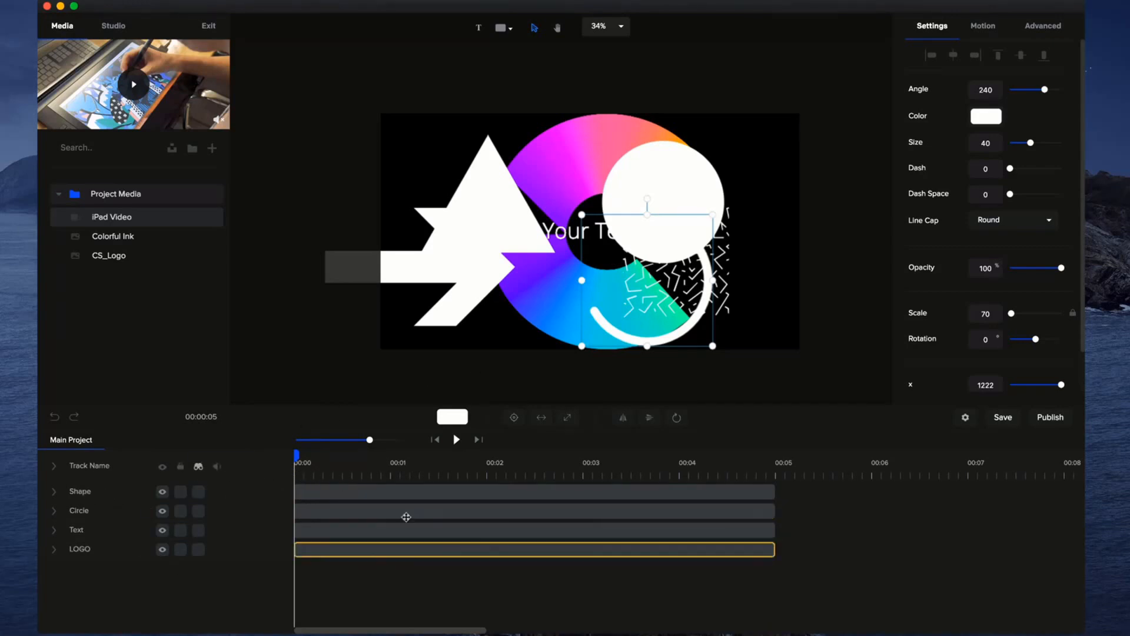
Trim and shift the triangle's clip to run from about 3 to 6.9 s, and trim the circle clip's start to about 2 s.
drag(774, 490, 727, 489)
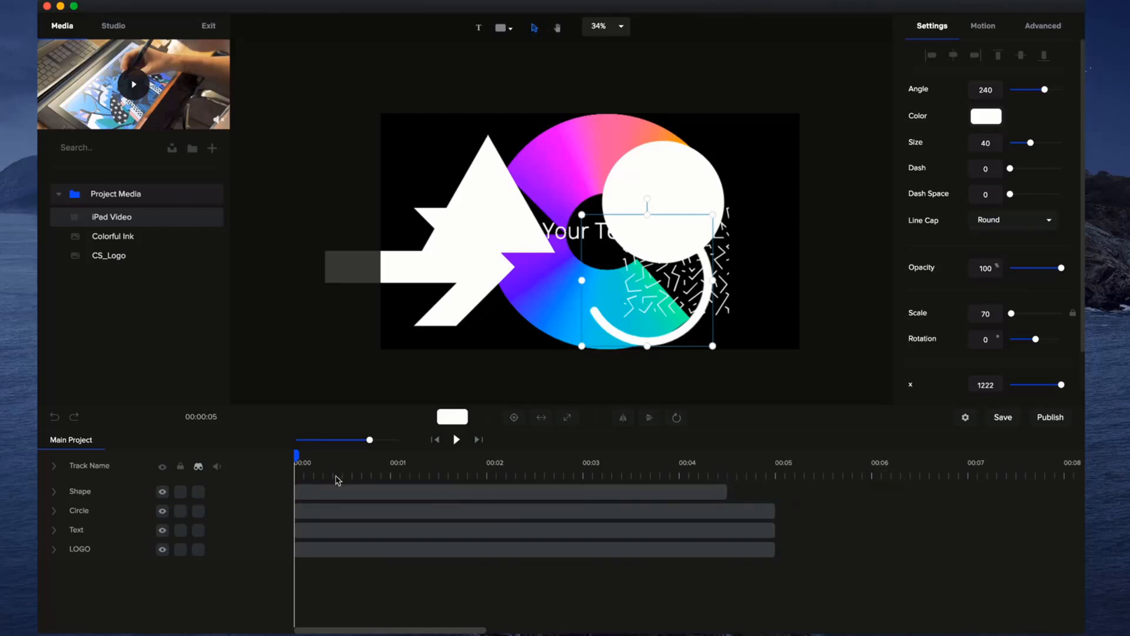
drag(295, 492, 353, 486)
drag(391, 489, 625, 491)
click(374, 509)
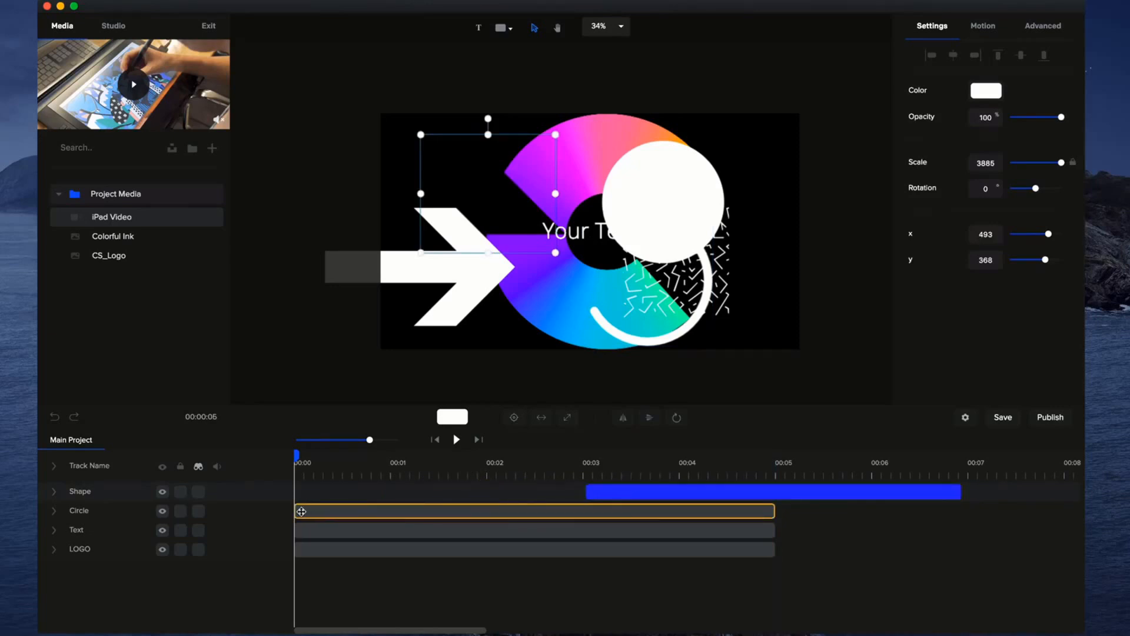
drag(296, 511, 495, 517)
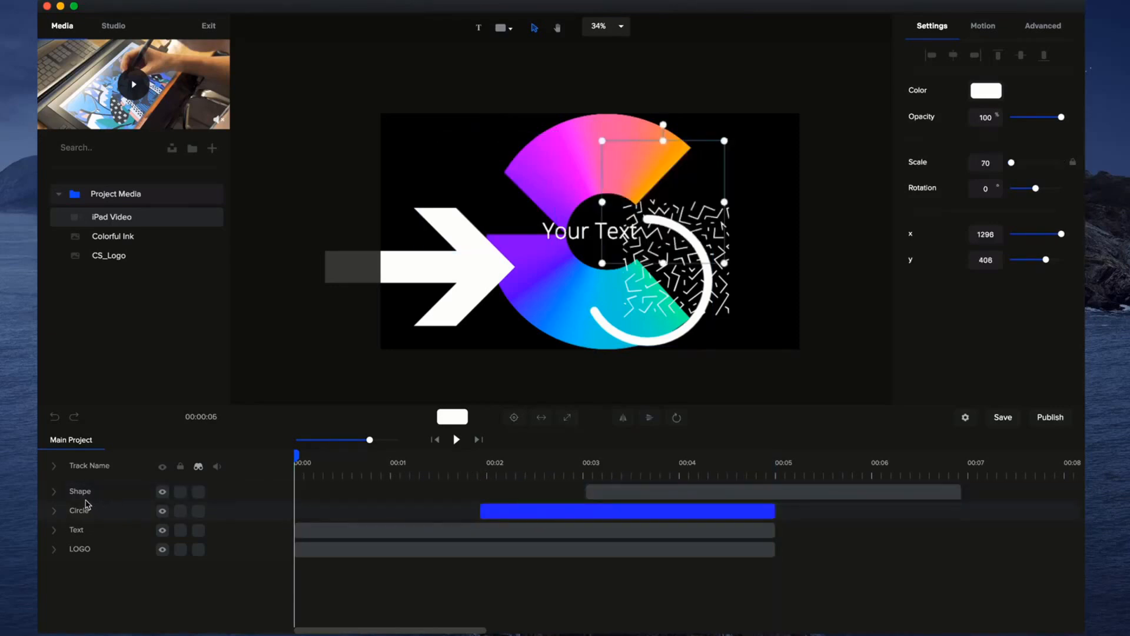
Expand the triangle's track and apply the Slide Right entrance motion to the circle from the start of its clip.
click(55, 491)
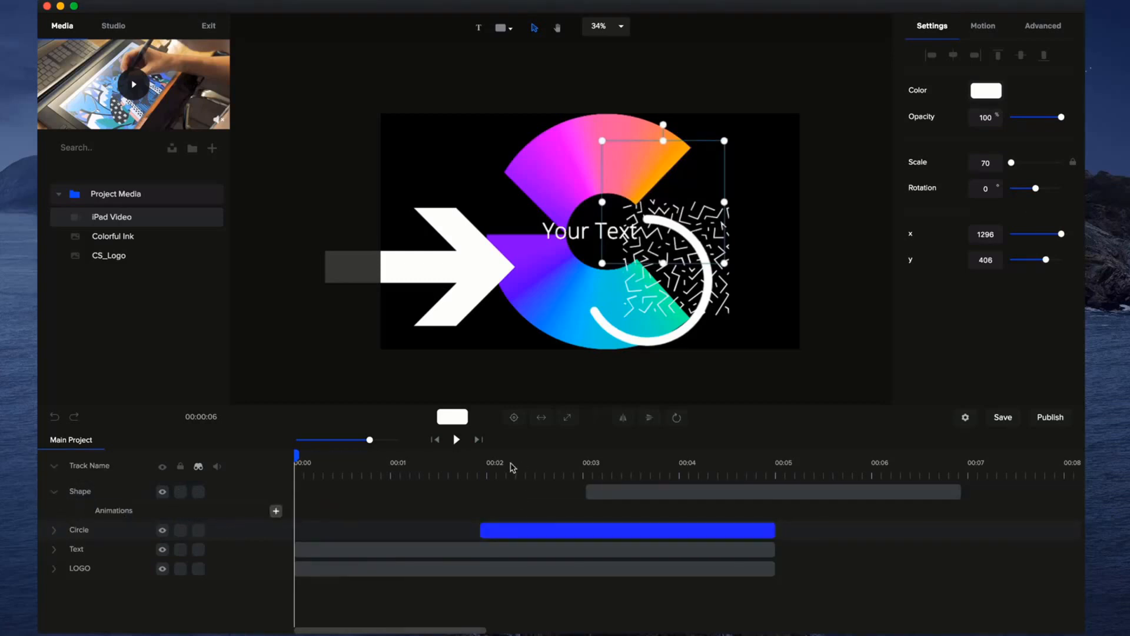
click(490, 463)
drag(487, 455, 480, 455)
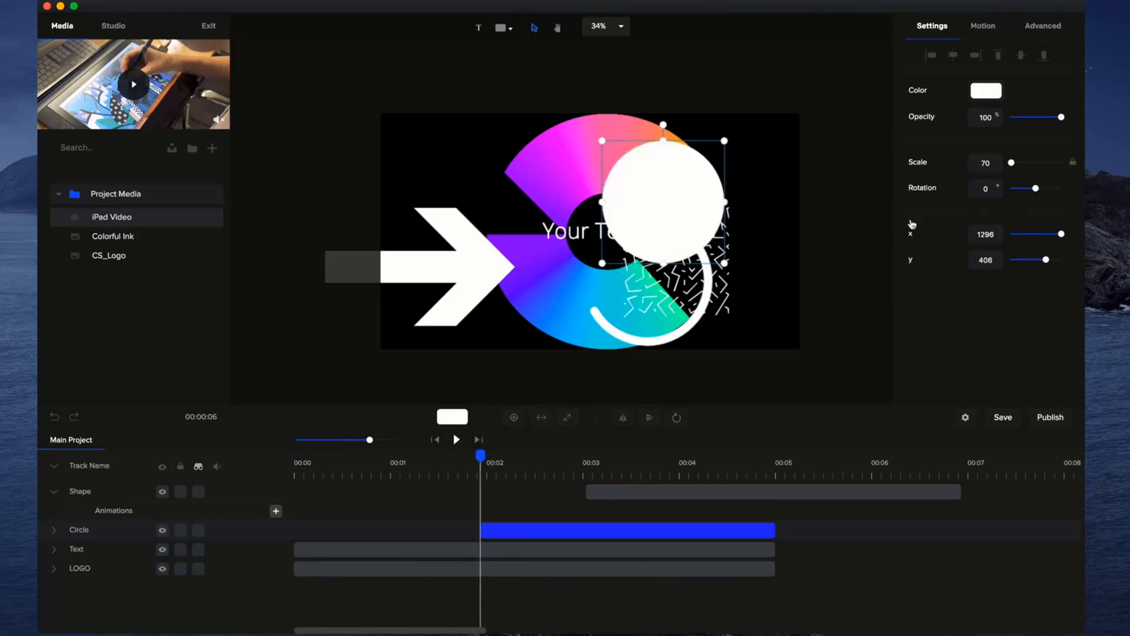
click(980, 26)
click(927, 202)
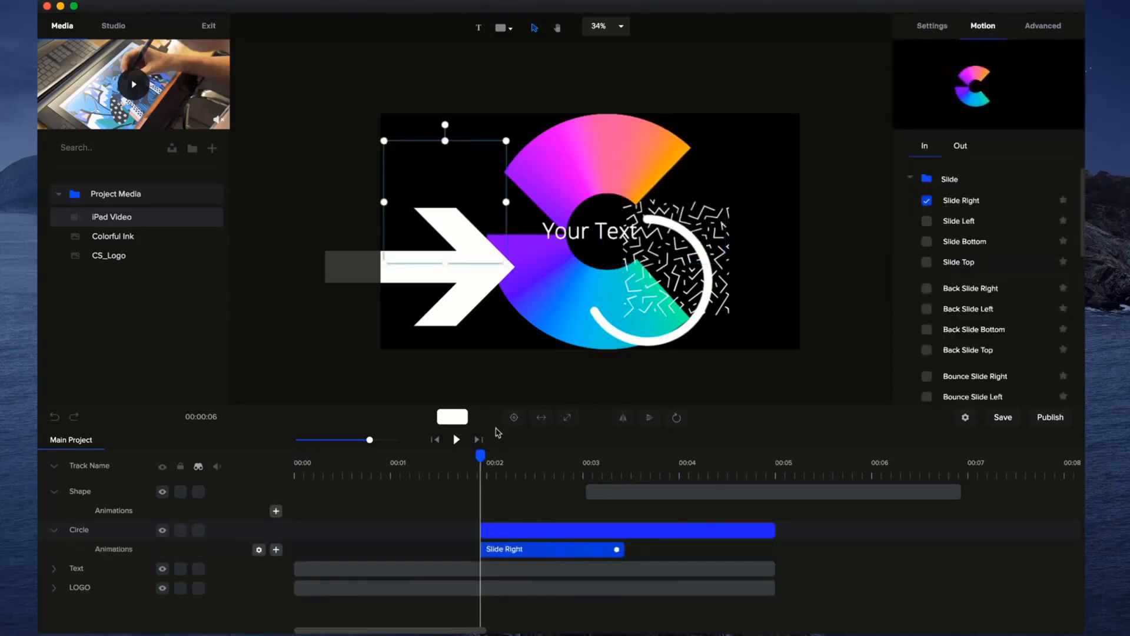
Scrub into the circle's Slide Right animation, shorten its duration, and delete the animation.
drag(481, 456, 519, 468)
drag(616, 547, 579, 550)
right_click(579, 551)
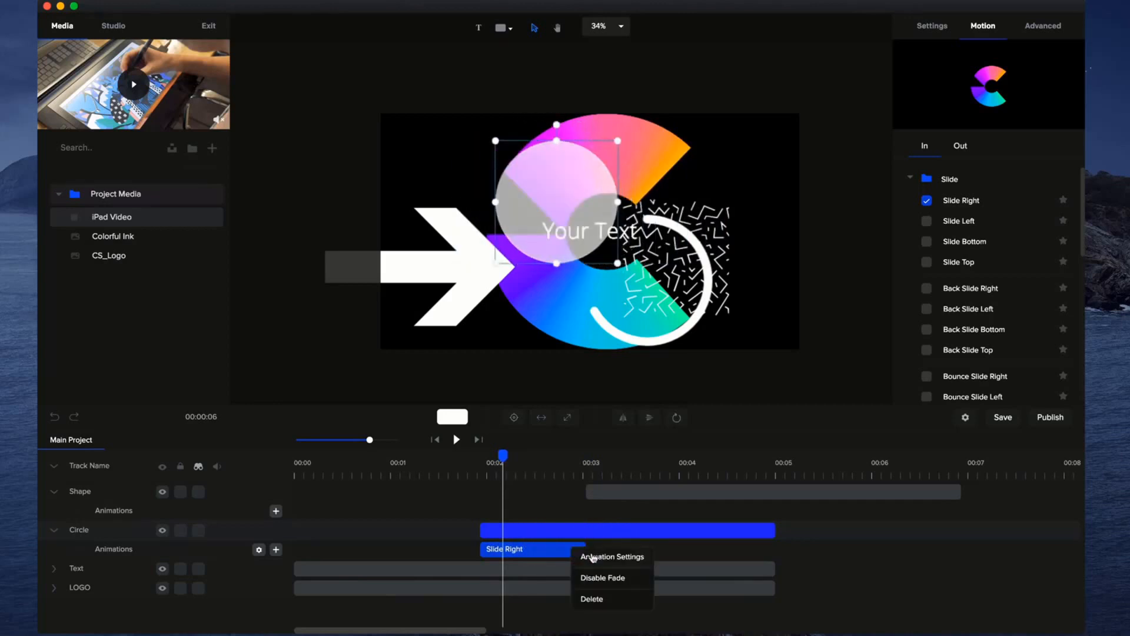
click(608, 600)
Add a custom animation with Scale enabled to the circle and shrink the circle at the animation's start.
click(276, 549)
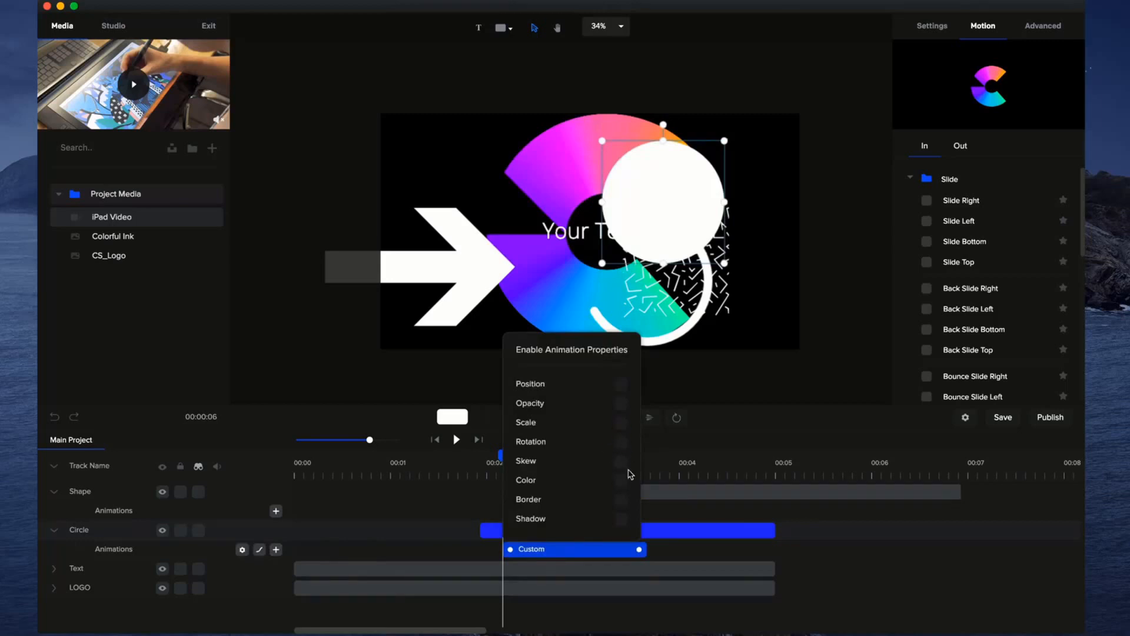
click(621, 424)
click(668, 534)
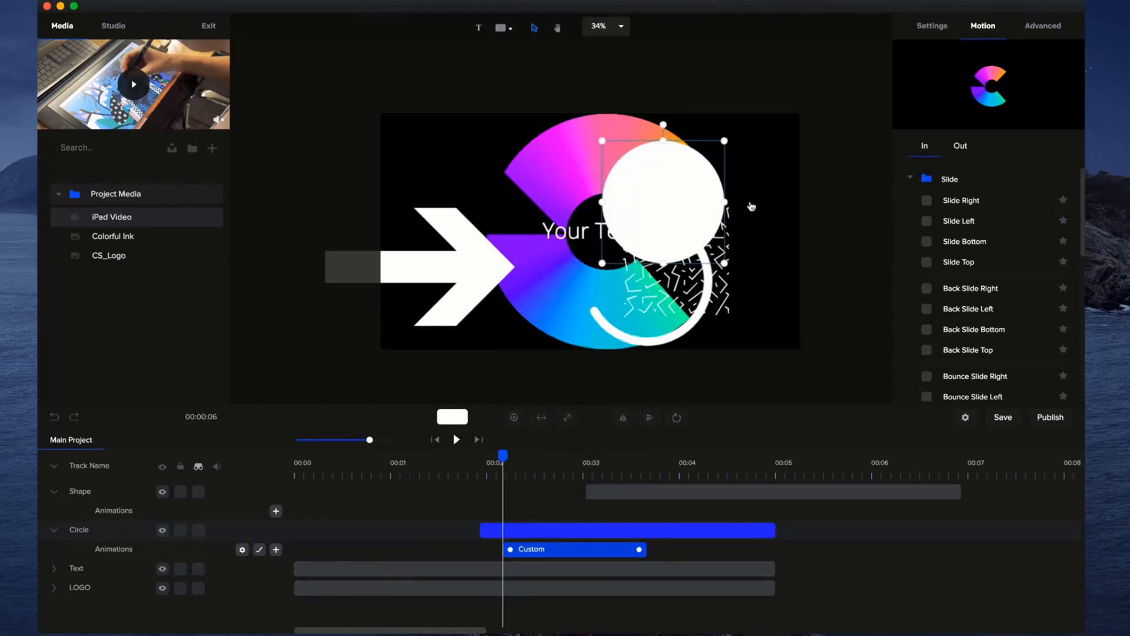
drag(725, 140, 624, 243)
Scrub past the end of the circle's custom animation and move the circle to about the canvas centre.
drag(508, 451, 658, 450)
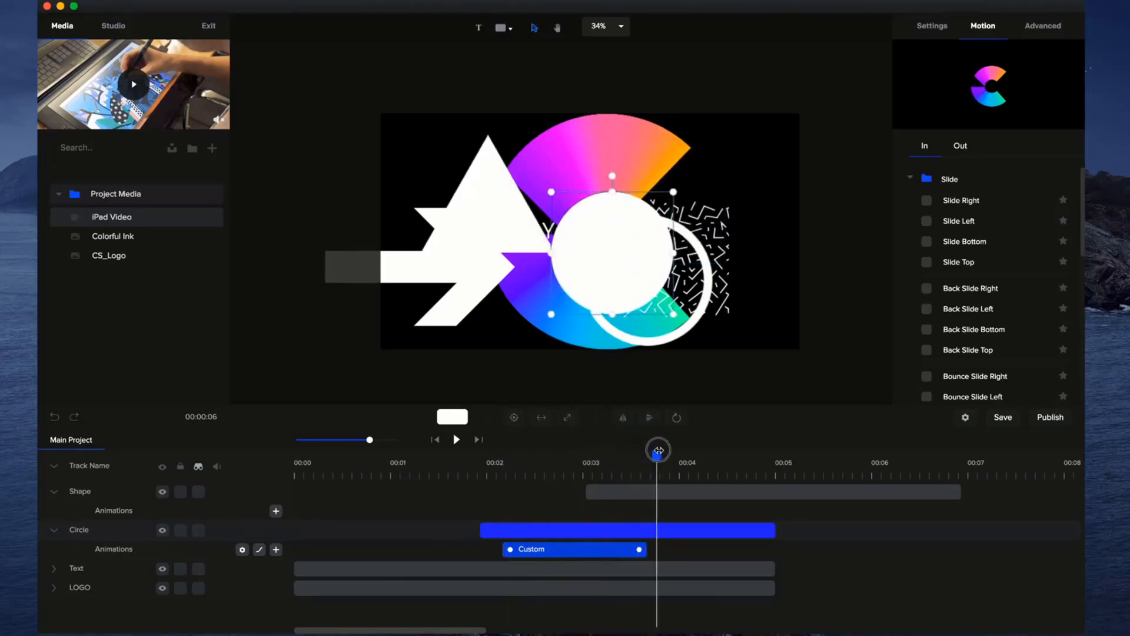
click(553, 549)
drag(601, 237, 574, 215)
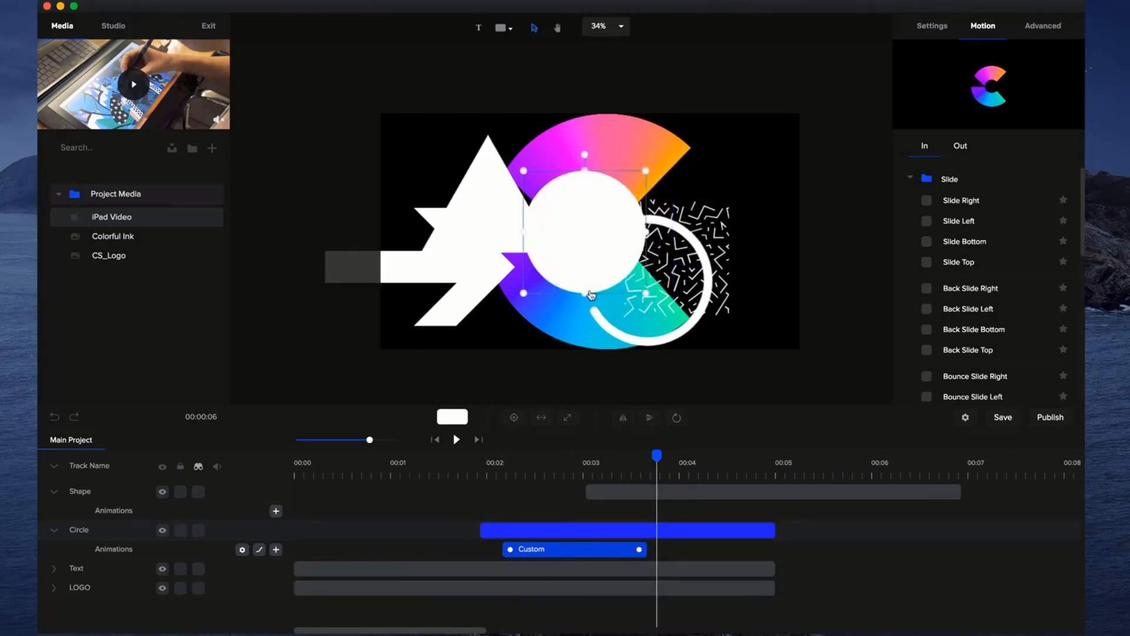
Delete the circle from the project timeline.
right_click(612, 549)
click(631, 537)
click(625, 529)
right_click(620, 534)
click(639, 564)
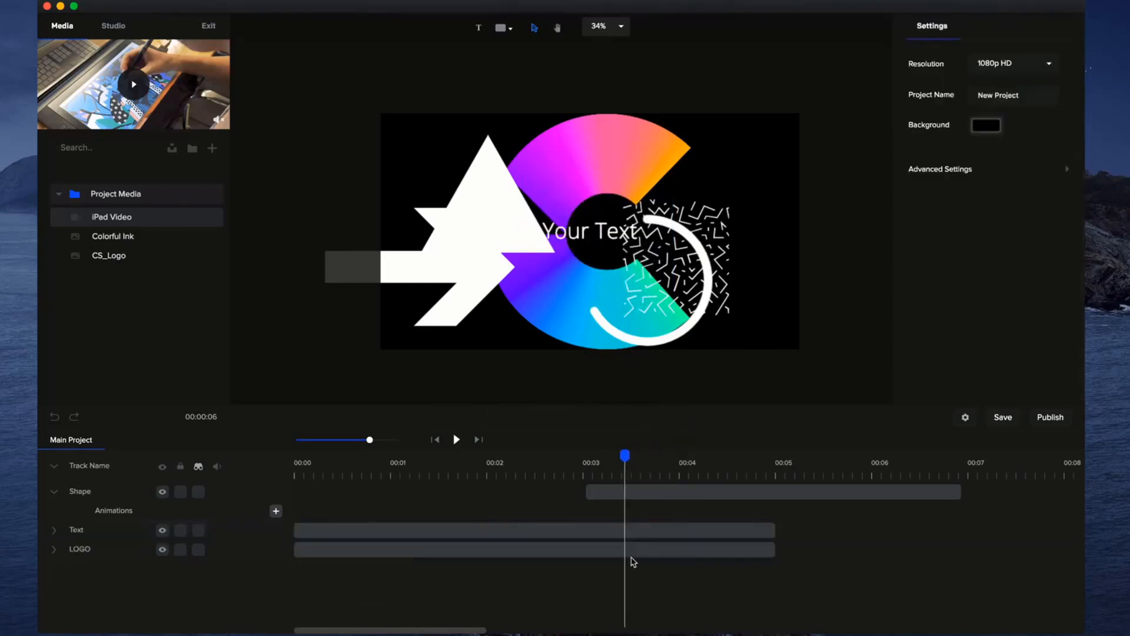
Bring the marked tracks back into the timeline and expand the animation rows of all tracks.
click(54, 549)
click(54, 529)
click(198, 466)
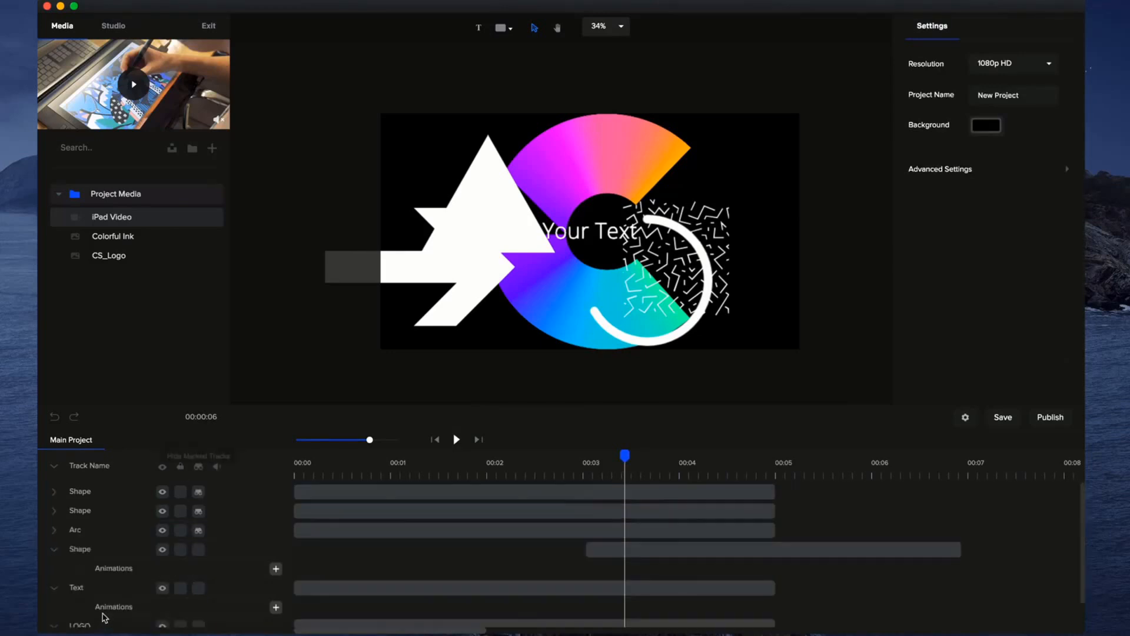
scroll(105, 618, down, 2)
click(53, 502)
scroll(55, 501, up, 3)
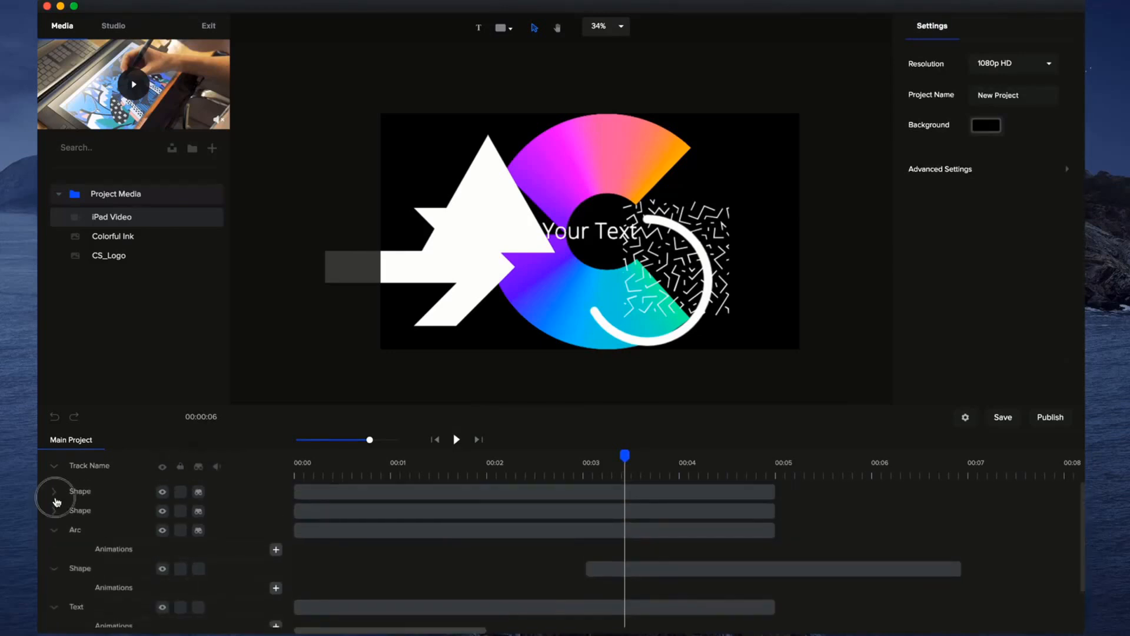
click(55, 531)
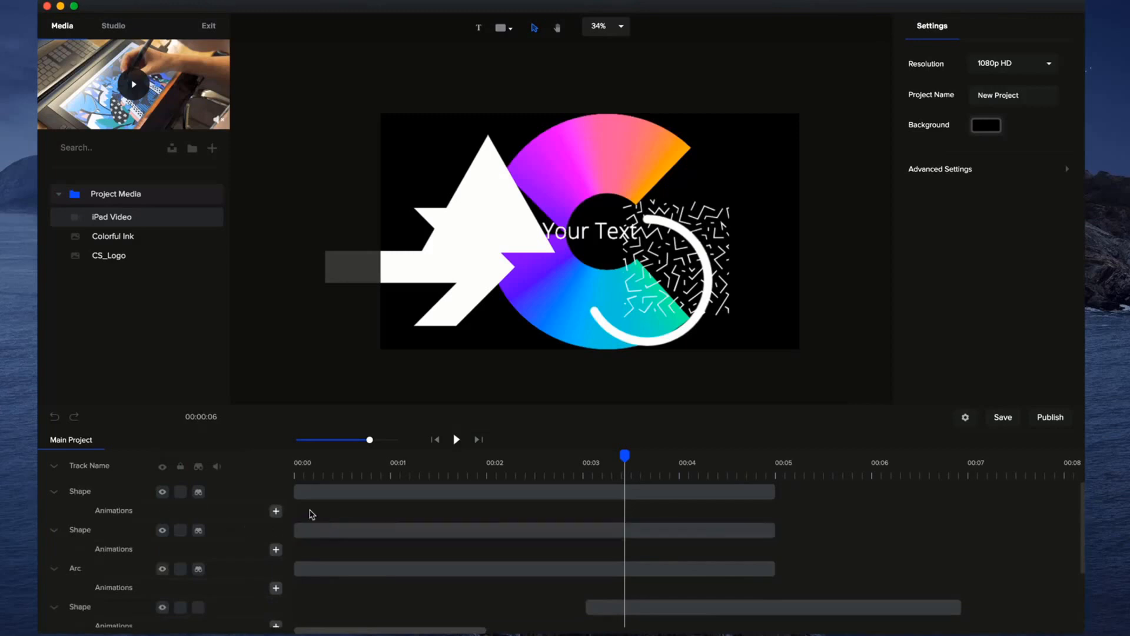
Add a custom animation with Skew enabled to the arrow and shift it to start at about 2.9 s.
click(276, 510)
click(743, 424)
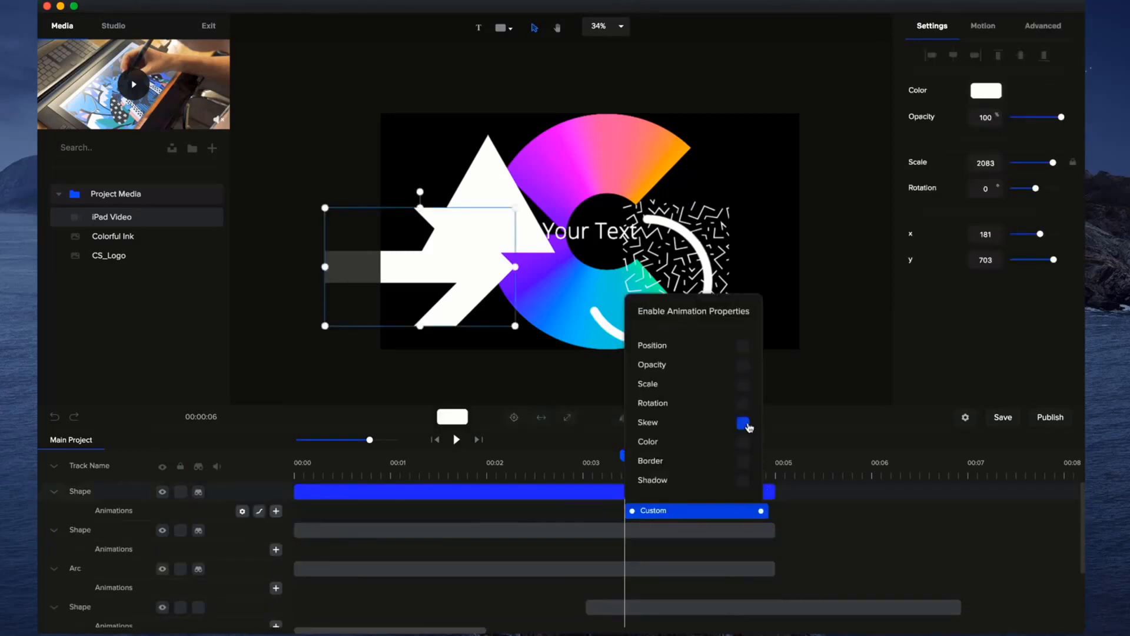
drag(687, 513, 635, 513)
scroll(237, 535, down, 2)
scroll(231, 559, up, 2)
scroll(265, 559, down, 2)
scroll(300, 542, up, 2)
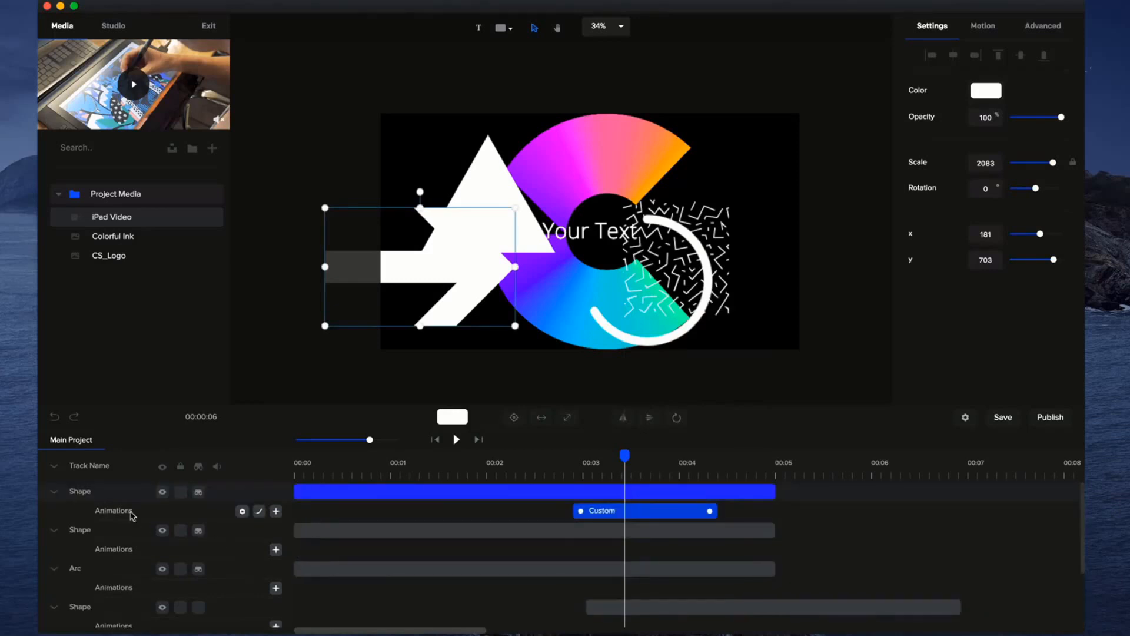
Reorder the tracks, placing the arrow and triangle below LOGO and the Arc at the top, with all tracks collapsed.
click(54, 468)
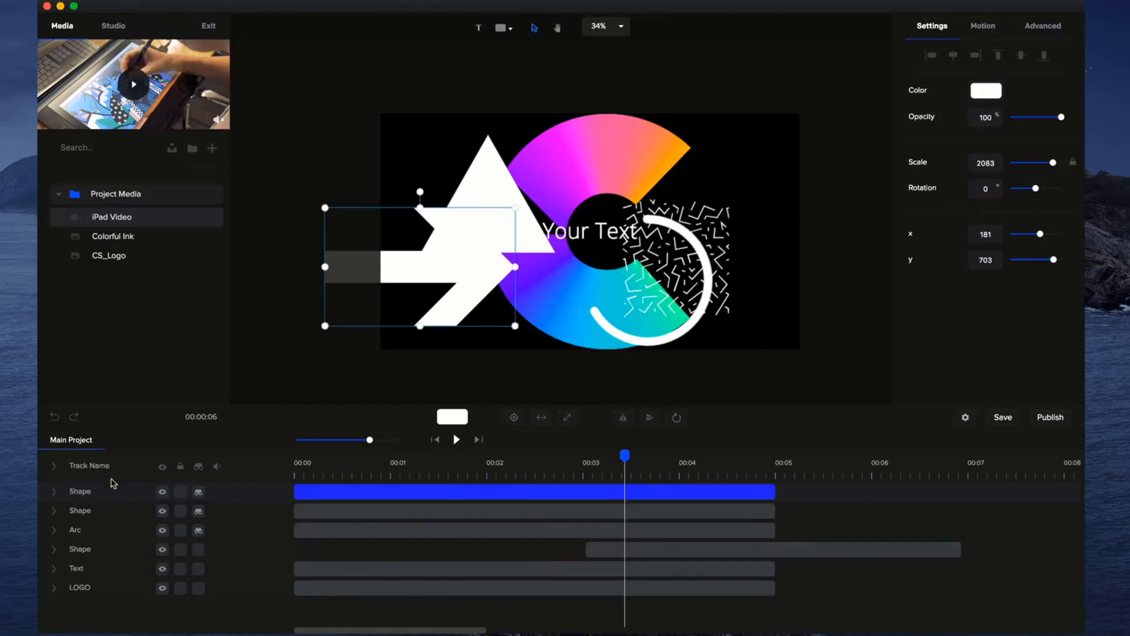
drag(108, 498, 100, 610)
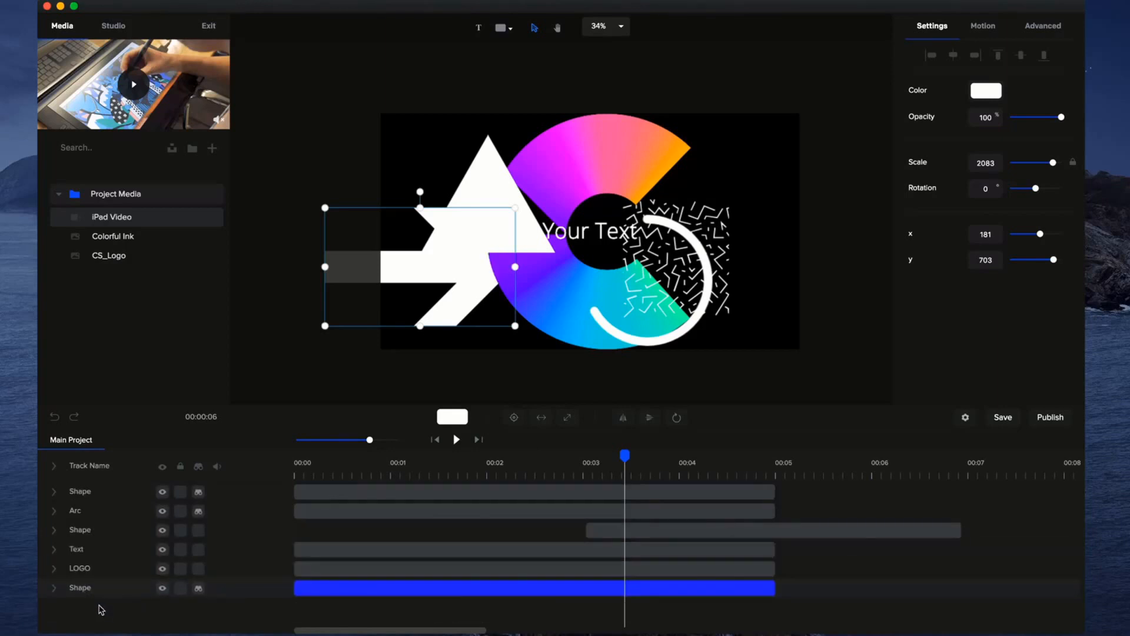
click(54, 466)
drag(83, 498, 105, 606)
click(55, 466)
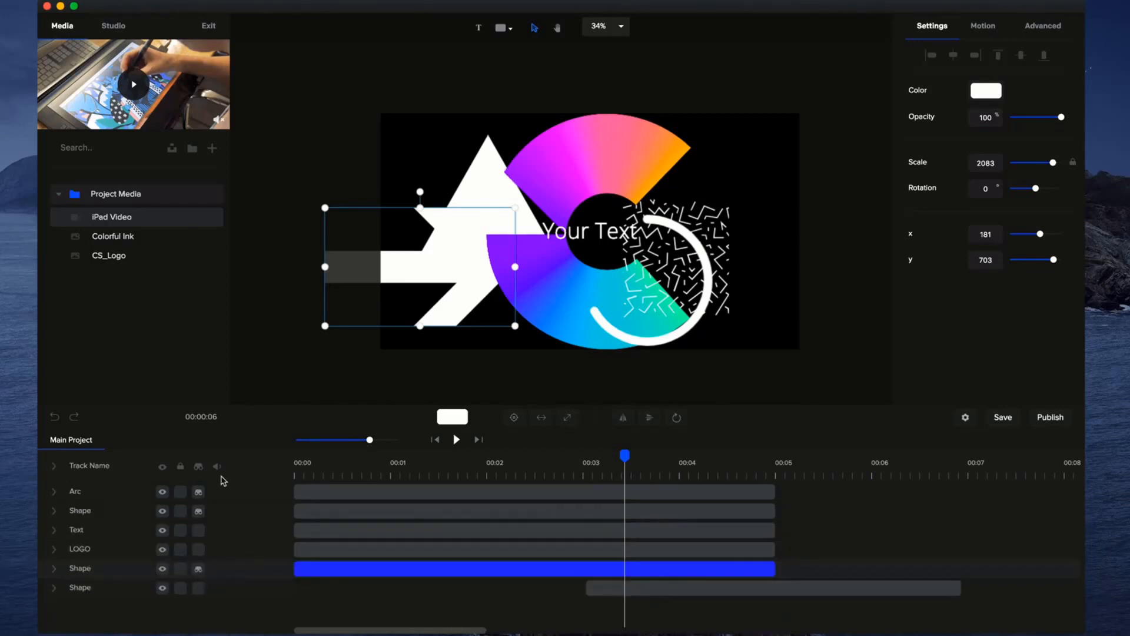
Expand all tracks and play the project from the start of the timeline.
click(99, 475)
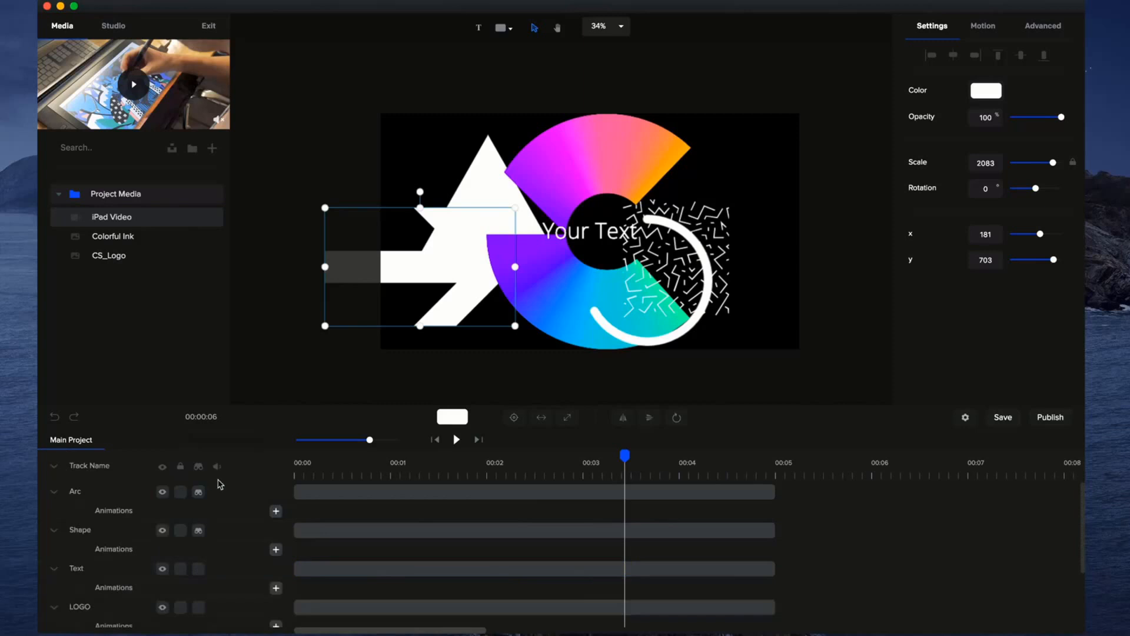
drag(626, 455, 285, 462)
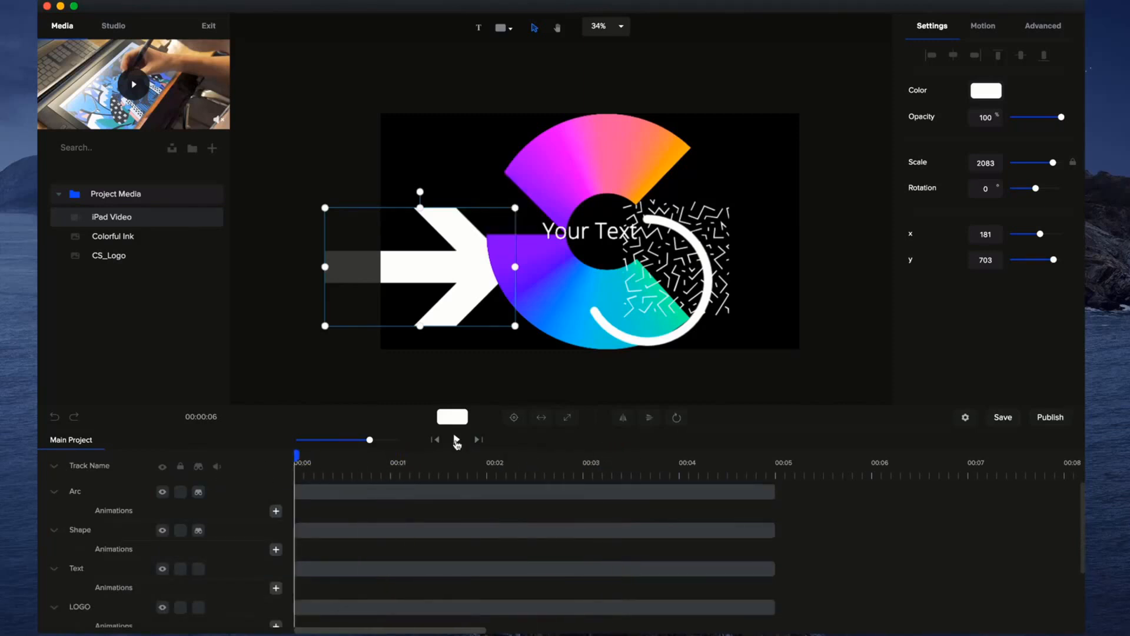
click(456, 441)
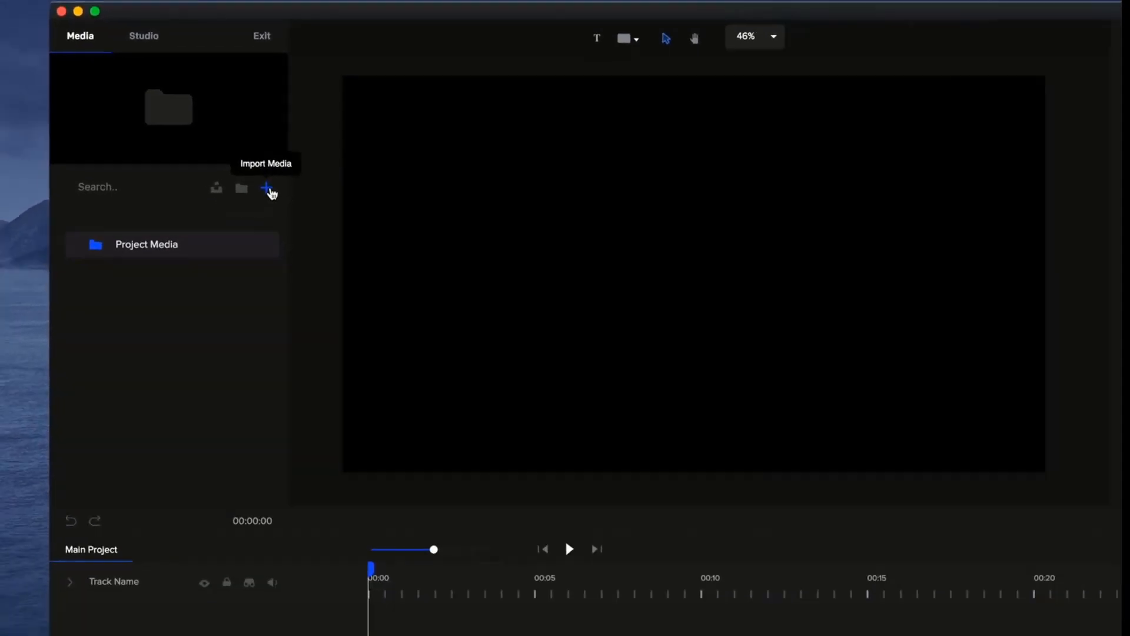
Import the Eye, iPad Video, Graph, Colorful Ink, CS_Logo and Ink files from the CreateStudio Resources folder.
click(309, 224)
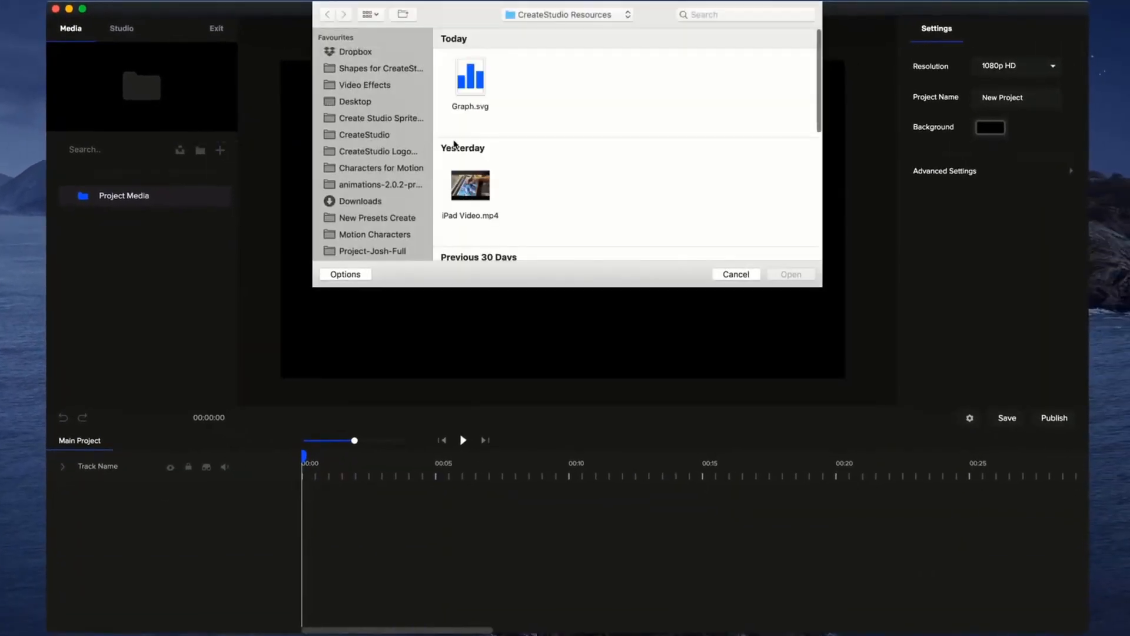
drag(791, 66, 431, 278)
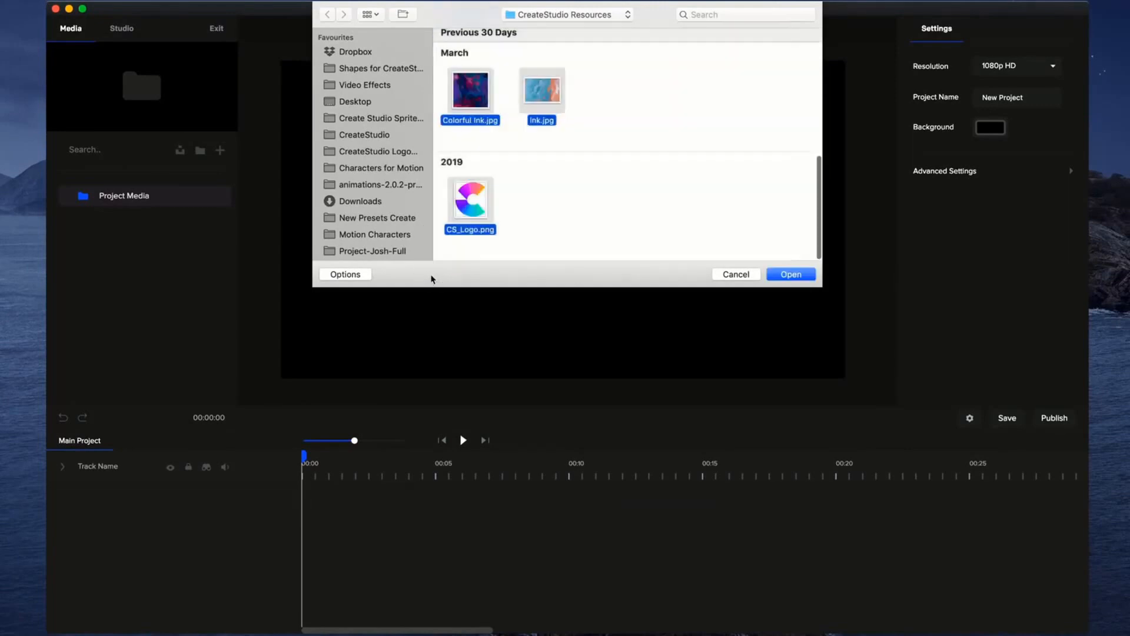
click(792, 274)
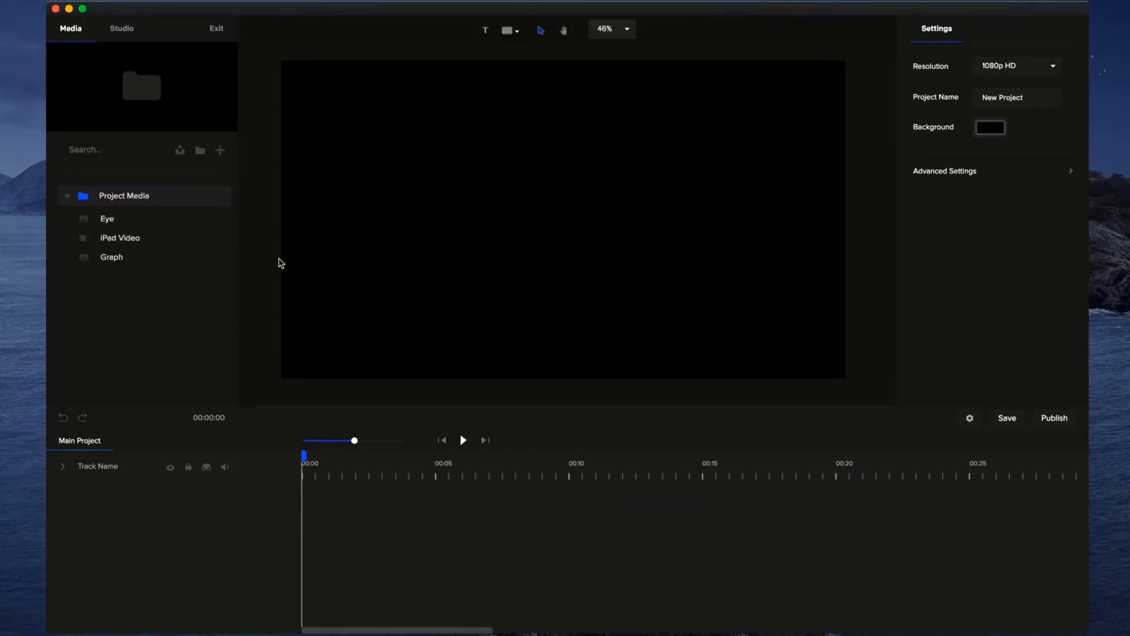
Preview each imported media item in turn: Eye, iPad Video, Graph, Colorful Ink, CS_Logo and Ink.
click(123, 221)
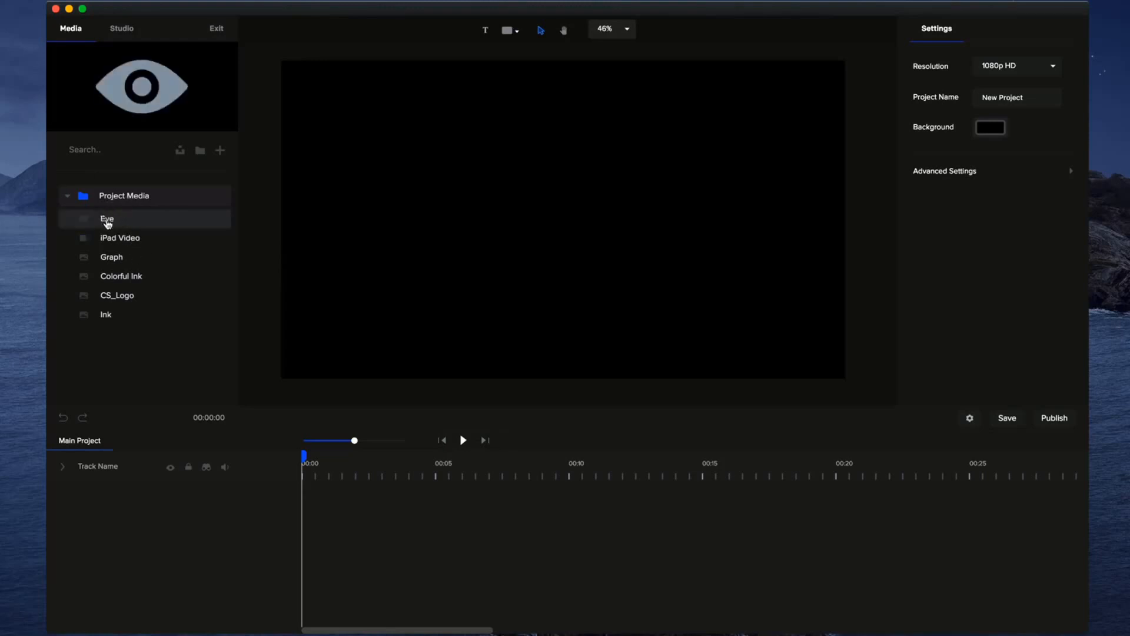
click(109, 238)
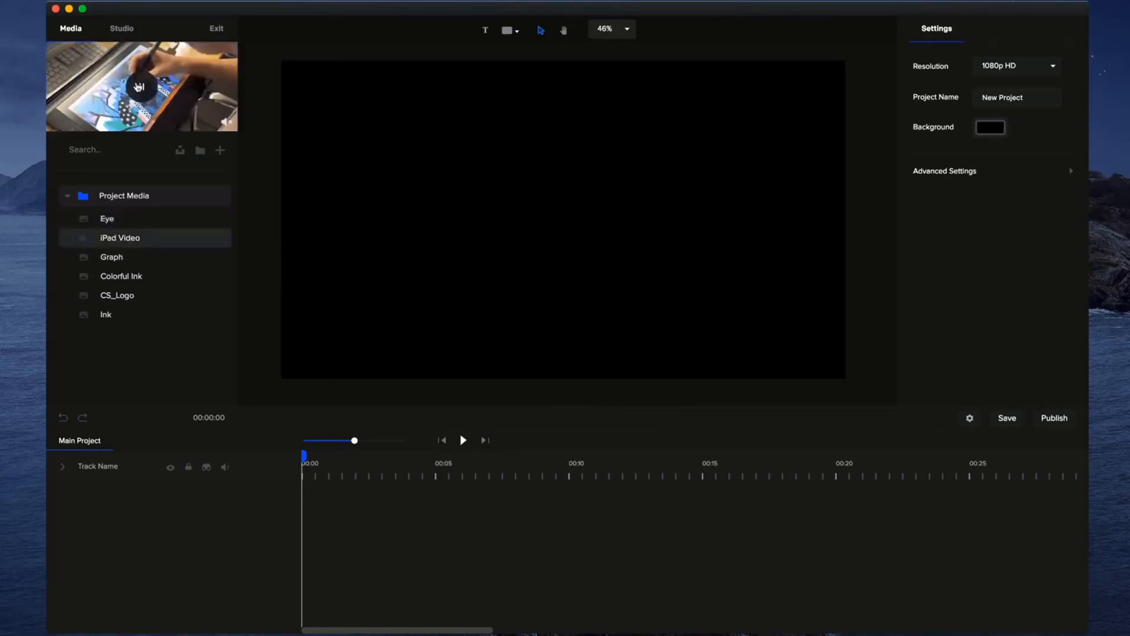
click(136, 264)
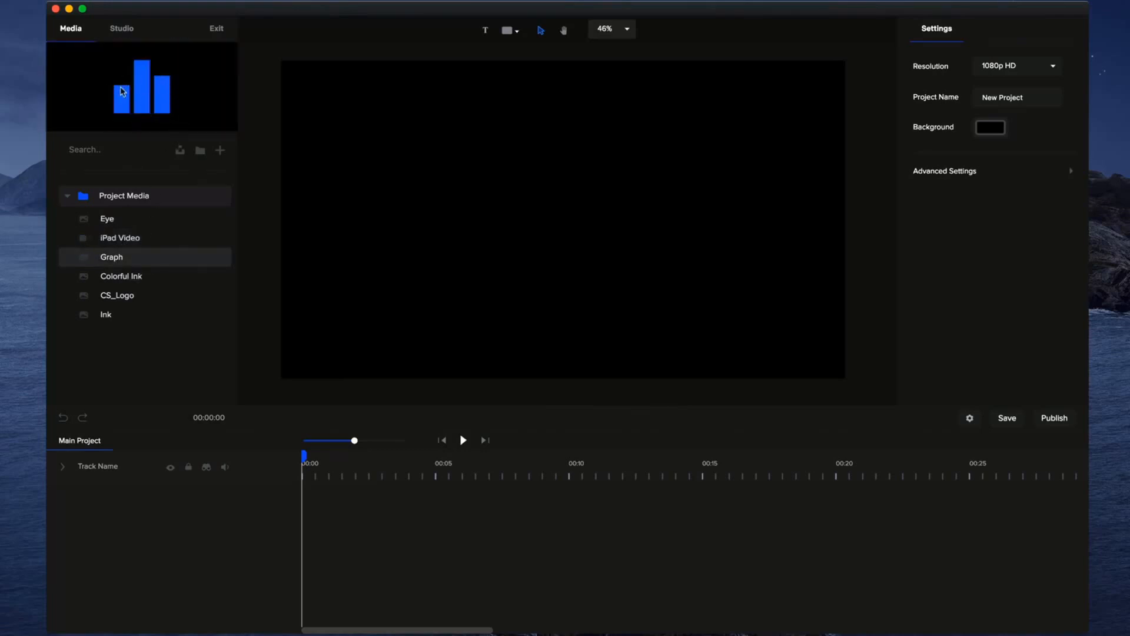
click(139, 276)
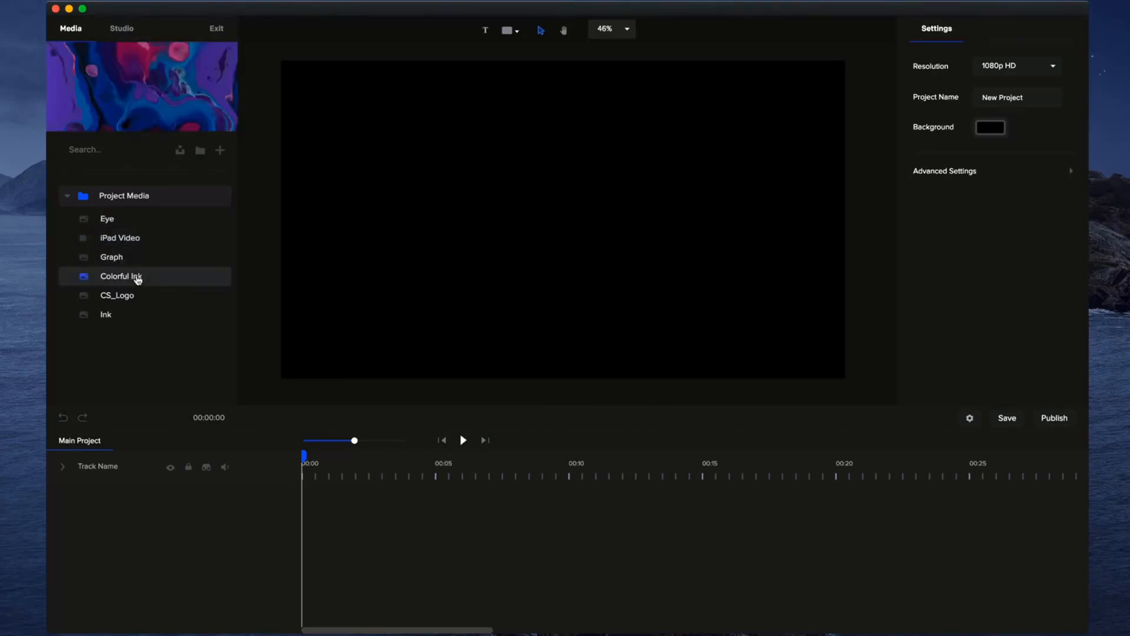
click(143, 304)
click(136, 317)
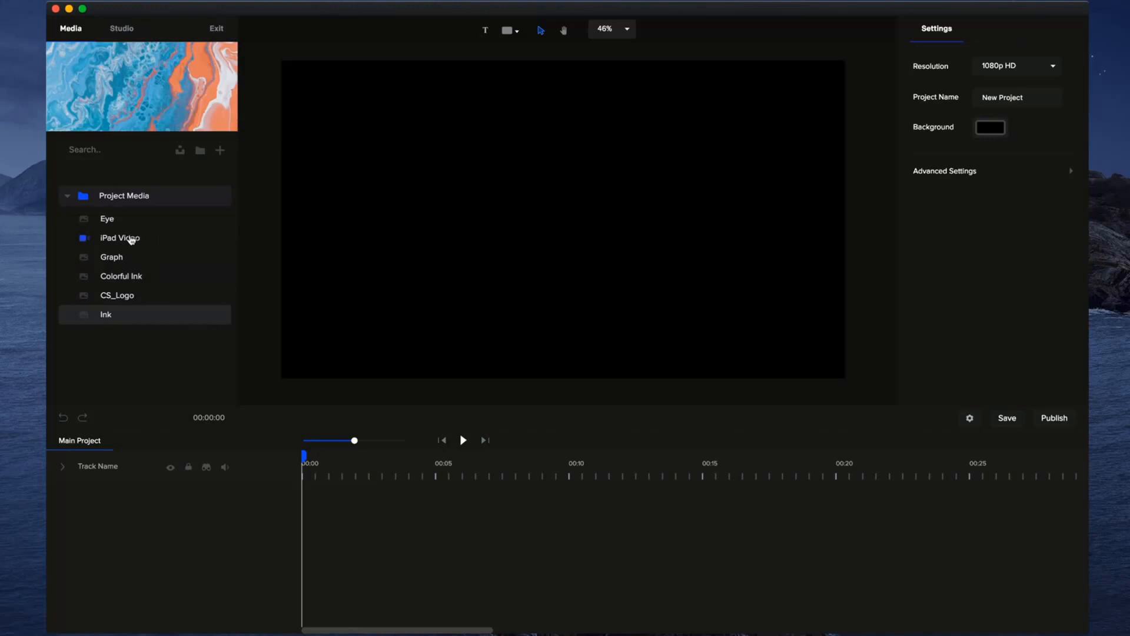
Place the Eye graphic from the project media on the canvas and recolor it bright blue.
drag(109, 218, 471, 258)
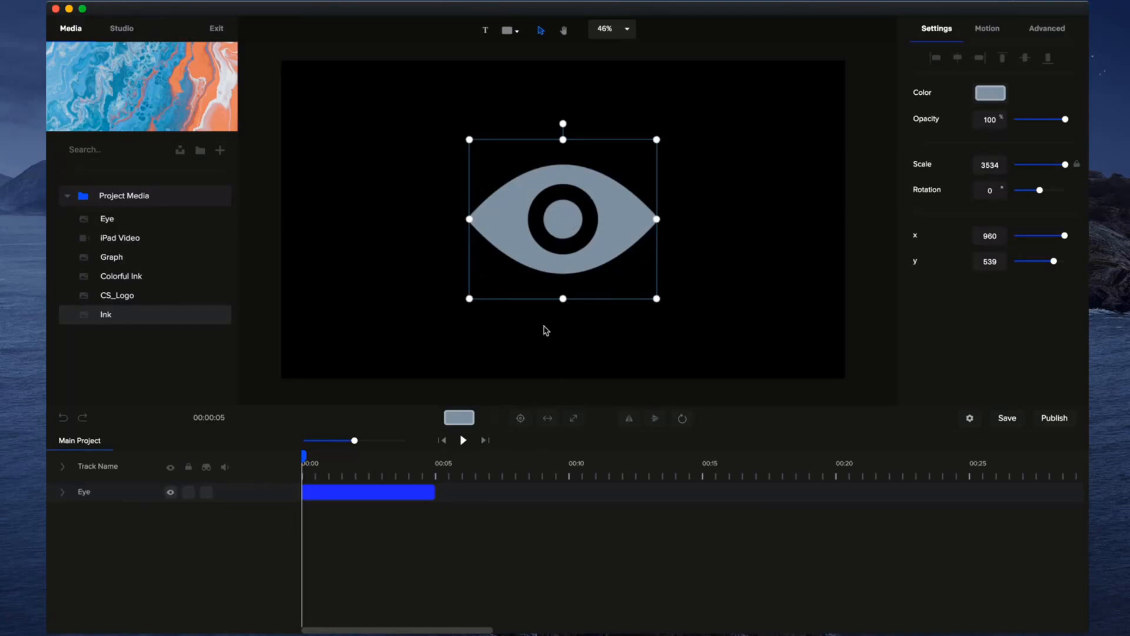
click(459, 418)
drag(1004, 113, 1047, 85)
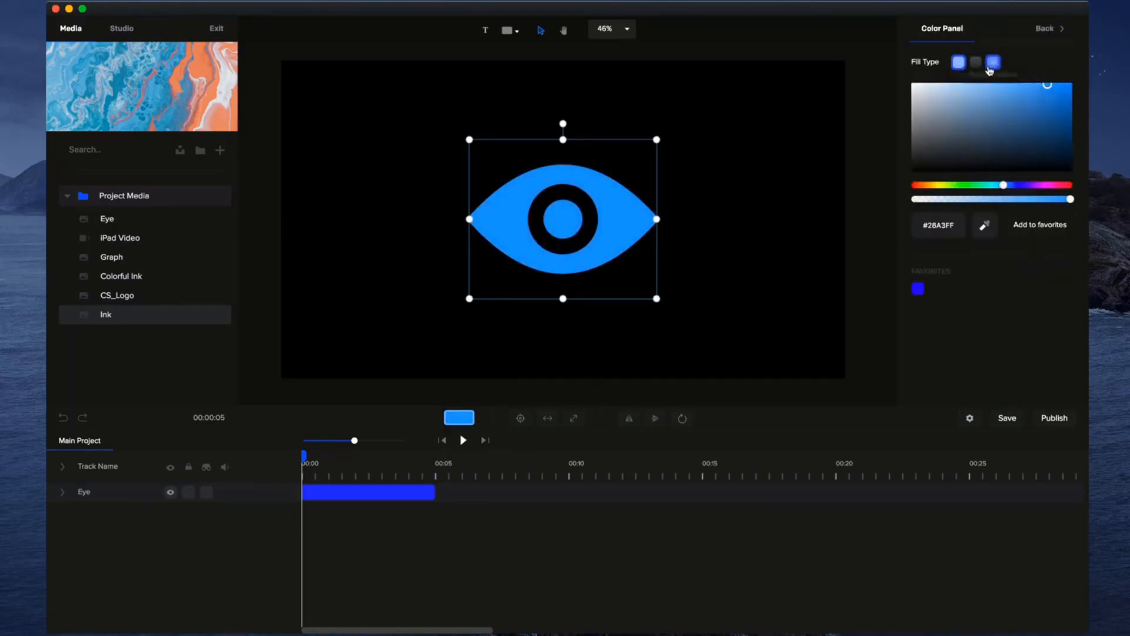
Give the eye a linear gradient fill running from blue to purple (#C916FF).
click(991, 62)
click(1060, 62)
click(1041, 87)
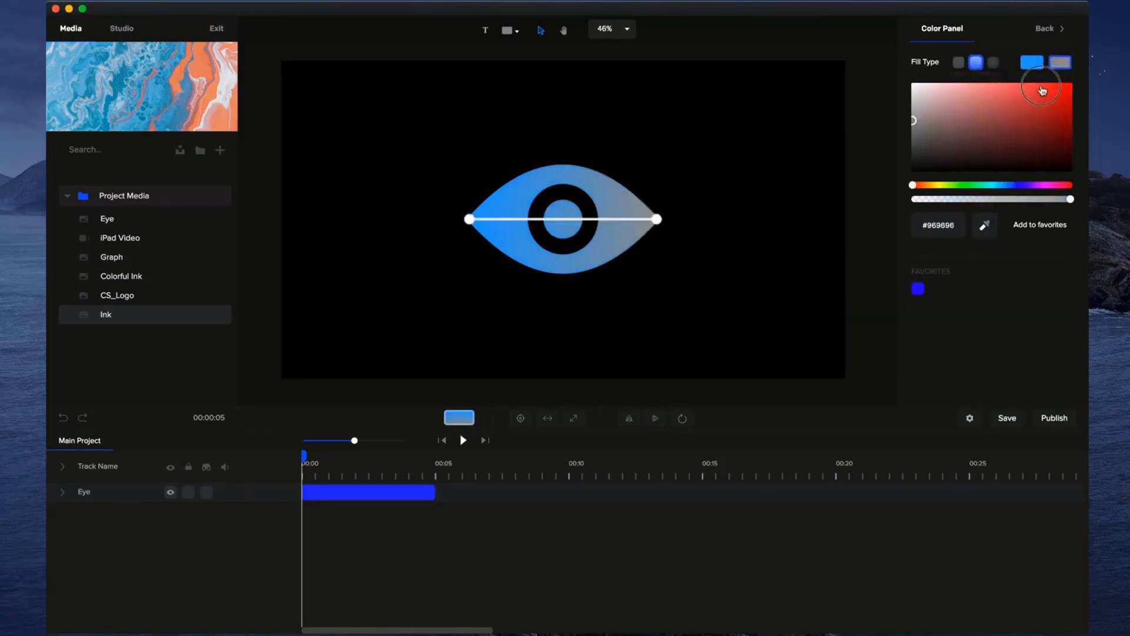
drag(1042, 89, 1058, 85)
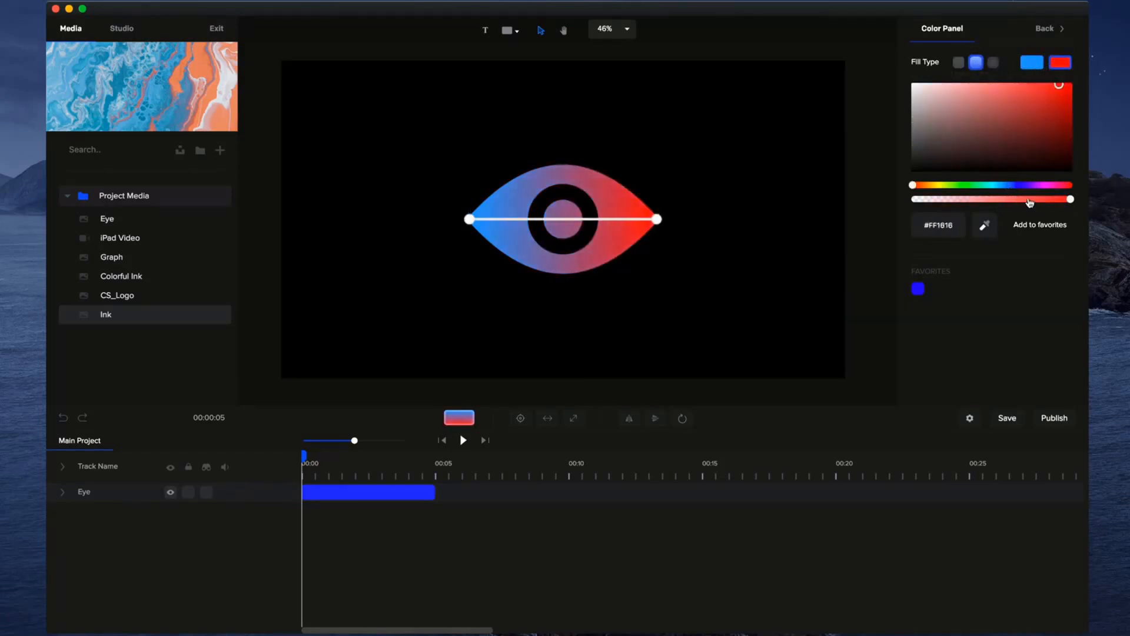
drag(1031, 183, 1039, 185)
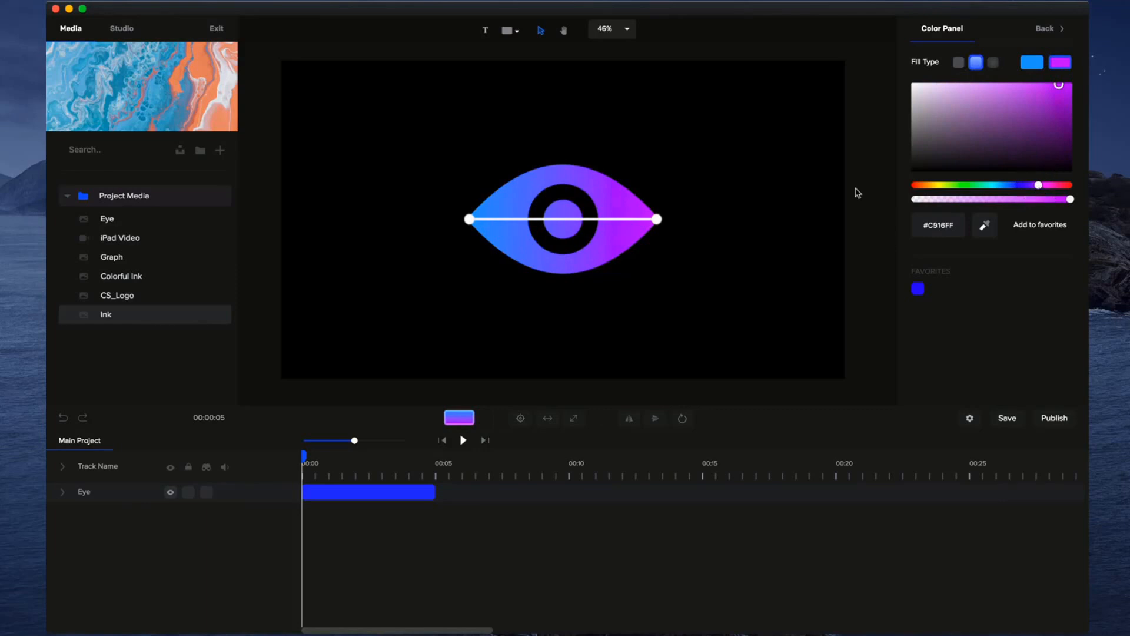
click(652, 148)
click(628, 230)
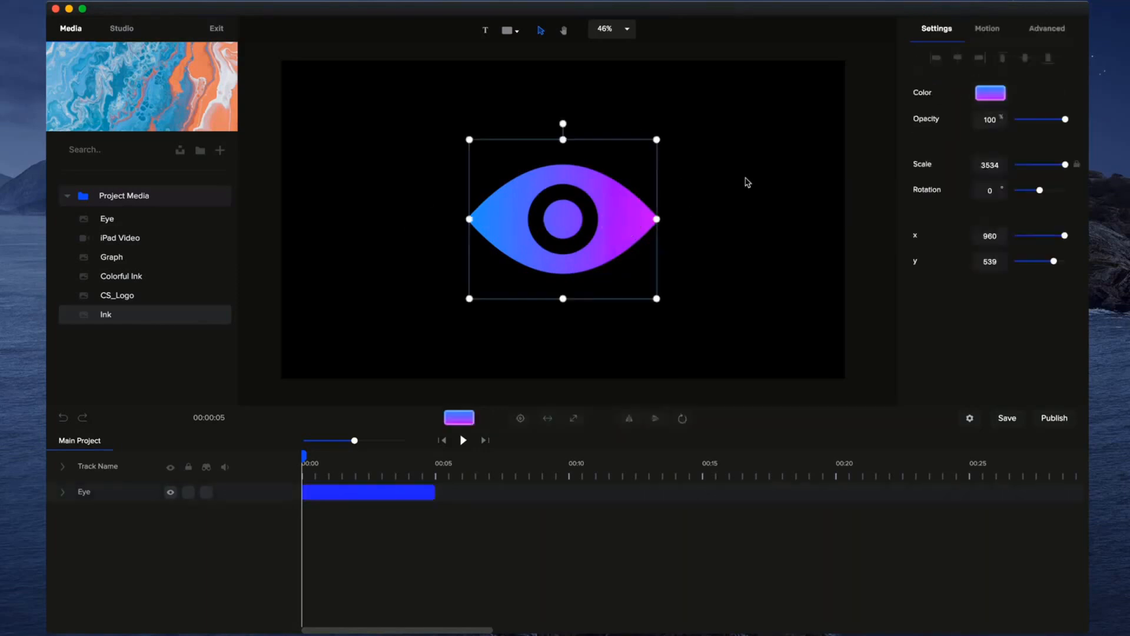
Try the Bounce Scale Up entrance animation from the Zoom category on the eye with a playback, and undo it.
click(989, 35)
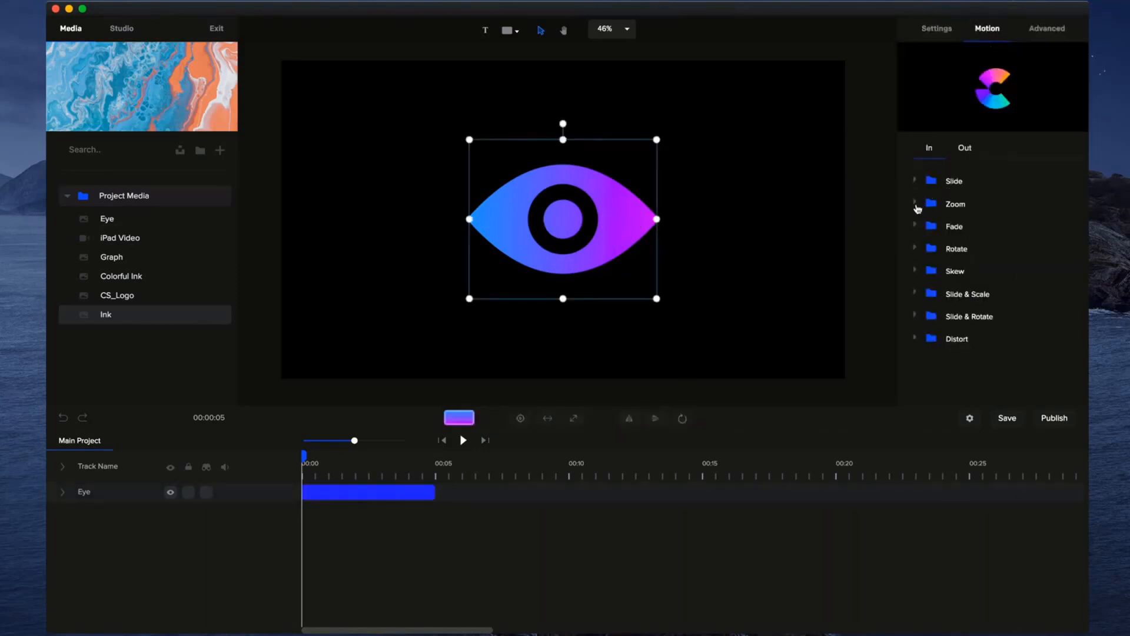
click(916, 204)
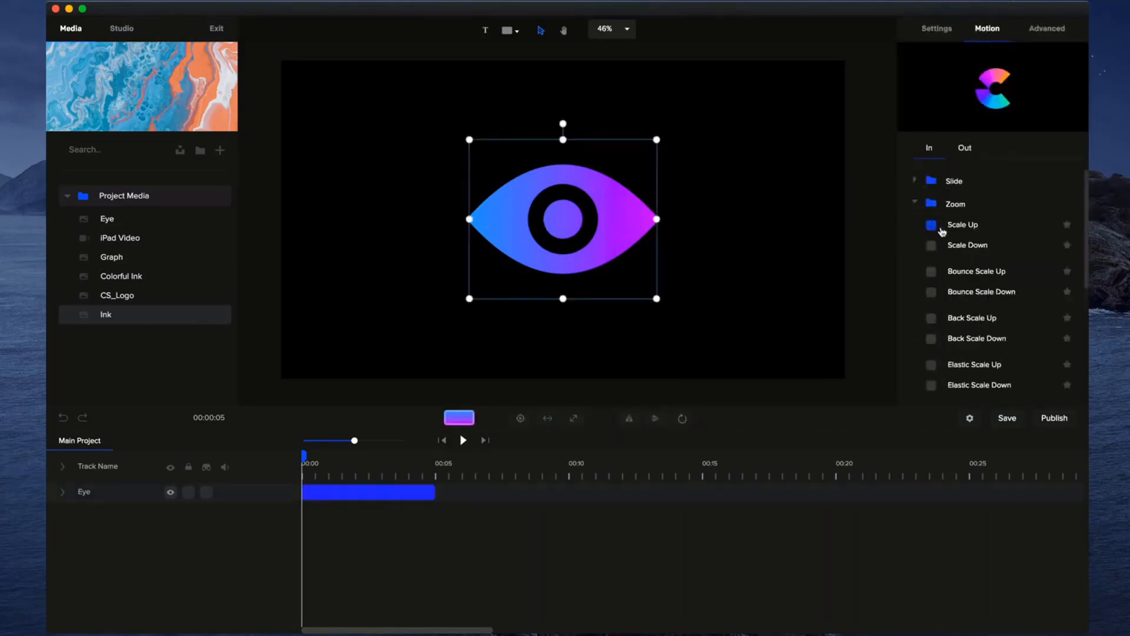
click(931, 272)
click(463, 441)
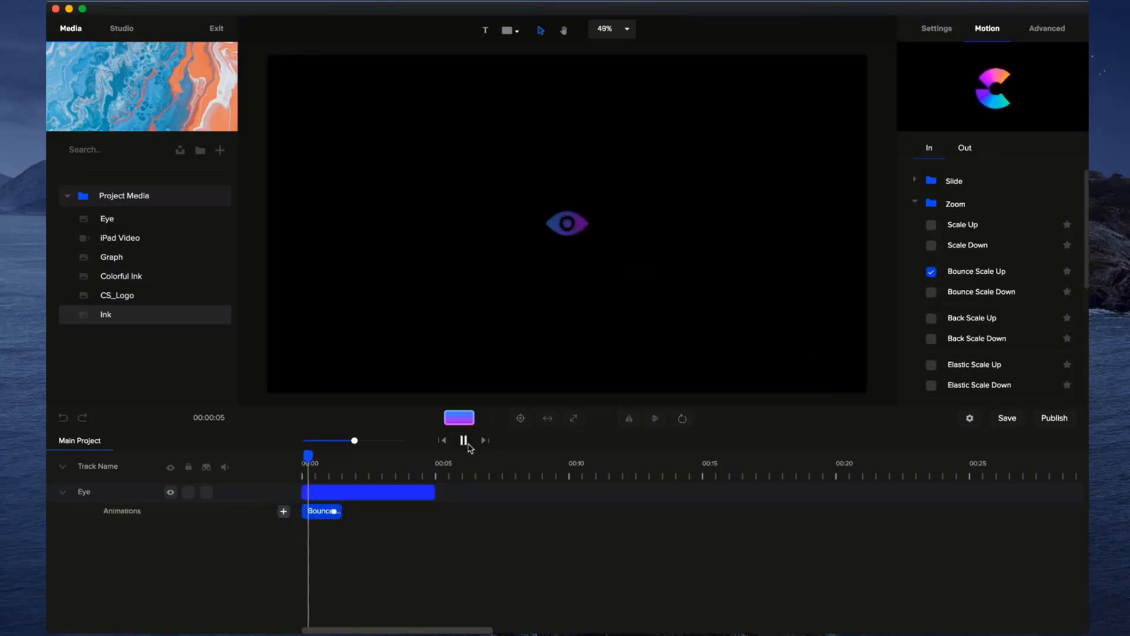
click(463, 441)
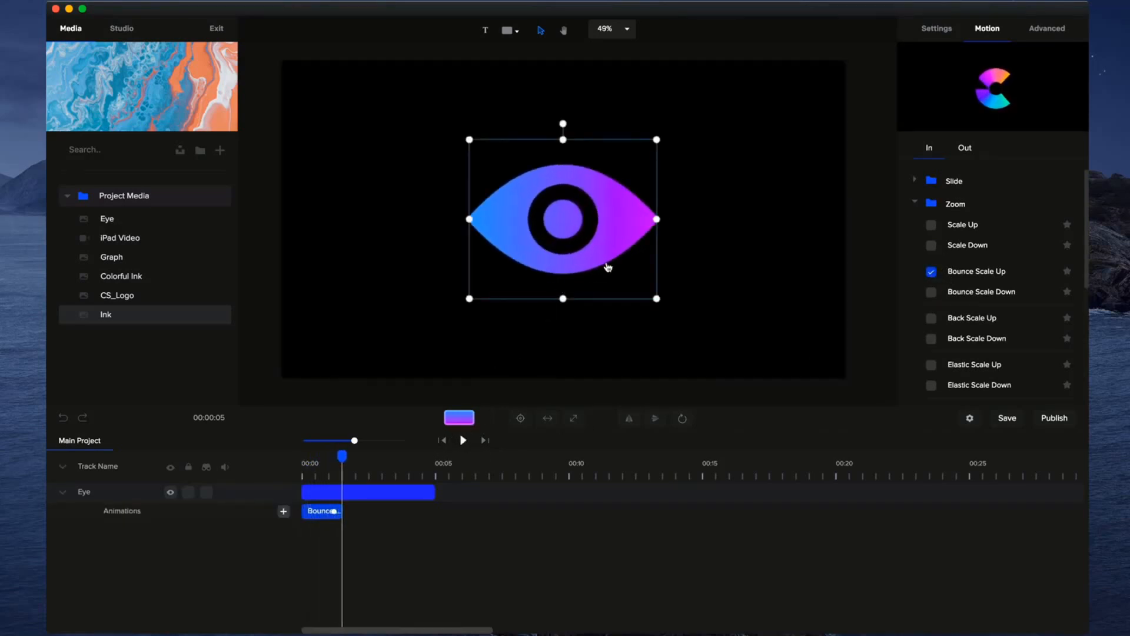
key(super+z)
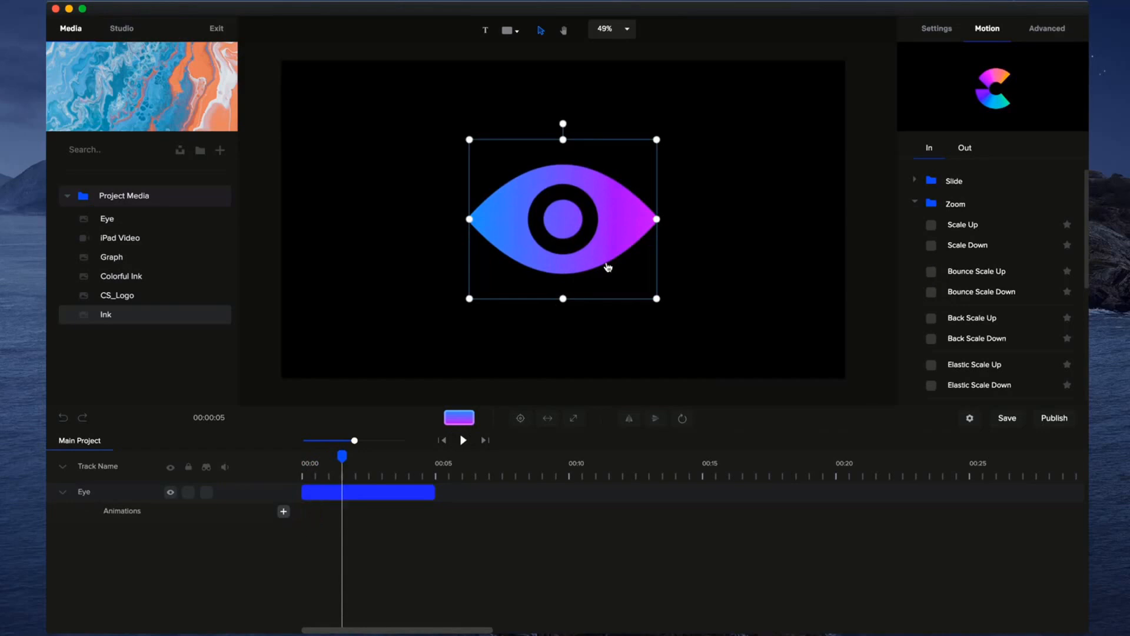
Preview the Graph media item and delete the eye from the canvas.
click(114, 221)
click(118, 258)
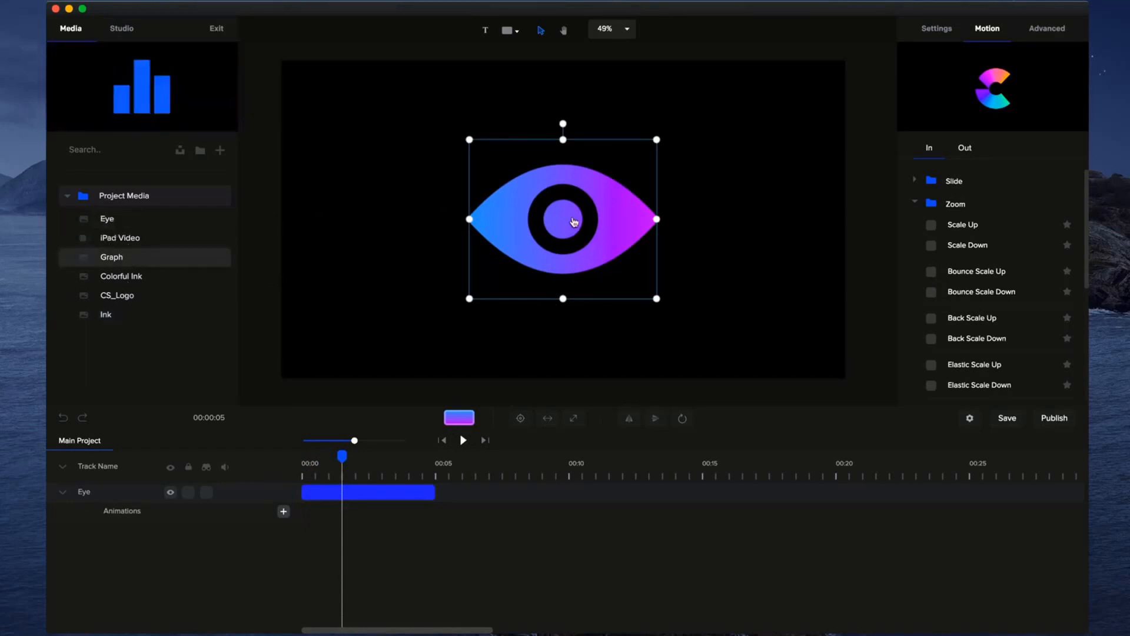
key(Delete)
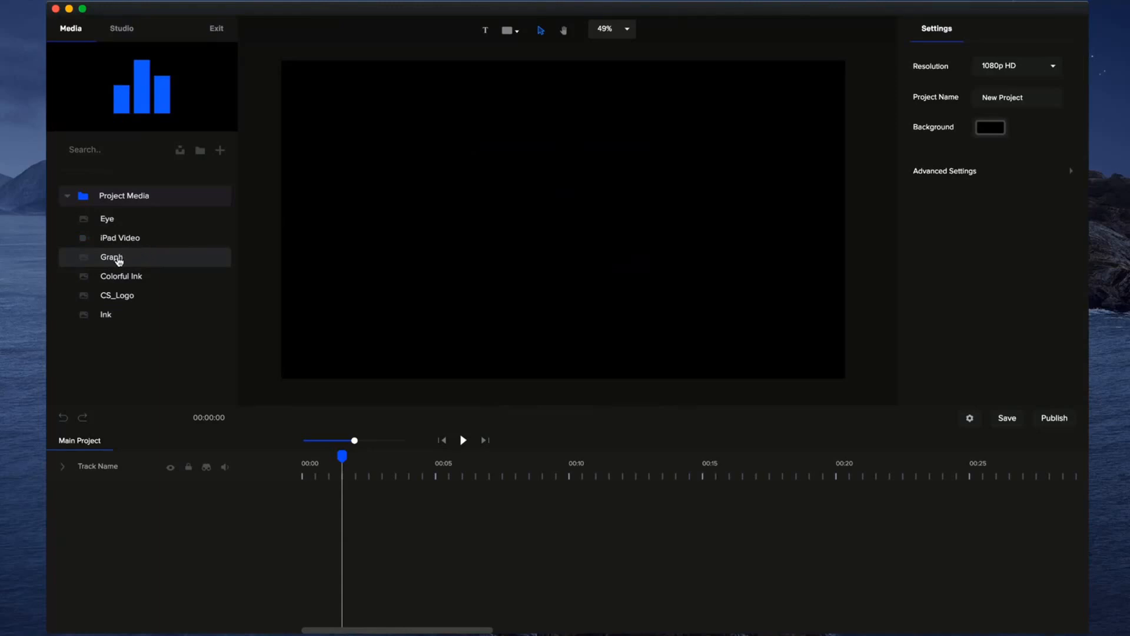
Try adding the Graph SVG to the canvas as a single image, and delete it.
drag(118, 262, 476, 292)
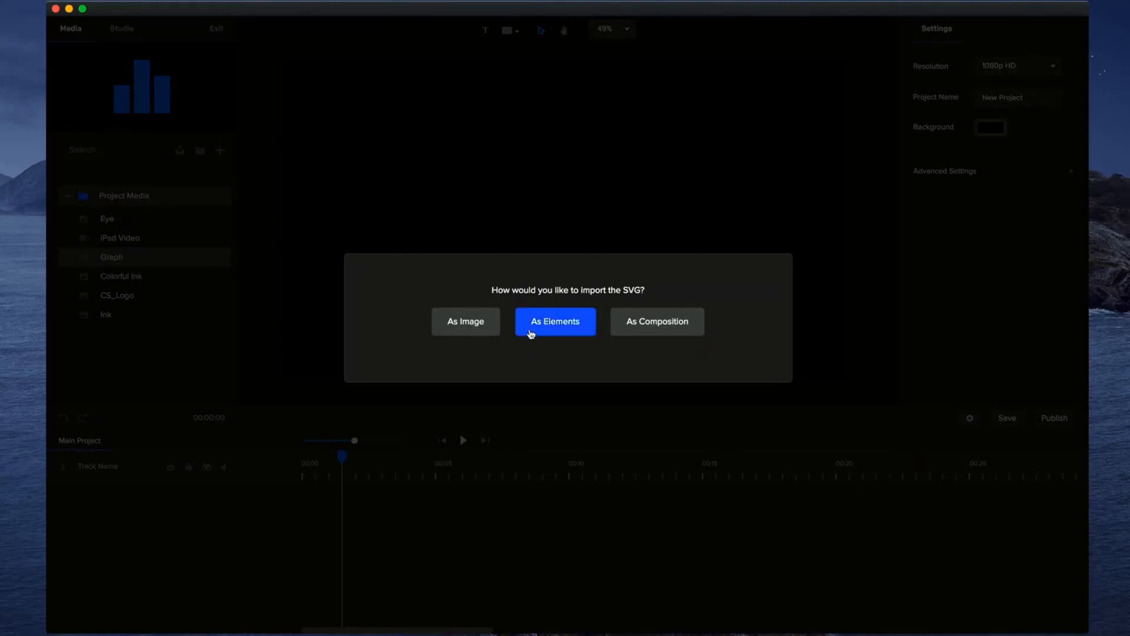
click(485, 326)
mouse_move(586, 278)
mouse_down()
mouse_move(560, 275)
mouse_move(578, 274)
mouse_up()
drag(436, 492, 245, 456)
key(Delete)
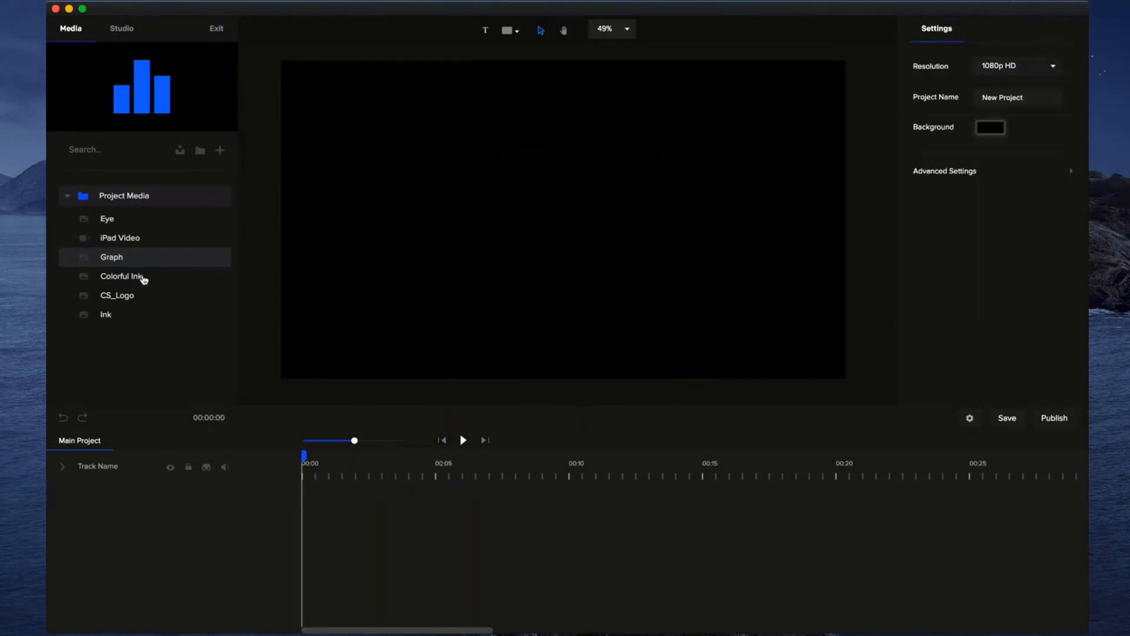
Add the Graph SVG to the canvas as separate elements and deselect them.
drag(148, 262, 447, 267)
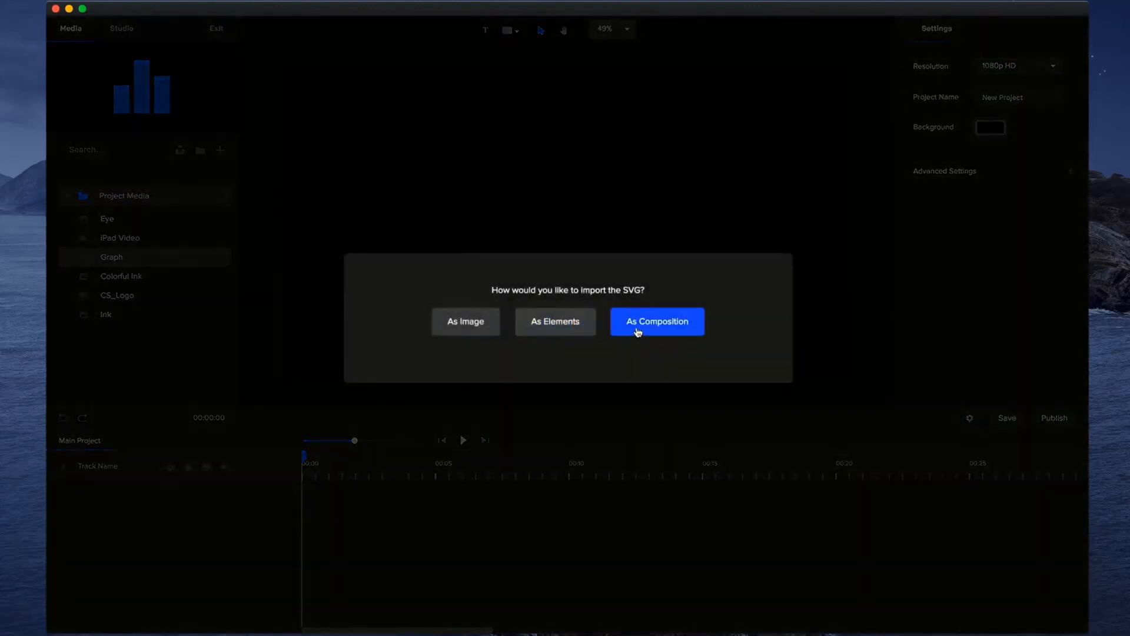
click(569, 324)
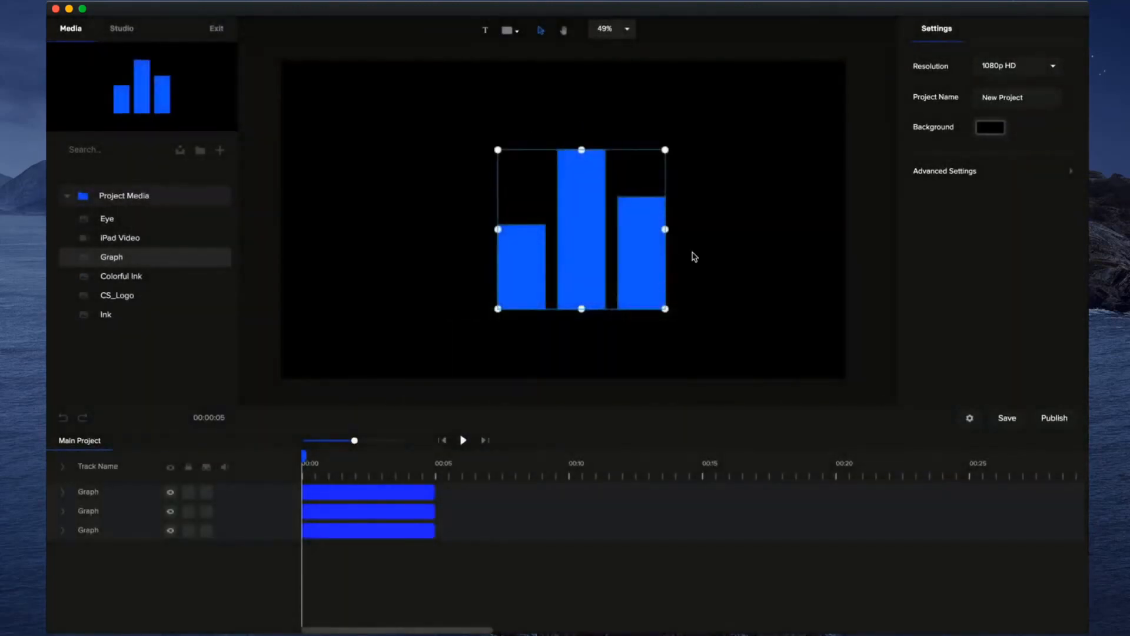
click(674, 266)
Recolor the graph's shortest bar white (#FFFFFF) and adjust the middle bar's height from its upper edge.
click(581, 209)
click(523, 285)
click(995, 96)
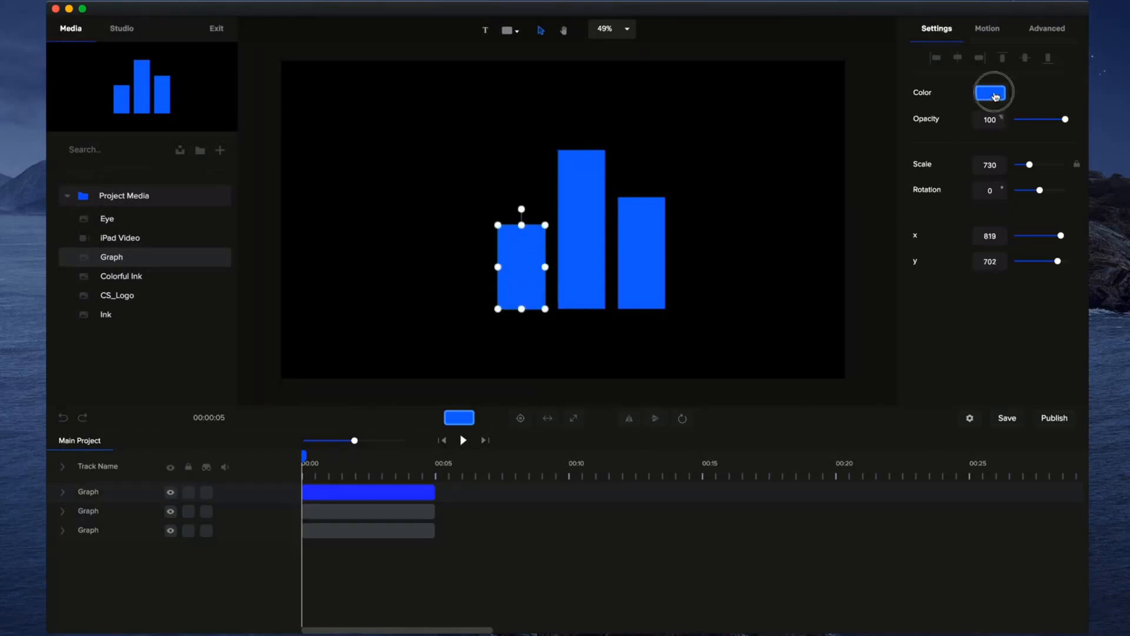
drag(1014, 100, 911, 66)
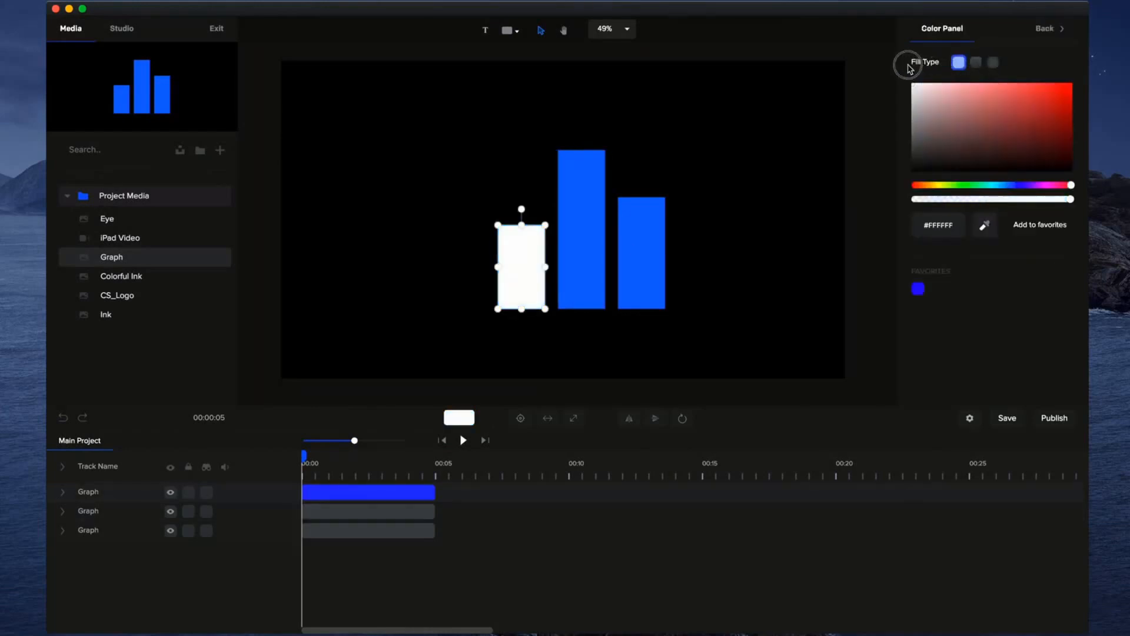
click(589, 180)
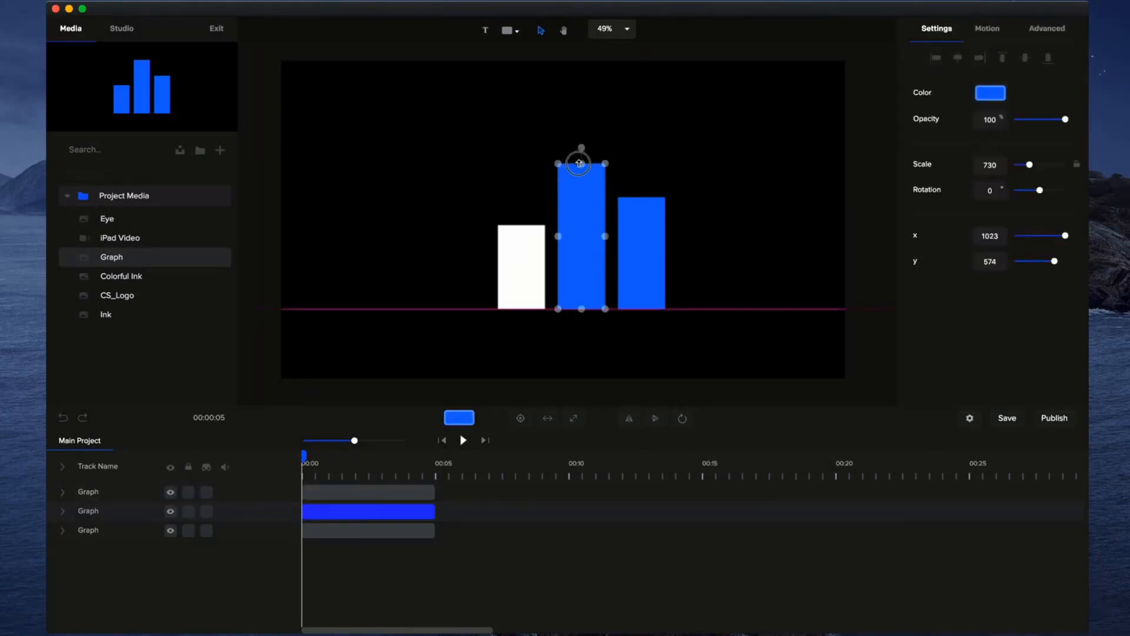
click(723, 195)
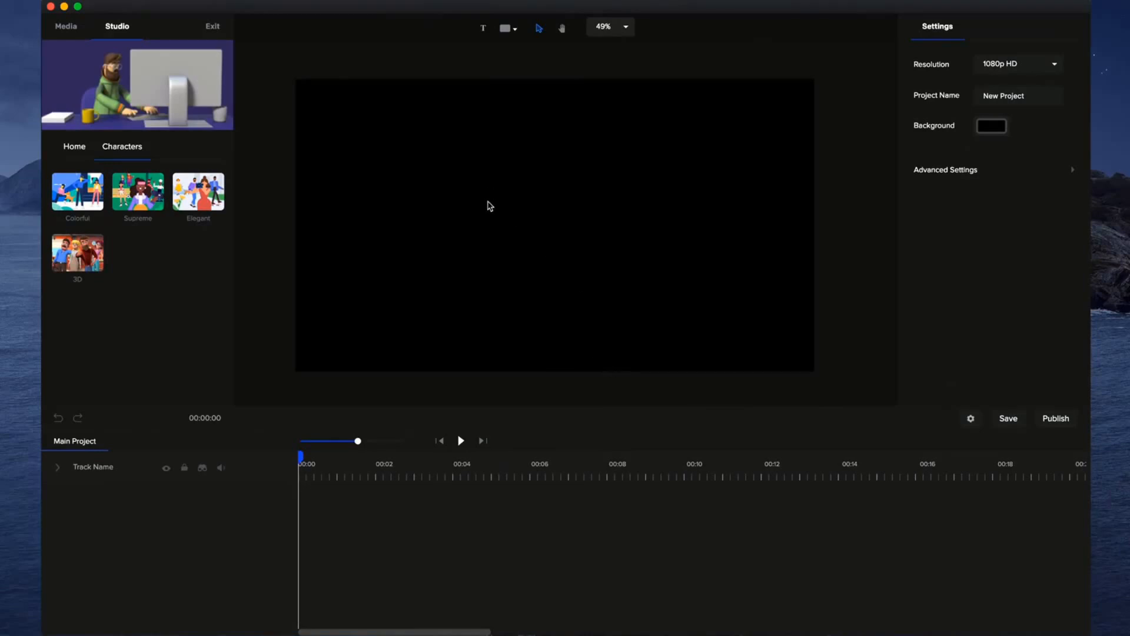
Add the Gym scene from the Studio library's Supreme backgrounds to the canvas and play its opening seconds.
click(66, 27)
click(119, 30)
click(73, 147)
click(134, 252)
click(71, 206)
scroll(141, 282, down, 5)
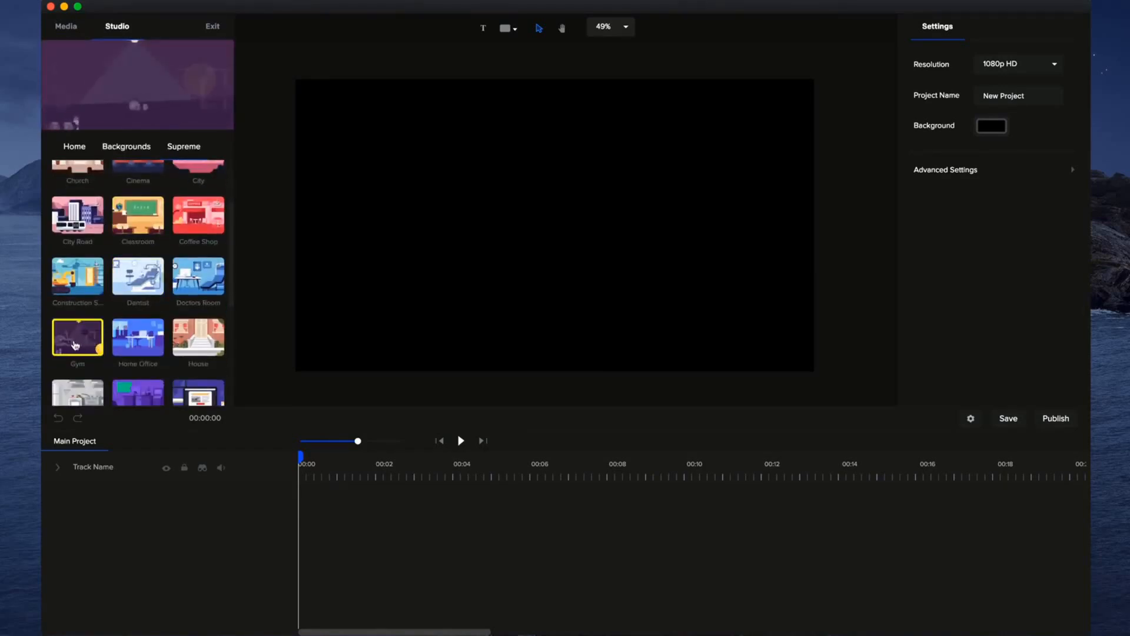
drag(78, 337, 436, 293)
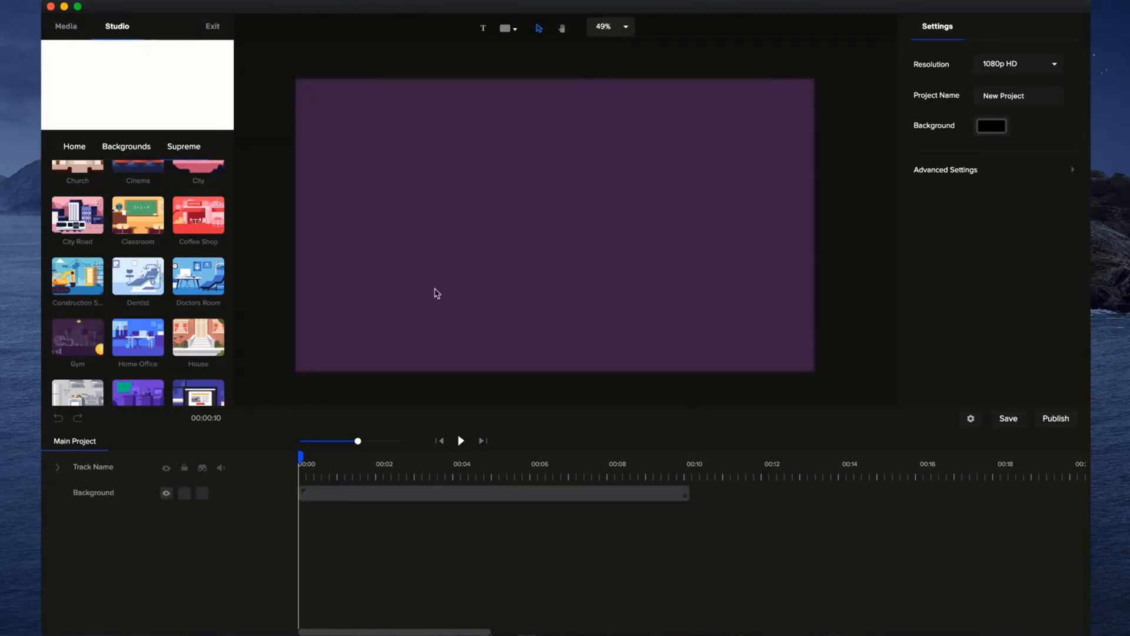
click(461, 440)
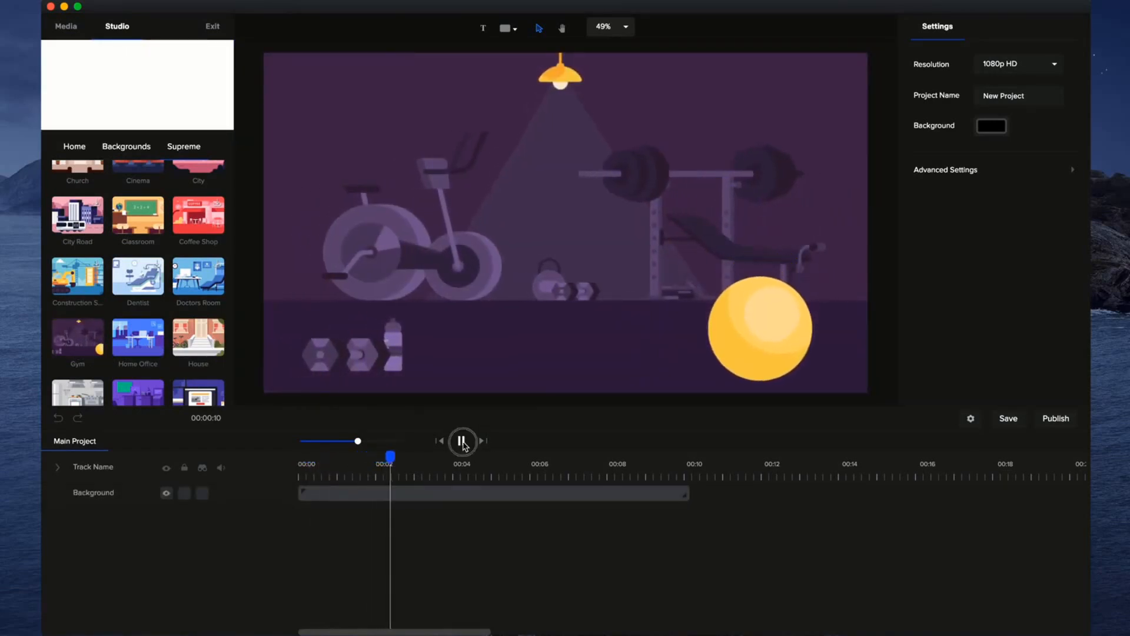
click(462, 441)
Open the Background composition and resize the Dumbell layer to a scale of 59 at about x 266, y 948.
click(483, 503)
double_click(384, 490)
drag(394, 454, 369, 460)
click(365, 345)
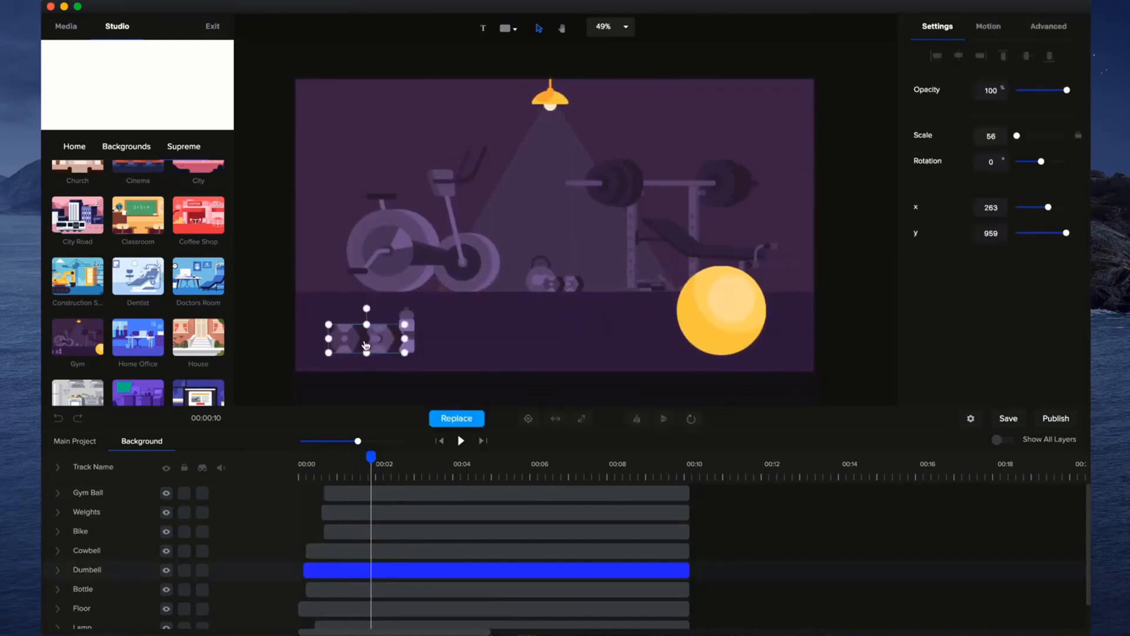
drag(405, 325, 383, 350)
mouse_move(371, 456)
mouse_down()
mouse_move(300, 462)
mouse_move(385, 465)
mouse_up()
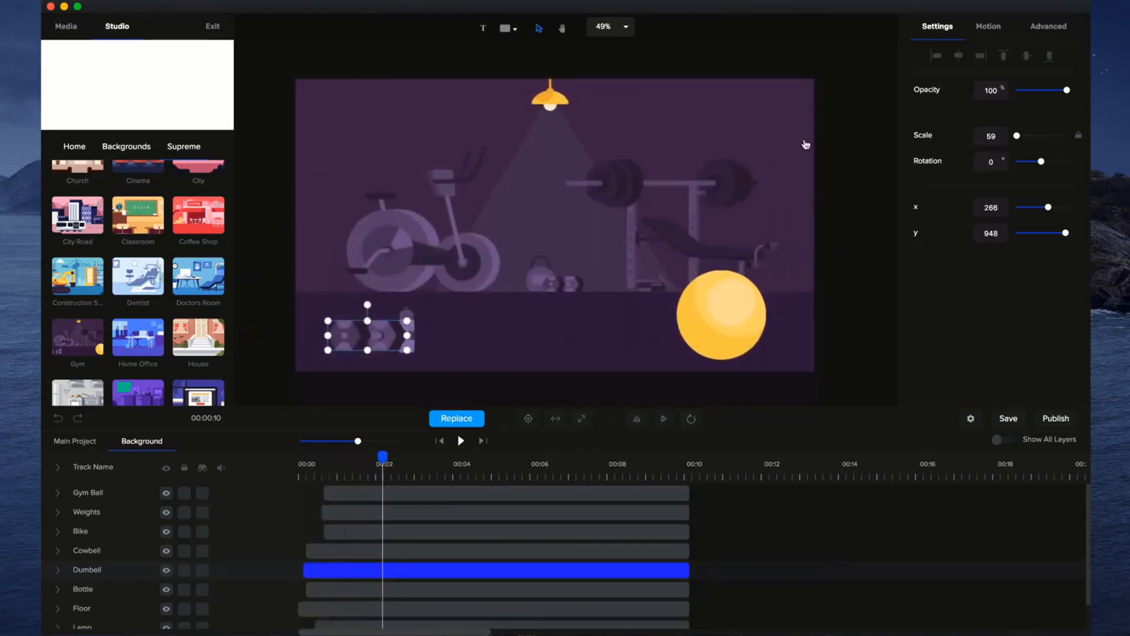
Review the Dumbell layer's animation and the available motion presets, and return to the main project.
click(56, 571)
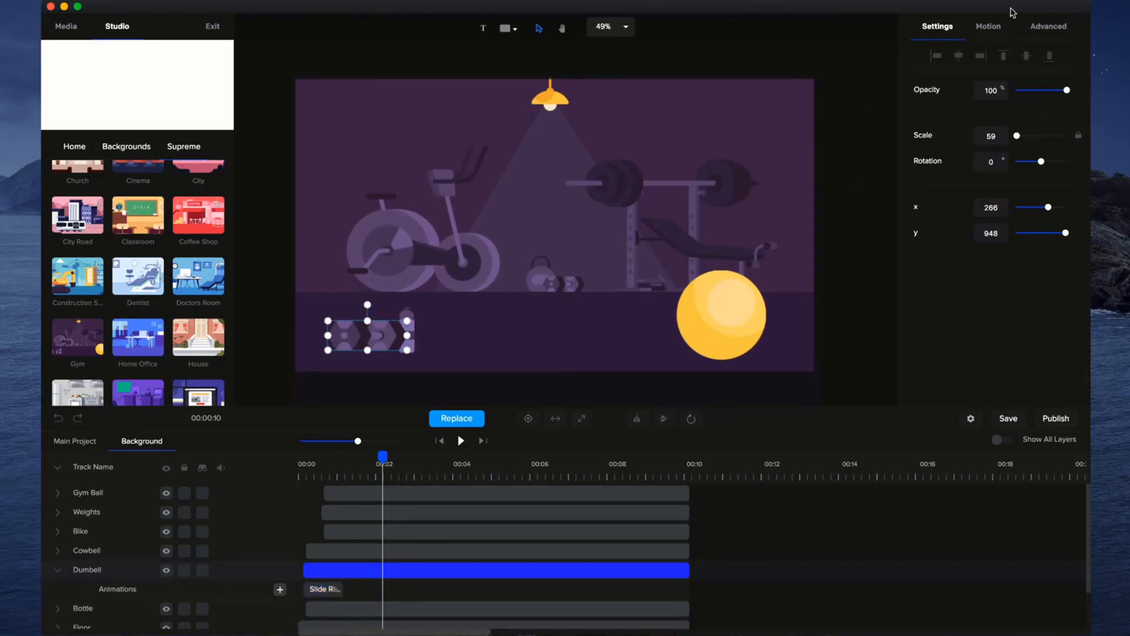
click(988, 26)
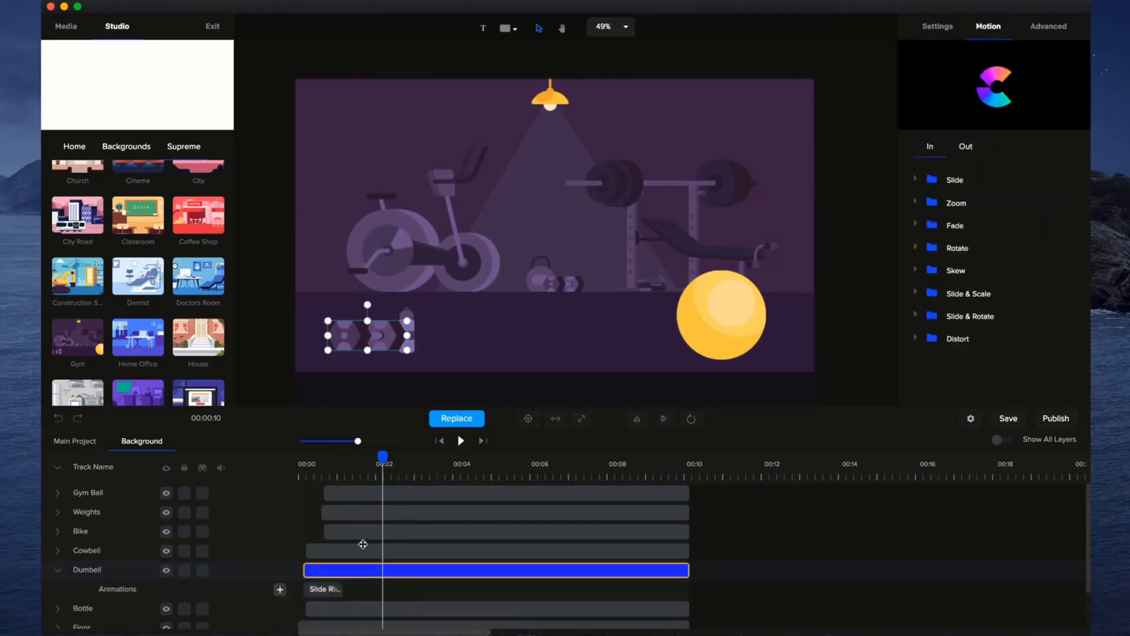
drag(386, 463, 282, 461)
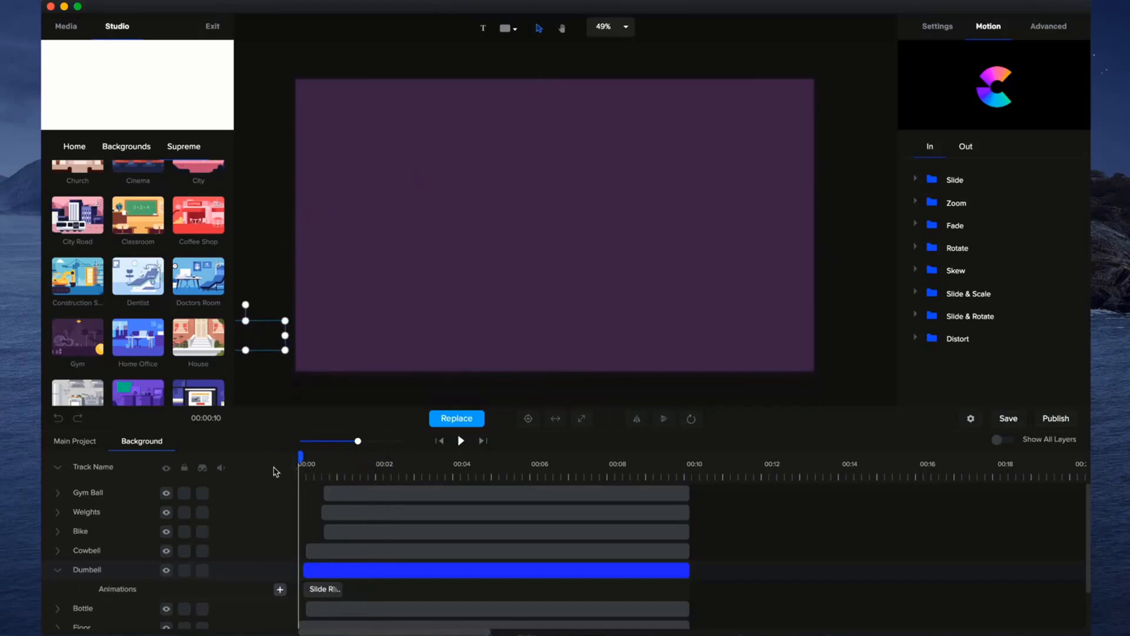
click(83, 441)
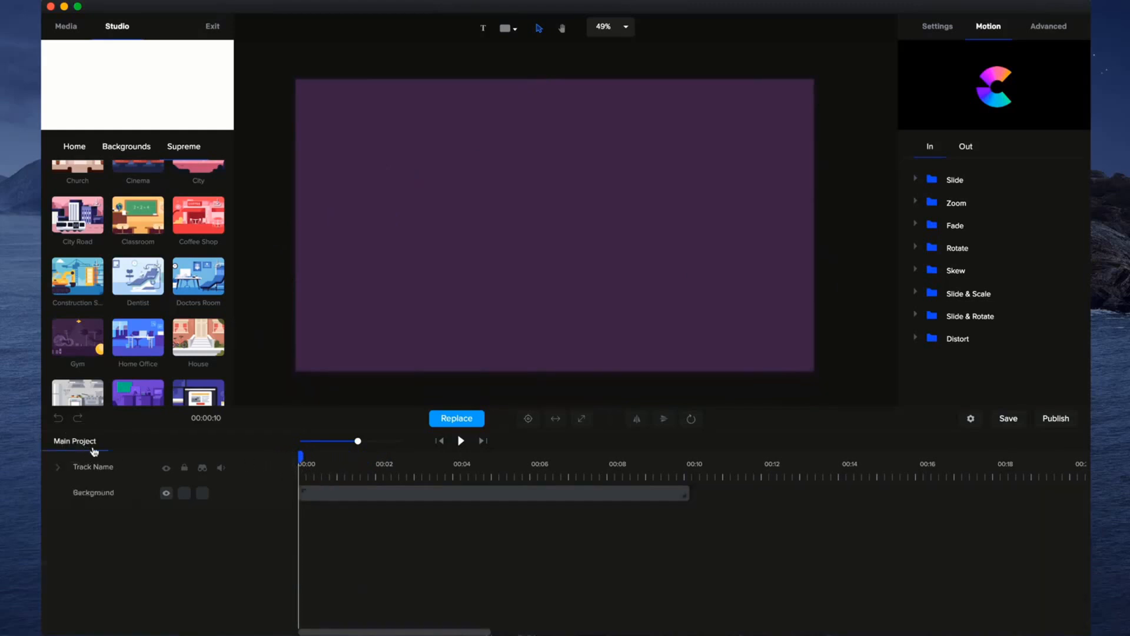
Lock the Background track with the playhead at about 1.5 seconds and test the lock by trying to move the scene.
drag(299, 457, 358, 457)
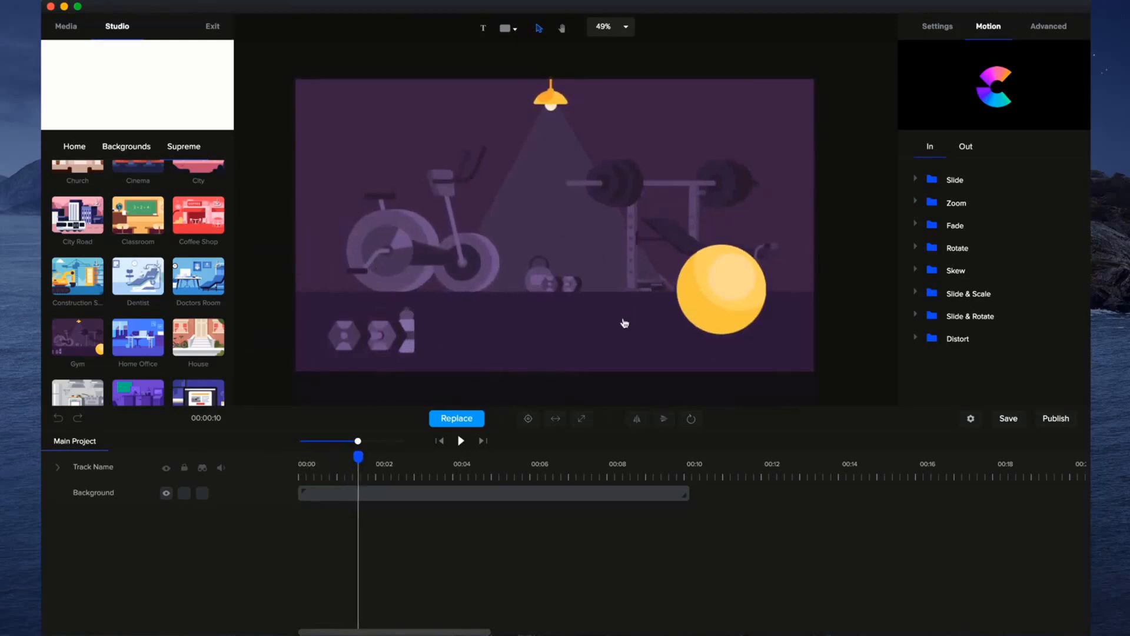
click(184, 494)
drag(374, 231, 610, 318)
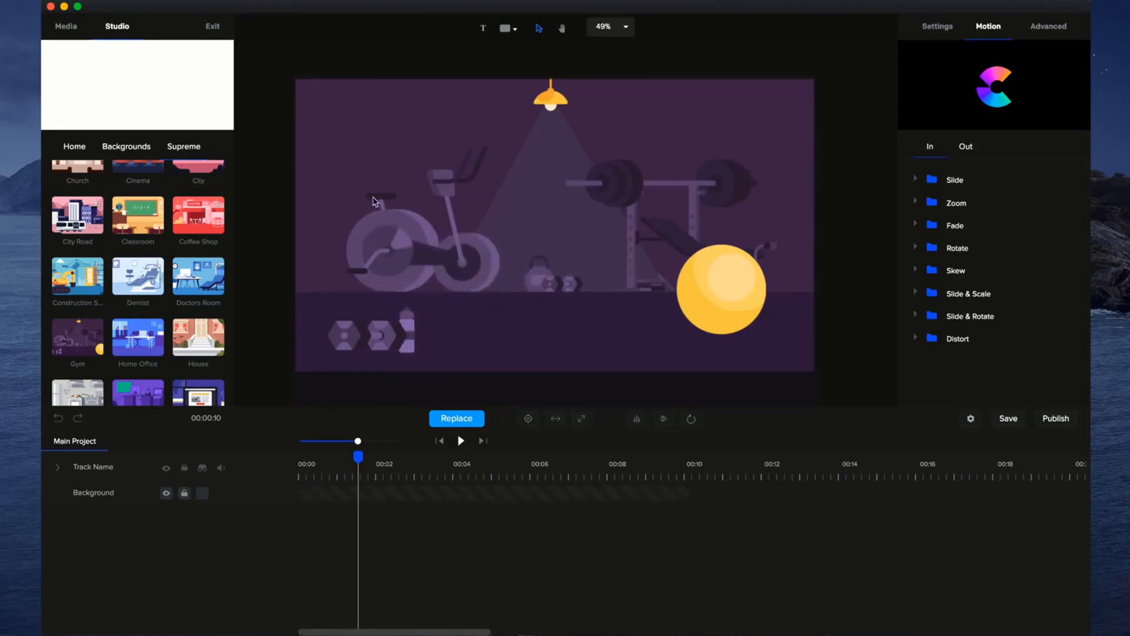
drag(434, 291, 606, 258)
drag(419, 304, 493, 288)
Add the Fitness Girl from the Supreme characters to the gym scene and reposition her on the canvas.
click(75, 146)
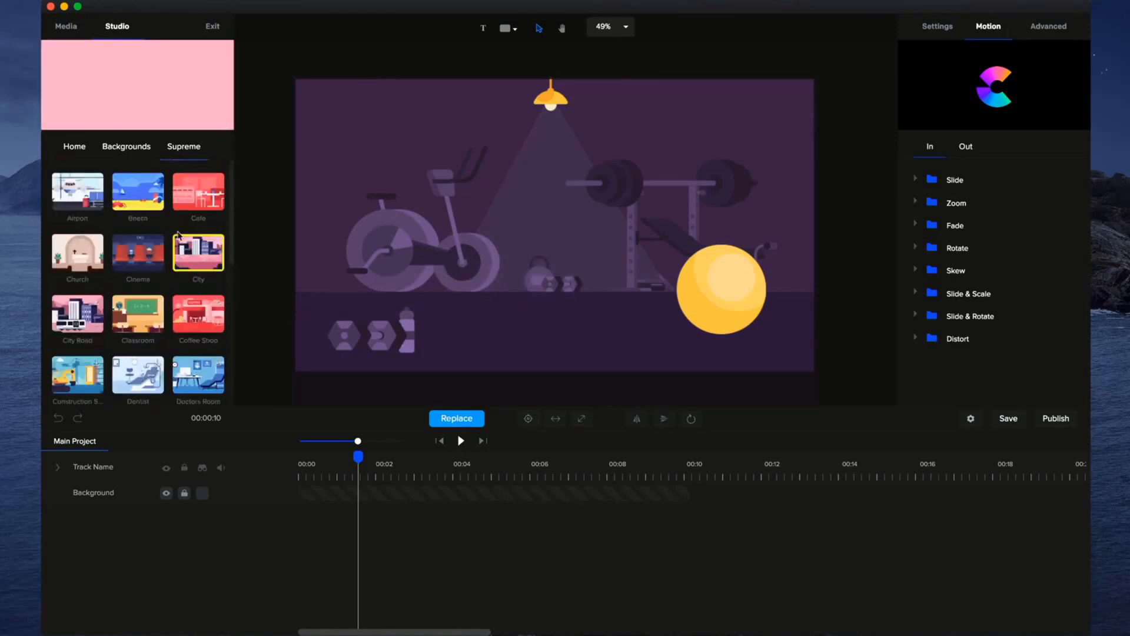
click(127, 210)
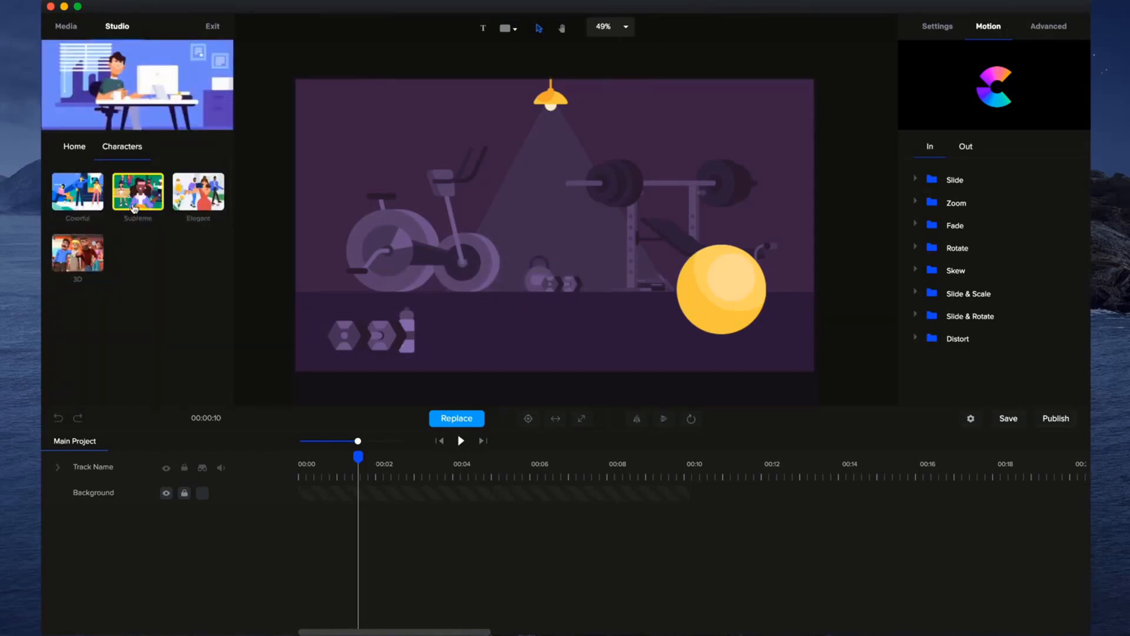
click(134, 209)
drag(137, 193, 515, 315)
drag(584, 279, 495, 218)
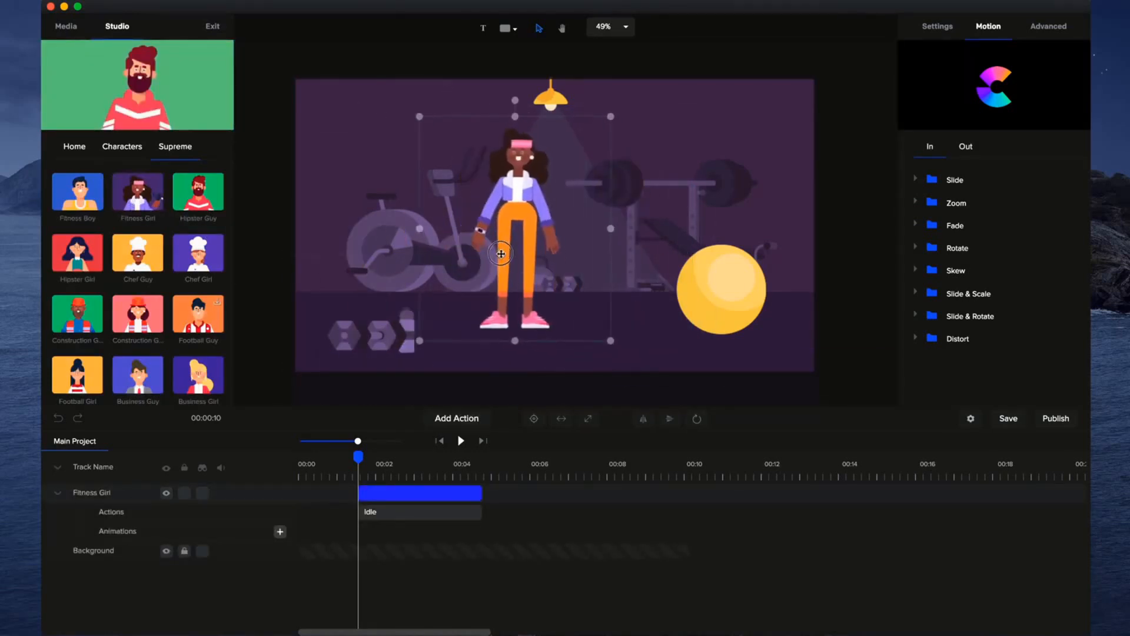
Enlarge the Fitness Girl slightly, shift her on the canvas, and move her clip to the start of the timeline.
mouse_move(608, 341)
mouse_down()
mouse_move(562, 297)
mouse_move(636, 345)
mouse_move(616, 346)
mouse_up()
drag(535, 270, 542, 273)
click(427, 495)
drag(445, 499, 385, 499)
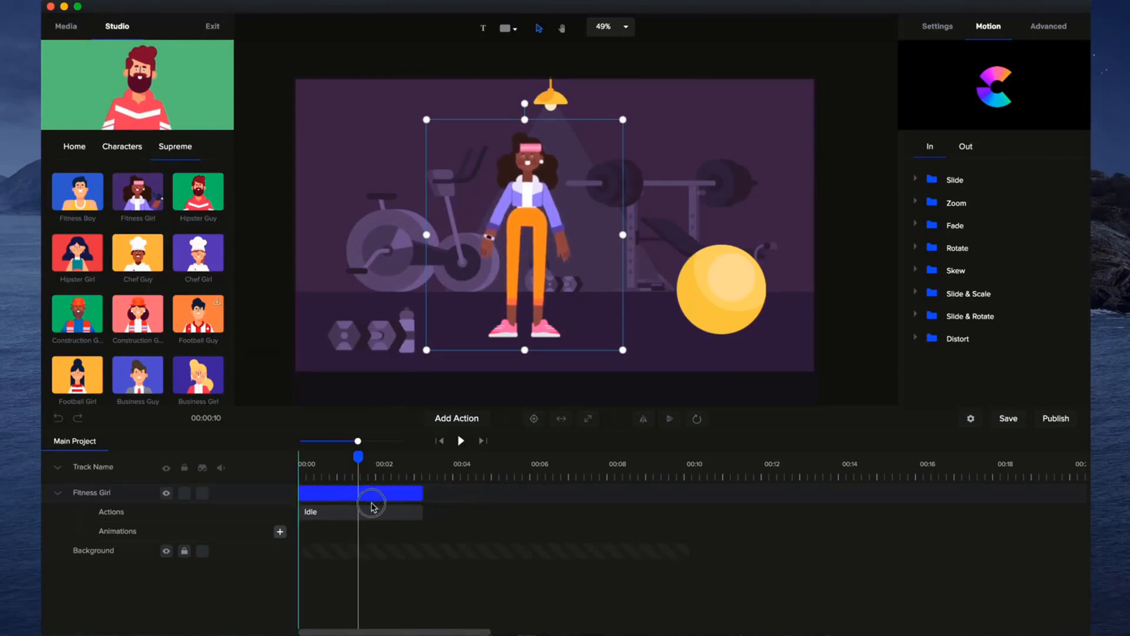
Preview the gym scene from the beginning and revisit the Supreme collection among the character categories.
drag(358, 458, 300, 458)
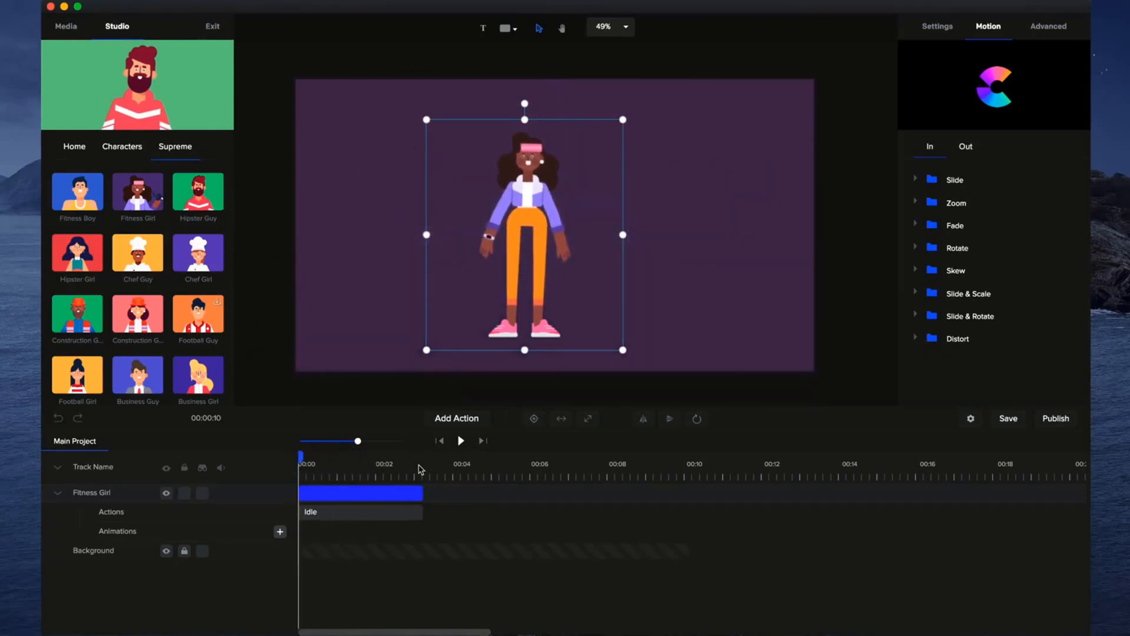
click(463, 441)
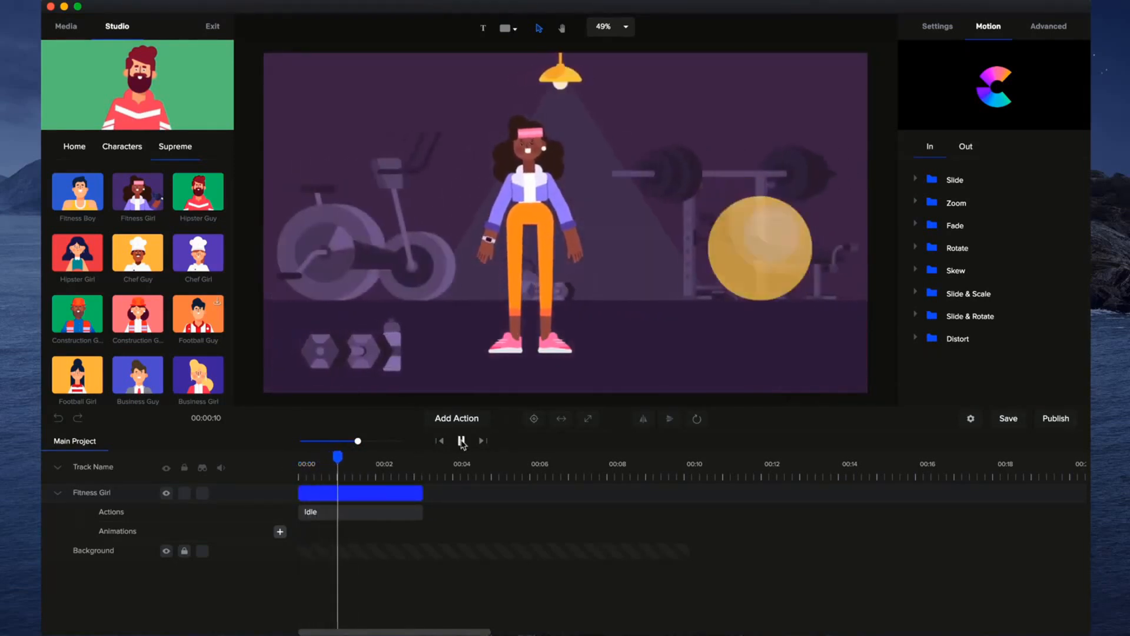
click(461, 441)
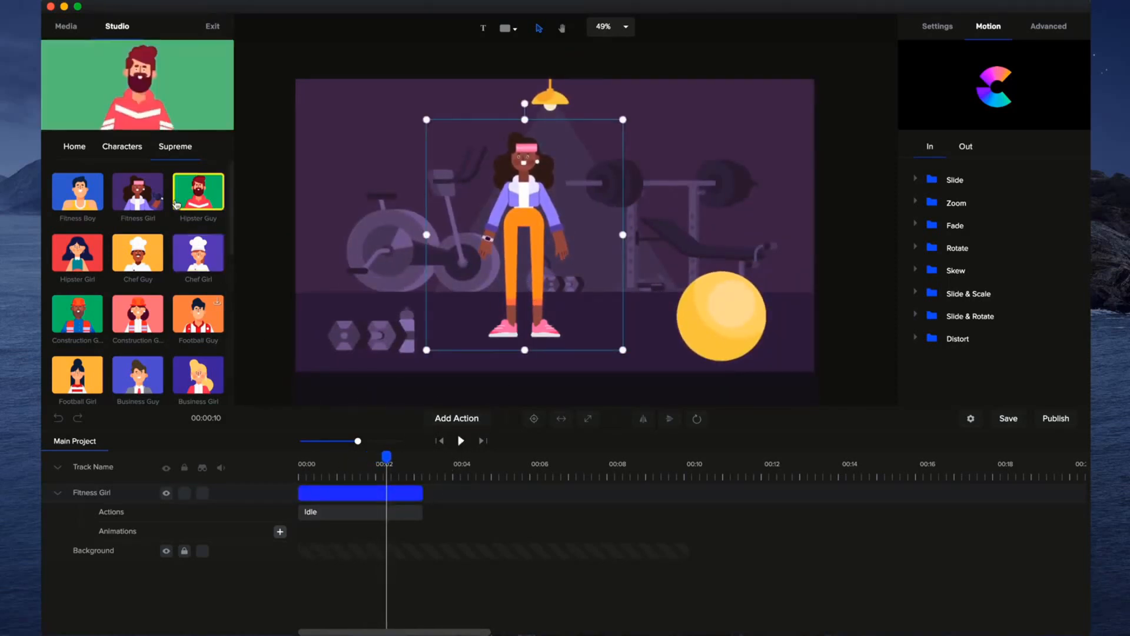
click(122, 147)
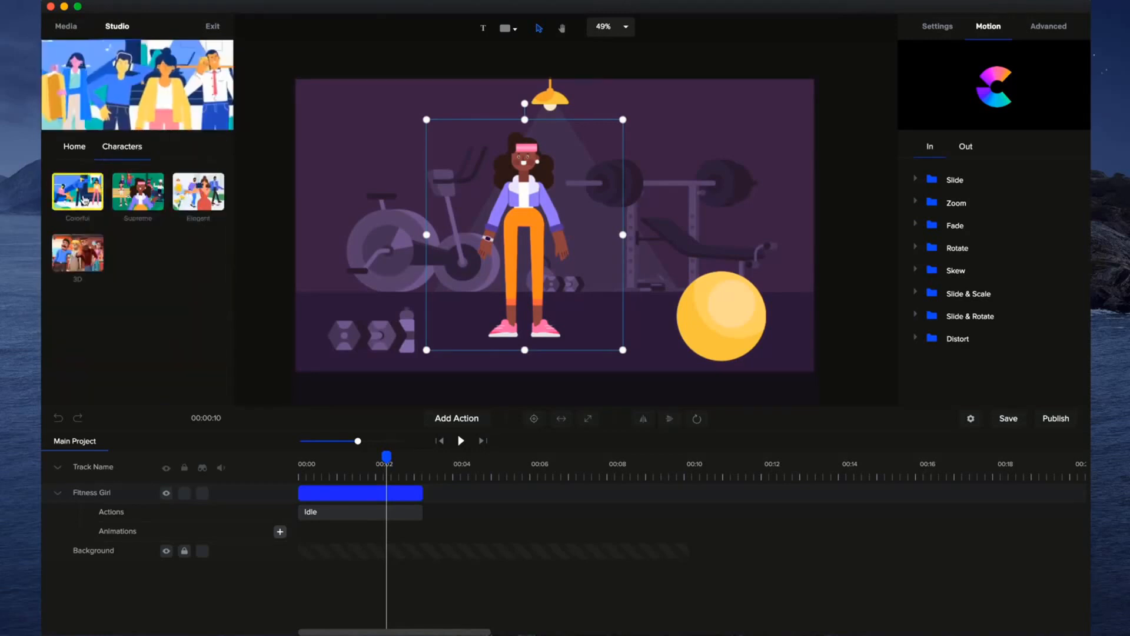
click(146, 193)
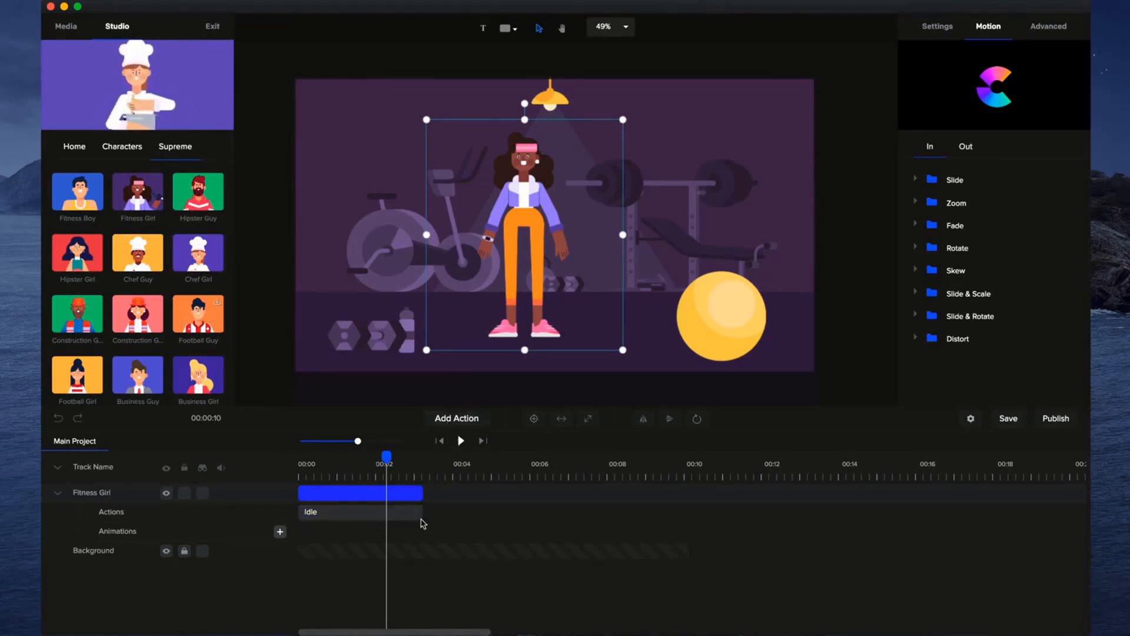
Return the playhead to 0 seconds and change the Fitness Girl's Idle action to Wave.
drag(386, 457, 299, 457)
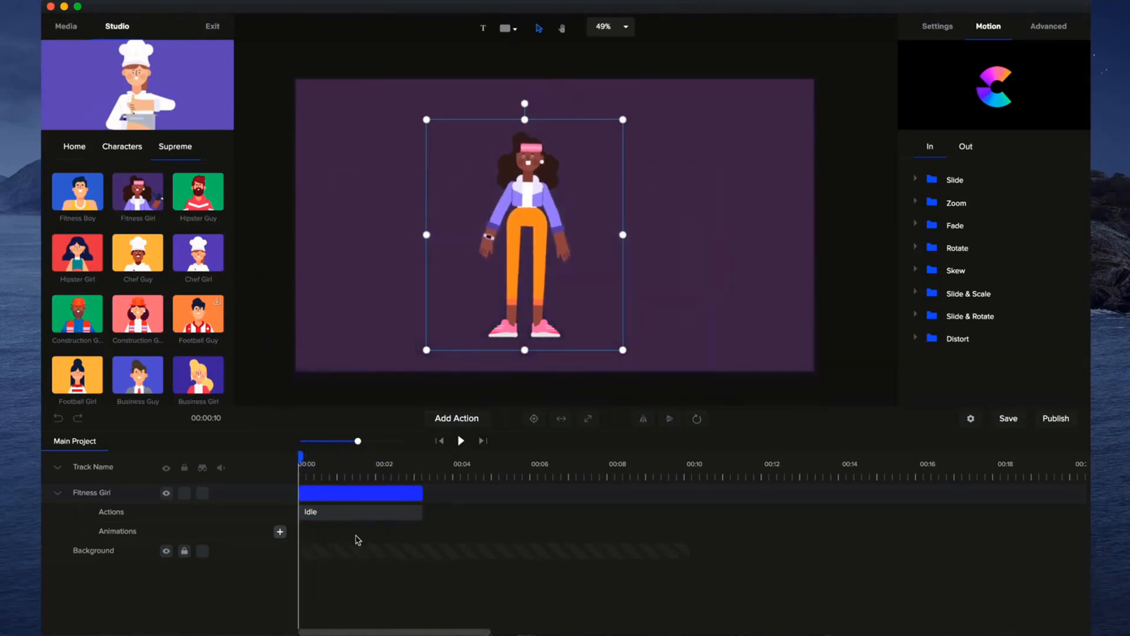
click(57, 493)
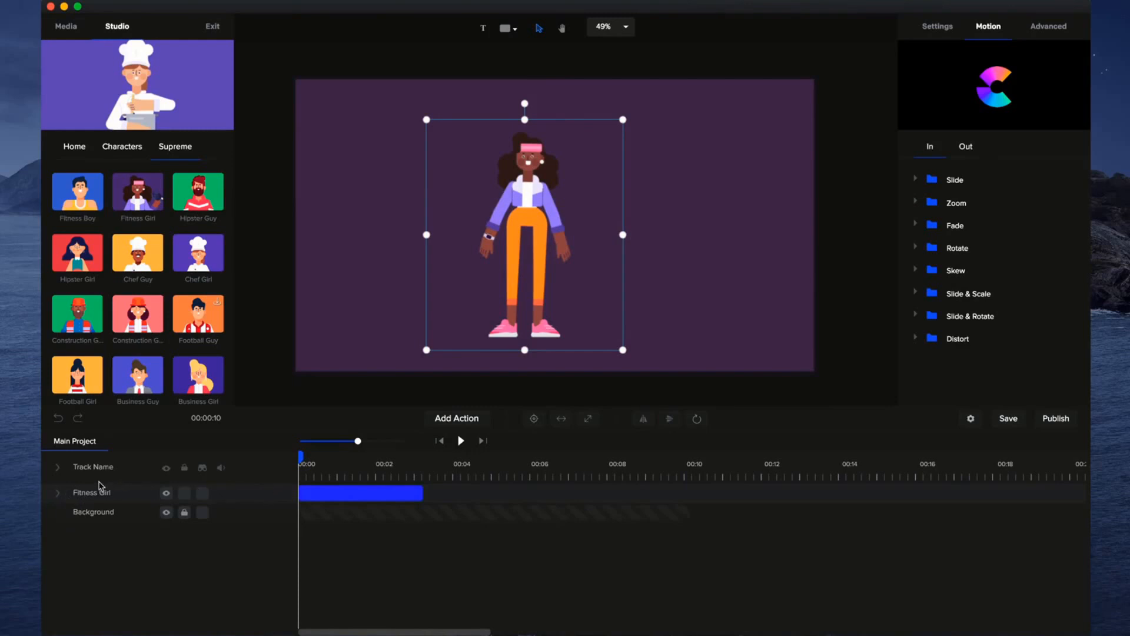
click(57, 493)
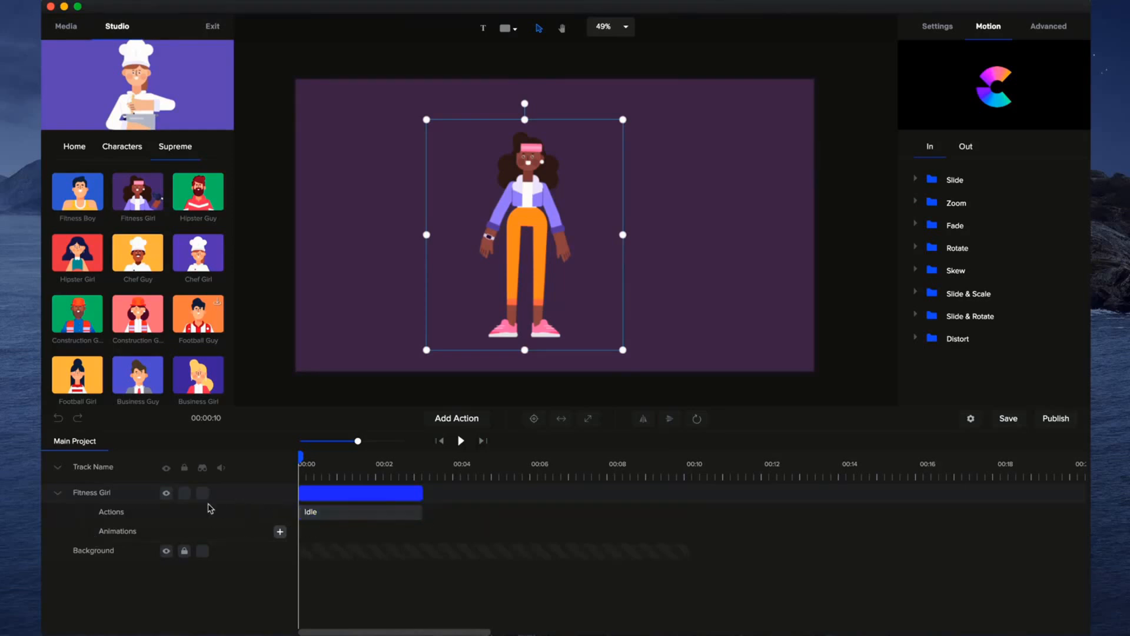
click(365, 517)
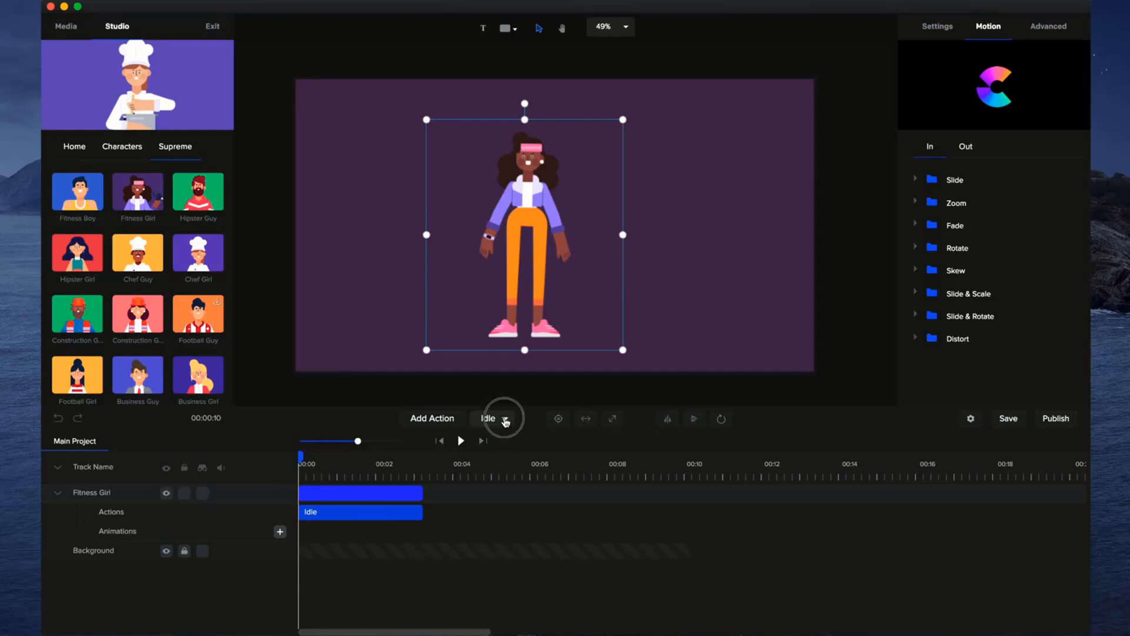
click(505, 419)
scroll(515, 328, down, 2)
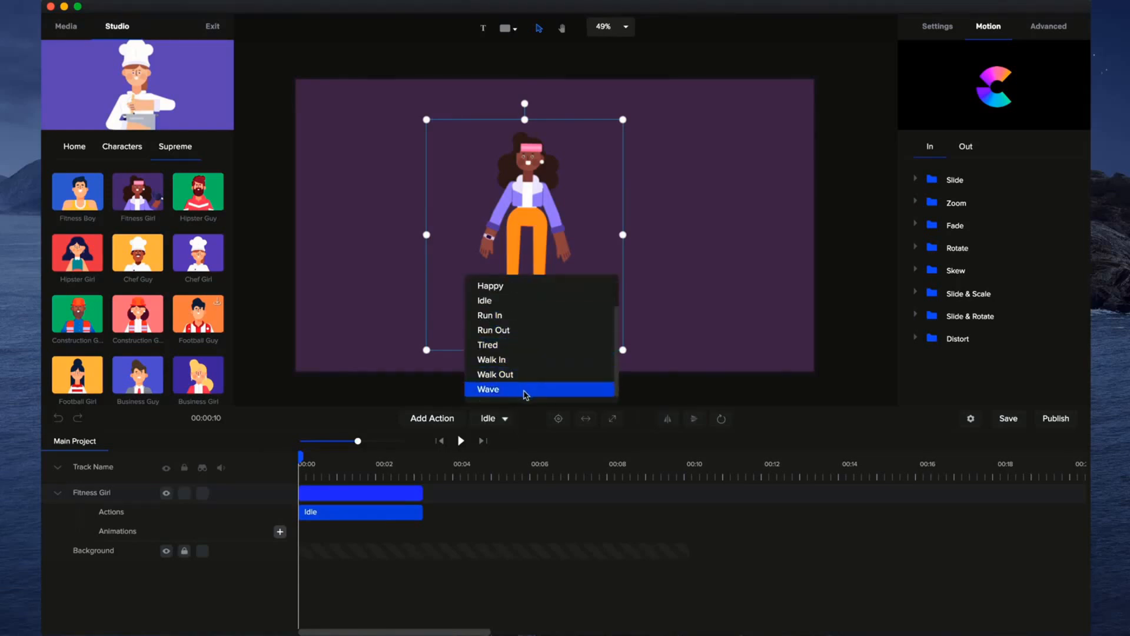
click(527, 390)
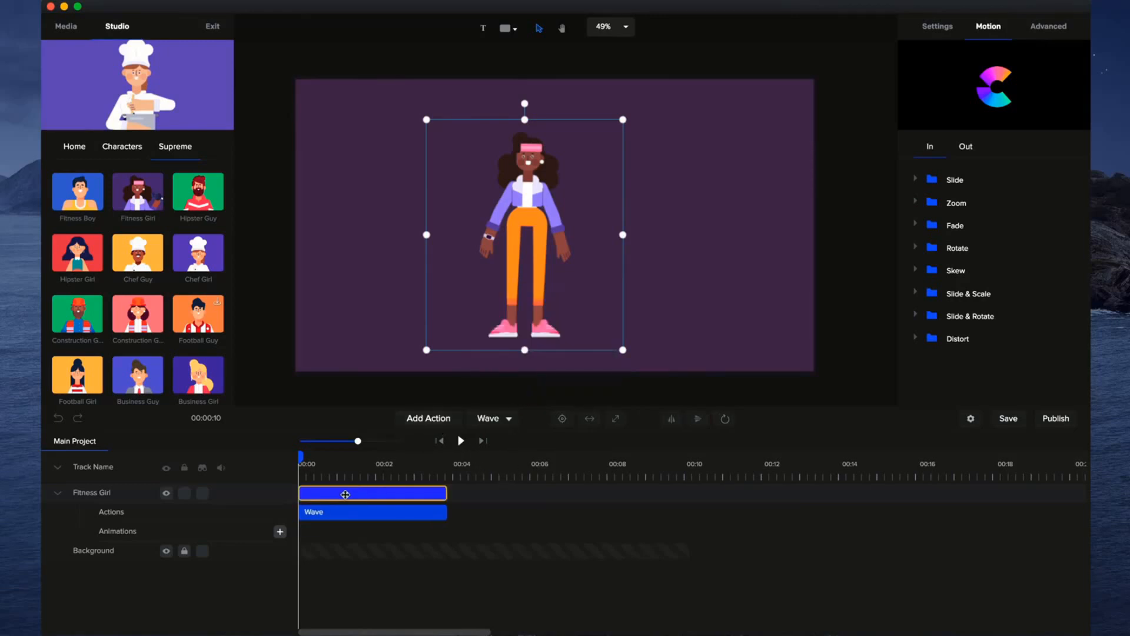
Add a Dumbells action after the Fitness Girl's Wave action and preview the sequence.
click(434, 419)
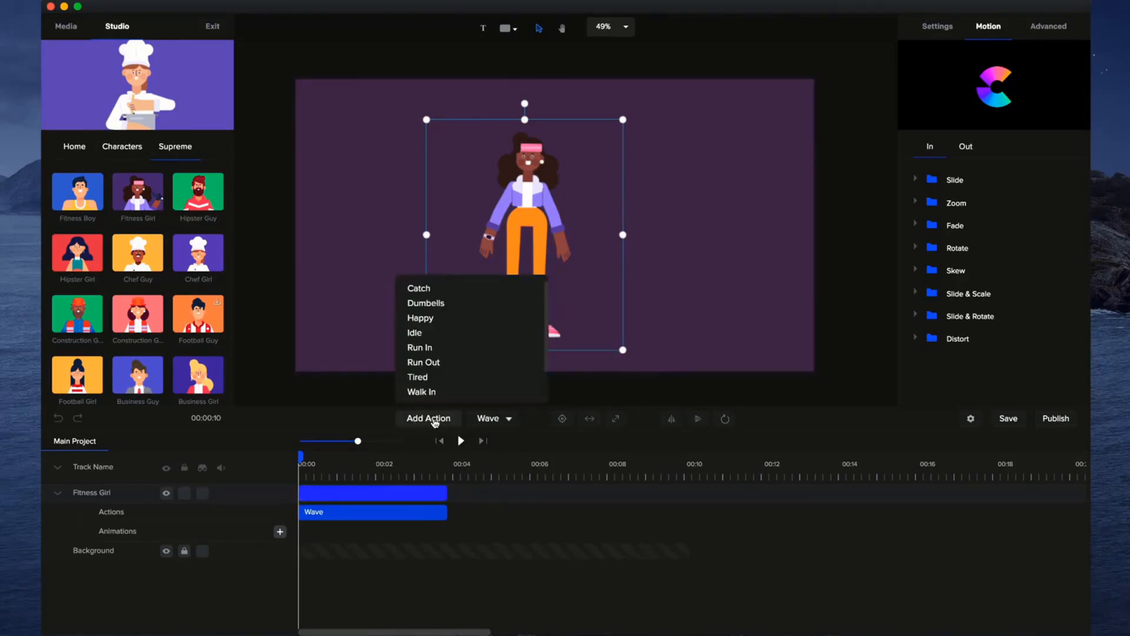
click(456, 304)
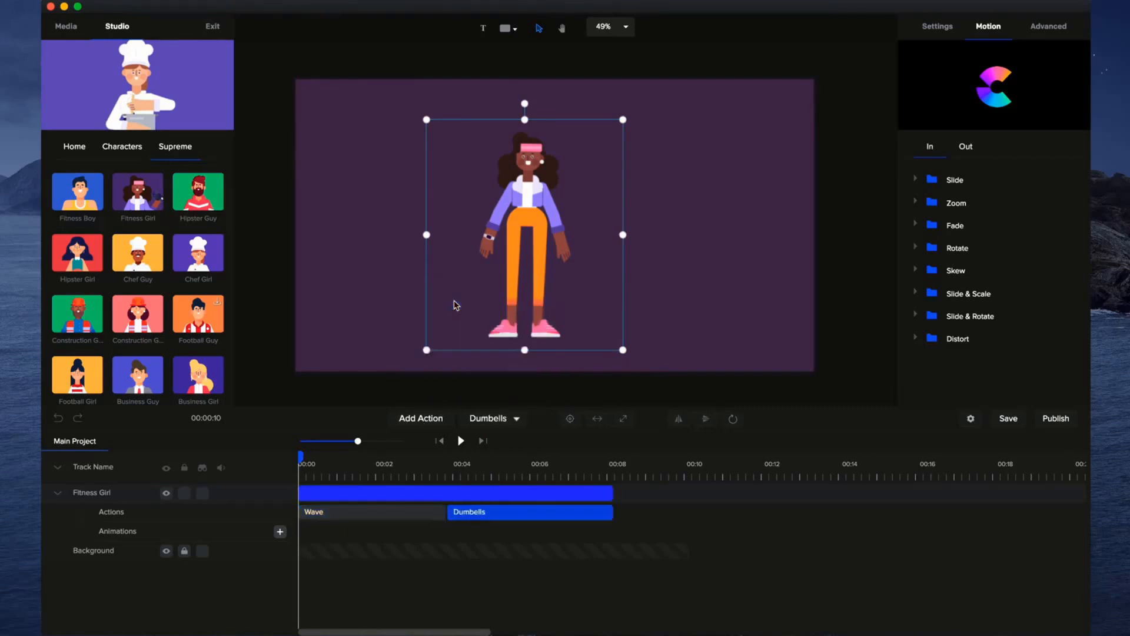
click(462, 441)
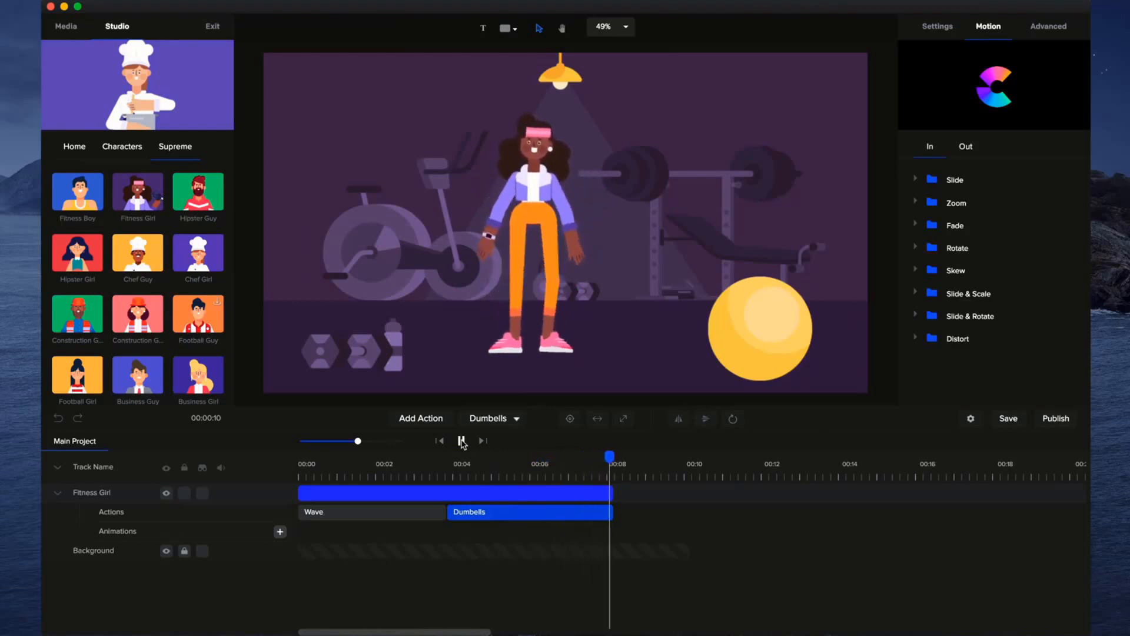
drag(625, 461, 382, 461)
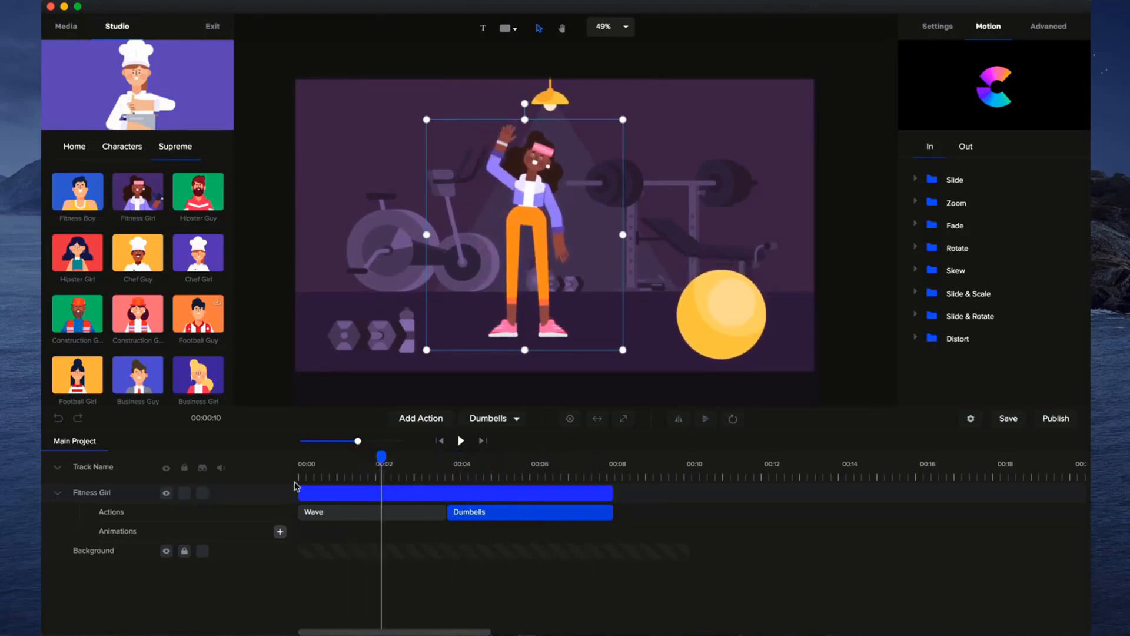
Collapse the Fitness Girl track and try flipping the character horizontally with the playhead at about 1.5 seconds.
click(59, 494)
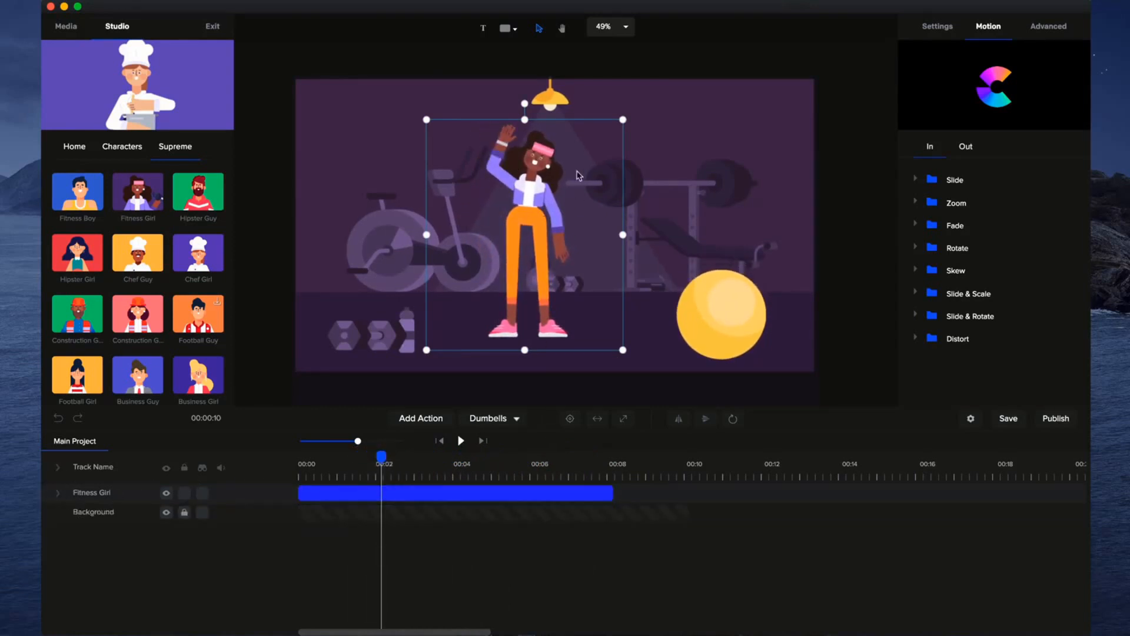
click(682, 418)
drag(380, 461, 355, 469)
click(679, 419)
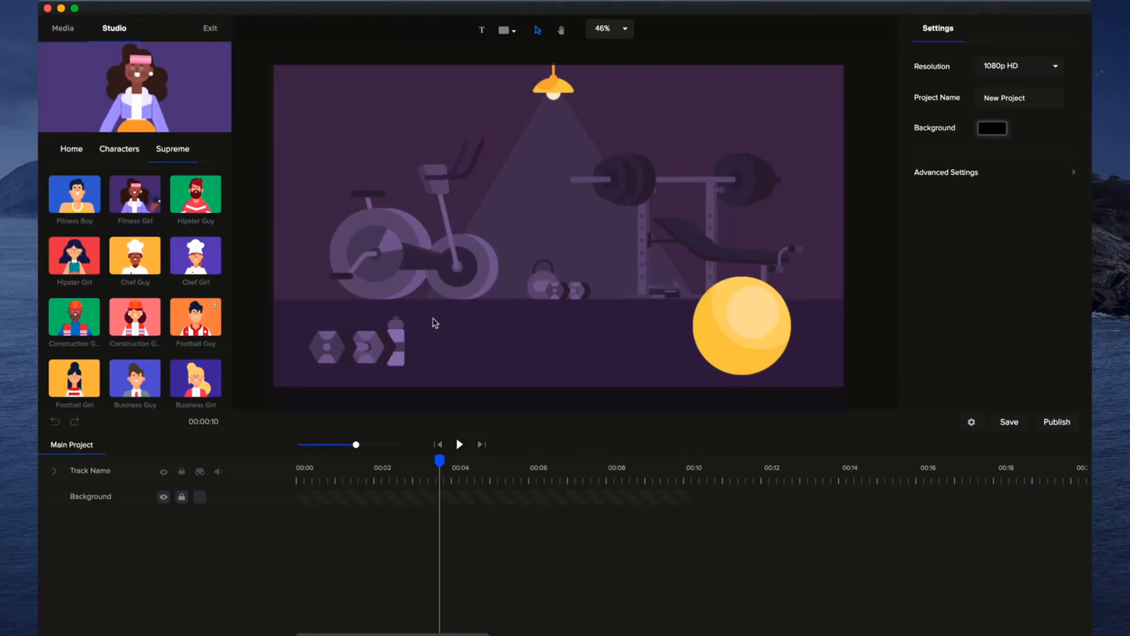
Add the Fitness Girl from the Supreme characters to the empty gym scene and start her clip at 0 seconds.
drag(141, 204, 462, 271)
drag(507, 496, 361, 496)
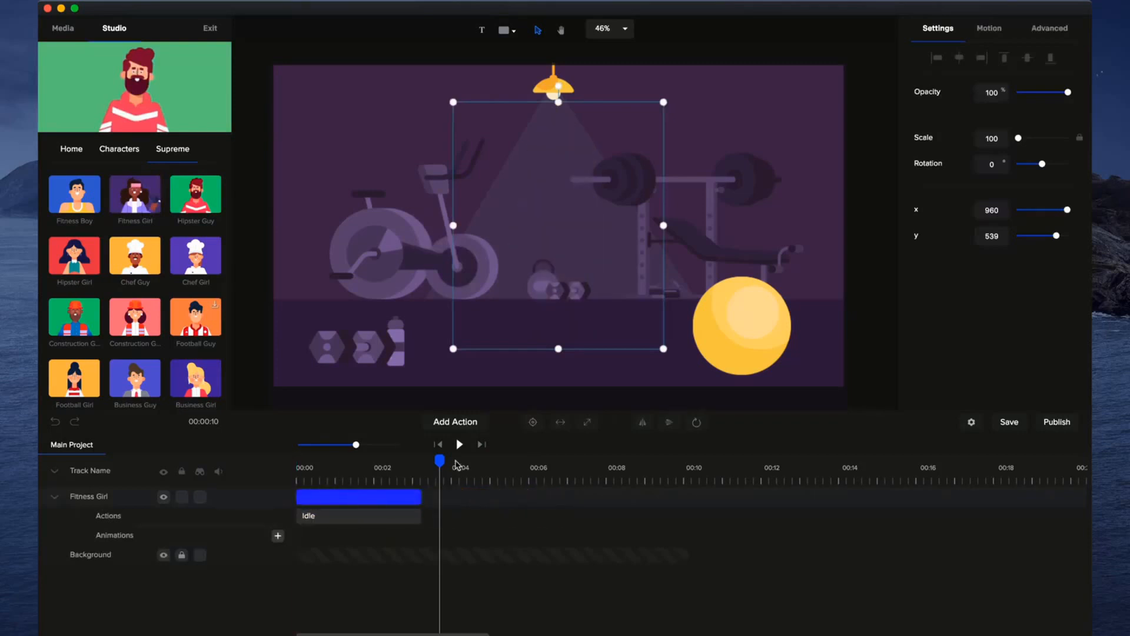
click(440, 445)
Change the new Fitness Girl's Idle action to Walk In and preview the walk.
click(385, 517)
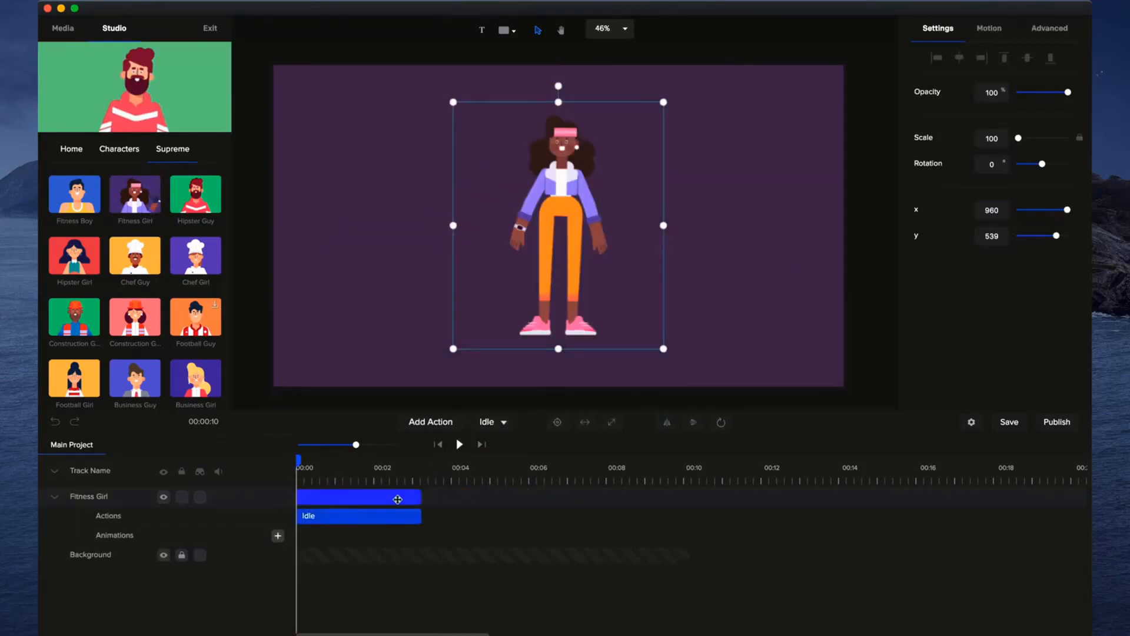
click(504, 422)
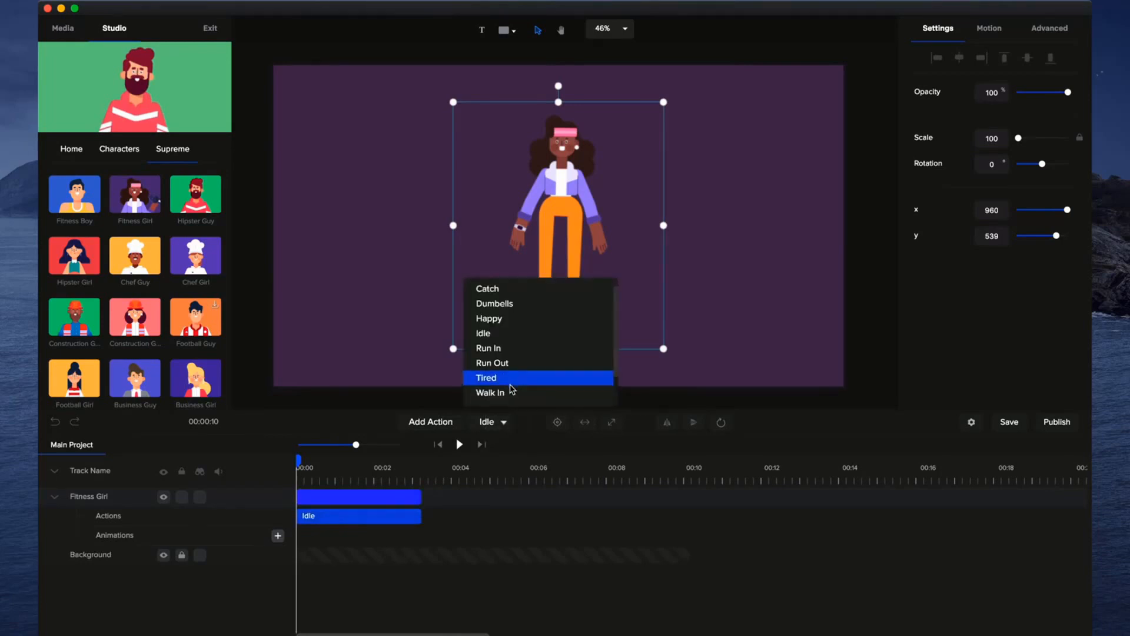
click(510, 392)
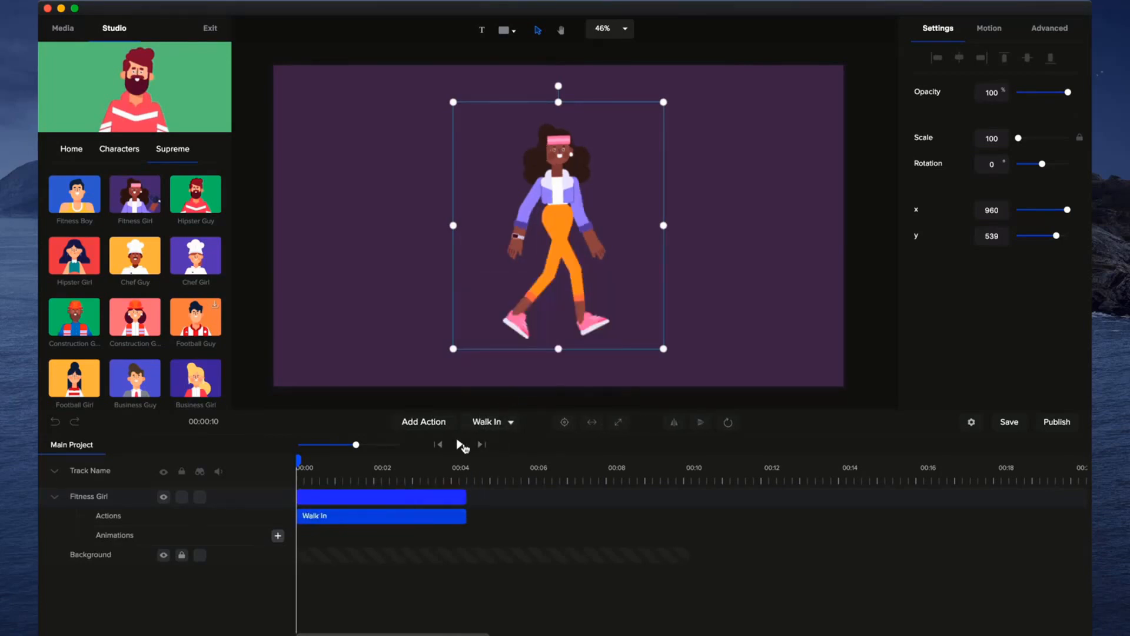
click(461, 445)
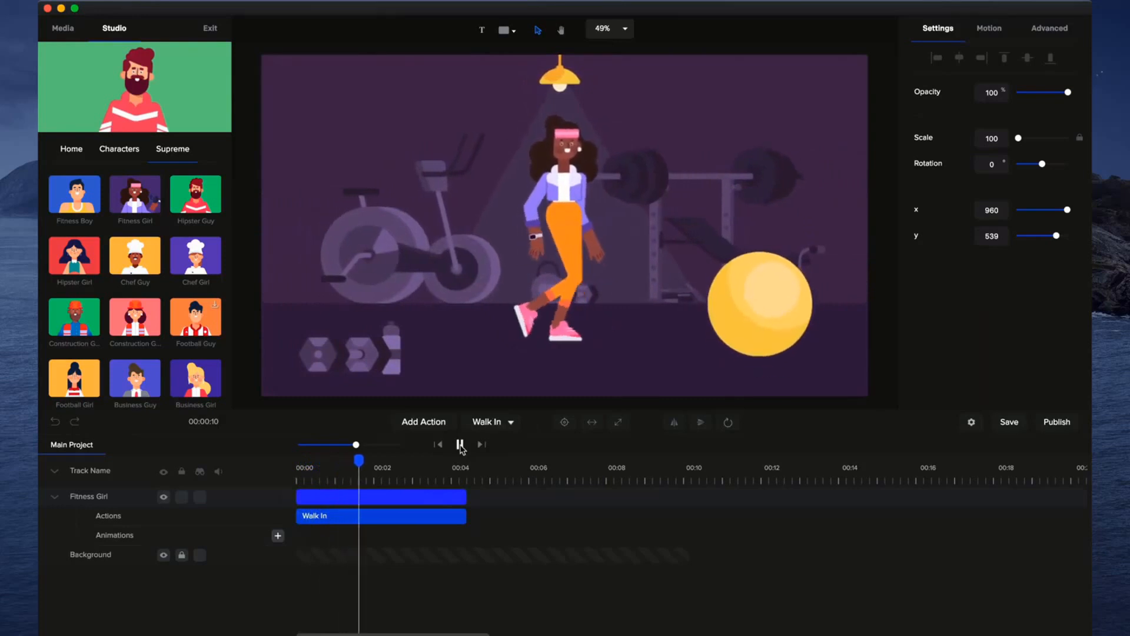
click(461, 446)
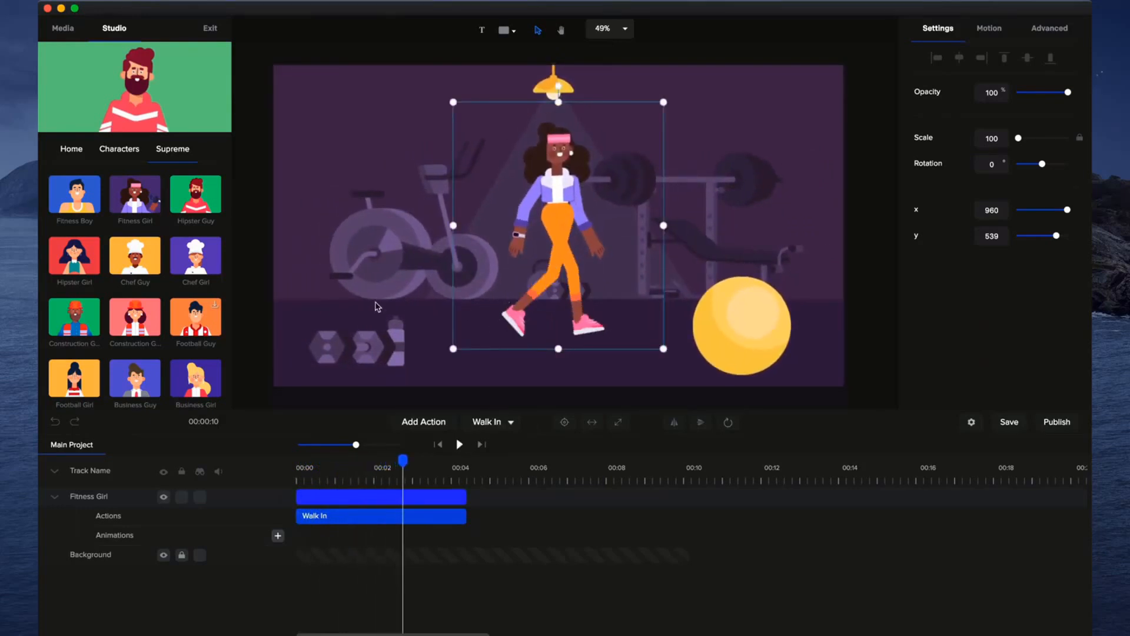
Trim the Fitness Girl's Walk In clip to about 2 seconds and return the playhead to the start.
drag(399, 471, 371, 468)
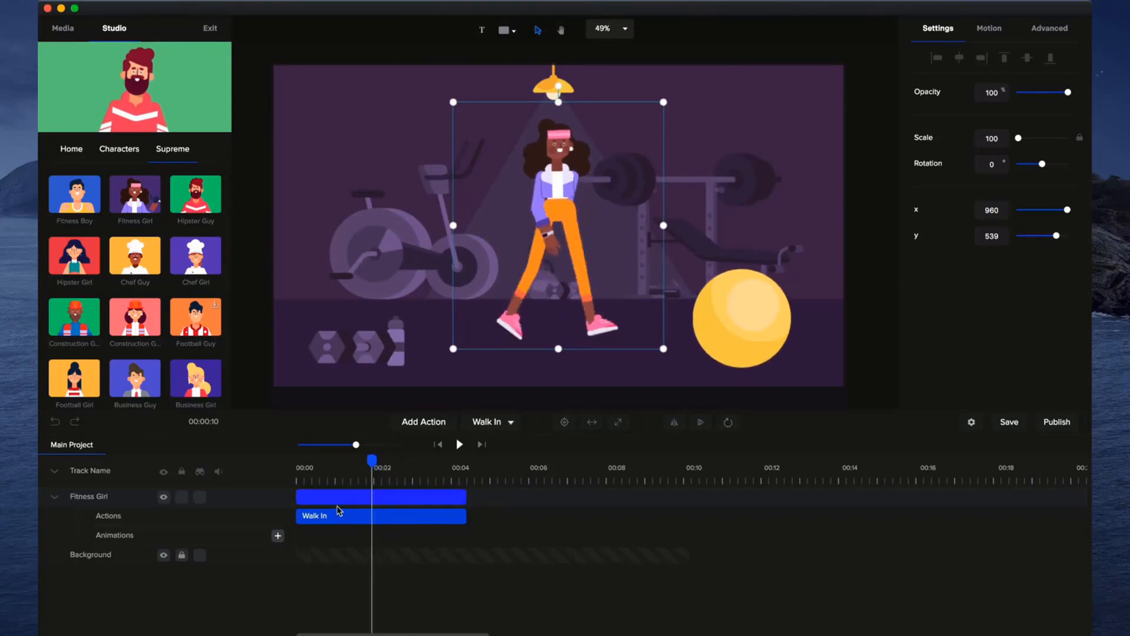
mouse_move(297, 496)
mouse_down()
mouse_move(377, 496)
mouse_move(300, 496)
mouse_move(311, 497)
mouse_up()
click(437, 444)
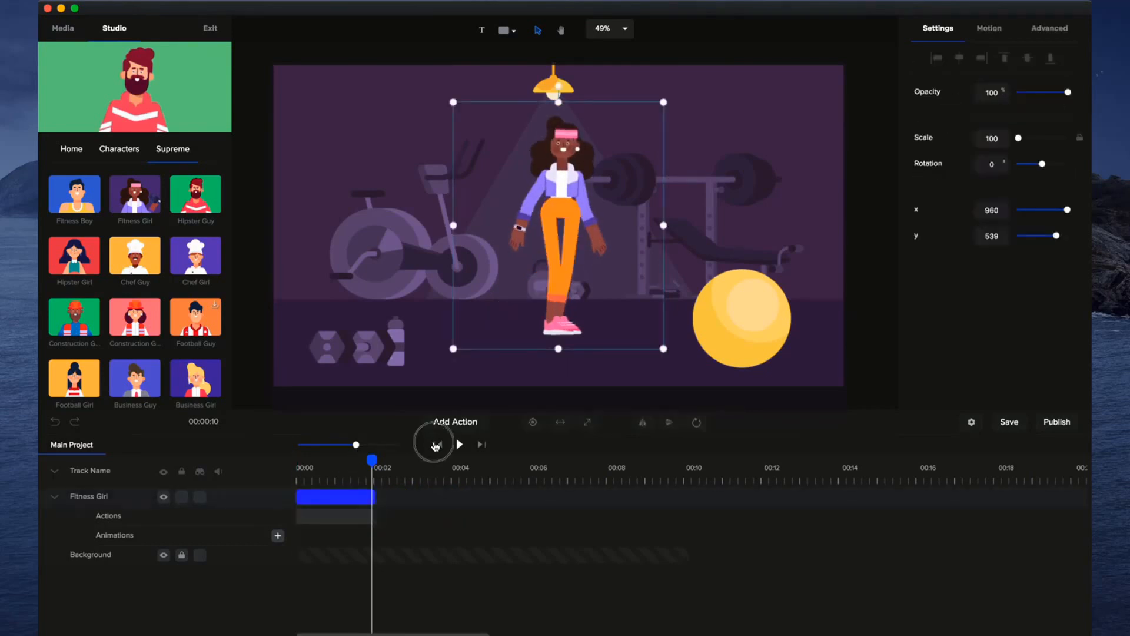
Apply the Slide Right entrance motion to the Fitness Girl and extend it to about 2 seconds on the timeline.
drag(357, 445, 376, 446)
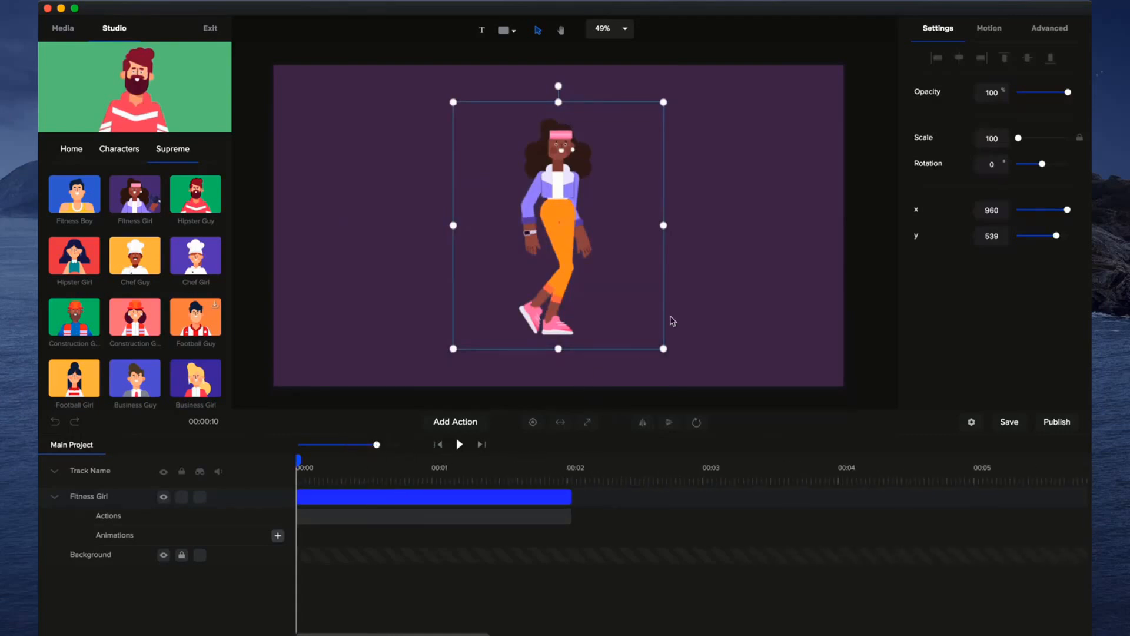
click(1002, 36)
click(998, 35)
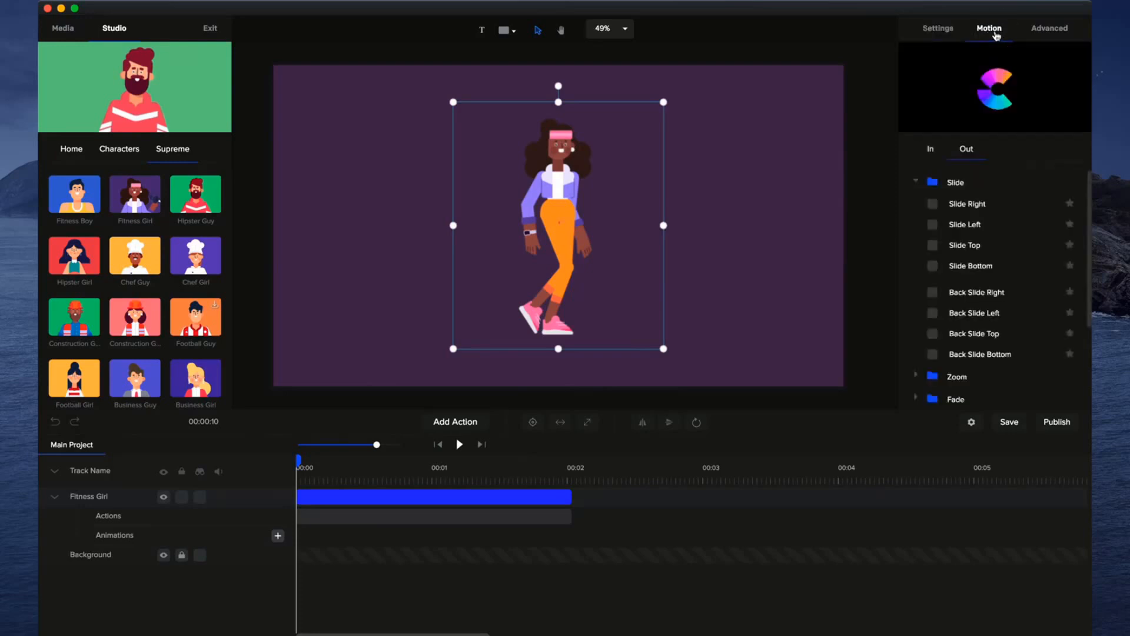
click(939, 154)
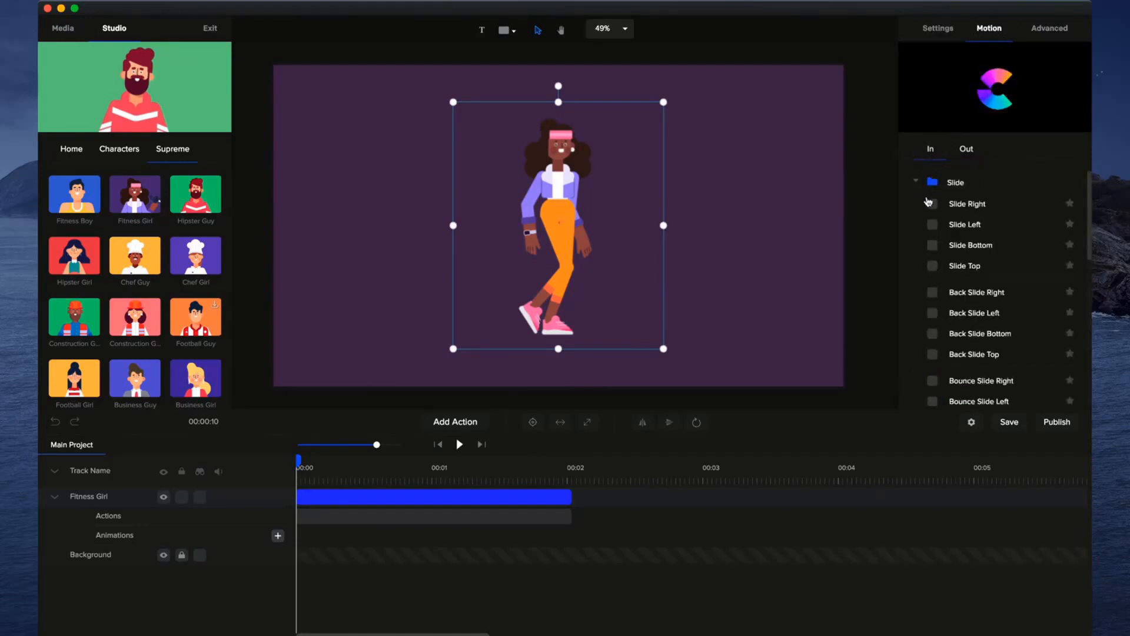
click(934, 210)
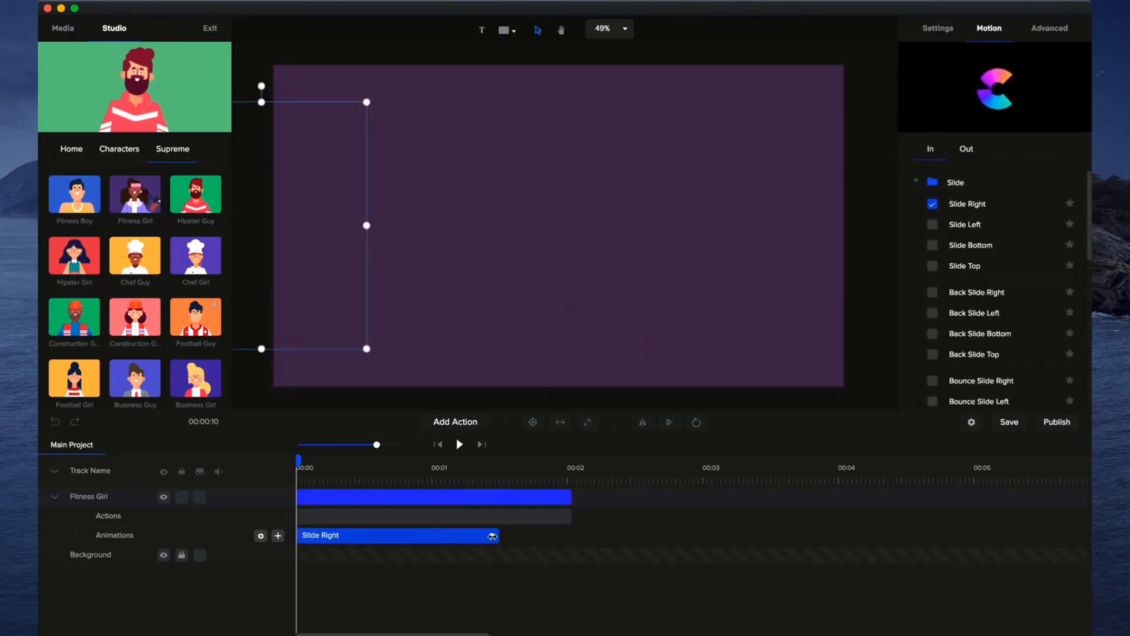
drag(491, 536, 556, 536)
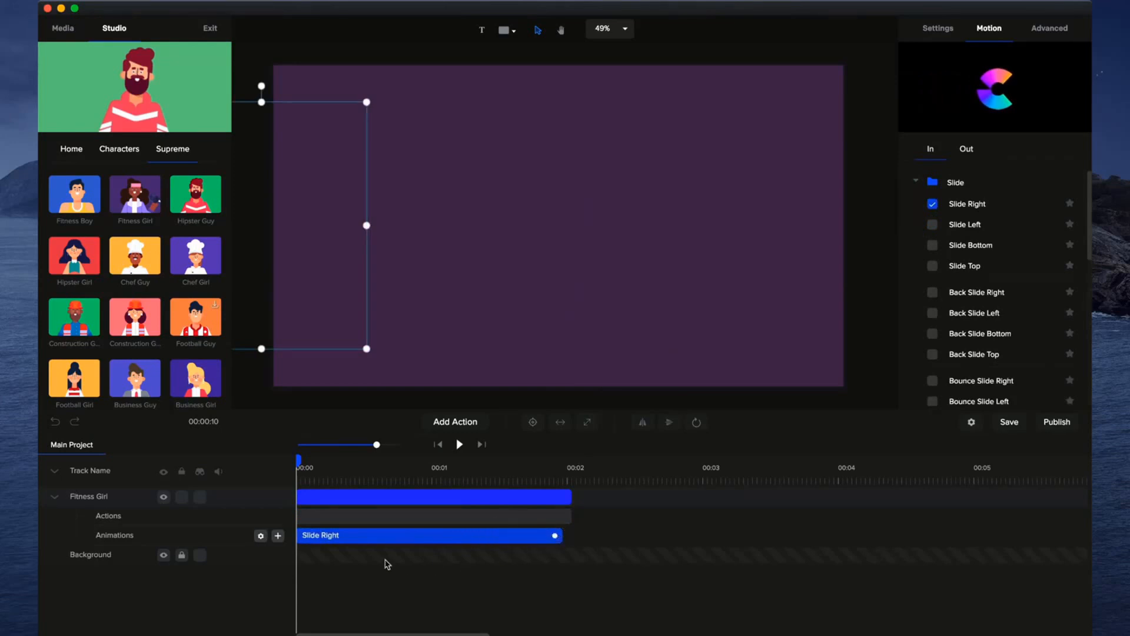
Disable the fade on the Slide Right animation and preview the Fitness Girl's entrance from the beginning.
right_click(340, 536)
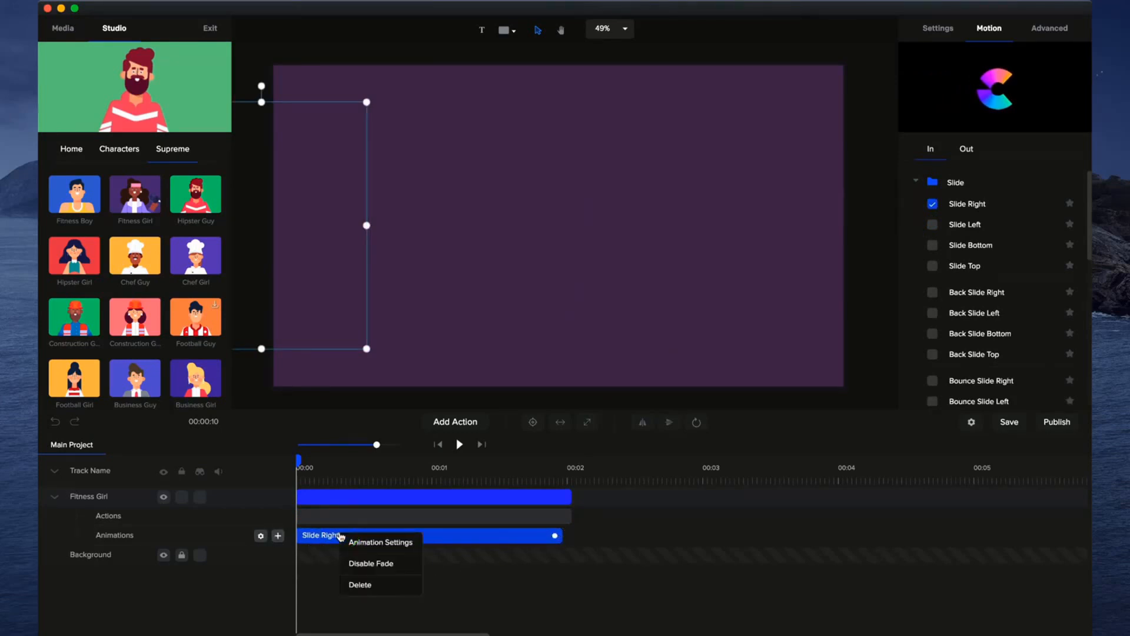
click(363, 562)
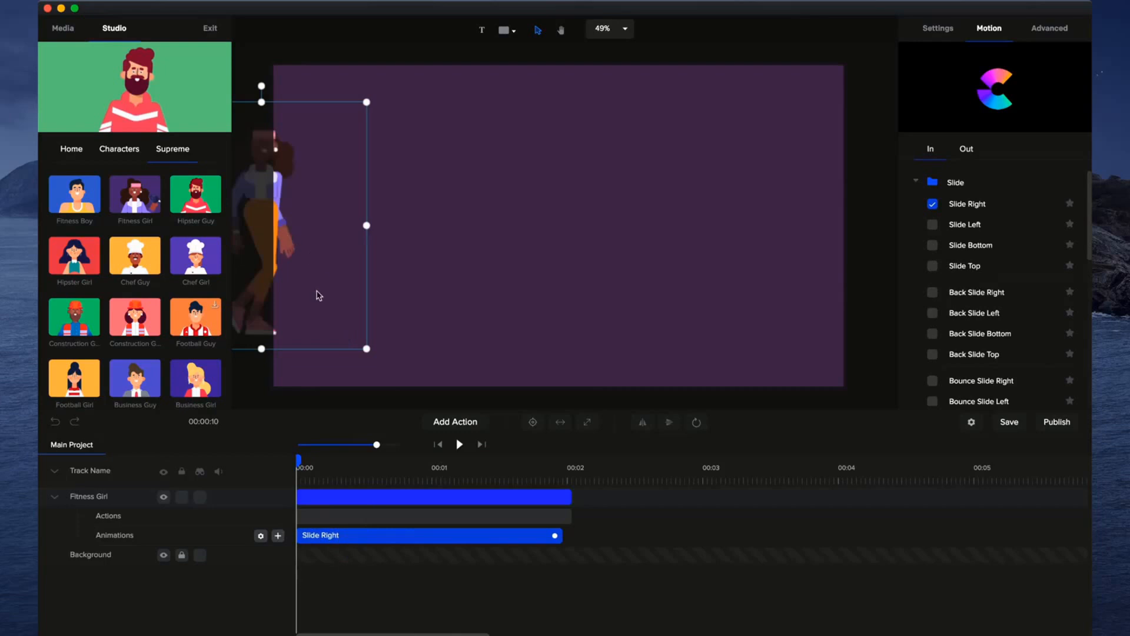
drag(298, 465, 270, 461)
click(459, 445)
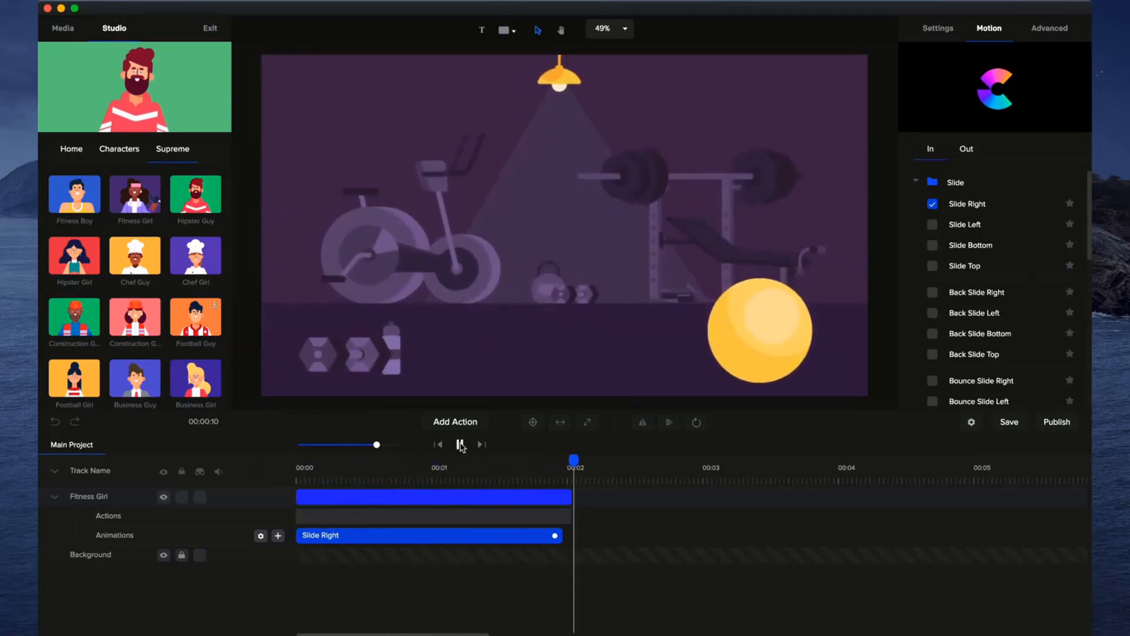
click(460, 444)
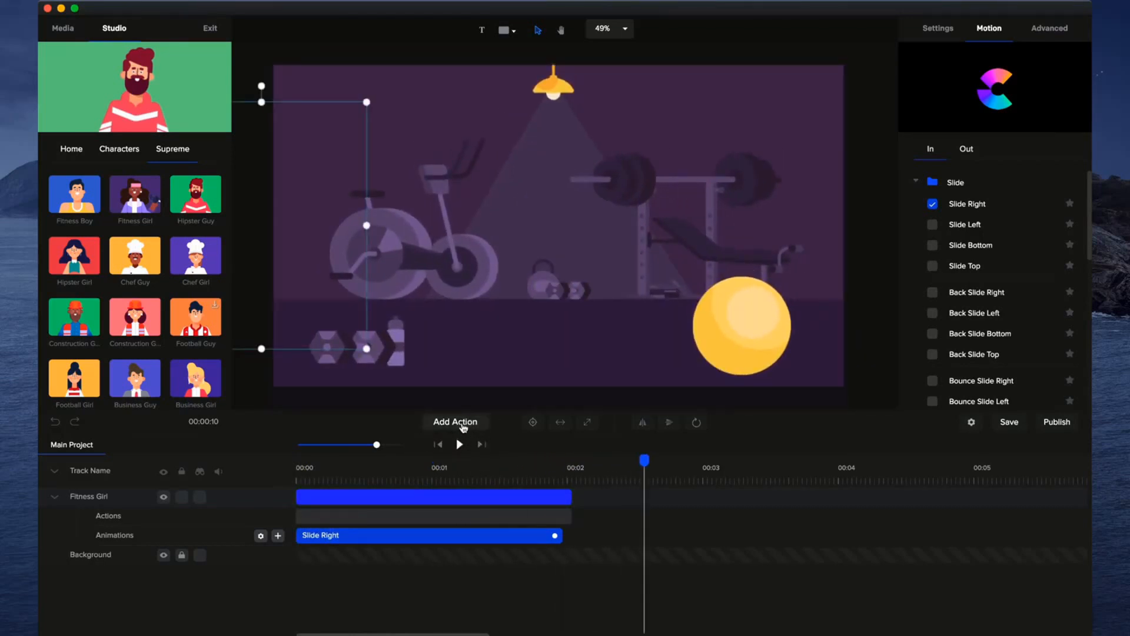
Add a Wave action after the Fitness Girl's walk and return the playhead to the start.
click(463, 423)
scroll(493, 366, down, 1)
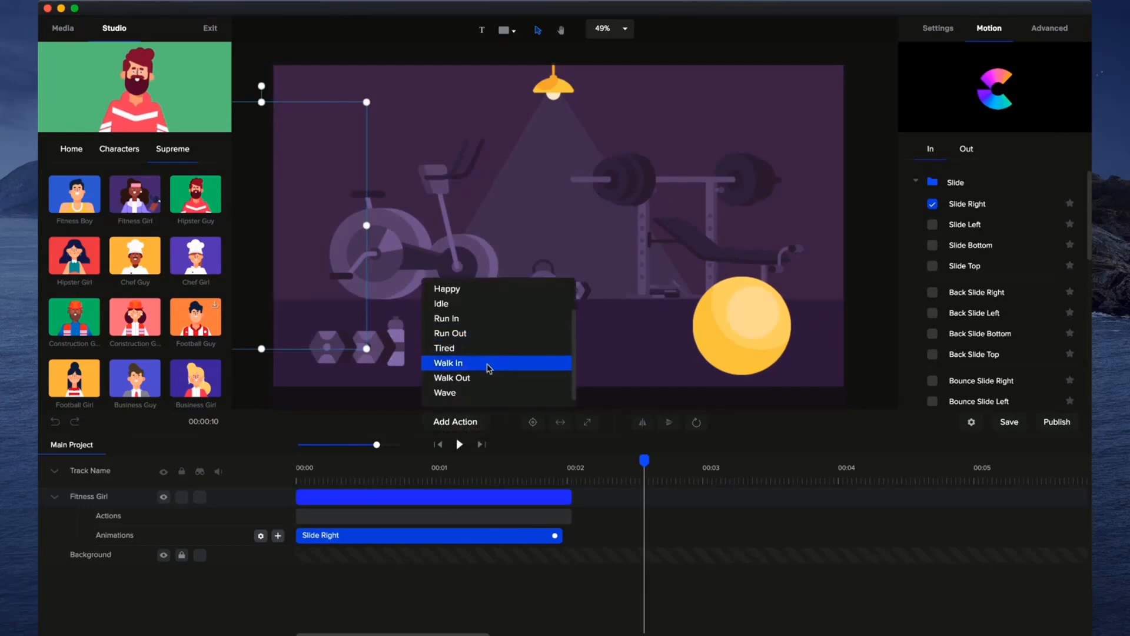
click(469, 393)
drag(643, 461, 255, 472)
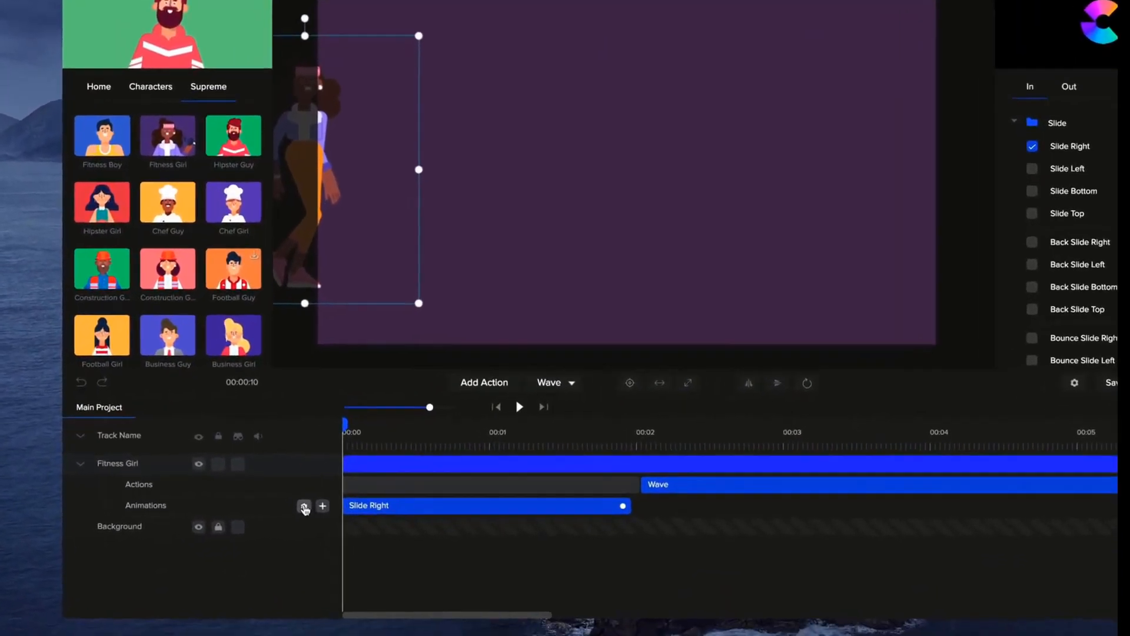
Set the Slide Right animation's Starting X to -1150 and preview the Fitness Girl's entrance and wave.
click(305, 507)
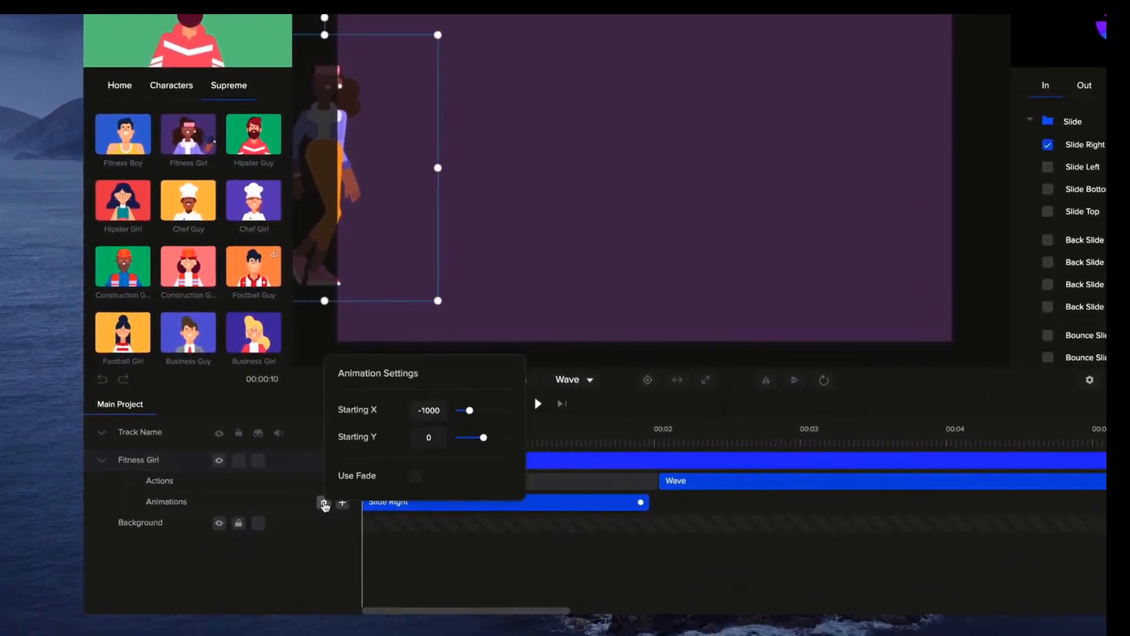
drag(470, 411, 468, 410)
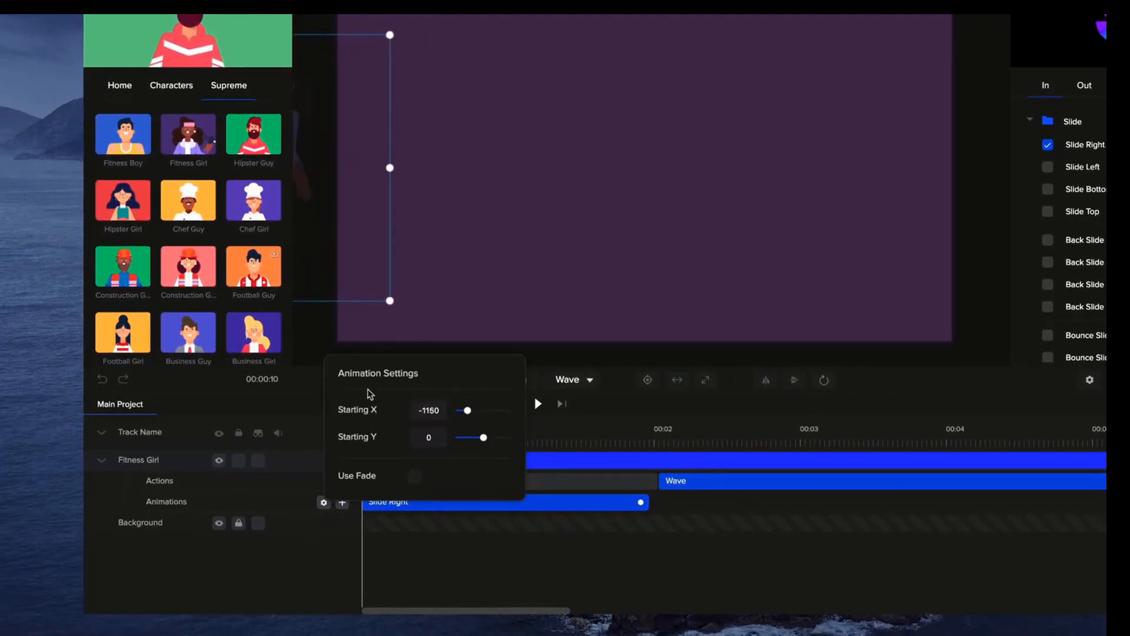
click(474, 569)
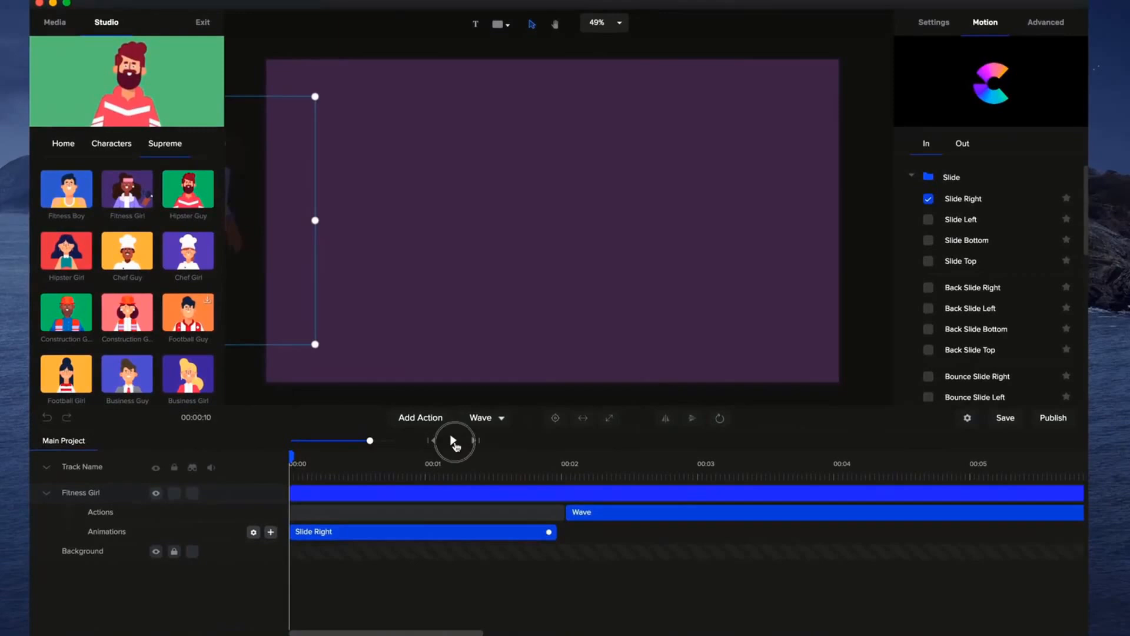
click(538, 404)
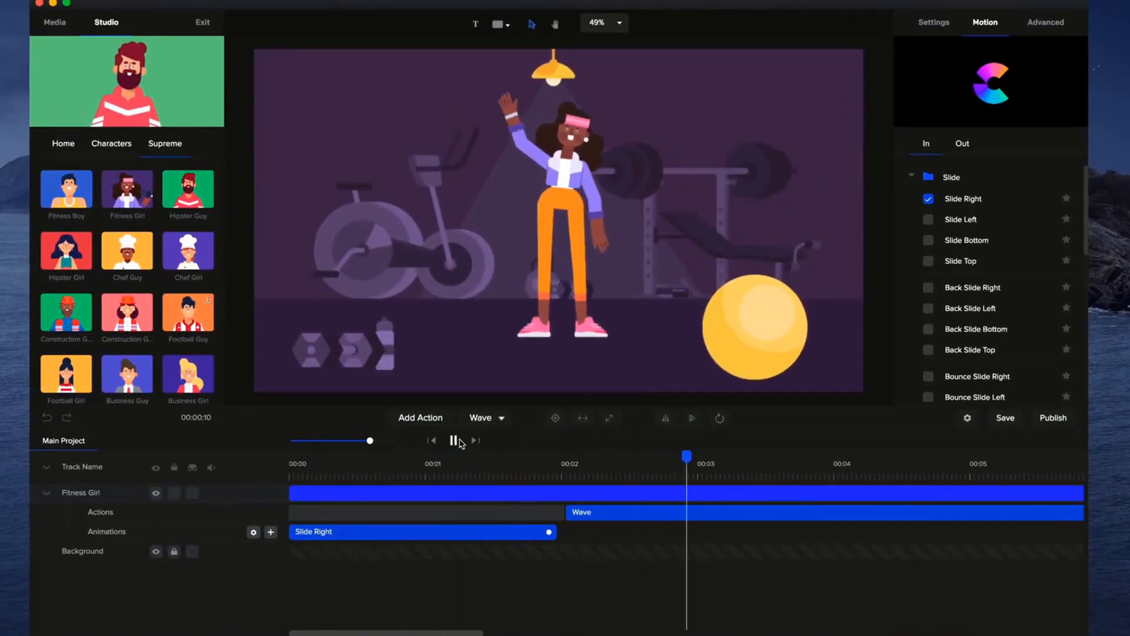
click(453, 442)
Add a Walk Out action after the Fitness Girl's Wave and trim her track to end at about 8 seconds.
drag(370, 441, 349, 441)
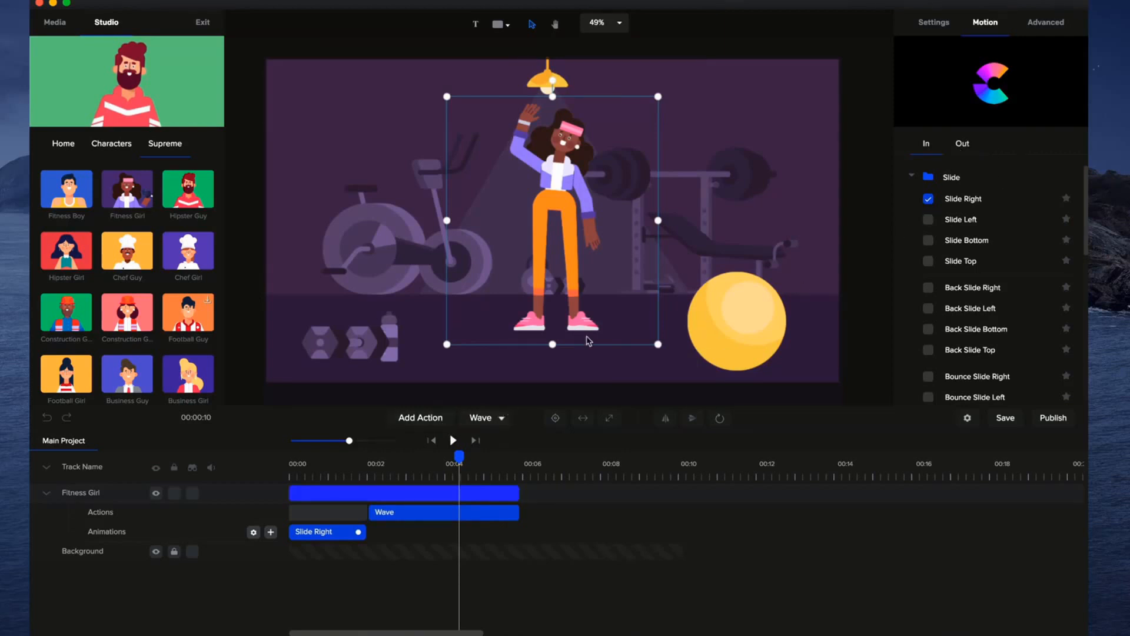
click(444, 421)
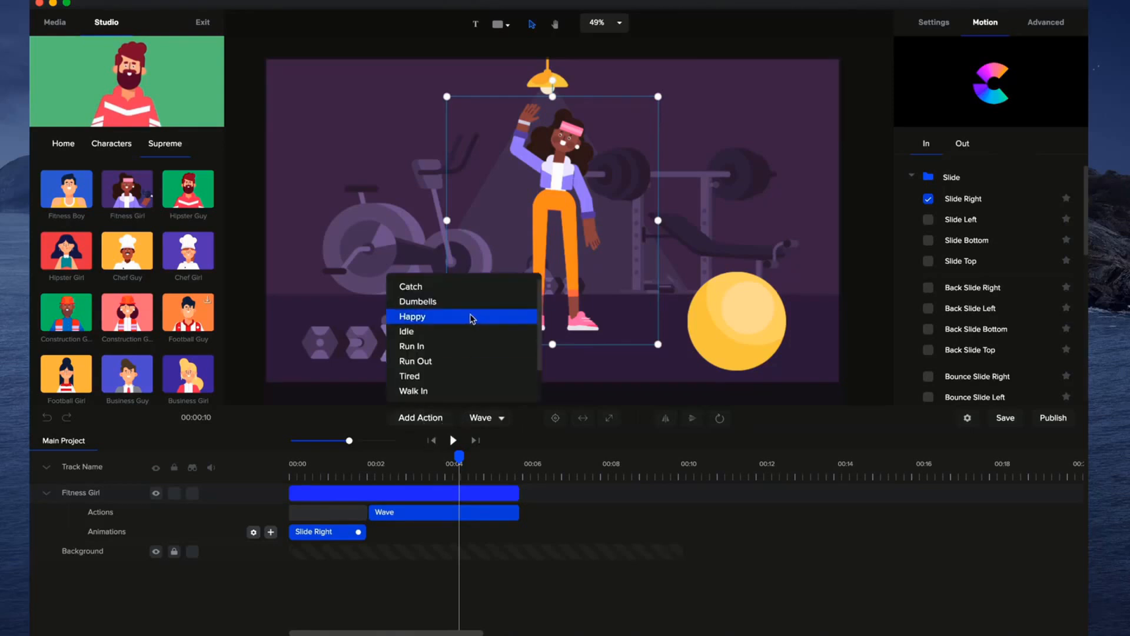
scroll(450, 376, down, 1)
click(446, 375)
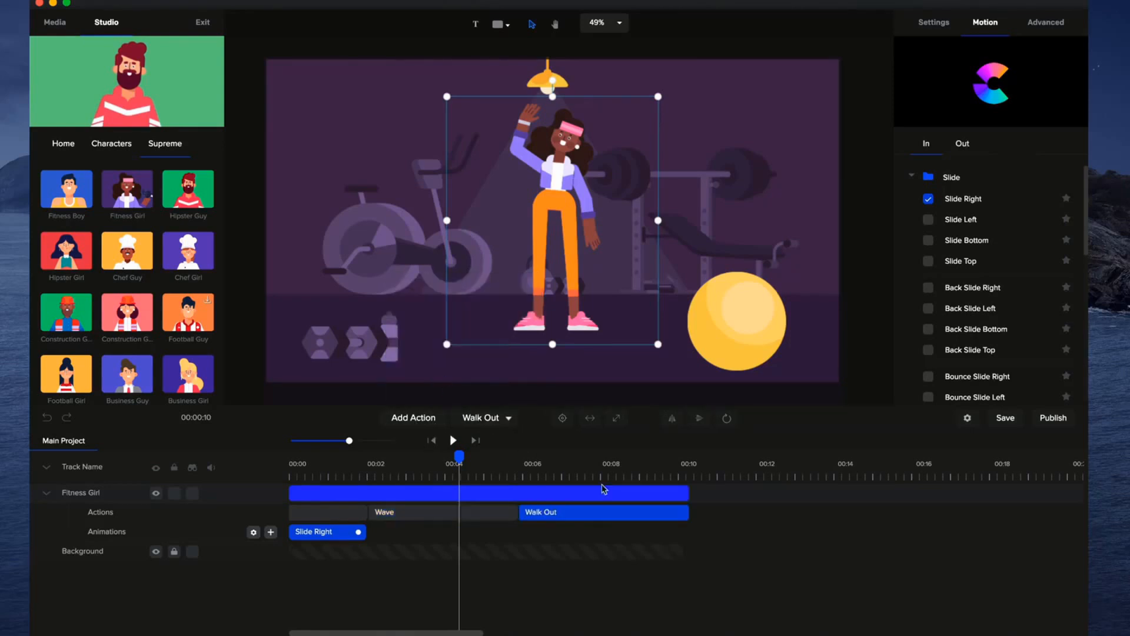
drag(685, 495, 613, 496)
click(518, 471)
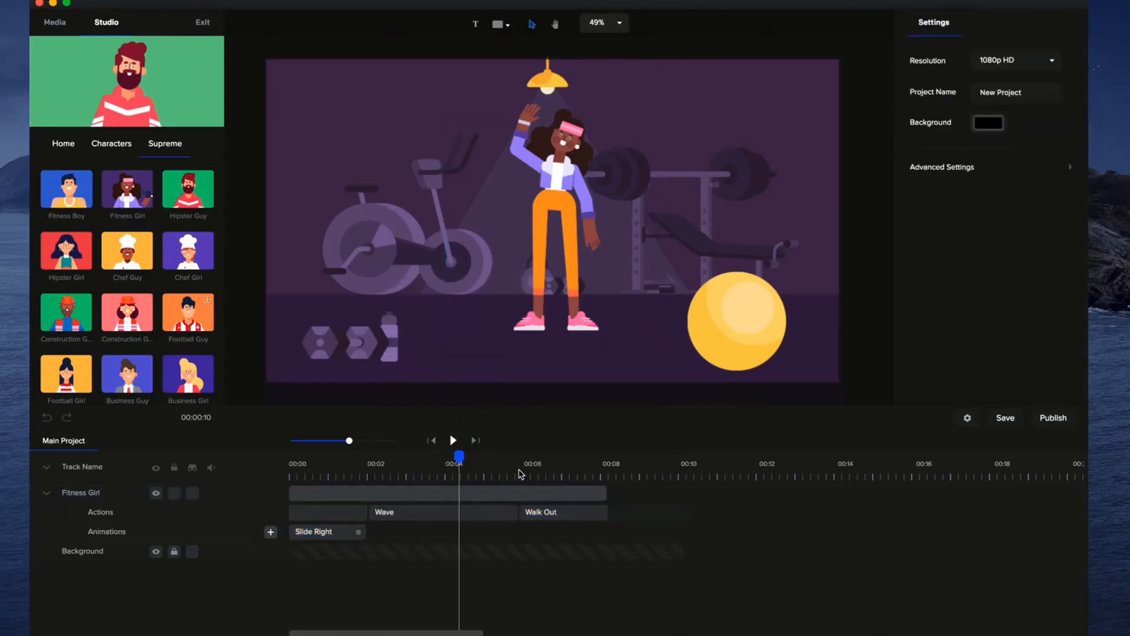
Add a custom animation with Position enabled to the Fitness Girl, starting just after 6 seconds in the Walk Out action.
drag(348, 441, 363, 441)
drag(517, 457, 548, 459)
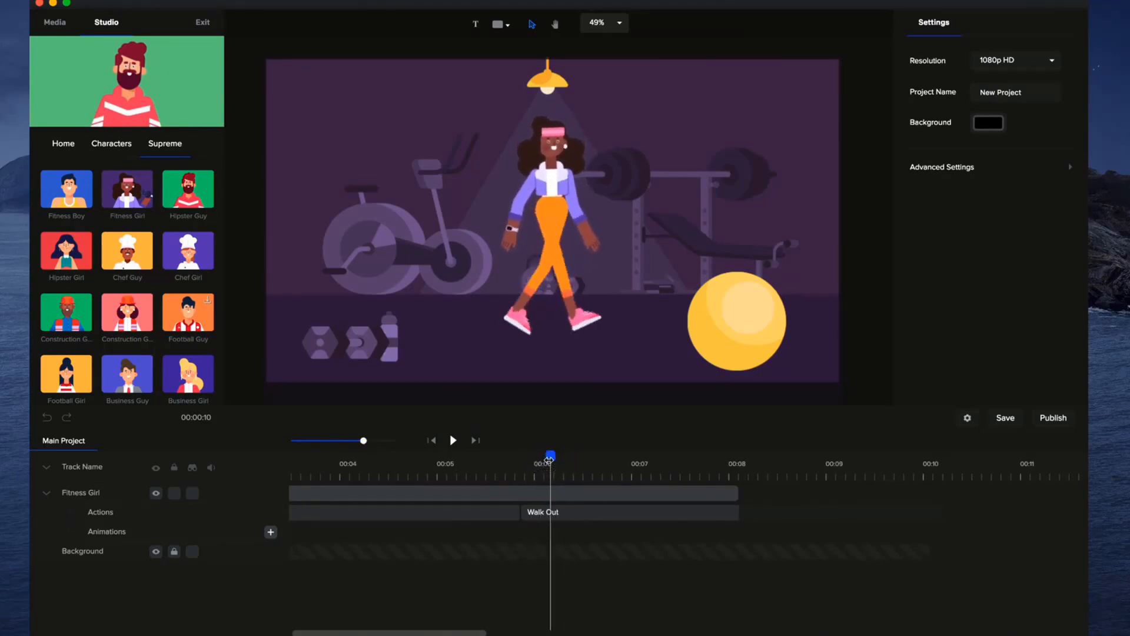
click(269, 532)
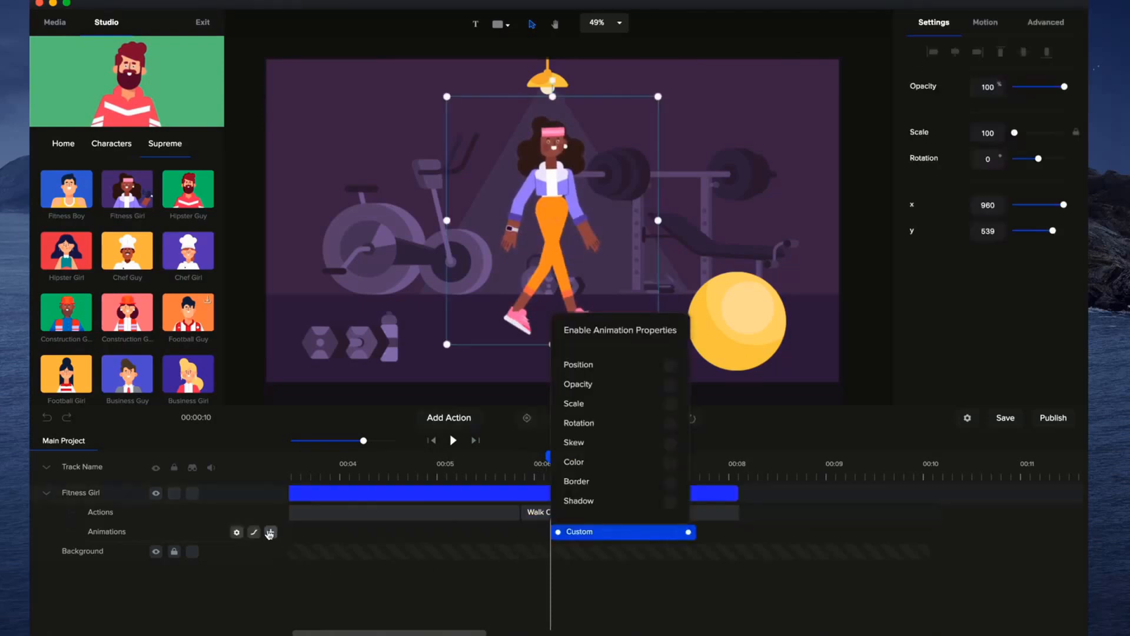
click(672, 367)
click(672, 366)
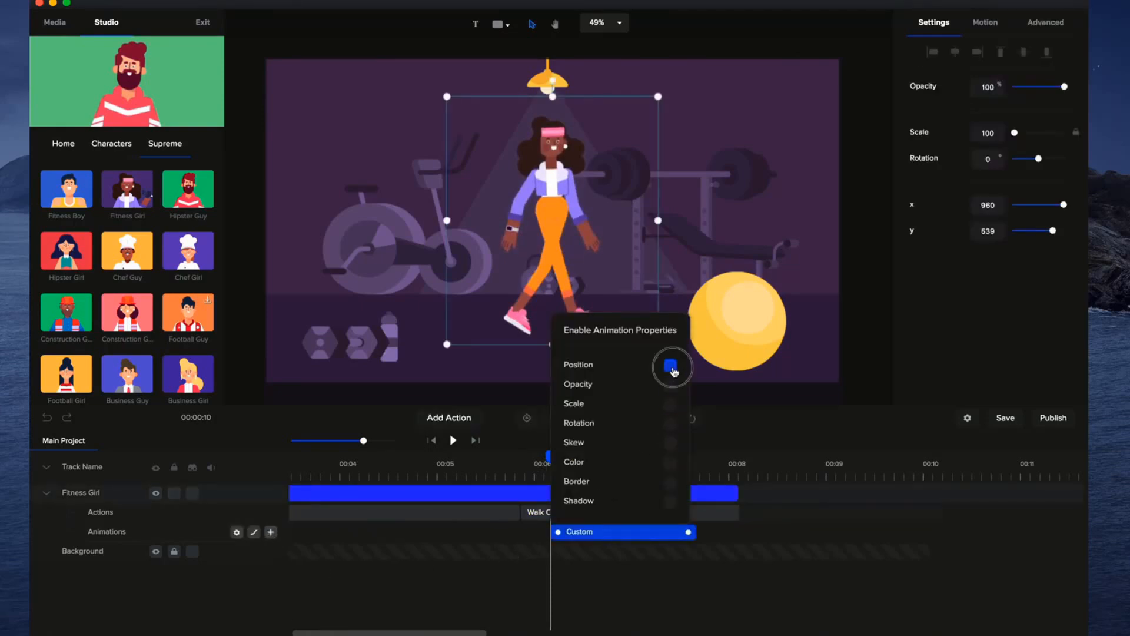
click(714, 540)
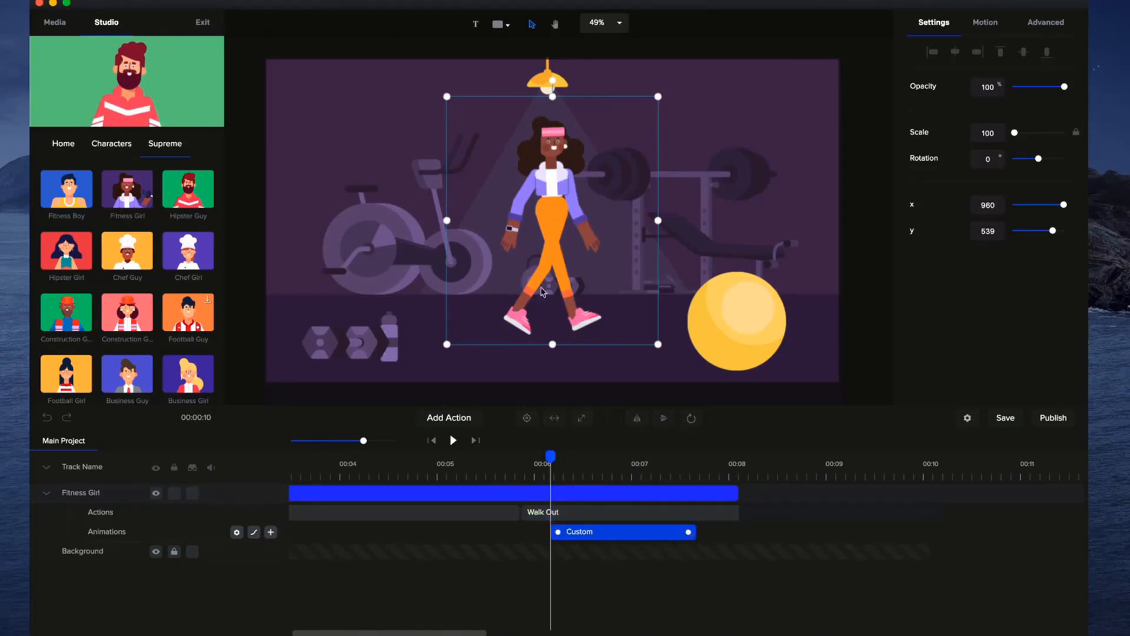
At the custom animation's end, move the Fitness Girl off the canvas's right edge to about x 2233, y 530.
drag(556, 456, 703, 457)
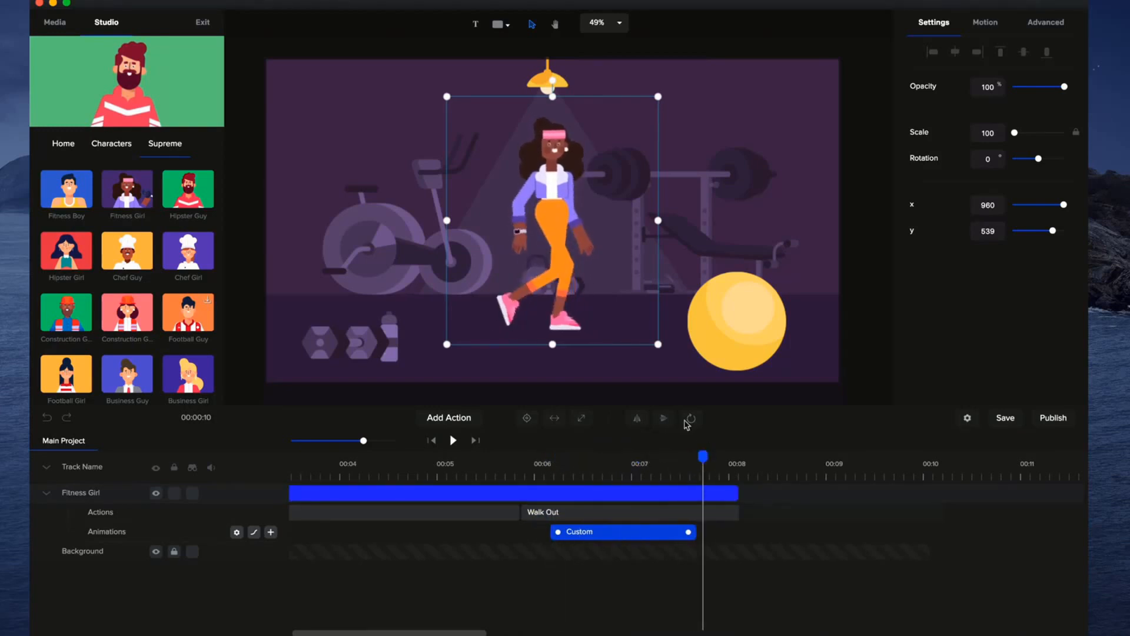
scroll(673, 225, down, 1)
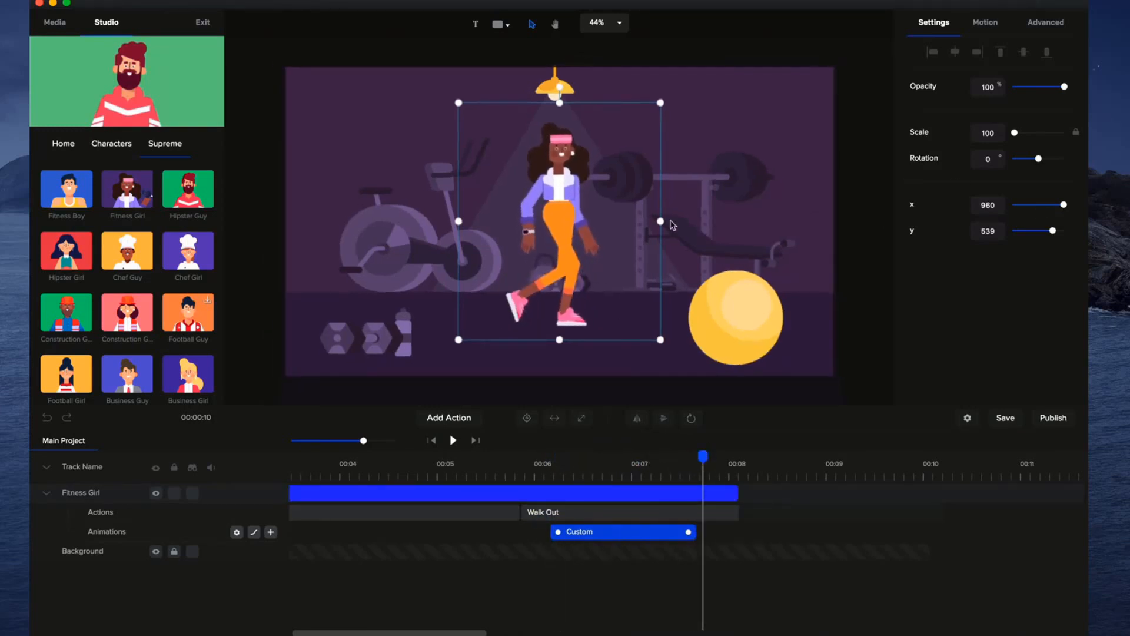
drag(558, 221, 586, 216)
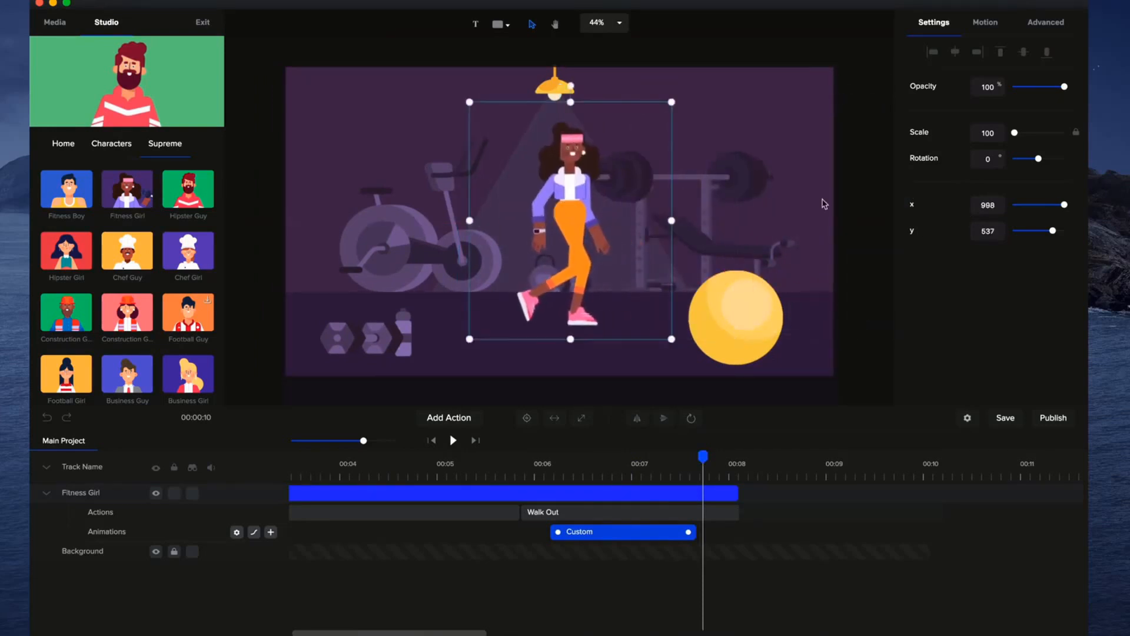
mouse_move(1065, 204)
mouse_down()
mouse_move(1053, 204)
mouse_move(1066, 204)
mouse_up()
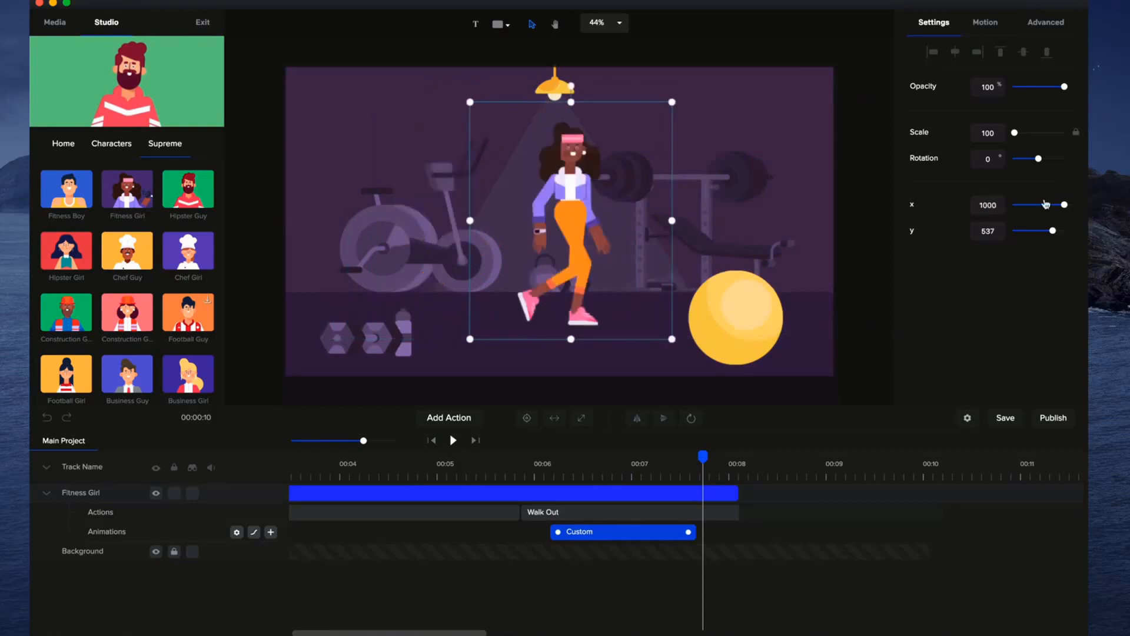
text(3000)
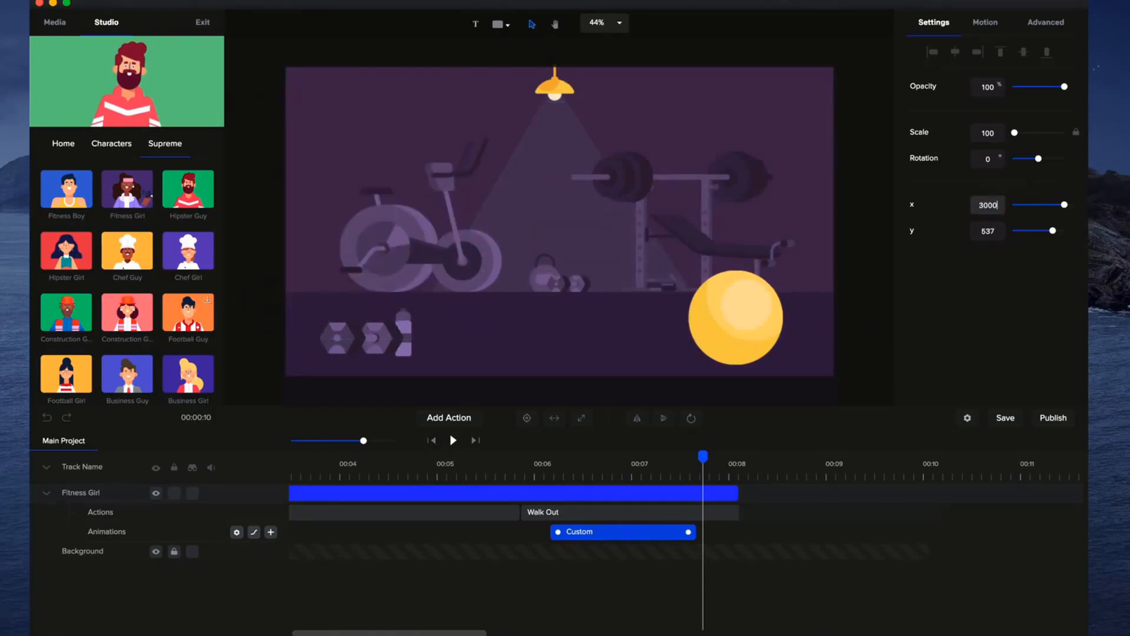
key(BackSpace)
key(BackSpace)
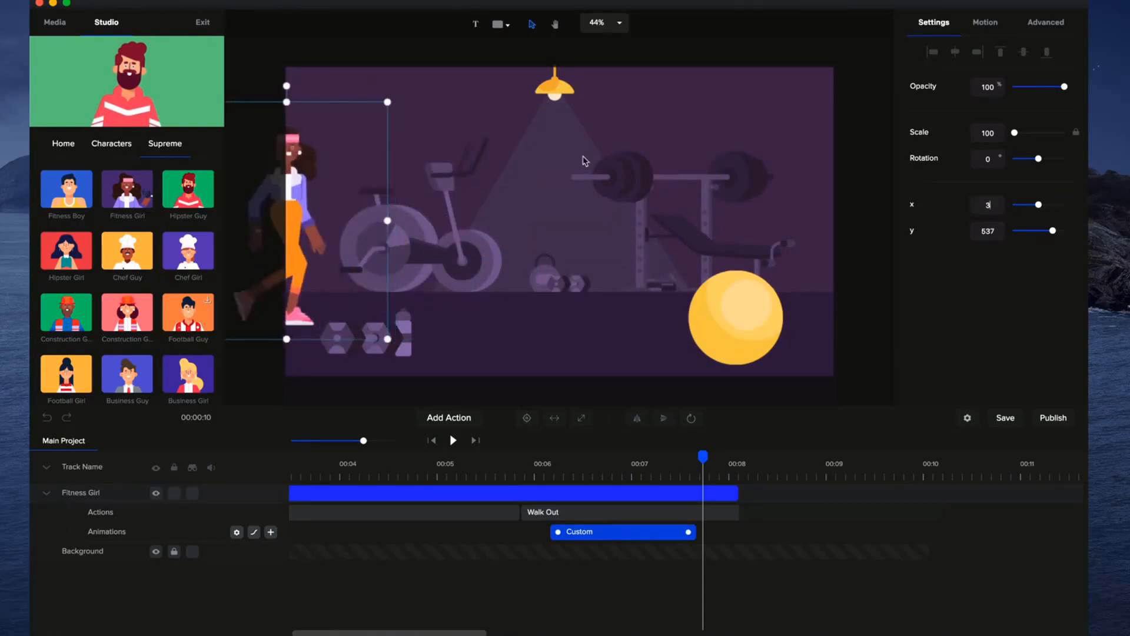
click(942, 229)
drag(943, 228, 933, 229)
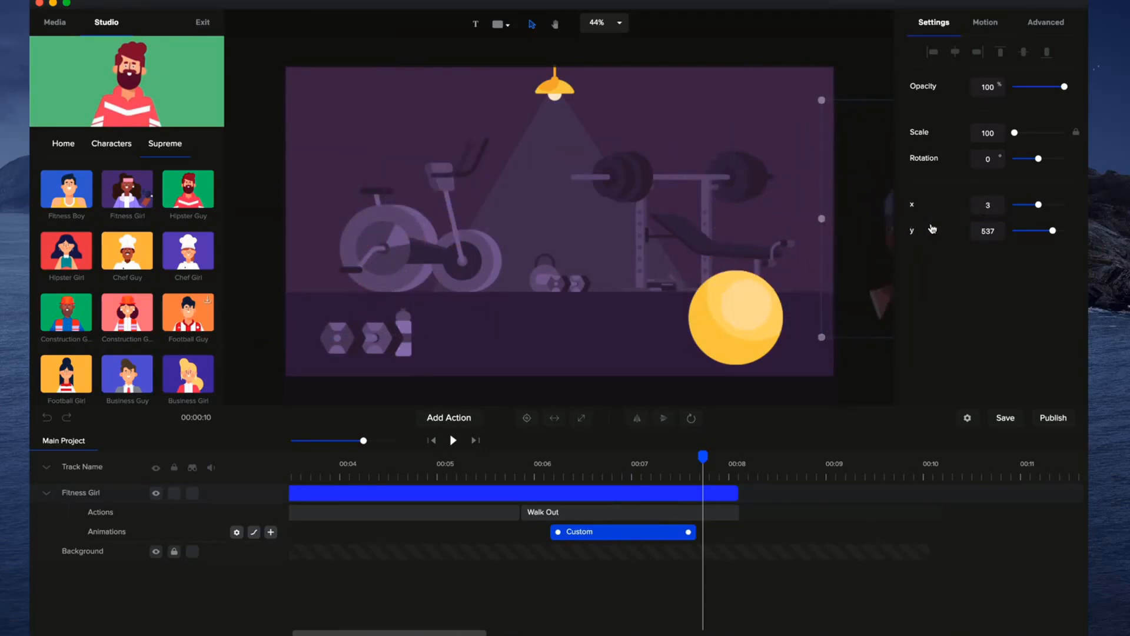
Preview the Fitness Girl's walk-out from just before 6 seconds.
drag(704, 471, 514, 487)
click(453, 441)
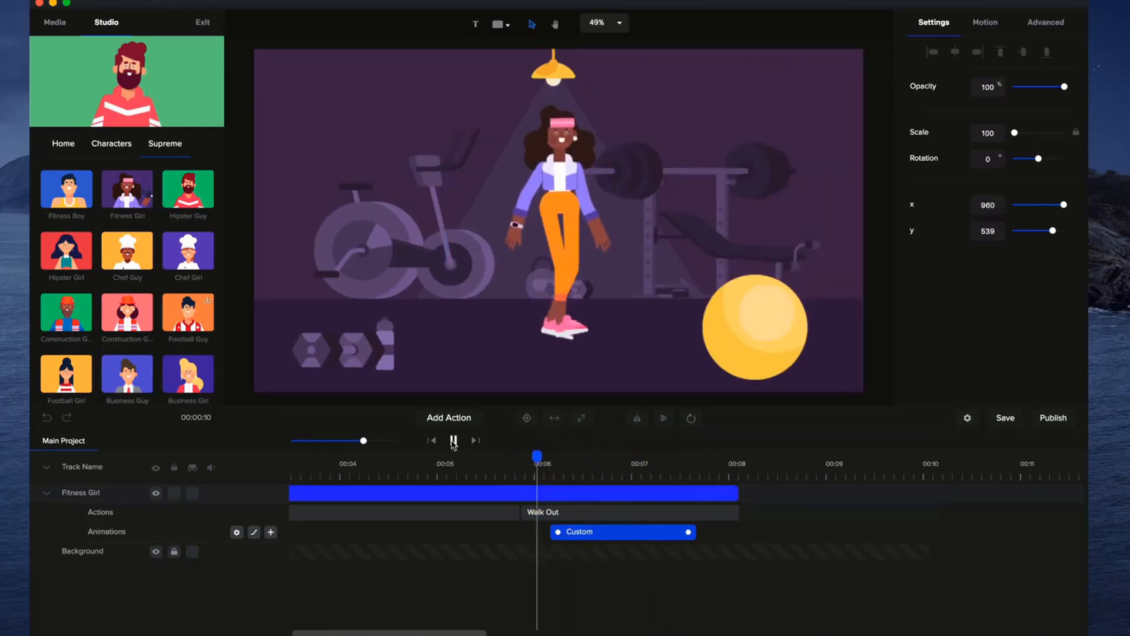
click(453, 442)
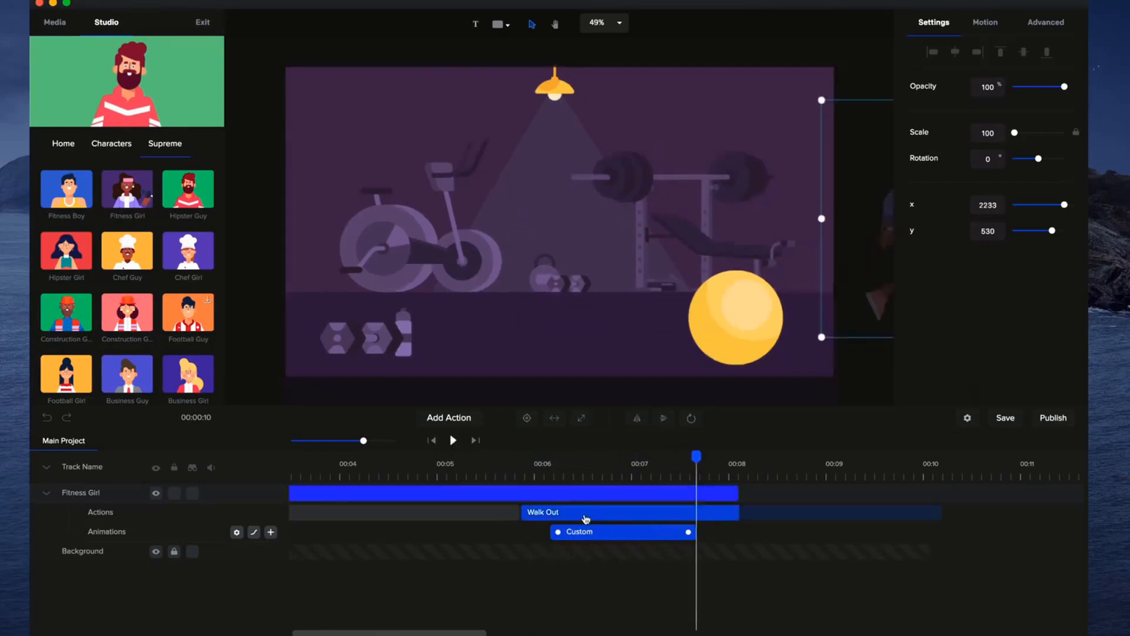
Start the custom animation at about 6 seconds and set its easing to Linear.
drag(698, 456, 544, 471)
drag(557, 531, 548, 531)
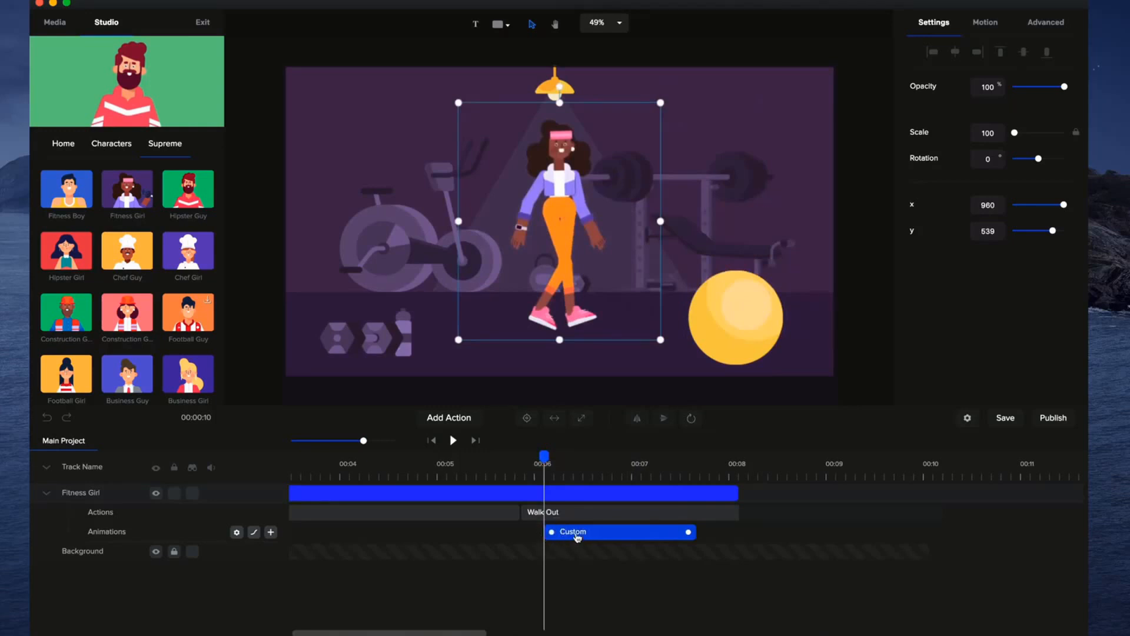
right_click(578, 533)
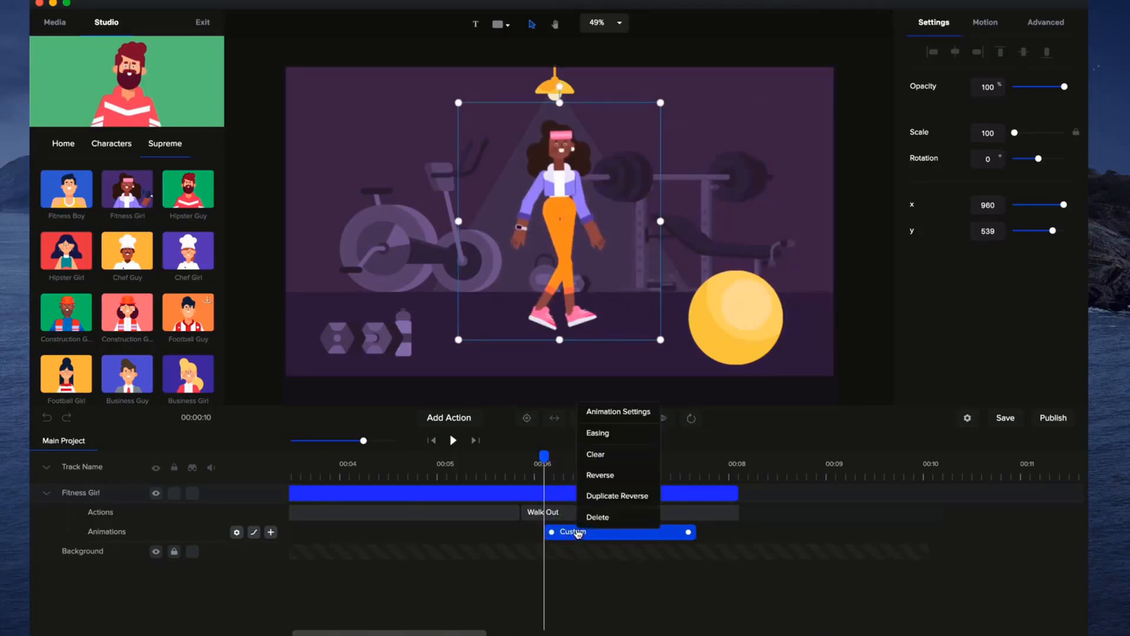
click(621, 444)
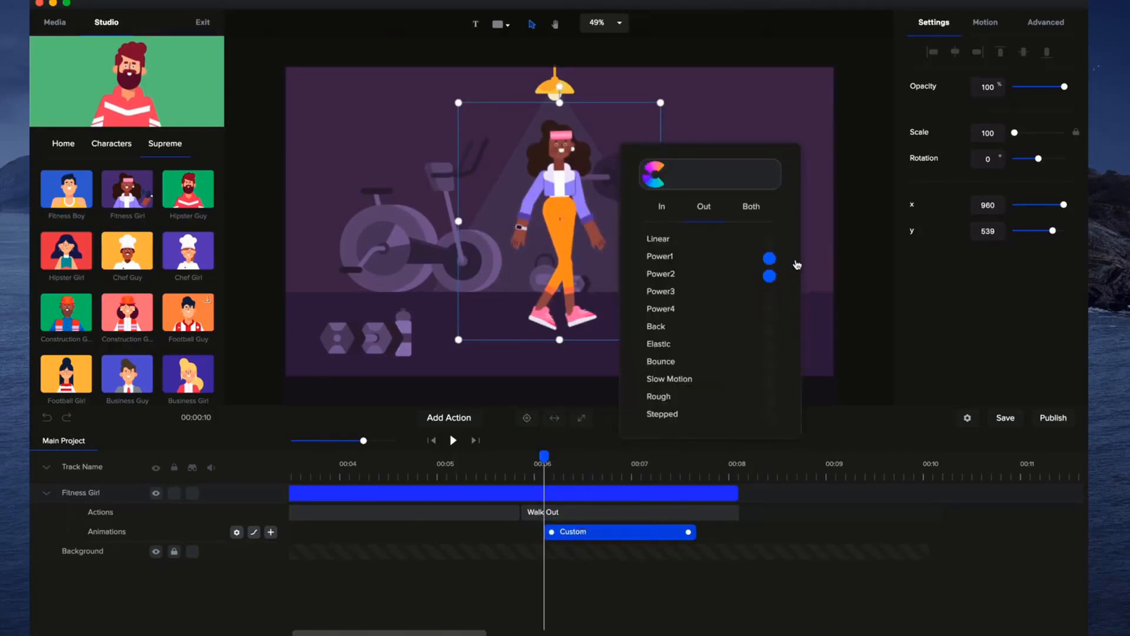
click(770, 241)
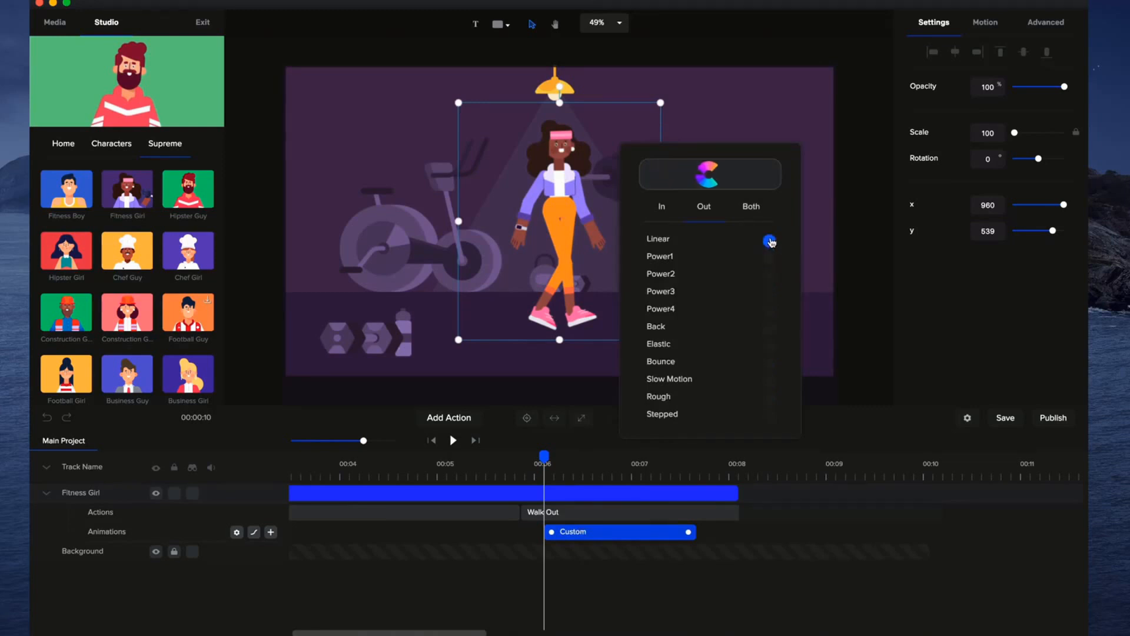
click(668, 206)
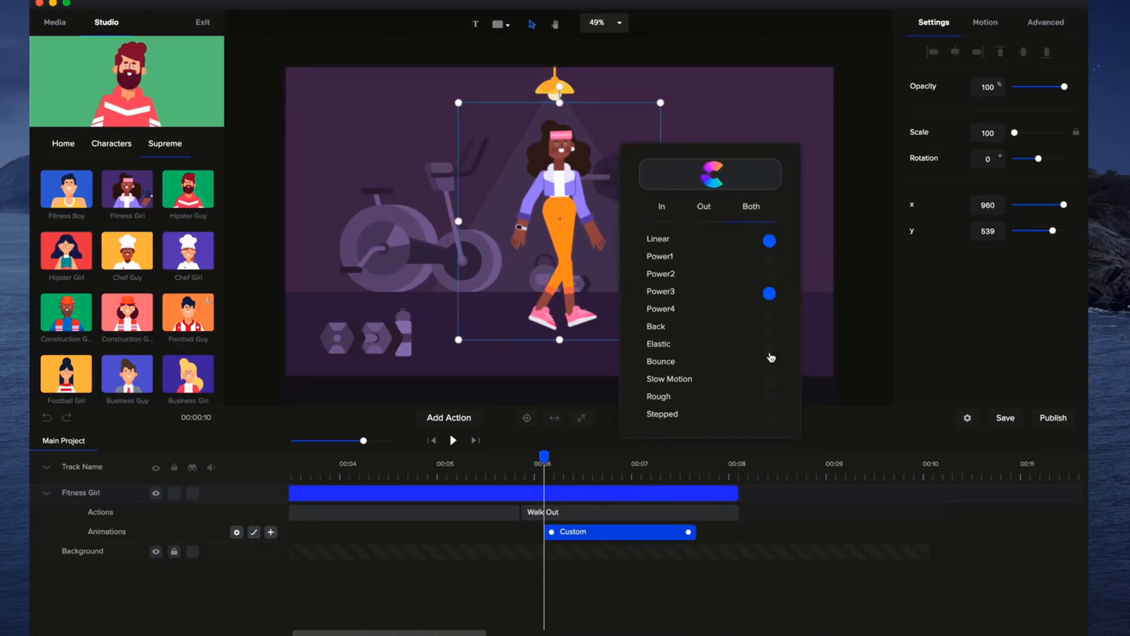
click(784, 534)
Preview and scrub through the Fitness Girl's exit, and collapse her track.
click(448, 441)
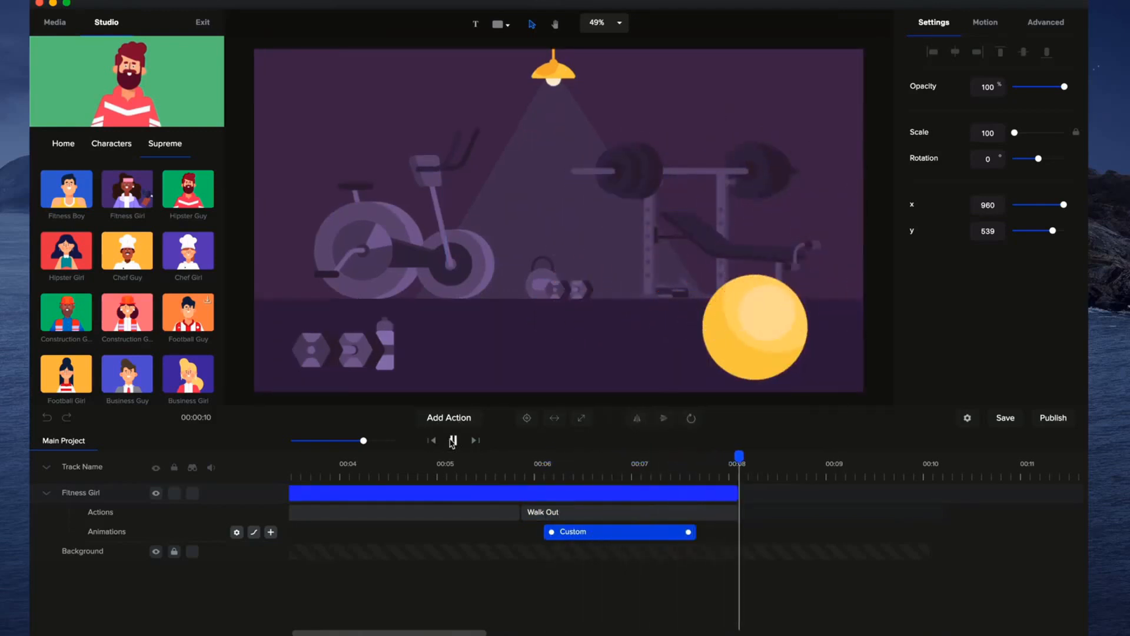
click(542, 458)
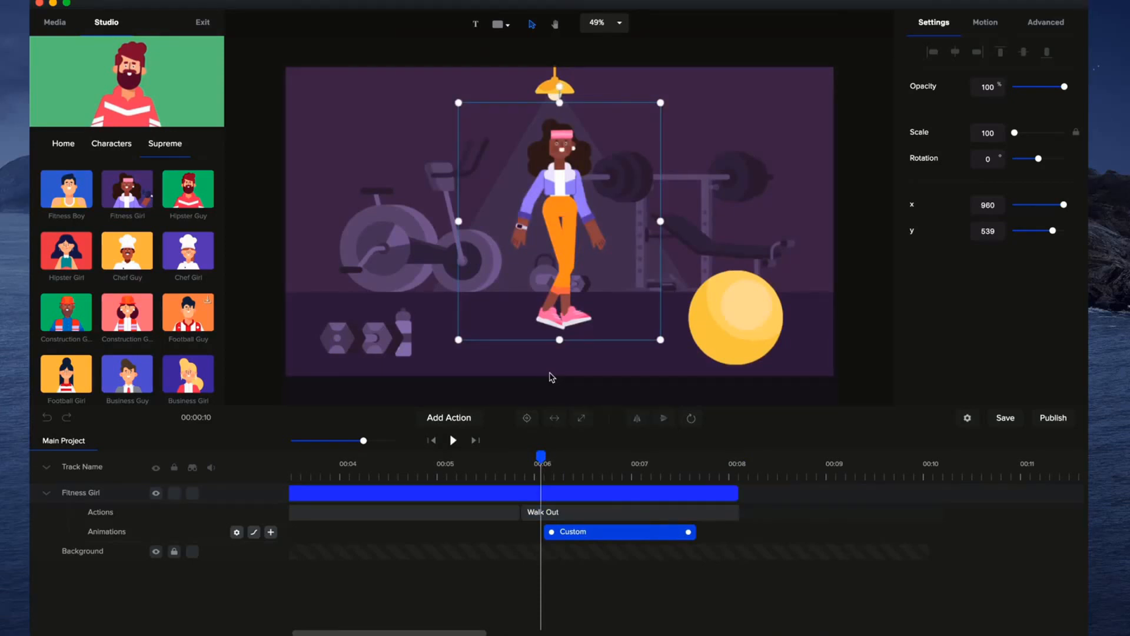
drag(536, 459, 677, 468)
drag(699, 471, 703, 470)
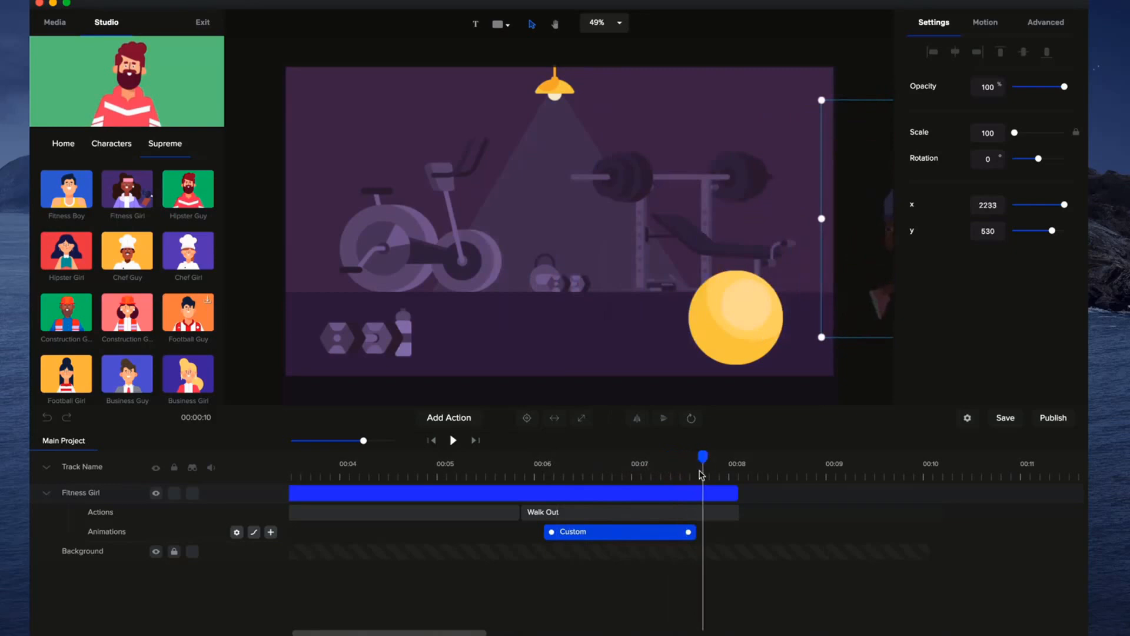
click(47, 494)
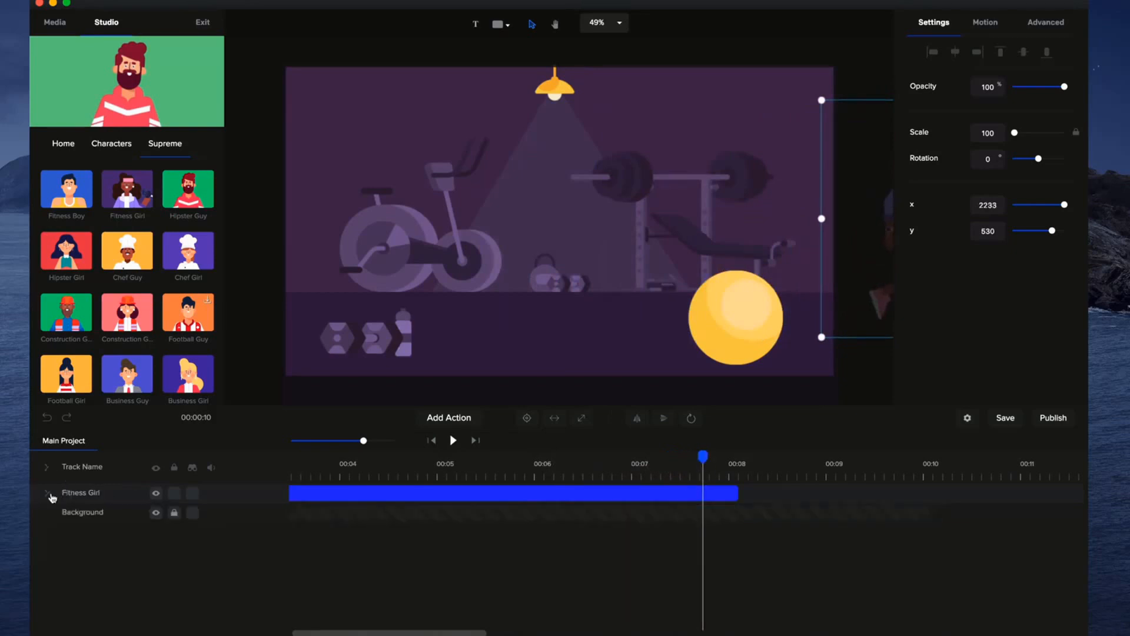
click(434, 441)
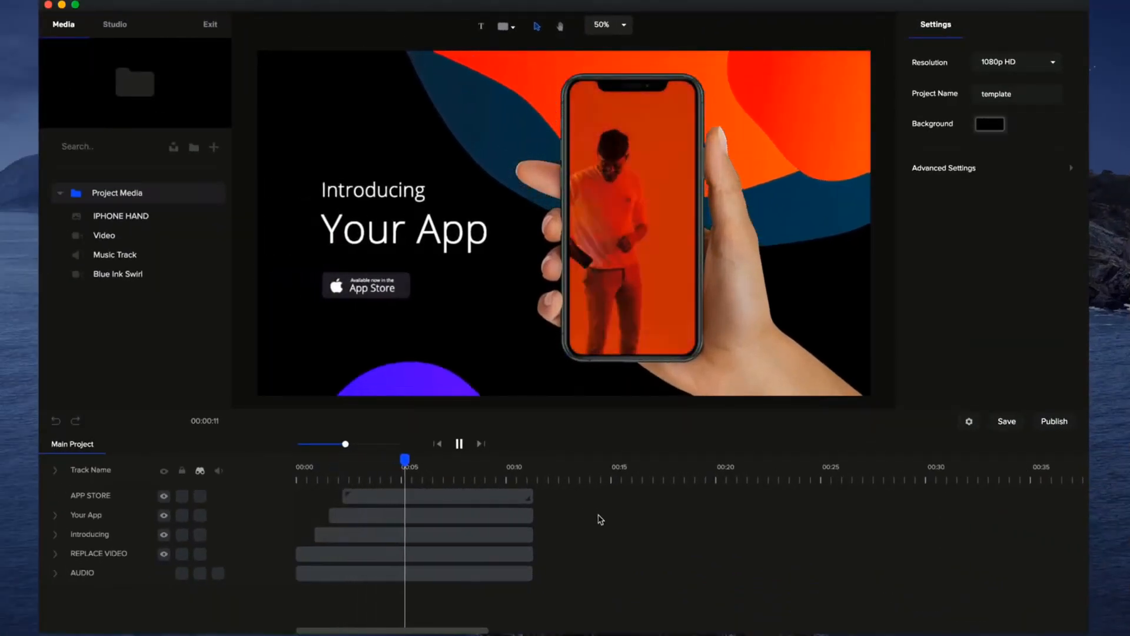
Pause the app template's playback at about 8 seconds and inspect the APP STORE track on the timeline.
click(459, 446)
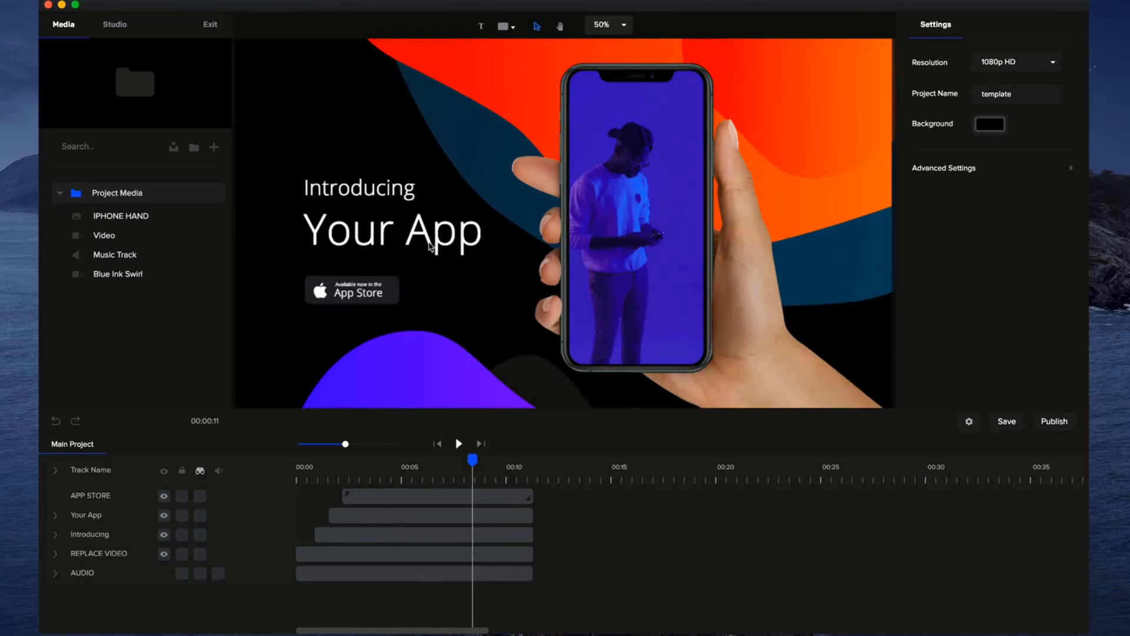
scroll(577, 242, down, 2)
click(433, 492)
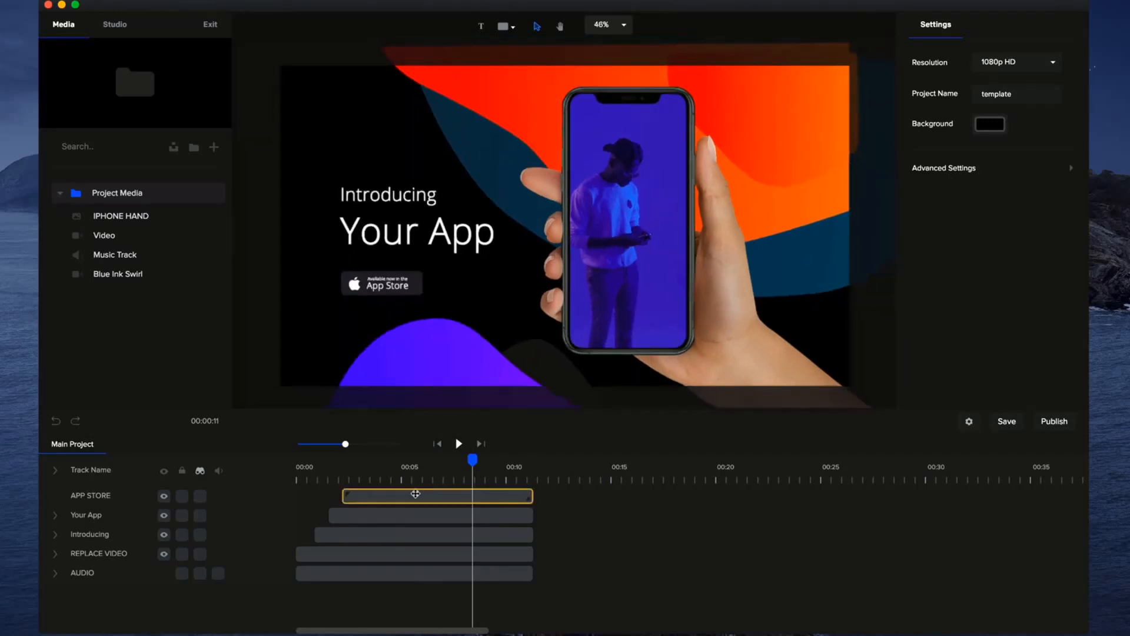
Show the hidden marked tracks on the main project timeline.
click(426, 396)
click(470, 357)
click(412, 369)
click(201, 472)
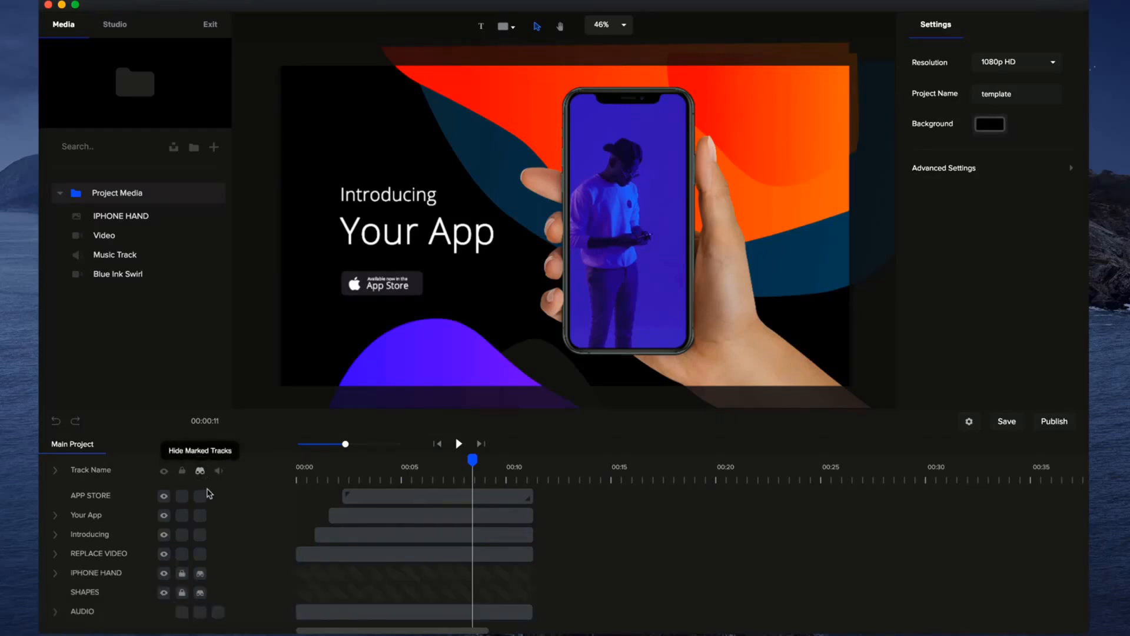
Unlock the SHAPES track, open its group and select the purple wave shape.
click(183, 593)
click(314, 596)
double_click(342, 594)
click(452, 352)
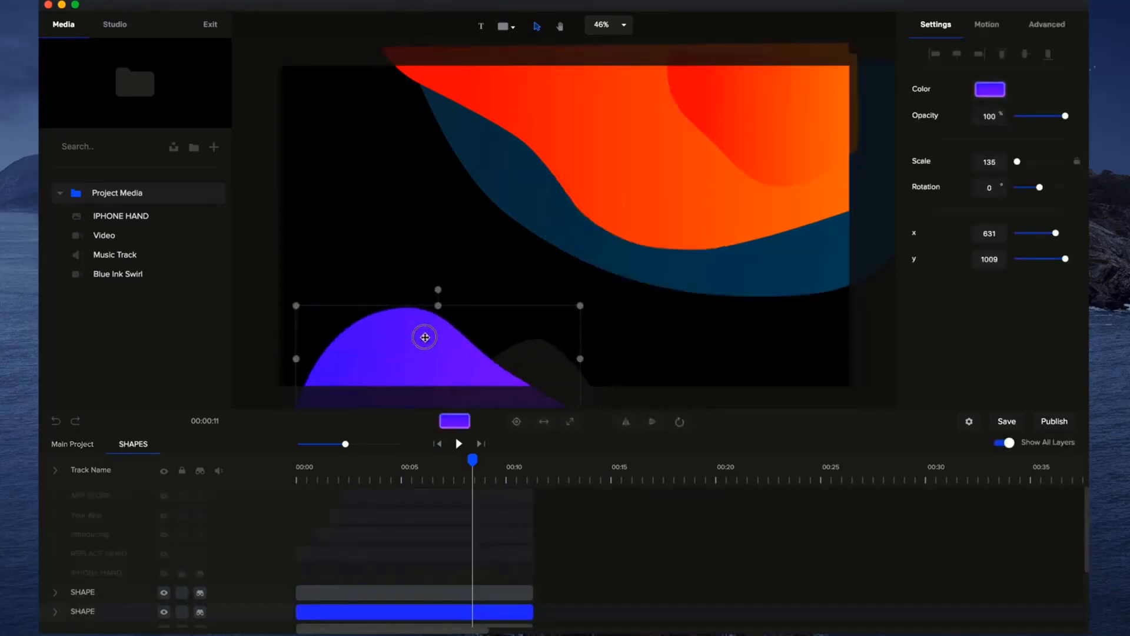
Recolour the dark blue wave with a white to light-blue gradient and return to the main project.
click(657, 260)
click(990, 89)
drag(864, 44, 864, 45)
click(1067, 60)
drag(1040, 106, 999, 89)
click(432, 259)
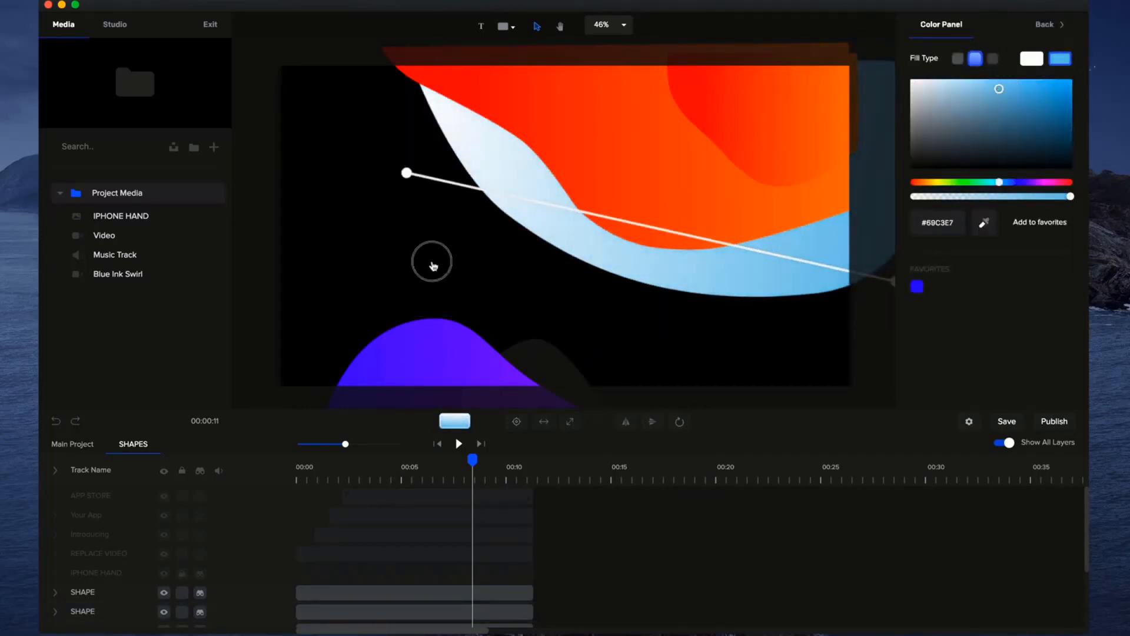
click(75, 446)
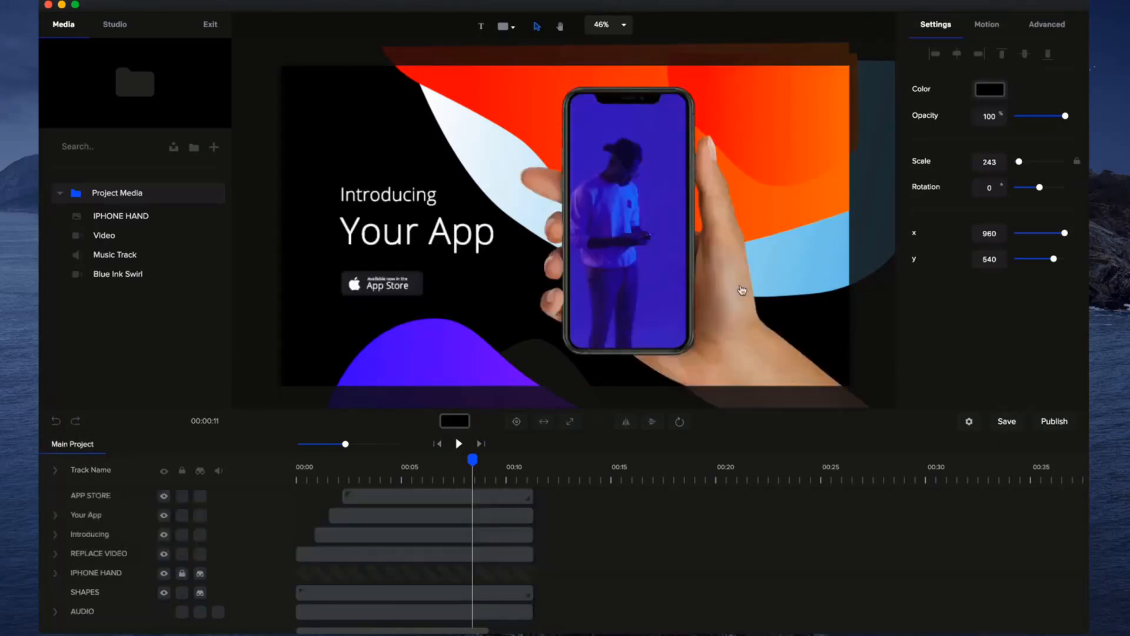
Lock the REPLACE VIDEO track's mask and reposition the video inside the phone at x 1162, y 530.
click(507, 493)
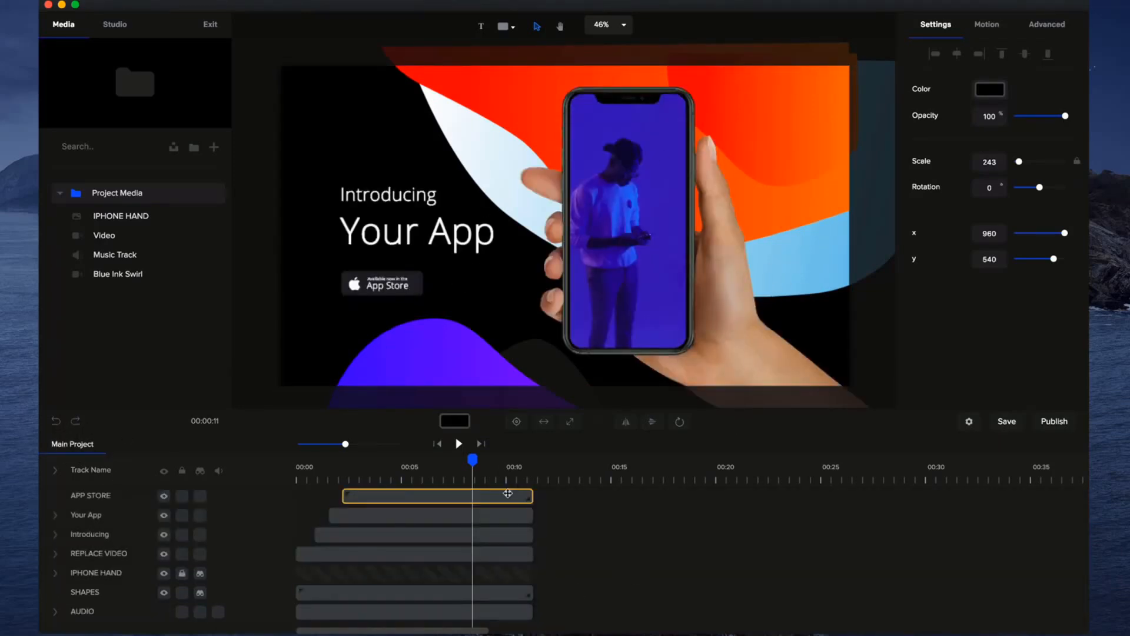
click(655, 284)
click(182, 594)
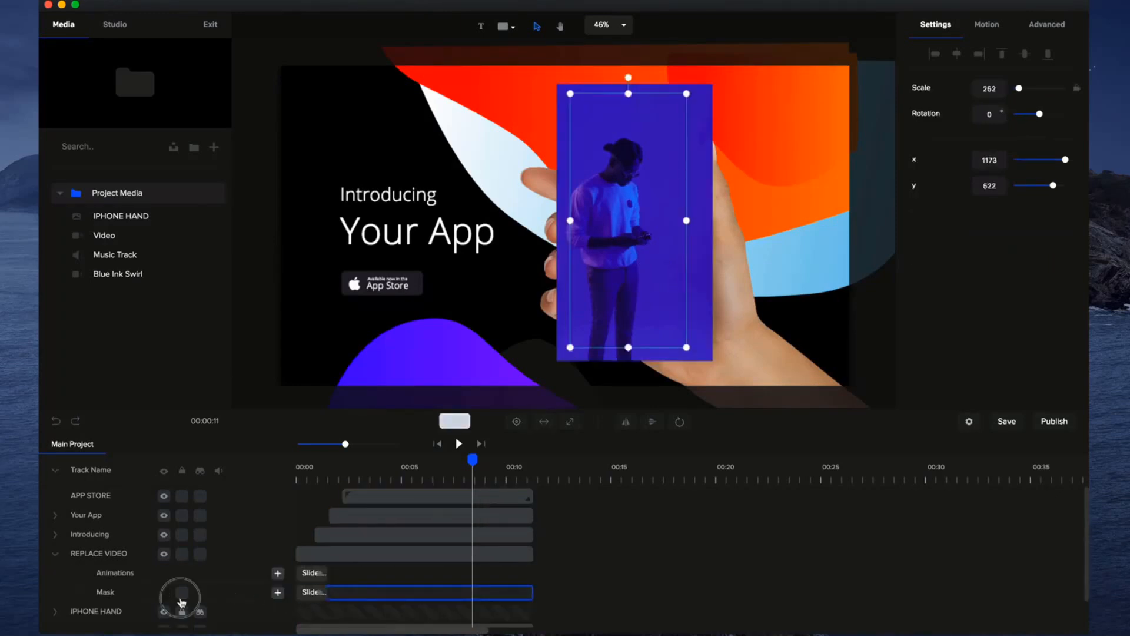
click(682, 265)
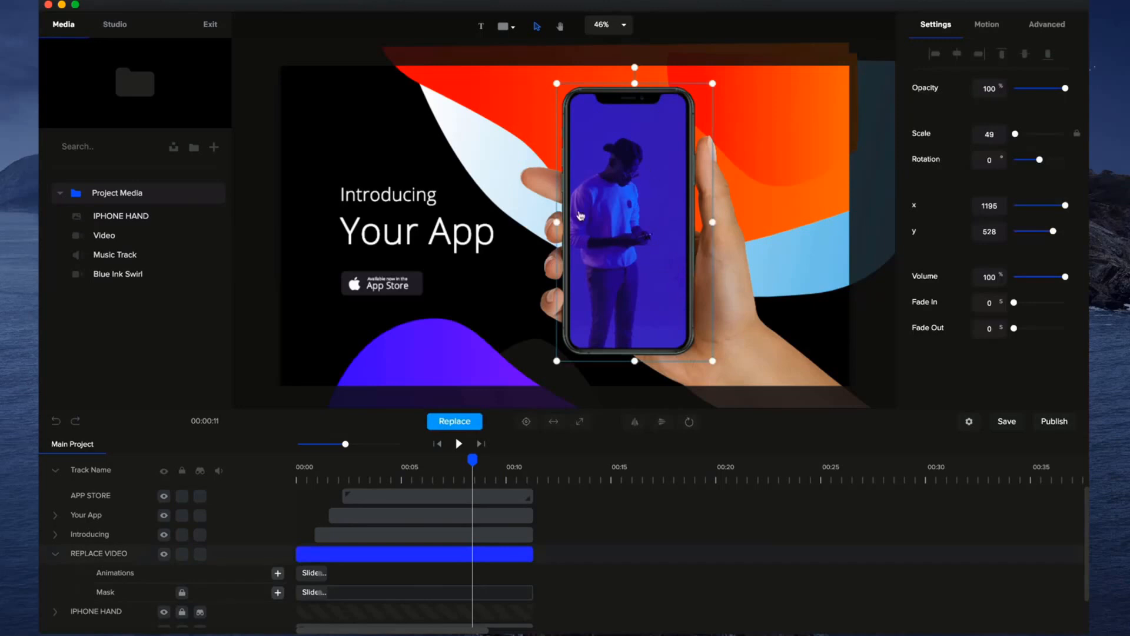
mouse_move(679, 243)
mouse_down()
mouse_move(719, 255)
mouse_move(670, 243)
mouse_up()
Replace the video in the phone with Blue Ink Swirl and preview the template from the start.
click(466, 423)
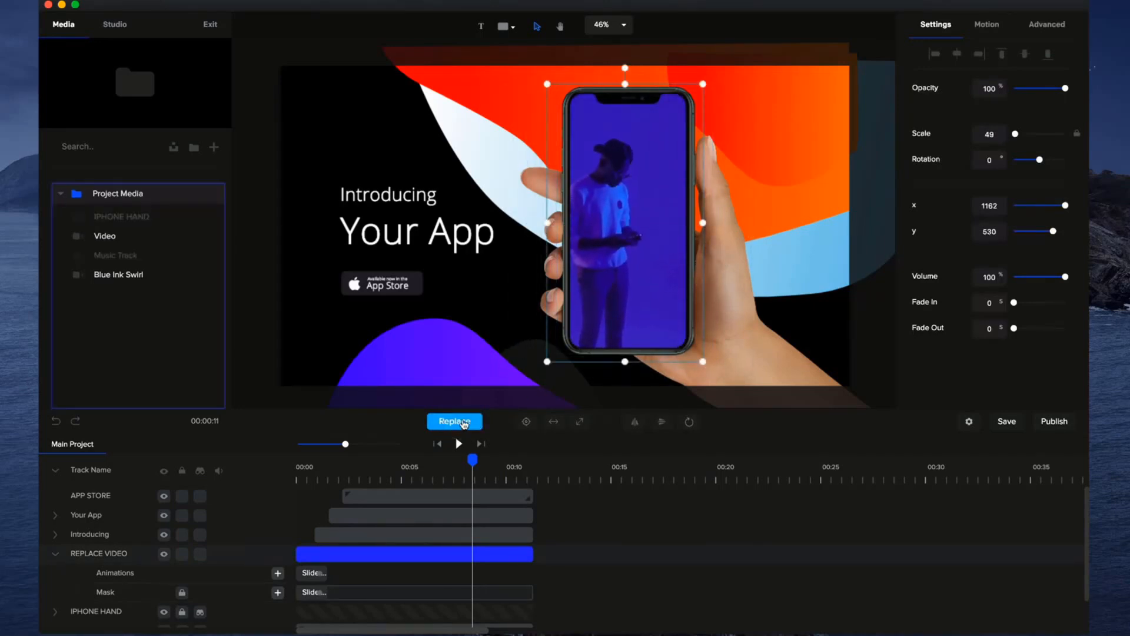
click(115, 275)
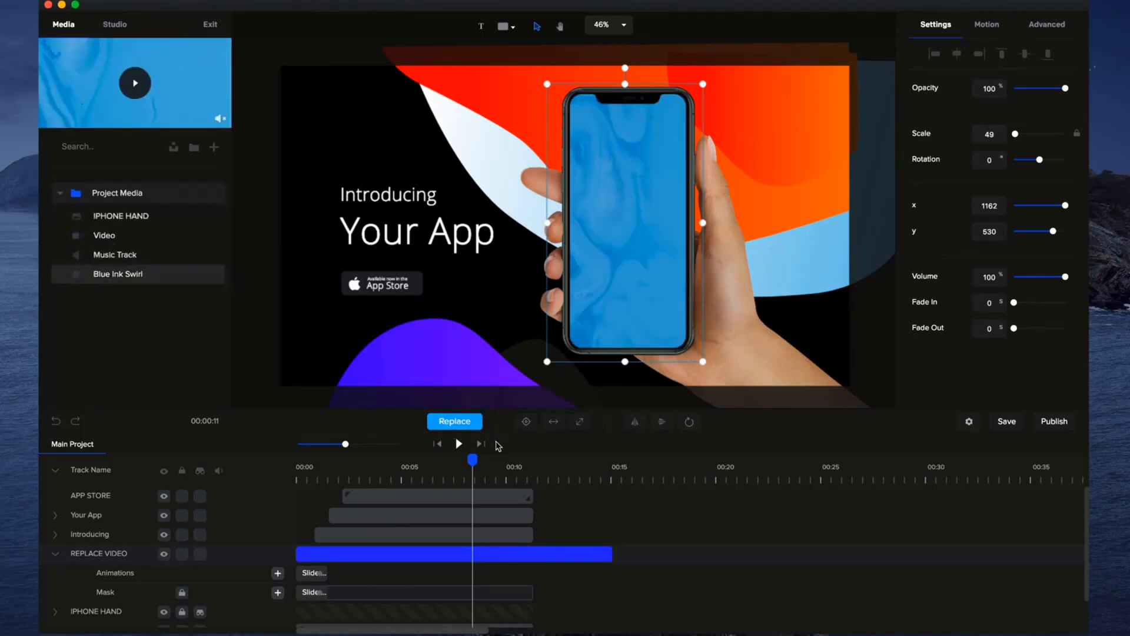
click(440, 444)
click(458, 444)
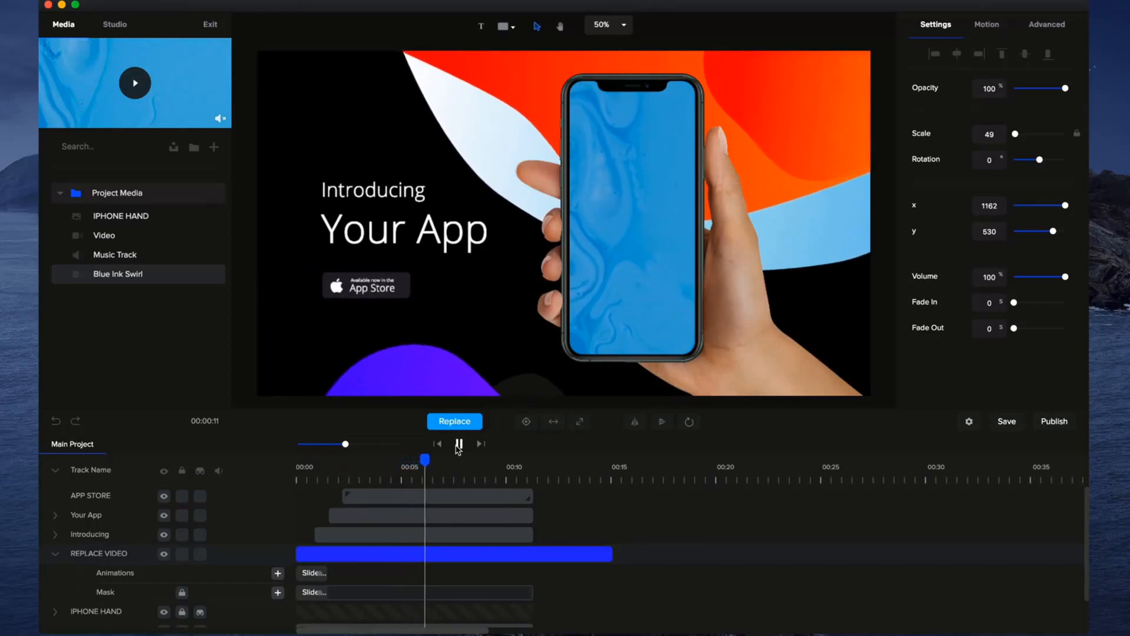
click(458, 445)
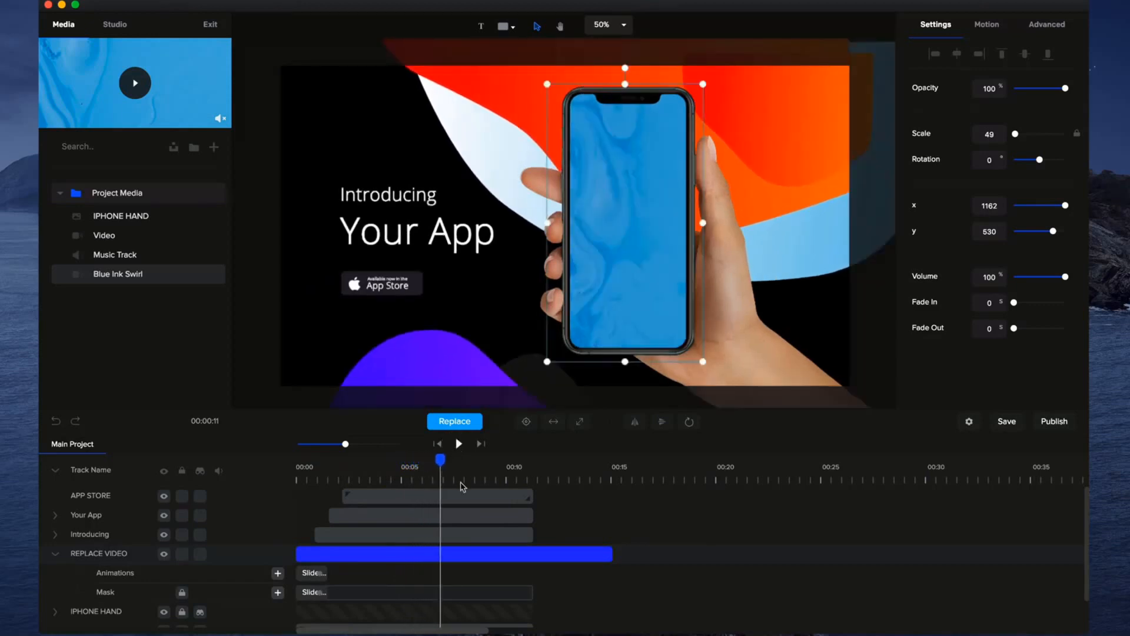
Extend the Introducing and Your App tracks to end with the REPLACE VIDEO track at about 15 seconds.
click(604, 549)
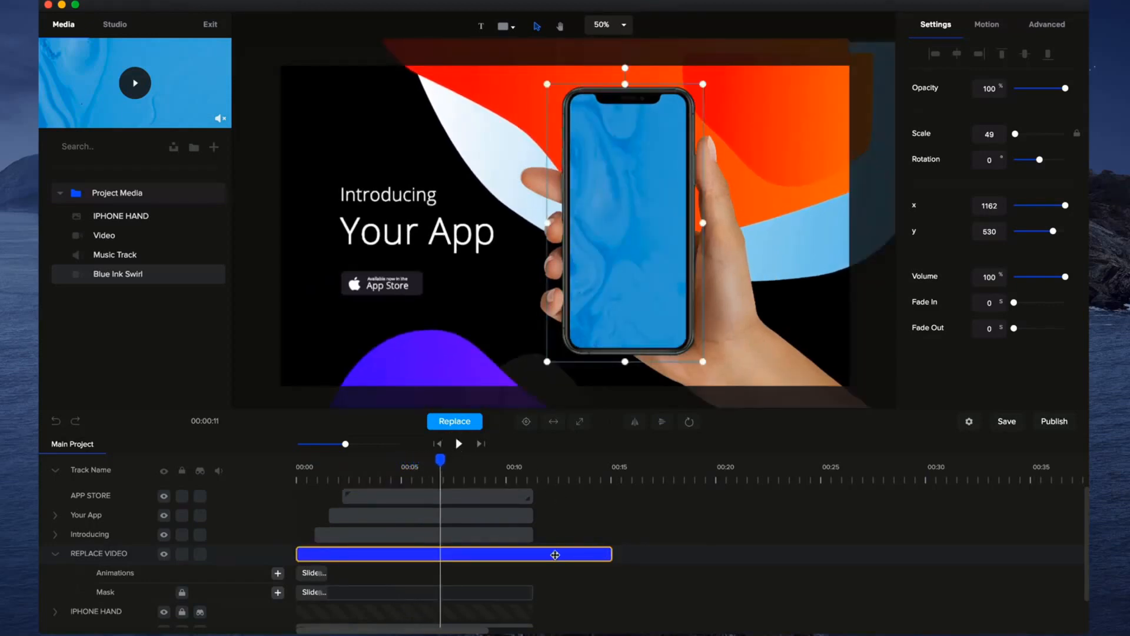
click(493, 540)
click(642, 546)
click(476, 540)
click(549, 532)
drag(531, 533, 619, 536)
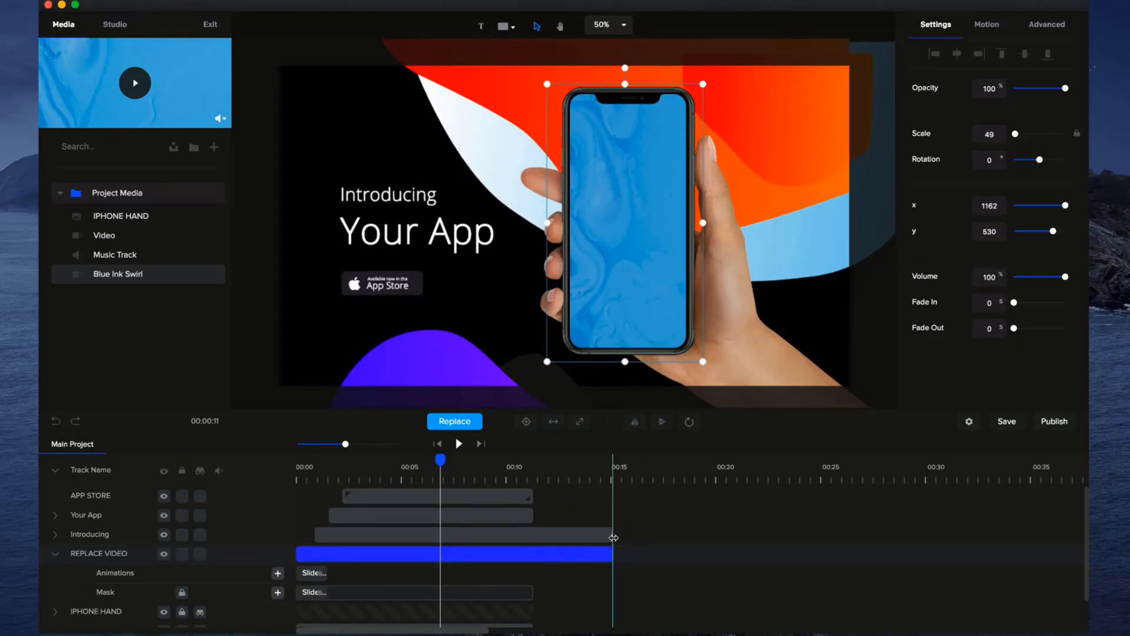
drag(535, 517, 611, 513)
Unlock the REPLACE VIDEO mask, extend it to about 15 seconds and check the phone video near 13 seconds.
click(581, 467)
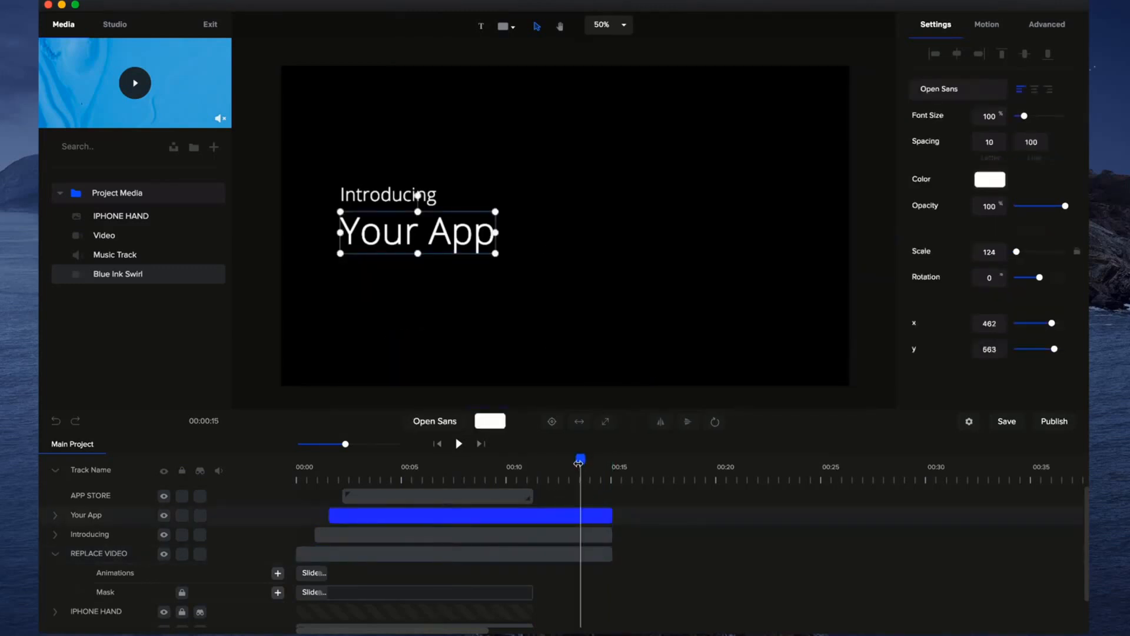
click(559, 466)
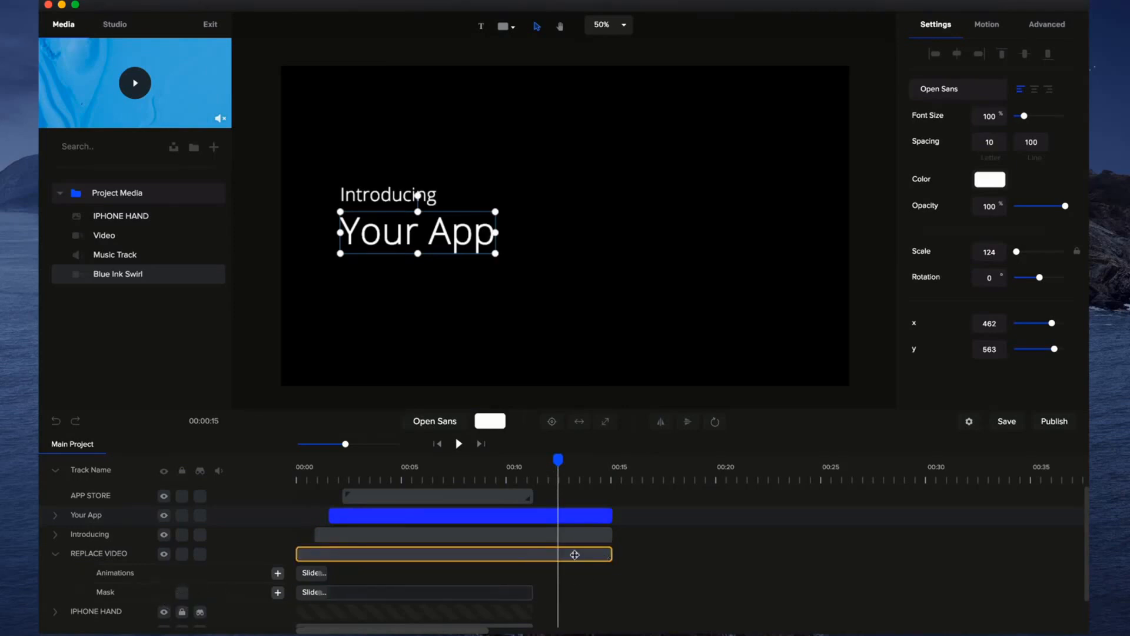
click(613, 553)
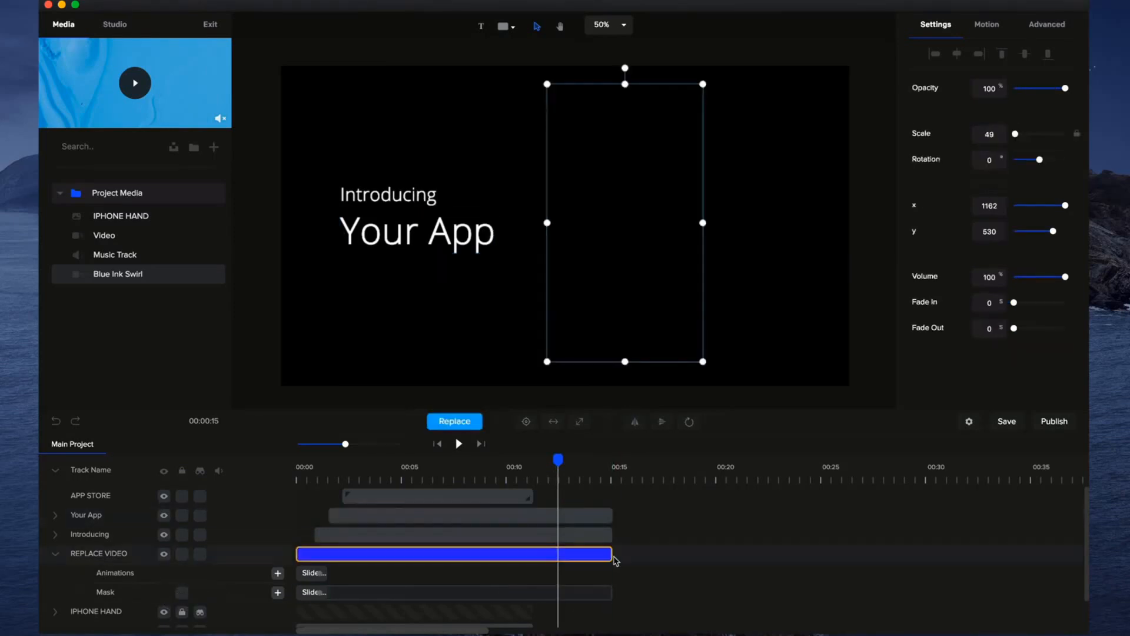
drag(562, 461, 565, 460)
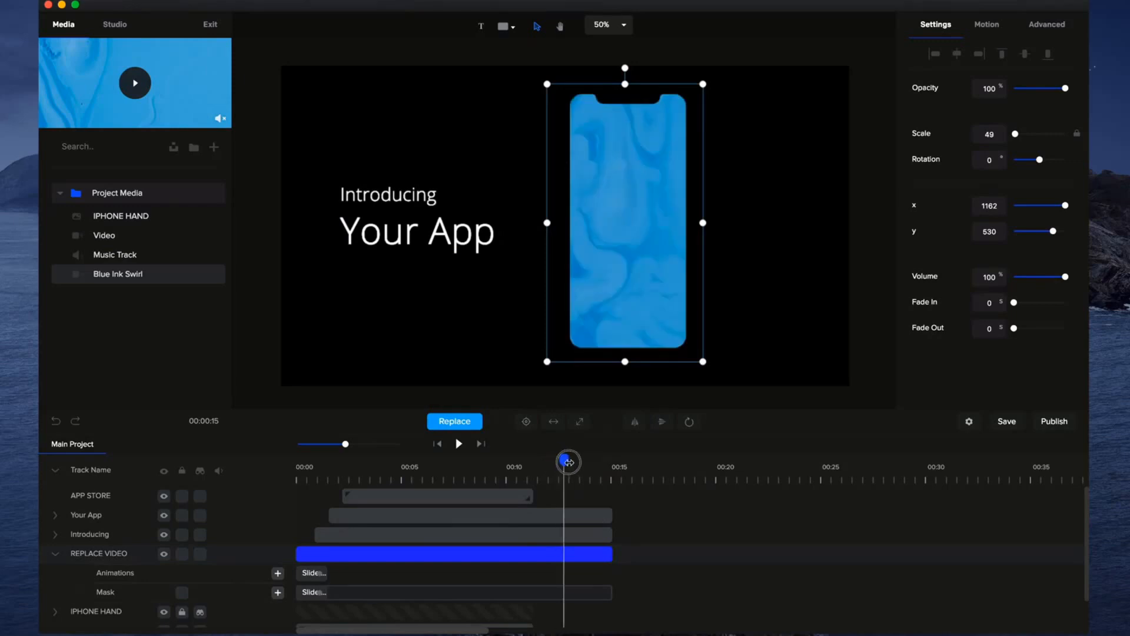
Extend the AUDIO track and the unlocked IPHONE HAND track to about 15 seconds.
scroll(574, 574, down, 1)
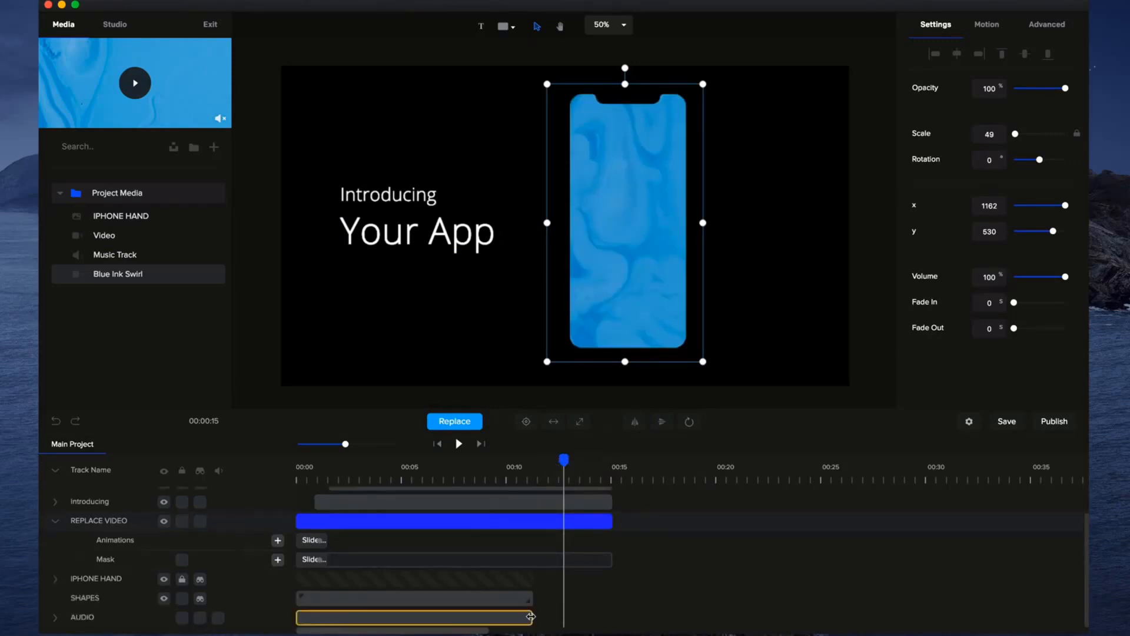
drag(531, 615, 612, 615)
click(185, 582)
drag(532, 580, 608, 584)
Open the SHAPES group, hide the layers outside it and scrub the playhead to just past 10 seconds.
click(498, 597)
drag(567, 462, 549, 462)
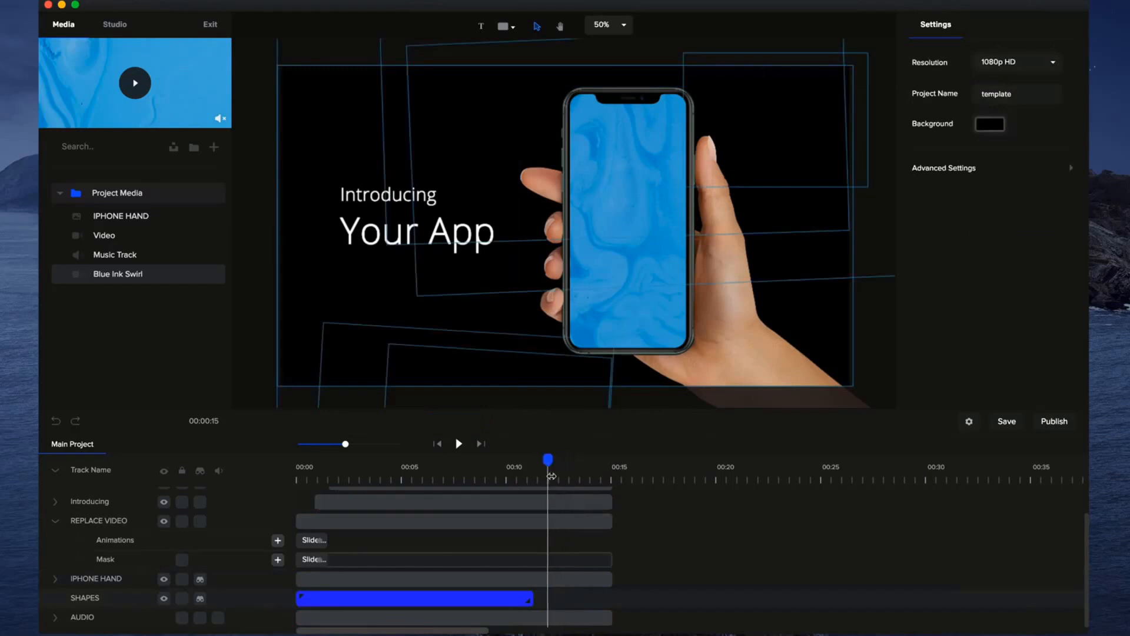
double_click(498, 597)
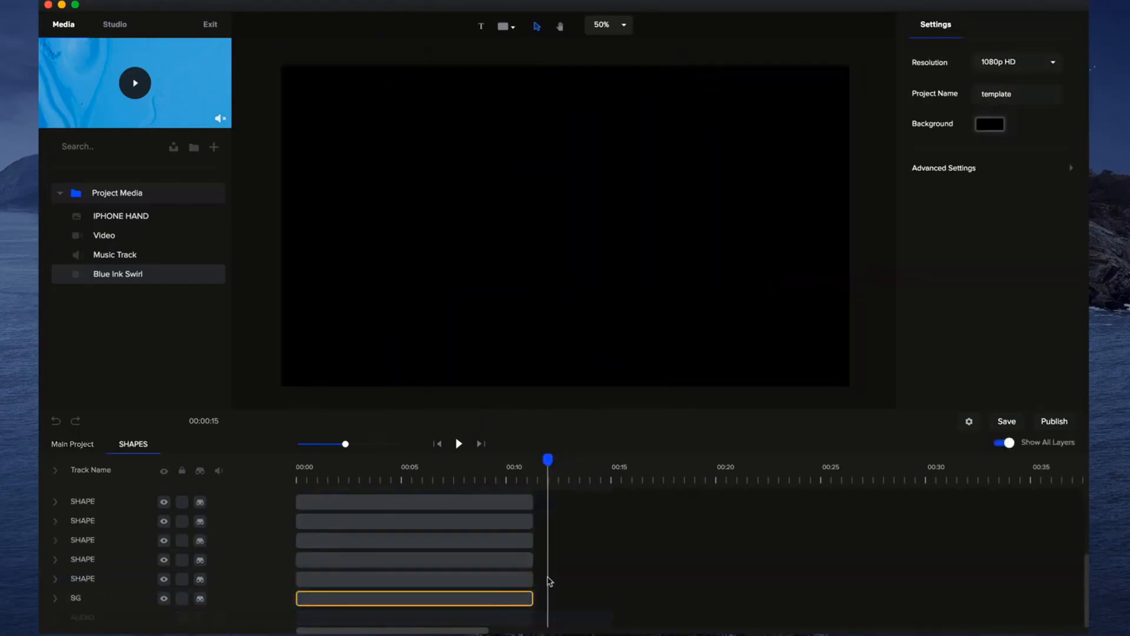
click(1005, 443)
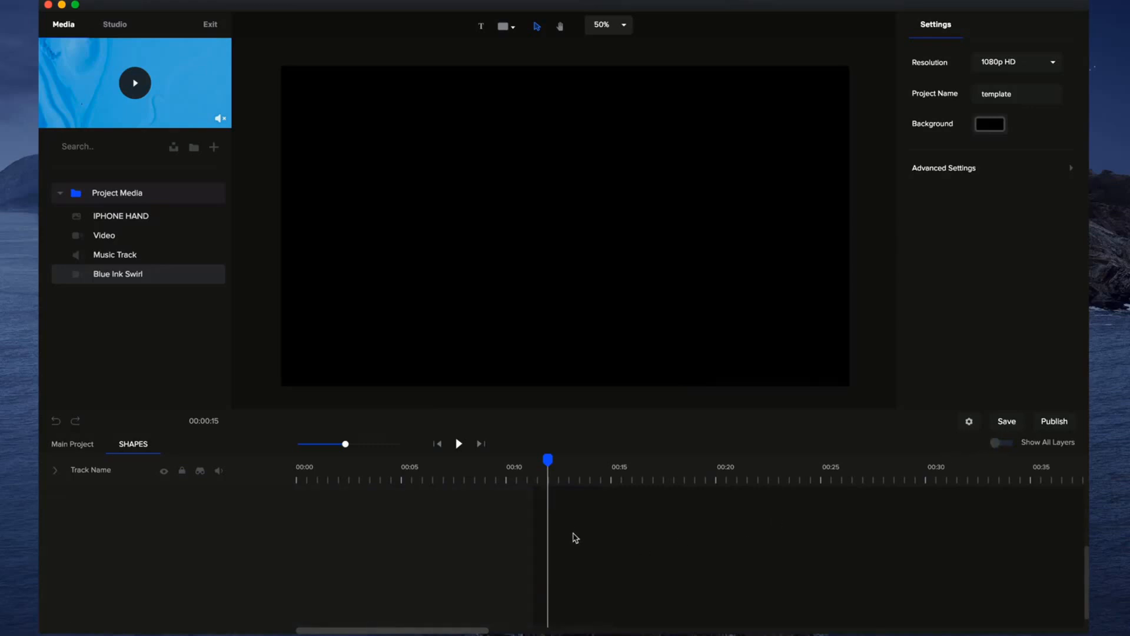
click(470, 467)
drag(460, 468, 519, 478)
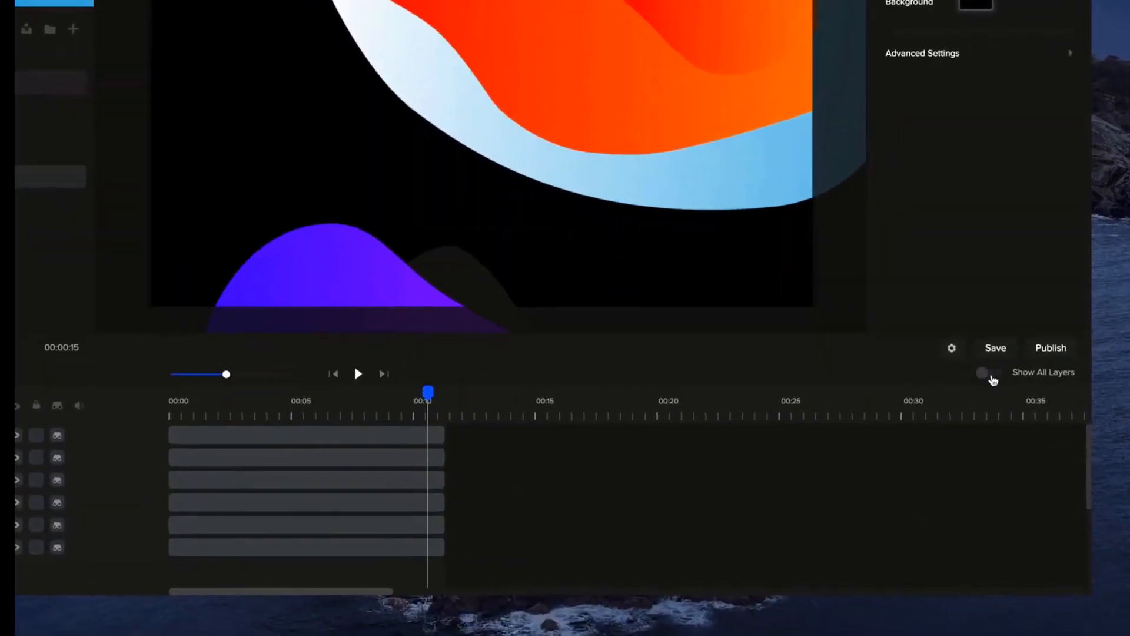
Show all layers in the SHAPES group for reference and enlarge the timeline scale.
click(985, 355)
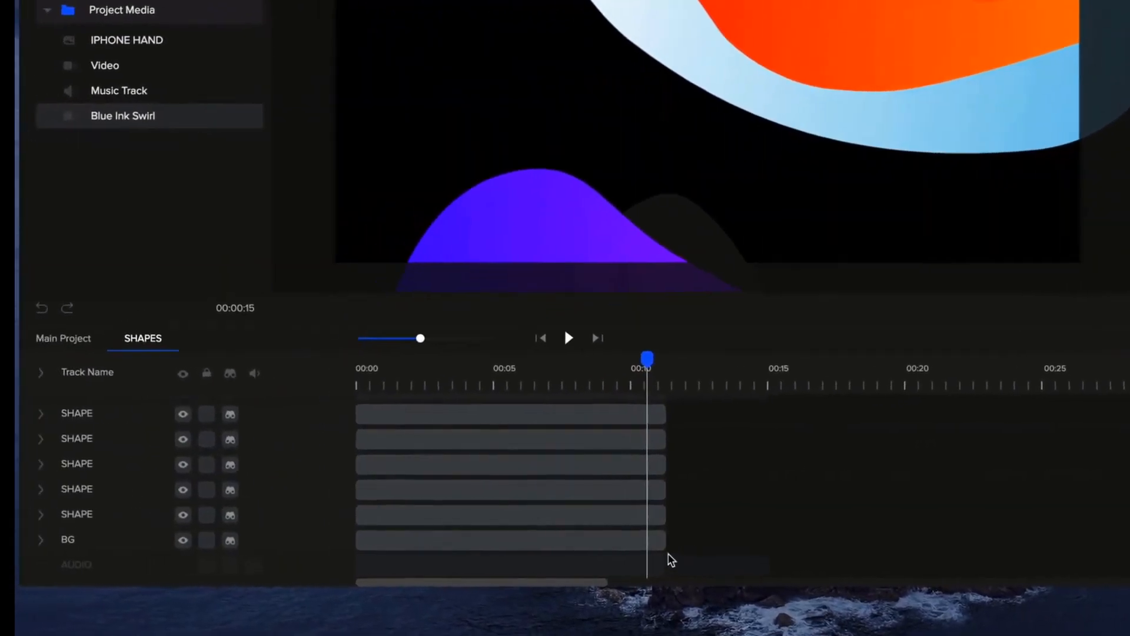
scroll(819, 532, up, 5)
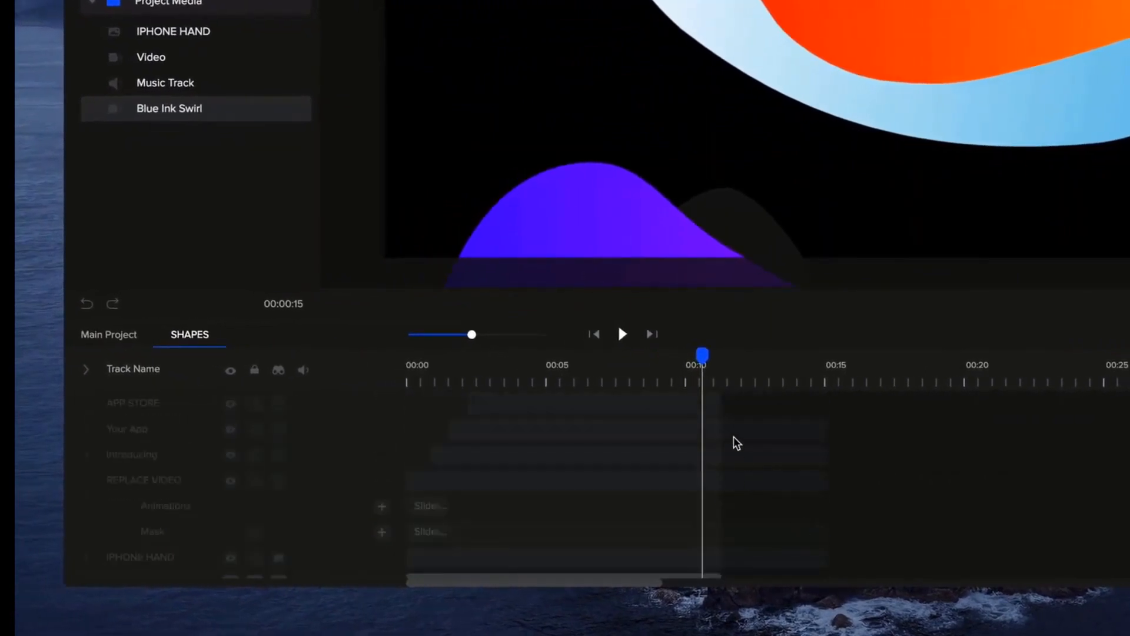
scroll(741, 532, down, 5)
drag(472, 334, 486, 334)
scroll(921, 457, up, 3)
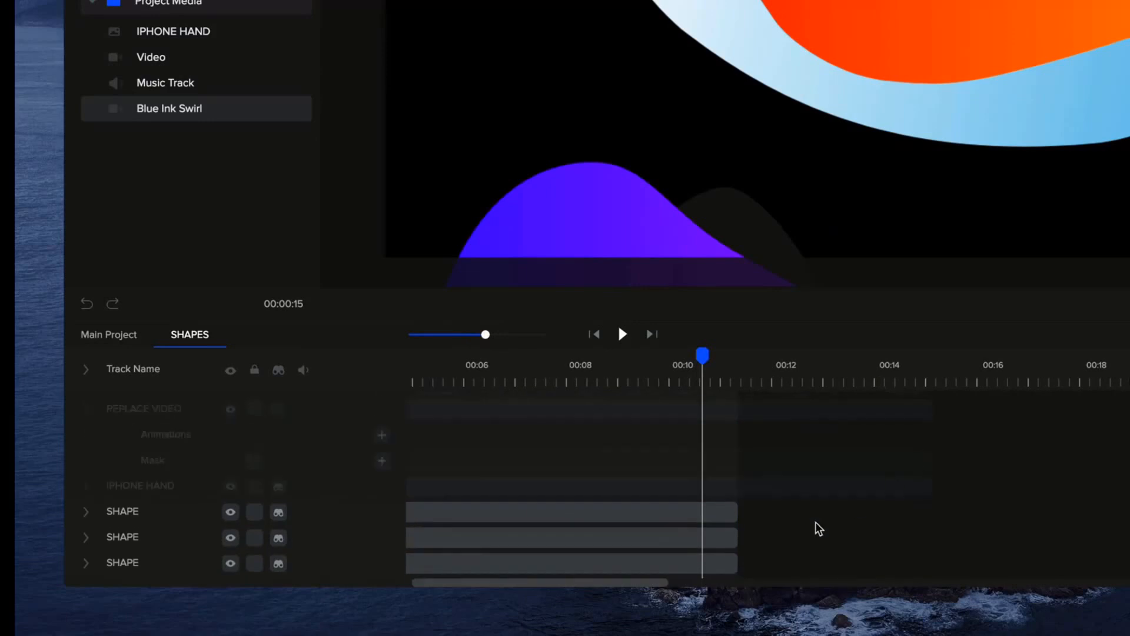
Extend the five SHAPE layers and the BG layer to about 15 seconds and return to the main project.
drag(736, 511, 930, 508)
scroll(765, 507, down, 1)
drag(733, 511, 926, 510)
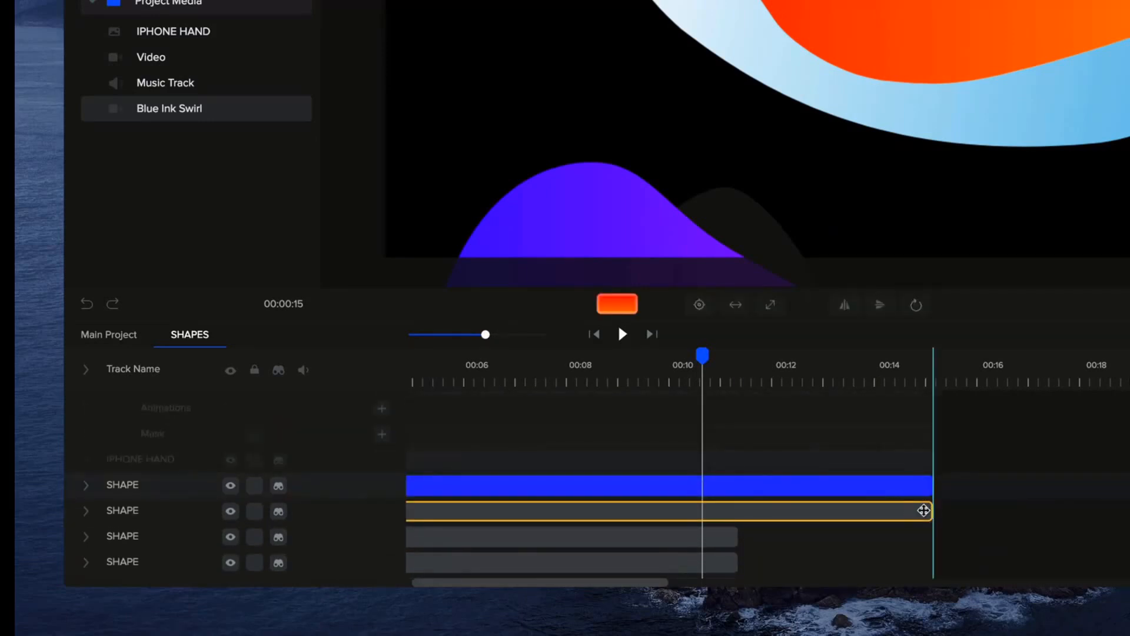
scroll(836, 525, down, 1)
drag(736, 511, 930, 506)
scroll(785, 550, down, 1)
drag(738, 514, 930, 506)
scroll(765, 524, down, 1)
drag(737, 515, 933, 502)
drag(736, 540, 929, 538)
scroll(912, 504, down, 3)
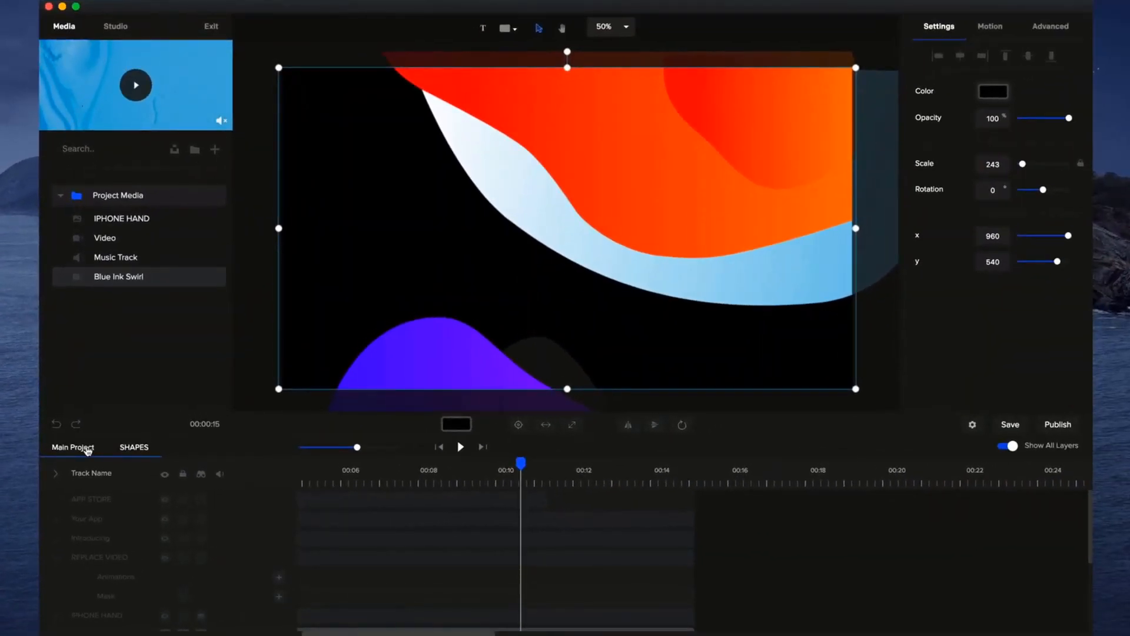
click(88, 448)
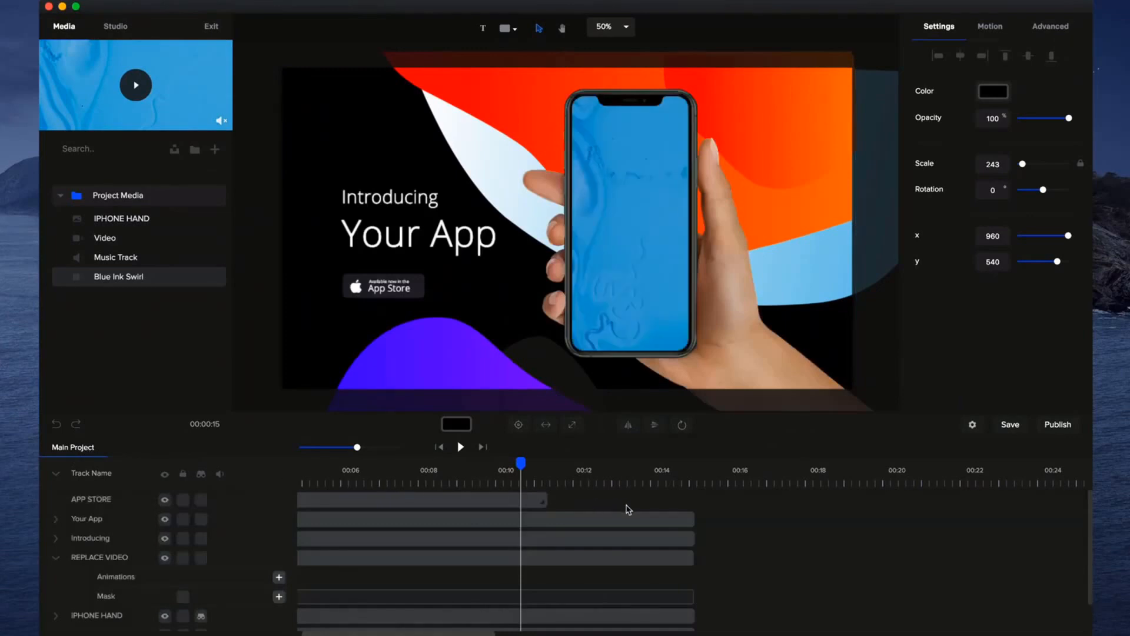
Extend all four layers inside the APP STORE group to about 15 seconds and return to the main project.
click(645, 477)
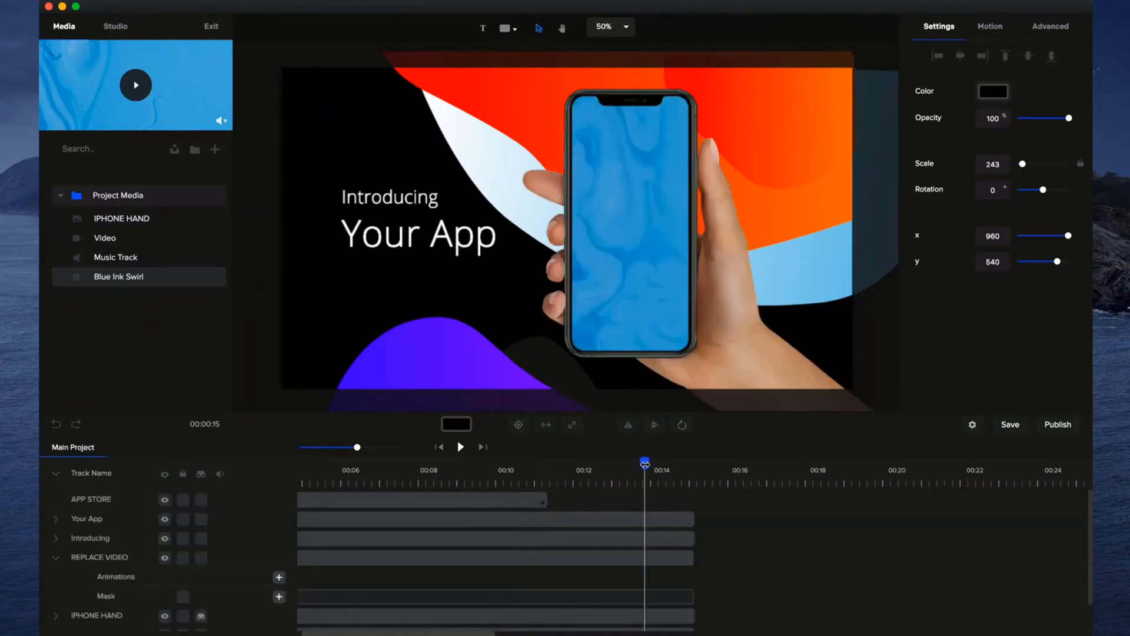
double_click(461, 498)
drag(545, 557, 694, 559)
drag(549, 539, 694, 538)
drag(544, 518, 693, 519)
drag(547, 499, 693, 500)
click(1016, 448)
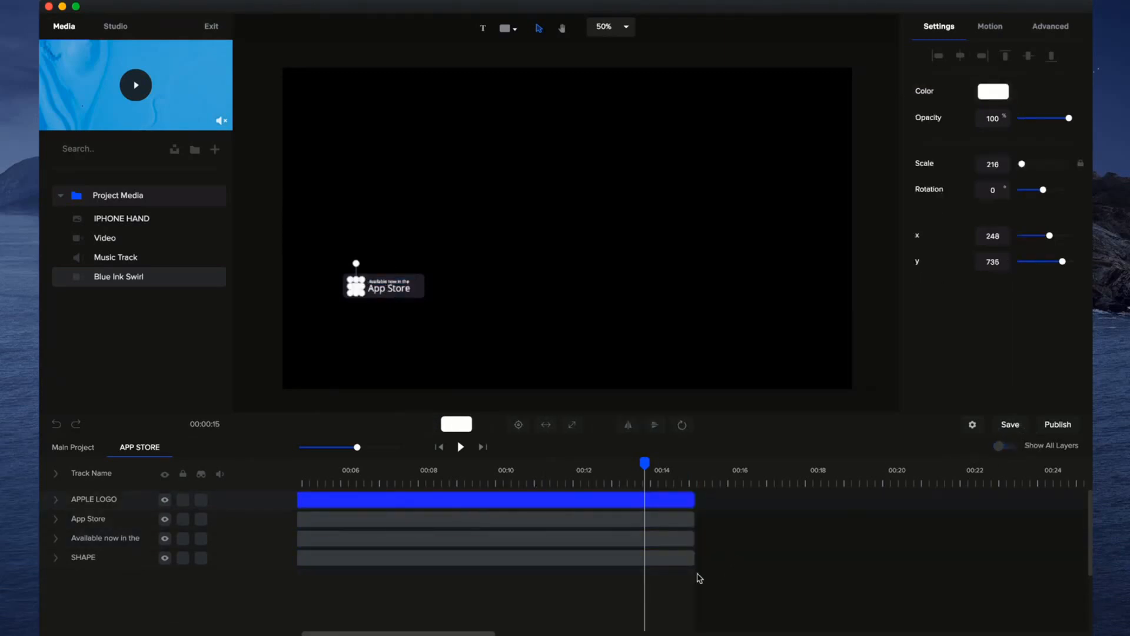
click(88, 448)
Collapse all tracks, hide the marked ones including AUDIO, and preview the template from the start.
drag(644, 458, 165, 474)
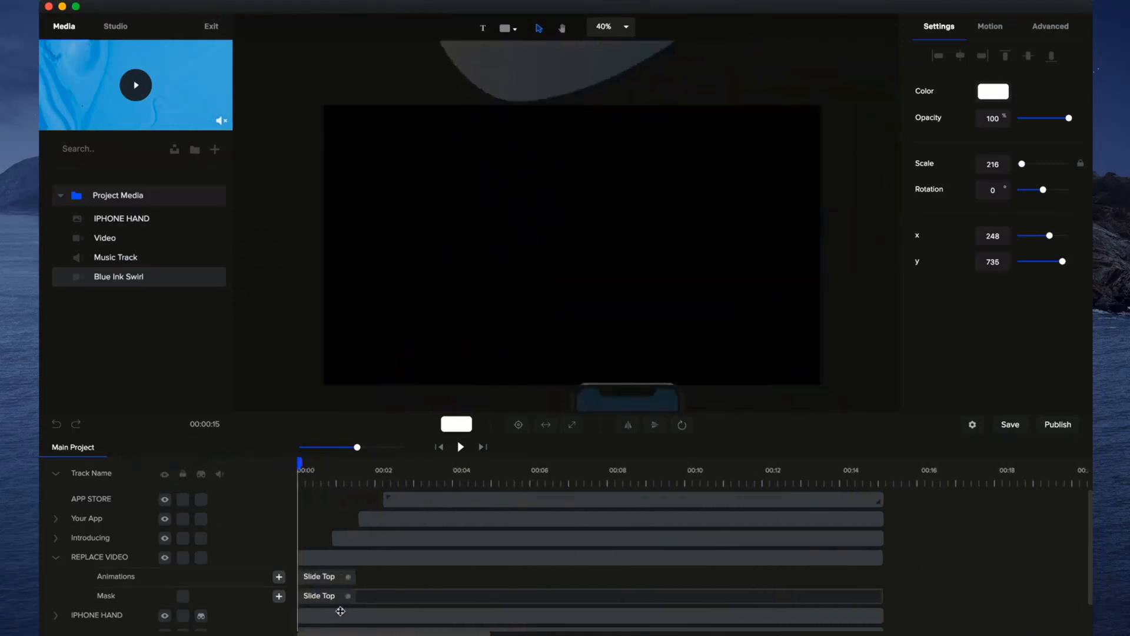
drag(352, 448, 342, 447)
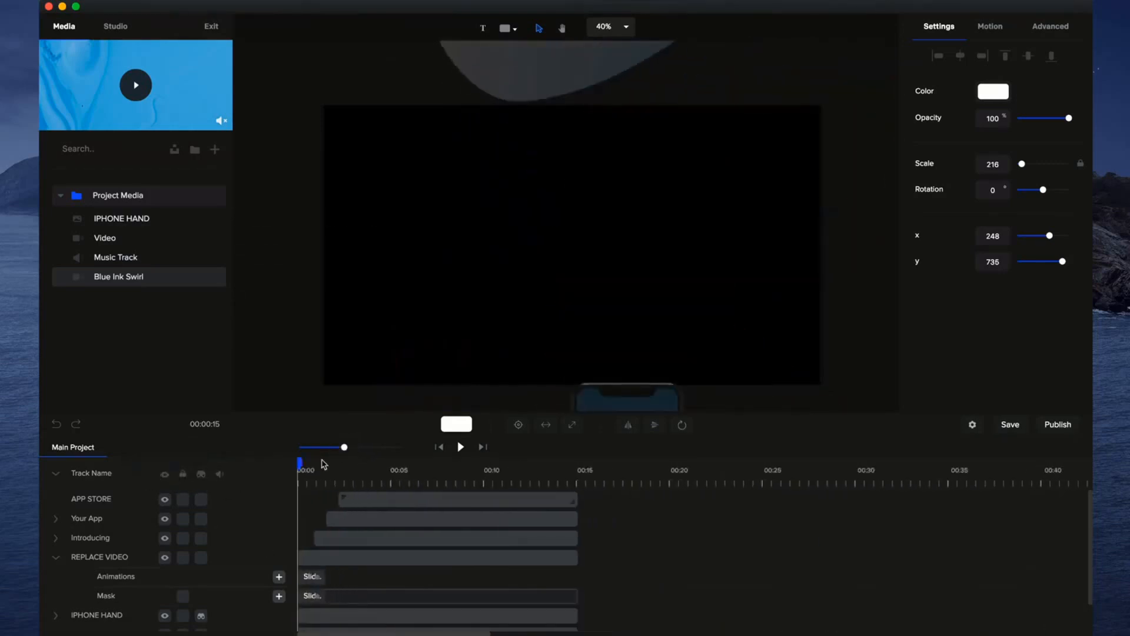
click(56, 473)
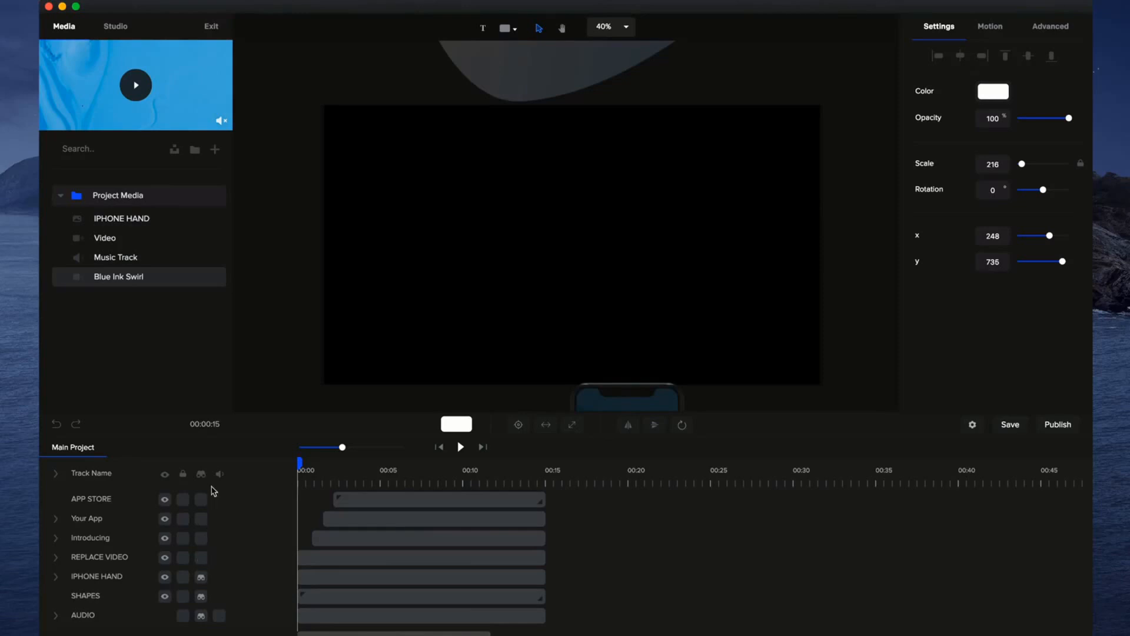
click(201, 474)
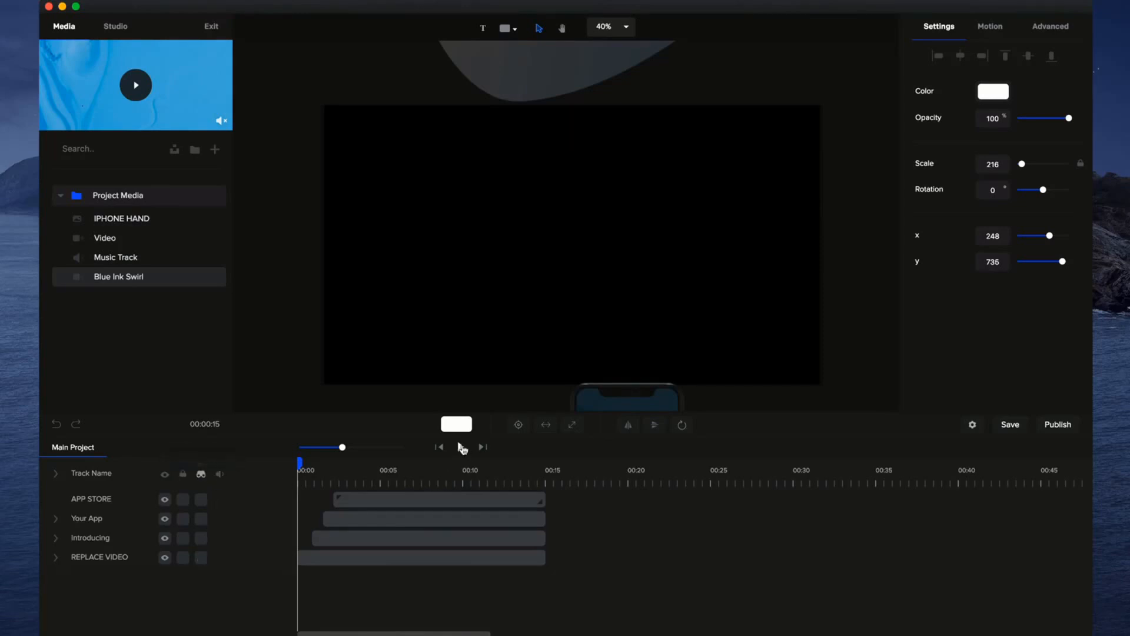
click(461, 447)
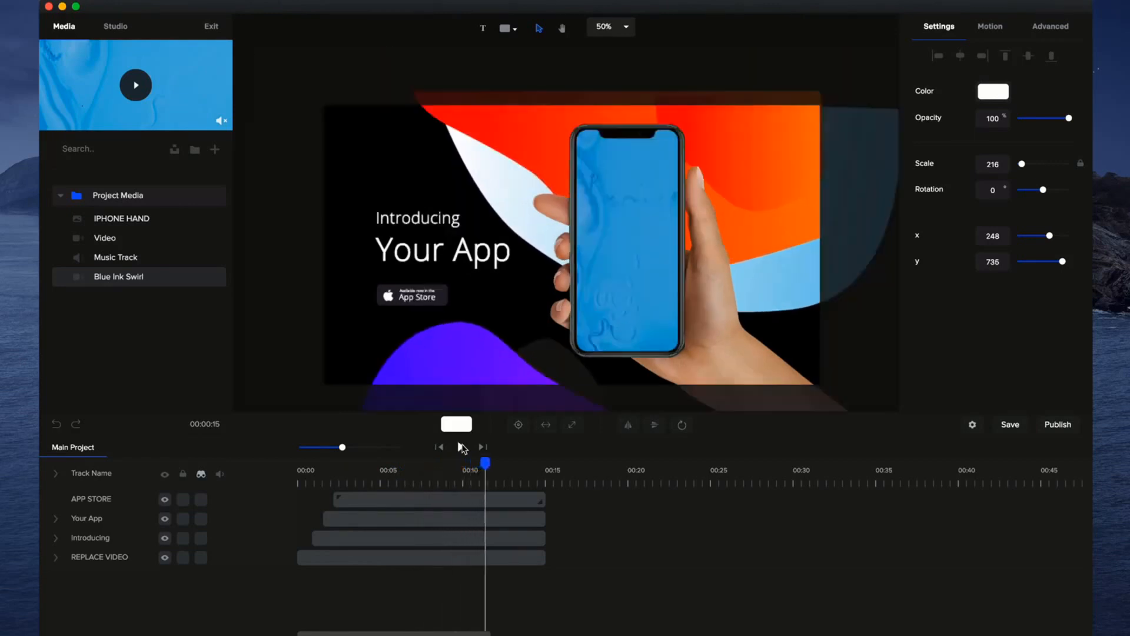
Stop the preview, unhide the marked tracks, and lock the SHAPES and IPHONE HAND tracks.
click(461, 448)
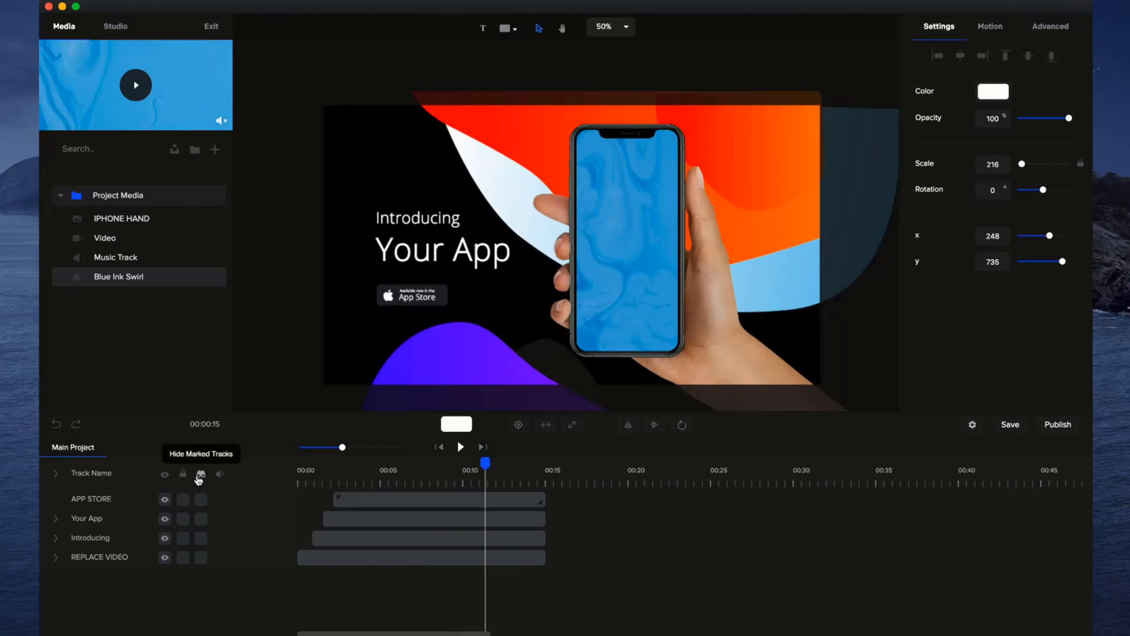
click(200, 476)
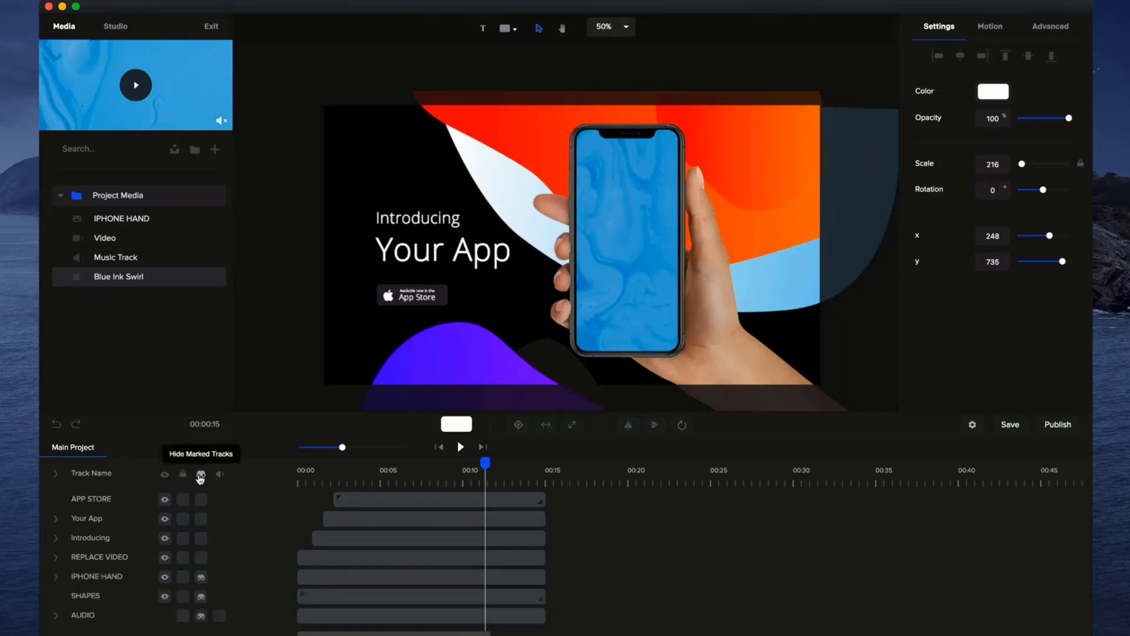
click(488, 341)
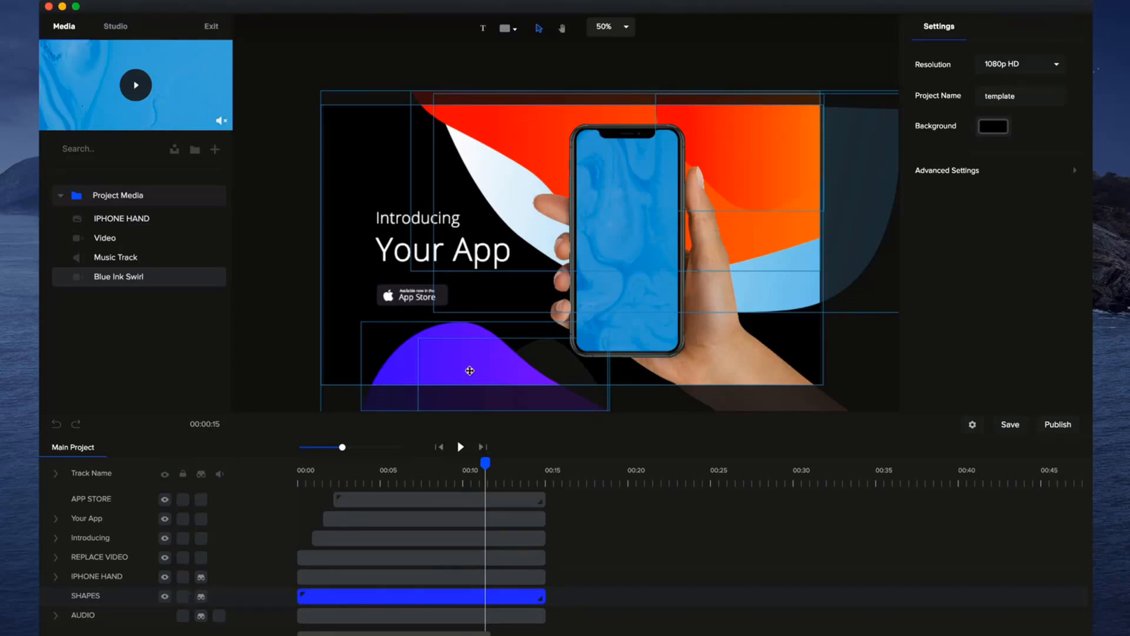
click(183, 597)
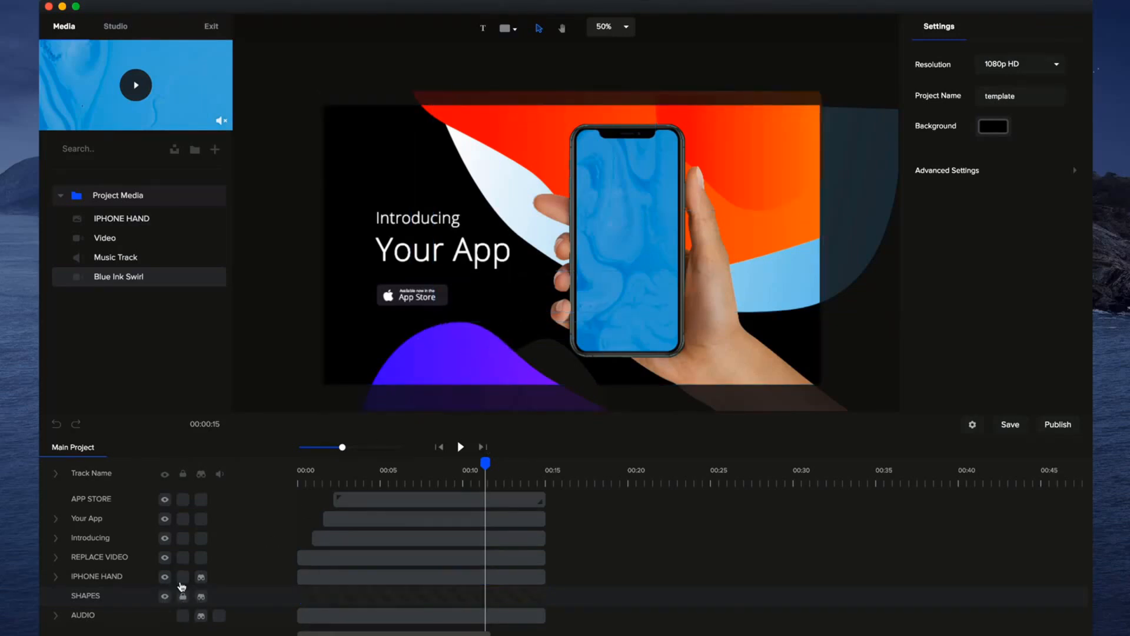
click(183, 577)
Lock the mask of the REPLACE VIDEO track, then select the video in the phone screen and collapse its track.
click(635, 291)
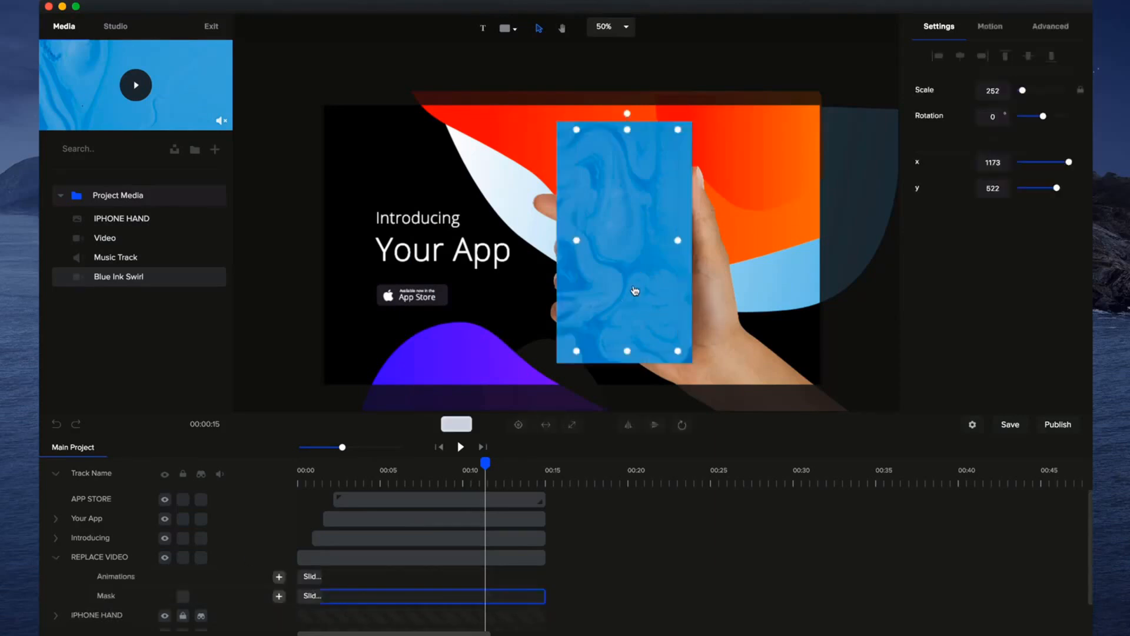
click(184, 595)
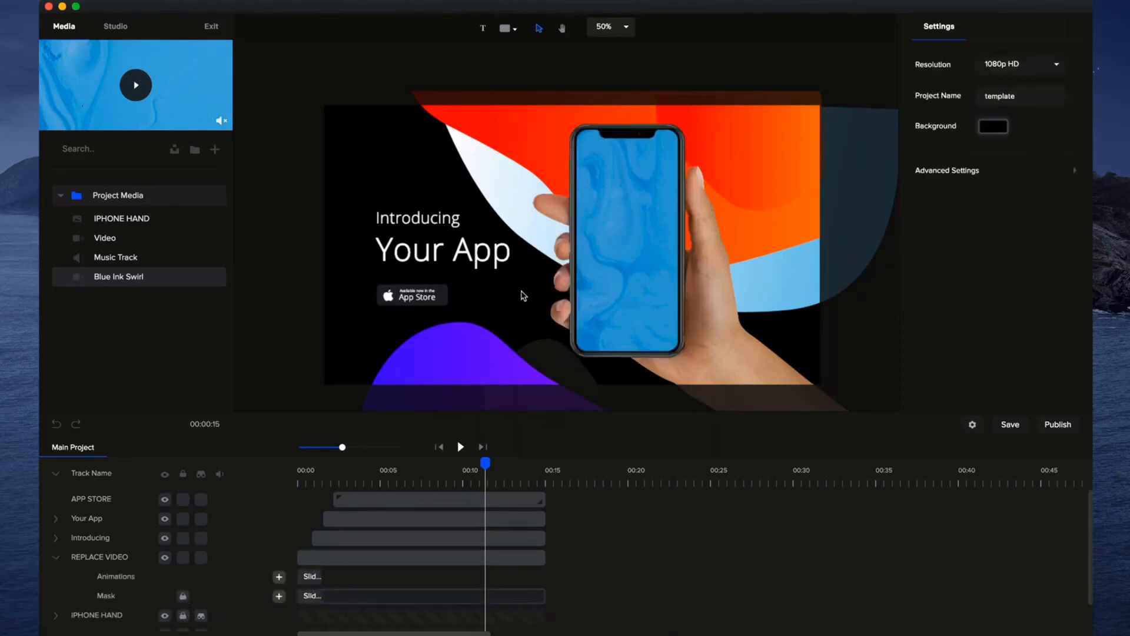
click(636, 253)
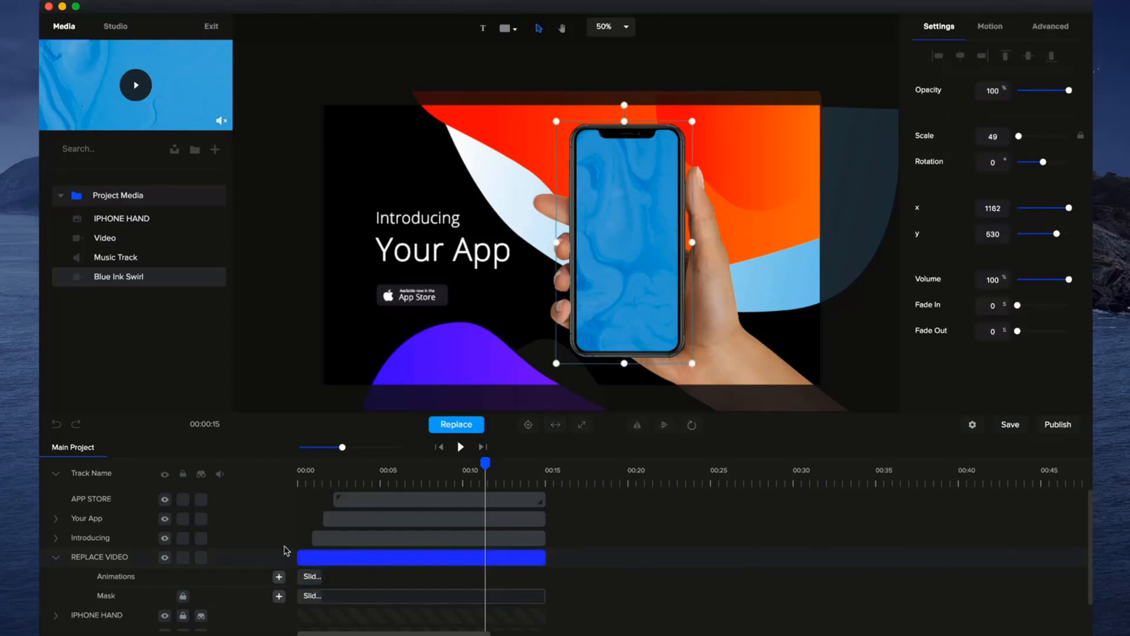
click(57, 557)
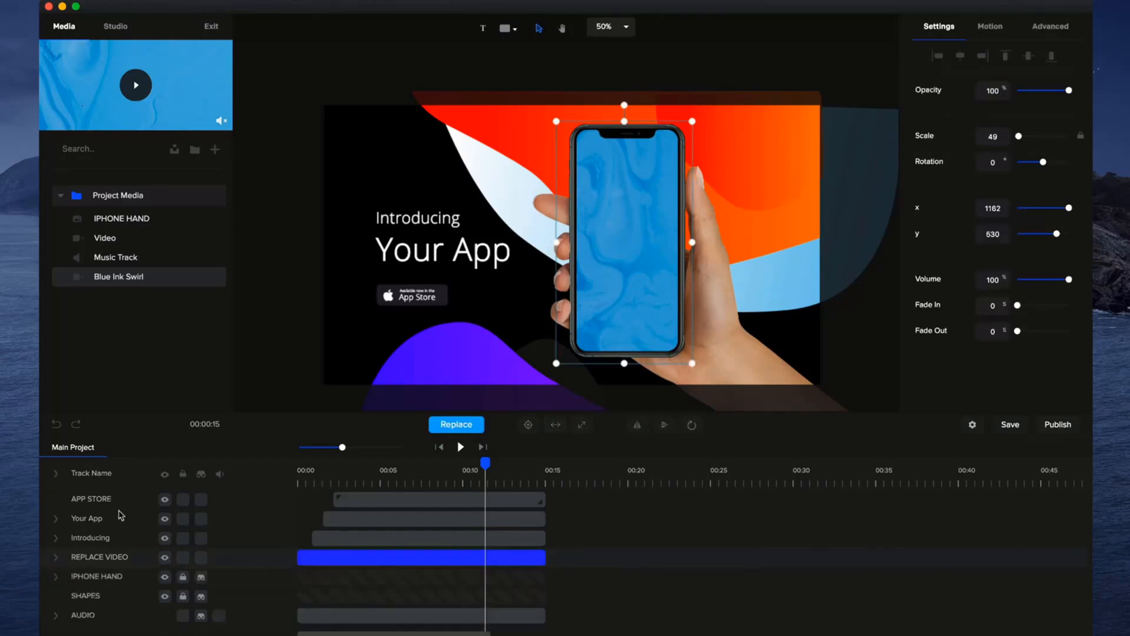
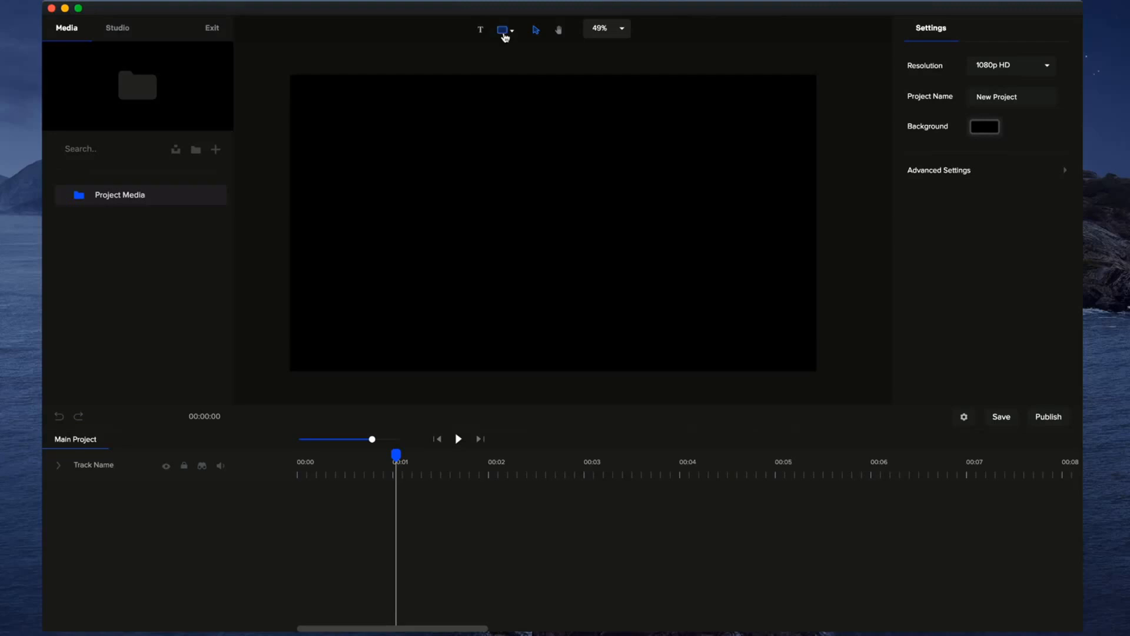
Add a circle shape to the empty project and center it on the canvas.
click(504, 37)
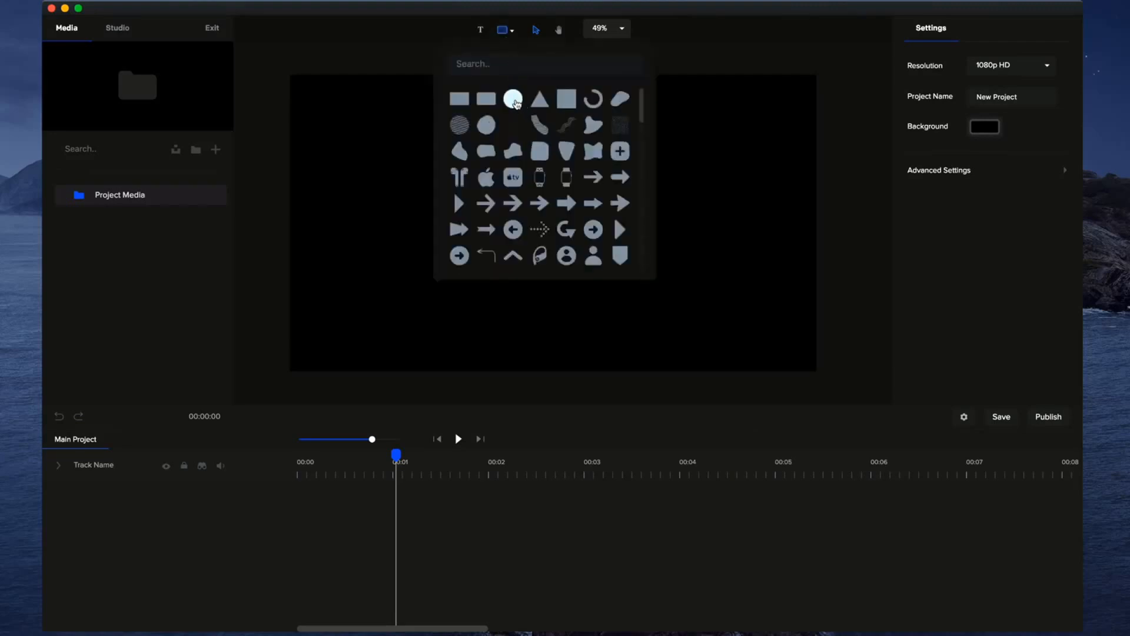
click(513, 99)
click(790, 250)
click(595, 235)
click(513, 416)
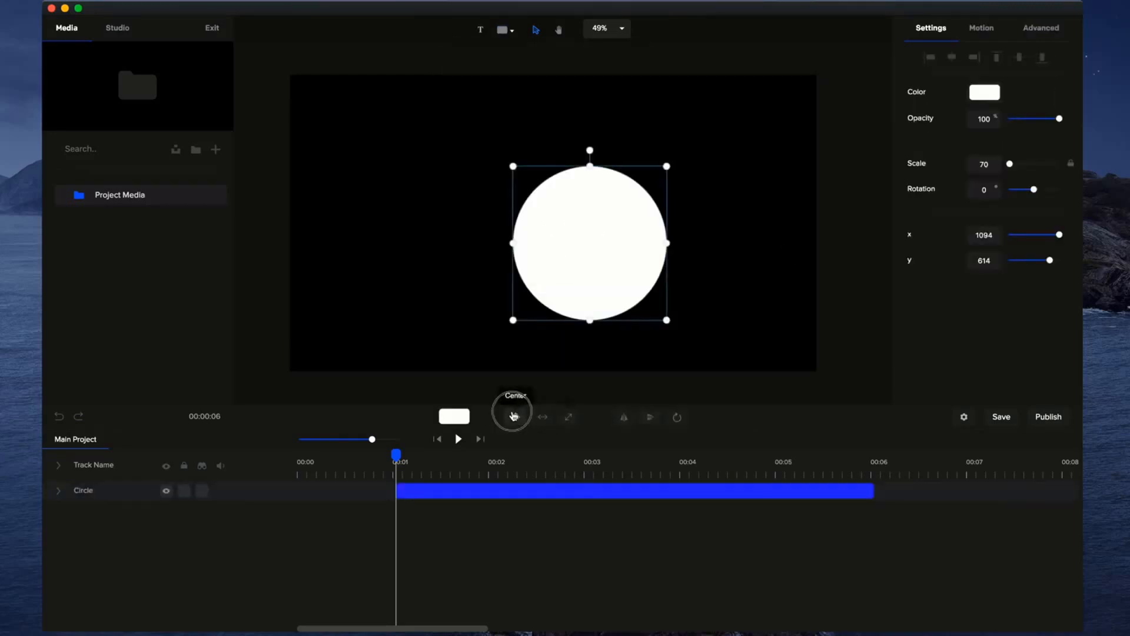
Fill the circle with a linear gradient running from blue-violet to light blue #00C5FF, and keep the circle selected.
click(983, 91)
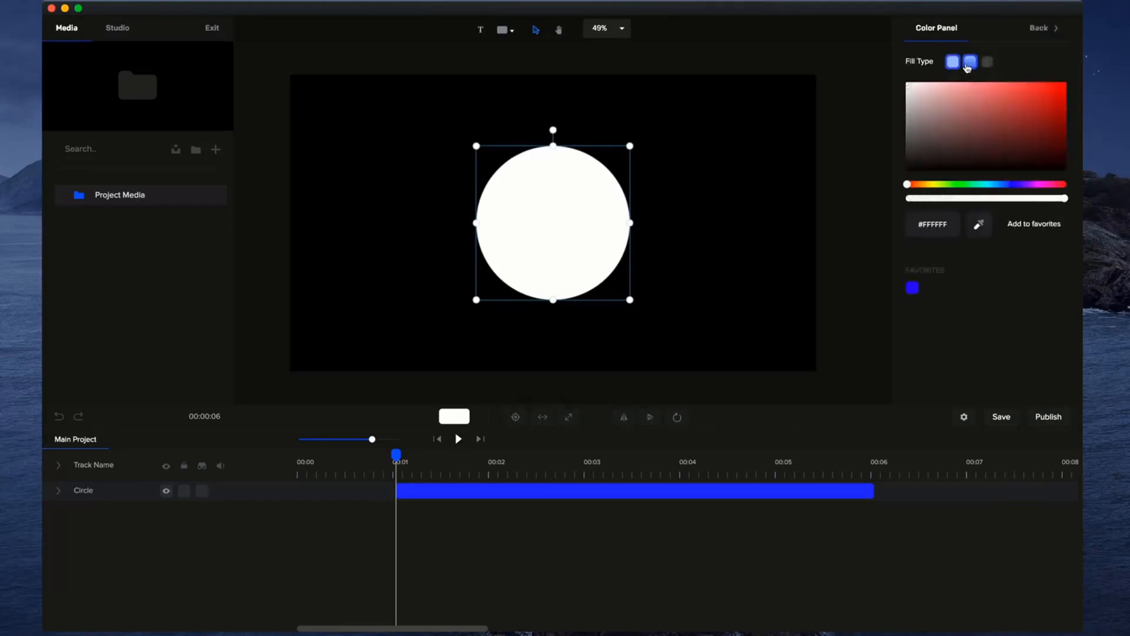
click(969, 62)
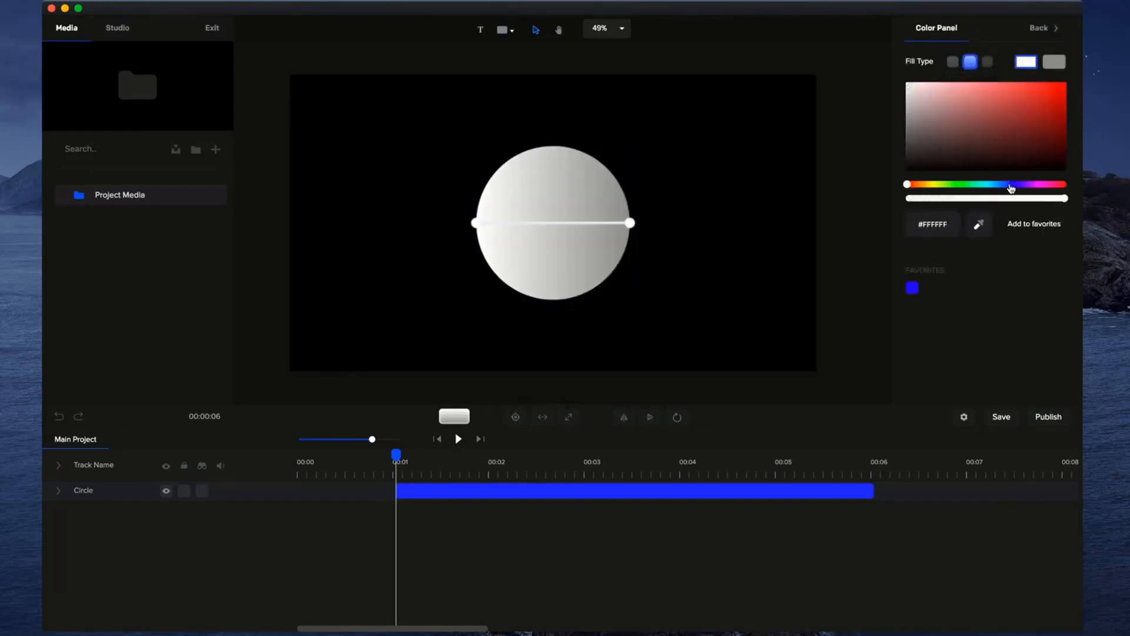
click(1012, 185)
click(1026, 95)
click(1054, 61)
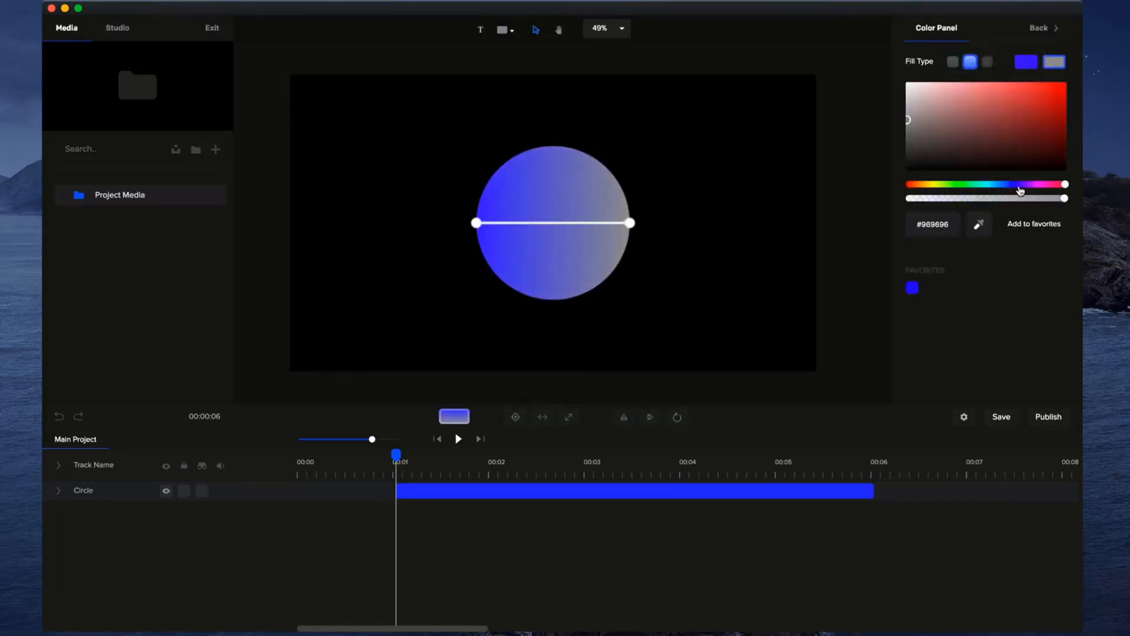
click(992, 185)
click(1063, 85)
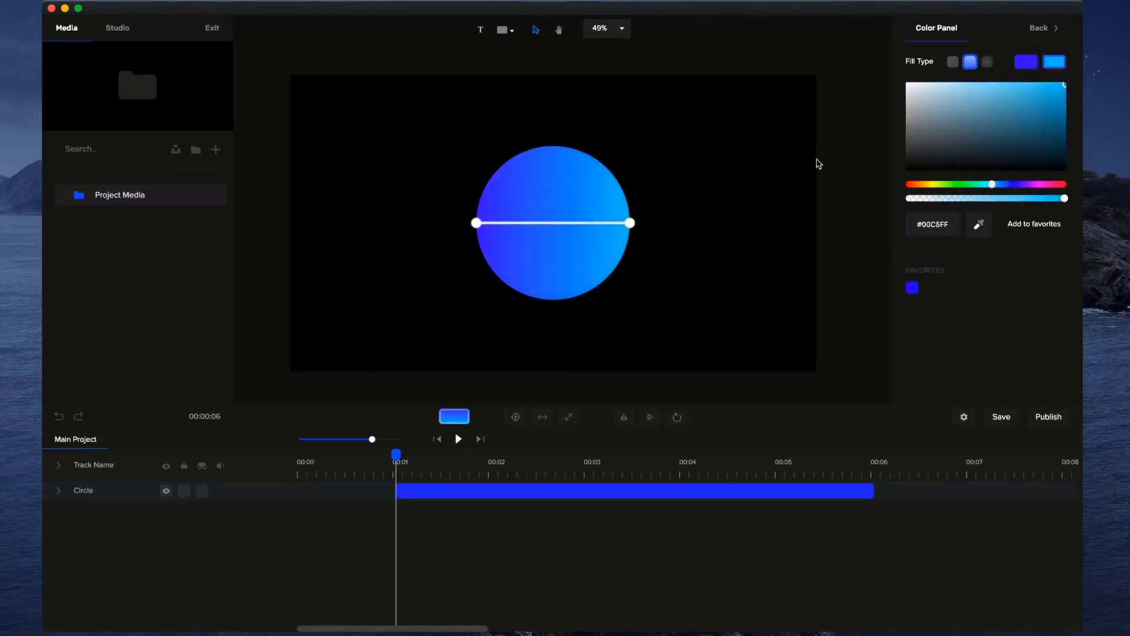
click(686, 245)
click(575, 279)
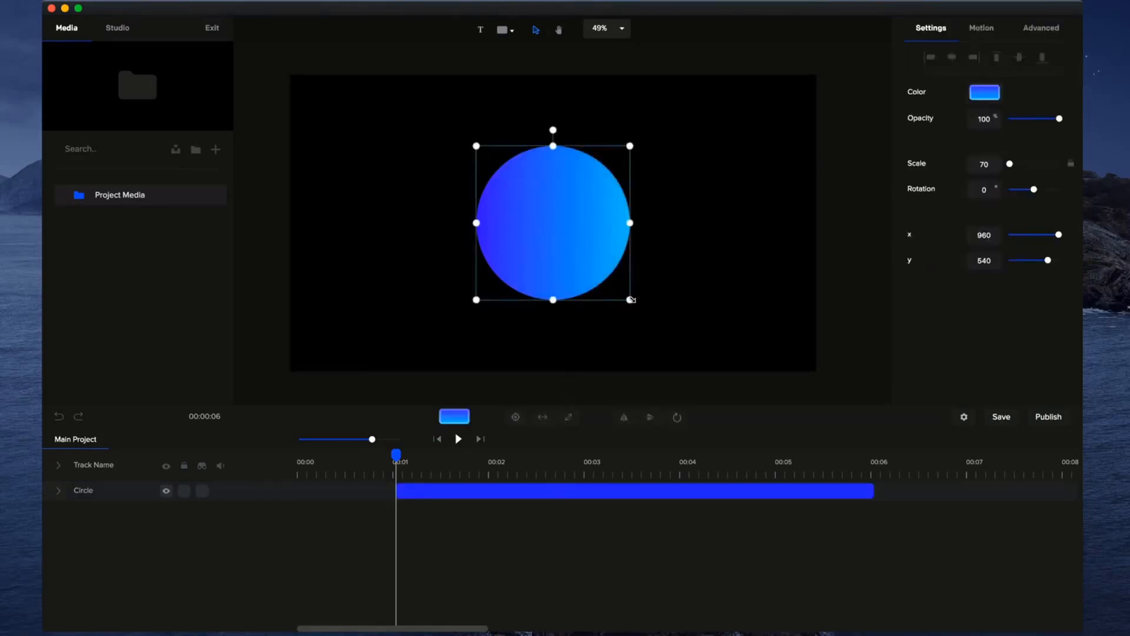
Move the circle's clip and the playhead to 00:00, and add a custom animation with the Scale property to its track.
drag(441, 492, 323, 479)
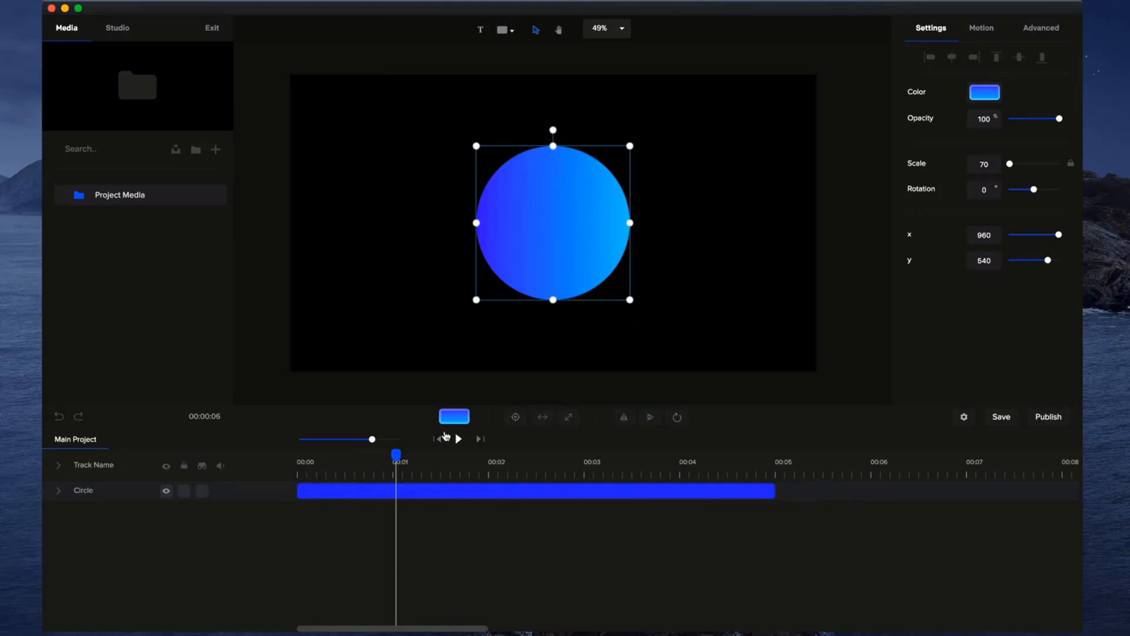
click(436, 439)
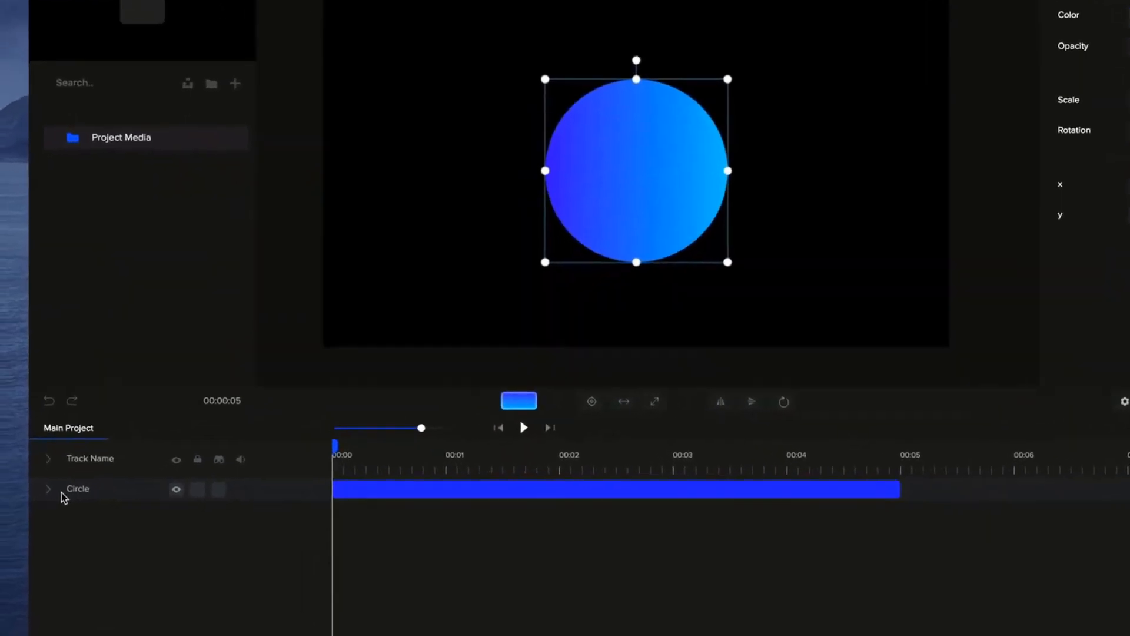
click(49, 490)
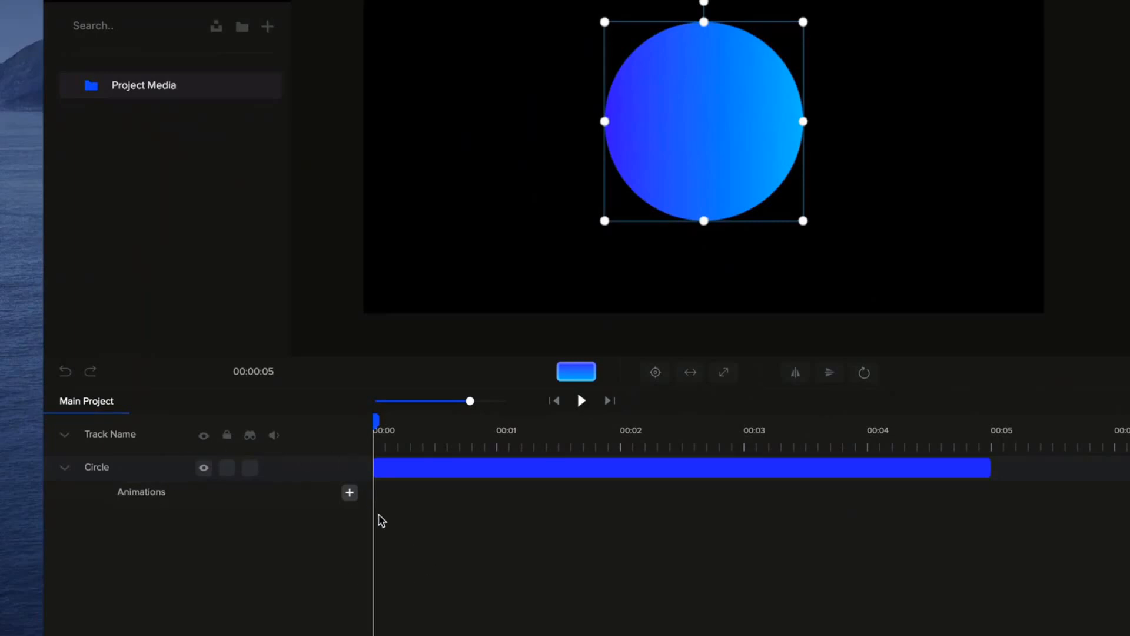
click(349, 494)
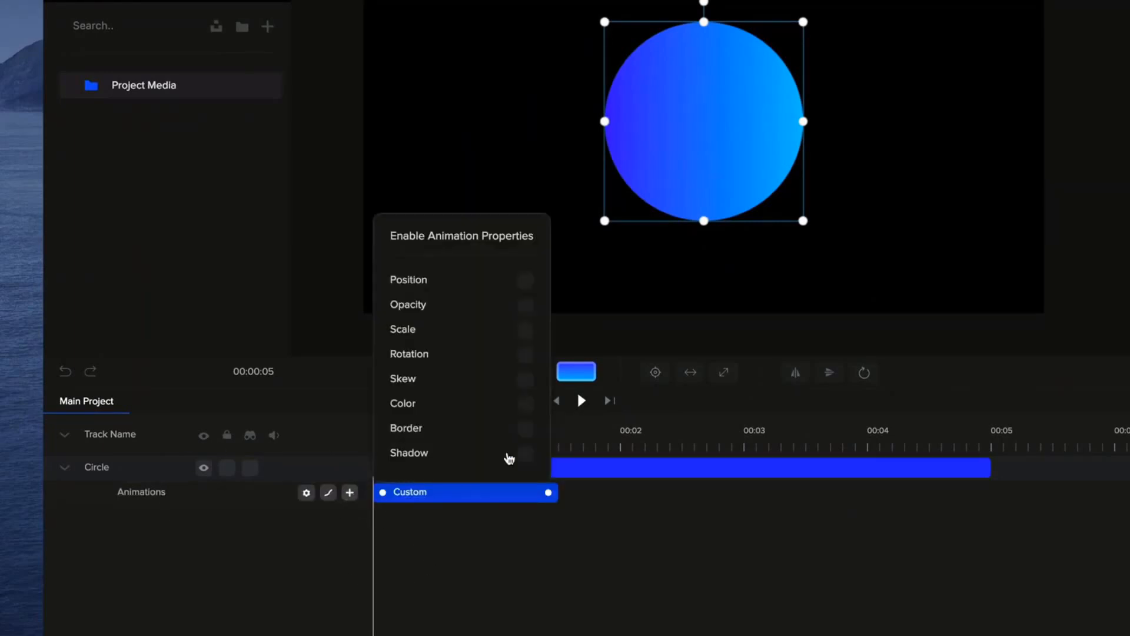
click(525, 330)
click(616, 514)
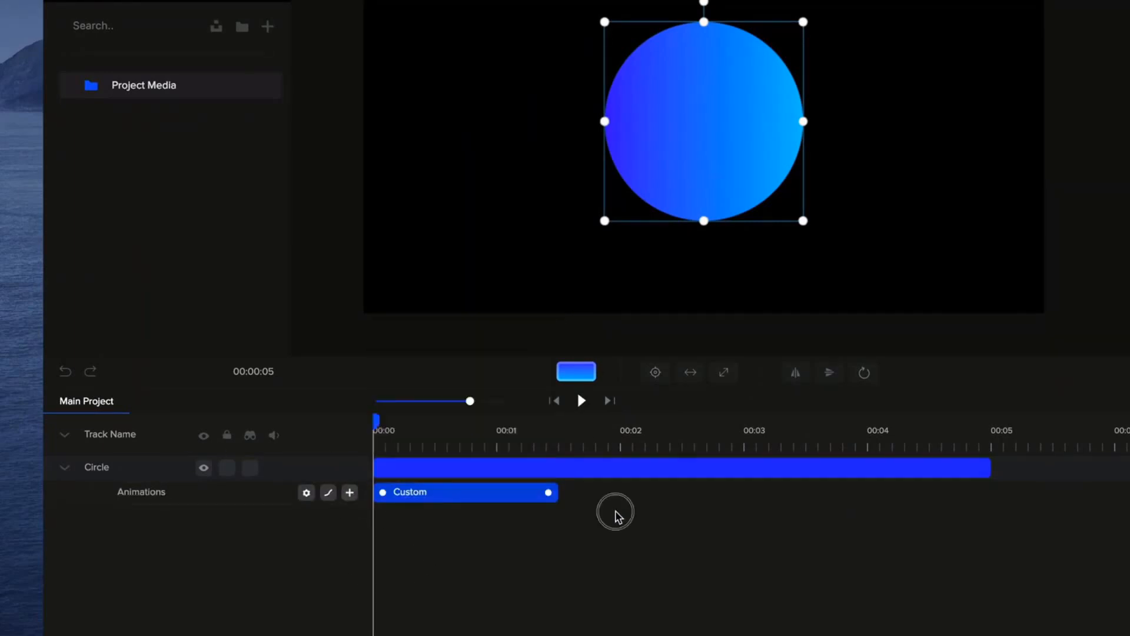
Shorten the circle's custom animation to about one second and place the playhead at the timeline start.
drag(553, 495, 494, 492)
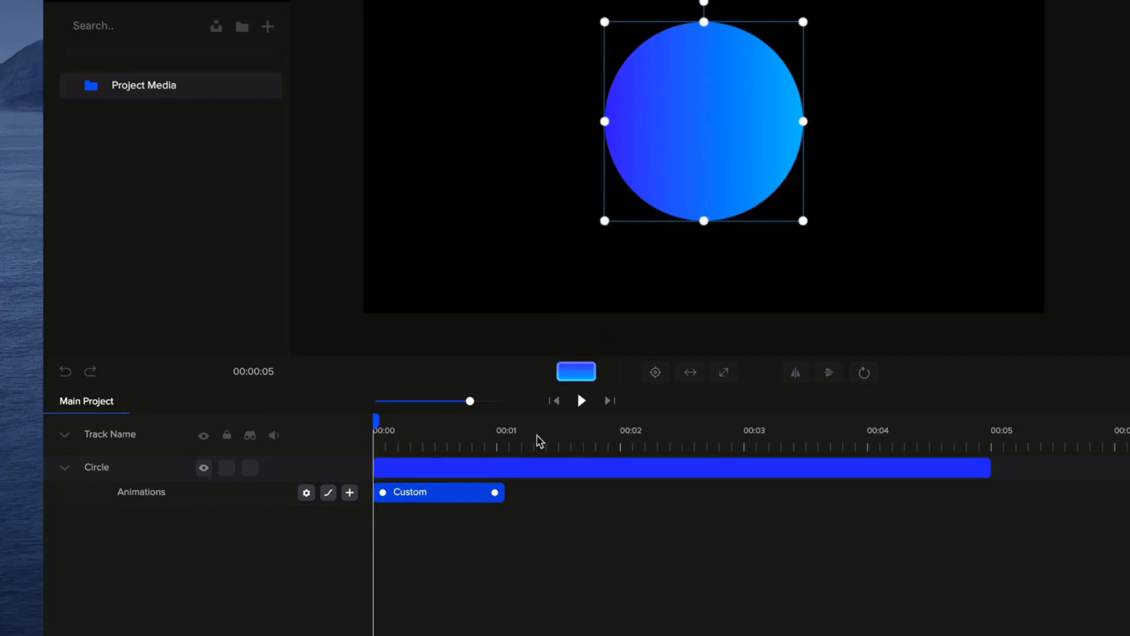
drag(495, 492, 491, 495)
click(392, 427)
drag(392, 426, 358, 447)
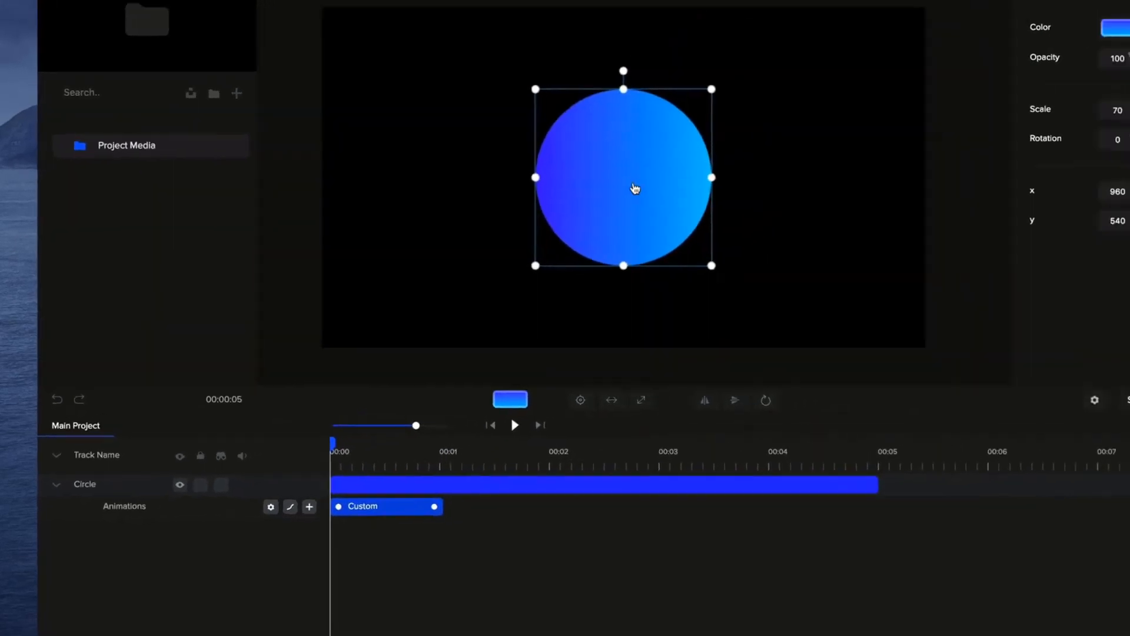
Set the circle's scale to 30 at the start of the custom animation.
click(1011, 162)
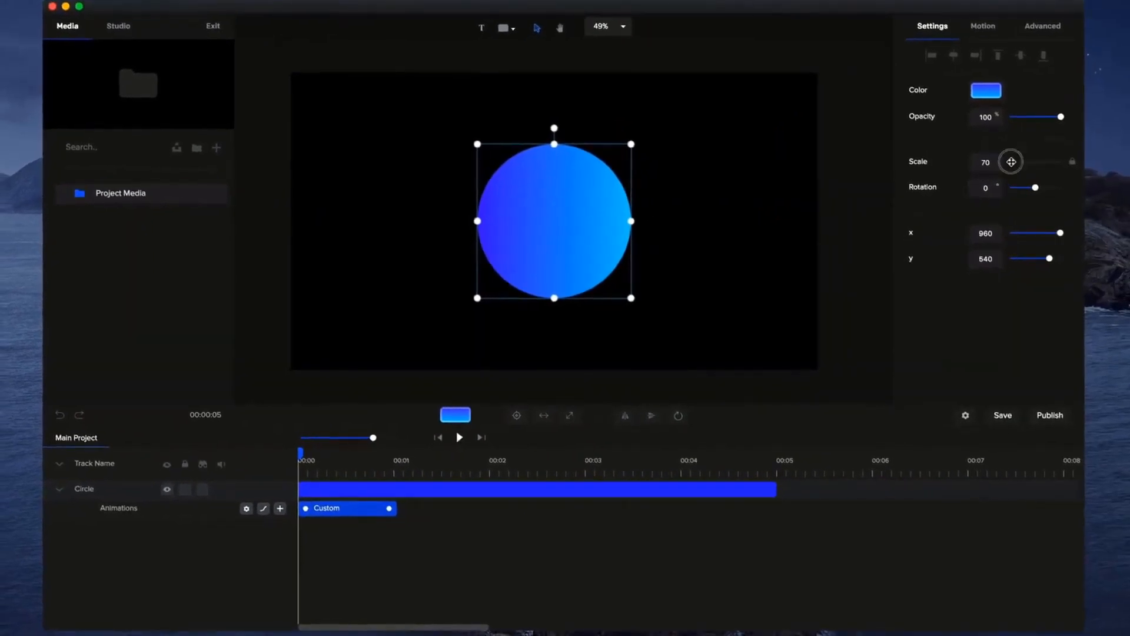
drag(1012, 161, 1010, 160)
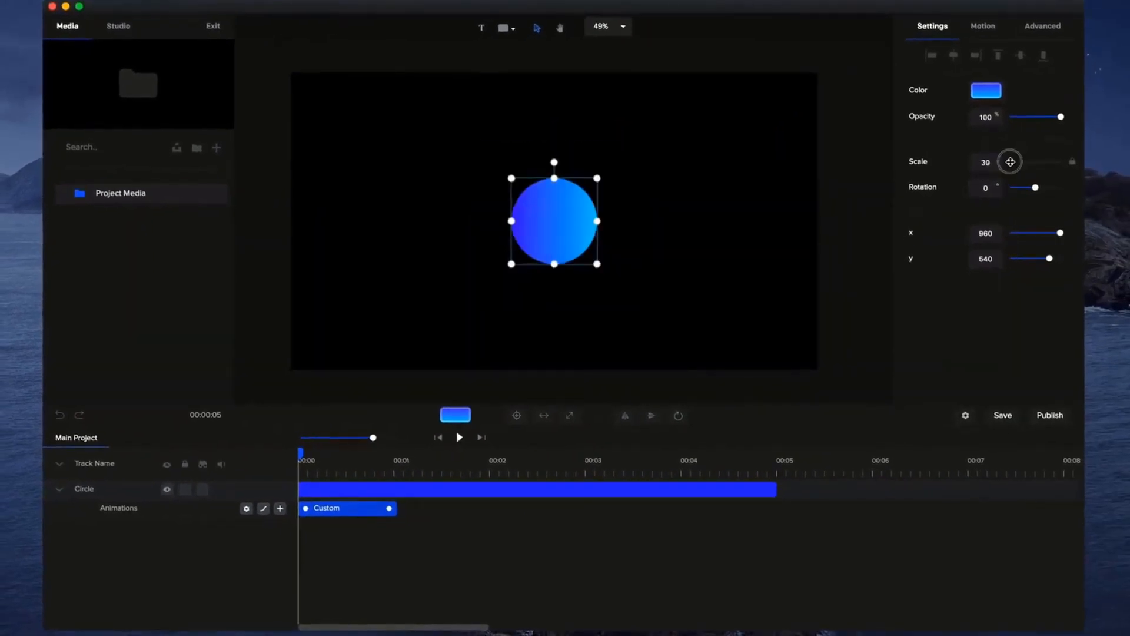
mouse_move(299, 458)
mouse_down()
mouse_move(423, 459)
mouse_move(262, 456)
mouse_move(419, 462)
mouse_move(285, 458)
mouse_up()
double_click(987, 161)
text(30)
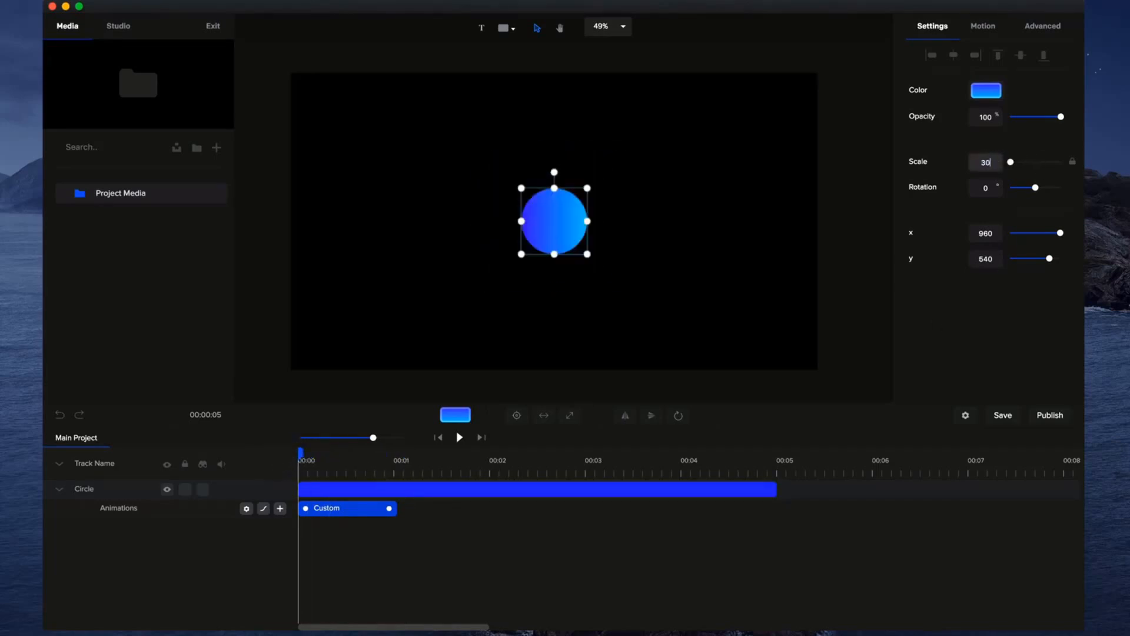
click(454, 340)
Check the custom animation's easing options without changing them and preview the circle's scale animation.
click(349, 511)
click(263, 510)
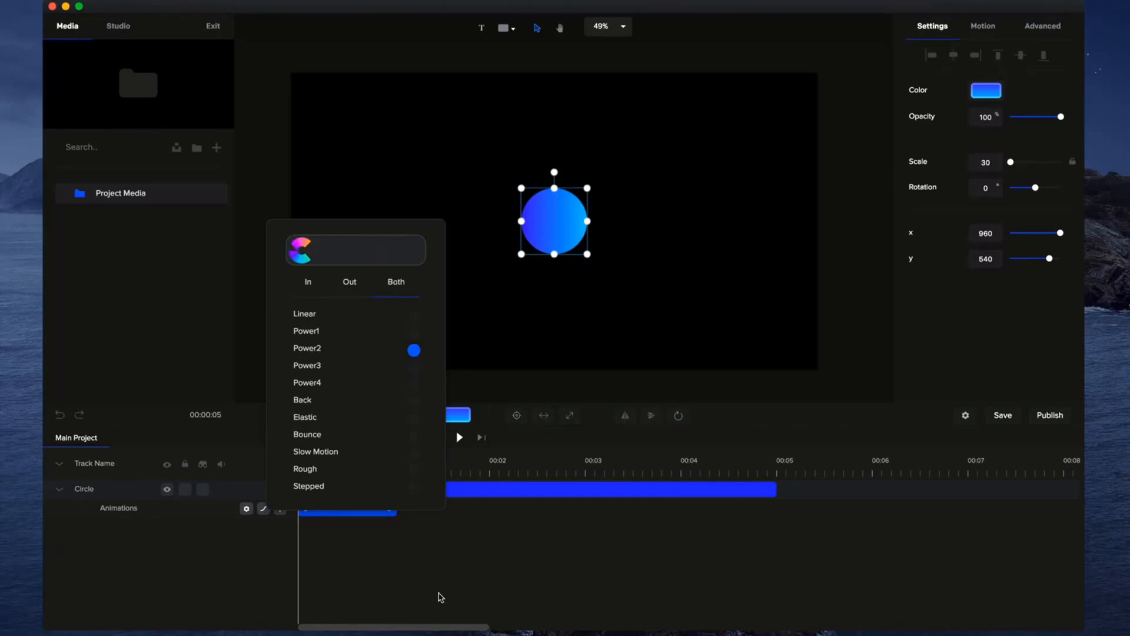
click(440, 596)
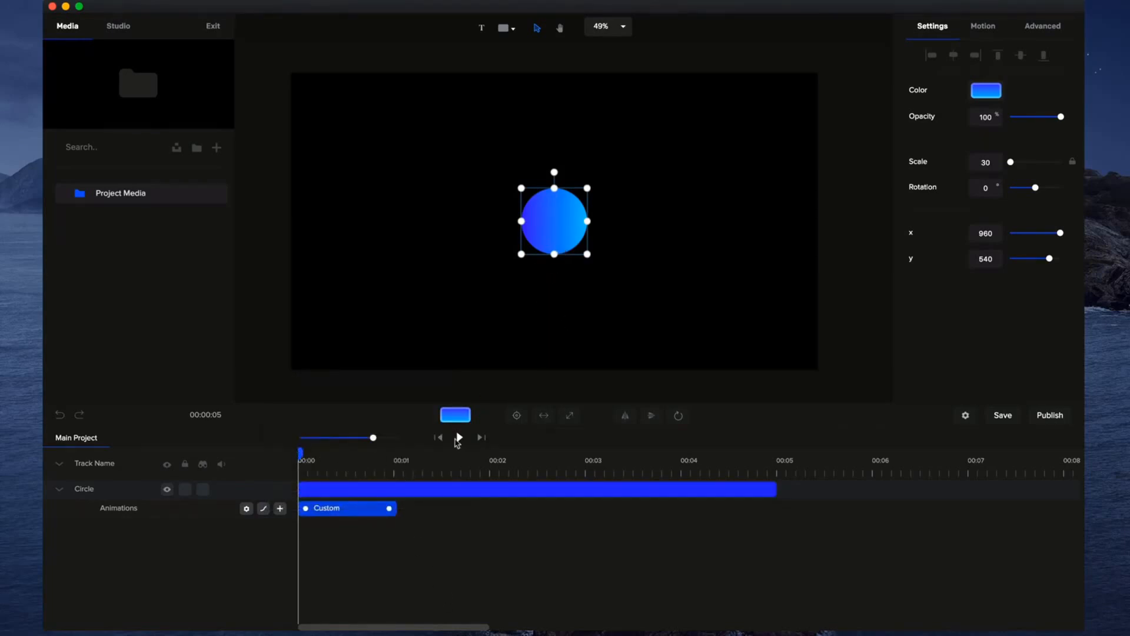
click(460, 437)
click(460, 437)
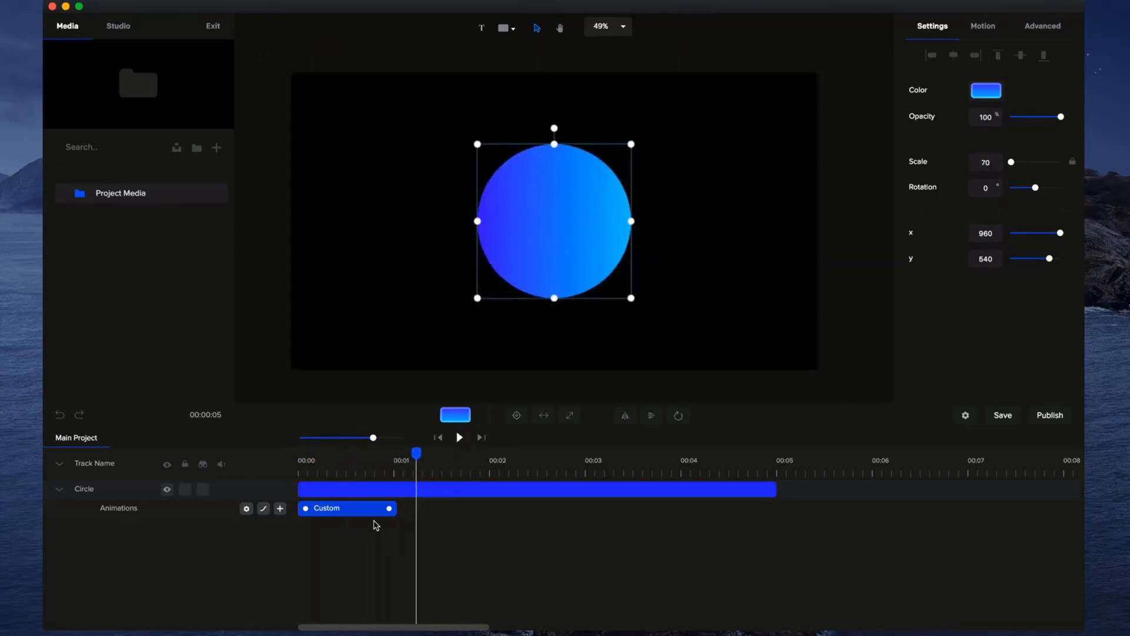
Duplicate the custom animation in reverse four times in a row along the circle's animation track.
right_click(350, 509)
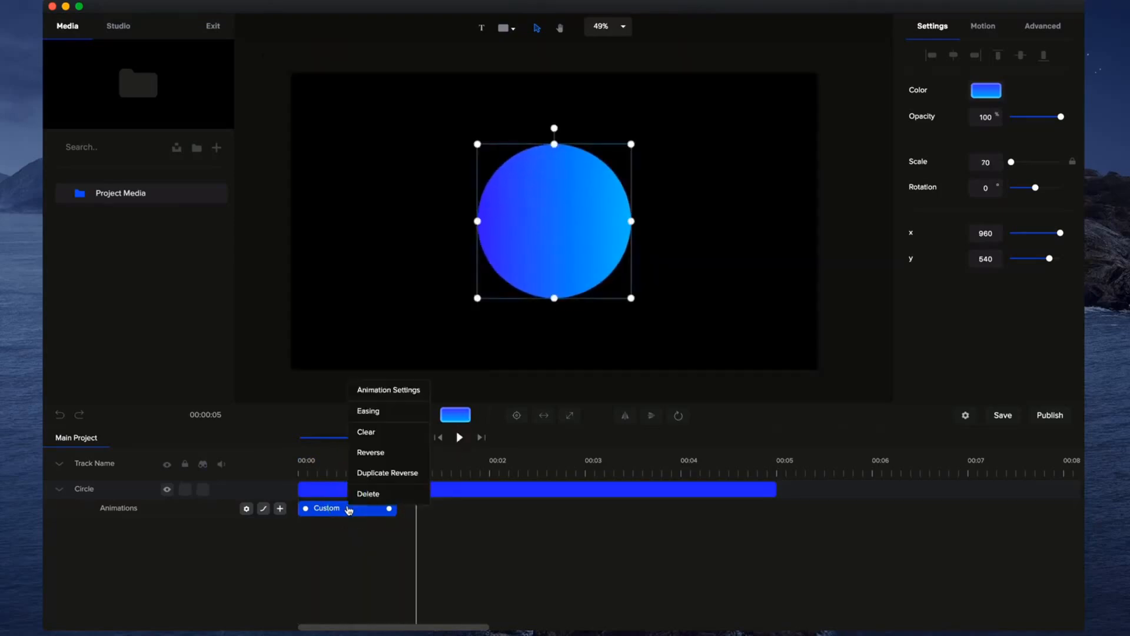
click(383, 473)
right_click(460, 510)
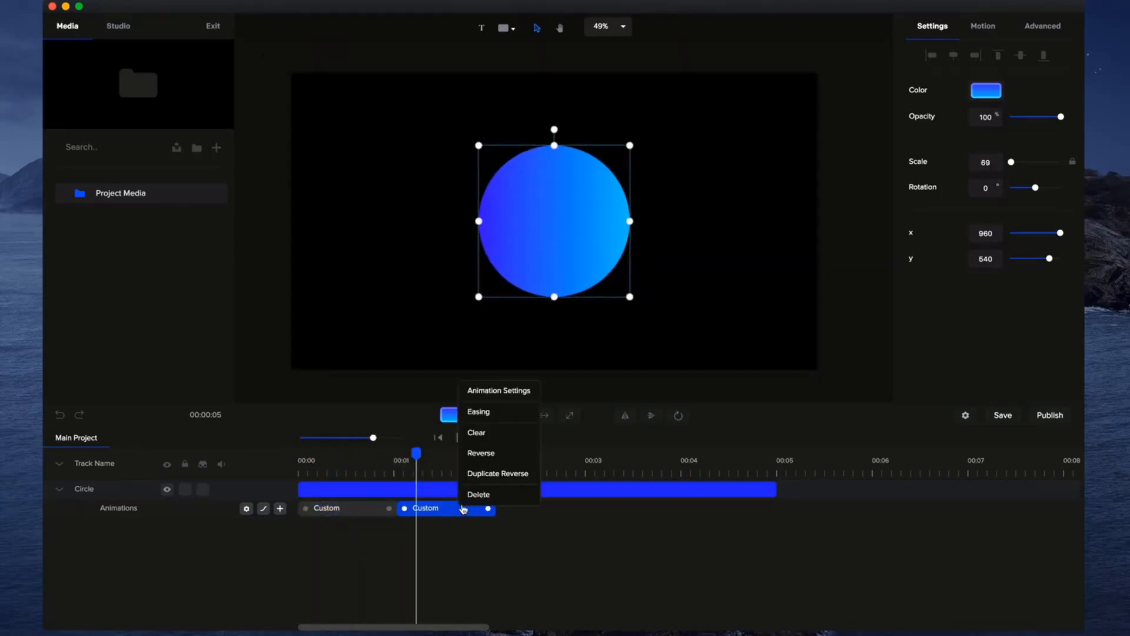
click(502, 473)
right_click(541, 511)
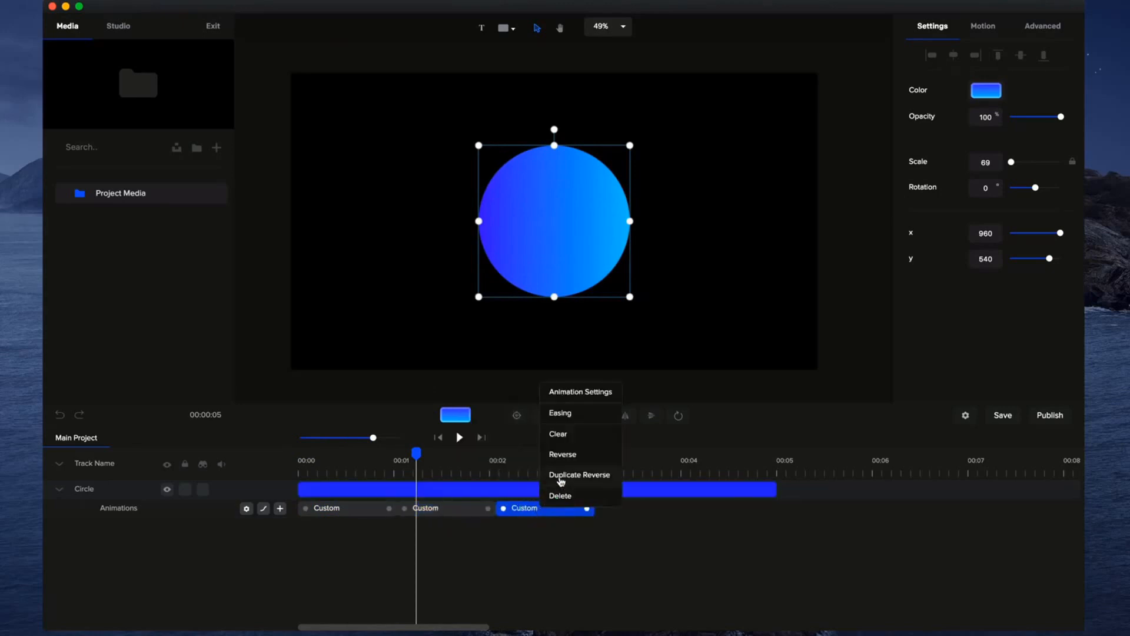
click(560, 478)
right_click(634, 515)
click(664, 480)
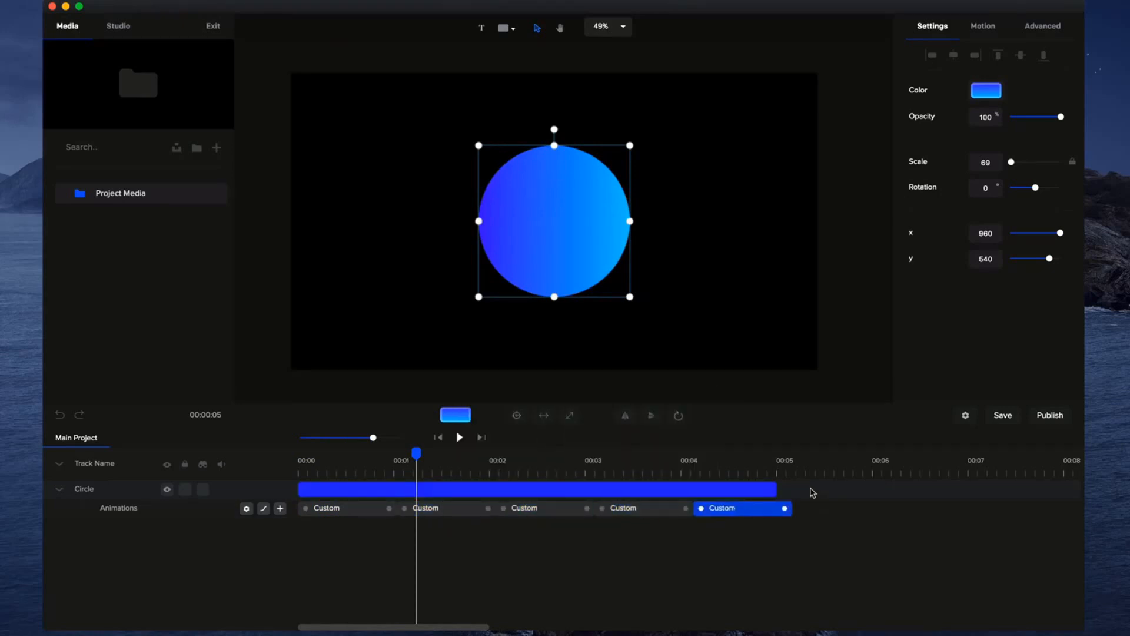
Extend the circle's clip to the end of the last animation and preview the pulsing from the start.
drag(776, 489, 793, 488)
drag(418, 454, 259, 448)
click(459, 437)
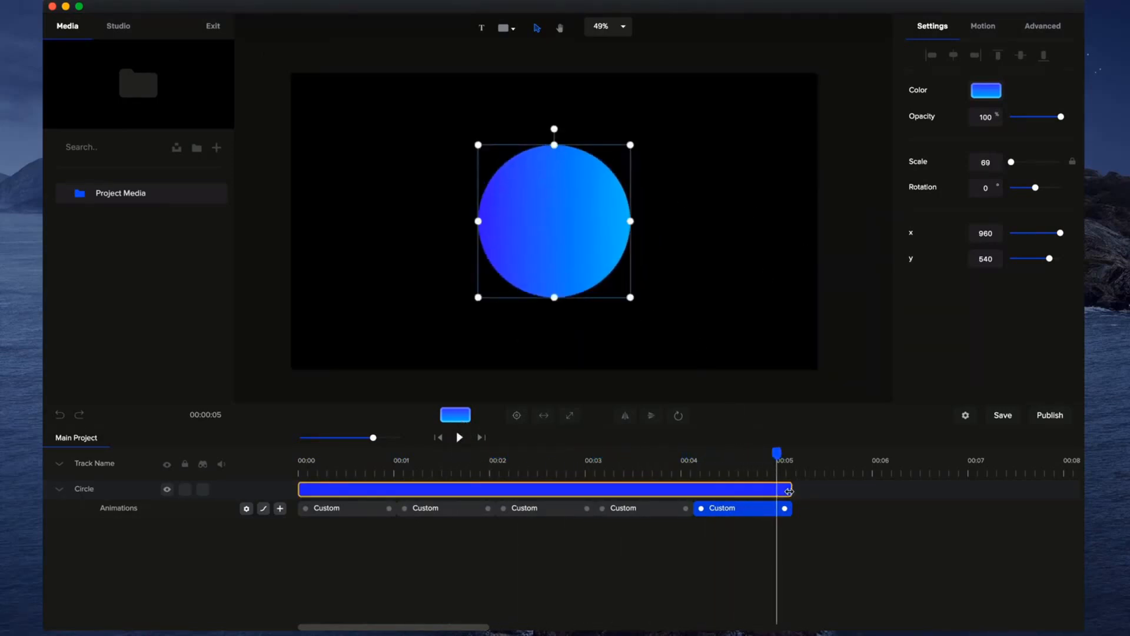
Open the circle's motion presets, and rewind the timeline to the start with the Circle track collapsed.
click(983, 27)
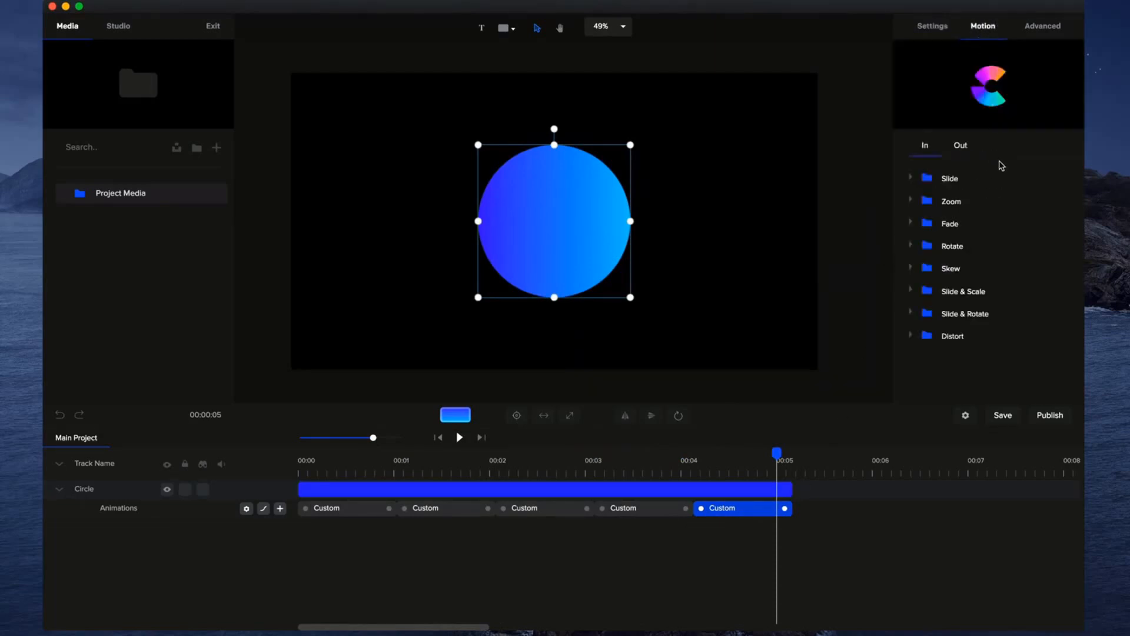
drag(778, 449, 277, 468)
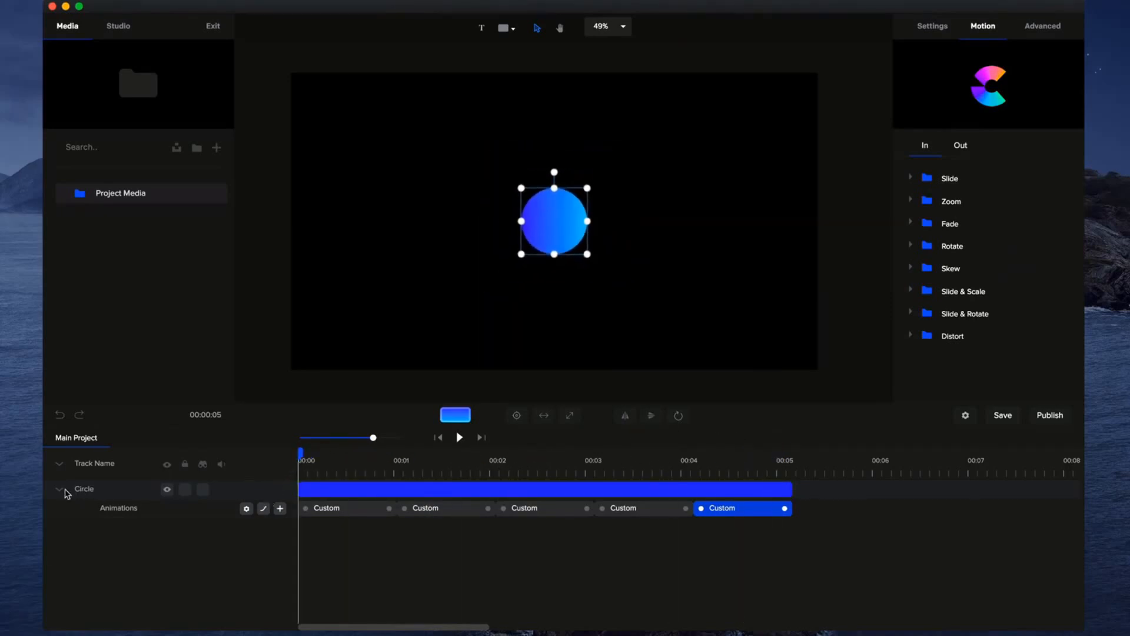
click(59, 489)
click(510, 299)
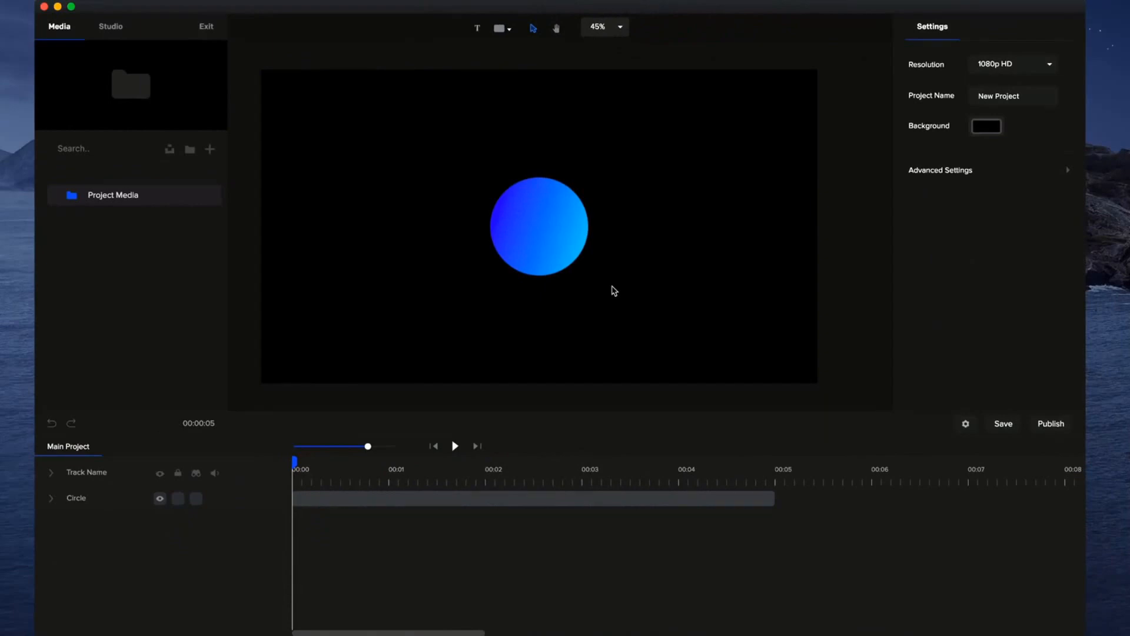
Select the circle and look through the In motion presets, previewing Slide Right and Slide Left.
click(549, 222)
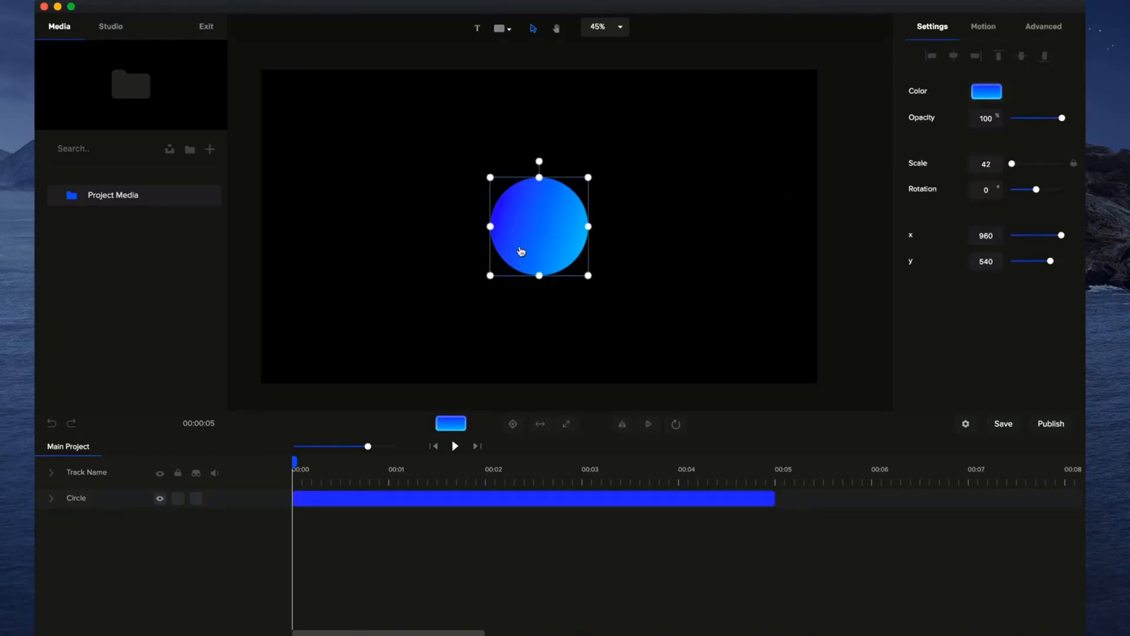
click(976, 37)
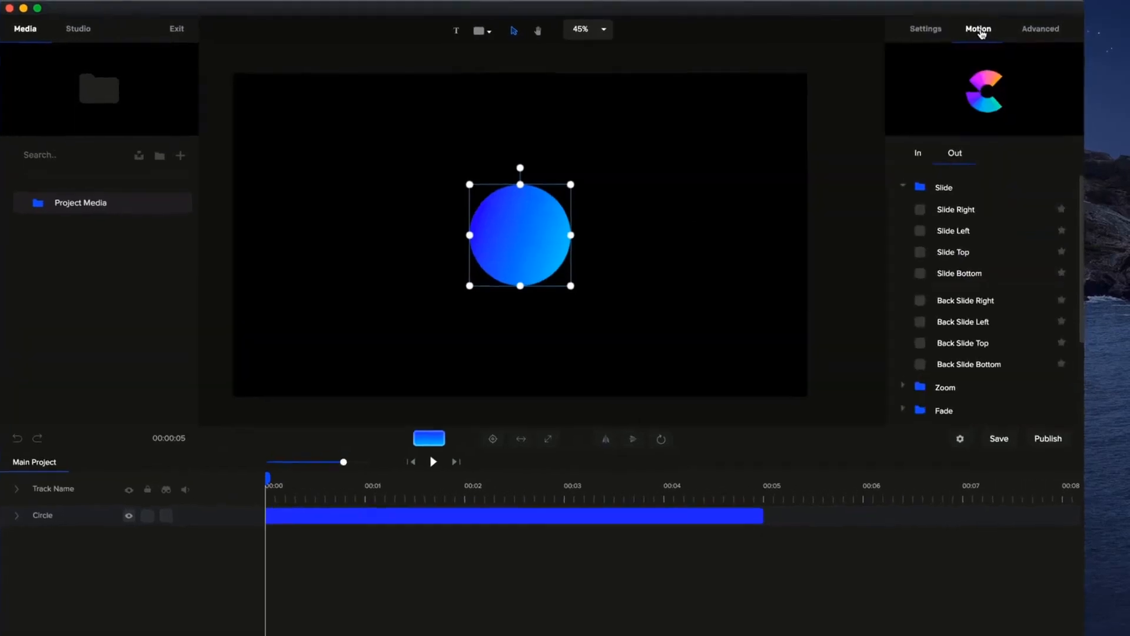
click(965, 203)
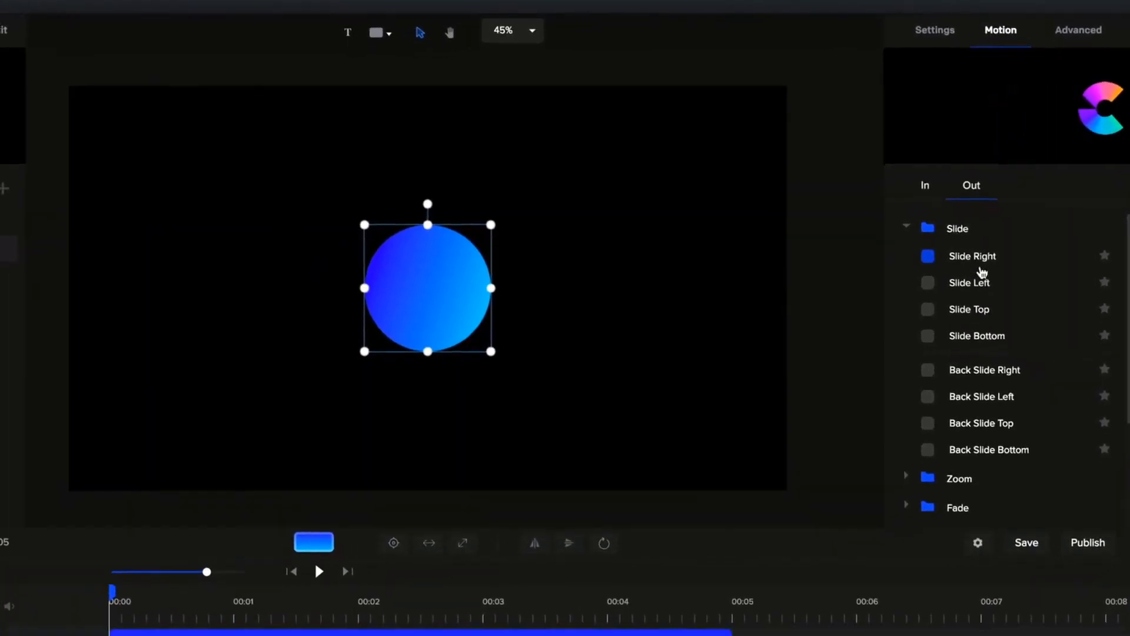
click(928, 197)
click(953, 276)
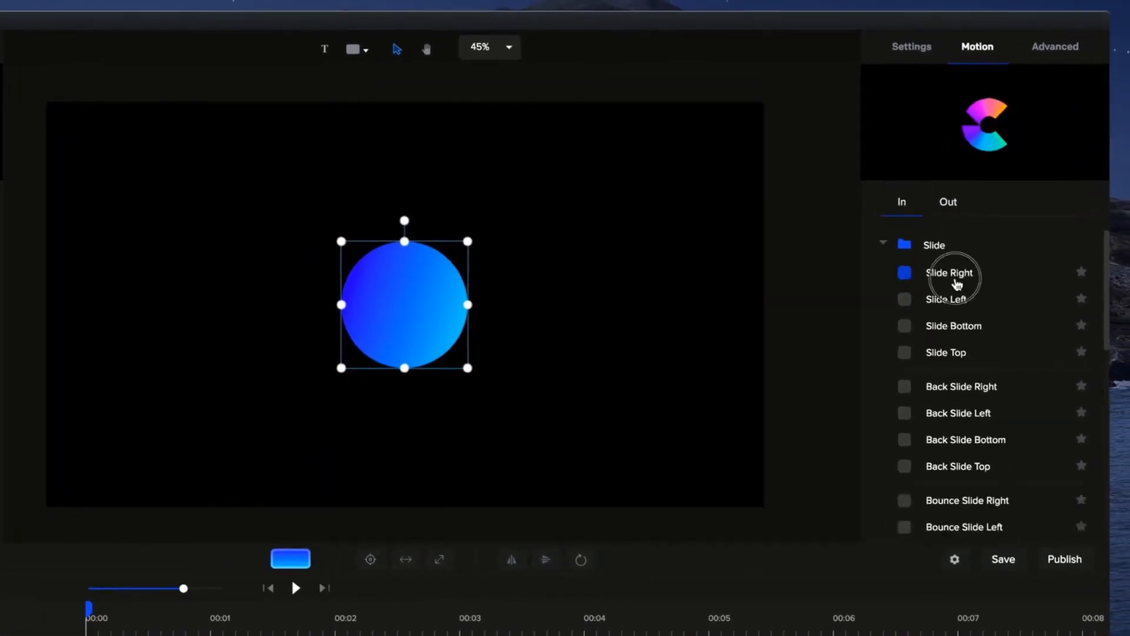
click(954, 300)
Preview the Back Slide entrance presets, including Back Slide Right and Back Slide Bottom.
click(974, 389)
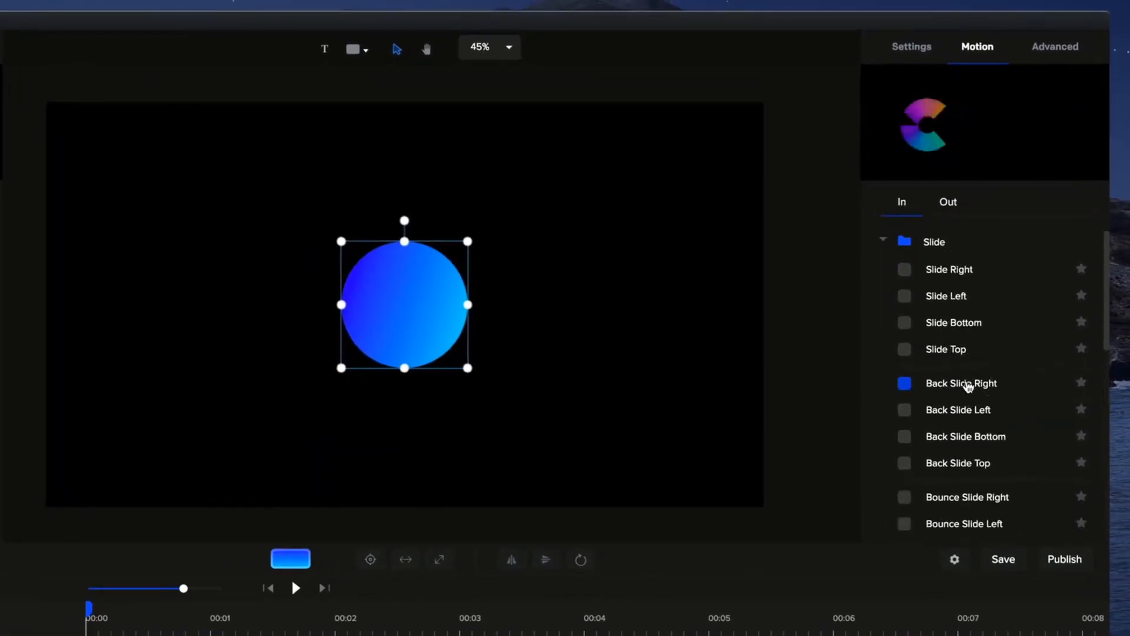
scroll(969, 396, down, 1)
click(970, 395)
scroll(969, 394, down, 1)
click(967, 391)
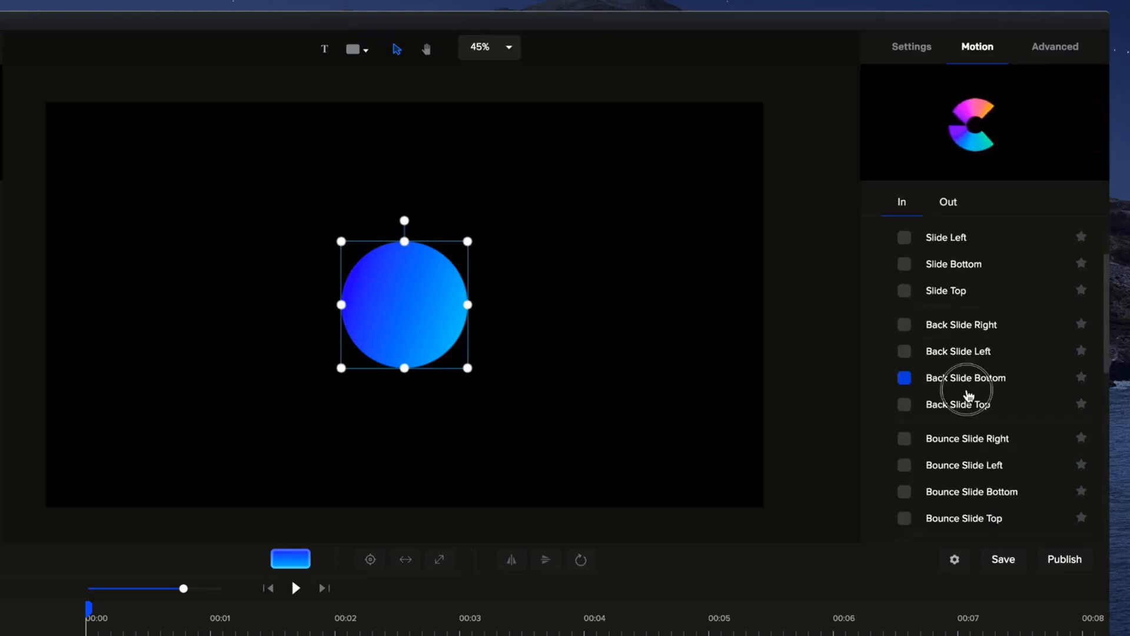
scroll(967, 393, down, 1)
click(968, 396)
Compare the previews of the Bounce Slide and Elastic Slide entrance presets.
click(972, 419)
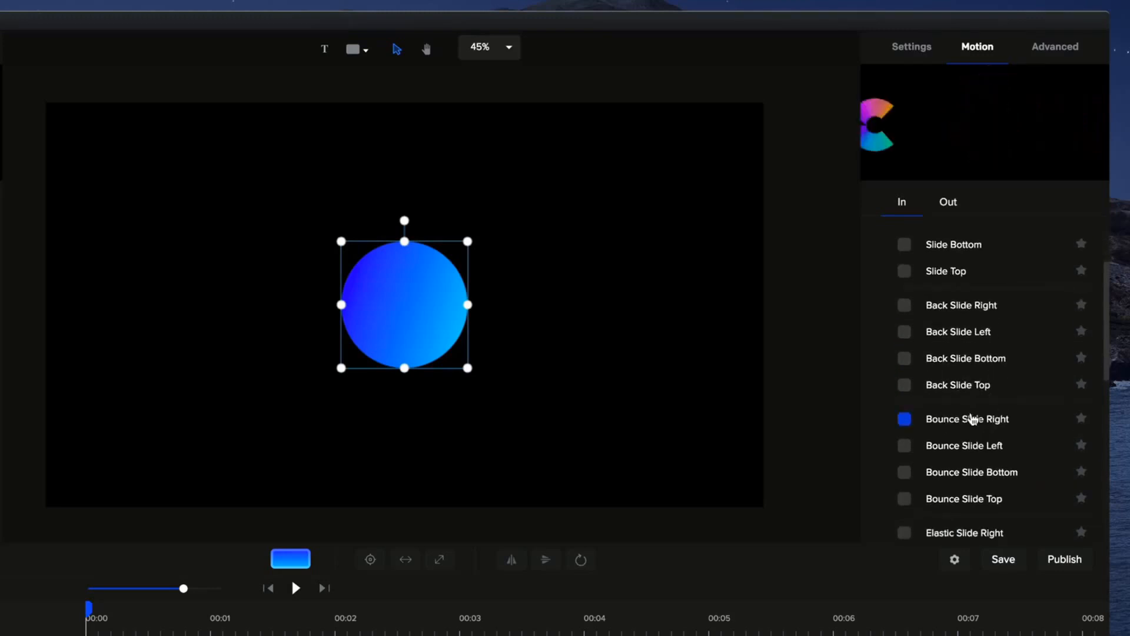
scroll(972, 418, down, 2)
click(972, 424)
click(965, 489)
click(997, 395)
scroll(999, 383, down, 1)
scroll(998, 389, down, 1)
click(994, 405)
click(989, 469)
scroll(945, 427, down, 1)
click(951, 416)
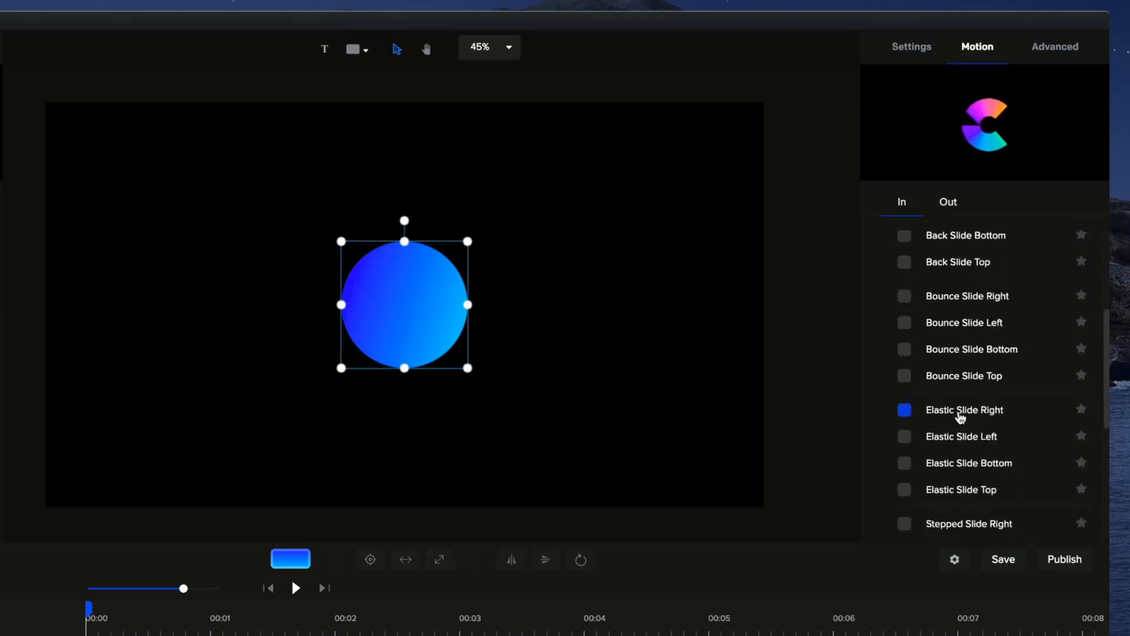
Look through the Zoom entrance presets, comparing the previews of the scale, bounce, back and elastic variants.
scroll(966, 400, up, 7)
click(965, 381)
click(885, 243)
click(883, 273)
scroll(984, 343, down, 1)
click(987, 346)
click(988, 377)
click(978, 346)
click(979, 372)
click(980, 407)
click(984, 466)
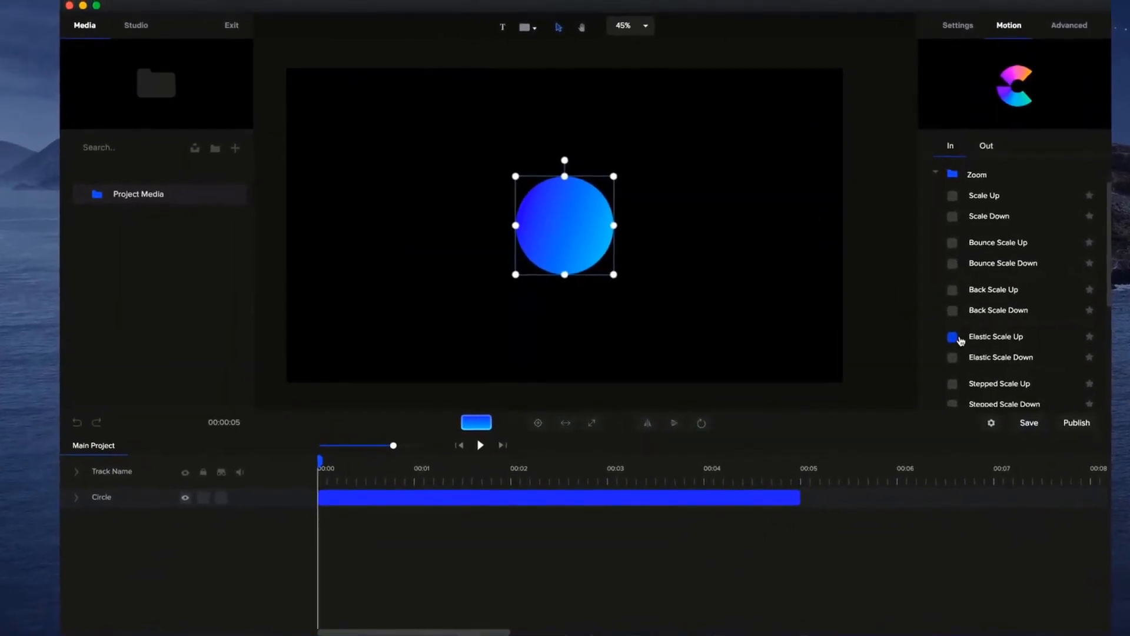
Apply the Elastic Scale Up entrance preset to the circle, play it back, and rewind the timeline to the start.
click(931, 319)
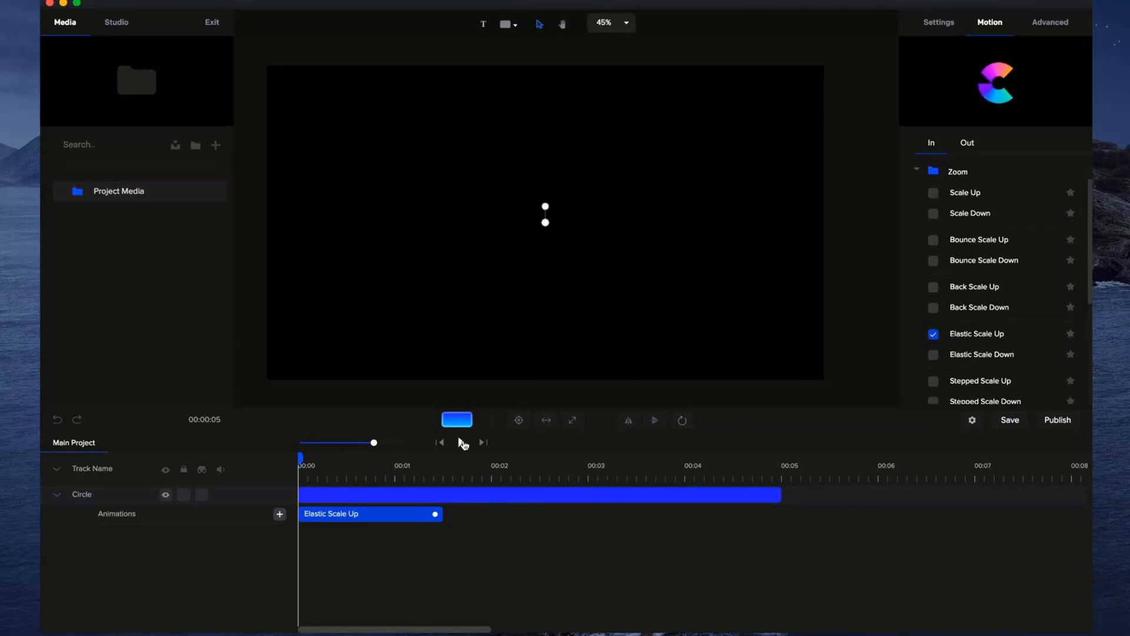
click(461, 442)
click(461, 442)
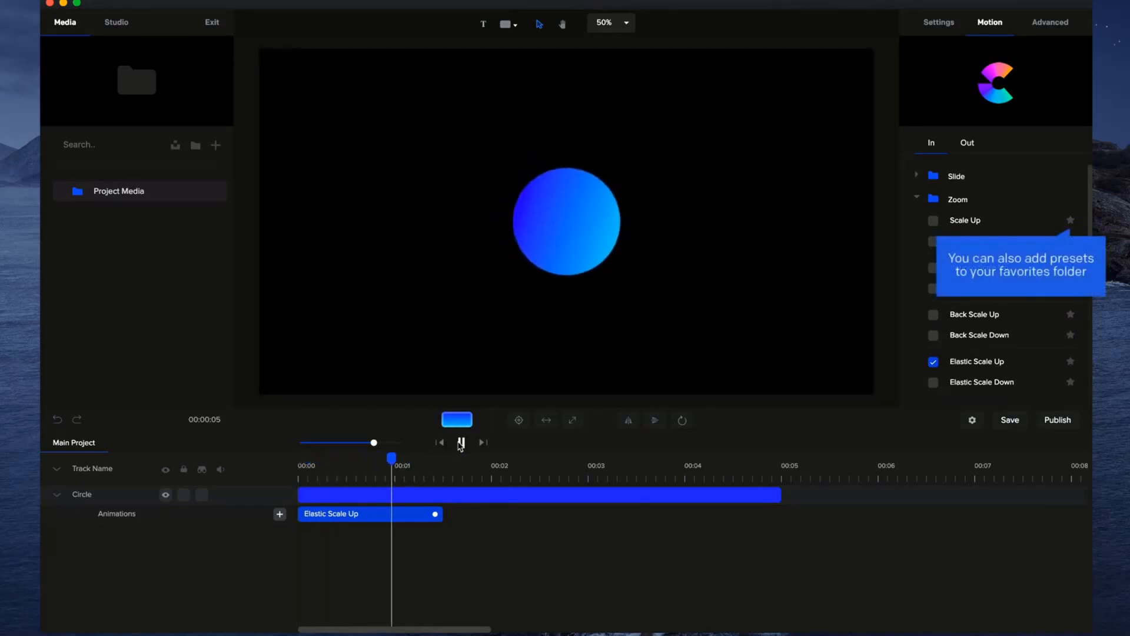
click(461, 443)
drag(424, 459, 271, 480)
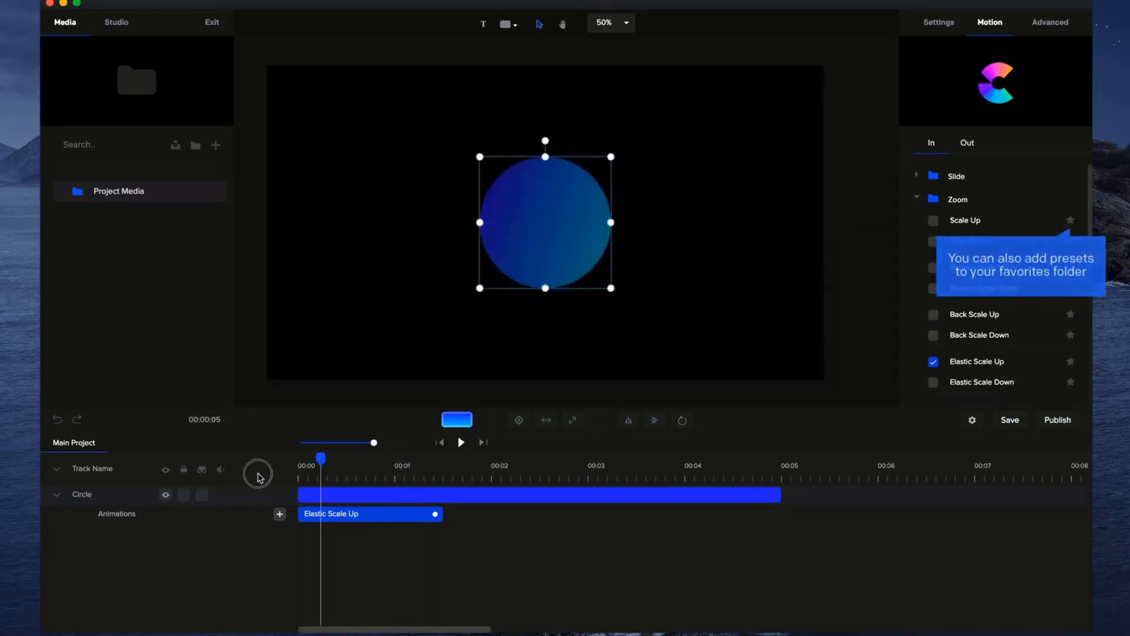
Replace the circle's entrance animation with the Bounce Slide Bottom preset from the Slide category.
scroll(976, 236, down, 1)
scroll(977, 235, down, 5)
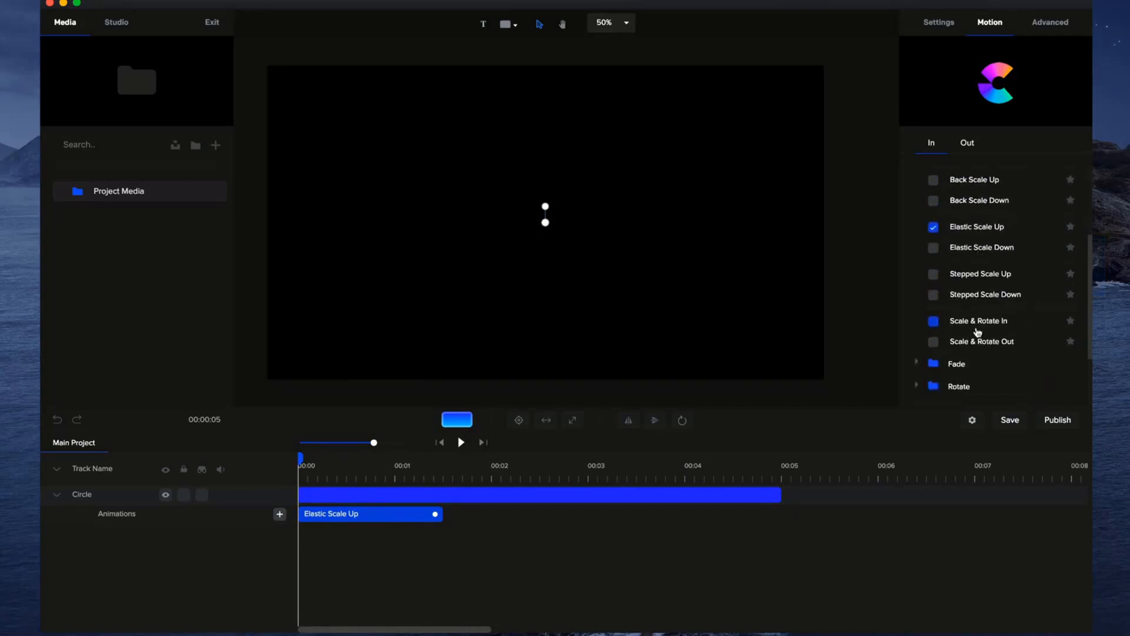
scroll(980, 335, down, 3)
scroll(970, 323, up, 8)
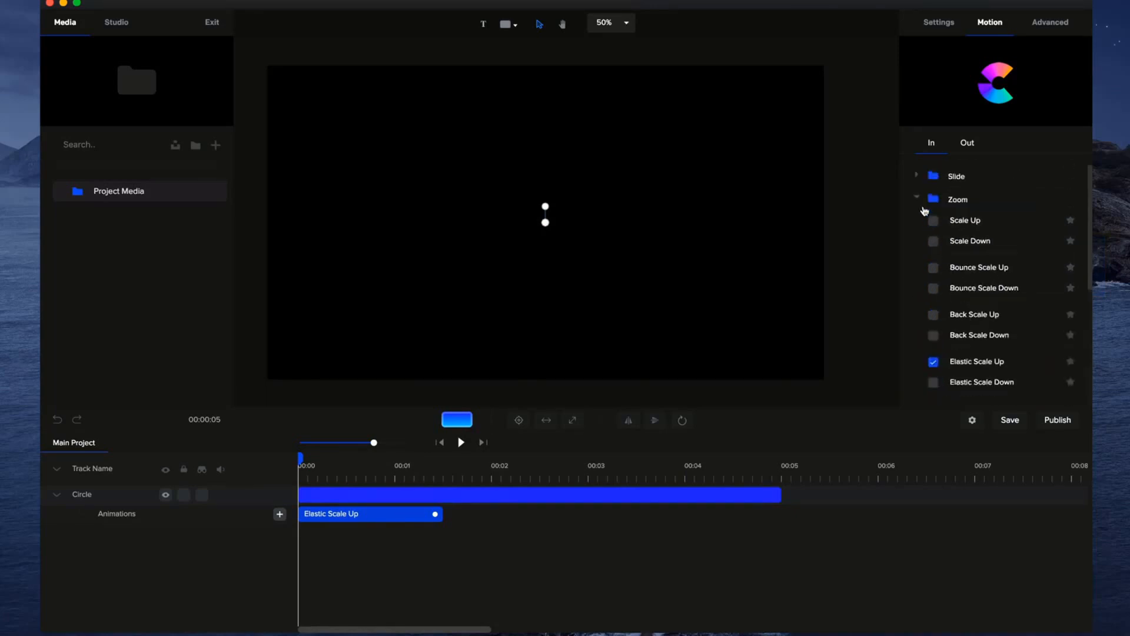
click(917, 197)
click(919, 175)
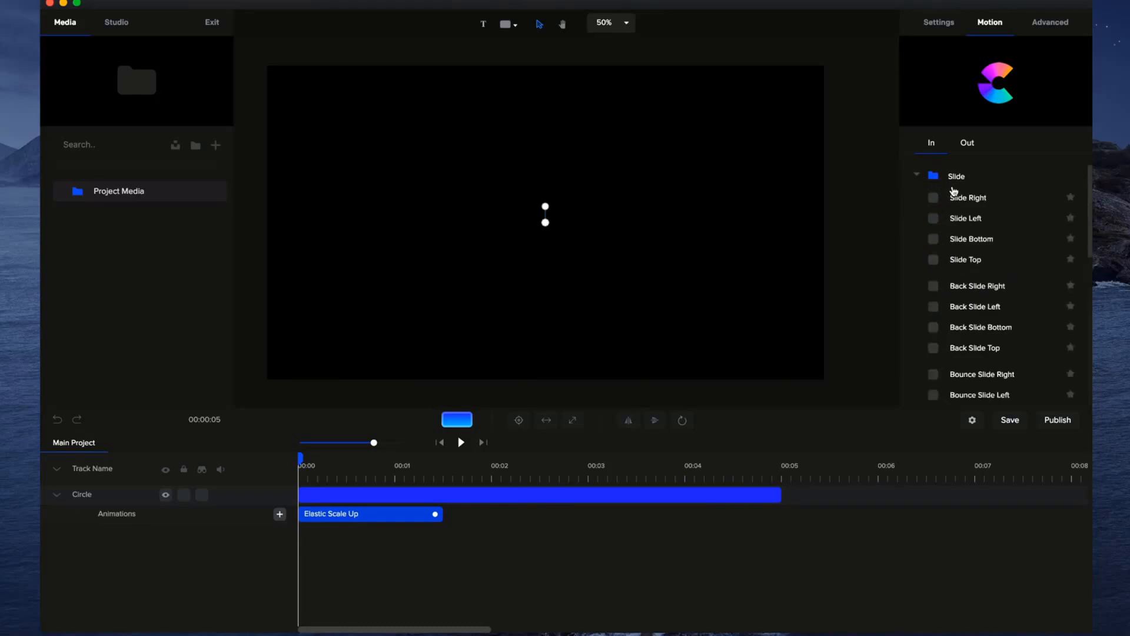
scroll(987, 256, down, 2)
scroll(1007, 276, down, 2)
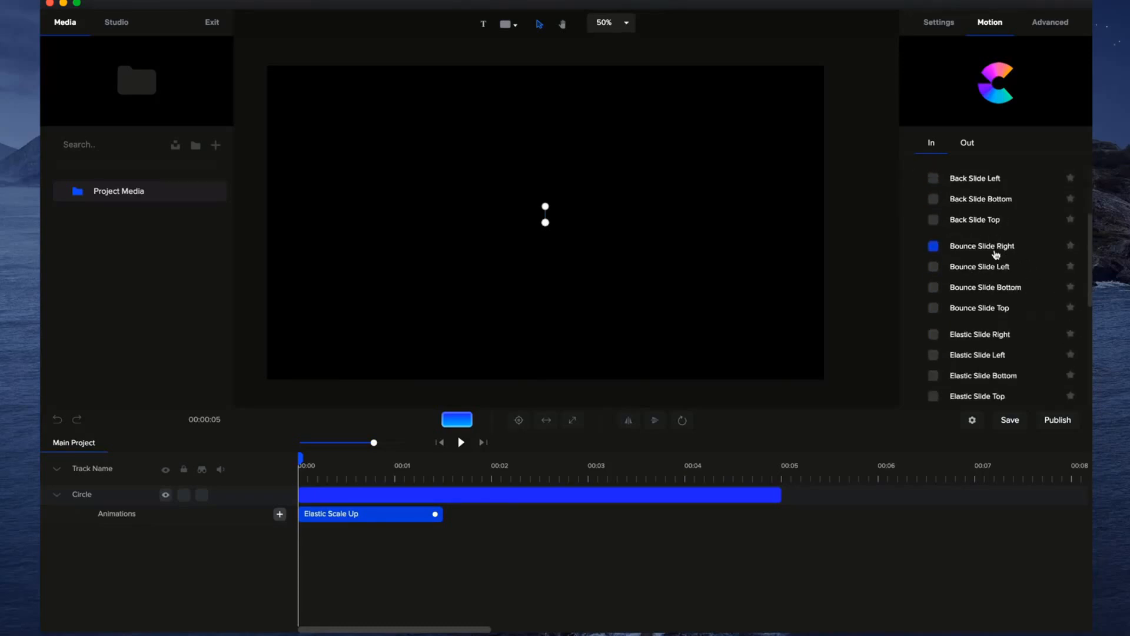
scroll(995, 259, down, 1)
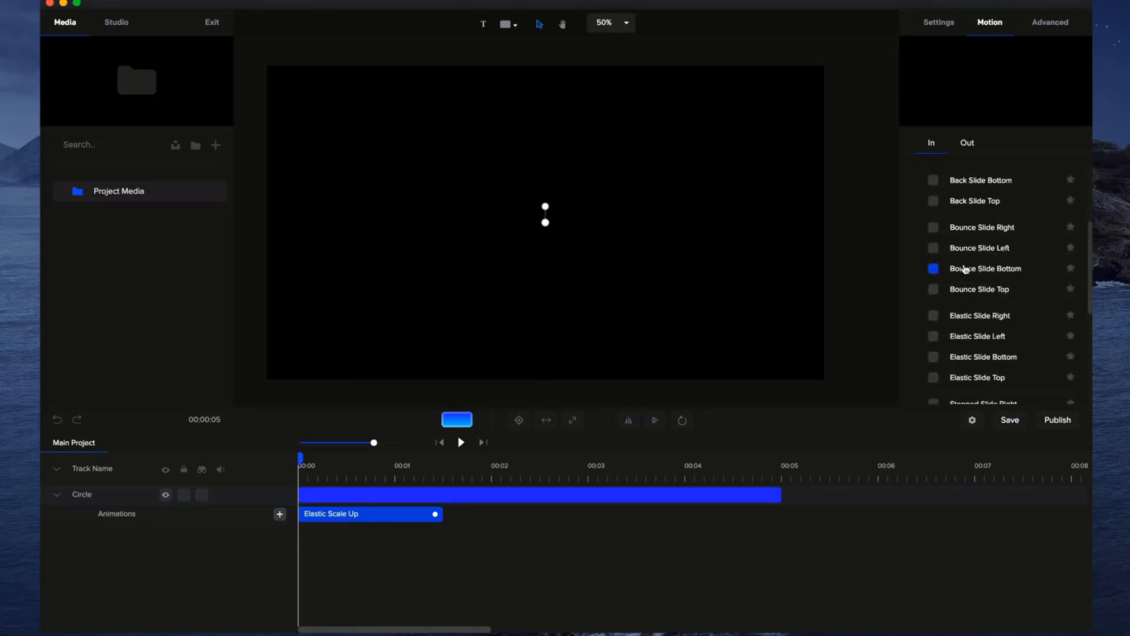
click(935, 271)
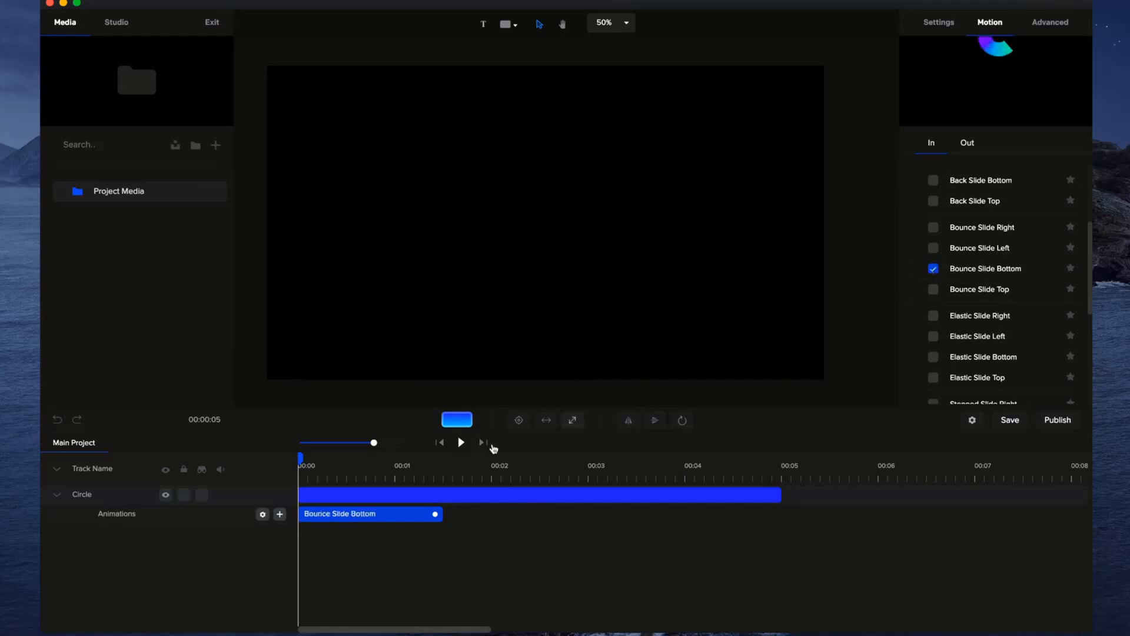
Play back the bounce entrance, and move the circle straight down to the bottom edge of the canvas.
click(462, 442)
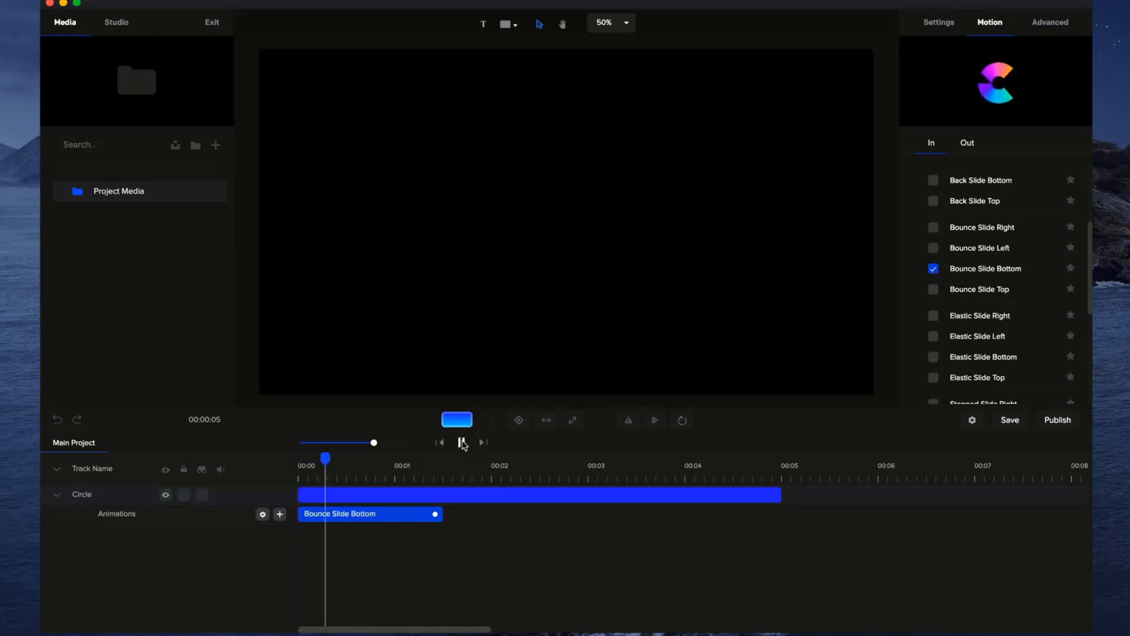
click(462, 443)
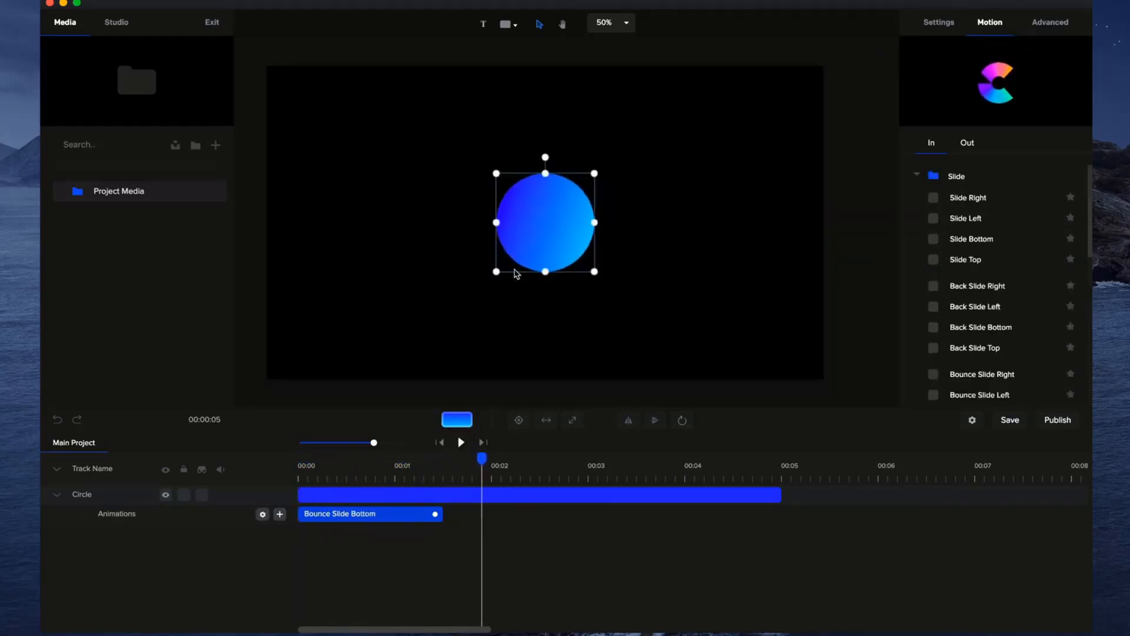
drag(553, 226, 550, 325)
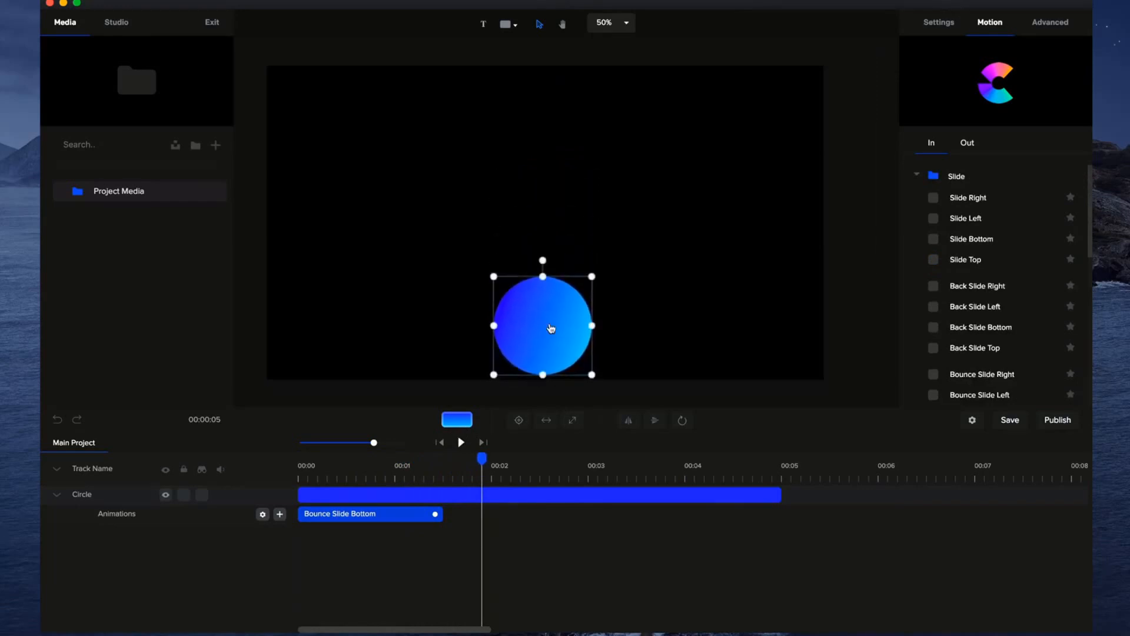
drag(482, 459, 295, 492)
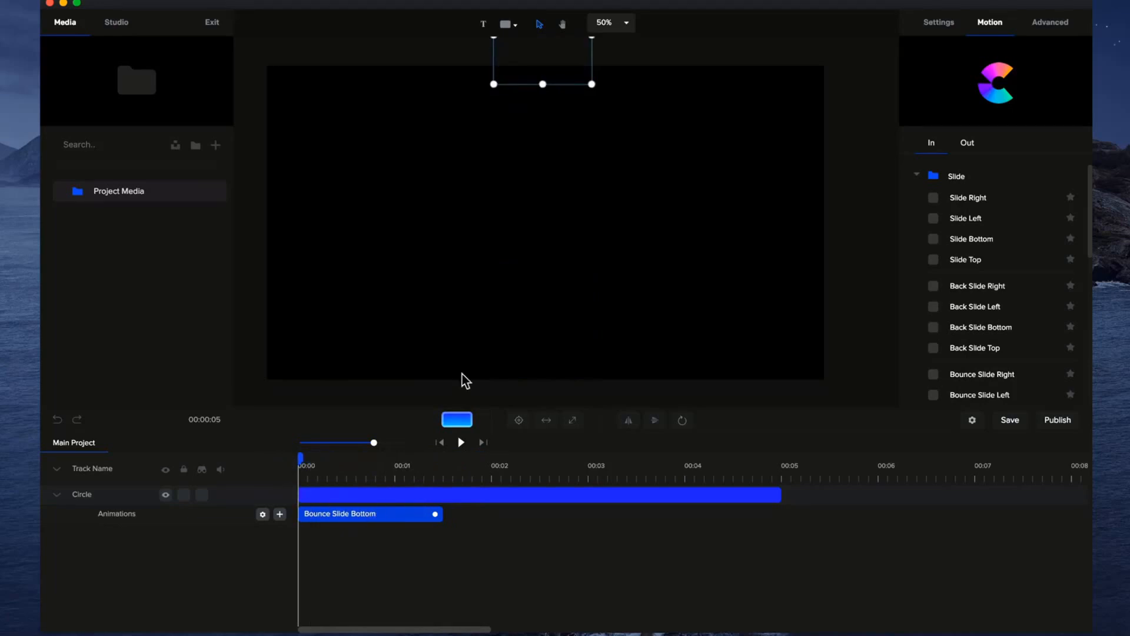
Turn off the fade on the Bounce Slide Bottom animation and set its Starting Y to -1100.
scroll(528, 243, down, 3)
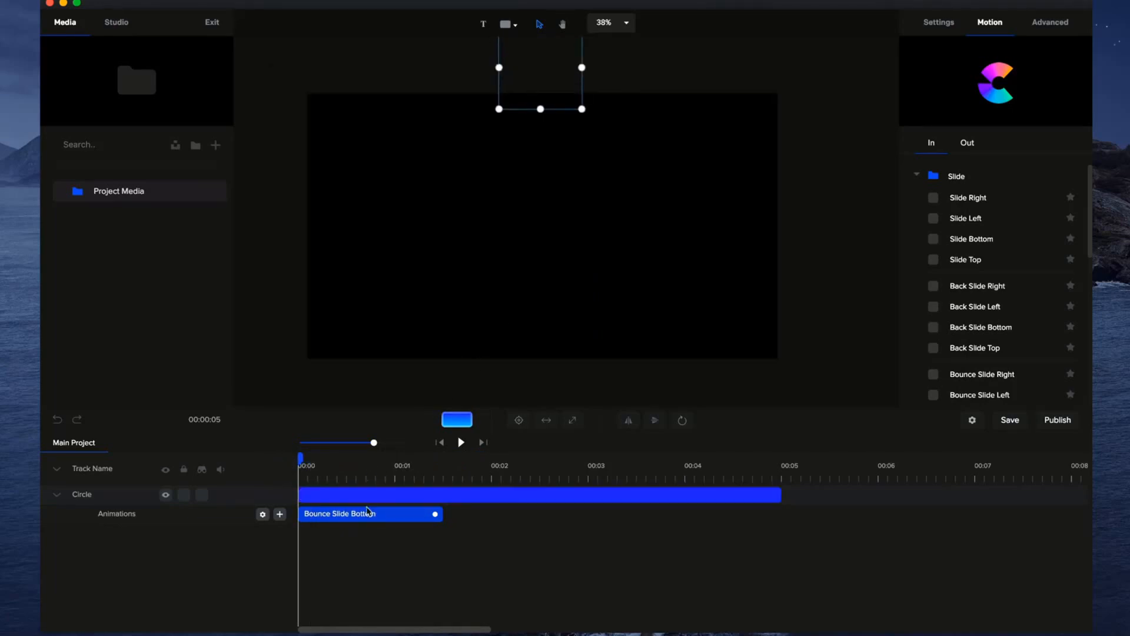
click(411, 513)
click(263, 515)
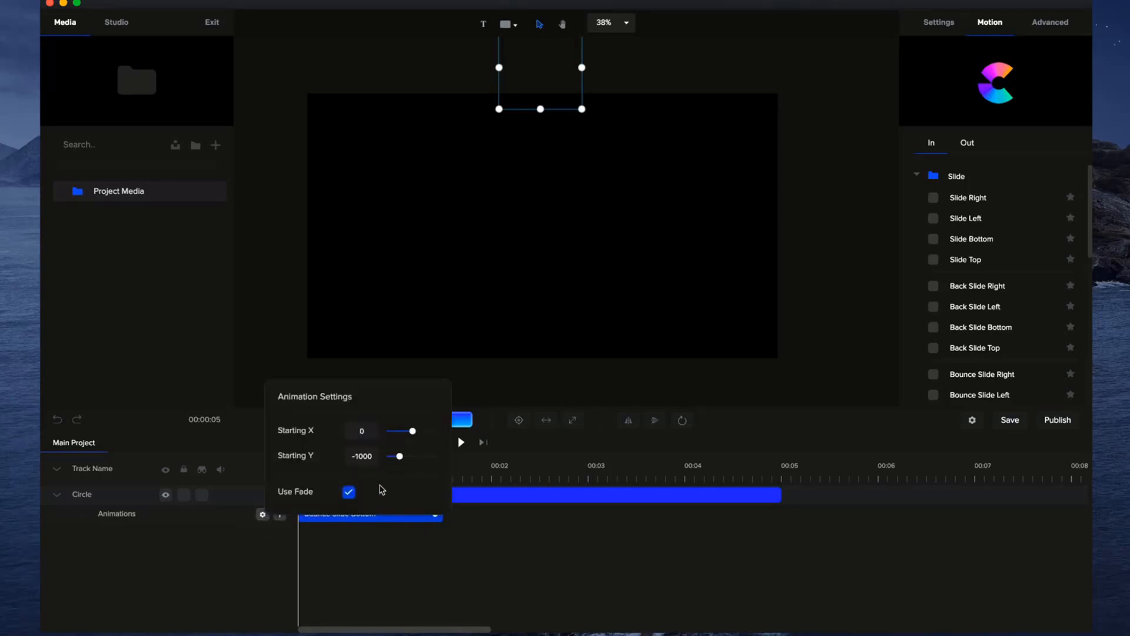
click(348, 491)
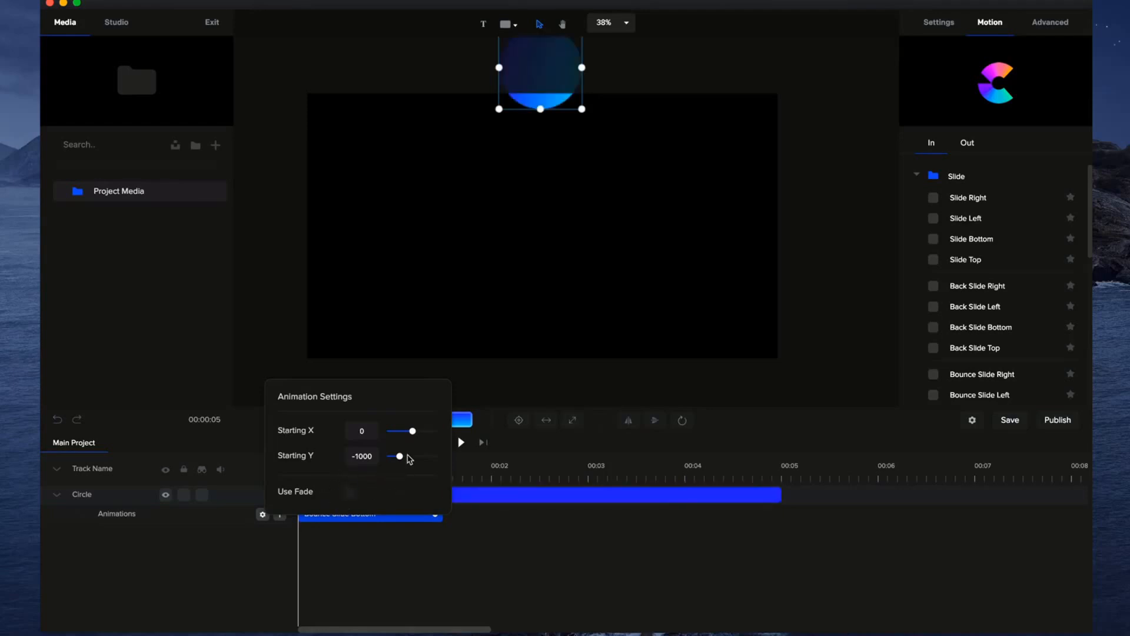
drag(400, 457, 399, 457)
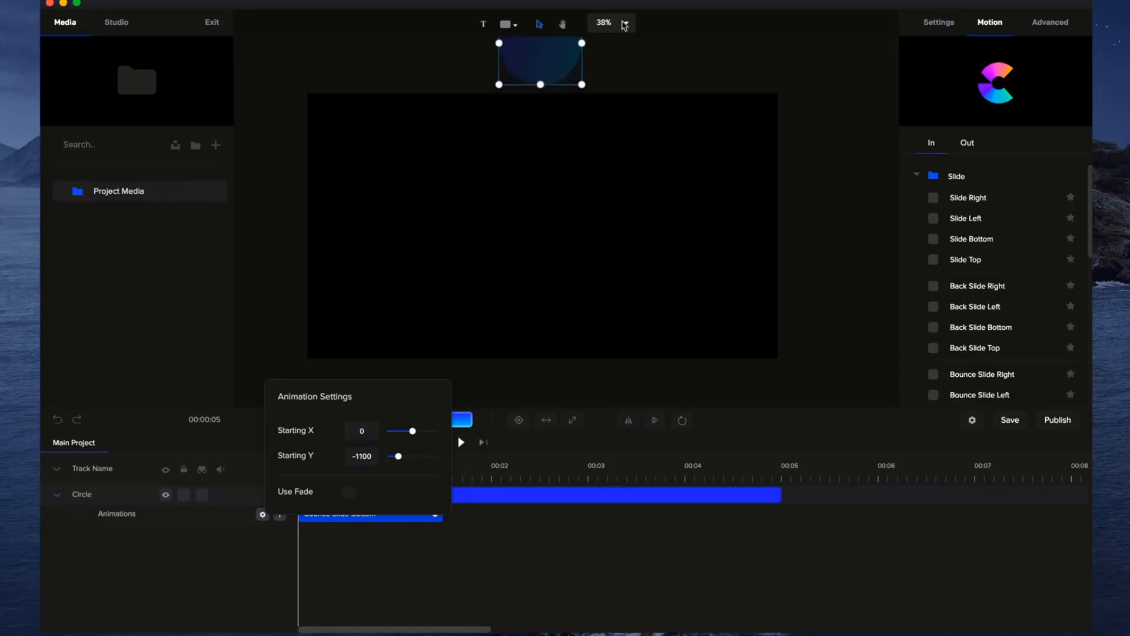
Try a Starting X of 200 for the bounce animation, and return it to 0.
mouse_move(414, 430)
mouse_down()
mouse_move(429, 432)
mouse_move(415, 432)
mouse_up()
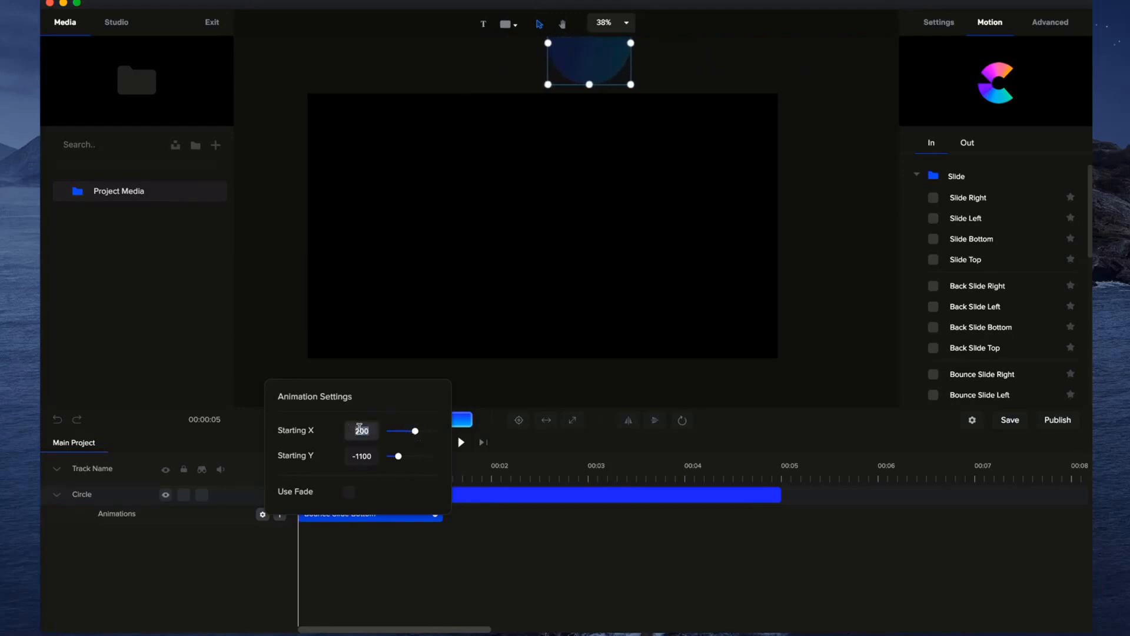
text(0)
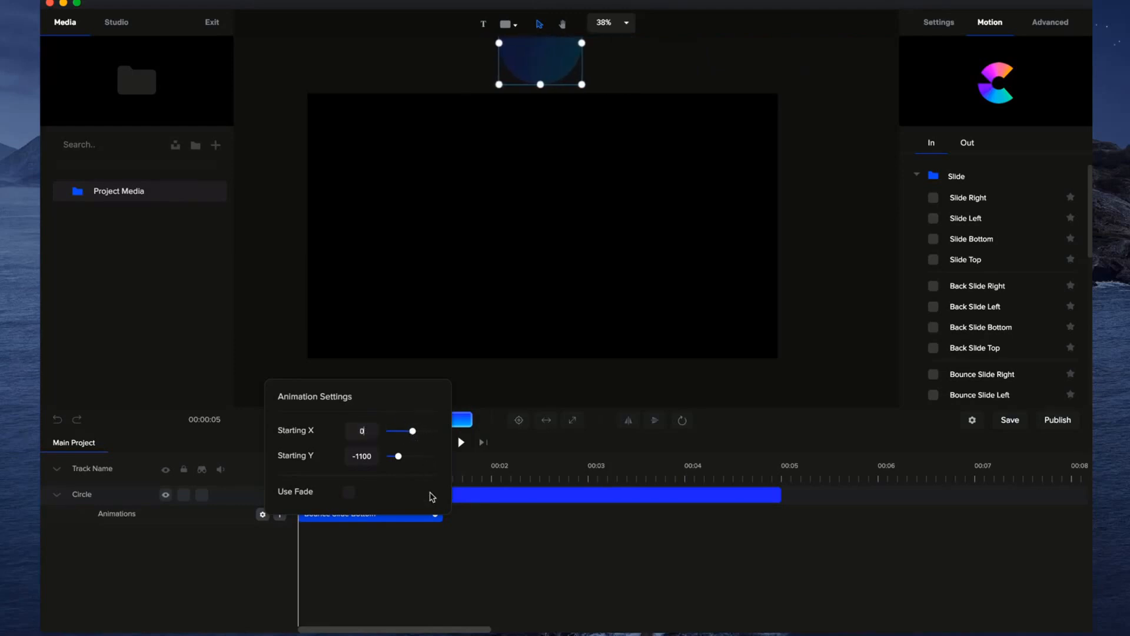
click(439, 546)
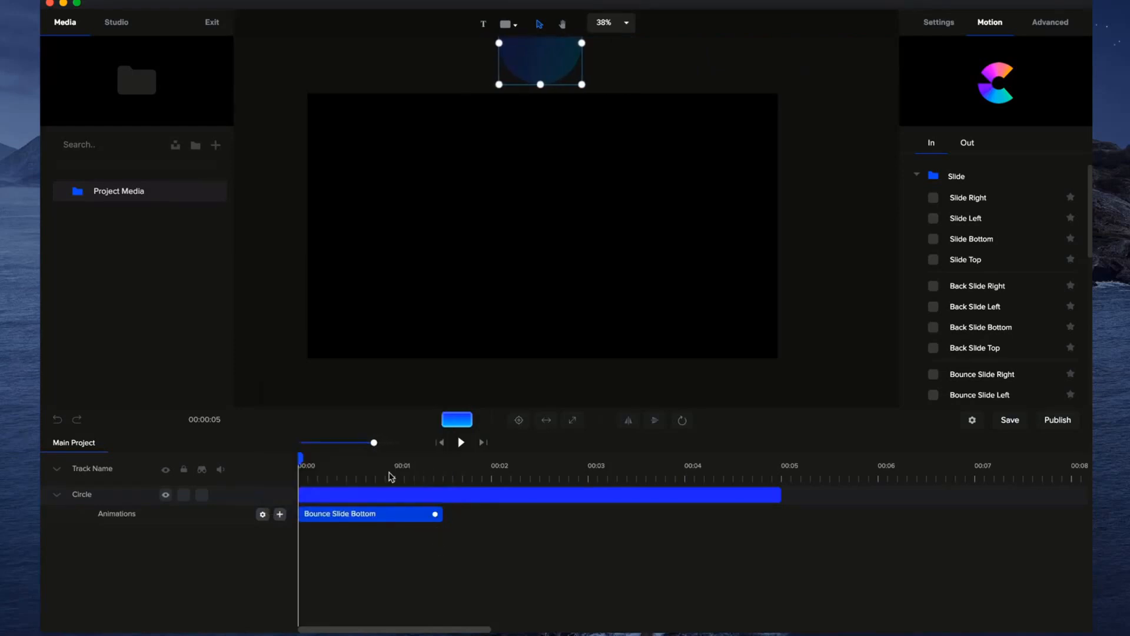
Play back the circle's adjusted bounce entrance and rewind the timeline to the start.
click(464, 443)
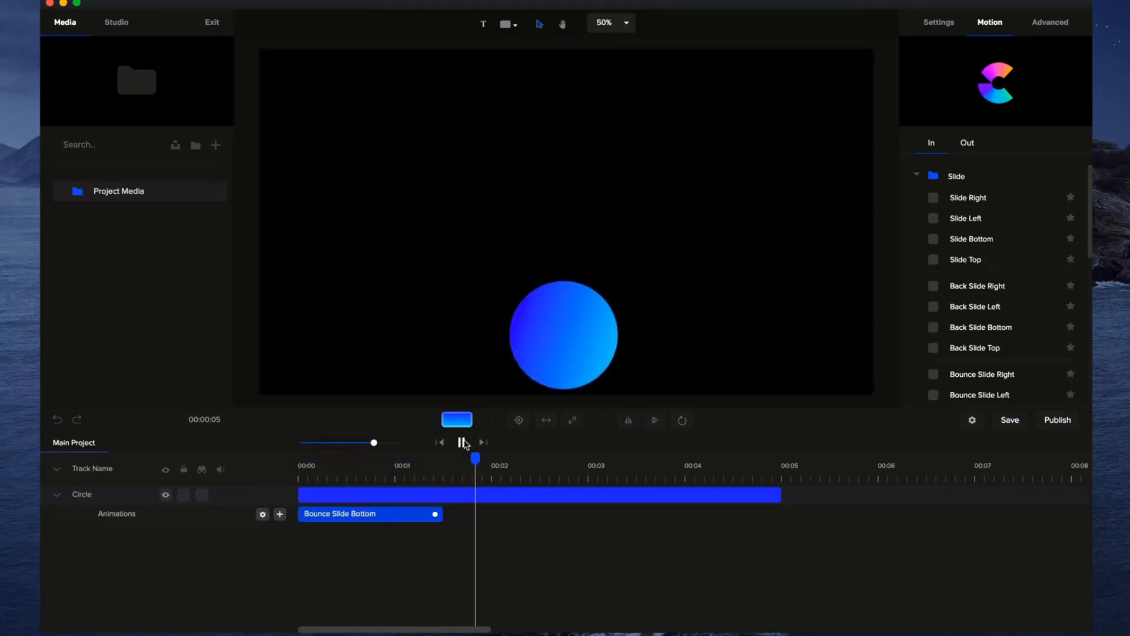
click(464, 443)
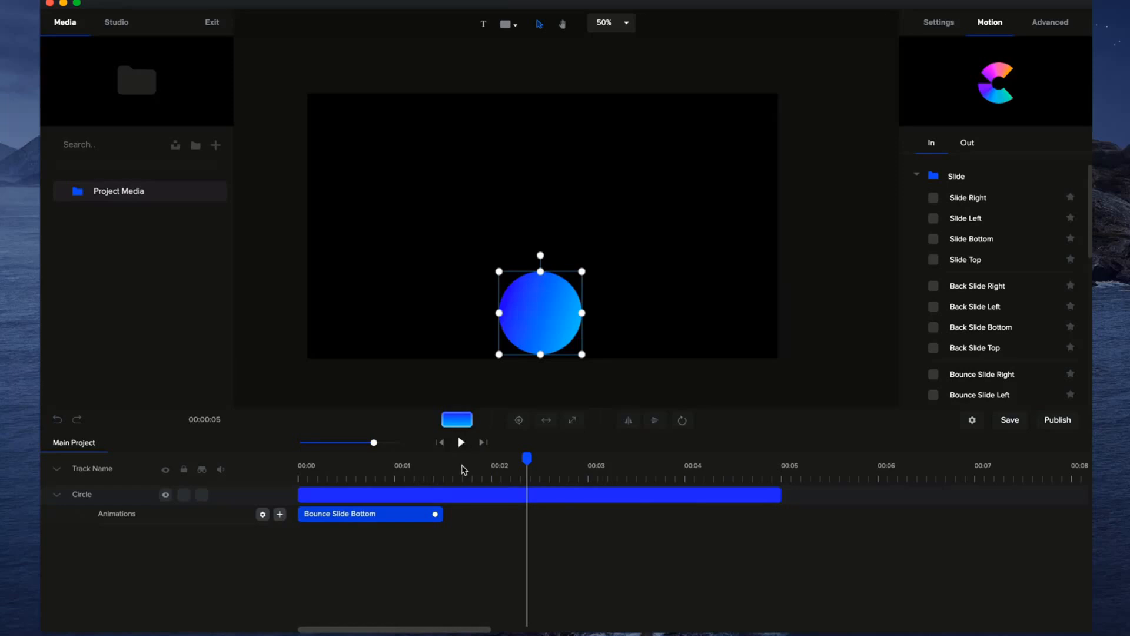
drag(527, 459, 290, 481)
Shorten the Bounce Slide Bottom animation to about 1.2 seconds and the circle's clip to 3 seconds.
drag(437, 516, 406, 514)
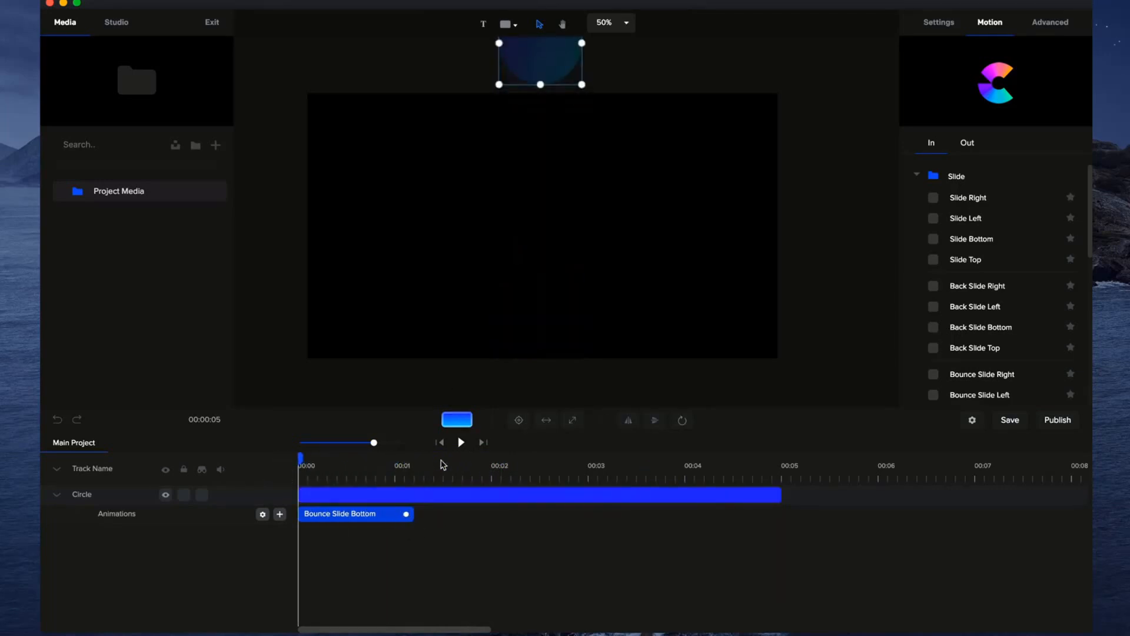
drag(781, 495, 591, 494)
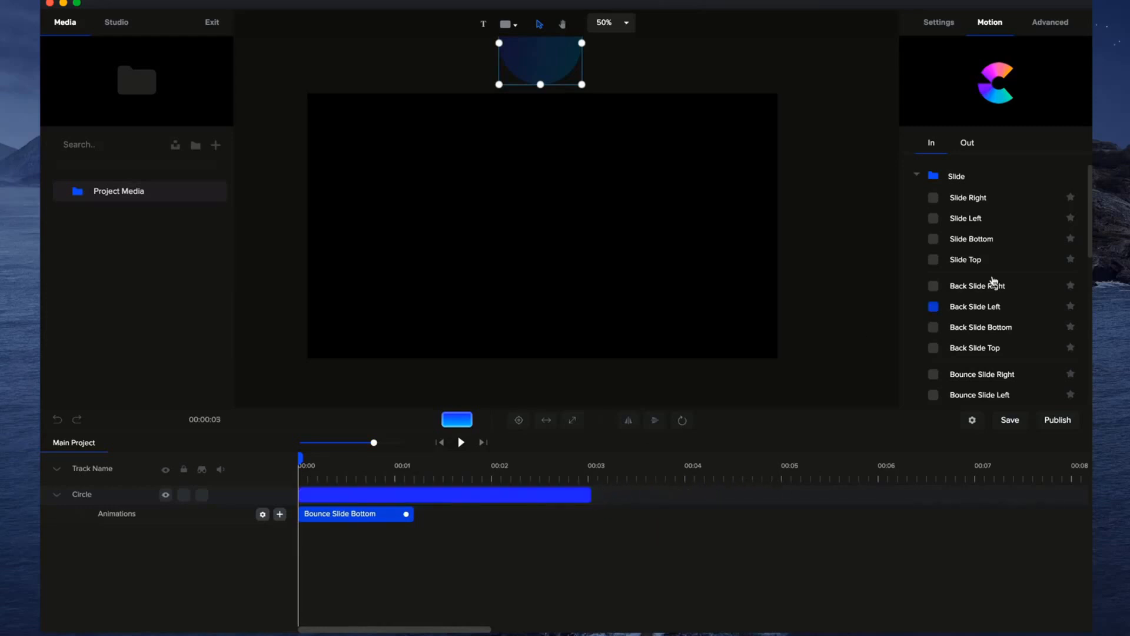
Apply the Distort Horizontal exit preset from the Distort category to the circle.
click(966, 144)
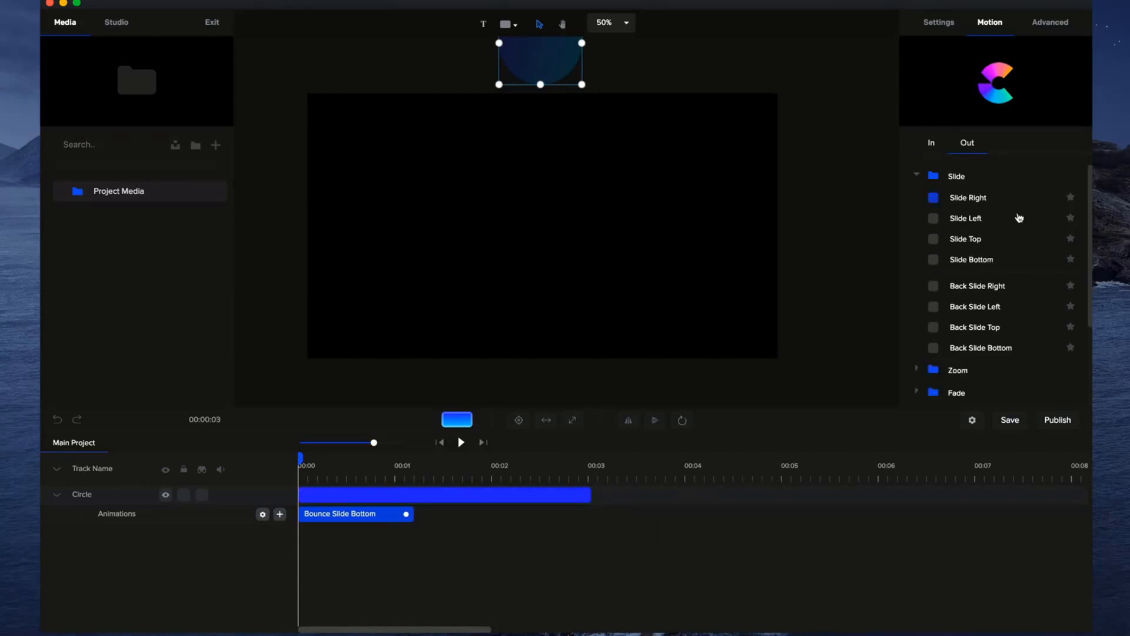
scroll(947, 260, down, 1)
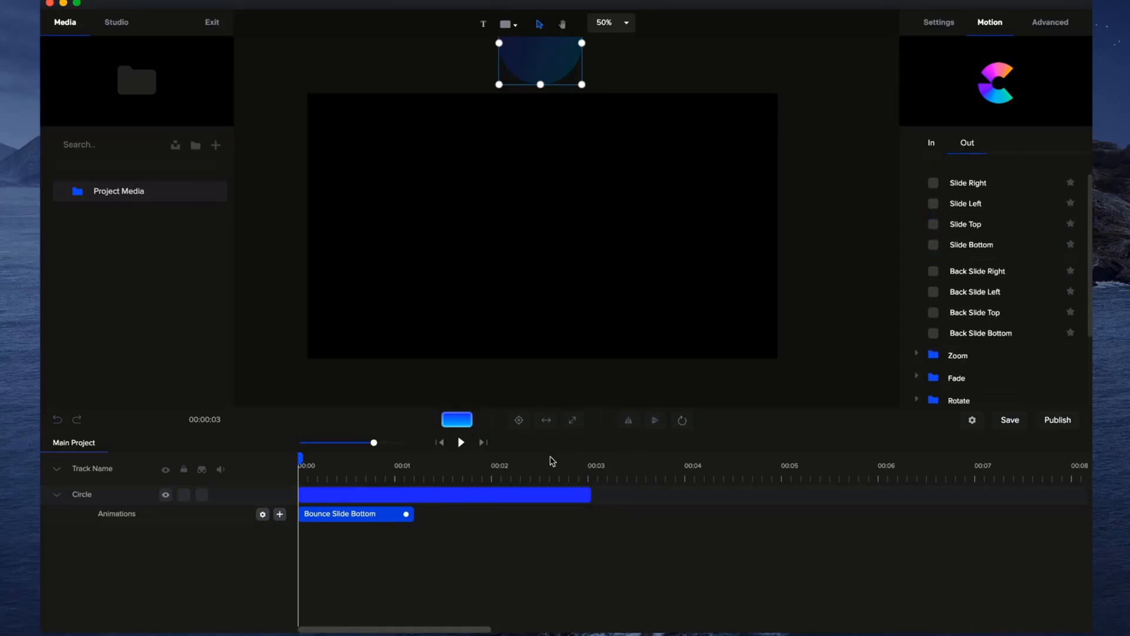
drag(300, 458, 465, 459)
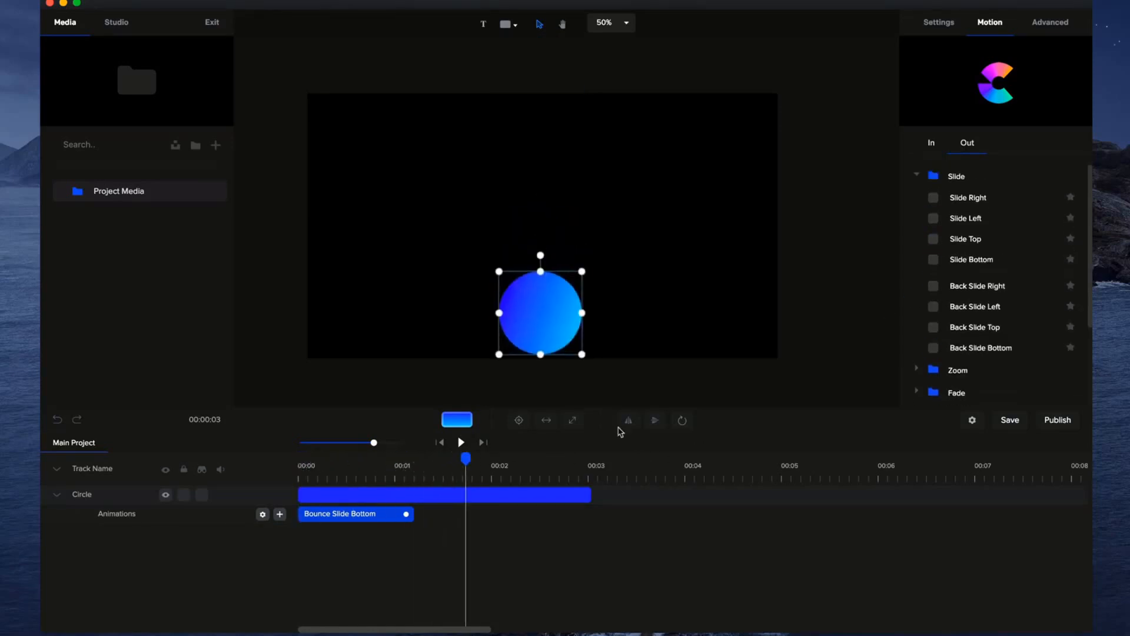
scroll(991, 305, down, 1)
scroll(990, 305, down, 5)
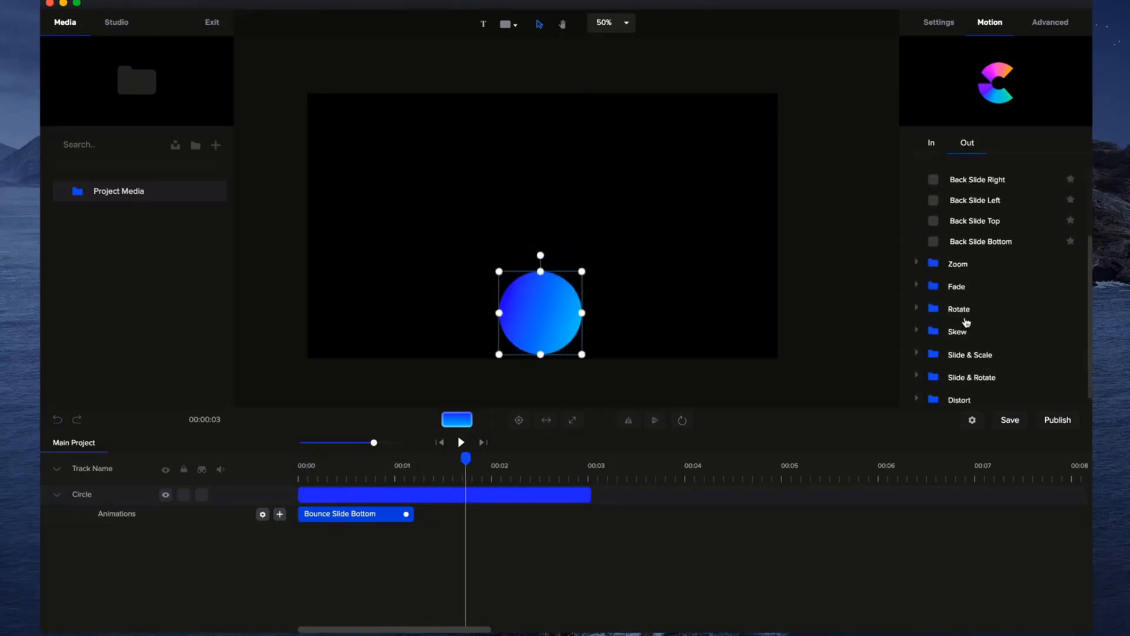
scroll(955, 310, down, 1)
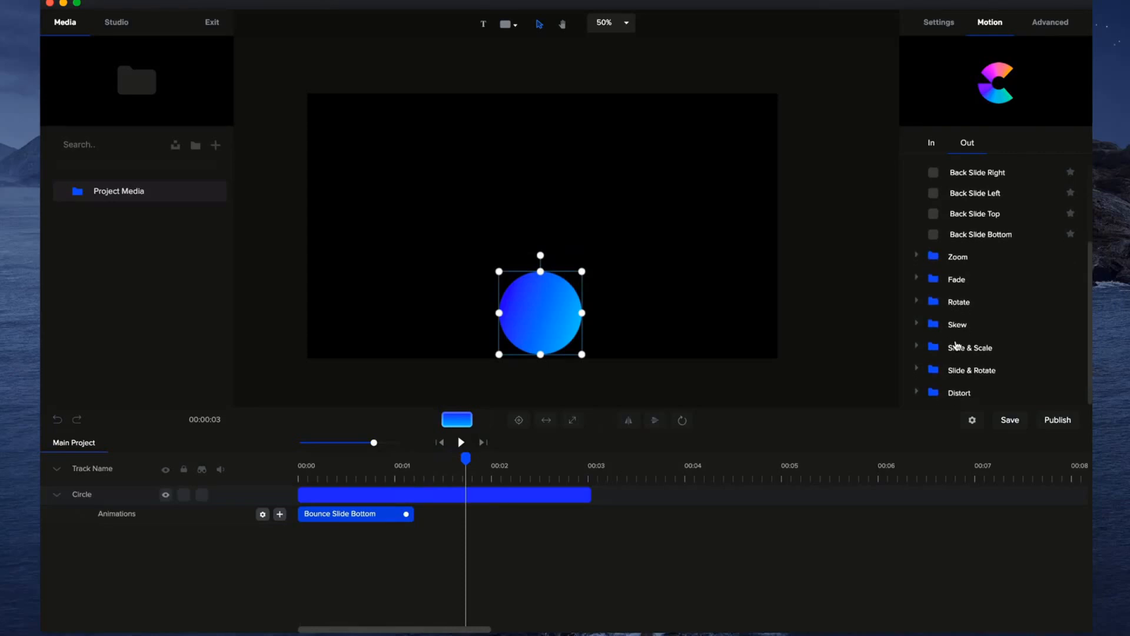
click(918, 392)
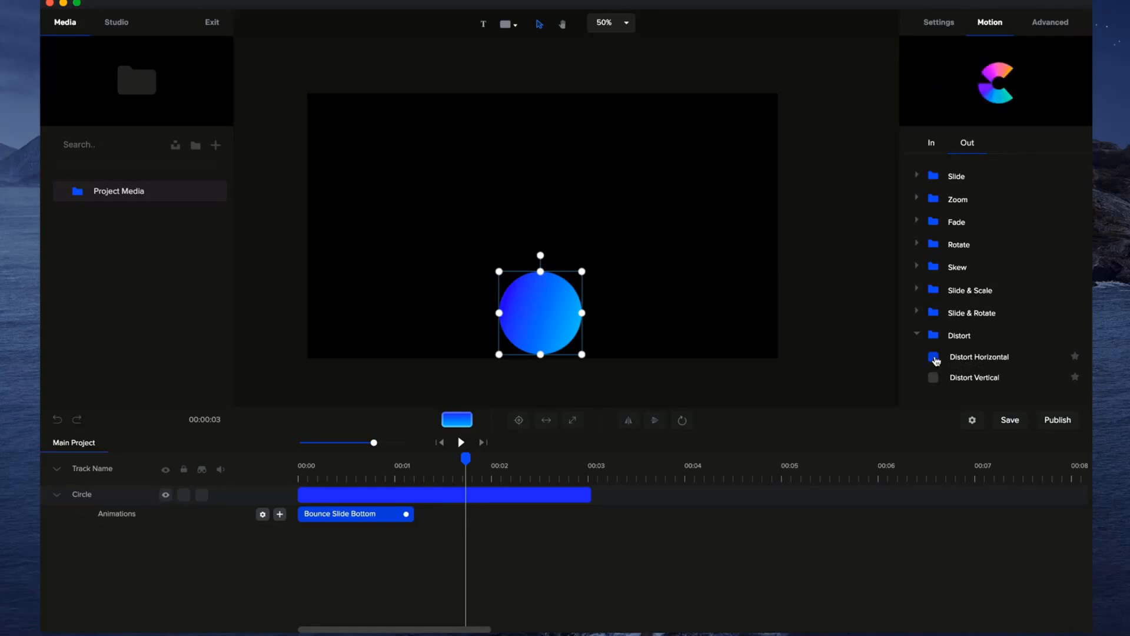
click(935, 358)
click(480, 518)
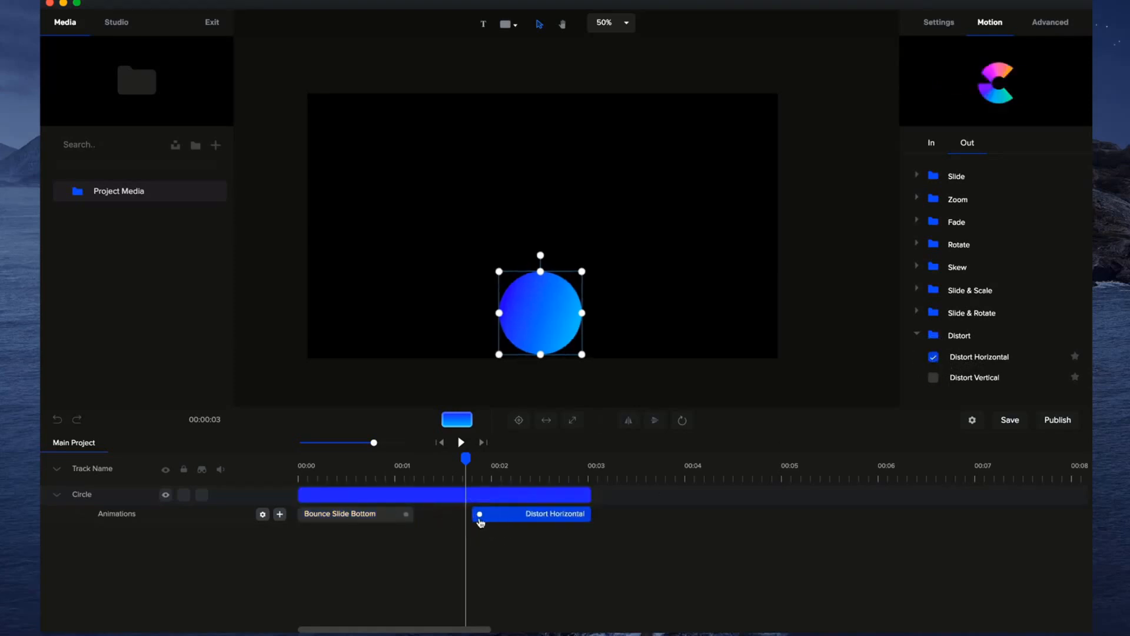
Play the circle's animations from the start, and shorten the Distort Horizontal exit so it begins at about 2 seconds.
click(440, 442)
click(462, 442)
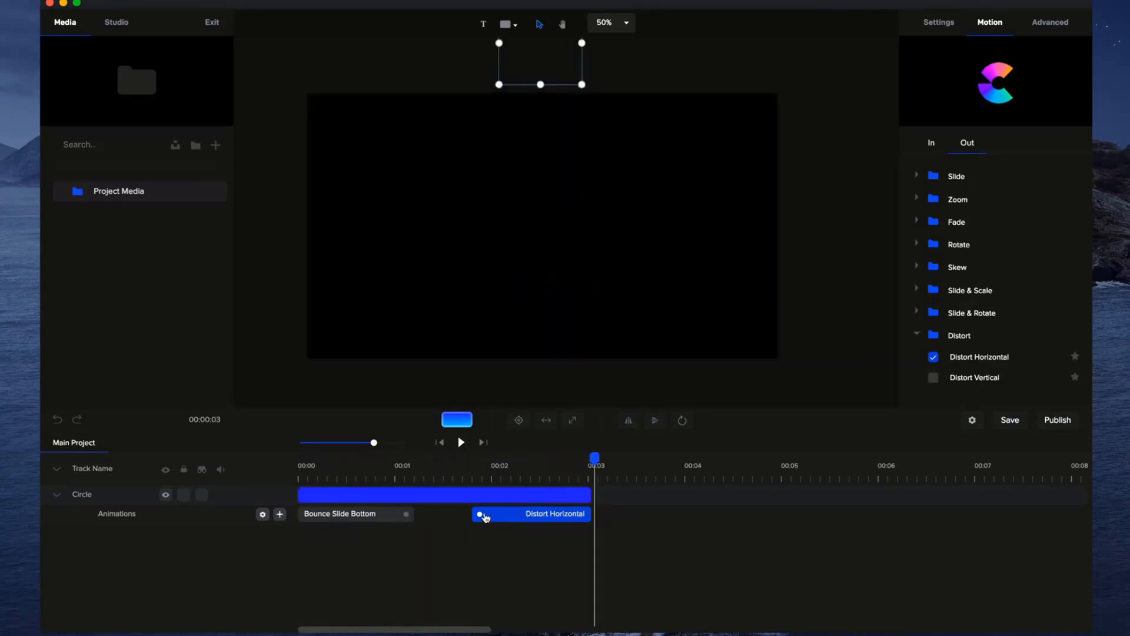
drag(478, 513, 504, 514)
click(918, 200)
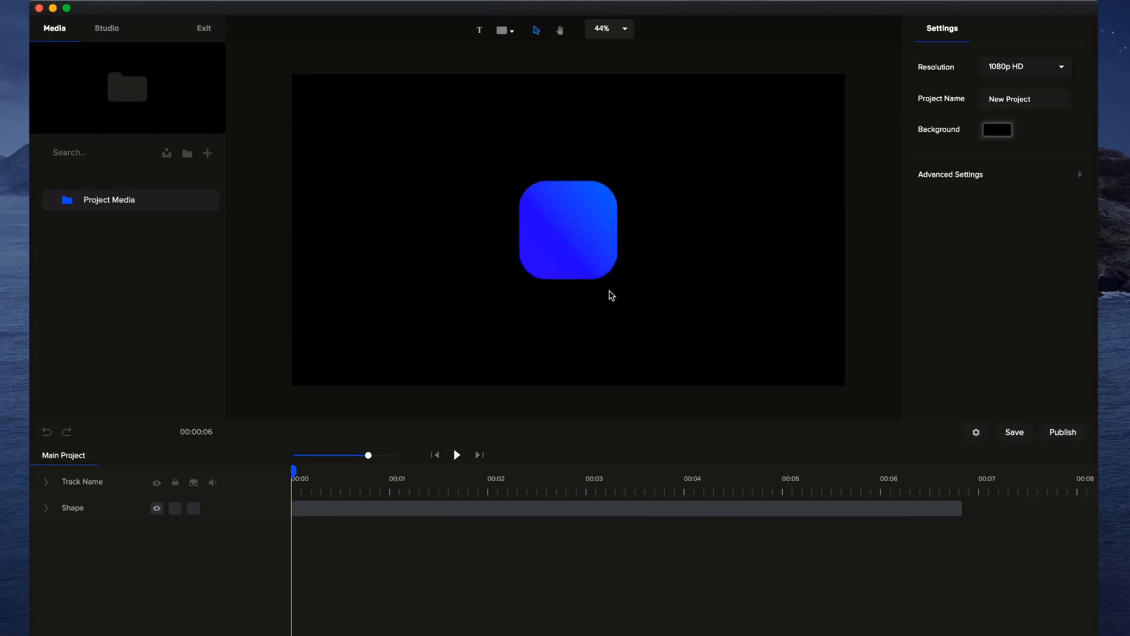
Apply the Slide Right entrance preset to the rounded square shape and play it back.
click(592, 227)
click(992, 32)
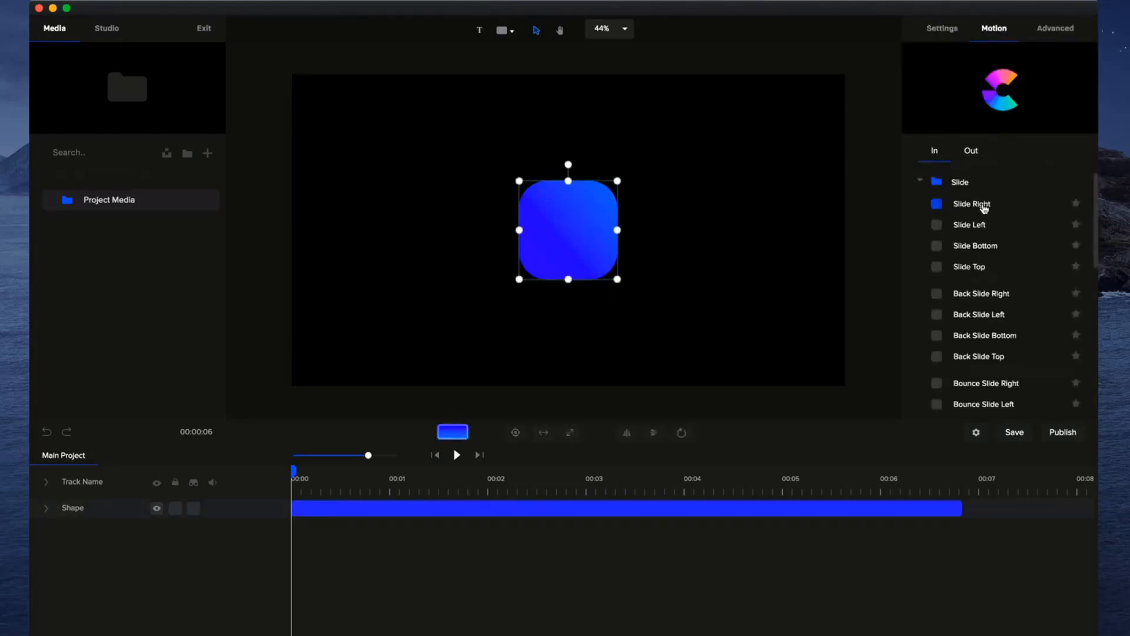
click(936, 201)
click(457, 456)
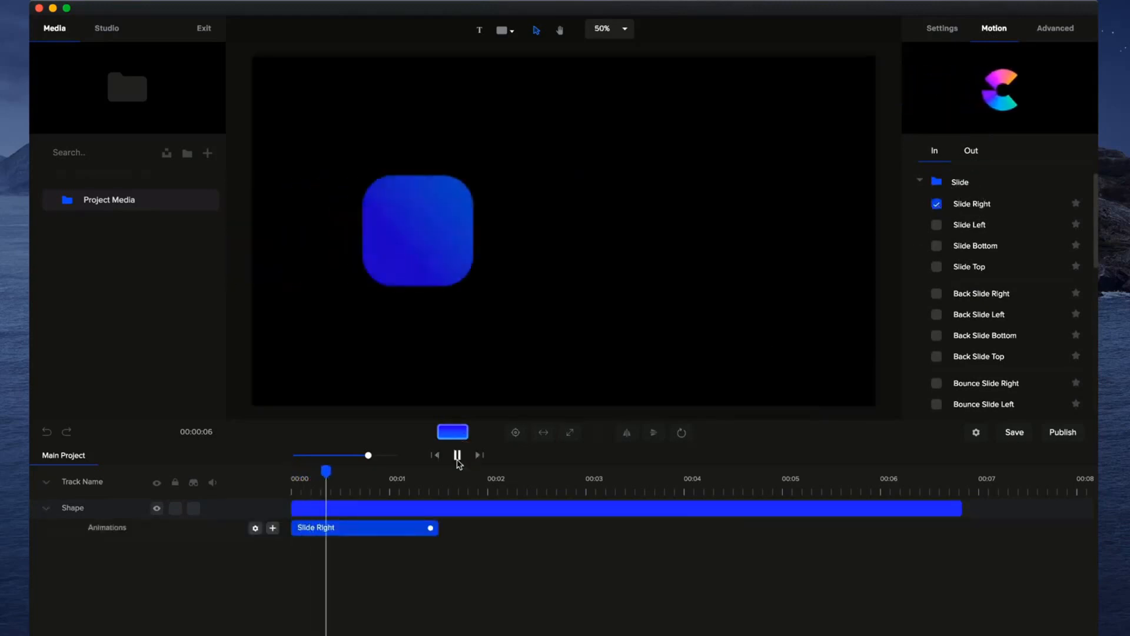
Replace the rounded square's entrance preset with Elastic Slide Right and play it back.
click(458, 455)
scroll(967, 250, down, 5)
click(936, 277)
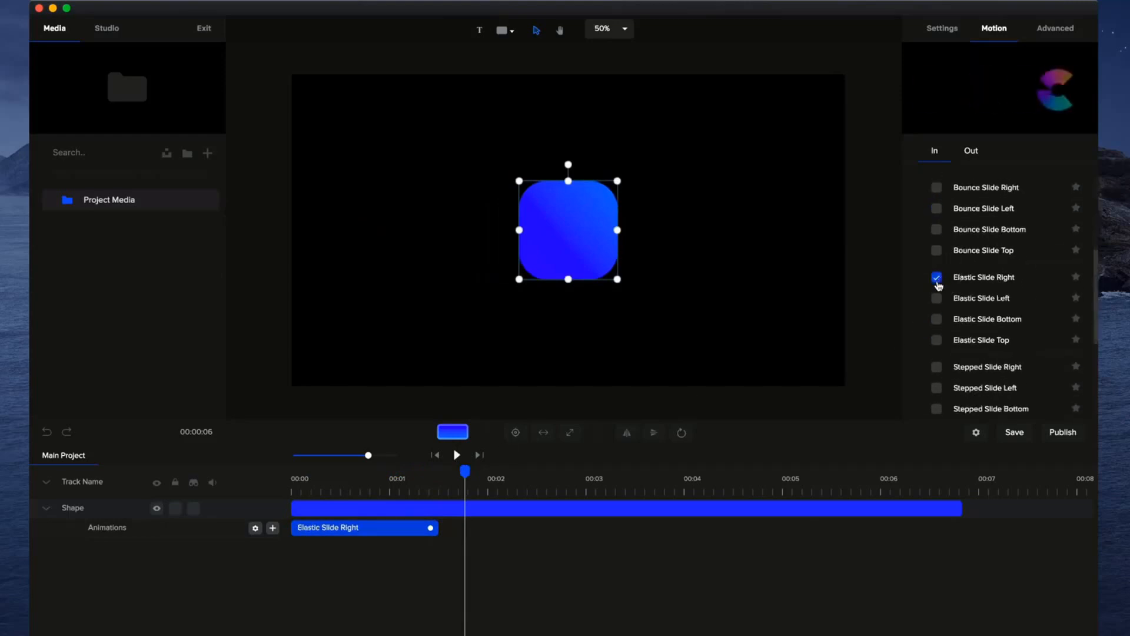
click(457, 455)
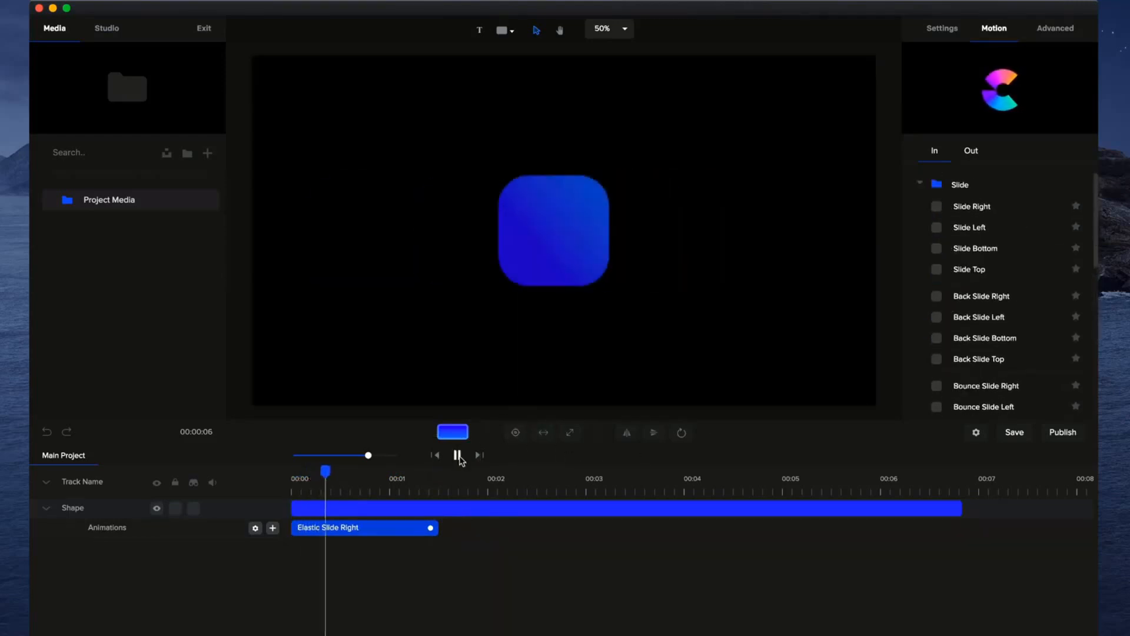
click(457, 455)
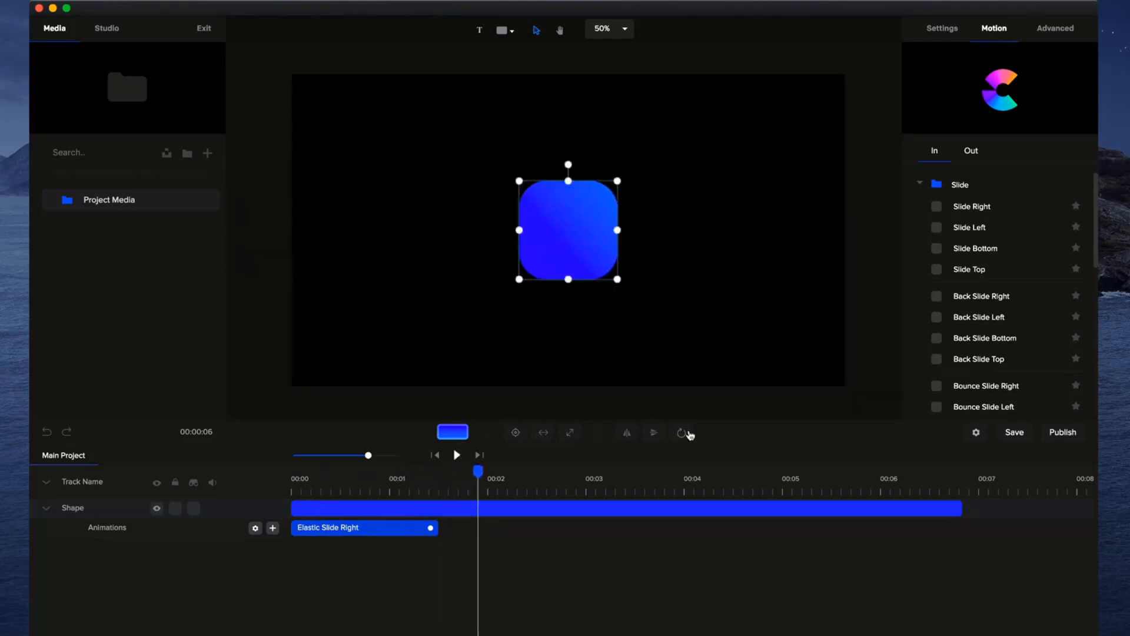
Delete the Elastic Slide Right animation from the shape and return the playhead to the start.
click(920, 184)
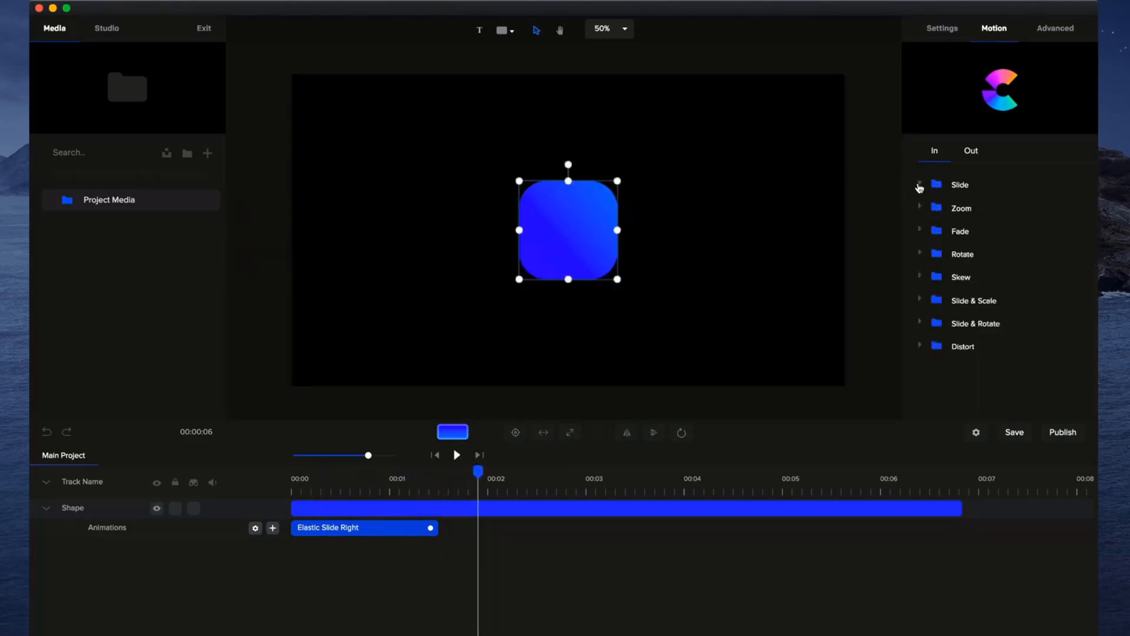
right_click(397, 532)
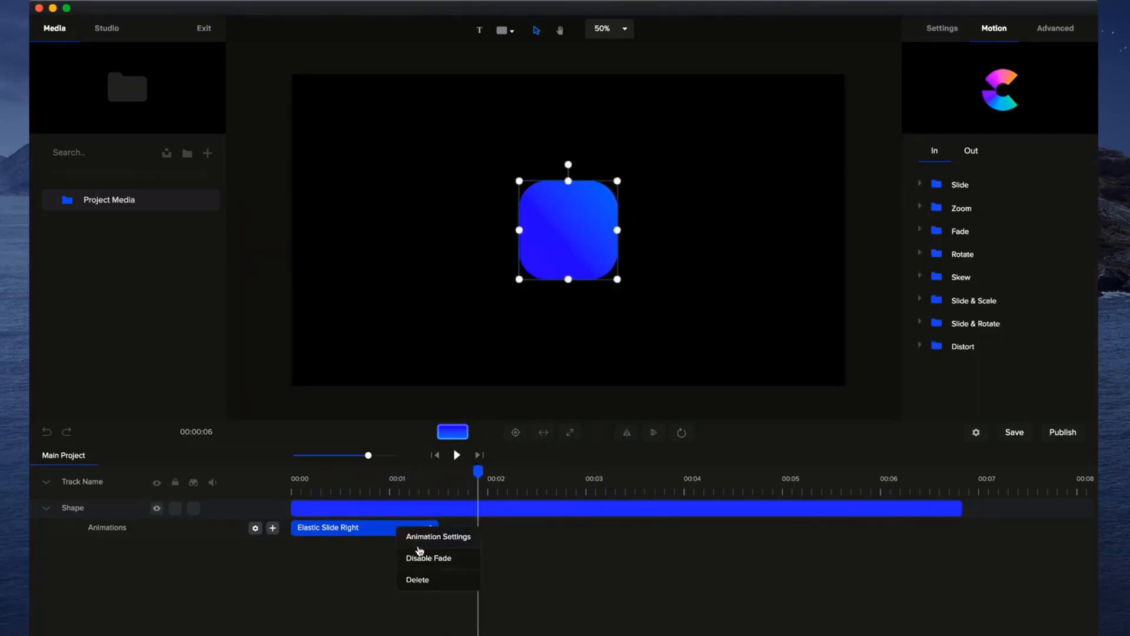
click(429, 582)
drag(478, 473, 209, 492)
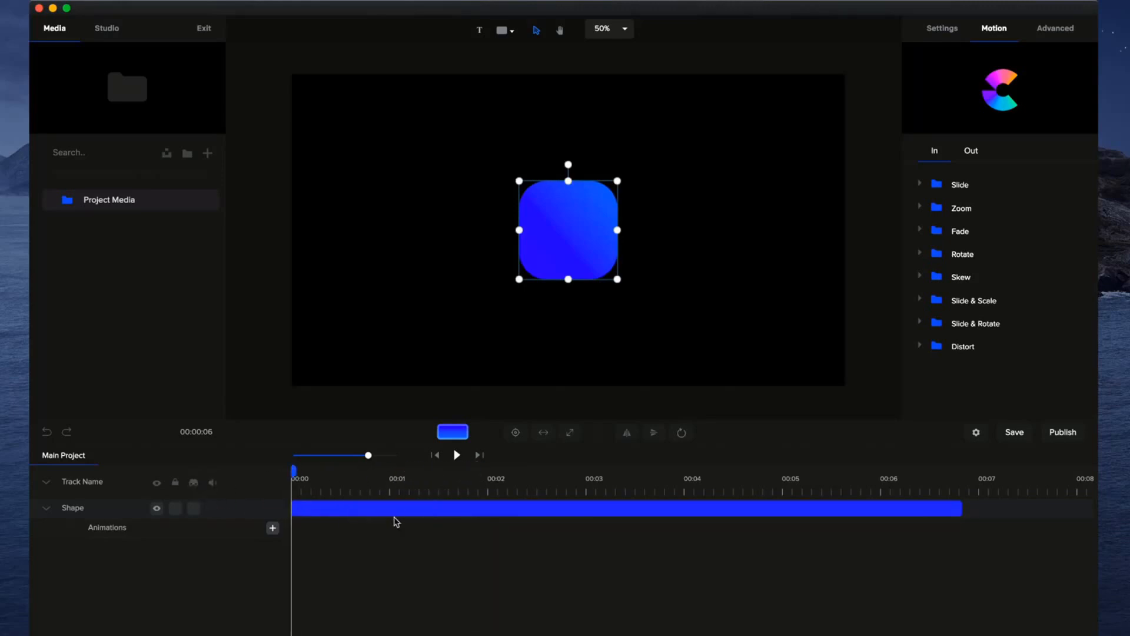
Add a custom animation to the shape with only the Scale property enabled.
click(51, 512)
click(52, 512)
click(273, 528)
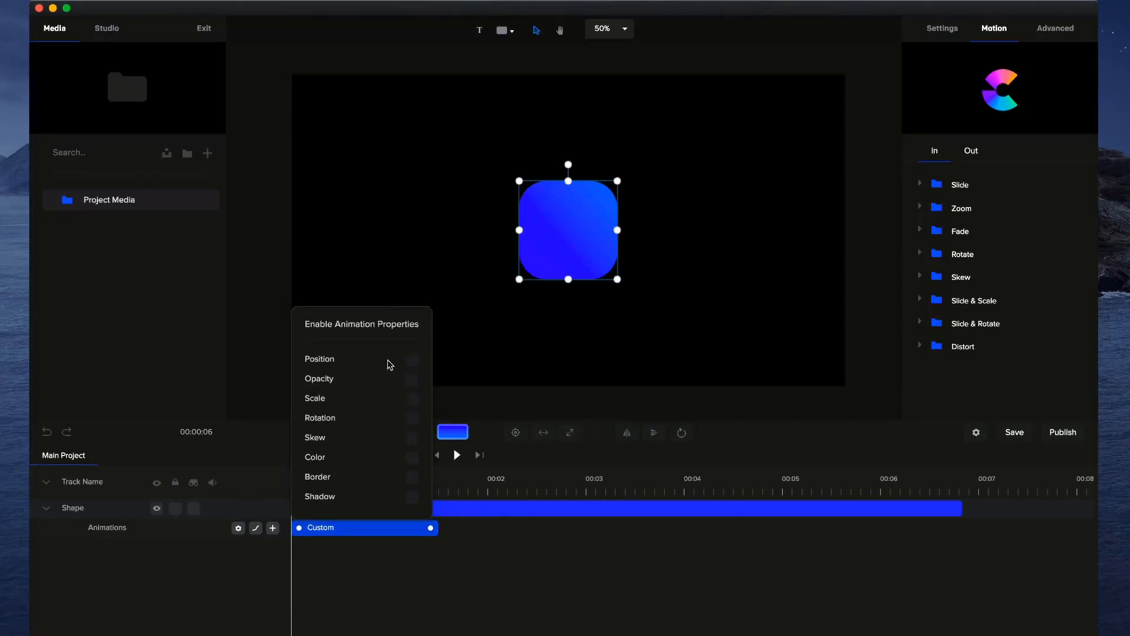
click(411, 405)
click(436, 584)
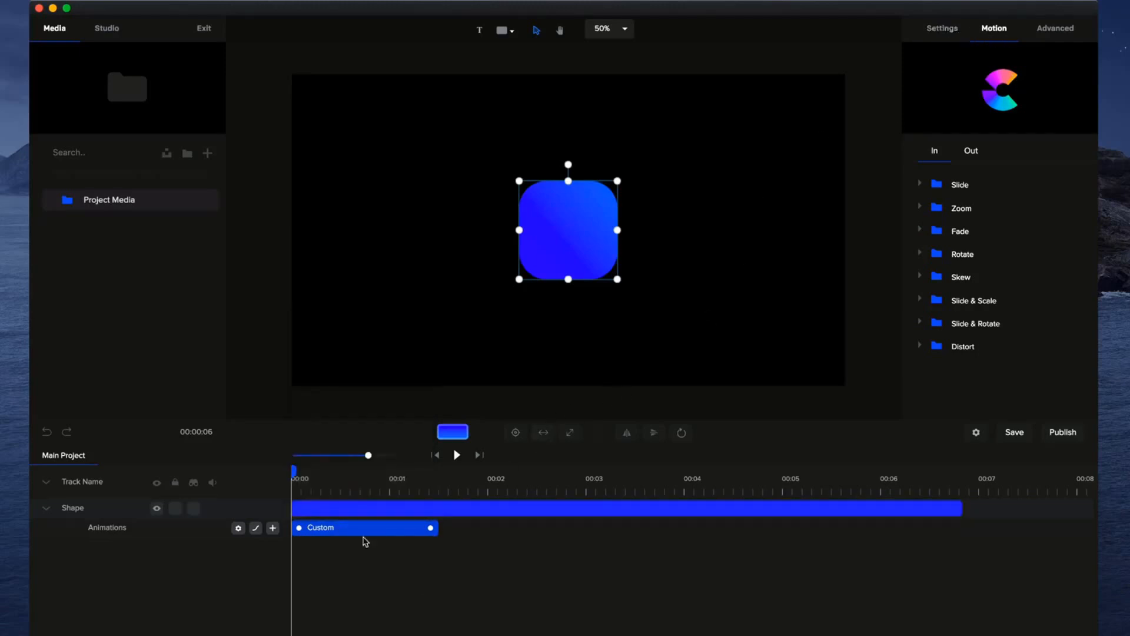
Set the shape's scale to 0 at the animation's start and play back the scale-up.
drag(293, 469, 465, 471)
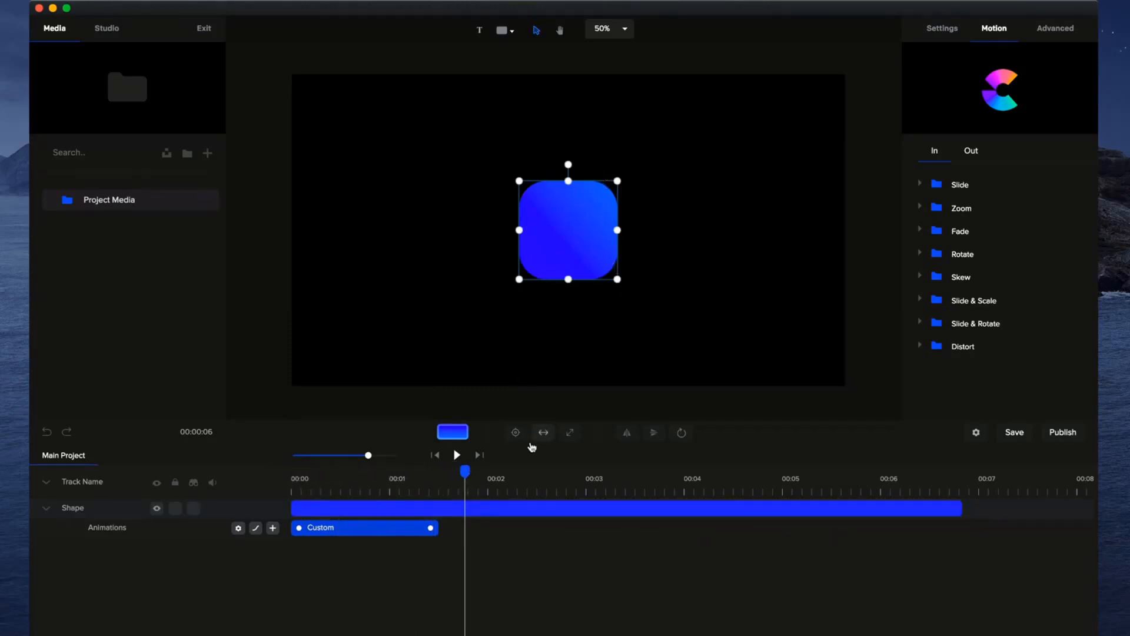
drag(465, 471, 282, 478)
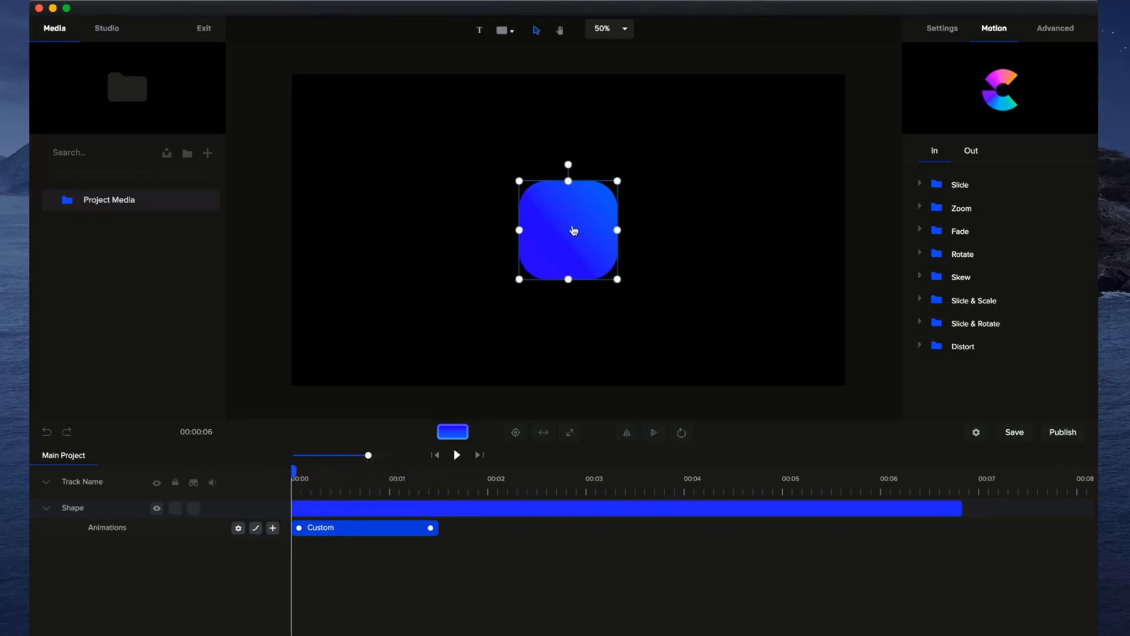
click(1068, 33)
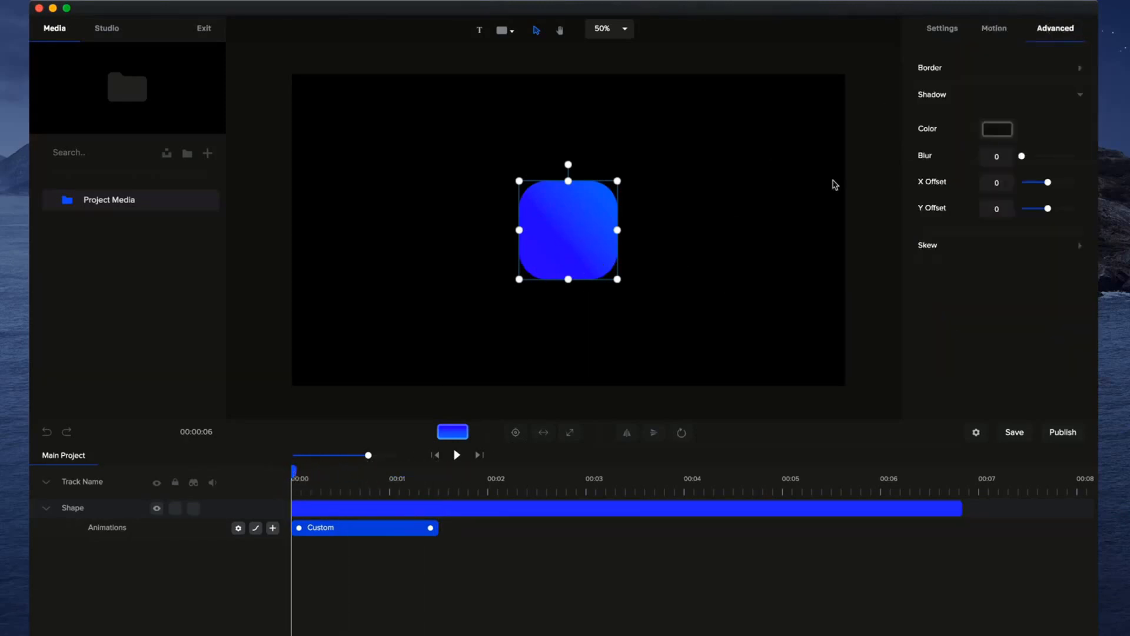
click(959, 29)
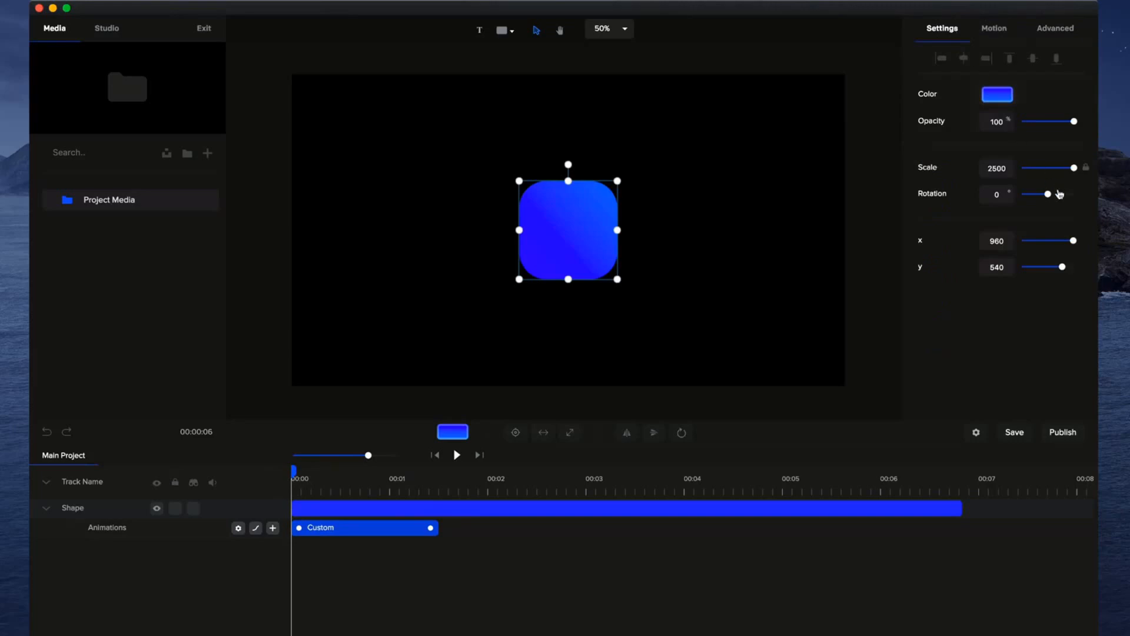
drag(1074, 170, 730, 330)
click(729, 330)
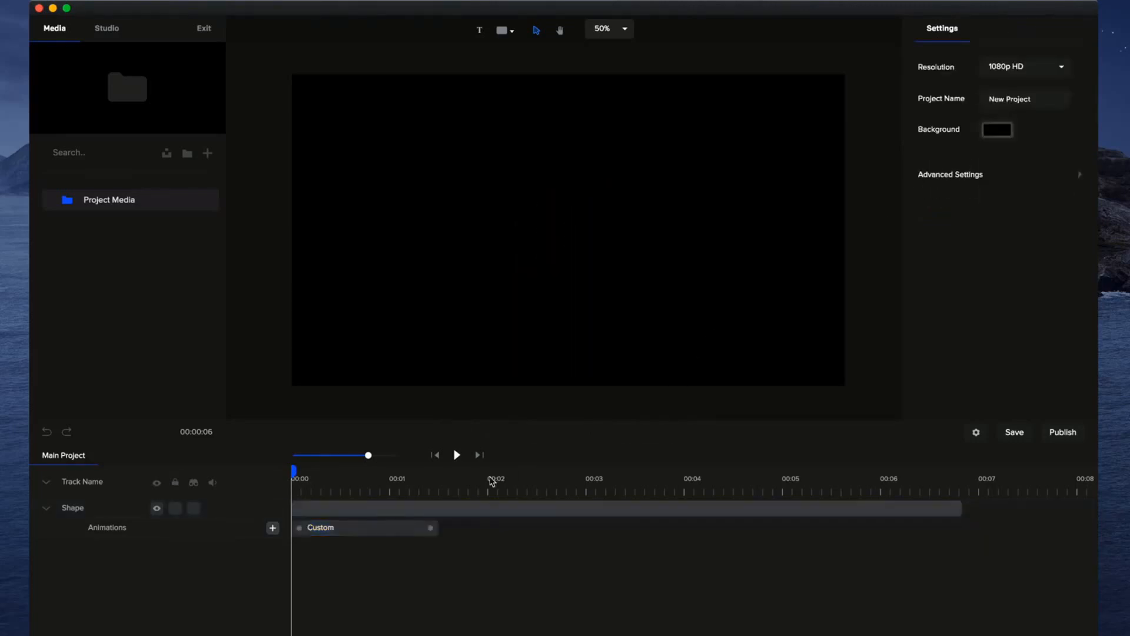
click(457, 455)
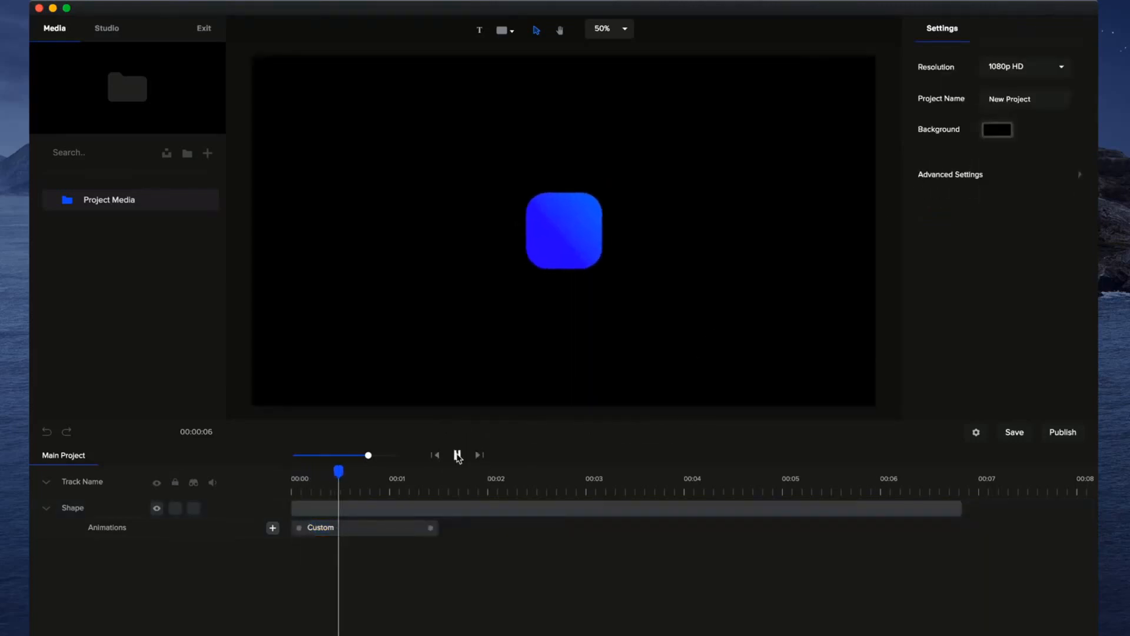
click(458, 455)
Shorten the custom scale animation to about 1.2 seconds and play it from the start.
click(434, 527)
drag(434, 527, 406, 527)
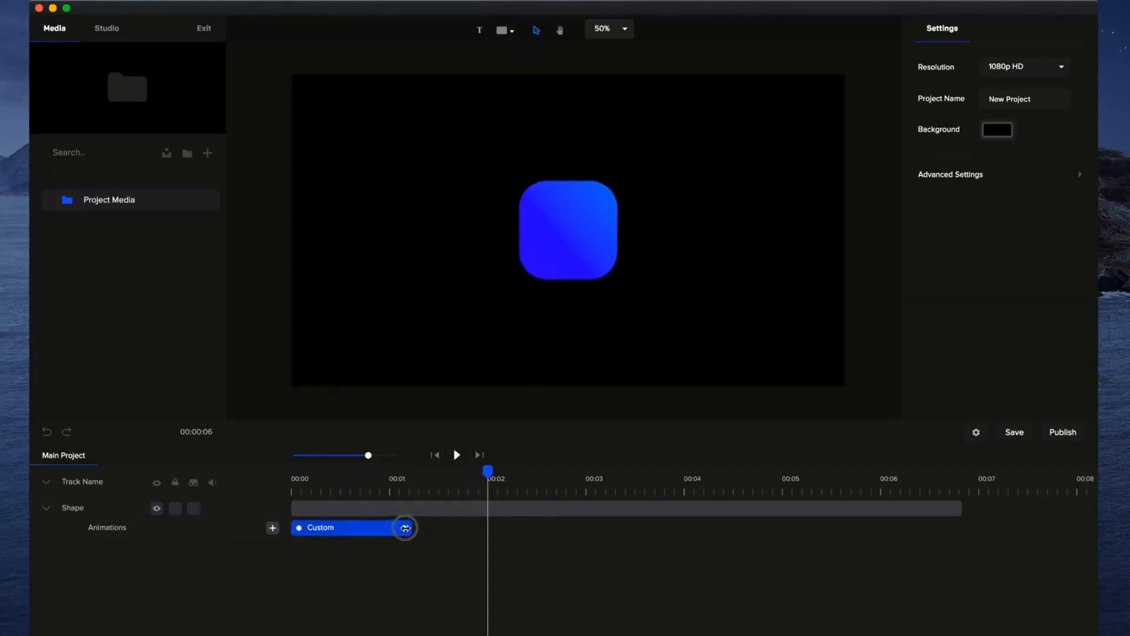
click(434, 454)
click(457, 454)
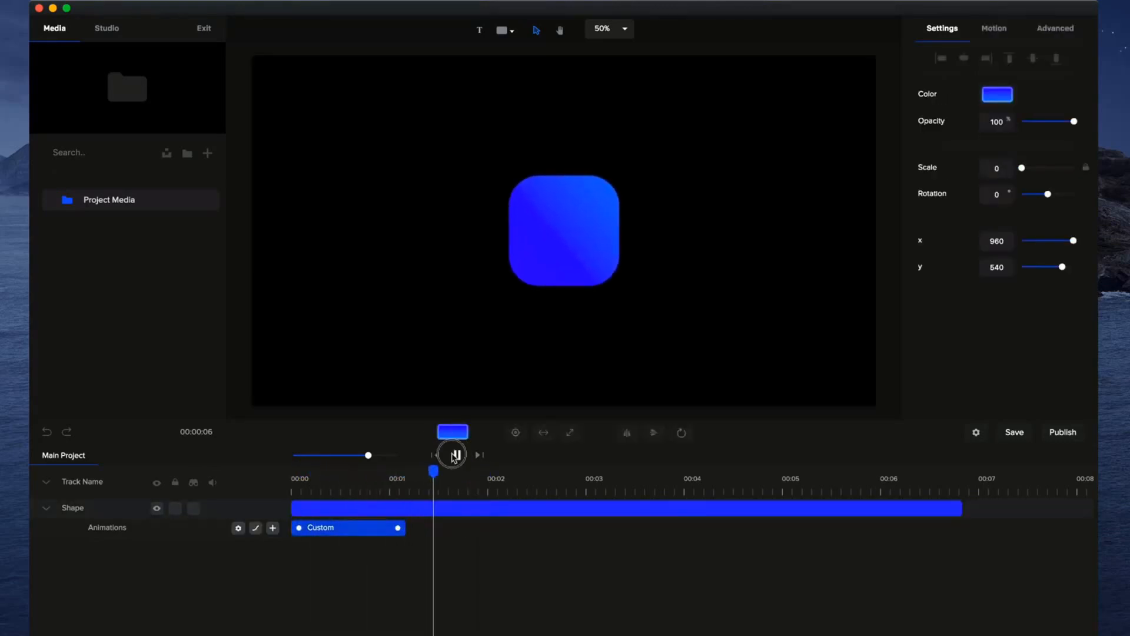
click(456, 454)
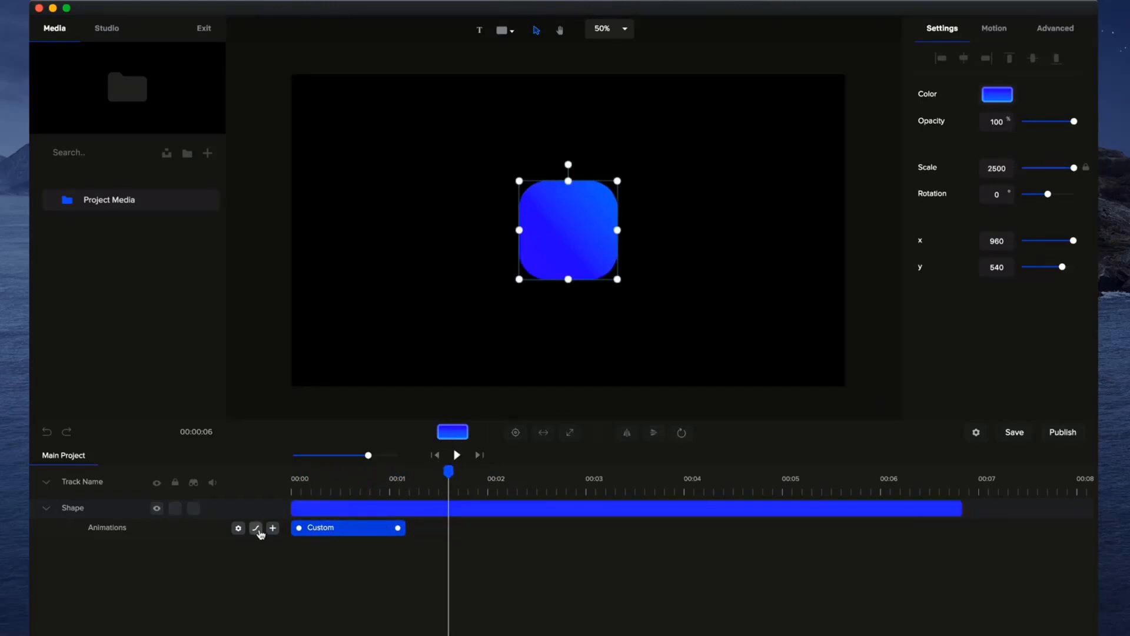
Preview the Out easing options for the custom animation from Linear through Bounce, and choose Back.
right_click(323, 533)
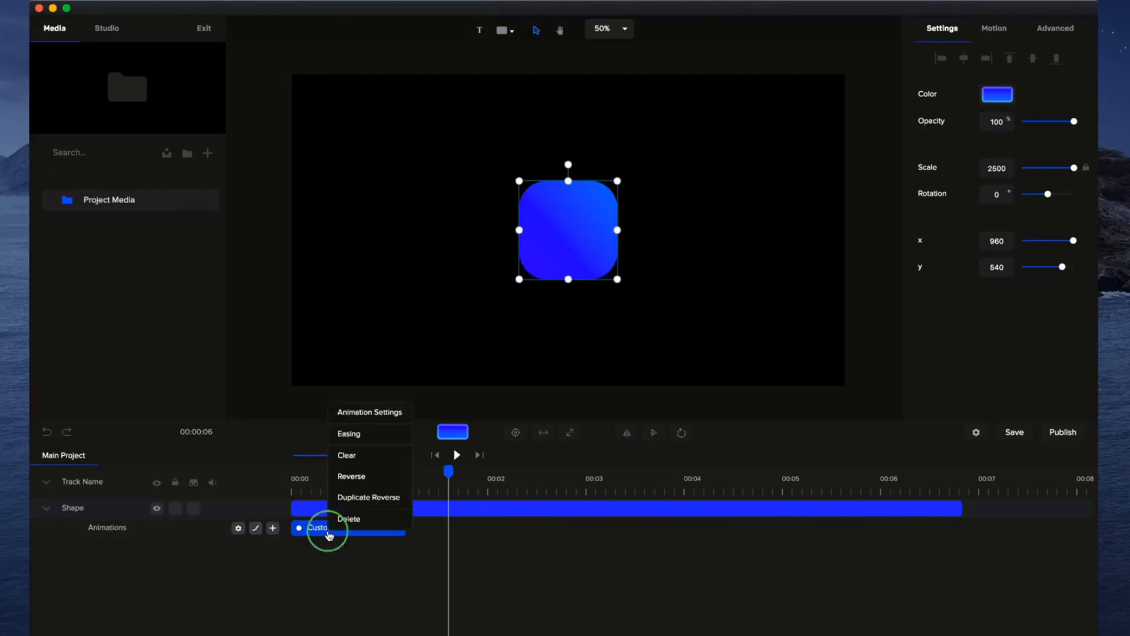
click(353, 434)
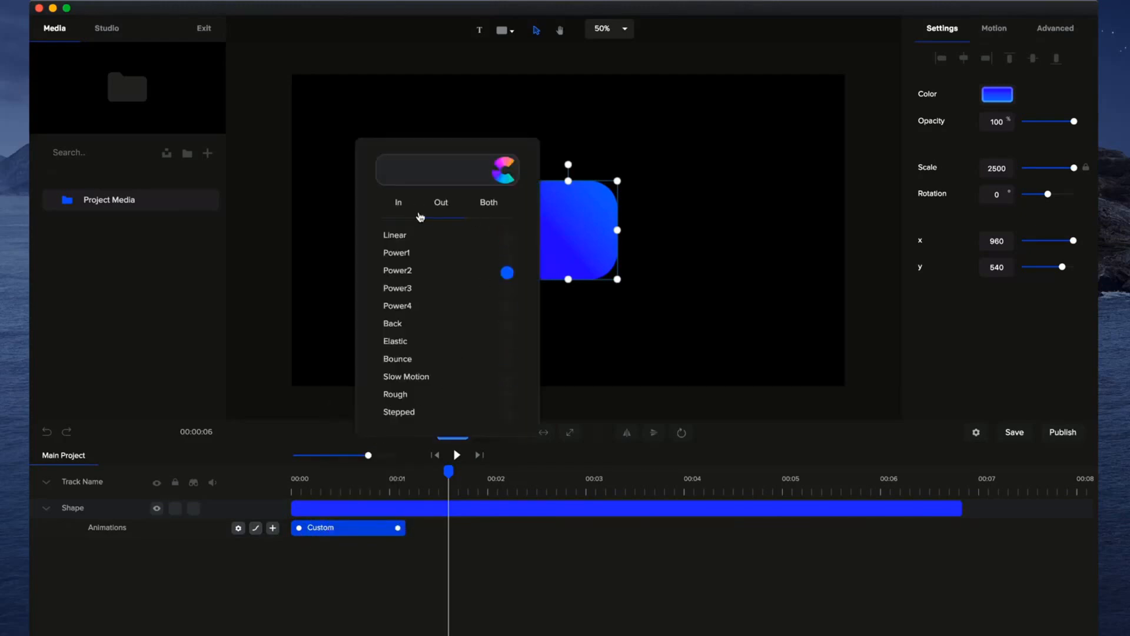
click(464, 239)
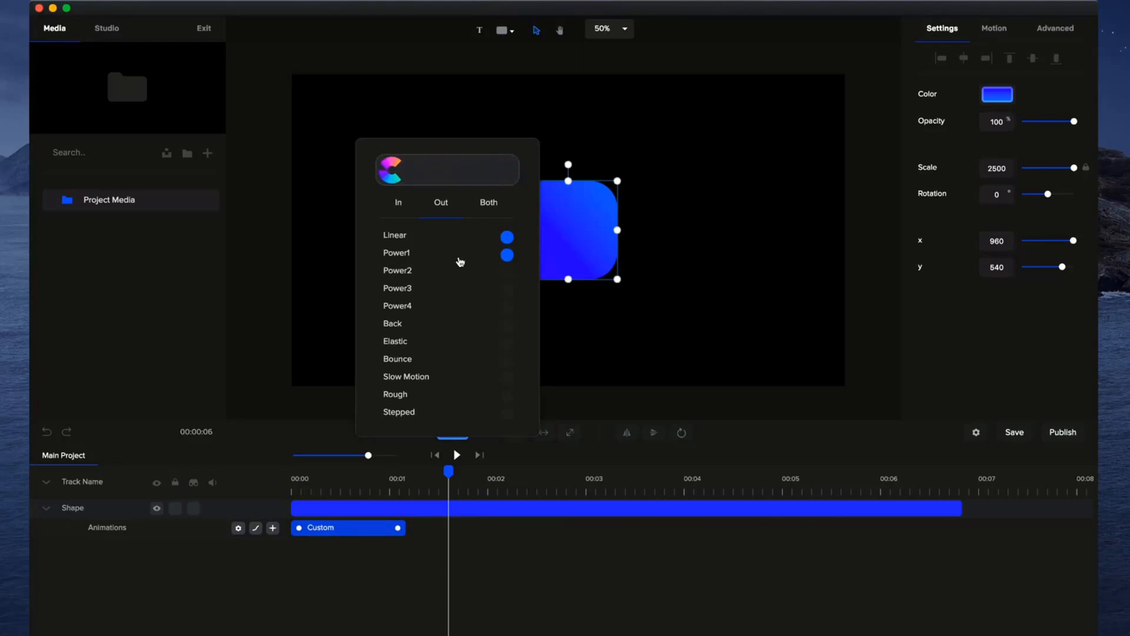
click(460, 260)
click(449, 276)
click(449, 299)
click(449, 312)
click(502, 202)
click(460, 329)
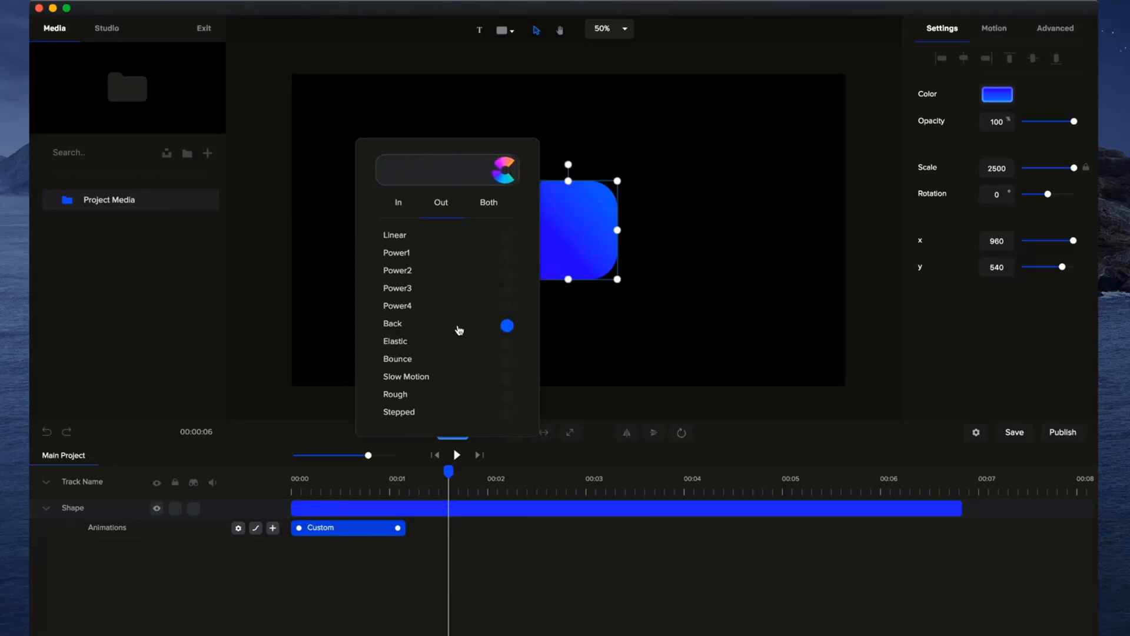
click(458, 344)
click(455, 364)
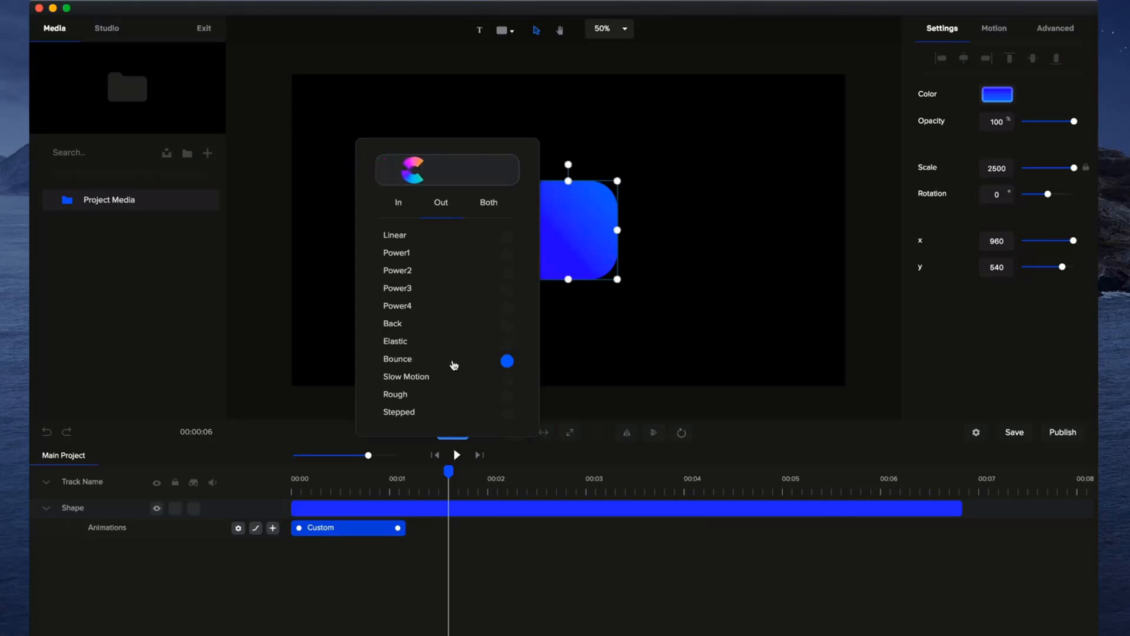
click(441, 327)
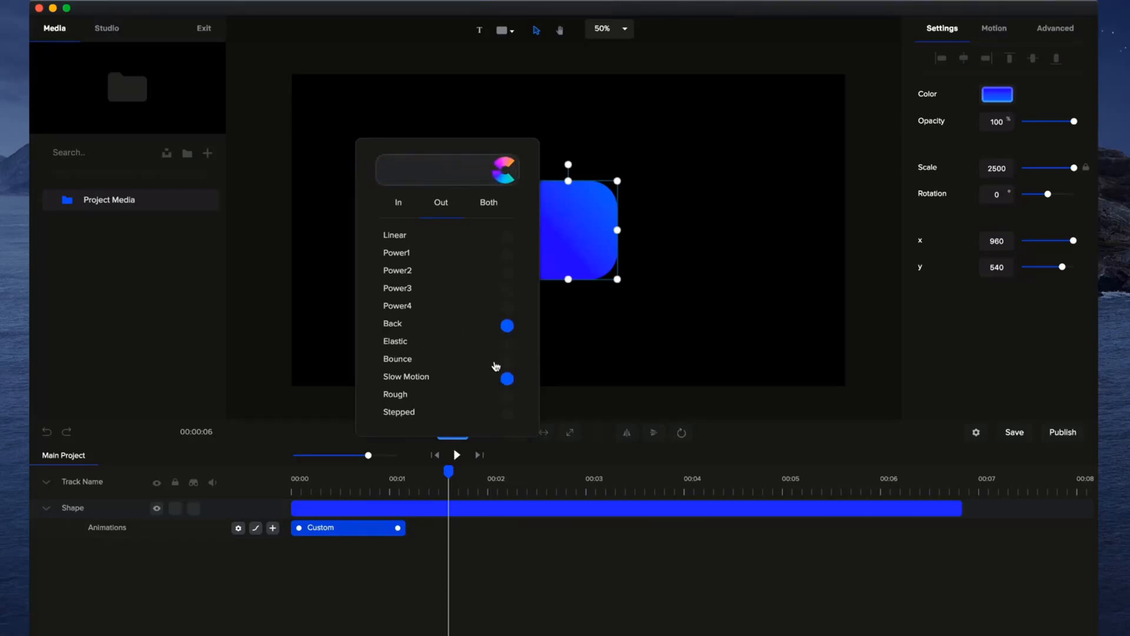
click(472, 568)
Play the eased animation from the start, shorten it to about 0.9 seconds, and replay it.
click(291, 469)
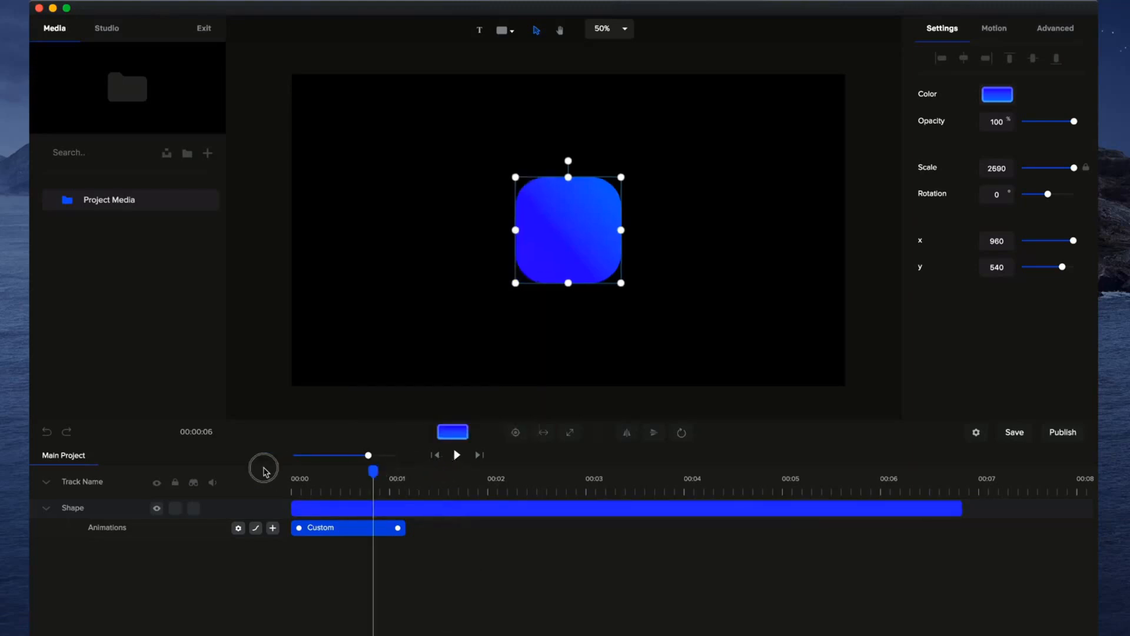
click(457, 455)
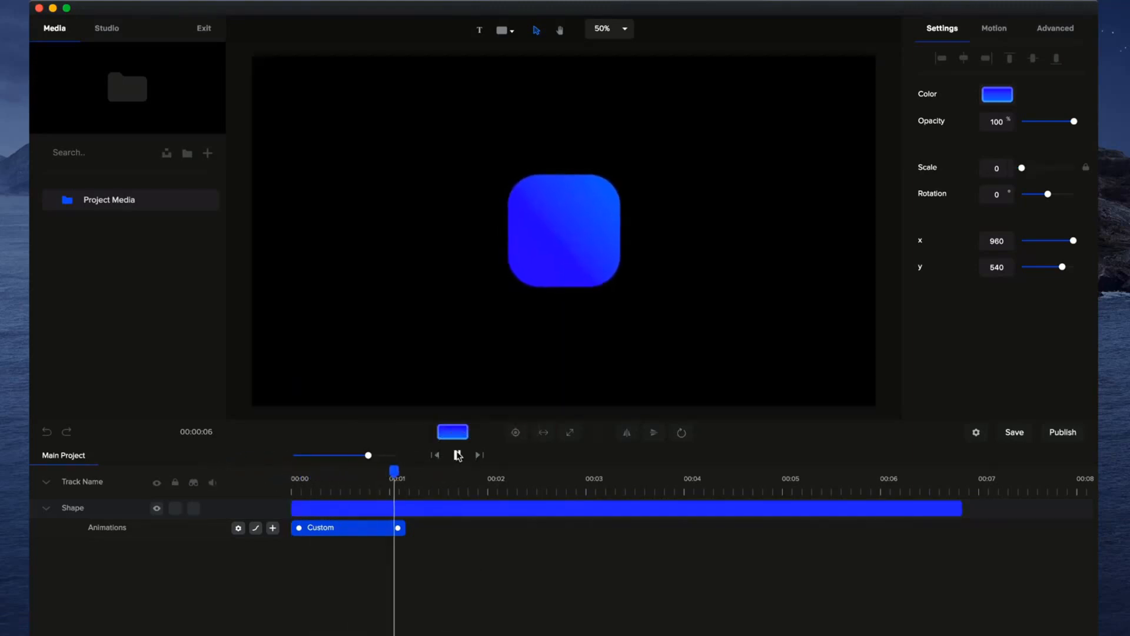
click(458, 455)
drag(398, 528, 381, 528)
click(436, 455)
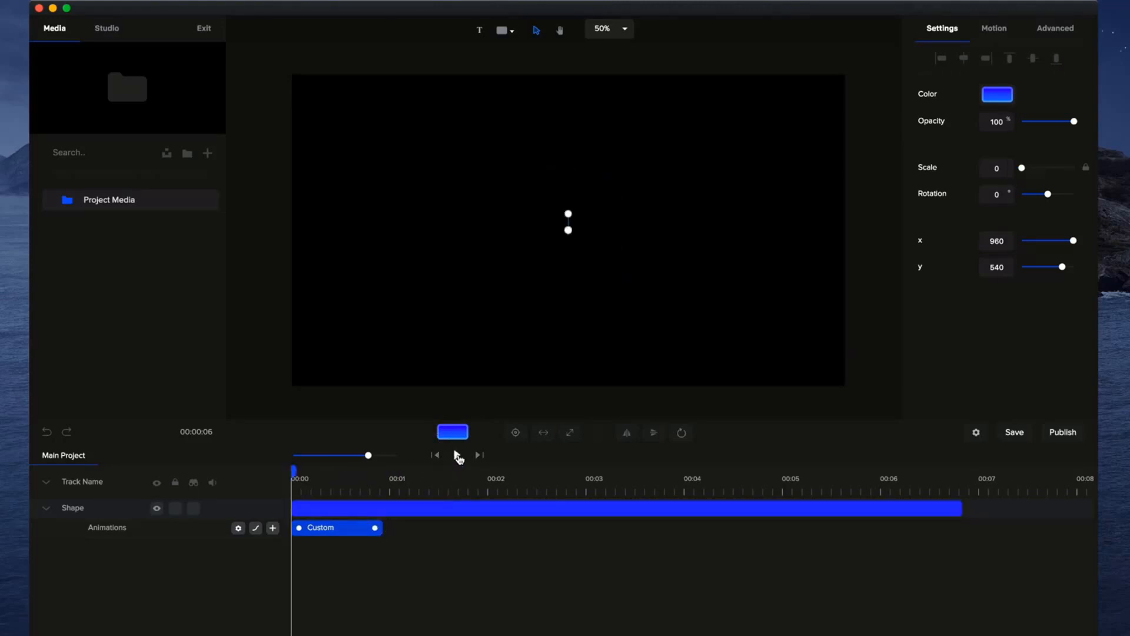
click(457, 455)
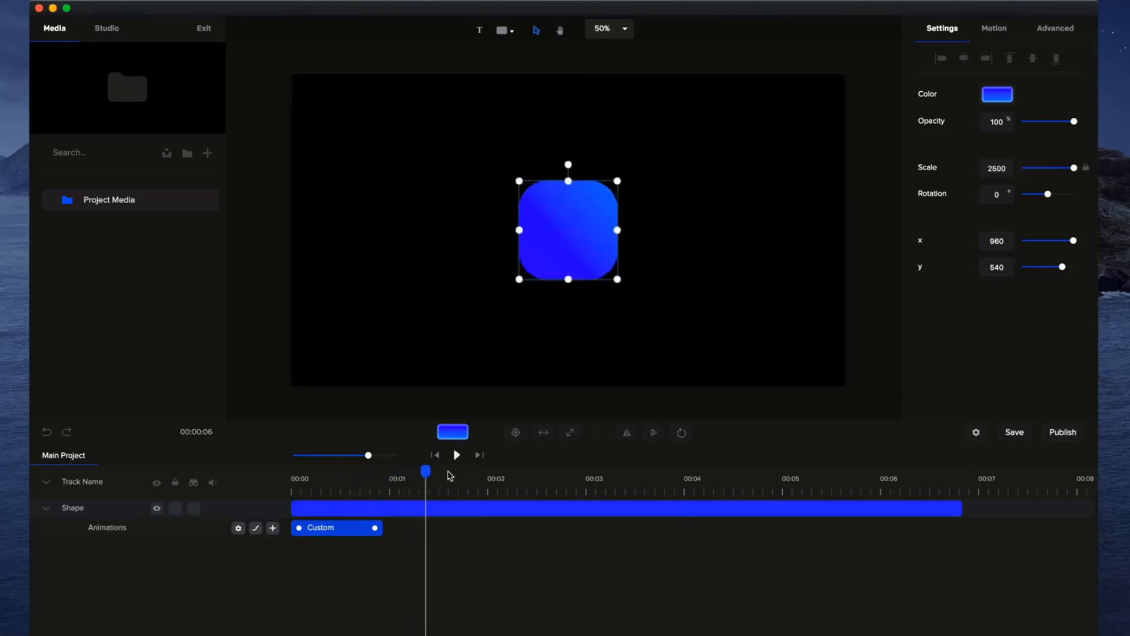
Enable Rotation in the custom animation, set the shape's starting rotation to 90°, and play it back.
drag(424, 474, 253, 478)
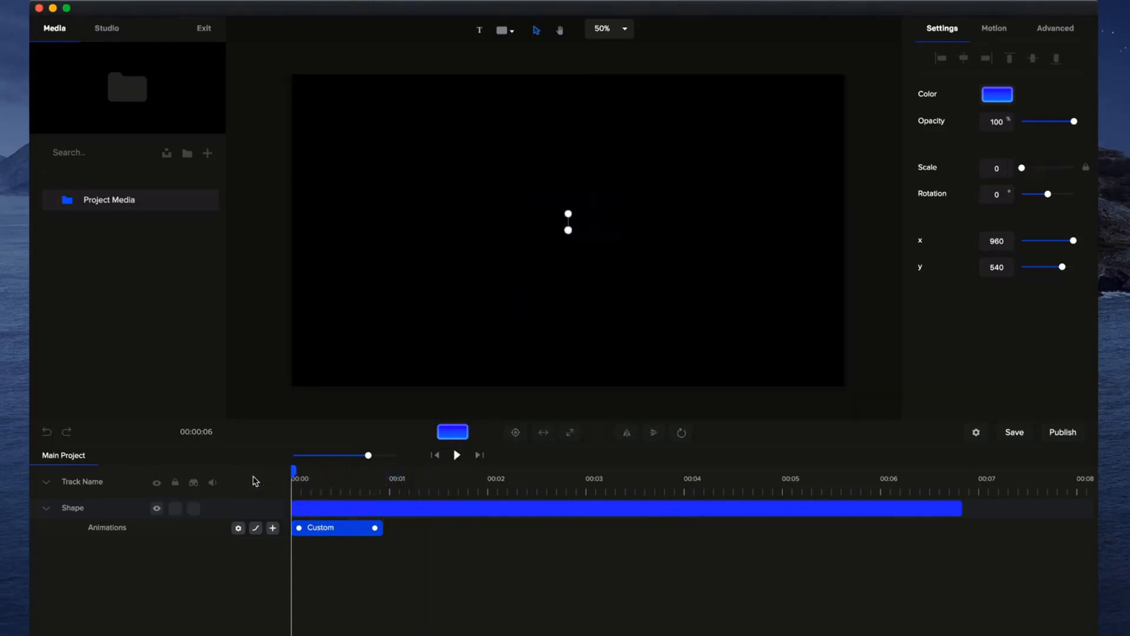
right_click(346, 529)
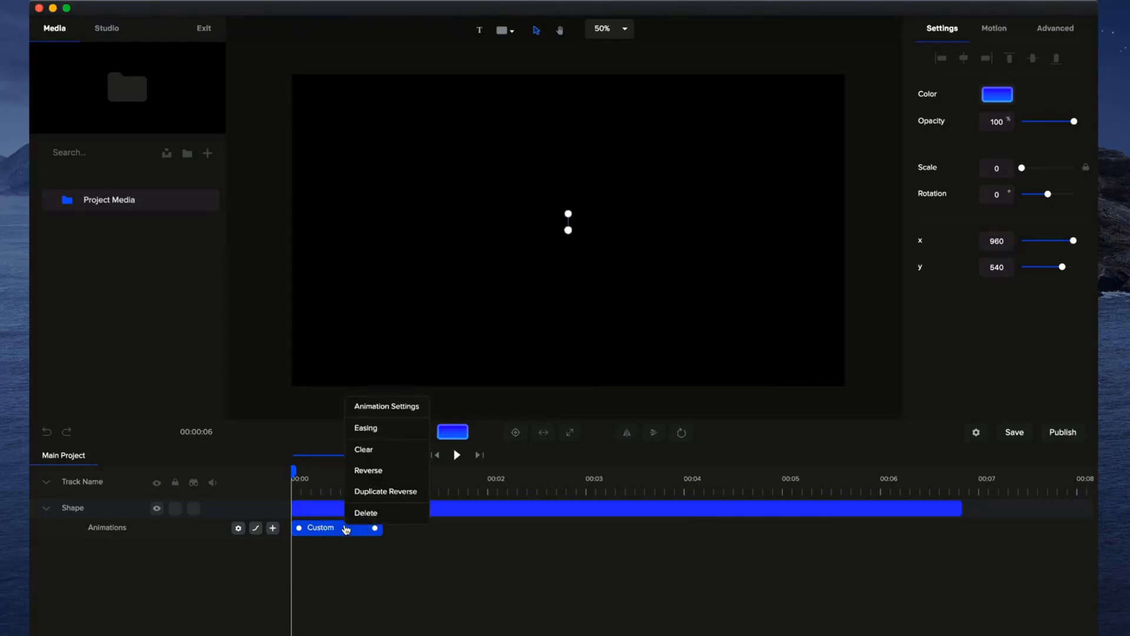
click(389, 407)
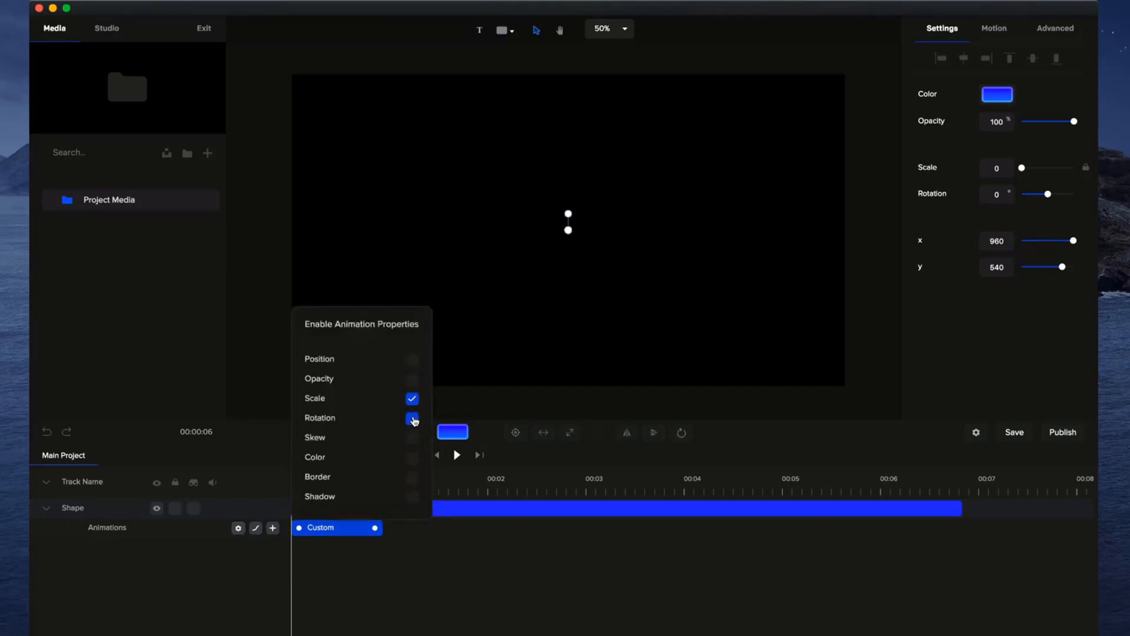
click(468, 568)
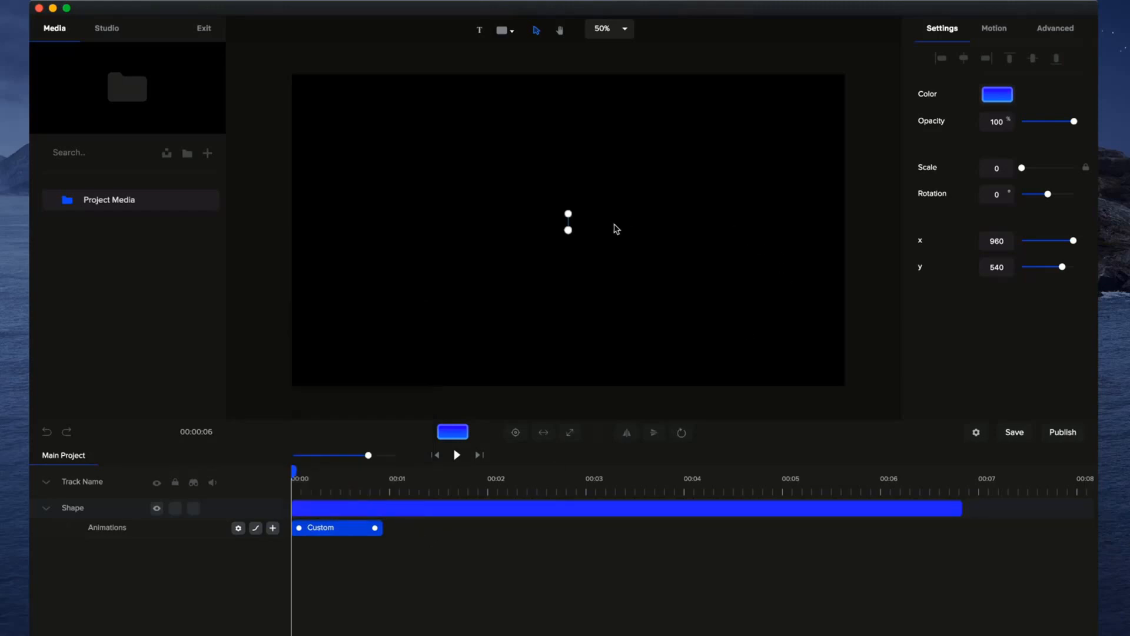
double_click(1005, 196)
text(90)
click(889, 217)
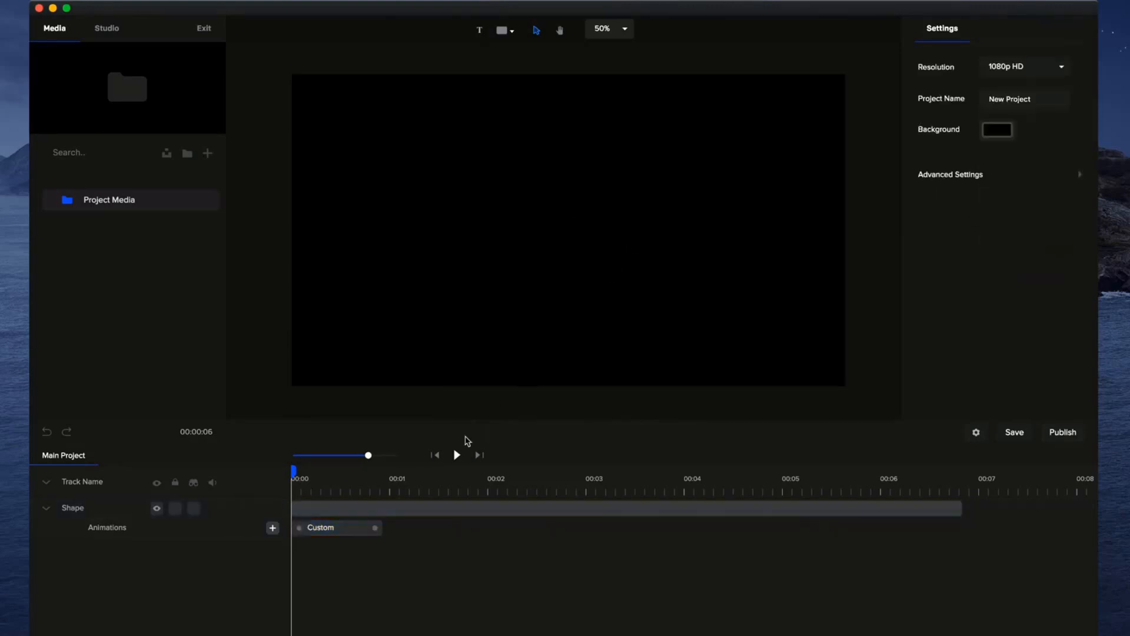
click(456, 456)
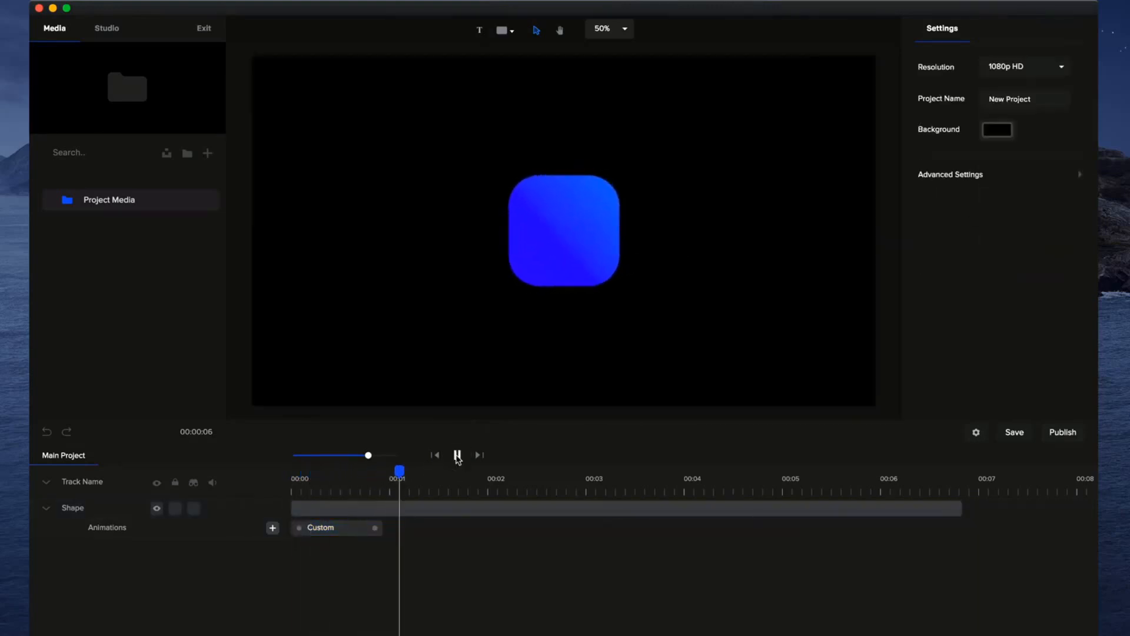
click(456, 456)
Set the shape's starting rotation in the custom animation to -90° and play it back.
drag(425, 471, 263, 477)
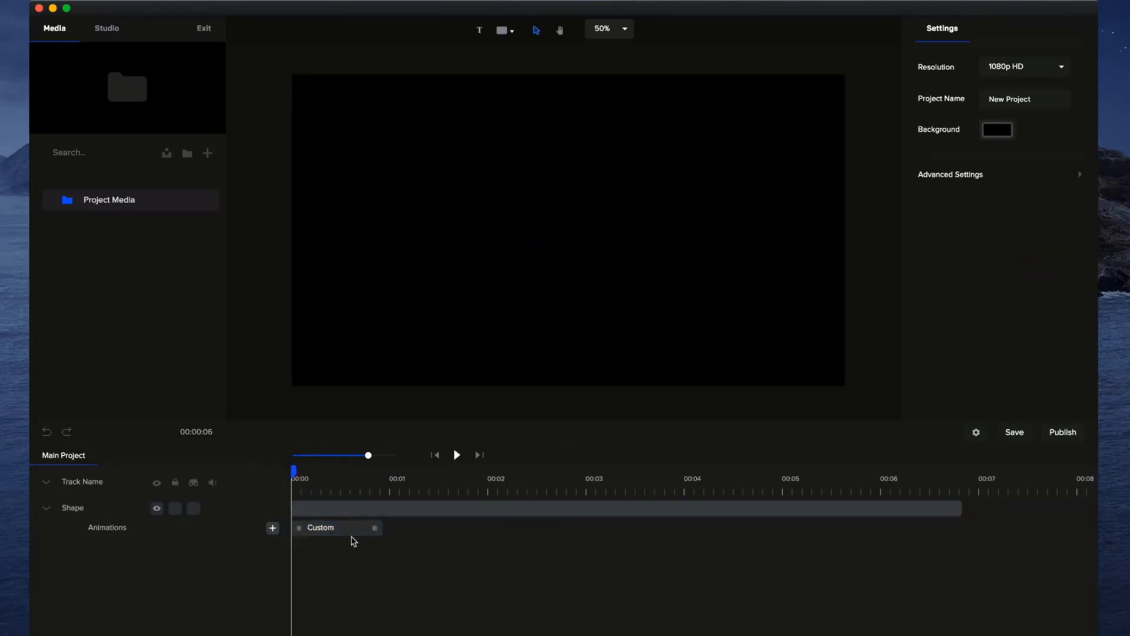
click(352, 534)
click(995, 194)
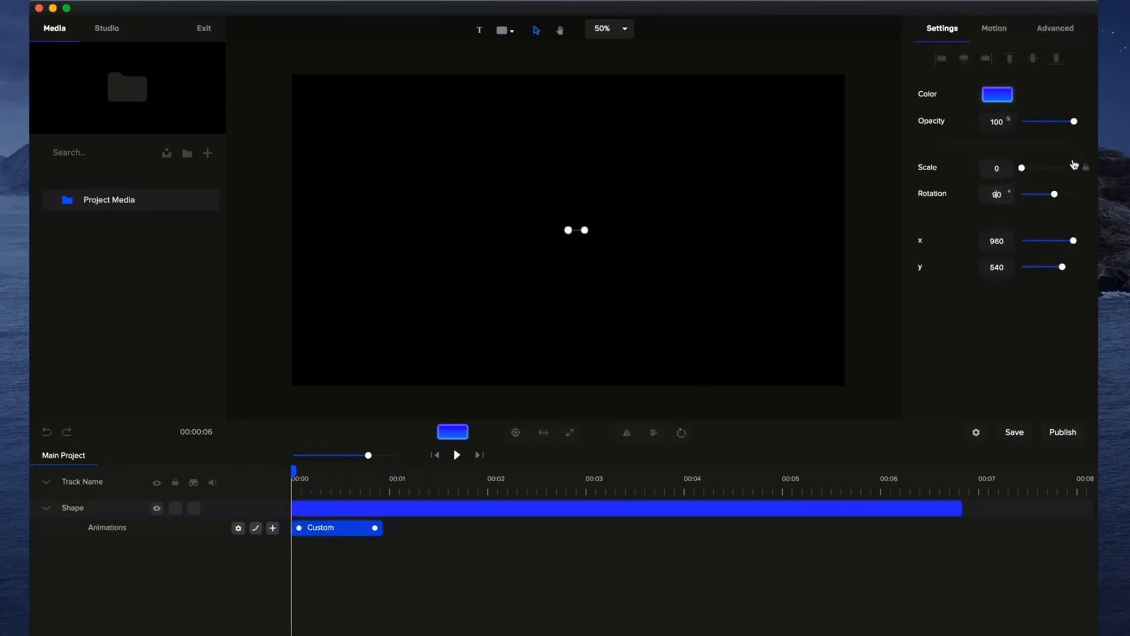
text(-)
click(459, 454)
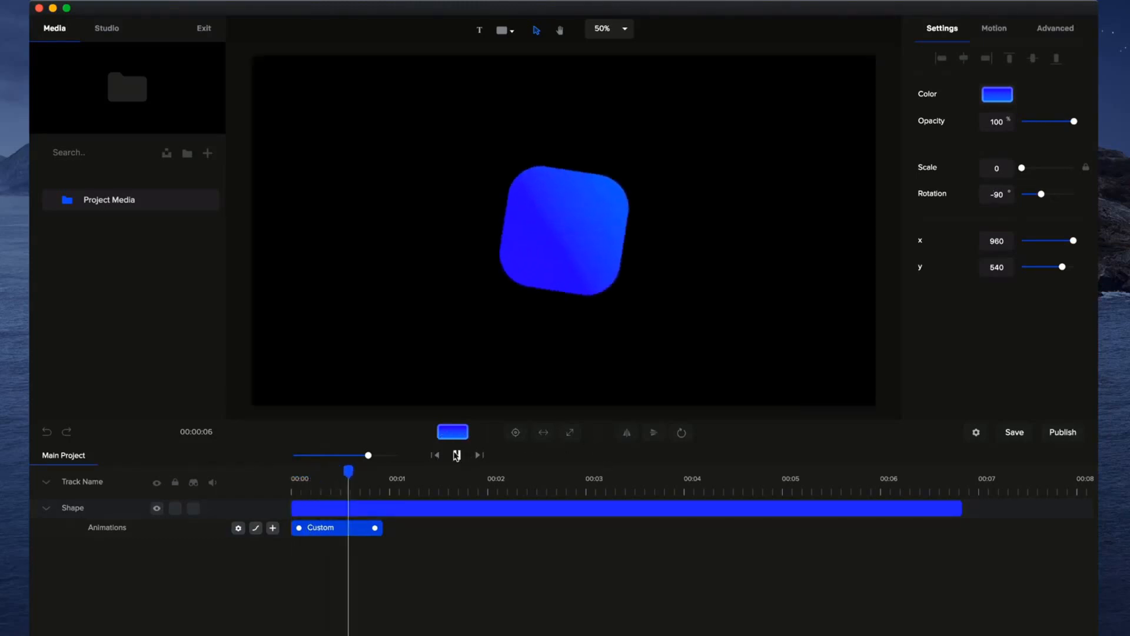
click(456, 454)
click(456, 455)
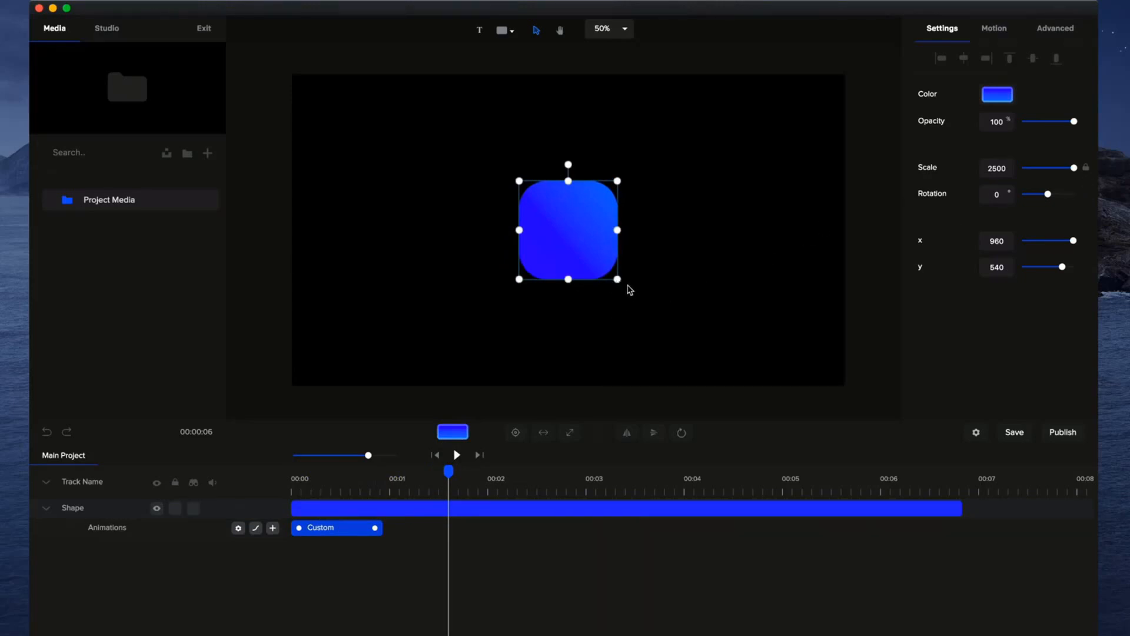
Enlarge the shape to a scale of about 3414, center it on the canvas, and play the animation from the start.
drag(621, 281, 658, 317)
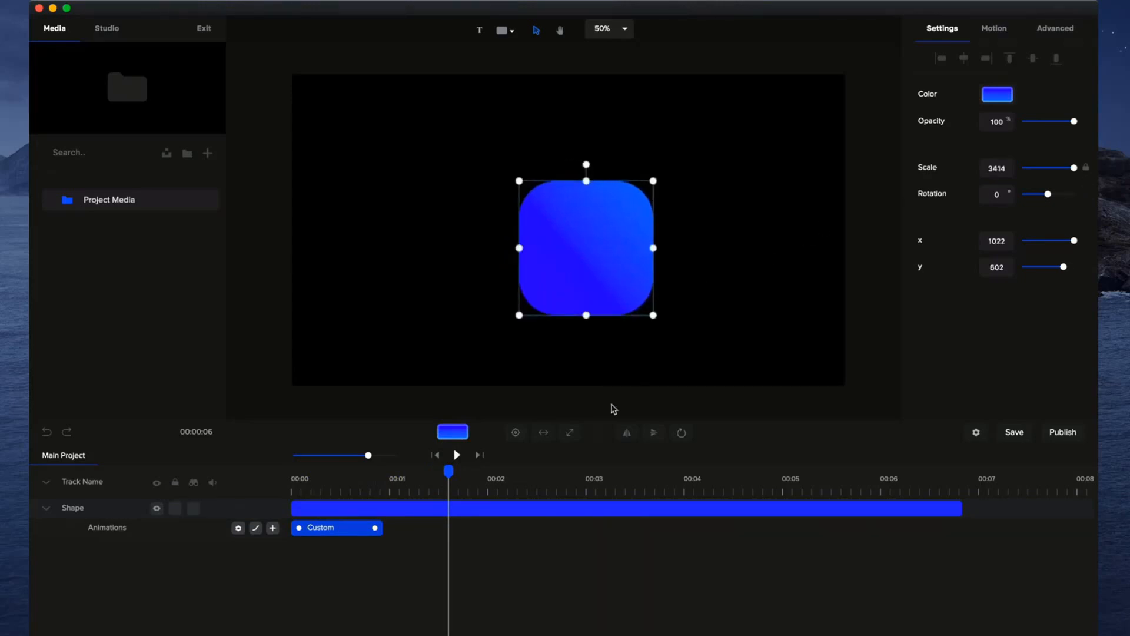
click(515, 432)
click(609, 381)
drag(451, 474, 242, 477)
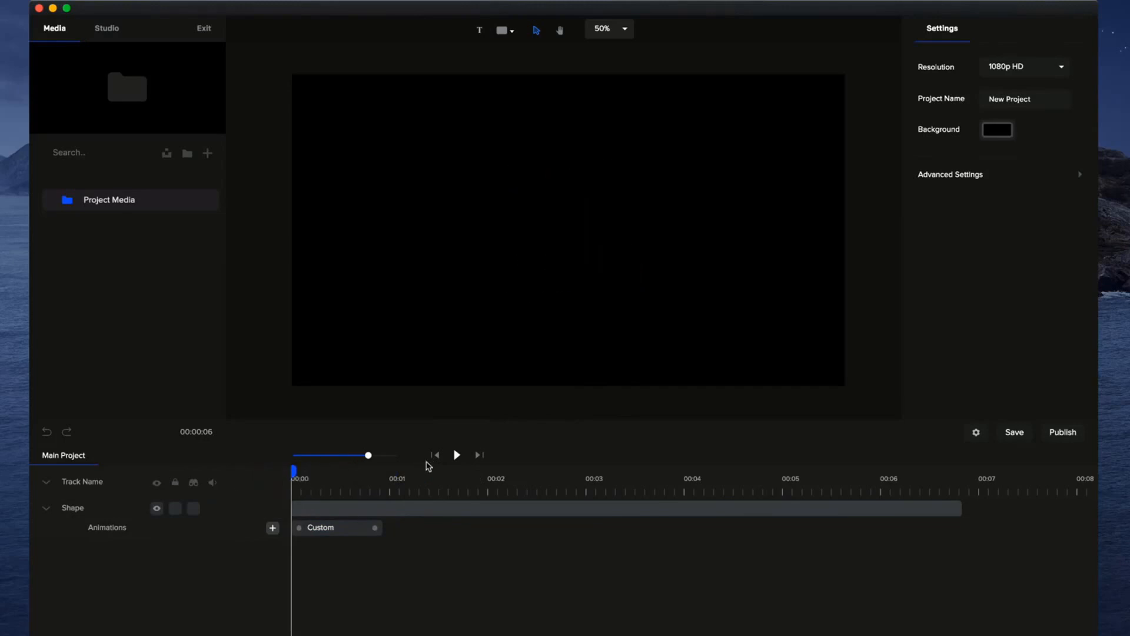
click(457, 457)
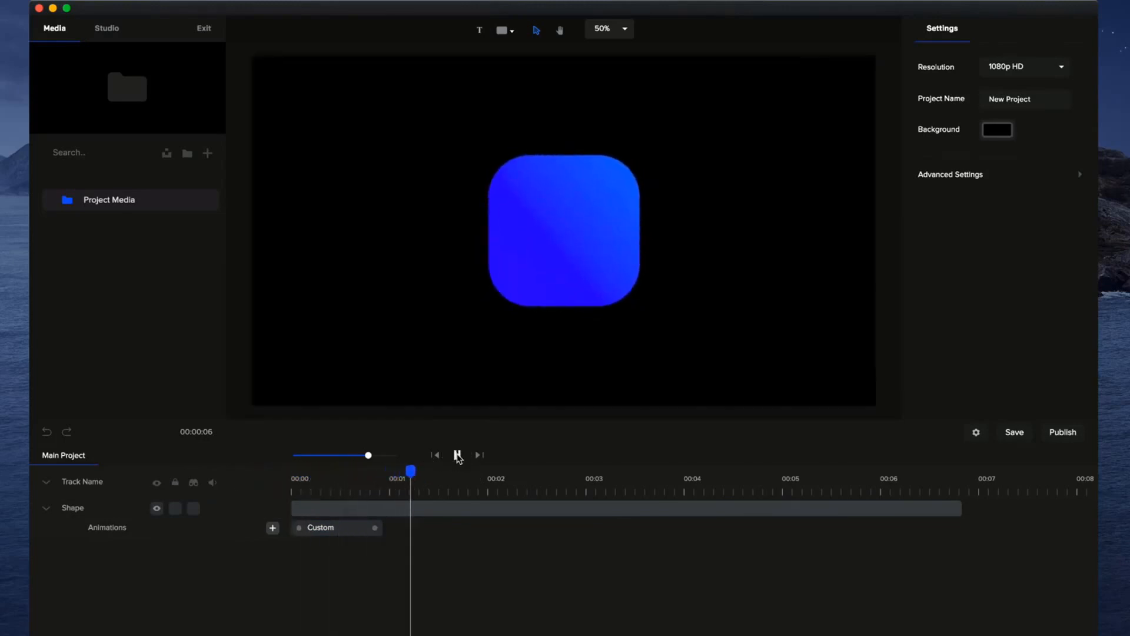
click(458, 455)
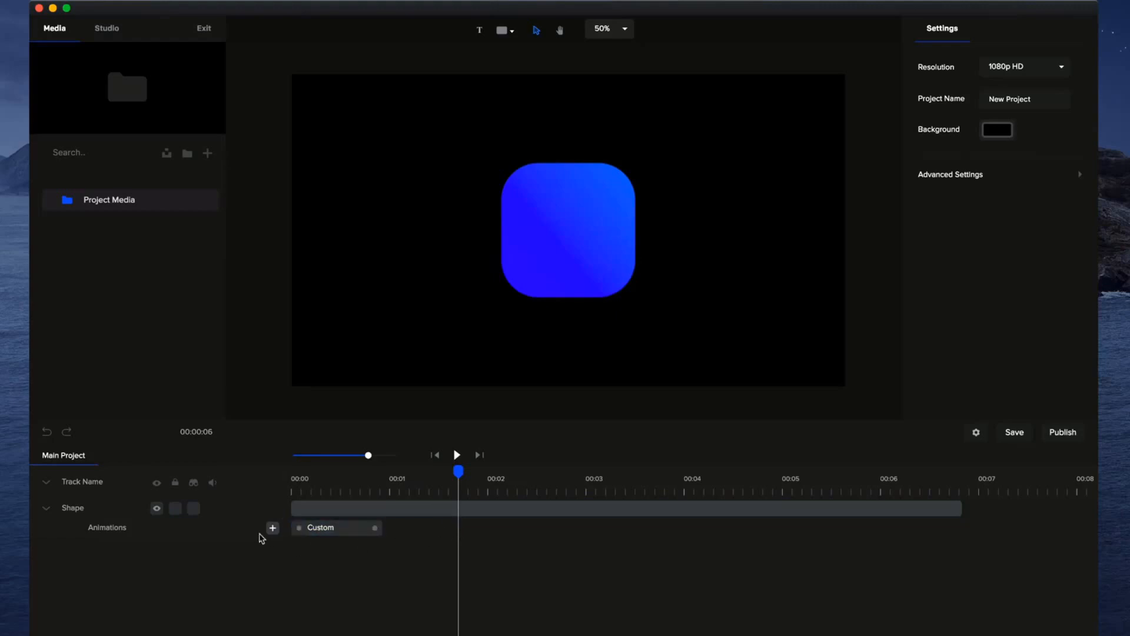
Add a second custom animation with Position enabled, about 1 second long and starting at about 1.3 seconds.
click(273, 528)
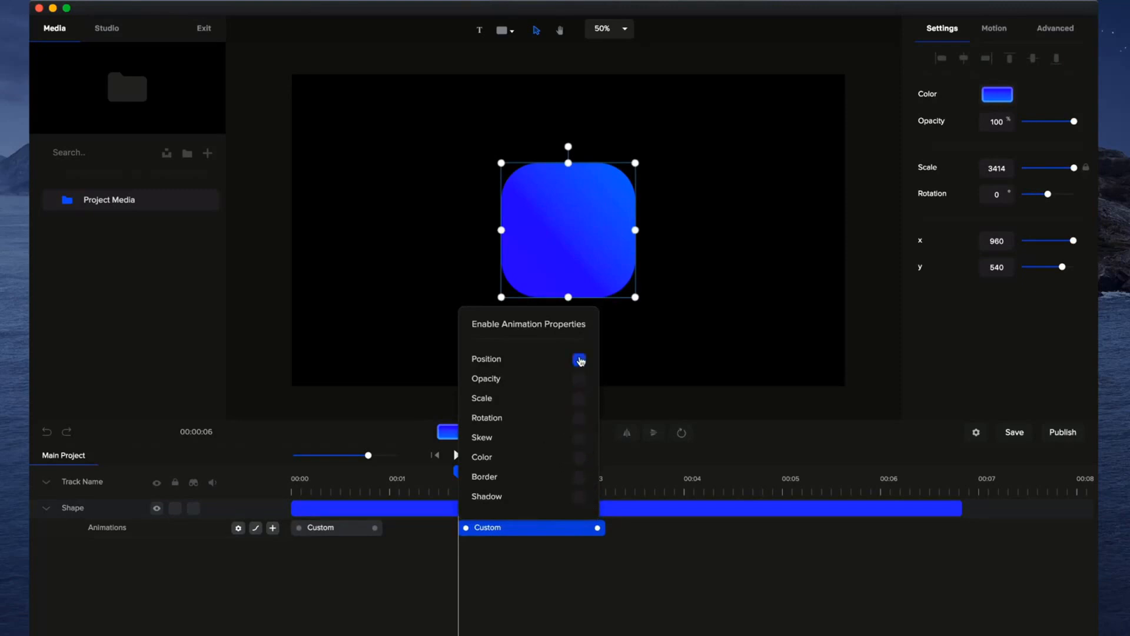
click(583, 563)
drag(551, 531, 515, 528)
At the end of the second animation, move the shape off the canvas's left side to x -290.
click(524, 474)
mouse_move(525, 475)
mouse_down()
mouse_move(433, 471)
mouse_move(527, 472)
mouse_up()
scroll(598, 290, down, 10)
scroll(600, 294, up, 6)
drag(1074, 241, 1040, 242)
scroll(603, 341, up, 1)
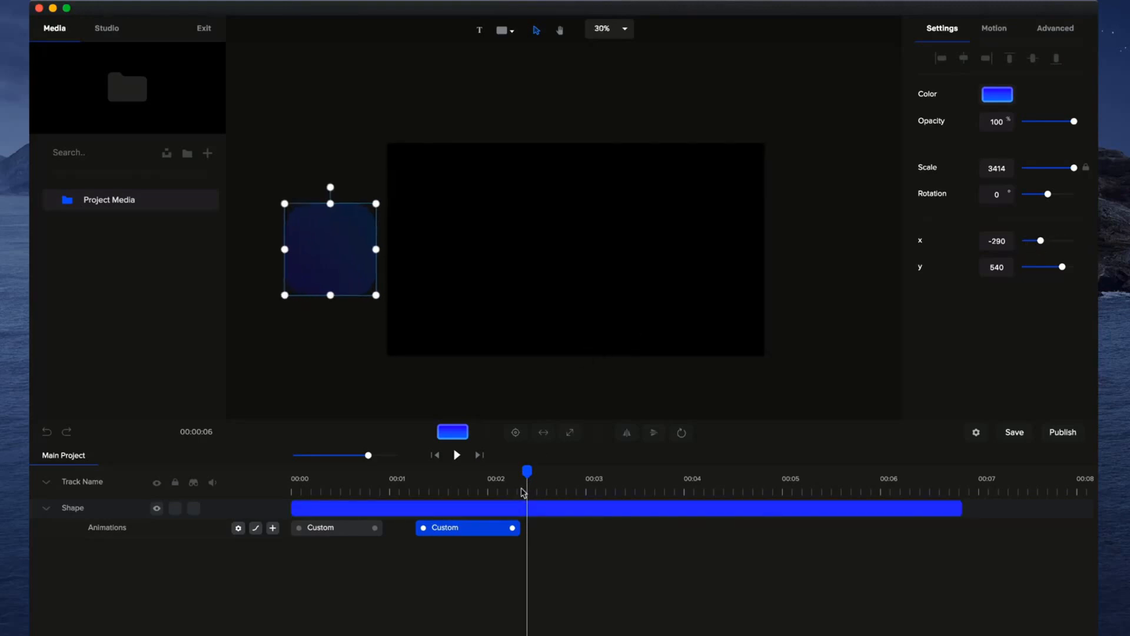
Play both custom animations from the start to check the exit movement.
drag(528, 469, 293, 471)
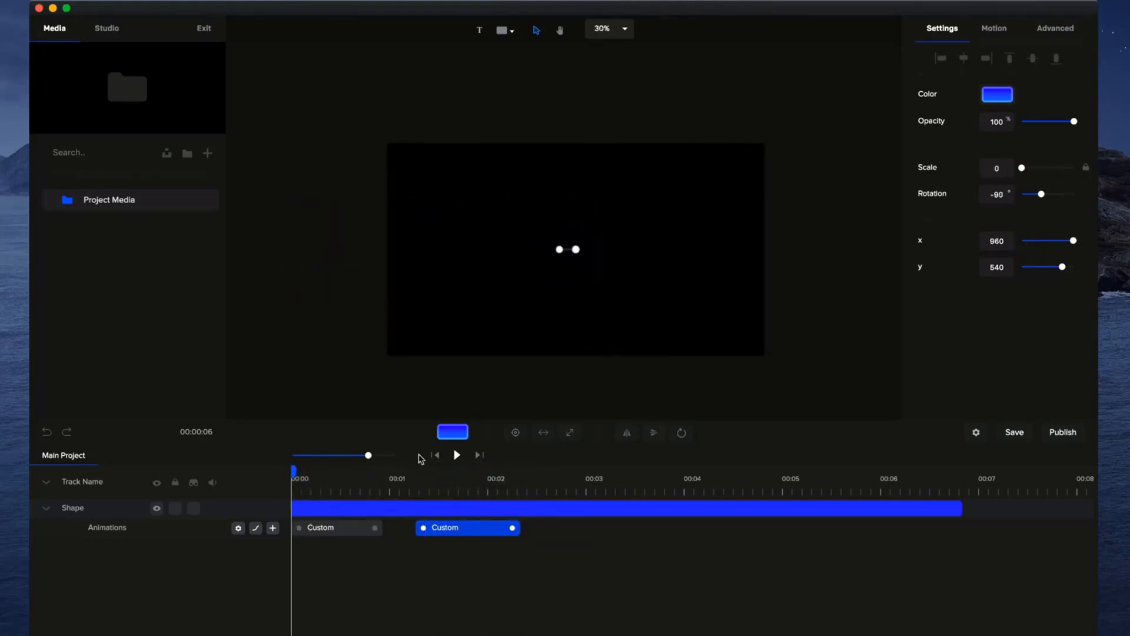
click(459, 455)
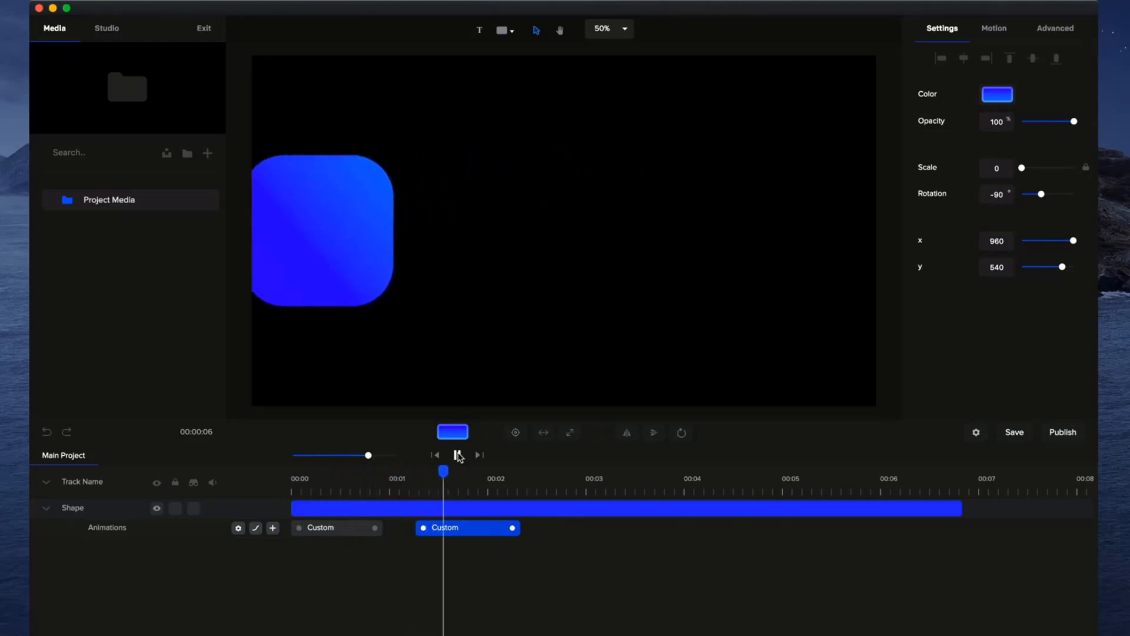
click(458, 456)
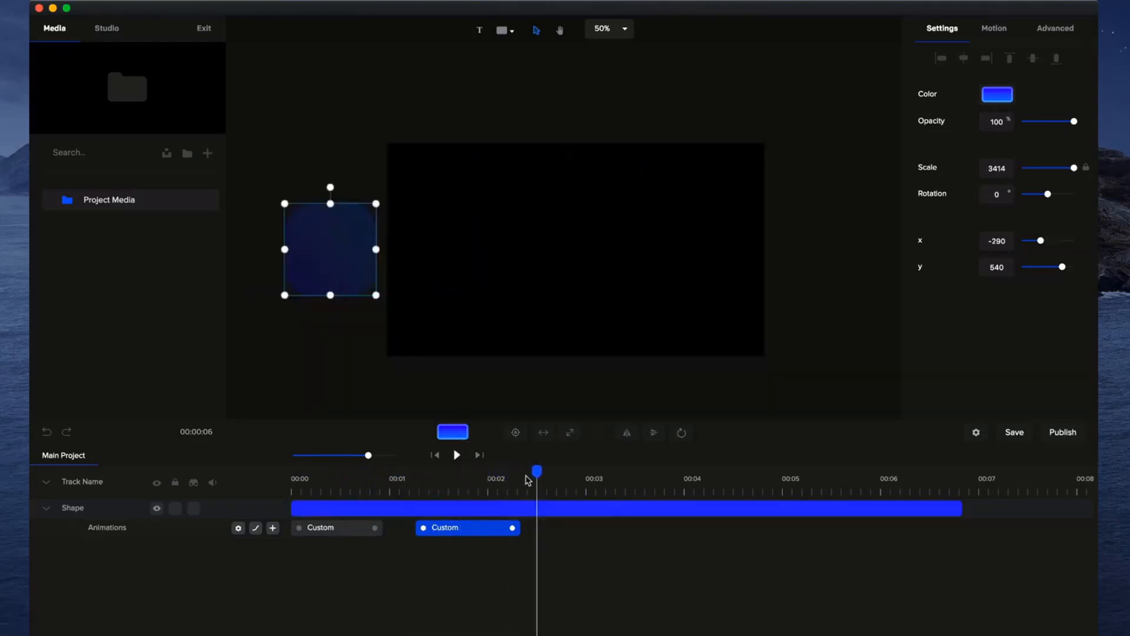
Set the second custom animation's easing to Both with Power2.
drag(533, 474, 446, 474)
right_click(447, 527)
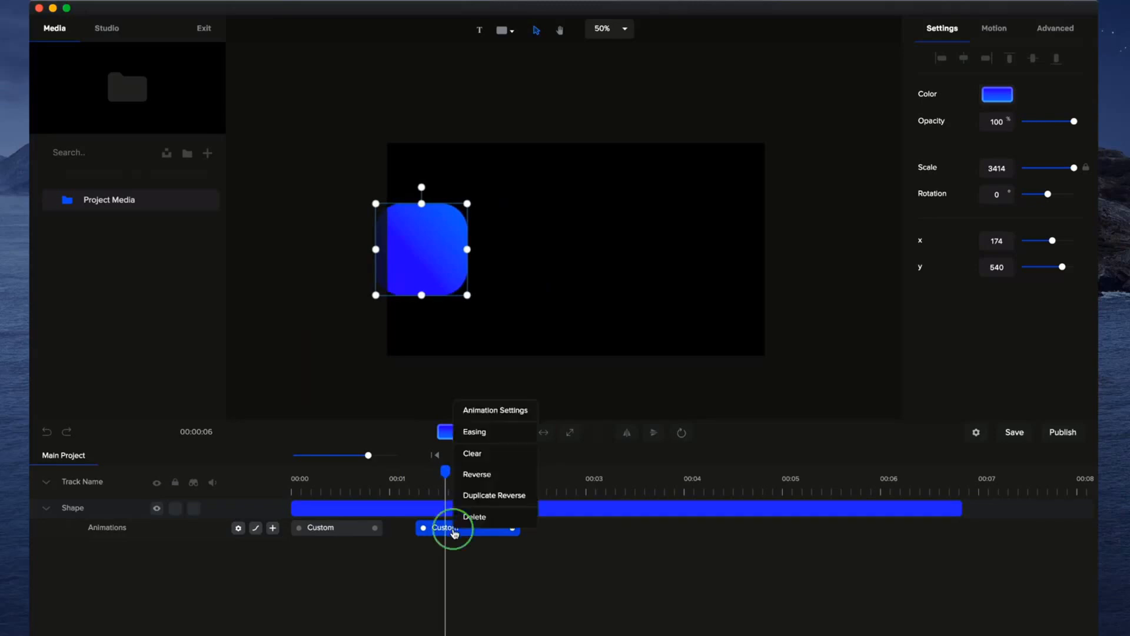
click(500, 434)
click(636, 202)
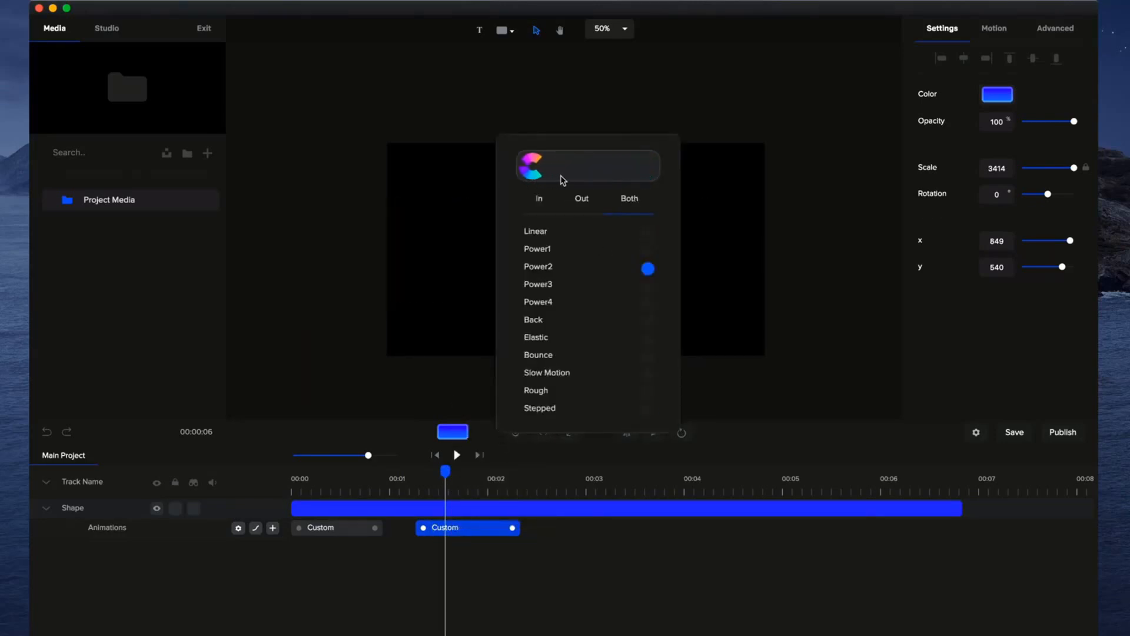
click(594, 530)
Play the timeline from the start to preview the new exit easing.
scroll(456, 495, right, 10)
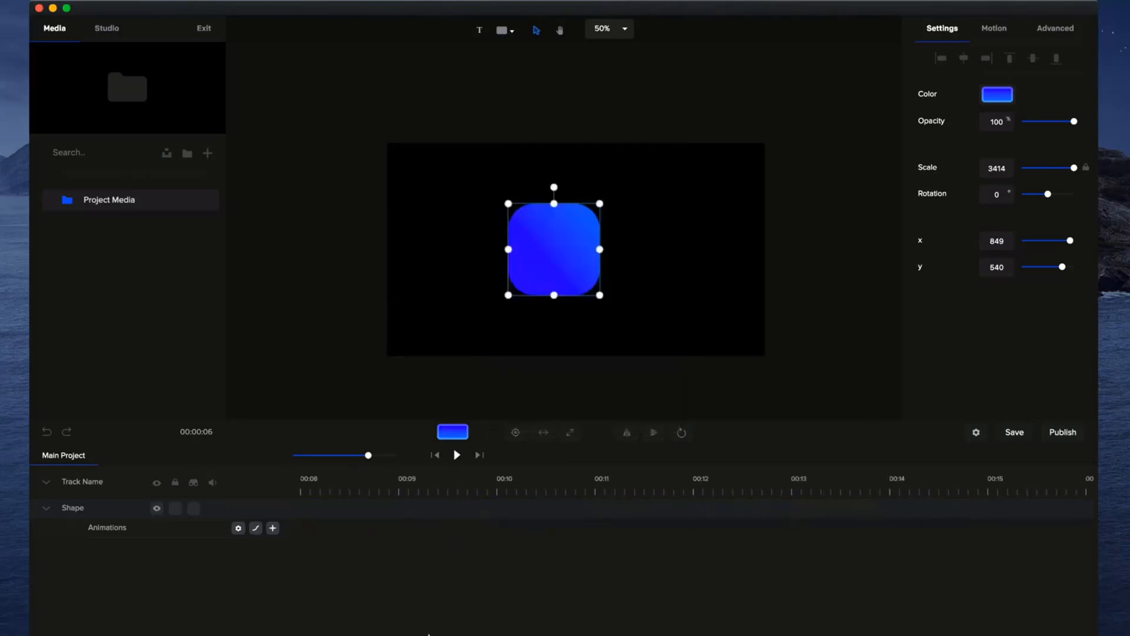
scroll(412, 631, left, 10)
click(435, 455)
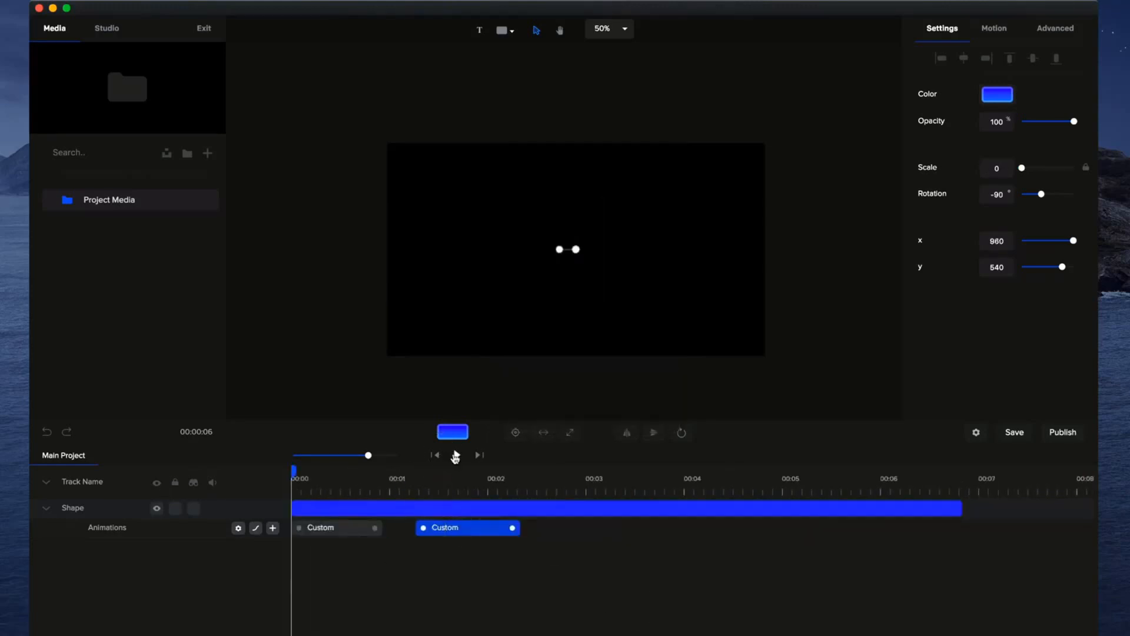
click(456, 455)
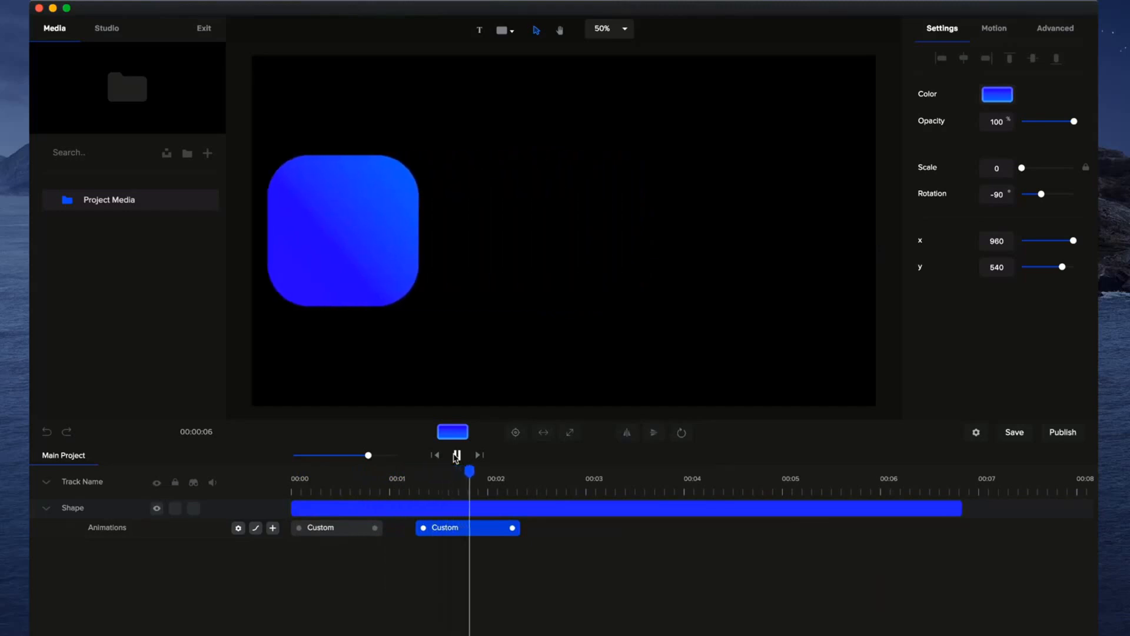
Lengthen the second custom animation to about 1.2 seconds and replay from the start.
click(454, 528)
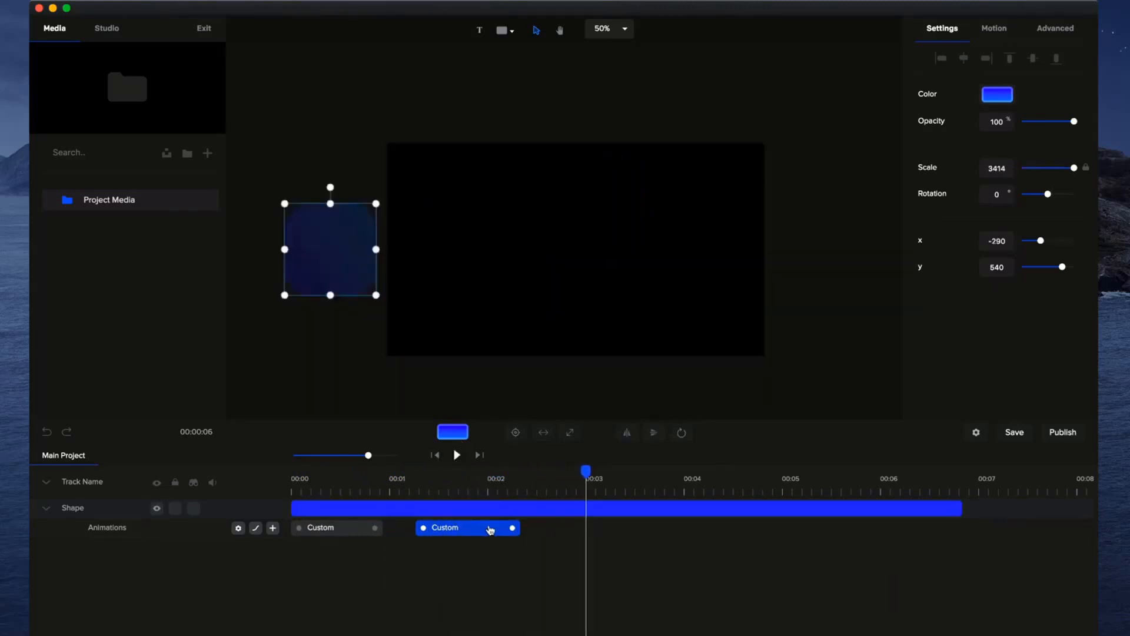
drag(514, 529, 529, 527)
click(435, 455)
click(454, 455)
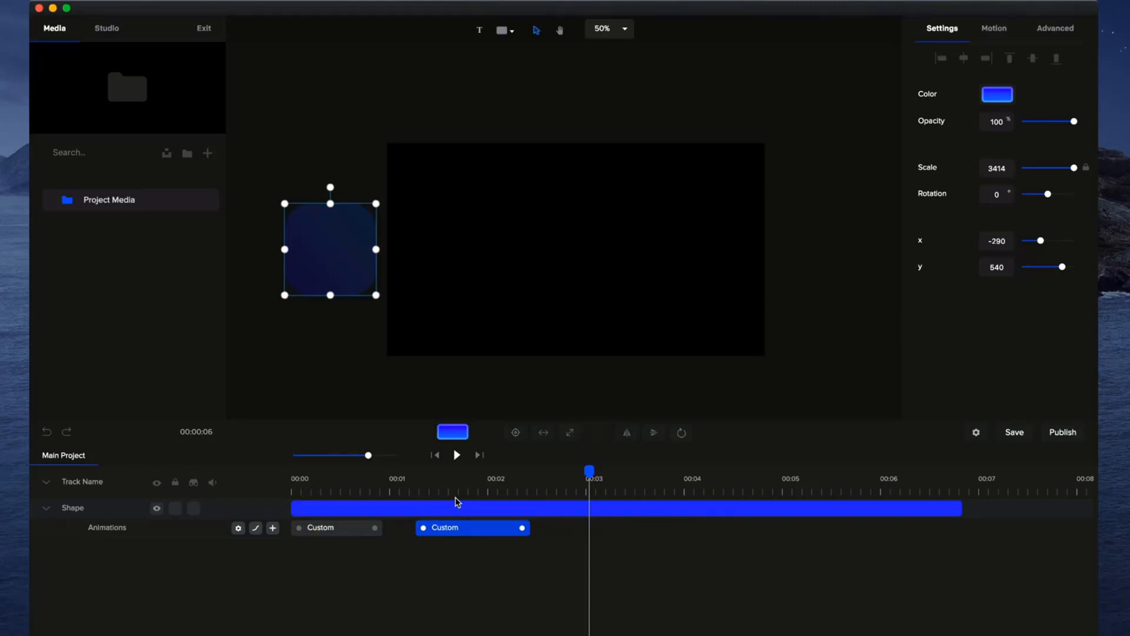
Set the shape's rotation point to its lower-right corner and play the animation from the start.
click(523, 483)
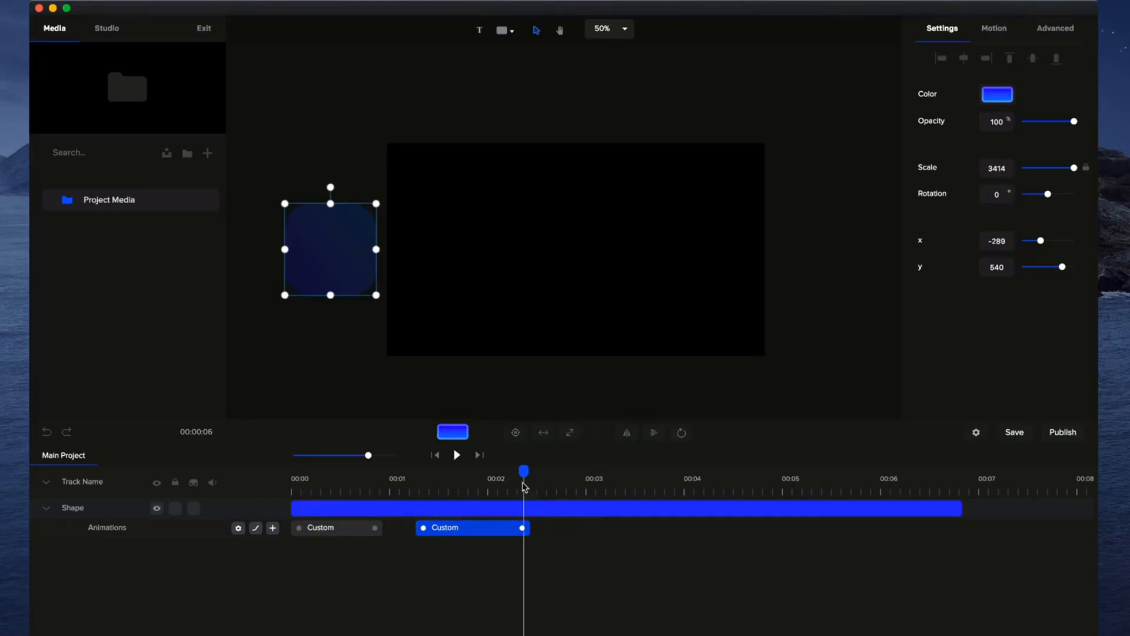
drag(507, 470, 373, 471)
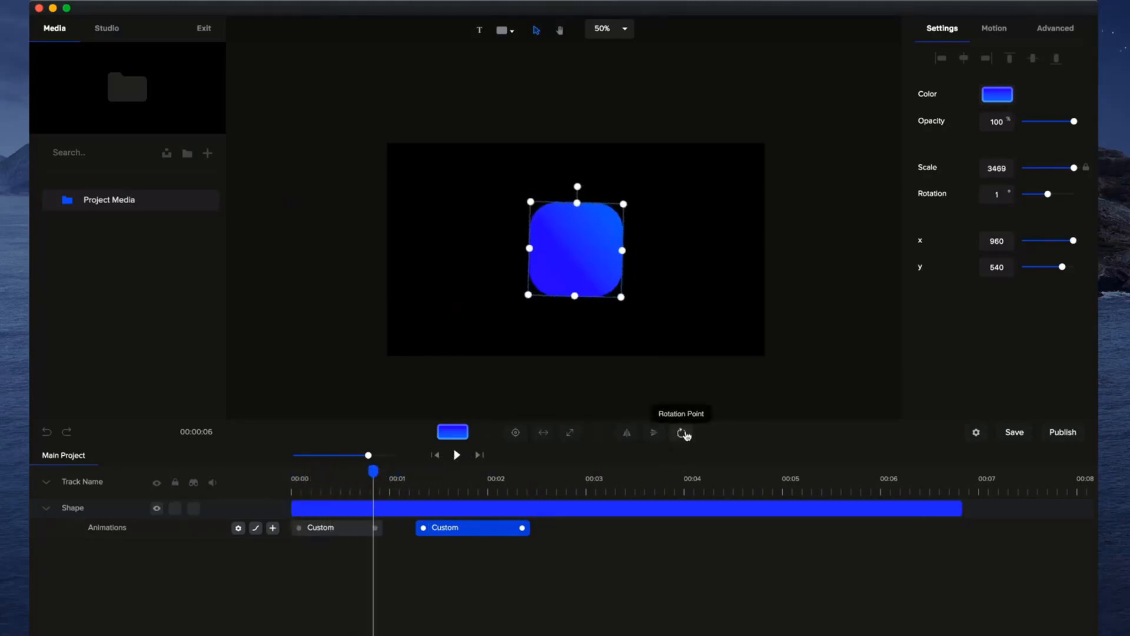
click(435, 455)
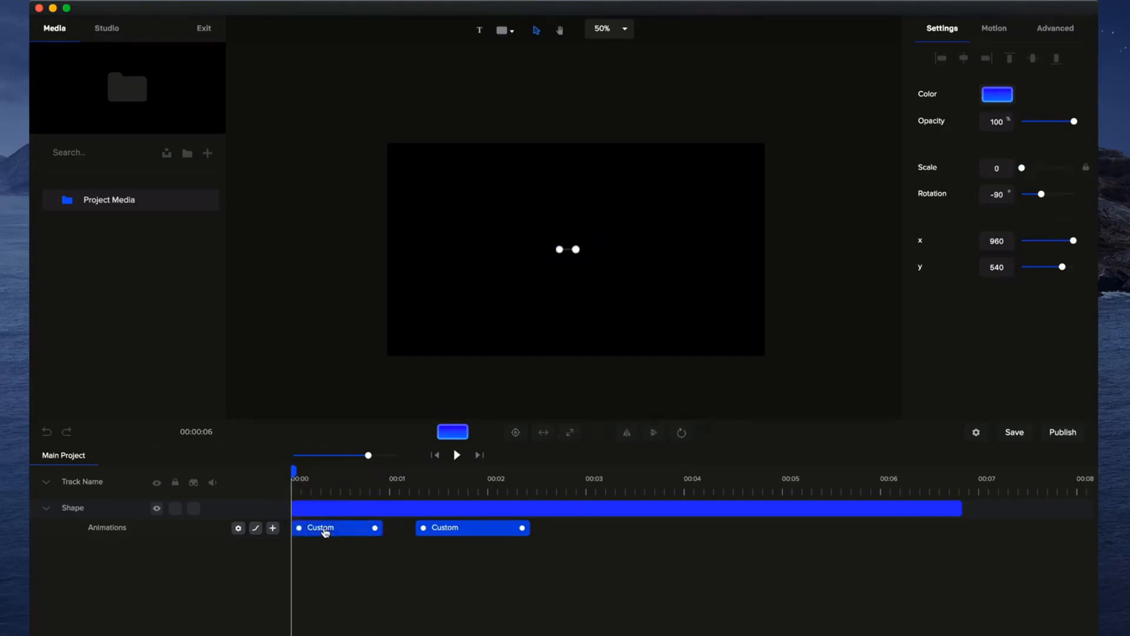
click(681, 432)
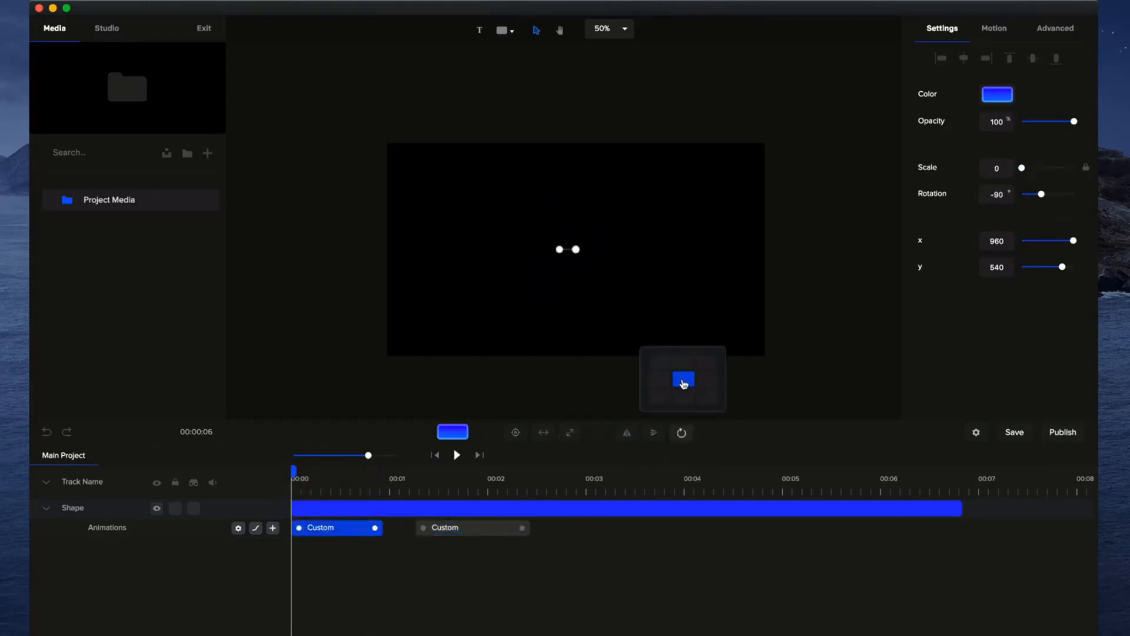
click(683, 381)
drag(294, 471, 179, 483)
click(681, 432)
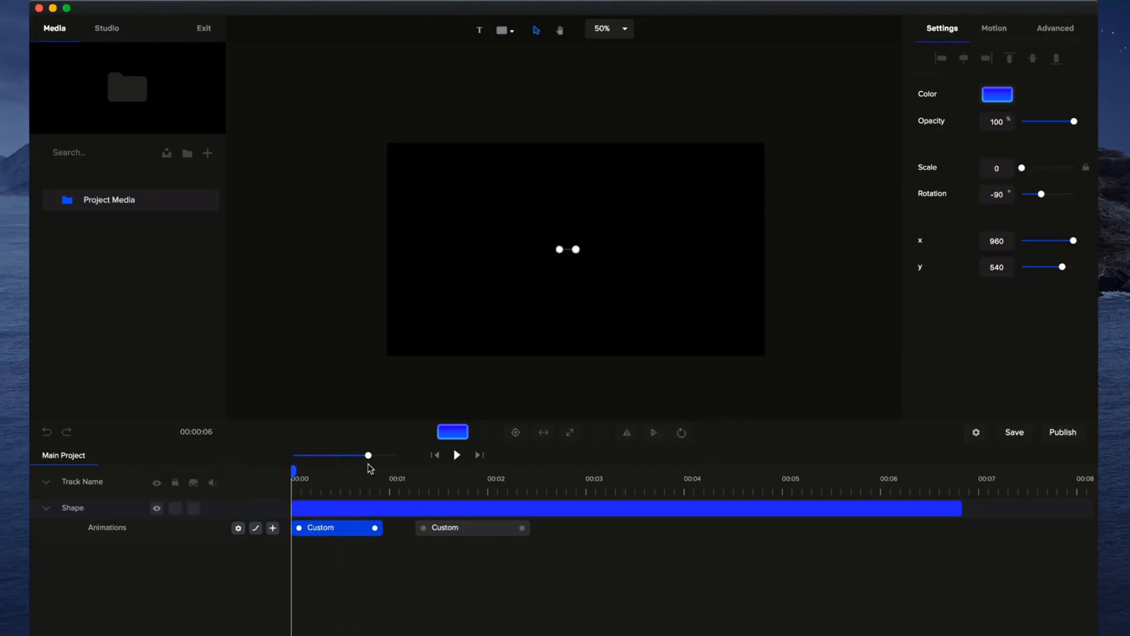
drag(301, 474, 250, 497)
click(457, 455)
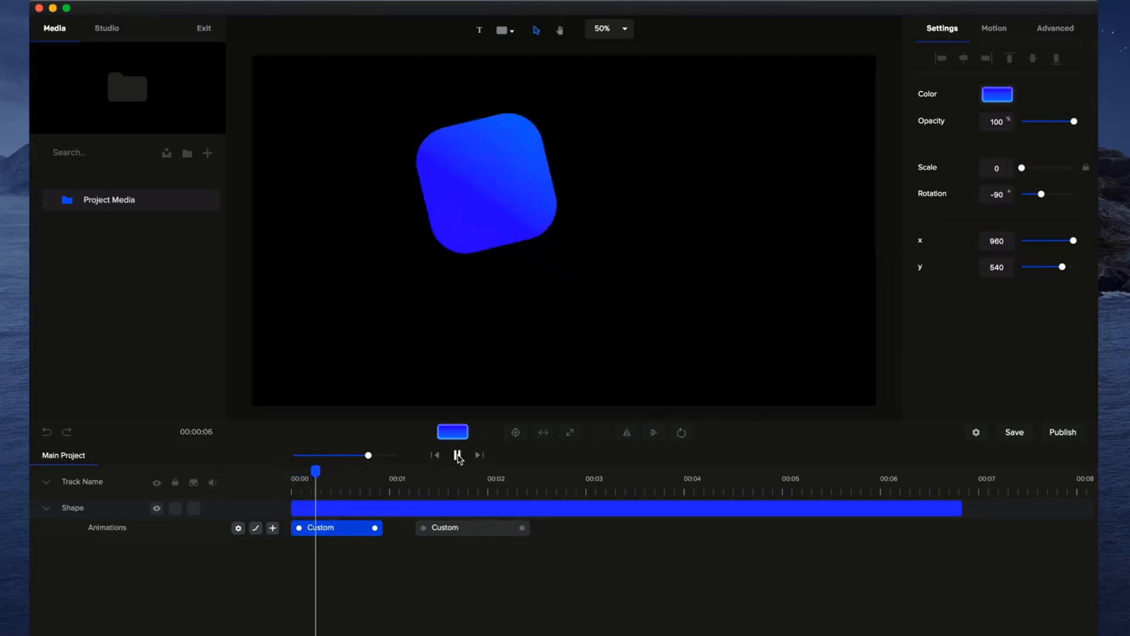
click(458, 456)
Set the shape's rotation point to its lower-left corner and play the animation from the start.
click(681, 433)
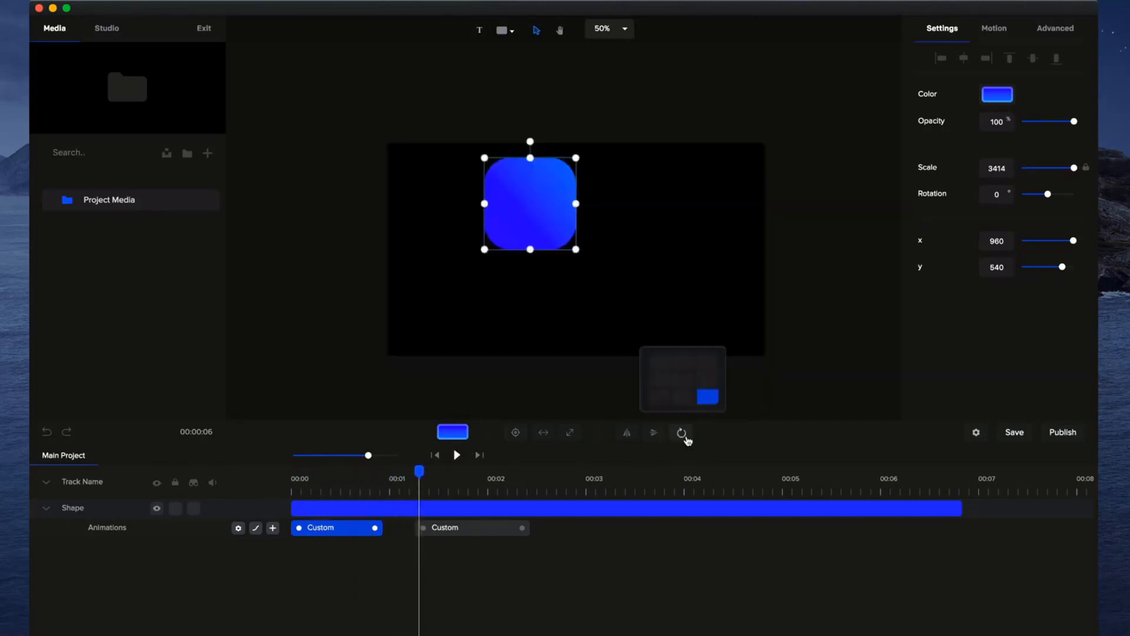
click(659, 398)
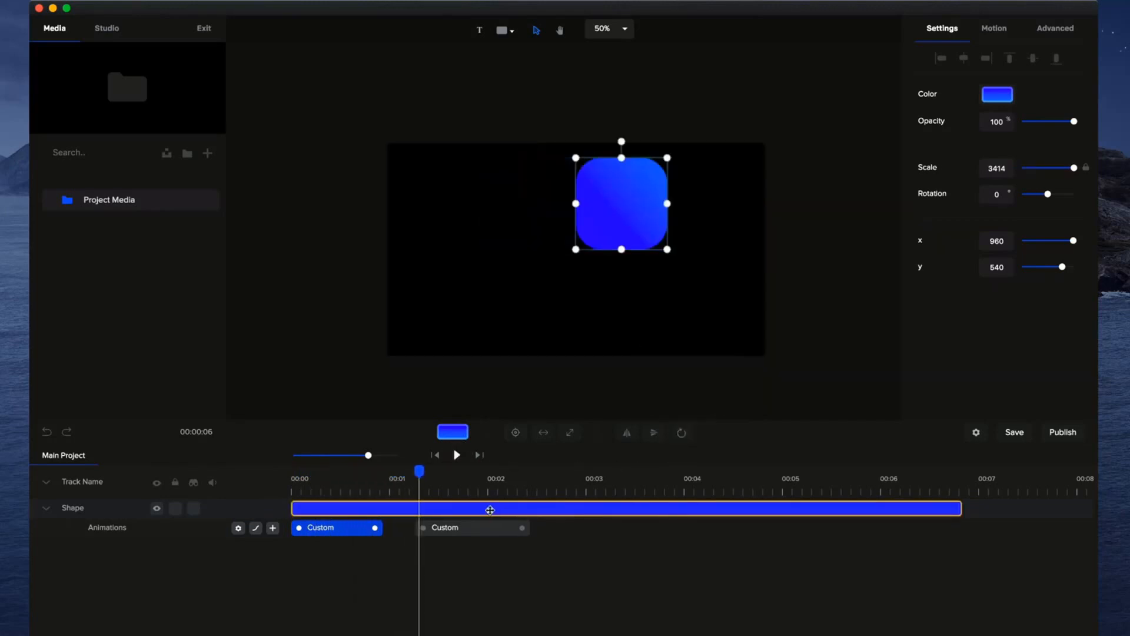
drag(420, 470, 273, 494)
click(458, 455)
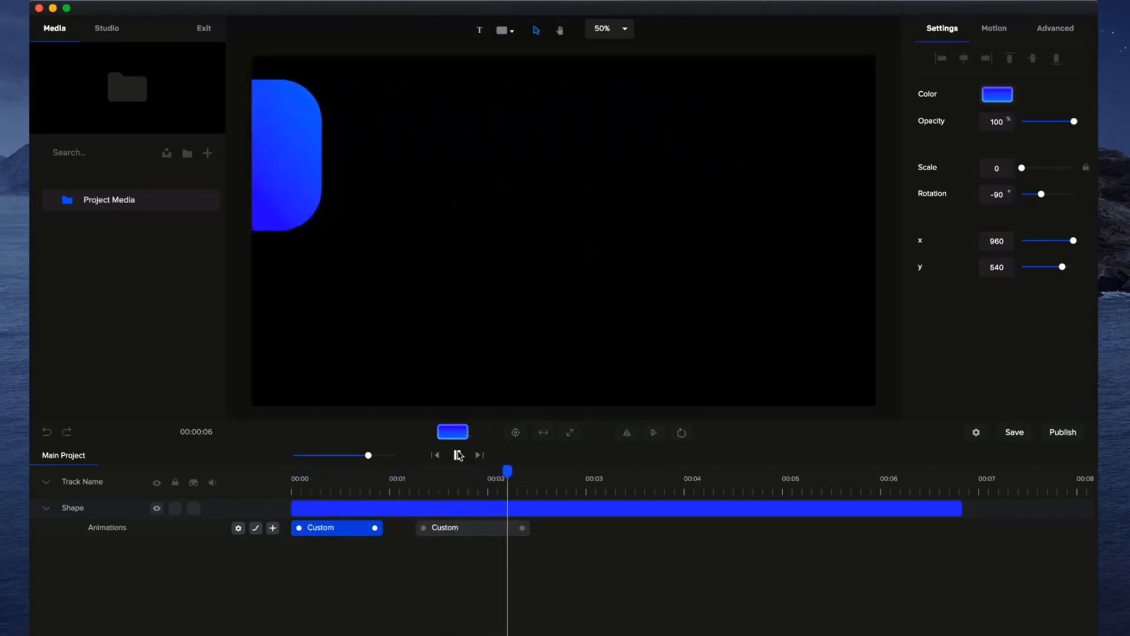
Move the shape's end position farther off the canvas to x -540 and return to the start.
click(528, 501)
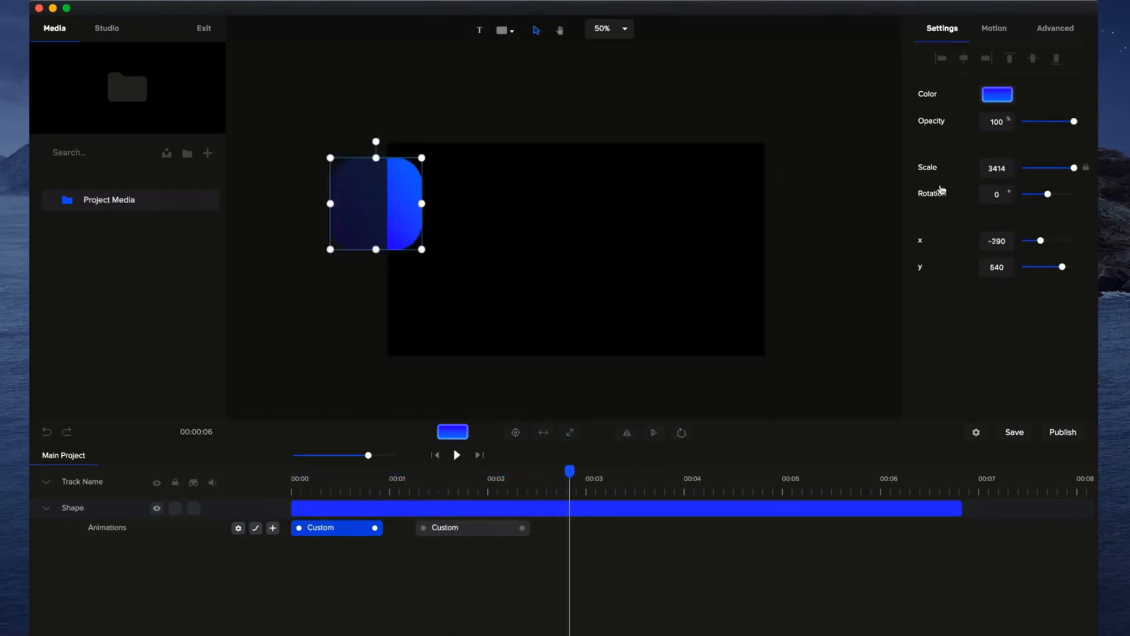
drag(1041, 240, 1033, 240)
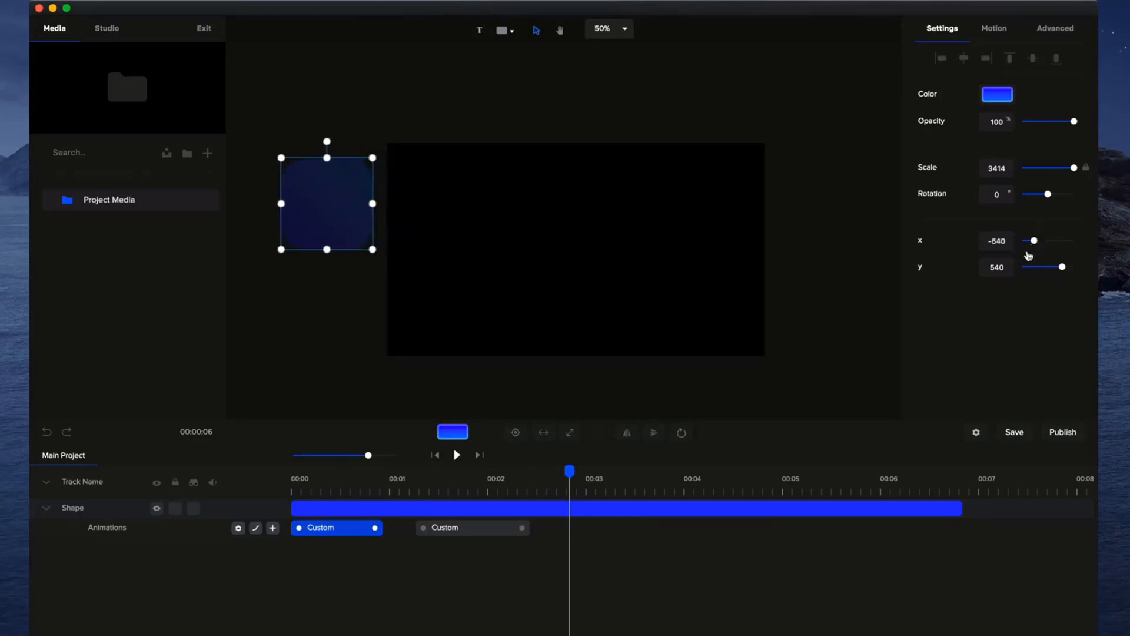
click(436, 456)
Shift the second custom animation to start at about 1.1 seconds and play the timeline.
drag(449, 528, 433, 529)
click(456, 457)
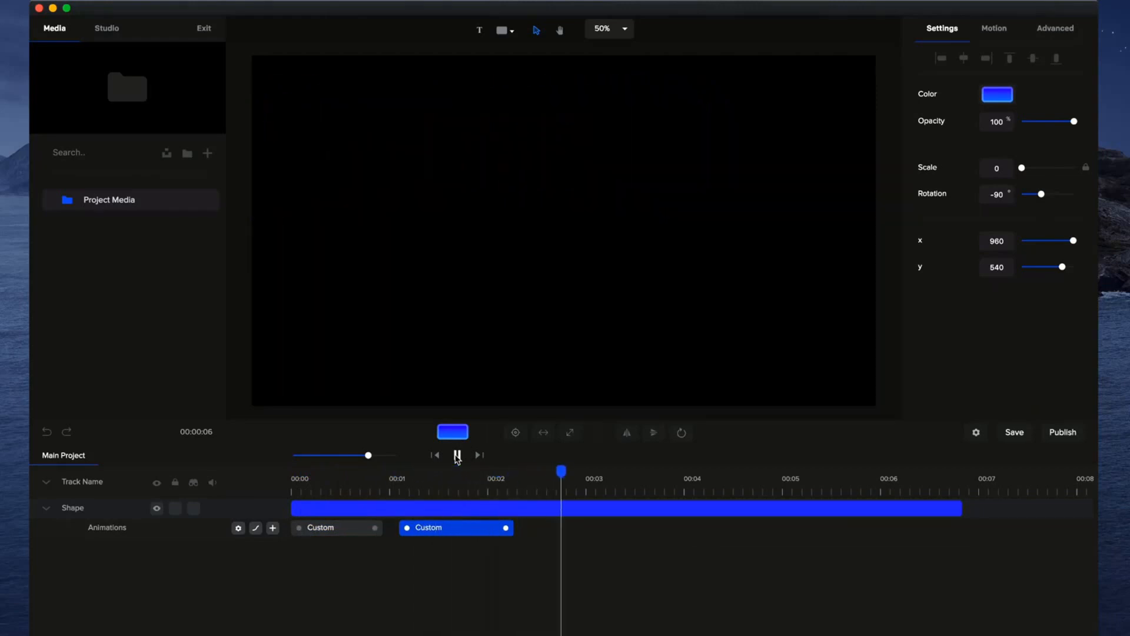
click(457, 457)
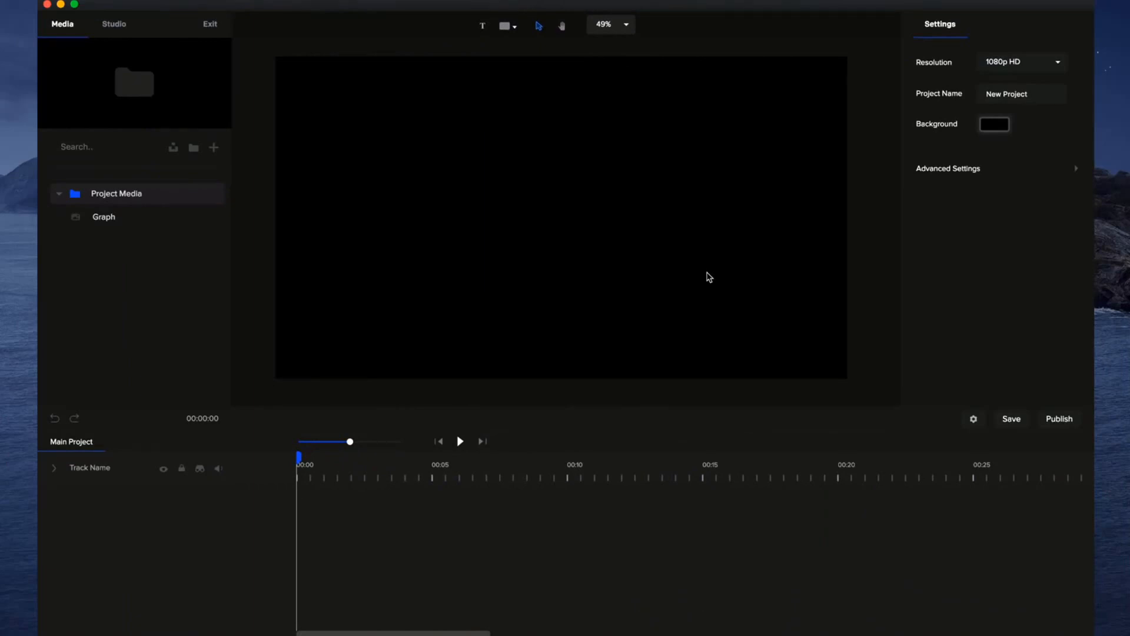
Place the Graph SVG on the canvas as separate elements and enlarge the timeline scale.
click(112, 219)
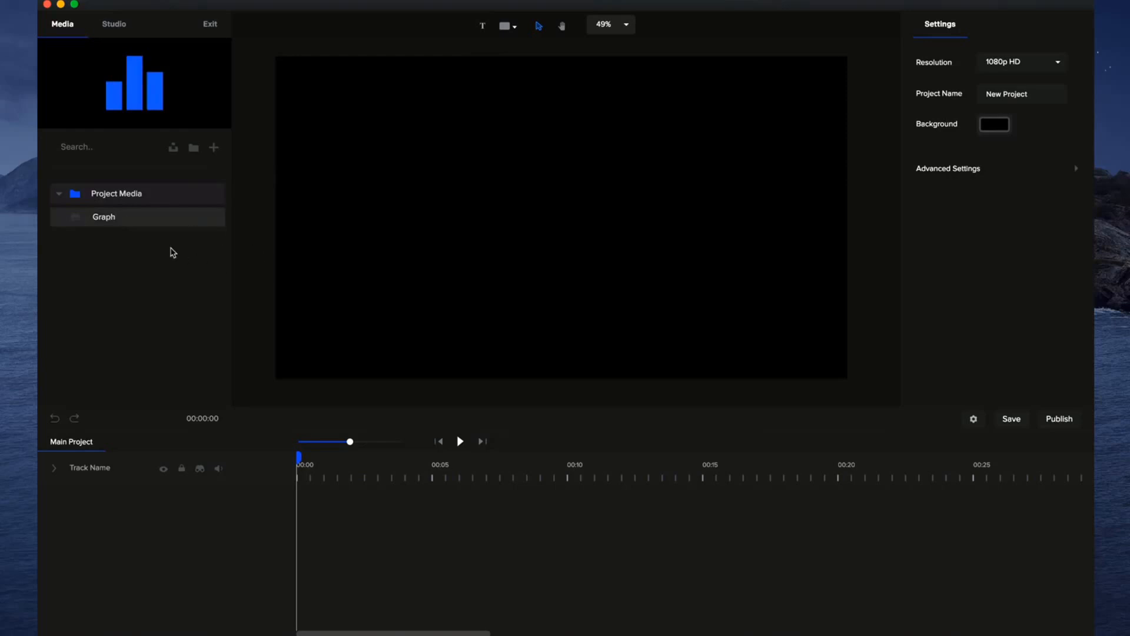
drag(95, 219, 634, 195)
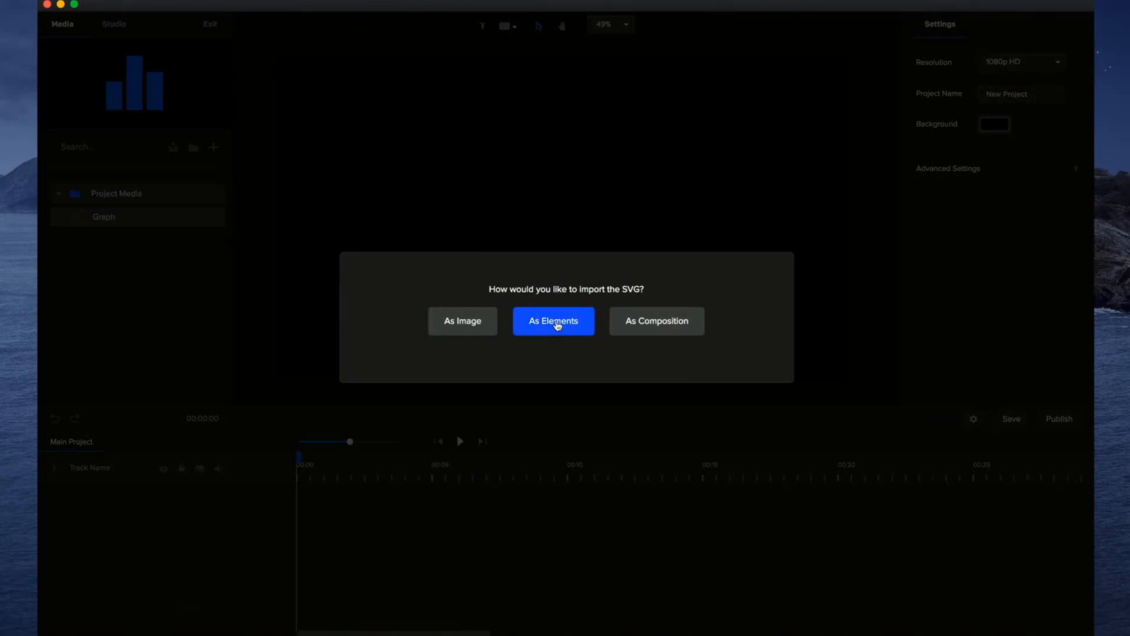
click(555, 321)
drag(350, 441, 369, 442)
click(705, 272)
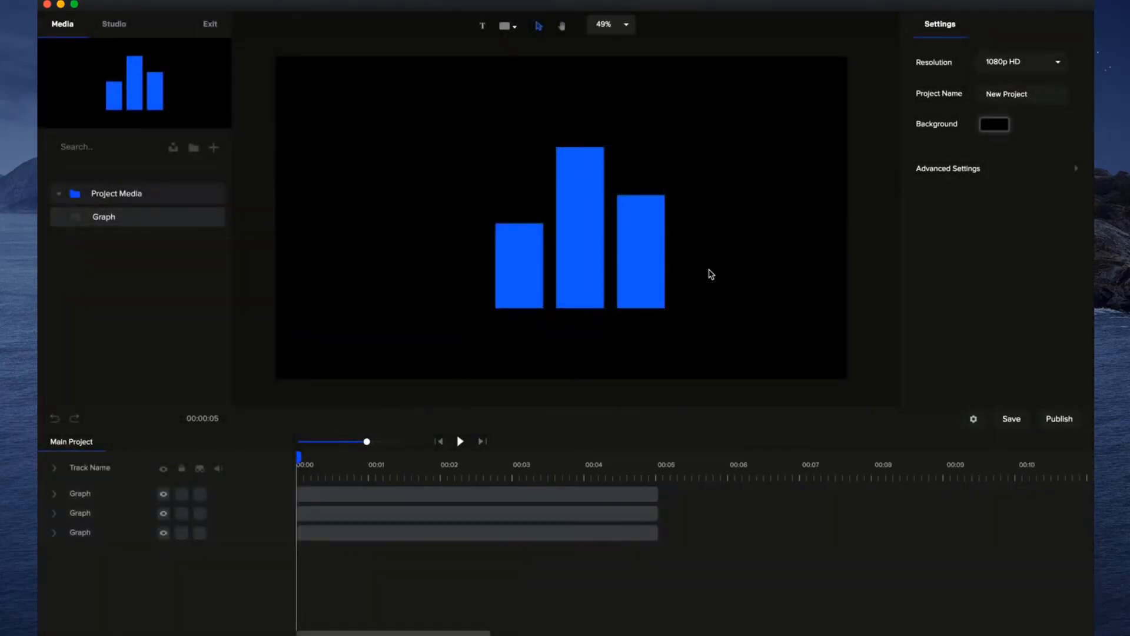
Rename the three Graph tracks as Right, Middle and Left to match the bars they hold.
click(542, 274)
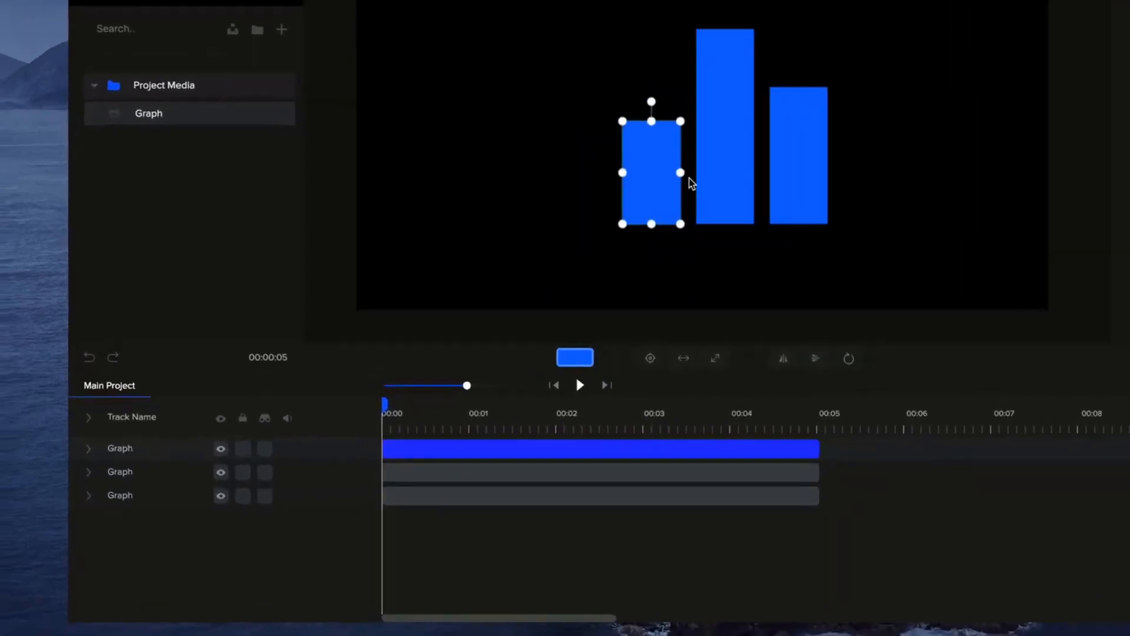
click(730, 179)
click(797, 177)
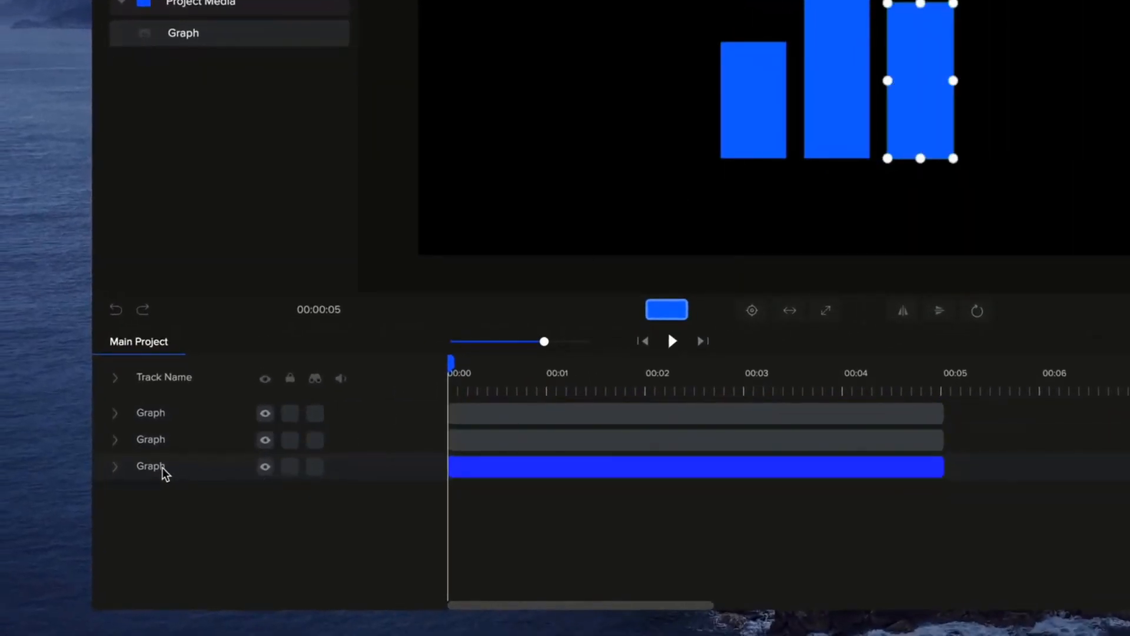
double_click(154, 466)
text(Right)
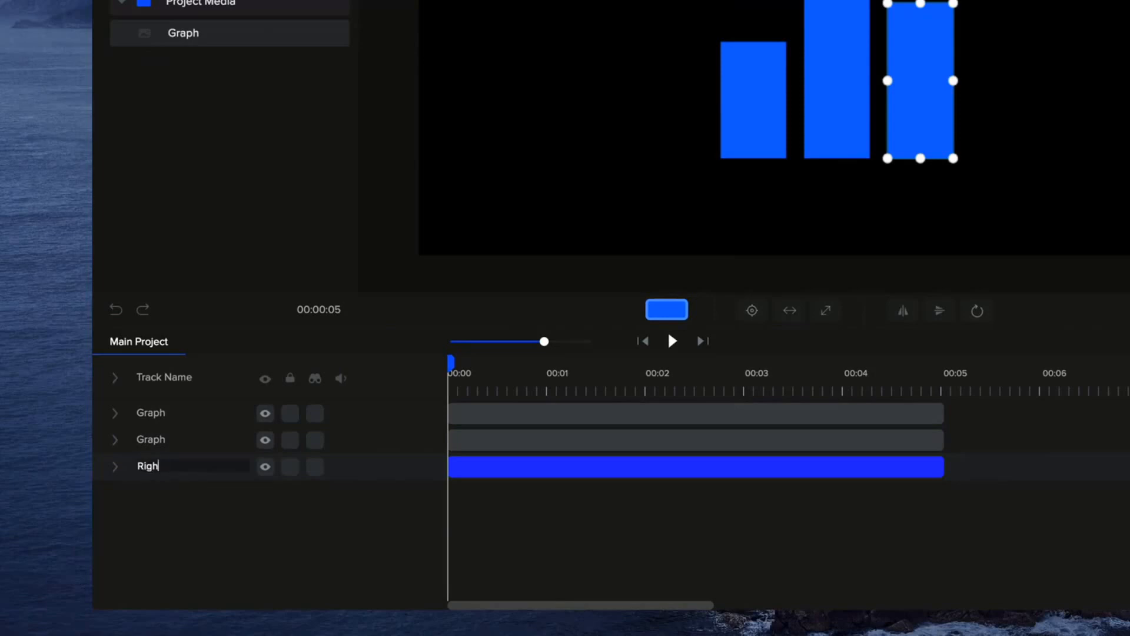
double_click(155, 439)
text(Mid)
key(Return)
double_click(154, 413)
text(Left)
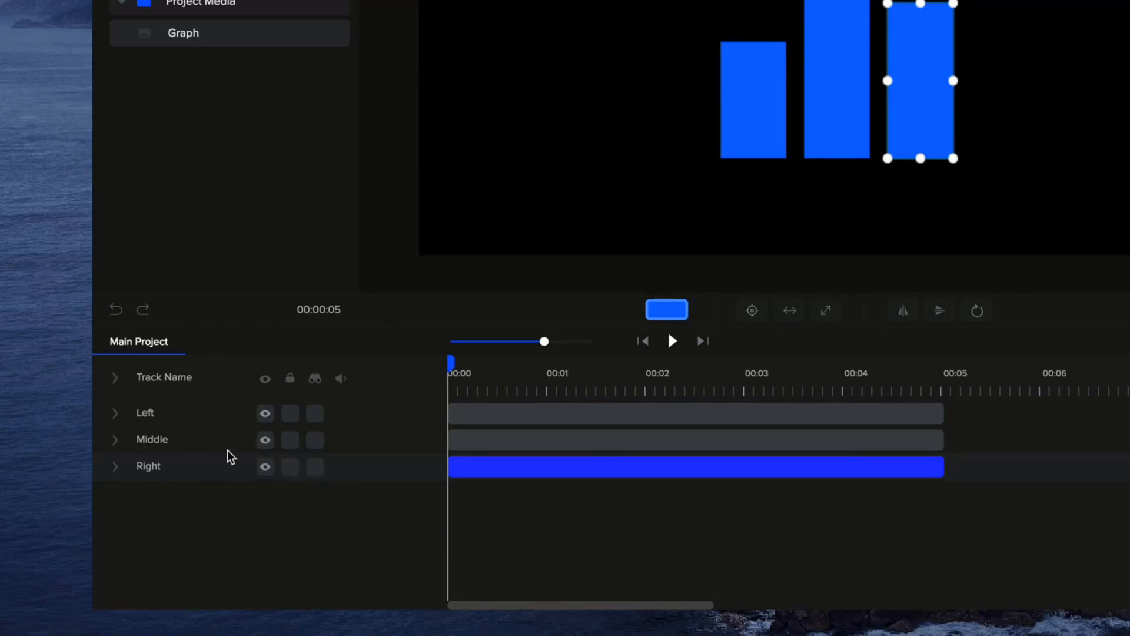
Hide and reshow the left bar to check its track, and deselect everything.
click(264, 413)
click(265, 414)
click(953, 182)
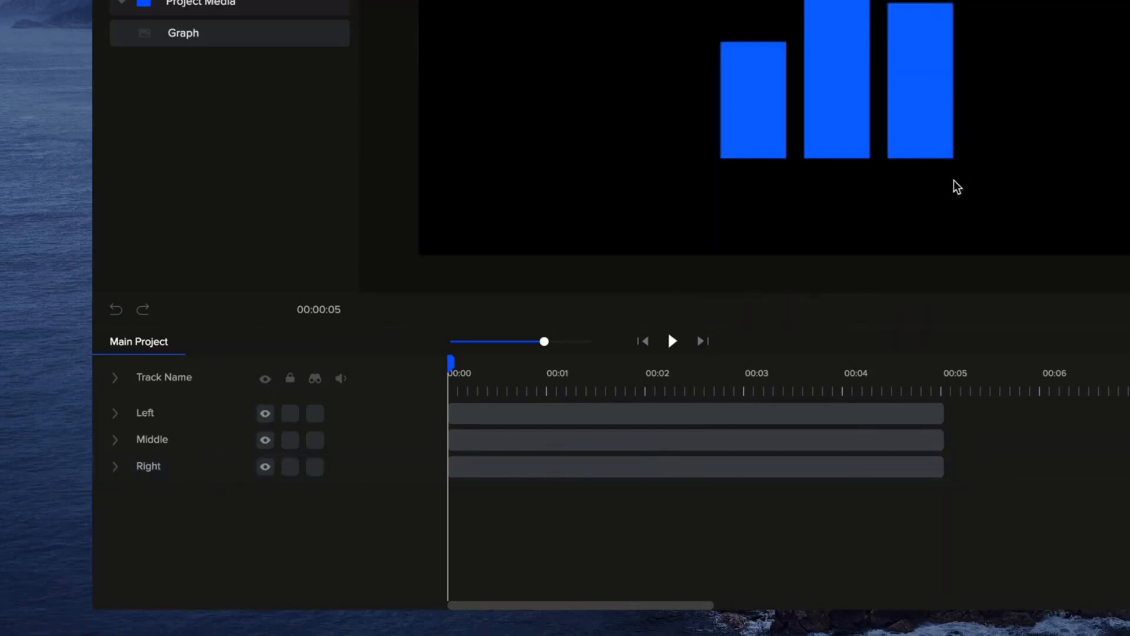
Change the left bar's fill to the slightly lighter blue #1878FF.
click(760, 89)
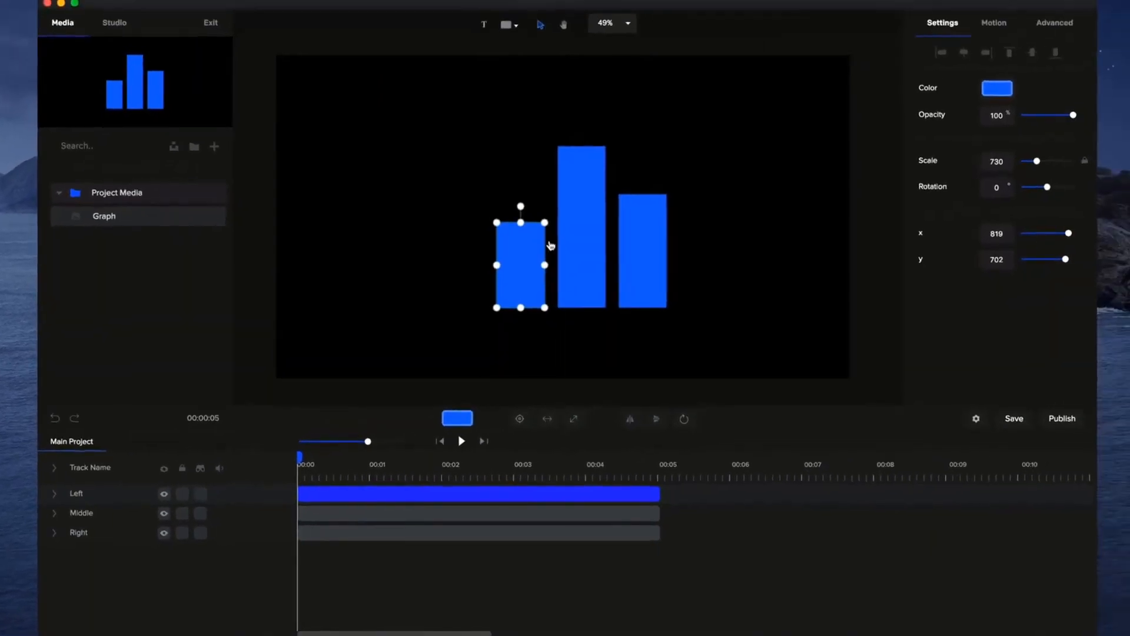
click(461, 420)
drag(1060, 130, 1065, 83)
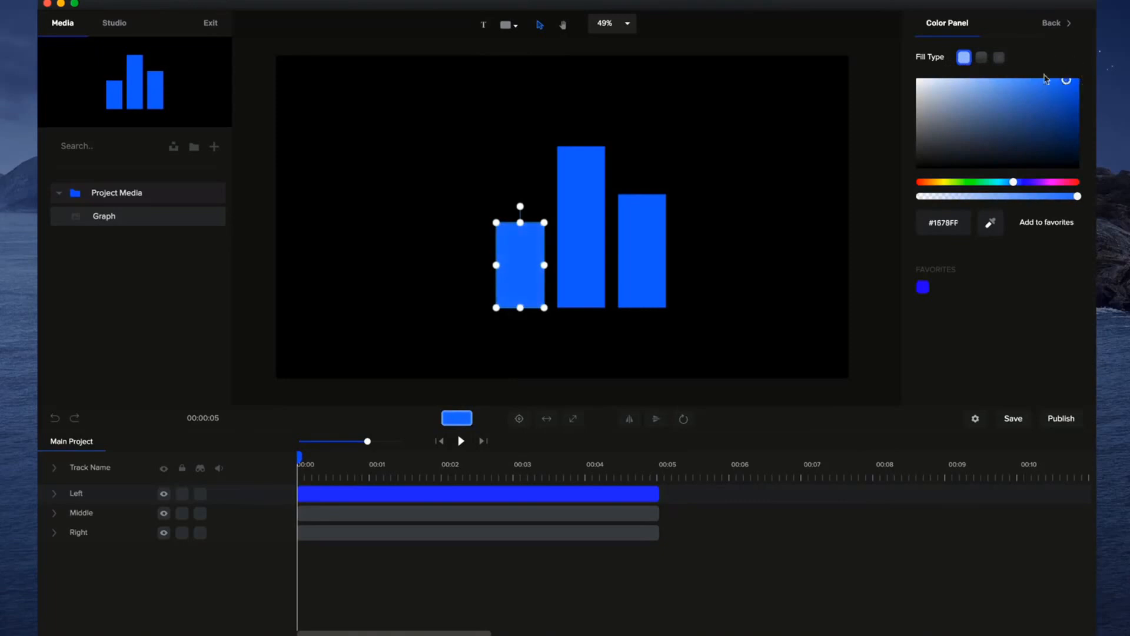
Give the middle bar a linear gradient fill from blue to violet.
click(596, 226)
click(1007, 87)
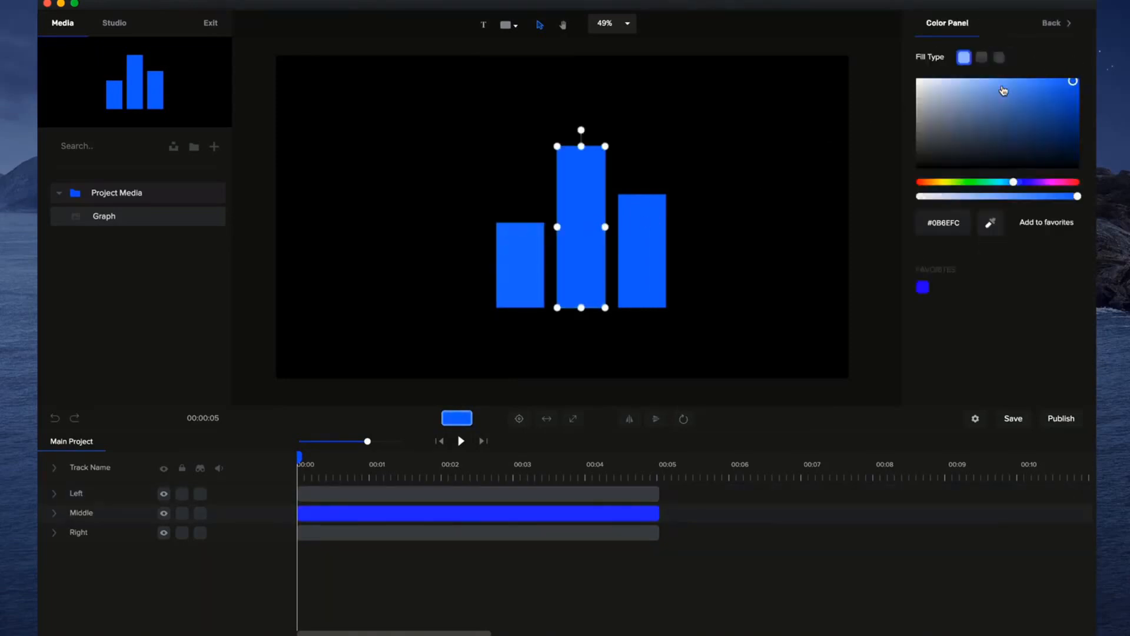
click(981, 57)
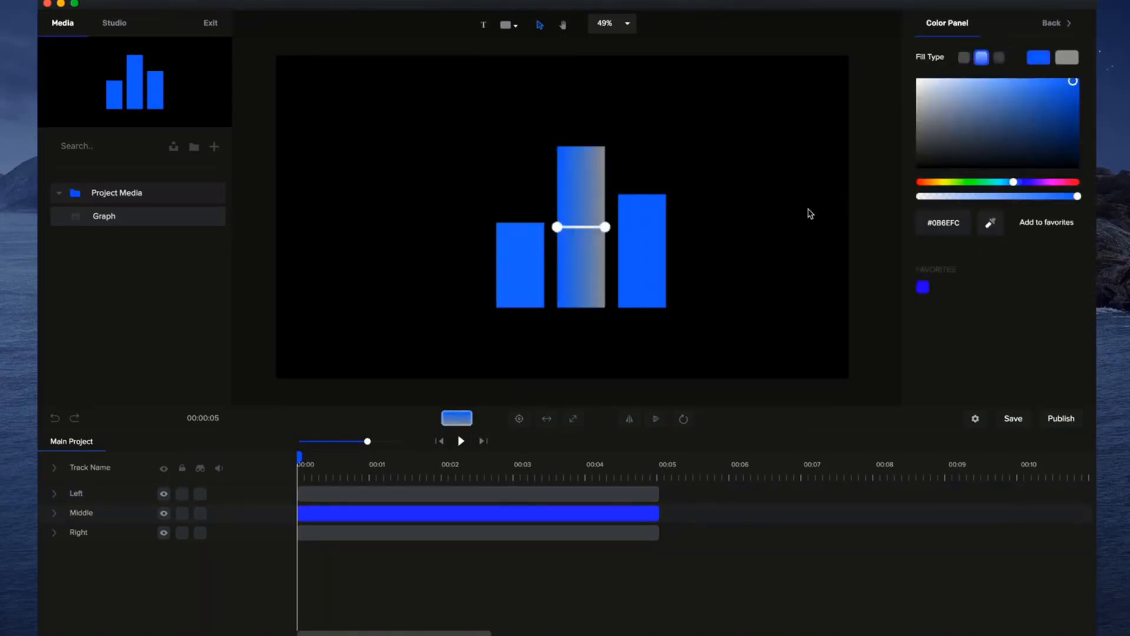
click(1066, 58)
click(1030, 182)
drag(1037, 100, 1068, 78)
Give the right bar a linear gradient fill from blue to purple.
click(638, 255)
click(971, 87)
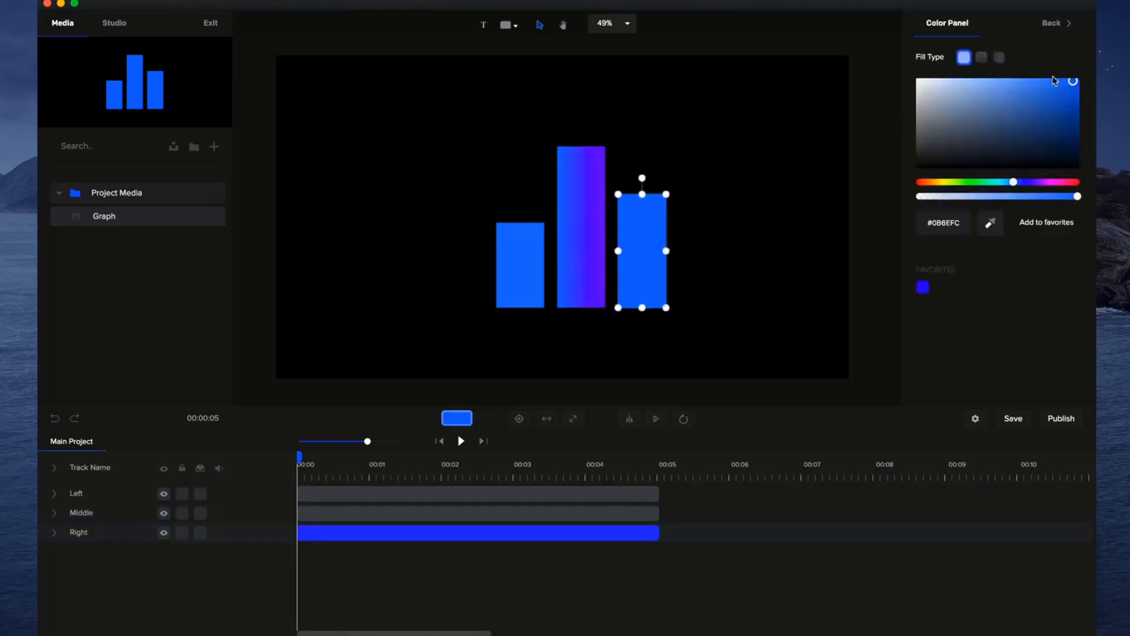
click(981, 57)
click(1066, 58)
click(1037, 182)
click(1075, 82)
Give the left bar a linear gradient fill from blue to purple.
click(513, 250)
click(996, 87)
click(981, 57)
click(1066, 58)
click(1034, 182)
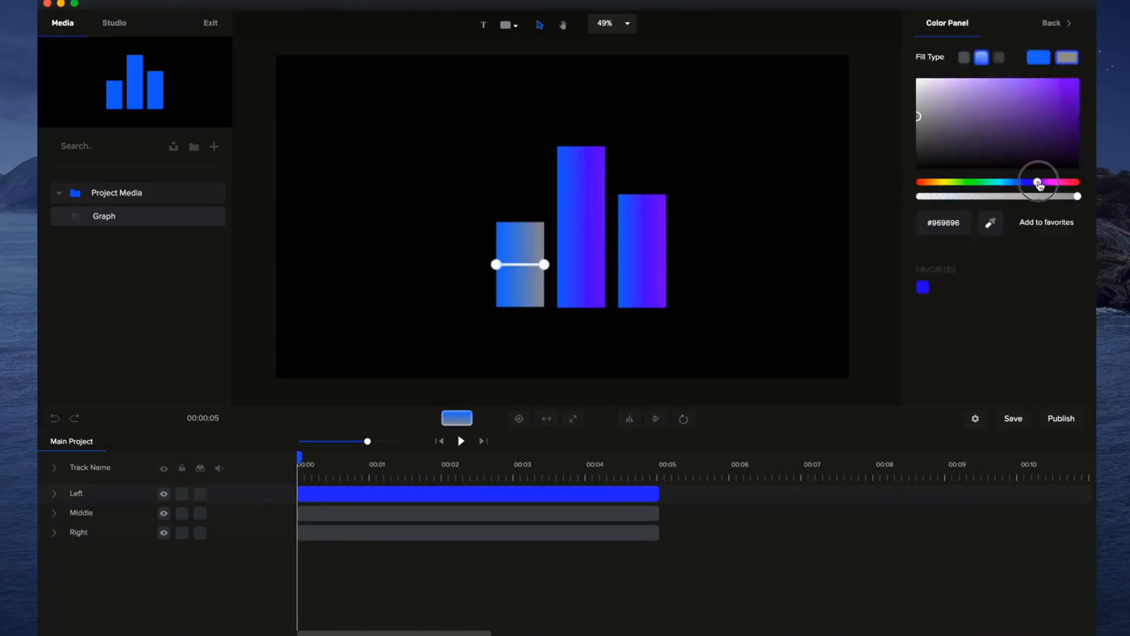
click(1075, 81)
Select all three bars together and move them to the center of the canvas.
click(578, 279)
drag(728, 121, 452, 333)
drag(569, 277, 546, 268)
click(739, 289)
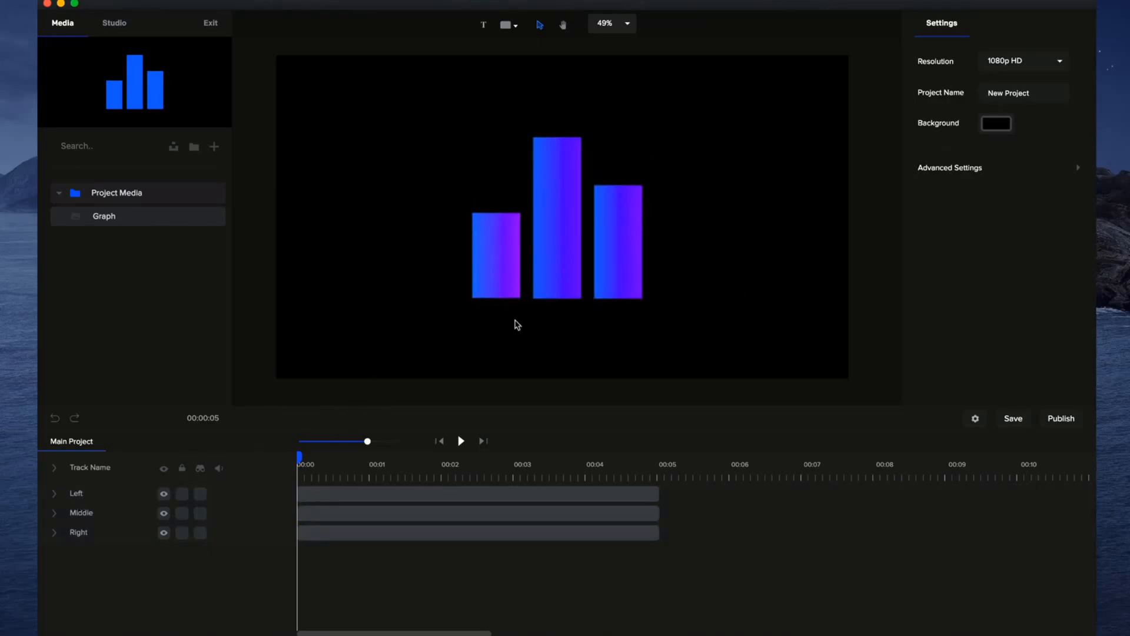
Apply the Scale Up intro animation to the middle bar and play it.
click(536, 256)
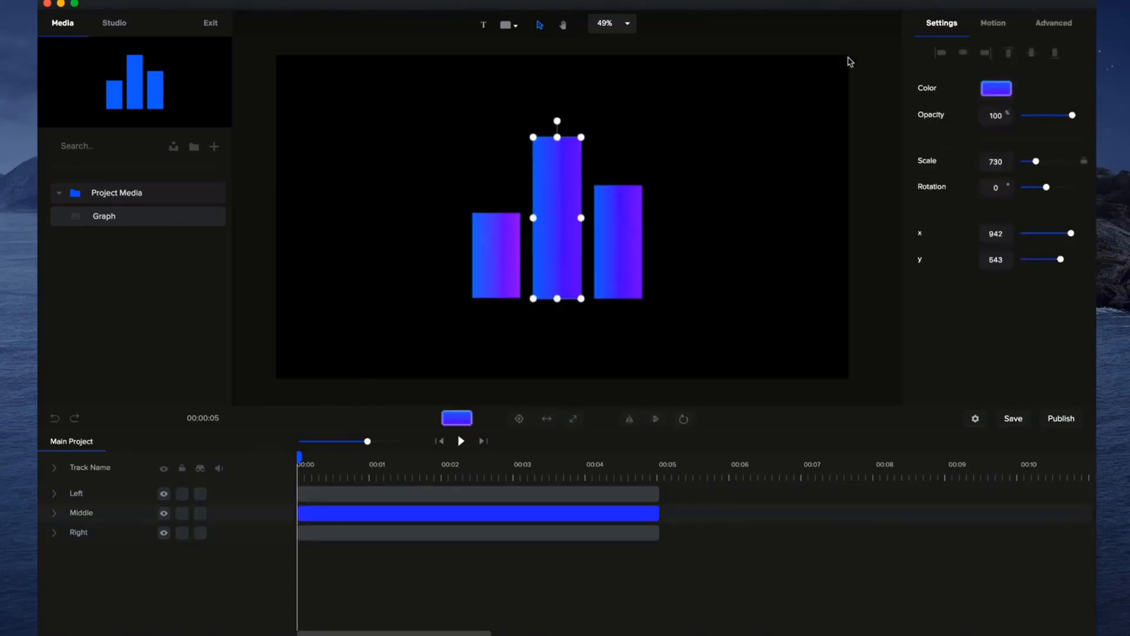
click(999, 25)
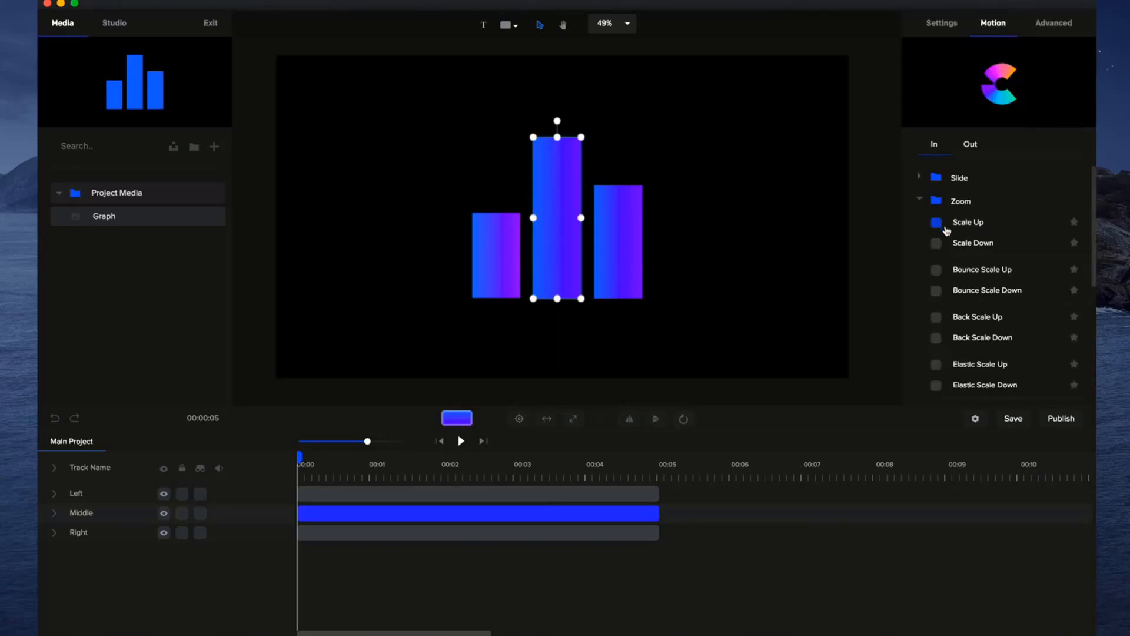
scroll(946, 231, down, 1)
click(936, 222)
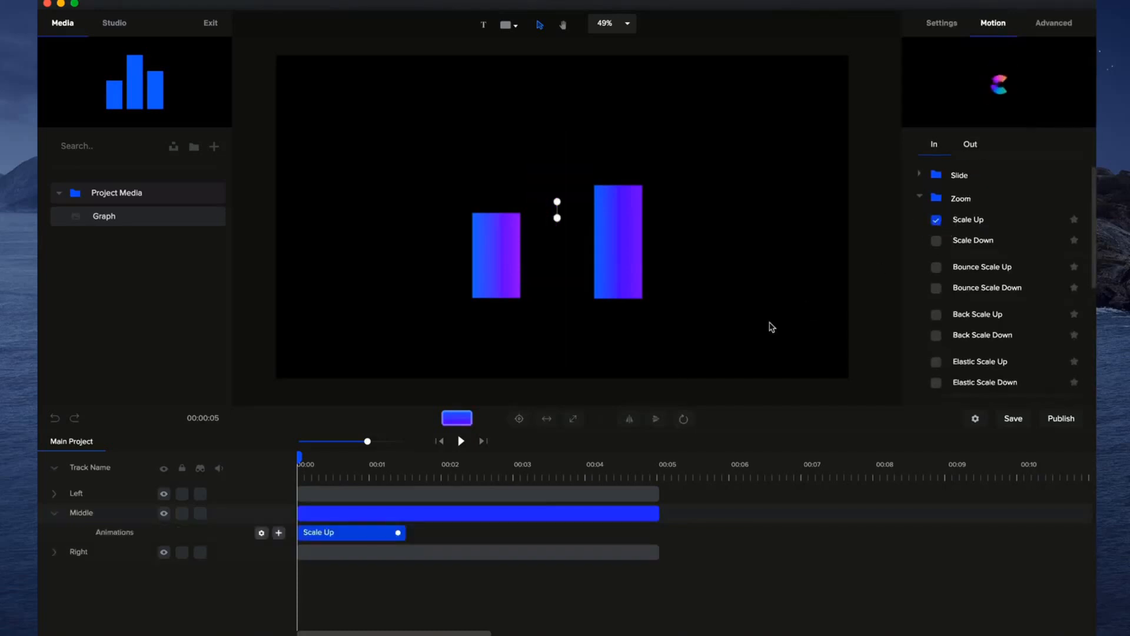
click(461, 441)
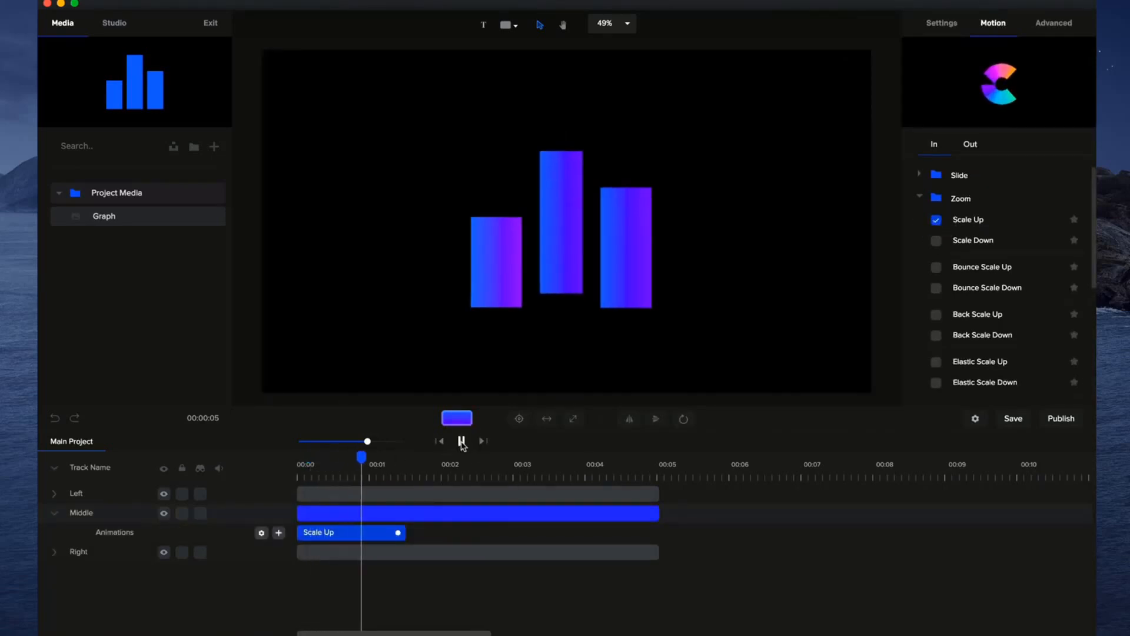
click(462, 441)
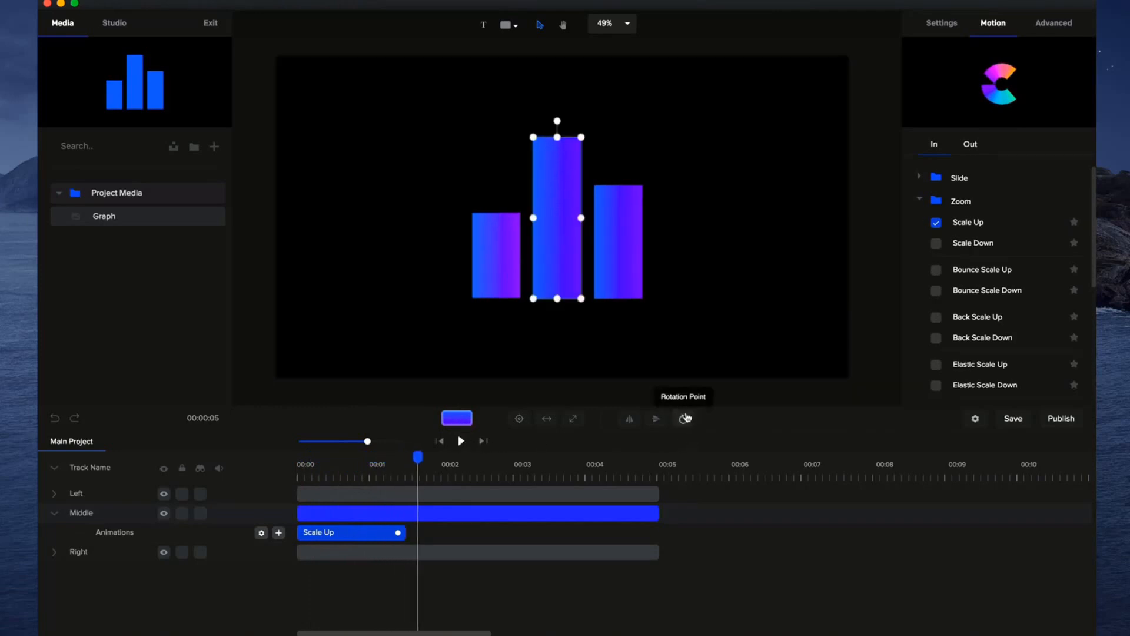
Set the middle bar's rotation point to its bottom center and play the animation from the start.
click(684, 418)
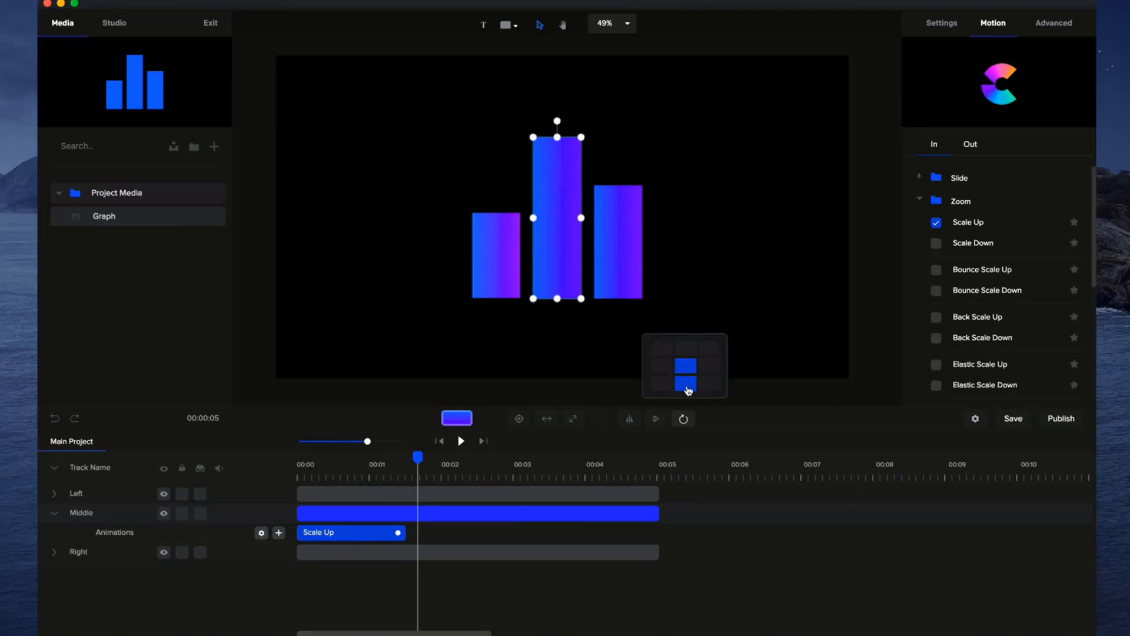
click(684, 418)
drag(421, 457, 281, 466)
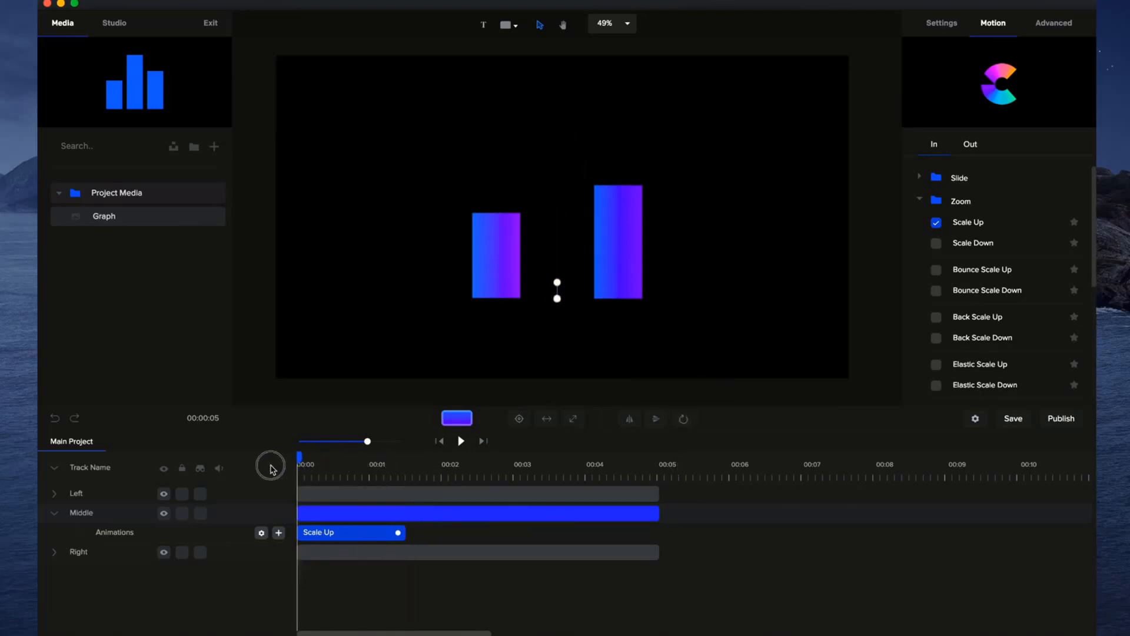
click(461, 441)
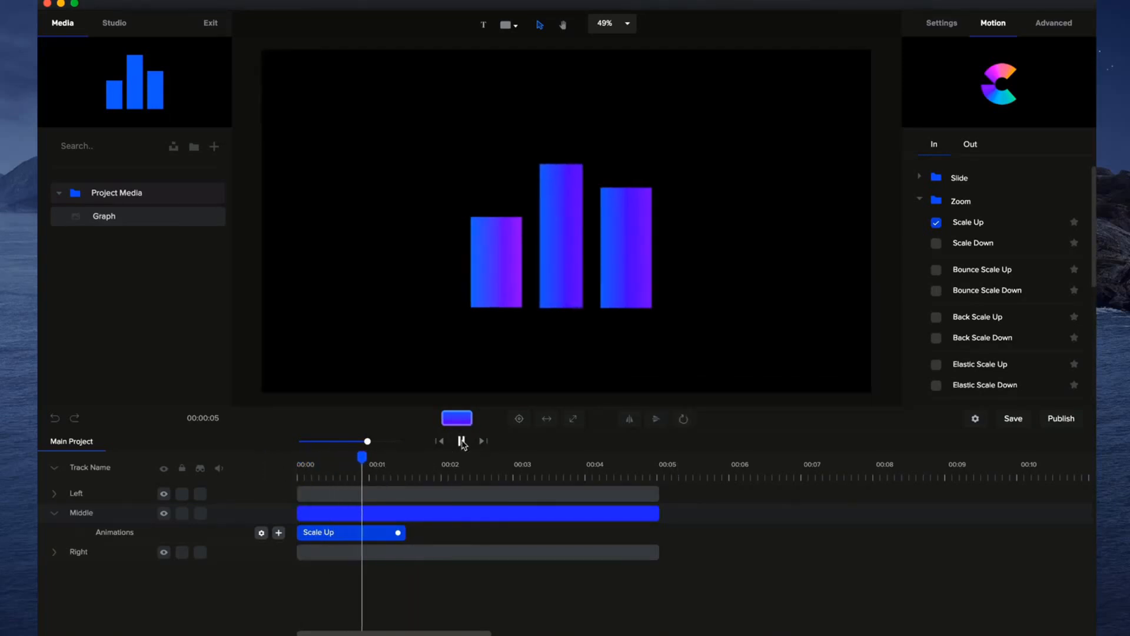
click(462, 441)
Replace the middle bar's Scale Up animation with the Distort Vertical intro animation.
right_click(380, 529)
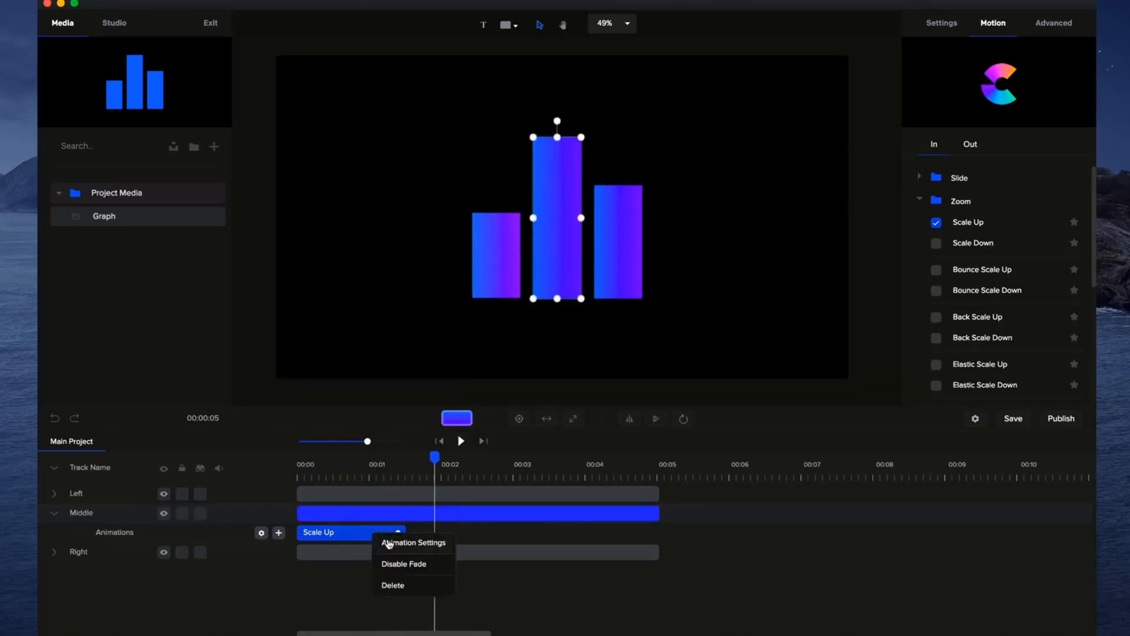
click(393, 585)
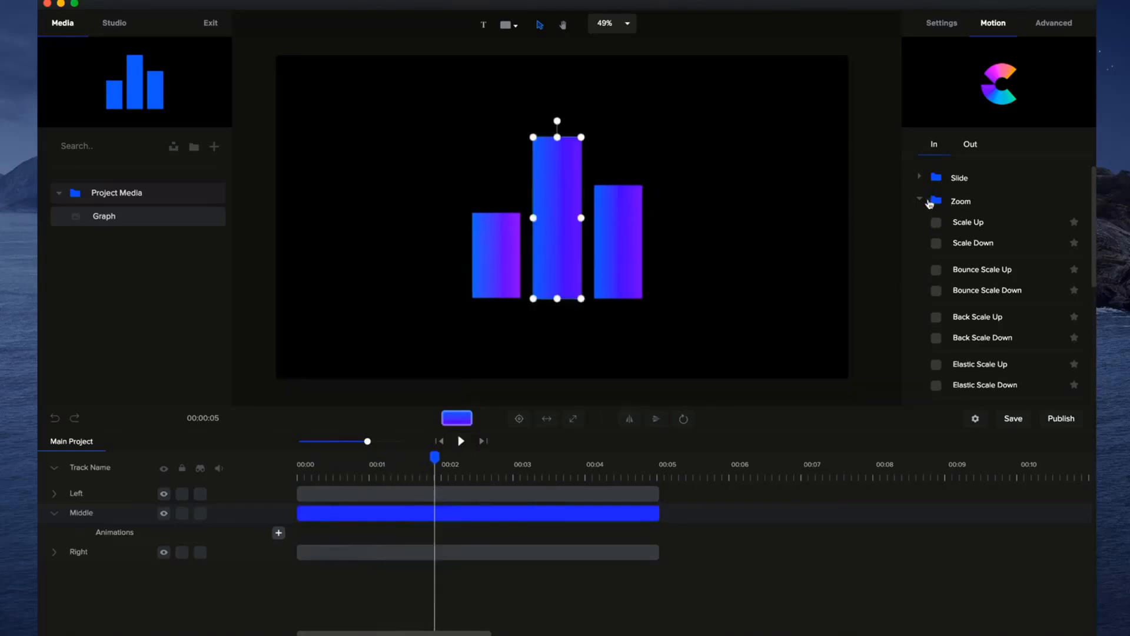
click(921, 201)
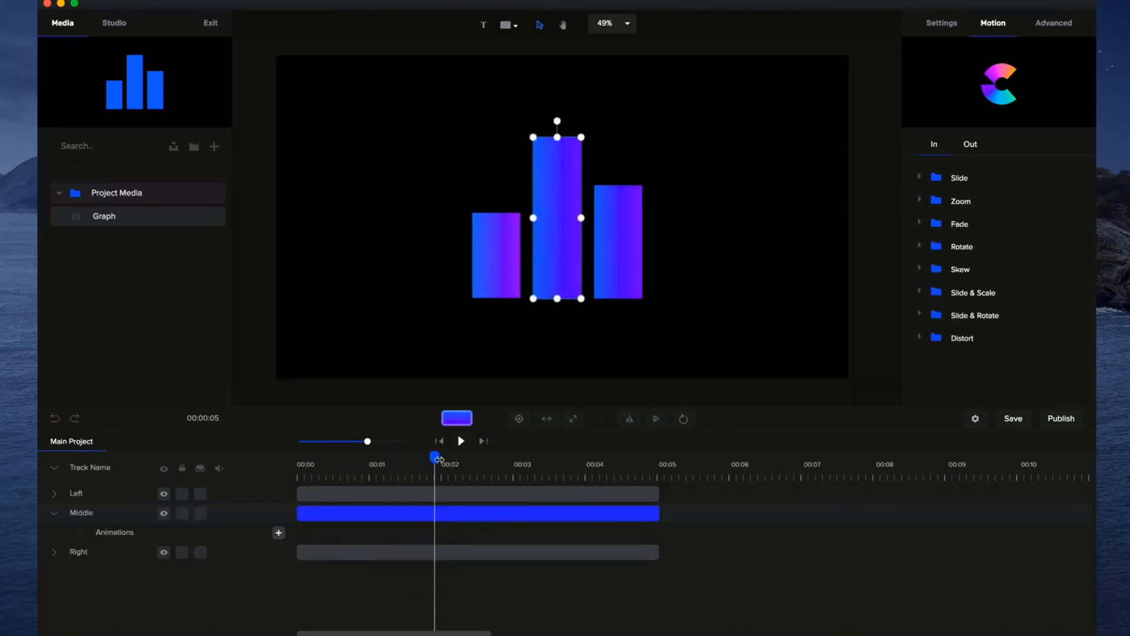
click(920, 339)
scroll(972, 353, down, 1)
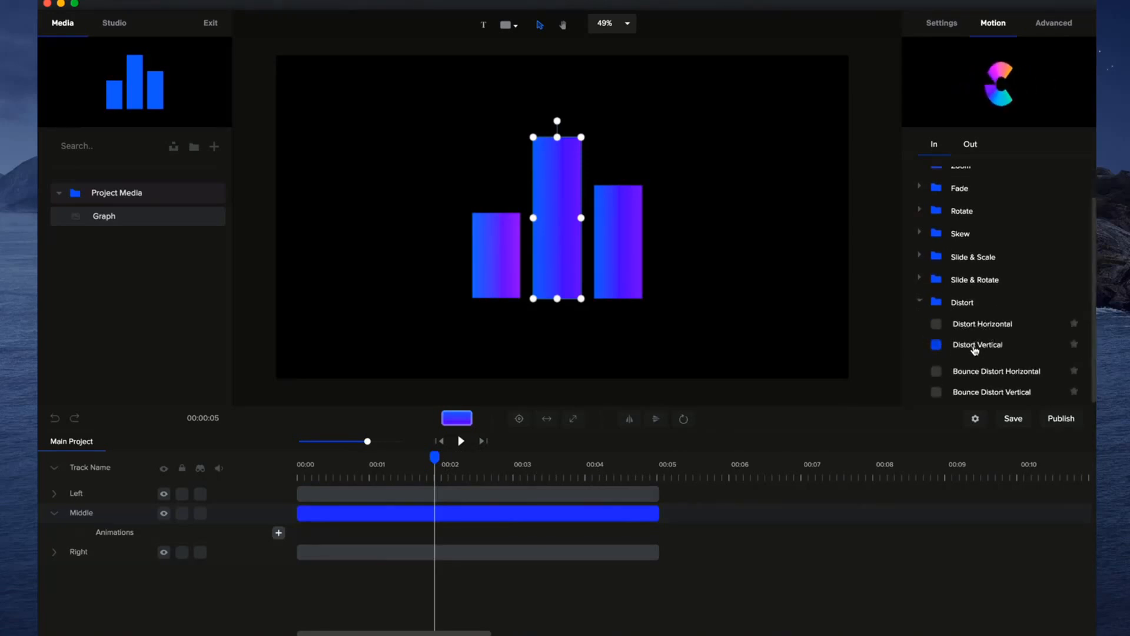
click(936, 344)
Play the middle bar's animation from the start, shorten it to about 0.8 seconds and return to the start.
drag(436, 457, 270, 462)
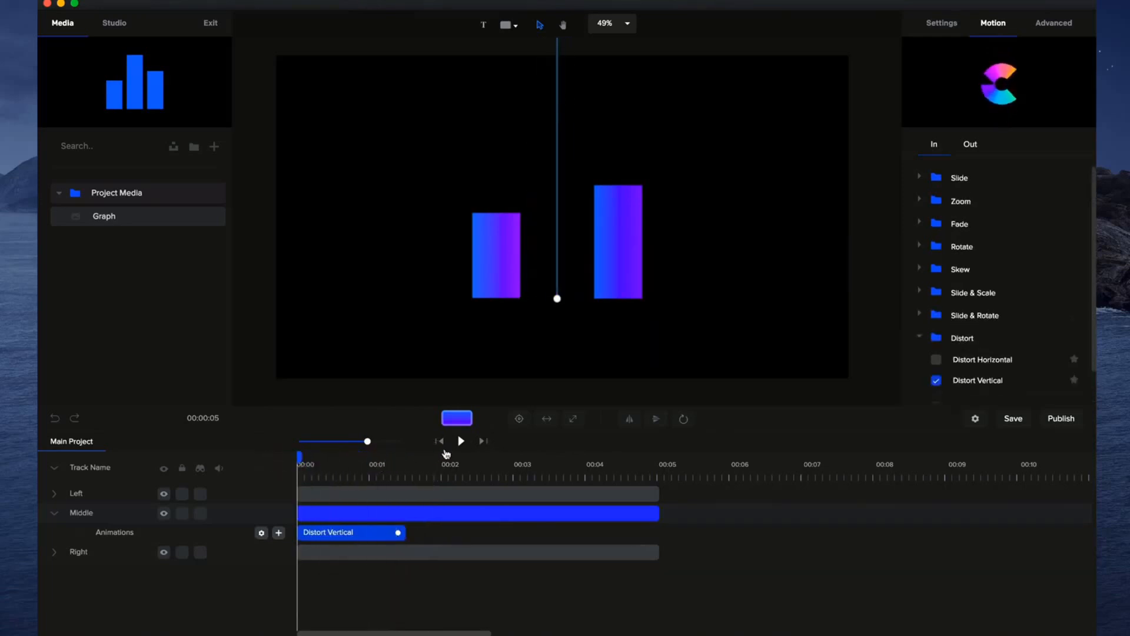
click(461, 441)
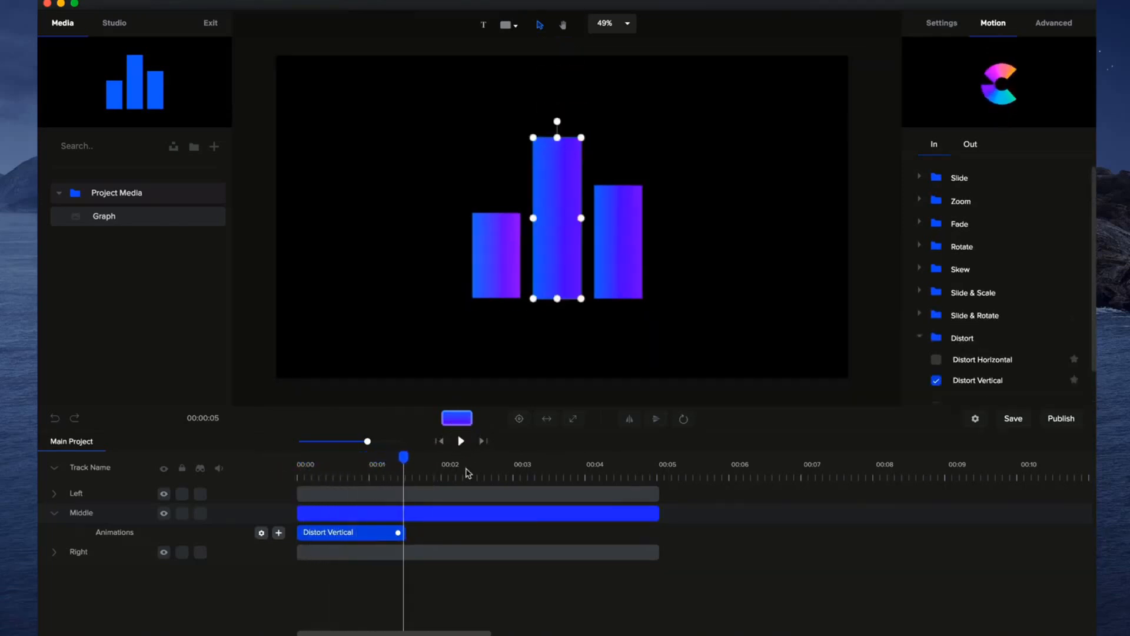
drag(406, 533, 356, 533)
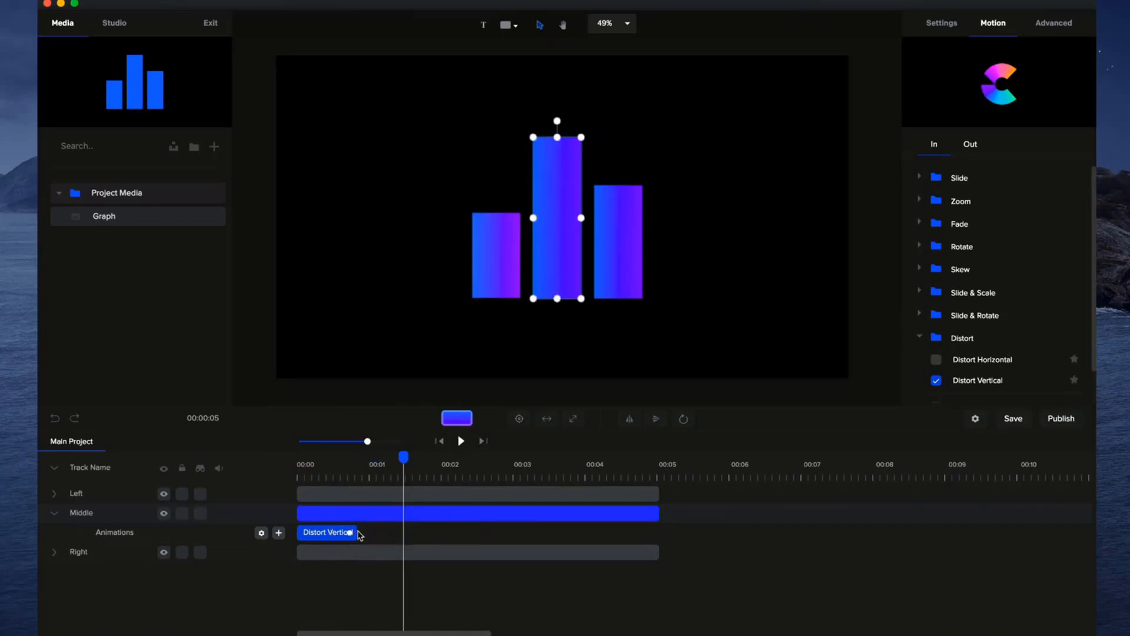
click(440, 441)
Apply the Distort Vertical intro animation to the right bar.
click(318, 494)
scroll(968, 368, down, 2)
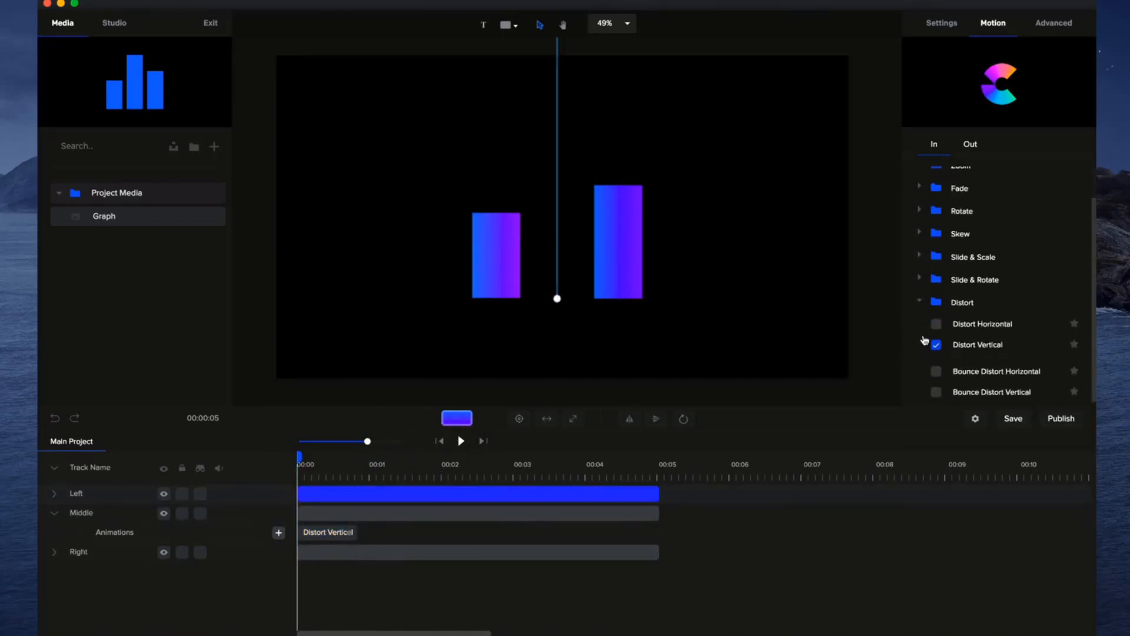
click(365, 551)
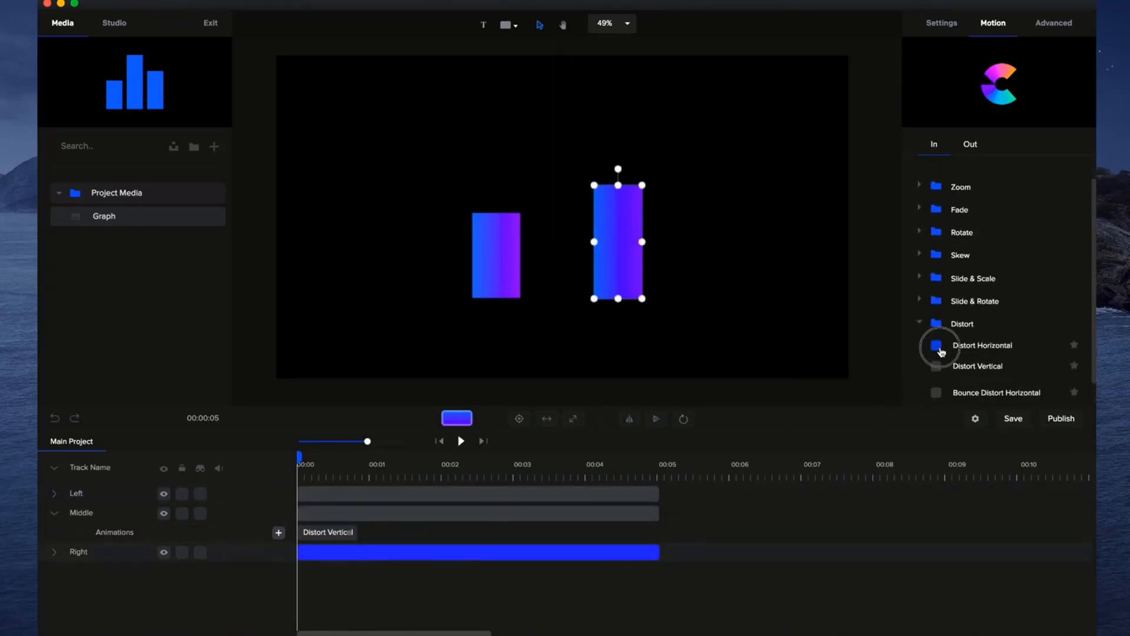
click(939, 348)
click(936, 366)
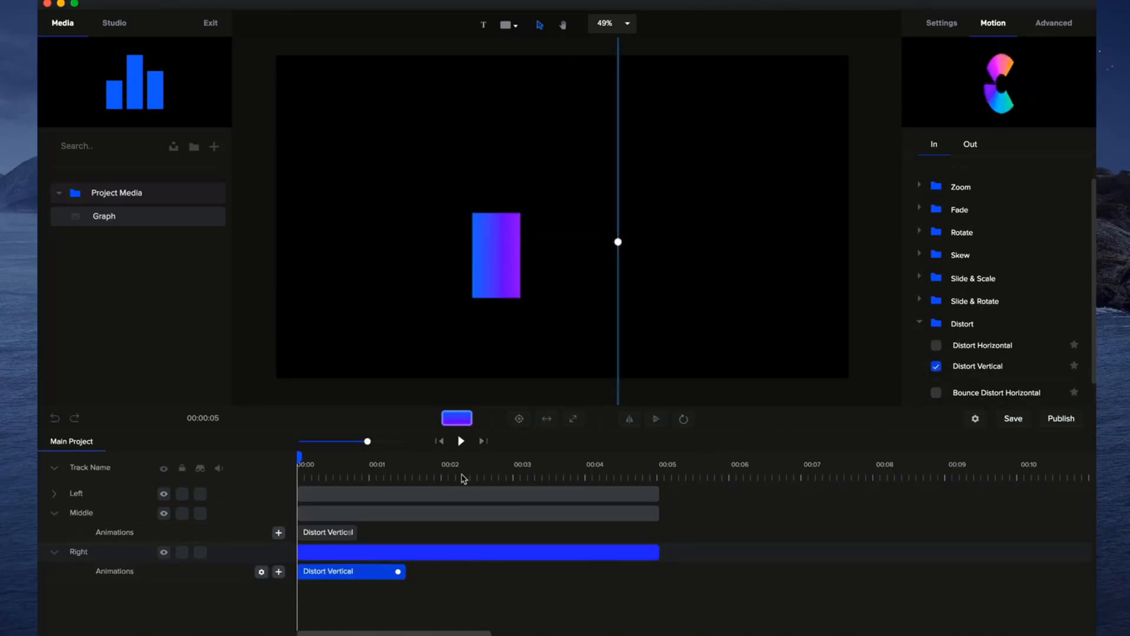
Apply the Distort Horizontal intro animation to the left bar and shorten it to about 0.8 seconds.
click(423, 492)
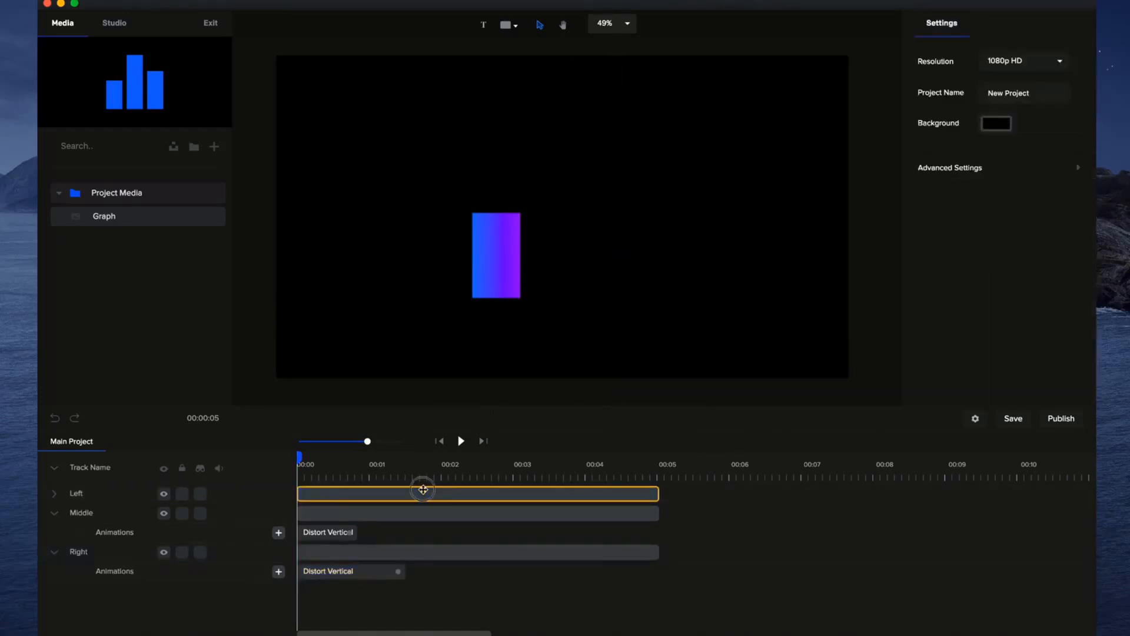
click(423, 492)
click(981, 27)
scroll(949, 313, down, 1)
click(936, 323)
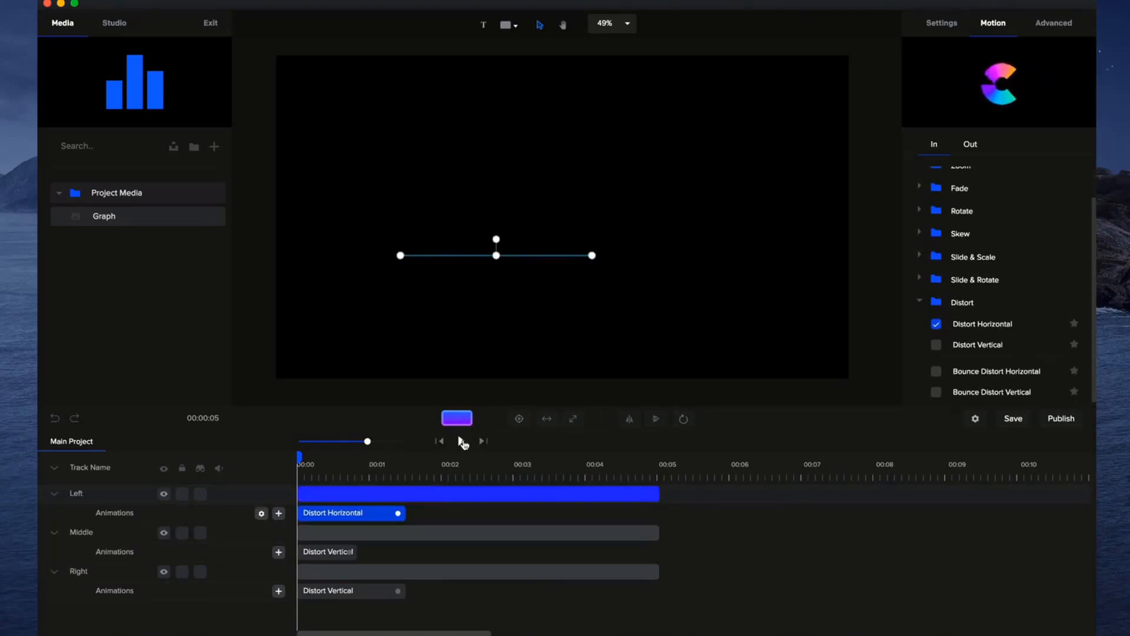
drag(399, 513, 346, 514)
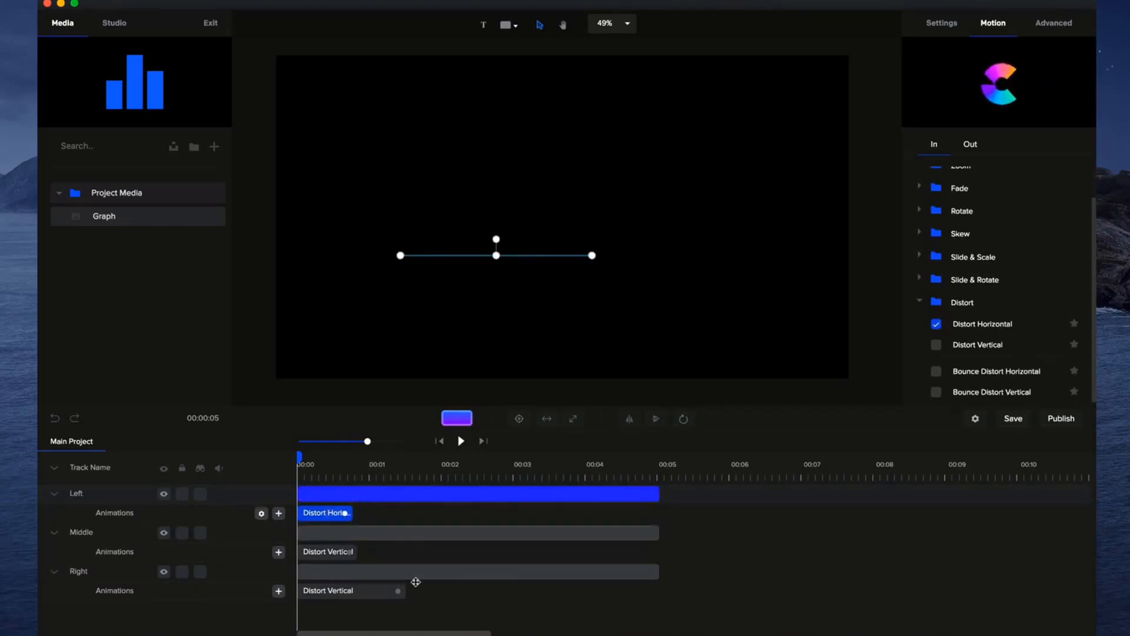
Shorten the right bar's Distort Vertical animation to about 0.8 seconds and play the graph's intro.
drag(406, 597, 347, 589)
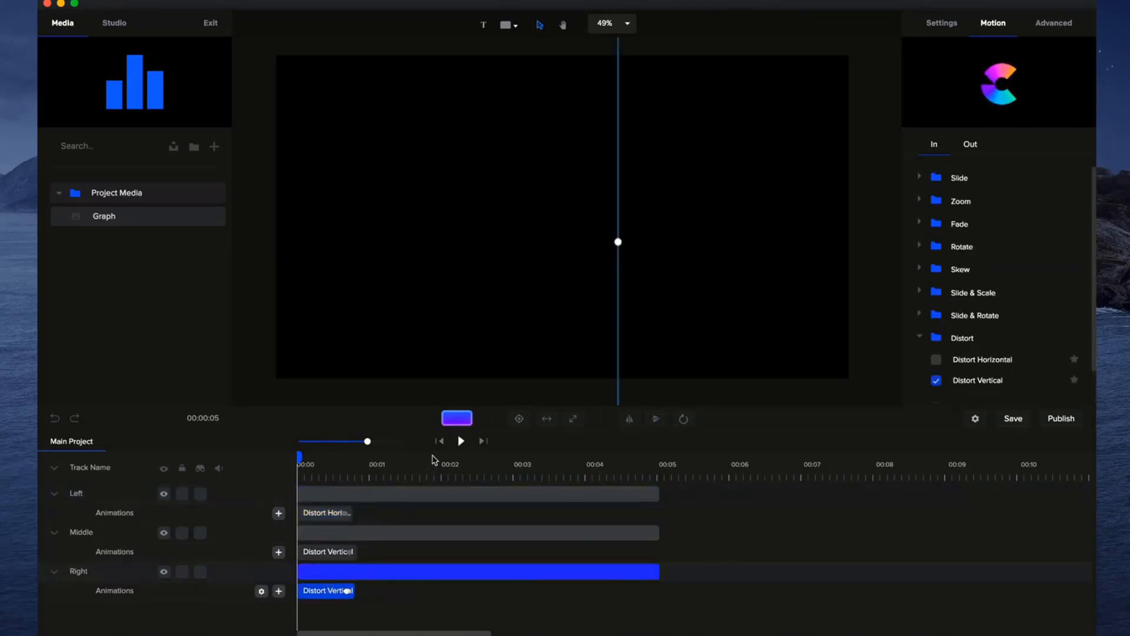
click(460, 442)
click(460, 441)
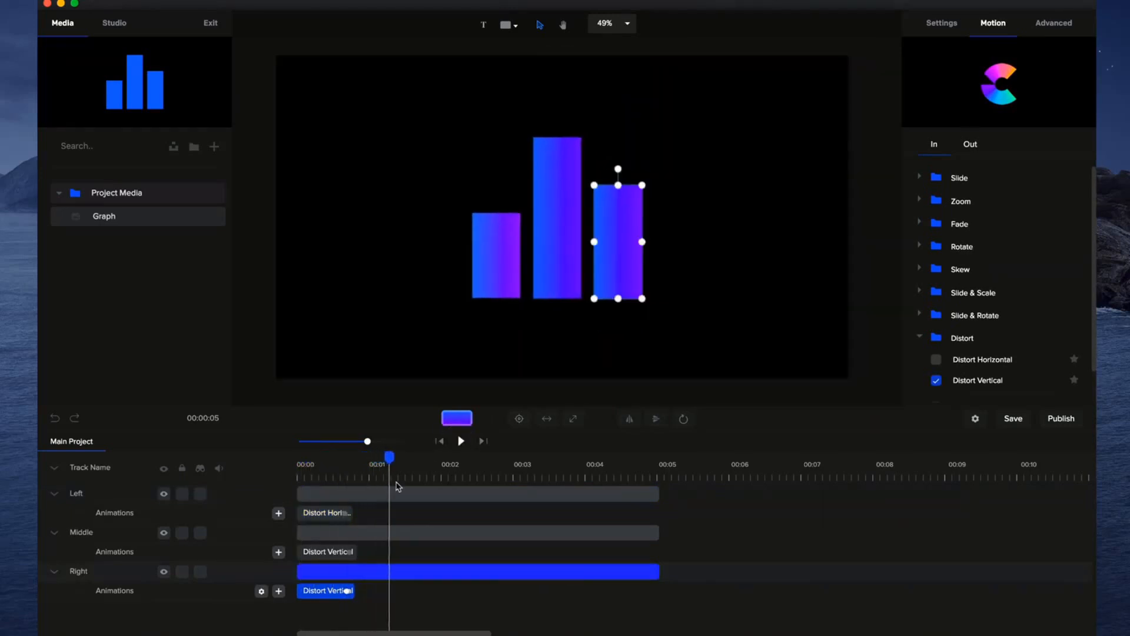
Stagger the bars by starting Middle at about 0.2 seconds and Right at about 0.3 seconds, and play the result from the start.
drag(300, 535, 310, 534)
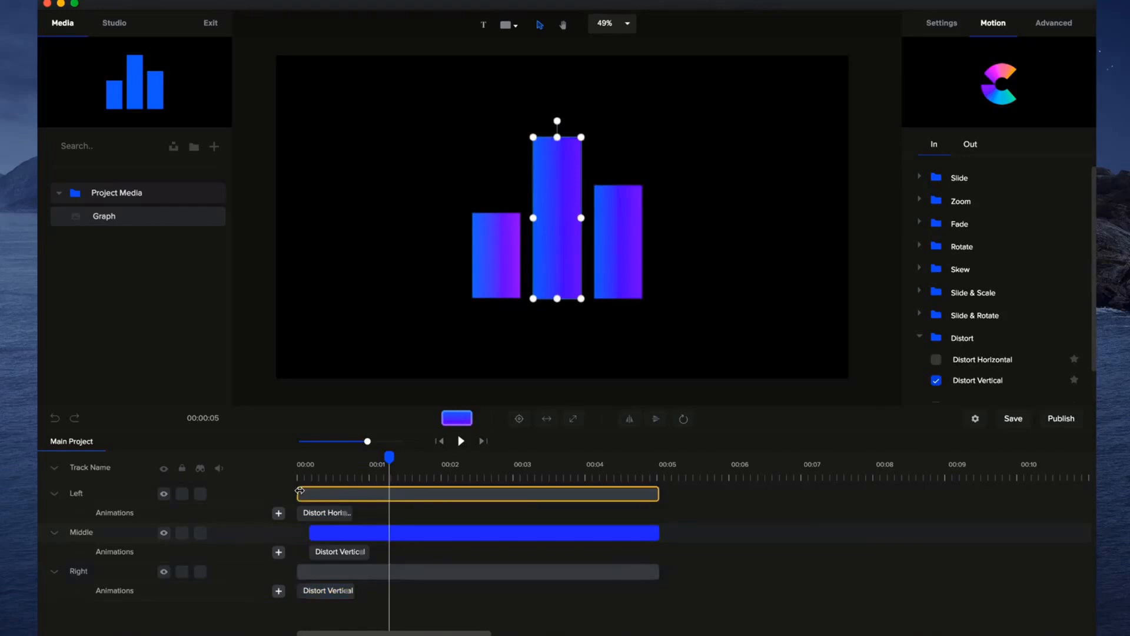
click(299, 494)
click(298, 572)
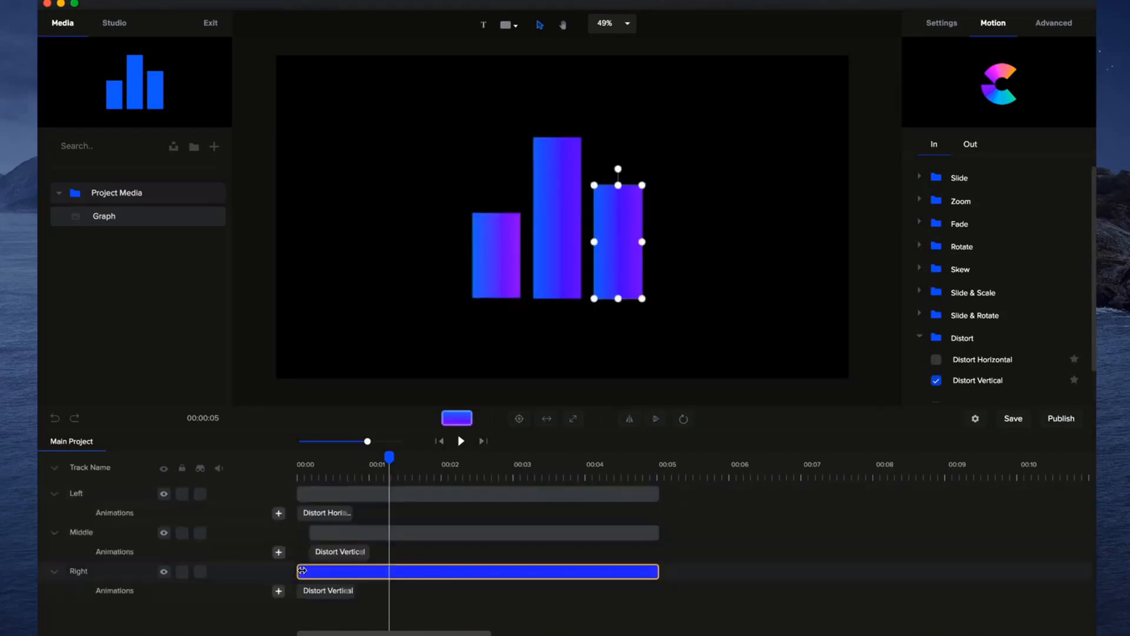
drag(297, 572, 322, 572)
click(441, 442)
click(461, 441)
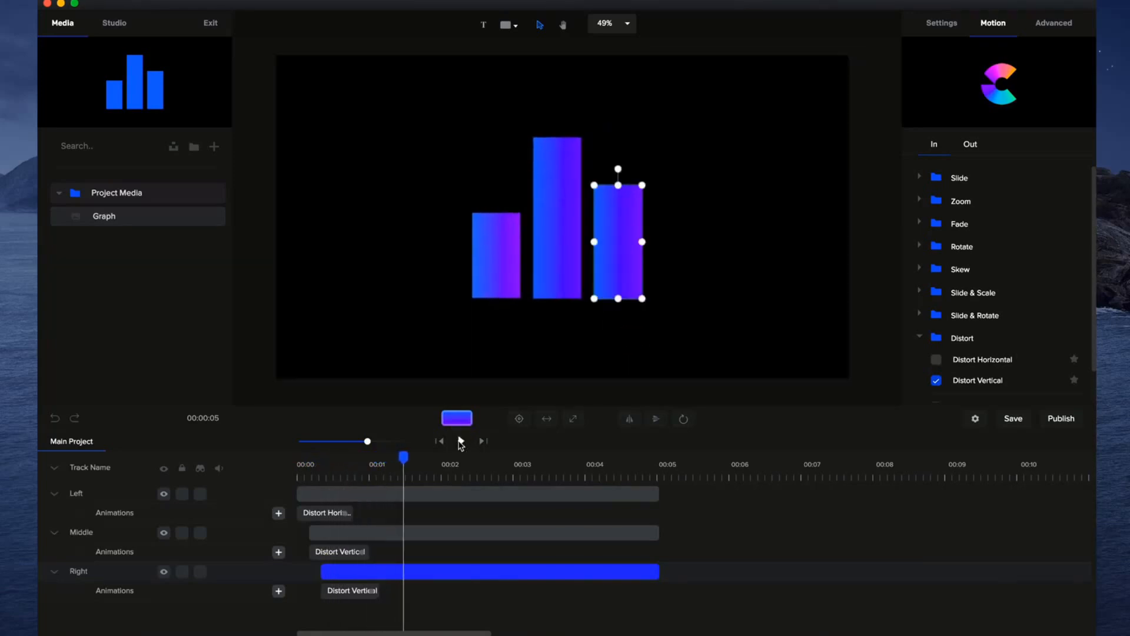
Select the left bar and replay the staggered bar animations from the start.
click(518, 284)
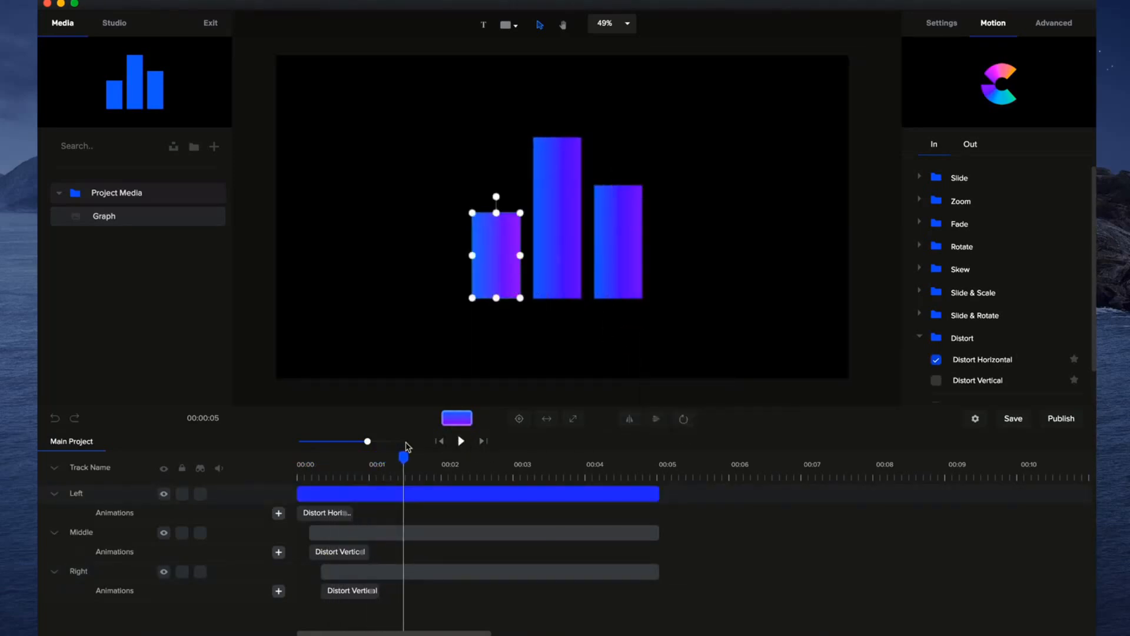
click(439, 441)
click(461, 441)
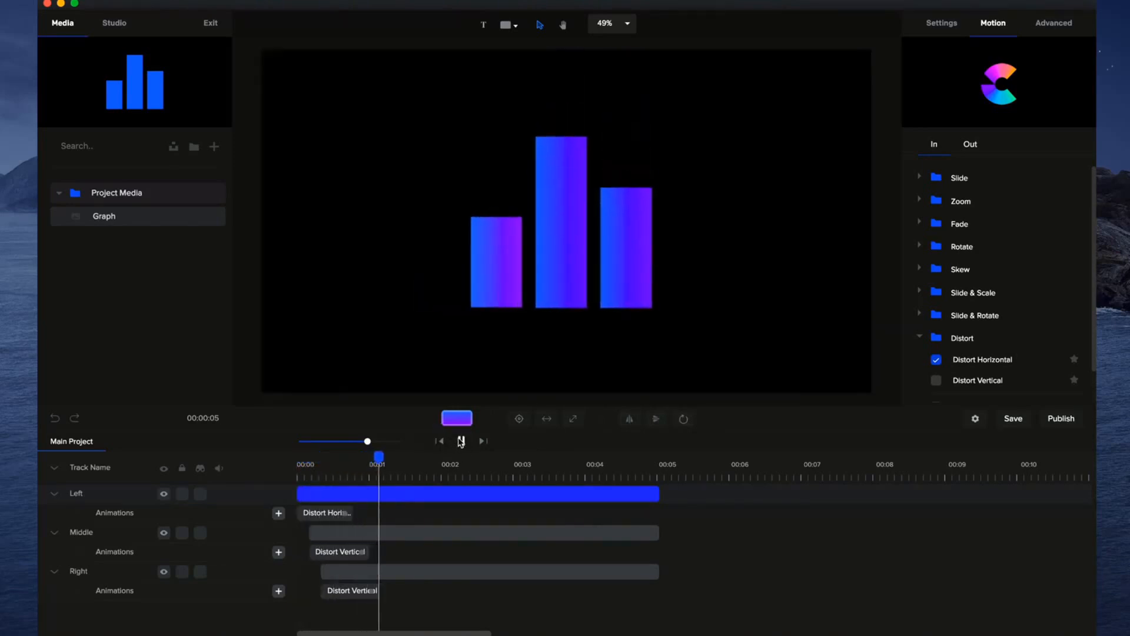
click(461, 441)
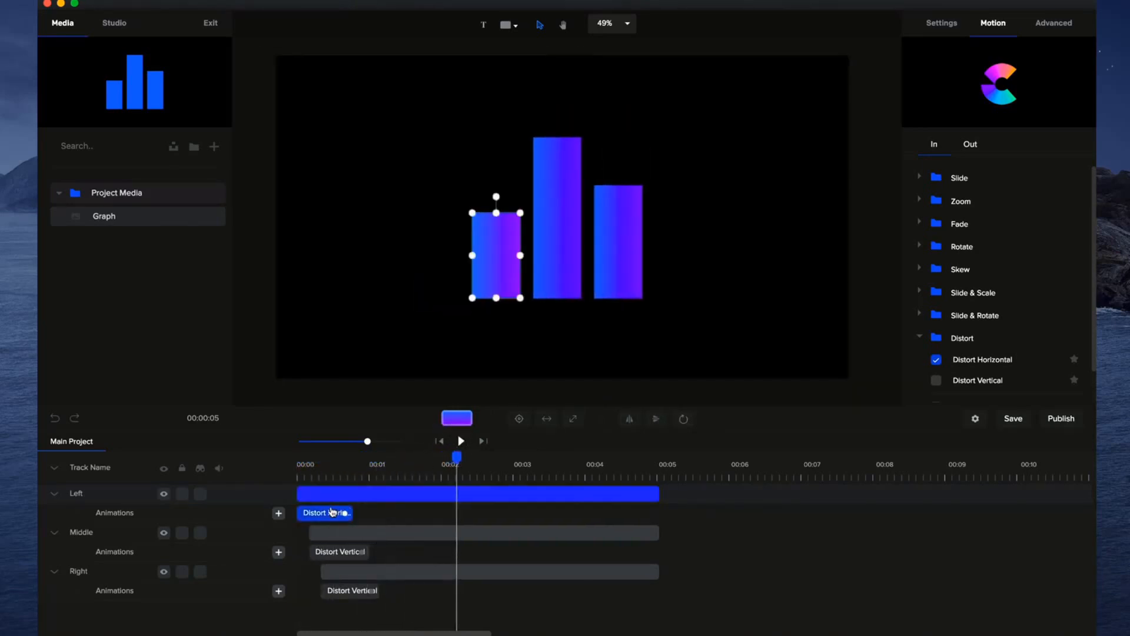
Delete the Distort animations from the left, middle and right bars.
right_click(333, 510)
click(383, 562)
right_click(347, 551)
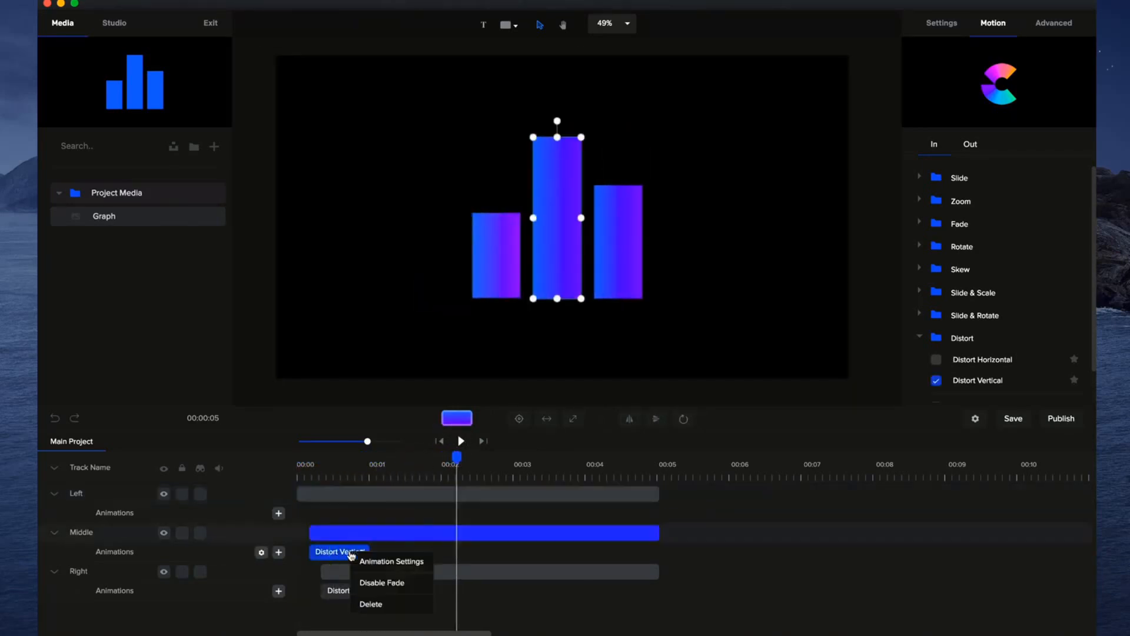
click(383, 604)
right_click(365, 595)
click(361, 577)
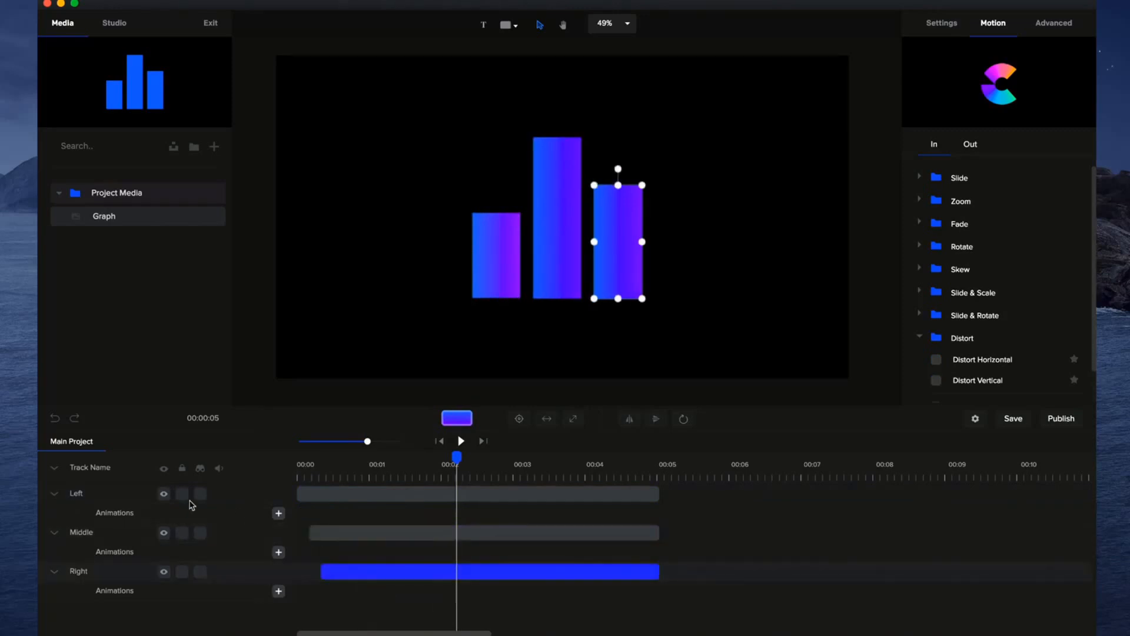
Collapse the tracks, reorder them as Right, Middle, Left, and return to the start with the timeline enlarged.
click(53, 470)
mouse_move(96, 531)
mouse_down()
mouse_move(93, 499)
mouse_move(99, 512)
mouse_up()
click(436, 446)
drag(367, 441, 386, 445)
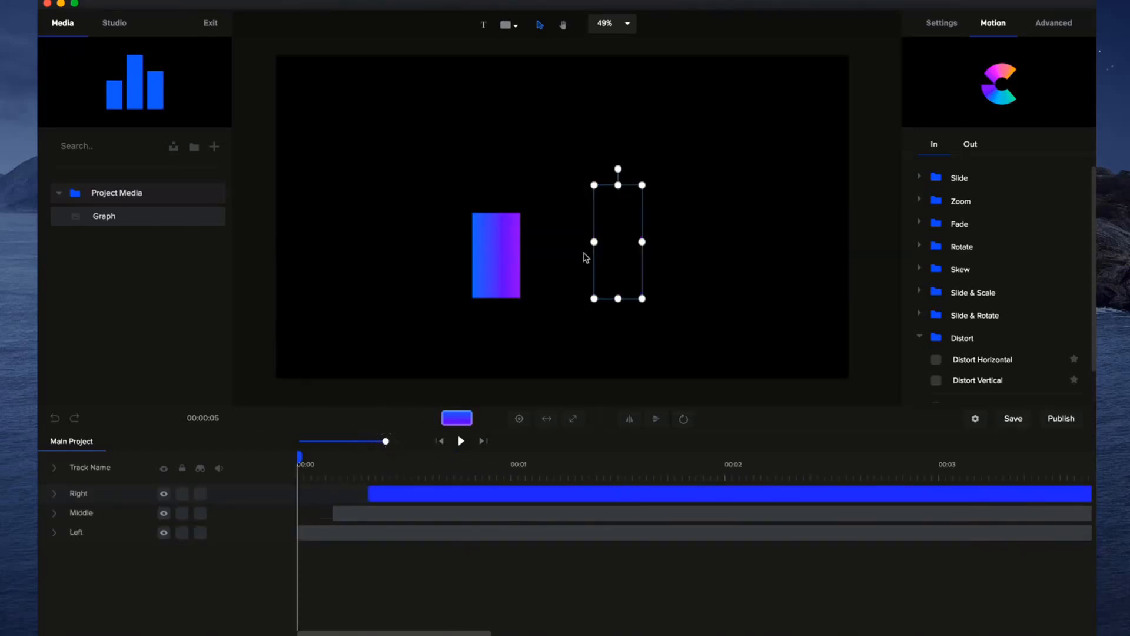
Add a custom Scale animation to the left bar and shorten it to about 0.9 seconds.
click(52, 532)
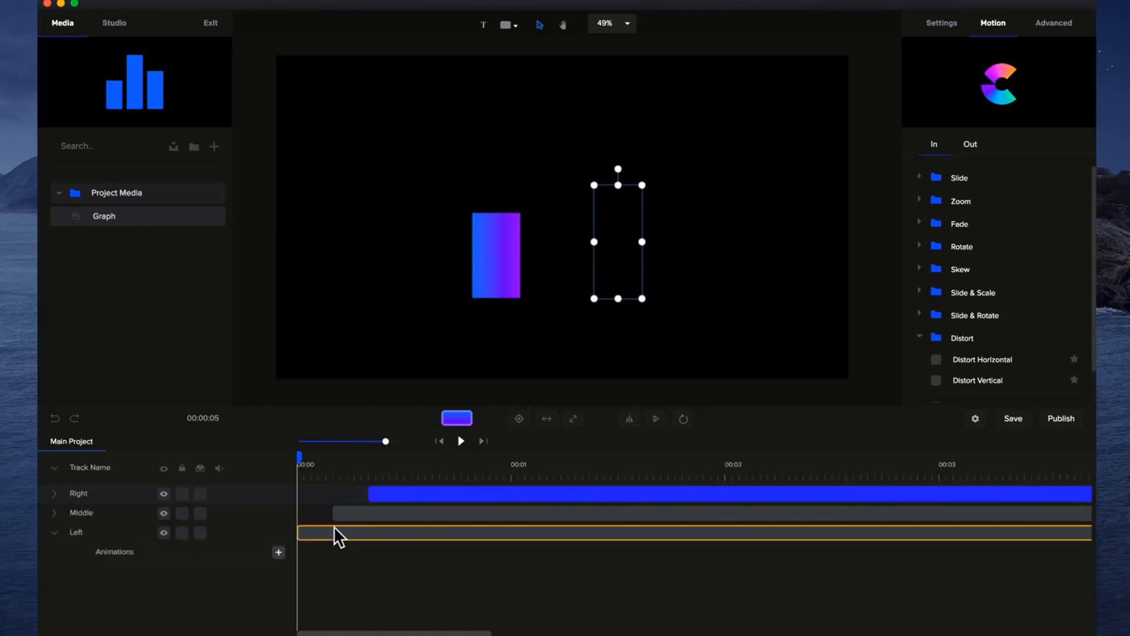
click(482, 270)
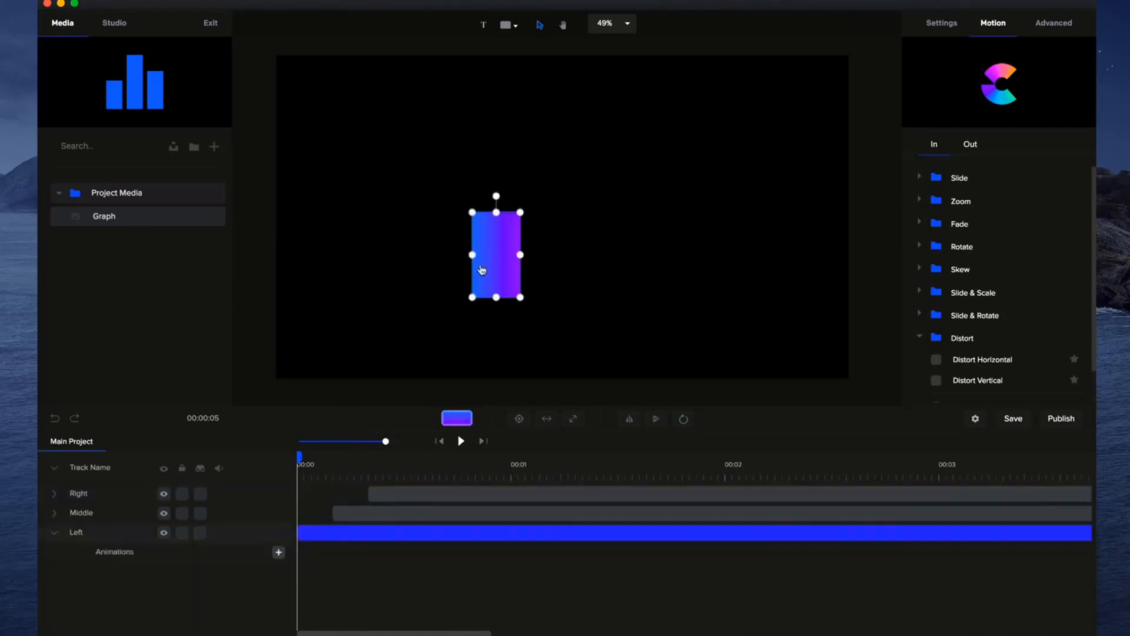
click(278, 551)
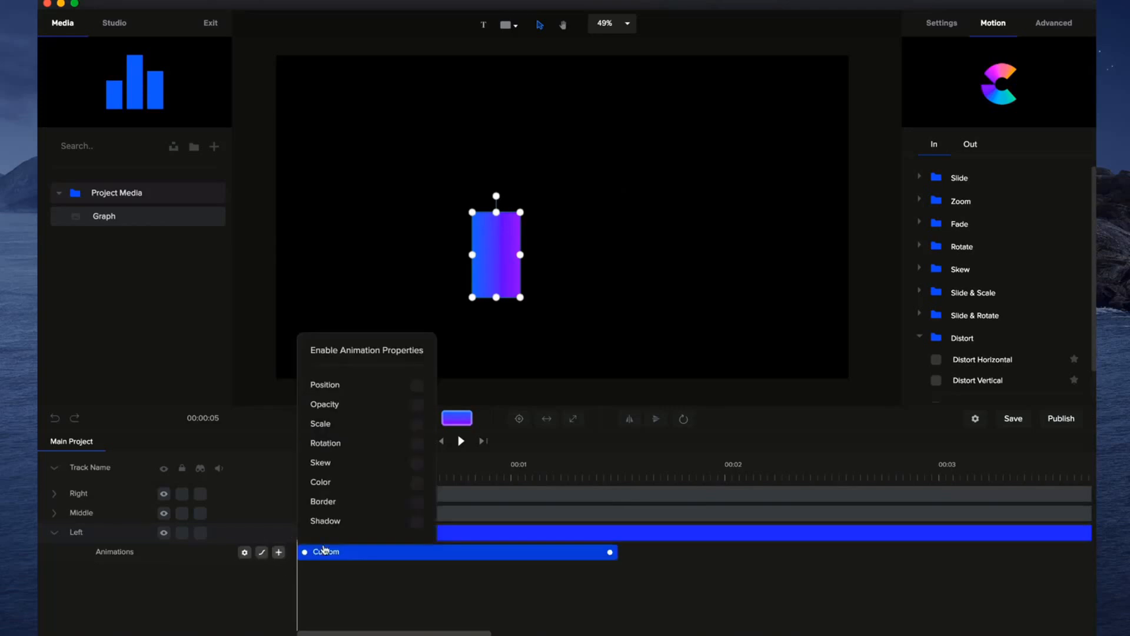
click(417, 425)
drag(613, 553, 484, 550)
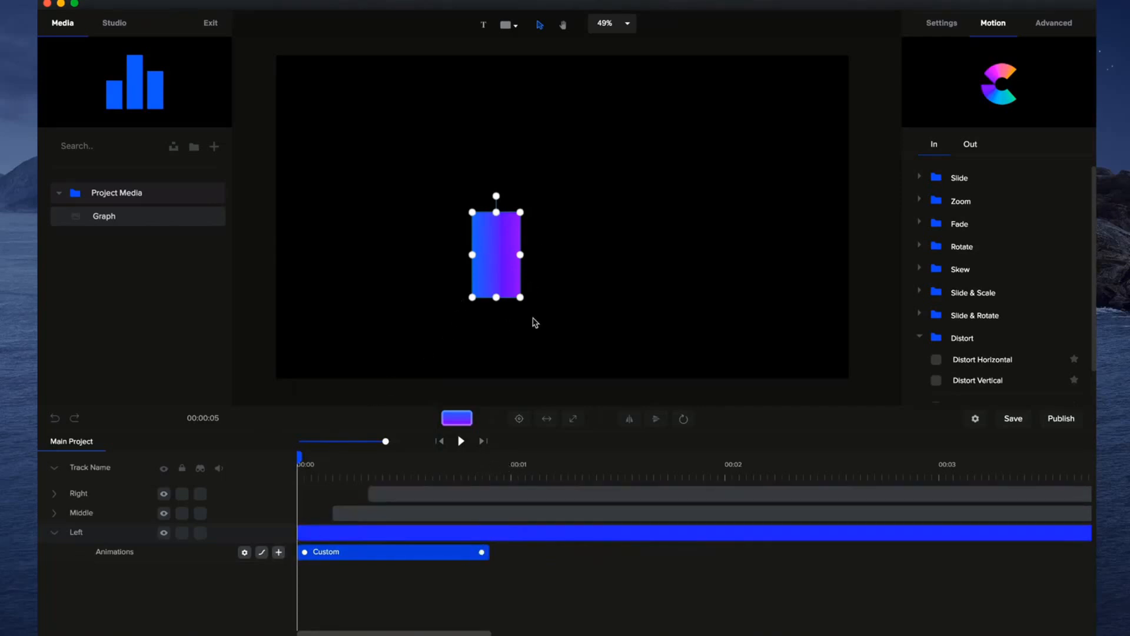
Unlink the left bar's X and Y scale and flatten its height down to the baseline for the animation's start.
click(942, 25)
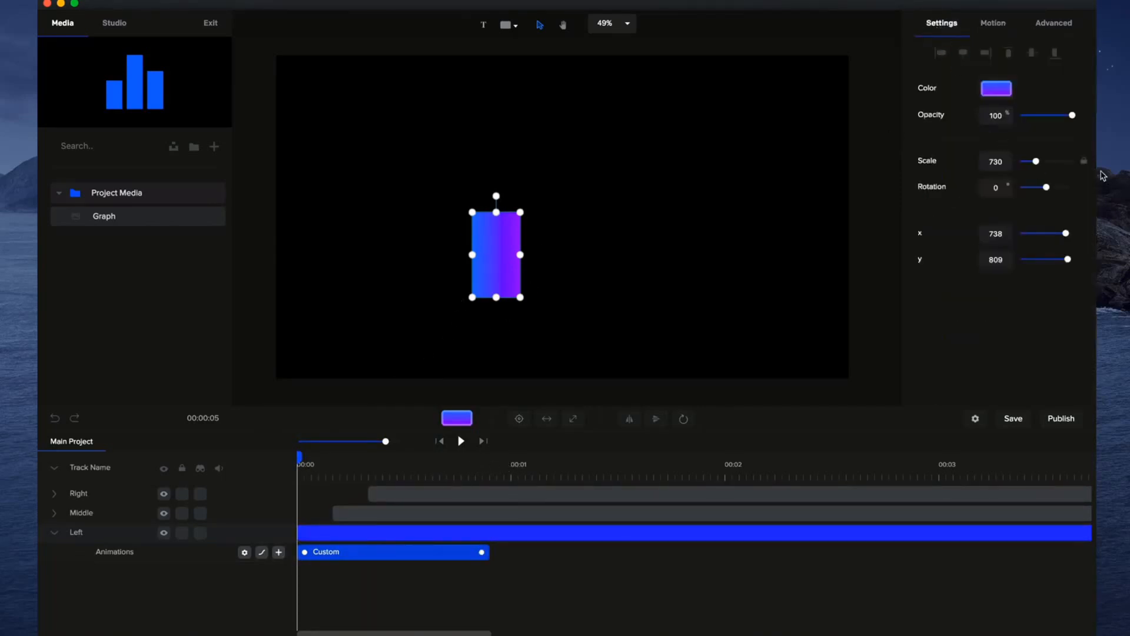
click(1085, 163)
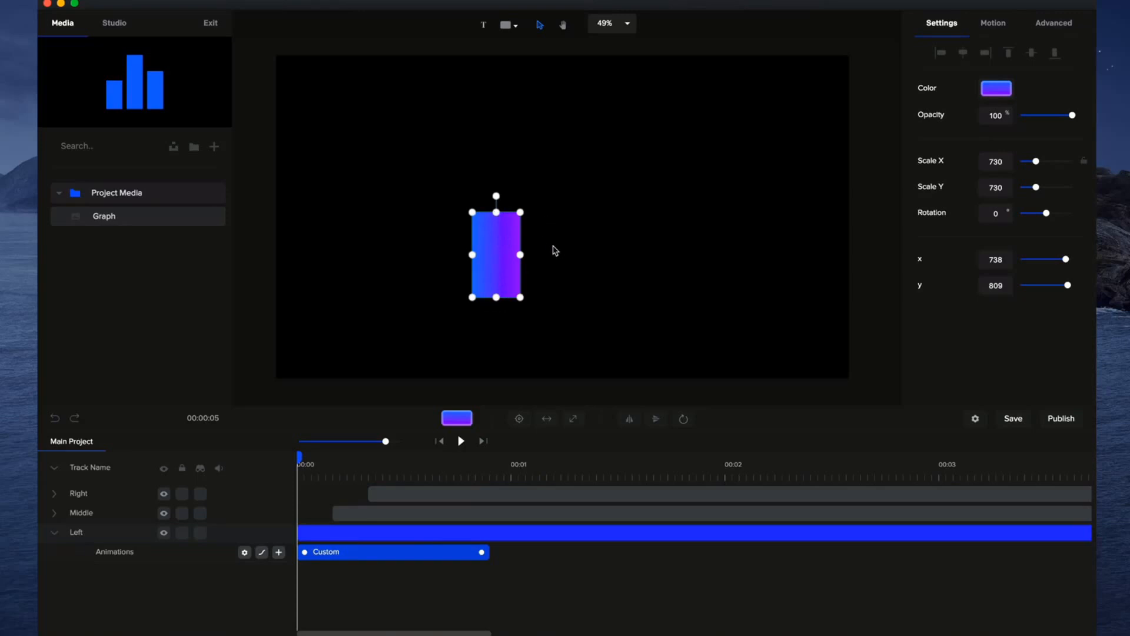
mouse_move(497, 212)
mouse_down()
mouse_move(497, 245)
mouse_move(496, 220)
mouse_up()
drag(1032, 184, 875, 215)
click(718, 251)
At the middle bar's start, add a custom Scale animation about 1 second long and flatten the bar down to its baseline.
drag(298, 456, 333, 457)
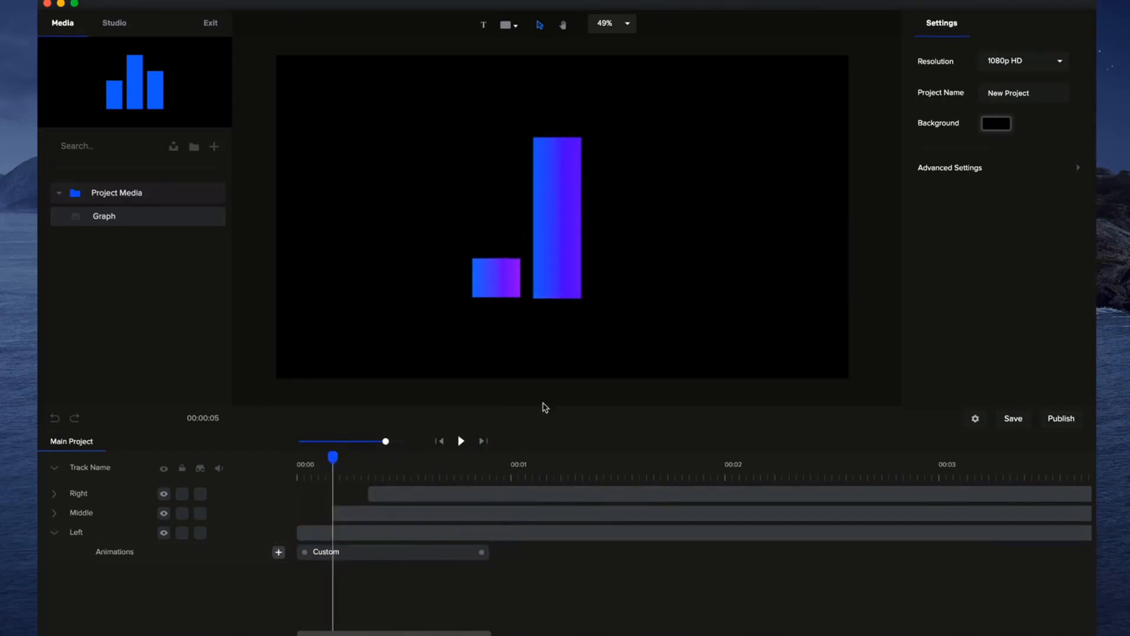
click(560, 230)
click(57, 513)
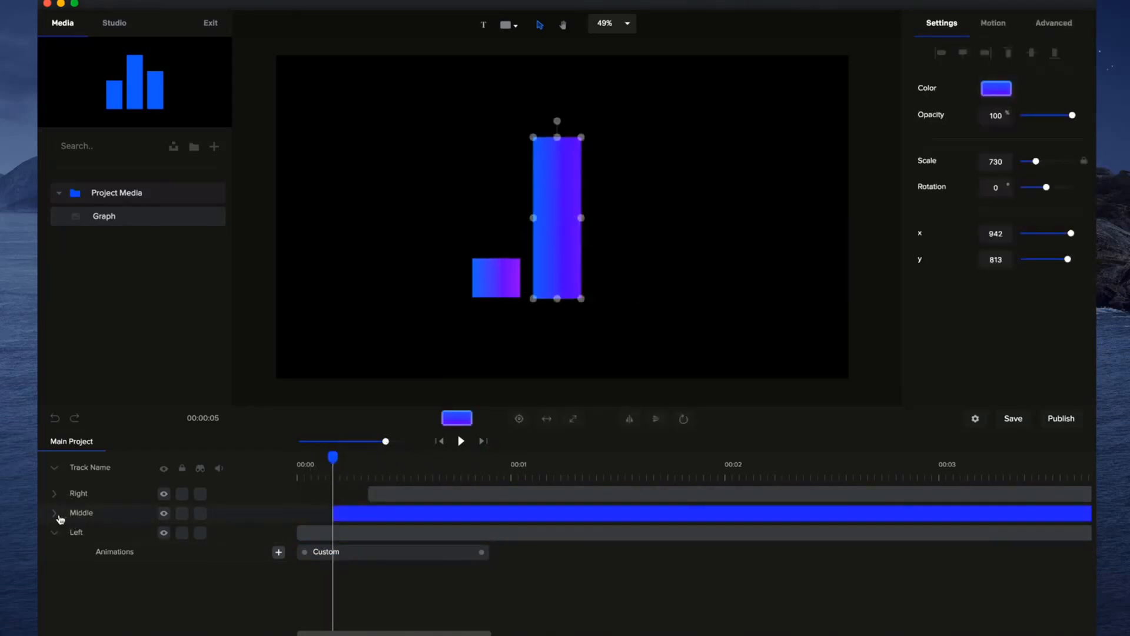
click(279, 532)
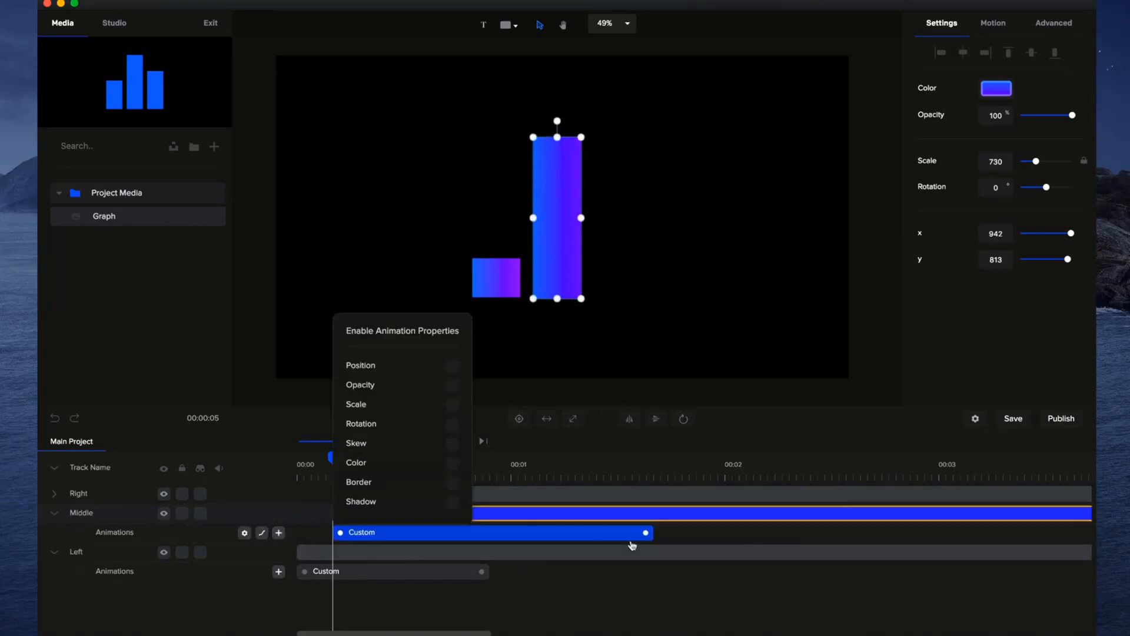
click(452, 405)
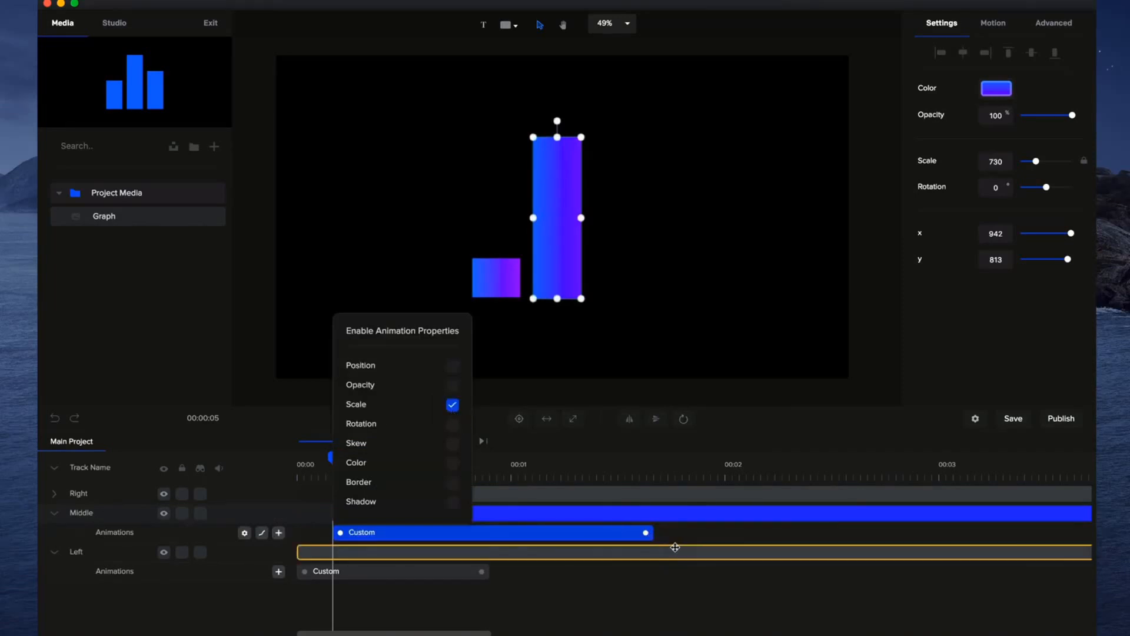
drag(647, 532, 536, 536)
drag(557, 137, 557, 298)
At the right bar's start, add a custom Scale animation shortened to about 1 second and flatten the bar down to its baseline.
drag(332, 457, 368, 447)
click(612, 239)
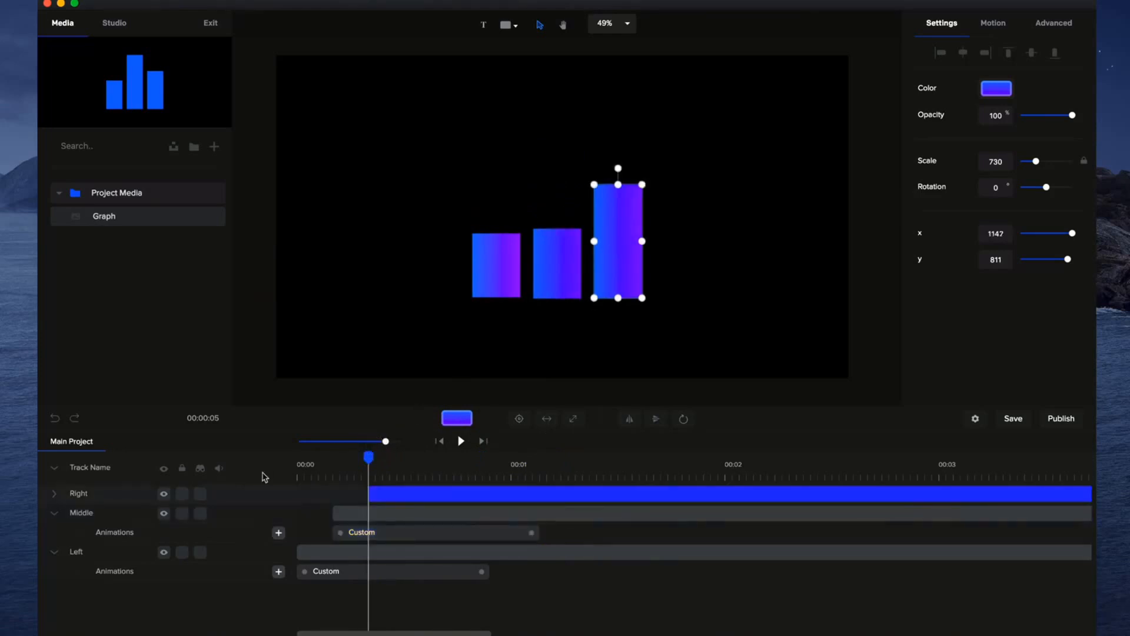
click(55, 494)
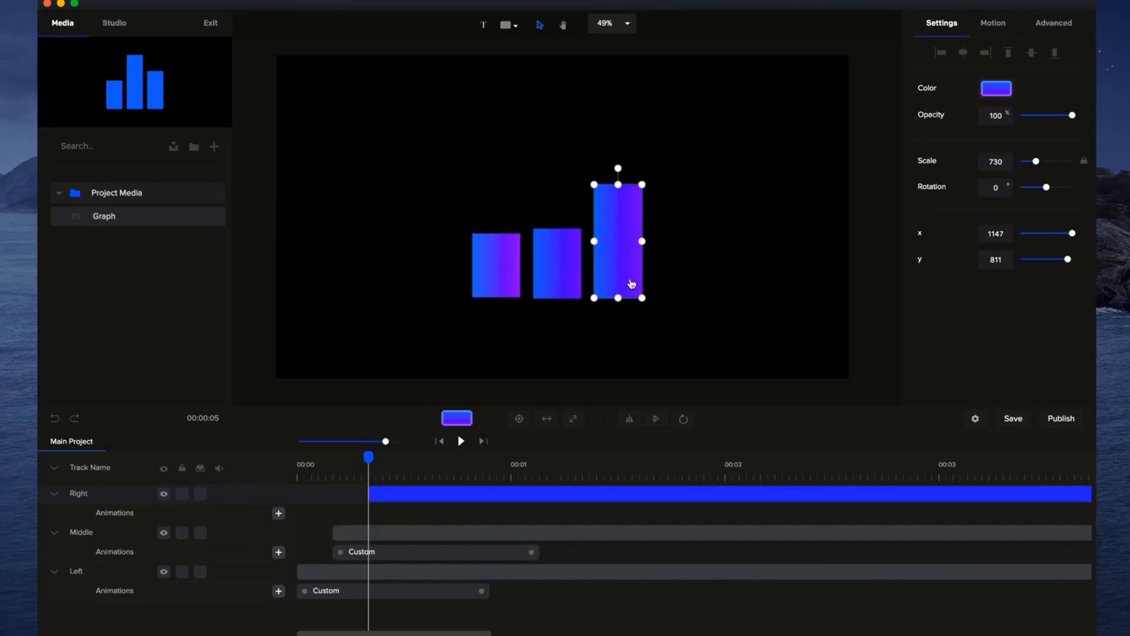
click(279, 512)
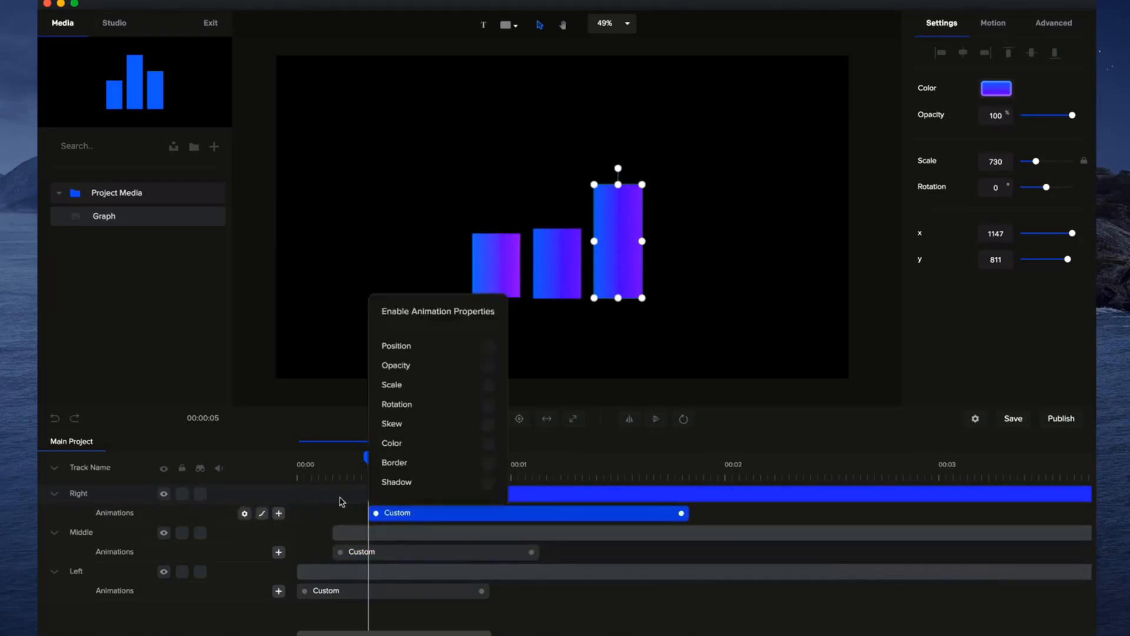
click(488, 389)
drag(681, 513, 582, 513)
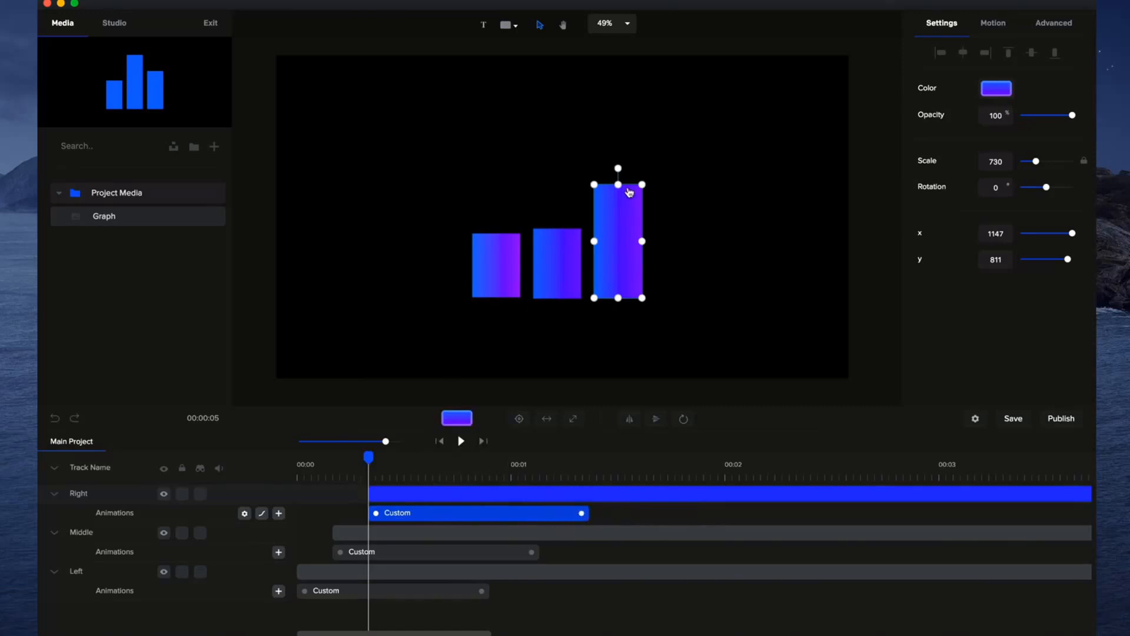
drag(618, 185, 620, 325)
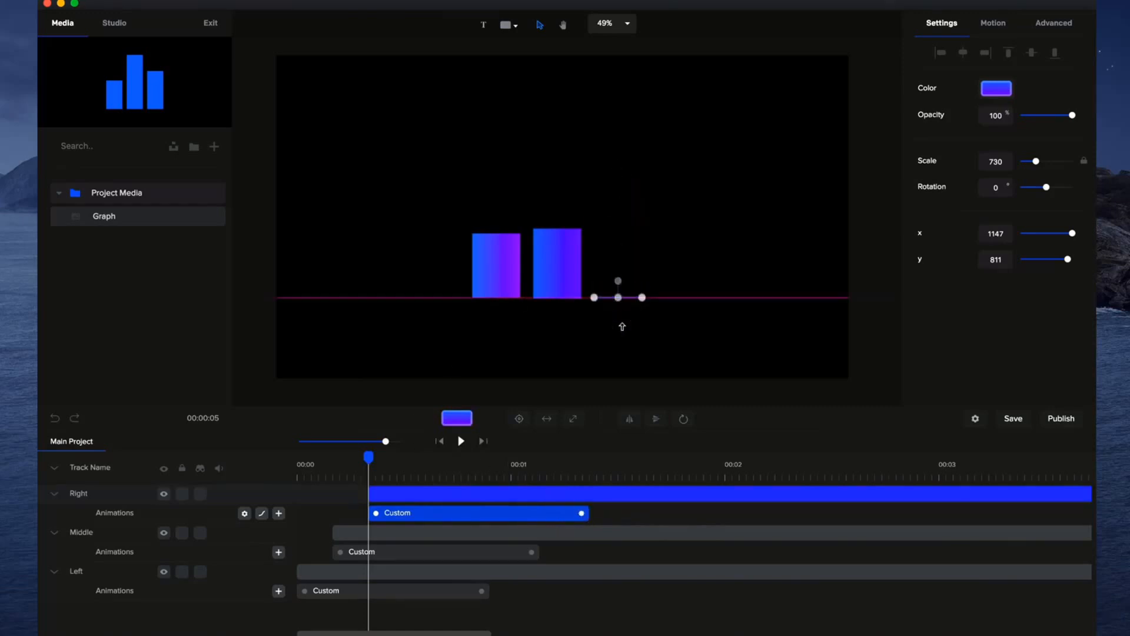
Play the three custom bar animations from the start.
click(439, 441)
click(461, 441)
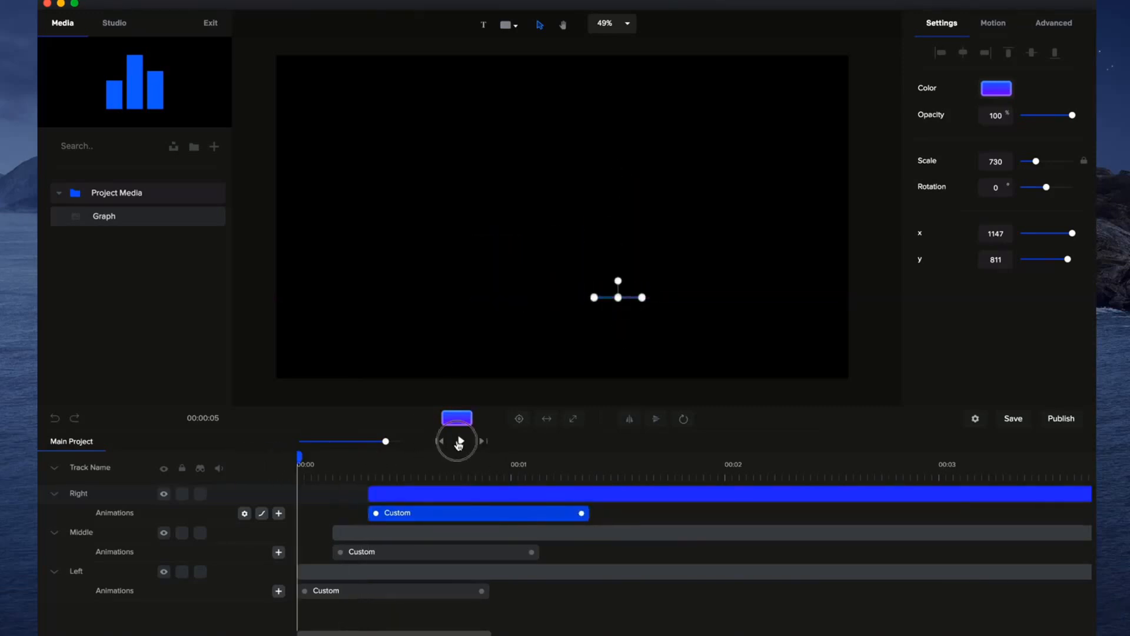
click(460, 441)
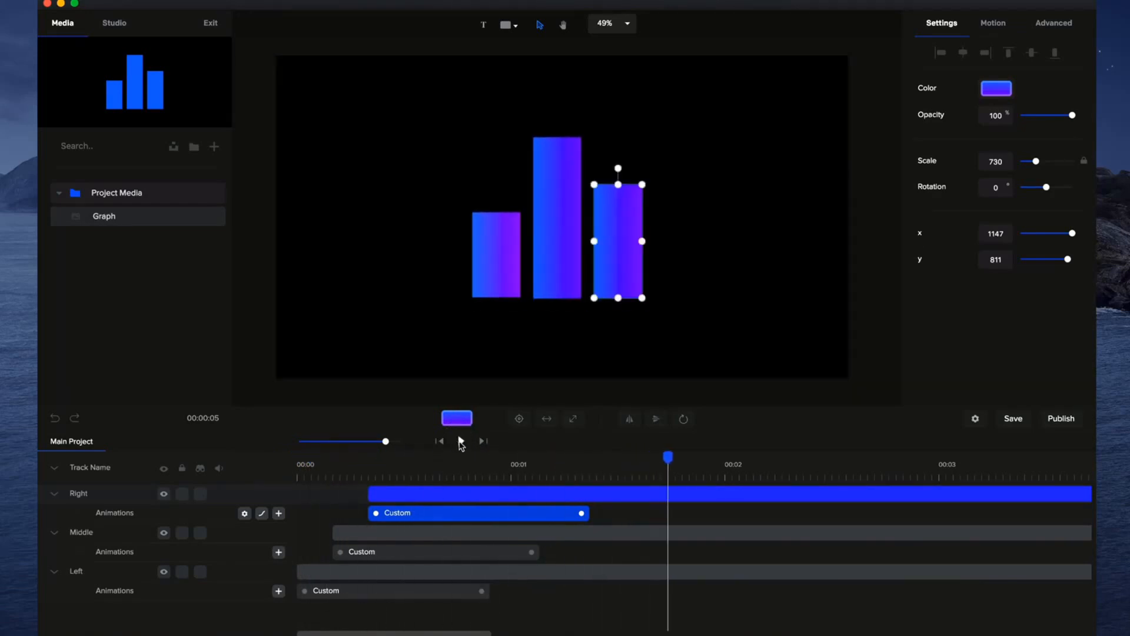
Preview the Power easings for the right bar's custom animation and set its Out easing to Back.
click(444, 495)
right_click(420, 514)
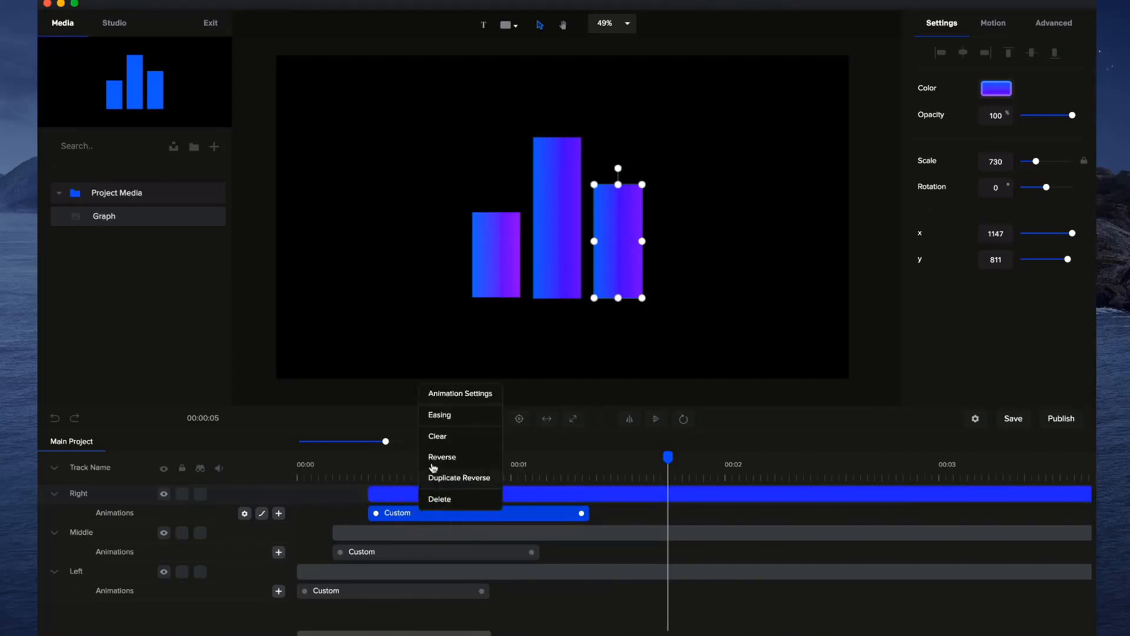
click(441, 417)
click(683, 346)
click(457, 513)
click(263, 513)
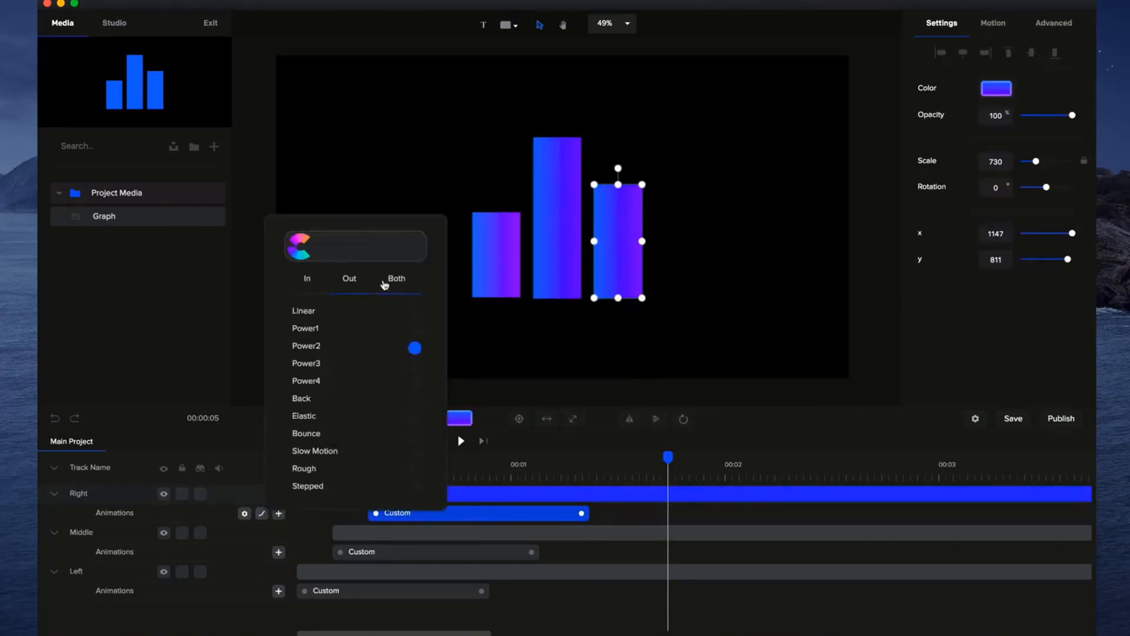
click(416, 331)
click(415, 365)
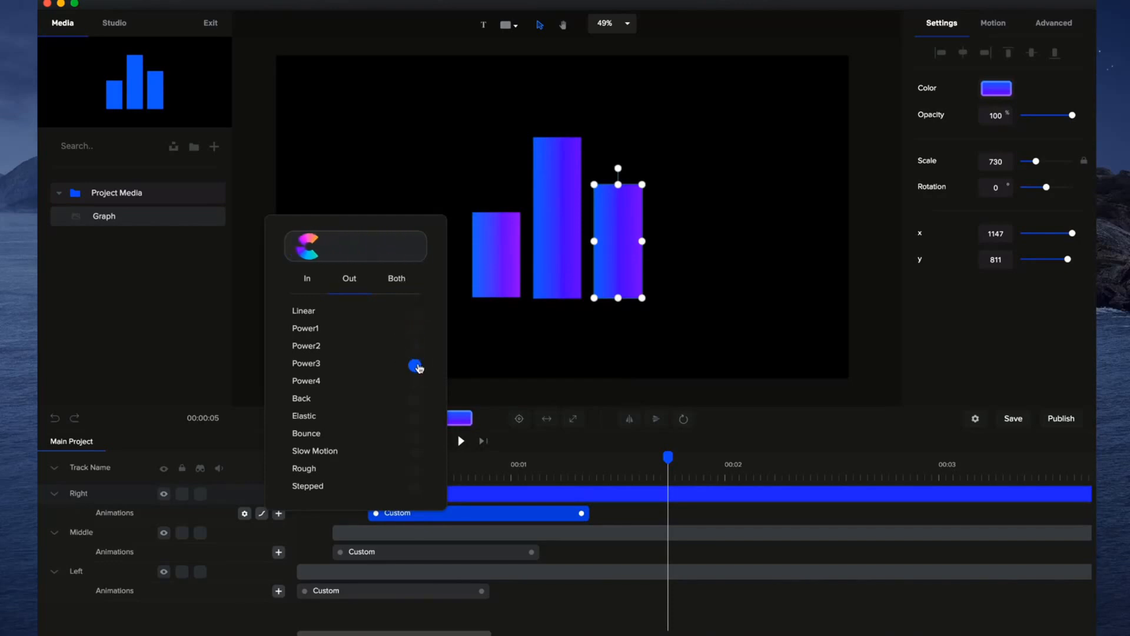
click(415, 384)
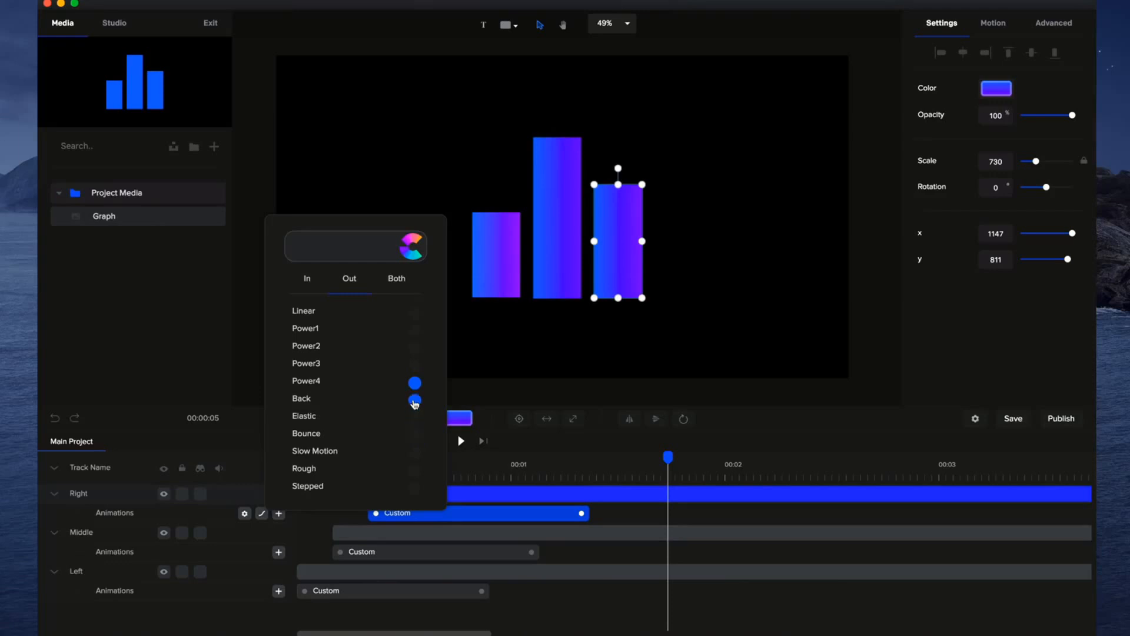
click(415, 400)
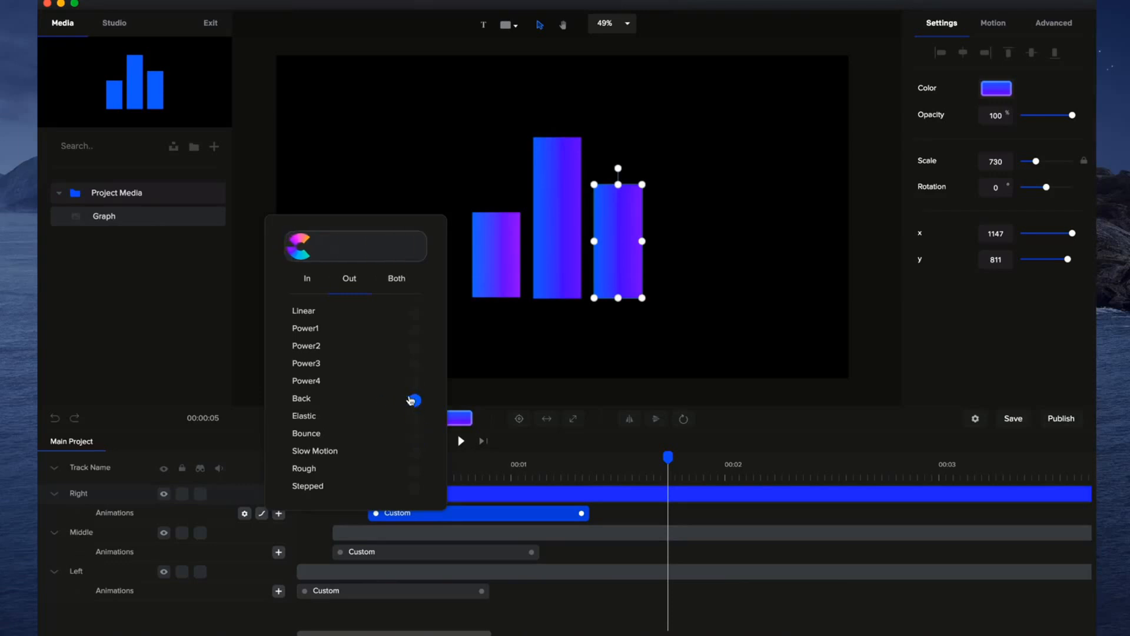
click(567, 372)
Set the Out easing of the middle and left bars' custom animations to Back.
right_click(449, 551)
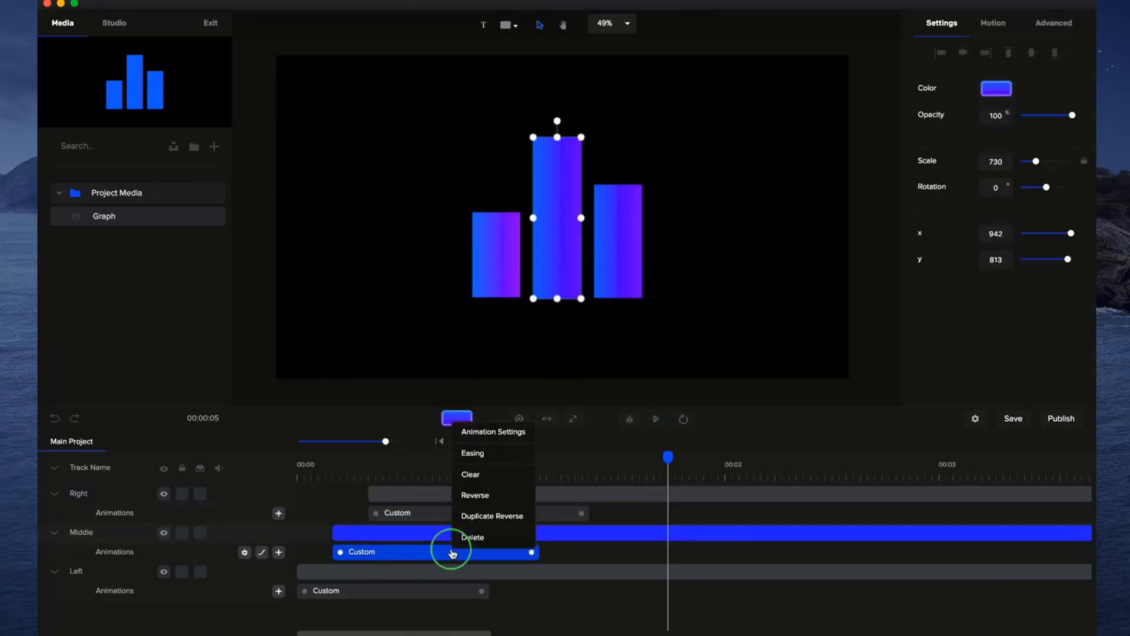
click(474, 452)
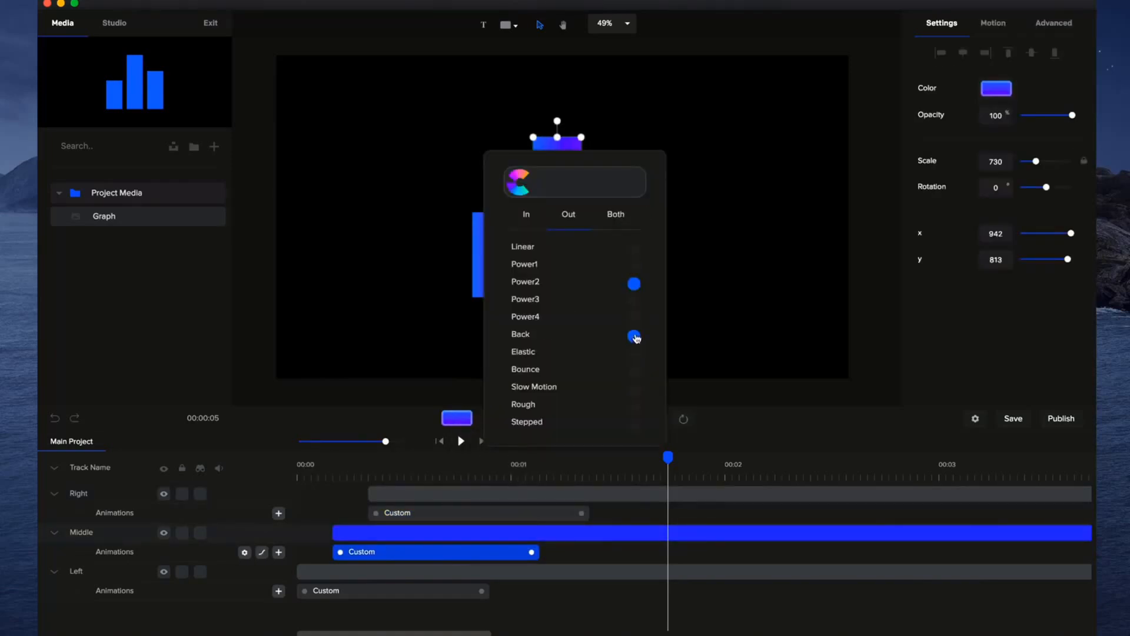
click(403, 592)
right_click(404, 591)
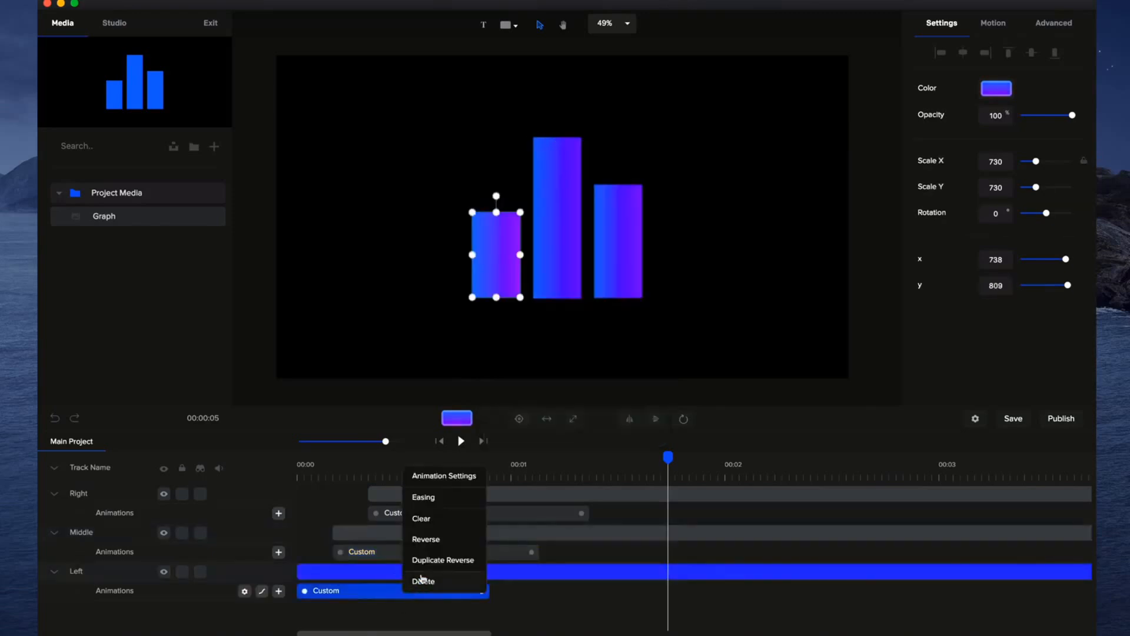
click(438, 498)
click(593, 383)
click(708, 373)
Play the eased bar animations from the start and pause once all three bars have grown.
click(439, 441)
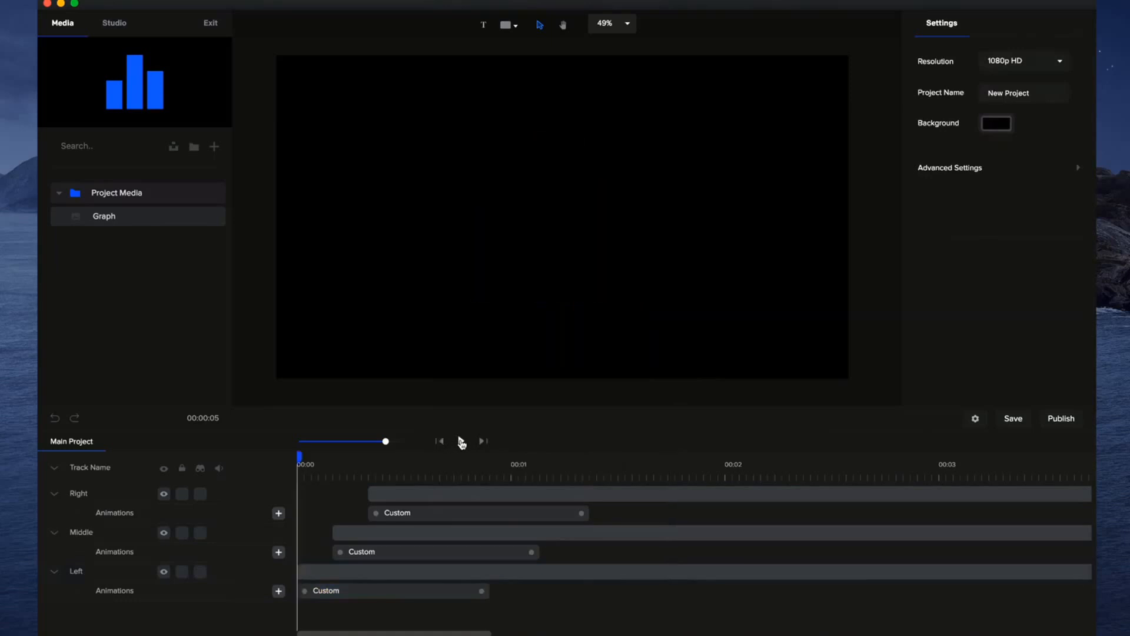
click(462, 441)
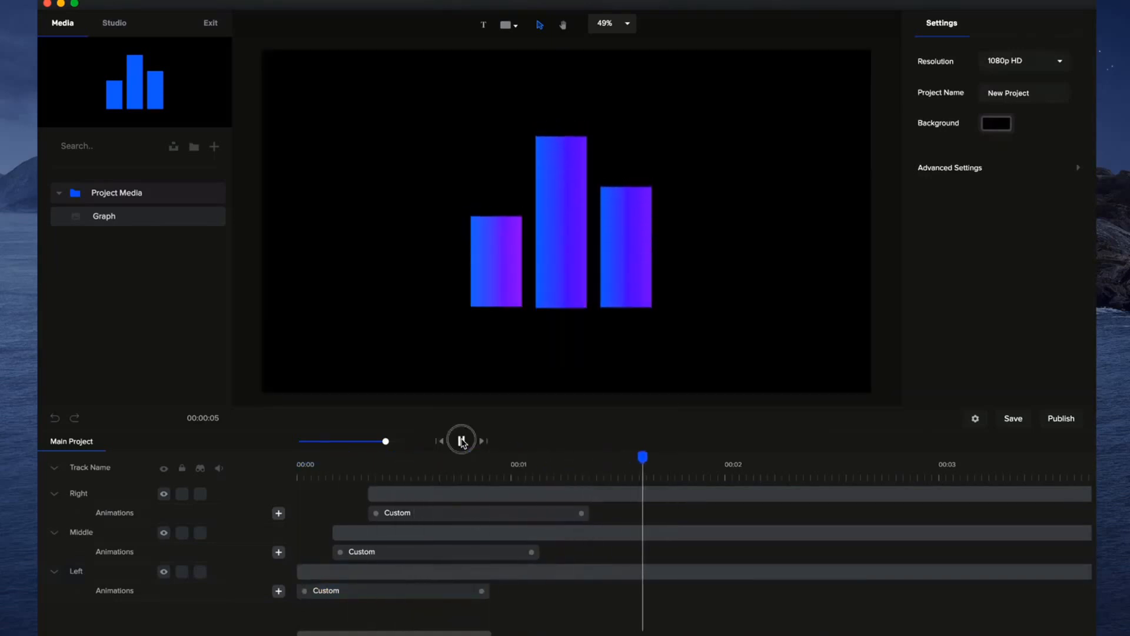
click(461, 442)
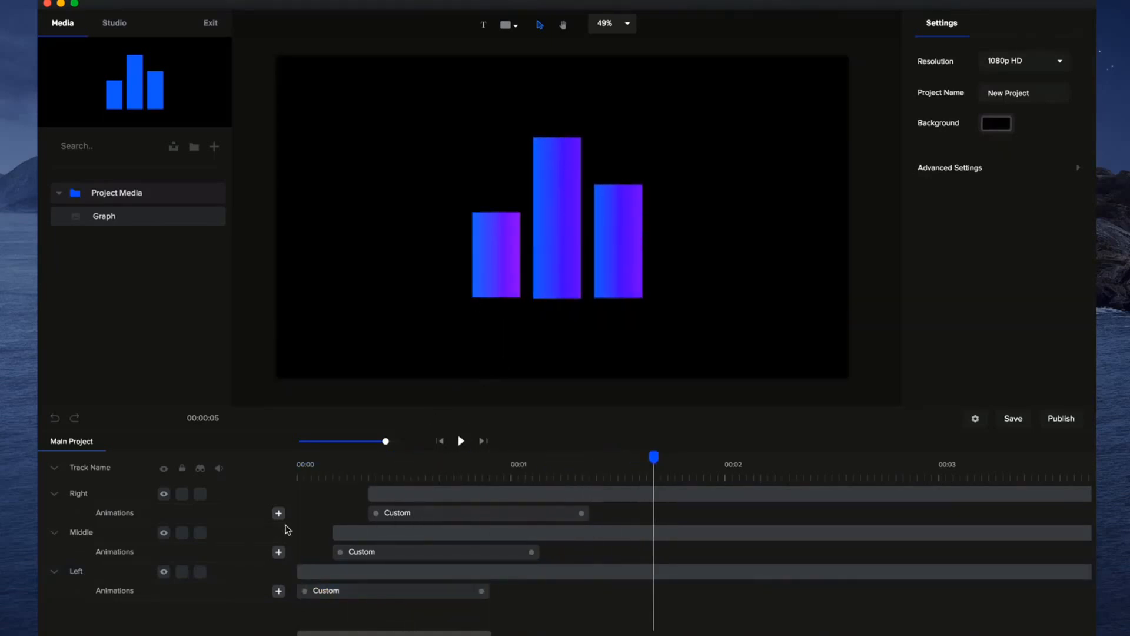
Review the Out easing options of the right bar's custom animation and close them without changes.
click(461, 516)
click(492, 420)
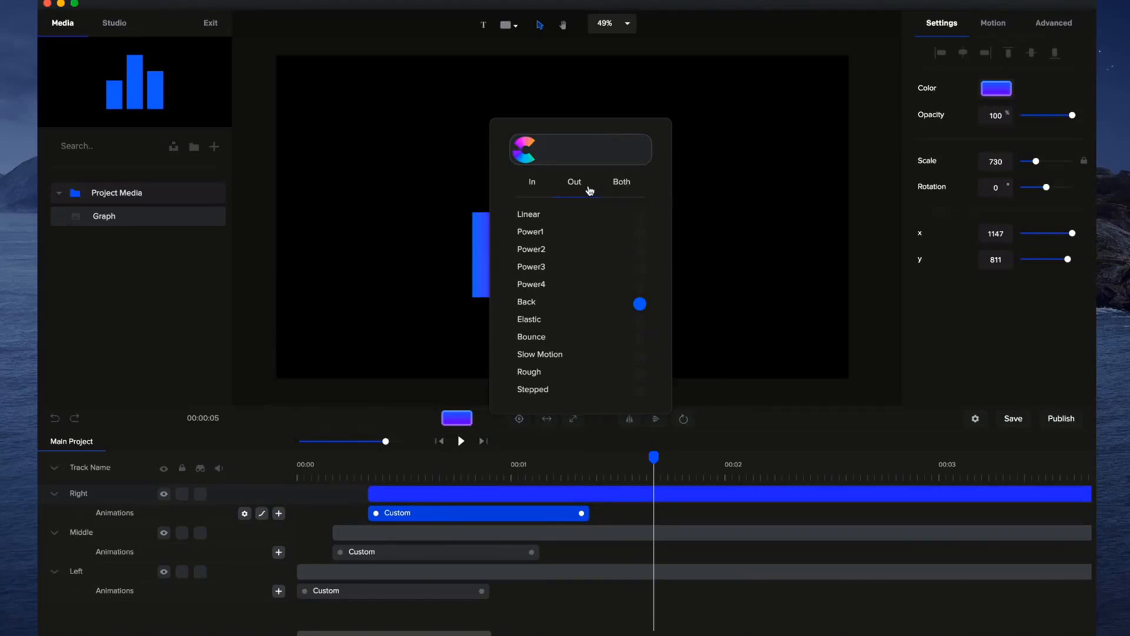
click(813, 275)
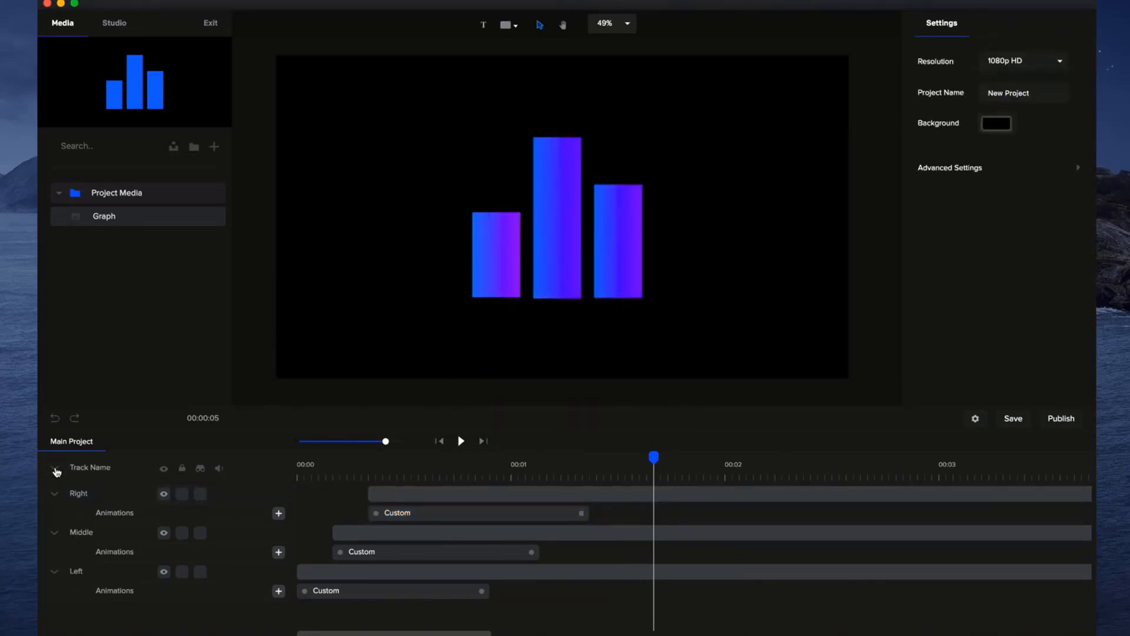
Collapse the animation rows of all three bar tracks and replay the project from the start.
click(56, 469)
click(440, 443)
click(462, 442)
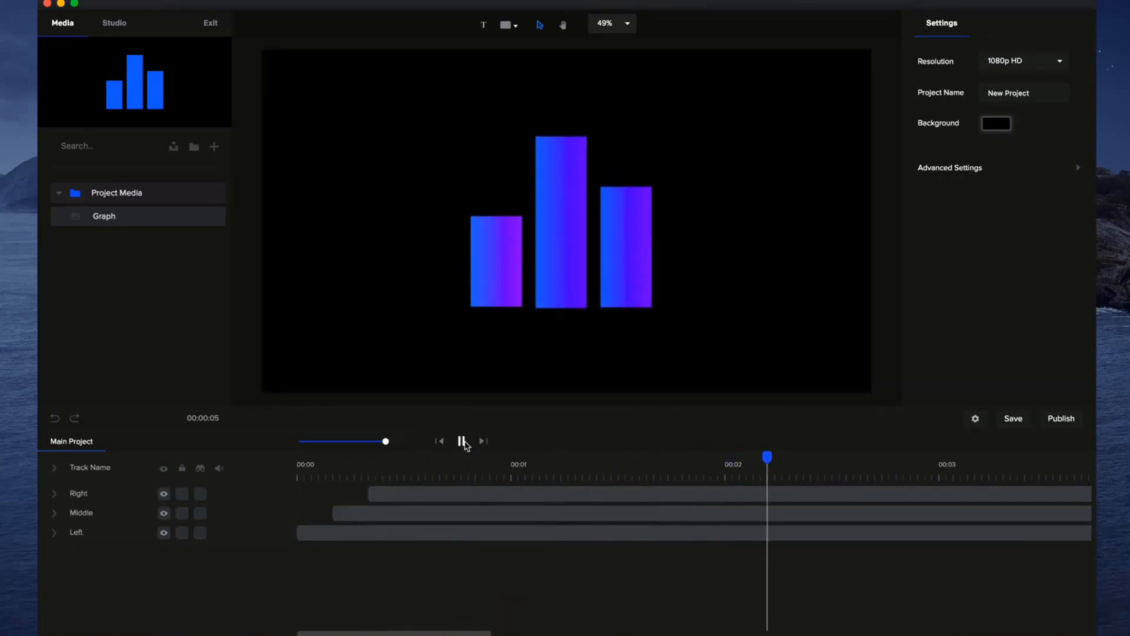
click(462, 441)
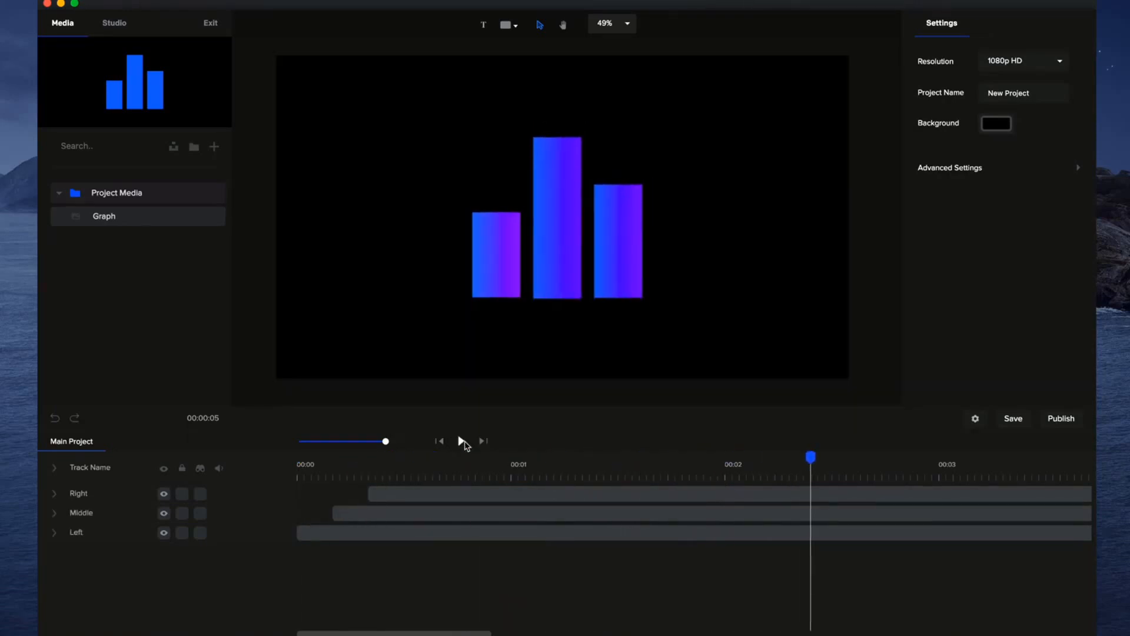
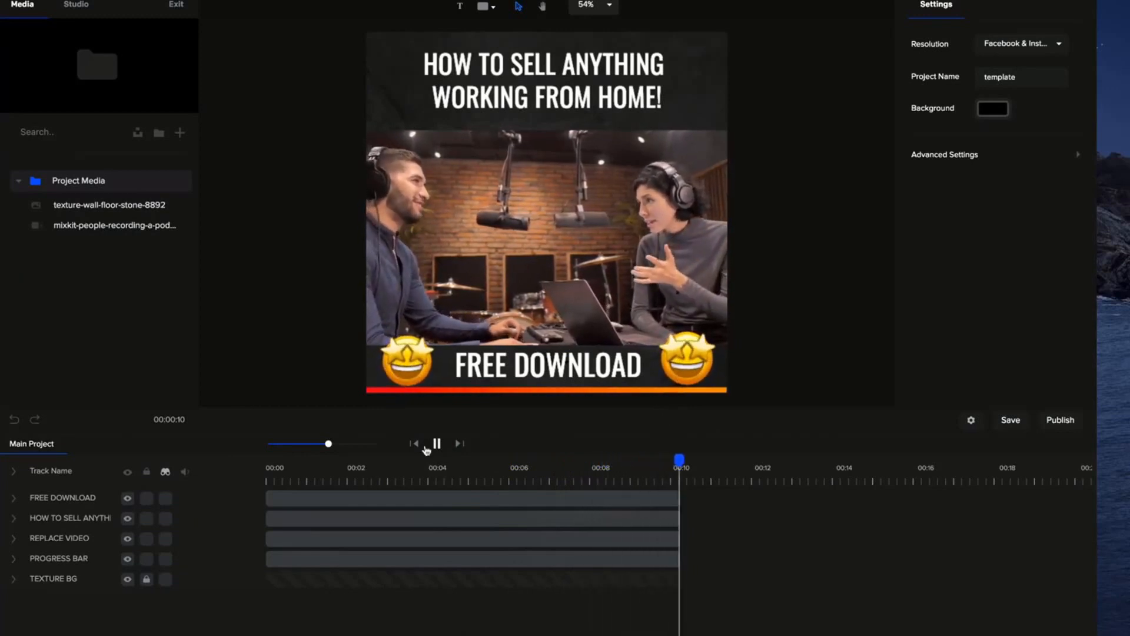
Reveal the hidden tracks and delete the existing PROGRESS BAR track.
click(417, 468)
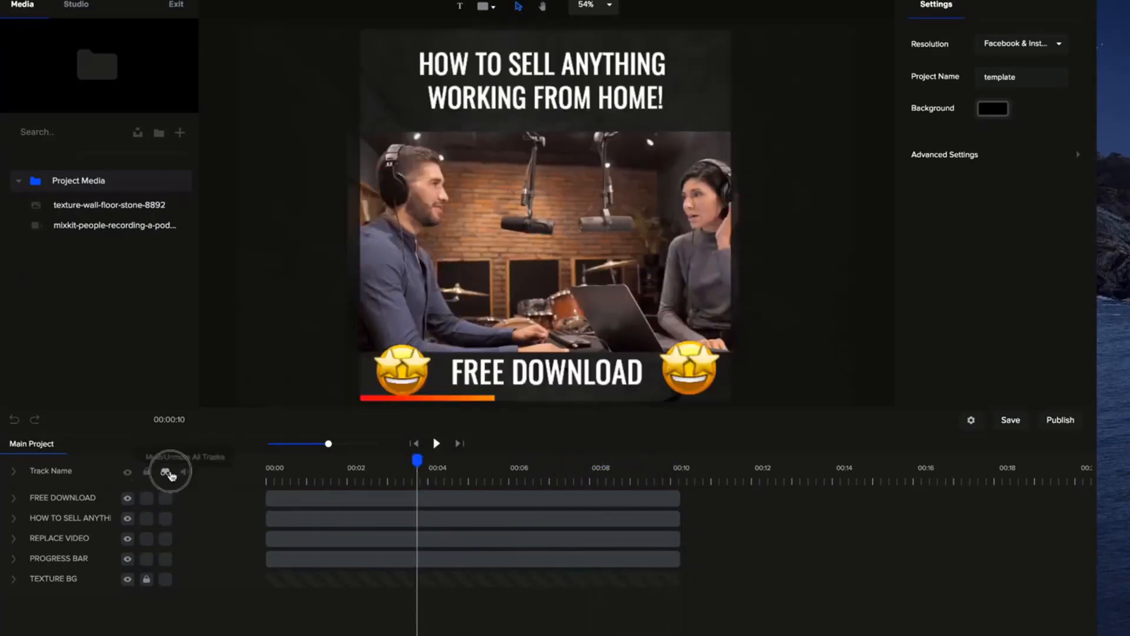
click(166, 472)
click(284, 597)
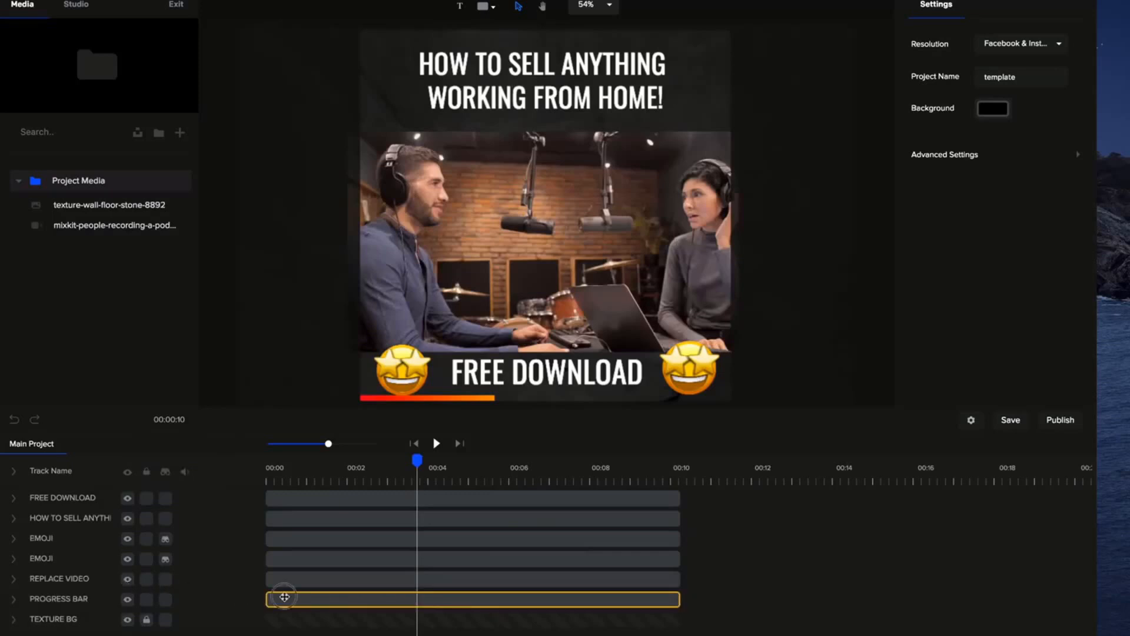
key(Delete)
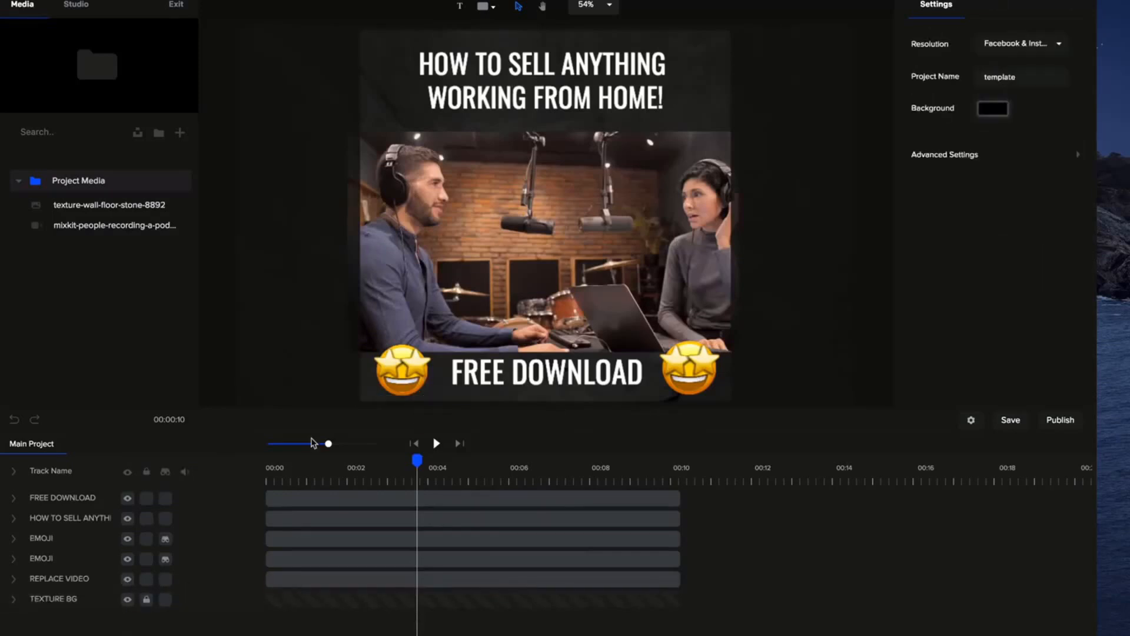
Add a rectangle shape at the start of the timeline.
click(414, 444)
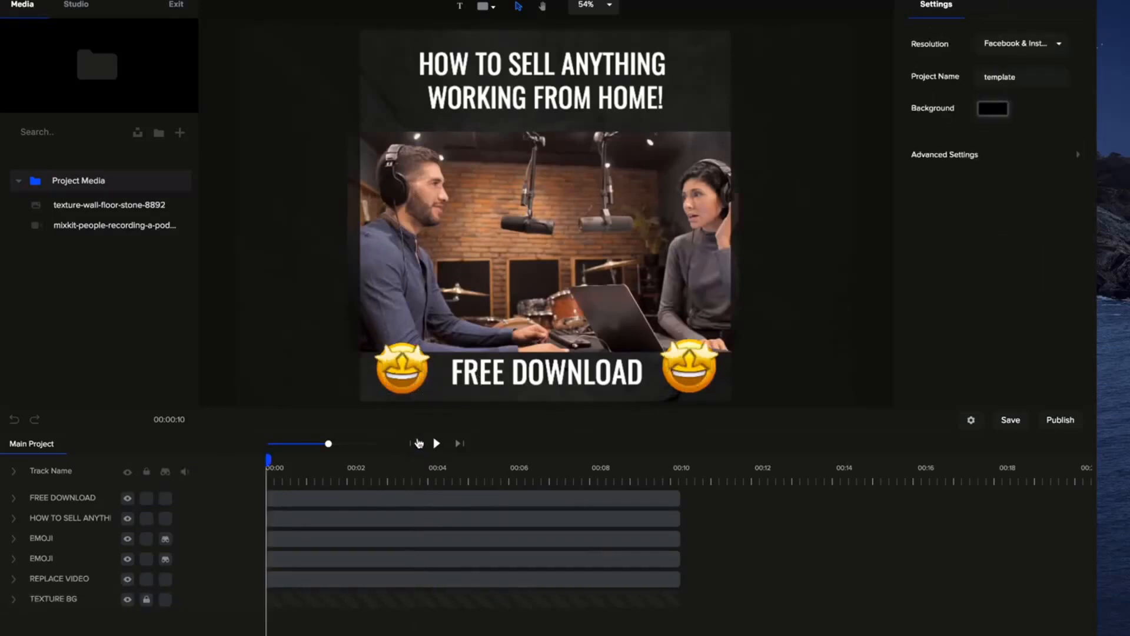
click(480, 7)
click(442, 84)
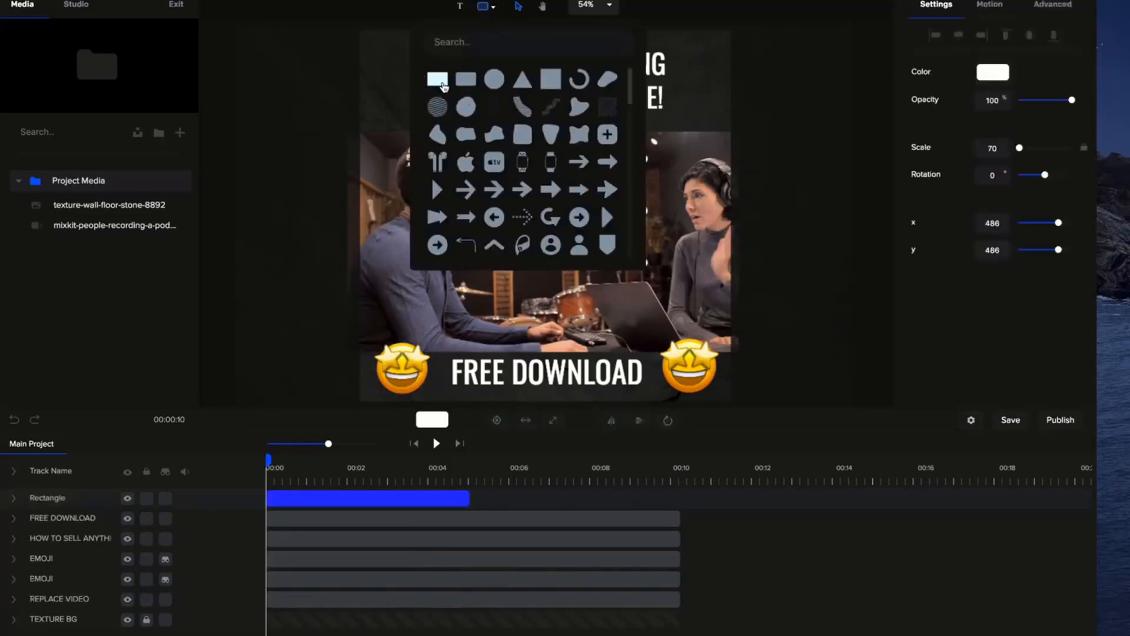
click(776, 197)
click(583, 196)
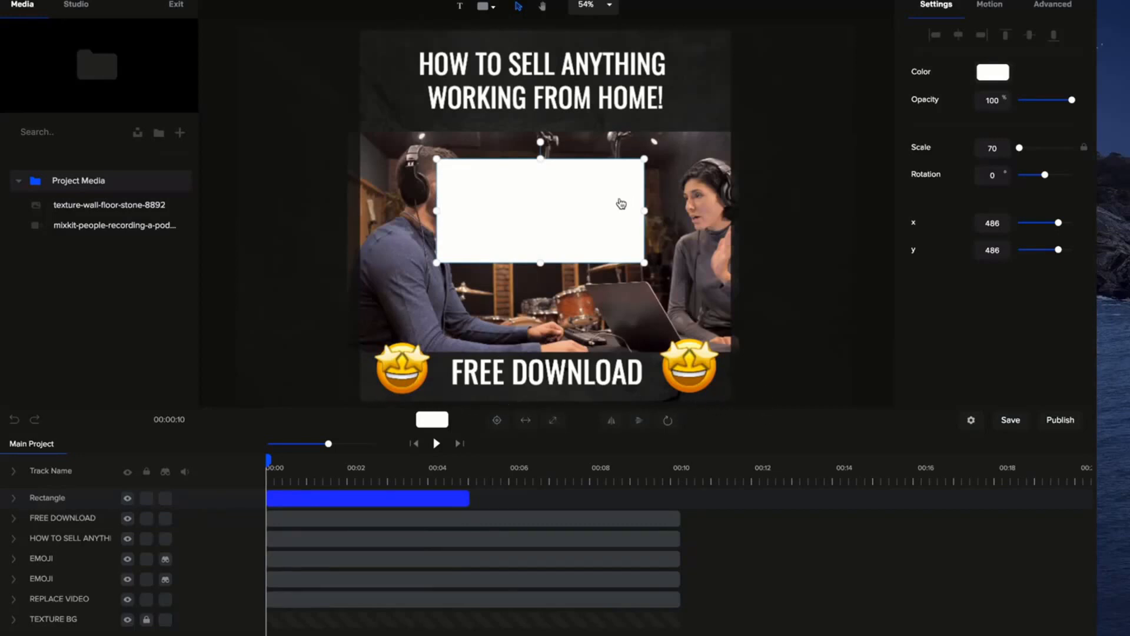
Fit the rectangle to the full canvas width as a thin strip and align it to the canvas's bottom edge.
click(526, 422)
drag(542, 125, 541, 302)
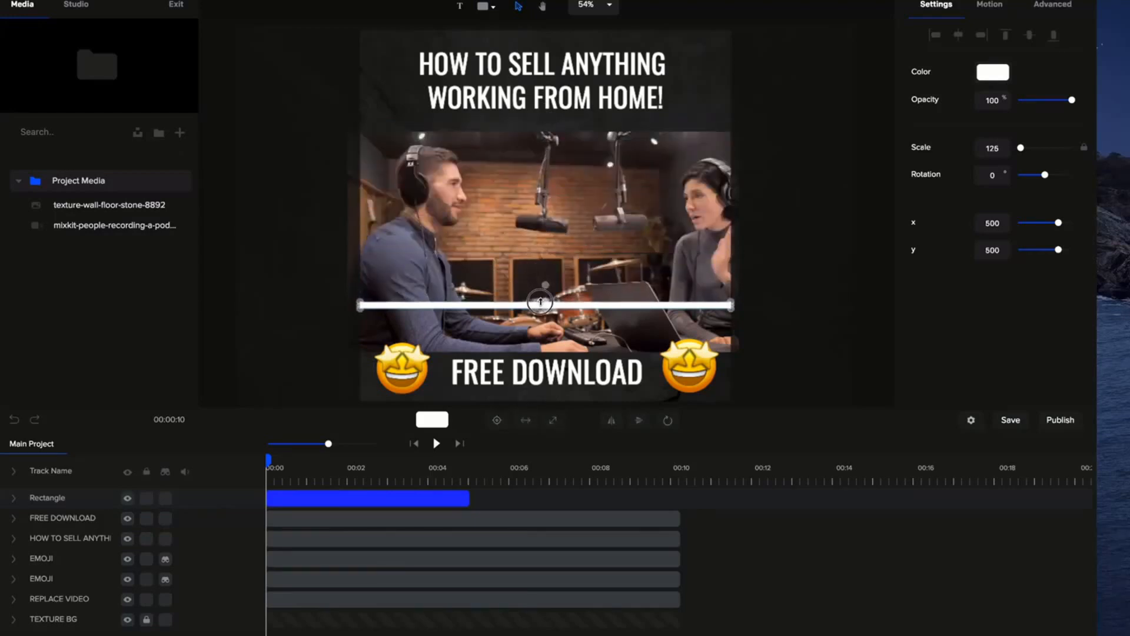
click(1053, 36)
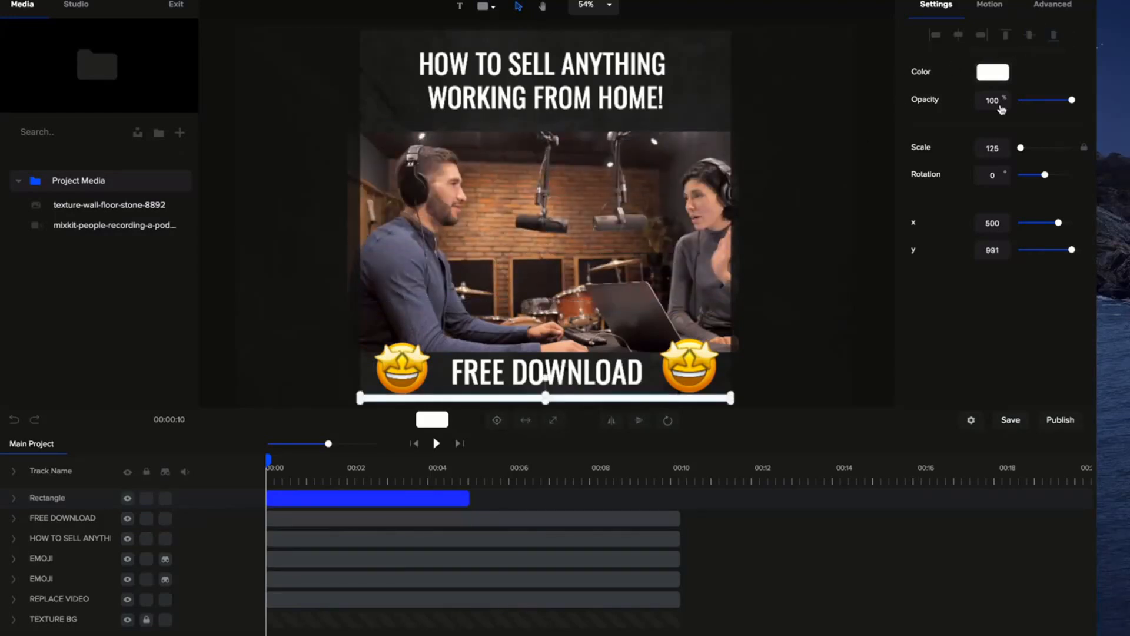
Trim the strip's height slightly from its upper edge and extend its track to 00:10.
click(808, 278)
scroll(635, 360, up, 2)
scroll(635, 361, up, 2)
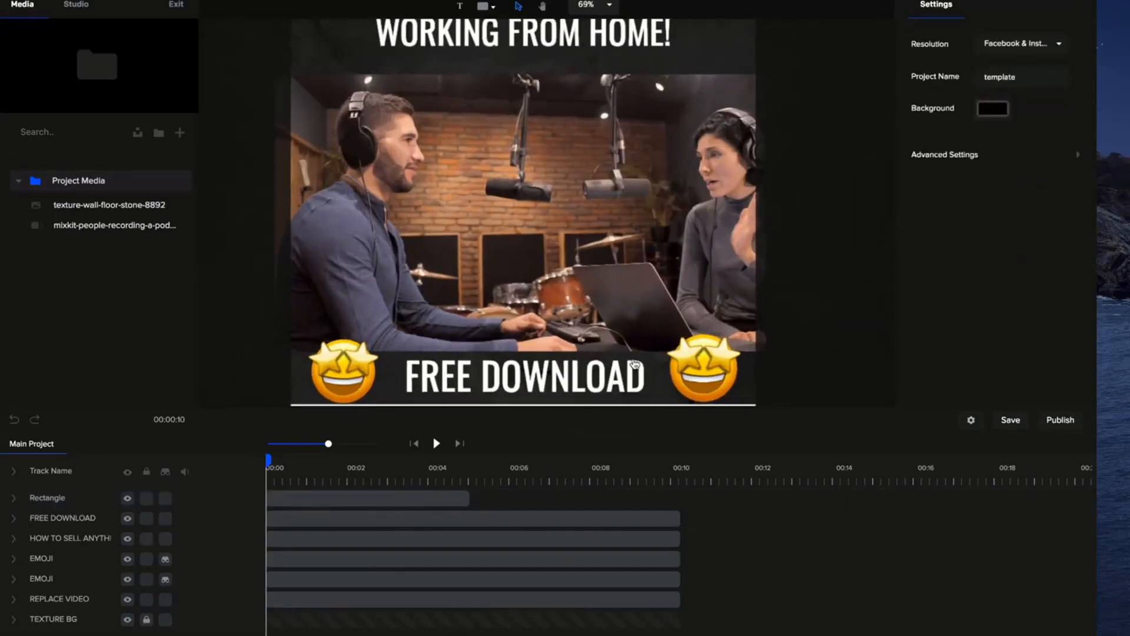
drag(635, 361, 683, 217)
scroll(677, 230, up, 2)
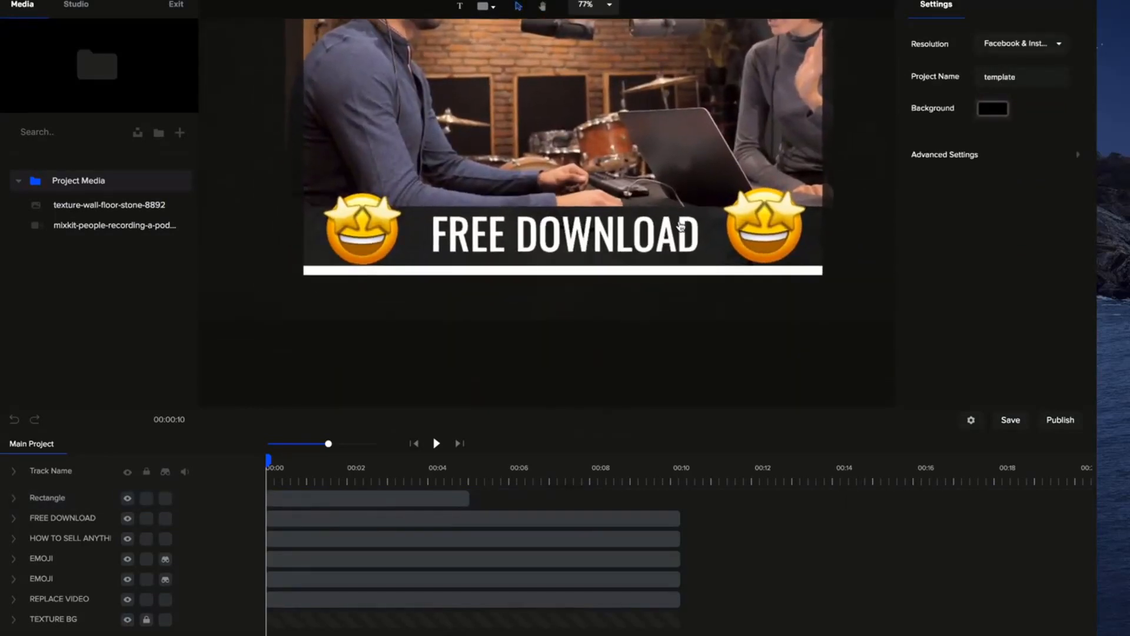
click(597, 275)
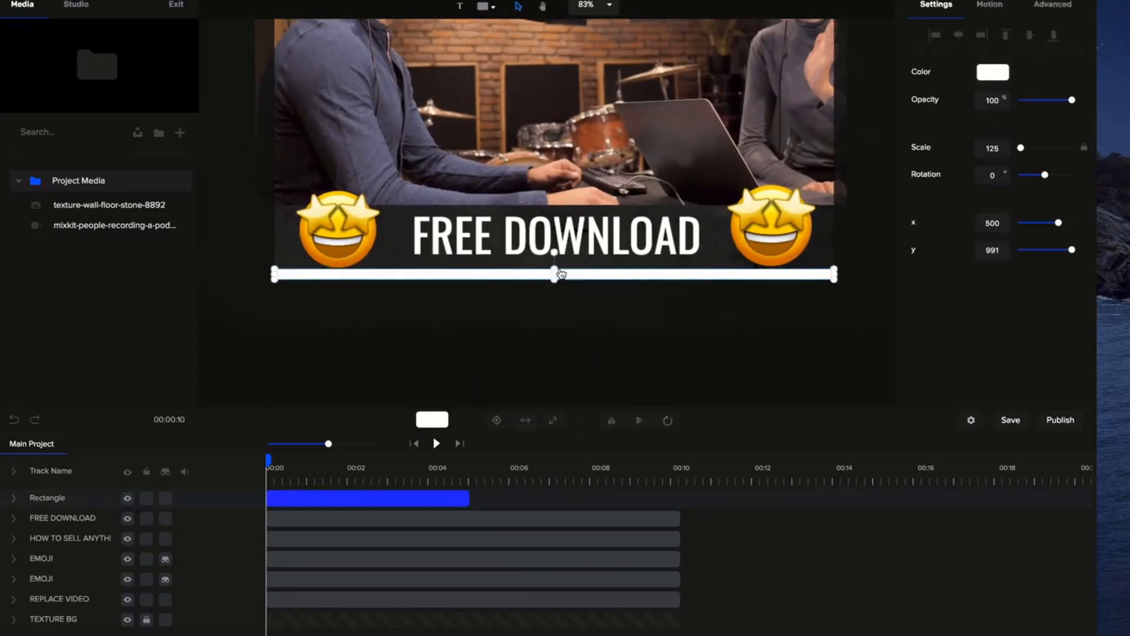
drag(556, 269, 555, 272)
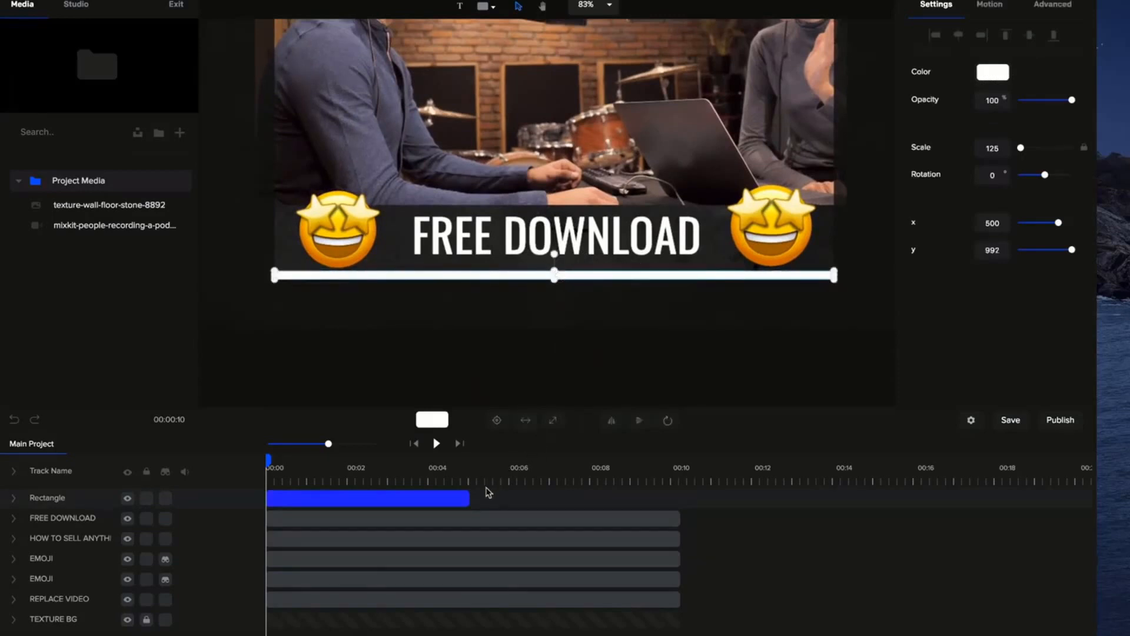
drag(470, 498, 675, 498)
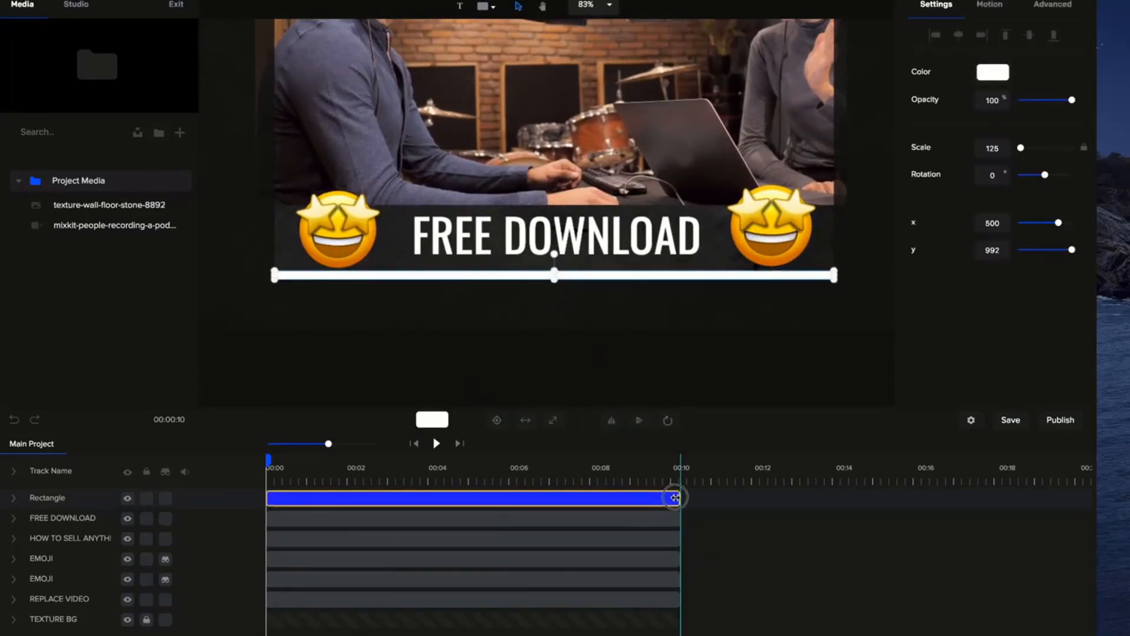
click(674, 497)
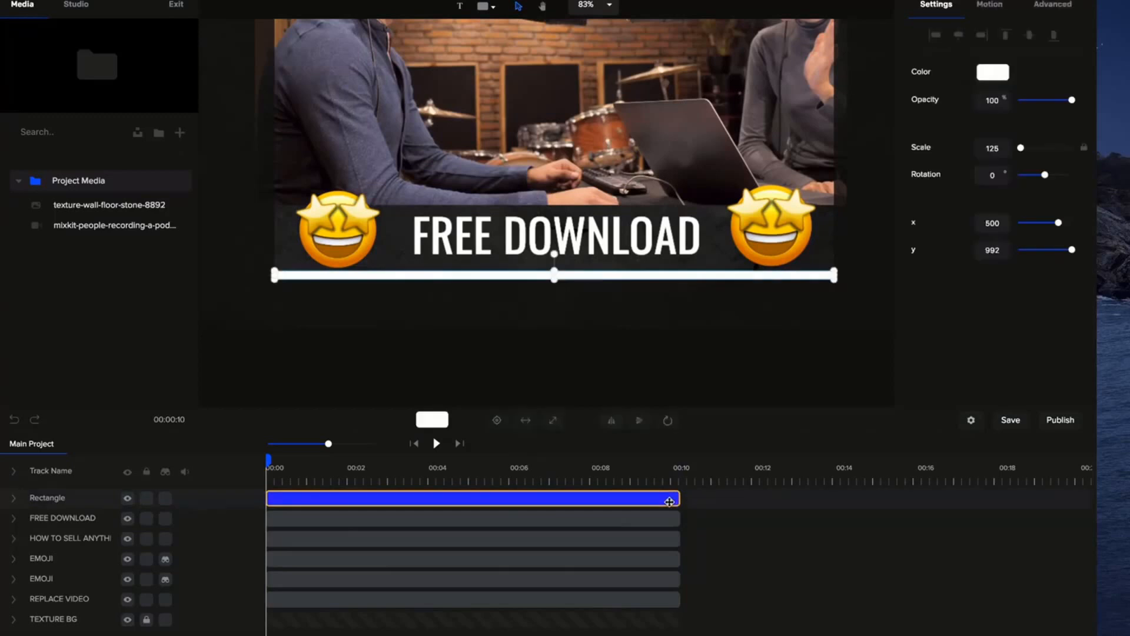
Give the strip a gradient fill running from violet-blue to blue #005AFF.
click(995, 73)
click(977, 39)
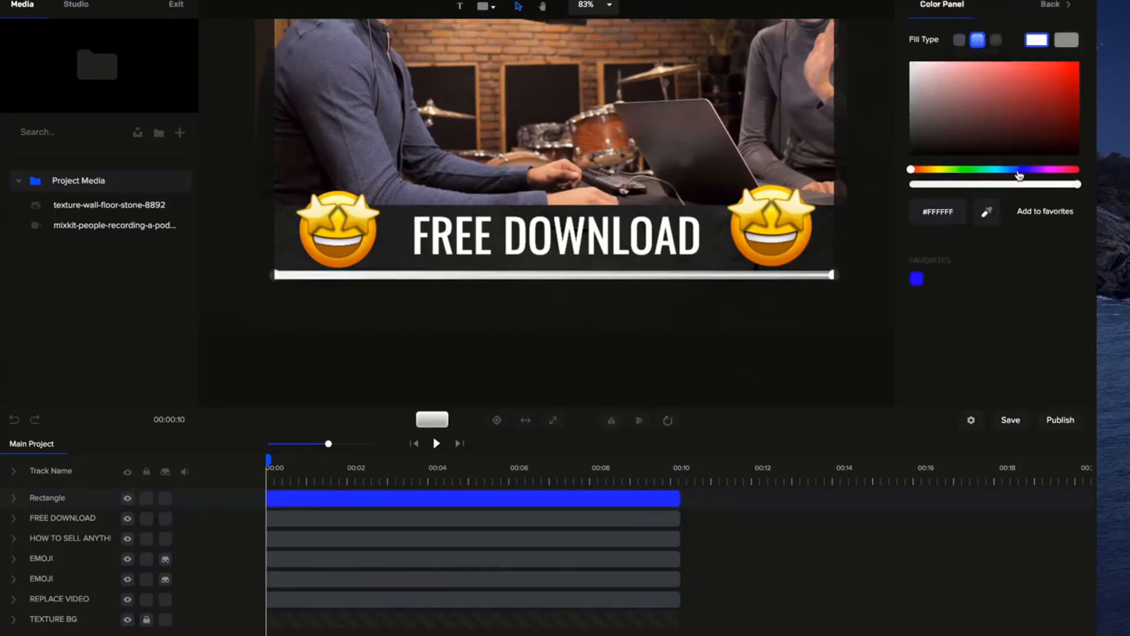
click(1022, 171)
click(1050, 63)
click(1072, 42)
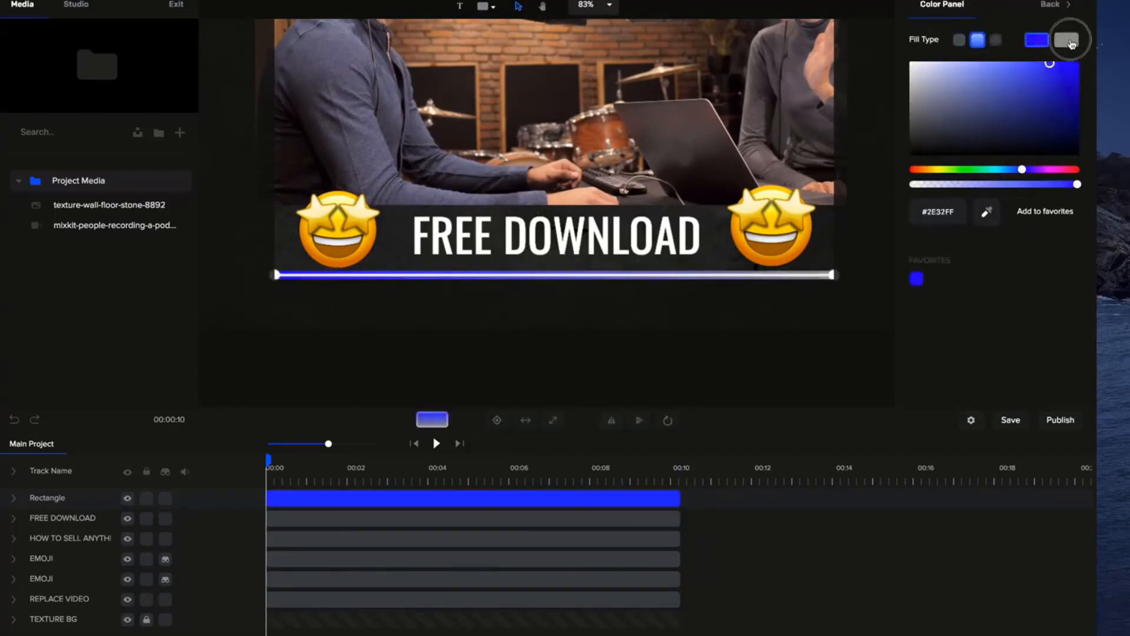
click(1013, 170)
click(1077, 63)
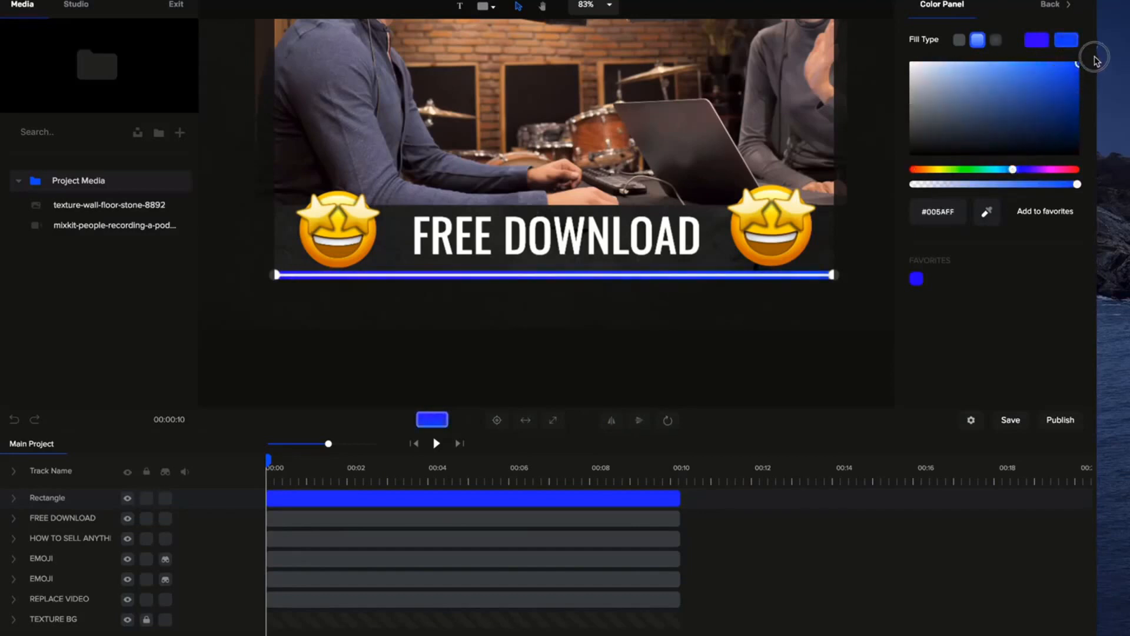
click(836, 341)
Change the second color of the strip's gradient to a lighter blue.
click(746, 279)
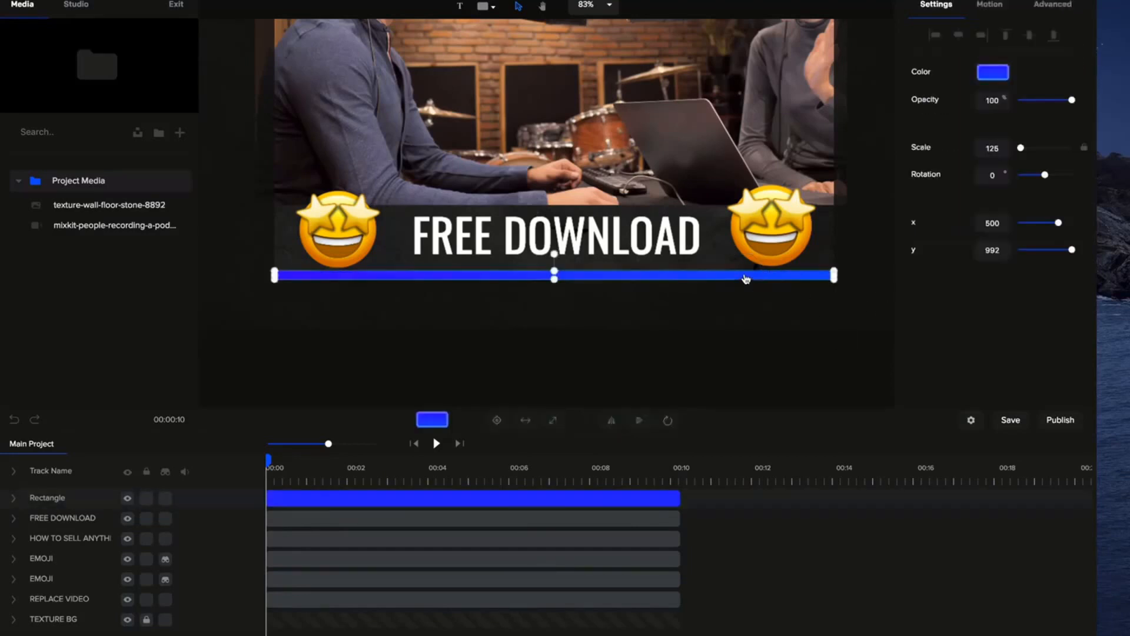
click(995, 74)
click(1067, 41)
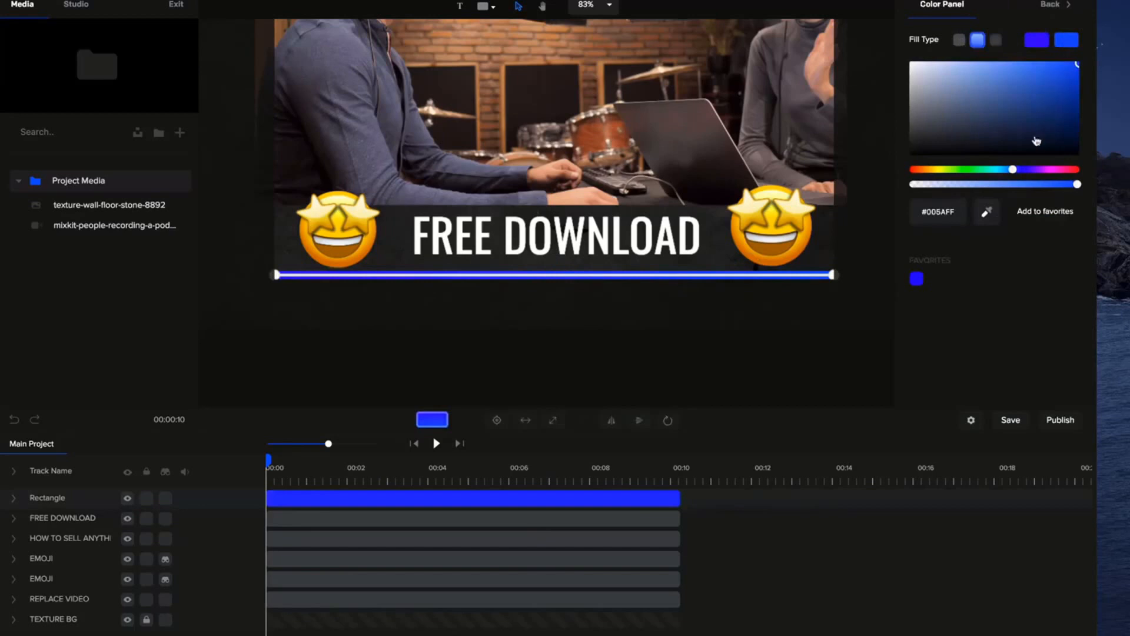
click(848, 323)
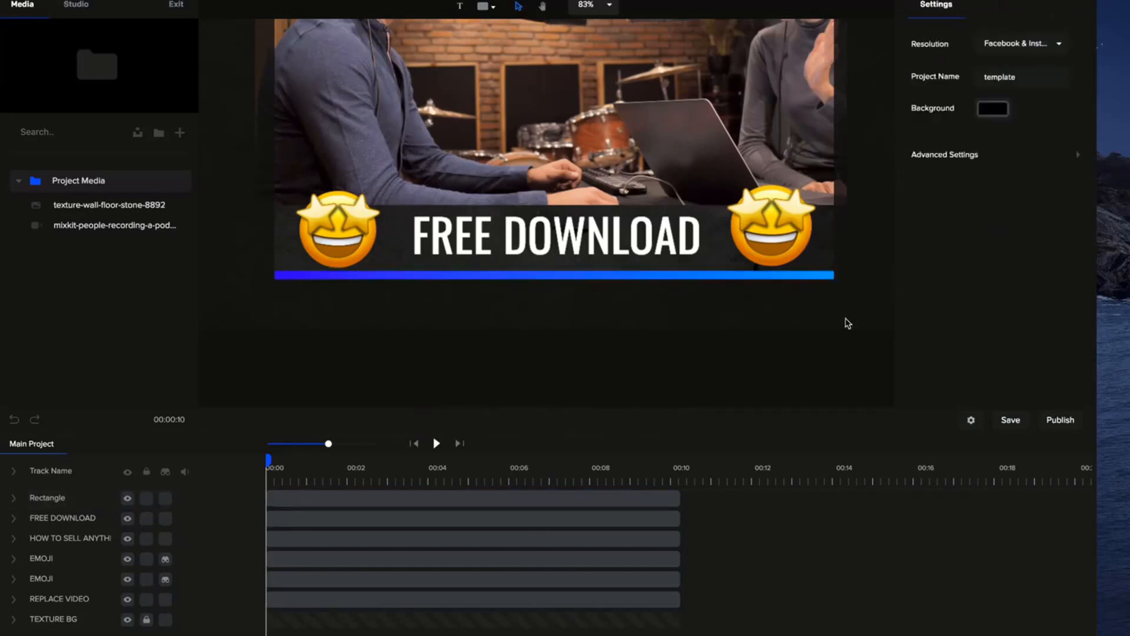
scroll(547, 271, up, 3)
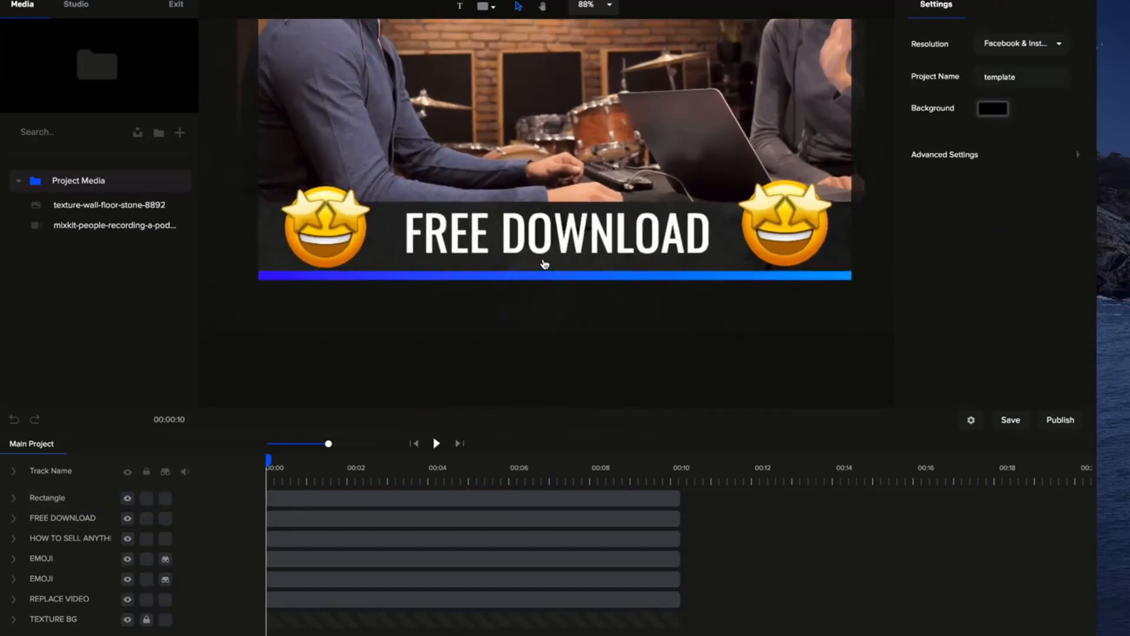
Rename the Rectangle track as PROGRESS BAR.
double_click(62, 496)
text(PROGRESS BAR)
key(Return)
Set the progress bar's rotation point to its middle-left anchor.
click(589, 283)
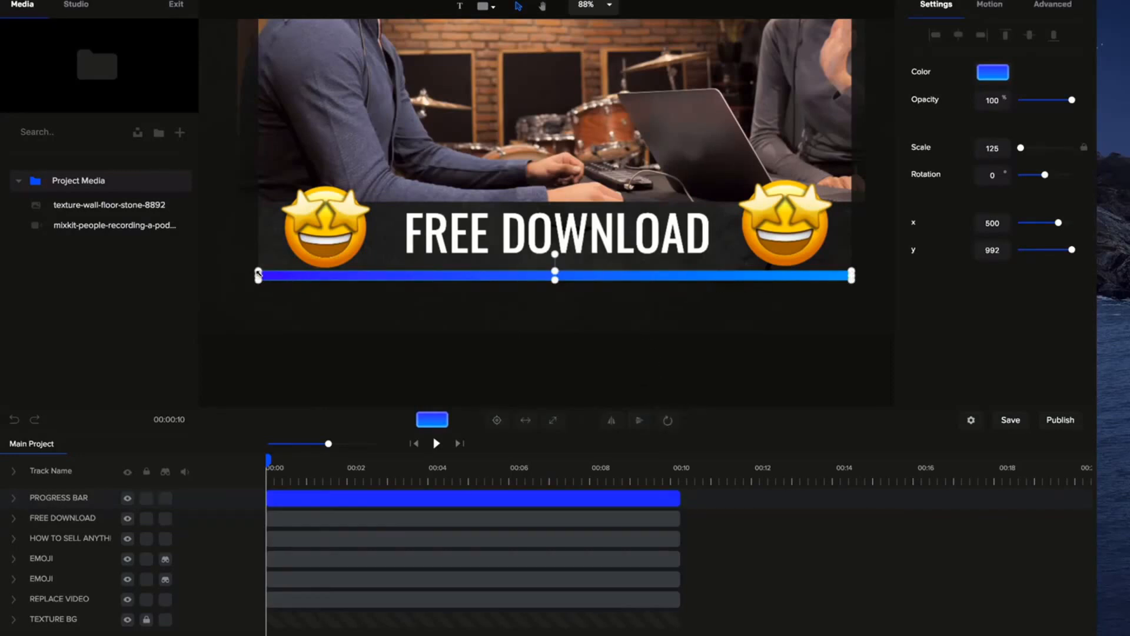
click(668, 422)
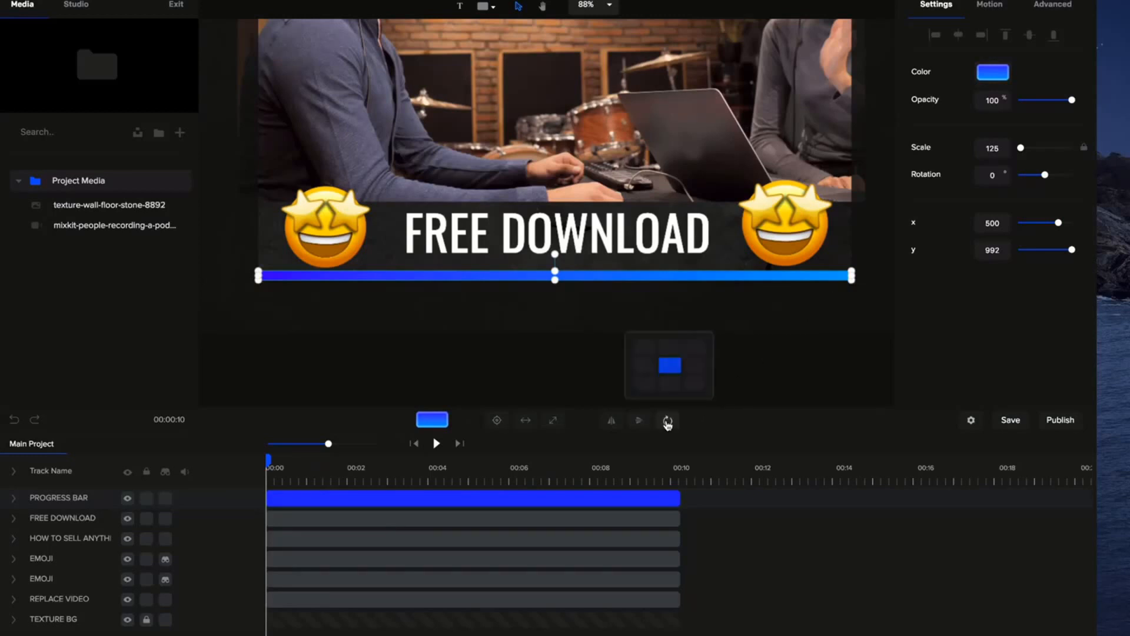
click(645, 369)
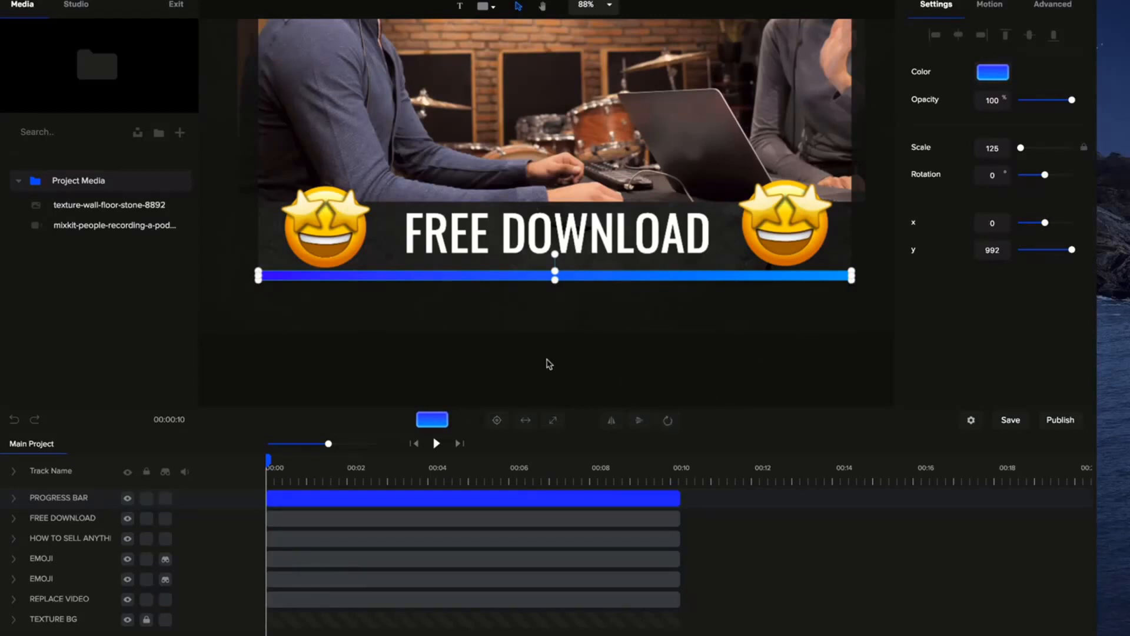
click(470, 415)
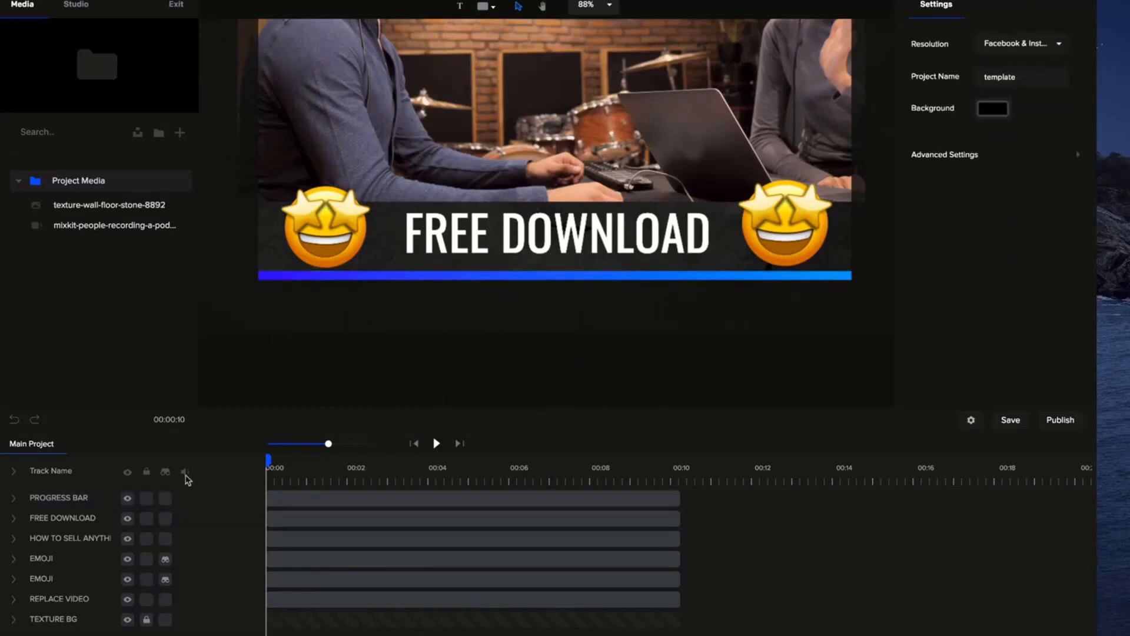
Add a custom animation to the PROGRESS BAR track and enable its Scale property.
click(13, 498)
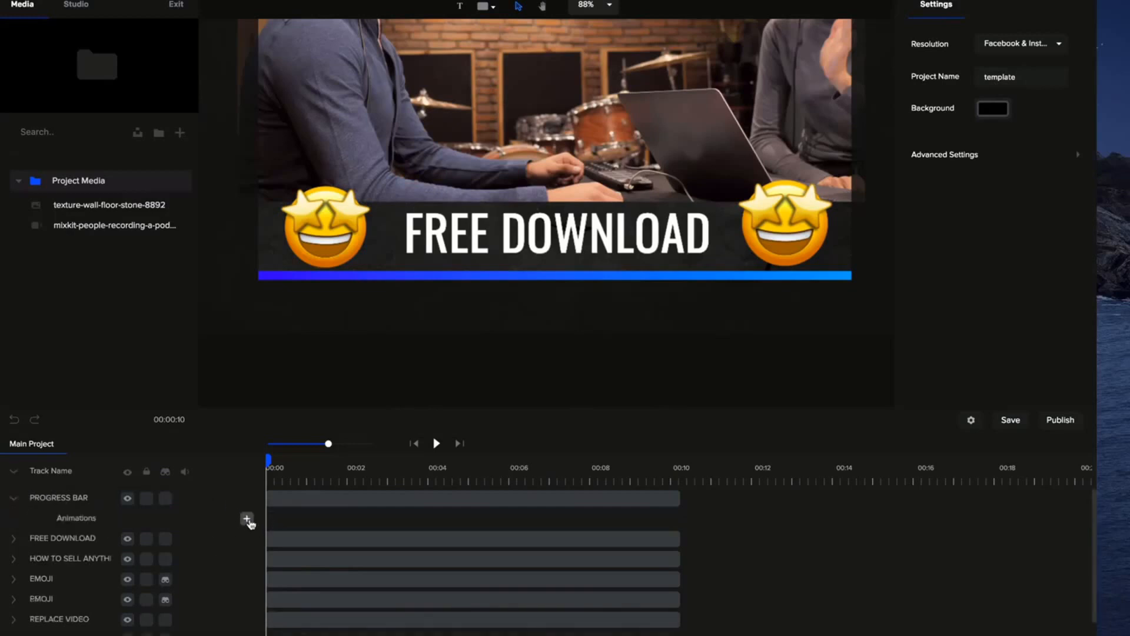
click(246, 518)
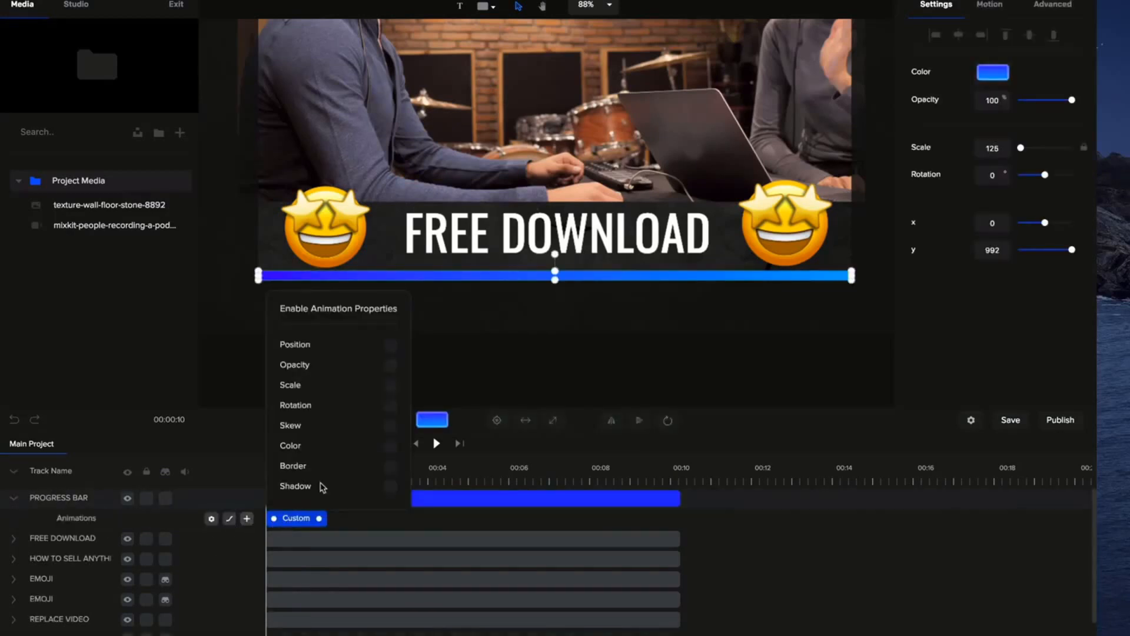
click(390, 385)
click(457, 369)
Unlock the bar's scale proportions, set Scale X to 0 at the custom animation's start and preview the growing bar.
click(321, 518)
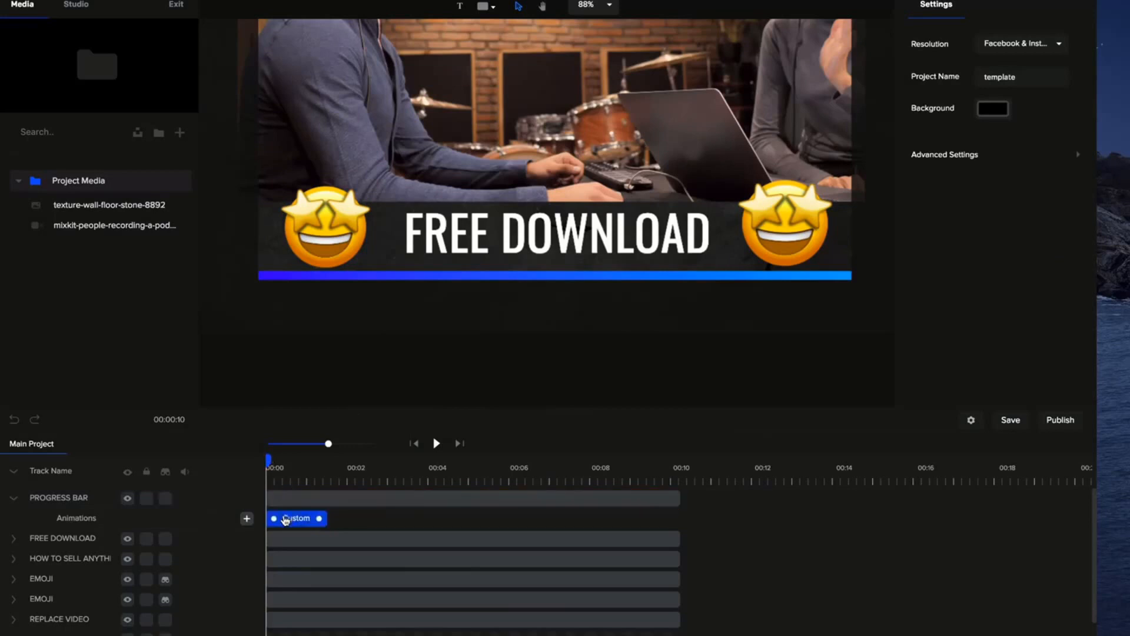
click(352, 277)
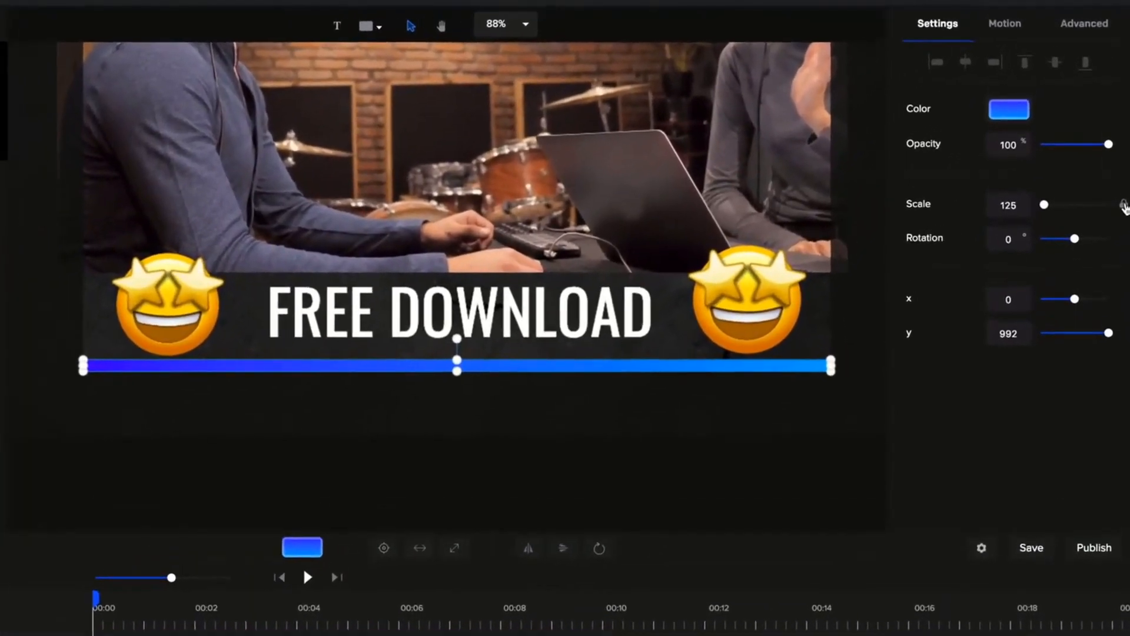
click(1121, 187)
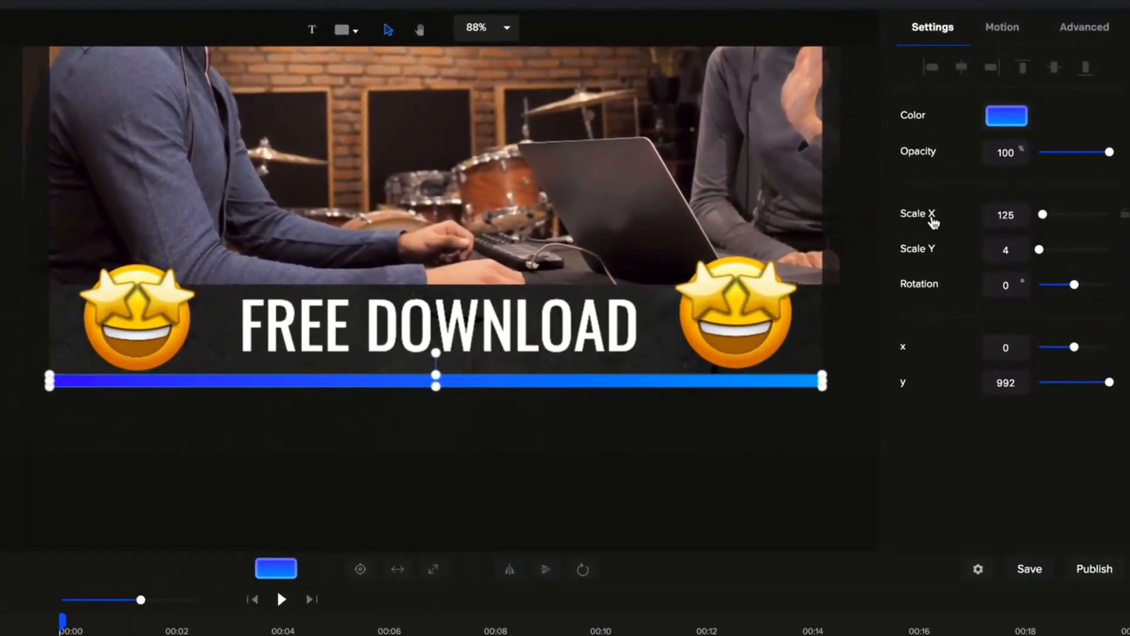
drag(1042, 215, 996, 216)
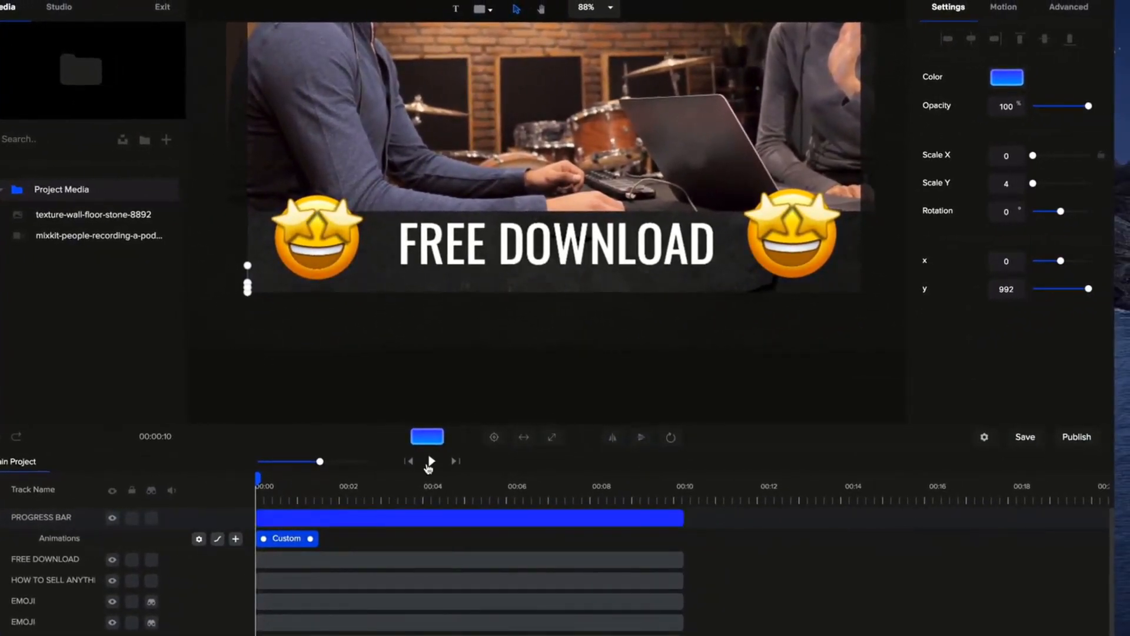
click(431, 461)
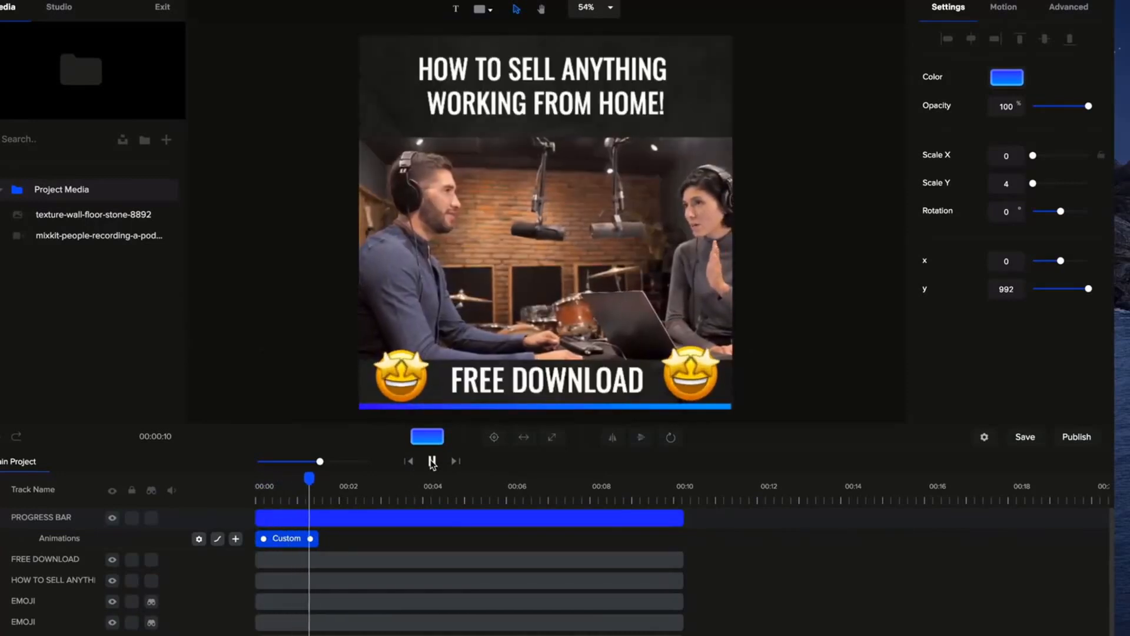
click(432, 462)
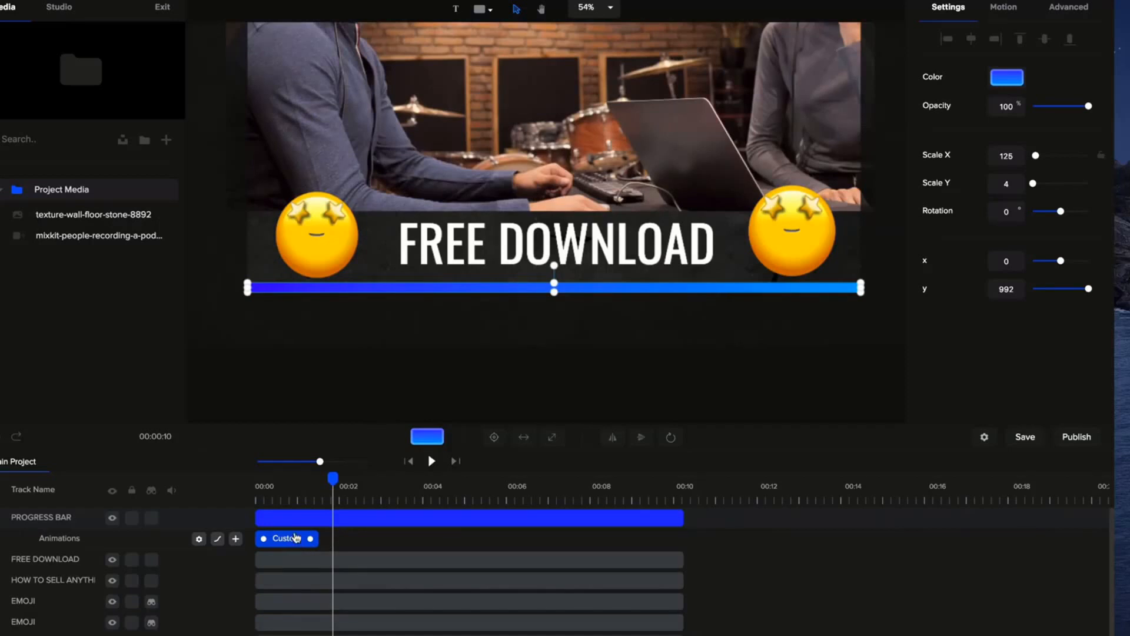
Set the easing of the PROGRESS BAR track's custom animation to Linear.
right_click(296, 541)
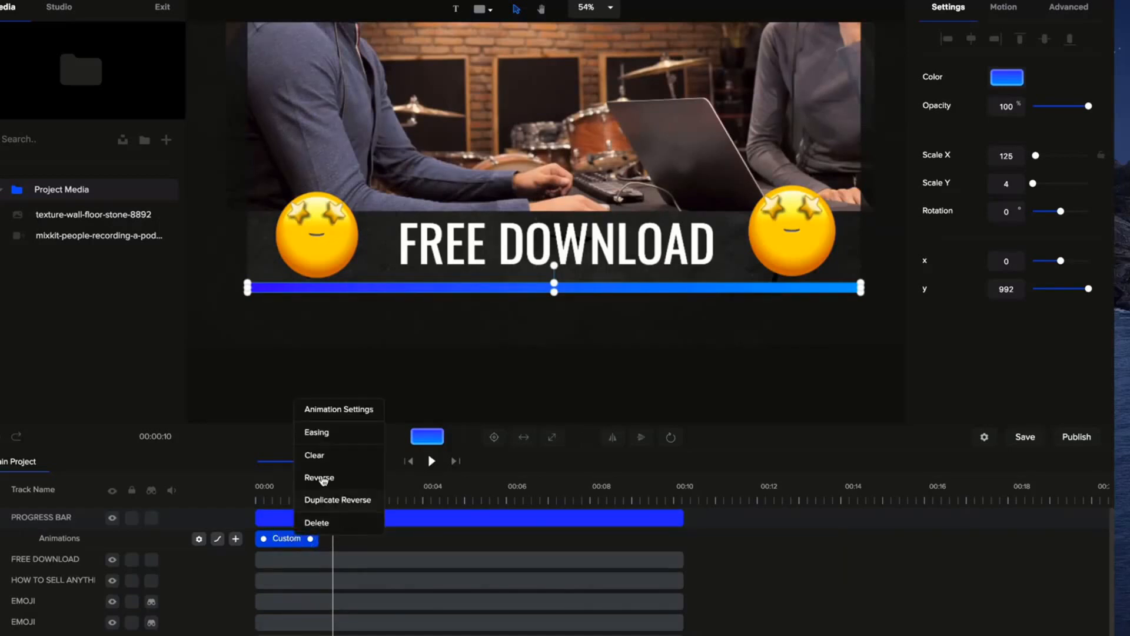
click(318, 433)
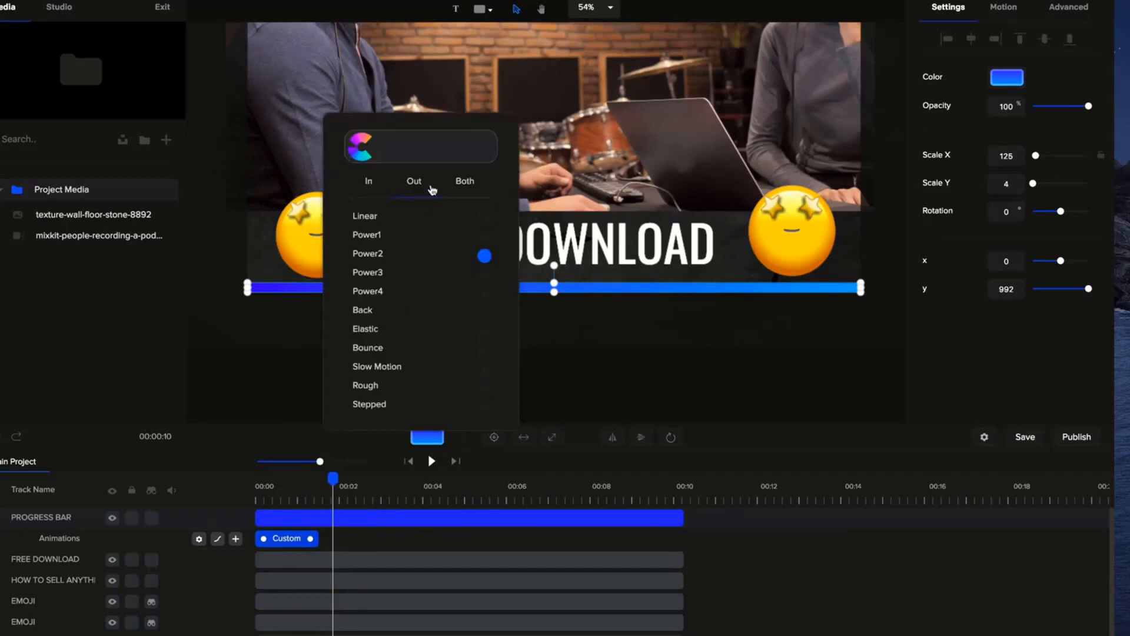
click(485, 219)
click(713, 364)
Stretch the bar's custom animation to the end of its 10-second track and preview it from the start.
drag(318, 537, 673, 546)
scroll(581, 285, down, 2)
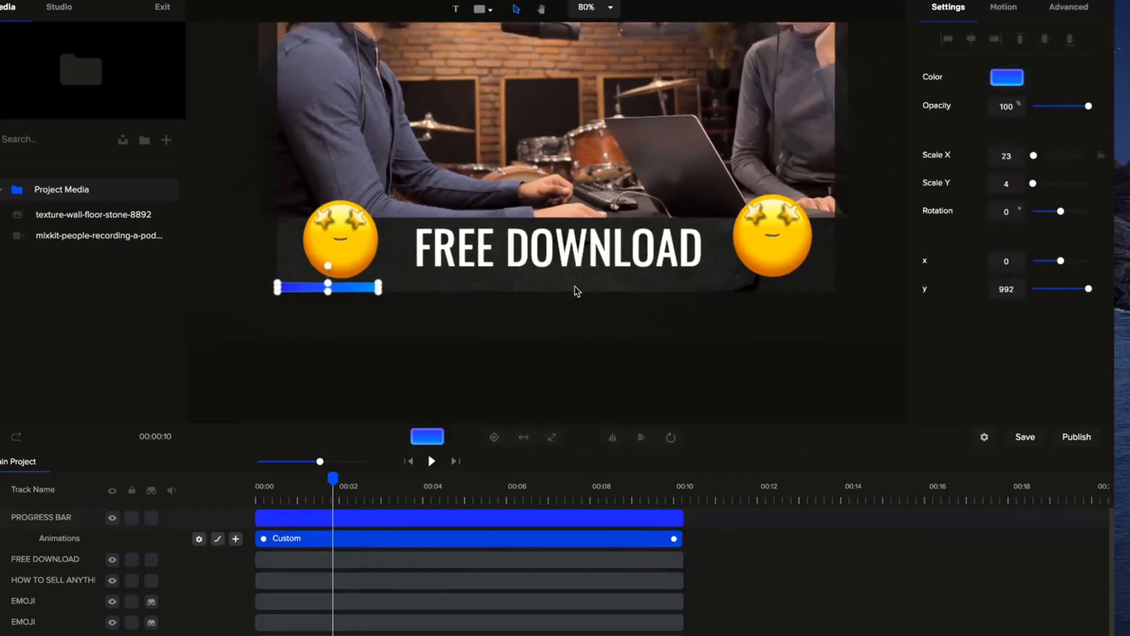
click(410, 461)
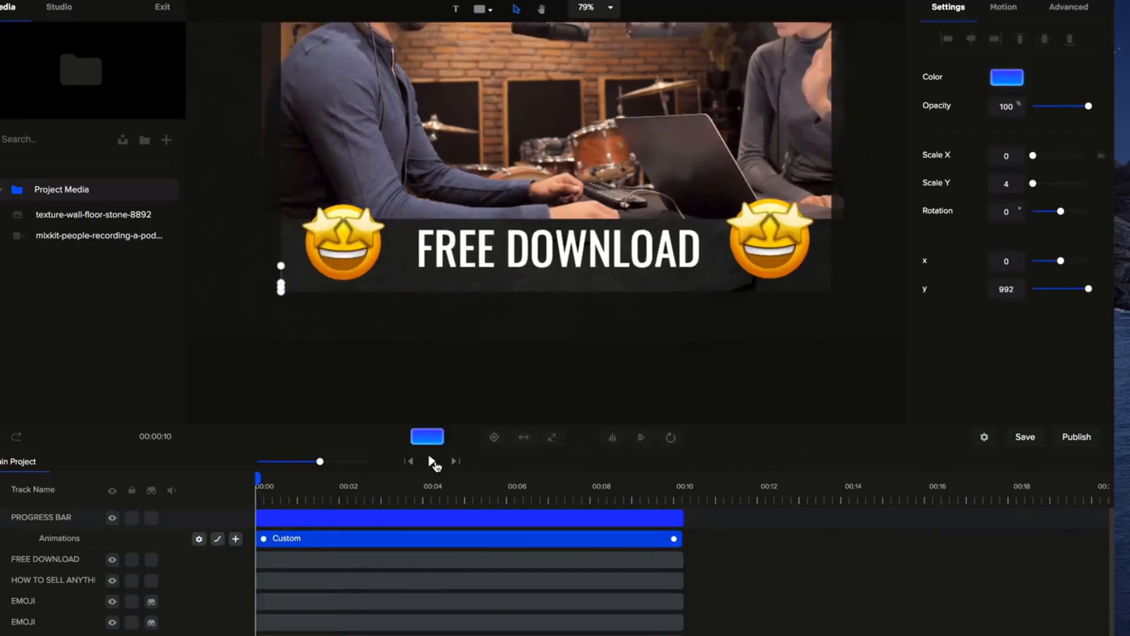
click(433, 461)
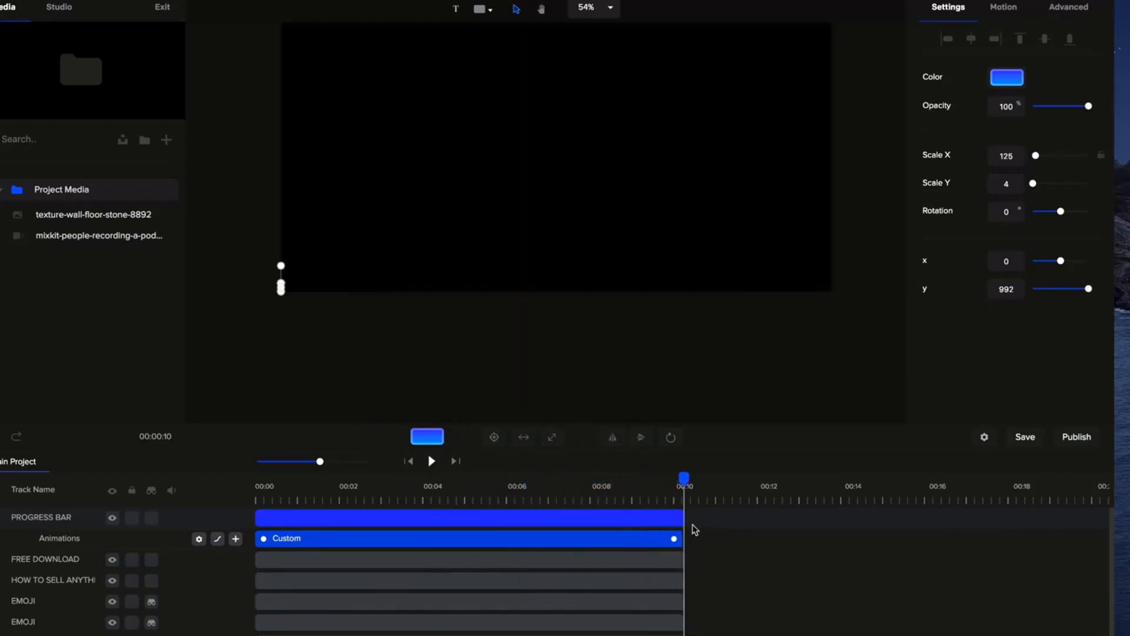
Trim the end of the REPLACE VIDEO track to just under 8 seconds and move the playhead near its end.
scroll(695, 582, down, 1)
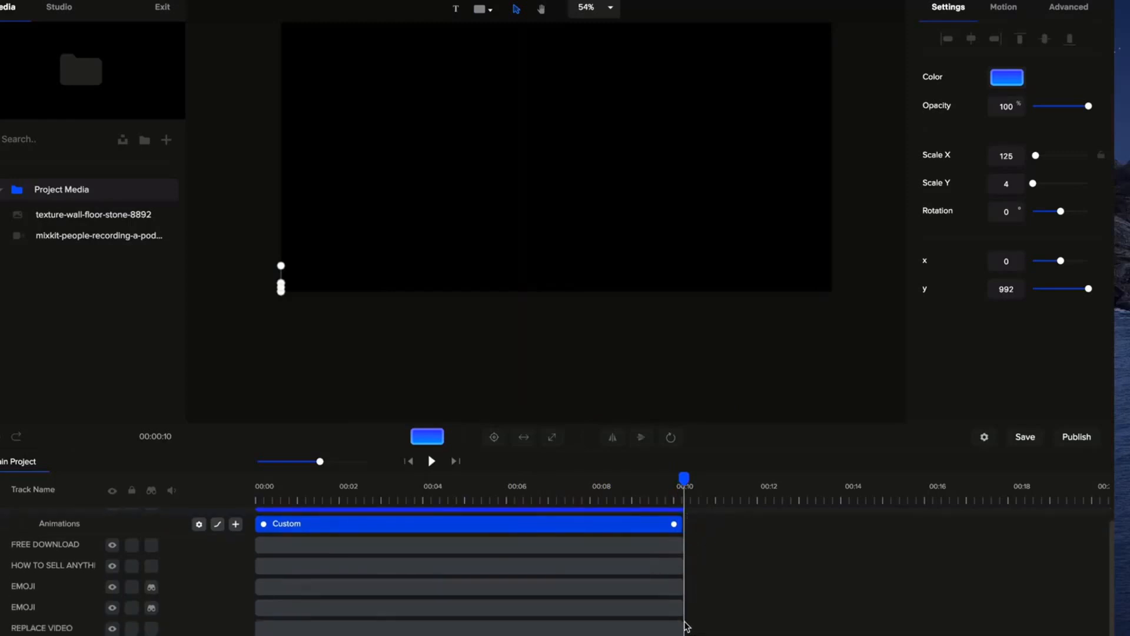
drag(683, 627, 591, 626)
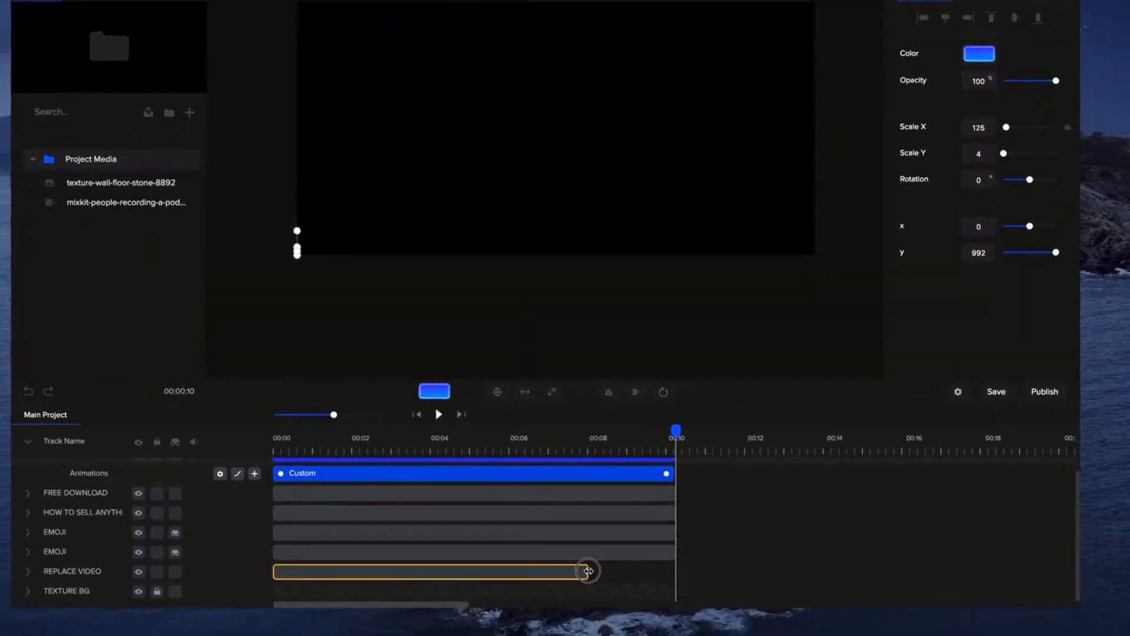
drag(589, 571, 588, 571)
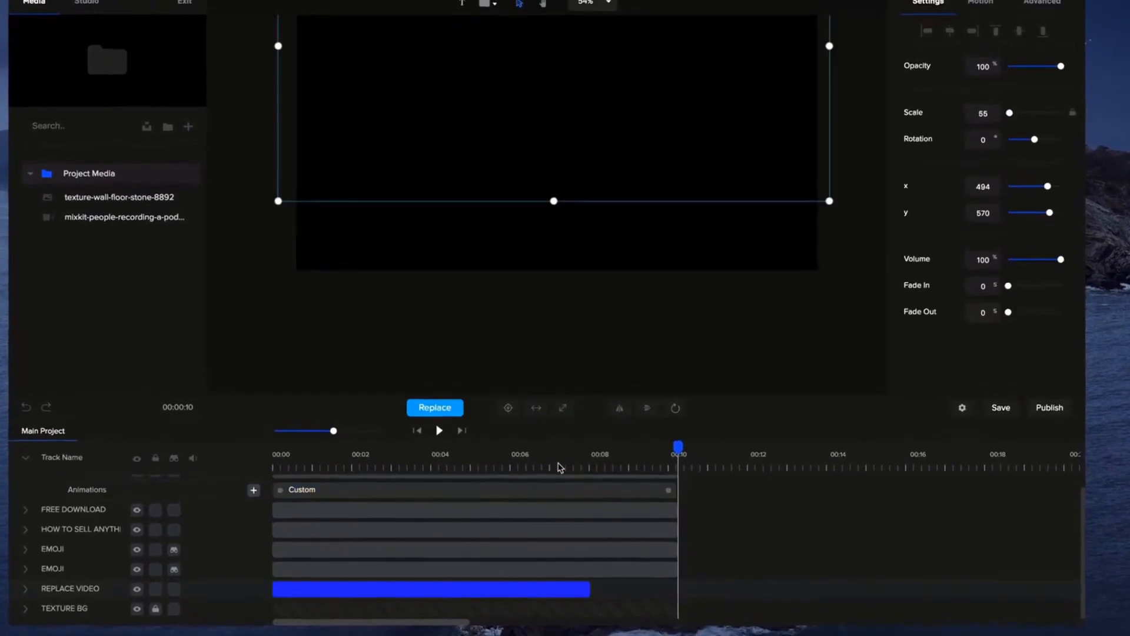
click(589, 446)
Match the end of the PROGRESS BAR track and its custom animation to the REPLACE VIDEO track, and preview the result.
scroll(642, 482, up, 1)
drag(677, 489, 581, 507)
click(670, 508)
drag(336, 435, 380, 435)
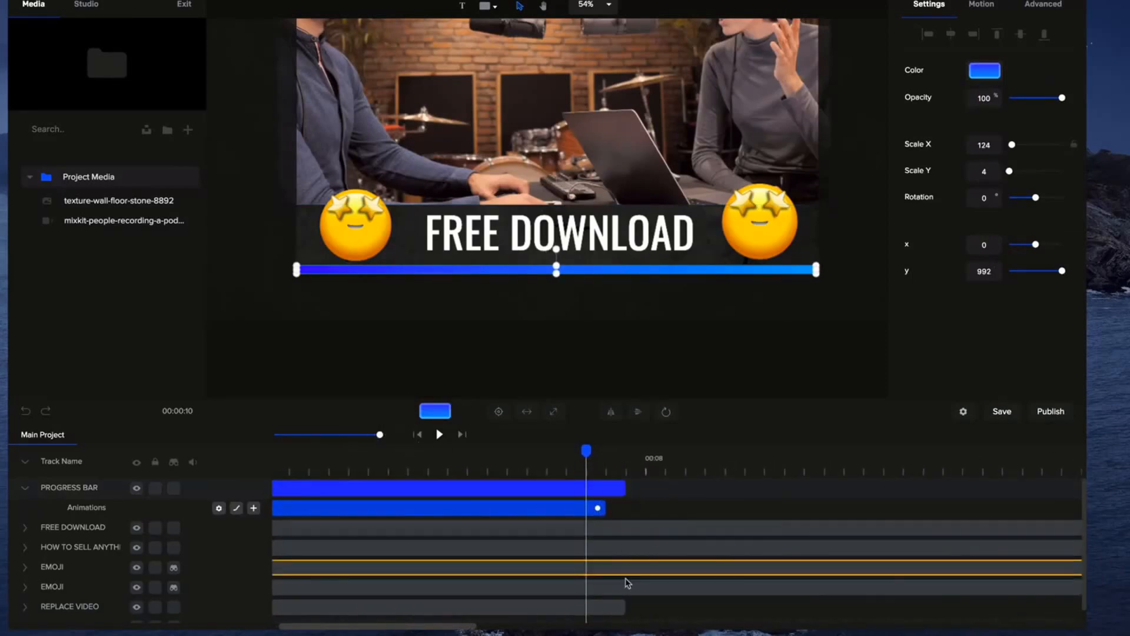
drag(613, 506, 620, 509)
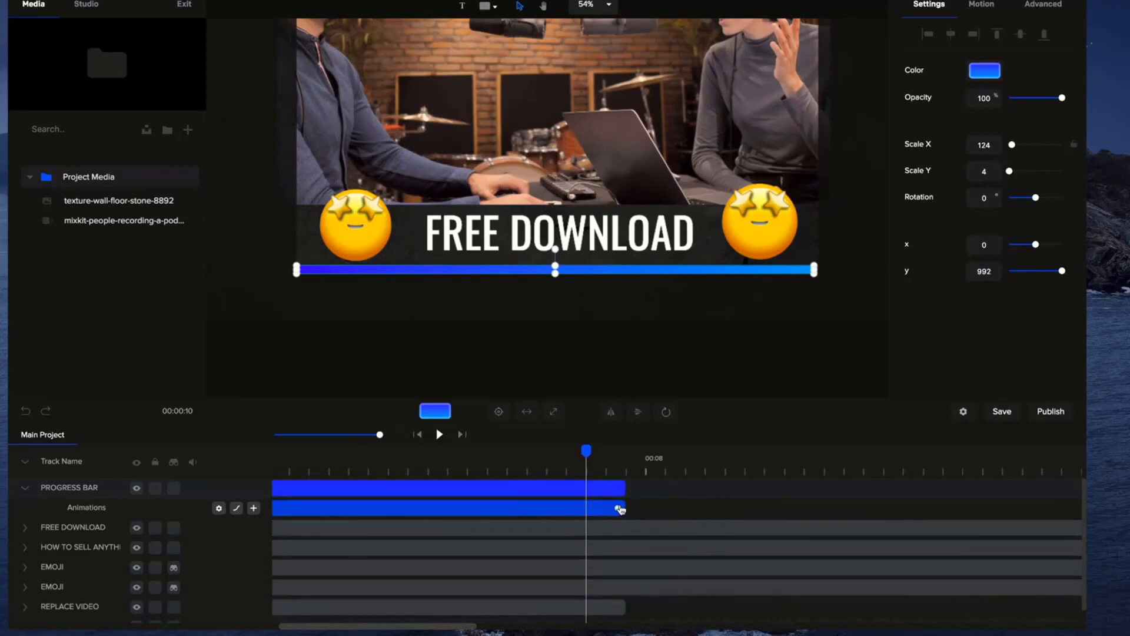
click(439, 435)
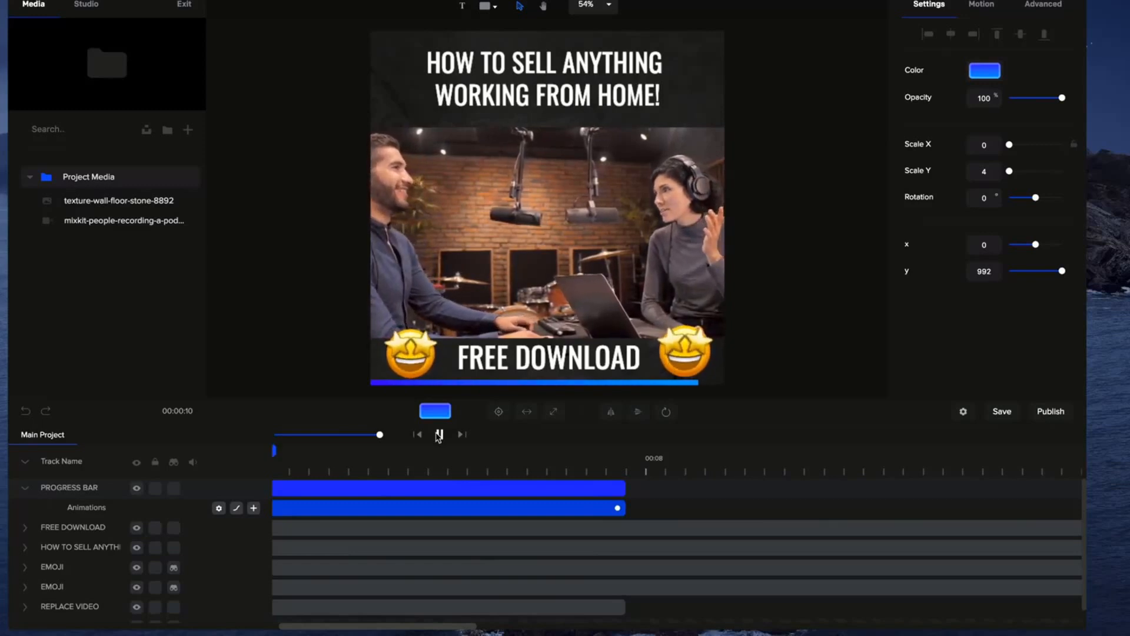
click(440, 434)
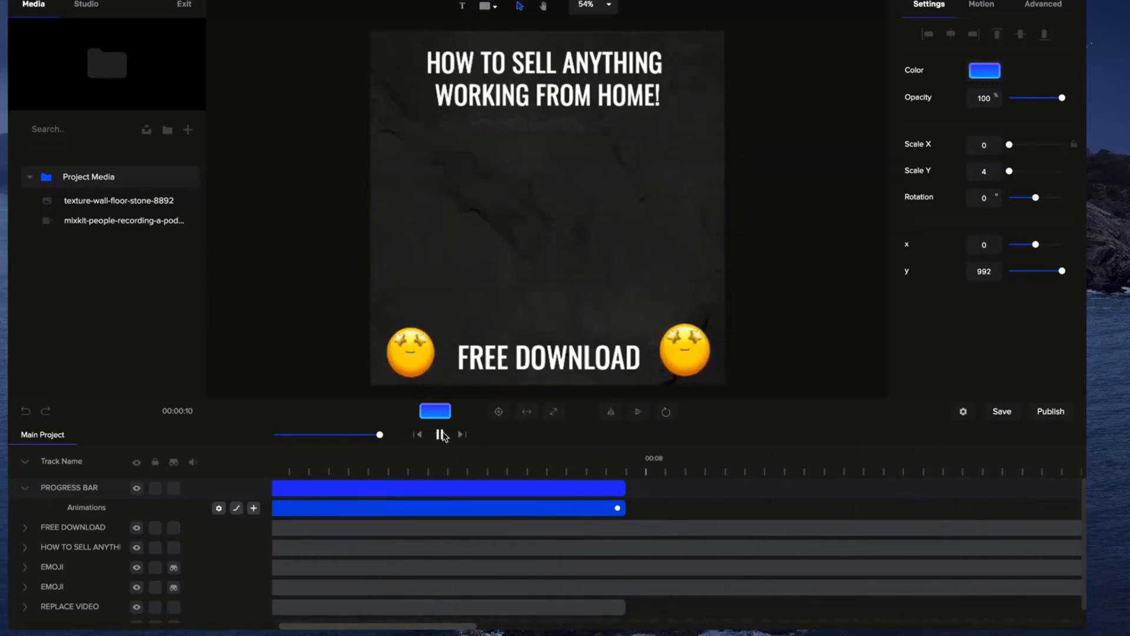
scroll(562, 262, up, 3)
scroll(568, 268, down, 4)
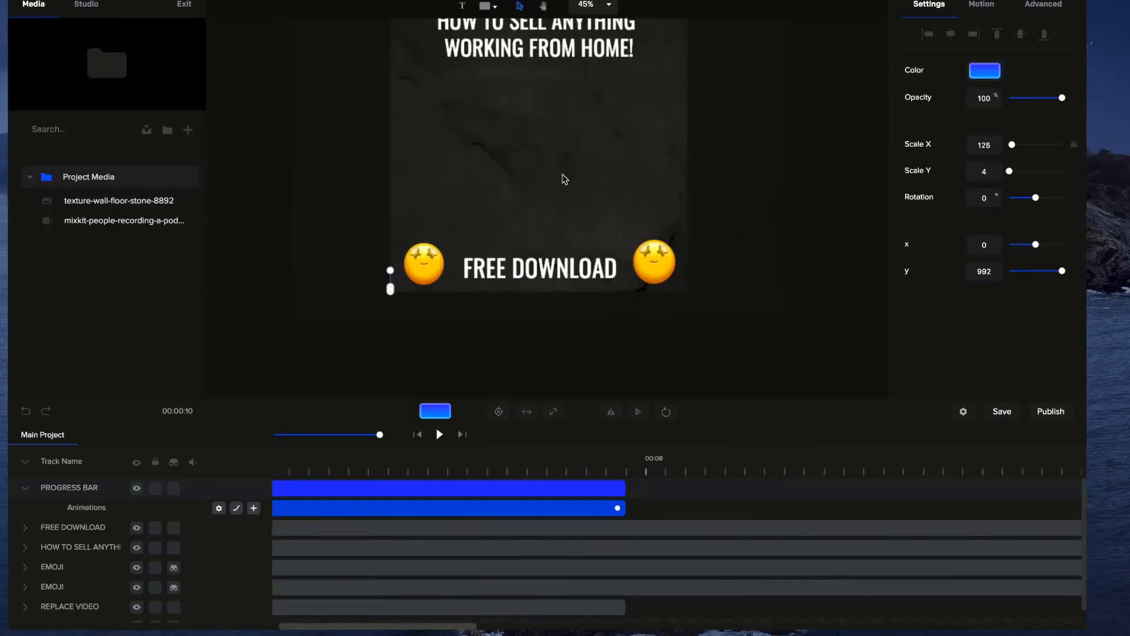
Shorten the FREE DOWNLOAD, headline text and both EMOJI tracks to end with the PROGRESS BAR track, and return to the start.
drag(377, 435, 337, 435)
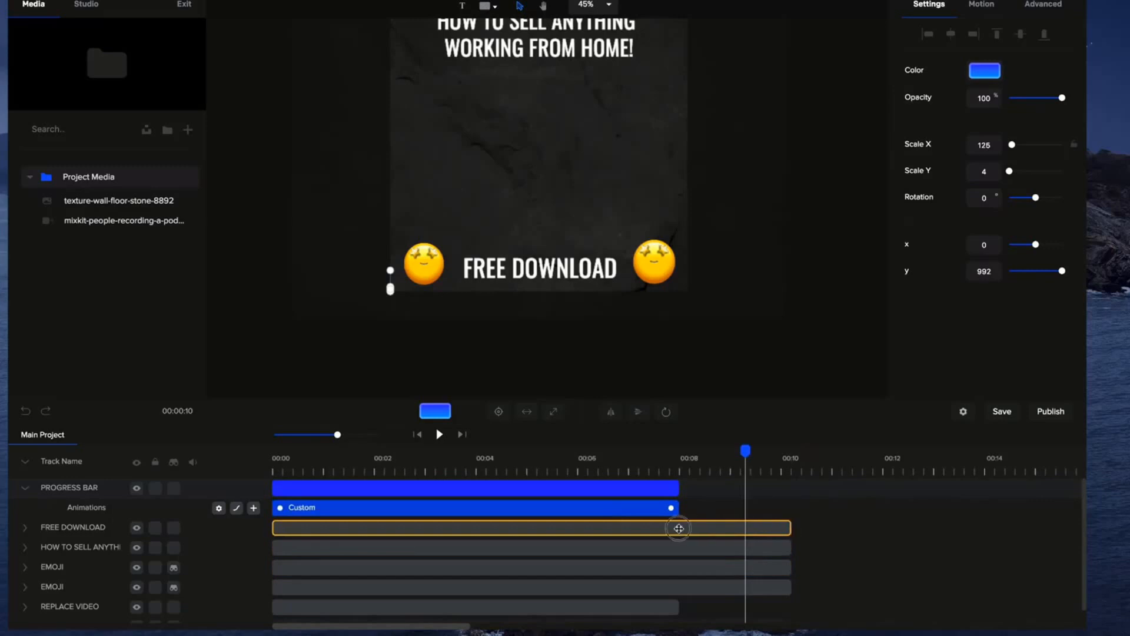
drag(706, 529, 680, 528)
drag(791, 547, 680, 547)
drag(789, 567, 680, 567)
drag(792, 589, 680, 587)
click(421, 458)
click(418, 435)
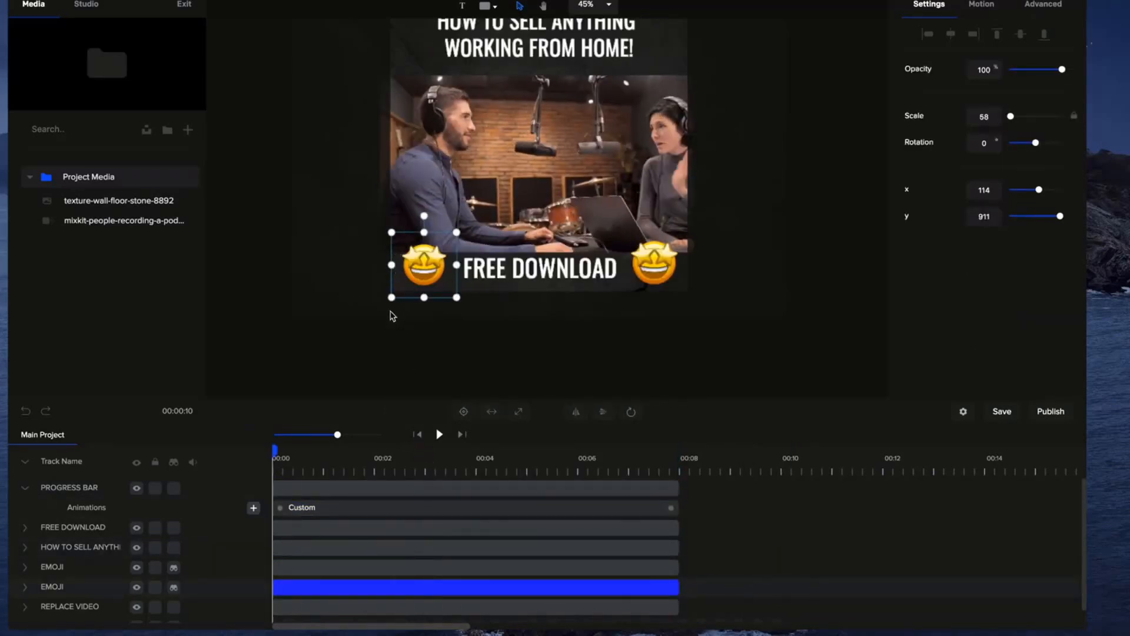
Add the smiling sunglasses emoji from the Classic emoji library to the canvas.
scroll(391, 312, up, 3)
click(25, 488)
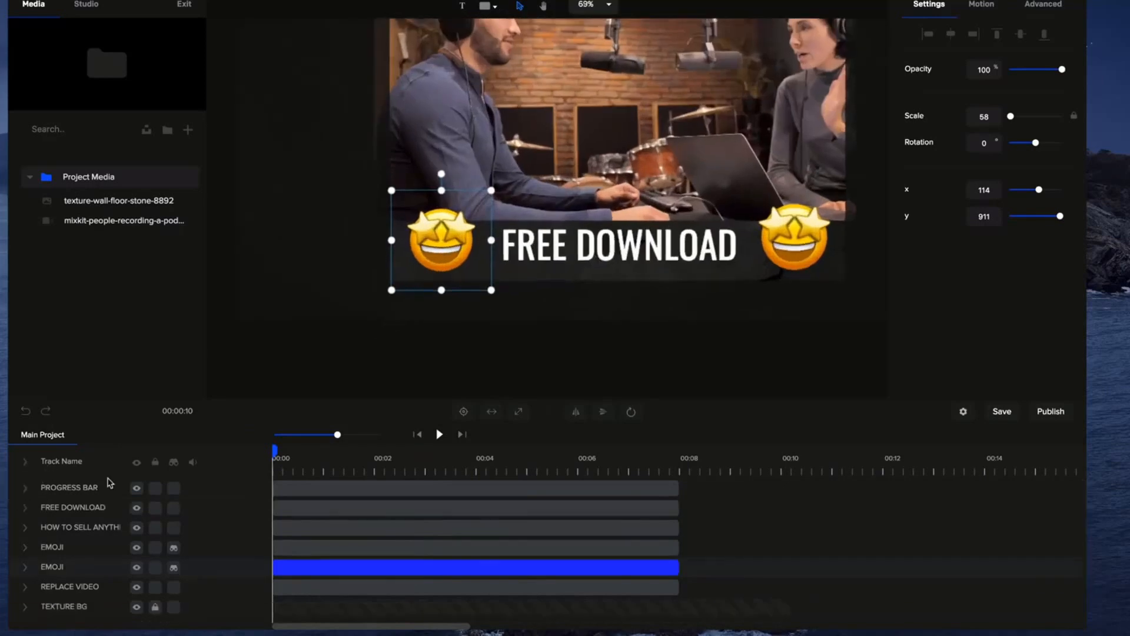
click(94, 5)
click(107, 234)
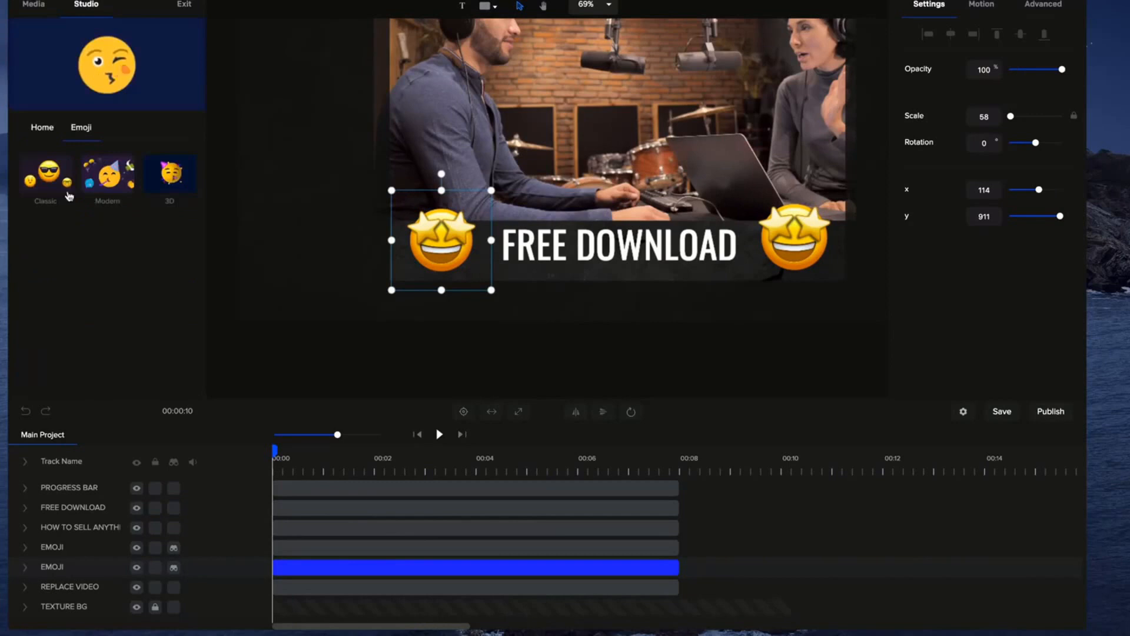
click(47, 177)
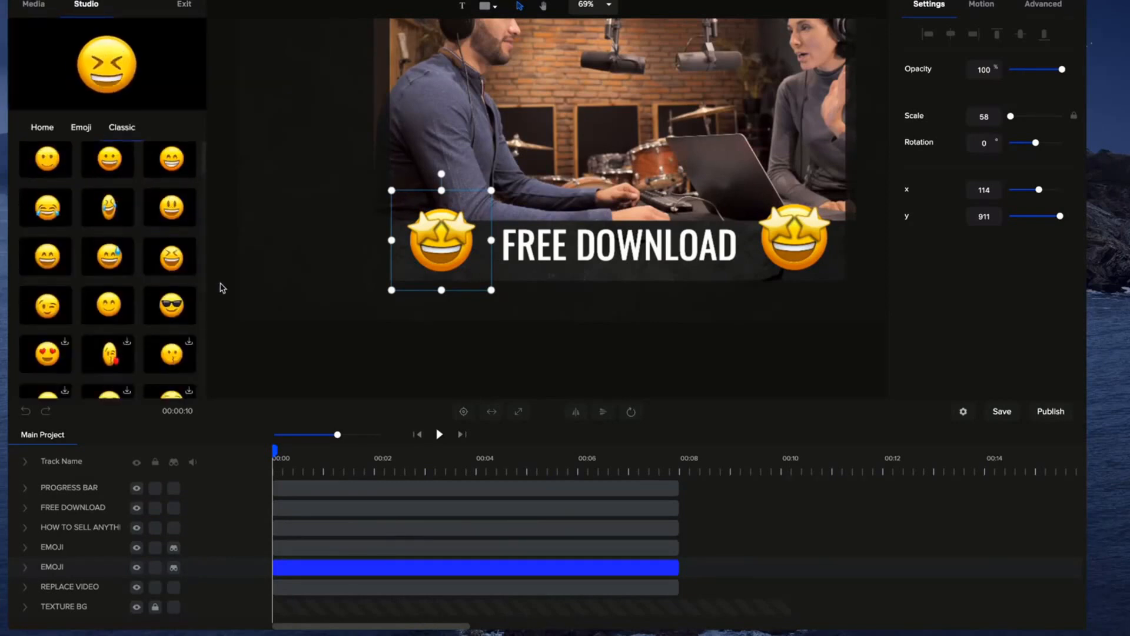
drag(168, 303, 435, 255)
Scale the sunglasses emoji down to 23 and place it just outside the progress bar's starting end at x -29, y 974.
drag(607, 93, 546, 241)
drag(643, 128, 367, 273)
scroll(397, 272, up, 5)
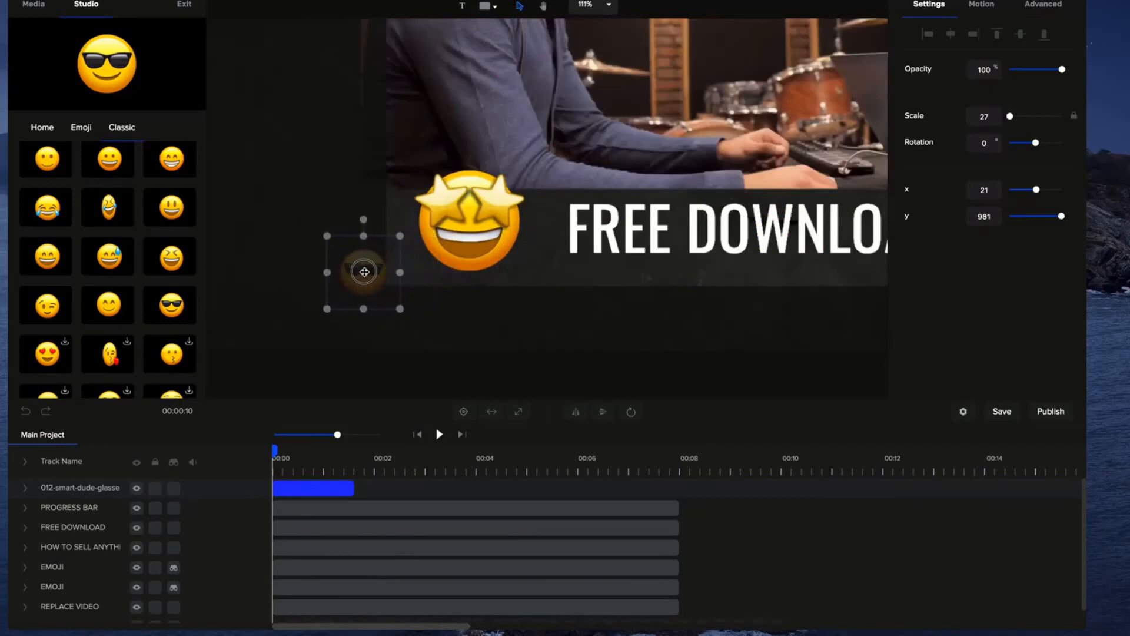
drag(329, 306, 364, 269)
Extend the sunglasses emoji's track to match the other tracks and add a custom animation with Position enabled.
drag(353, 484, 674, 493)
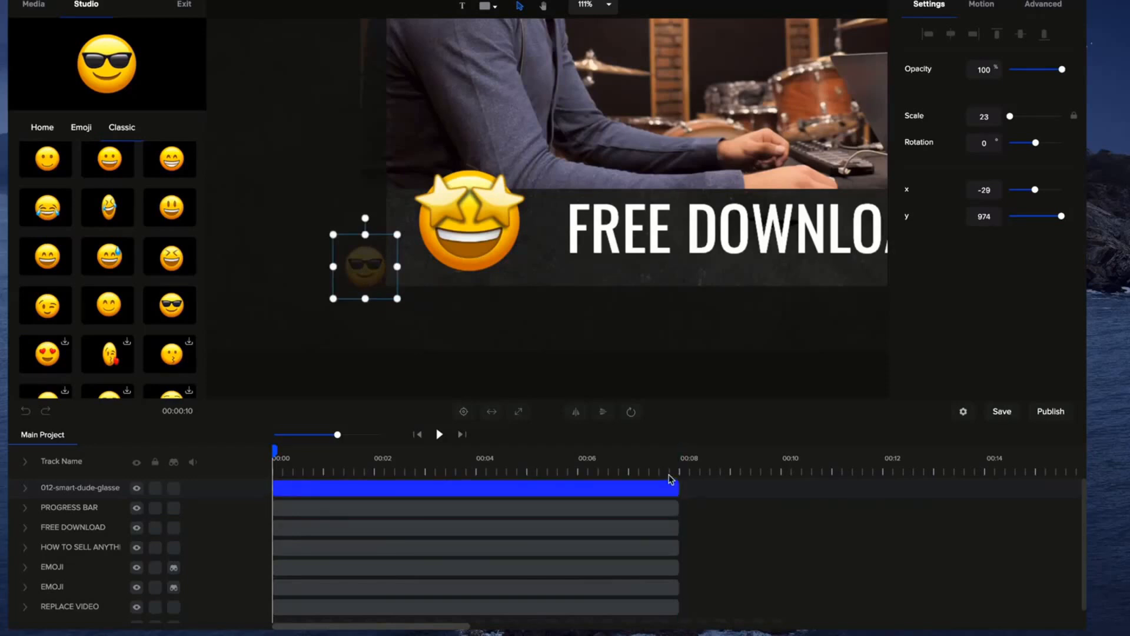
click(24, 488)
click(254, 509)
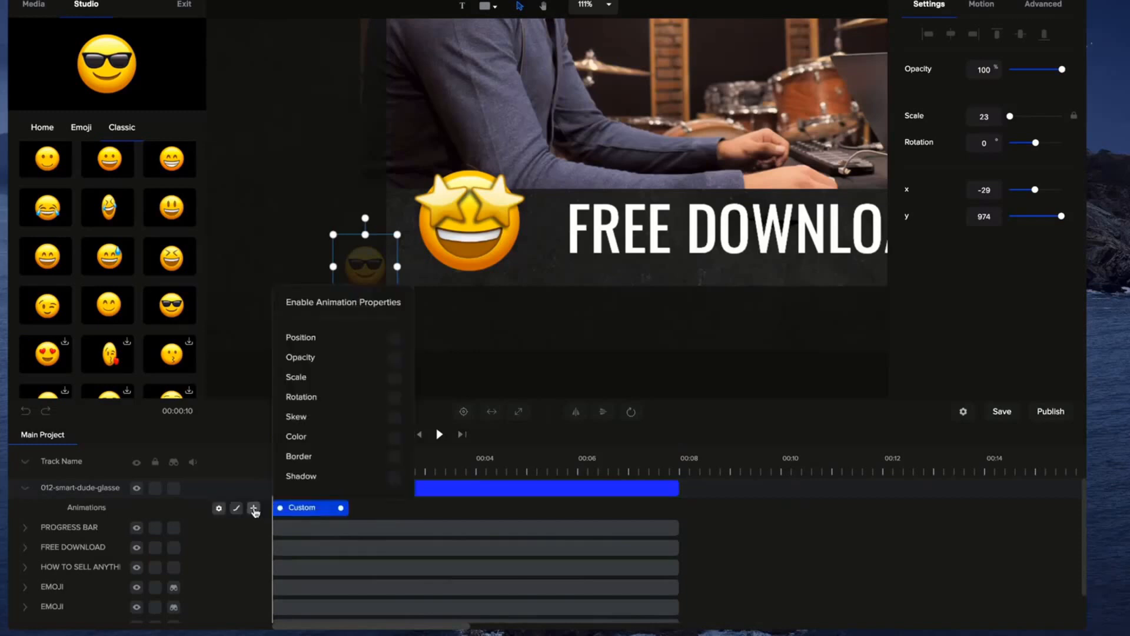
click(395, 340)
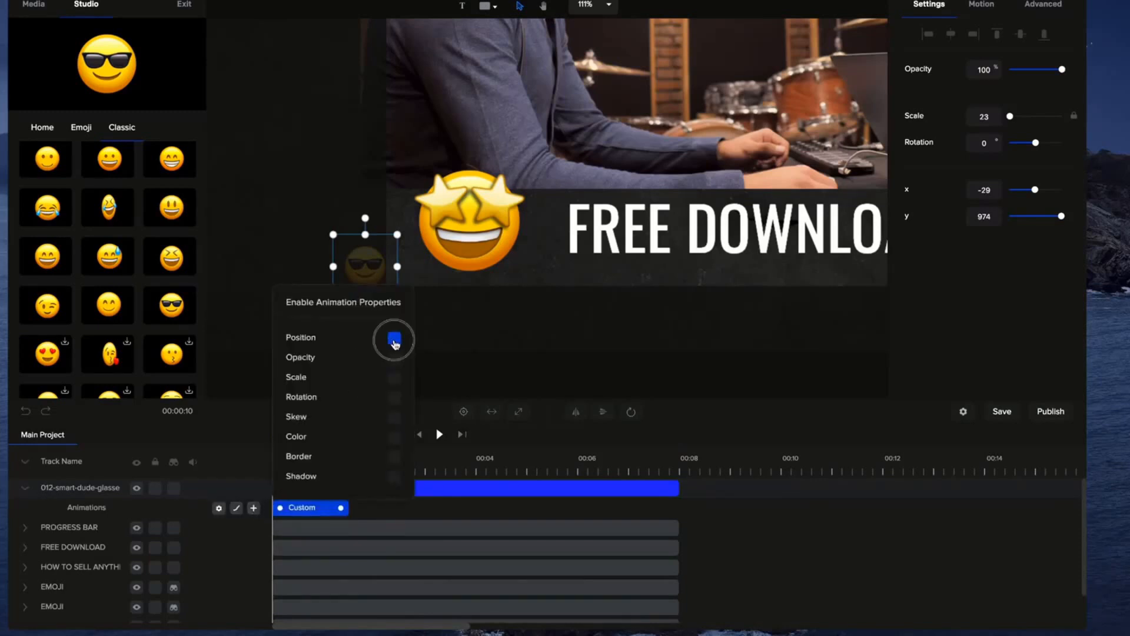
click(508, 385)
click(321, 507)
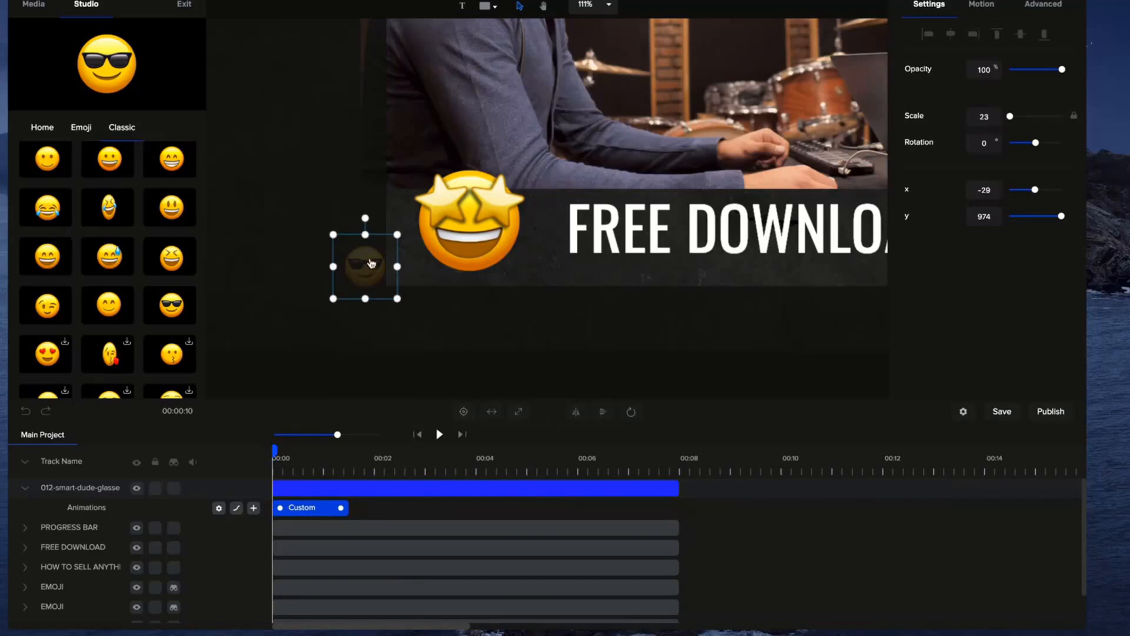
Set the emoji's position after its custom animation to x 1035, y 975, just beyond the canvas's far edge.
click(366, 462)
scroll(399, 299, down, 5)
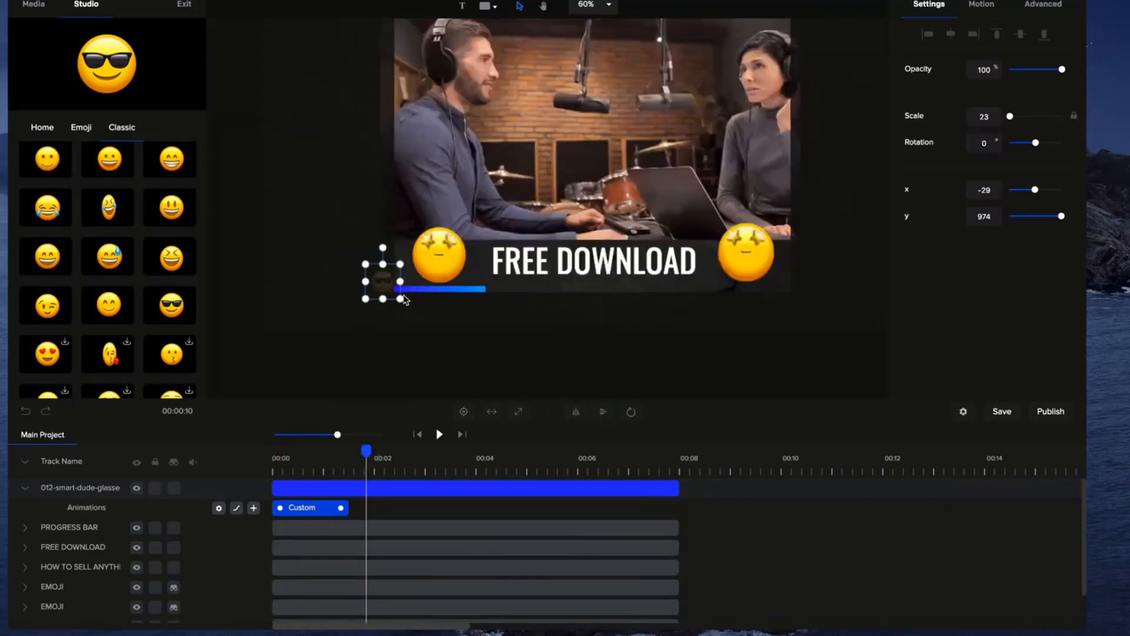
drag(1036, 190, 1060, 189)
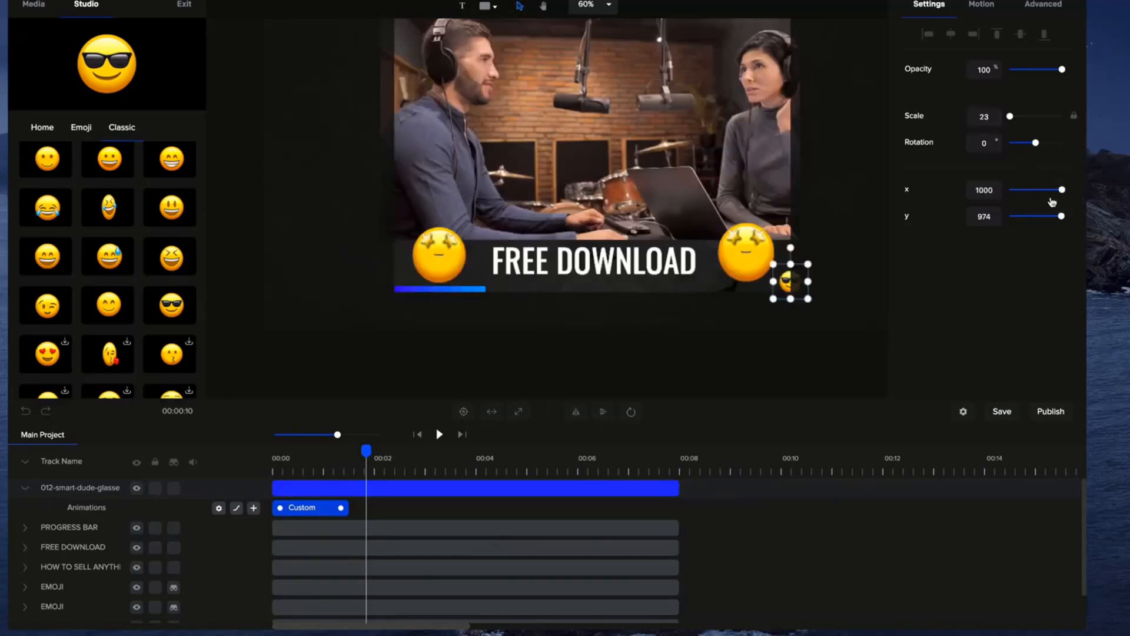
click(985, 189)
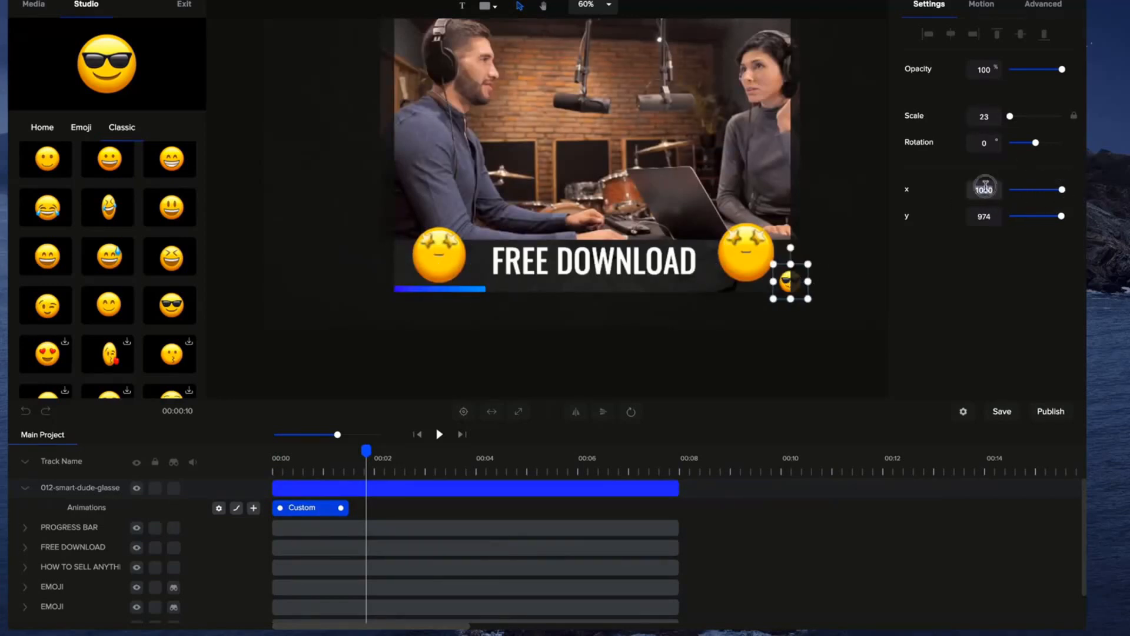
text(100)
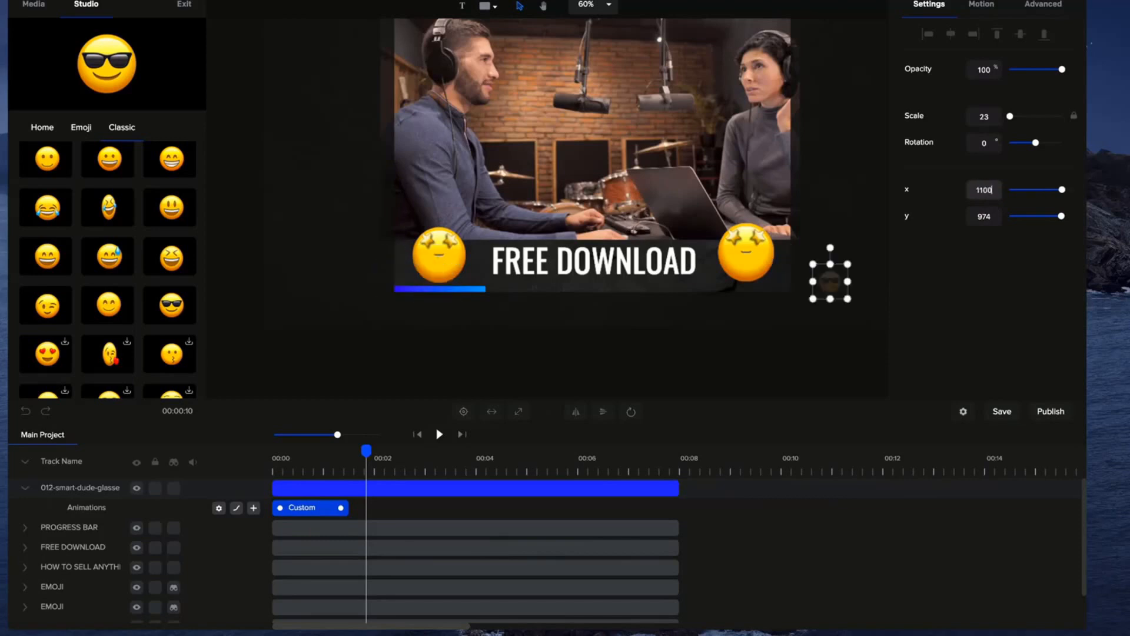
click(978, 190)
drag(834, 288, 806, 286)
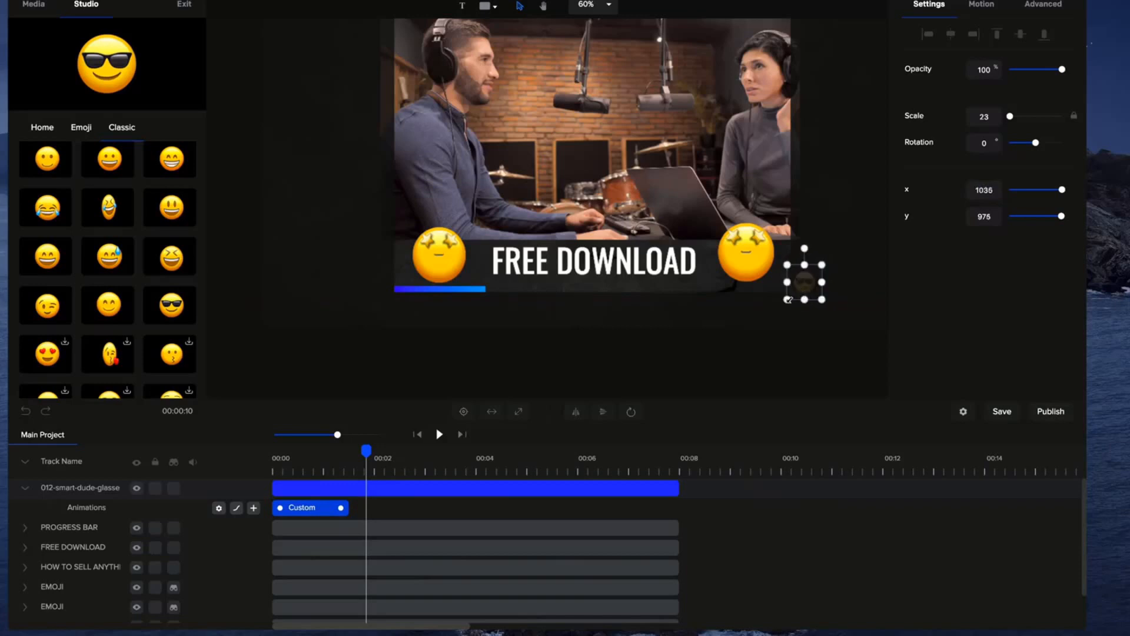
Set the emoji animation's easing to Linear for Both.
click(338, 508)
click(365, 412)
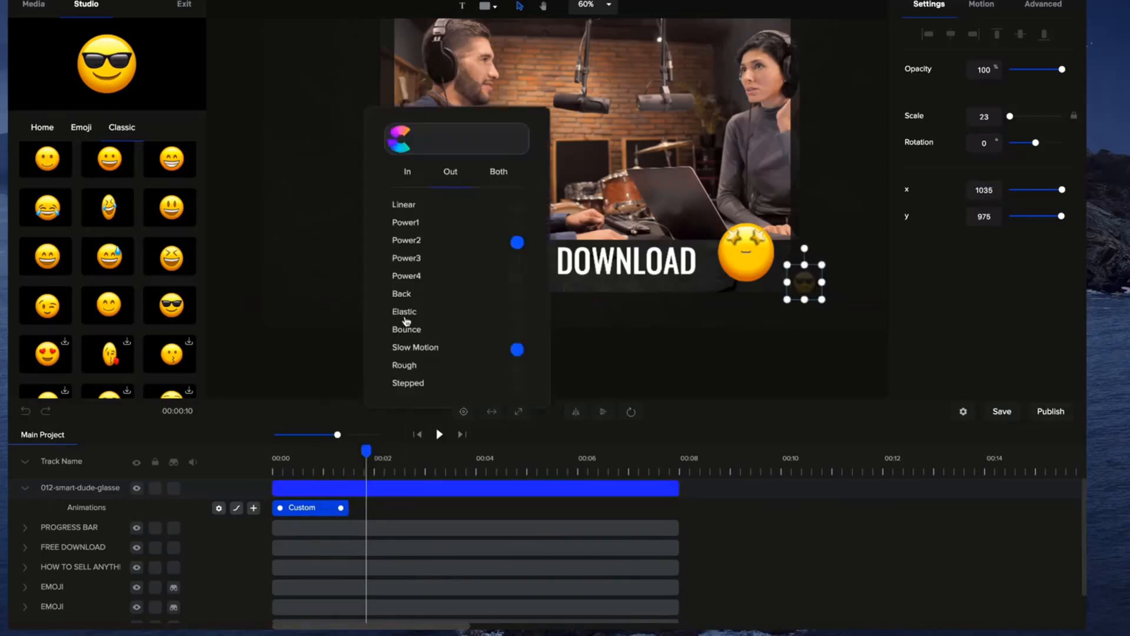
click(500, 172)
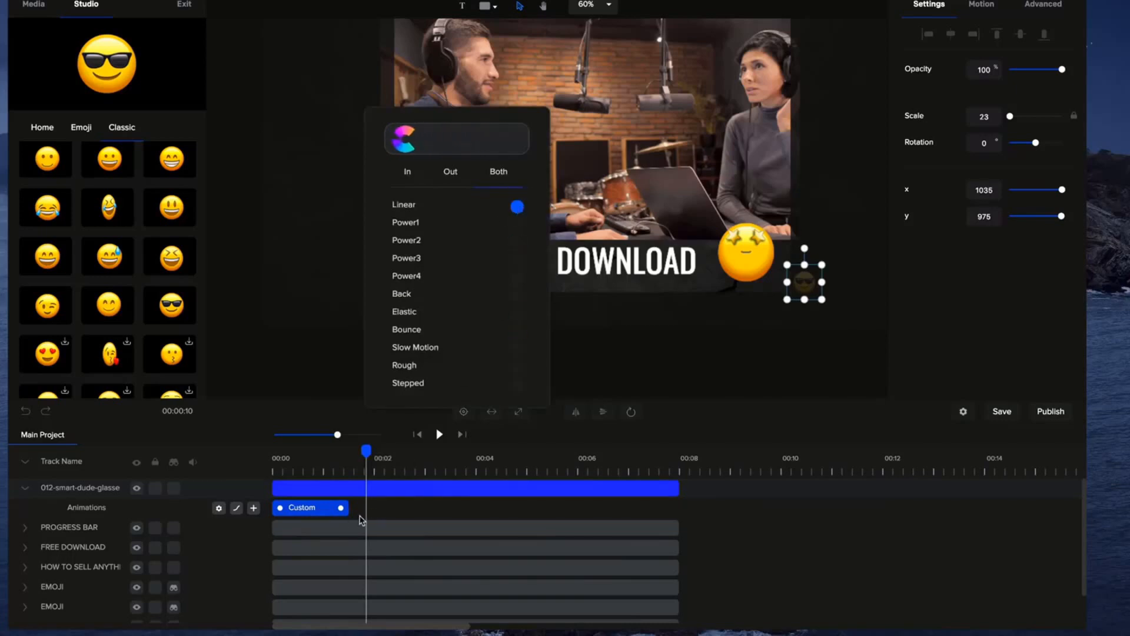
Stretch the emoji's custom animation to the full length of its track and preview it moving with the progress bar.
drag(340, 507, 669, 516)
click(433, 436)
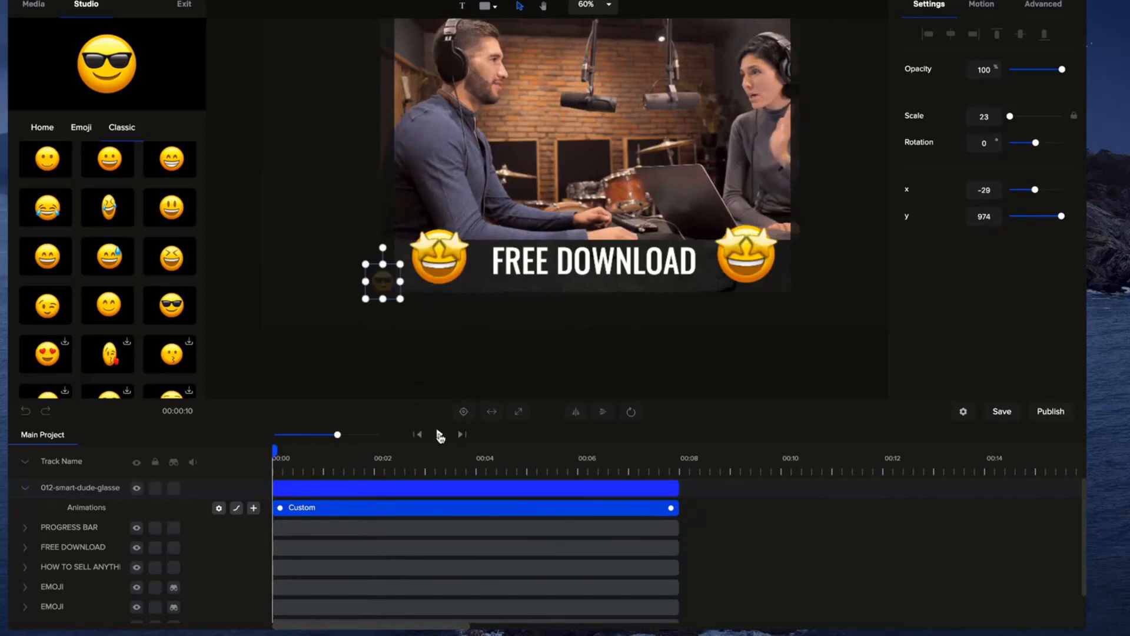
click(440, 435)
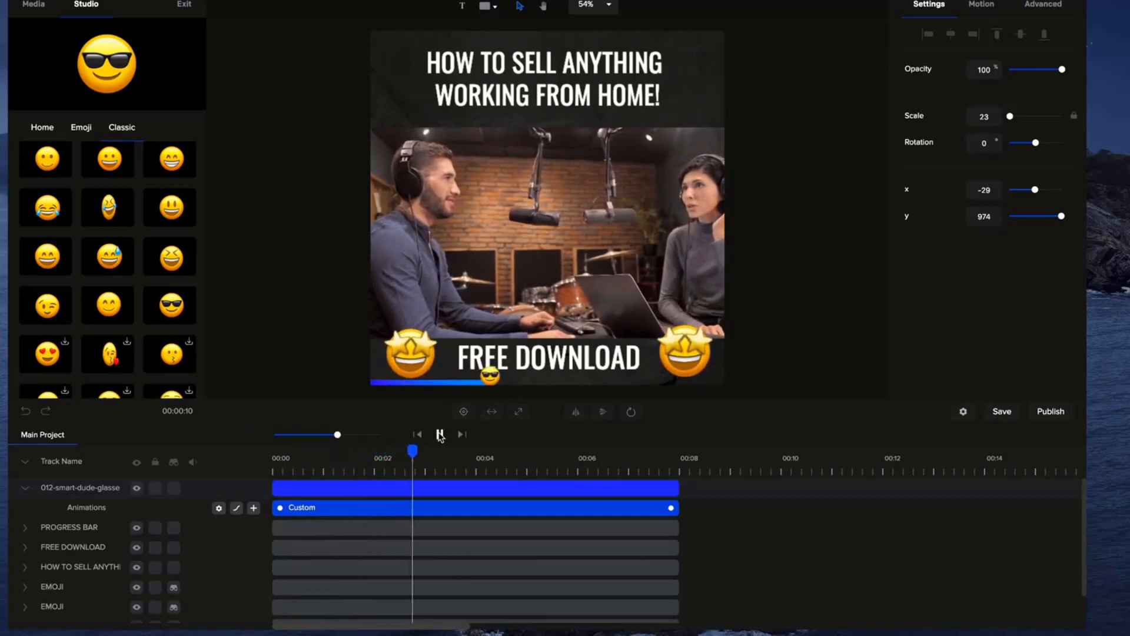
click(440, 436)
Scale the sunglasses emoji down to 18, align it with the bar's leading edge, and preview the animation through to its end.
scroll(588, 292, up, 5)
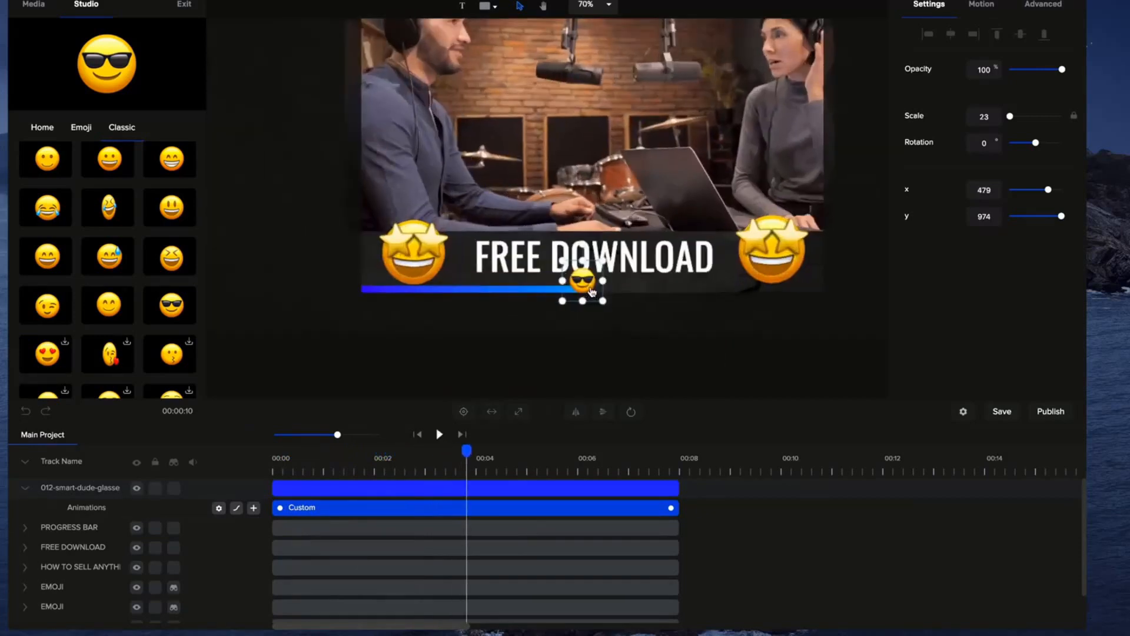
drag(581, 285, 580, 293)
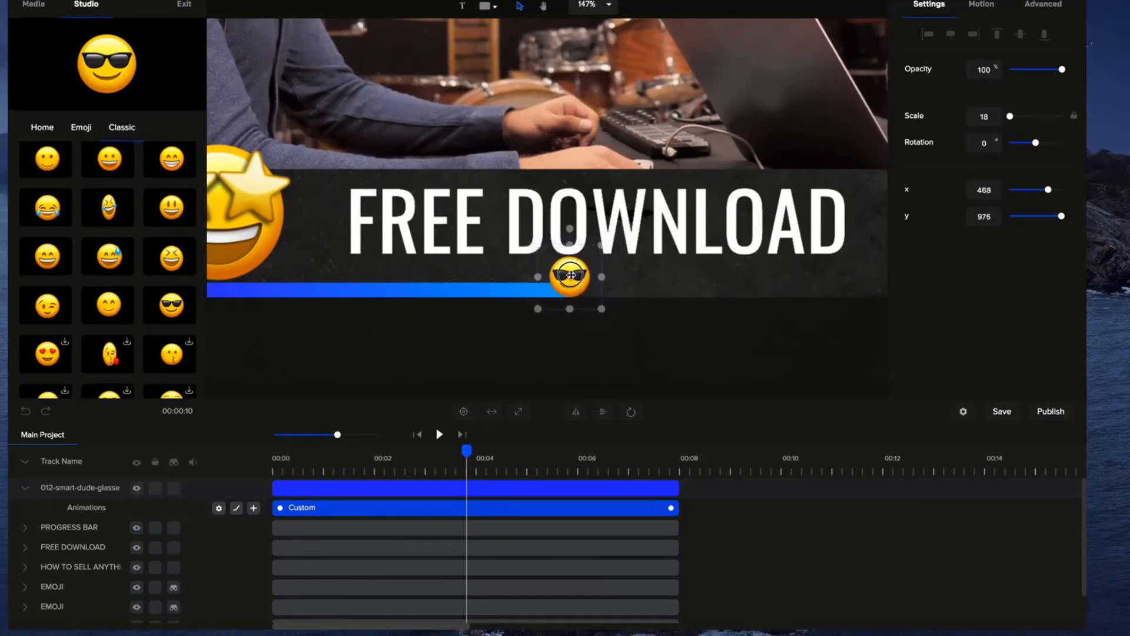
click(418, 434)
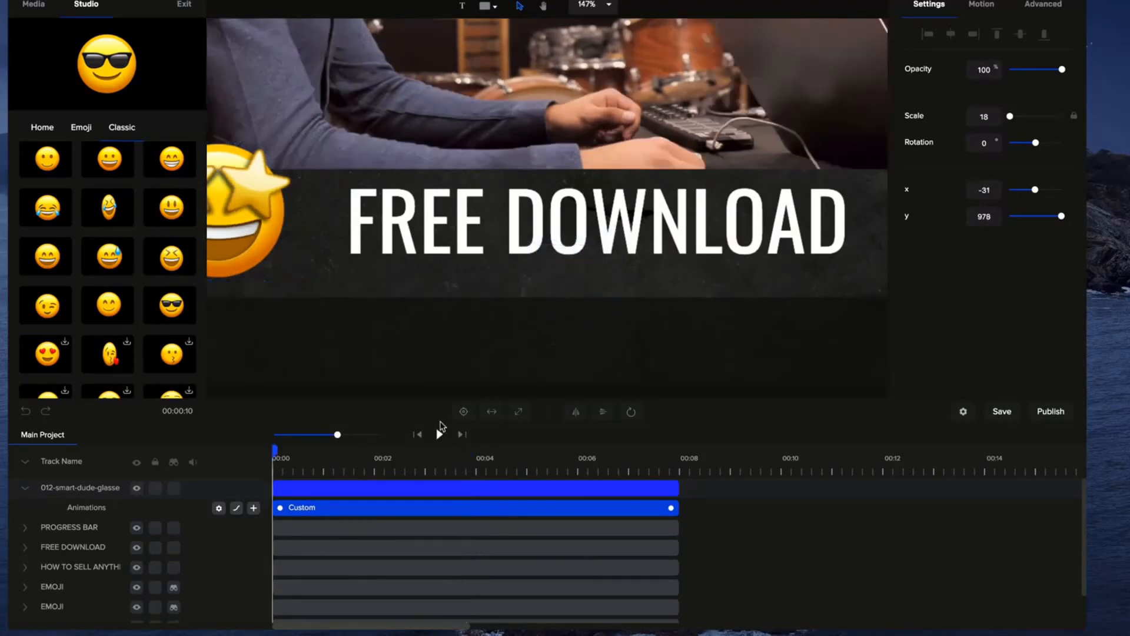
click(442, 434)
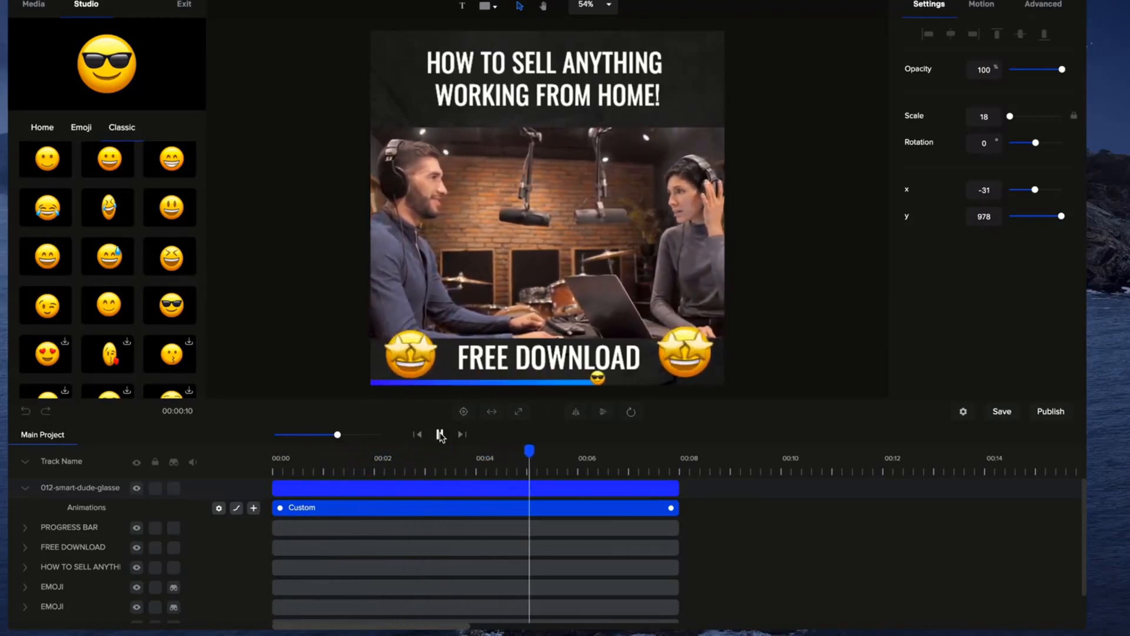
click(440, 434)
click(681, 459)
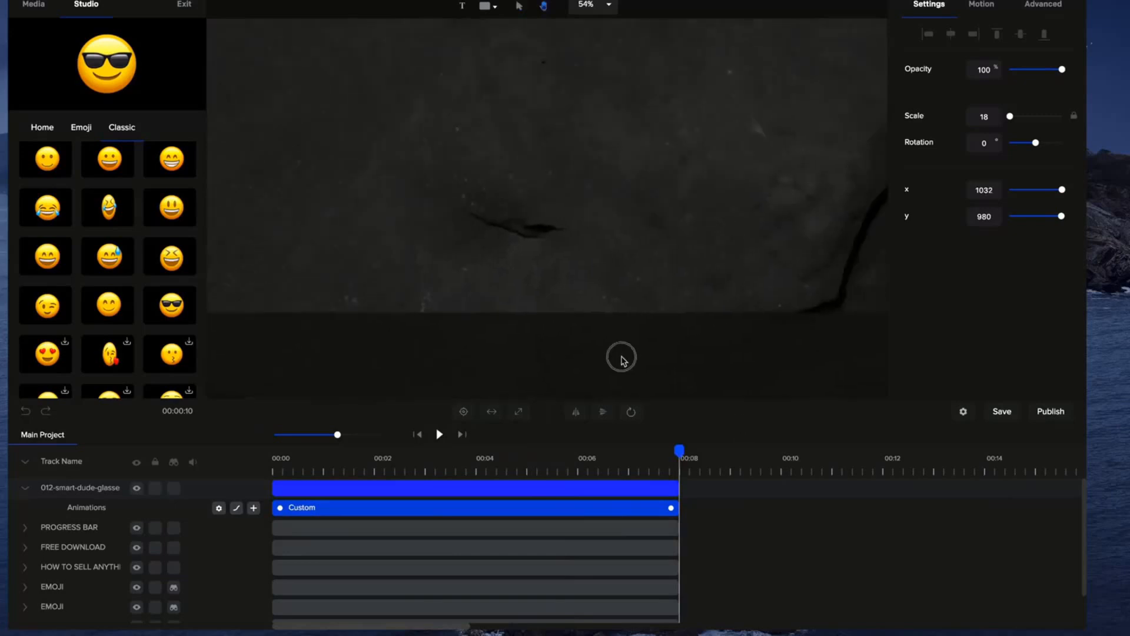
Move the sunglasses emoji onto the progress bar's leading edge near the end, keeping its custom animation at the track's full length.
drag(671, 446, 664, 449)
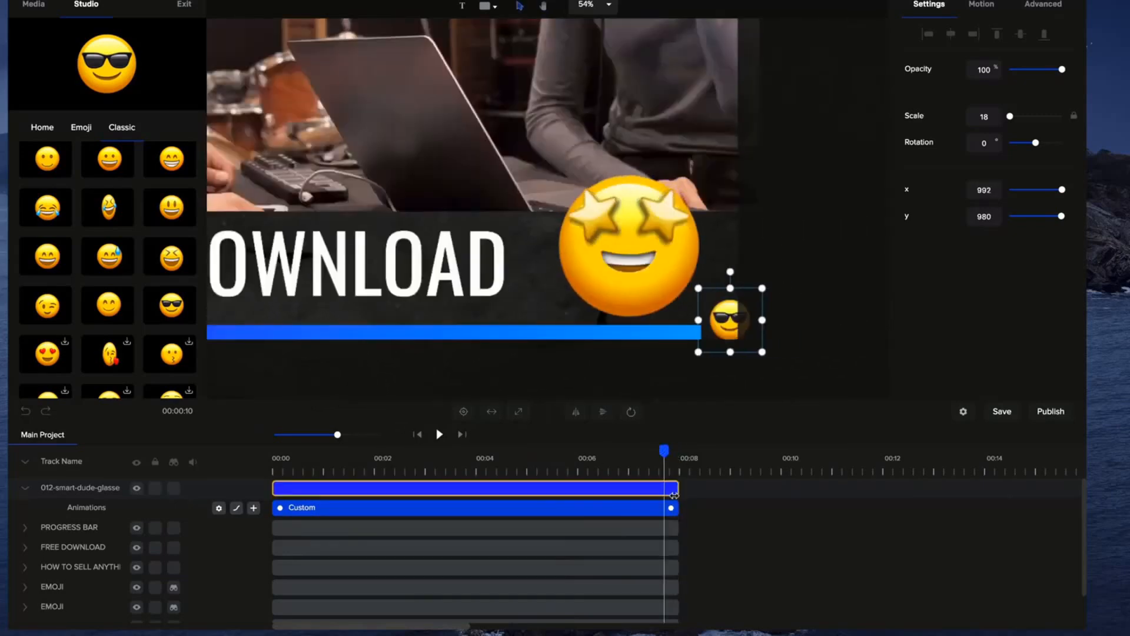
drag(672, 508, 649, 507)
drag(761, 320, 721, 320)
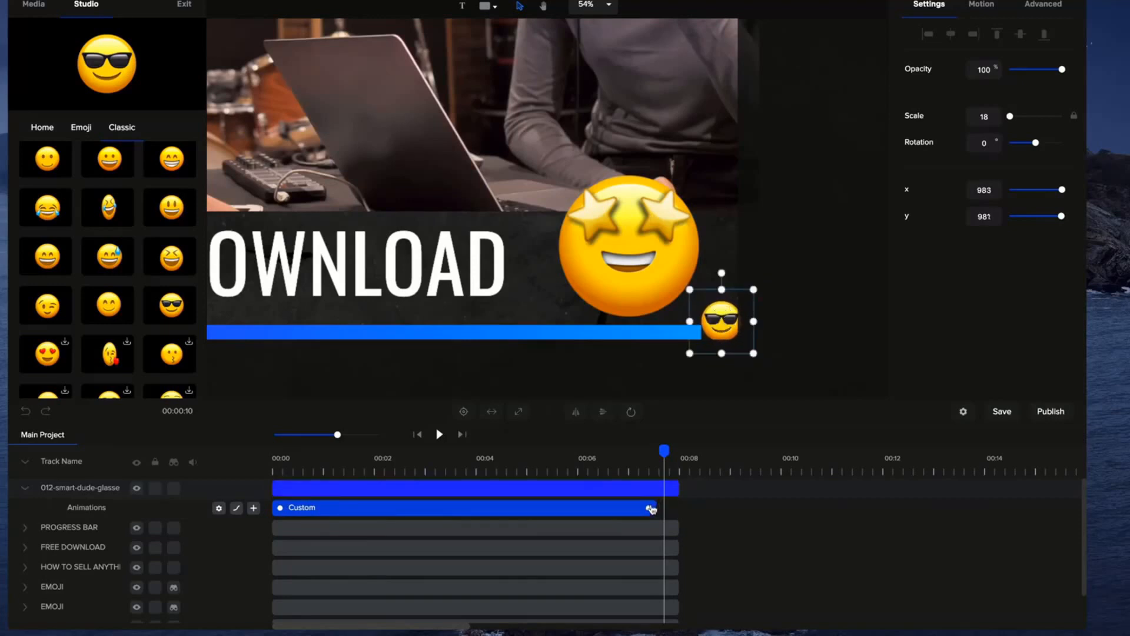
drag(647, 508, 670, 508)
drag(689, 328, 723, 328)
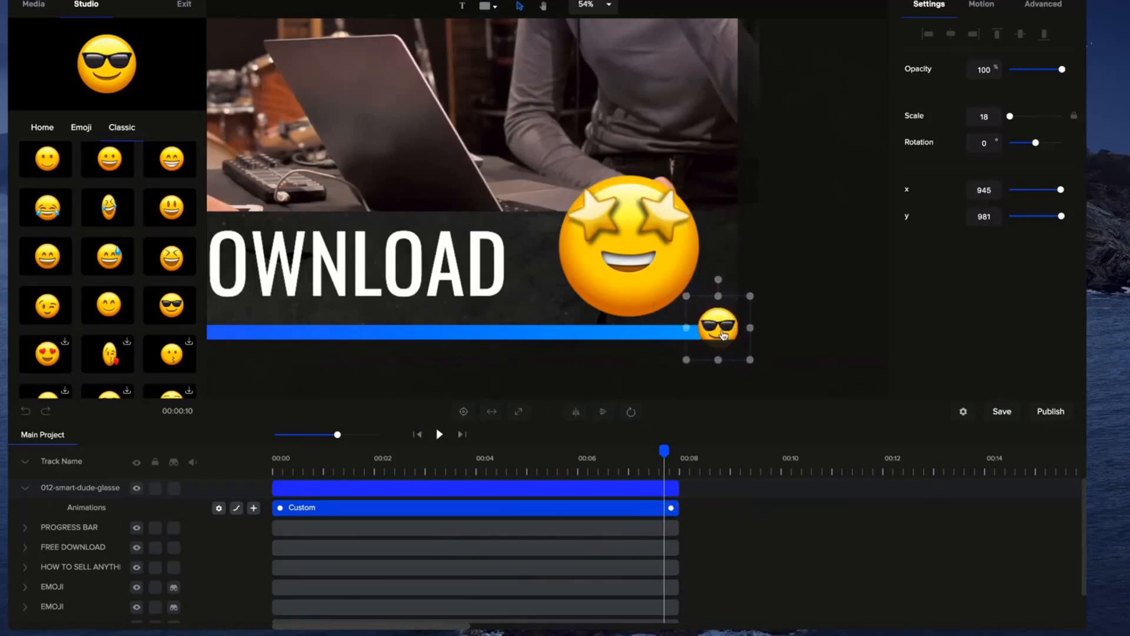
Preview the emoji and progress bar animation from the start, and return the playhead to the beginning.
click(418, 435)
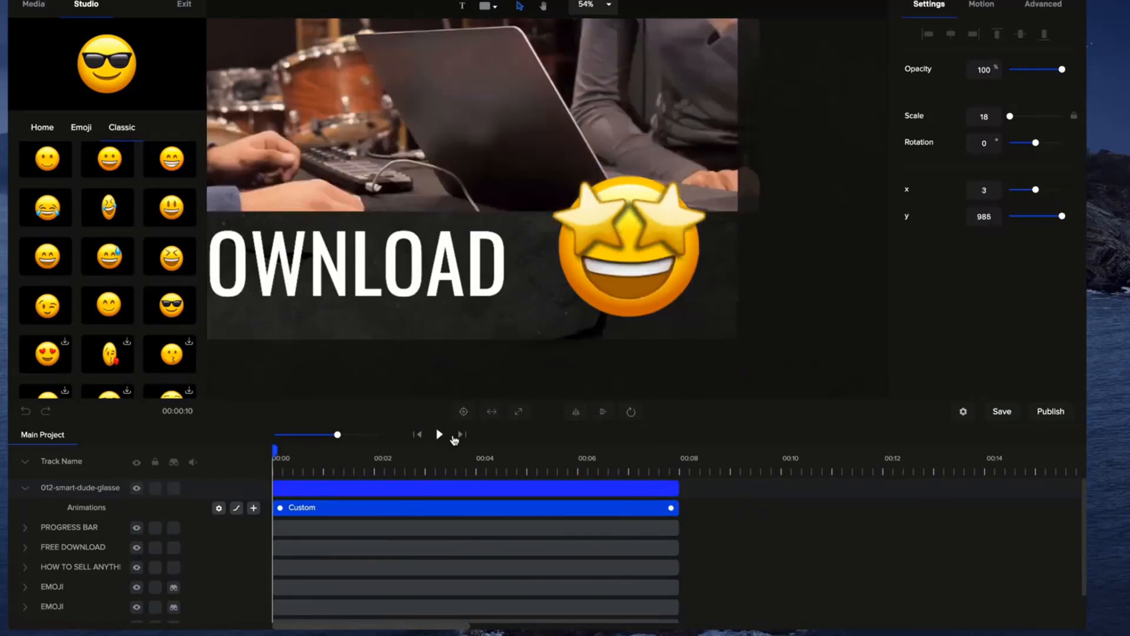
click(441, 435)
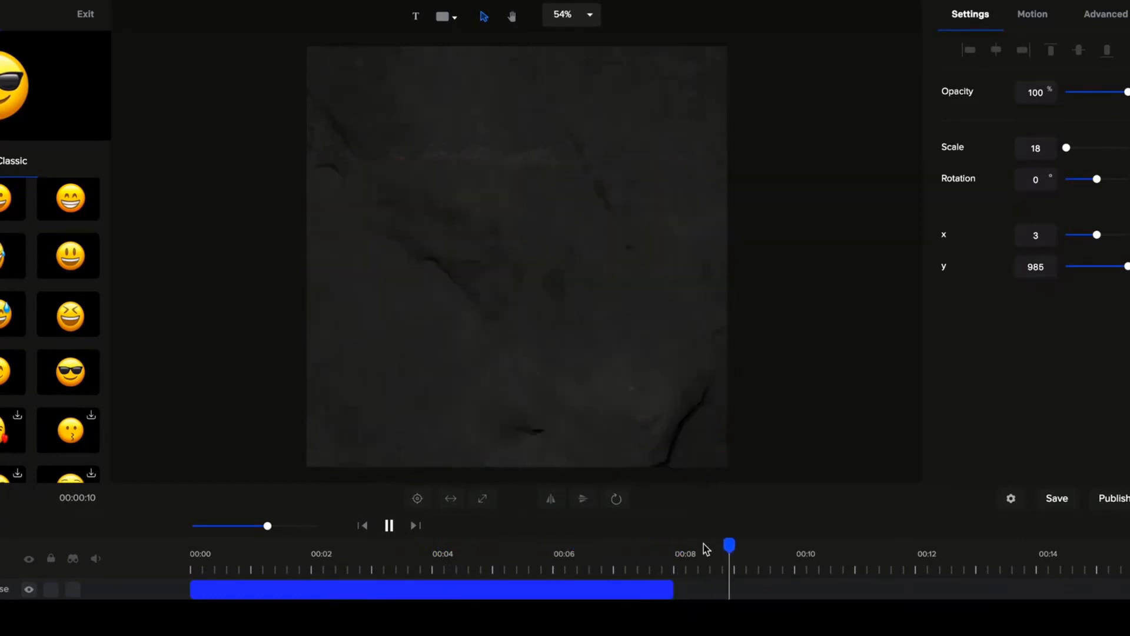
drag(661, 553, 177, 575)
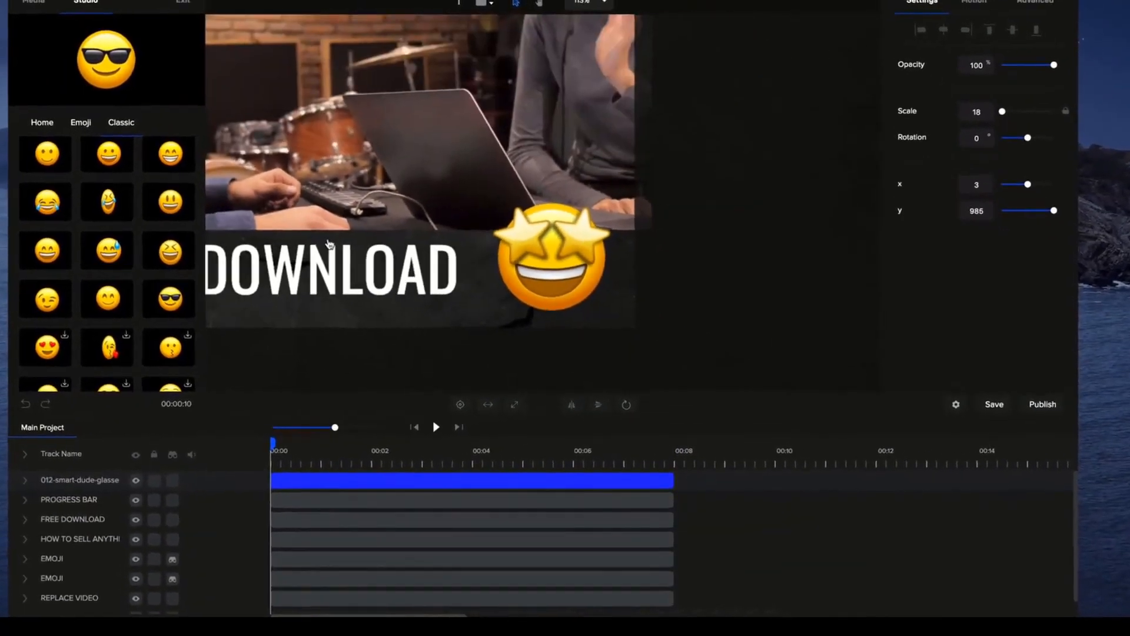
Bring the whole template canvas into view, with the sunglasses emoji at the start of the progress bar.
click(540, 11)
drag(446, 149, 601, 219)
scroll(601, 220, down, 1)
scroll(526, 239, down, 1)
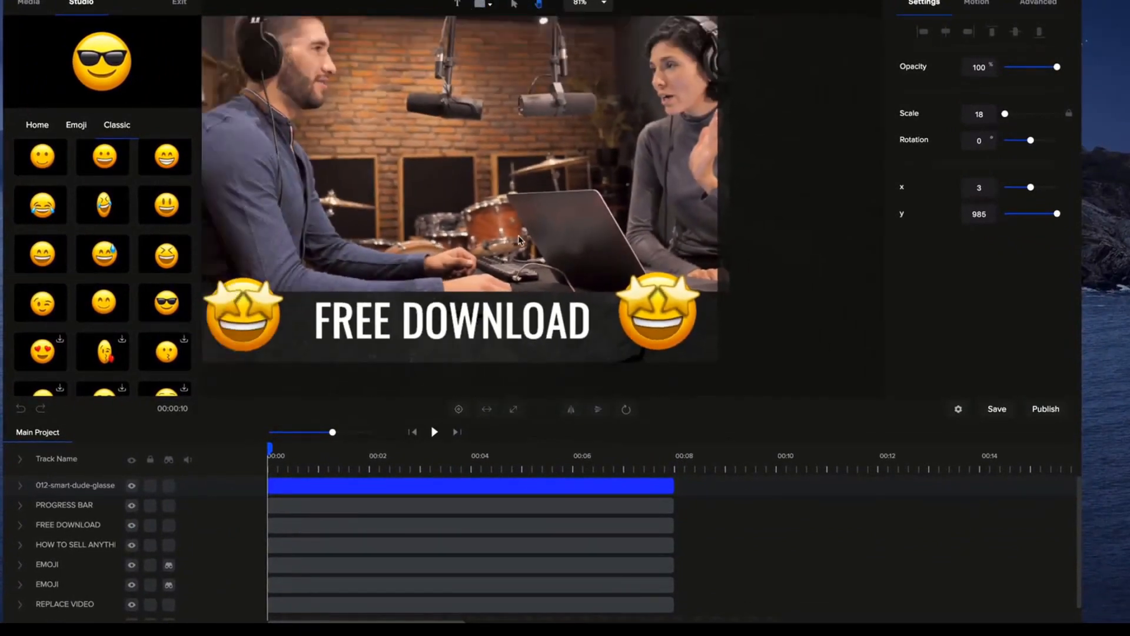
drag(494, 237, 543, 262)
scroll(543, 262, down, 3)
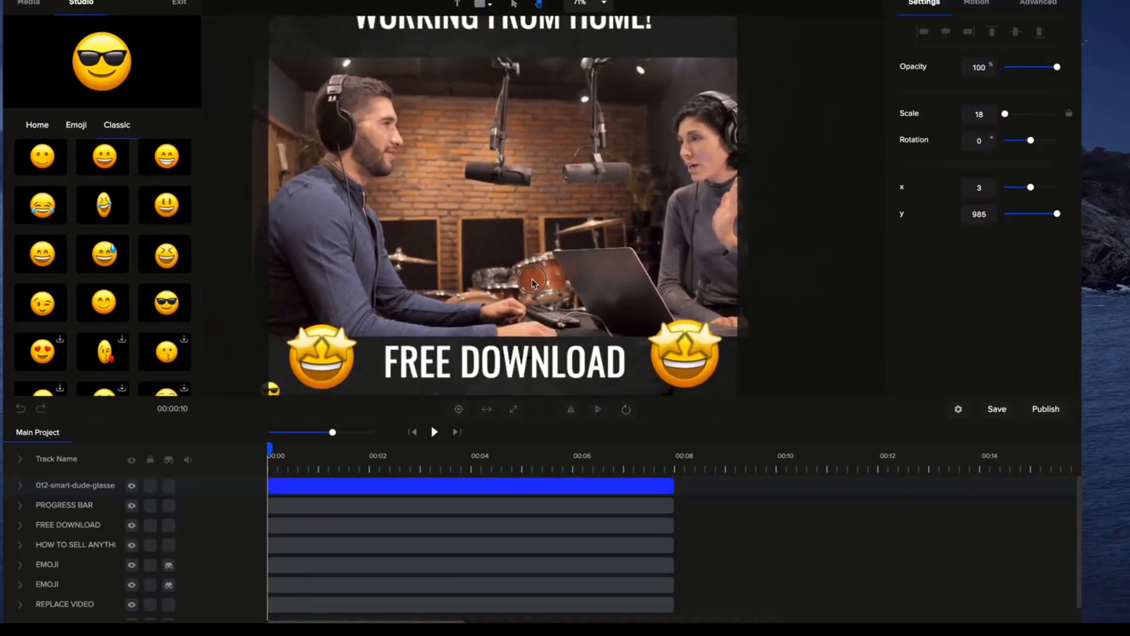
mouse_move(528, 274)
mouse_down()
mouse_move(523, 288)
mouse_move(525, 278)
mouse_up()
scroll(522, 289, down, 2)
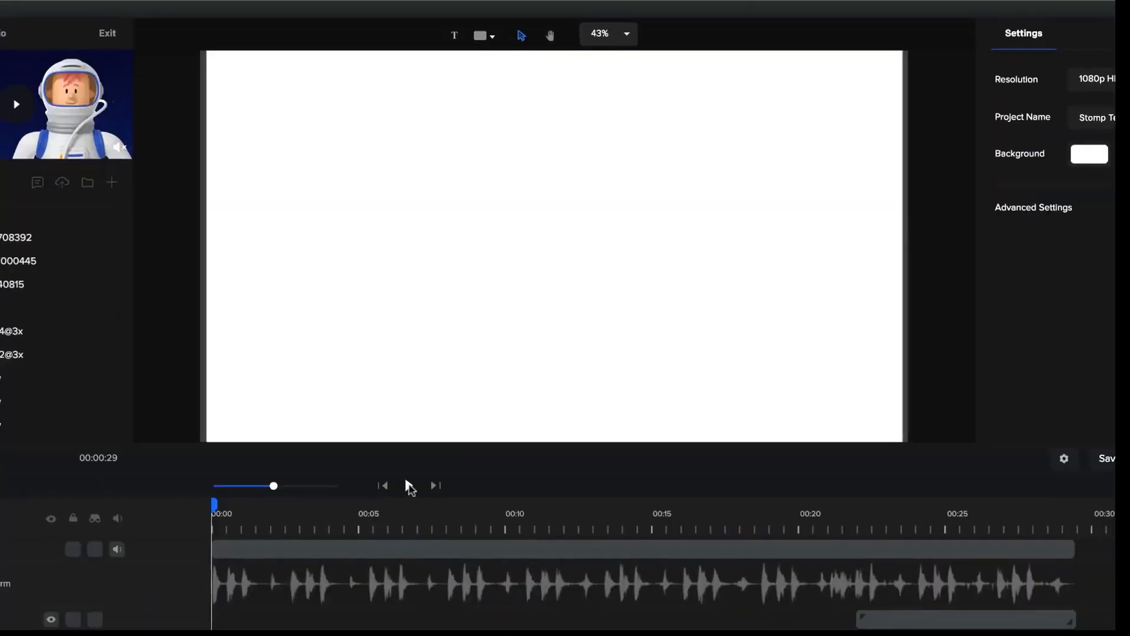
Play the Stomp Teaser project, stop after about ten seconds, and move the playhead into Scene 5.
click(445, 407)
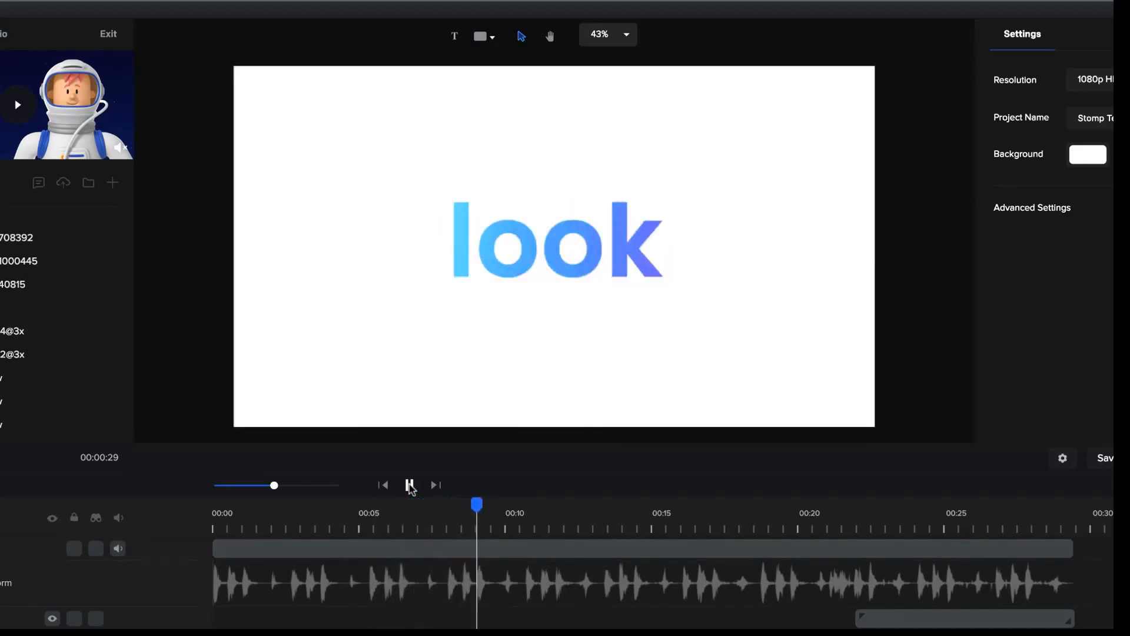
click(410, 486)
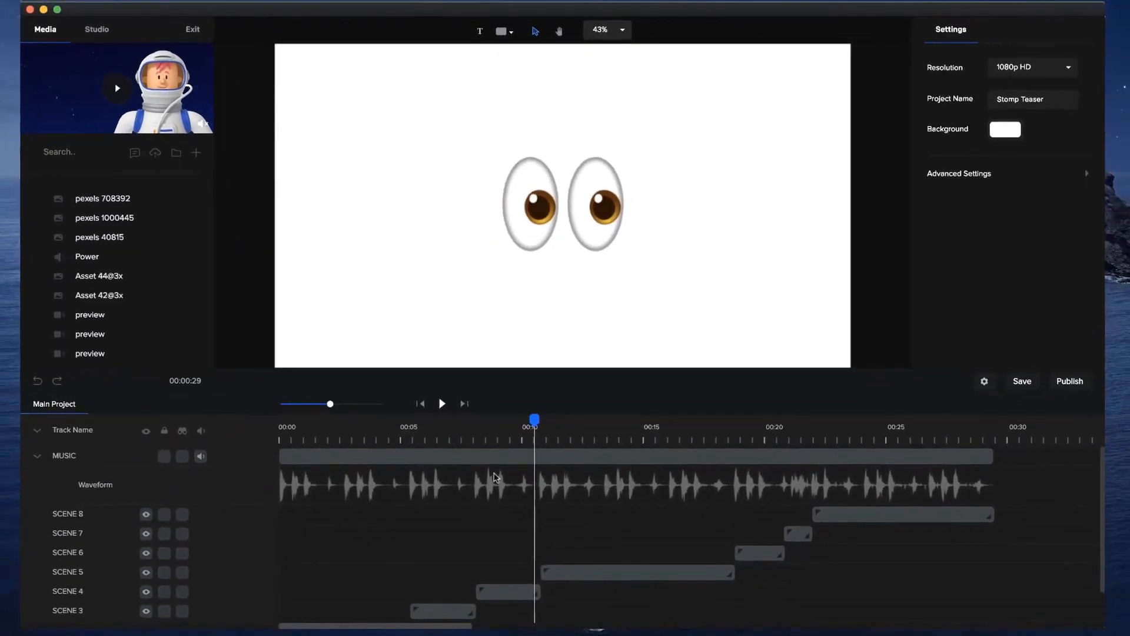
mouse_move(534, 420)
mouse_down()
mouse_move(462, 422)
mouse_move(510, 421)
mouse_move(540, 438)
mouse_up()
scroll(547, 529, down, 3)
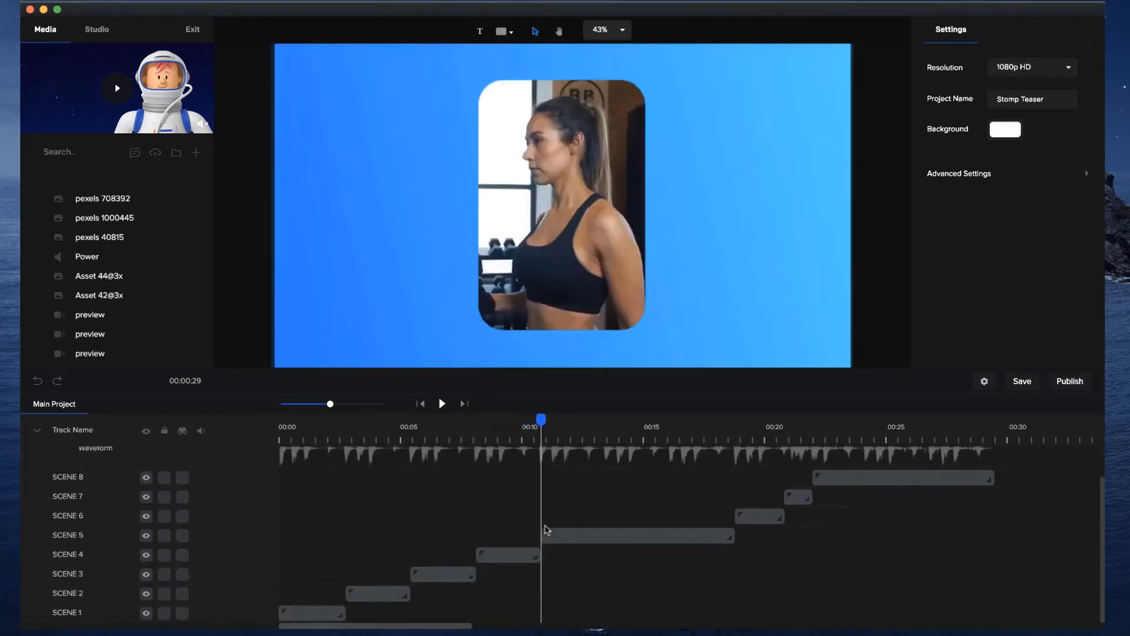
click(573, 434)
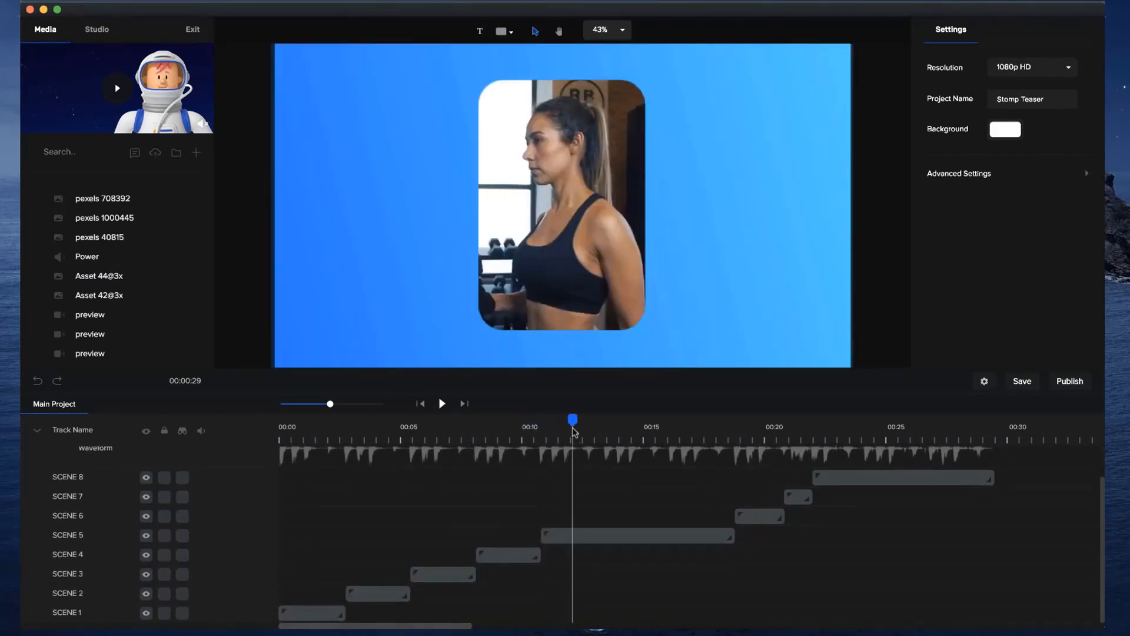
Open the Scene 5 group and scrub to the moment when the story, standard and social clips all appear.
click(582, 535)
scroll(584, 536, up, 1)
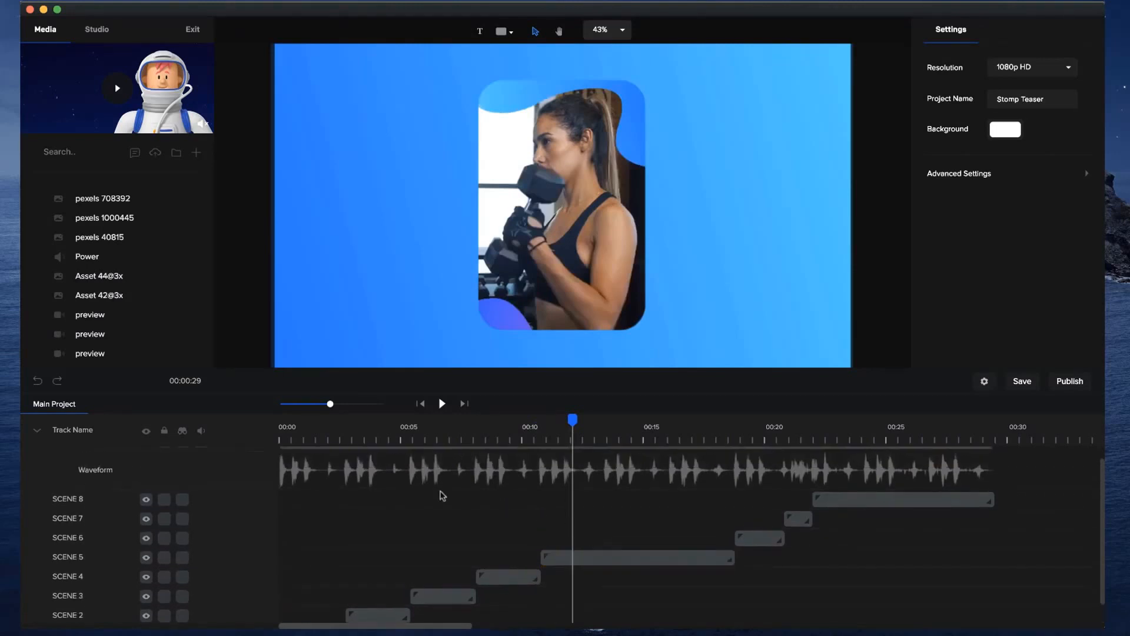
scroll(496, 524, up, 1)
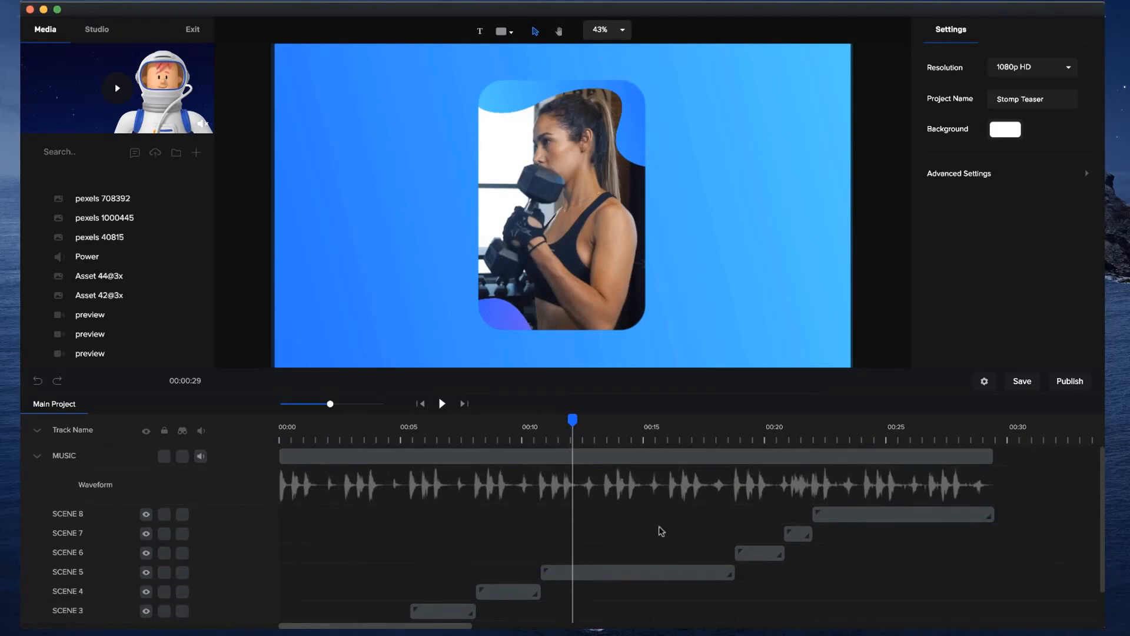
click(560, 573)
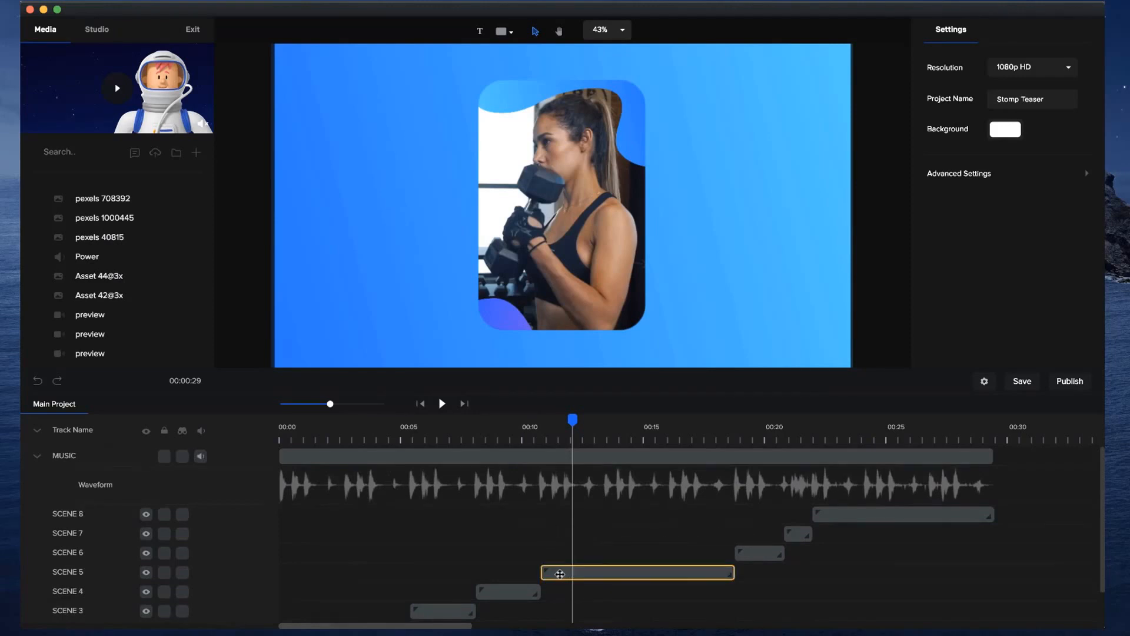
click(233, 584)
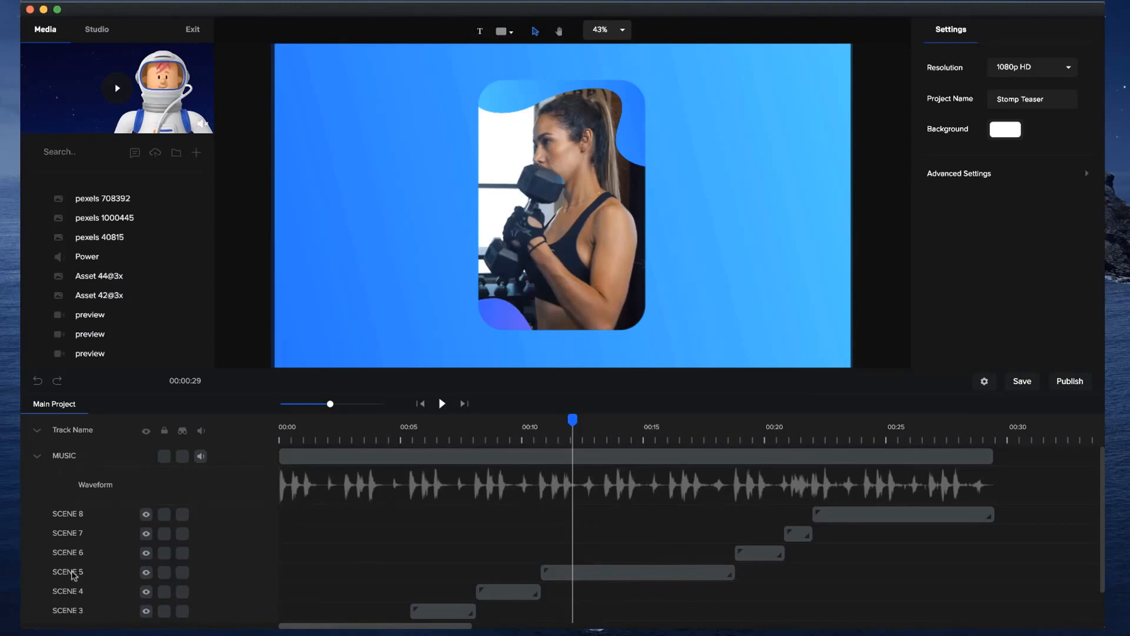
double_click(73, 573)
click(315, 576)
click(647, 569)
click(647, 568)
double_click(647, 568)
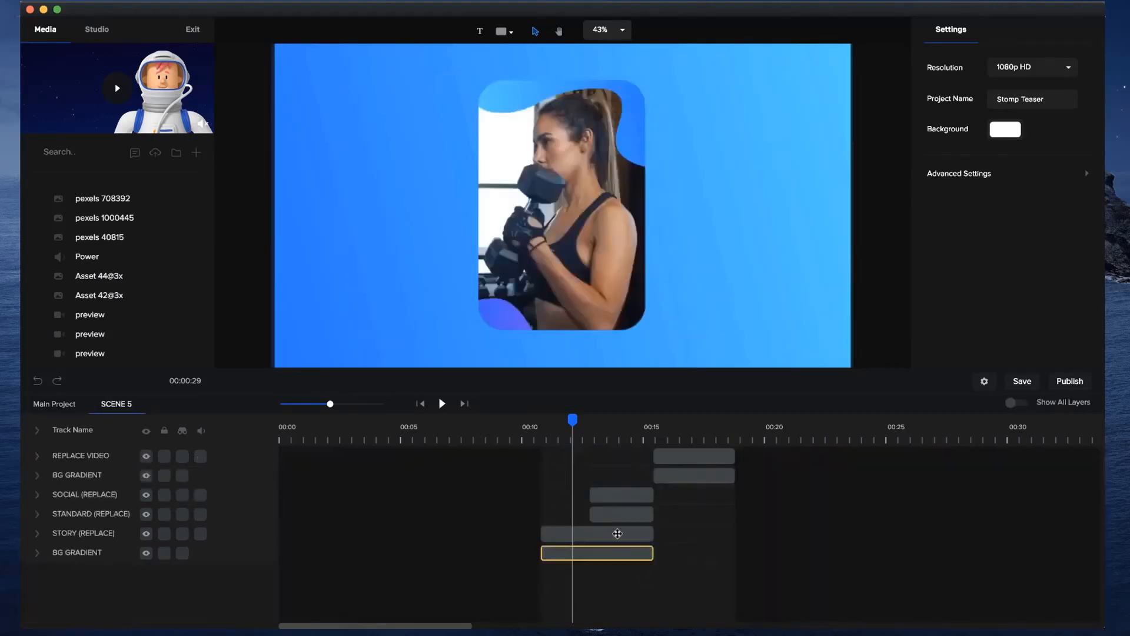
drag(573, 419, 605, 420)
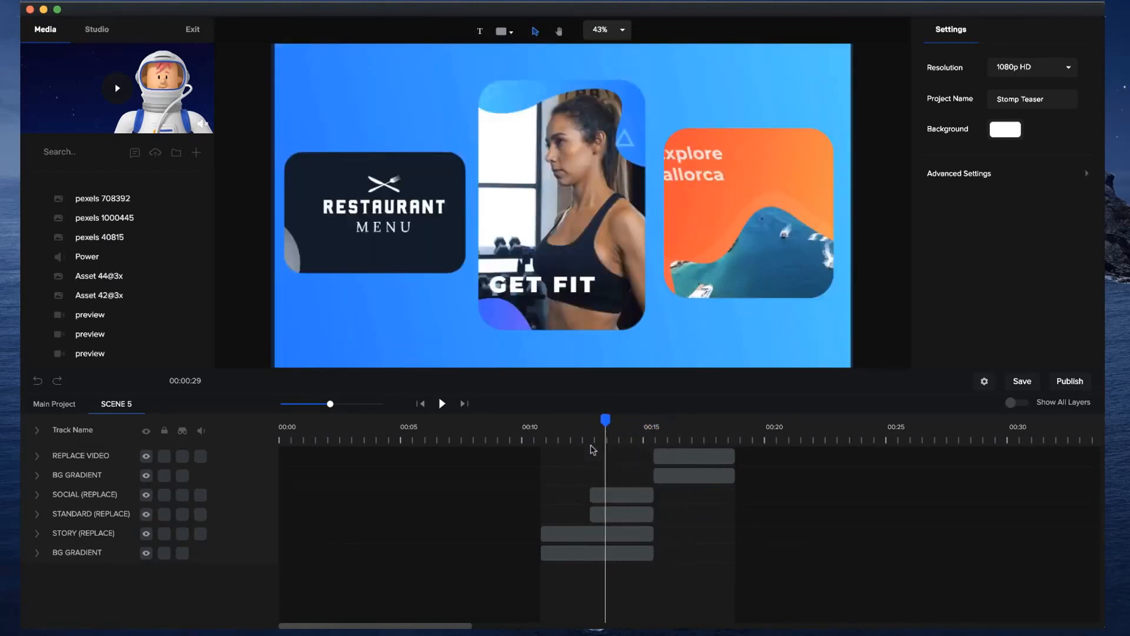
Return to the main project, reopen Scene 5, and turn on Show All Layers.
click(67, 405)
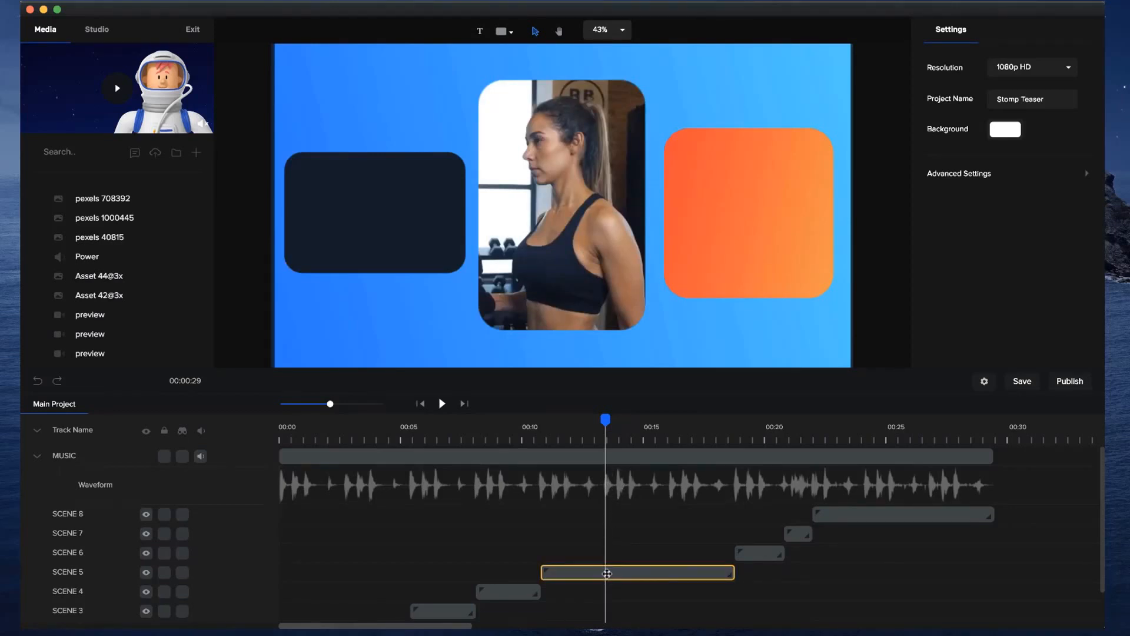
click(607, 574)
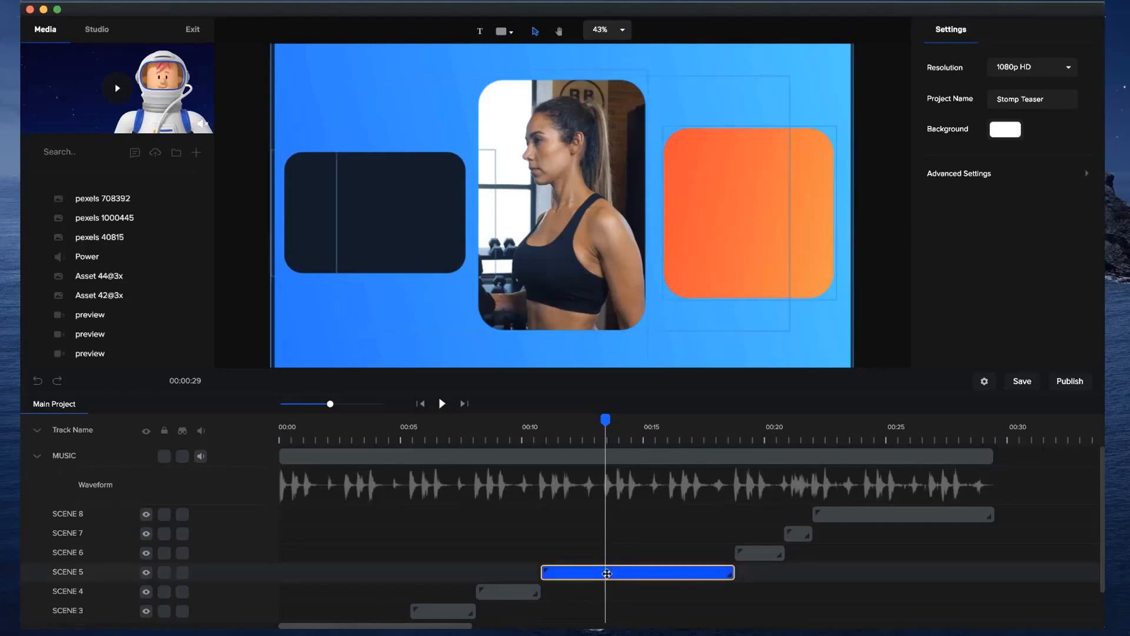
double_click(607, 573)
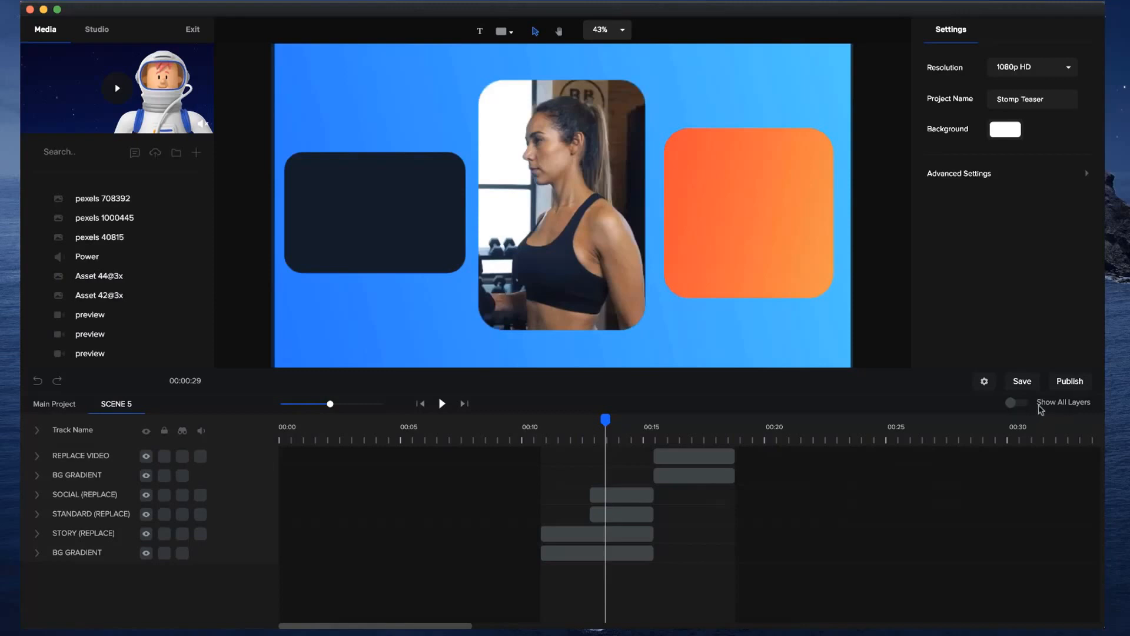
click(1016, 405)
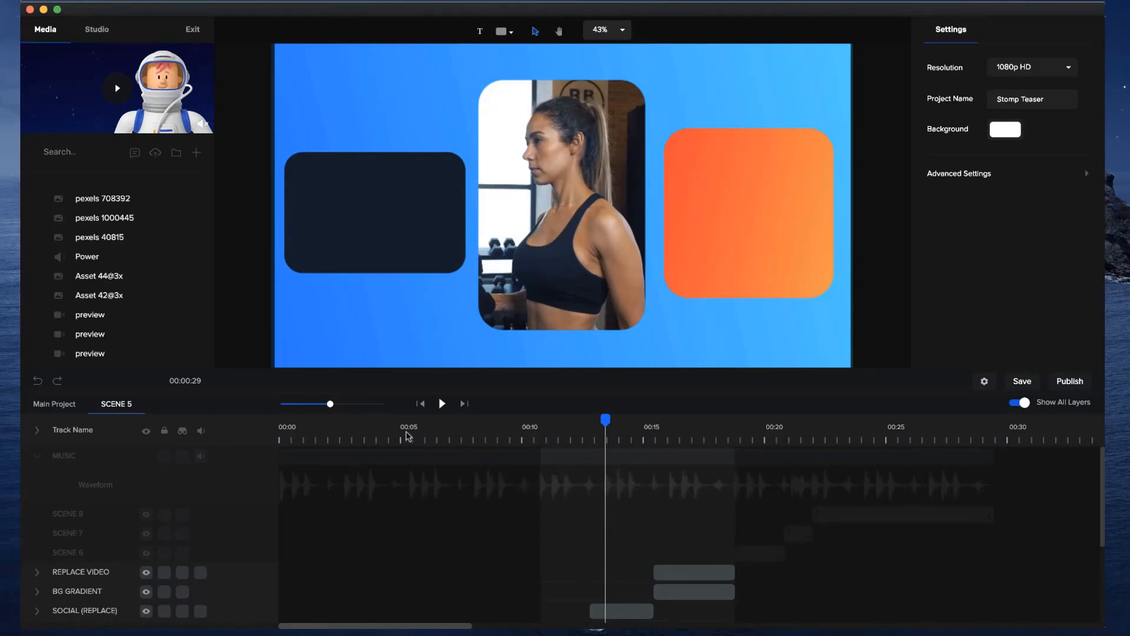
Compare the start of Scene 5's Social layer with the music waveform, and scrub back to about 00:11 in the main project.
drag(333, 404, 356, 405)
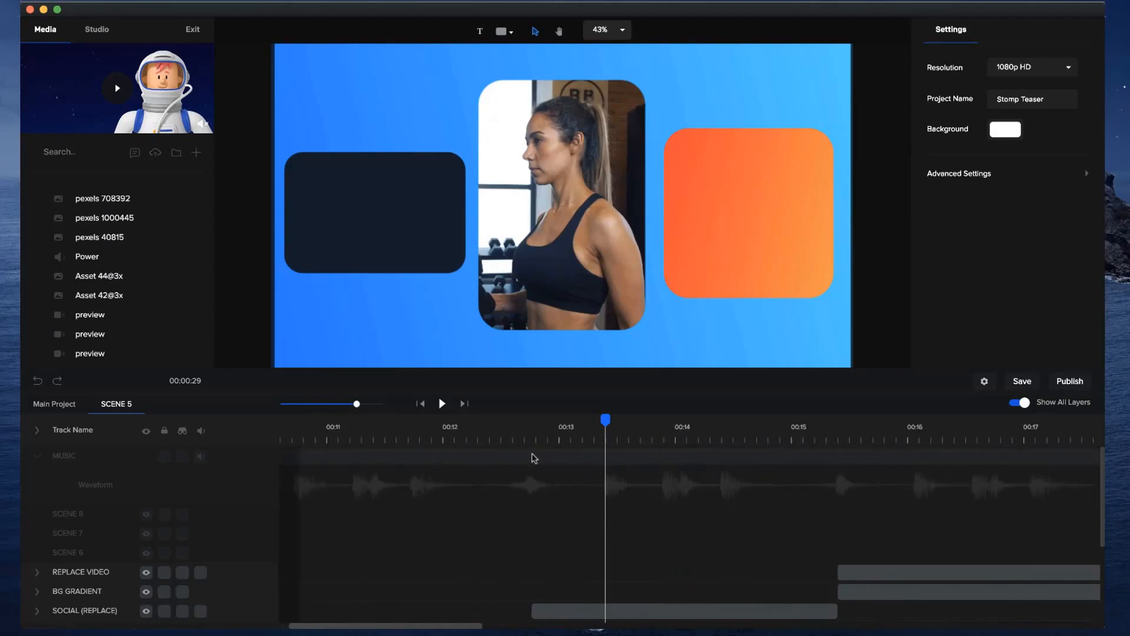
click(524, 428)
drag(524, 421, 528, 423)
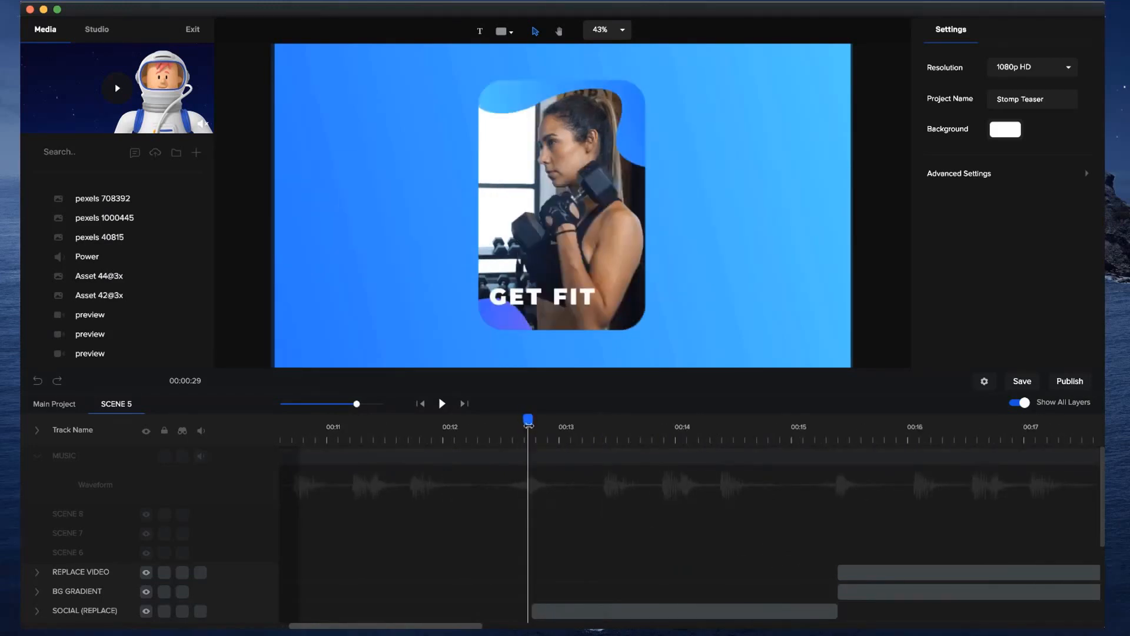
scroll(546, 530, down, 4)
click(443, 422)
drag(443, 422, 333, 420)
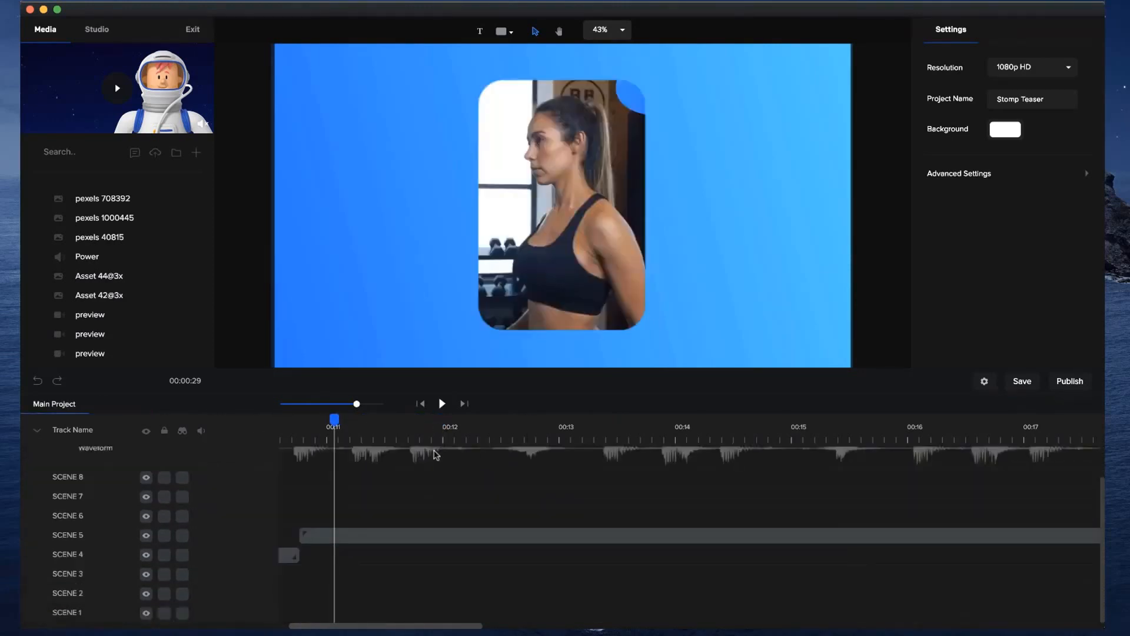
Move the playhead into Scene 6 just before 00:20 and open that scene with all layers shown.
scroll(371, 490, up, 2)
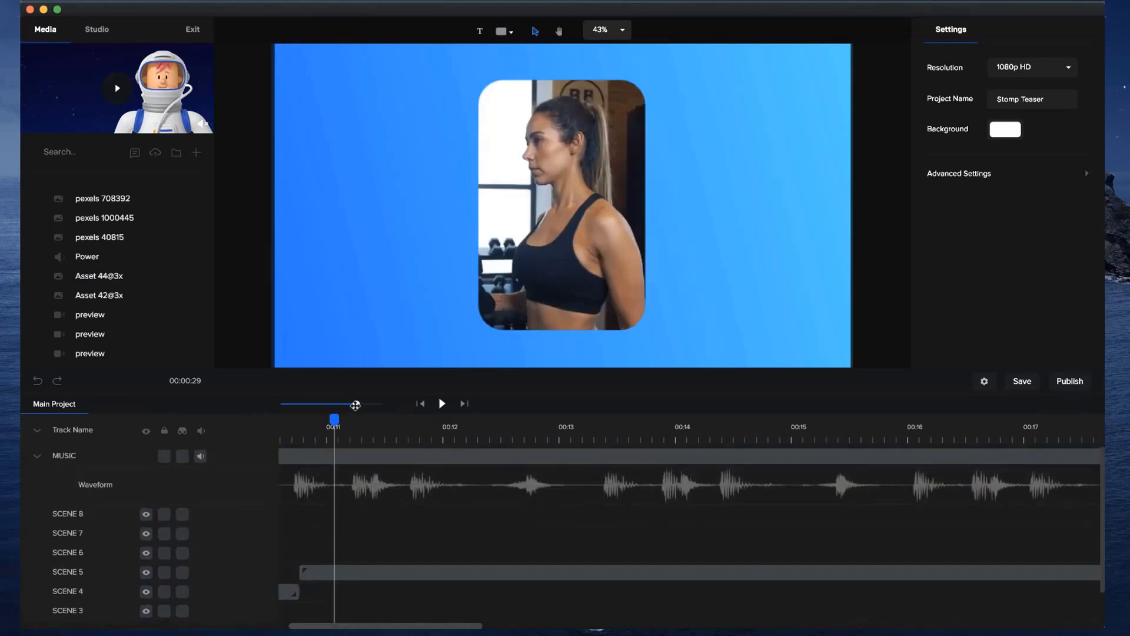
drag(352, 406, 327, 410)
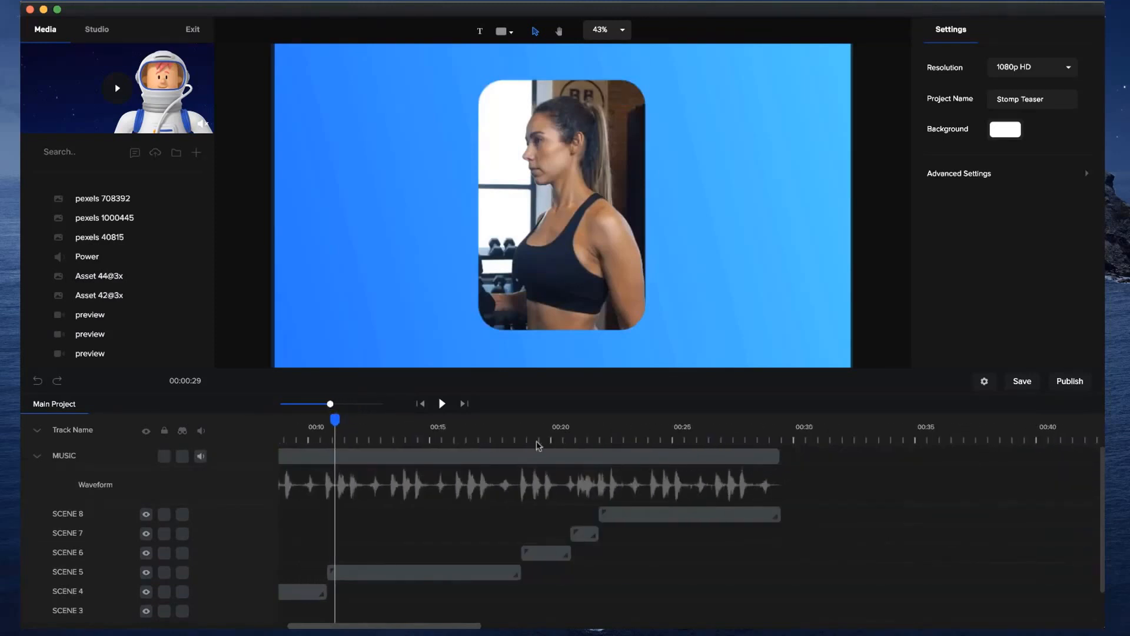
click(528, 426)
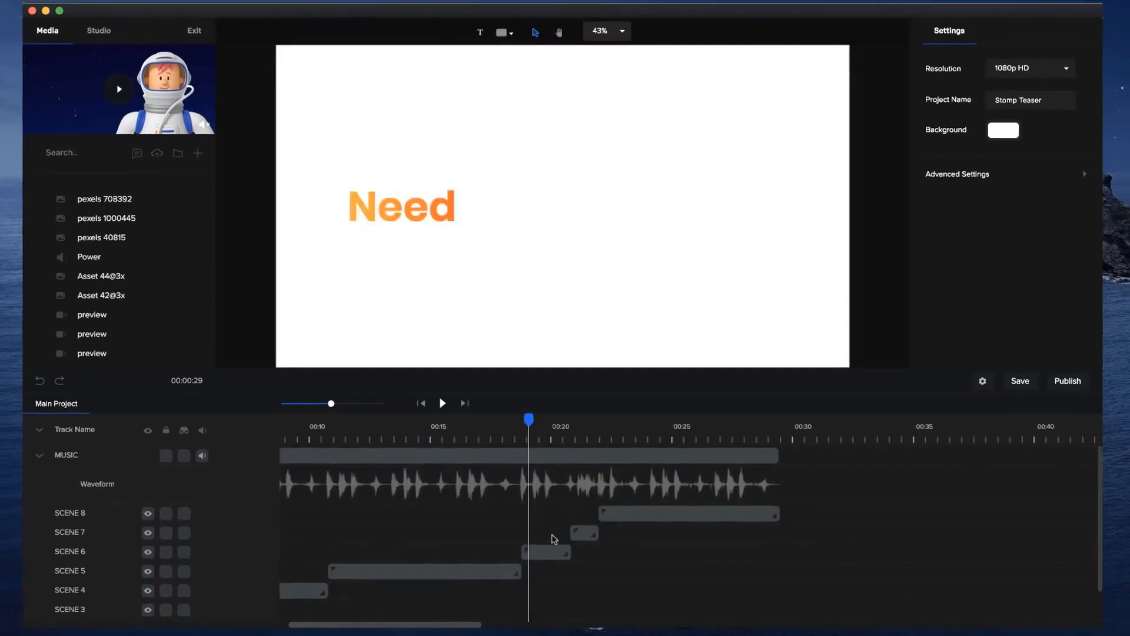
drag(536, 434, 552, 434)
click(550, 575)
double_click(554, 573)
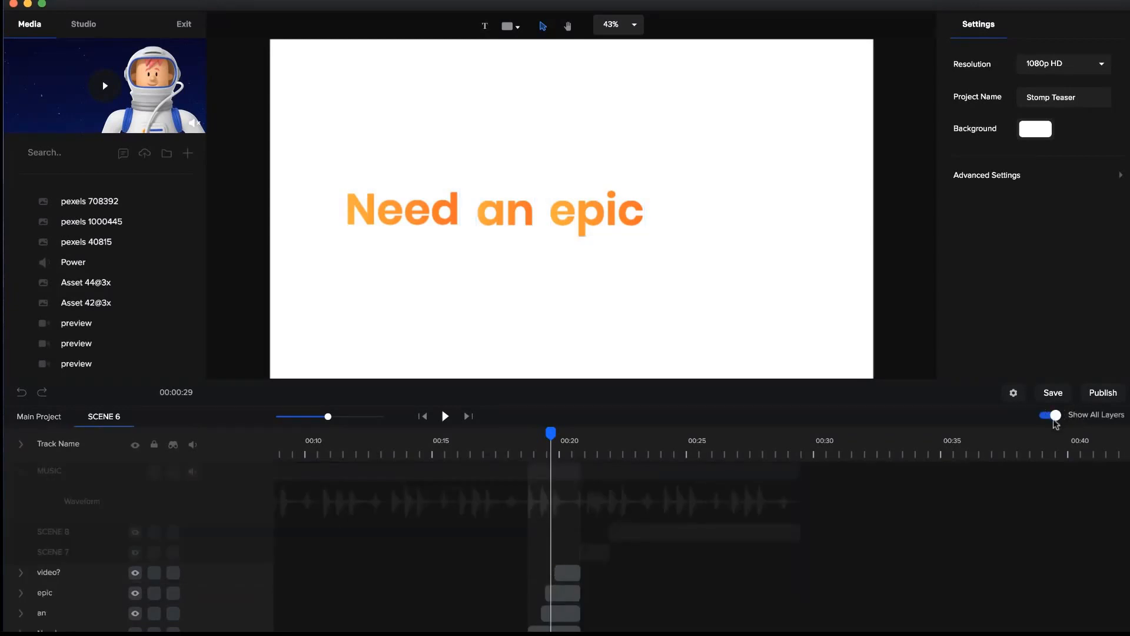
Examine Scene 6's word layers against the music waveform, placing the playhead at the start of the "an" layer.
scroll(690, 570, down, 2)
click(551, 588)
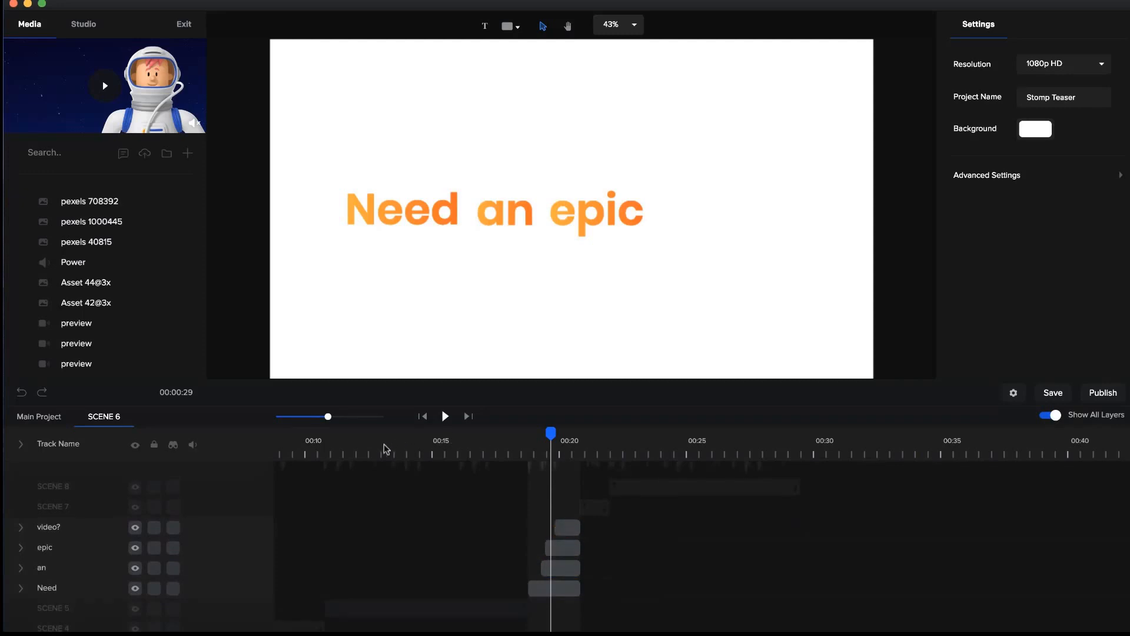
drag(329, 416, 359, 419)
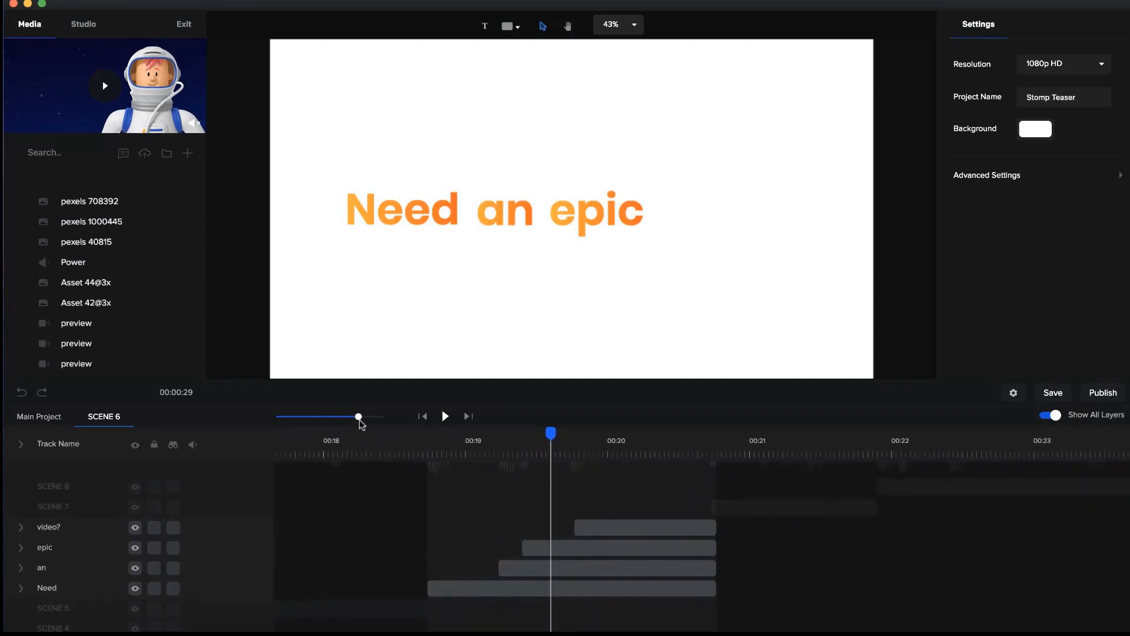
scroll(479, 542, up, 2)
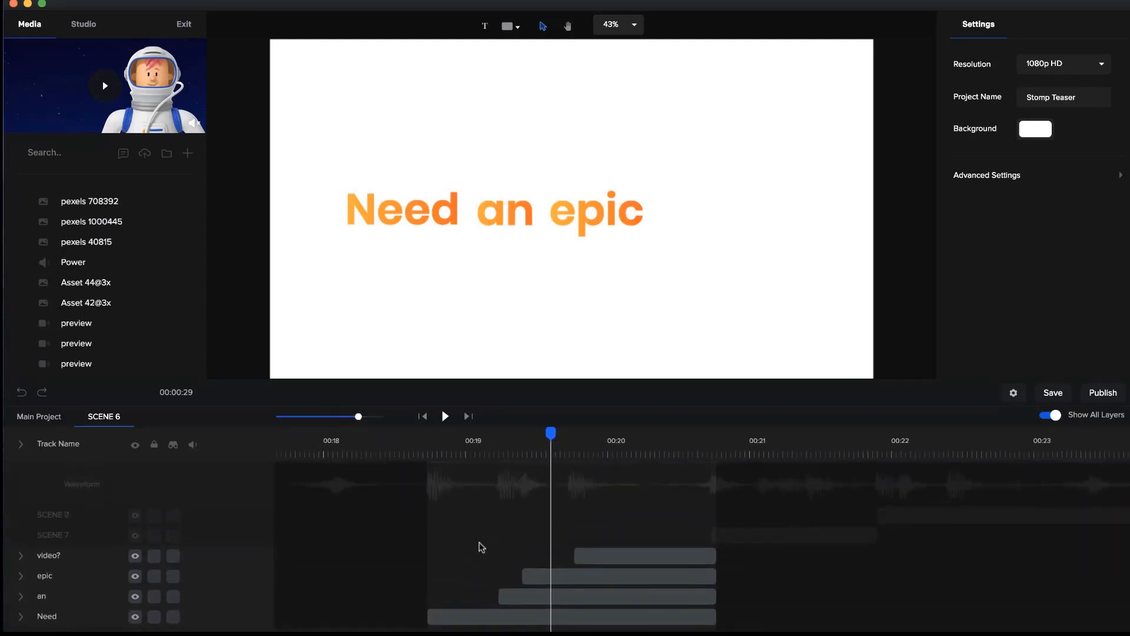
click(505, 452)
drag(359, 417, 411, 426)
click(493, 615)
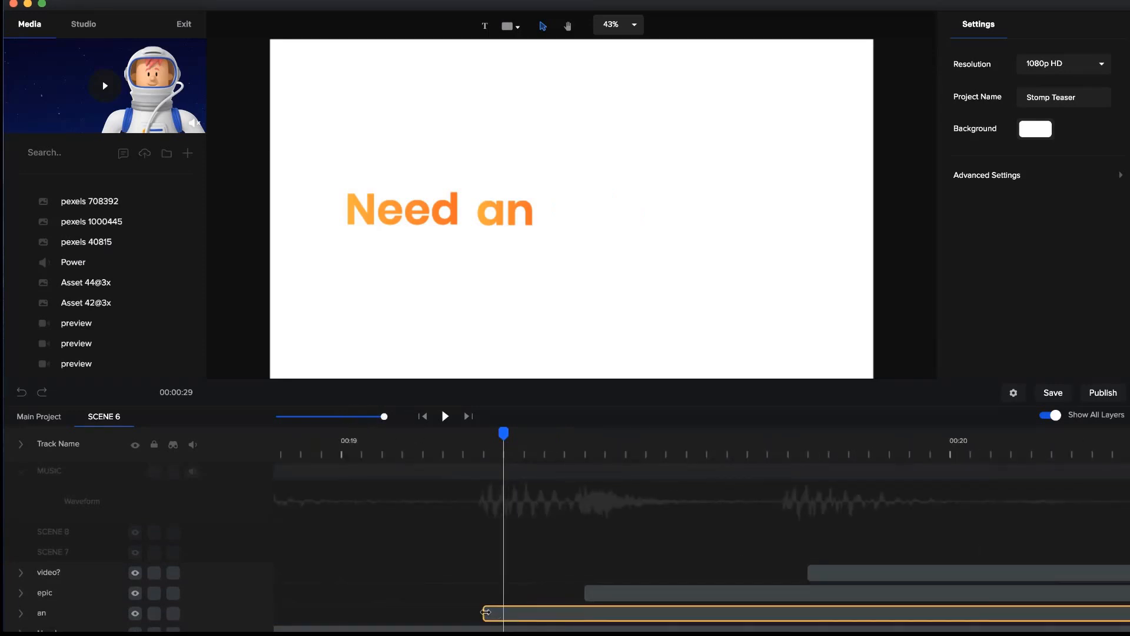
mouse_move(486, 613)
mouse_down()
mouse_move(507, 612)
mouse_move(494, 613)
mouse_up()
click(484, 440)
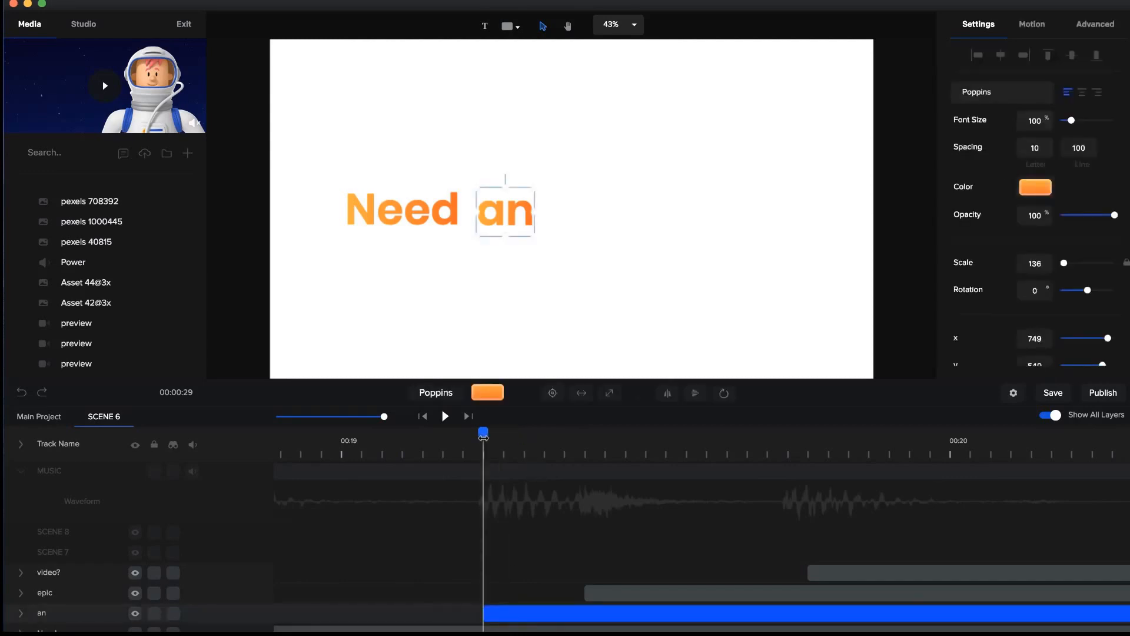
Extend the start of Scene 6's "video?" layer back to the music beat that begins just before it.
click(584, 446)
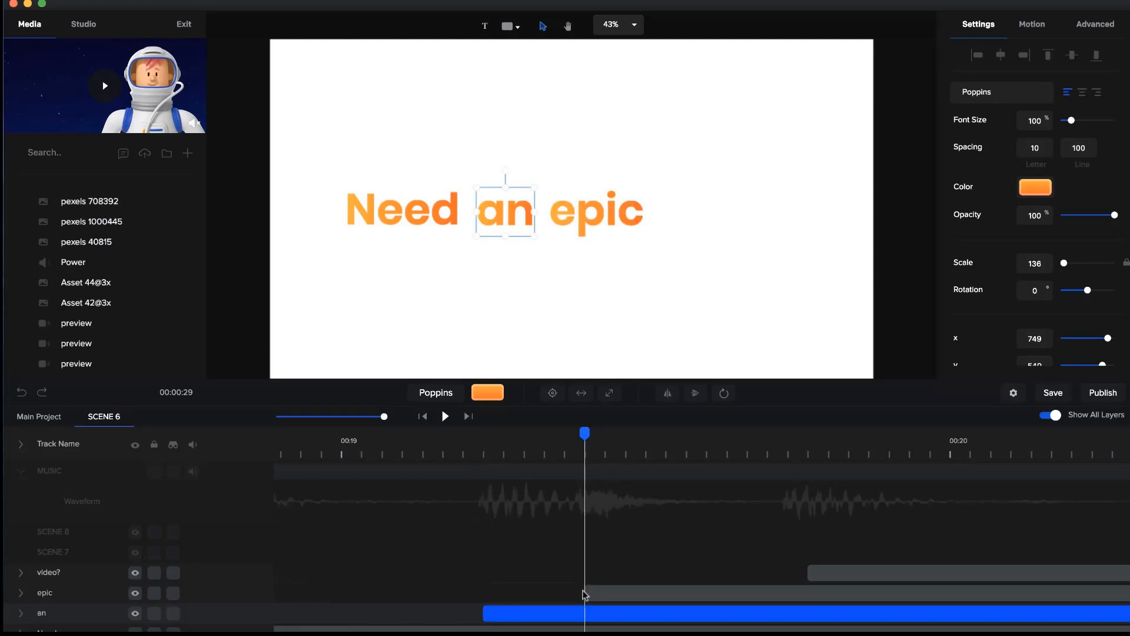
click(800, 452)
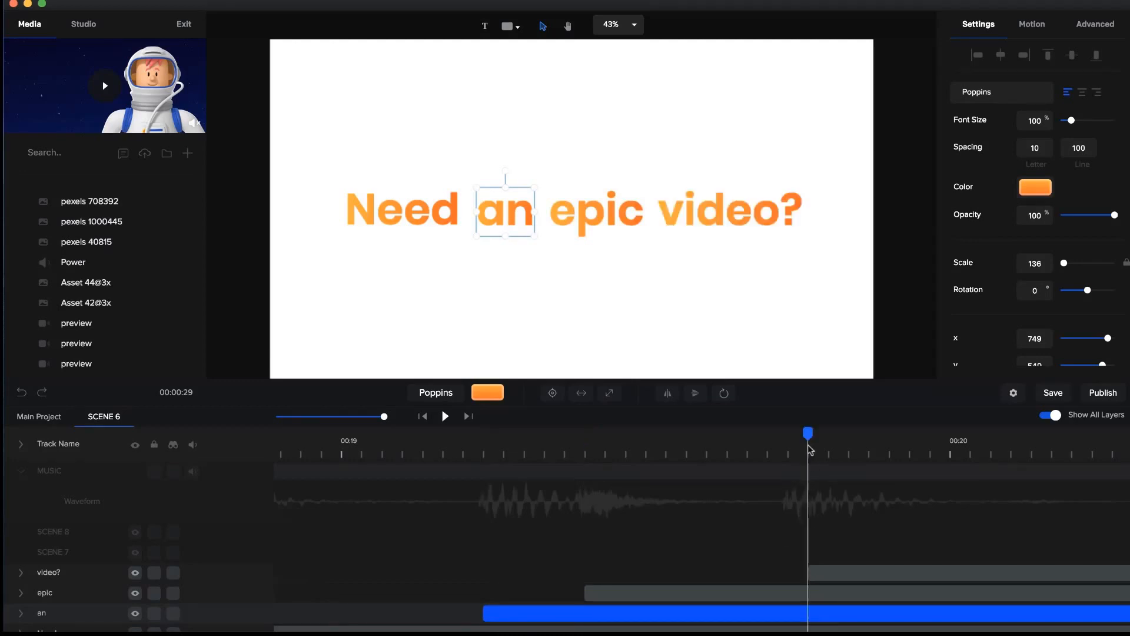
click(789, 451)
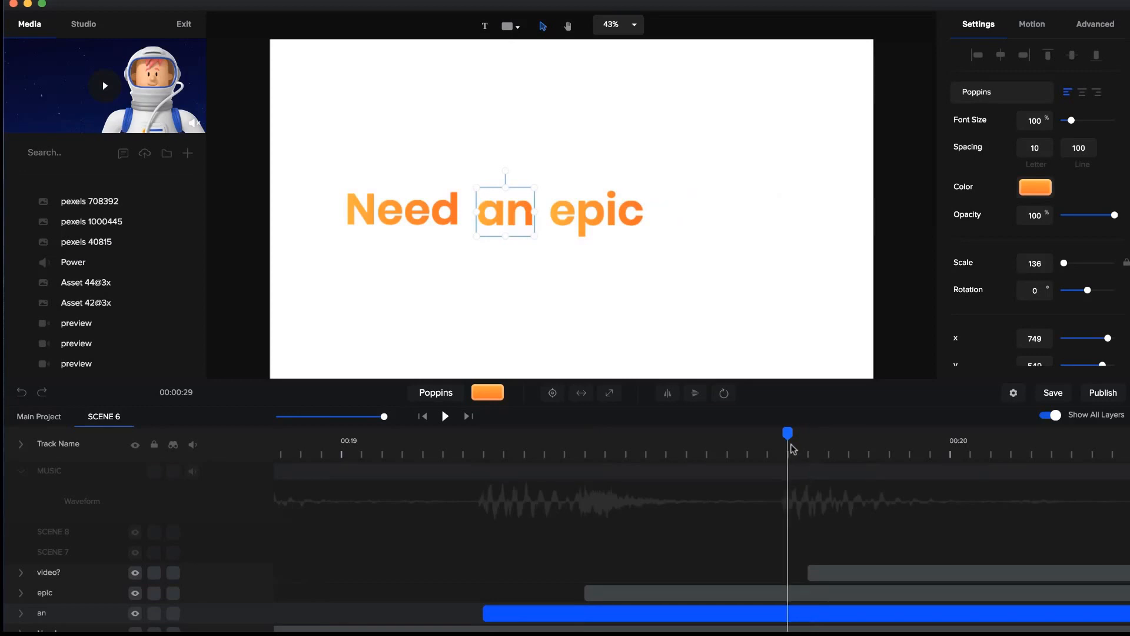
click(810, 572)
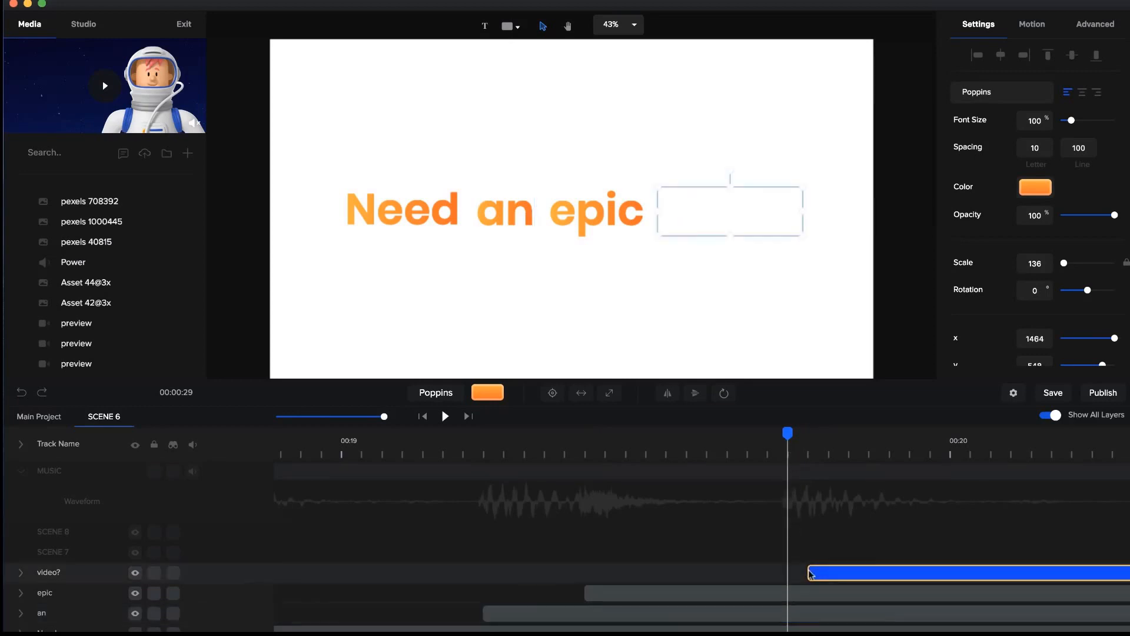
drag(810, 571, 790, 570)
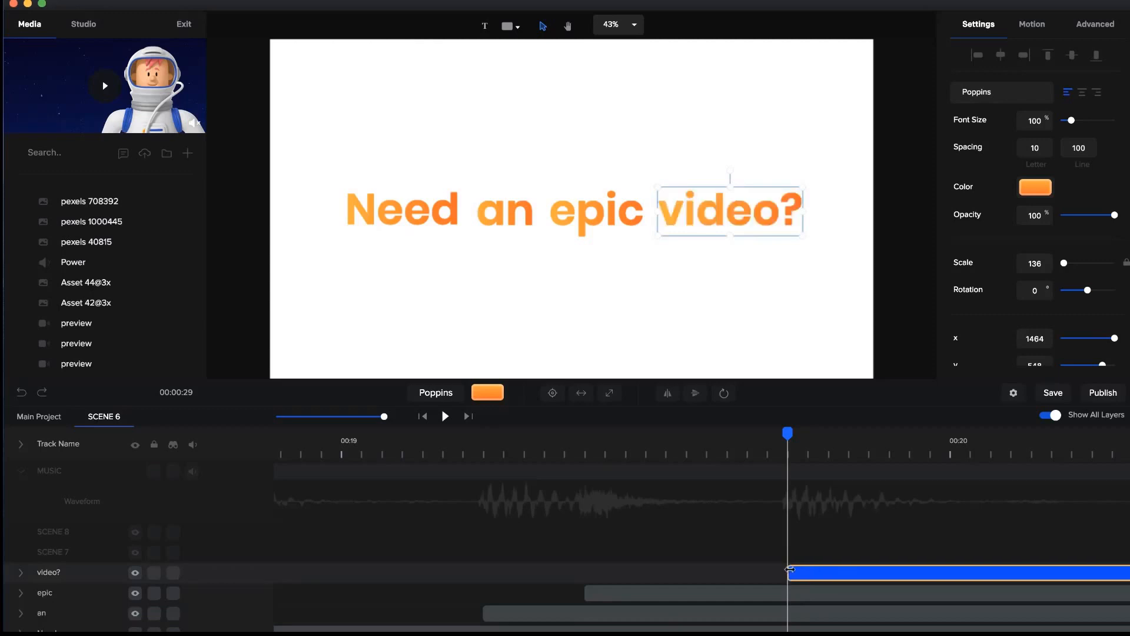
Play Scene 6 from shortly before its start to check the word timing against the music.
click(823, 458)
drag(789, 433, 443, 434)
drag(382, 417, 345, 419)
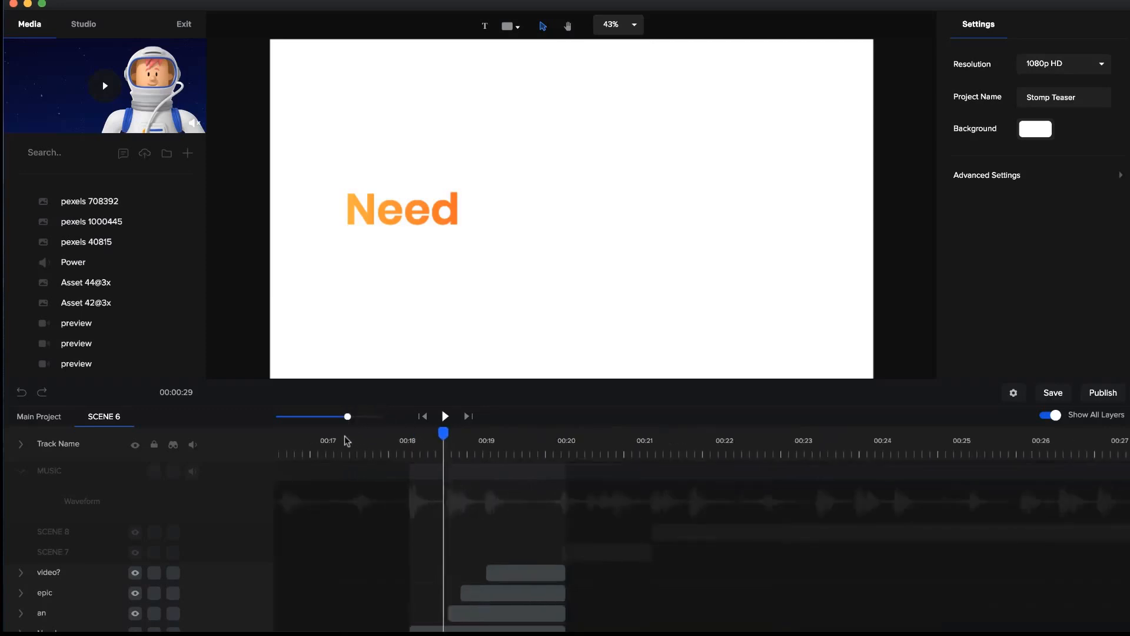
click(345, 436)
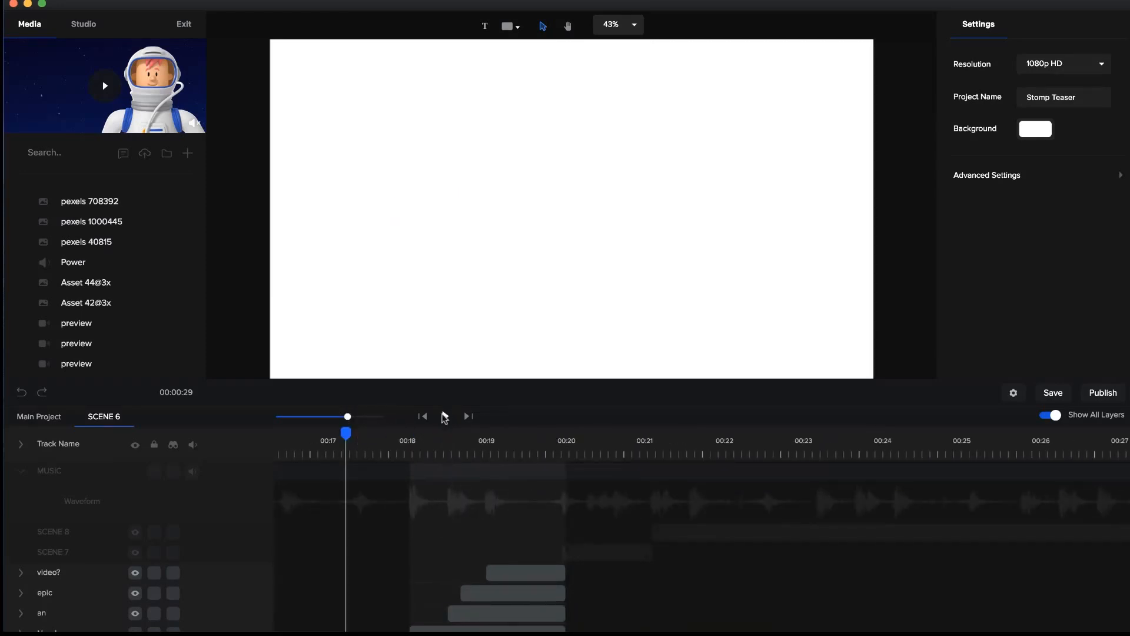
click(445, 416)
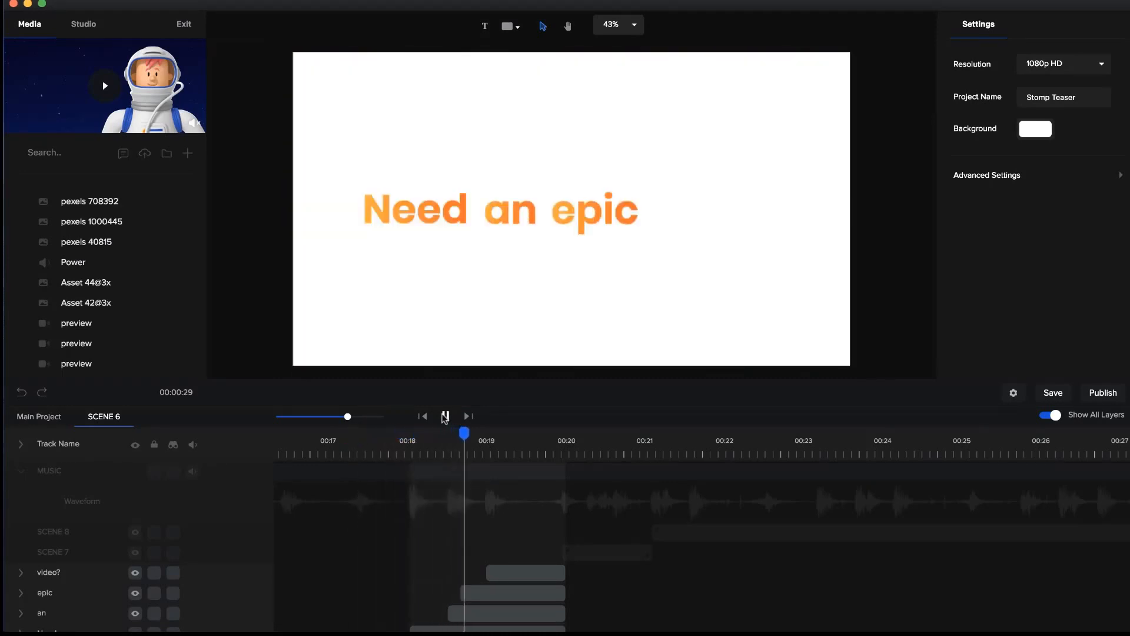
click(445, 416)
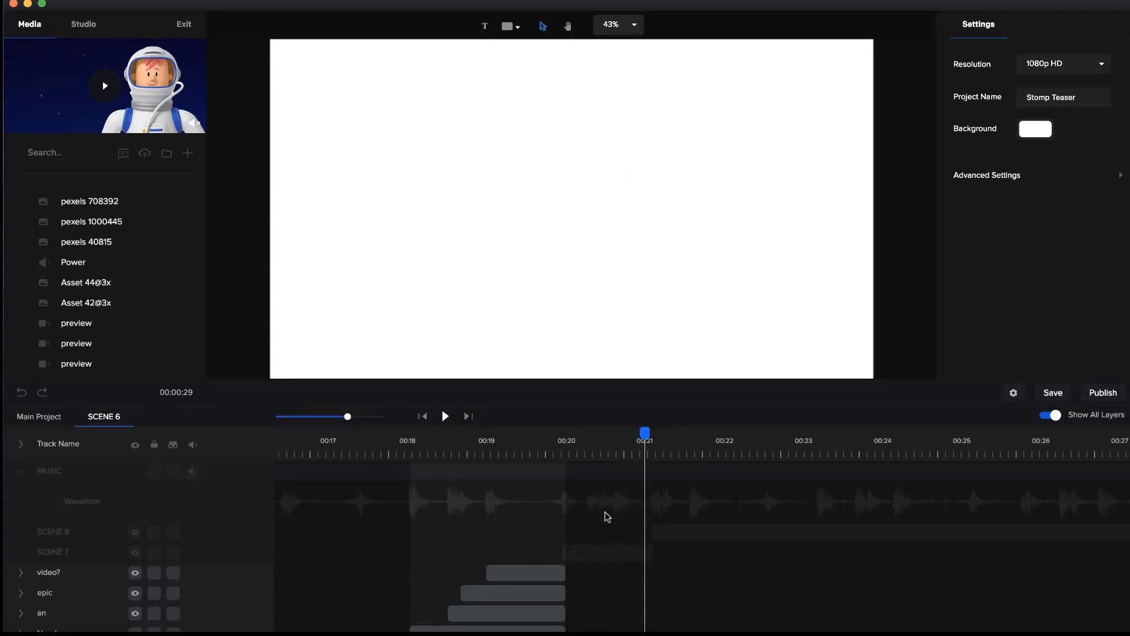
View Scene 6's complete phrase just before 00:20 and its four staggered word layers, and place the playhead at the "Need" layer's start.
click(558, 440)
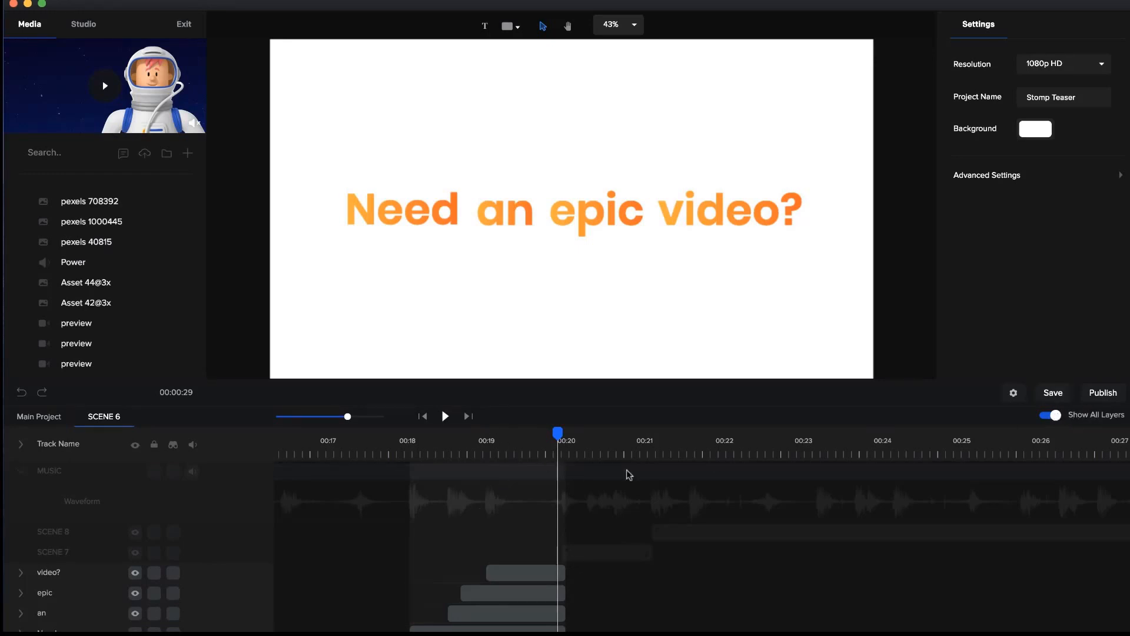
click(507, 613)
scroll(510, 595, down, 2)
scroll(493, 498, up, 2)
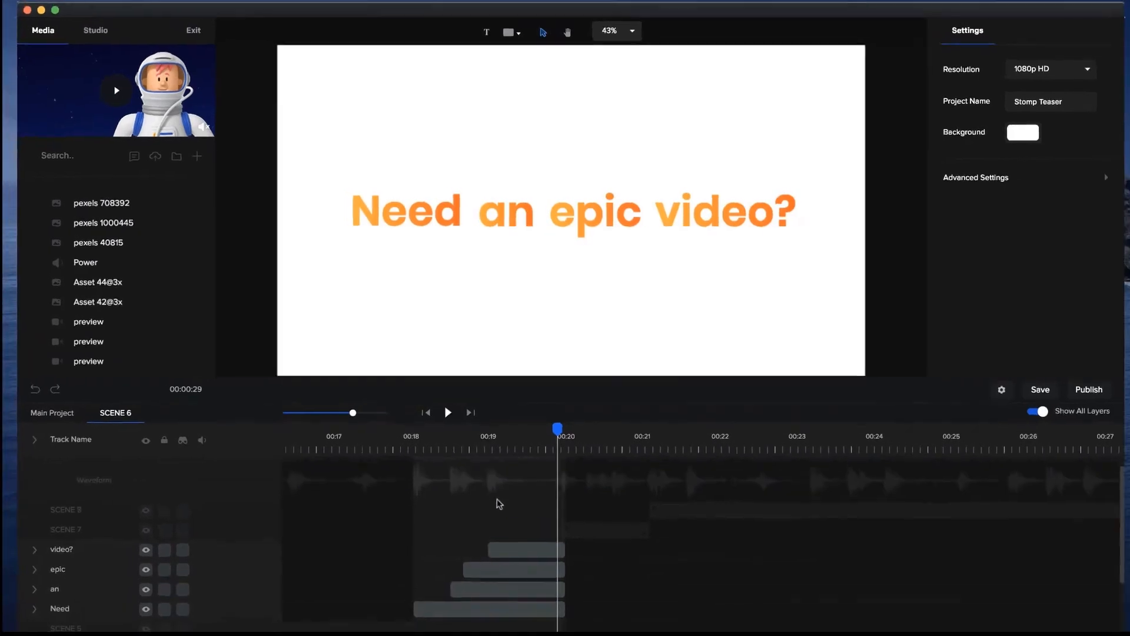
click(420, 425)
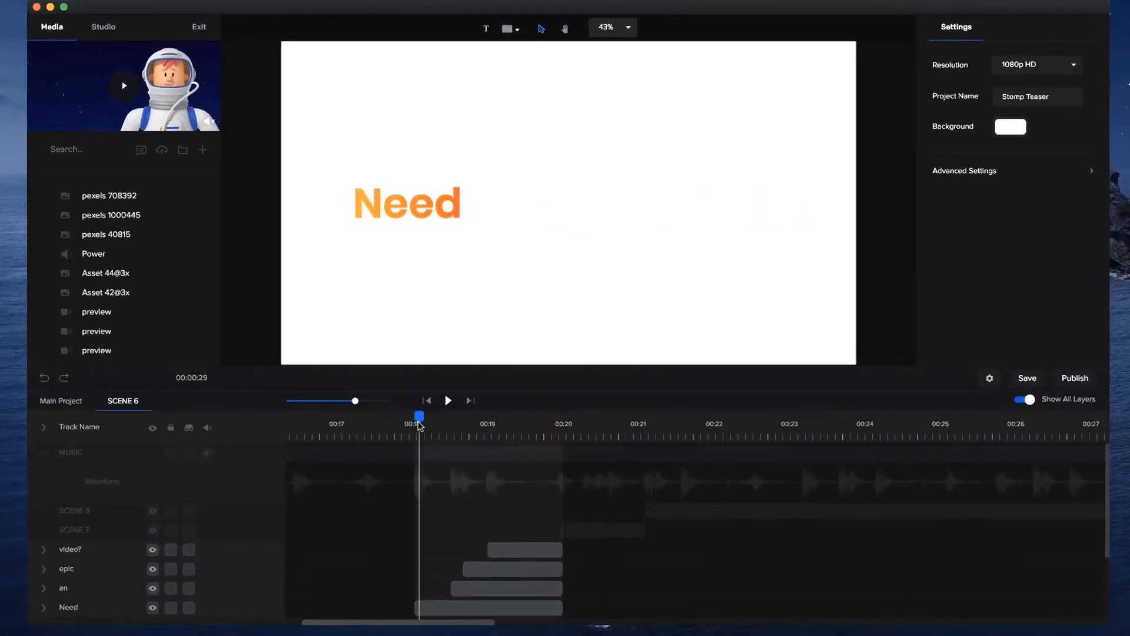
Return to the main project and scrub back to about 00:04 to look over all the scene groups.
click(75, 402)
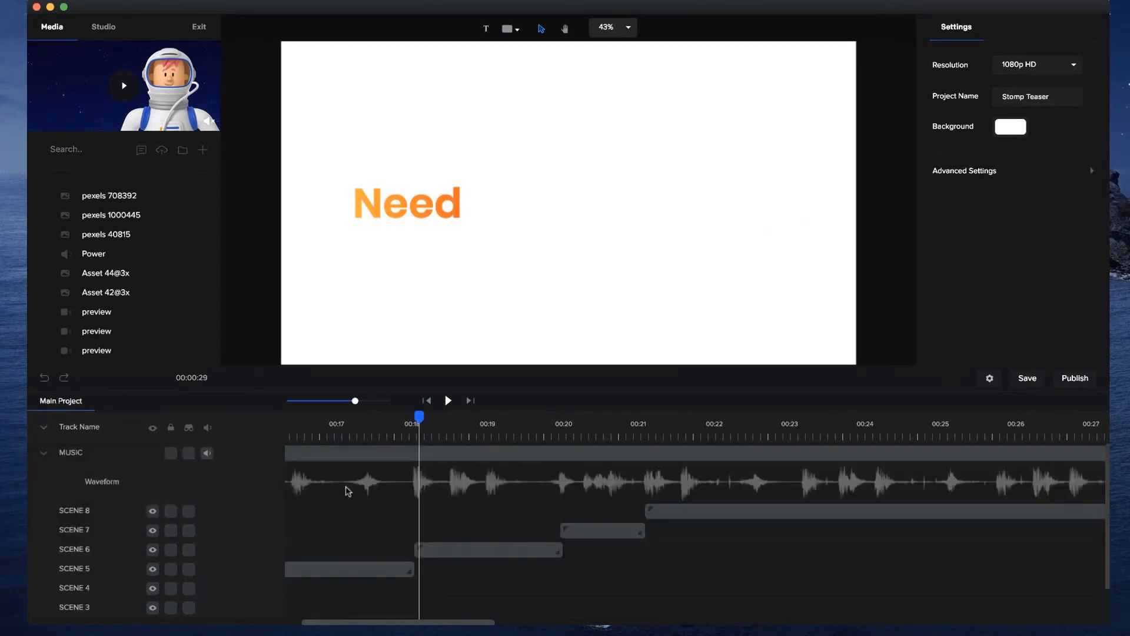
drag(353, 403, 332, 402)
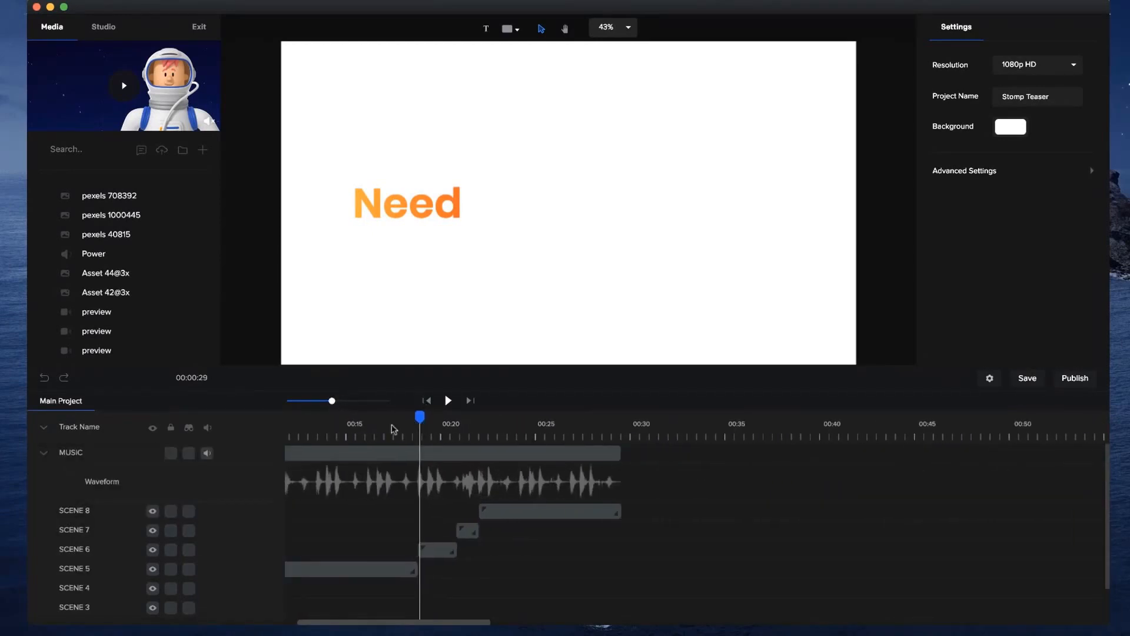
drag(421, 418, 355, 411)
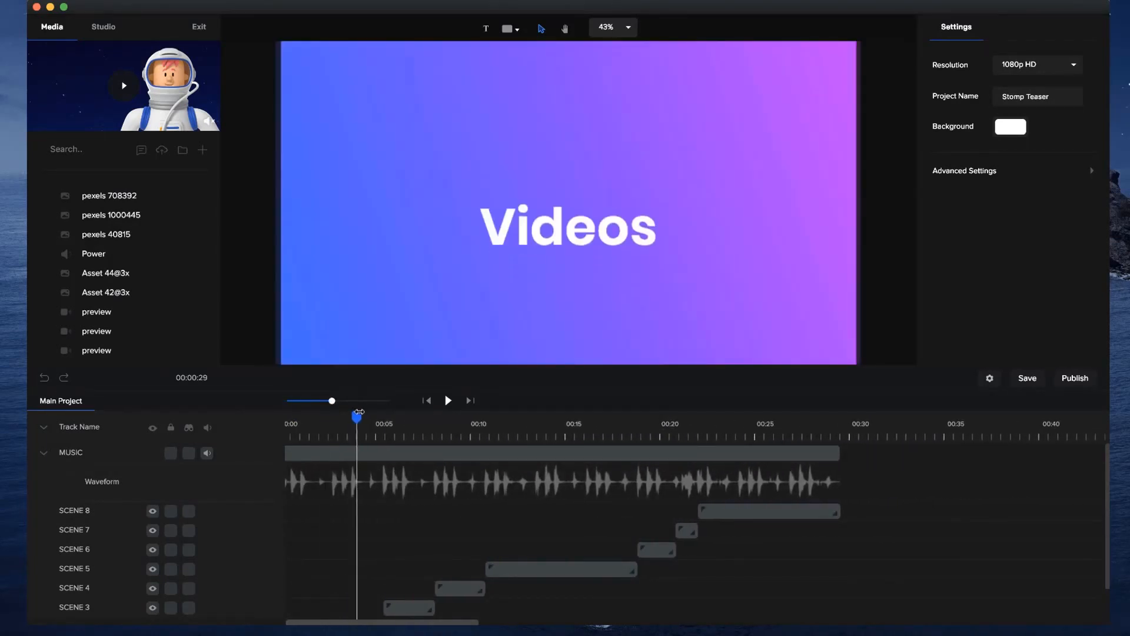
scroll(391, 502, down, 1)
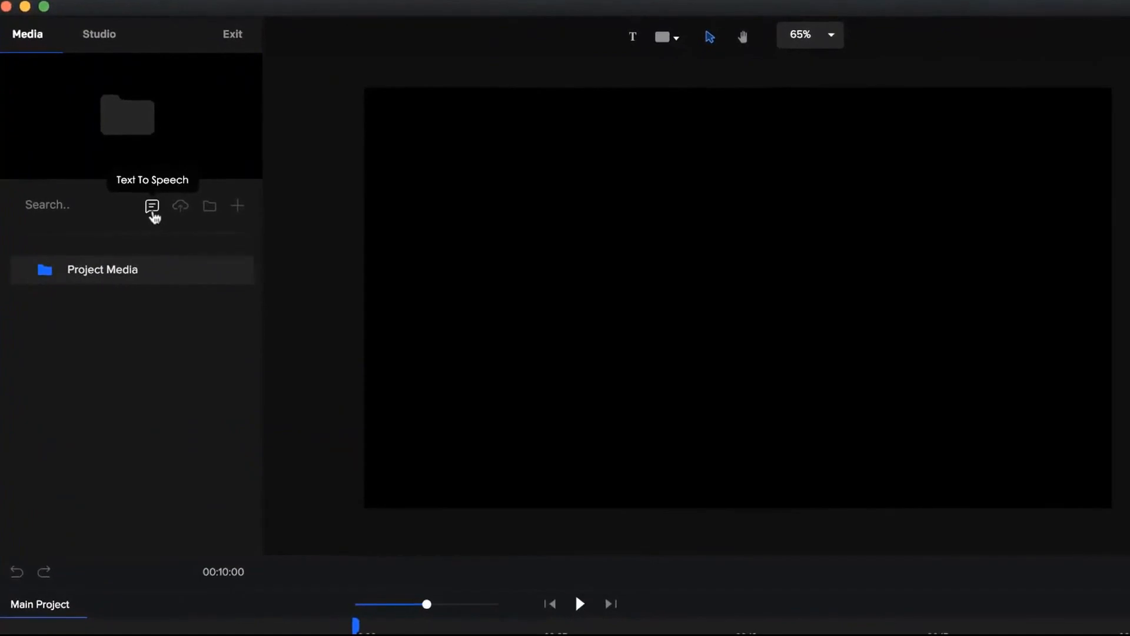
Open Text to Speech in the new project and enter the script "Hey welcome to CreateStudio.".
click(152, 207)
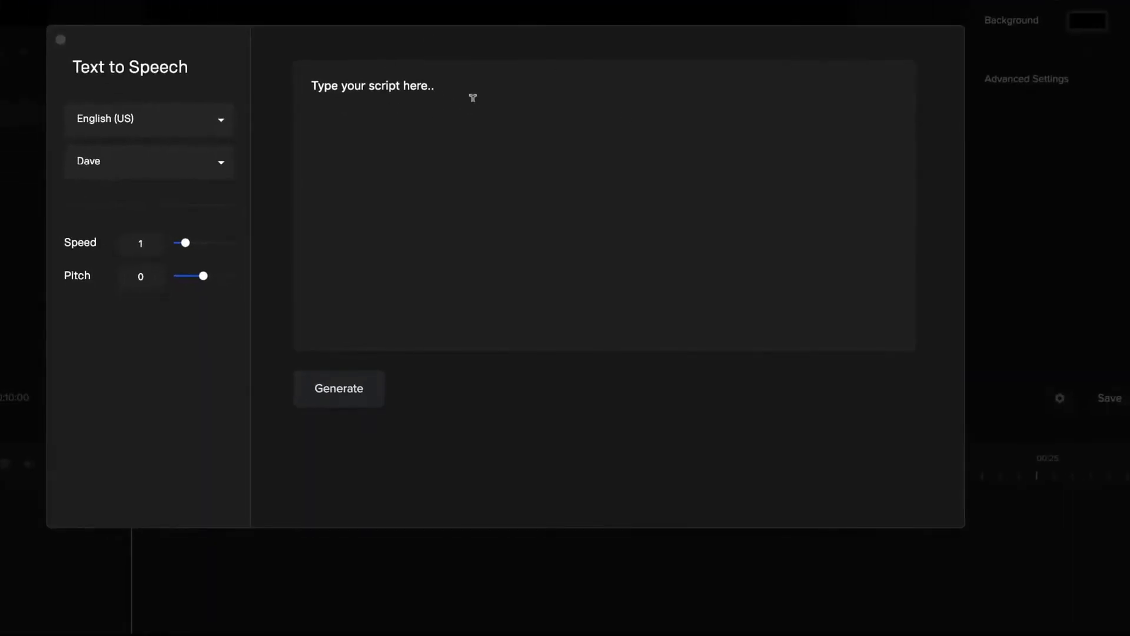
triple_click(405, 85)
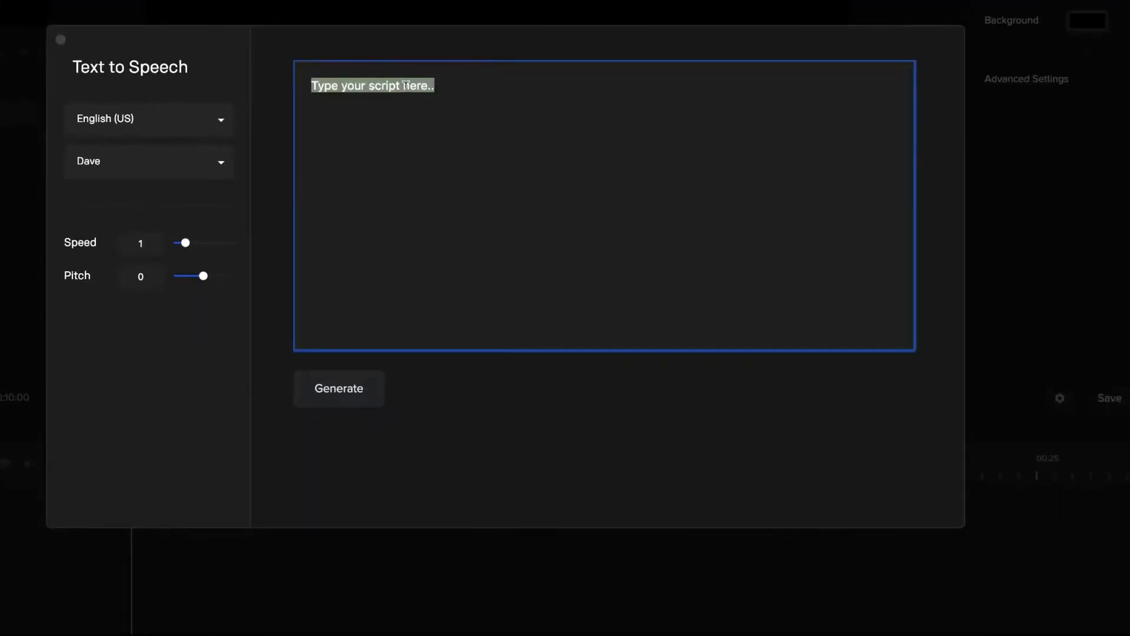
text(Hey welc)
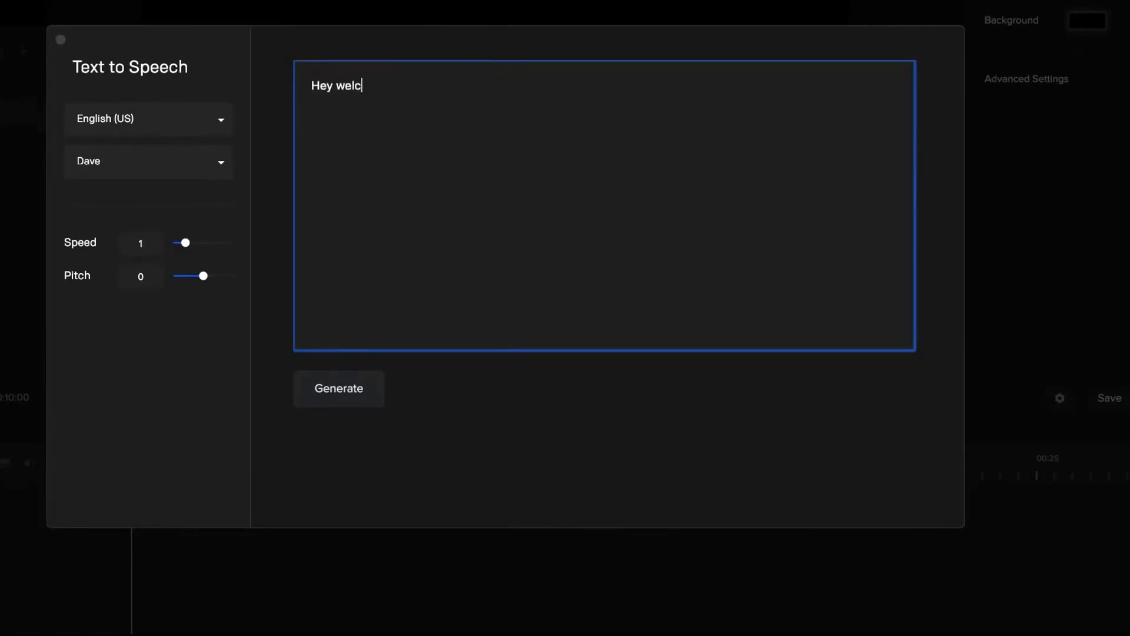
text(ome to CreateStudio.)
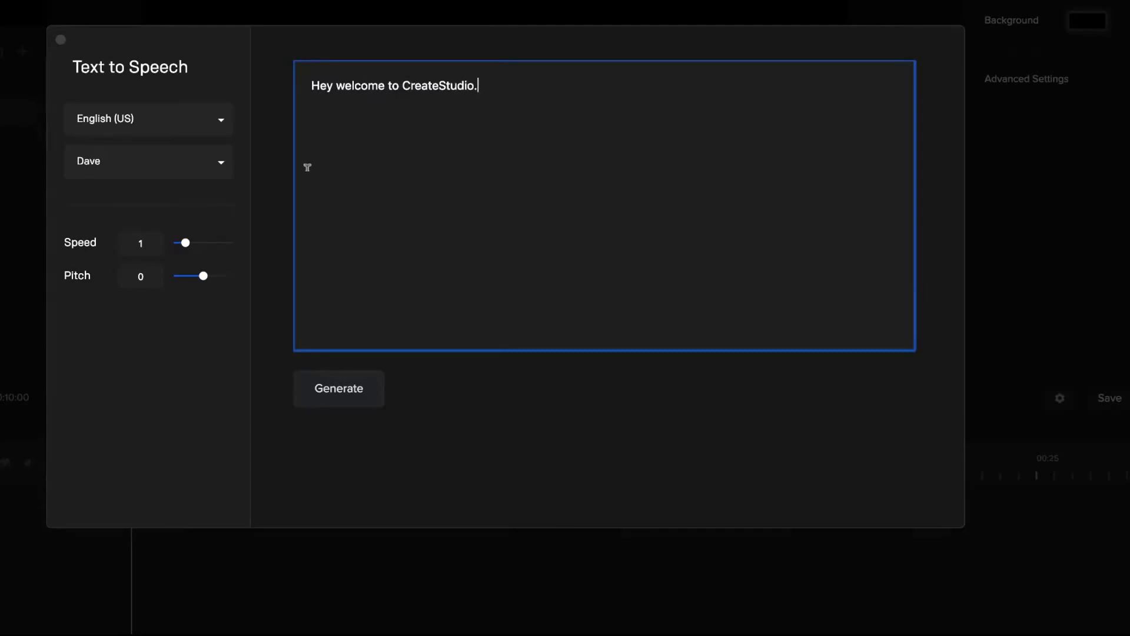
Generate the English (US) speech with the Dave voice and import it into the media library.
click(154, 175)
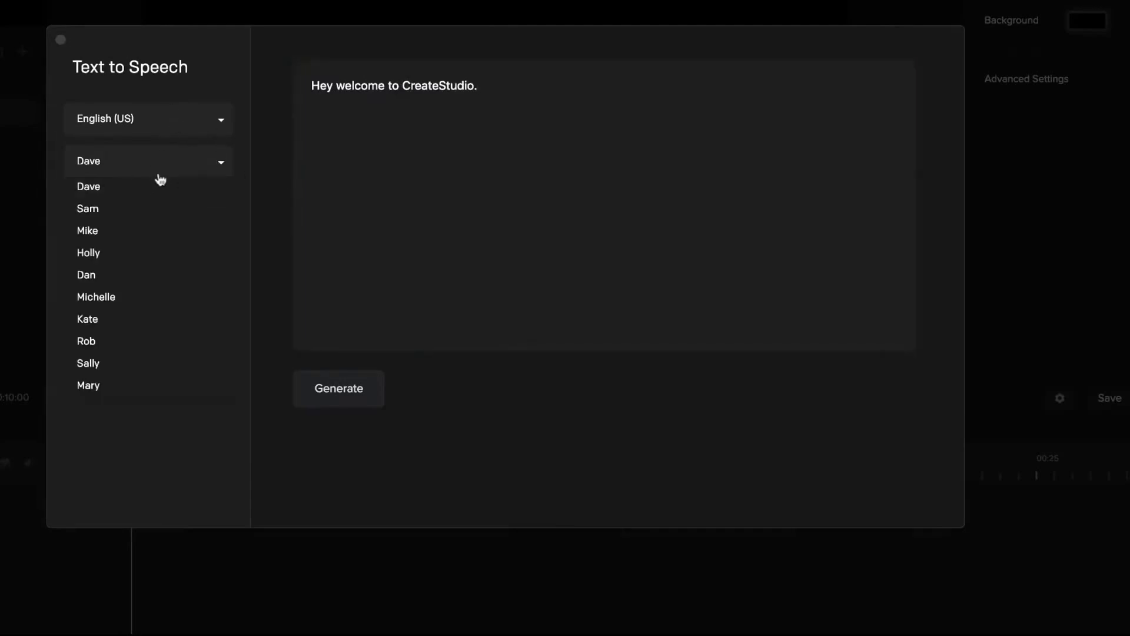
click(120, 194)
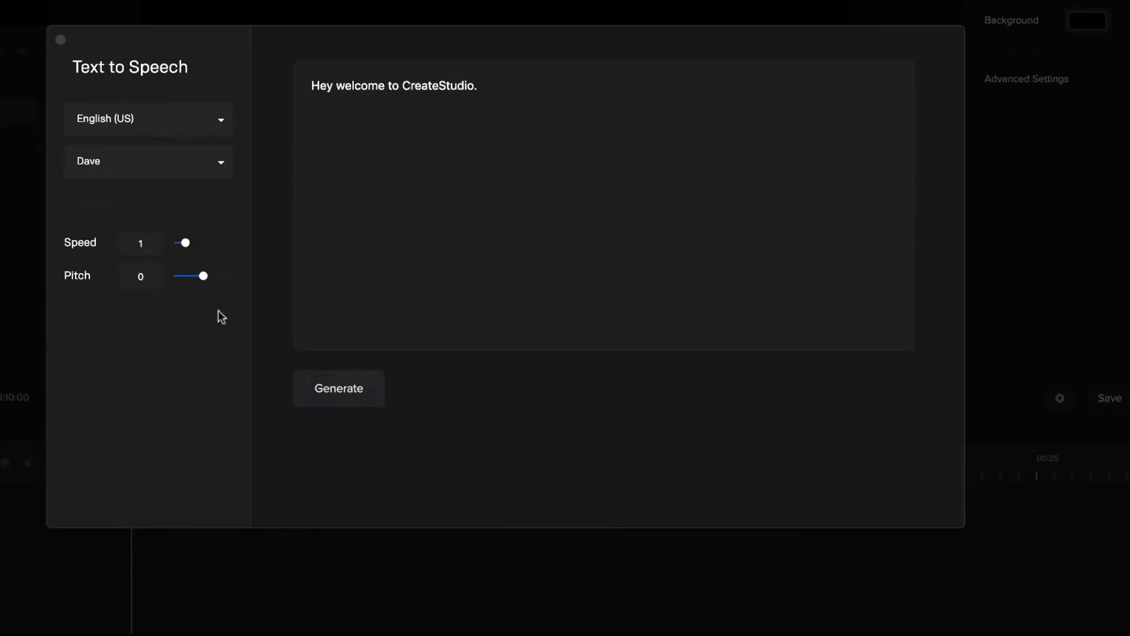
click(337, 391)
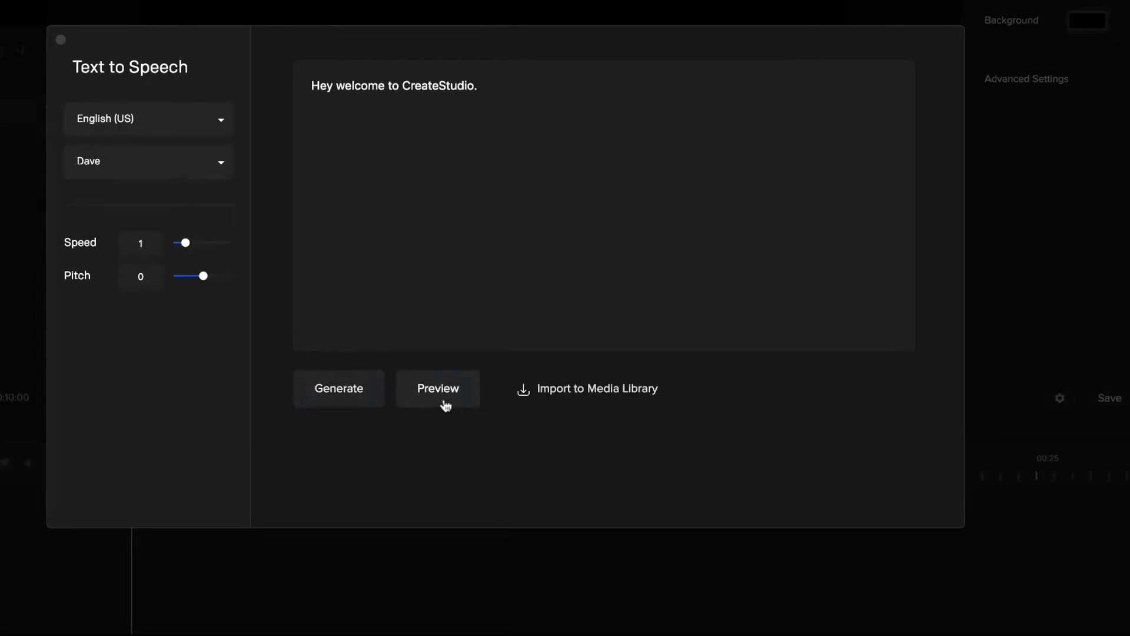
click(579, 388)
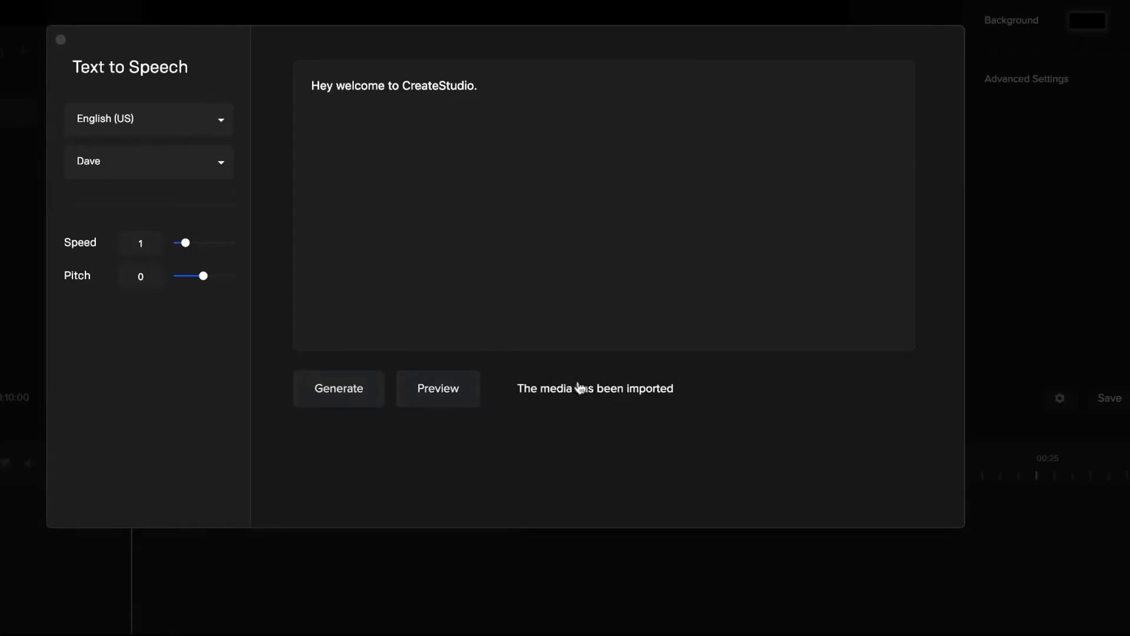
Replace the script with the copied French text "Bonjour, bienvenue dans CreateStudio. Profitez de notre nouveau créateur de synthèse vocale!".
key(XF86AudioRaiseVolume)
key(XF86AudioRaiseVolume)
key(XF86AudioRaiseVolume)
key(XF86AudioRaiseVolume)
key(XF86AudioRaiseVolume)
key(XF86AudioRaiseVolume)
click(422, 94)
key(super+a)
text(Bonjour, bienvenue dans CreateStudio. Profitez de notre nouveau créateur de synthèse vocale!)
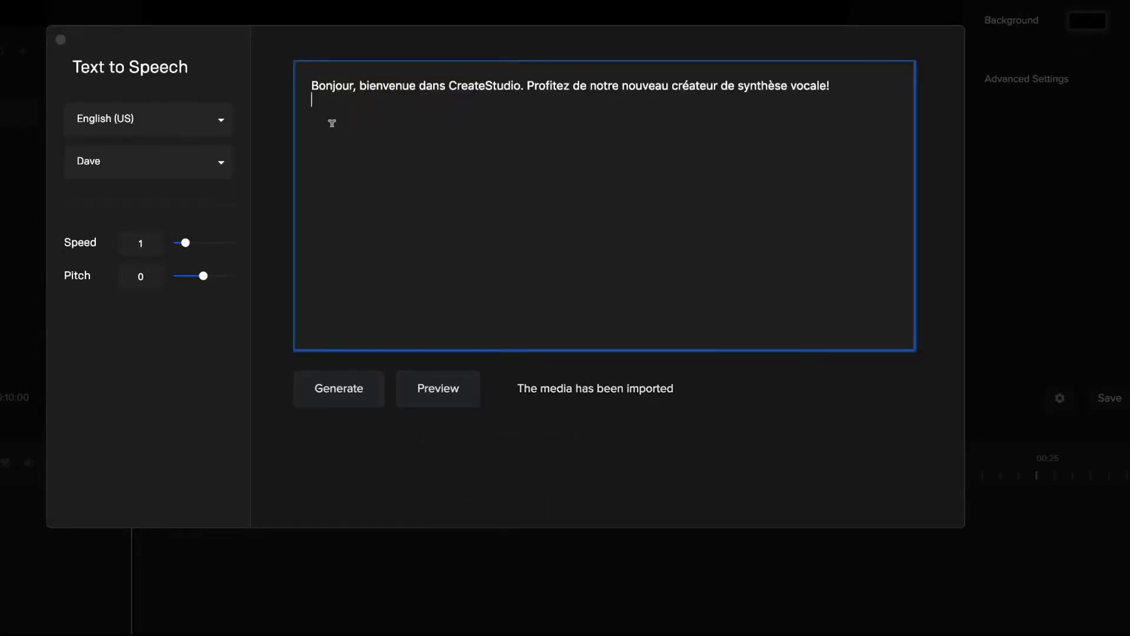
Set the speech language to French and generate the audio with the Adalie voice.
click(220, 120)
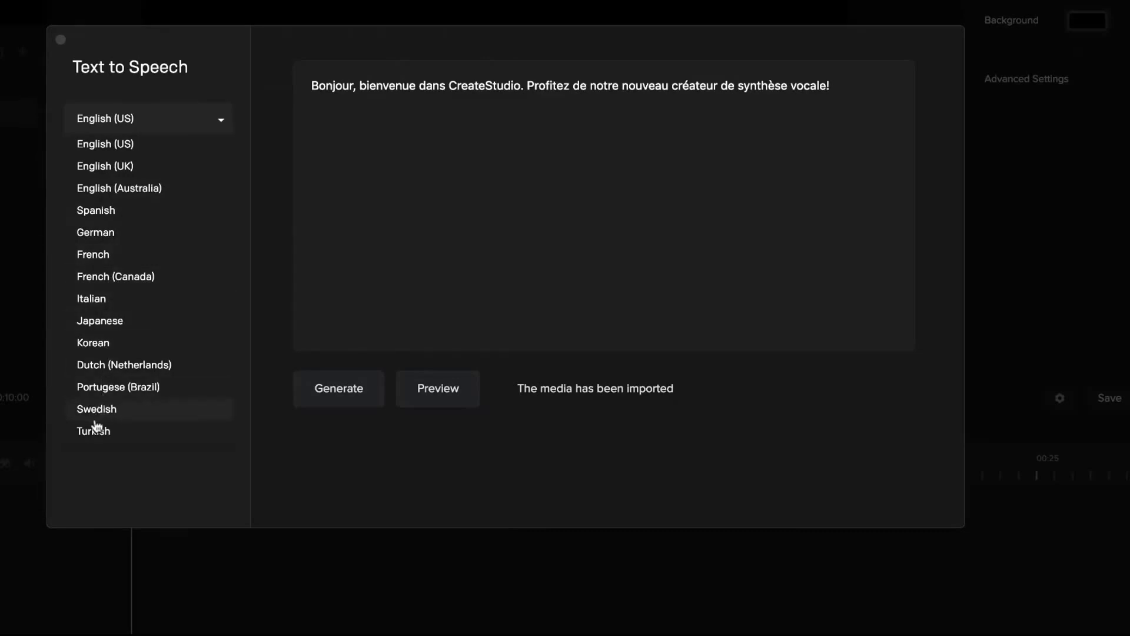
click(108, 253)
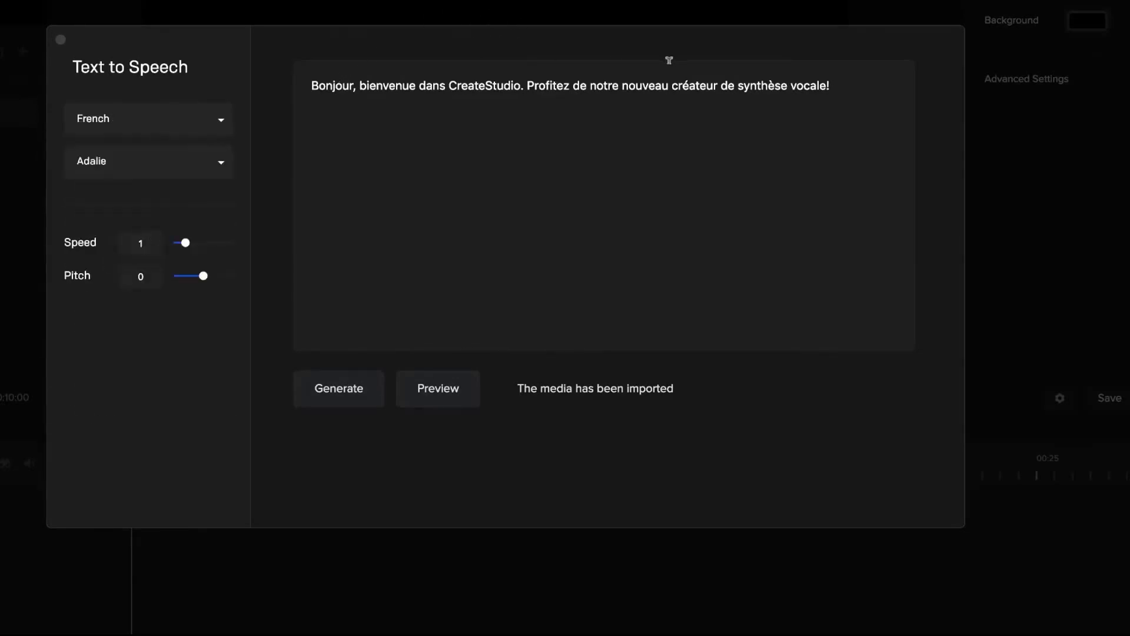
click(339, 399)
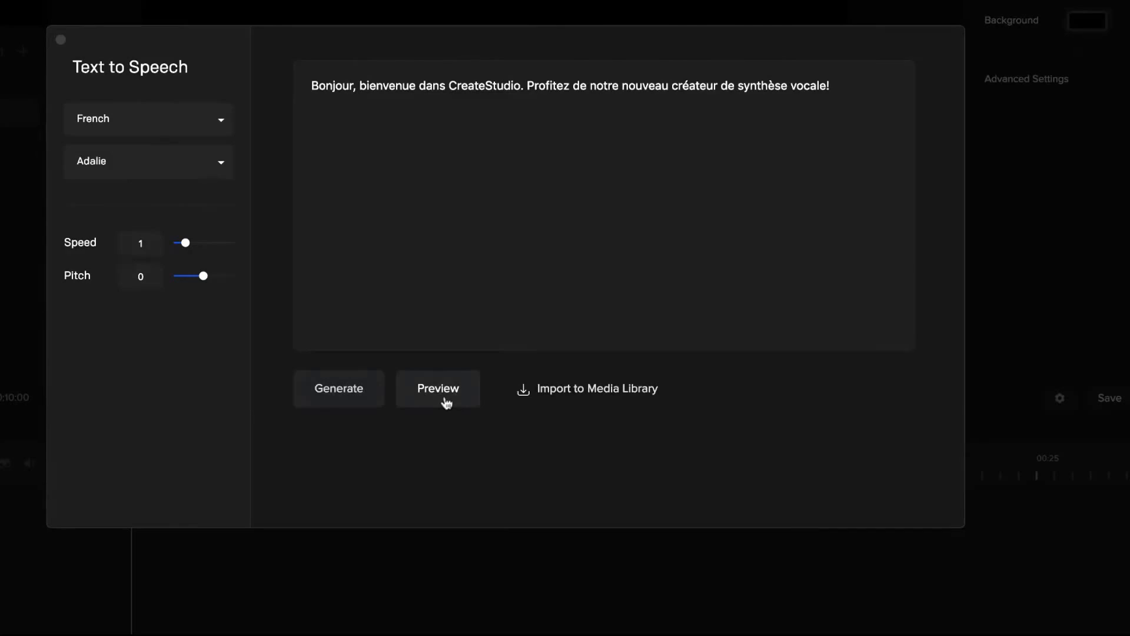
Change the French voice to Jacques and generate the speech again.
click(224, 169)
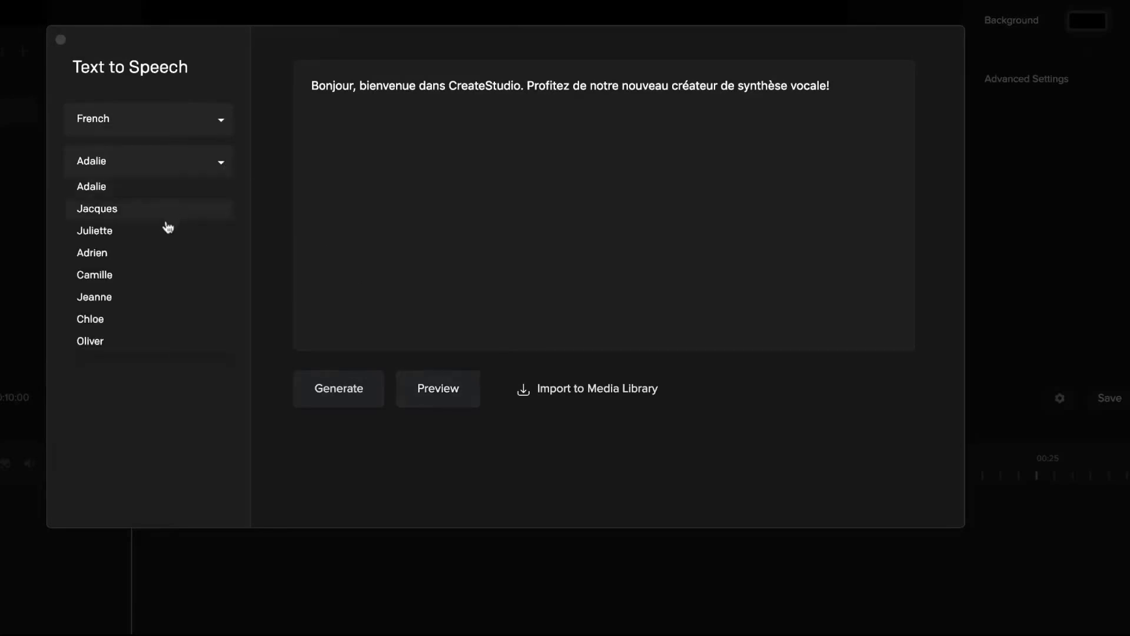
click(115, 211)
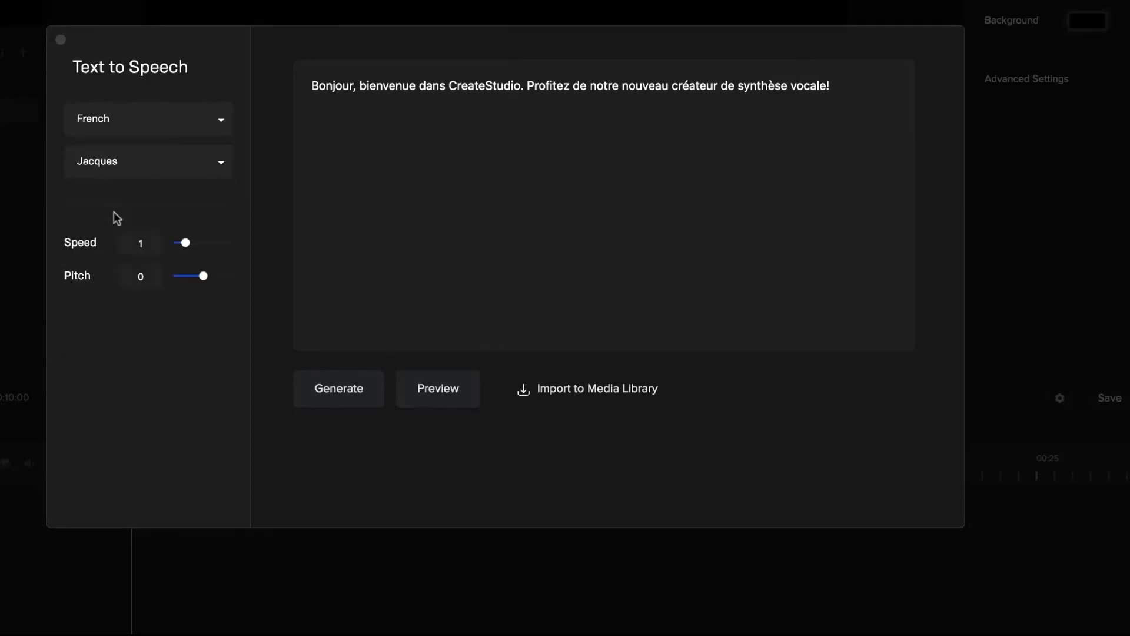
click(369, 395)
Look through the available text-to-speech languages, leaving French selected.
click(222, 131)
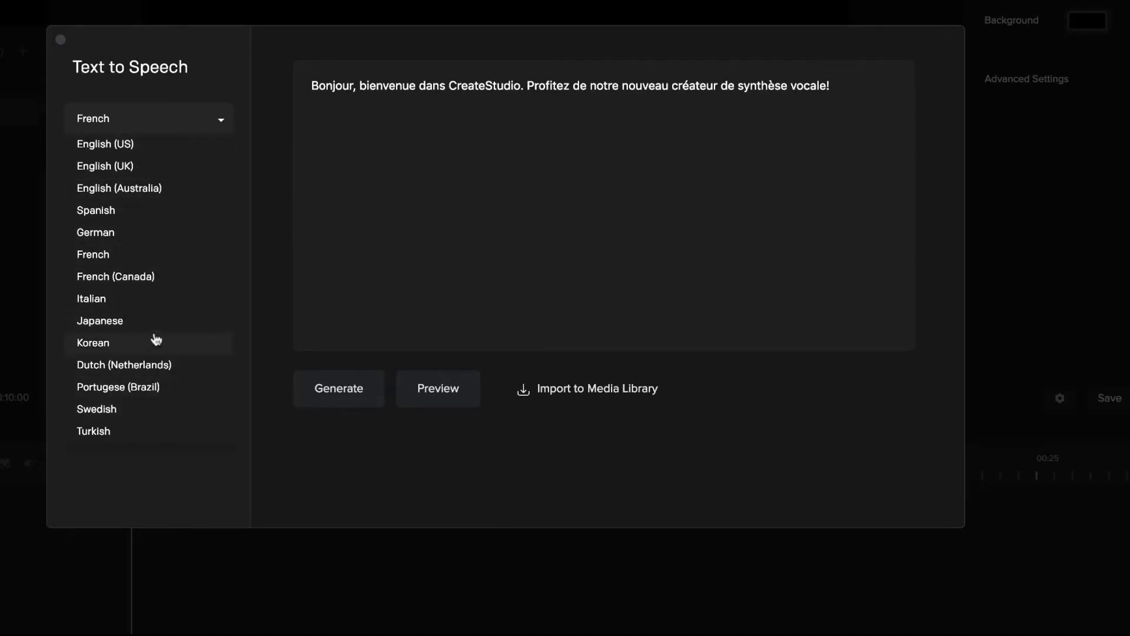
click(312, 294)
click(283, 234)
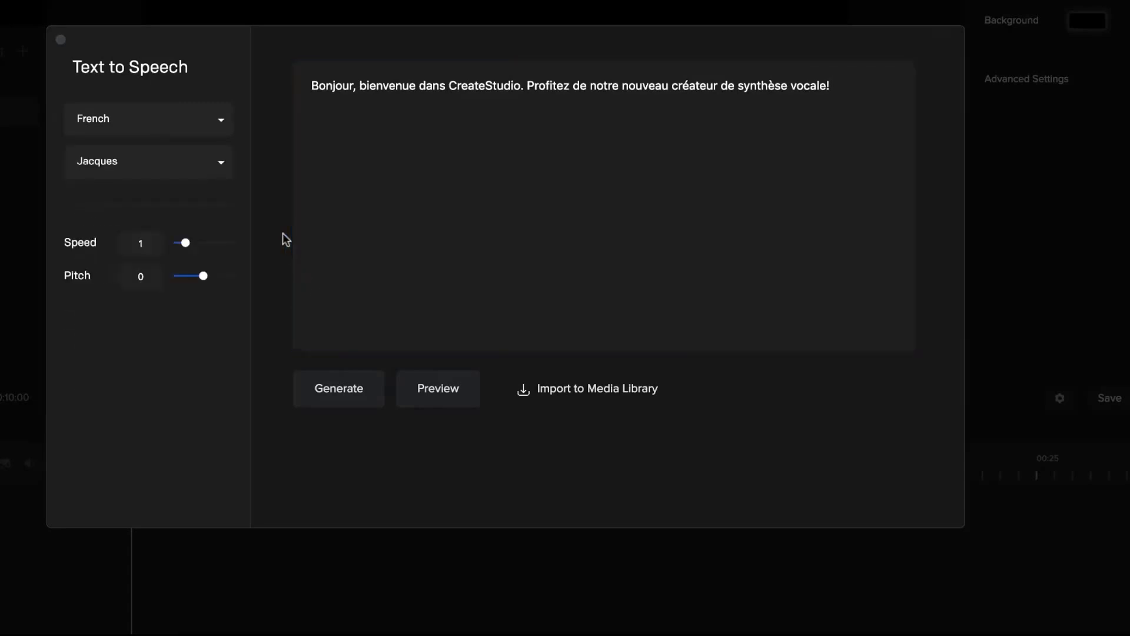
click(223, 125)
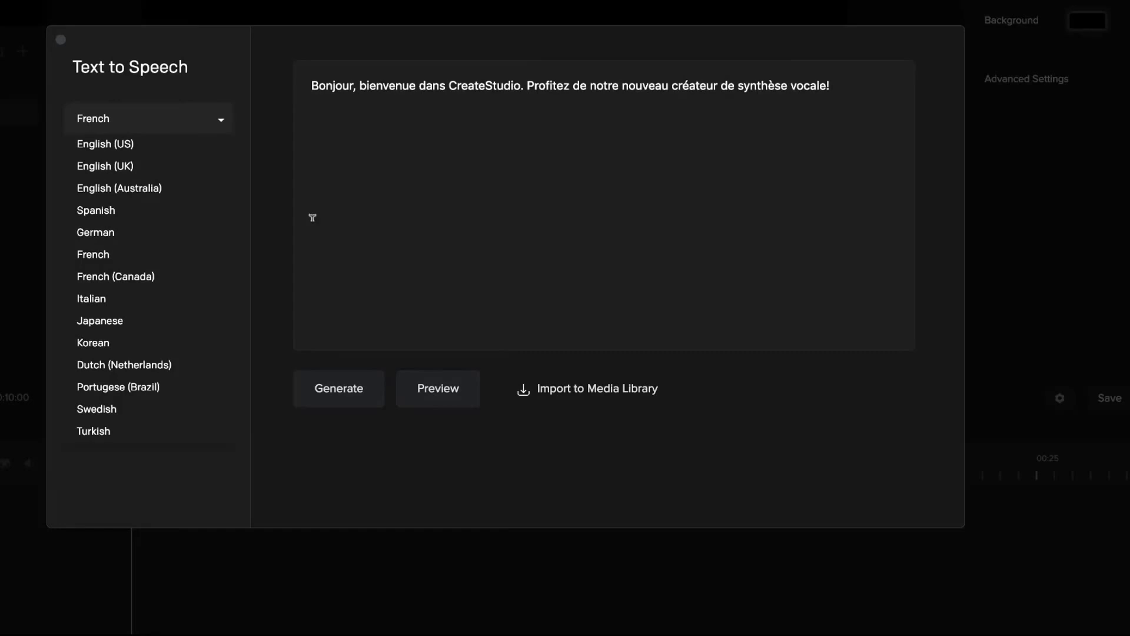
click(223, 120)
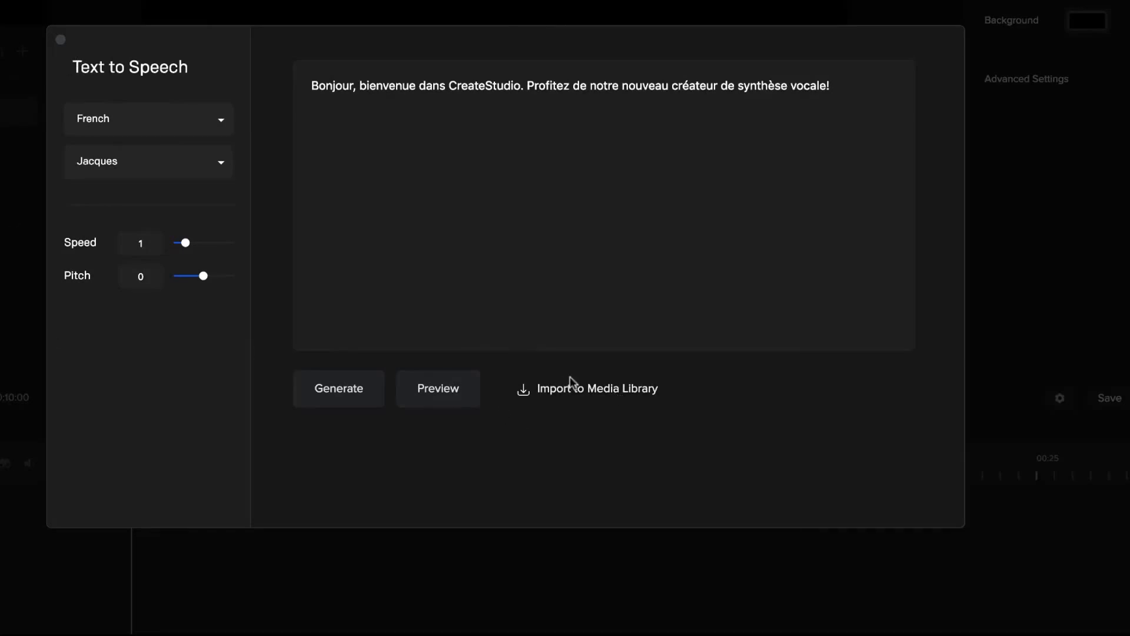
Import the French speech into the media library and close Text to Speech.
click(569, 390)
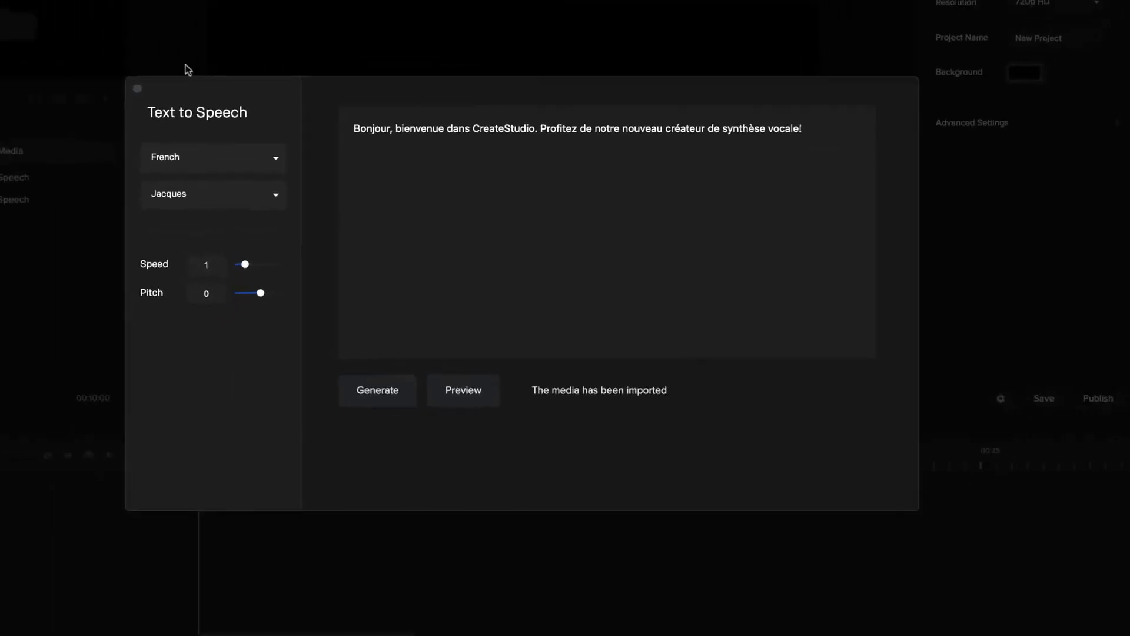
click(60, 39)
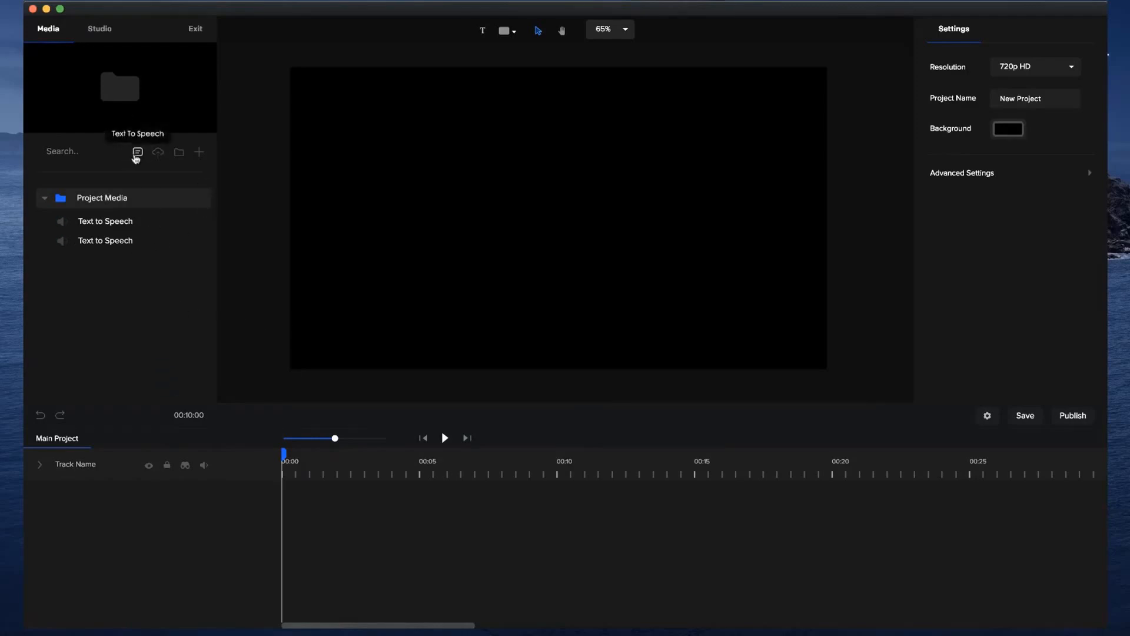
Add the second Text to Speech clip, the French speech, to the timeline, expand its waveform and play it back.
click(100, 244)
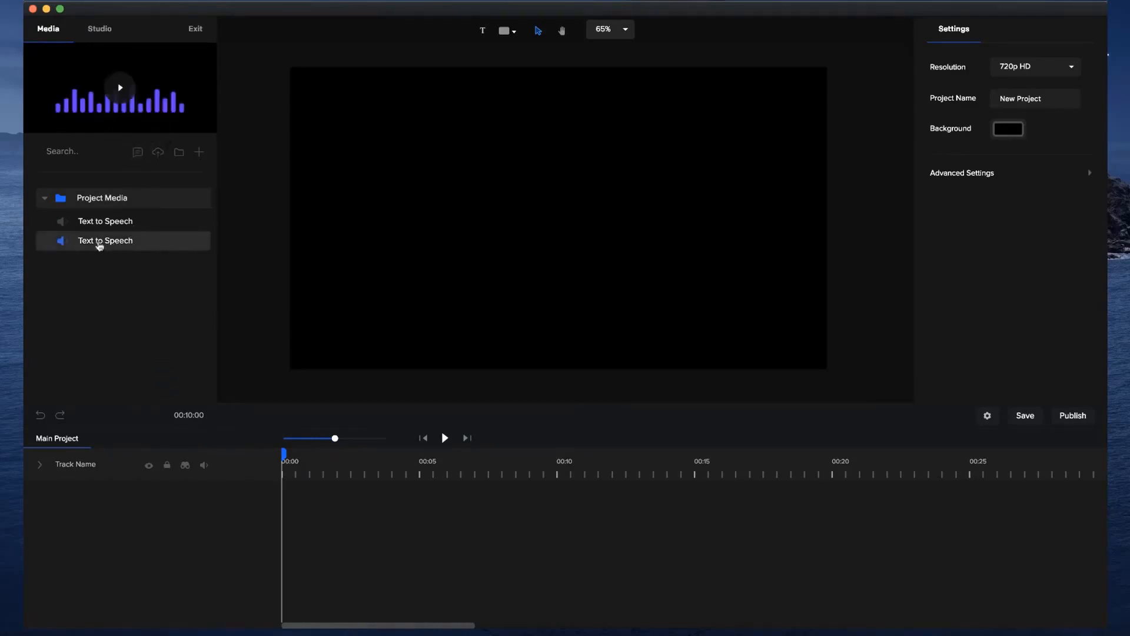
drag(100, 246, 393, 272)
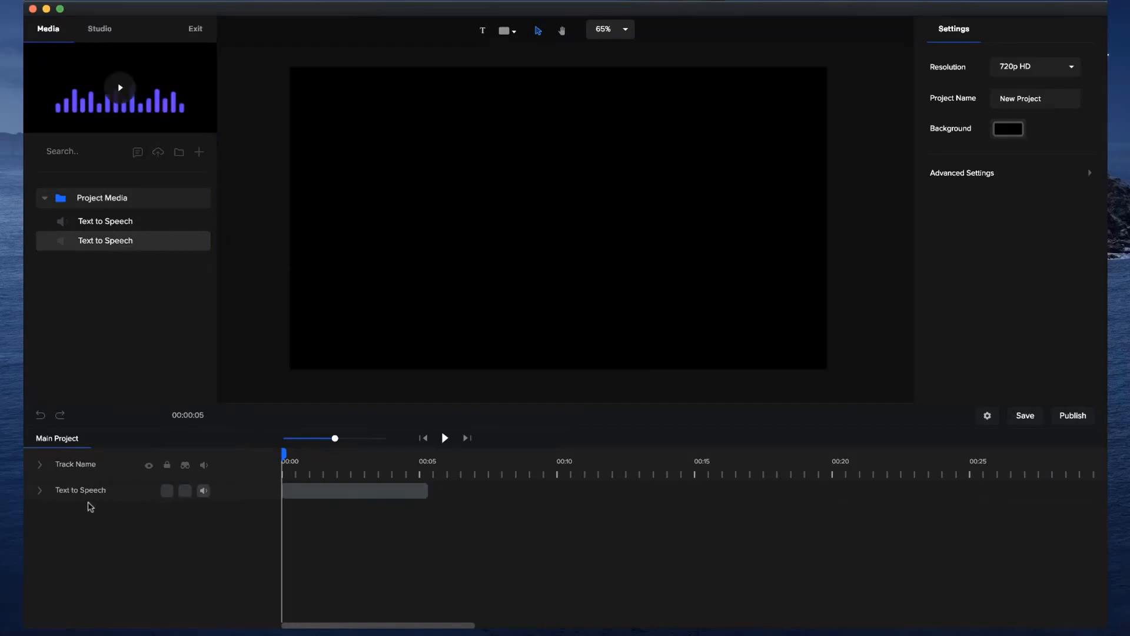
click(41, 492)
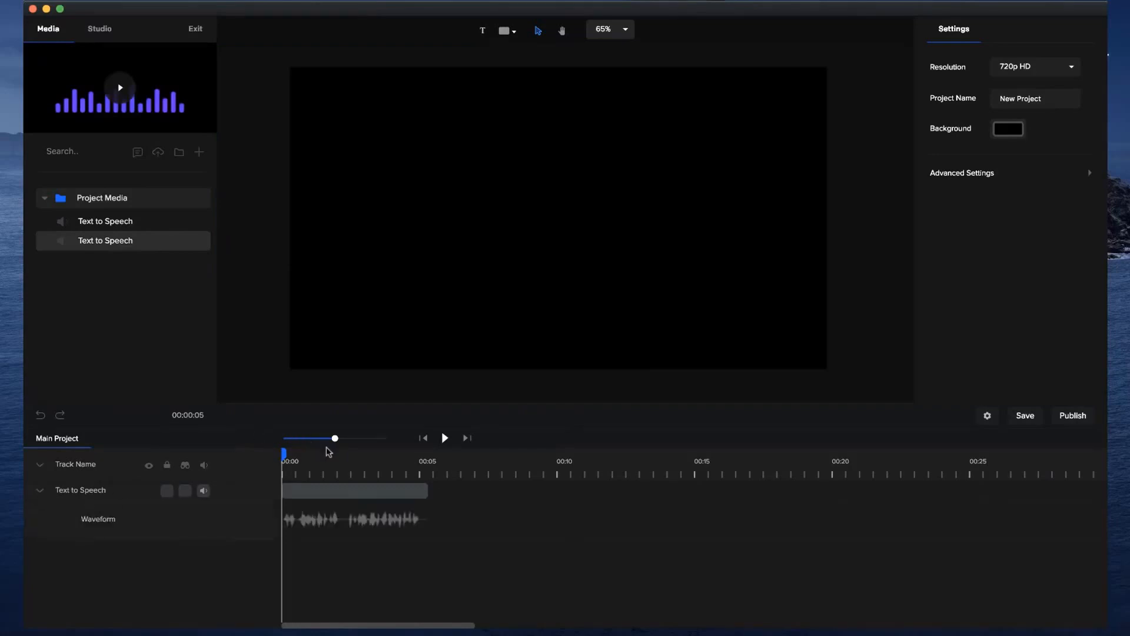
drag(335, 438, 358, 439)
click(445, 438)
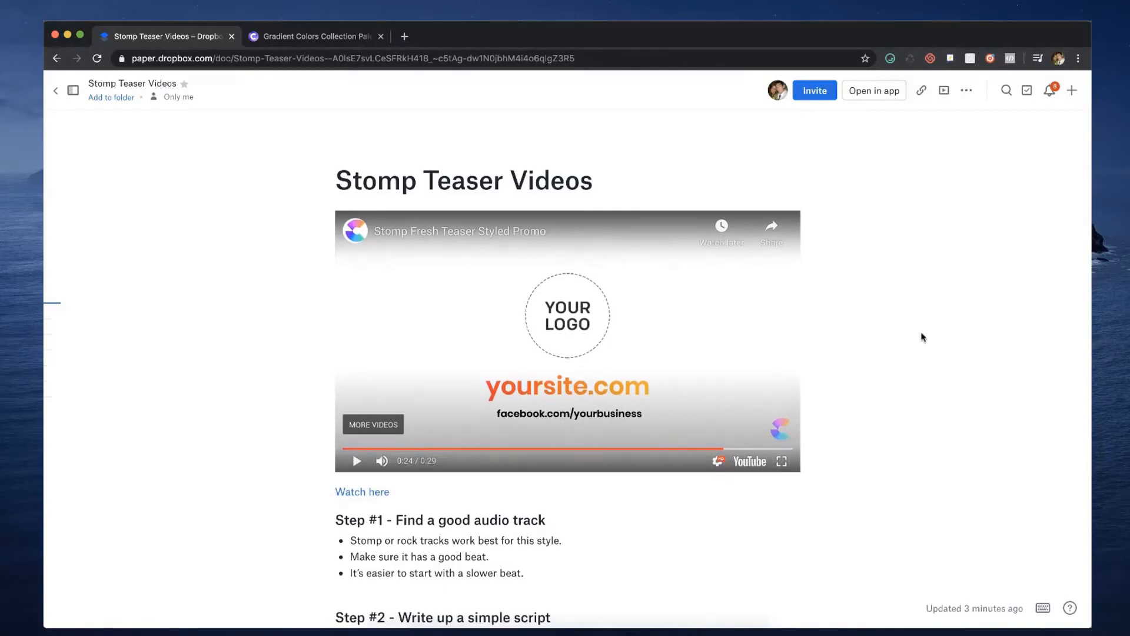
Read the Stomp Teaser Videos document in Dropbox Paper, covering the audio track, script and colour steps.
scroll(922, 337, down, 3)
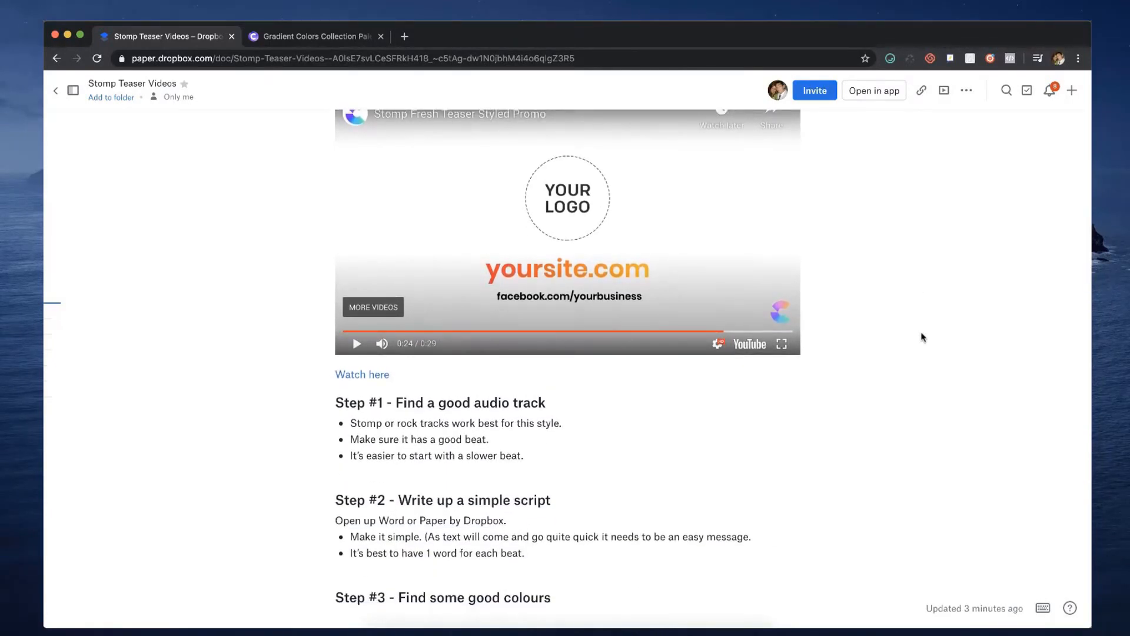
scroll(922, 337, down, 4)
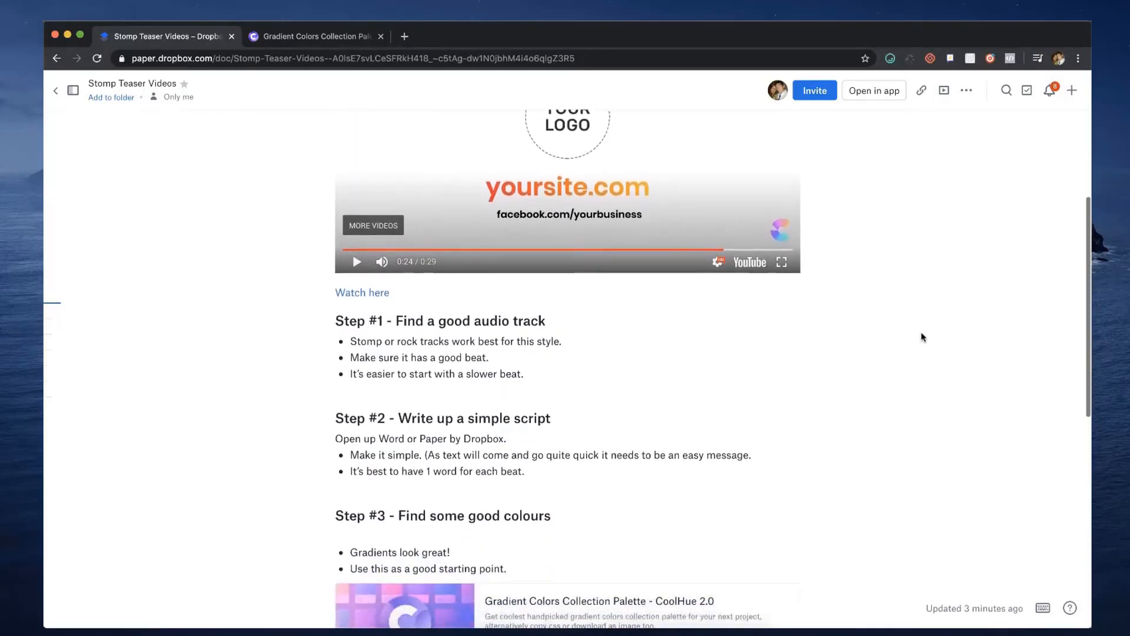
scroll(921, 337, down, 1)
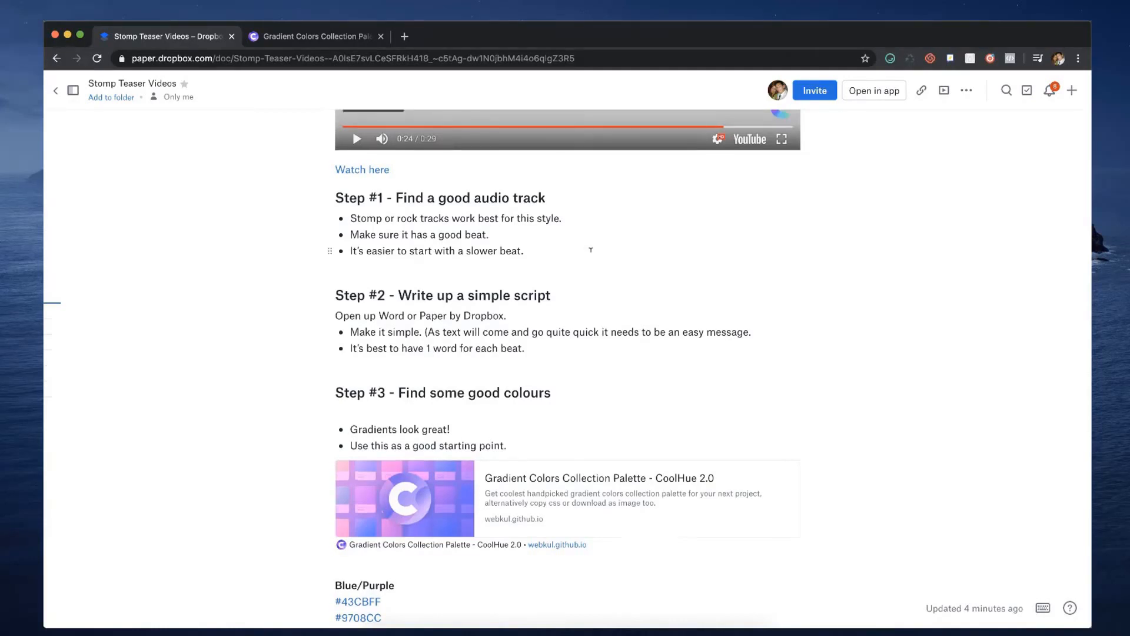
scroll(590, 250, down, 3)
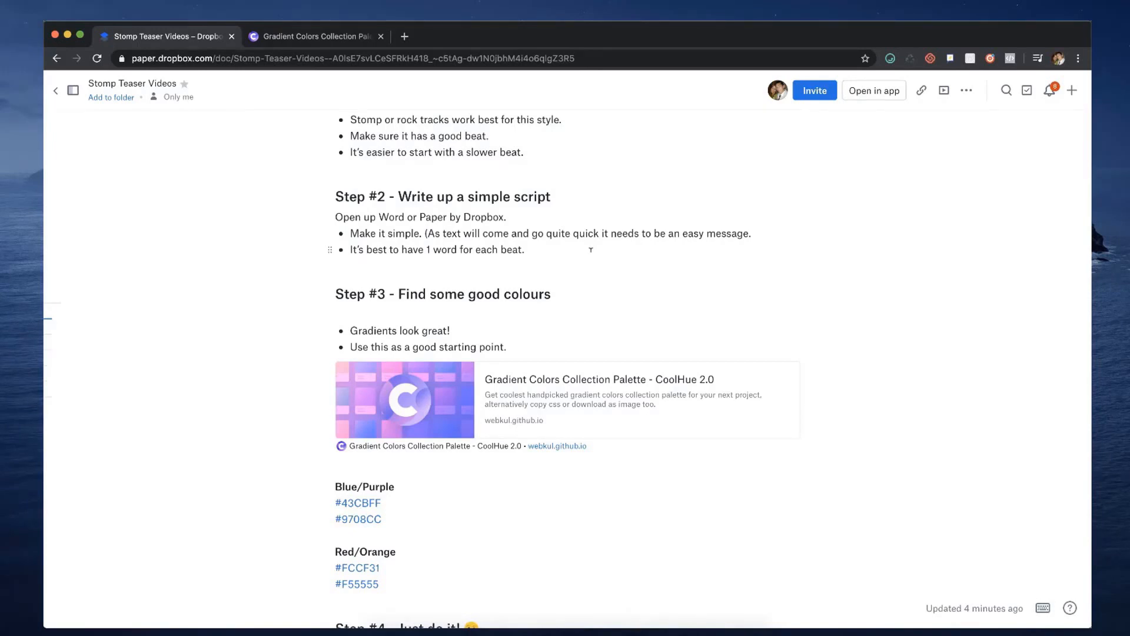
scroll(591, 250, down, 3)
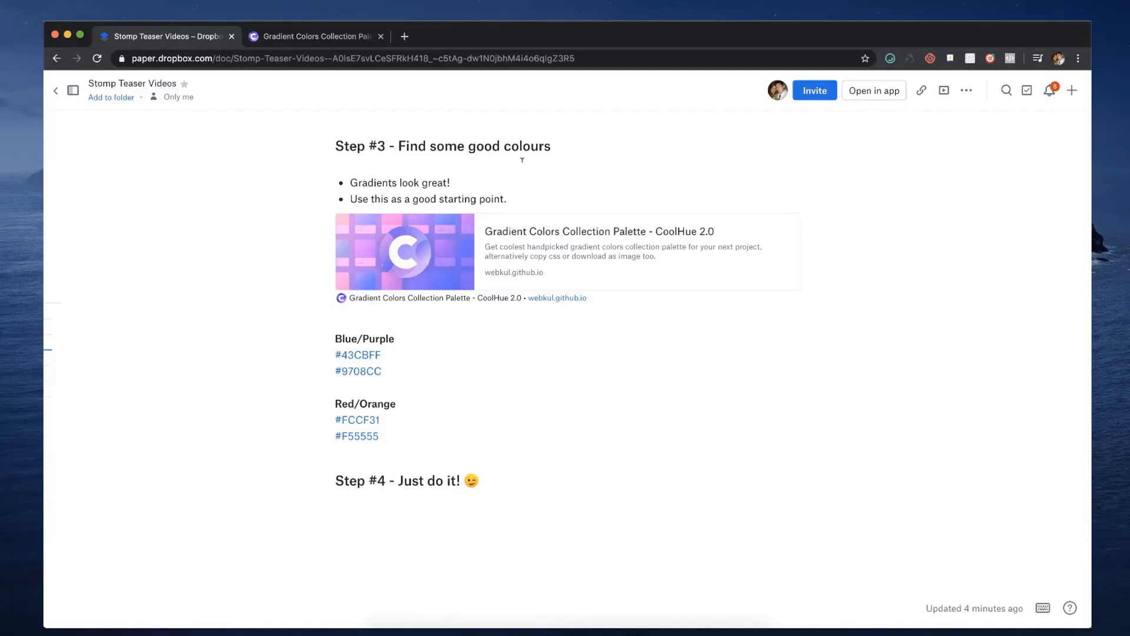
Open the linked CoolHue 2.0 gradient palette page and browse its gradients, including the #FCCF31 to #F55555 one.
click(378, 244)
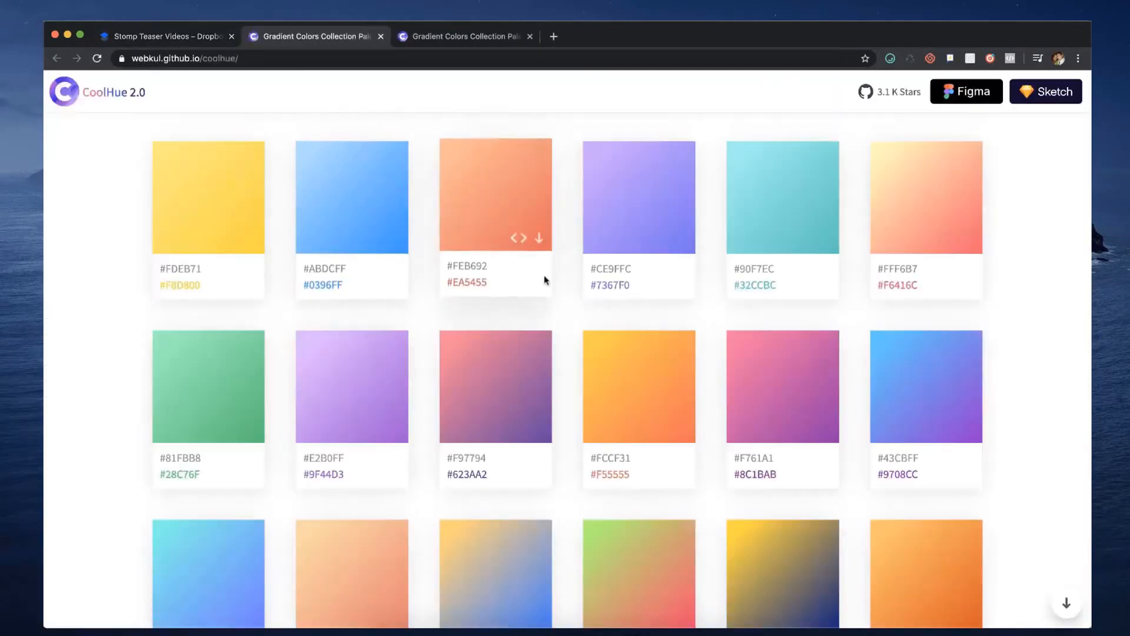
scroll(545, 306, down, 1)
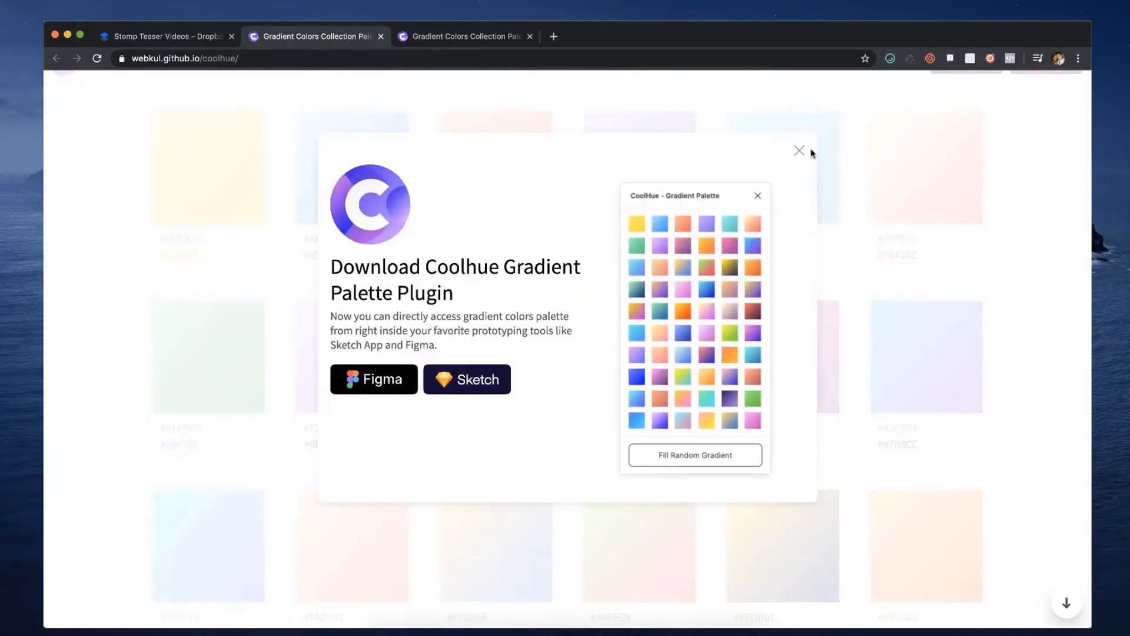
click(801, 148)
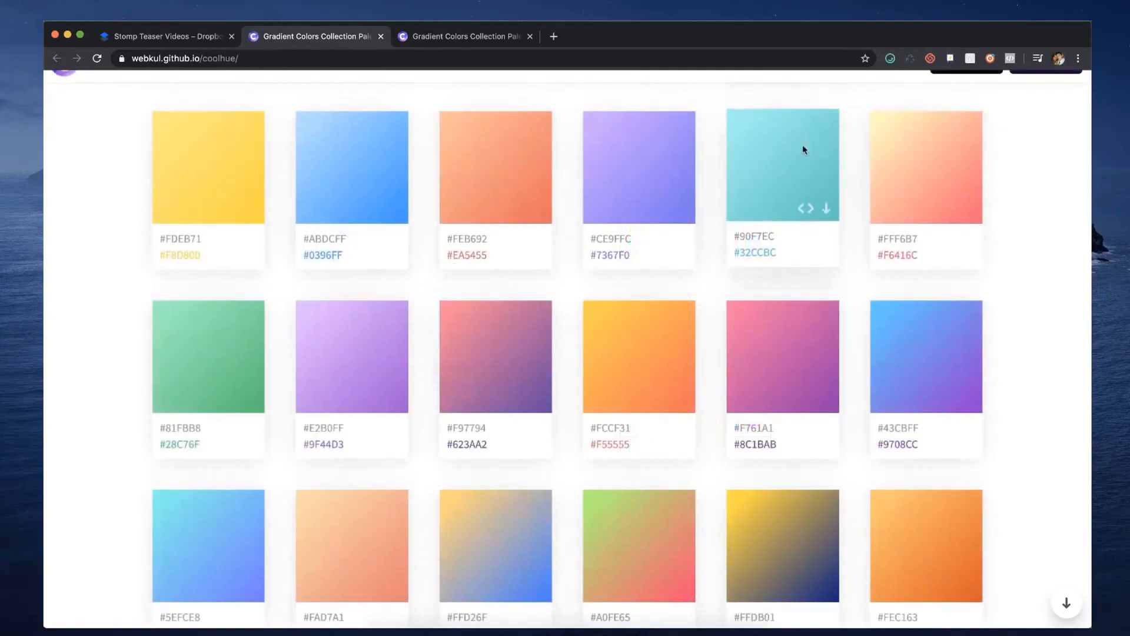
drag(640, 426, 584, 427)
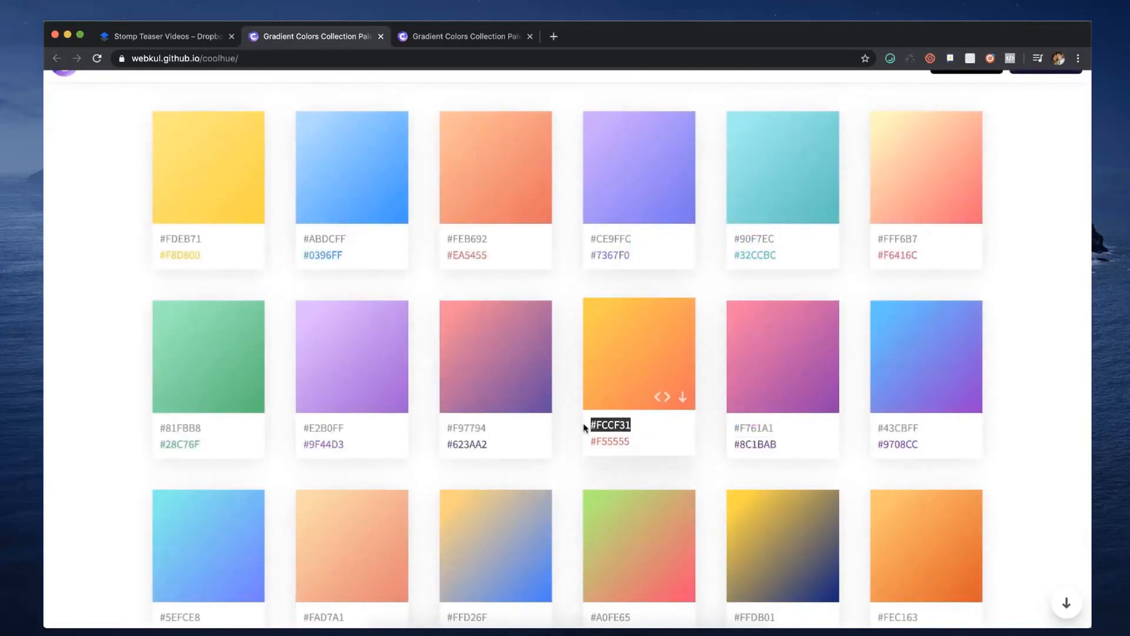
scroll(585, 427, down, 10)
scroll(571, 402, up, 1)
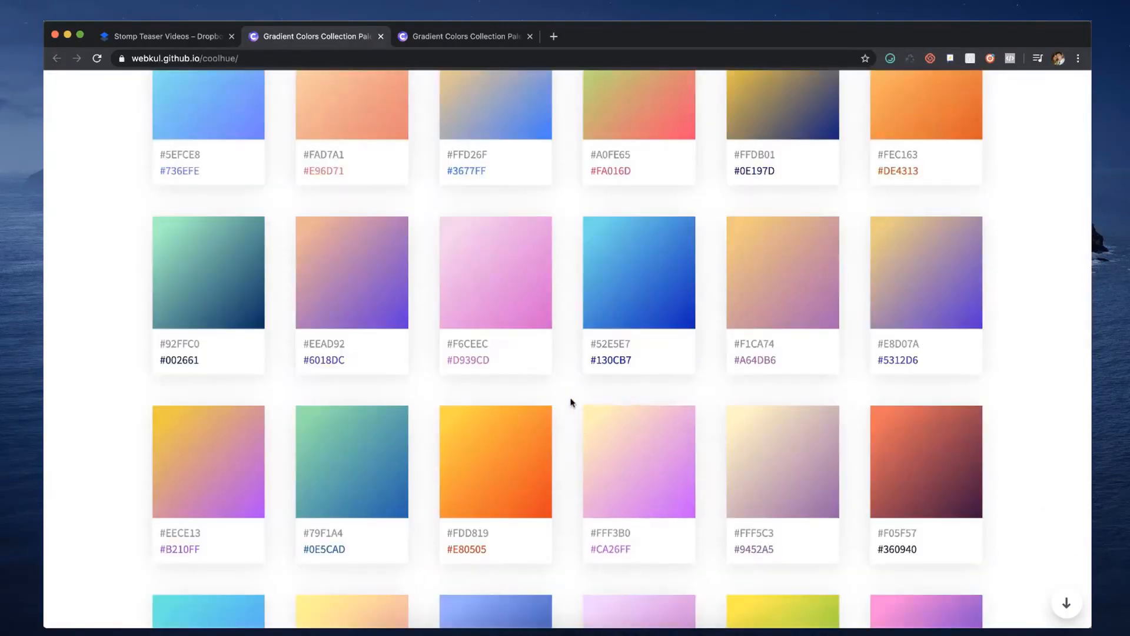
scroll(571, 402, down, 15)
scroll(571, 402, down, 3)
scroll(571, 402, up, 20)
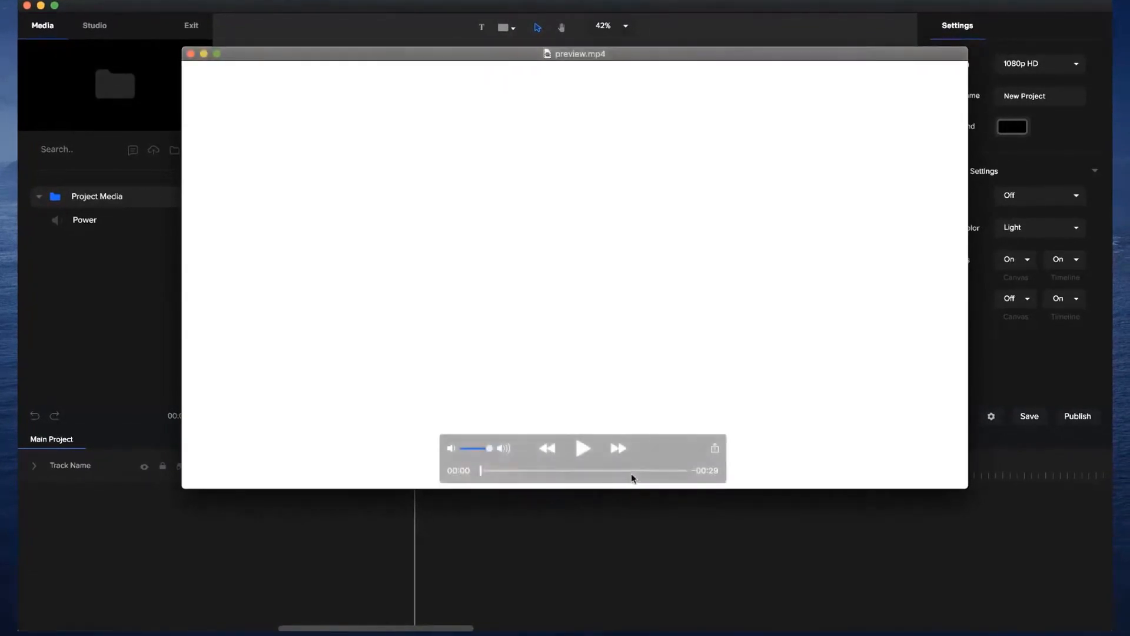
Play the start of preview.mp4 over CreateStudio, pause it and scrub back through its opening "Hello" text.
click(585, 449)
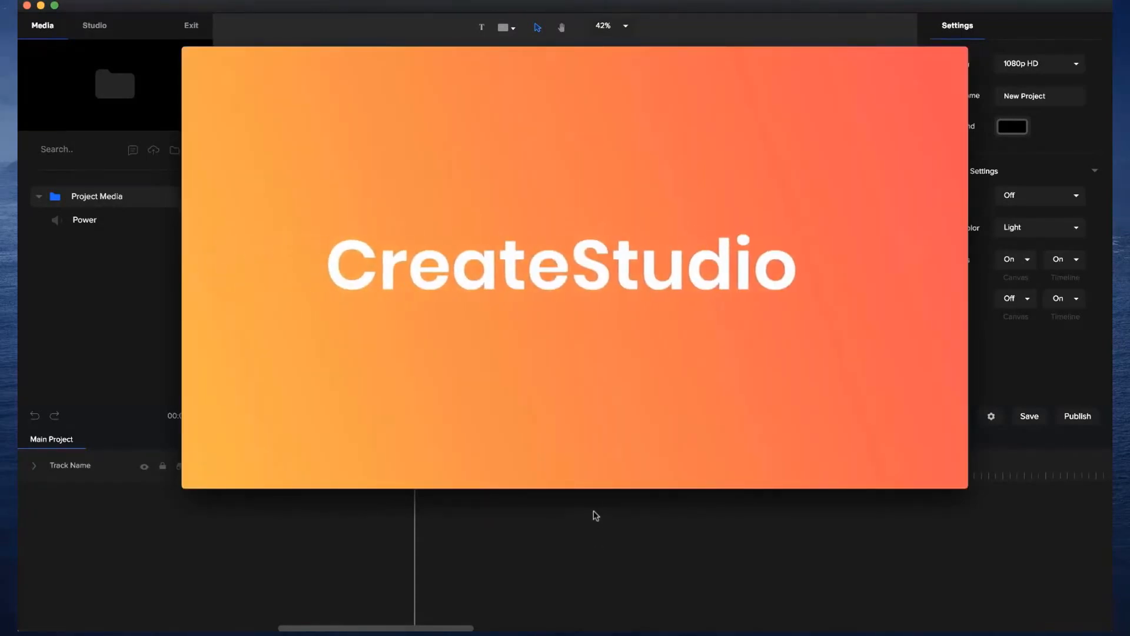
click(584, 450)
click(493, 470)
mouse_move(493, 470)
mouse_down()
mouse_move(512, 471)
mouse_move(496, 470)
mouse_up()
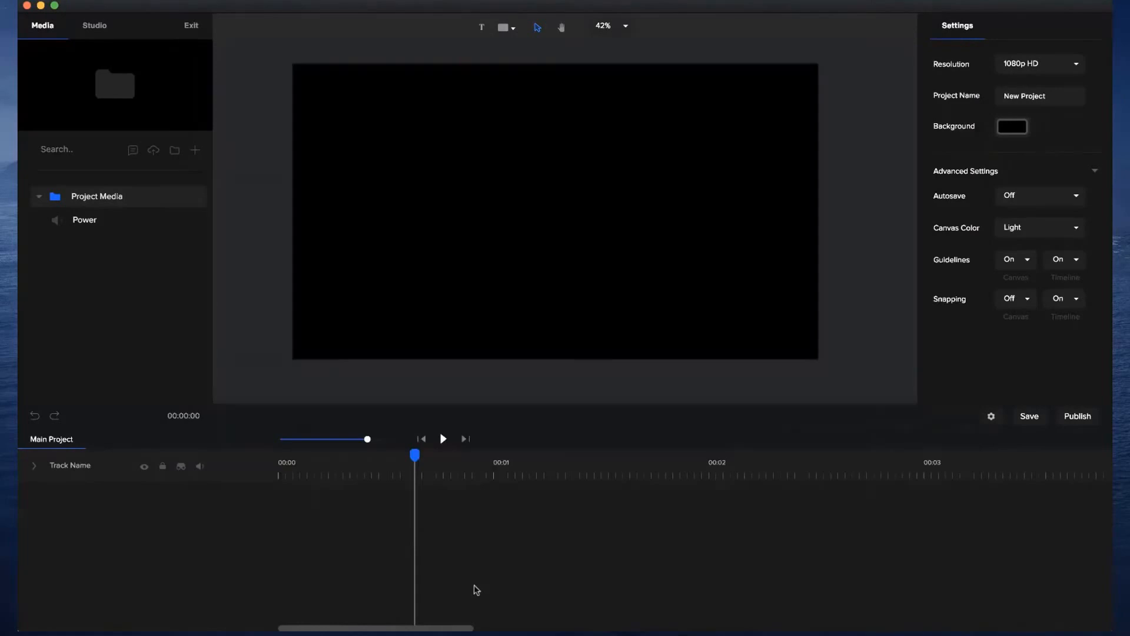
Return the playhead to 00:00, add the Power audio to the timeline and expand its waveform.
drag(400, 459, 236, 463)
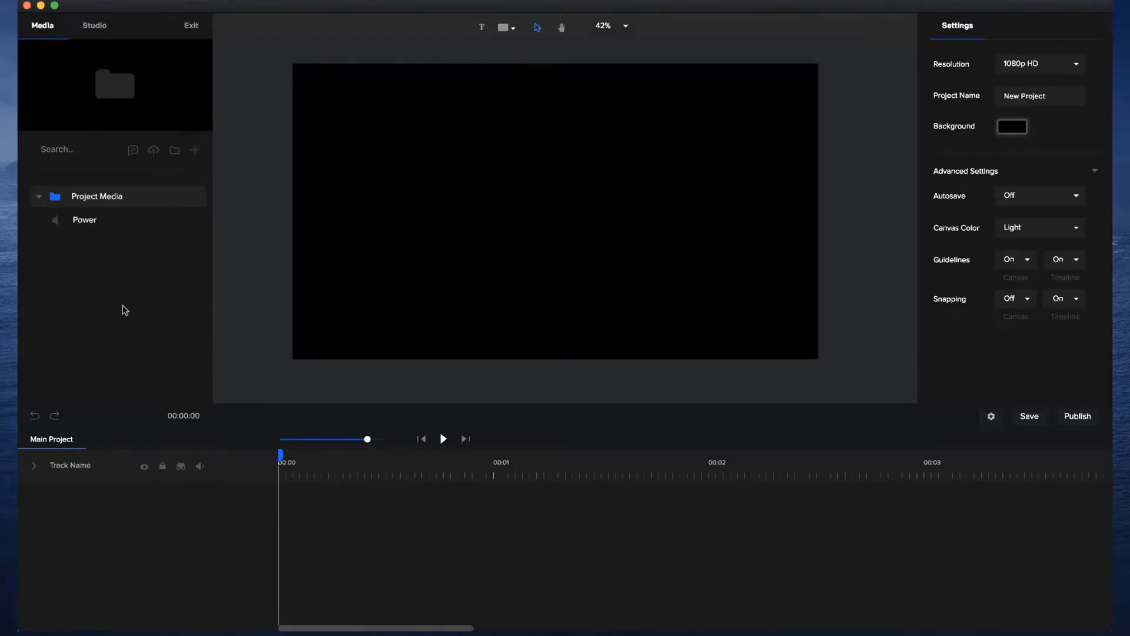
drag(83, 223, 353, 230)
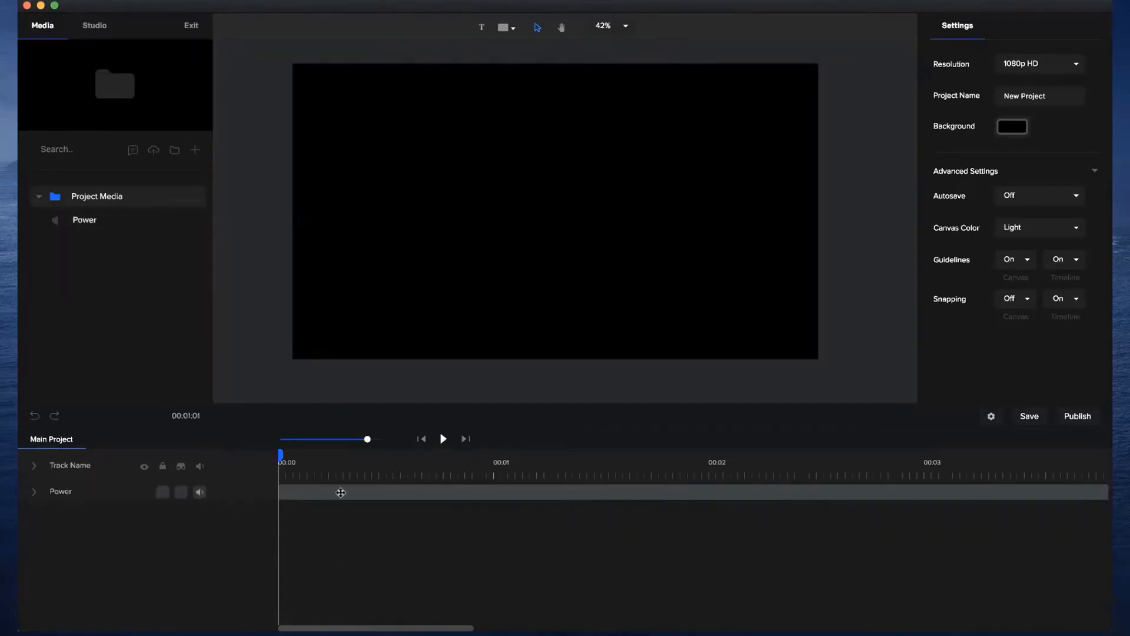
click(35, 493)
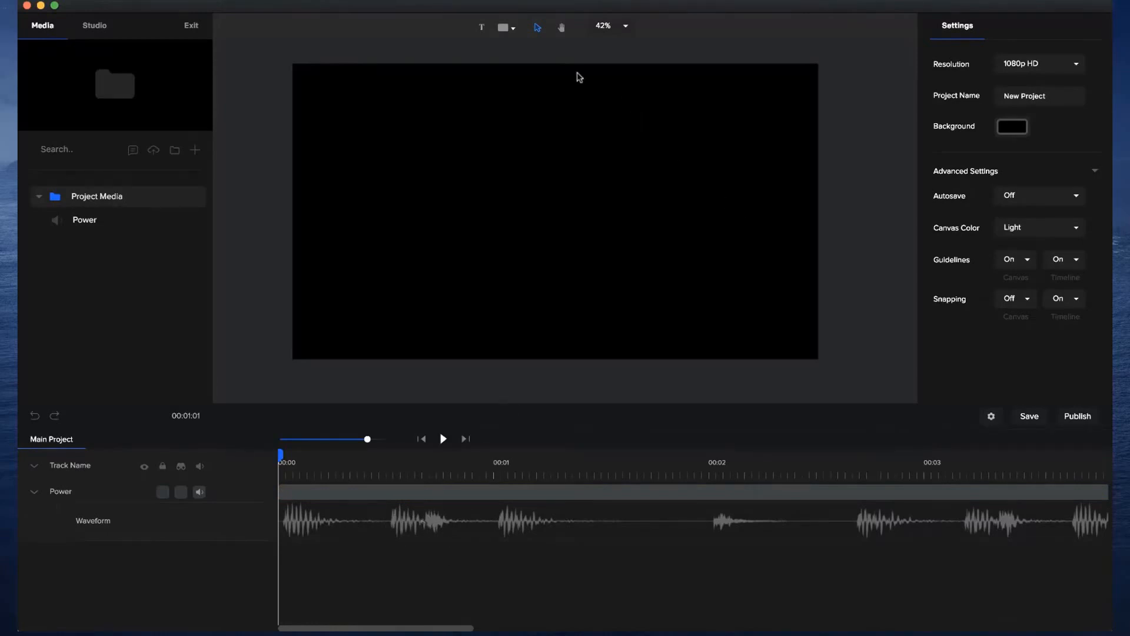
Add a text layer reading "Hello", enlarge it to a scale of about 134 and centre it on the canvas.
click(482, 29)
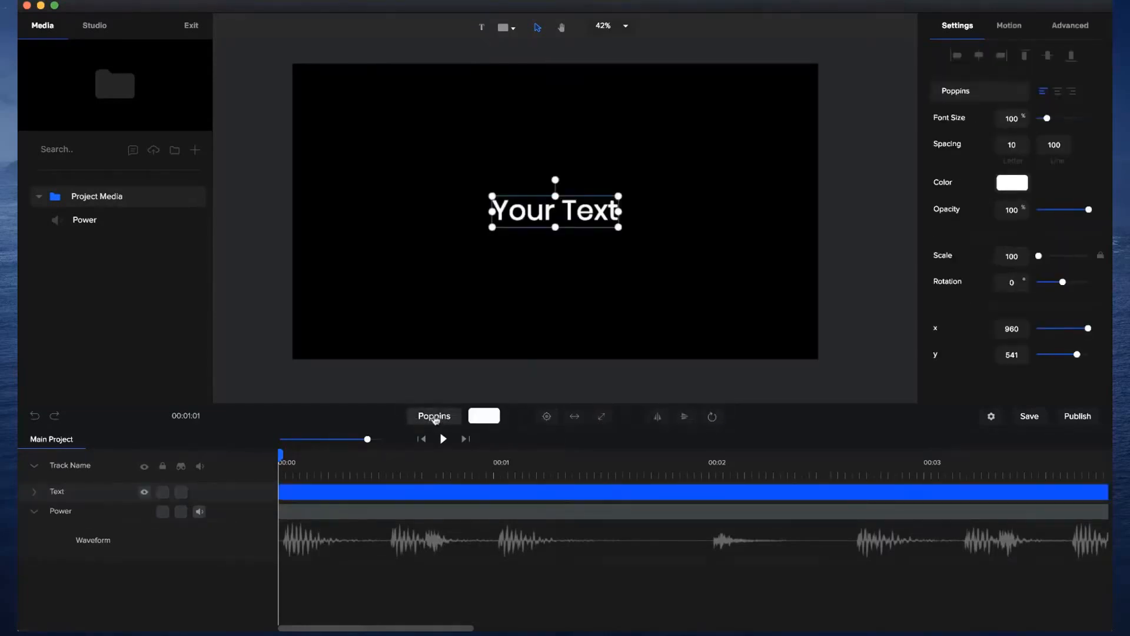
triple_click(594, 211)
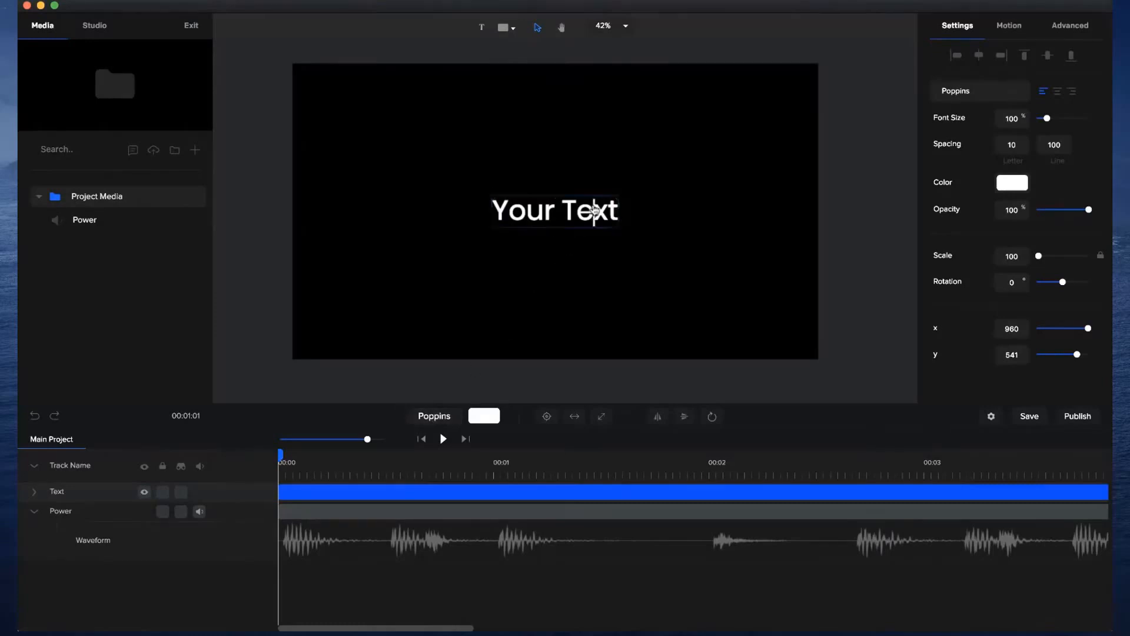
text(Hello)
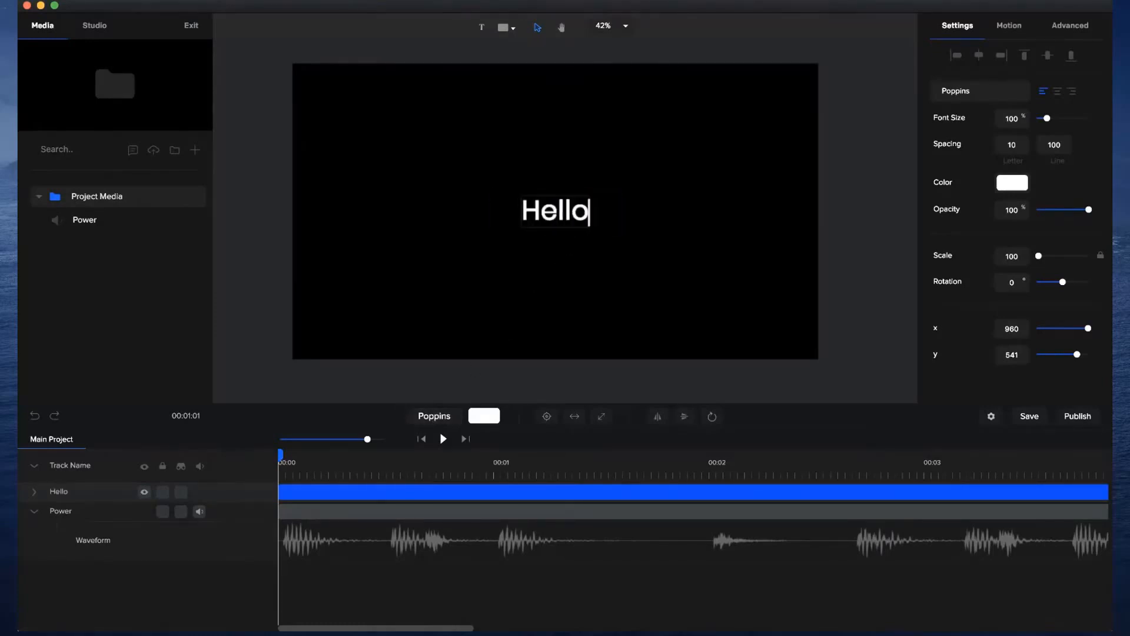
click(569, 315)
click(588, 225)
drag(592, 229, 614, 240)
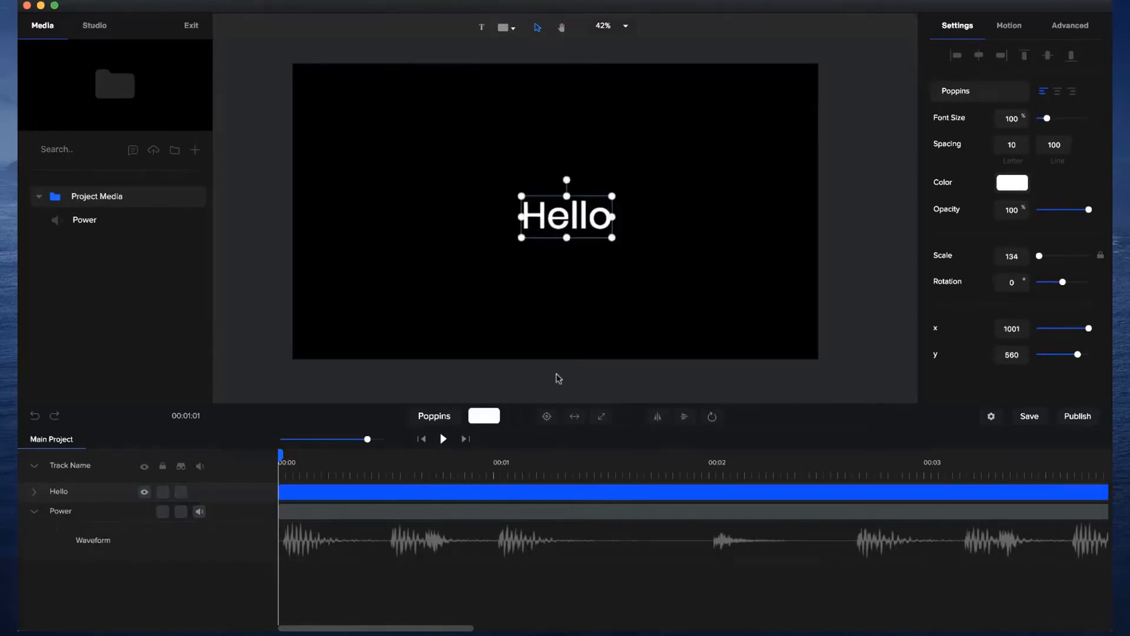
click(547, 419)
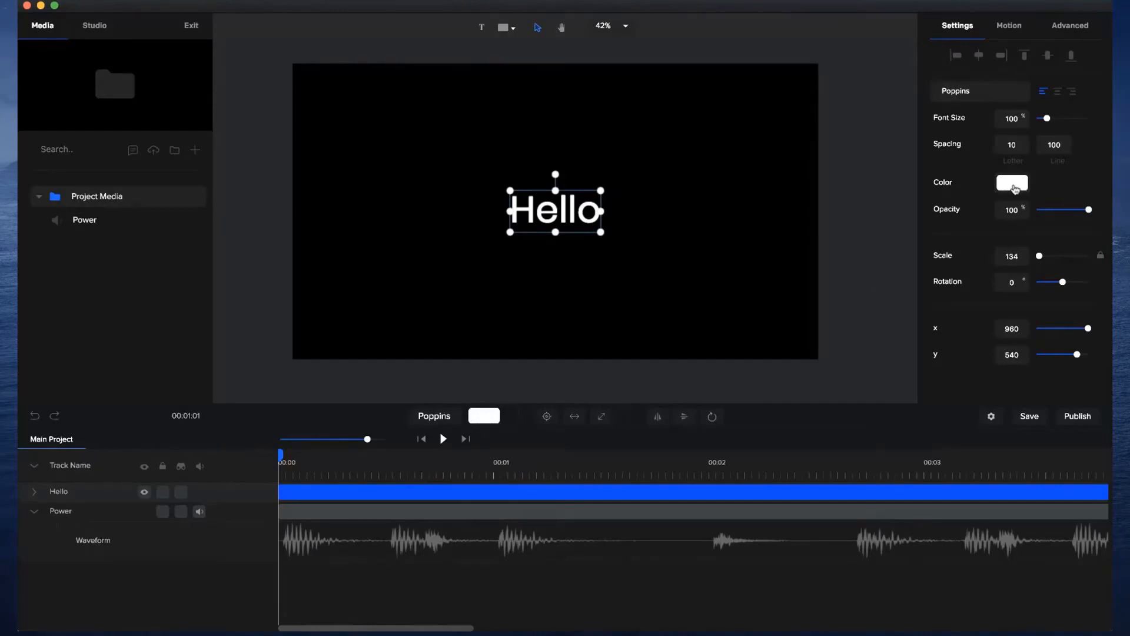
Give the Hello text a linear gradient fill running from purple to blue.
click(1015, 189)
click(999, 62)
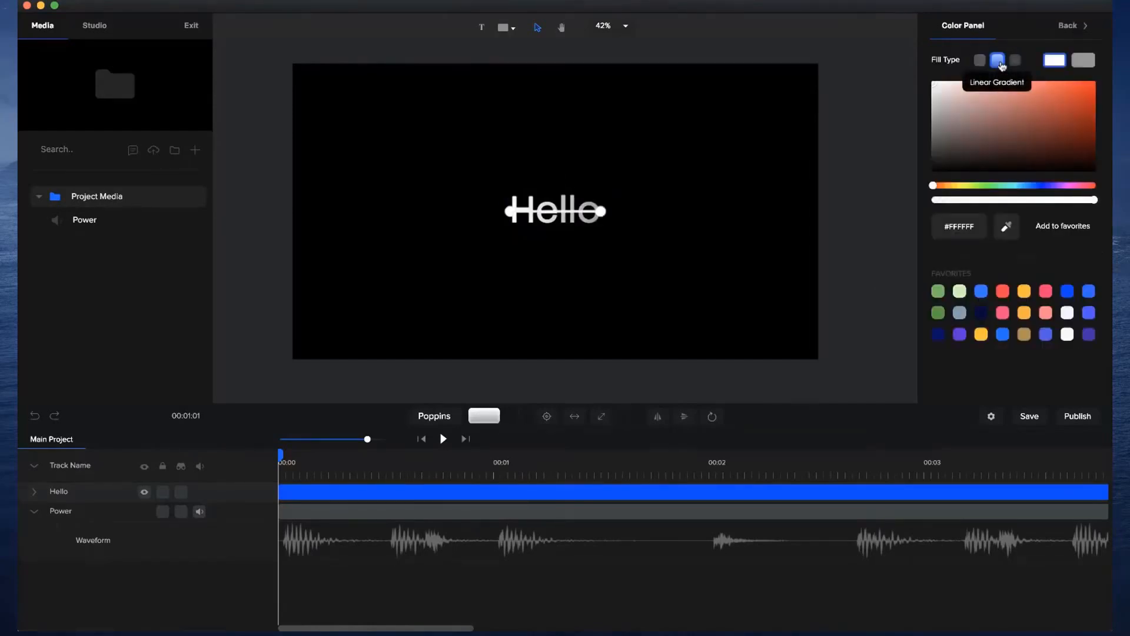
click(1051, 187)
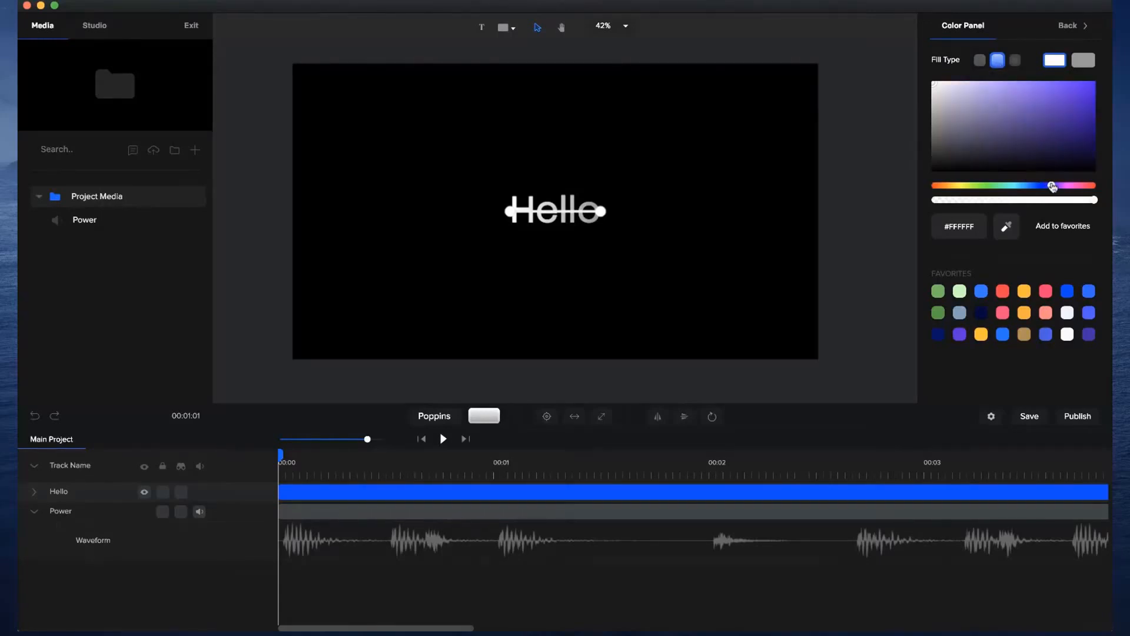
click(1093, 119)
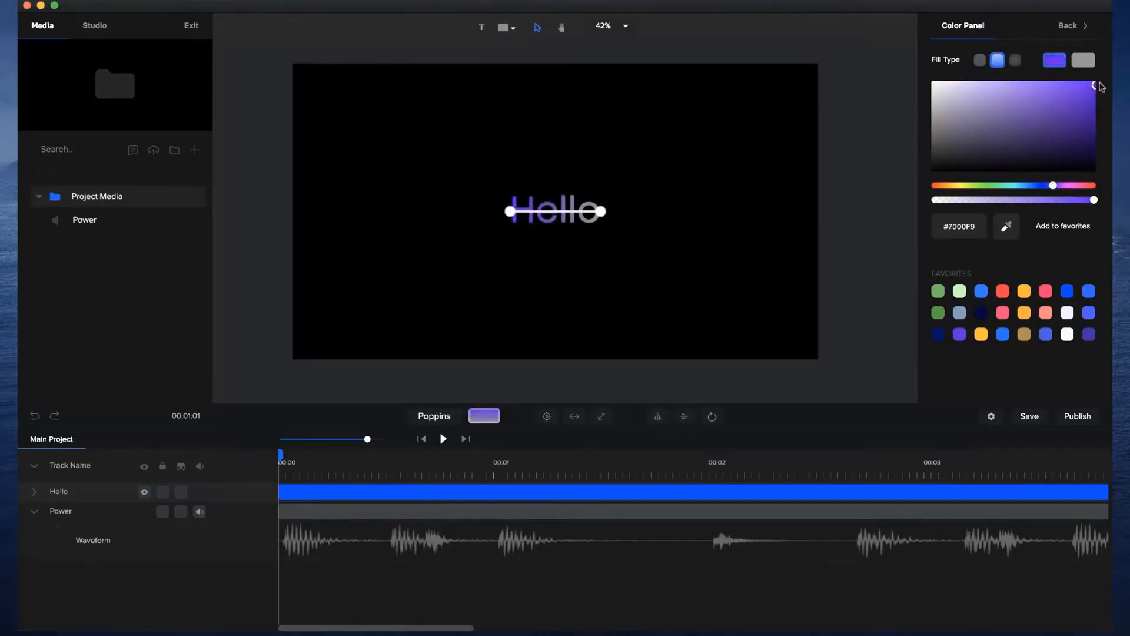
click(1087, 61)
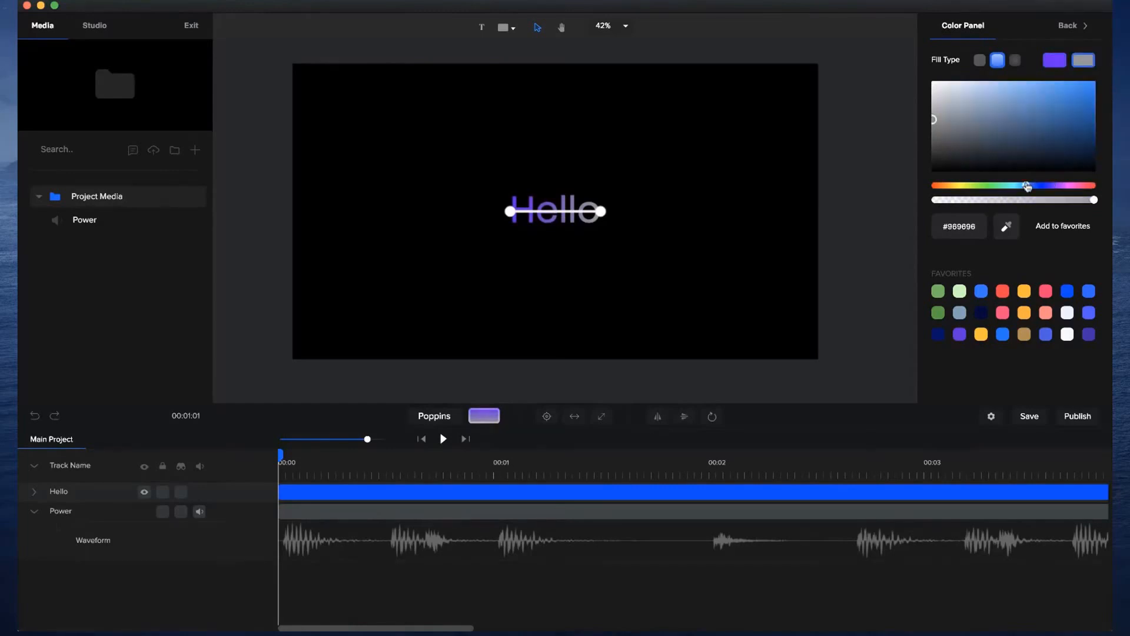
drag(1074, 113, 1070, 81)
click(726, 235)
scroll(571, 222, up, 5)
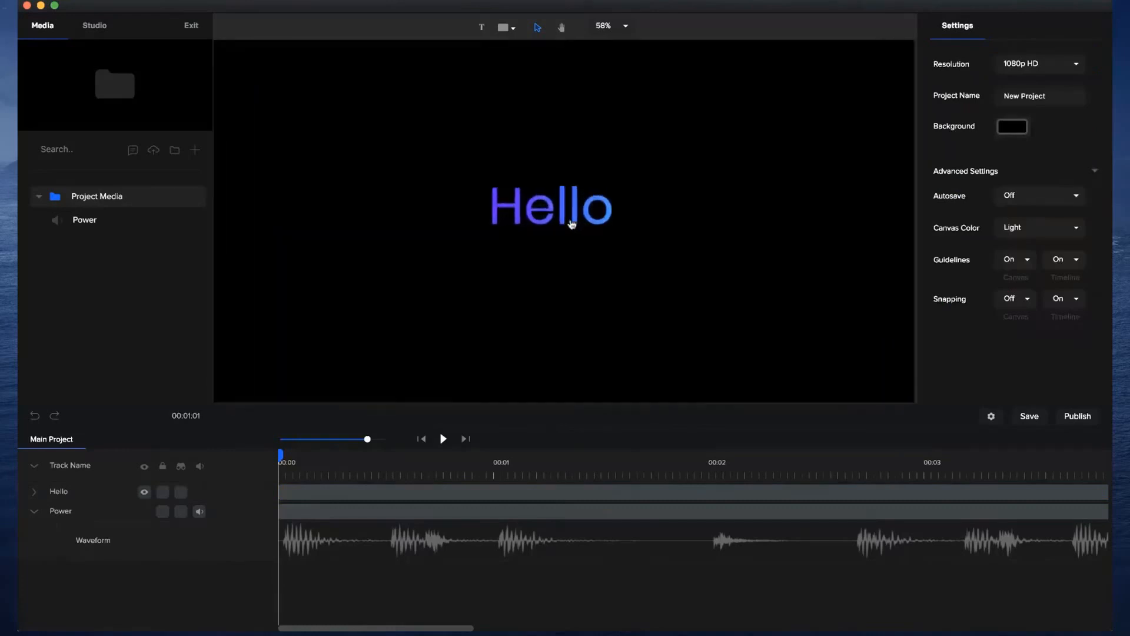
scroll(571, 222, down, 5)
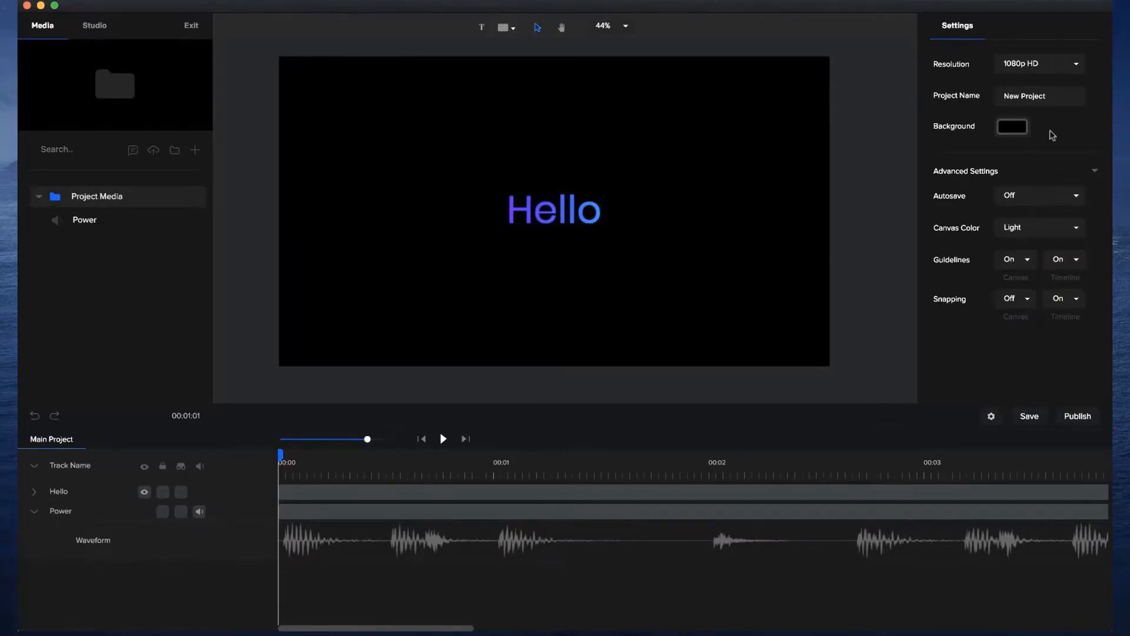
Change the project background colour to white, #FFFFFF.
click(1012, 127)
click(933, 53)
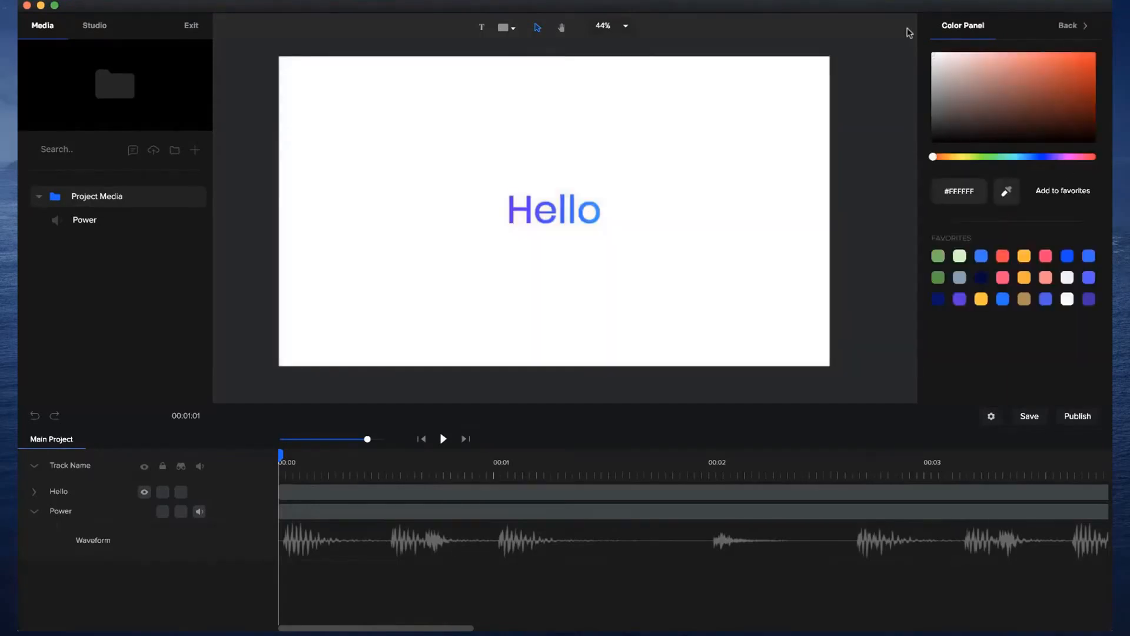
click(858, 72)
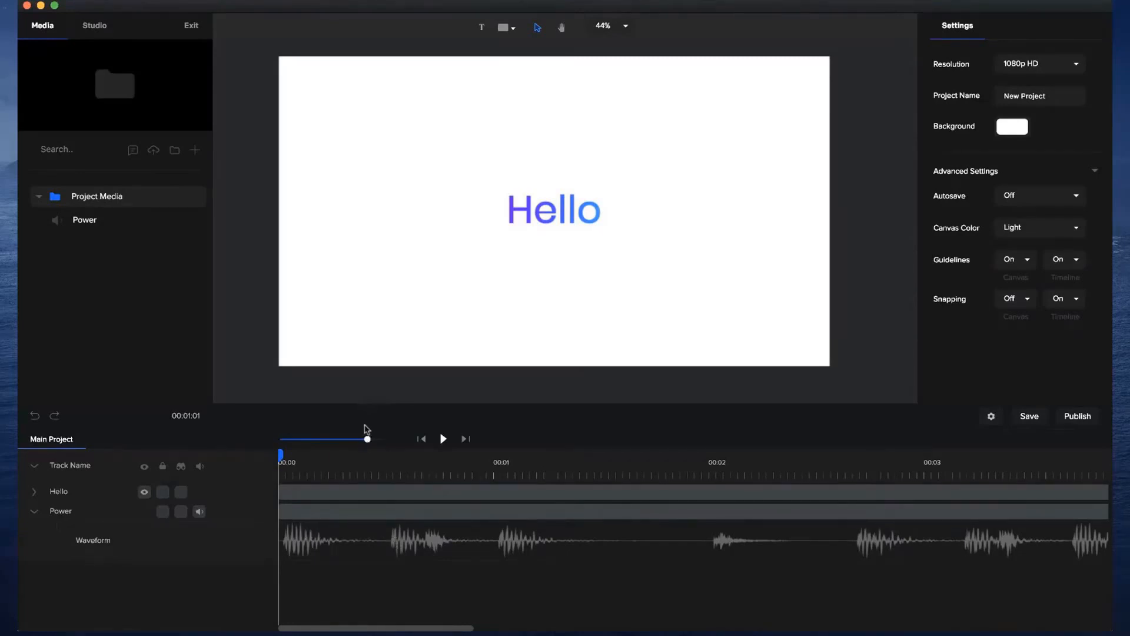
Shorten the Hello clip so it ends at the second beat of the Power waveform.
drag(367, 438, 346, 439)
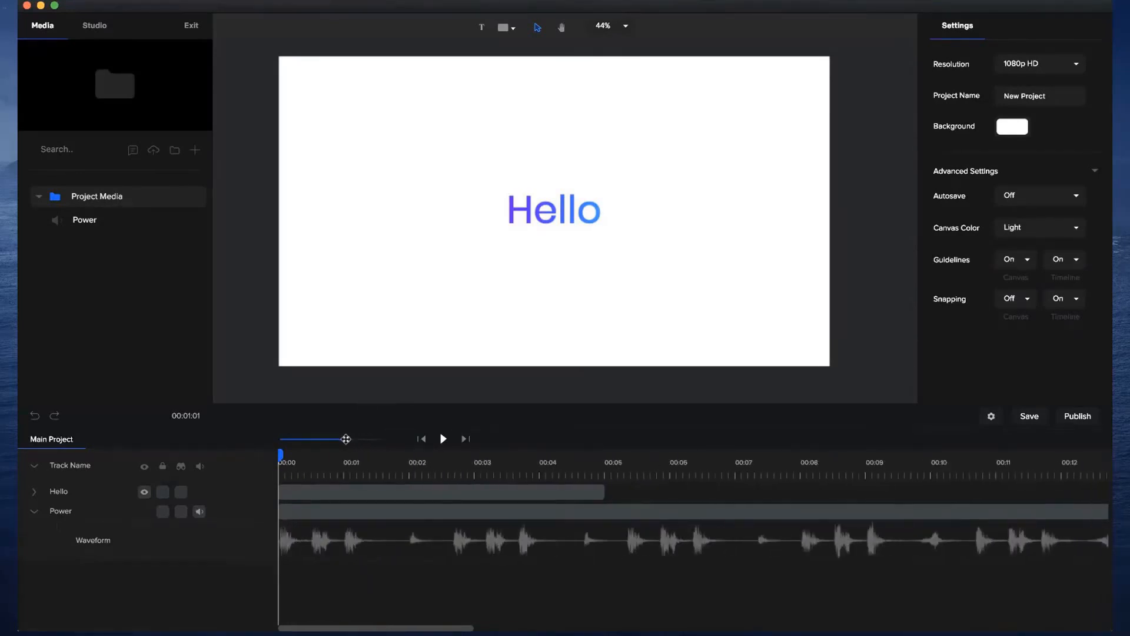
click(466, 492)
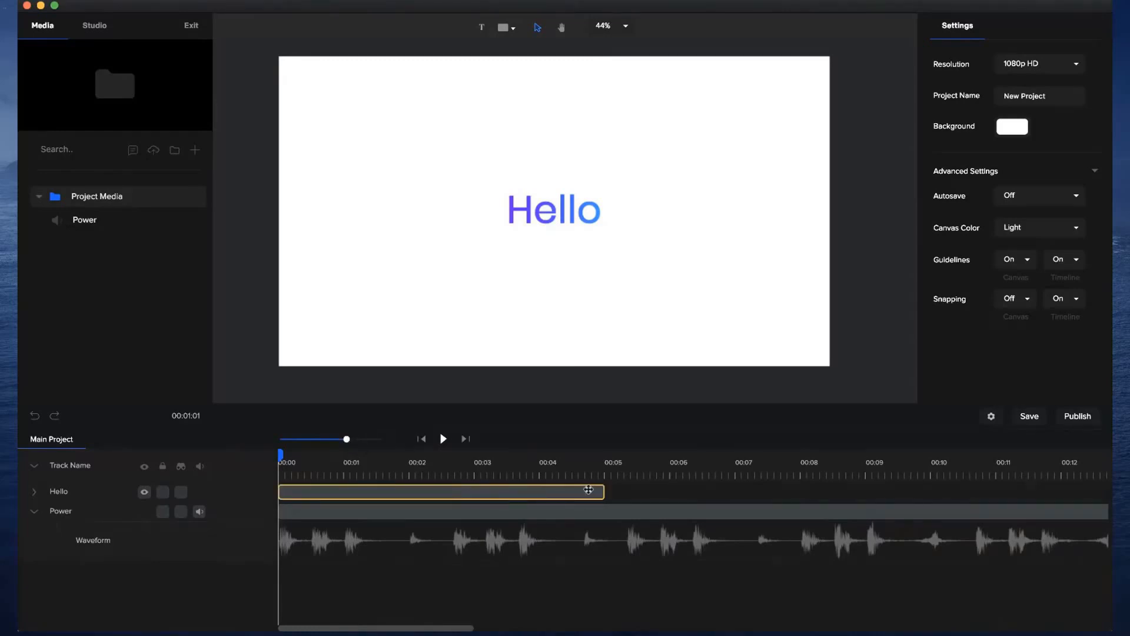
drag(605, 491, 313, 490)
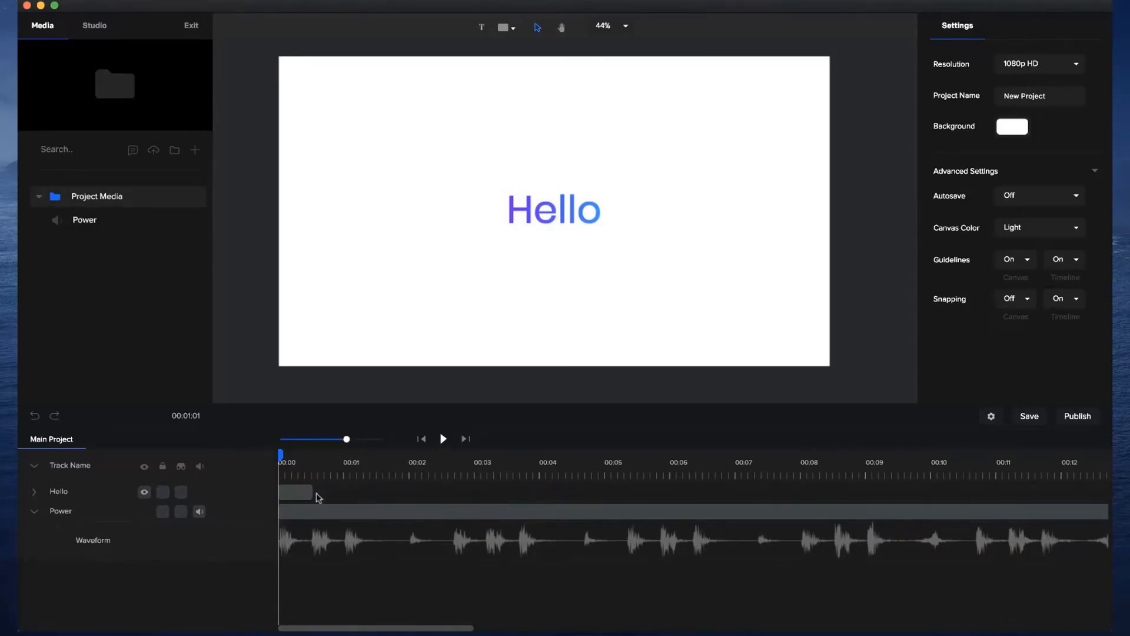
Trim the Hello clip's start to the first beat, and scrub from there to the second beat to check the timing.
drag(347, 440, 393, 440)
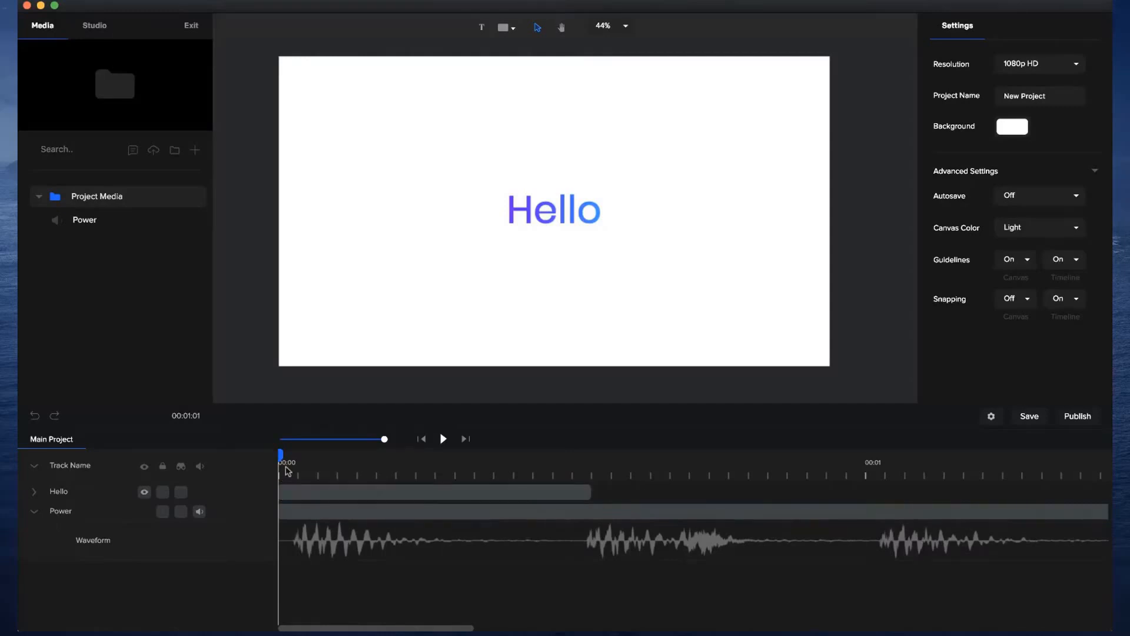
click(301, 474)
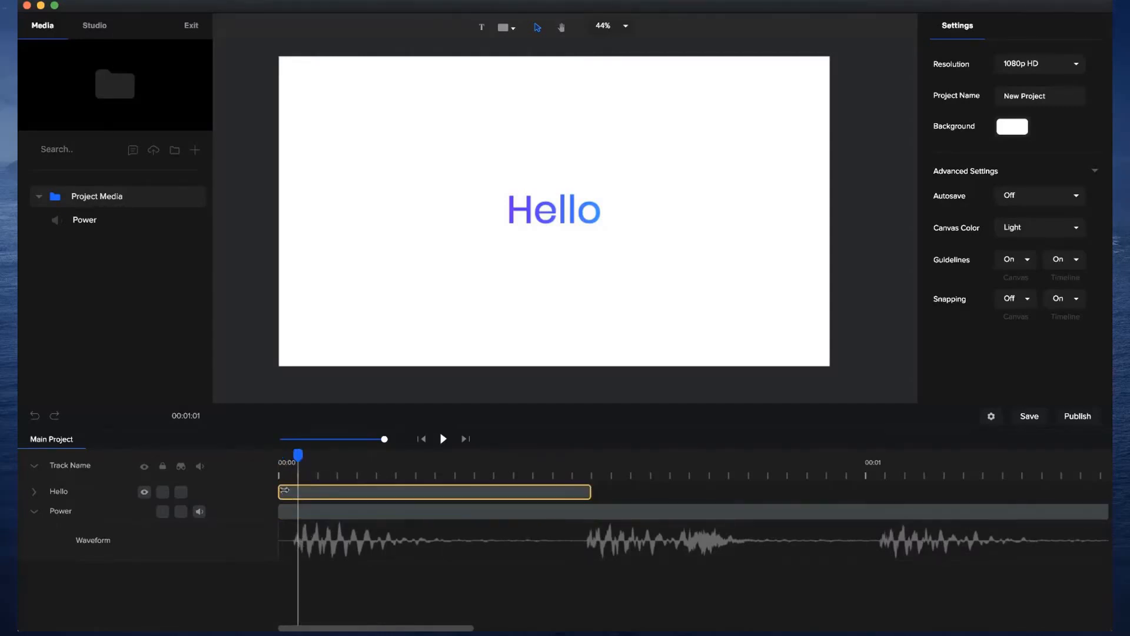
drag(280, 490, 270, 461)
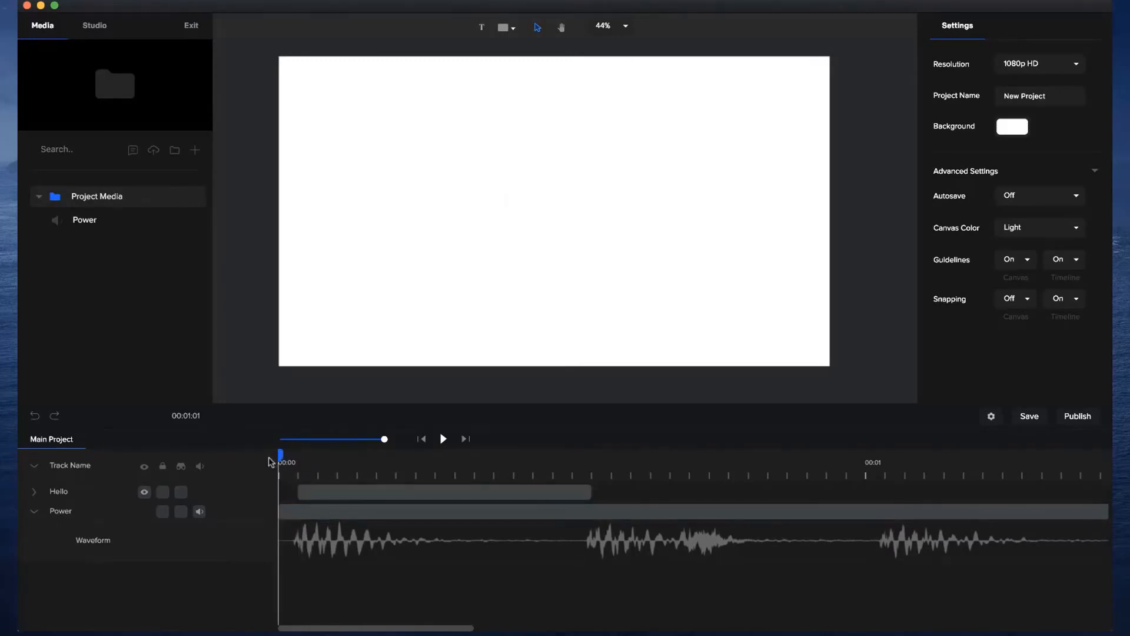
click(294, 463)
drag(335, 464, 593, 461)
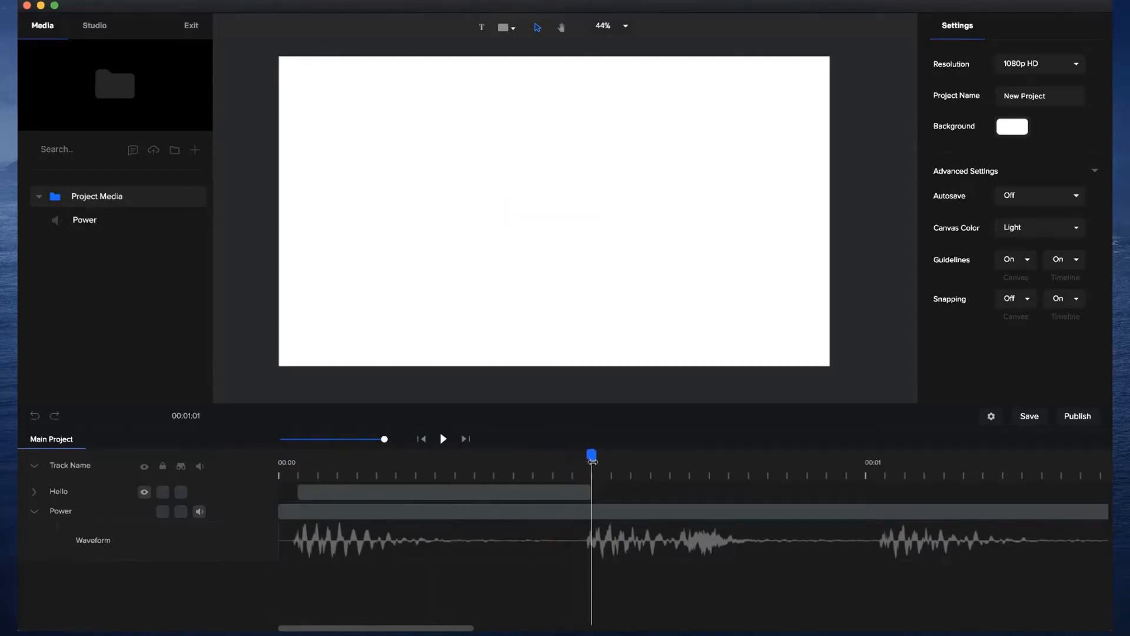
Duplicate the Hello text layer and shift the copy so it starts at the second beat, directly after the original.
click(527, 494)
click(520, 491)
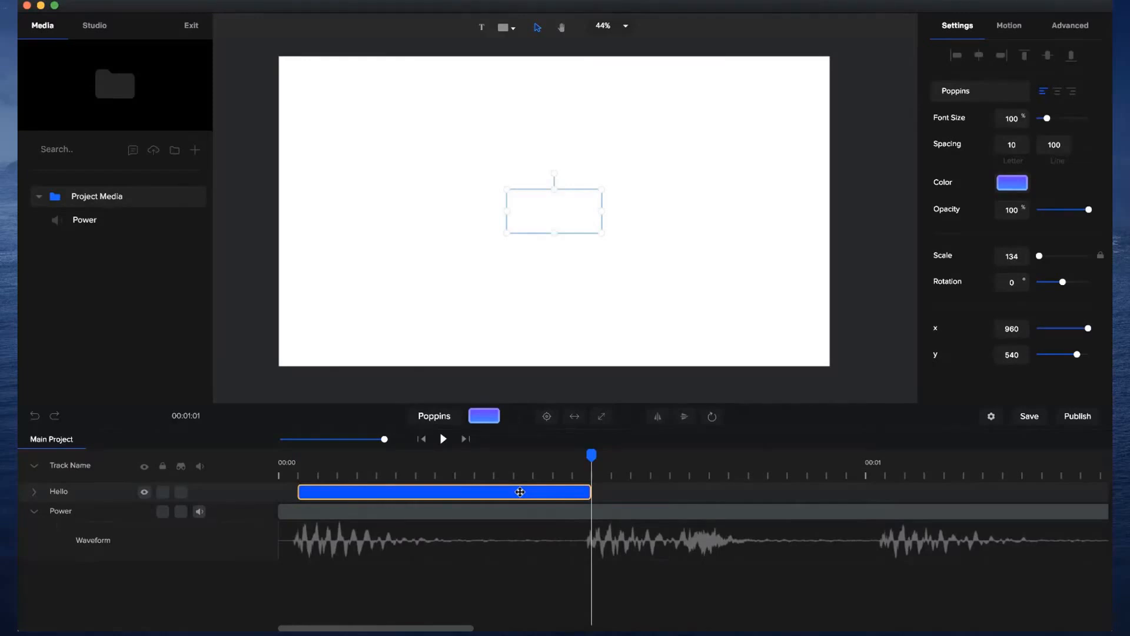
key(super+v)
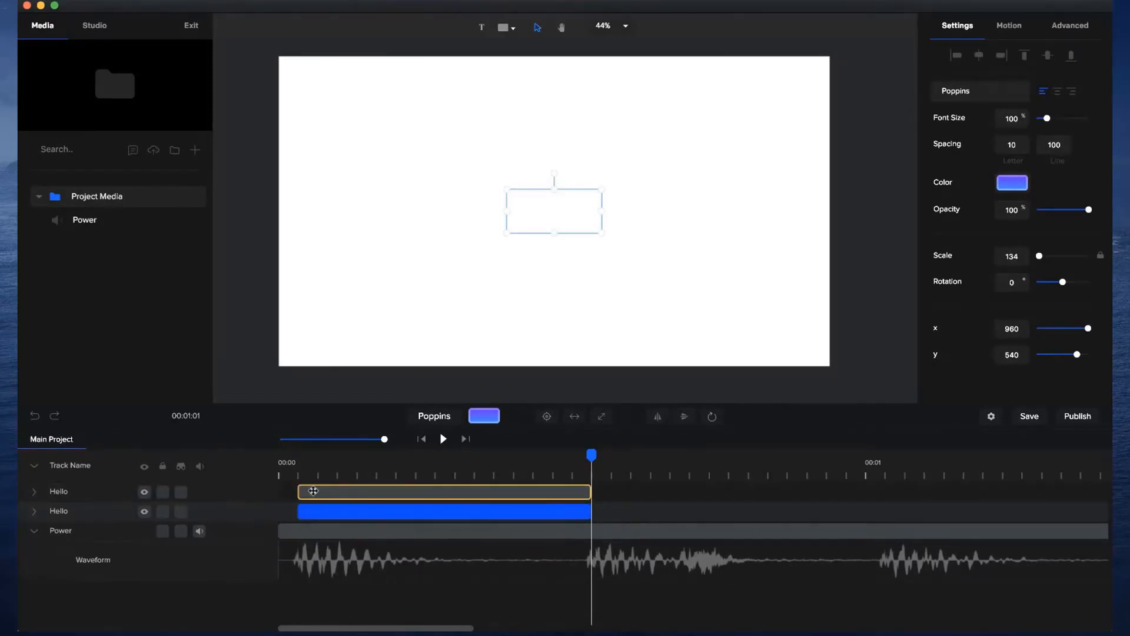
drag(313, 491, 569, 456)
Change the copied layer's text to "We".
click(669, 455)
double_click(542, 220)
text(We)
click(588, 256)
Recolour the We text's gradient to run from blue #2347FF to light blue #30BDFF.
click(575, 222)
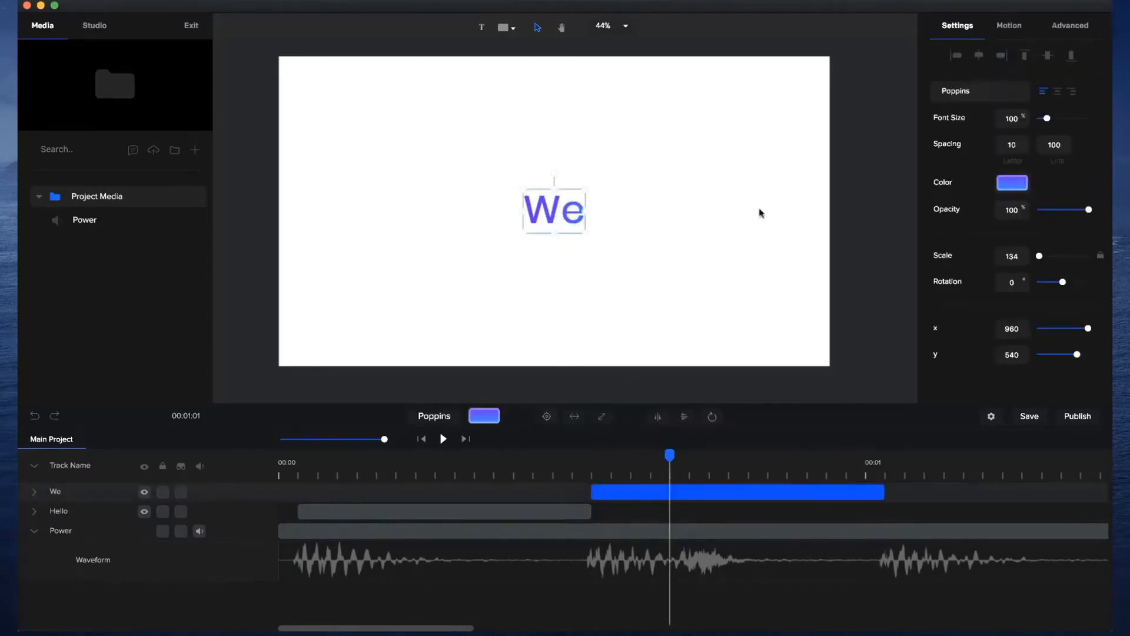
click(1013, 184)
drag(1040, 188, 1037, 187)
drag(1084, 112, 1073, 74)
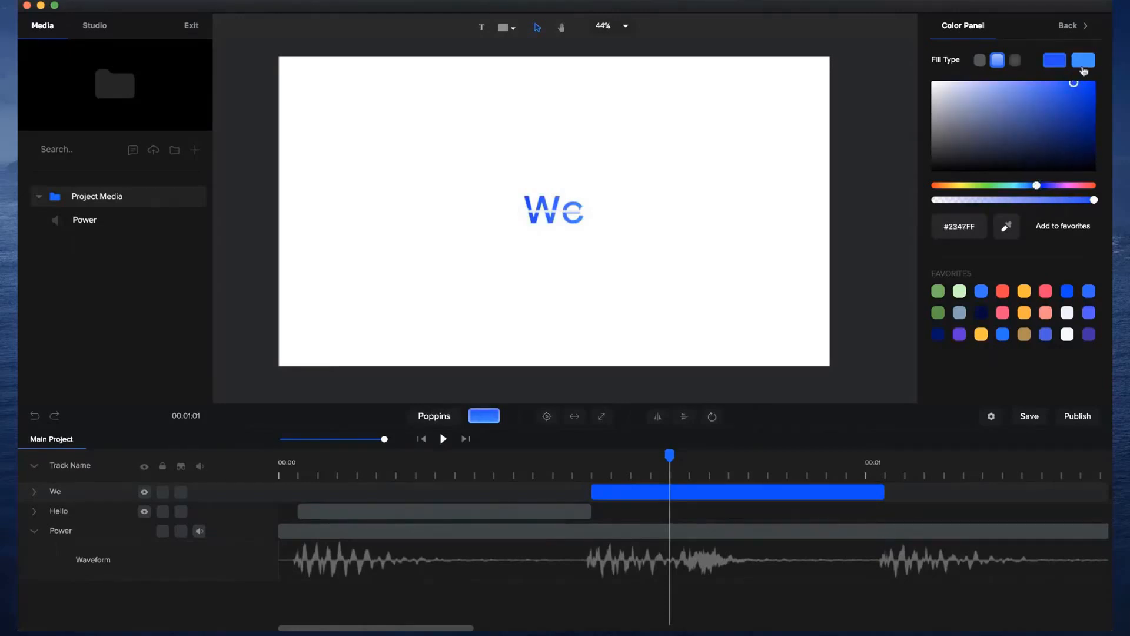
click(1083, 64)
drag(1027, 187, 1023, 186)
click(1068, 87)
drag(1068, 88, 1065, 83)
scroll(649, 169, up, 3)
scroll(648, 169, down, 3)
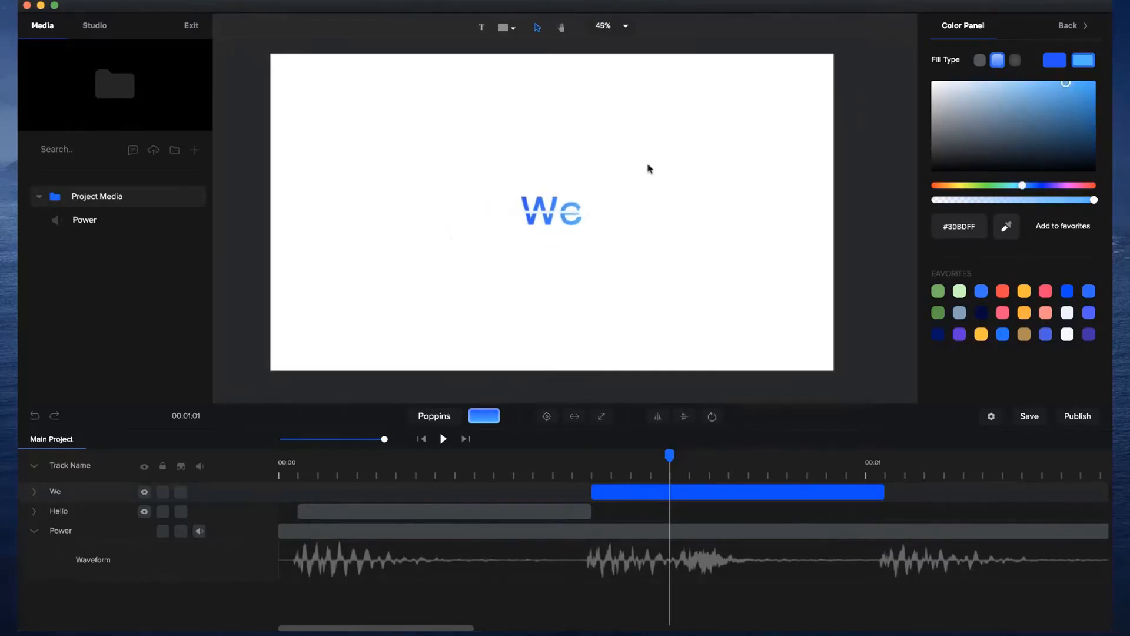
click(607, 295)
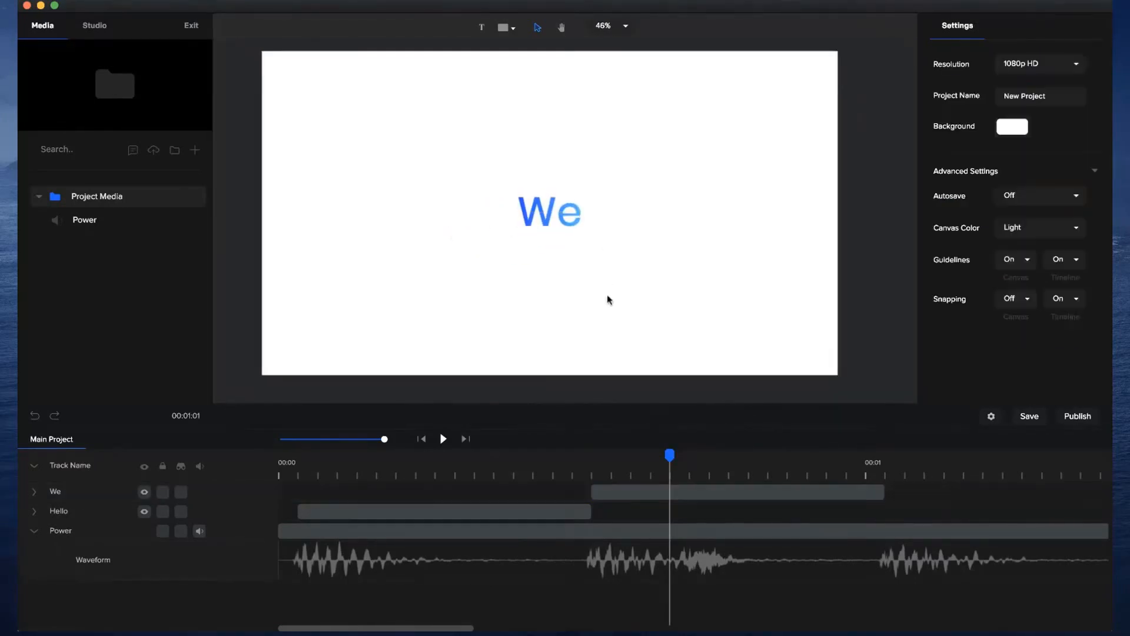
Return the playhead to the start of the We clip and add a custom animation to it with Position enabled.
click(536, 476)
drag(532, 457, 674, 458)
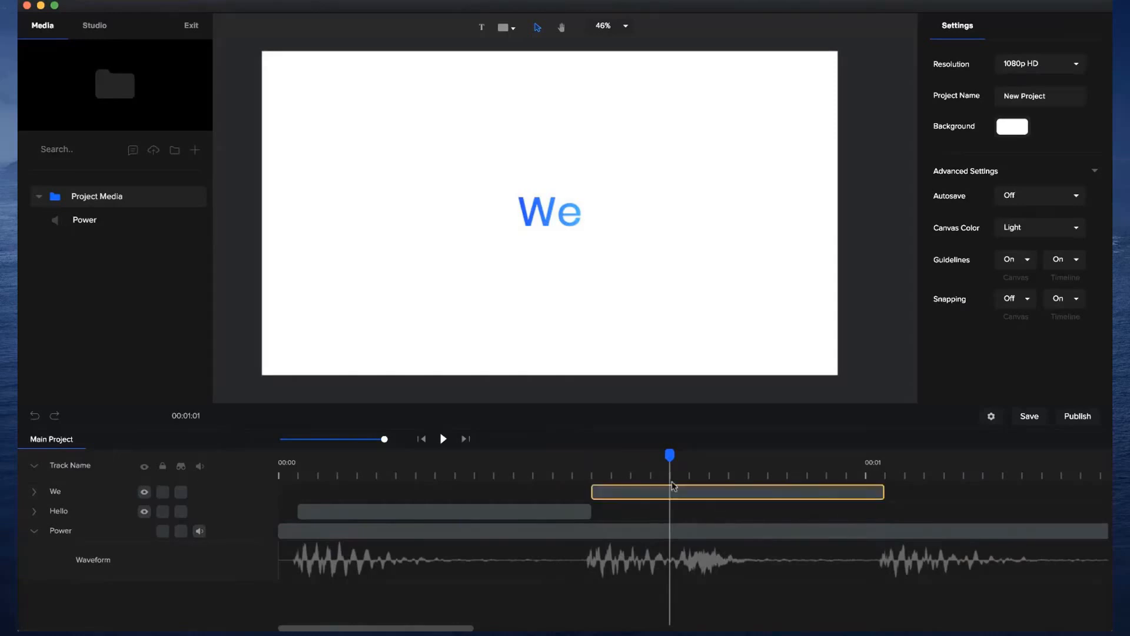
drag(670, 455, 592, 454)
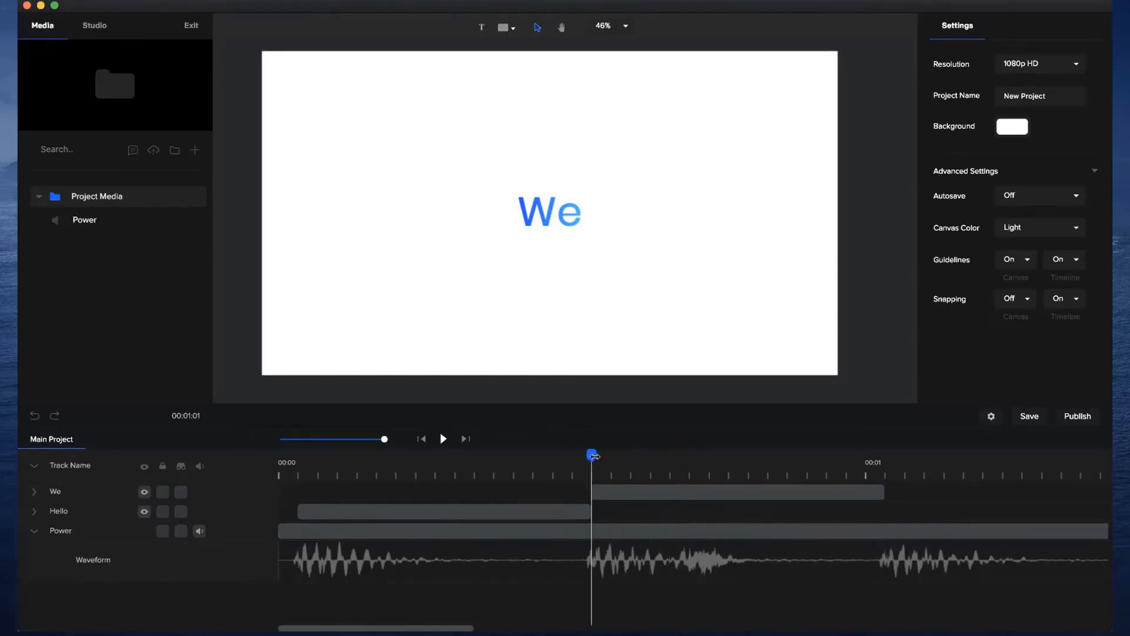
click(562, 231)
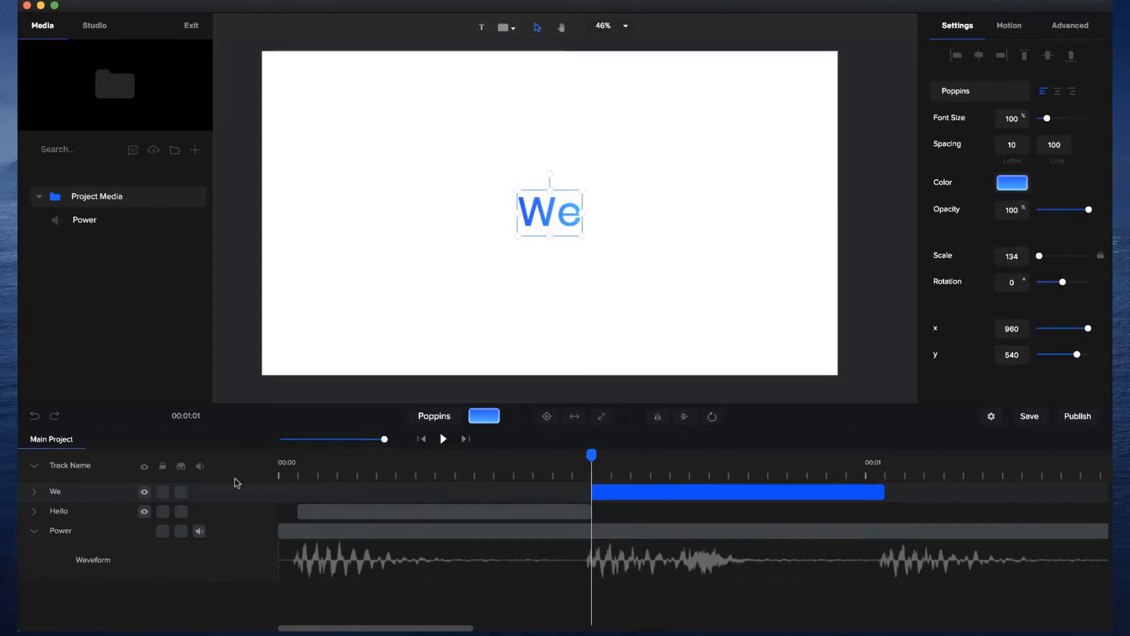
click(34, 493)
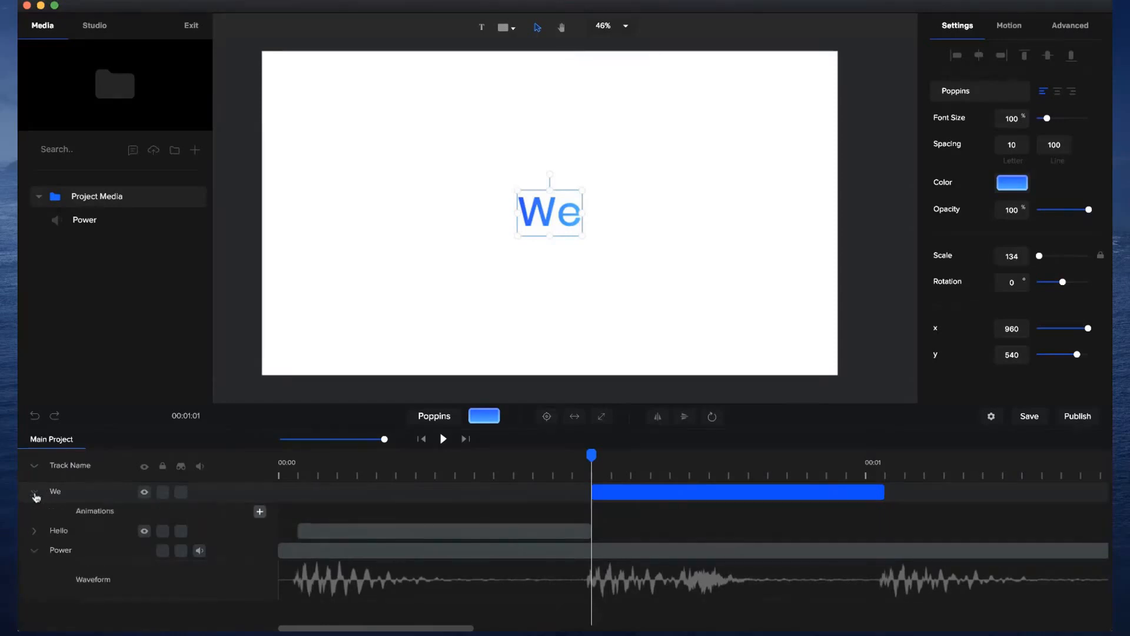
click(258, 512)
click(712, 443)
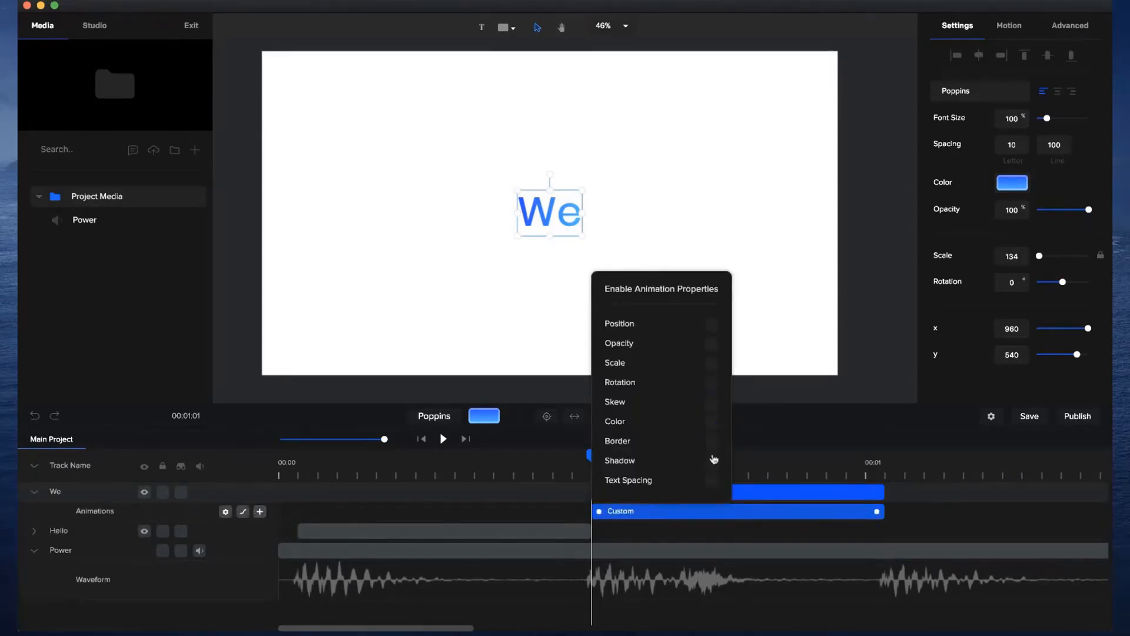
click(711, 325)
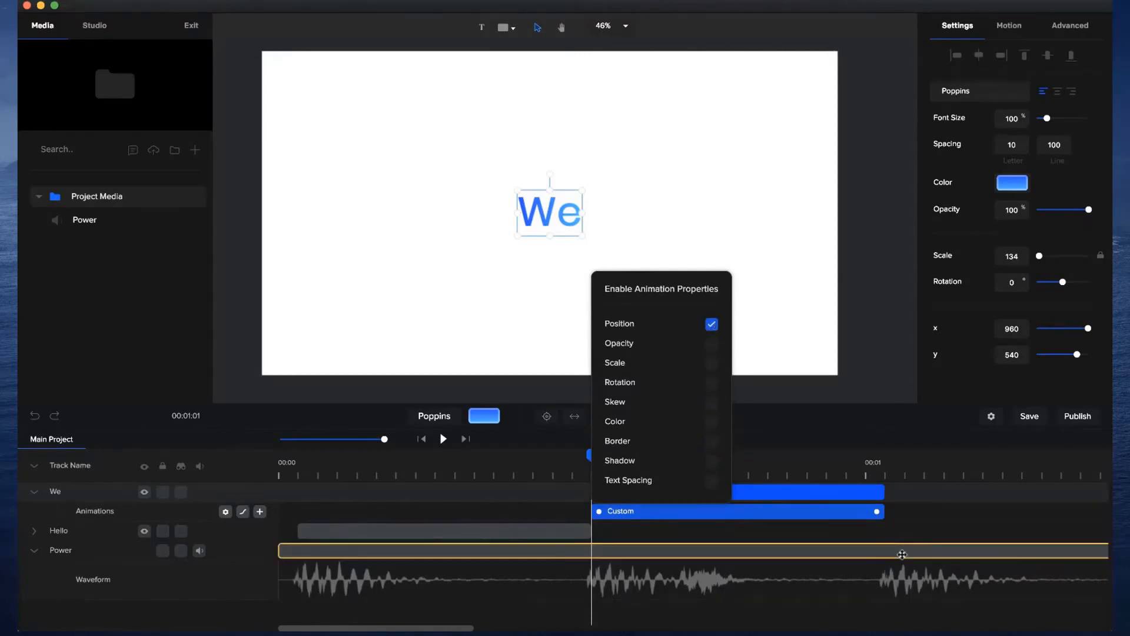
click(856, 551)
click(860, 493)
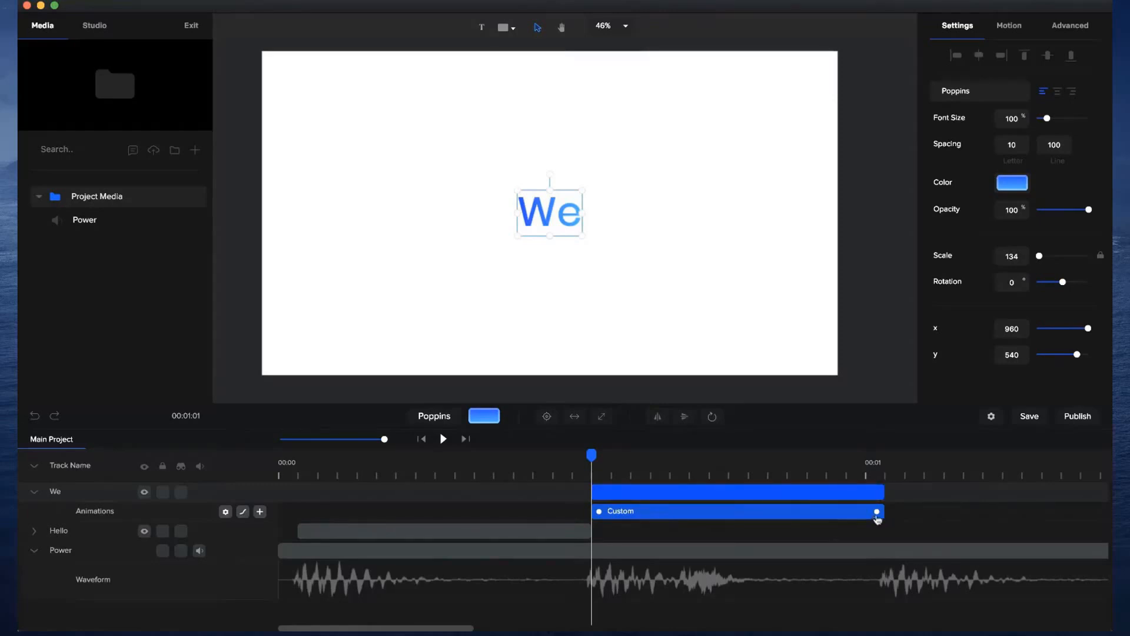
Shorten the We animation to end at the extra stomp after the second beat, and shift the text left to x 790 there.
drag(878, 512, 689, 518)
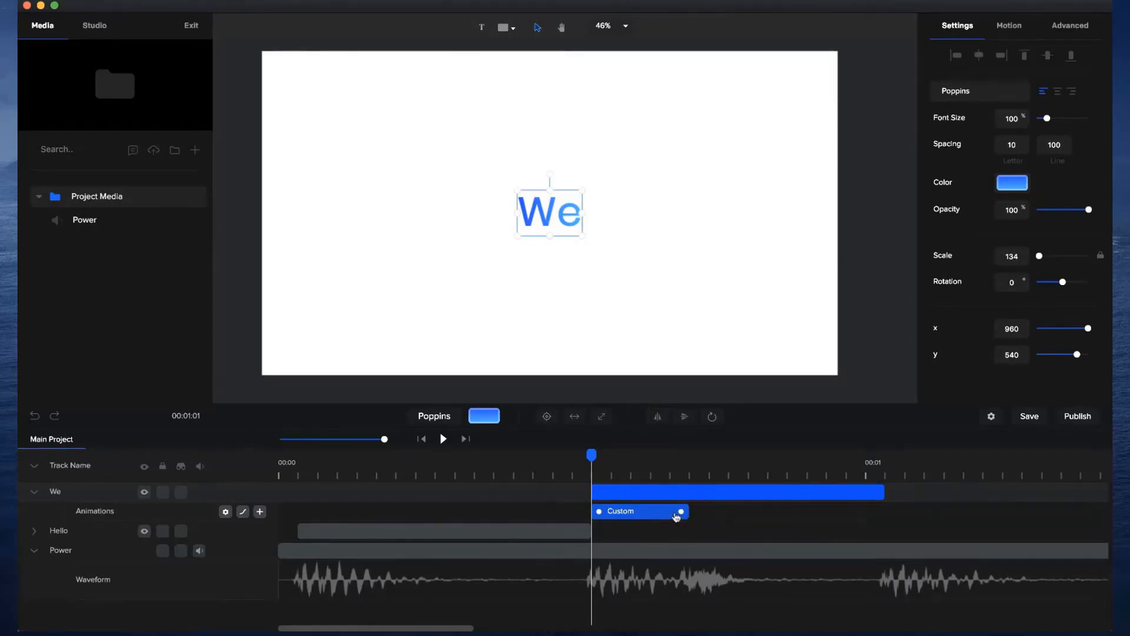
click(691, 465)
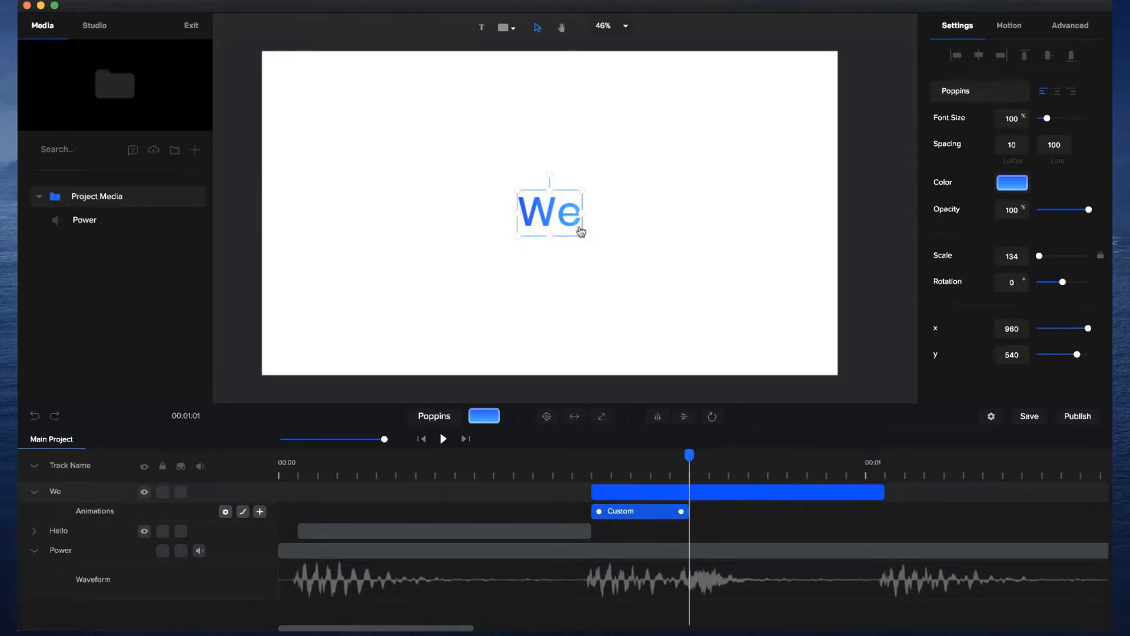
key(shift+Left)
key(shift+Left)
key(shift+Left)
key(shift+Left)
key(shift+Left)
key(shift+Left)
key(shift+Left)
key(shift+Left)
key(shift+Left)
key(shift+Left)
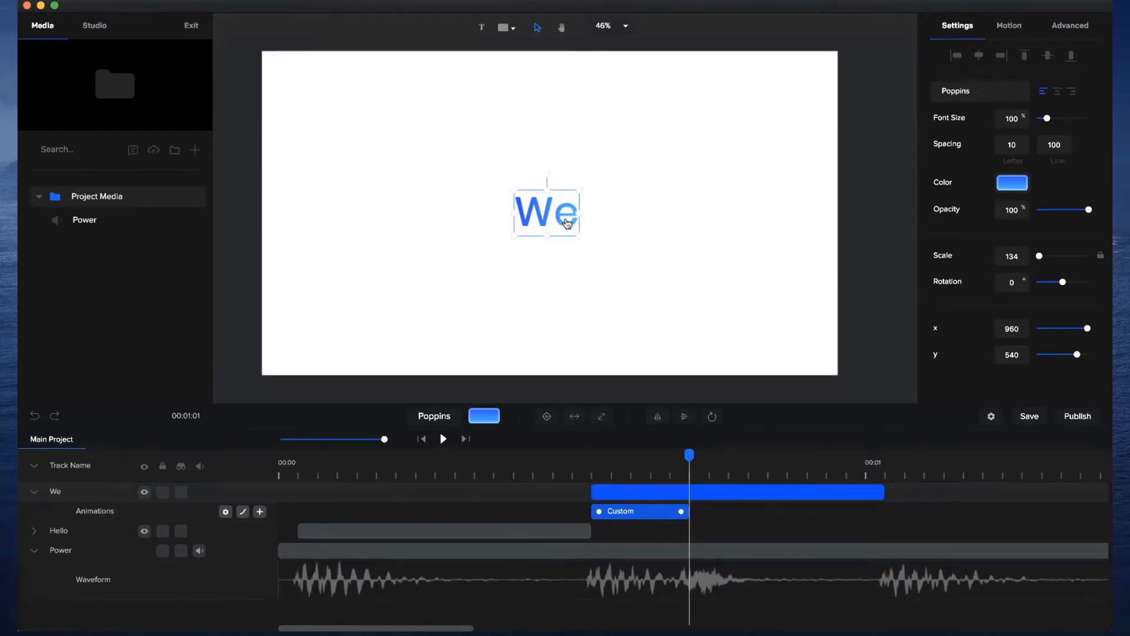
key(shift+Left)
key(shift+Left)
key(shift+Left)
key(shift+Left)
key(shift+Left)
key(shift+Left)
key(shift+Left)
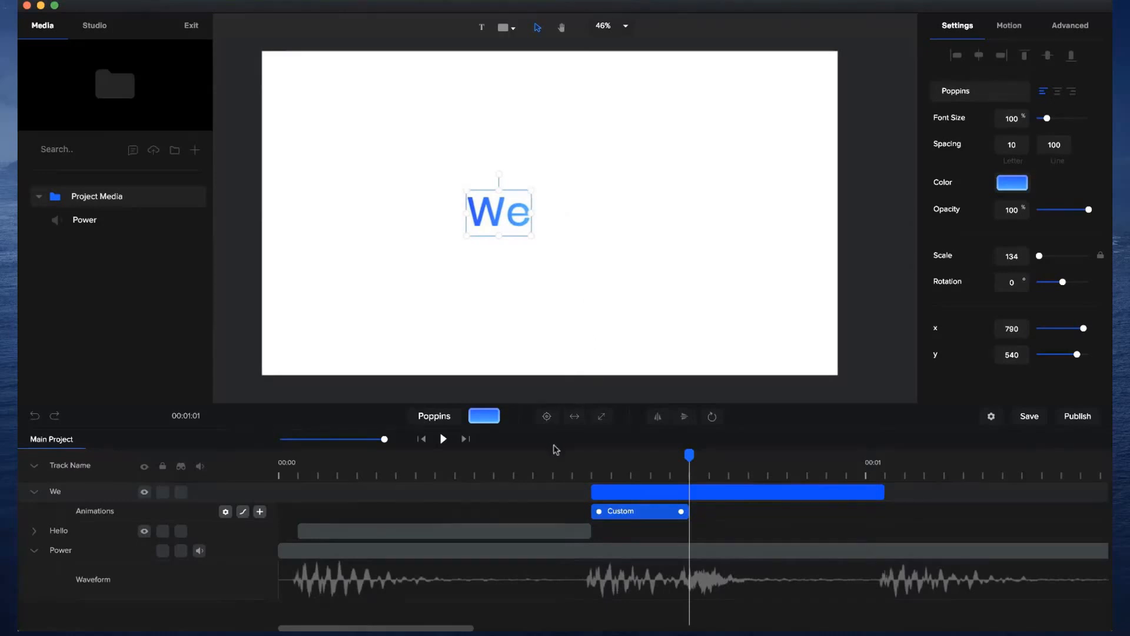
Duplicate the We layer, remove the custom animation from the copy, and trim the copy's start to the playhead.
click(542, 532)
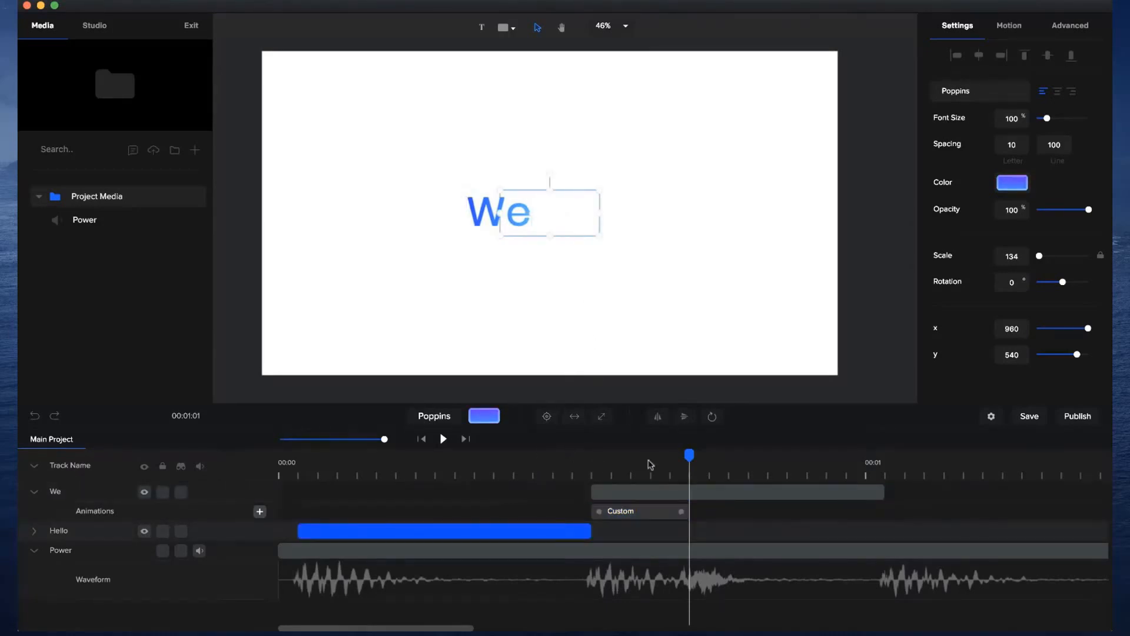
click(686, 495)
key(super+d)
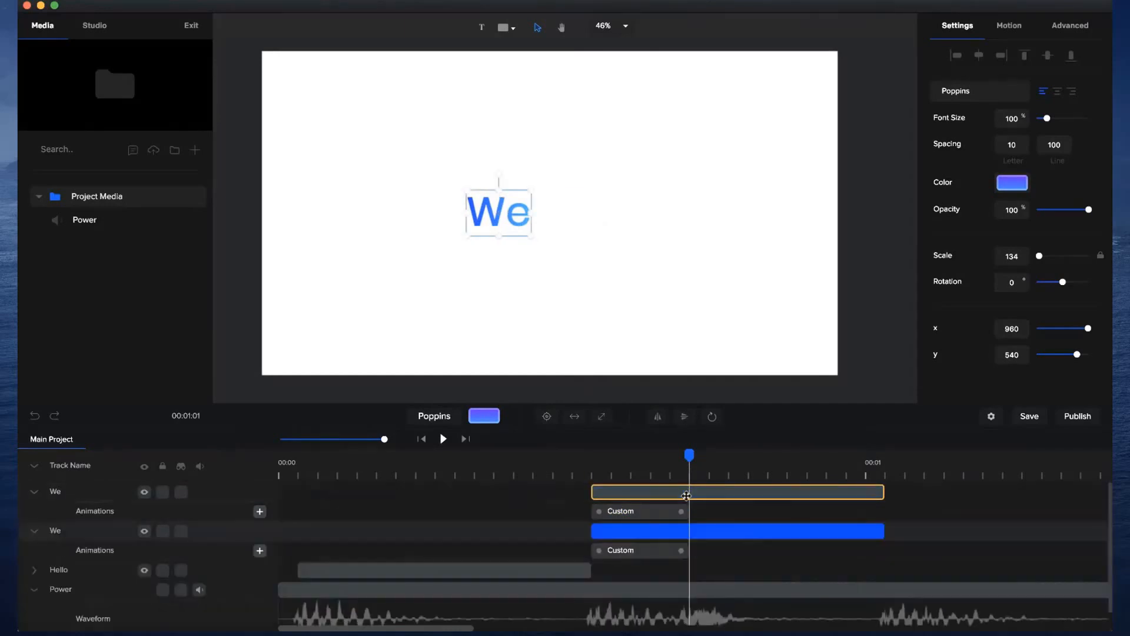
right_click(671, 514)
click(686, 499)
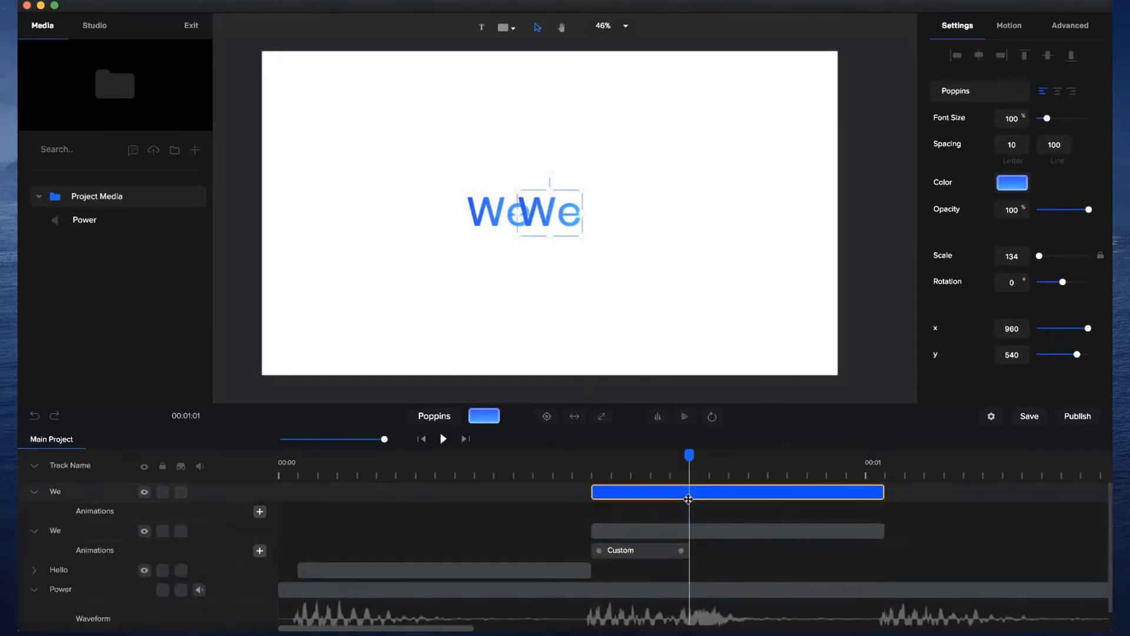
click(644, 491)
drag(593, 489, 690, 491)
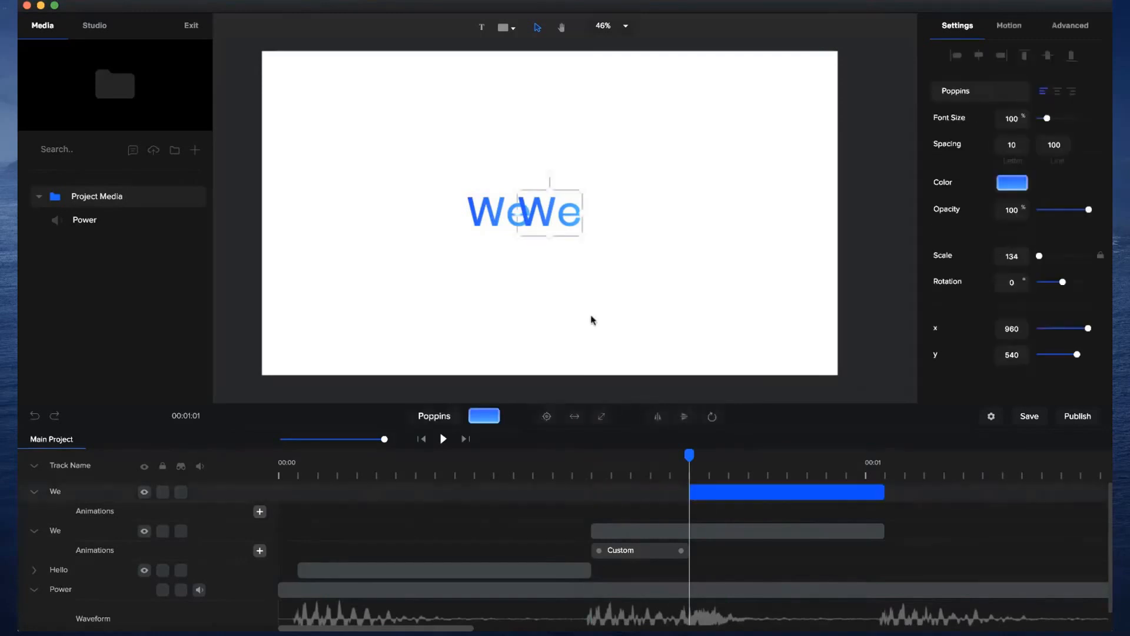
Place the copied text to the right of We, change it to "are", and line it up vertically with We.
drag(560, 213, 588, 209)
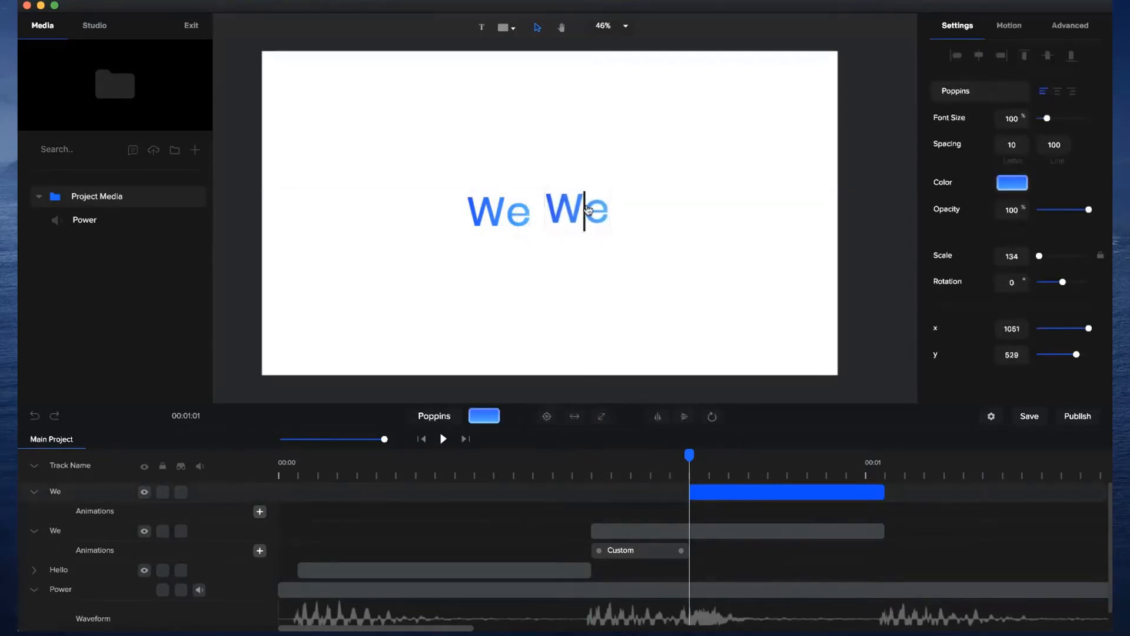
double_click(587, 208)
text(are)
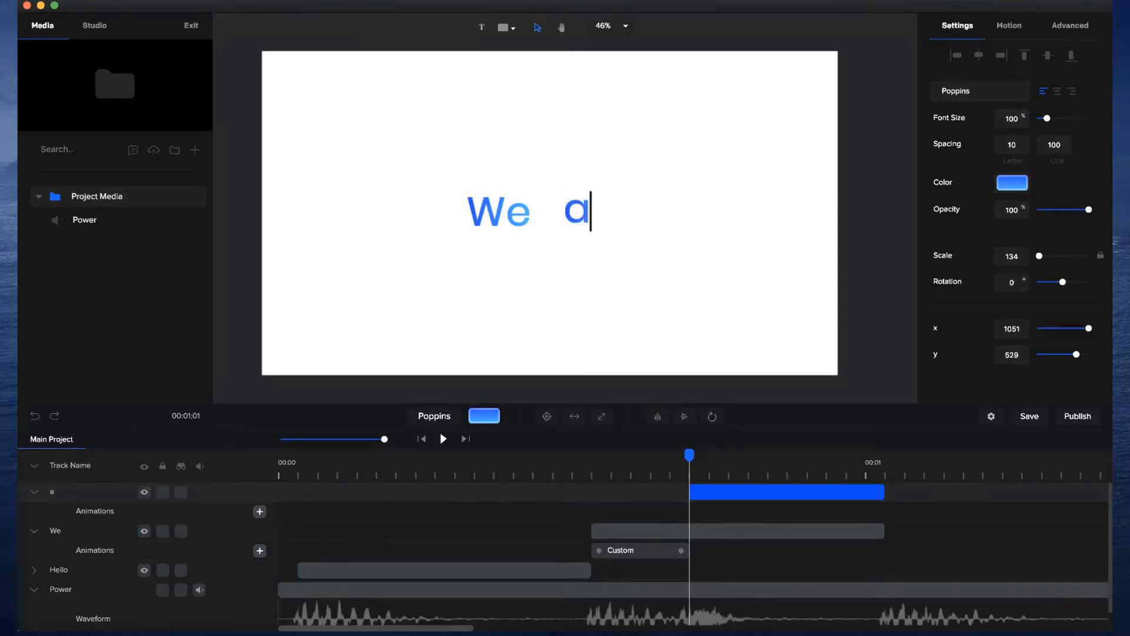
click(647, 227)
mouse_move(600, 207)
mouse_down()
mouse_move(611, 214)
mouse_move(601, 219)
mouse_up()
Shift the We text closer to the word are, to x 816.
click(509, 218)
drag(504, 217, 511, 217)
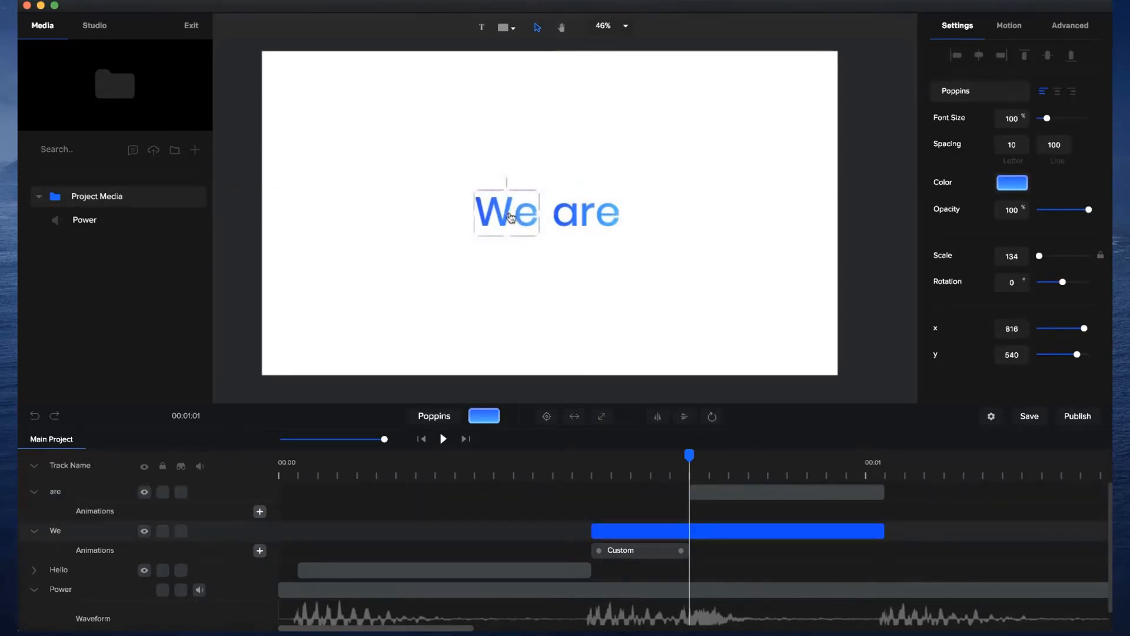
click(547, 259)
Scrub to the end of the text clips and play the sequence from the beginning to check its timing.
drag(692, 456, 865, 461)
click(428, 440)
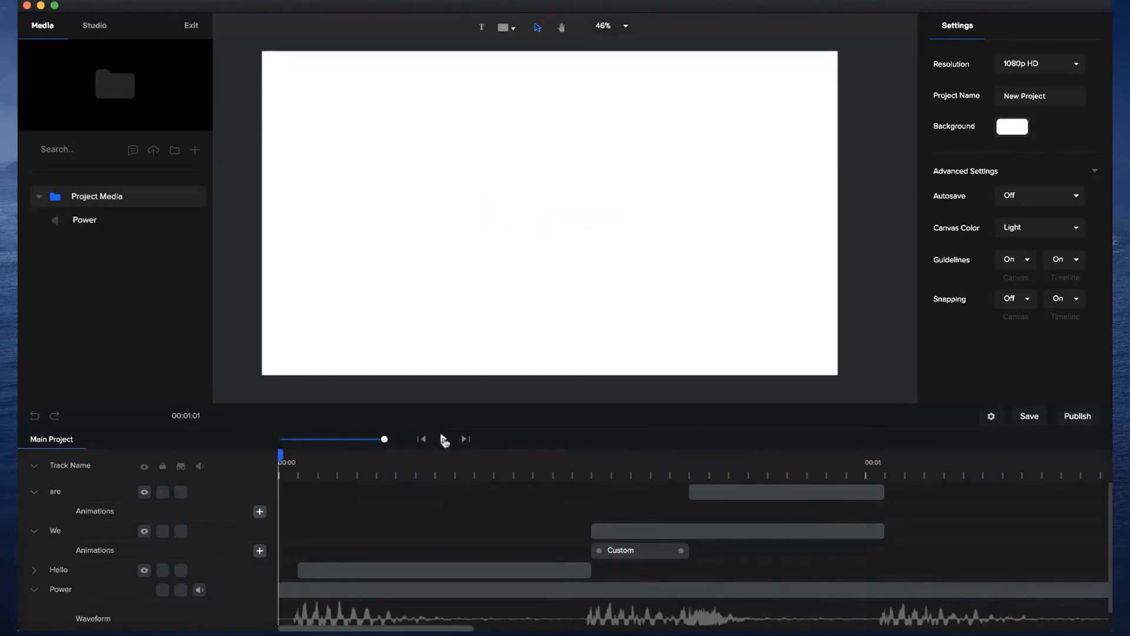
click(443, 438)
Extend the We layer's custom animation by about two frames and place the playhead at its start.
click(682, 553)
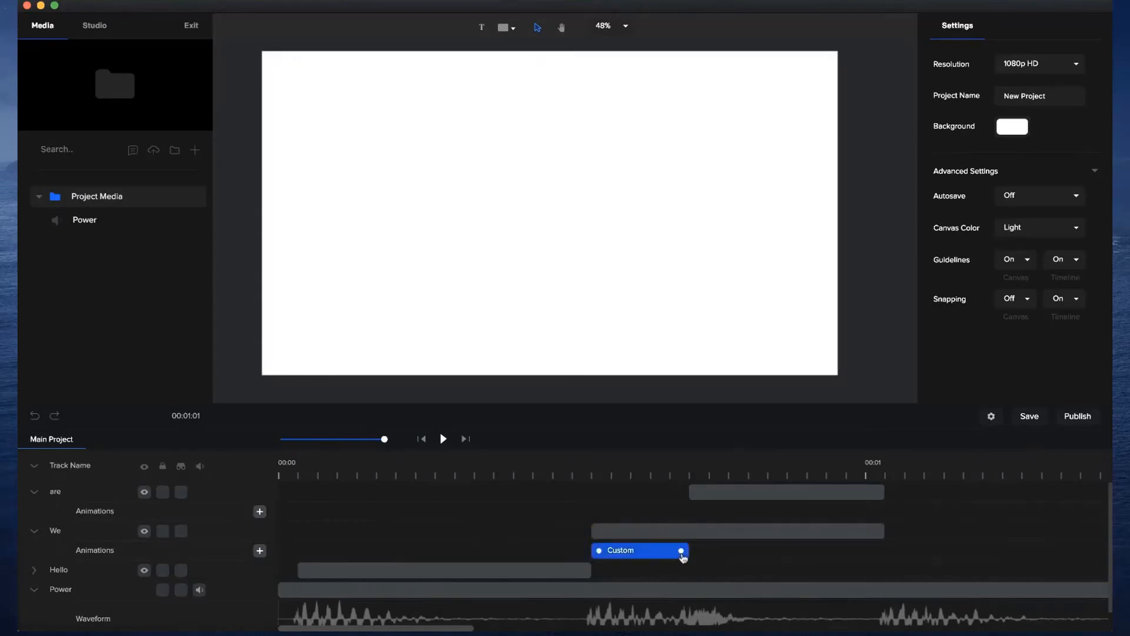
drag(682, 552, 726, 550)
click(592, 469)
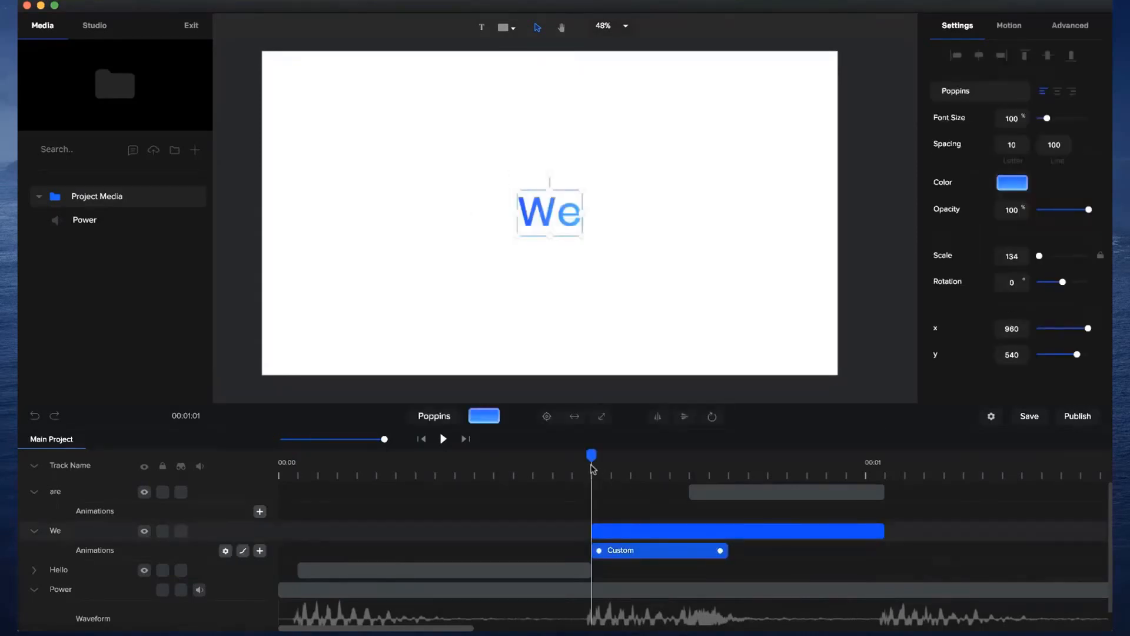
Play the project from 00:00 to review the lengthened We animation against the beats.
drag(592, 459, 435, 451)
click(422, 438)
click(443, 439)
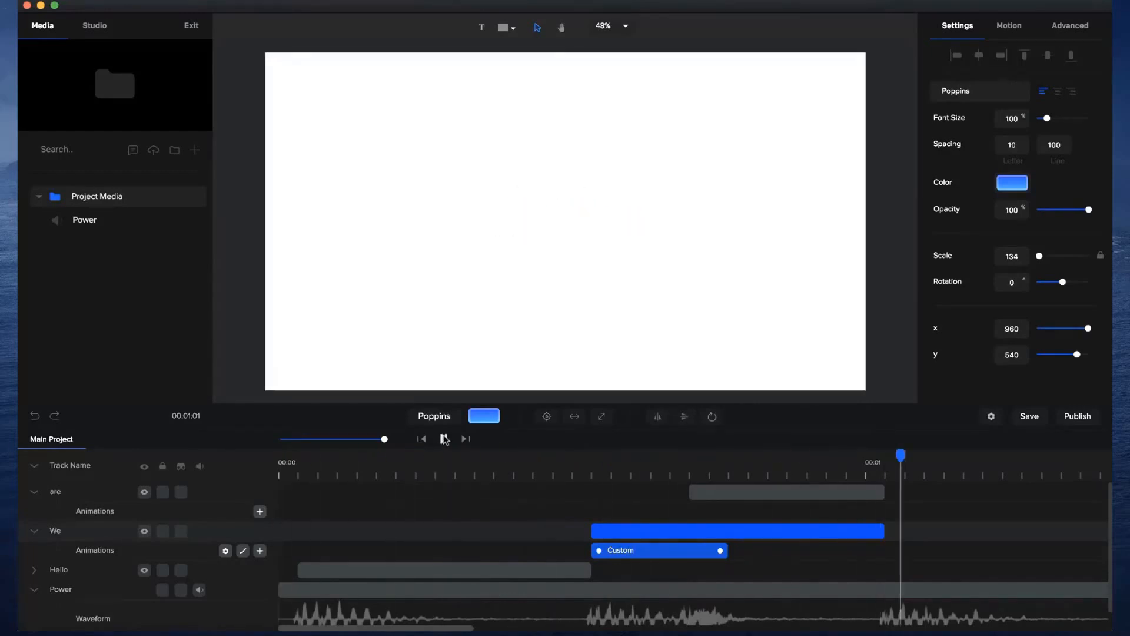
Open the reference video preview.mp4 and check how the scene around 00:03 looks before returning to the project.
drag(387, 438, 359, 438)
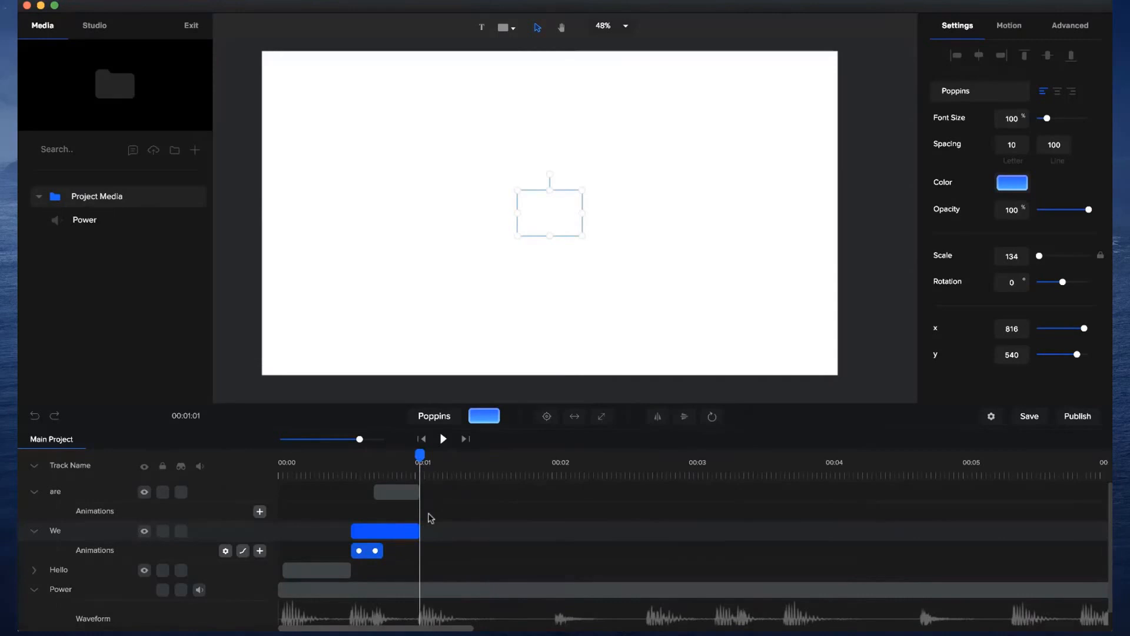
click(712, 625)
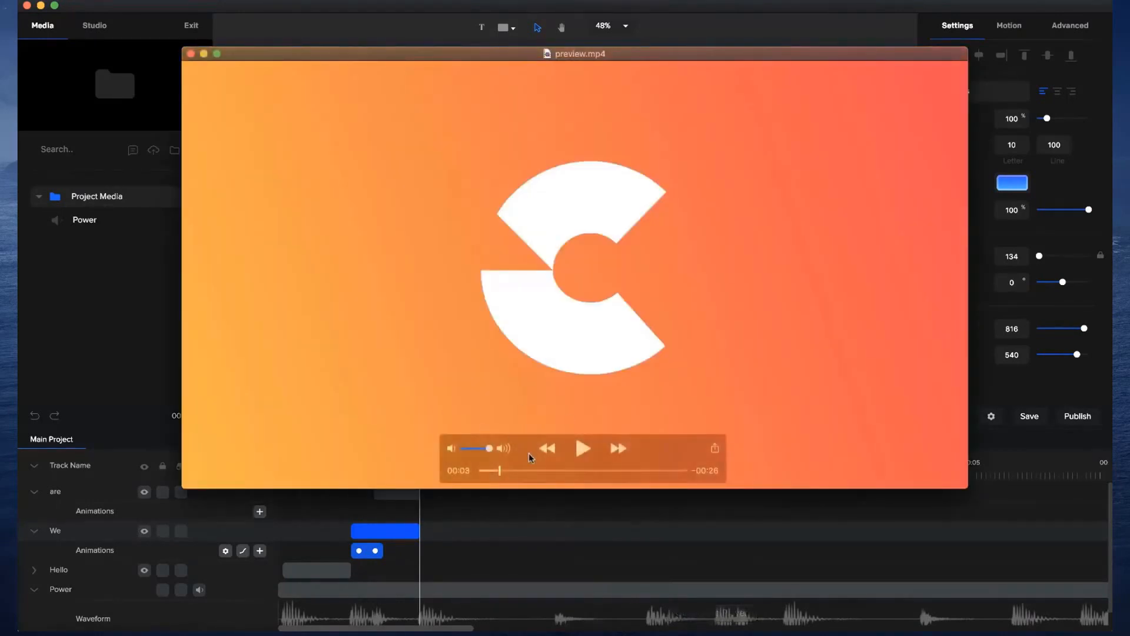
mouse_move(500, 469)
mouse_down()
mouse_move(487, 471)
mouse_move(497, 471)
mouse_up()
click(512, 552)
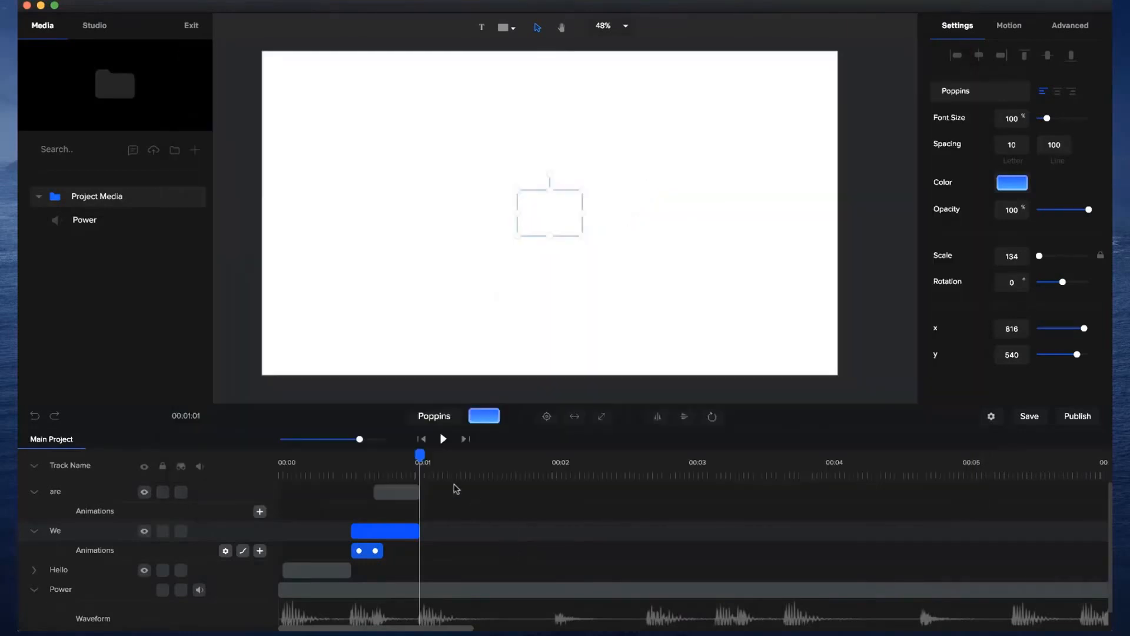
click(522, 289)
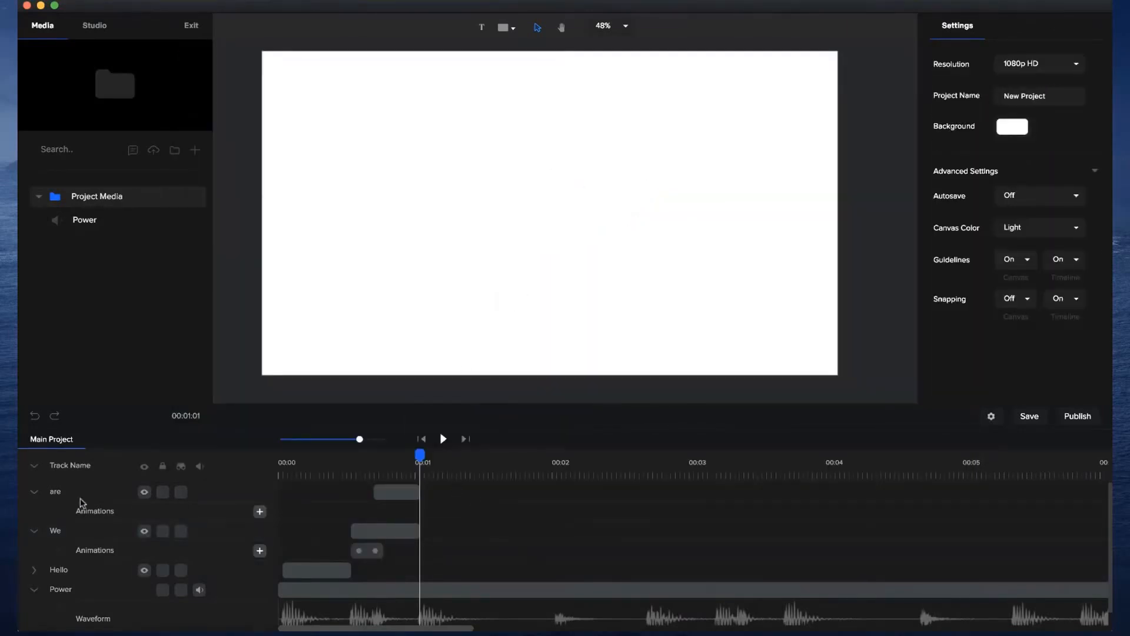
Move the Power track to the top of the track list, rename it AUDIO and show its waveform.
click(34, 468)
drag(60, 548, 60, 493)
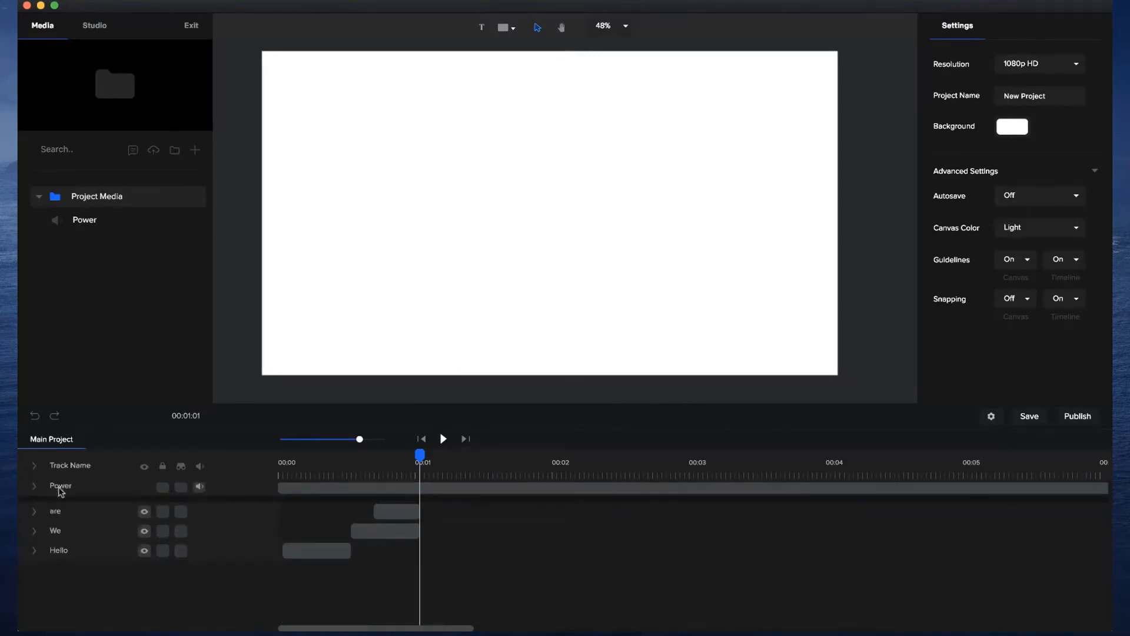
double_click(60, 488)
text(AUDIO)
key(Return)
click(34, 491)
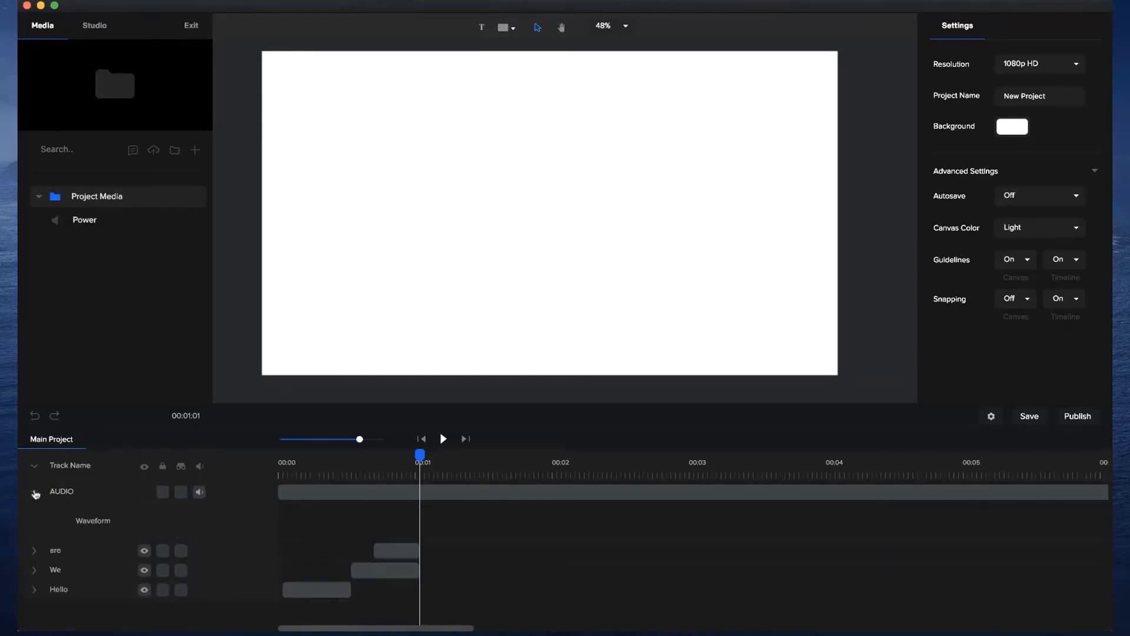
Add a rectangle shape at the end of the text clips, on the beat at about 00:01.
click(420, 548)
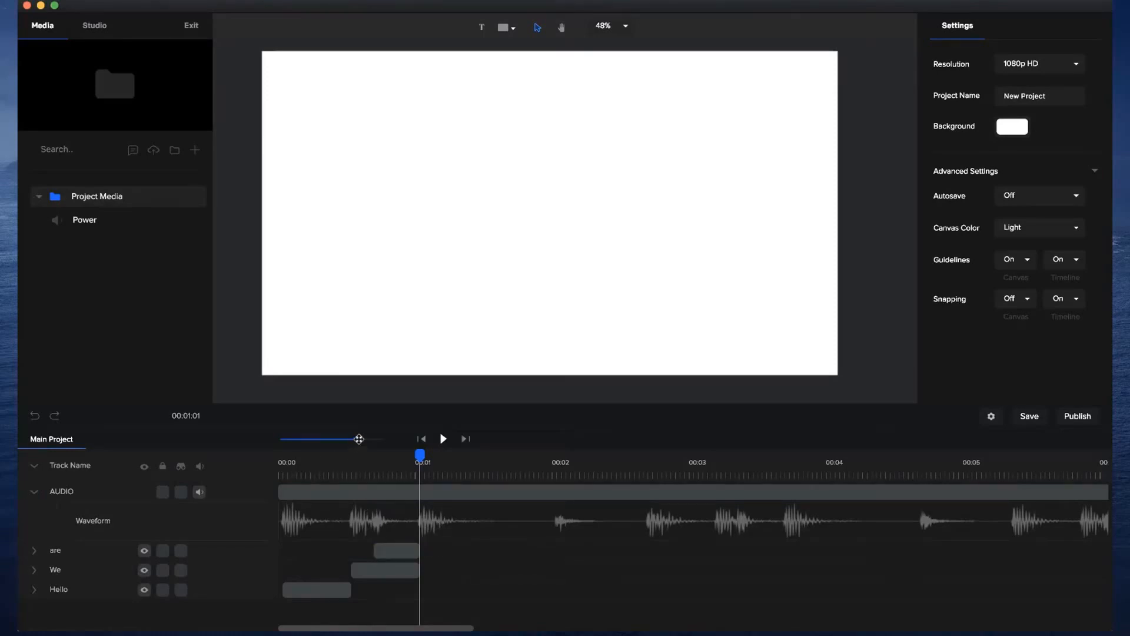
drag(359, 438, 369, 438)
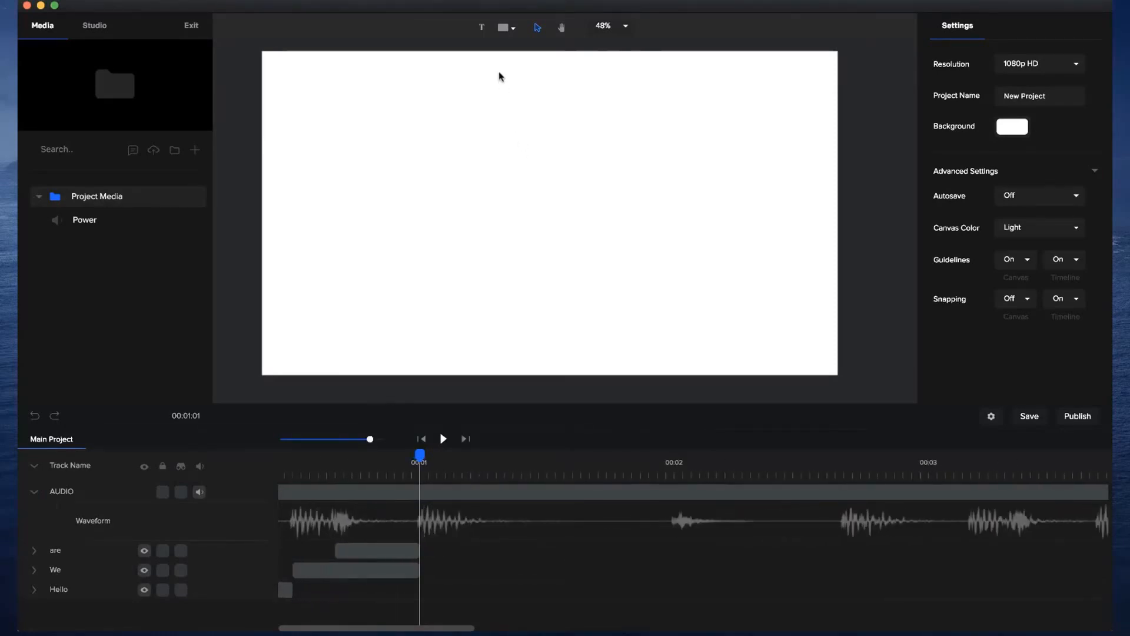
click(505, 30)
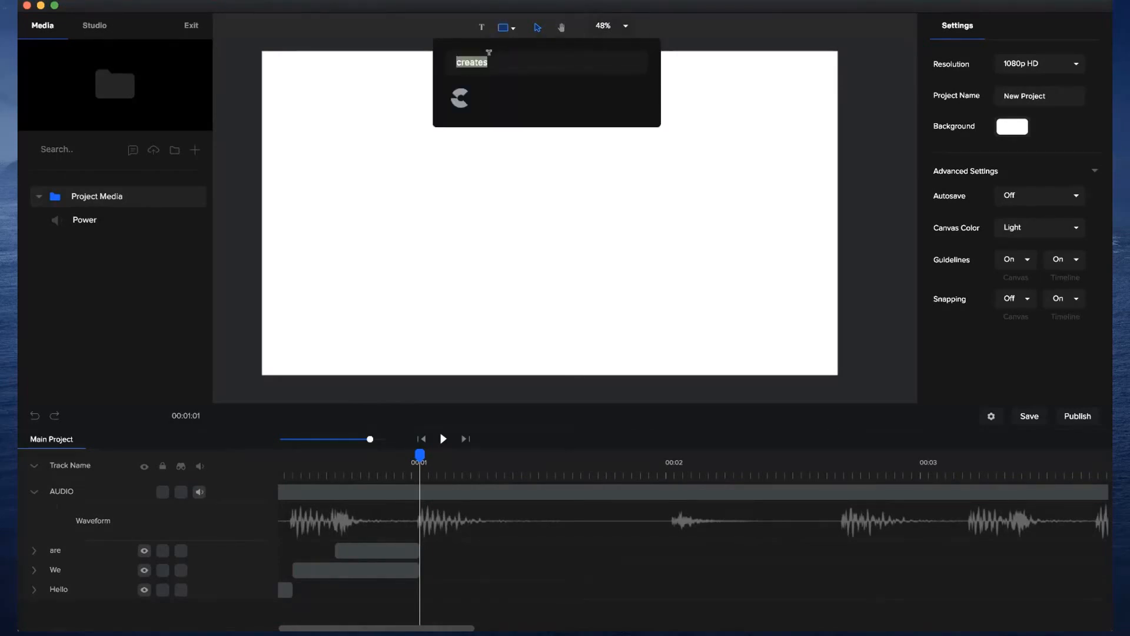
click(462, 103)
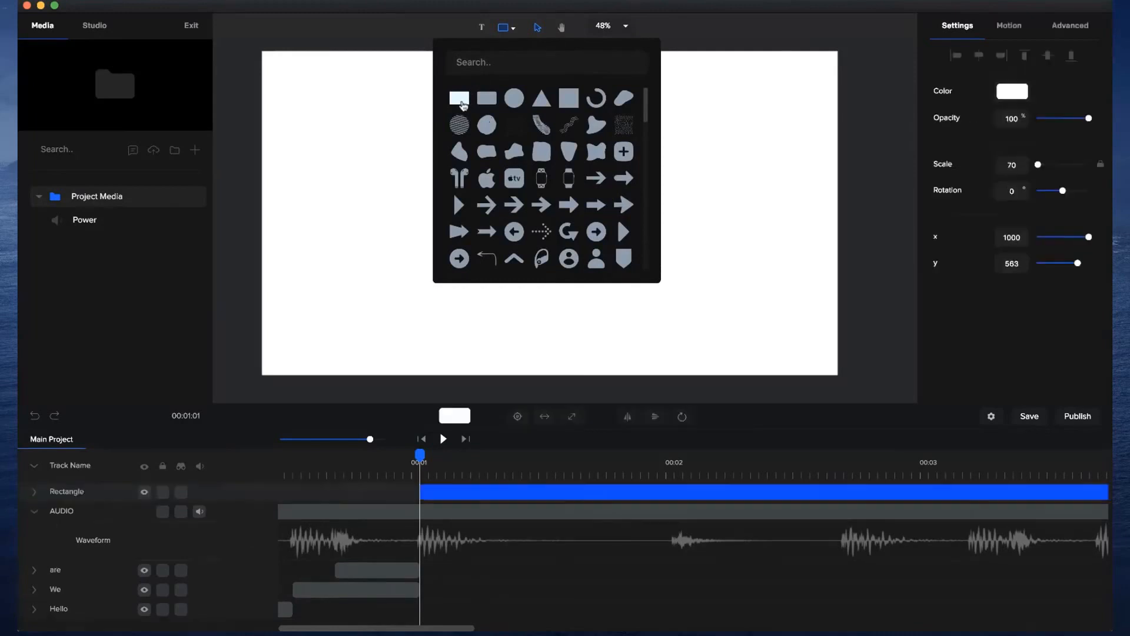
click(350, 135)
click(545, 229)
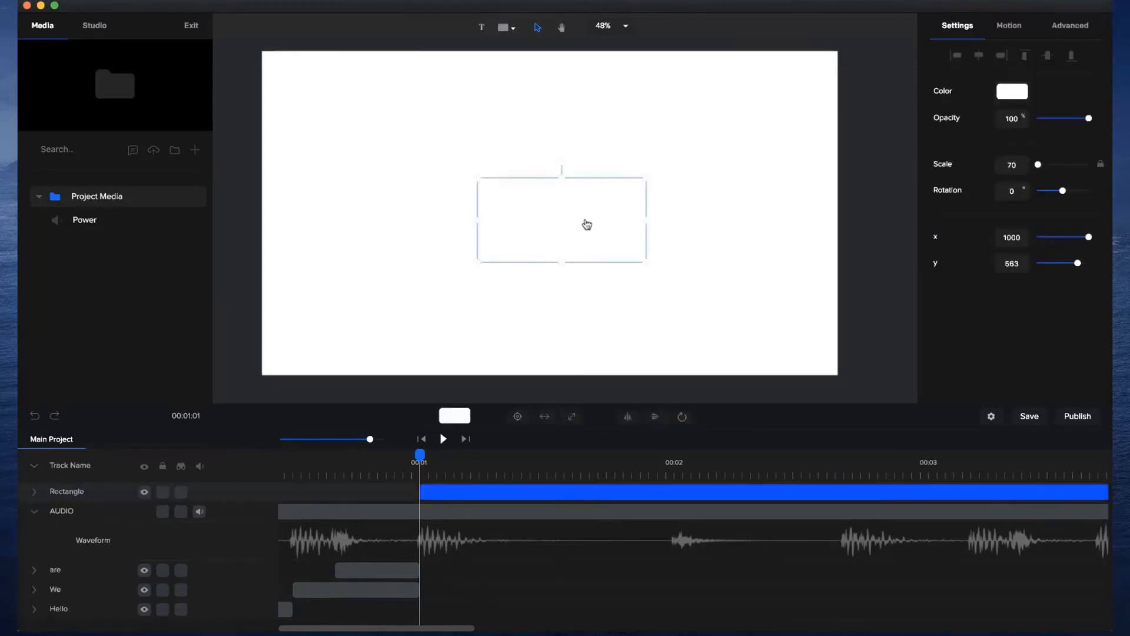
Fill the rectangle with a linear gradient running from coral red to orange.
click(1014, 91)
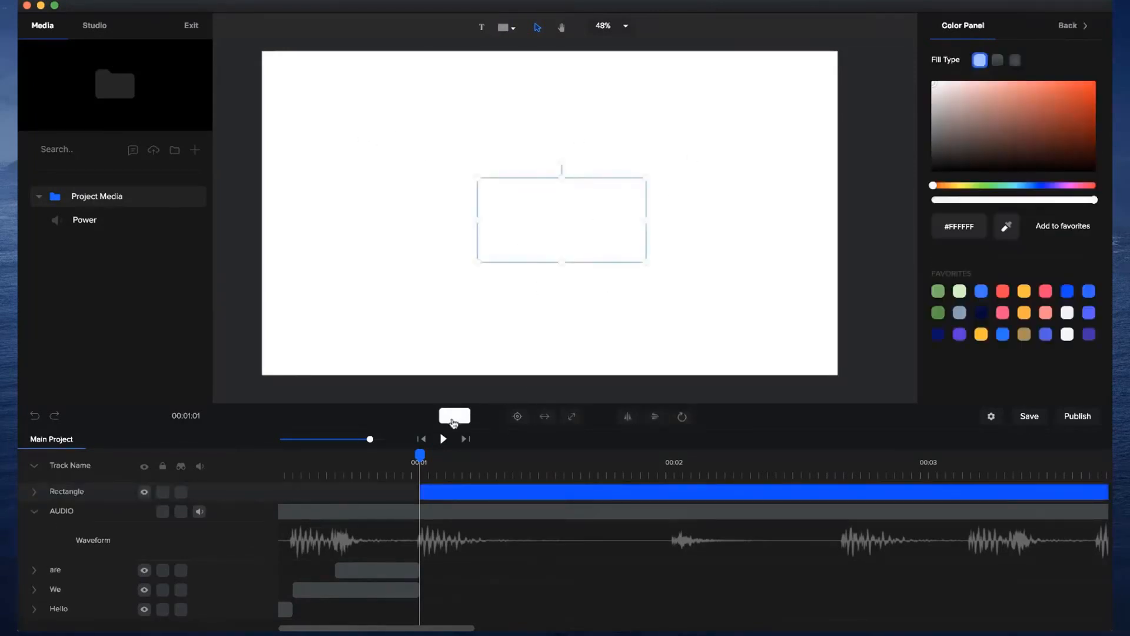
click(998, 60)
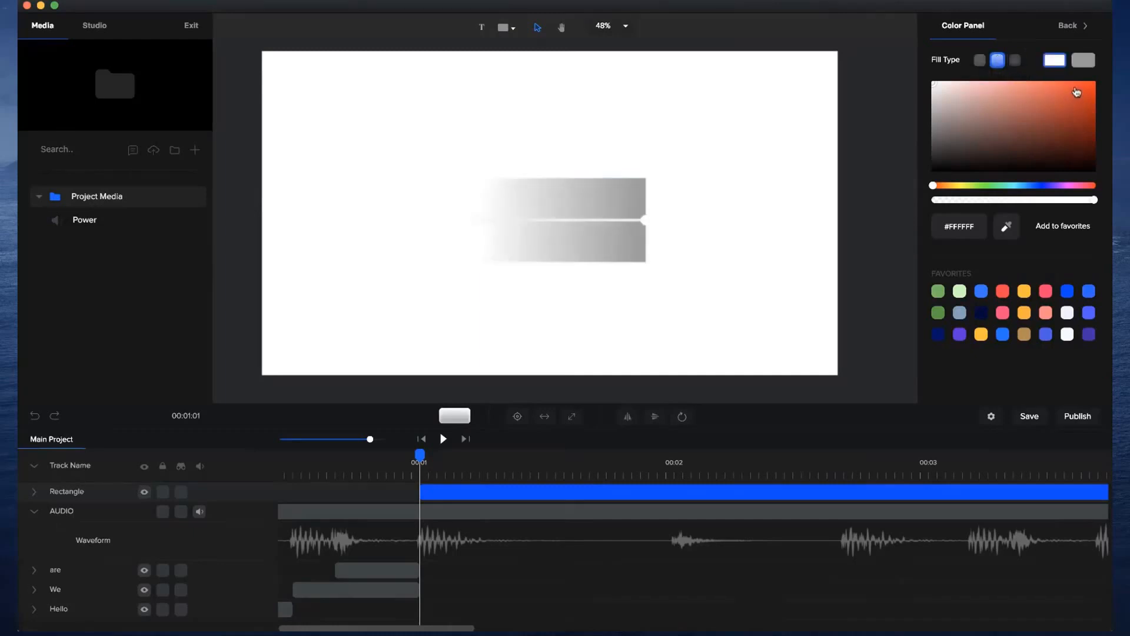
click(1090, 186)
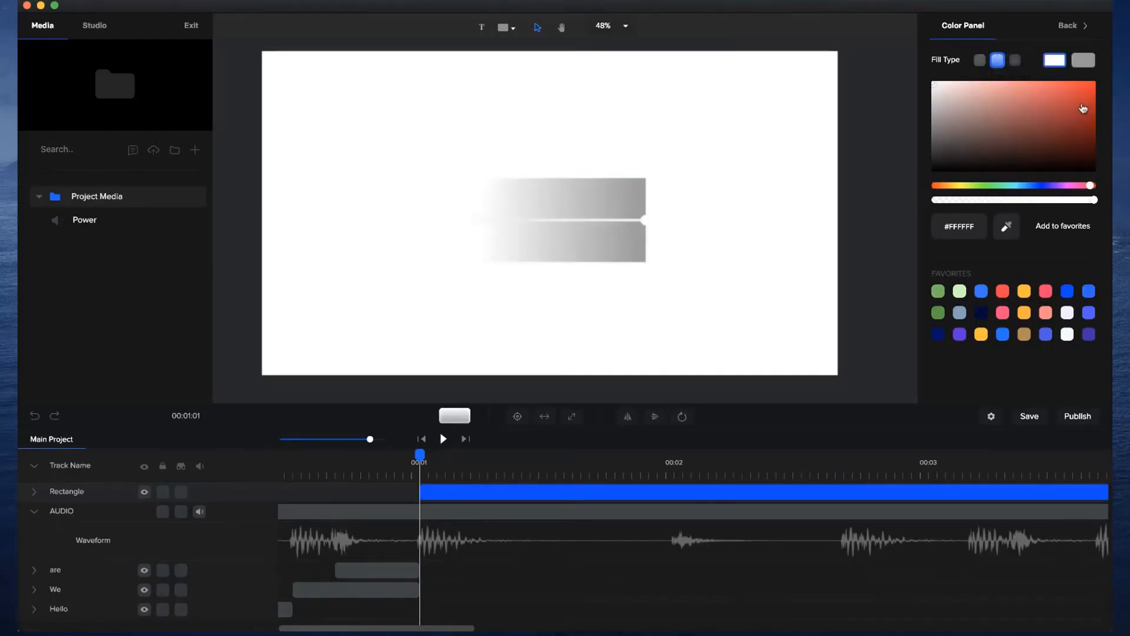
click(1080, 97)
click(1083, 59)
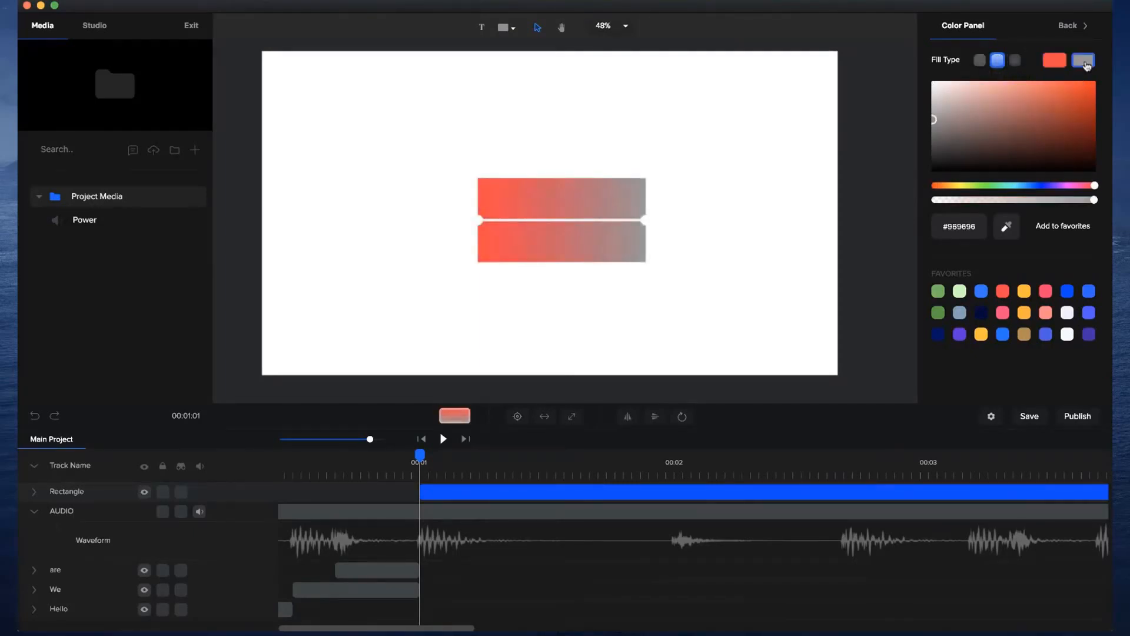
click(953, 186)
drag(1069, 97, 1093, 81)
click(675, 263)
Expand the gradient rectangle so that it covers the whole canvas.
click(609, 247)
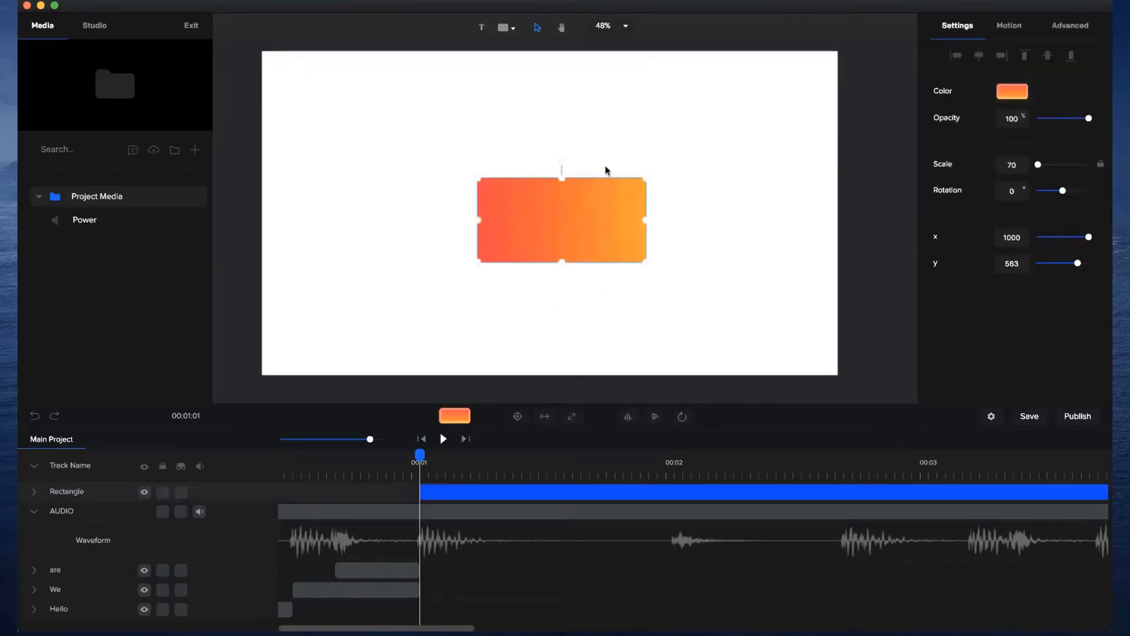
click(576, 420)
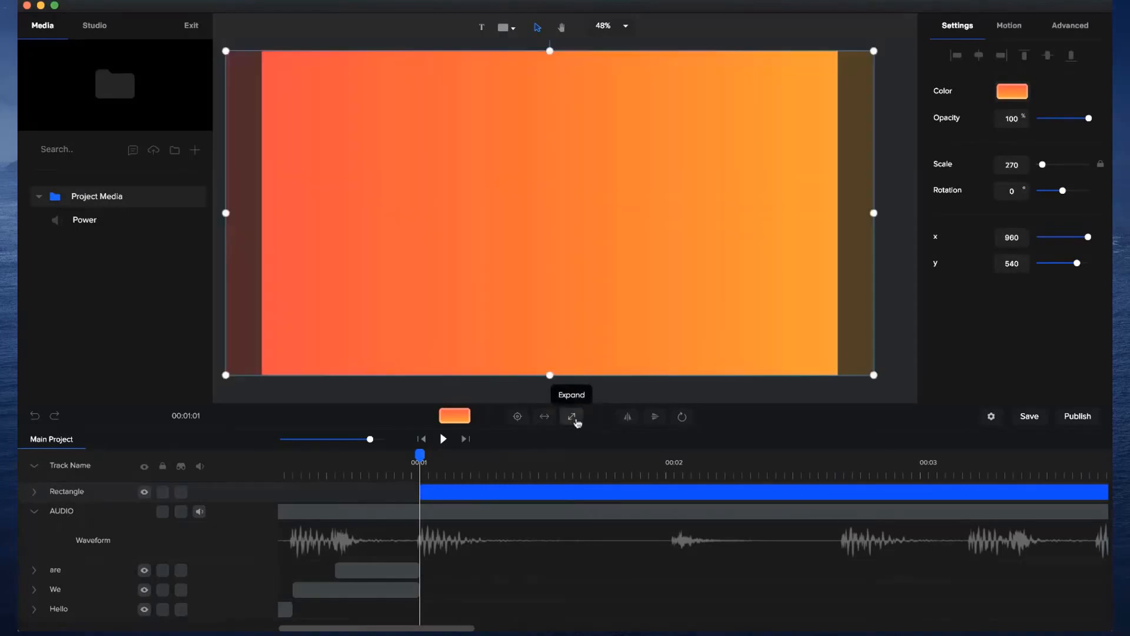
click(893, 210)
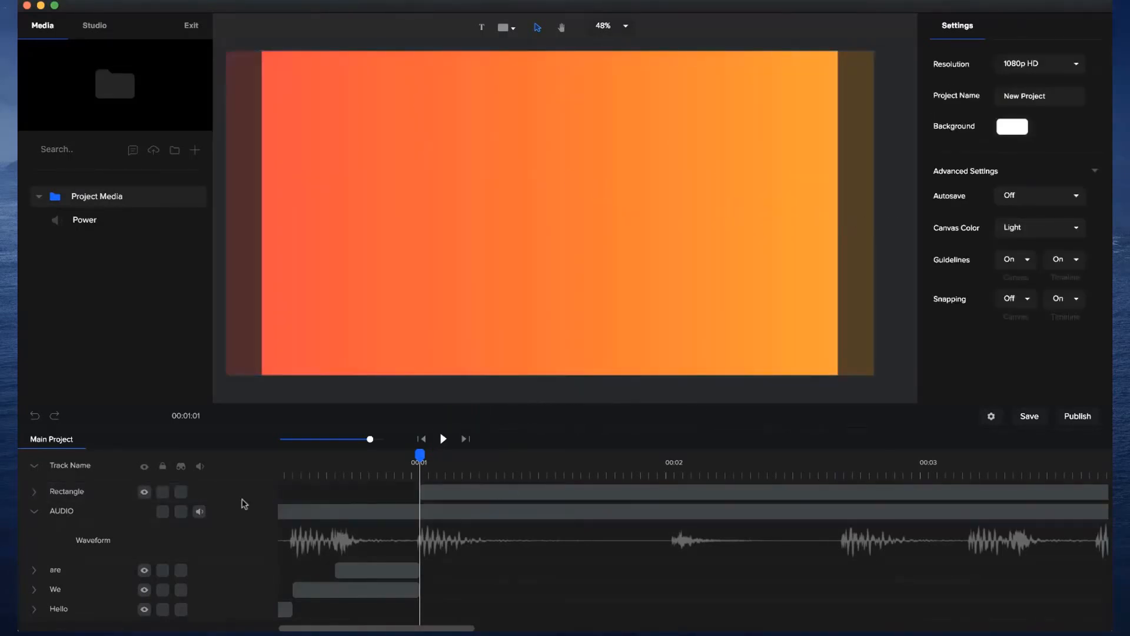
Place the Rectangle track below the AUDIO track and rename it BG, keeping the waveform shown.
click(34, 511)
drag(52, 492, 52, 515)
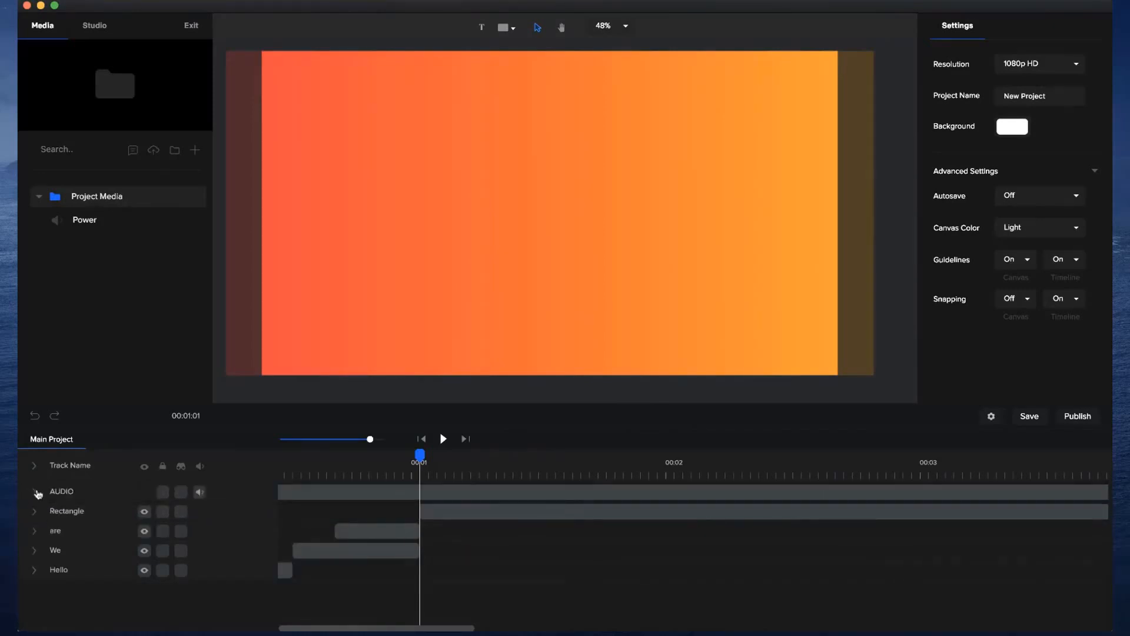
click(36, 492)
double_click(78, 557)
text(BG)
key(Return)
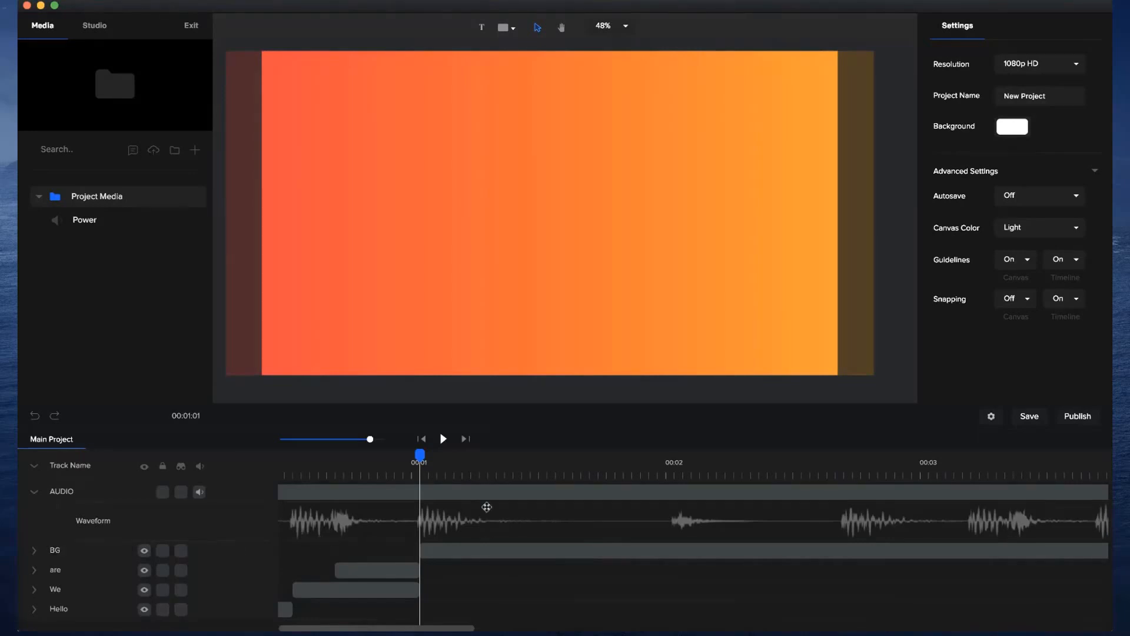
Add a white Poppins text reading CreateStudio a little after the start of the BG clip.
drag(420, 455, 470, 456)
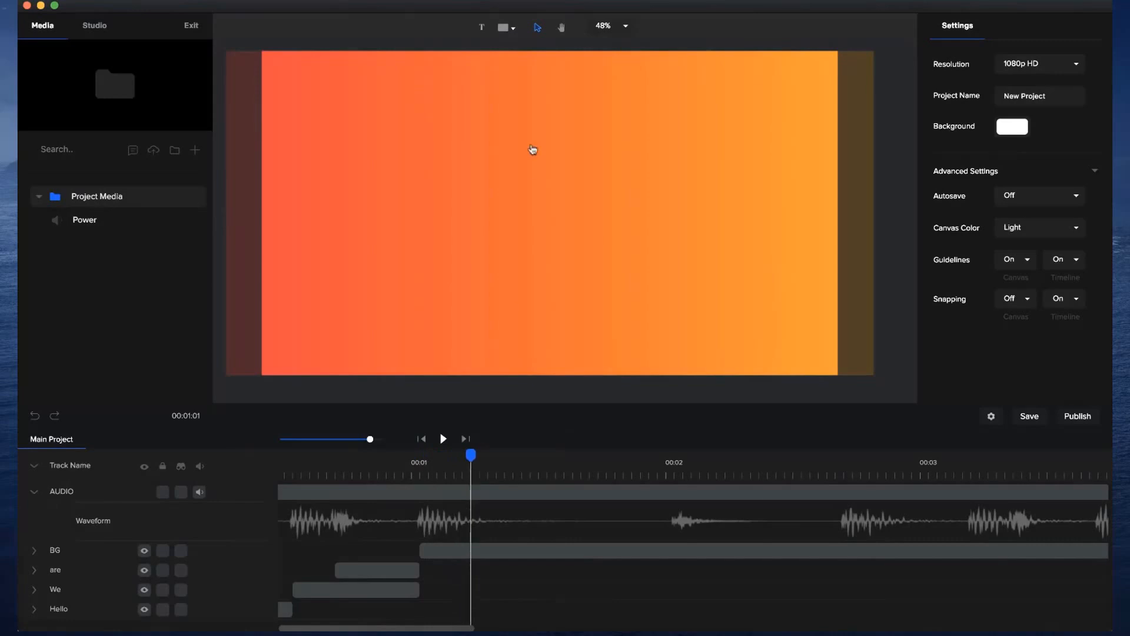
click(482, 29)
double_click(533, 223)
key(ctrl+a)
text(CreateStudio)
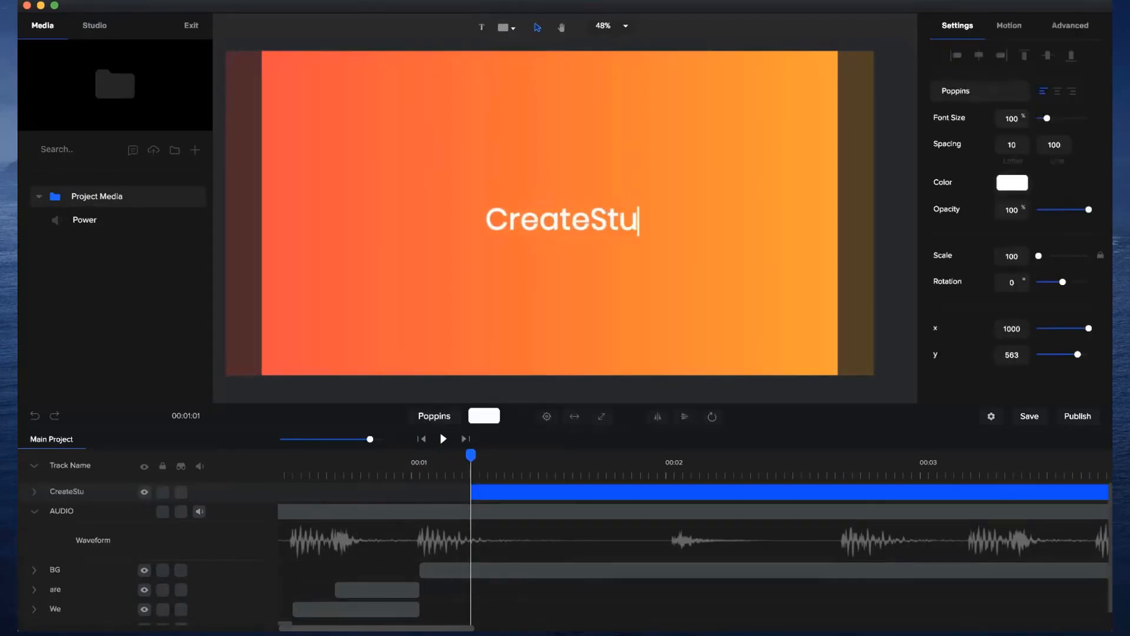
click(223, 174)
Enlarge the CreateStudio text to scale 187 and center it on the canvas.
click(546, 239)
click(529, 228)
drag(462, 236, 379, 260)
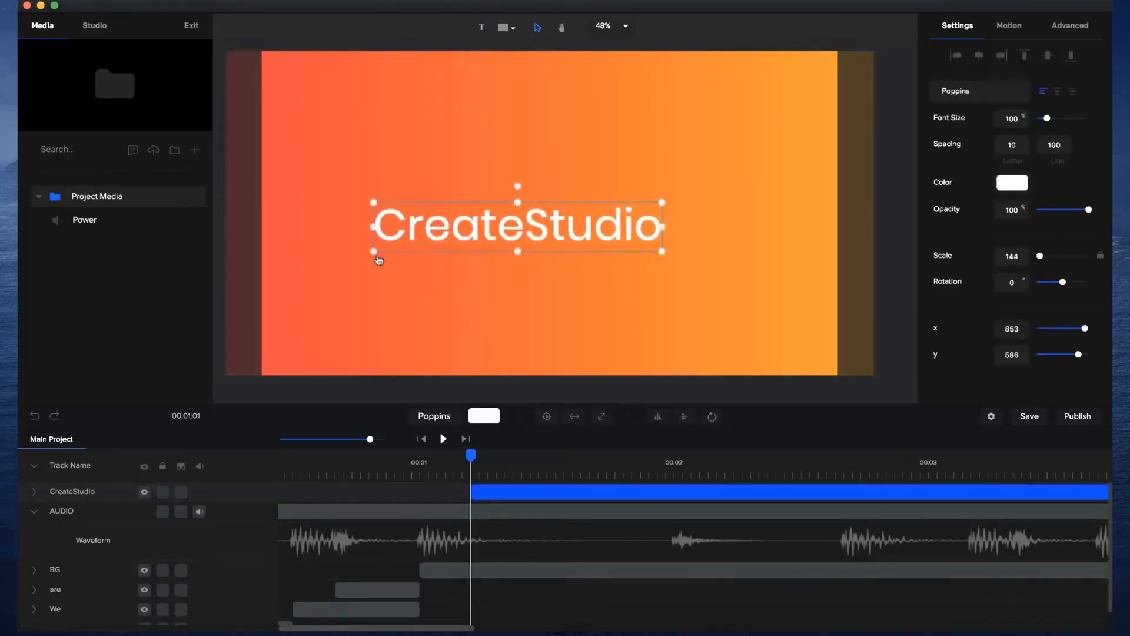
click(547, 416)
drag(695, 189, 780, 174)
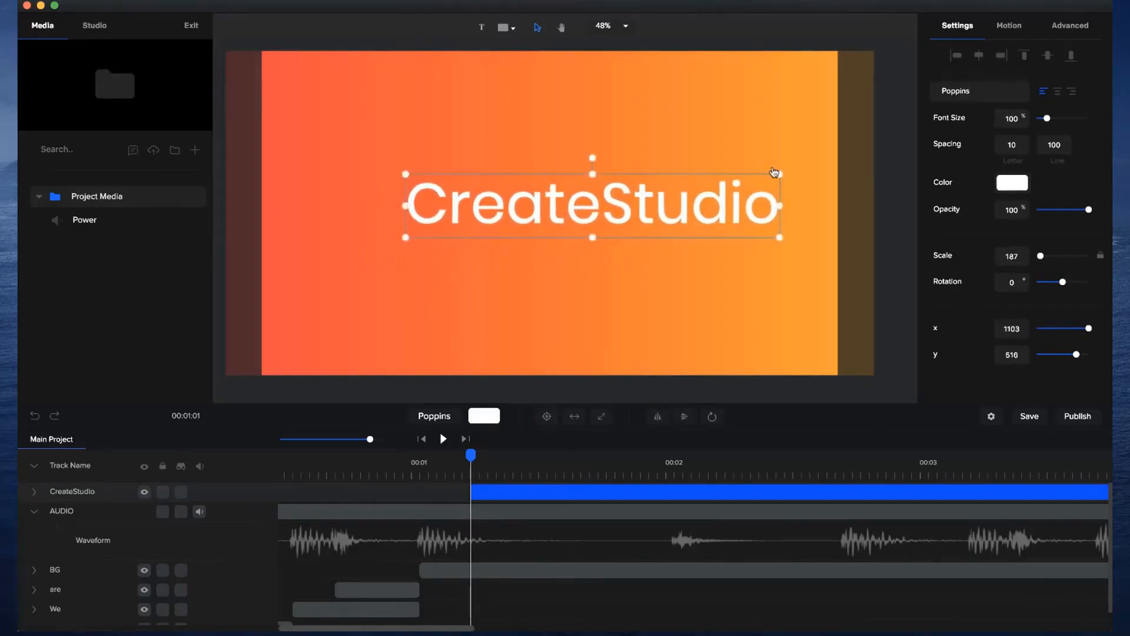
click(551, 420)
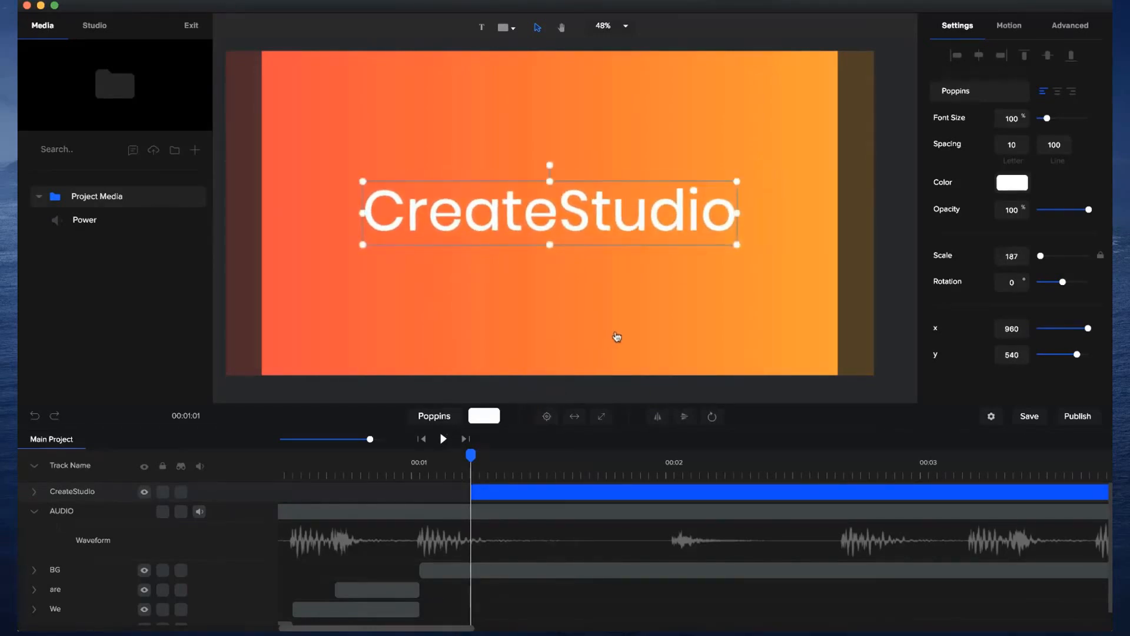
Align the start of the CreateStudio clip with the BG clip at 00:01 and put the playhead there.
drag(511, 489, 452, 491)
click(452, 491)
click(422, 471)
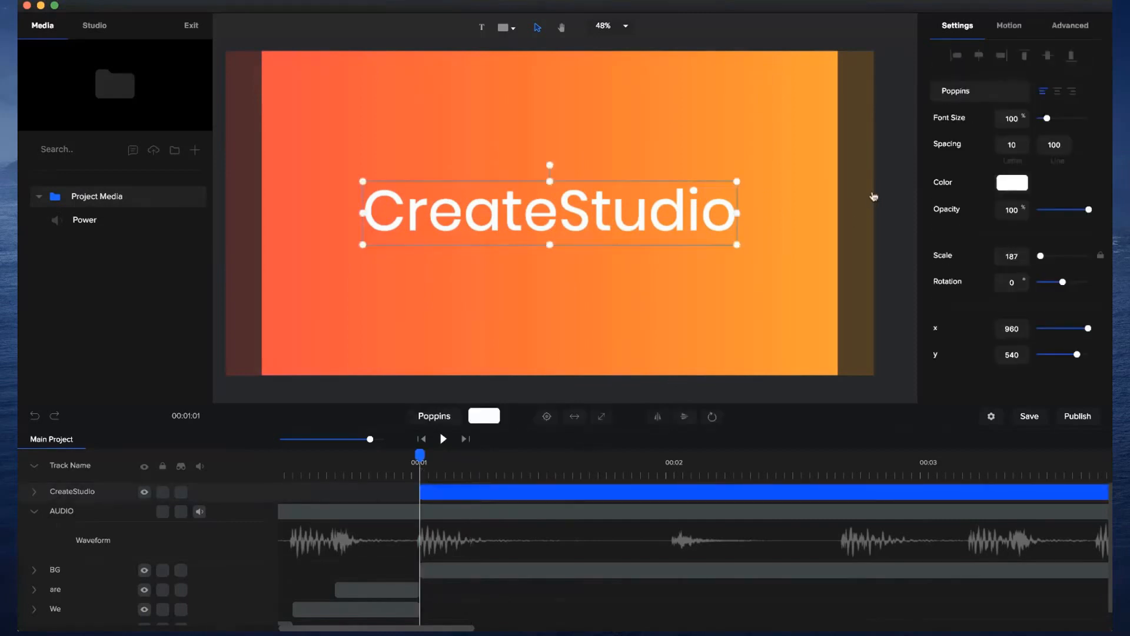
Apply the Slide Right entrance animation to the CreateStudio text and shorten it to end at 00:02.
click(1009, 34)
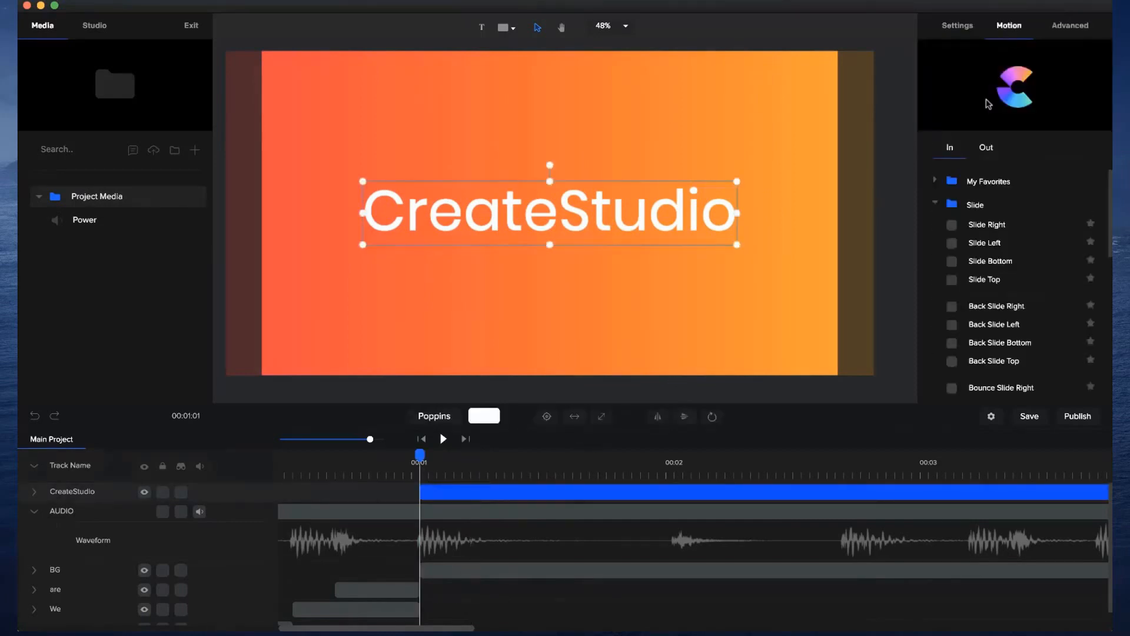
click(951, 225)
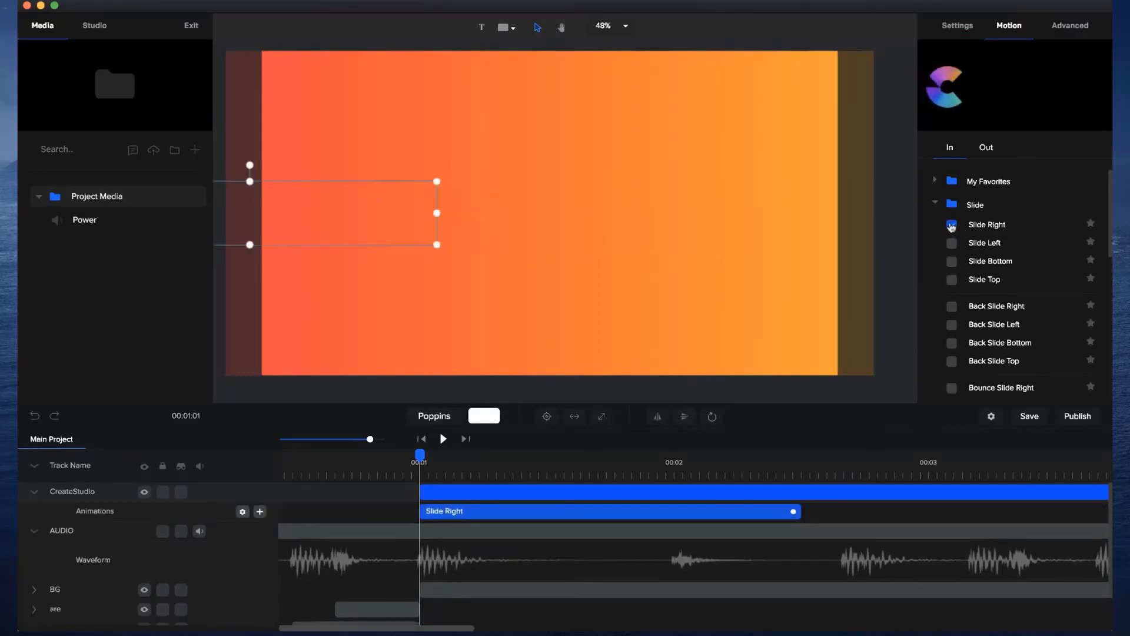
drag(795, 511, 668, 511)
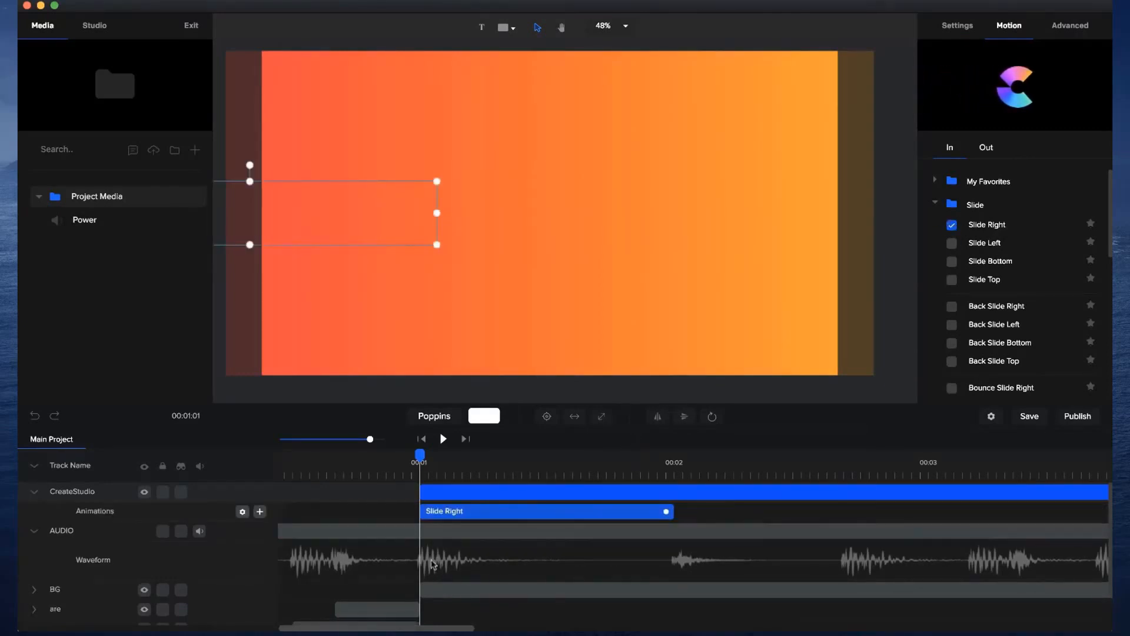
mouse_move(434, 461)
mouse_down()
mouse_move(581, 460)
mouse_move(420, 461)
mouse_up()
Disable the fade of the Slide Right animation and set its Starting X to -300.
right_click(460, 510)
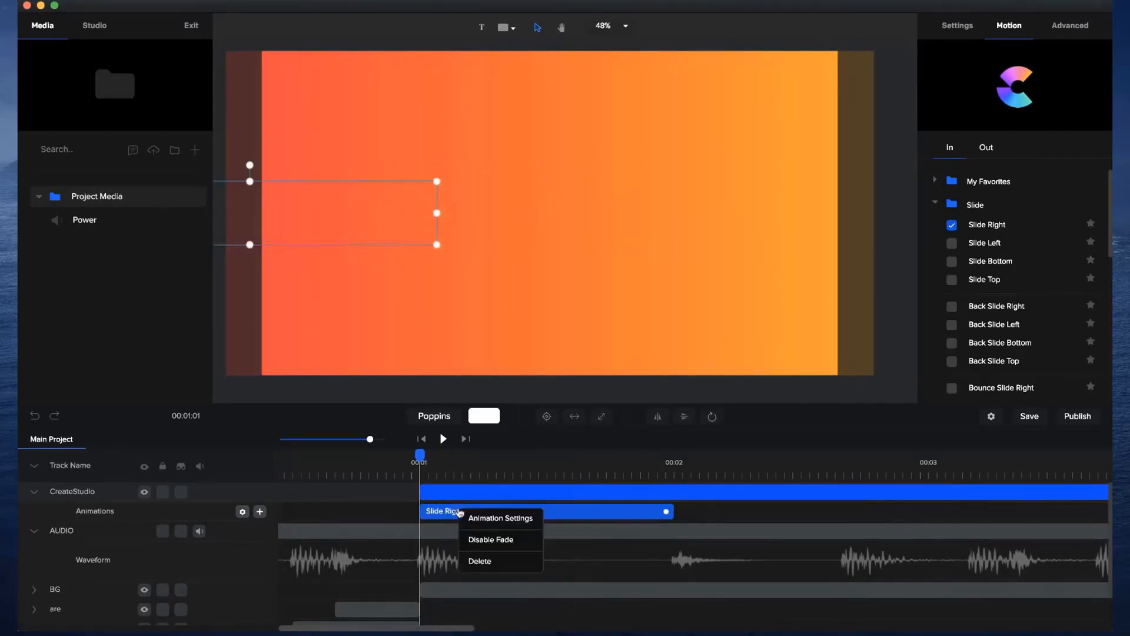
click(480, 540)
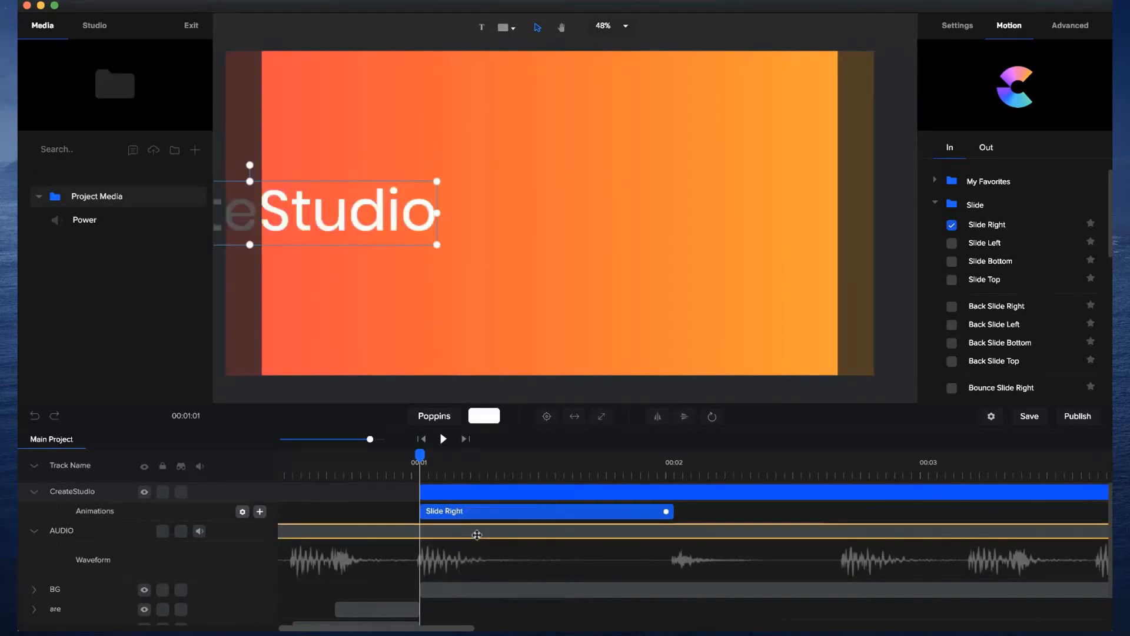
click(243, 511)
drag(379, 424, 389, 424)
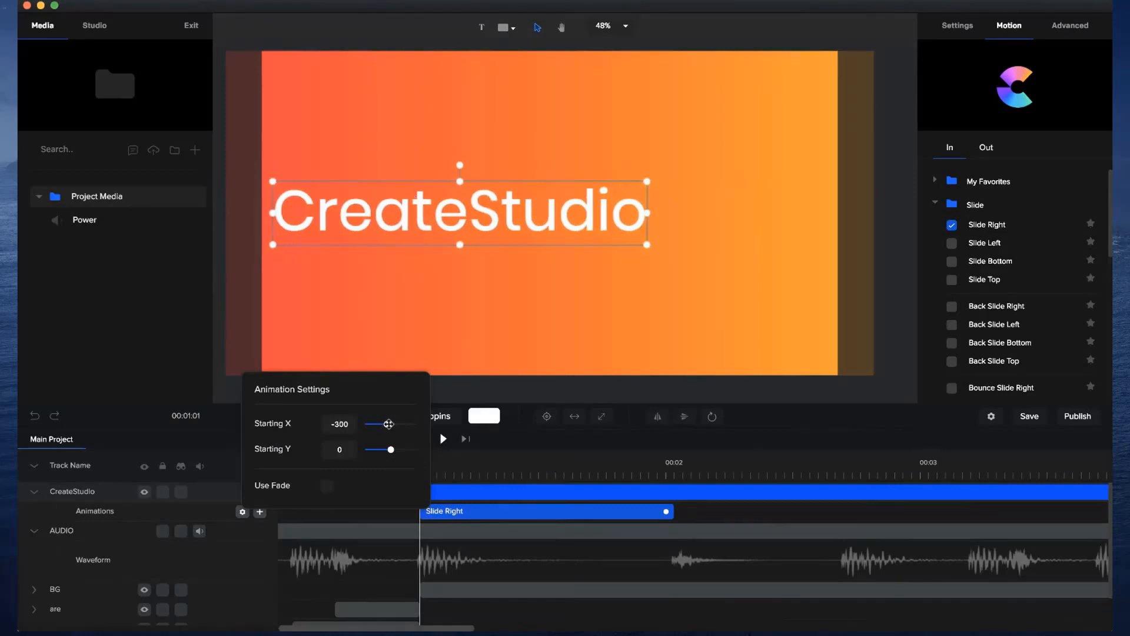
click(713, 507)
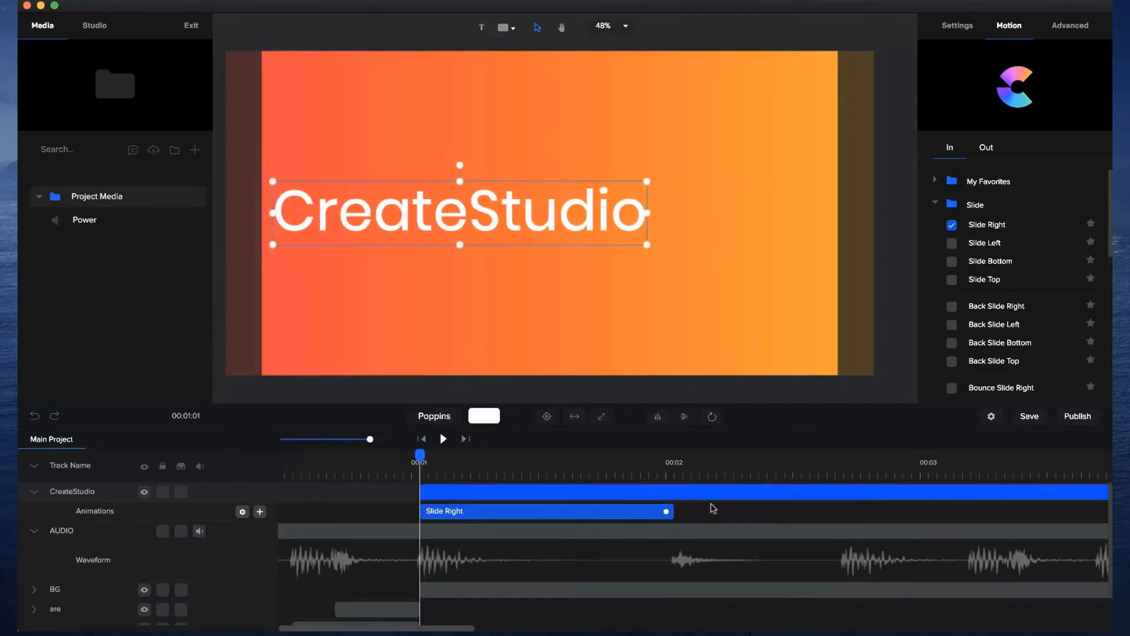
Scrub through the CreateStudio slide and trim the end of its clip back to just before 00:02.
drag(420, 456, 699, 454)
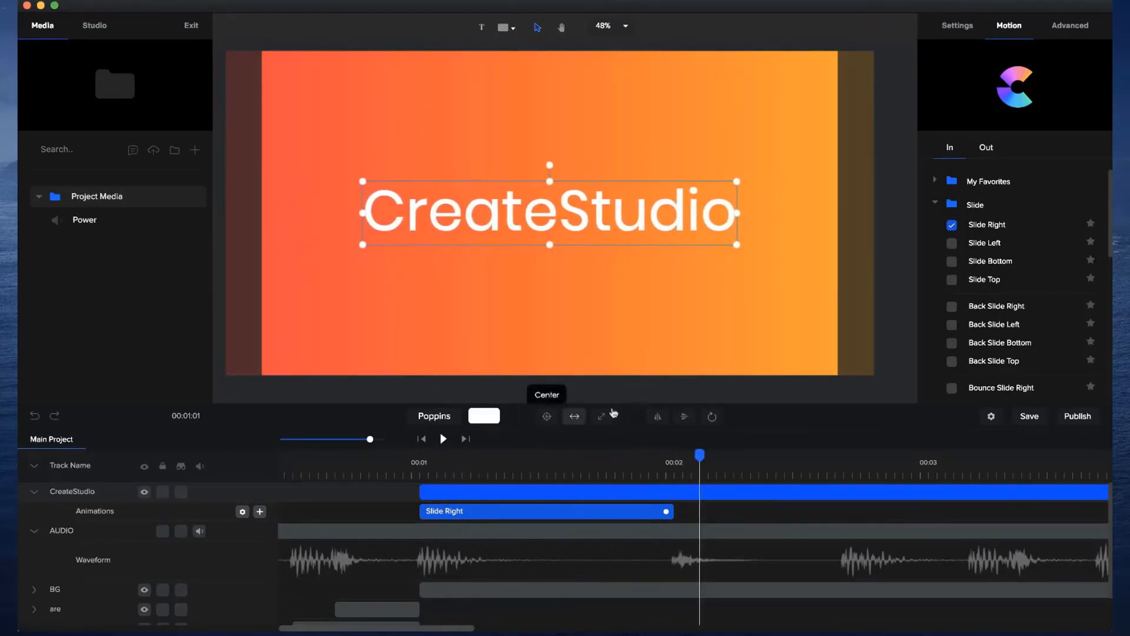
drag(368, 438, 345, 438)
drag(542, 490, 397, 491)
click(387, 477)
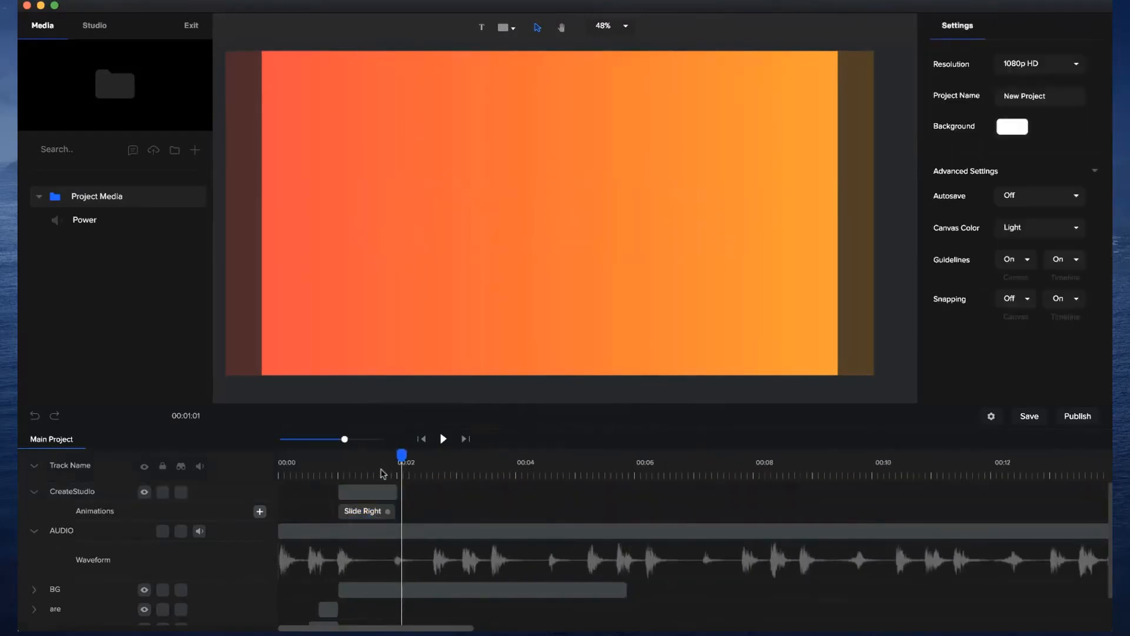
Fine-tune the end of the CreateStudio clip to the beat just after 00:02 and place the playhead there.
drag(345, 441, 375, 442)
drag(380, 490, 371, 462)
click(368, 491)
click(360, 464)
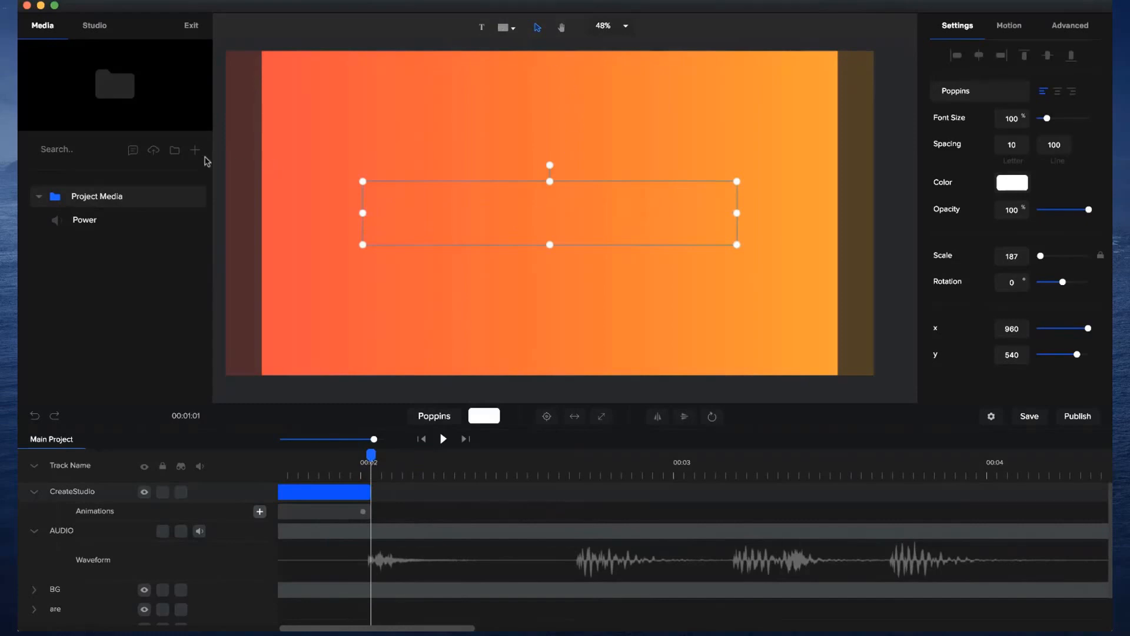
Search the shapes for "Creates", add the CreateStudio logo at the playhead just after 00:02, and center it on the canvas.
click(504, 28)
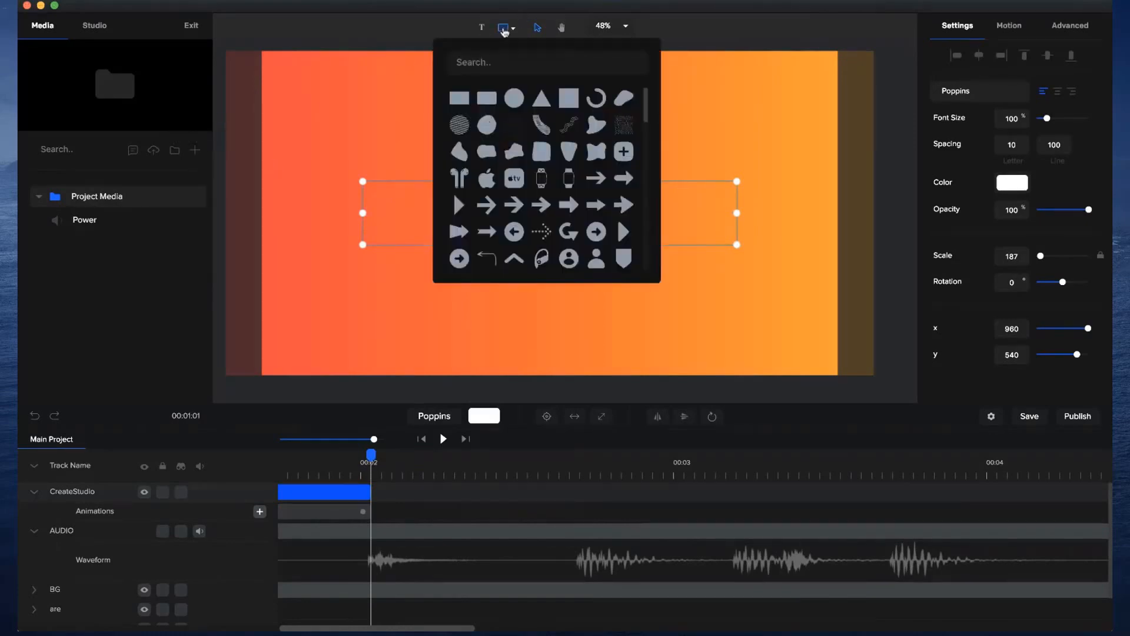
text(Creates)
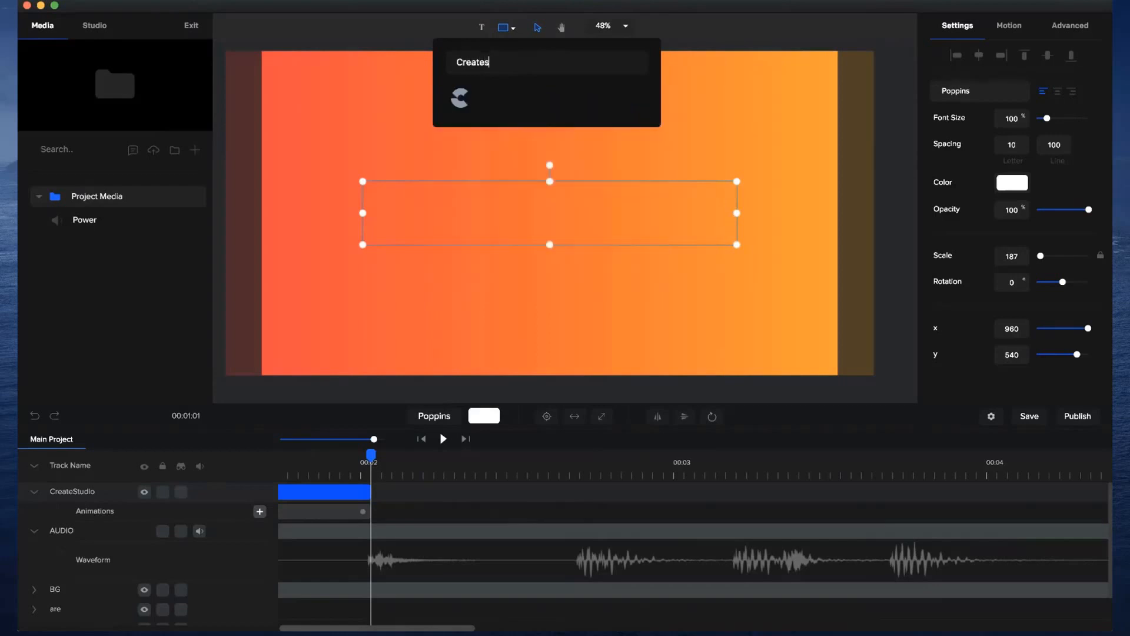
click(460, 98)
click(518, 416)
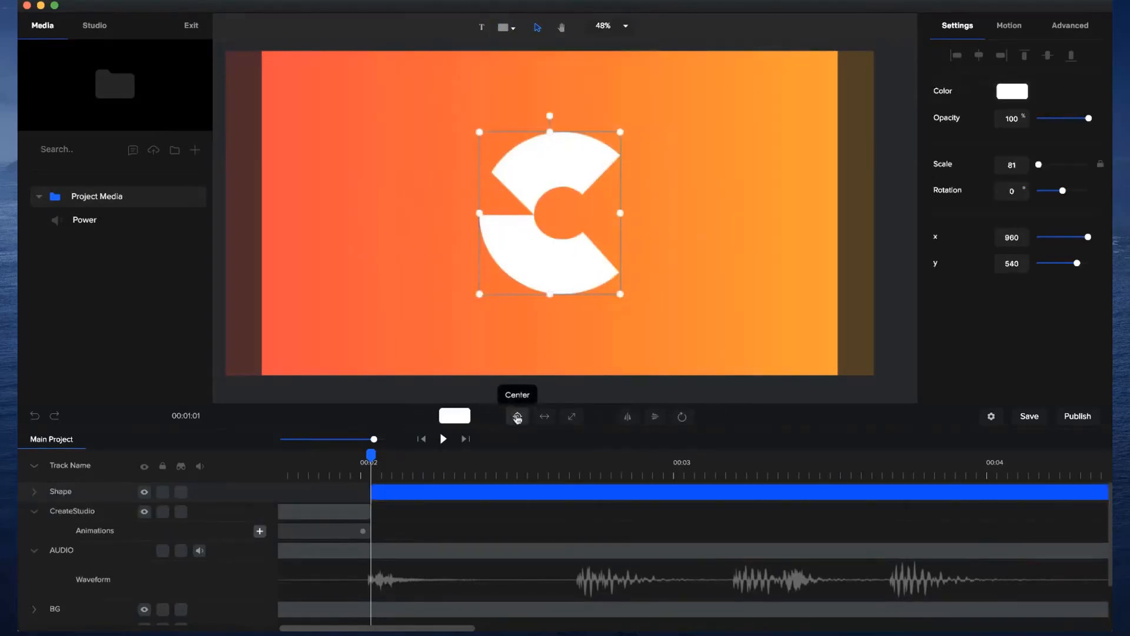
Shorten the logo Shape clip and the BG clip so both end together between 00:02 and 00:03.
drag(373, 438, 340, 439)
drag(596, 492, 397, 489)
click(408, 577)
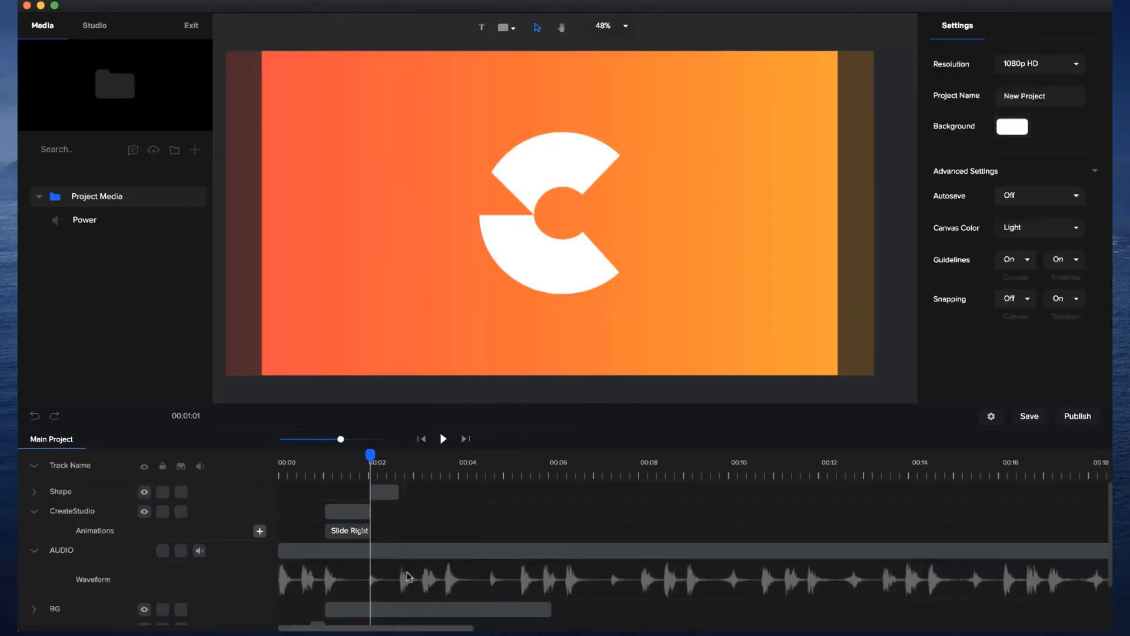
drag(549, 609, 393, 608)
Preview the video from the start through the logo scene and pause it after 00:03.
drag(369, 454, 346, 453)
click(422, 439)
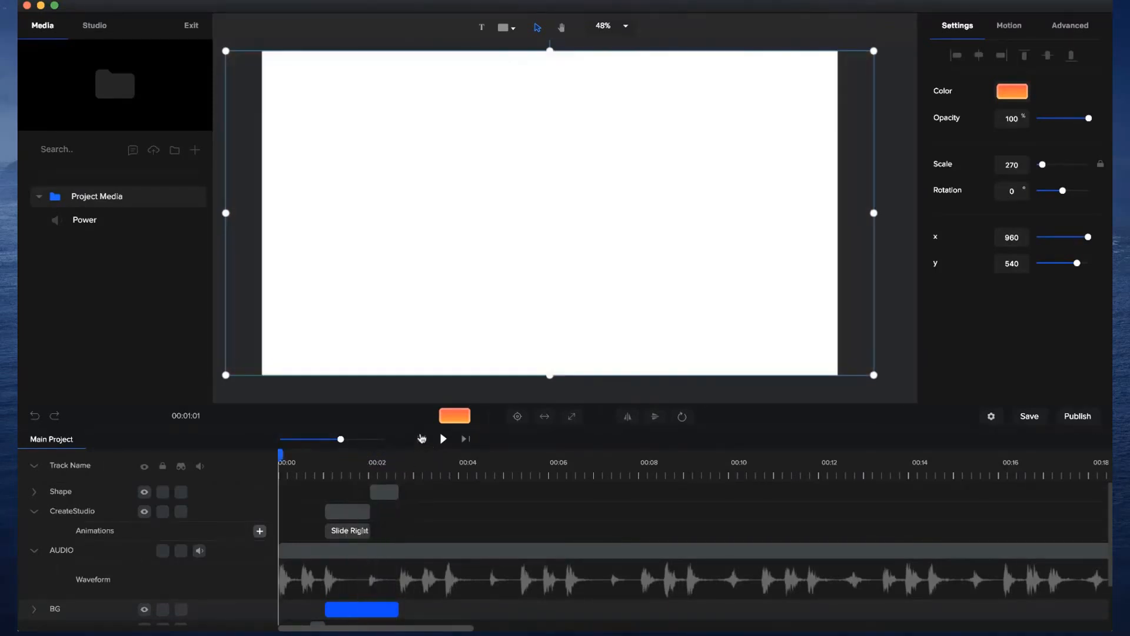
click(443, 438)
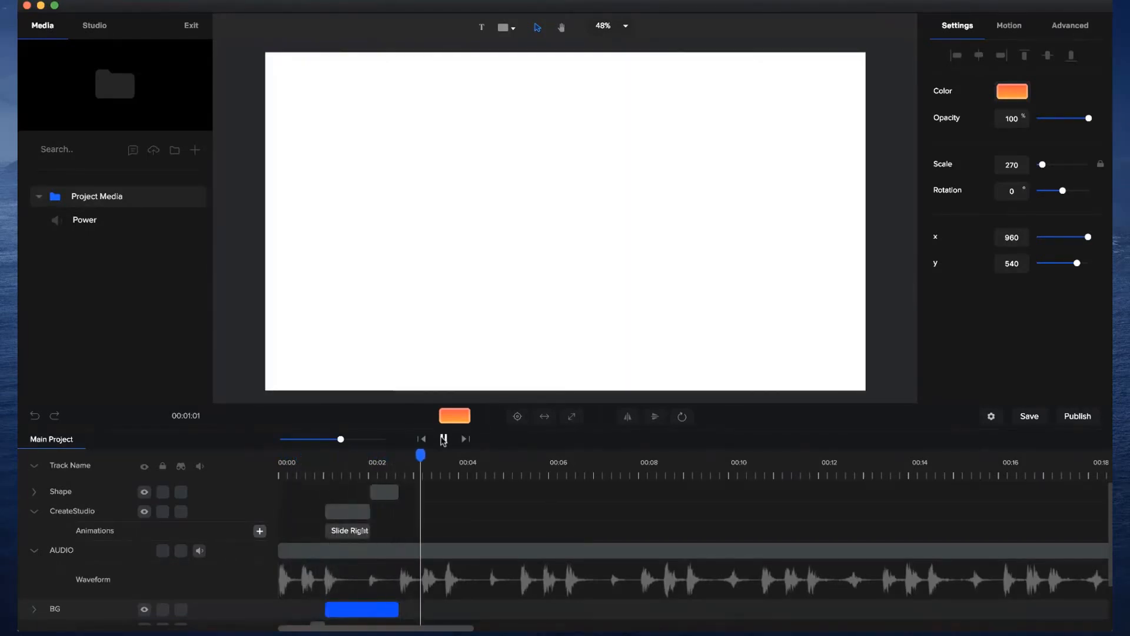
click(444, 439)
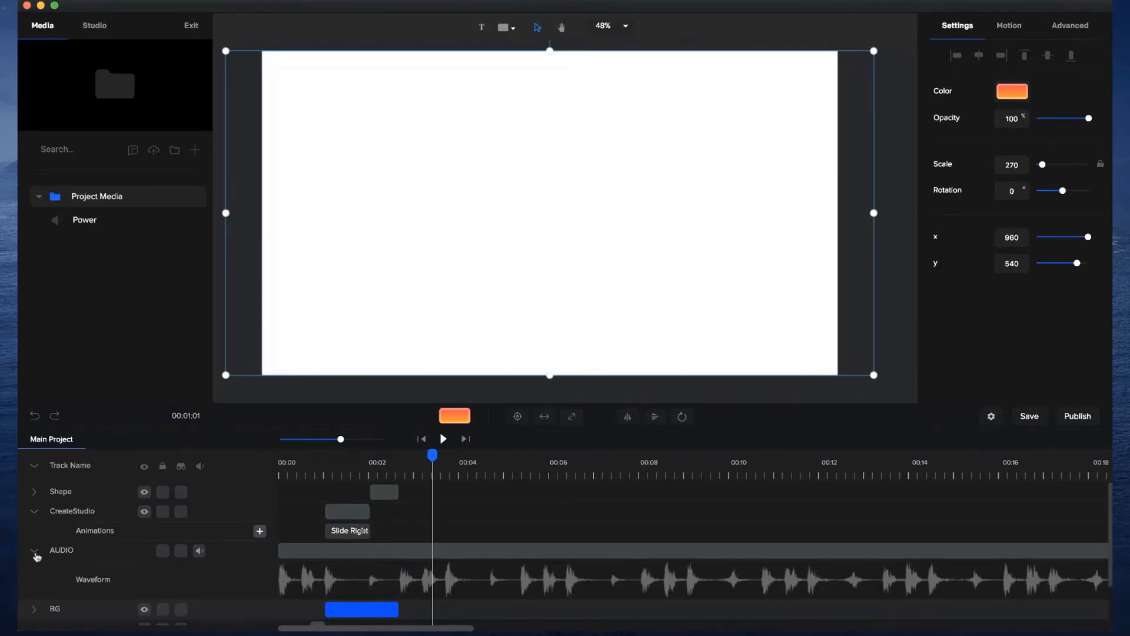
Collapse the AUDIO and CreateStudio tracks and move the AUDIO track above the Shape track.
click(35, 552)
click(36, 516)
drag(63, 530, 69, 490)
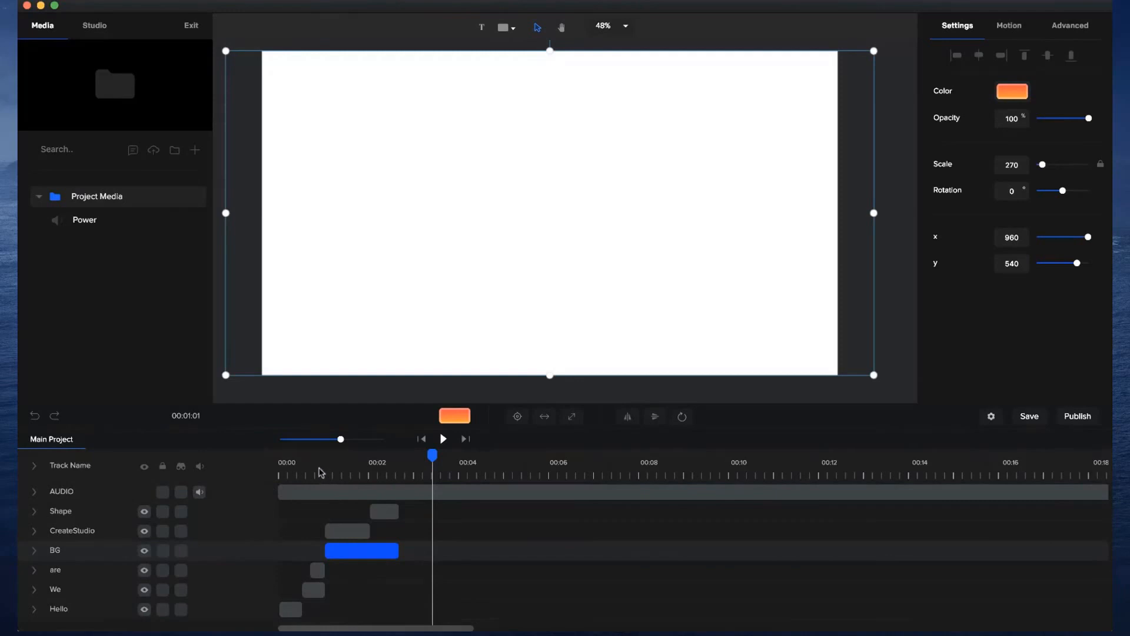
Scrub the enlarged timeline from the start through the "We are" words to the CreateStudio text to review the sequence.
drag(323, 465, 266, 458)
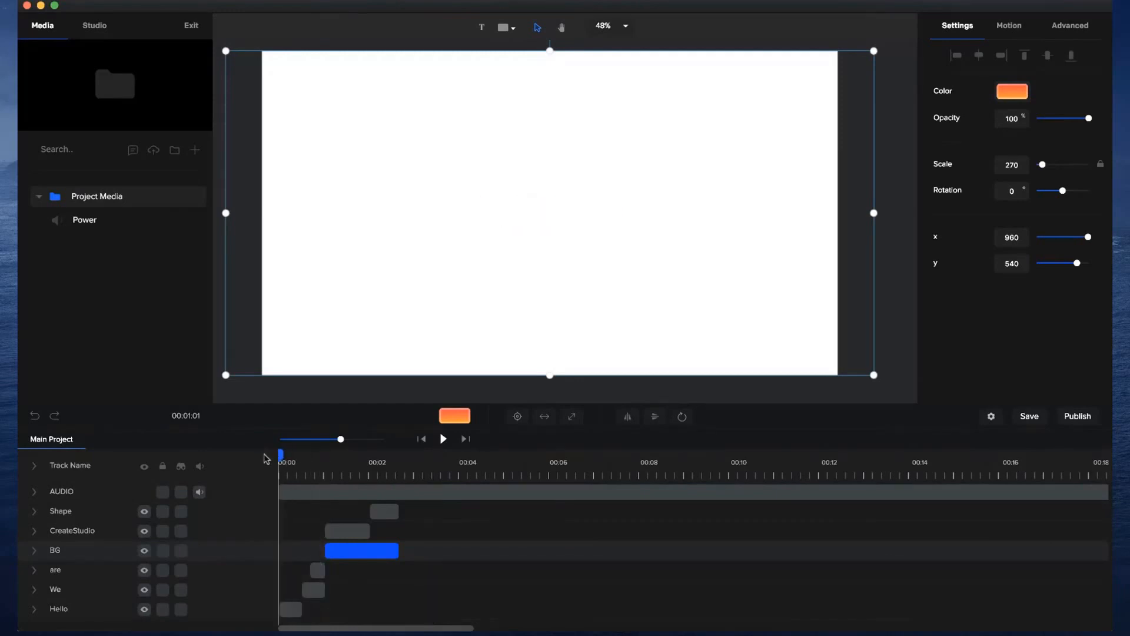
drag(341, 439, 363, 438)
click(335, 603)
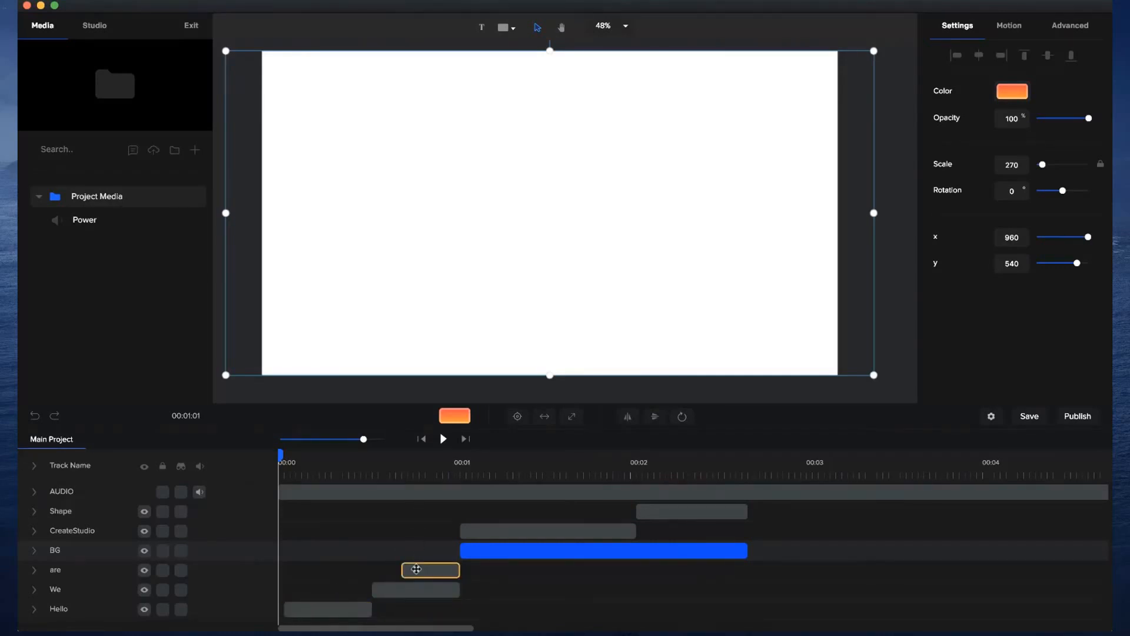
click(431, 467)
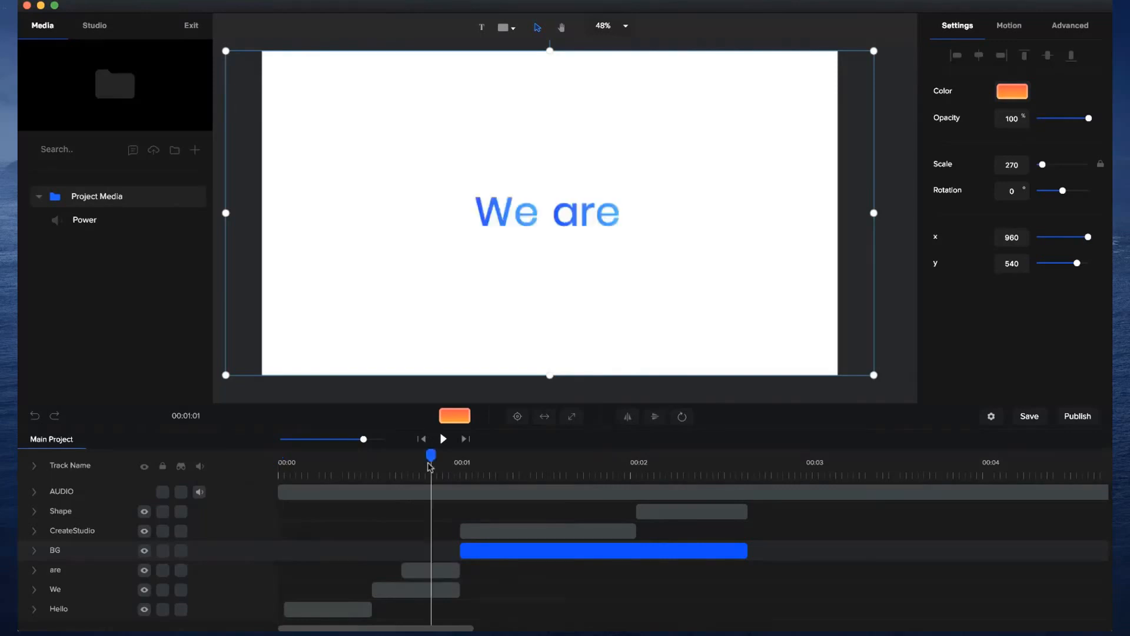
drag(406, 467, 589, 452)
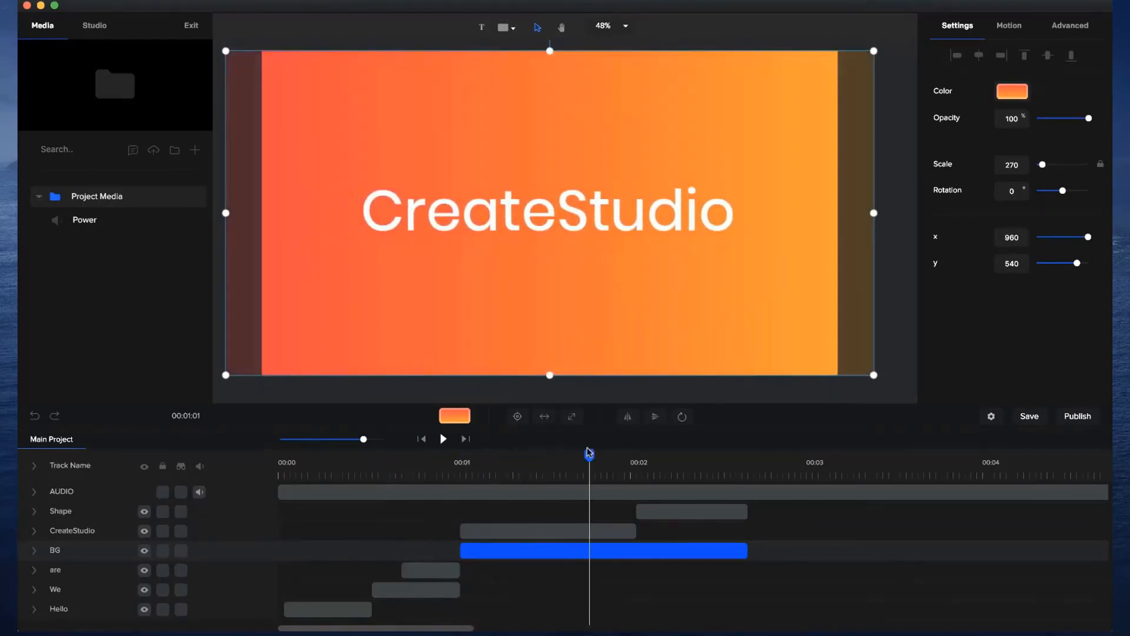
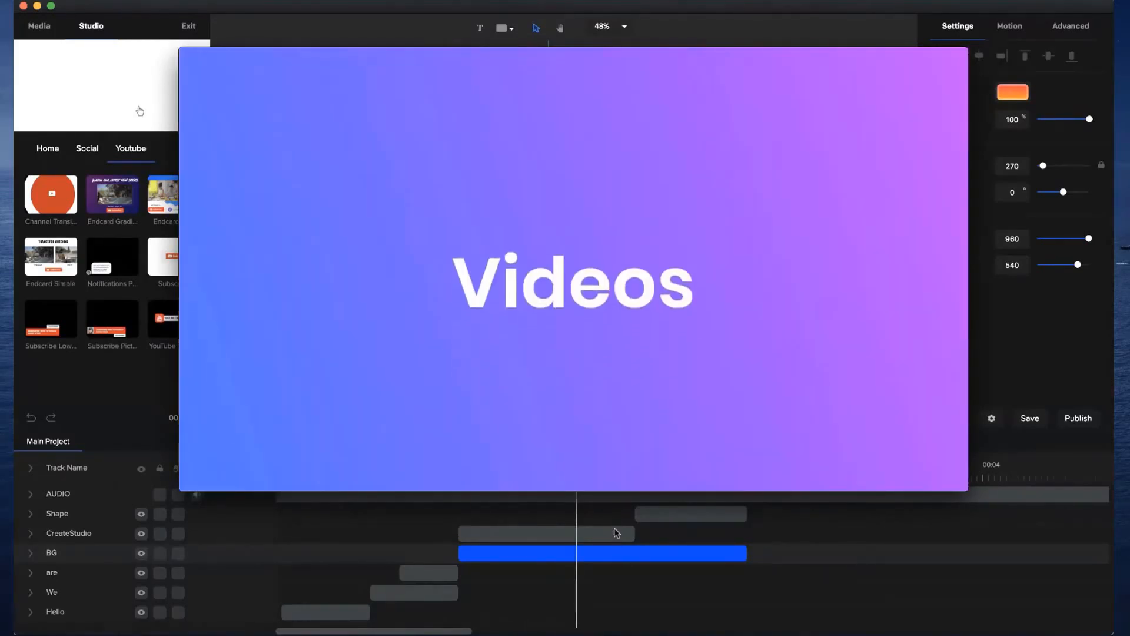
Pause and close the reference video, then return to the end of the logo scene and expand the AUDIO track's waveform.
click(580, 451)
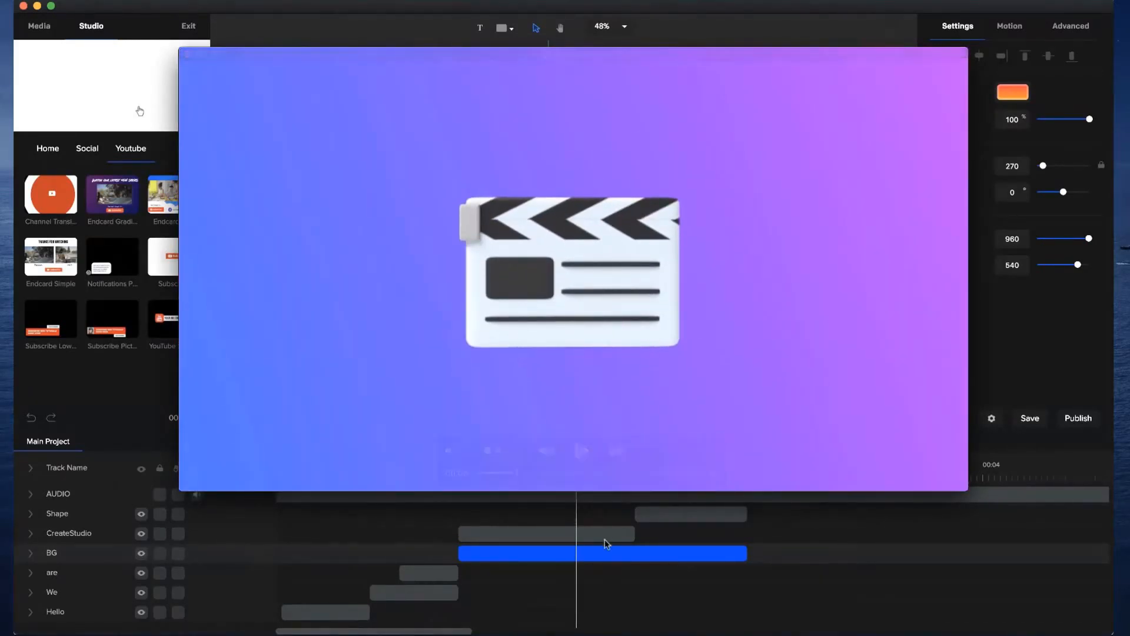
click(609, 573)
drag(576, 459, 726, 476)
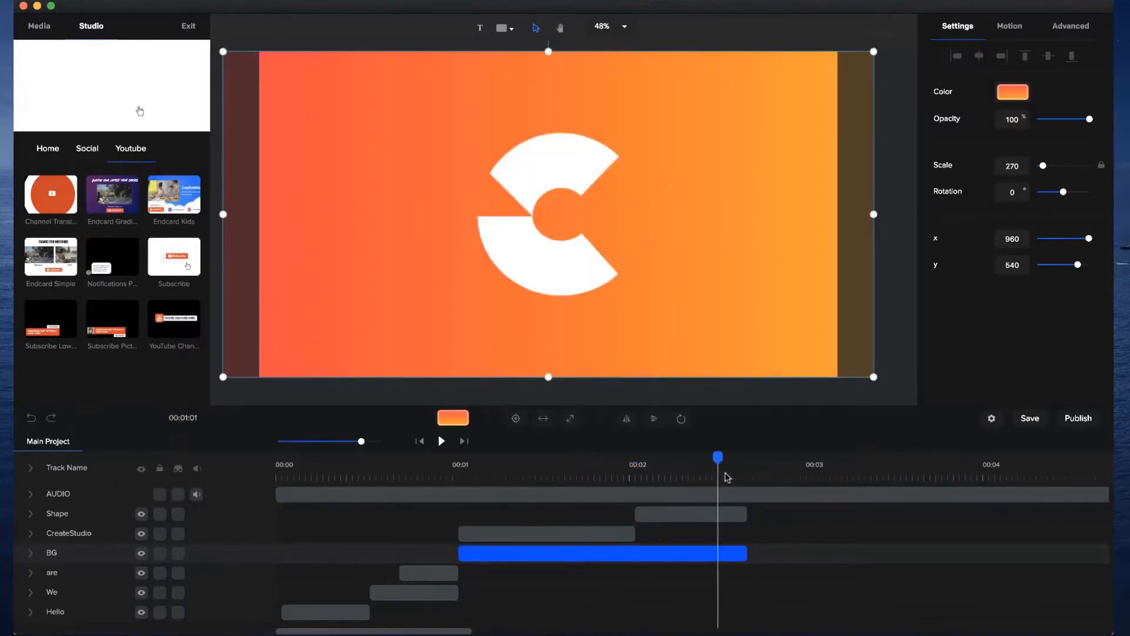
click(30, 495)
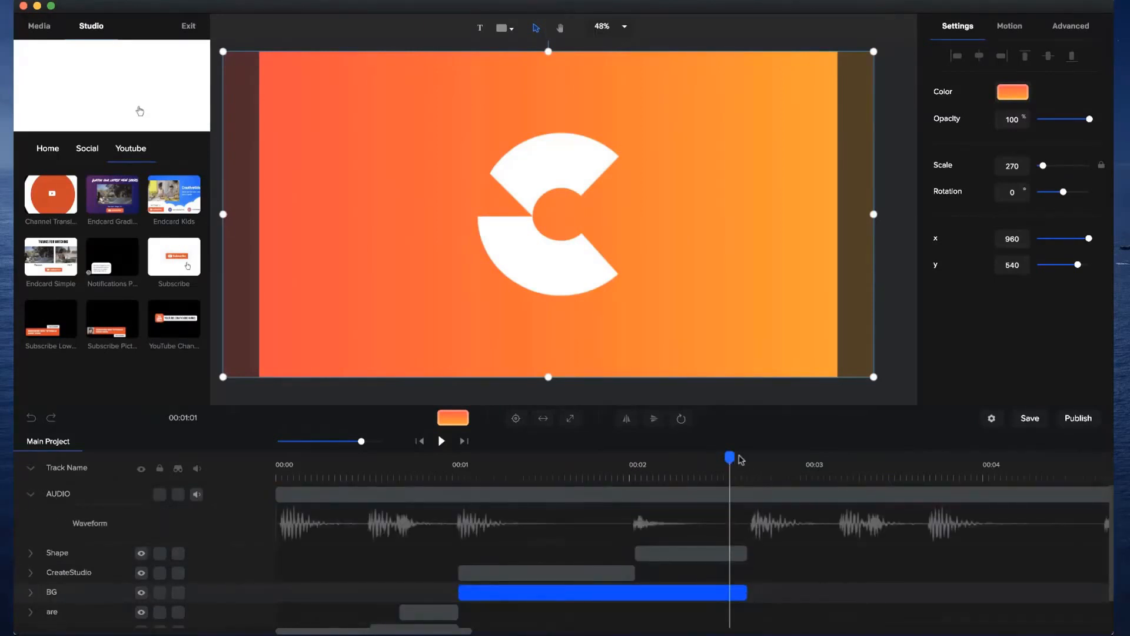
Preview the video from the start through the logo scene against the audio waveform, pausing at about 00:03.
drag(729, 458, 258, 467)
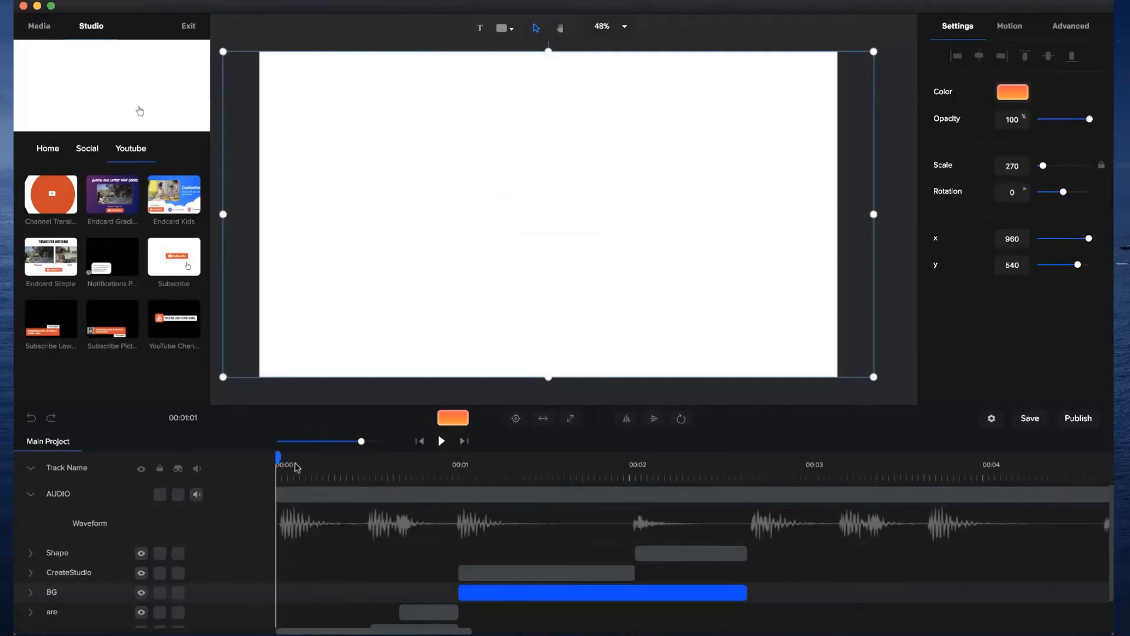
click(441, 441)
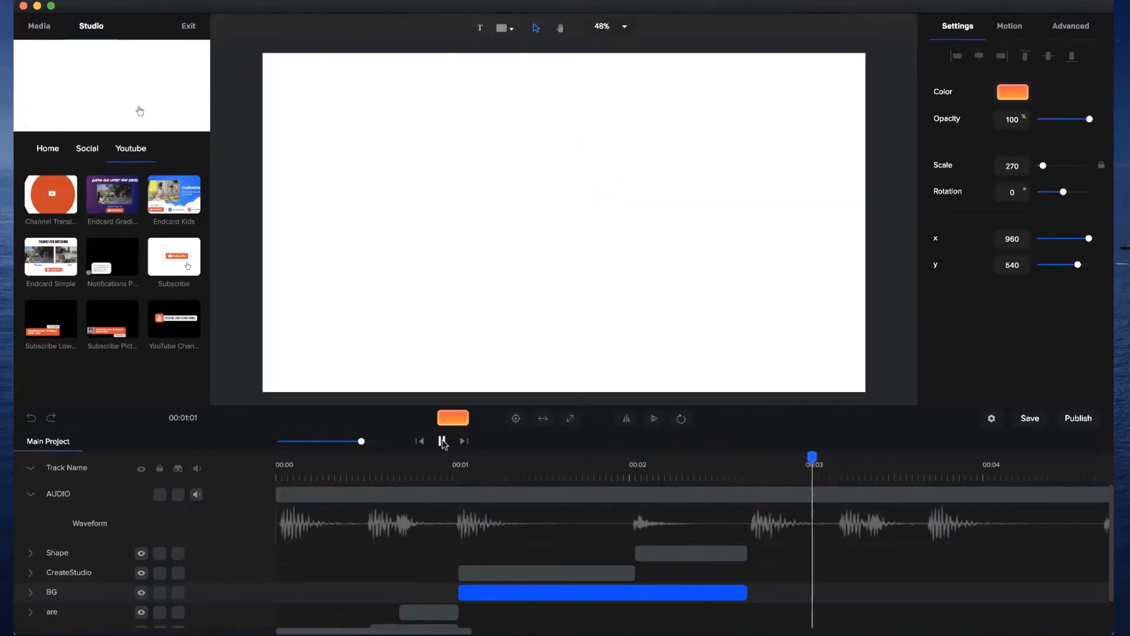
click(442, 441)
Add a text at the end of the BG clip and fill it with a gradient from blue #1C7BFF to pink #EC21FF.
click(748, 457)
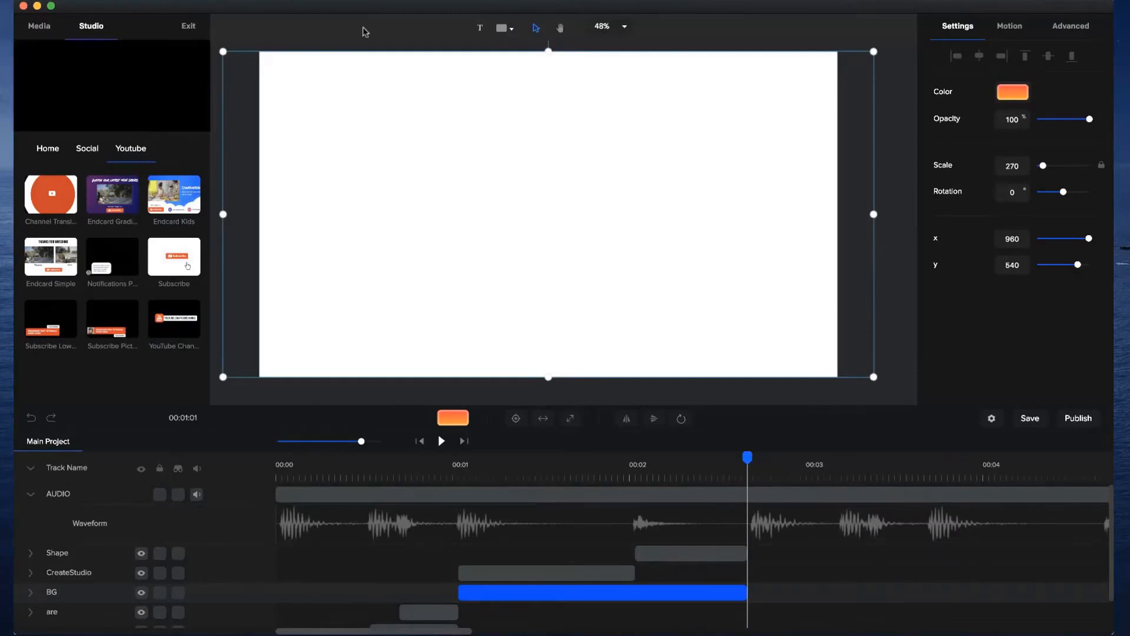
click(480, 29)
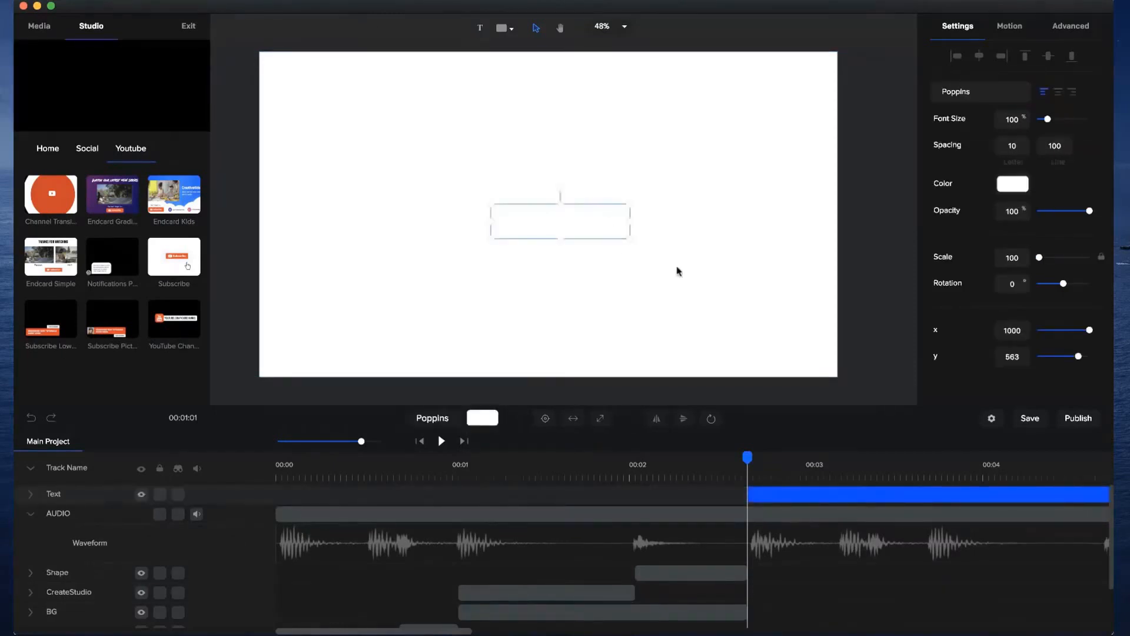
click(1007, 186)
click(1030, 187)
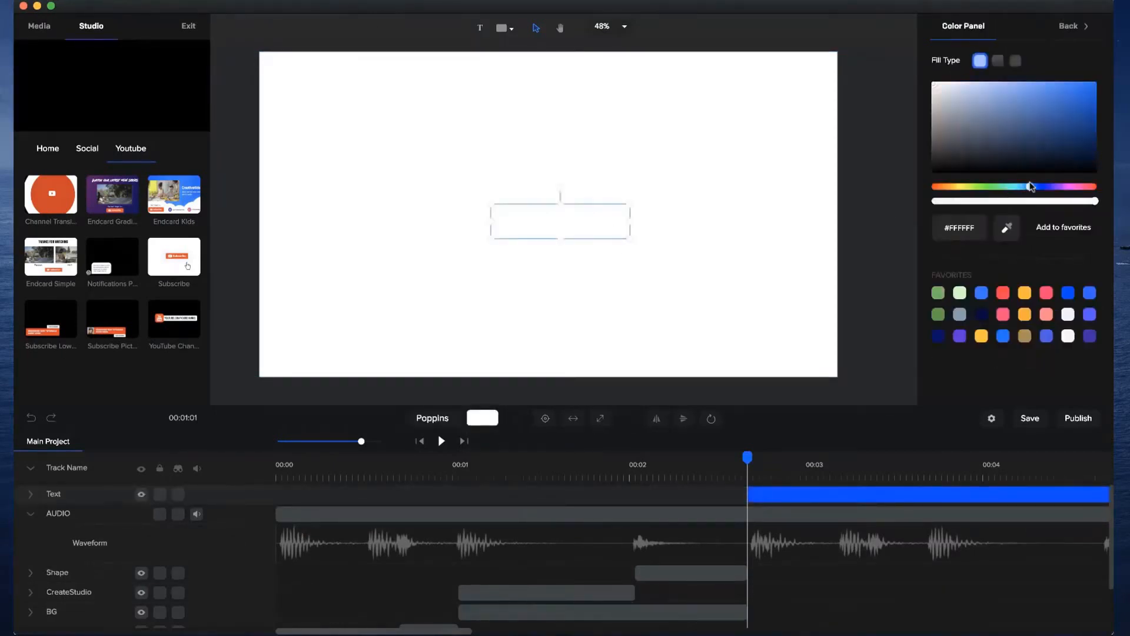
click(997, 61)
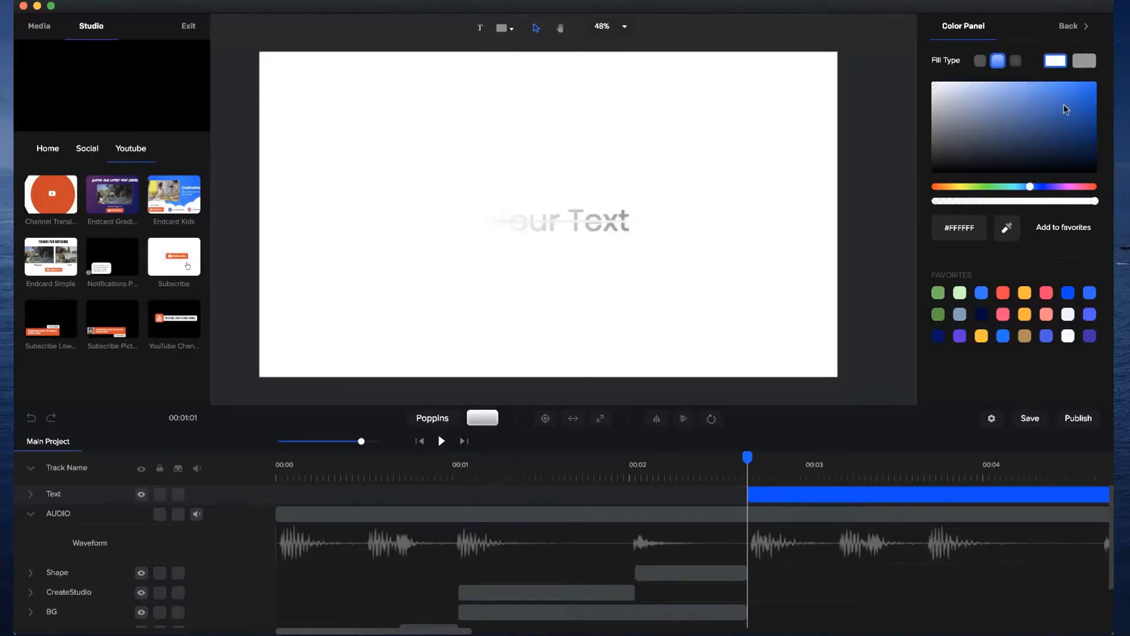
click(1075, 87)
click(1079, 82)
click(1086, 61)
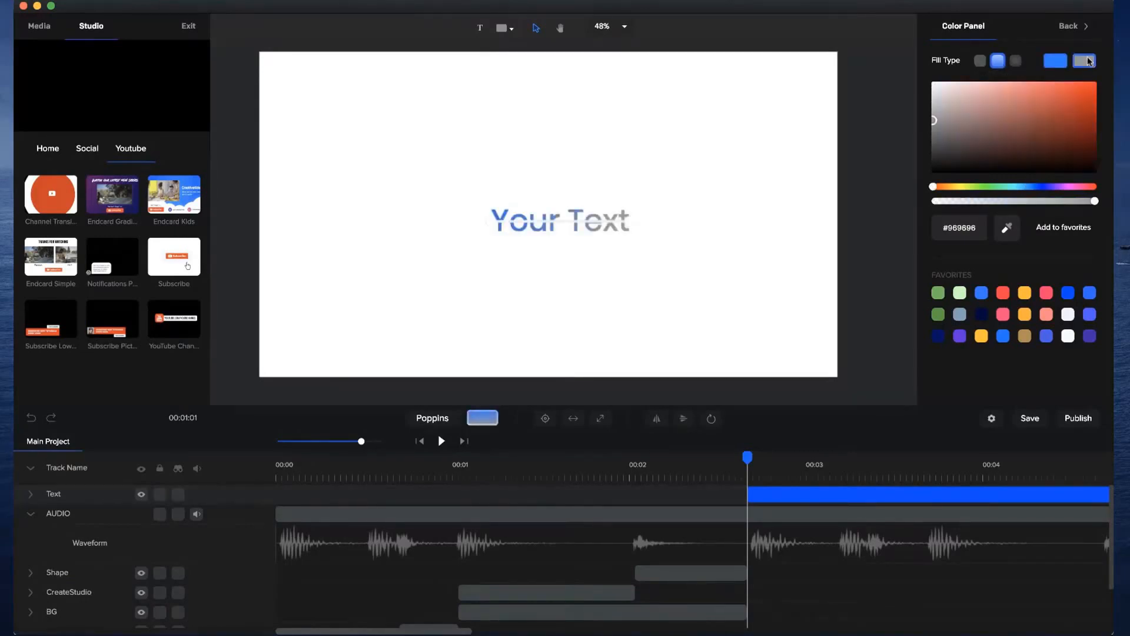
click(1066, 187)
click(1075, 84)
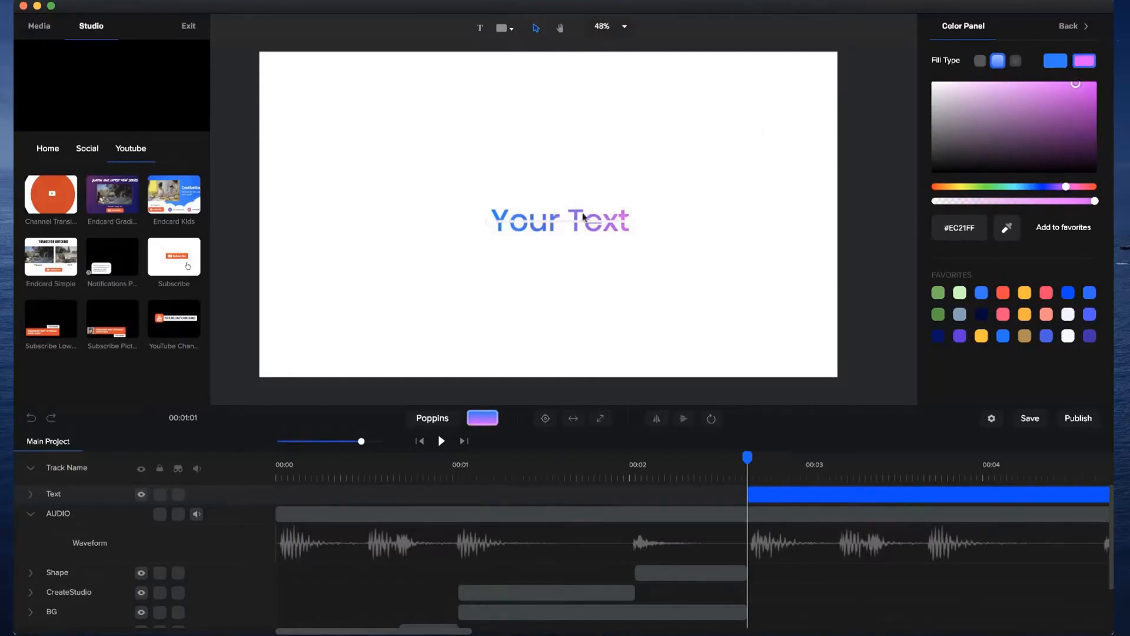
click(1081, 26)
Set the new text to Poppins Semi Bold, centre it on the canvas and change its wording to "We".
click(1018, 95)
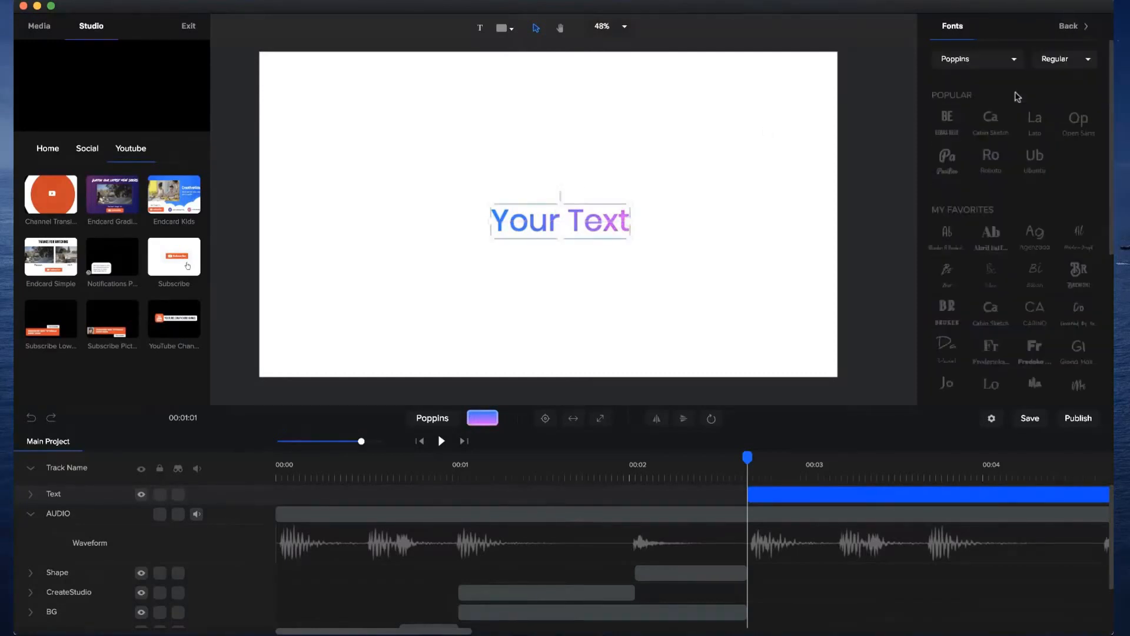
click(1058, 62)
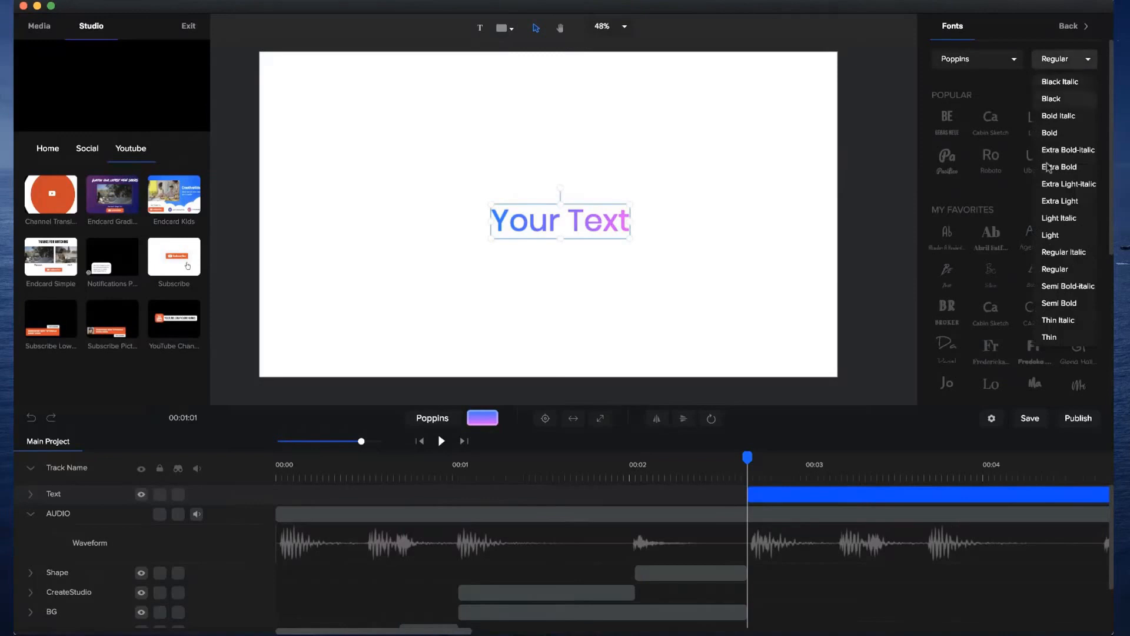
click(1058, 304)
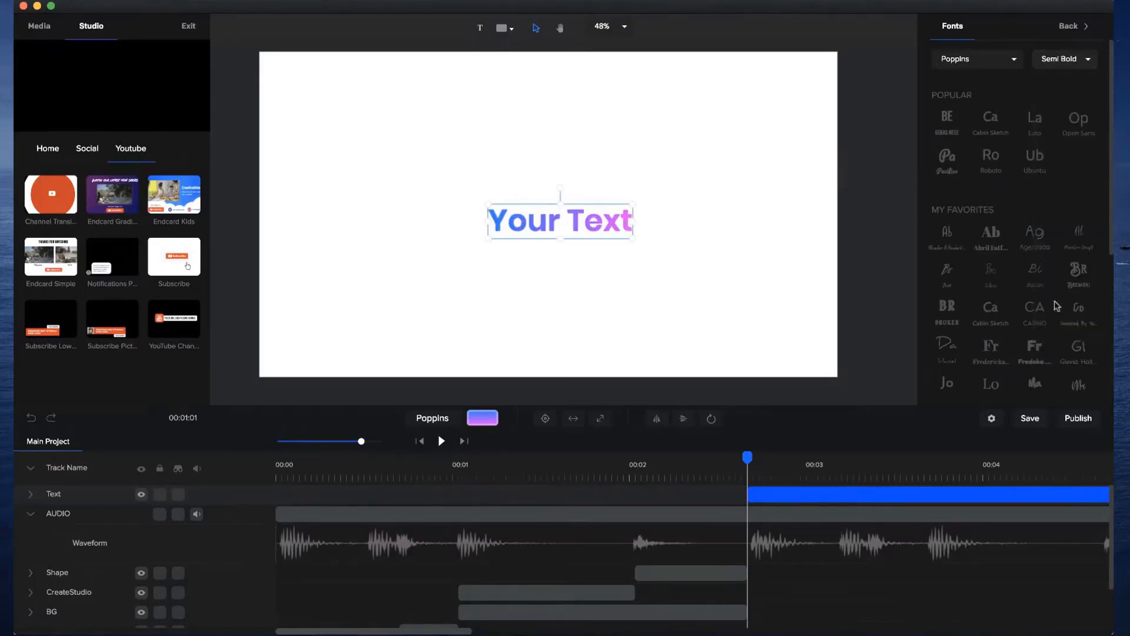
click(545, 418)
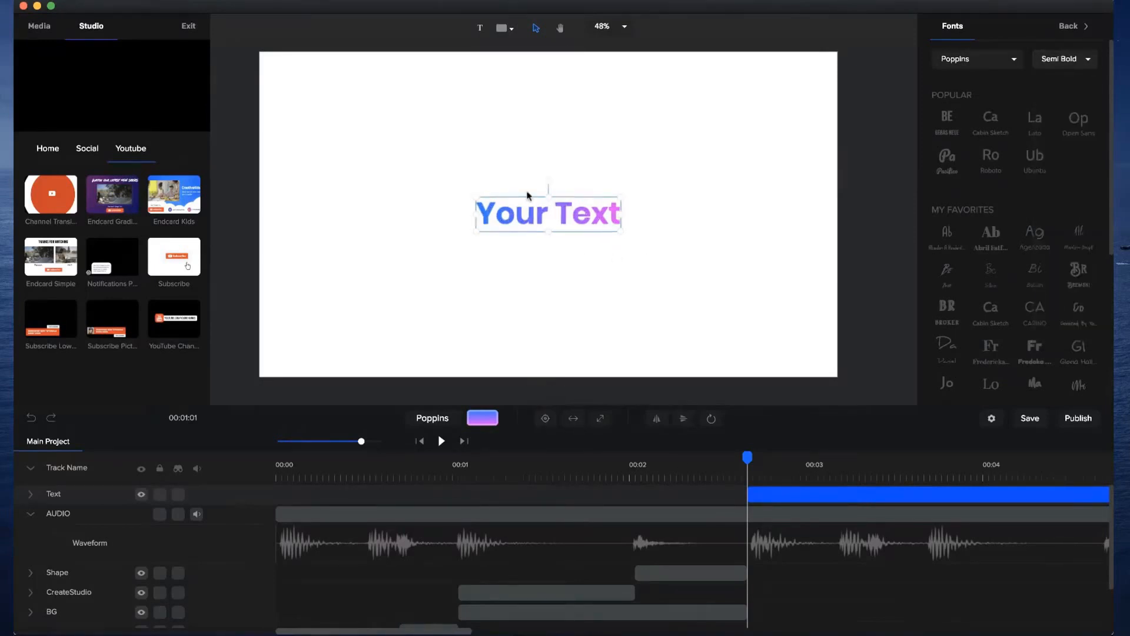
double_click(521, 213)
key(super+a)
text(We)
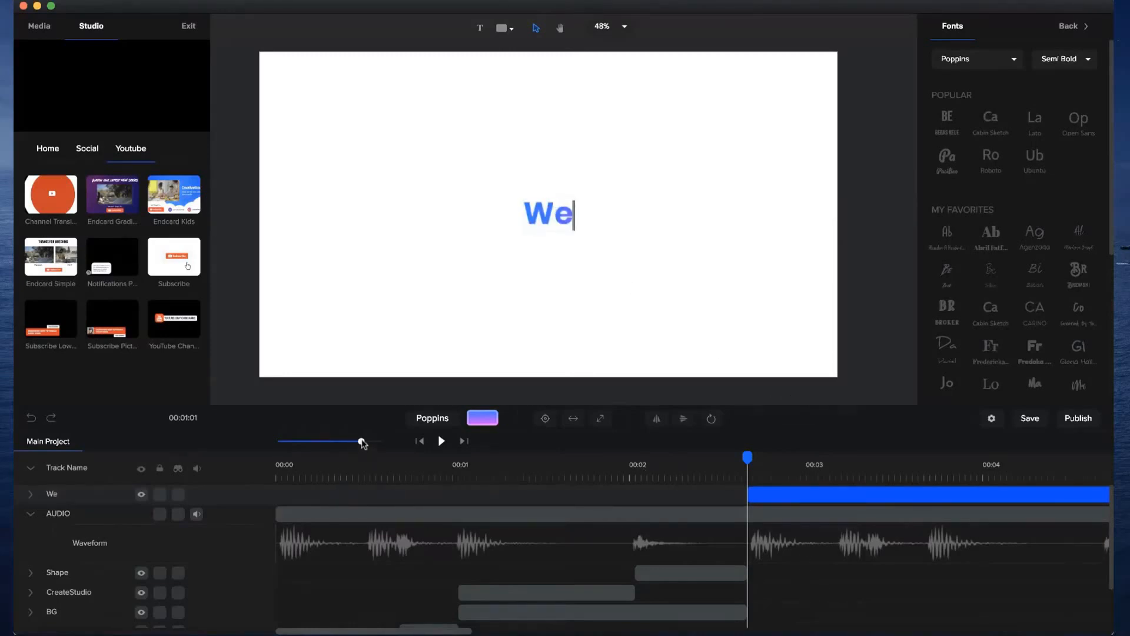
Shorten the new We text clip so it ends shortly after 00:03.
drag(362, 441, 347, 441)
drag(842, 495, 516, 504)
drag(349, 440, 383, 440)
Extend the Shape and BG clips to the next audio beat and move the new We clip to start where they end.
drag(475, 572, 492, 589)
scroll(465, 589, down, 1)
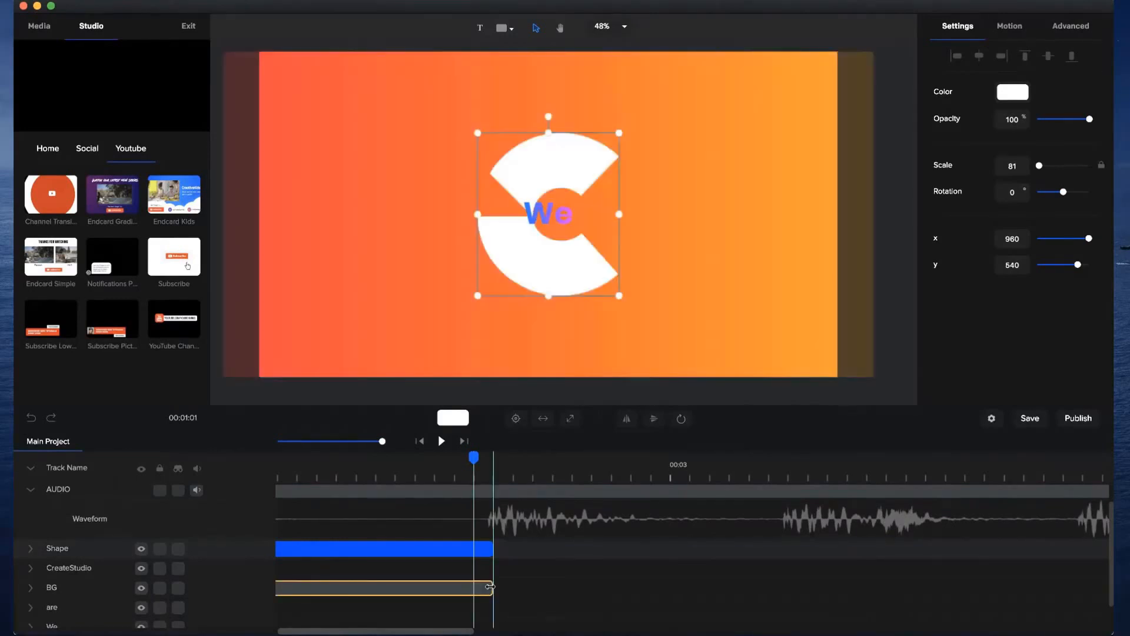
scroll(492, 590, up, 1)
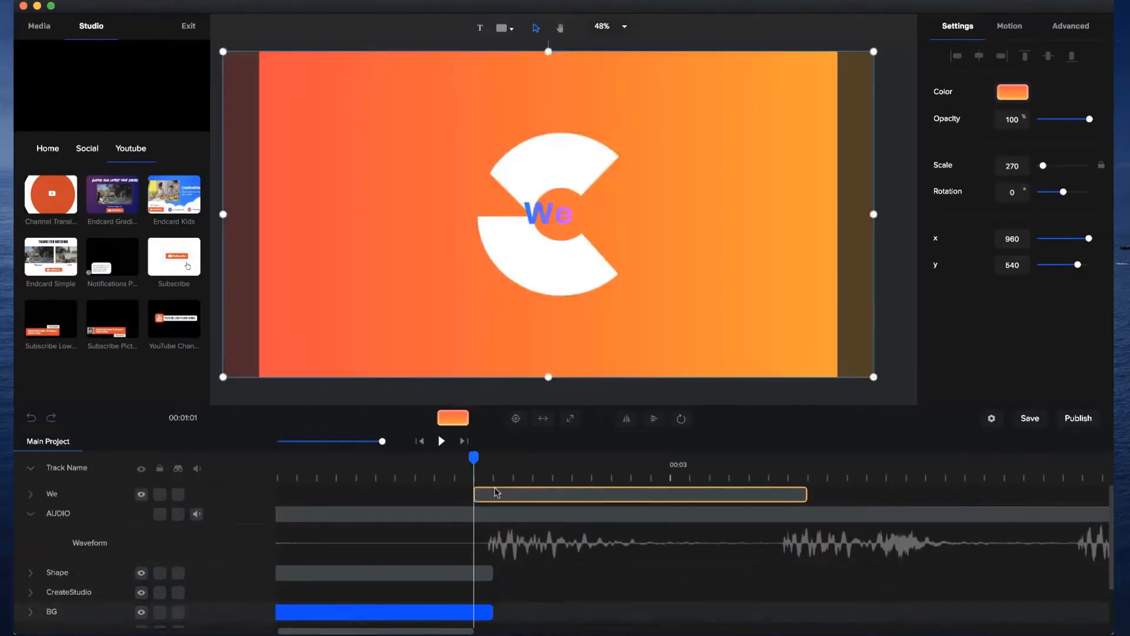
drag(494, 495, 514, 494)
drag(475, 459, 501, 462)
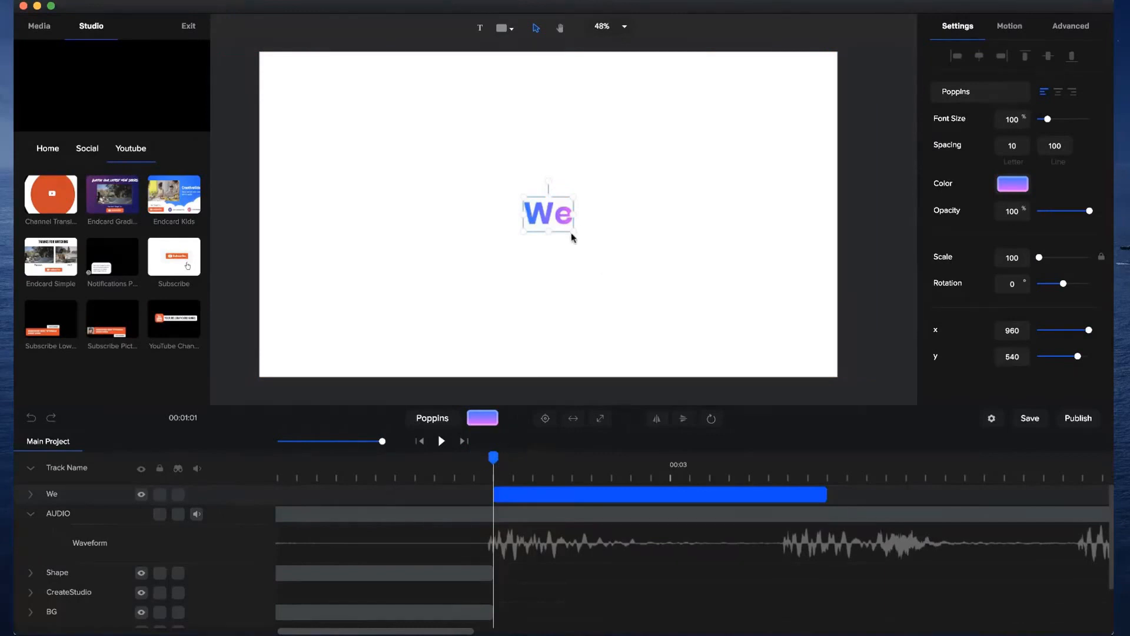
Enlarge the We text to a scale of 157, centred on the canvas, and end its clip at the first beat after 00:03.
drag(573, 236, 610, 247)
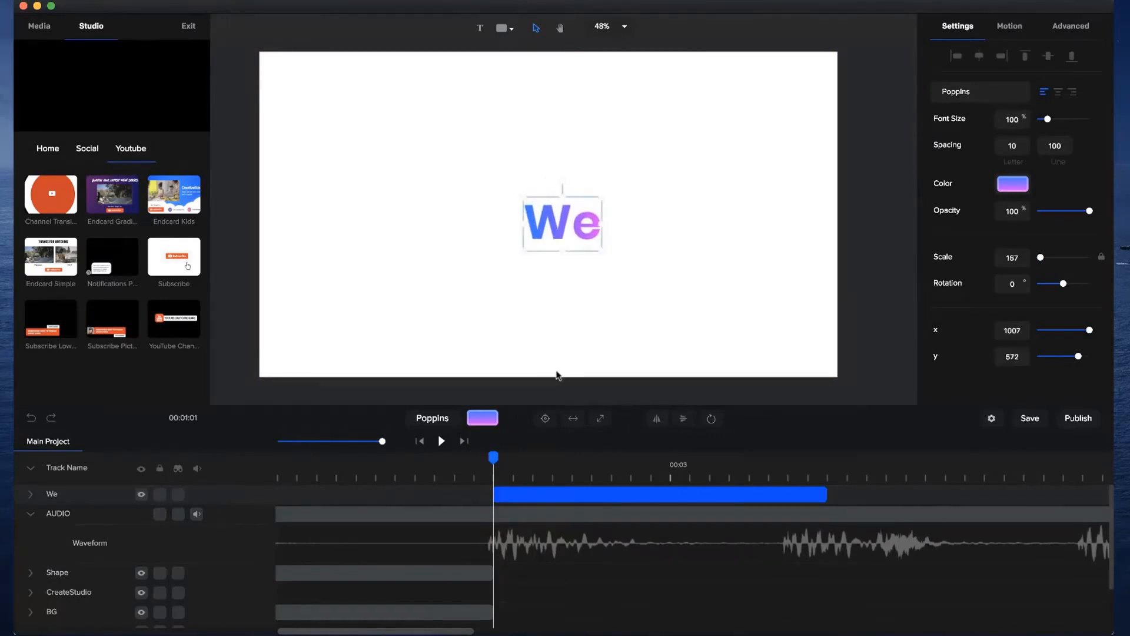
drag(494, 456, 786, 459)
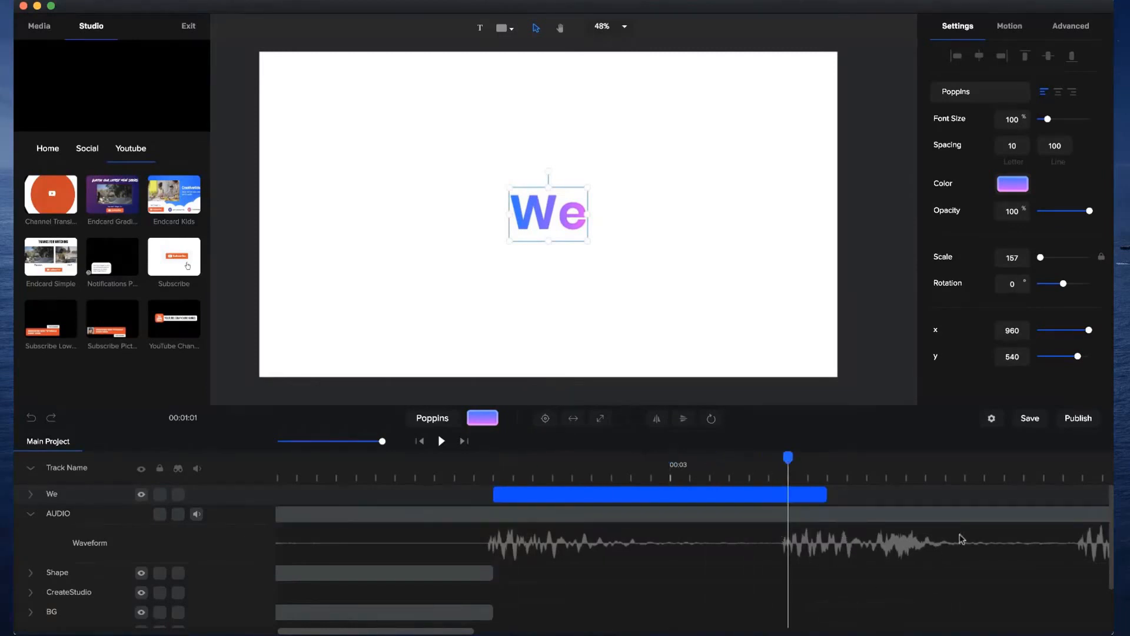
drag(825, 494, 789, 493)
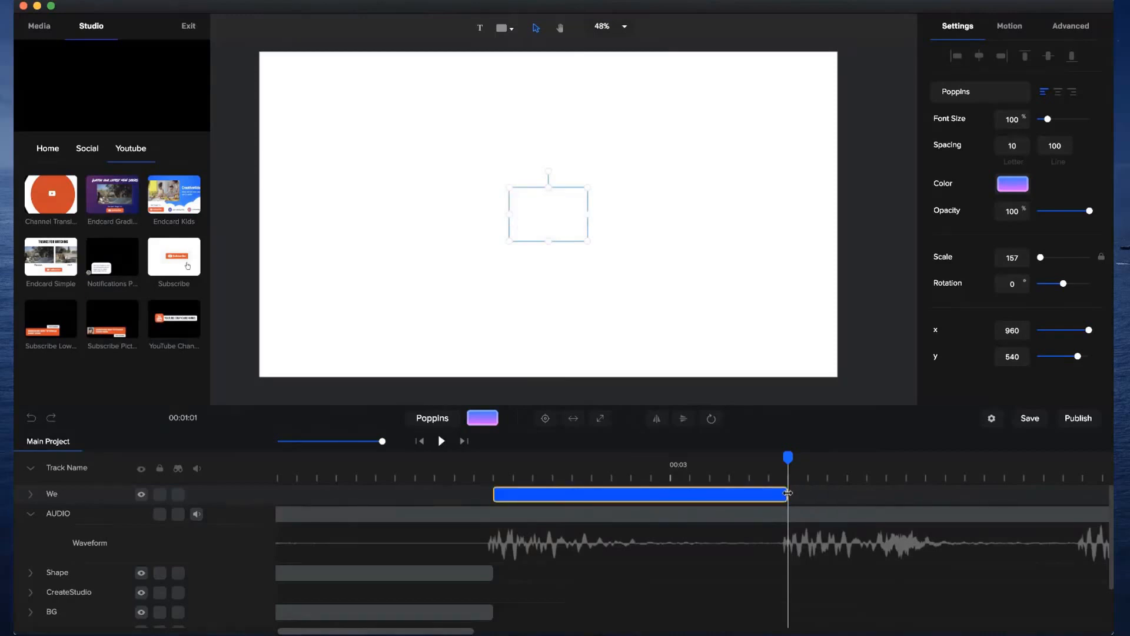
Duplicate the We clip, place the copy directly after the original and shorten it to about a quarter of its length.
click(740, 498)
key(super+d)
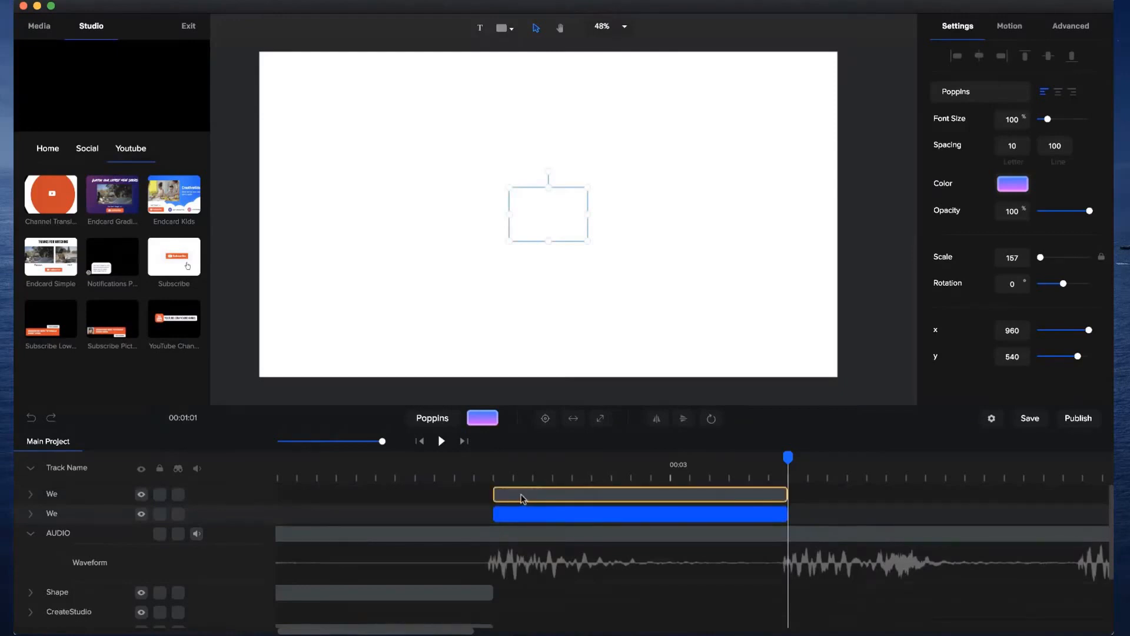
drag(514, 494, 804, 510)
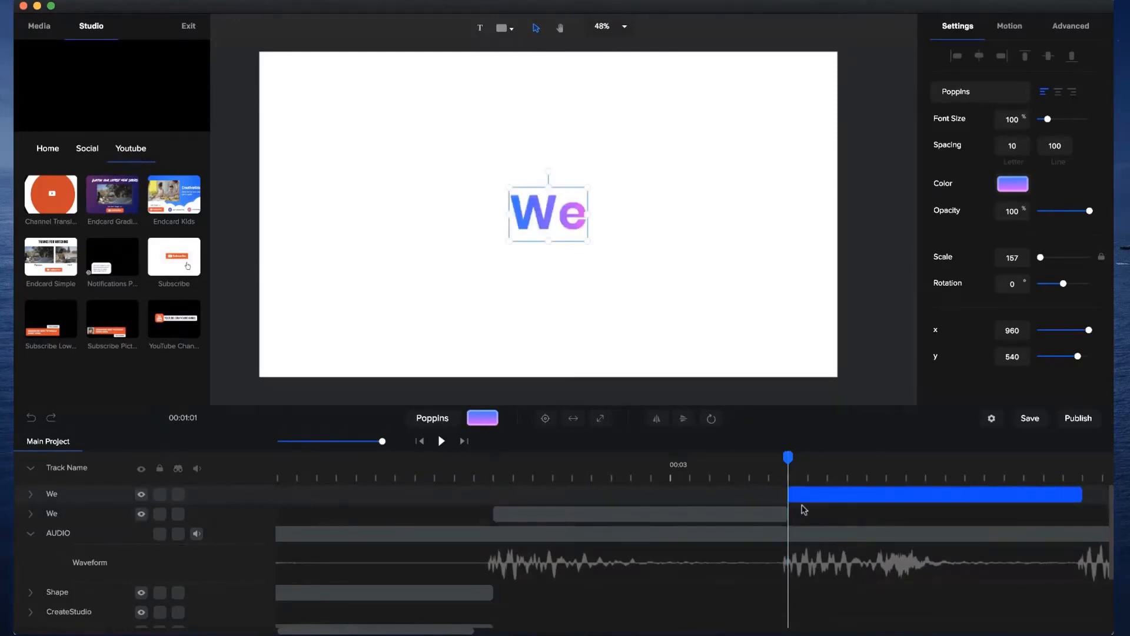
drag(1082, 495, 871, 497)
Change the wording of the duplicated We text to "make".
click(827, 468)
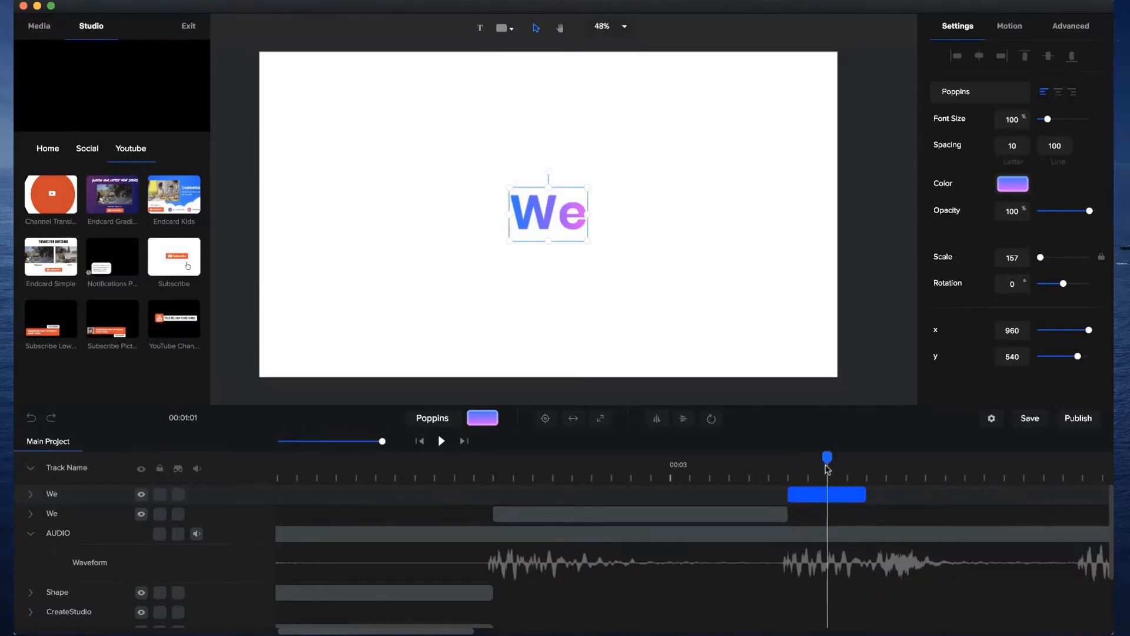
double_click(543, 212)
text(make)
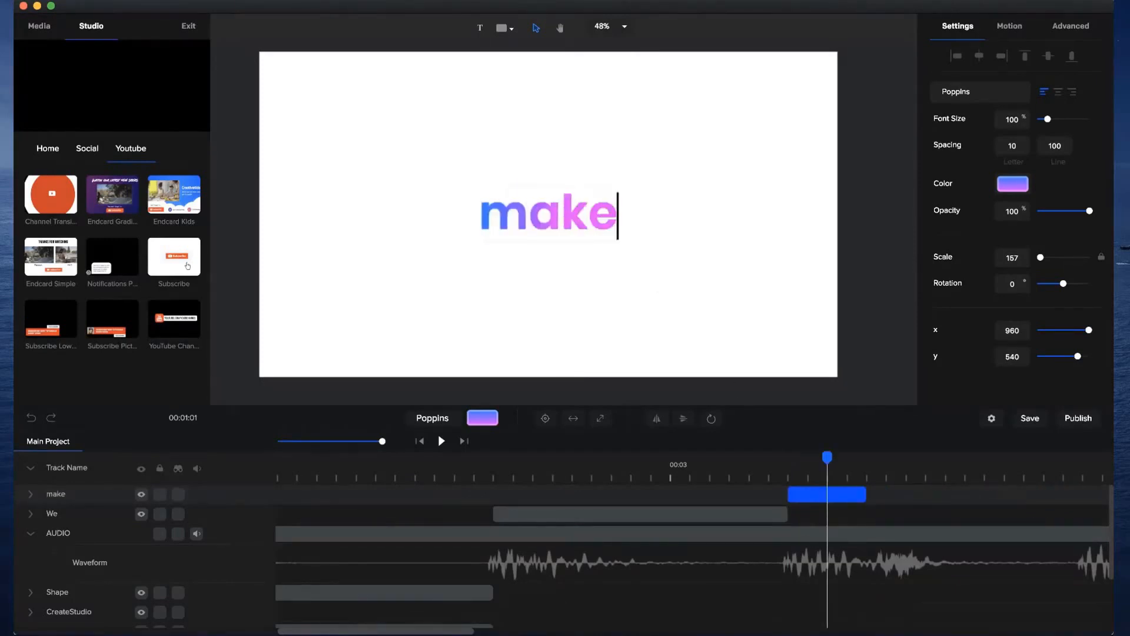
click(822, 231)
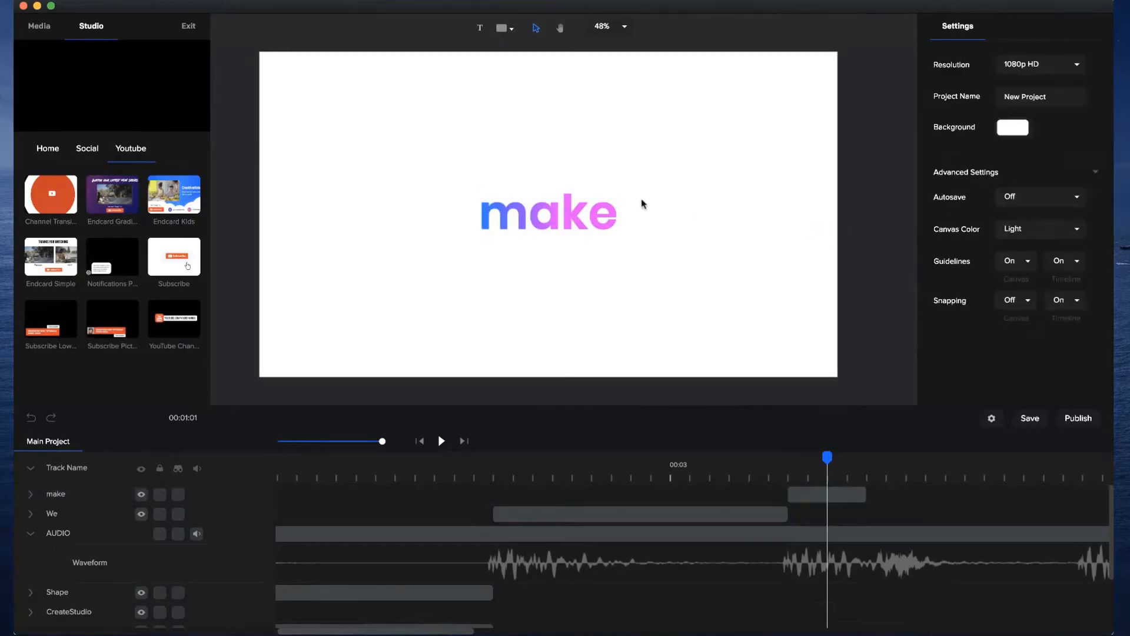
Recolour the make text's gradient from blue #0E70FB to light blue #21E4FF.
click(612, 204)
click(1018, 183)
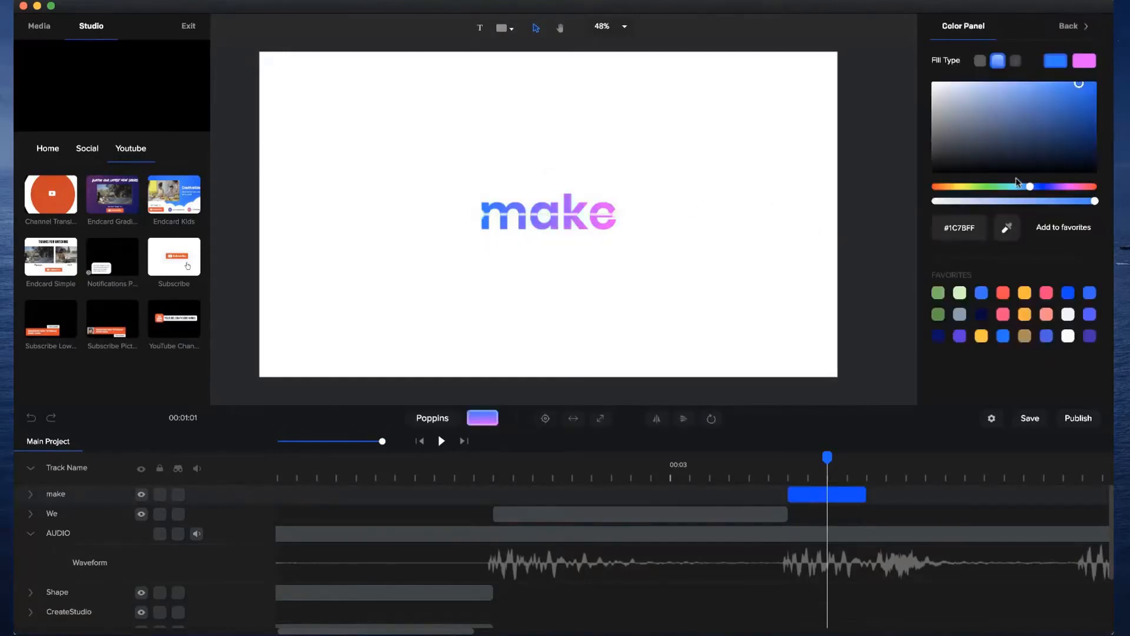
click(1087, 63)
click(1019, 187)
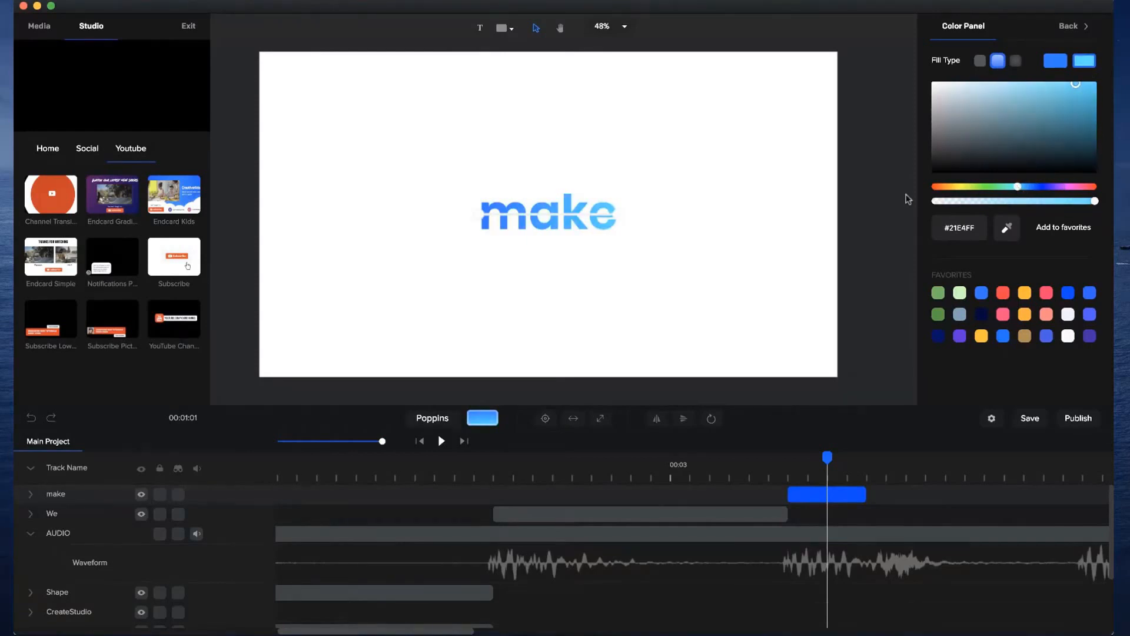
click(1062, 62)
drag(1082, 88, 1090, 87)
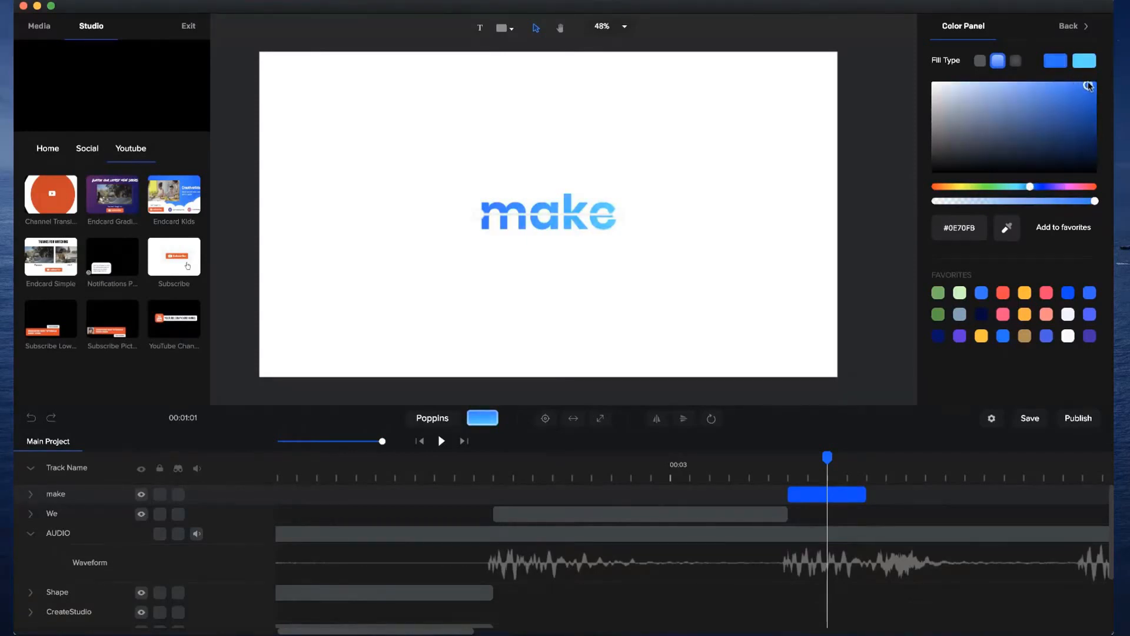
click(849, 184)
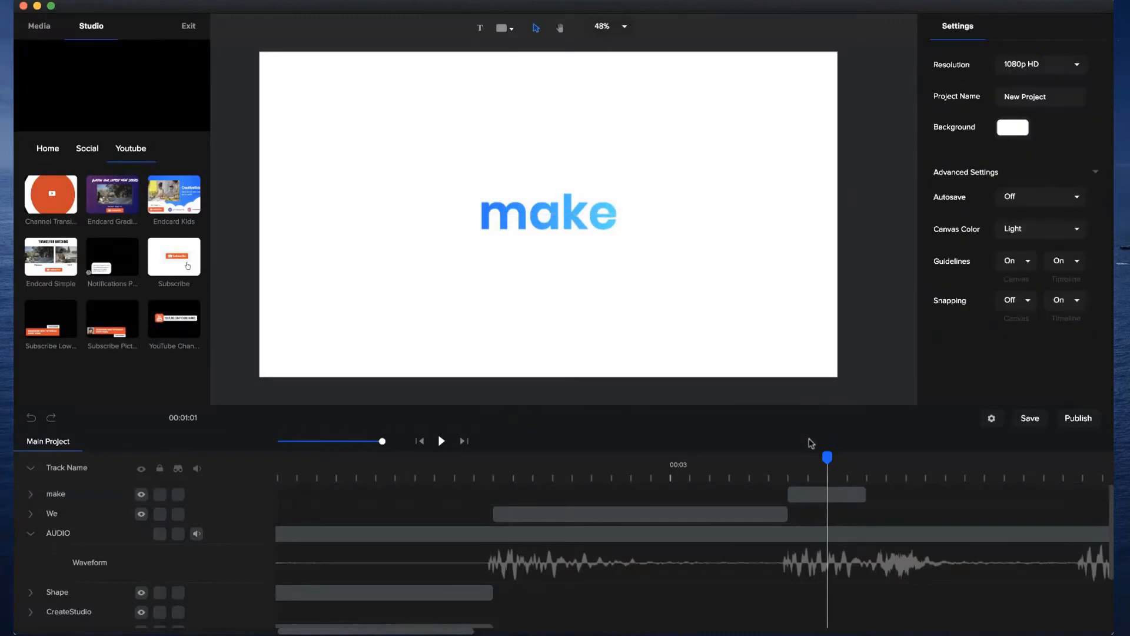
Scrub through the We and make clips to check the word change against the audio beats.
click(830, 495)
drag(827, 462, 552, 471)
drag(717, 478, 863, 479)
Duplicate the make clip, place the copy directly after the original and extend it to the next audio beat.
click(844, 493)
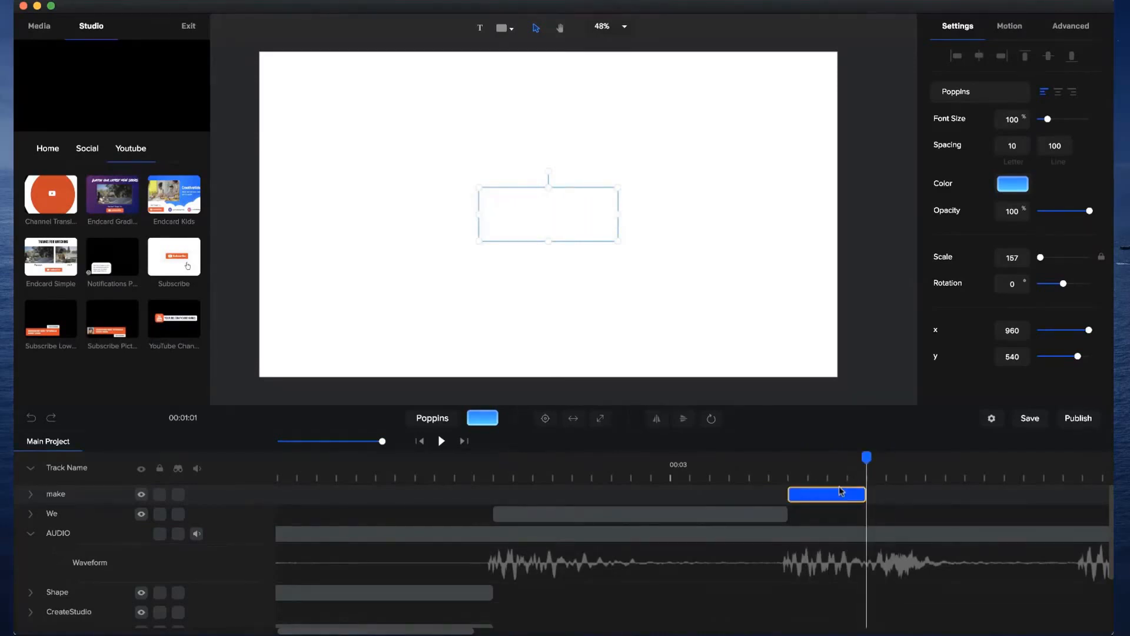
click(829, 494)
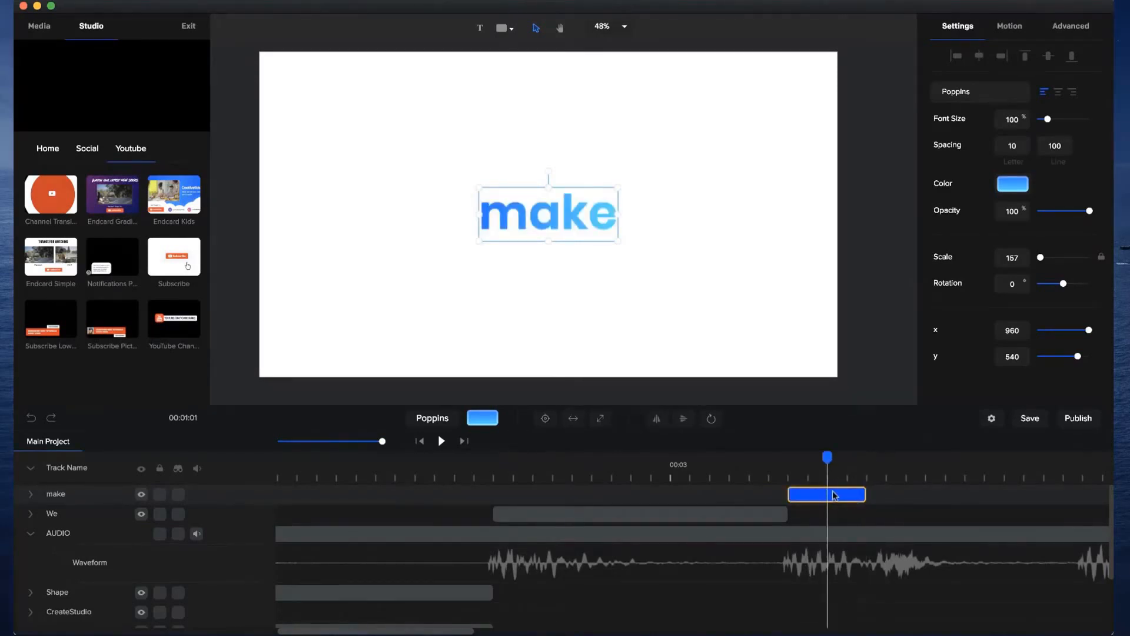
key(super+d)
drag(811, 492, 1079, 493)
Enlarge the duplicated make text to a scale of 308.
click(961, 475)
click(542, 226)
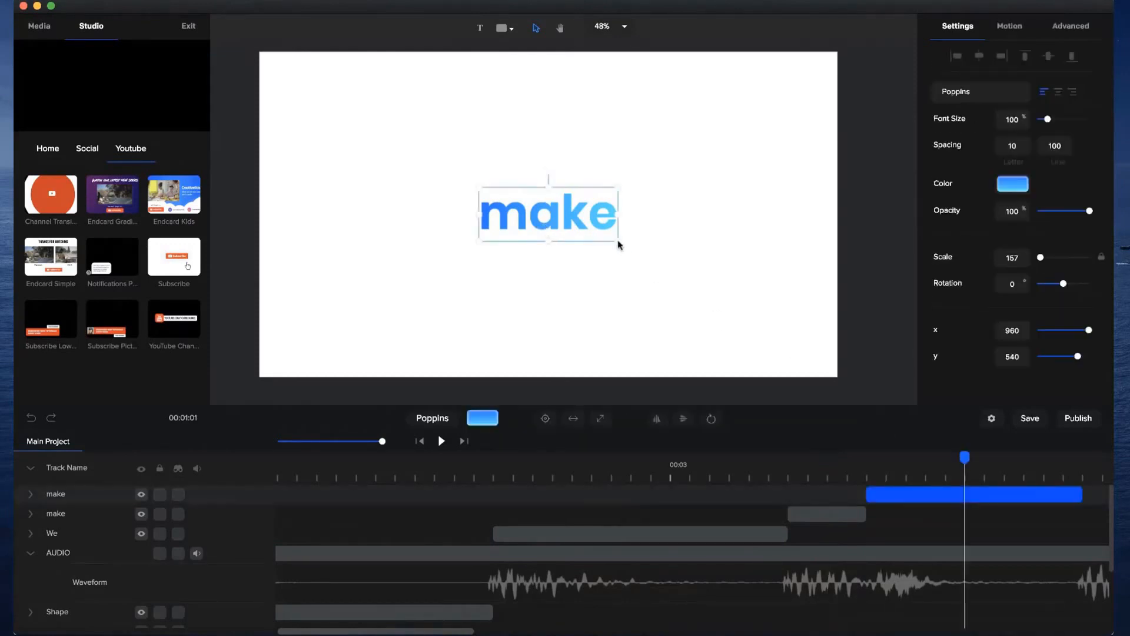
drag(621, 246, 739, 310)
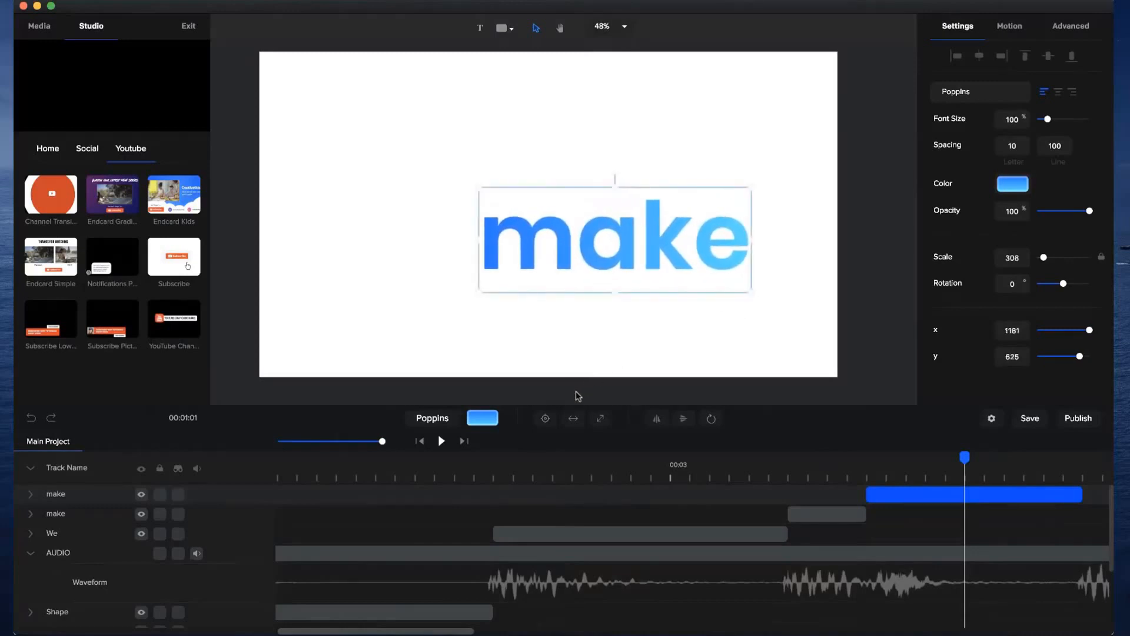
Centre the enlarged make text on the canvas and play back the word sequence against the audio beats.
click(545, 418)
drag(901, 457, 453, 446)
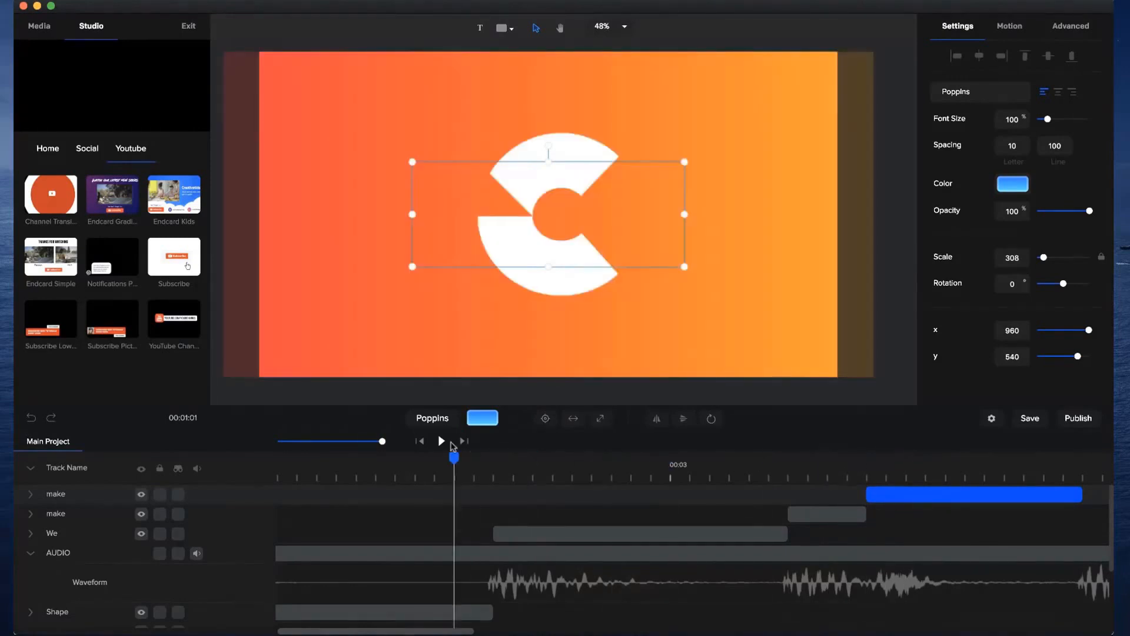
drag(381, 445, 363, 446)
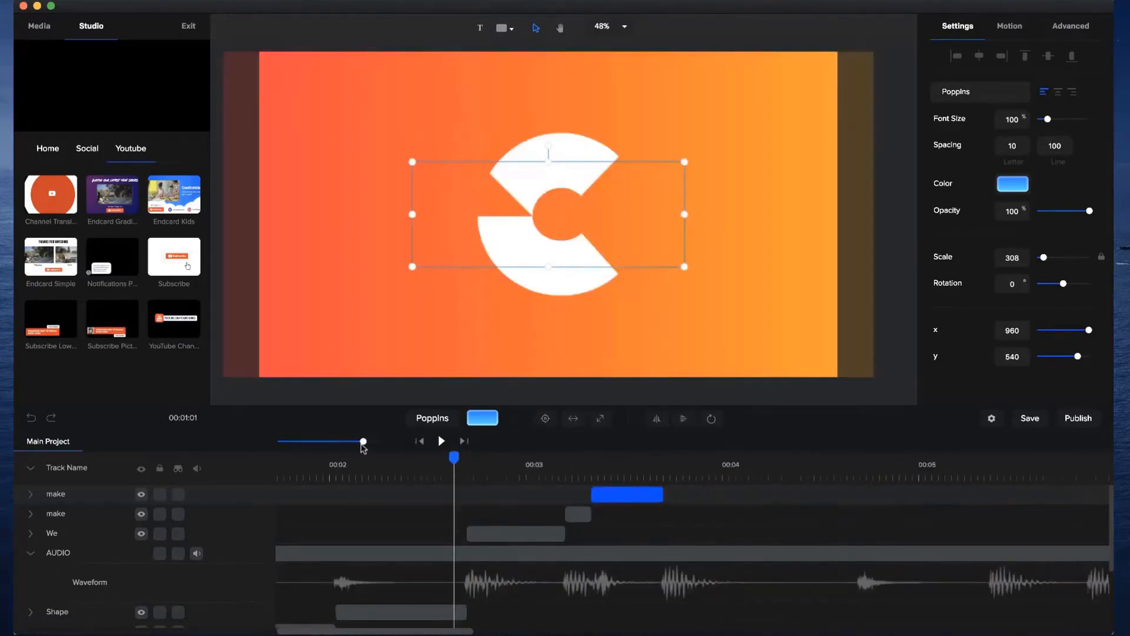
click(440, 442)
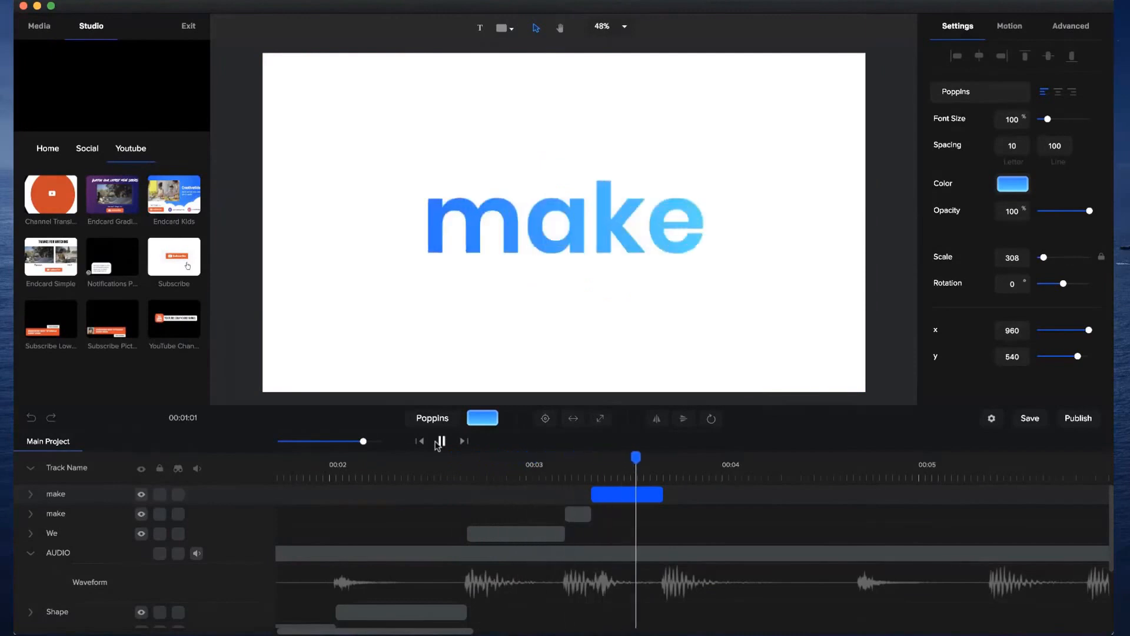
click(440, 442)
click(440, 466)
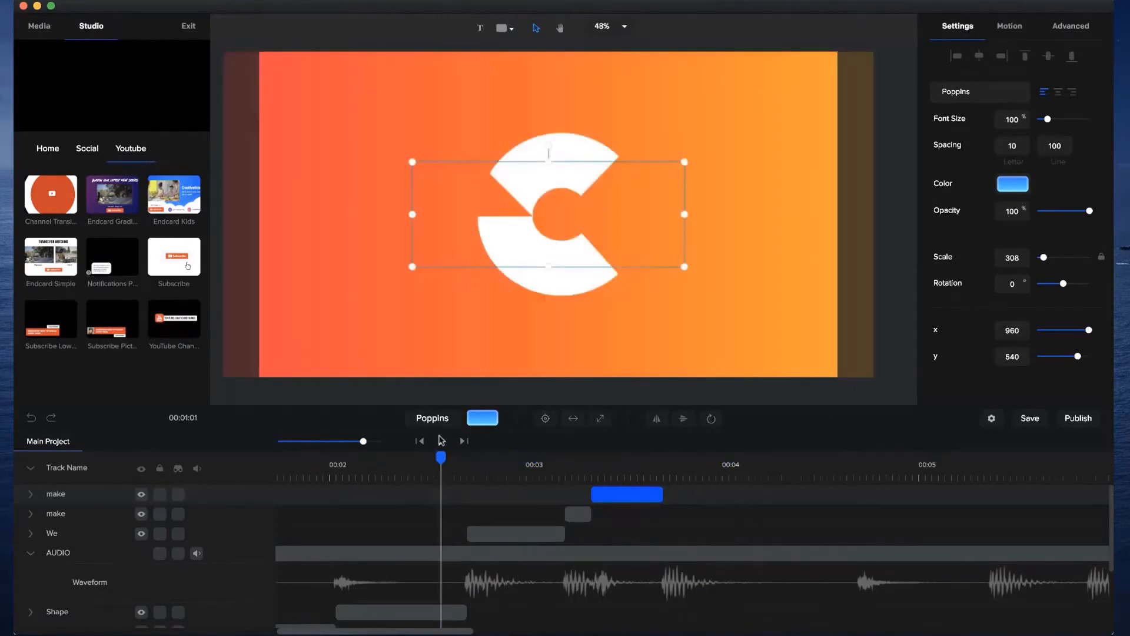
click(441, 442)
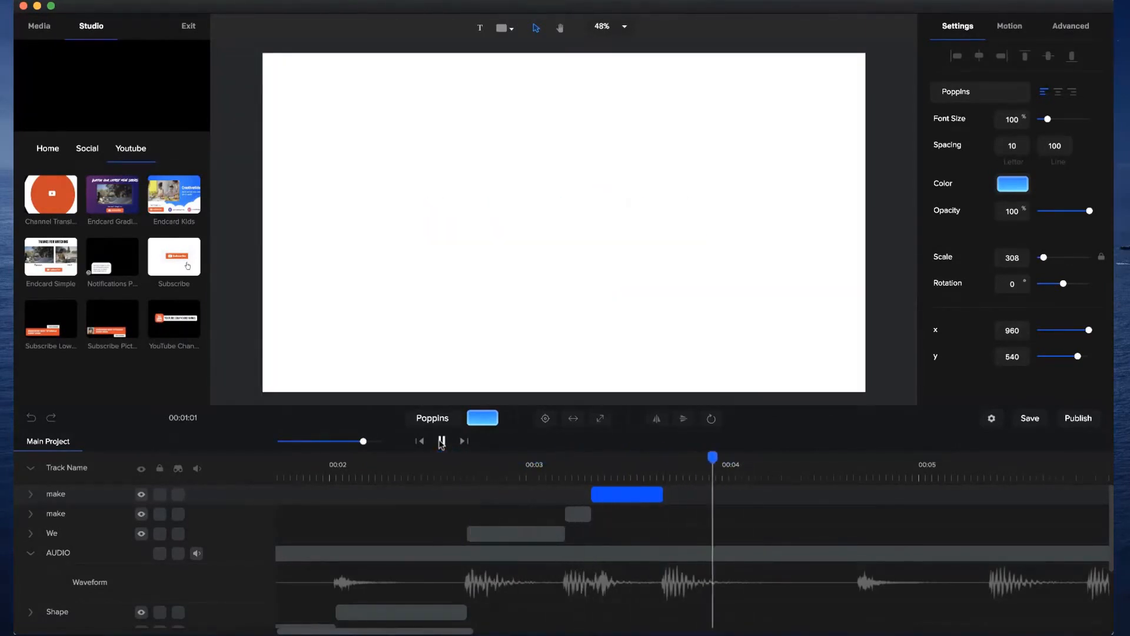
Scrub across the two make clips to check the size change against the double beat in the waveform.
click(586, 464)
drag(585, 464, 572, 465)
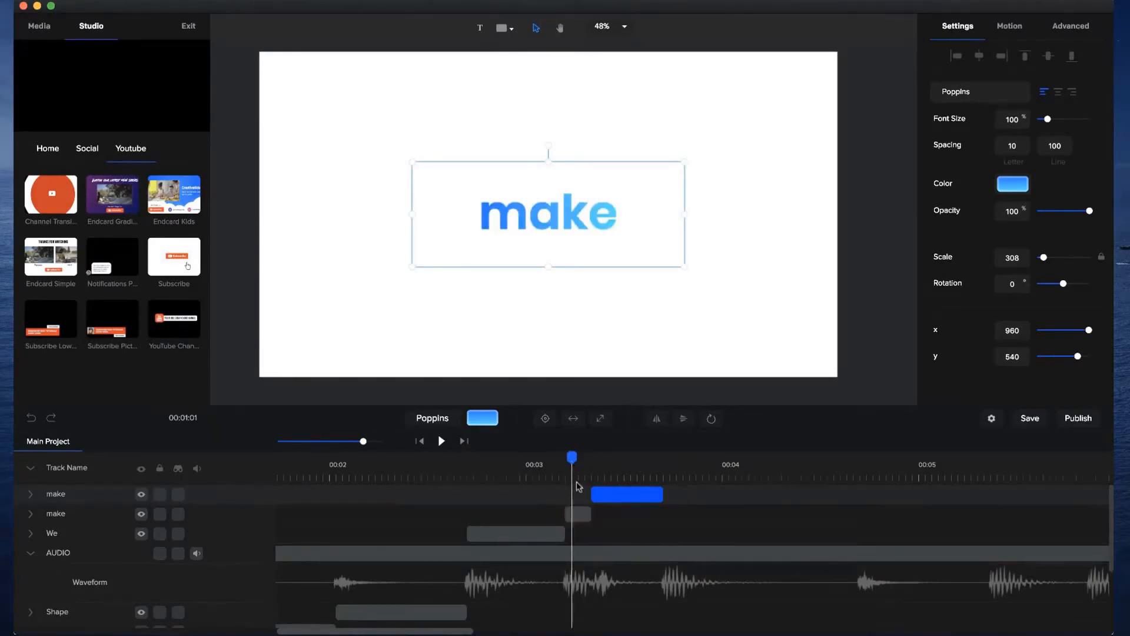
drag(577, 462, 599, 464)
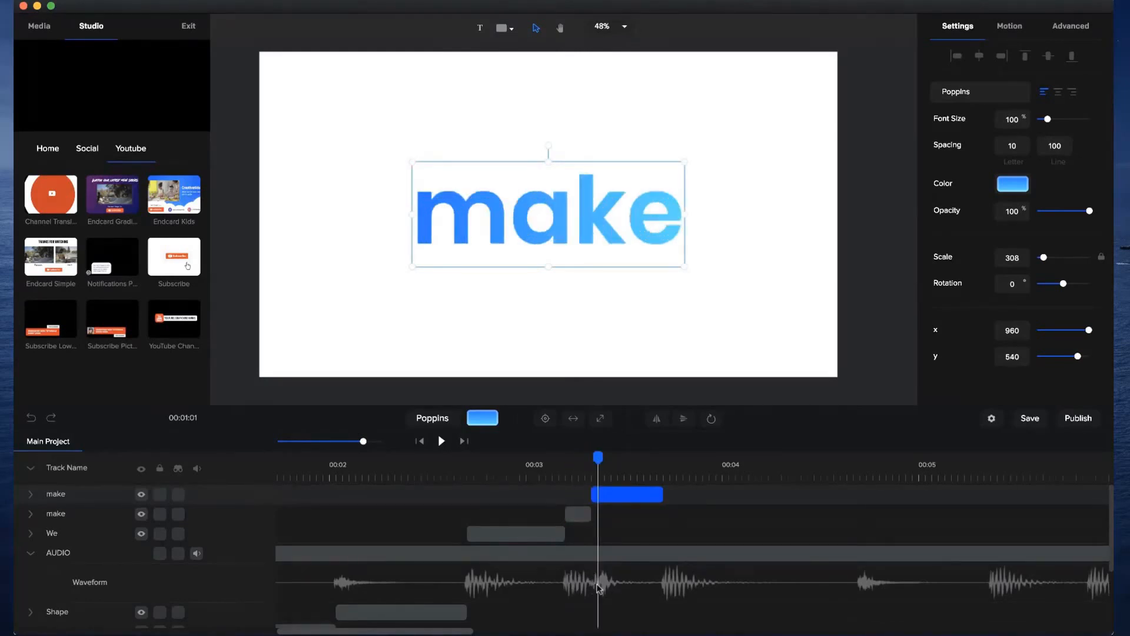
Duplicate the enlarged make clip, place the copy directly after it and extend it to about 4.6 seconds.
drag(596, 461, 661, 461)
click(636, 494)
key(super+d)
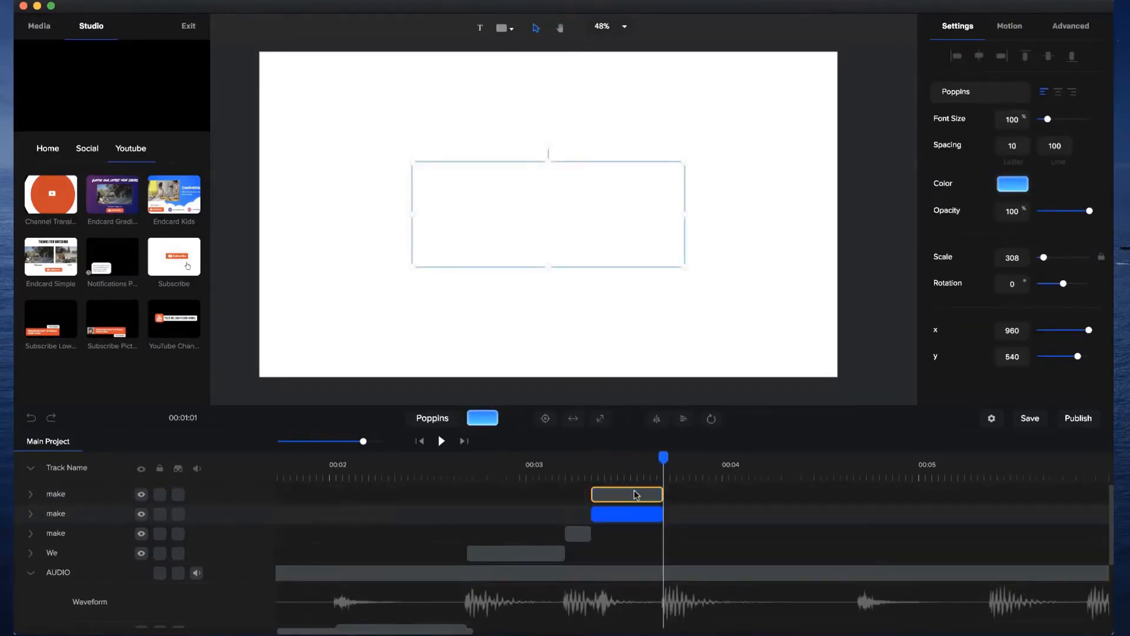
drag(620, 494, 846, 502)
Replace the new copy's text with Videos.
click(638, 308)
click(587, 239)
double_click(588, 239)
text(Videos)
click(868, 219)
click(665, 228)
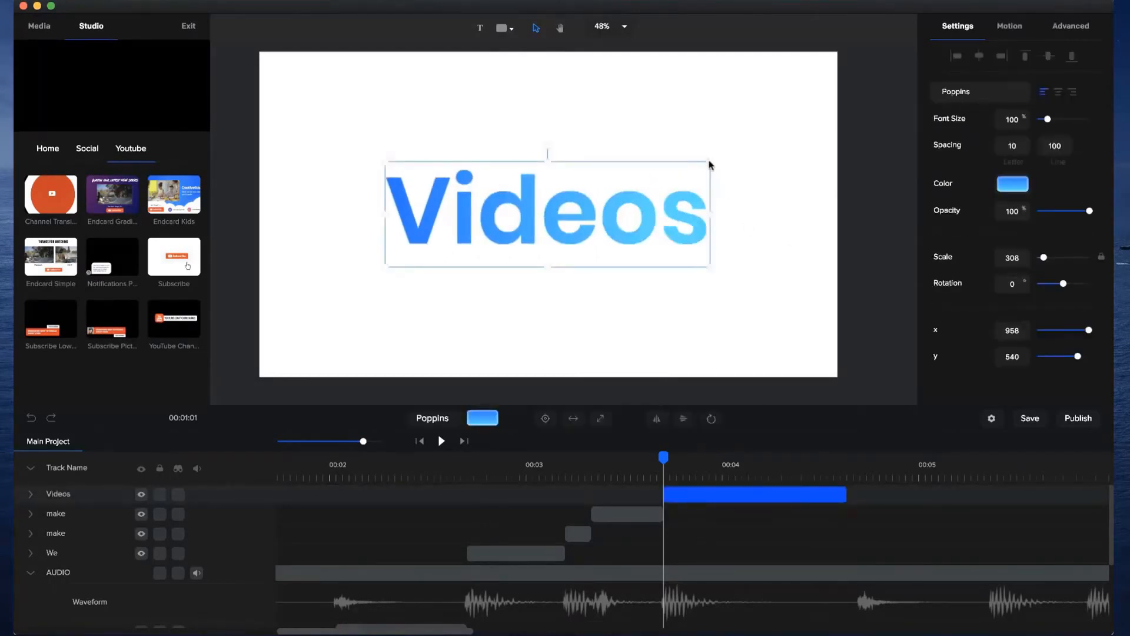
Scale the Videos text down to 237 and centre it on the canvas.
drag(710, 165, 626, 177)
click(546, 418)
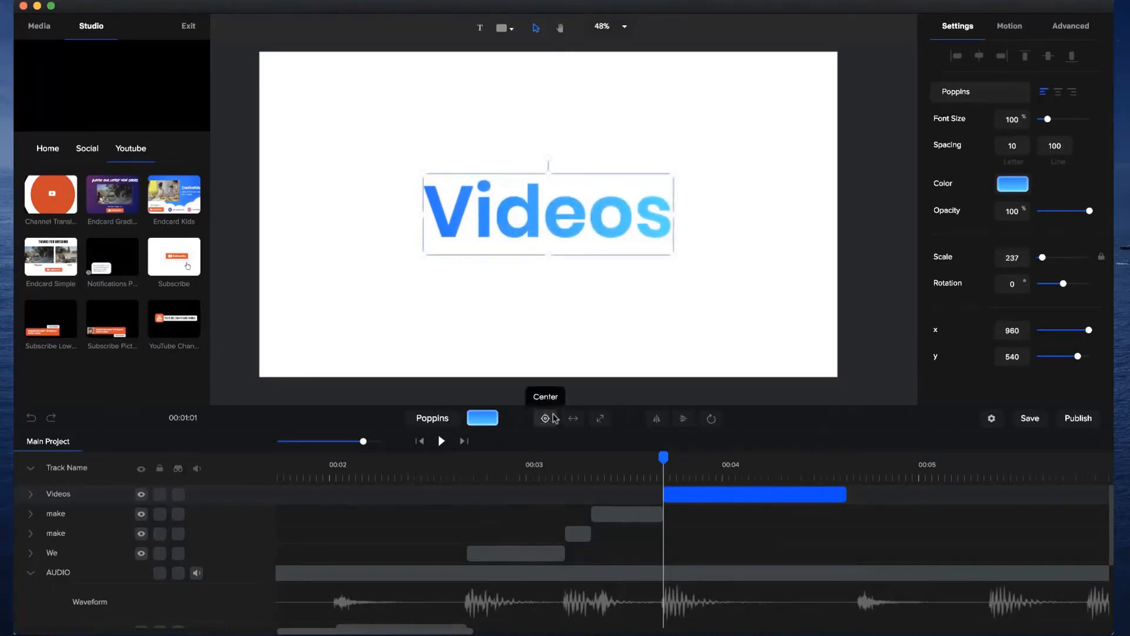
click(740, 335)
click(626, 225)
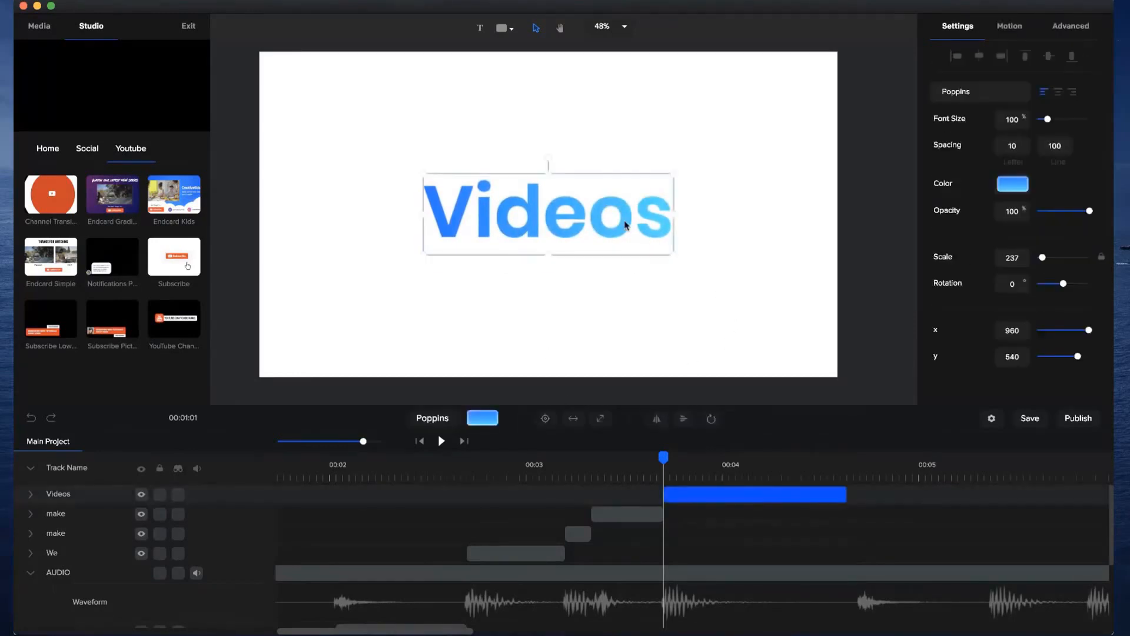
Change the Videos text from a gradient to a solid white #FFFFFF fill.
click(1018, 186)
click(983, 96)
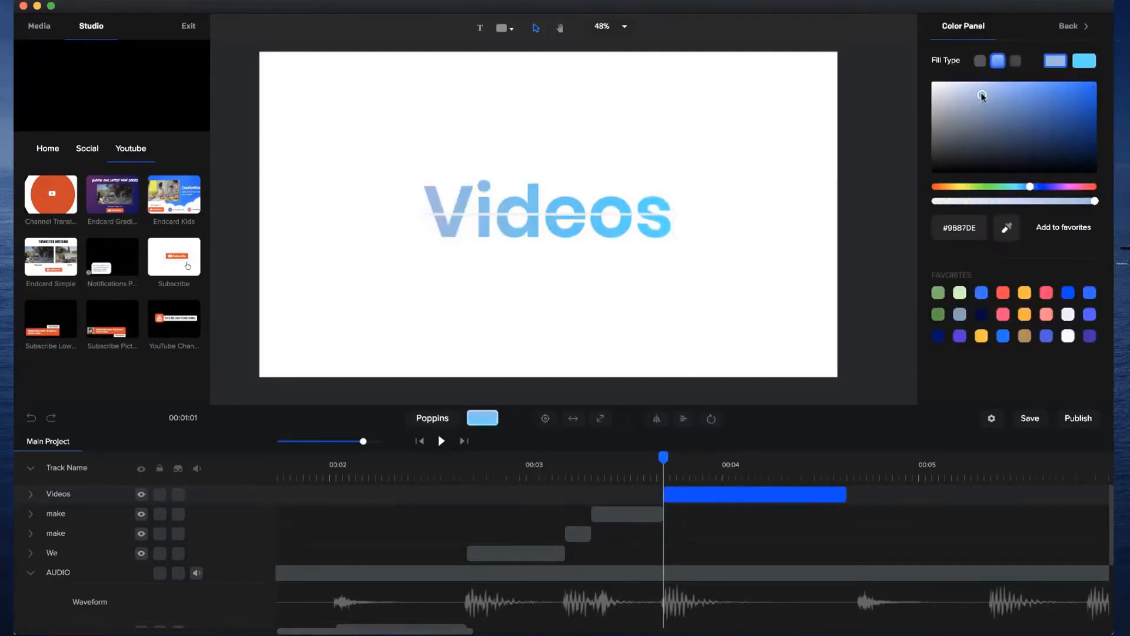
click(980, 60)
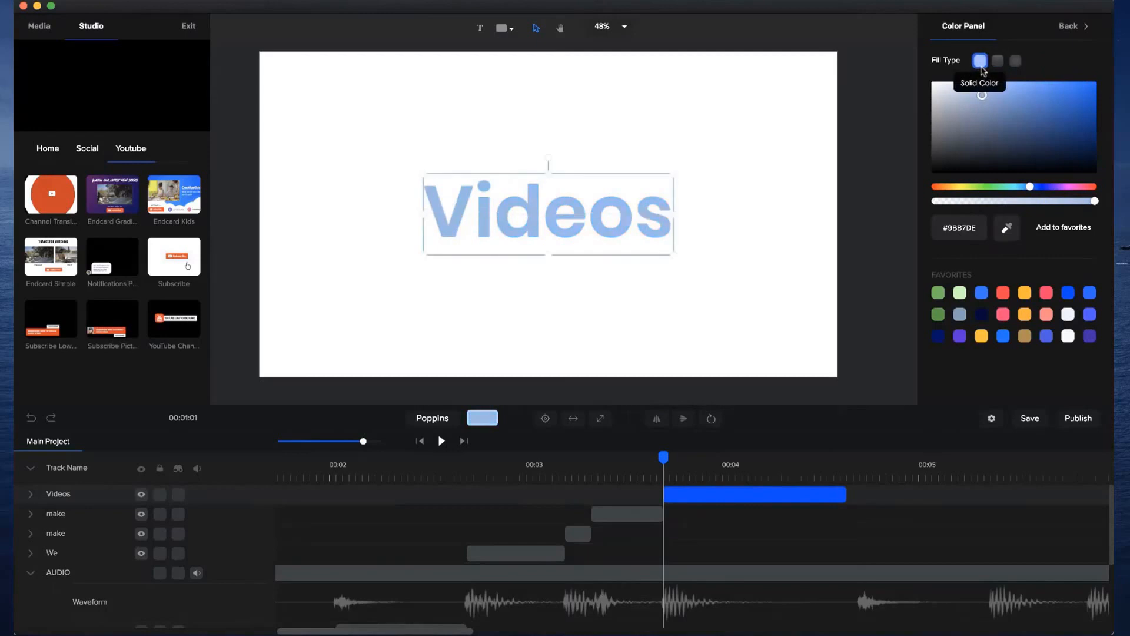
click(775, 125)
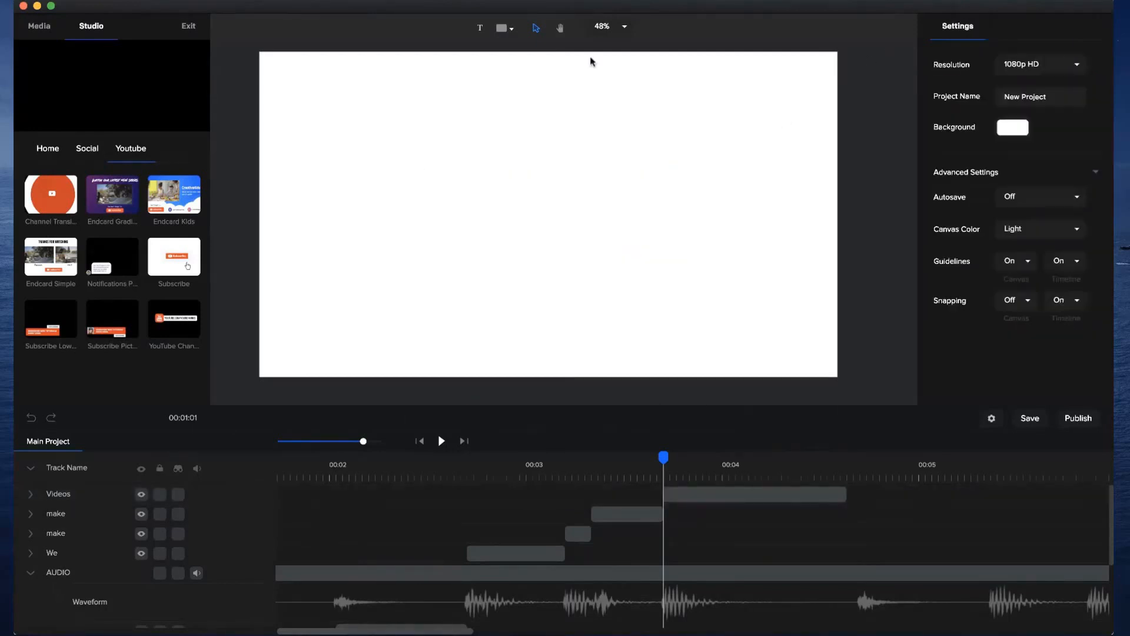
Search the shapes for rec, add a rectangle at the start of the Videos clip and make it fill the canvas.
click(503, 30)
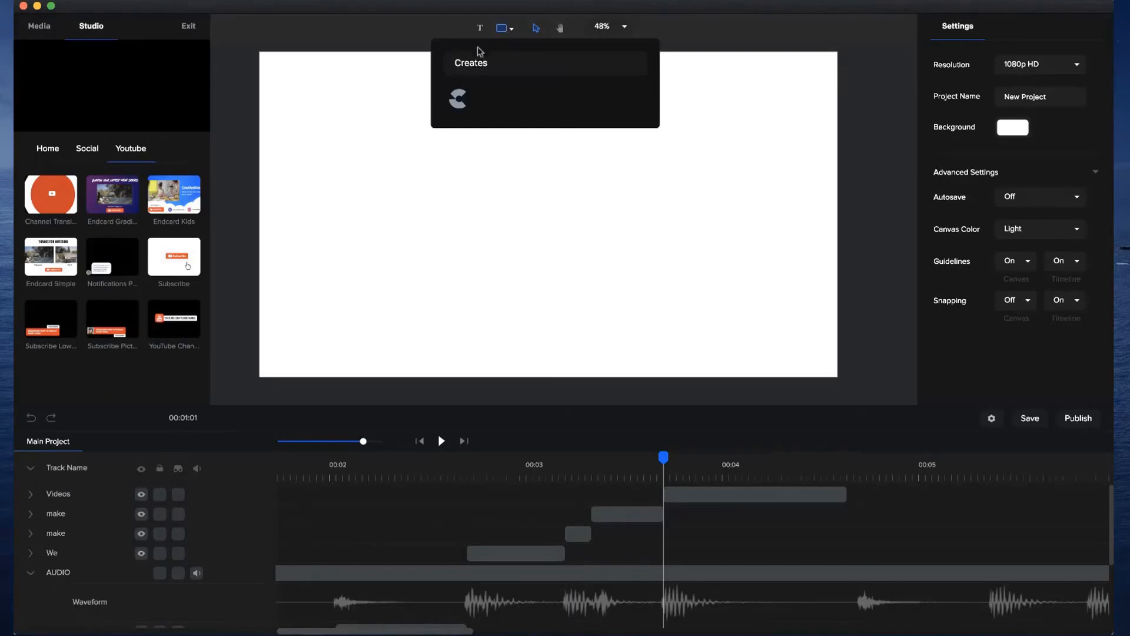
double_click(471, 63)
text(rec)
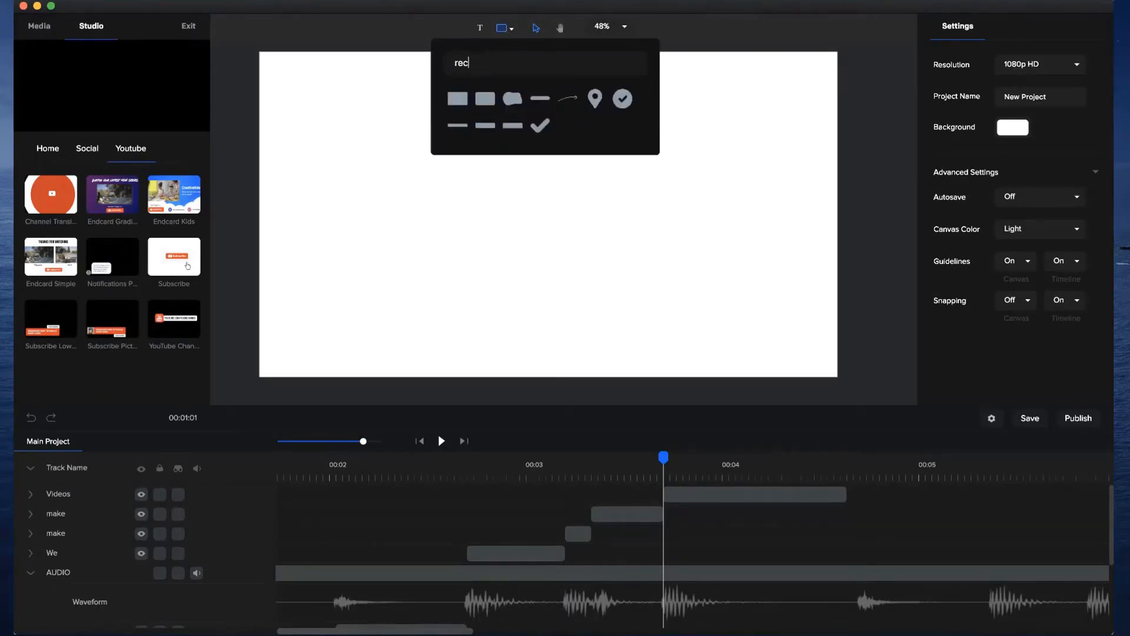
click(457, 96)
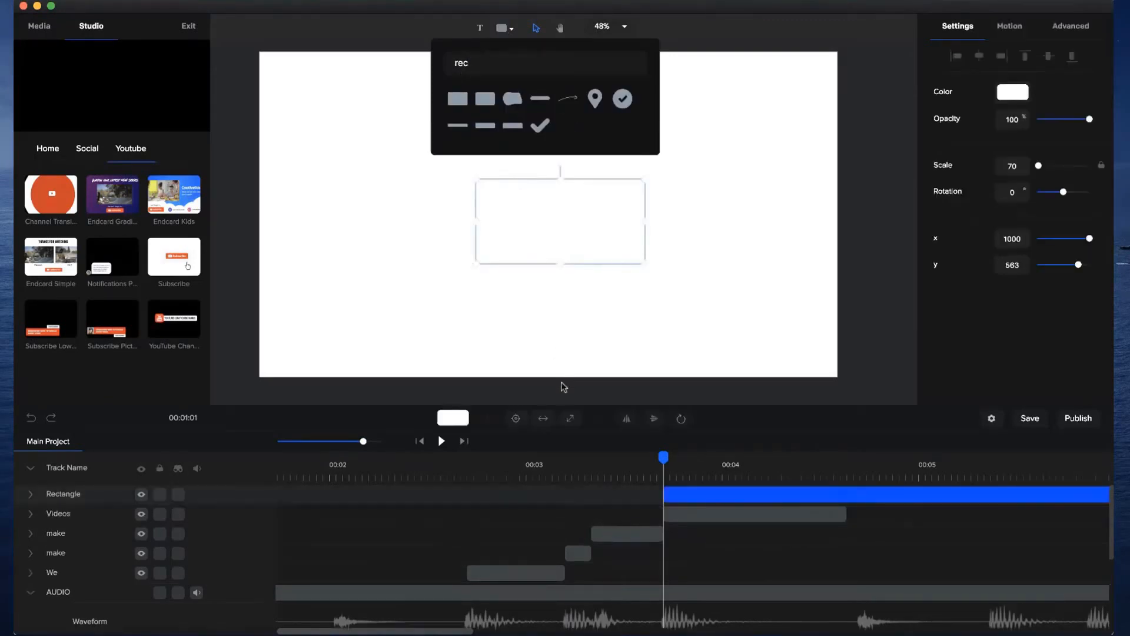
click(573, 419)
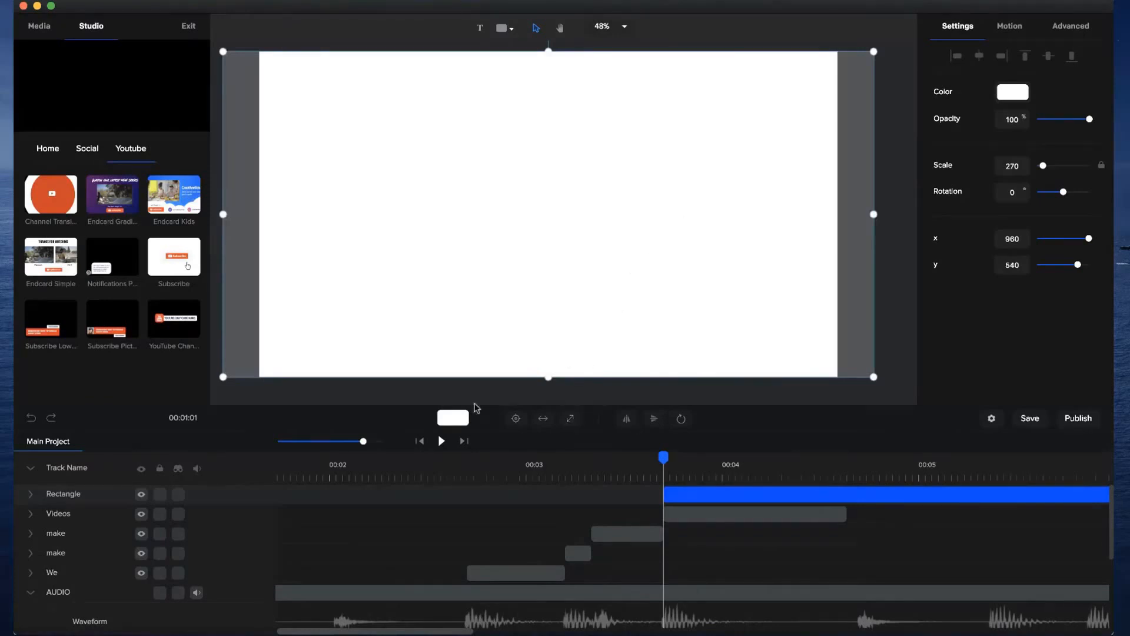
Give the full-canvas rectangle a gradient fill from blue #2F39FD to purple #AD00FF.
click(1013, 92)
click(1000, 60)
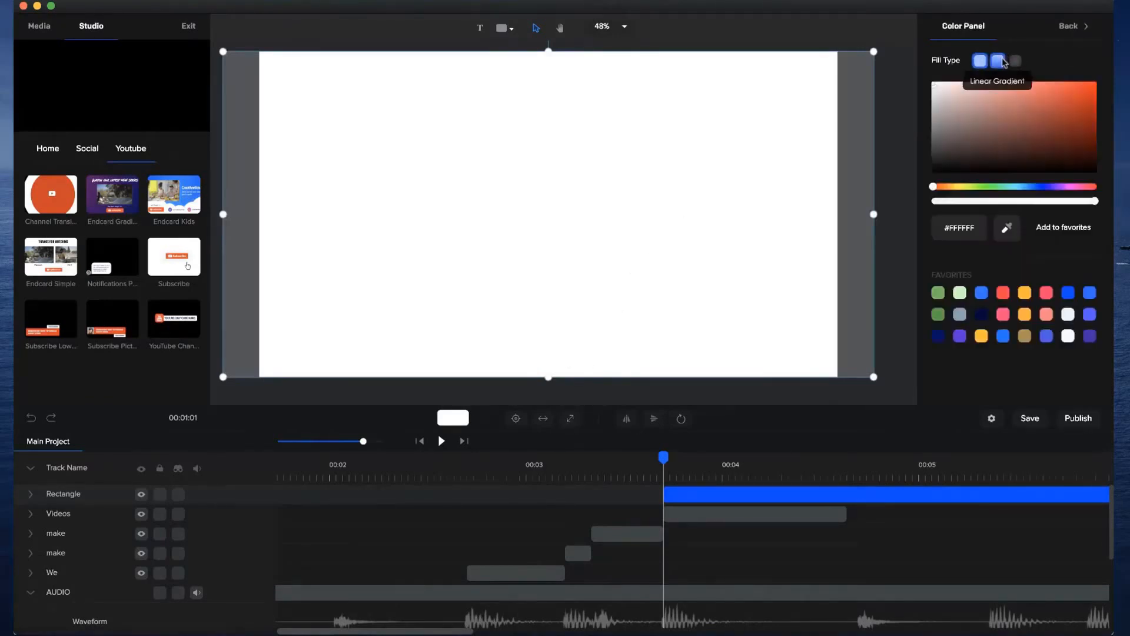
click(1040, 187)
click(1088, 107)
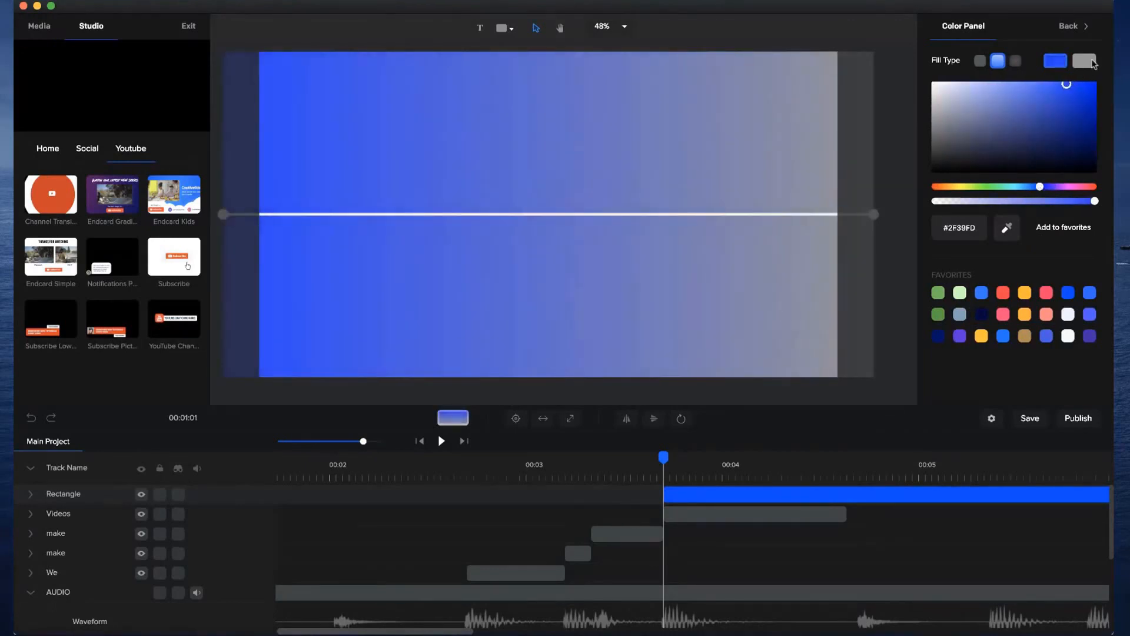
click(1086, 61)
click(1057, 187)
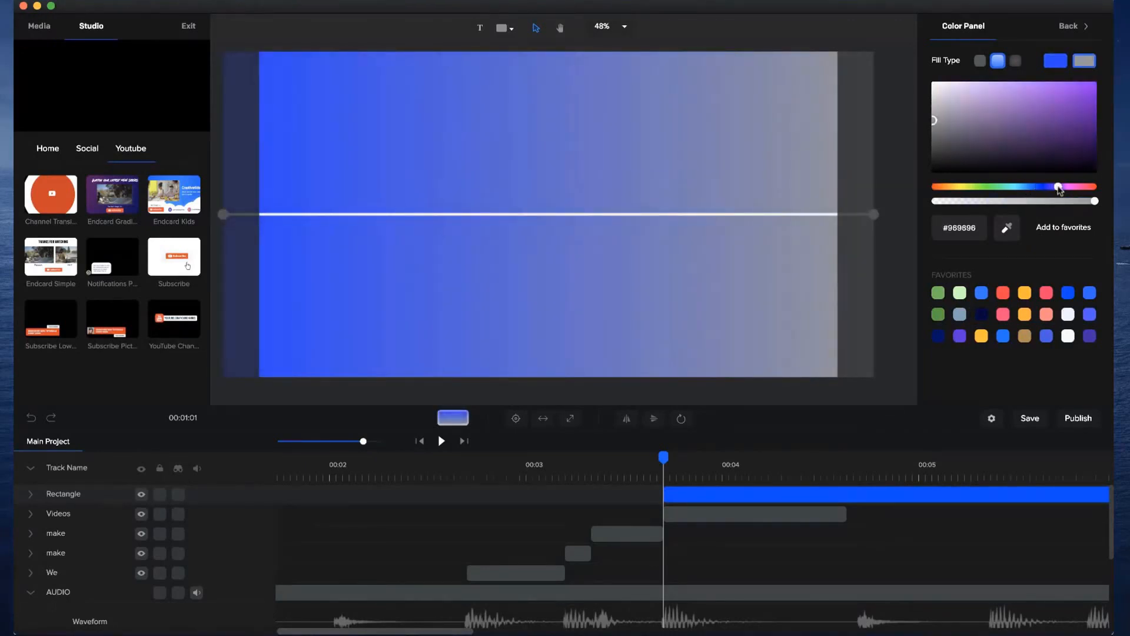
click(1091, 84)
drag(1096, 68, 1107, 59)
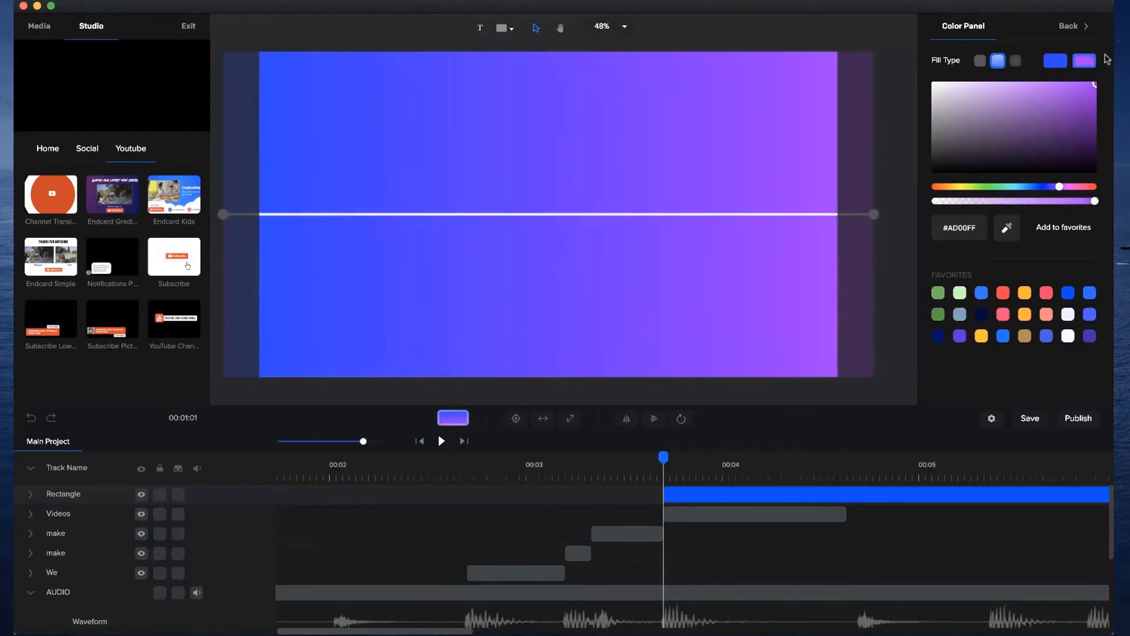
Angle the rectangle's gradient diagonally from upper left to lower right and shift its blue start colour to #2F69FD.
drag(876, 214, 861, 348)
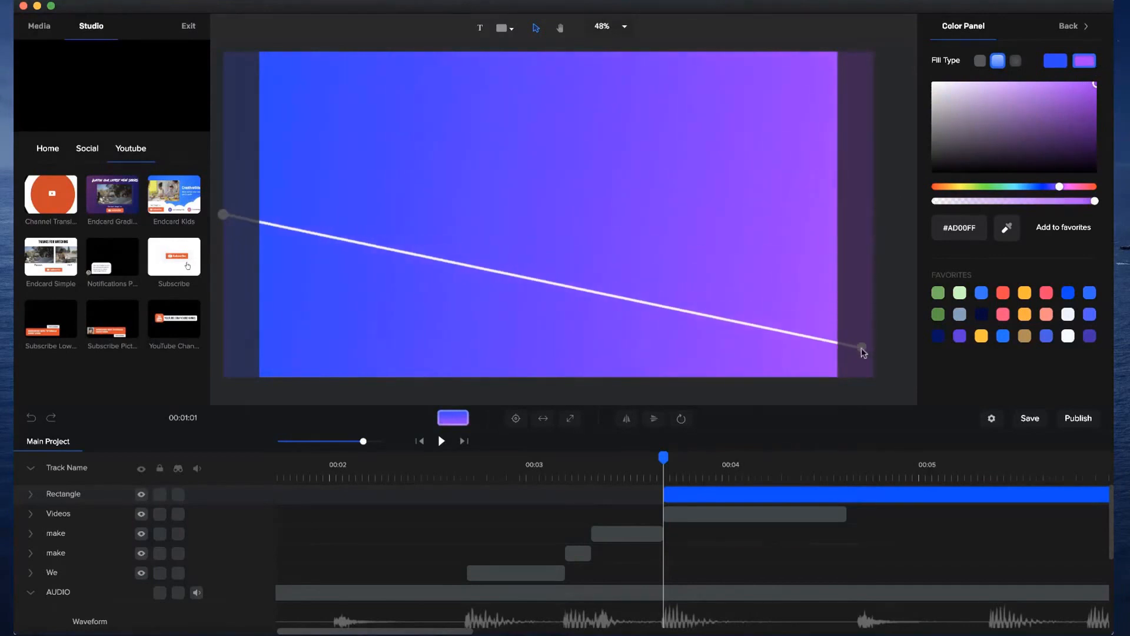
drag(224, 217, 219, 112)
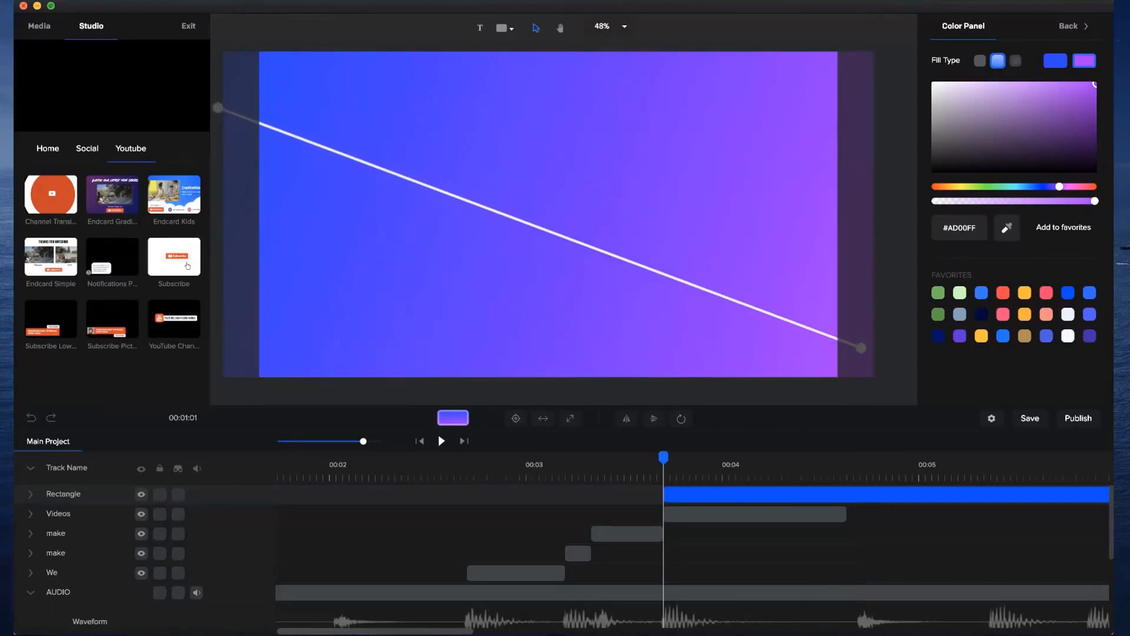
click(1062, 65)
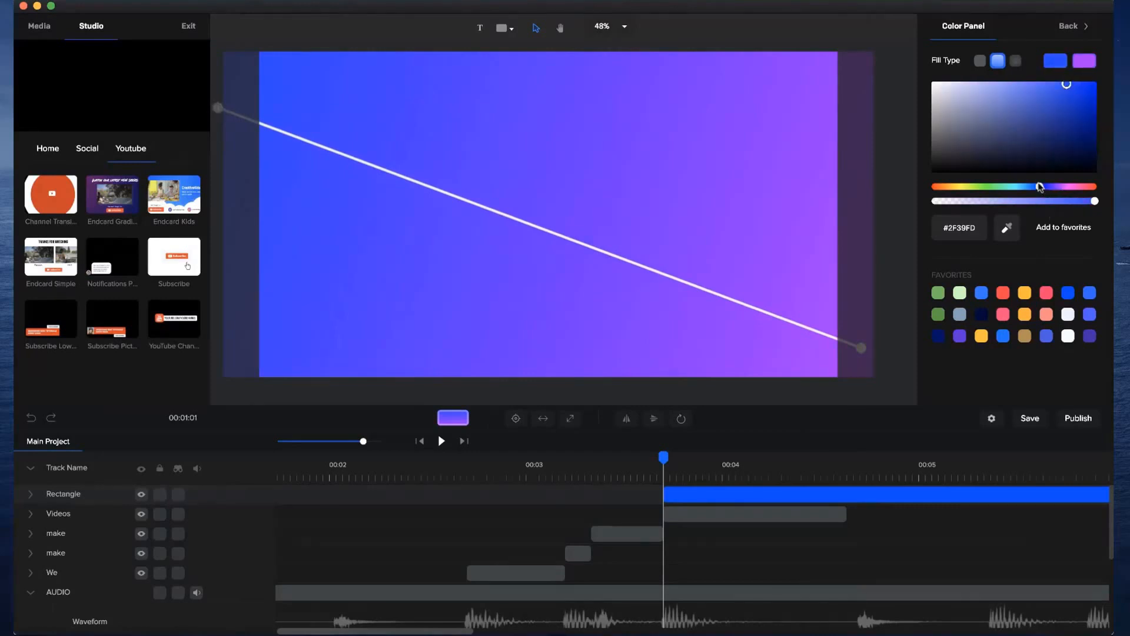
drag(1039, 188, 1037, 187)
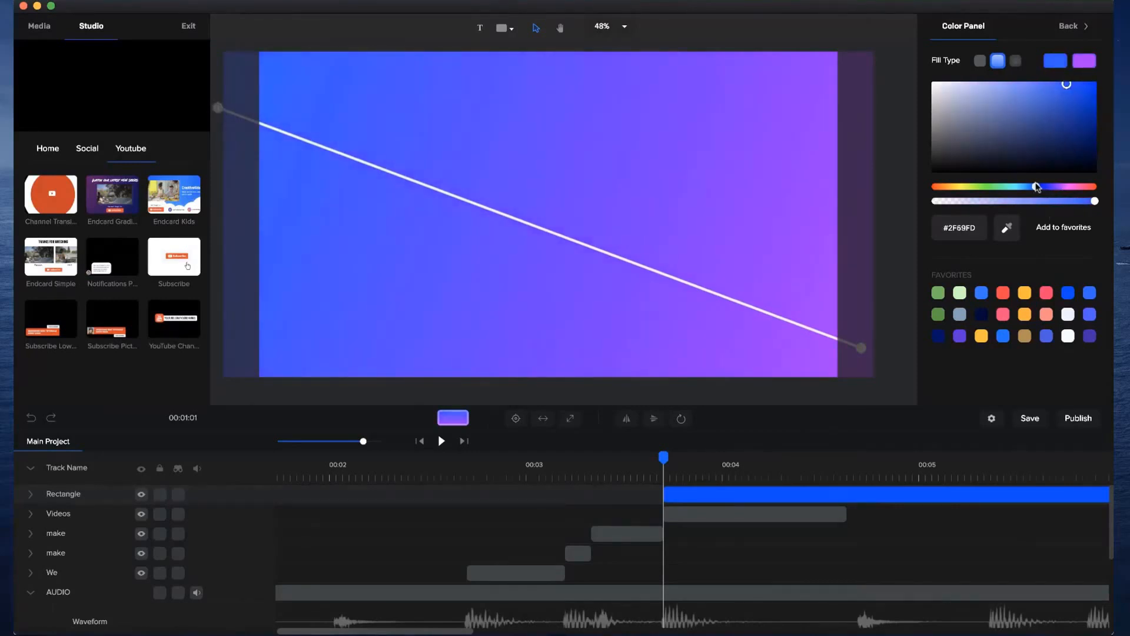
click(890, 155)
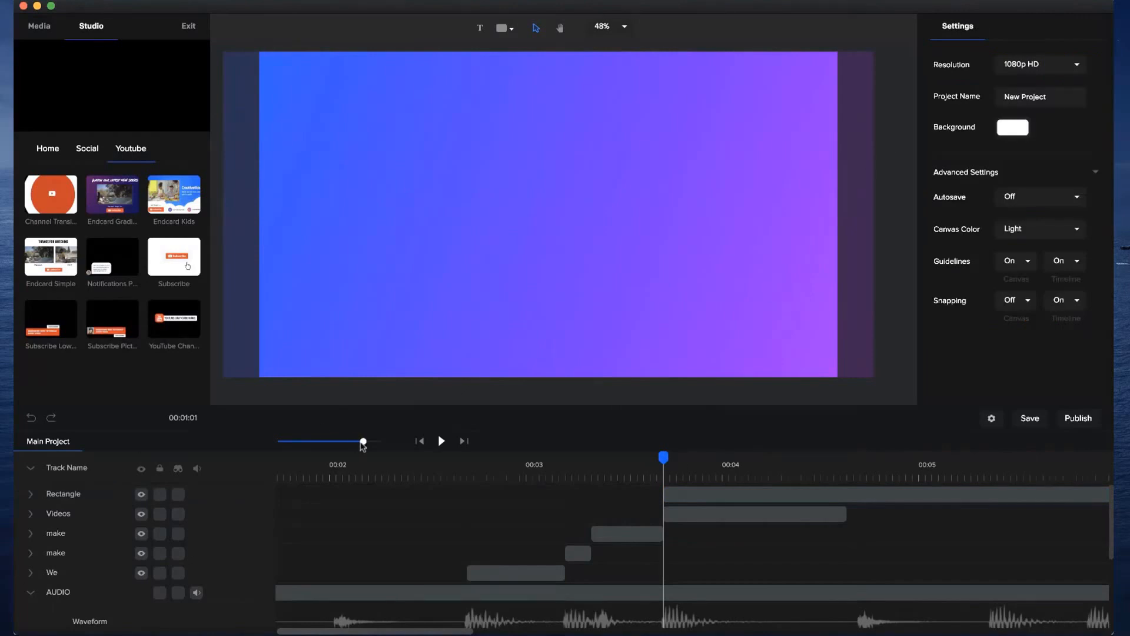
Rename the Rectangle track as BG PURPLE.
drag(364, 441, 343, 442)
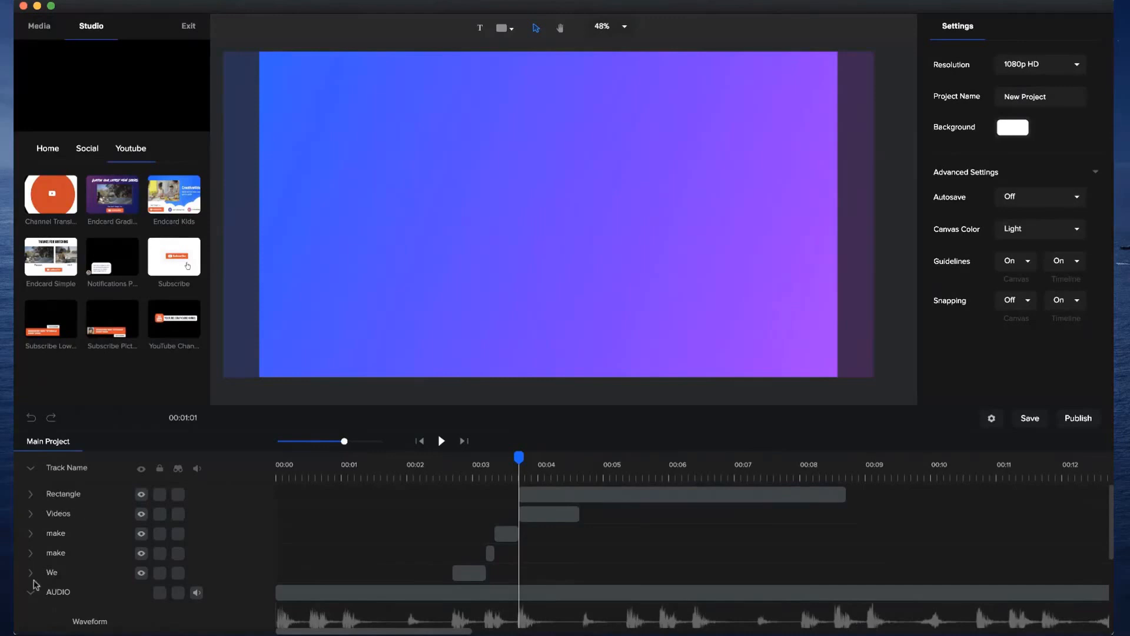
double_click(70, 494)
text(BG PURPLE)
key(Return)
Shorten the BG PURPLE clip to end just after 5 seconds and move the Videos track above it.
drag(847, 493, 622, 507)
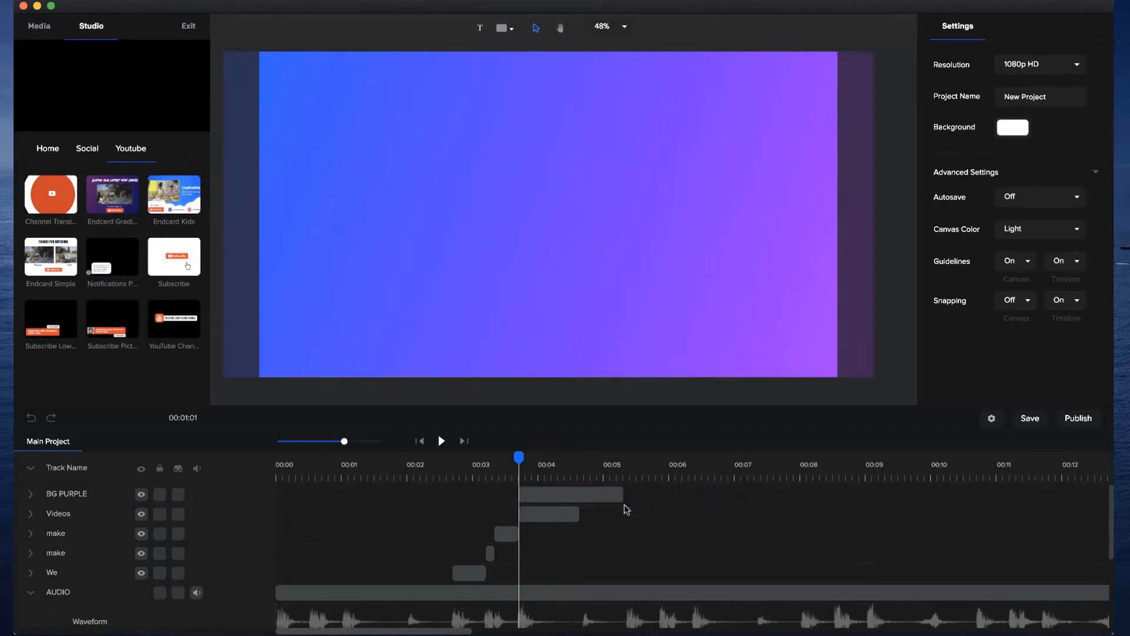
drag(58, 518, 66, 482)
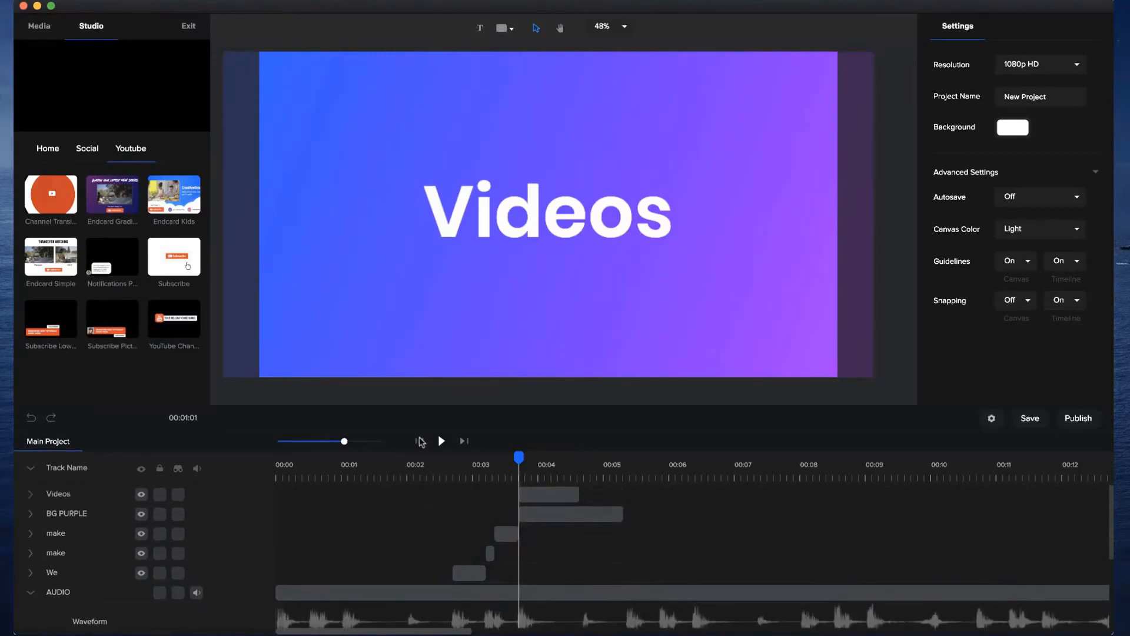
Play the project and scrub from We through Videos to check the word and background changes against the beats.
click(421, 442)
click(440, 442)
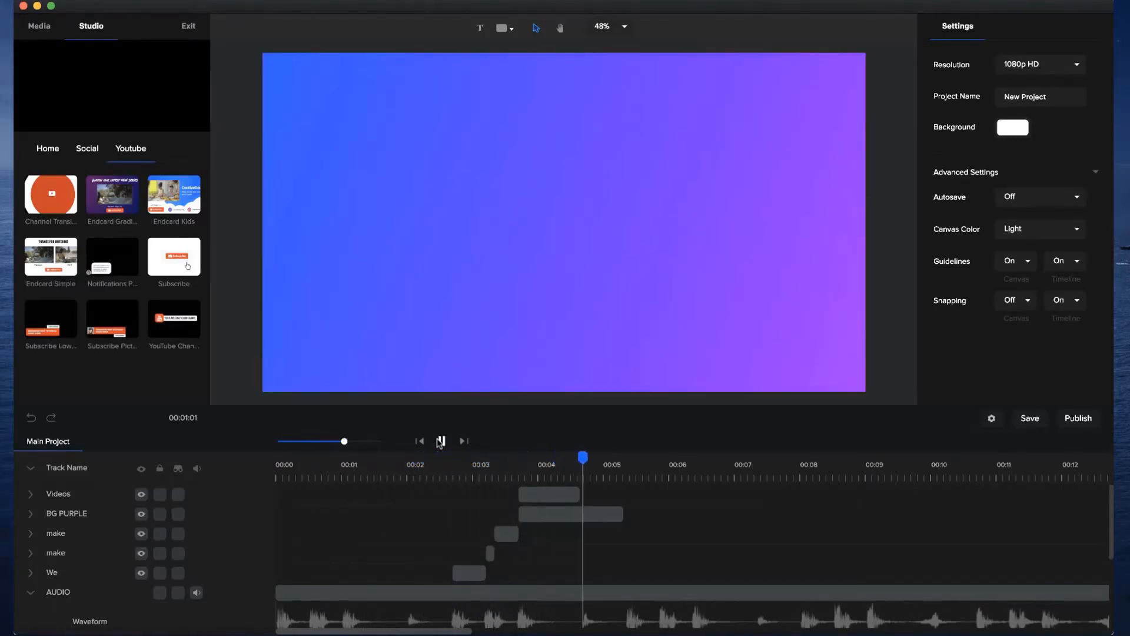
click(441, 441)
click(474, 465)
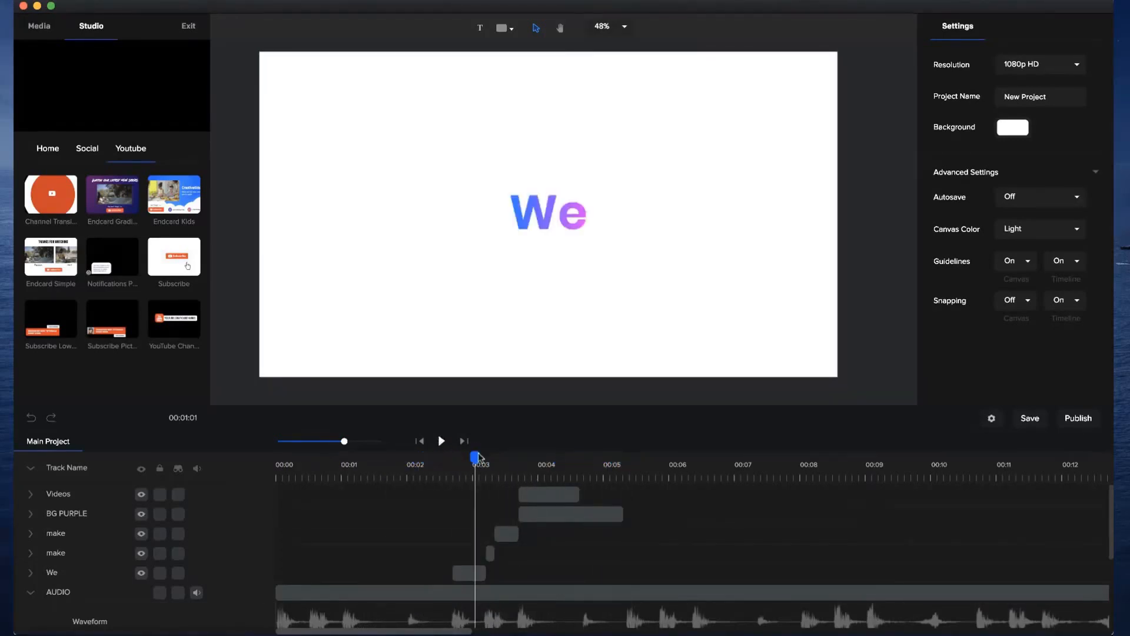
drag(476, 458, 311, 457)
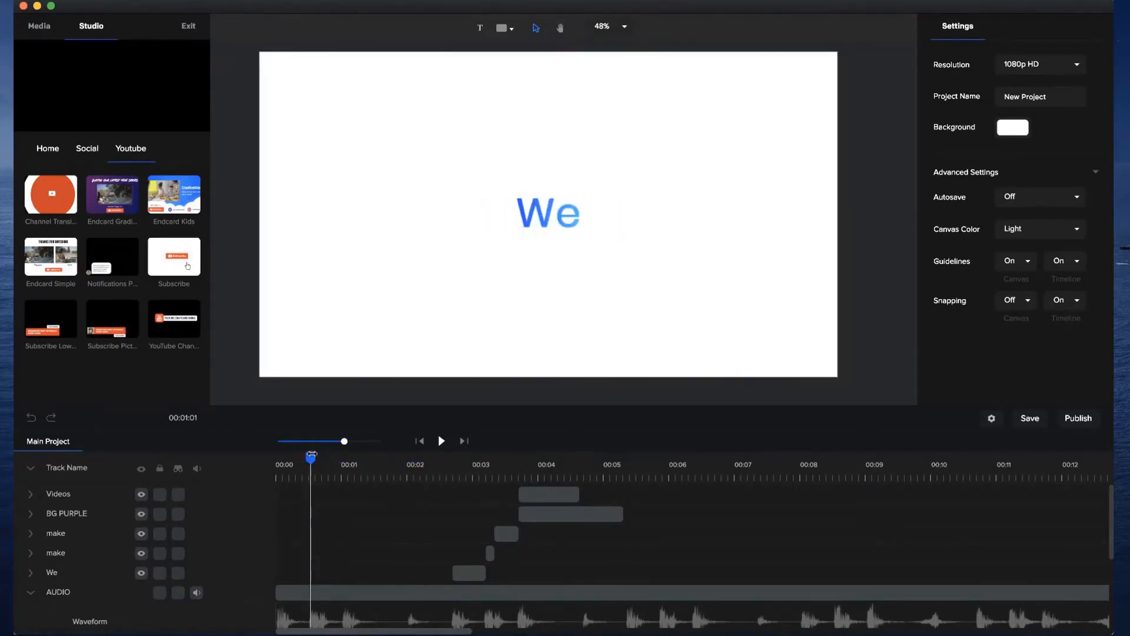
click(542, 458)
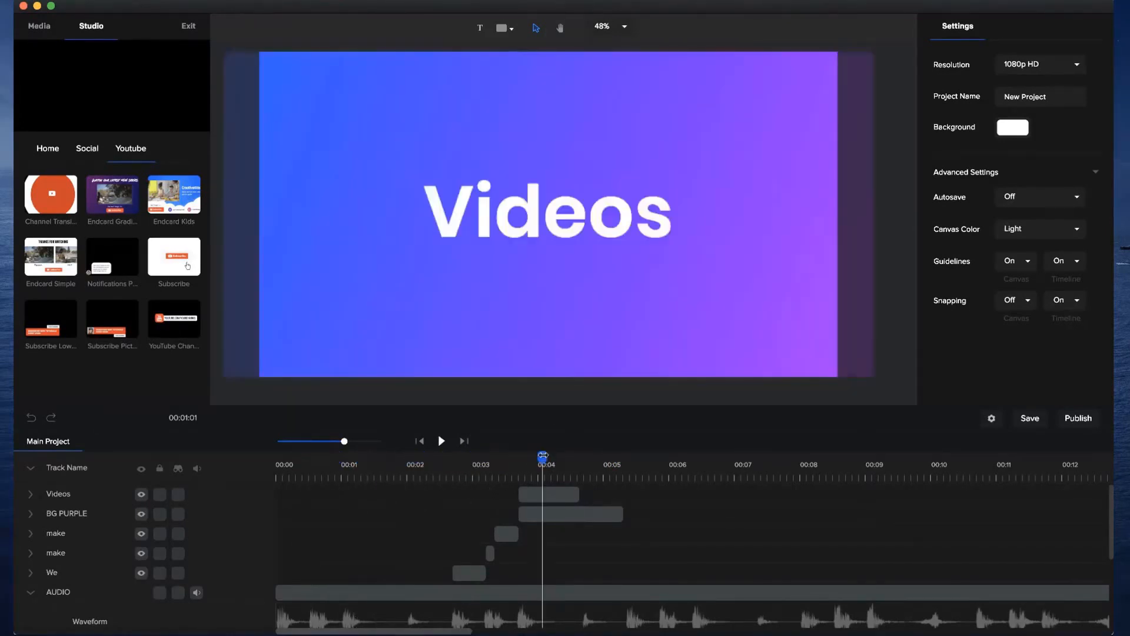
click(500, 460)
drag(499, 461, 582, 457)
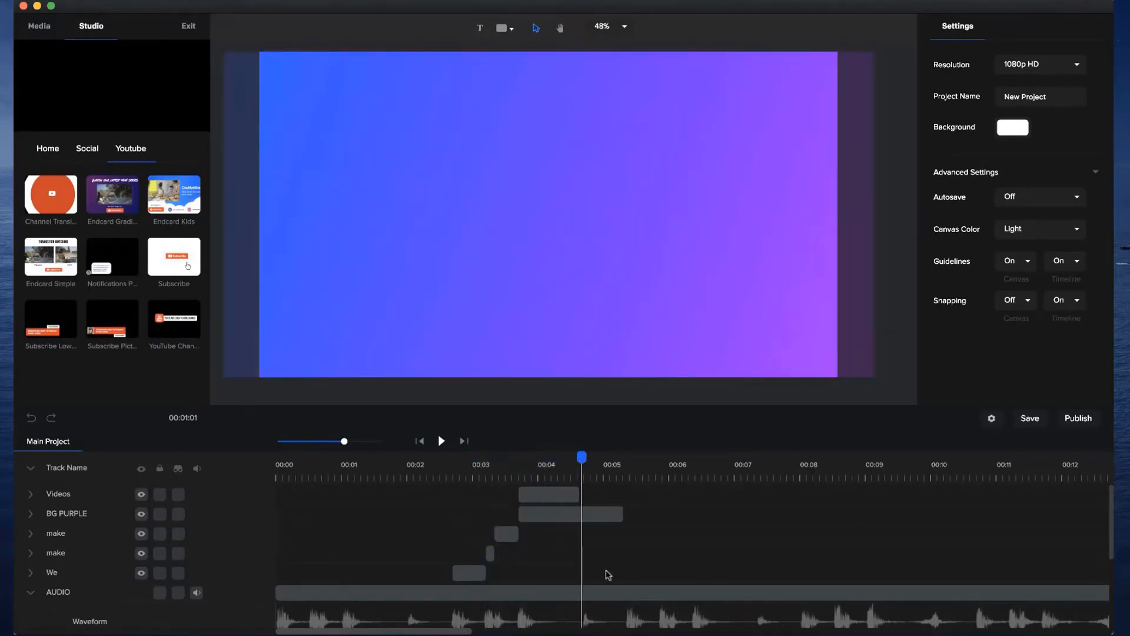
Extend the end of the Videos clip slightly, to about 4.7 seconds, so it reaches the playhead.
drag(345, 442, 373, 441)
drag(570, 498, 584, 498)
Add the Clapper icon from the studio's icon library to the middle of the canvas at the end of the Videos clip.
click(39, 26)
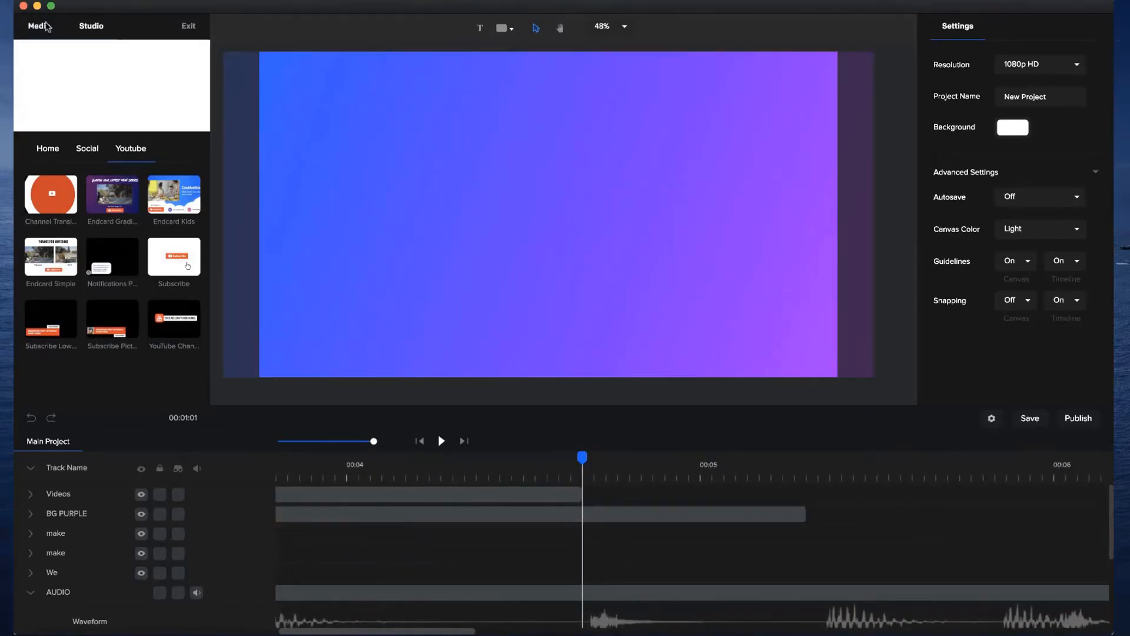
click(92, 27)
click(52, 152)
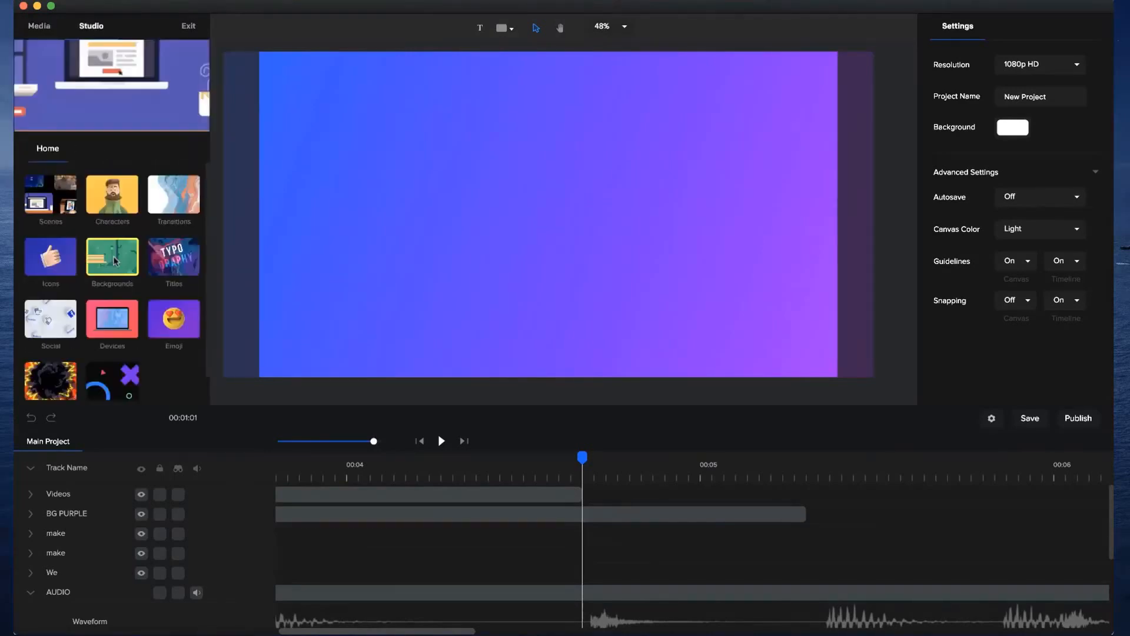
click(68, 245)
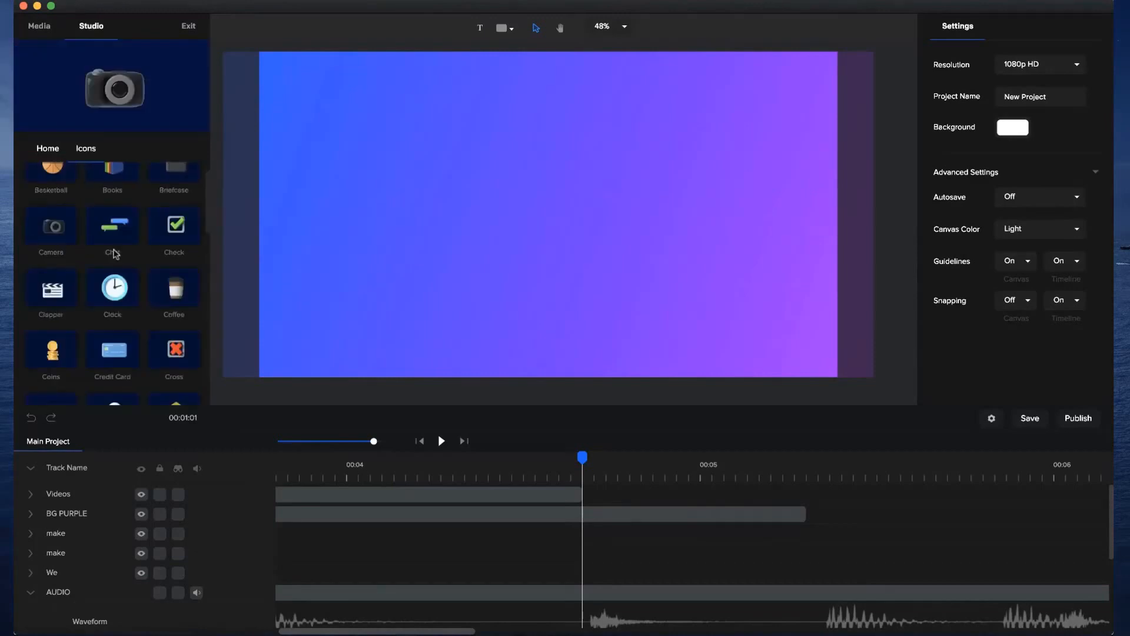
scroll(95, 253, down, 1)
drag(52, 278, 559, 226)
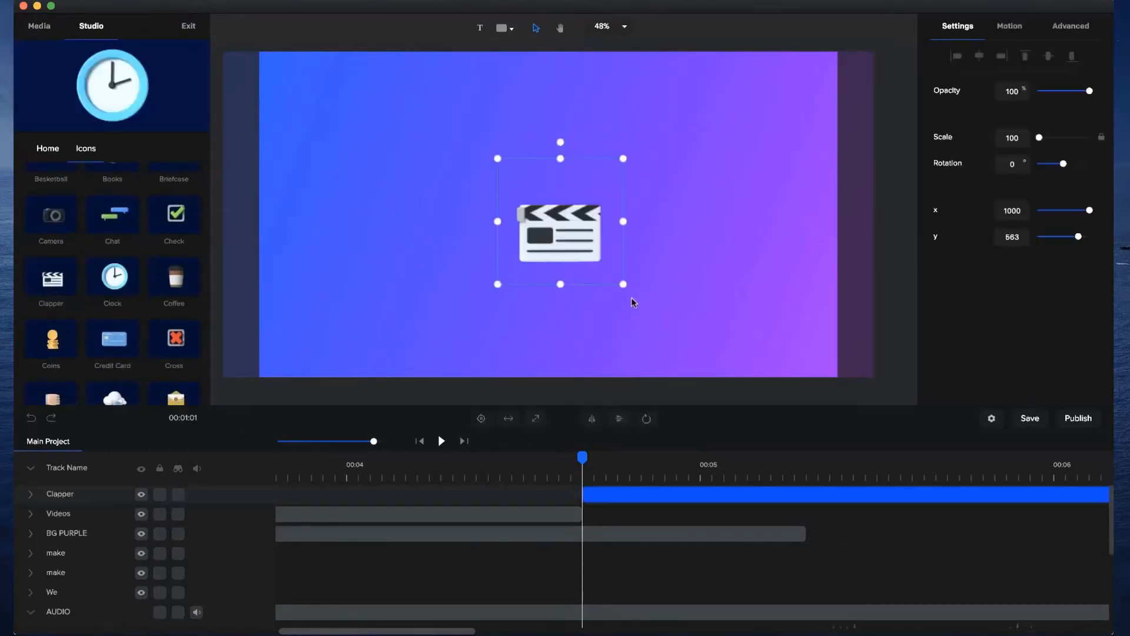
Enlarge the Clapper icon to a scale of about 205 and centre it on the canvas.
drag(624, 285, 803, 373)
drag(633, 307, 547, 220)
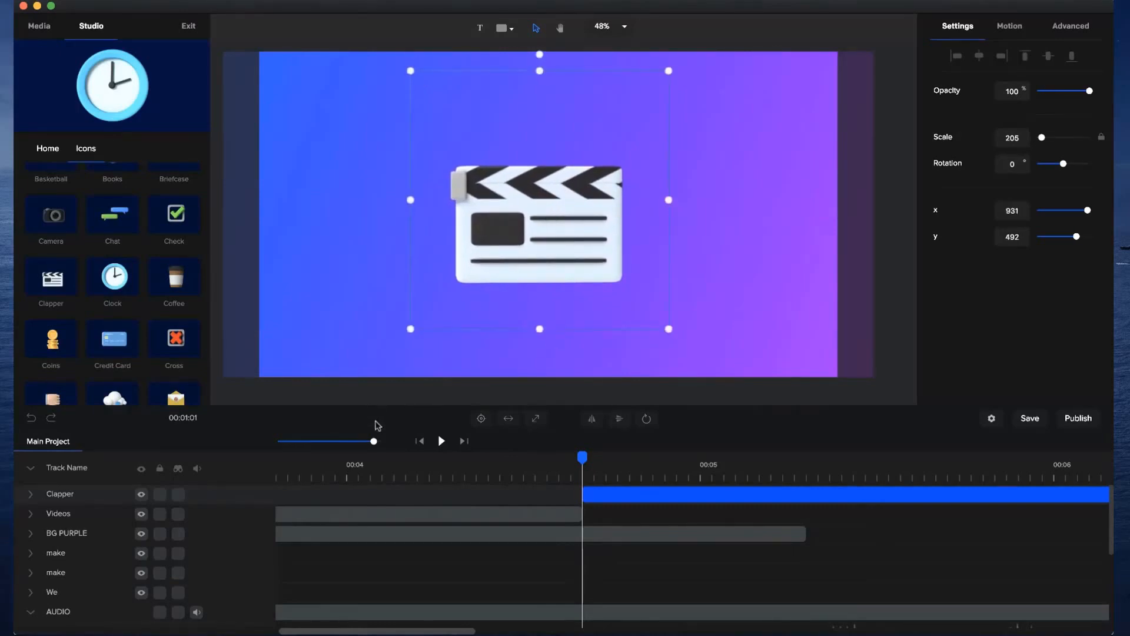
click(482, 418)
Shorten the Clapper clip to end at about 5.4 seconds, close to the end of the BG PURPLE clip.
drag(373, 441, 352, 441)
scroll(549, 458, down, 2)
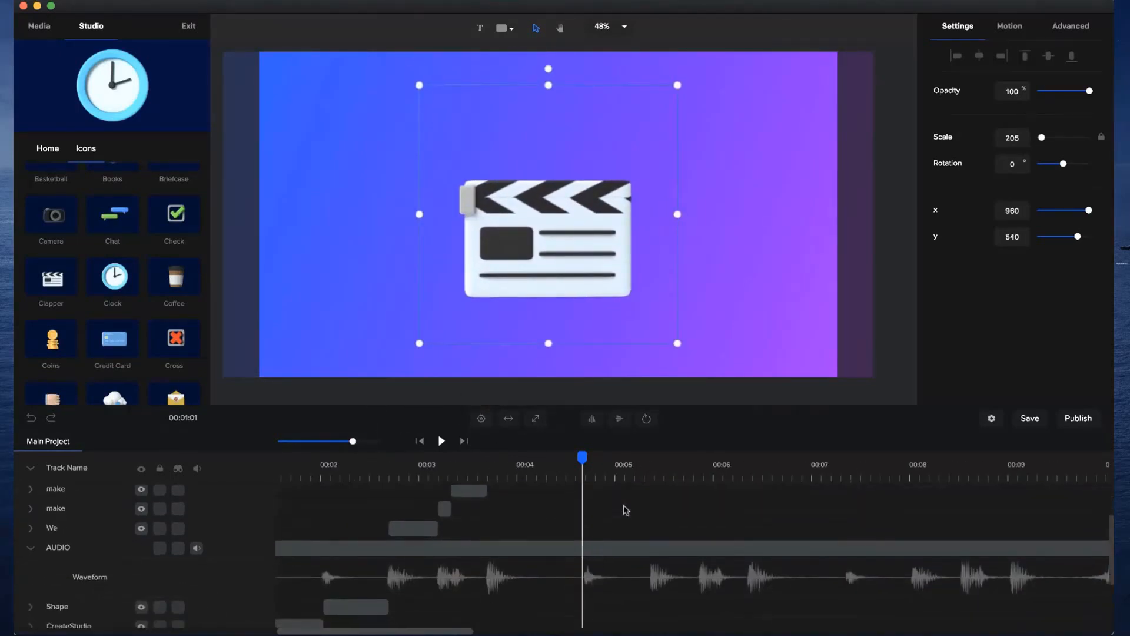
click(550, 458)
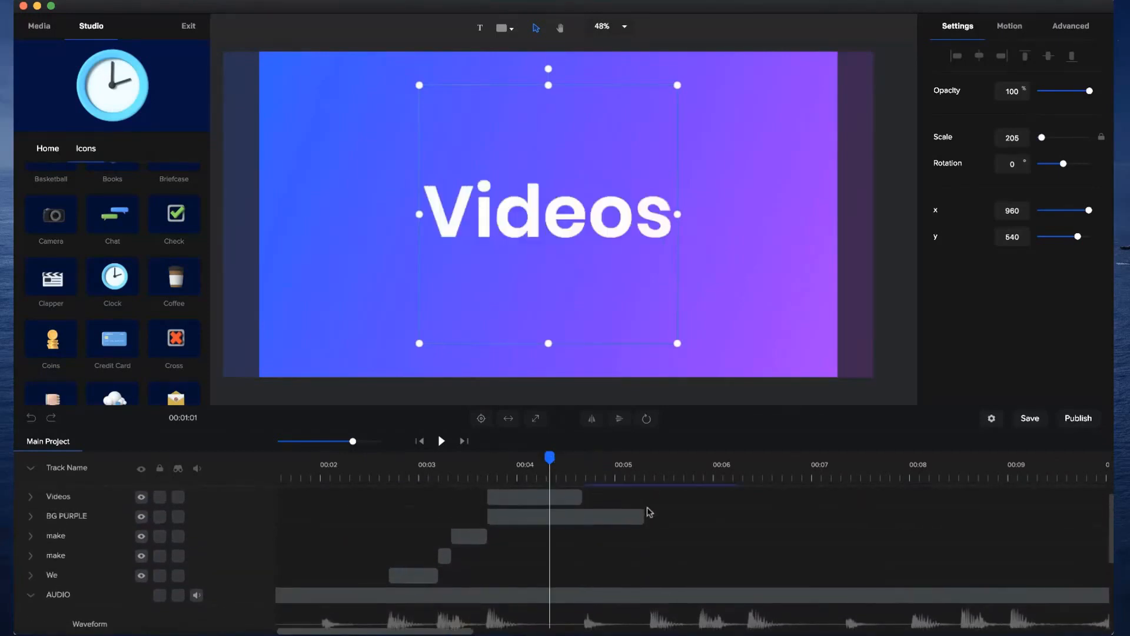
scroll(649, 512, up, 2)
click(627, 458)
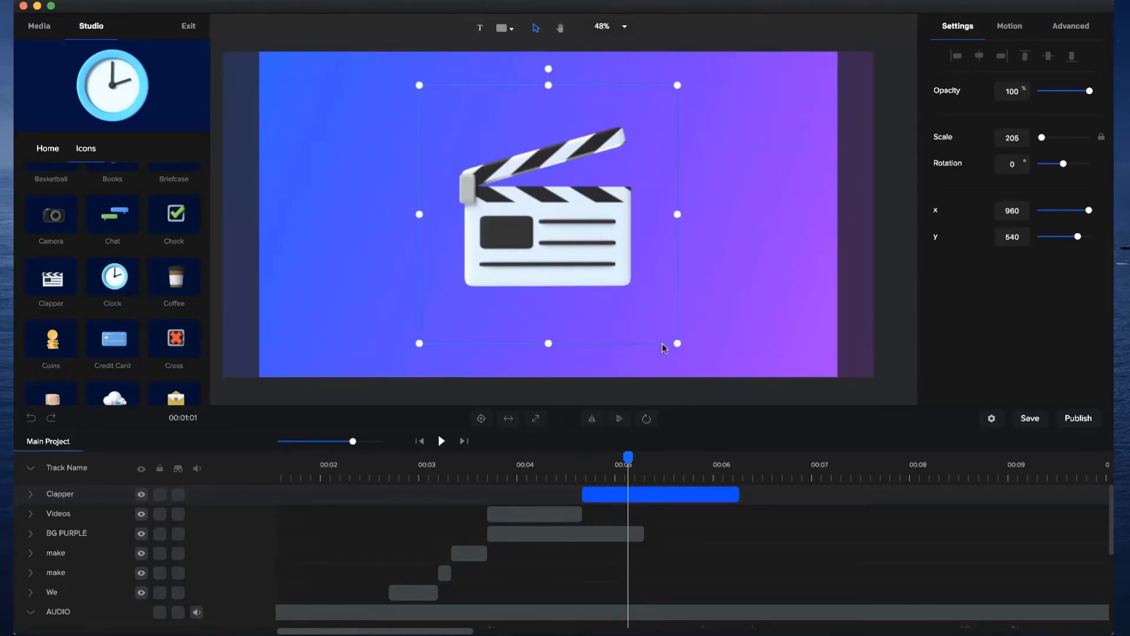
scroll(729, 503, down, 2)
scroll(729, 504, up, 2)
drag(738, 496, 655, 507)
Move the AUDIO track above all other tracks and extend the BG PURPLE clip to end together with the Clapper clip.
scroll(639, 533, down, 1)
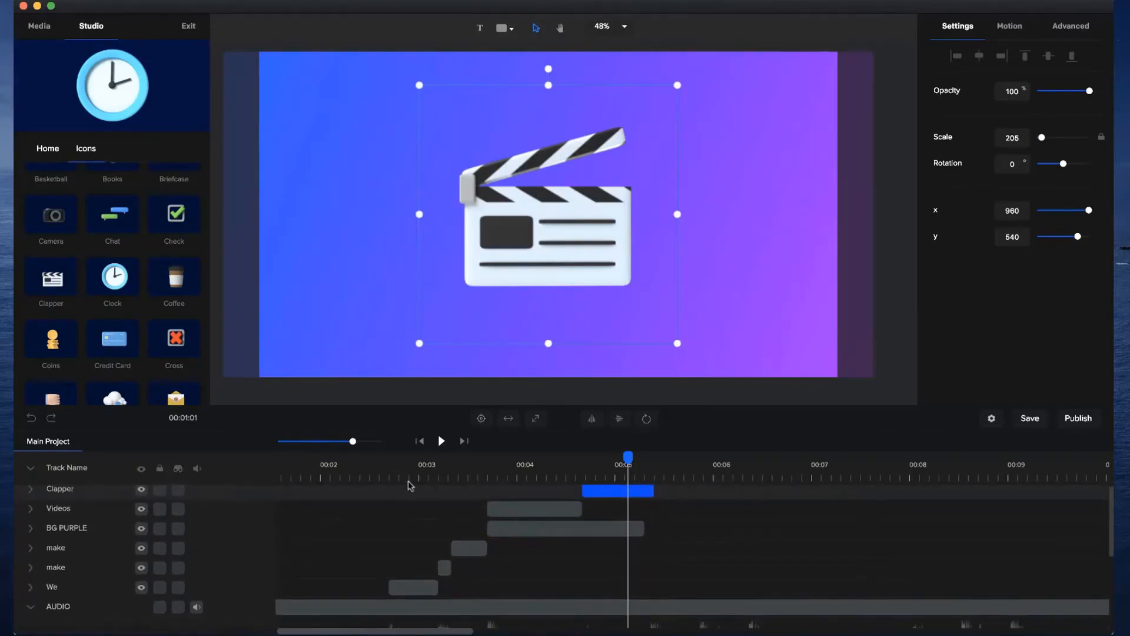
drag(56, 607, 54, 489)
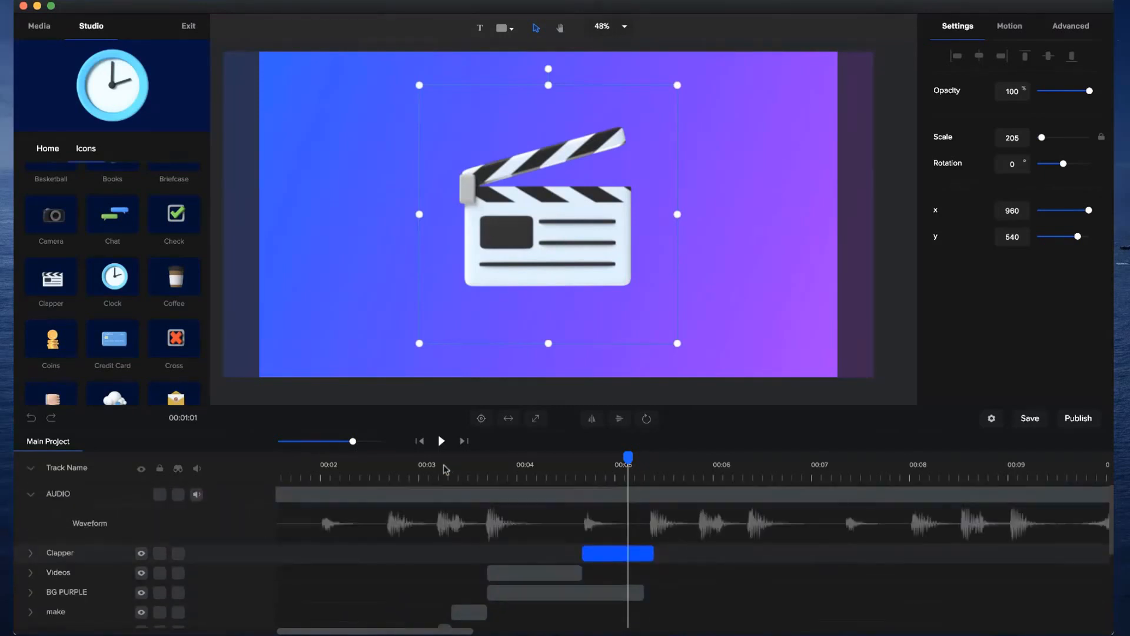
drag(355, 442, 377, 443)
drag(697, 593, 737, 591)
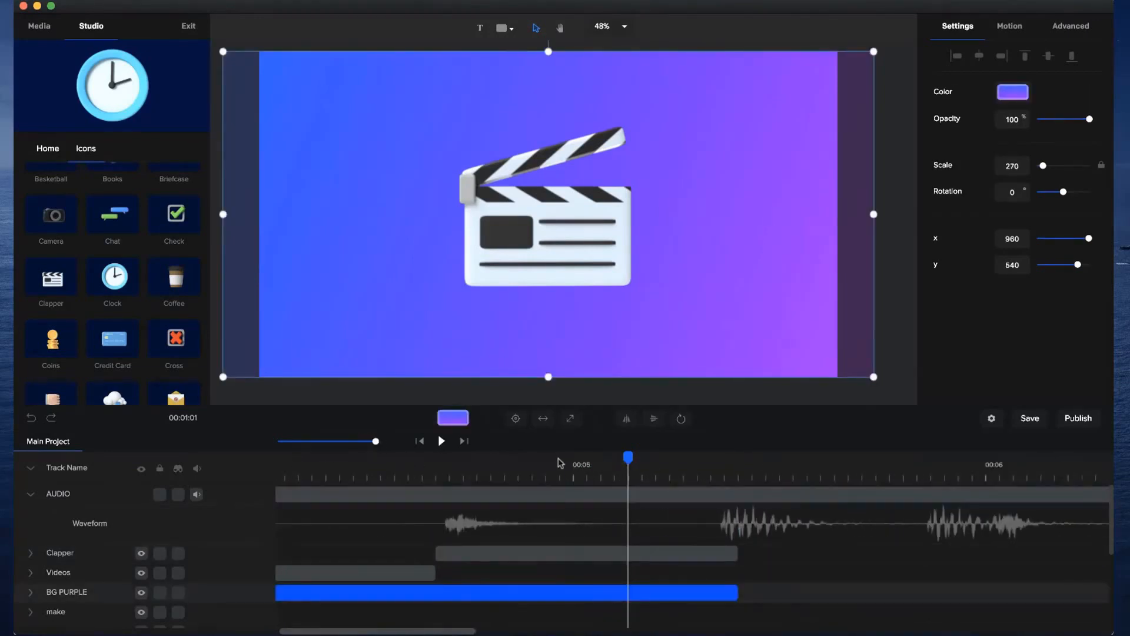
Play the project from the start through the Clapper clip to check its timing against the beats.
click(478, 463)
click(423, 465)
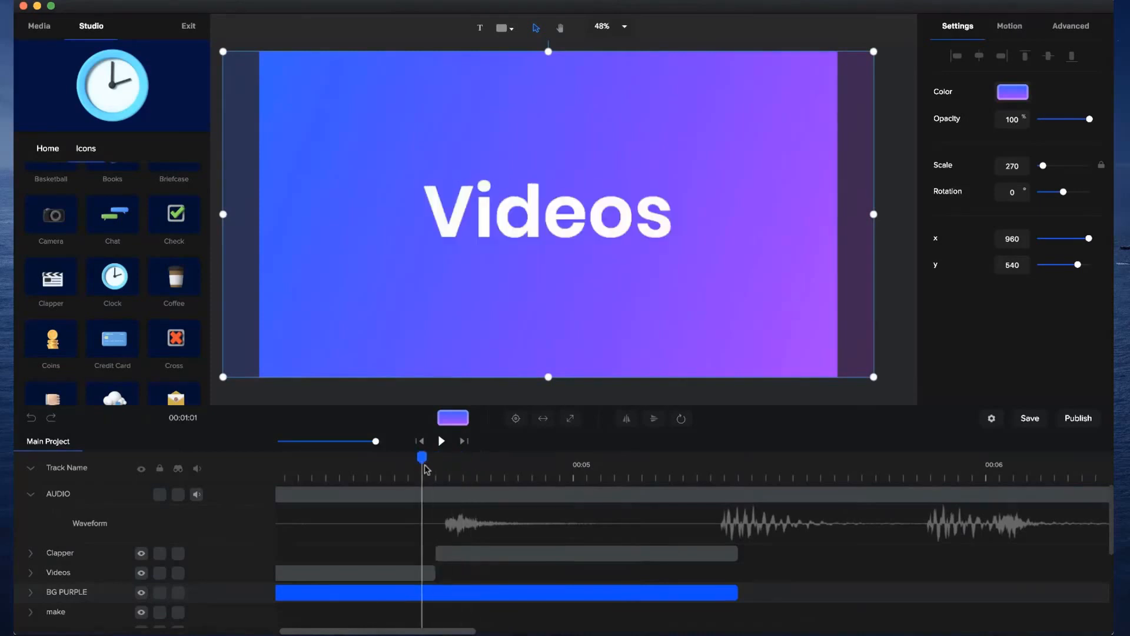
click(420, 441)
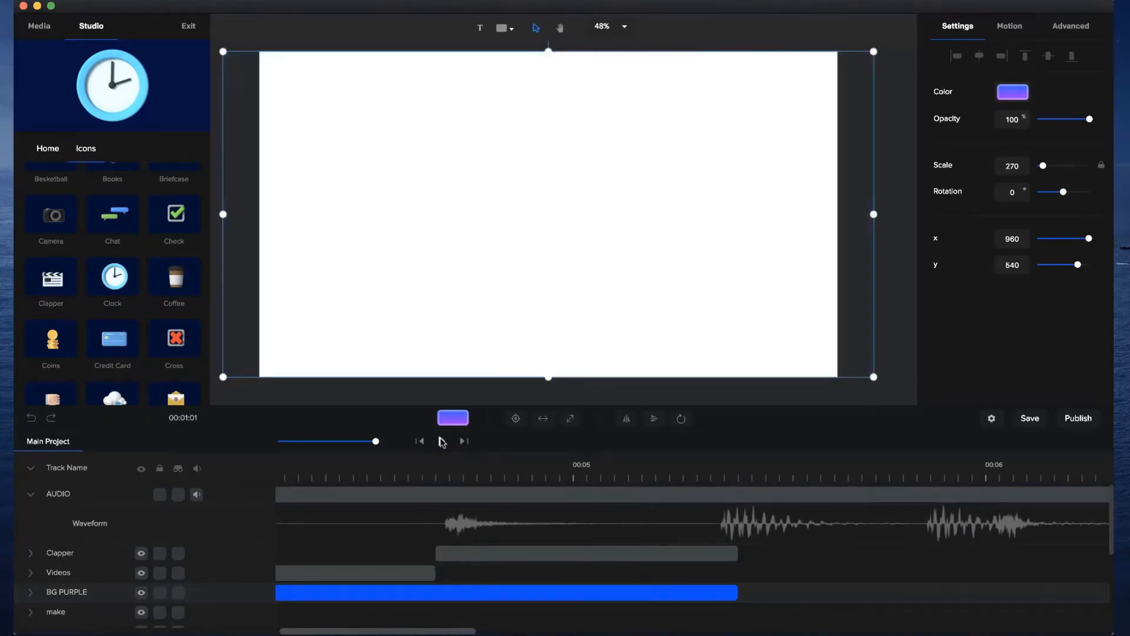
drag(376, 440, 328, 442)
drag(354, 631, 259, 630)
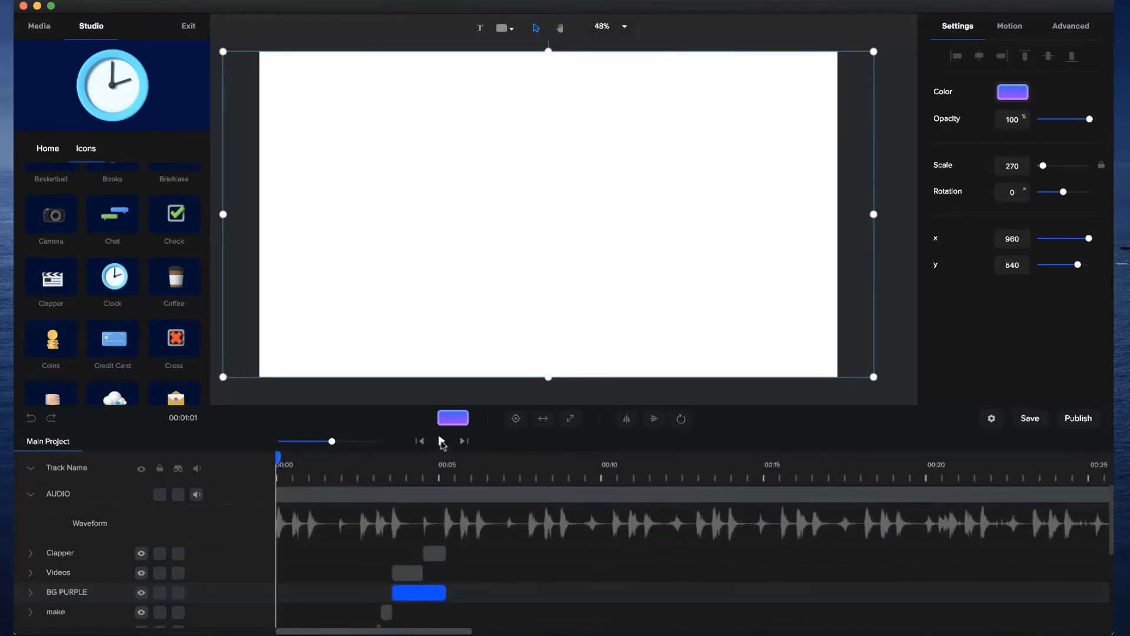
click(442, 441)
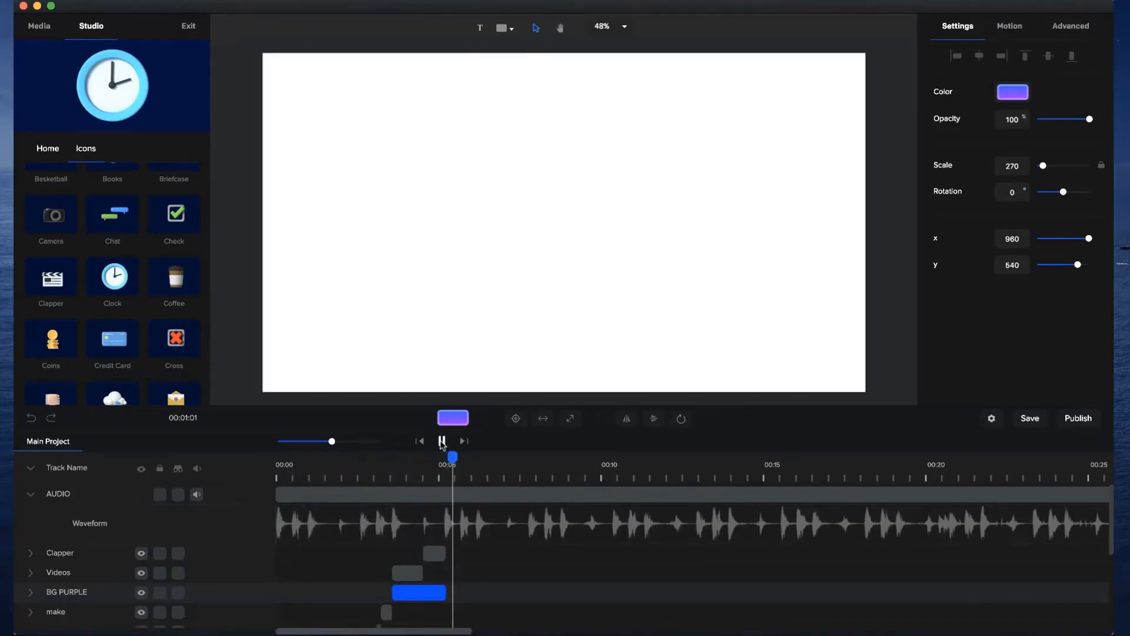
click(441, 442)
Extend the Clapper clip to end at about 6.4 seconds so more of the icon's animation is available.
click(426, 468)
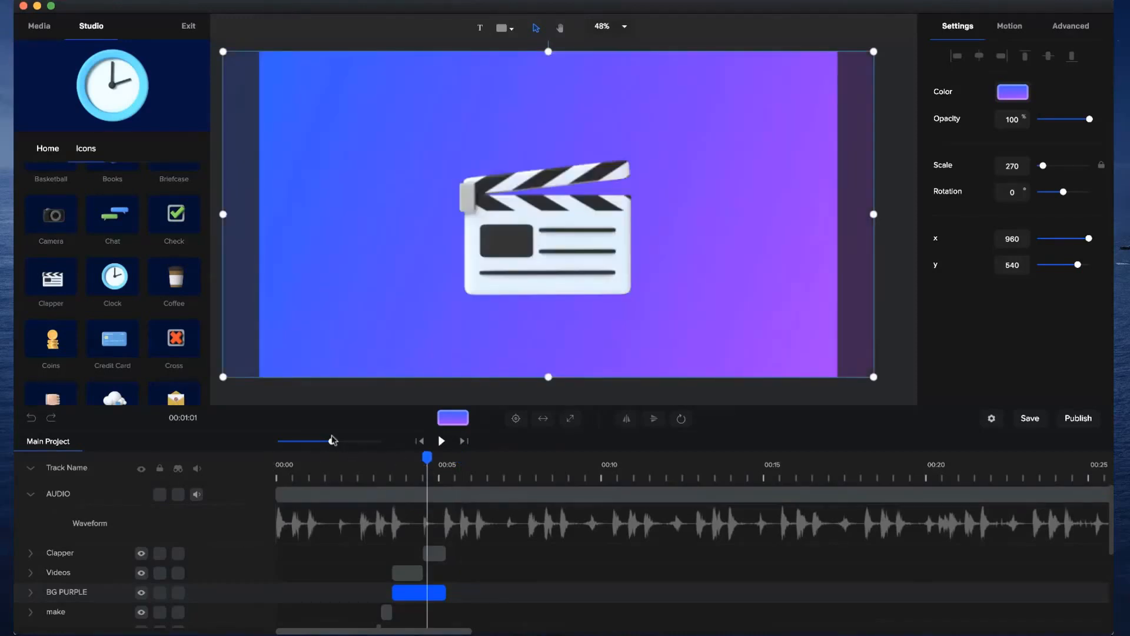
drag(332, 441, 363, 441)
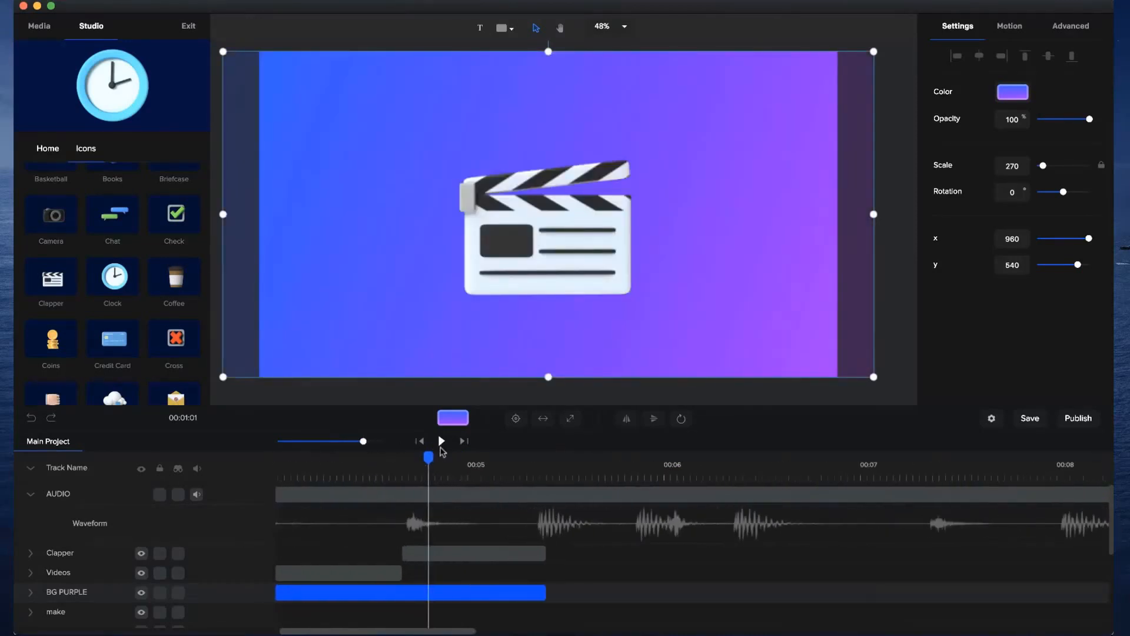
drag(428, 454, 527, 482)
drag(551, 558, 746, 549)
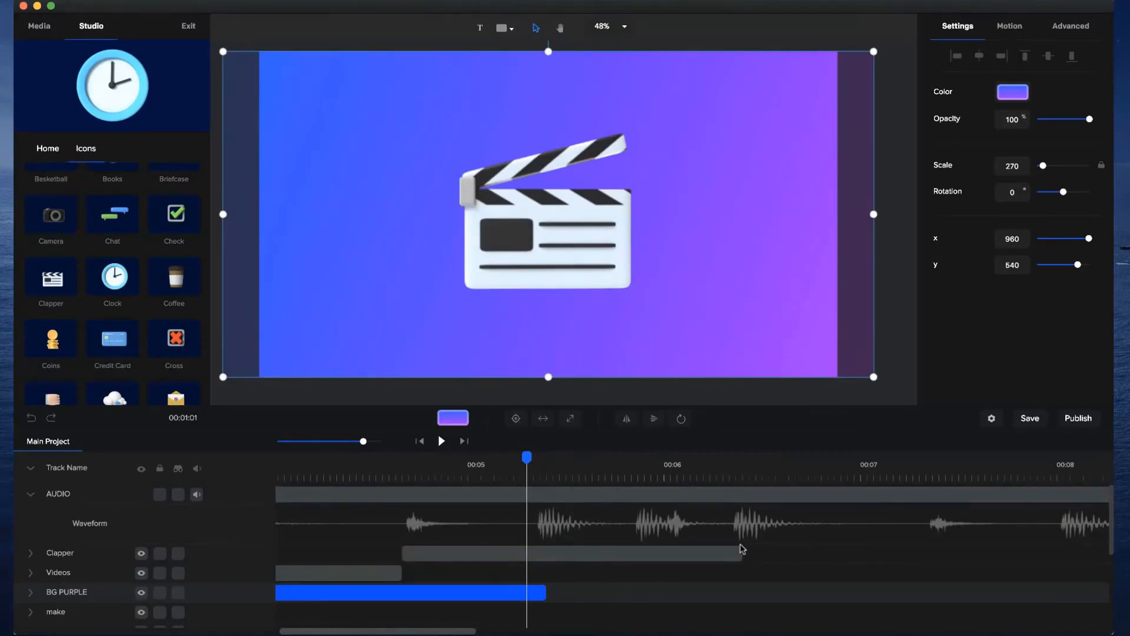
Add a custom animation with only Opacity enabled to the Clapper clip where the BG PURPLE clip ends.
drag(527, 457, 547, 457)
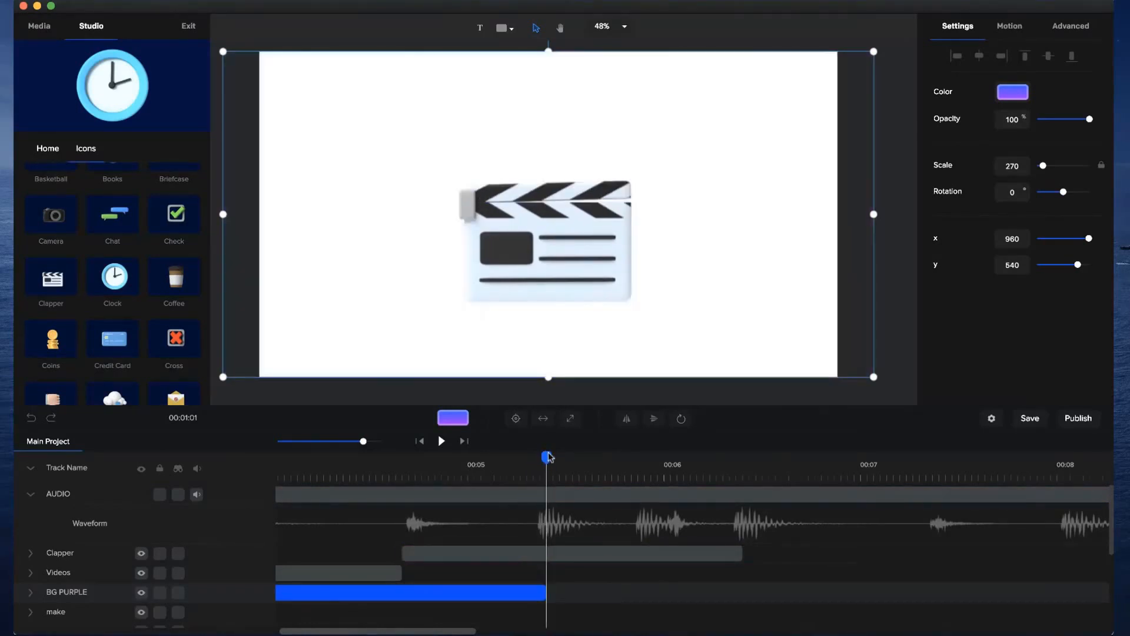
click(527, 560)
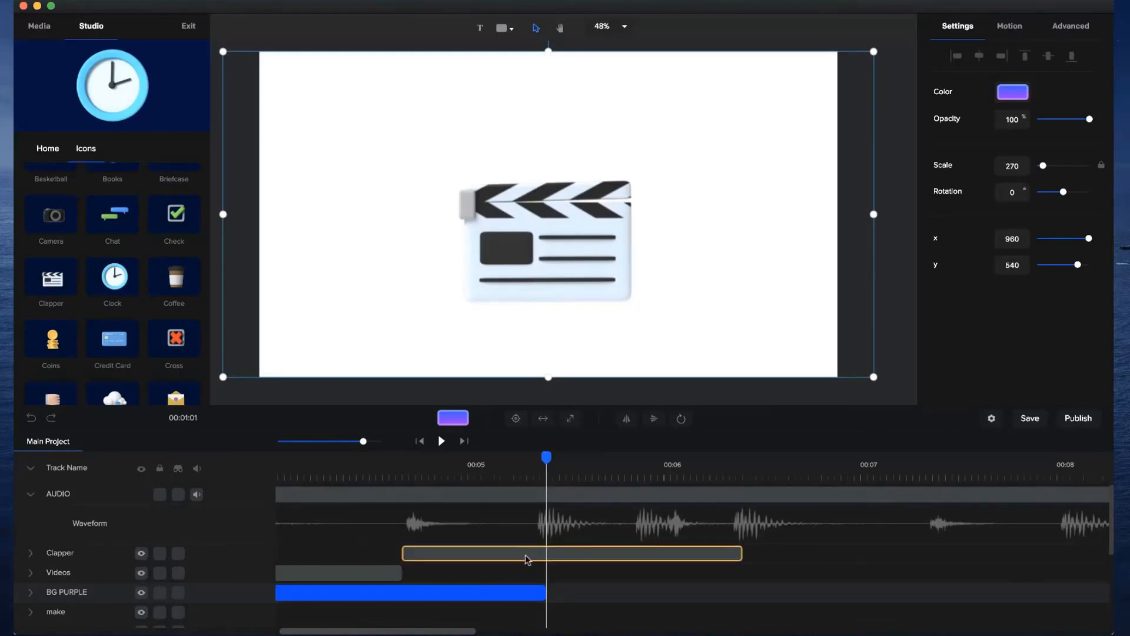
click(519, 554)
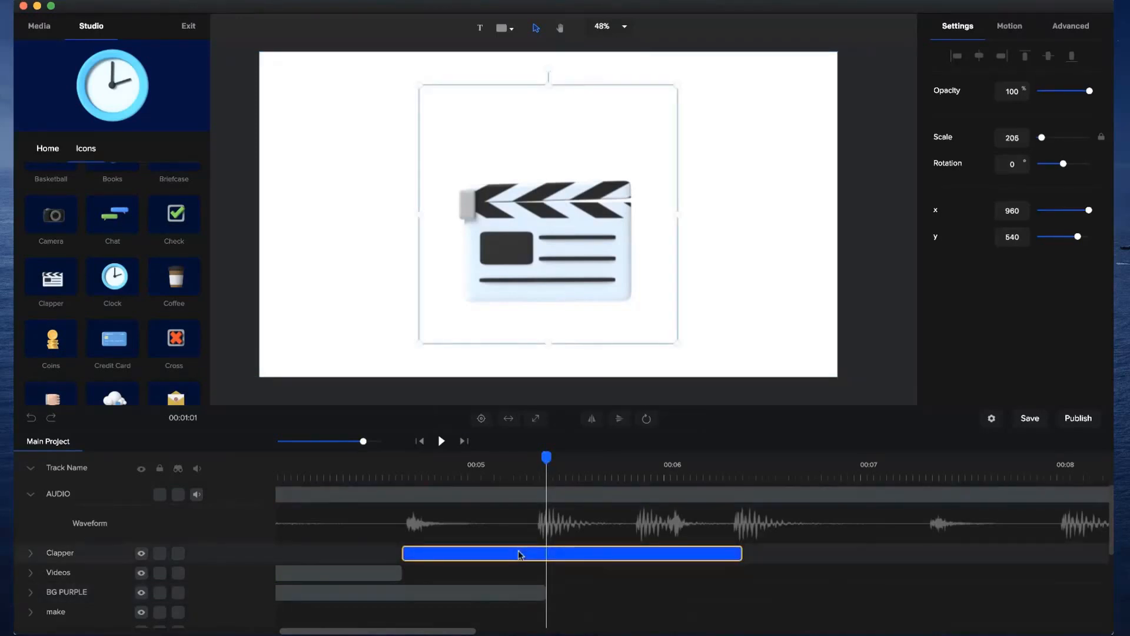
click(31, 552)
click(256, 573)
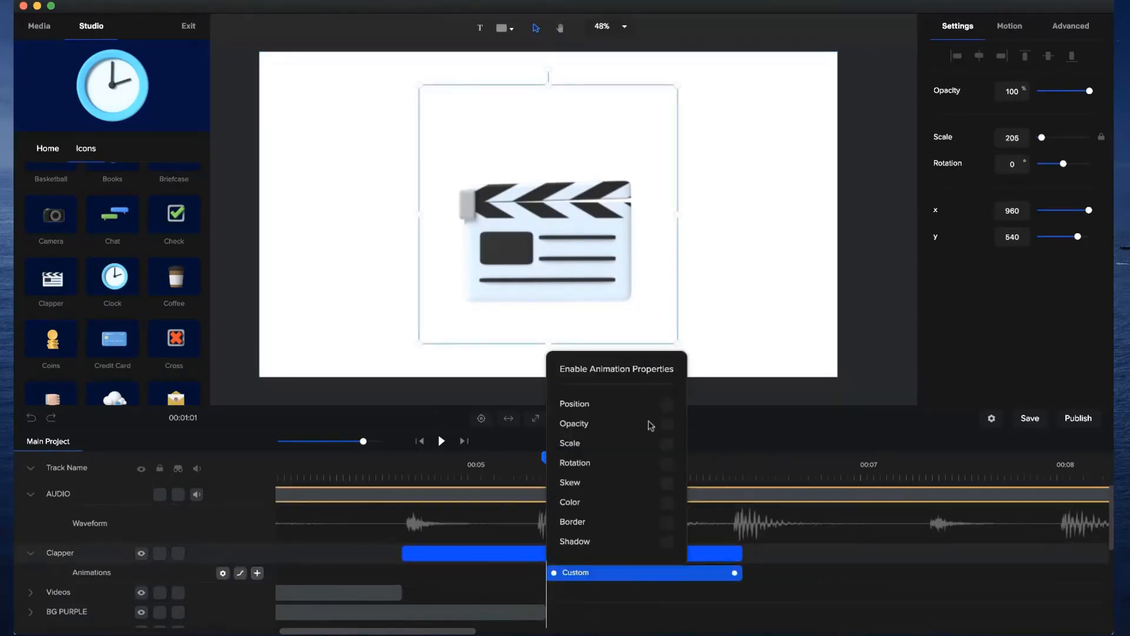
click(666, 424)
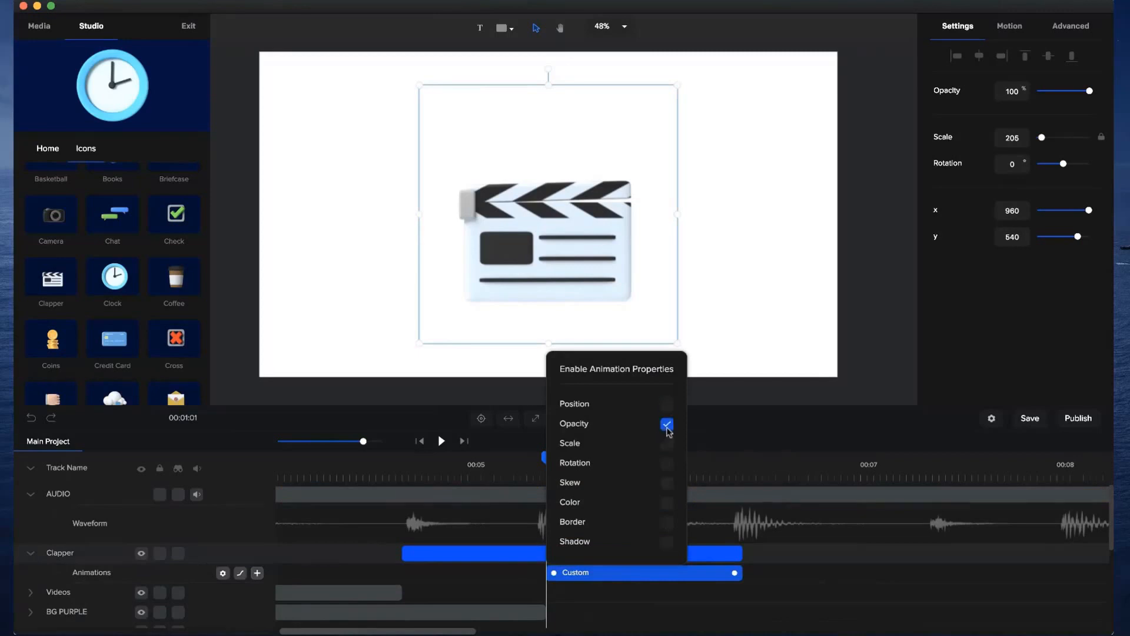
click(672, 580)
Shorten the Clapper's opacity animation to a few frames and move it to start at about 5.3 seconds.
drag(734, 573, 560, 583)
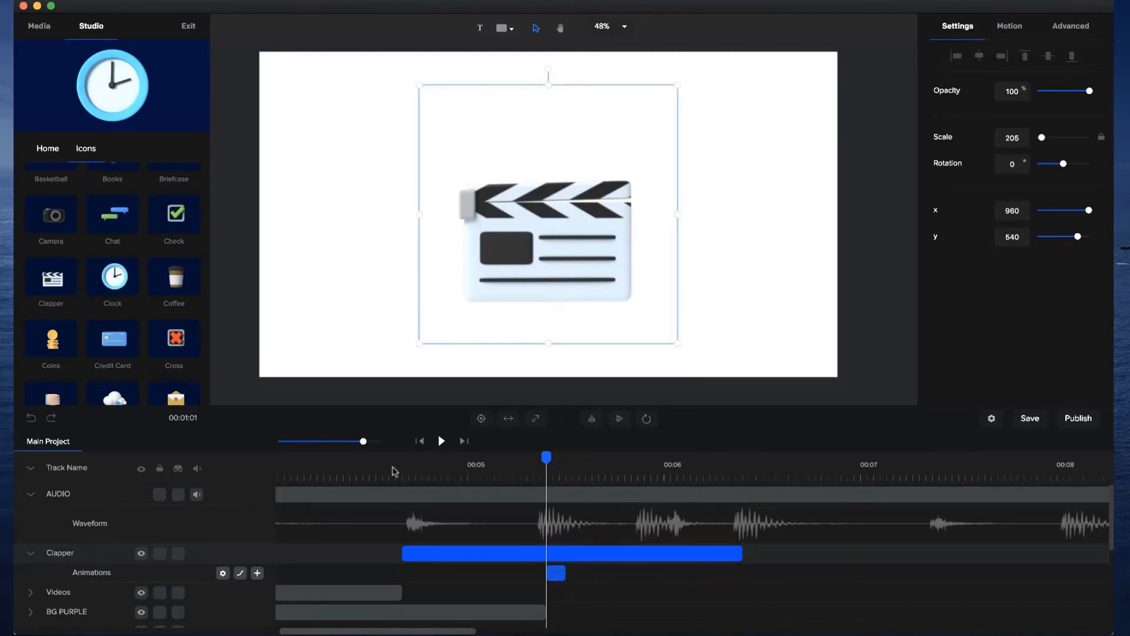
drag(363, 441, 382, 441)
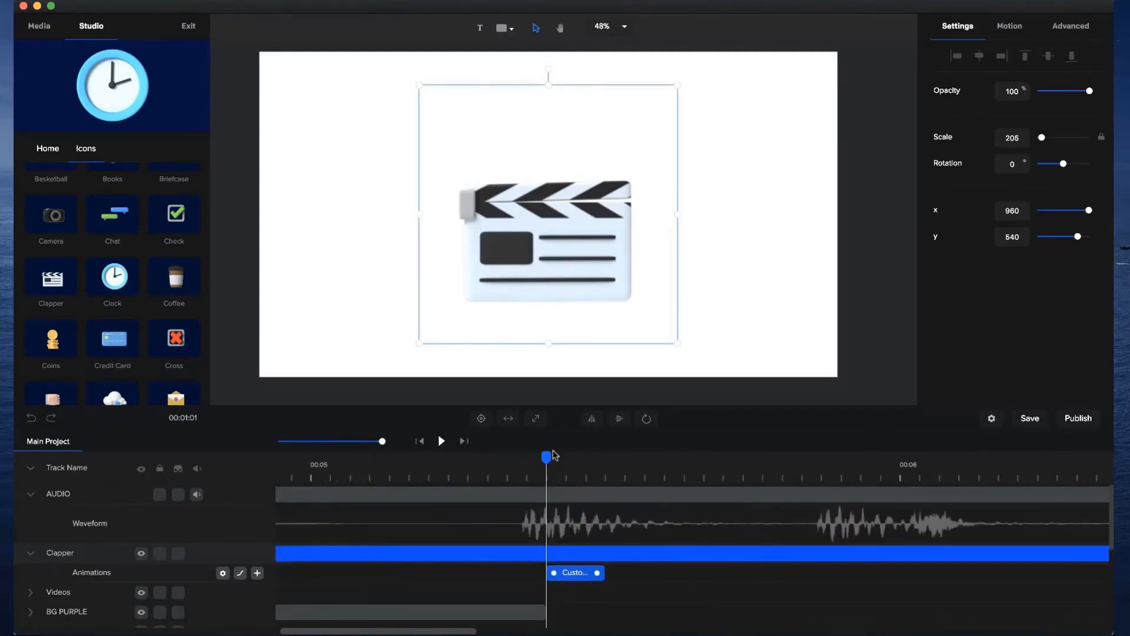
drag(598, 573, 512, 579)
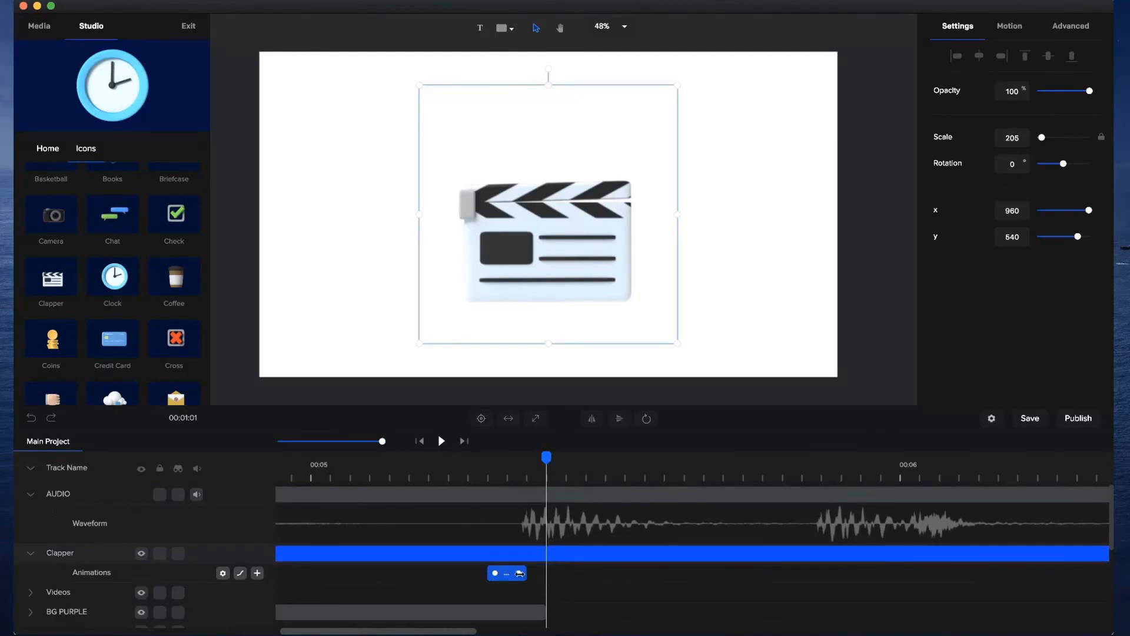
Set the Clapper's opacity to 0% at the start of its opacity animation.
click(525, 470)
click(488, 464)
drag(524, 467, 488, 469)
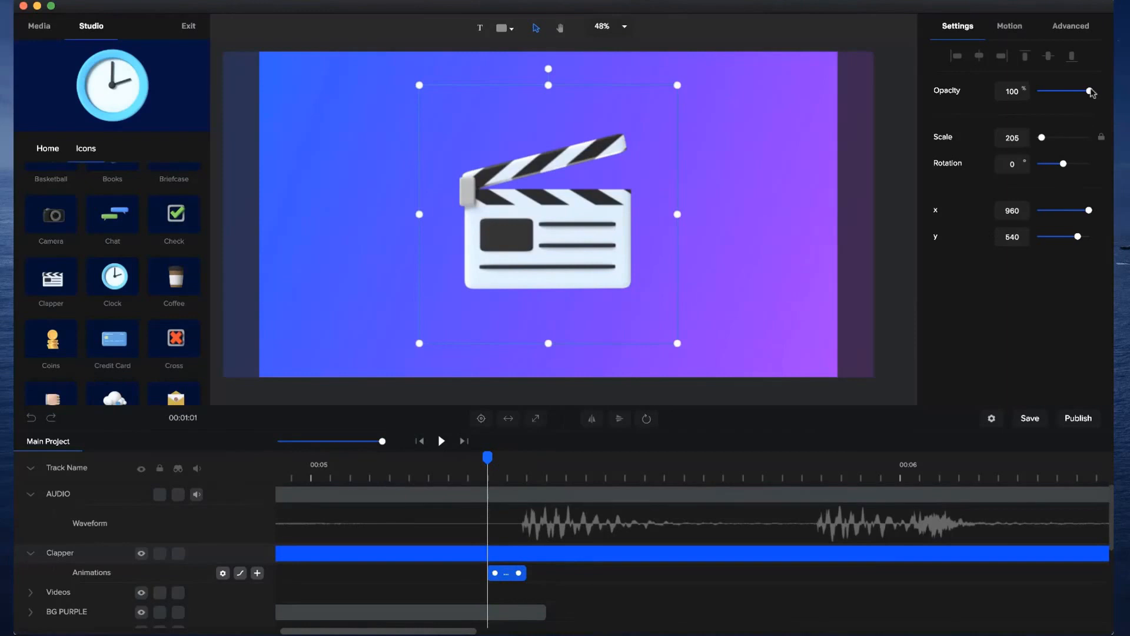
drag(1091, 91, 965, 100)
Slide the Clapper clip earlier to start at about 4 seconds, aligning its opacity animation with the end of the Videos clip.
drag(382, 441, 349, 443)
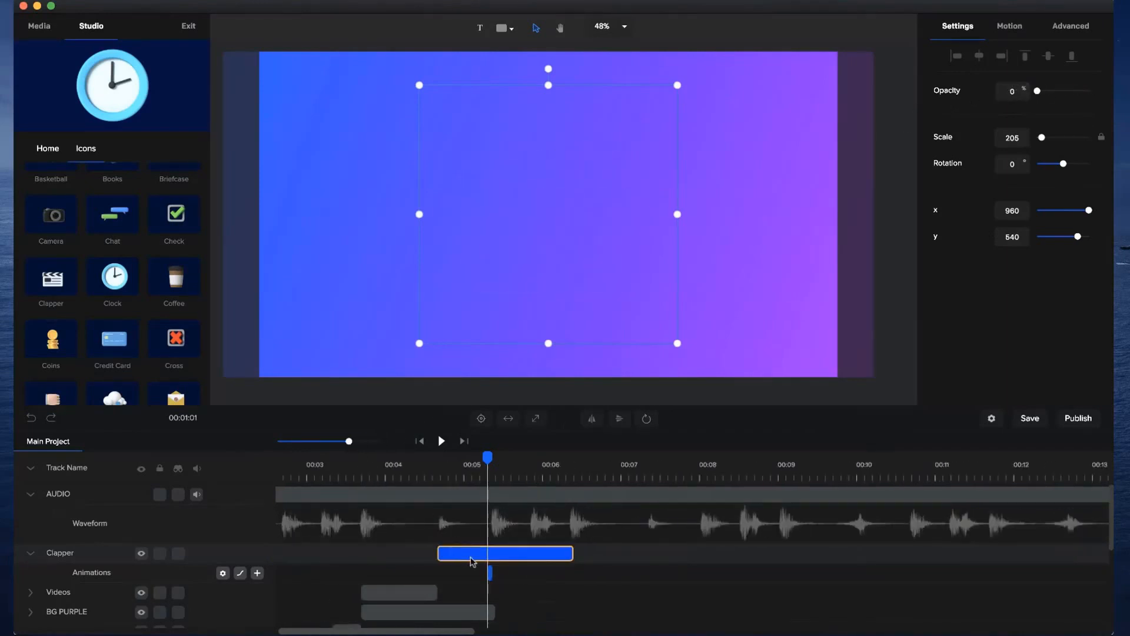
drag(508, 554, 451, 555)
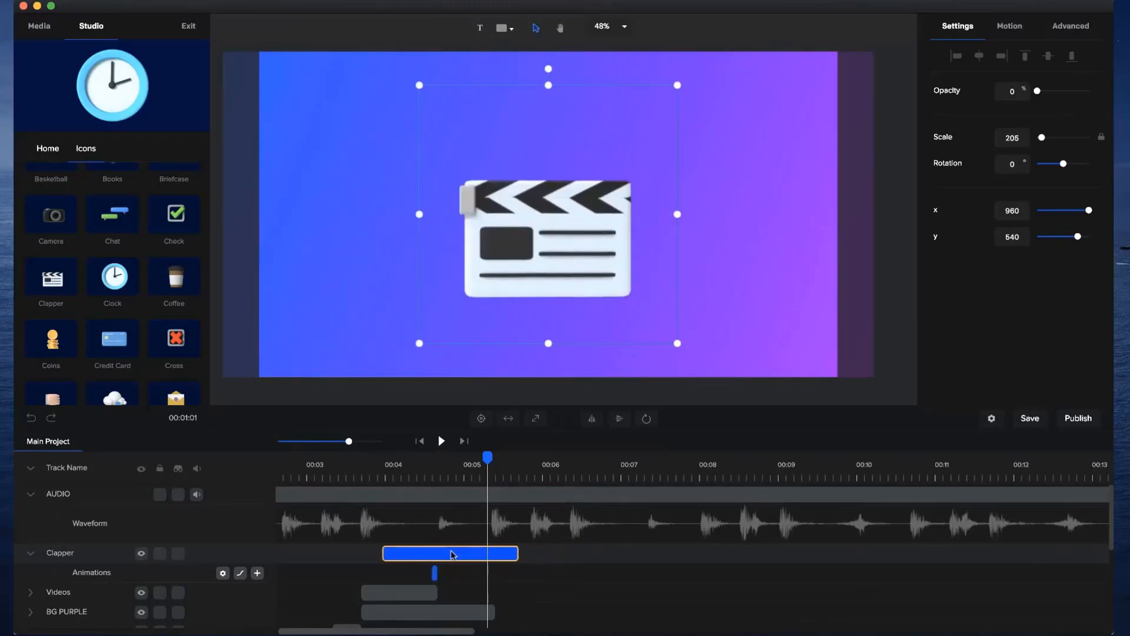
click(437, 465)
drag(349, 442, 382, 443)
click(459, 555)
mouse_move(486, 554)
mouse_down()
mouse_move(519, 553)
mouse_move(508, 553)
mouse_up()
drag(437, 458, 361, 442)
click(317, 551)
mouse_move(314, 553)
mouse_down()
mouse_move(383, 552)
mouse_move(311, 551)
mouse_up()
click(352, 517)
drag(308, 469, 449, 476)
click(478, 556)
drag(478, 556, 470, 557)
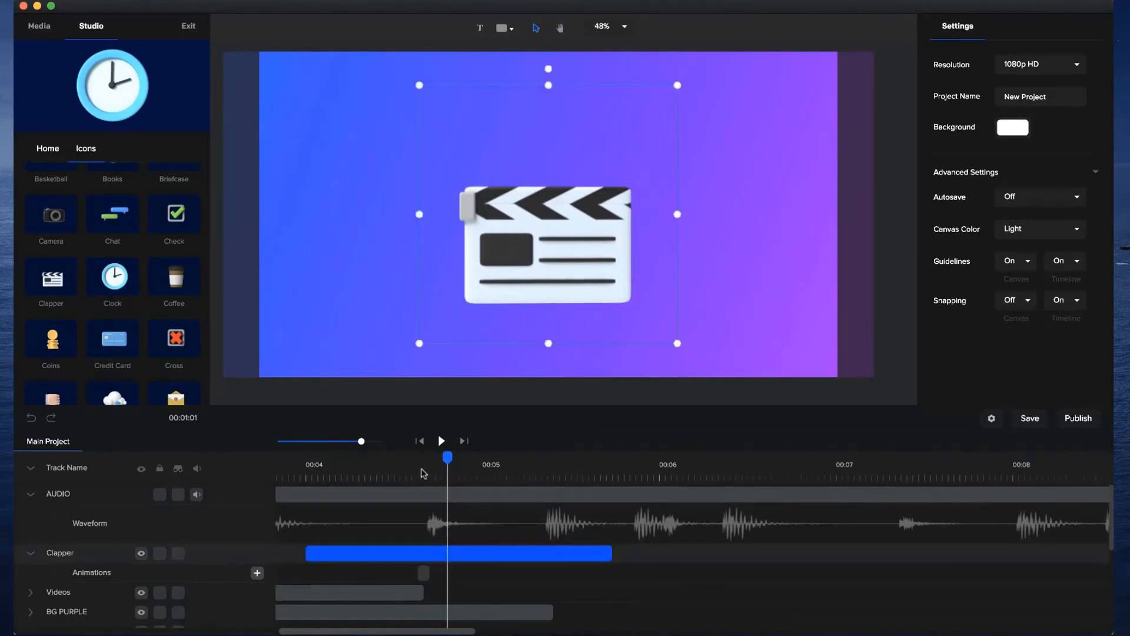
Play and scrub the change from Videos to the Clapper icon, including a playback from the project's start, to check the timing.
click(418, 464)
click(289, 465)
click(440, 441)
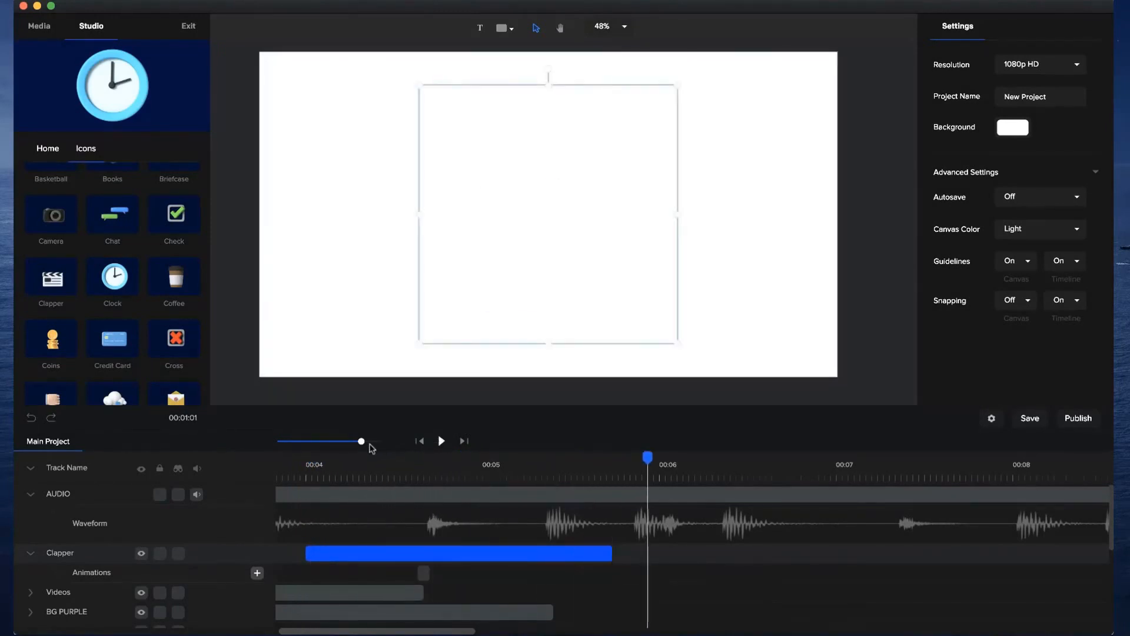
drag(361, 441, 344, 441)
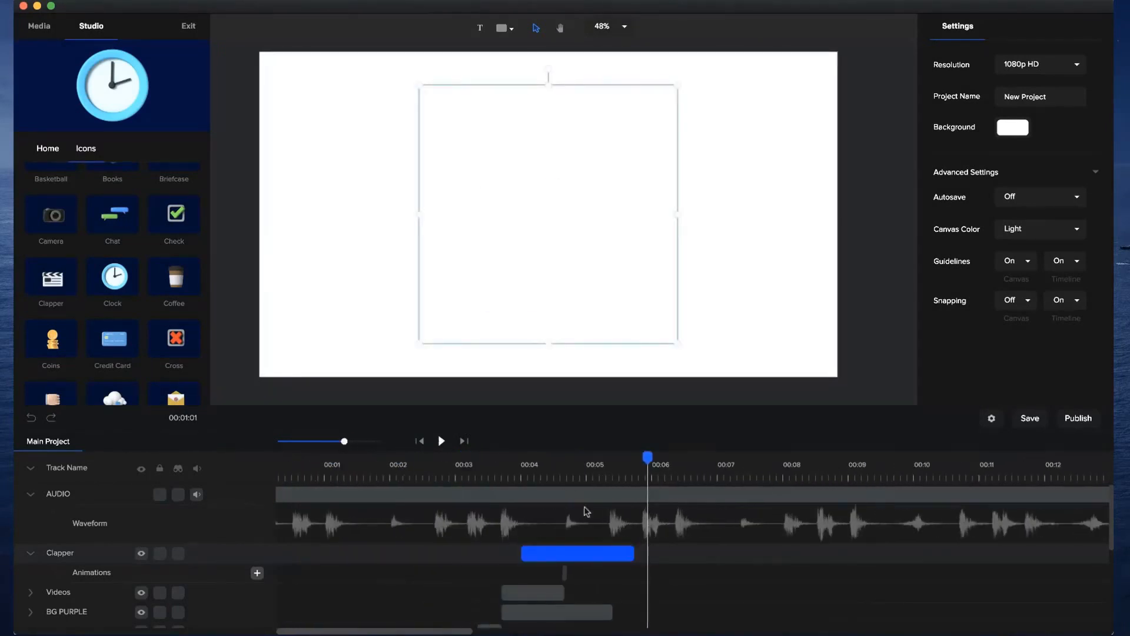
click(546, 473)
drag(543, 459, 530, 460)
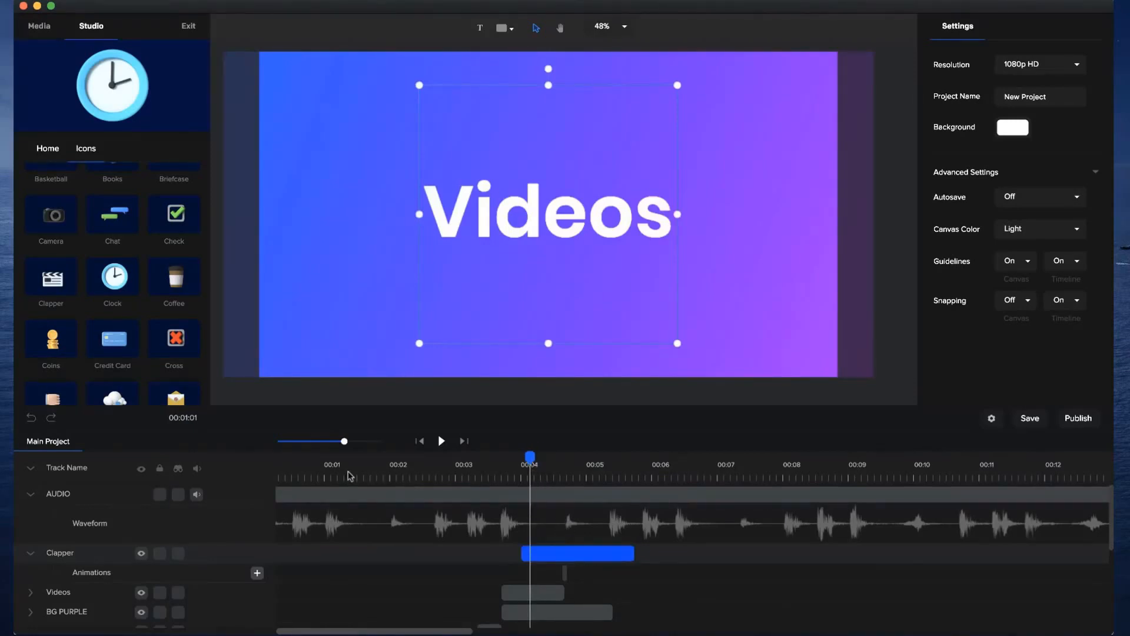
click(583, 560)
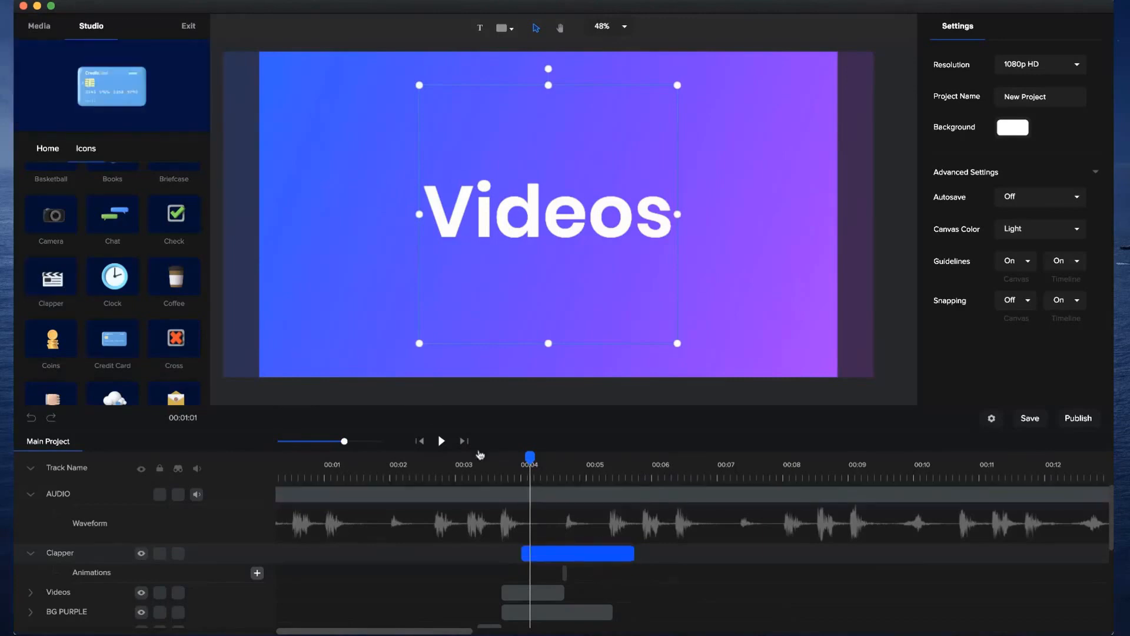
click(419, 441)
click(440, 441)
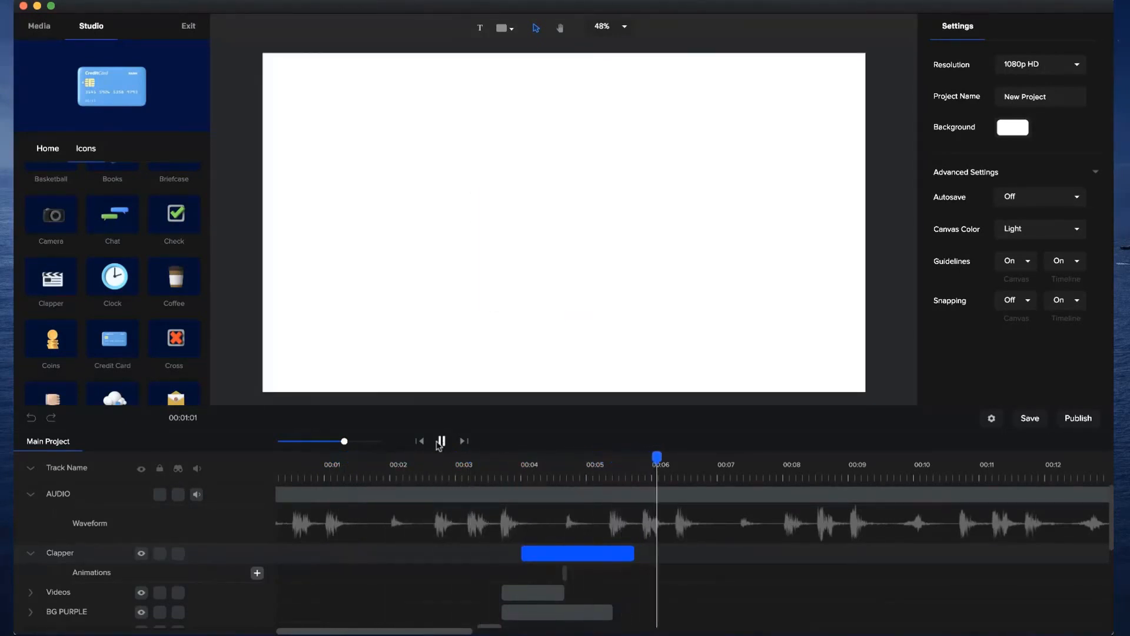
Pause the project and play preview.mp4, then scrub it back to examine the words following the clapper.
click(440, 442)
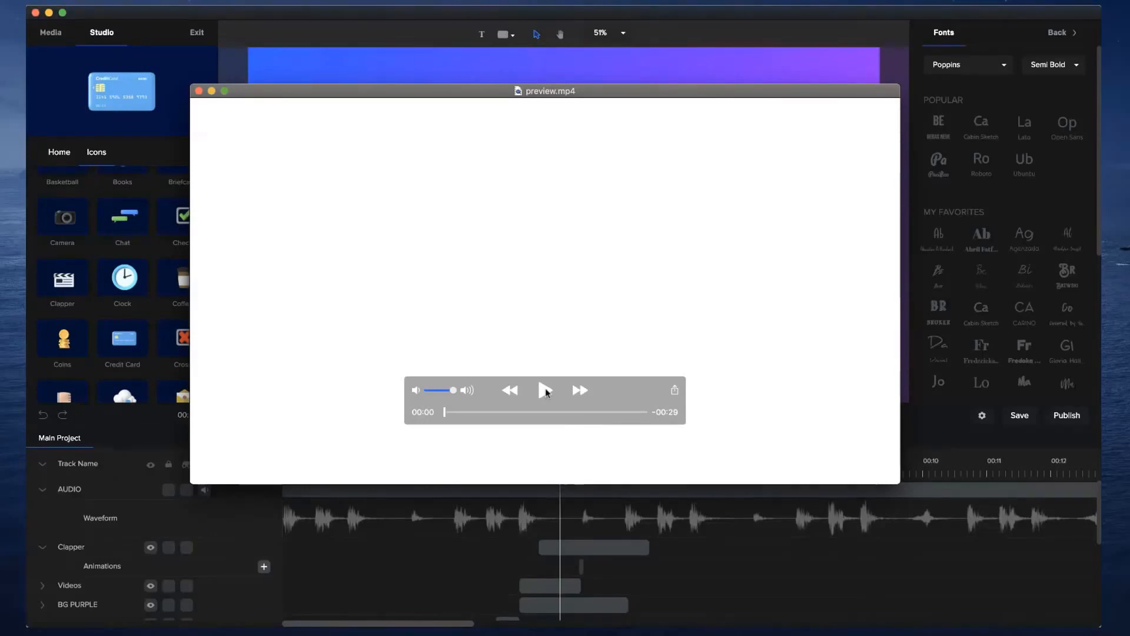
click(544, 391)
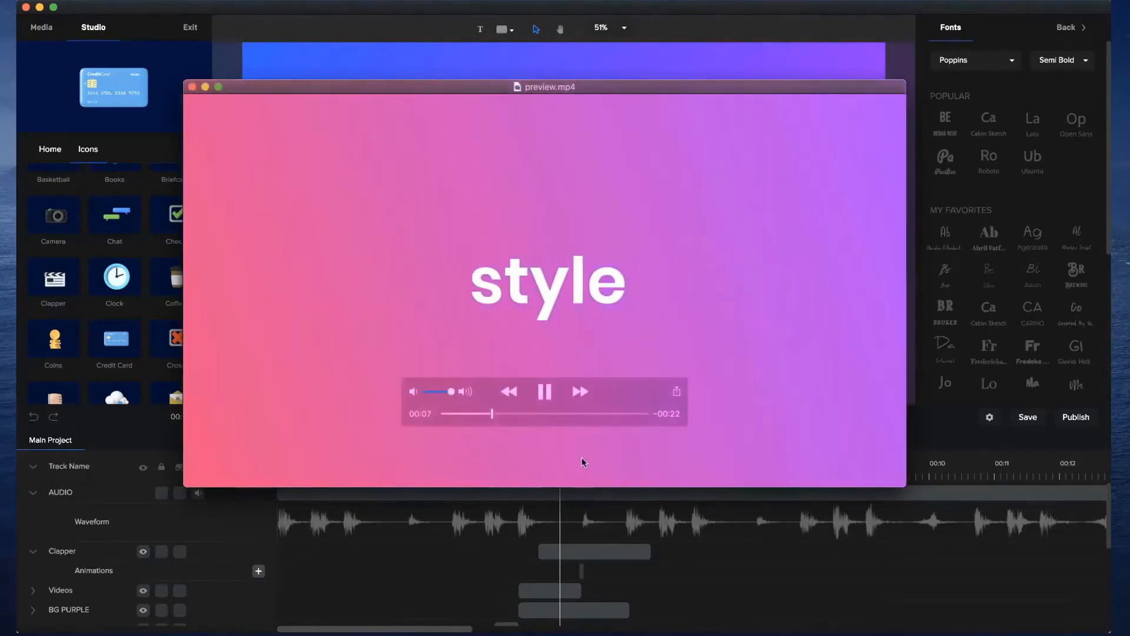
click(544, 391)
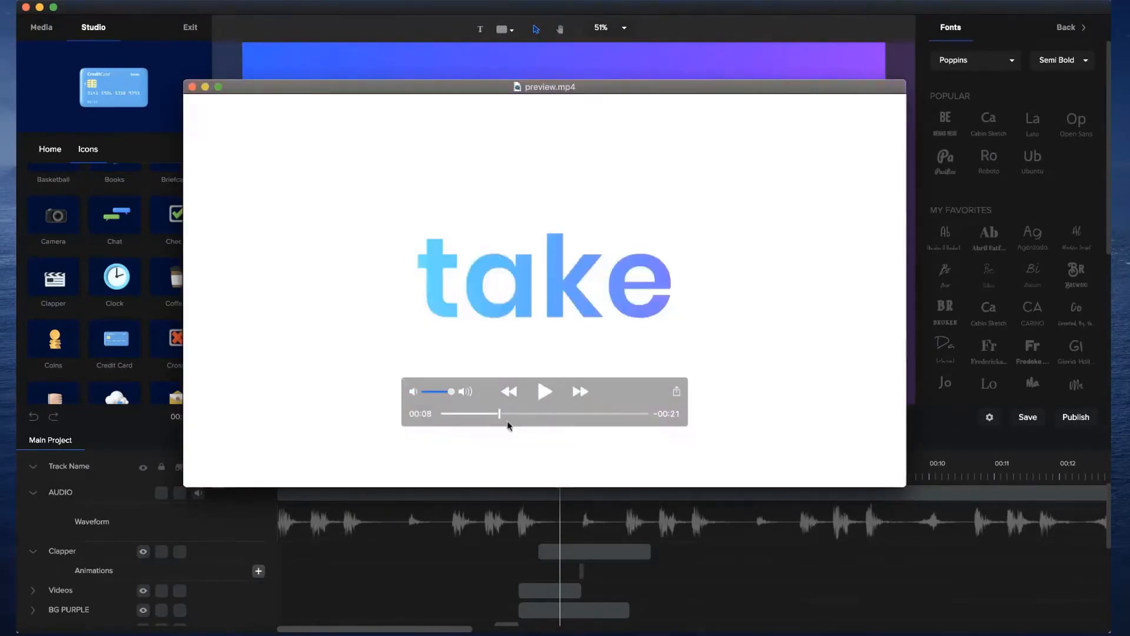
drag(498, 415, 482, 415)
click(665, 514)
click(681, 572)
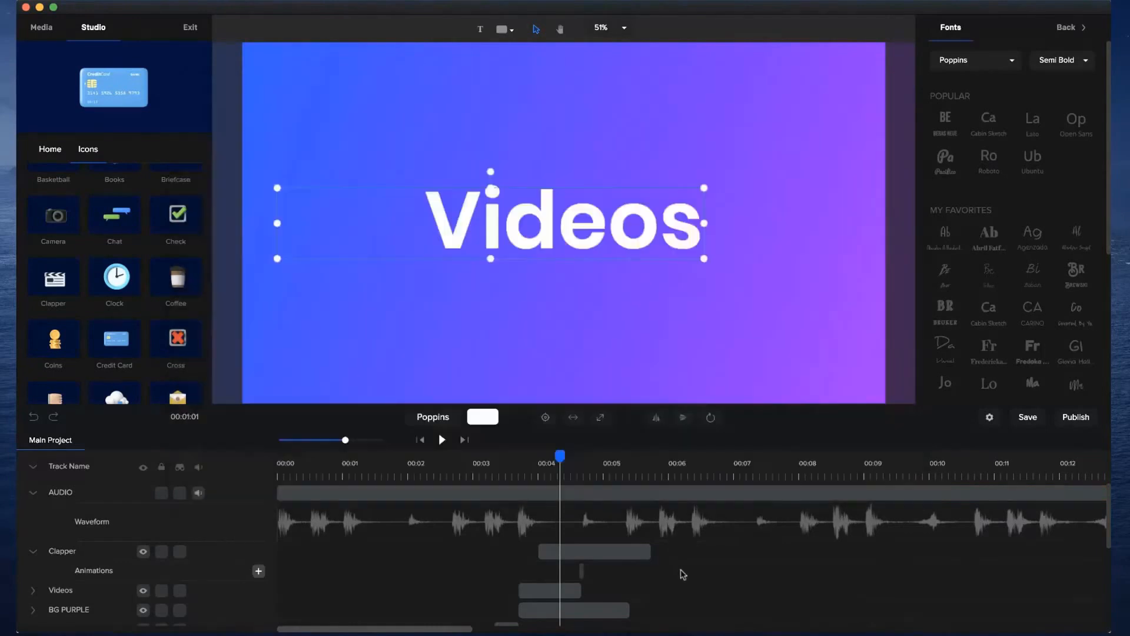
Centre the Hello text on the canvas at the start of the project.
drag(562, 454, 290, 443)
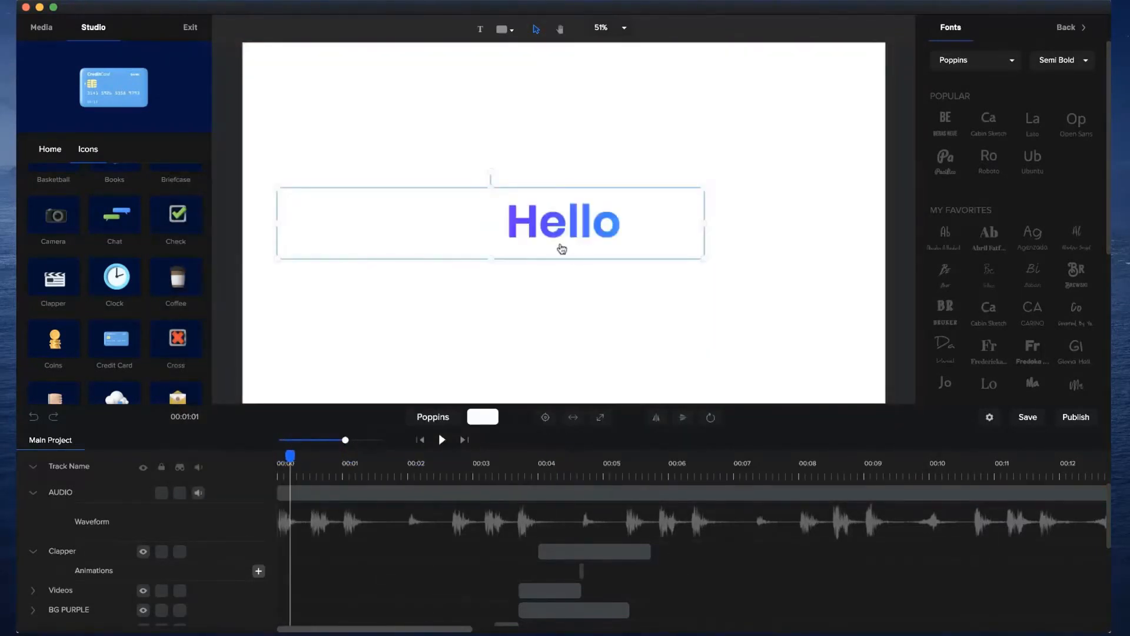
click(568, 230)
drag(622, 253, 658, 264)
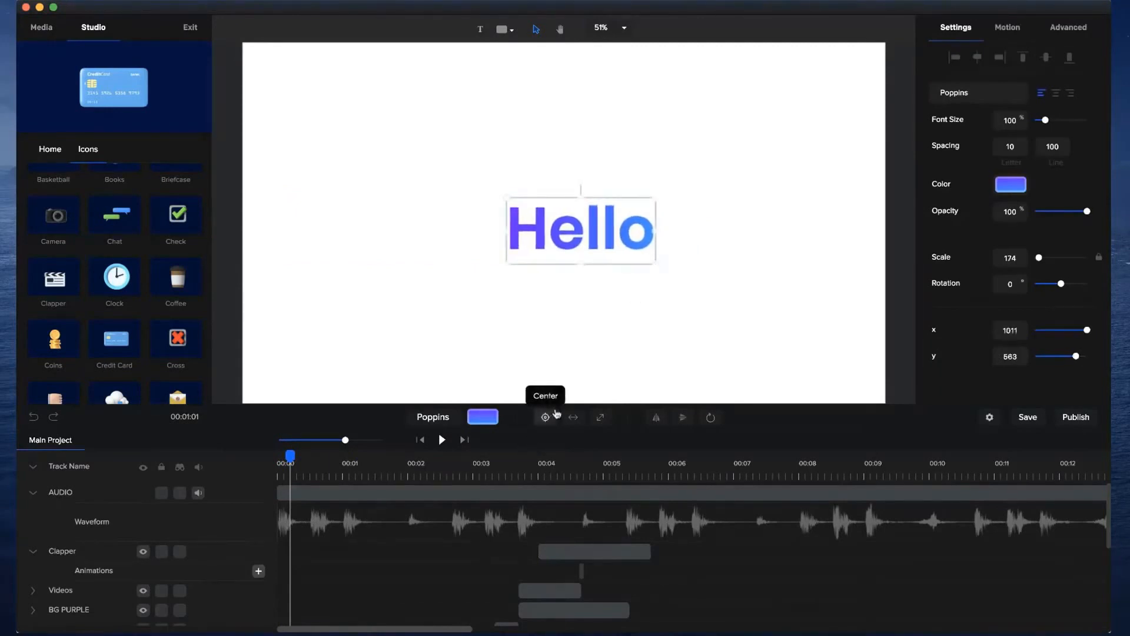
click(556, 415)
Trim the ends of the Clapper and BG PURPLE clips to the beat just after 5 seconds.
drag(290, 456, 343, 456)
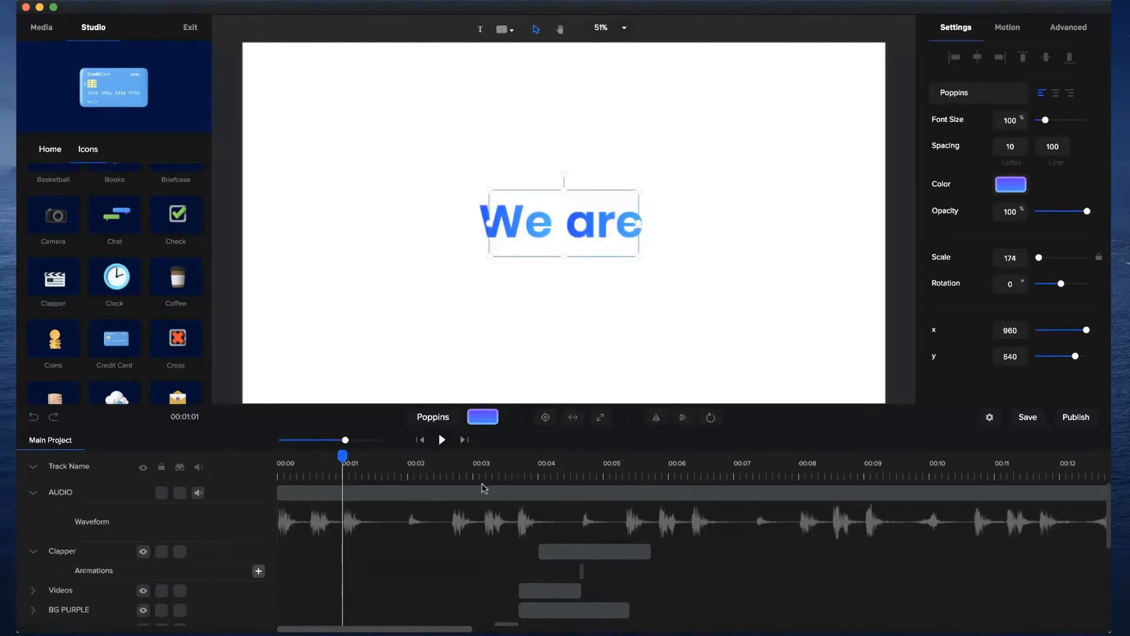
click(498, 456)
drag(499, 456, 625, 455)
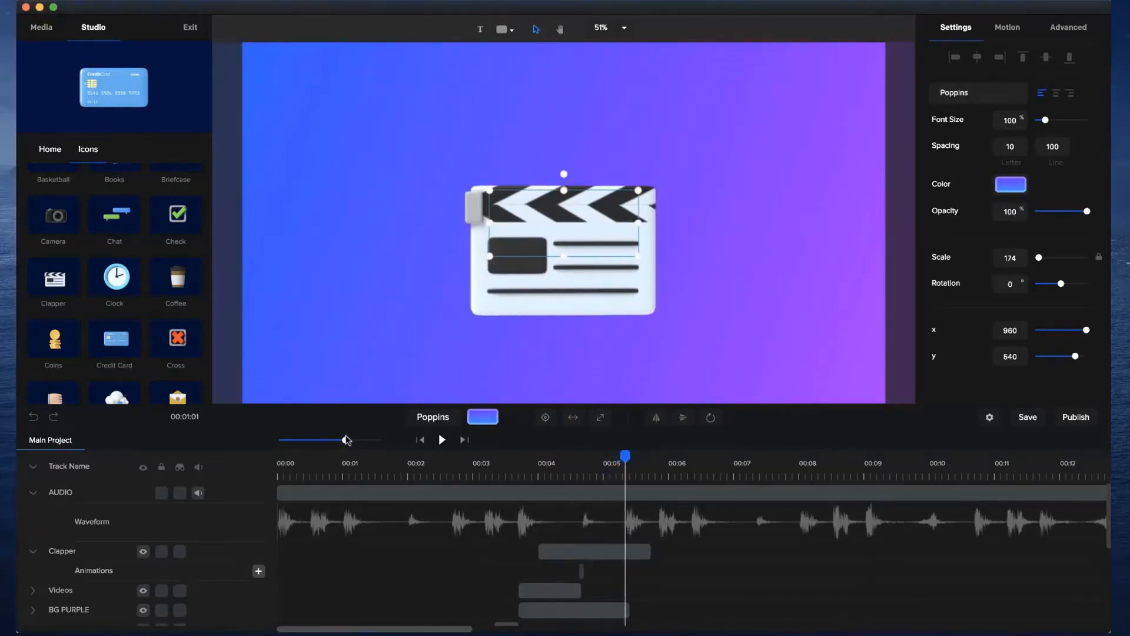
drag(350, 440, 366, 440)
click(693, 550)
drag(667, 550, 637, 550)
drag(633, 457, 629, 457)
drag(365, 439, 383, 440)
drag(651, 551, 634, 551)
drag(650, 608, 633, 608)
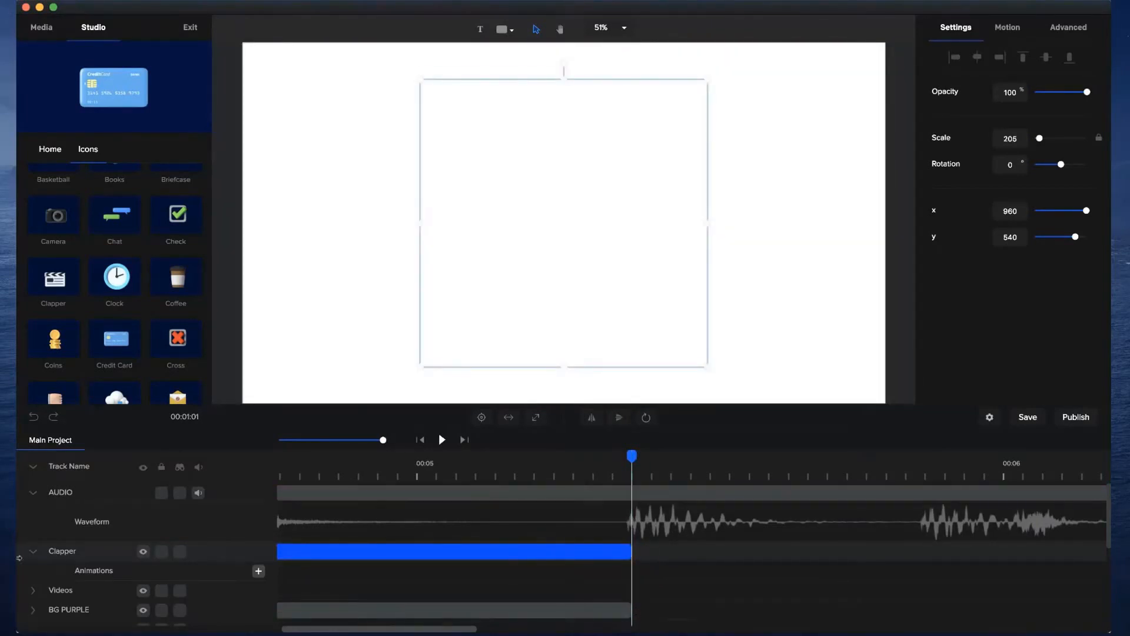
Create a group from the visual clips between Clapper and the first We, leaving the AUDIO and Hello tracks outside it.
click(33, 552)
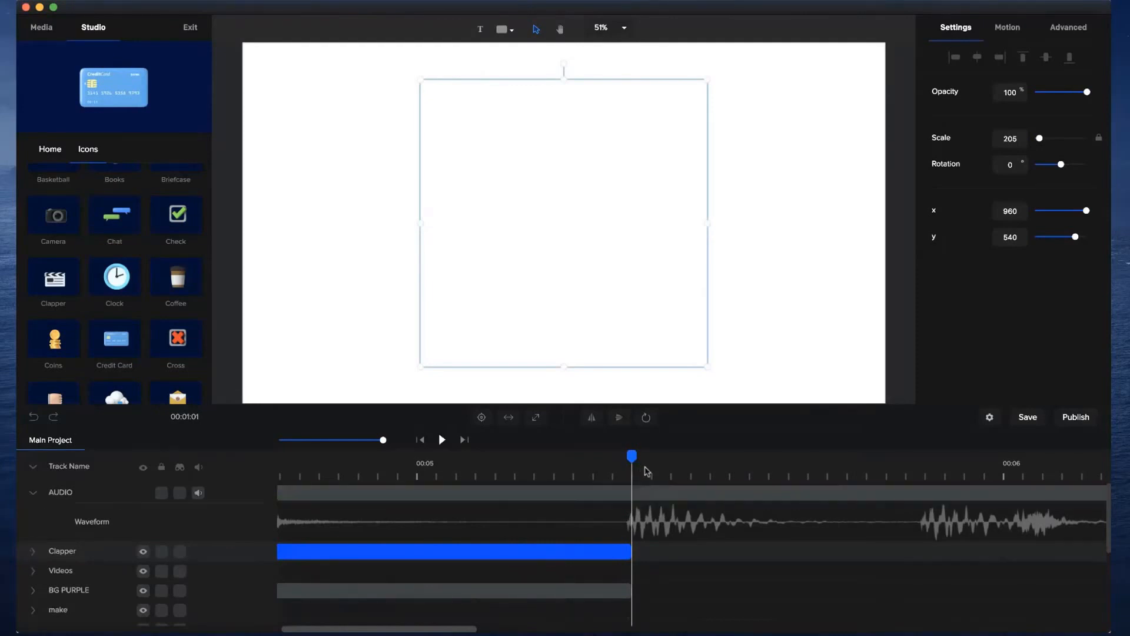
drag(383, 439, 347, 438)
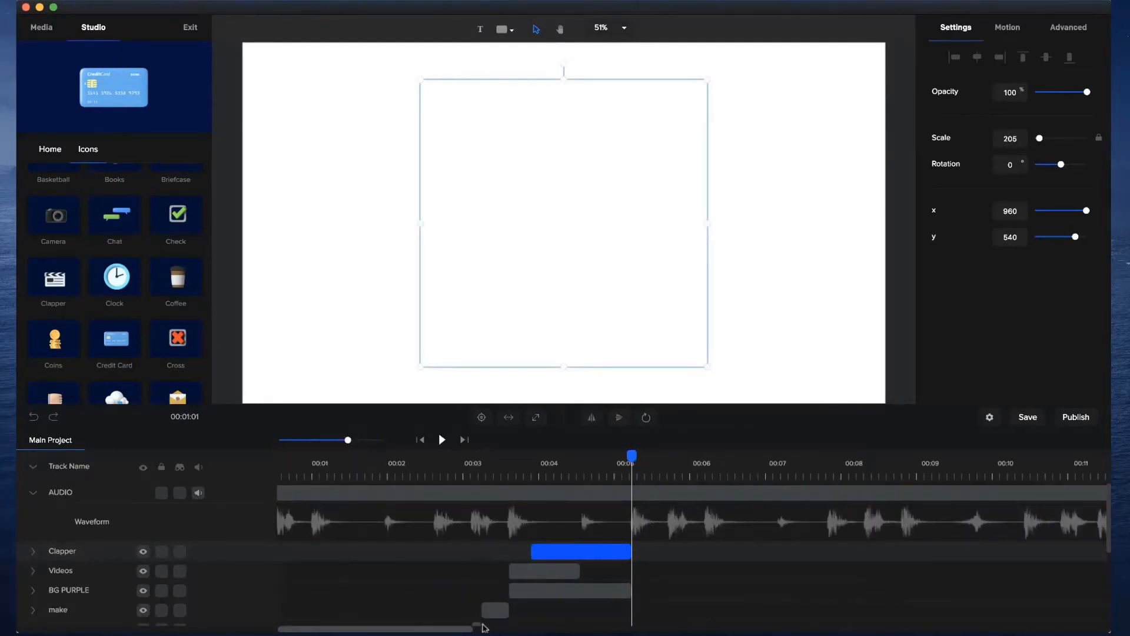
scroll(483, 624, down, 3)
click(550, 530)
shift+click(549, 530)
shift+click(551, 549)
shift+click(501, 569)
shift+click(478, 587)
shift+click(454, 608)
scroll(457, 601, down, 5)
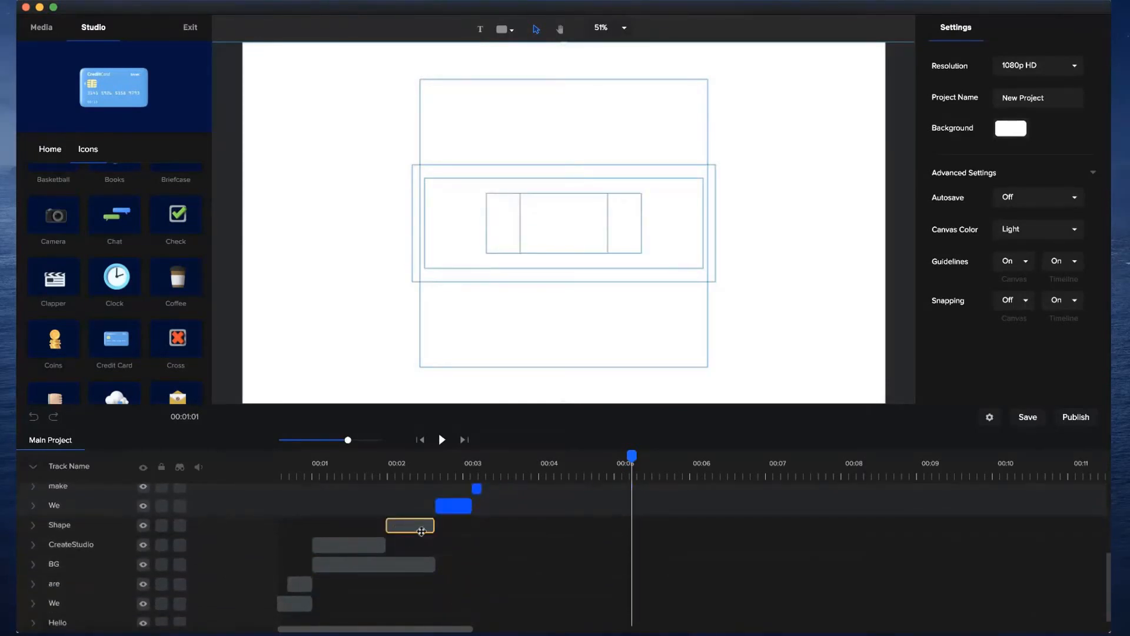
shift+click(422, 525)
shift+click(366, 543)
shift+click(348, 566)
shift+click(299, 585)
shift+click(296, 602)
scroll(297, 602, down, 1)
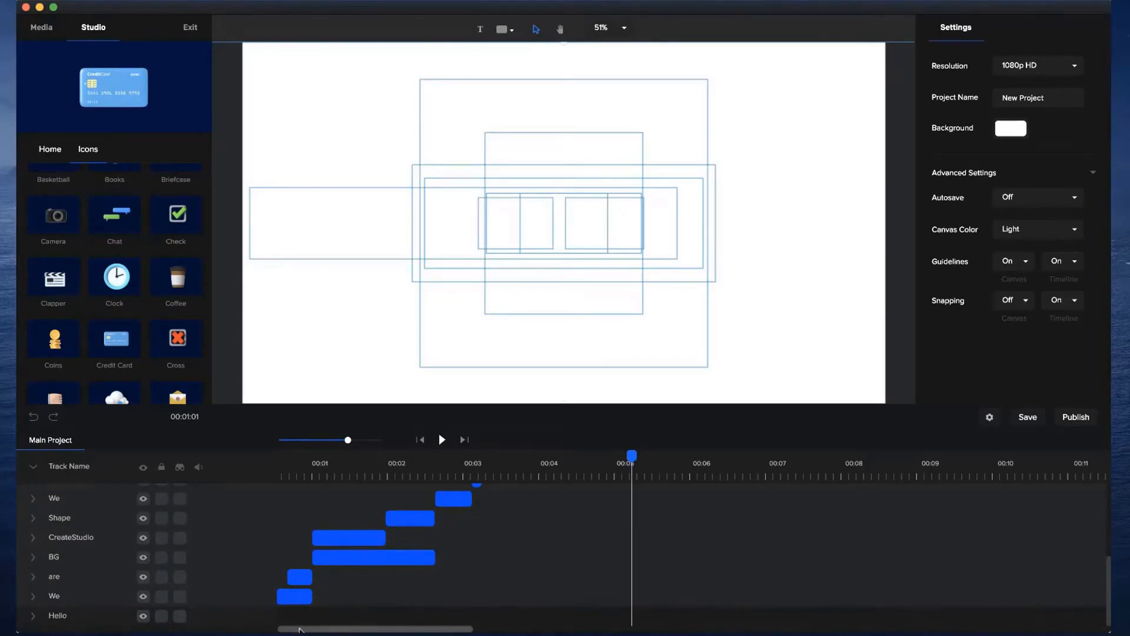
drag(300, 629, 279, 630)
shift+click(296, 618)
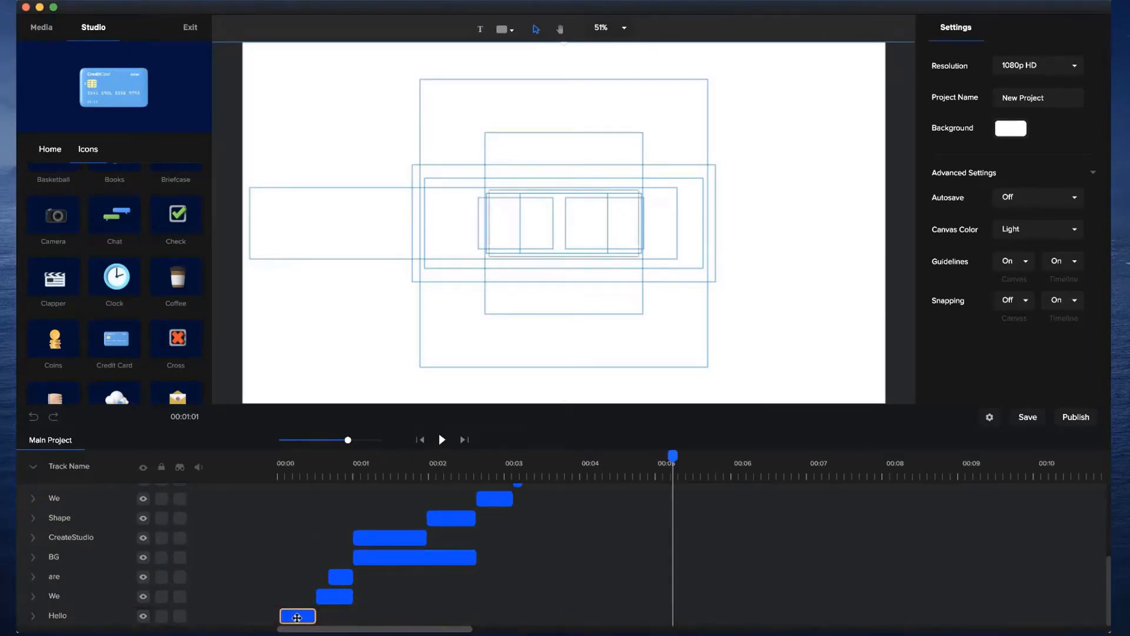
right_click(298, 616)
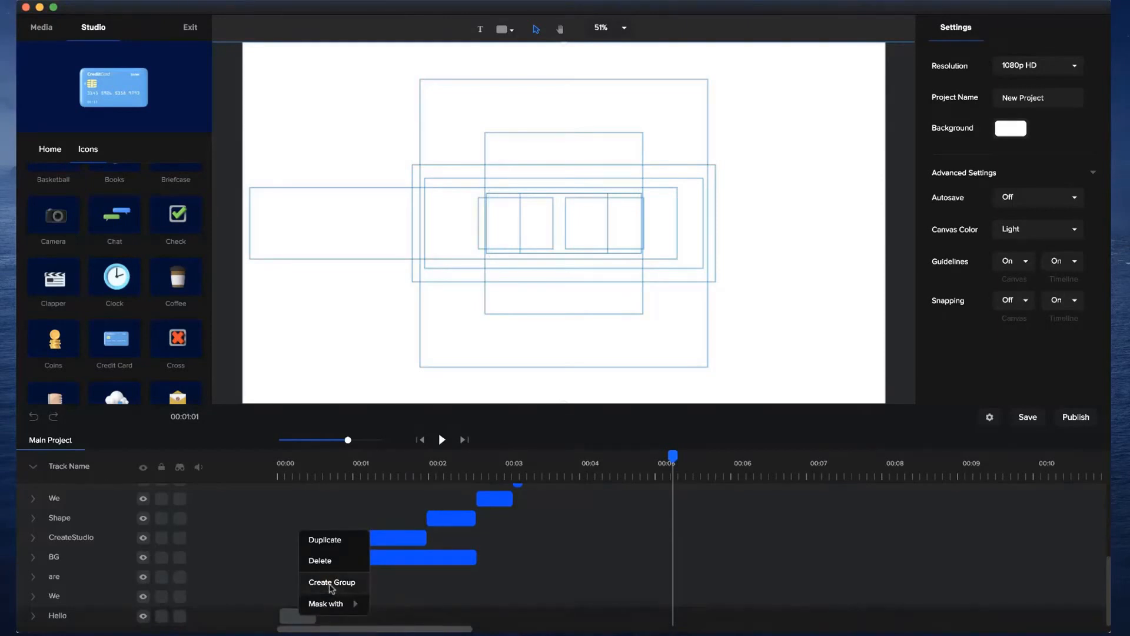
click(331, 583)
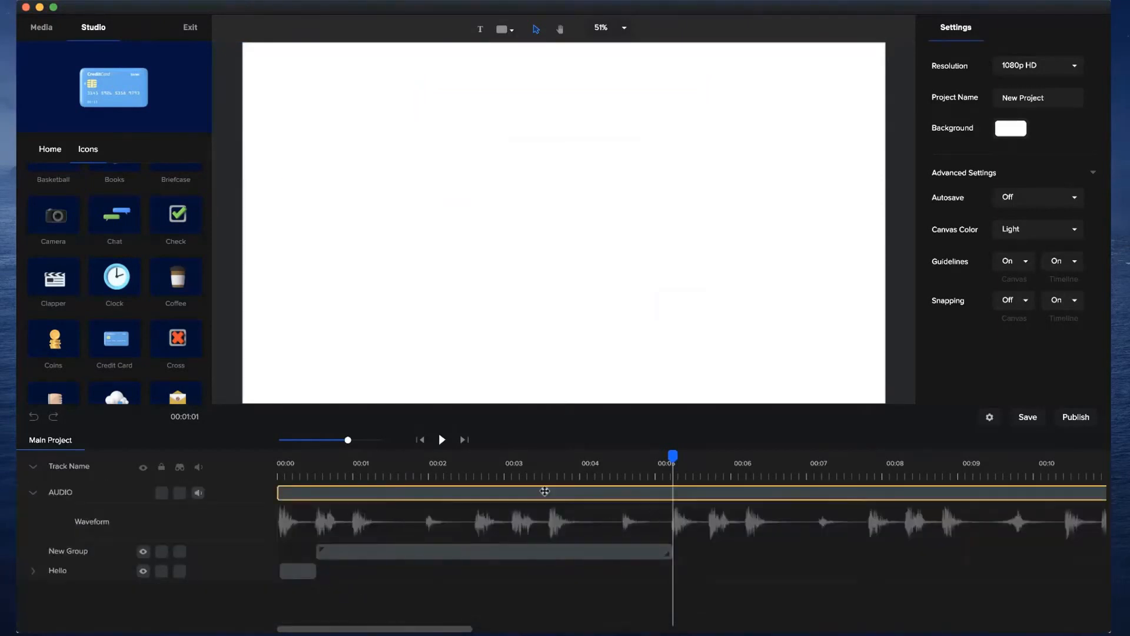
Open the new group to examine the clips inside it, and return to the main project.
click(510, 474)
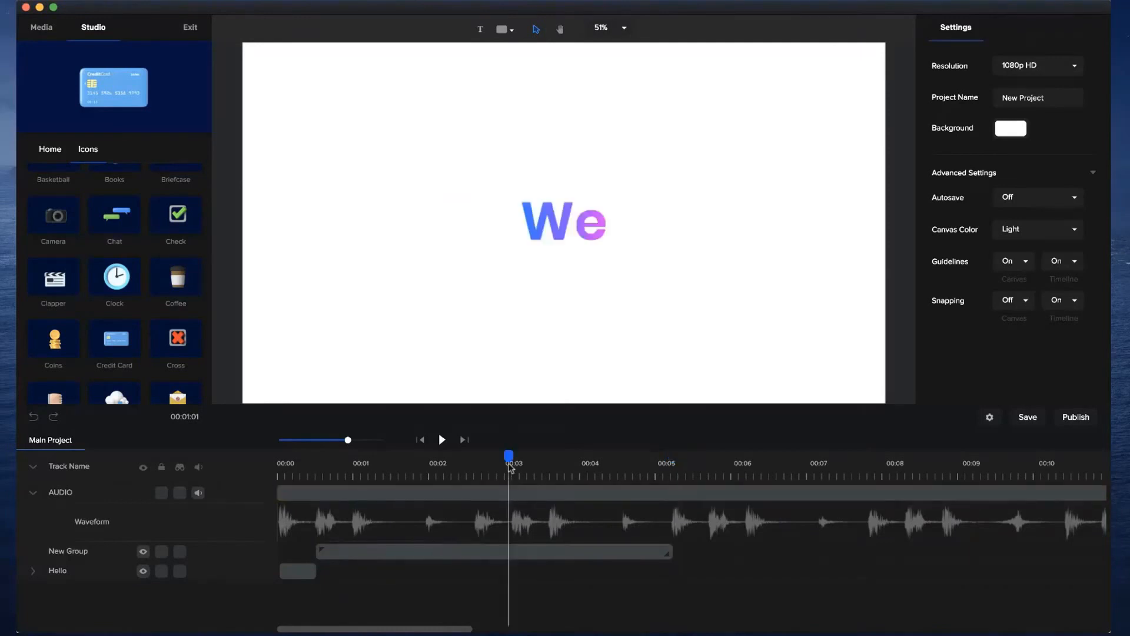
click(436, 551)
double_click(436, 551)
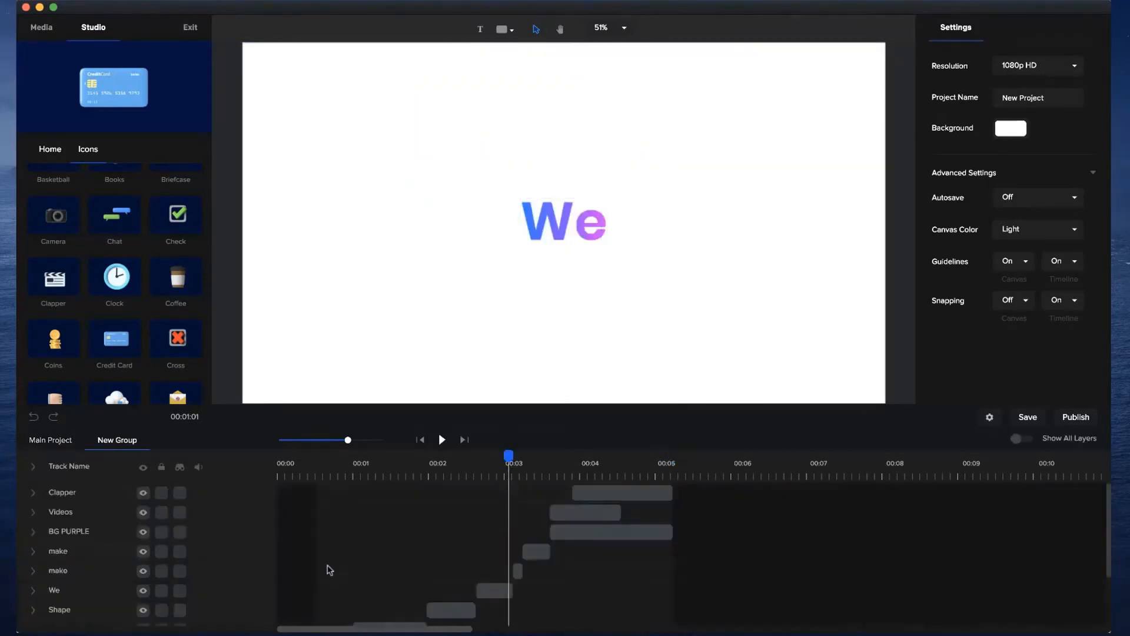
scroll(474, 524, down, 3)
scroll(471, 523, up, 3)
scroll(474, 505, down, 3)
scroll(466, 536, up, 3)
click(37, 440)
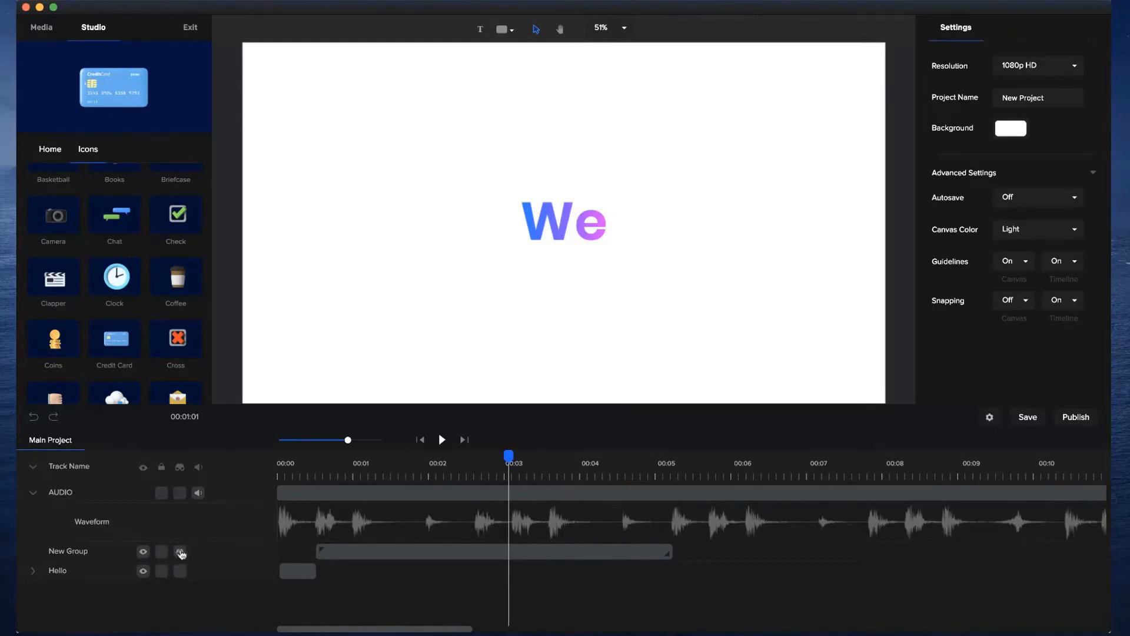
Lock the New Group and Hello tracks, and hide both from the timeline as marked tracks.
click(181, 552)
click(161, 551)
click(161, 572)
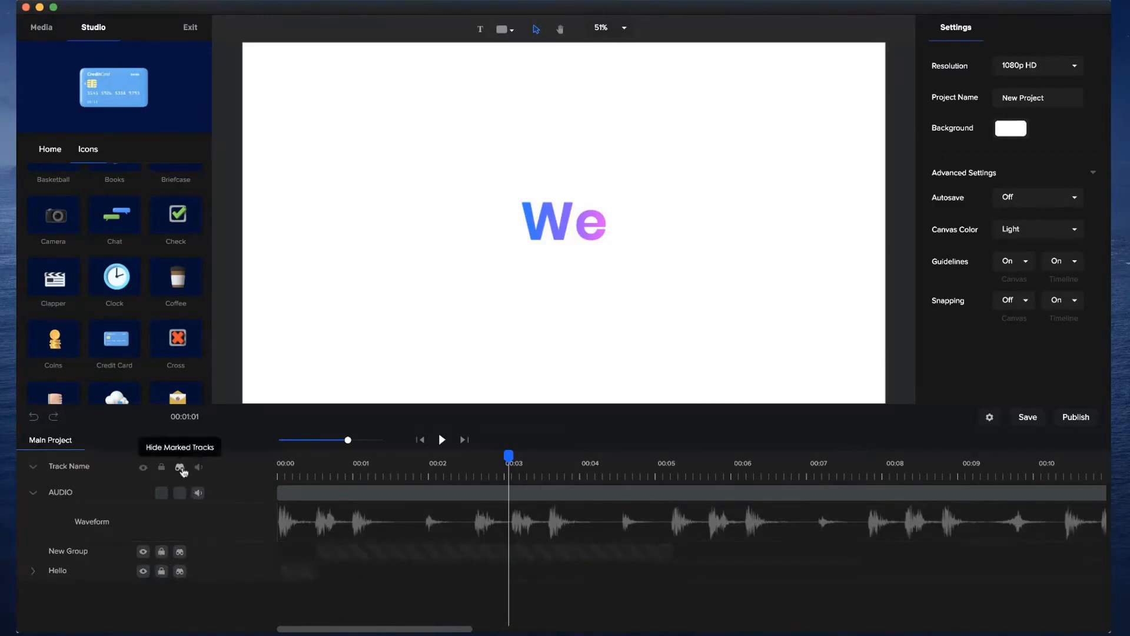
click(181, 468)
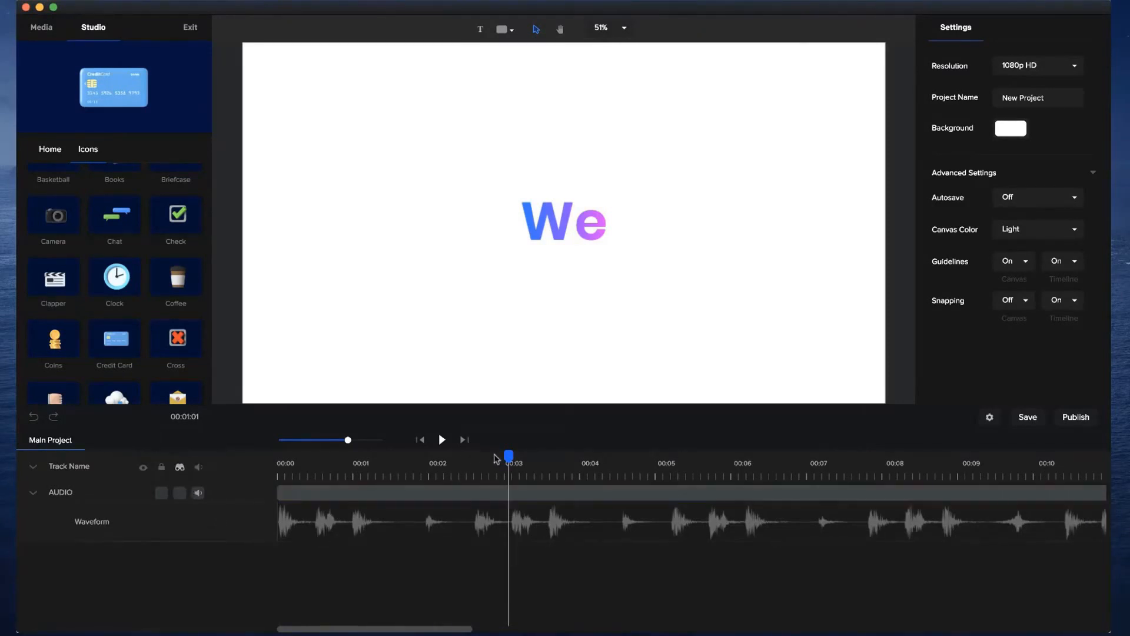
Add a new text clip starting on the beat just after 5 seconds, where the group ends.
drag(508, 454, 480, 469)
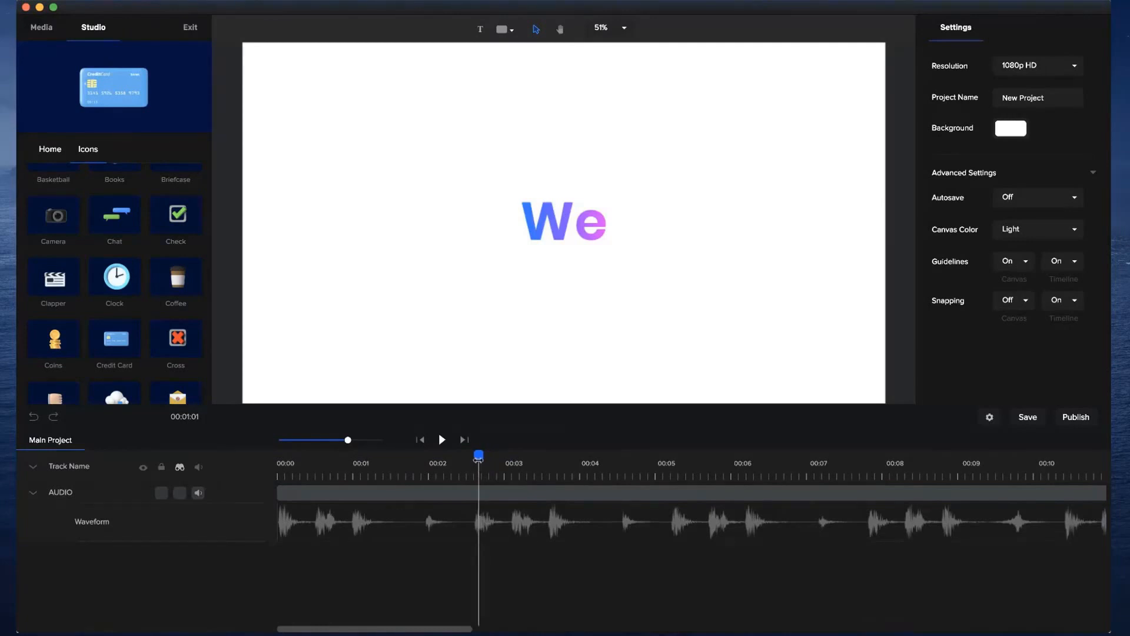
drag(478, 456, 493, 457)
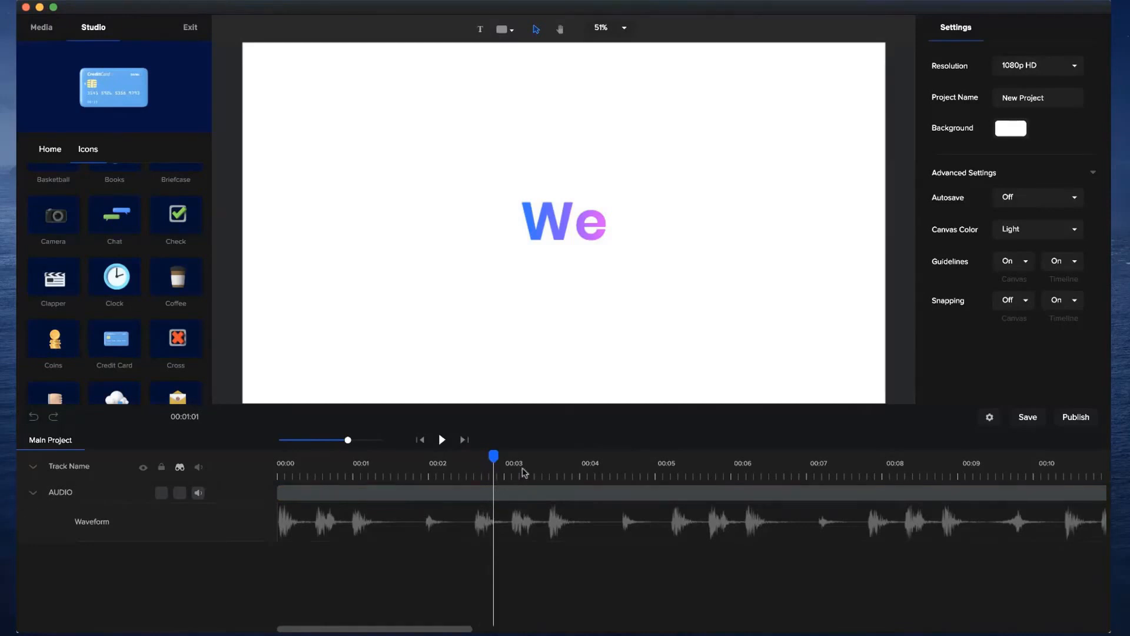
drag(493, 454, 673, 454)
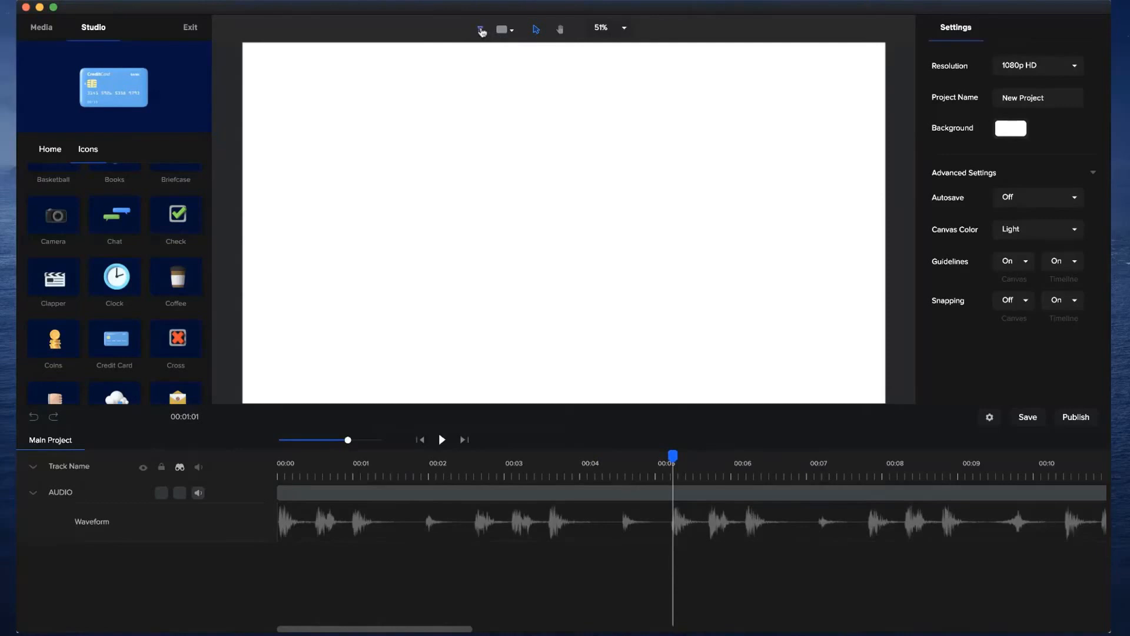
click(482, 31)
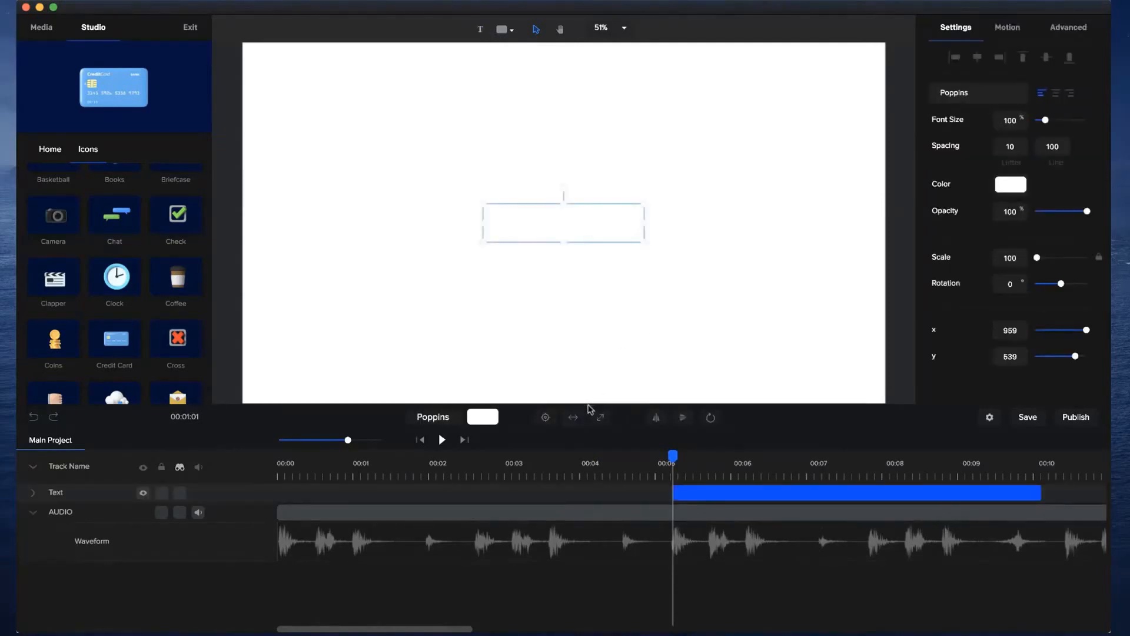
Fill the new text with a linear gradient from blue #1C63FF to purple #A500FF.
click(482, 418)
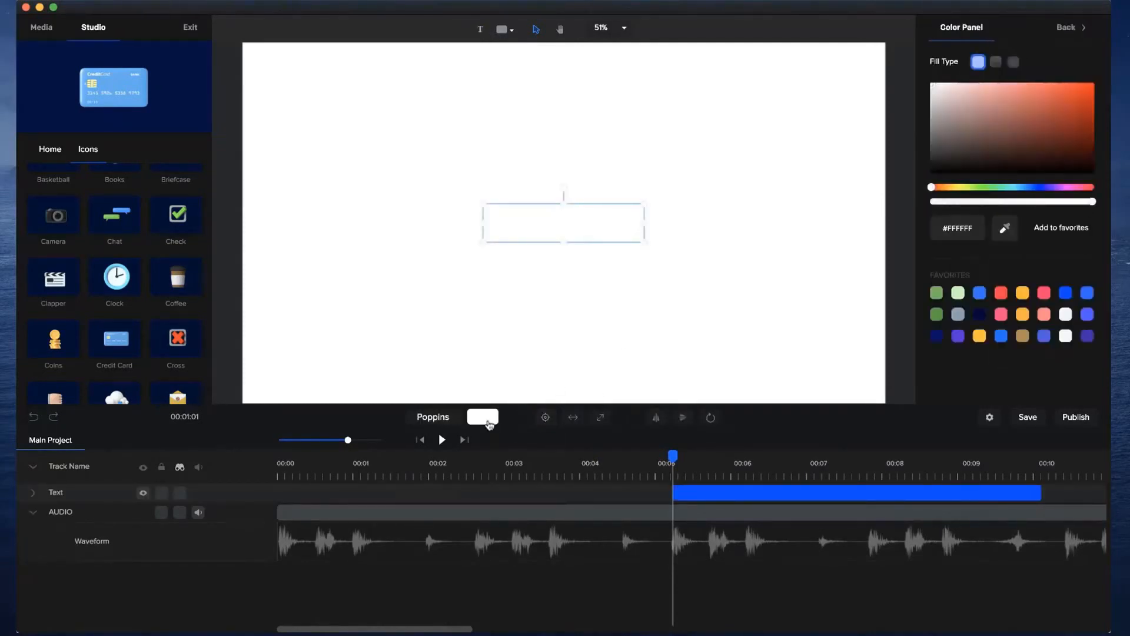
click(999, 63)
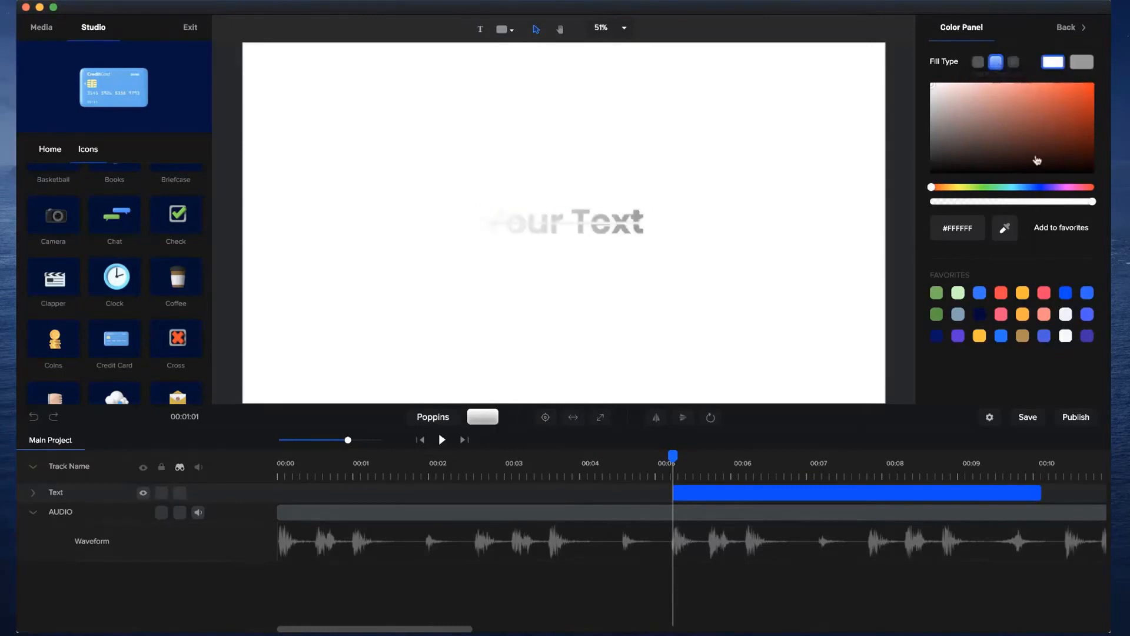
drag(1041, 189, 1031, 189)
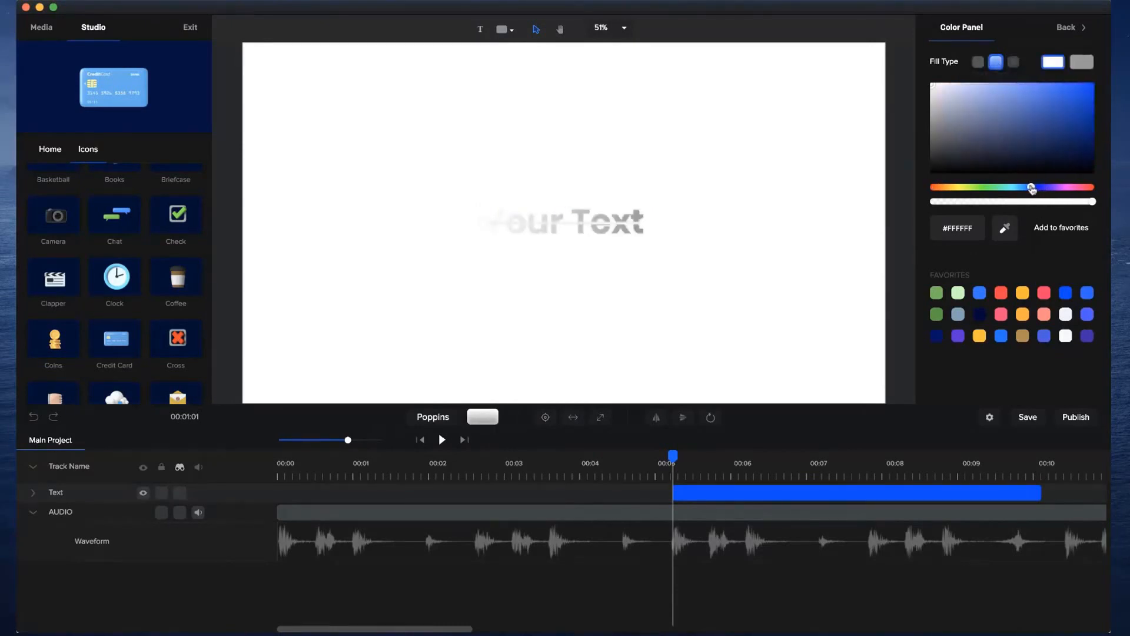
click(1085, 82)
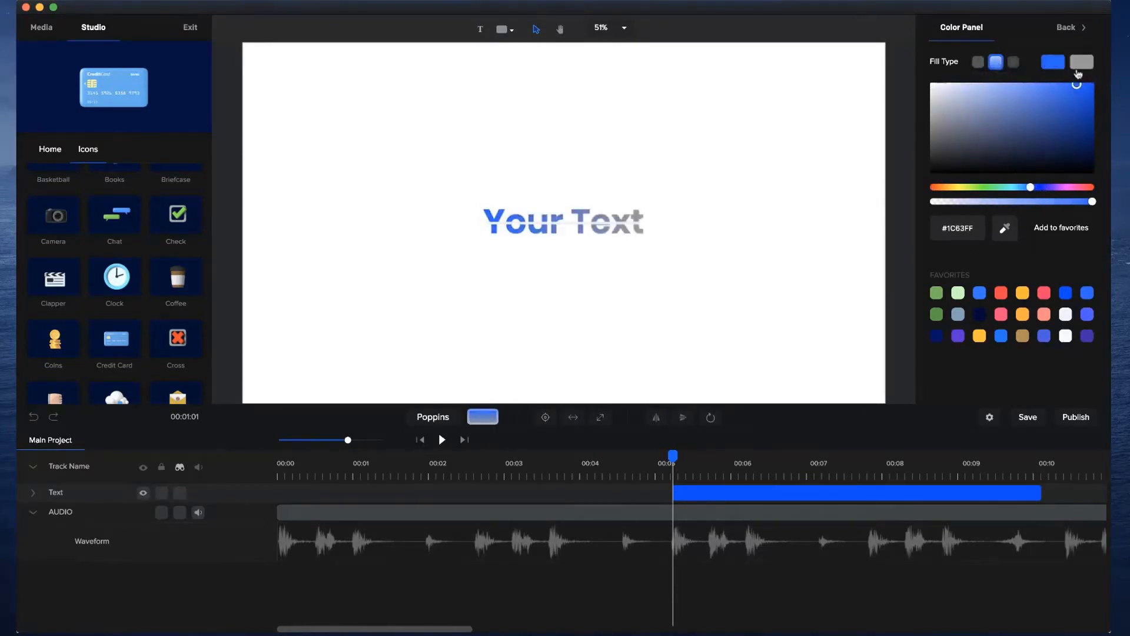
click(1082, 62)
click(1053, 187)
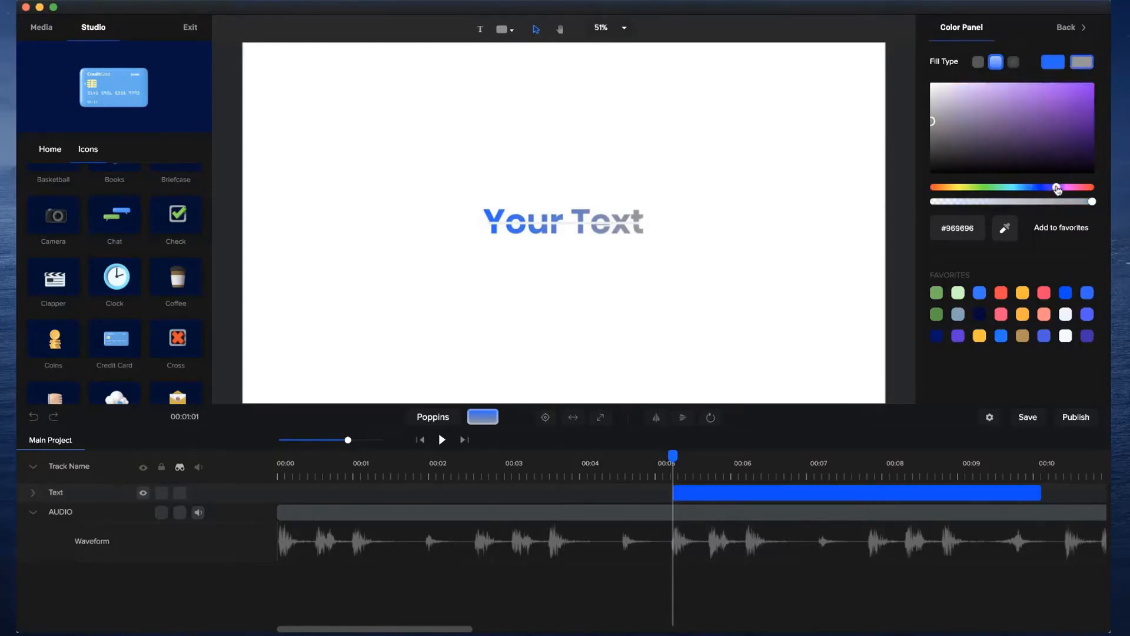
click(1092, 85)
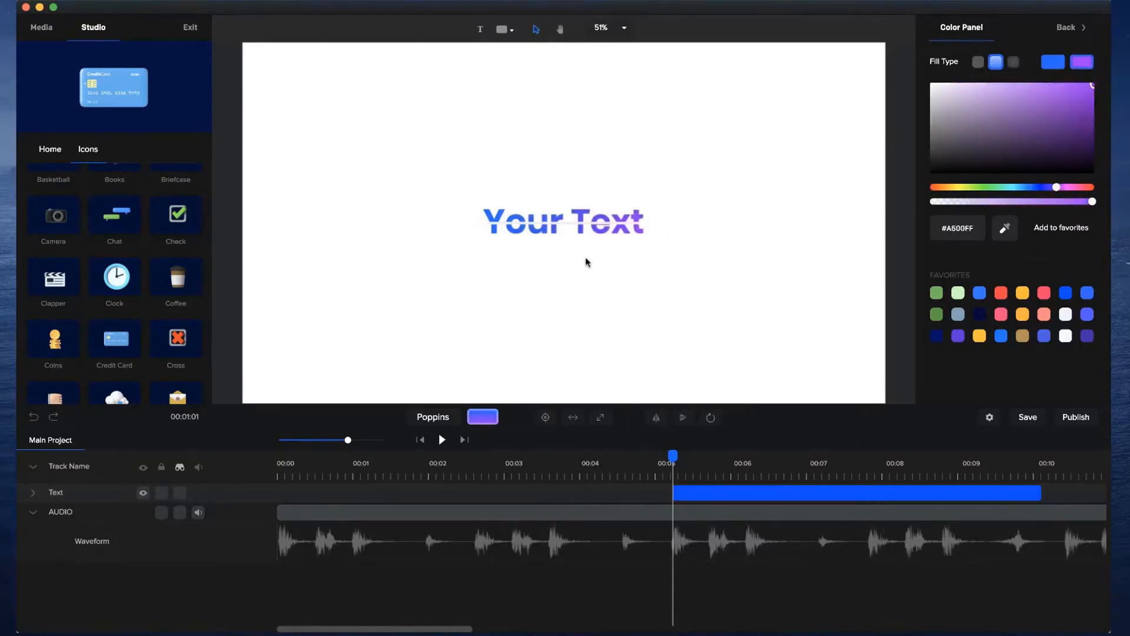
Replace the new text's placeholder wording with "With".
scroll(572, 258, up, 7)
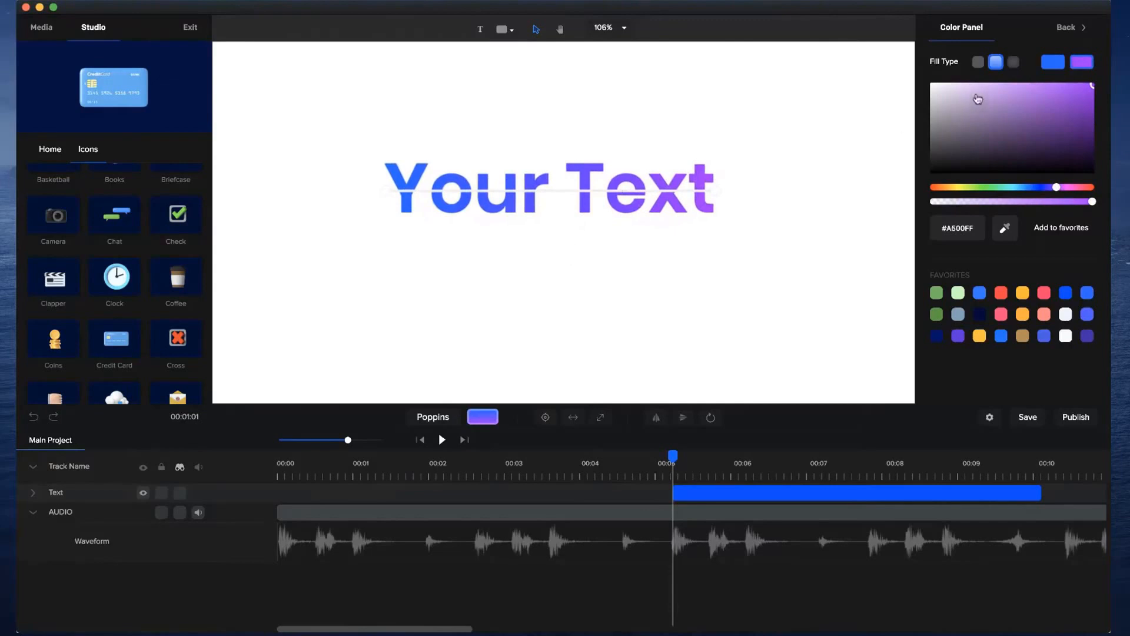
scroll(674, 260, down, 8)
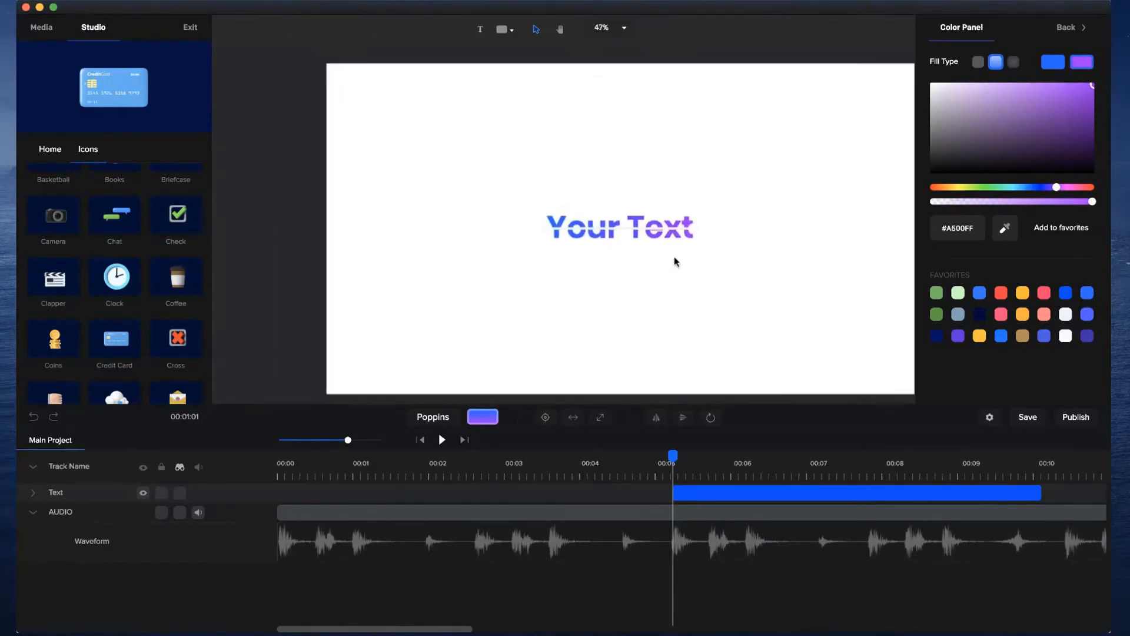
click(656, 221)
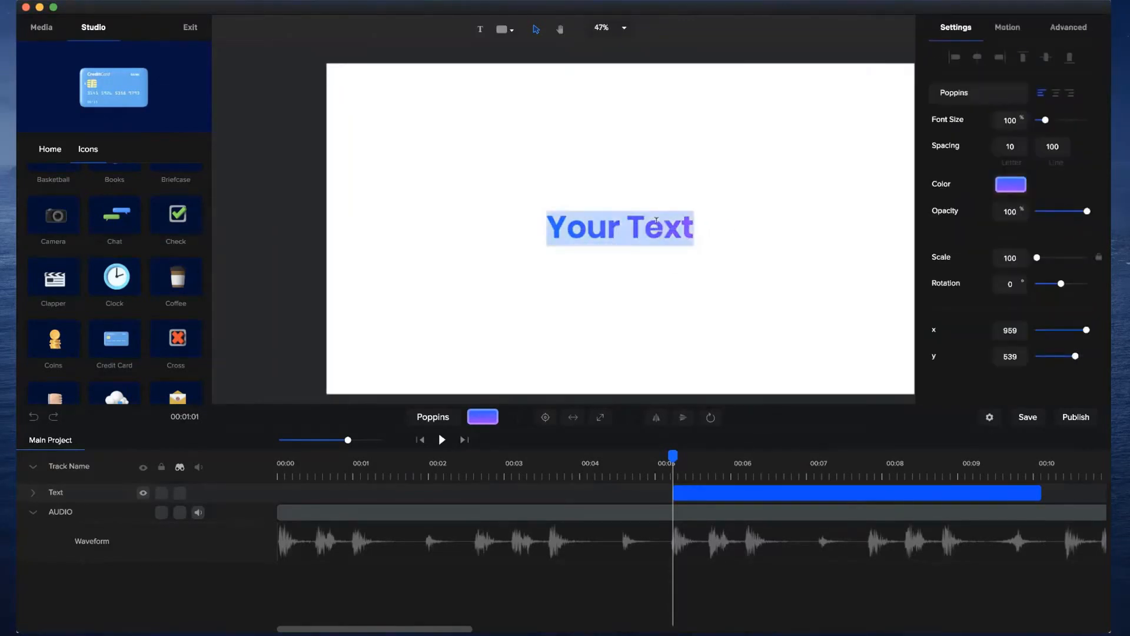
text(With)
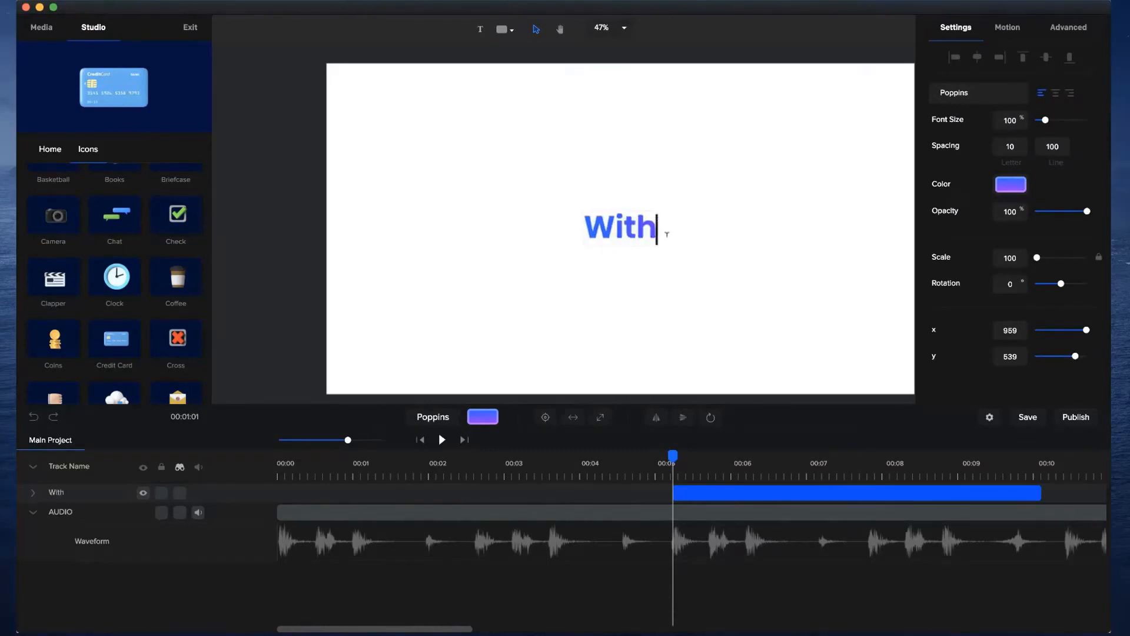
Set the font size of the "With" text to 150%.
click(664, 261)
click(655, 253)
drag(1046, 120, 1052, 120)
key(space)
drag(669, 102, 598, 96)
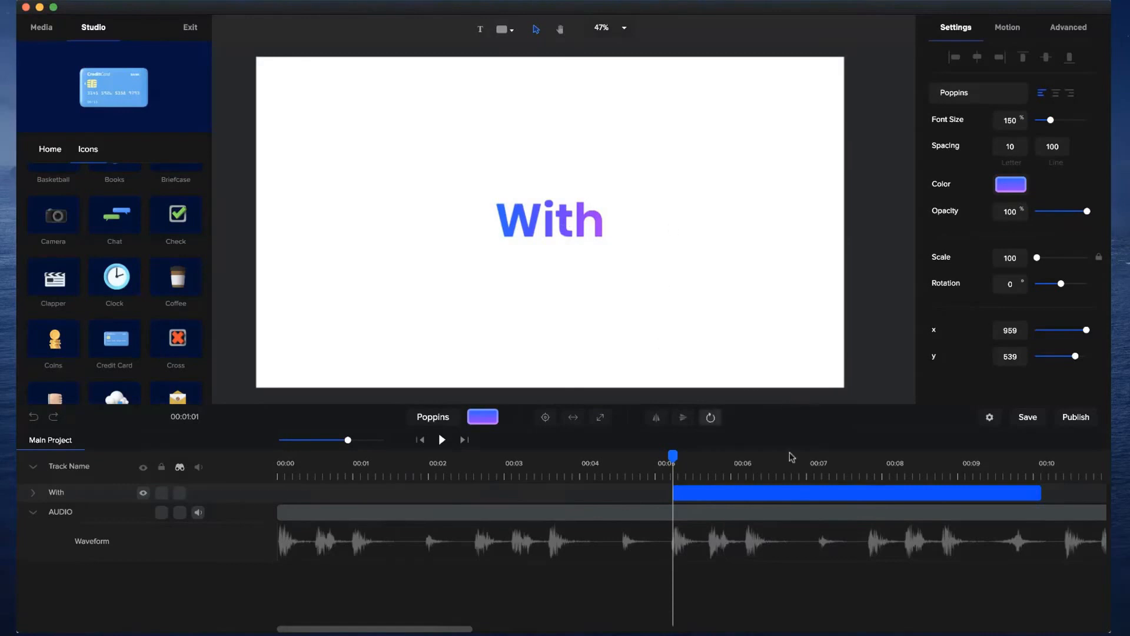
Trim the end of the "With" clip so it stops on the next beat before 6 seconds.
drag(1041, 493, 707, 490)
click(661, 480)
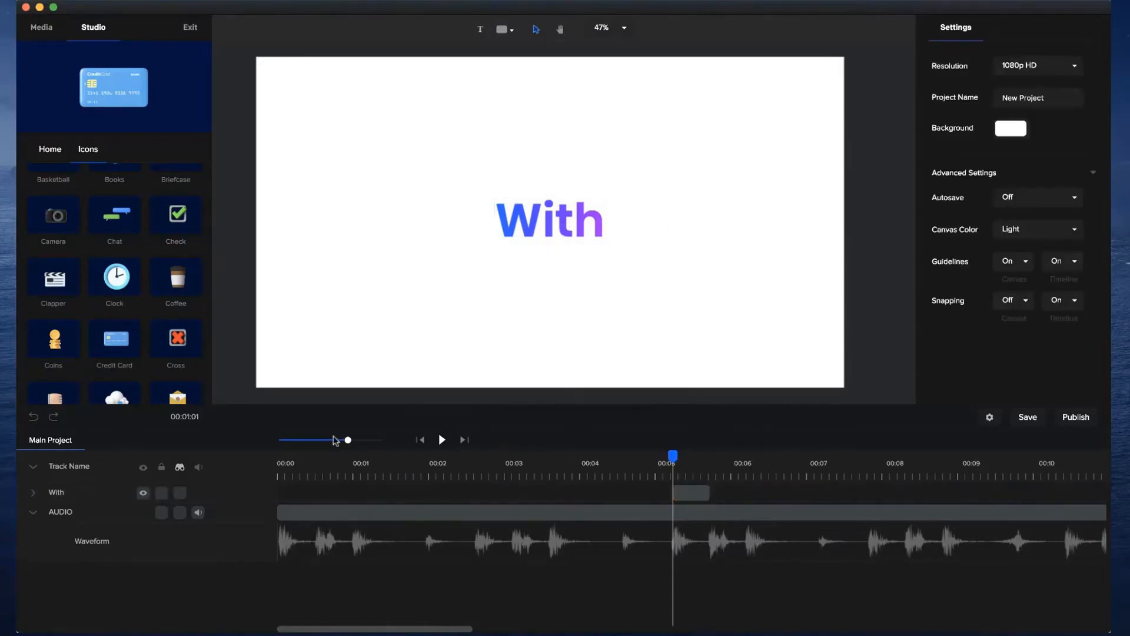
drag(349, 439, 370, 439)
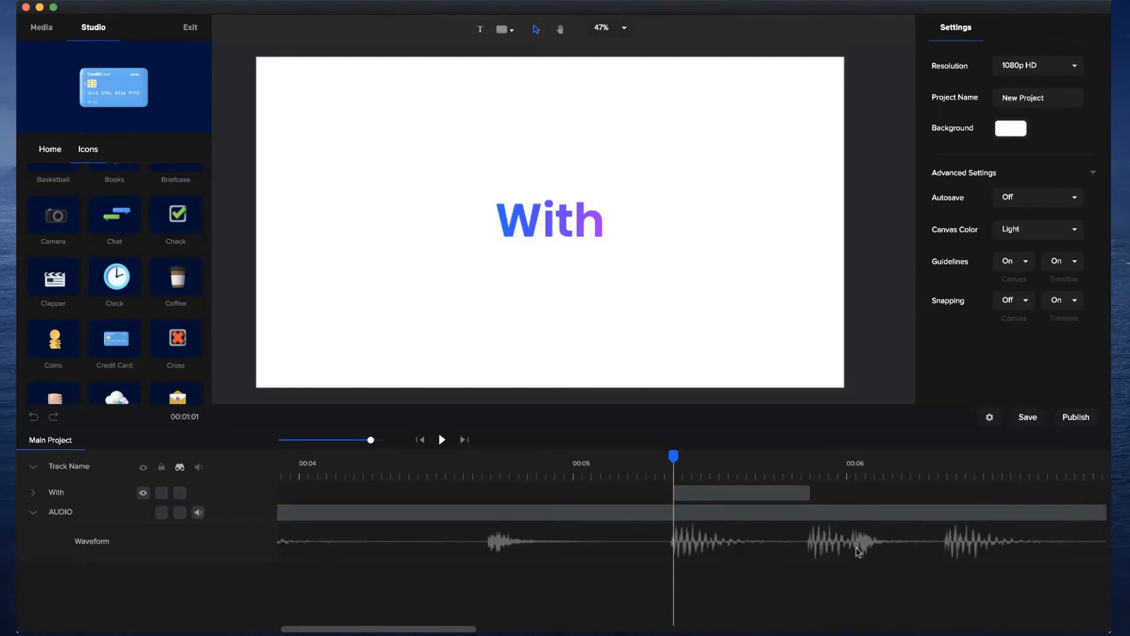
Duplicate the "With" clip and place the copy directly after the first one, starting on the next beat.
click(797, 495)
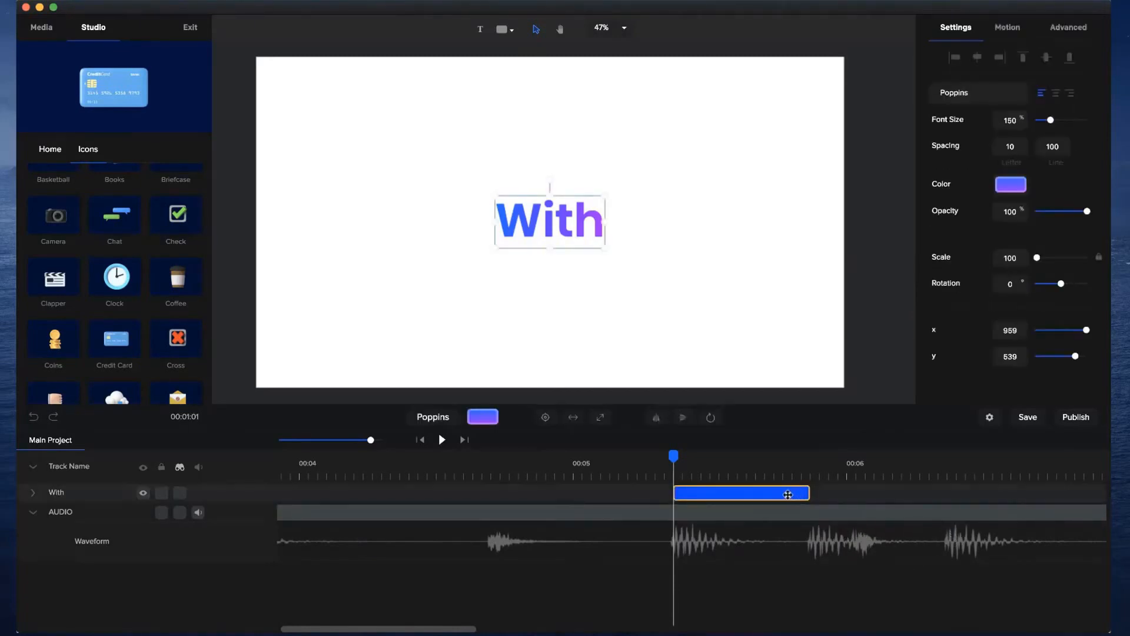
click(787, 494)
click(775, 494)
key(super+d)
drag(742, 493, 877, 487)
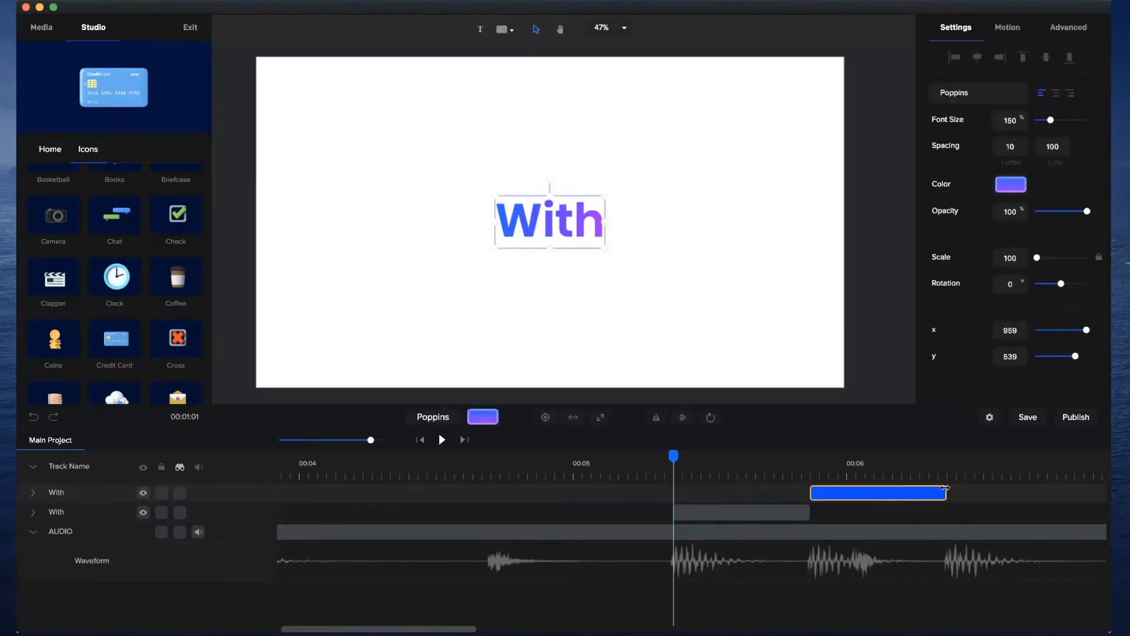
Duplicate the second "With" clip and trim the pair so they meet on the double beat just after 6 seconds.
key(super+d)
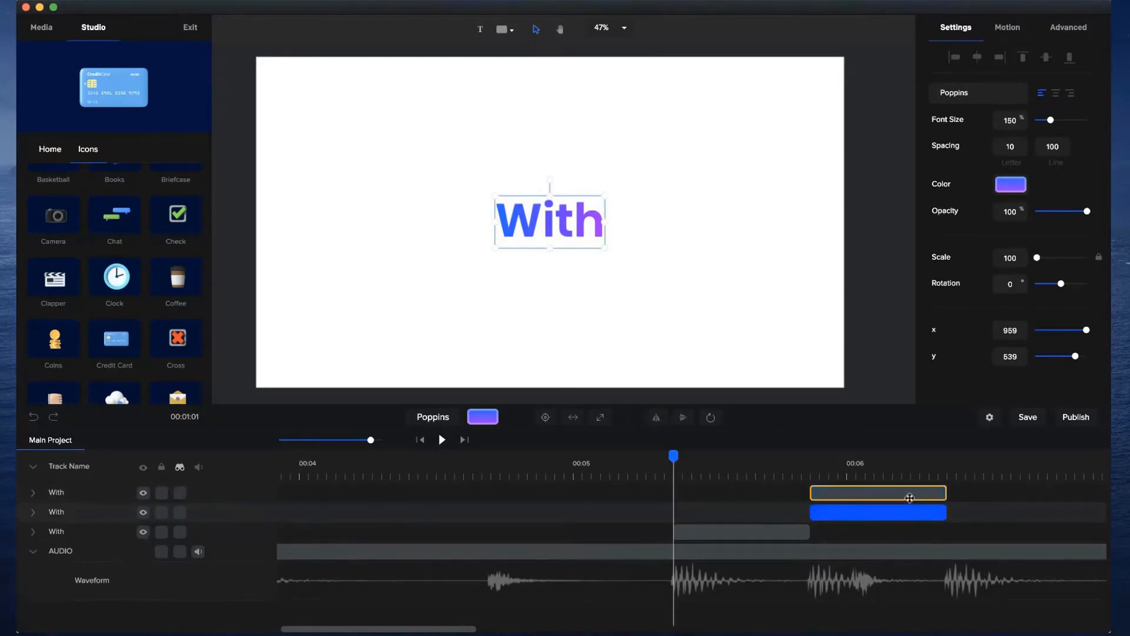
click(942, 511)
drag(944, 511, 842, 493)
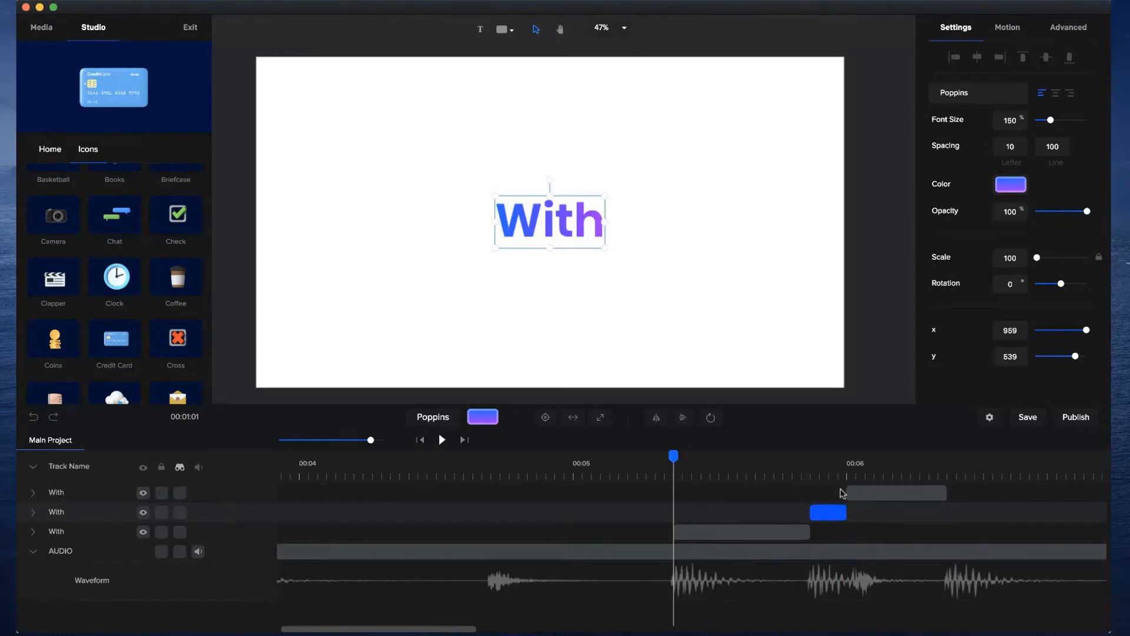
click(829, 461)
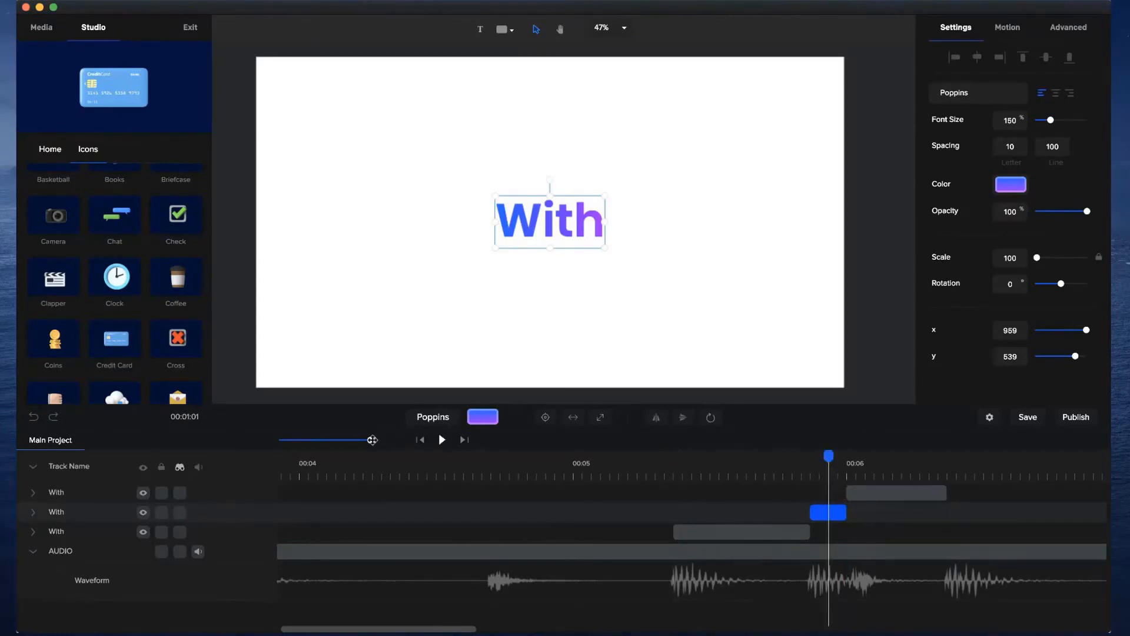
drag(373, 440, 383, 440)
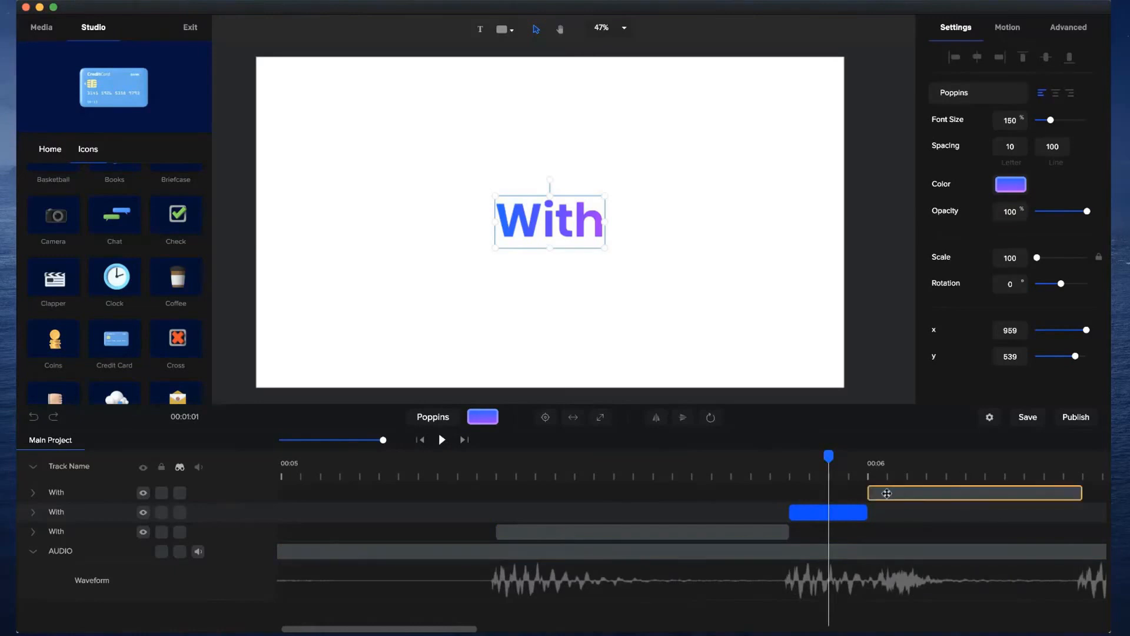
drag(867, 489, 887, 513)
Replace the wording of the short middle "With" clip with "the".
click(830, 465)
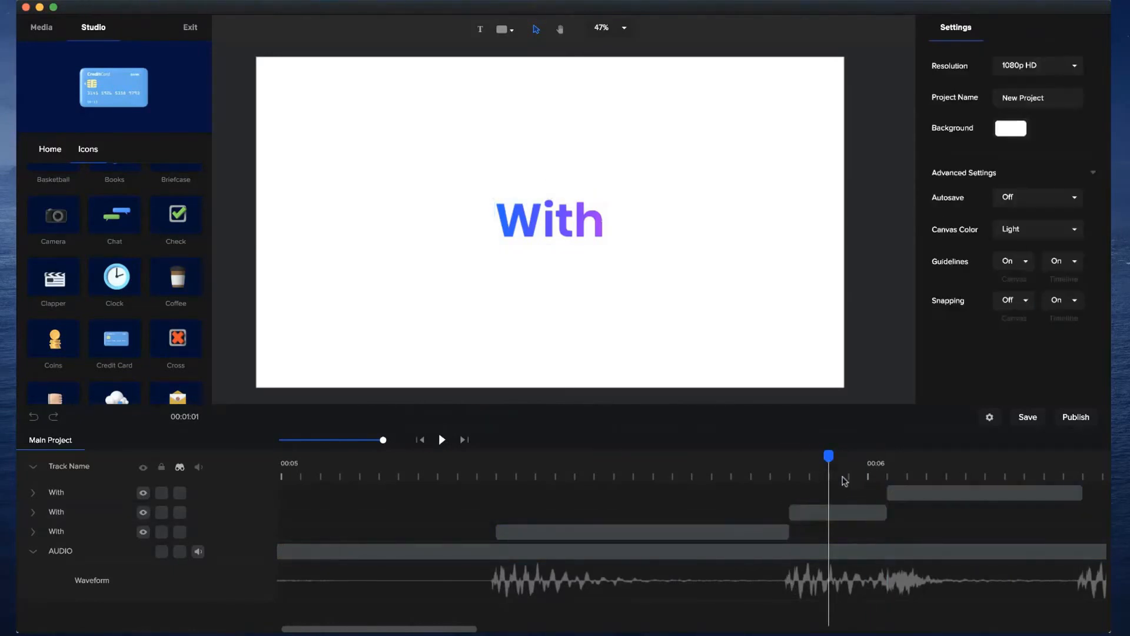
click(551, 213)
double_click(551, 213)
text(the)
click(592, 245)
click(563, 222)
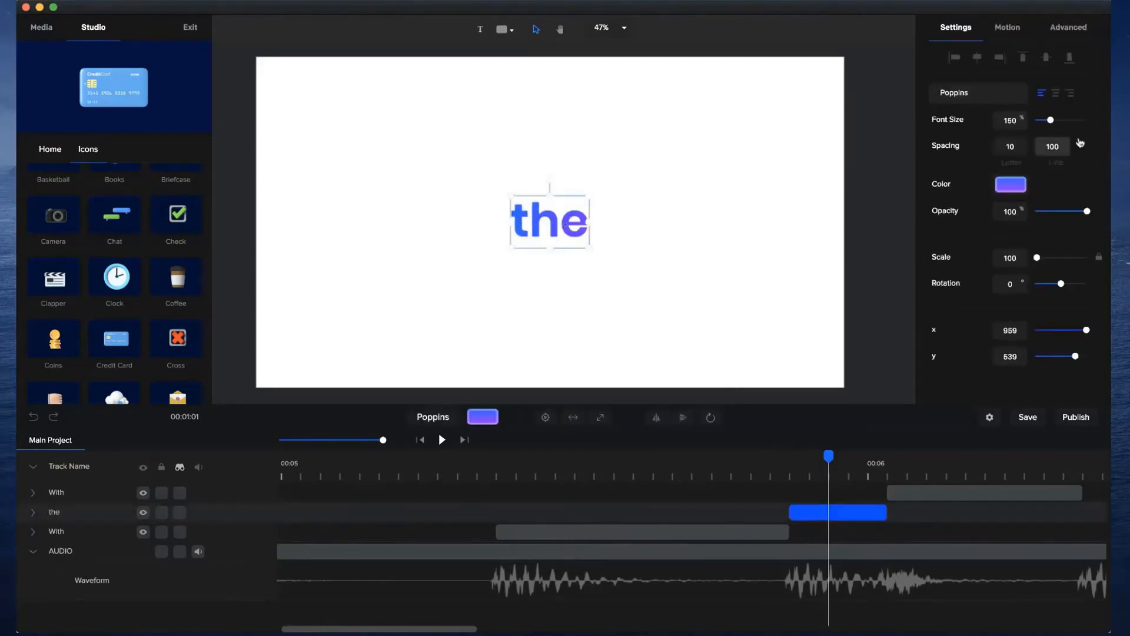
Change the end colour of the gradient on "the" to light blue #00DAFF.
click(1011, 186)
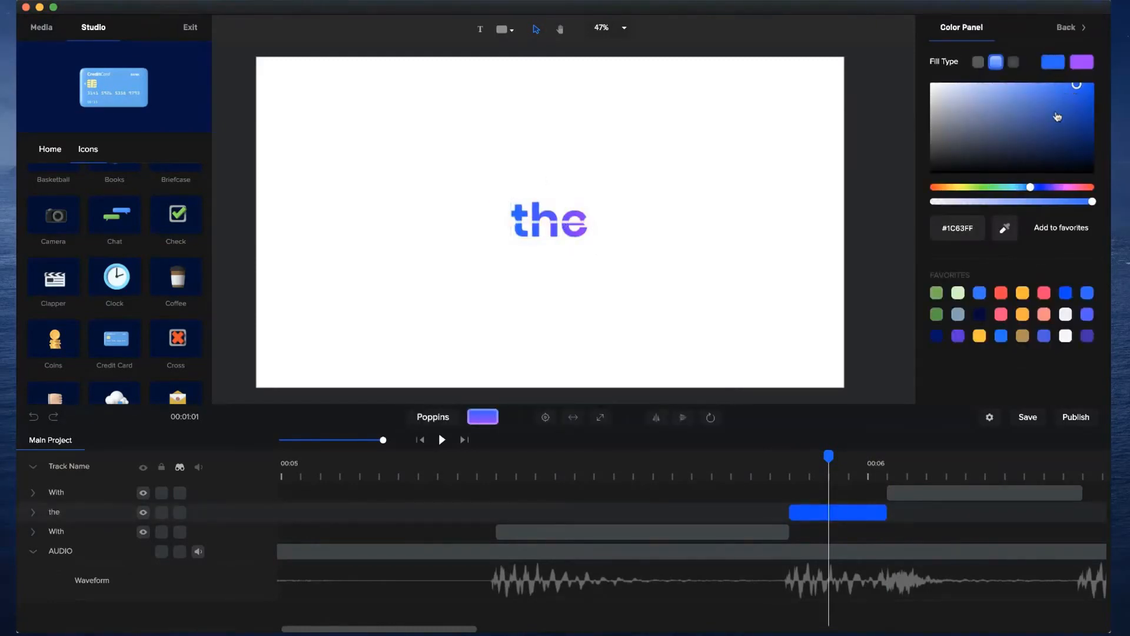
click(1082, 62)
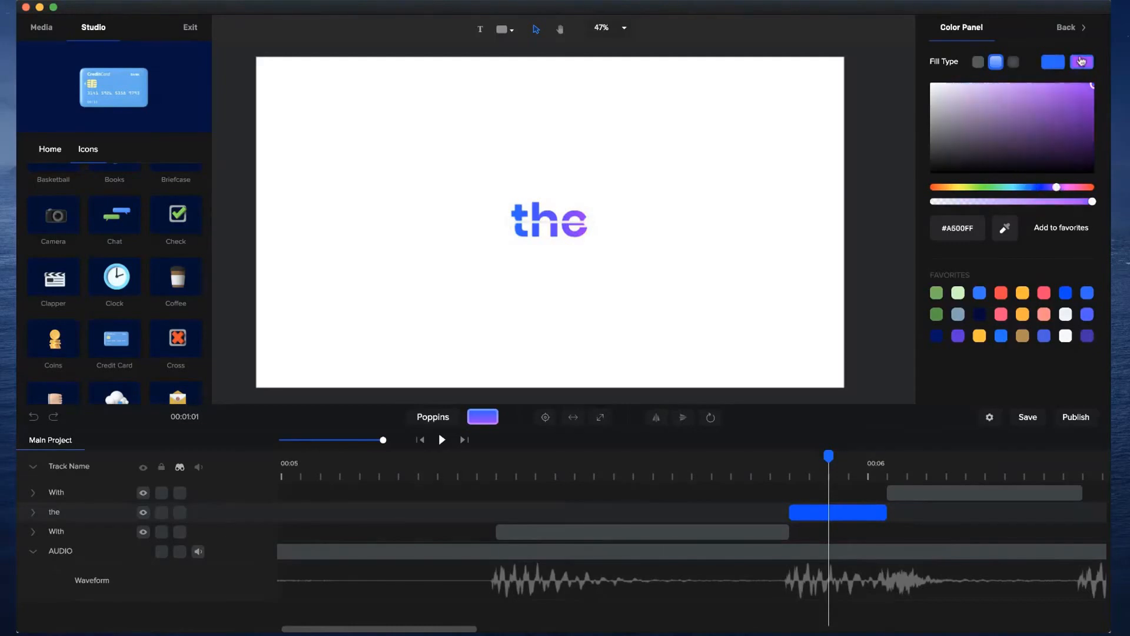
drag(1026, 191, 1016, 187)
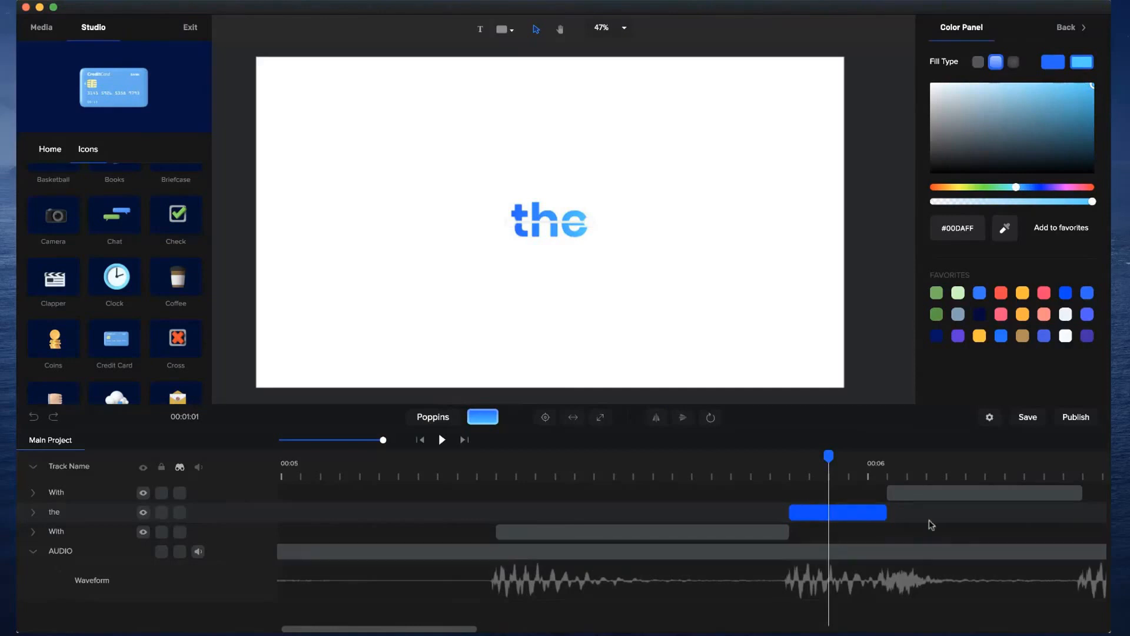
Replace the wording of the last "With" clip with "Best" and enlarge its font size to 338%.
click(938, 468)
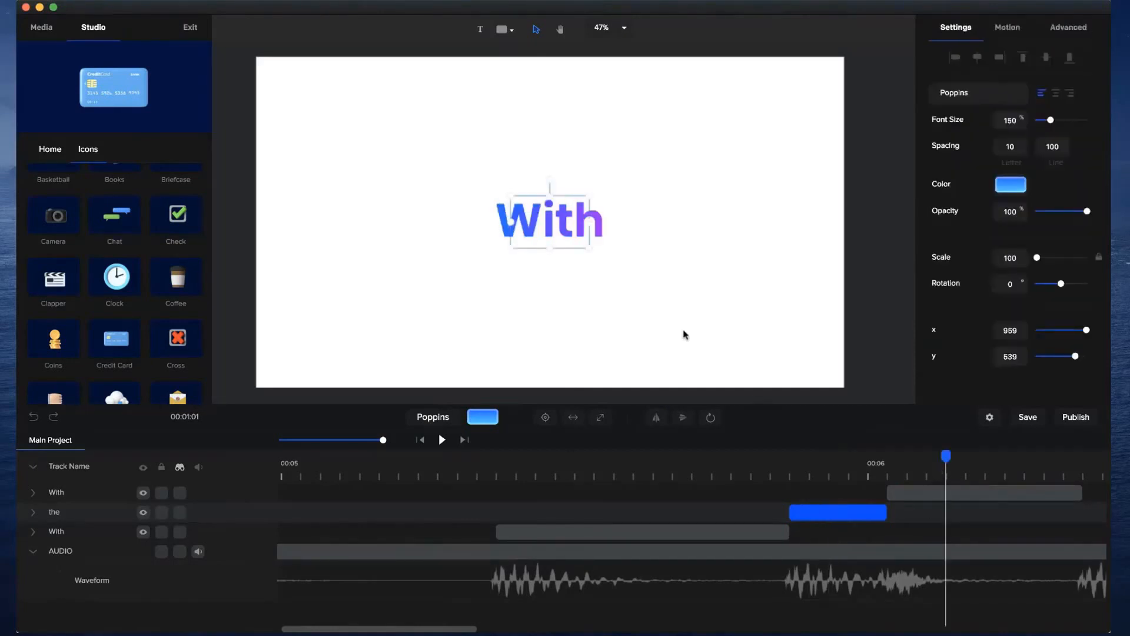
click(603, 223)
click(810, 463)
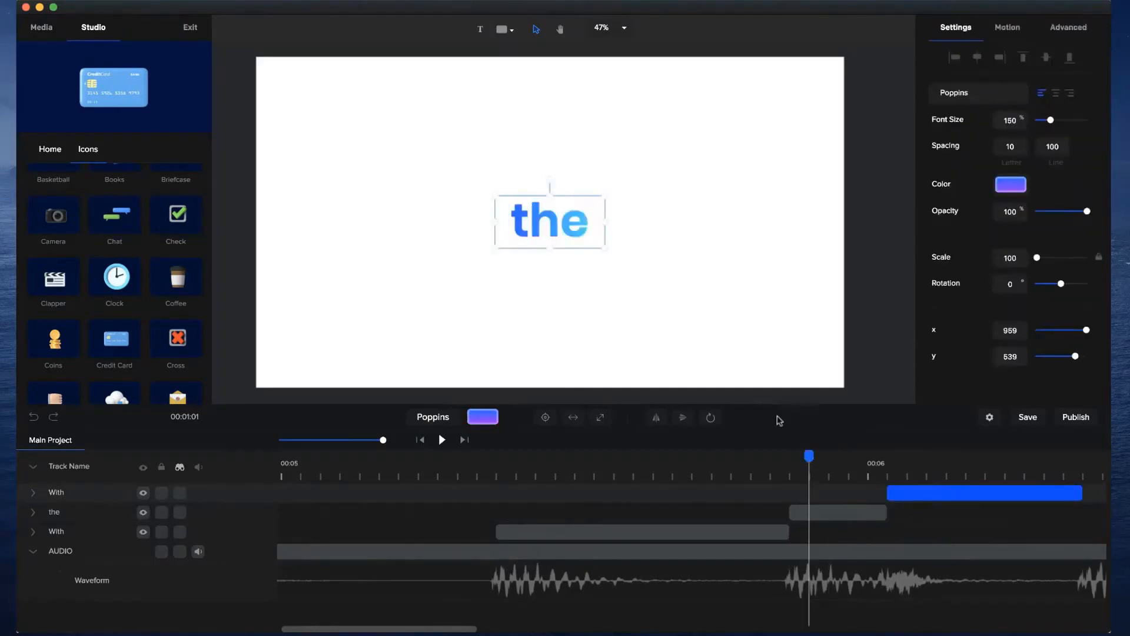
click(943, 463)
double_click(555, 219)
key(super+a)
text(Best)
click(541, 272)
click(582, 212)
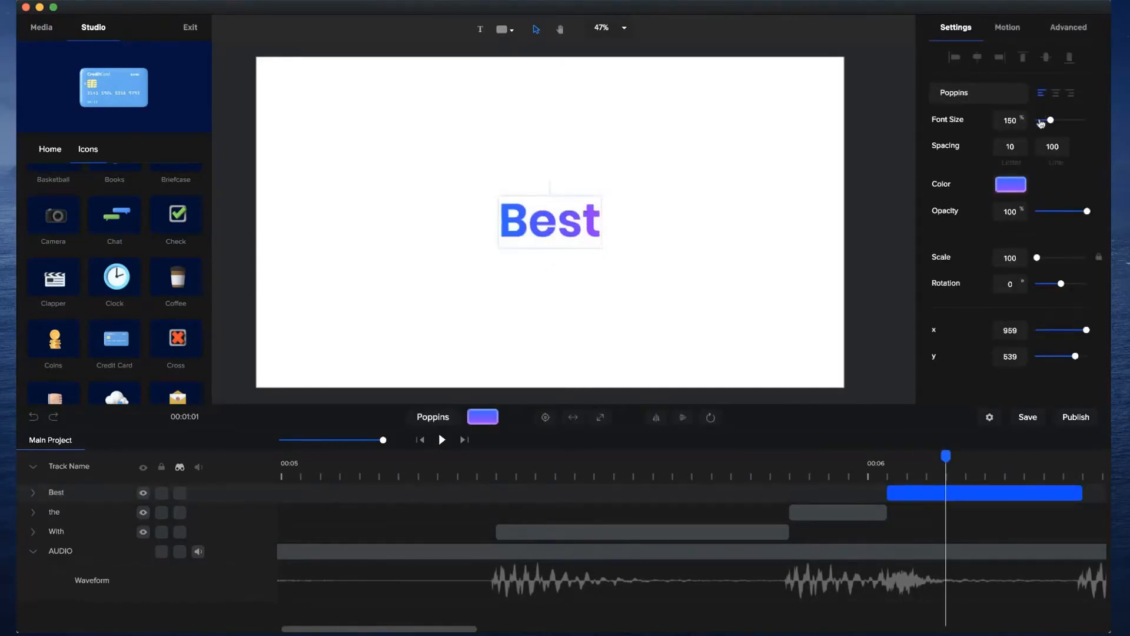
drag(1050, 120, 1071, 120)
Recolour the gradient of "Best" to run from blue #1C68FF to a lighter blue.
click(1022, 183)
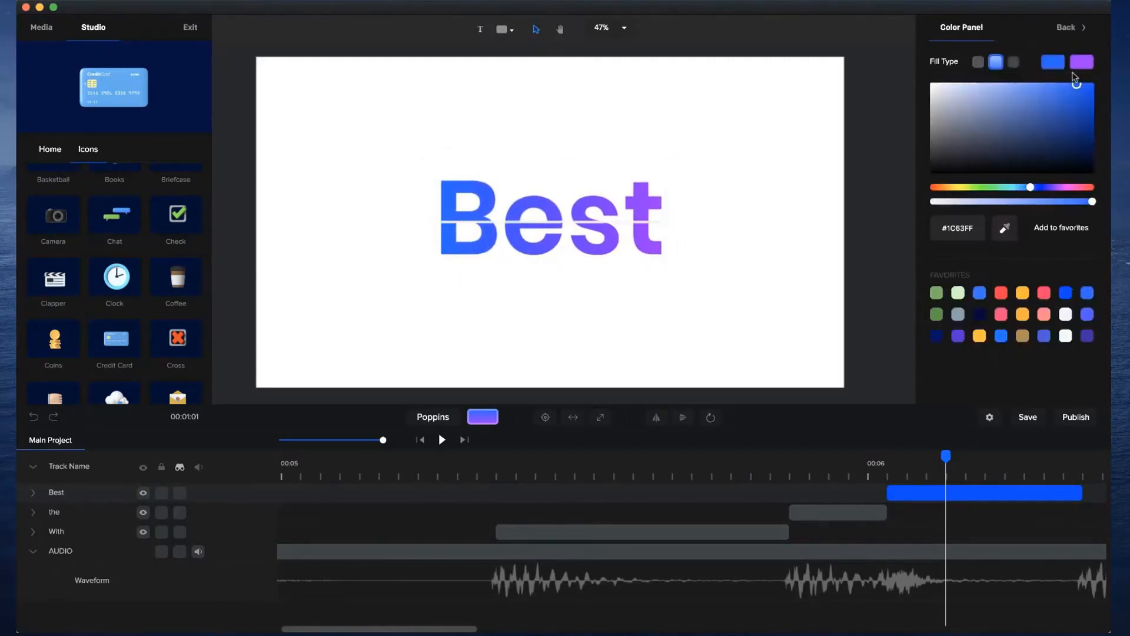
click(1082, 66)
click(1023, 188)
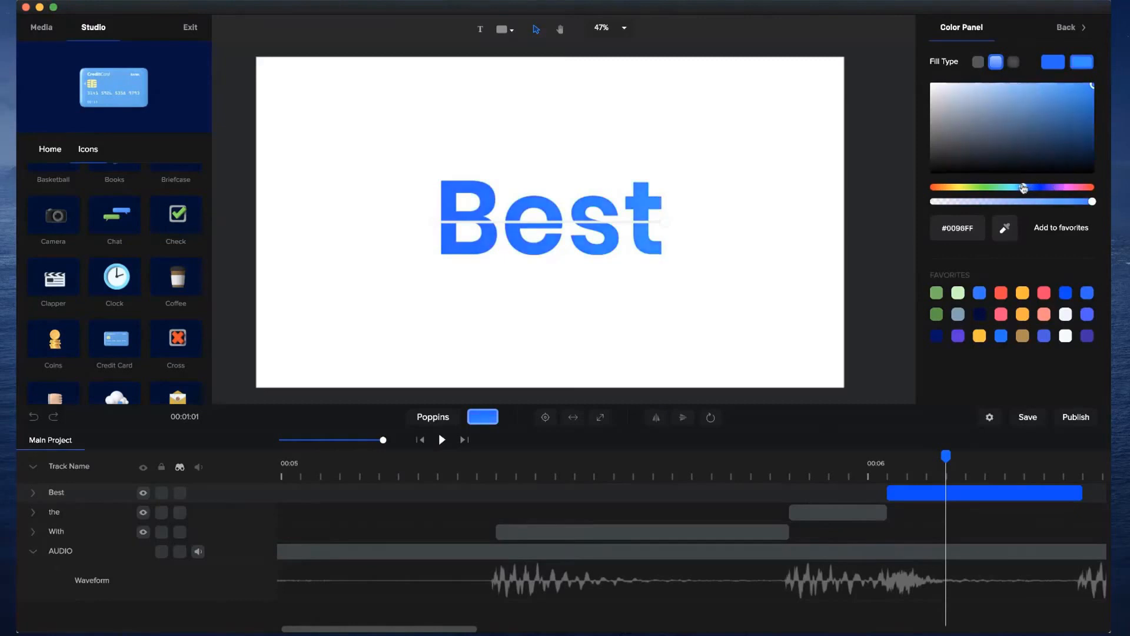
click(1065, 68)
drag(1029, 190, 1035, 188)
click(1071, 95)
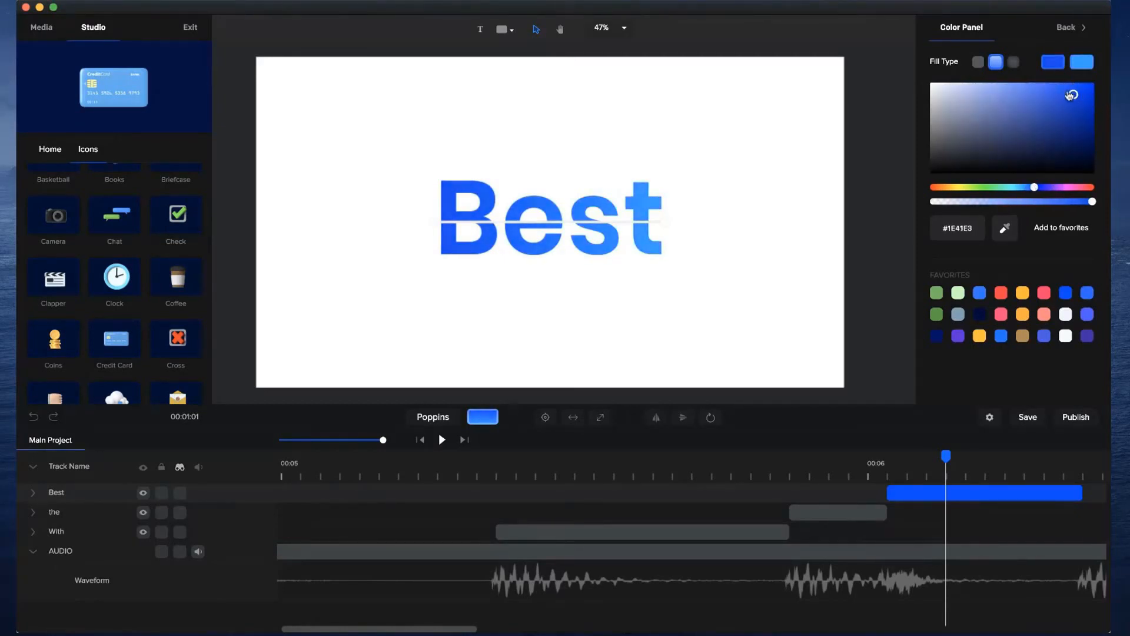
drag(1072, 95, 1053, 83)
drag(1033, 187, 1030, 187)
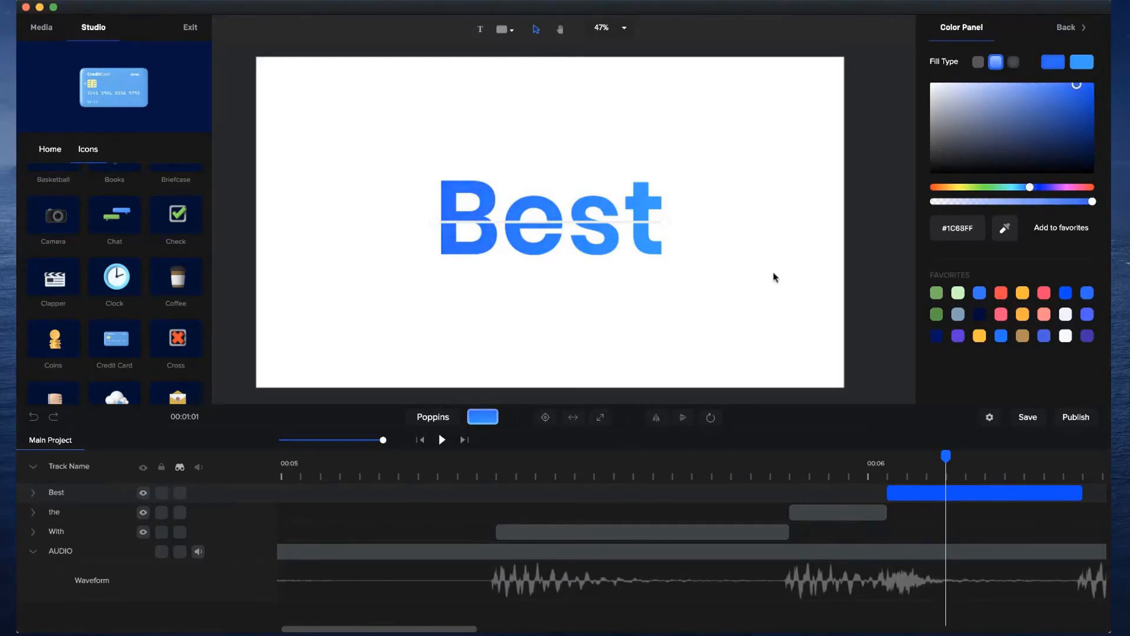
click(774, 275)
Play back the "With", "the", "Best" sequence and examine the following beats of the waveform.
drag(611, 465, 442, 439)
click(443, 440)
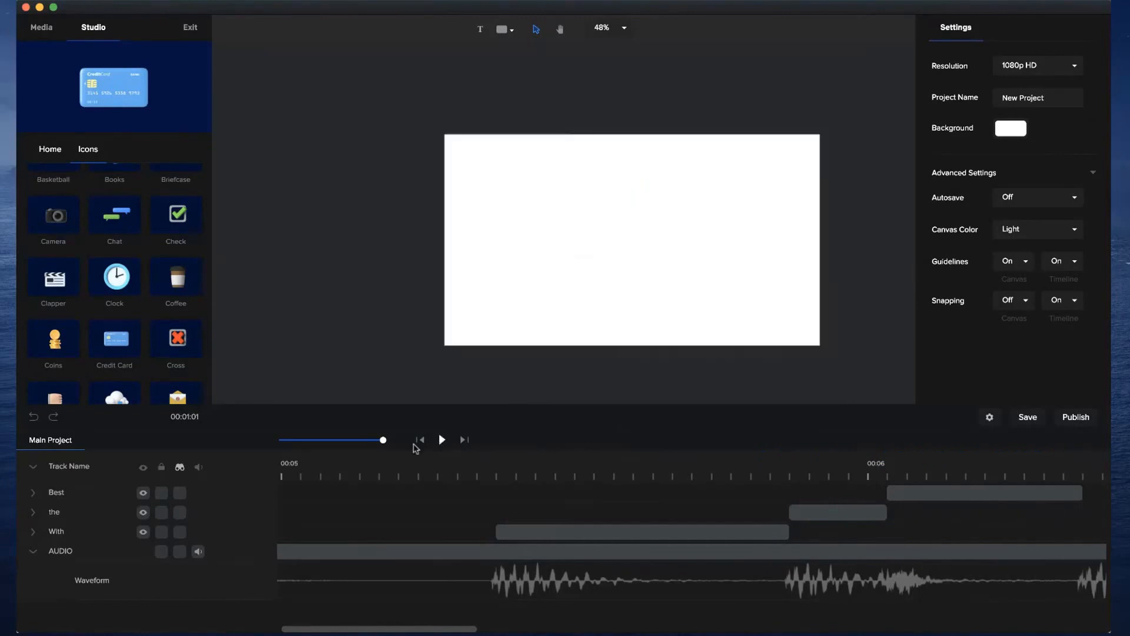
drag(384, 440, 365, 440)
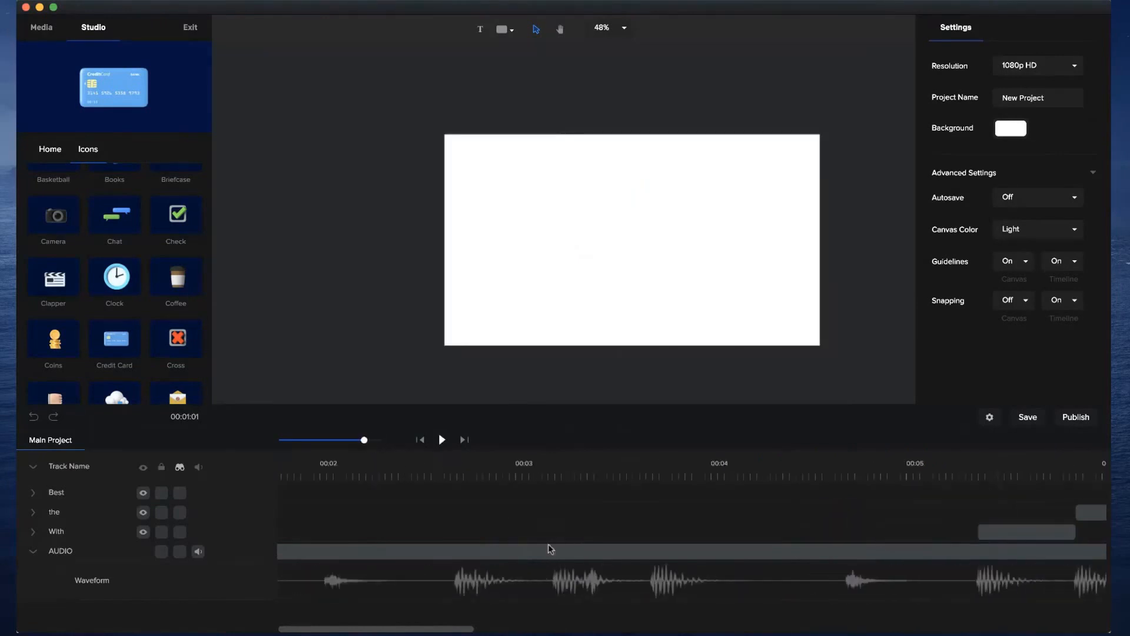
scroll(403, 630, right, 10)
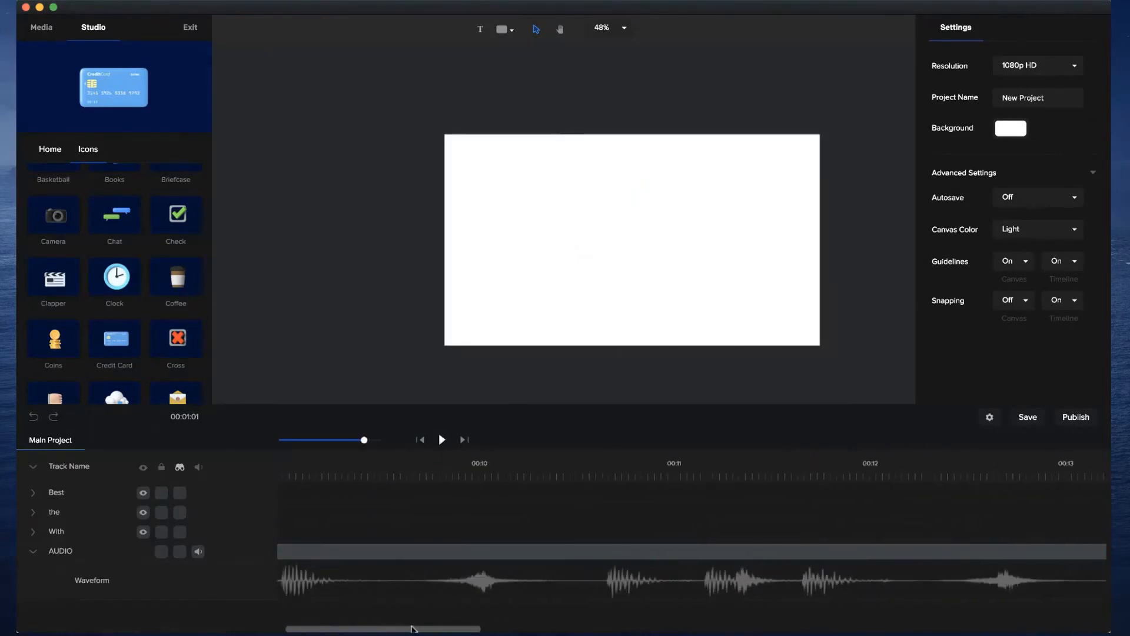
scroll(411, 629, left, 5)
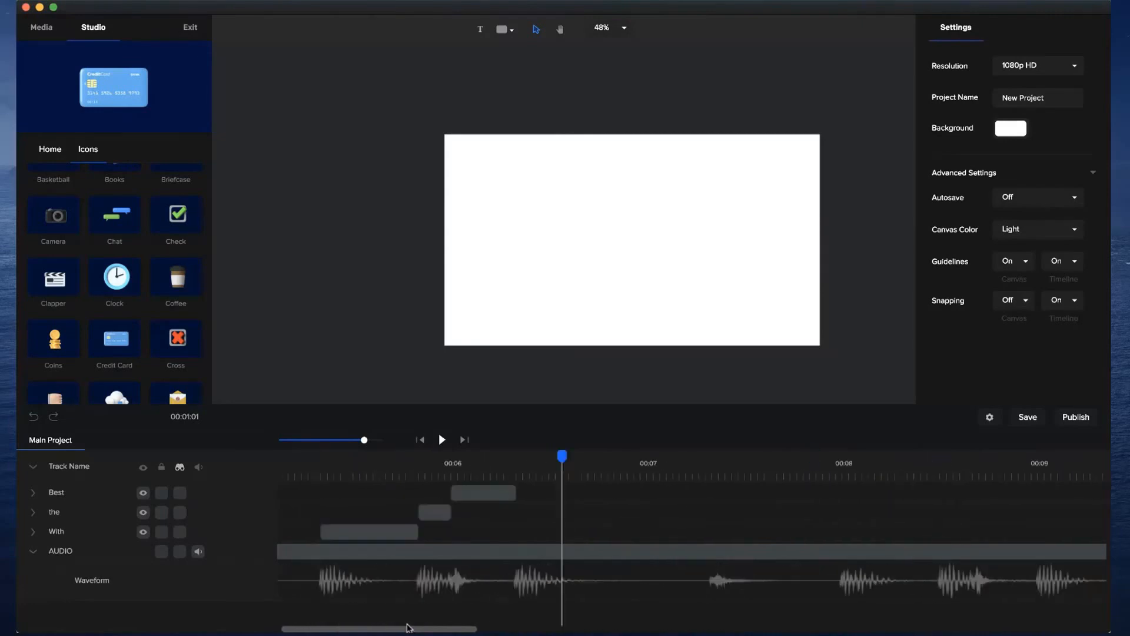
Duplicate the "Best" clip directly after itself and extend the copy to the softer hit at about 7.3 seconds.
click(505, 496)
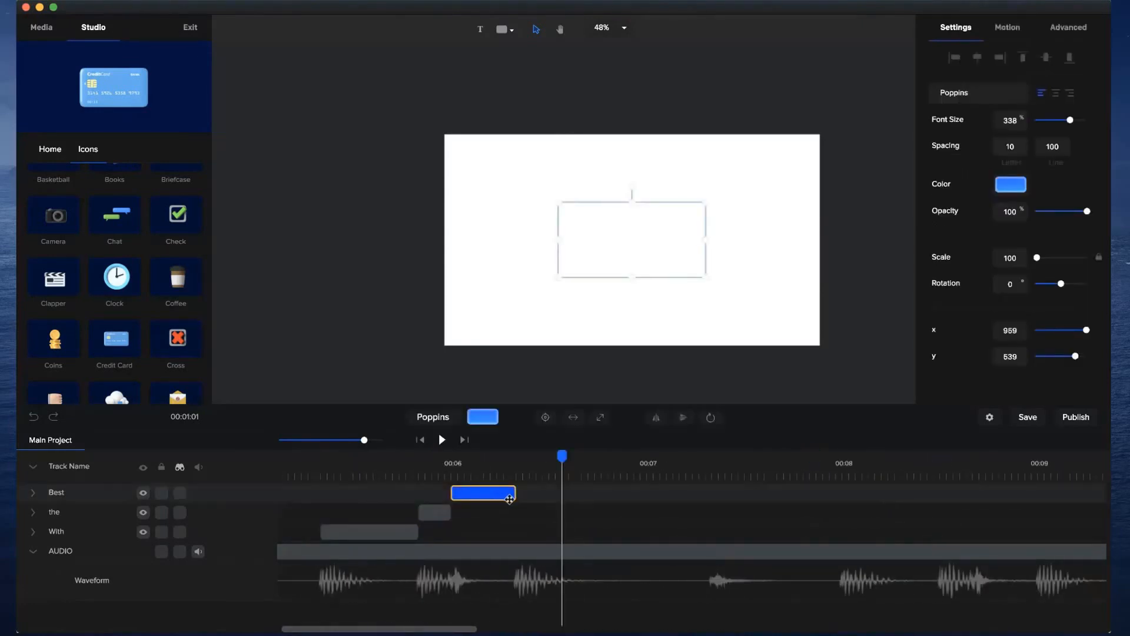
key(super+d)
drag(477, 492, 705, 496)
click(707, 499)
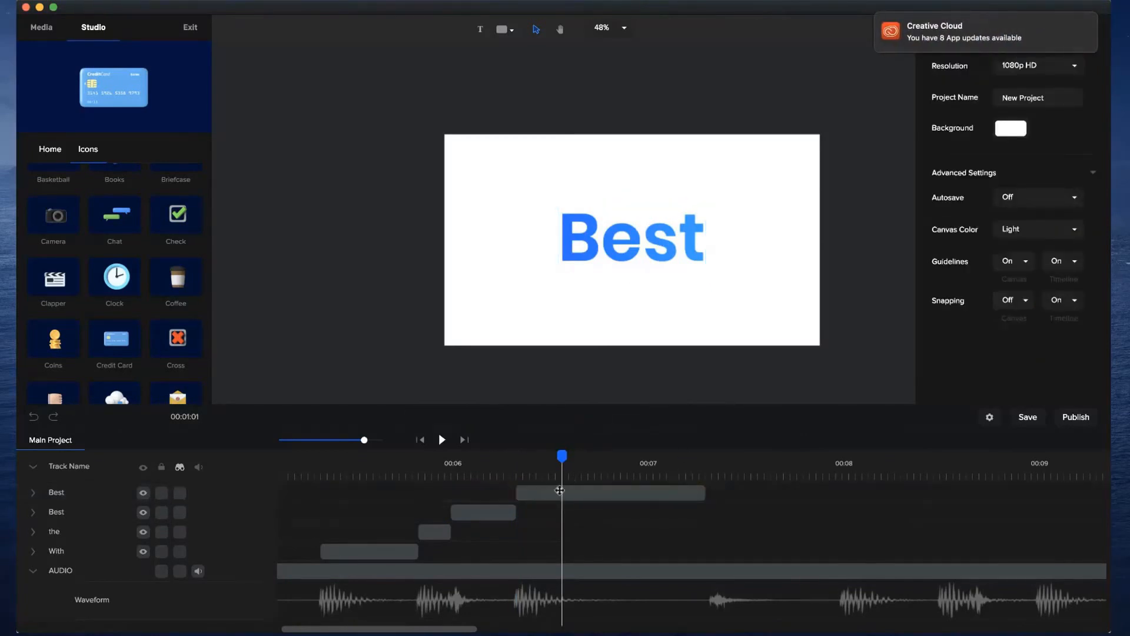
Replace the wording of the duplicated "Best" clip with "Style".
click(570, 492)
double_click(653, 245)
text(Style)
click(674, 281)
click(680, 225)
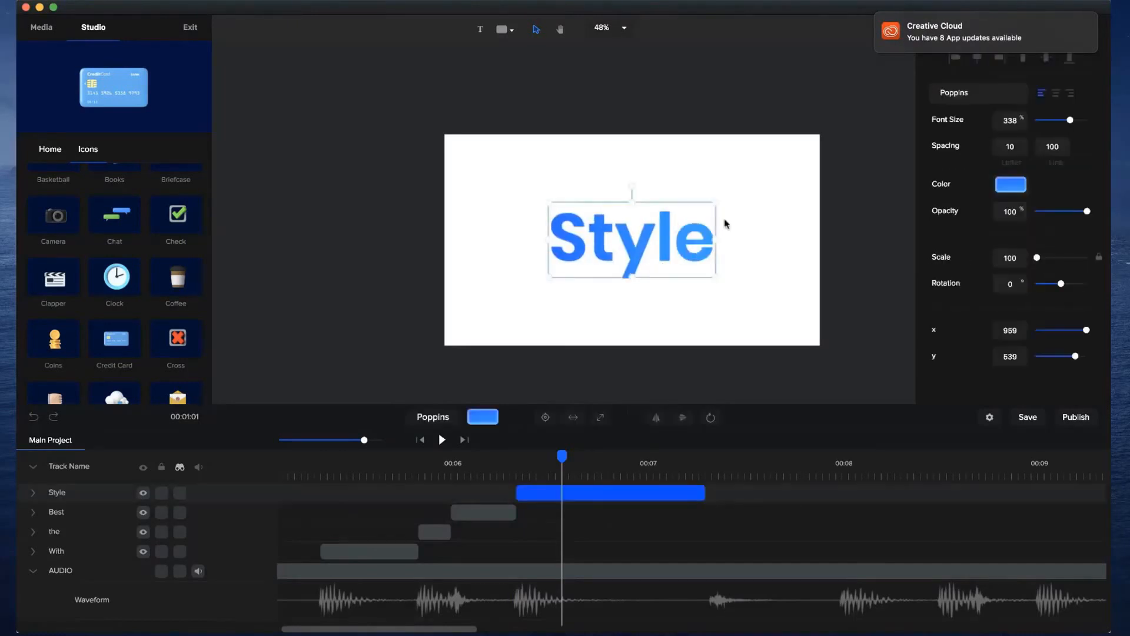
Change the fill of the "Style" text from gradient to solid white.
click(1009, 188)
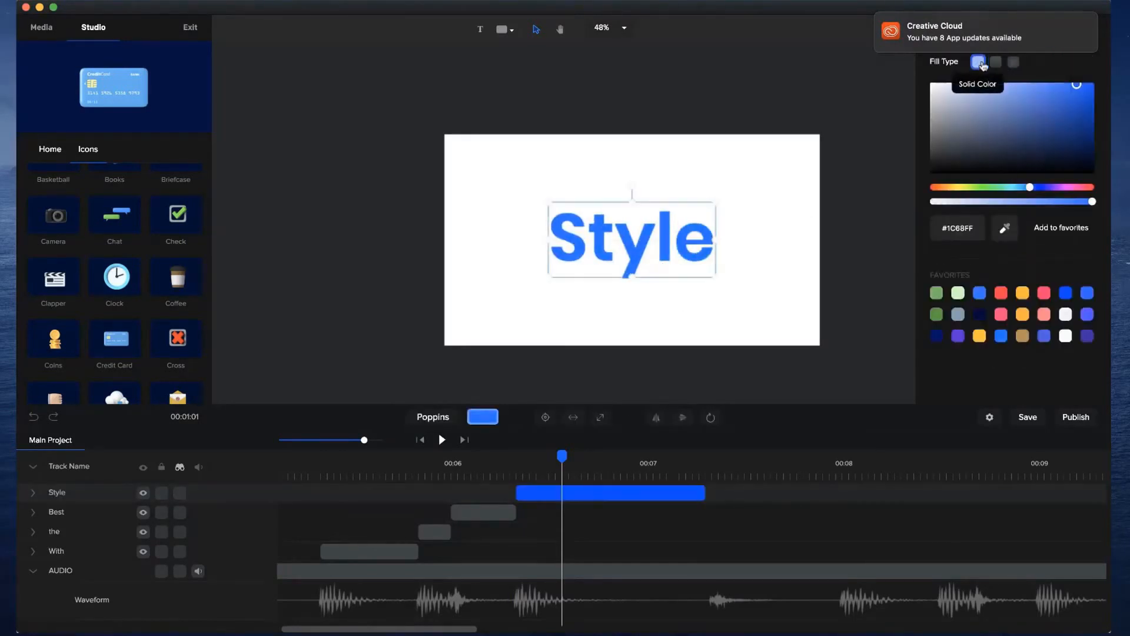
drag(954, 122, 899, 56)
click(749, 208)
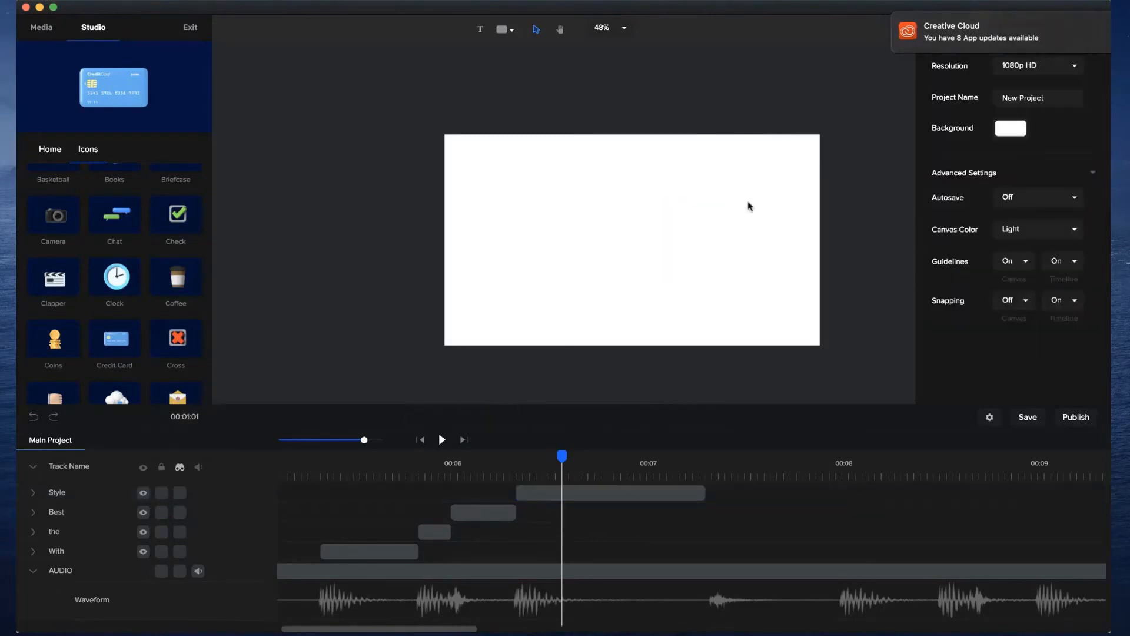
Add a rectangle at the playhead, expand it to cover the whole canvas, and open its colour settings.
click(504, 31)
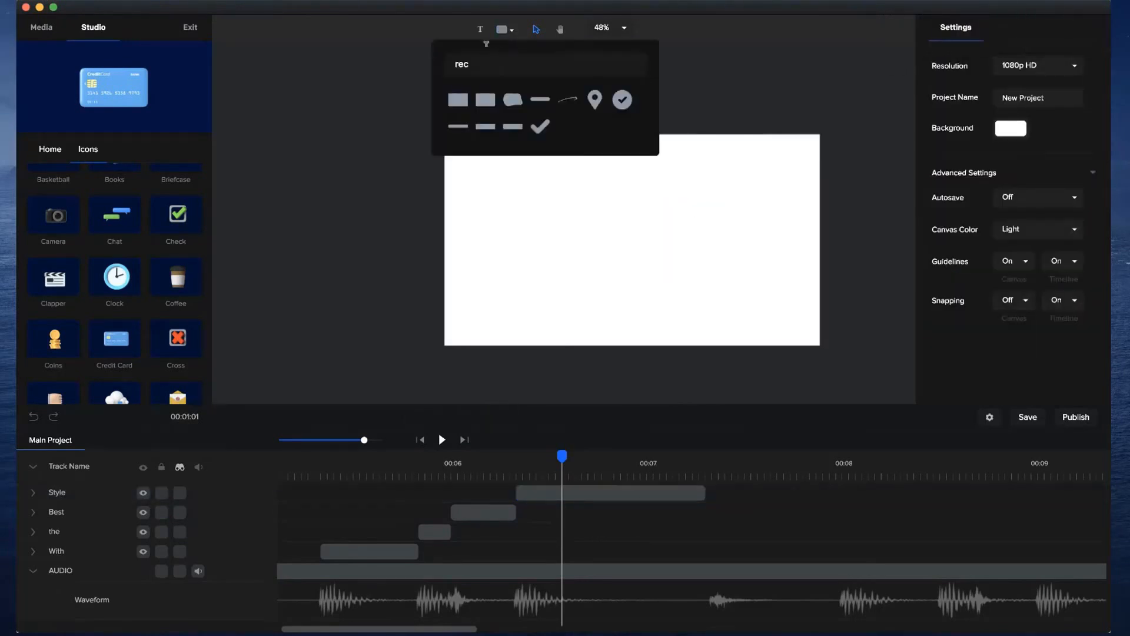
click(458, 99)
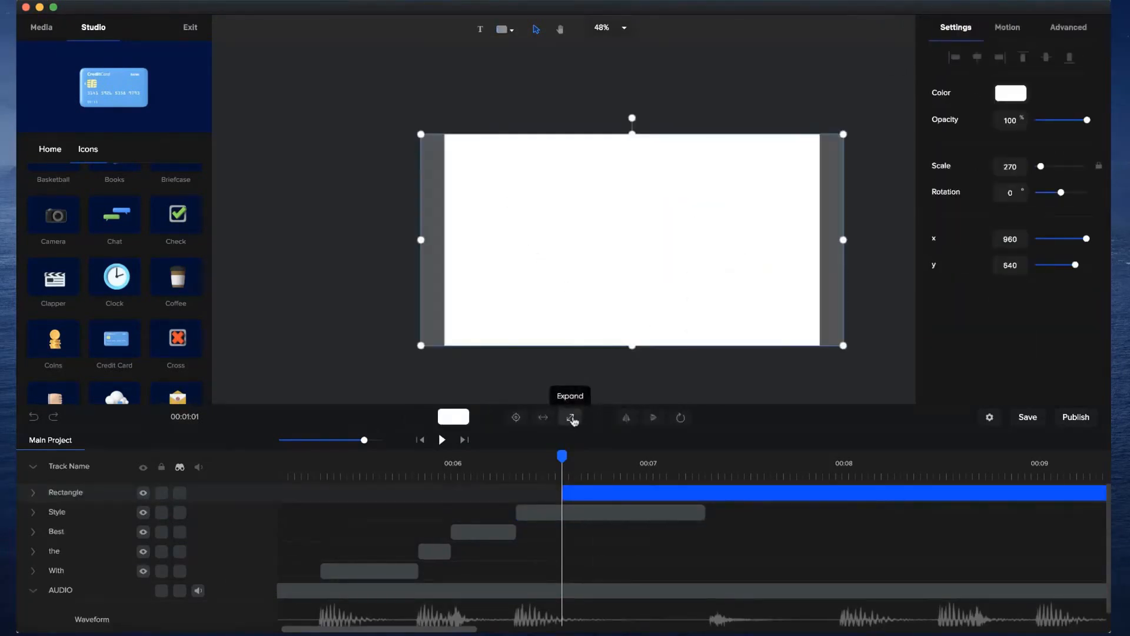
click(1017, 97)
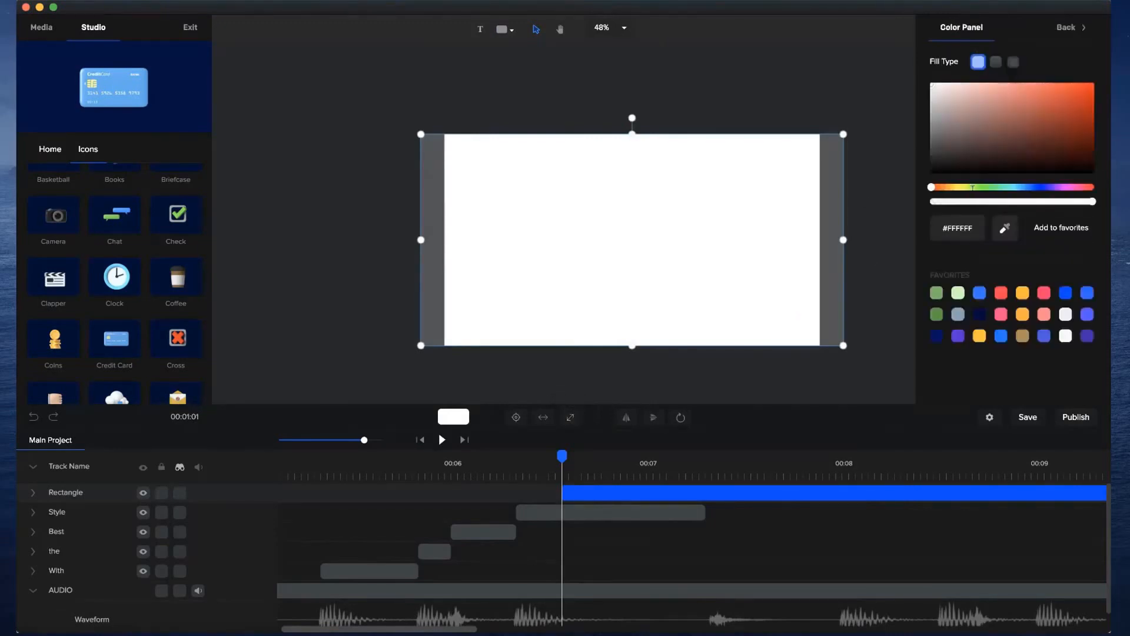
Switch to QuickTime Player and scrub preview.mp4 to the "style" frame at 7 seconds to examine its background.
click(648, 635)
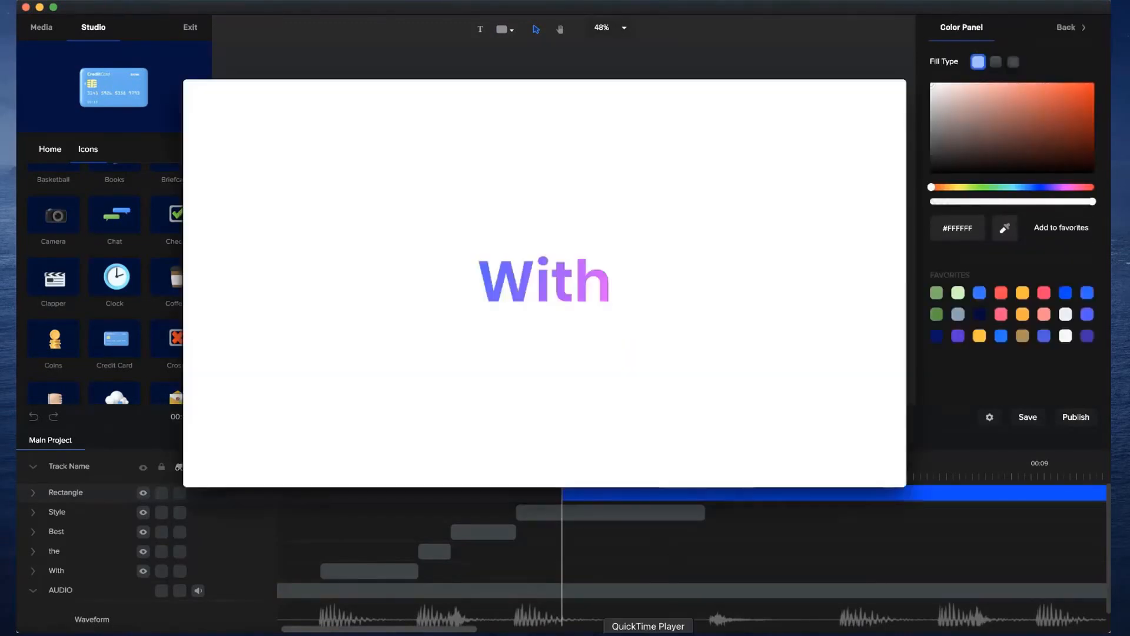
mouse_move(521, 373)
drag(485, 414, 491, 415)
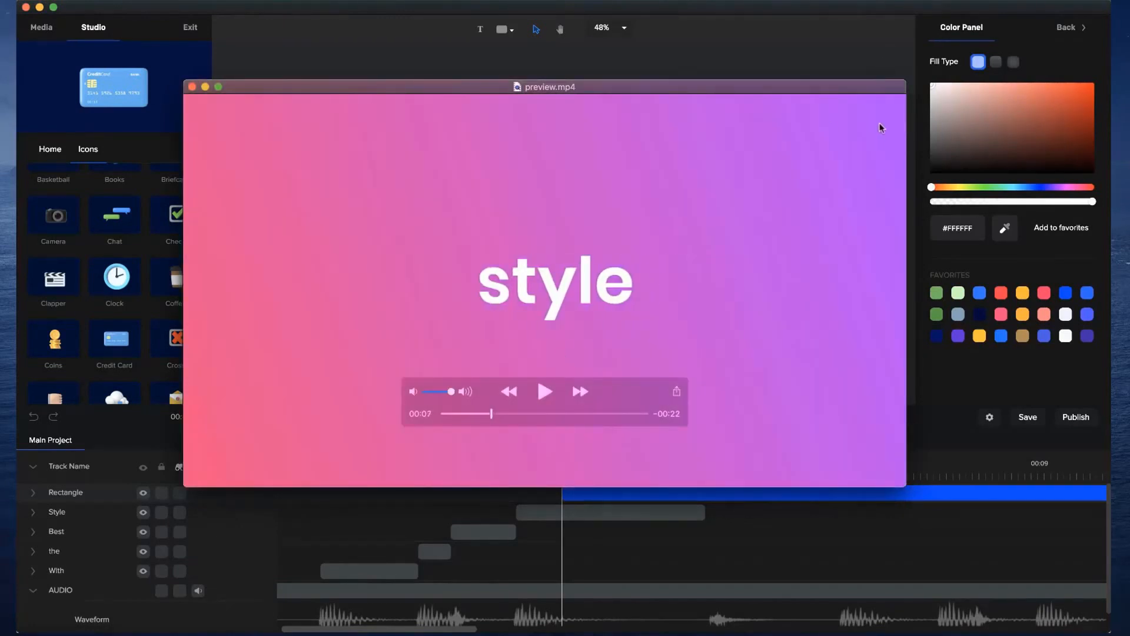
Switch back to CreateStudio, align the start of the Rectangle clip with the Style clip and place its track below Style.
click(699, 47)
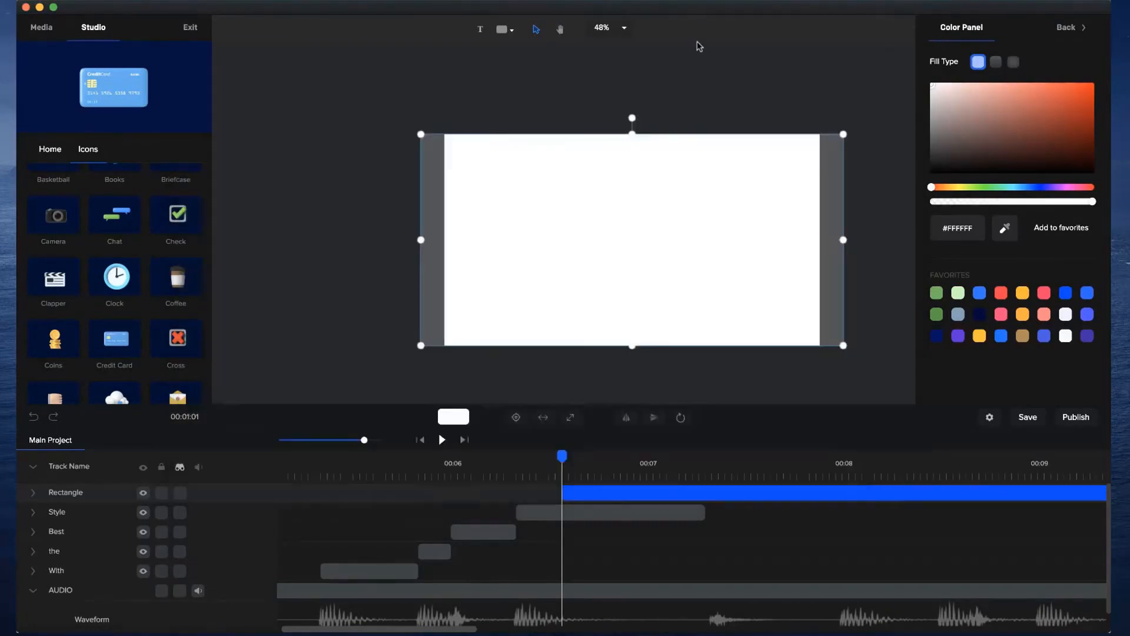
click(698, 45)
drag(622, 493, 584, 493)
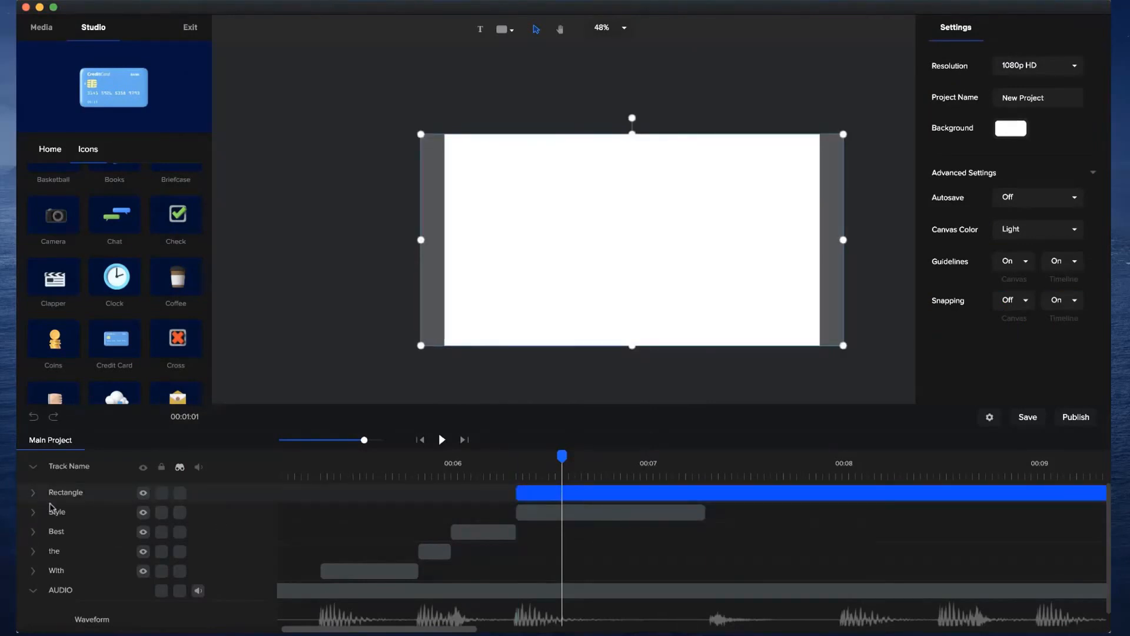
drag(50, 507, 55, 496)
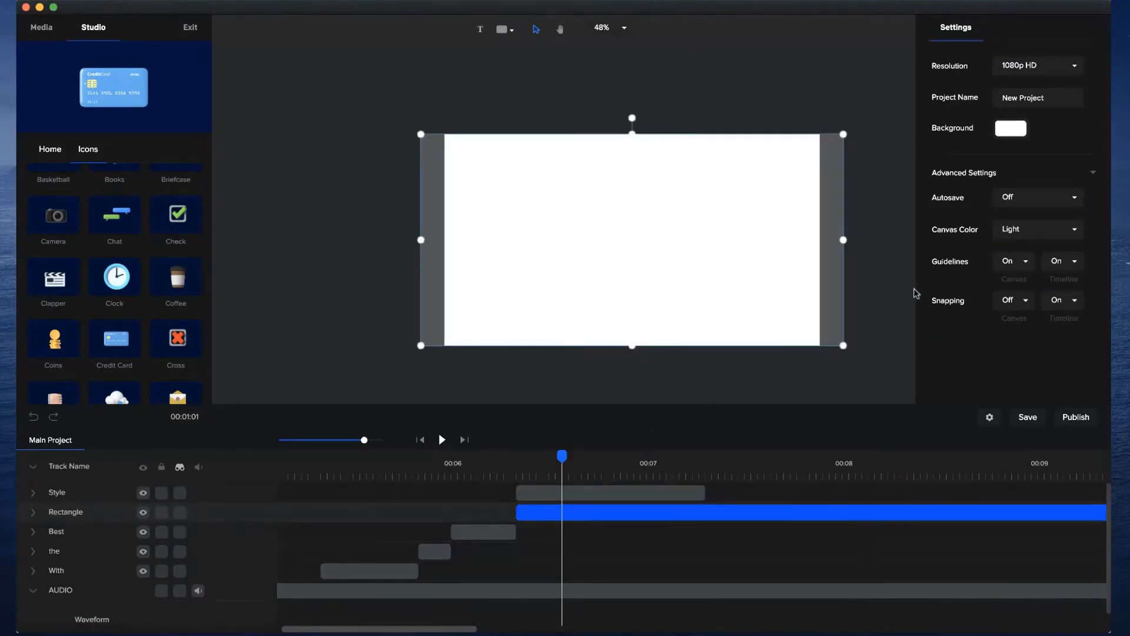
Fill the rectangle with a linear gradient running from purple to blue, using #5319FF as the second colour.
click(1006, 132)
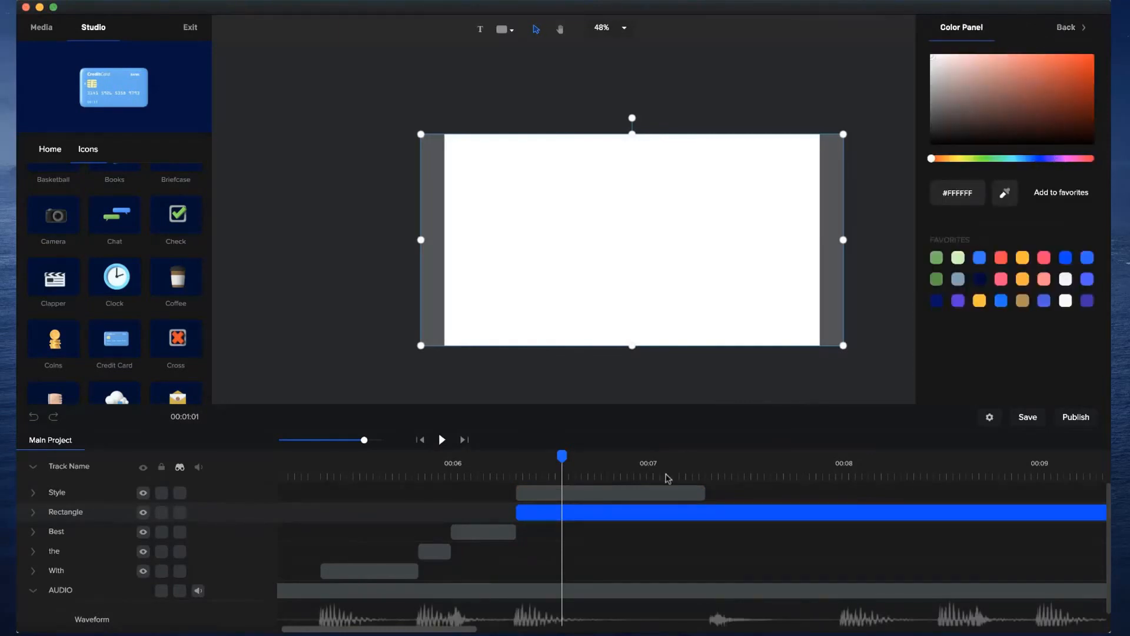
click(626, 512)
click(626, 513)
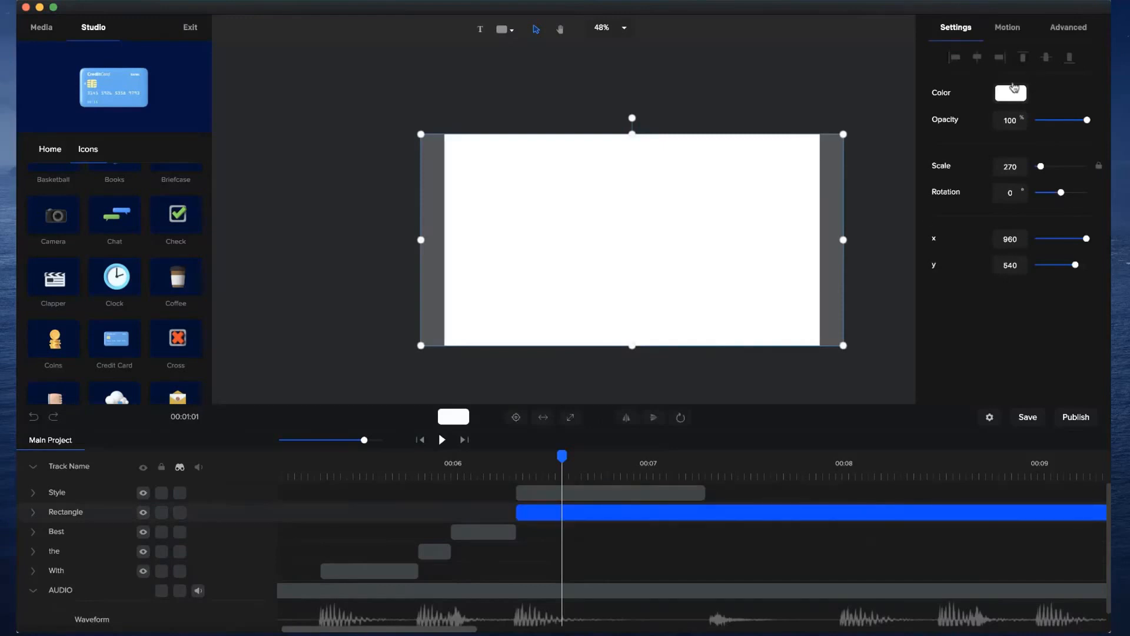
click(1013, 90)
click(996, 61)
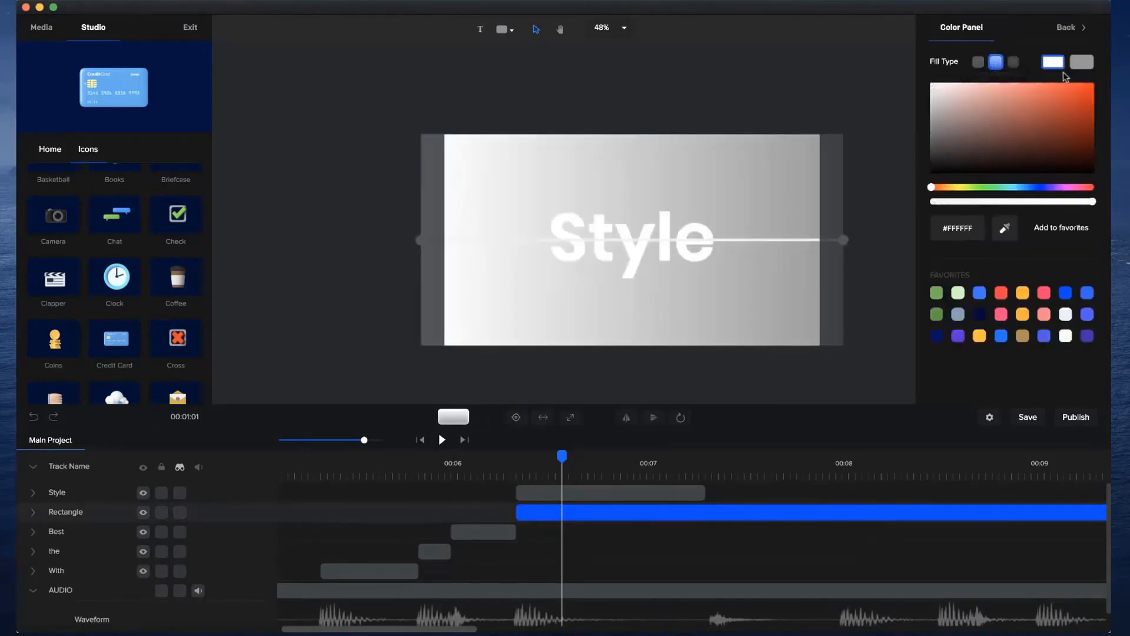
click(1061, 187)
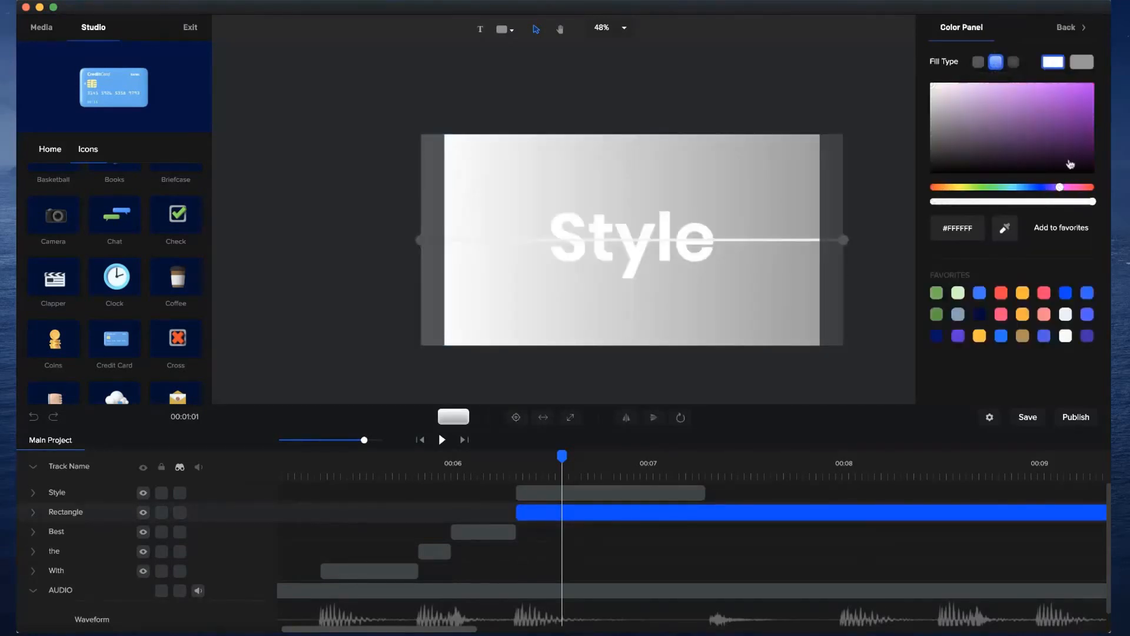
click(1080, 87)
click(1082, 63)
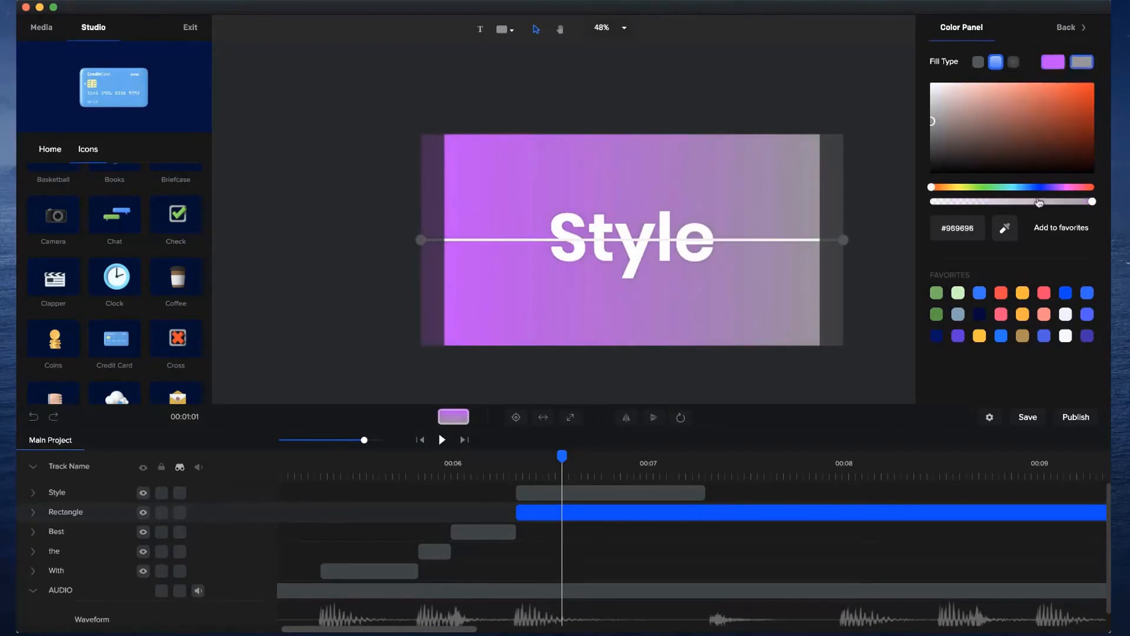
drag(1043, 188, 1044, 188)
drag(1078, 119, 1080, 64)
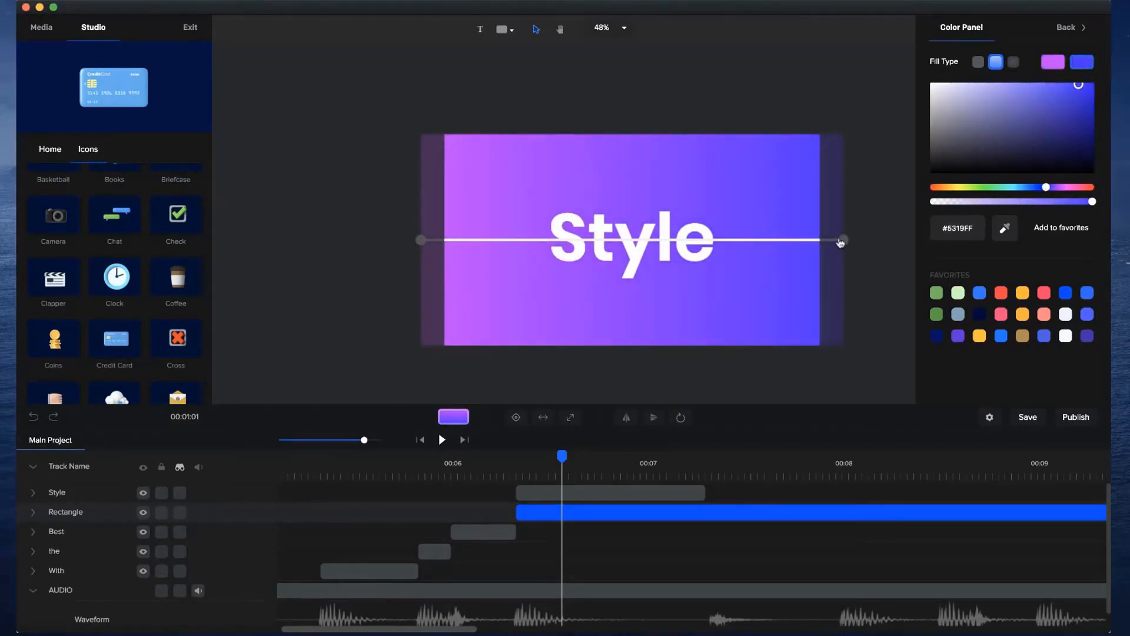
Tilt the rectangle's gradient by raising its blue end point and lowering its purple end point.
drag(843, 240, 843, 180)
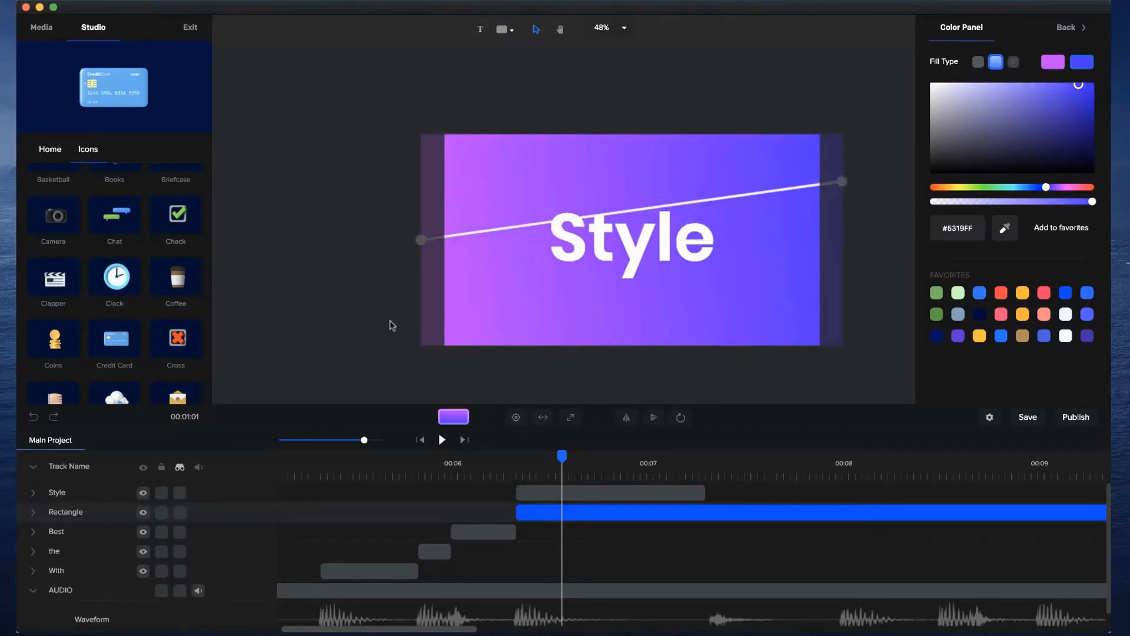
scroll(421, 242, up, 3)
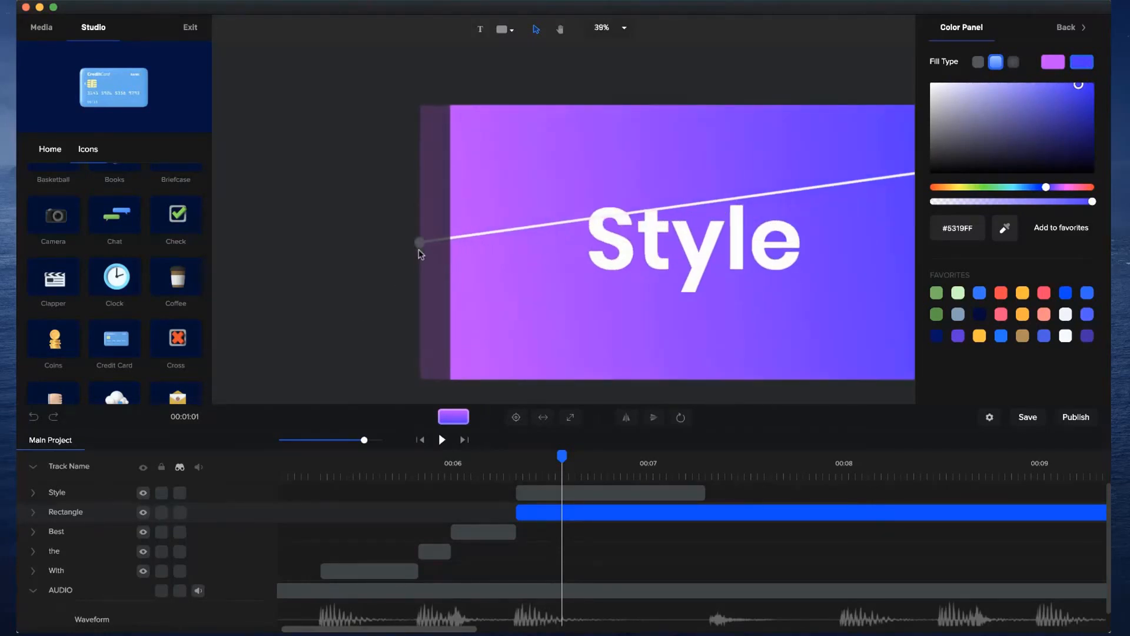
drag(421, 282, 417, 296)
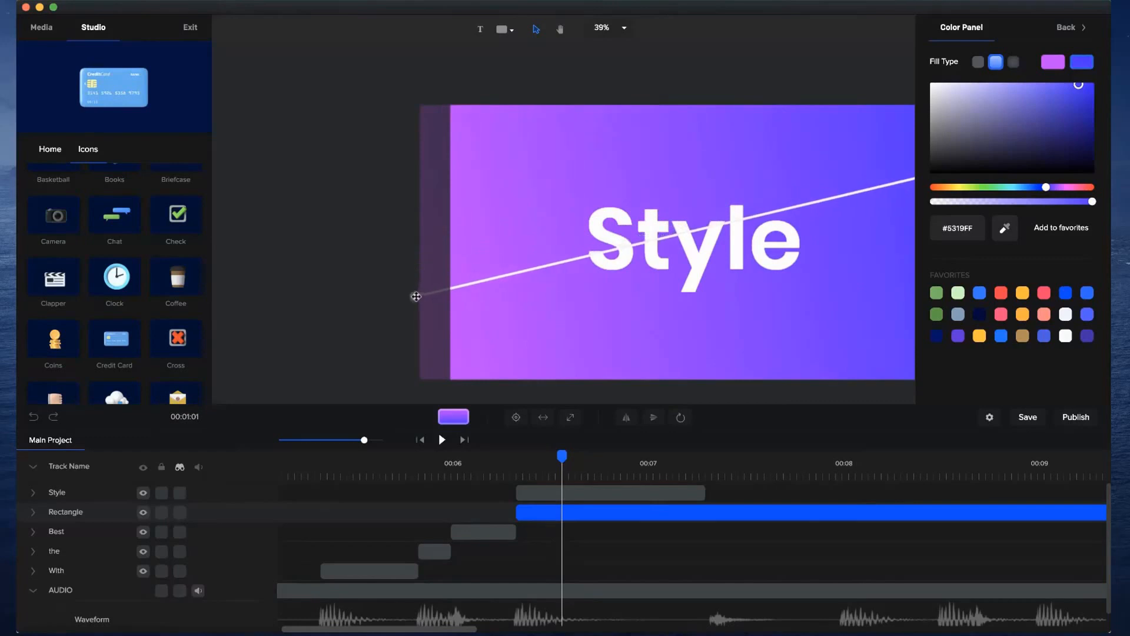
key(space)
drag(681, 300, 571, 297)
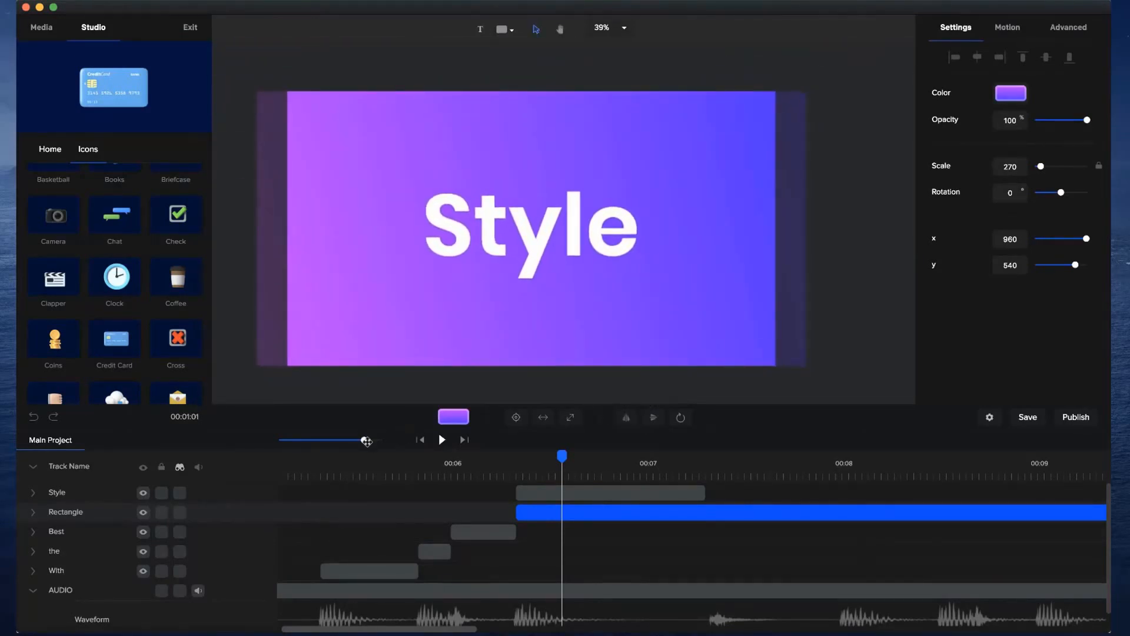
Shorten the Rectangle clip to end just before 8 seconds and extend the Style clip's end to the audio hit after 7 seconds.
drag(363, 440, 352, 440)
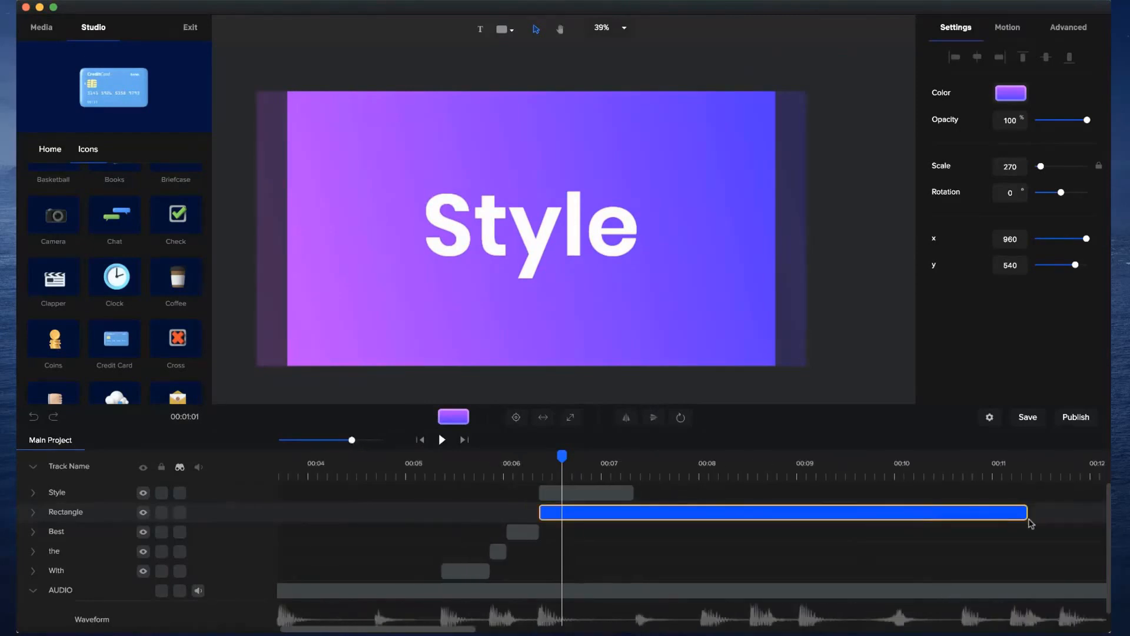
drag(1027, 512, 699, 528)
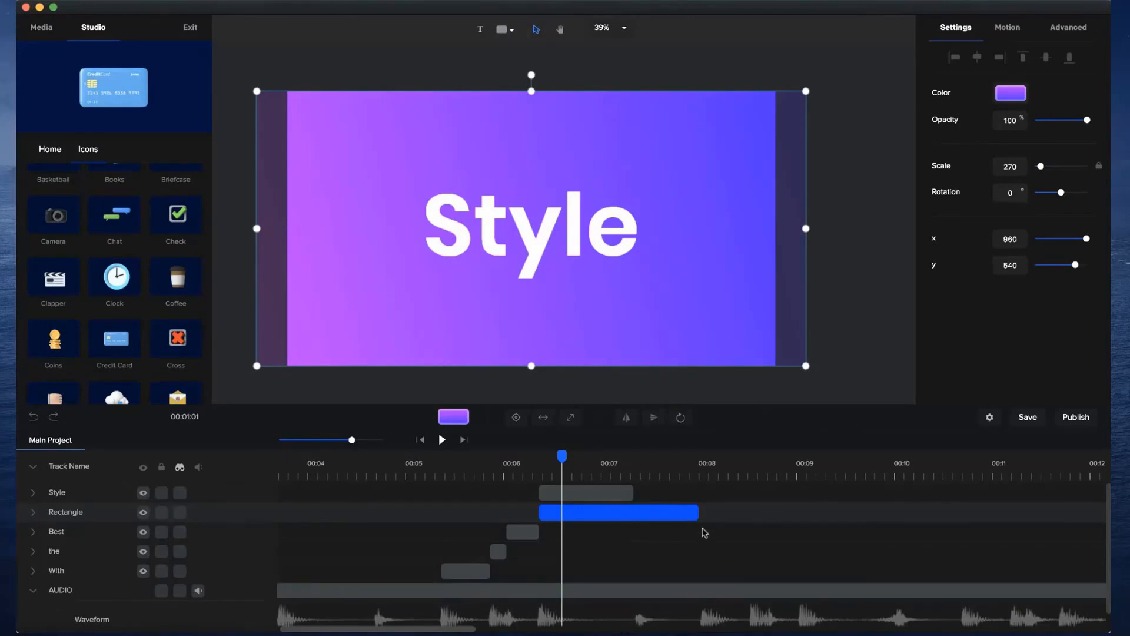
click(630, 468)
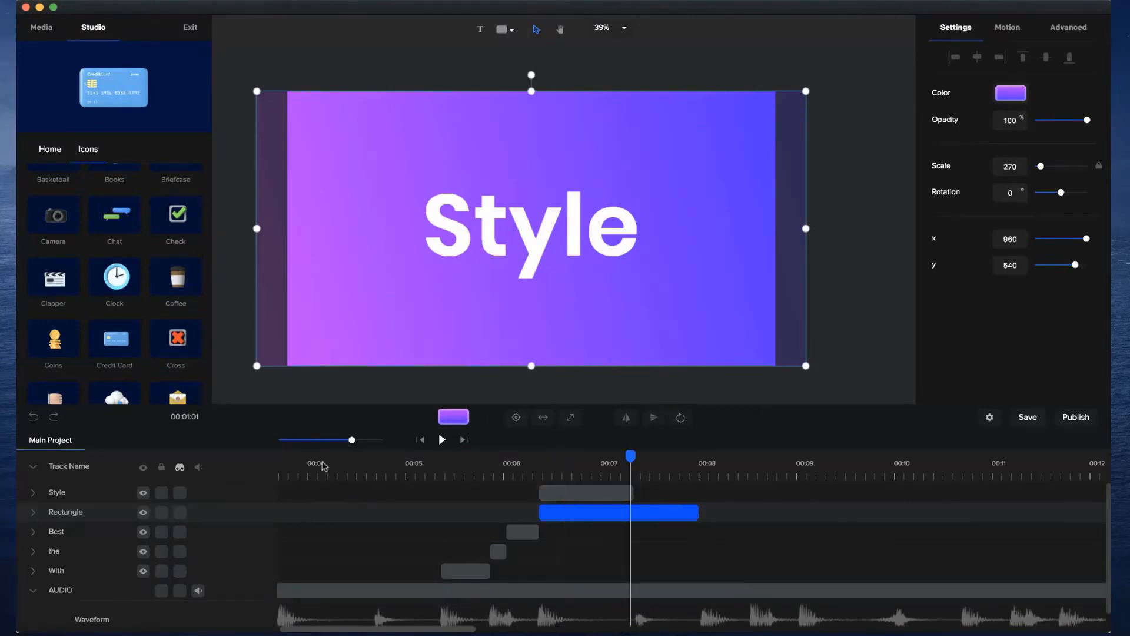
drag(351, 439, 375, 439)
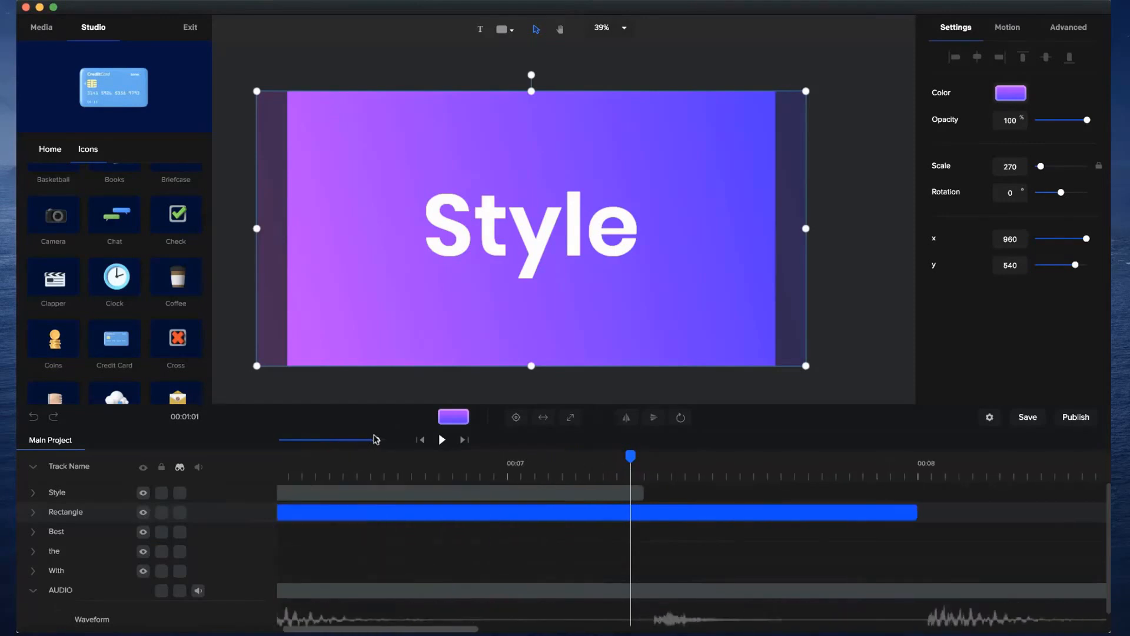
drag(647, 492, 659, 493)
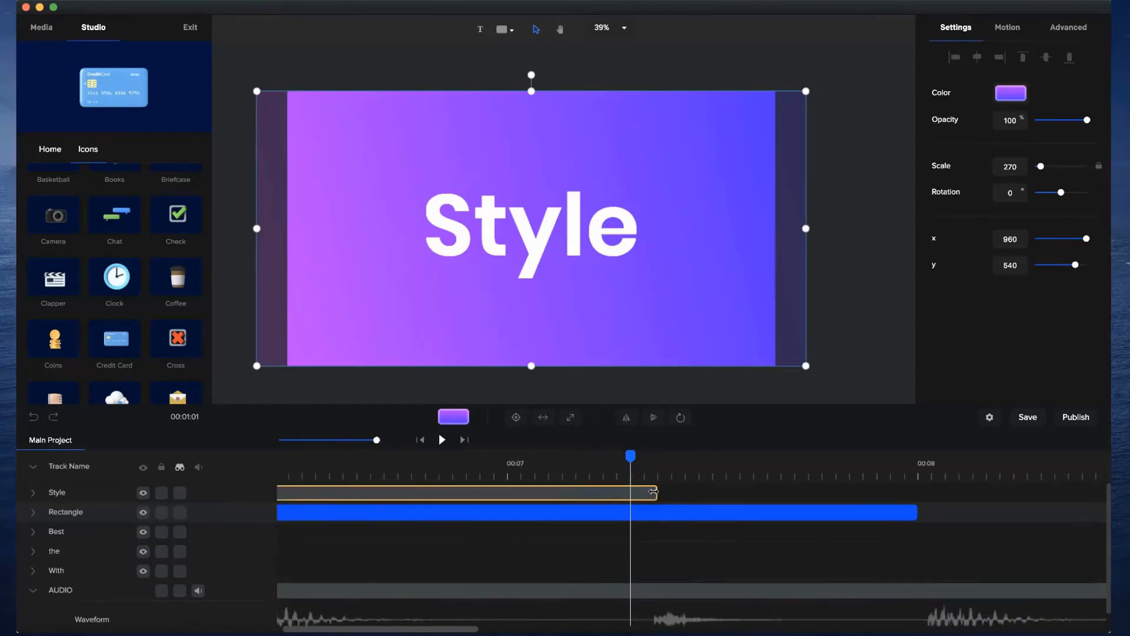
drag(630, 456, 715, 456)
Apply the Slide Left entrance animation to the Style text and shorten it to end with the clip.
drag(576, 458, 358, 440)
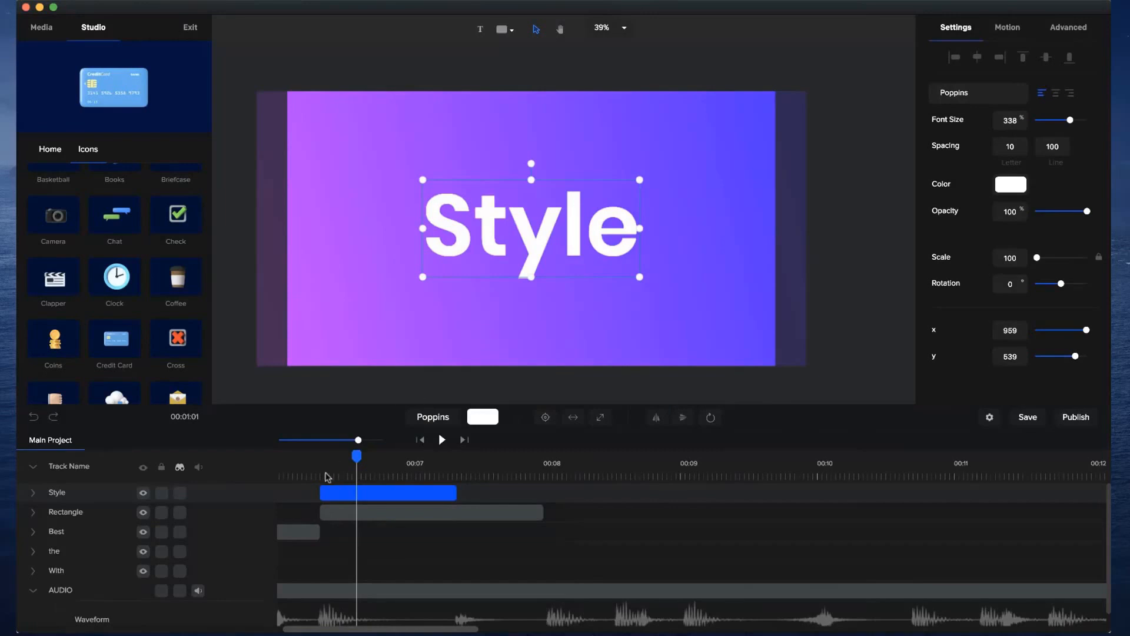
click(324, 456)
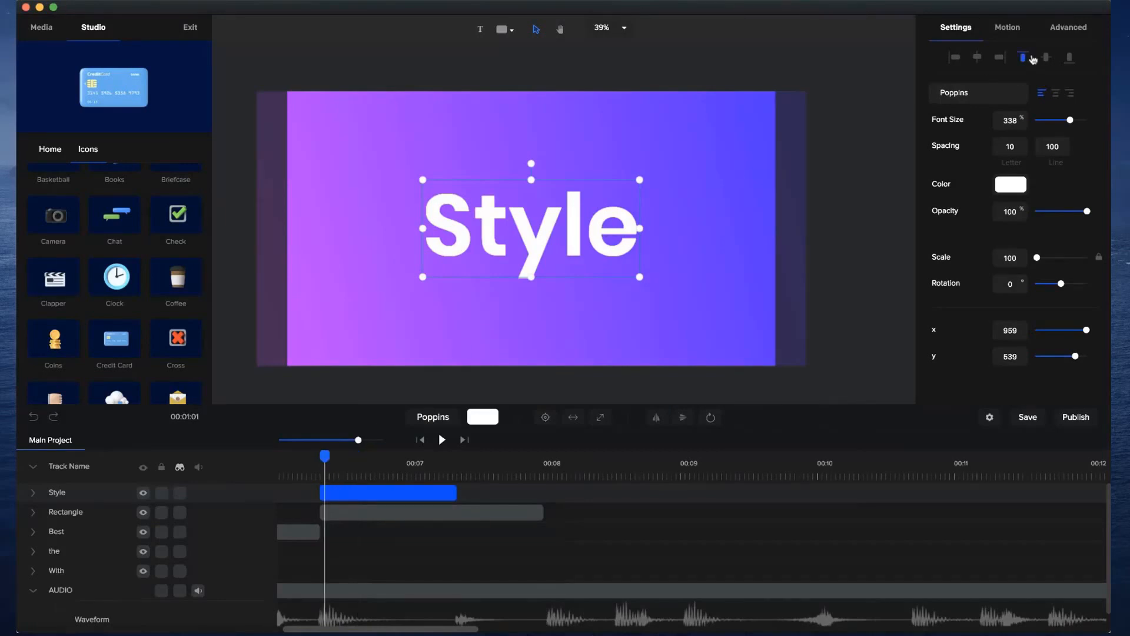
click(1007, 29)
click(966, 229)
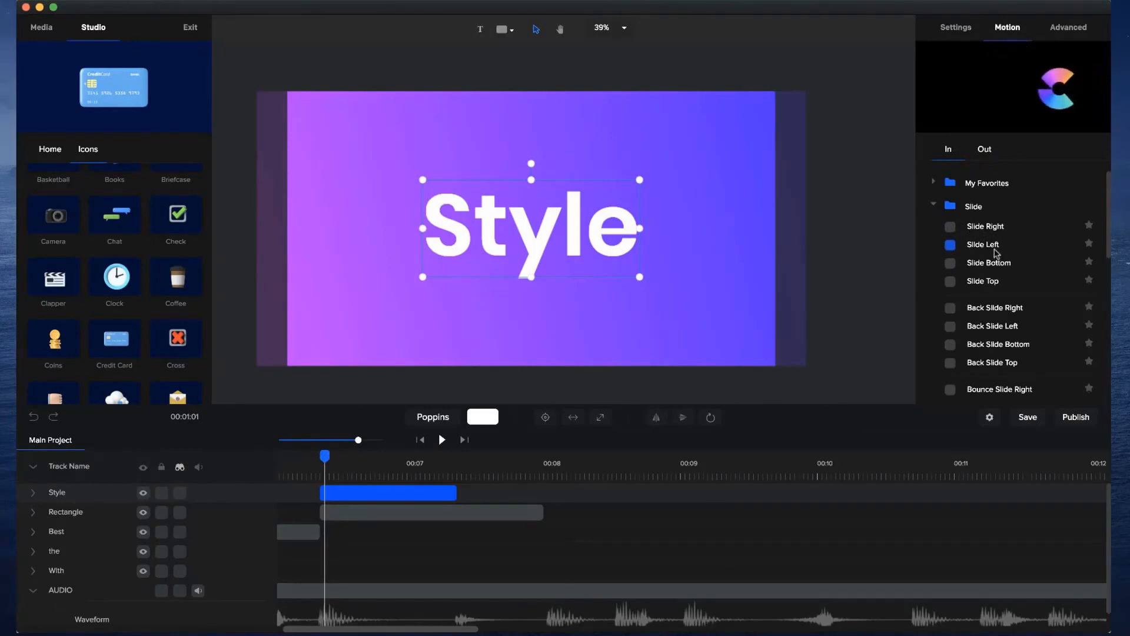
click(966, 252)
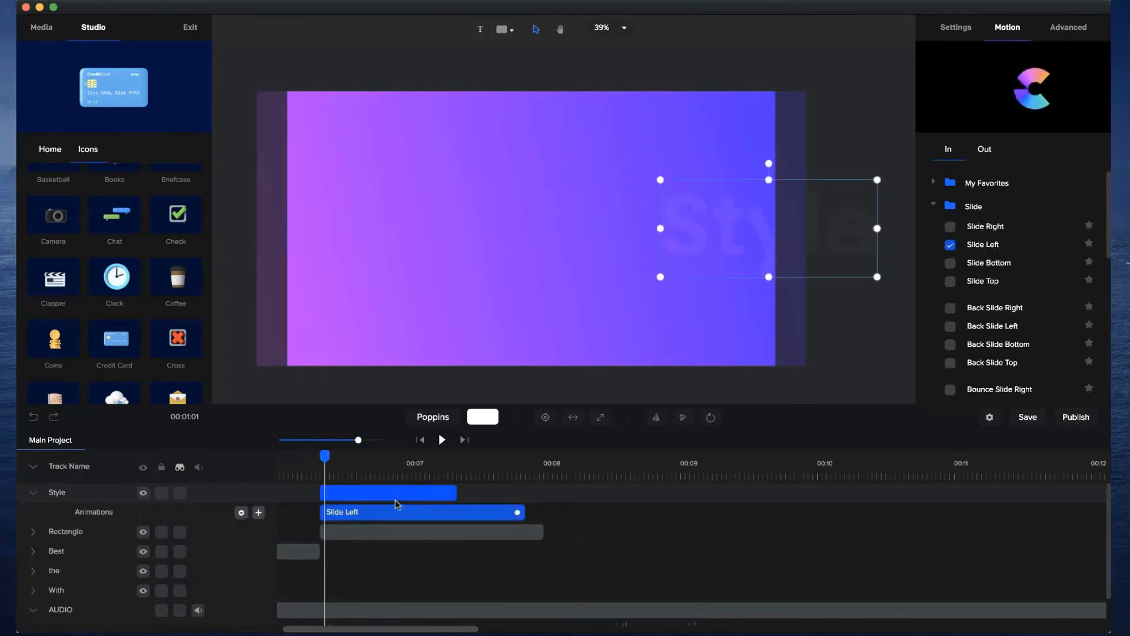
drag(519, 512, 451, 512)
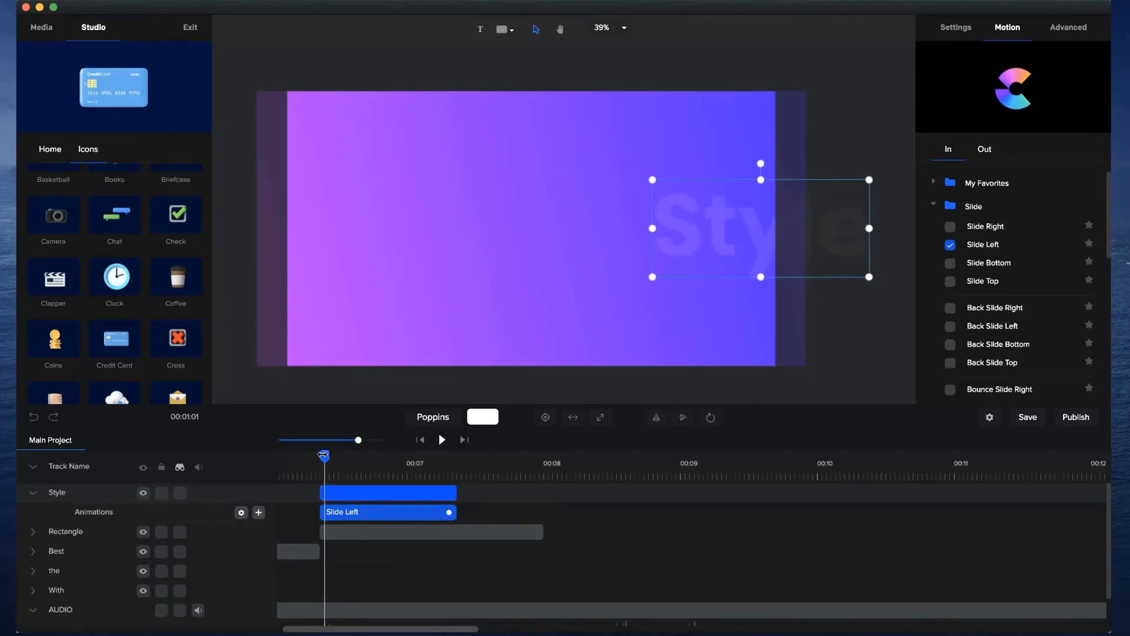
Turn off the fade of the Style text's Slide Left animation and reduce its Starting X below 1000.
drag(324, 455, 321, 455)
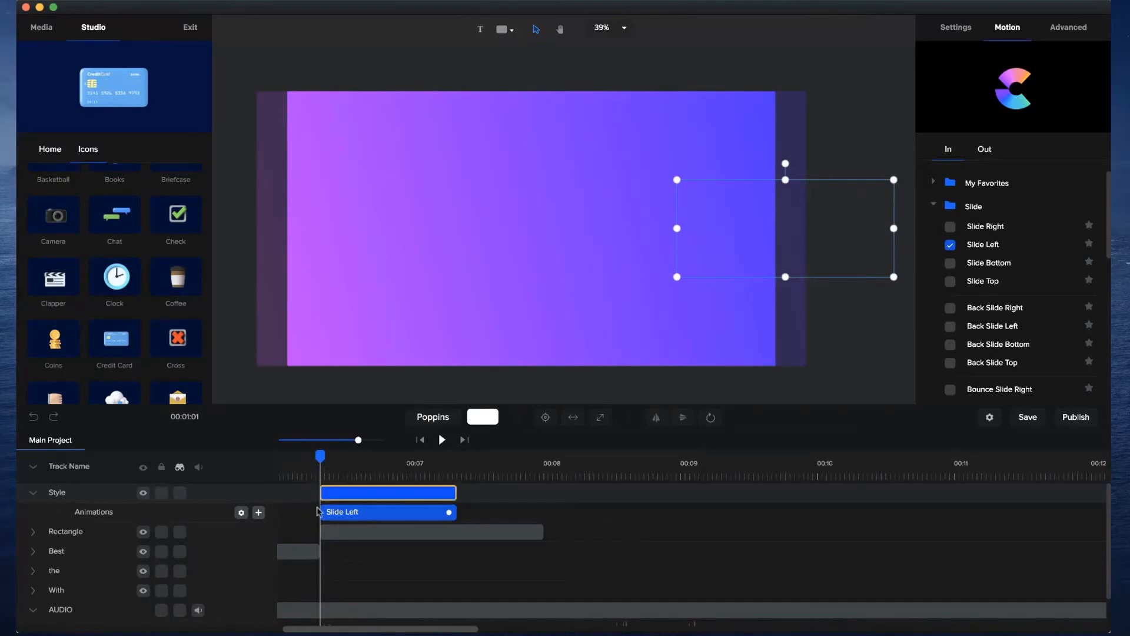
drag(359, 439, 375, 440)
click(242, 513)
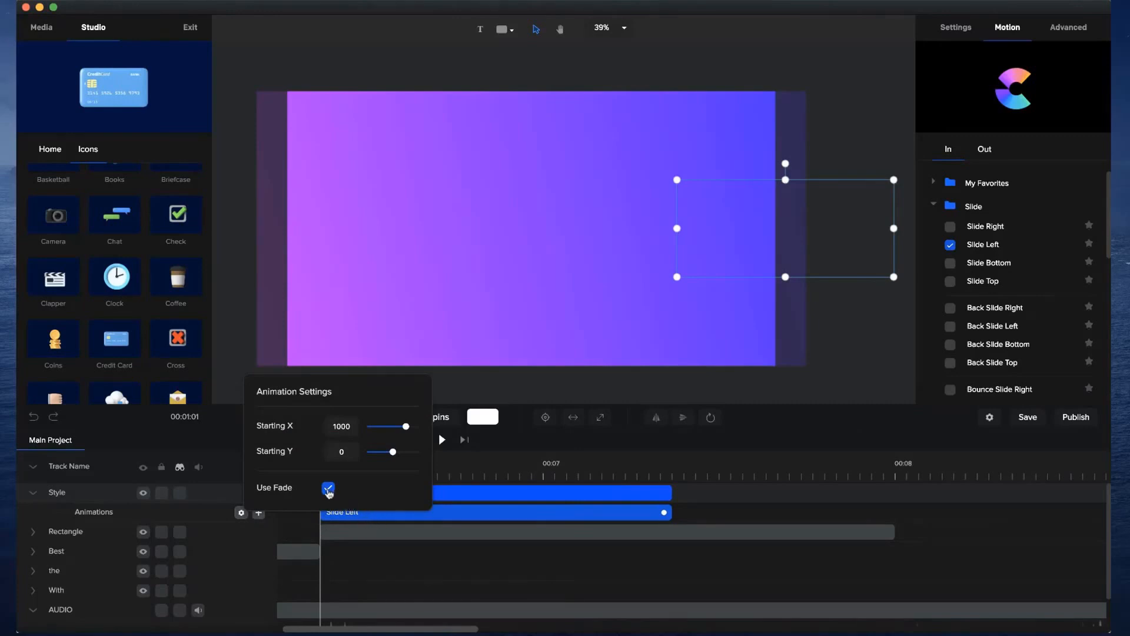
click(328, 489)
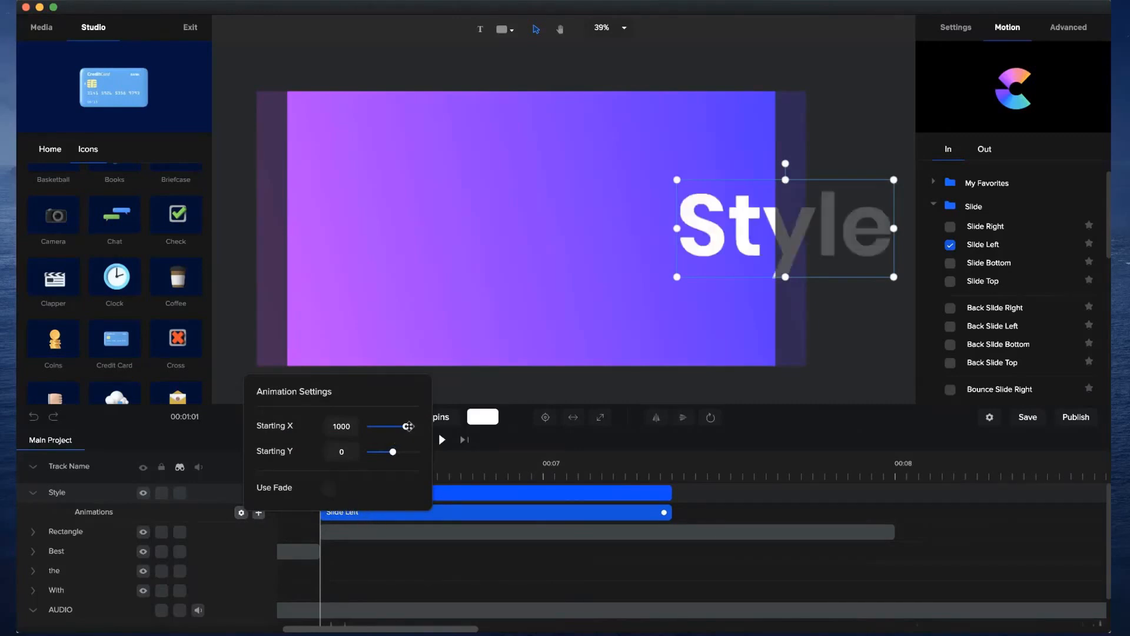
drag(405, 426, 400, 427)
click(632, 561)
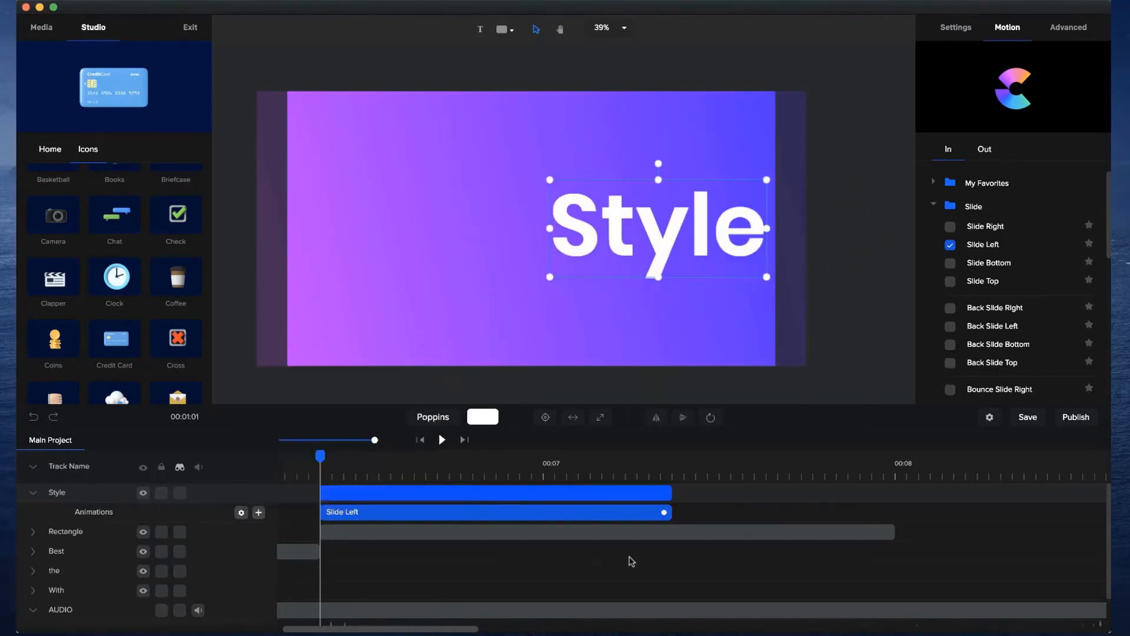
Play back the sequence through the Style section to check the slide animation.
mouse_move(321, 457)
mouse_down()
mouse_move(661, 457)
mouse_move(330, 439)
mouse_move(361, 440)
mouse_move(280, 461)
mouse_move(300, 457)
mouse_up()
click(303, 469)
click(441, 439)
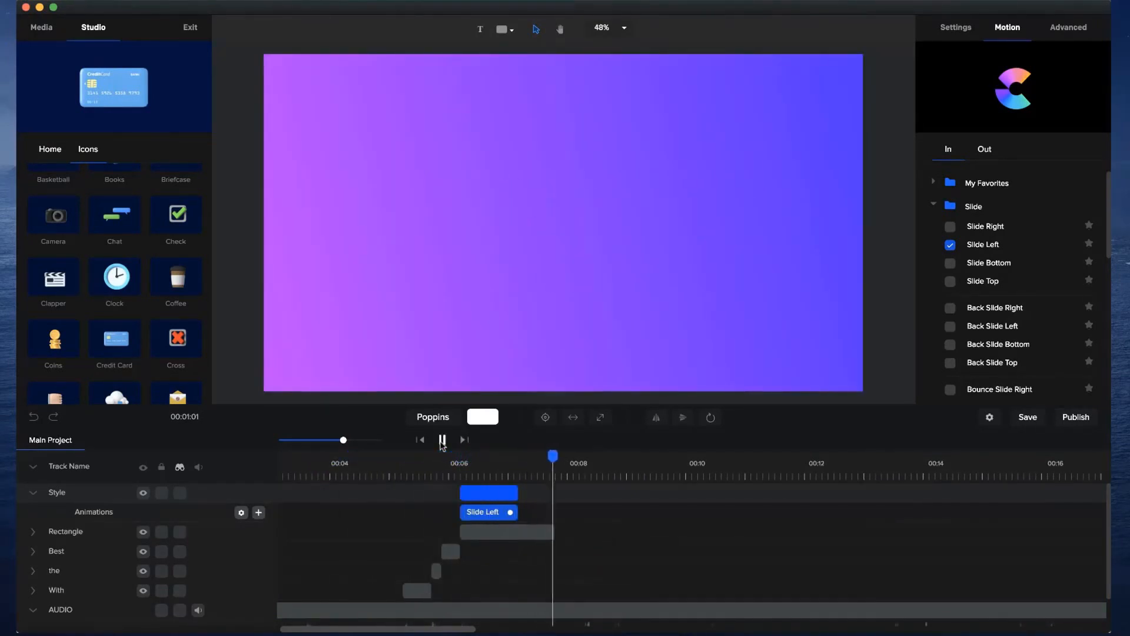
click(443, 446)
Add the sunglasses emoji from the Classic emoji set after the Style clip, enlarge it and centre it on the canvas.
click(521, 464)
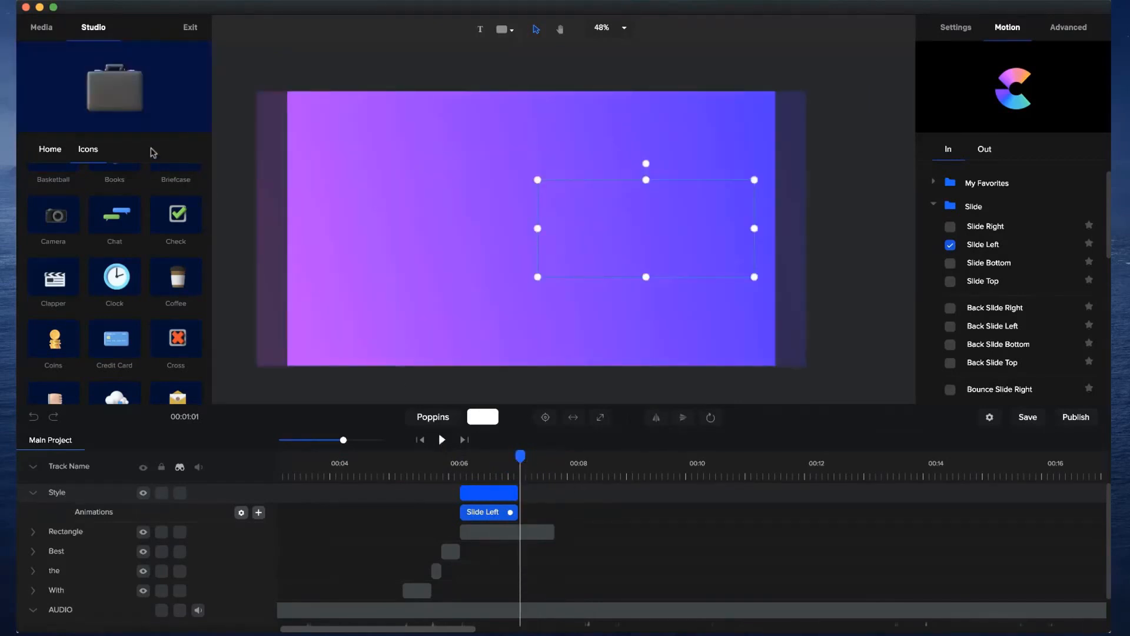
click(50, 149)
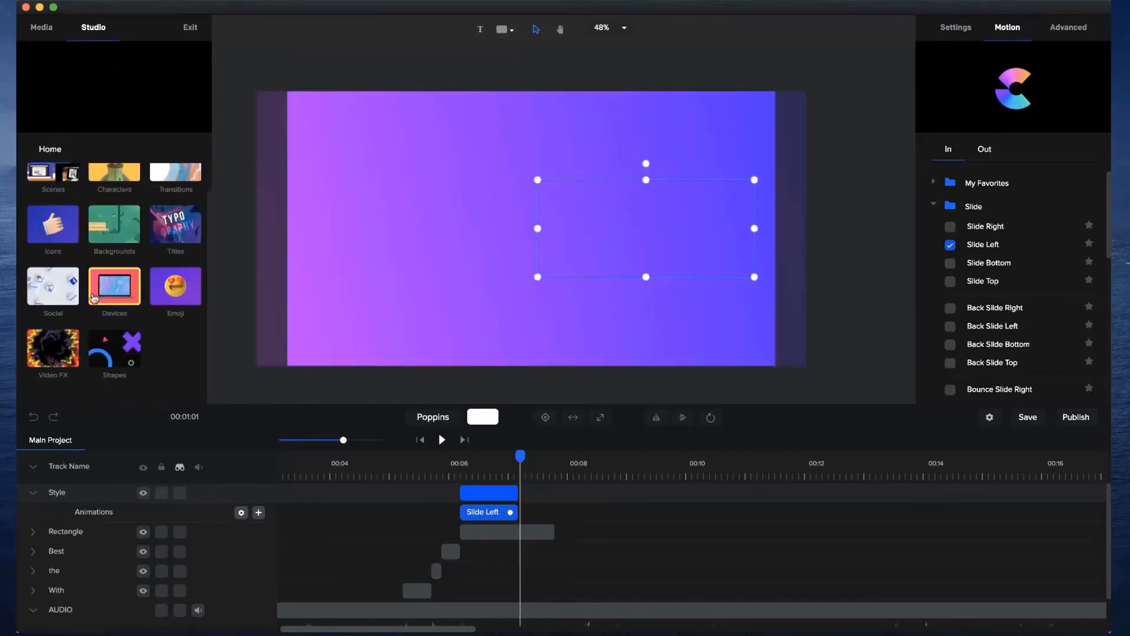
click(177, 286)
click(74, 216)
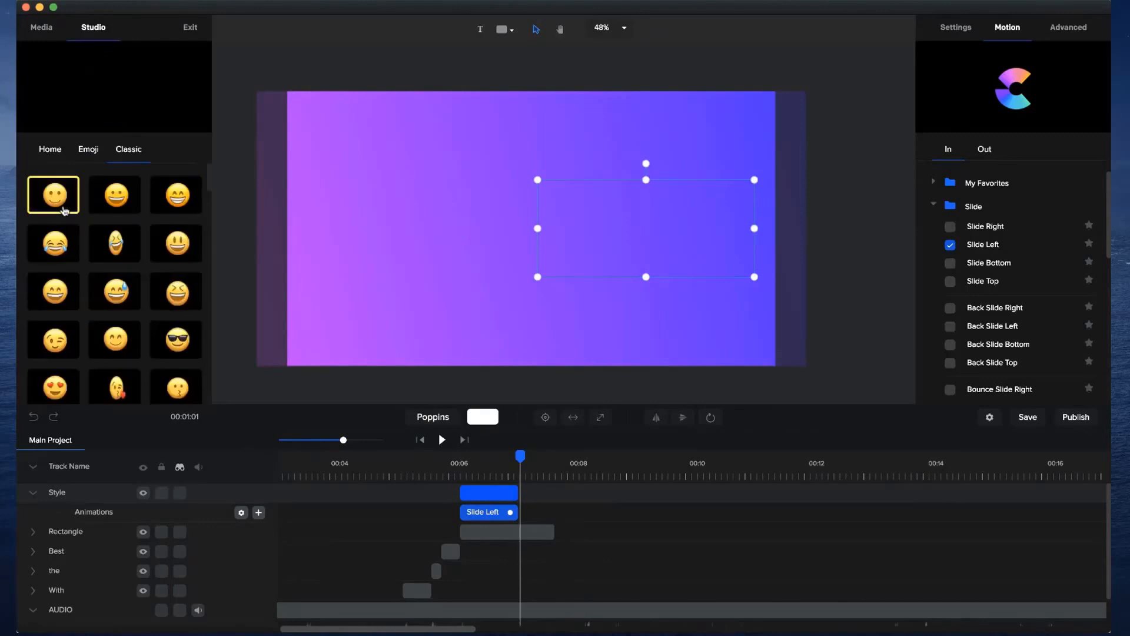
drag(183, 343, 505, 272)
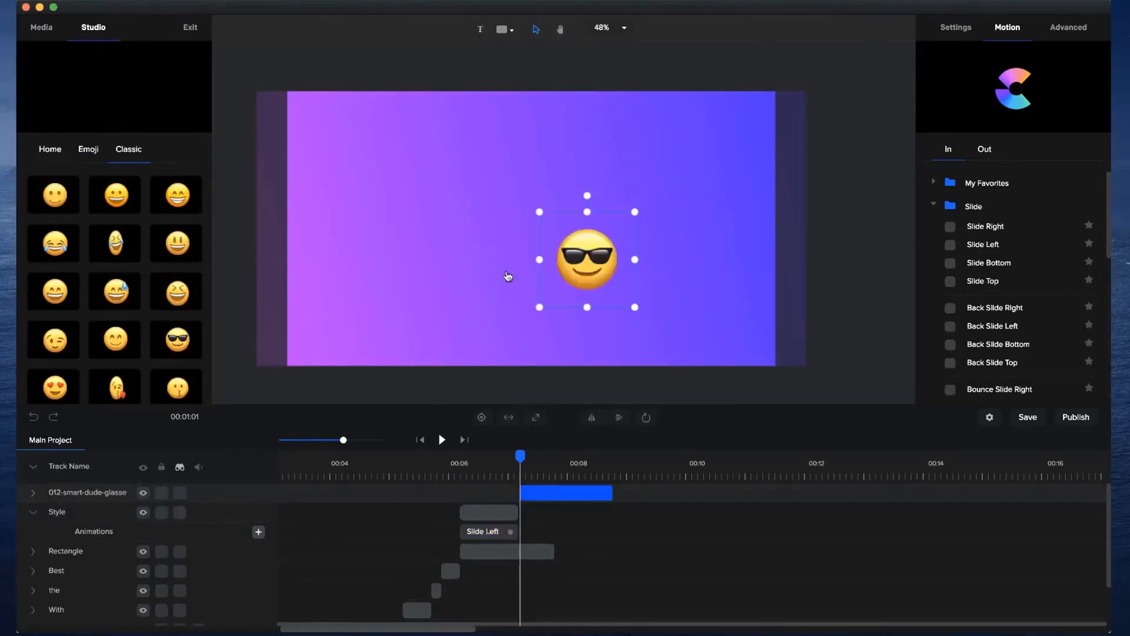
drag(540, 211, 358, 100)
click(482, 418)
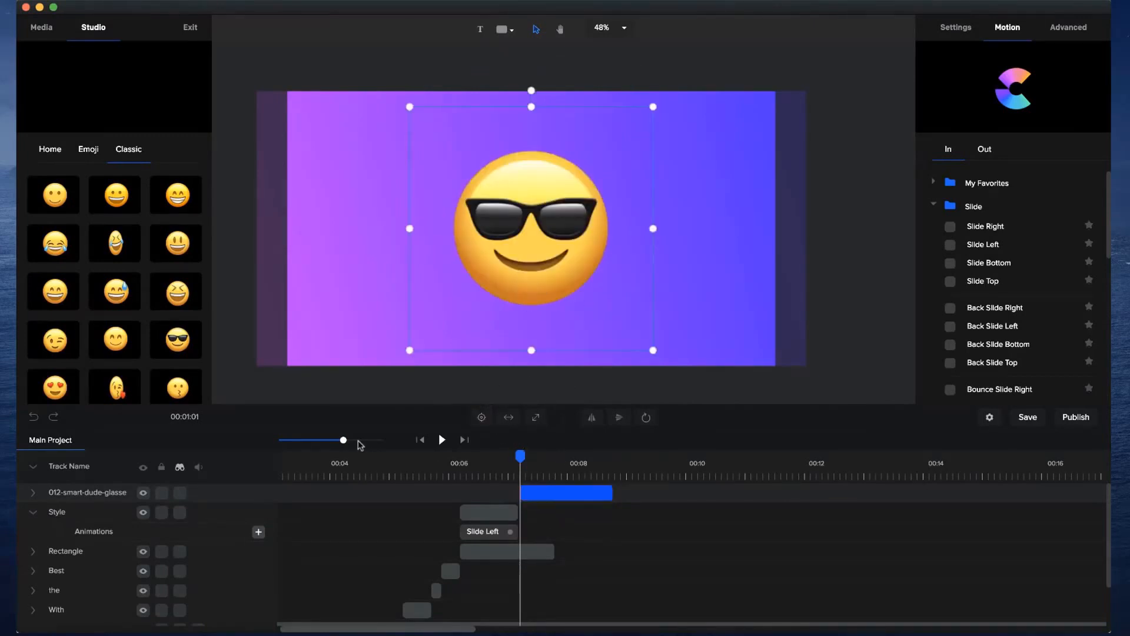
Move the emoji clip to start right where Style ends, and move the AUDIO track above all other tracks.
drag(345, 439, 372, 440)
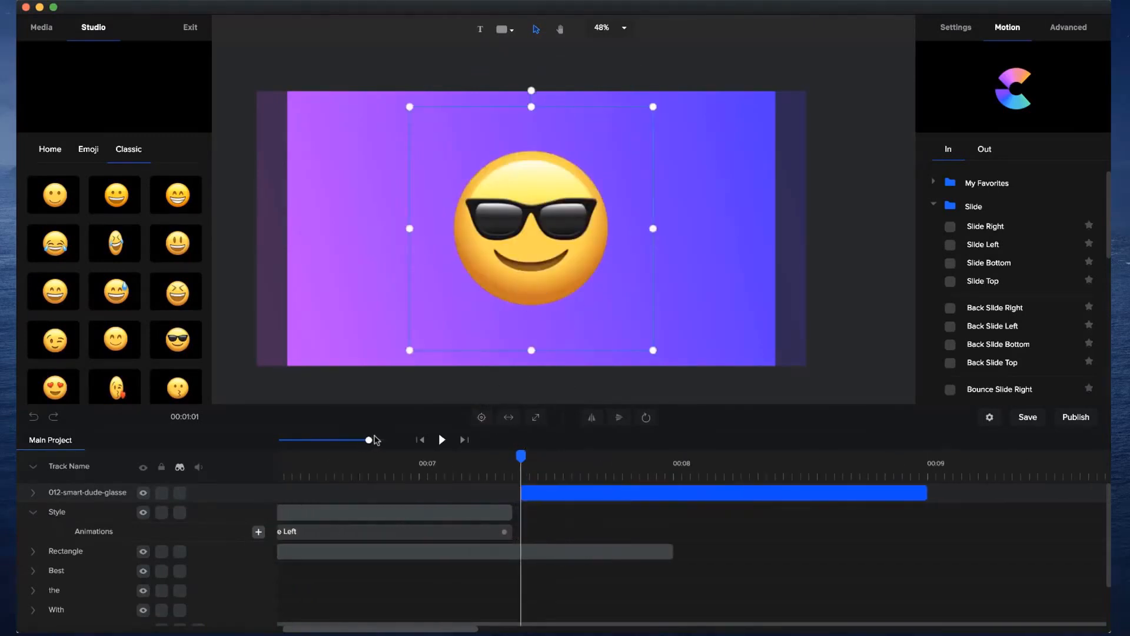
click(566, 490)
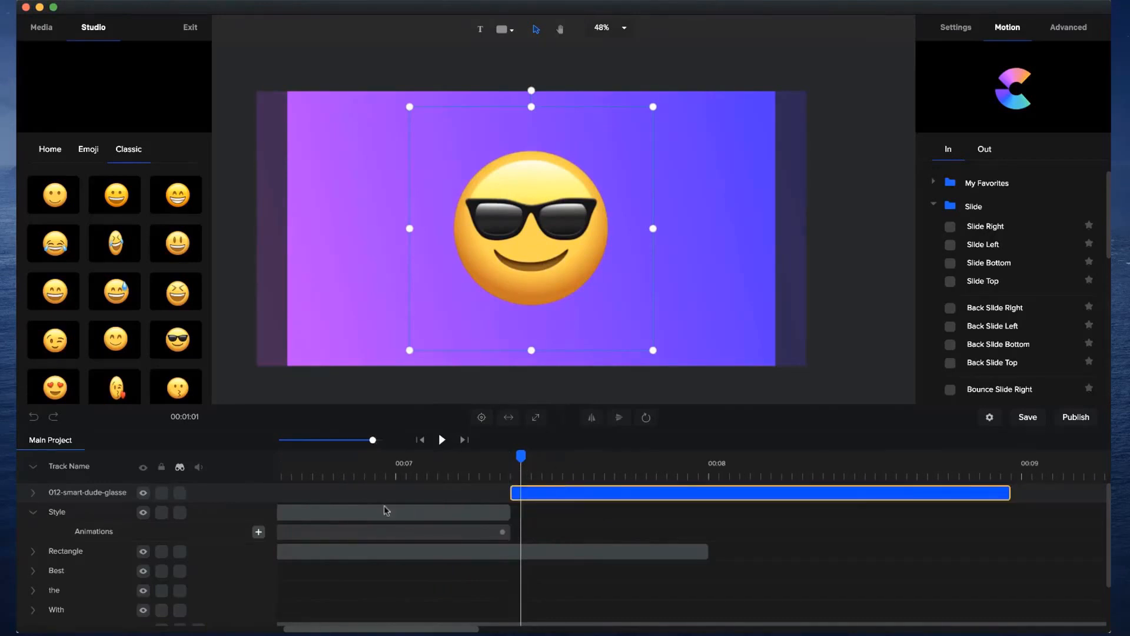
scroll(89, 588, down, 3)
drag(68, 582, 58, 487)
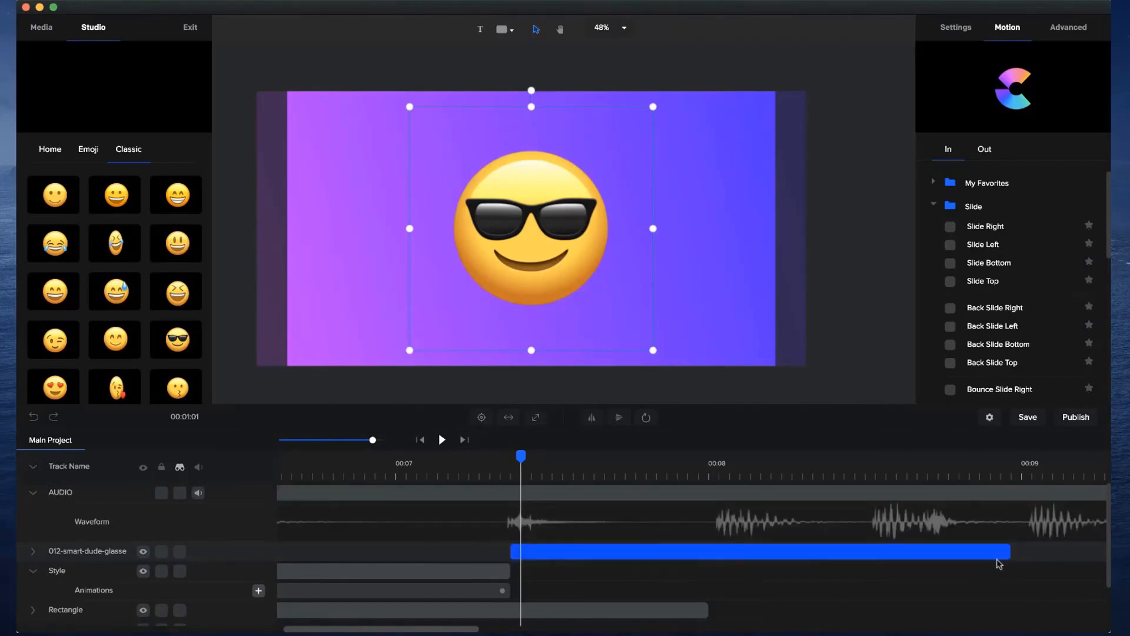
Trim the emoji clip and extend the Rectangle clip so both end at the beat just after 8 seconds, then collapse the Style track.
drag(1009, 551, 719, 554)
click(698, 611)
drag(702, 611, 713, 610)
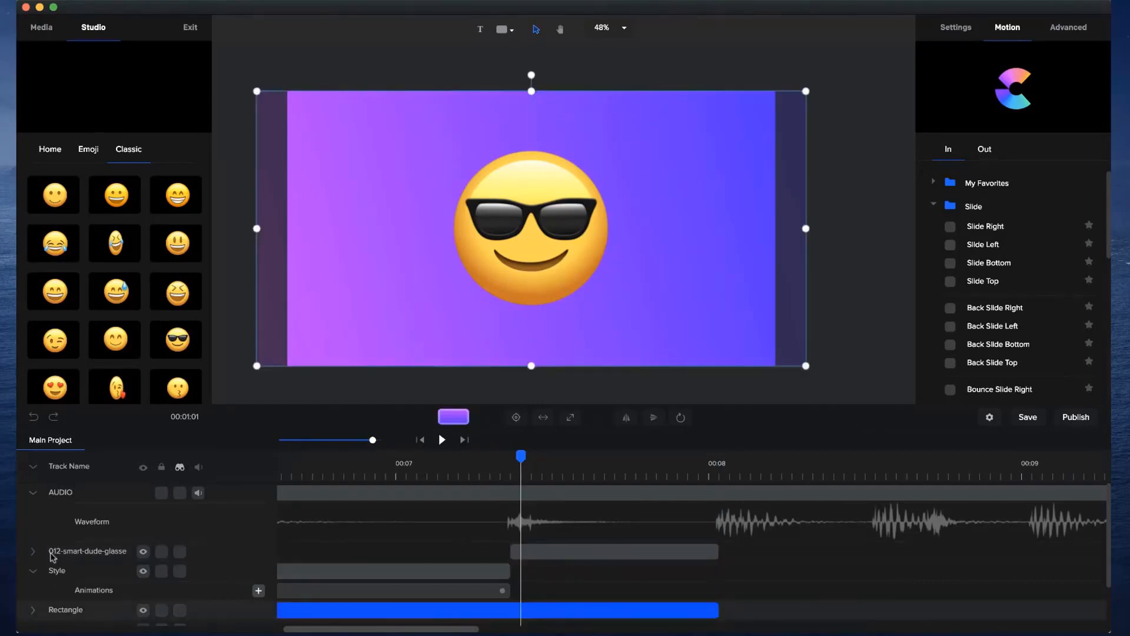
click(34, 571)
Scrub through the emoji clip, then play the video from the beginning past 8 seconds to check the timing.
drag(523, 452, 613, 457)
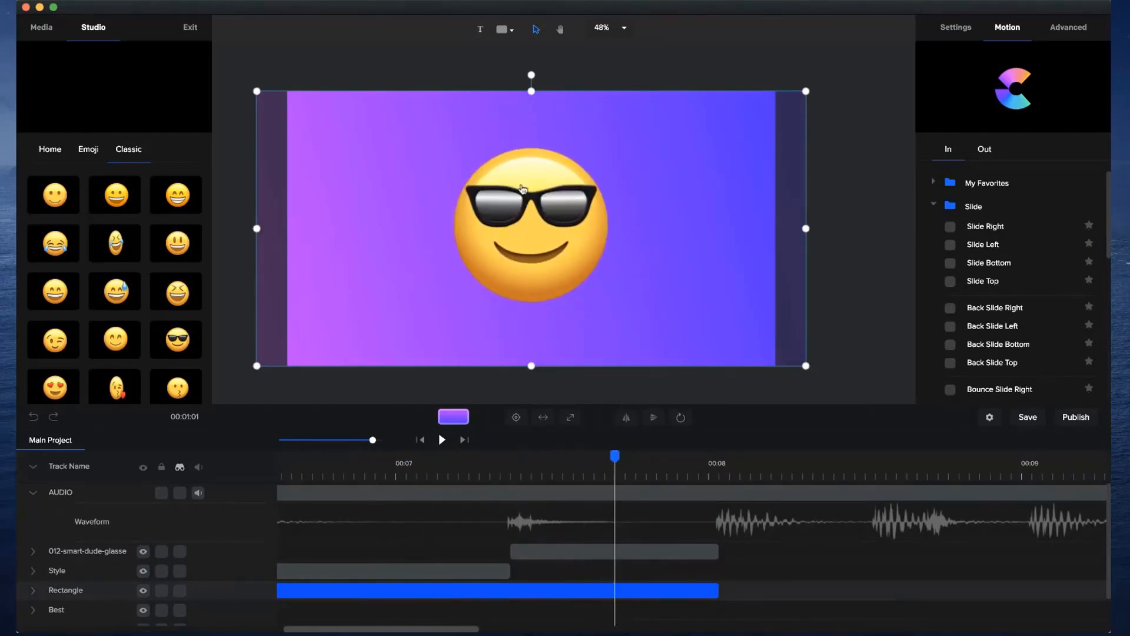
drag(614, 455, 469, 456)
drag(371, 439, 333, 441)
drag(473, 454, 103, 446)
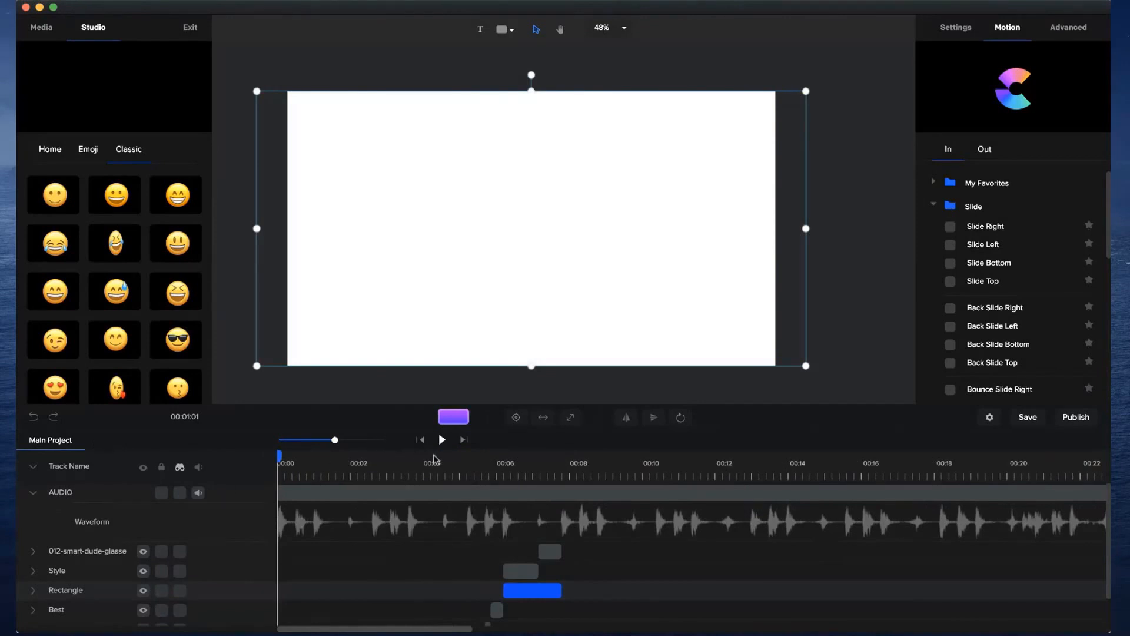
click(443, 439)
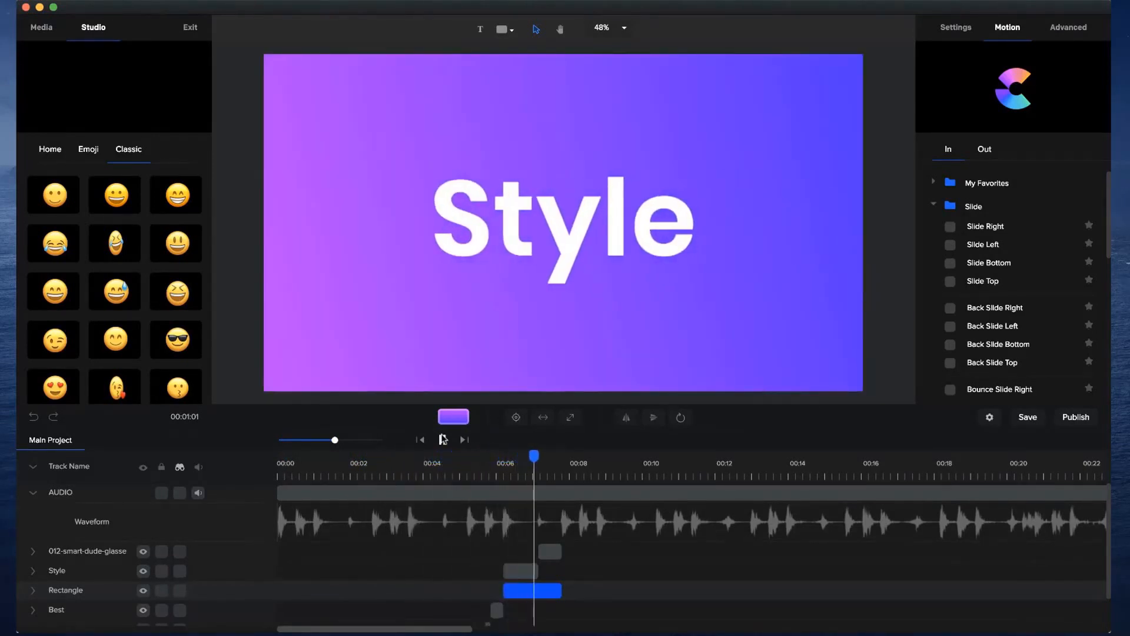
click(442, 439)
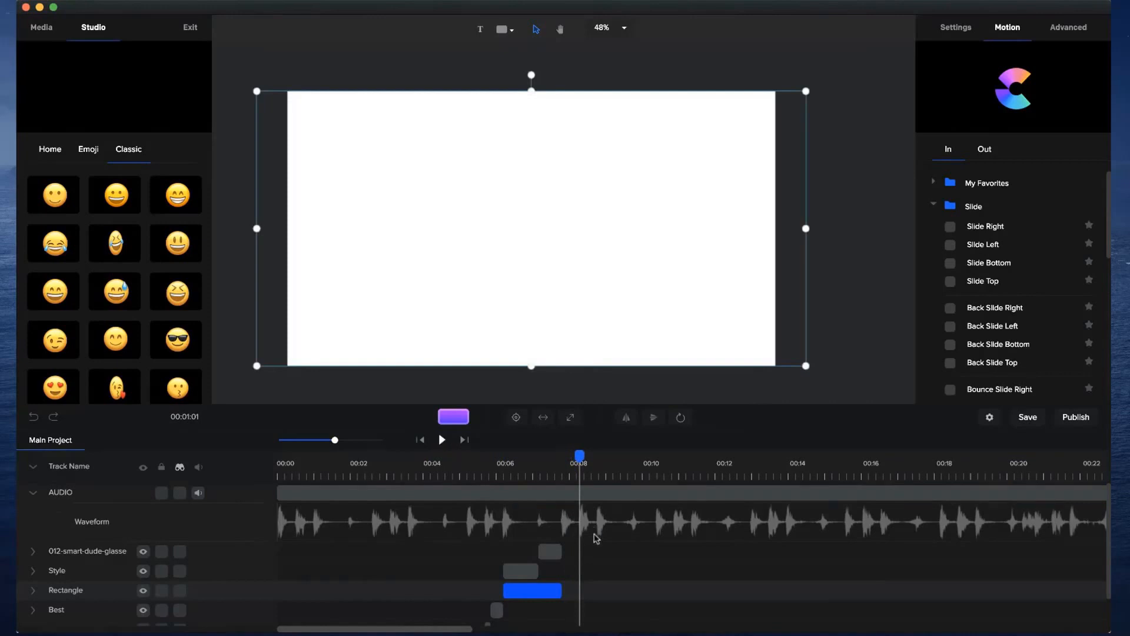
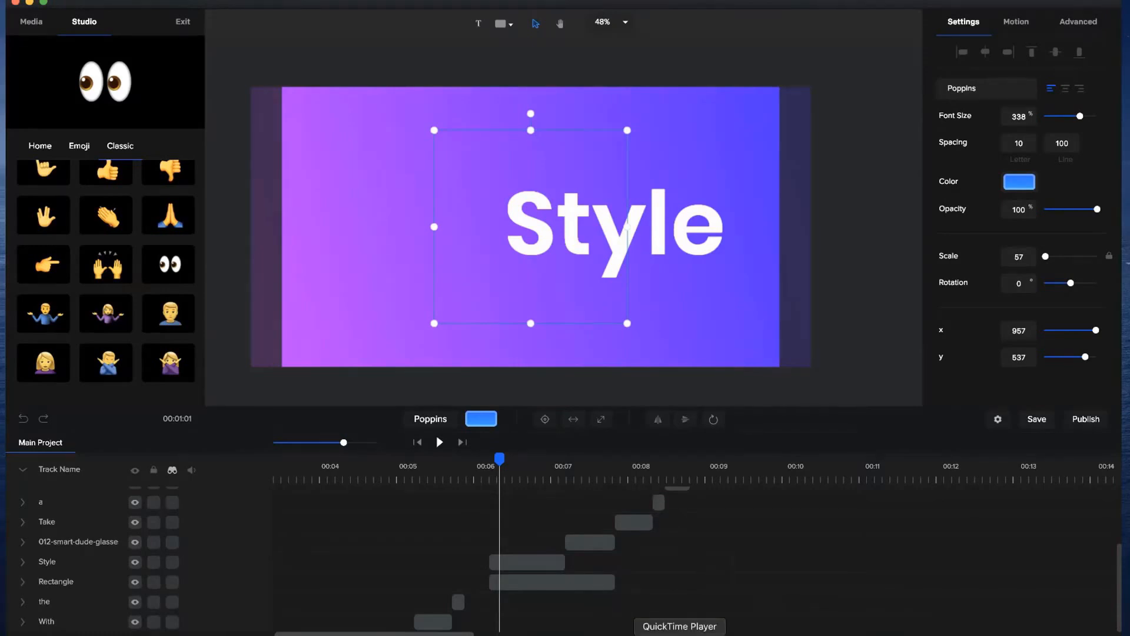
Switch to the QuickTime Player reference video preview.mp4 and examine the transition from the eyes emoji to the blue scene.
click(680, 635)
drag(514, 417, 438, 416)
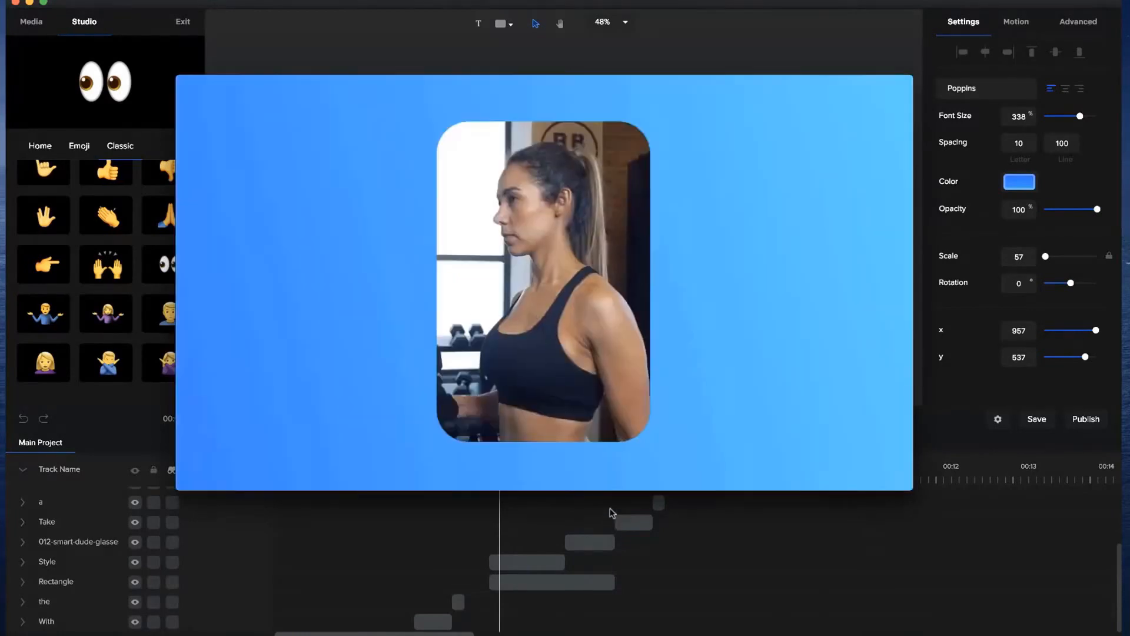
mouse_move(595, 447)
click(546, 397)
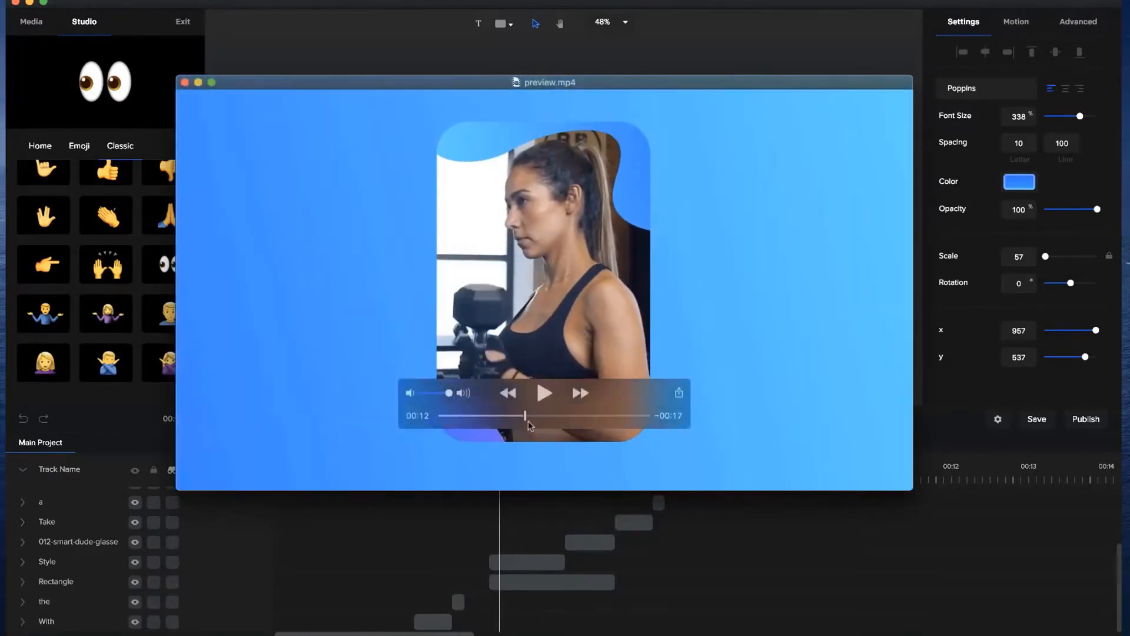
mouse_move(524, 413)
mouse_down()
mouse_move(493, 418)
mouse_move(507, 418)
mouse_up()
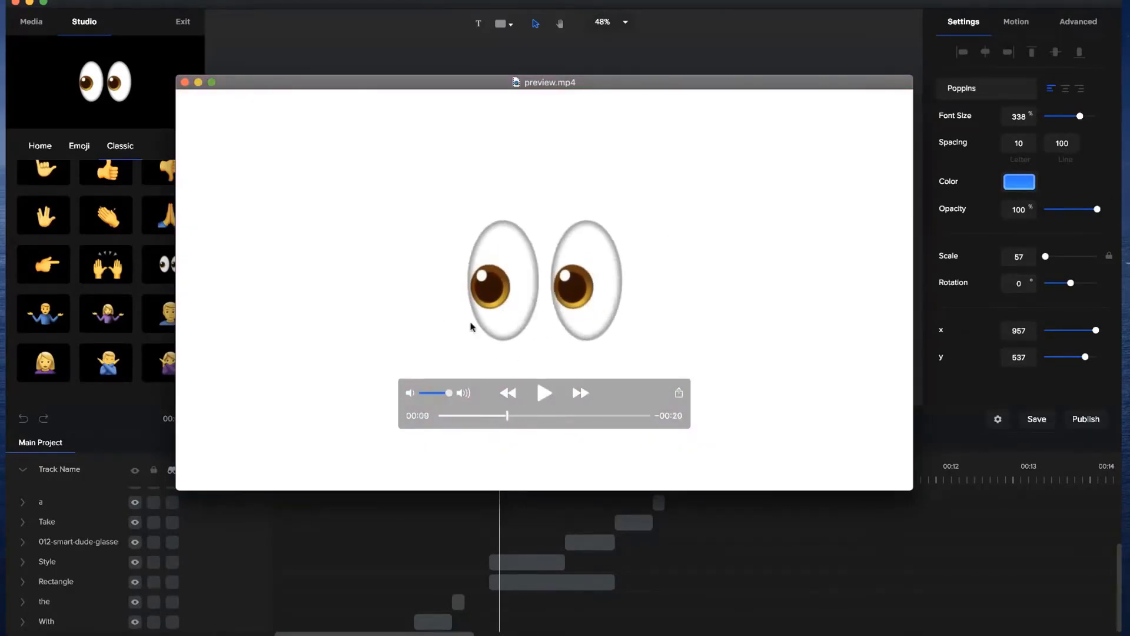
drag(508, 415, 515, 416)
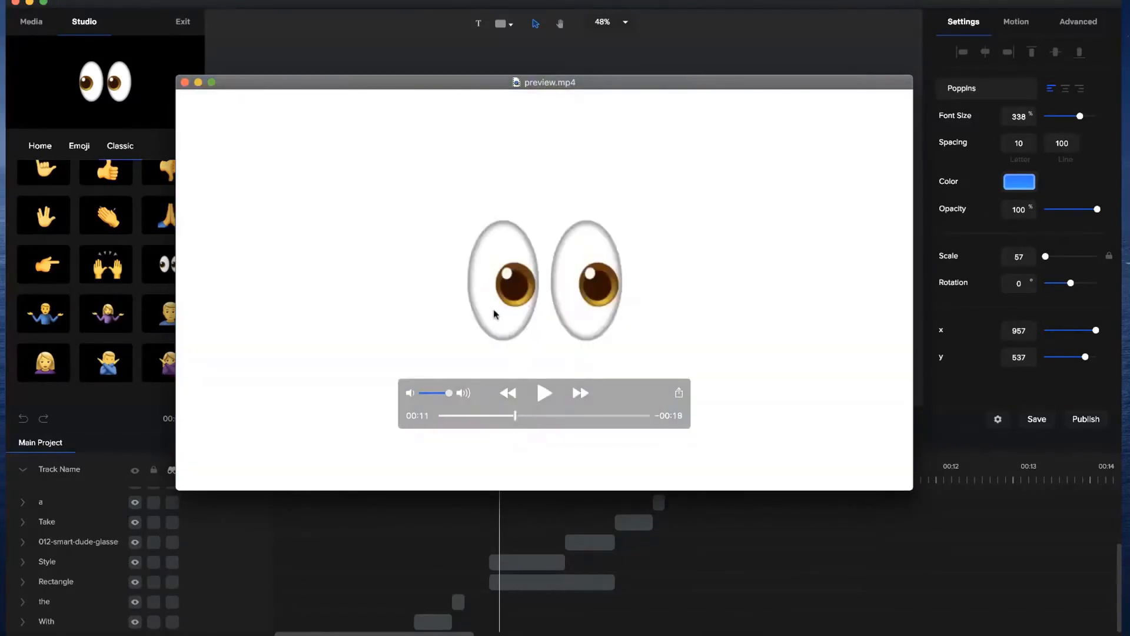
click(524, 416)
drag(524, 416, 571, 410)
key(super+w)
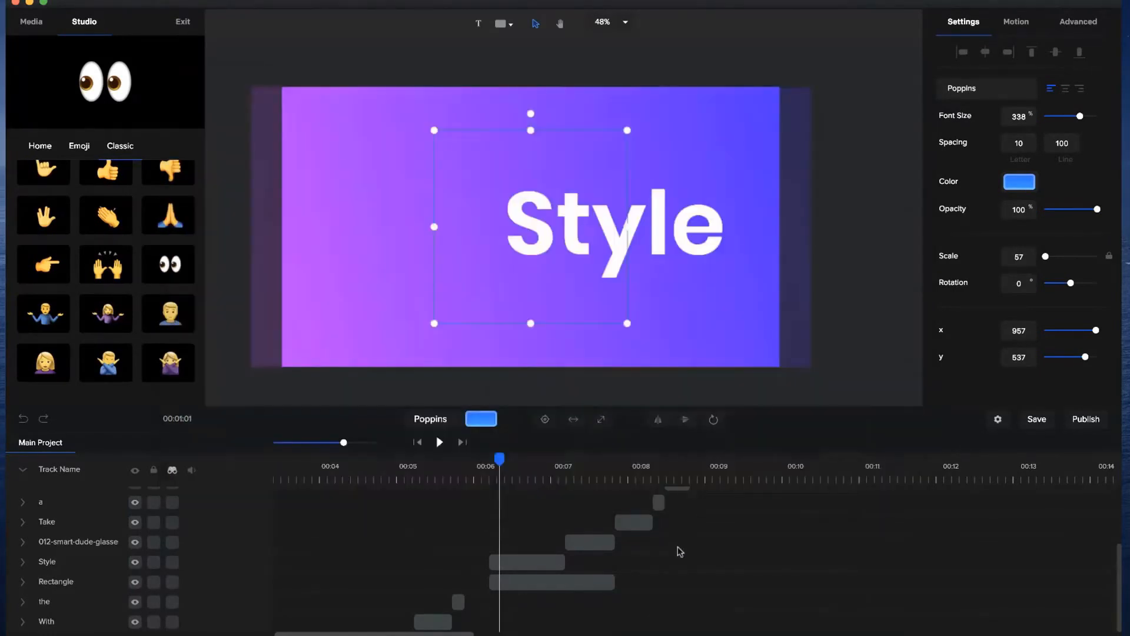
Review how the Take, a, look and eyes clips line up with the audio waveform between about 8 and 9 seconds.
scroll(508, 513, up, 3)
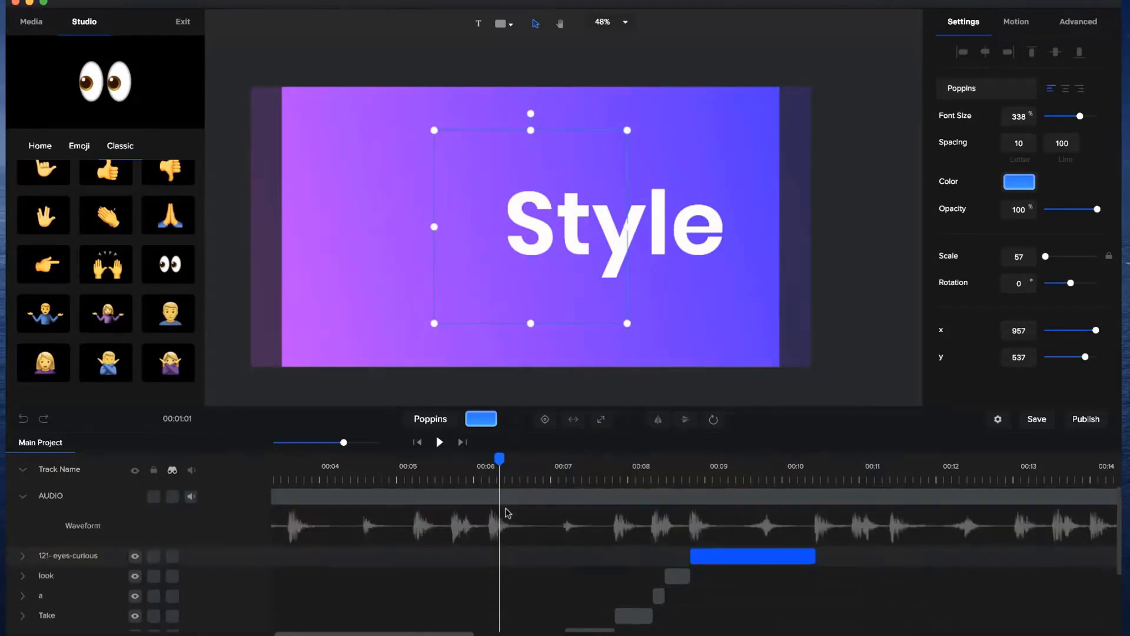
click(631, 473)
drag(343, 442, 375, 443)
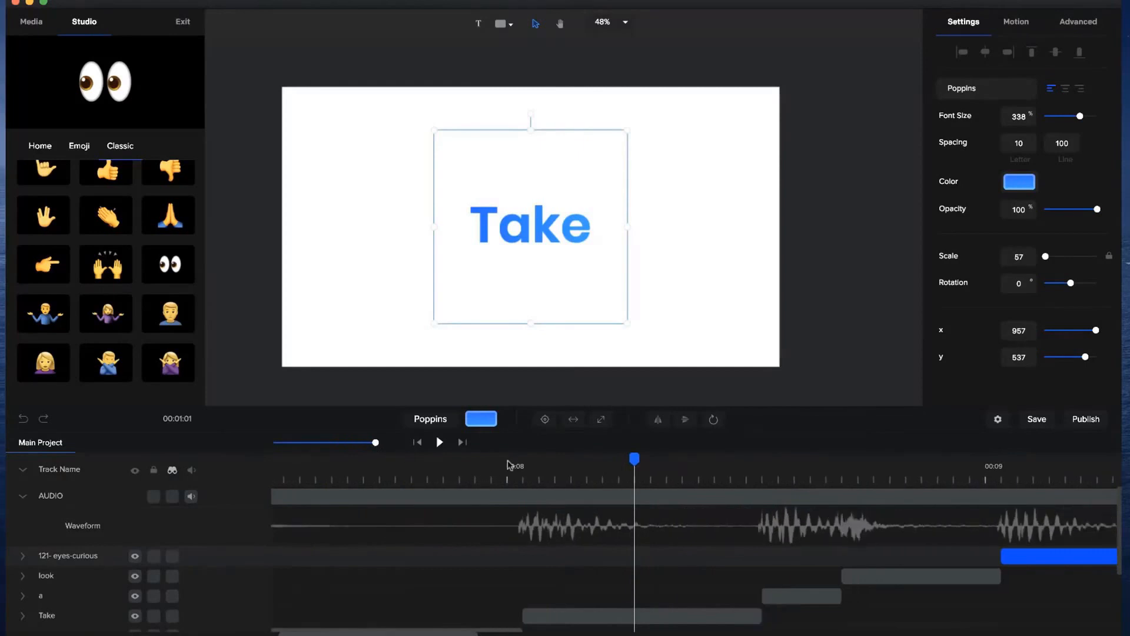
click(506, 460)
drag(515, 461, 775, 459)
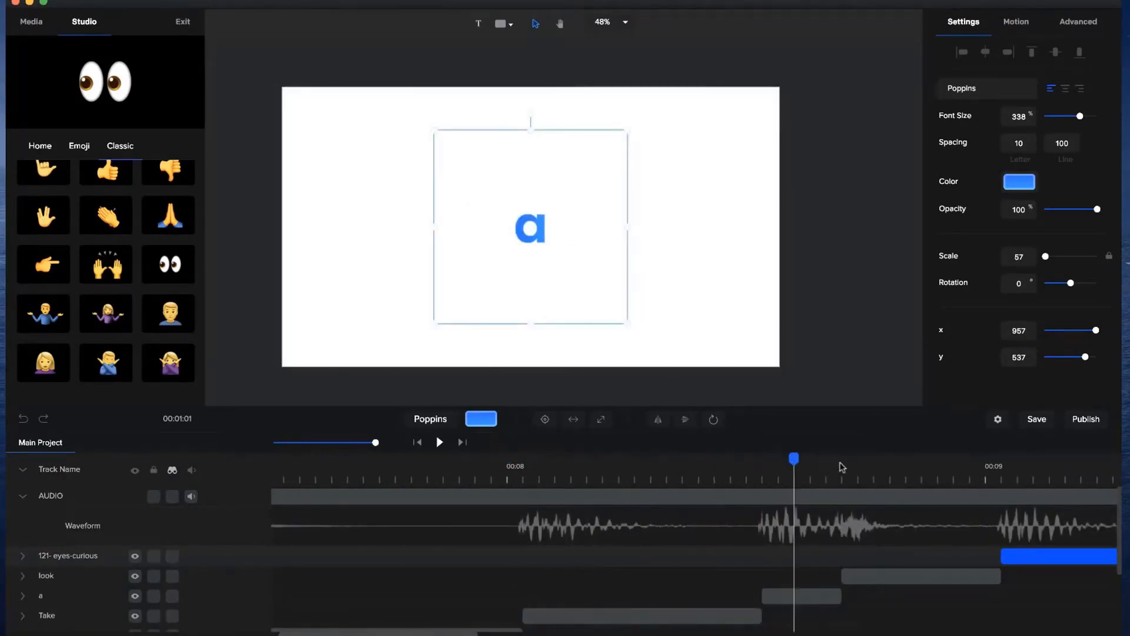
click(834, 467)
click(864, 465)
click(793, 469)
click(874, 466)
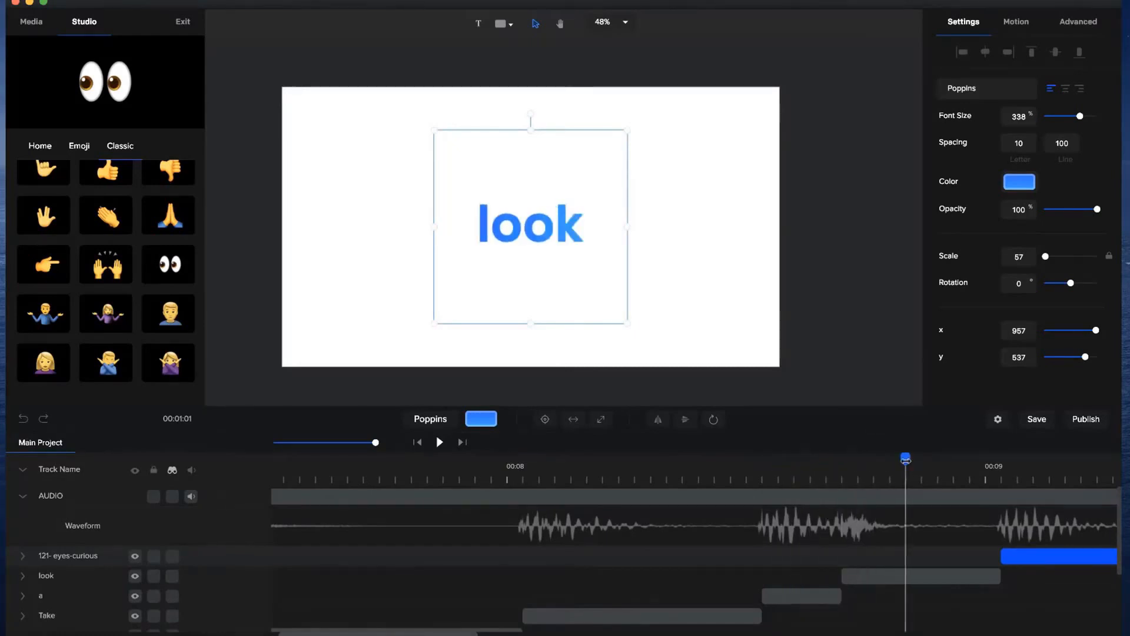
drag(1017, 465, 1048, 469)
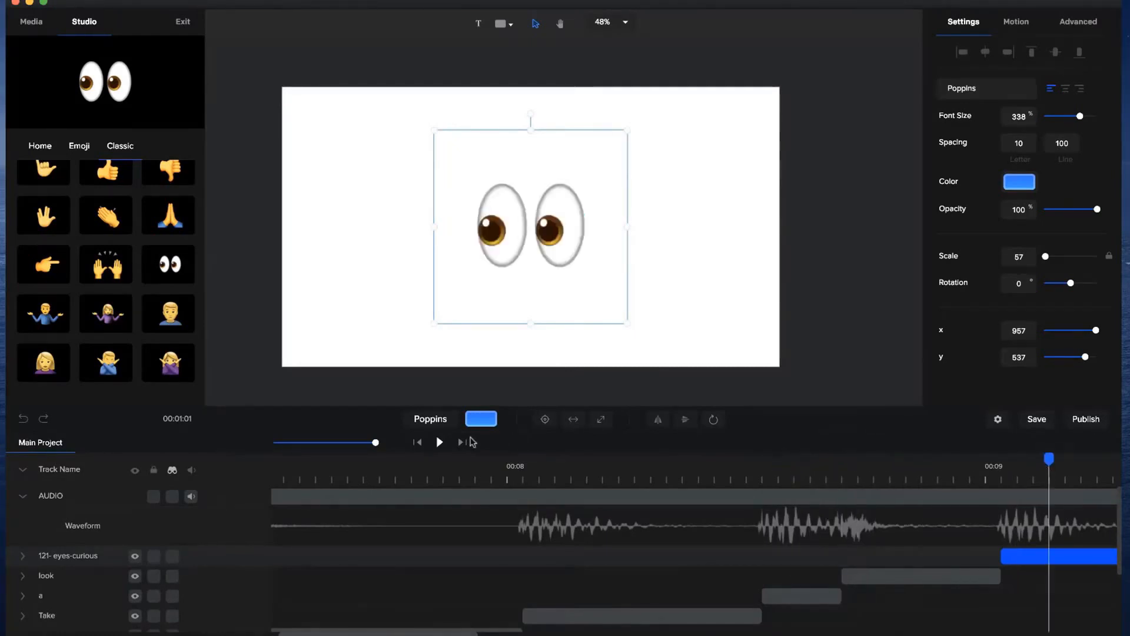
Add a rectangle shape that fills the whole canvas, with its clip starting where the eyes emoji clip ends.
drag(376, 442, 360, 442)
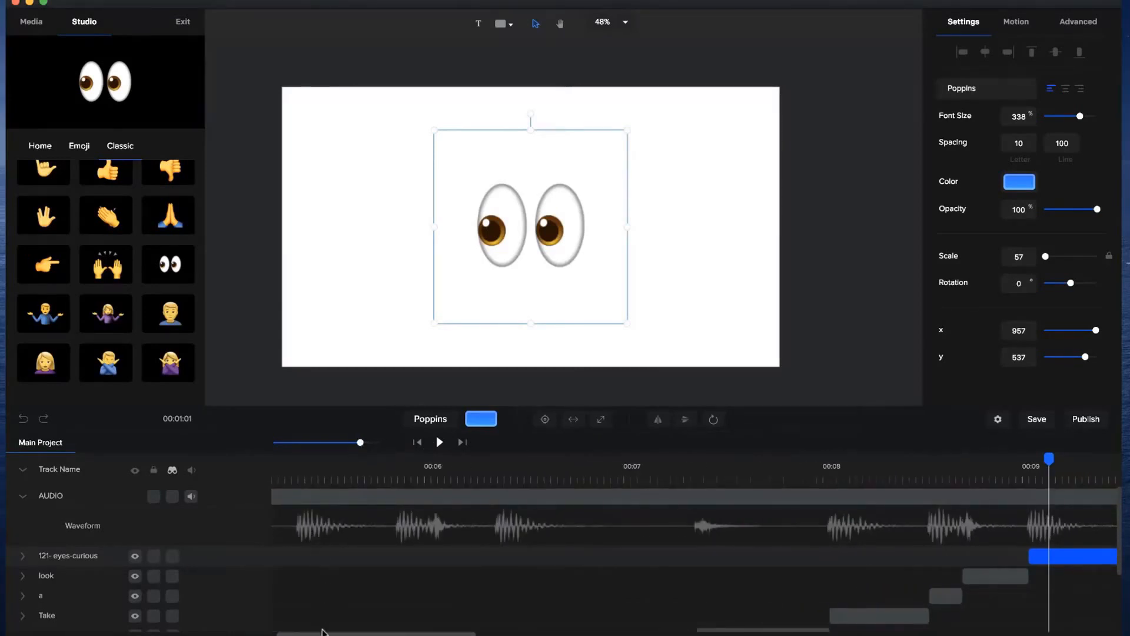
scroll(323, 631, right, 10)
scroll(322, 631, left, 4)
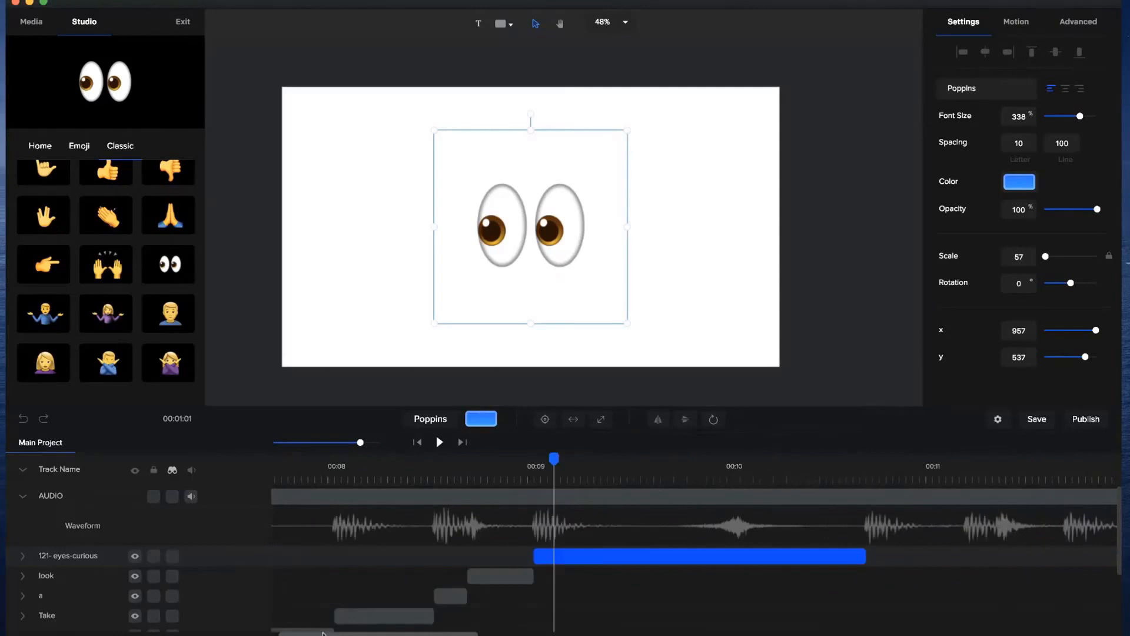
click(720, 467)
drag(721, 459, 860, 494)
click(861, 394)
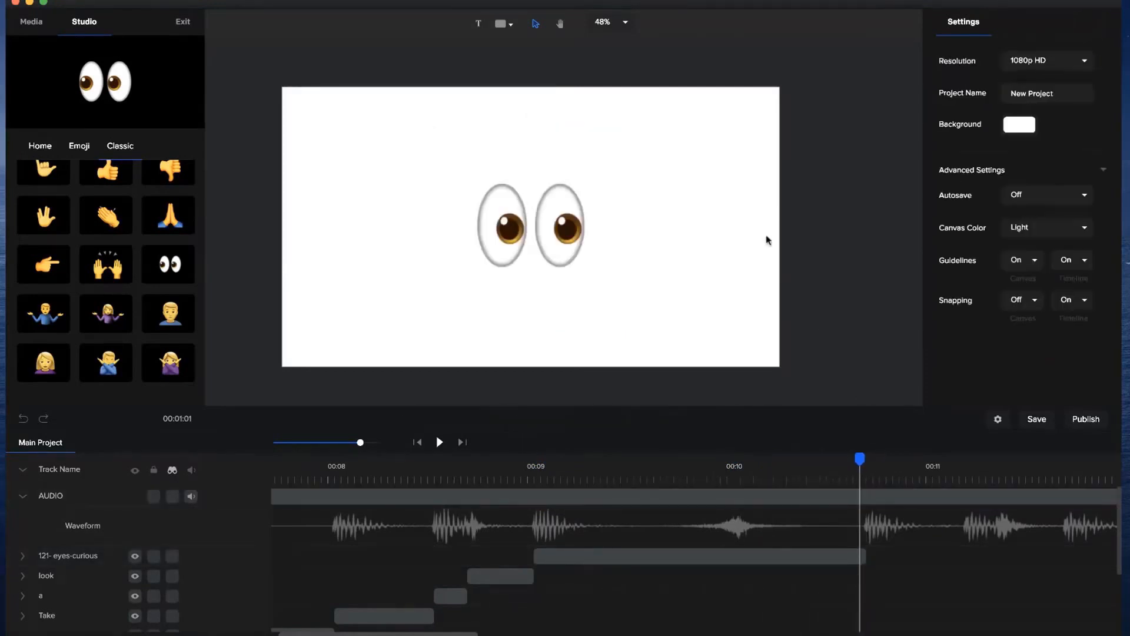
click(503, 25)
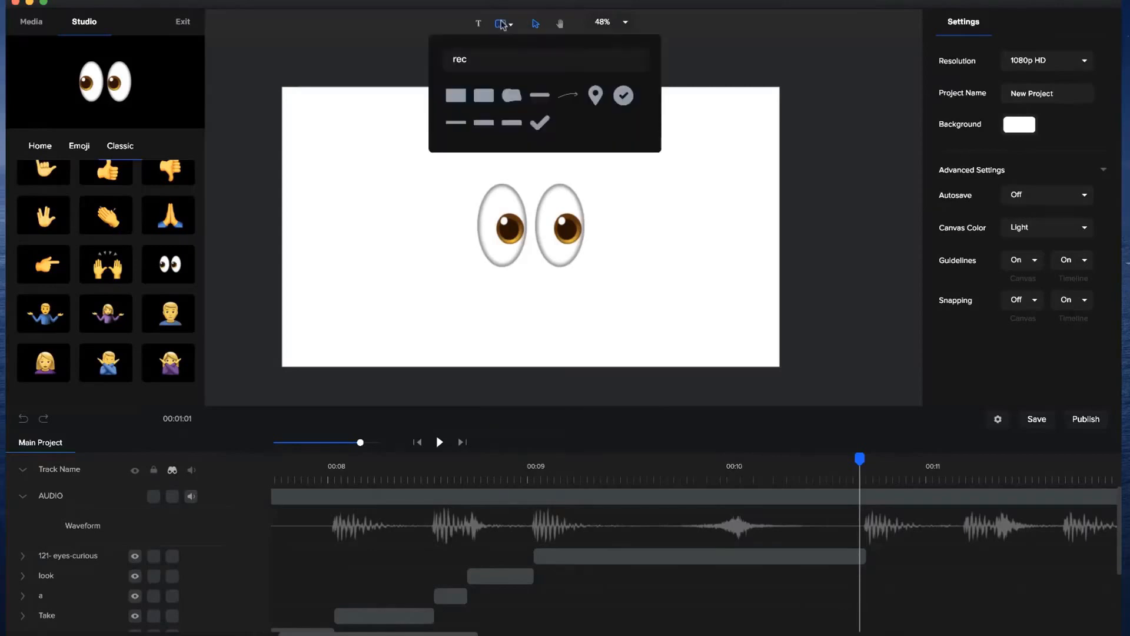
click(455, 95)
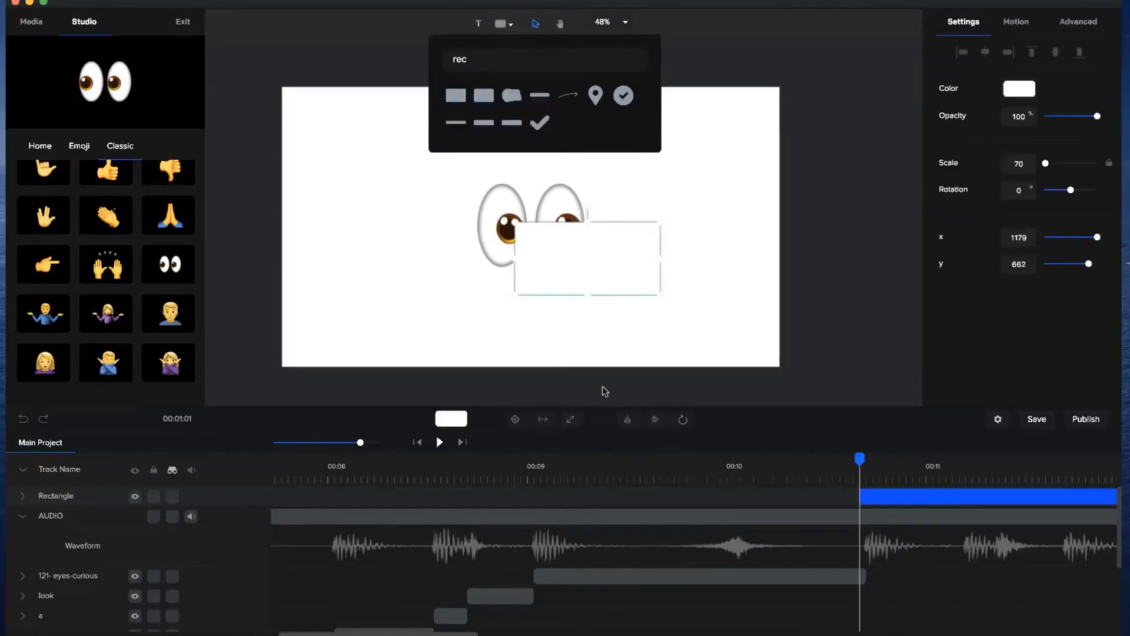
click(570, 419)
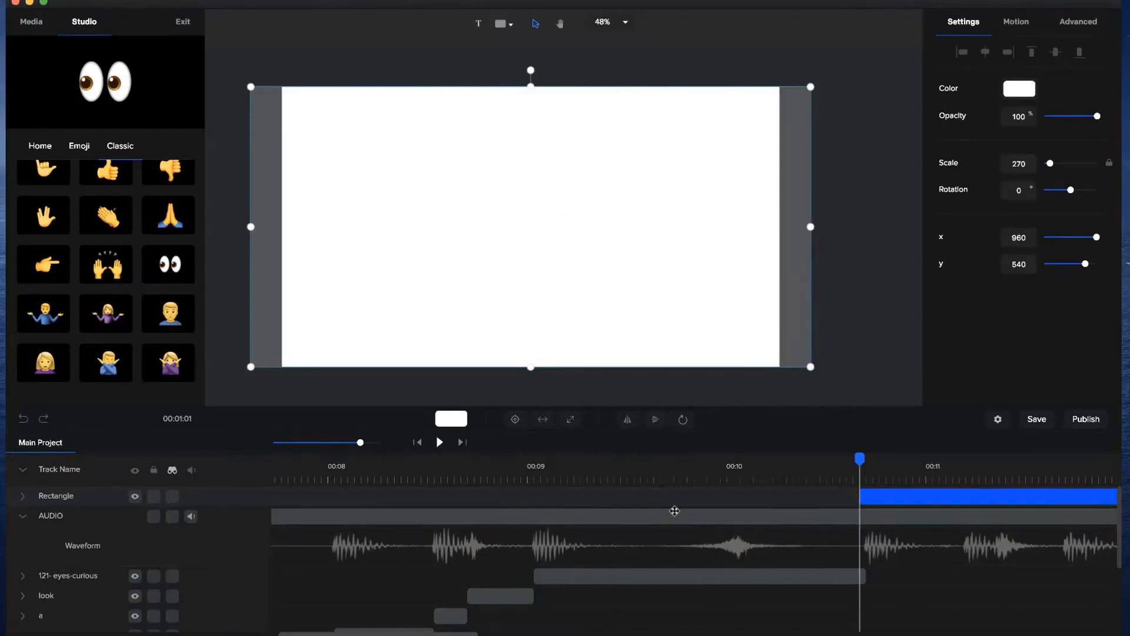
drag(877, 493, 867, 456)
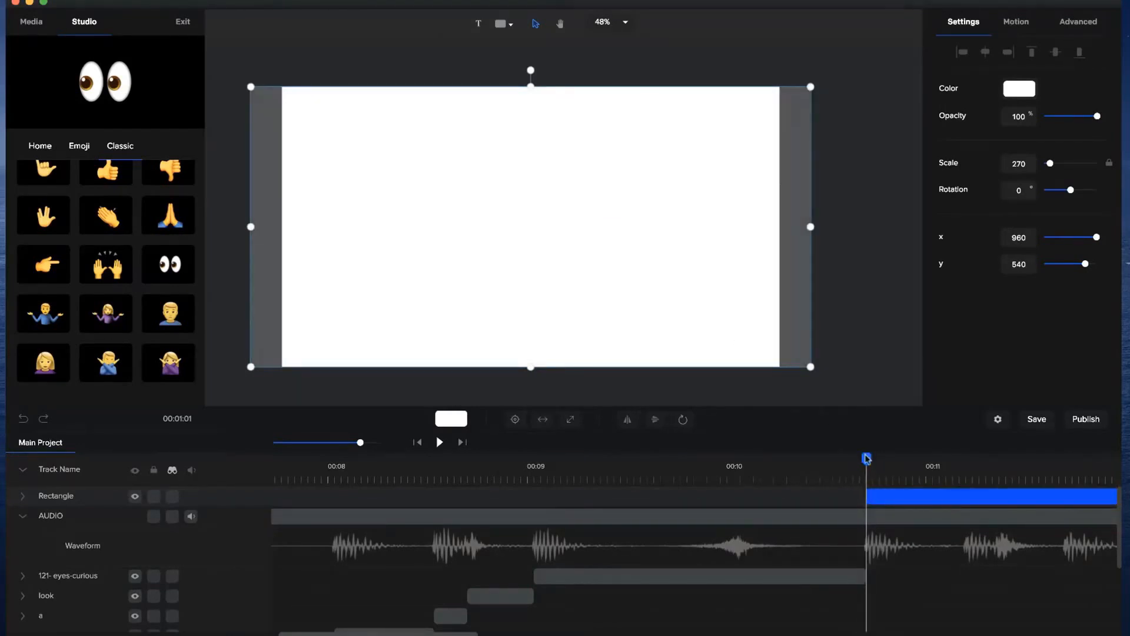
Give the rectangle a linear gradient fill running from favorite blue #2873FF to a light turquoise.
click(1029, 89)
click(1005, 58)
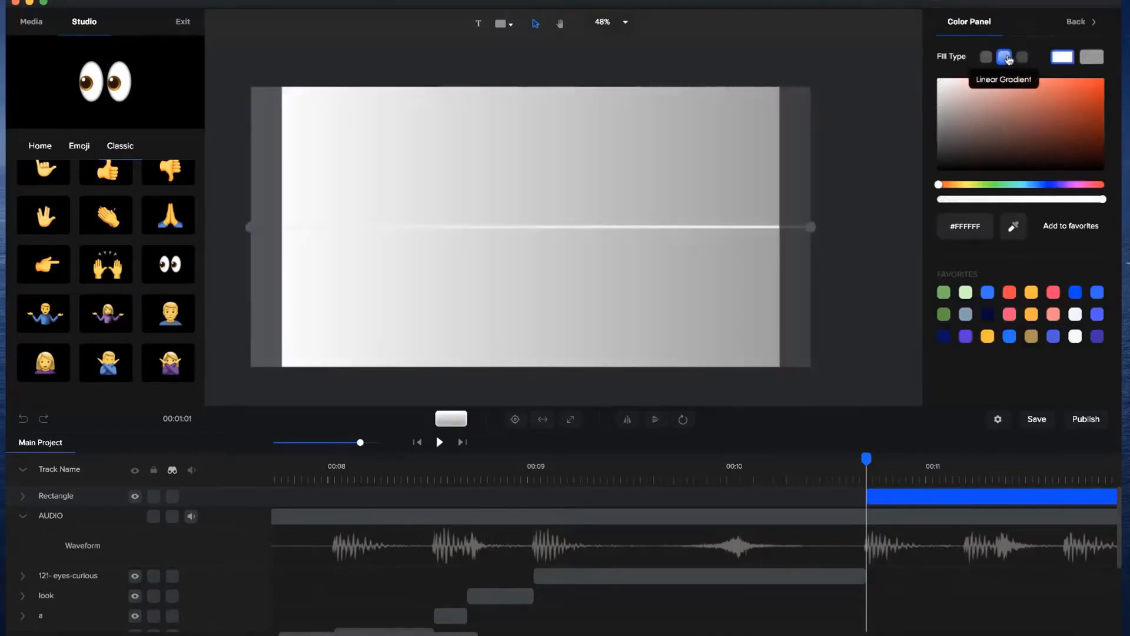
click(988, 292)
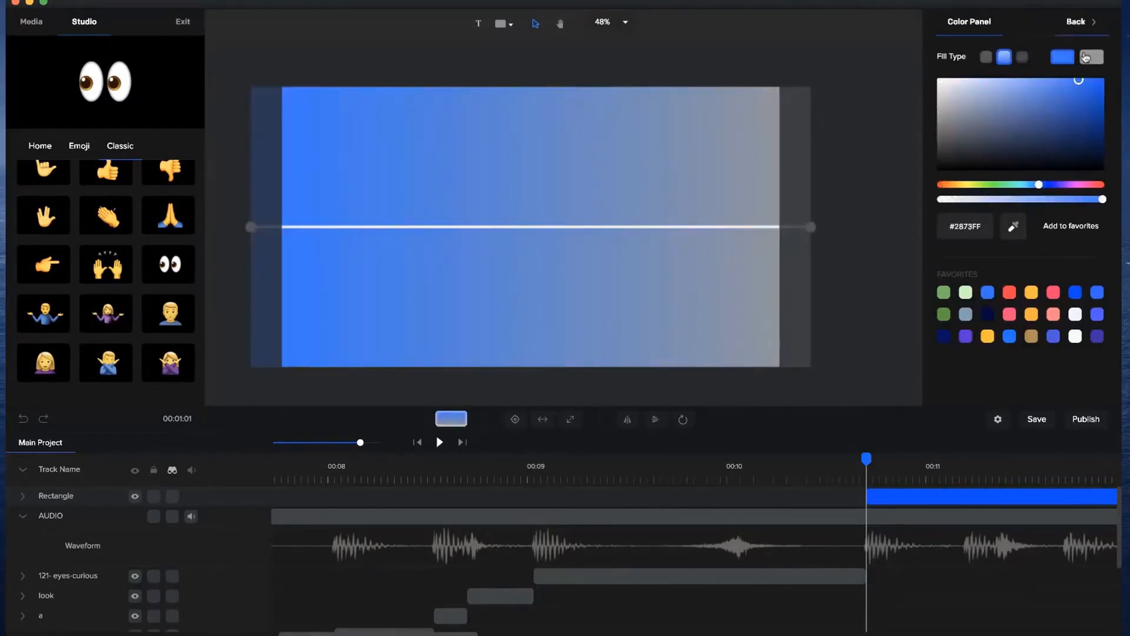
click(1092, 56)
click(948, 297)
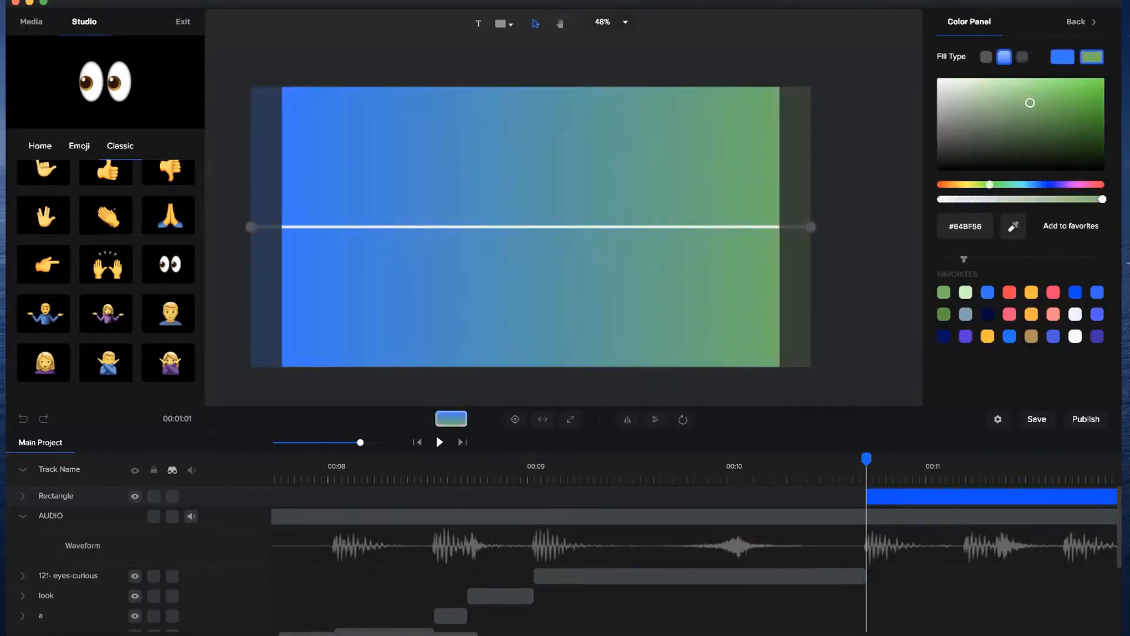
drag(1045, 93, 1036, 77)
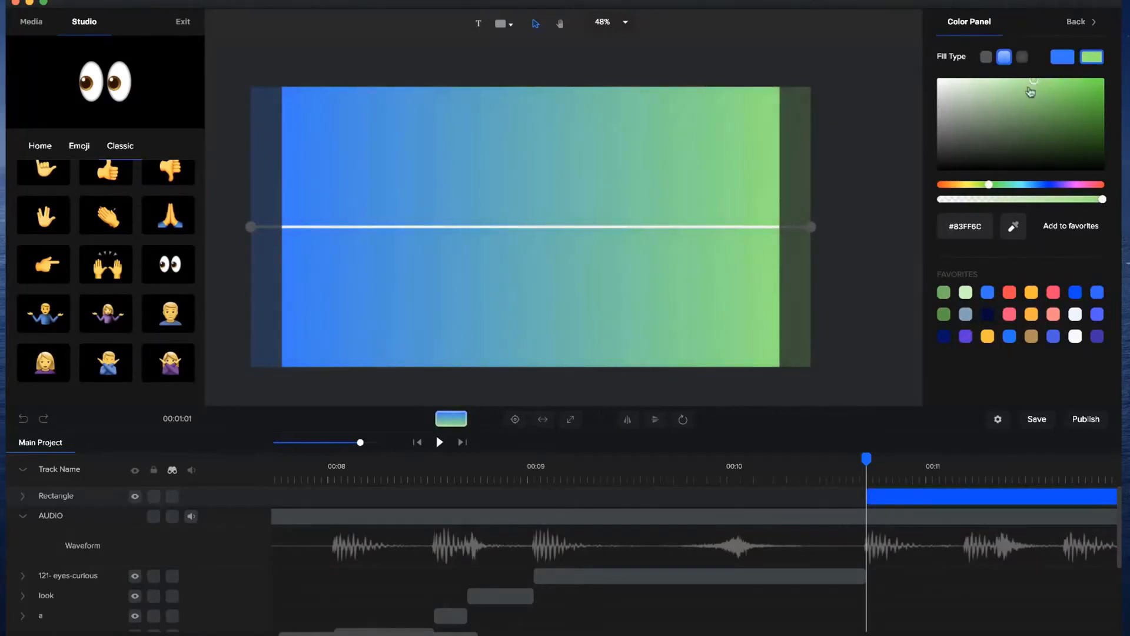
mouse_move(1017, 184)
mouse_down()
mouse_move(1027, 187)
mouse_move(1014, 186)
mouse_up()
drag(1084, 90, 1084, 79)
Refine the gradient by shifting its start to a slightly deeper blue and its end to a light sky blue.
click(1068, 61)
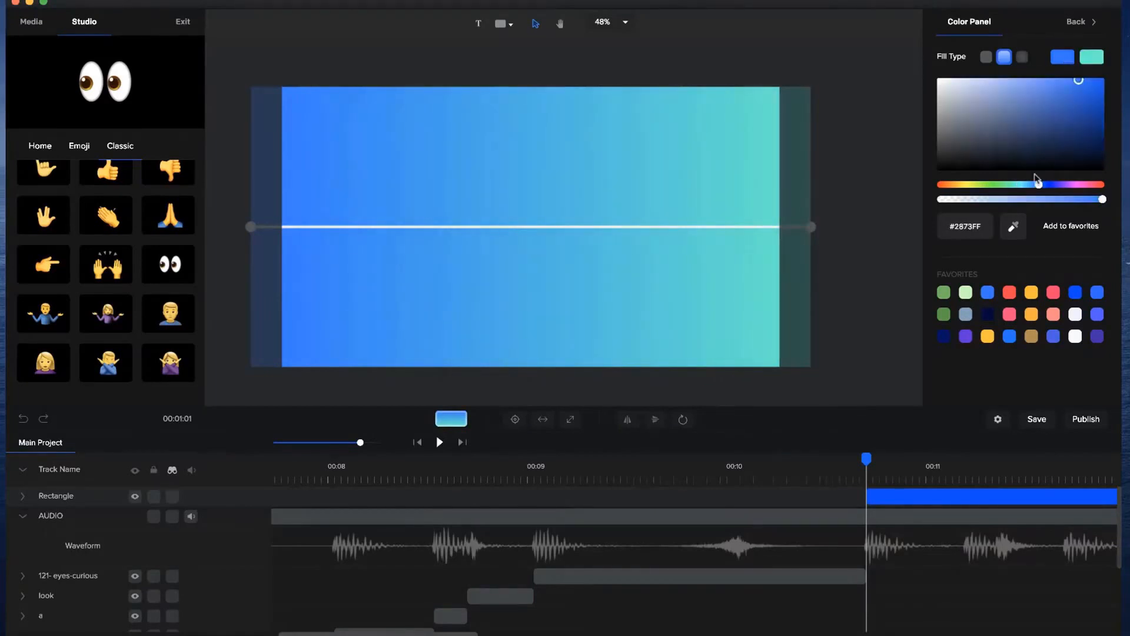
drag(1037, 187, 1041, 187)
click(1093, 58)
click(1027, 185)
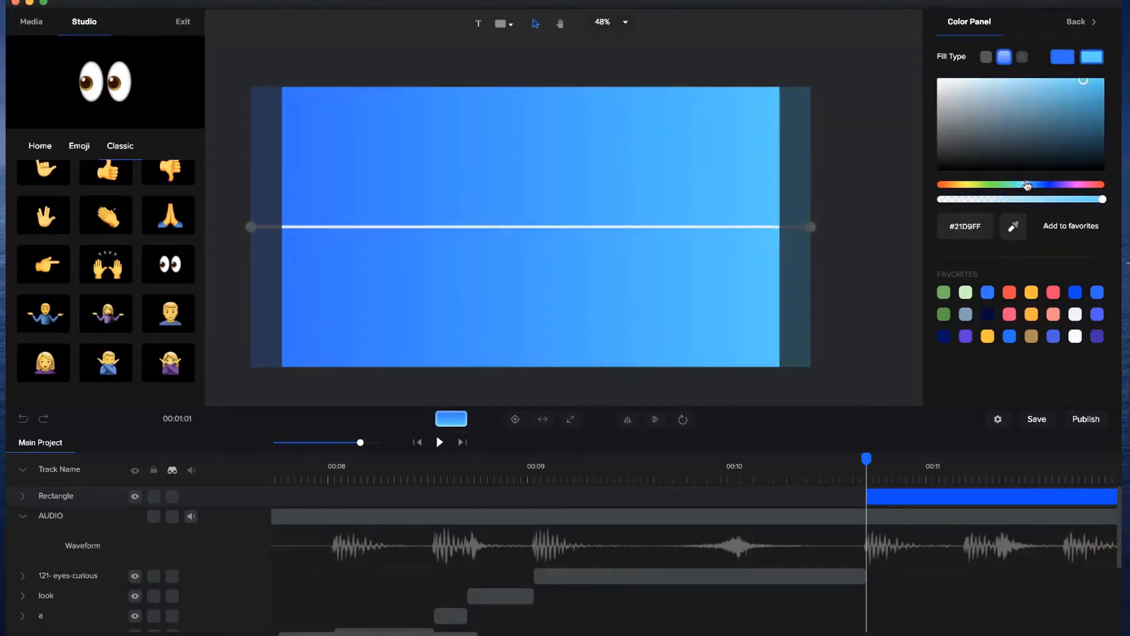
click(896, 199)
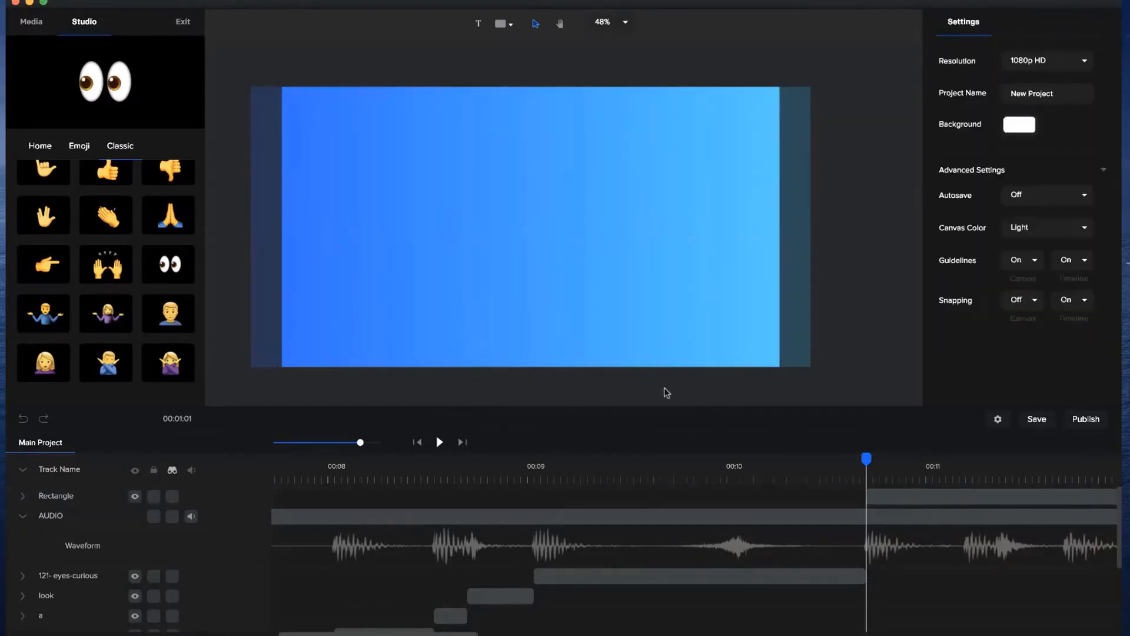
Rename the Rectangle track as BG and place it directly below the AUDIO track.
double_click(52, 498)
text(BG)
key(Return)
drag(53, 512, 56, 484)
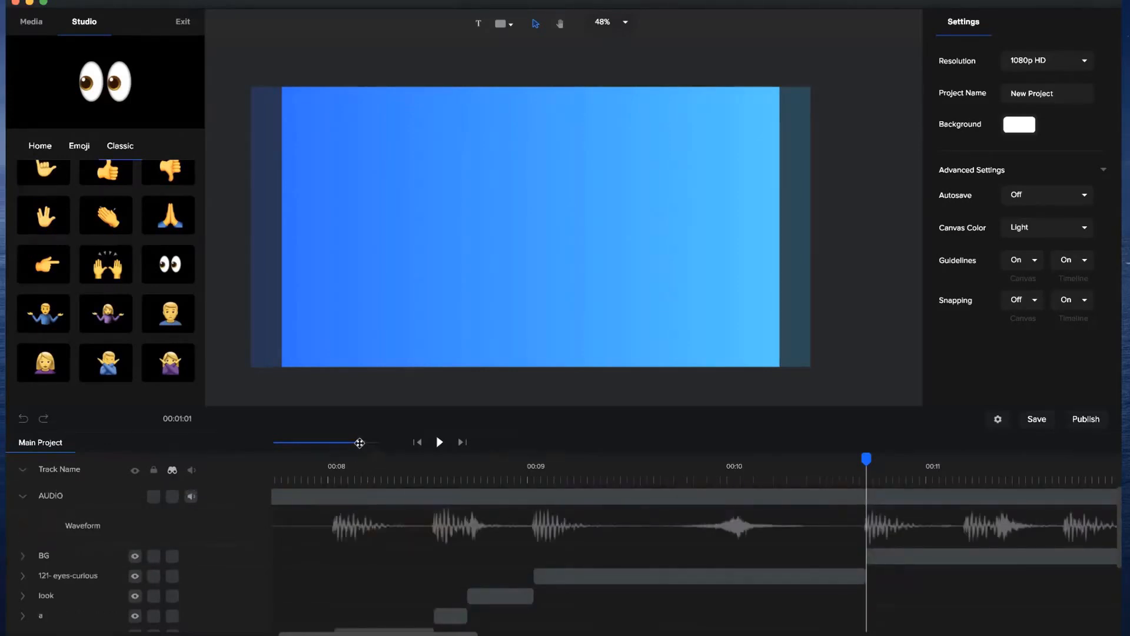
Insert a white rounded rectangle from the full shape library at the start of the BG clip.
drag(360, 443, 345, 442)
click(824, 471)
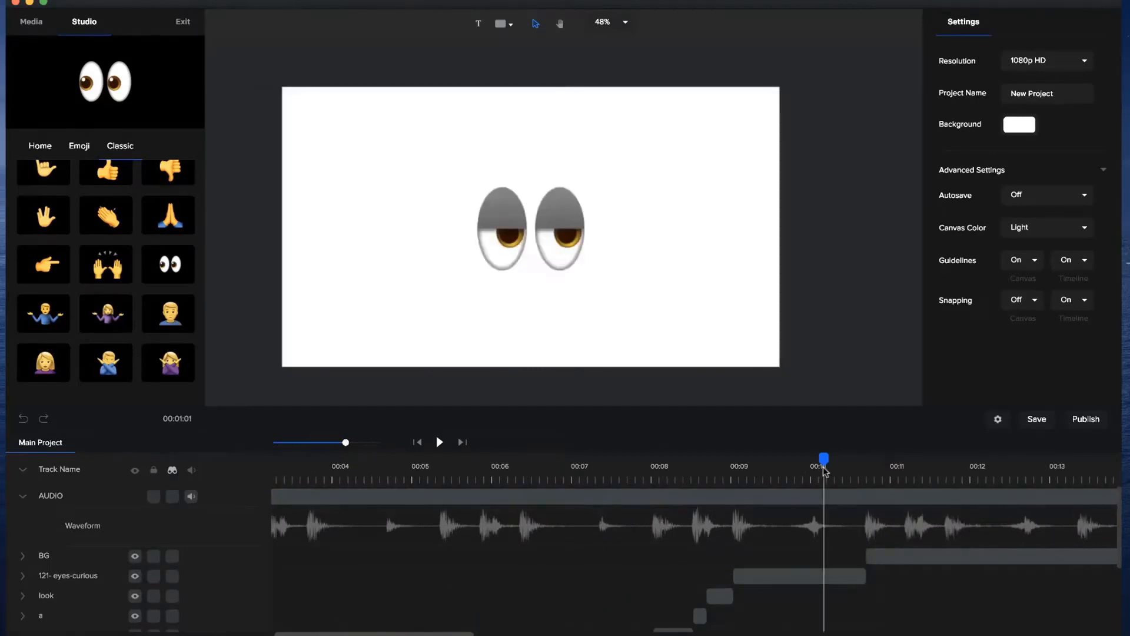
drag(824, 465, 866, 451)
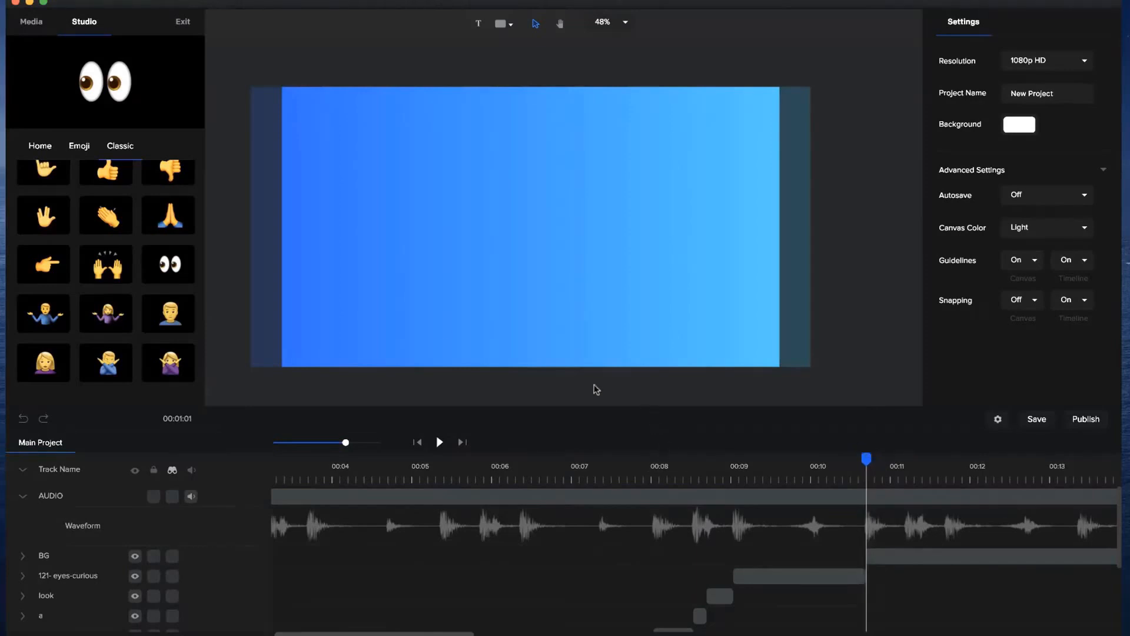
click(499, 25)
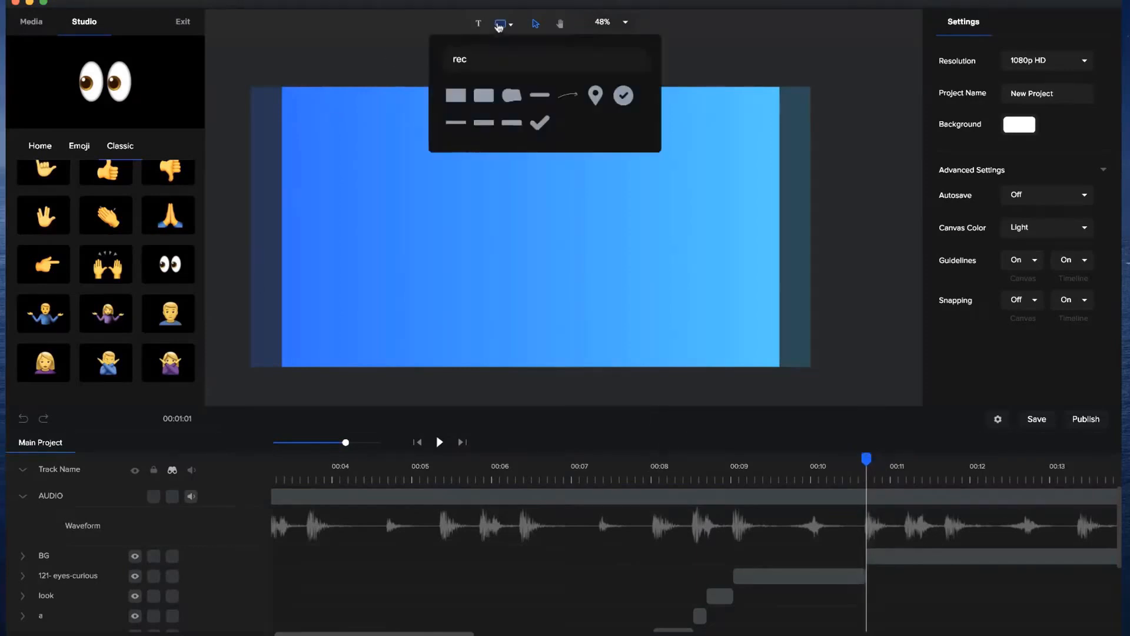
key(BackSpace)
key(BackSpace)
key(BackSpace)
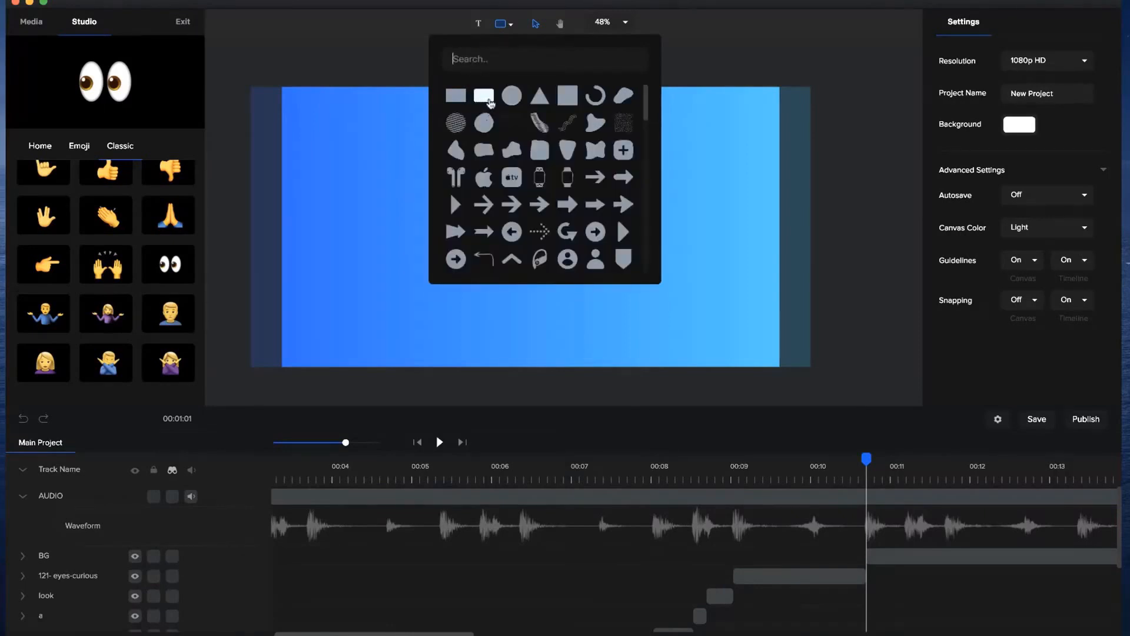
click(483, 97)
Enlarge the rounded rectangle to a scale of about 4827 and center it on the canvas.
drag(651, 300, 598, 263)
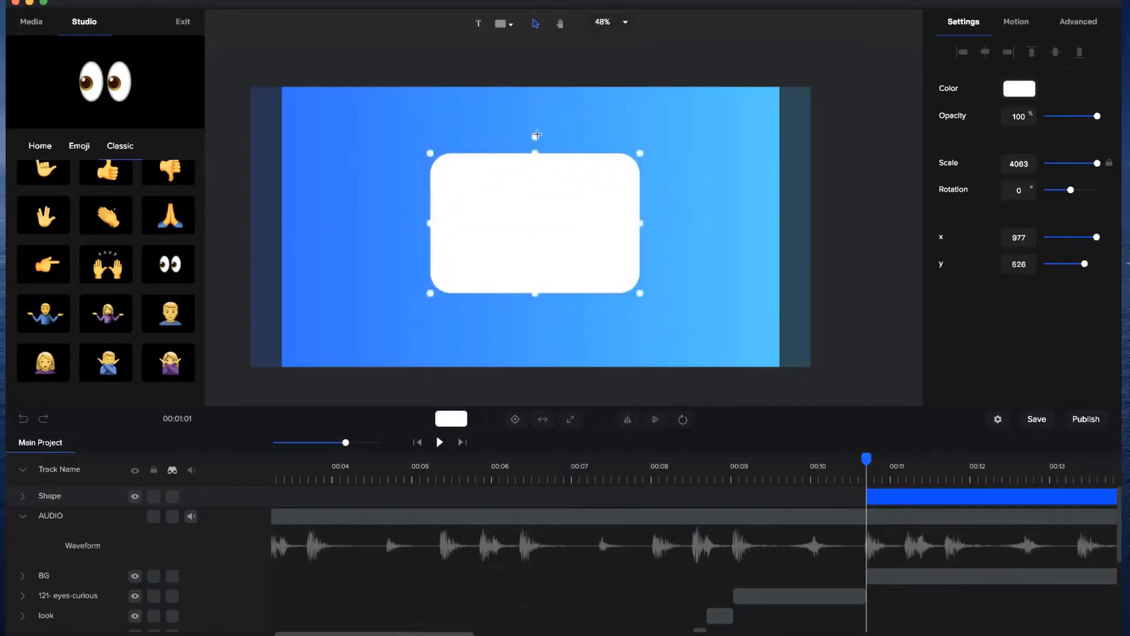
drag(535, 135, 537, 164)
drag(642, 296, 621, 279)
click(516, 420)
click(935, 497)
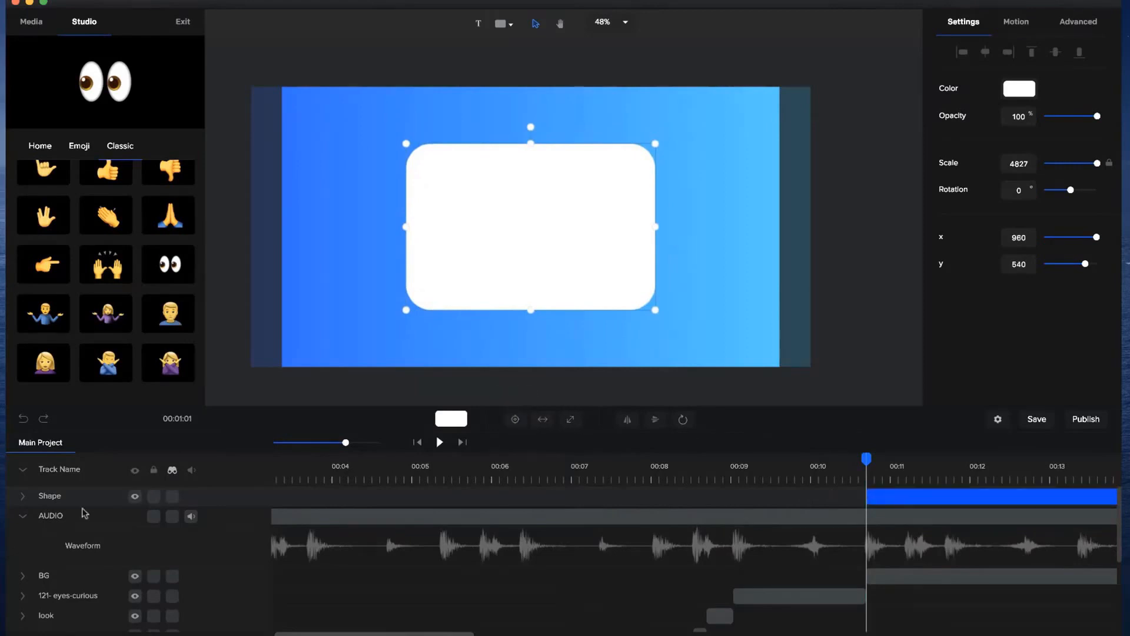
Rename the rounded rectangle's track as MIDDLE and place it between the collapsed AUDIO track and BG.
double_click(57, 498)
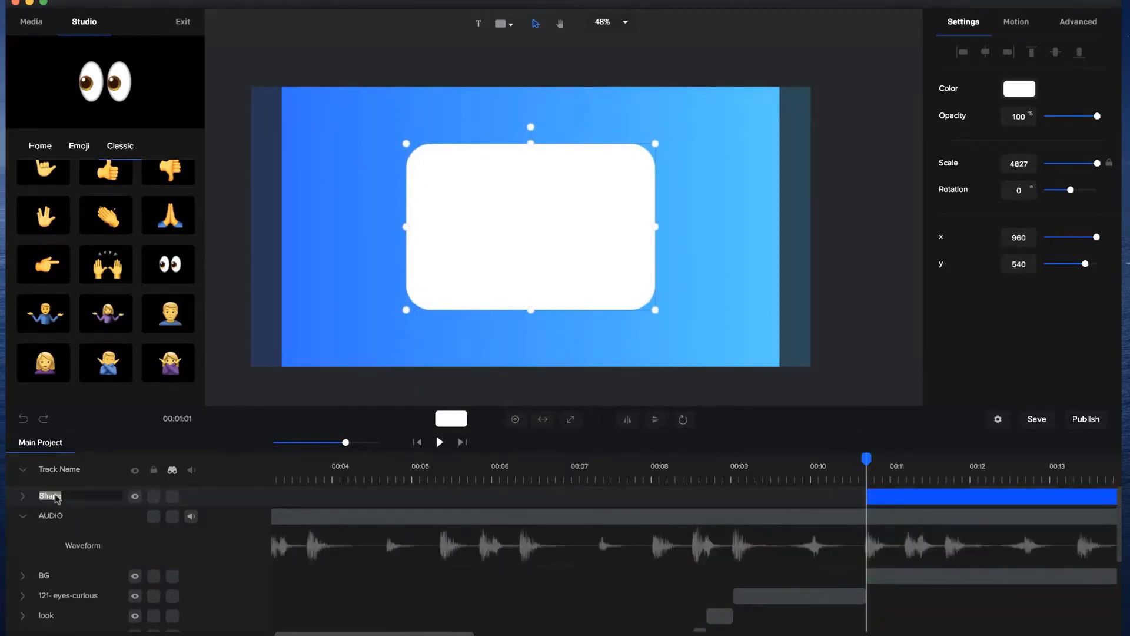
text(MIDDLE)
key(Return)
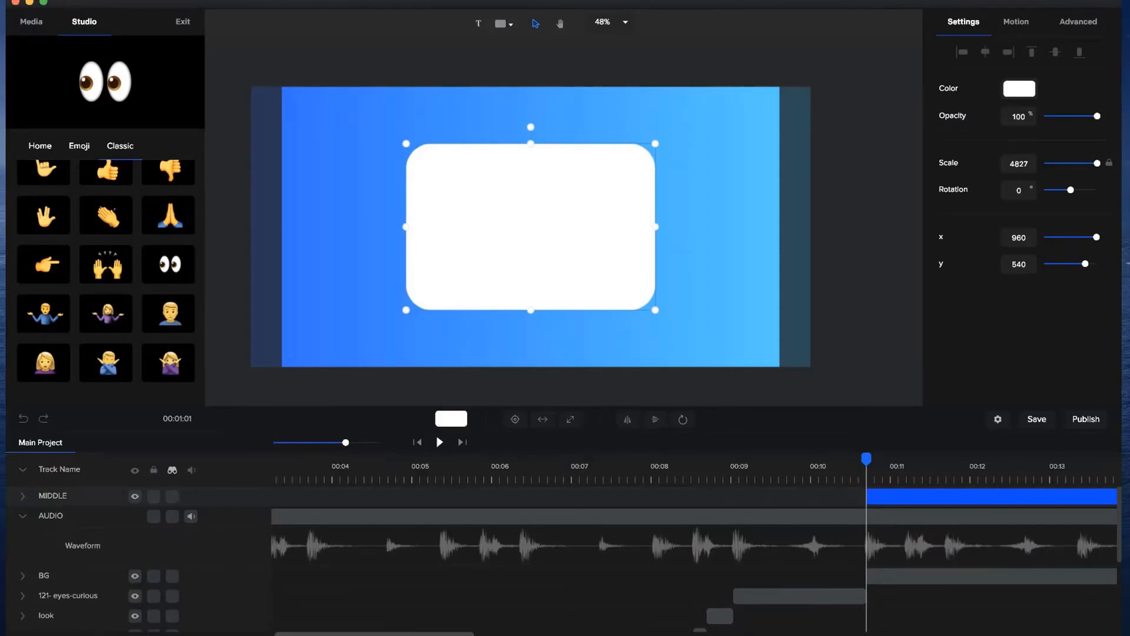
click(21, 517)
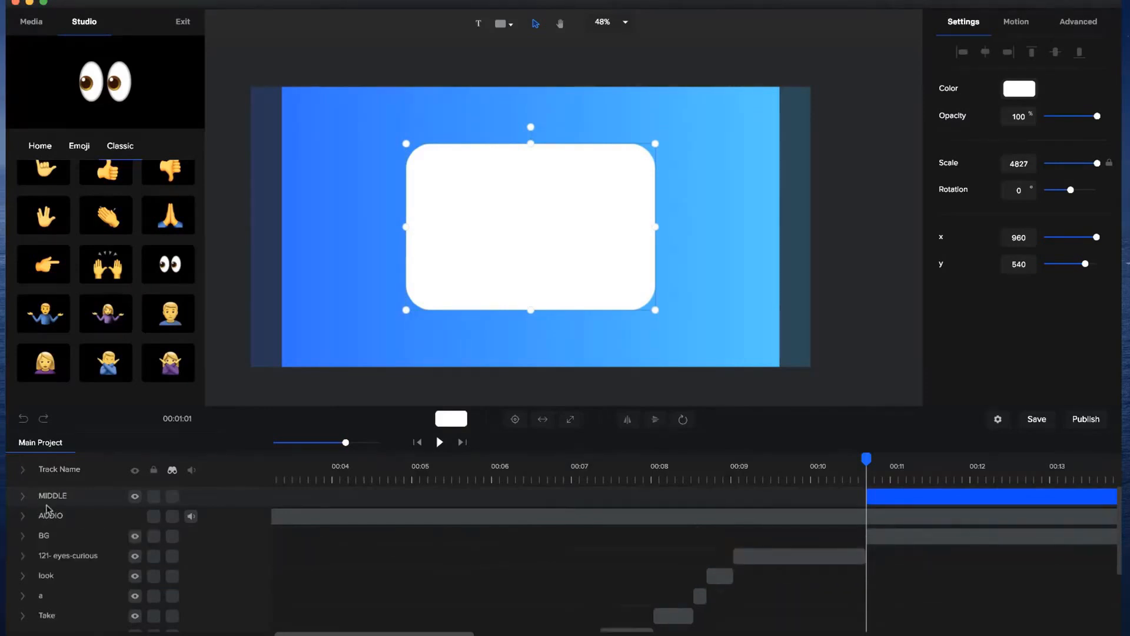
drag(47, 513, 49, 495)
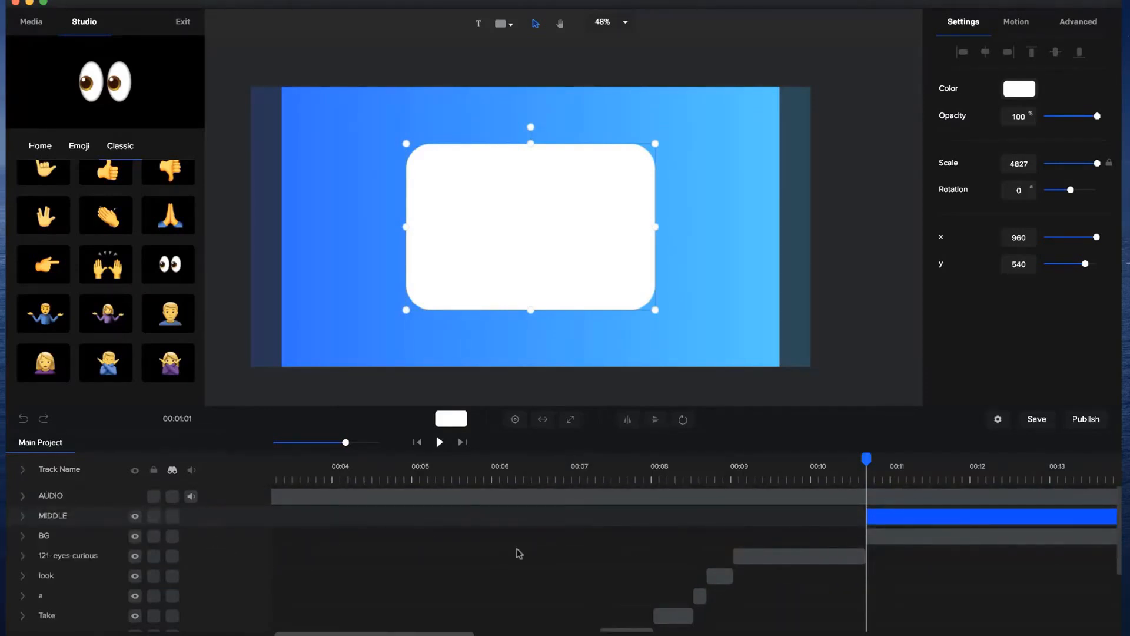
Import preview.mp4 from the Introducing Your New App folder in Templates Club > Devices into the project media.
click(38, 33)
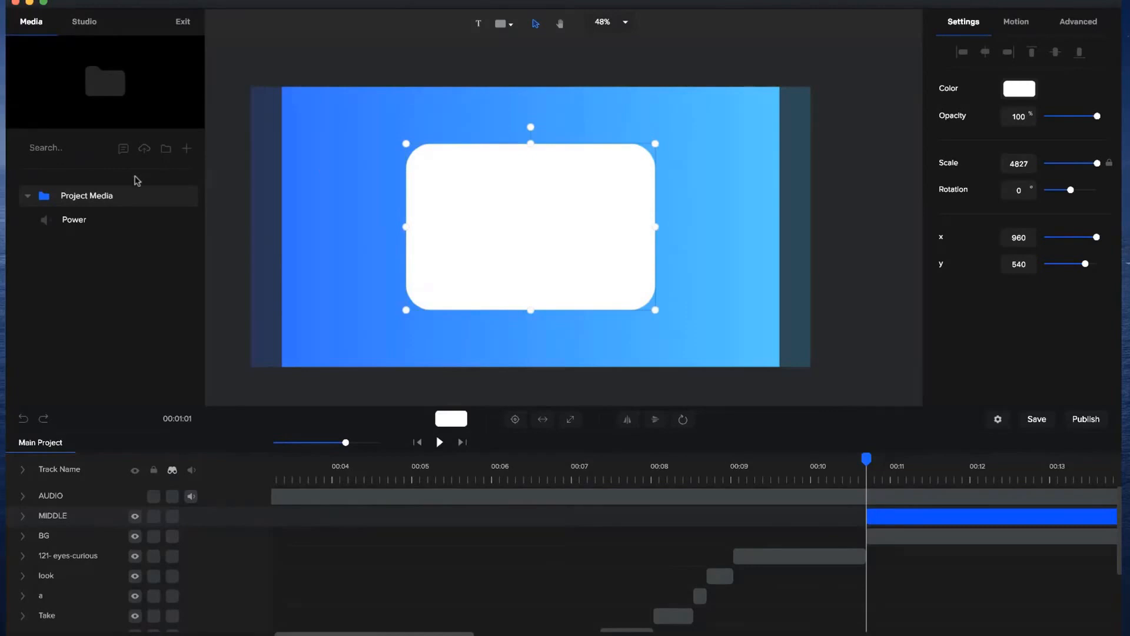
click(187, 150)
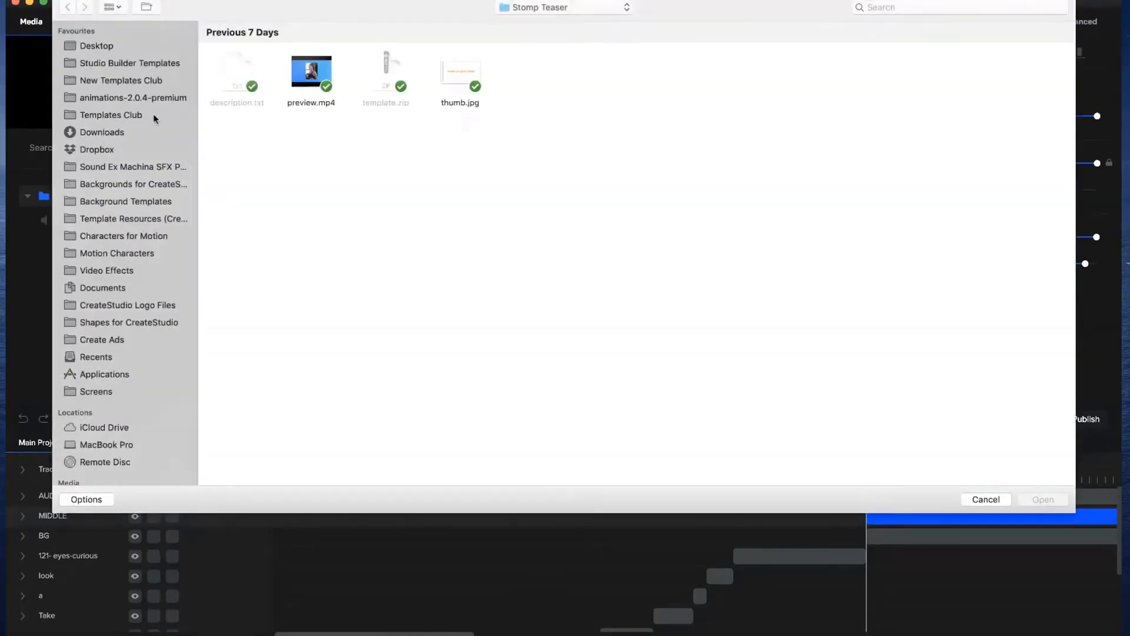
click(126, 115)
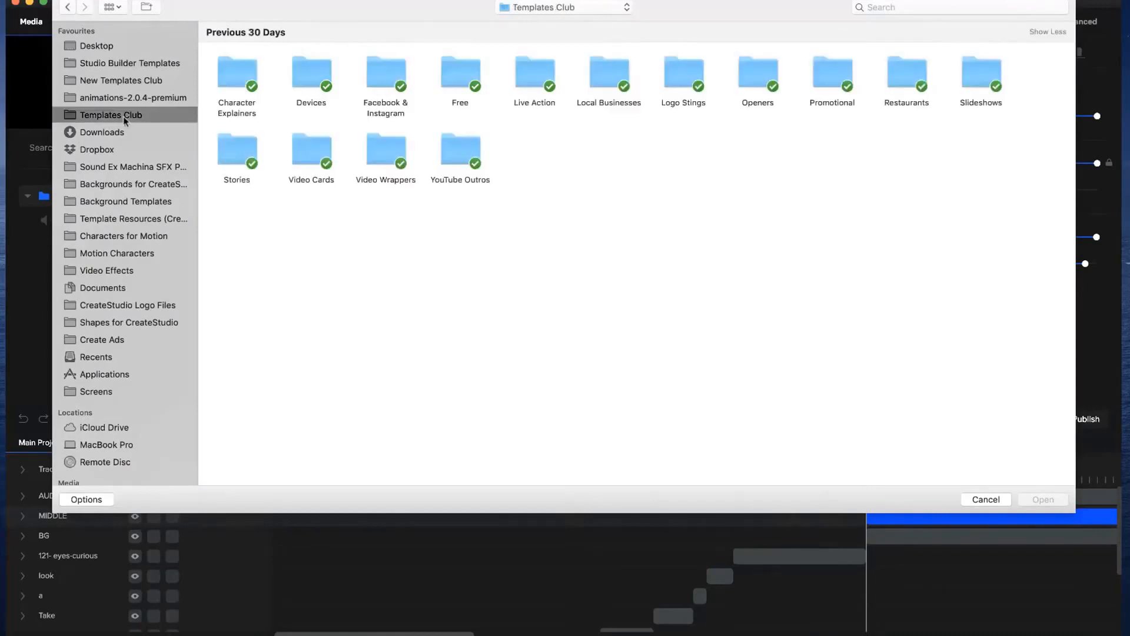
double_click(327, 83)
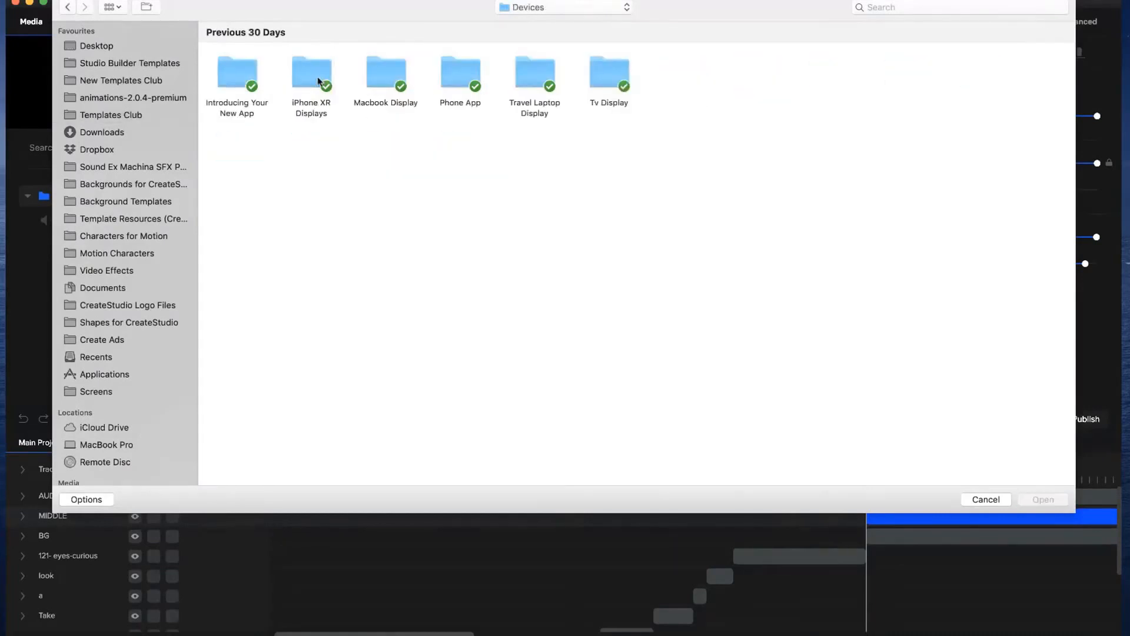
double_click(238, 74)
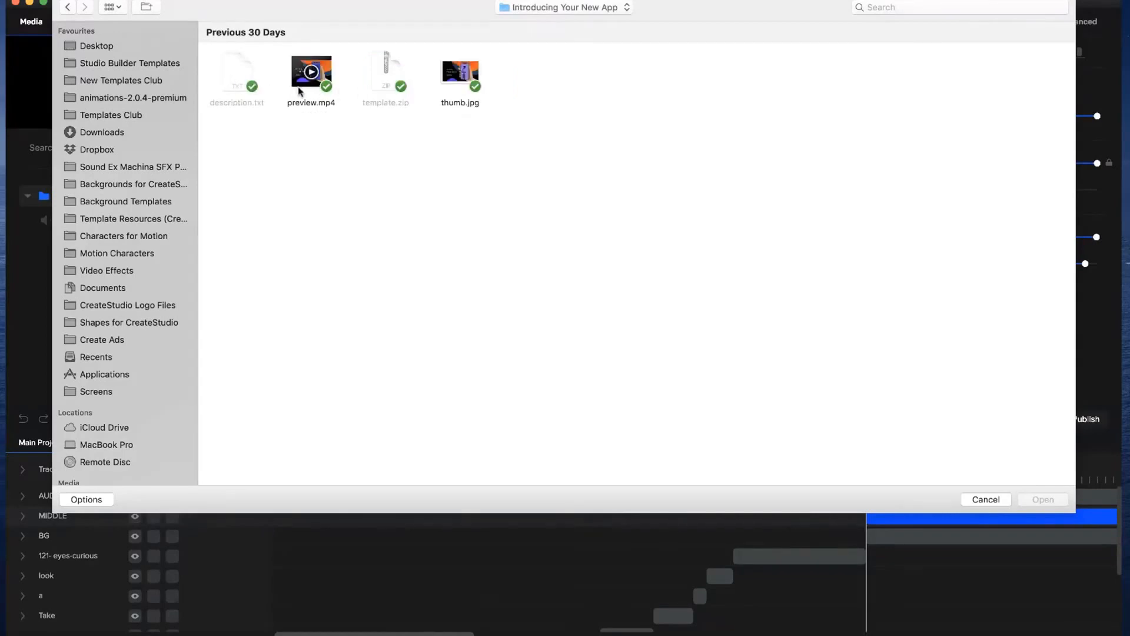
double_click(298, 89)
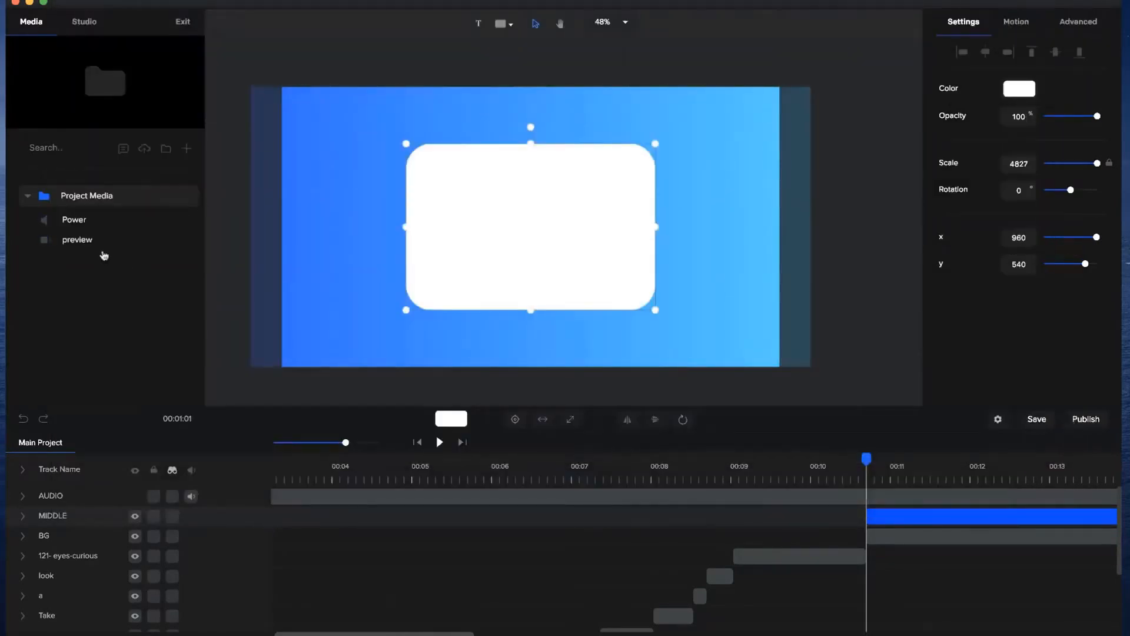
Place the preview video on a track directly below AUDIO, scaled to about 71 and centered near x 958, y 540.
click(109, 238)
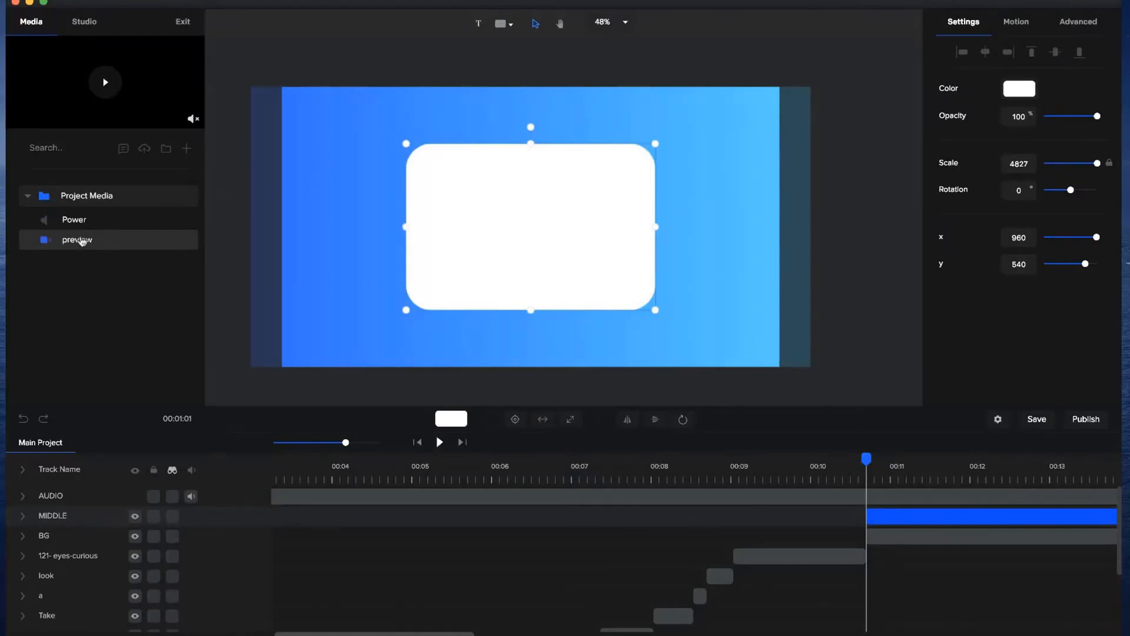
drag(80, 241, 480, 224)
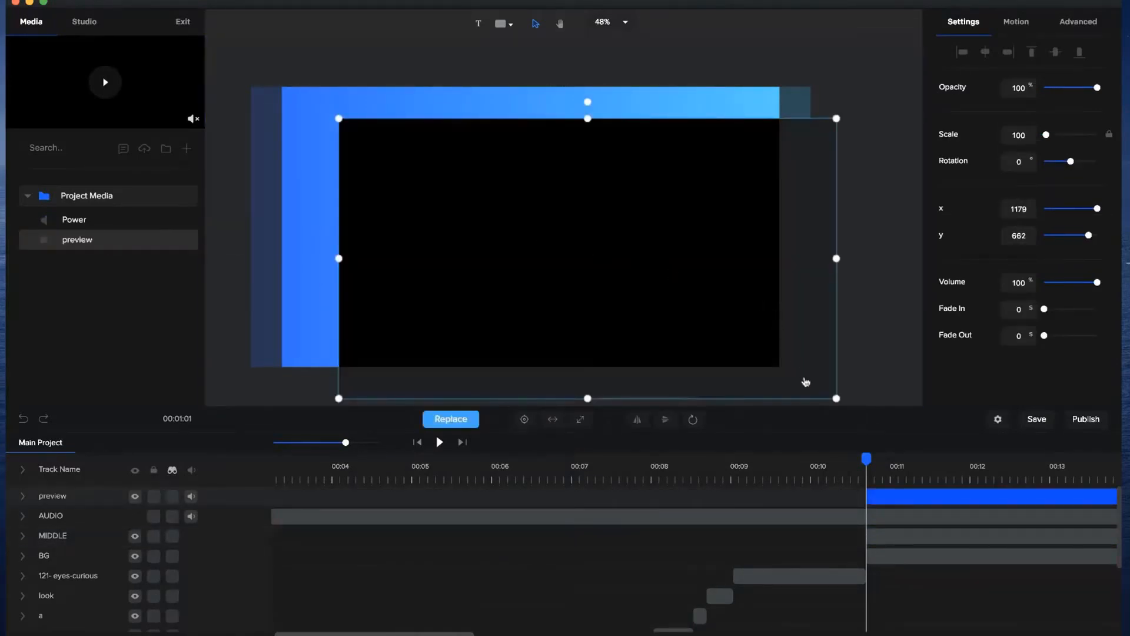
drag(837, 398, 712, 308)
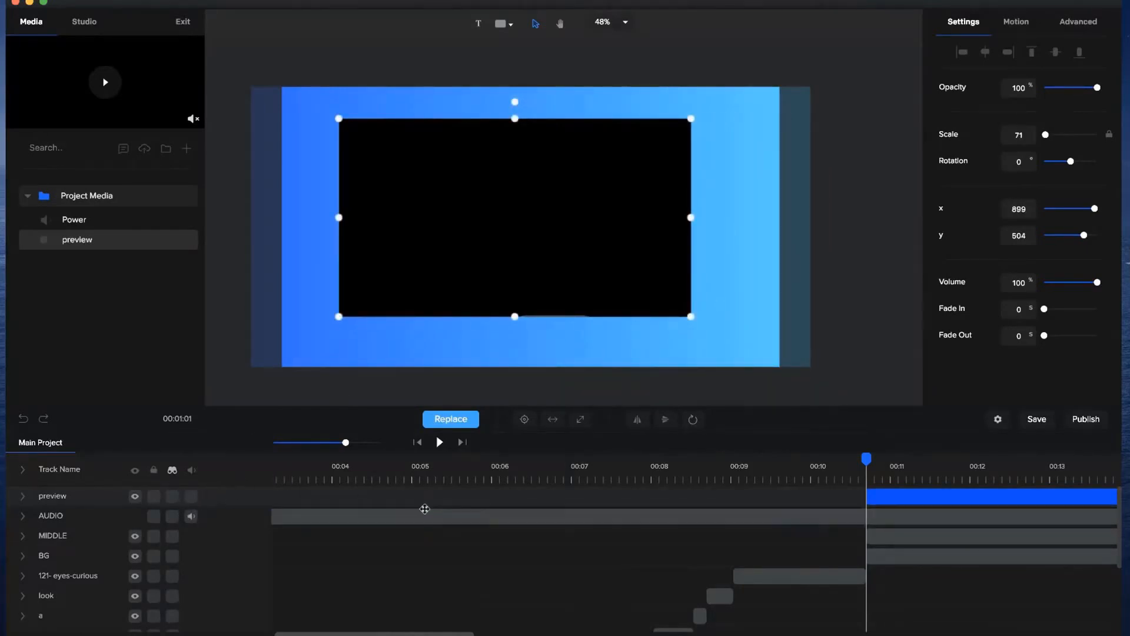
drag(53, 496, 59, 528)
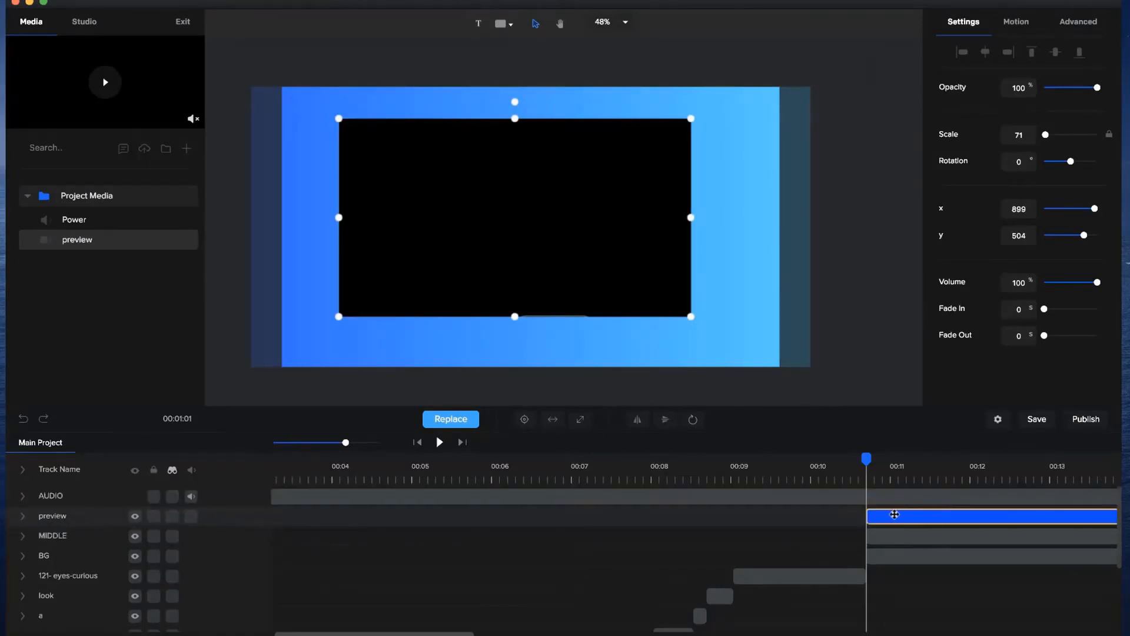
drag(622, 280, 637, 289)
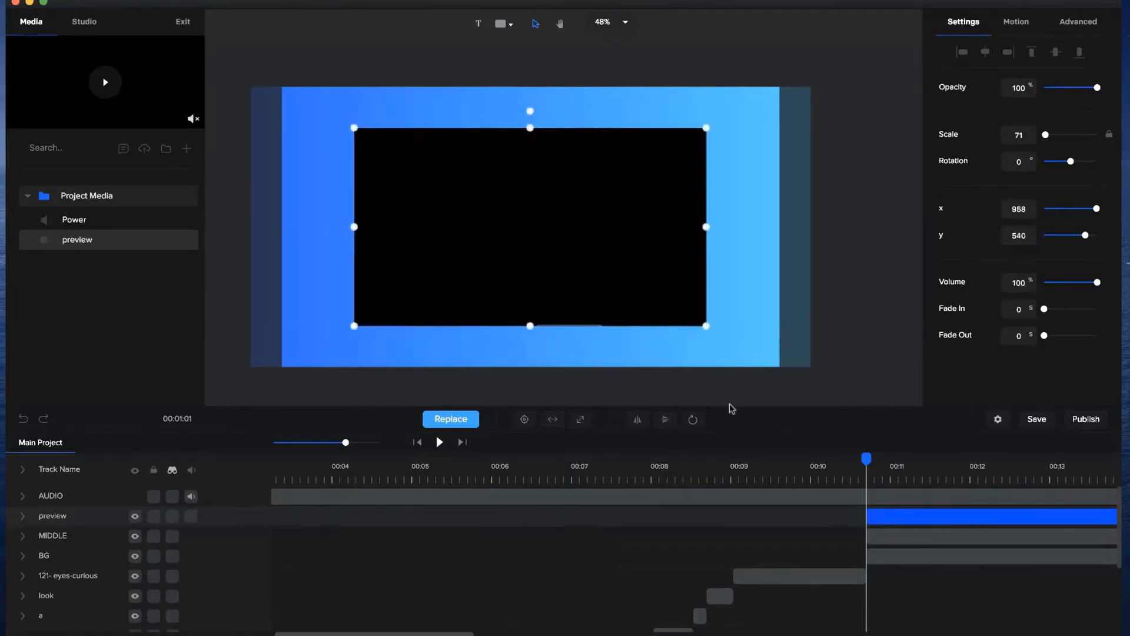
Mask the preview video with the MIDDLE rounded rectangle.
click(906, 523)
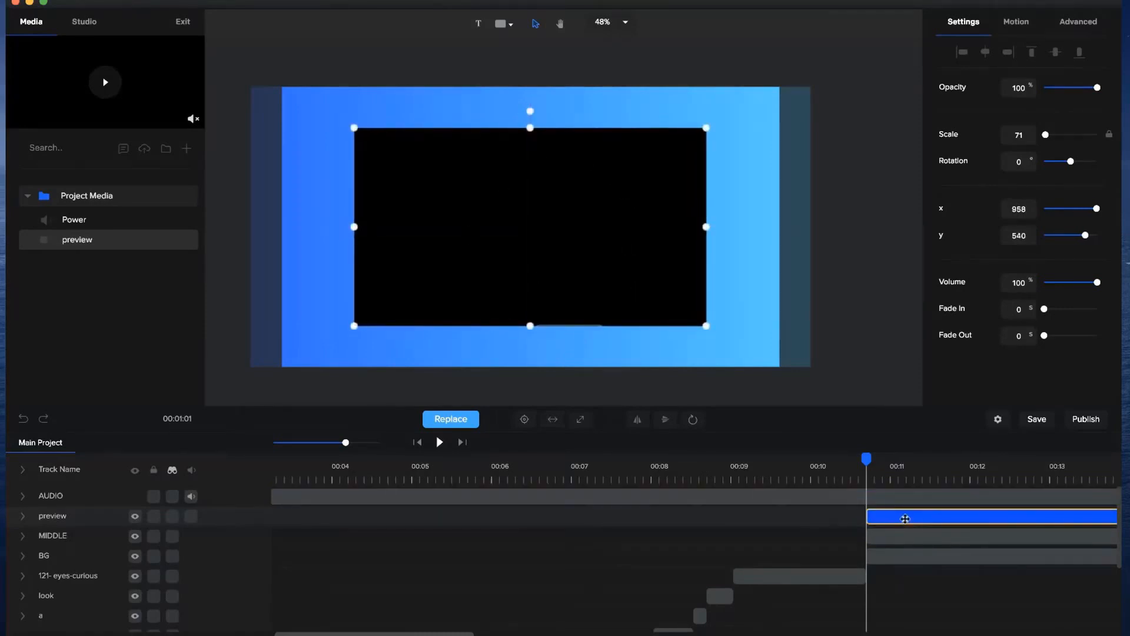
right_click(905, 518)
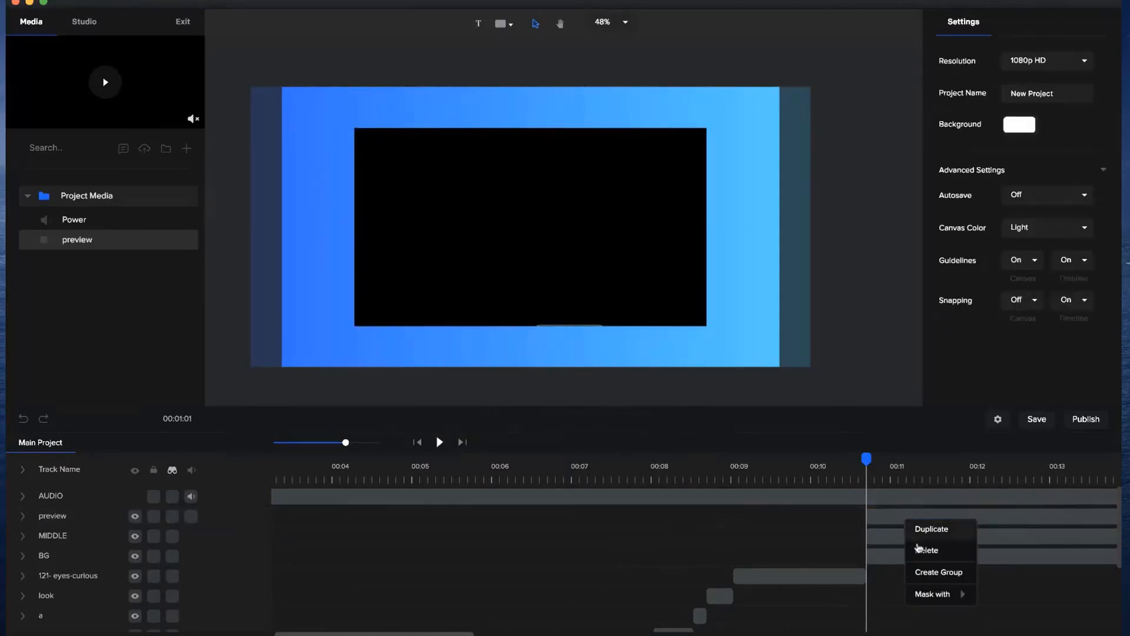
mouse_move(943, 595)
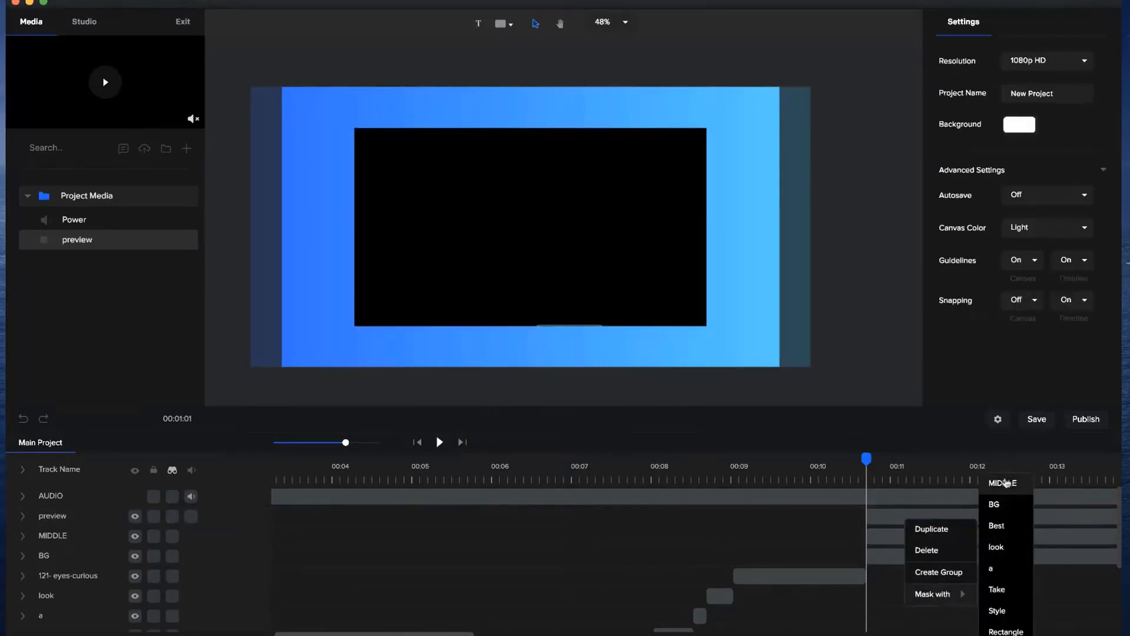
click(1004, 483)
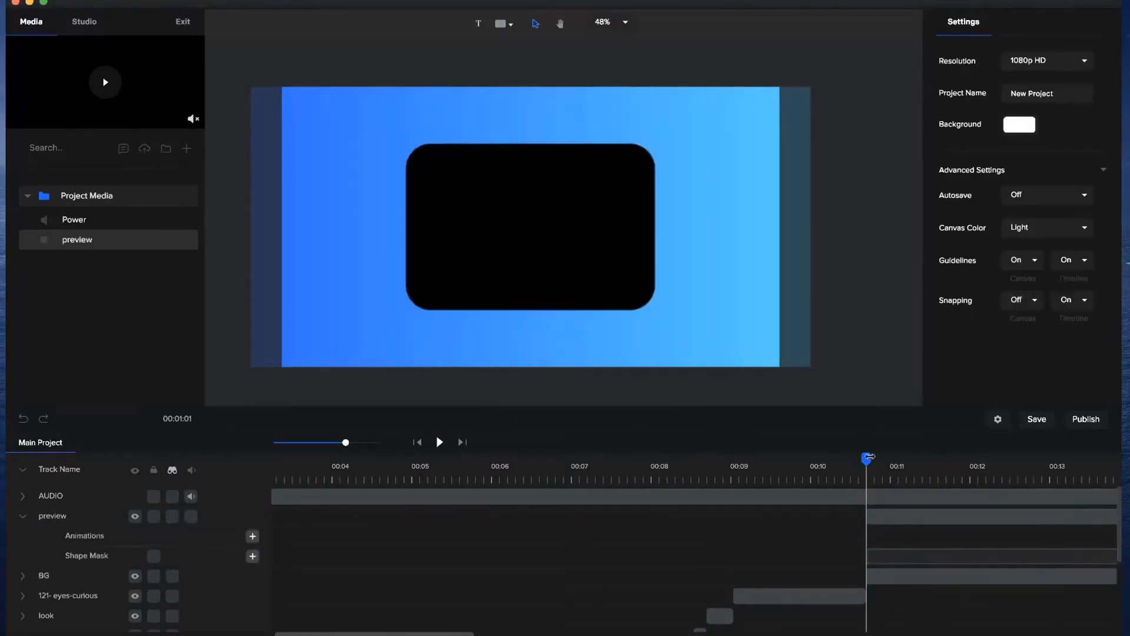
With the shape mask locked, shrink the preview video to a scale of about 61 and position it near x 1001, y 531.
drag(880, 460, 1006, 458)
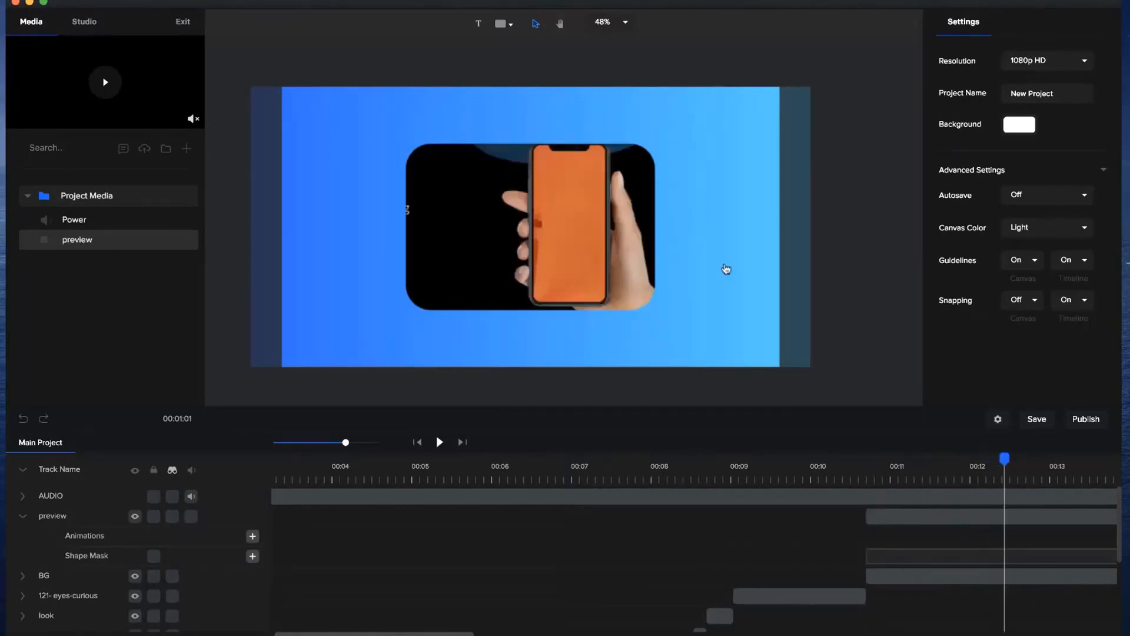
click(677, 317)
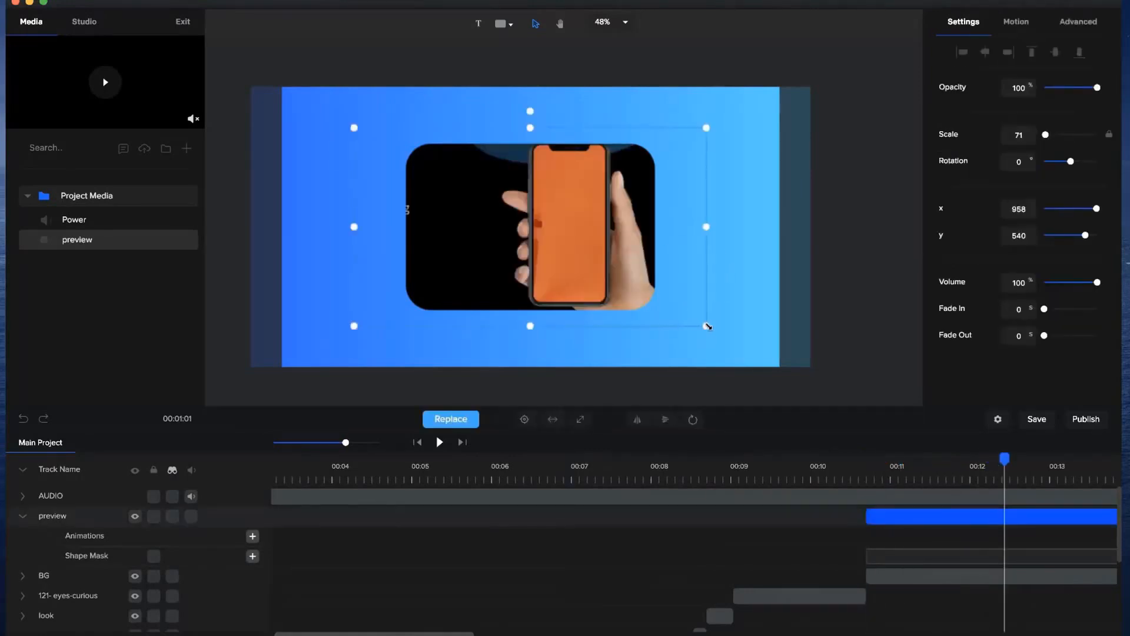
drag(707, 326, 681, 312)
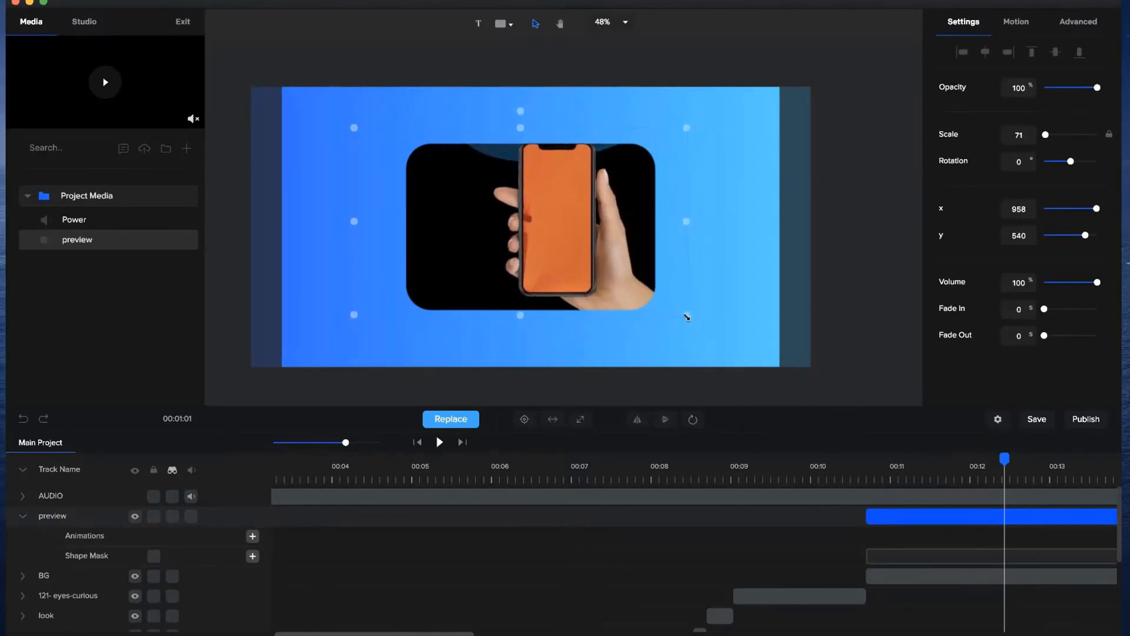
drag(353, 125, 385, 133)
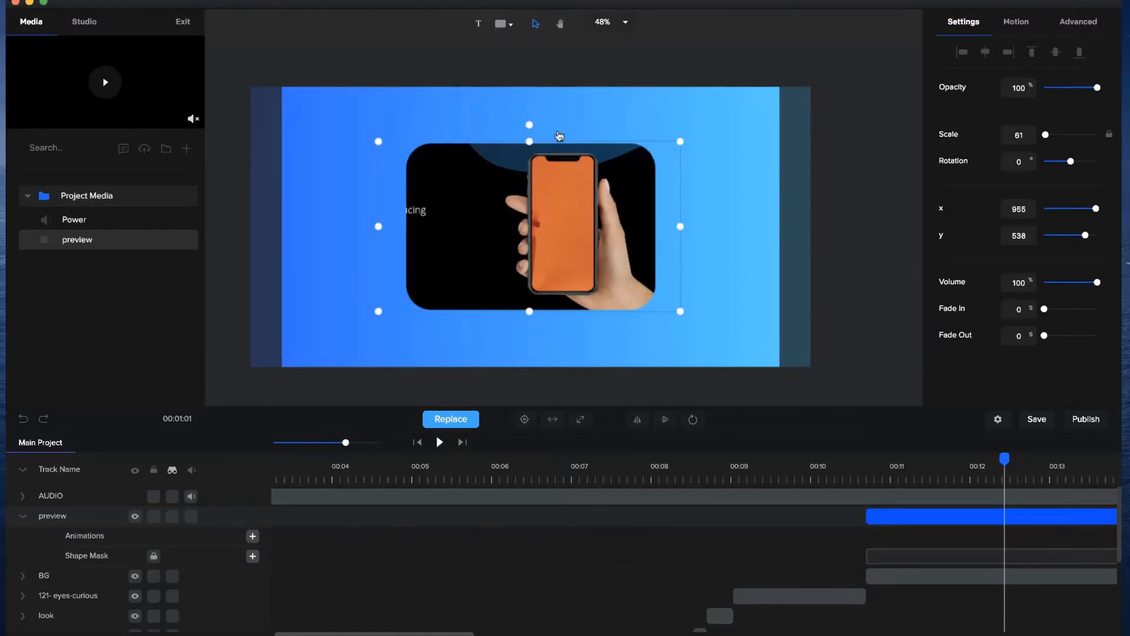
mouse_move(576, 266)
mouse_down()
mouse_move(576, 240)
mouse_move(589, 270)
mouse_up()
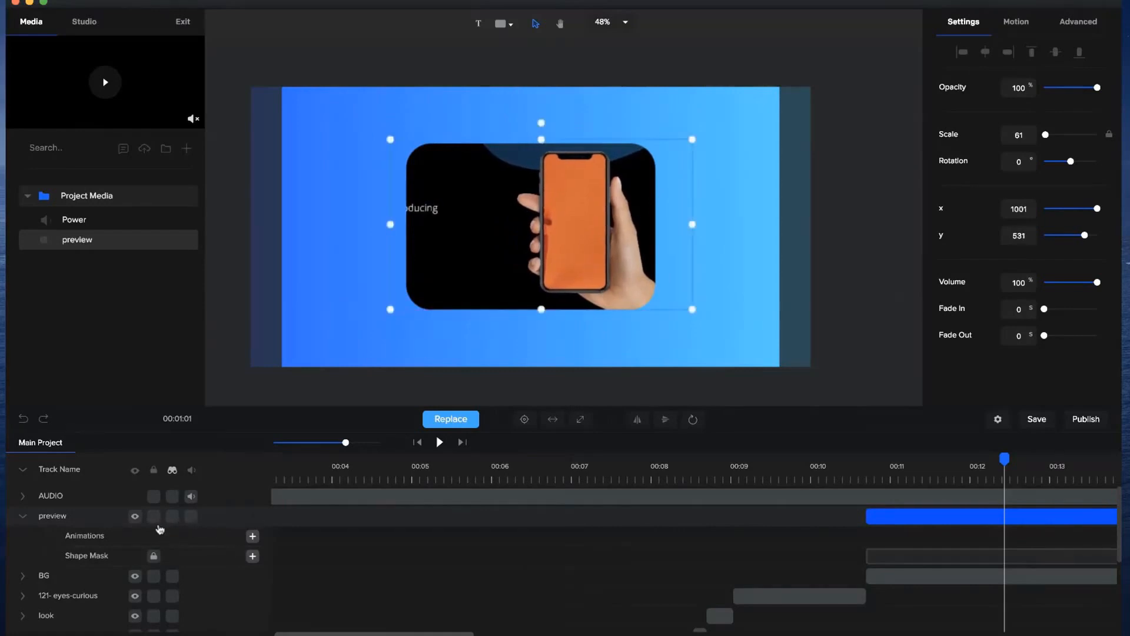
Lock the collapsed preview track and rename it MIDDLE VIDEO.
click(153, 517)
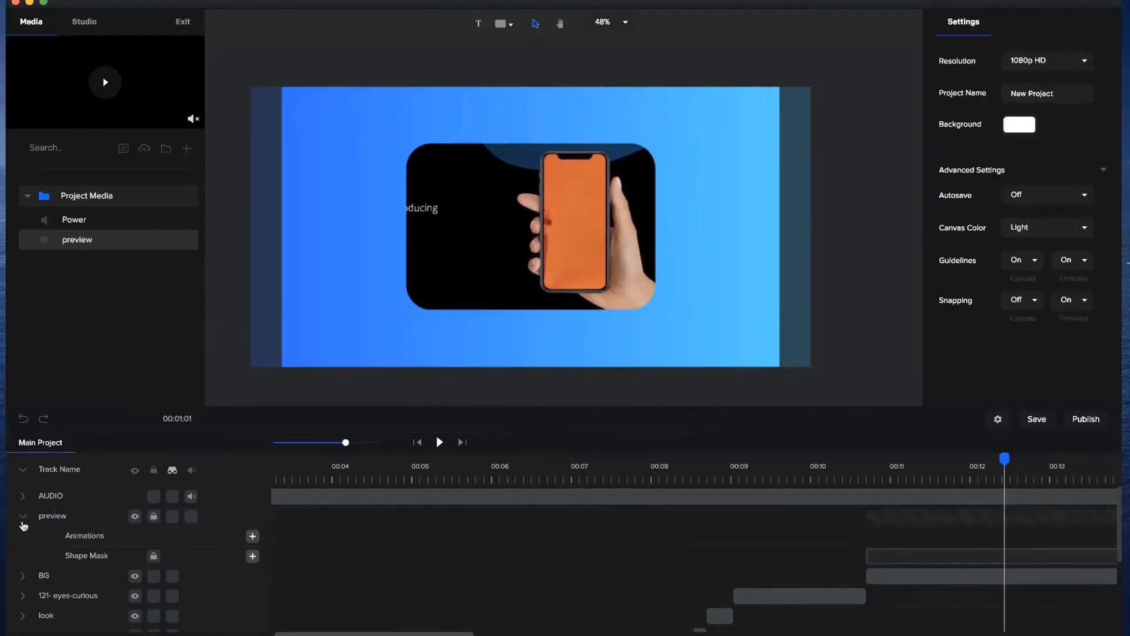
click(23, 518)
double_click(56, 513)
text(M)
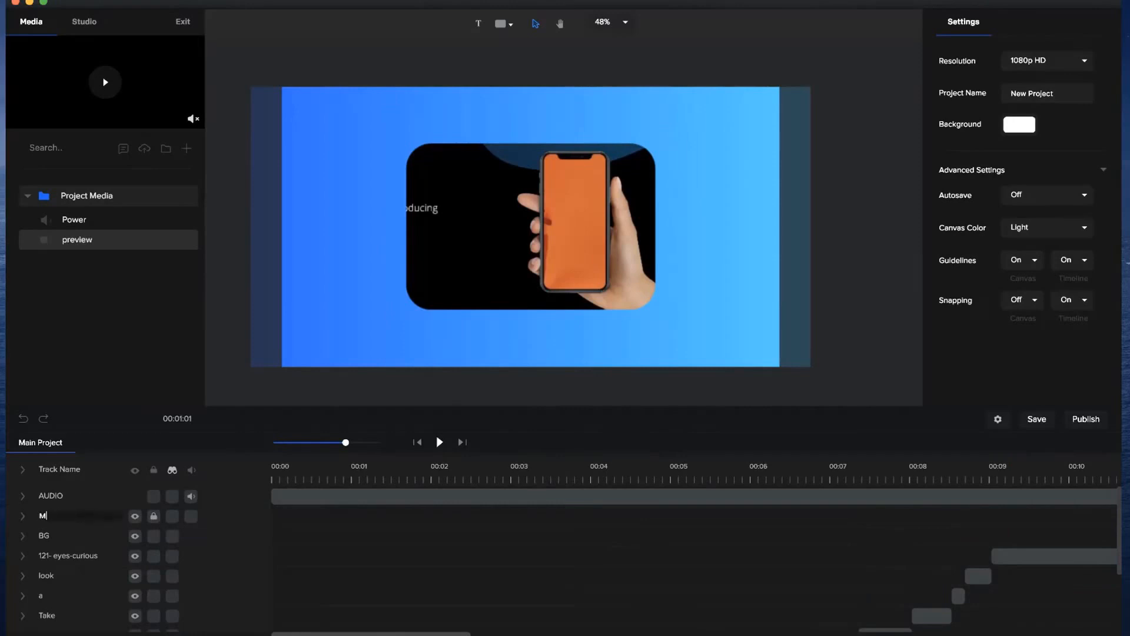
key(Return)
Play back the blue scene with the masked video and examine its timing against the AUDIO waveform.
drag(346, 443, 330, 443)
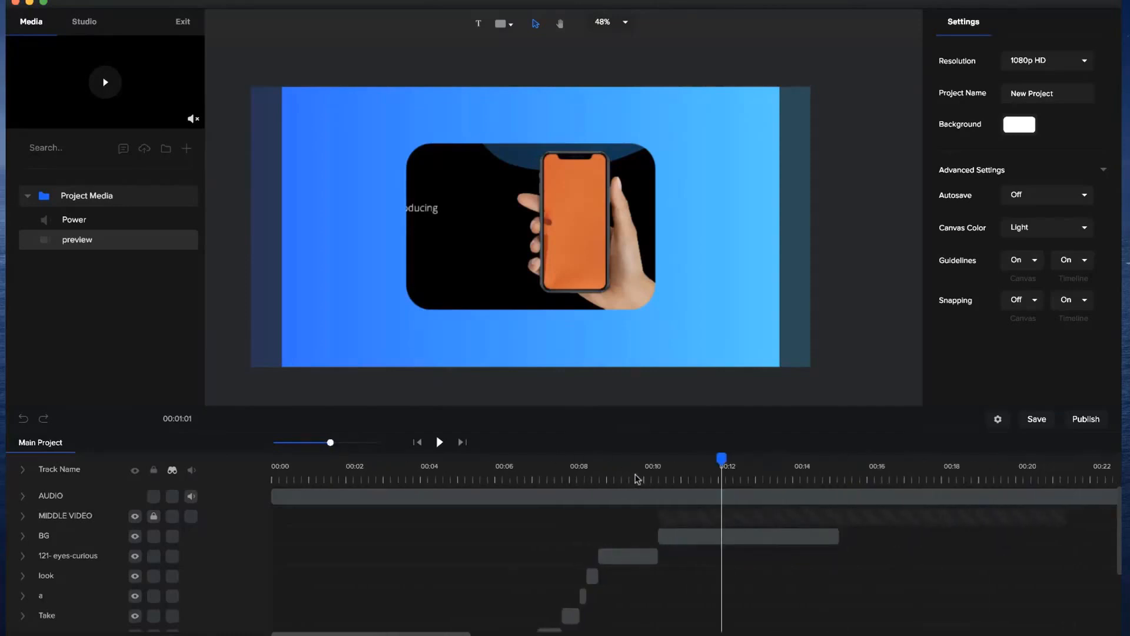
click(636, 478)
click(439, 442)
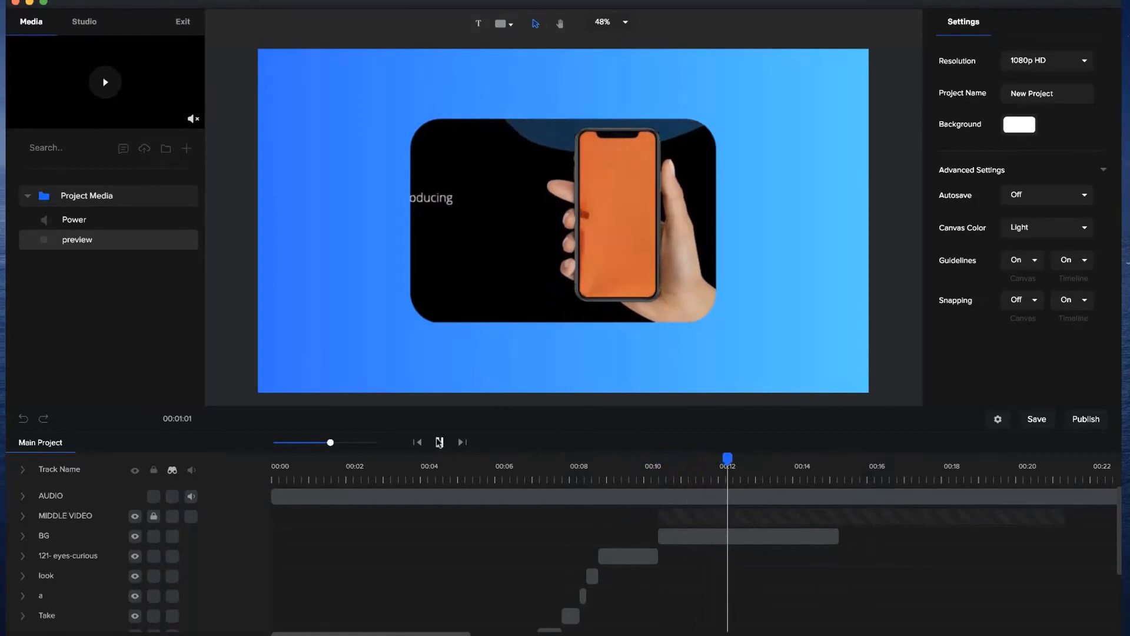
click(440, 442)
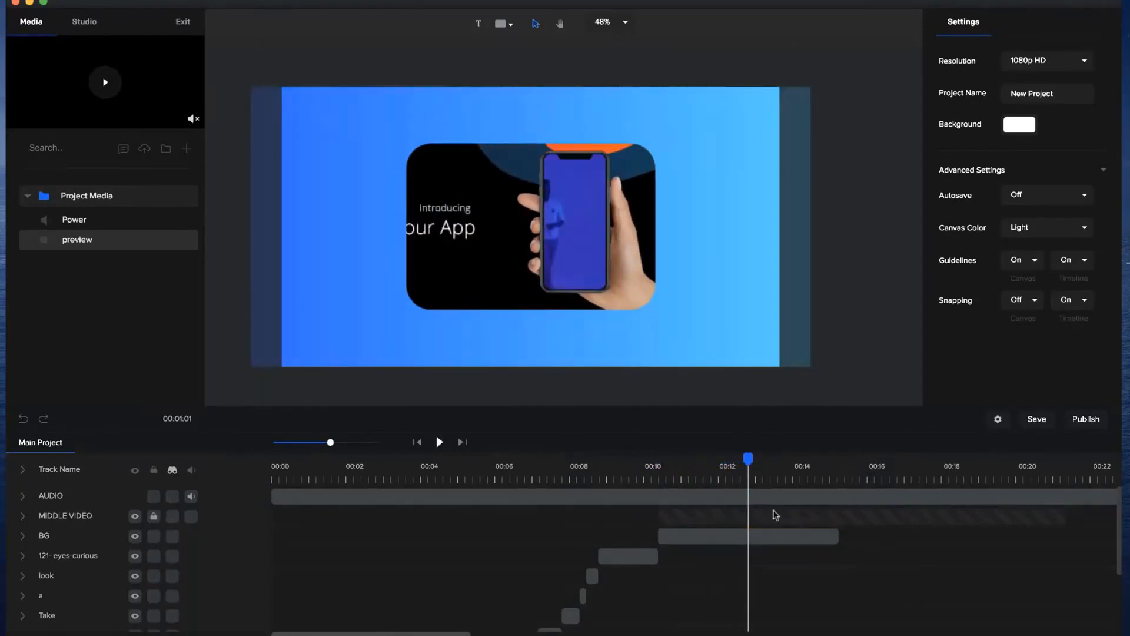
click(28, 500)
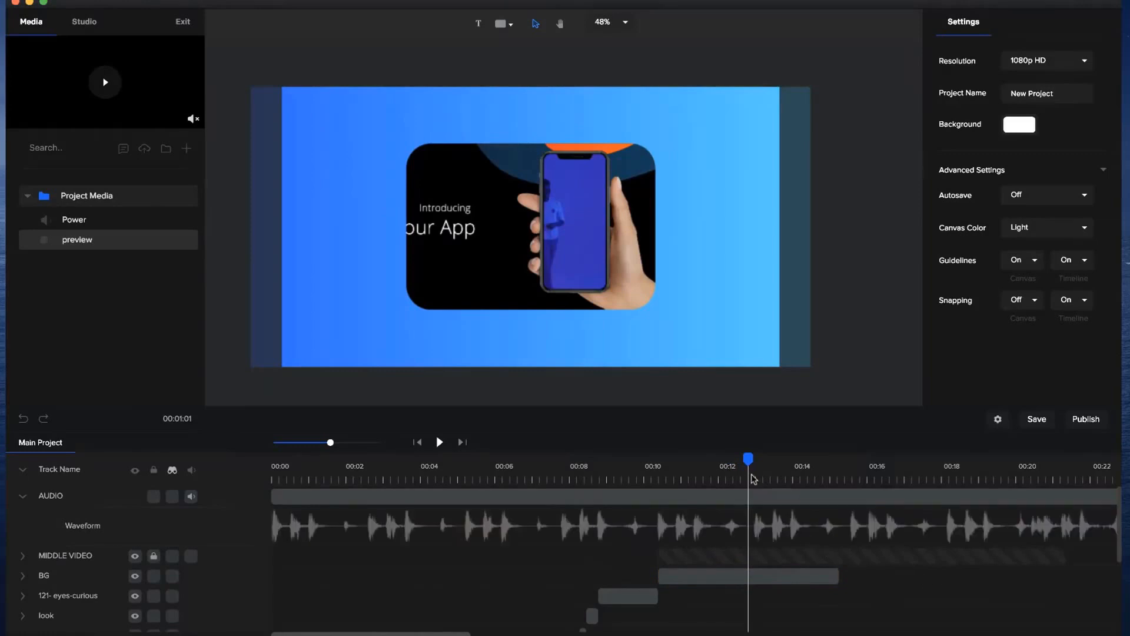
drag(747, 458, 664, 458)
click(442, 443)
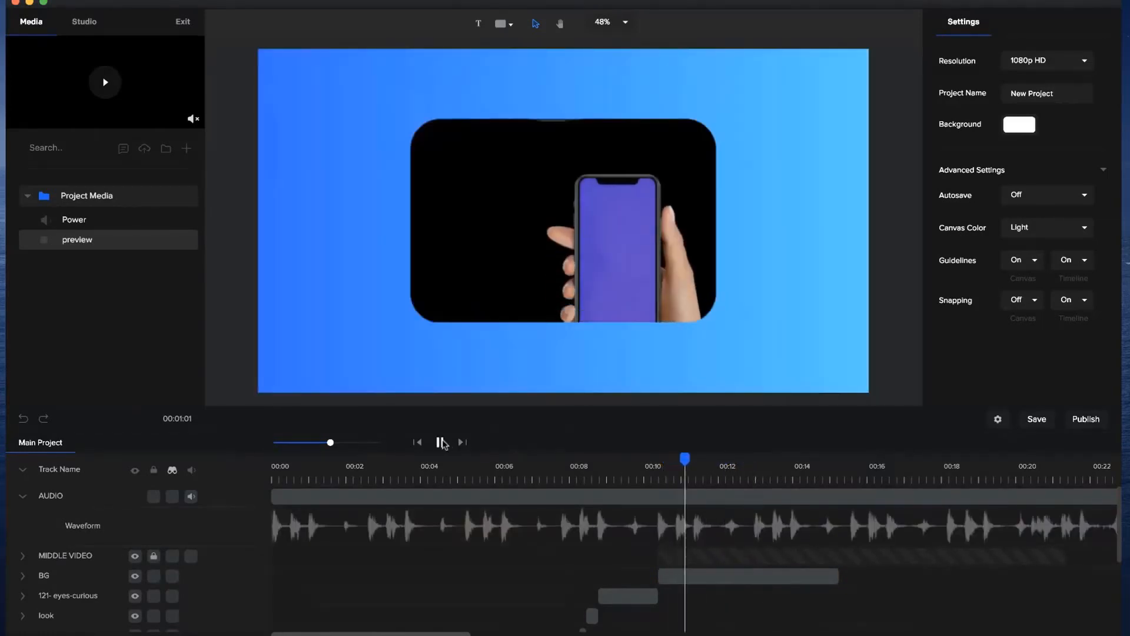
click(442, 442)
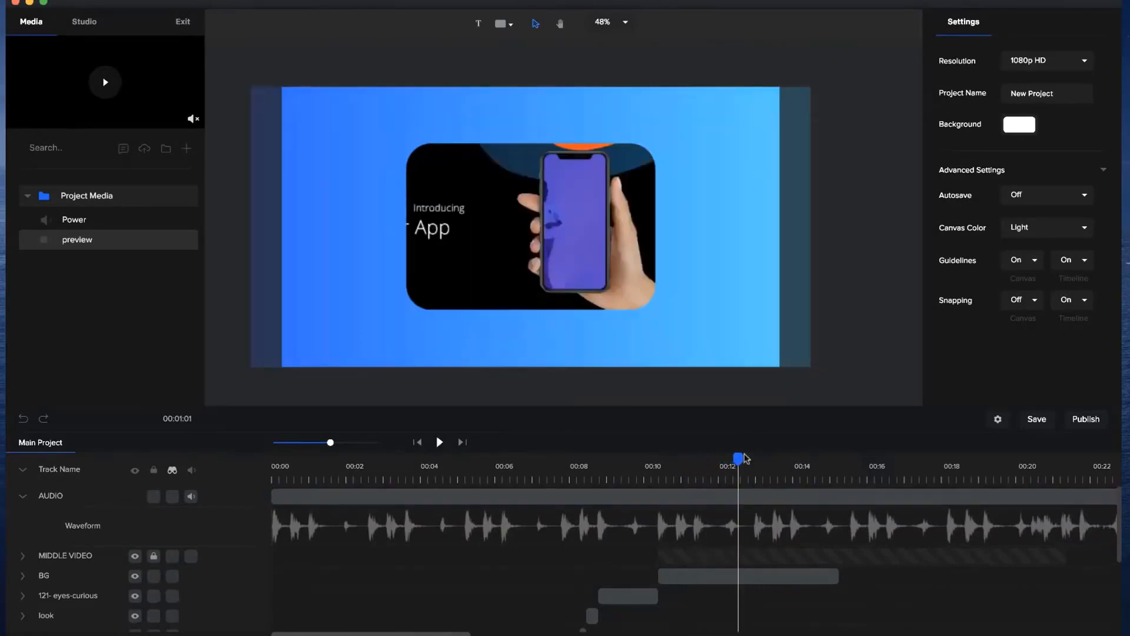
Insert the white segmented C-shaped circle from the shape library at about the 12-second mark.
drag(739, 460, 733, 460)
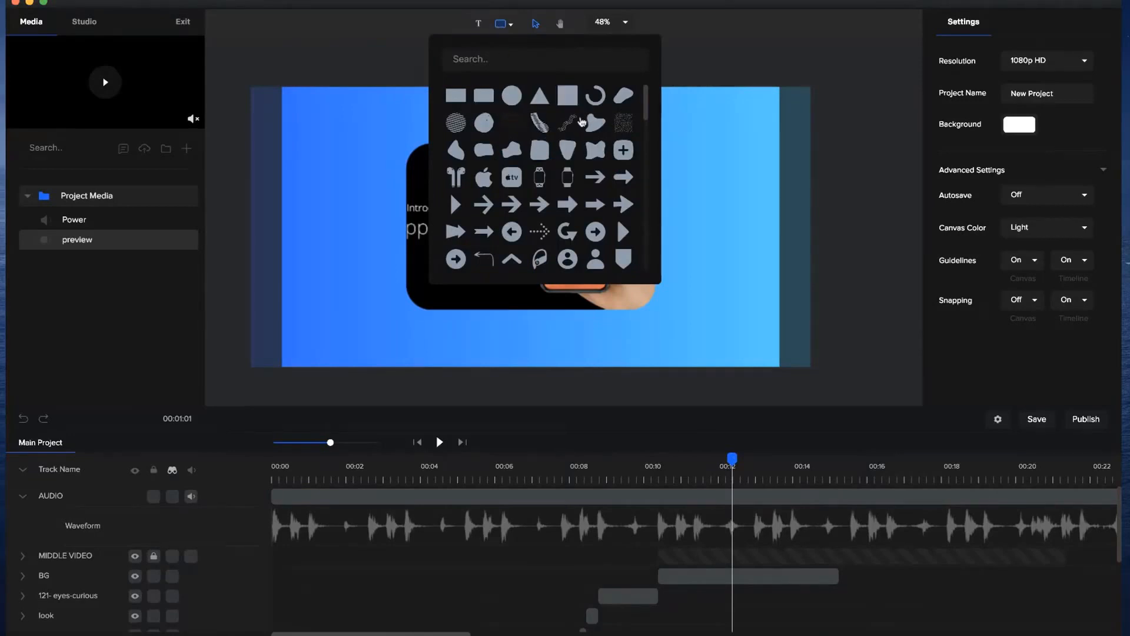
scroll(624, 233, down, 3)
scroll(624, 233, down, 7)
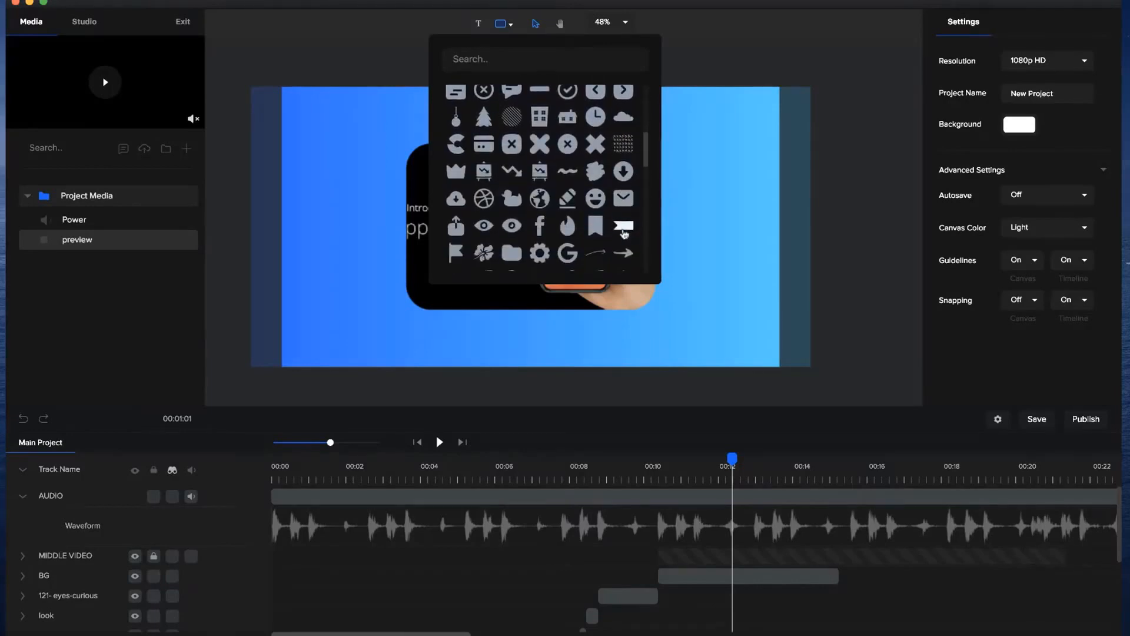
scroll(624, 232, down, 2)
scroll(623, 235, up, 2)
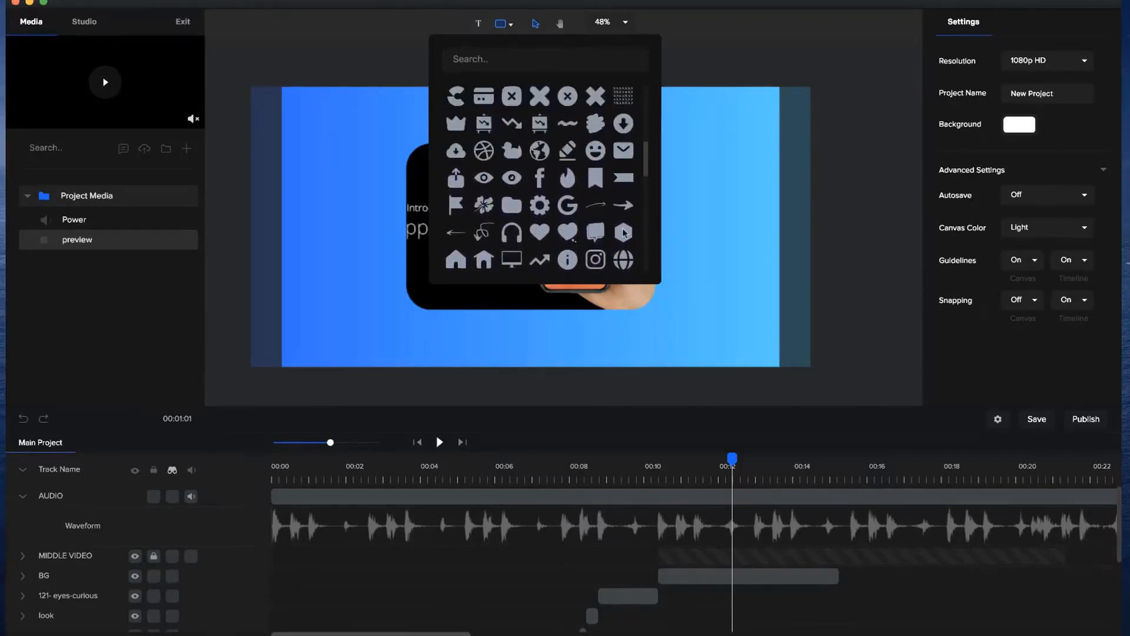
click(455, 112)
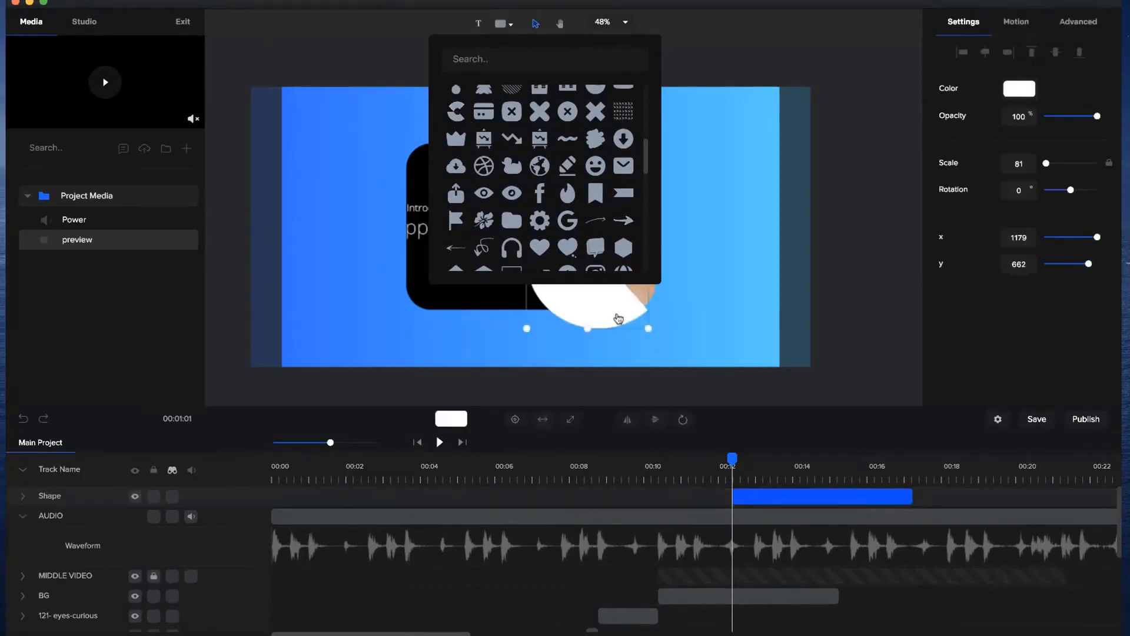
click(622, 294)
Fit the C shape over the masked video's left edge at a scale of about 67, and trim its clip to end with BG.
drag(617, 312, 409, 276)
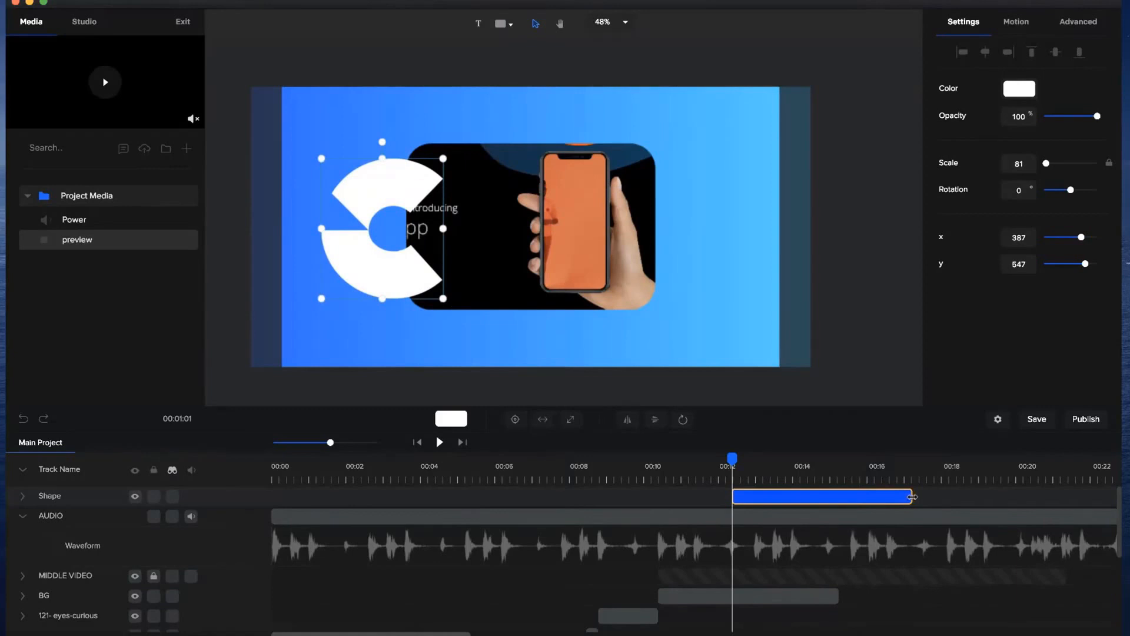
drag(912, 496, 841, 497)
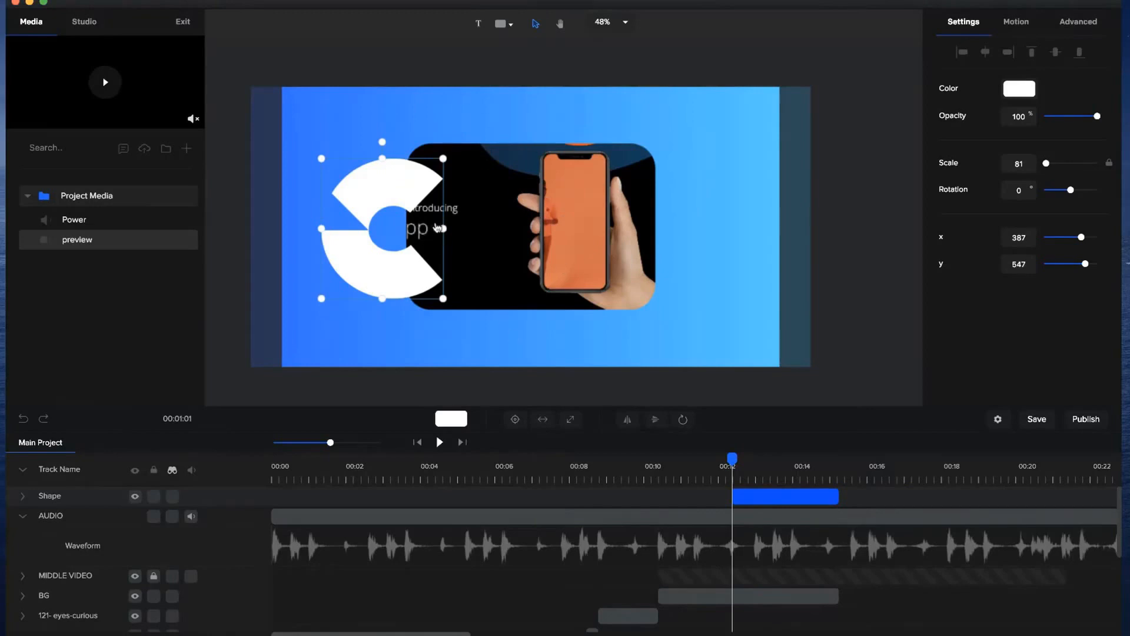
drag(443, 158, 422, 179)
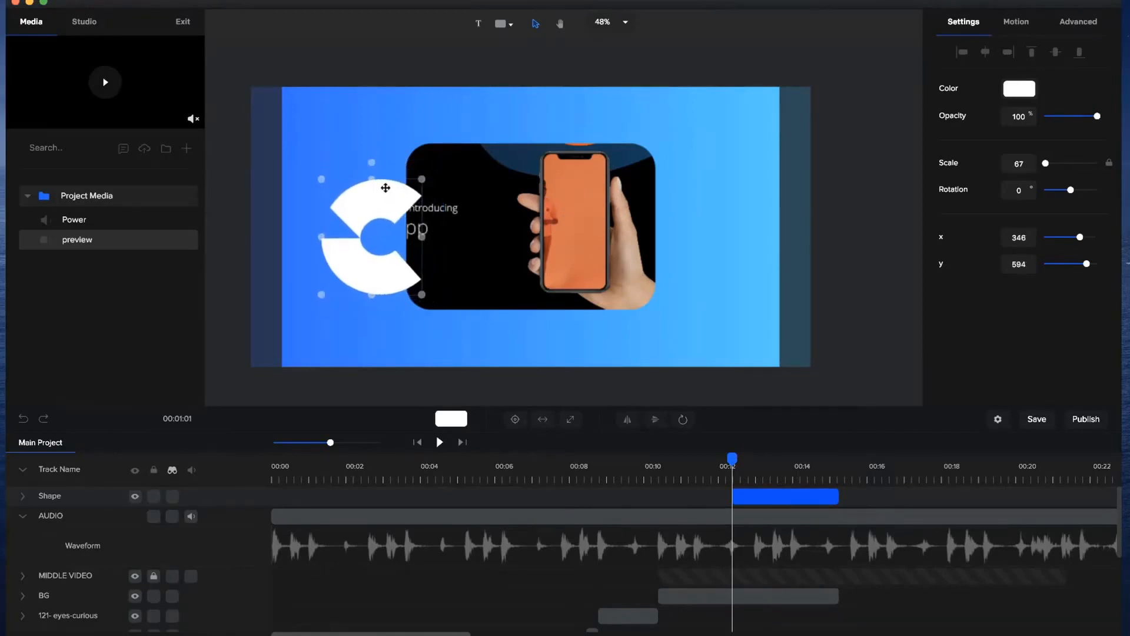
Import the preview video of a Logo Stings template from the Templates Club folder into Project Media.
click(186, 148)
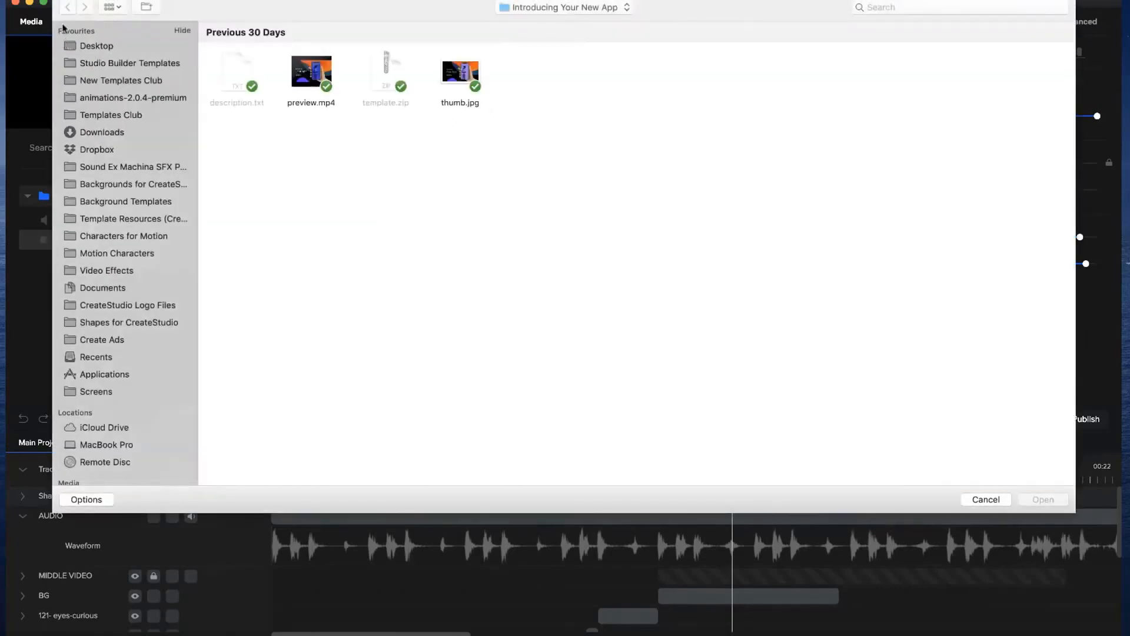
click(148, 115)
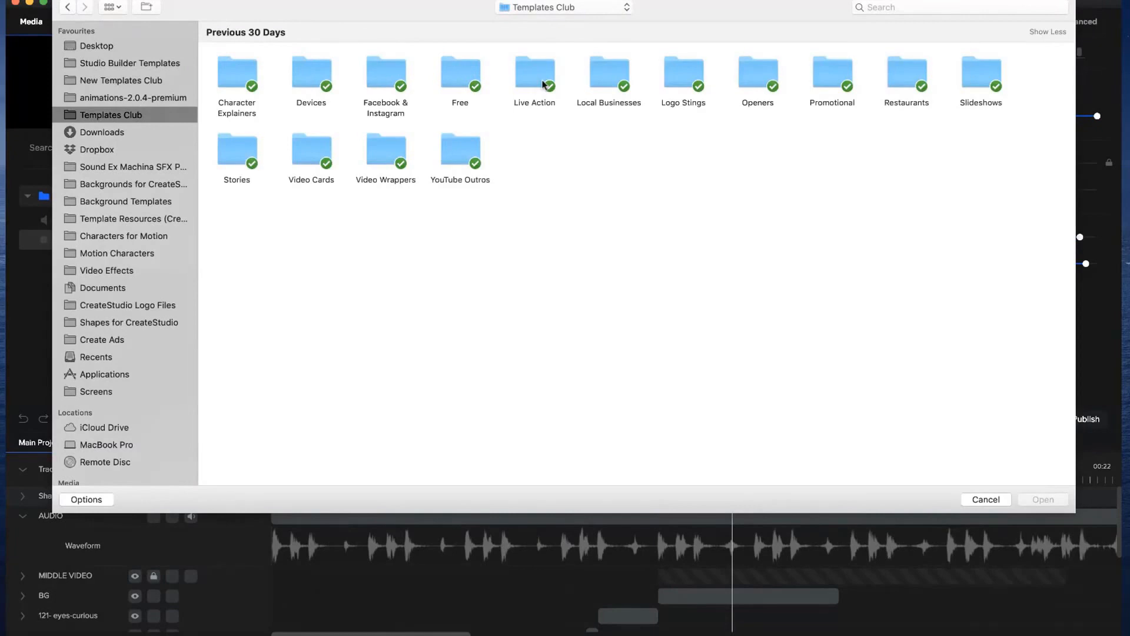
double_click(675, 79)
double_click(618, 69)
double_click(330, 79)
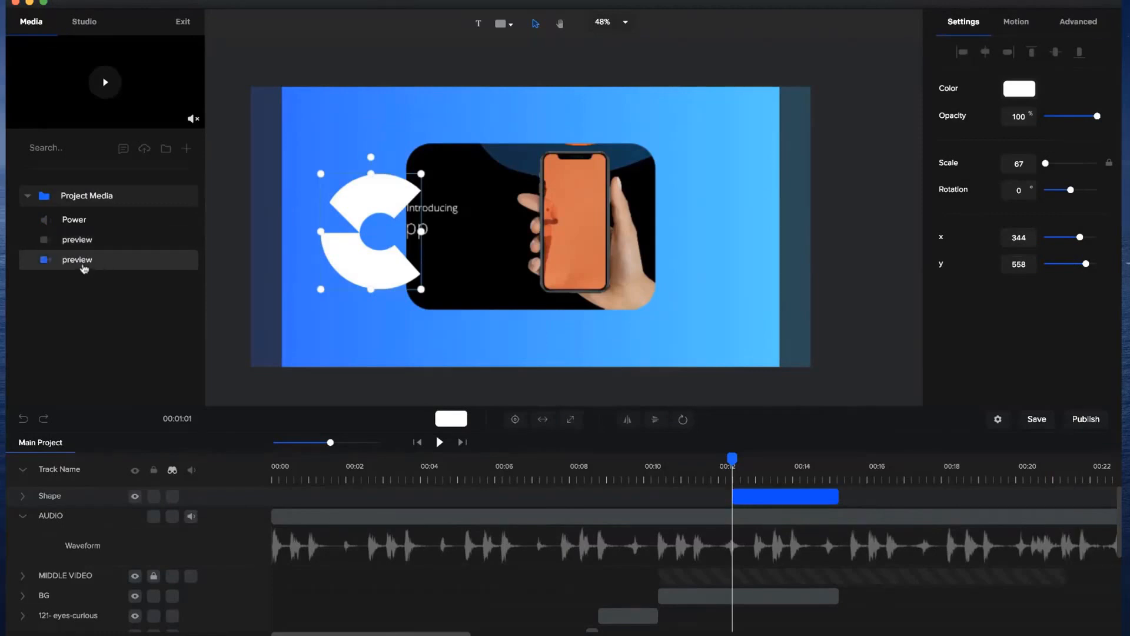
Place the imported preview video over the C shape at a scale of about 52, and trim its clip to end with BG.
drag(66, 267, 378, 253)
drag(837, 397, 469, 288)
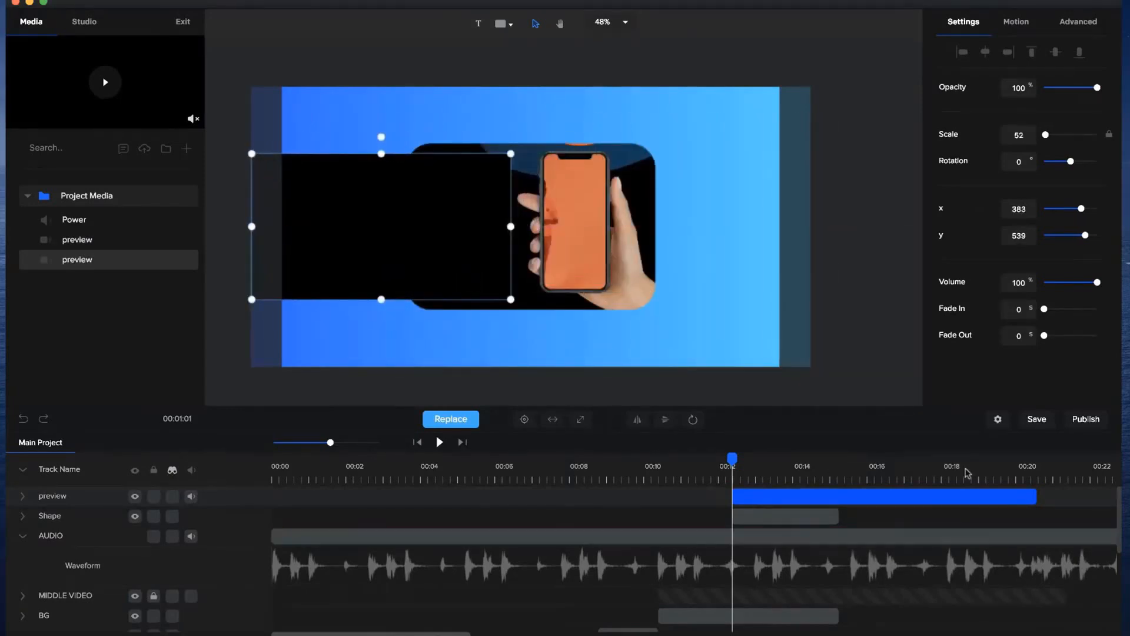
drag(1034, 498, 838, 497)
Mask the new preview video with the C-shaped Shape layer and lock the mask.
right_click(782, 496)
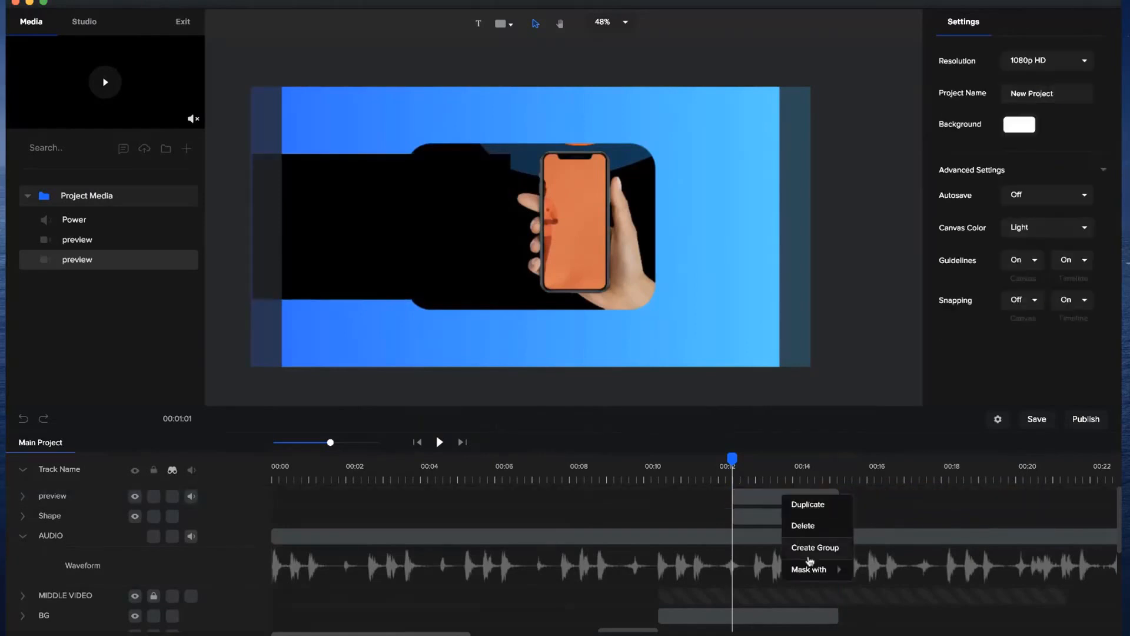
mouse_move(824, 569)
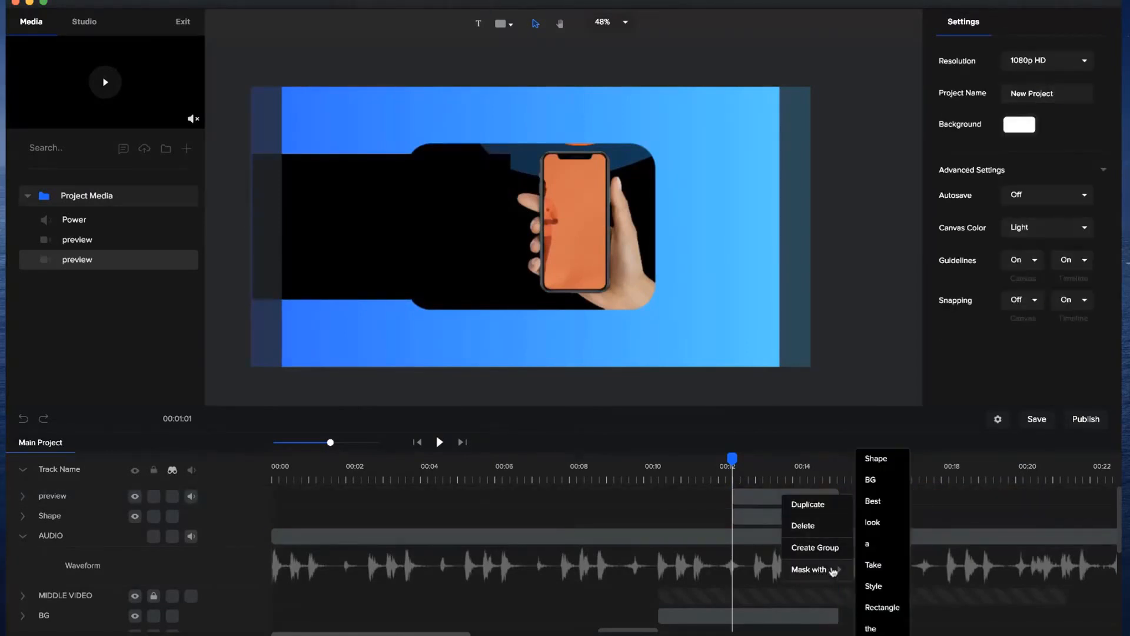
click(877, 464)
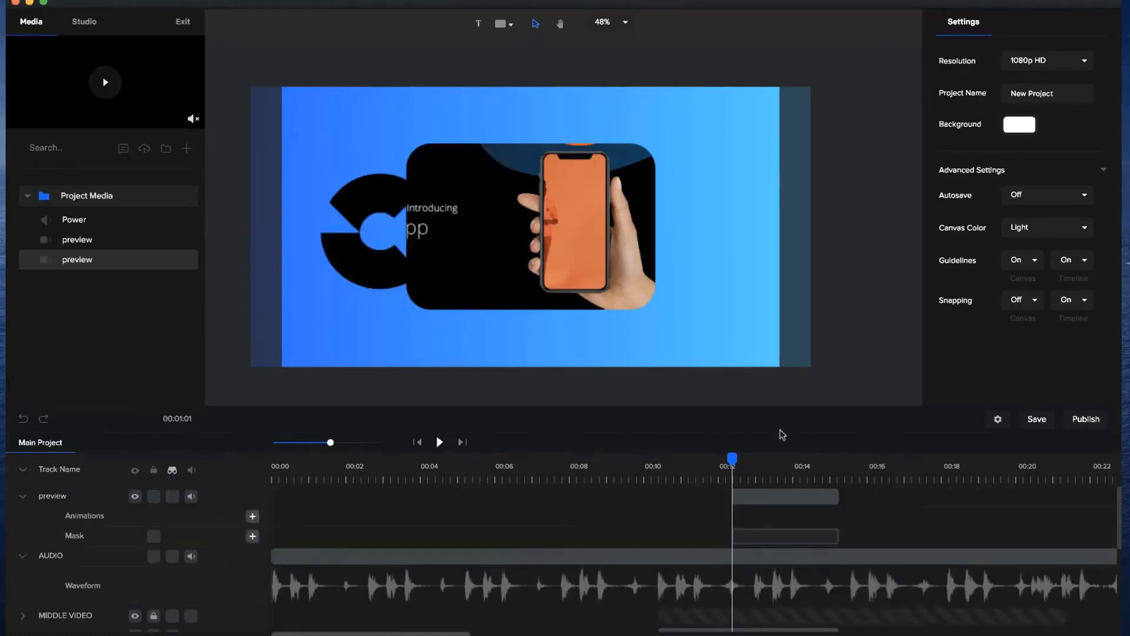
drag(746, 460, 775, 461)
click(385, 274)
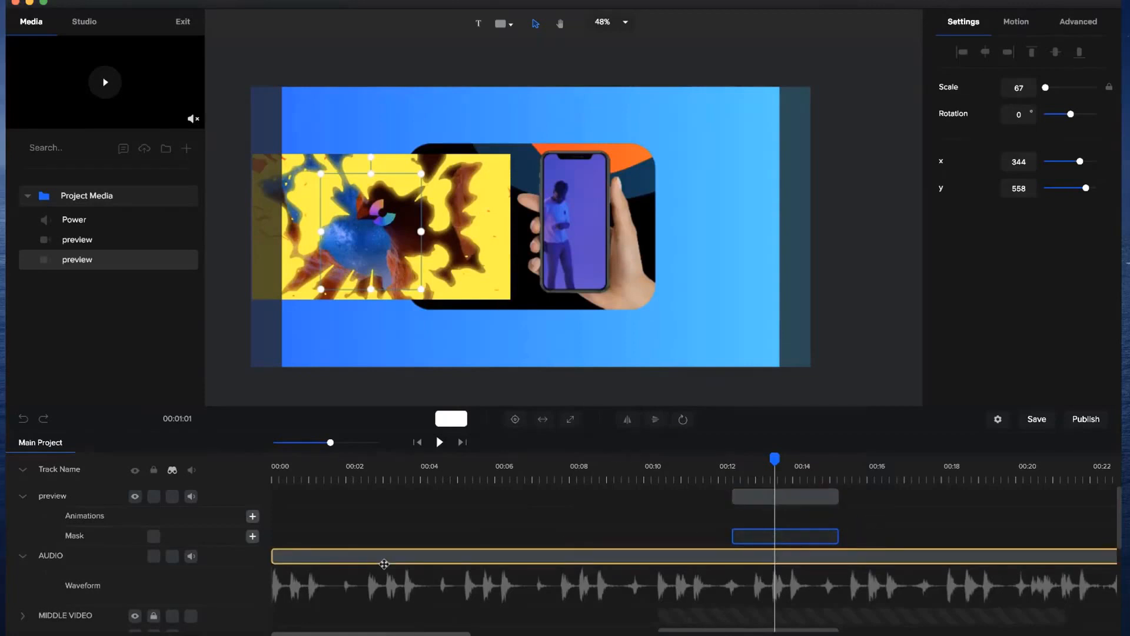
click(153, 536)
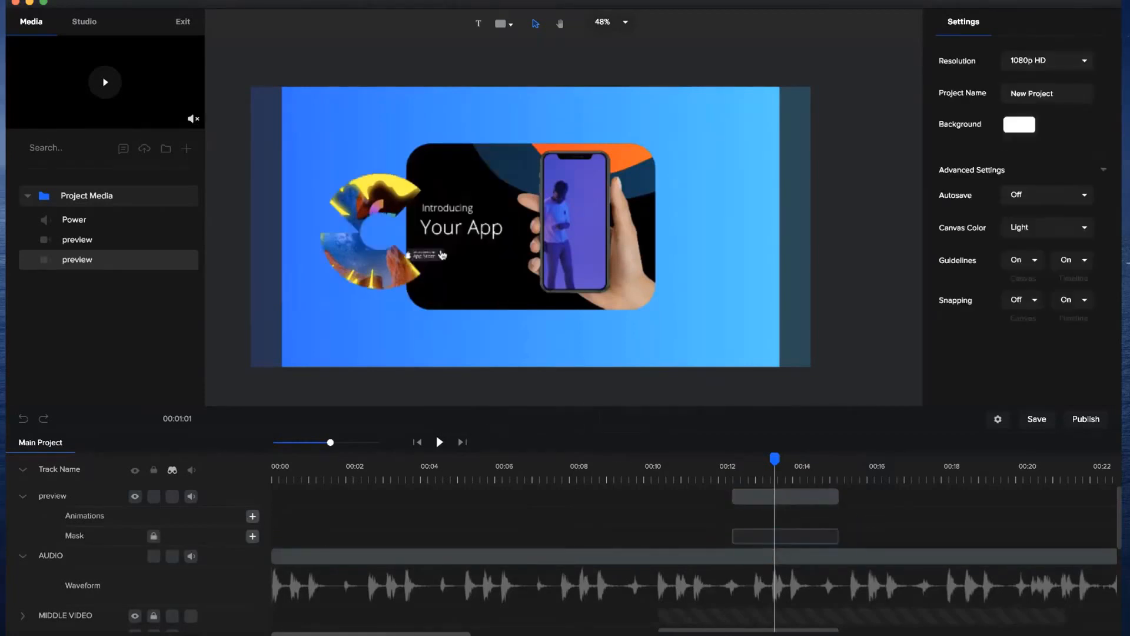
Shrink the masked preview video to a scale of about 42 so it fits closely around the C shape.
click(470, 301)
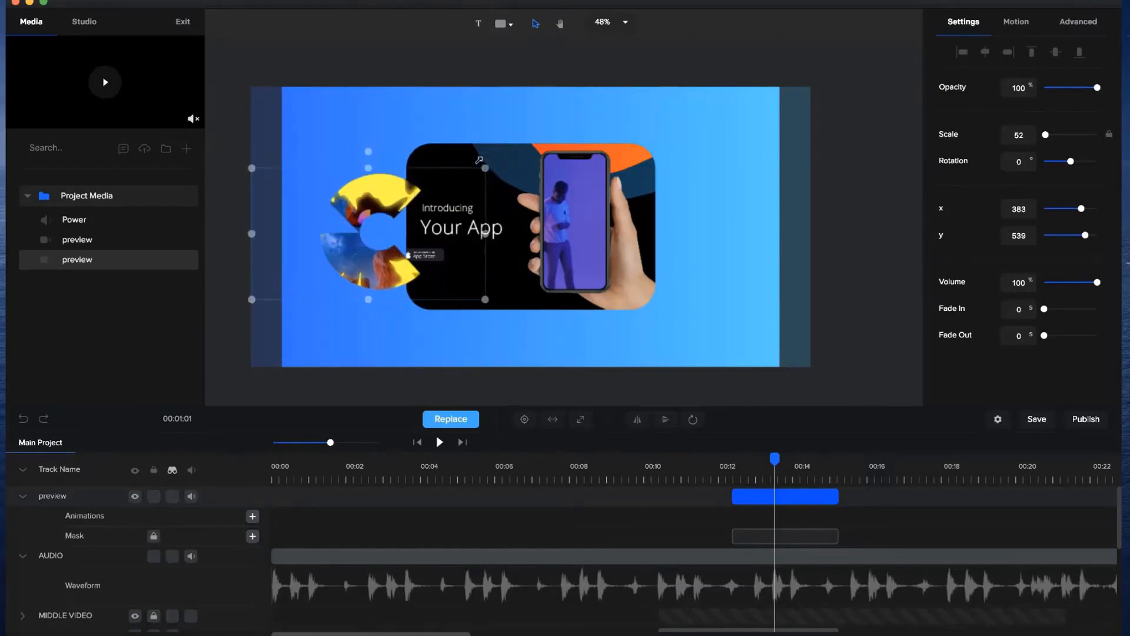
drag(514, 152, 478, 172)
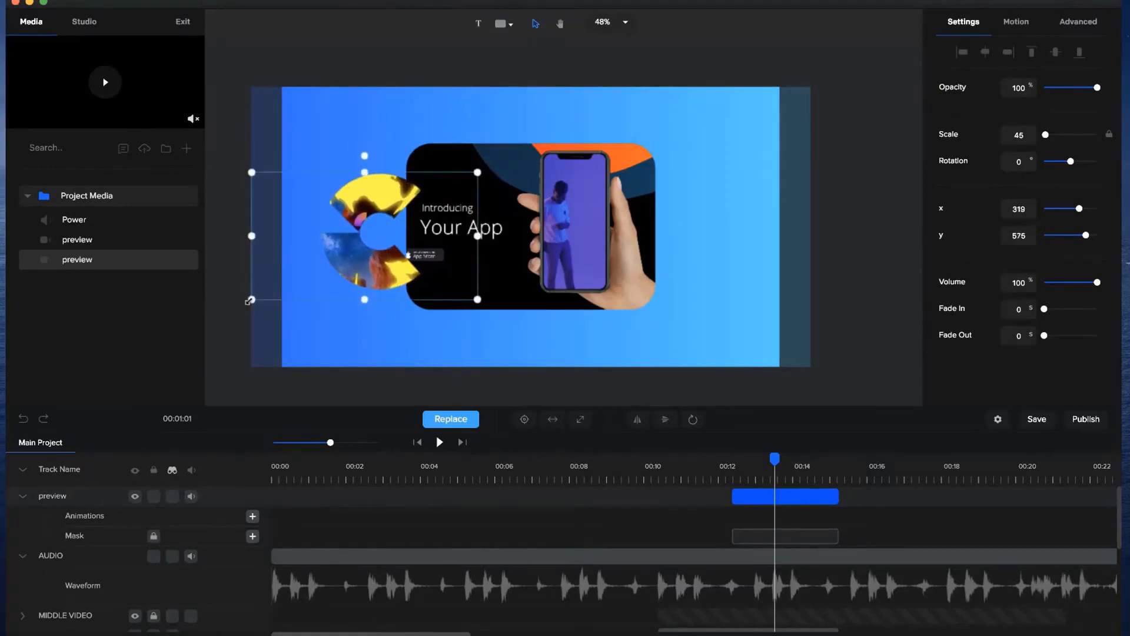
drag(252, 300, 270, 289)
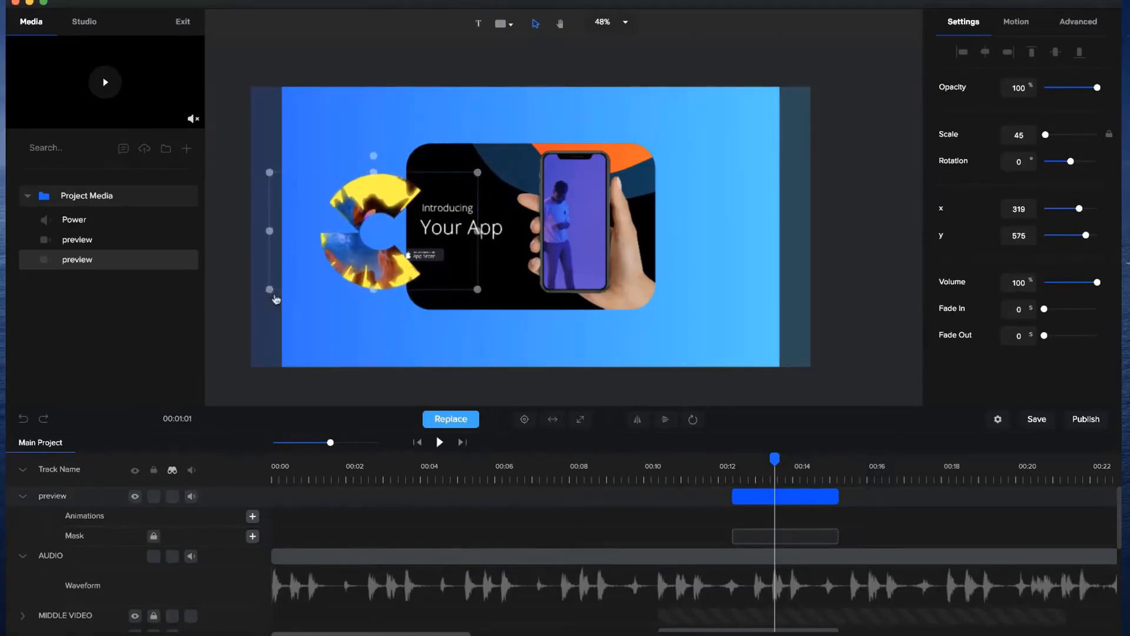
Play back the blue scene with the video-filled C shape and examine its timing and ending against the AUDIO waveform.
click(697, 466)
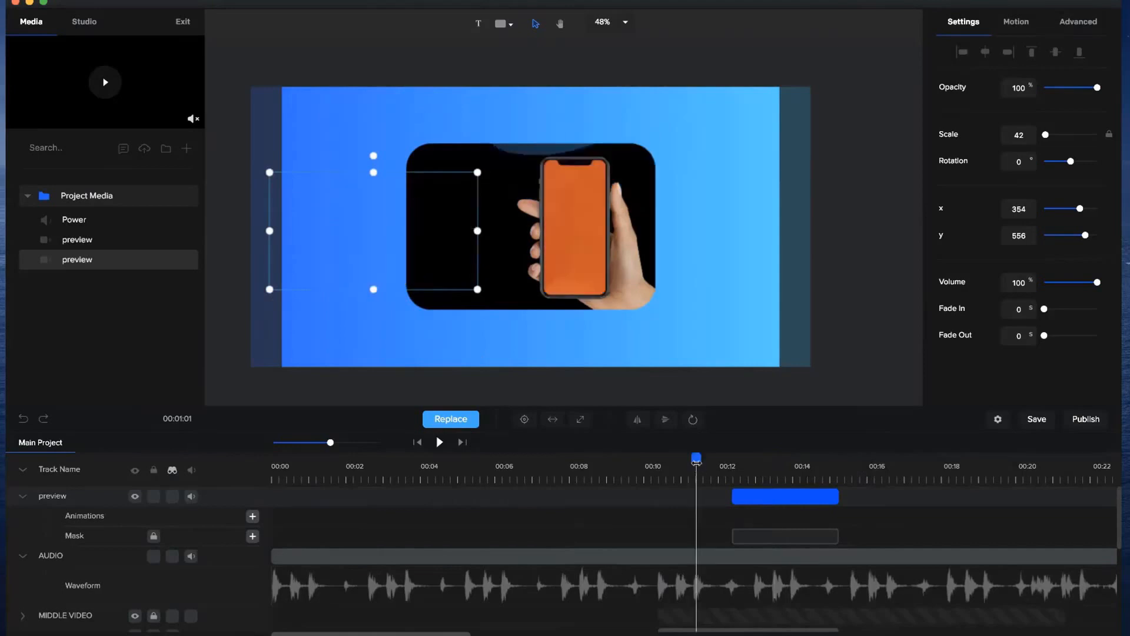
click(439, 442)
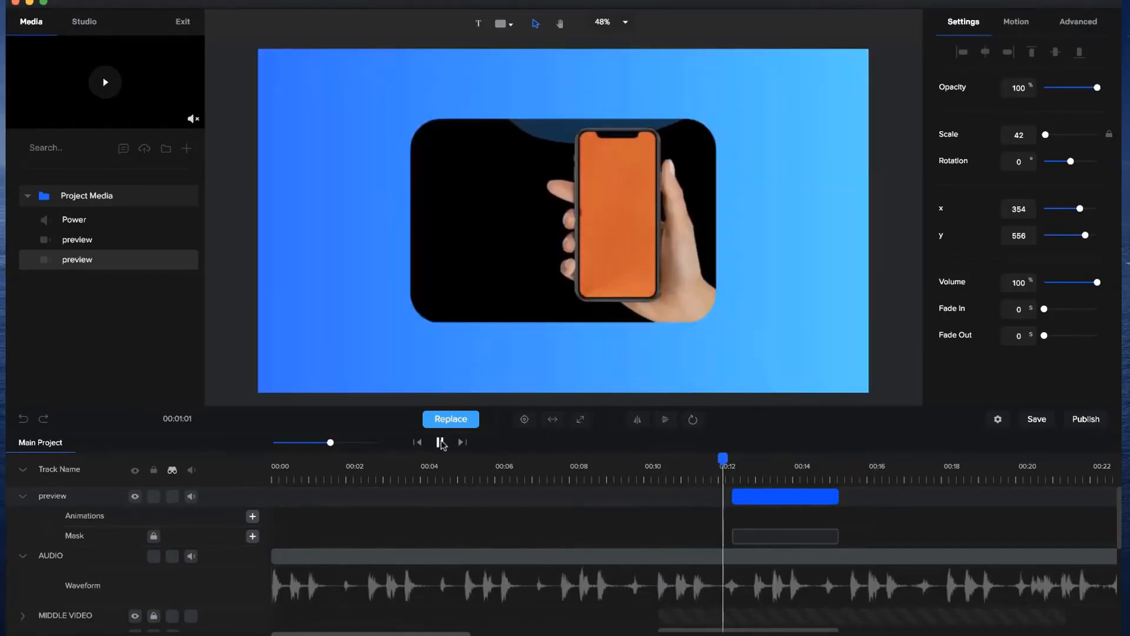
click(440, 442)
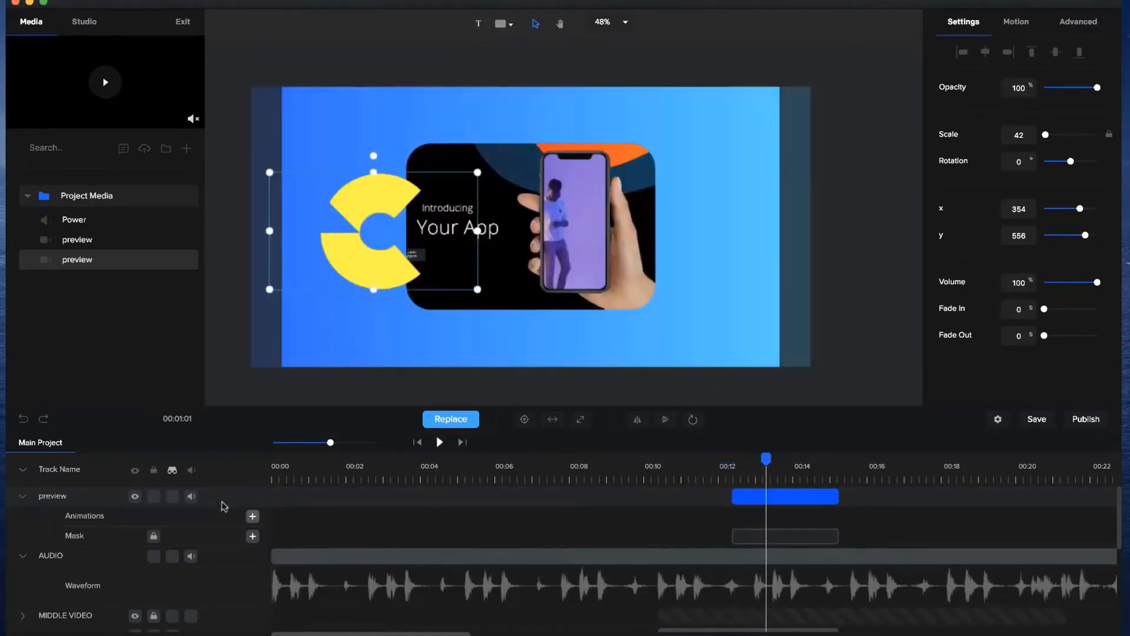
click(643, 466)
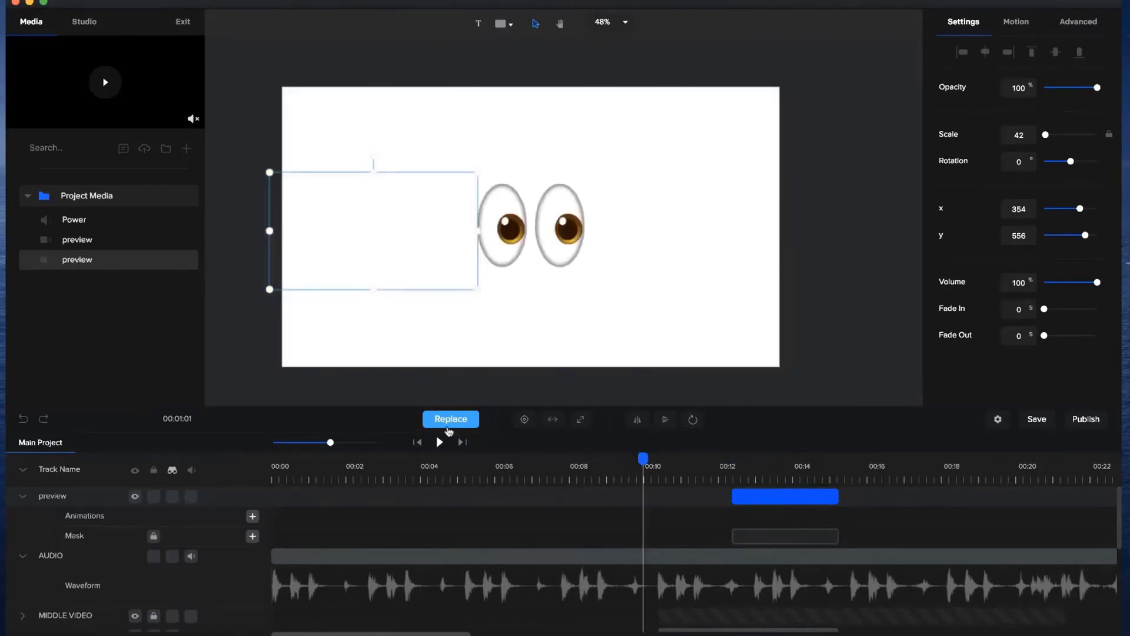
click(440, 442)
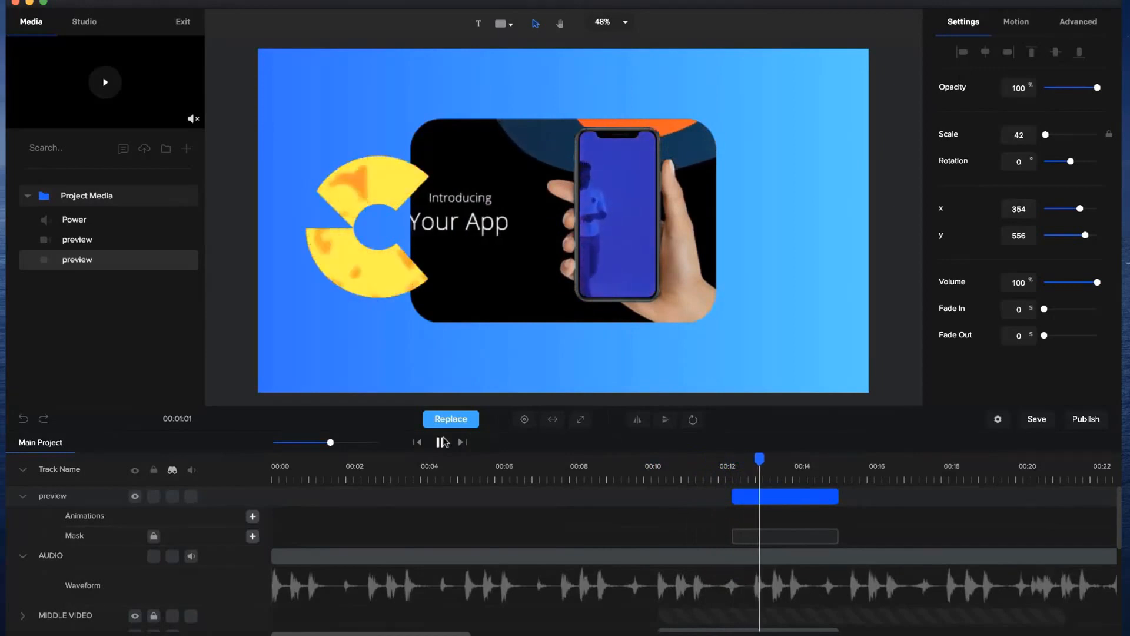
click(441, 442)
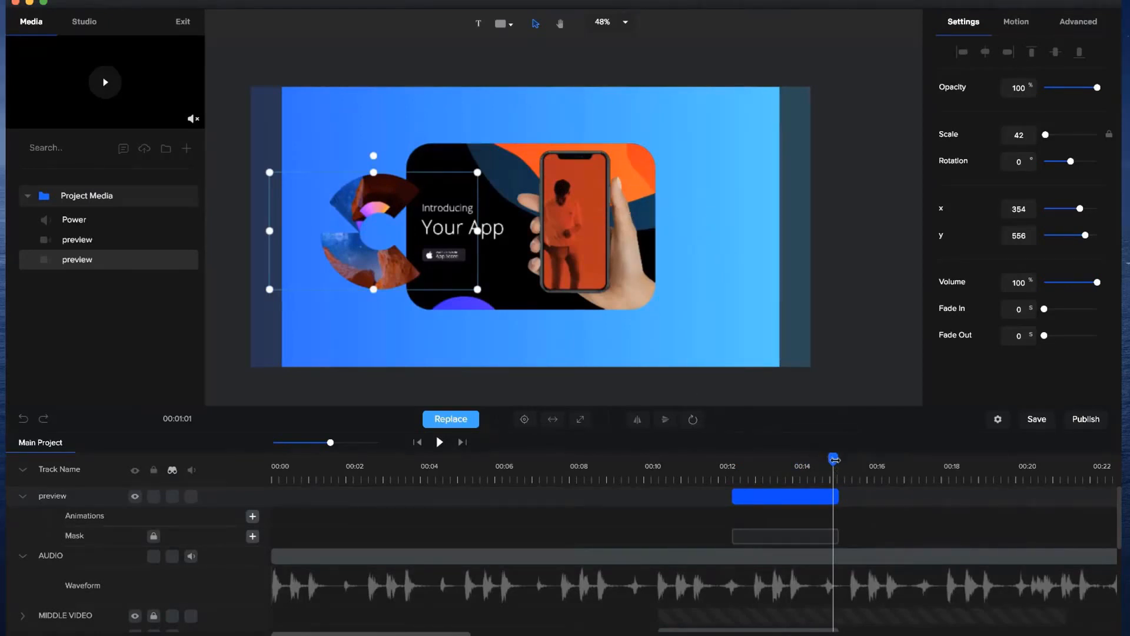
drag(835, 460, 860, 457)
Switch to QuickTime Player and examine the reference preview.mp4 from the blue scene's ending to the "Need an epic video?" text.
click(565, 631)
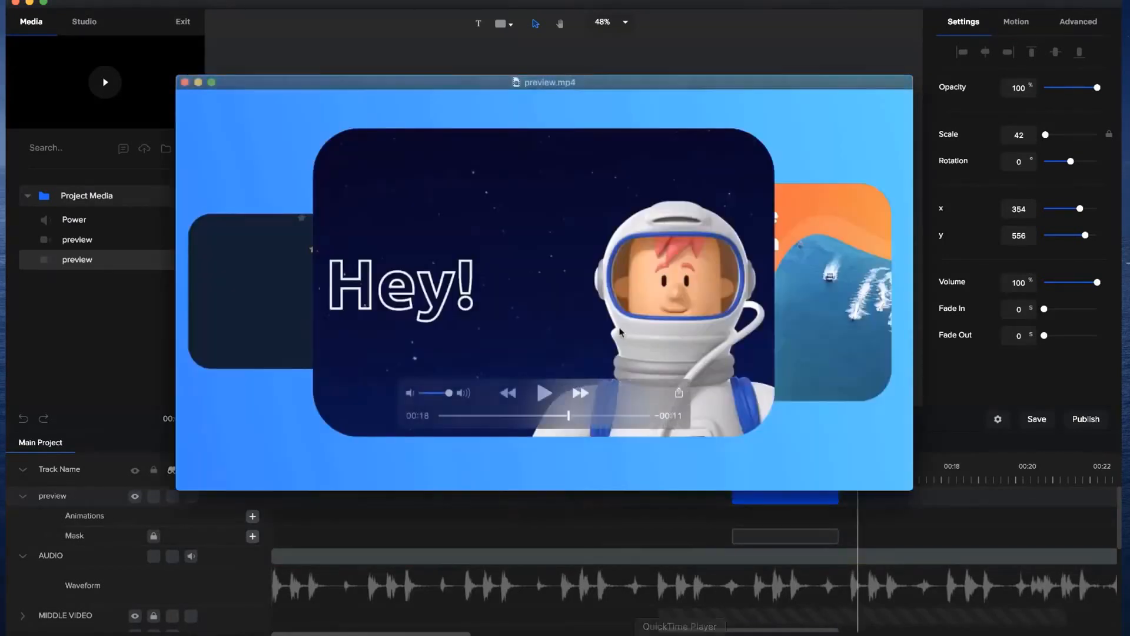
click(544, 393)
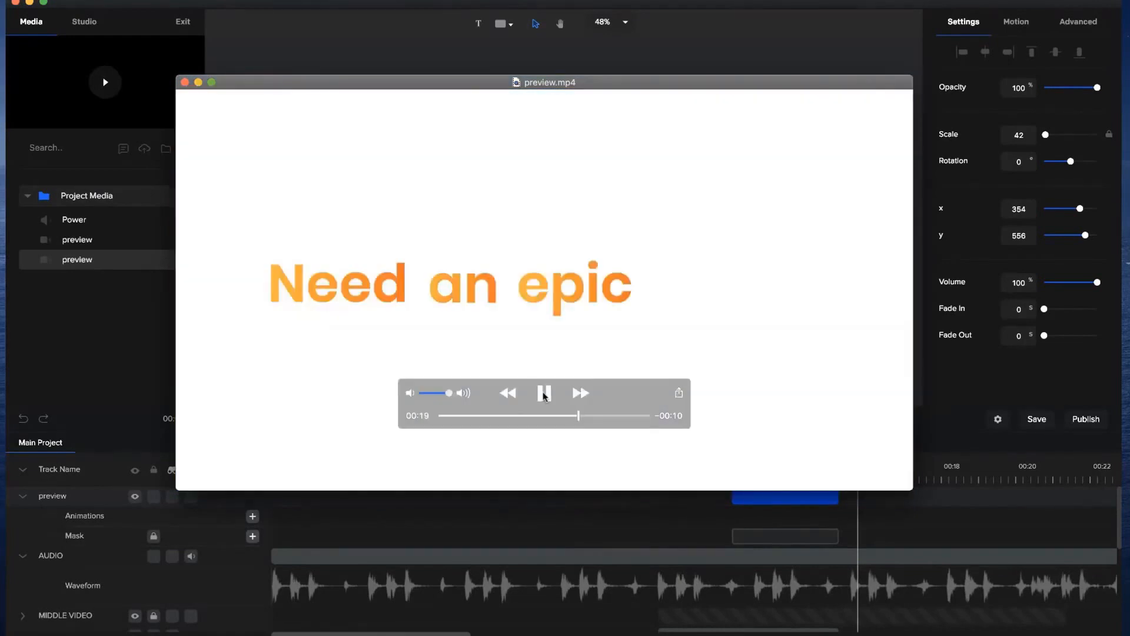
click(544, 394)
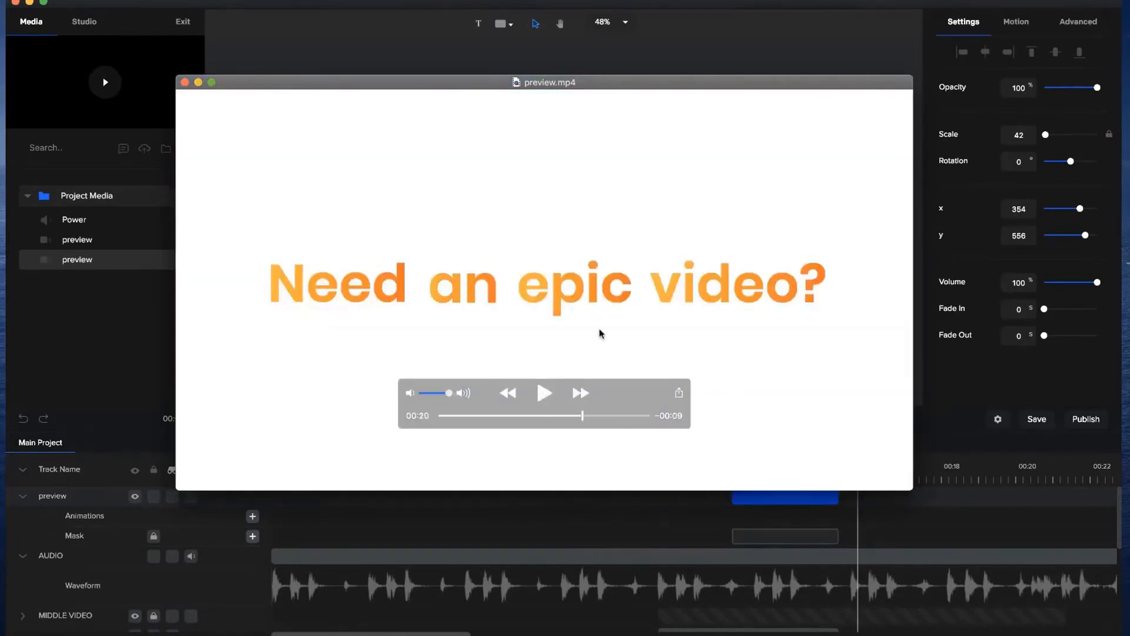
drag(578, 416, 583, 419)
click(929, 515)
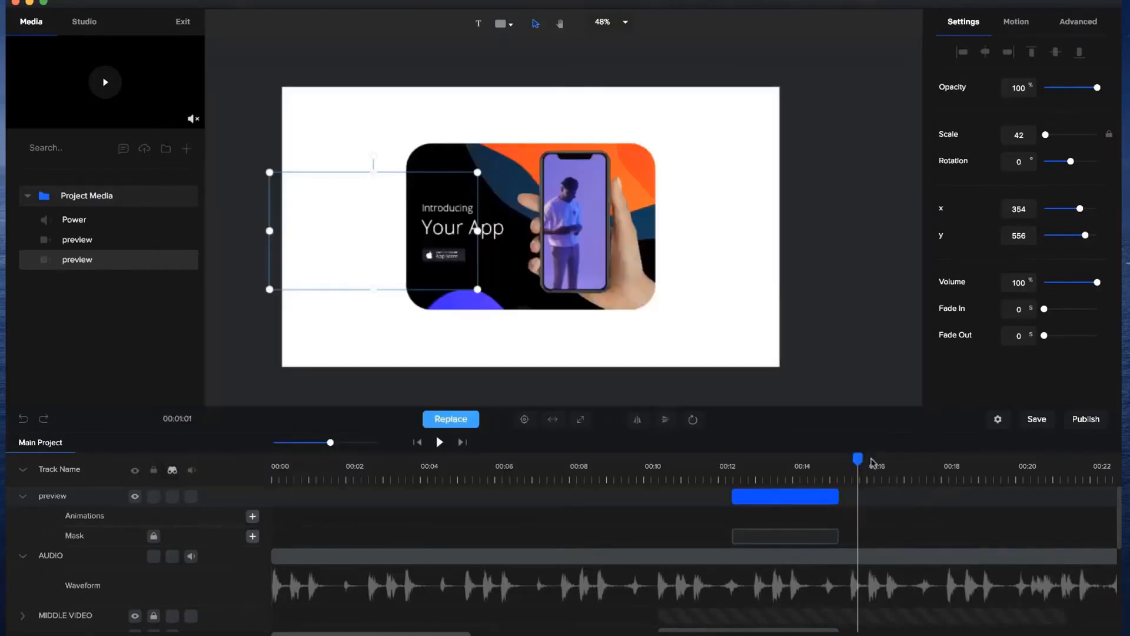
Play back the project from just past 15 seconds to examine which audio beat should end the blue scene.
click(847, 467)
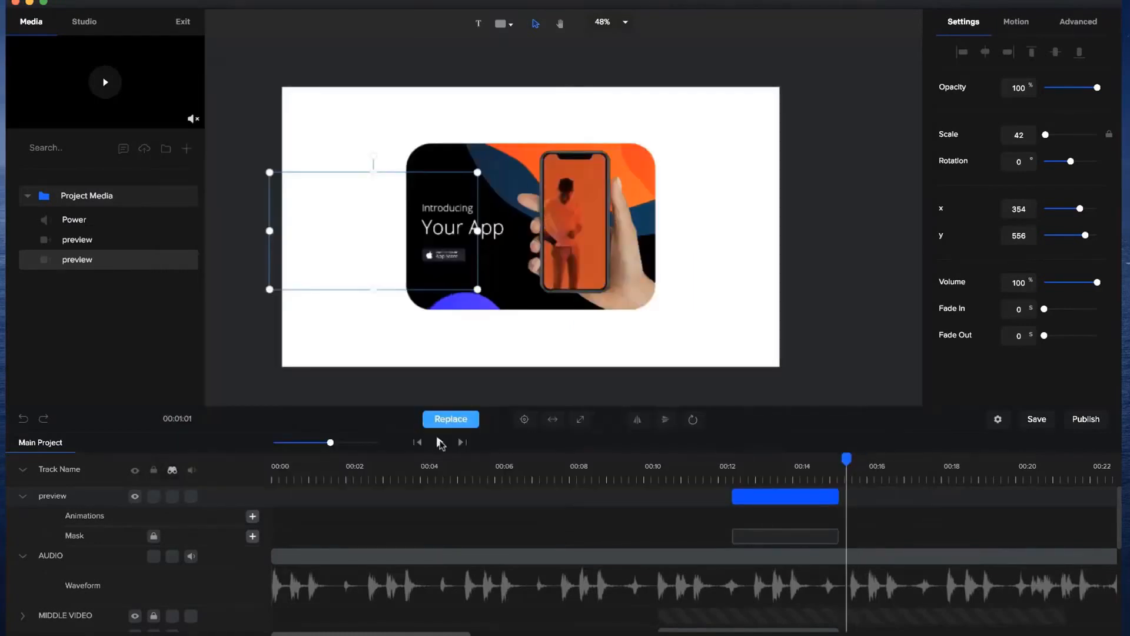
click(440, 443)
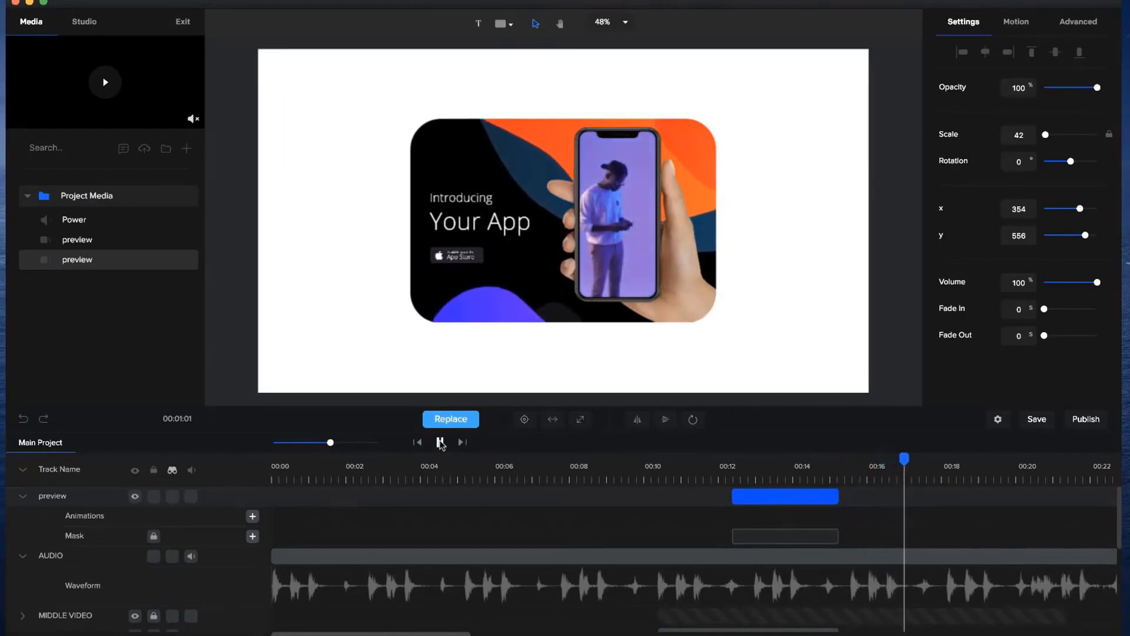
click(440, 443)
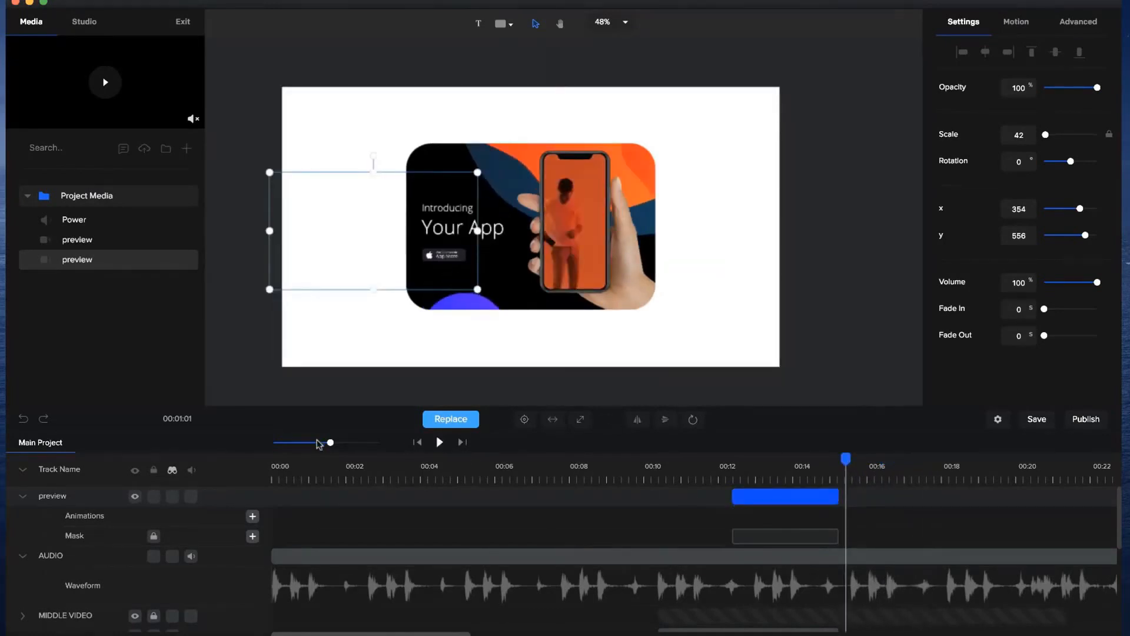
Unlock the MIDDLE VIDEO track and trim its clip to end close to the end of the C-masked preview clip.
mouse_move(330, 443)
mouse_down()
mouse_move(344, 442)
mouse_move(334, 442)
mouse_up()
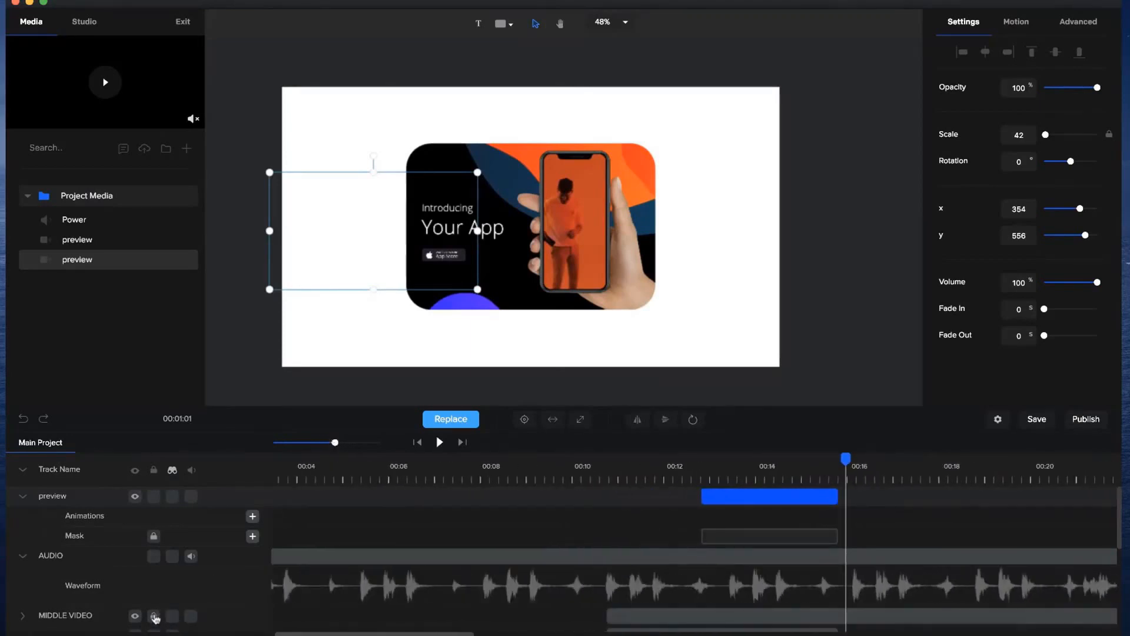
scroll(129, 610, down, 1)
click(23, 581)
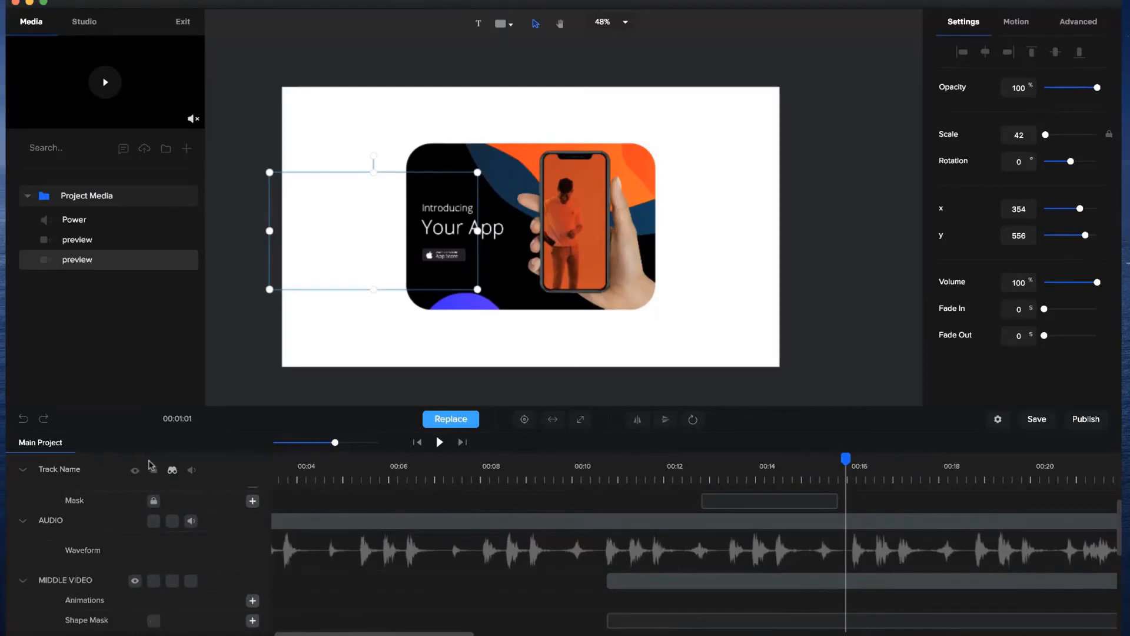
drag(326, 440, 321, 441)
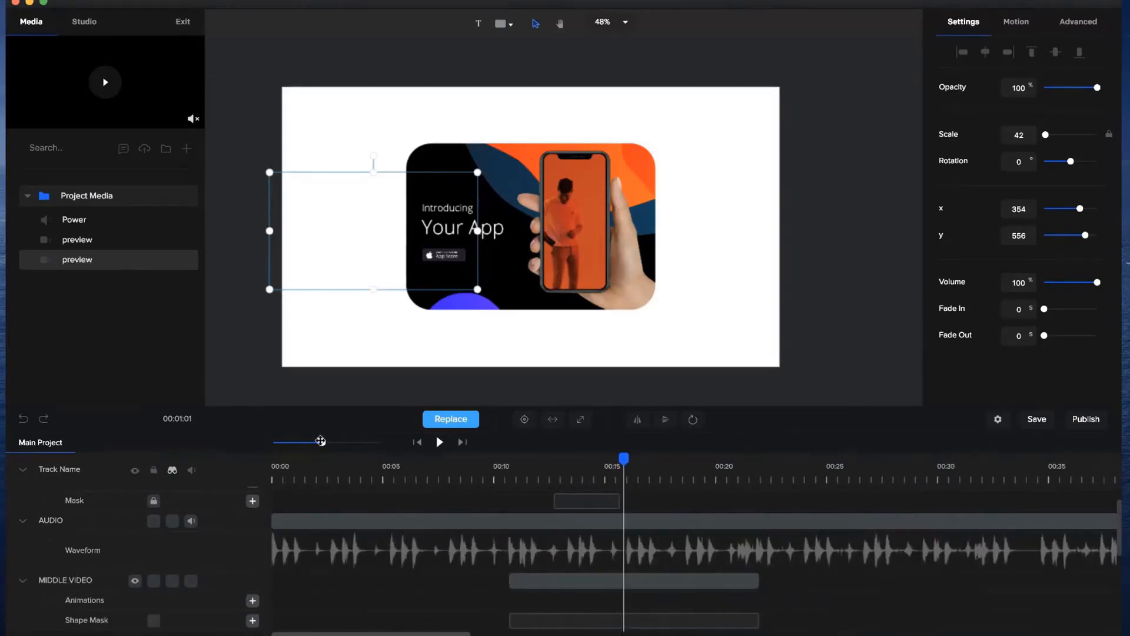
drag(758, 580, 621, 572)
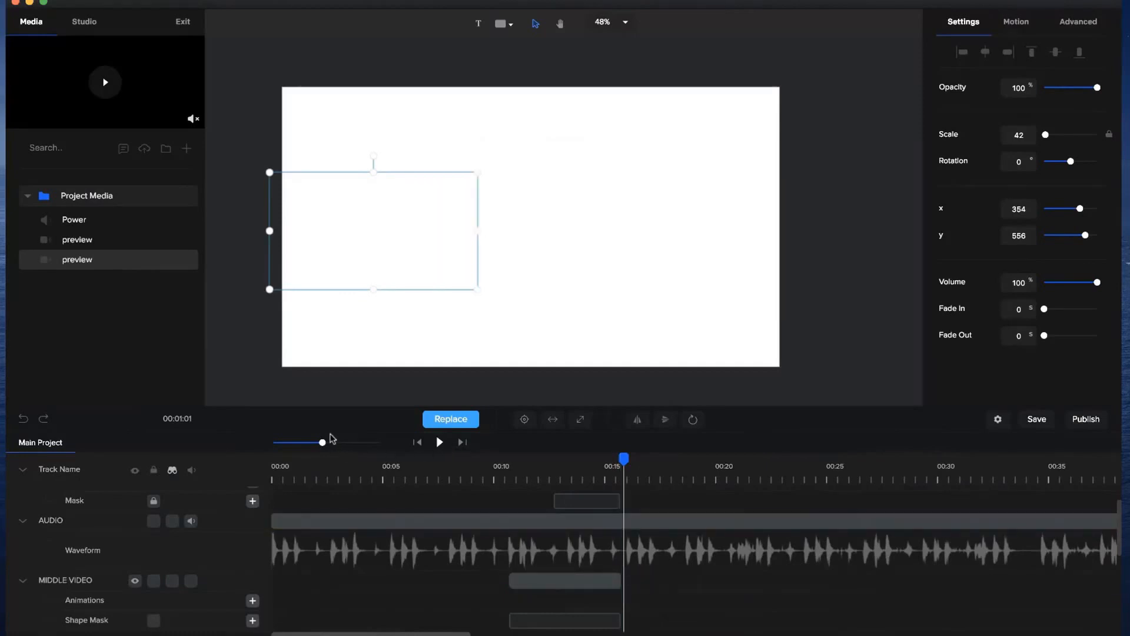
Play the audio from about 15 seconds and extend the MIDDLE VIDEO clip to the beat at about 16 seconds.
drag(322, 441, 358, 442)
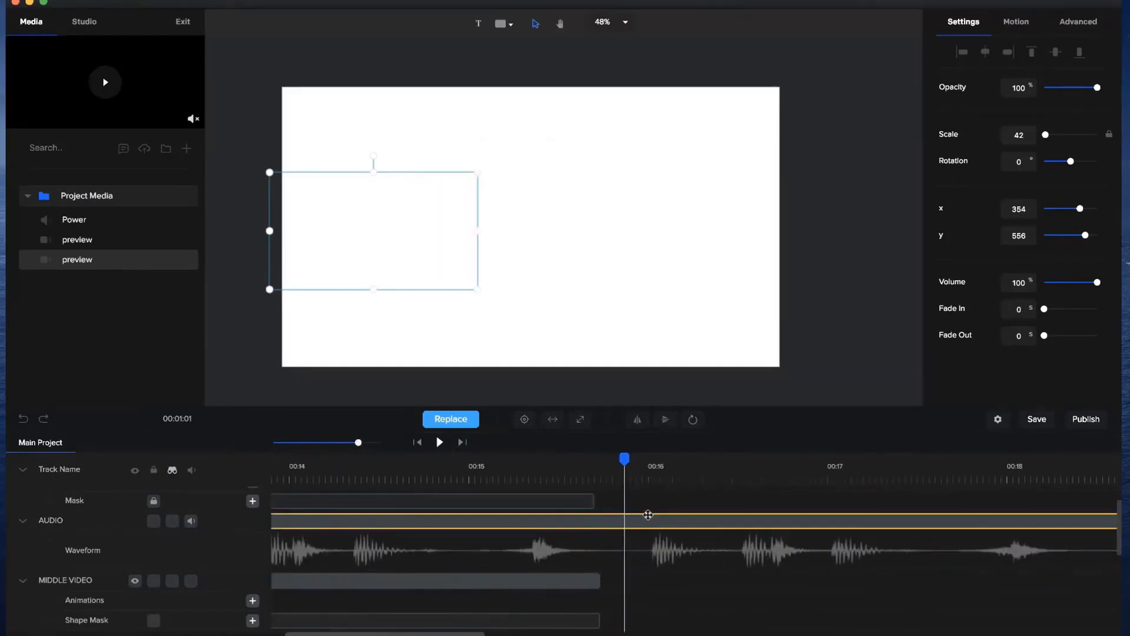
click(484, 461)
click(440, 442)
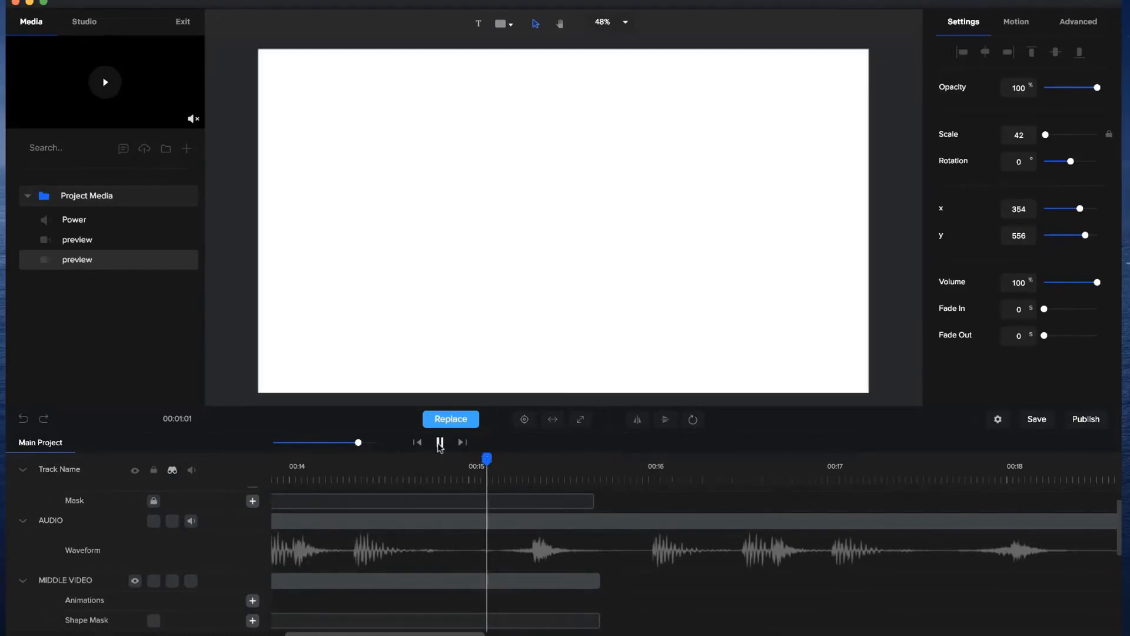
click(439, 442)
click(589, 582)
drag(597, 582, 653, 582)
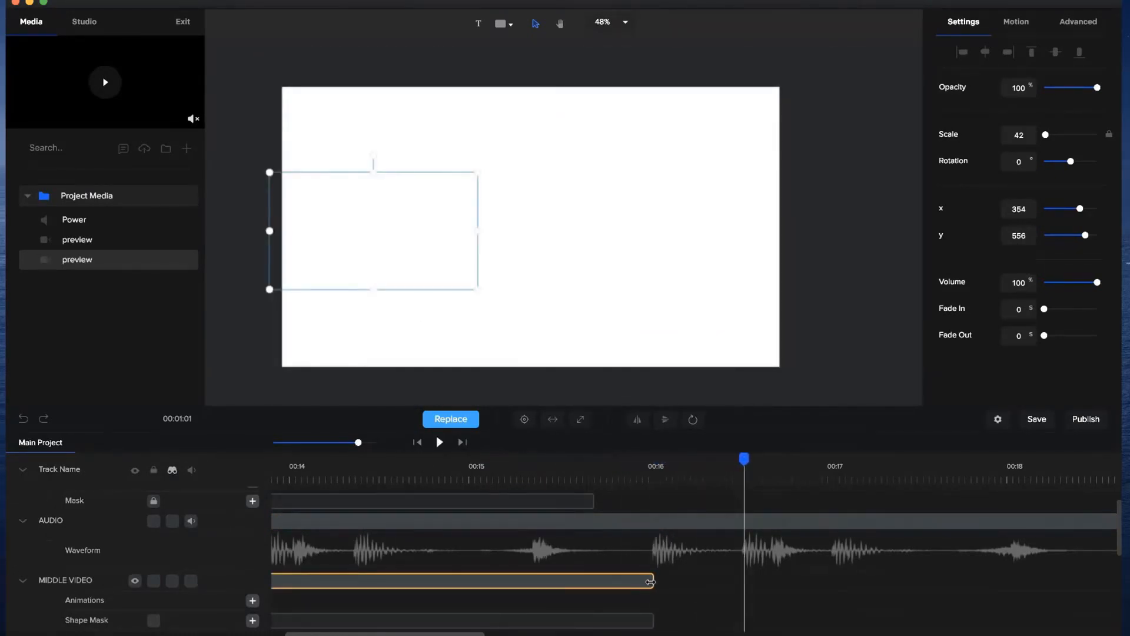
Extend the C-masked preview clip to end with MIDDLE VIDEO at about 16 seconds.
scroll(593, 504, up, 2)
drag(595, 497, 652, 496)
click(612, 467)
drag(640, 457, 775, 452)
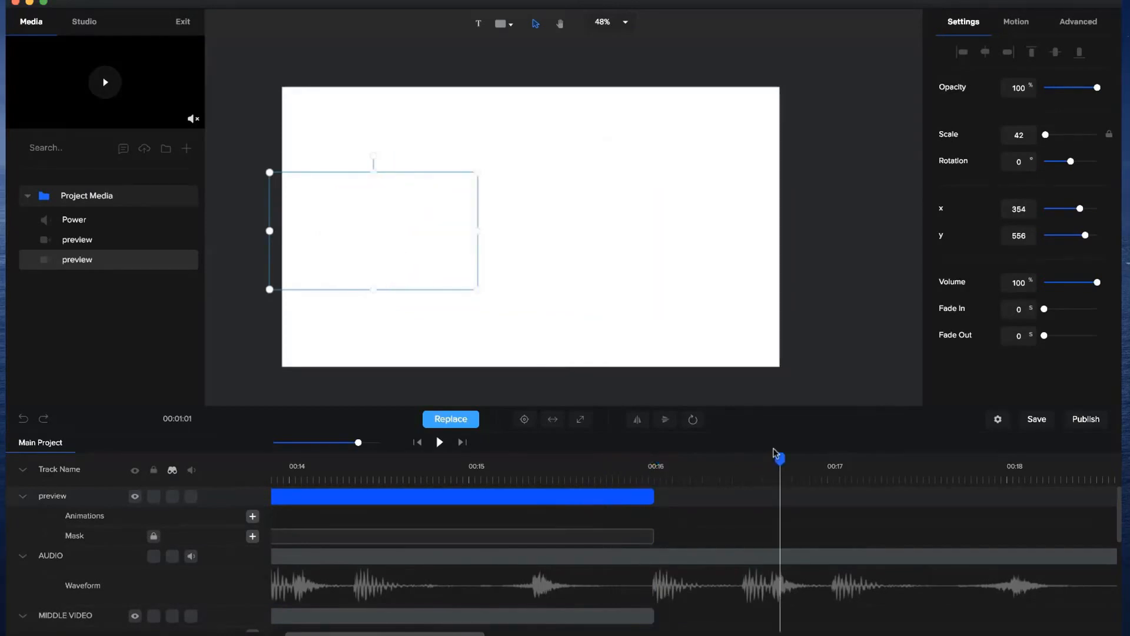
Add a text layer reading "Need" to the canvas, starting at about 16 seconds.
click(658, 455)
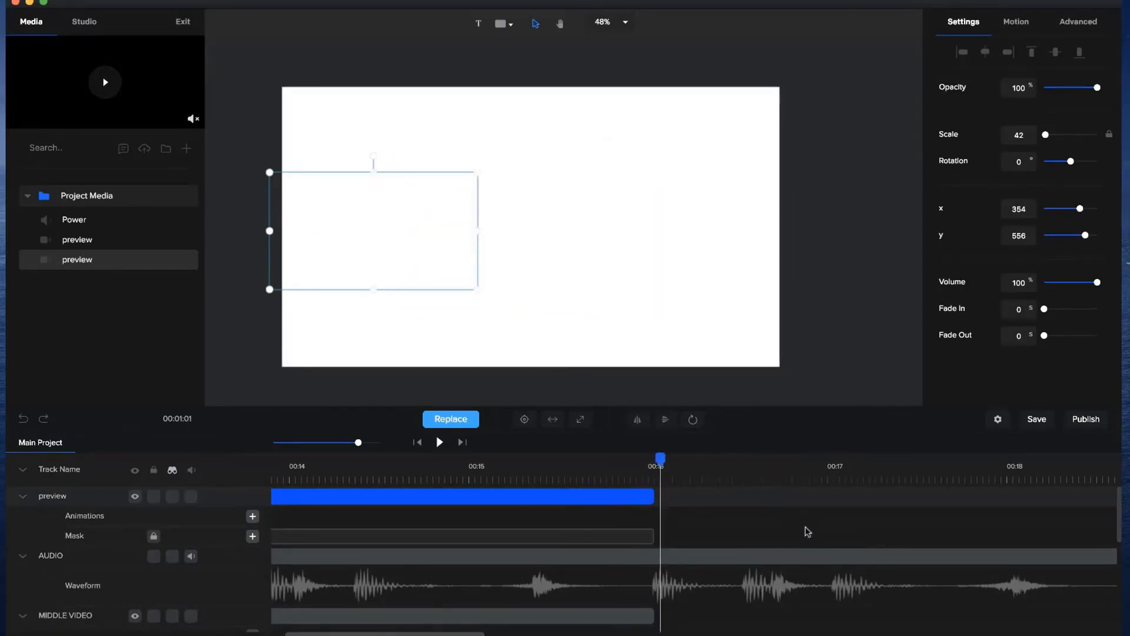
click(480, 26)
double_click(575, 252)
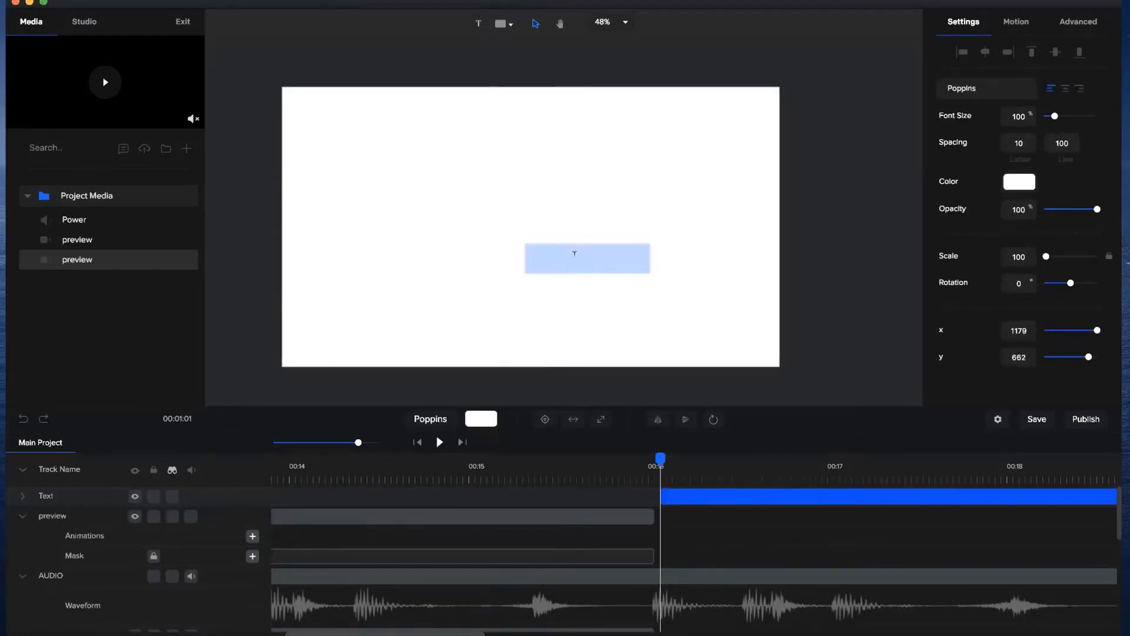
text(Need)
click(864, 241)
Give the "Need" text a linear gradient fill from orange #FFB900 to red #FF1346.
click(613, 252)
click(1020, 183)
click(1004, 57)
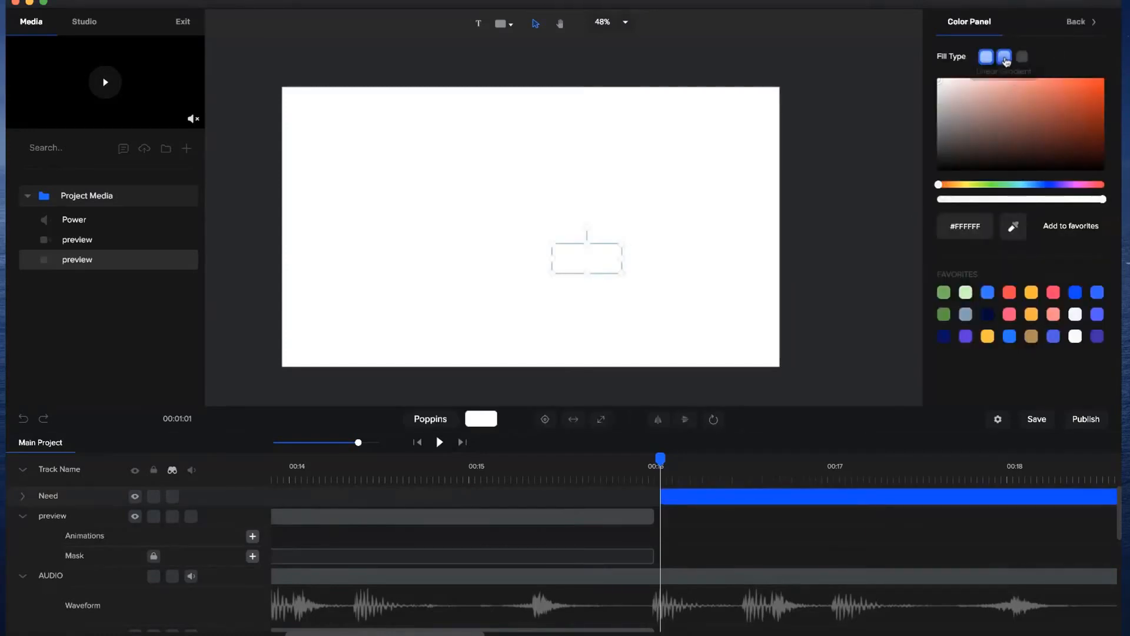
drag(966, 188, 957, 189)
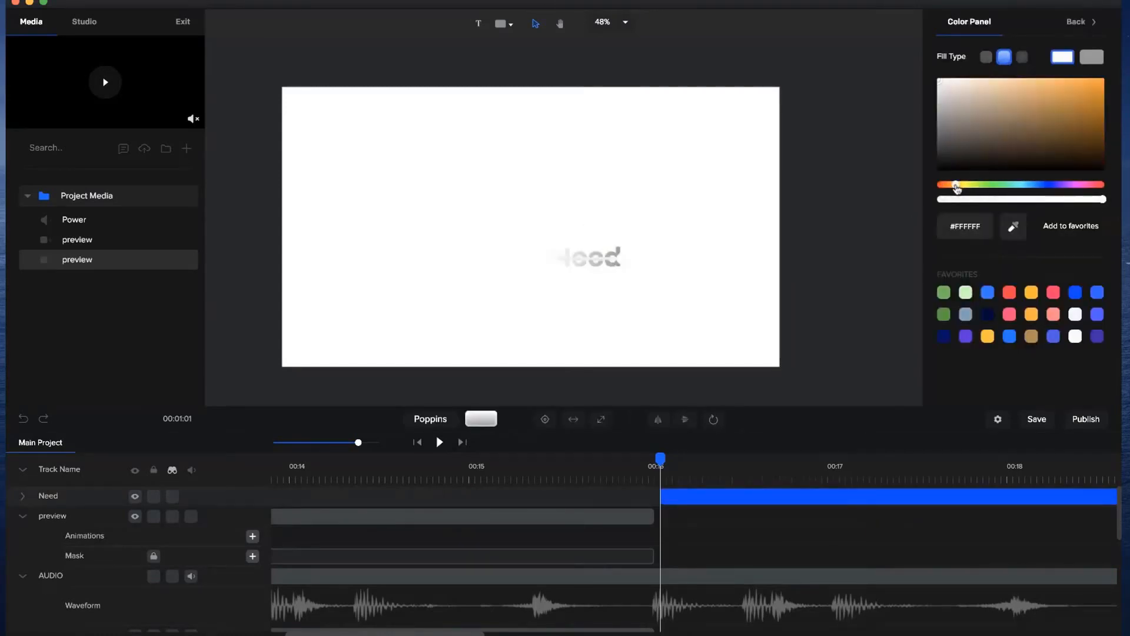
click(1031, 295)
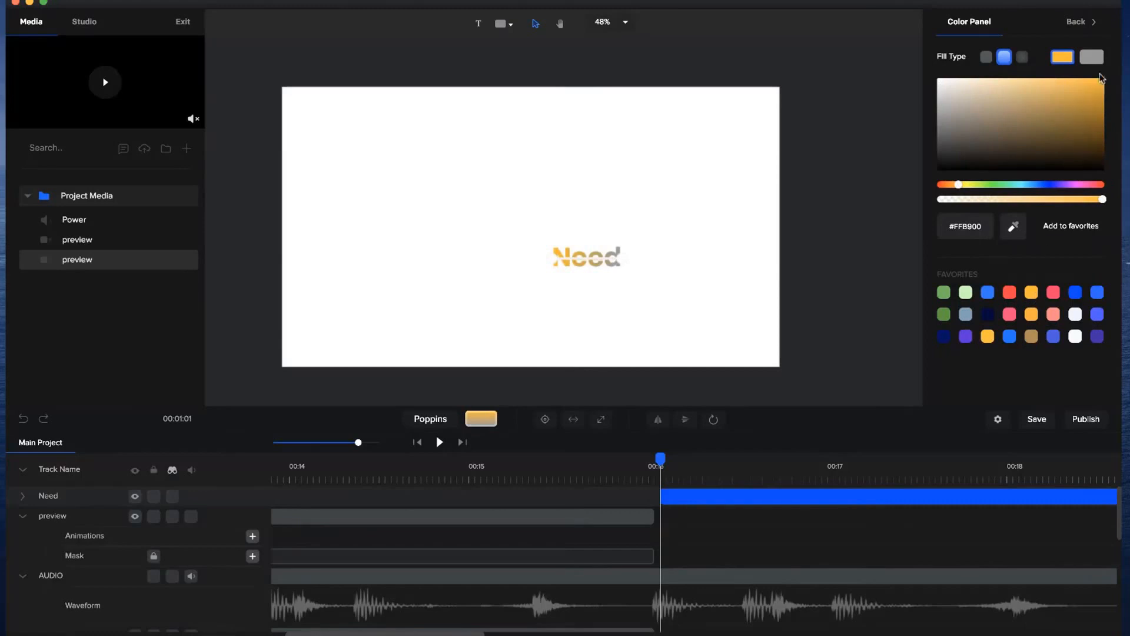
click(1094, 57)
click(1009, 294)
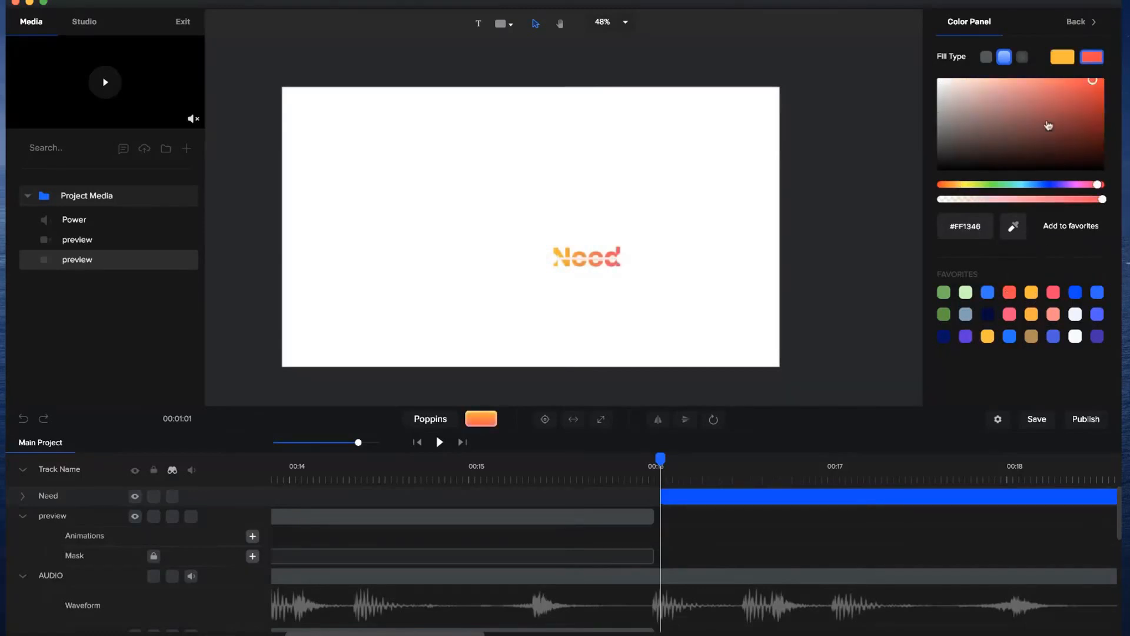
click(668, 255)
Enlarge "Need" to scale 171 at about x 488, y 520 and trim its clip to end just before 18 seconds.
click(562, 267)
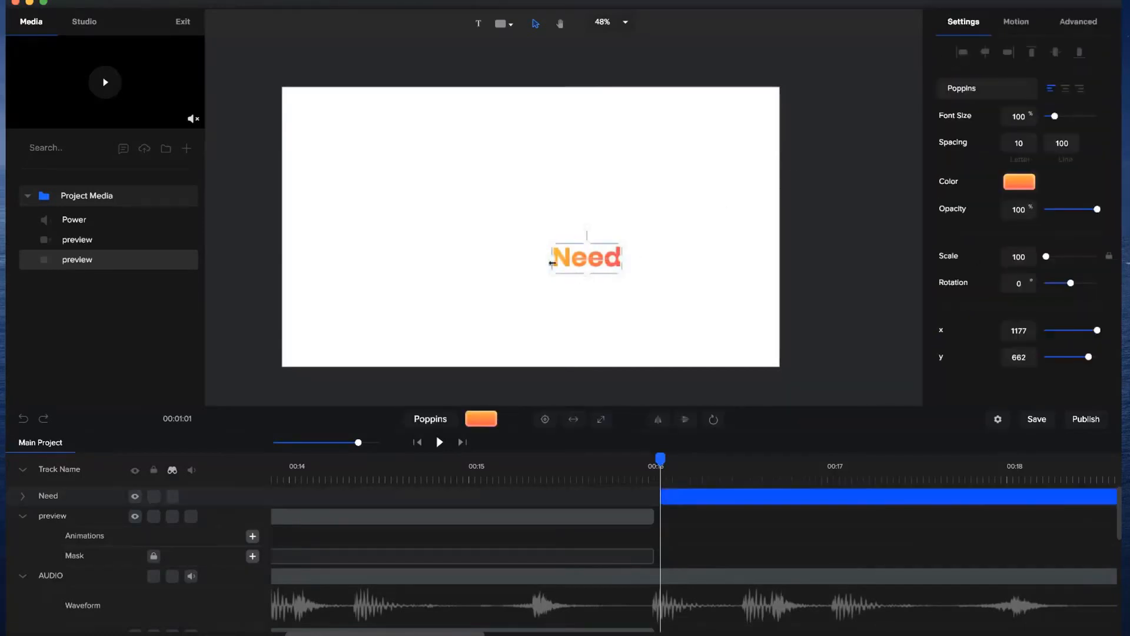
drag(555, 253, 420, 224)
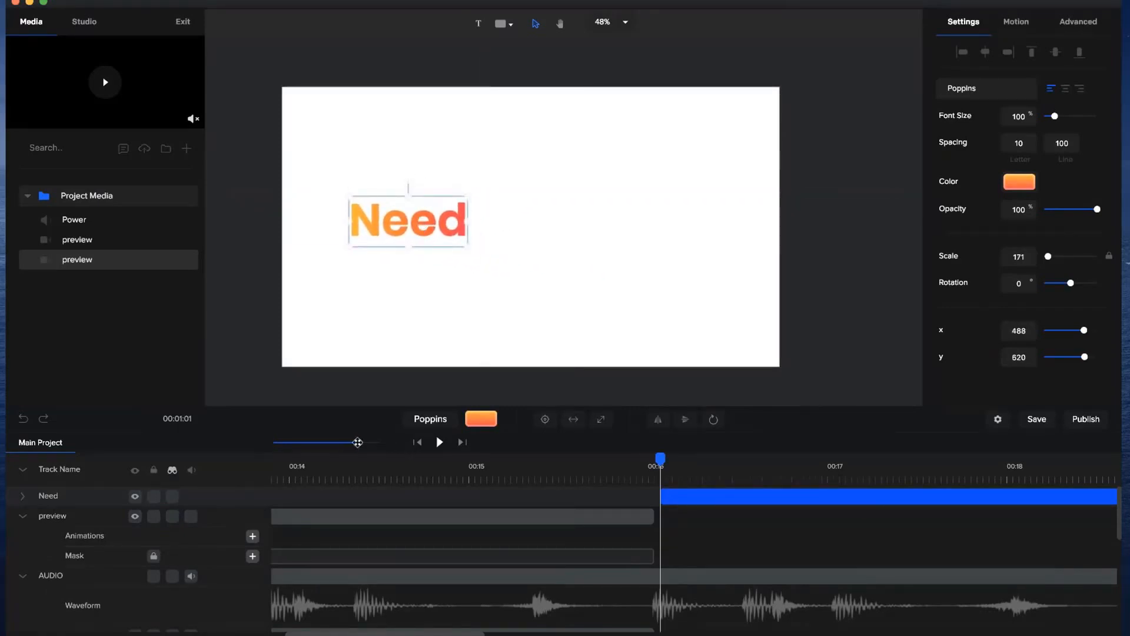
drag(358, 442, 344, 442)
drag(1038, 498, 799, 506)
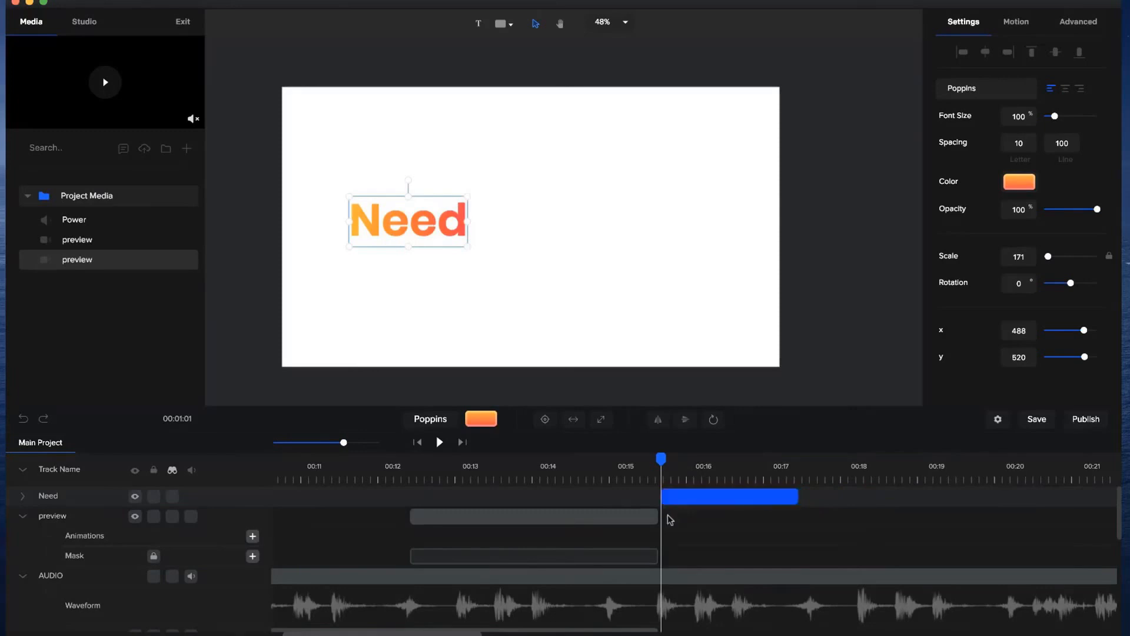
Duplicate the "Need" text and trim the copy's start to the beat at about 16.5 seconds.
drag(661, 457, 699, 459)
key(super+d)
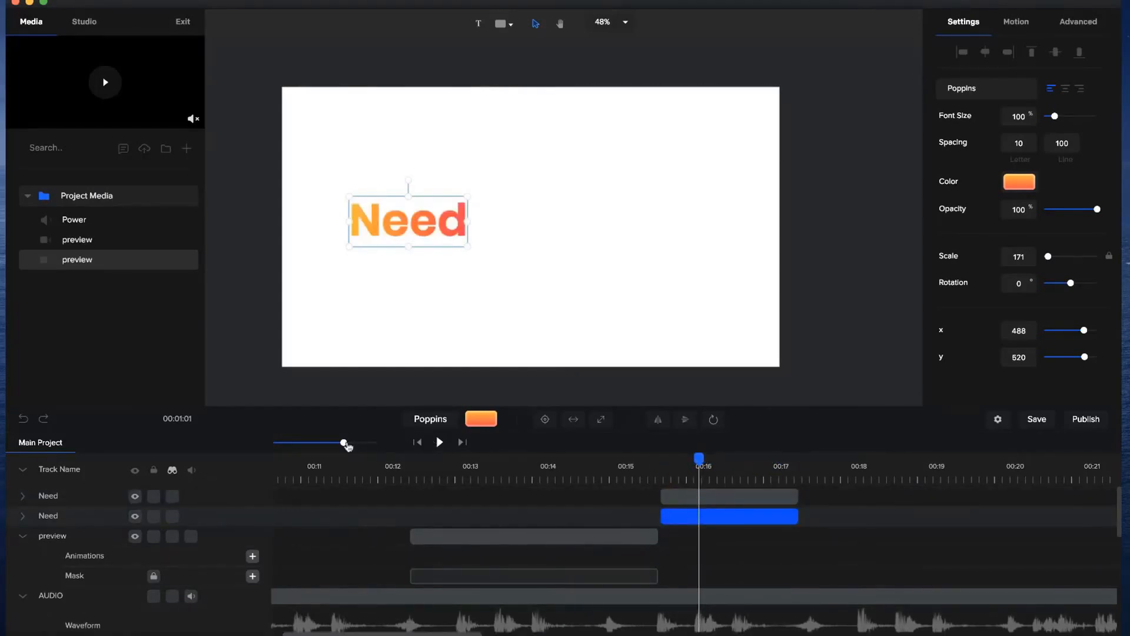
drag(346, 442, 369, 442)
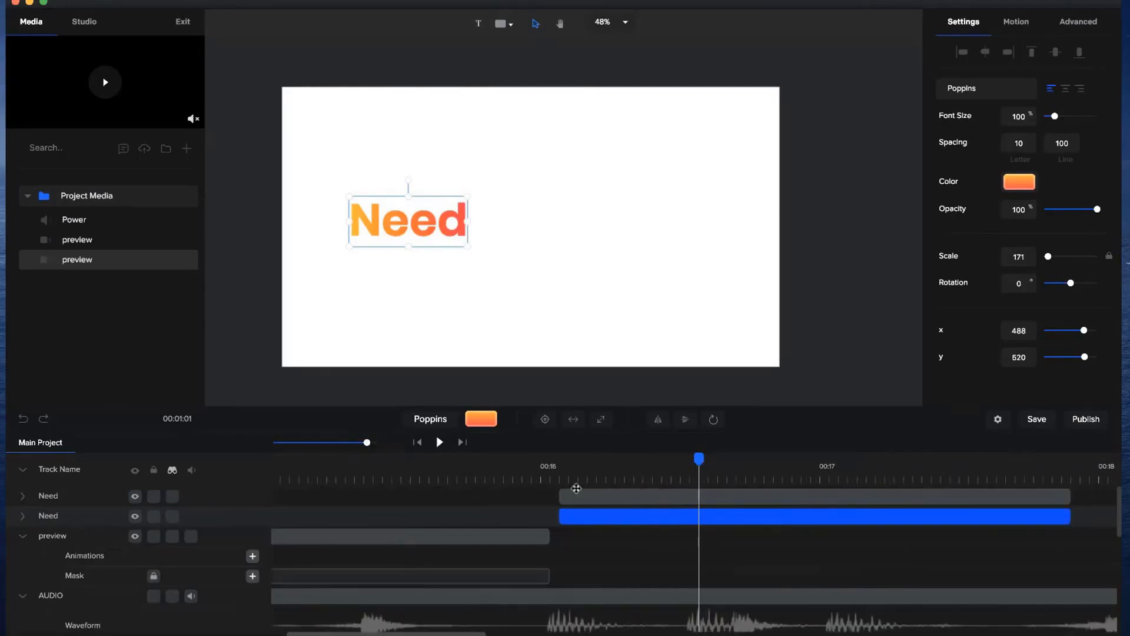
drag(595, 492, 692, 492)
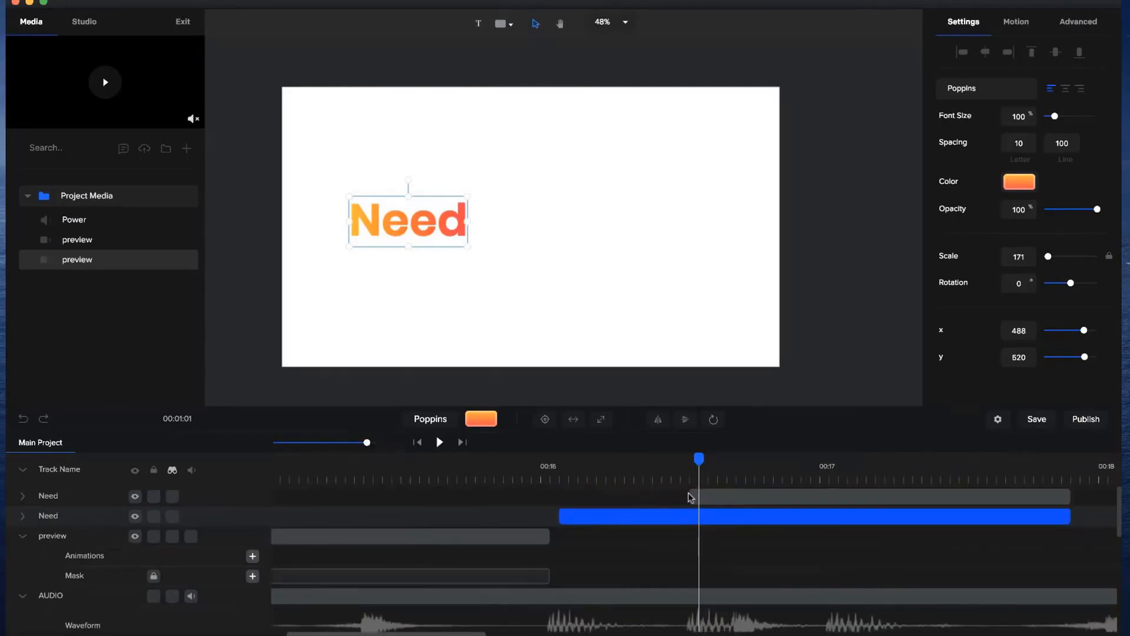
Place the copied text directly after "Need" on the same line and change its wording to "an".
click(475, 229)
drag(476, 229, 533, 227)
double_click(529, 220)
text(an)
click(606, 244)
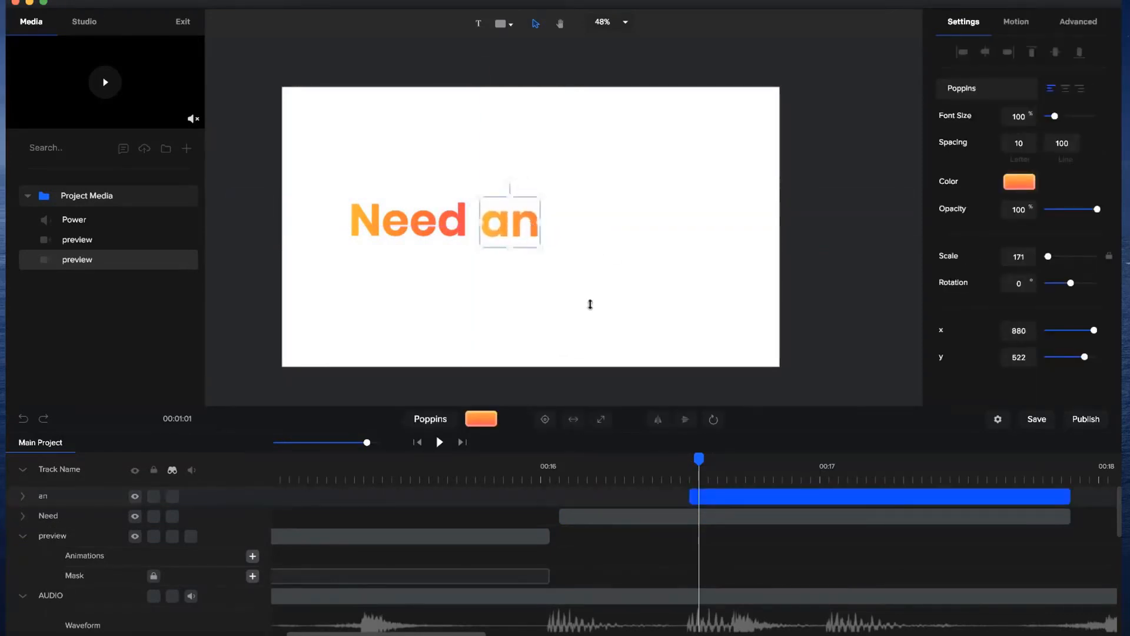
Duplicate the "an" text and trim the copy's start to about 16.6 seconds.
click(784, 498)
key(super+d)
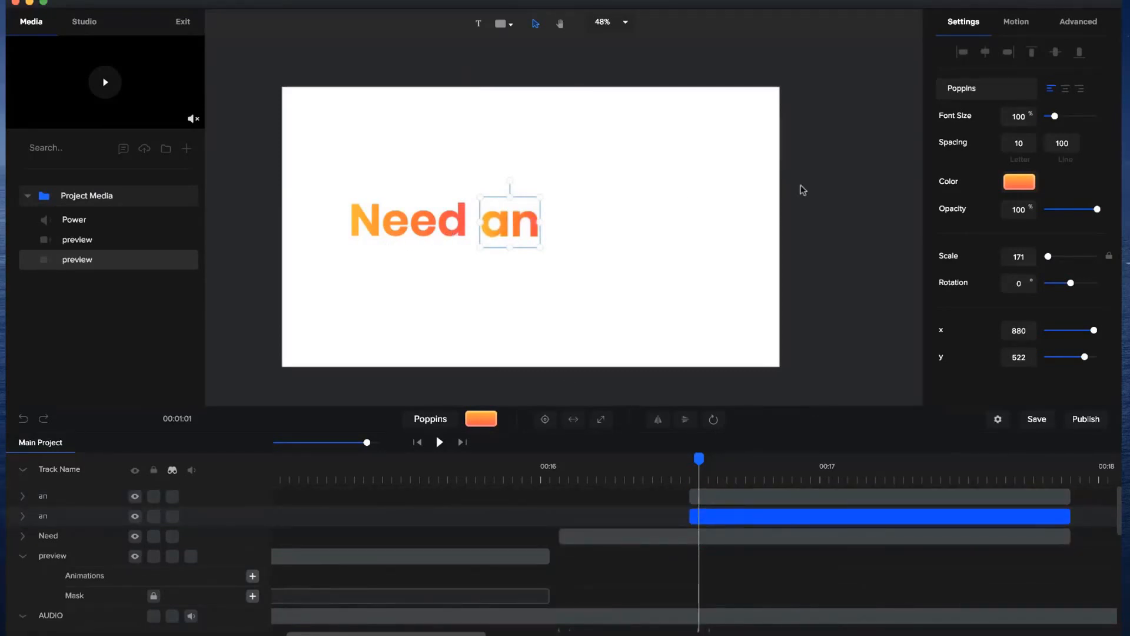
scroll(821, 518, down, 2)
scroll(821, 518, up, 2)
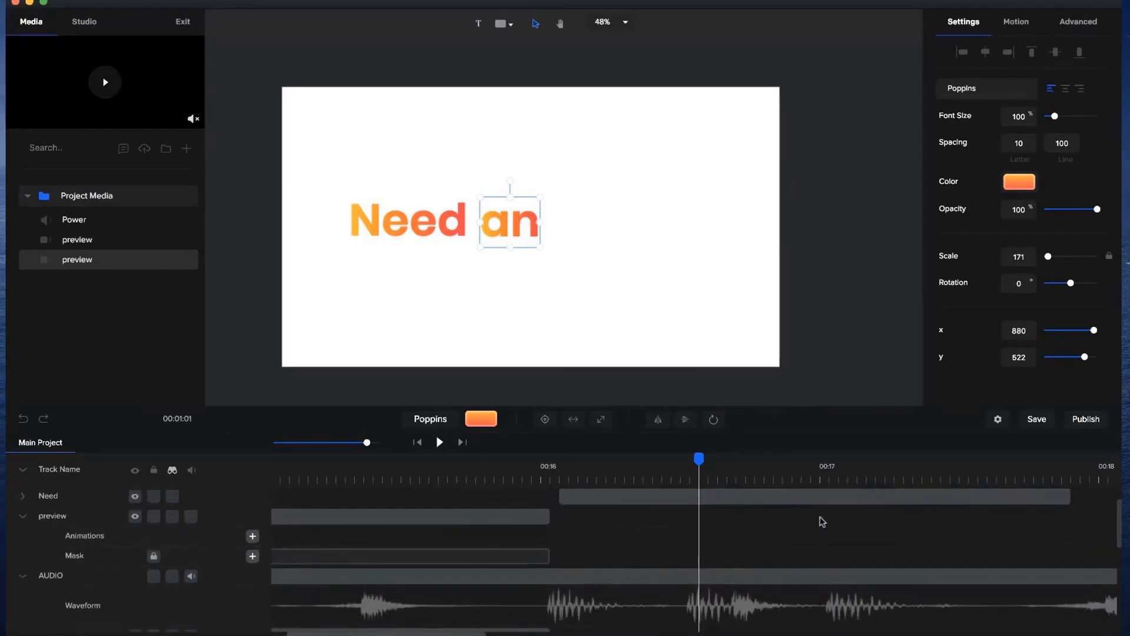
drag(690, 495, 728, 495)
Move the AUDIO track above the text tracks so its waveform sits at the head of the track list.
scroll(729, 495, down, 2)
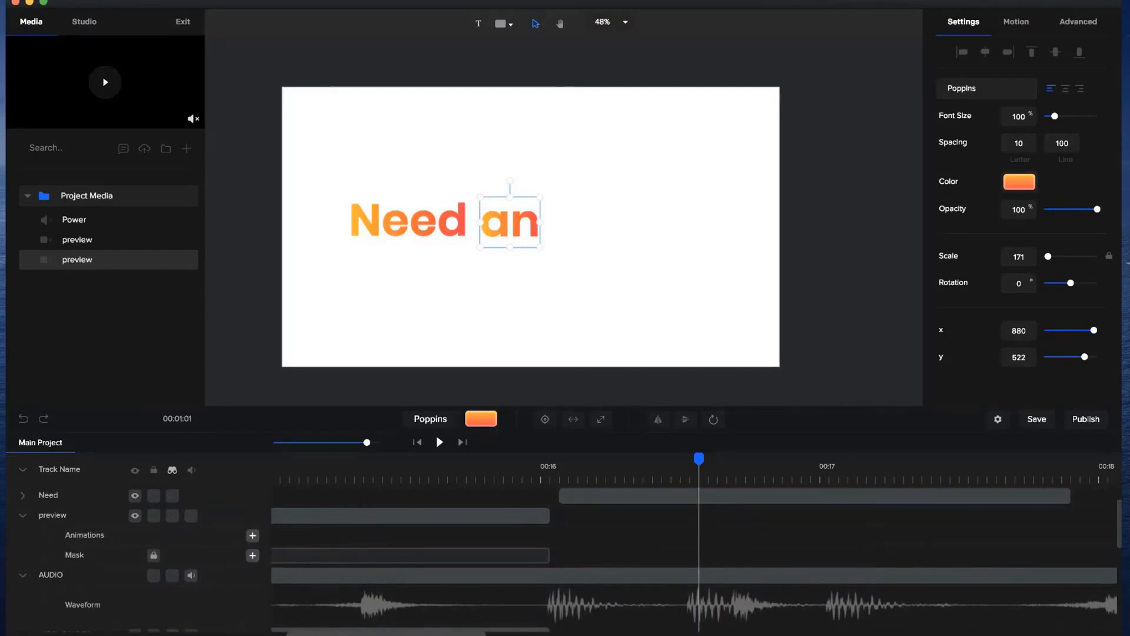
drag(59, 576, 63, 497)
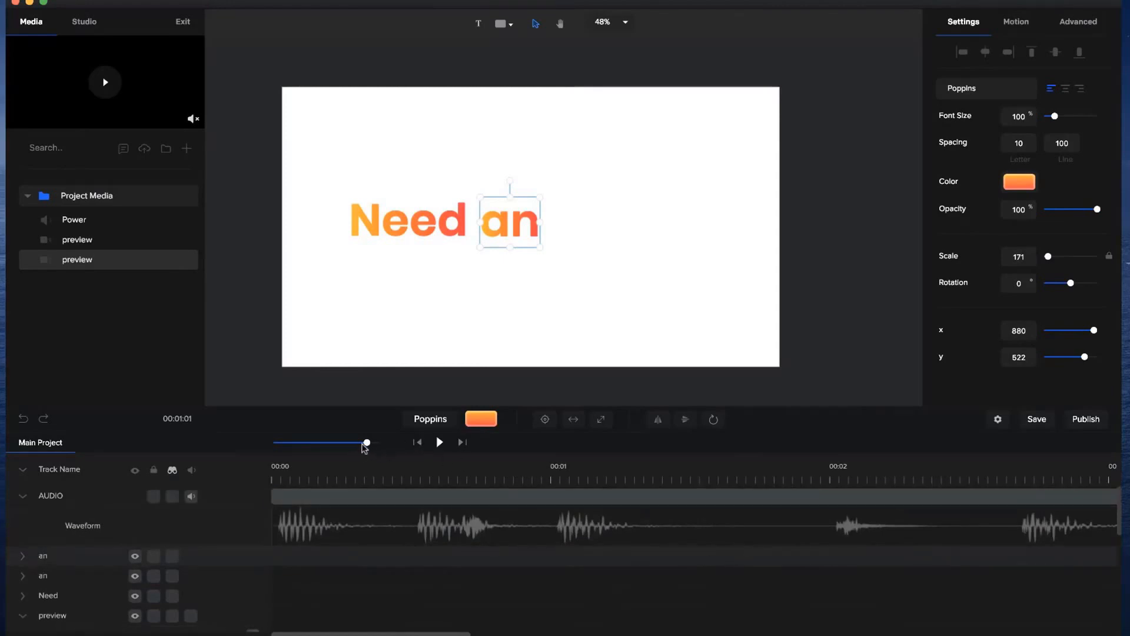
drag(365, 442, 330, 442)
drag(876, 455, 878, 454)
drag(354, 447, 371, 442)
Duplicate the uppermost "an" text and trim the new copy's start to the beat at about 17 seconds.
drag(888, 549, 890, 551)
click(897, 551)
click(905, 554)
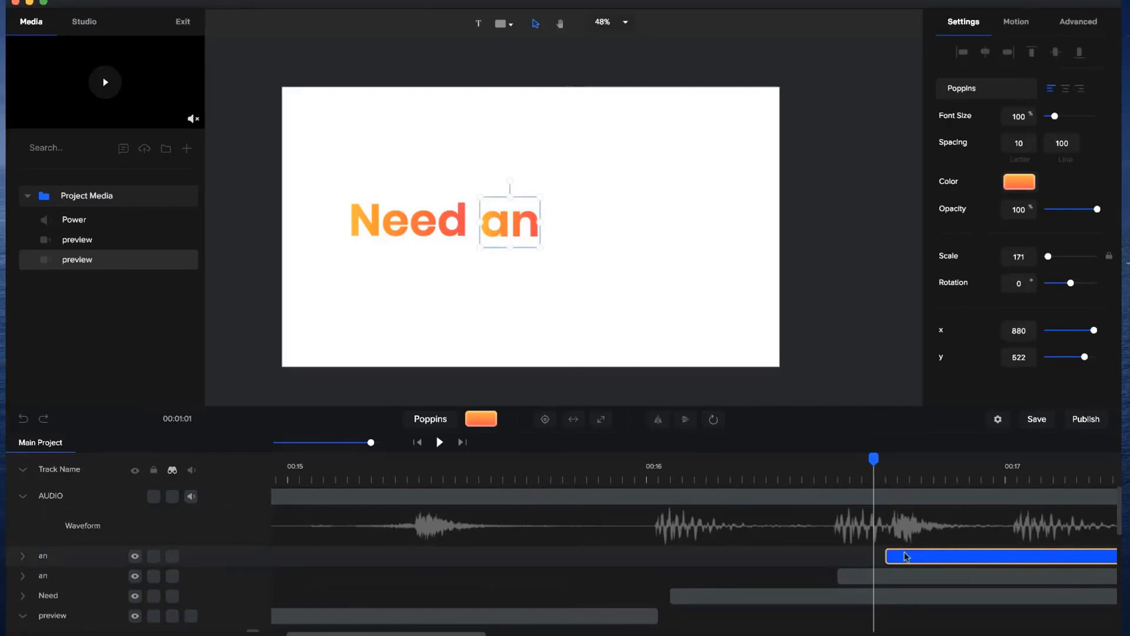
key(super+d)
click(904, 556)
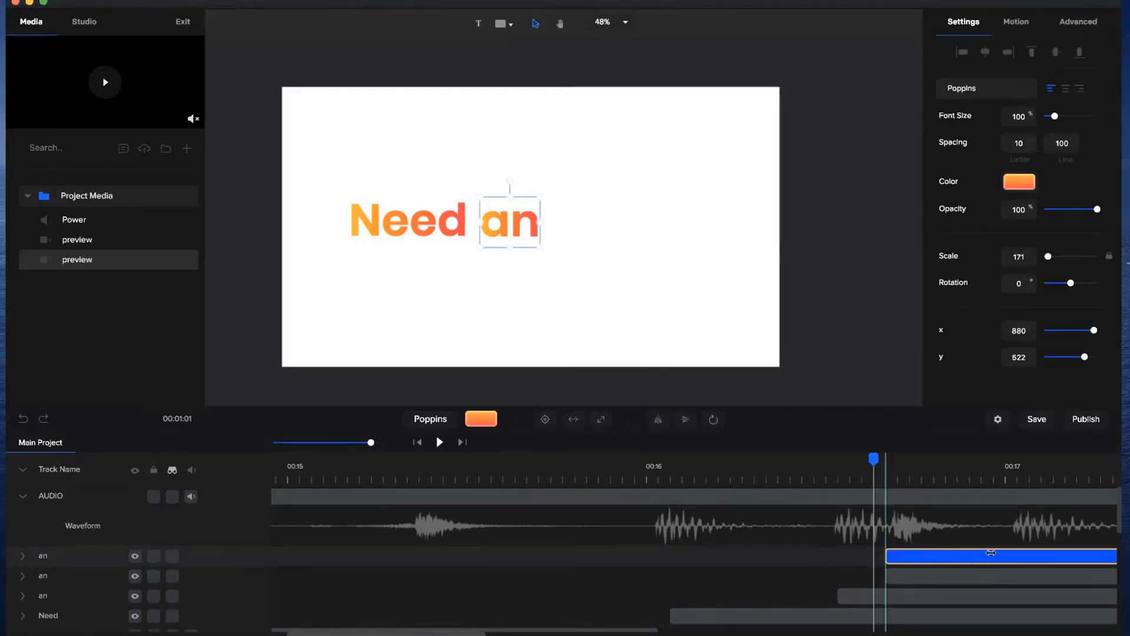
drag(991, 553, 1023, 551)
click(949, 528)
click(922, 469)
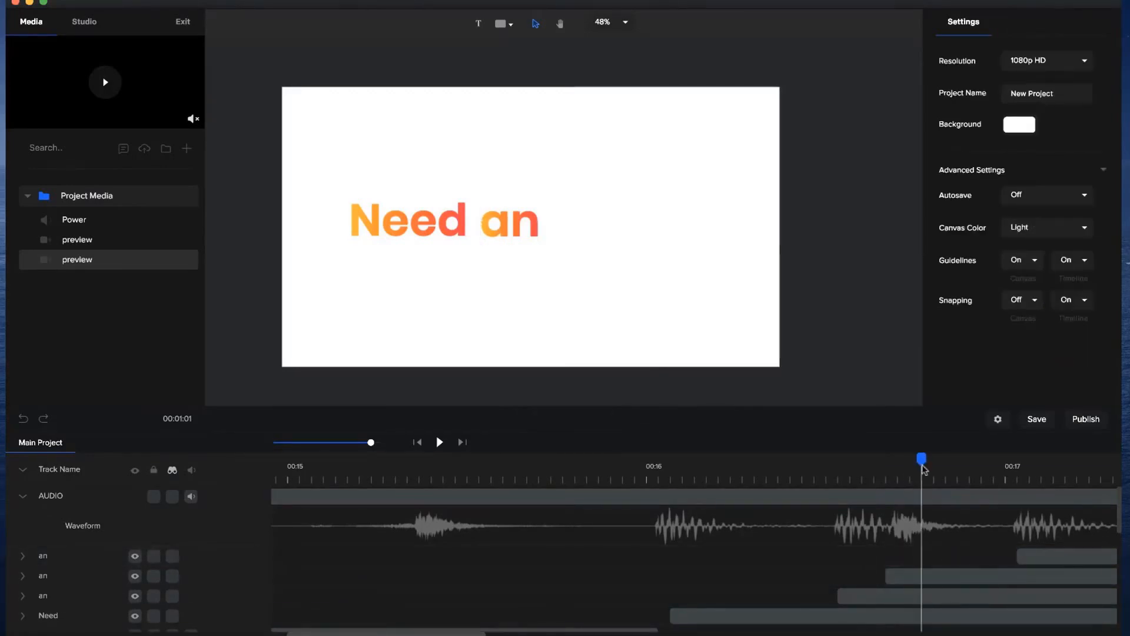
Place the "an" copy that starts at about 16.6 seconds after the first "an" and change it to "epic".
click(505, 217)
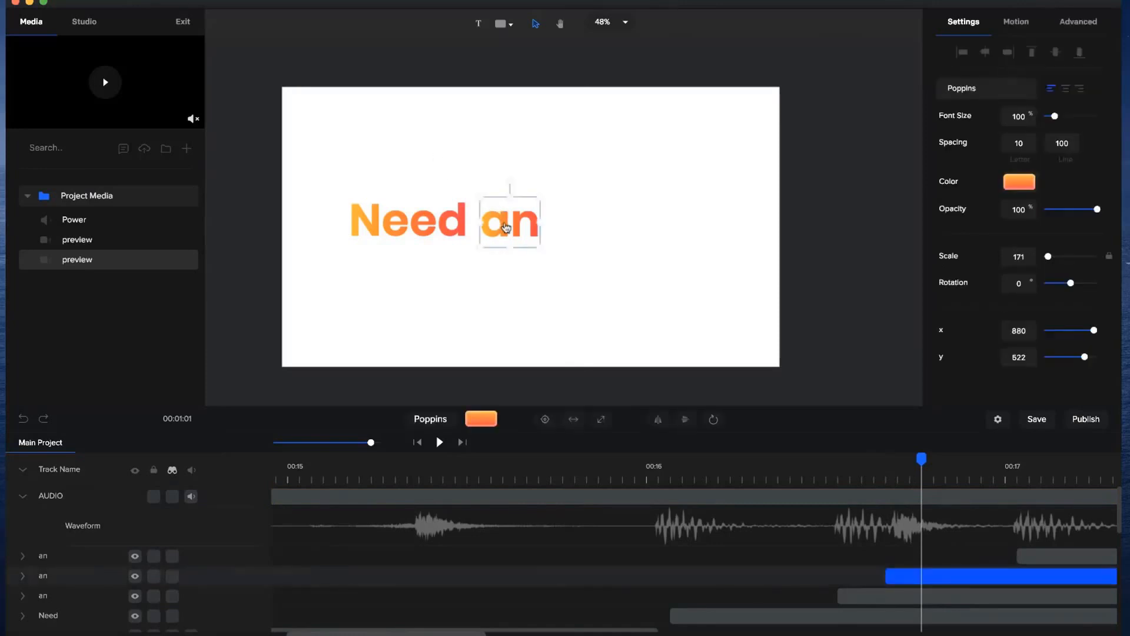
drag(500, 226, 568, 223)
double_click(568, 223)
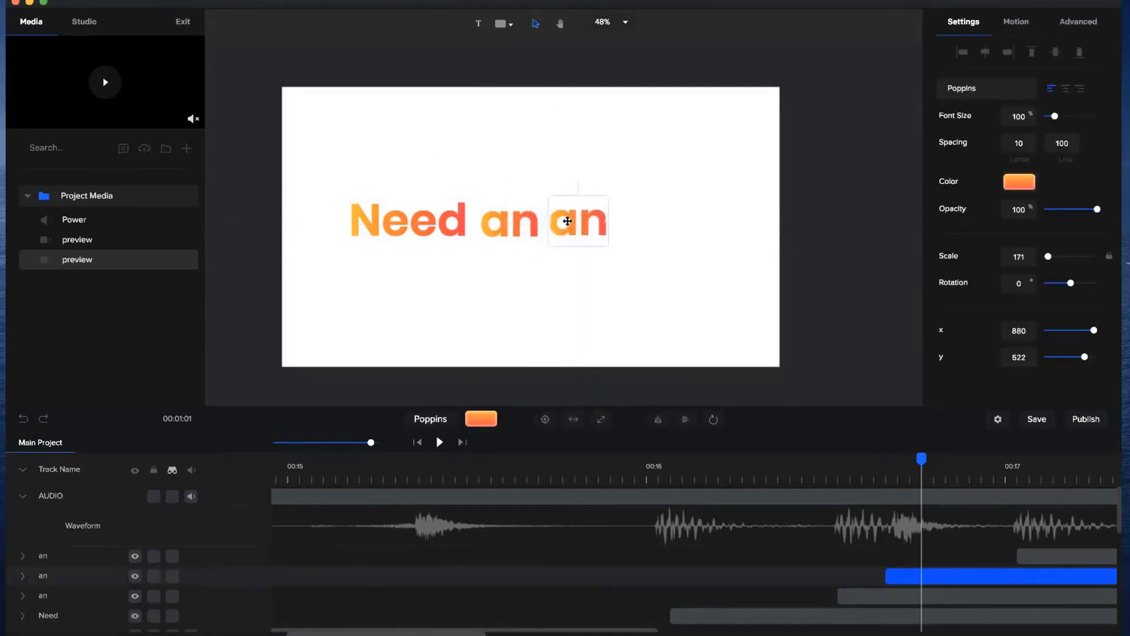
double_click(568, 224)
text(epic)
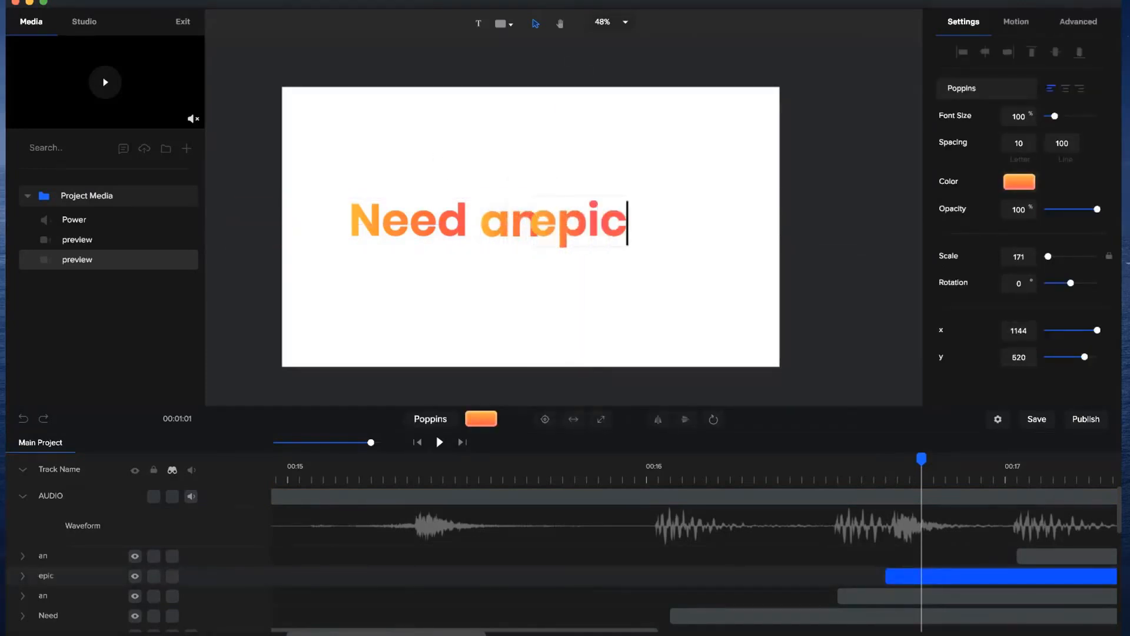
click(642, 279)
Place the "an" copy that starts at about 17 seconds after "epic" and change it to "video?".
click(592, 231)
click(1065, 468)
click(1063, 555)
drag(518, 234, 689, 237)
double_click(686, 229)
text(vi)
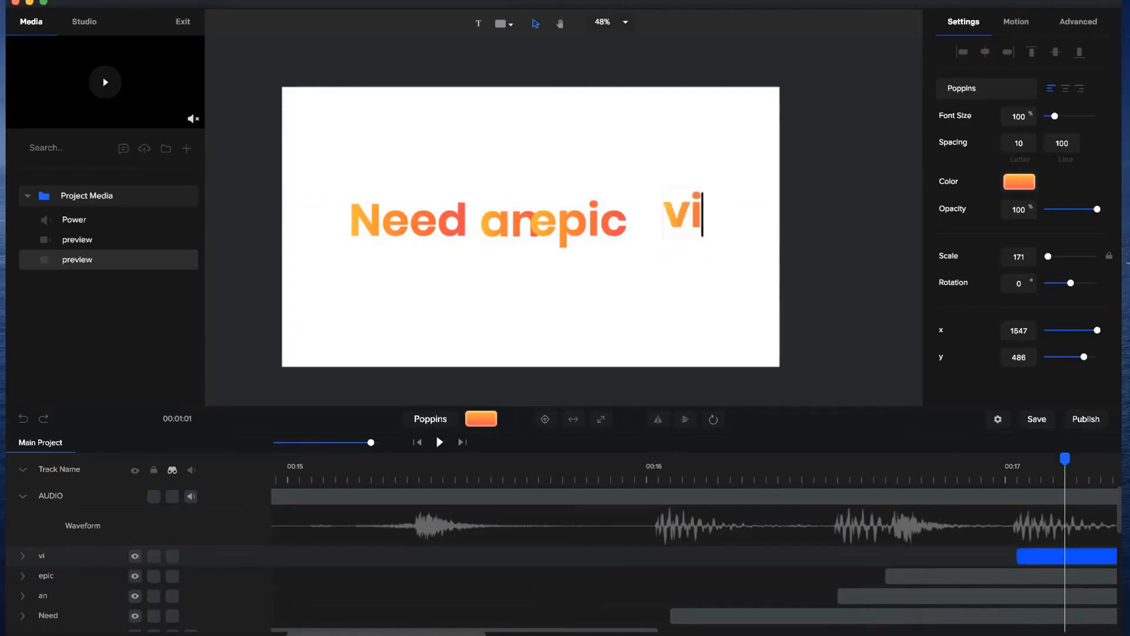
text(deo?)
click(821, 236)
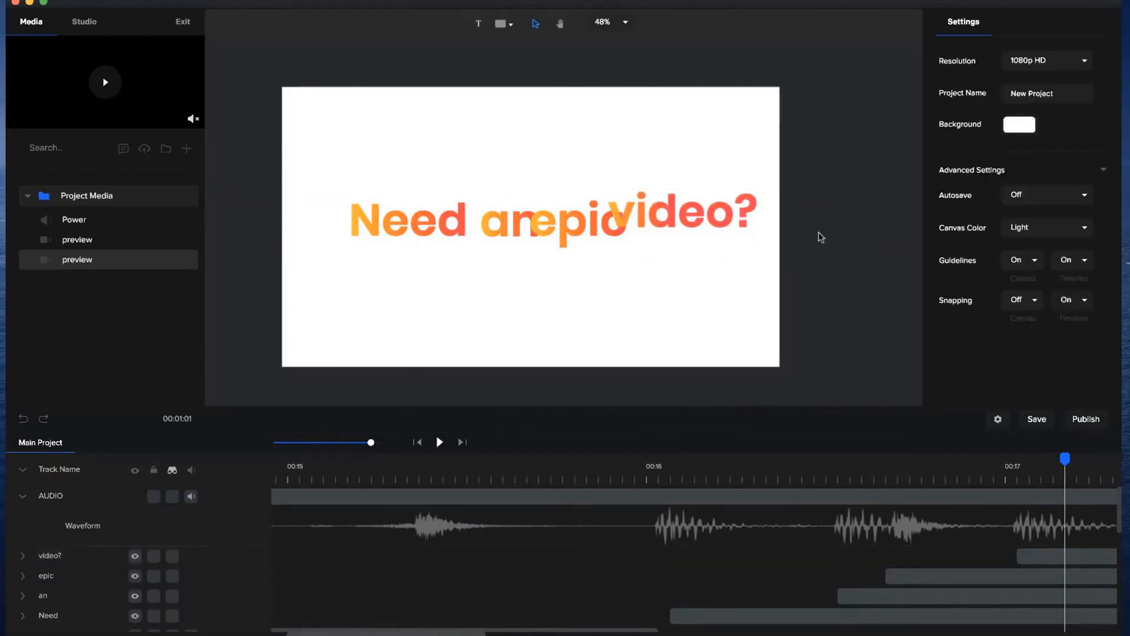
Reposition the four words so "Need an epic video?" reads as one evenly spaced line.
drag(408, 233, 376, 235)
drag(501, 230, 463, 231)
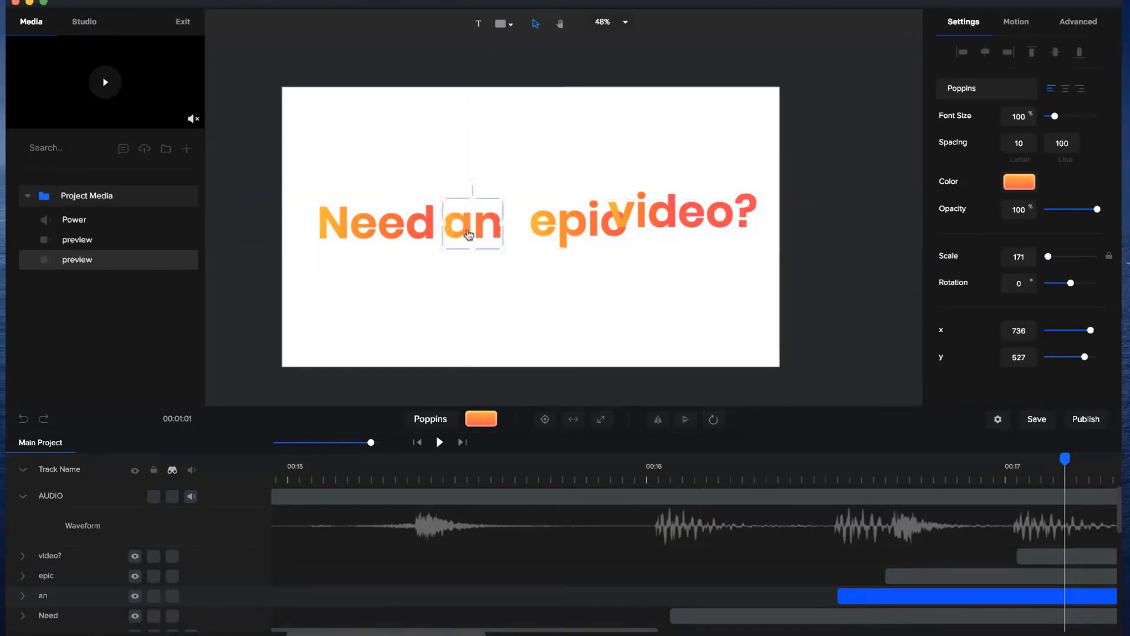
drag(600, 232, 657, 230)
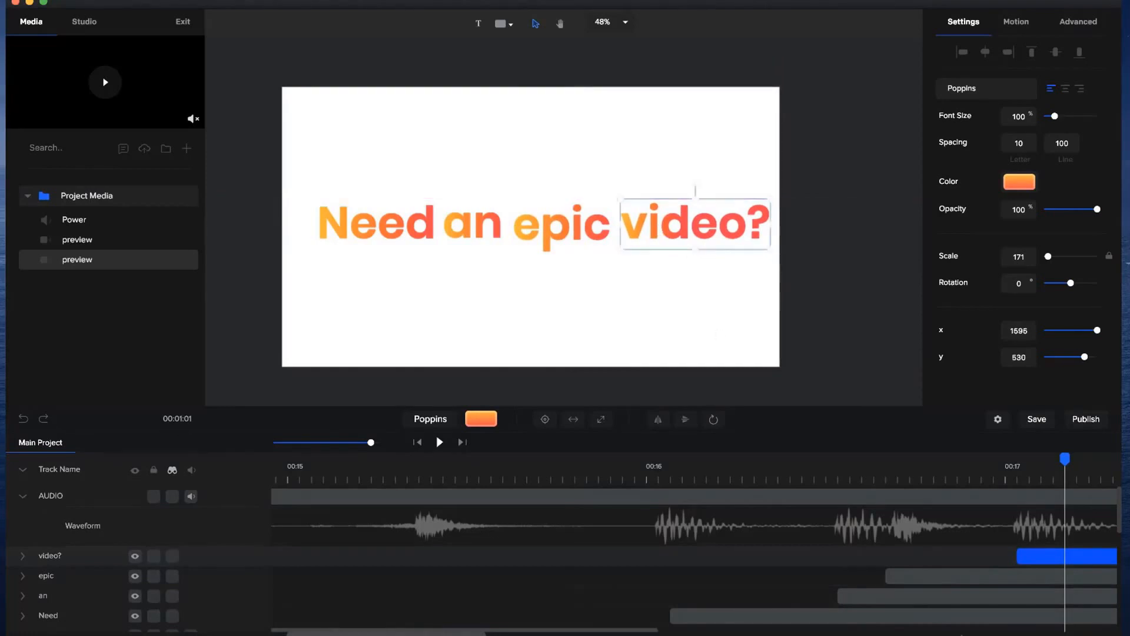
Select all four word layers and scale them down together so the line sits inside the canvas margins.
click(964, 576)
shift+click(960, 589)
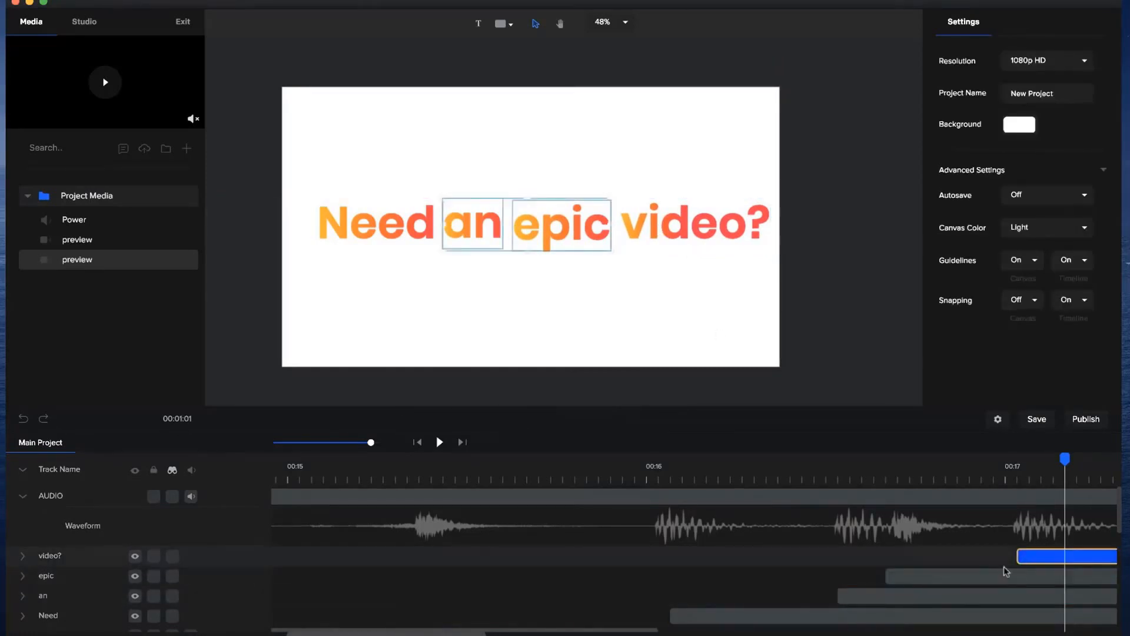
shift+click(959, 577)
shift+click(946, 596)
shift+click(917, 611)
drag(770, 200, 710, 223)
click(705, 298)
Play back the project from about 14 seconds to check the "Need an epic video?" timing against the audio.
click(659, 463)
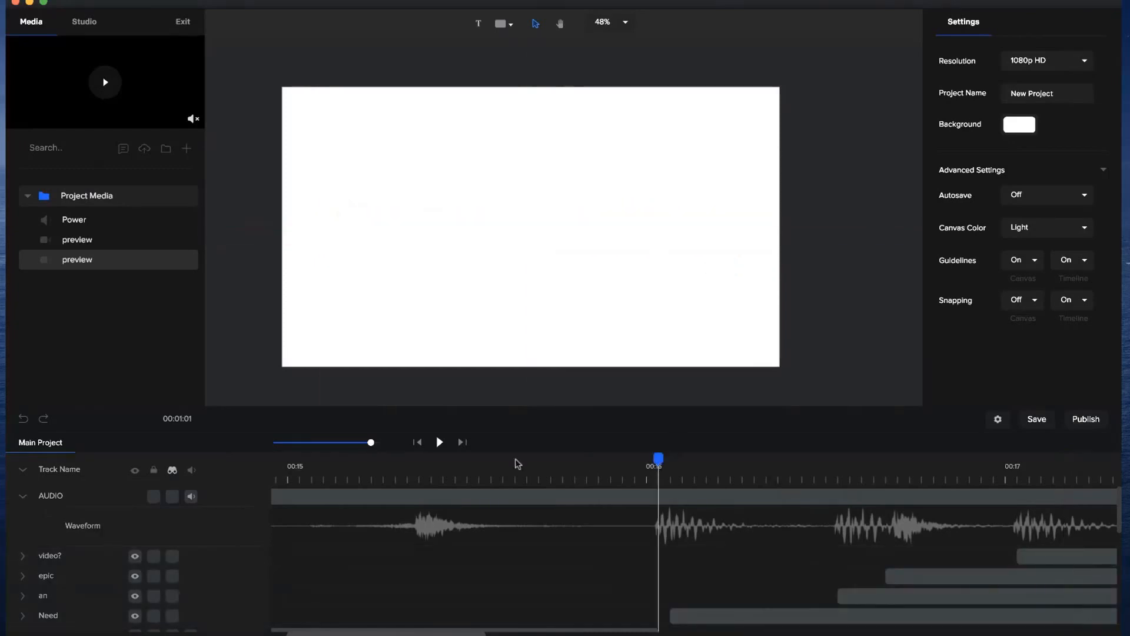
drag(367, 443, 354, 442)
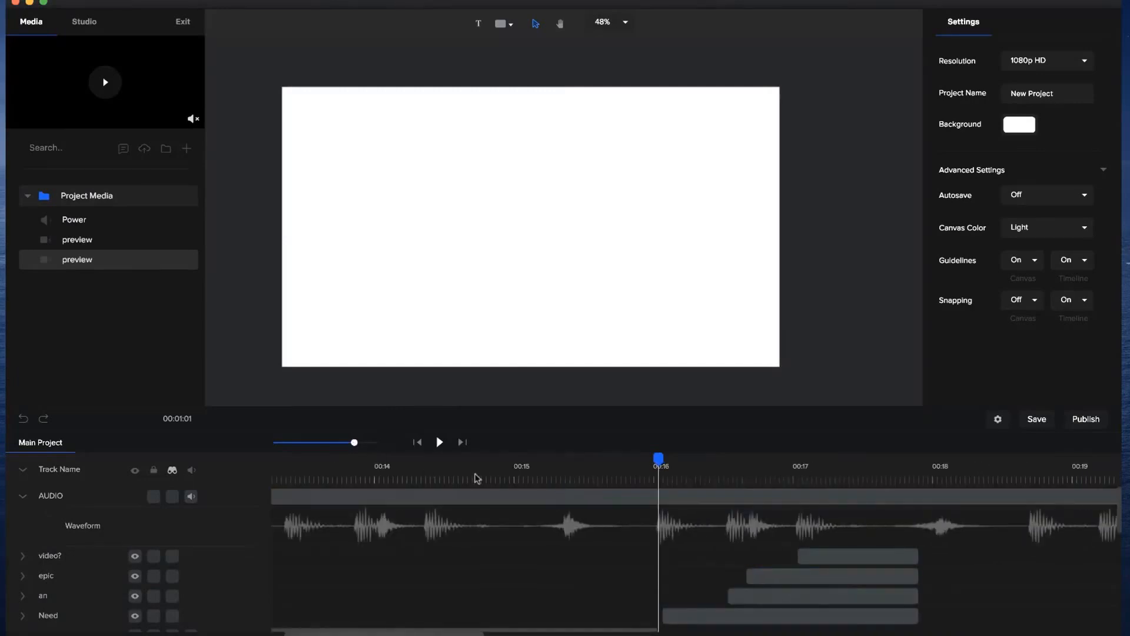
click(397, 473)
click(440, 442)
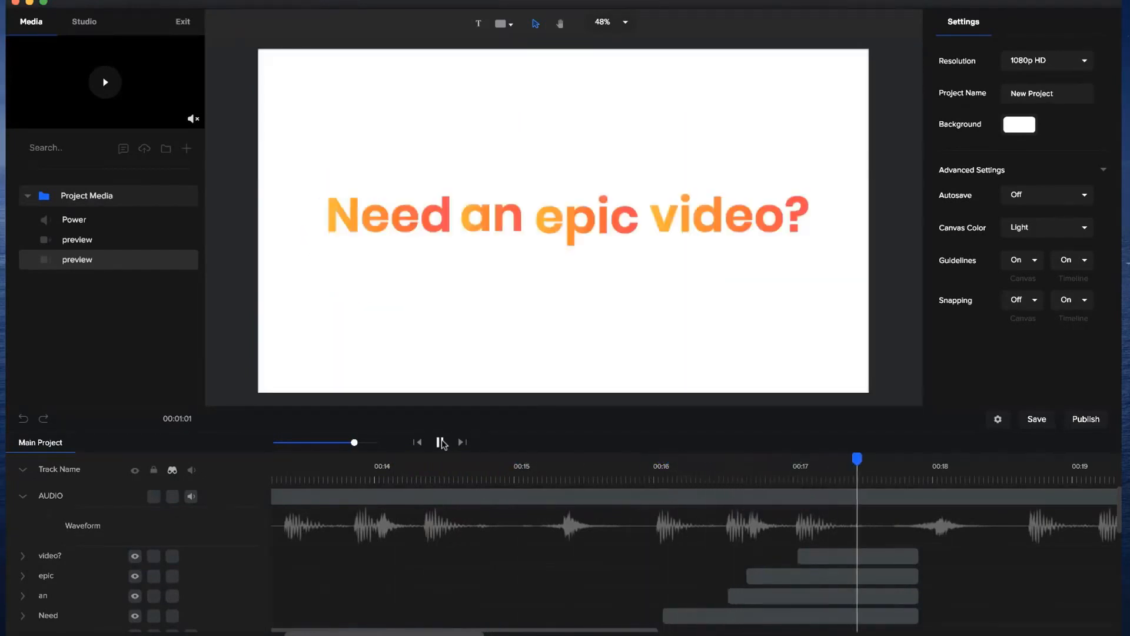
click(440, 443)
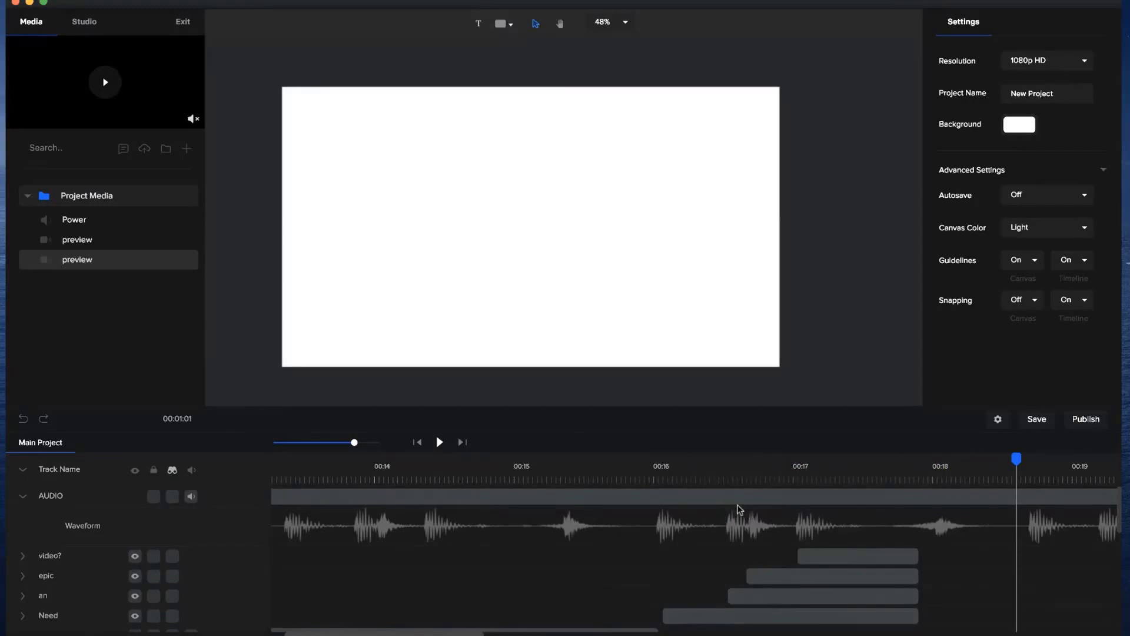
Switch to QuickTime Player and review the reference promo from the "Need an epic video?" scene through to the logo ending.
click(680, 635)
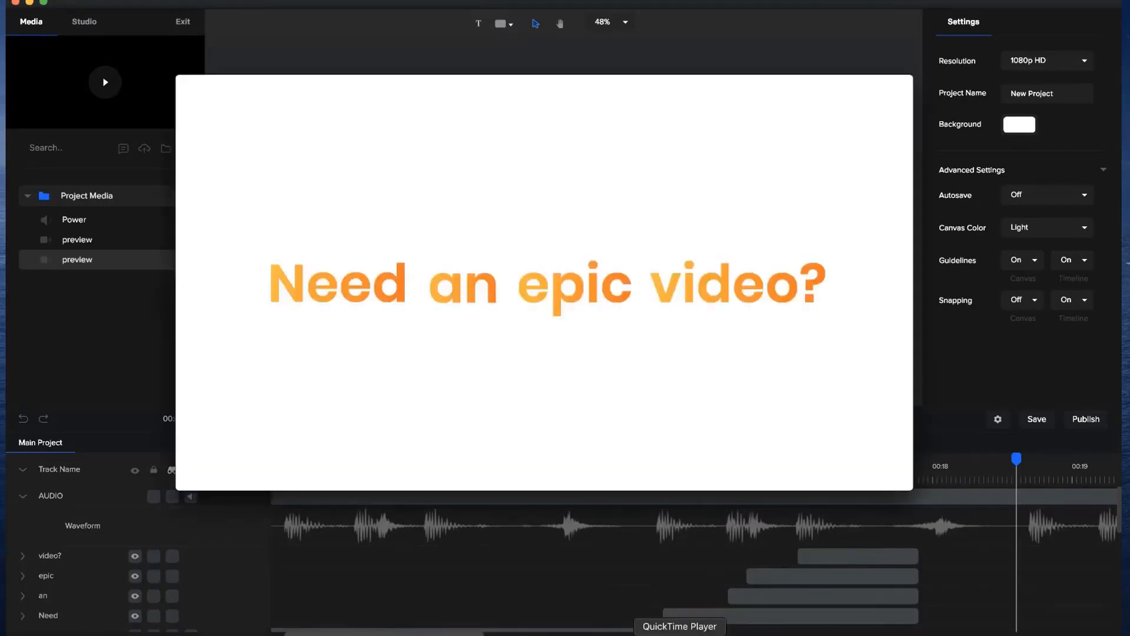
drag(580, 418, 588, 415)
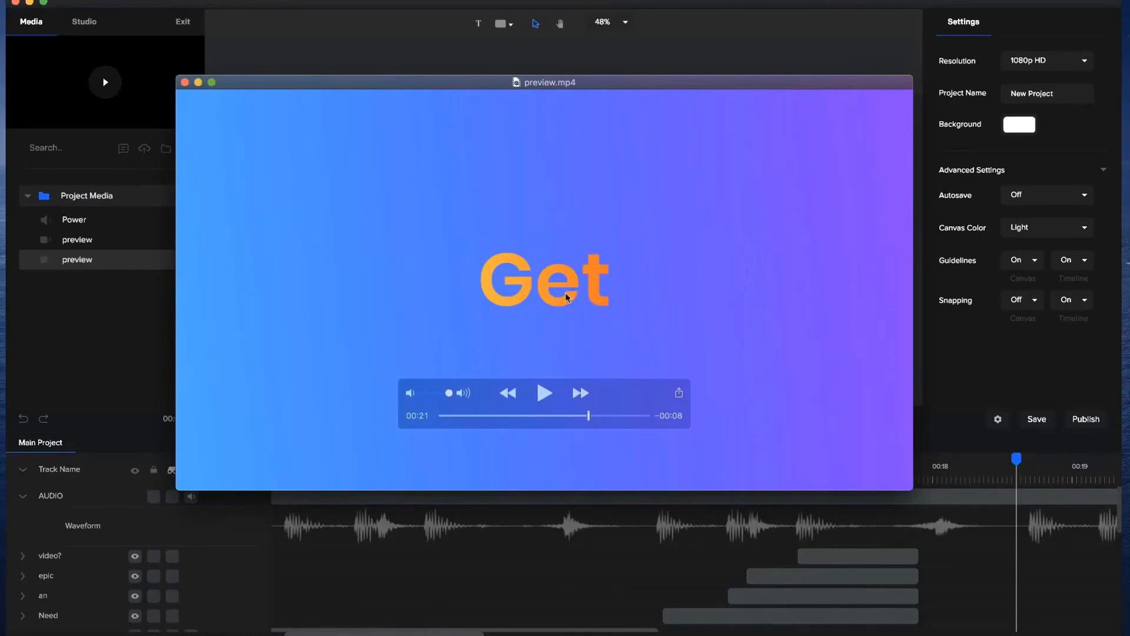
drag(590, 417, 625, 413)
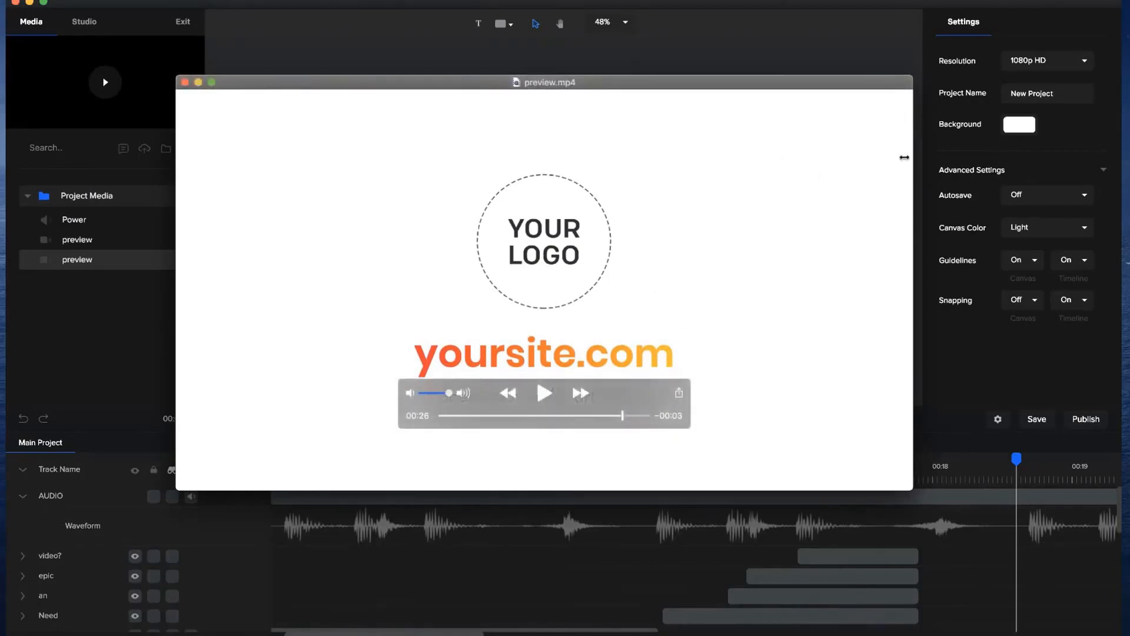
mouse_move(570, 220)
click(627, 541)
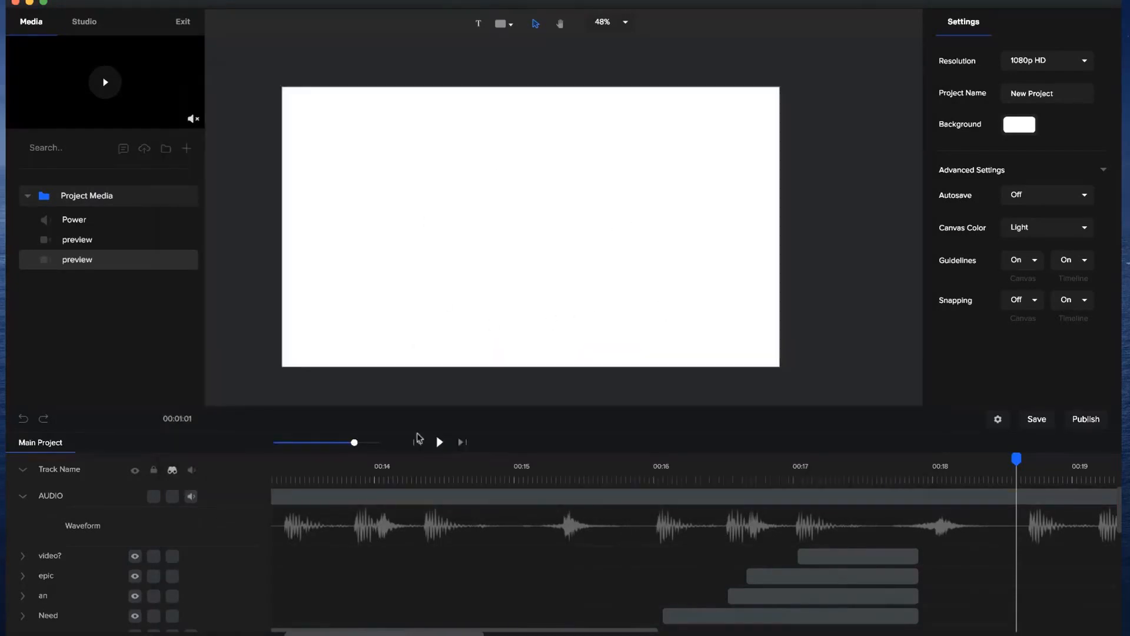
Examine the whole project timeline, scrubbing back to the early text scenes and reviewing their tracks.
drag(356, 441, 324, 442)
click(625, 497)
click(697, 465)
drag(697, 463, 362, 473)
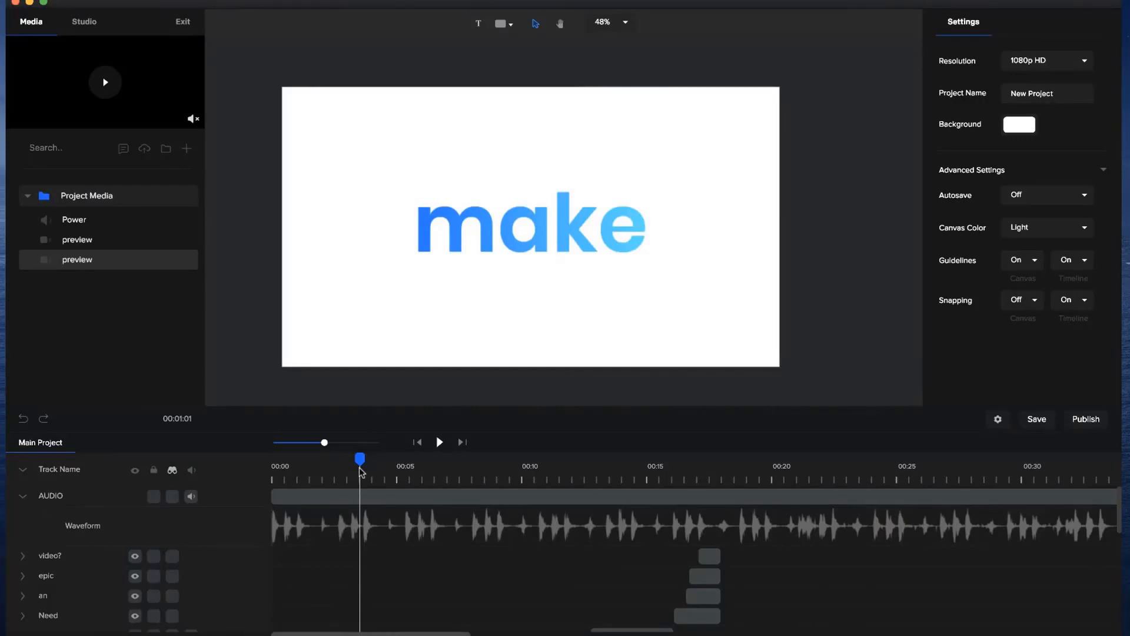
drag(361, 473, 366, 472)
scroll(363, 545, down, 3)
scroll(364, 545, down, 3)
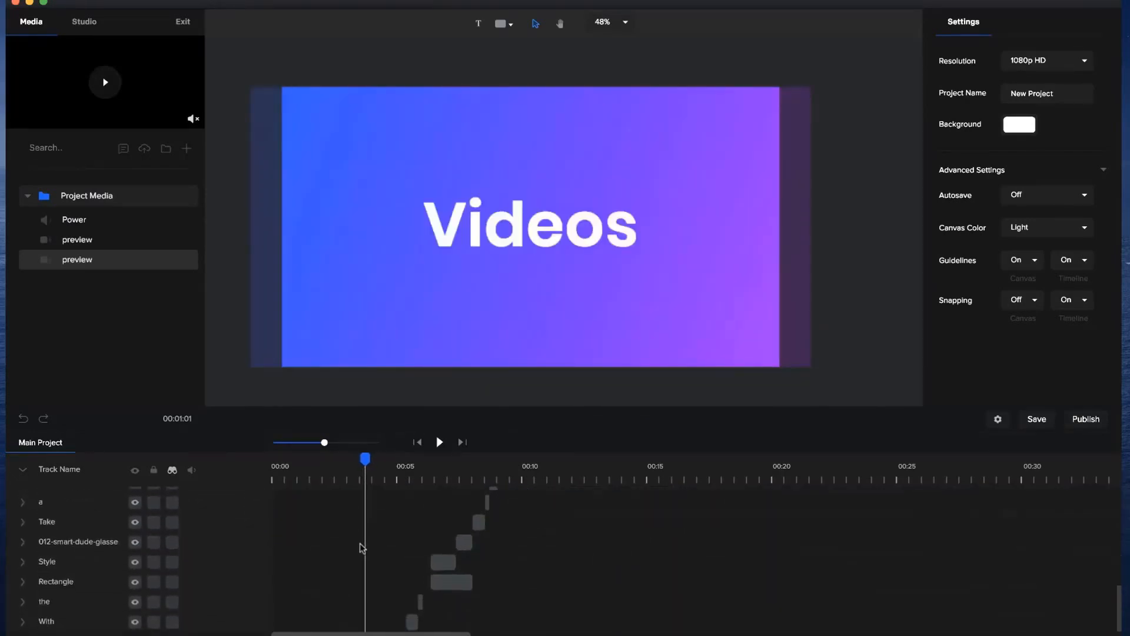
scroll(404, 545, down, 5)
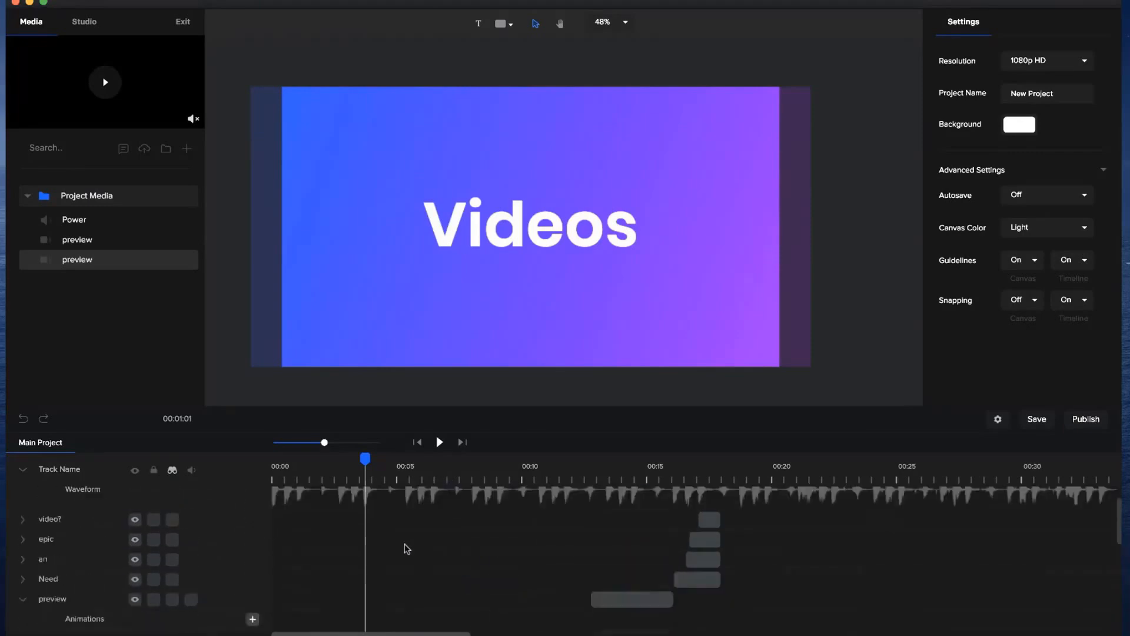
click(315, 503)
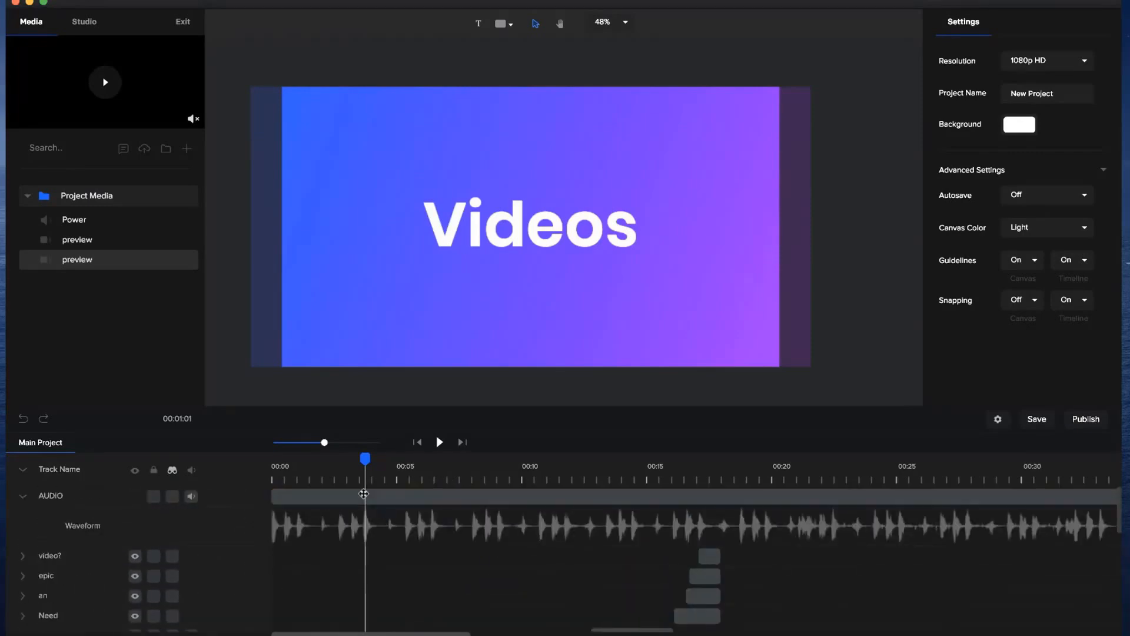
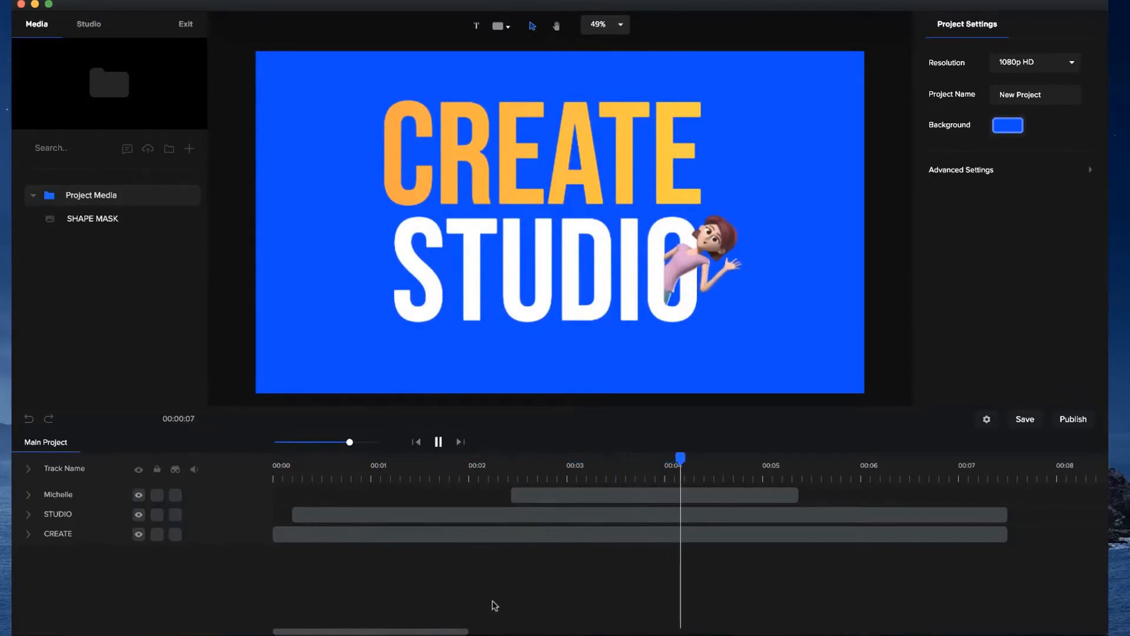
Stop playback and scrub through the logo scene to examine how the Michelle character emerges from behind the last letter of STUDIO.
key(space)
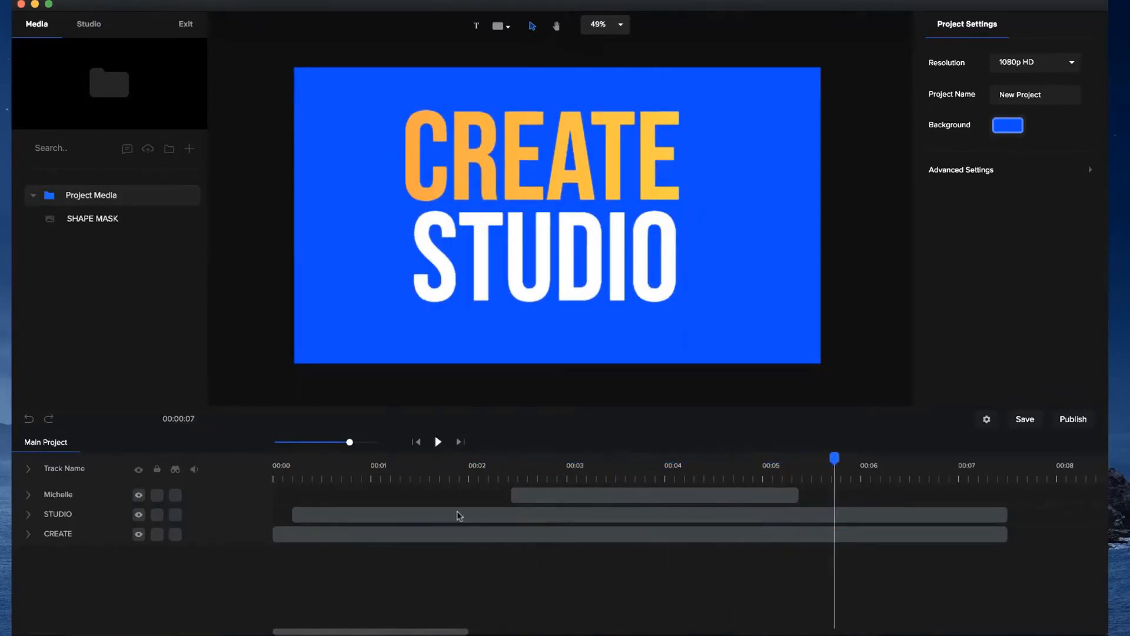
click(625, 462)
drag(620, 466, 583, 473)
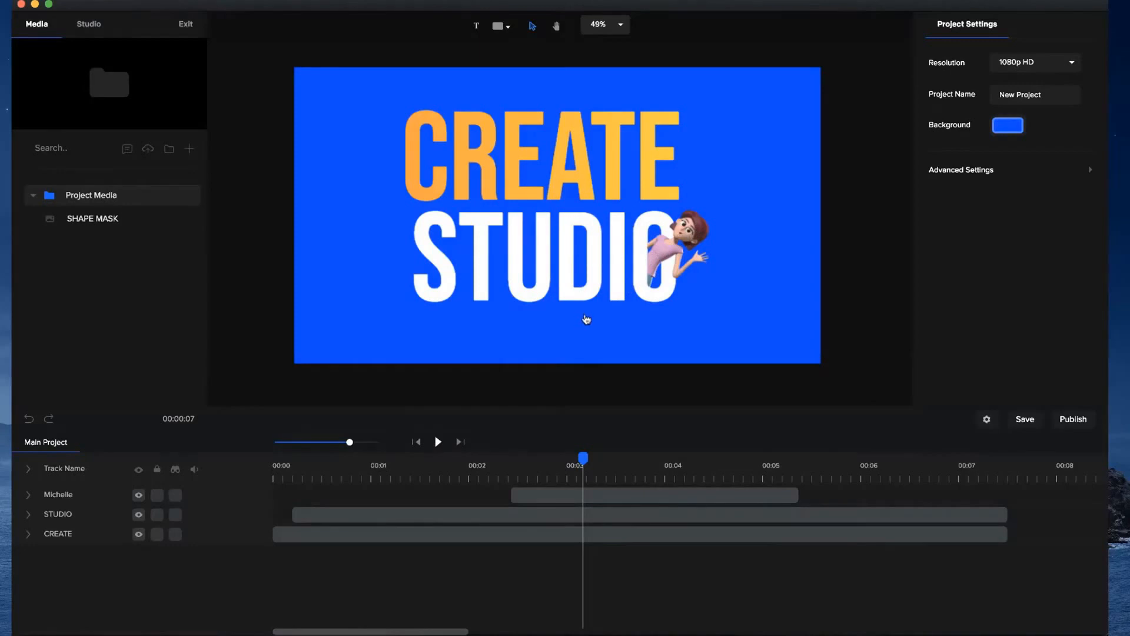
click(489, 470)
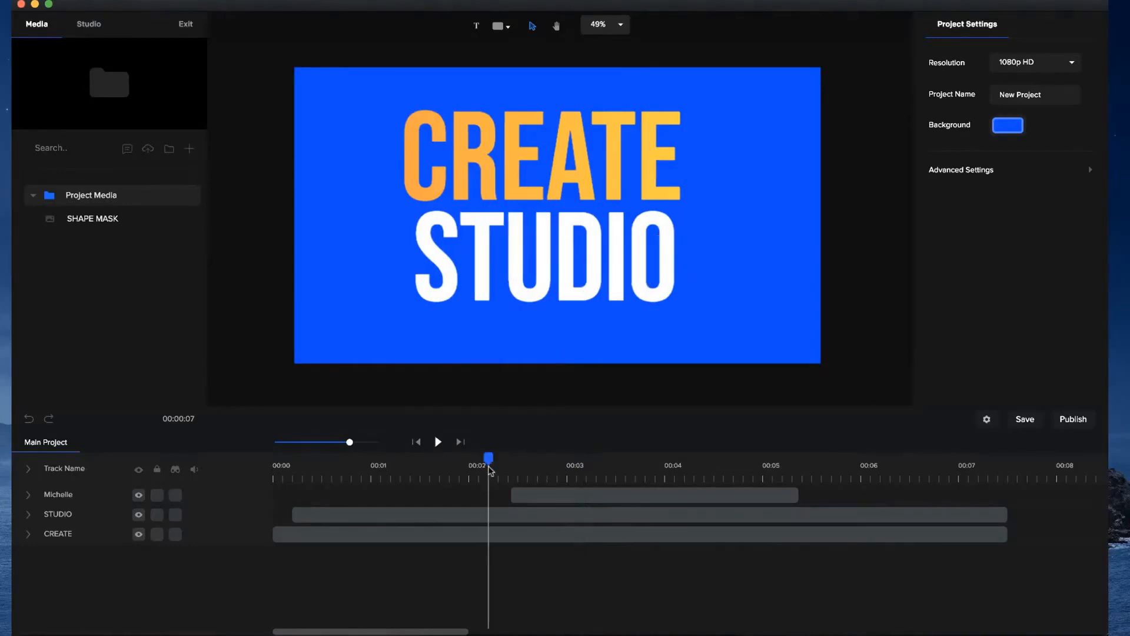
drag(489, 458, 566, 489)
click(570, 488)
click(570, 489)
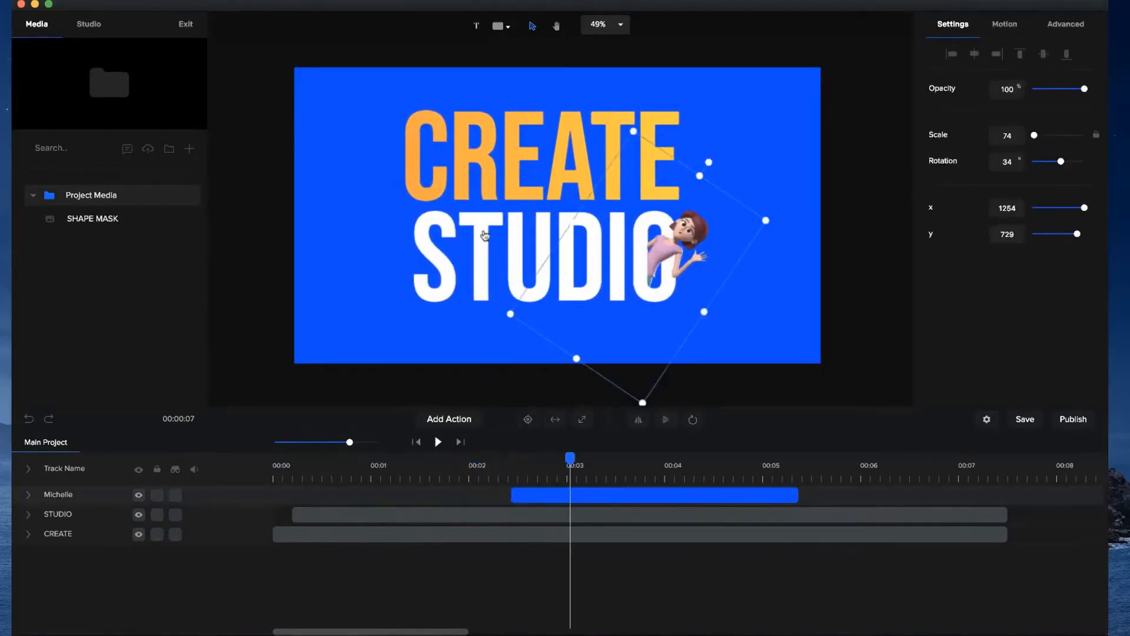
click(457, 469)
drag(457, 458, 378, 456)
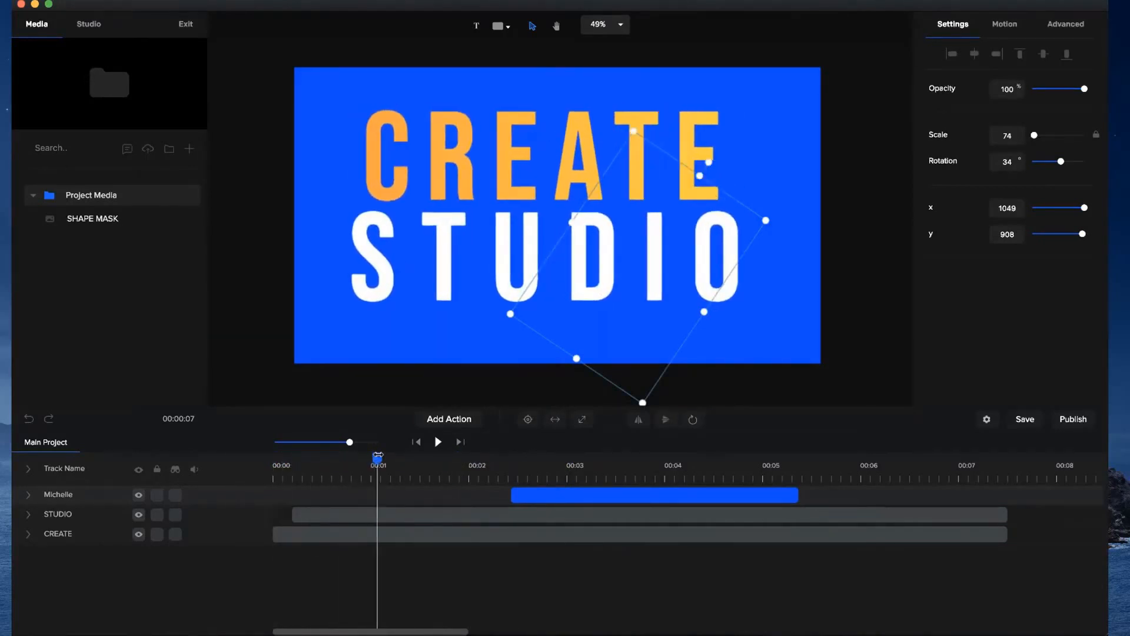
drag(373, 465, 573, 480)
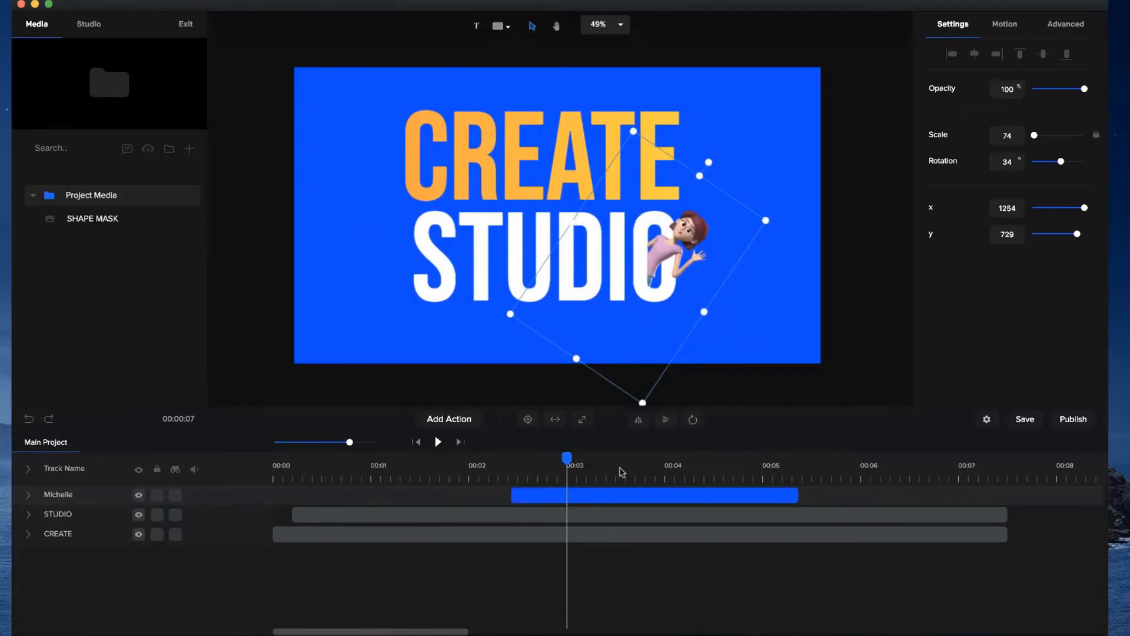
Delete the existing Michelle character layer from the logo scene and collapse the Project Media folder.
click(639, 464)
scroll(686, 258, up, 5)
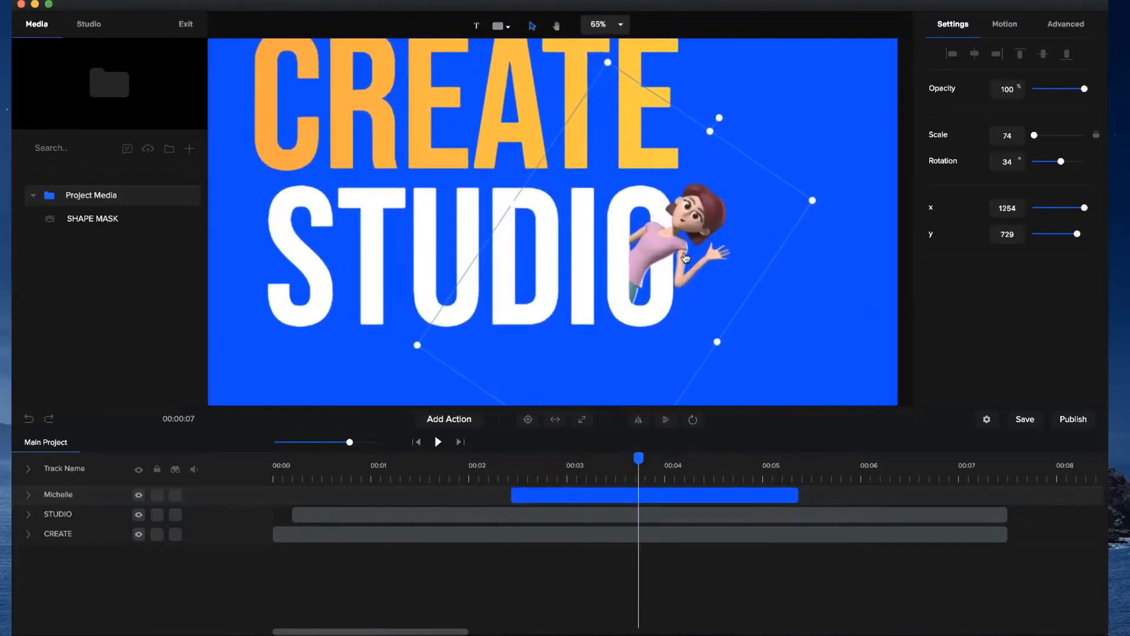
scroll(609, 308, down, 5)
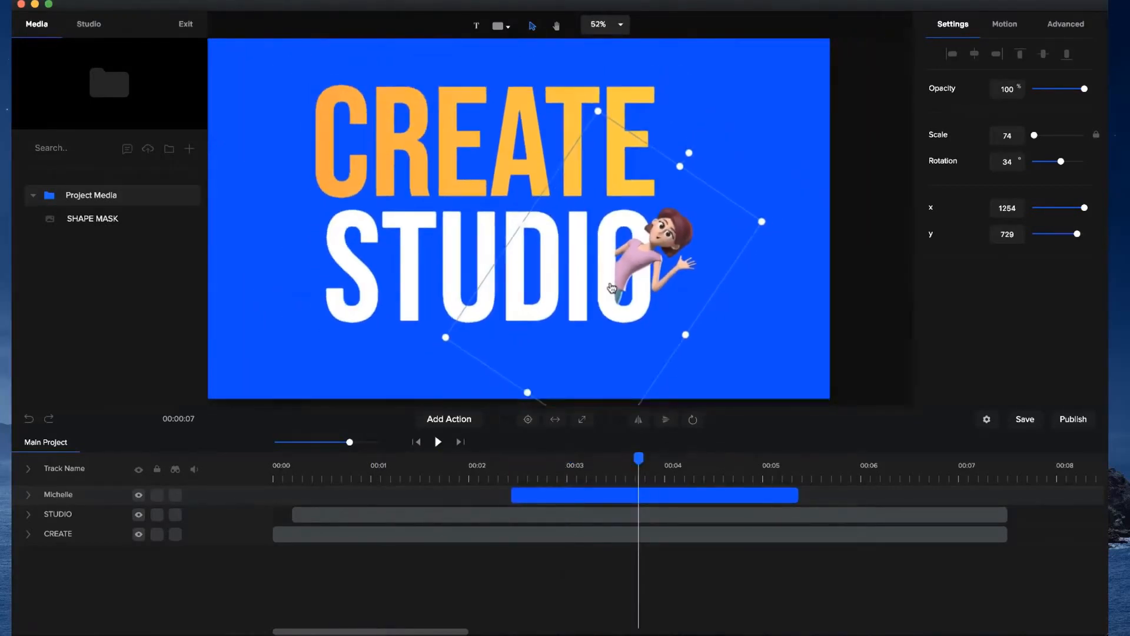
key(Delete)
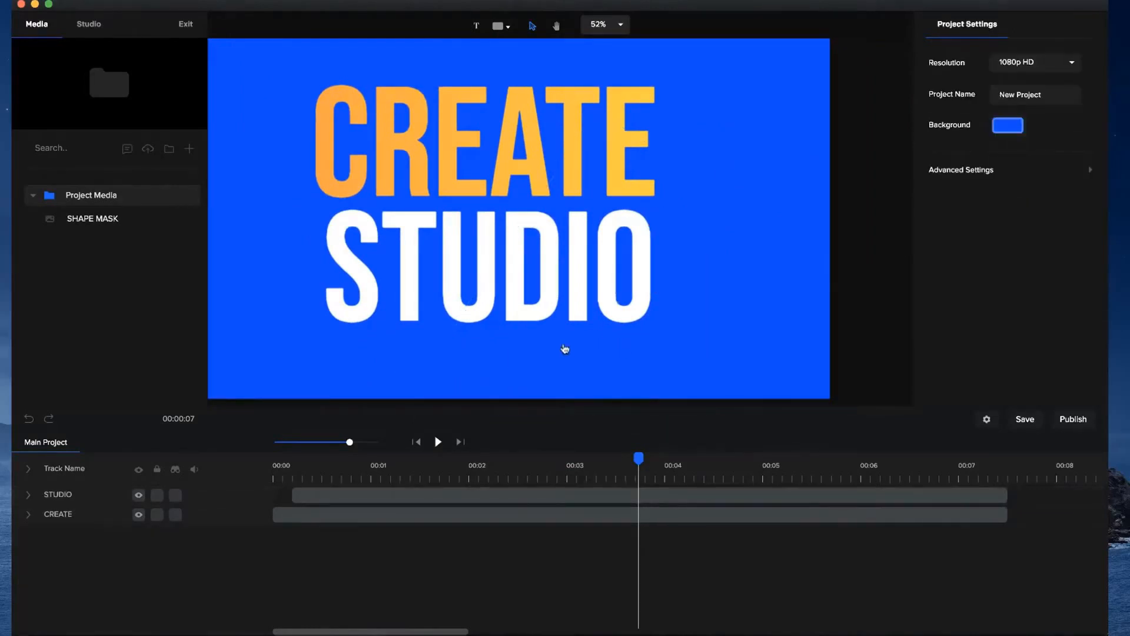
click(32, 196)
Add the 3D character Michelle to the canvas and set her action to Waving.
click(89, 25)
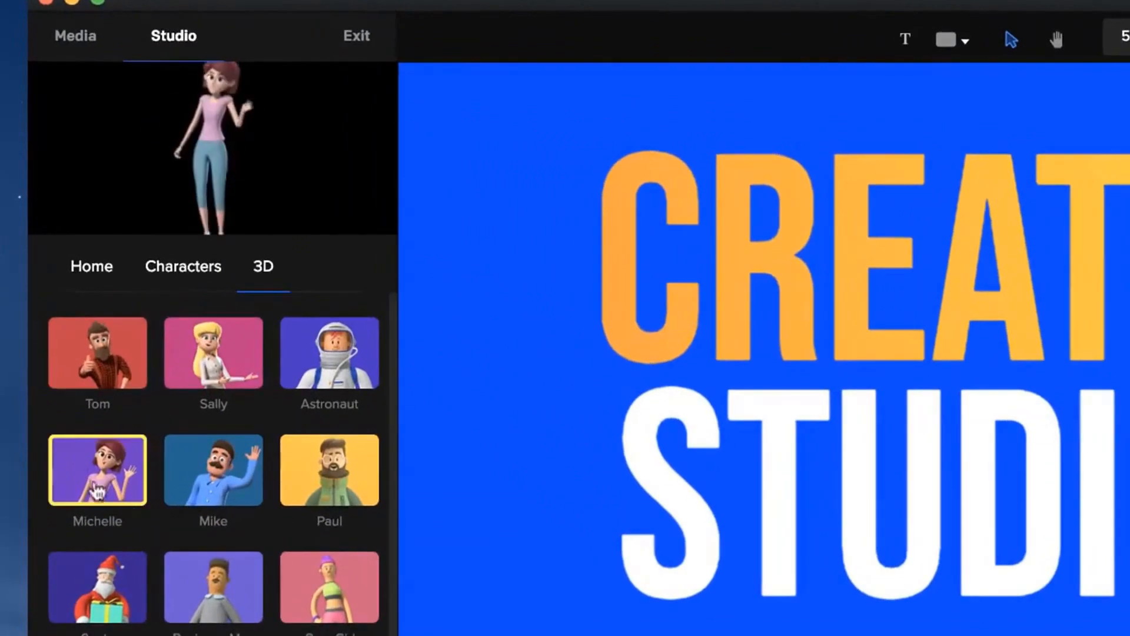
drag(92, 451, 803, 262)
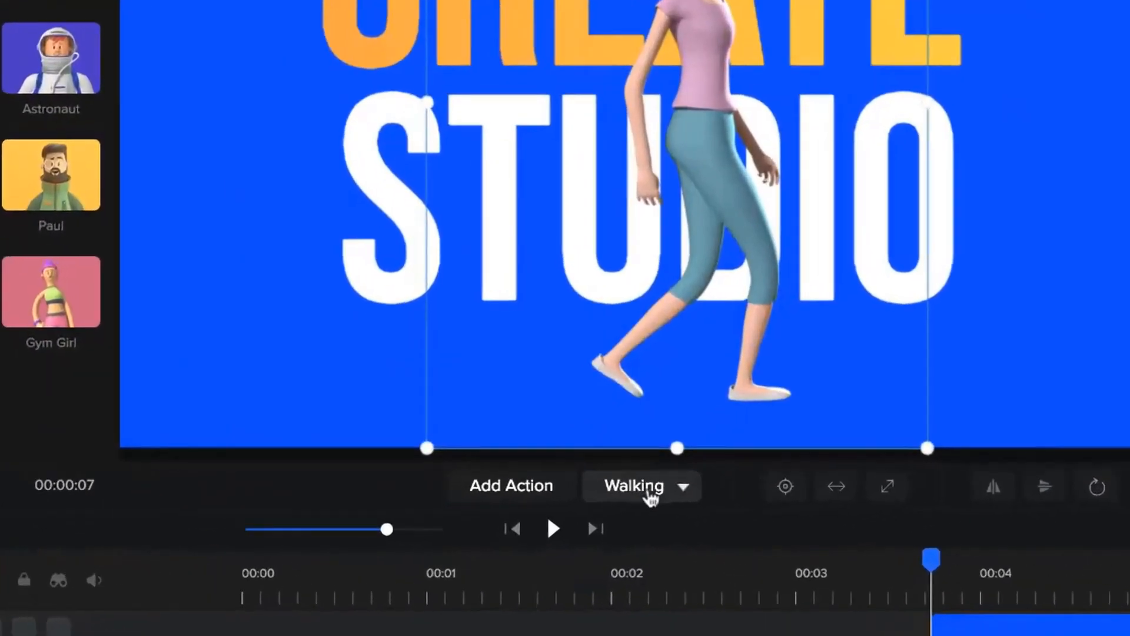
click(580, 511)
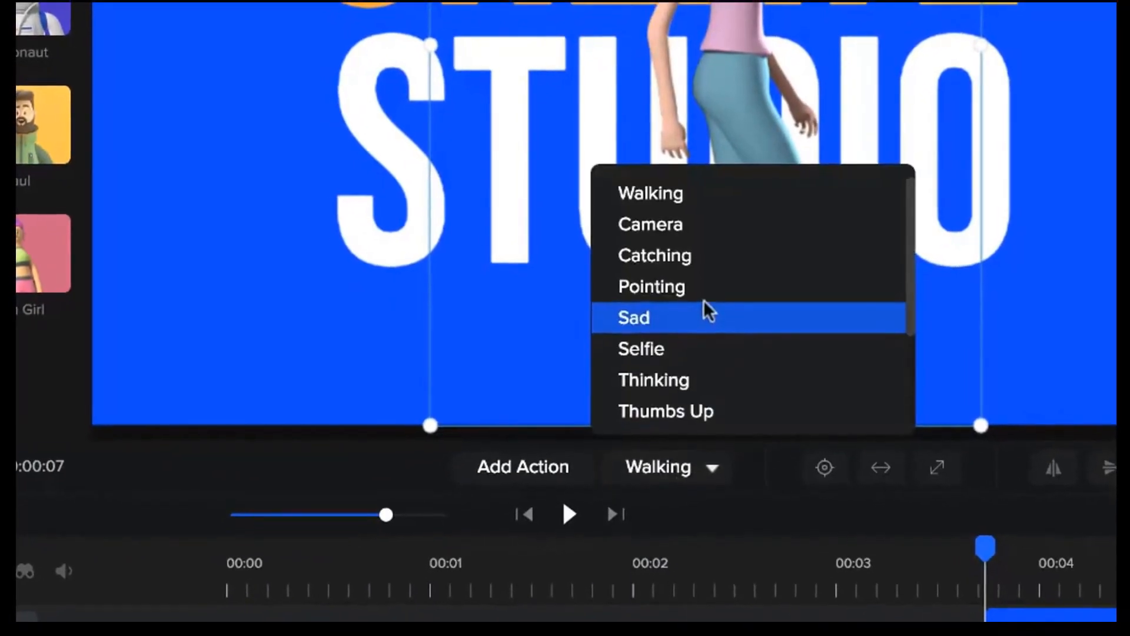
scroll(706, 306, down, 3)
click(666, 417)
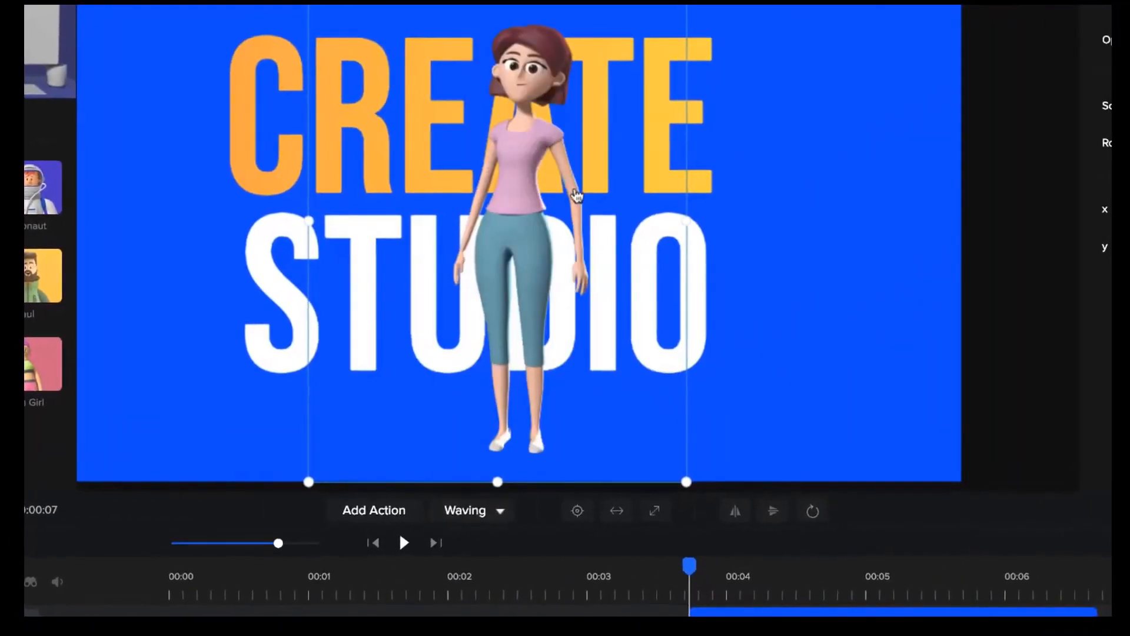
Scale Michelle down to about 77, rotate her to about 32° and position her over the O in STUDIO.
drag(773, 580, 704, 569)
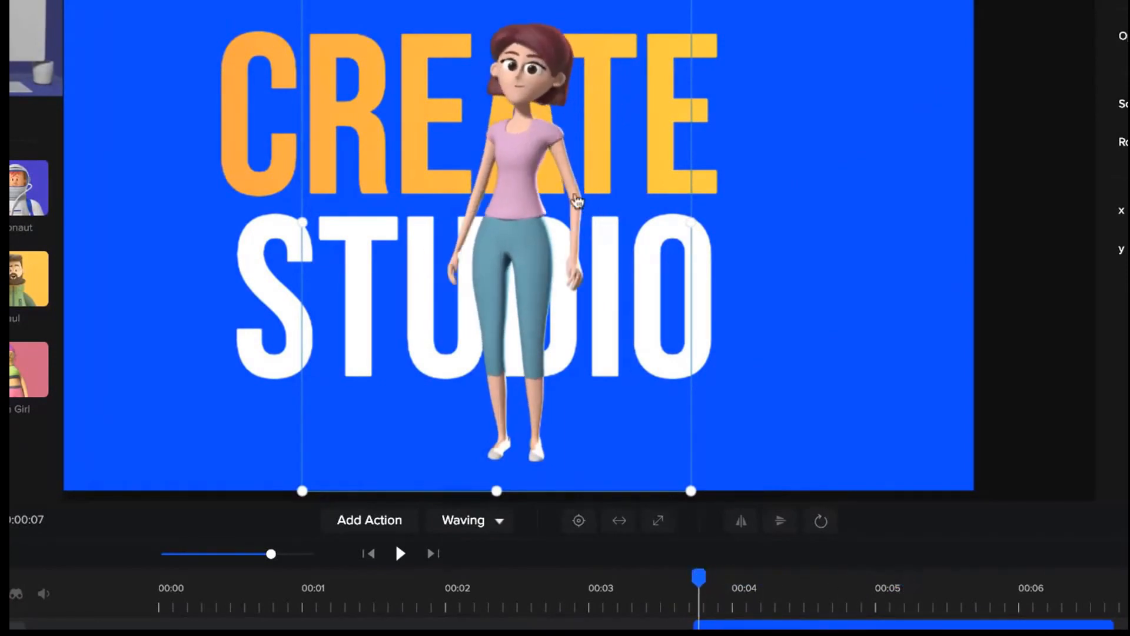
drag(515, 153, 660, 256)
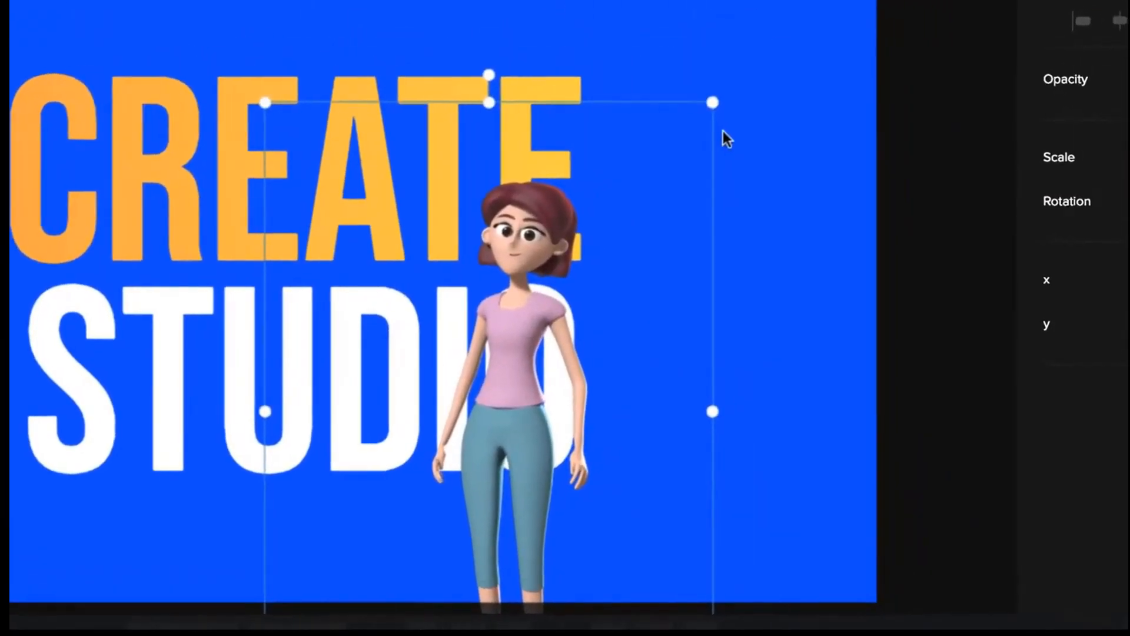
drag(714, 105, 583, 217)
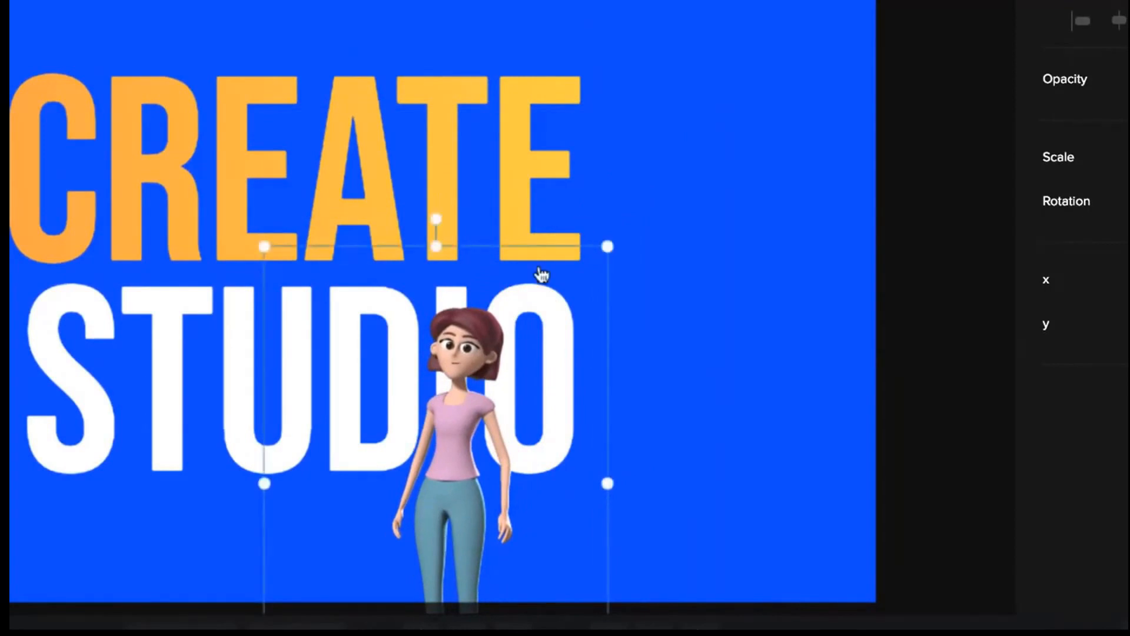
drag(458, 371, 520, 335)
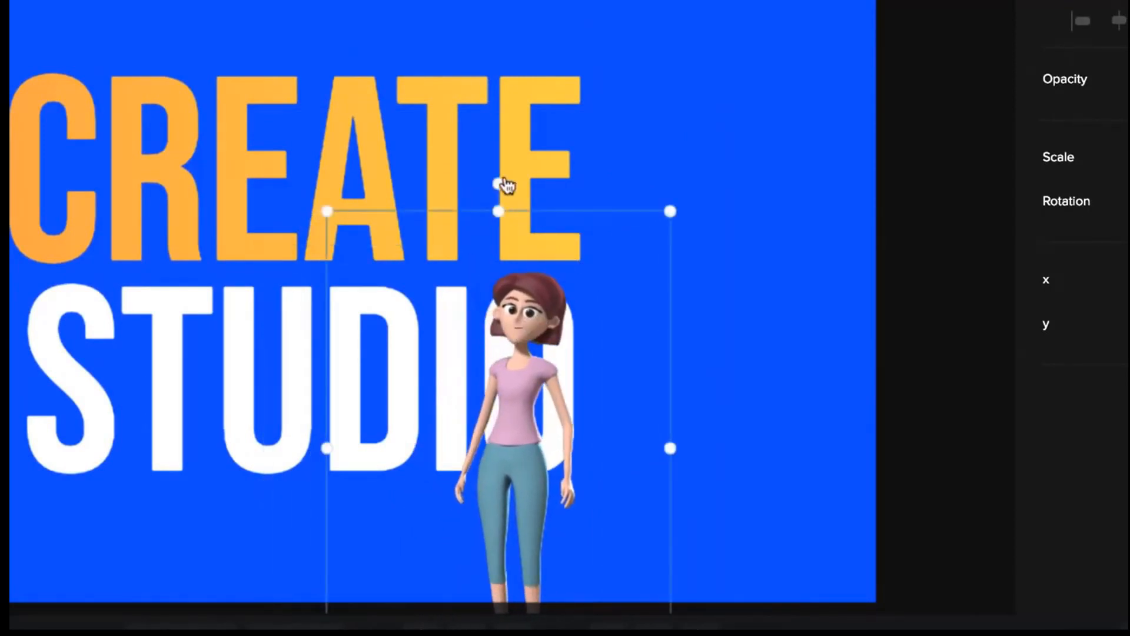
drag(504, 185, 661, 194)
drag(525, 418, 535, 370)
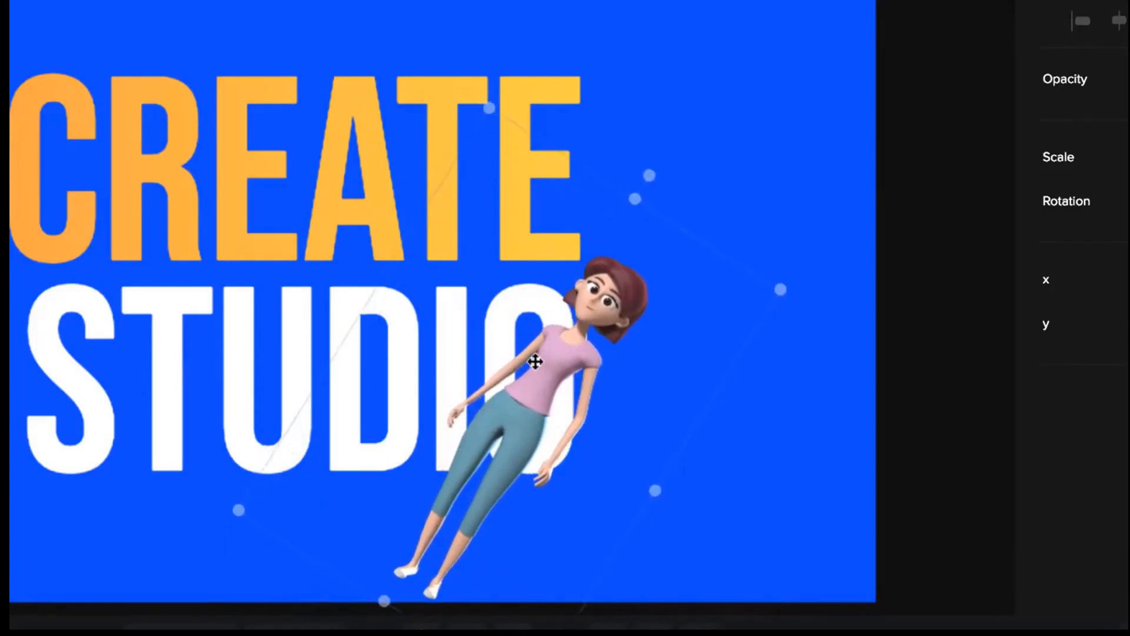
Shift the Michelle layer earlier on the timeline so that it starts at about 2.2 seconds.
drag(615, 628, 572, 594)
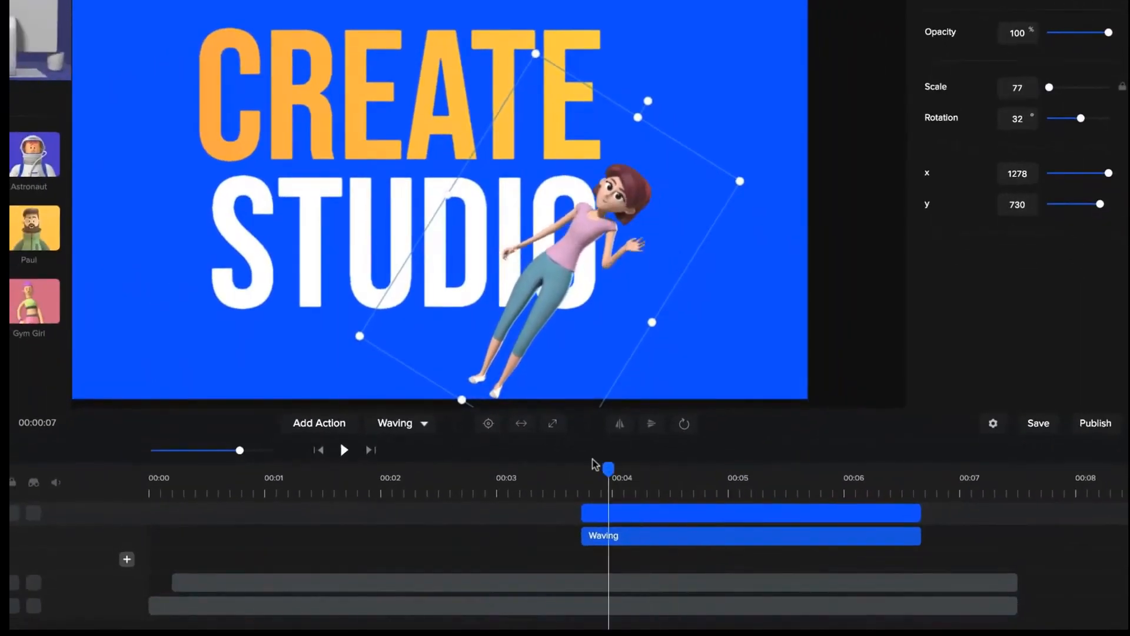
drag(553, 462, 416, 471)
drag(584, 514, 450, 513)
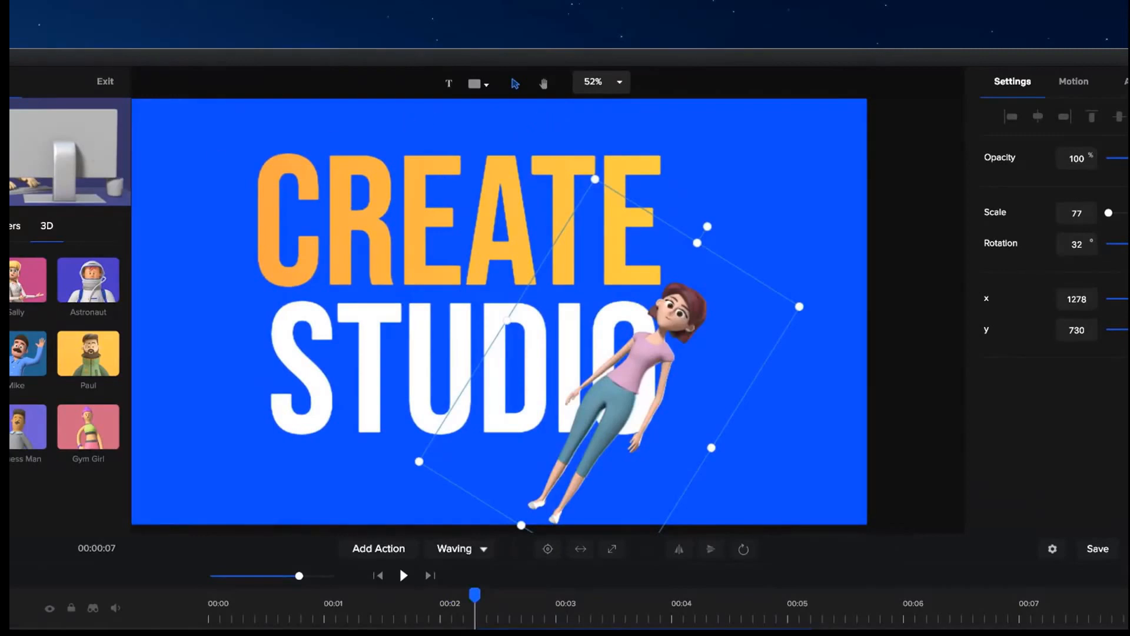
Add a rounded rectangle, rotate it to -90° and size it to about 1599 scale over the right part of the O.
click(5, 82)
click(477, 86)
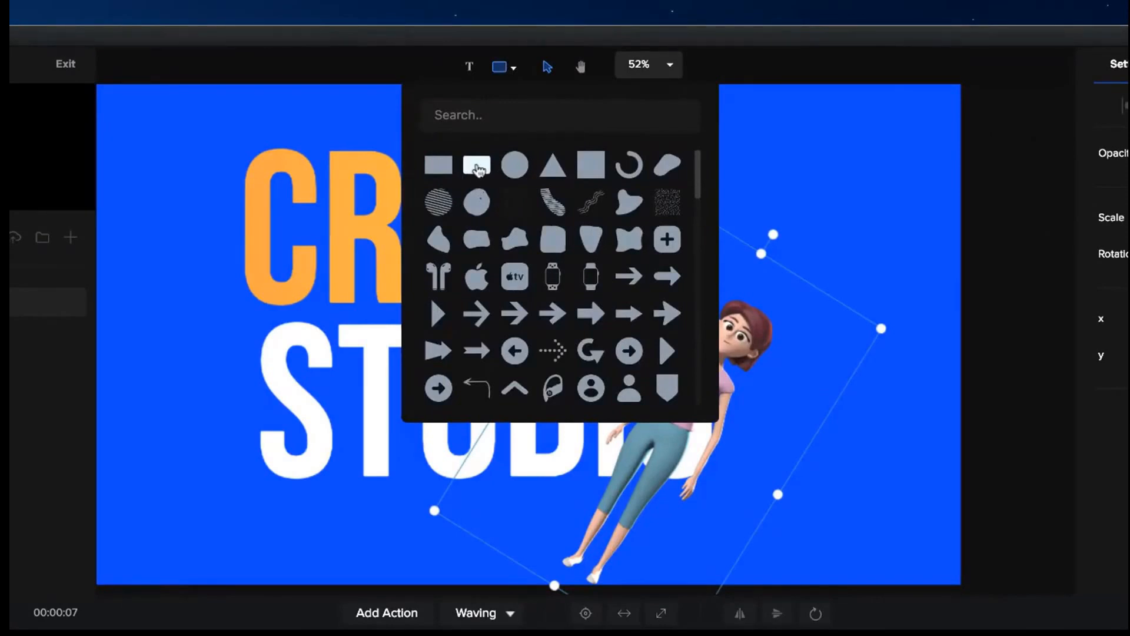
click(478, 169)
click(352, 296)
drag(510, 179, 396, 330)
drag(380, 138, 535, 370)
drag(558, 477, 685, 408)
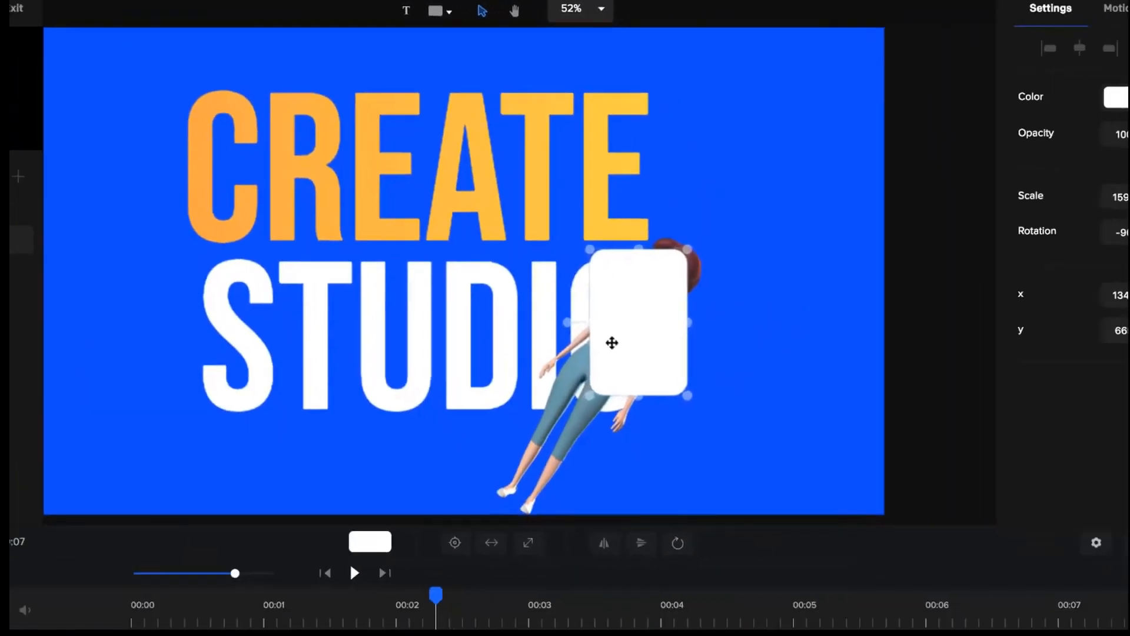
Hide the Michelle layer, collapse its track and nudge the rounded rectangle toward the inner edge of the O.
scroll(619, 348, up, 5)
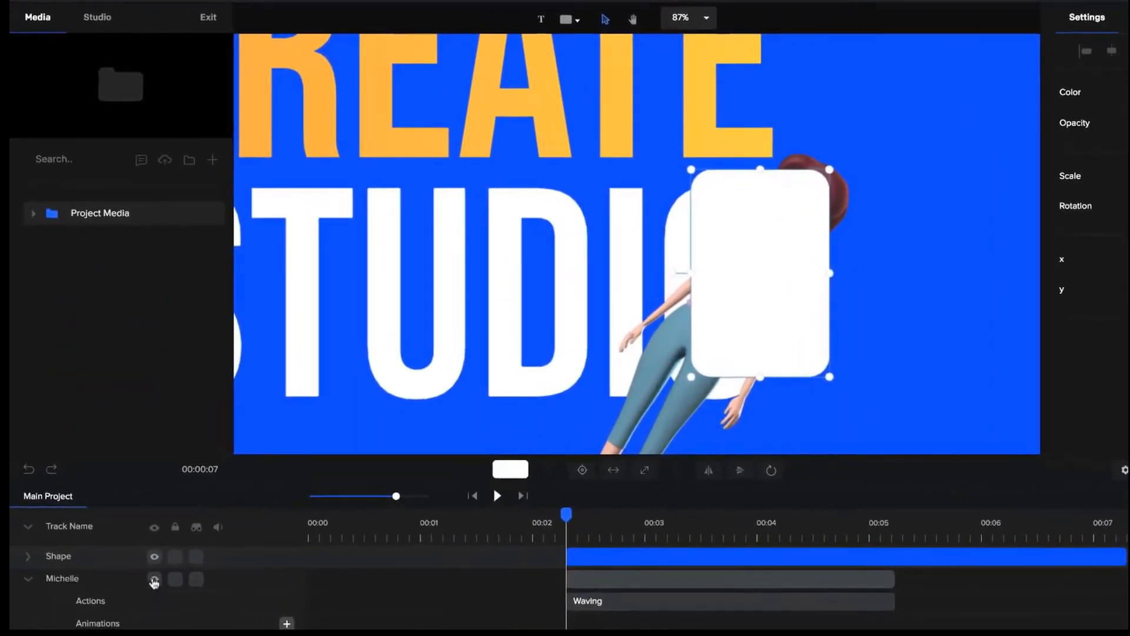
click(154, 580)
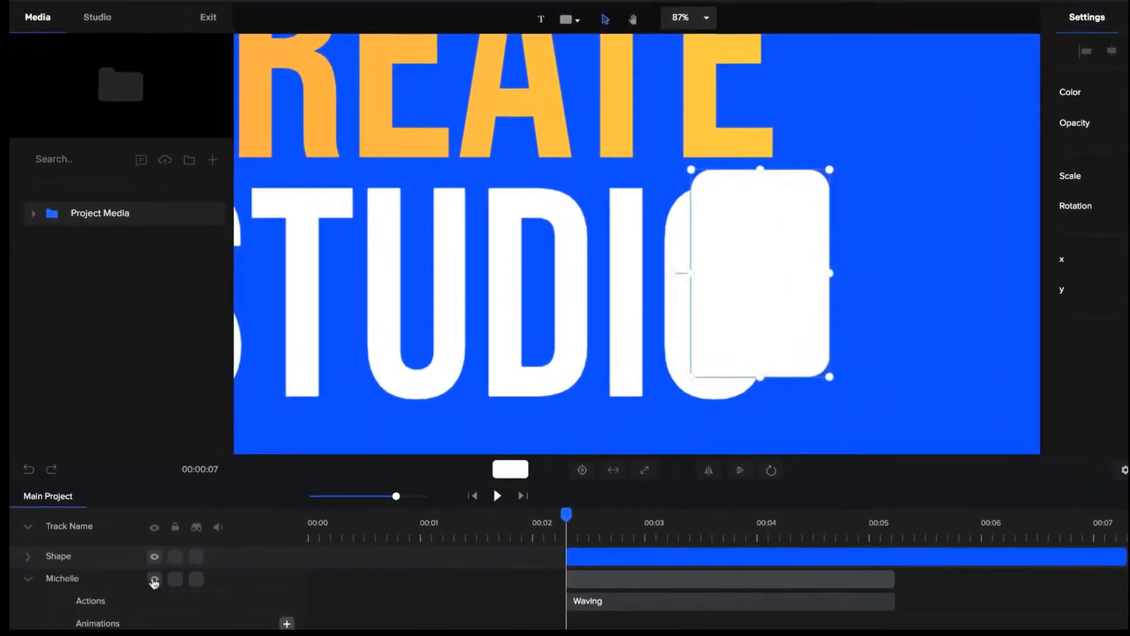
click(28, 580)
mouse_move(770, 335)
mouse_down()
mouse_move(782, 323)
mouse_move(774, 328)
mouse_up()
scroll(774, 328, up, 5)
scroll(776, 328, up, 1)
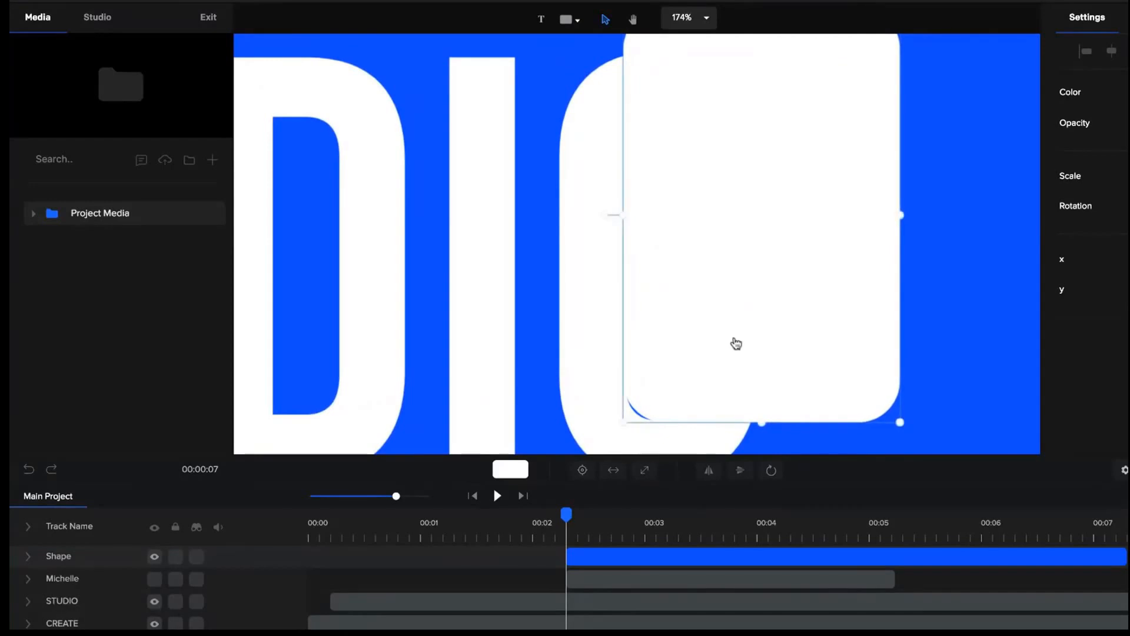
Recolor the rectangle reddish brown and align its edge with the inner left curve of the O.
click(1128, 92)
click(1126, 103)
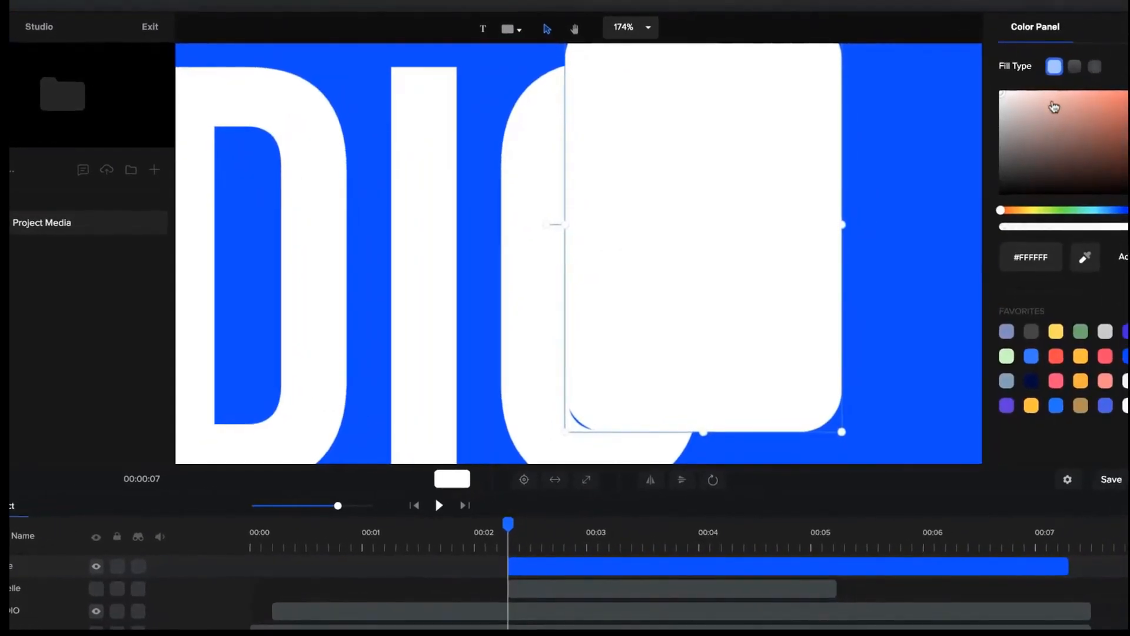
drag(1069, 115, 1069, 131)
click(768, 377)
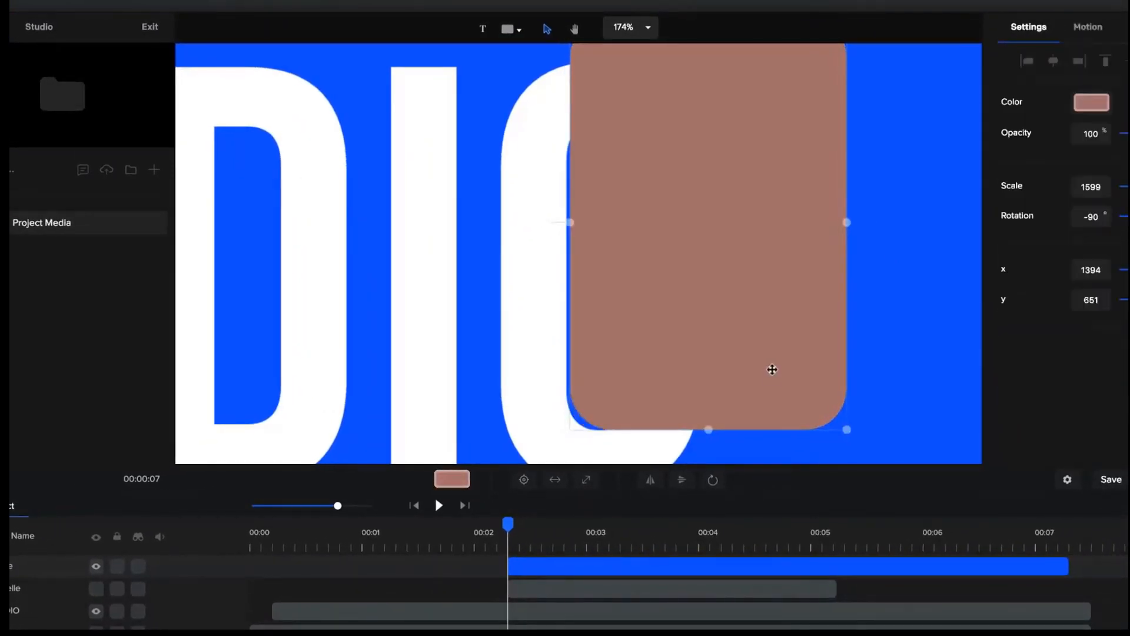
scroll(677, 394, up, 2)
drag(680, 393, 651, 377)
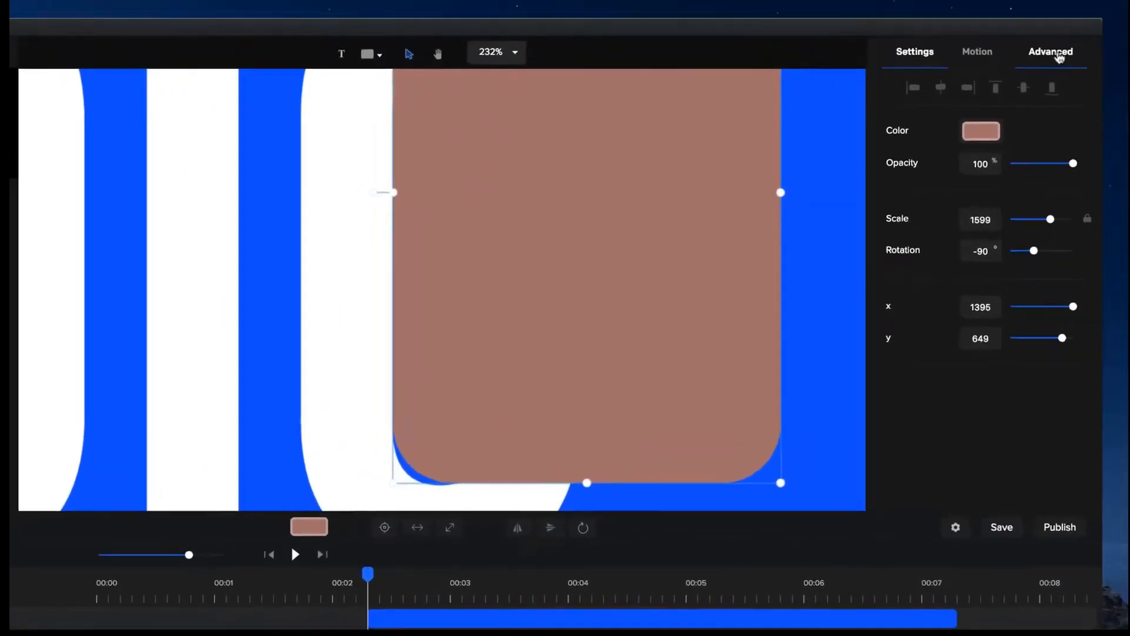
Set the rectangle's border radius to 1.3 so its lower-left corner follows the curve of the O.
click(1060, 56)
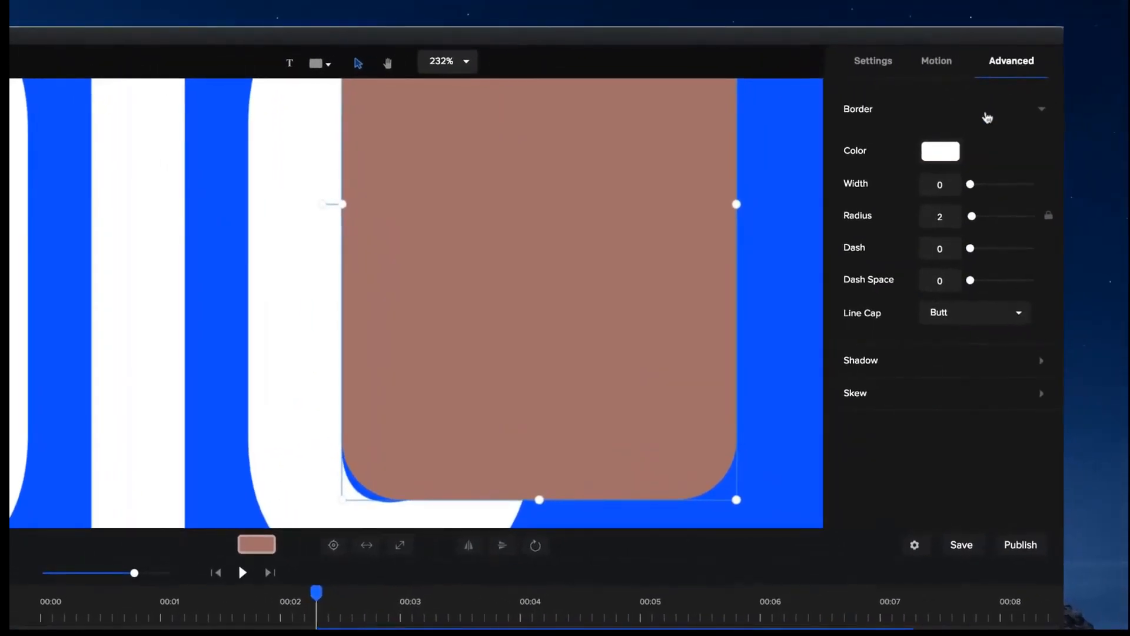
double_click(937, 215)
text(1)
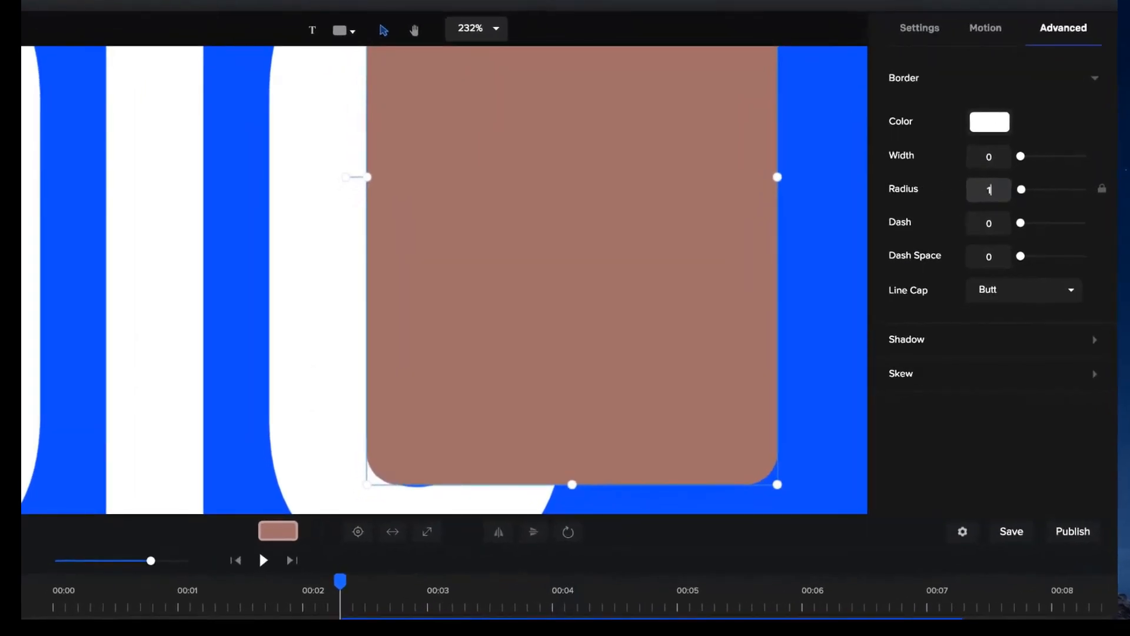
text(.3)
Enlarge the rectangle upward and outward from the O, keeping its left edge aligned with the letter's inner edge.
drag(579, 289, 424, 379)
scroll(582, 296, down, 2)
key(space)
scroll(424, 379, down, 3)
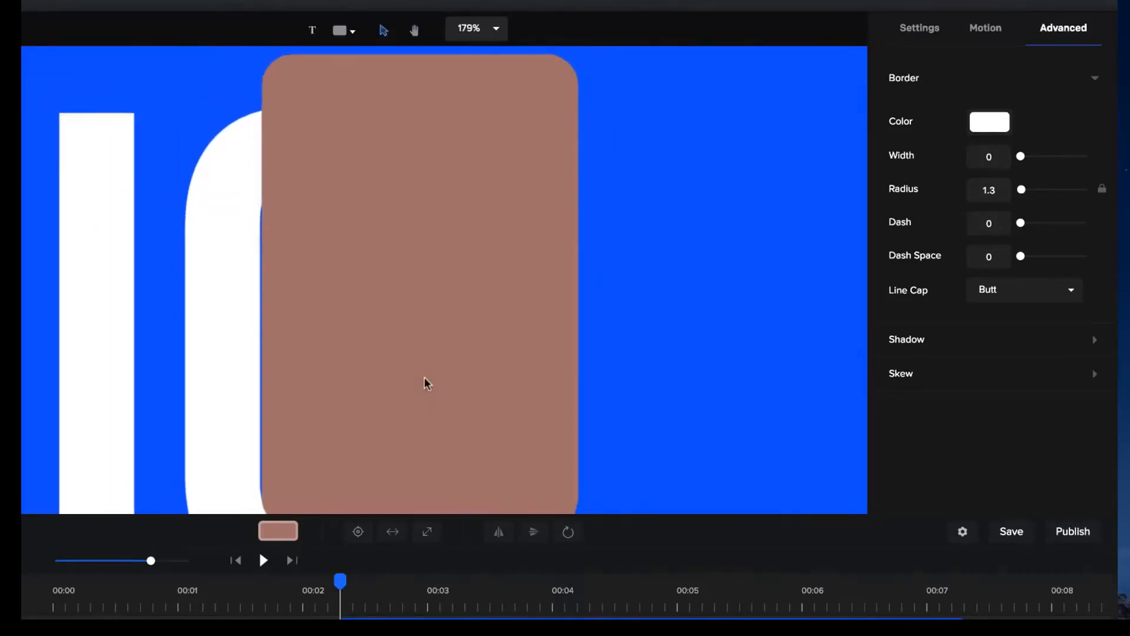
scroll(427, 384, down, 5)
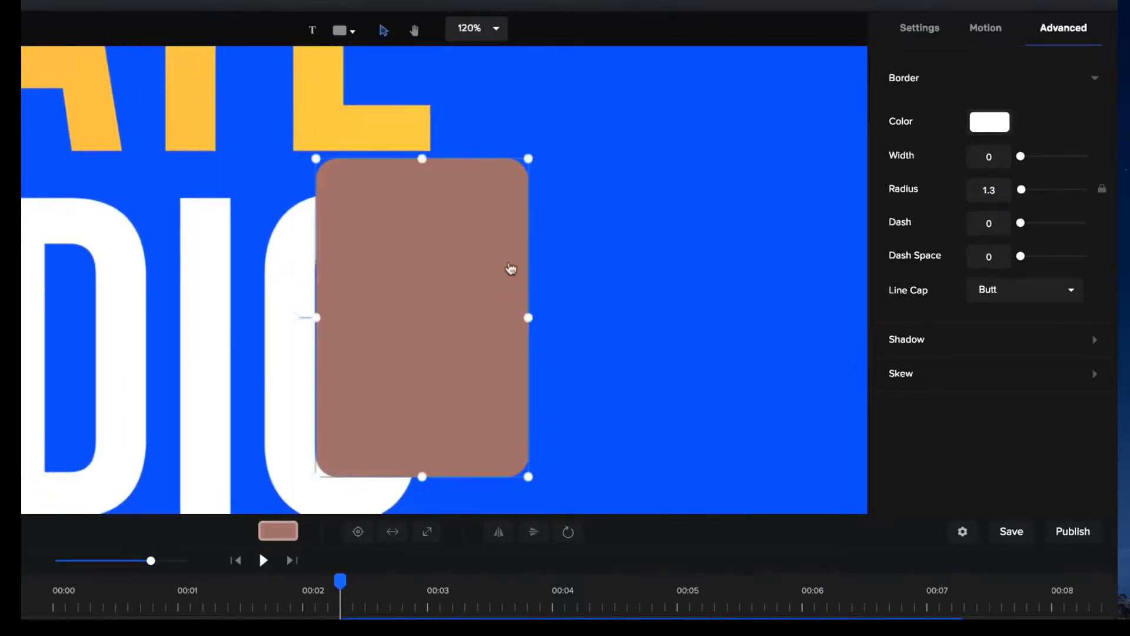
drag(533, 159, 548, 144)
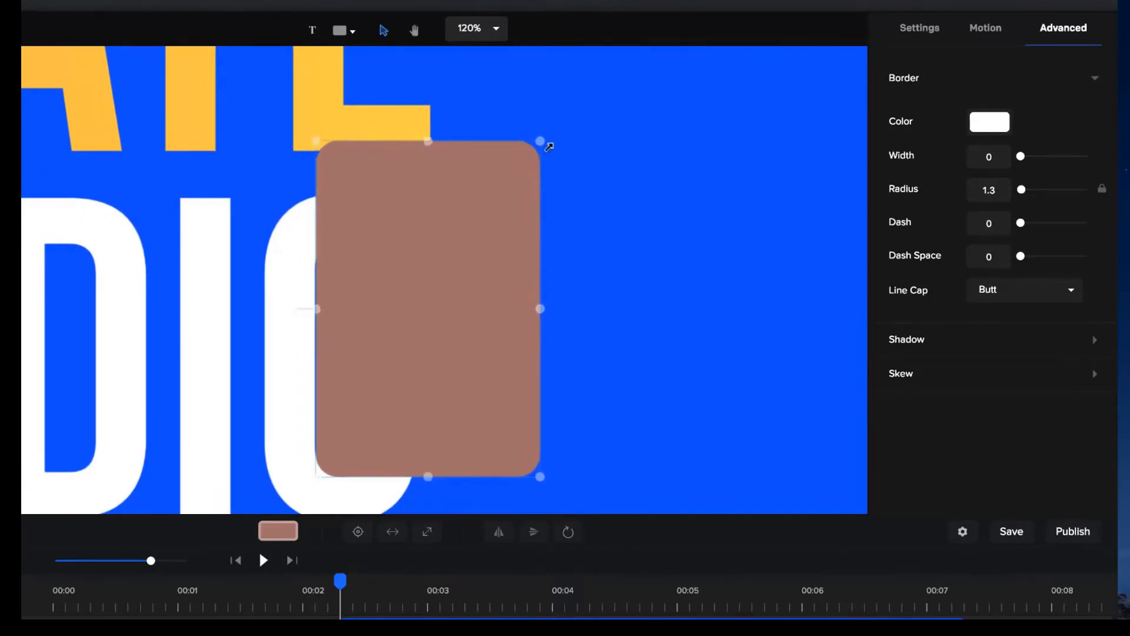
drag(449, 248, 448, 248)
drag(539, 308, 549, 309)
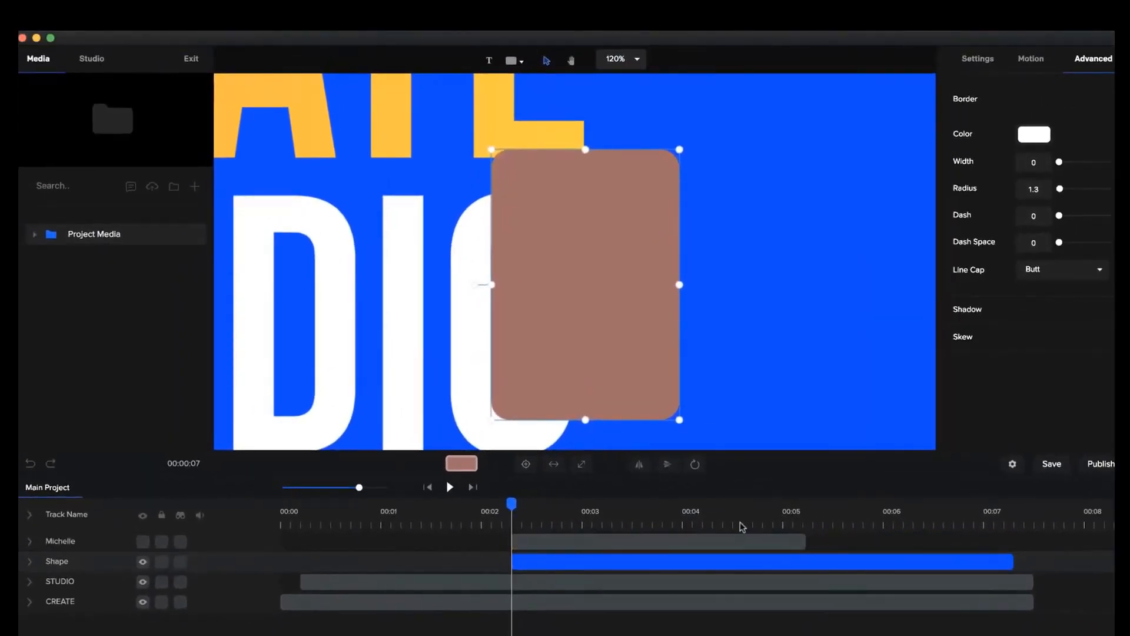
Show the Michelle layer again and mask it with the Shape layer.
click(701, 541)
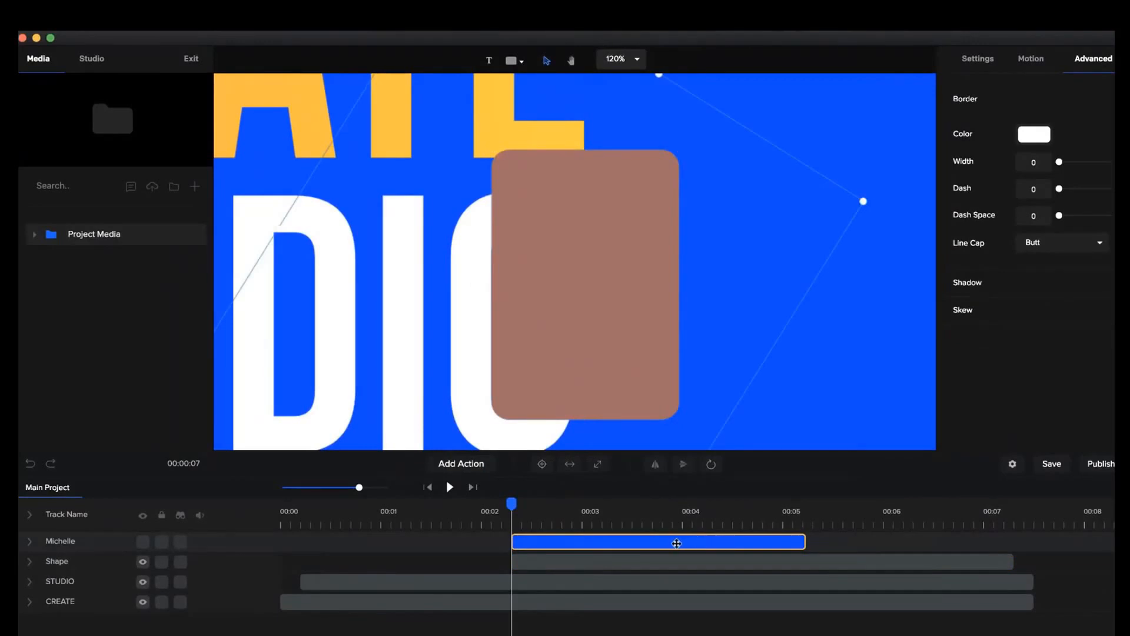
click(143, 542)
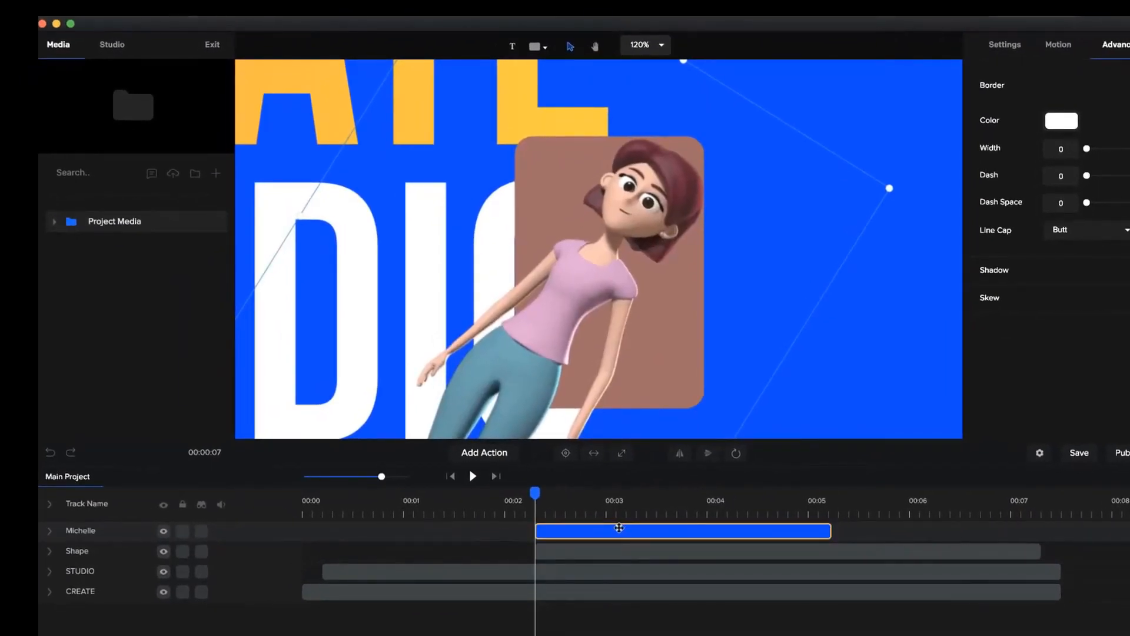
right_click(619, 528)
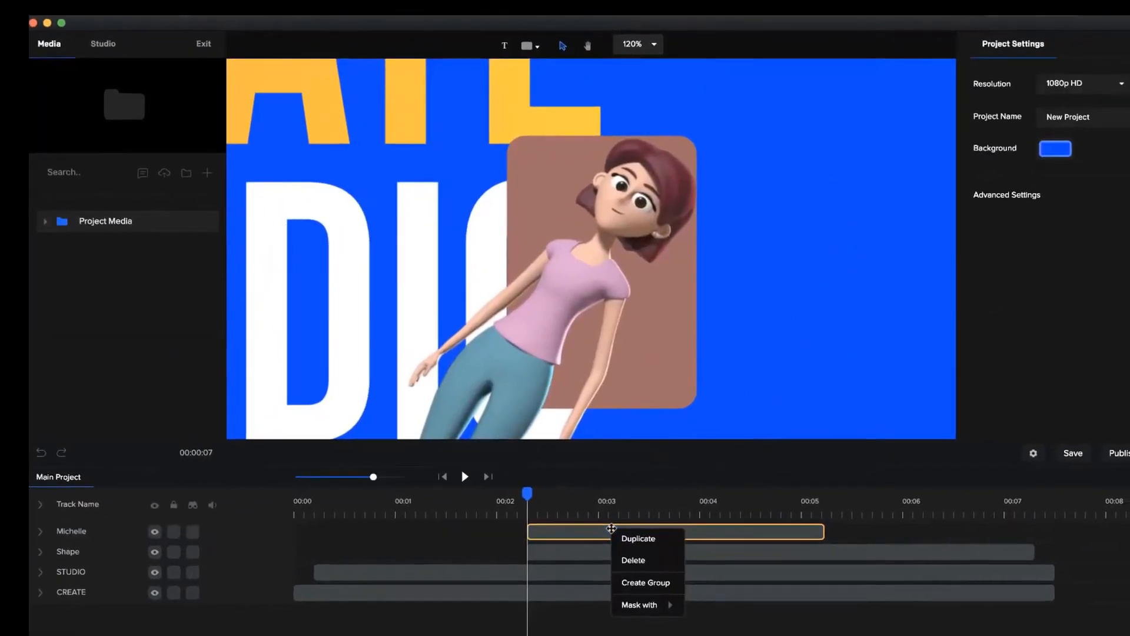
mouse_move(661, 604)
click(692, 564)
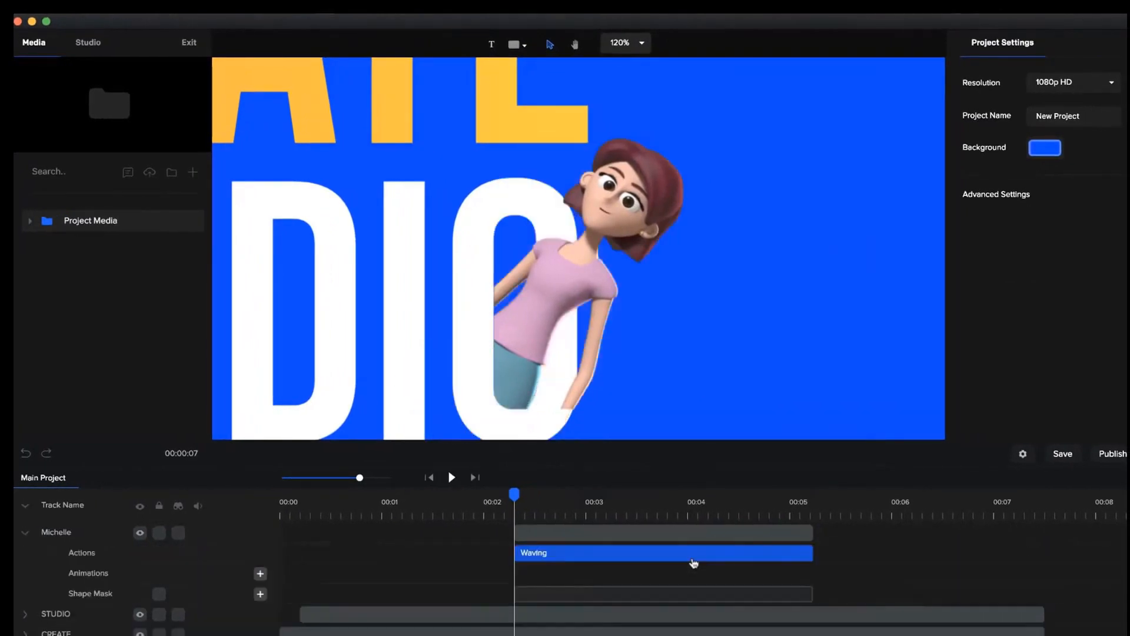
Move Michelle diagonally down into the O, behind the mask's left edge.
click(593, 267)
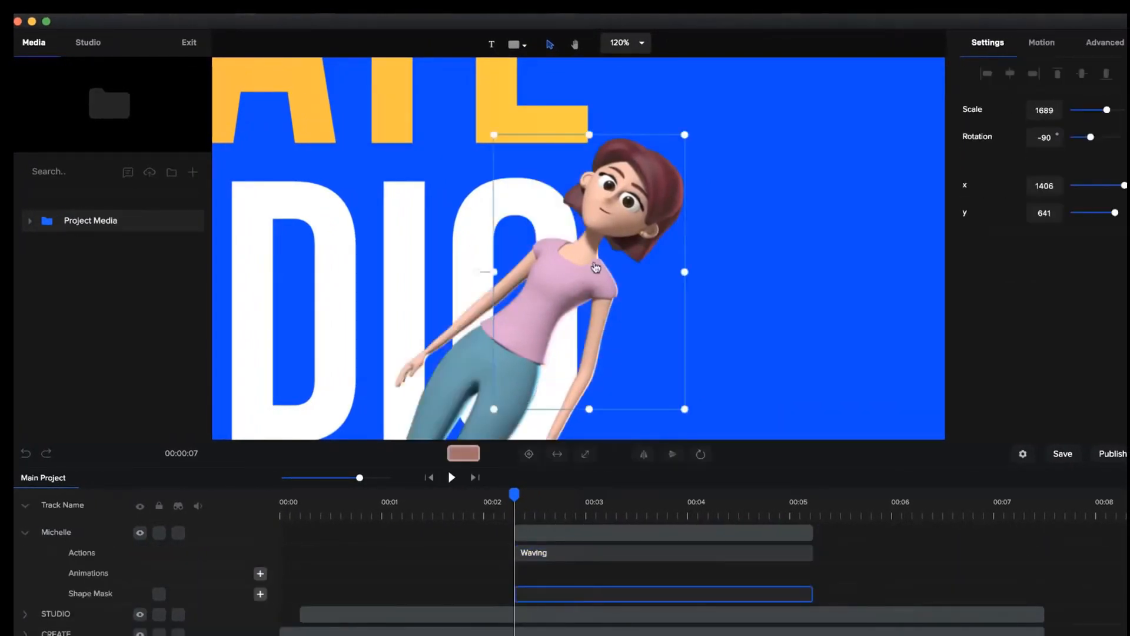
click(445, 387)
drag(423, 410, 489, 337)
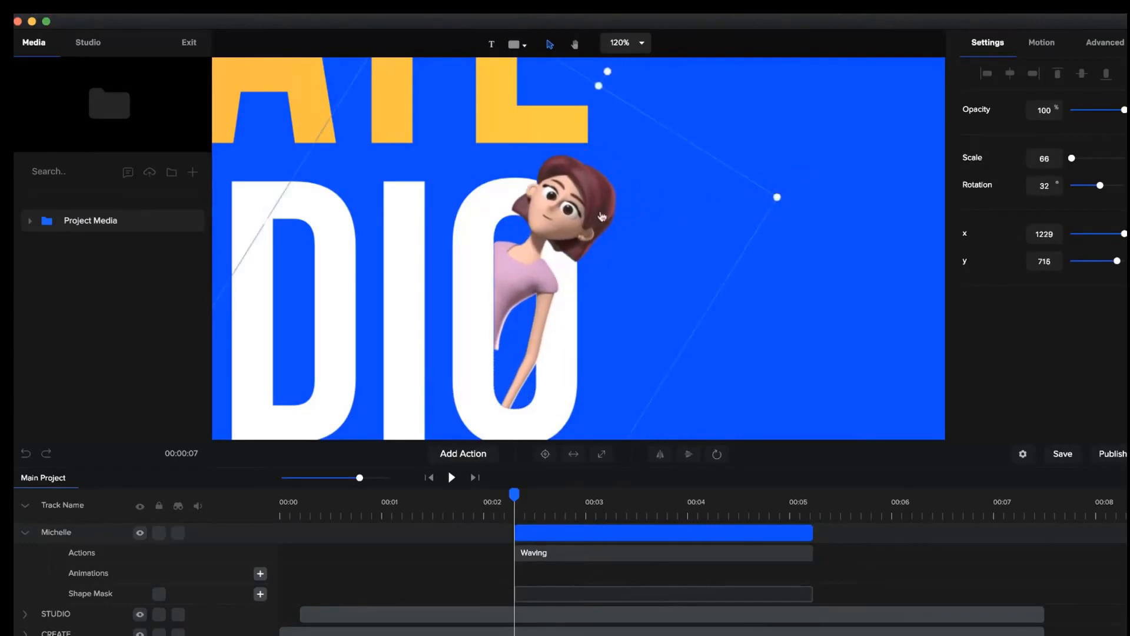
Lock Michelle's shape mask so that it cannot be selected on the canvas.
click(559, 223)
drag(559, 223, 557, 223)
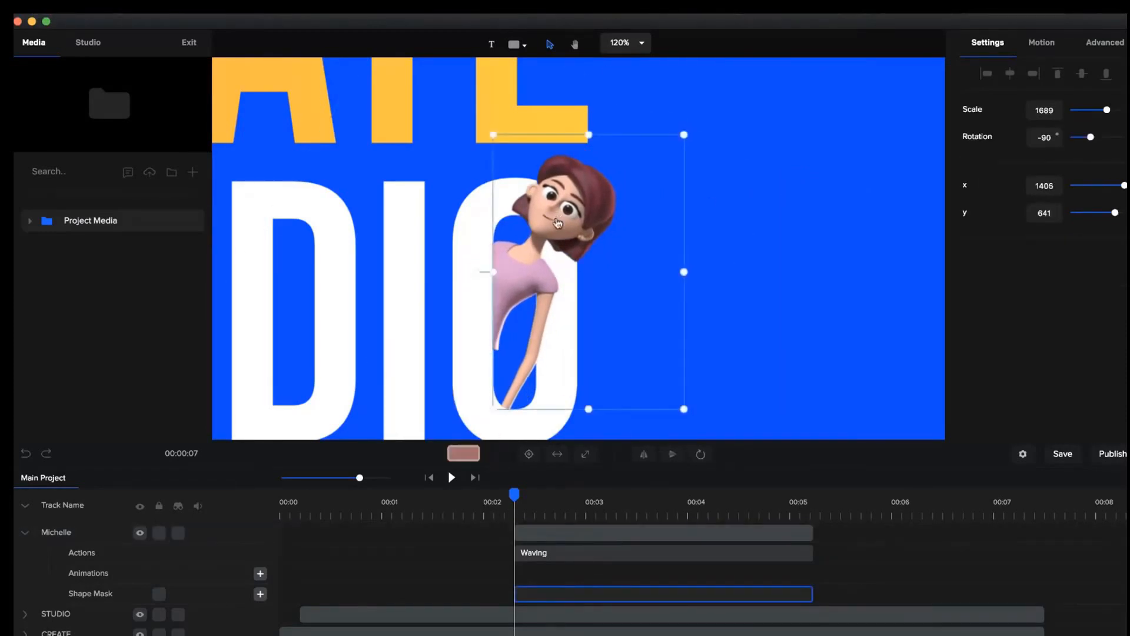
click(158, 596)
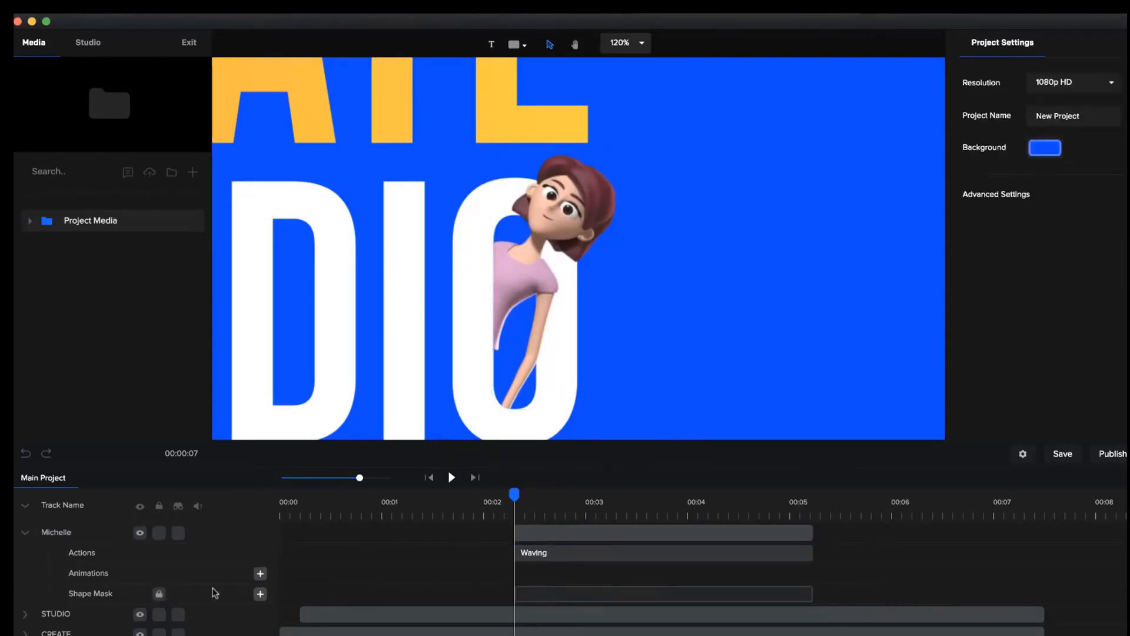
Move Michelle back up so she leans out of the O, and scale her down to 61, at about x 1295, y 674.
click(546, 288)
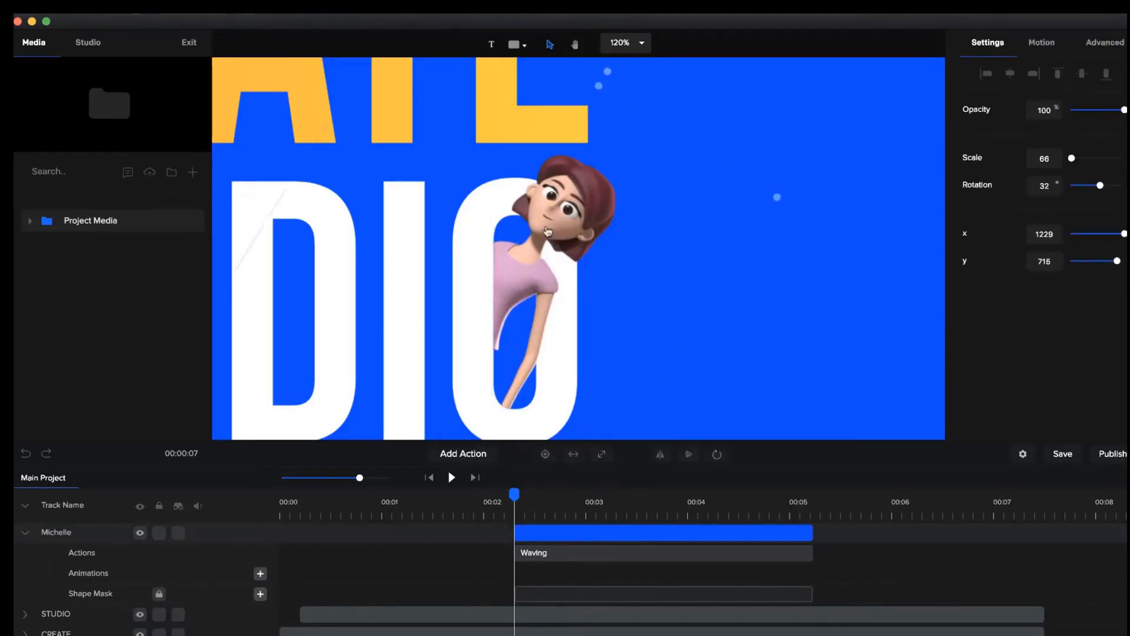
drag(548, 288, 604, 250)
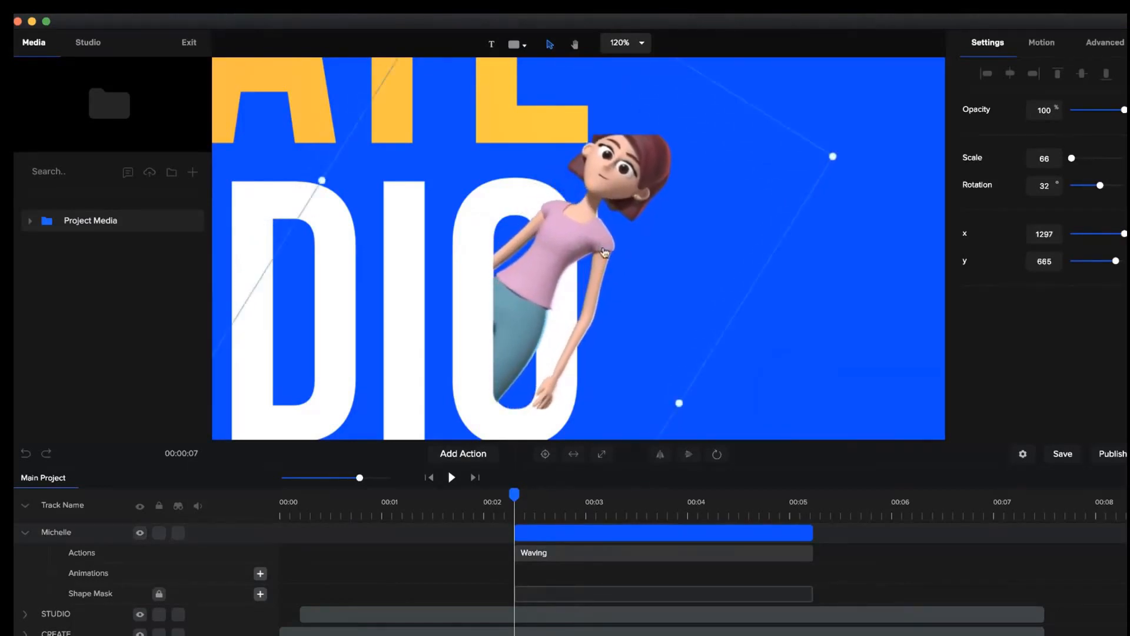
drag(834, 156, 779, 177)
drag(603, 210, 615, 203)
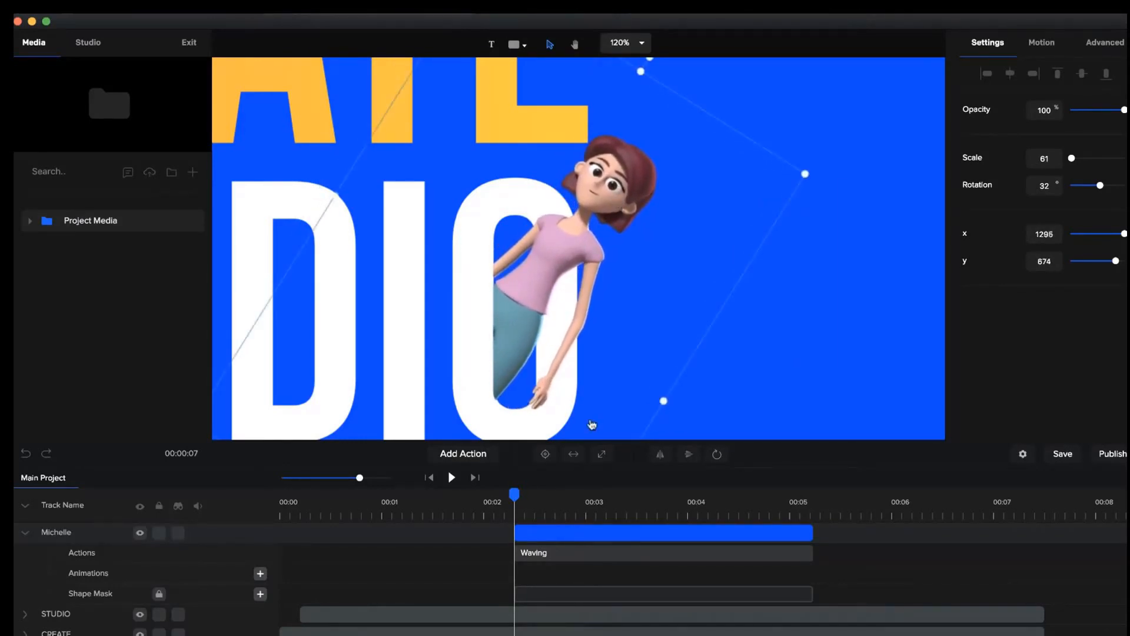
Enlarge Michelle's shape mask to scale 1742 and nudge it up to y 632 to fit the O's lower inner curve.
click(586, 601)
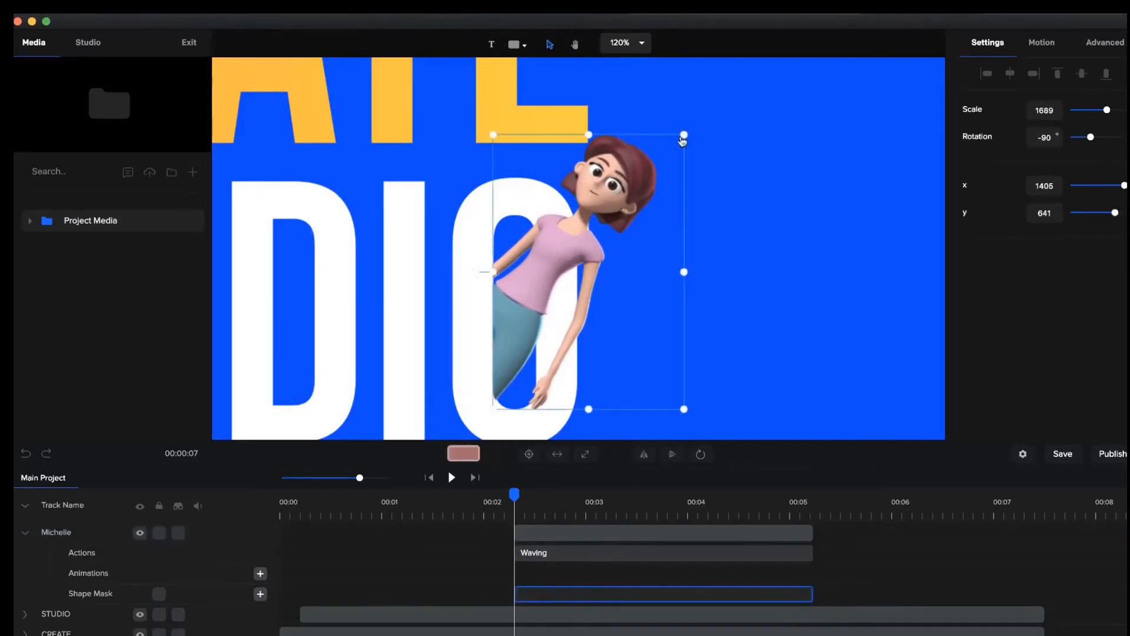
drag(684, 134, 692, 126)
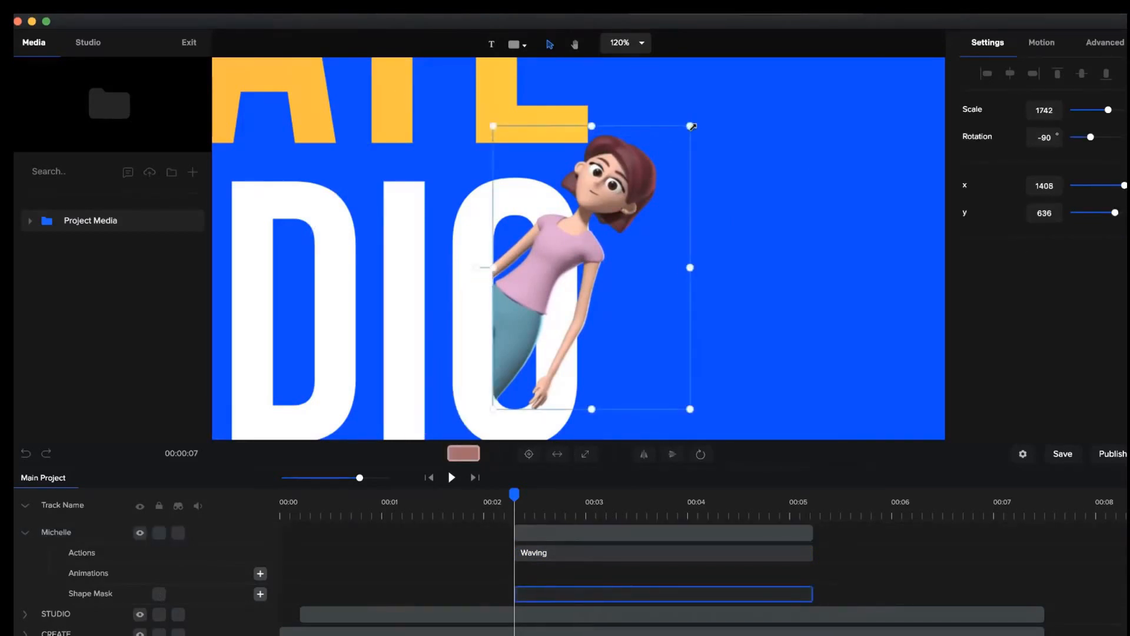
scroll(461, 377, up, 5)
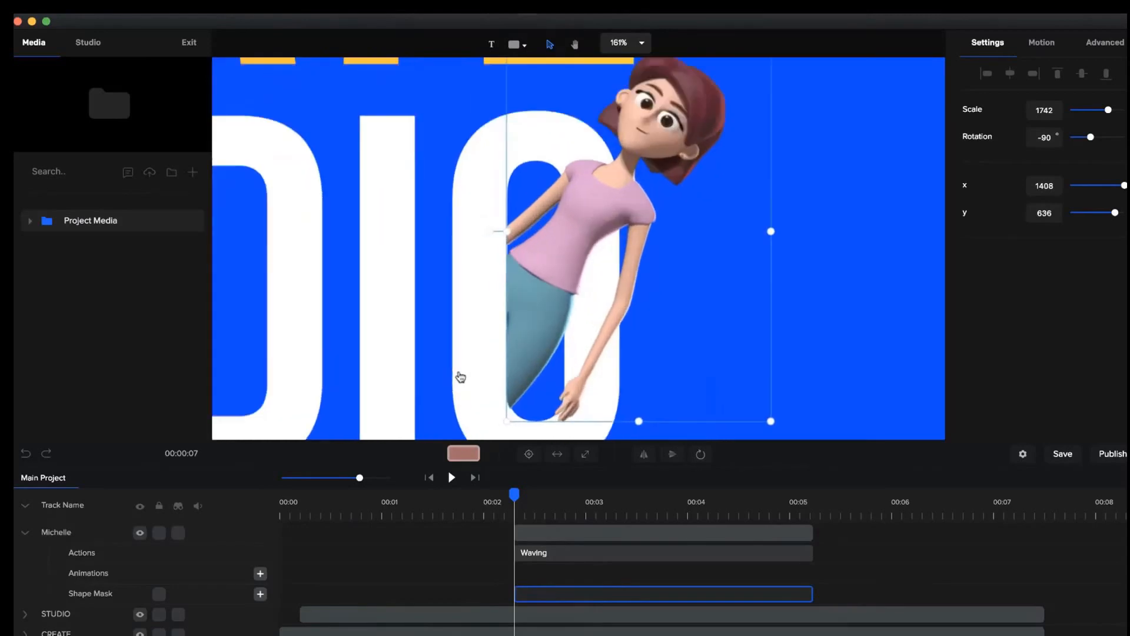
drag(467, 371, 393, 234)
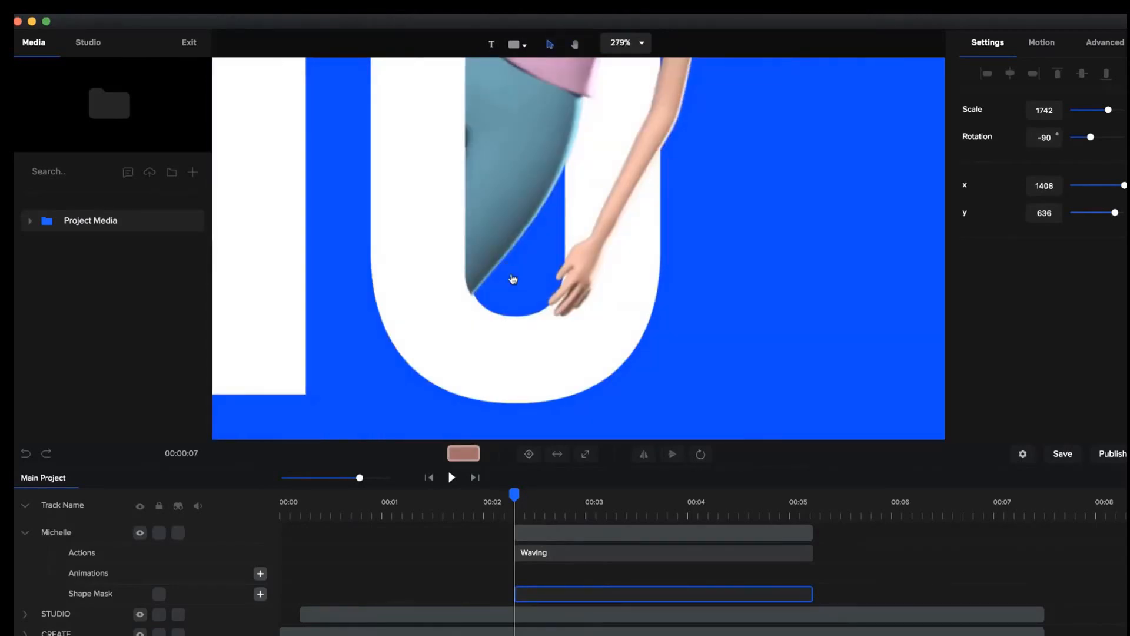
click(514, 293)
drag(511, 304, 509, 286)
scroll(509, 287, down, 10)
scroll(509, 287, down, 1)
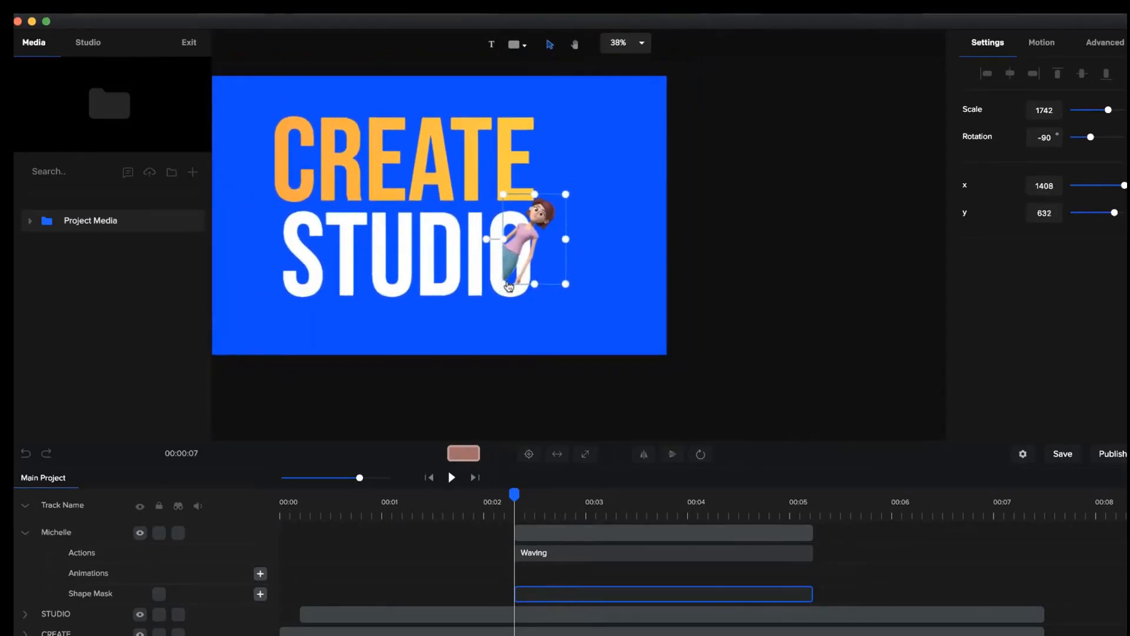
click(474, 364)
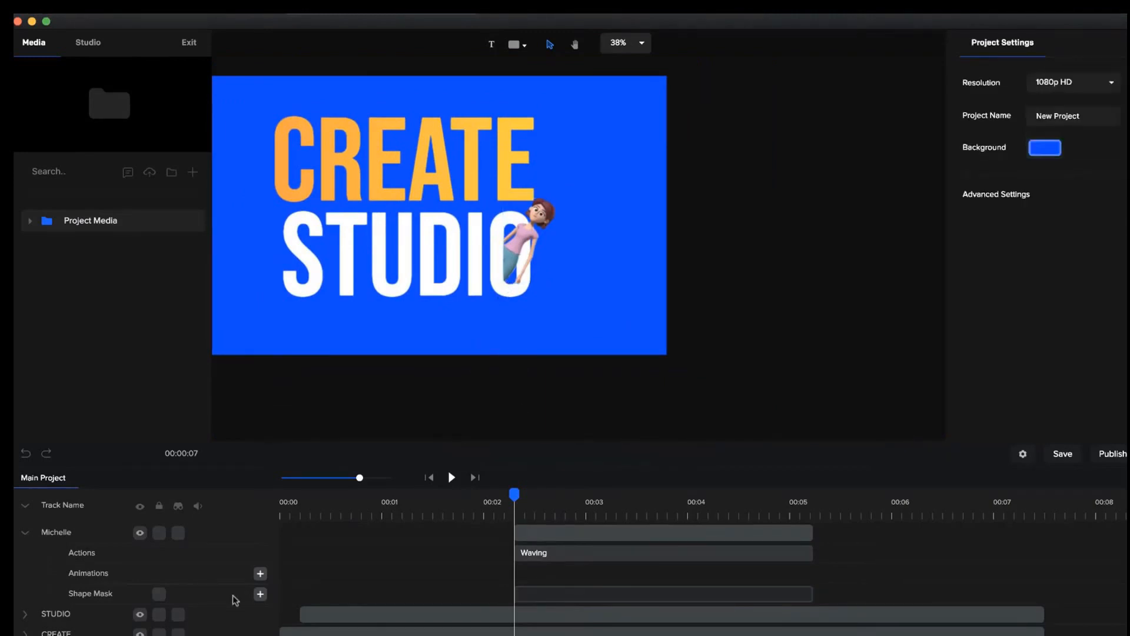
click(26, 533)
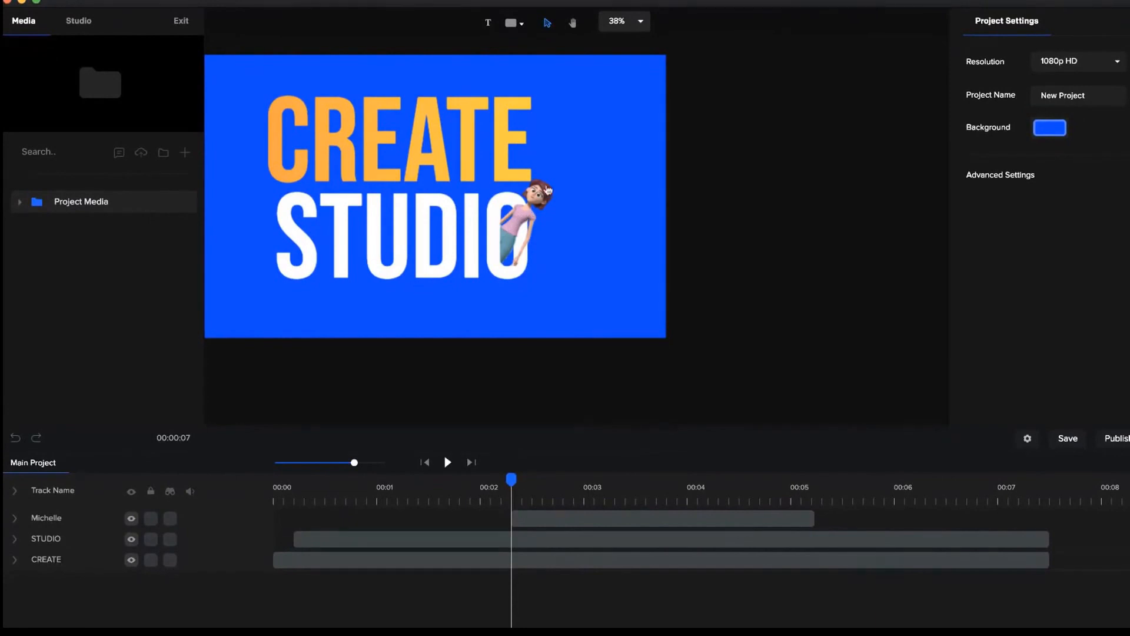
Add a custom Position animation at the start of Michelle's clip and shorten it to end around 00:03.
scroll(538, 197, up, 5)
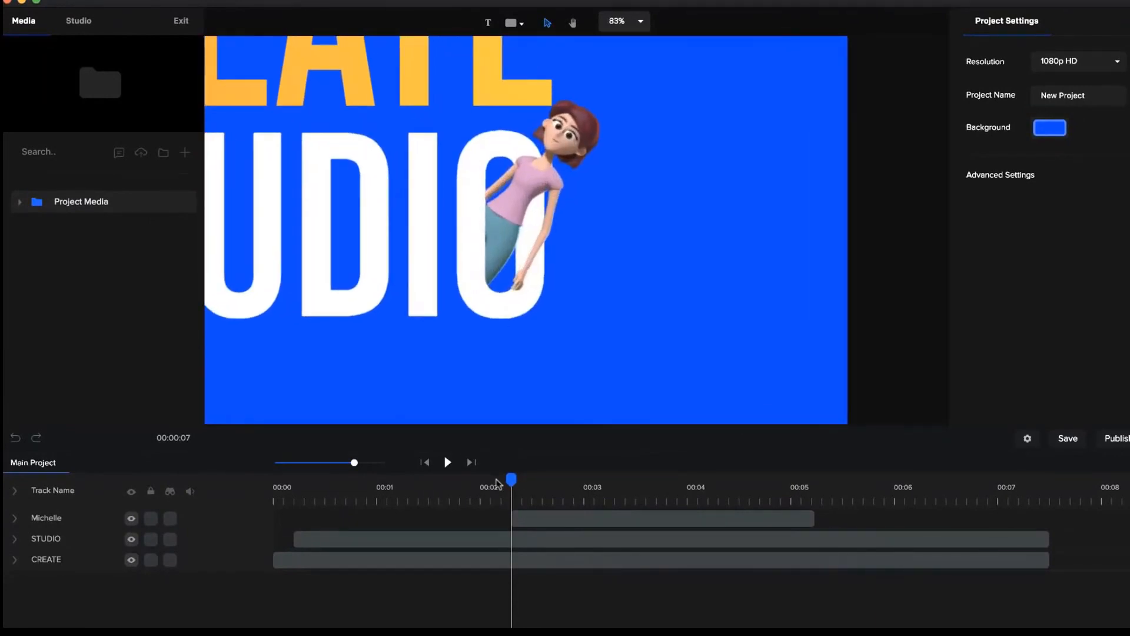
mouse_move(511, 479)
mouse_down()
mouse_move(583, 467)
mouse_move(791, 471)
mouse_move(461, 506)
mouse_move(511, 495)
mouse_up()
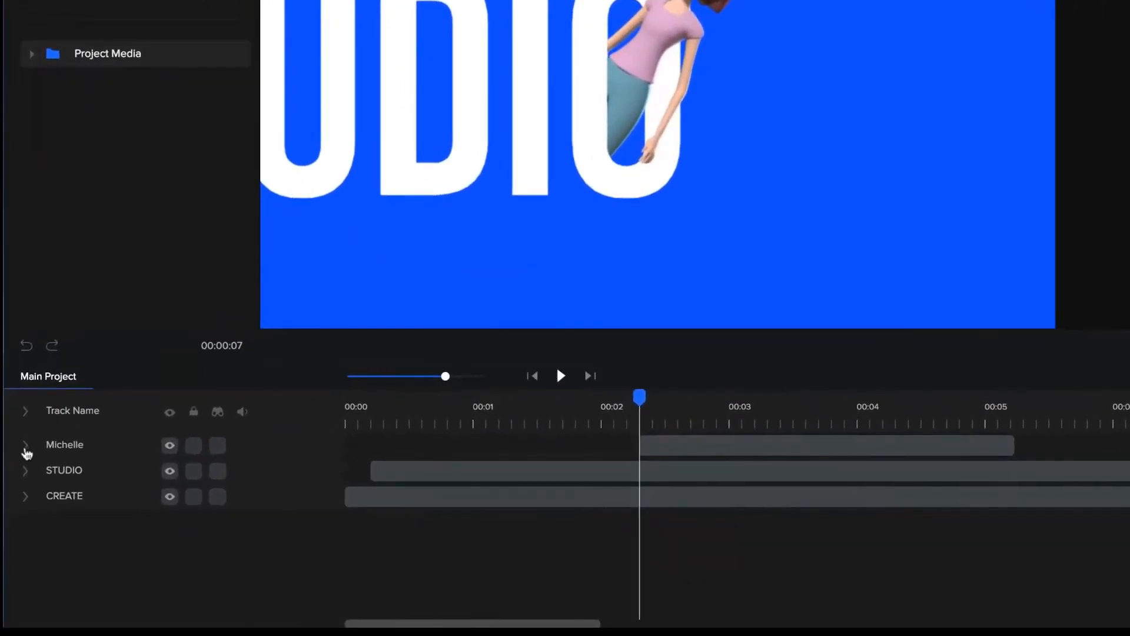
click(14, 518)
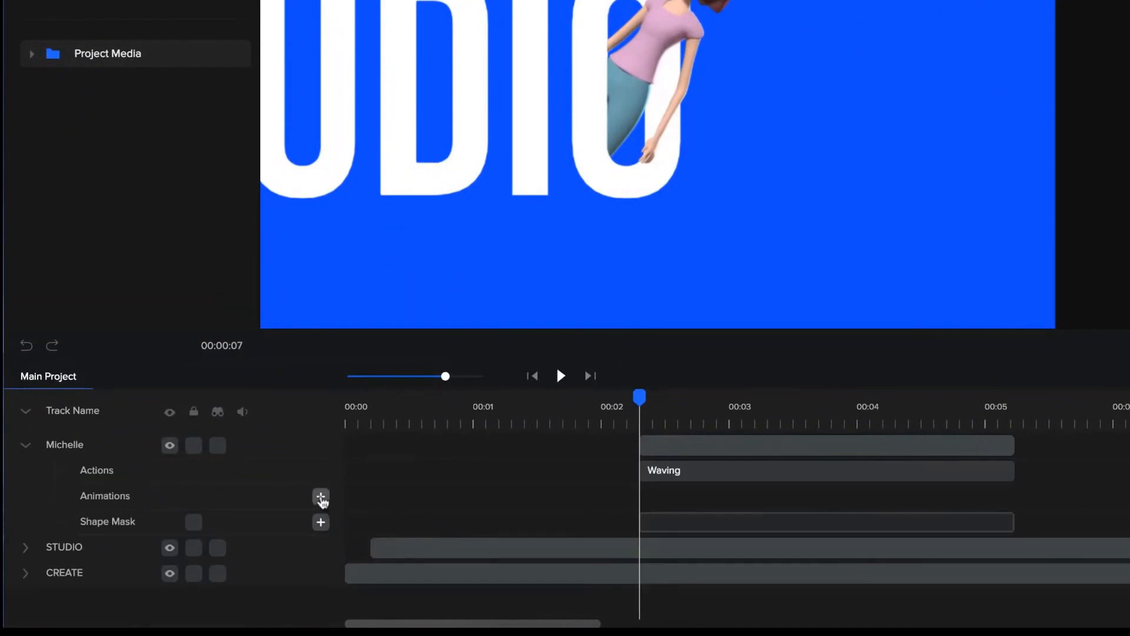
click(321, 496)
click(798, 276)
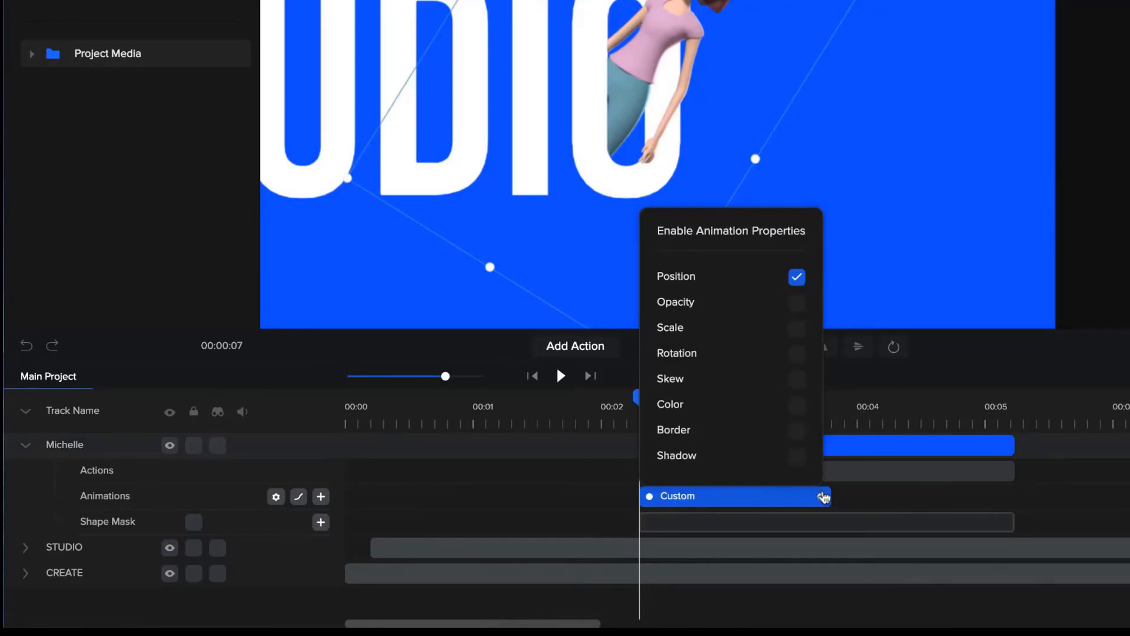
click(822, 496)
drag(821, 495, 735, 495)
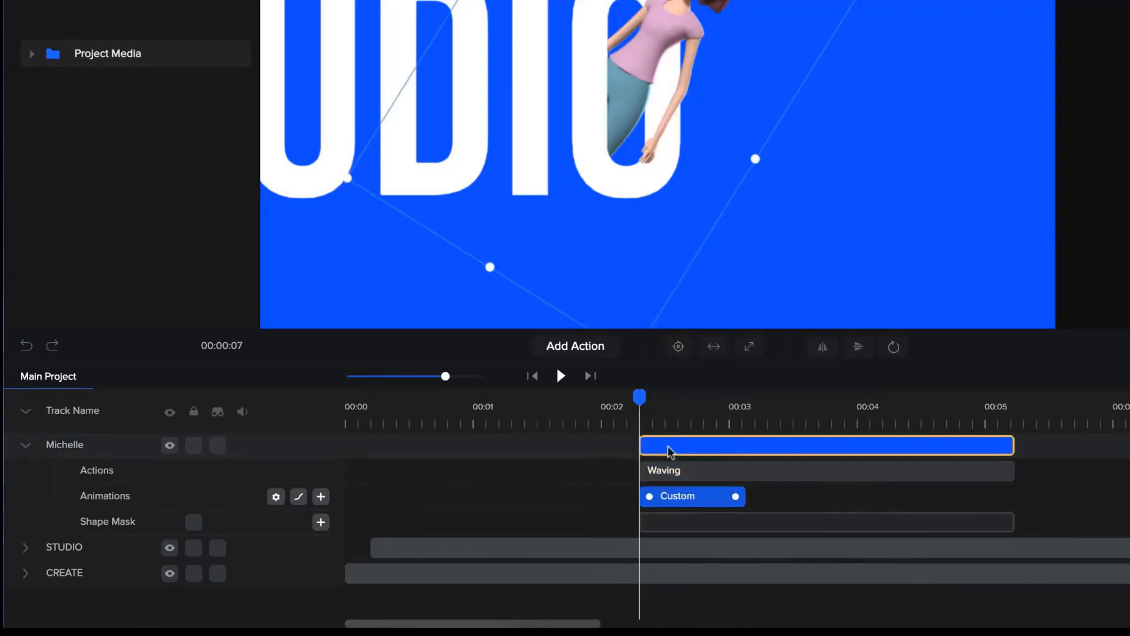
Lock the shape mask and, at the animation's start, move Michelle down and left to about x 1088, y 876, hidden behind the mask edge.
click(749, 397)
mouse_move(729, 415)
mouse_down()
mouse_move(707, 424)
mouse_move(727, 427)
mouse_up()
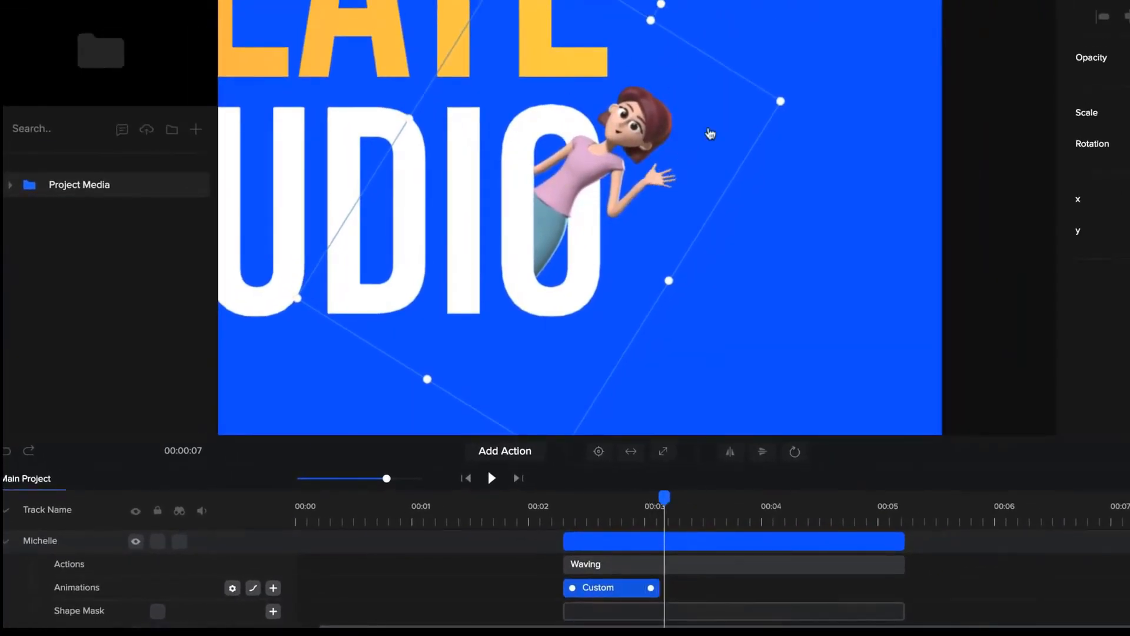
click(570, 505)
drag(566, 501, 563, 500)
click(631, 116)
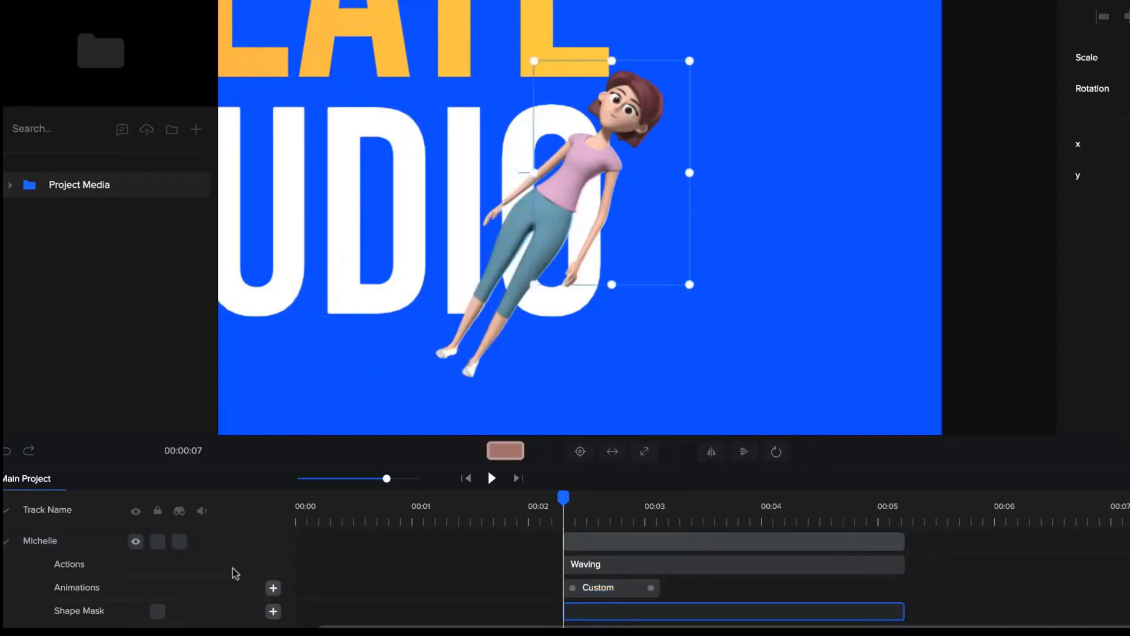
click(548, 378)
click(606, 160)
drag(606, 160, 488, 254)
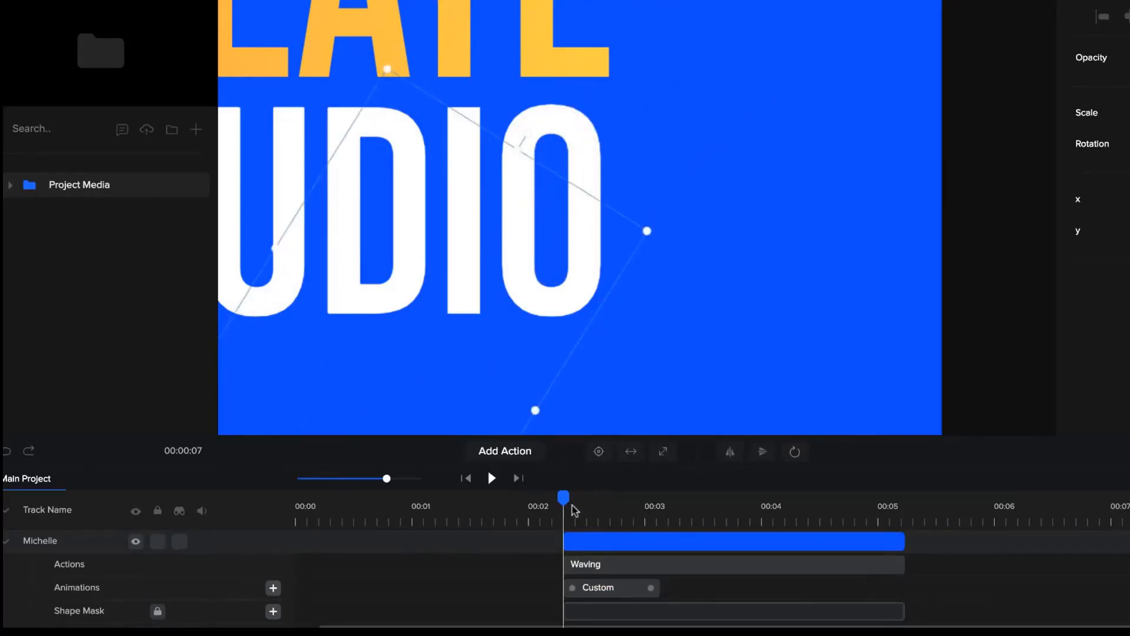
Shift Michelle's clip slightly later on the timeline and scrub through her pop-out.
drag(563, 499, 667, 484)
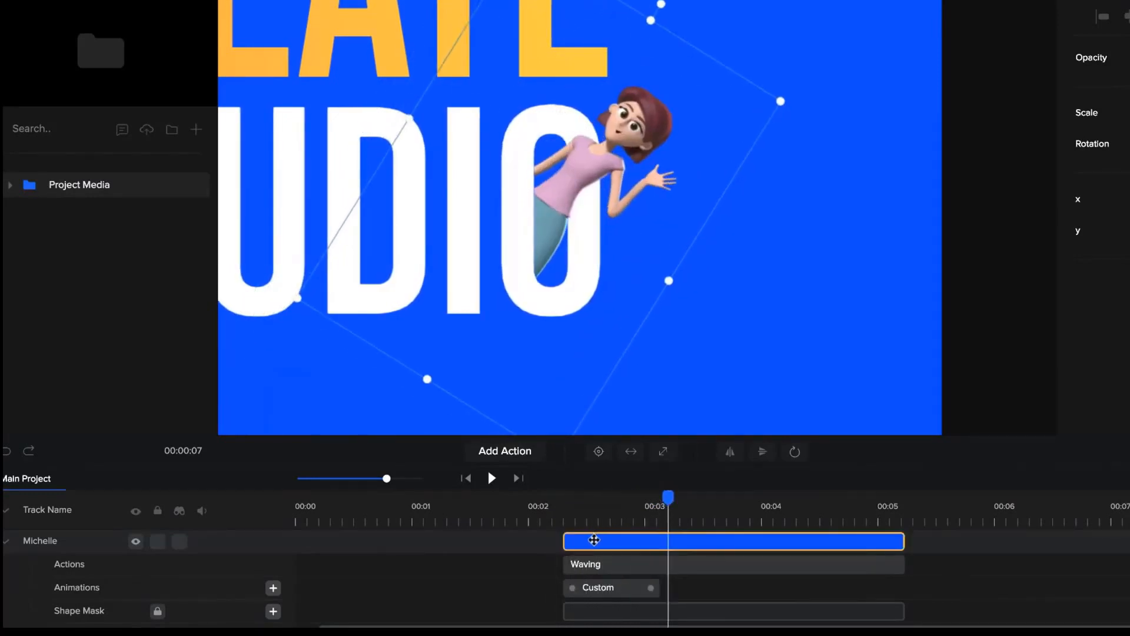
drag(593, 537, 605, 538)
click(555, 518)
drag(557, 496, 729, 498)
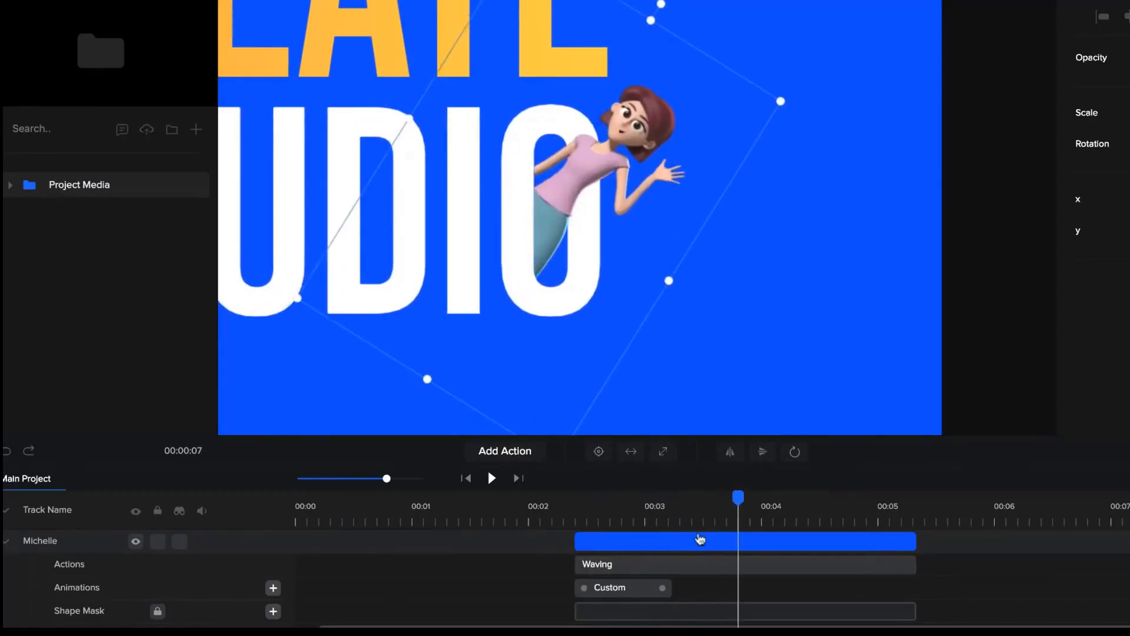
Create a reversed duplicate of Michelle's Custom animation and place it to start just before 00:04.
click(655, 588)
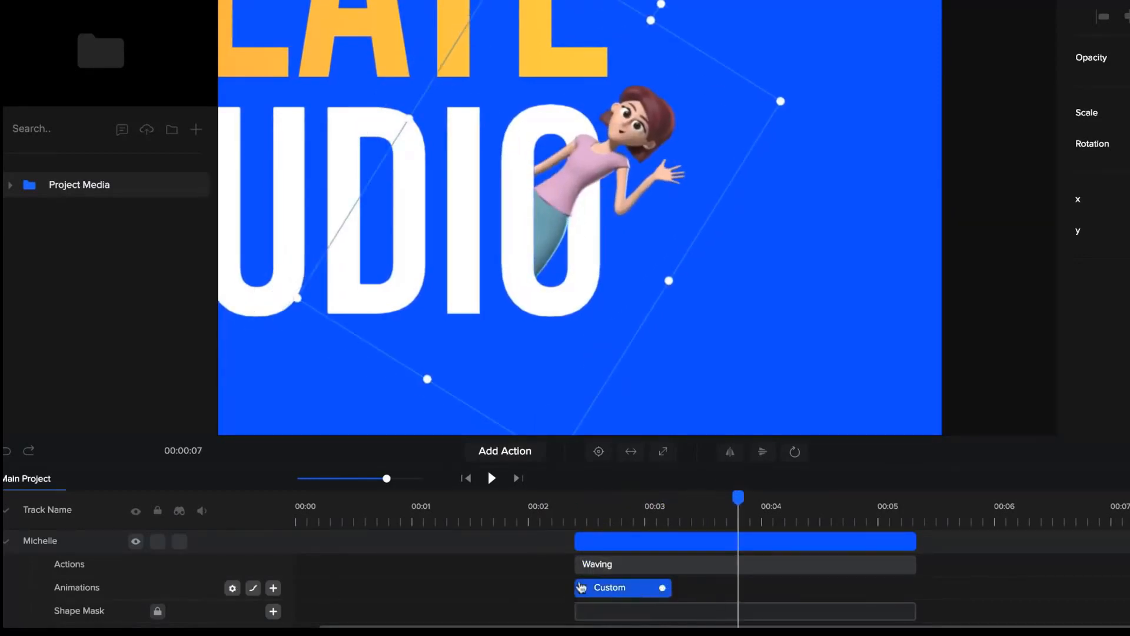
right_click(606, 588)
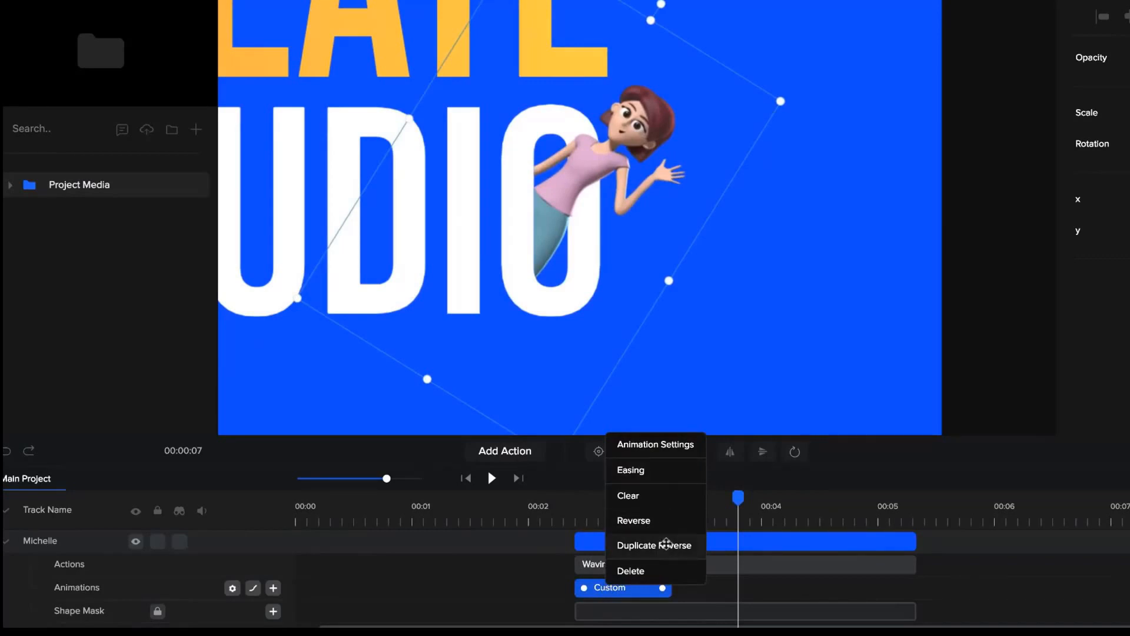
click(666, 544)
drag(714, 590, 777, 593)
drag(741, 497, 845, 513)
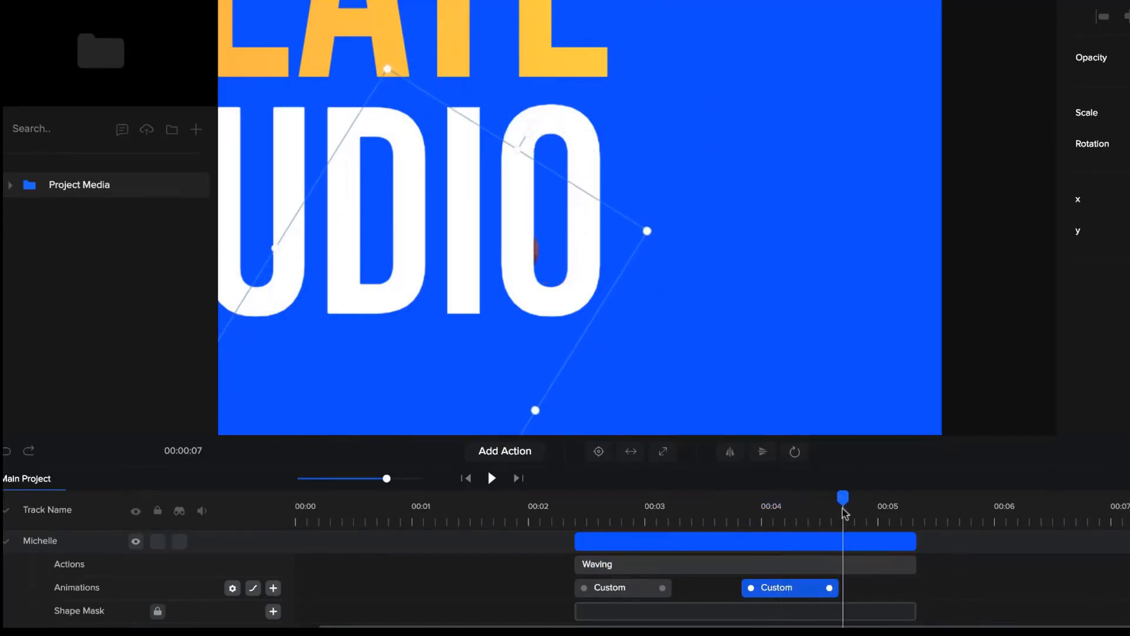
Change the reversed animation's Power2 easing to In and shorten the animation slightly.
right_click(791, 593)
click(834, 471)
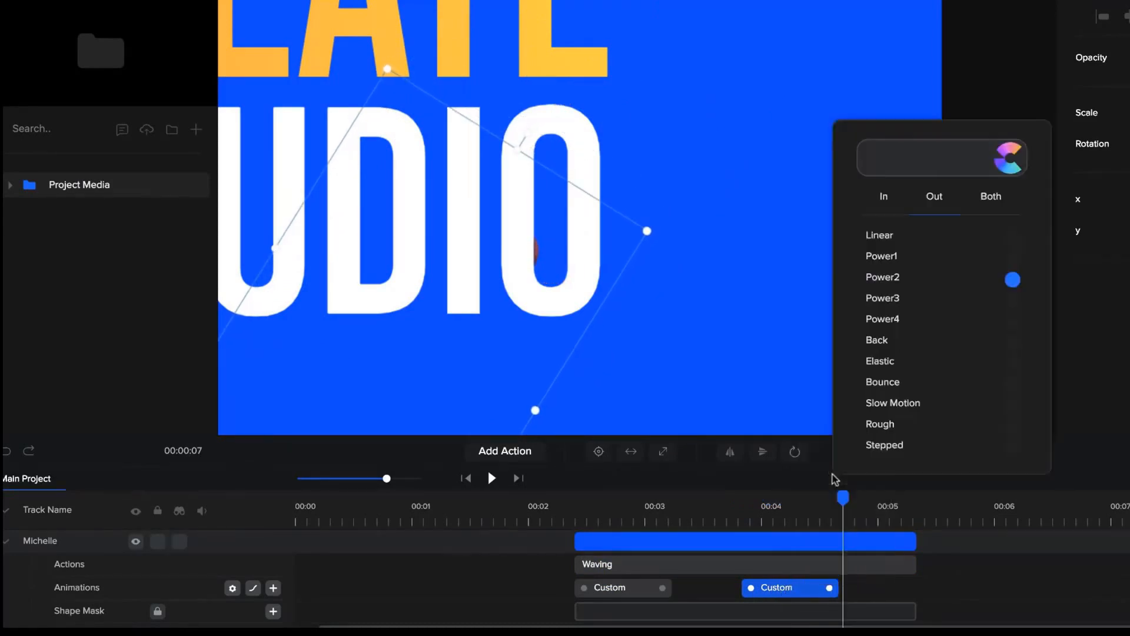
click(884, 196)
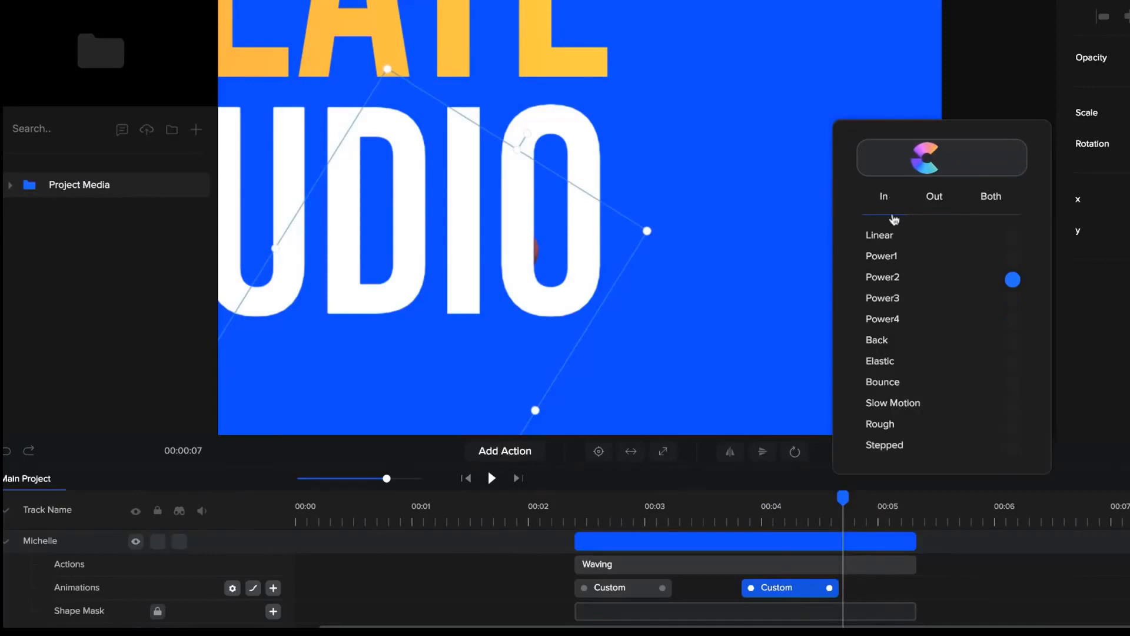
drag(830, 588, 814, 588)
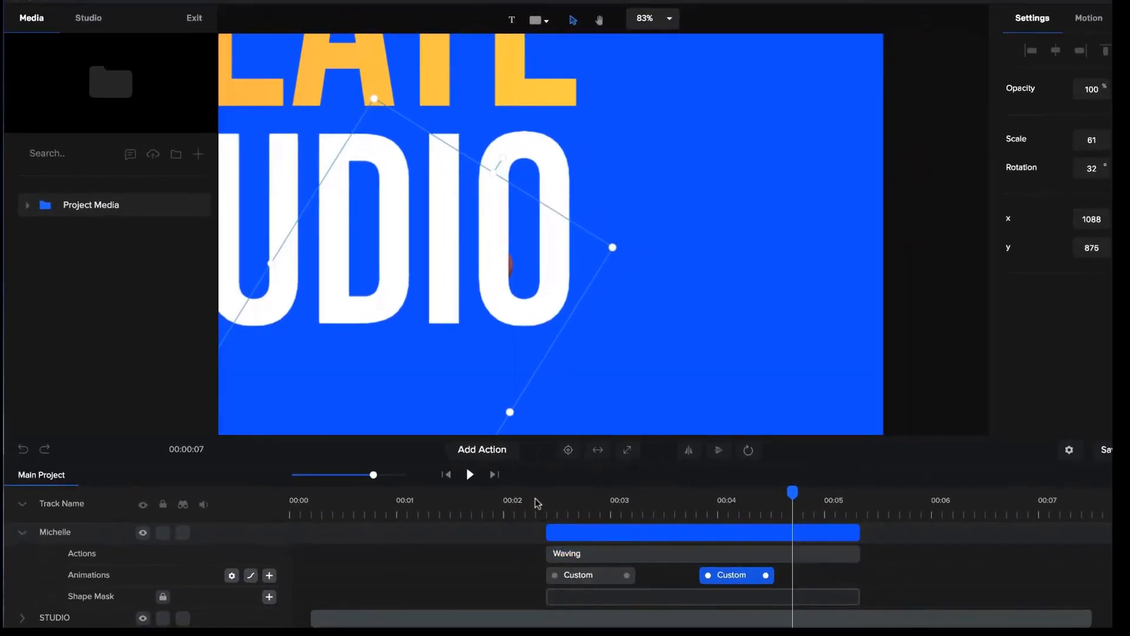
Play the logo scene from the beginning and replay the end of Michelle's wave to check her retreat into the O.
click(537, 502)
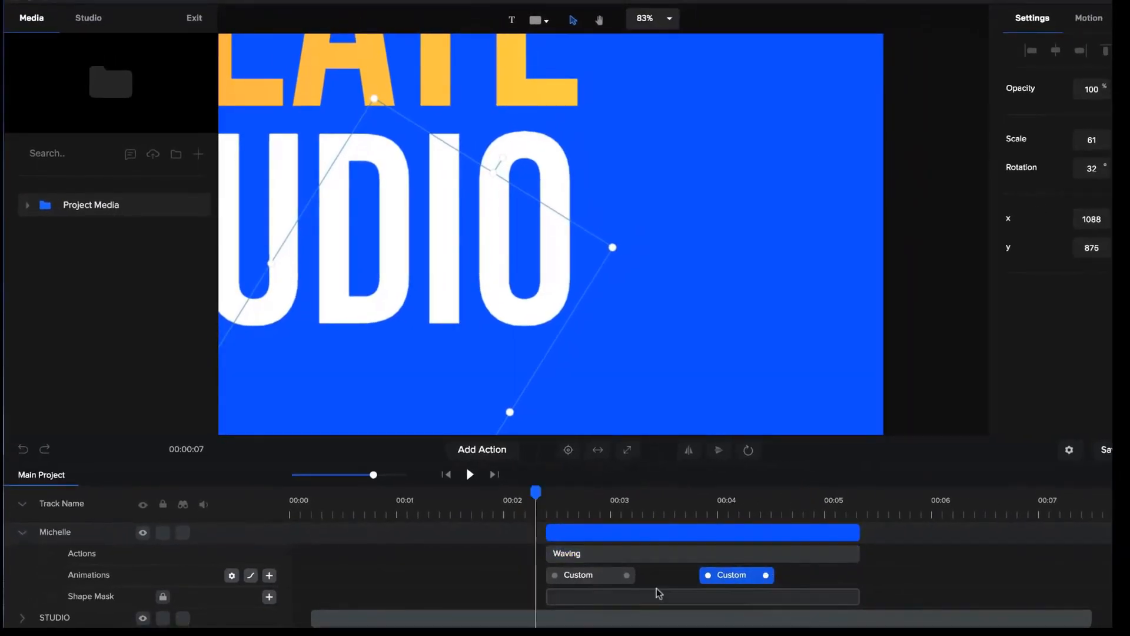
click(446, 473)
click(470, 474)
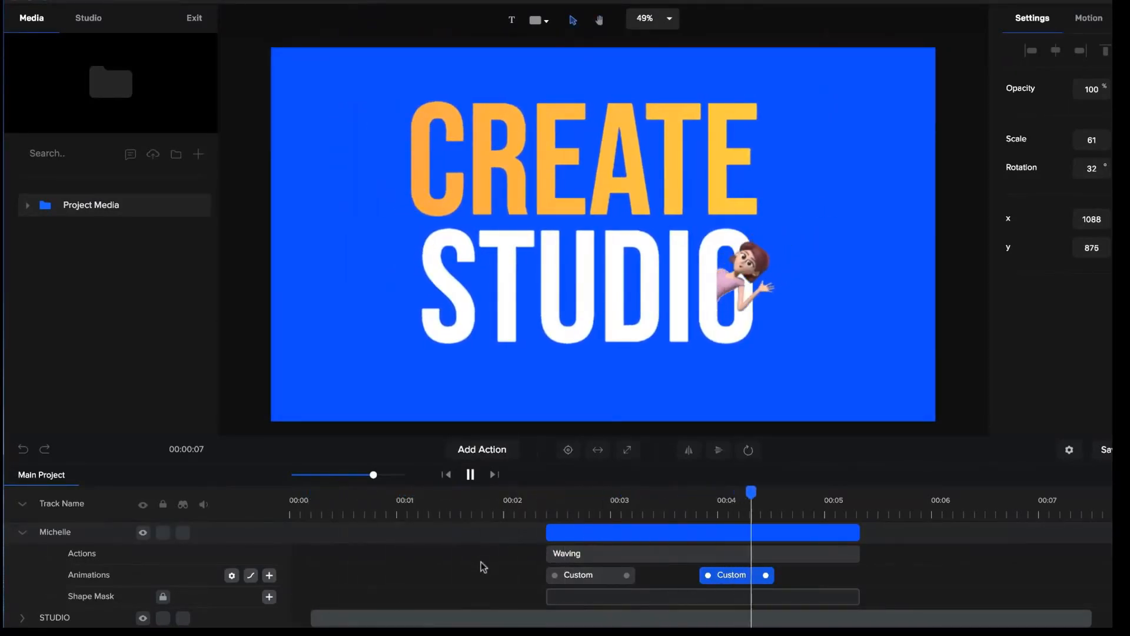
key(space)
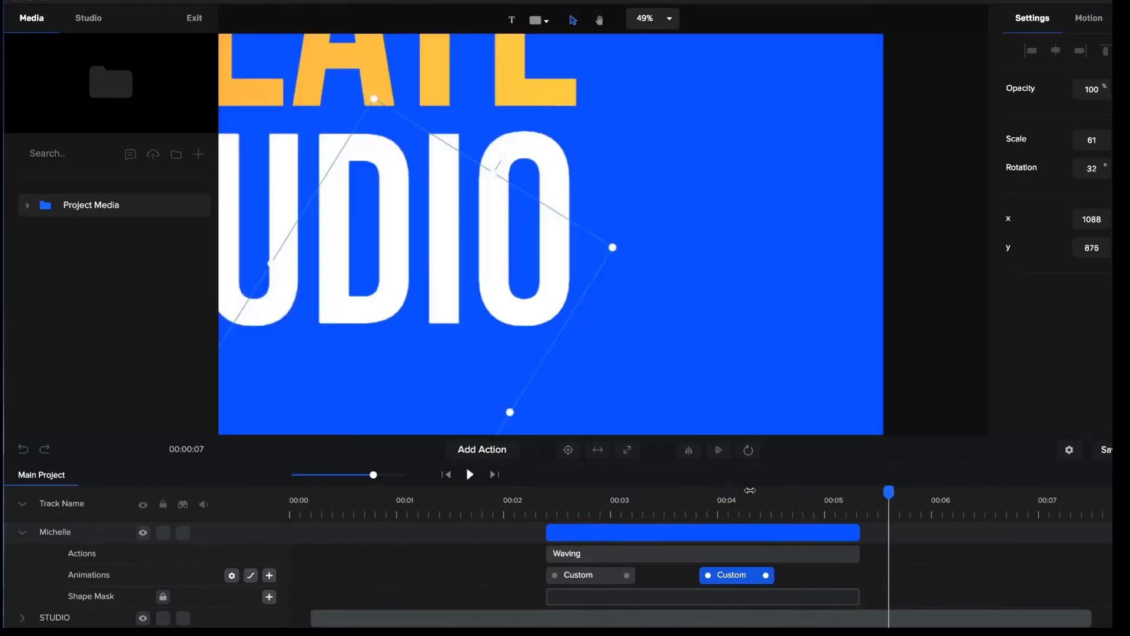
click(751, 497)
click(791, 499)
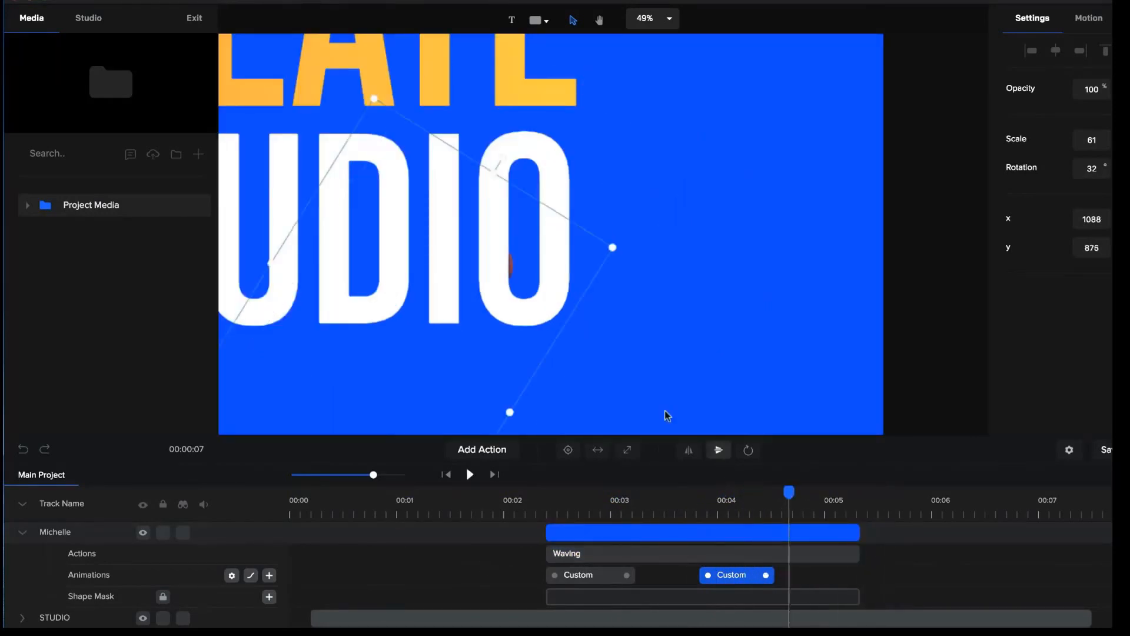
drag(471, 369, 442, 385)
click(686, 500)
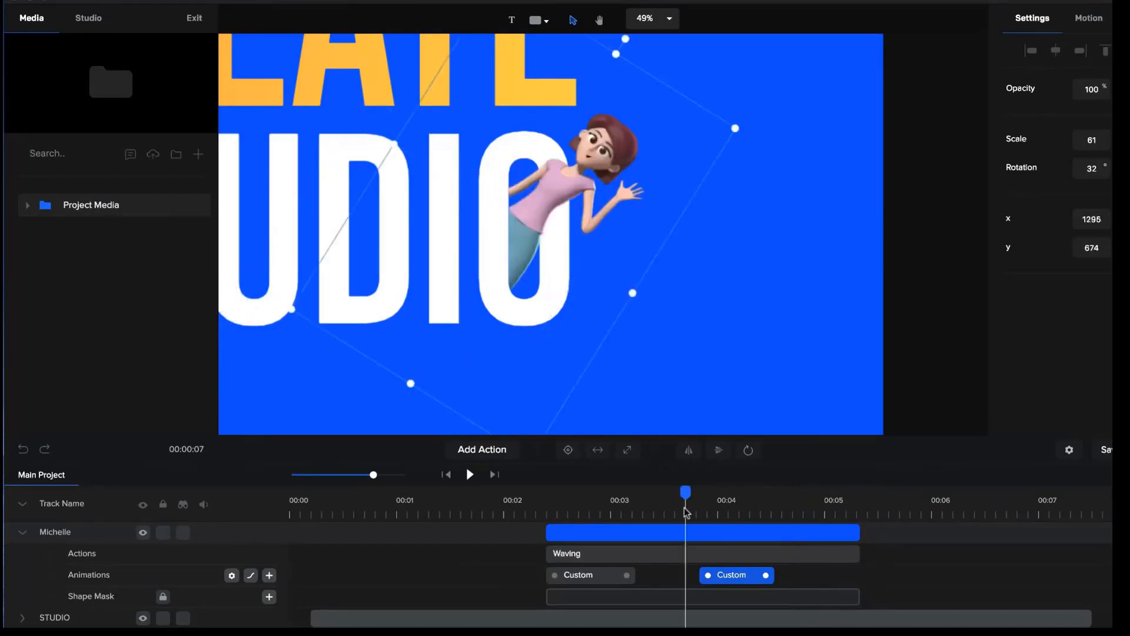
key(space)
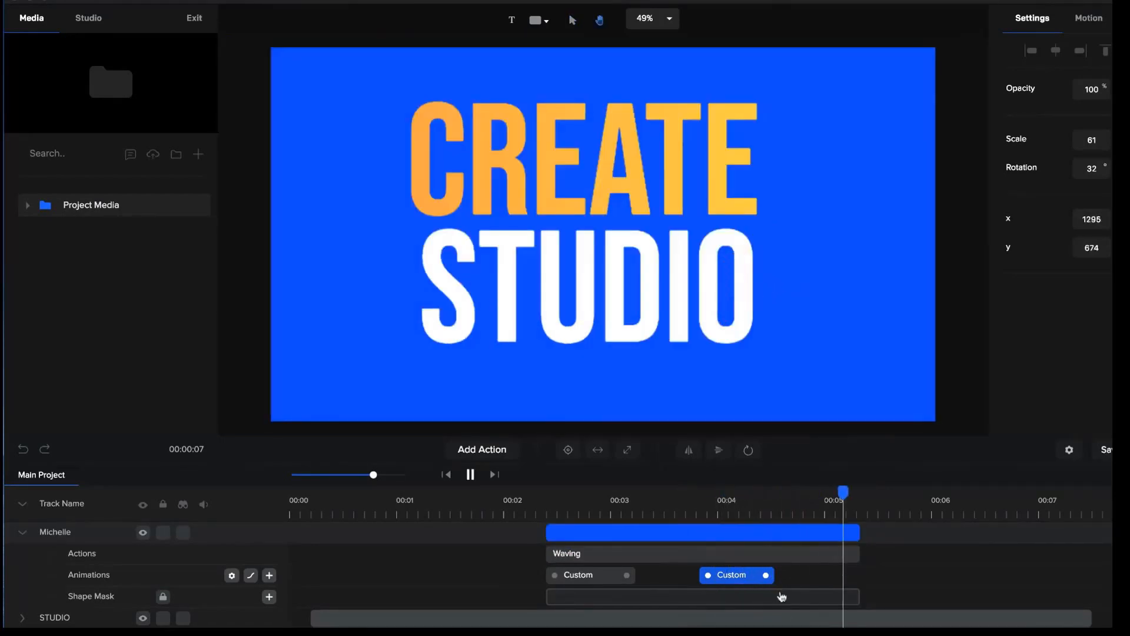
Replay Michelle's pop-out and retreat in the logo scene, and scrub back to check her wave against the whole CREATE STUDIO logo.
key(space)
click(542, 500)
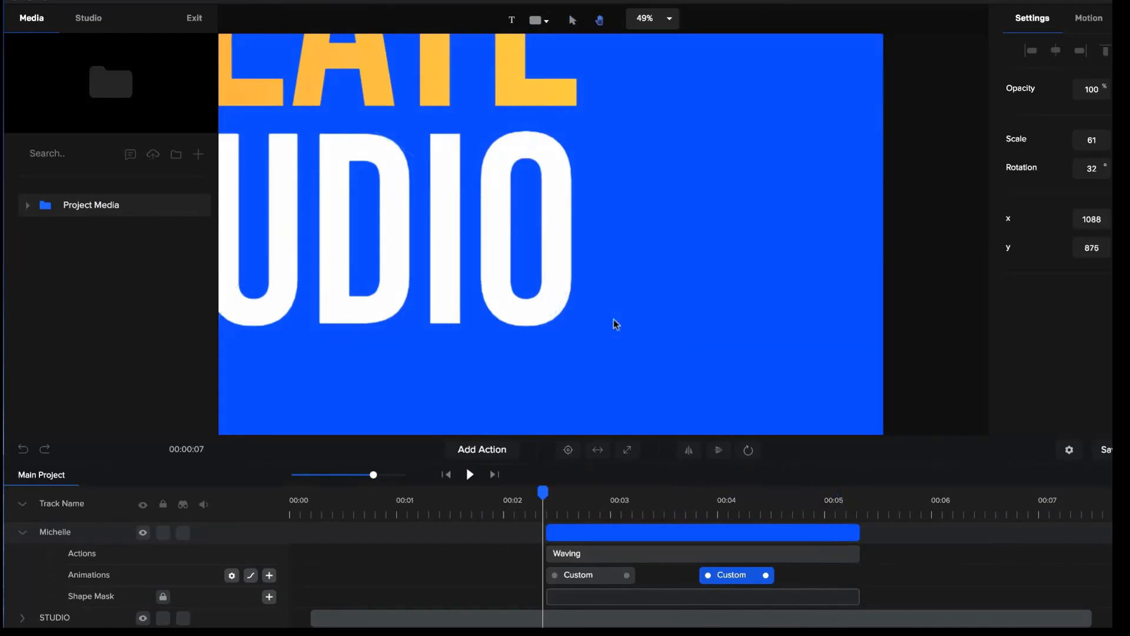
key(space)
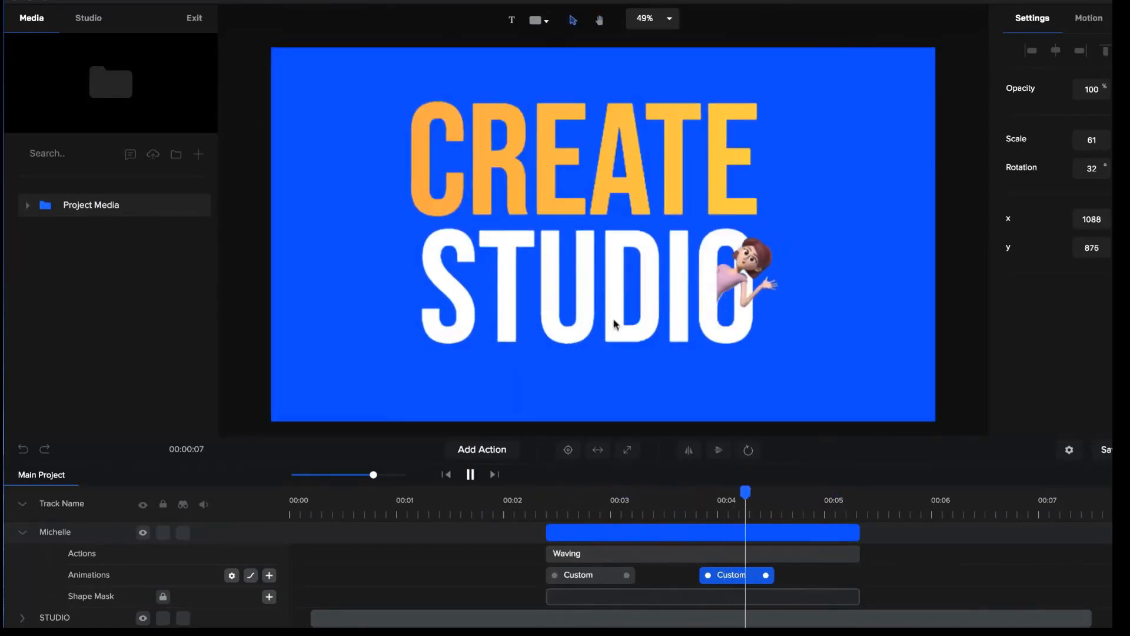
key(space)
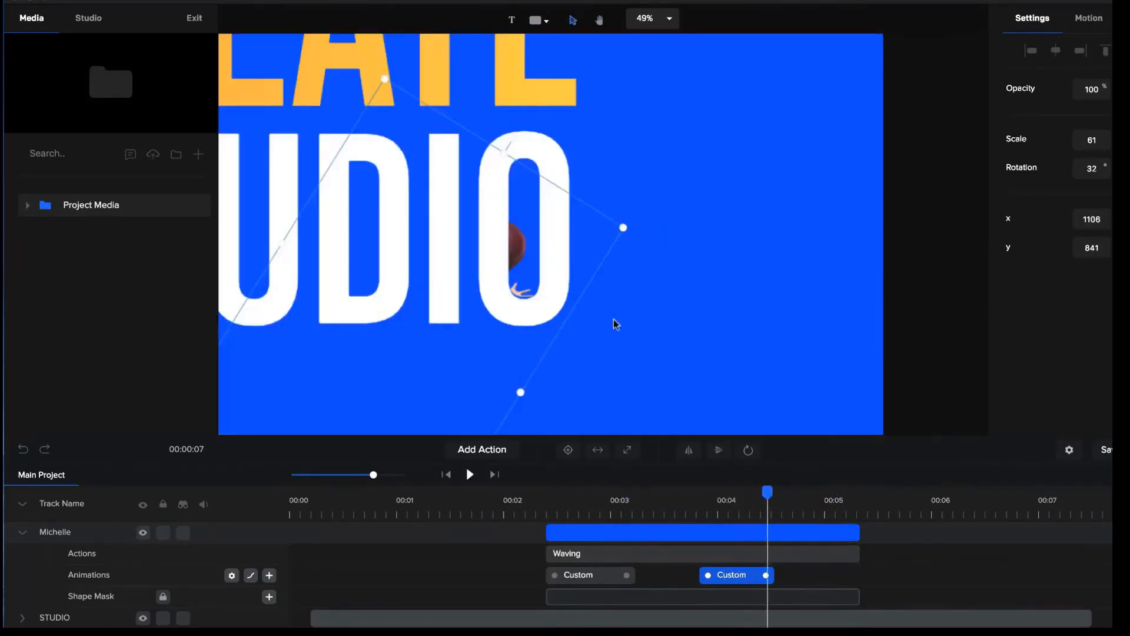
drag(768, 496, 653, 493)
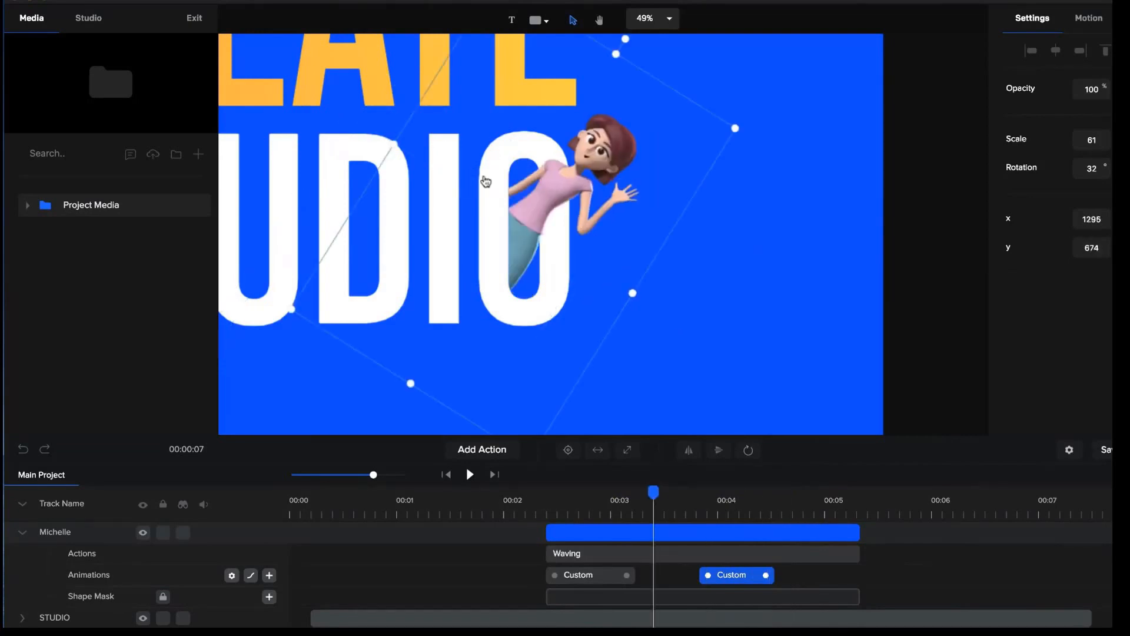
scroll(485, 181, down, 5)
key(h)
drag(486, 181, 673, 244)
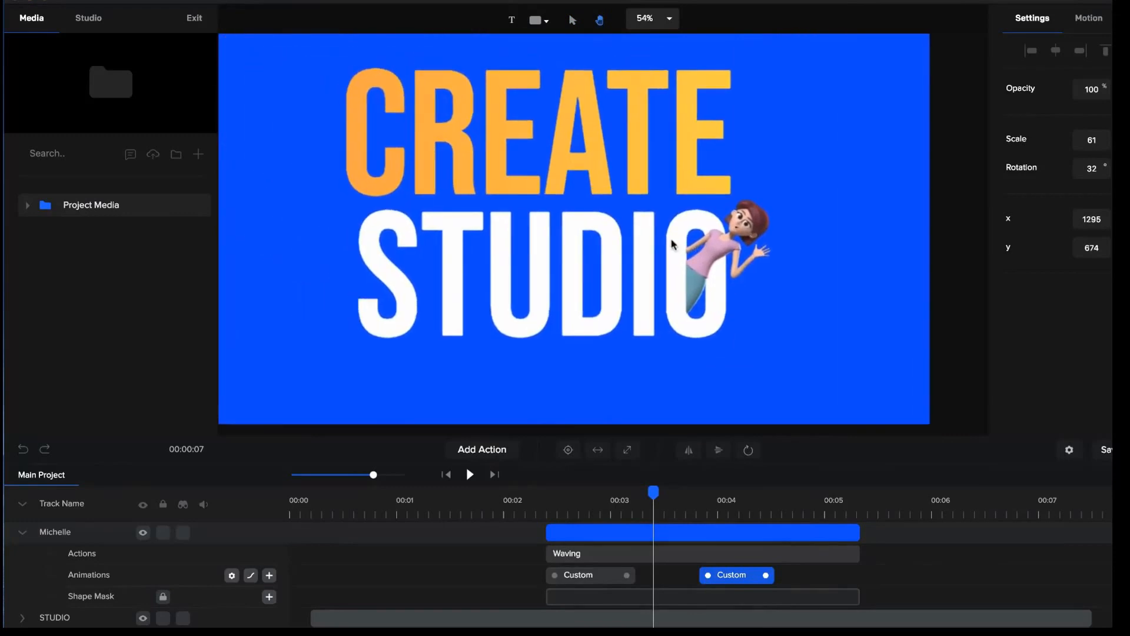
key(v)
scroll(673, 243, down, 2)
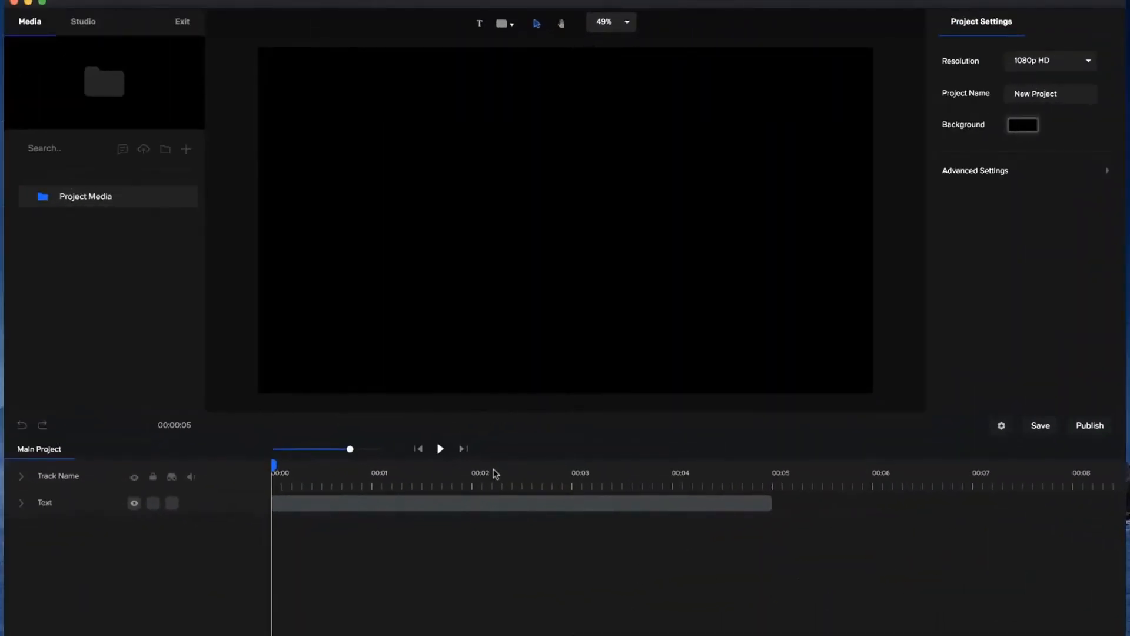
Preview the blue outlined YOUR TEXT animation and delete that text from the timeline, returning to the start.
key(space)
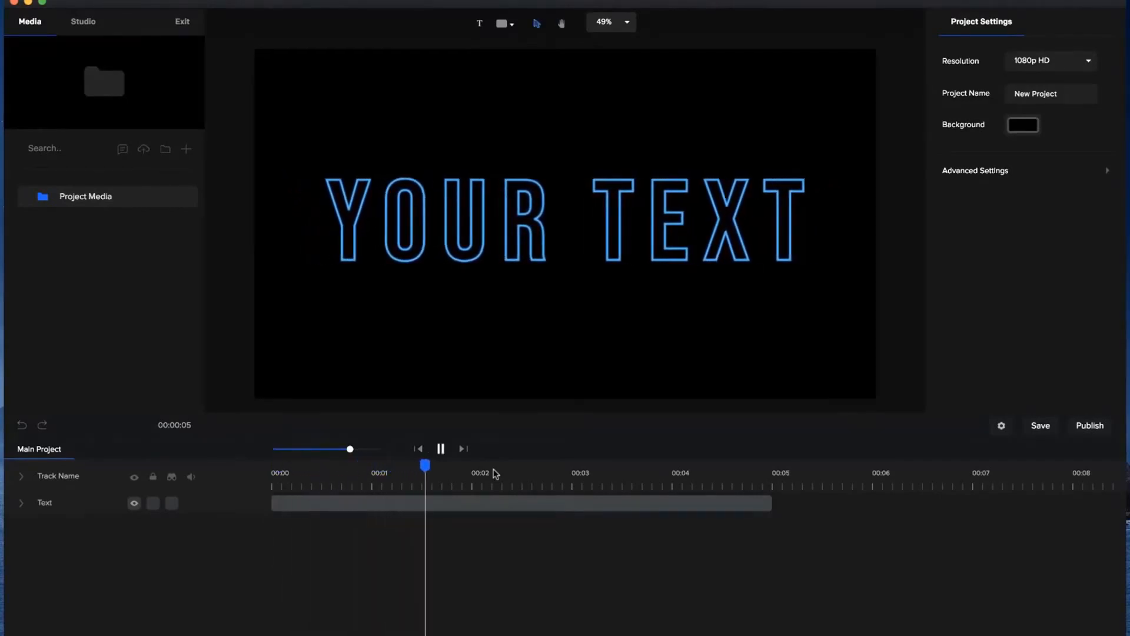
key(space)
click(471, 507)
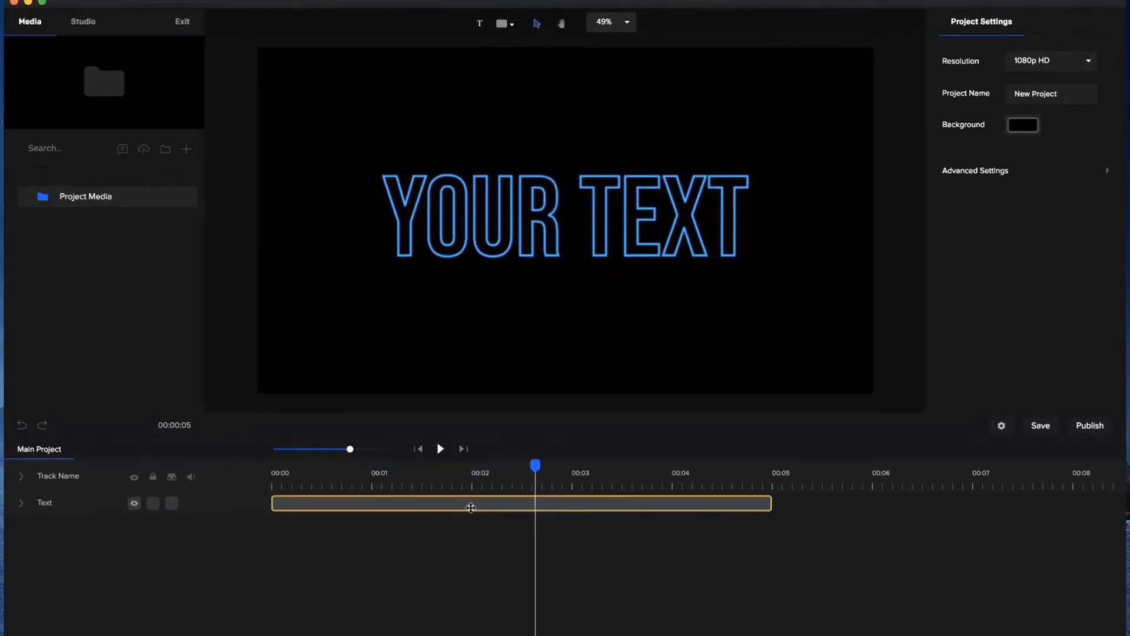
click(471, 508)
key(Delete)
click(418, 450)
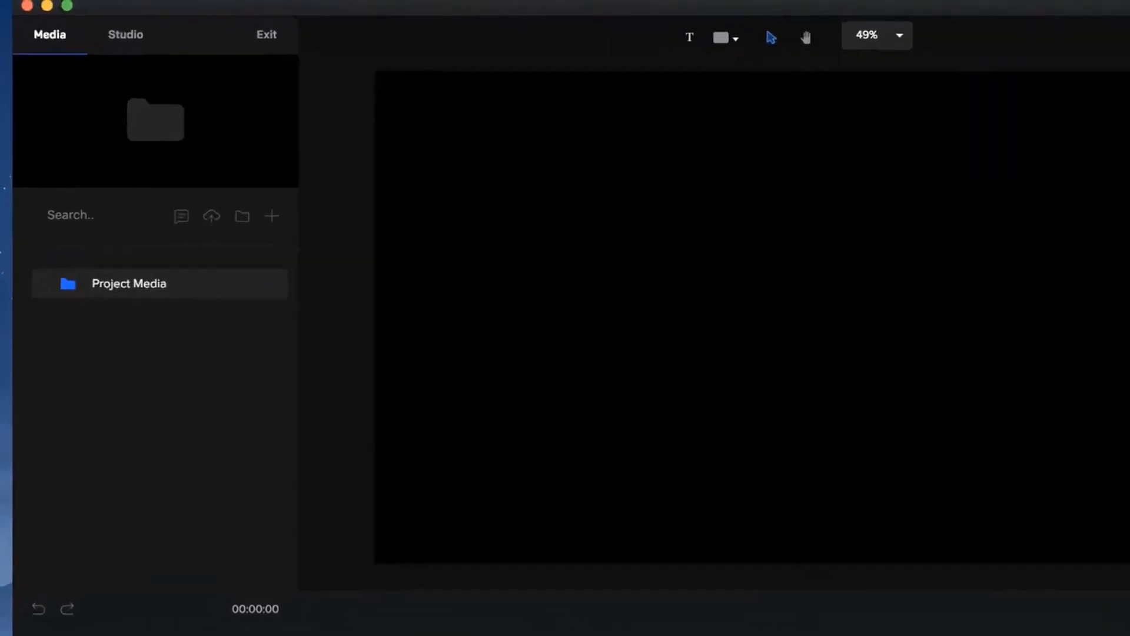
Add a new YOUR TEXT element at the centre of the canvas and enlarge it to a scale of 344.
click(738, 41)
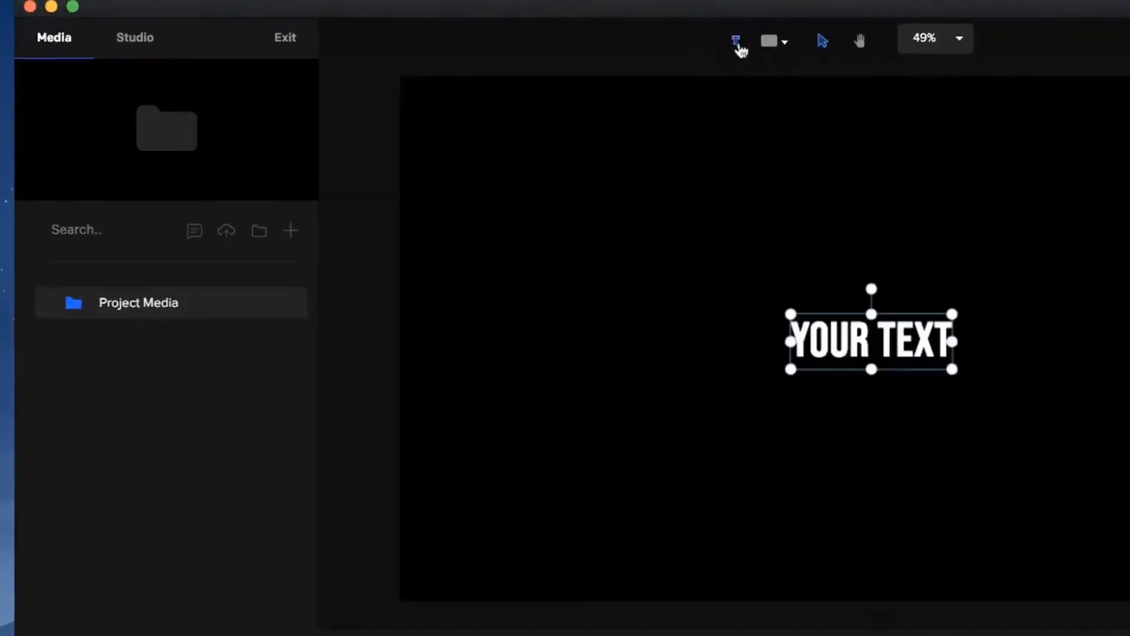
drag(936, 367, 873, 384)
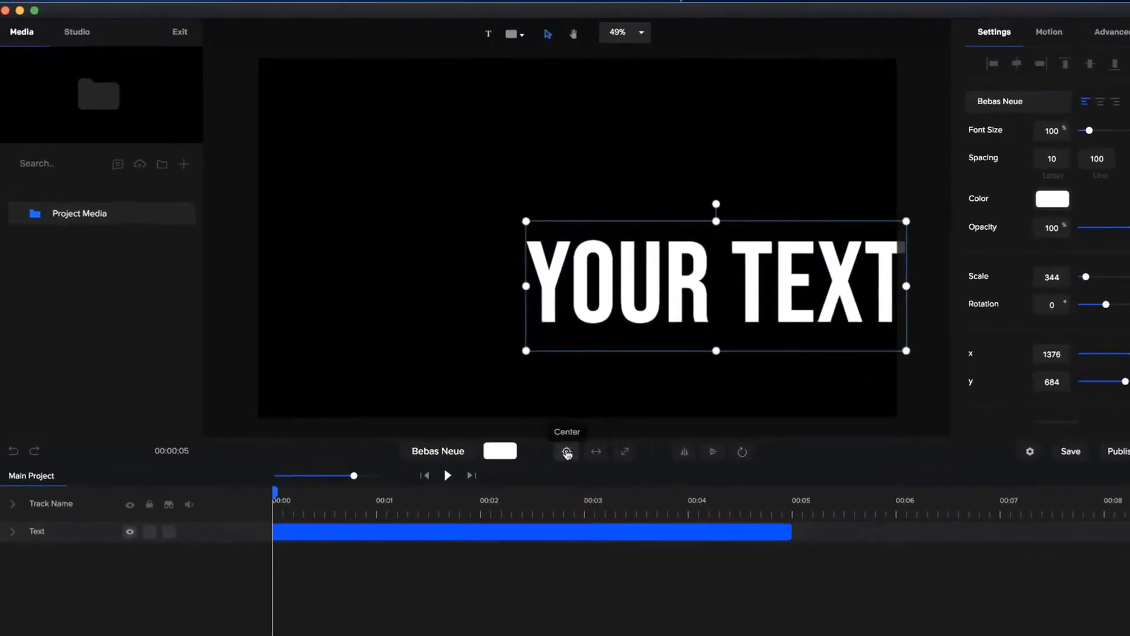
click(567, 452)
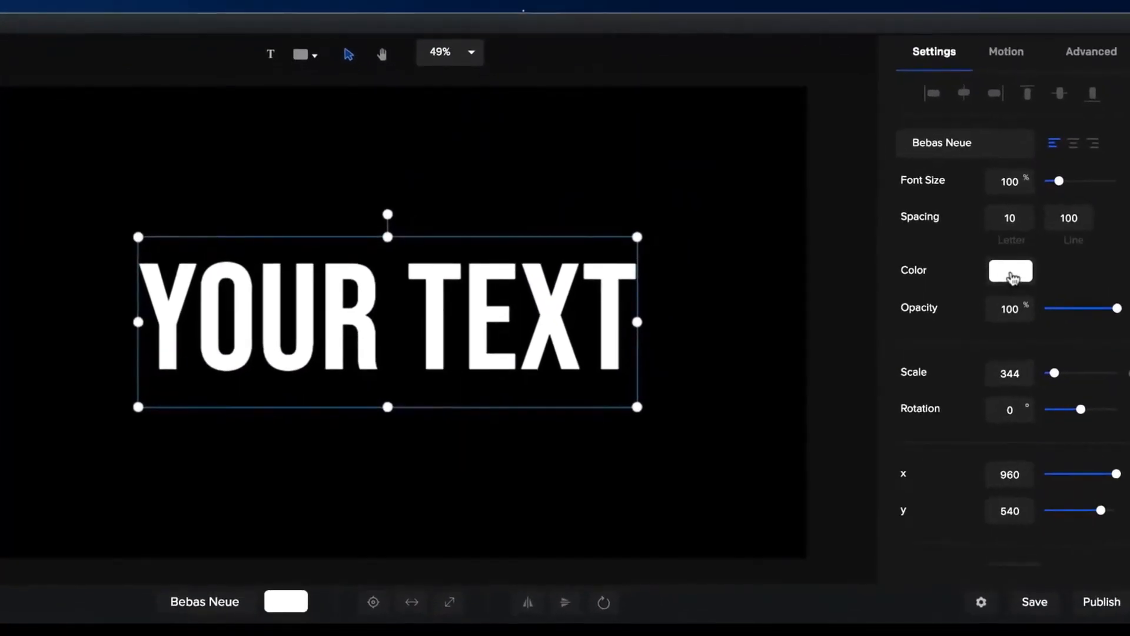
Make the text's fill colour fully transparent (#FFFFFF00).
click(1012, 278)
drag(957, 294, 874, 302)
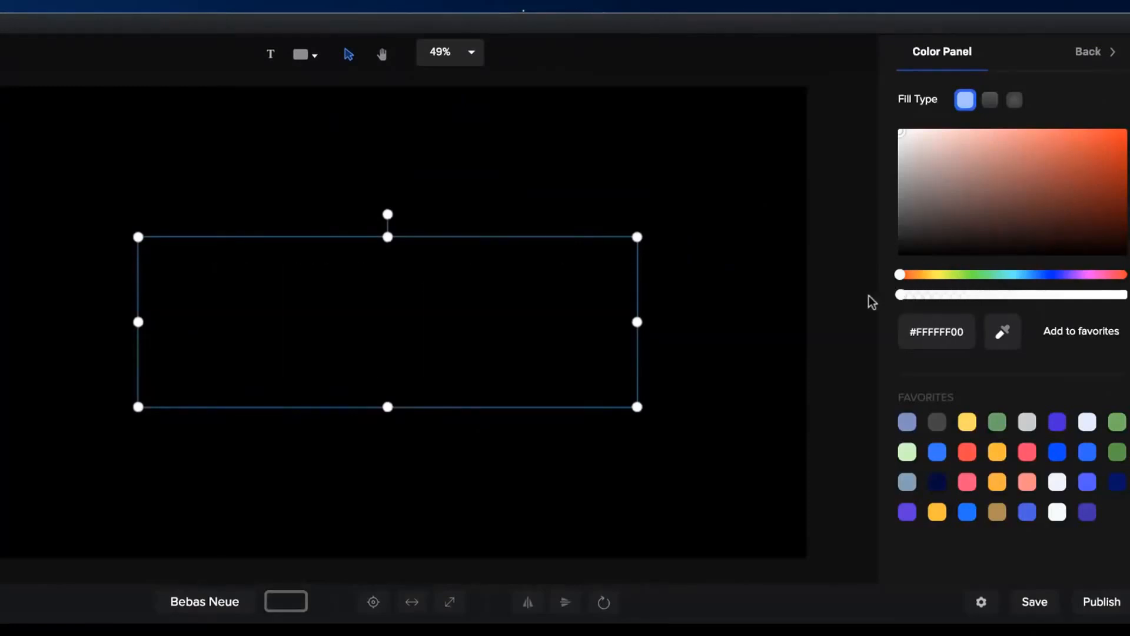
click(1090, 51)
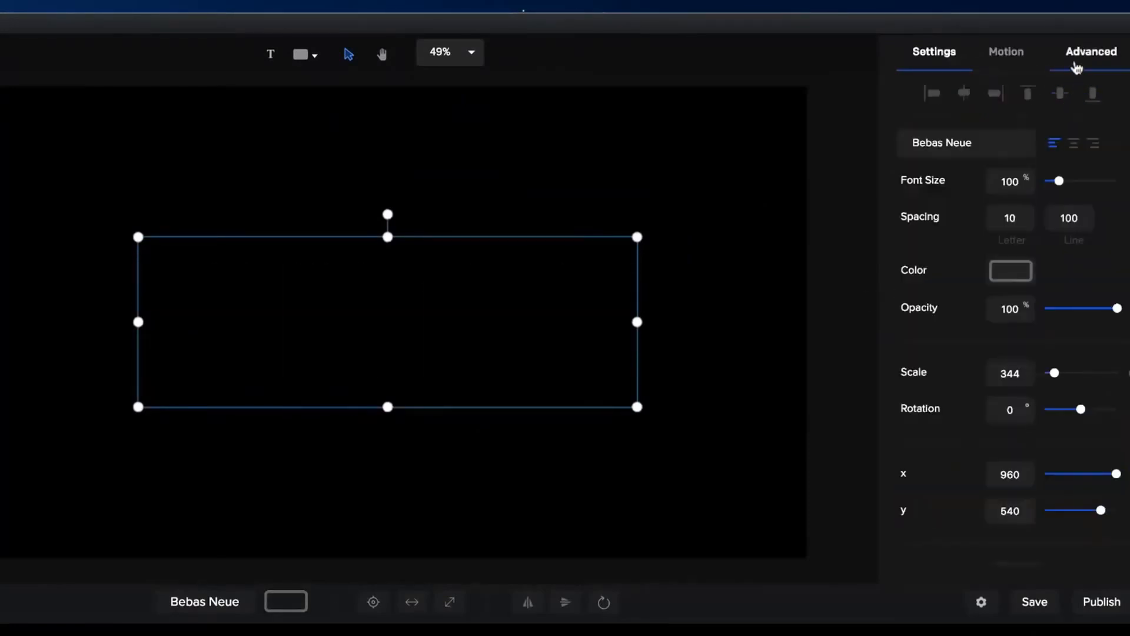
Give the text a border with a width of 2 in blue #019DFF.
click(1084, 59)
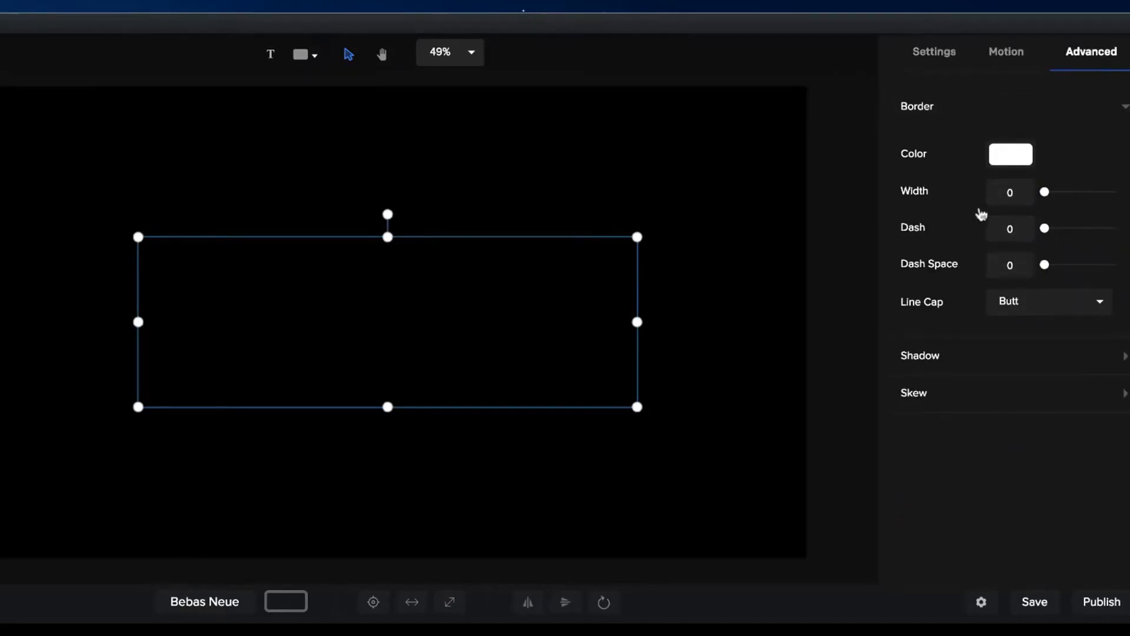
double_click(1010, 191)
text(2)
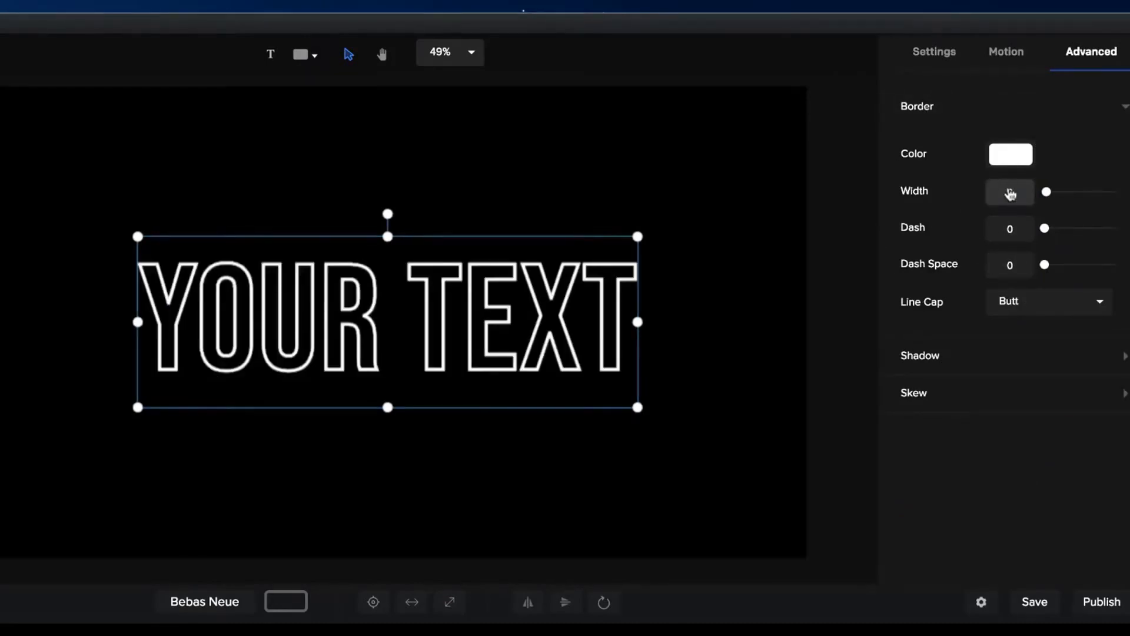
click(1016, 156)
click(1066, 234)
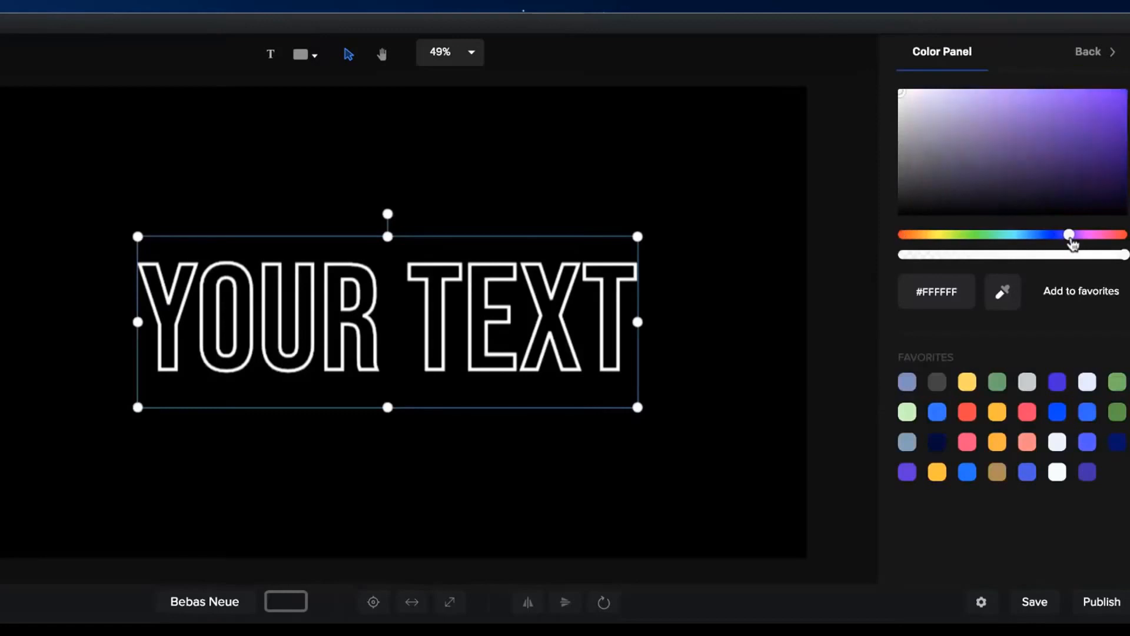
click(1122, 93)
click(1028, 235)
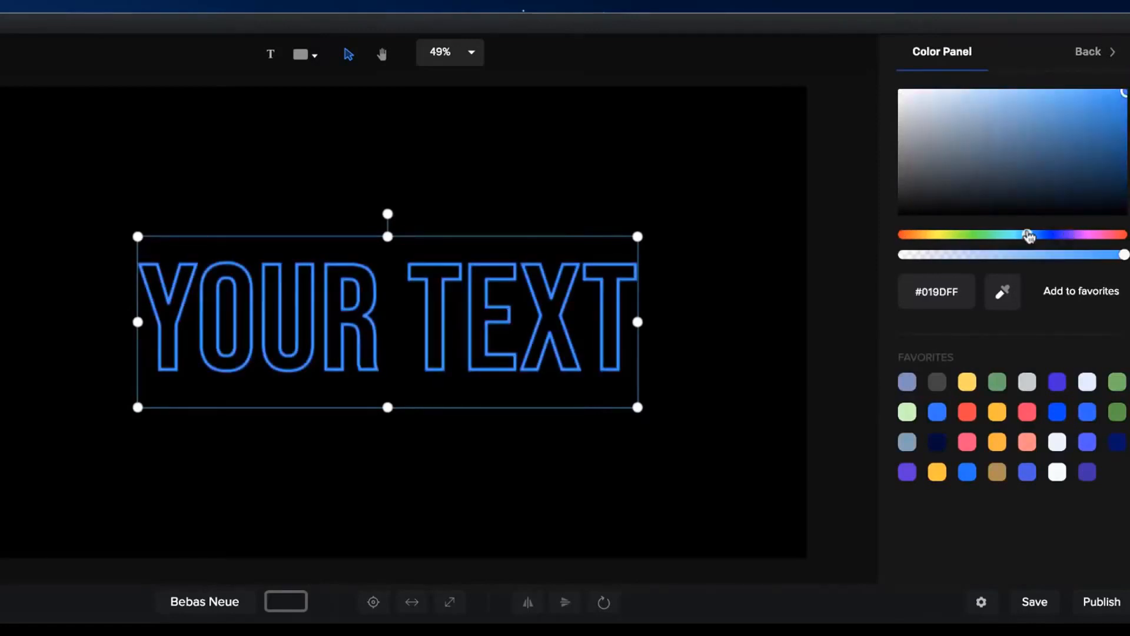
click(1109, 48)
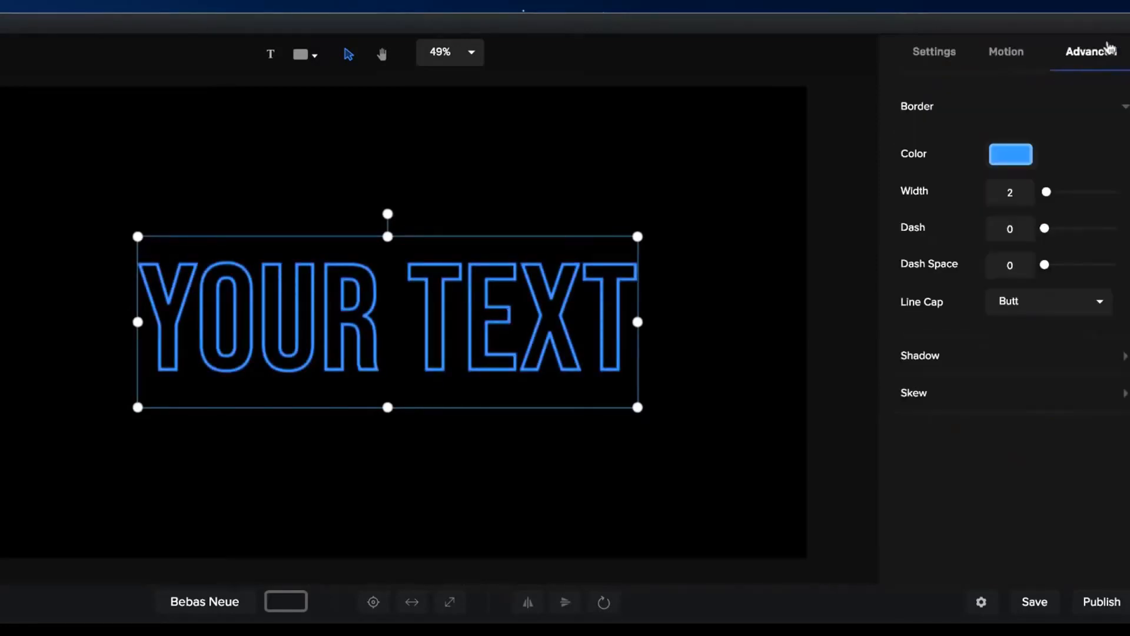
click(937, 59)
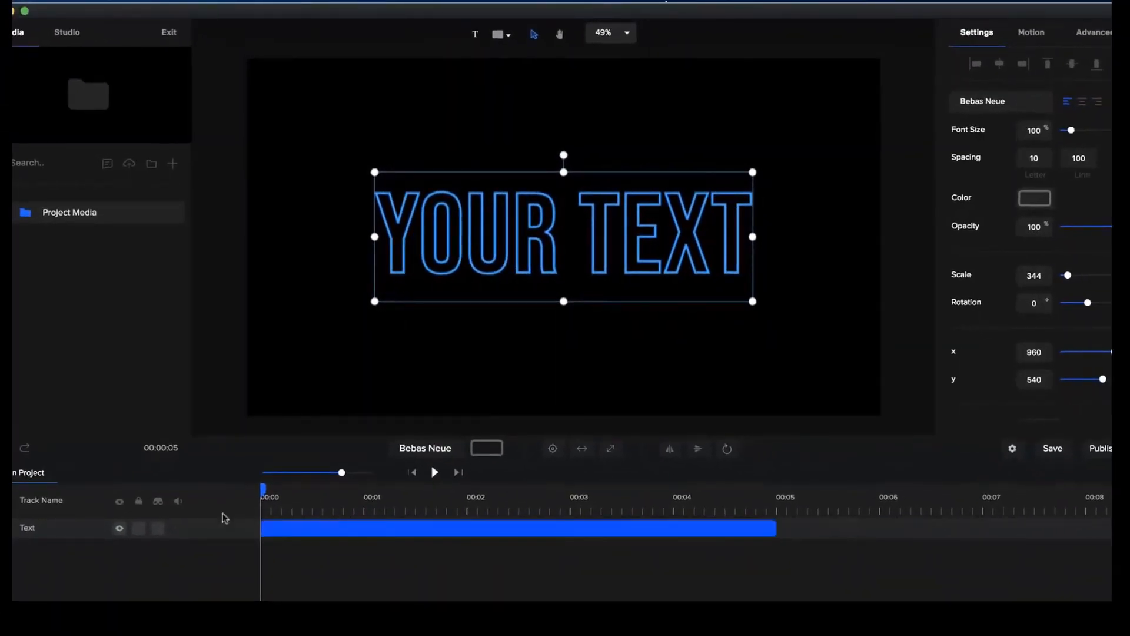
Add a Custom animation to the text with Text Spacing and Scale enabled, and shorten it to end at 00:01.
click(6, 530)
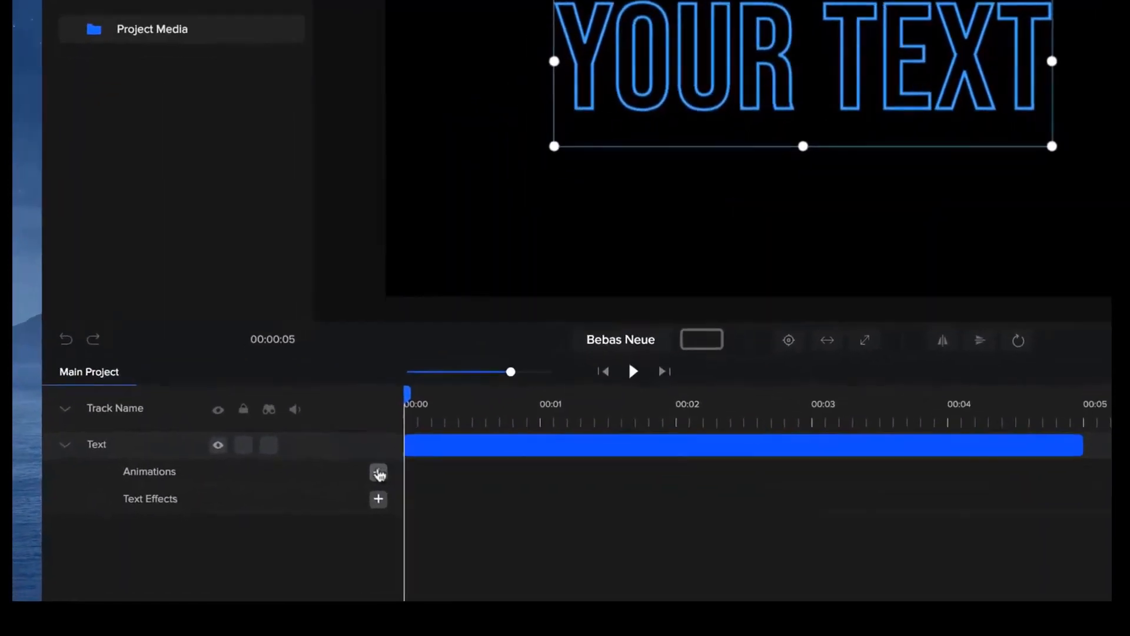
click(333, 515)
click(655, 368)
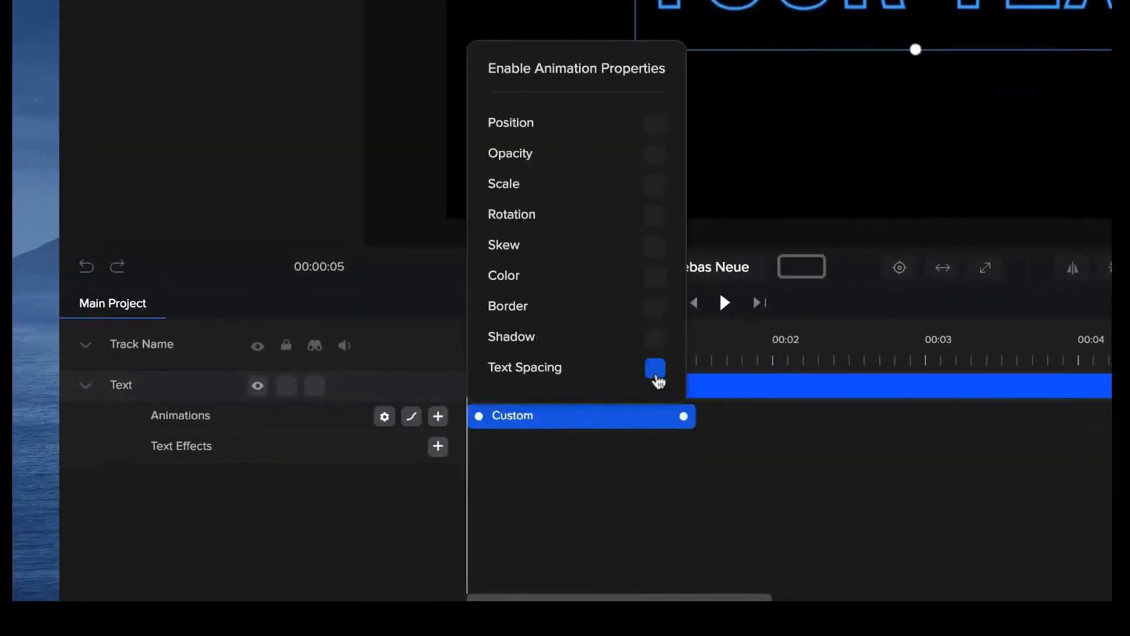
click(655, 186)
click(707, 471)
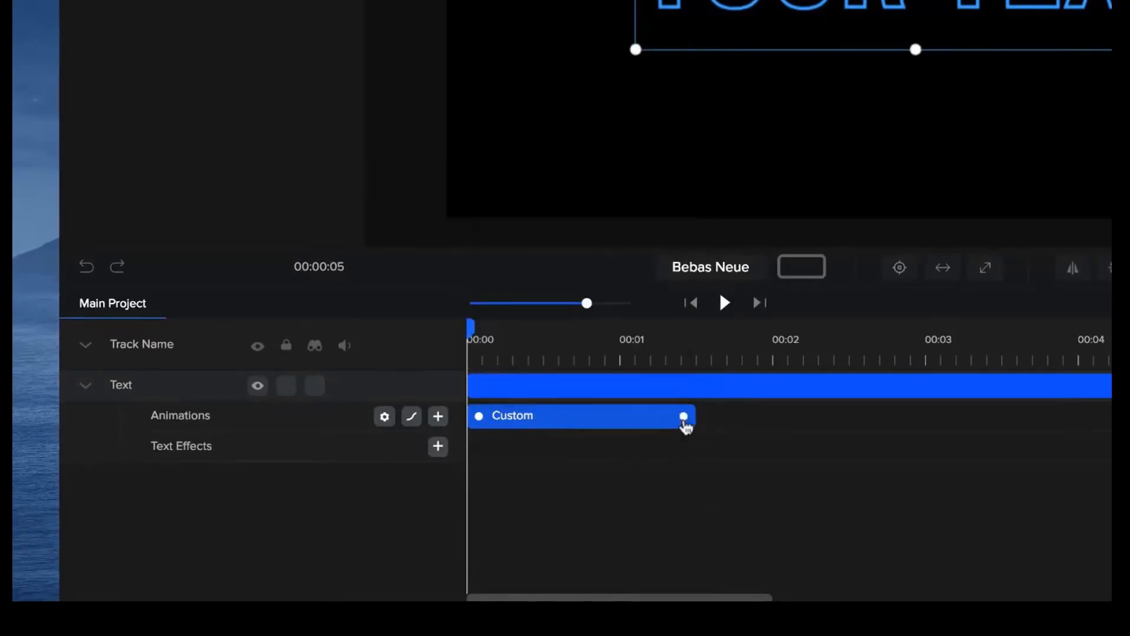
drag(683, 416, 610, 414)
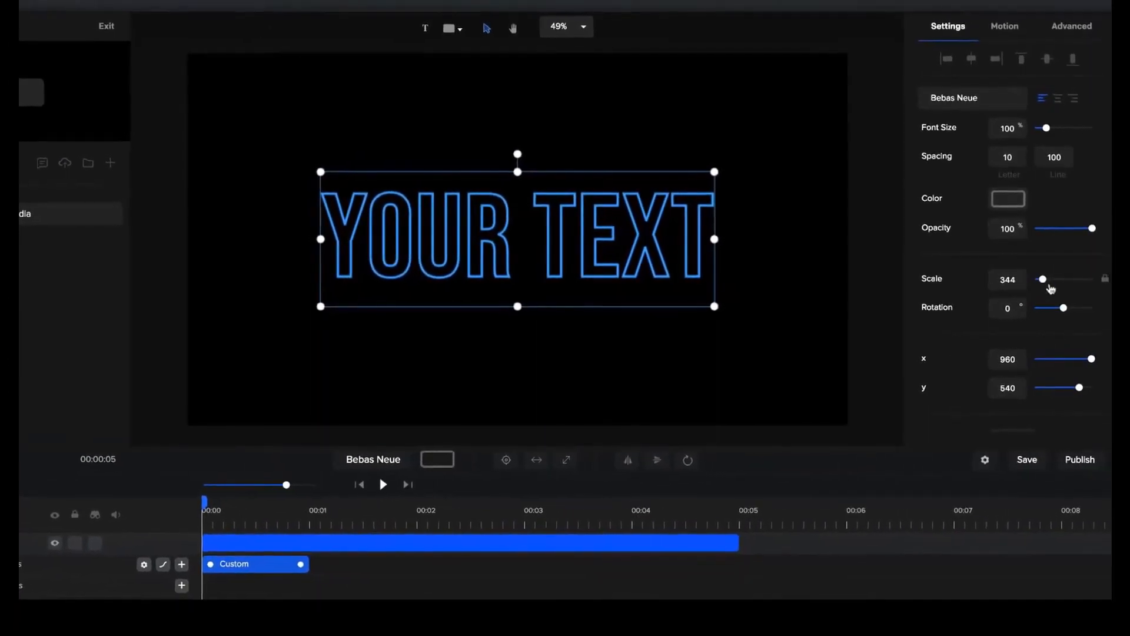
Set the text's scale to 0 at the start of the animation and its letter spacing to 200 after the animation's end.
drag(1045, 279, 955, 278)
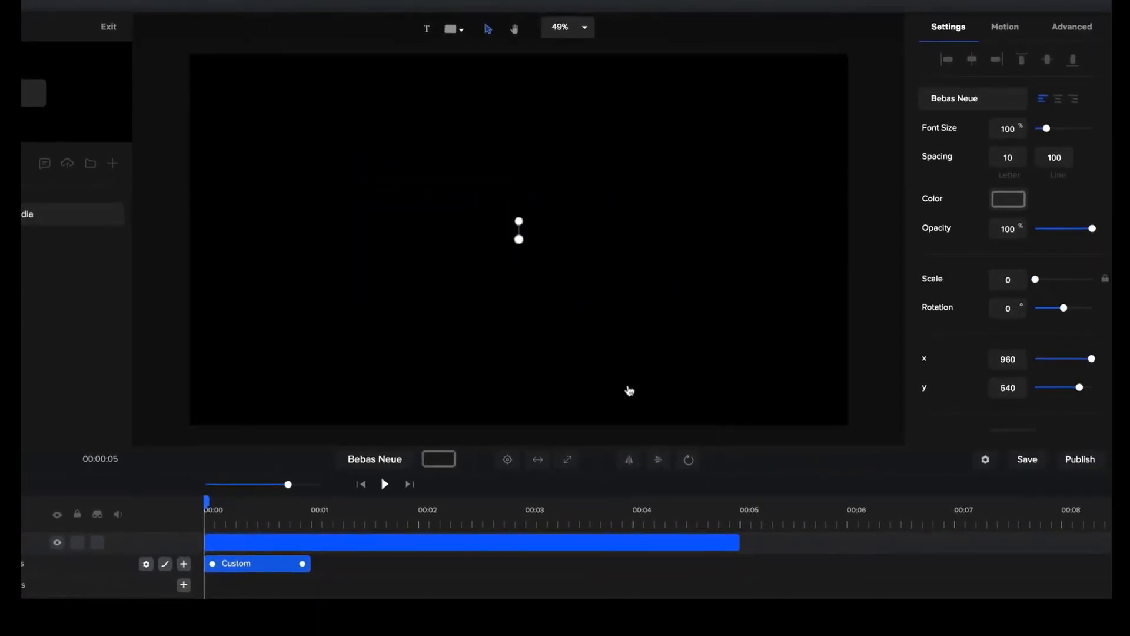
click(384, 536)
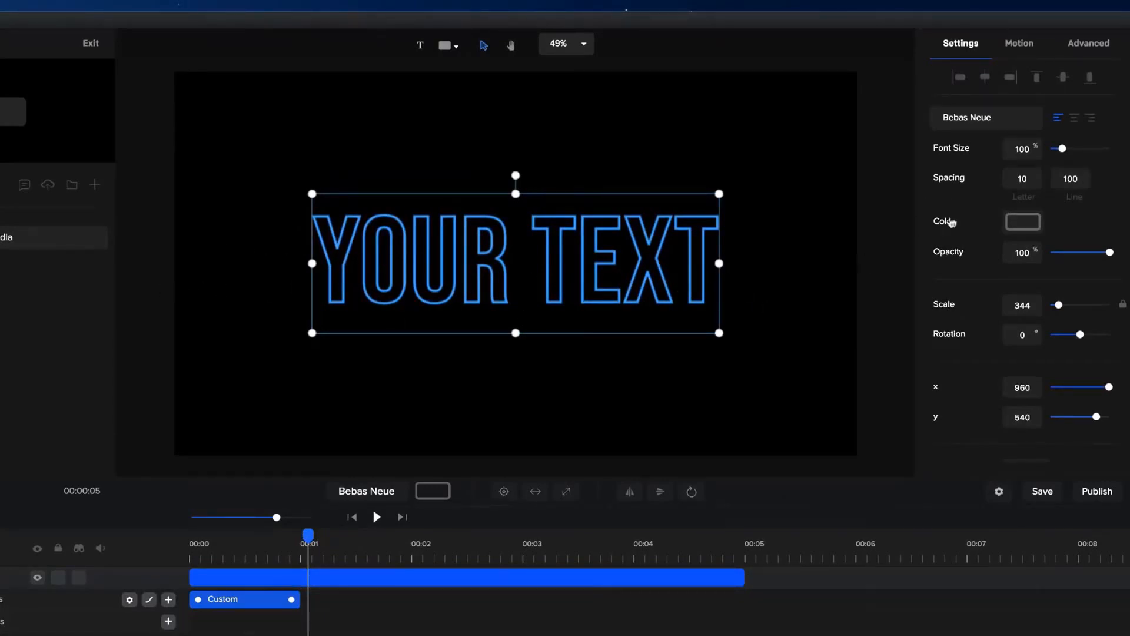
click(1022, 177)
text(200)
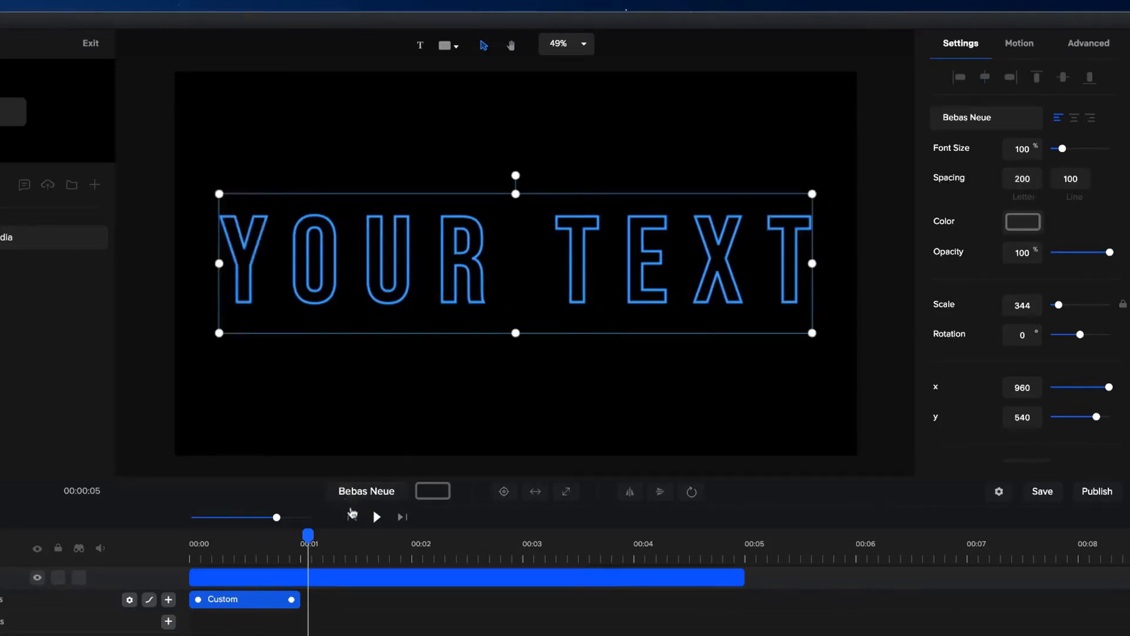
Play the text animation from the beginning and pause just after 00:01.
click(352, 517)
key(space)
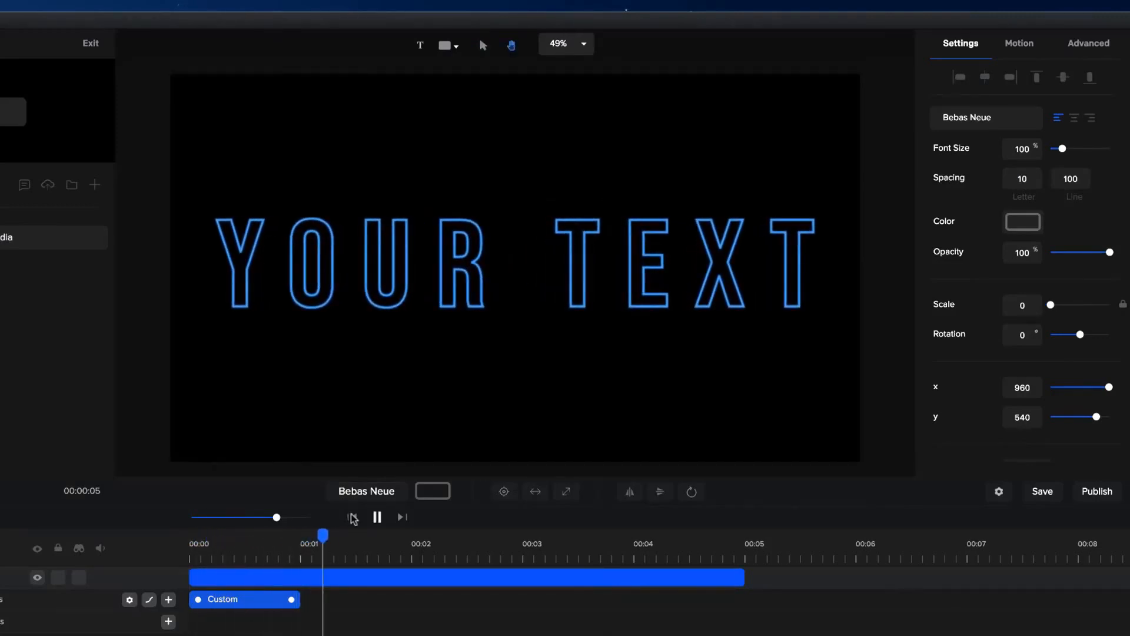
click(376, 517)
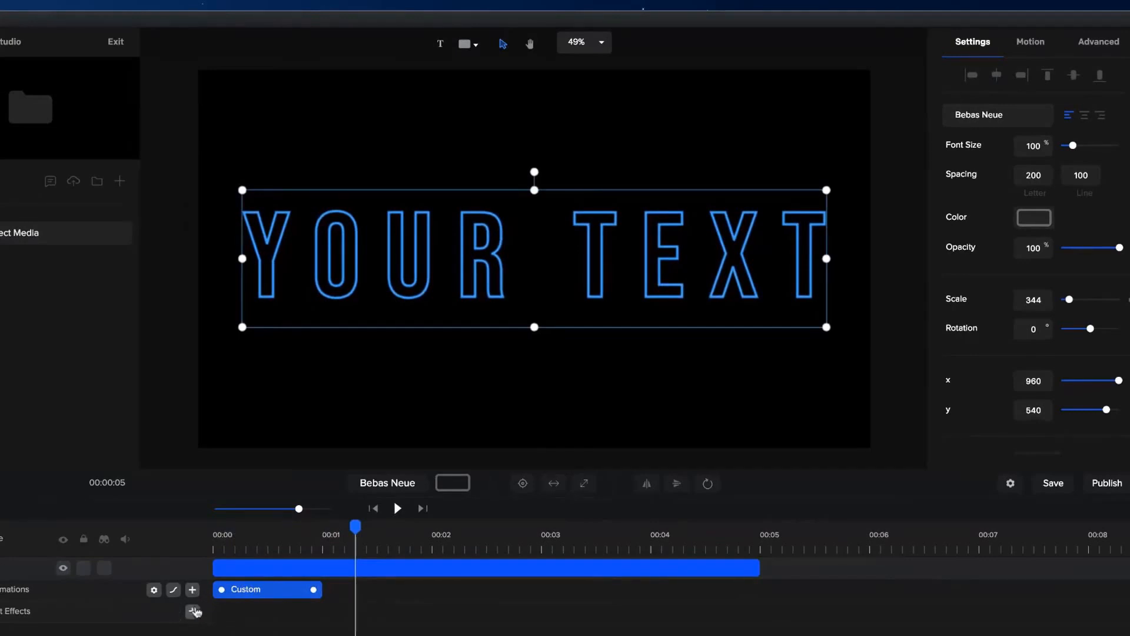
Add a second Custom animation with Text Spacing enabled, place it directly after the first and shorten it to end at 00:02.
click(193, 591)
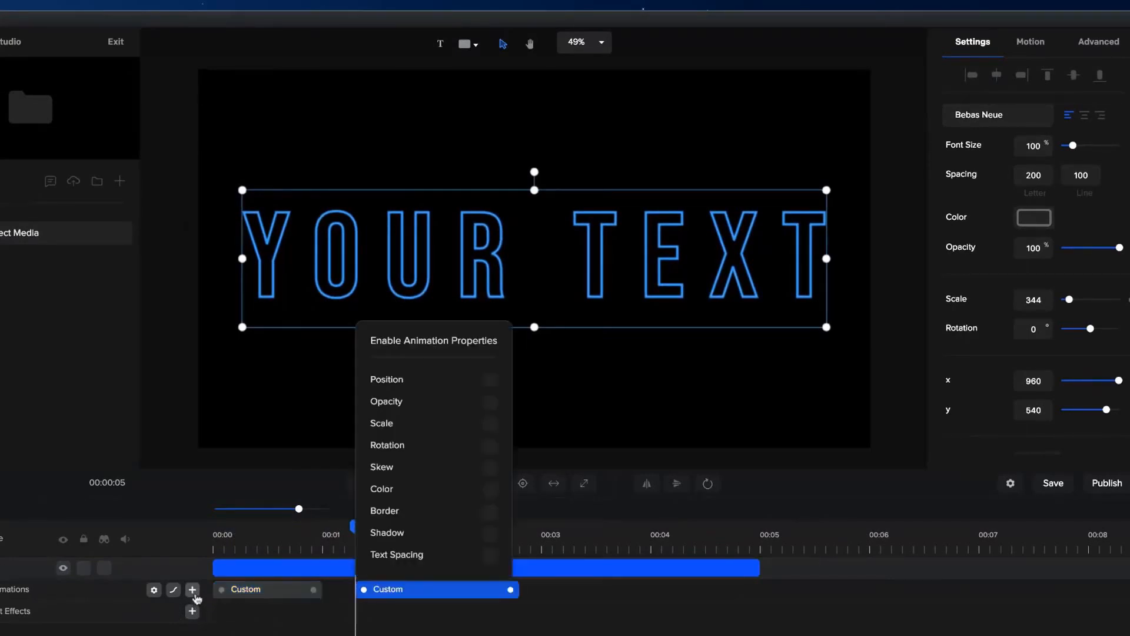
click(489, 555)
click(475, 592)
drag(474, 592, 396, 593)
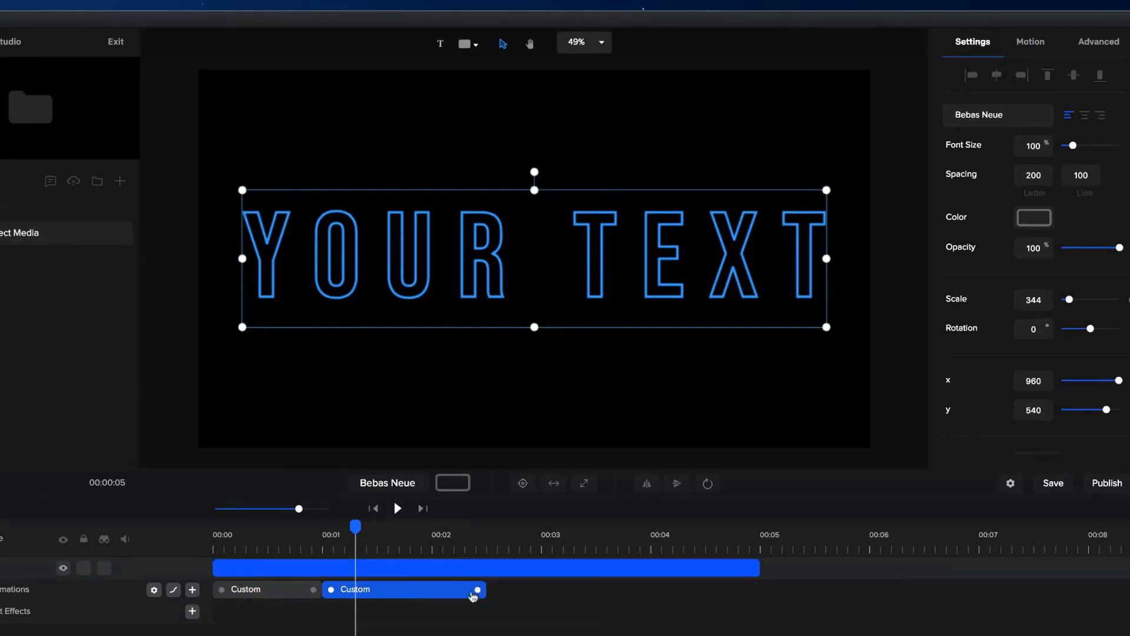
drag(477, 591, 425, 591)
Set the text's letter spacing to 0 after the second animation's end and play the result from the beginning.
click(447, 536)
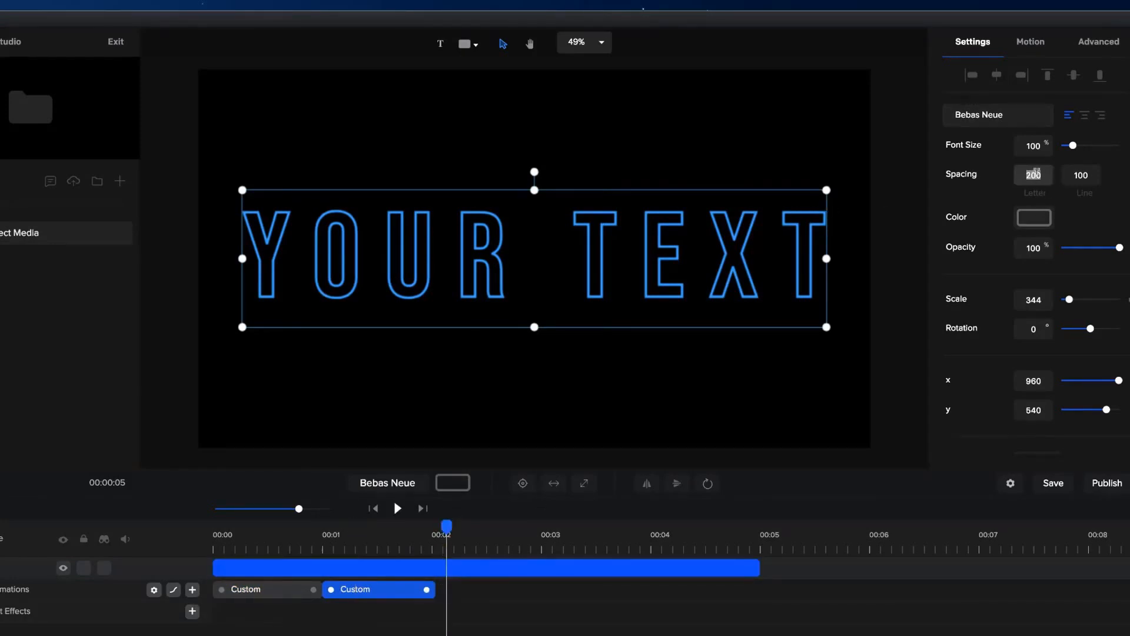
text(0)
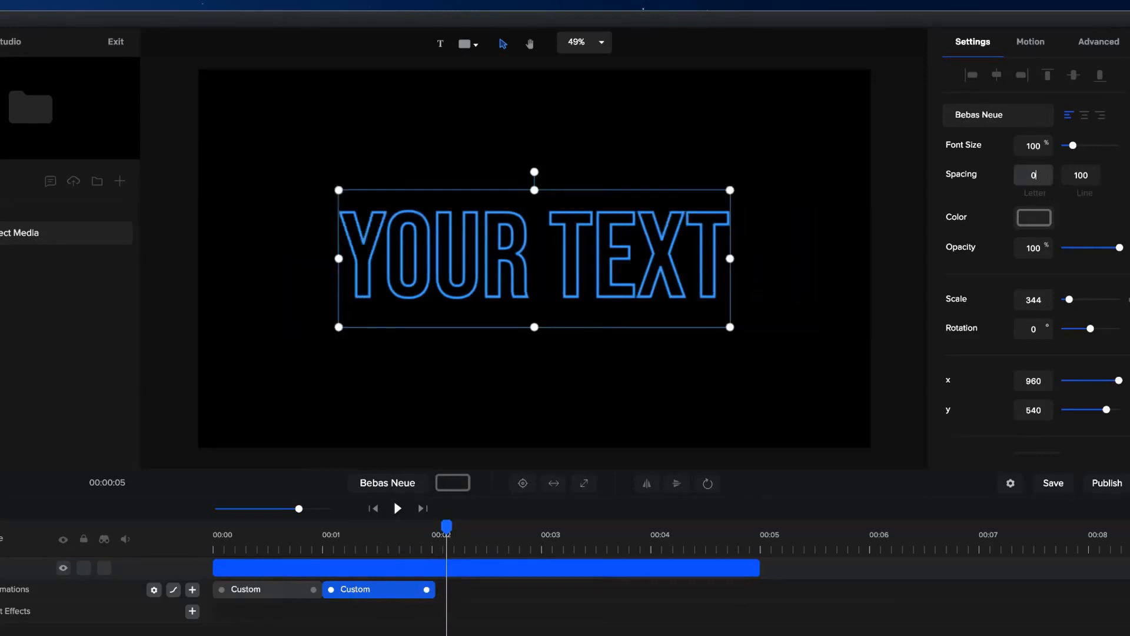
click(375, 510)
key(space)
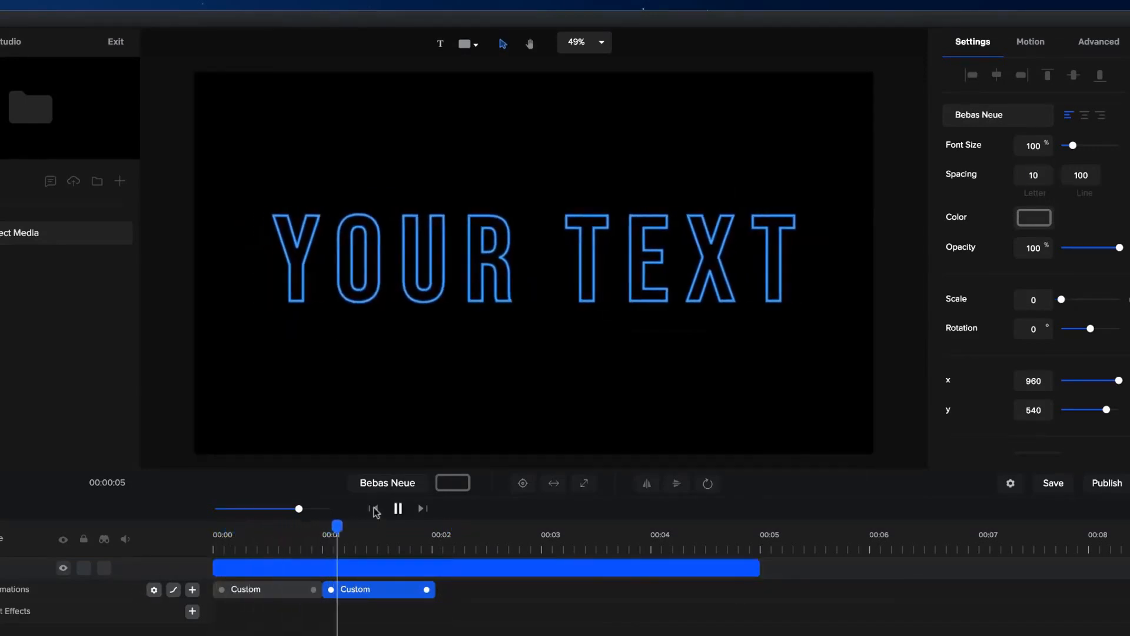
key(space)
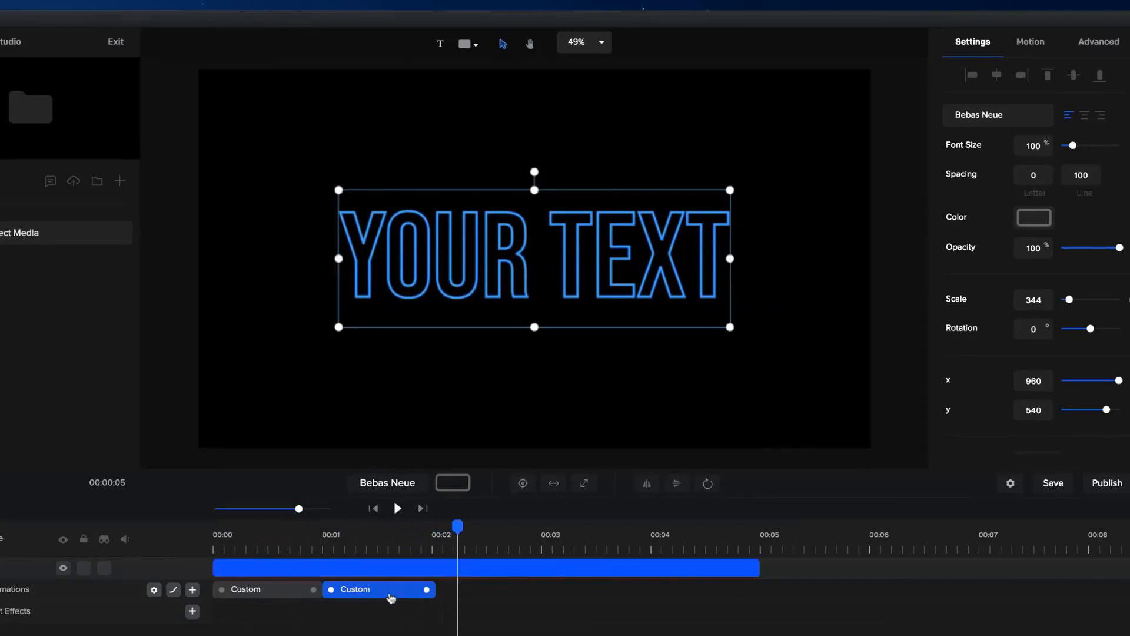
Give the second text animation Elastic Out easing and extend it to end at about 00:03.
right_click(391, 593)
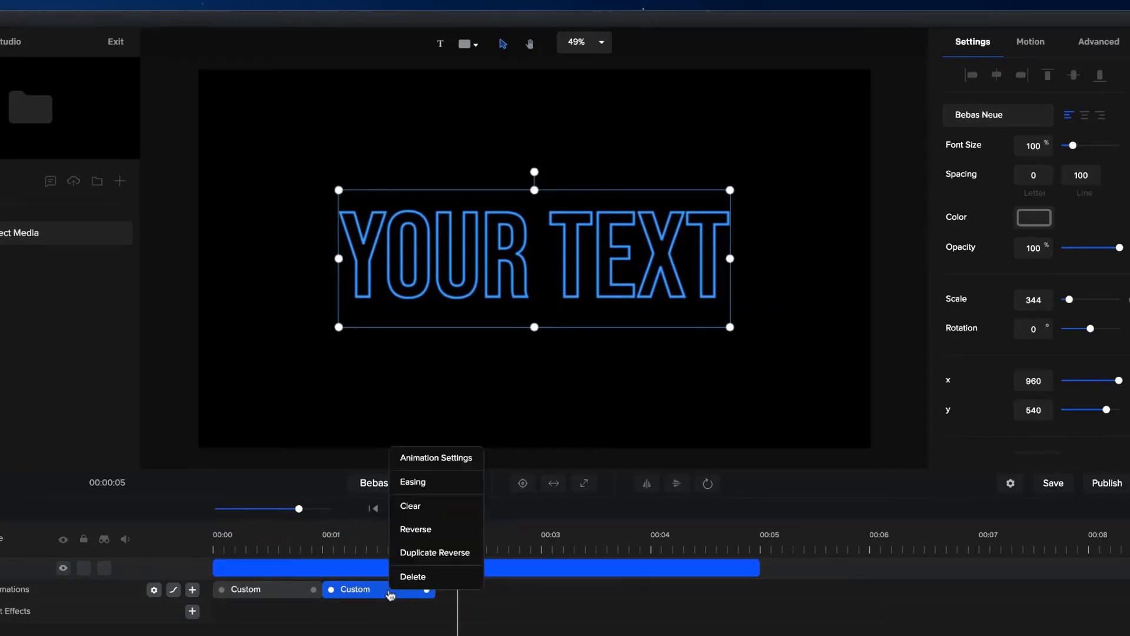
click(427, 488)
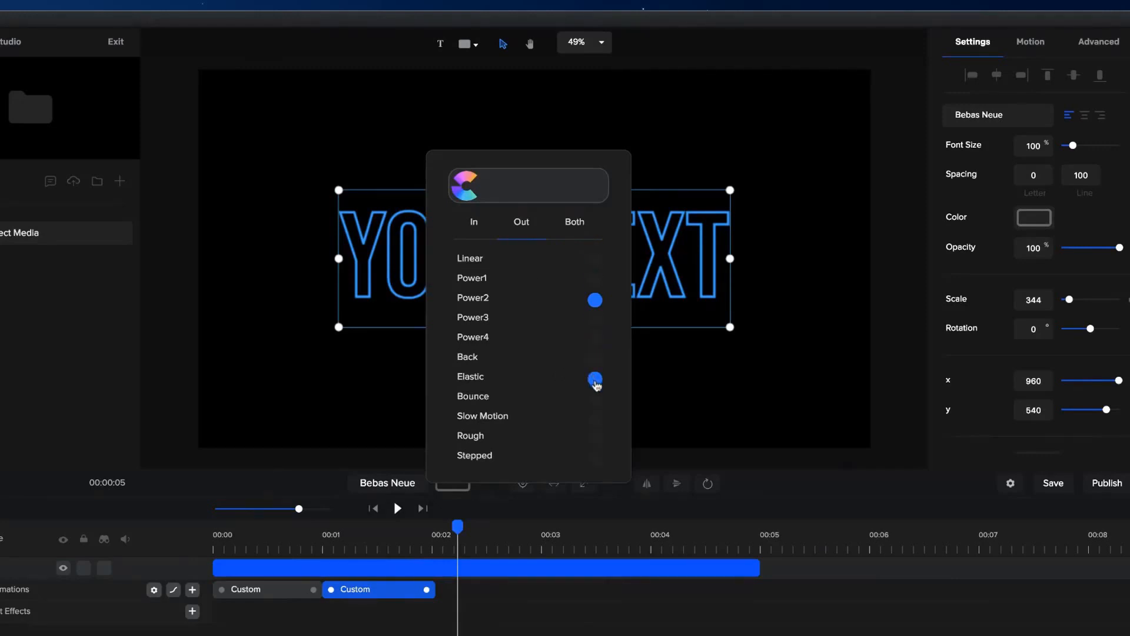
click(596, 382)
drag(427, 590, 540, 591)
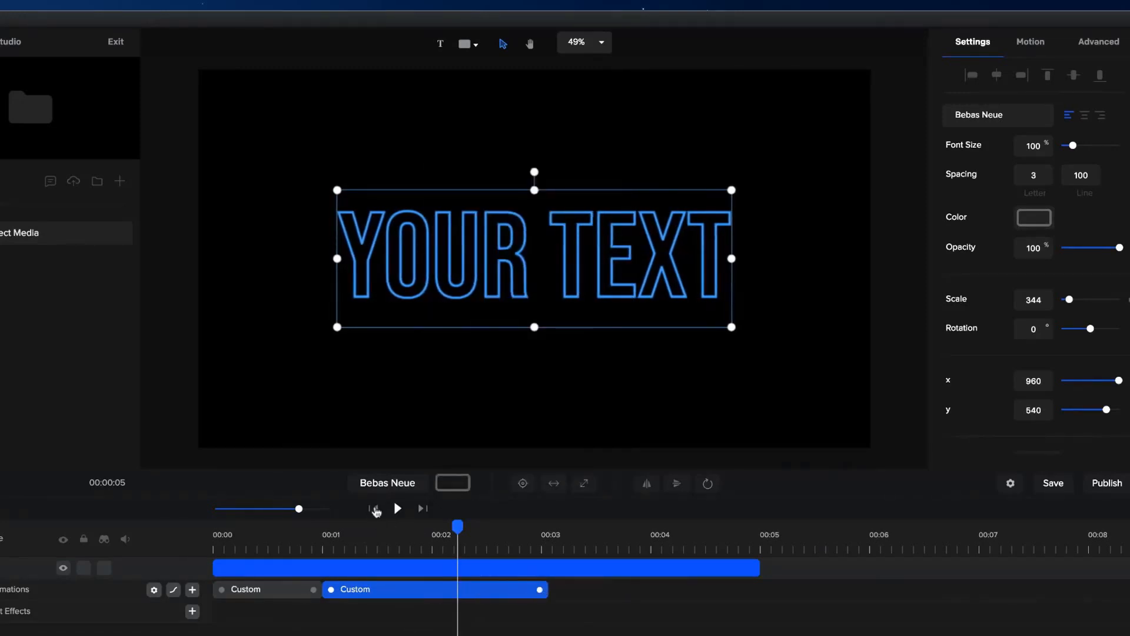
Play the outlined text animation from the beginning to check the elastic letter spacing.
click(374, 508)
key(space)
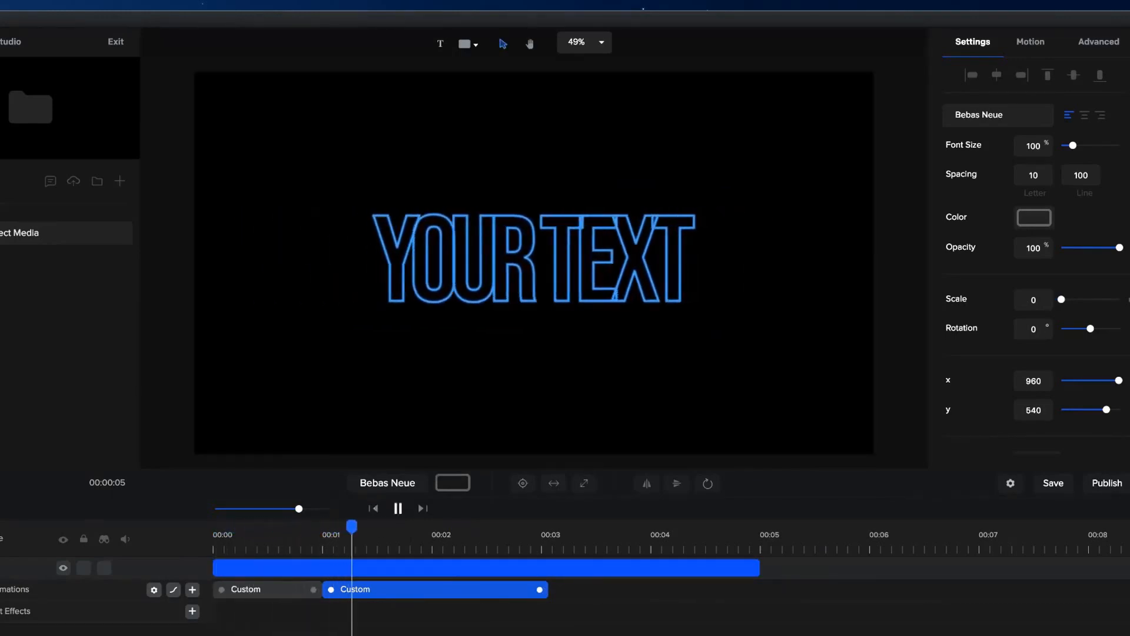
key(space)
key(space)
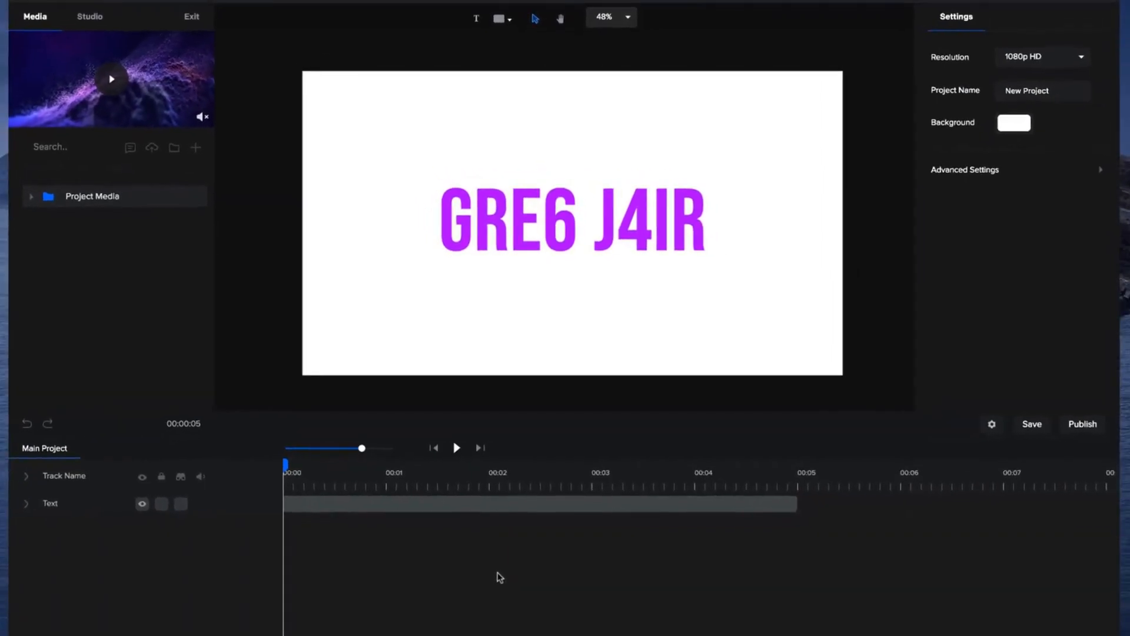
Play the random-character text example past 00:04 and return the playhead to the start.
key(space)
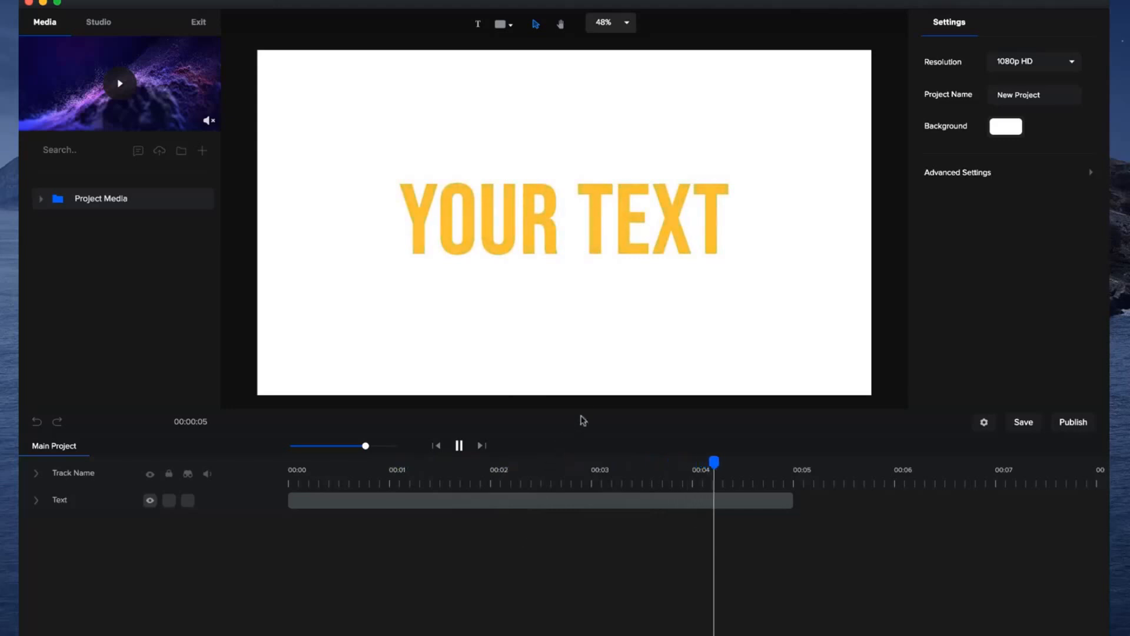
key(space)
drag(752, 469, 275, 490)
Replace the existing text with a new text layer enlarged to a scale of about 322 and centred on the canvas.
click(315, 500)
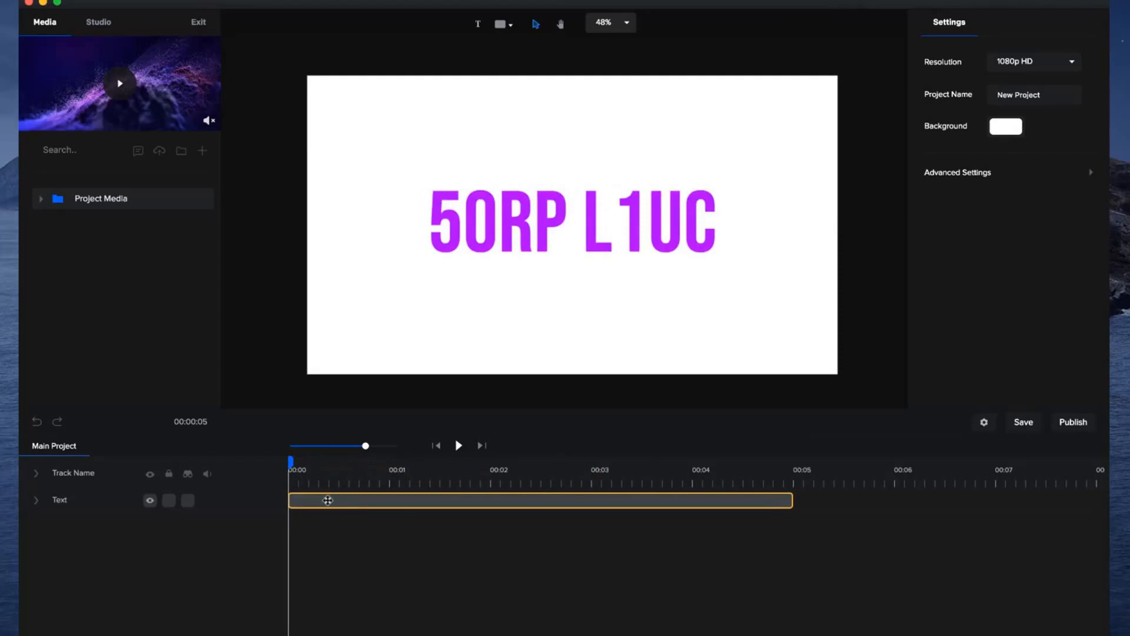
click(328, 500)
key(Delete)
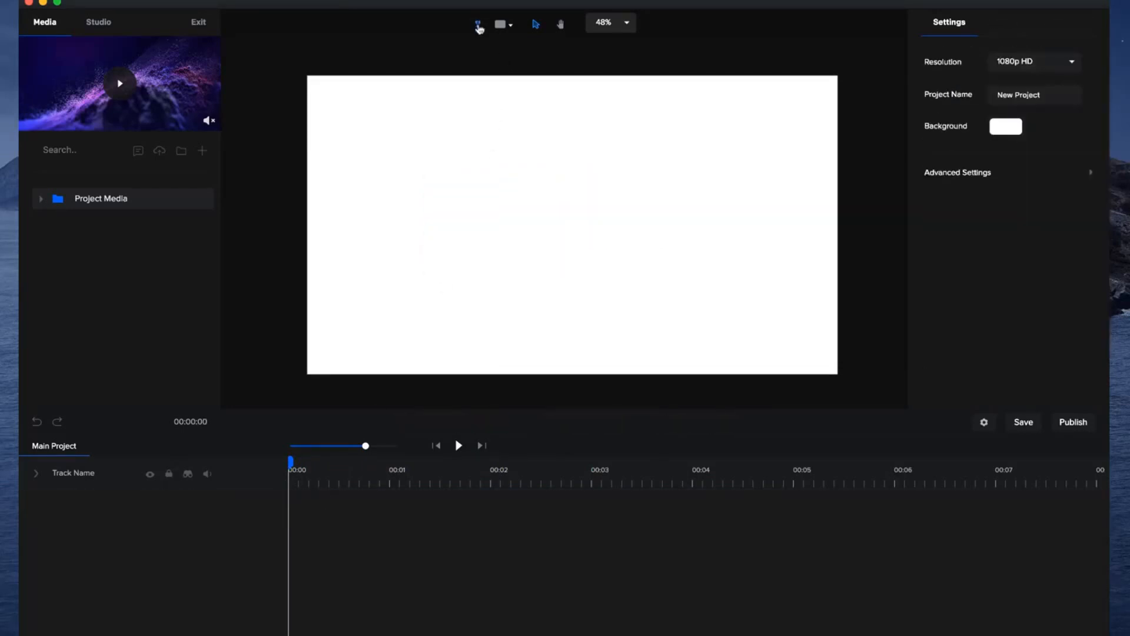
click(478, 25)
drag(568, 265, 364, 331)
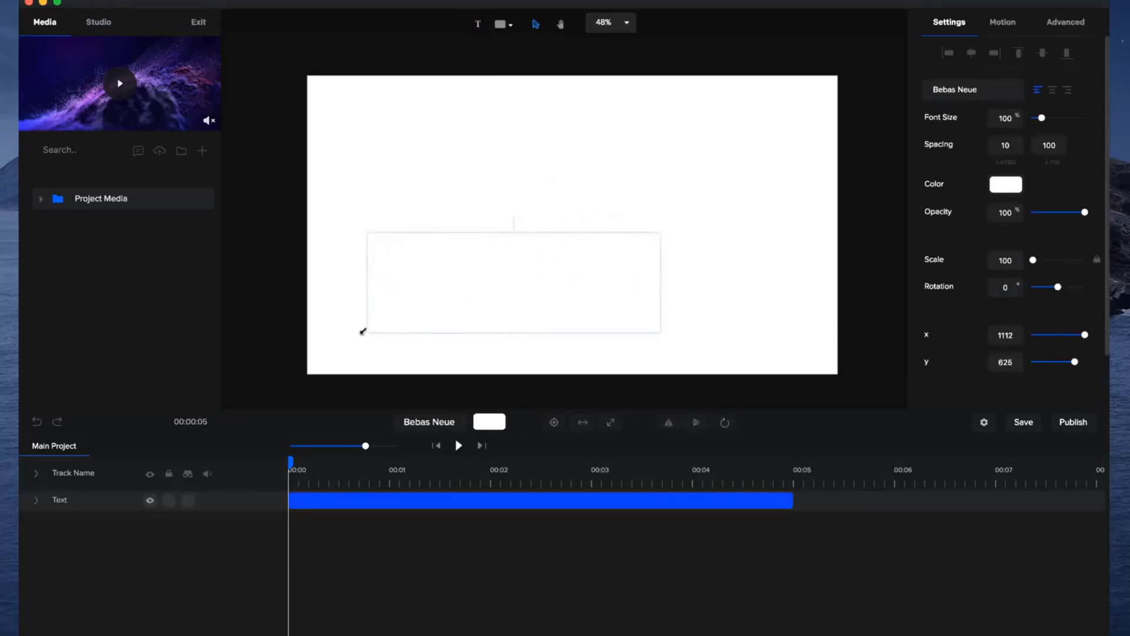
click(554, 422)
Set the new text's fill color to blue.
click(497, 418)
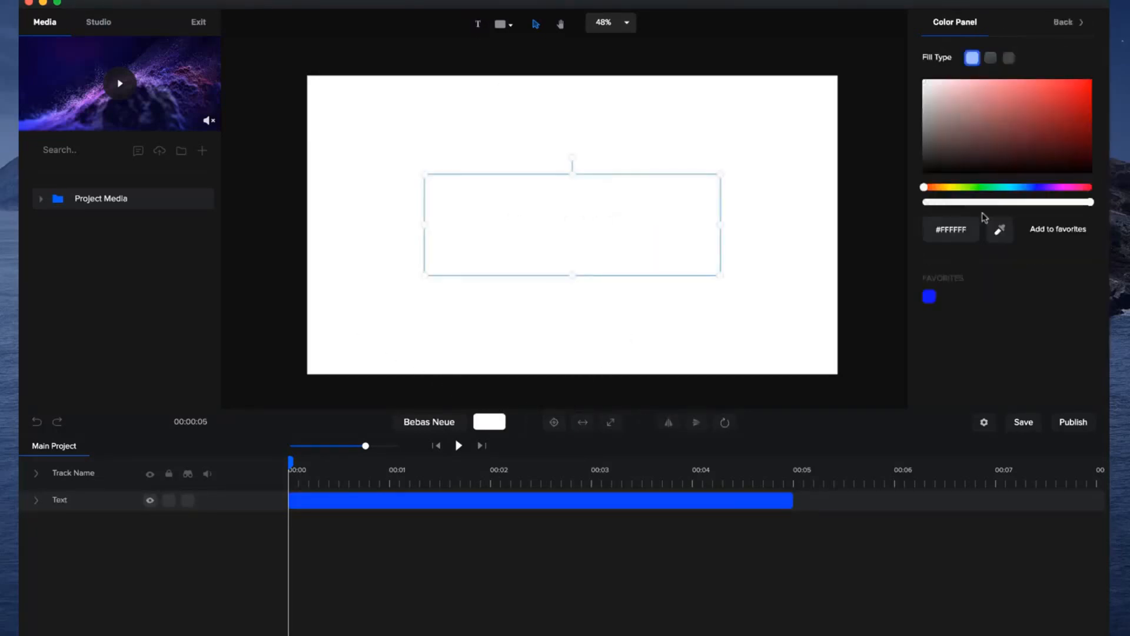
click(1032, 189)
click(1058, 81)
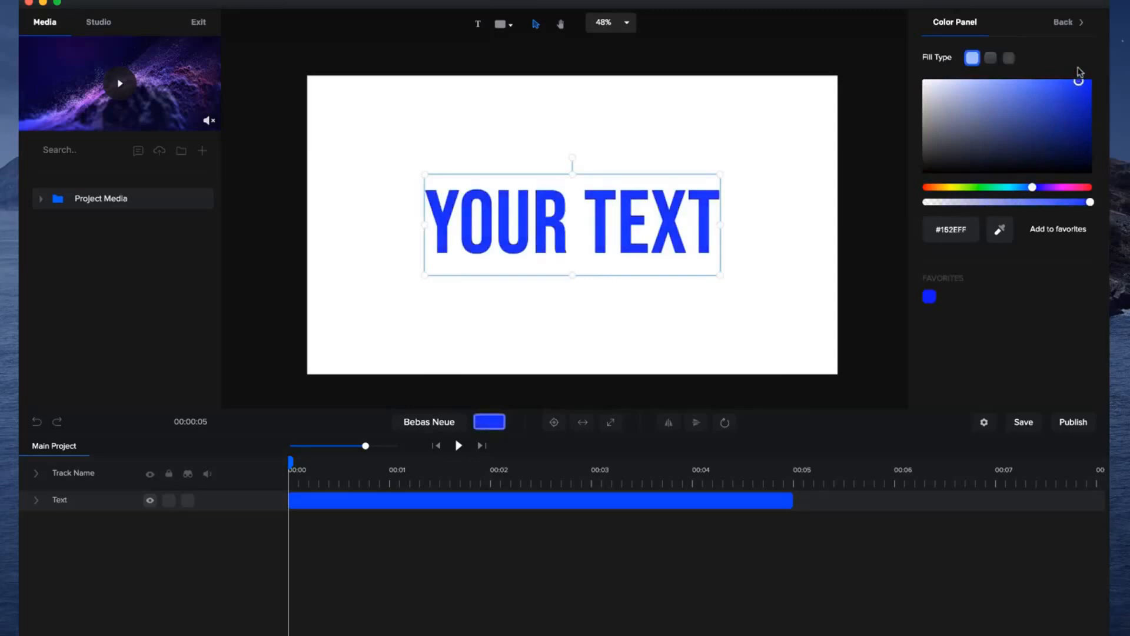
click(863, 142)
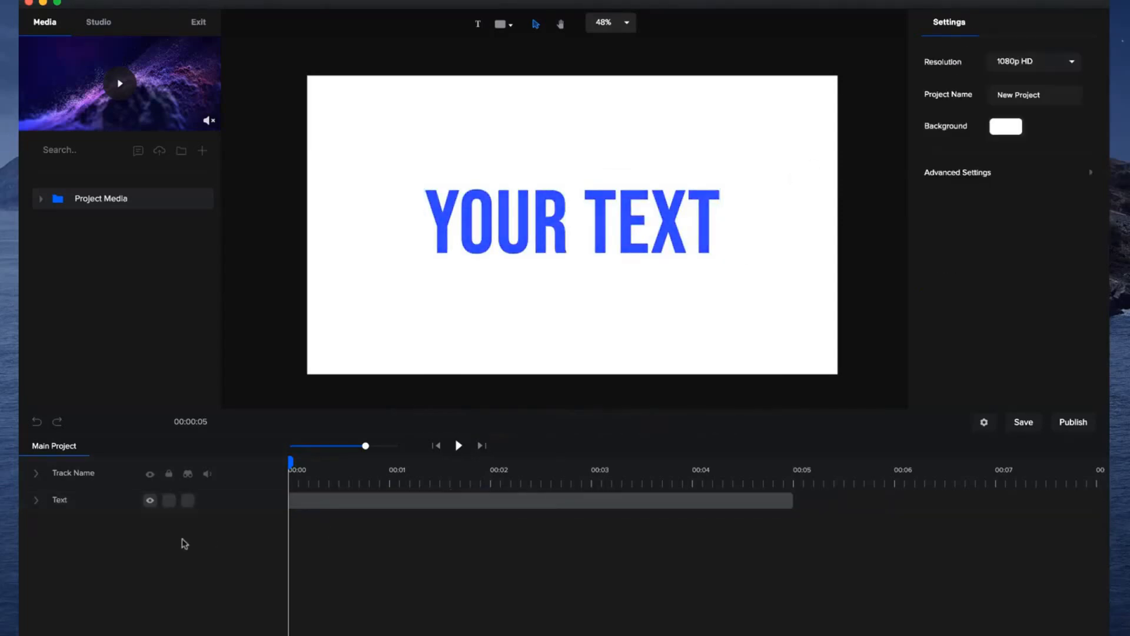
Add a Custom animation at the start of the text with only the Color property enabled.
click(37, 502)
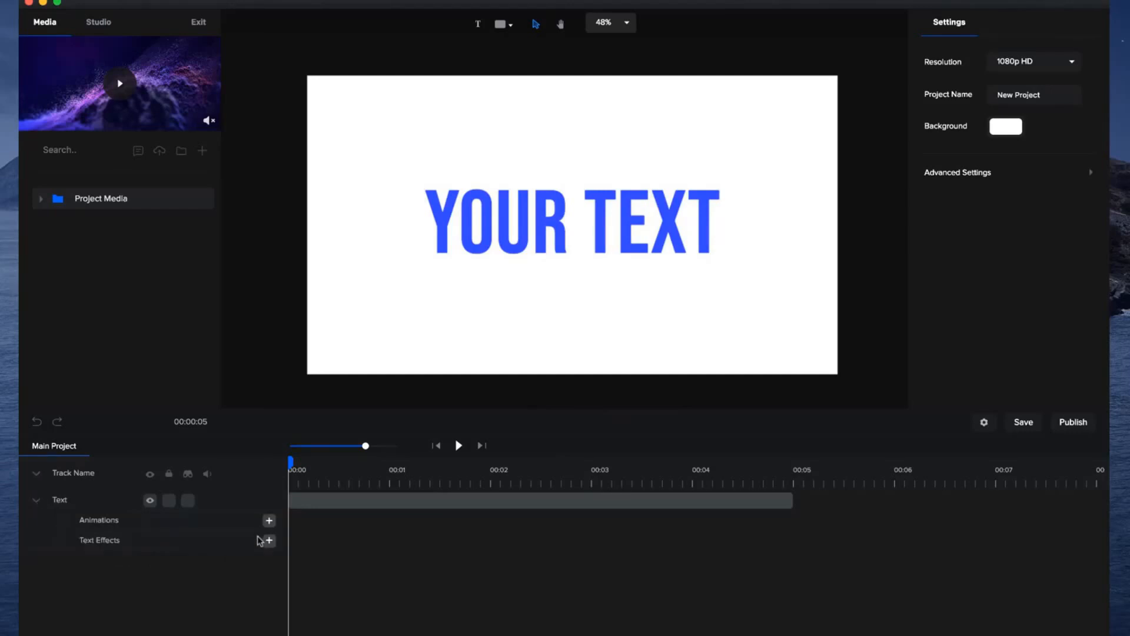
click(269, 521)
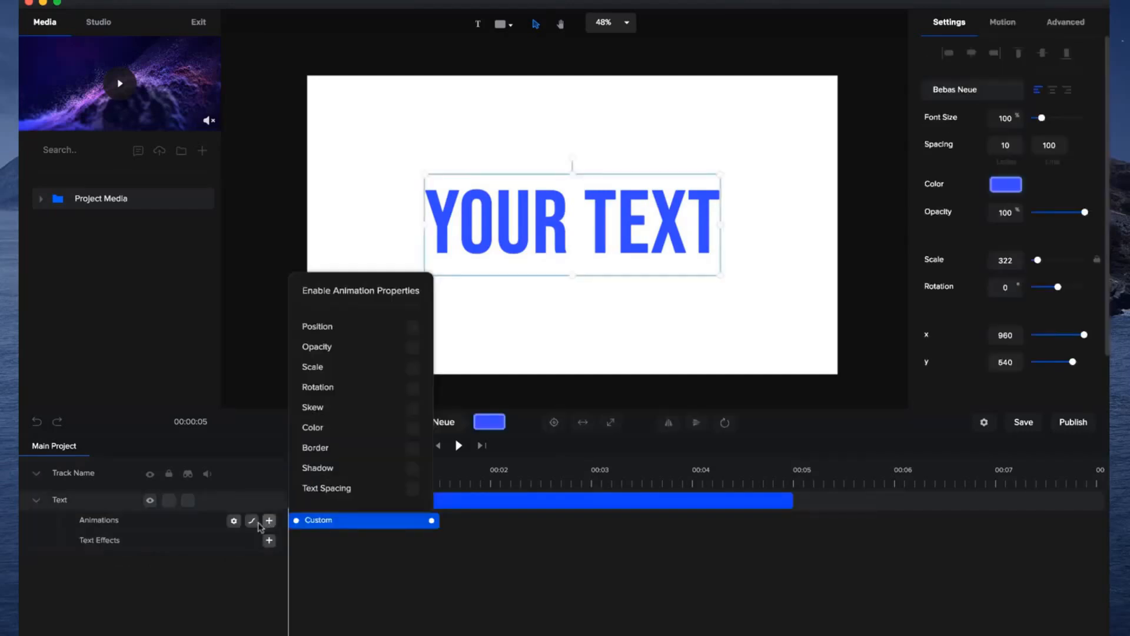
click(411, 430)
click(355, 557)
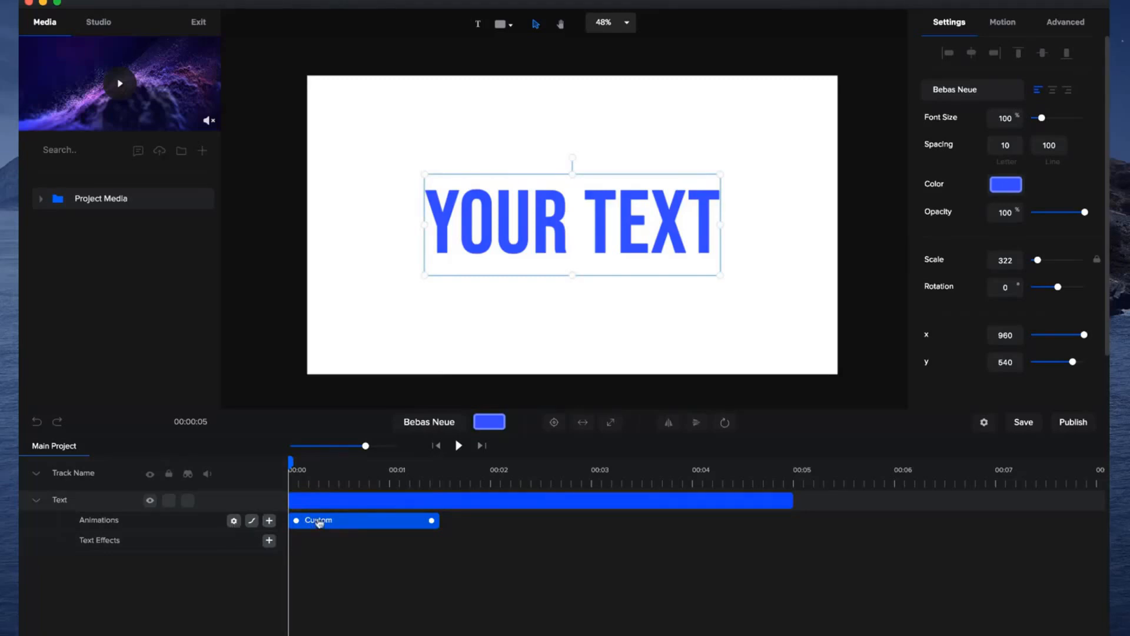
click(232, 521)
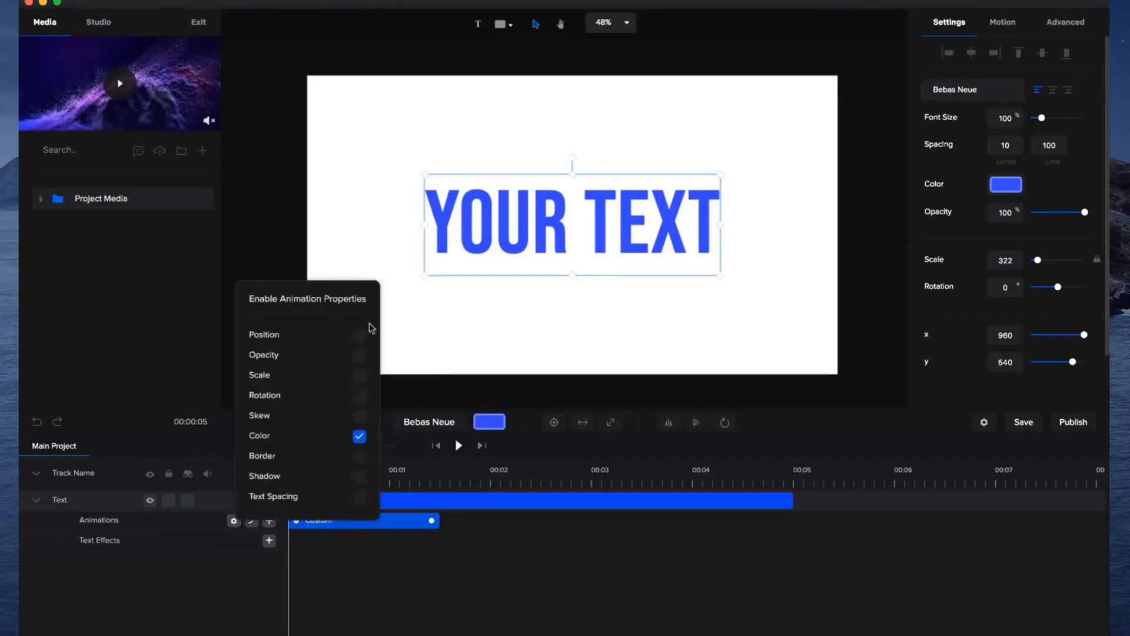
click(359, 456)
click(360, 456)
click(380, 574)
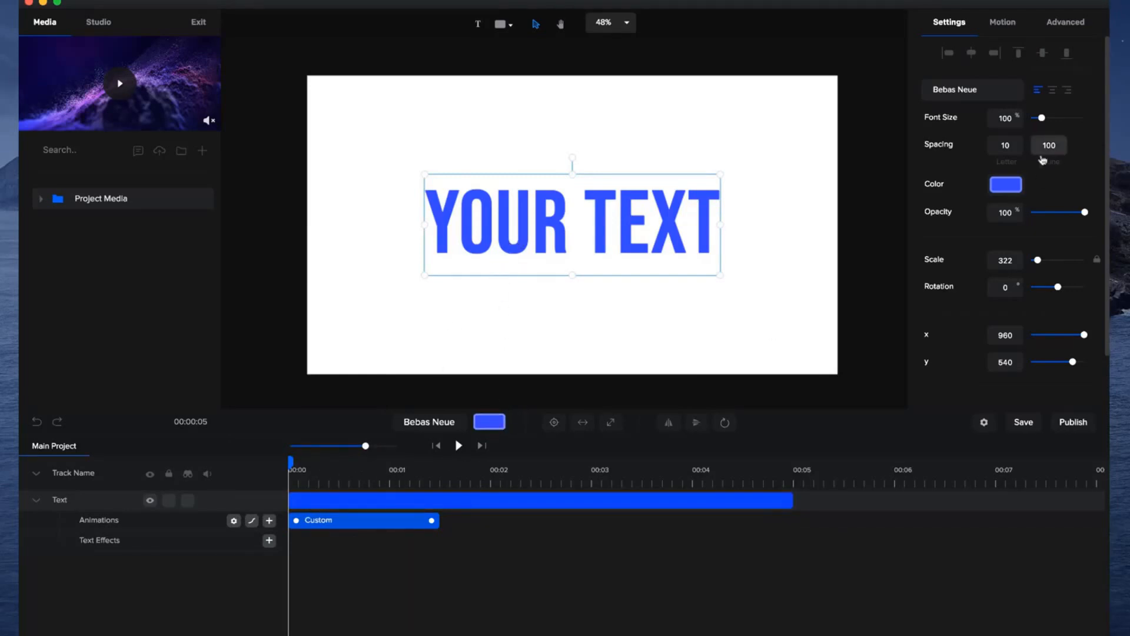
Set the text's color to orange just after the first animation's end and scrub through the color change.
click(454, 476)
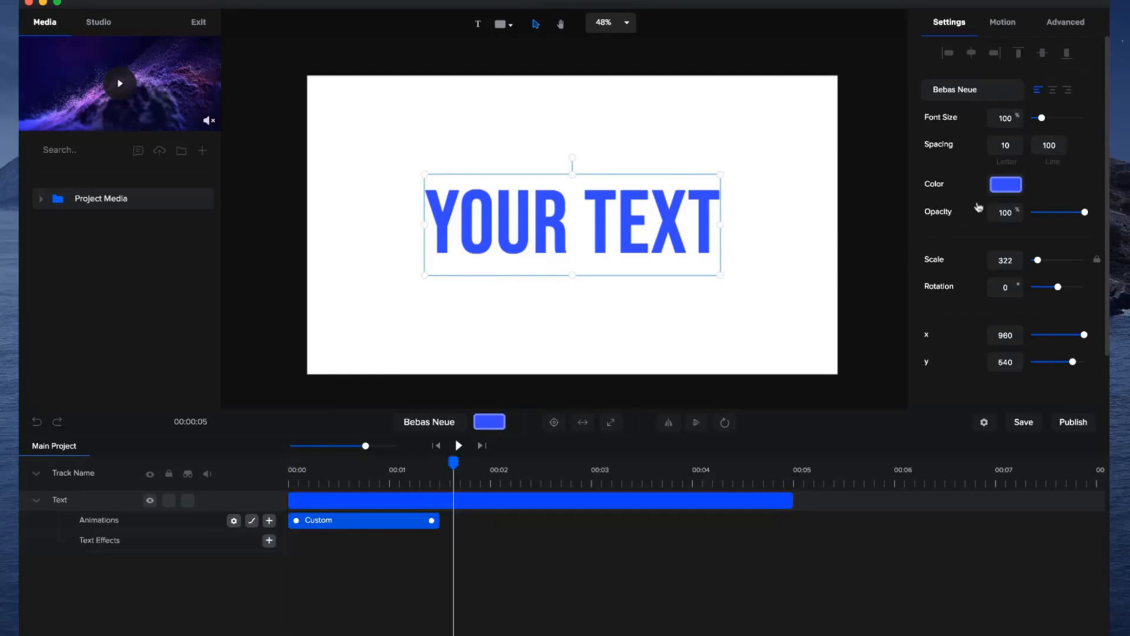
click(1008, 186)
drag(1018, 187, 936, 187)
drag(454, 462, 202, 497)
click(351, 495)
drag(380, 480, 445, 482)
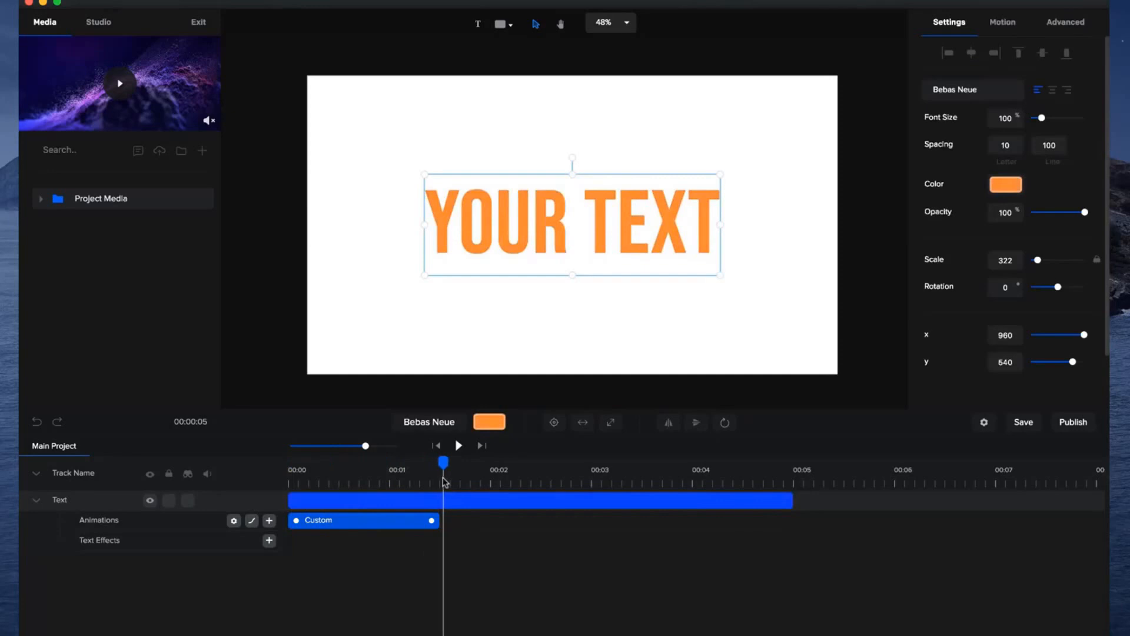
Duplicate the color animation in reverse and set the text's color to pink #FF34BE after the copy's end.
right_click(411, 525)
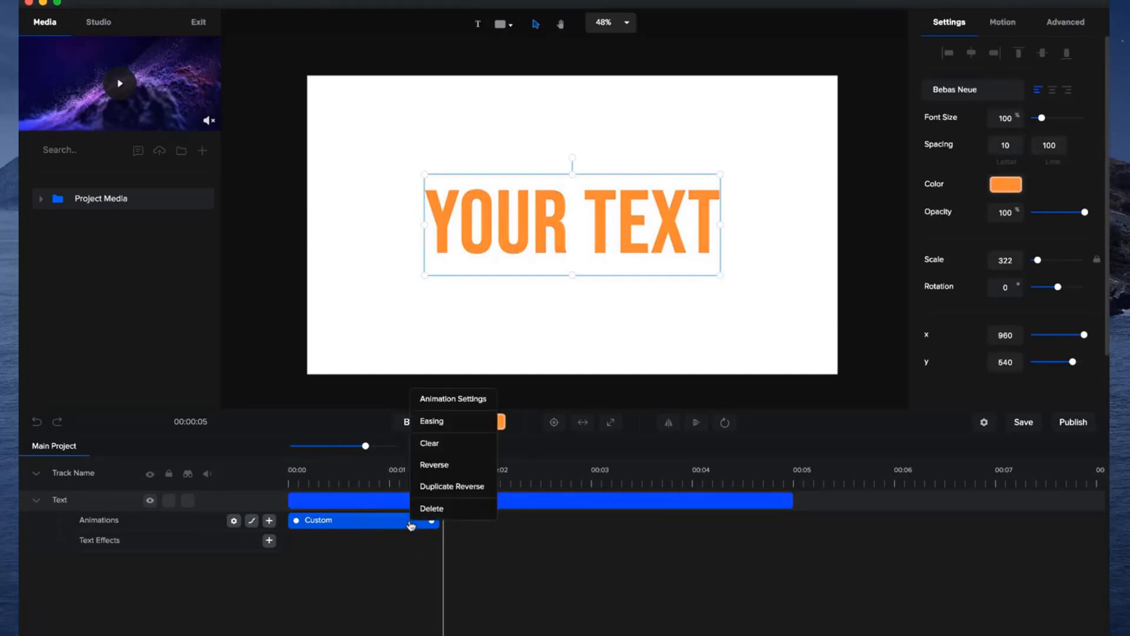
click(459, 489)
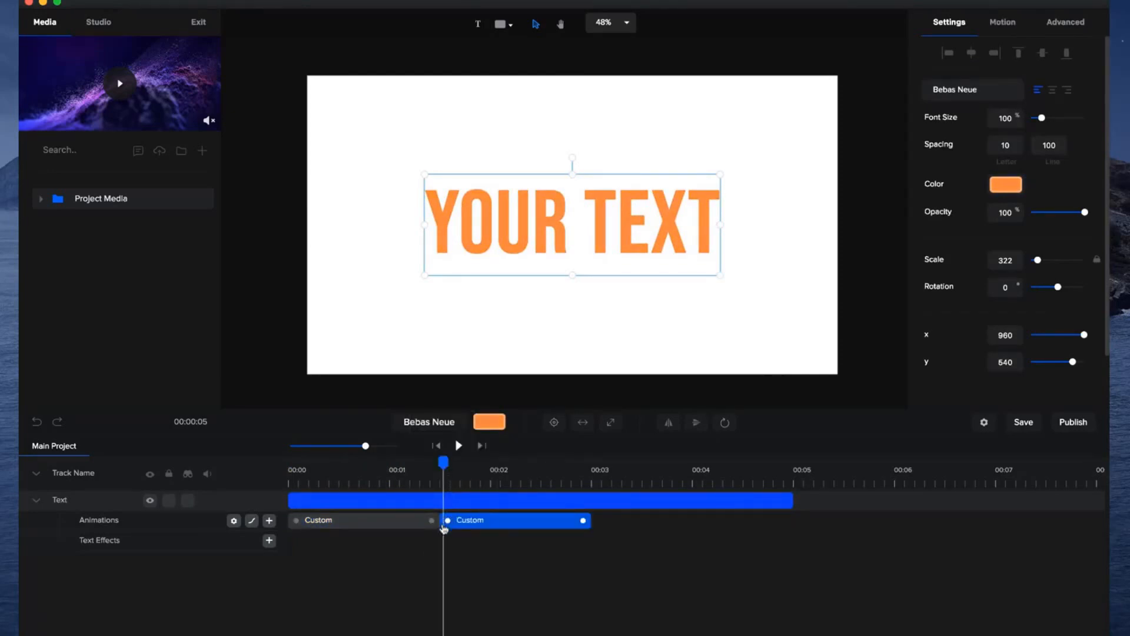
drag(445, 457, 604, 460)
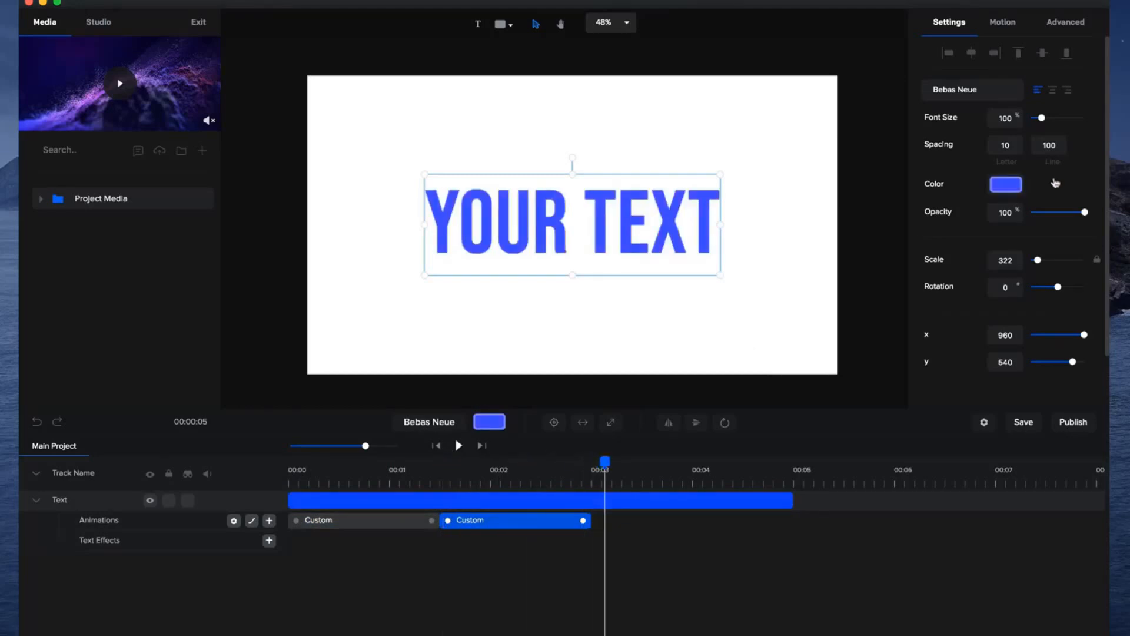
click(1011, 187)
drag(1016, 187, 973, 187)
click(1075, 187)
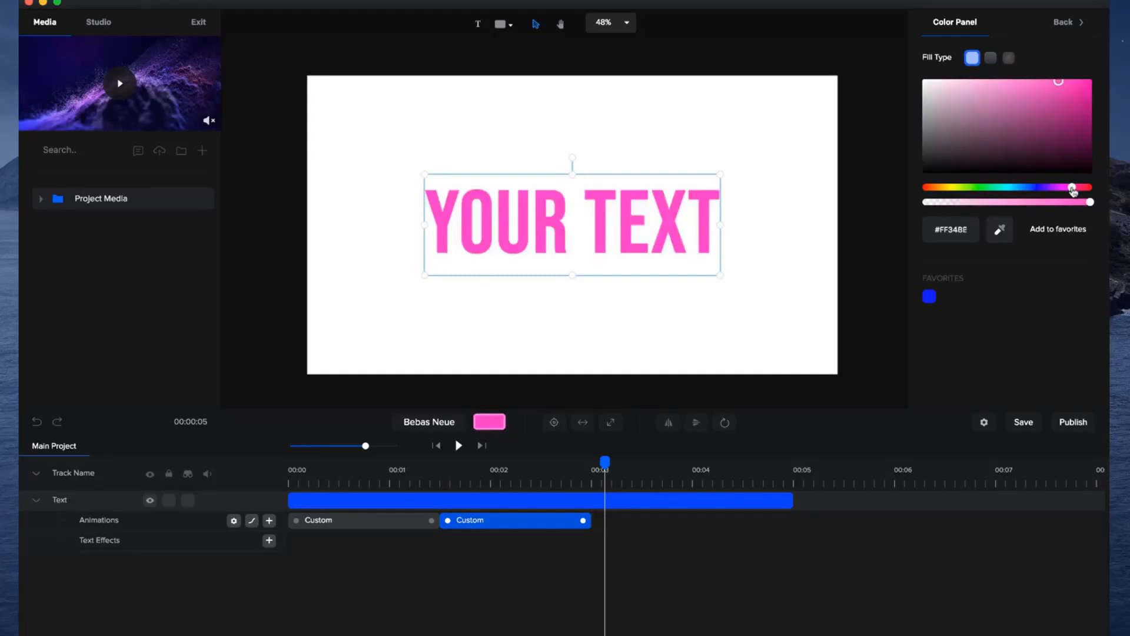
Duplicate the second color animation in reverse and set the text's color to #FF3487 after the third animation's end.
right_click(575, 529)
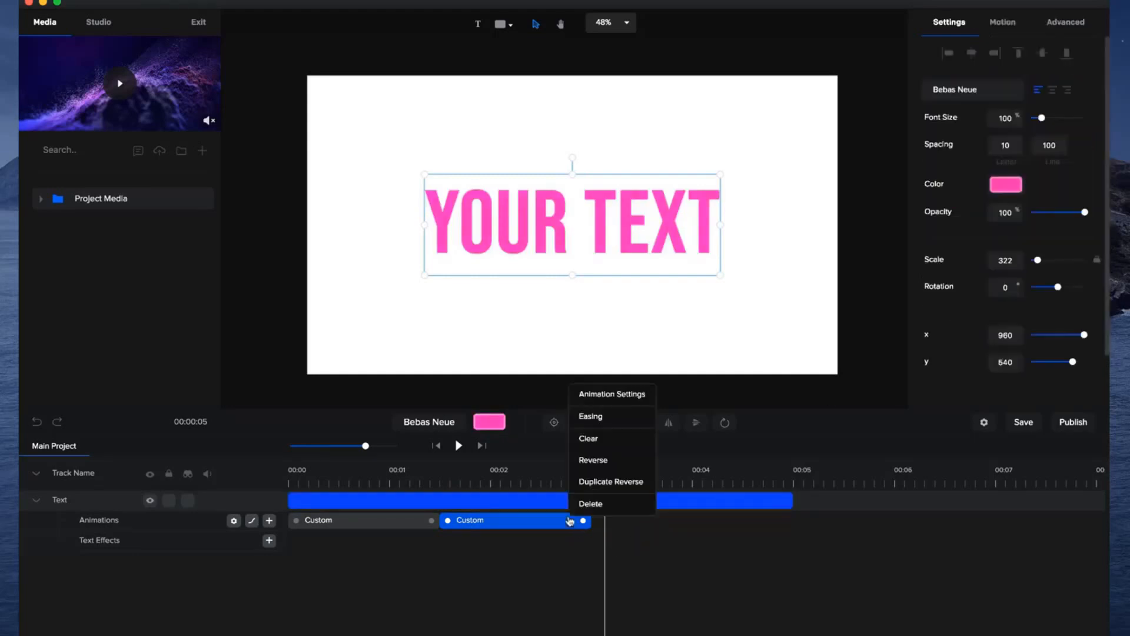
click(626, 485)
click(758, 465)
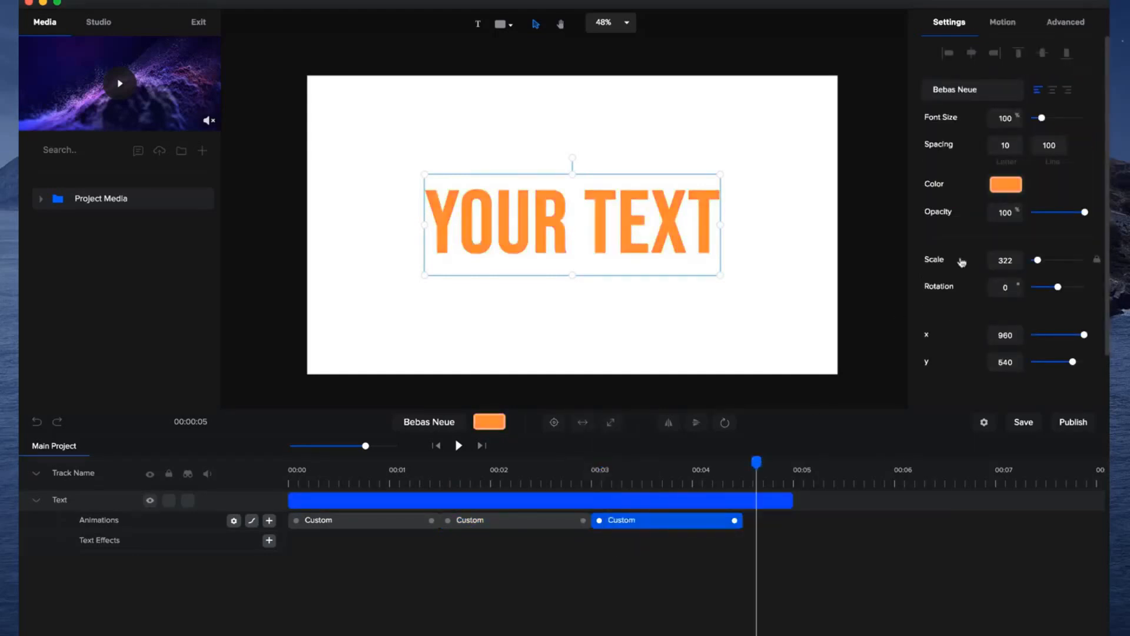
click(1005, 186)
drag(1002, 189, 1081, 189)
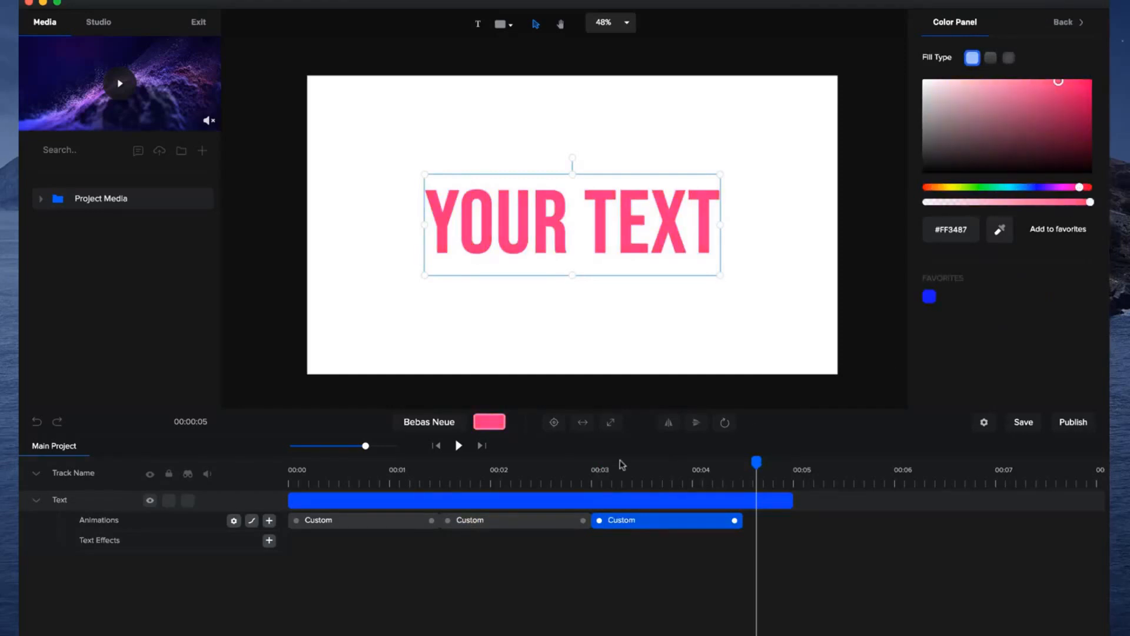
Add a Random Characters text effect lasting from the start to about 00:03 and play the result.
click(436, 445)
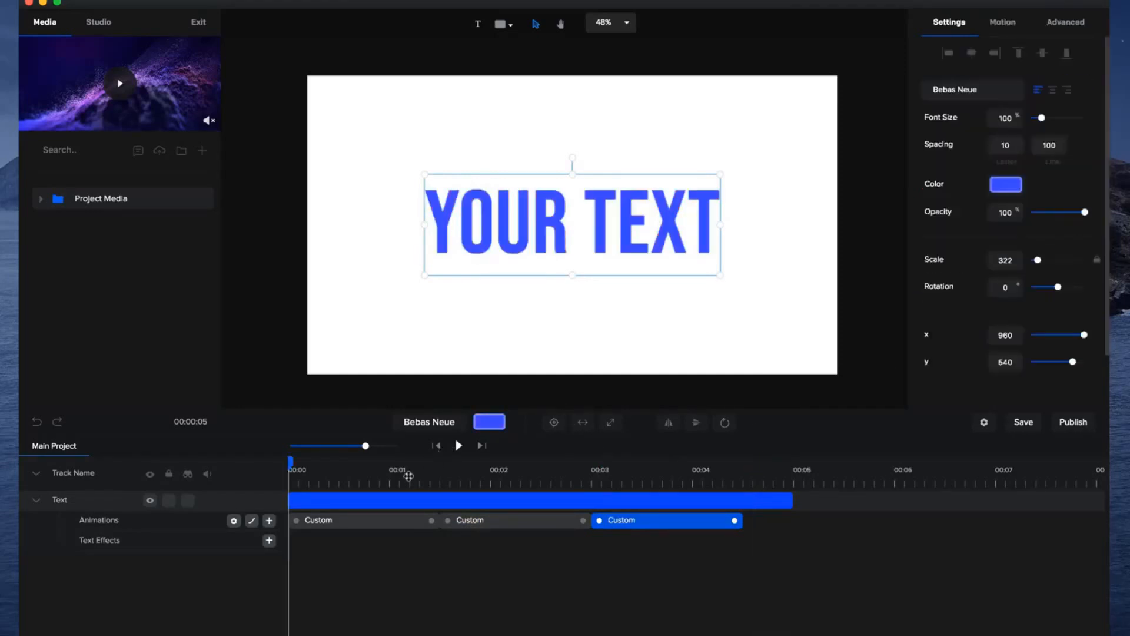
click(269, 541)
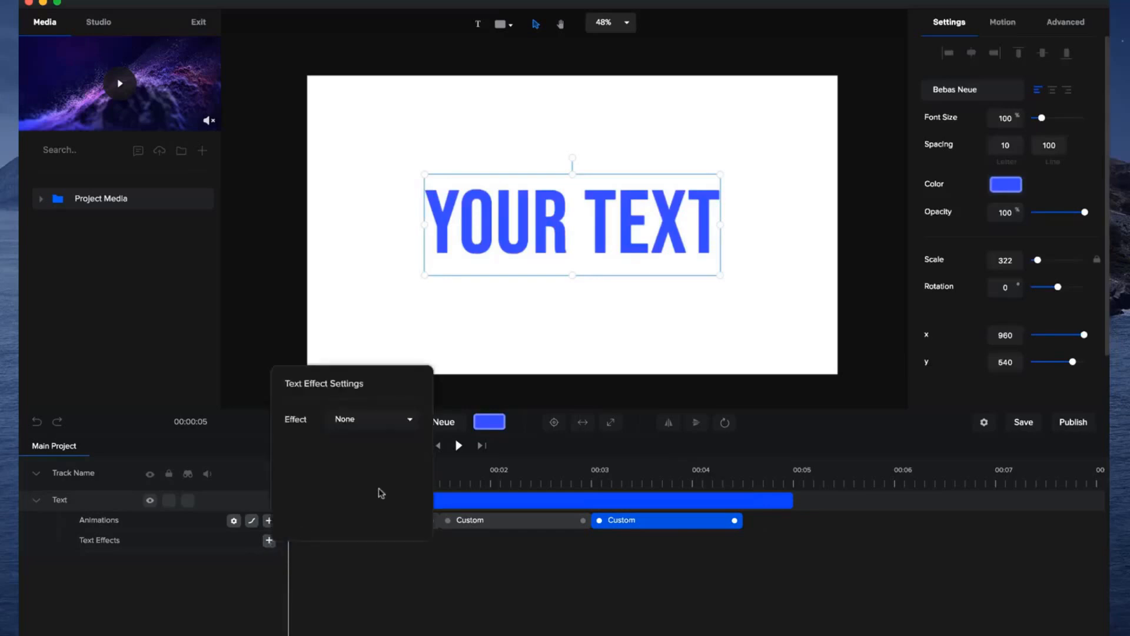
click(405, 422)
click(391, 495)
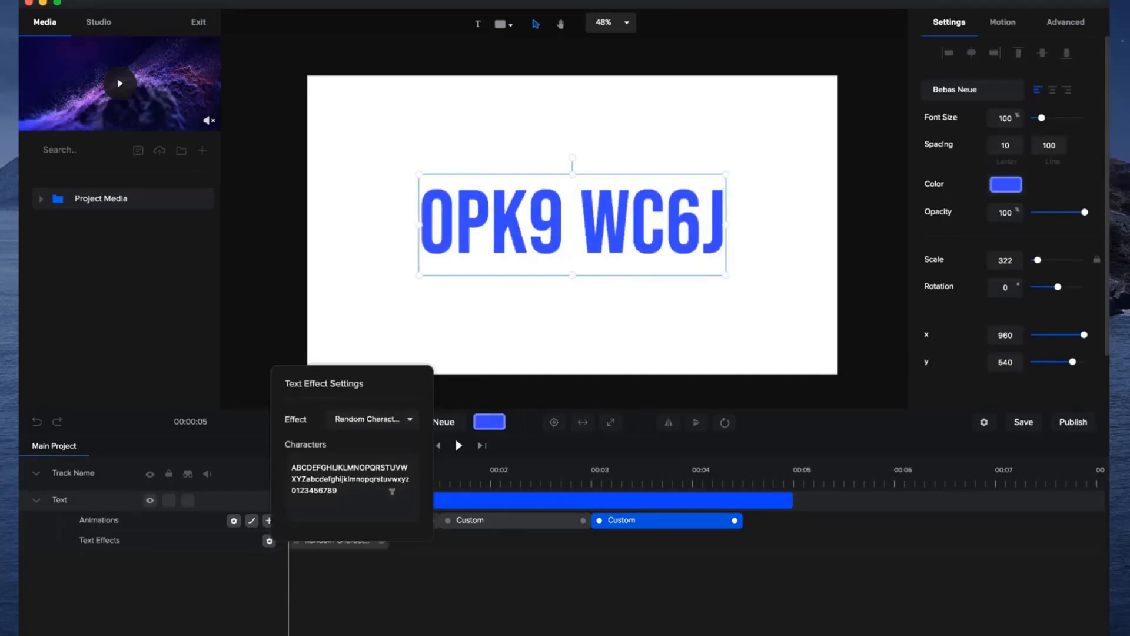
click(415, 580)
drag(436, 539, 591, 540)
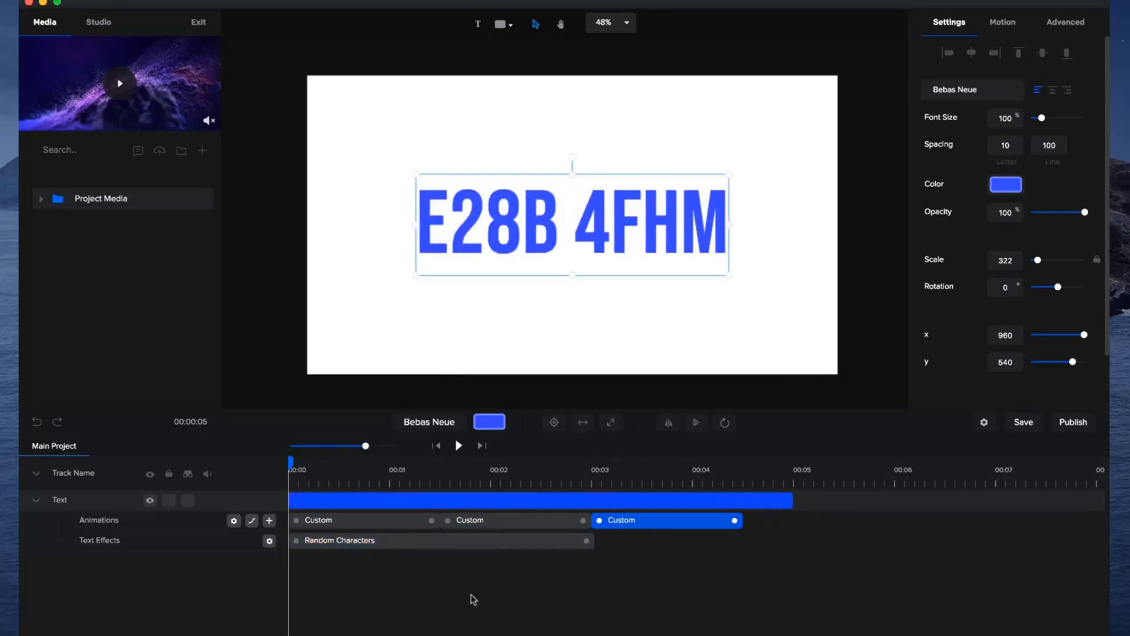
key(space)
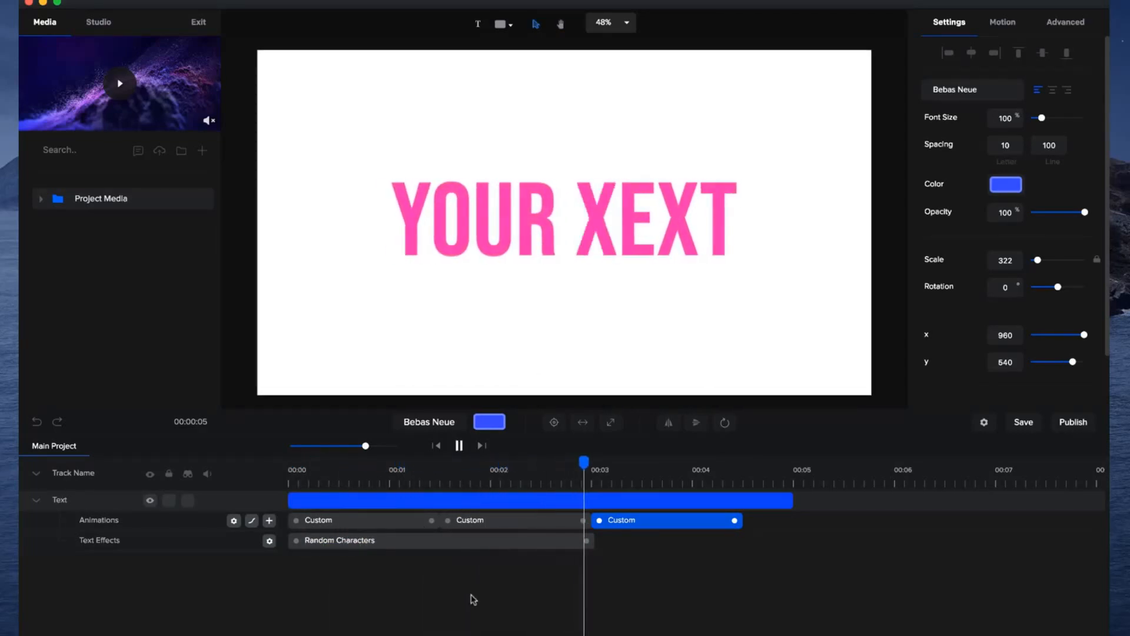
key(space)
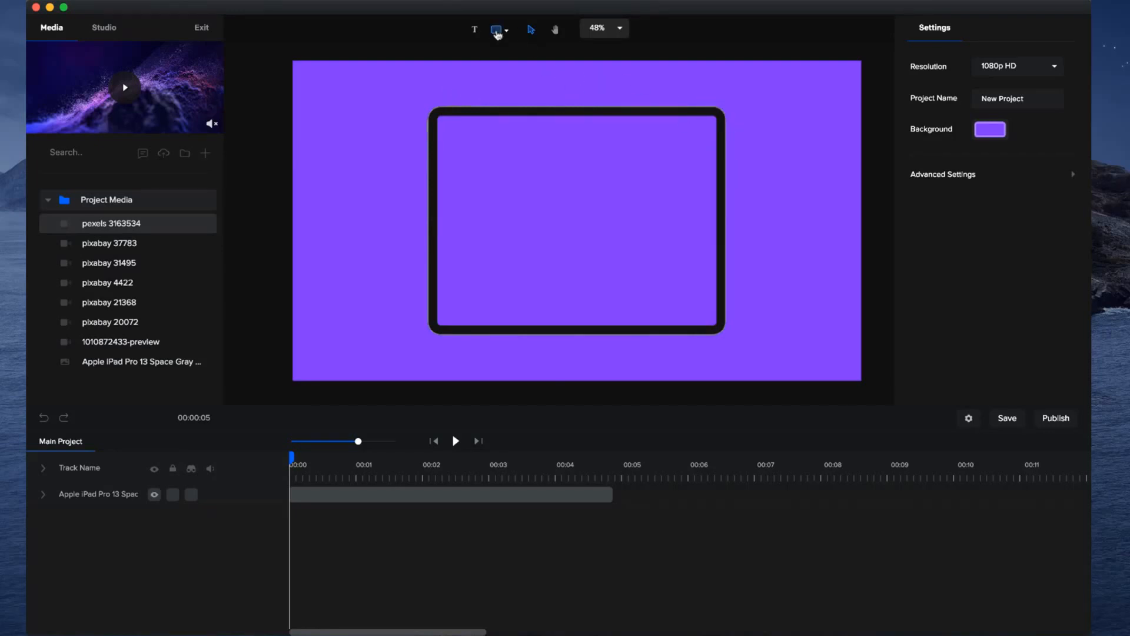
Add a white rectangle shape and resize it to cover the iPad's whole screen area.
click(497, 32)
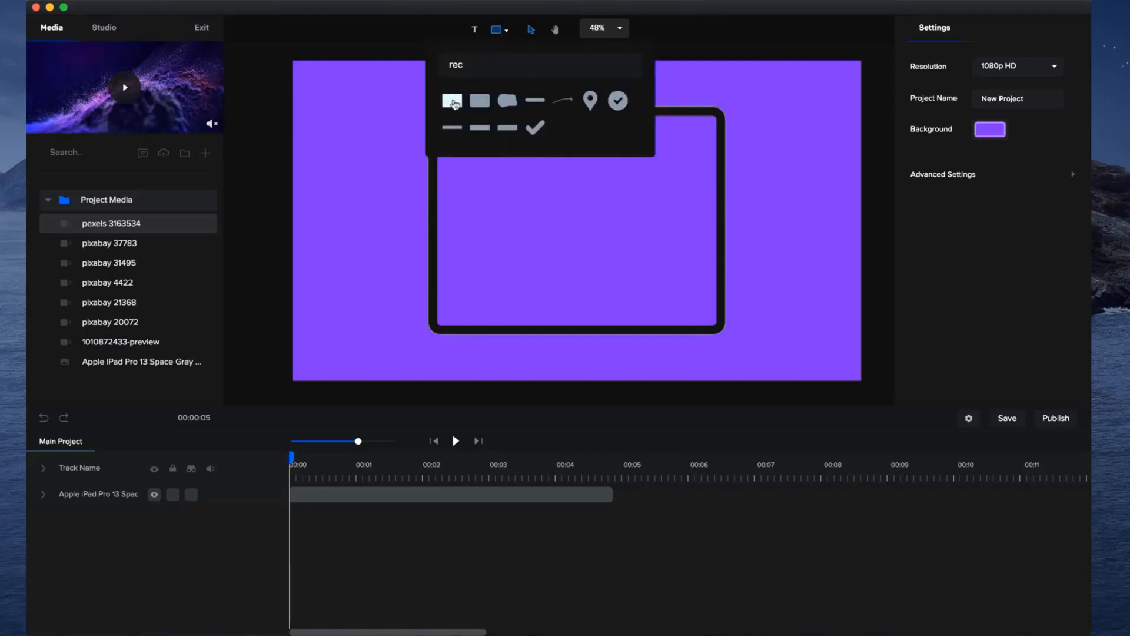
click(454, 104)
drag(560, 211, 488, 136)
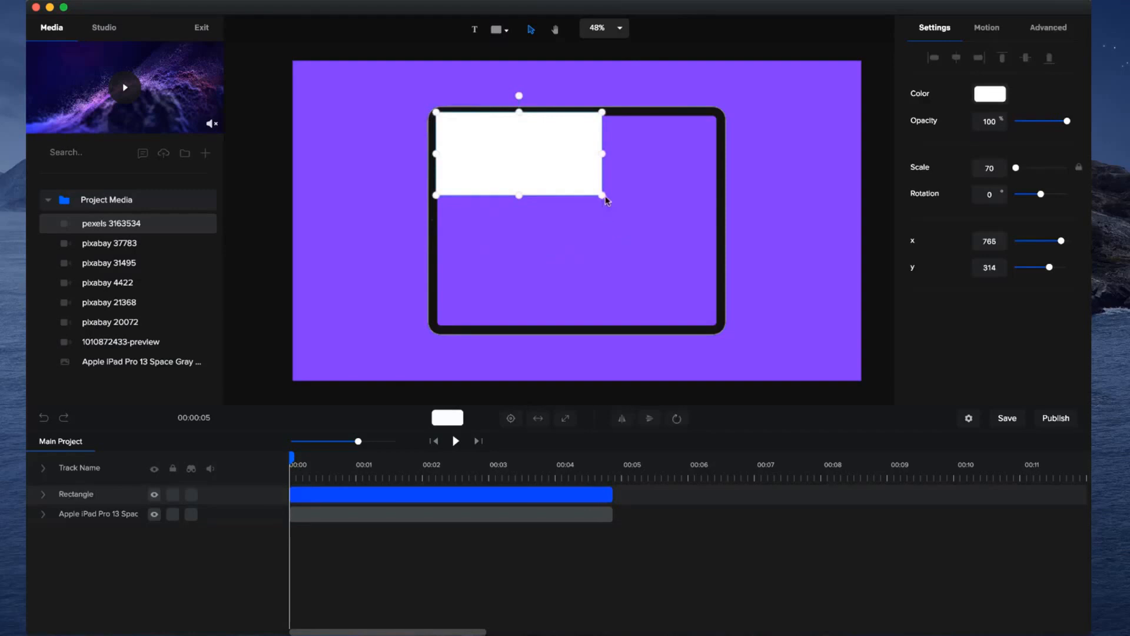
drag(603, 198, 718, 327)
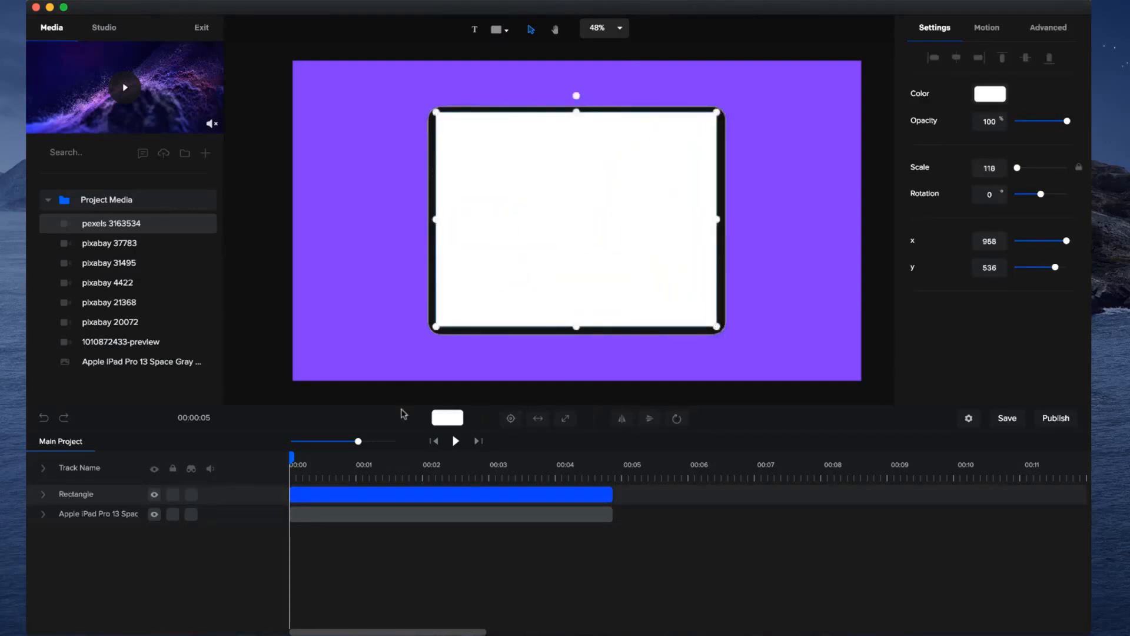
Move the white rectangle's layer beneath the iPad layer and rename it SCREEN.
drag(93, 500, 96, 523)
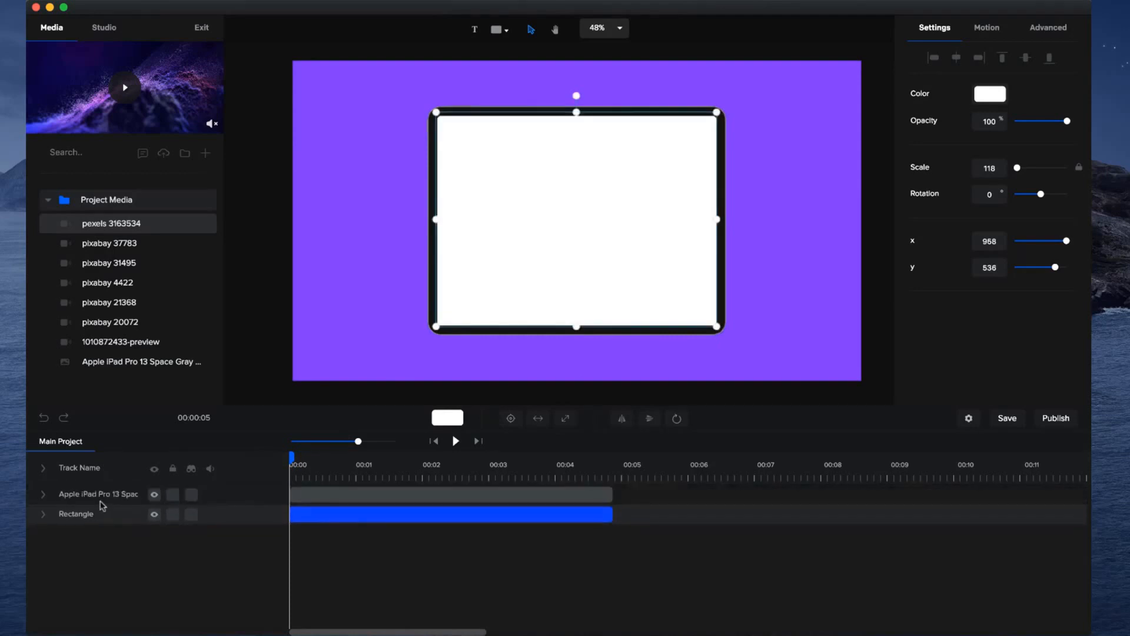
double_click(77, 513)
text(SCREEN)
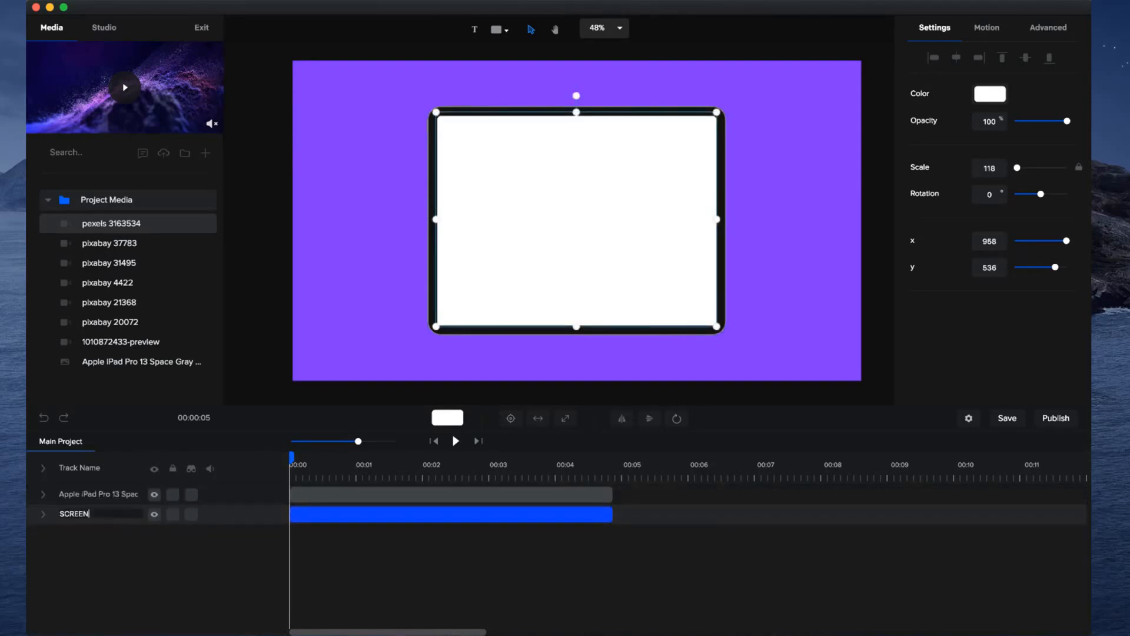
key(Return)
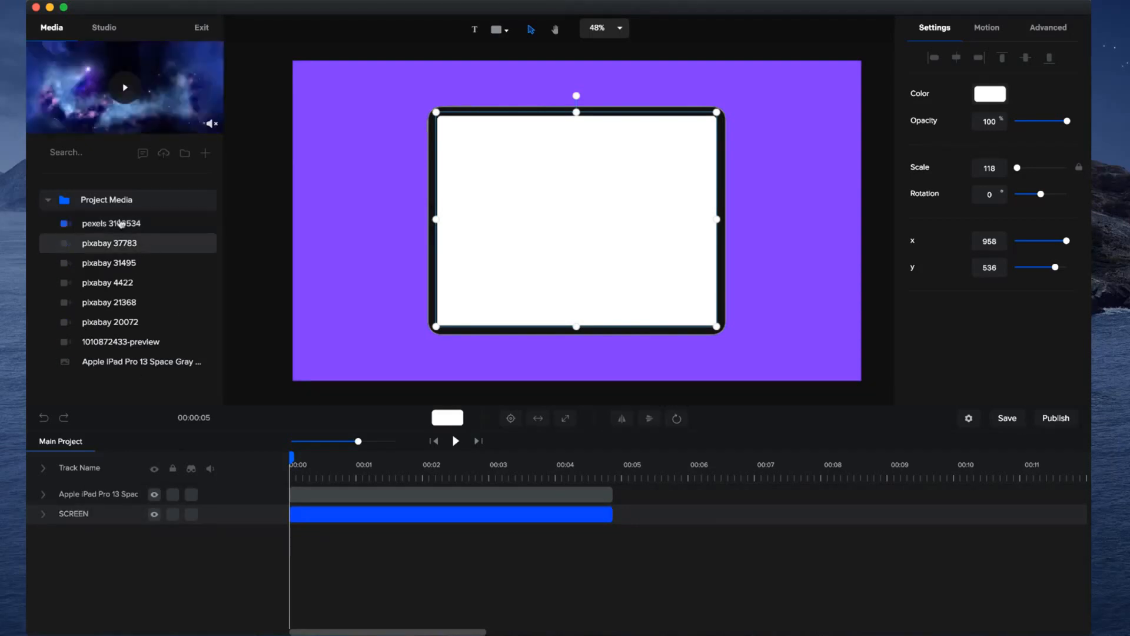
Add the pexels 3163534 video, scale it to about 74 over the iPad, and place its layer between the iPad and SCREEN layers.
drag(135, 224, 446, 214)
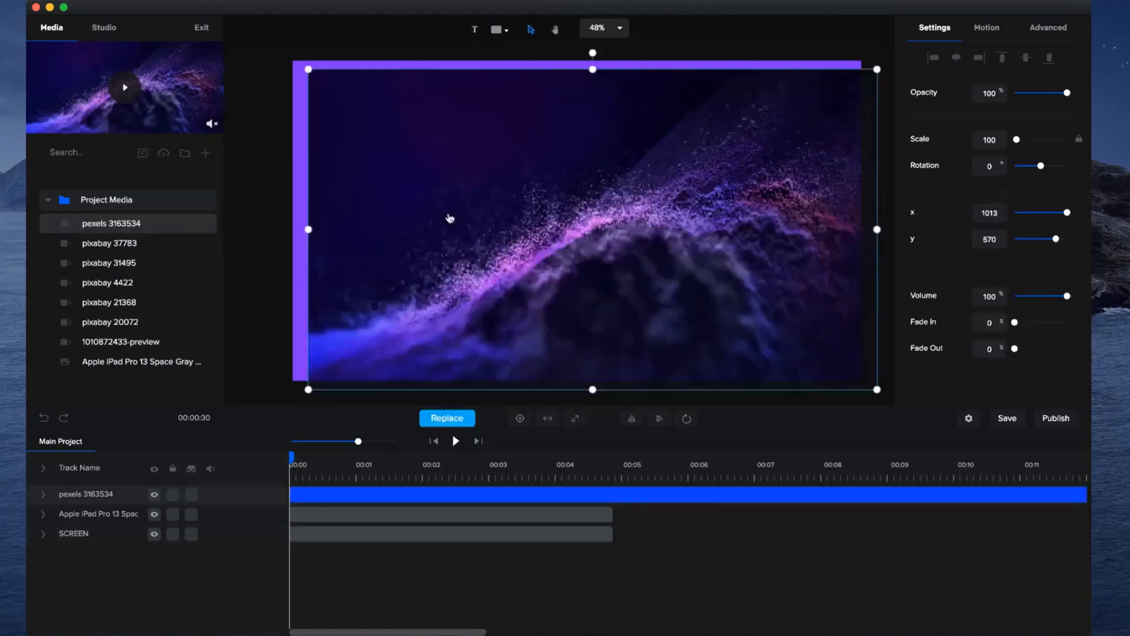
drag(877, 389, 732, 303)
drag(639, 253, 707, 292)
drag(104, 498, 97, 515)
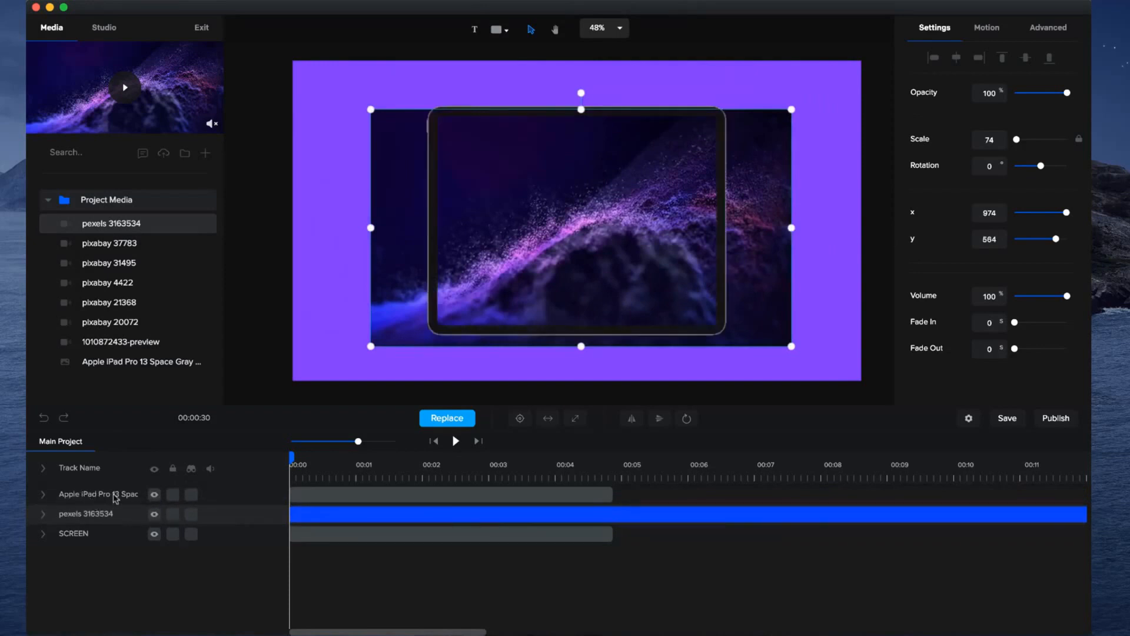
Mask the pexels 3163534 video with the SCREEN shape and play the result.
right_click(469, 517)
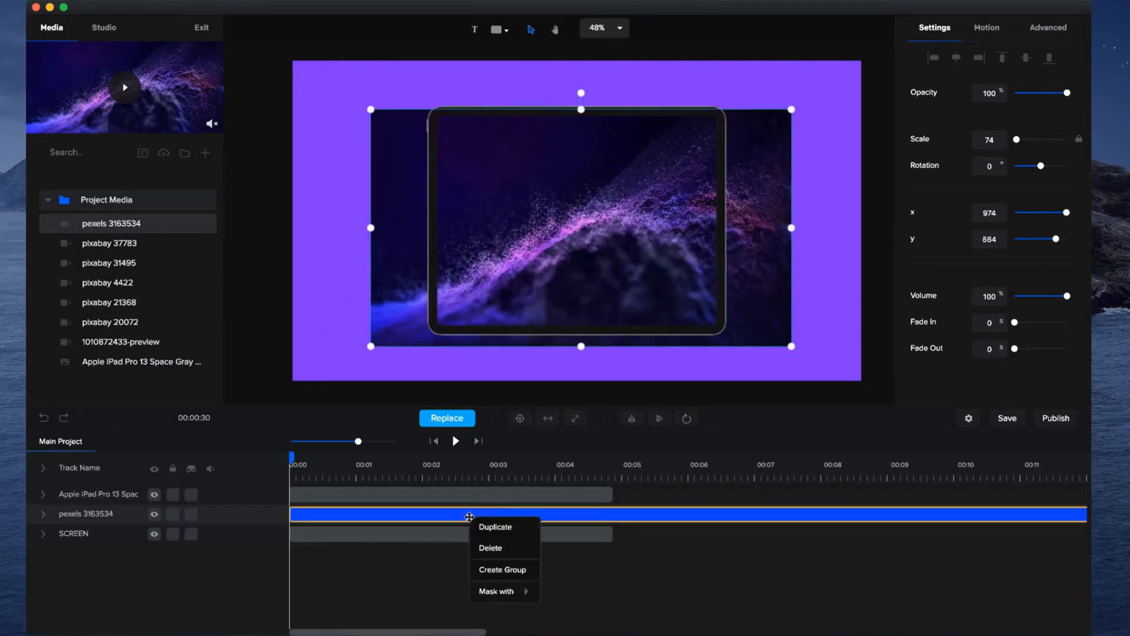
mouse_move(512, 592)
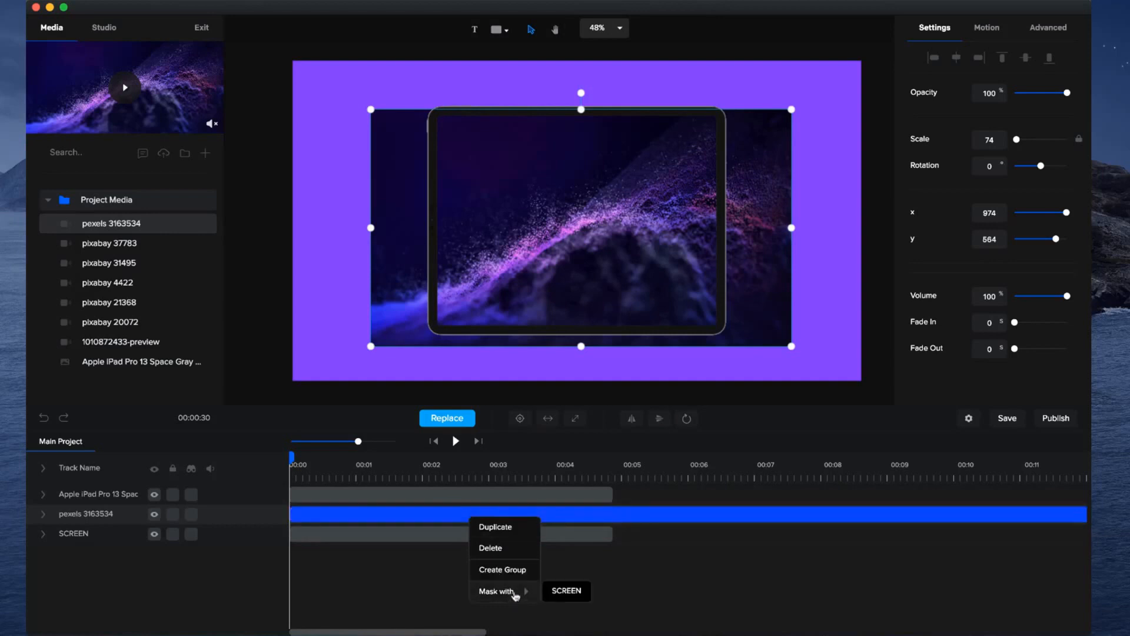
click(567, 591)
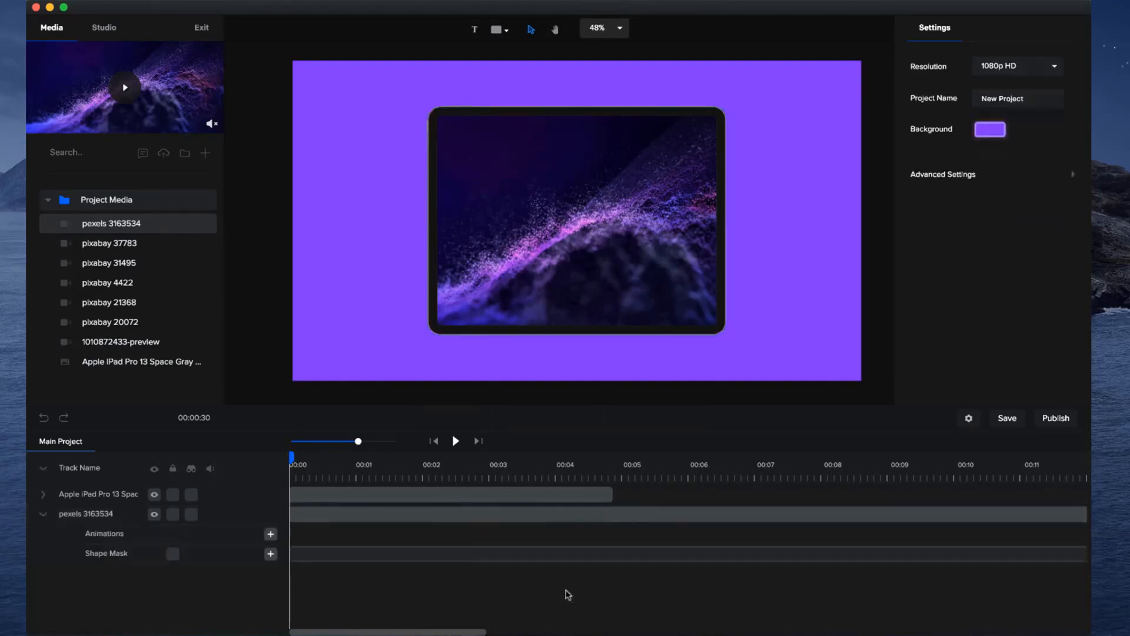
click(458, 441)
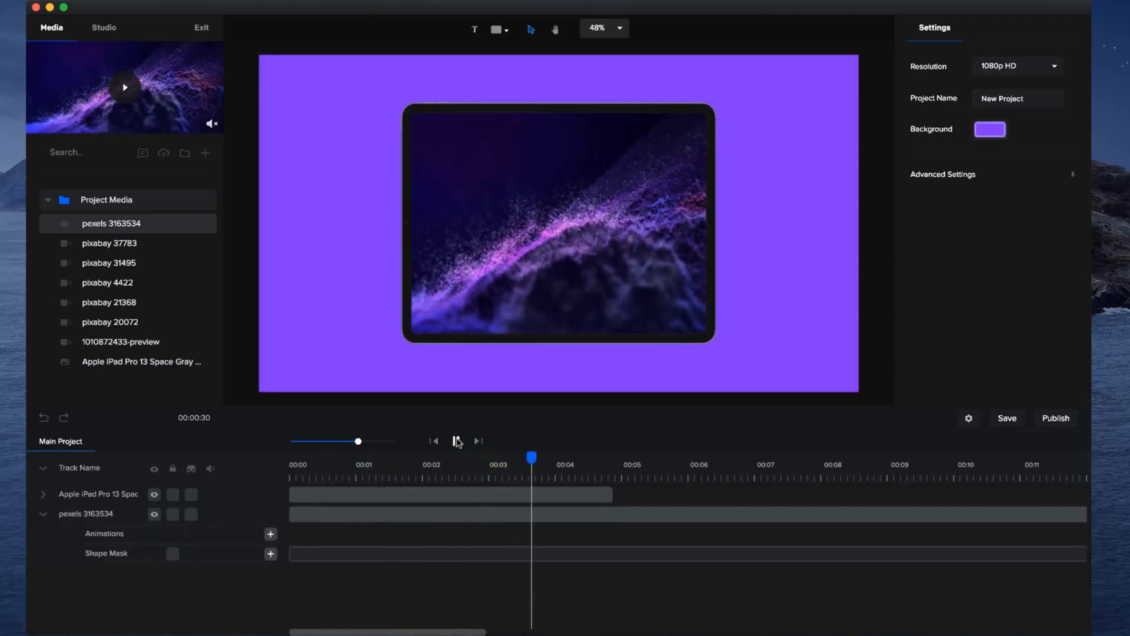
click(457, 441)
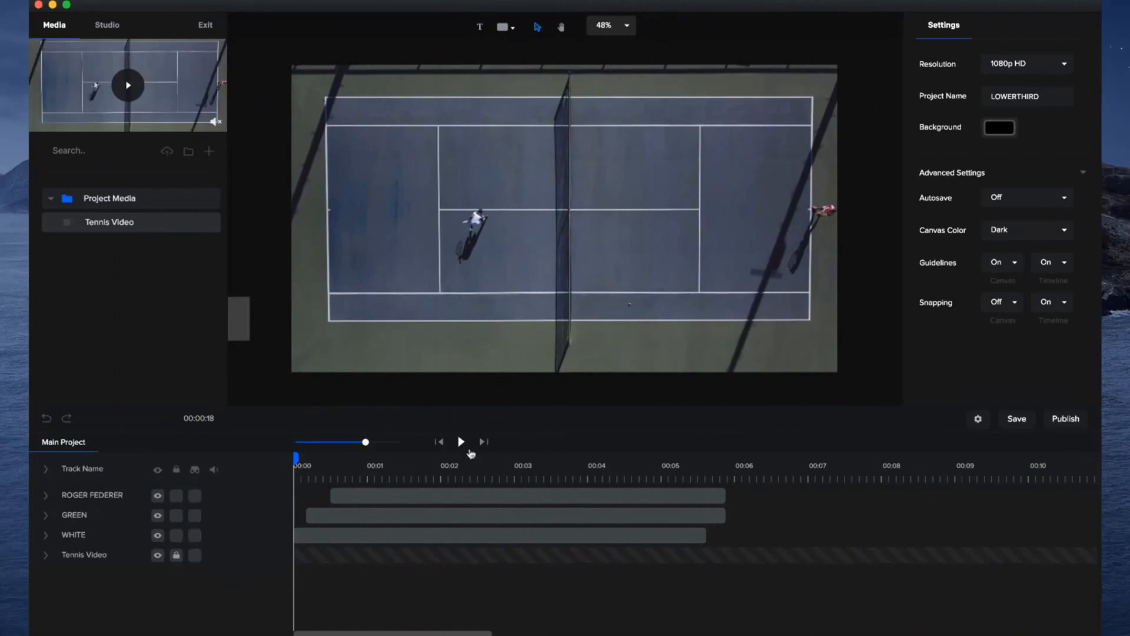
Play the finished lower third in the LOWERTHIRD project and park the playhead at about 1.5 seconds.
click(461, 443)
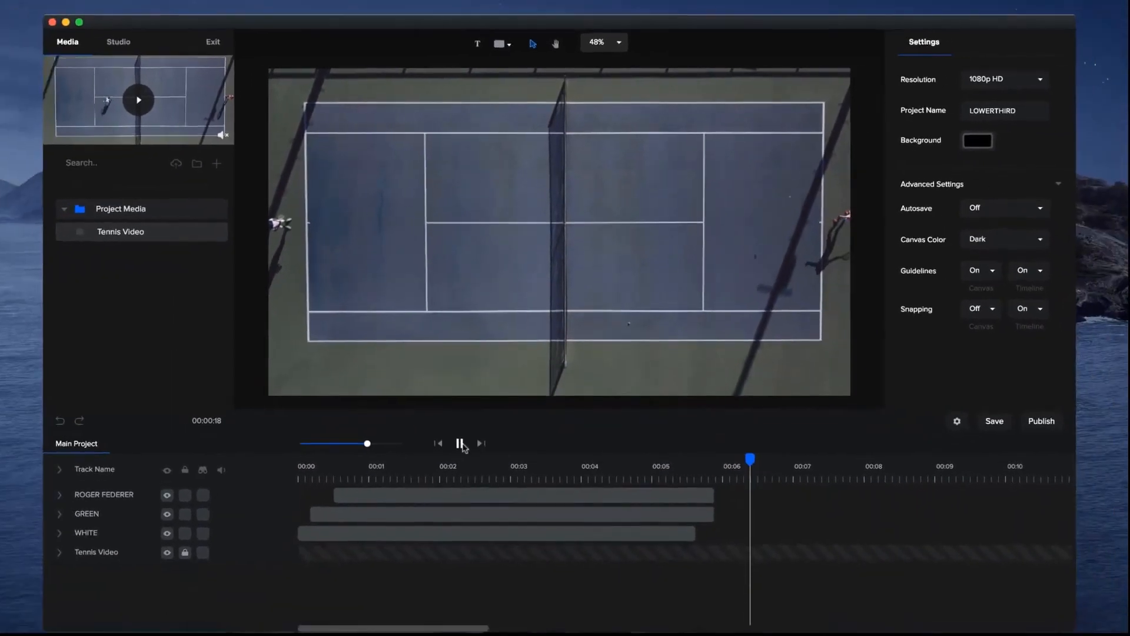
click(434, 528)
drag(494, 455, 411, 463)
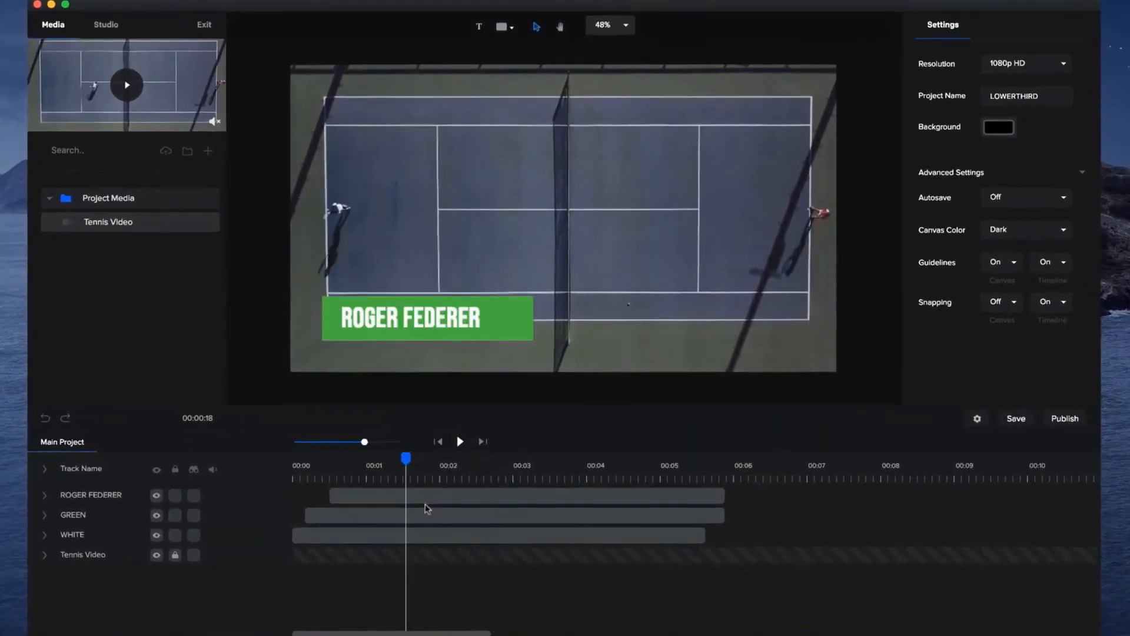
Delete the ROGER FEDERER, GREEN and WHITE layers and return the playhead to the start.
click(425, 496)
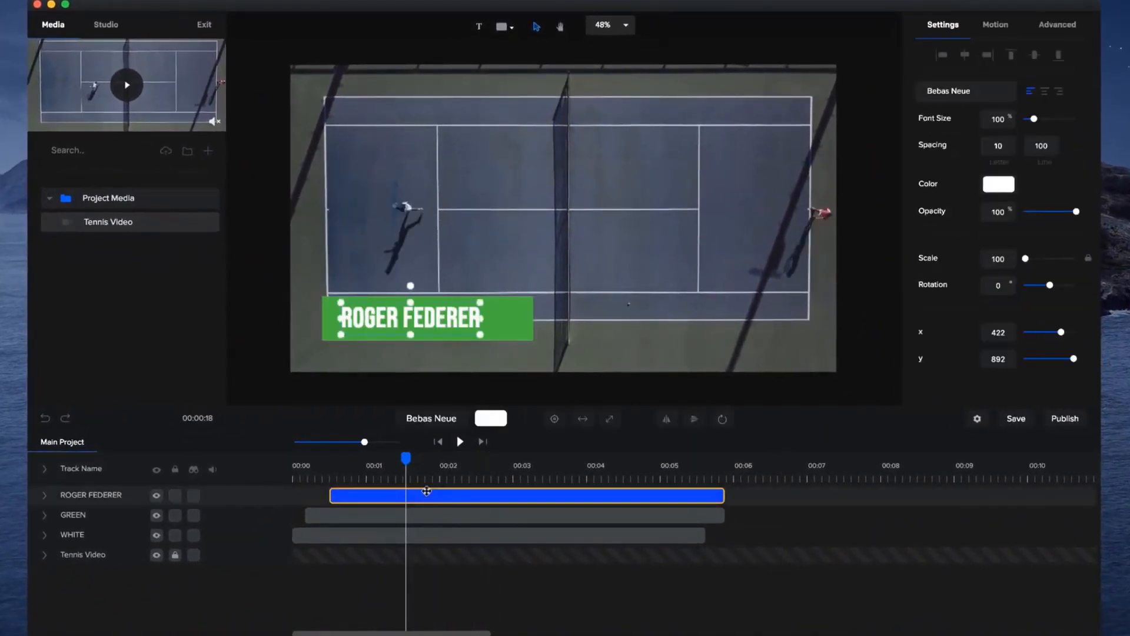
key(Delete)
click(432, 497)
key(Delete)
click(431, 497)
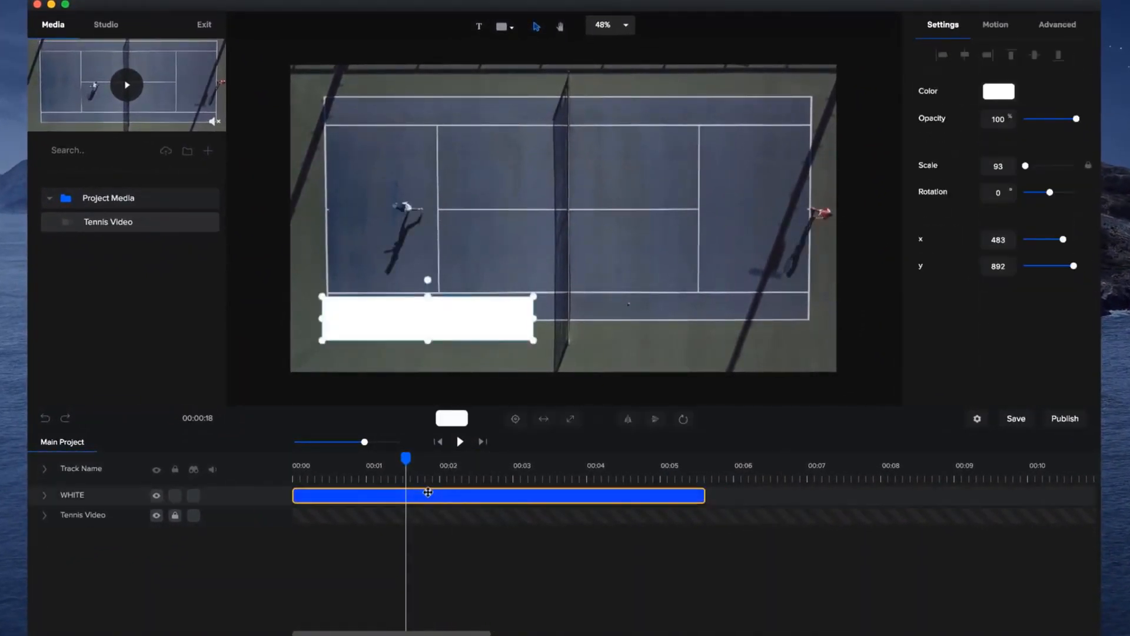
key(Delete)
drag(404, 456, 295, 458)
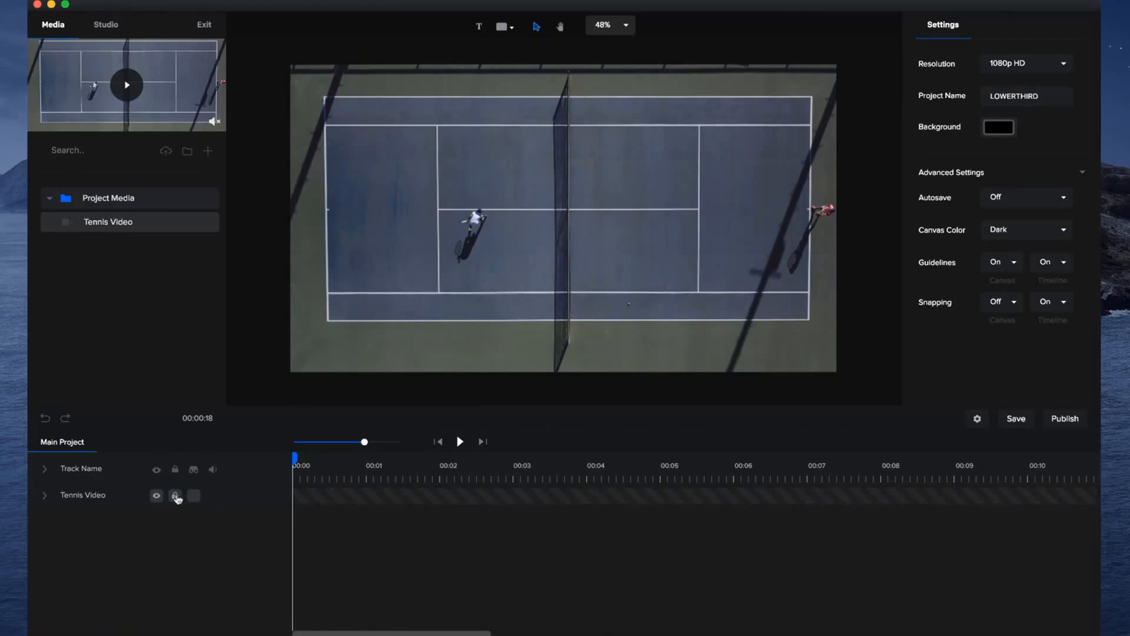
Try moving the unlocked Tennis Video clip on the canvas, recentre it and relock its track.
click(177, 498)
drag(450, 231, 446, 248)
click(526, 419)
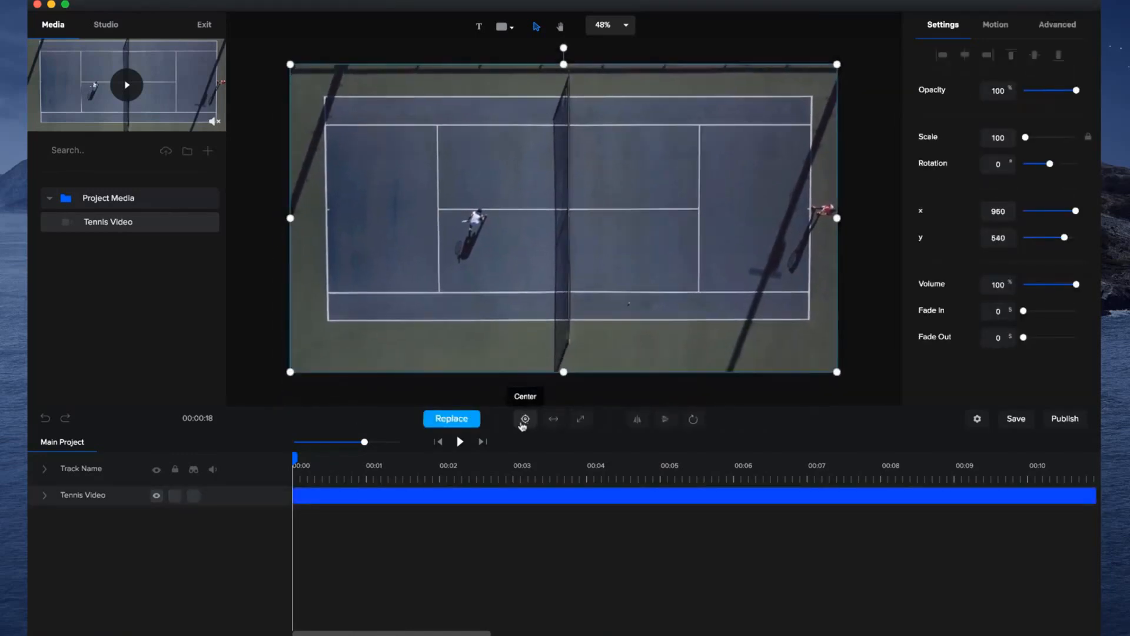
click(175, 497)
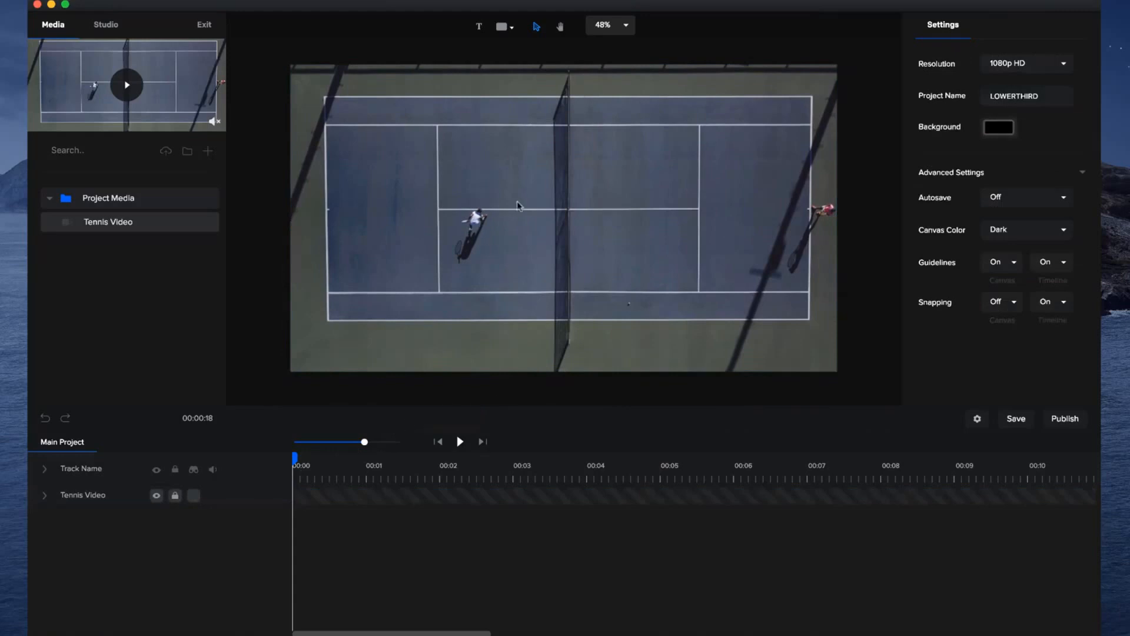
Add a white rectangle and shape it into a wide bar over the court's lower-left area, at about x 523, y 864.
click(503, 30)
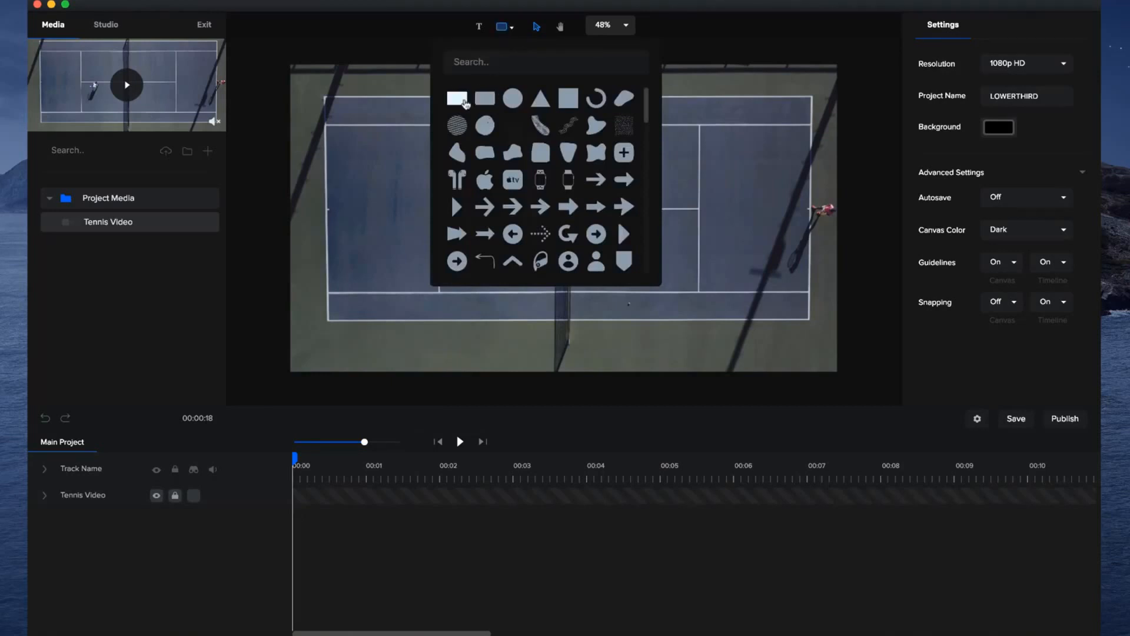
click(457, 98)
click(616, 247)
drag(616, 247, 424, 302)
drag(486, 252, 554, 288)
Rename the rectangle's layer WHITE.
double_click(79, 496)
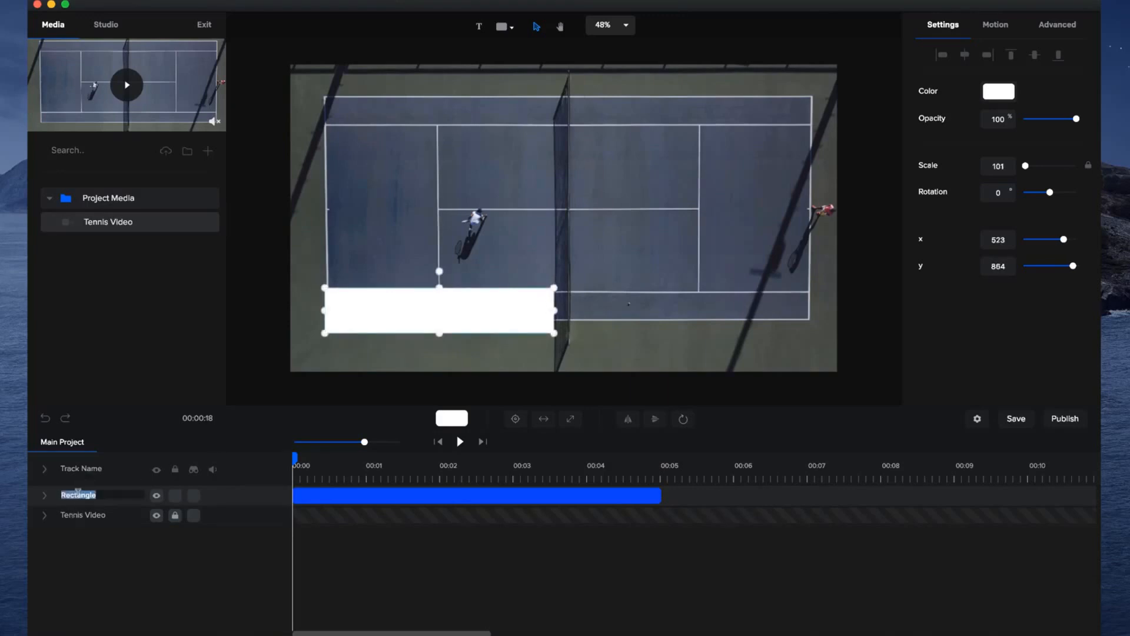
text(WHI)
key(Return)
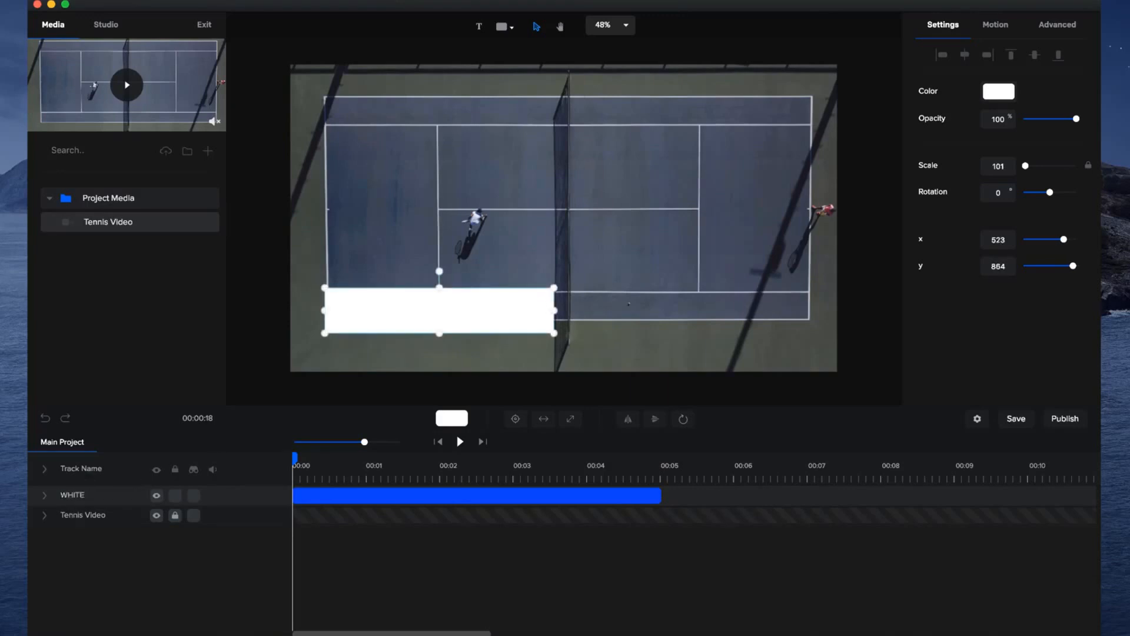
Give the WHITE bar a Slide Right entrance and a Slide Left exit animation.
click(1001, 35)
click(942, 149)
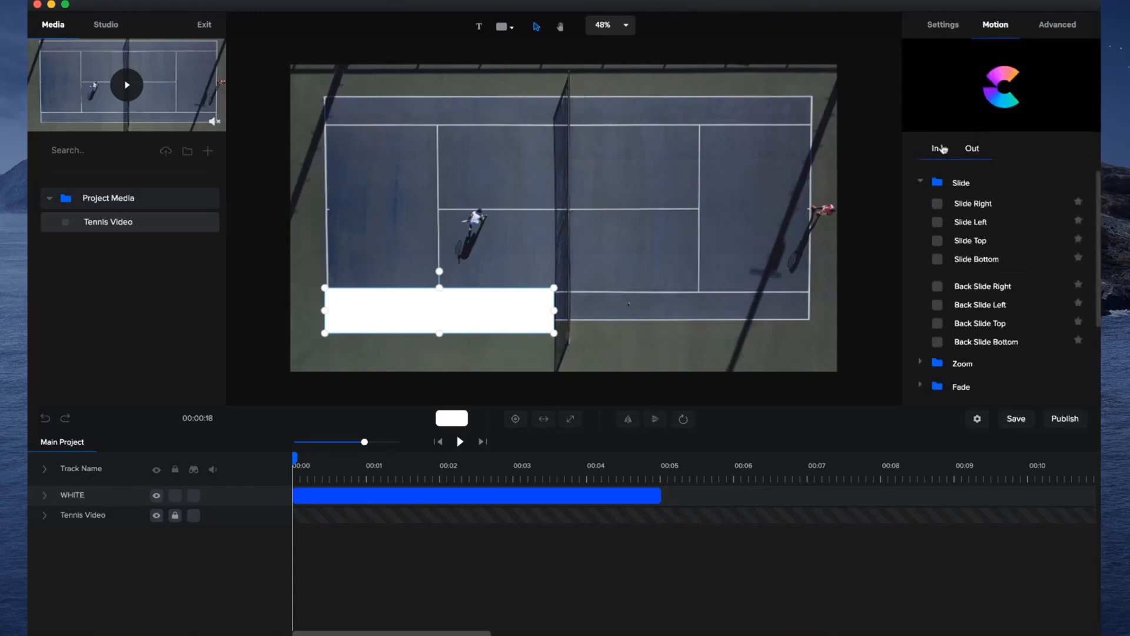
click(938, 203)
click(972, 148)
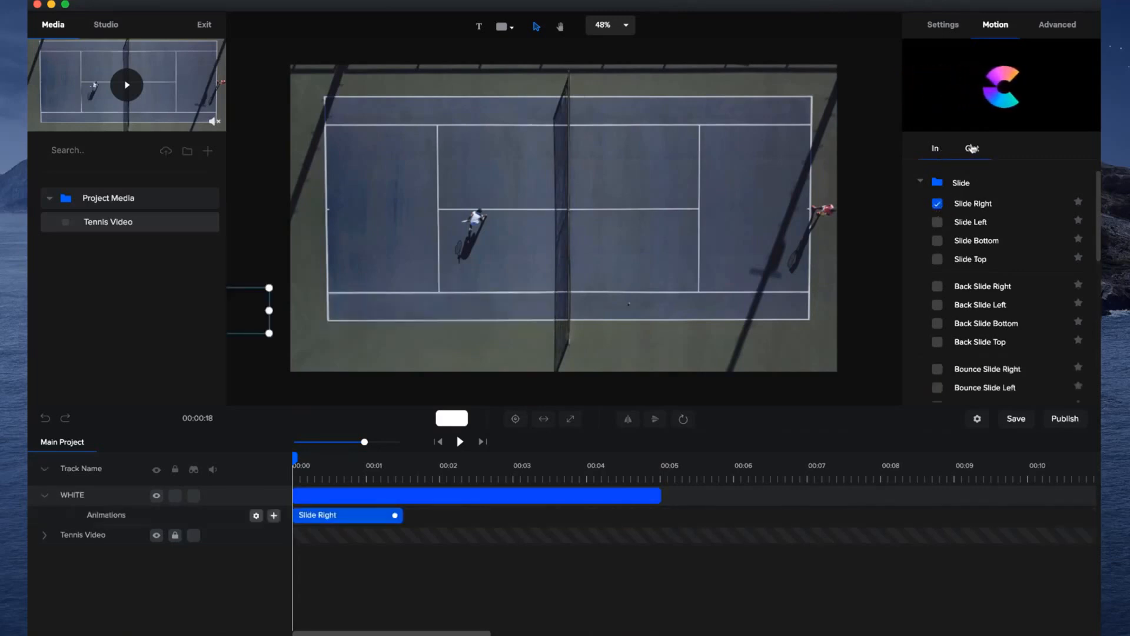
click(940, 224)
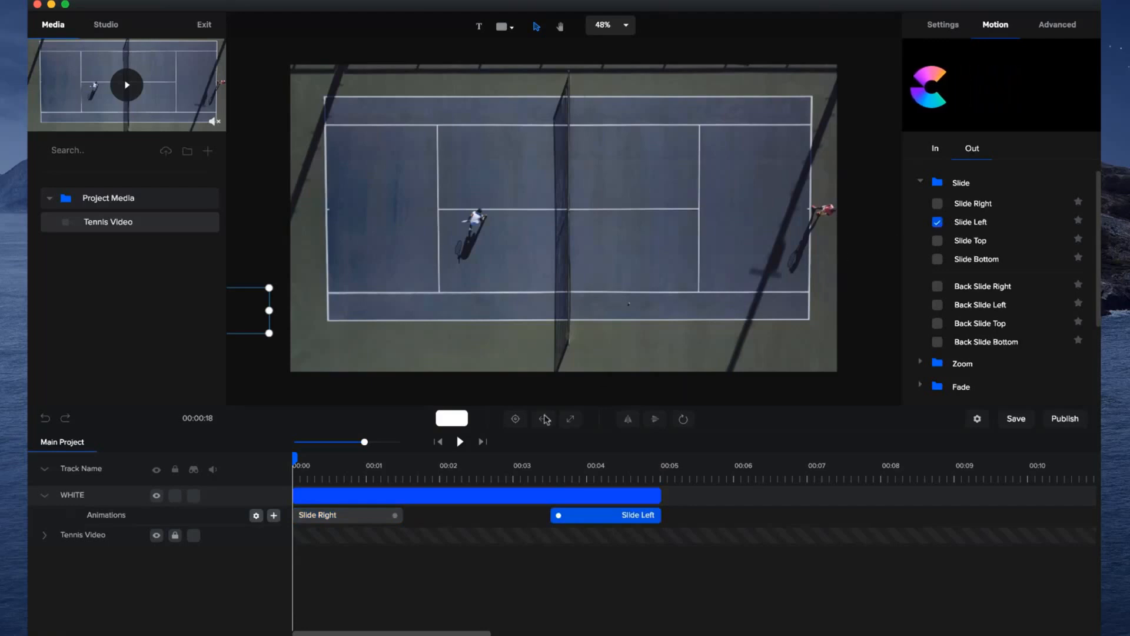
Shorten the WHITE bar's Slide Right and Slide Left animations to about one second each and preview them.
mouse_move(296, 458)
mouse_down()
mouse_move(676, 447)
mouse_move(540, 471)
mouse_move(446, 457)
mouse_move(295, 458)
mouse_up()
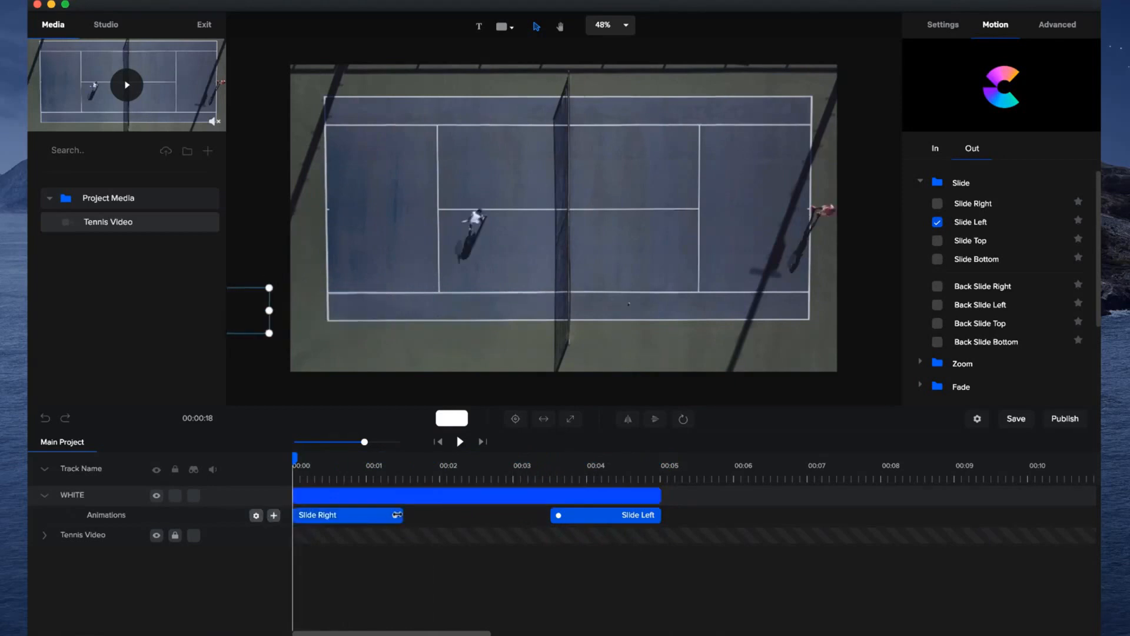
drag(395, 516, 370, 518)
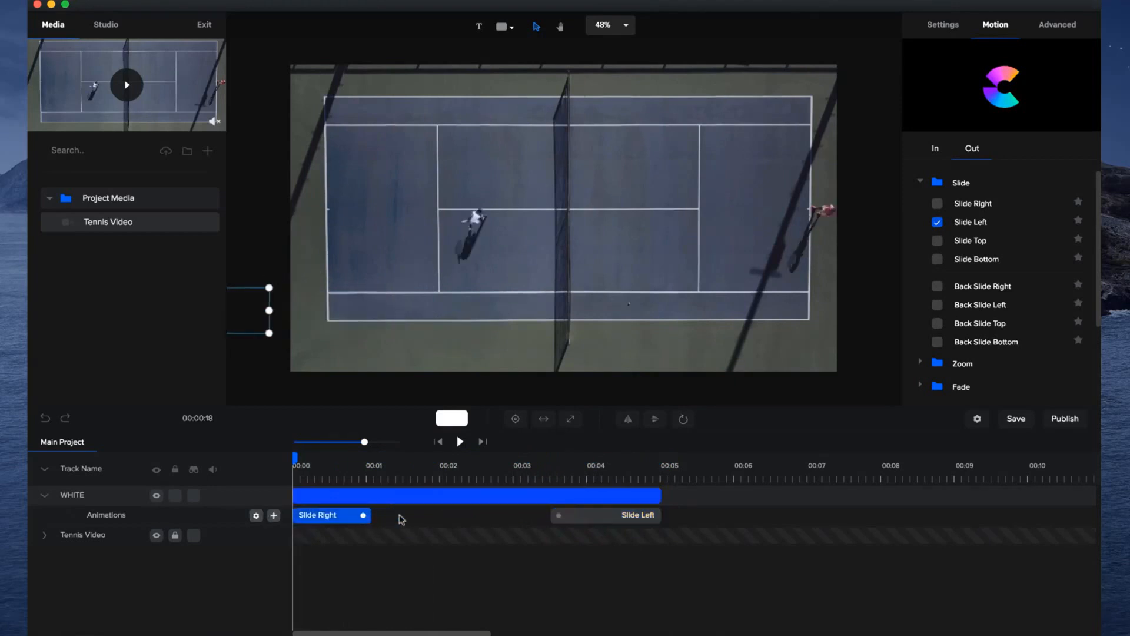
drag(557, 515, 592, 515)
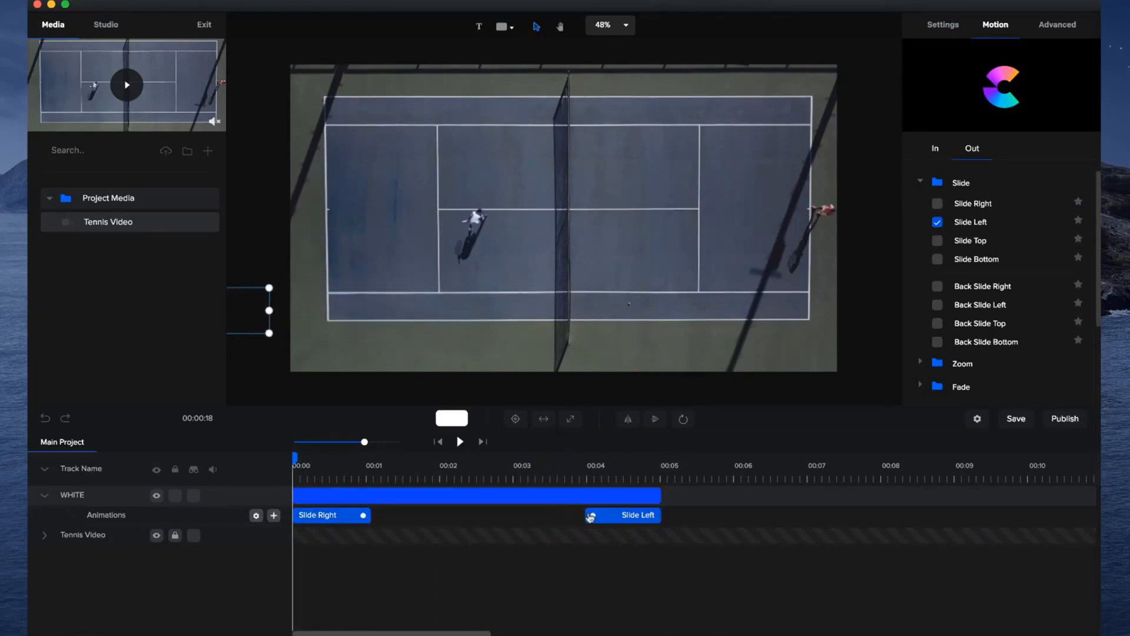
click(460, 442)
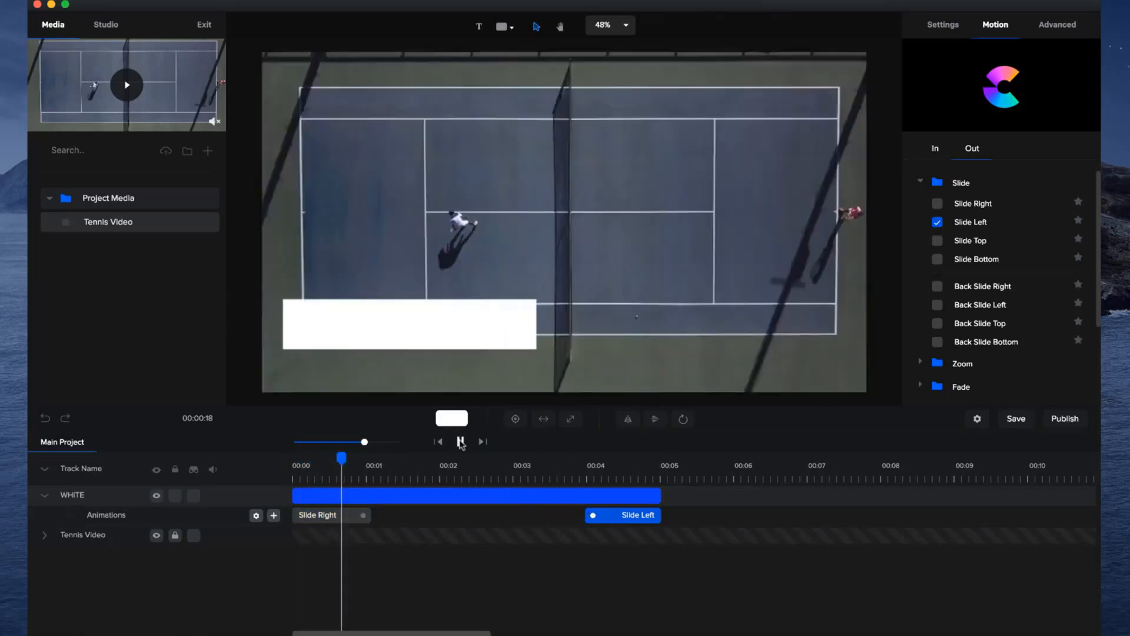
click(463, 446)
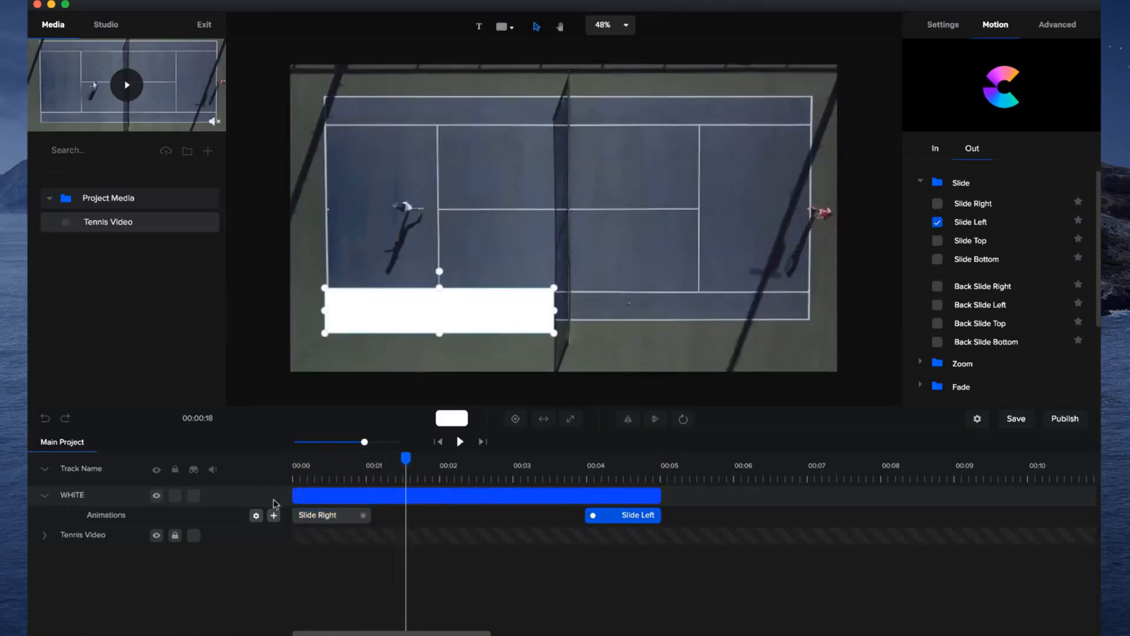
Disable the fade on the WHITE bar's Slide Right and Slide Left animations and return the playhead to the start.
right_click(334, 520)
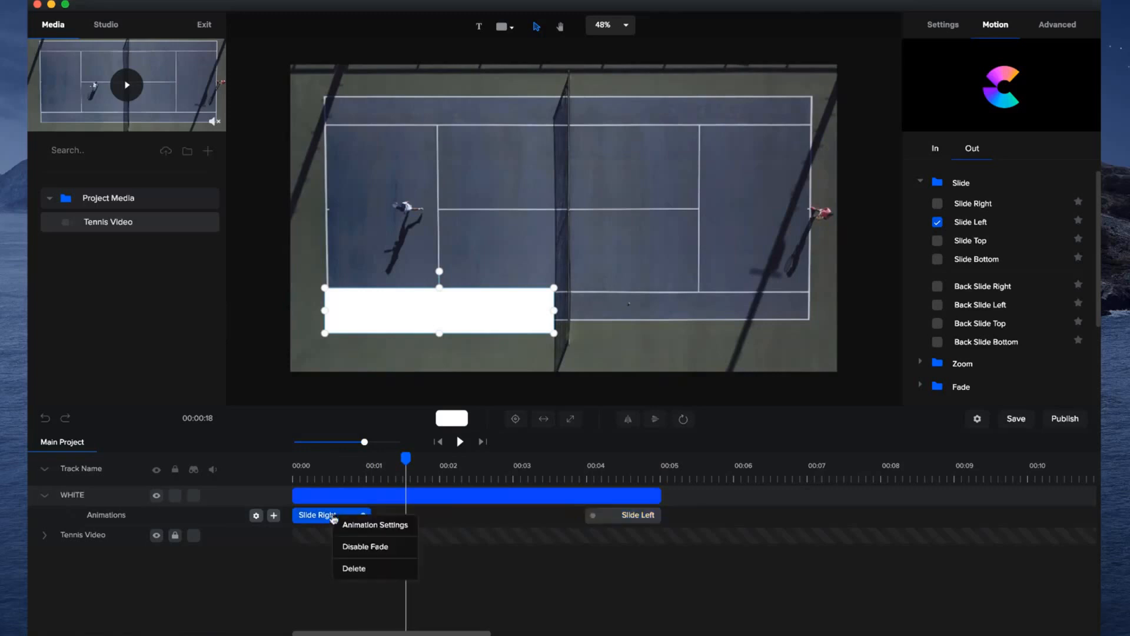
click(356, 549)
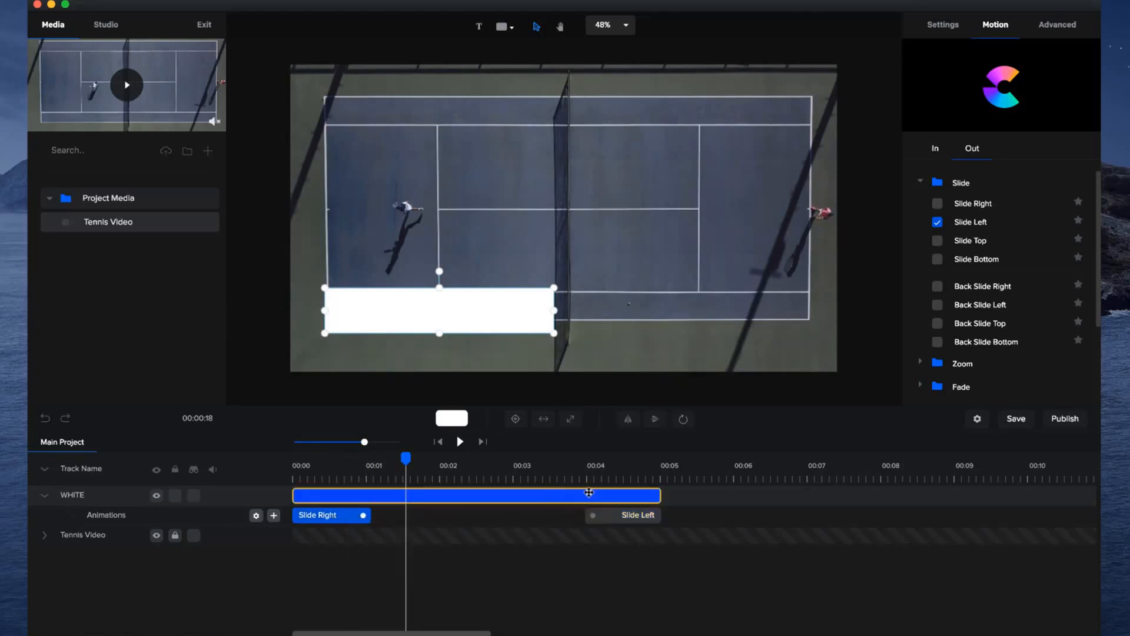
right_click(611, 522)
click(639, 551)
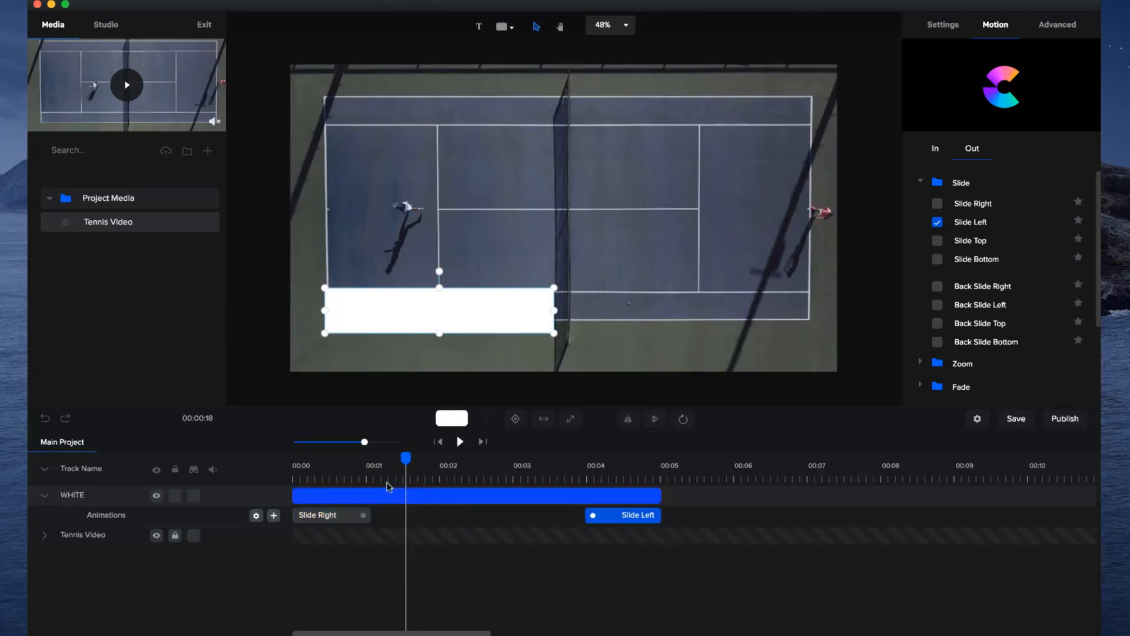
drag(406, 459, 245, 489)
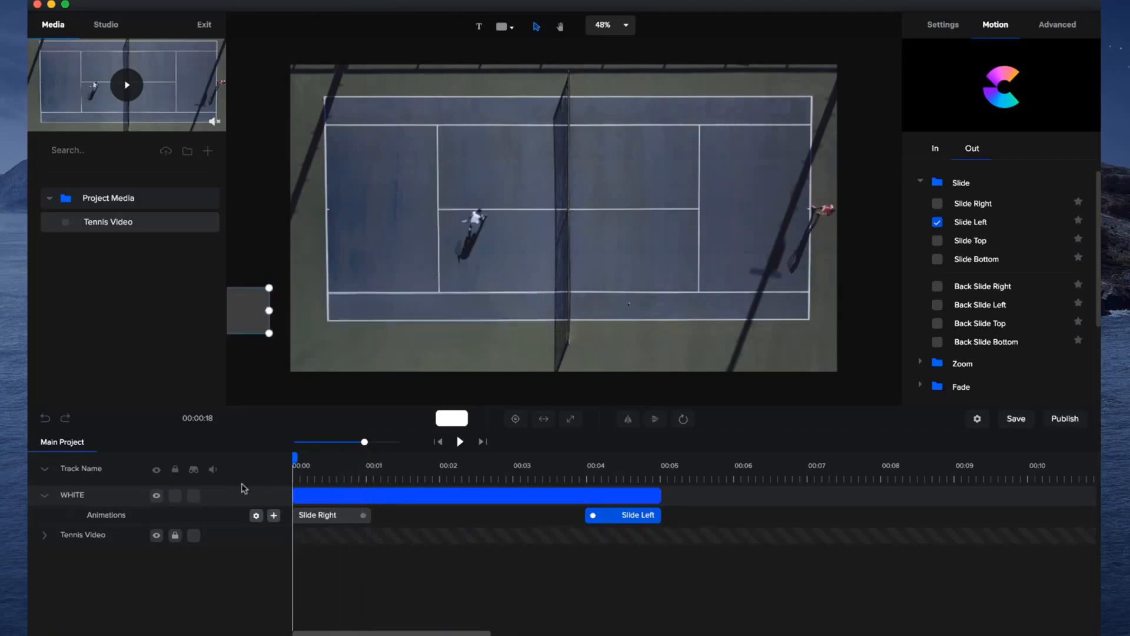
Duplicate the WHITE layer with its animations and rename the upper copy GREEN.
click(43, 498)
click(347, 501)
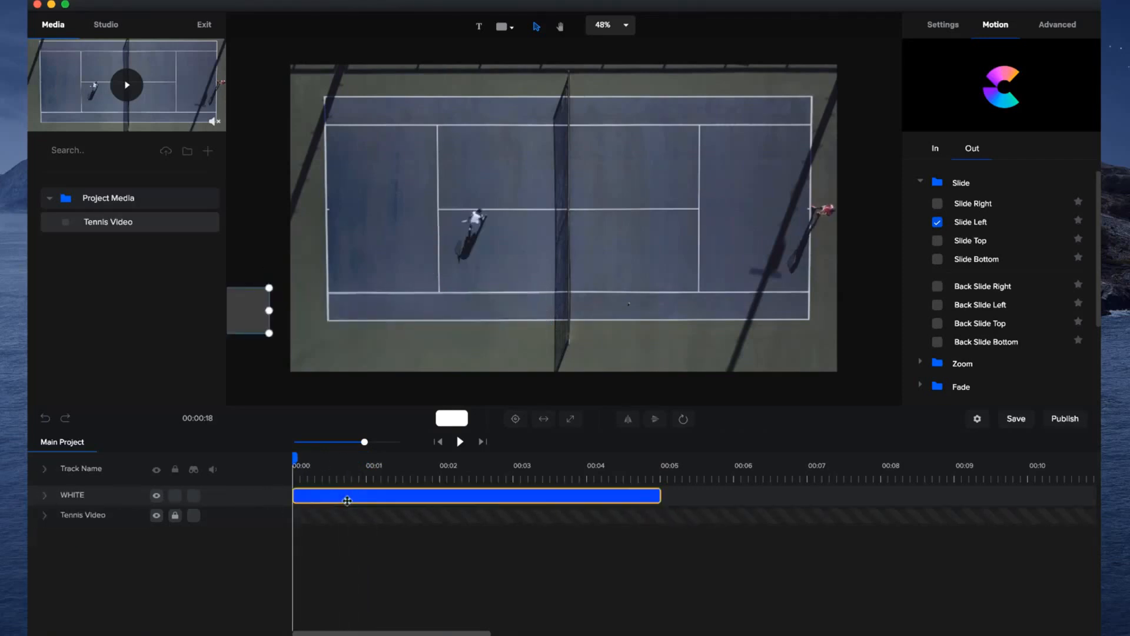
key(super+v)
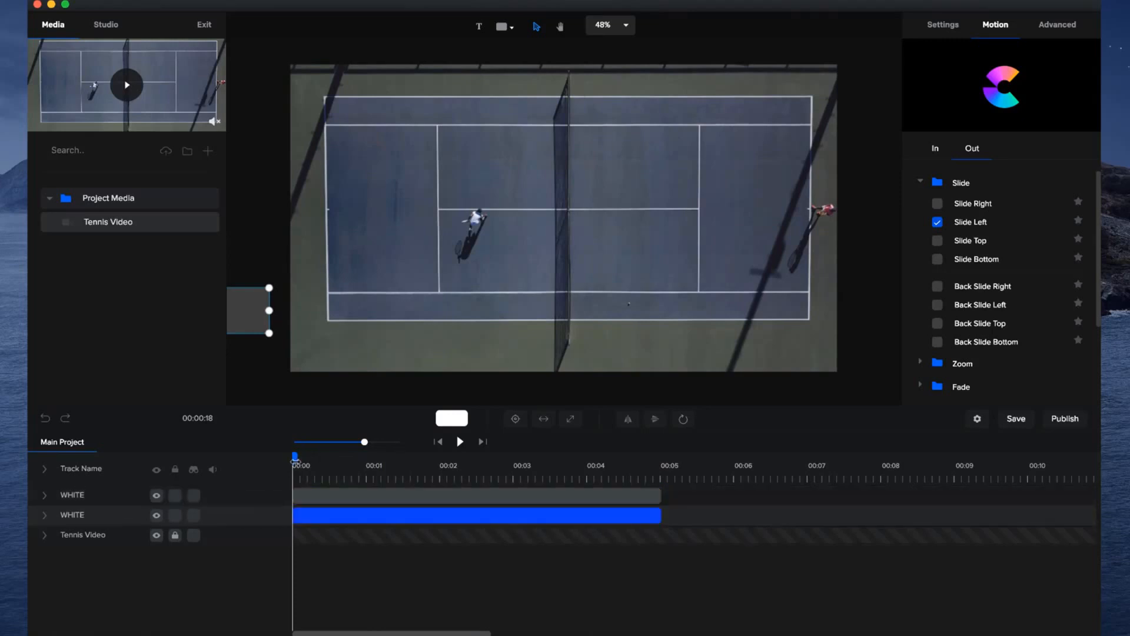
click(312, 495)
double_click(73, 496)
text(GREEN)
key(Return)
Recolour the GREEN layer's bar with the solid green #37AE3C at the two-second mark.
click(445, 477)
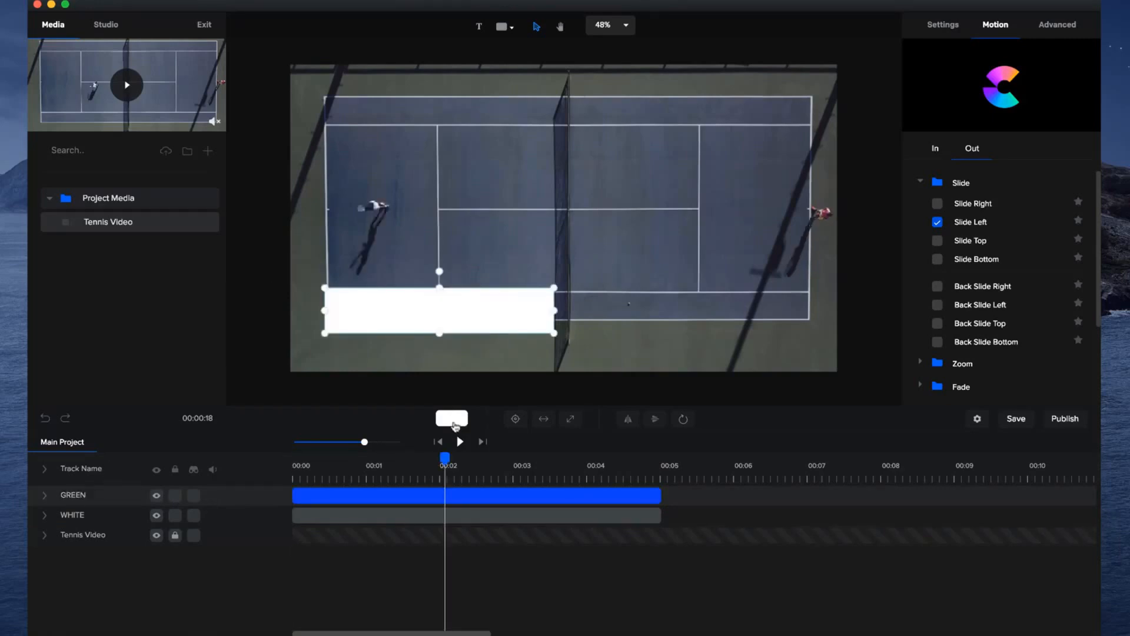
click(470, 493)
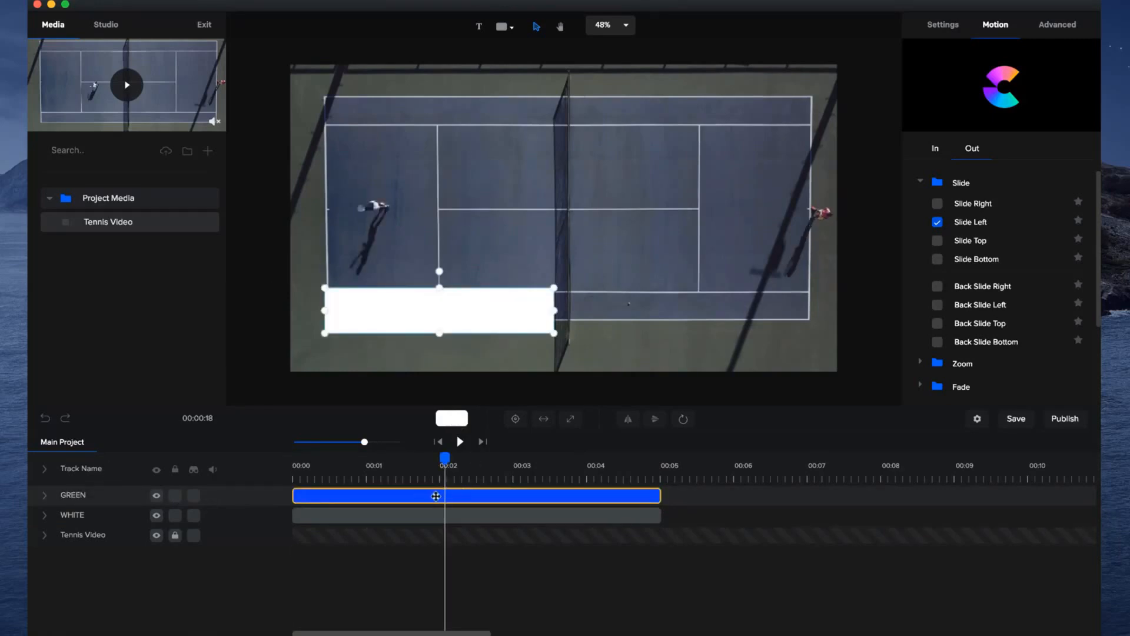
click(452, 419)
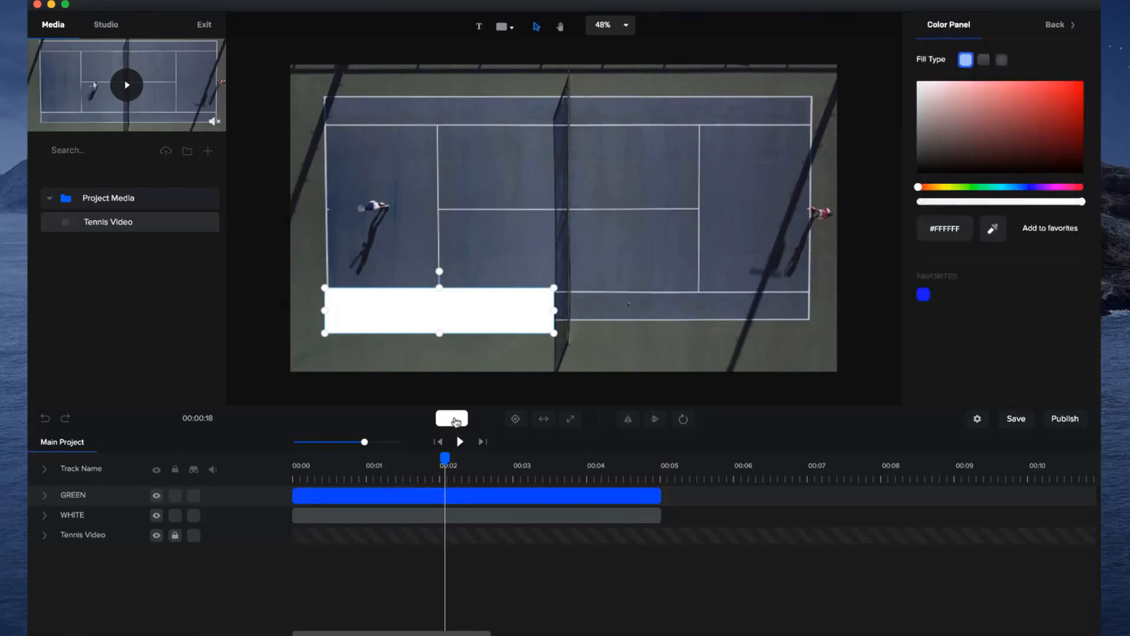
click(971, 187)
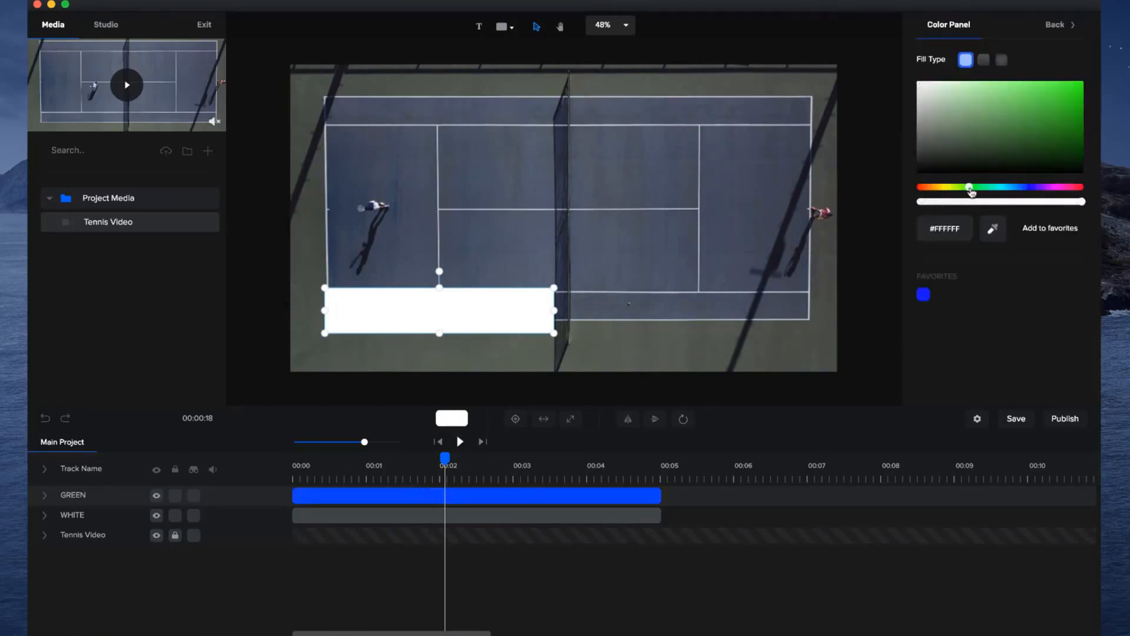
mouse_move(1023, 111)
mouse_down()
mouse_move(1014, 121)
mouse_move(1031, 112)
mouse_up()
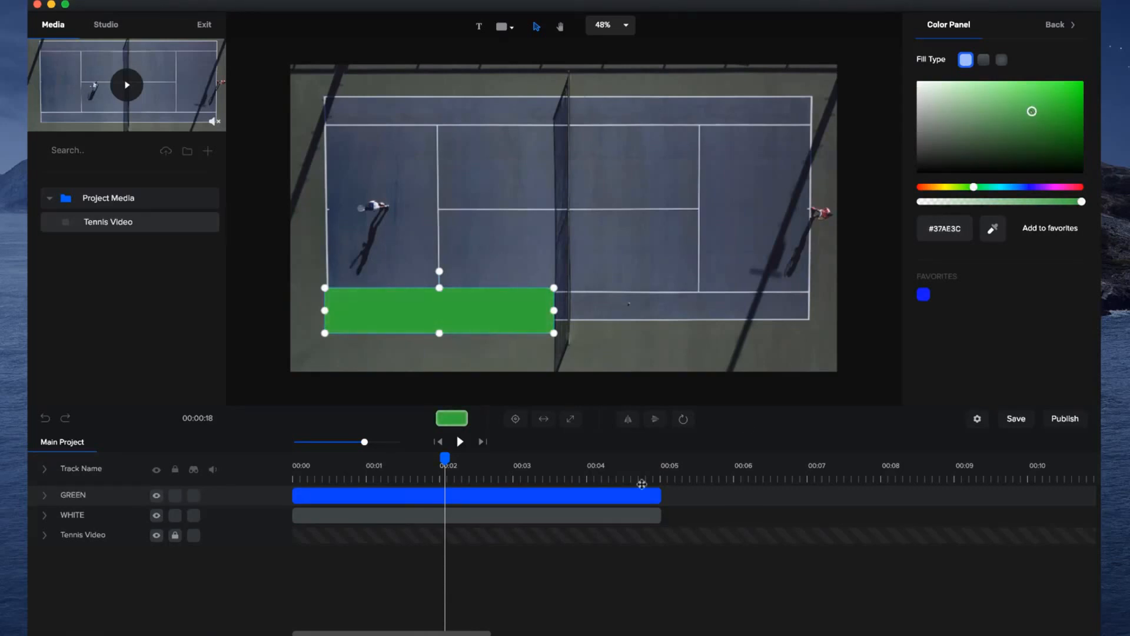
click(552, 388)
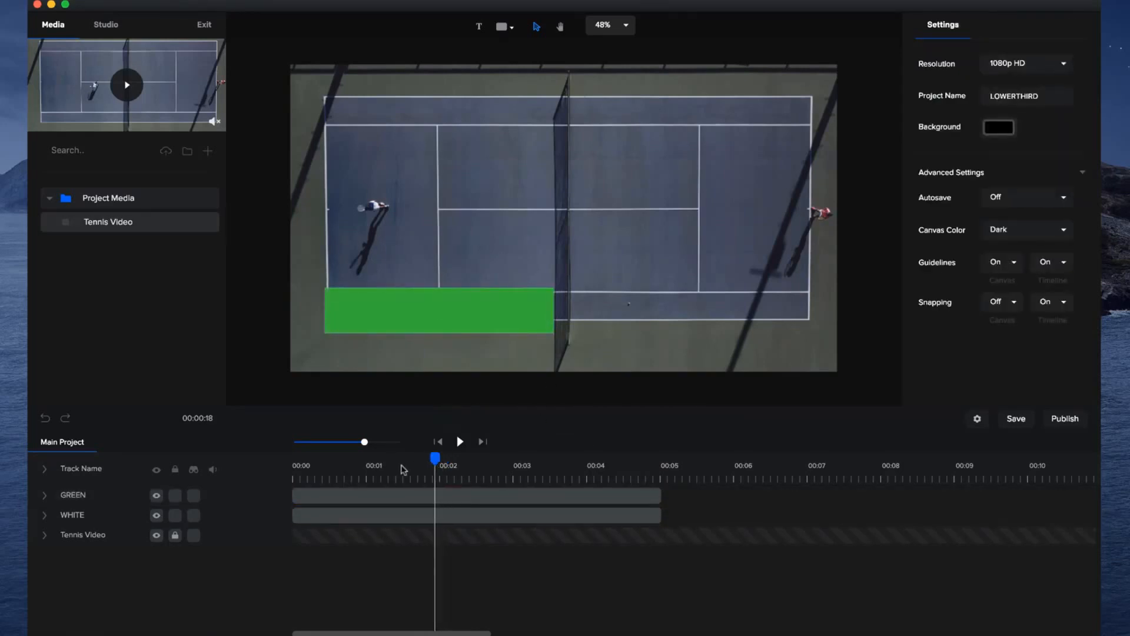
Shift the GREEN layer to start about 0.2 seconds after the WHITE layer and preview the staggered entrance.
drag(411, 467, 280, 487)
drag(365, 443, 379, 442)
click(340, 520)
click(309, 496)
drag(312, 495, 384, 494)
drag(296, 459, 381, 496)
click(406, 499)
drag(424, 459, 235, 469)
drag(361, 493, 348, 493)
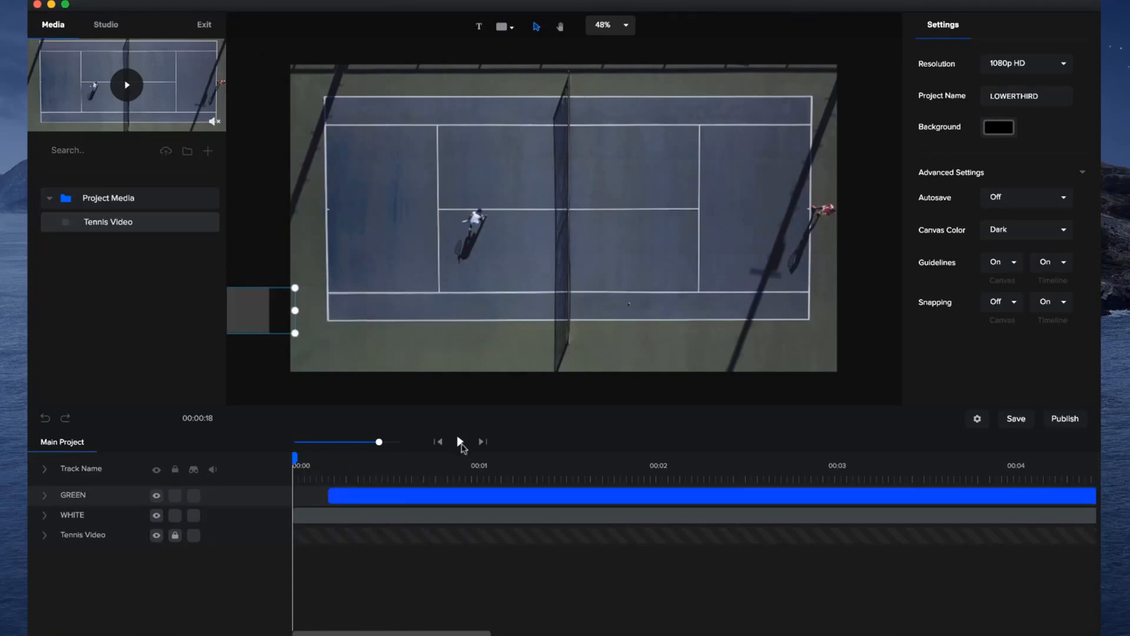
click(460, 443)
click(461, 442)
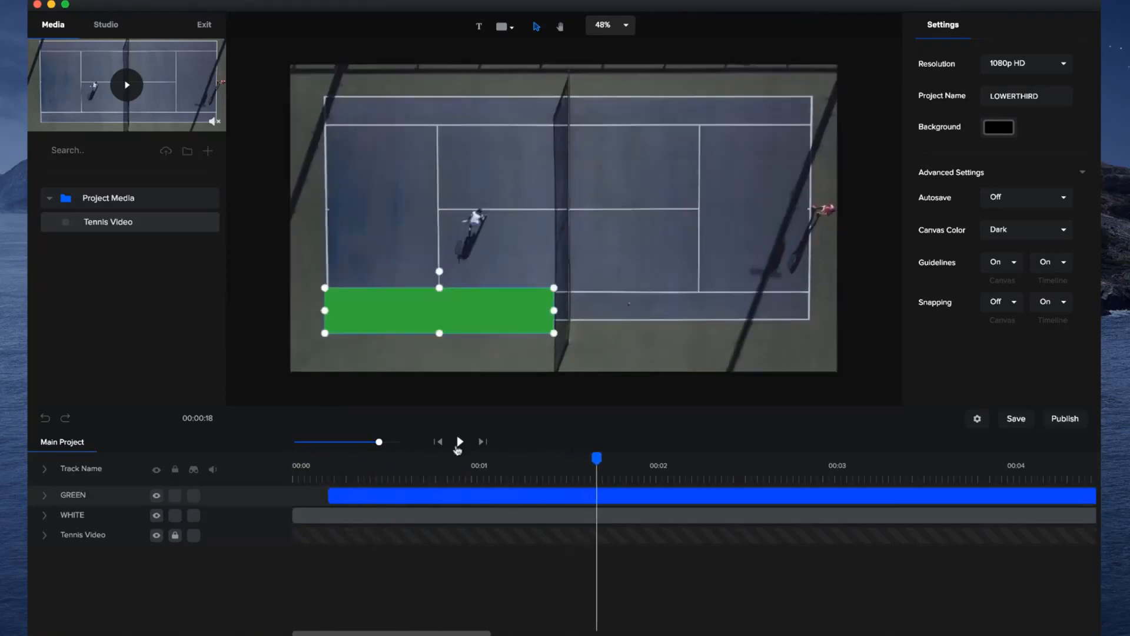
Add a white Bebas Neue text reading ROGER FEDERER and place it on the green bar with a small margin from its left edge.
drag(379, 442, 361, 444)
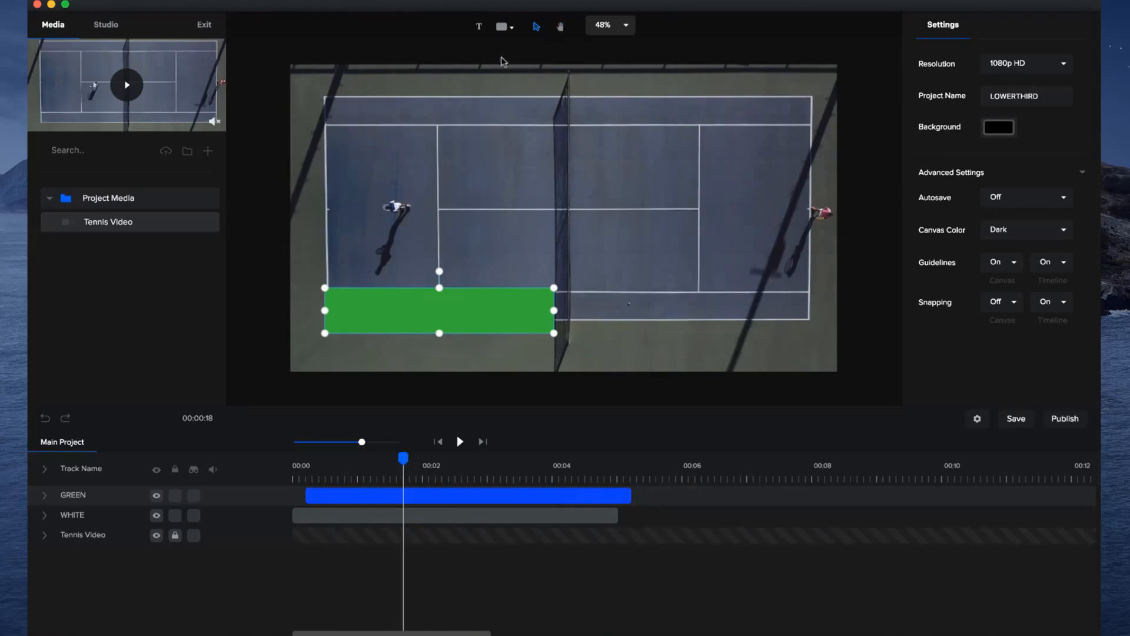
click(479, 29)
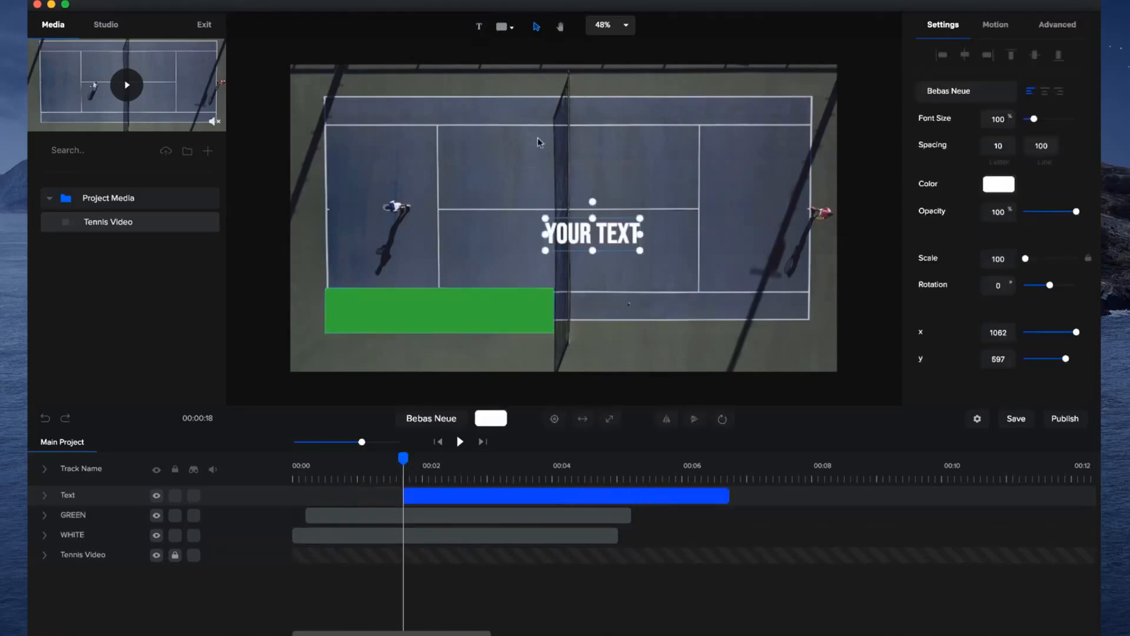
drag(598, 236, 394, 303)
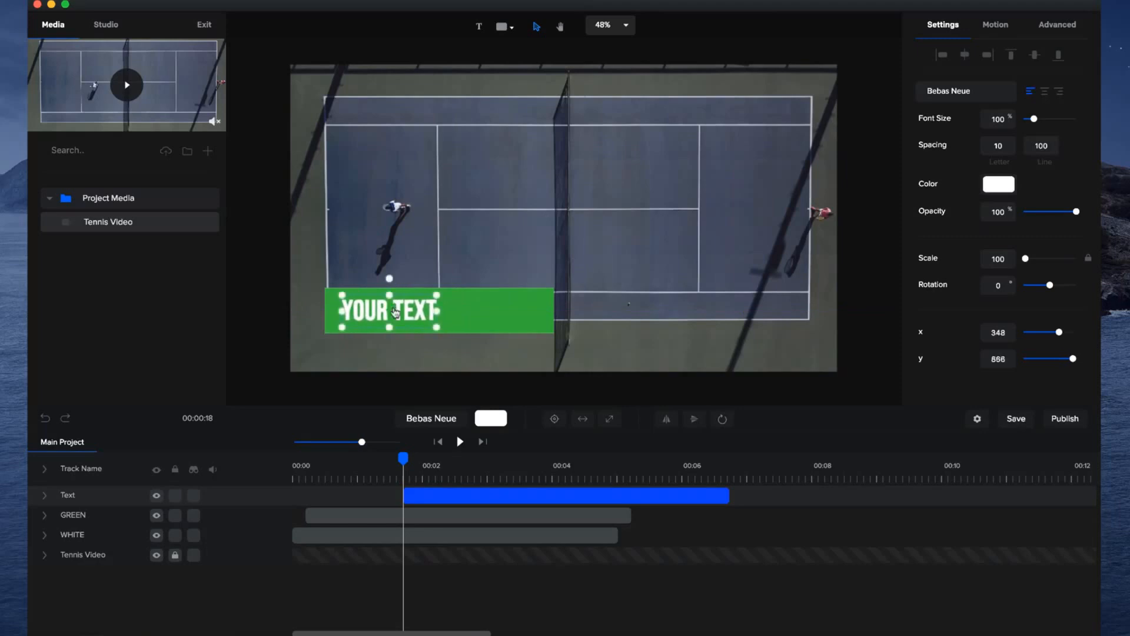
text(ROGE)
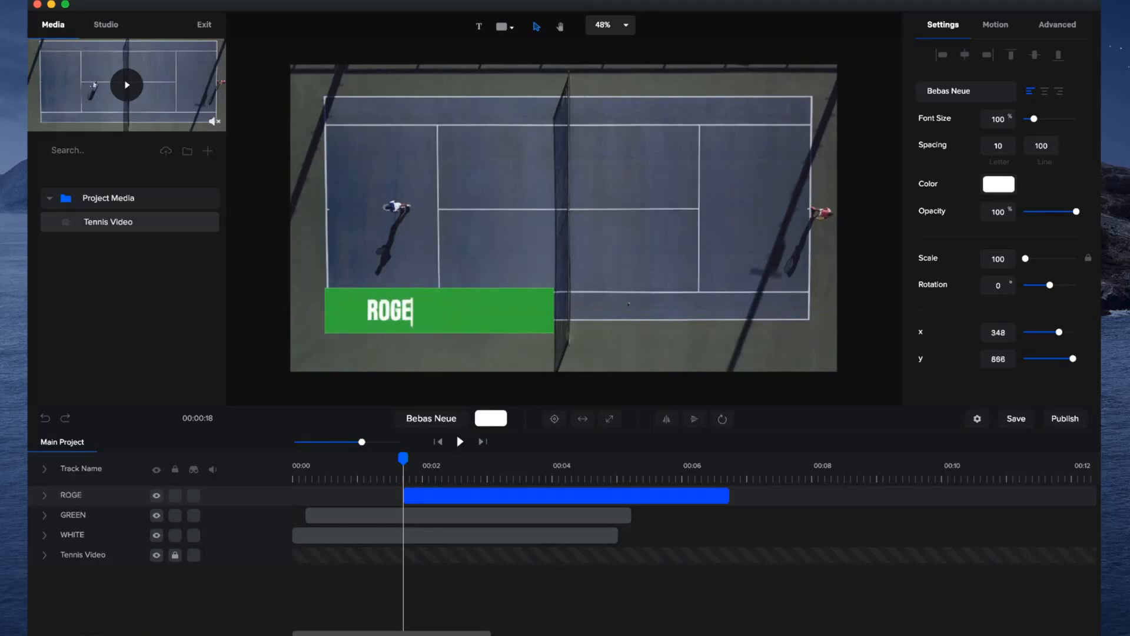
text(R FEDERER)
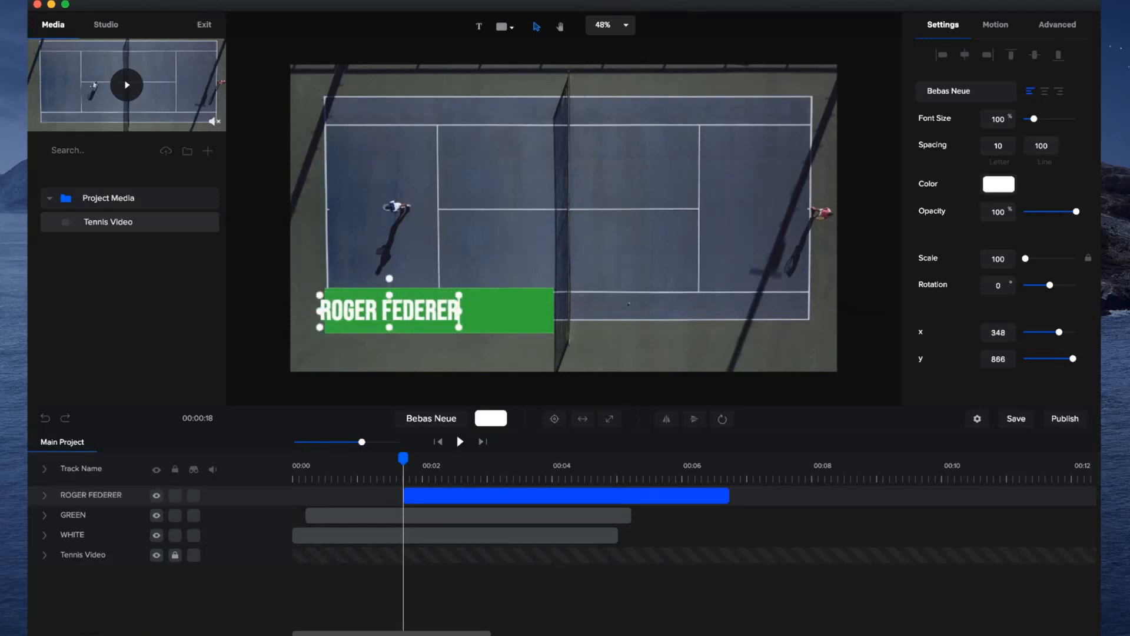
click(260, 252)
drag(375, 310, 397, 309)
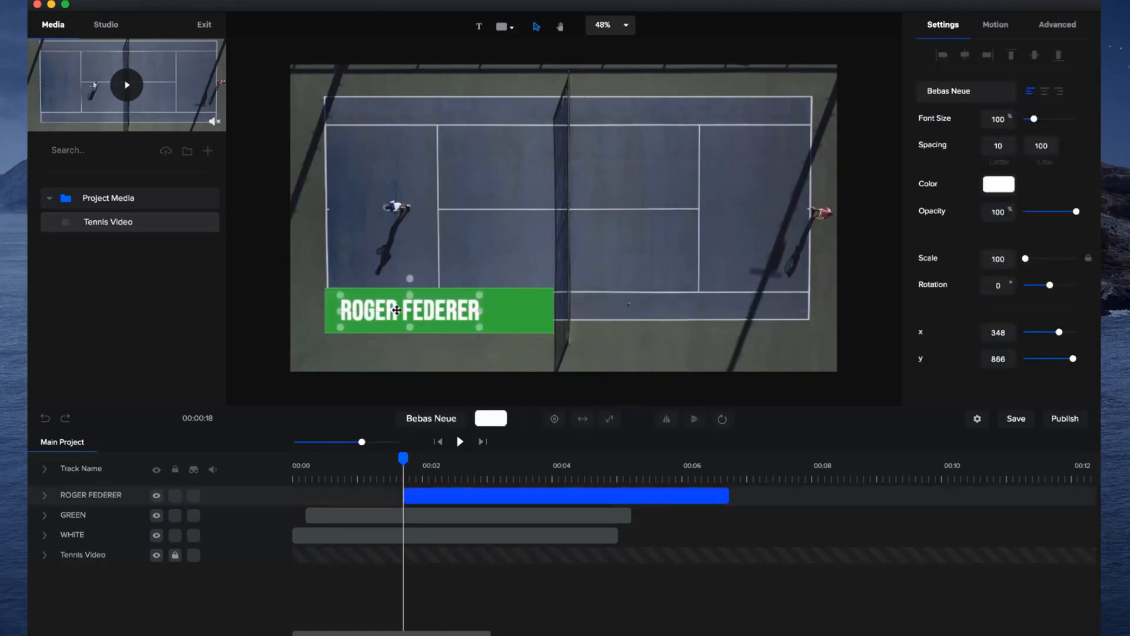
Move the ROGER FEDERER layer in time to start together with the GREEN layer and check it during the bars' entrance.
drag(456, 496, 369, 499)
click(399, 462)
drag(399, 462, 318, 470)
drag(344, 491, 345, 458)
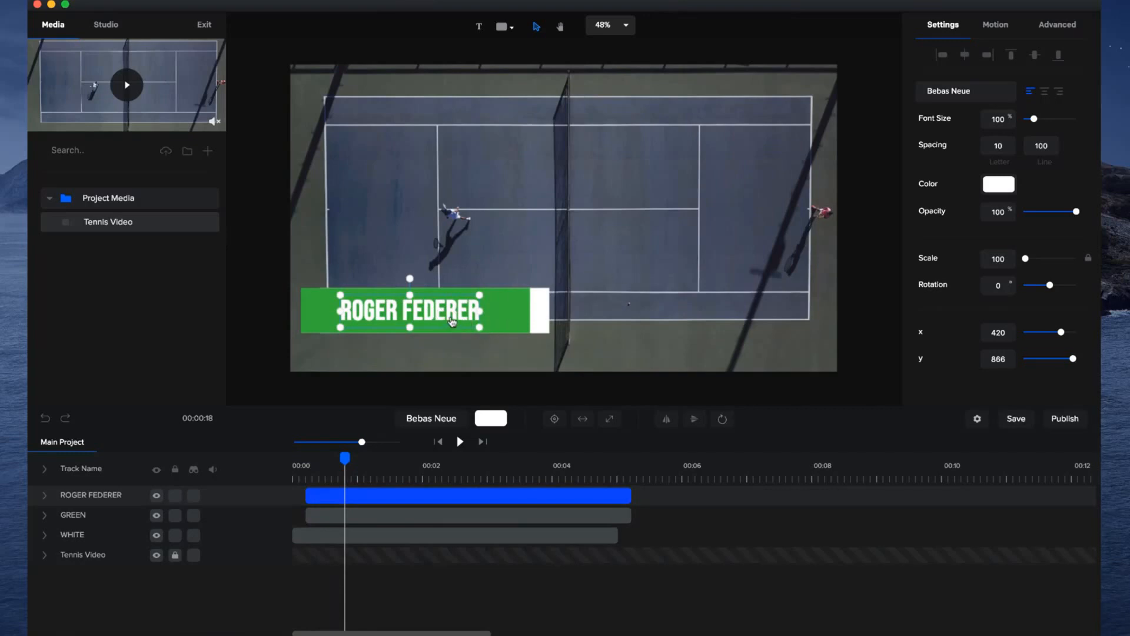
Give the ROGER FEDERER text a Slide Right entrance, shorten it to about 1.3 seconds and preview it from the start.
click(1002, 37)
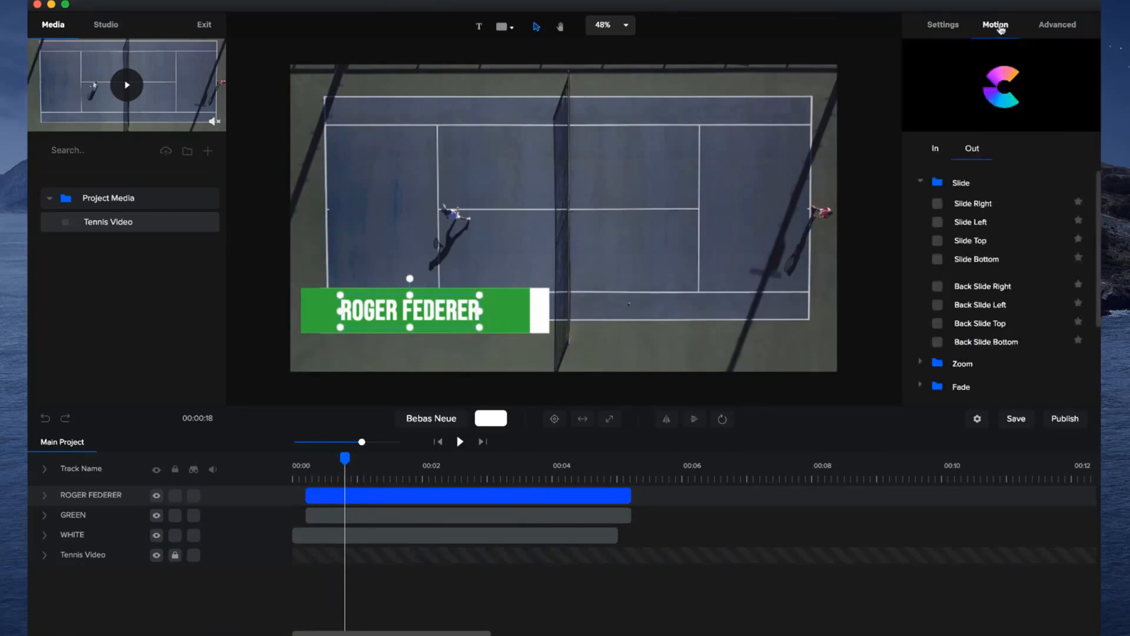
click(940, 203)
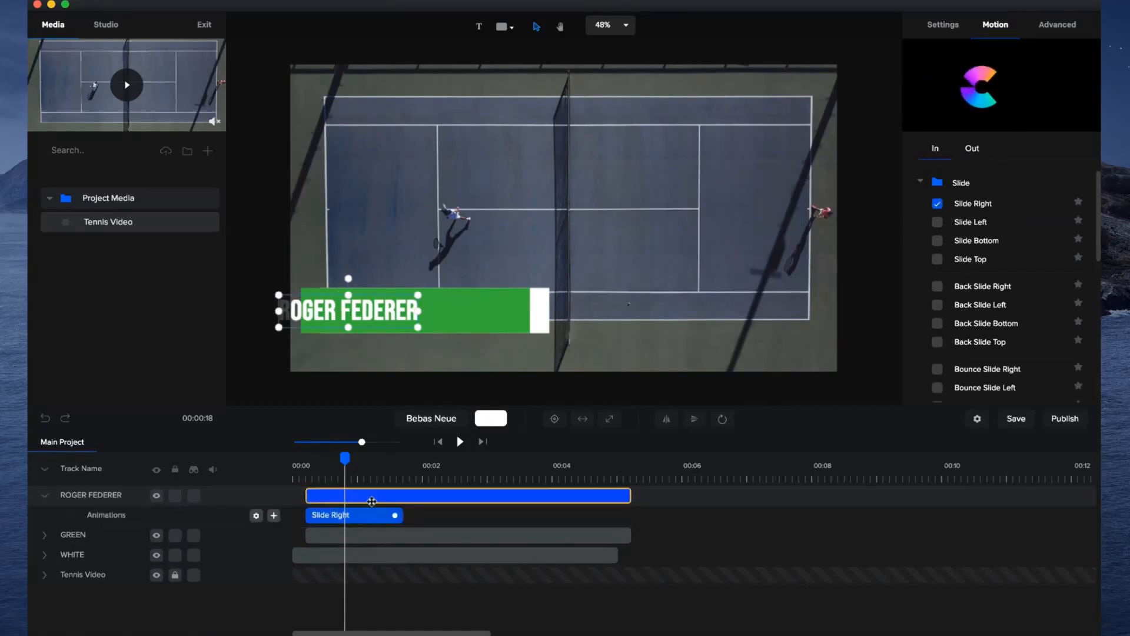
click(306, 465)
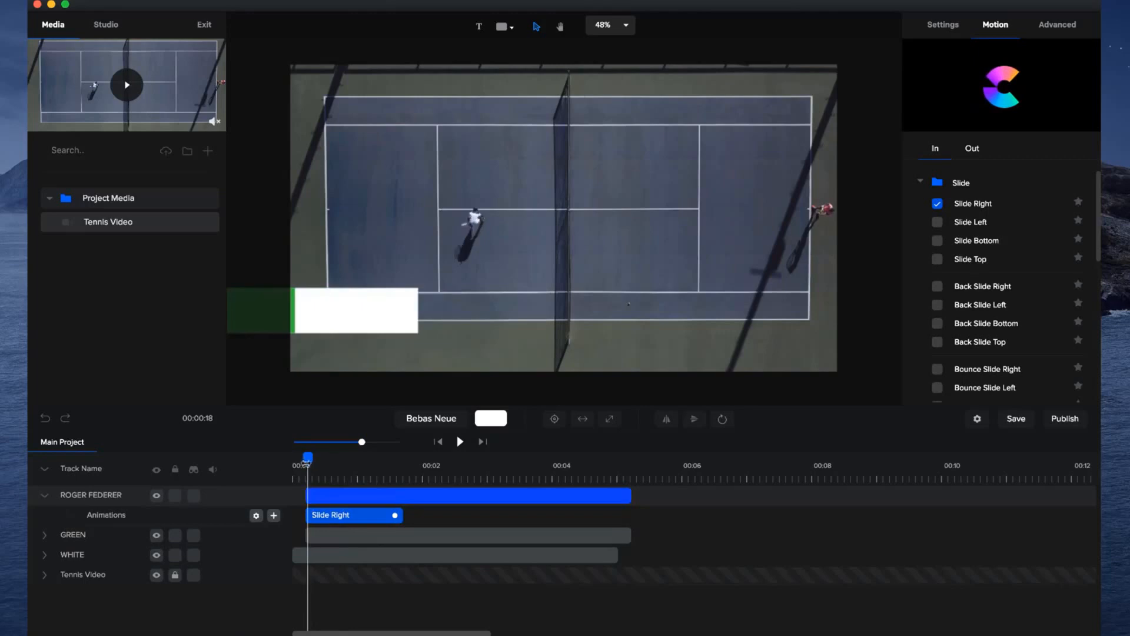
drag(308, 456, 352, 458)
drag(397, 515, 386, 518)
drag(356, 463, 224, 465)
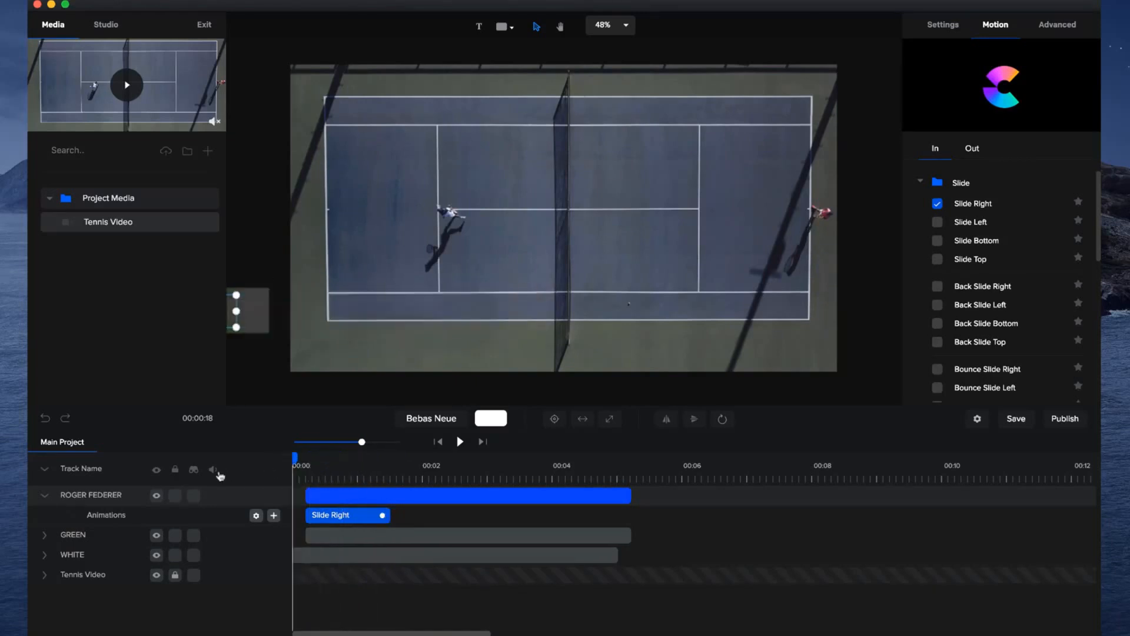
click(460, 443)
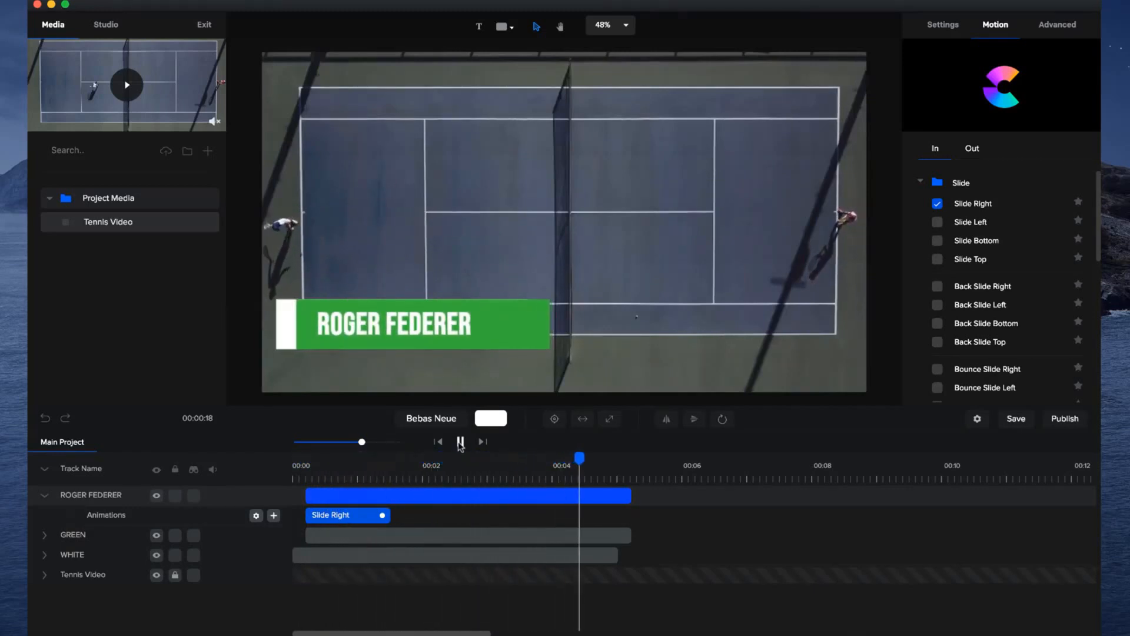
Give the ROGER FEDERER text a Slide Left exit and shorten it to about 1.2 seconds, comparing it with the bars' exits.
click(605, 492)
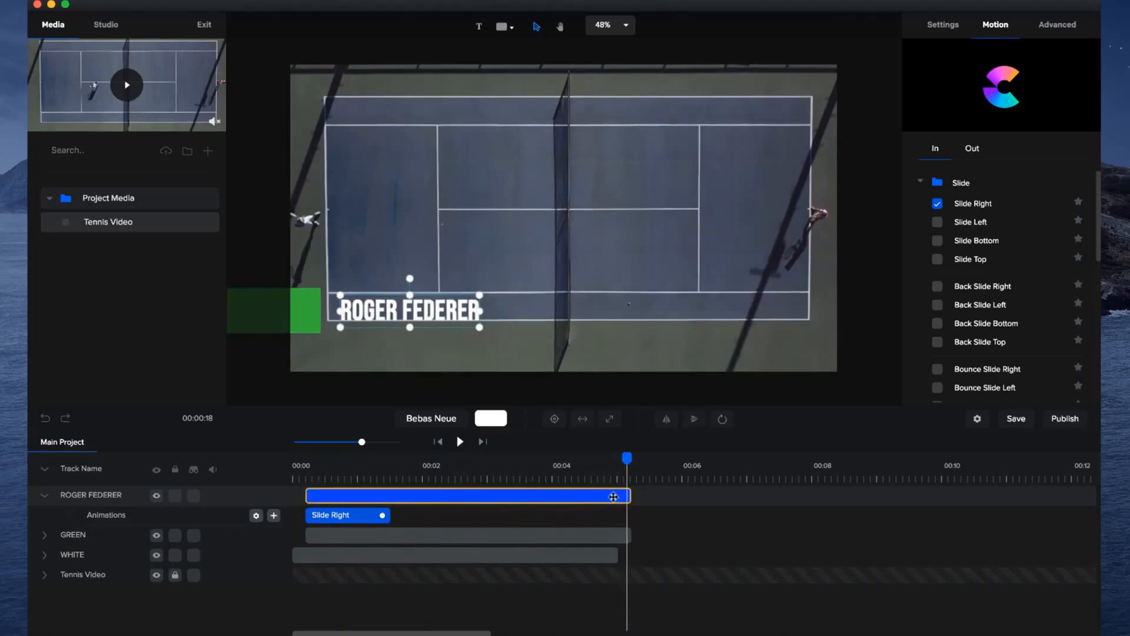
click(972, 150)
click(939, 223)
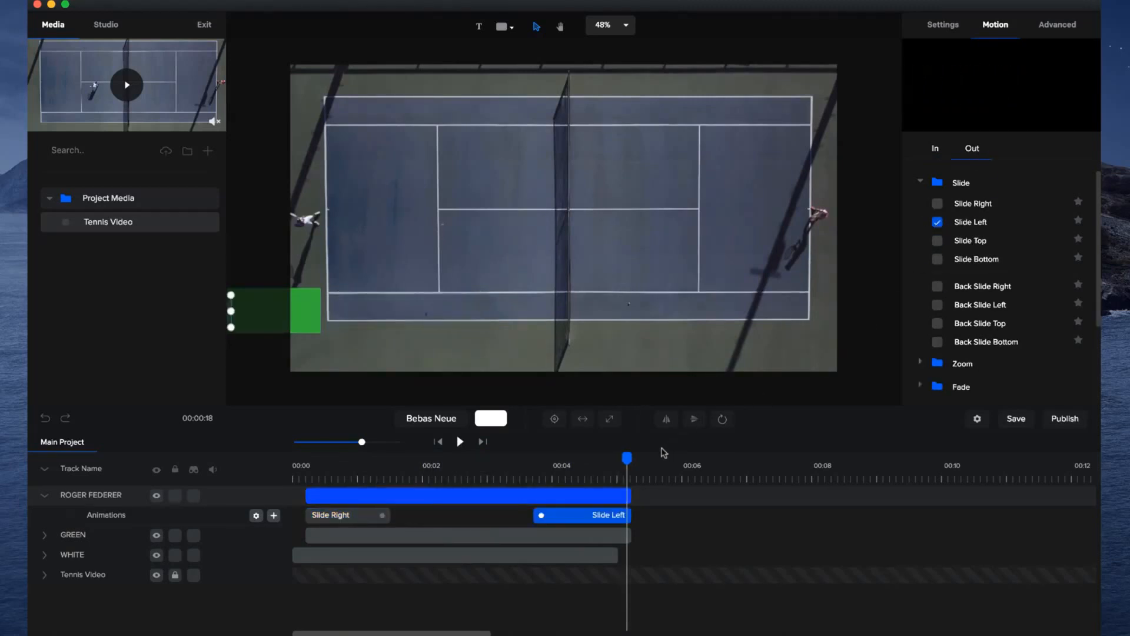
drag(628, 474, 601, 477)
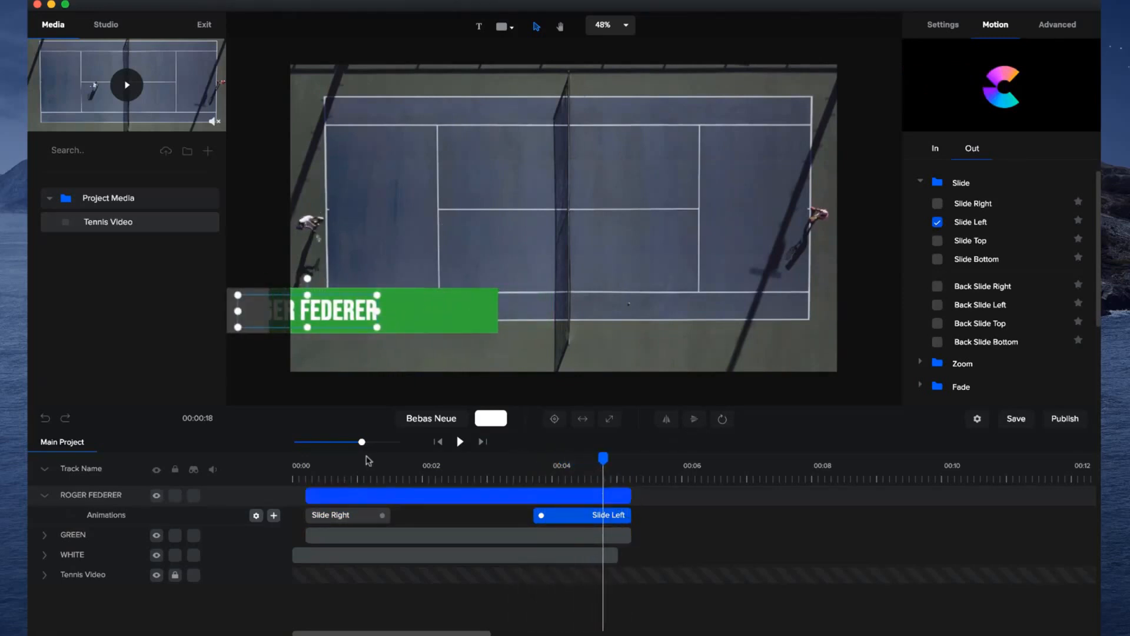
drag(362, 442, 375, 441)
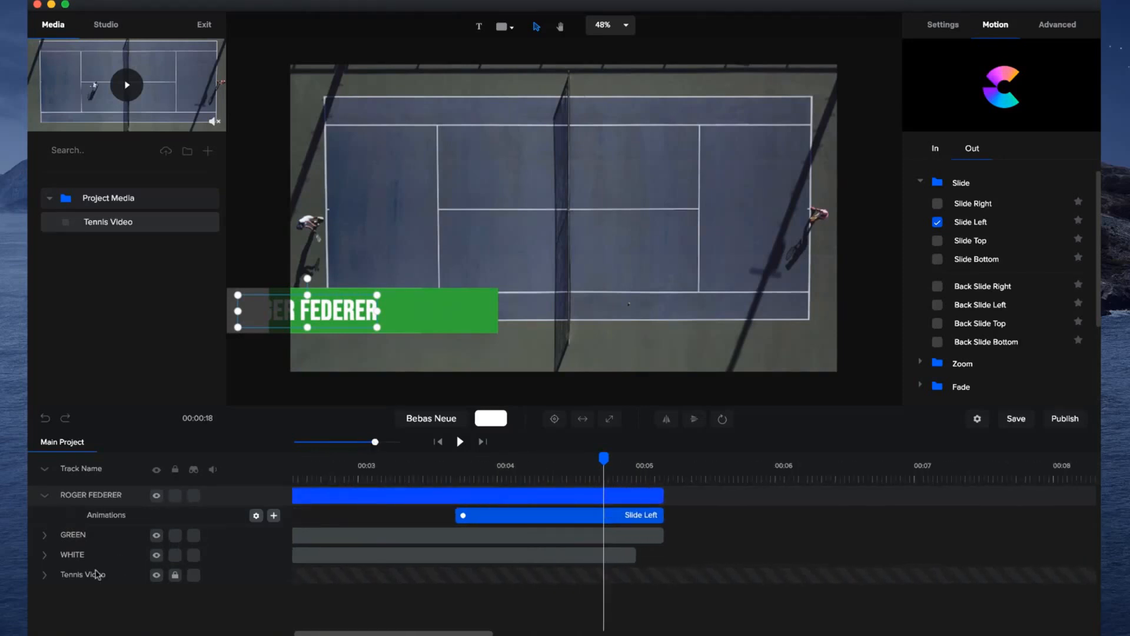
click(43, 470)
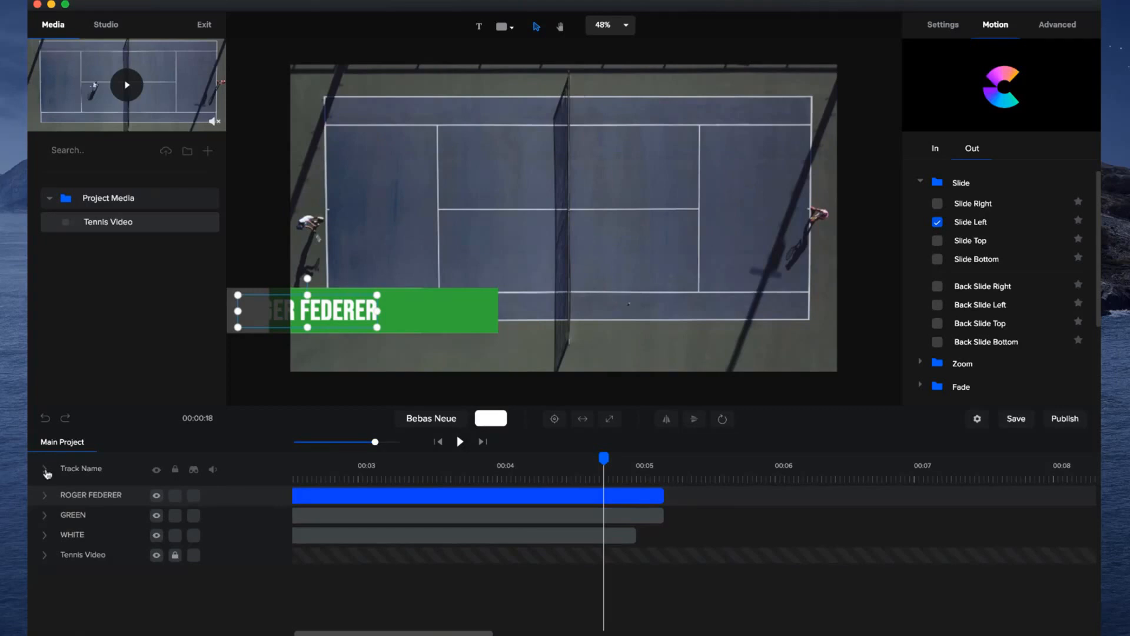
click(45, 469)
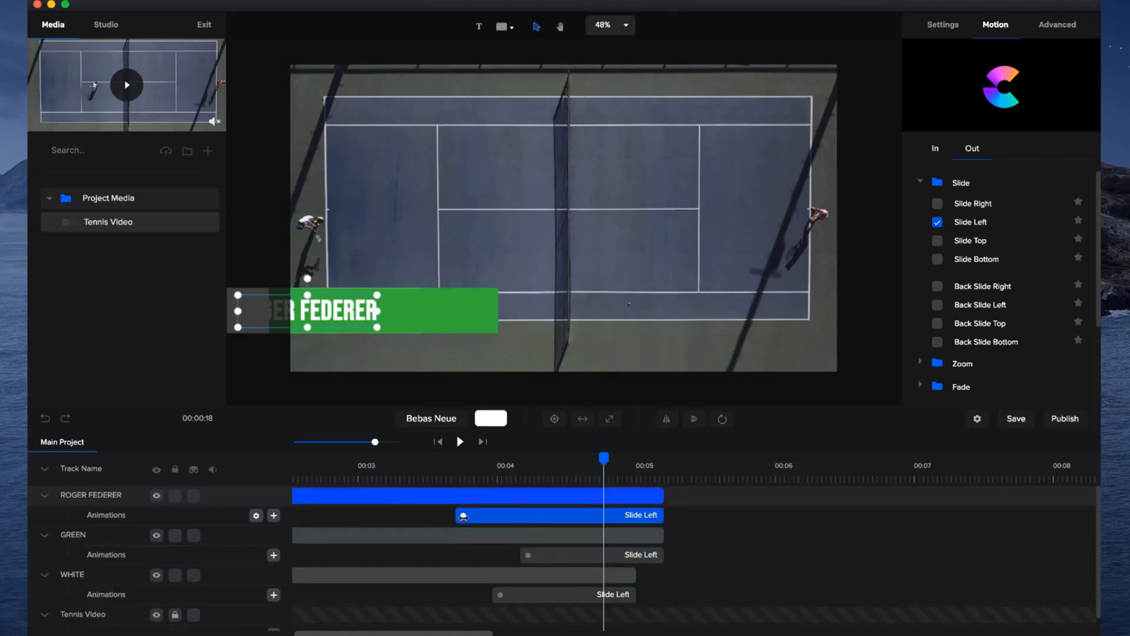
drag(474, 519, 517, 517)
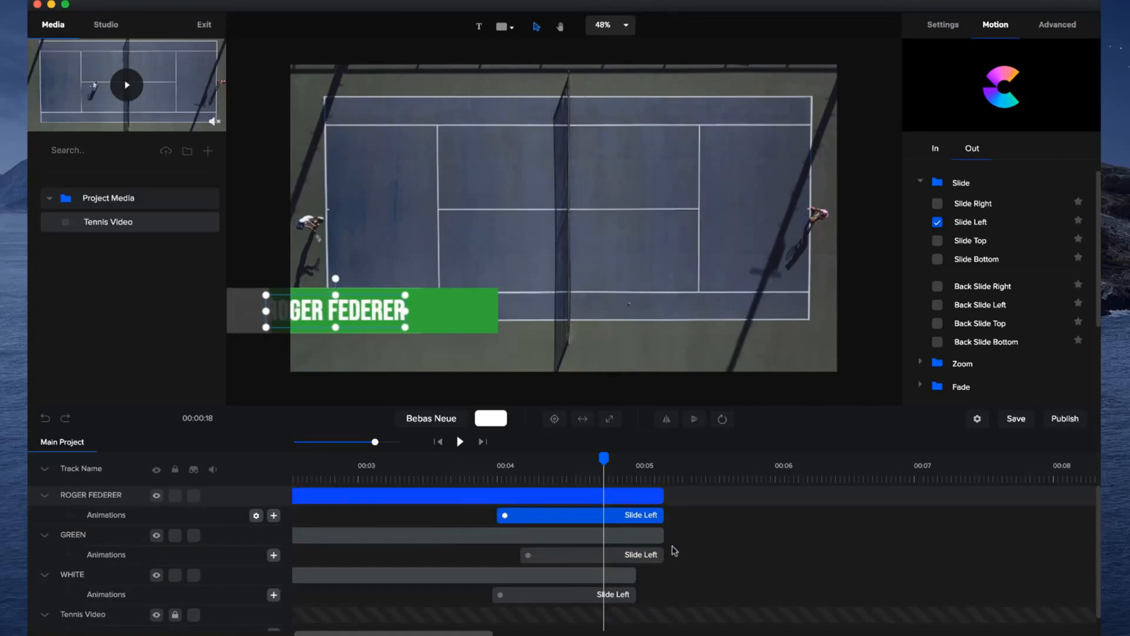
Extend the GREEN layer to end about 0.3 seconds after the WHITE layer.
click(633, 572)
click(654, 535)
drag(672, 537, 689, 538)
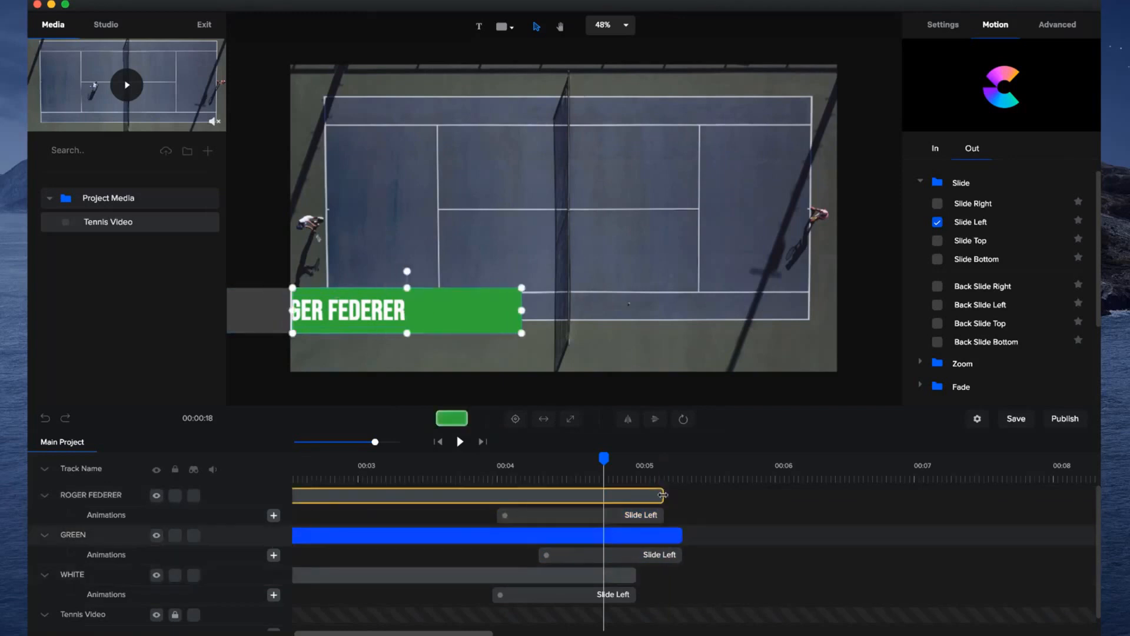
Shorten the text's Slide Left exit to about one second, extend its layer slightly past the GREEN layer's end and preview the lower third.
drag(602, 460, 632, 491)
click(624, 494)
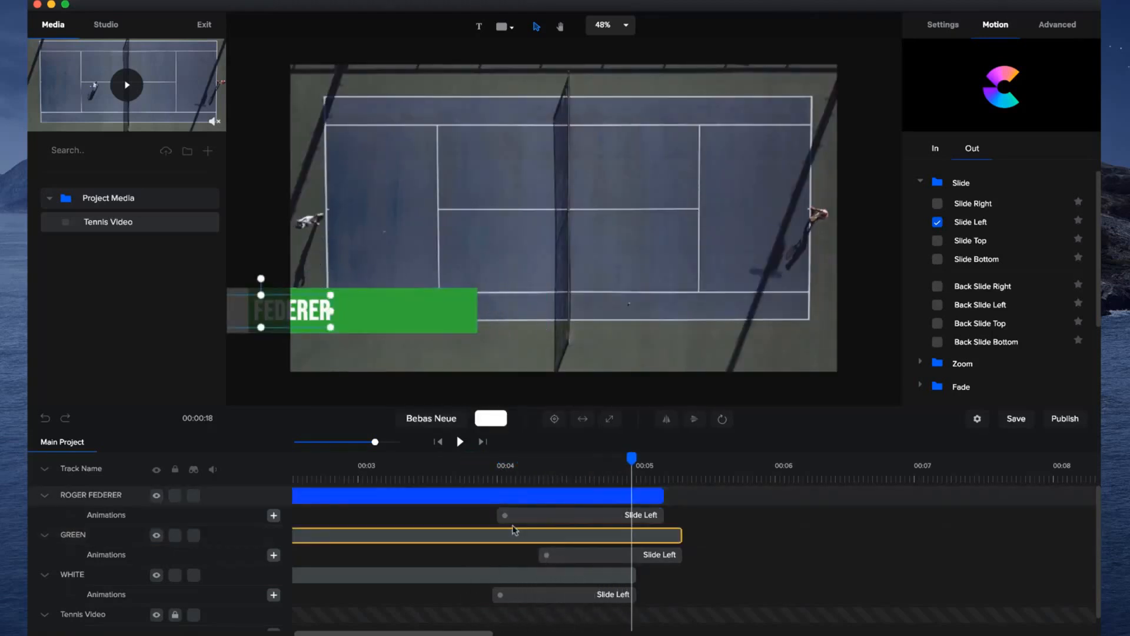
drag(504, 515, 522, 515)
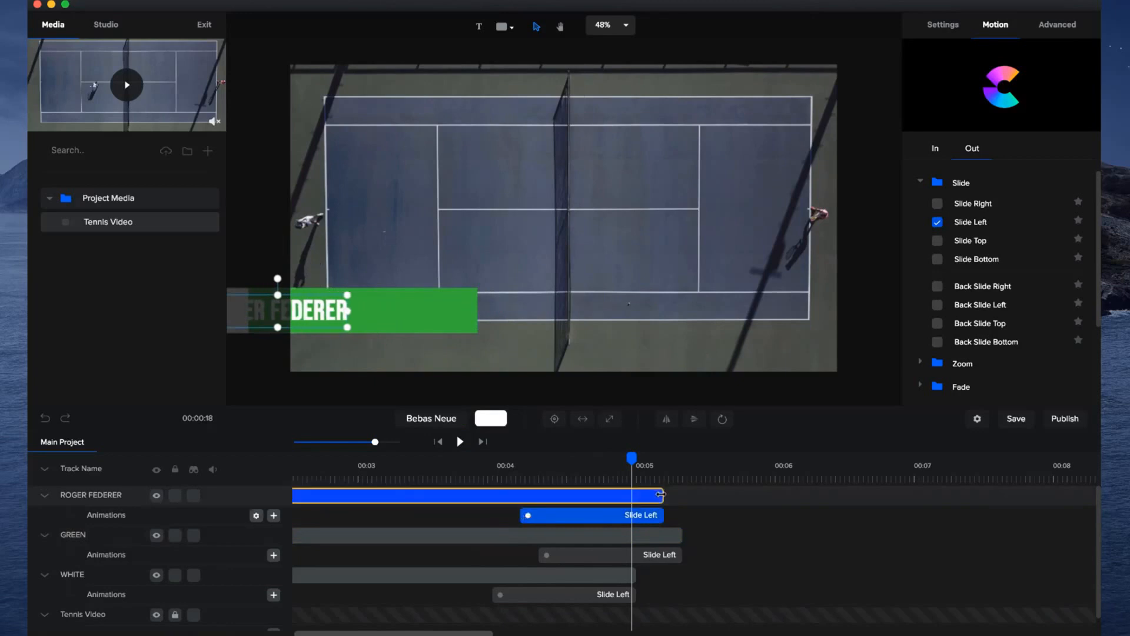
drag(664, 496, 697, 500)
click(689, 485)
drag(633, 463, 240, 438)
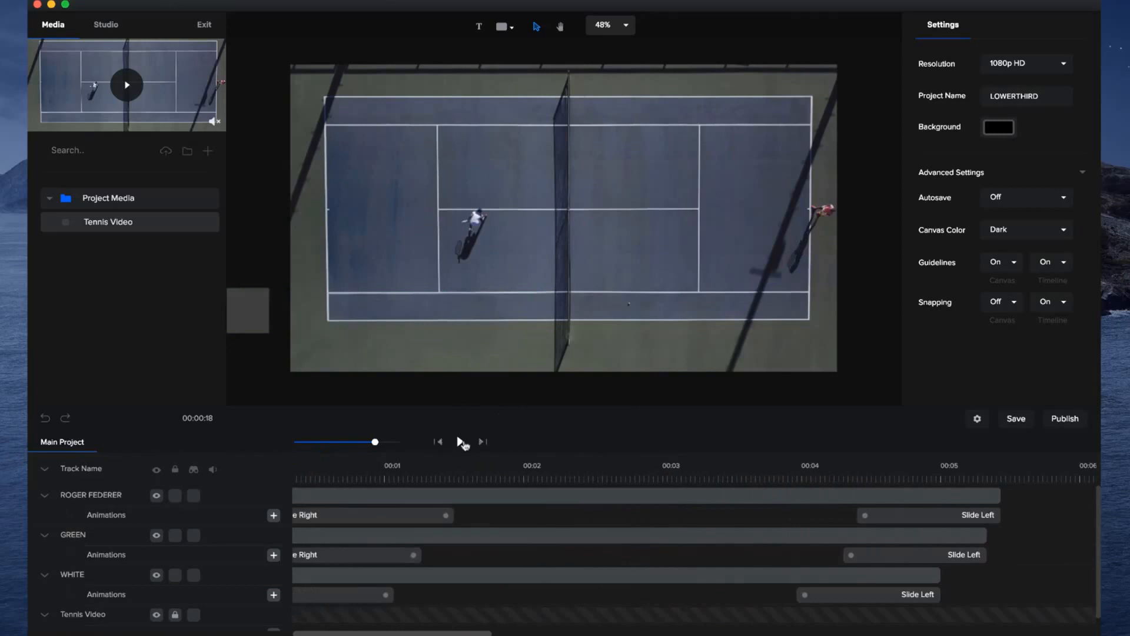
click(460, 441)
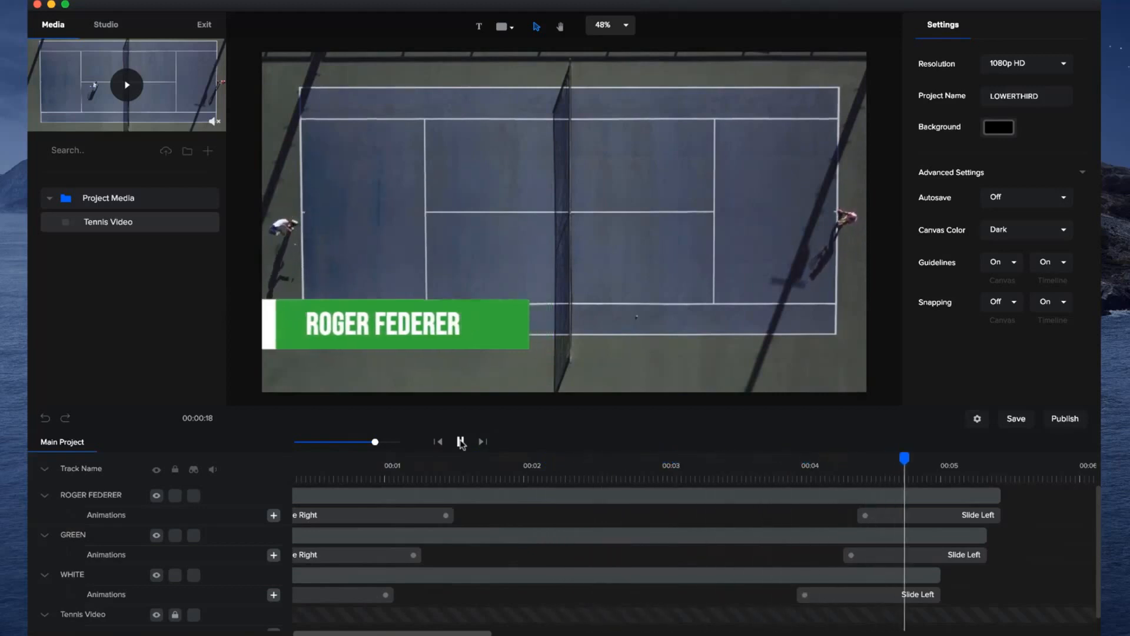
drag(375, 441, 362, 441)
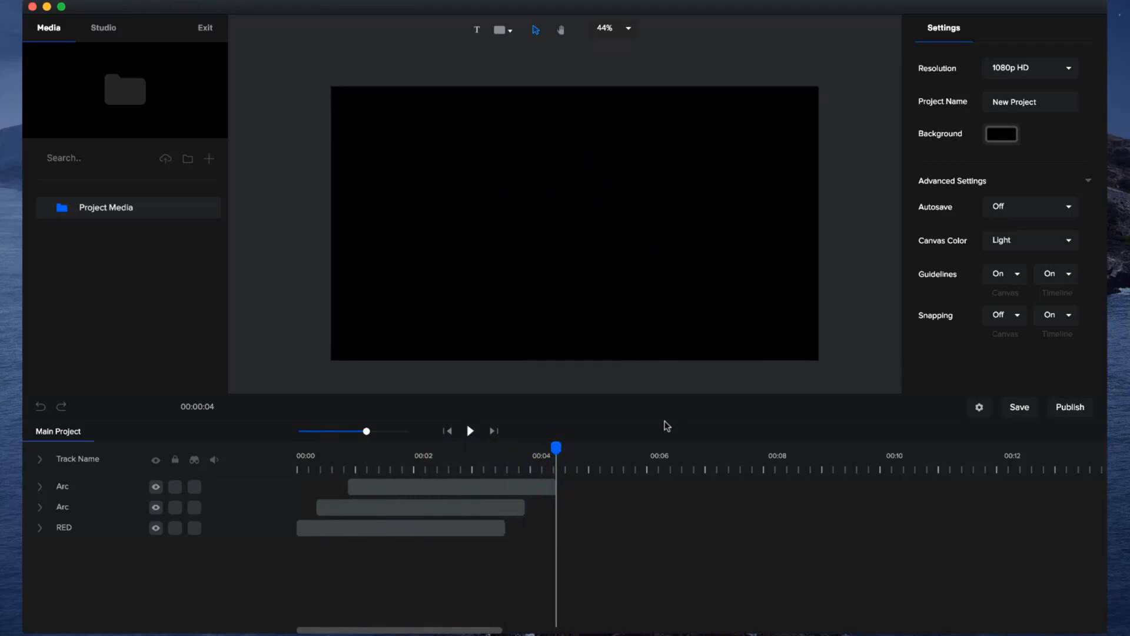
Play the three-ring arc animation and scrub back to where the red ring is nearly closed.
click(469, 431)
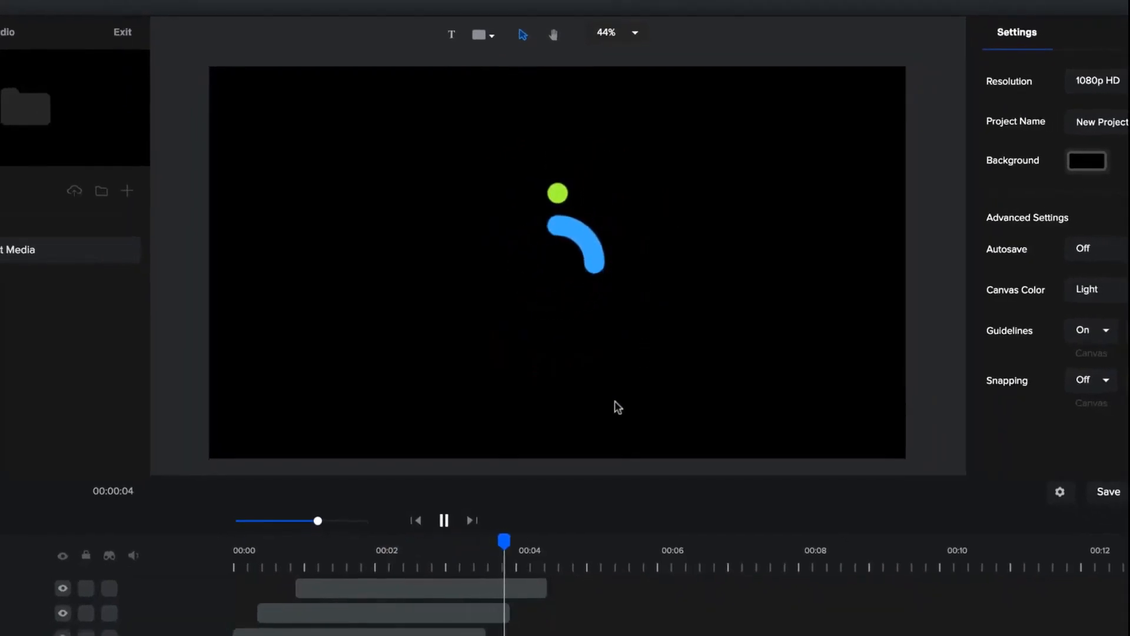
drag(547, 539, 407, 568)
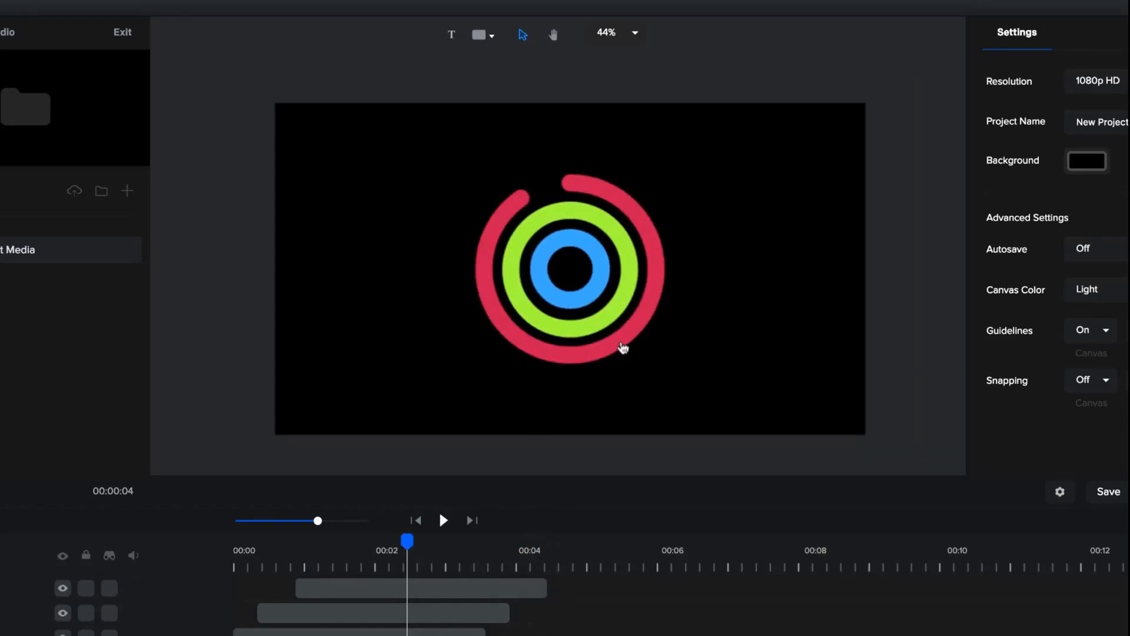
Delete the red, green and blue rings from the canvas and return the playhead to the start of the timeline.
click(622, 345)
key(Delete)
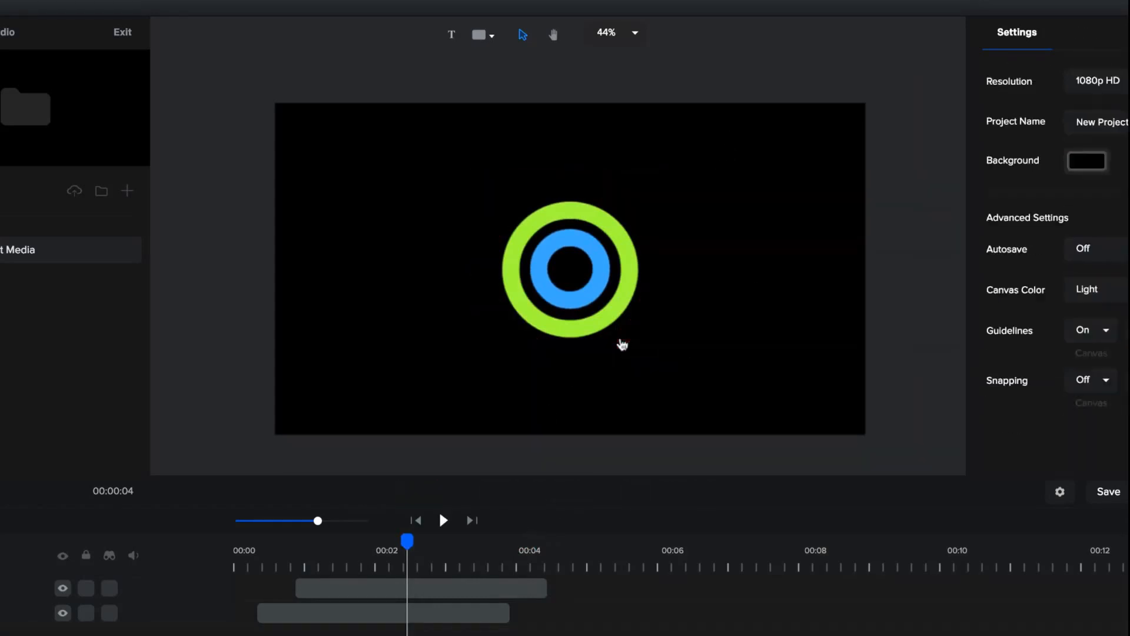
click(612, 319)
key(Delete)
click(601, 309)
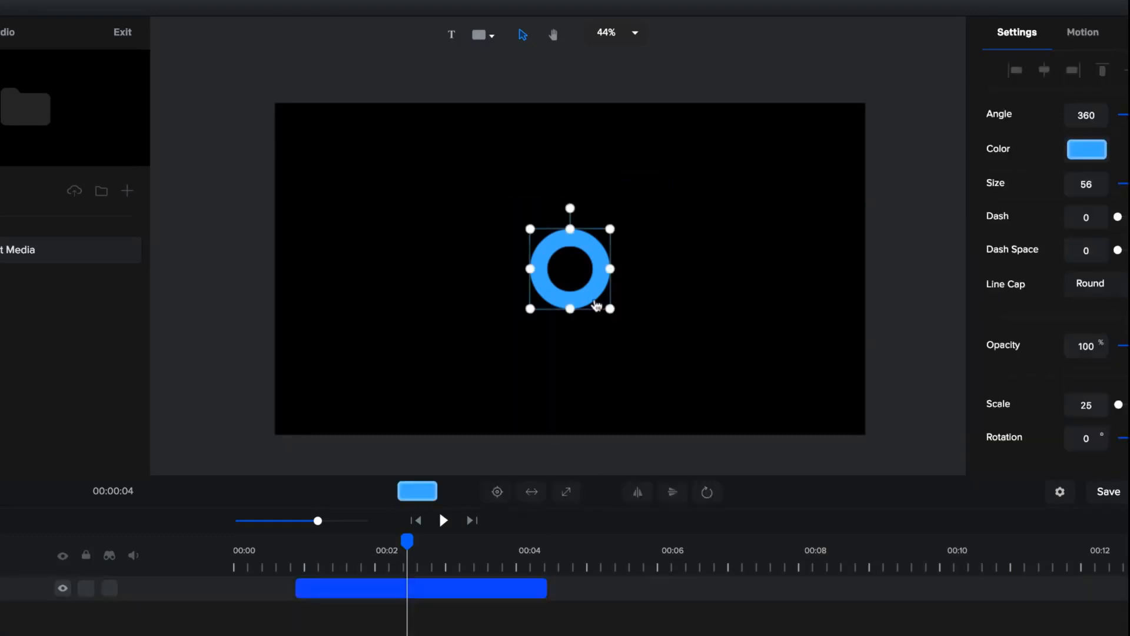
key(Delete)
click(419, 522)
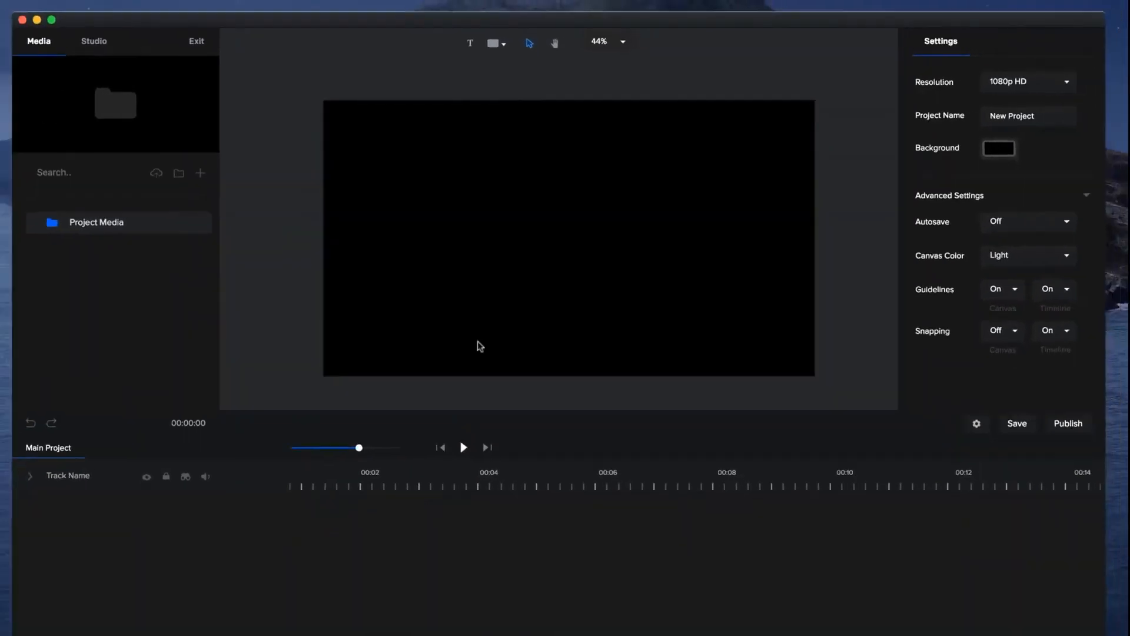
drag(414, 606, 401, 618)
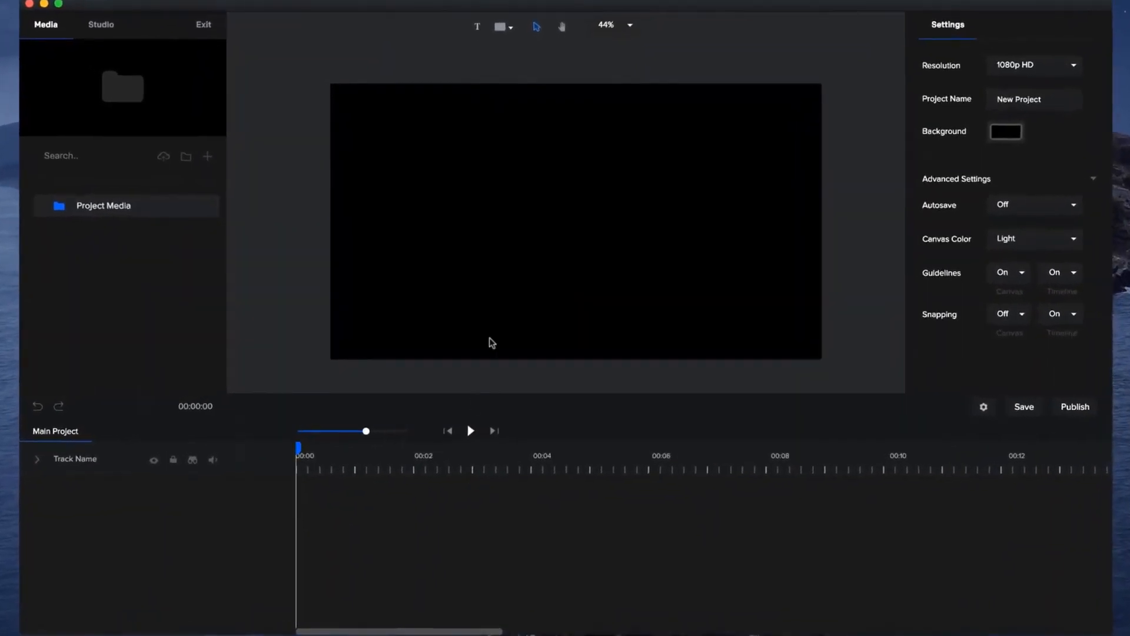
Add an Arc shape, shrink it to a scale of 70 and centre it on the canvas.
click(505, 30)
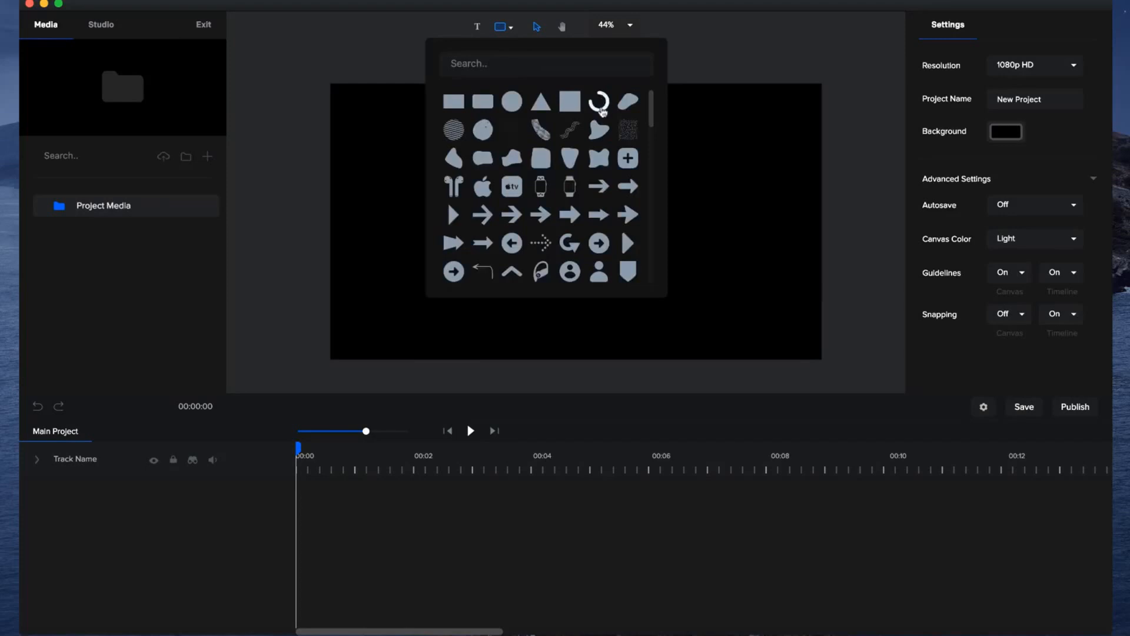
click(602, 111)
click(708, 239)
click(689, 222)
drag(689, 222, 652, 183)
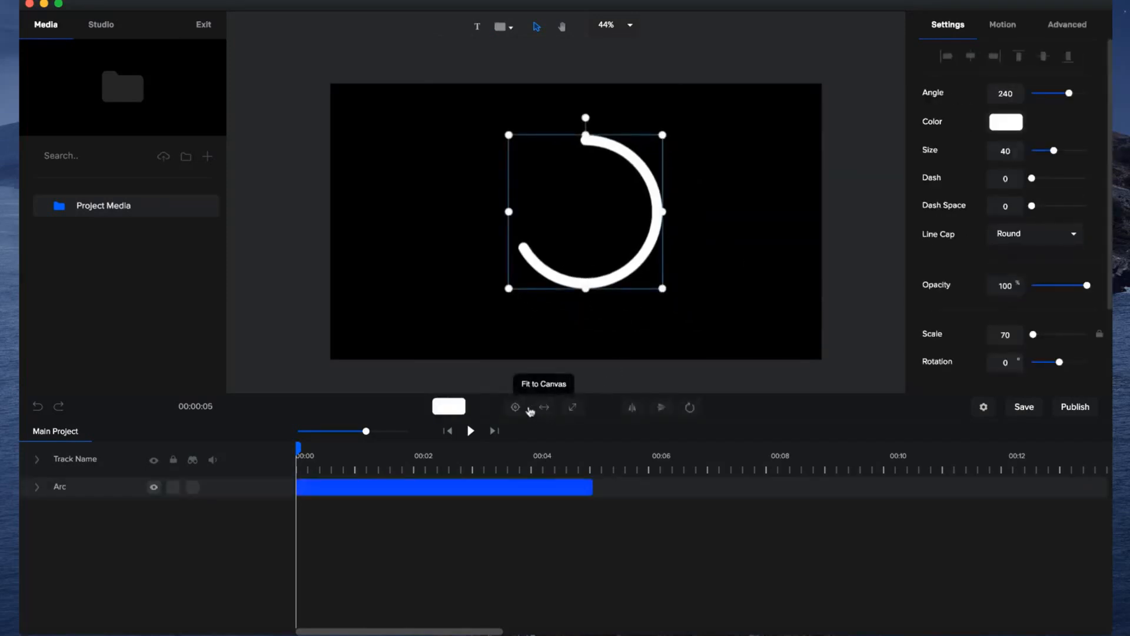
click(515, 407)
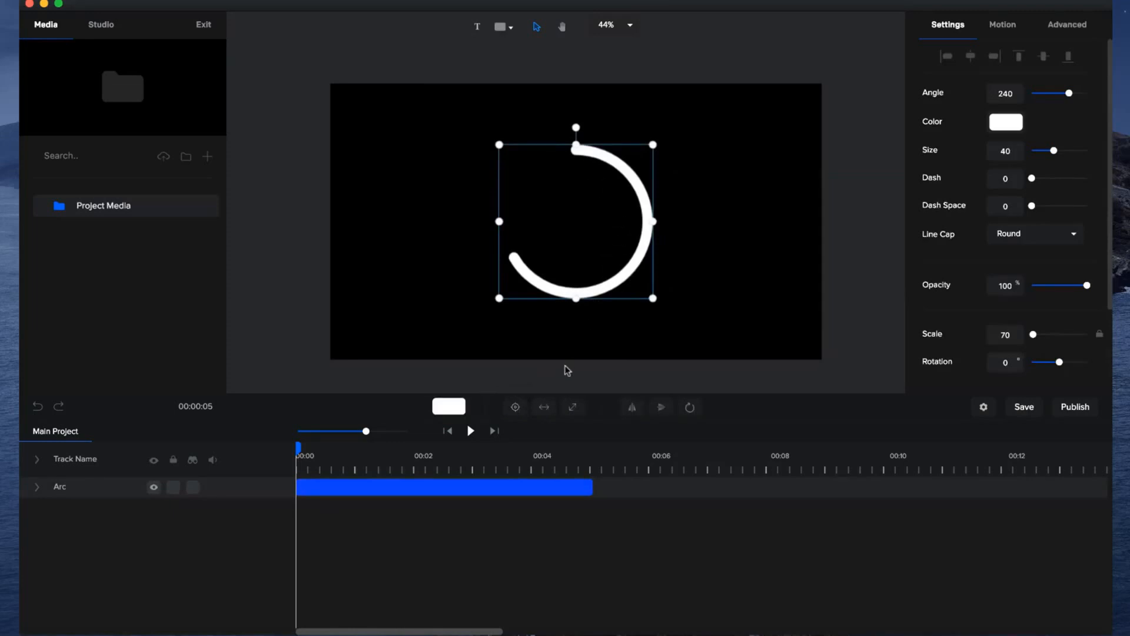
drag(365, 431, 375, 432)
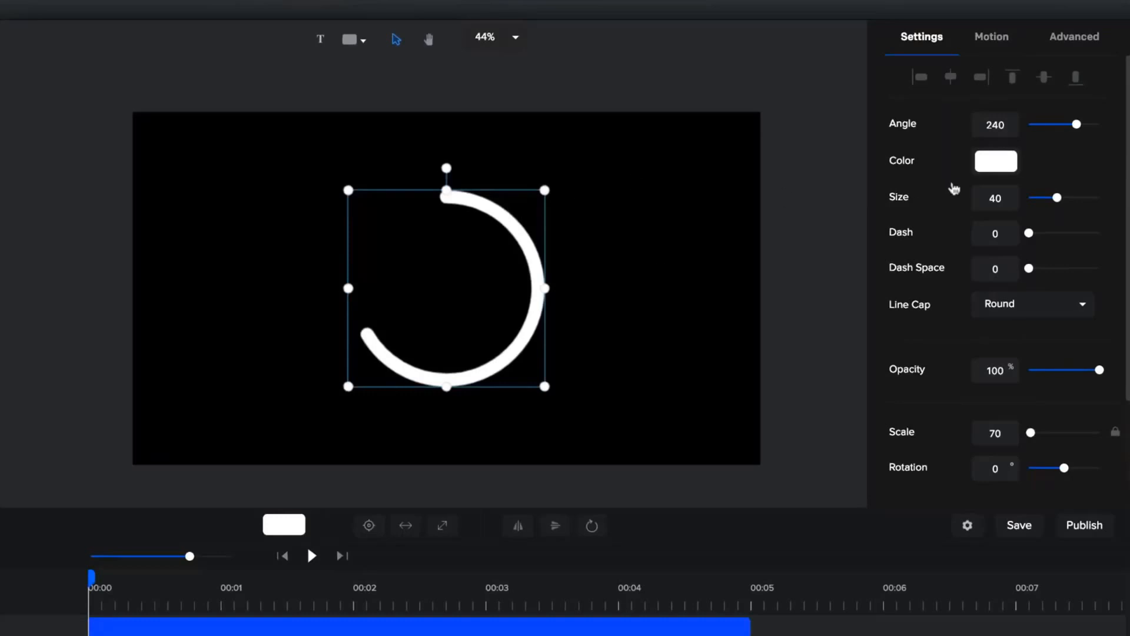
Set the arc's angle to 0 and add a custom animation to its layer with the Arc Angle property enabled.
drag(1077, 124, 995, 121)
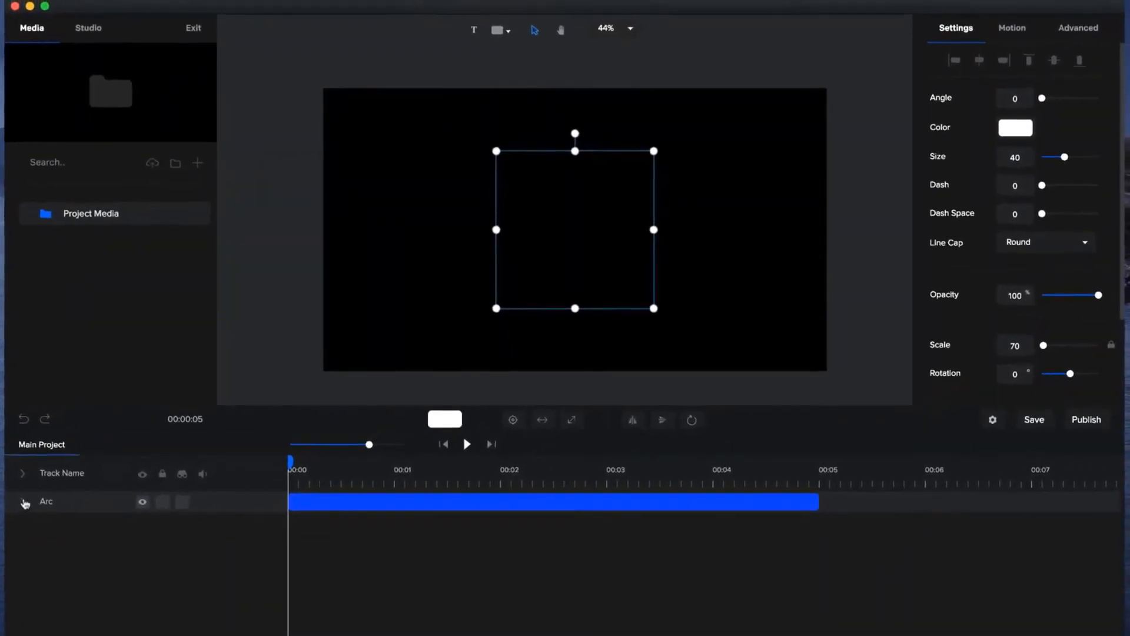
click(24, 502)
click(268, 523)
click(418, 450)
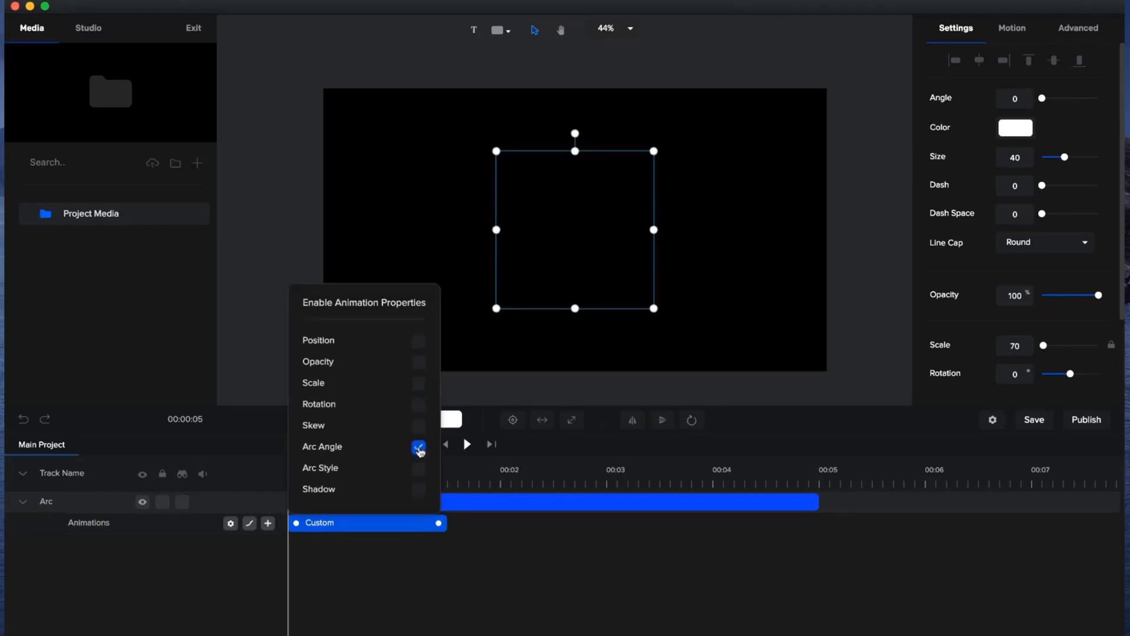
click(468, 518)
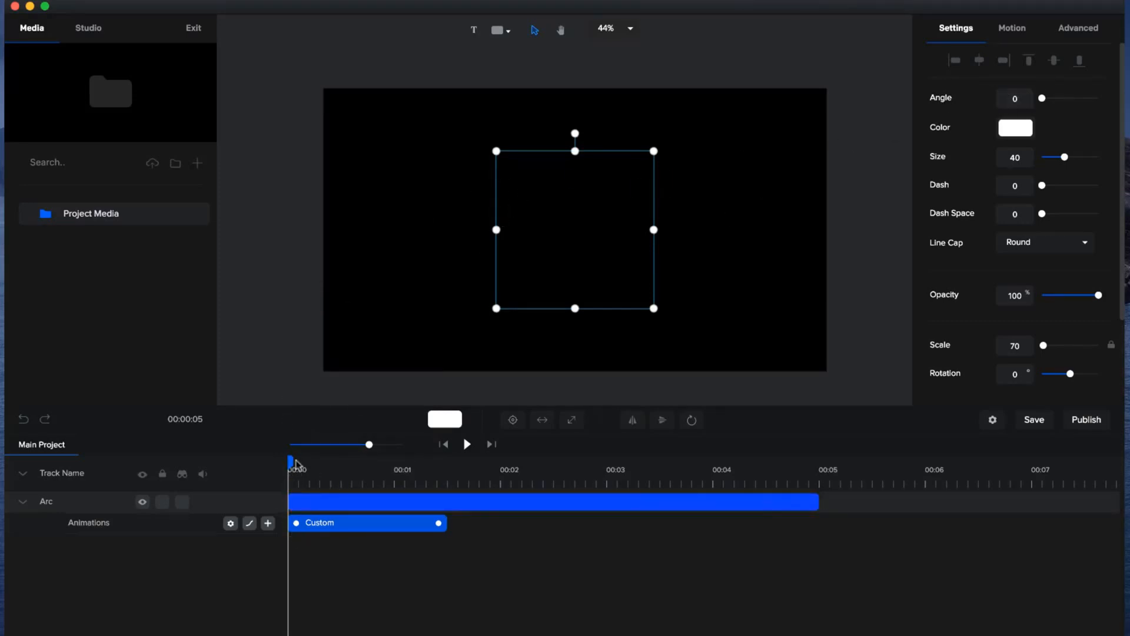
Set the arc's angle to 360 just past the end of the custom animation and preview the drawing ring.
drag(289, 461, 454, 464)
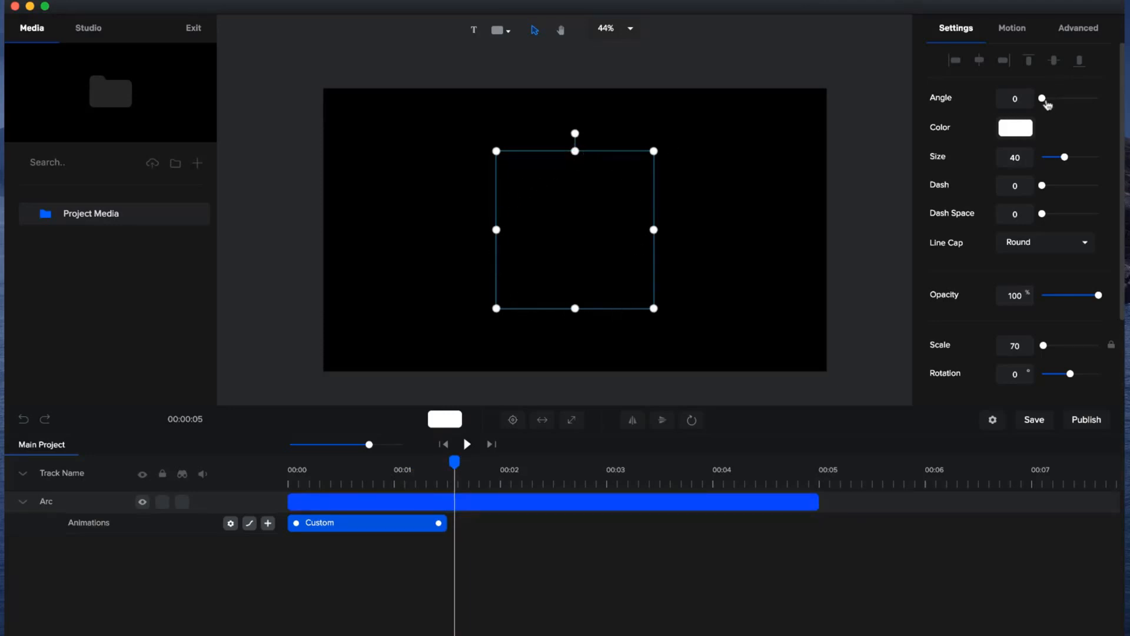
drag(1042, 99, 1103, 105)
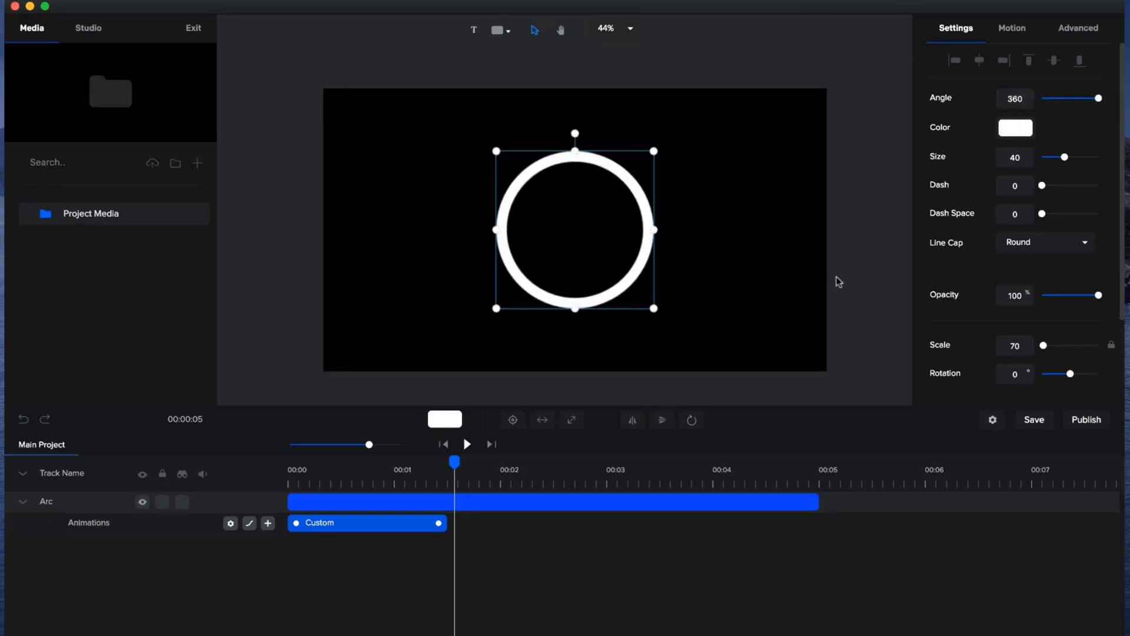
click(449, 447)
click(468, 445)
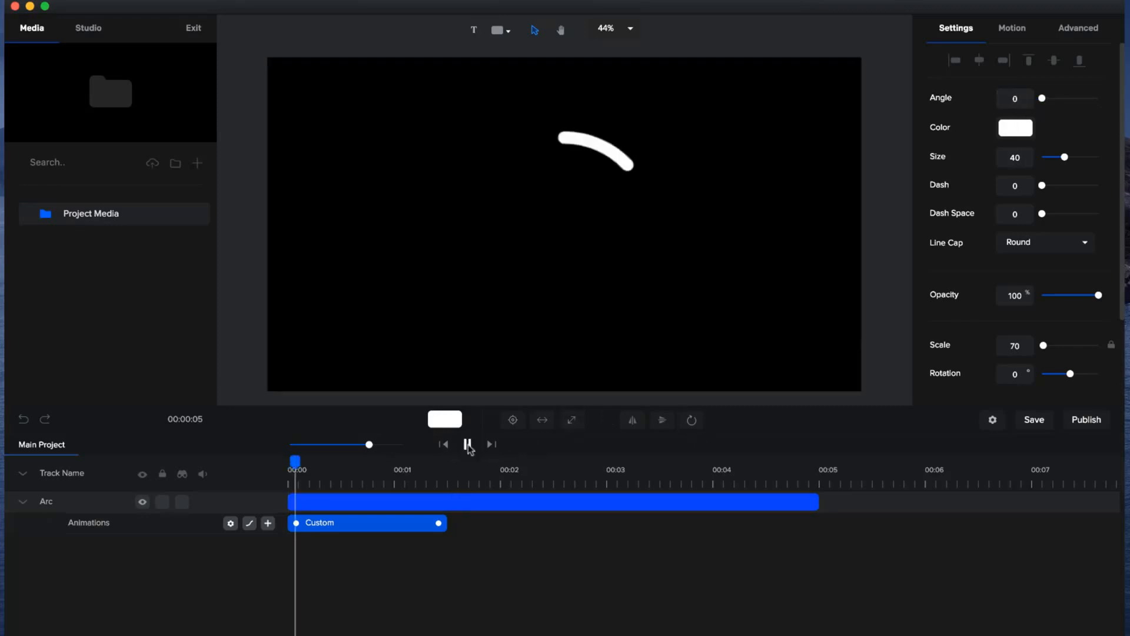
click(467, 445)
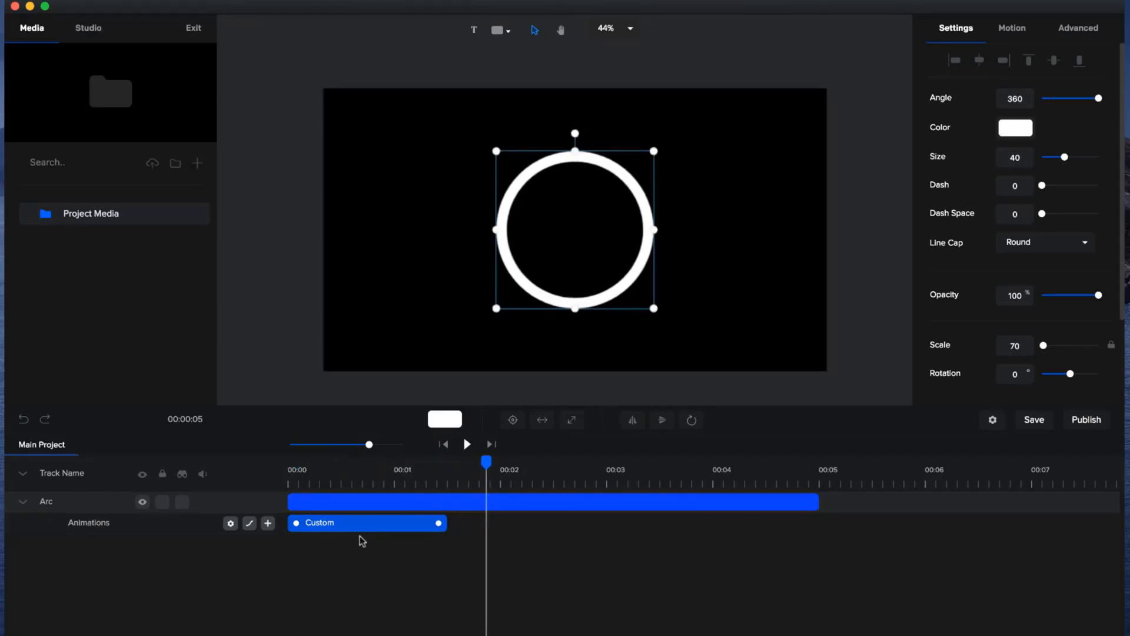
Check the easing options of the arc's custom animation and replay it from the start.
right_click(338, 527)
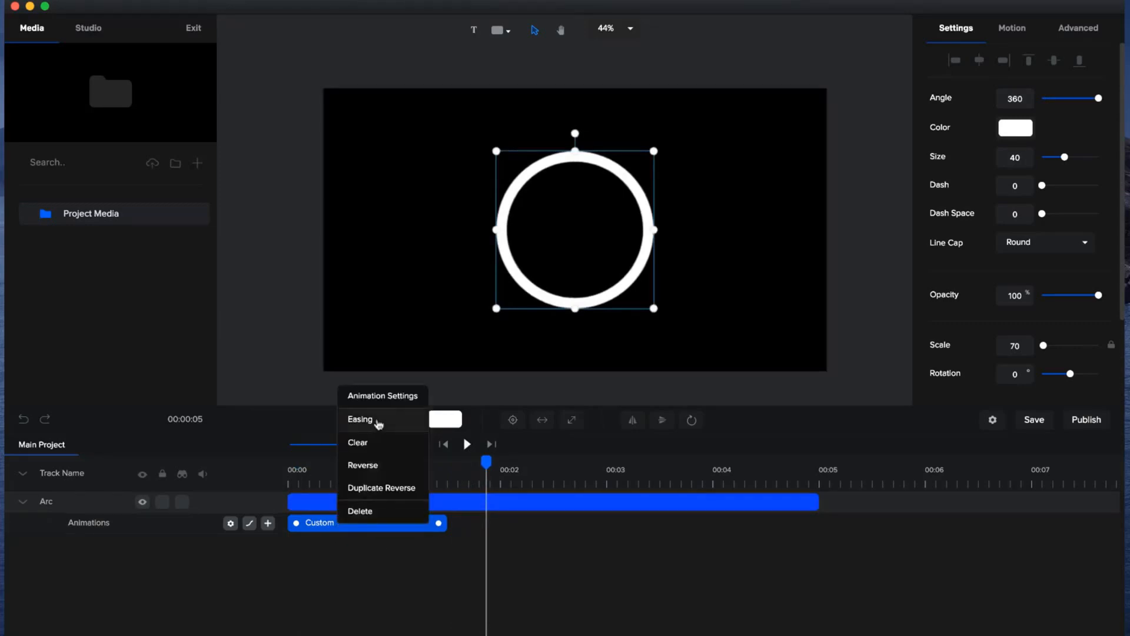
click(377, 421)
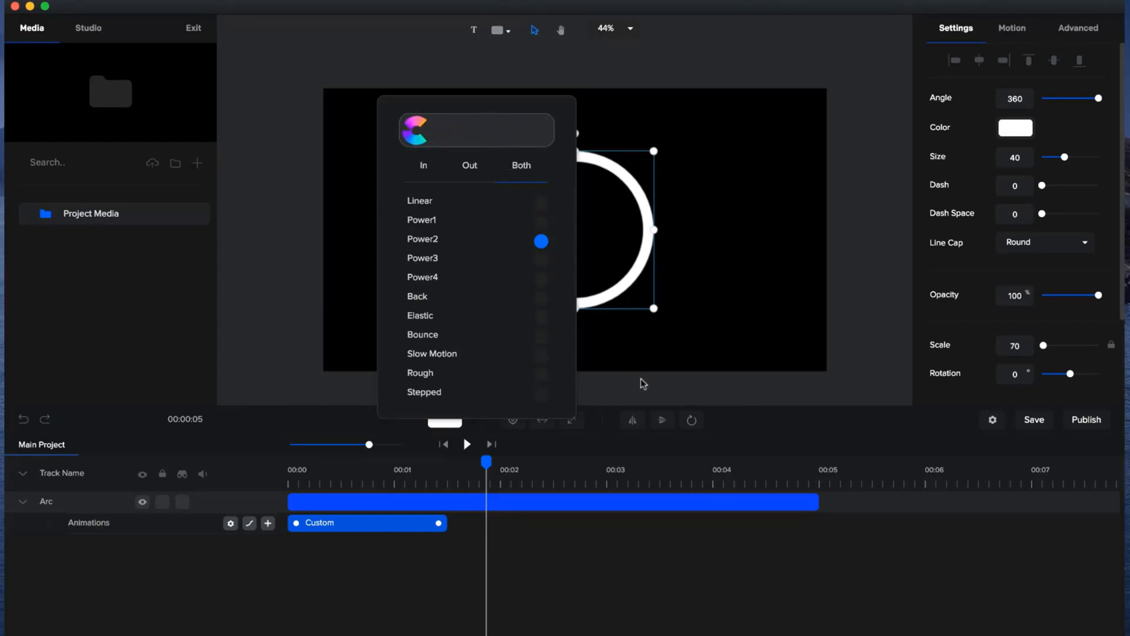
click(644, 383)
click(446, 444)
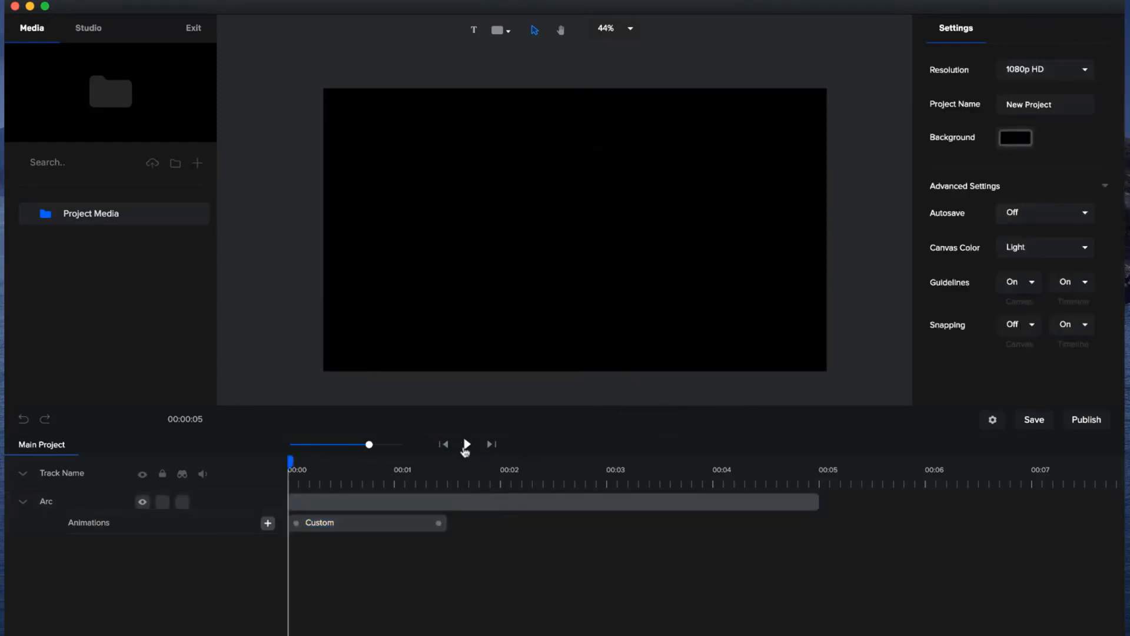
click(465, 445)
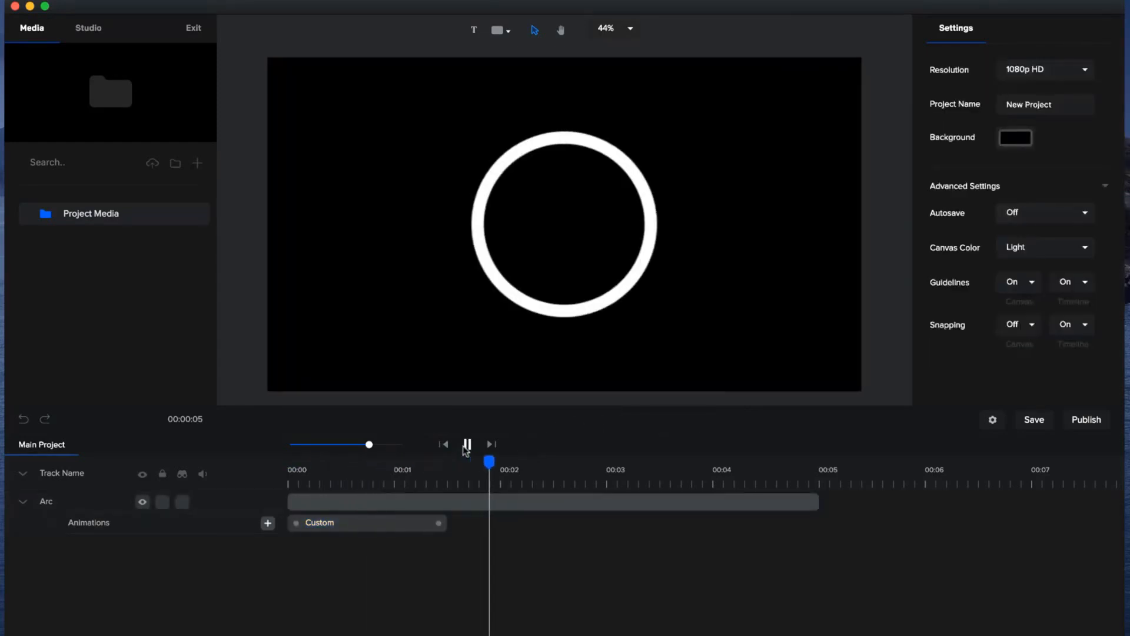
click(466, 448)
Add a reversed duplicate of the arc's custom animation and trim the Arc layer to about 3 seconds.
click(444, 527)
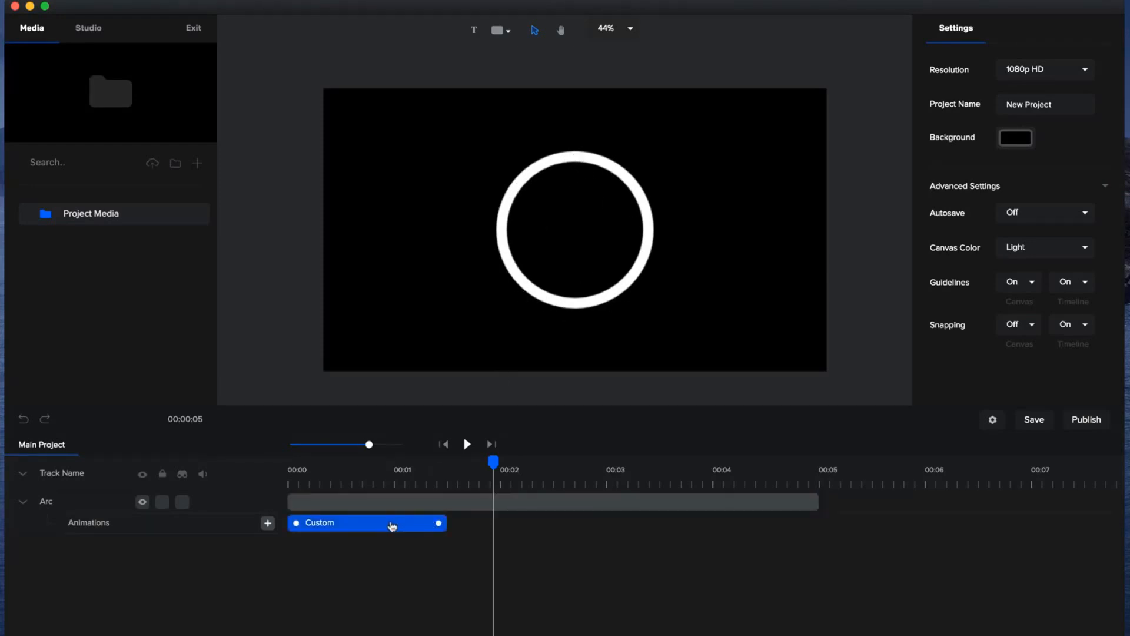
right_click(392, 525)
click(425, 484)
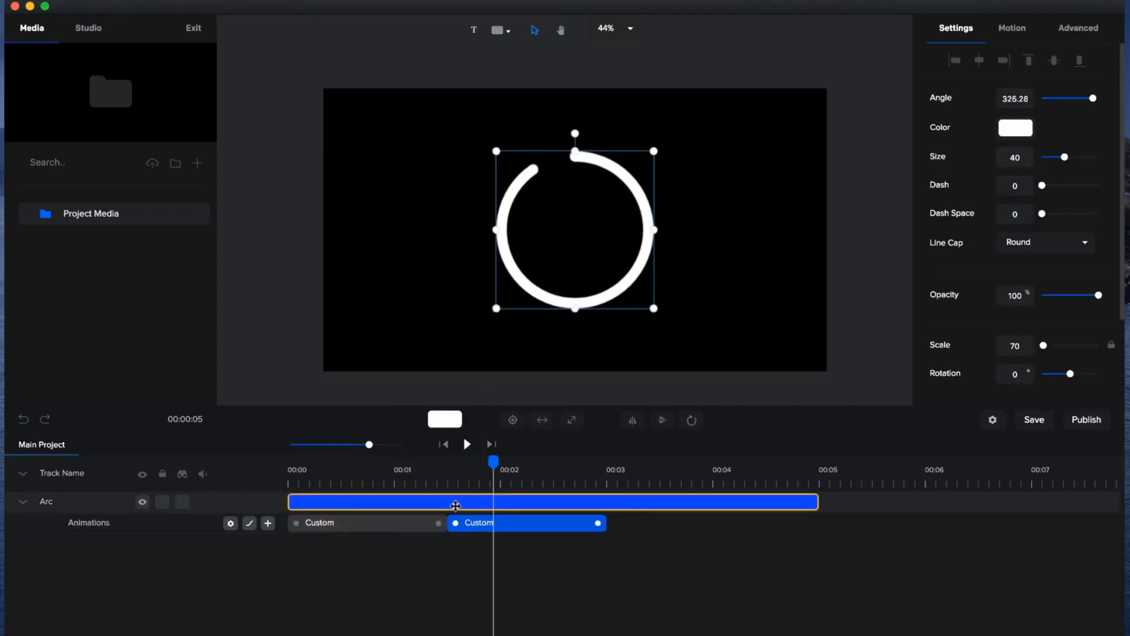
drag(818, 500, 612, 512)
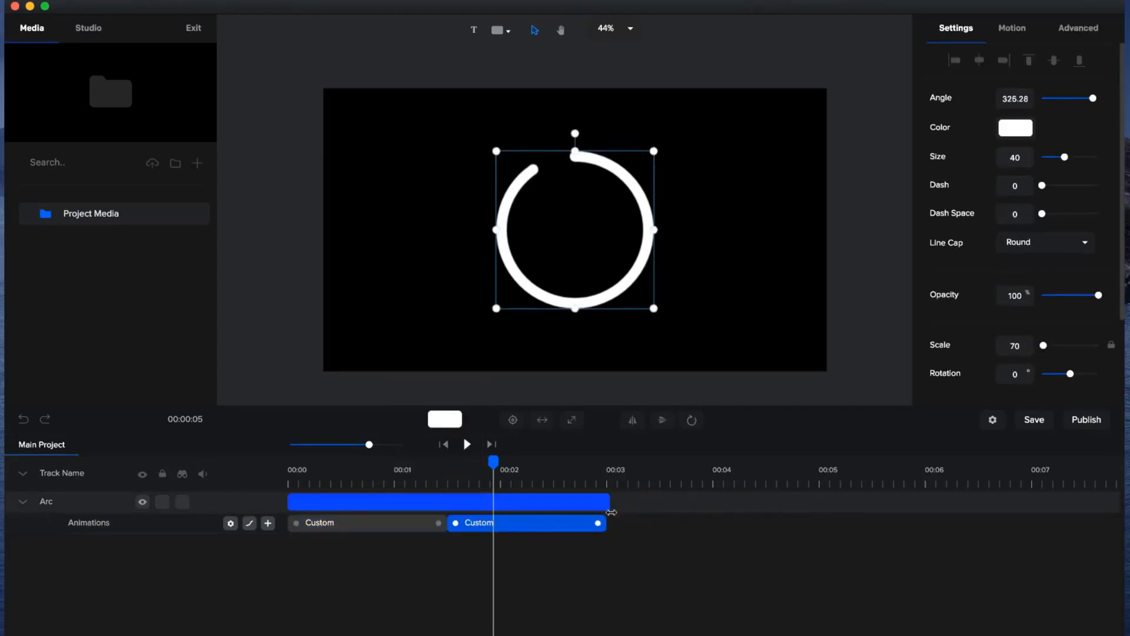
Preview the arc, extend its layer slightly and shift the reversed animation to leave a short gap after the first.
click(449, 445)
click(467, 444)
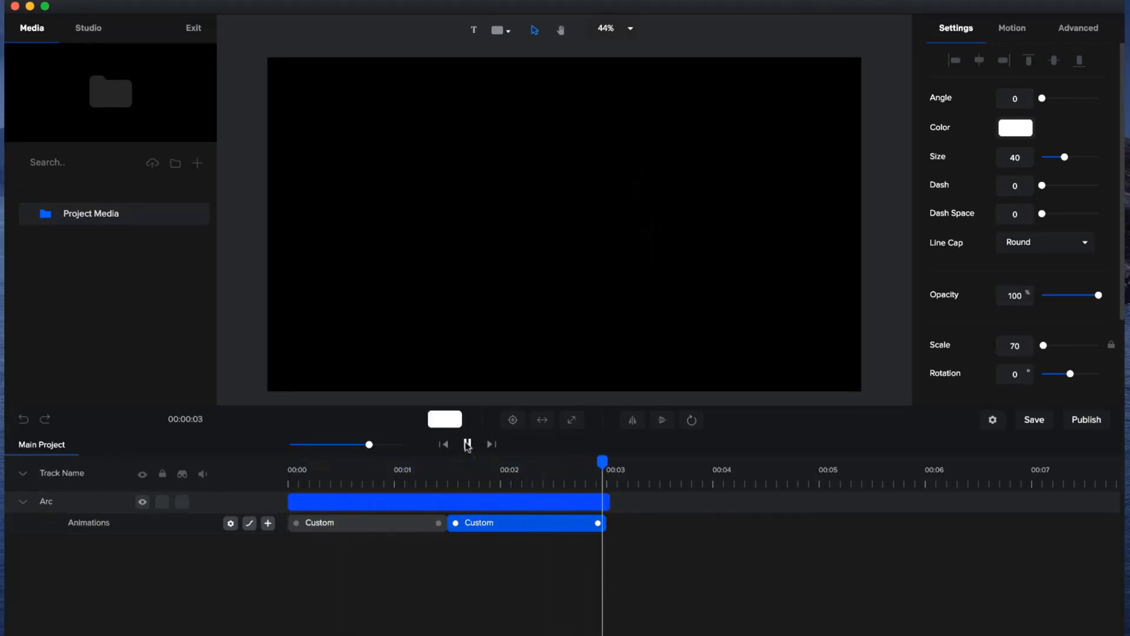
drag(505, 468, 447, 476)
drag(607, 499, 602, 525)
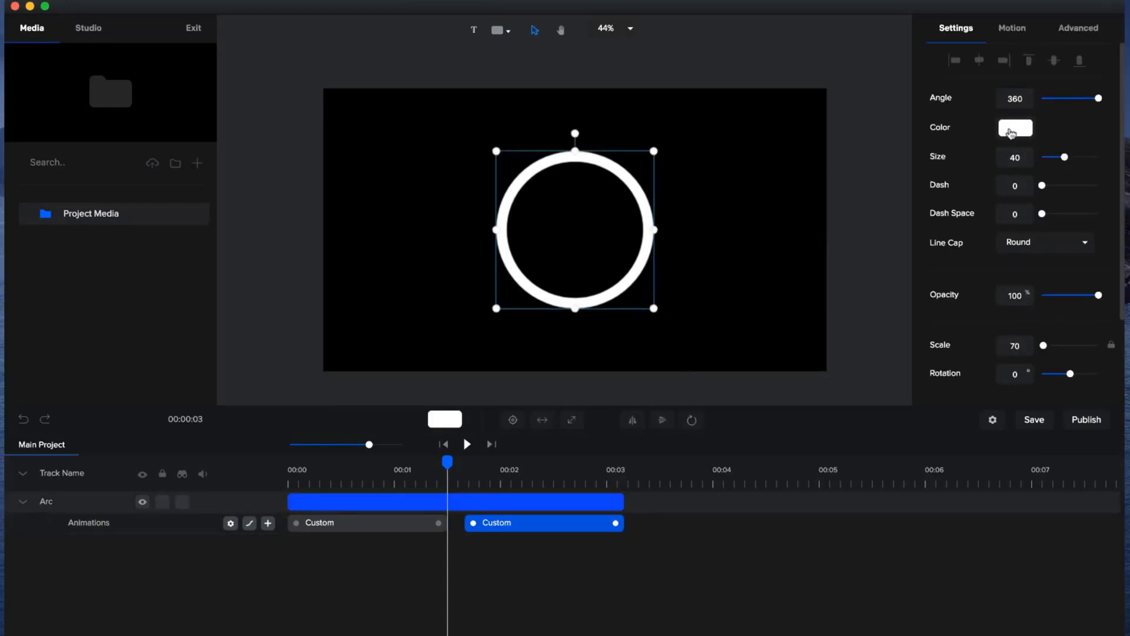
Recolour the arc a pinkish red and set its size to 65.
click(1011, 130)
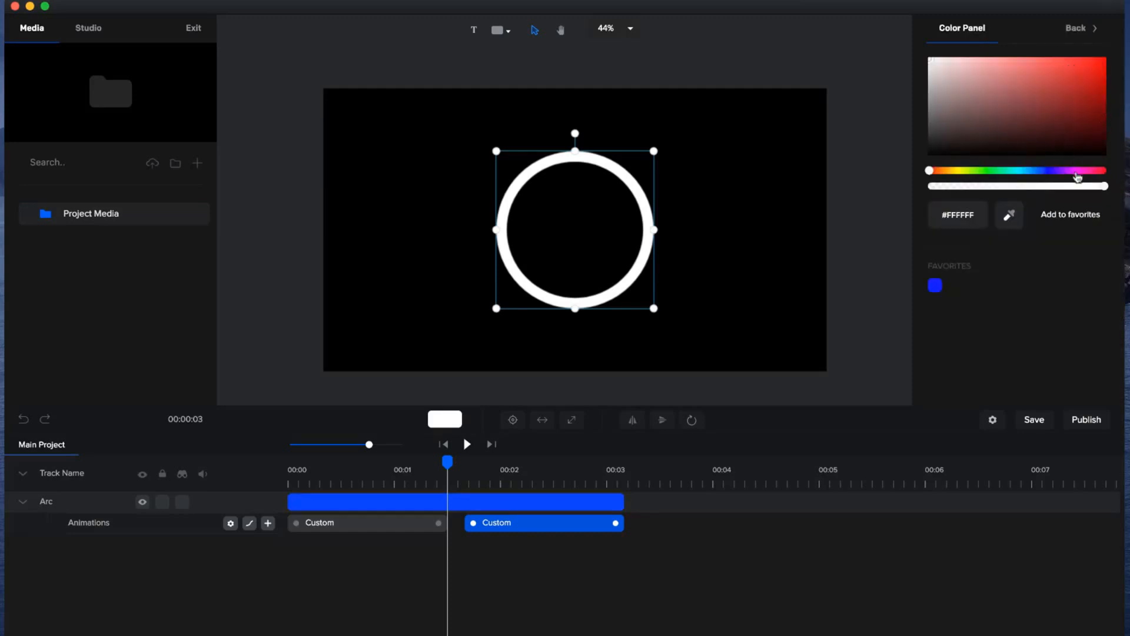
click(1091, 171)
click(1100, 58)
click(1096, 59)
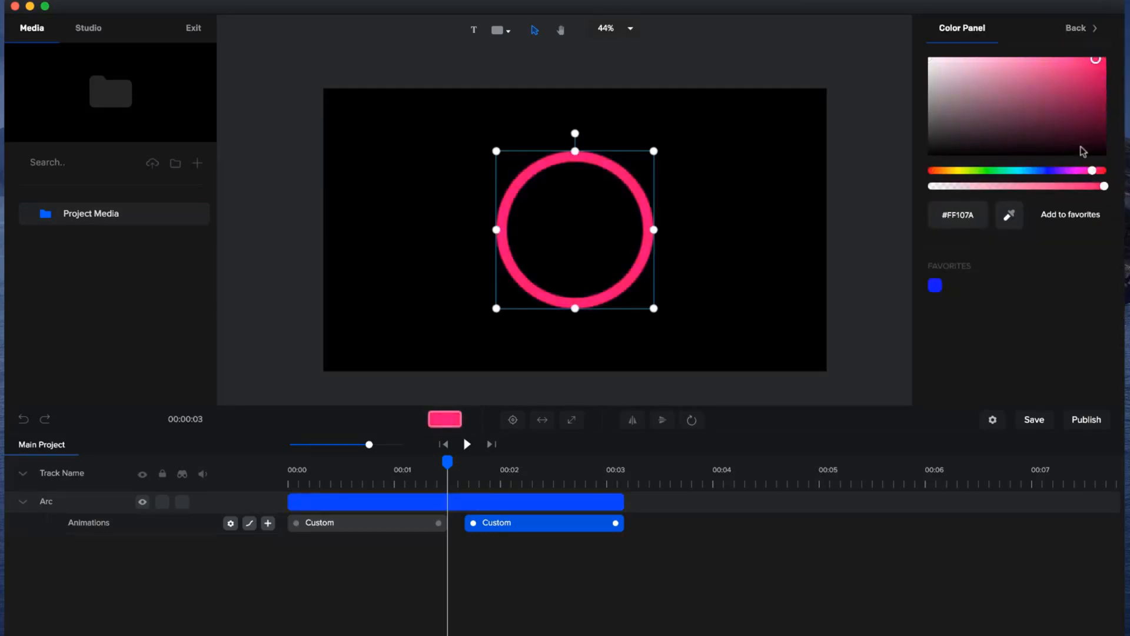
click(1092, 170)
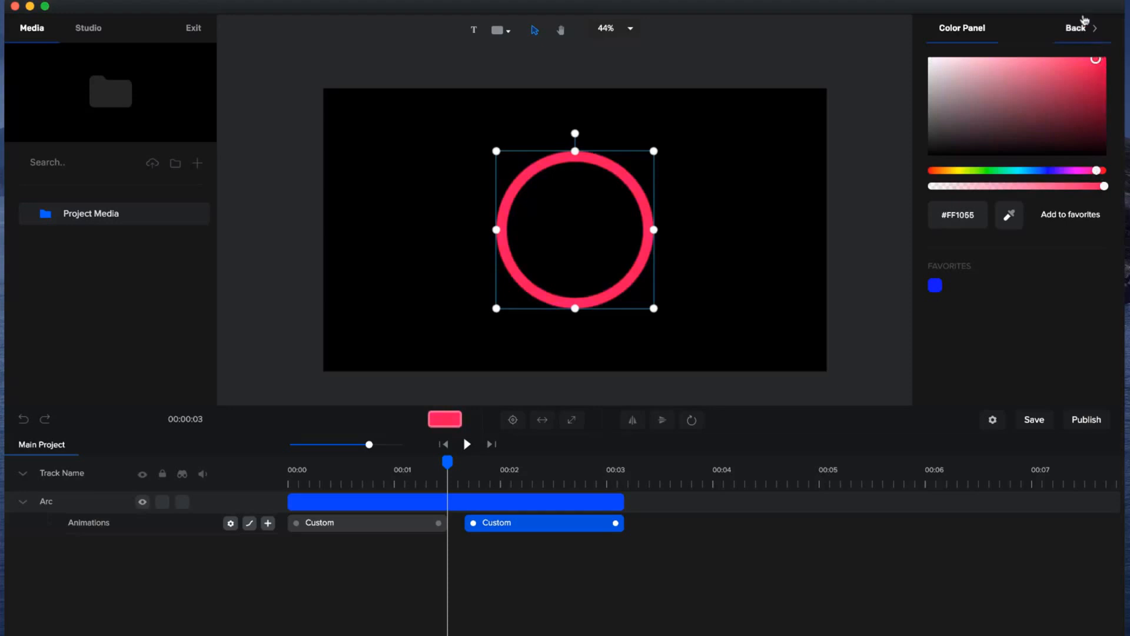
click(1085, 29)
drag(1065, 156, 1076, 157)
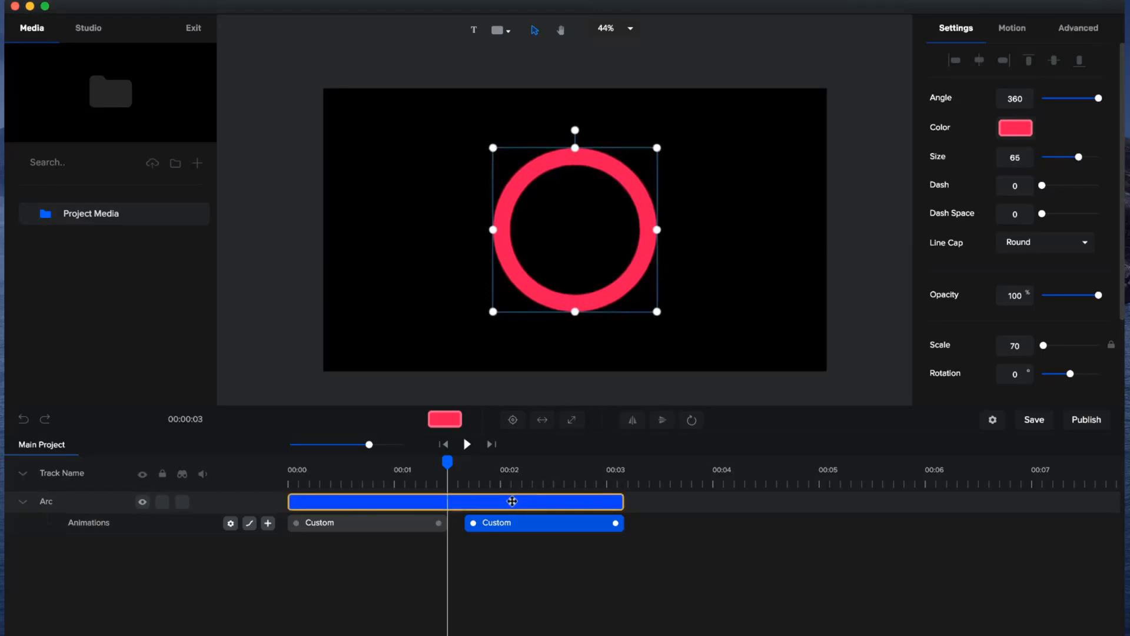
Duplicate the Arc layer, naming the lower layer RED and the upper one GREEN.
key(super+d)
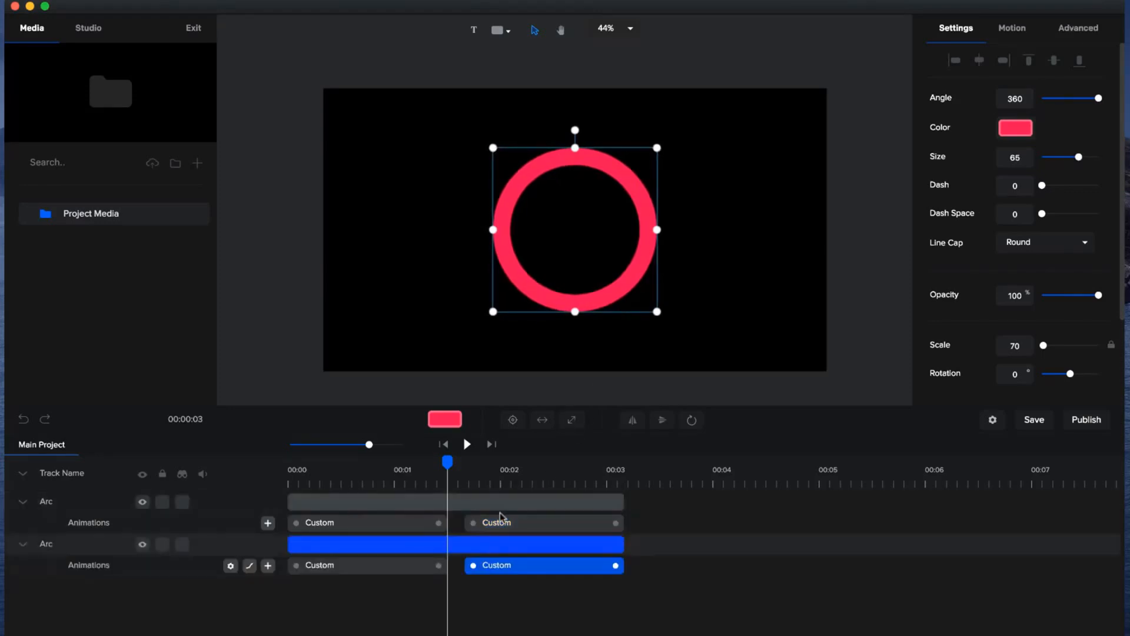
click(437, 503)
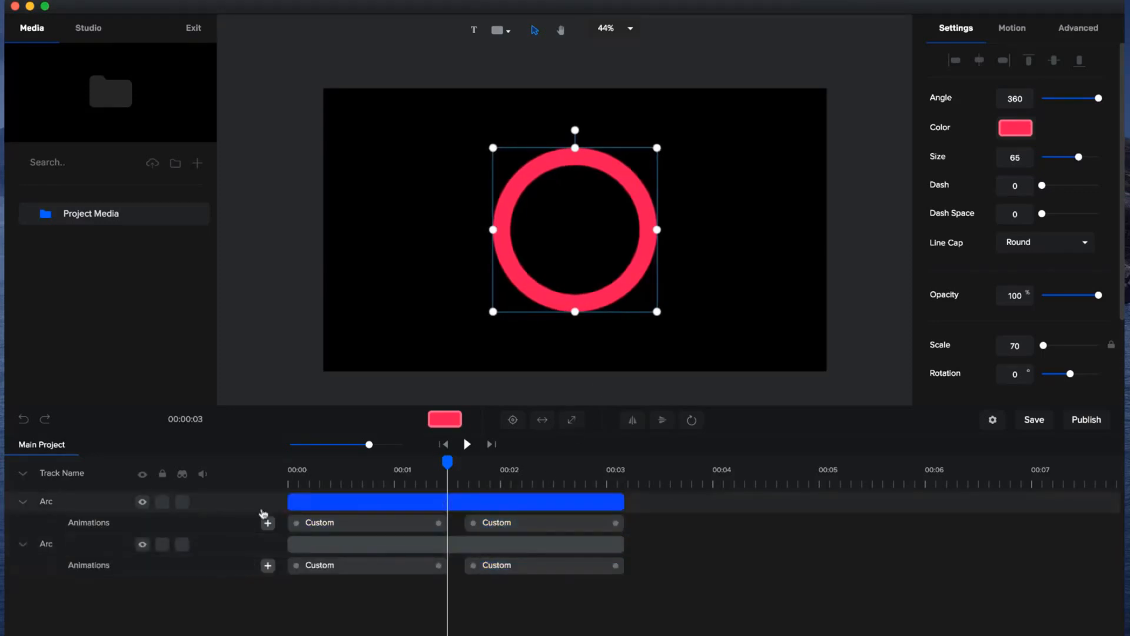
click(336, 542)
double_click(51, 546)
text(RED)
key(Return)
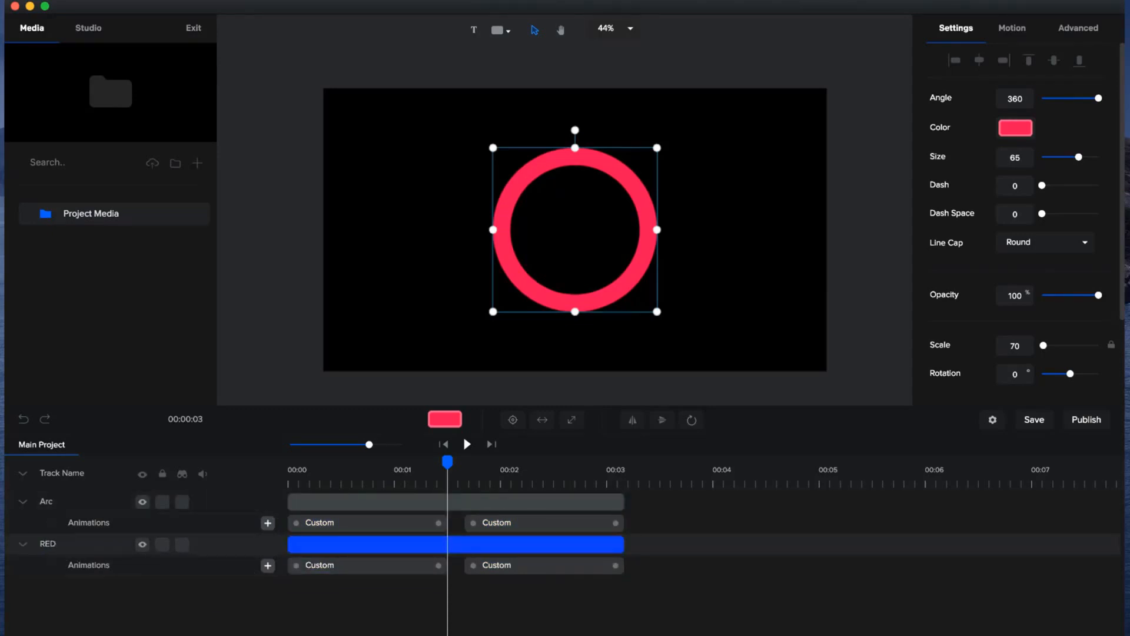
double_click(47, 502)
key(Return)
Duplicate the GREEN layer as BLUE, collapse all animation tracks and select the BLUE layer.
click(335, 500)
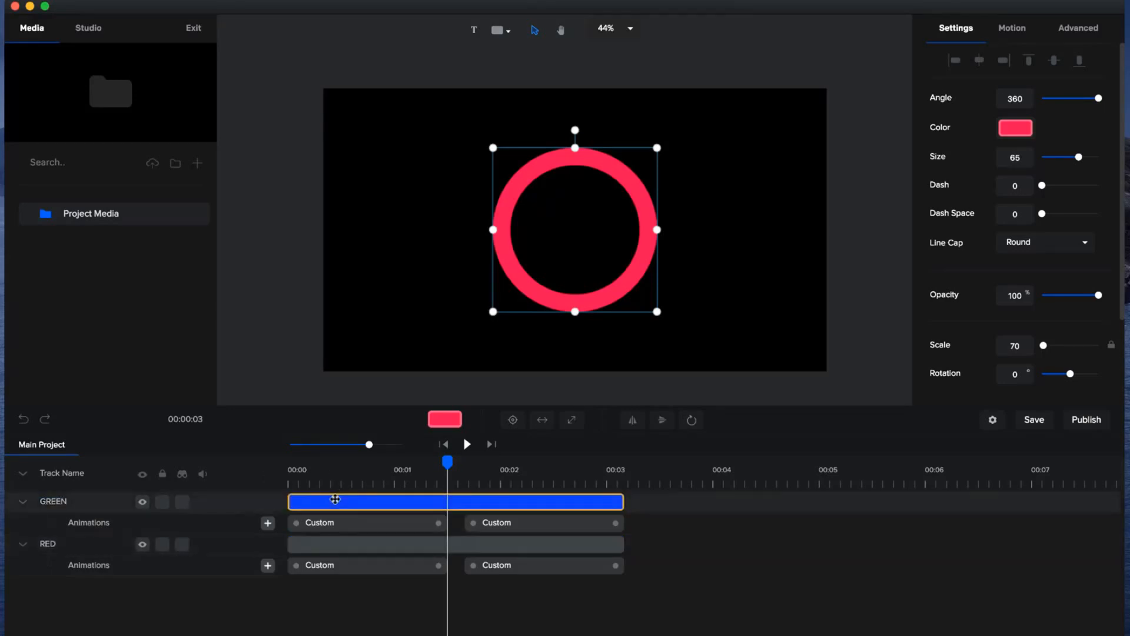
key(super+d)
double_click(64, 504)
text(BLUE)
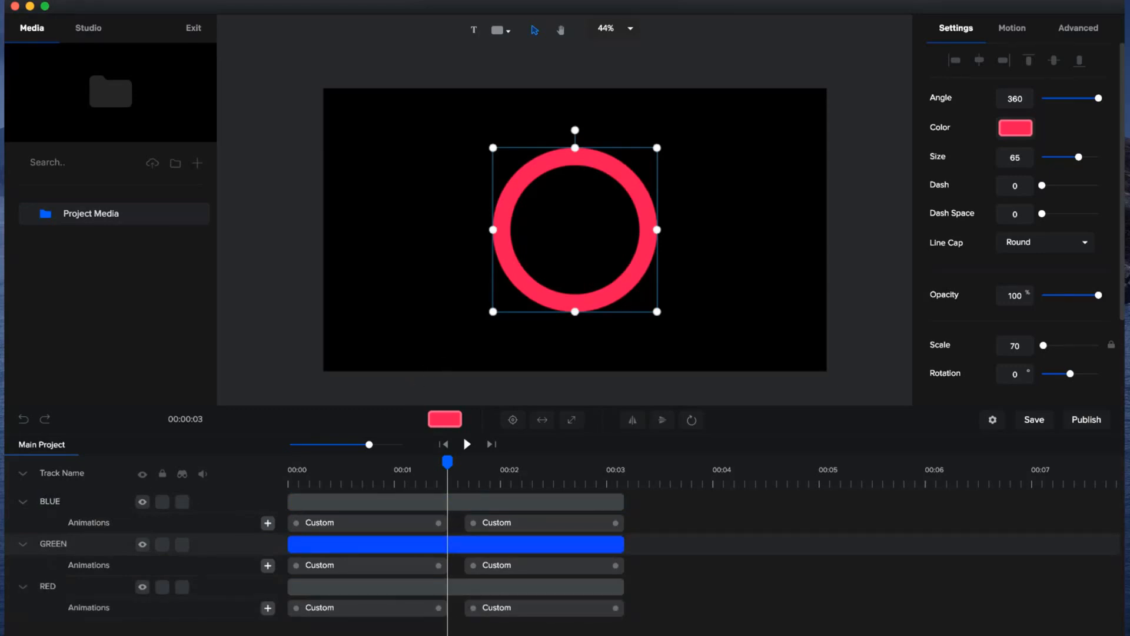
click(22, 475)
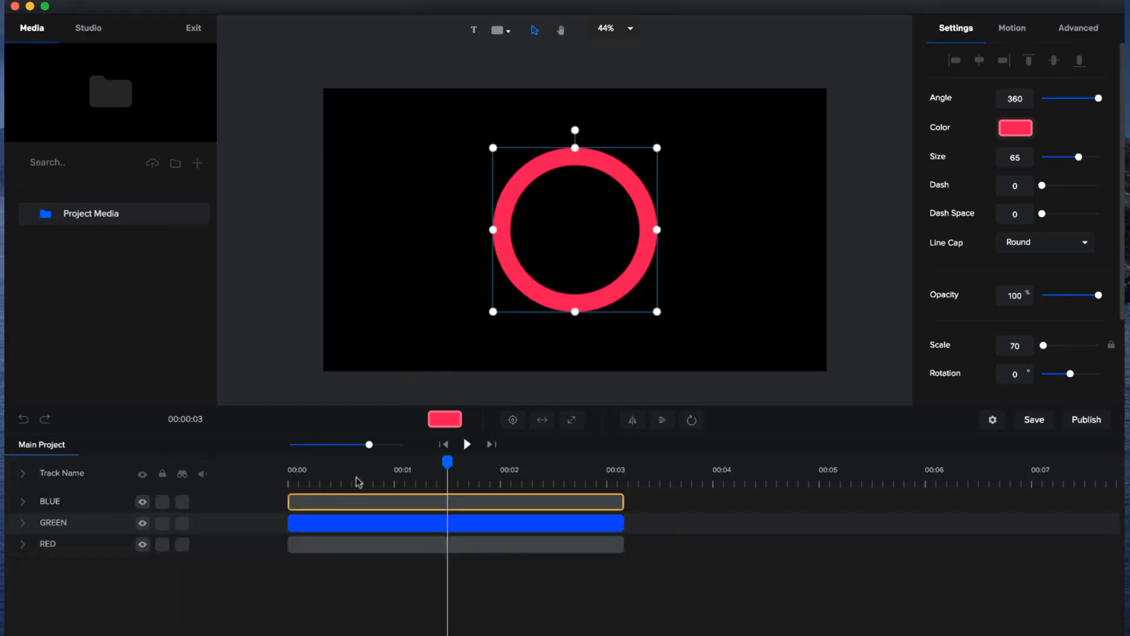
click(456, 499)
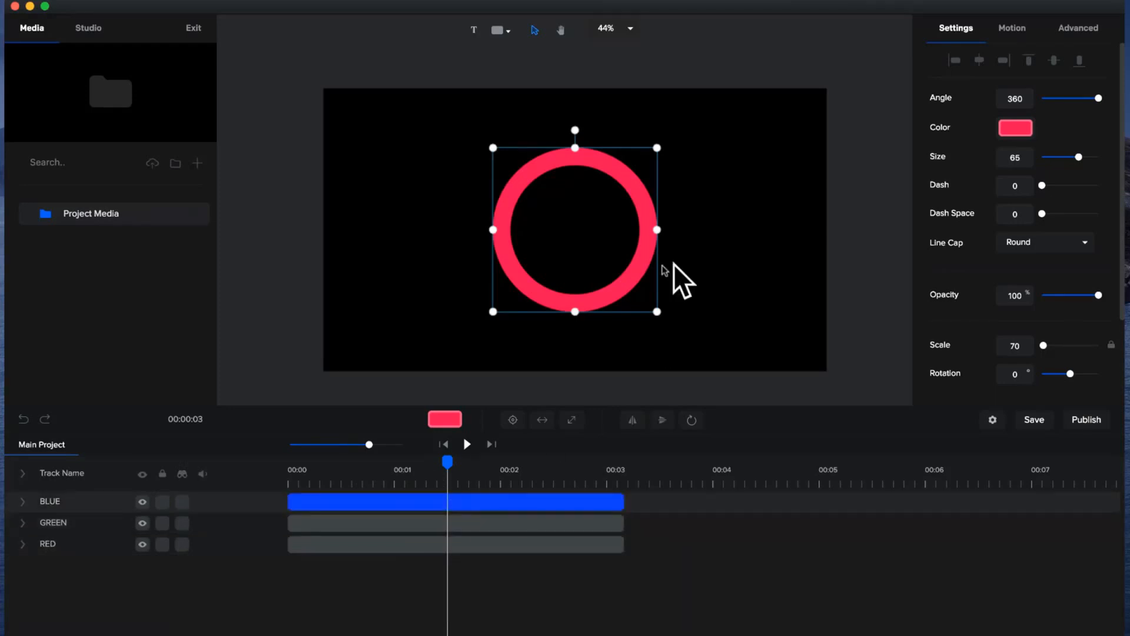
Recolour the BLUE layer's arc bright blue (#1091FF).
click(1025, 135)
drag(1045, 176, 1031, 172)
click(394, 547)
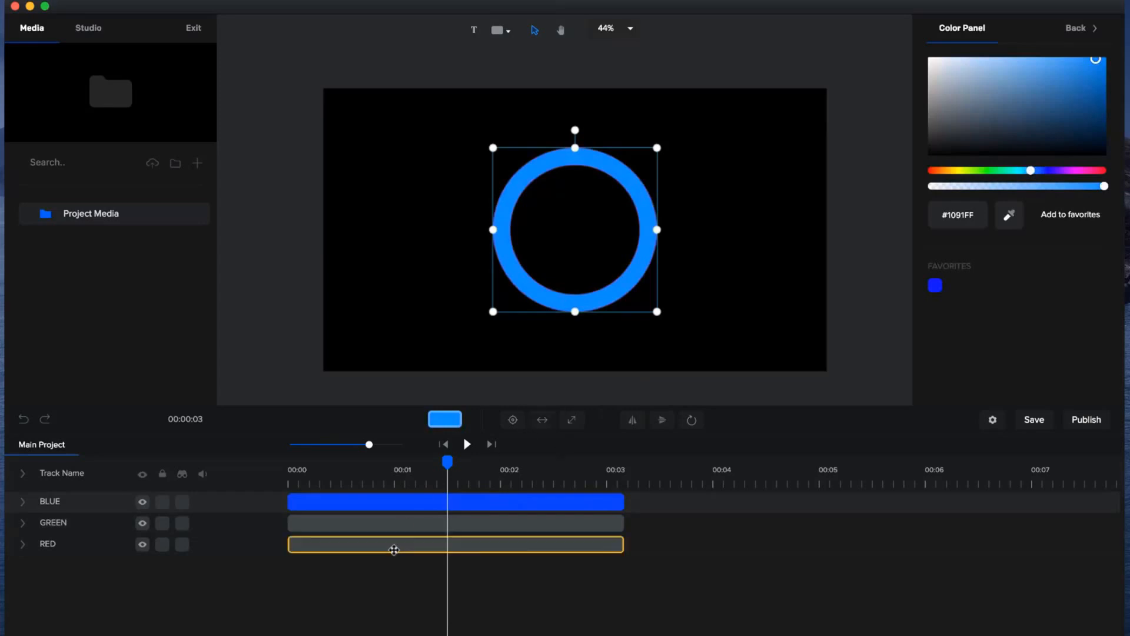
Recolour the GREEN layer's arc a muted yellow-green, hiding BLUE and GREEN to compare the layers and then showing both again.
click(398, 523)
drag(447, 469, 405, 470)
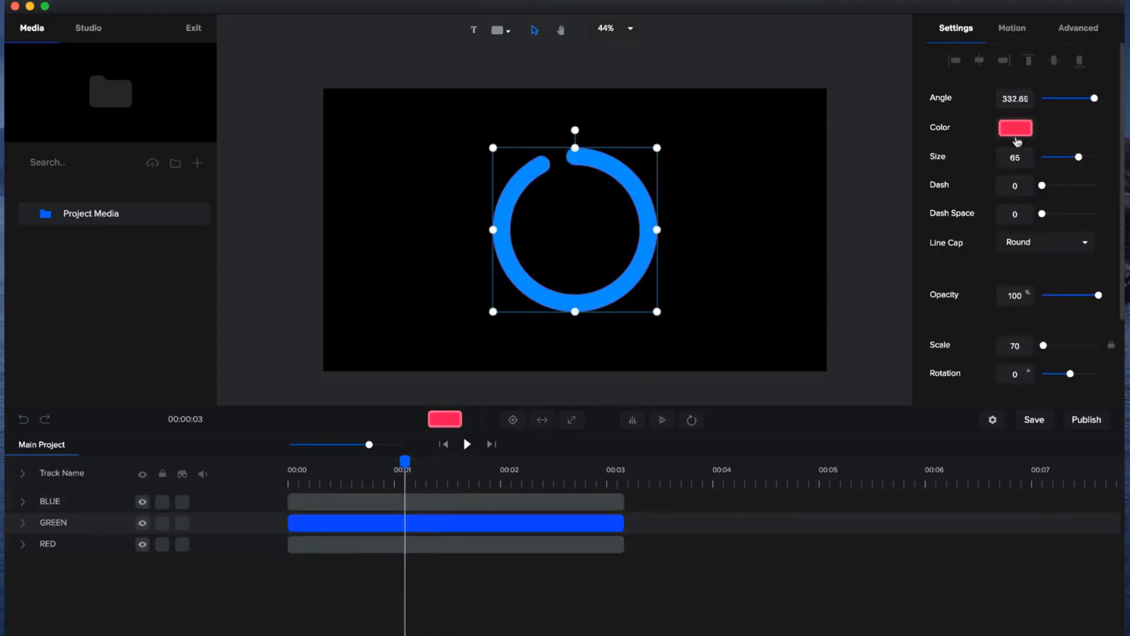
click(1015, 130)
click(142, 504)
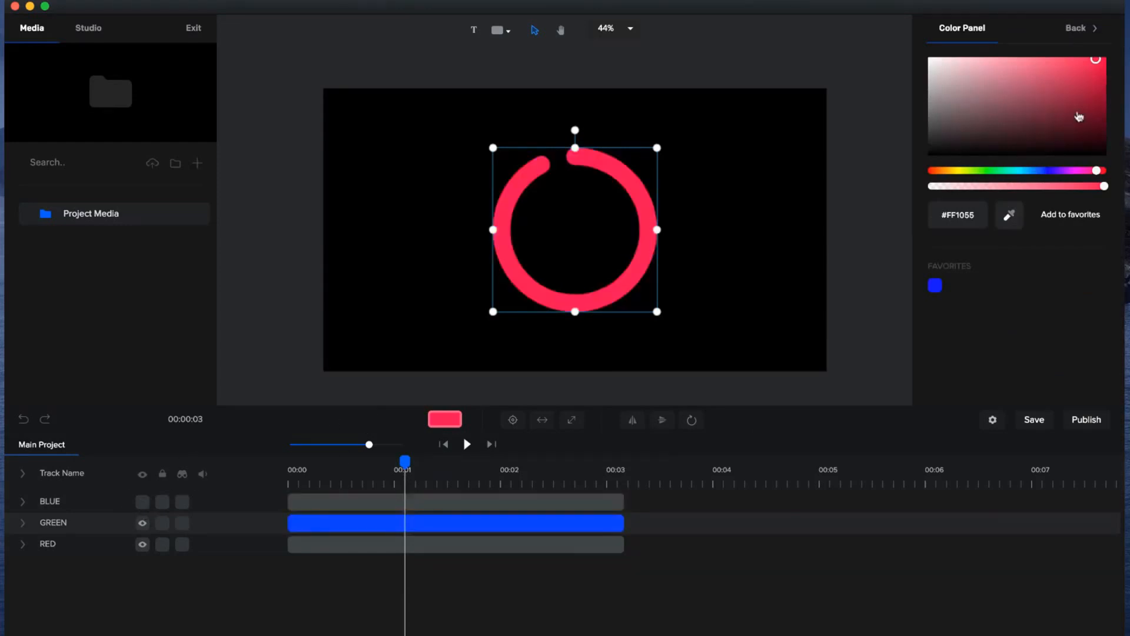
drag(991, 171, 964, 170)
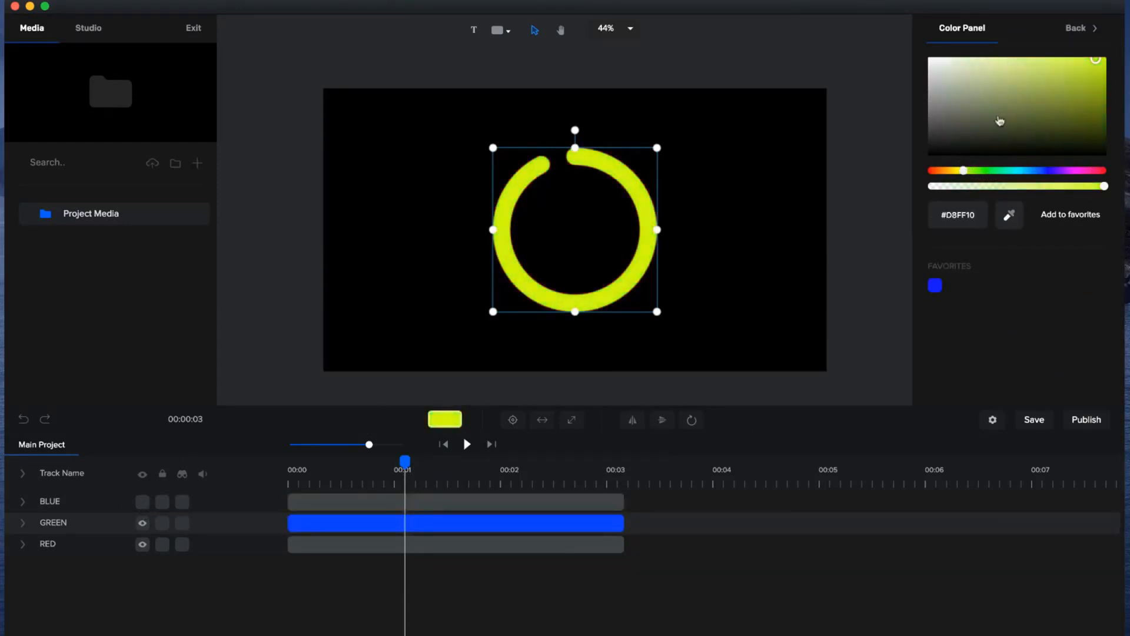
drag(1041, 59, 1032, 79)
click(143, 528)
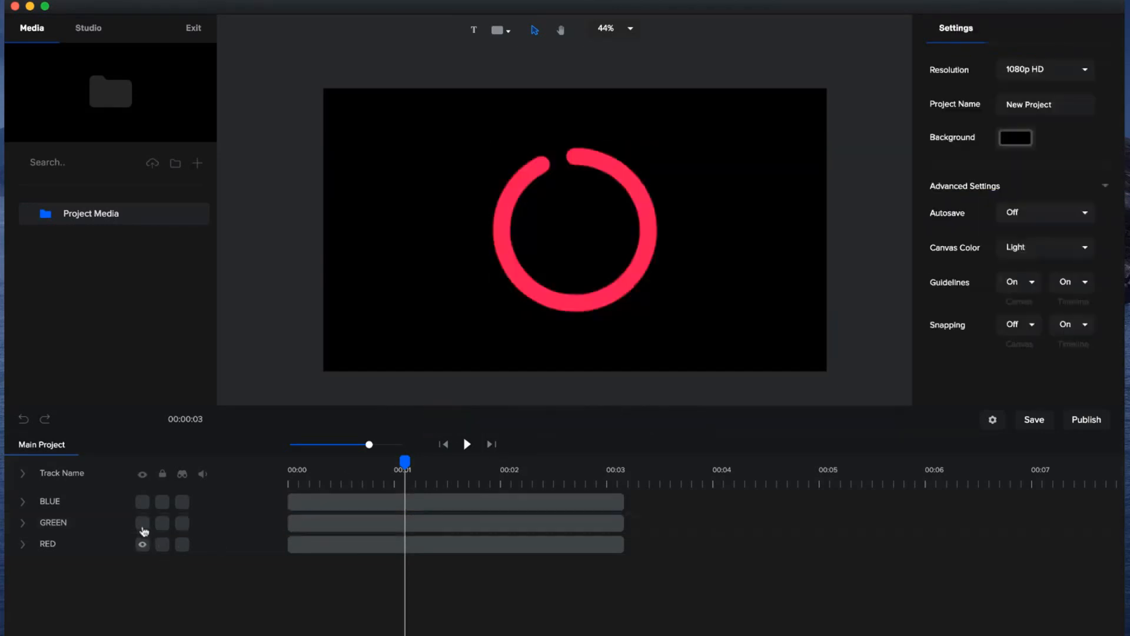
click(143, 523)
click(143, 502)
Stagger the layer starts, moving GREEN to about 0.3 s and BLUE to about 0.6 s, and preview the animation.
drag(408, 467, 280, 509)
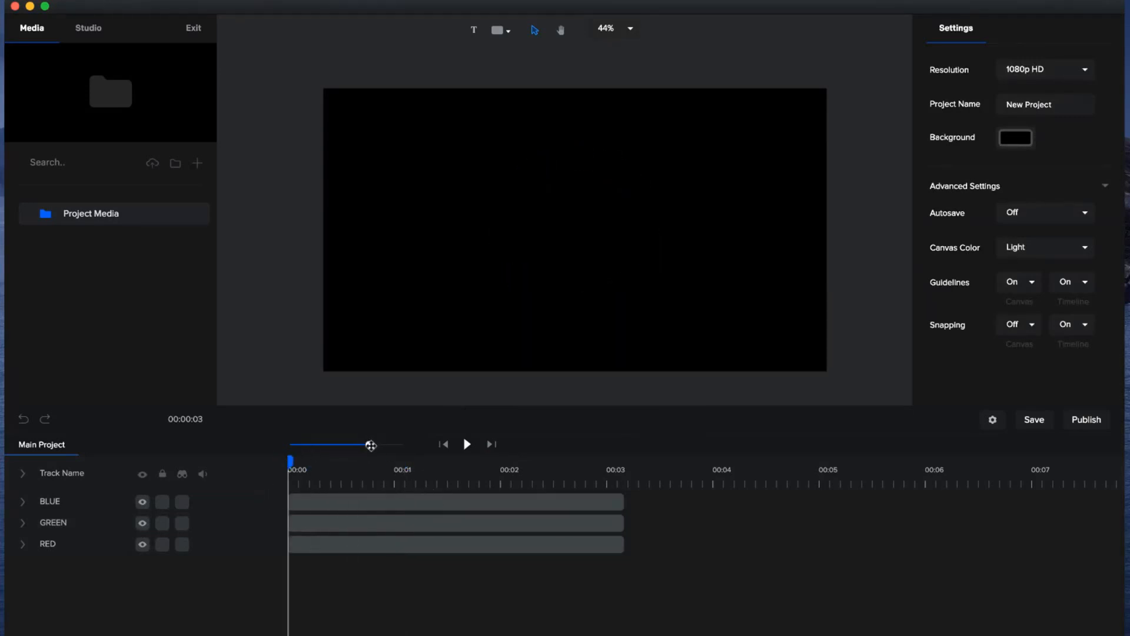
drag(369, 444, 380, 444)
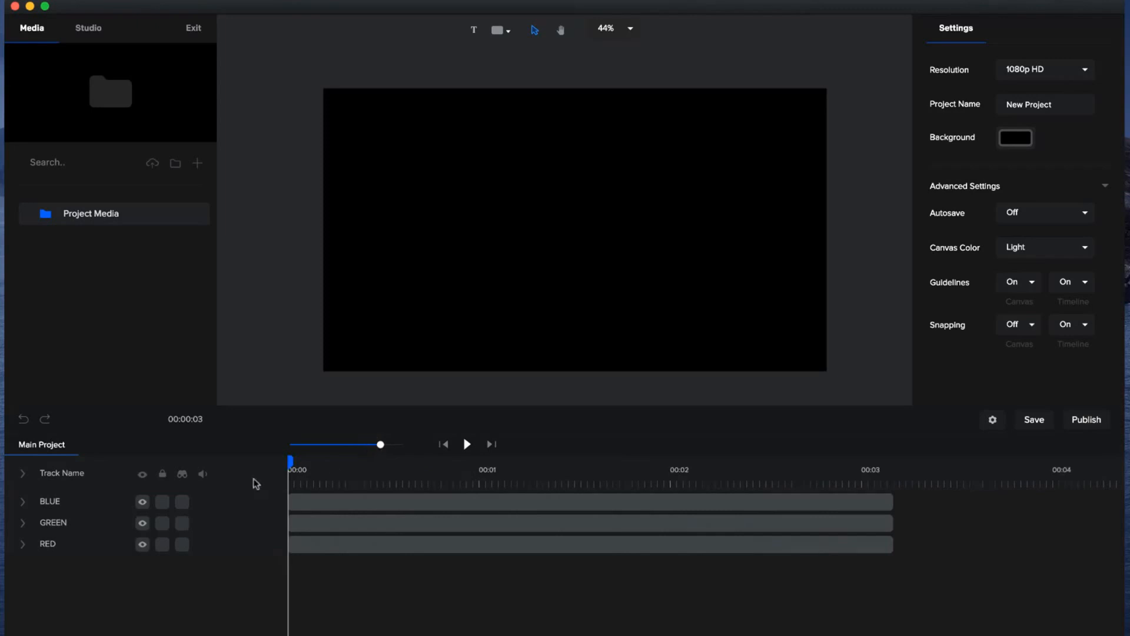
click(24, 474)
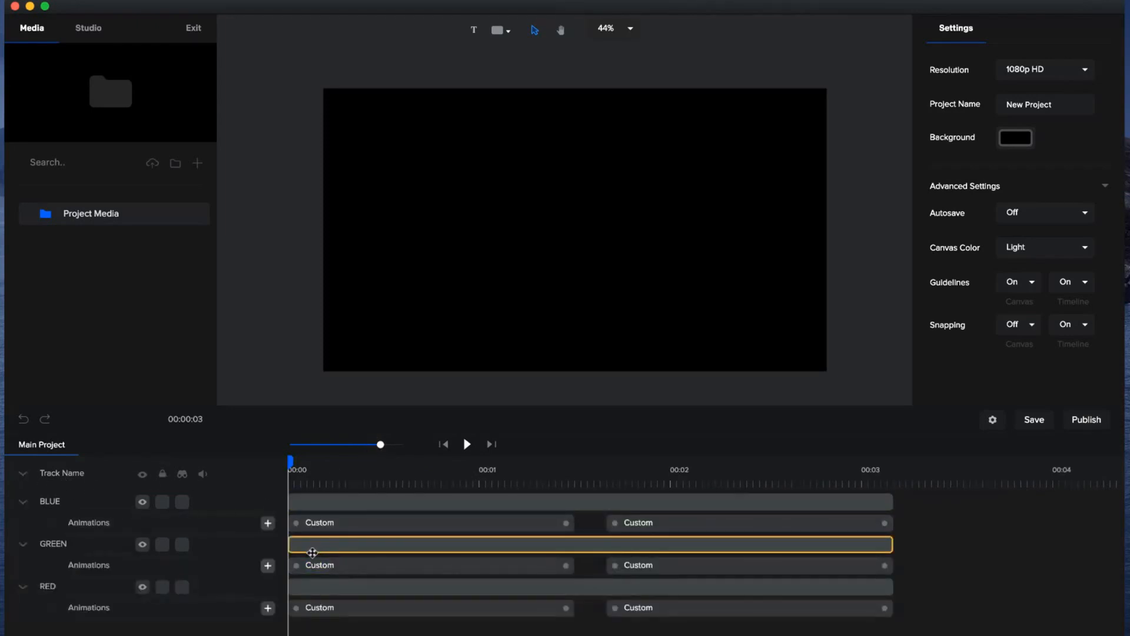
drag(310, 545, 448, 500)
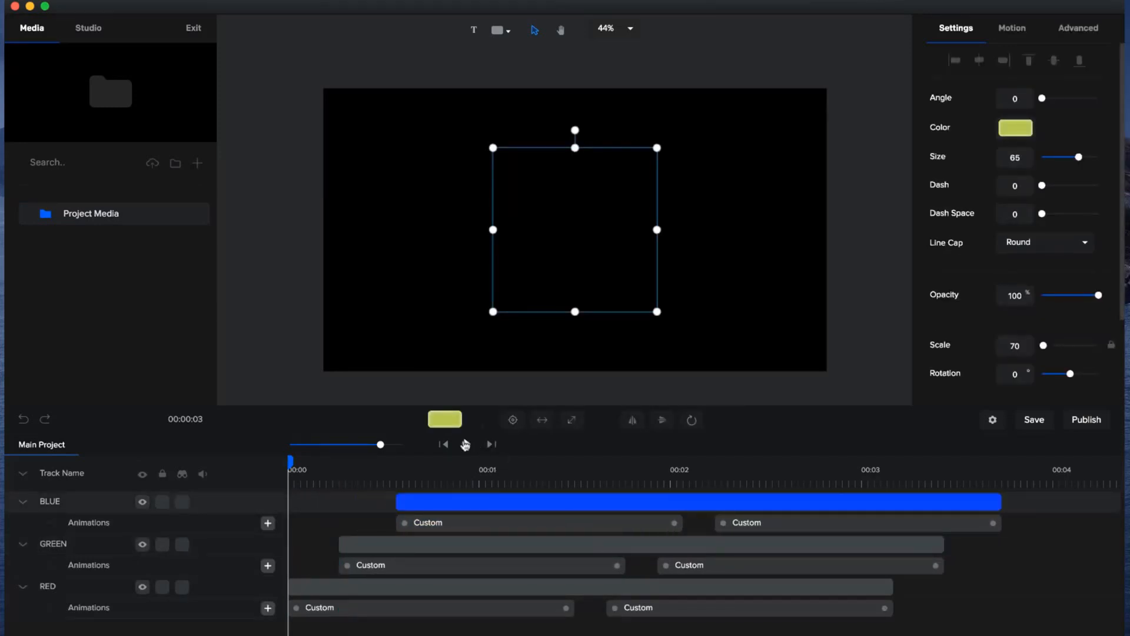
click(466, 445)
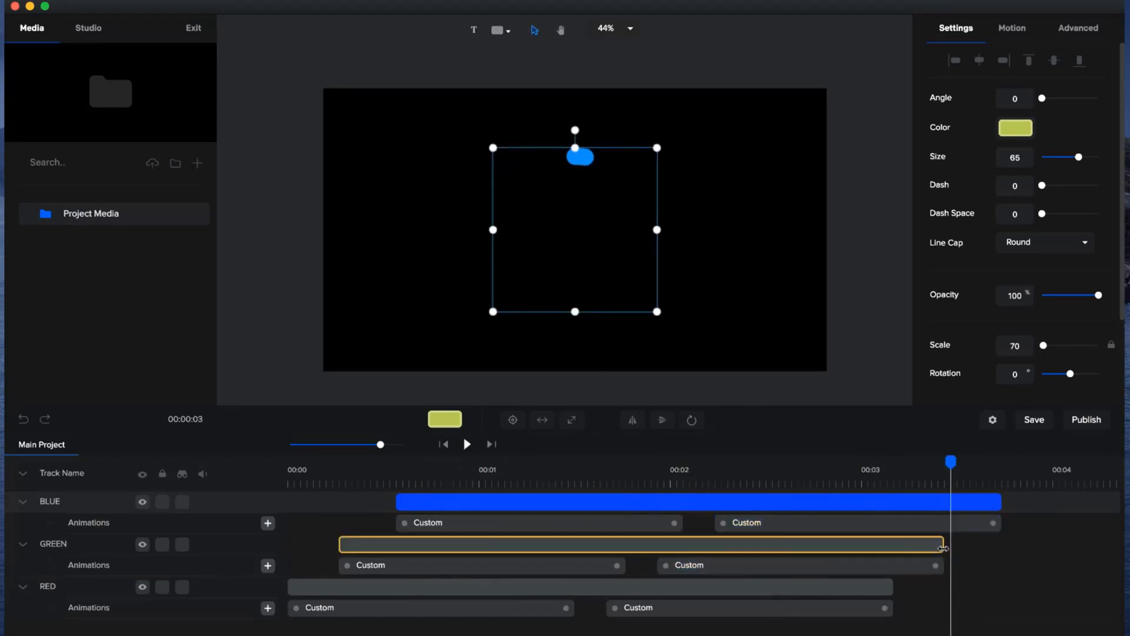
Extend the GREEN layer slightly past the end of BLUE and shift its second animation to the layer's new end.
drag(940, 542, 1033, 543)
click(932, 566)
drag(892, 568, 982, 574)
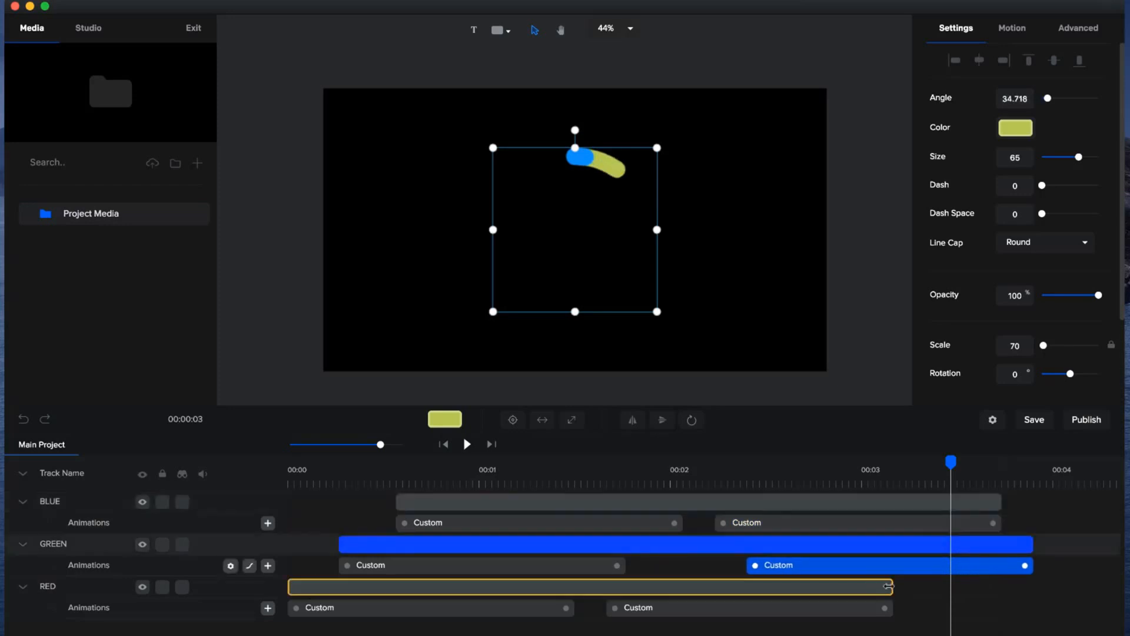
Extend the RED layer to about 4.1 s, shift its second animation to the layer's end and preview from the start.
drag(896, 586, 1071, 587)
click(858, 612)
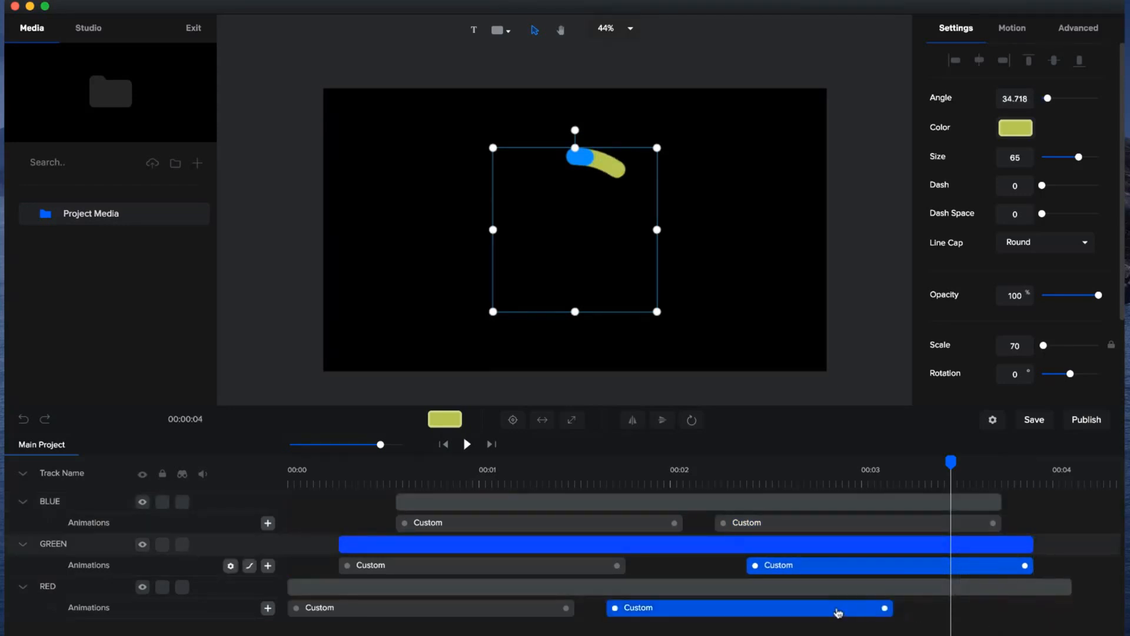
drag(772, 613, 950, 614)
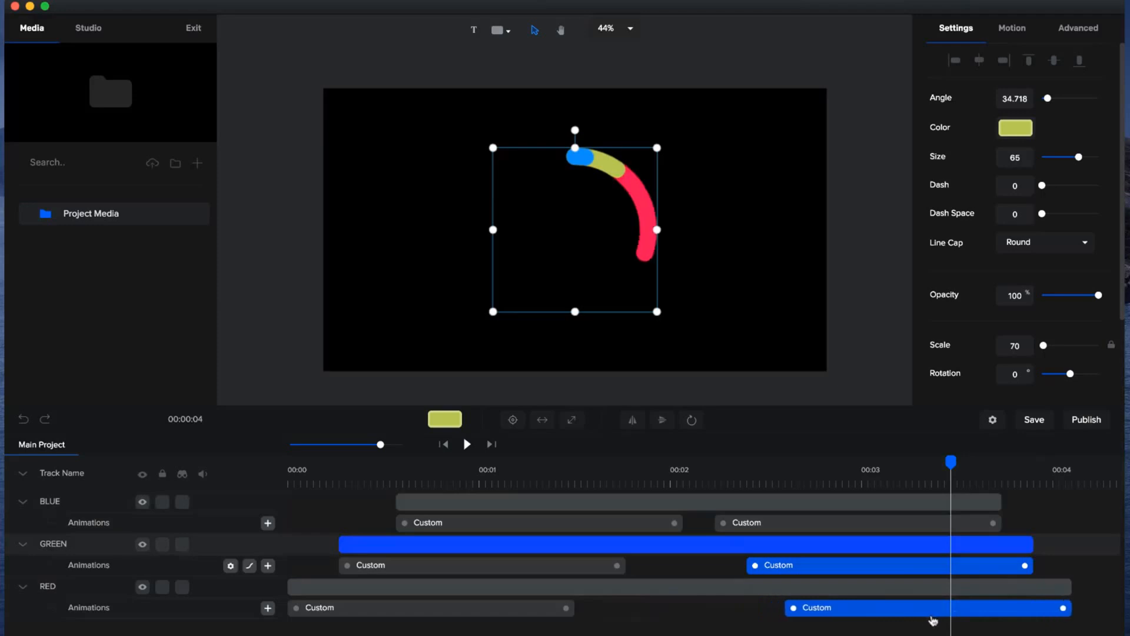
click(444, 444)
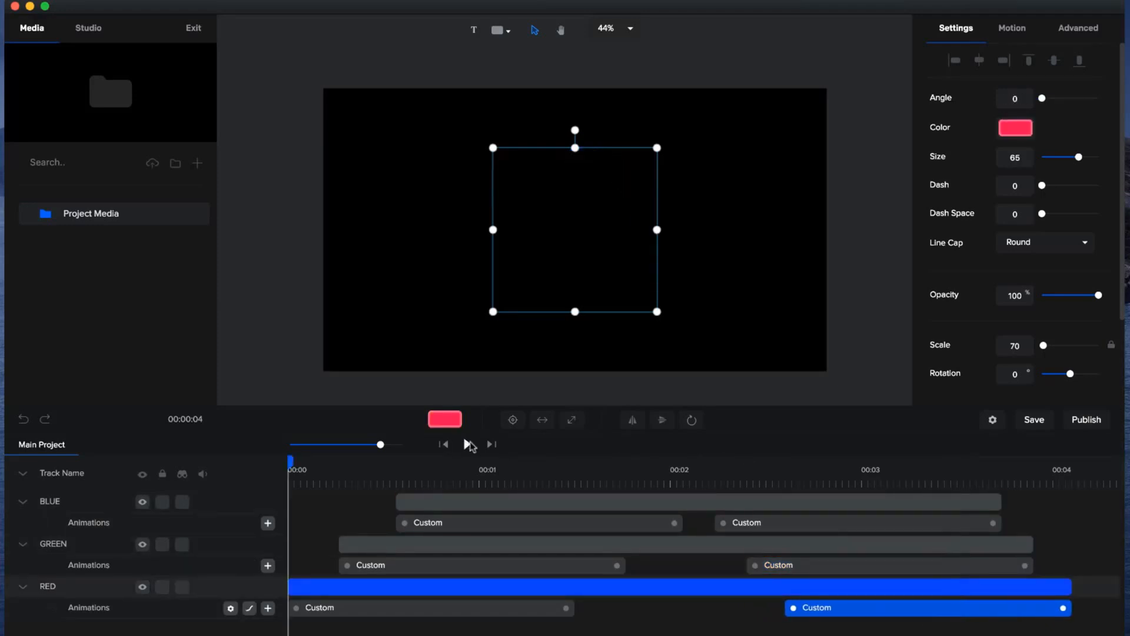
click(468, 444)
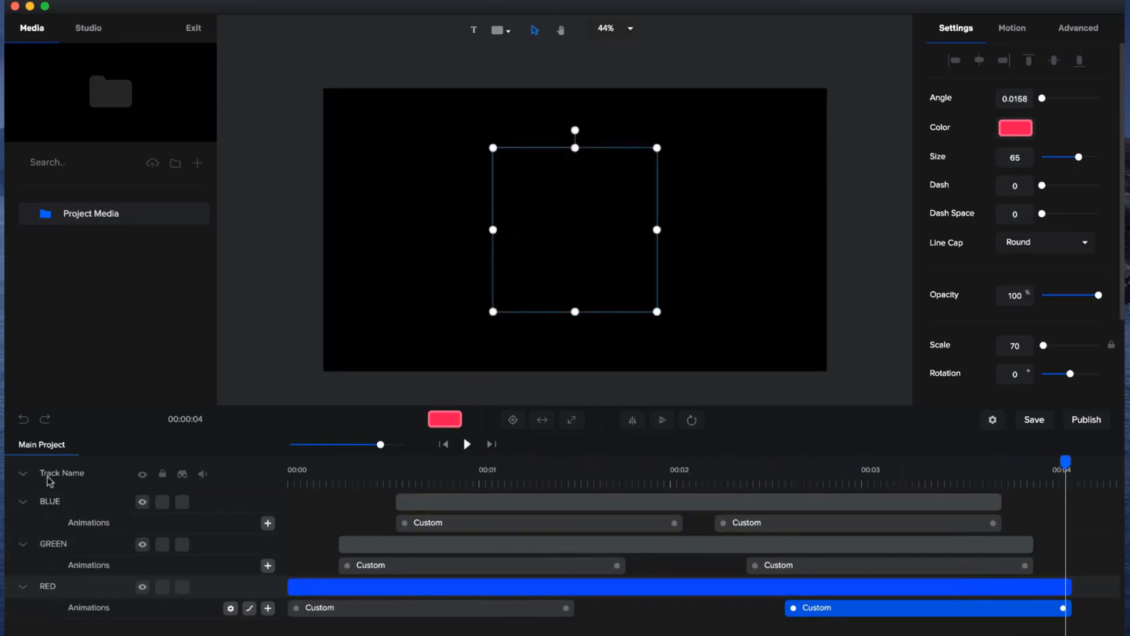
Collapse all animation tracks and set the BLUE arc's scale to 30 as the innermost ring.
click(23, 475)
click(593, 480)
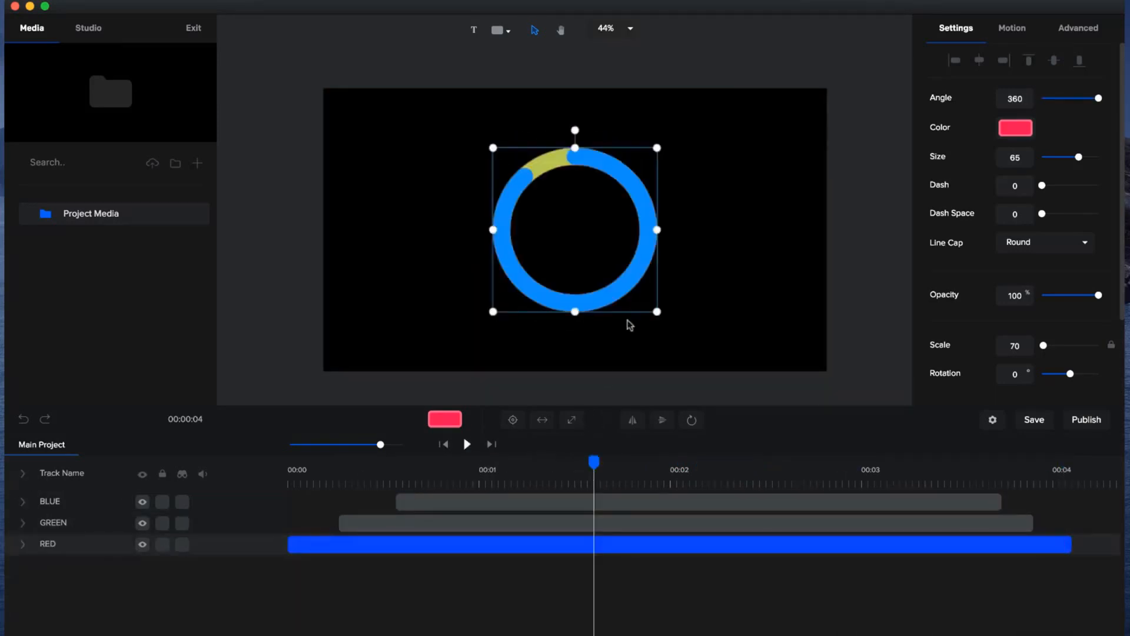
click(513, 501)
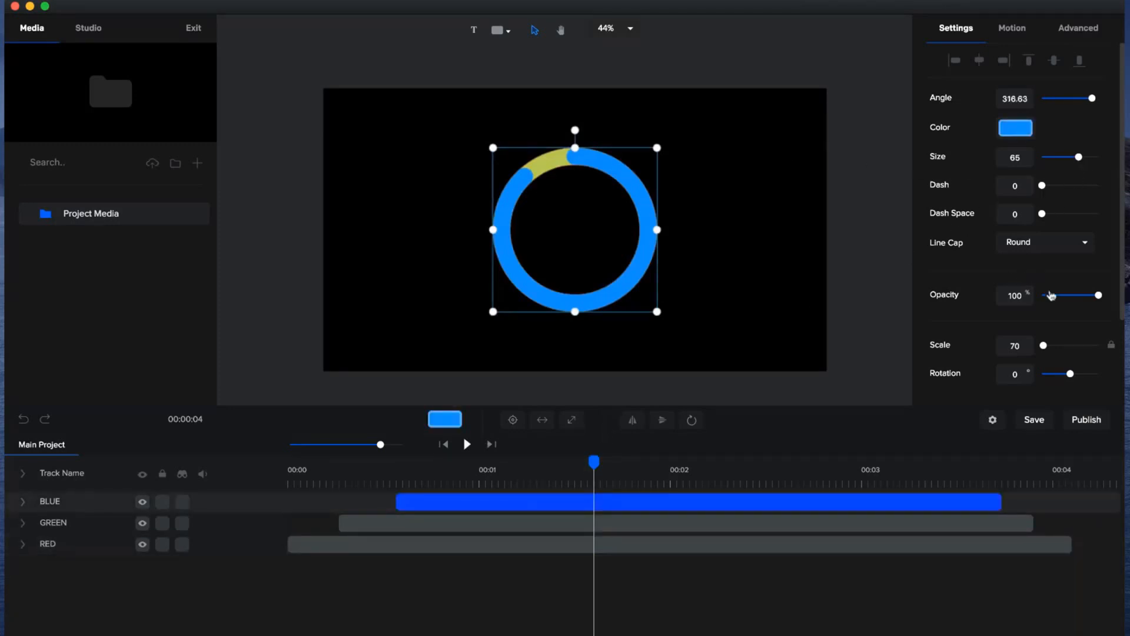
click(1015, 345)
text(30)
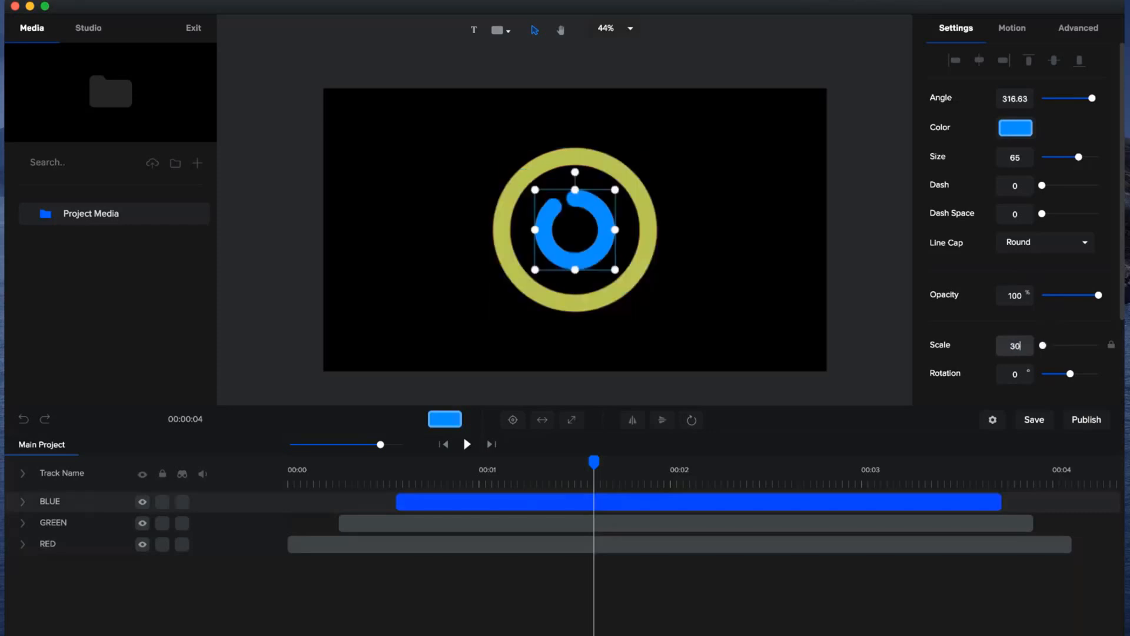
Set the GREEN arc's scale to 50 so it sits between the blue and red rings.
click(627, 543)
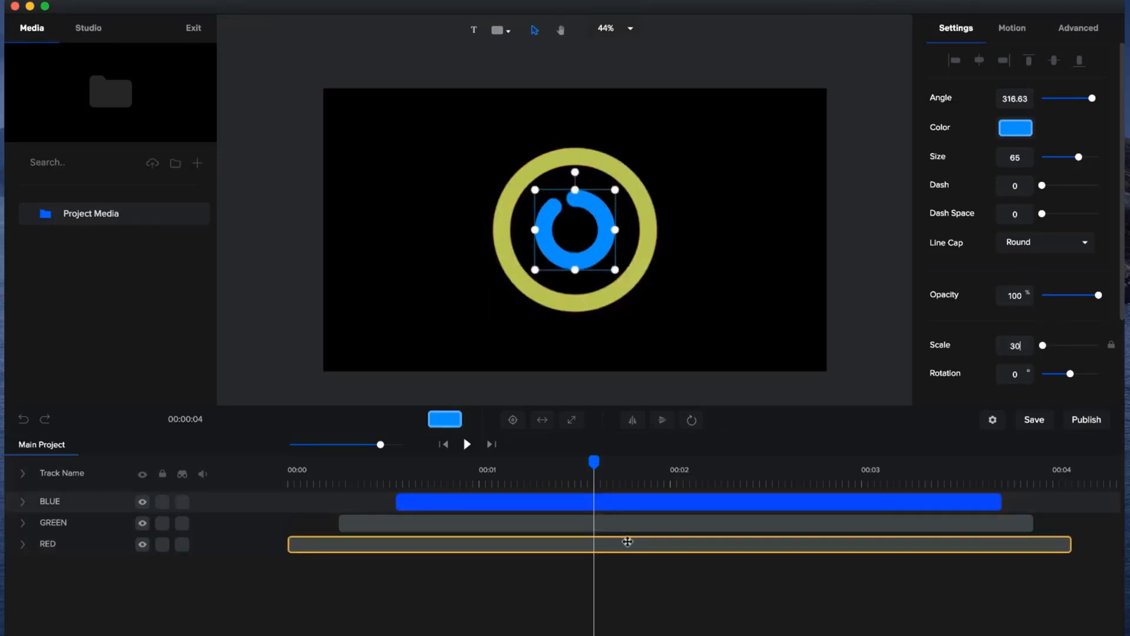
click(631, 523)
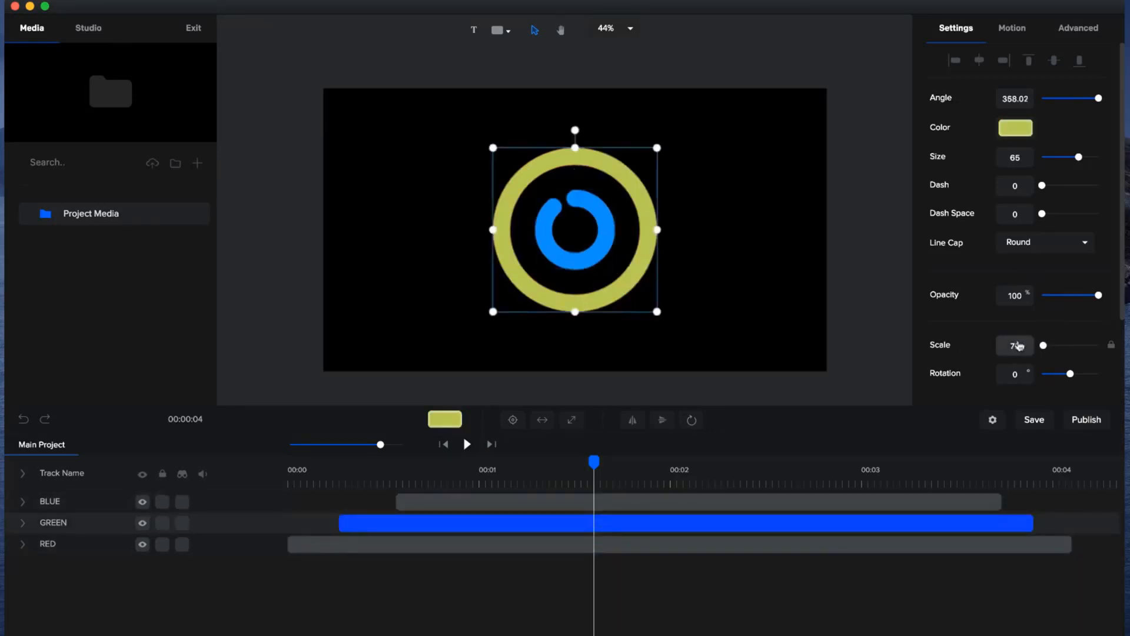
text(50)
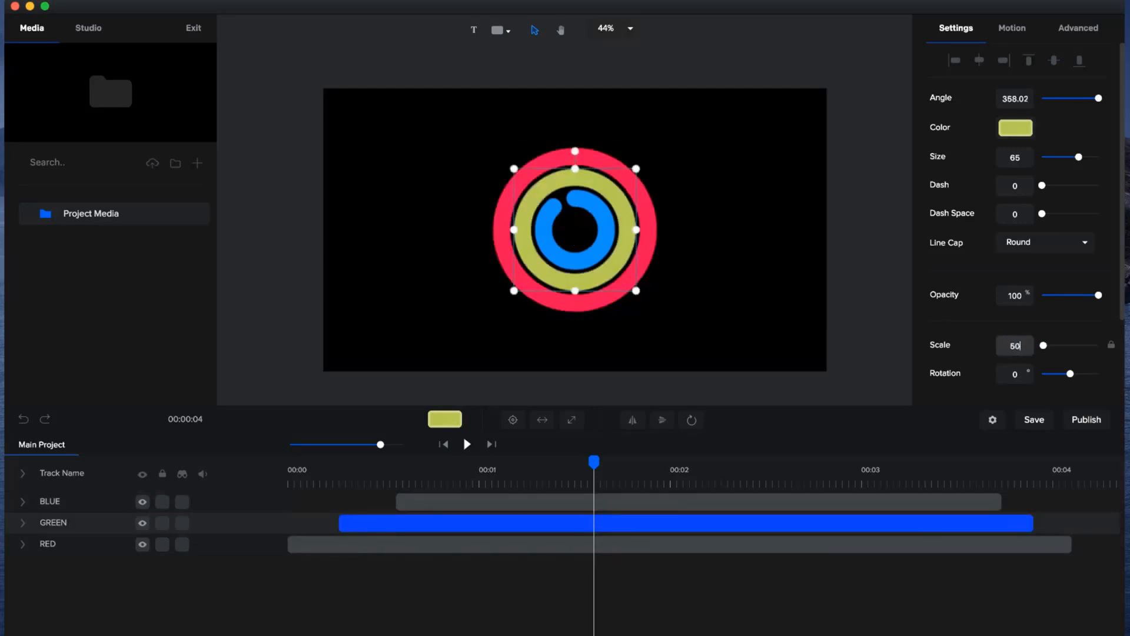
click(410, 230)
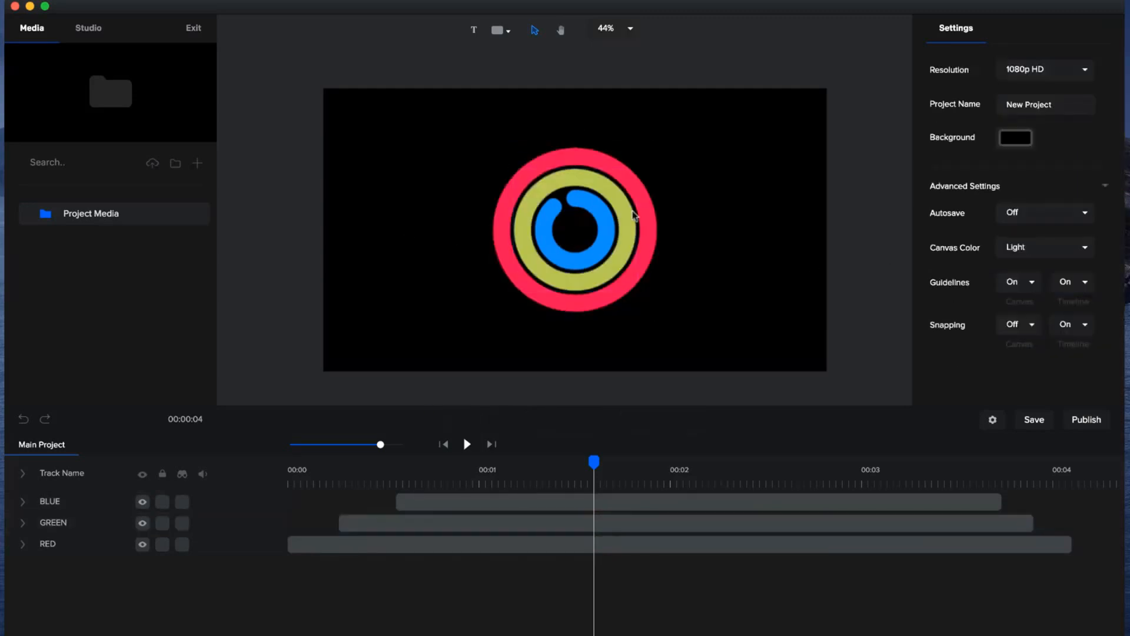
Preview the nested ring animation from the beginning of the timeline.
drag(594, 462, 364, 464)
drag(337, 499, 244, 514)
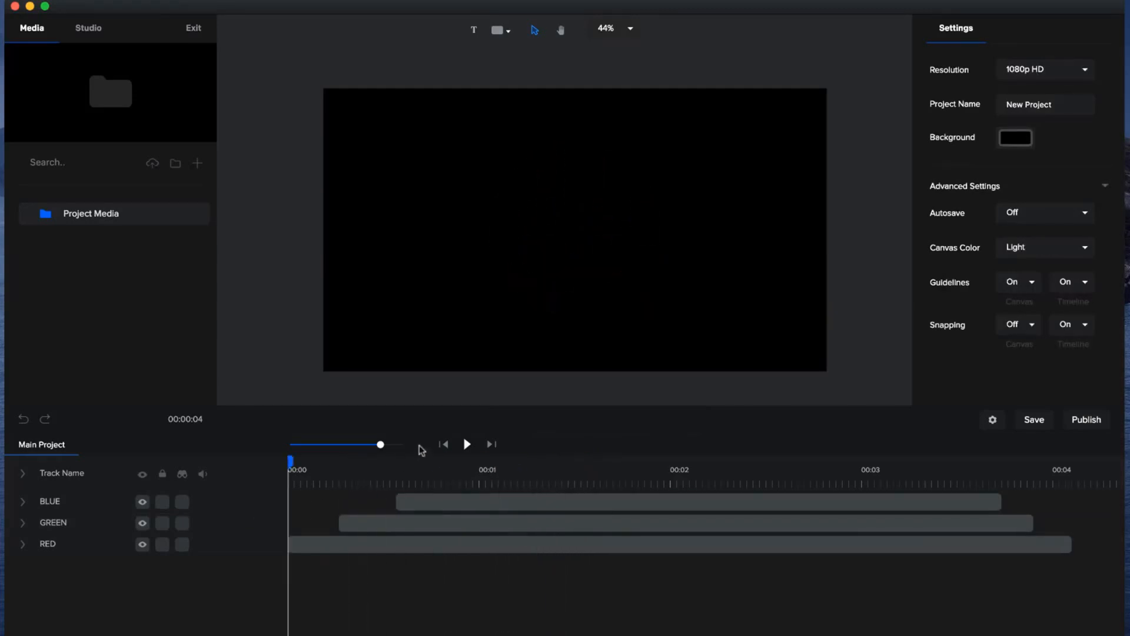
click(469, 444)
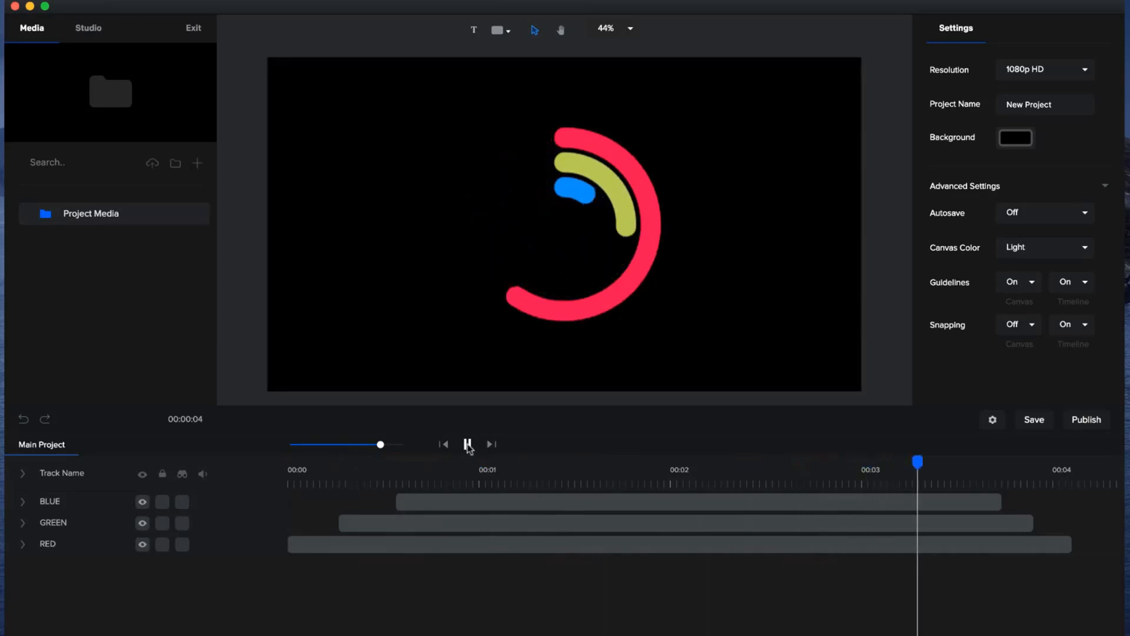
drag(508, 469, 670, 466)
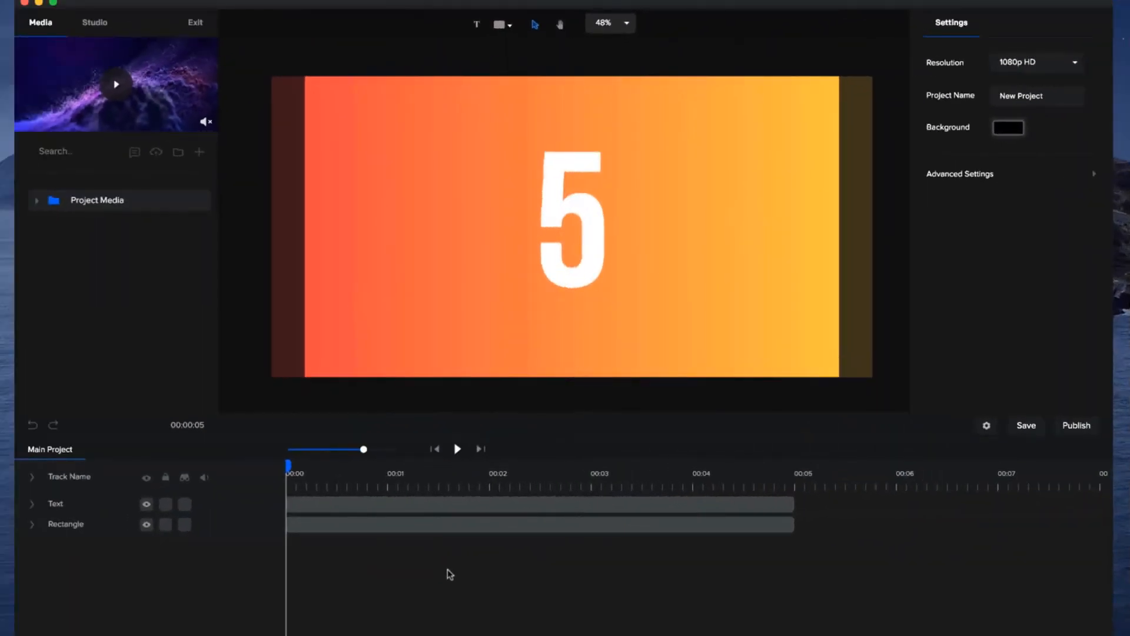
Preview the countdown example on the gradient background and delete its Text layer.
key(space)
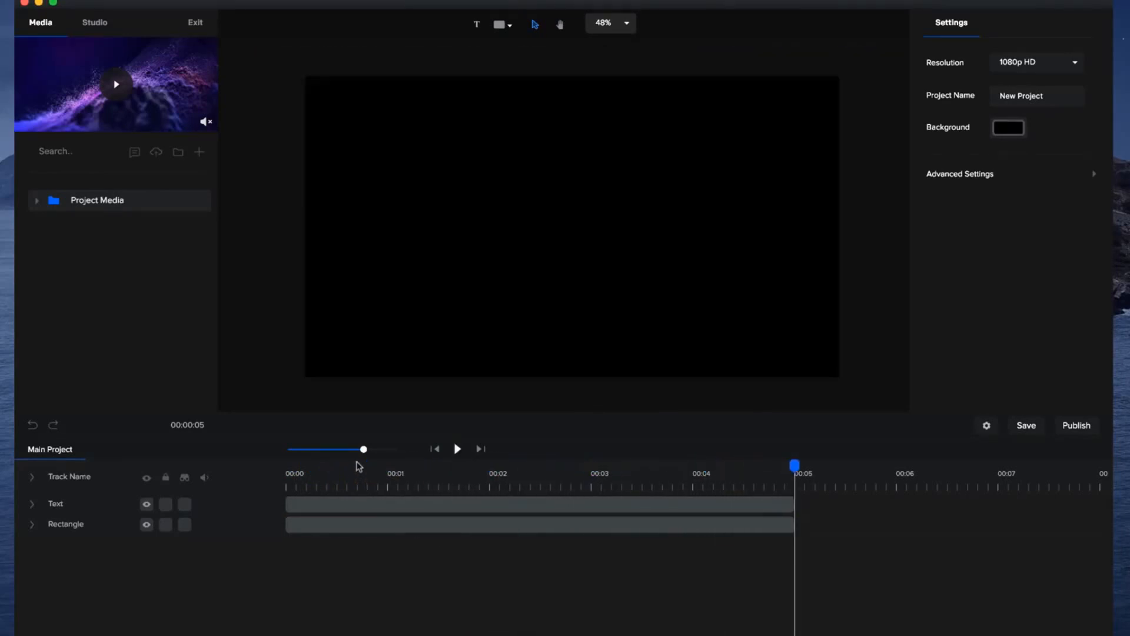
drag(359, 468, 288, 470)
click(316, 507)
click(316, 507)
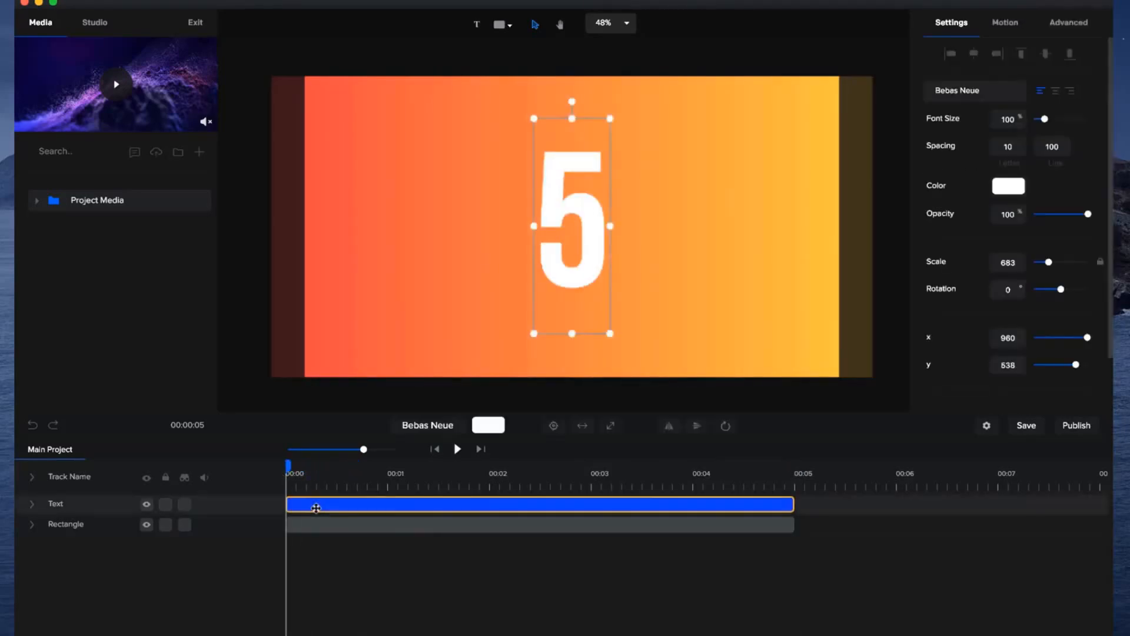
key(BackSpace)
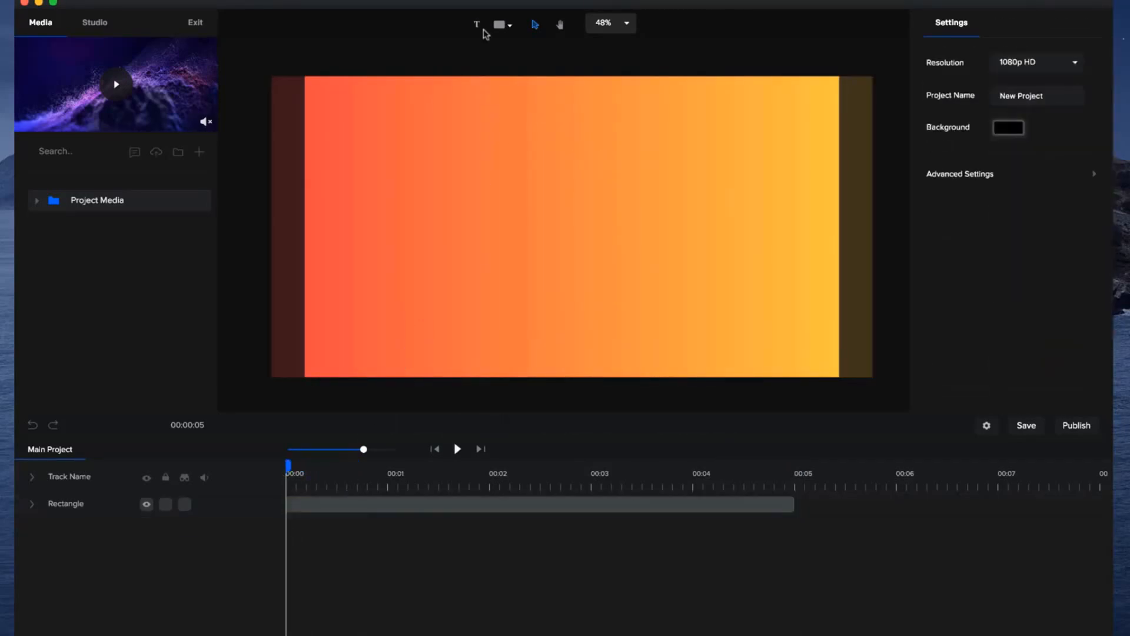
Add a new text layer, enlarge it to a scale of about 443, centre it on the canvas and open its font choices.
click(477, 27)
drag(568, 265, 252, 374)
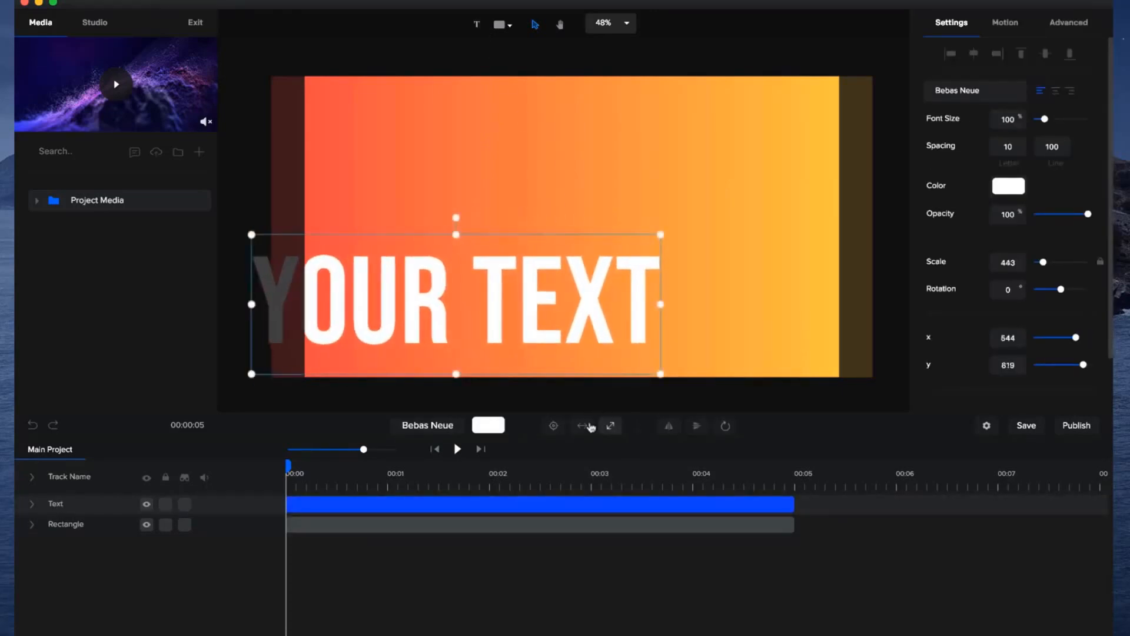
click(554, 425)
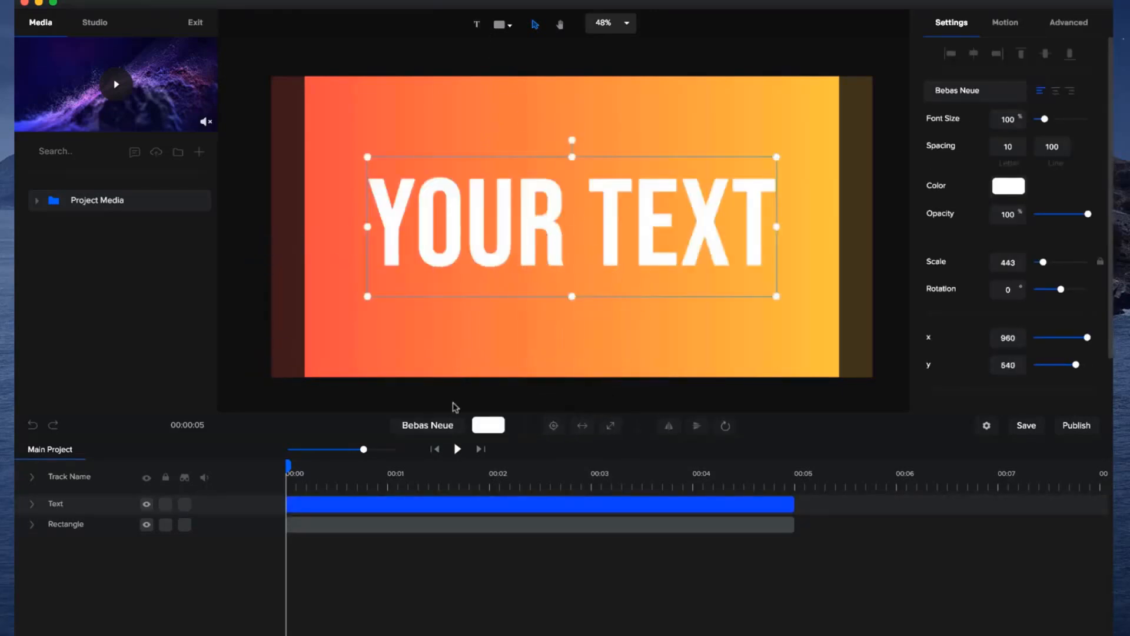
click(433, 428)
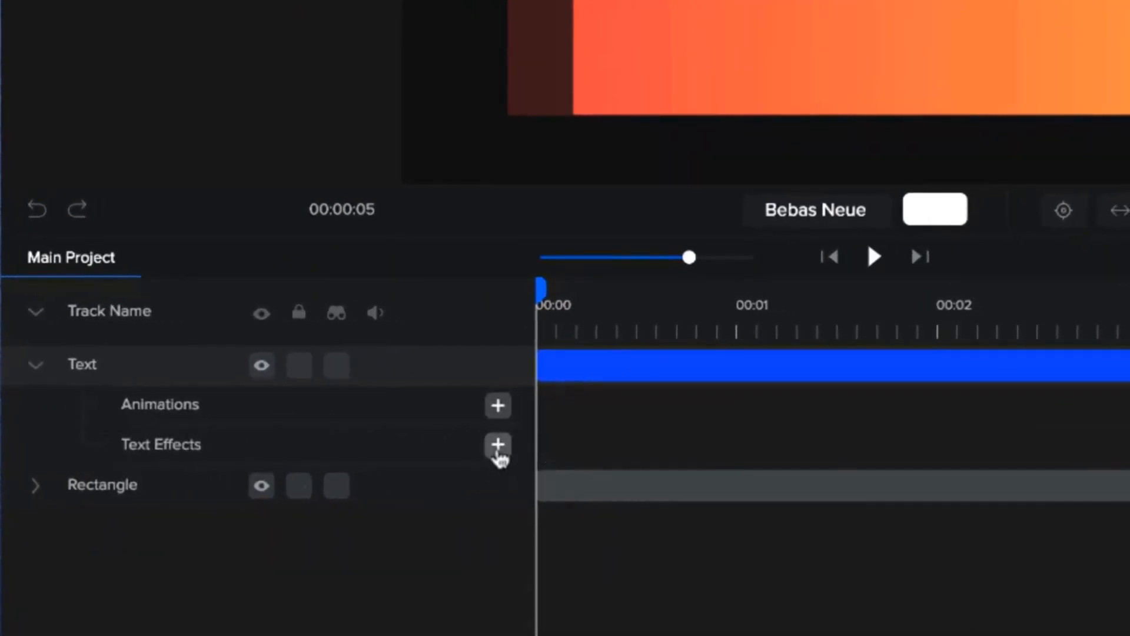
Apply the Number Counter text effect to the text layer, counting from 5 to 0.
click(498, 447)
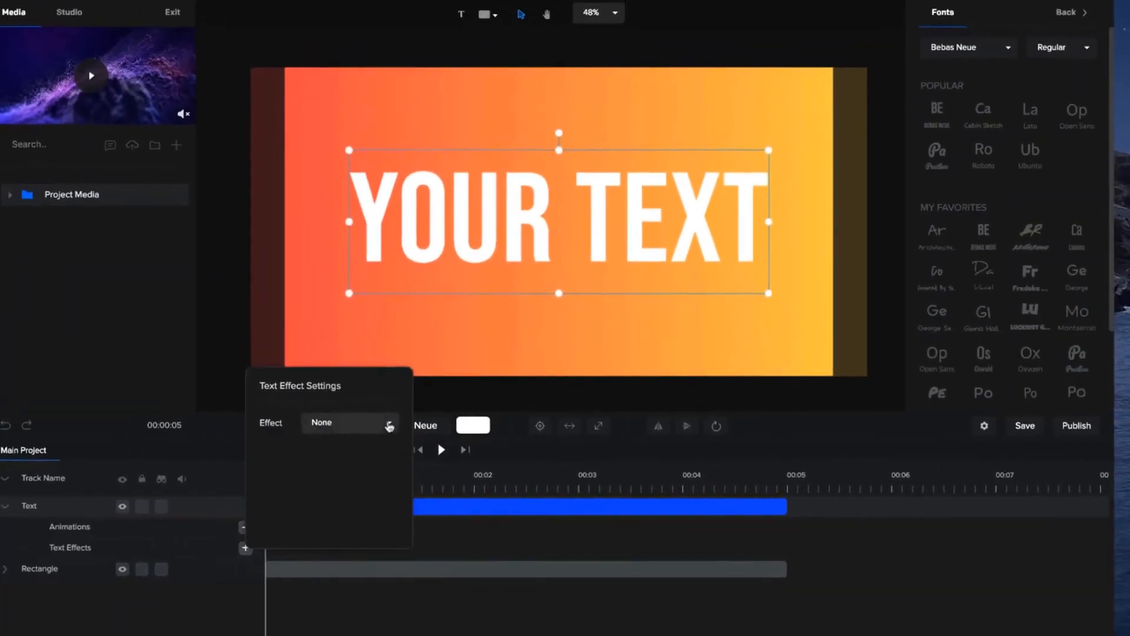
click(401, 405)
click(377, 463)
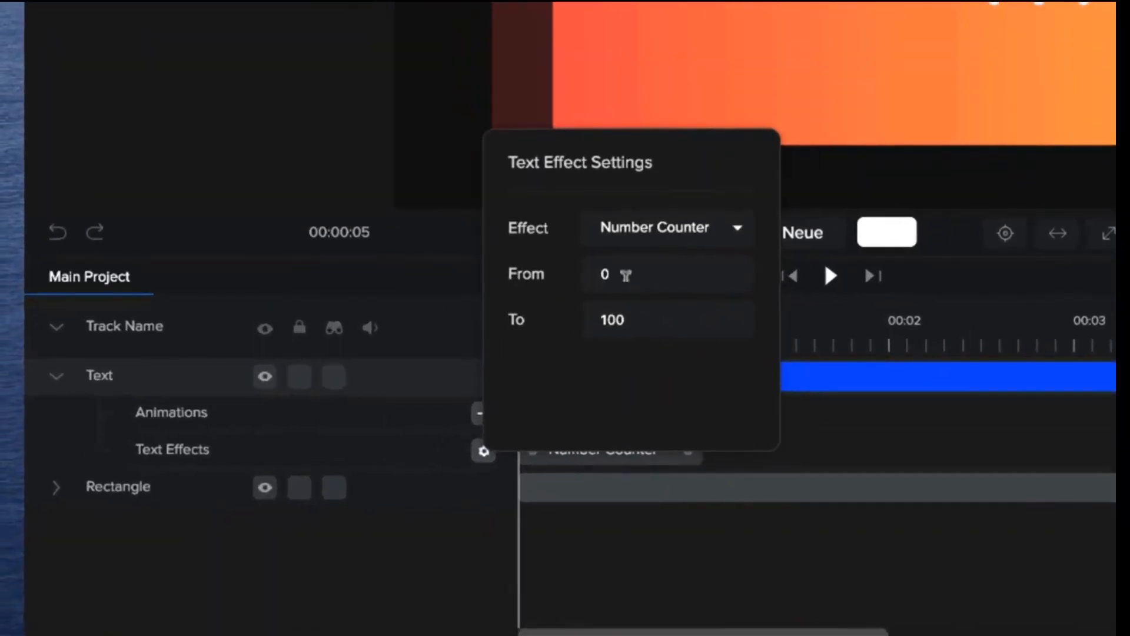
double_click(607, 268)
text(5)
double_click(645, 313)
text(0)
click(856, 448)
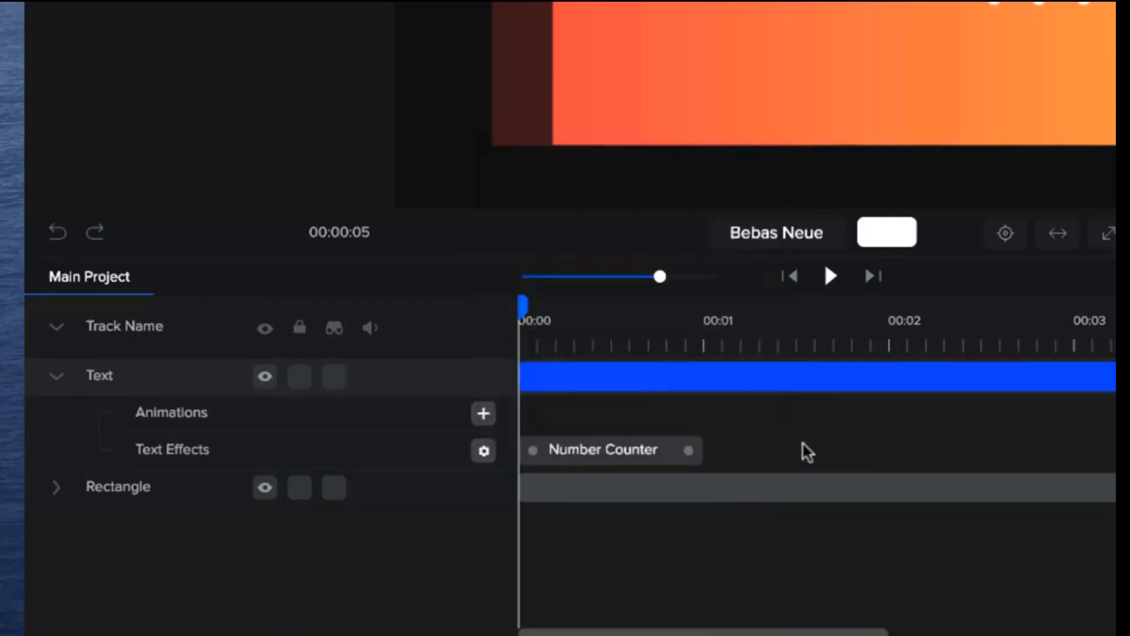
Stretch the Number Counter effect to the full five-second length of the text layer and preview the countdown.
click(688, 452)
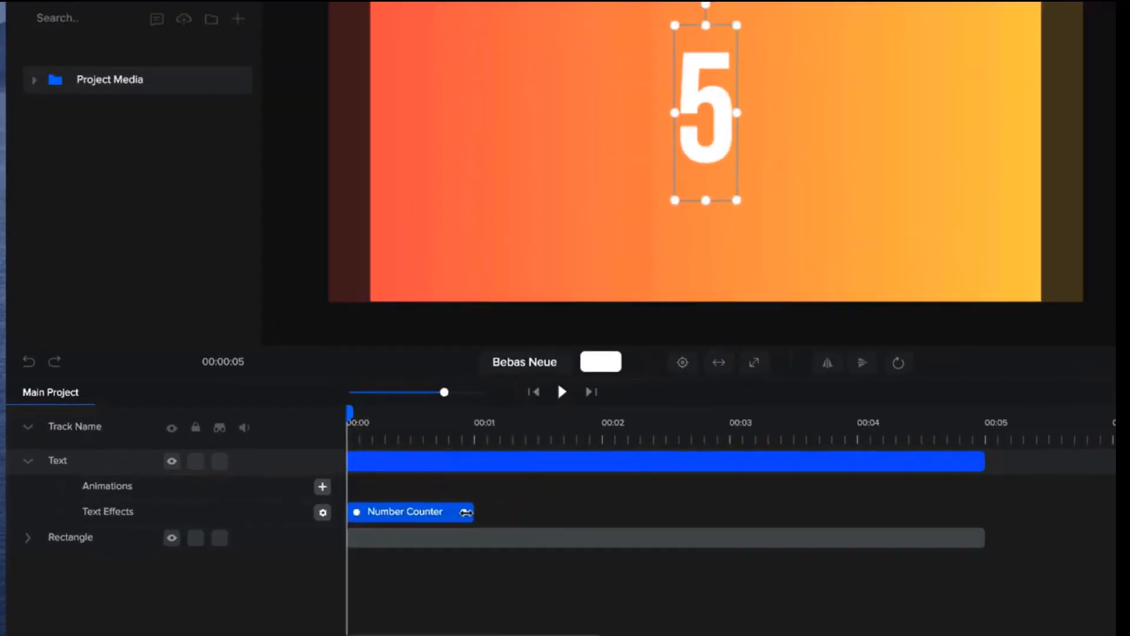
drag(467, 512, 962, 511)
click(959, 535)
drag(776, 568, 793, 564)
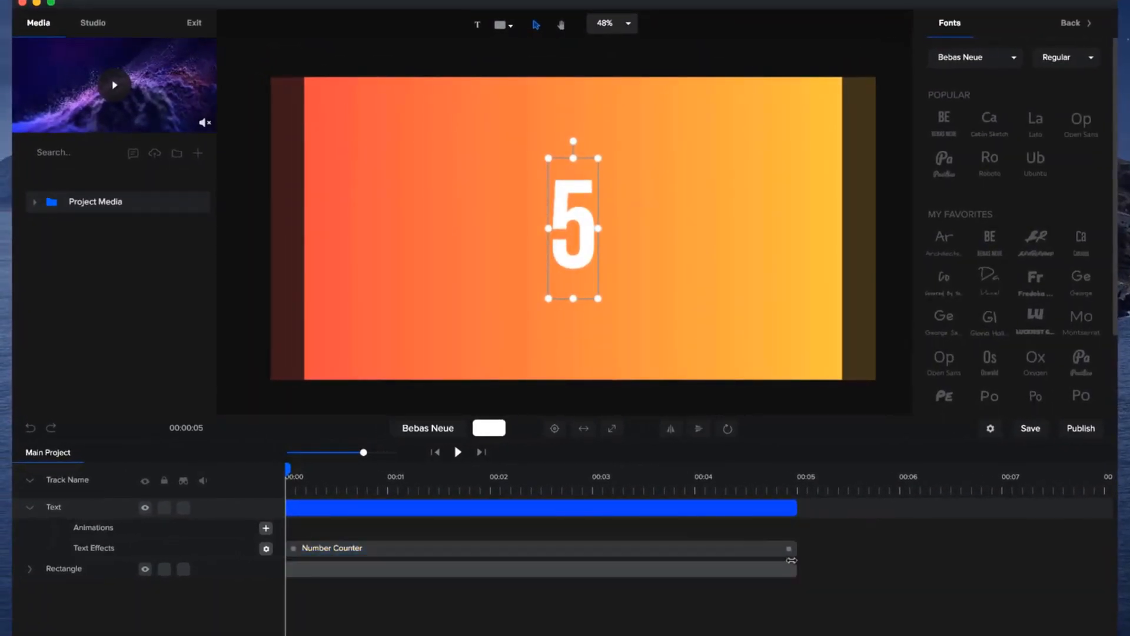
click(785, 552)
key(space)
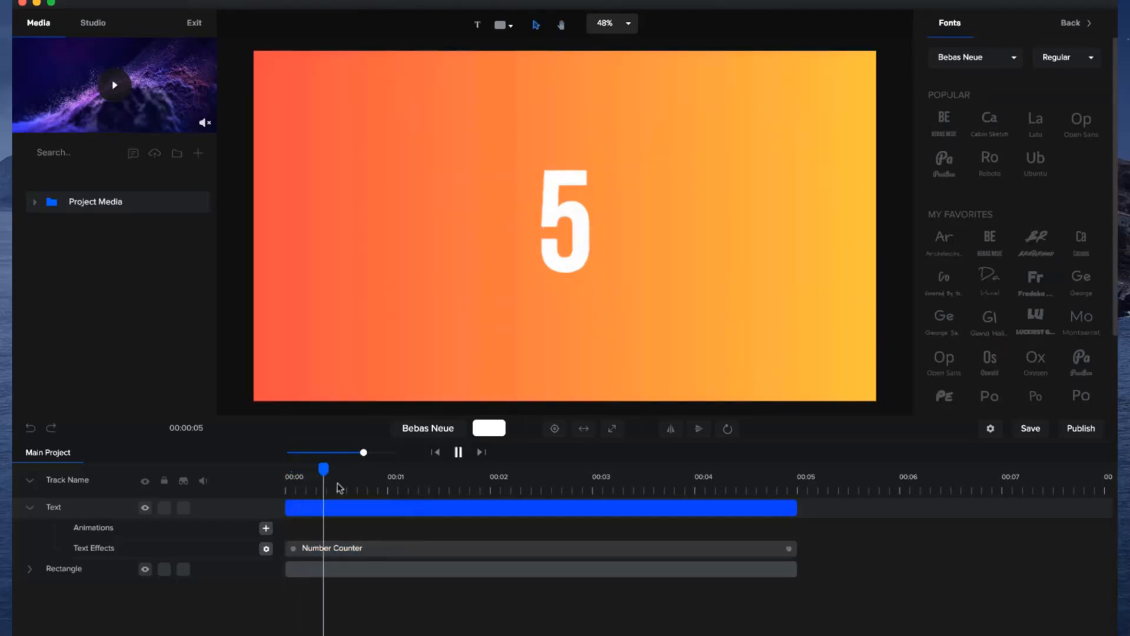
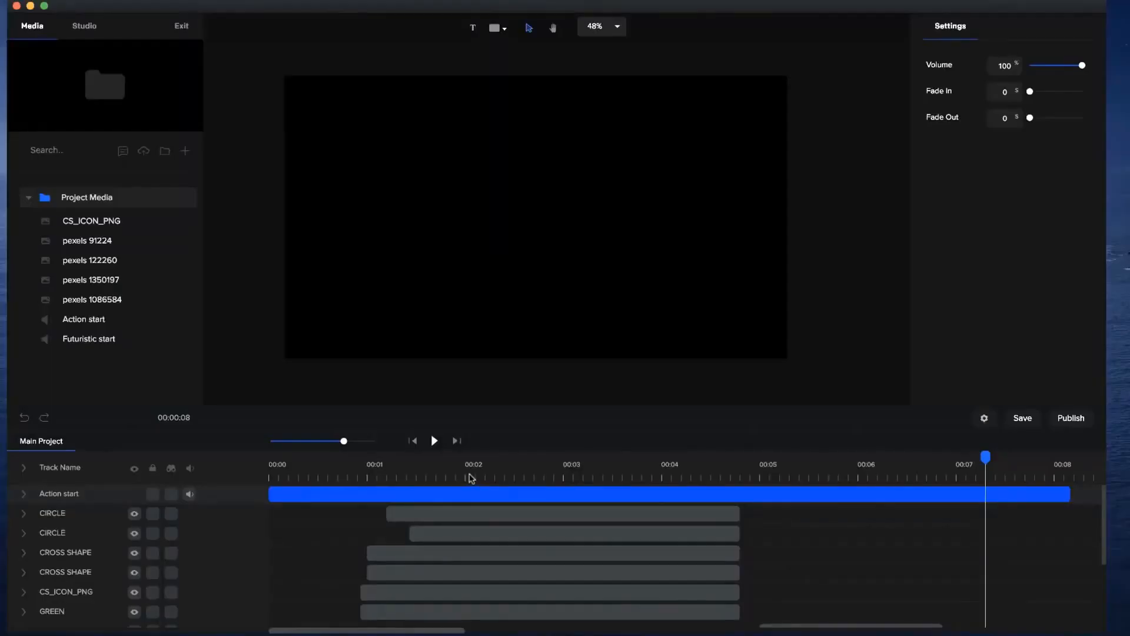
Look through the finished circle intro and its layers, and save the project.
click(472, 477)
drag(472, 460, 542, 479)
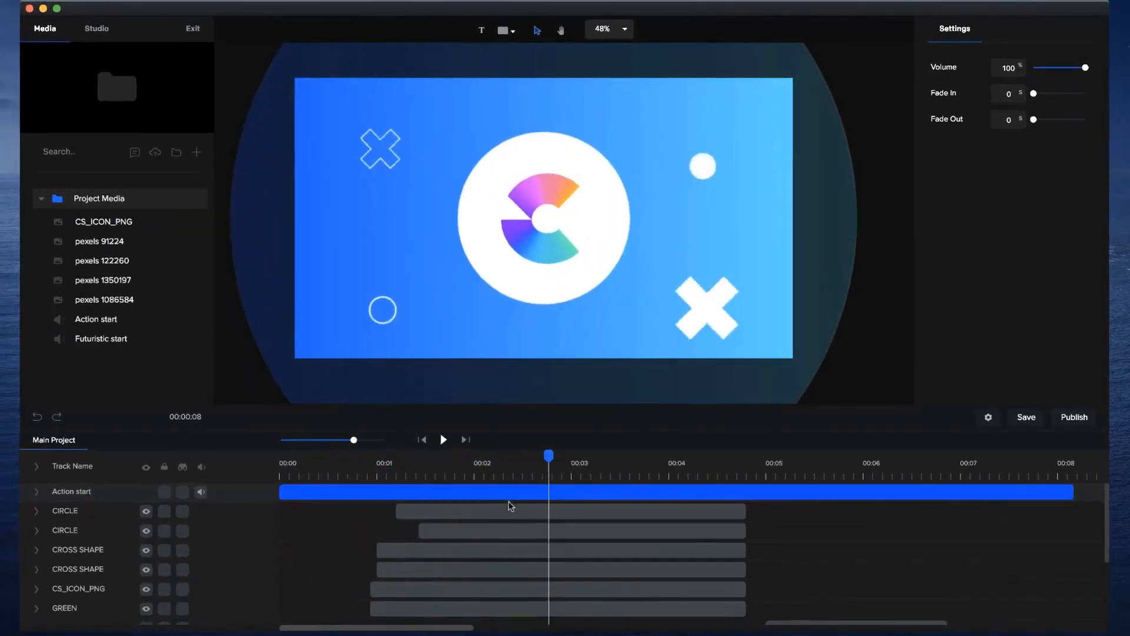
scroll(511, 506, down, 5)
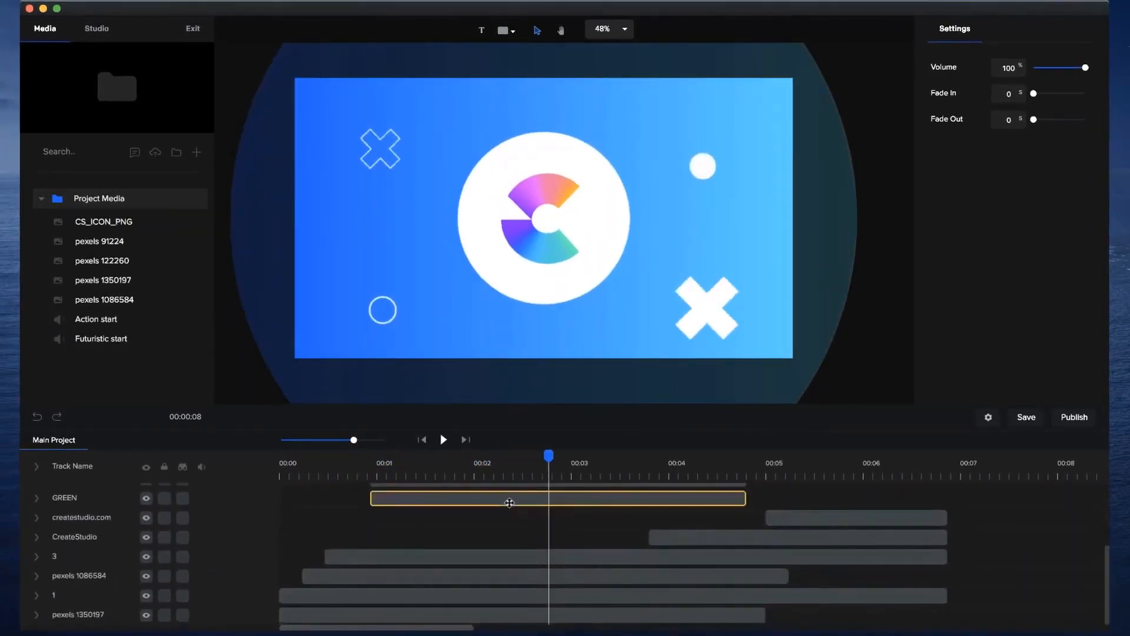
scroll(537, 548, up, 1)
scroll(537, 548, down, 1)
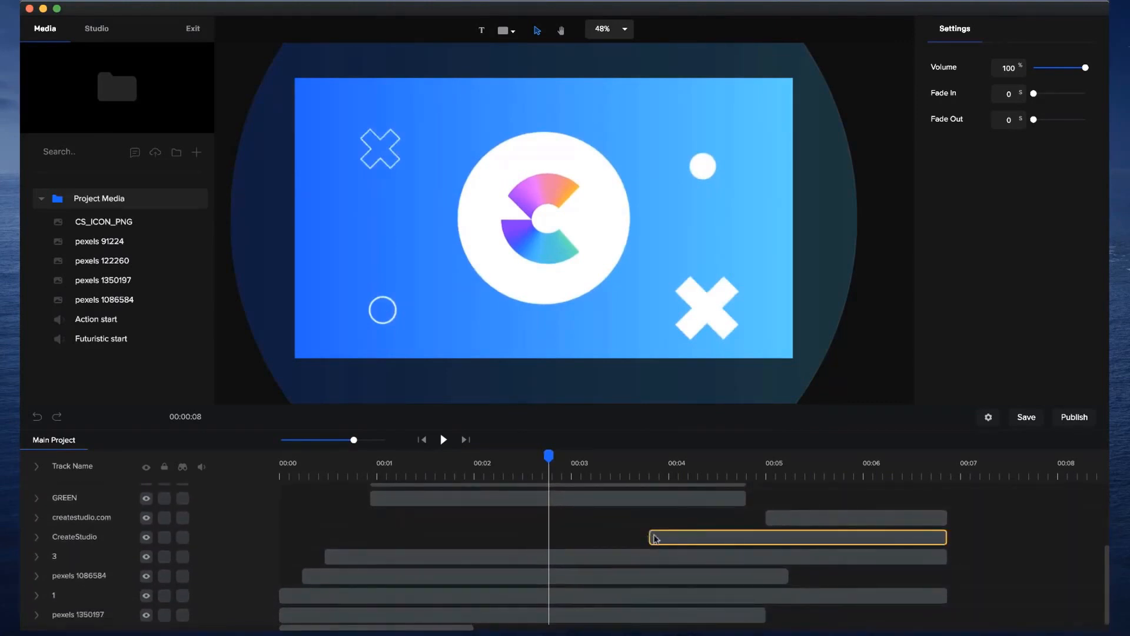
click(1026, 416)
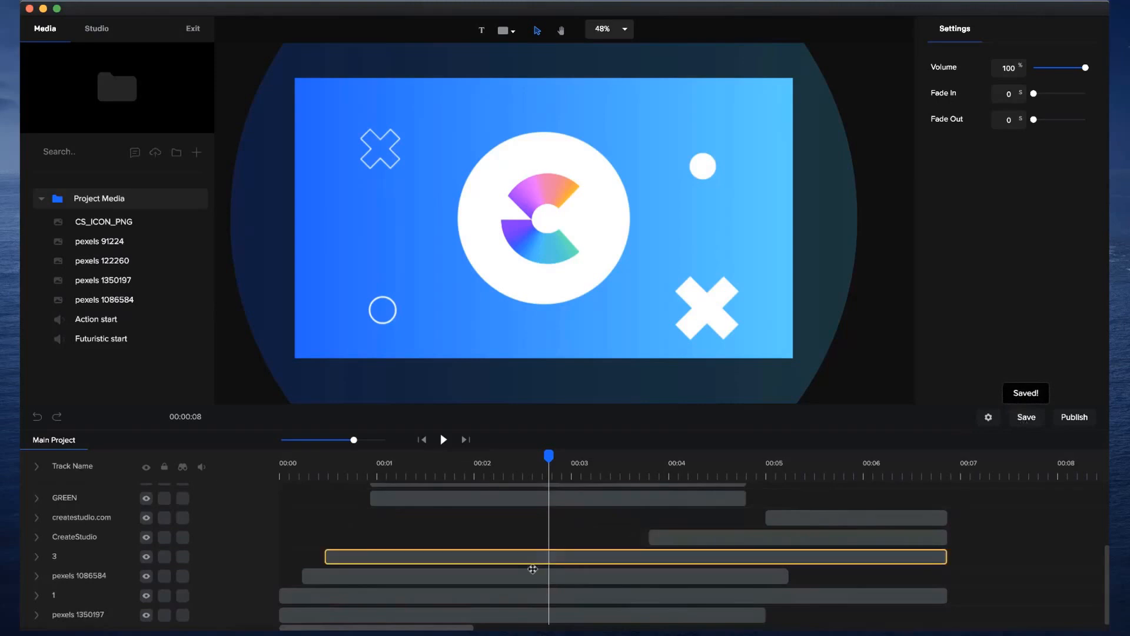
Clear the project of all its layers, including the shapes, images, Action start audio and both text layers.
scroll(556, 281, down, 5)
drag(339, 94, 826, 443)
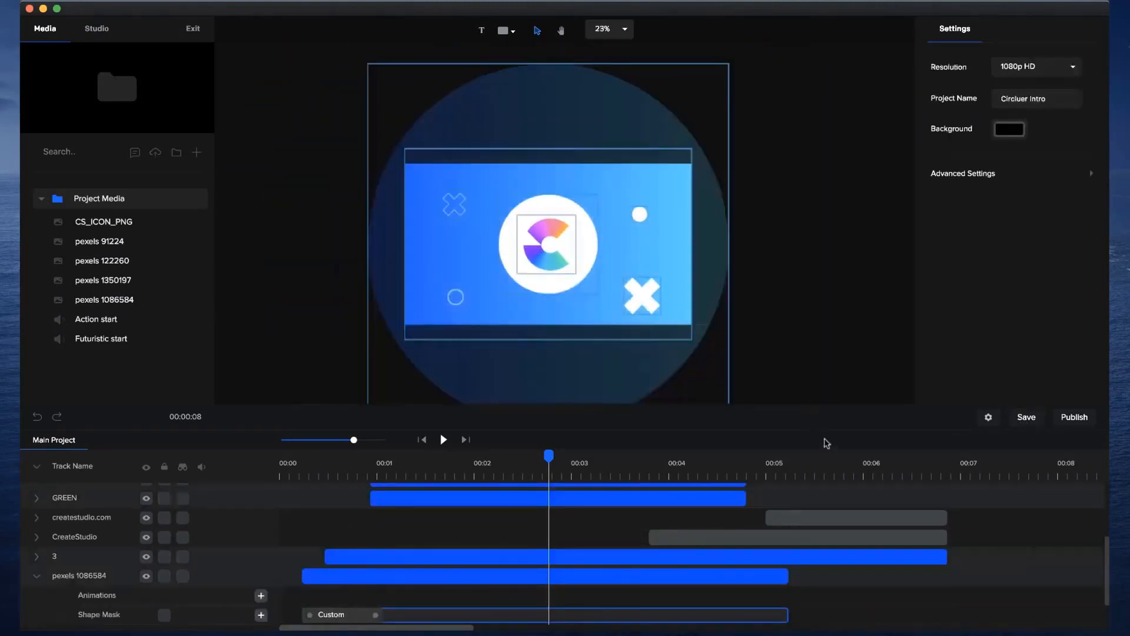
key(Delete)
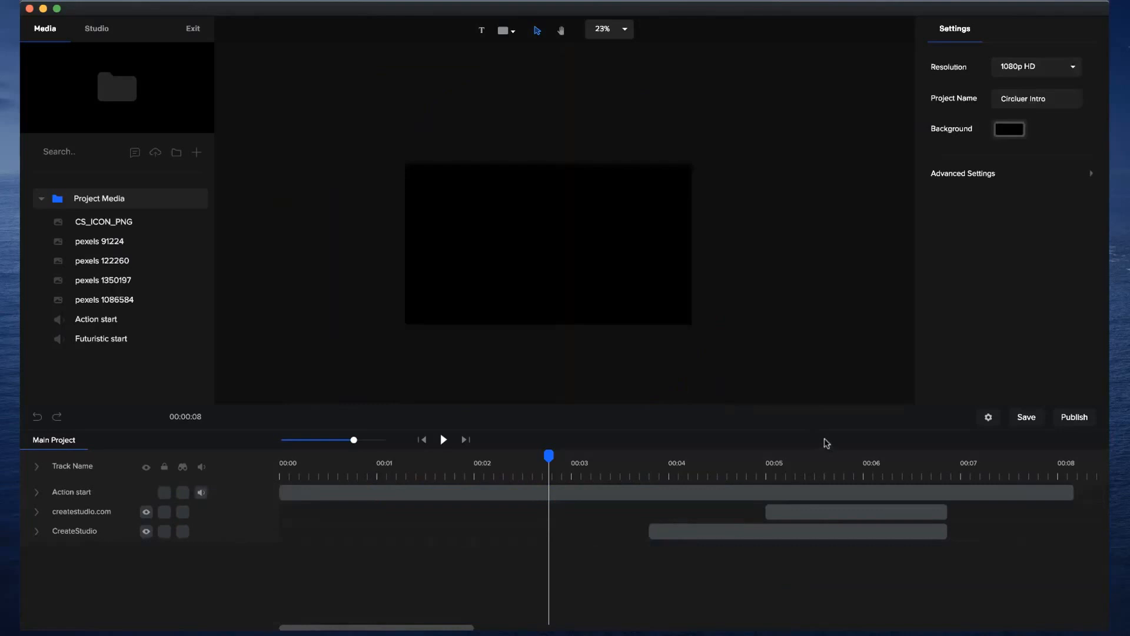
click(767, 494)
key(Delete)
click(772, 493)
key(Delete)
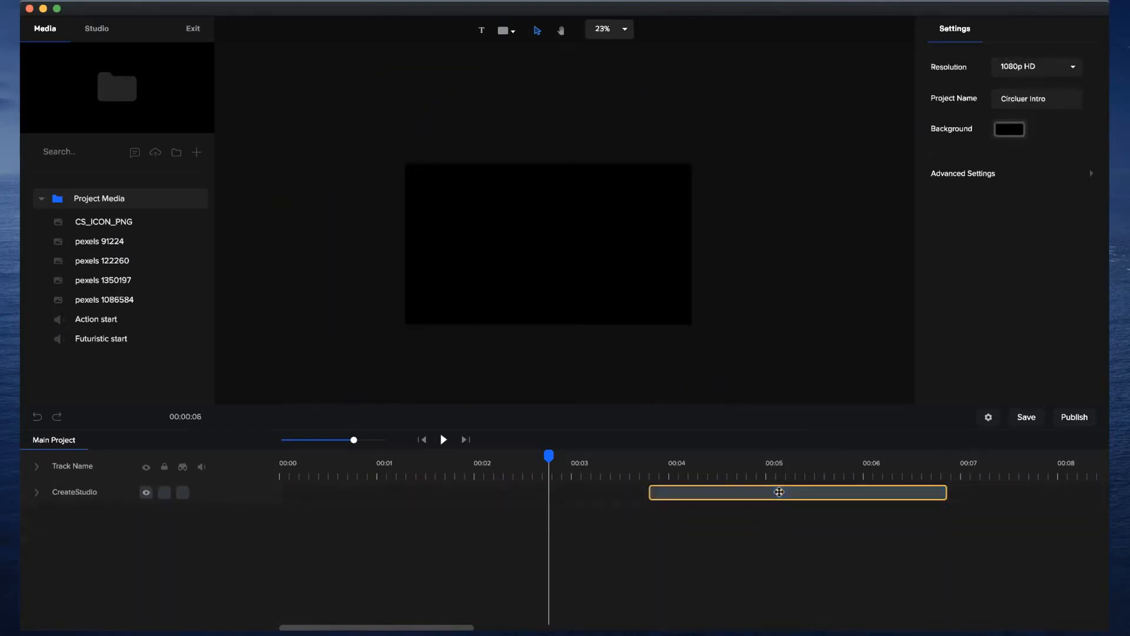
click(778, 493)
key(Delete)
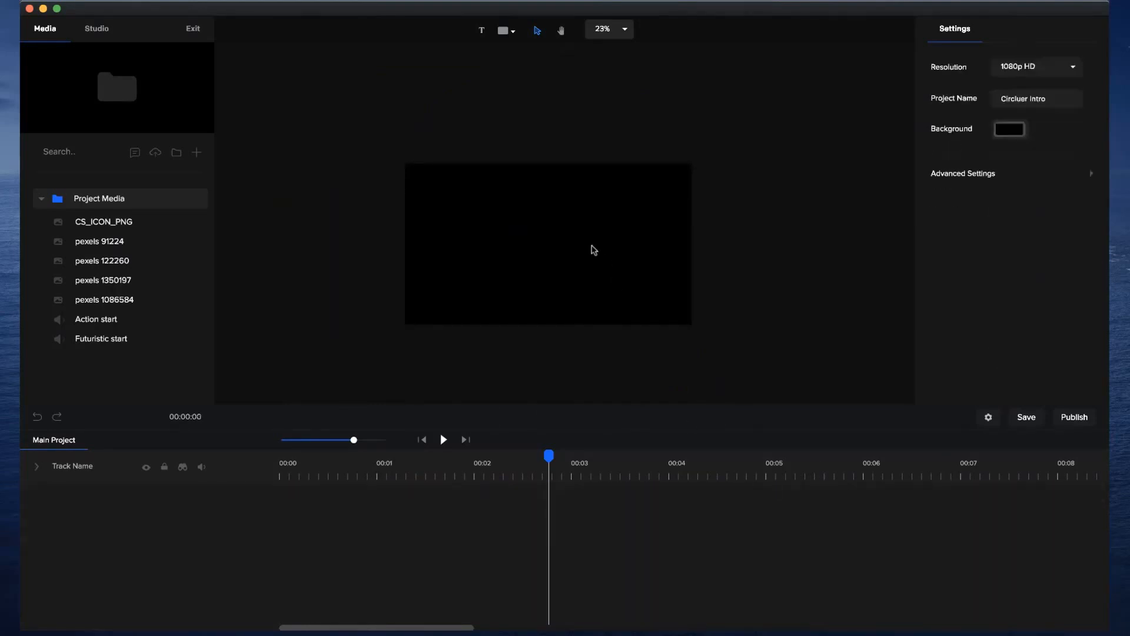
Return the playhead to the start of the empty timeline and add a circle shape to the canvas.
scroll(594, 251, up, 3)
click(563, 32)
drag(514, 138, 522, 119)
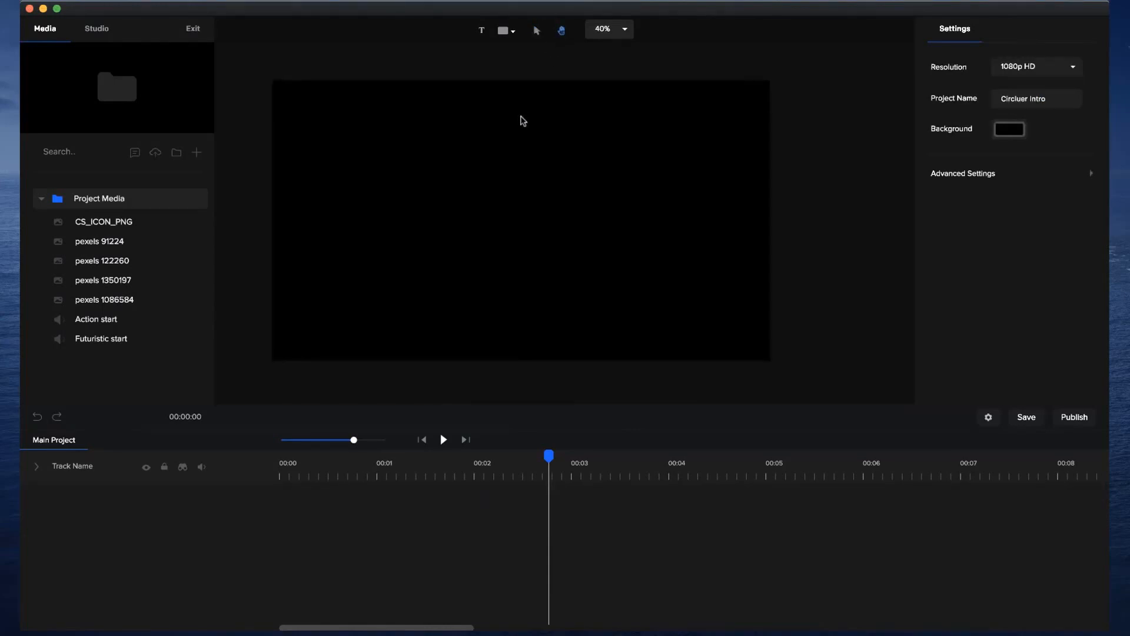
click(537, 31)
click(423, 441)
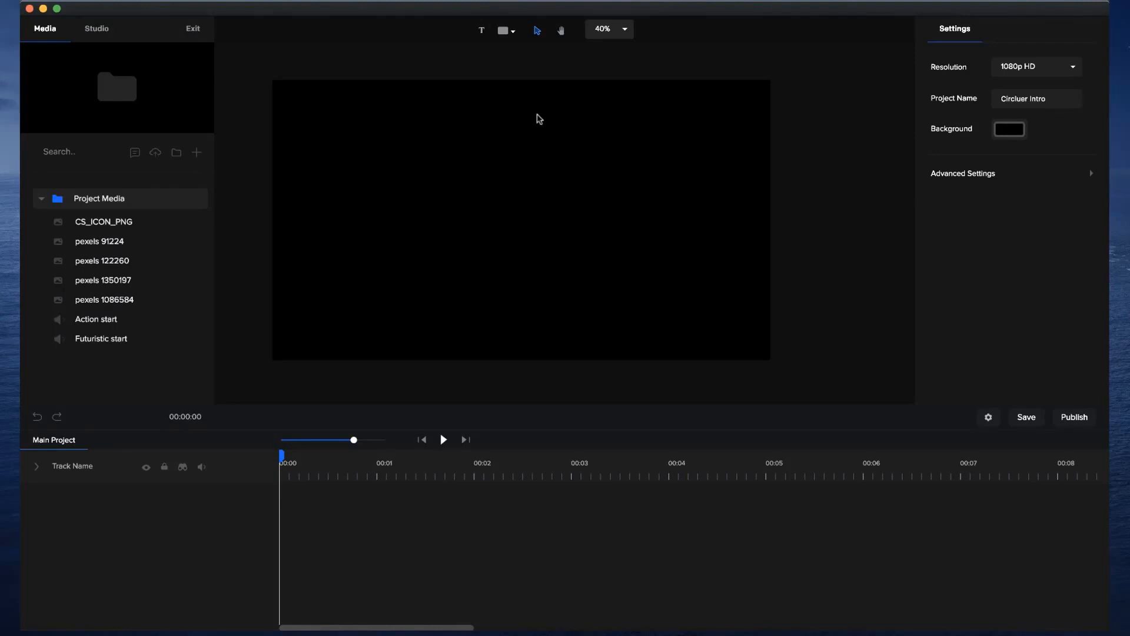
click(506, 33)
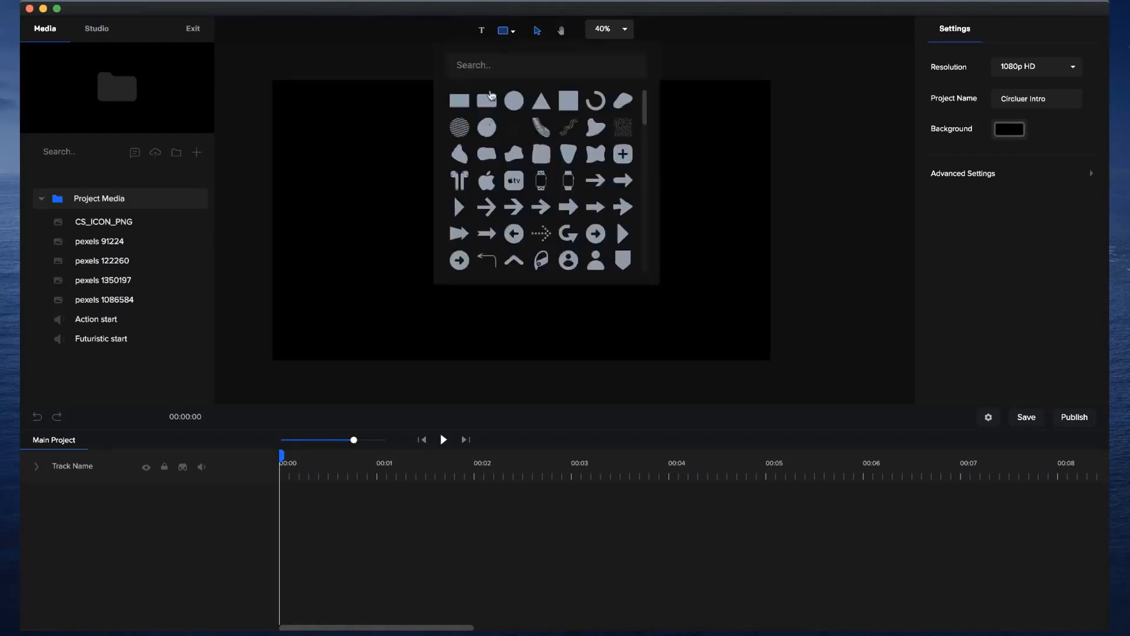
click(513, 103)
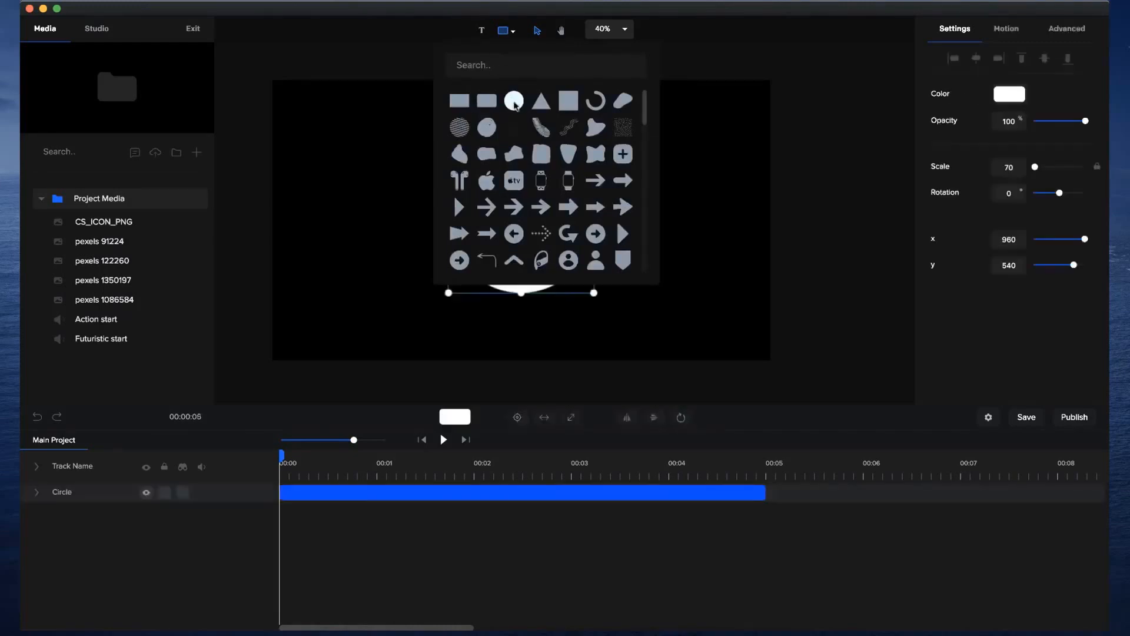
click(728, 266)
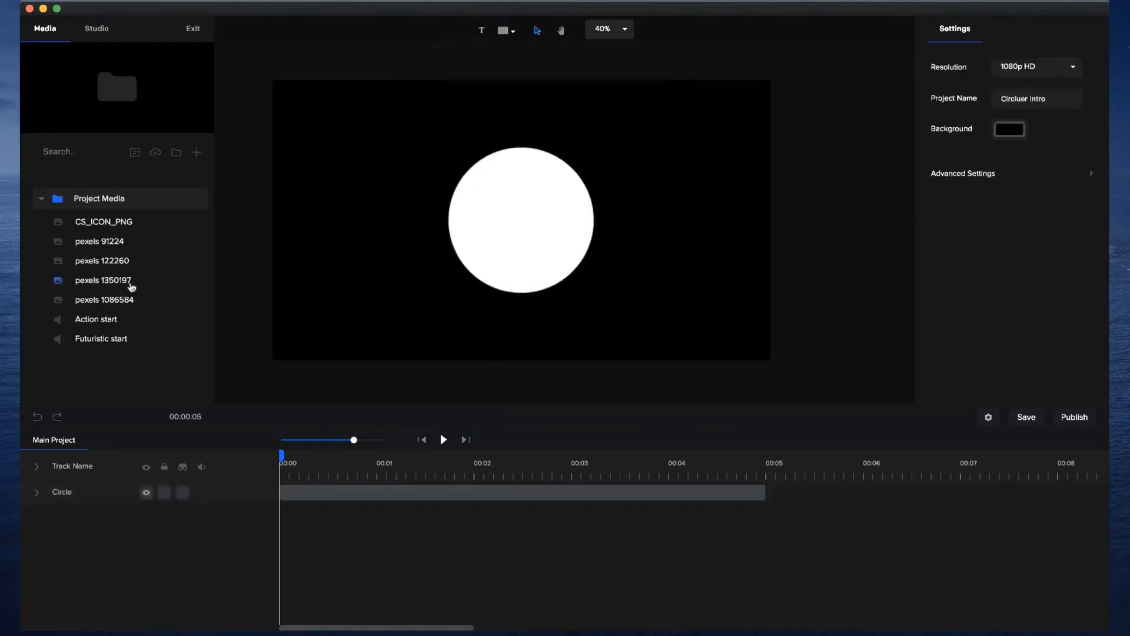
Place the pexels 1350197 image on the canvas and expand it to fill the frame.
click(128, 280)
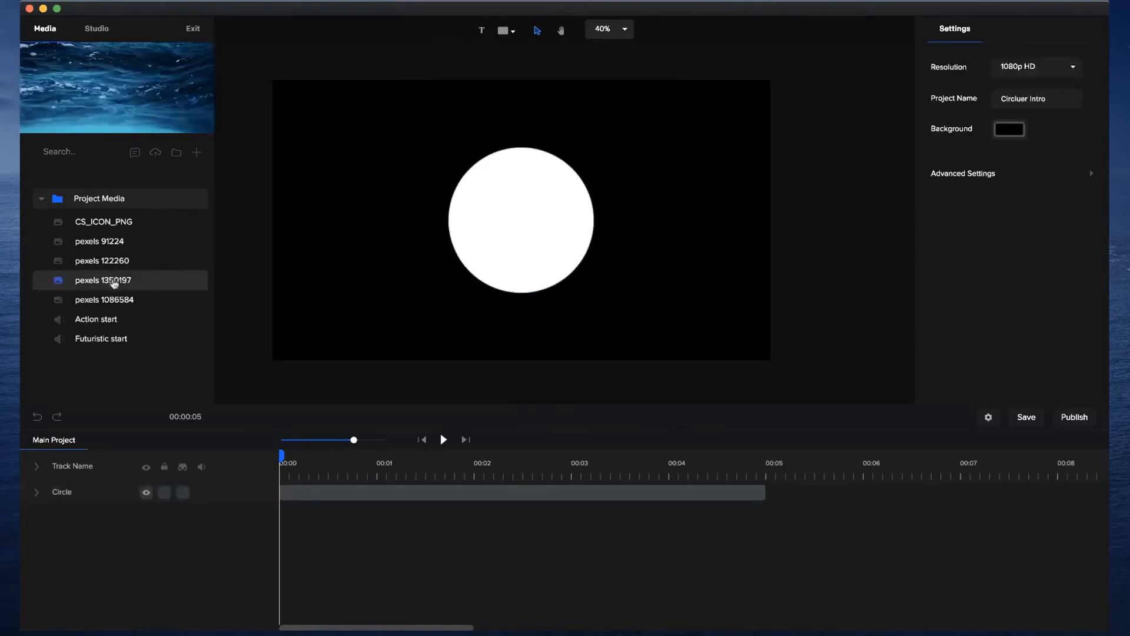
drag(113, 283, 334, 274)
click(580, 417)
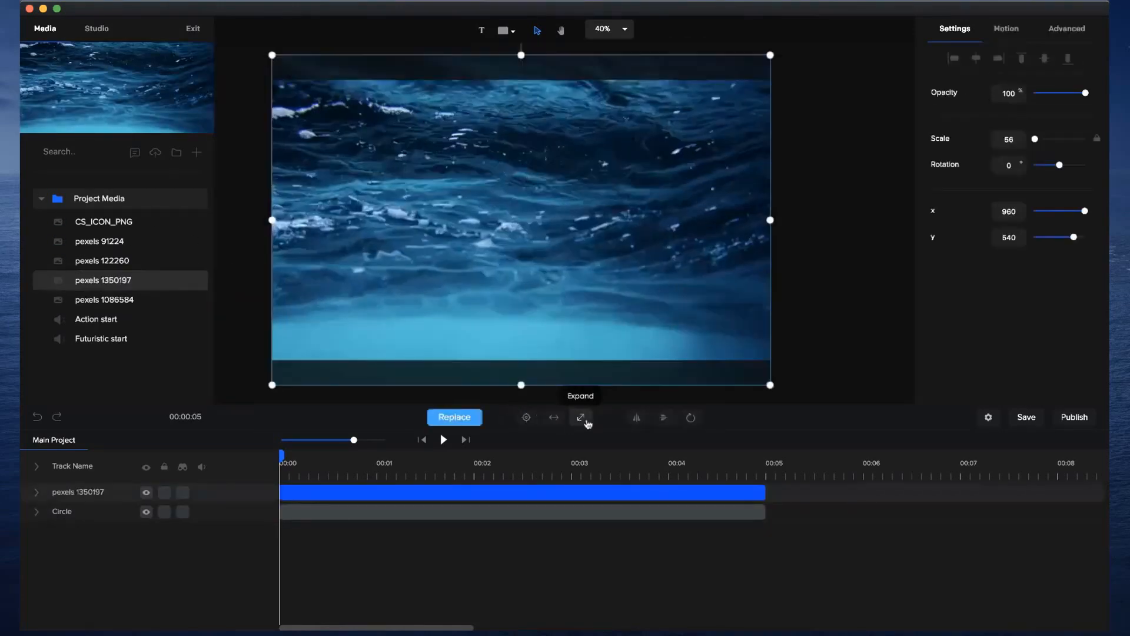
Rename the ocean image layer as BG, place it below the circle layer and lock it.
double_click(79, 492)
text(BG)
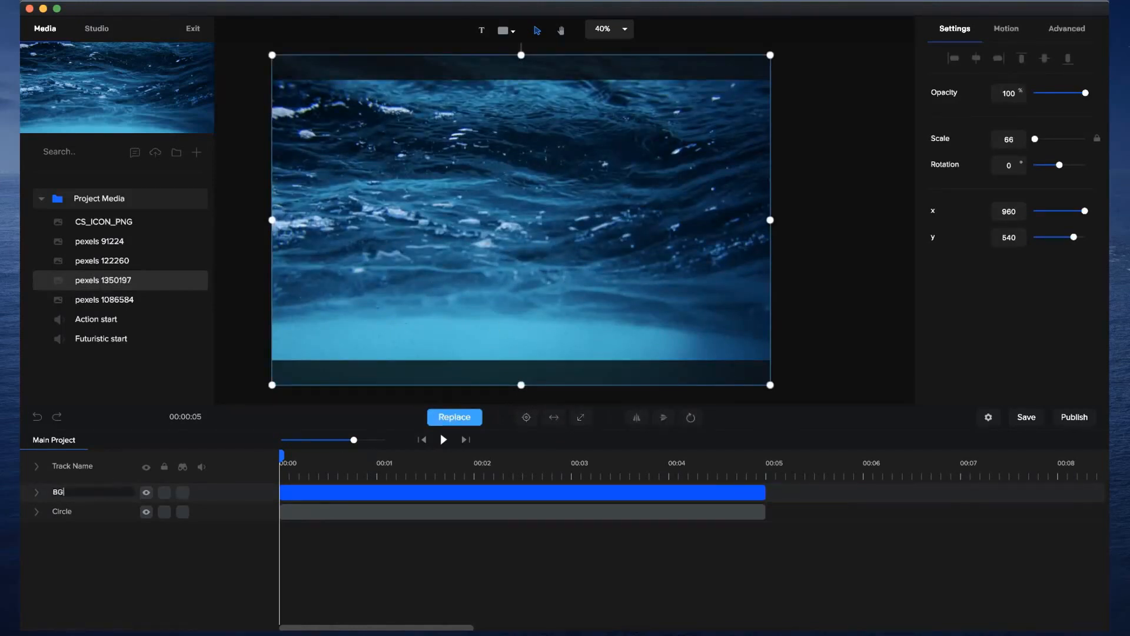
key(Return)
drag(61, 511, 61, 523)
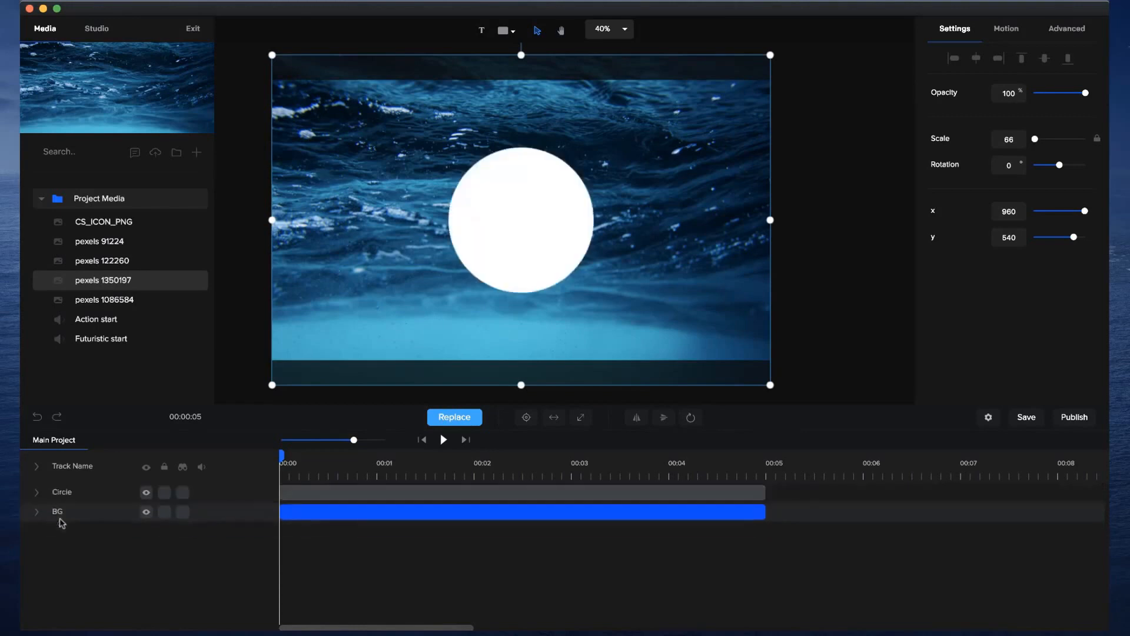
click(164, 511)
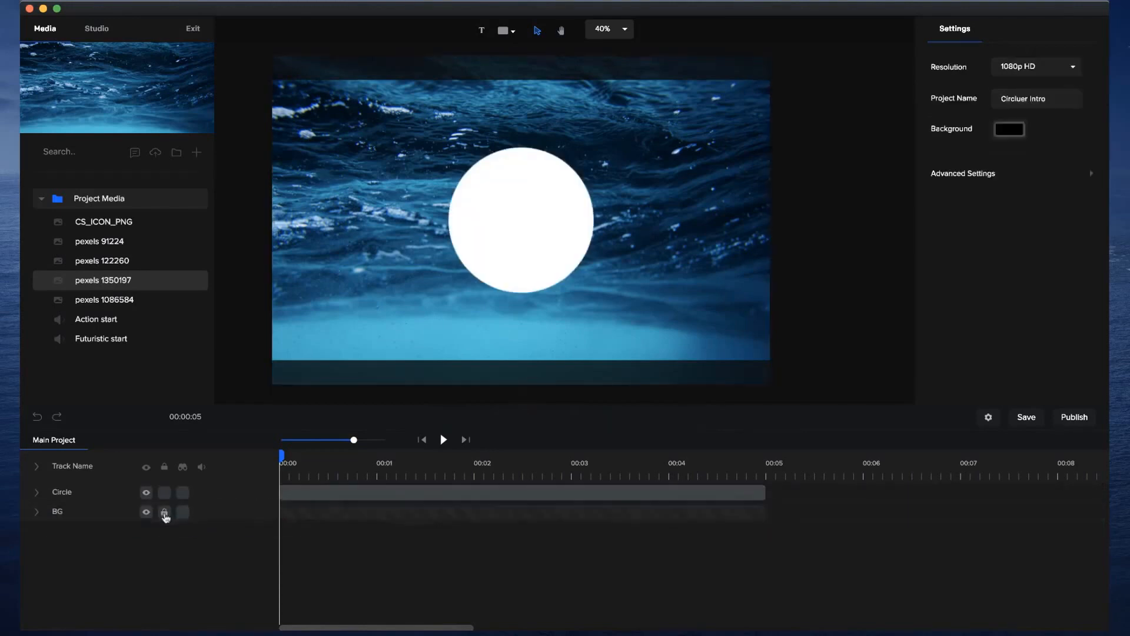
Move the circle slightly over the locked background and rename its layer as 1.
drag(526, 225, 513, 247)
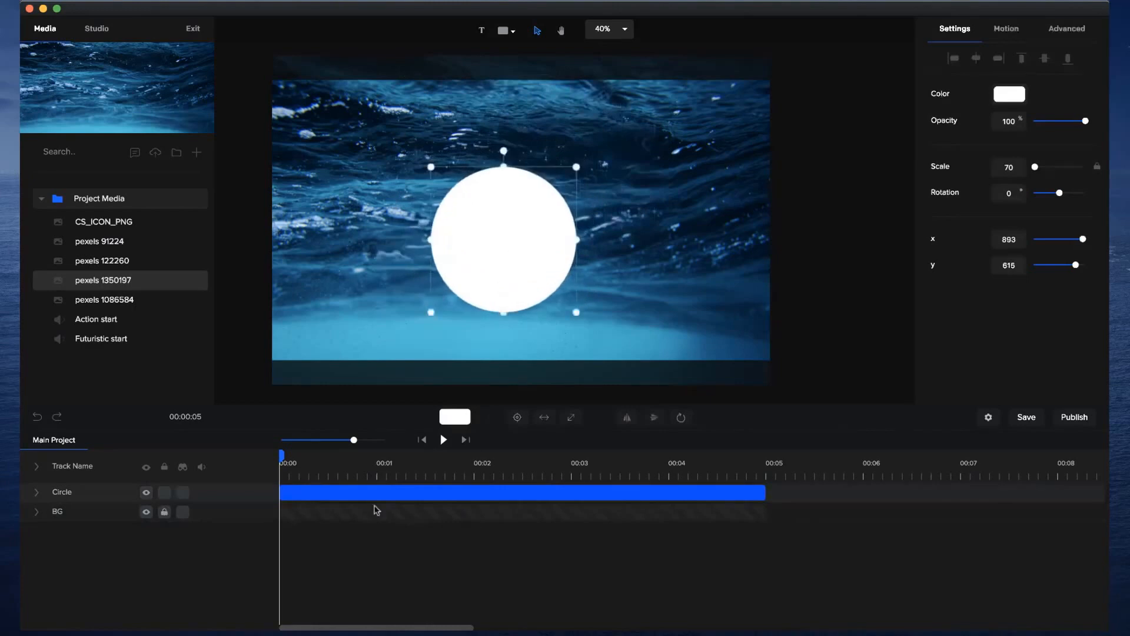
double_click(61, 492)
text(1)
key(Return)
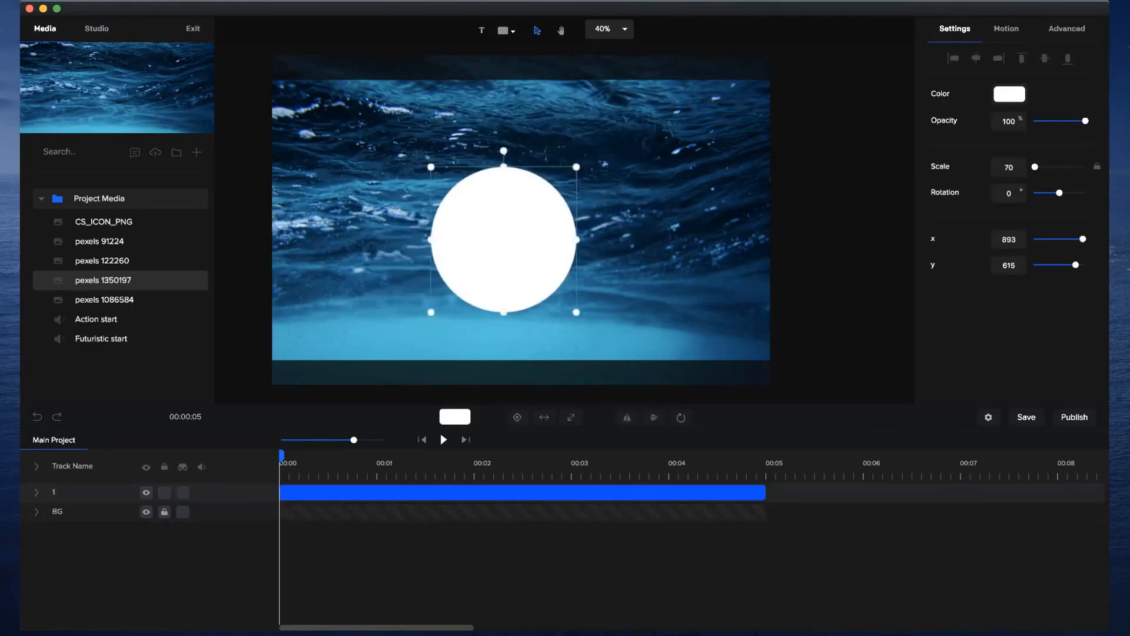
Expand the circle and enlarge it to a scale of about 302 so it covers the whole canvas.
click(571, 418)
scroll(589, 294, down, 1)
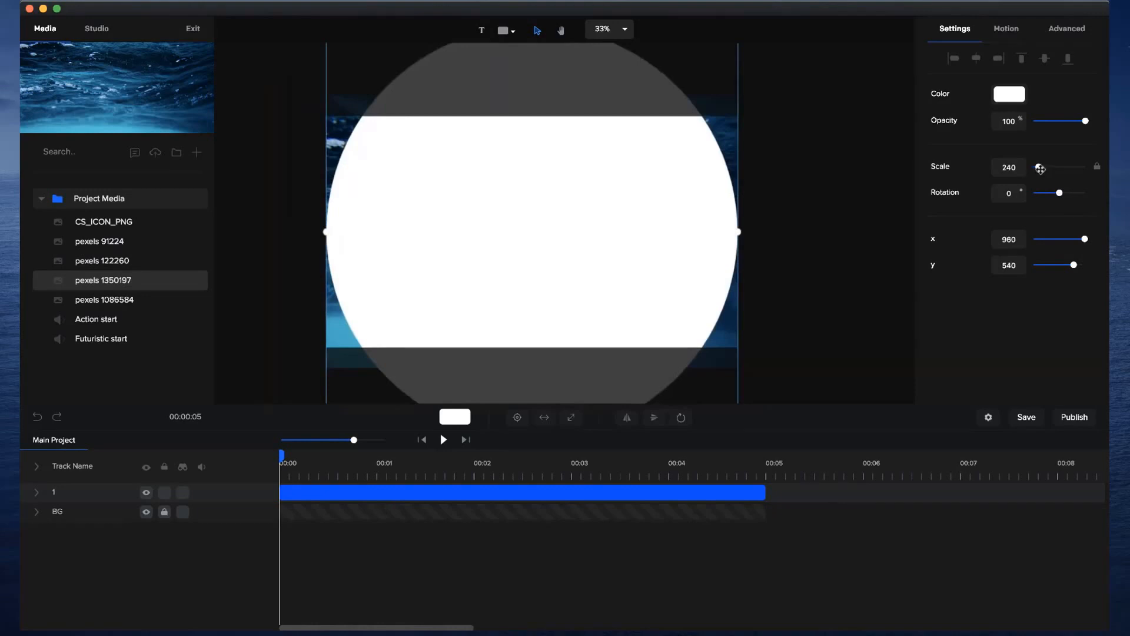
drag(1041, 169, 1043, 174)
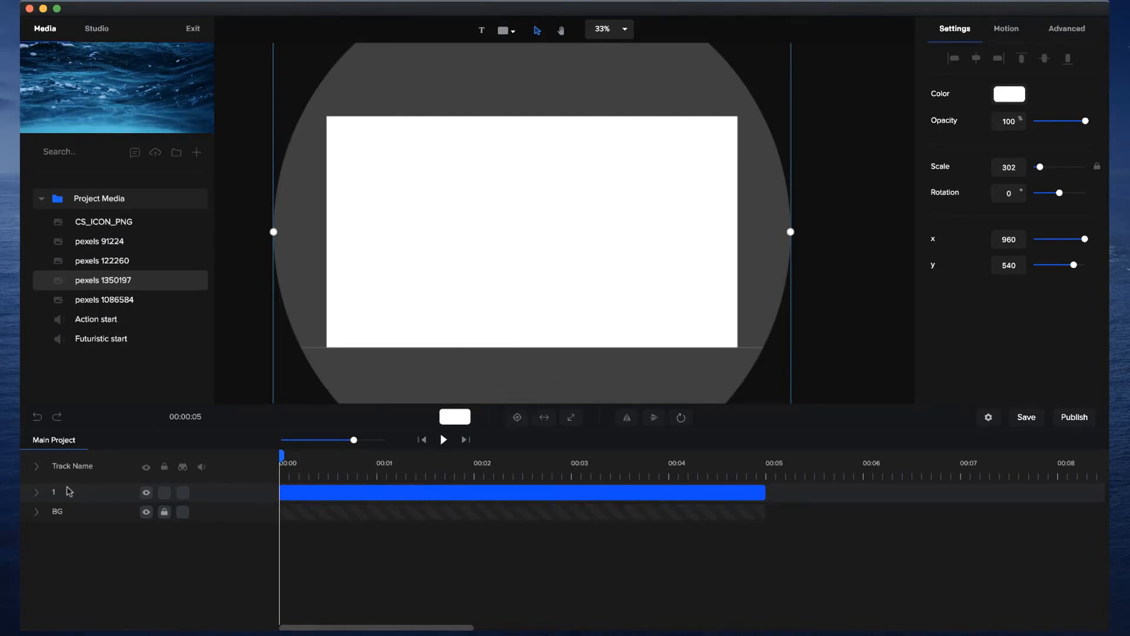
Try the Scale Up entrance animation from the Zoom group on layer 1 and preview it.
click(38, 493)
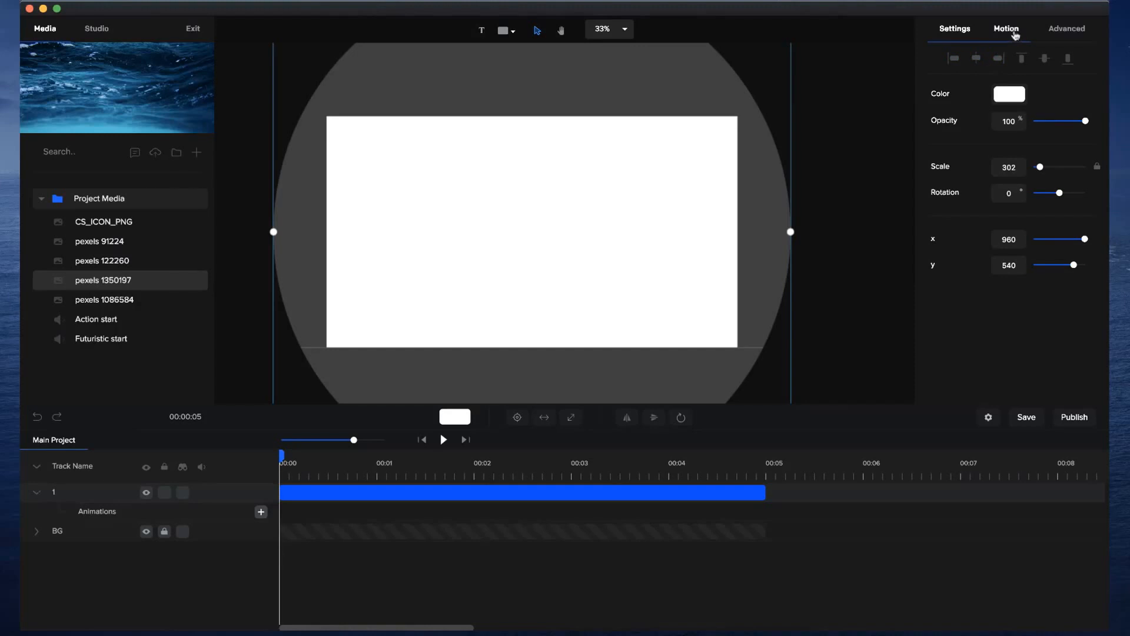
click(1006, 29)
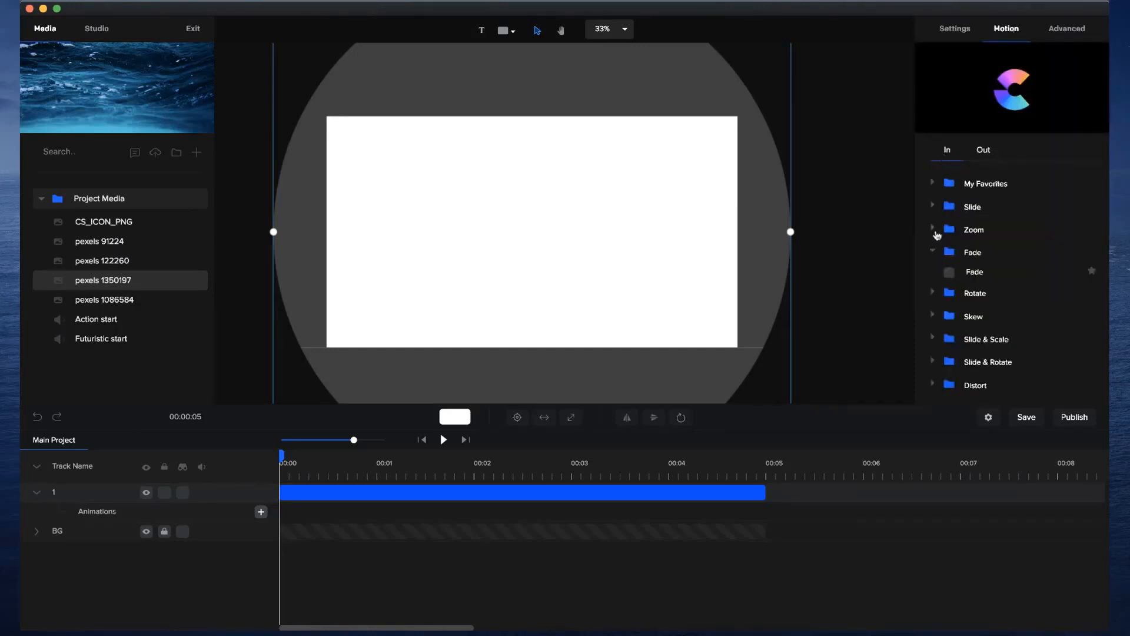
click(935, 231)
click(949, 250)
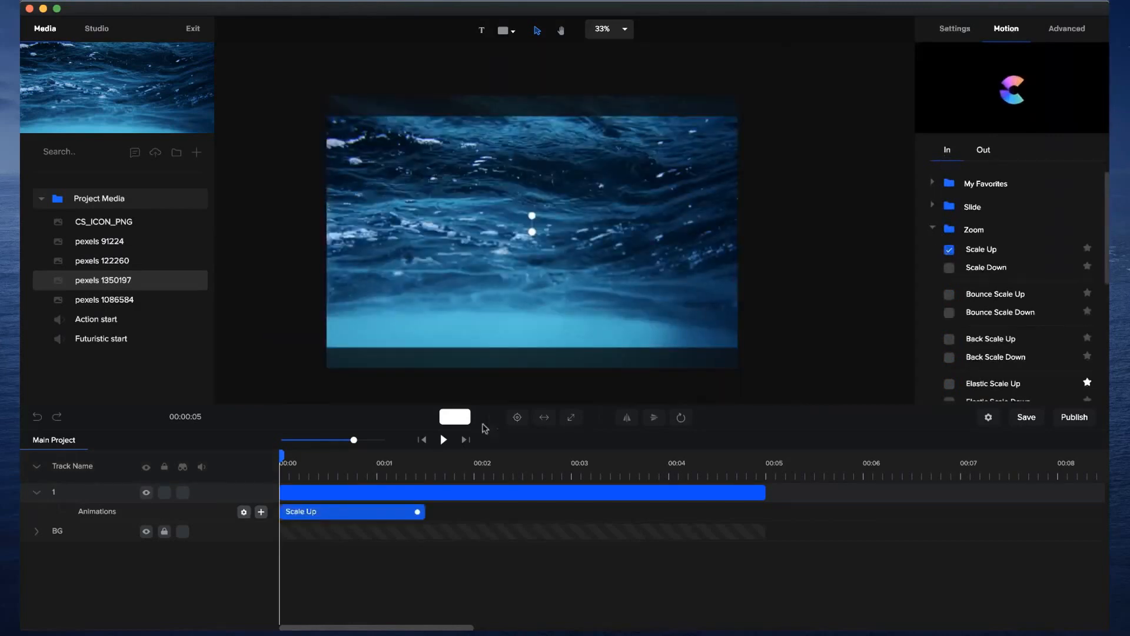
click(443, 440)
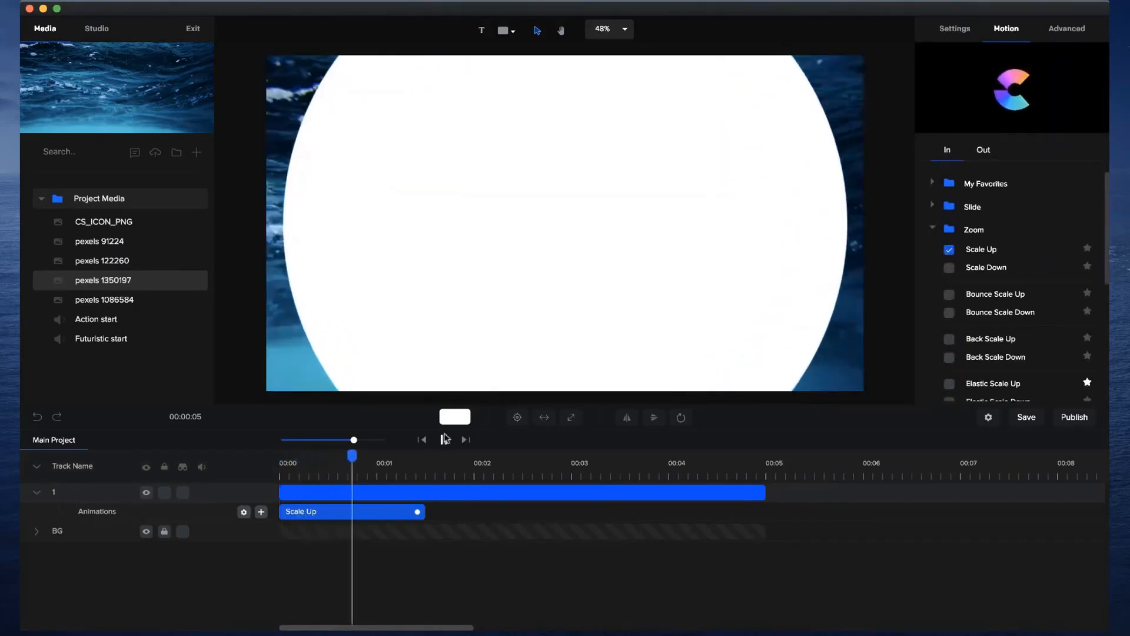
click(445, 439)
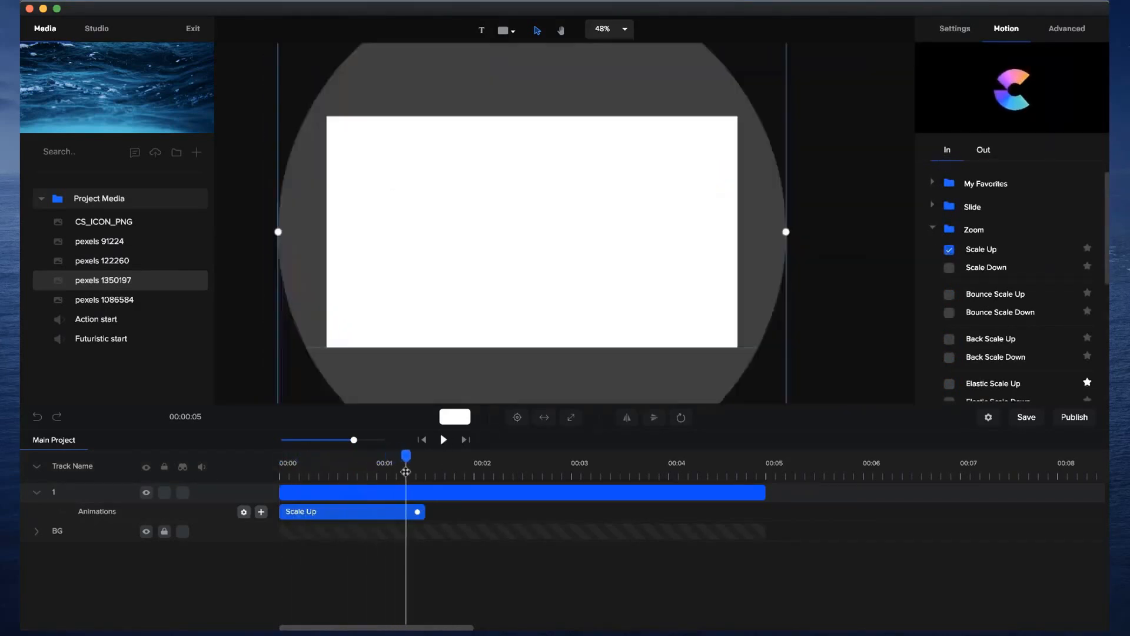
Disable the fade of the Scale Up animation, shorten it to about 0.9 seconds and replay it.
right_click(350, 517)
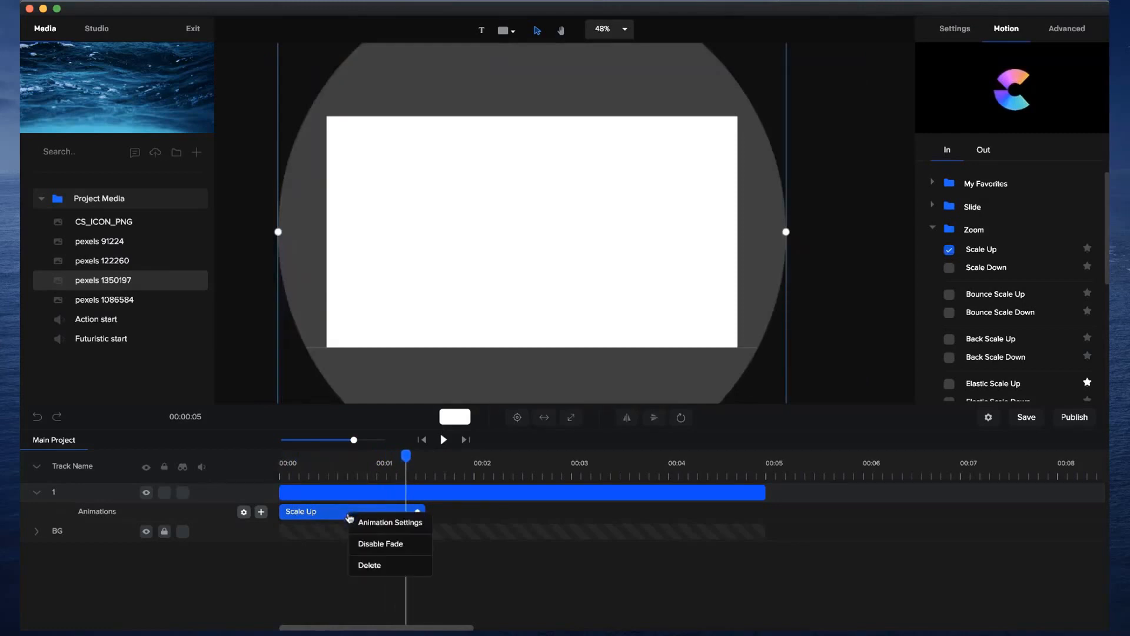
click(364, 545)
drag(418, 511, 359, 512)
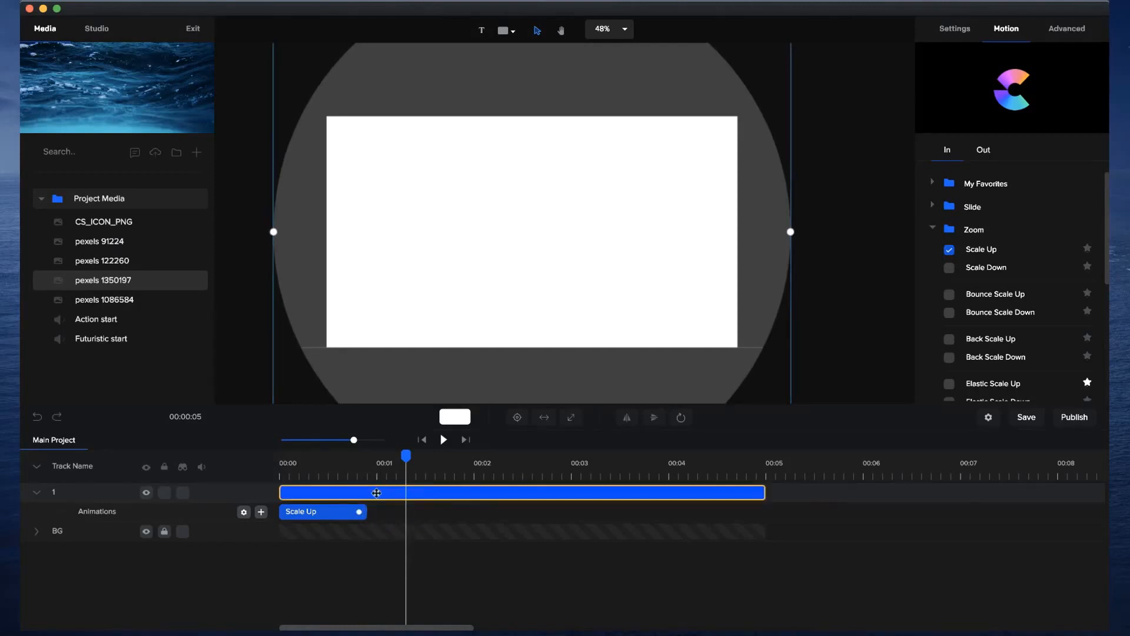
click(419, 443)
click(443, 440)
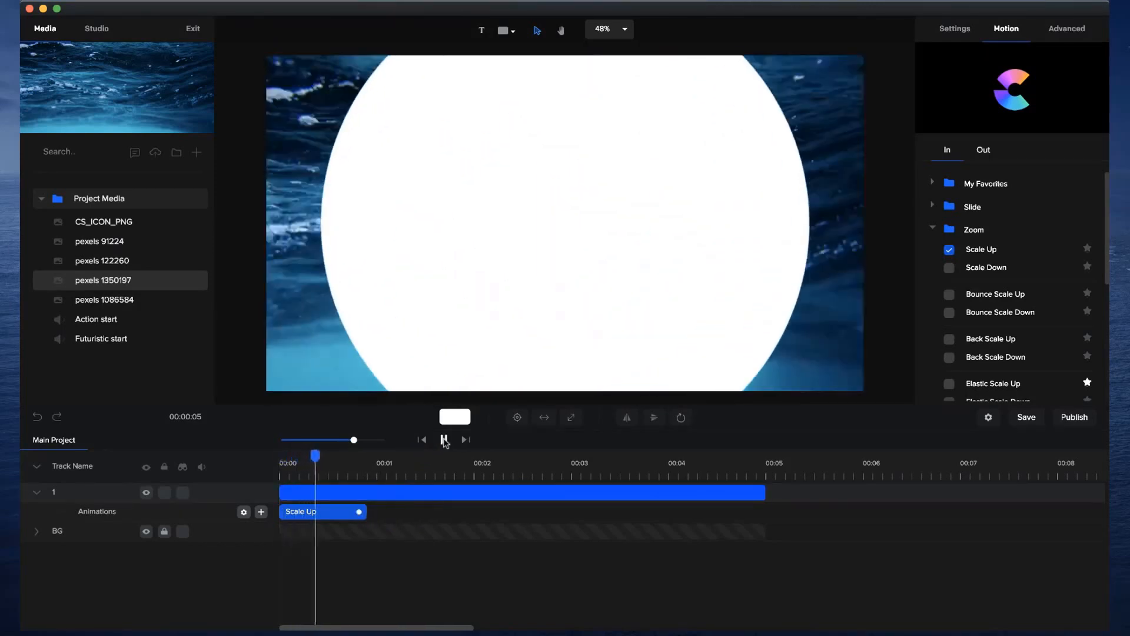
Delete the Scale Up animation from layer 1.
right_click(359, 519)
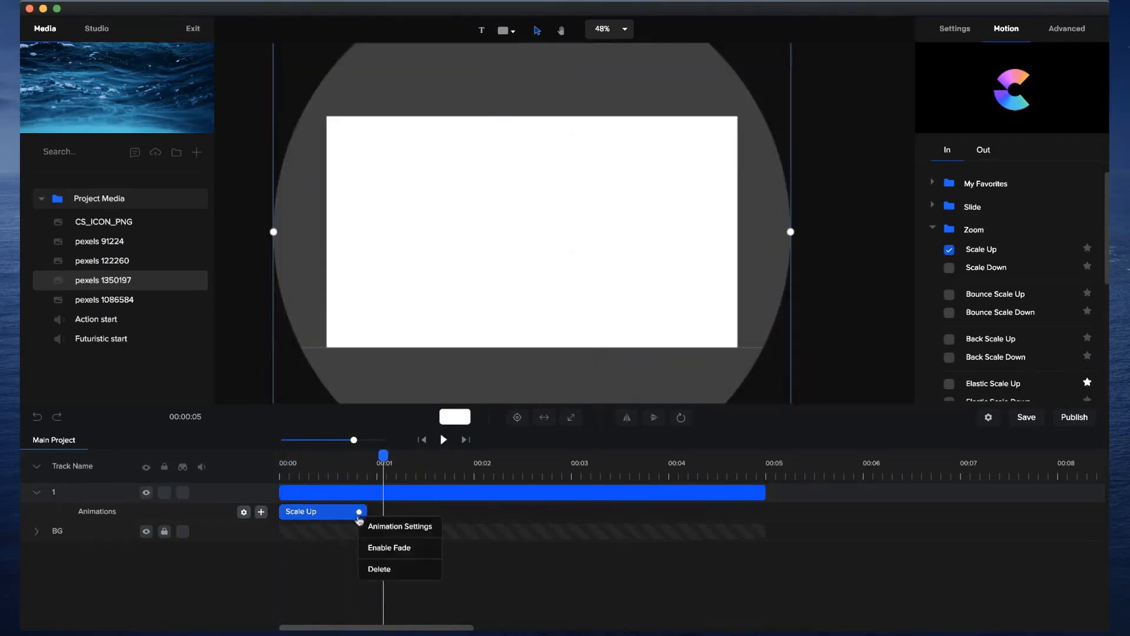
click(380, 569)
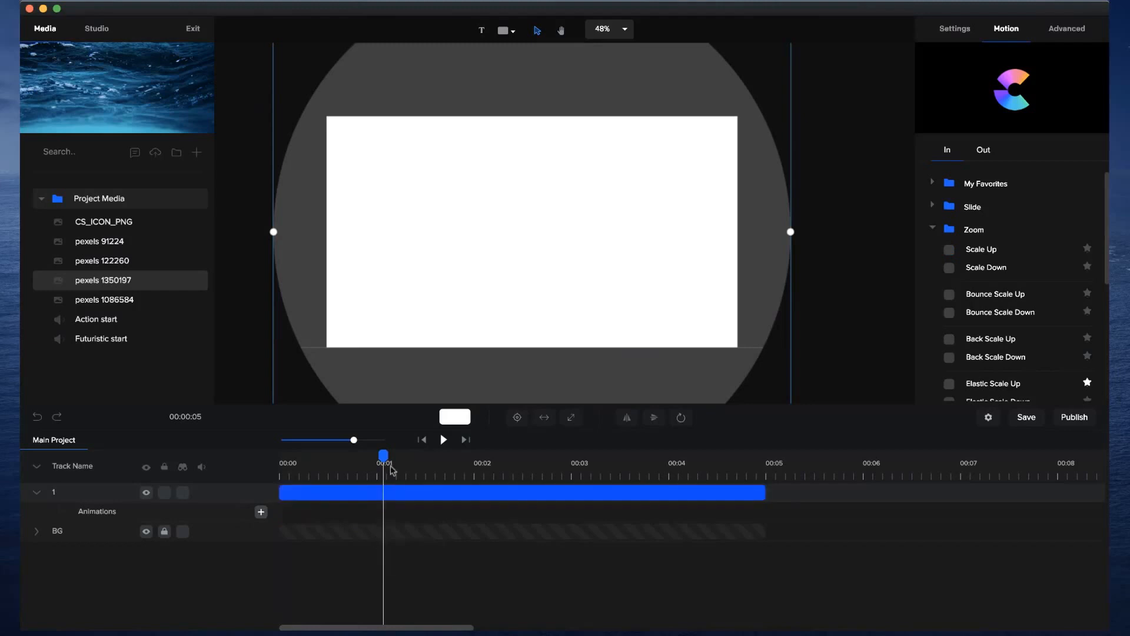
Add a custom animation at the start of layer 1 with Scale and Rotation enabled, and shorten it to about one second.
drag(384, 458, 266, 458)
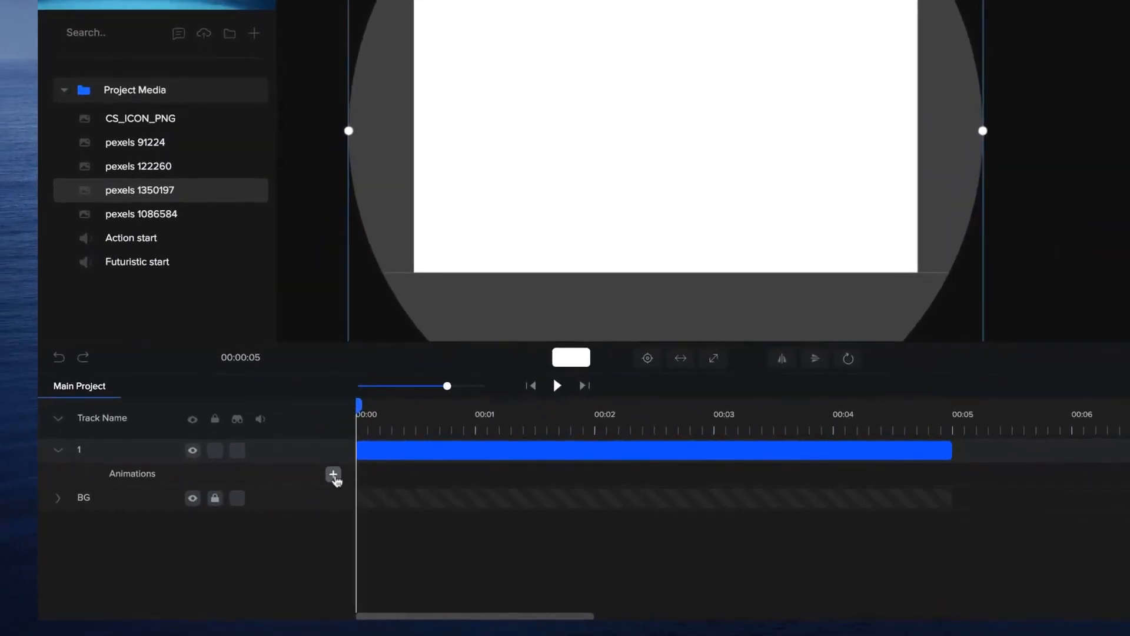
click(333, 474)
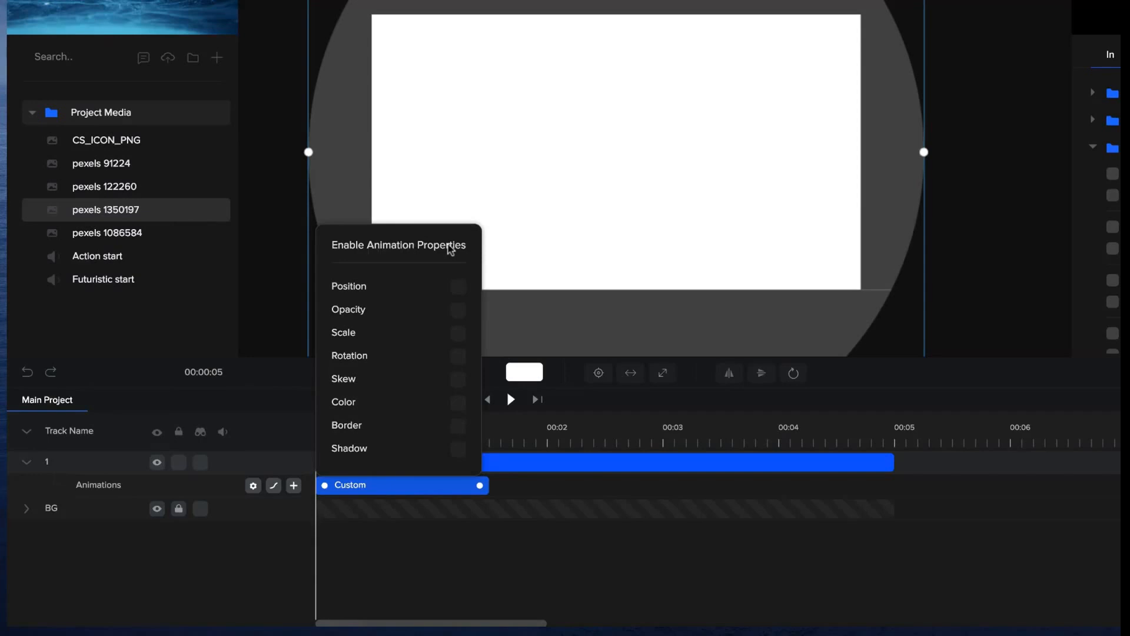
click(458, 334)
click(459, 357)
click(386, 538)
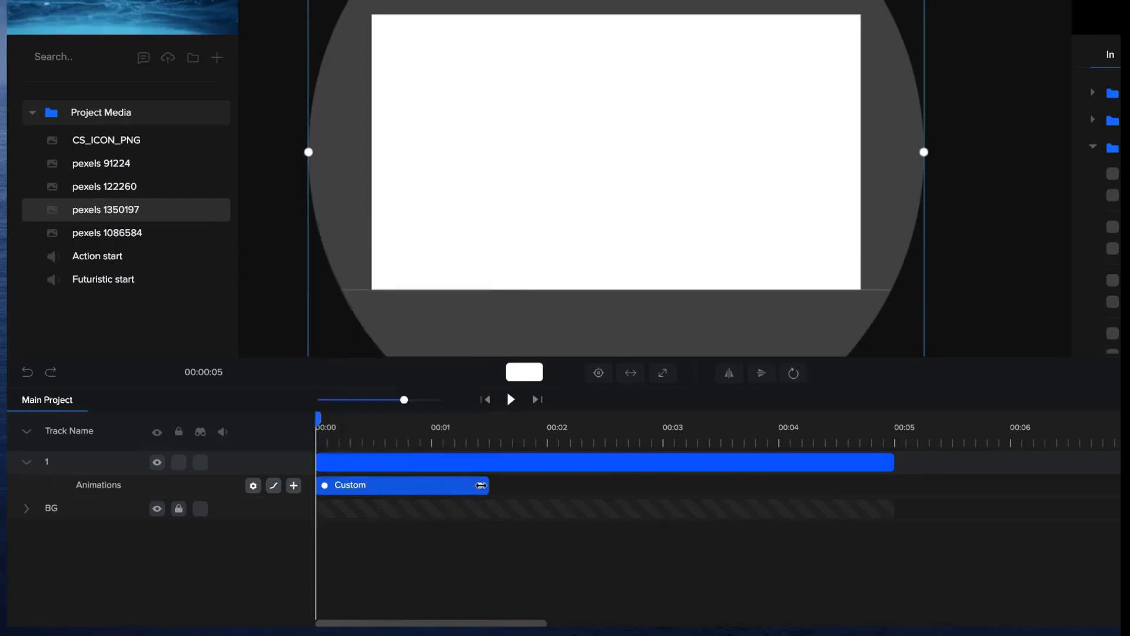
drag(482, 485, 432, 485)
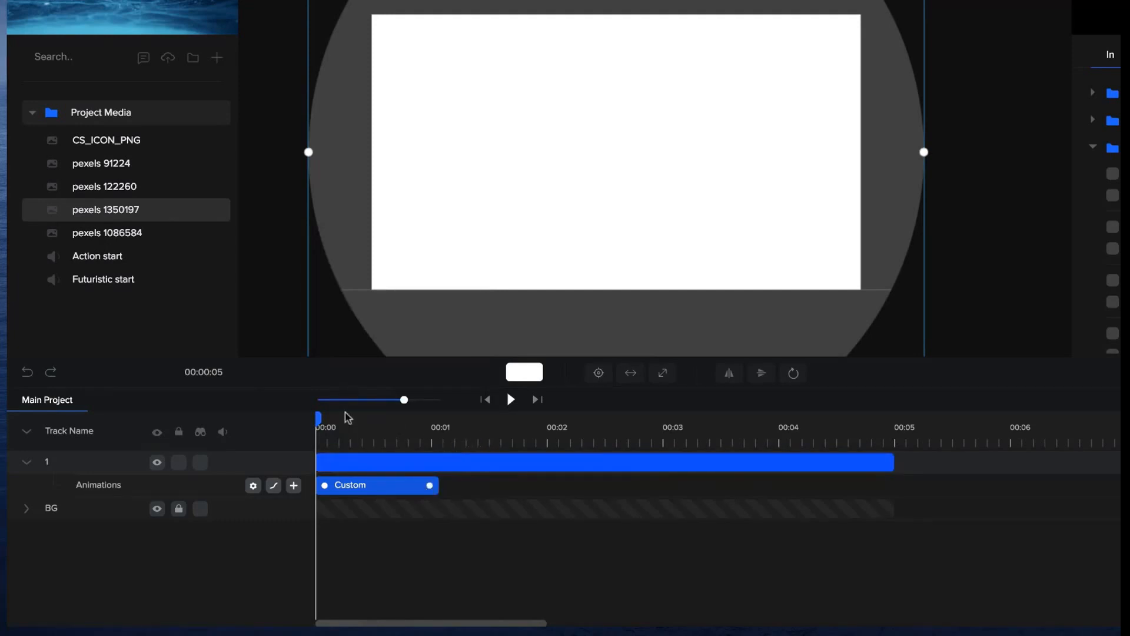
Set the circle's scale to 0 at the start of layer 1's custom animation and preview it.
drag(317, 417, 441, 427)
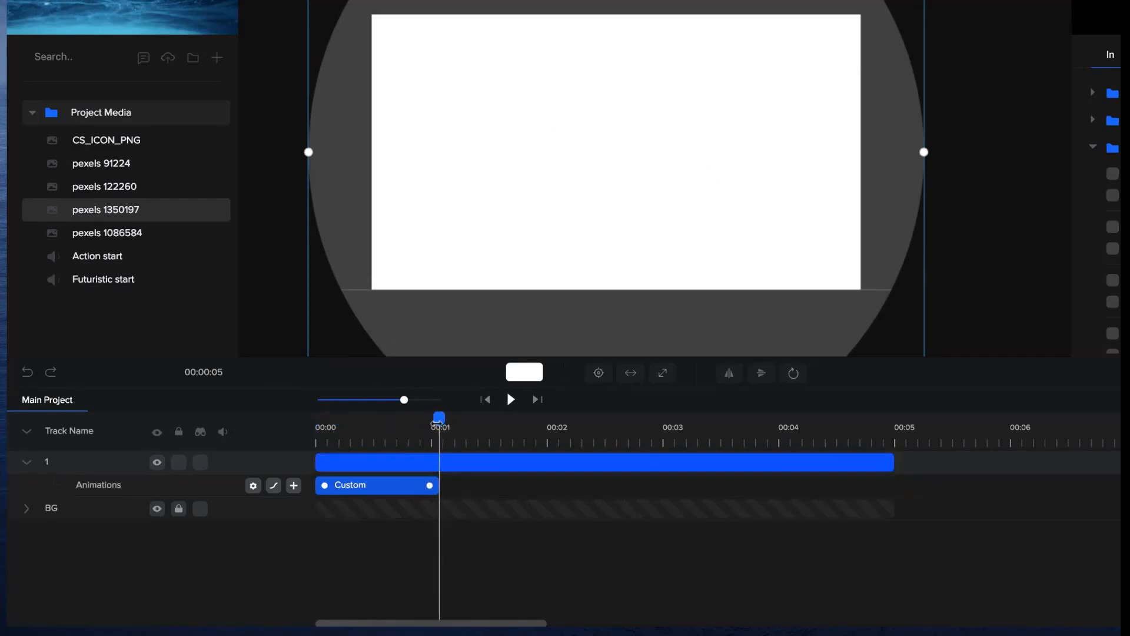
drag(439, 418, 516, 419)
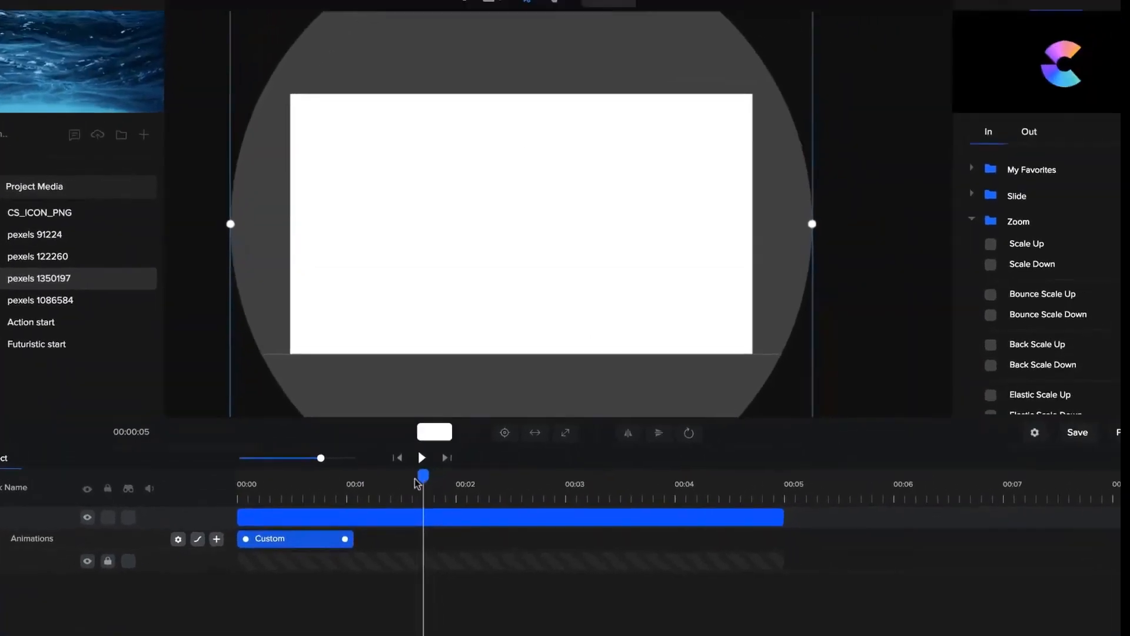
drag(511, 421, 312, 422)
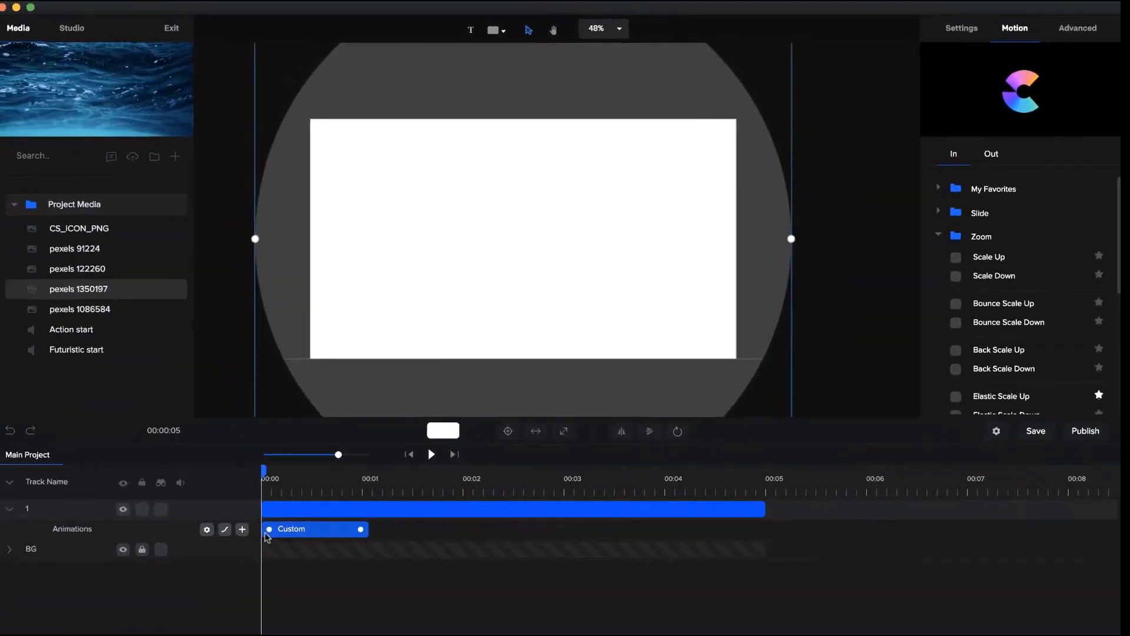
click(980, 37)
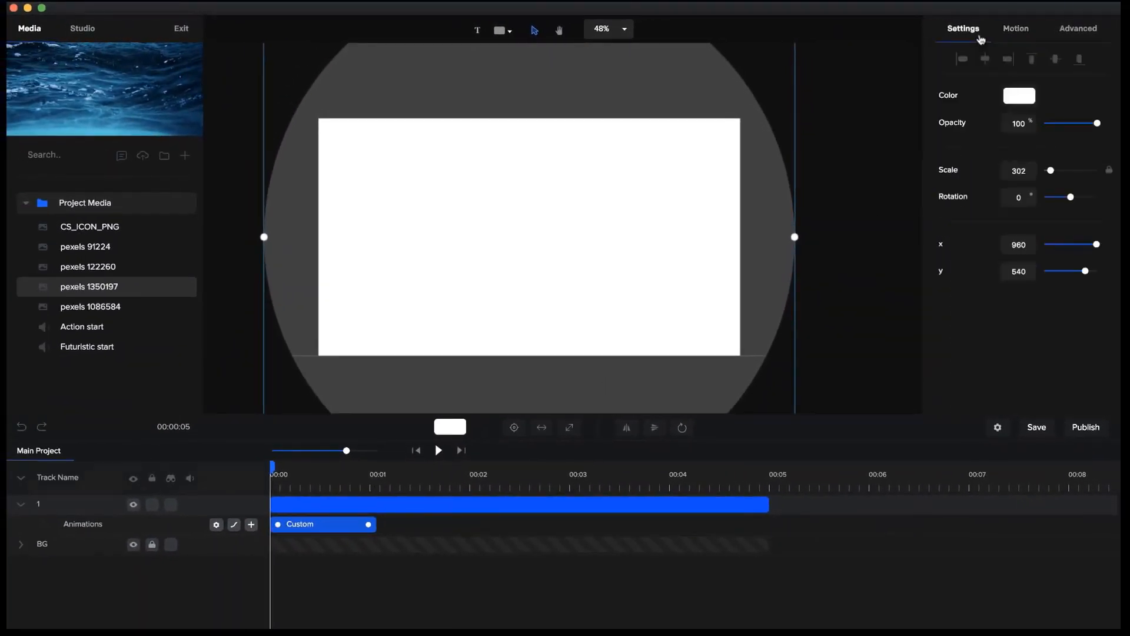
key(Return)
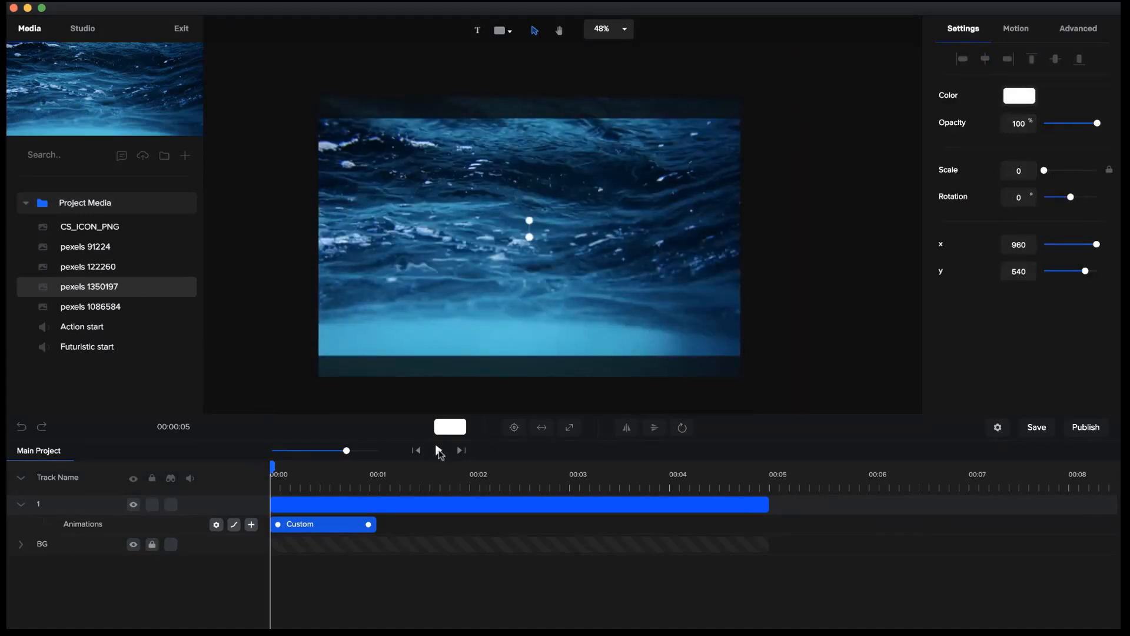
click(438, 451)
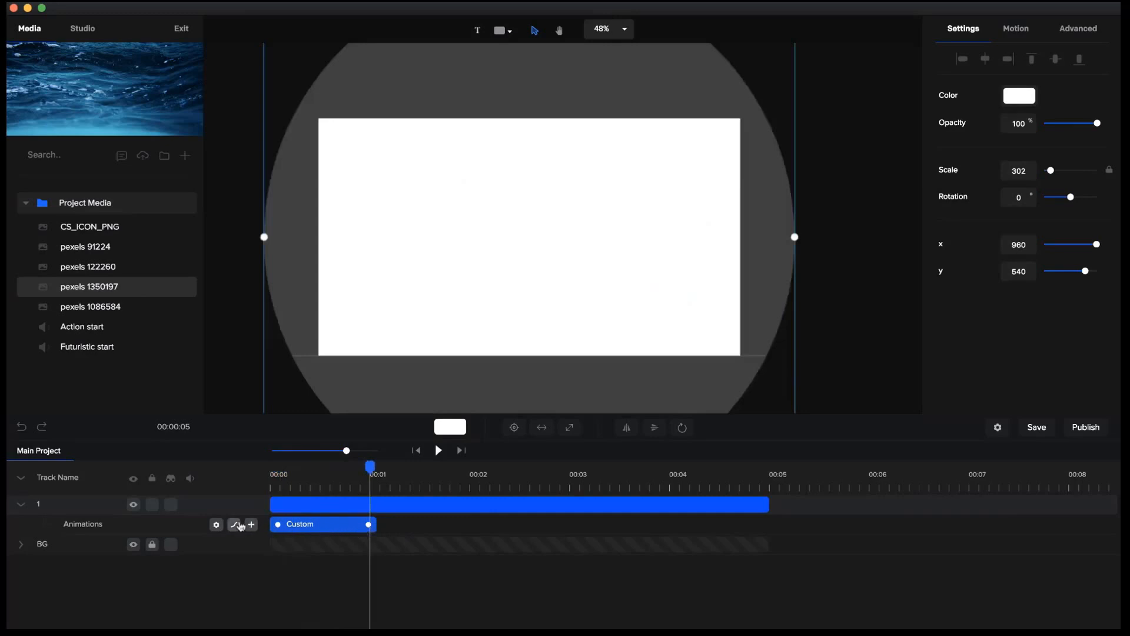
Set the easing of layer 1's custom animation to Both with Power2 and replay it from the start.
click(235, 525)
click(374, 287)
click(378, 288)
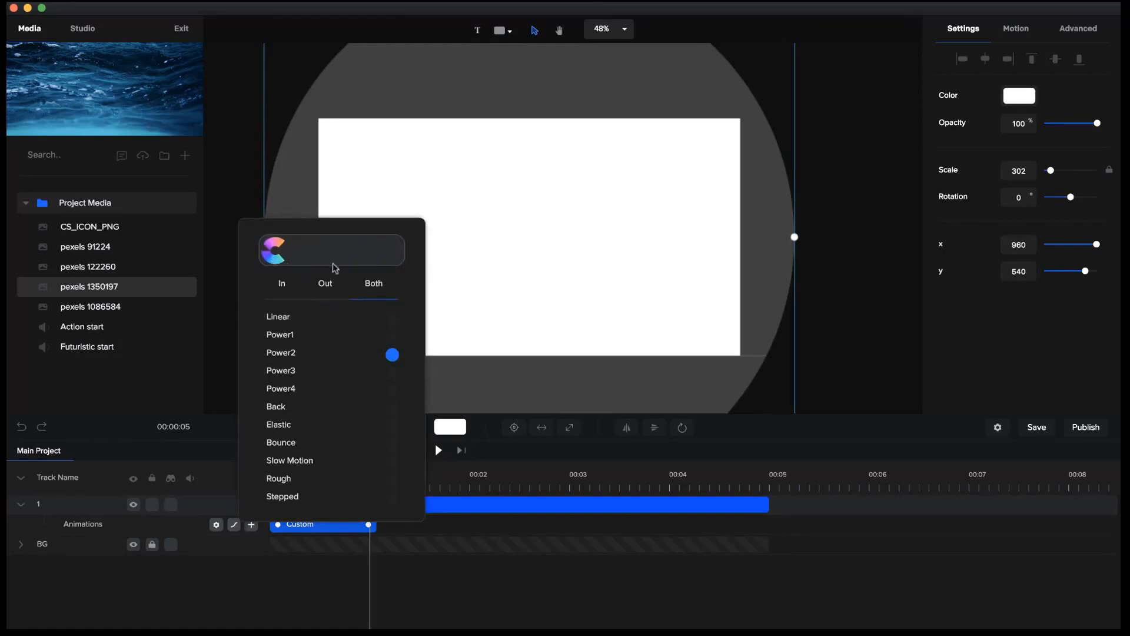
click(387, 575)
click(416, 451)
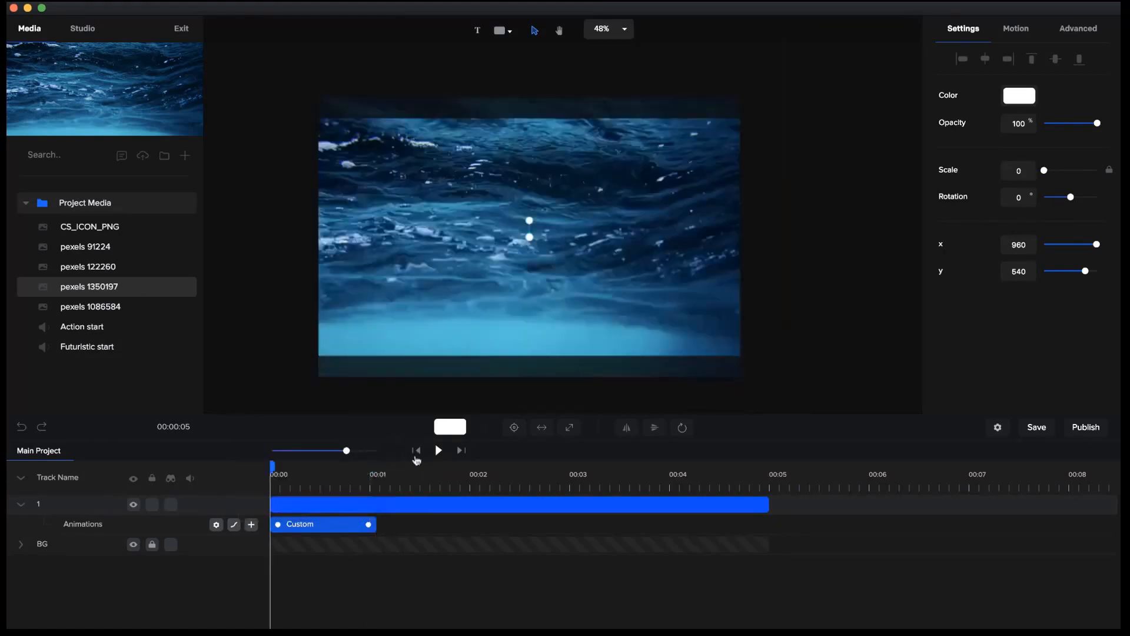
click(439, 450)
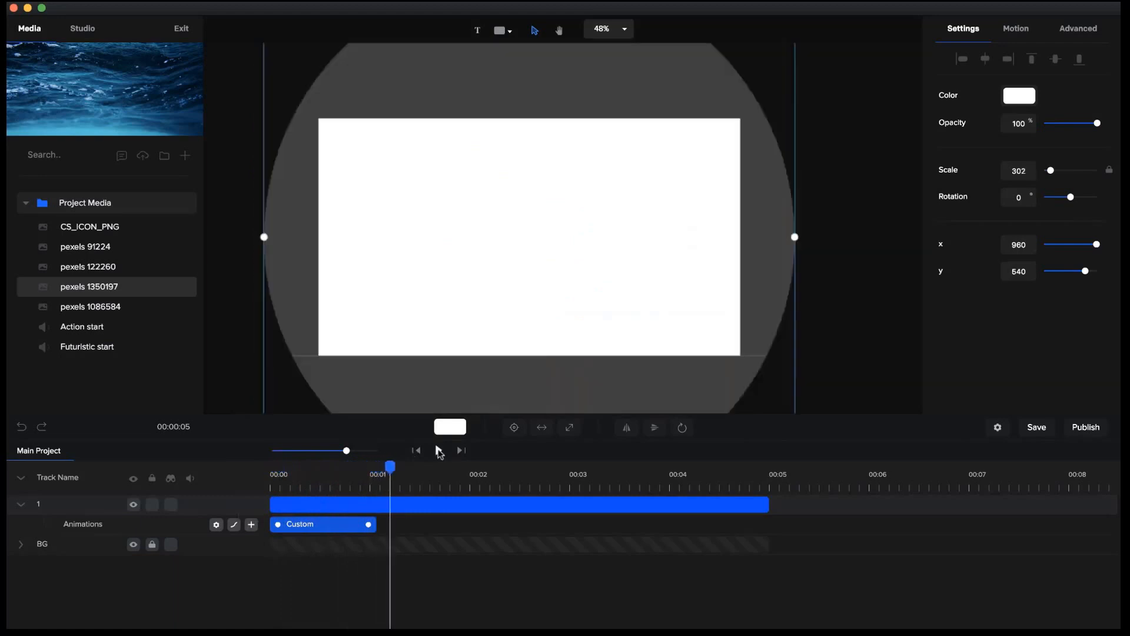
Shorten layer 1's custom animation to just under one second and replay it from the start.
drag(370, 525, 361, 525)
drag(393, 467, 250, 479)
click(438, 451)
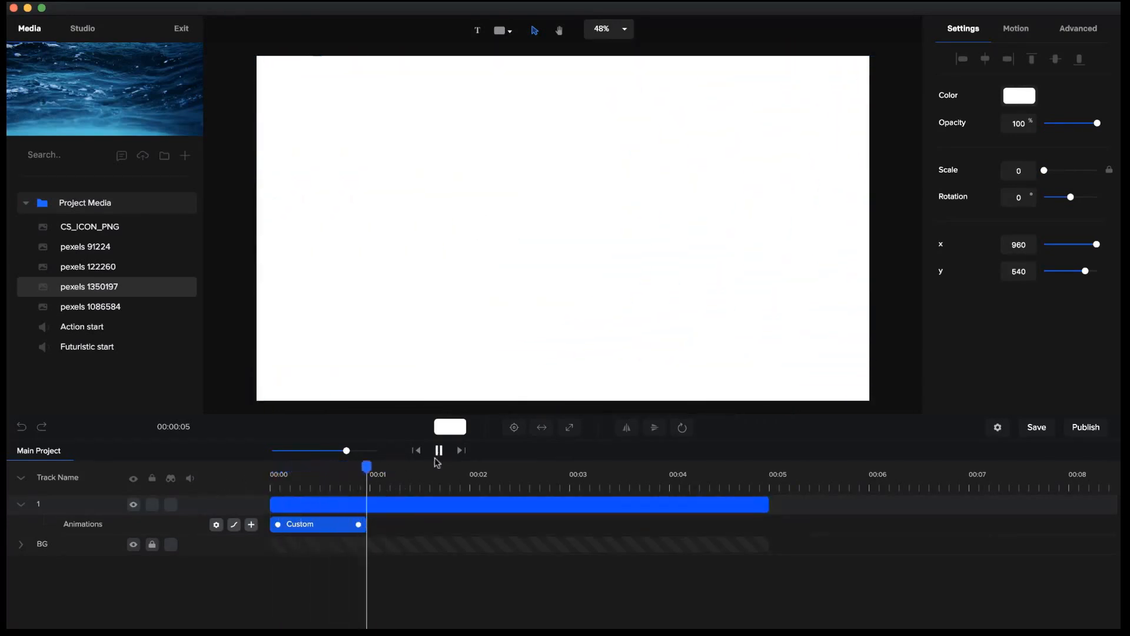
click(438, 451)
Duplicate circle layer 1 twice and rename the copies 2 and 3.
click(23, 504)
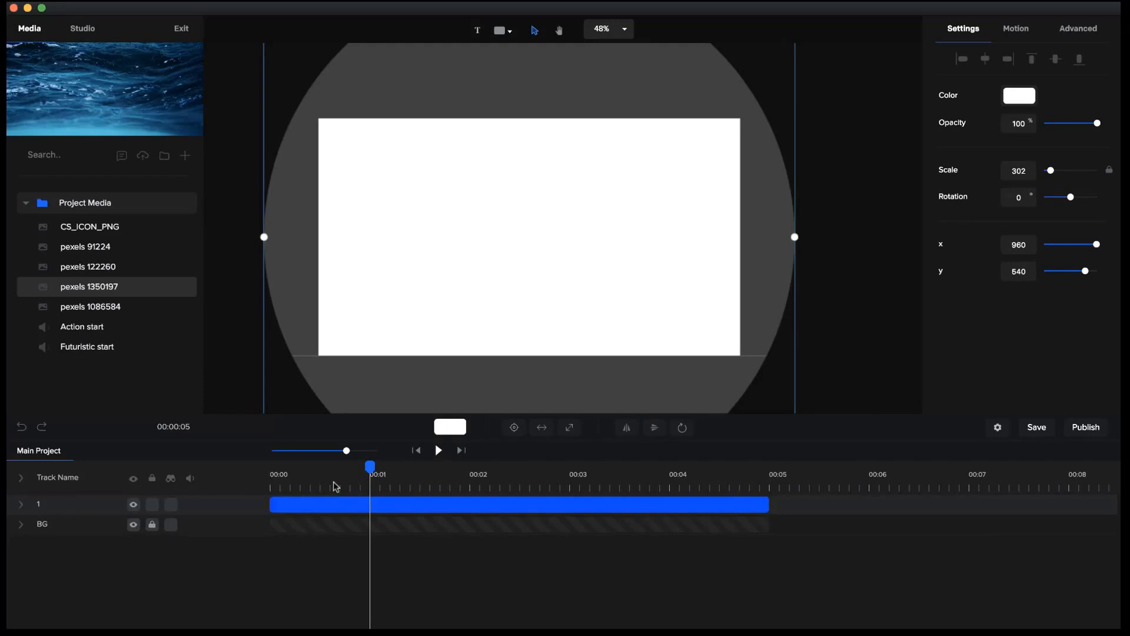
key(super+d)
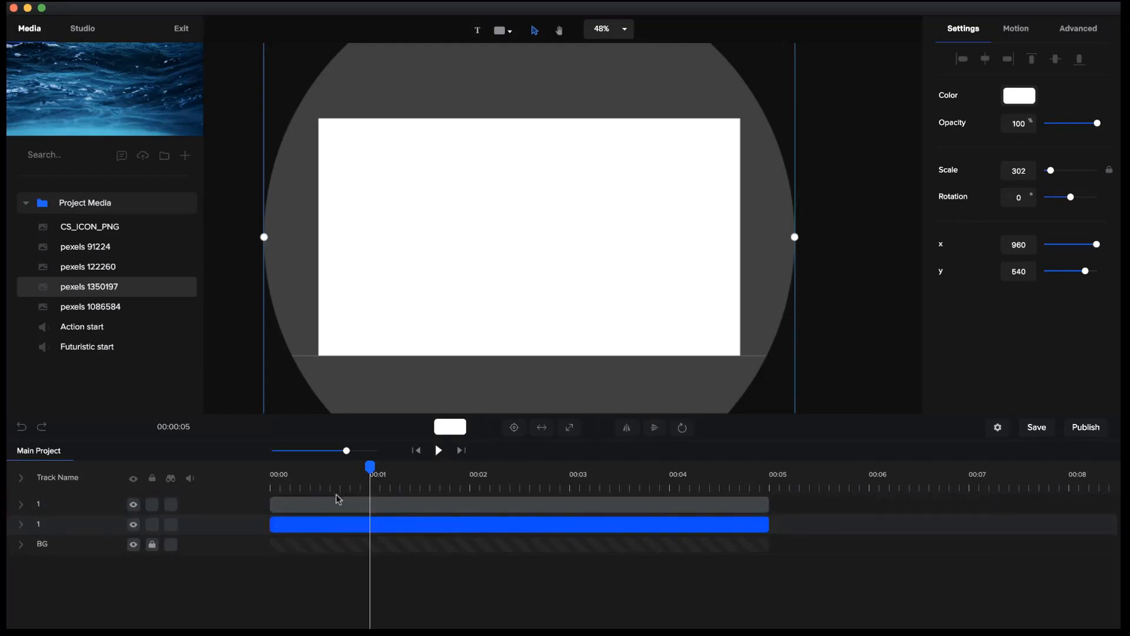
click(306, 506)
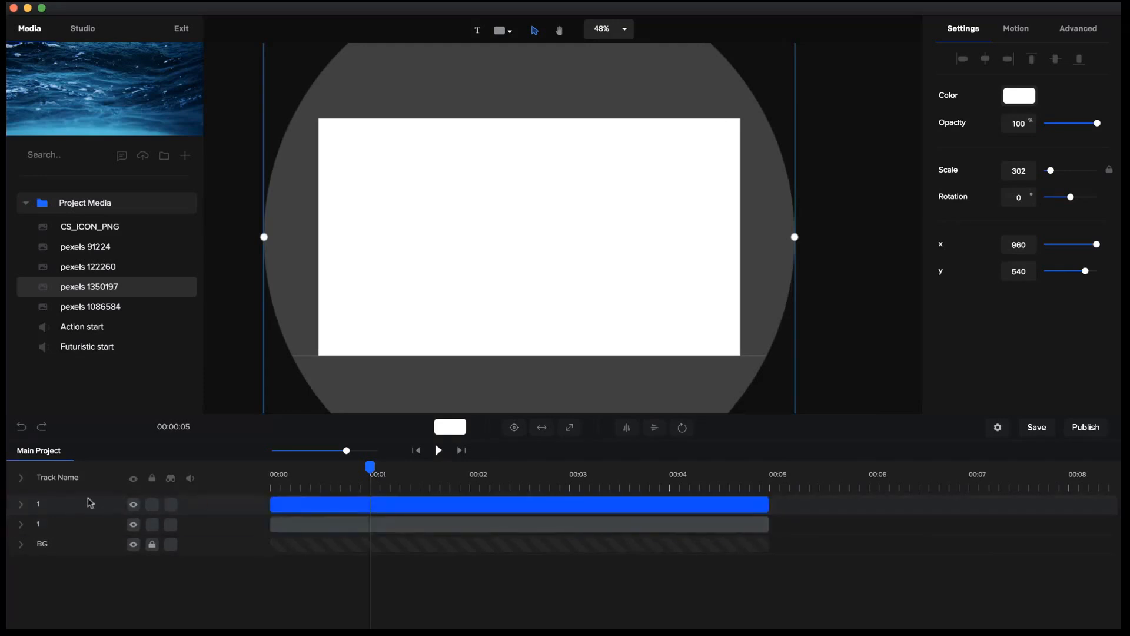
double_click(41, 505)
key(Return)
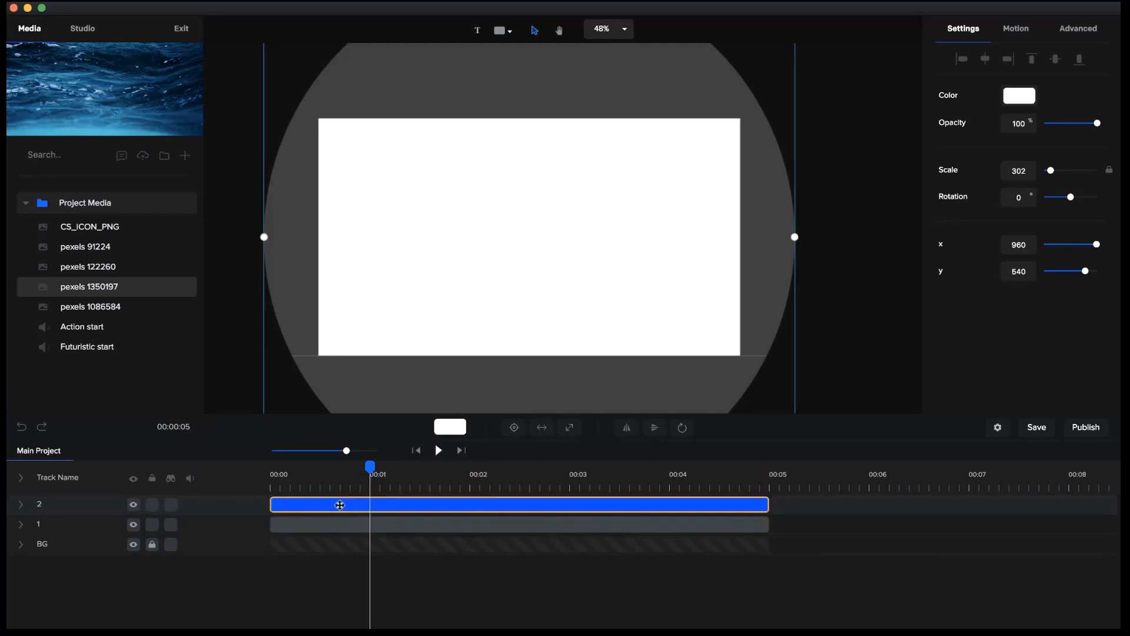
key(ctrl+d)
double_click(40, 505)
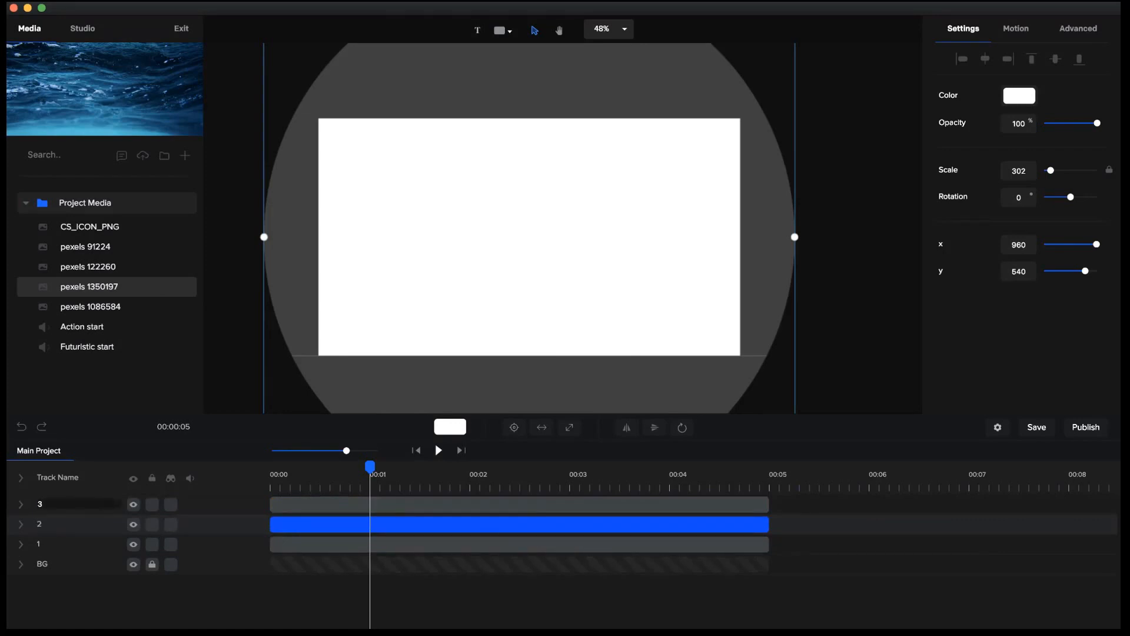
key(Return)
Expand all tracks and stagger the circles, starting layer 2 at about 0.33 seconds and layer 3 at about 0.73 seconds.
drag(370, 467, 249, 478)
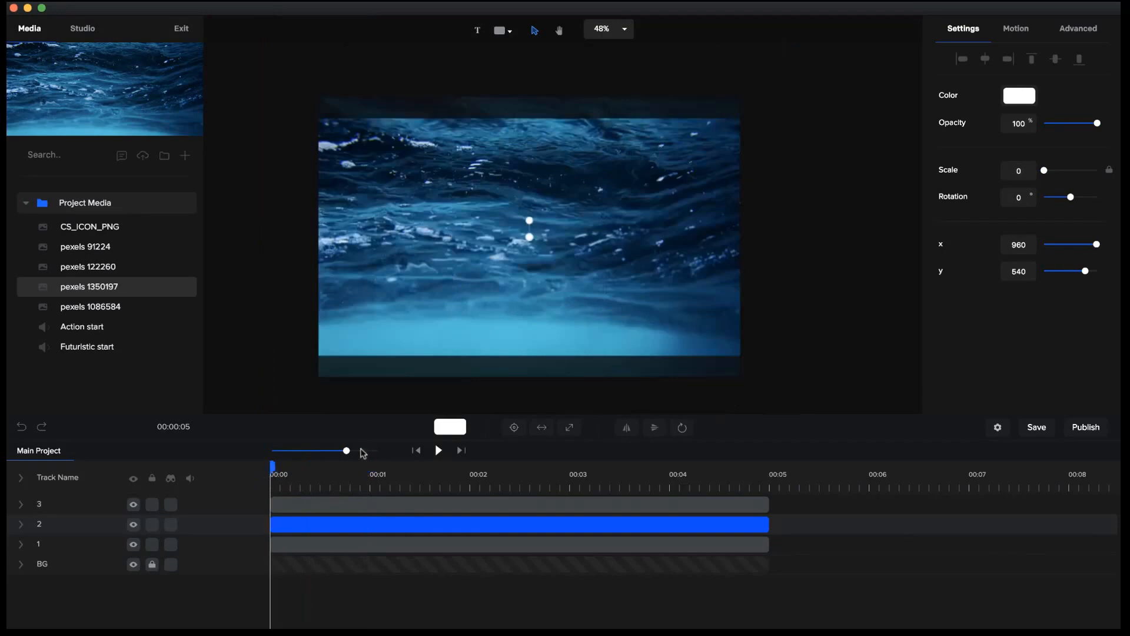
drag(348, 450, 359, 450)
click(295, 511)
click(327, 519)
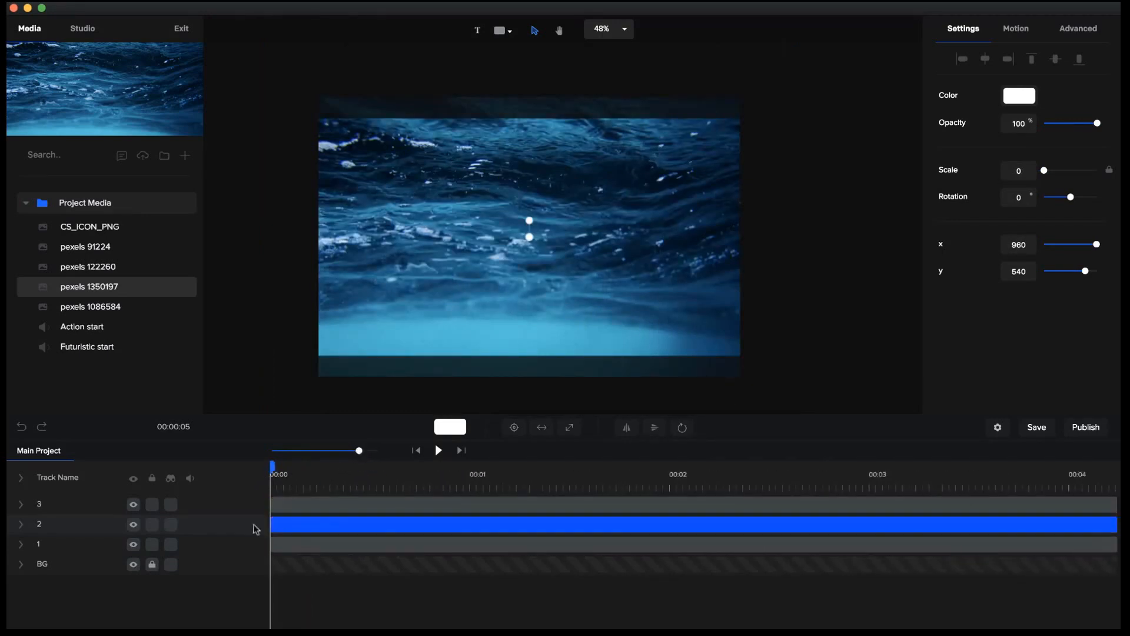
click(23, 481)
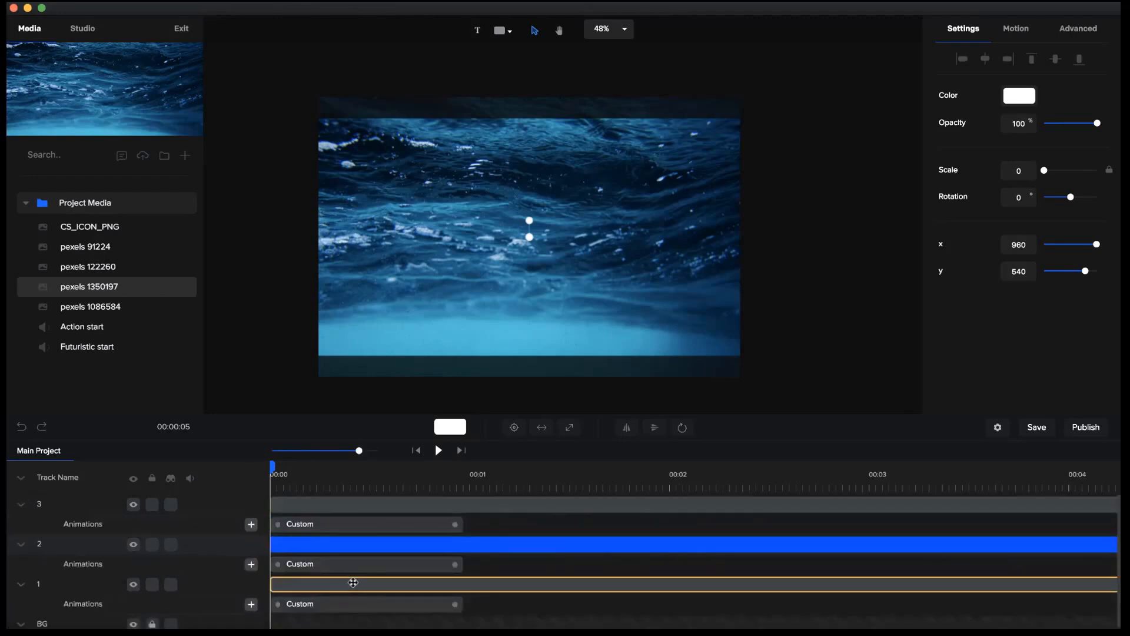
drag(282, 543, 339, 545)
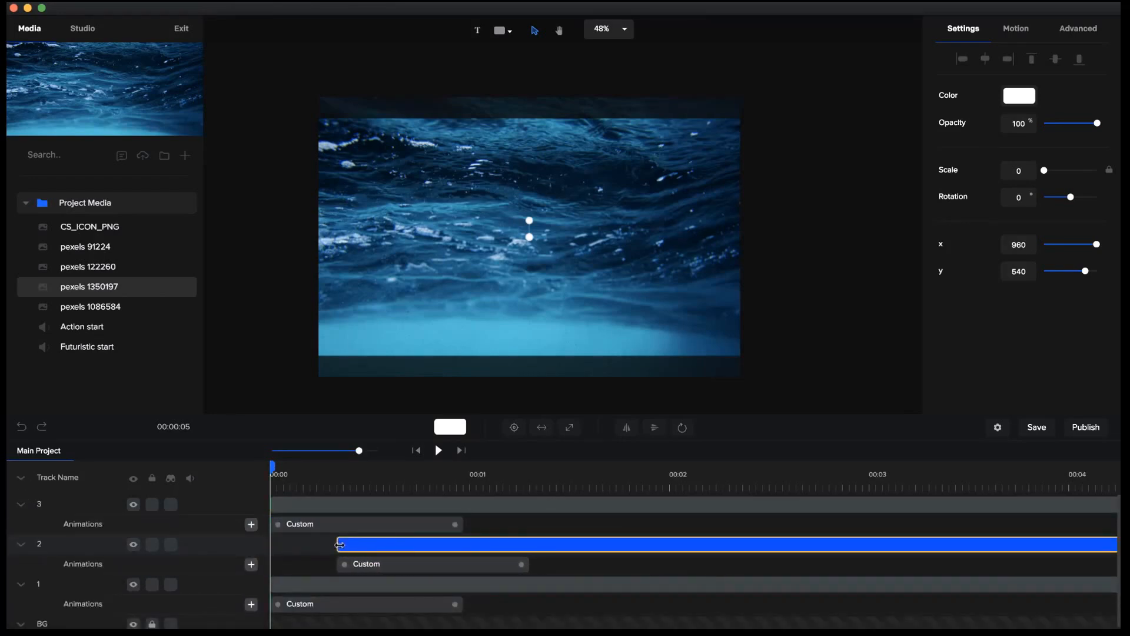
click(323, 543)
drag(273, 504, 417, 504)
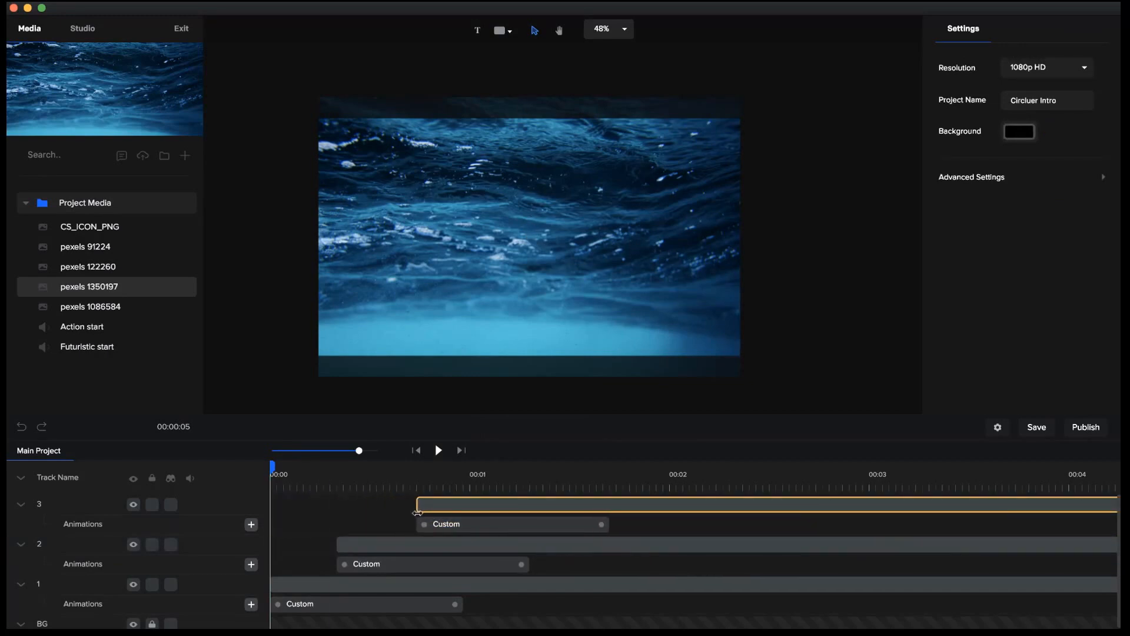
Change the fill color of circle layer 2 to light grey.
click(390, 482)
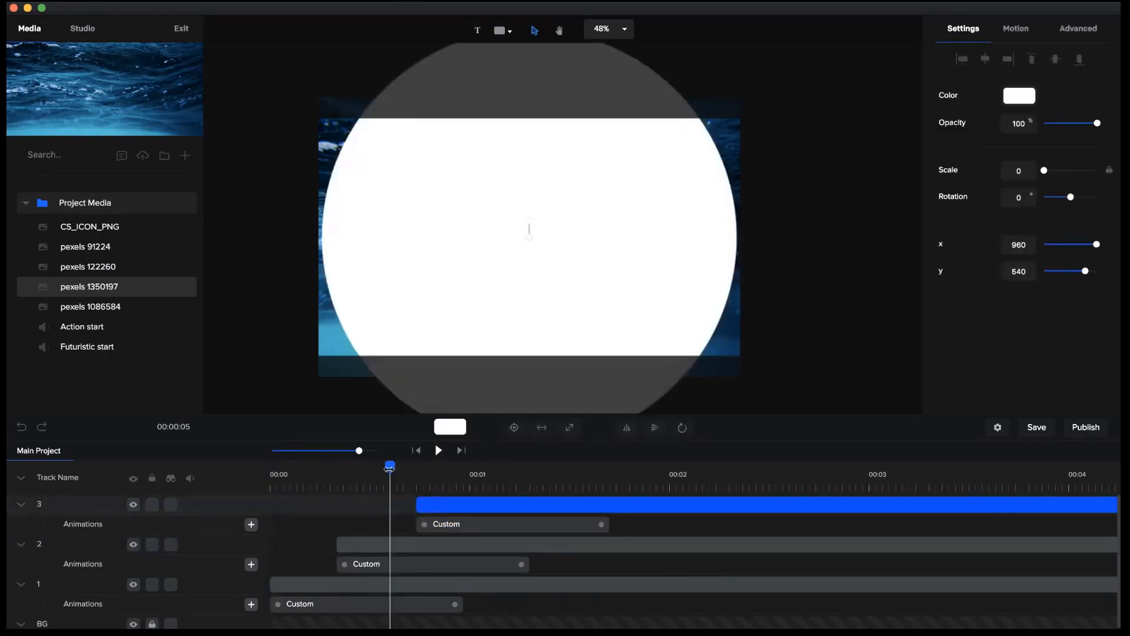
click(406, 544)
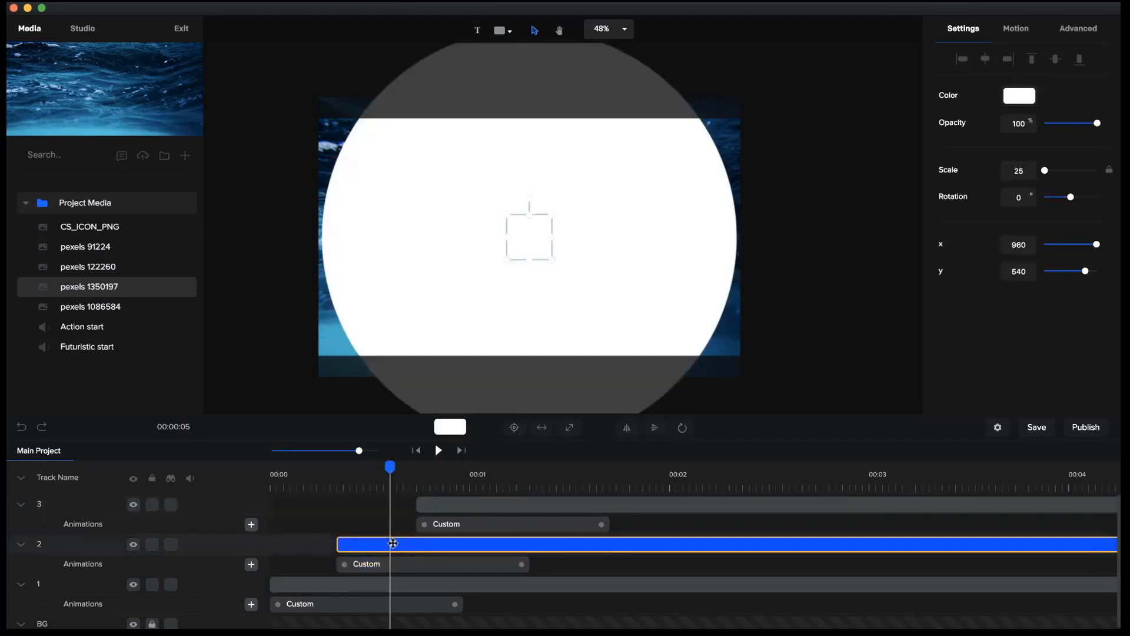
click(457, 433)
drag(984, 99, 926, 106)
click(556, 467)
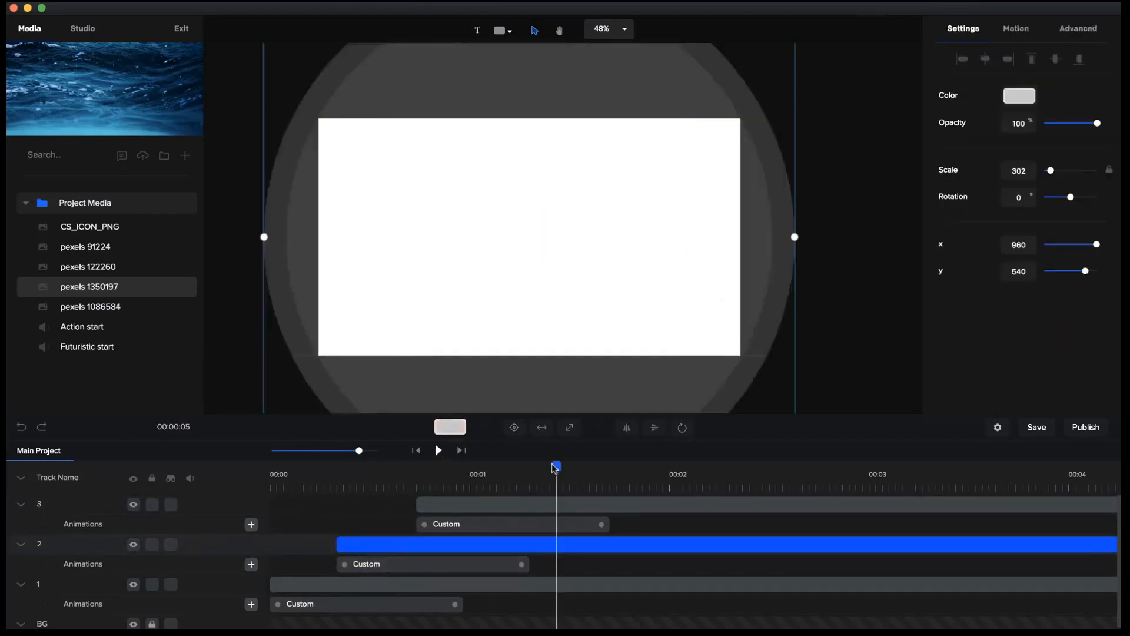
Give circle layer 3 a linear gradient fill from medium blue to light blue #00BCFF.
click(635, 503)
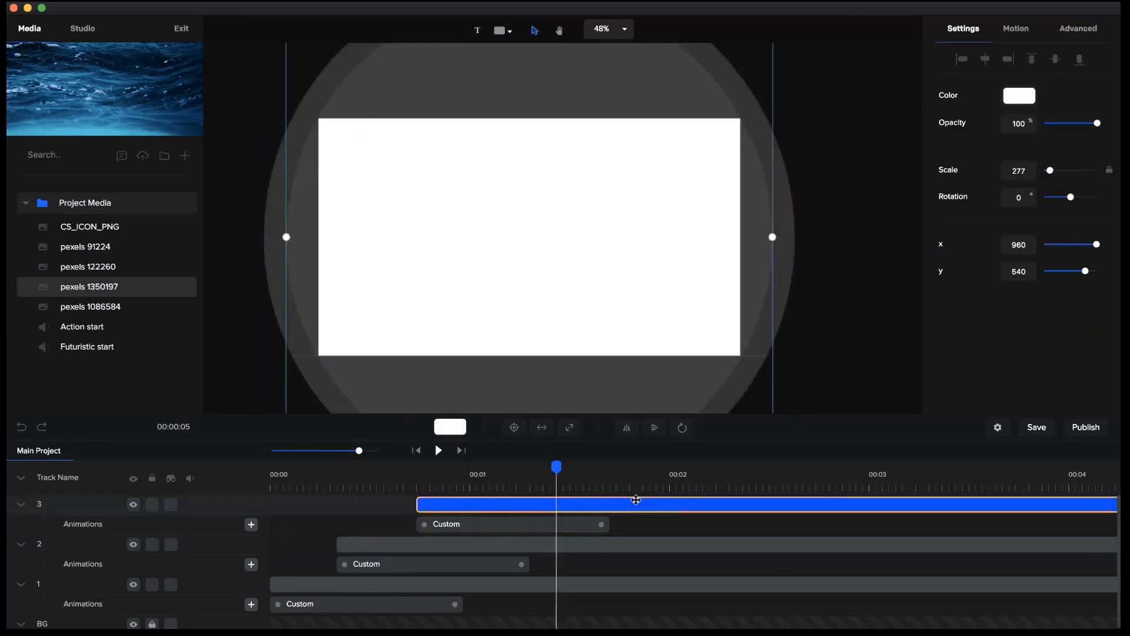
click(1026, 100)
click(1005, 63)
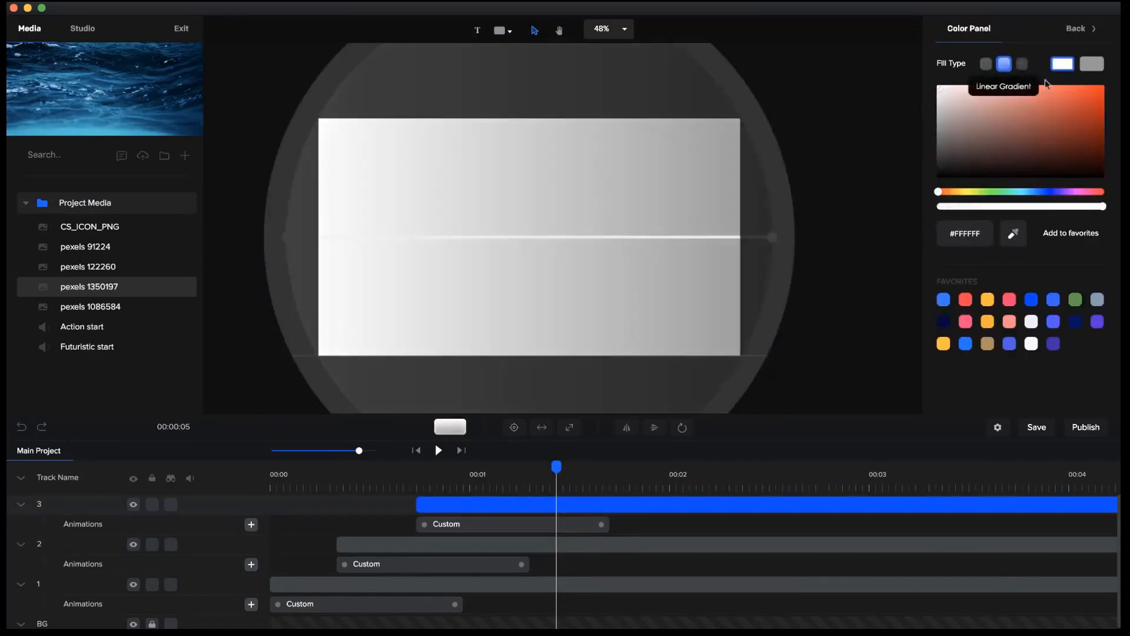
click(1041, 191)
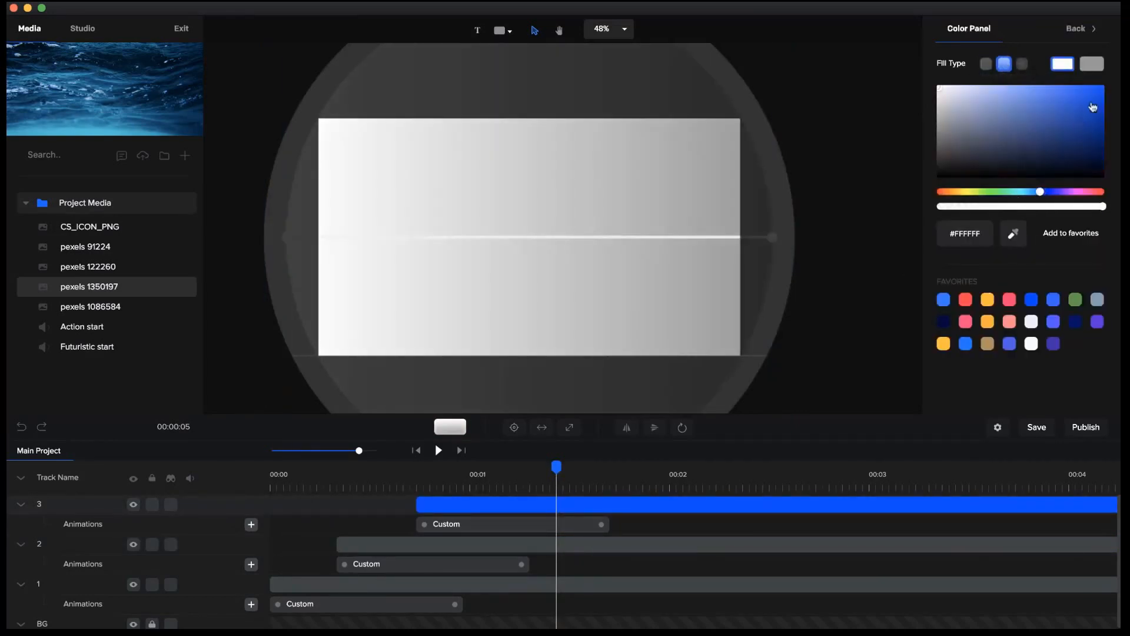
click(1082, 124)
click(1095, 66)
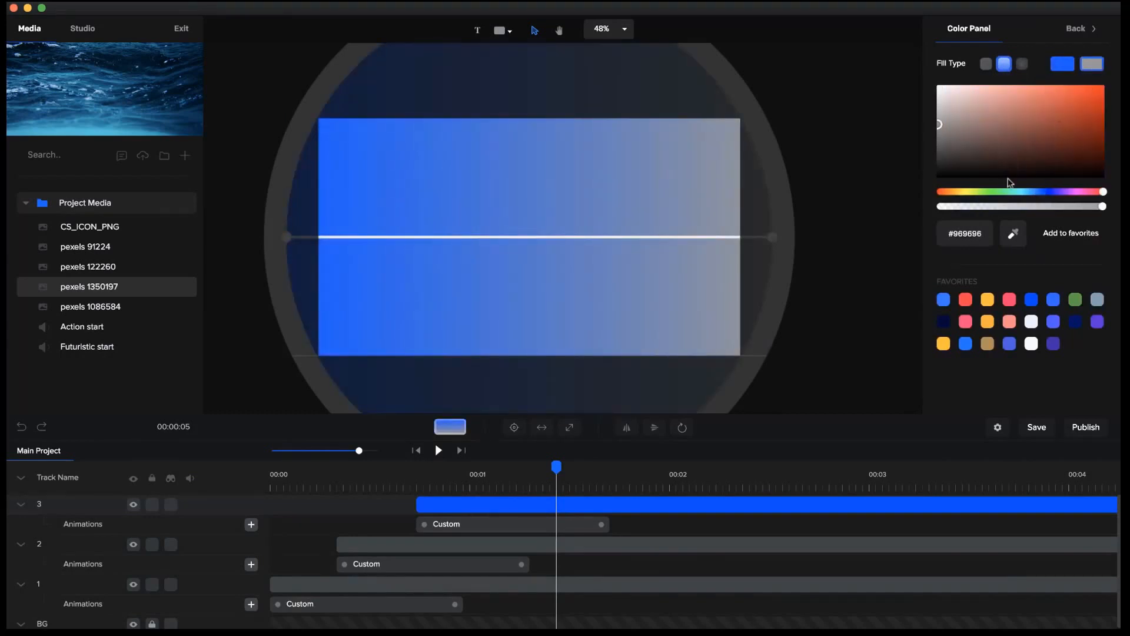
click(1028, 193)
drag(1092, 115, 1120, 72)
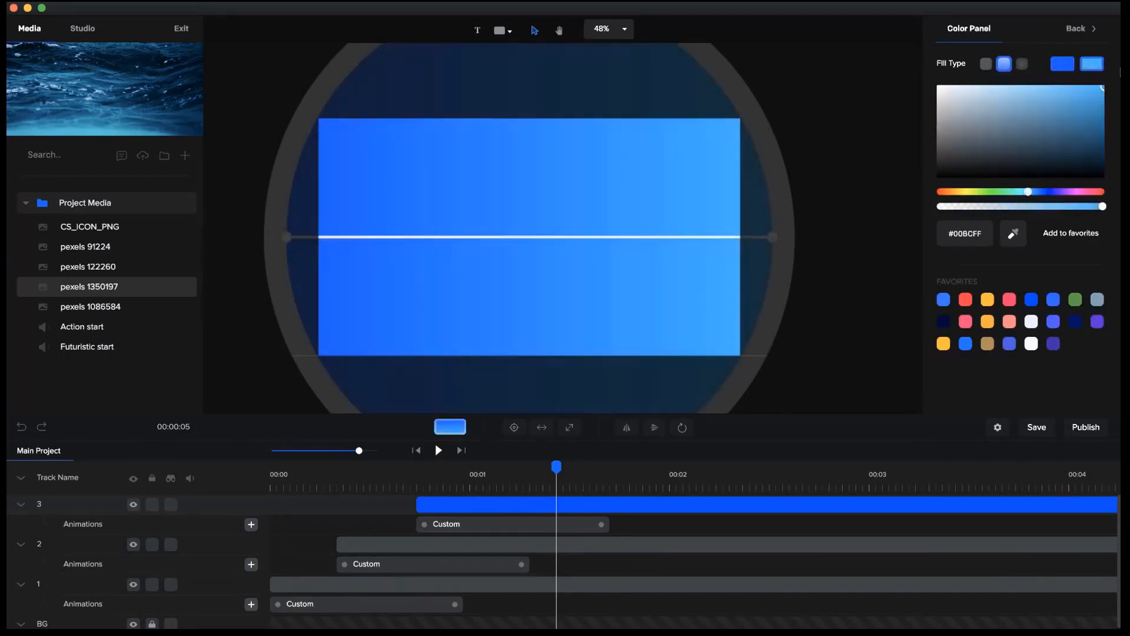
Scrub through the timeline and play the three-circle reveal to check its colors and timing.
drag(540, 472, 363, 463)
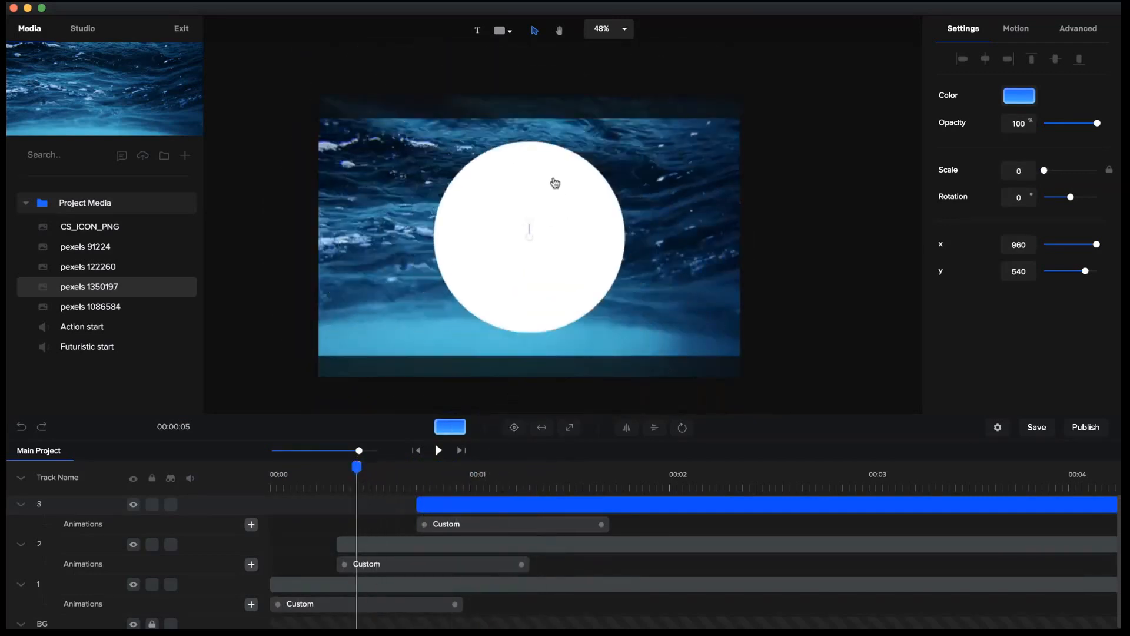
click(356, 540)
drag(358, 468, 477, 471)
drag(165, 481, 99, 486)
click(440, 450)
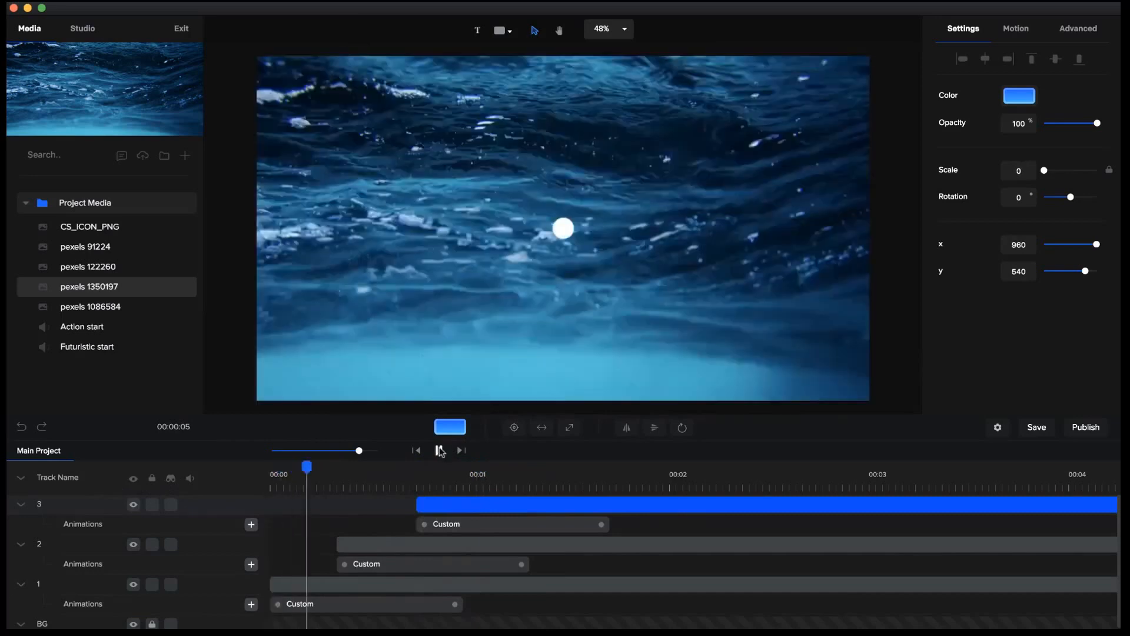
click(440, 450)
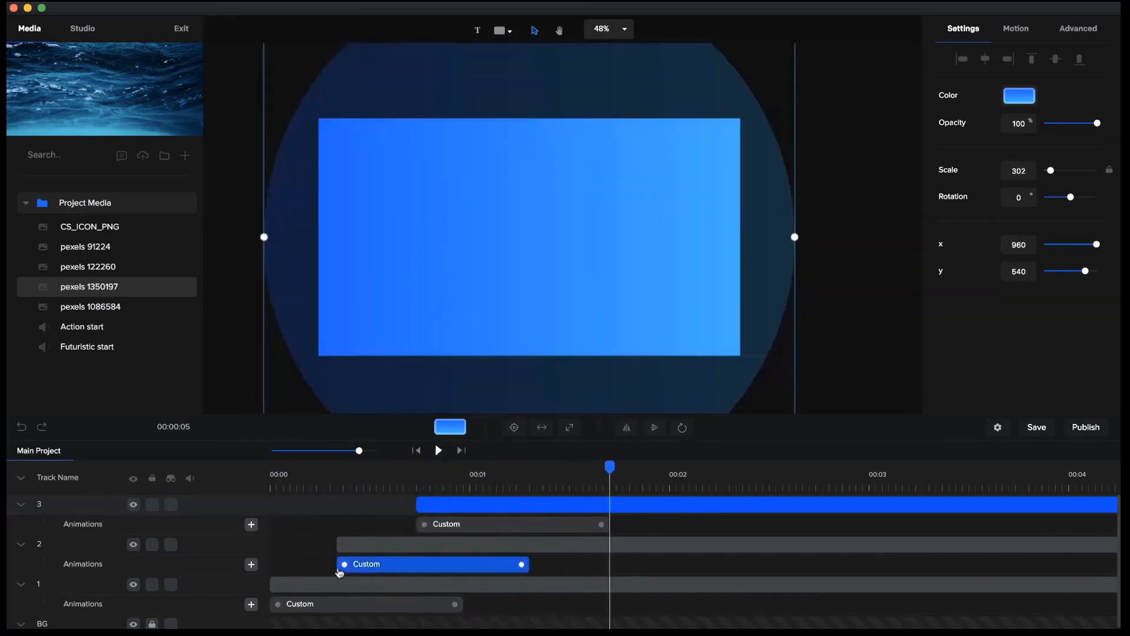
Try starting layer 2 at about 0.2 seconds and layer 3 at about 0.4 seconds, and preview the reveal.
click(344, 466)
click(340, 545)
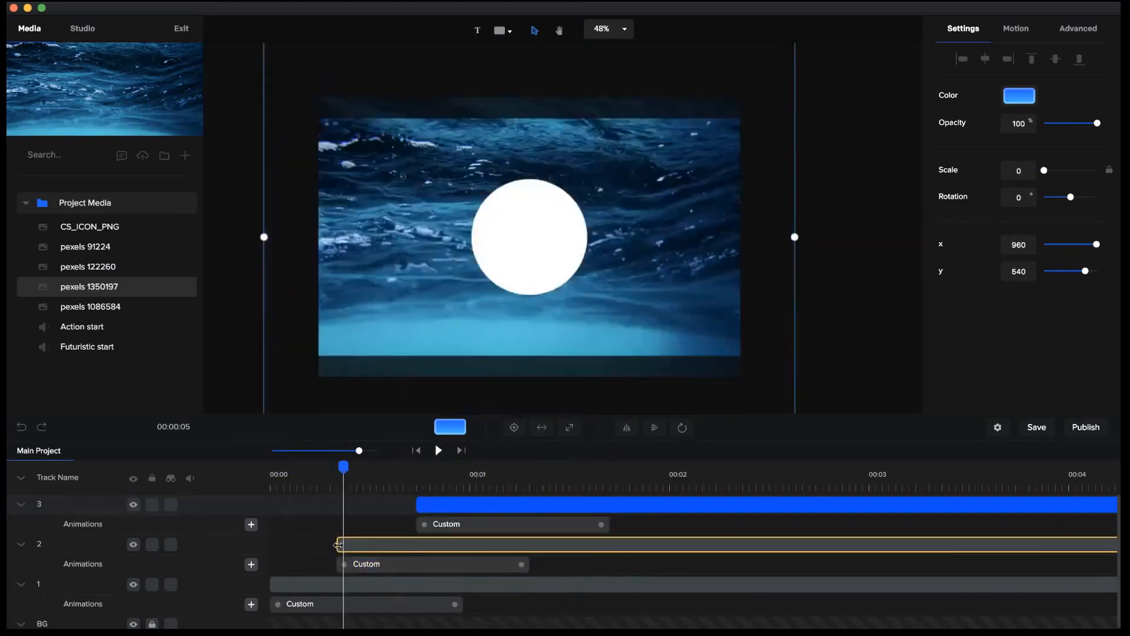
drag(339, 544, 311, 547)
click(422, 502)
drag(422, 503, 352, 502)
click(438, 450)
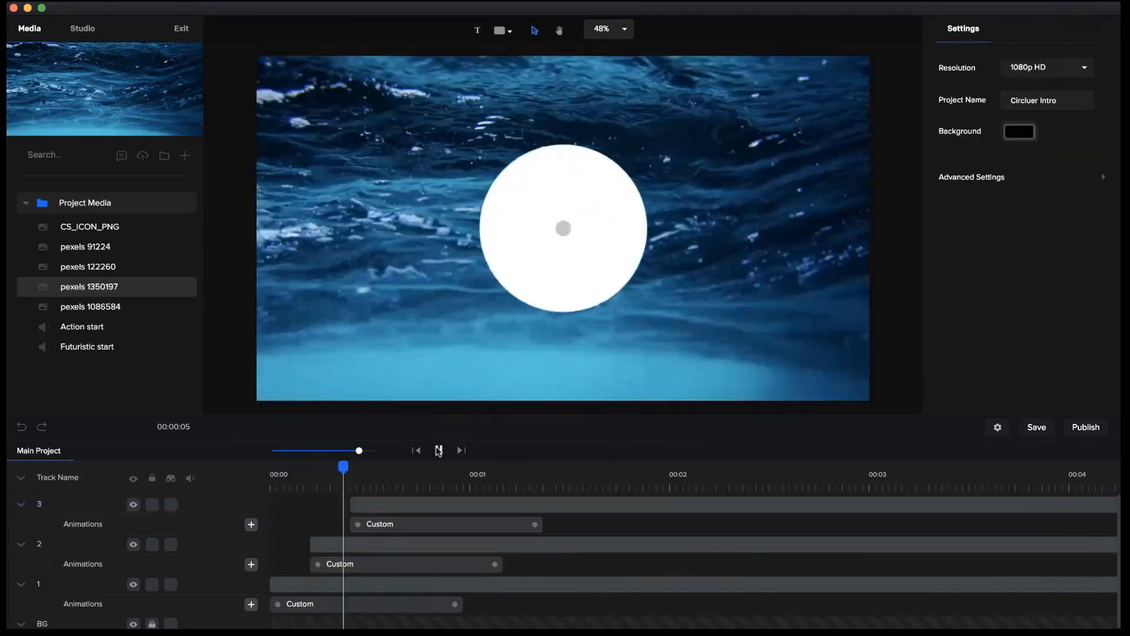
click(439, 450)
Start layer 2 at about 0.27 seconds and layer 3 at about 0.53 seconds, and replay the reveal from the beginning.
drag(309, 545, 324, 545)
drag(365, 501, 273, 469)
click(379, 502)
click(391, 478)
click(439, 451)
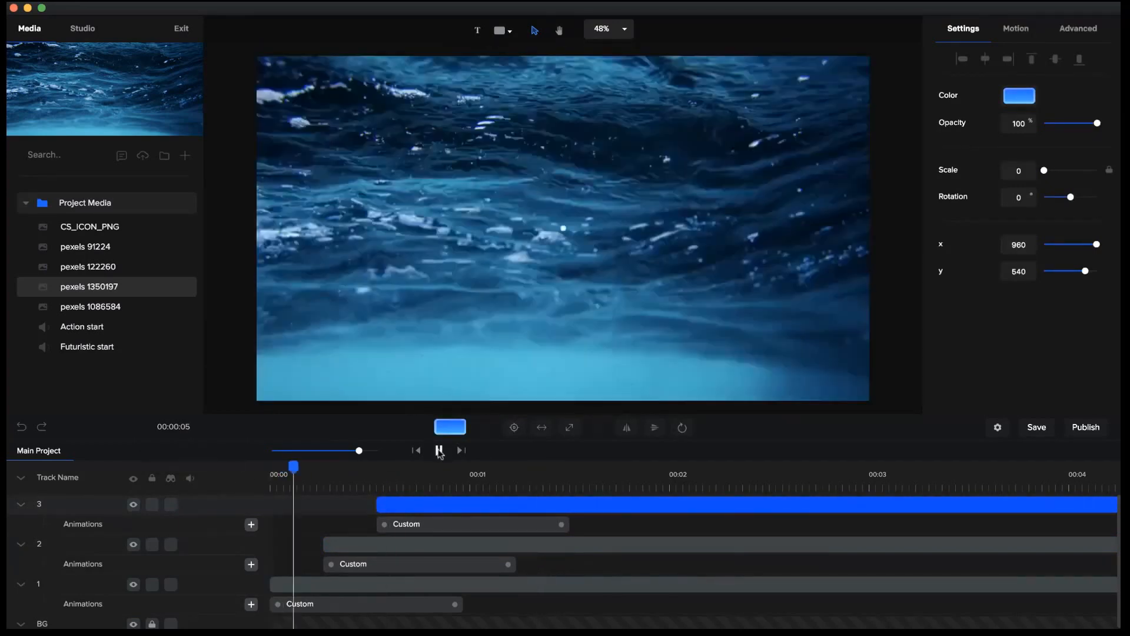
click(438, 451)
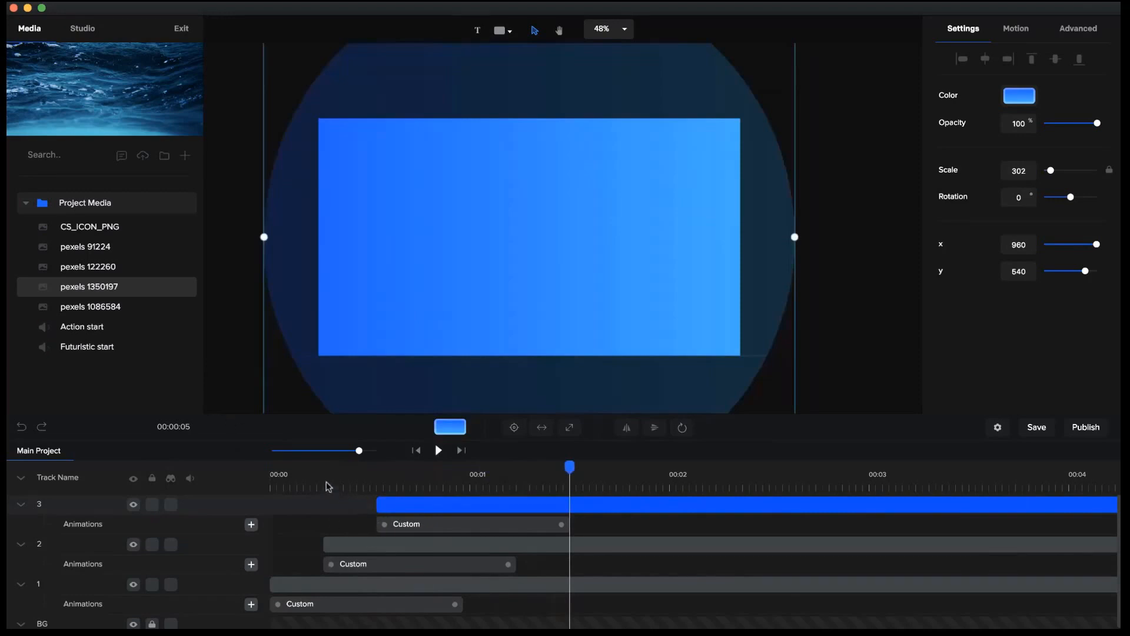
Place the jellyfish image pexels 1086584 at about 0.3 seconds and expand it to fill the canvas.
click(329, 486)
click(340, 543)
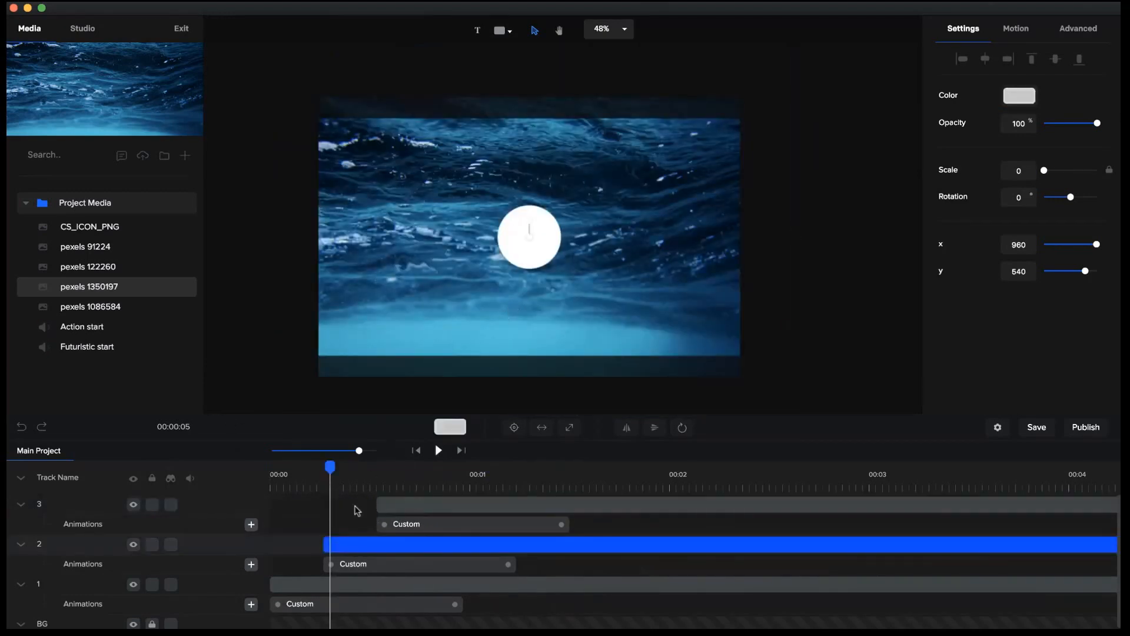
click(129, 314)
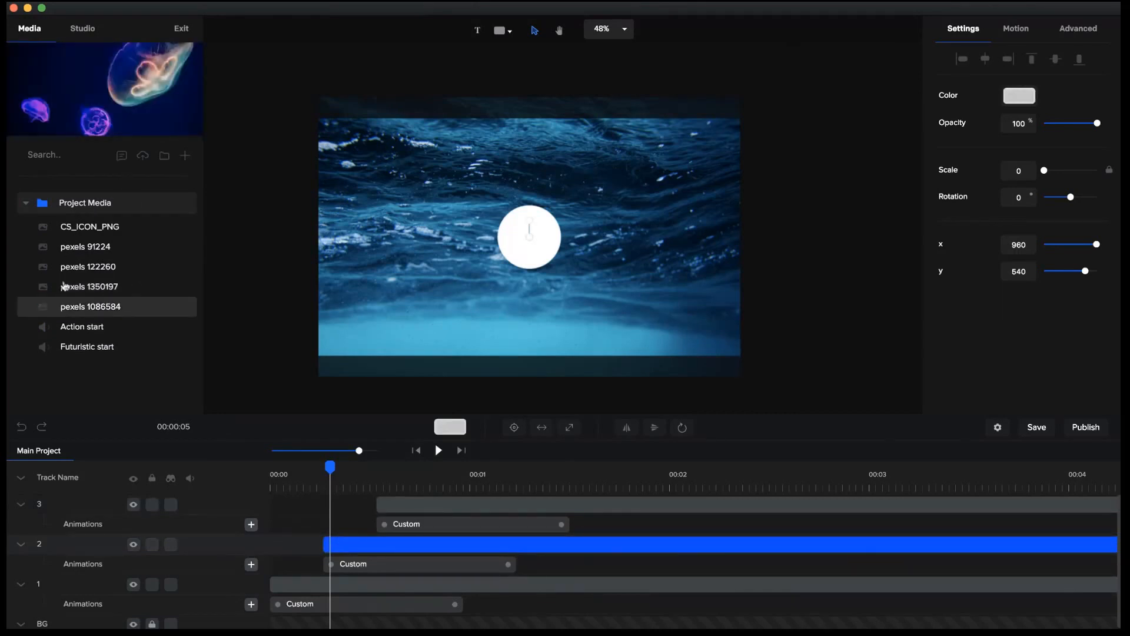
drag(103, 310, 449, 255)
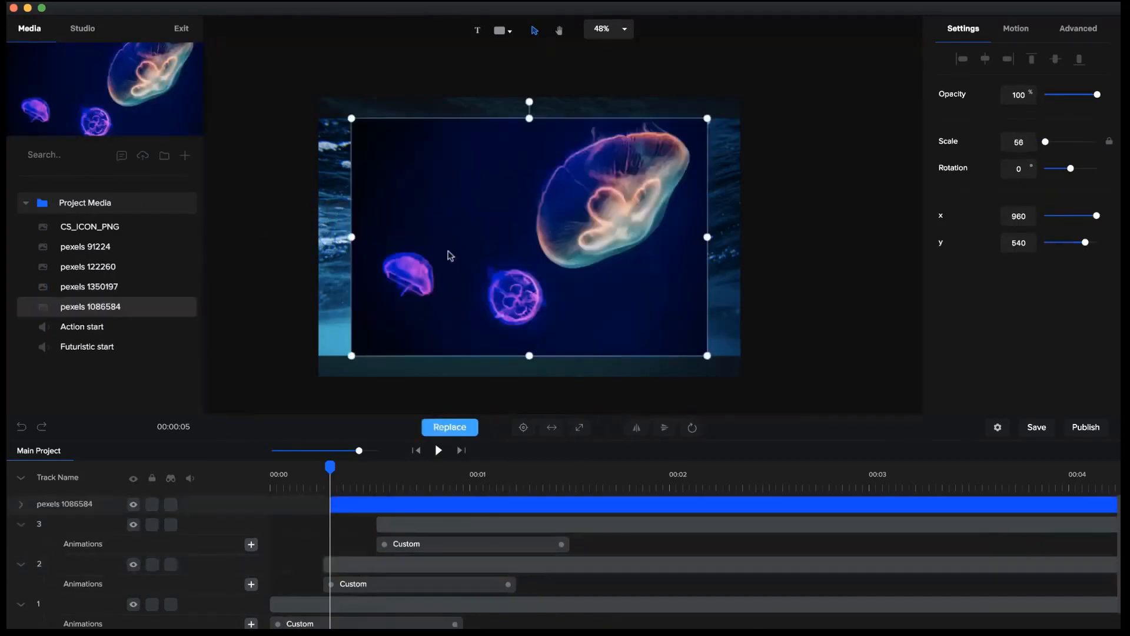
click(578, 429)
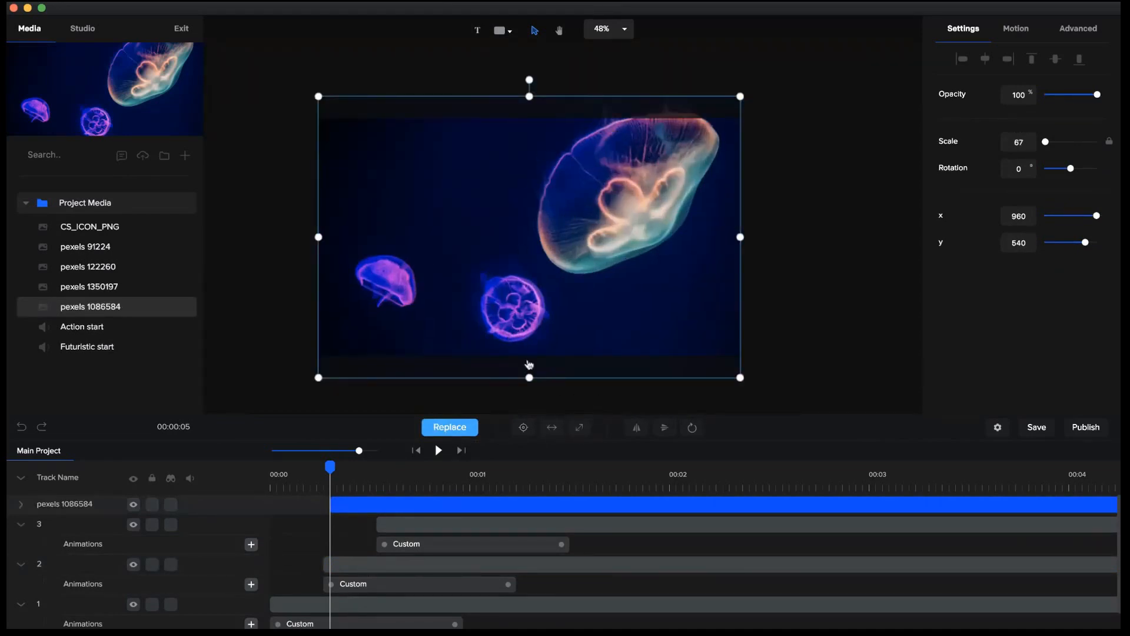
Align the jellyfish layer's start with layer 2, move it below layer 3, and mask it with circle 2.
drag(373, 507, 364, 506)
click(22, 480)
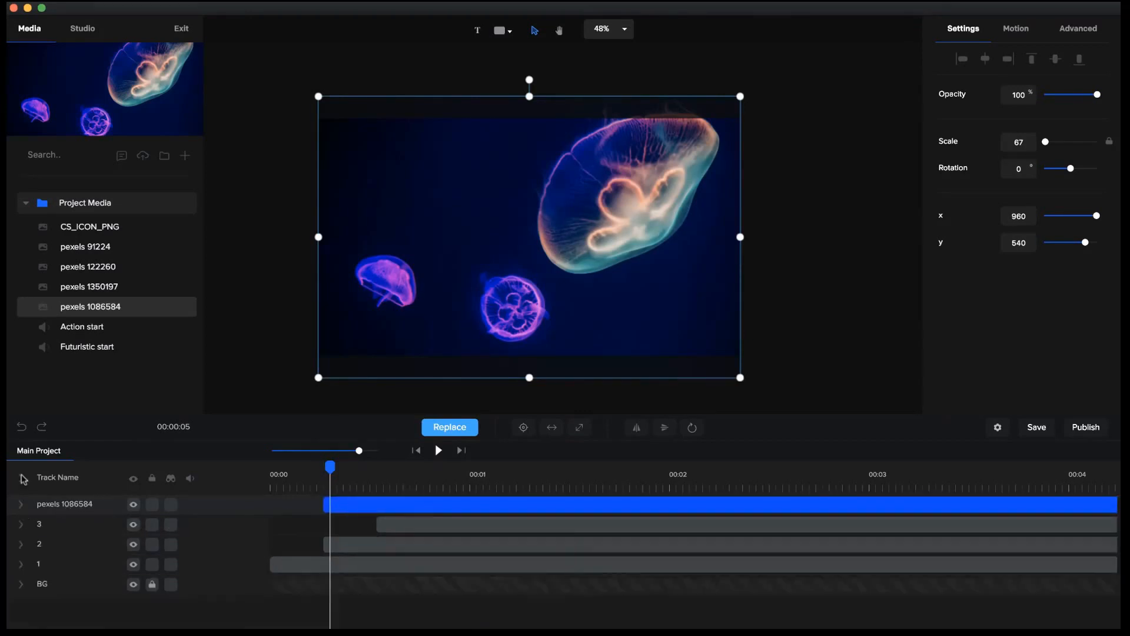
drag(84, 504, 83, 536)
click(383, 527)
right_click(384, 525)
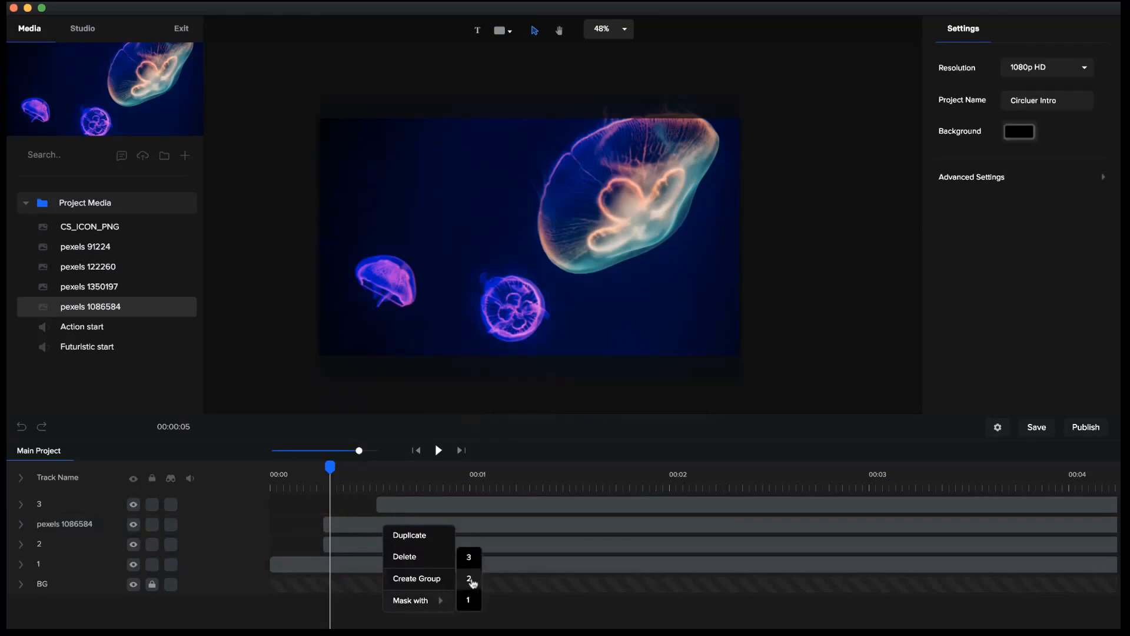
click(471, 581)
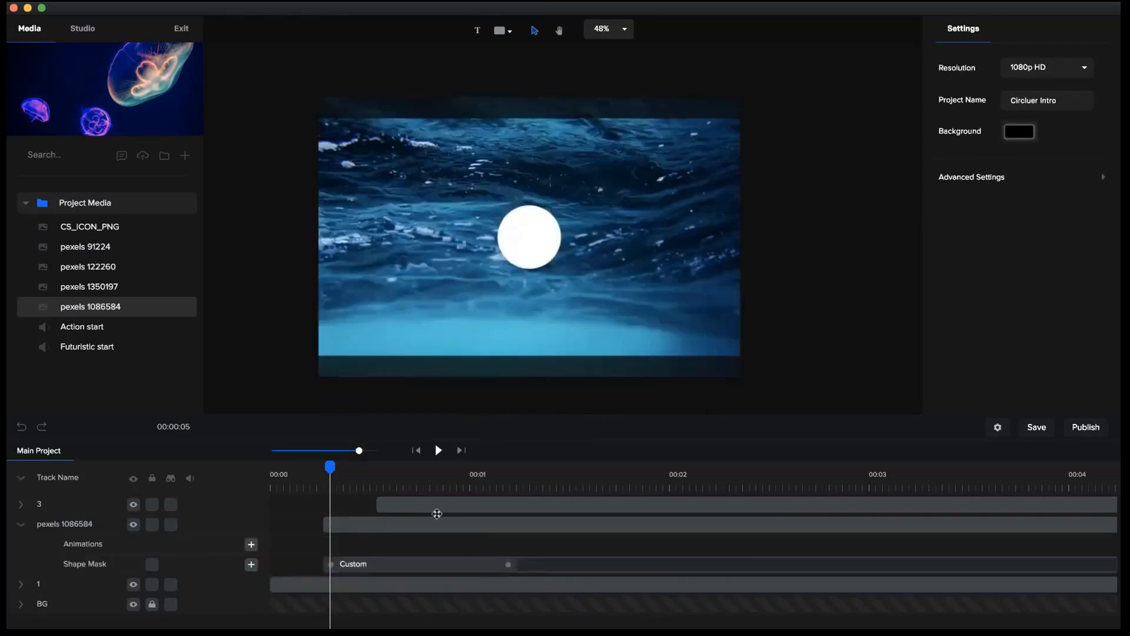
Play the intro from the beginning to check the jellyfish image revealed through the circle mask.
drag(327, 469, 166, 470)
click(439, 450)
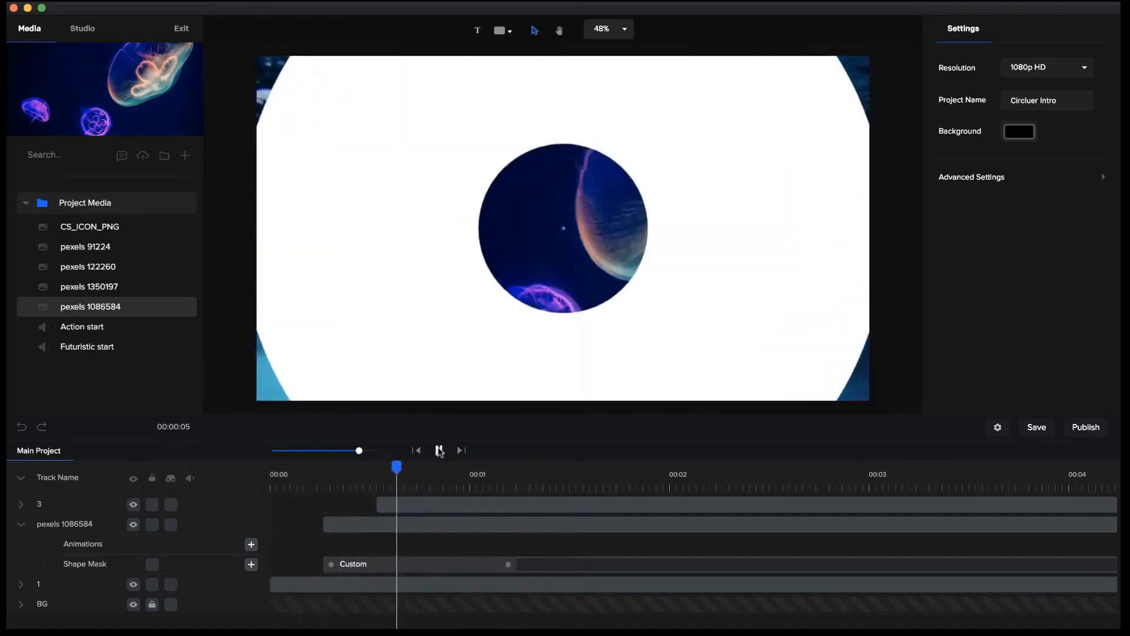
click(439, 451)
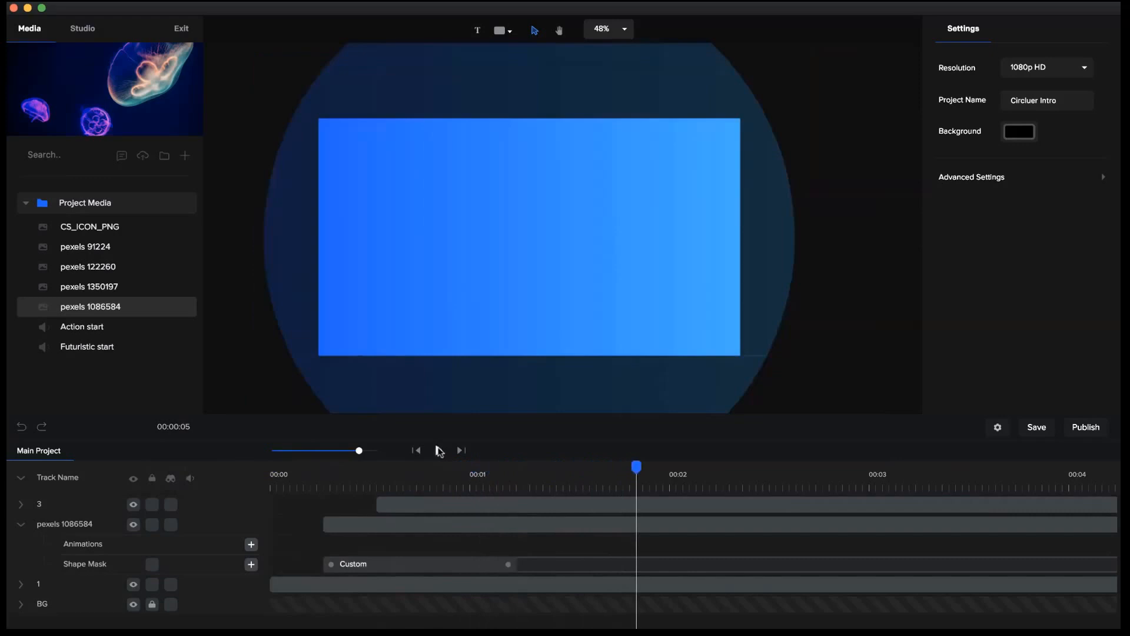
Extend layers 1, pexels 1086584 and 3 to end together at about 8 seconds.
drag(358, 451, 337, 451)
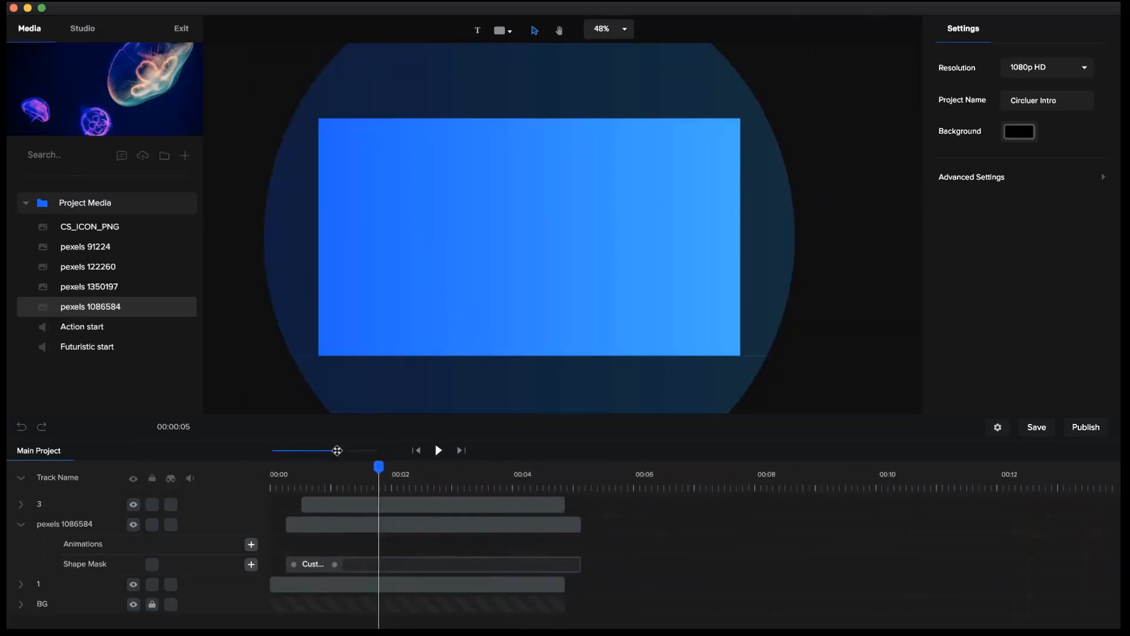
click(23, 528)
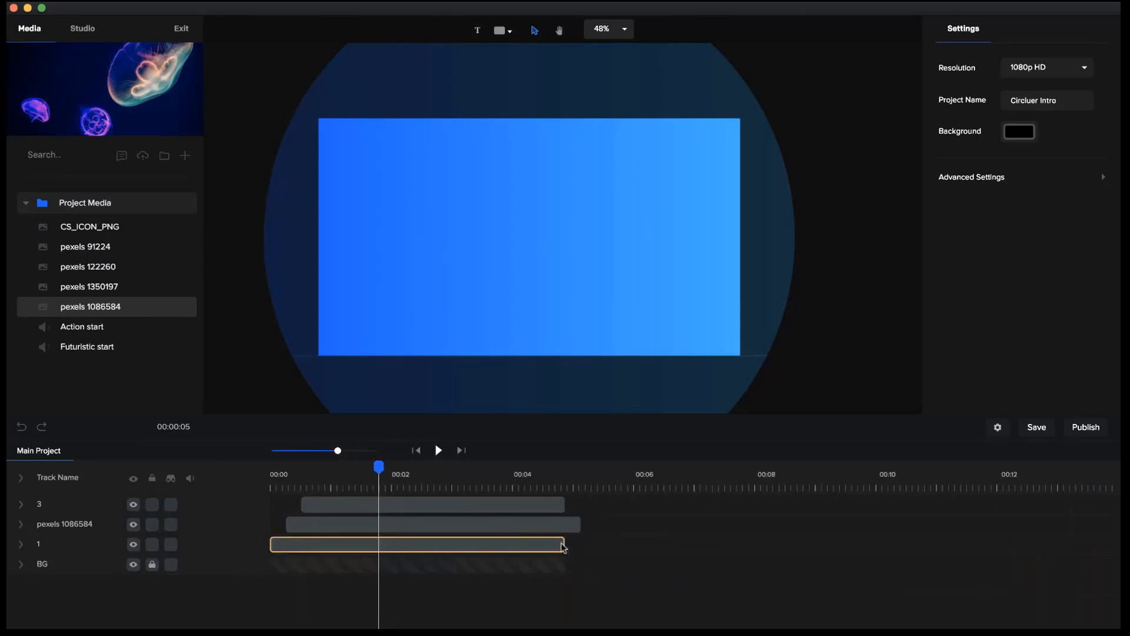
drag(606, 550, 755, 551)
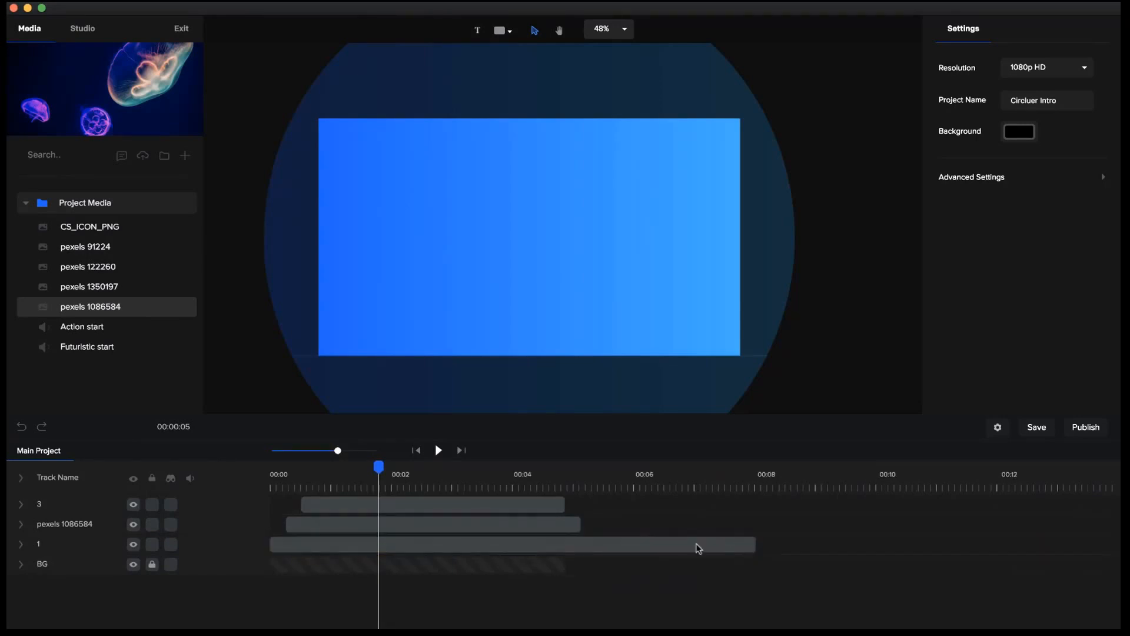
drag(579, 525, 753, 526)
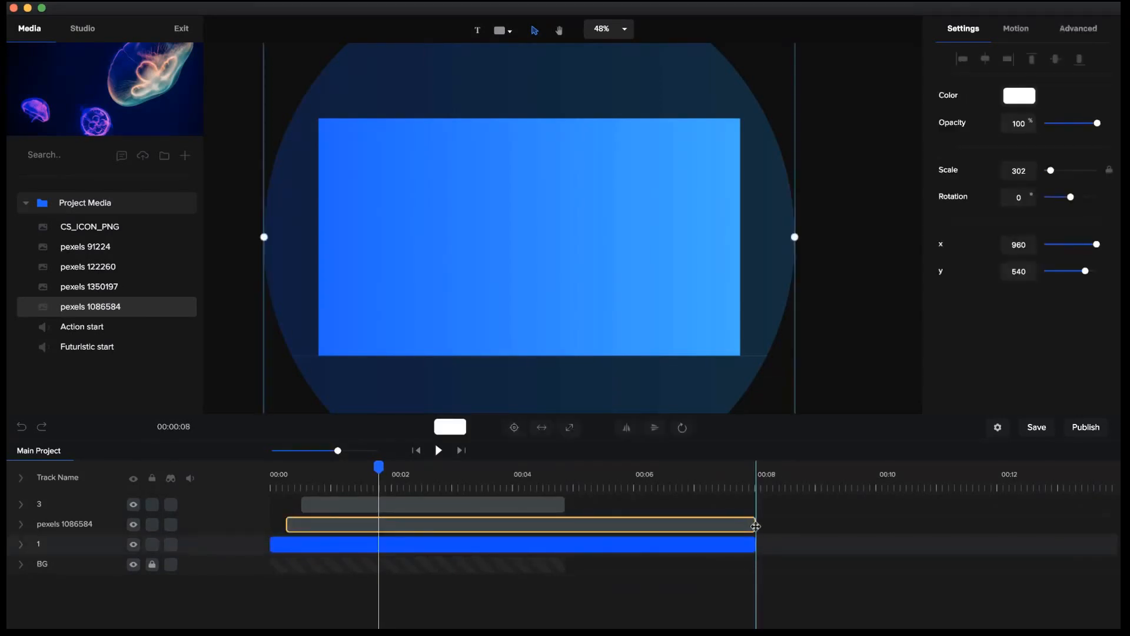
drag(567, 503, 756, 504)
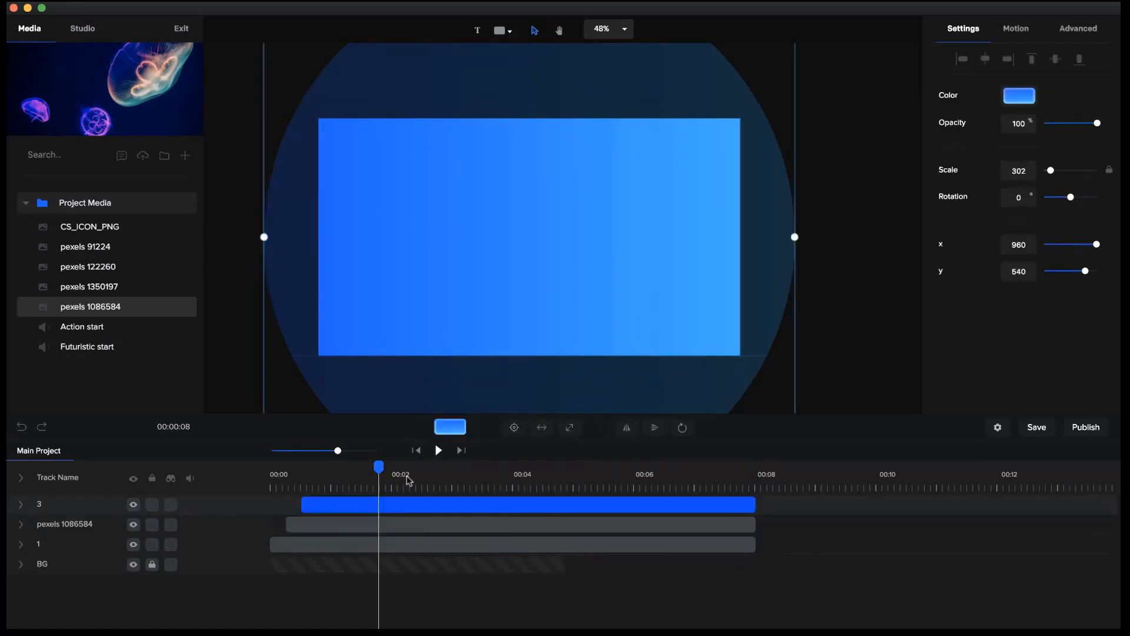
Replay the circle reveal from the beginning and park the playhead at about 1.3 seconds.
drag(379, 467, 265, 473)
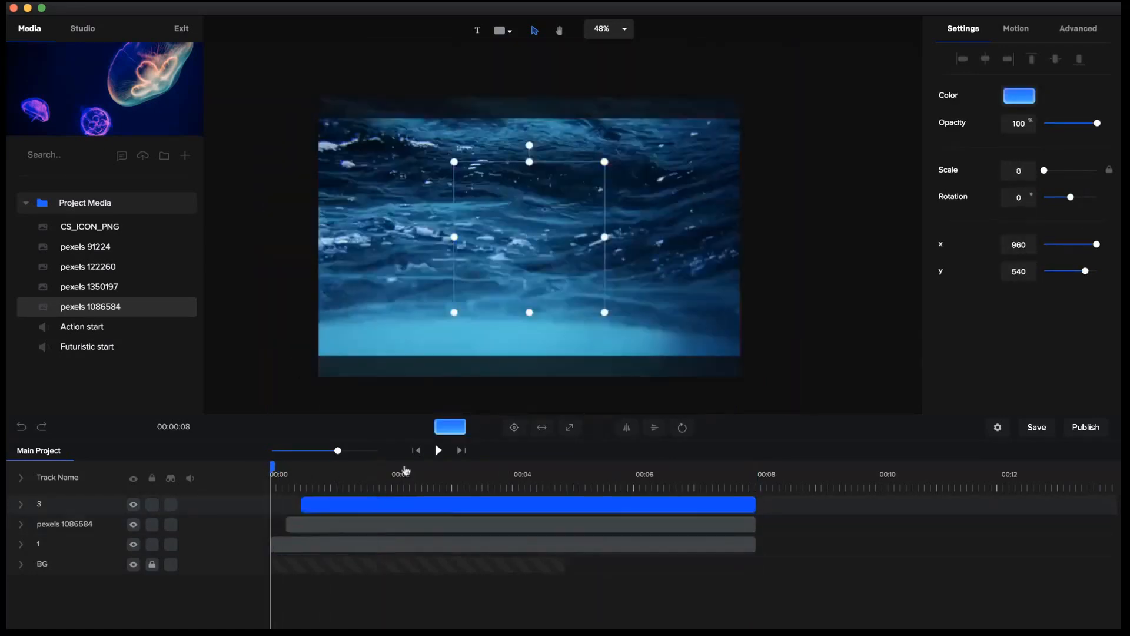
click(440, 451)
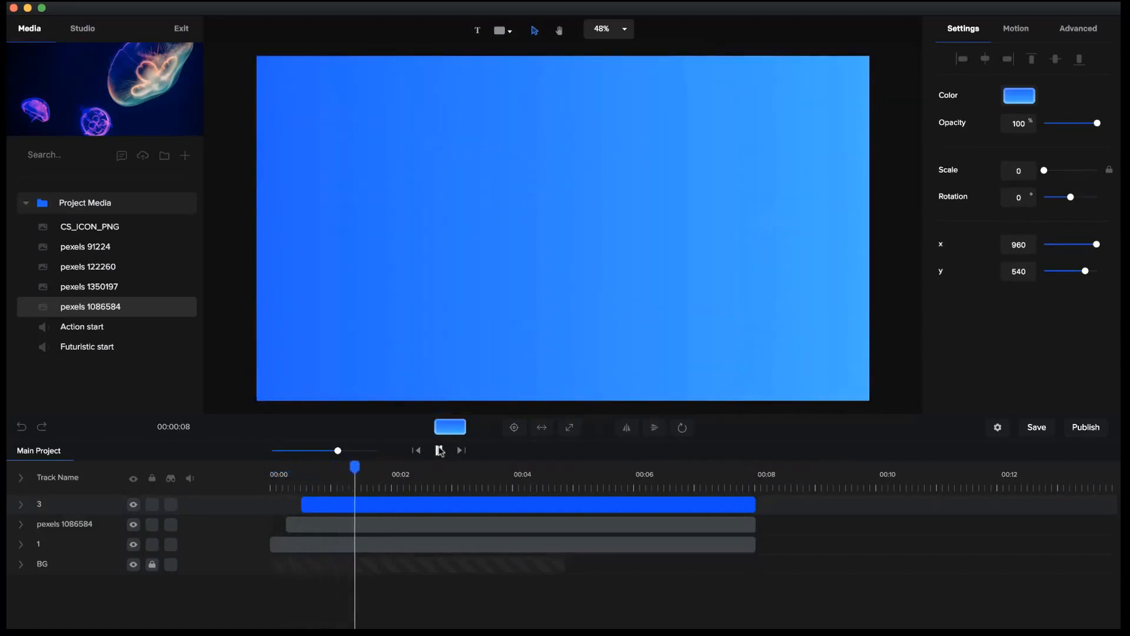
drag(366, 468, 354, 468)
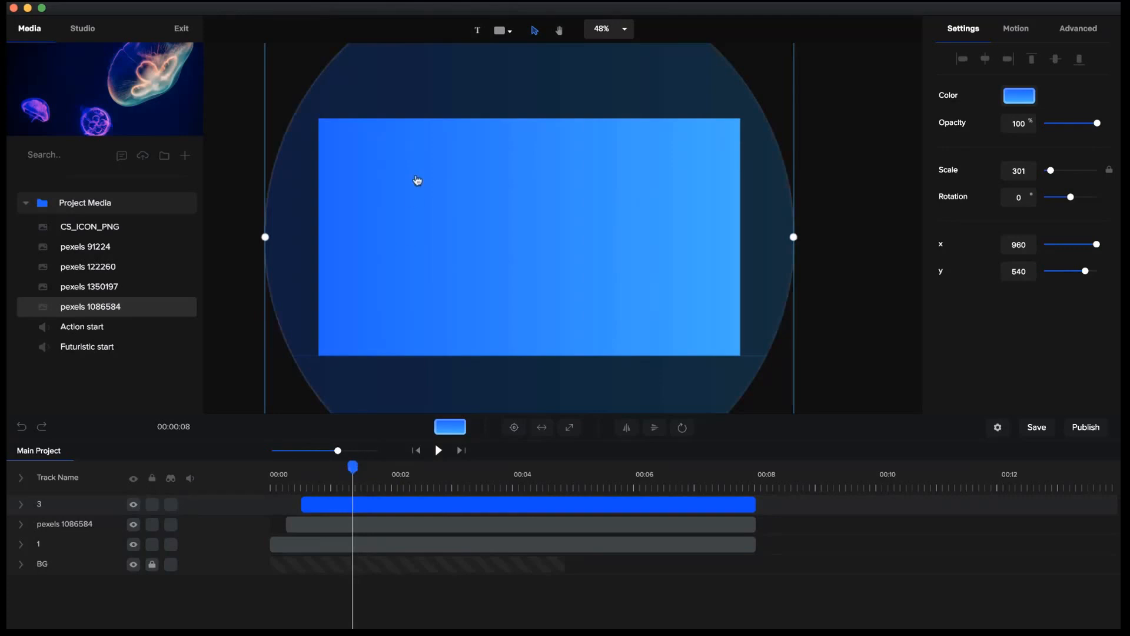
Draw a white circle at about scale 70 and center it on the canvas.
click(503, 36)
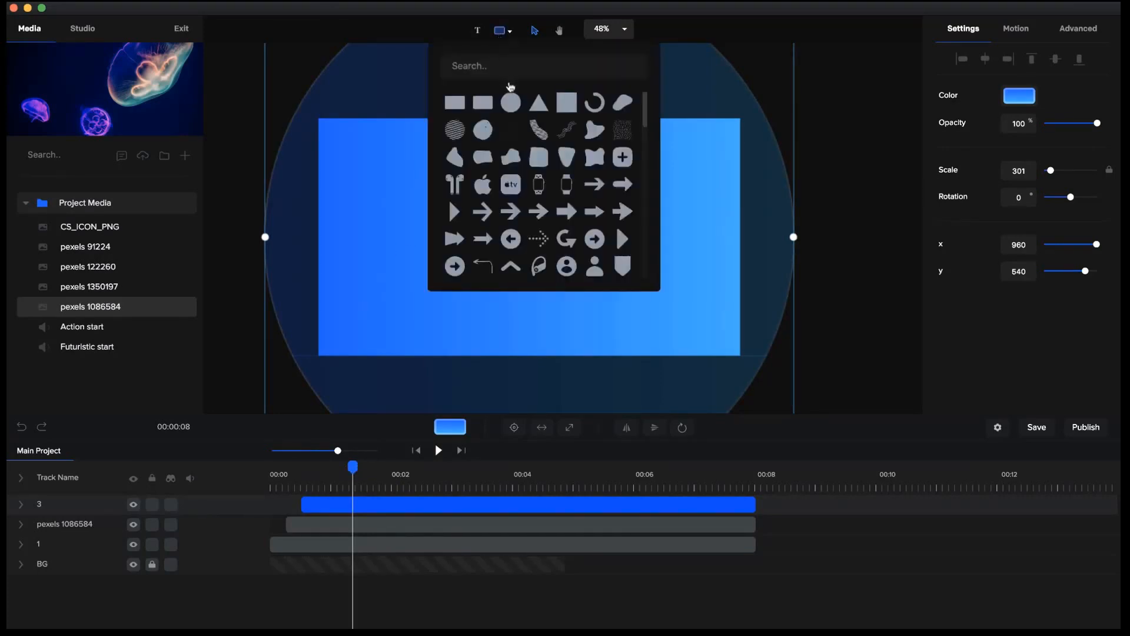
click(511, 102)
drag(657, 306, 545, 249)
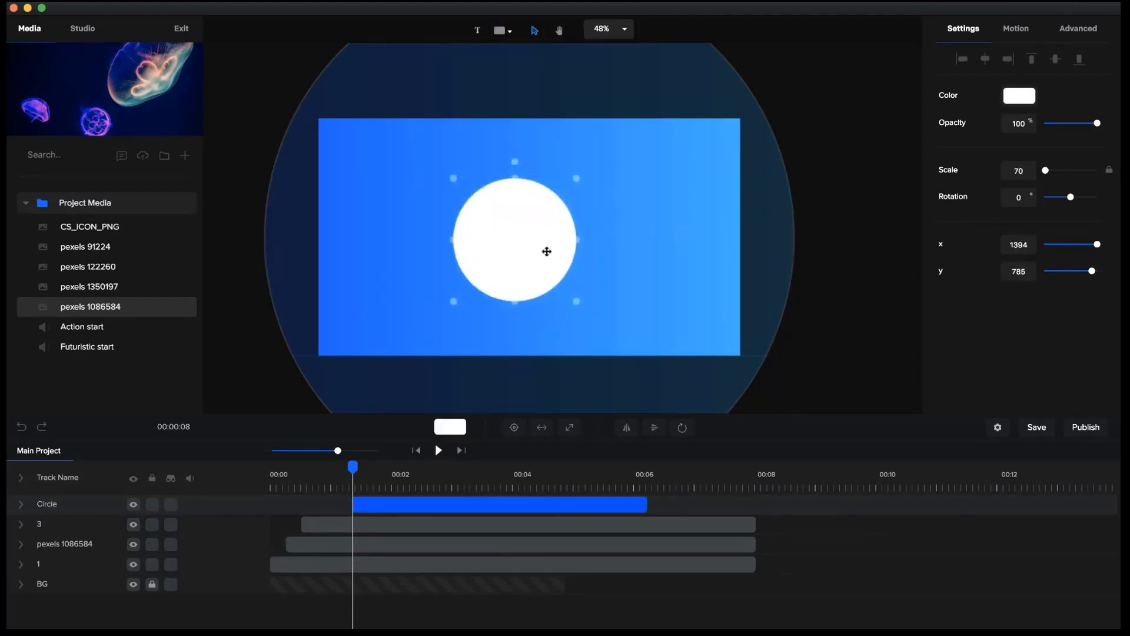
click(513, 426)
Start the white circle's layer at about 1 second and extend its end to match layer 3.
click(398, 510)
drag(410, 503, 385, 503)
drag(623, 504, 756, 504)
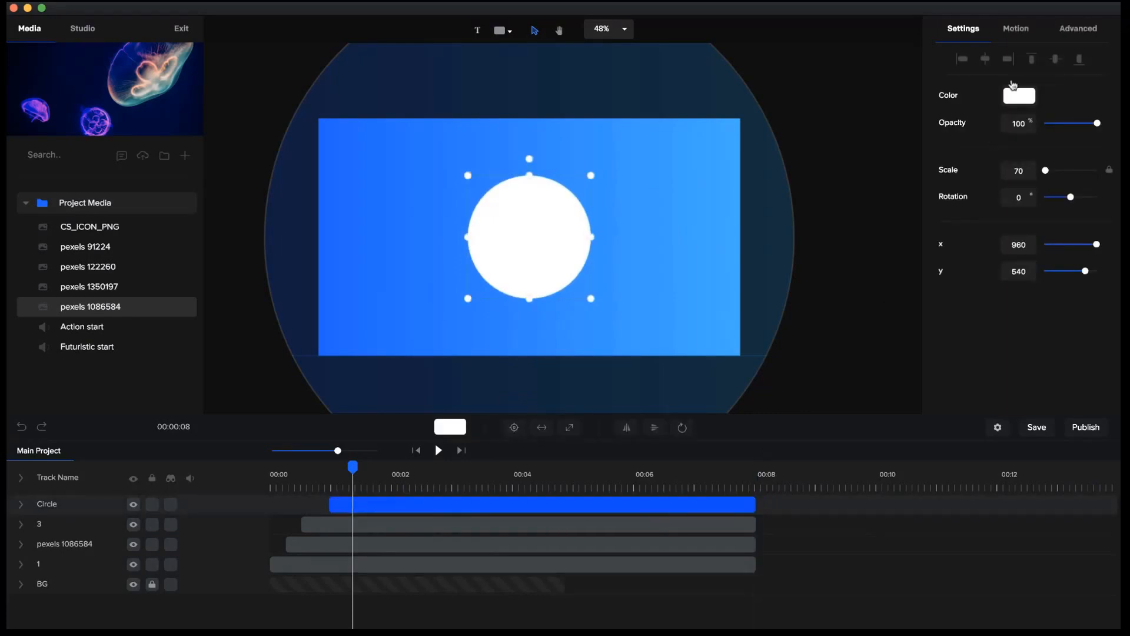
Apply the Elastic Scale Up entrance animation to the white circle and disable its fade.
click(1024, 42)
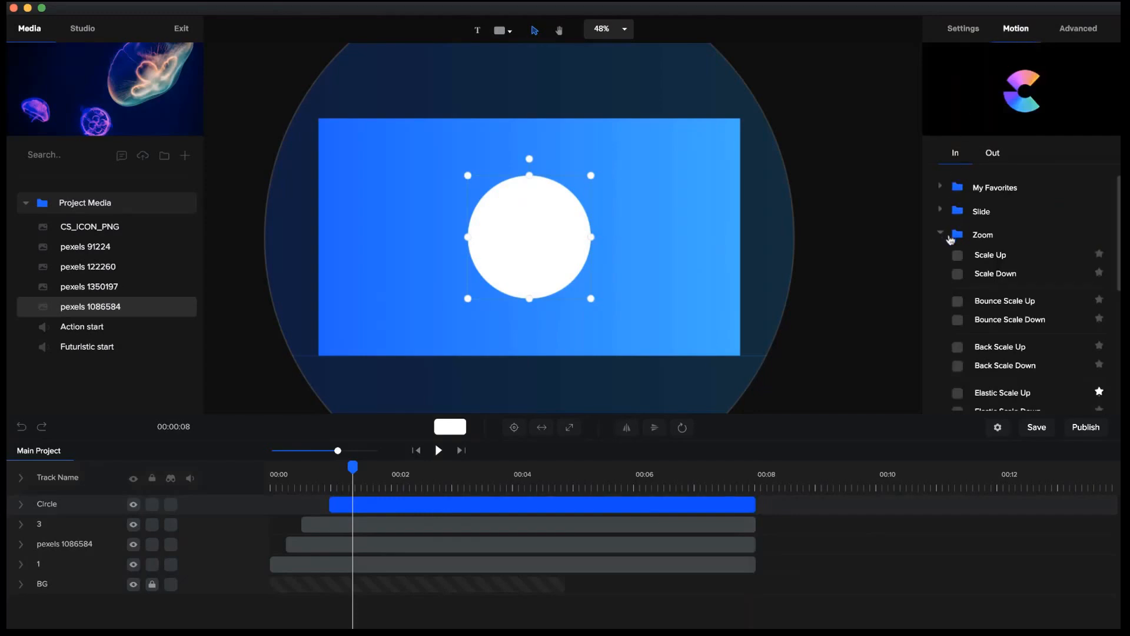
scroll(957, 276, down, 2)
click(957, 366)
scroll(966, 371, down, 1)
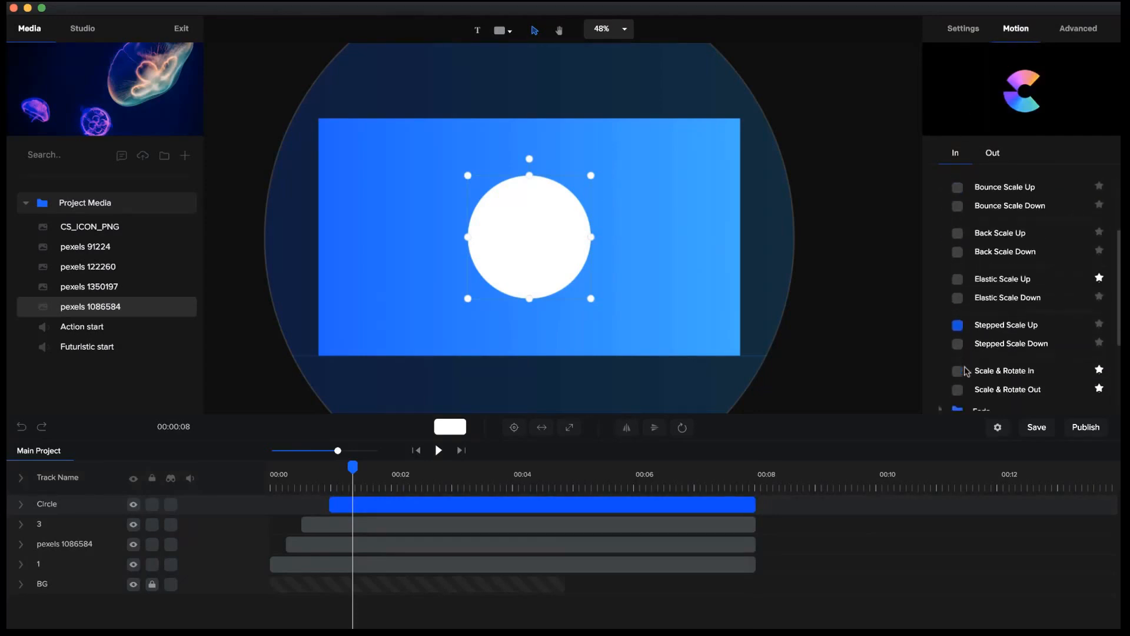
click(993, 261)
scroll(993, 262, up, 4)
scroll(983, 236, up, 1)
scroll(958, 276, down, 3)
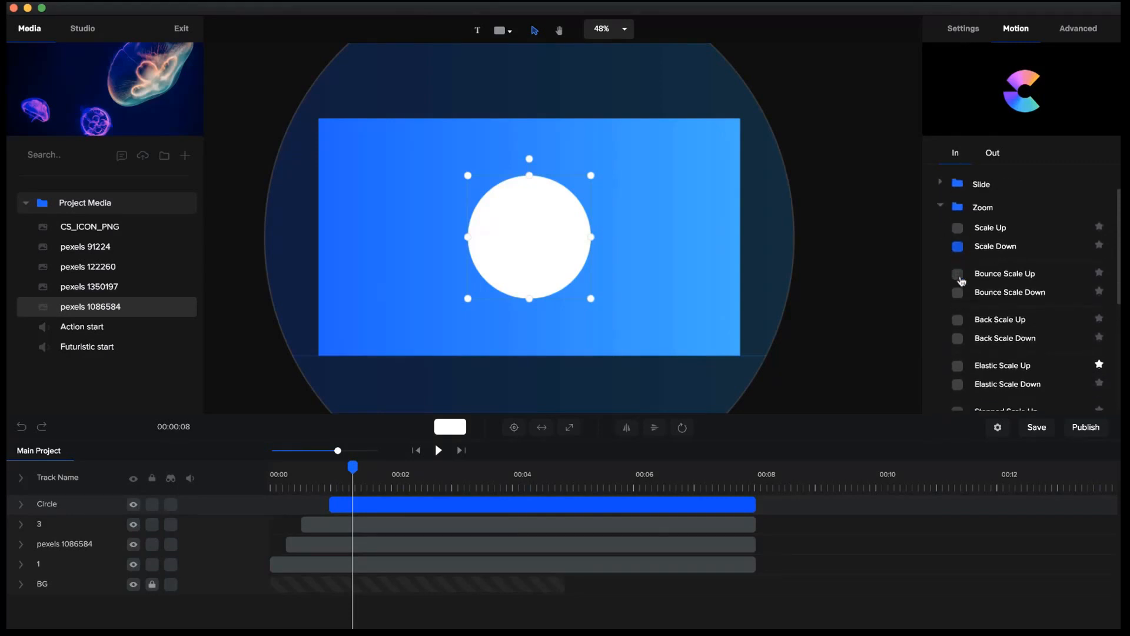
click(958, 315)
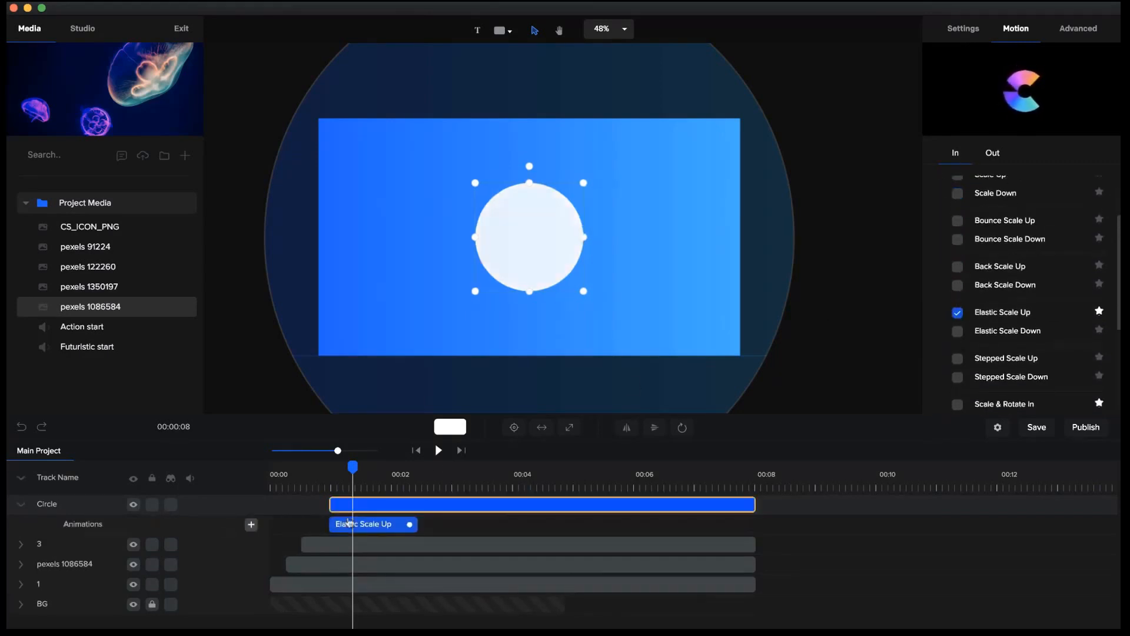
right_click(354, 526)
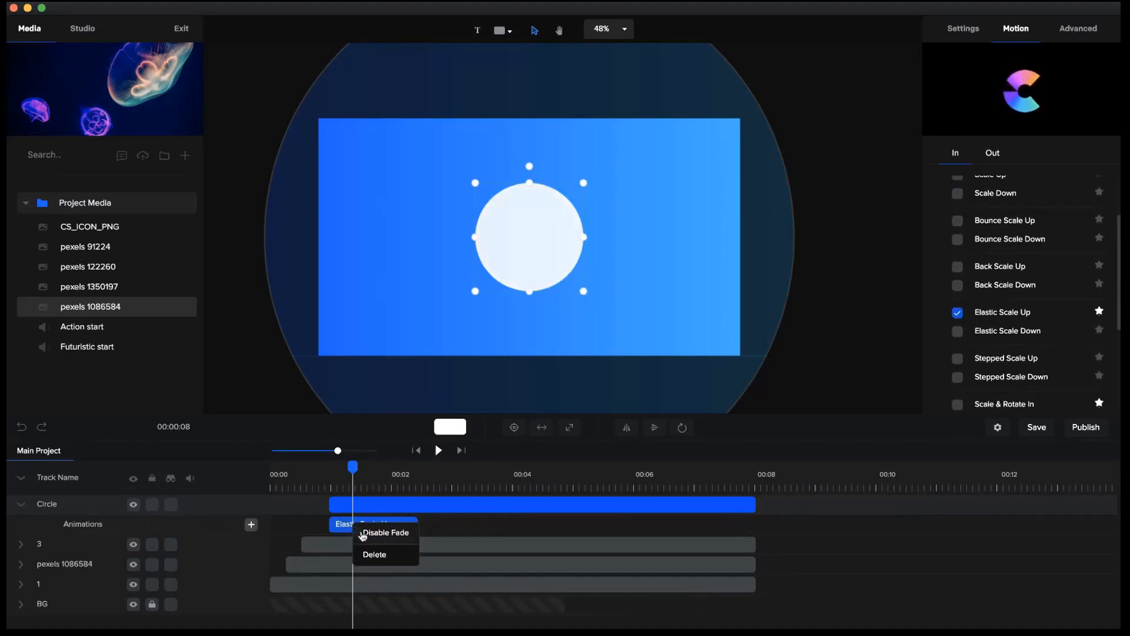
click(362, 533)
Delay the white circle's layer slightly so it starts at about 1.1 seconds.
drag(333, 500, 401, 467)
click(296, 473)
click(334, 500)
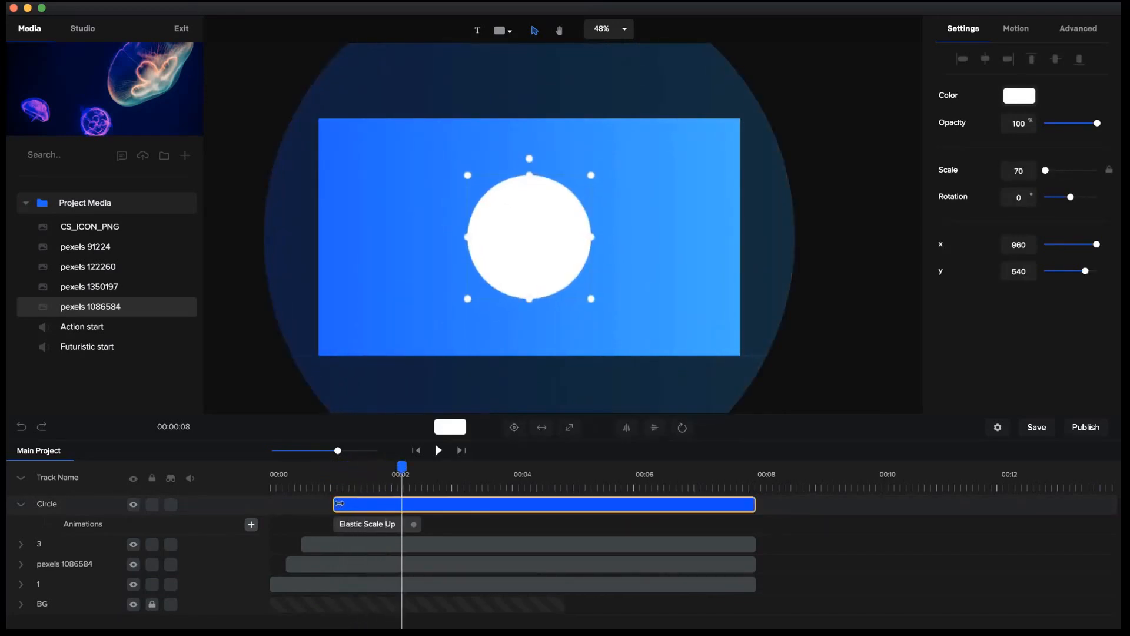
drag(336, 503, 338, 503)
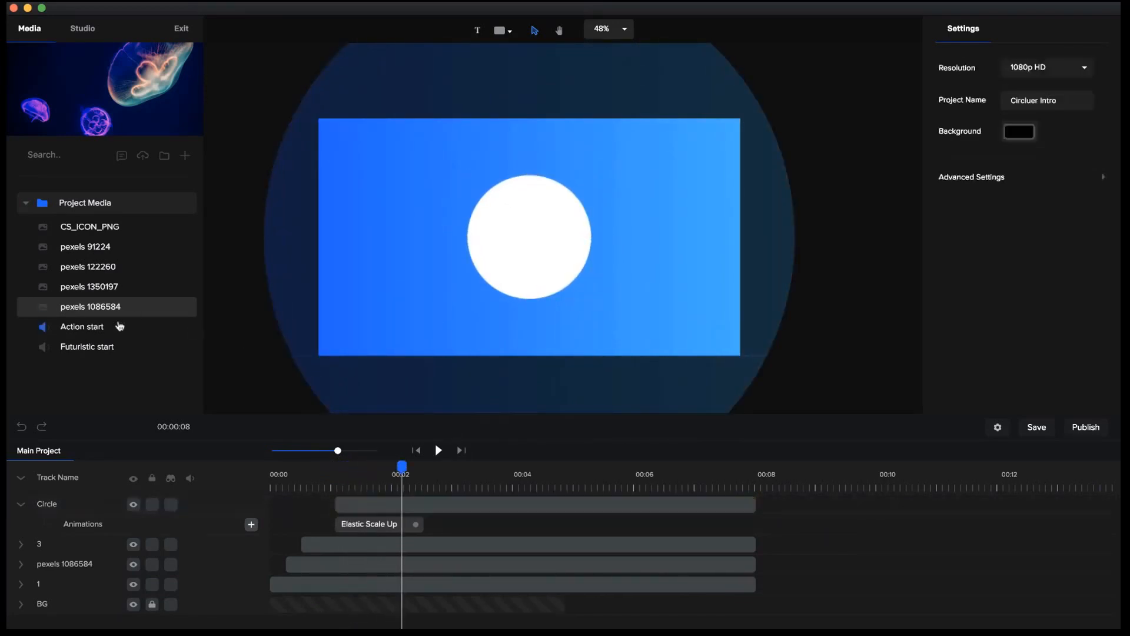
Place the CS_ICON_PNG logo inside the white circle at about scale 93 and match its layer's start and end to the Circle layer.
click(95, 228)
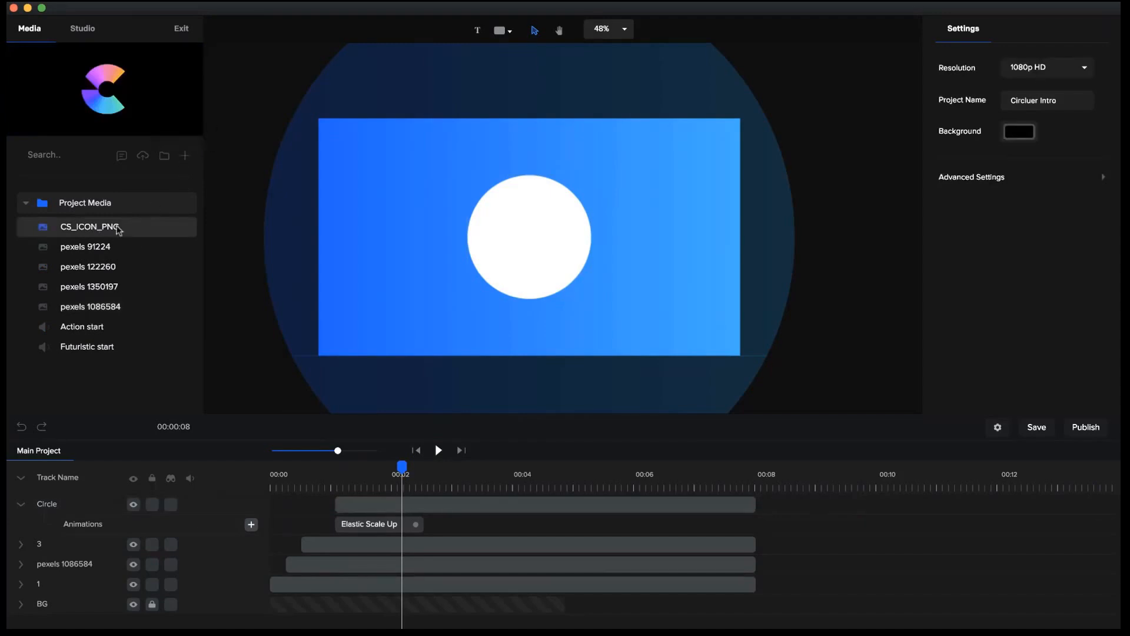
drag(91, 229, 491, 223)
drag(638, 268, 547, 240)
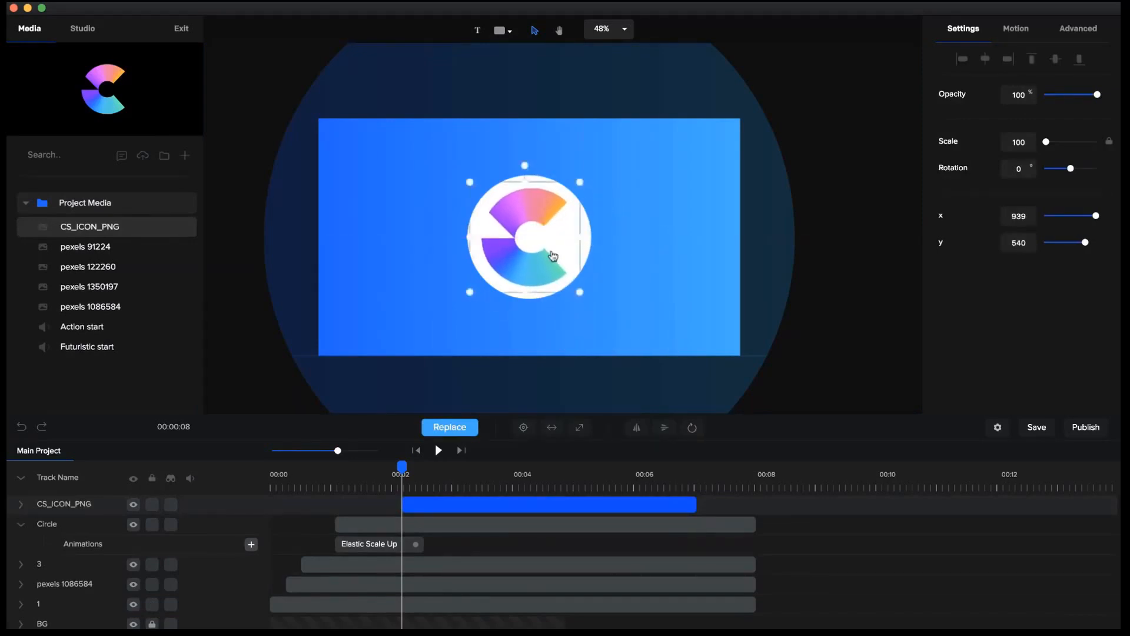
drag(582, 292, 537, 268)
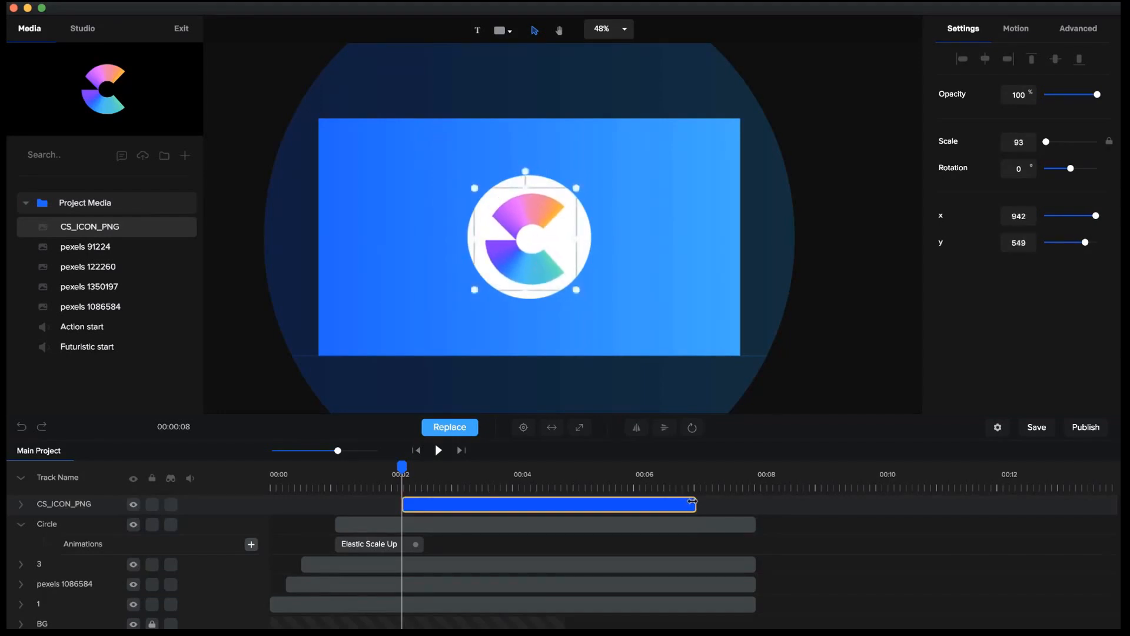
drag(704, 501, 762, 501)
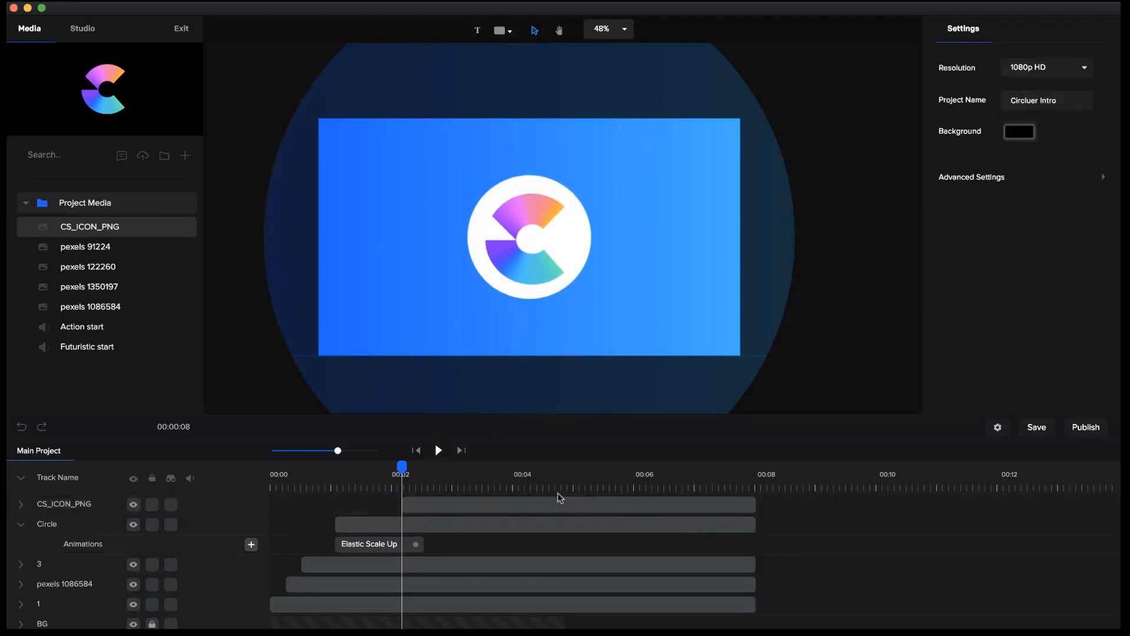
drag(402, 500, 336, 500)
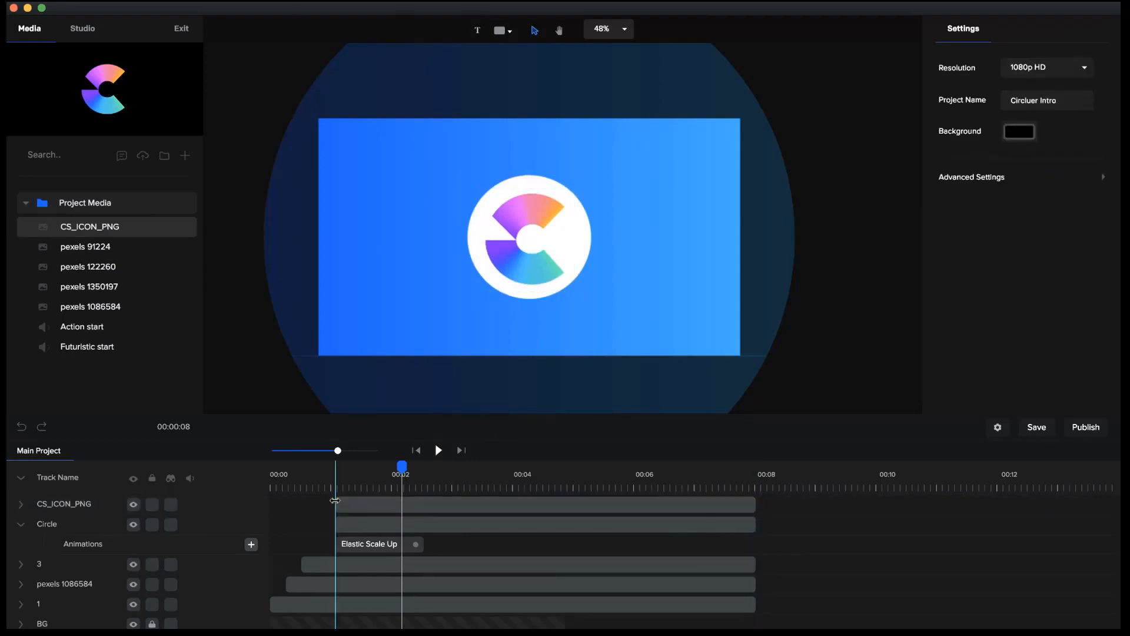
Apply the Elastic Scale Up entrance animation to the CS_ICON_PNG logo.
click(355, 504)
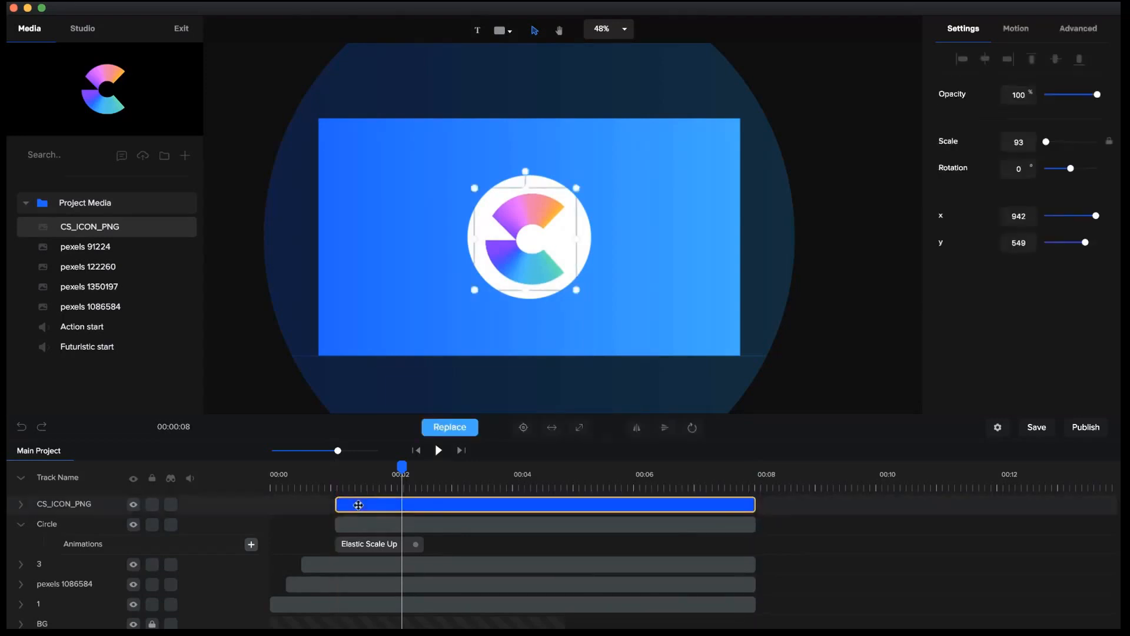
click(1016, 28)
scroll(966, 237, down, 2)
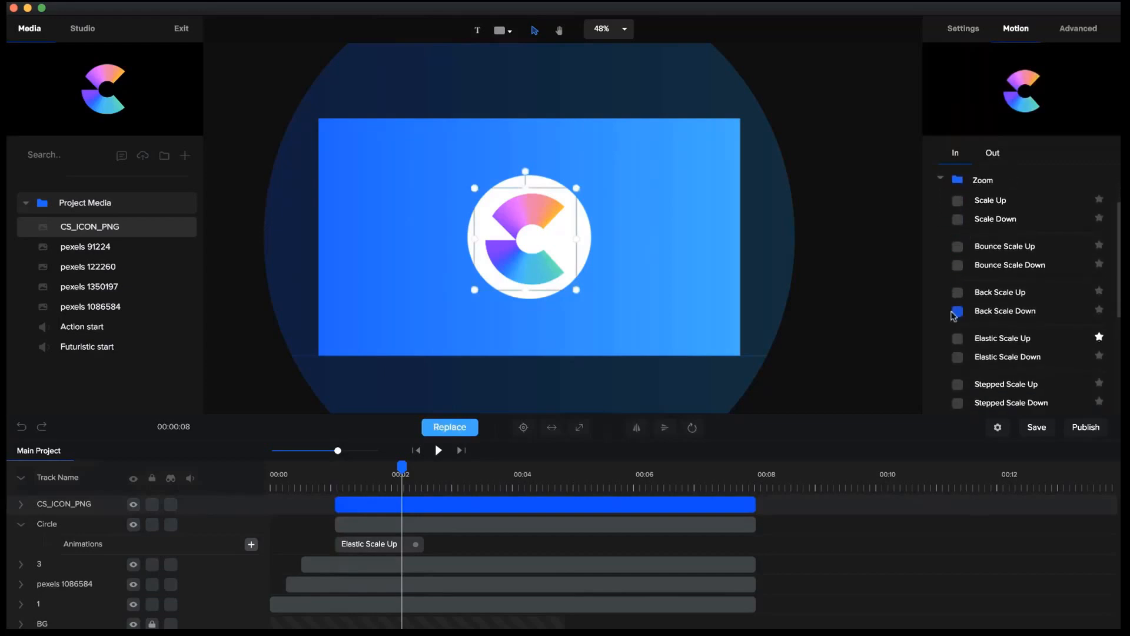
click(958, 339)
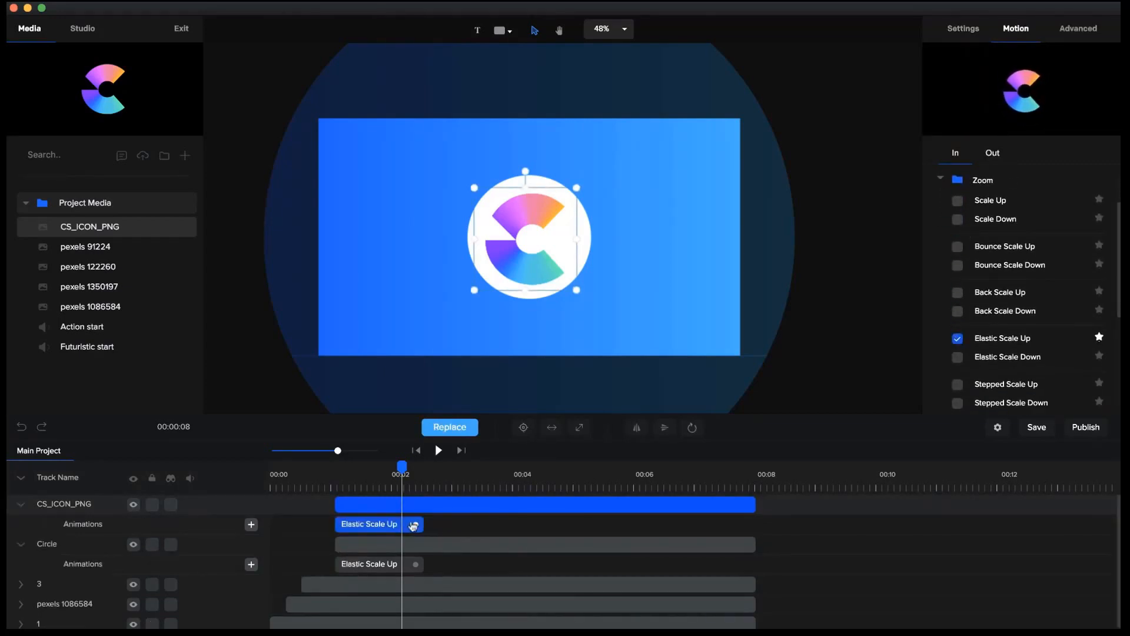
Play the intro from the beginning to check the entrances of the white circle and logo.
click(417, 450)
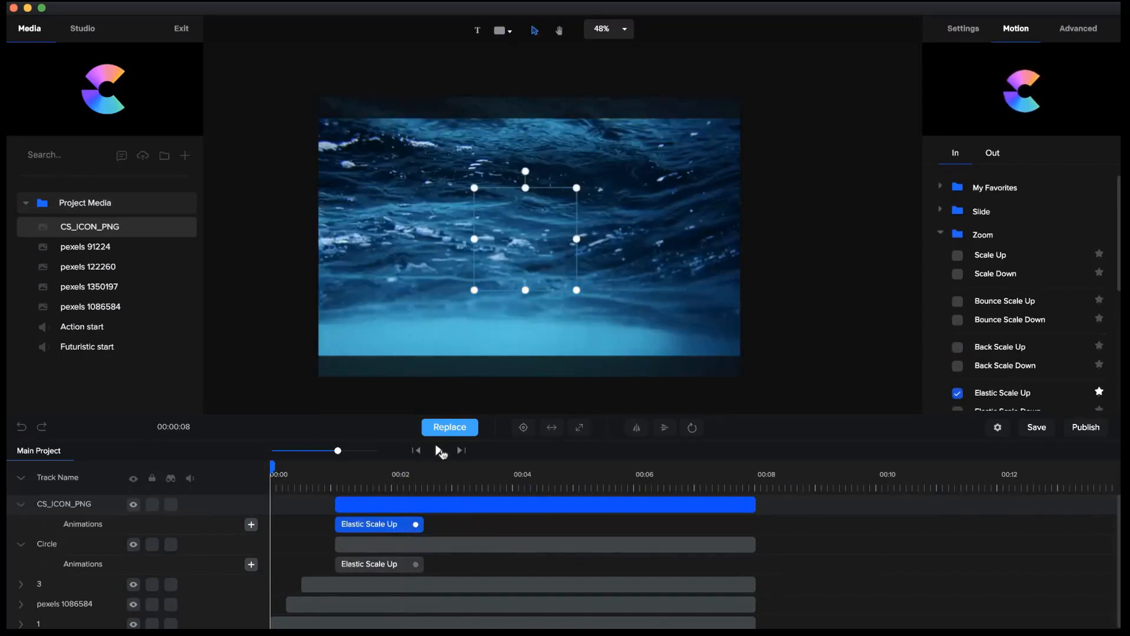
click(438, 451)
click(440, 450)
click(345, 474)
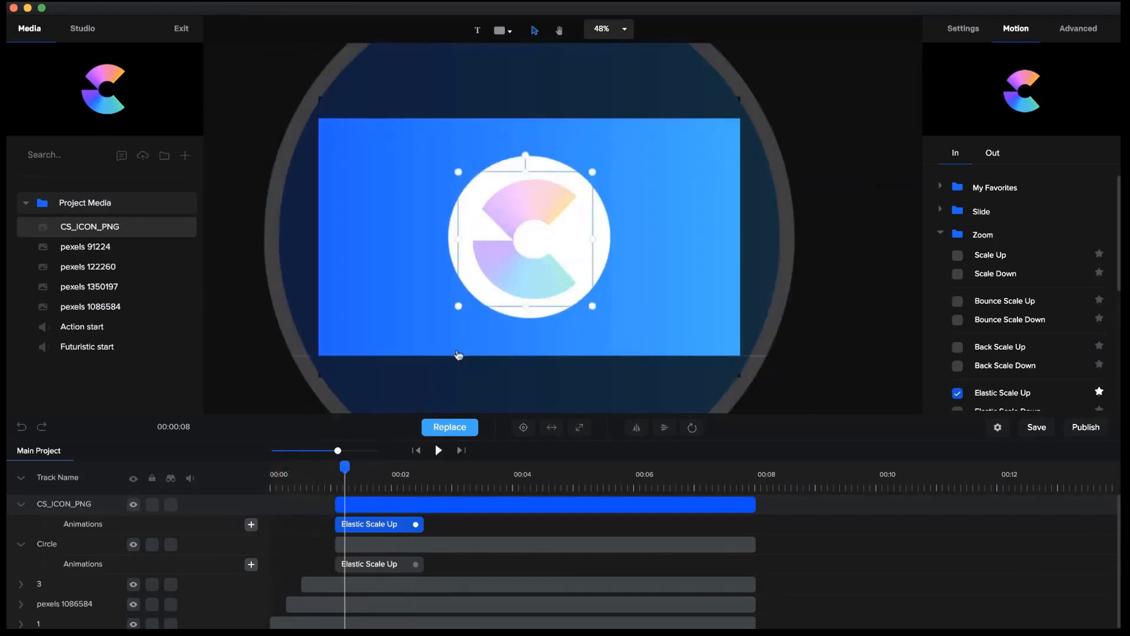
Delay the Circle and CS_ICON_PNG layers to start at about 1.4 seconds and replay the intro.
drag(334, 552, 355, 545)
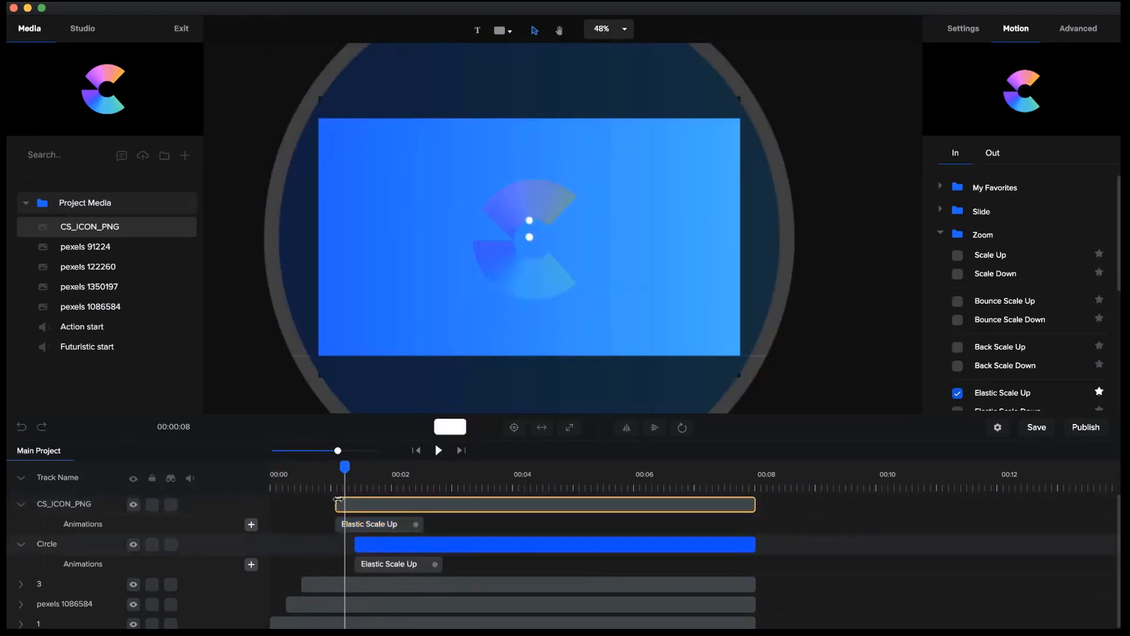
drag(339, 504, 359, 504)
click(417, 450)
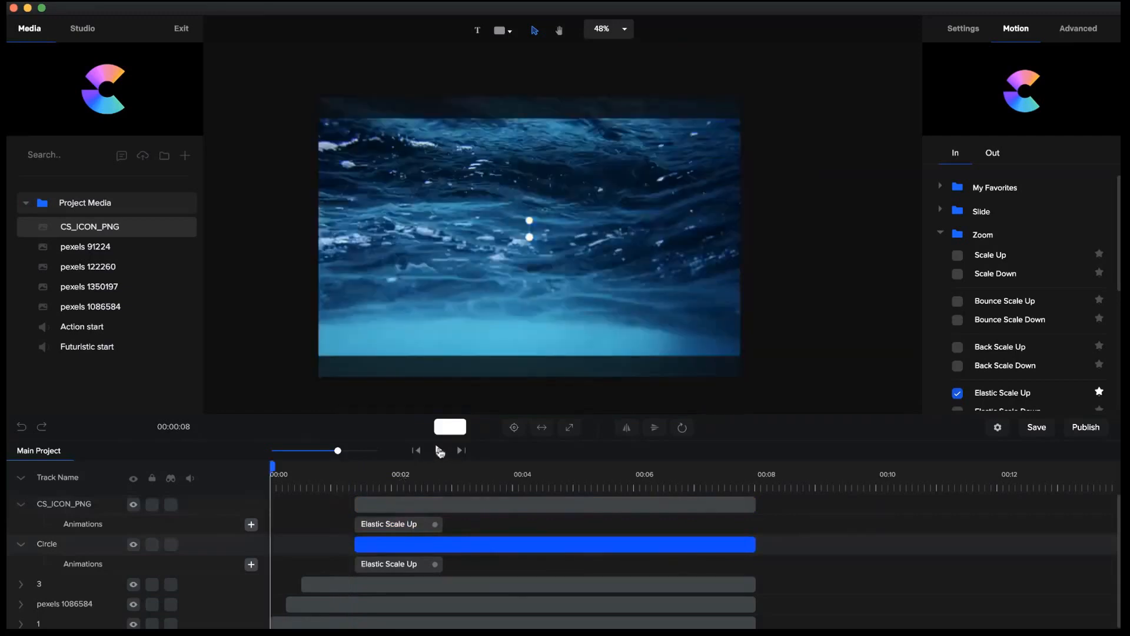
click(439, 451)
click(440, 450)
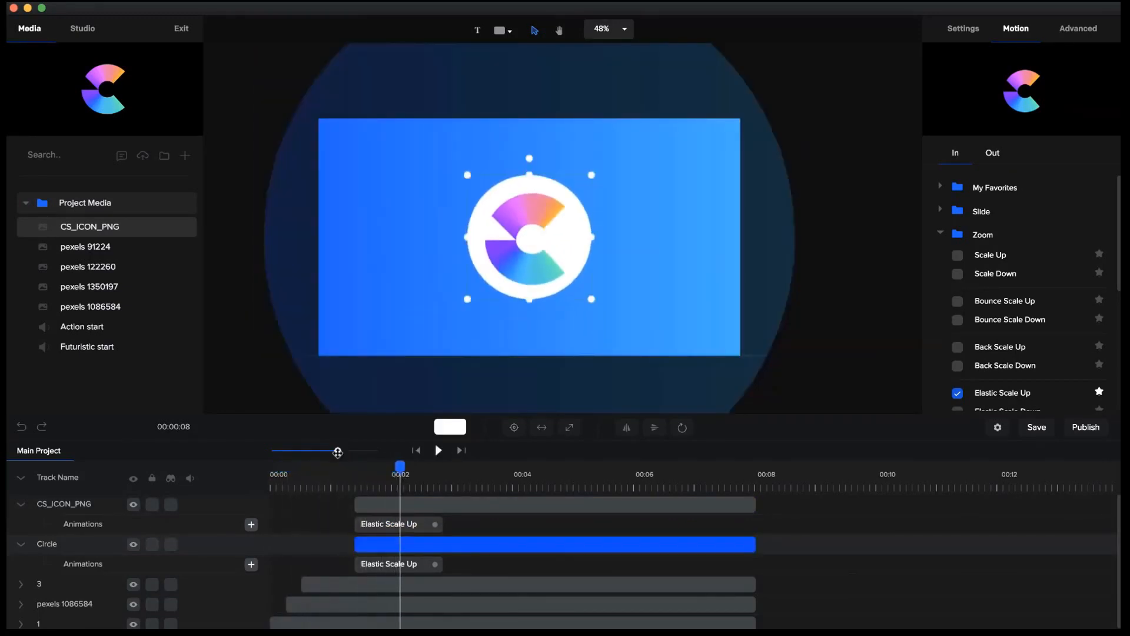
Set the start of the Circle and CS_ICON_PNG layers to about 1.2 seconds and replay the intro.
drag(339, 452, 347, 452)
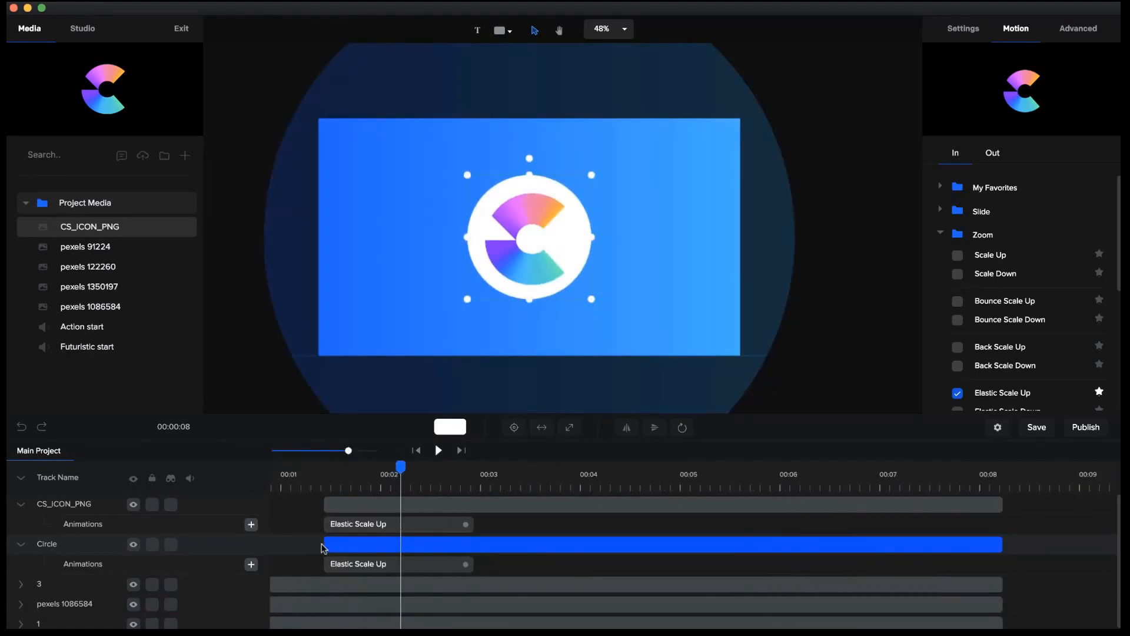
drag(323, 547, 300, 547)
click(323, 516)
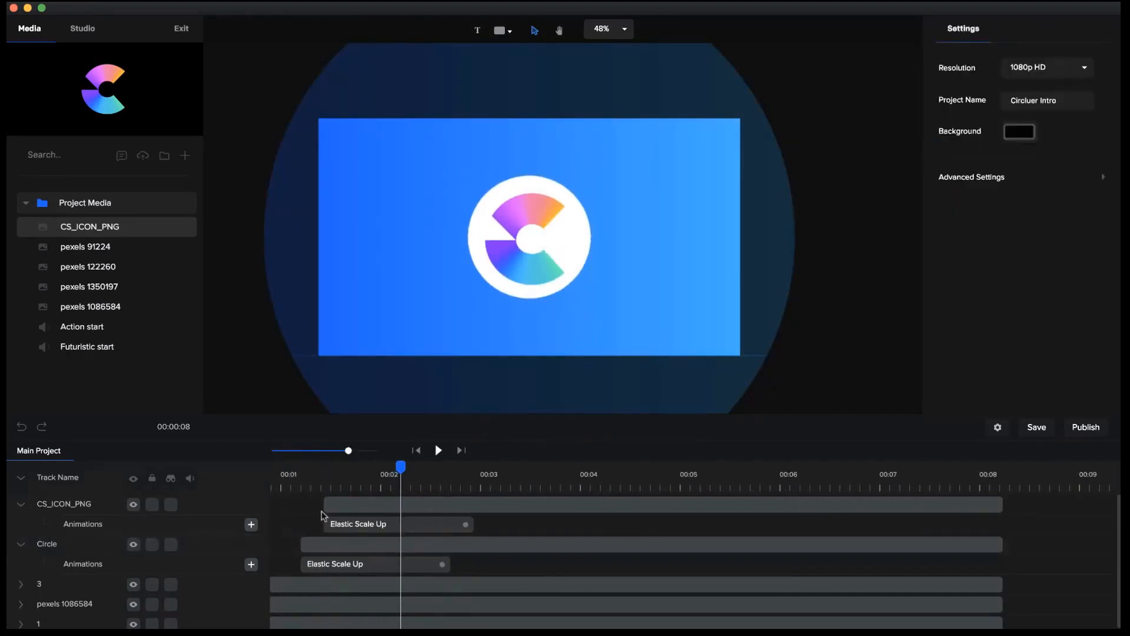
drag(325, 505, 303, 505)
click(415, 451)
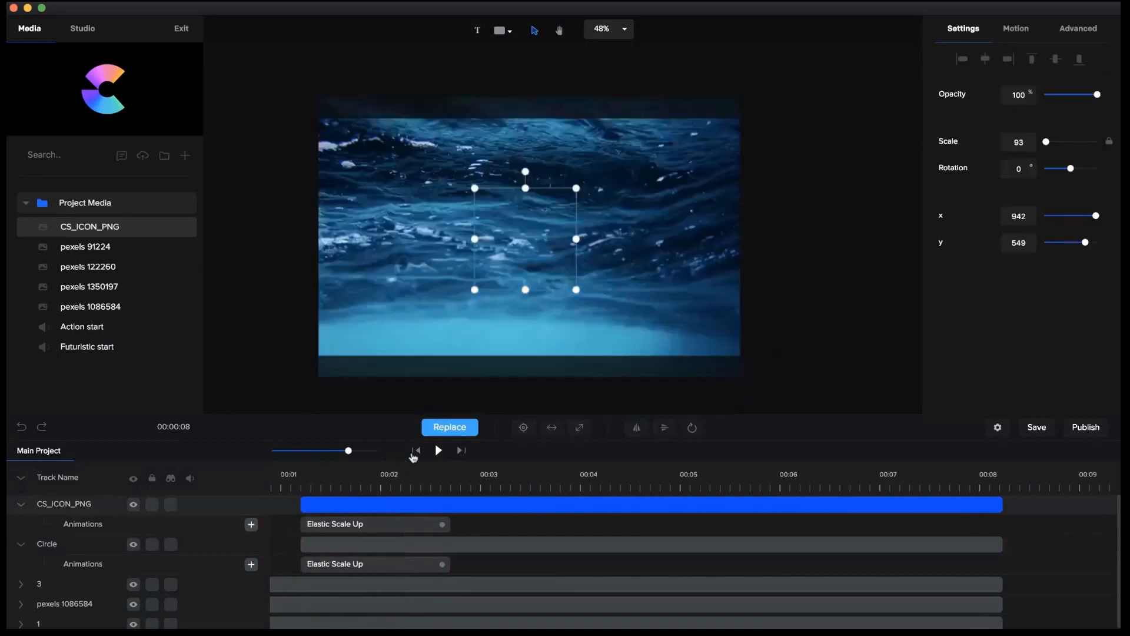
click(438, 451)
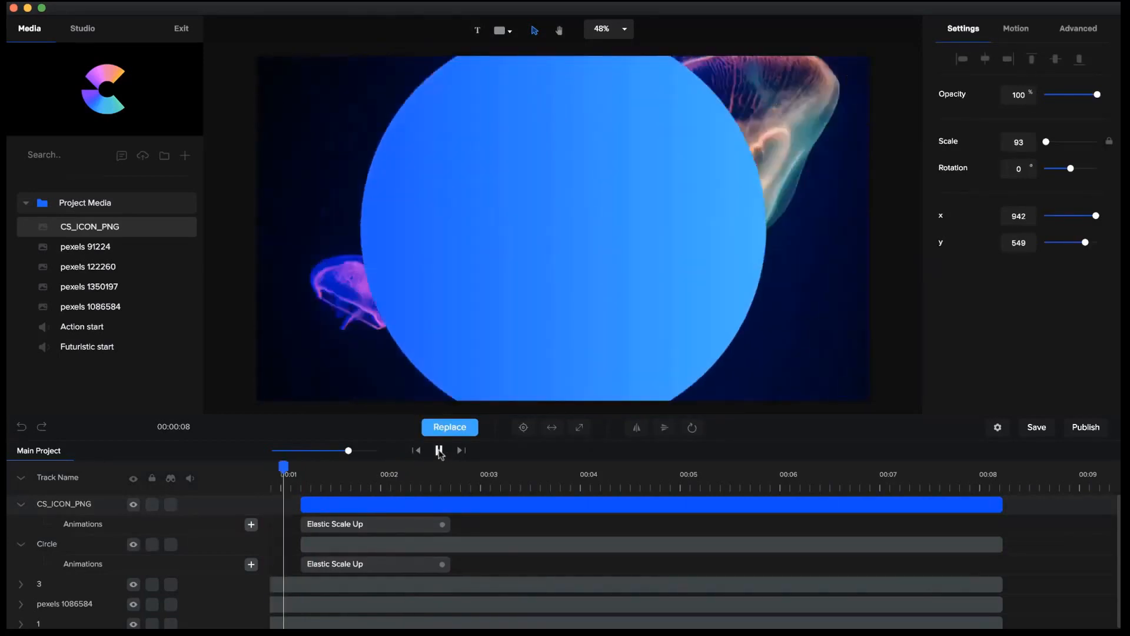
click(438, 451)
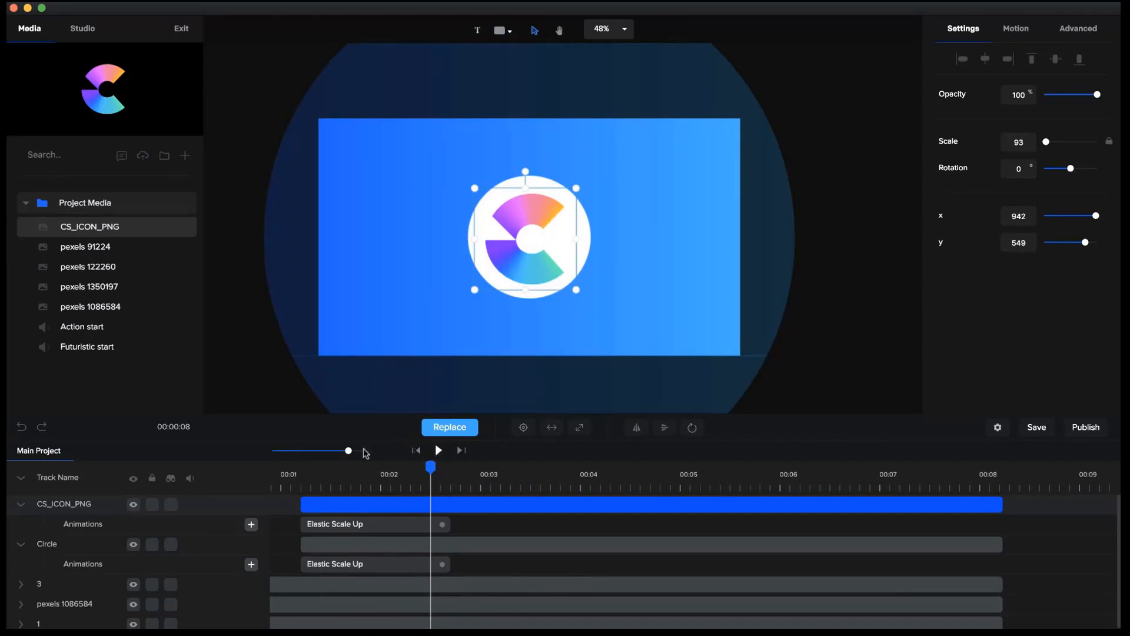
Trim the ends of the CS_ICON_PNG and Circle layers to about 4.2 seconds.
drag(344, 450, 342, 451)
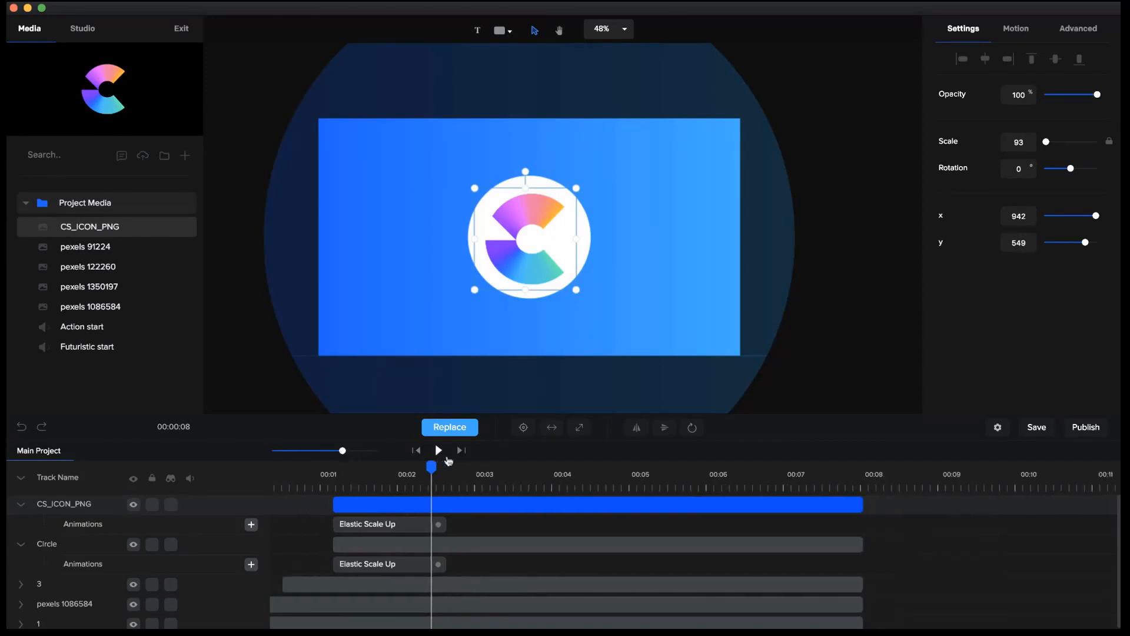
click(510, 474)
click(540, 484)
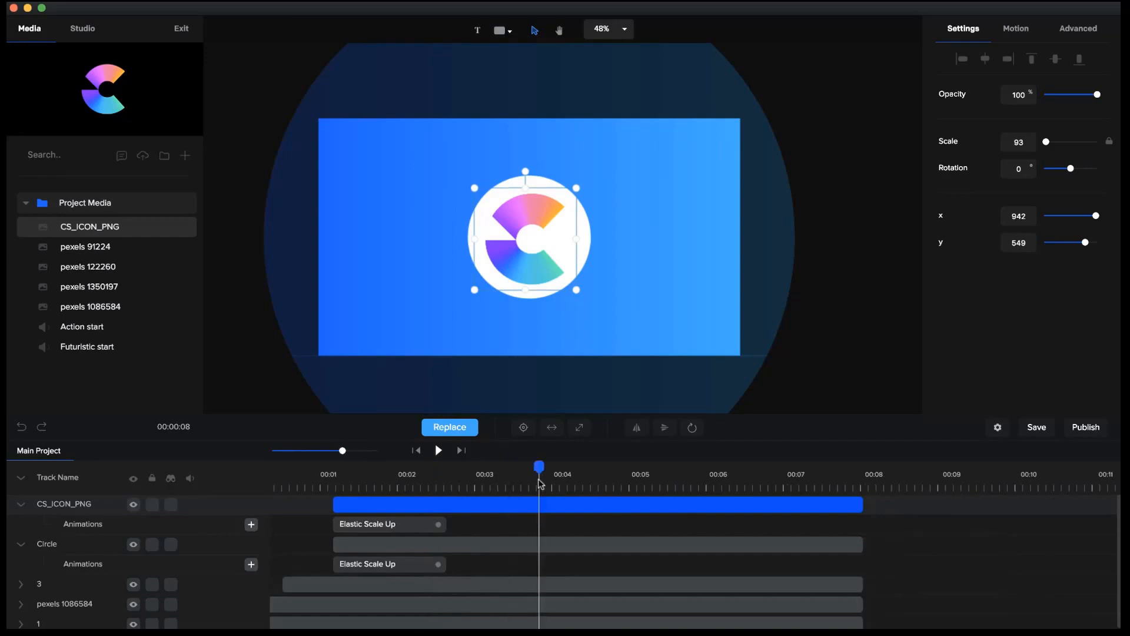
drag(861, 504, 567, 509)
drag(864, 541, 567, 542)
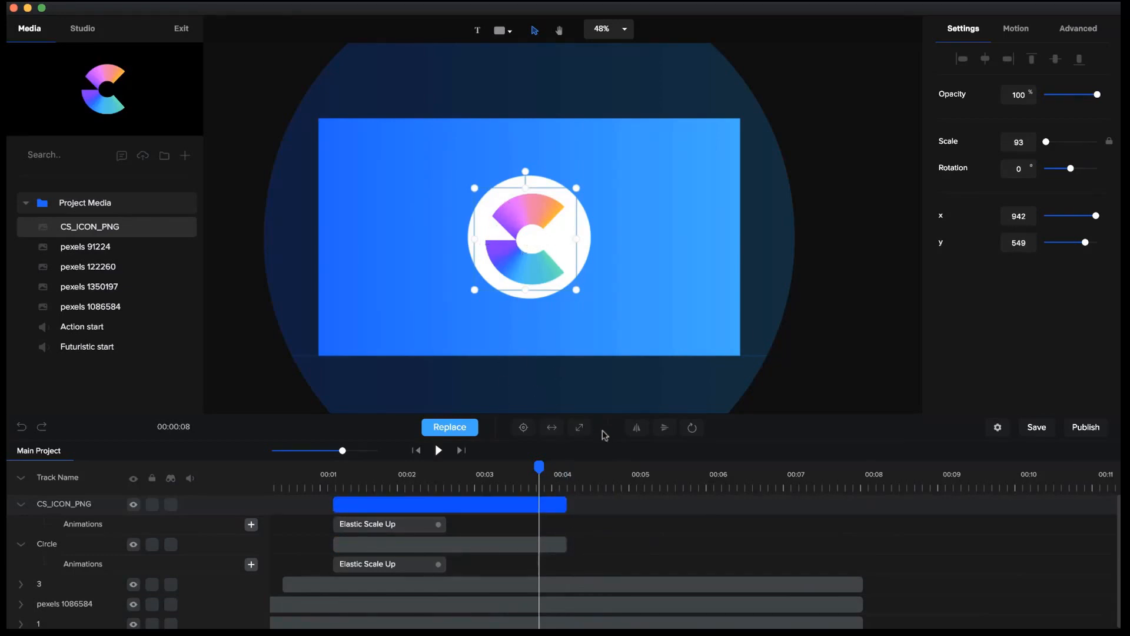
Apply the Back Slide Bottom exit animation to the CS_ICON_PNG logo.
click(1031, 45)
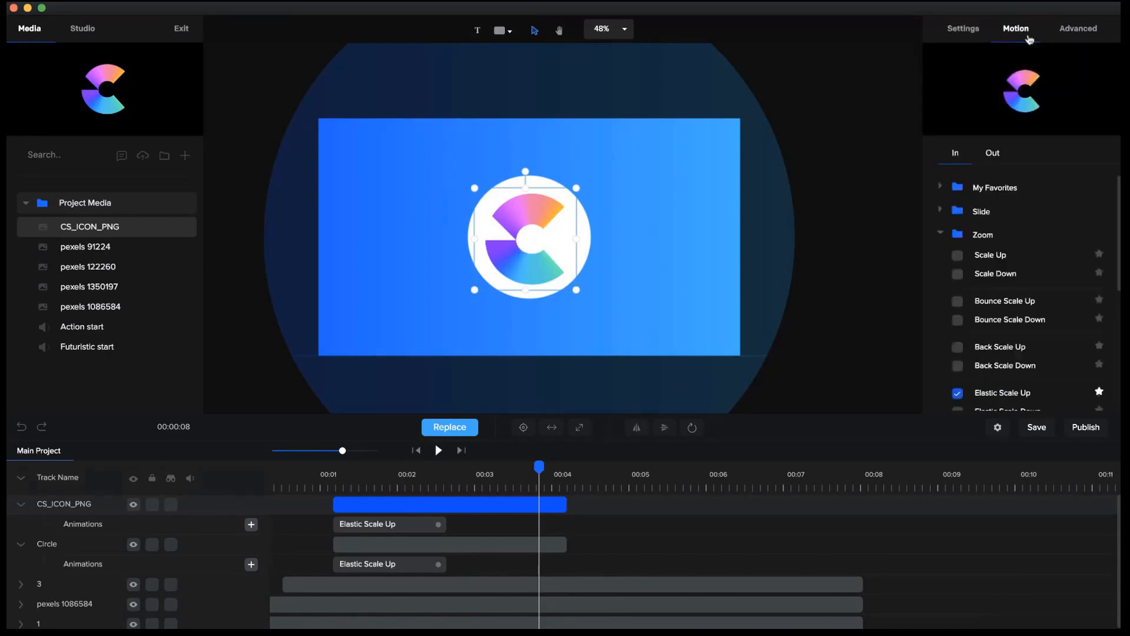
click(947, 213)
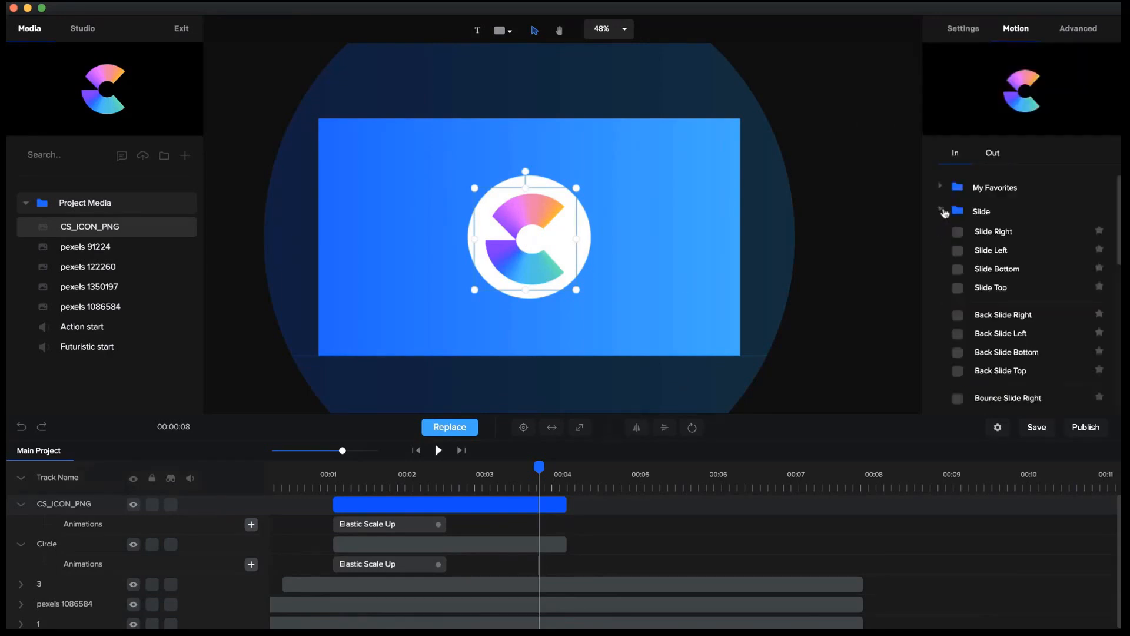
scroll(972, 306, down, 2)
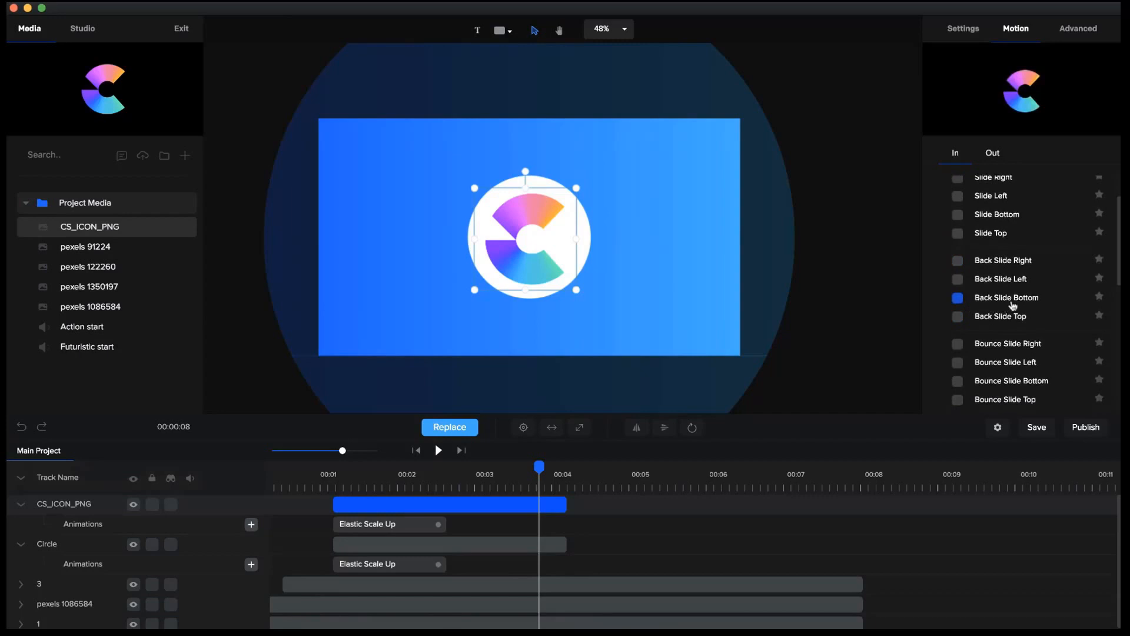
click(993, 154)
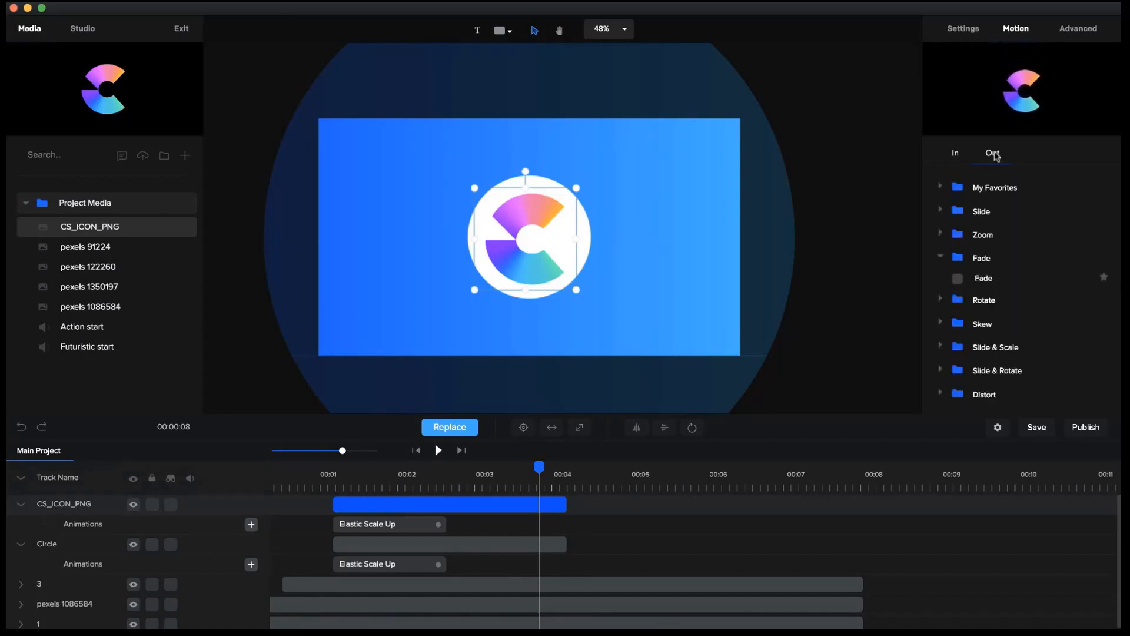
click(949, 210)
scroll(995, 283, down, 2)
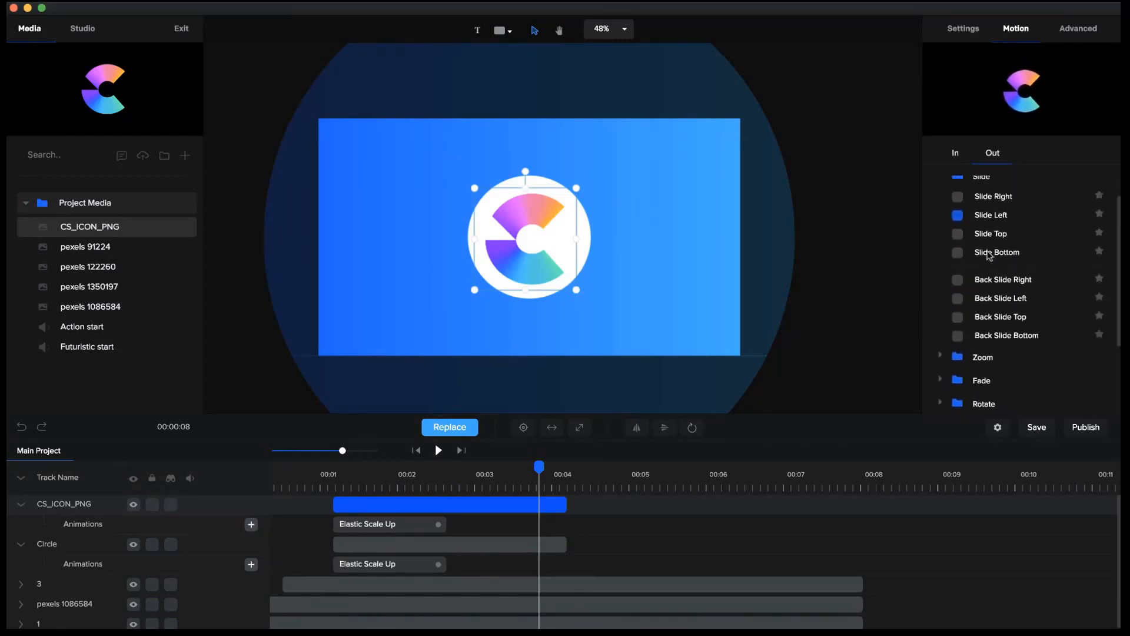
click(958, 335)
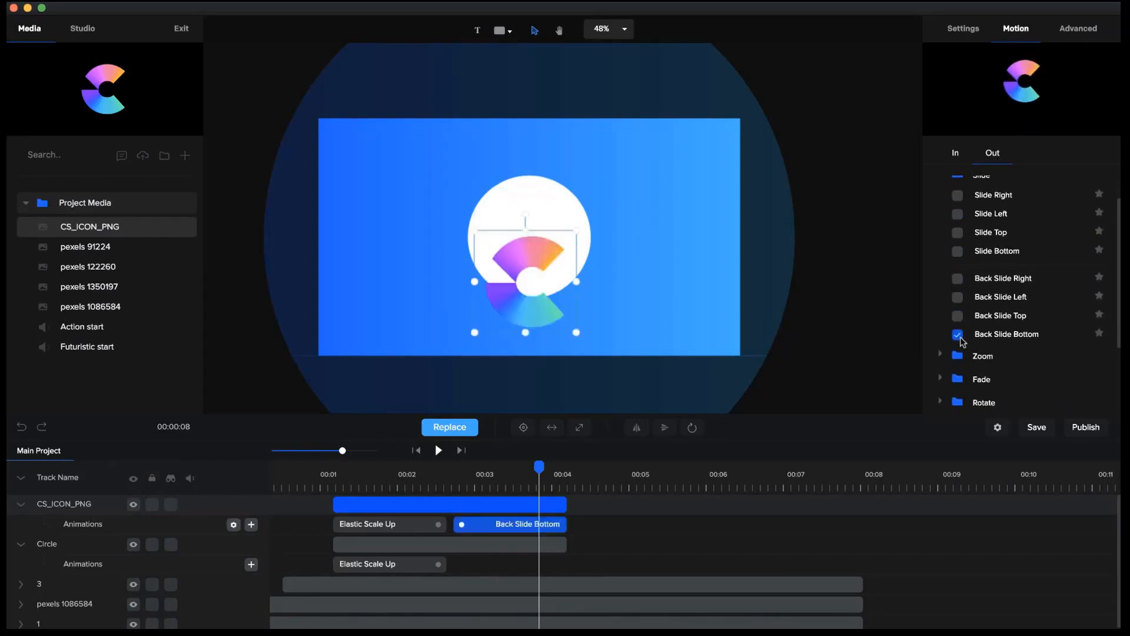
Apply the Back Slide Bottom exit animation to the white circle.
click(543, 544)
scroll(969, 292, down, 2)
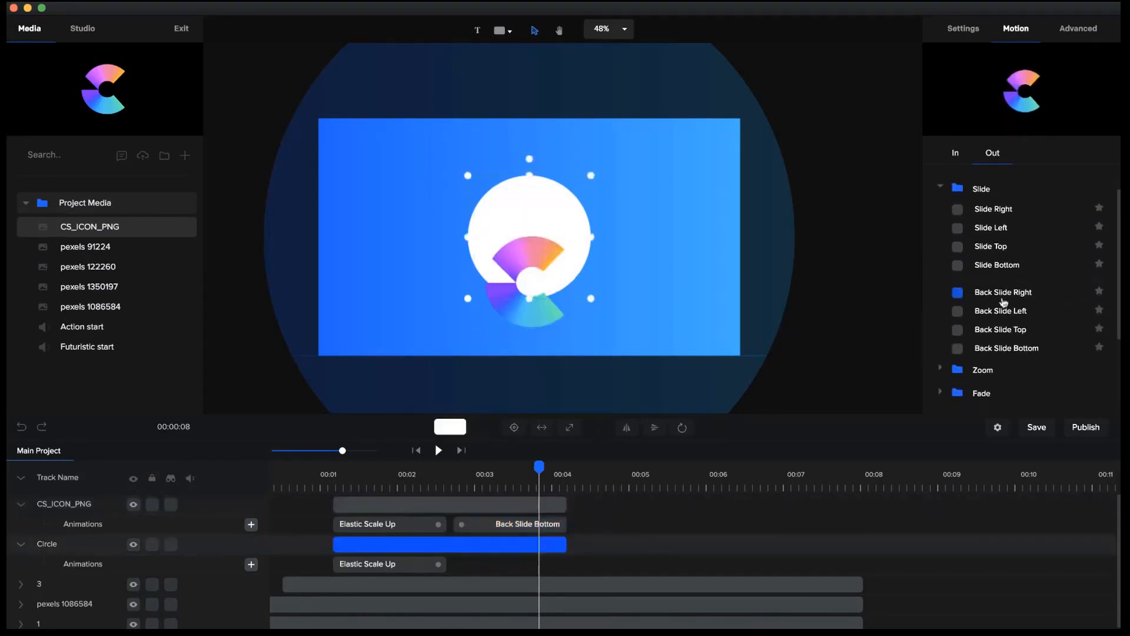
click(958, 334)
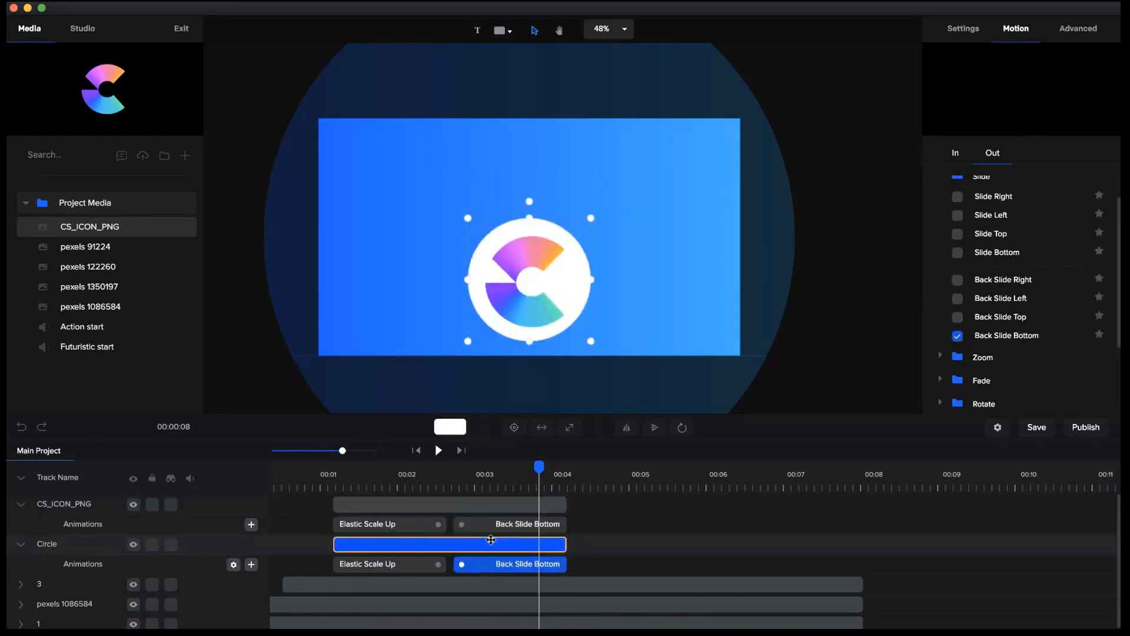
Extend the CS_ICON_PNG and Circle layers to end at about 4.5 seconds and play back the exit.
drag(570, 504, 596, 504)
drag(566, 544, 598, 545)
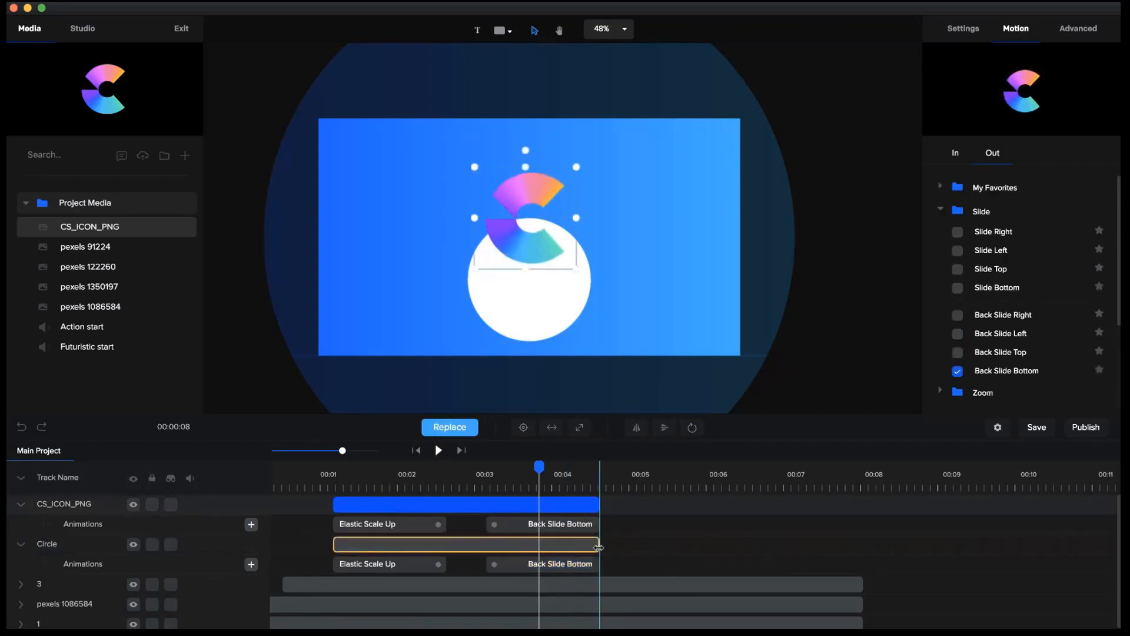
click(304, 474)
click(438, 450)
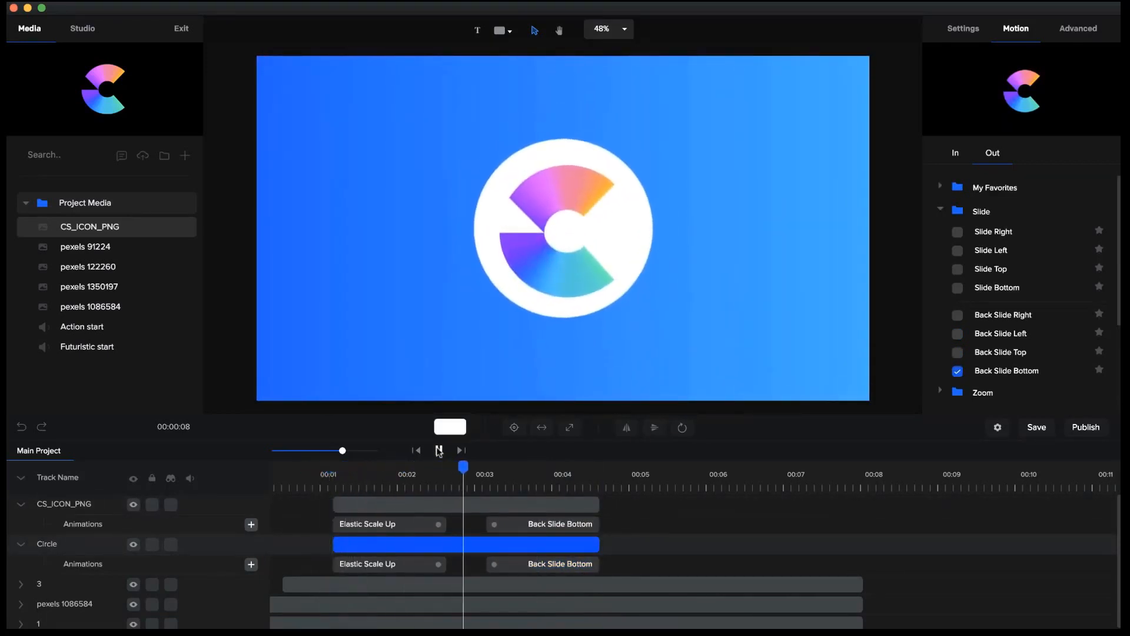
click(439, 451)
Shorten the Back Slide Bottom exit animations of the Circle and CS_ICON_PNG layers to about 1.2 seconds each.
click(492, 565)
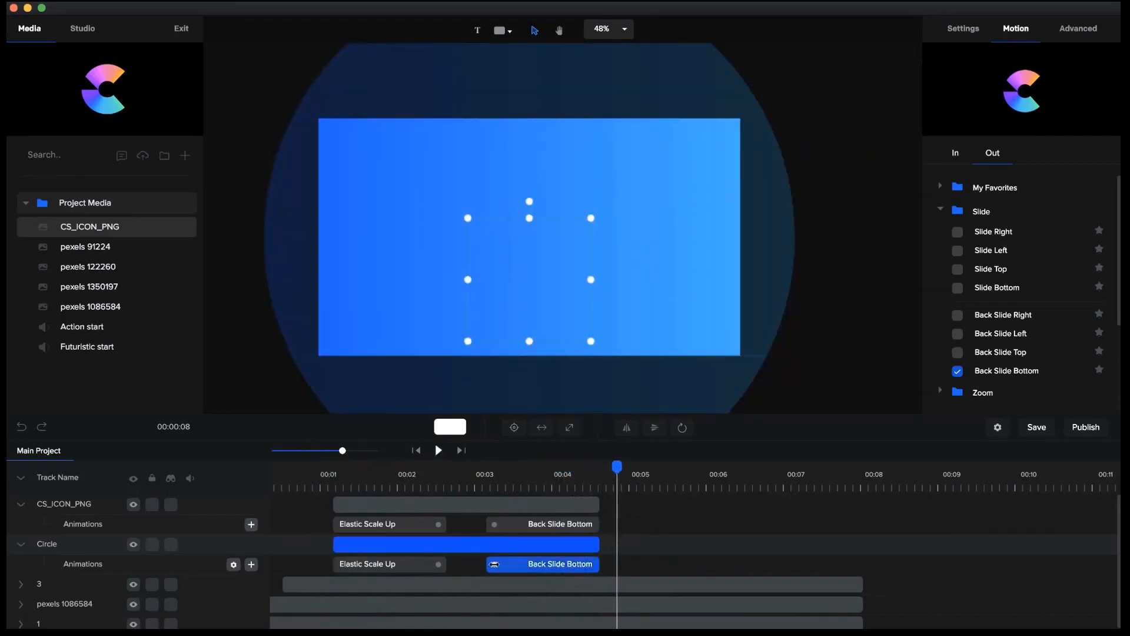
drag(496, 564, 517, 564)
click(494, 528)
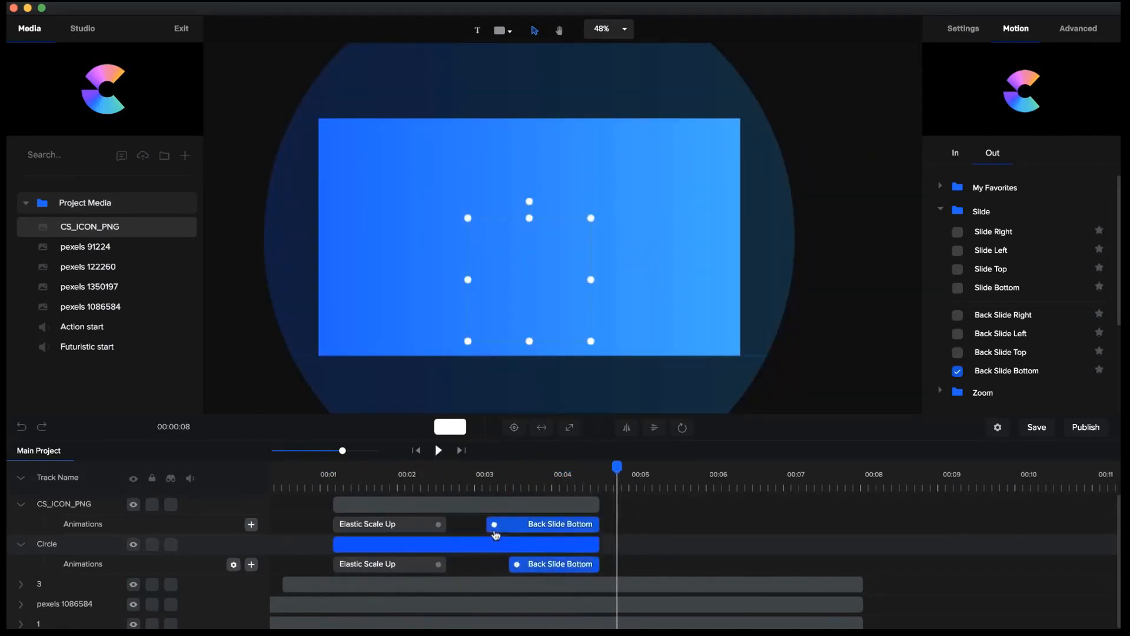
drag(496, 525, 524, 518)
Add a text layer reading CreateStudio that starts at about 3.3 seconds, just before the exit animations begin.
click(522, 481)
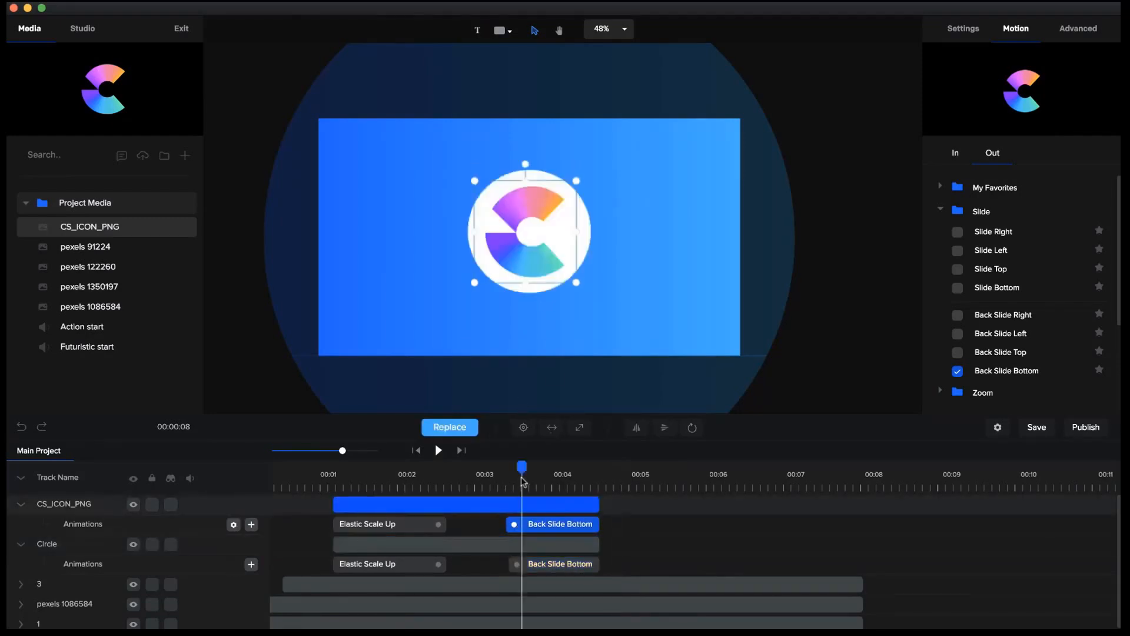
drag(522, 469, 504, 470)
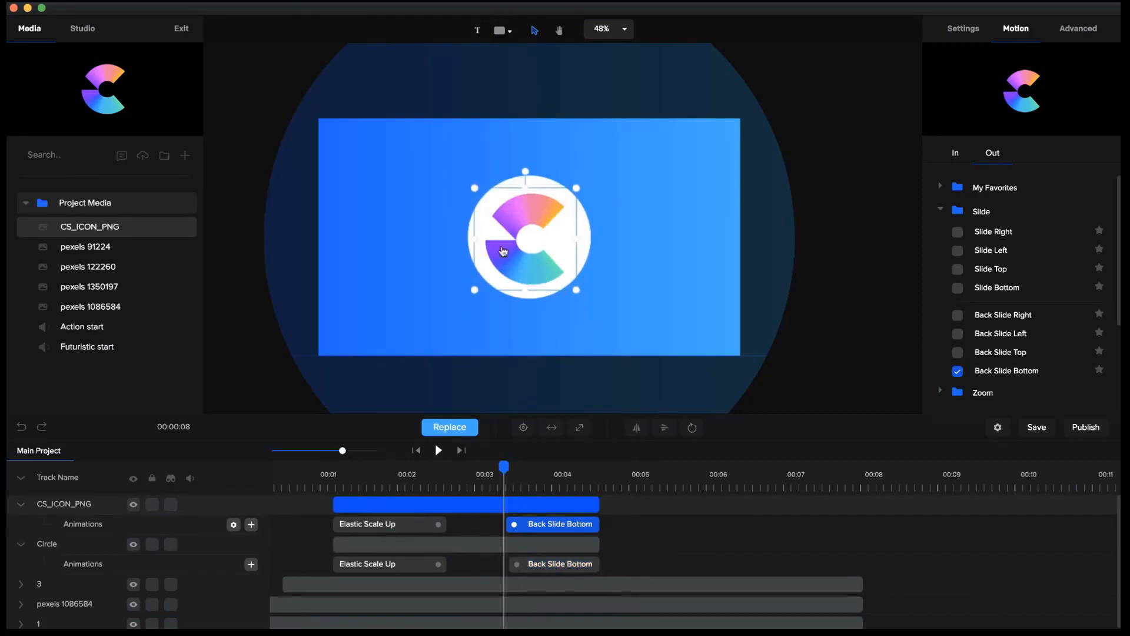
click(479, 31)
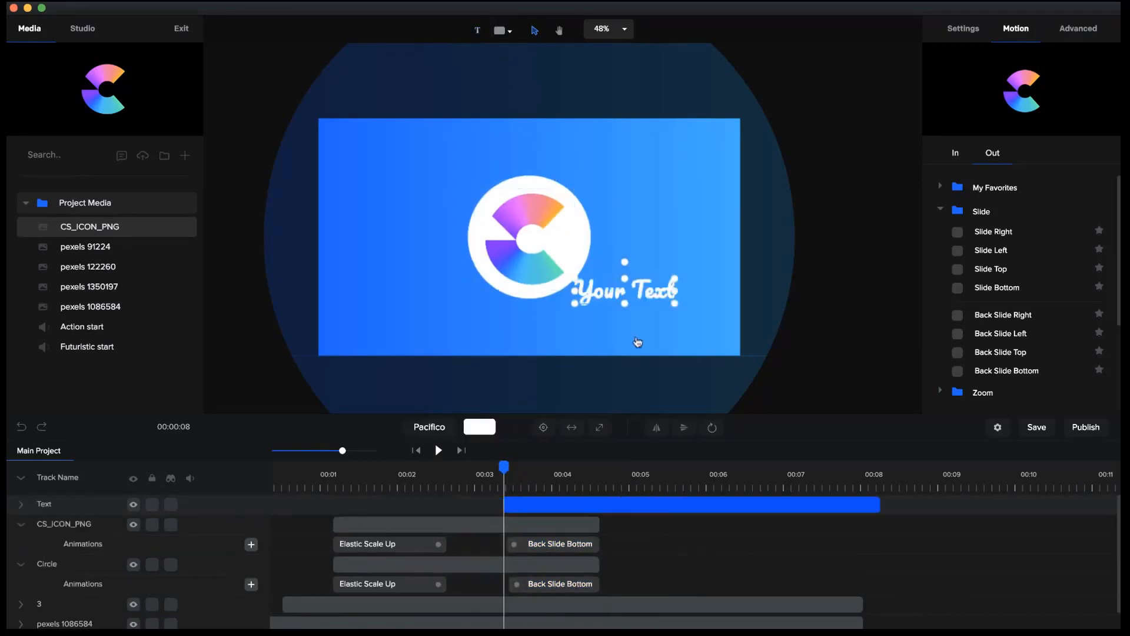
double_click(634, 293)
text(Crea)
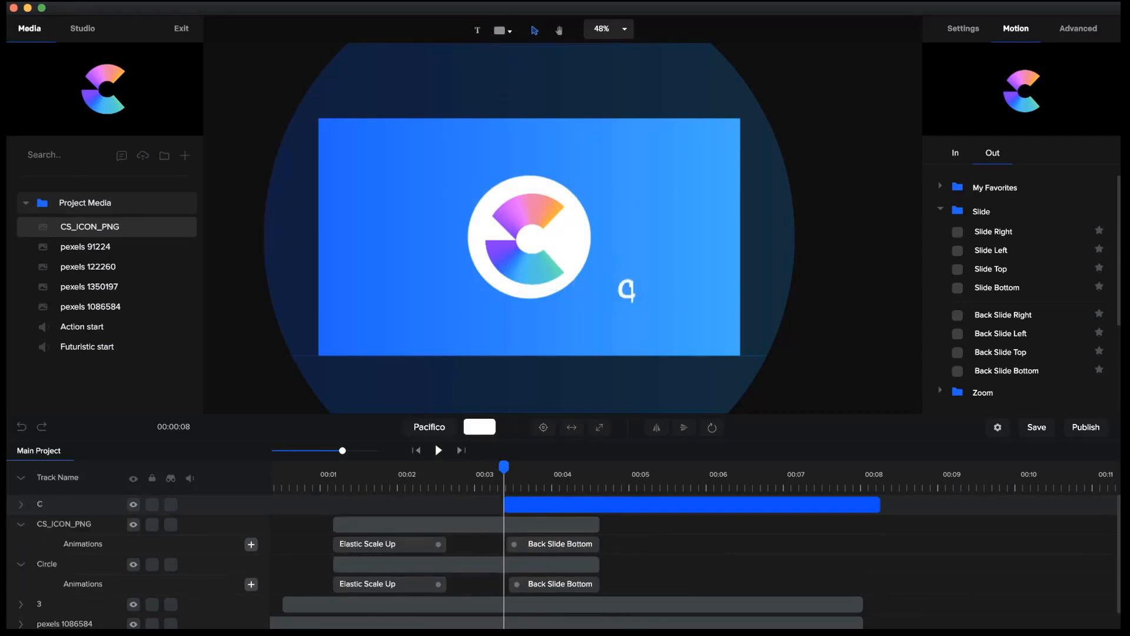
text(teStudio)
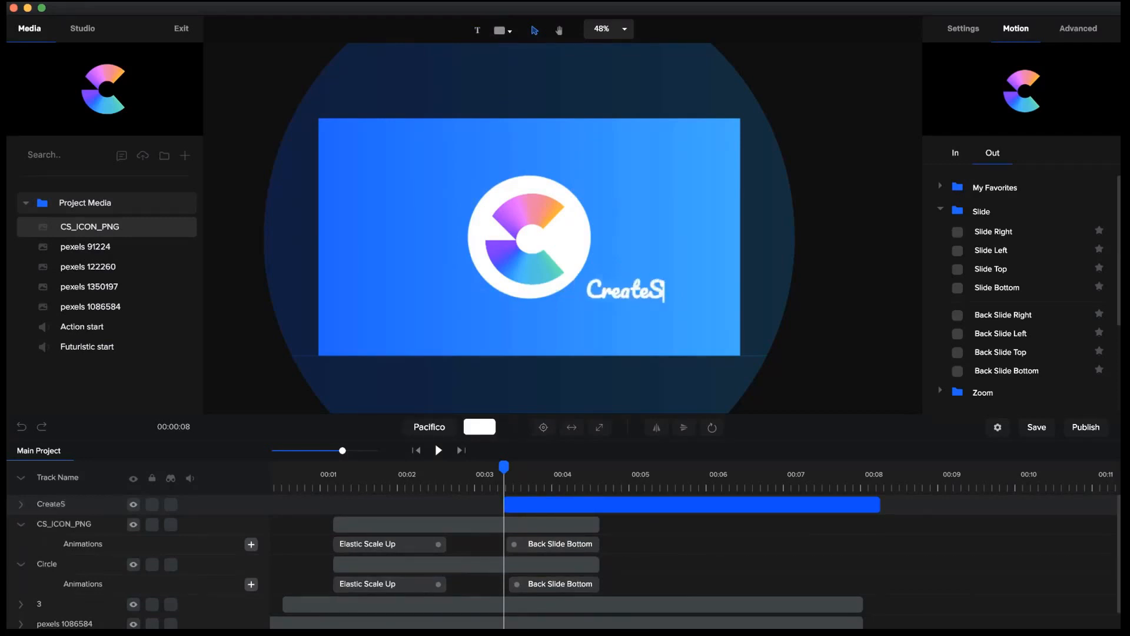
click(920, 333)
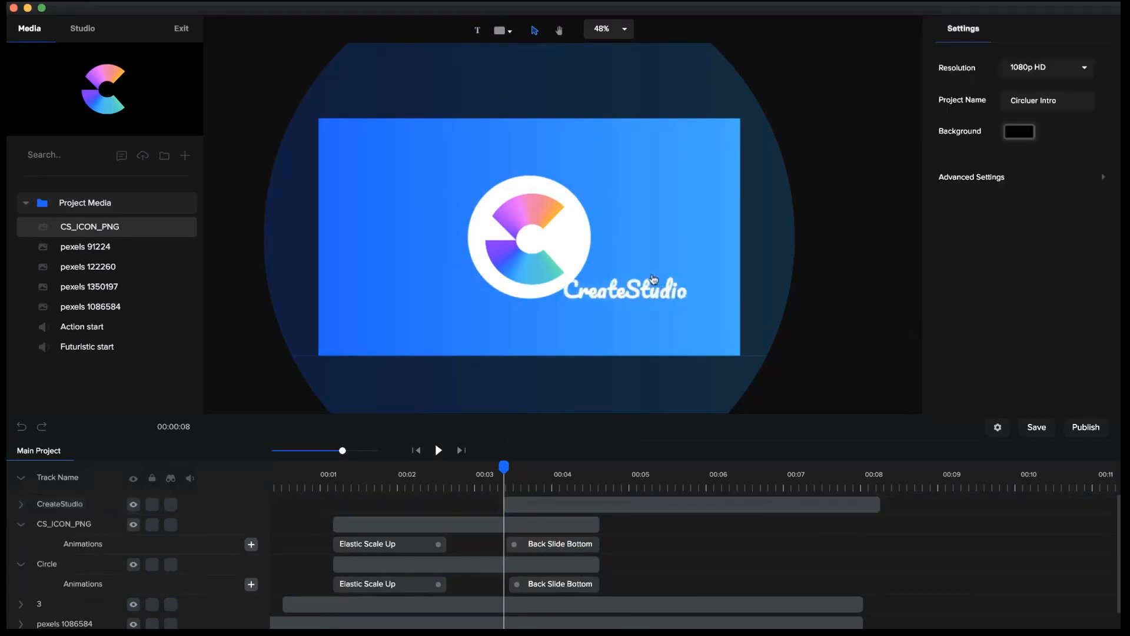
Position the CreateStudio text over the logo and move its layer below the Circle layer.
drag(645, 294, 549, 239)
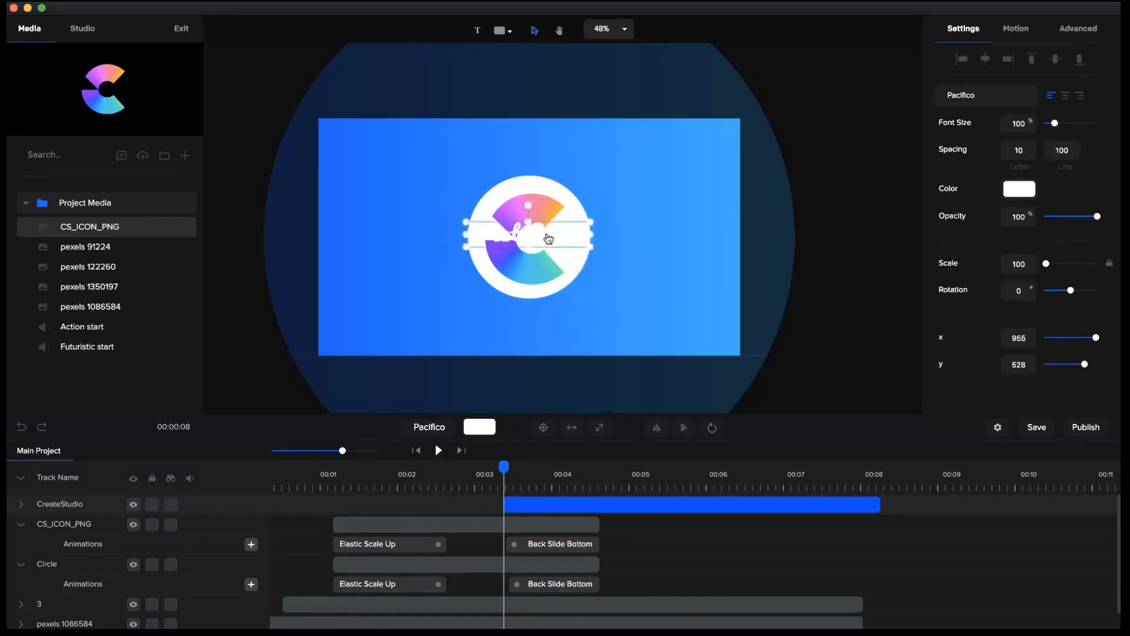
click(24, 479)
drag(79, 503, 88, 544)
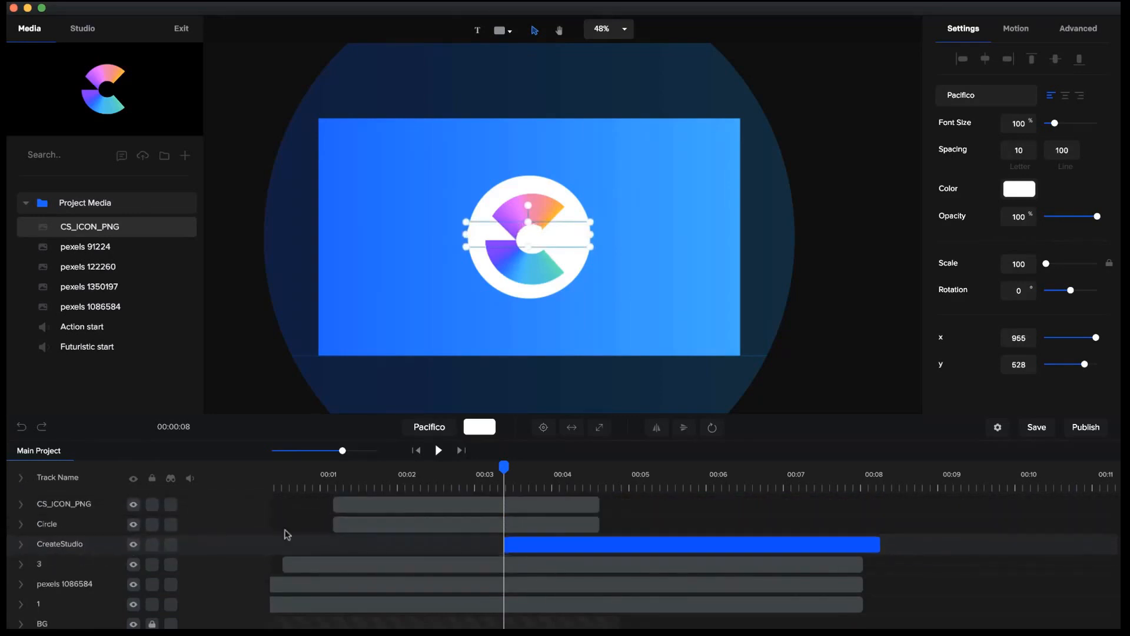
Scale the CreateStudio text down to 92 so it fits within the white circle, and centre it on the canvas.
scroll(576, 321, up, 2)
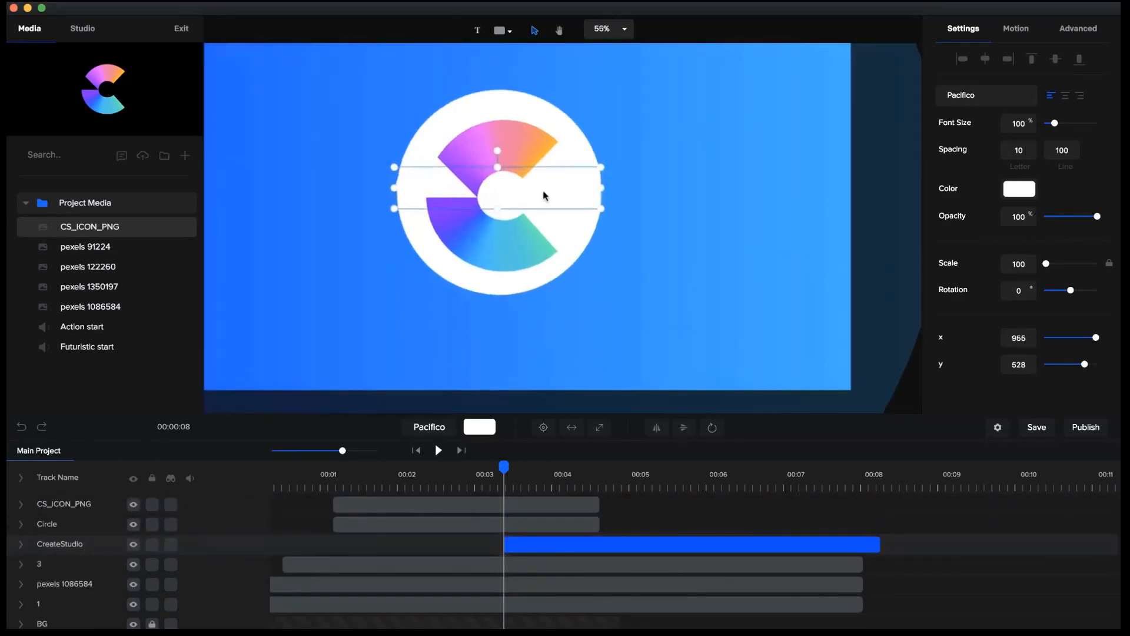
drag(394, 167, 405, 171)
drag(604, 167, 594, 170)
click(544, 428)
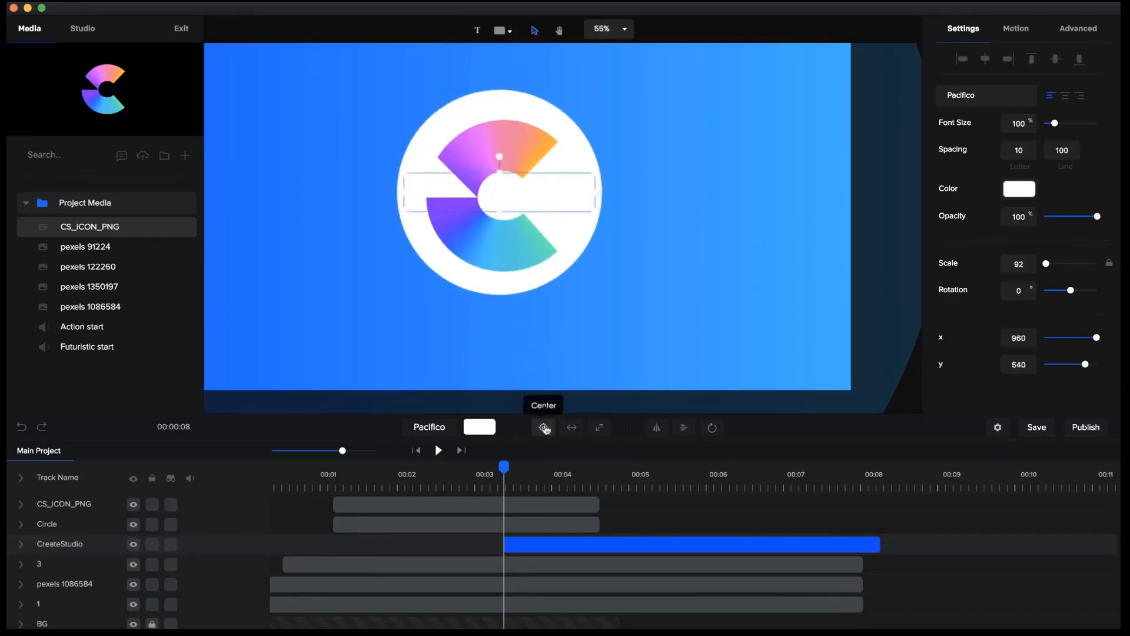
Toggle the visibility of the CS_ICON_PNG and Circle layers to check the CreateStudio text behind them.
click(134, 504)
click(134, 524)
click(134, 524)
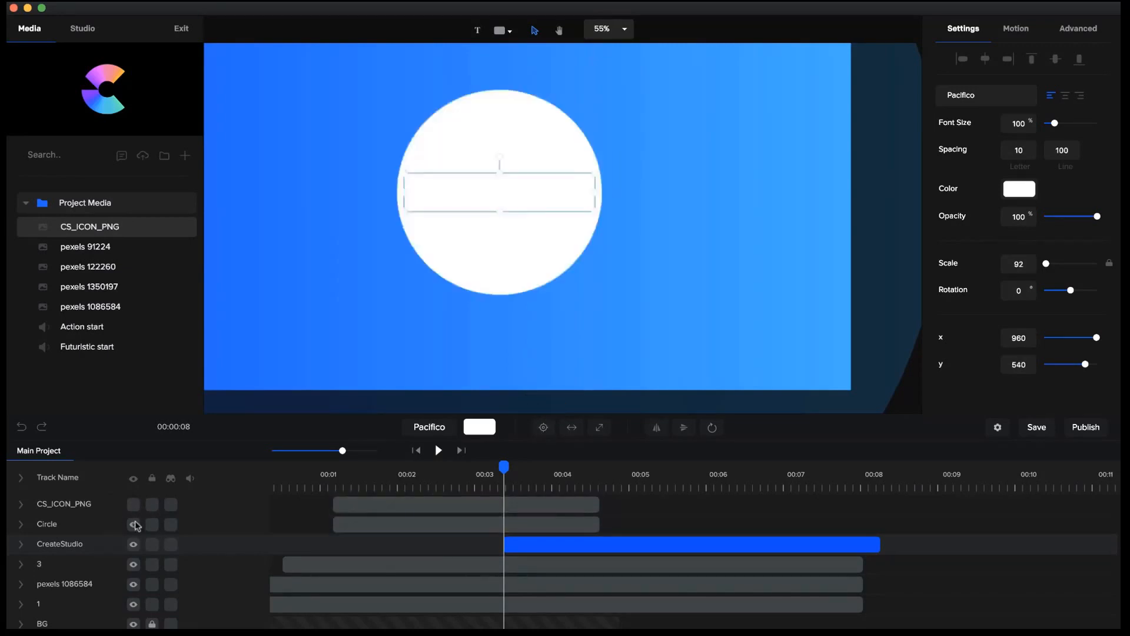
click(134, 505)
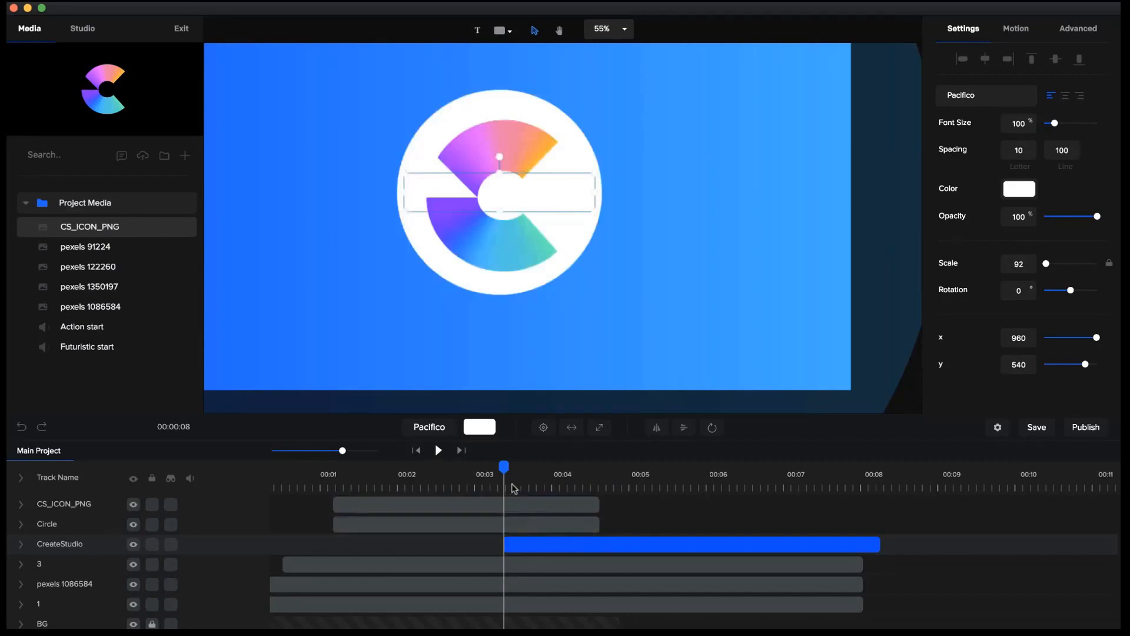
Trim the start of the CreateStudio text layer to about 4 seconds, while the logo is sliding out.
drag(496, 471, 564, 495)
click(504, 548)
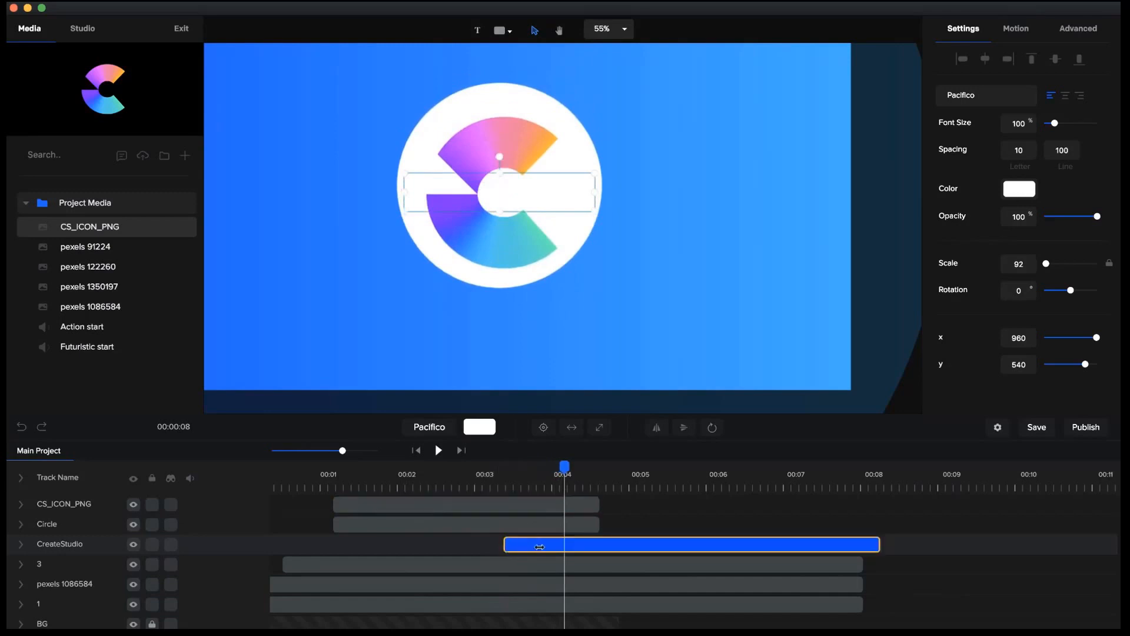
drag(540, 547, 566, 547)
click(565, 549)
Duplicate the CreateStudio text, place the copy below the original, and change its wording to createstudio.com.
drag(564, 471, 651, 483)
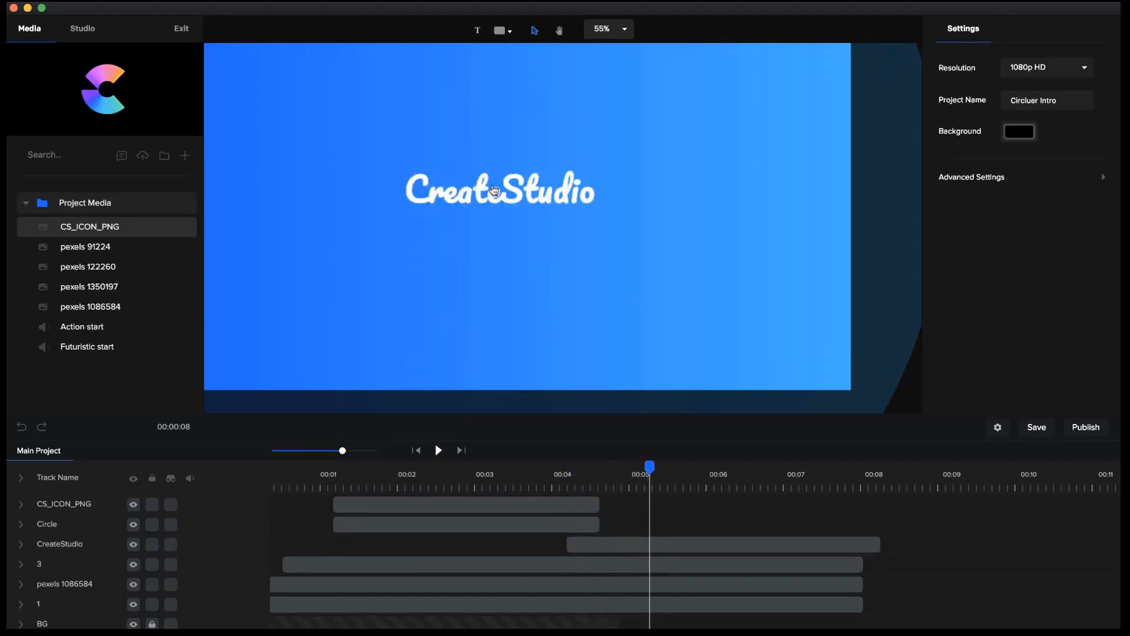
scroll(494, 190, down, 3)
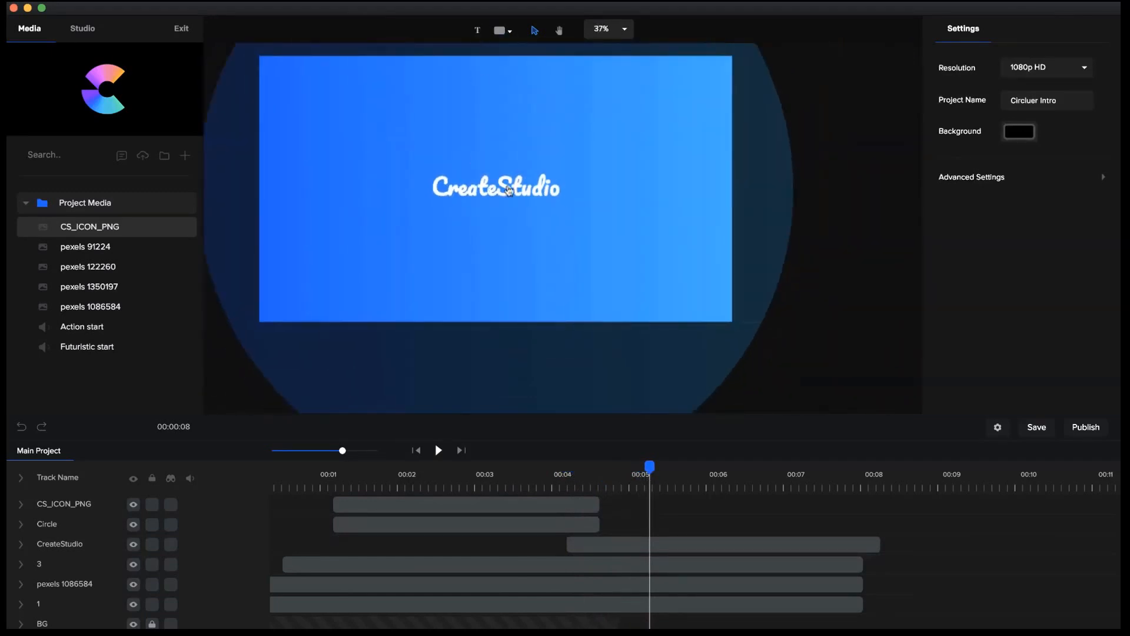
click(509, 191)
key(super+d)
drag(509, 191, 507, 223)
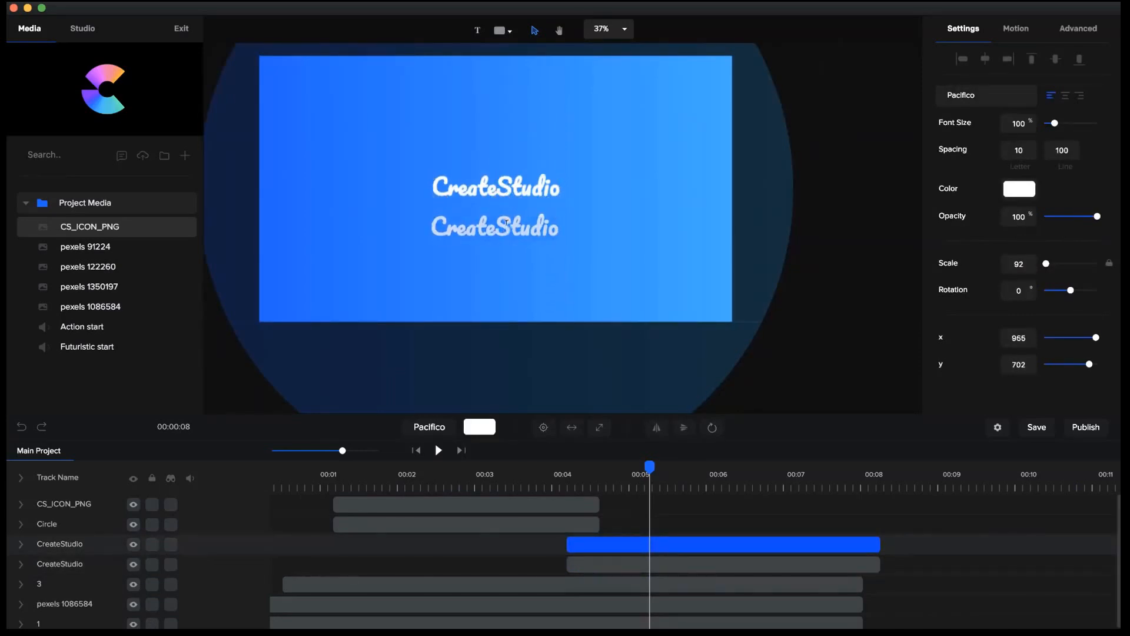
text(createstudio.com)
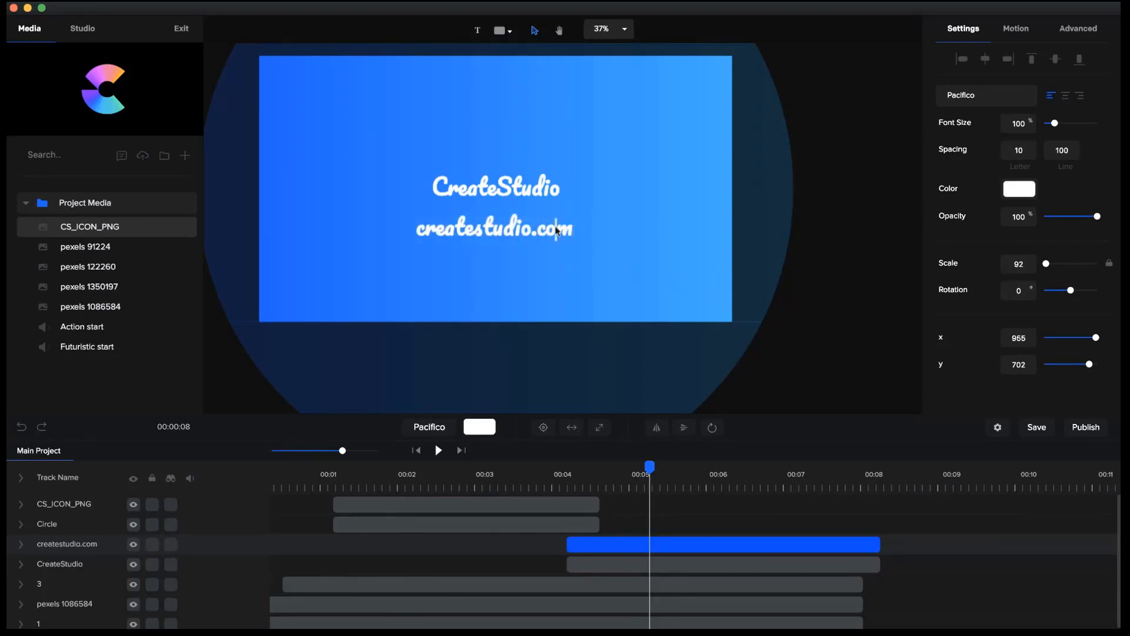
Set the createstudio.com text in Poppins and scale it down so it sits closely beneath the CreateStudio text, slightly narrower.
click(613, 245)
click(549, 234)
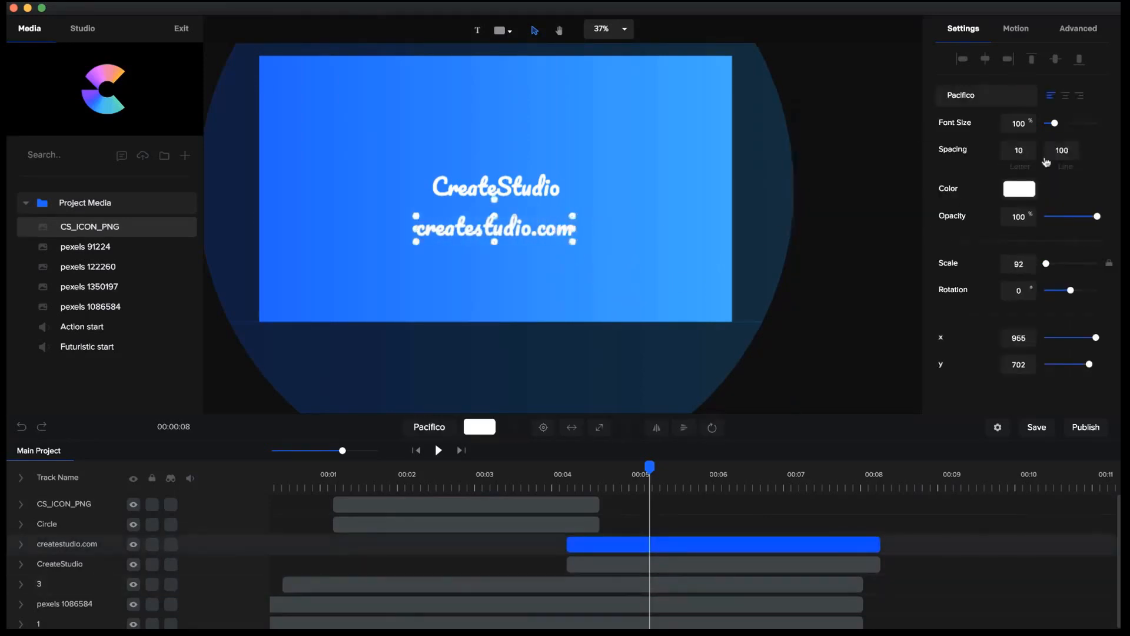
click(981, 107)
scroll(1025, 185, down, 5)
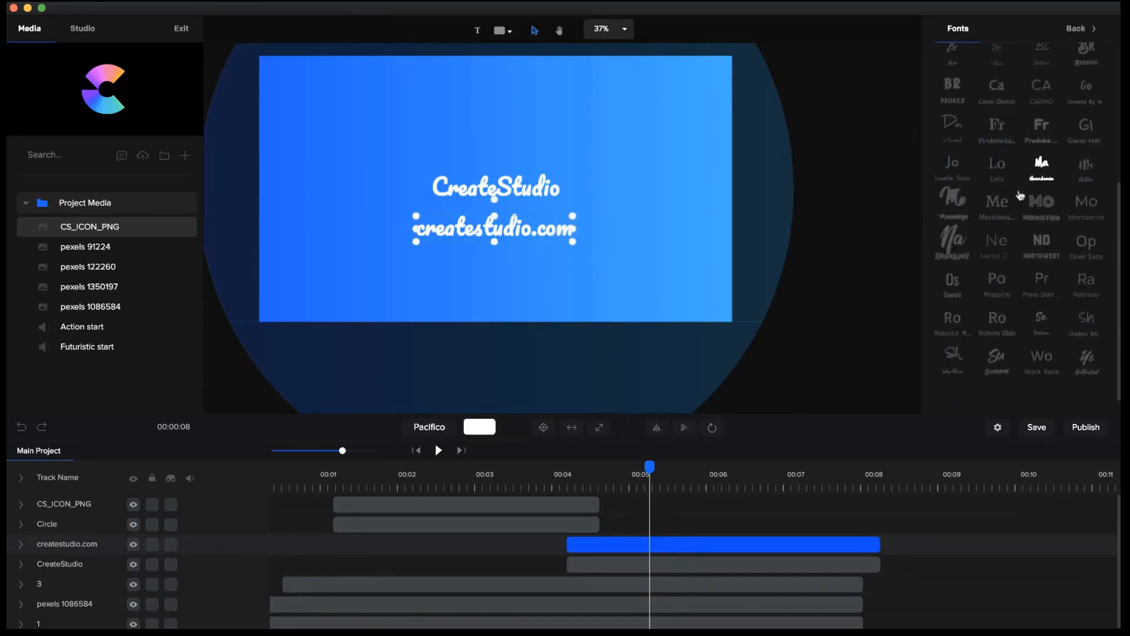
click(997, 284)
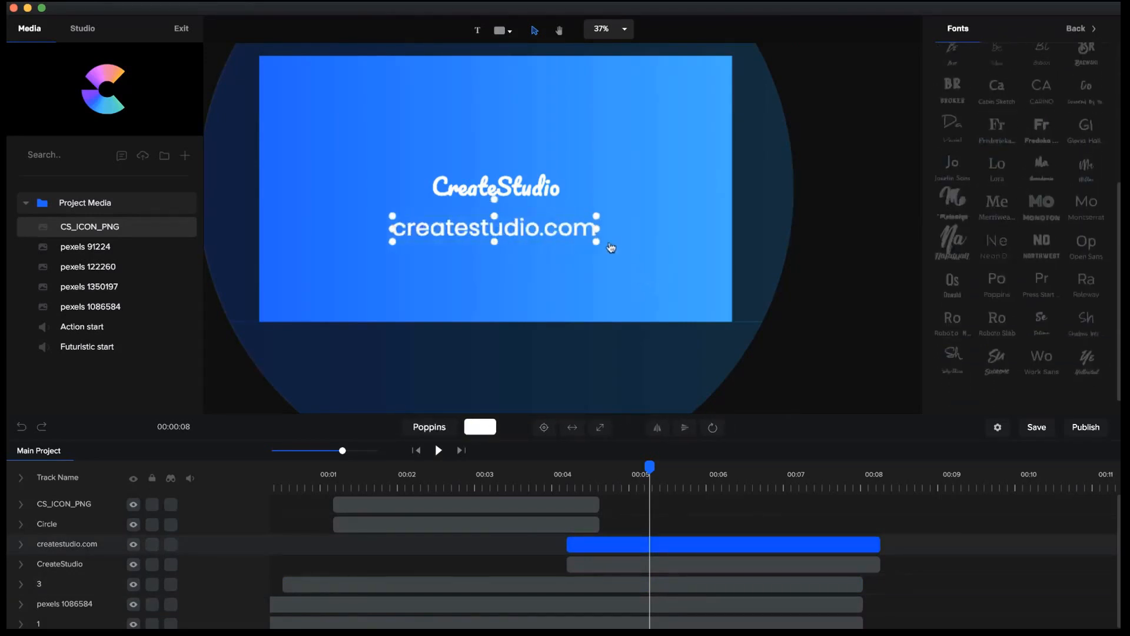
scroll(598, 243, up, 2)
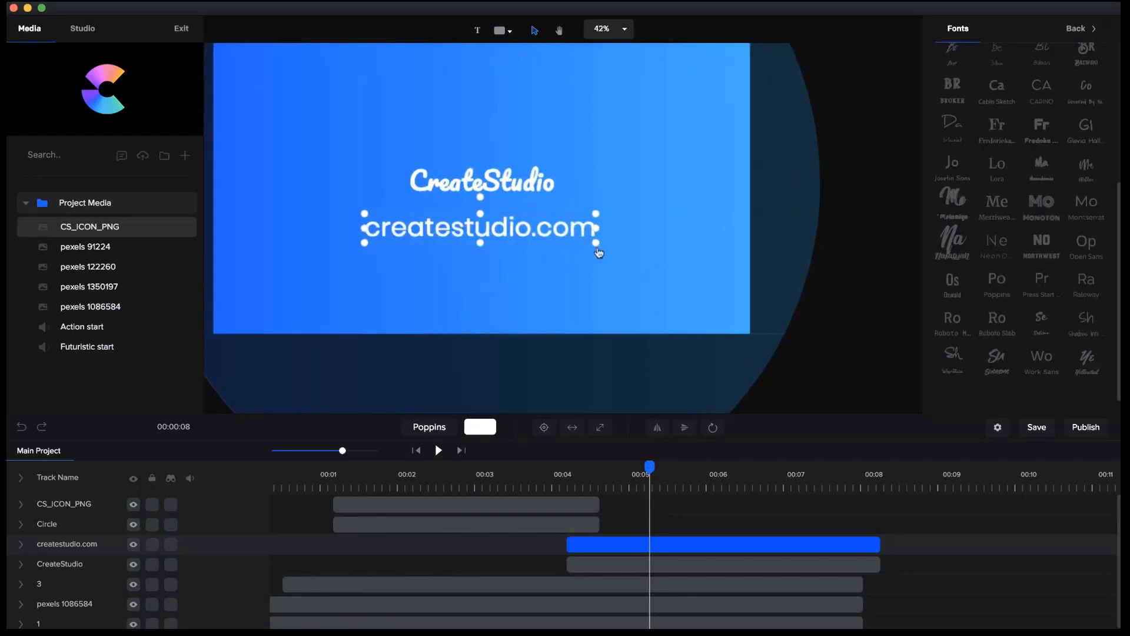
drag(597, 244, 524, 213)
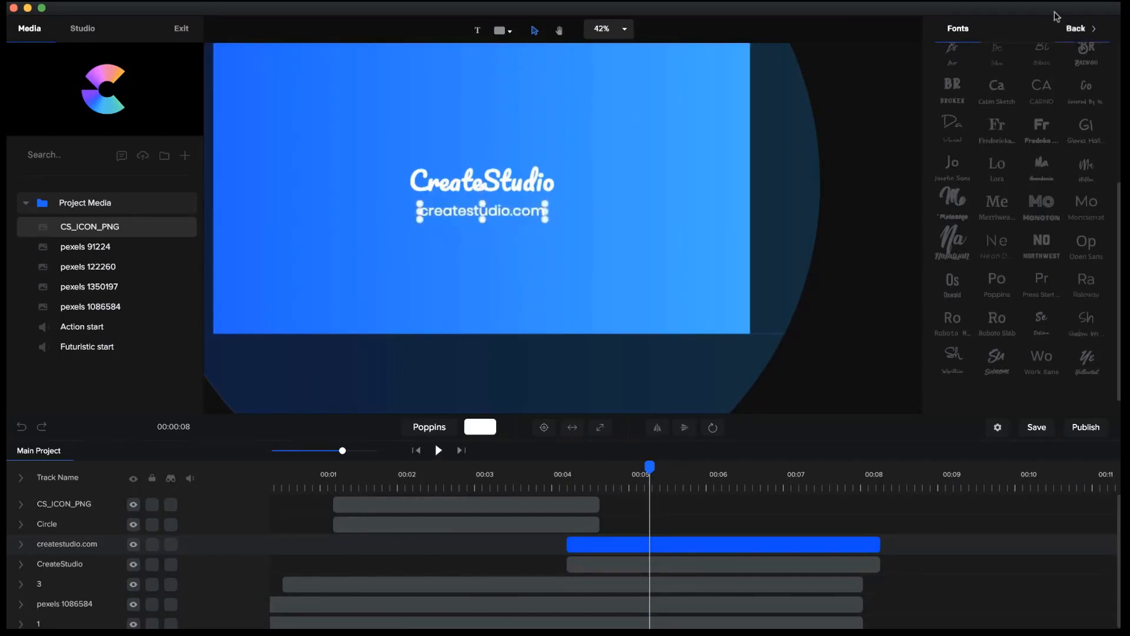
Give the createstudio.com text a Fade entrance animation and trim its layer to start at about 5.7 seconds.
click(1075, 29)
click(1018, 30)
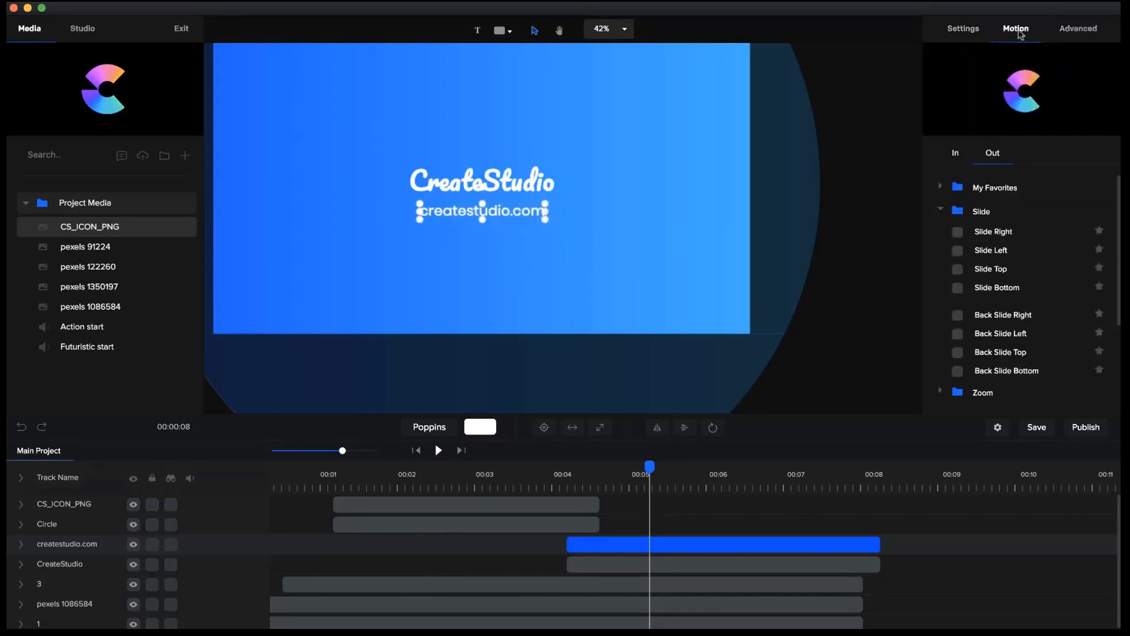
scroll(966, 224, down, 5)
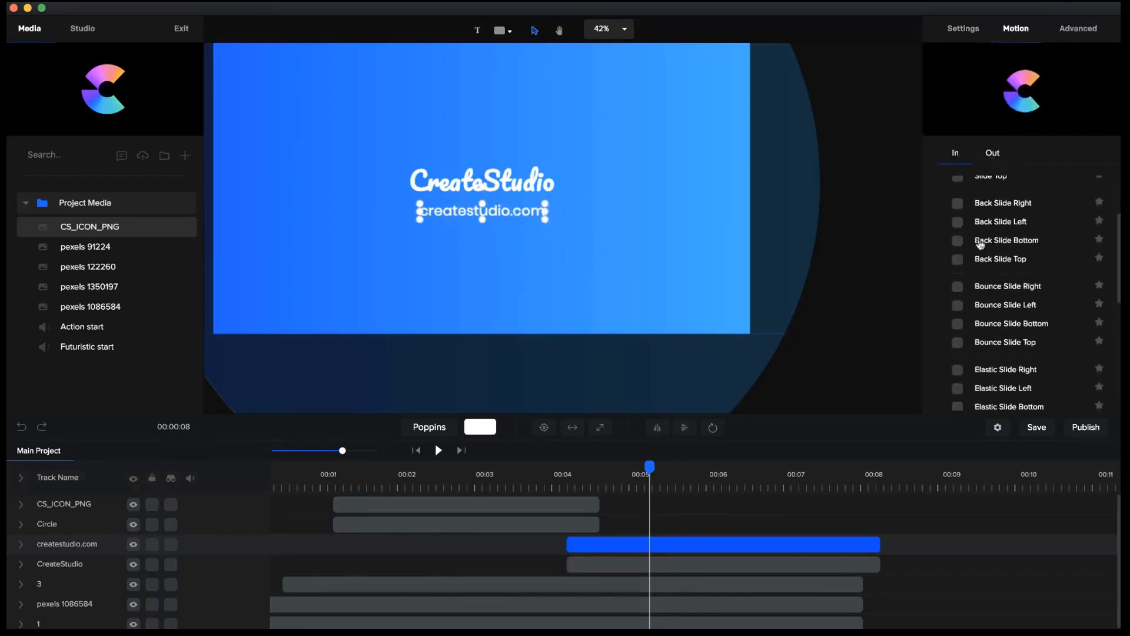
scroll(979, 245, down, 5)
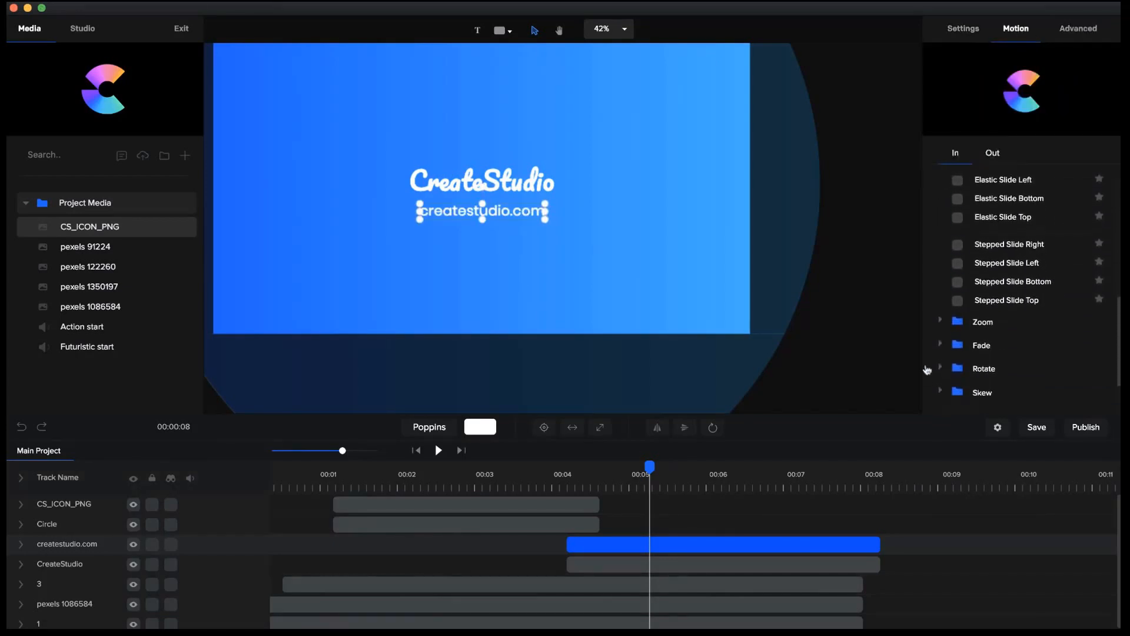
click(941, 346)
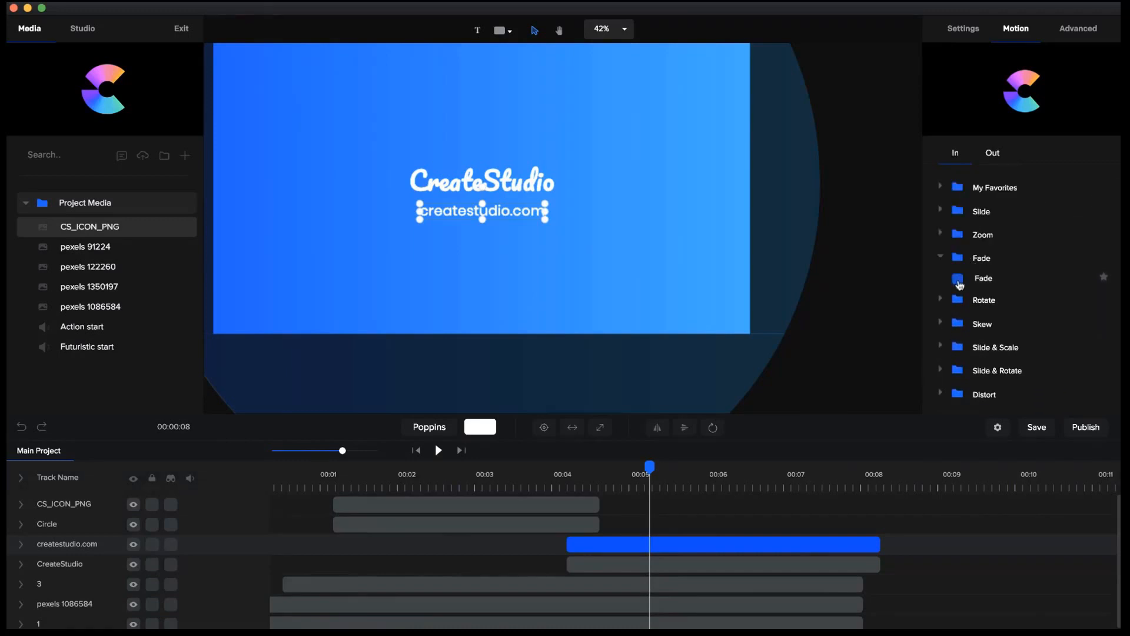
click(959, 280)
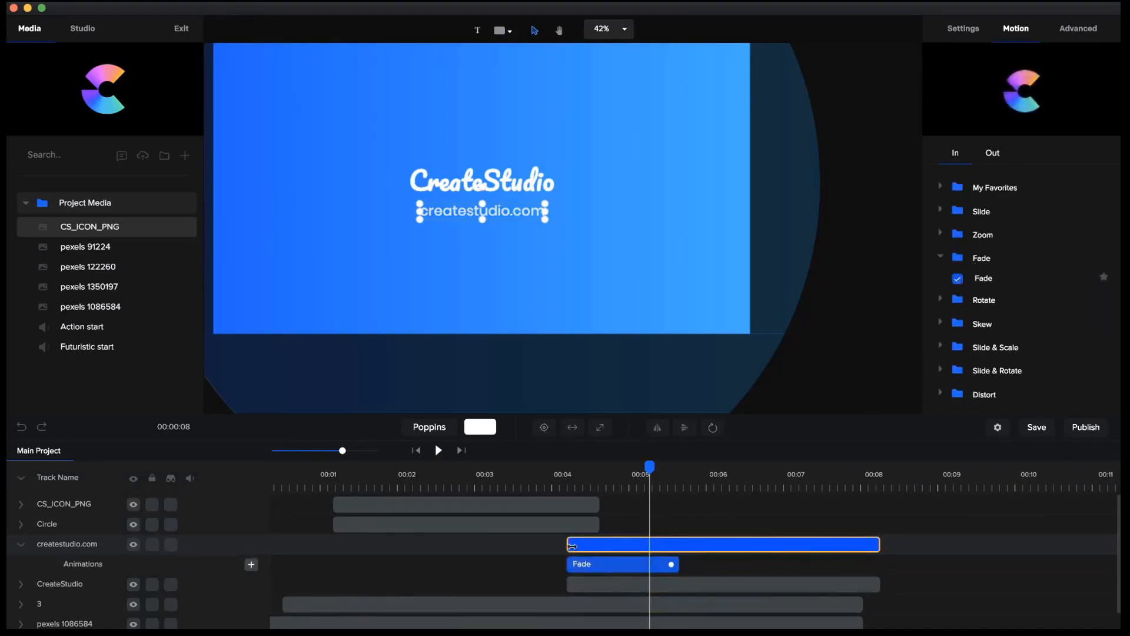
drag(599, 547, 702, 548)
Play the intro from the beginning to check the logo exit and the timing of both text layers.
click(415, 451)
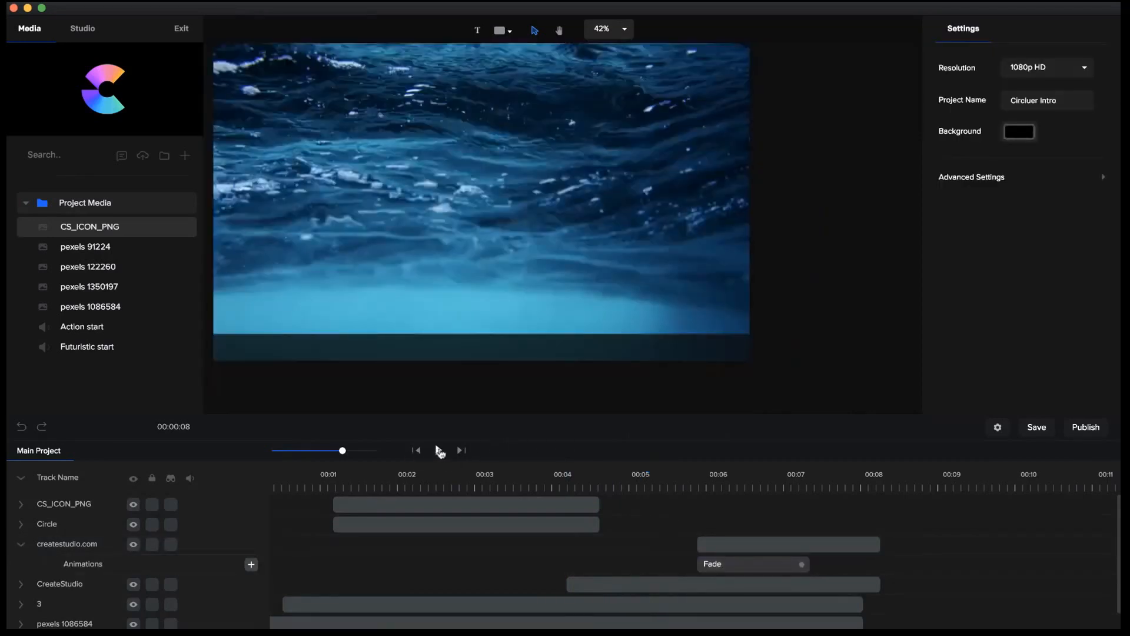
click(440, 451)
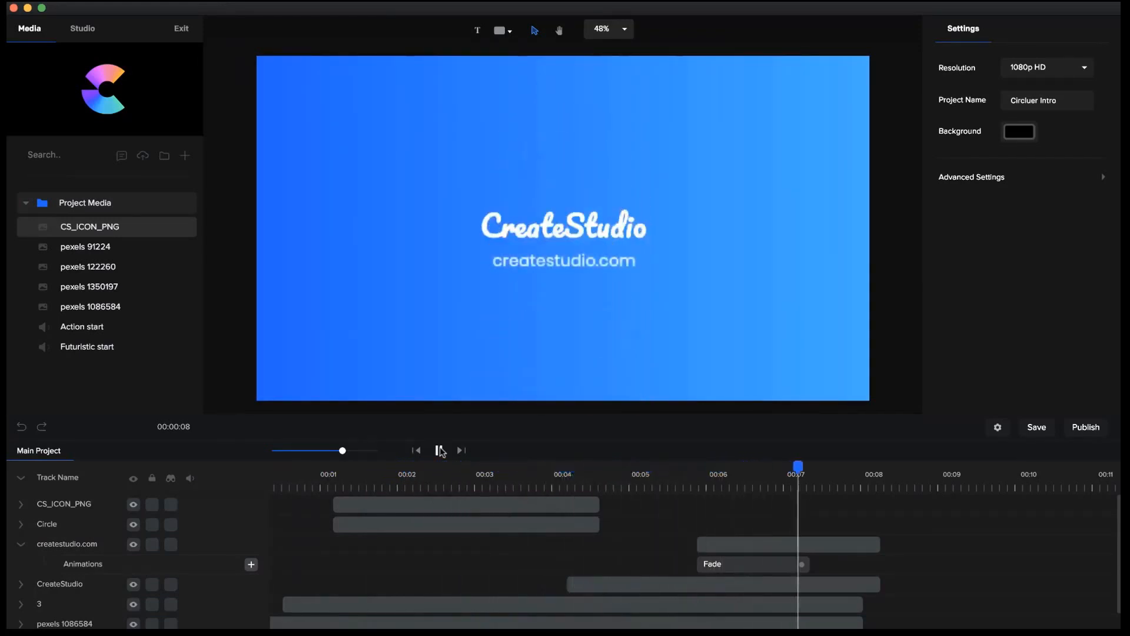
click(440, 450)
drag(462, 471, 361, 468)
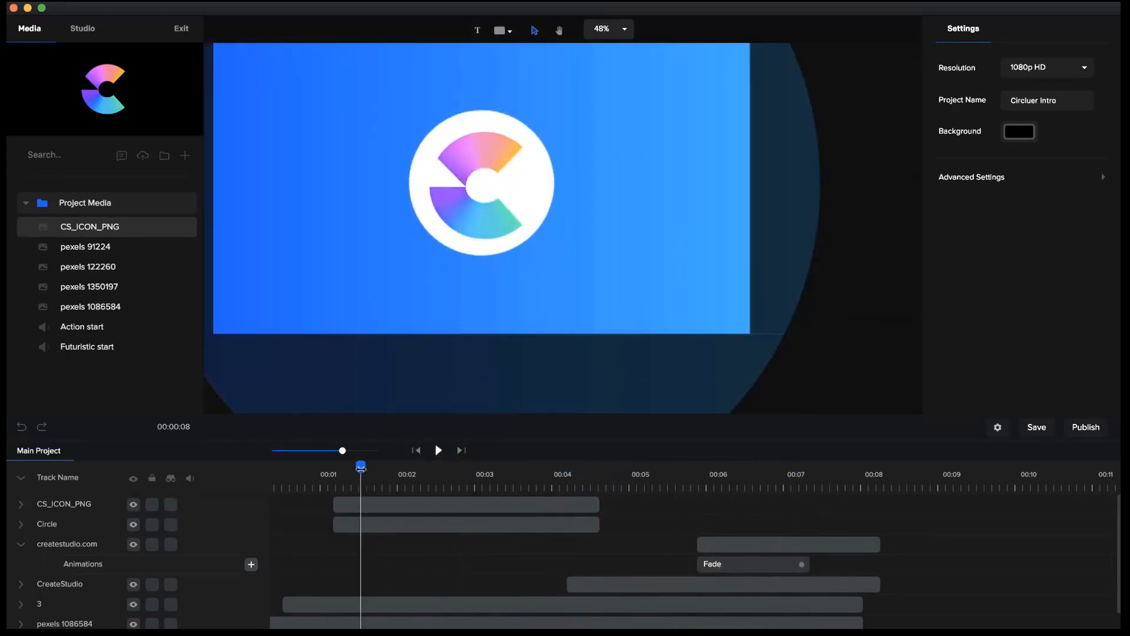
Add the Action start audio track to the timeline from the very beginning of the project.
click(412, 451)
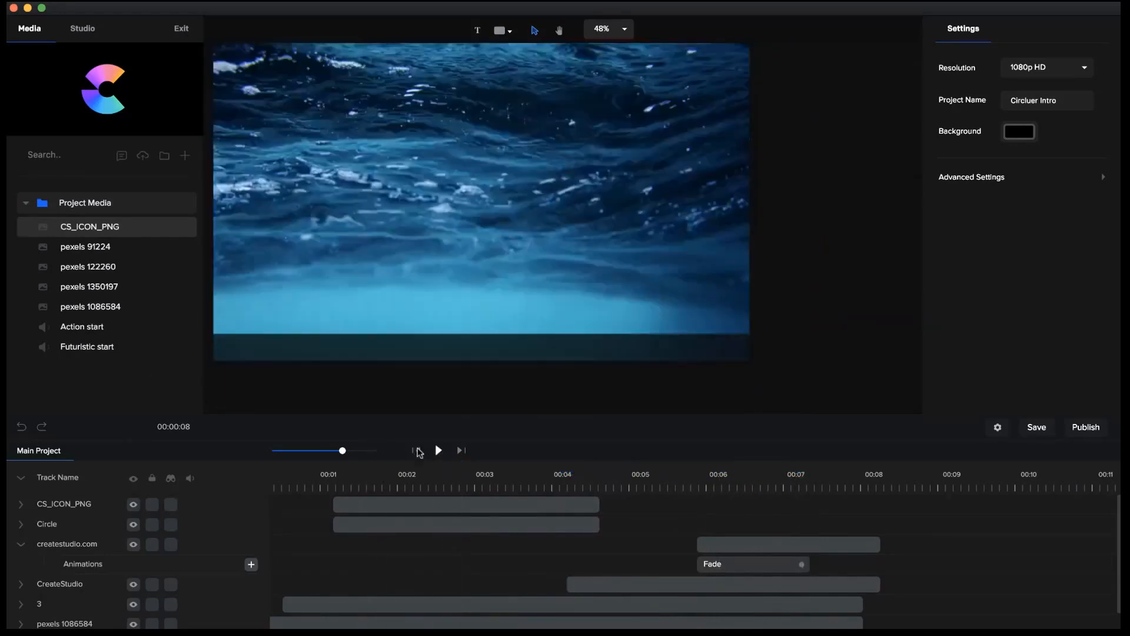
click(71, 335)
drag(69, 331, 360, 283)
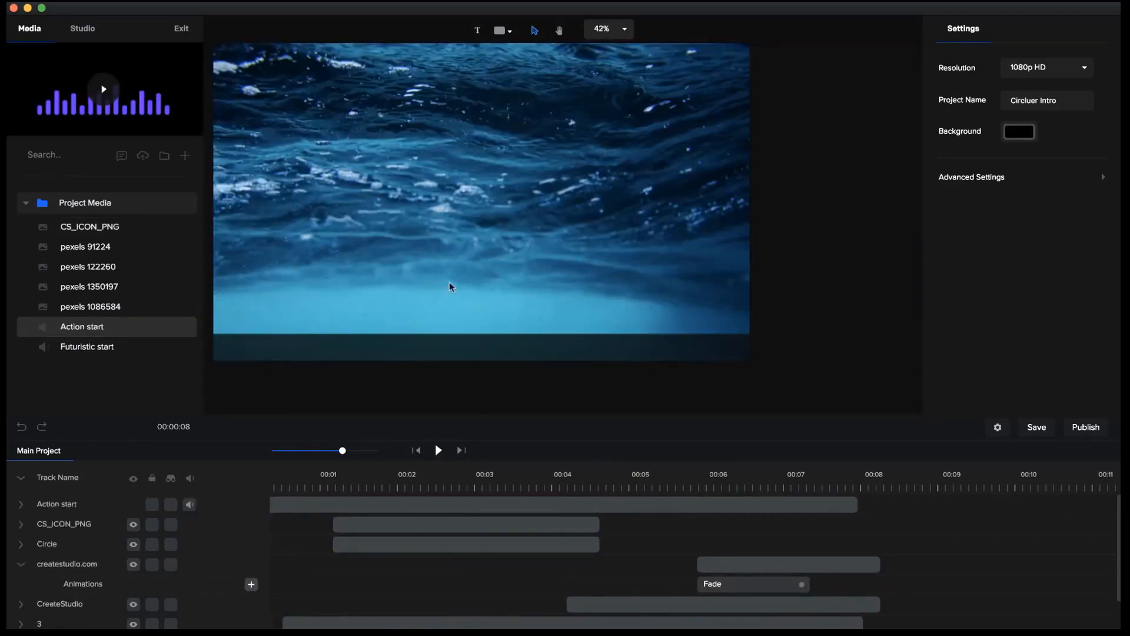
Look through the Logo idents category in the stock audio library.
scroll(450, 281, down, 2)
key(h)
drag(450, 282, 495, 342)
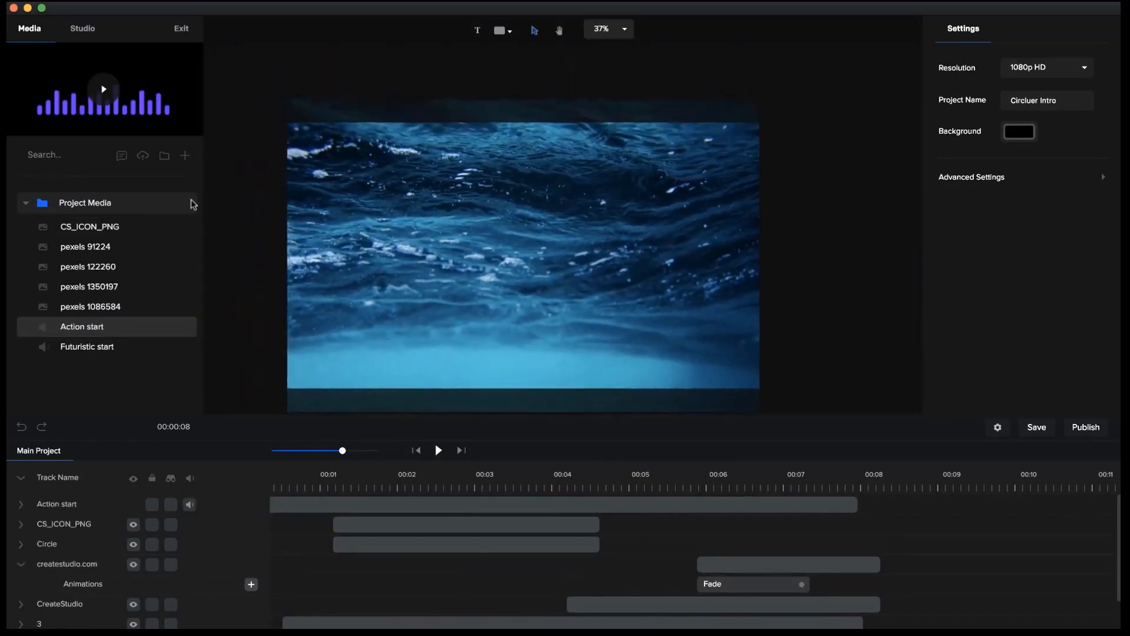
click(143, 155)
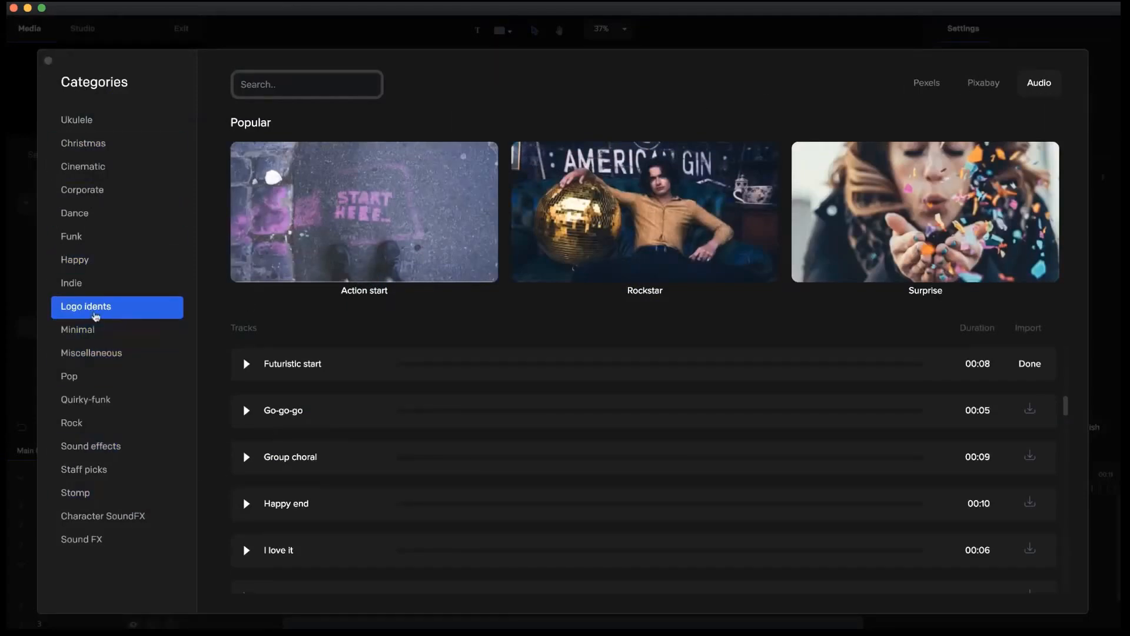
click(49, 61)
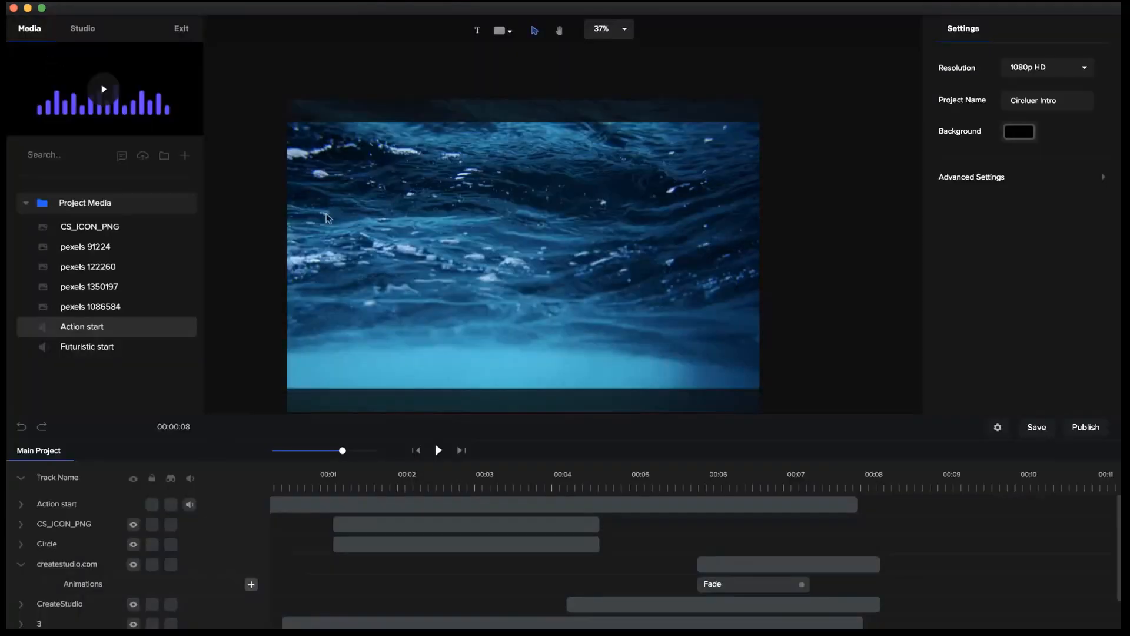
Play the intro through with the Action start soundtrack to review the result.
click(440, 451)
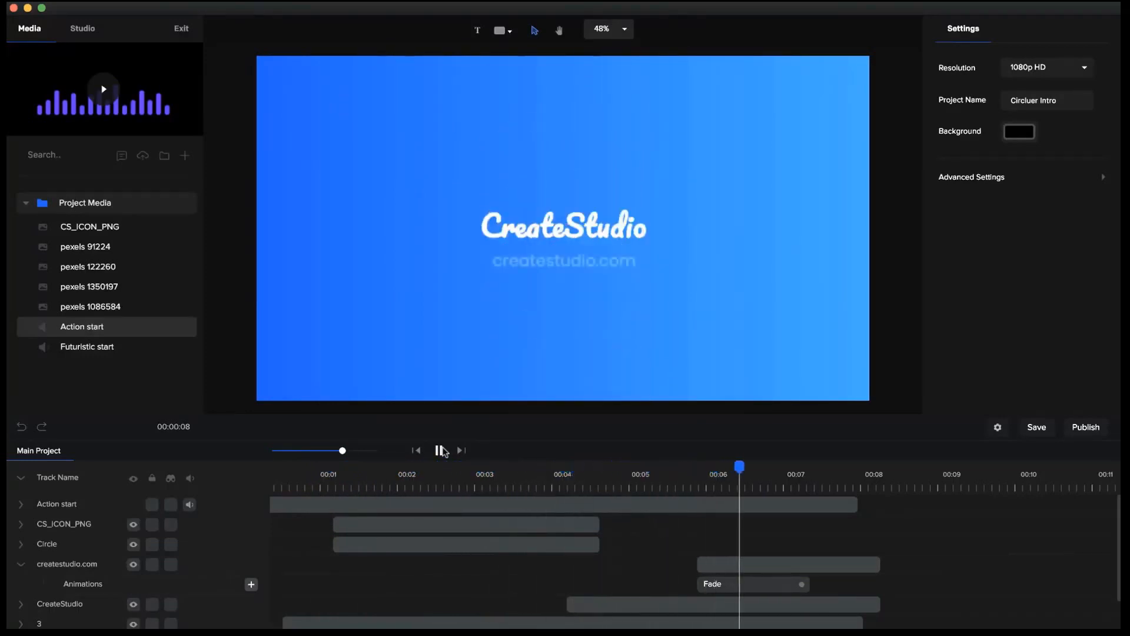
click(441, 451)
click(517, 471)
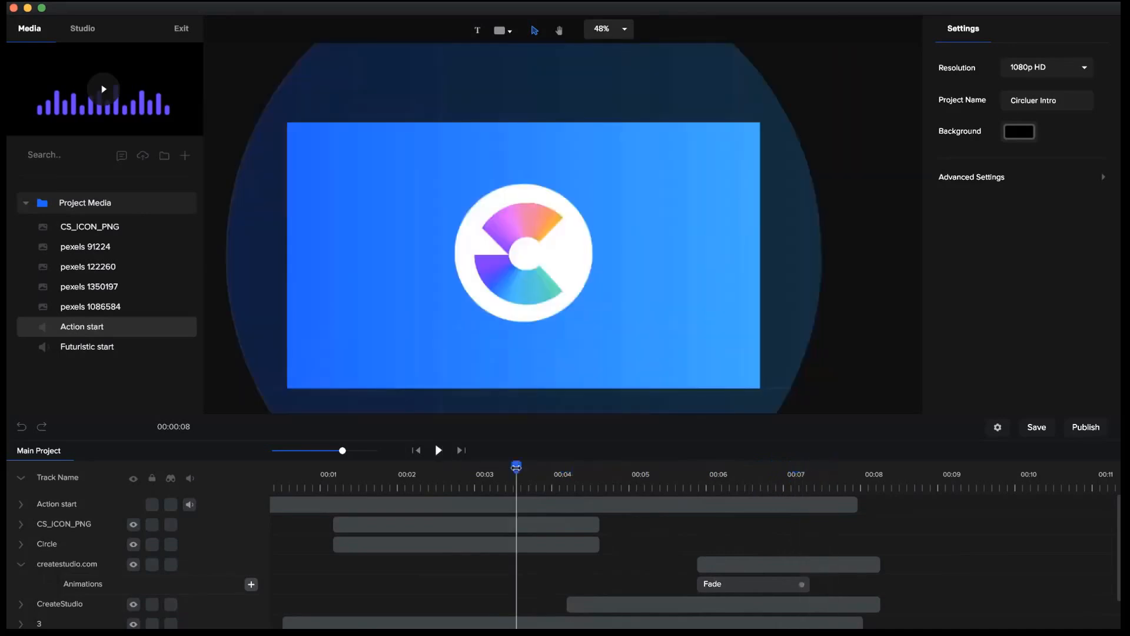
Add the Cross 2 shape from the Studio shapes library to the canvas, starting at about 1.1 seconds.
drag(513, 468, 333, 456)
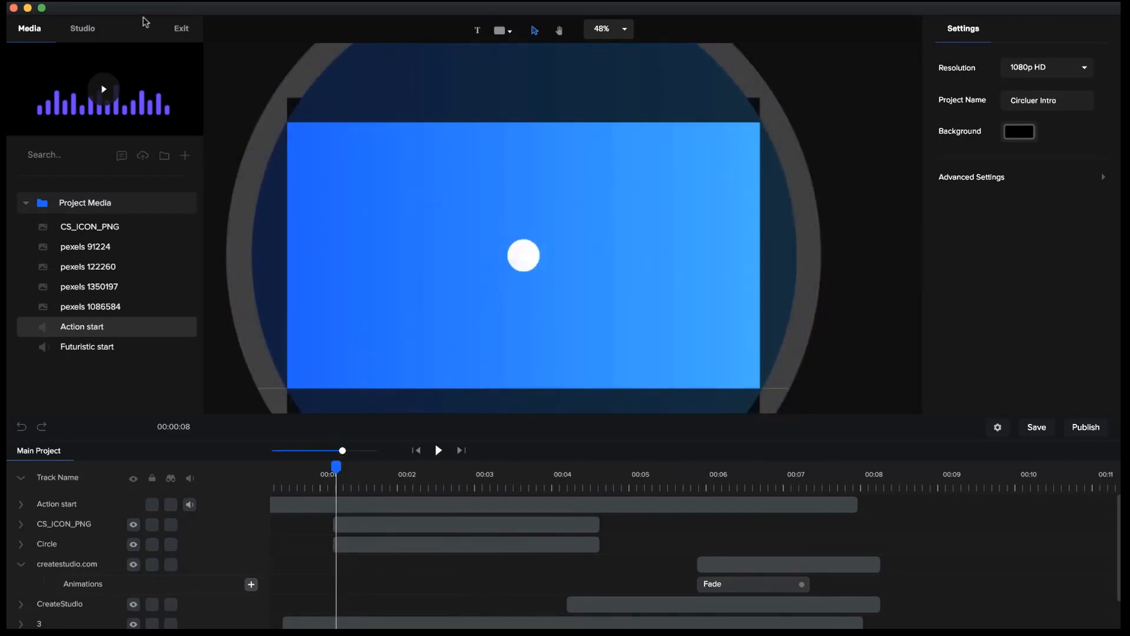
click(87, 31)
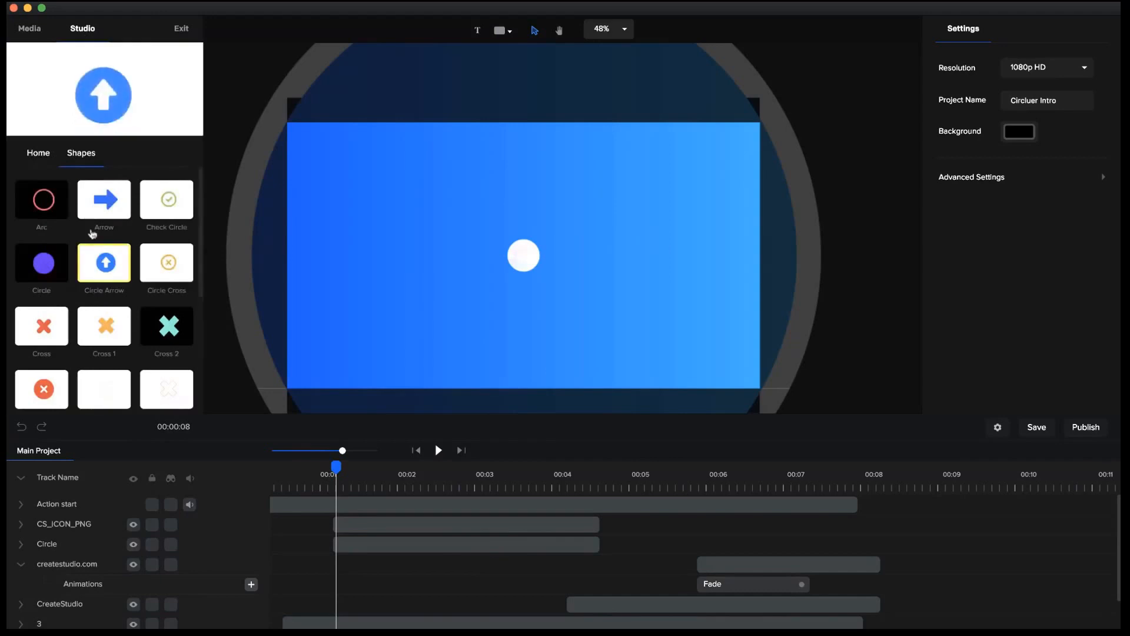
click(38, 152)
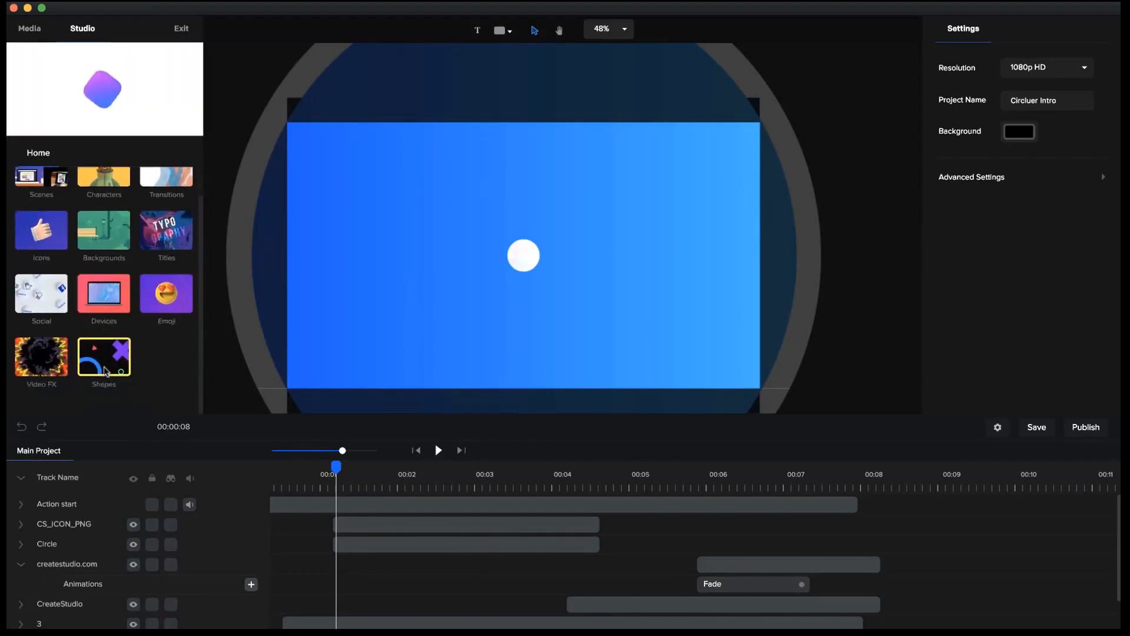
click(104, 387)
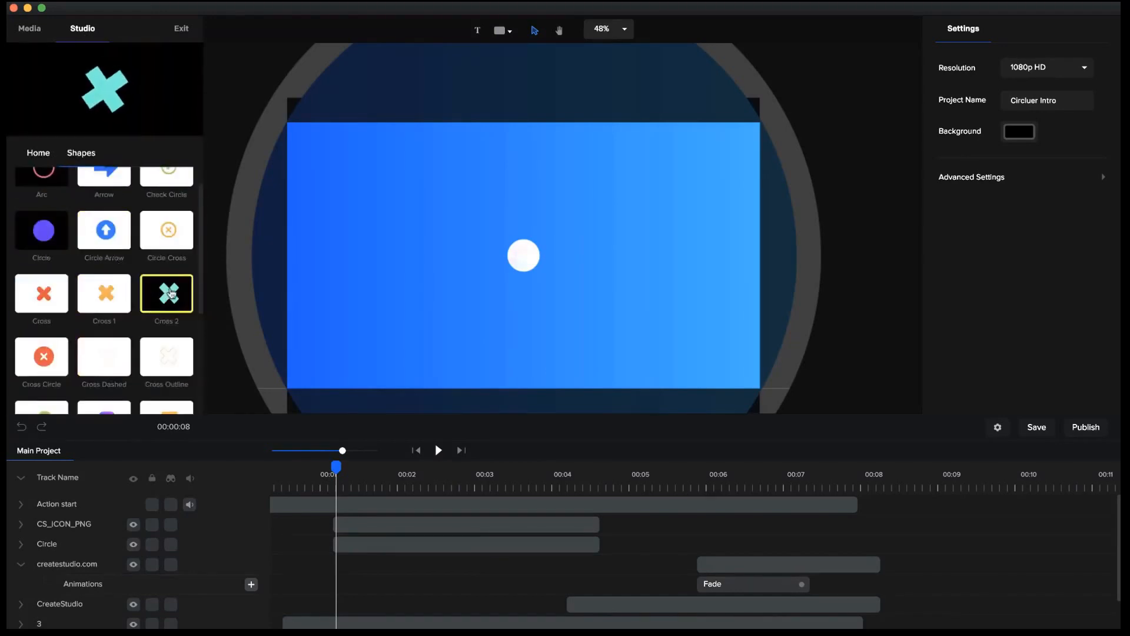
drag(166, 298, 382, 240)
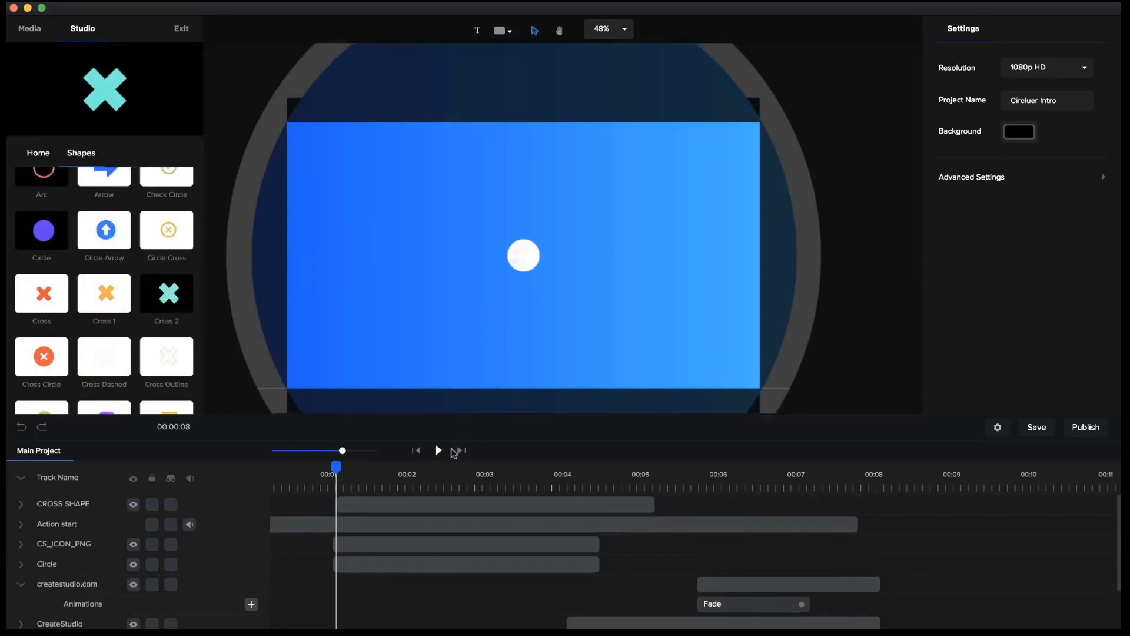
Move the cross shape to the left of the logo and trim its layer to start at about 1.3 seconds.
click(549, 469)
click(562, 270)
drag(544, 253, 352, 217)
drag(338, 504, 350, 505)
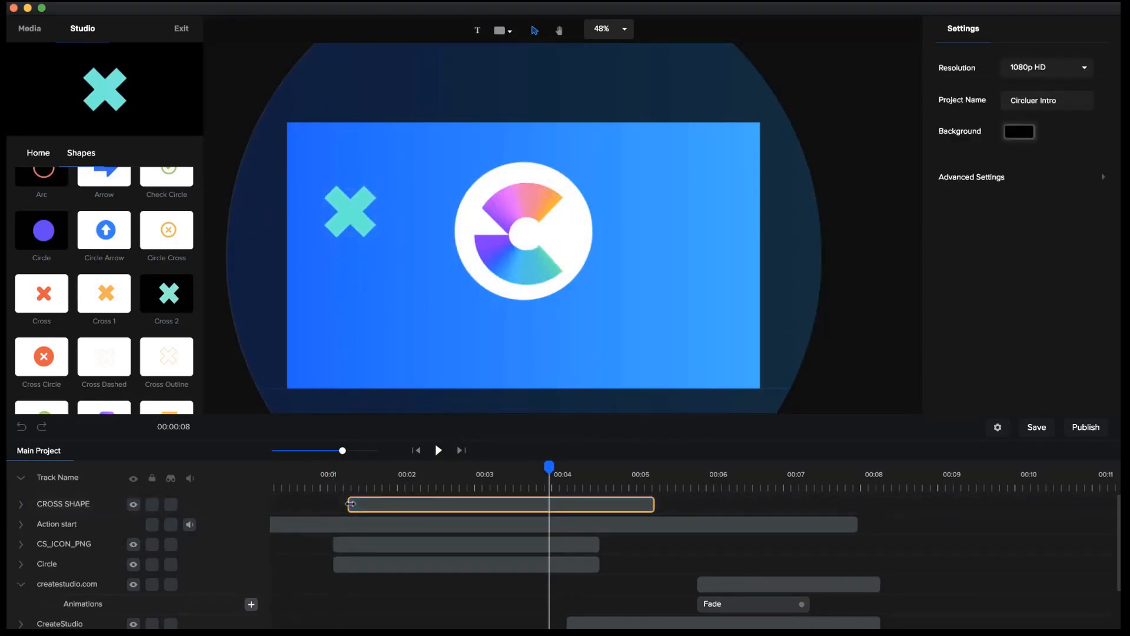
Place a white (#FFFFFF) duplicate of the cross, scaled down to 1271, near the lower-right corner of the canvas.
click(391, 503)
key(super+d)
drag(353, 219, 660, 295)
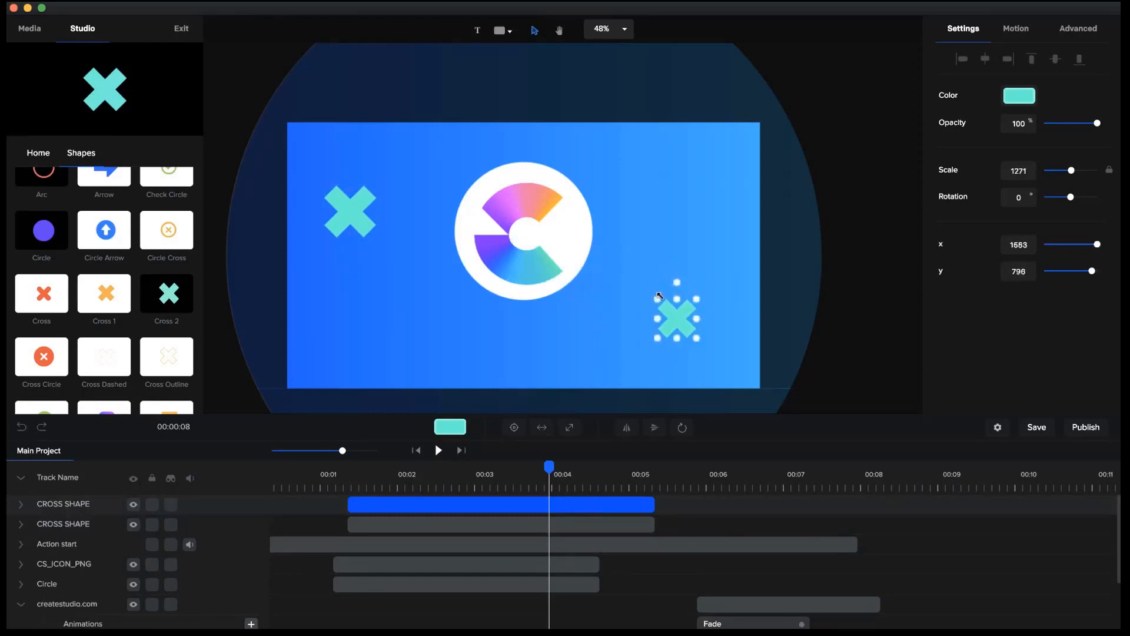
click(1021, 101)
drag(984, 106, 817, 63)
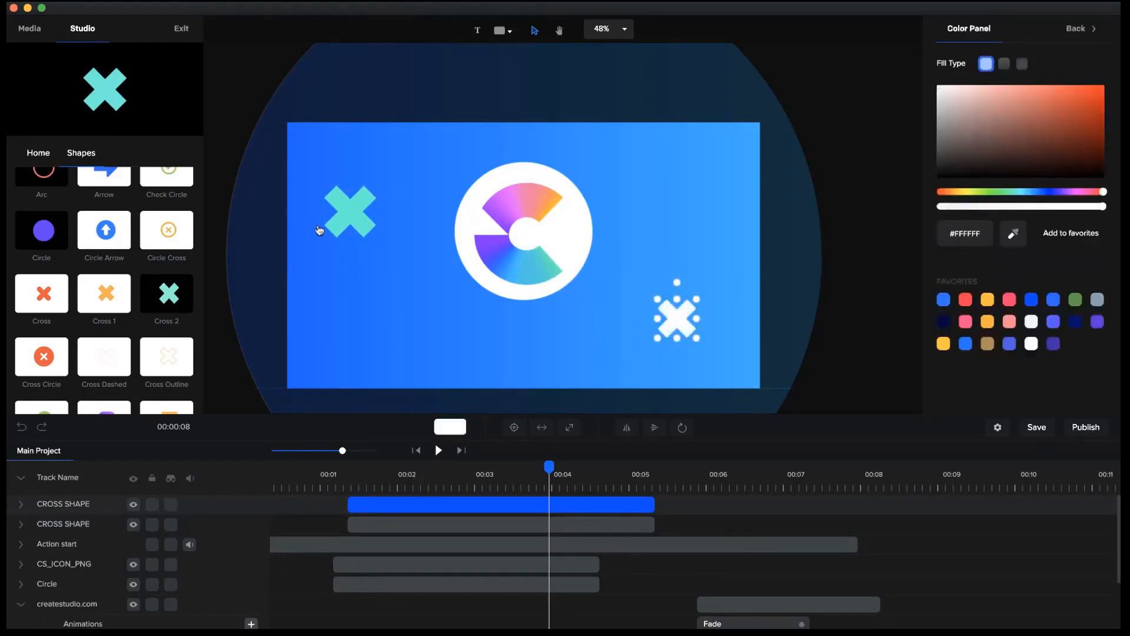
Give the teal cross beside the logo a border with a width of 4.
click(358, 218)
click(1066, 36)
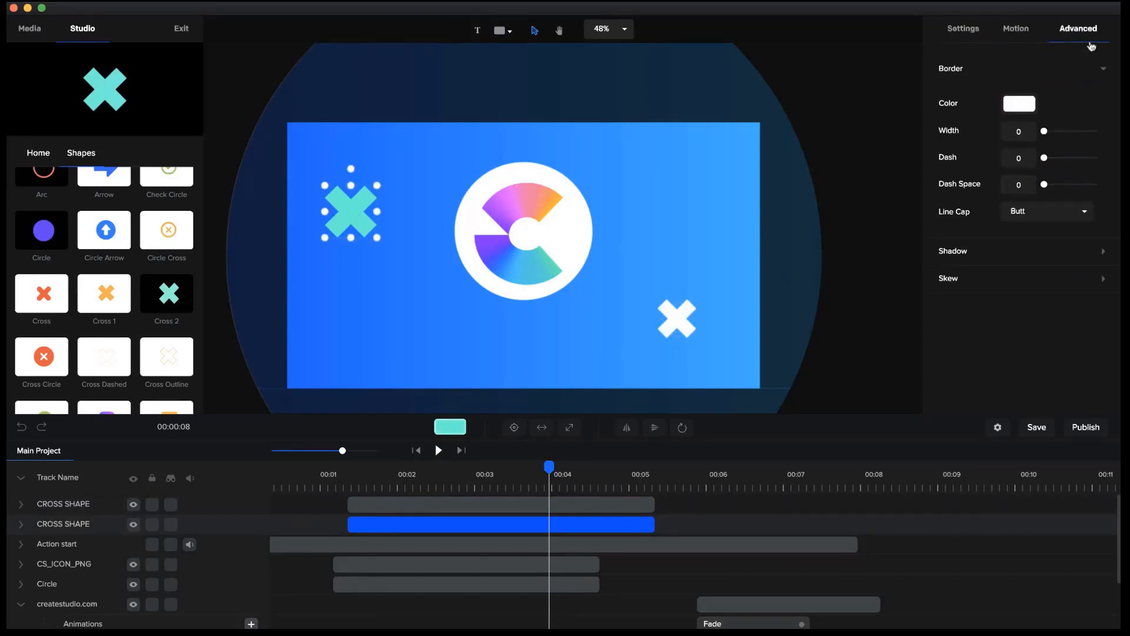
double_click(1025, 130)
text(4)
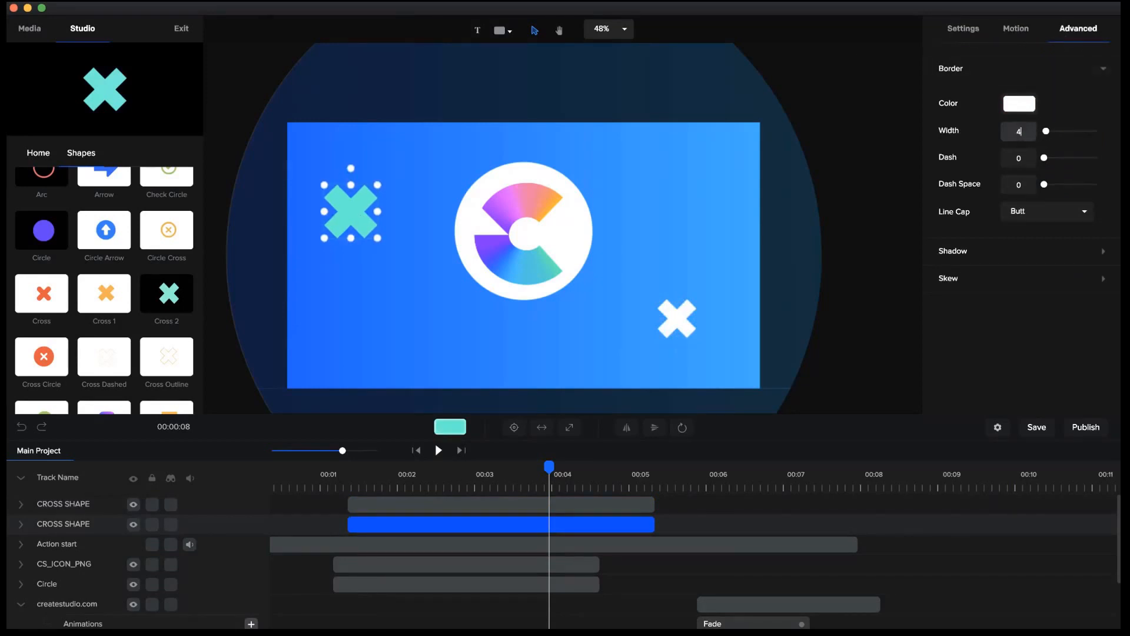
Make the teal cross's fill fully transparent (#00FFCE00), leaving only its outline.
click(980, 35)
click(1028, 98)
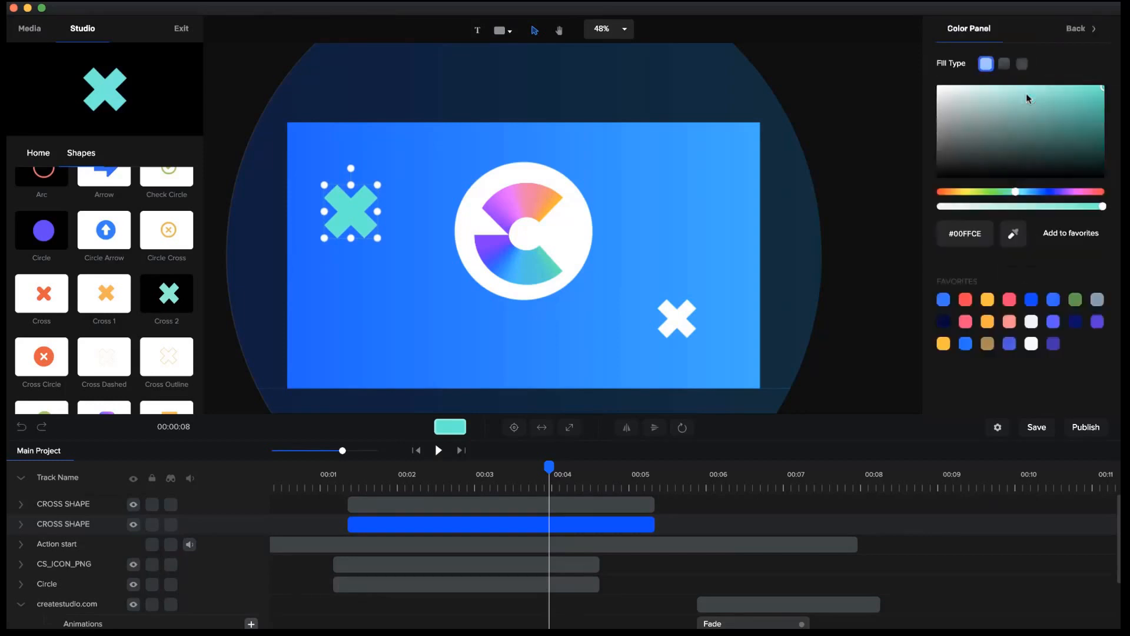
click(967, 207)
drag(968, 209, 946, 210)
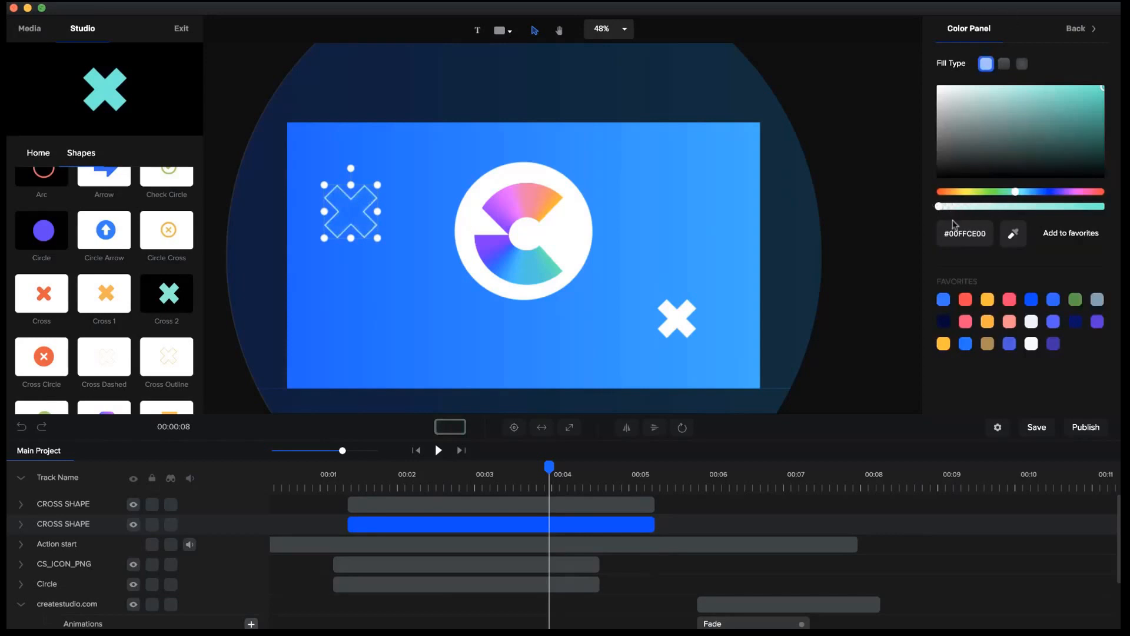
click(1089, 29)
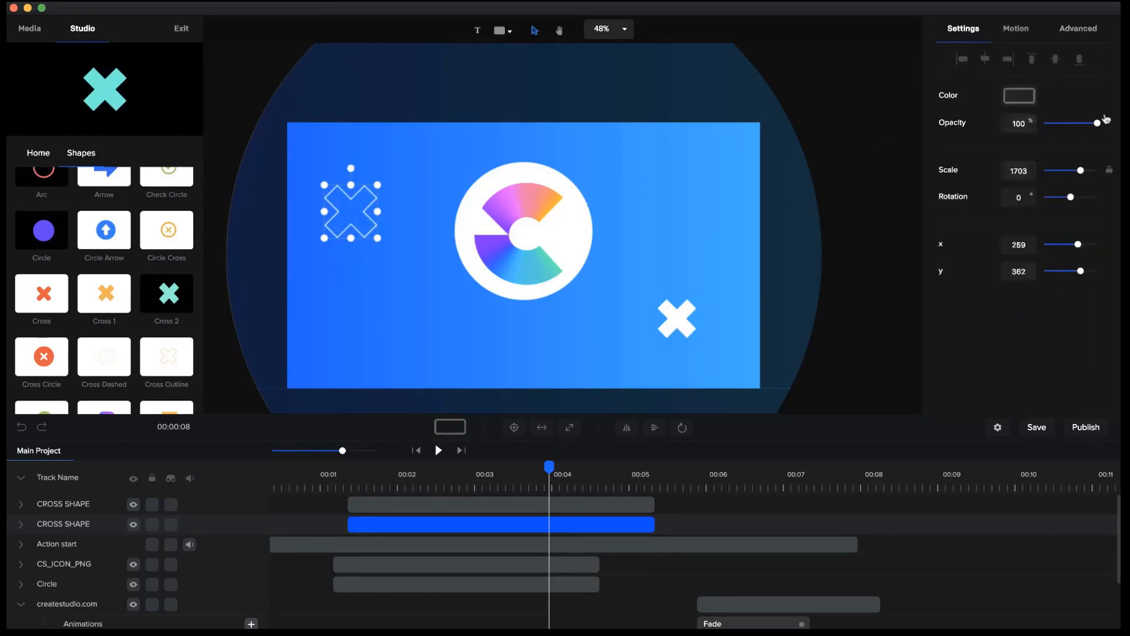
mouse_move(1097, 123)
mouse_down()
mouse_move(1042, 123)
mouse_move(1097, 124)
mouse_up()
click(1024, 101)
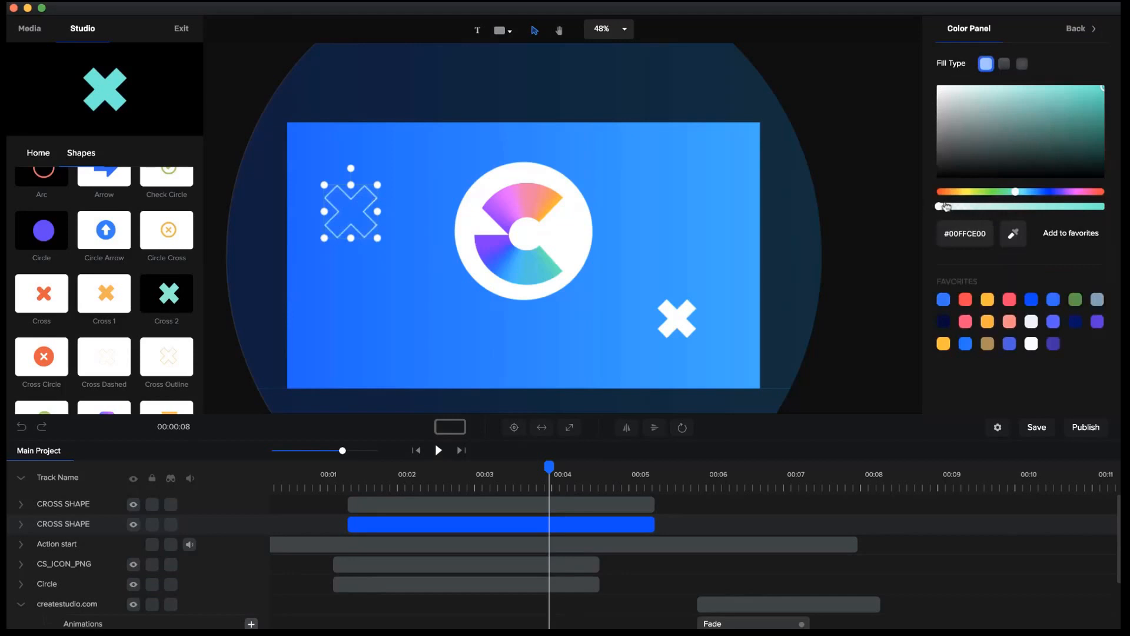
click(1077, 28)
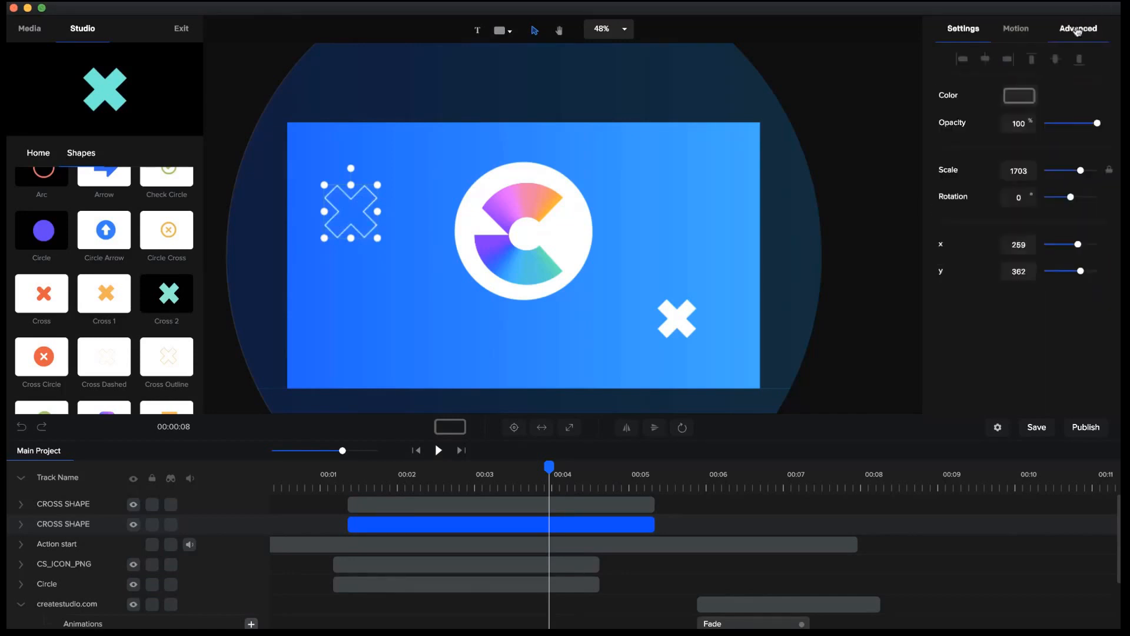
Add the Circle shape, scale it down to 17 and place it near the lower-left corner of the canvas.
mouse_move(34, 243)
drag(34, 243, 355, 328)
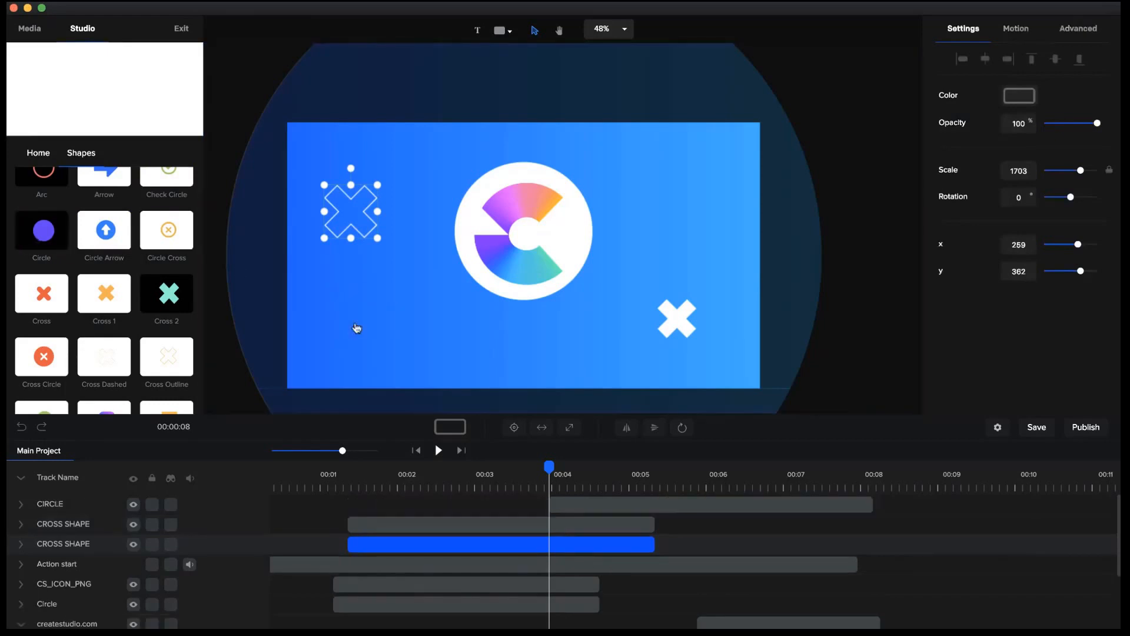
drag(591, 512, 414, 505)
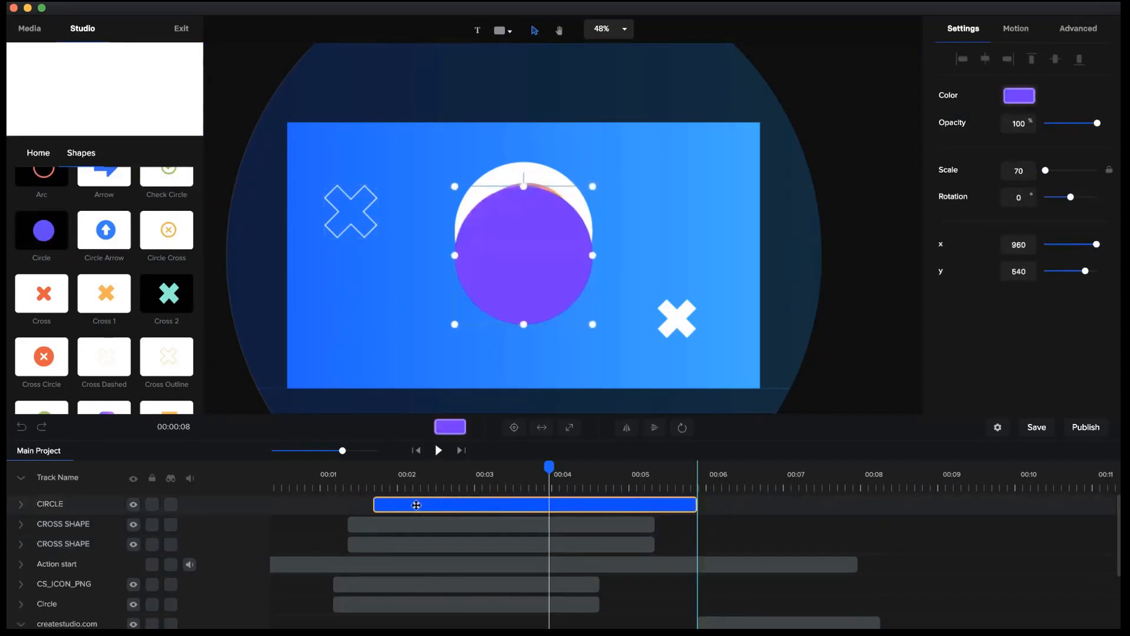
drag(535, 263, 420, 310)
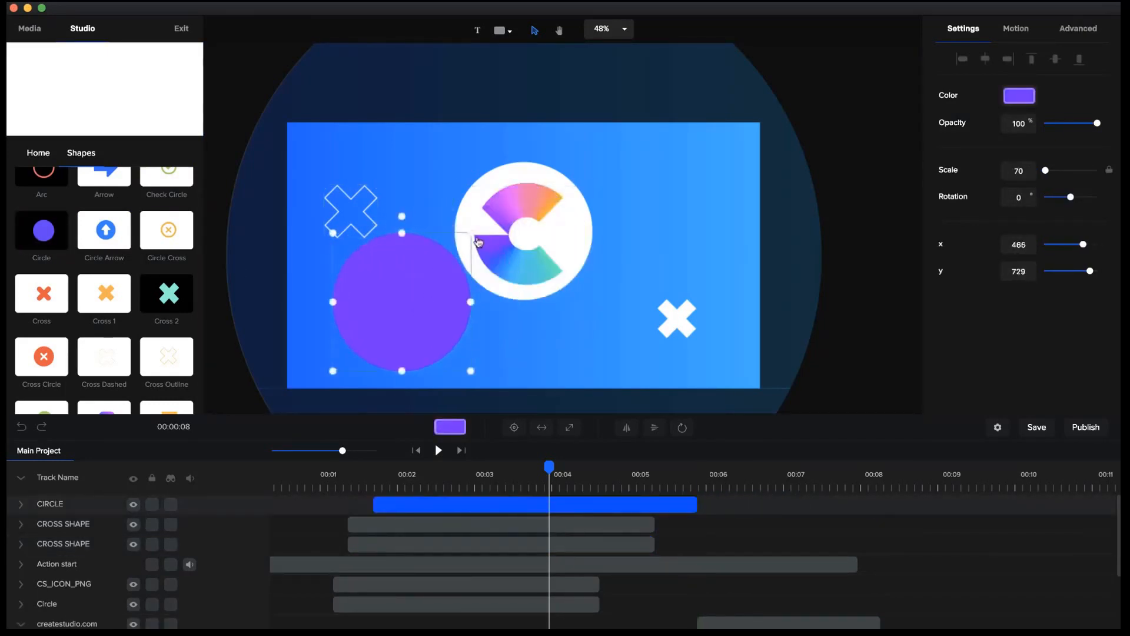
drag(472, 232, 345, 320)
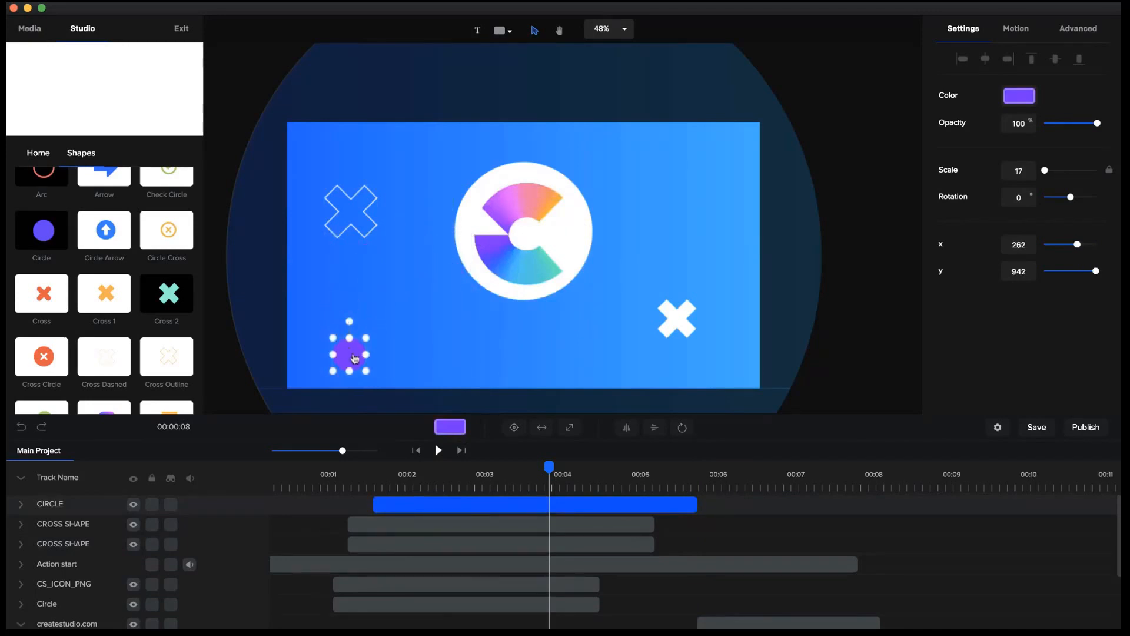
drag(355, 359, 371, 343)
Align the new circle's layer with the start and end of the cross layers and fill the circle with white (#FFFFFF).
drag(612, 504, 562, 511)
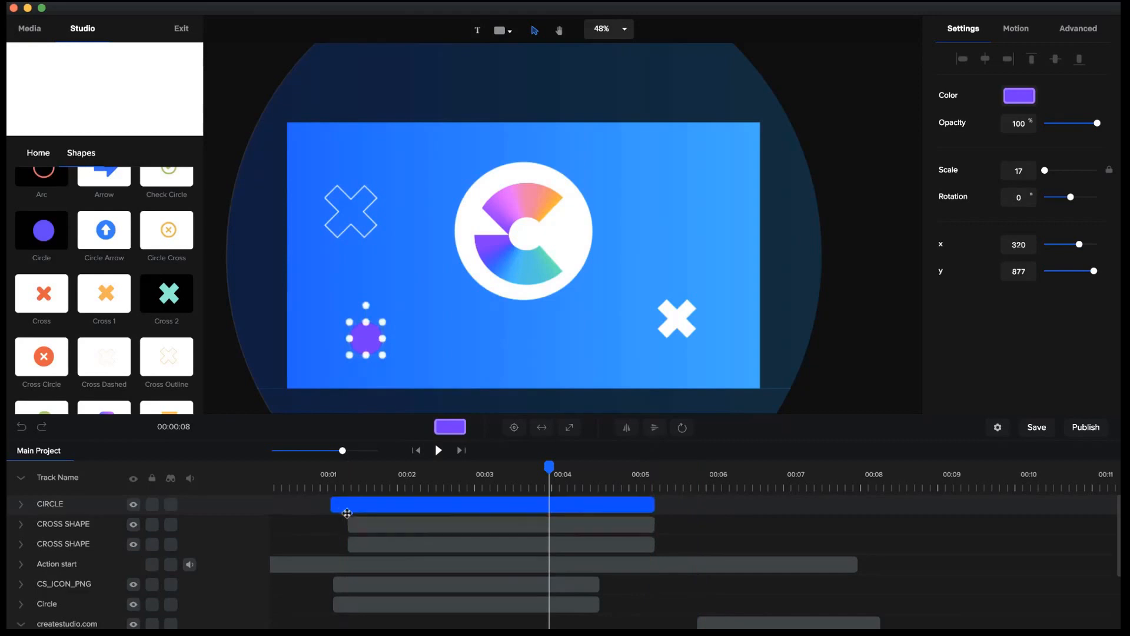
drag(341, 503, 348, 501)
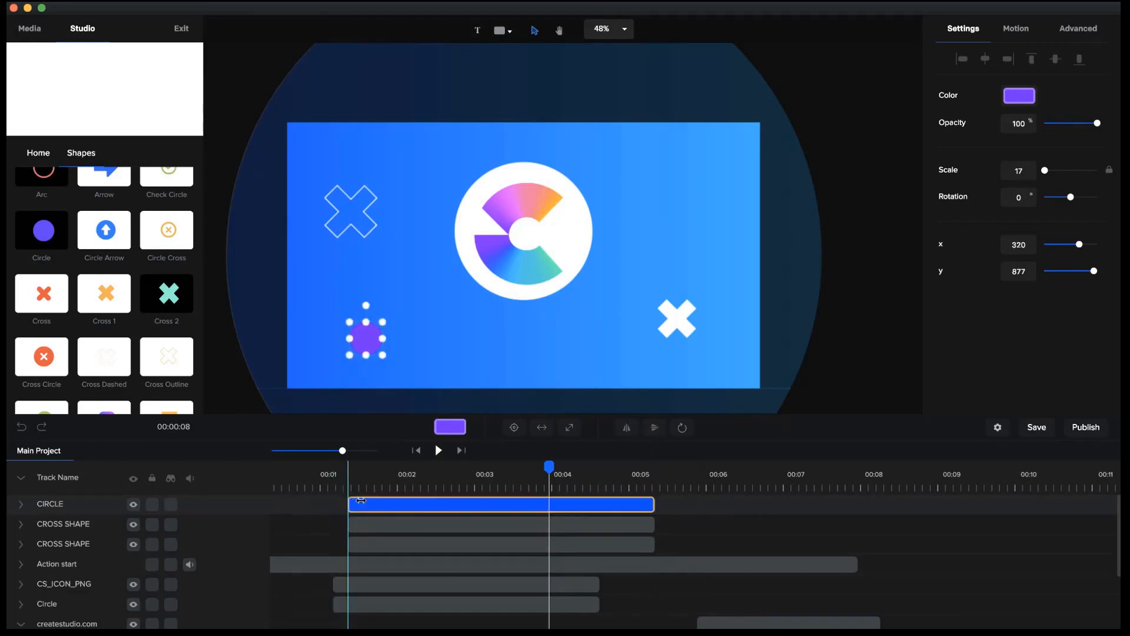
click(418, 457)
click(367, 324)
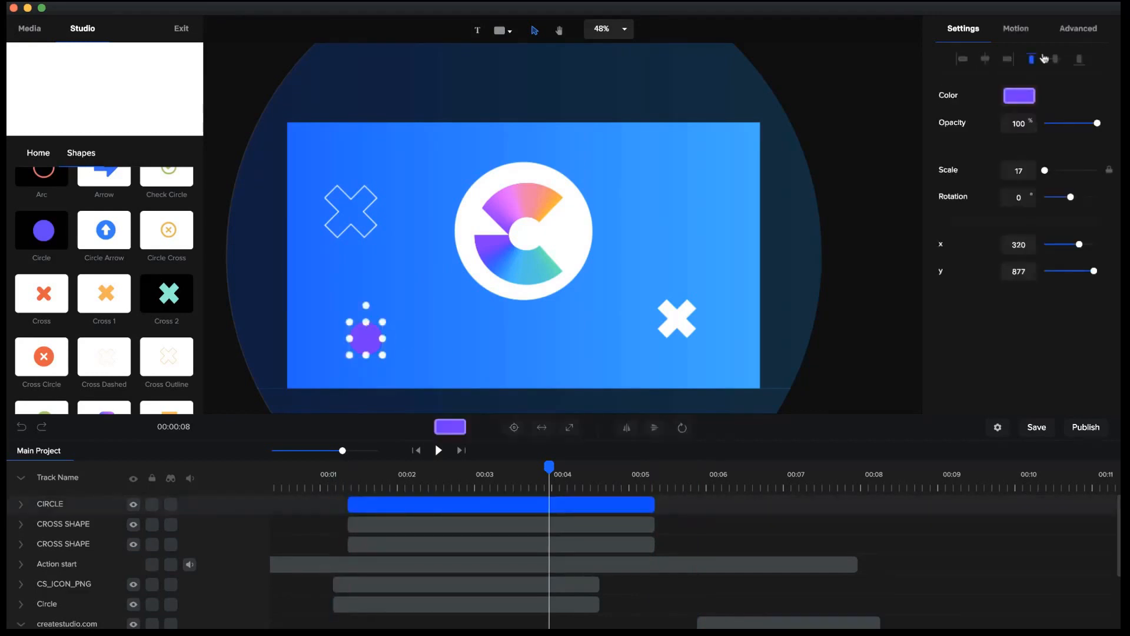
click(1011, 99)
drag(1022, 102, 750, 57)
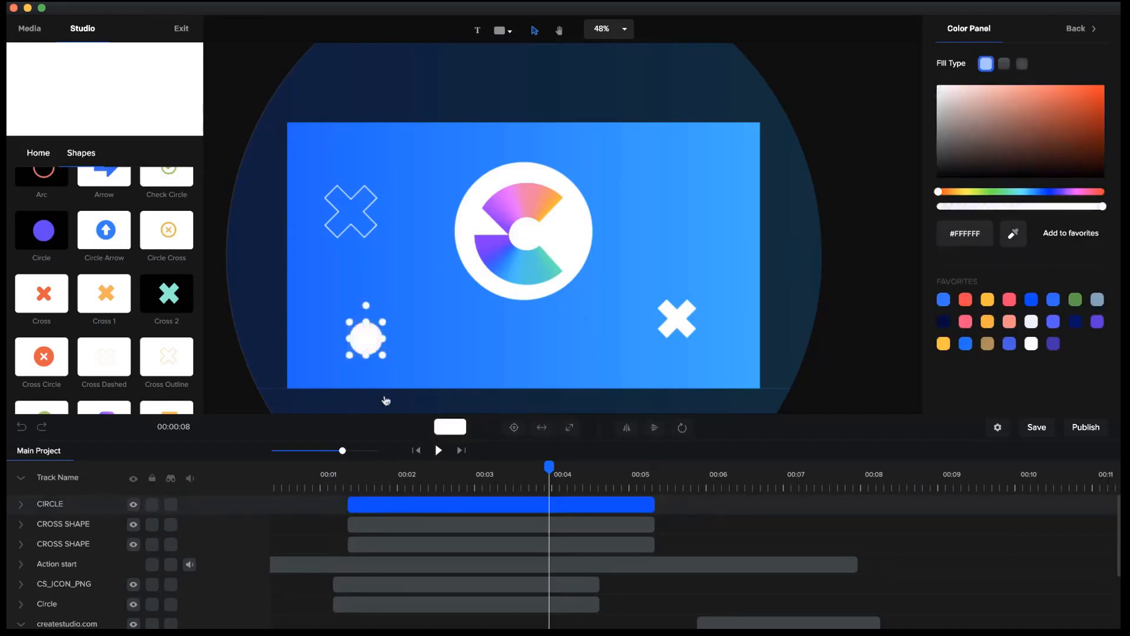
Duplicate the white circle, place the copy near the upper-right corner of the canvas and make its fill fully transparent (#FFFFFF00).
key(super+v)
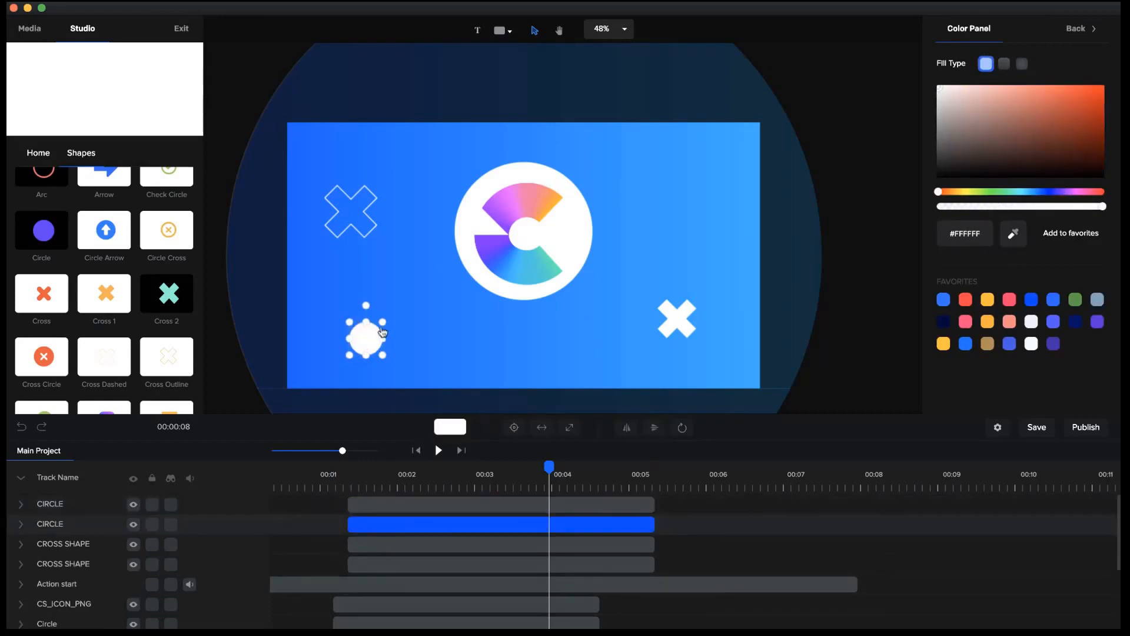
drag(362, 352, 676, 171)
click(1019, 96)
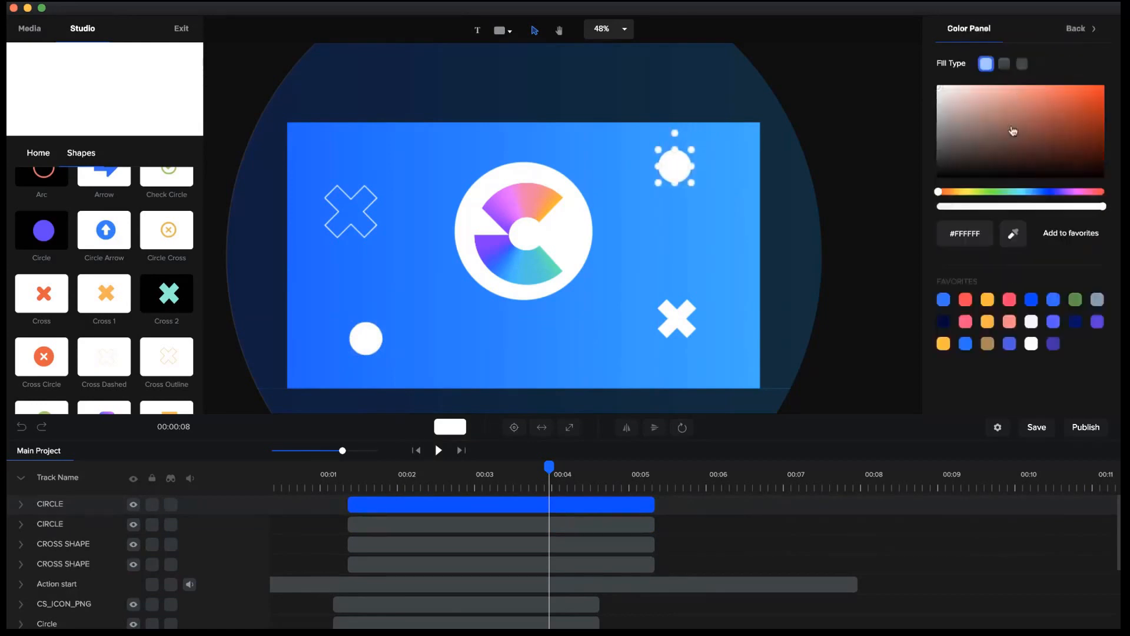
drag(985, 207, 880, 215)
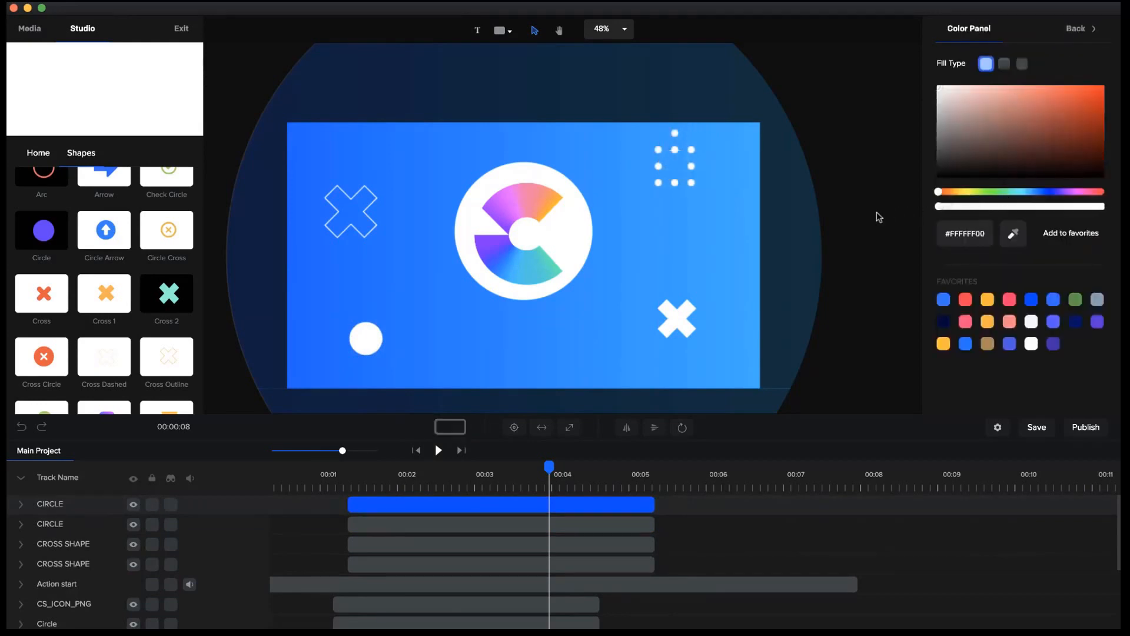
Set the duplicated circle's border width to 6 and shrink the circle slightly.
click(1077, 30)
click(1079, 39)
click(1025, 130)
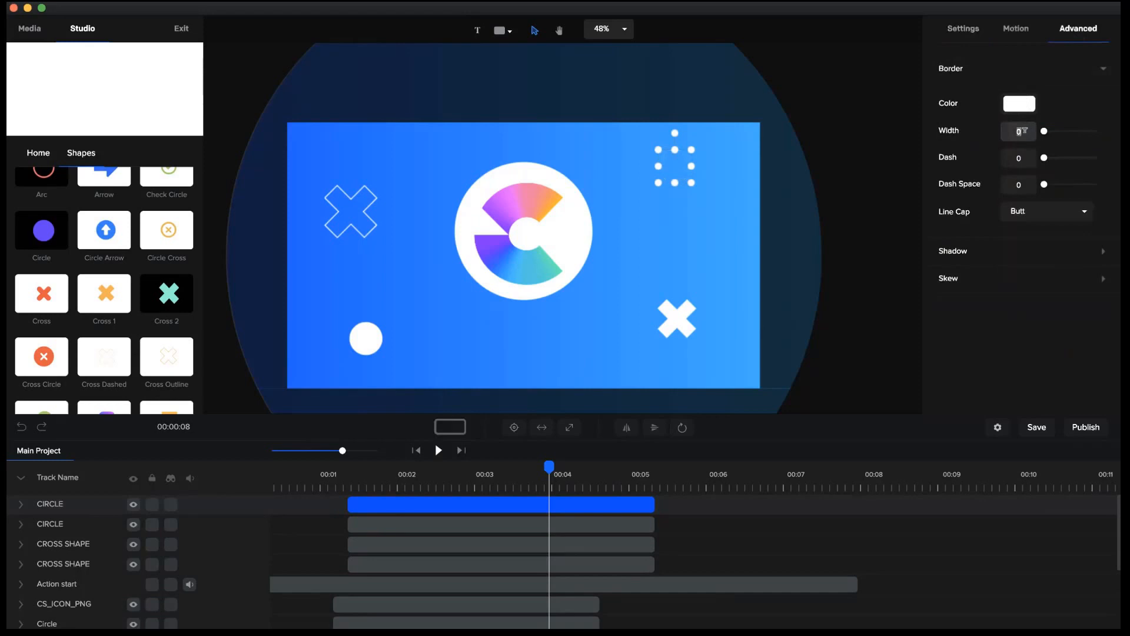
text(3)
text(6)
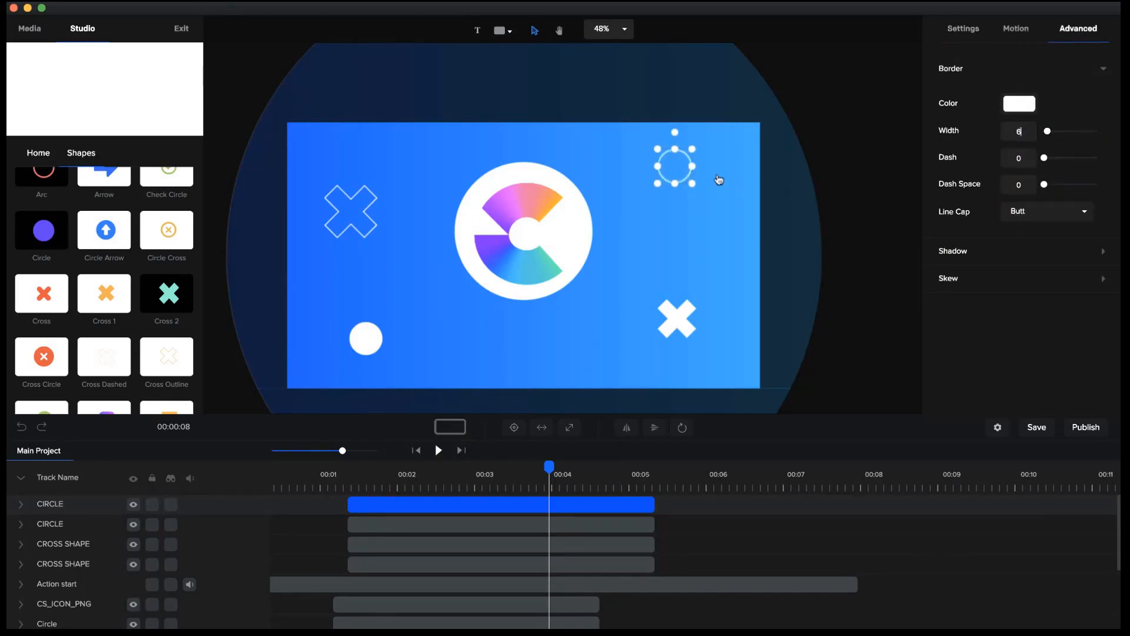
drag(692, 149, 682, 161)
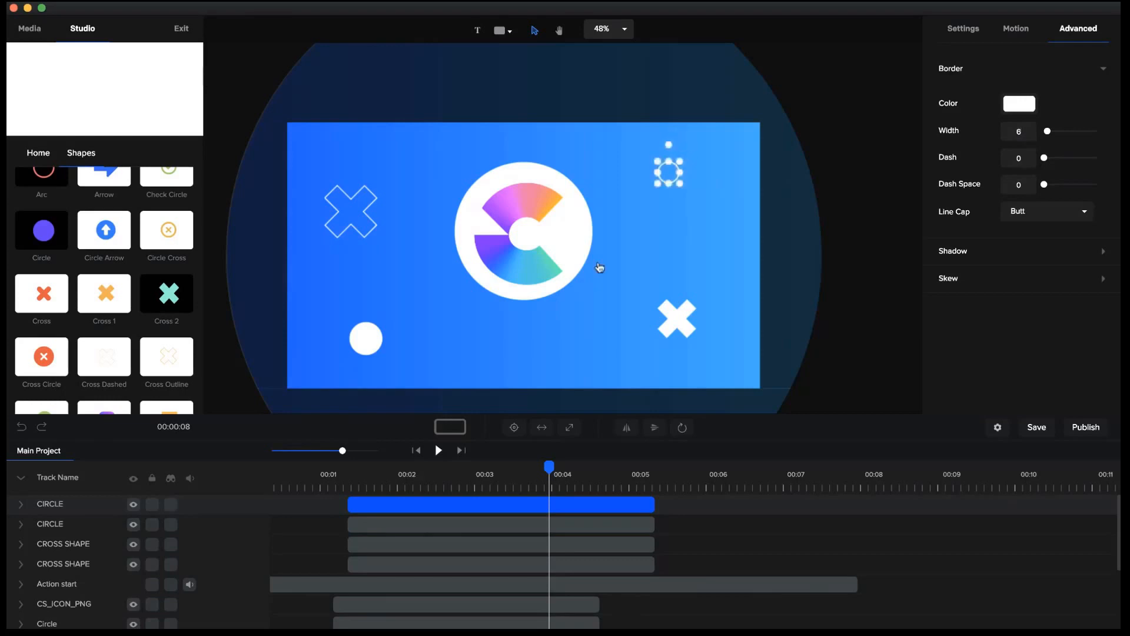
Stagger the layer starts: outlined cross at about 1.3 seconds, outlined circle at about 1.5 and solid circle at about 1.6.
click(341, 482)
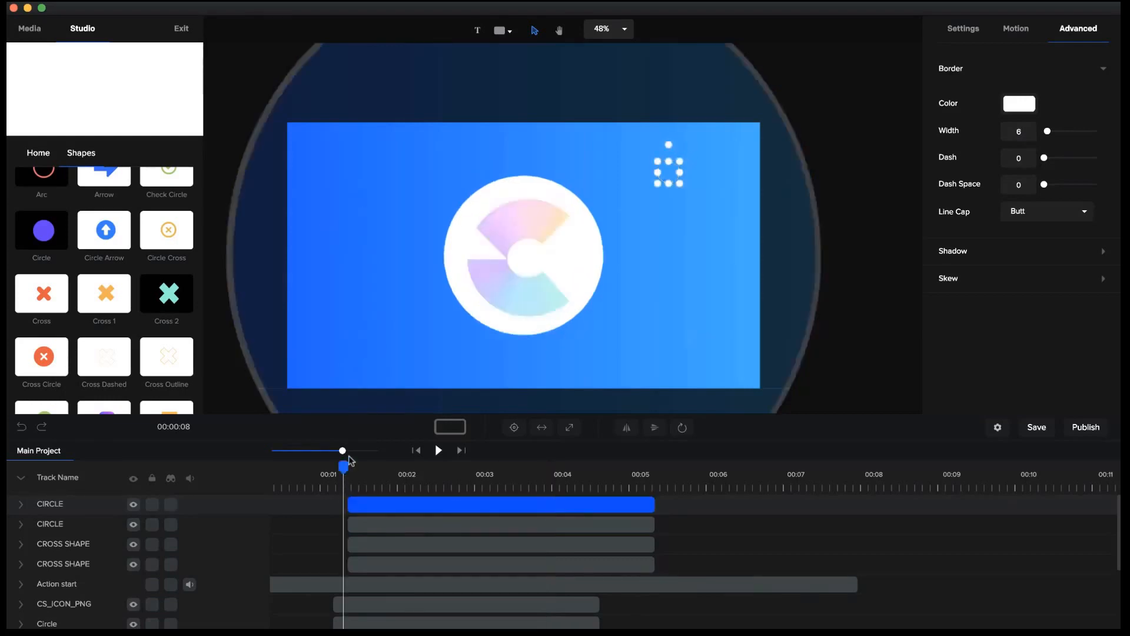
drag(342, 450, 378, 451)
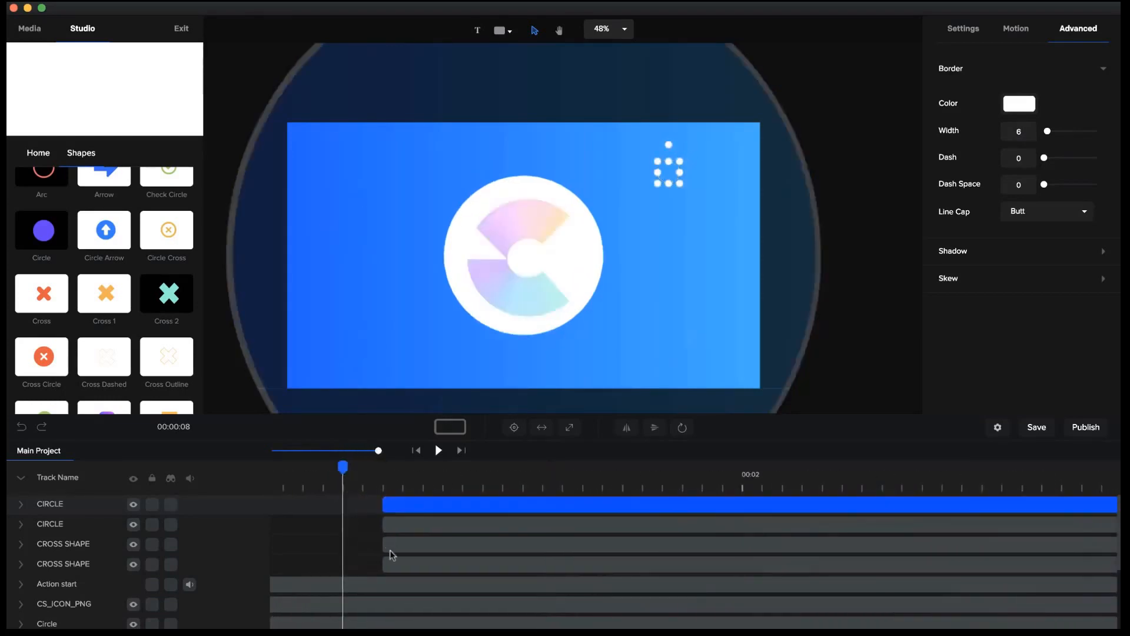
drag(383, 564, 342, 565)
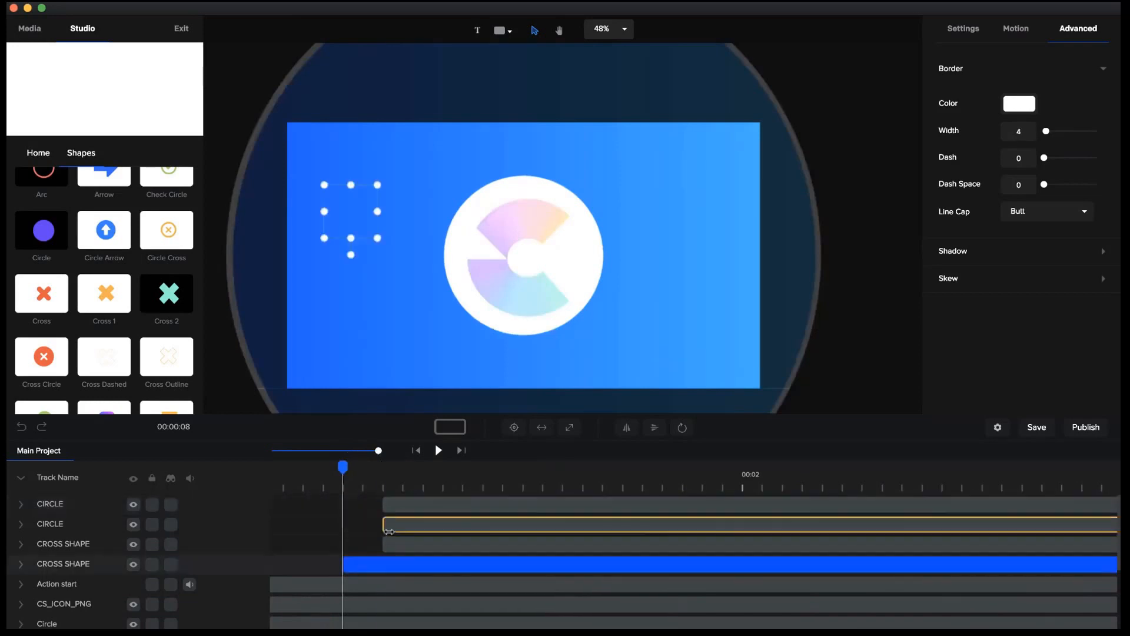
drag(386, 526, 501, 524)
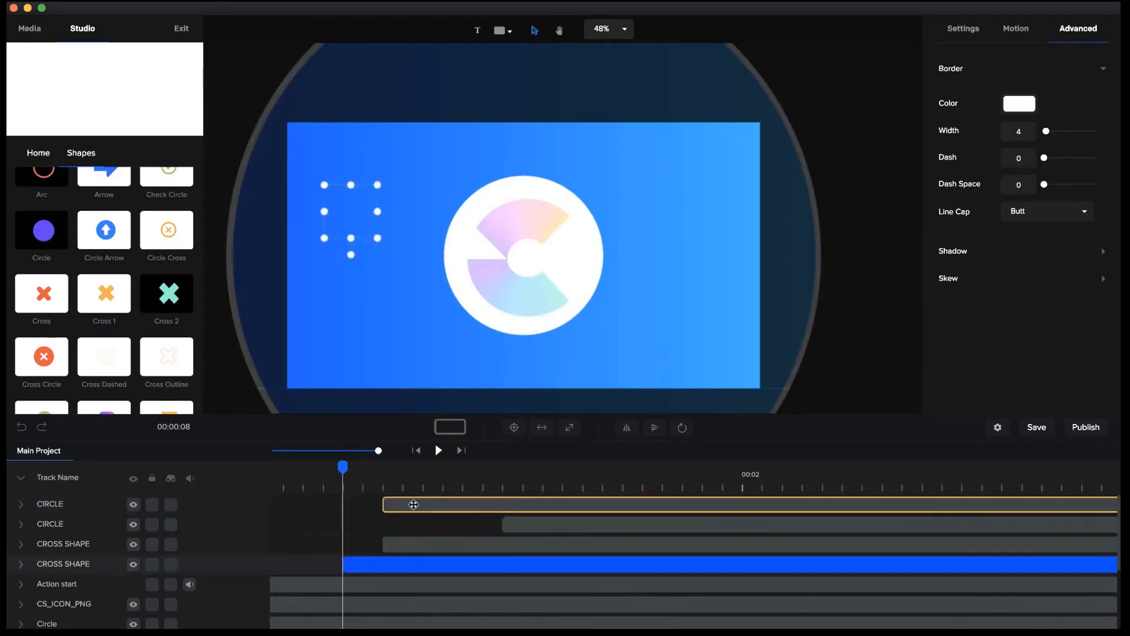
drag(386, 504, 523, 524)
Play the intro from the beginning to review the staggered cross and circle shapes.
click(422, 450)
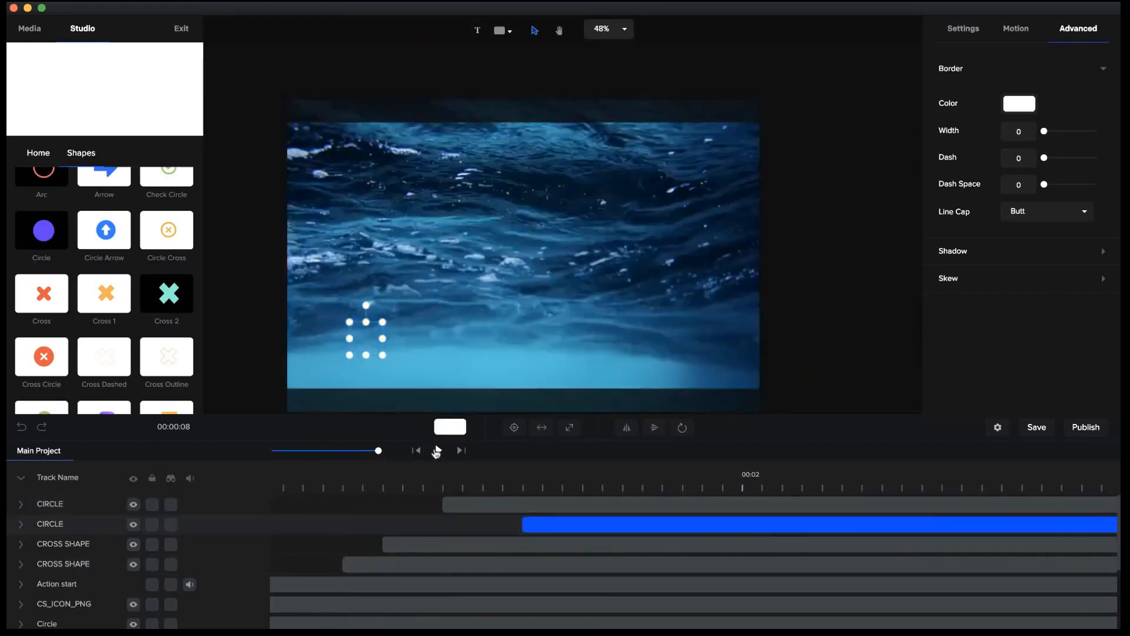
click(440, 451)
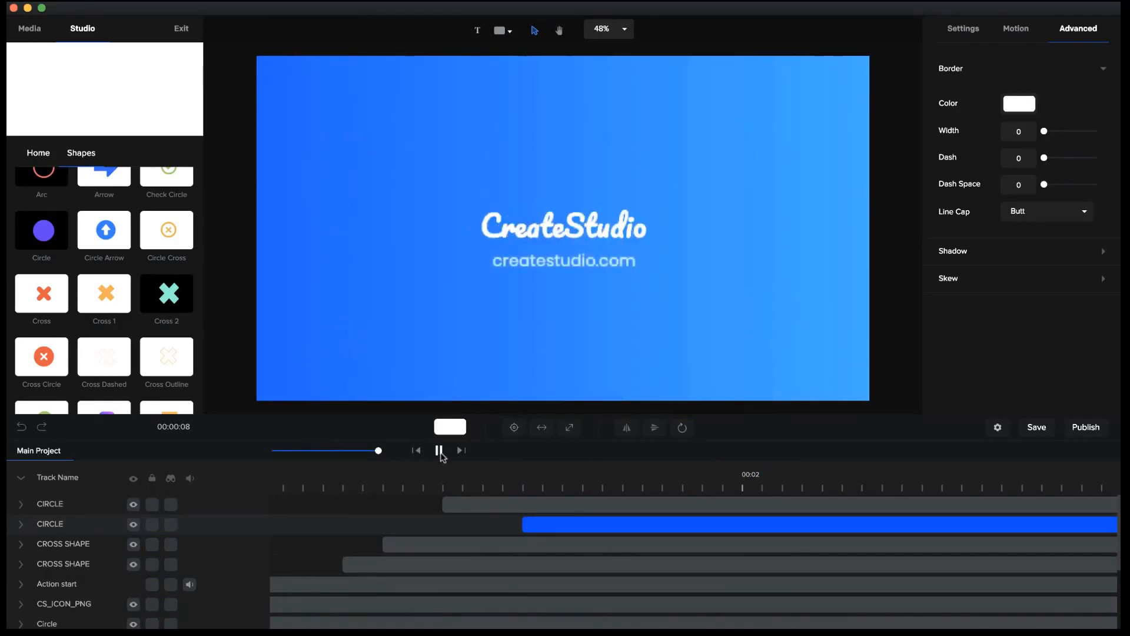
click(439, 450)
Examine the full timeline's layer arrangement, including the pexels 1086584 image layer, and scrub through the circle reveal.
drag(375, 449, 346, 451)
scroll(534, 547, down, 5)
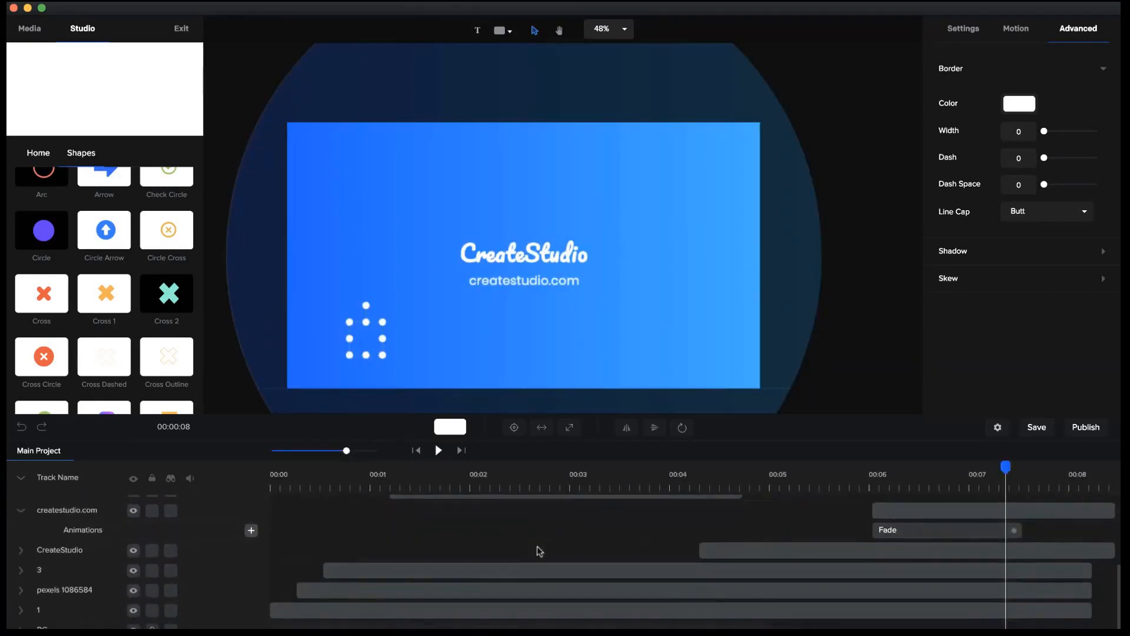
scroll(537, 549, up, 3)
scroll(539, 549, up, 2)
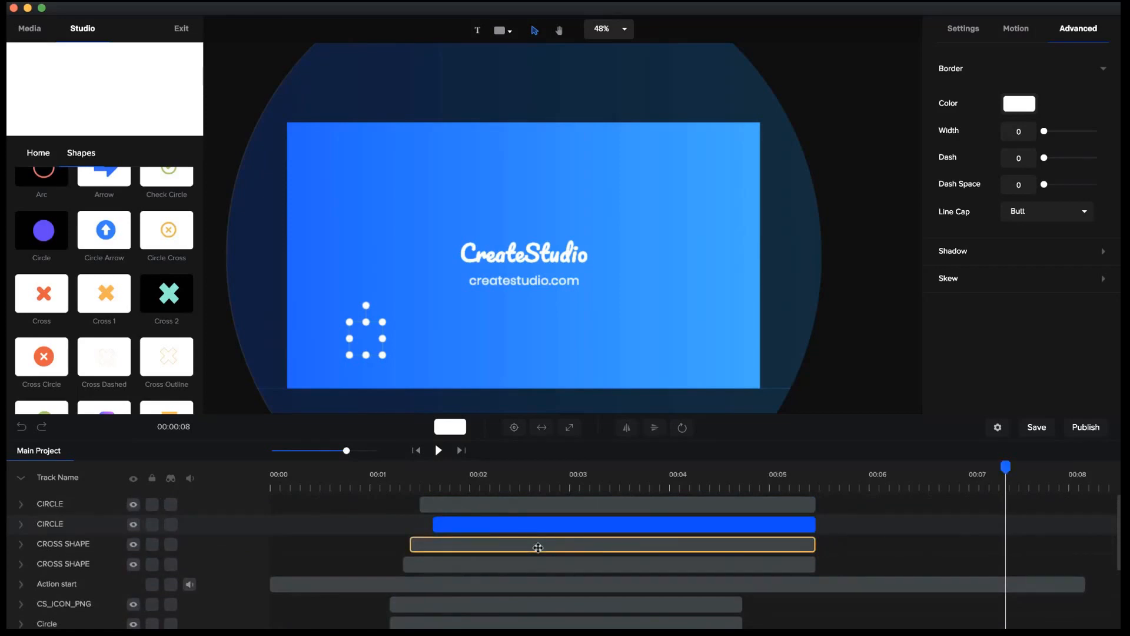
drag(377, 471, 357, 496)
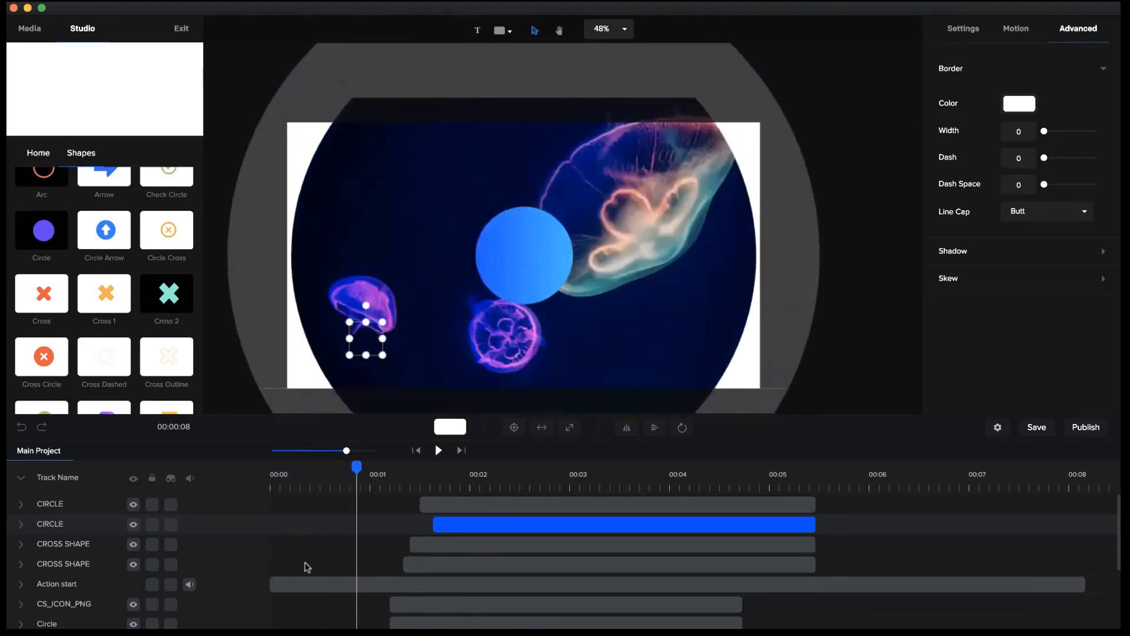
scroll(306, 567, down, 5)
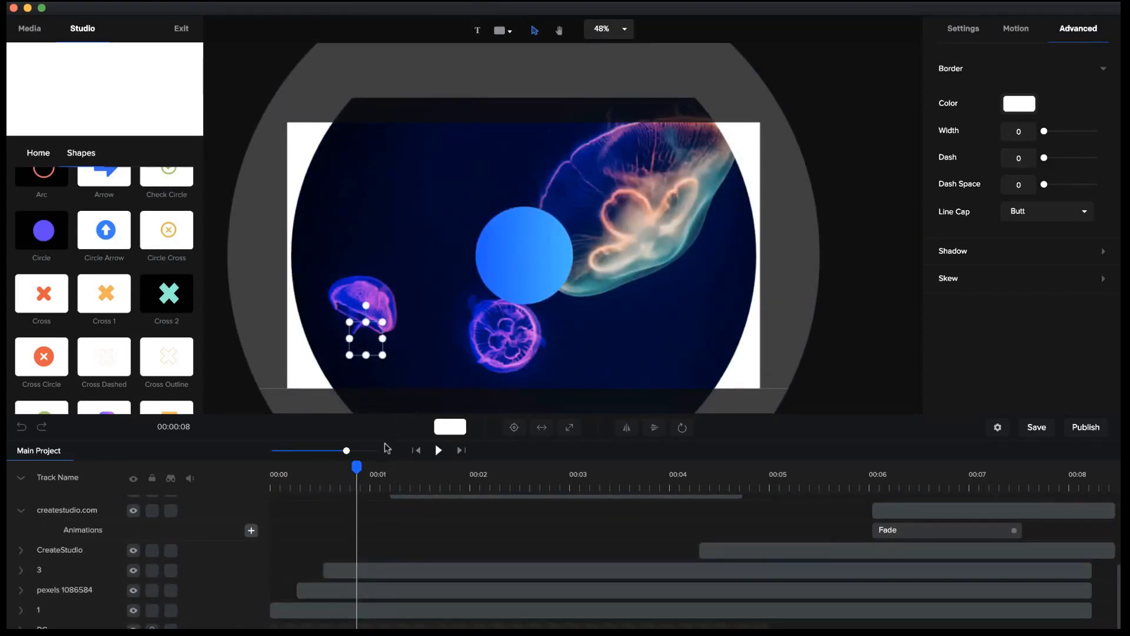
click(355, 590)
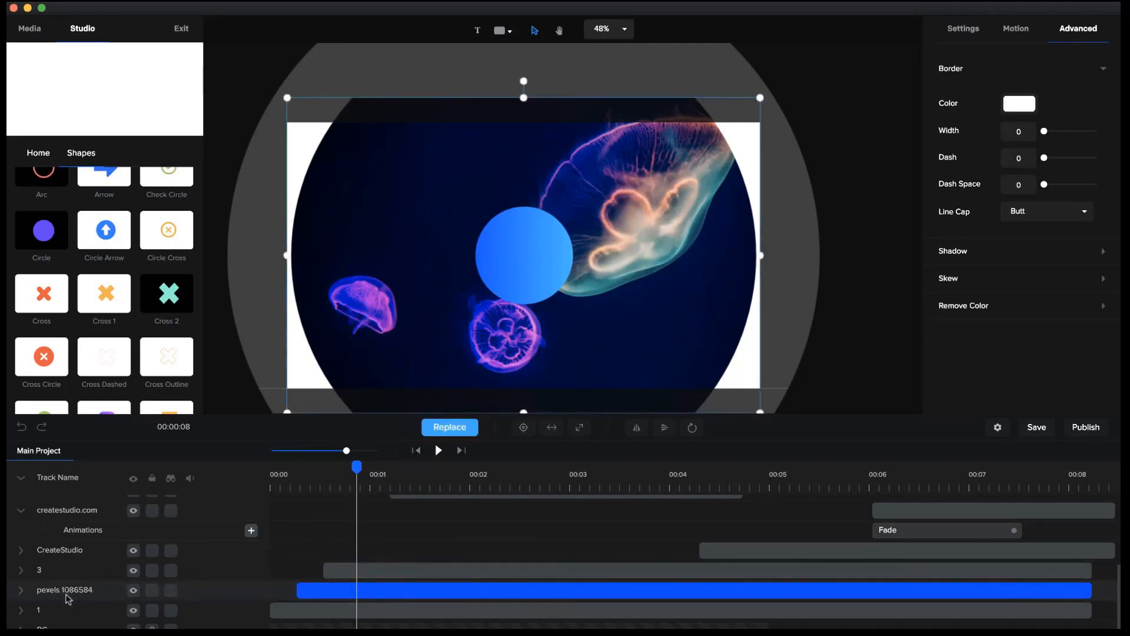
scroll(295, 565, up, 5)
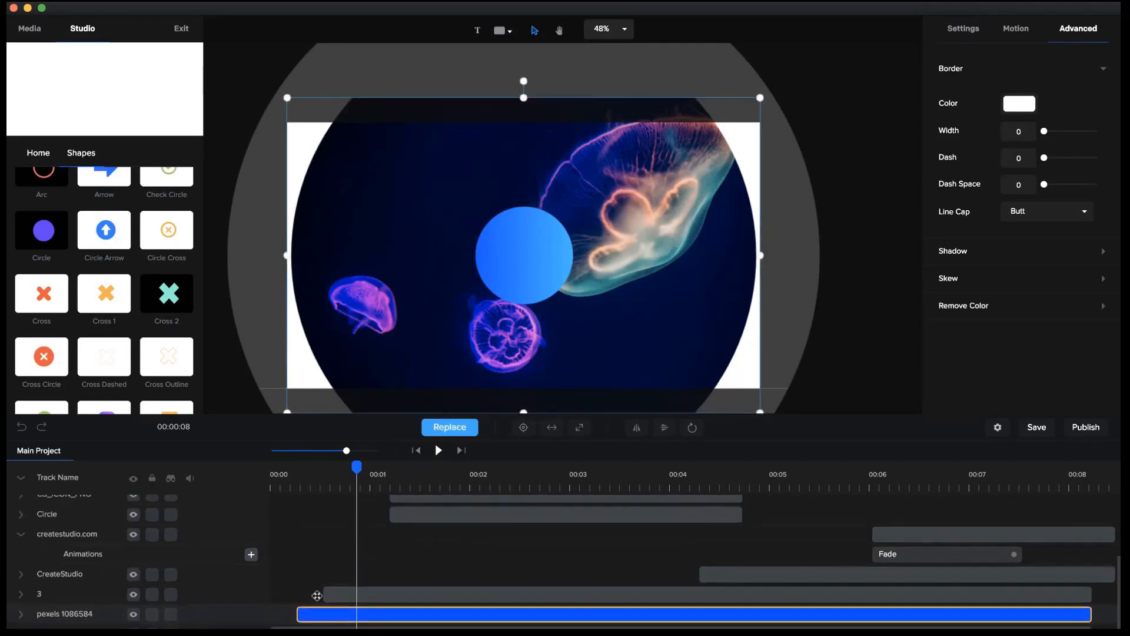
drag(357, 465, 743, 482)
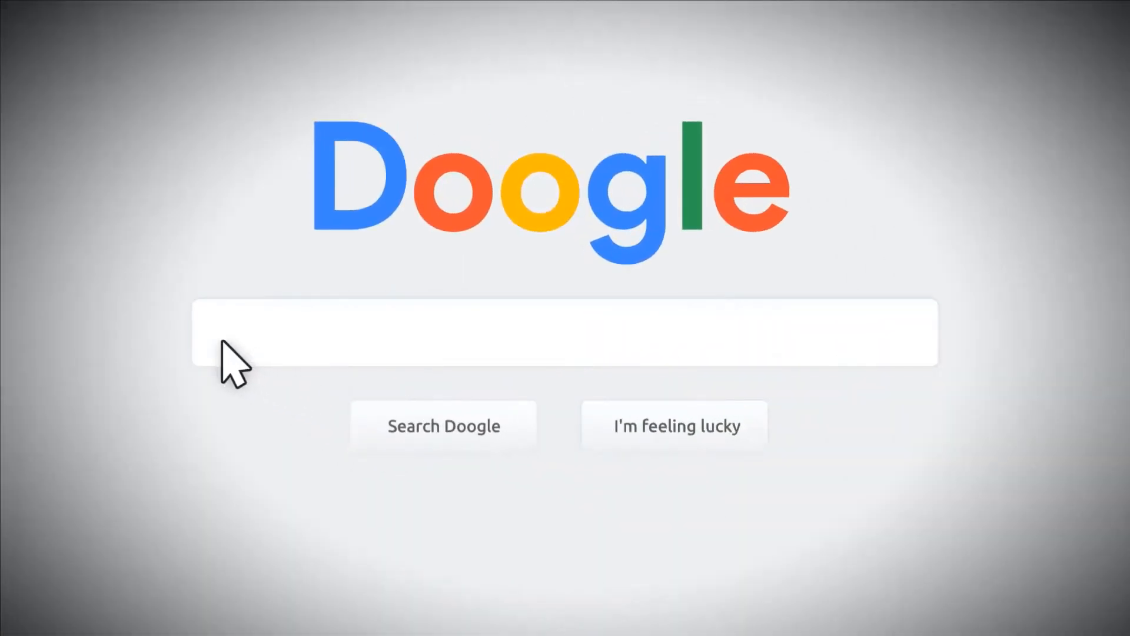
click(222, 342)
text(Are there any)
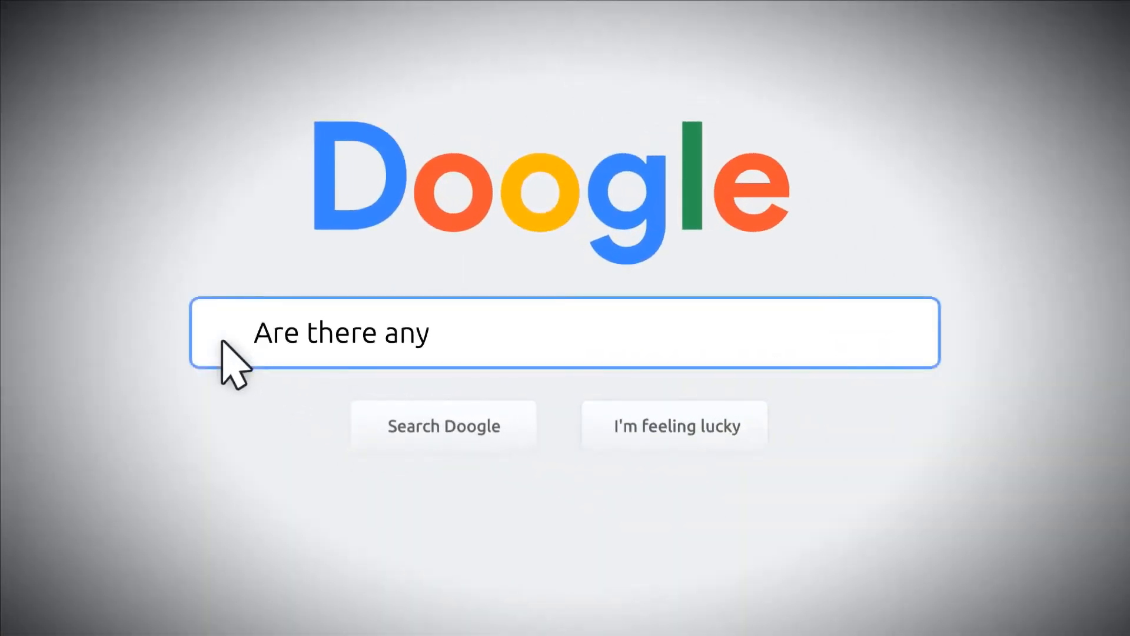
text( new updates inside CreateStudio?)
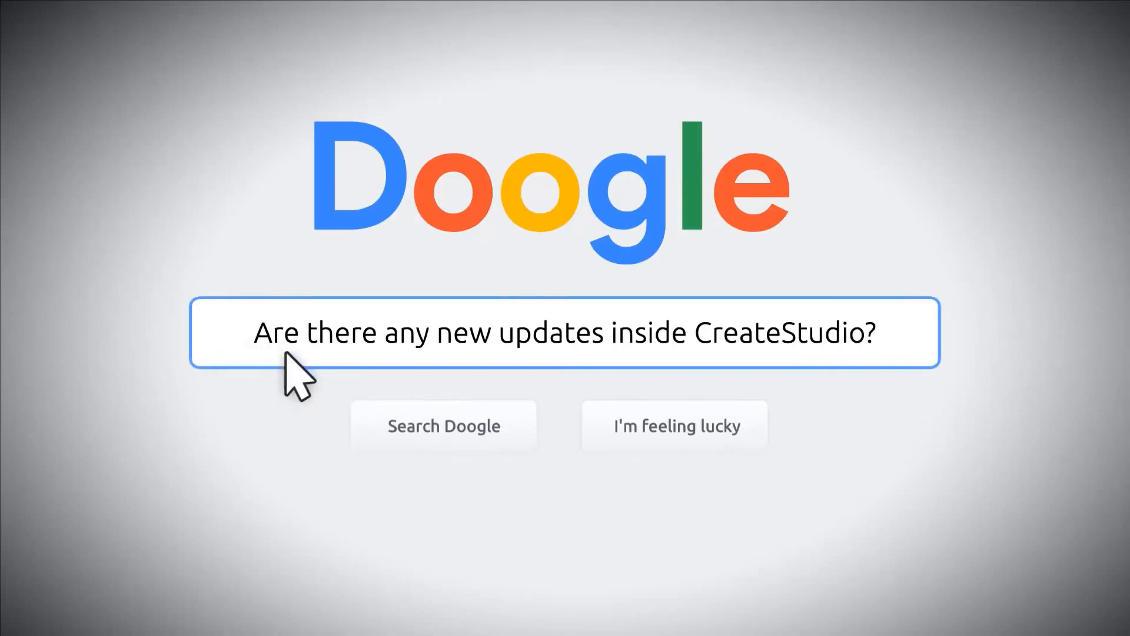
click(686, 427)
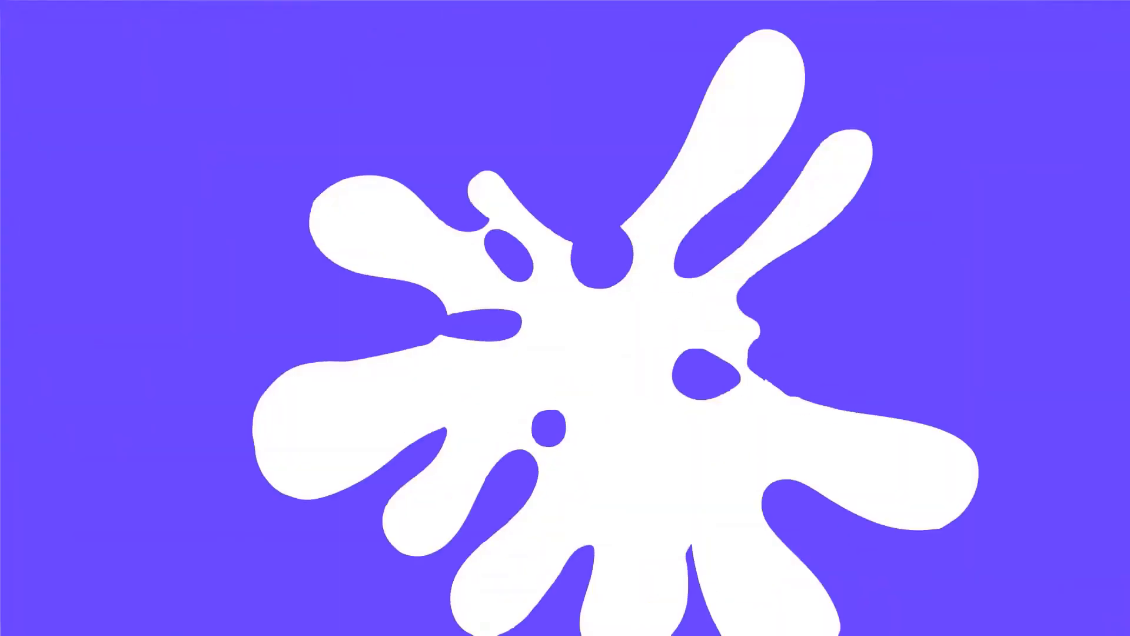
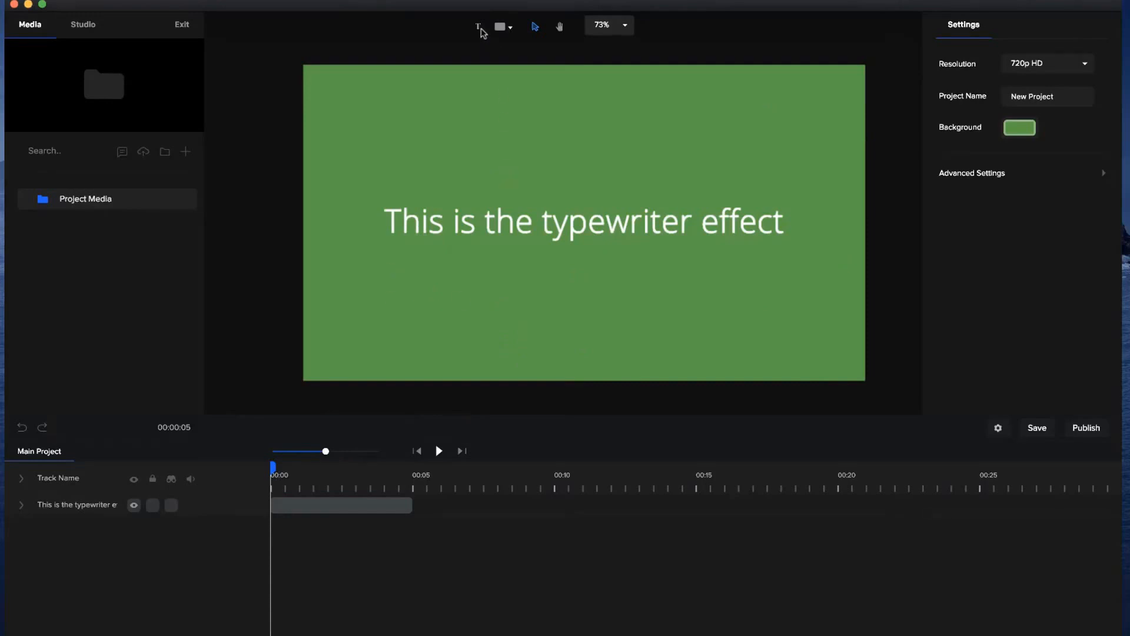
Apply the Typewriter text effect to the "This is the typewriter effect" layer.
triple_click(442, 228)
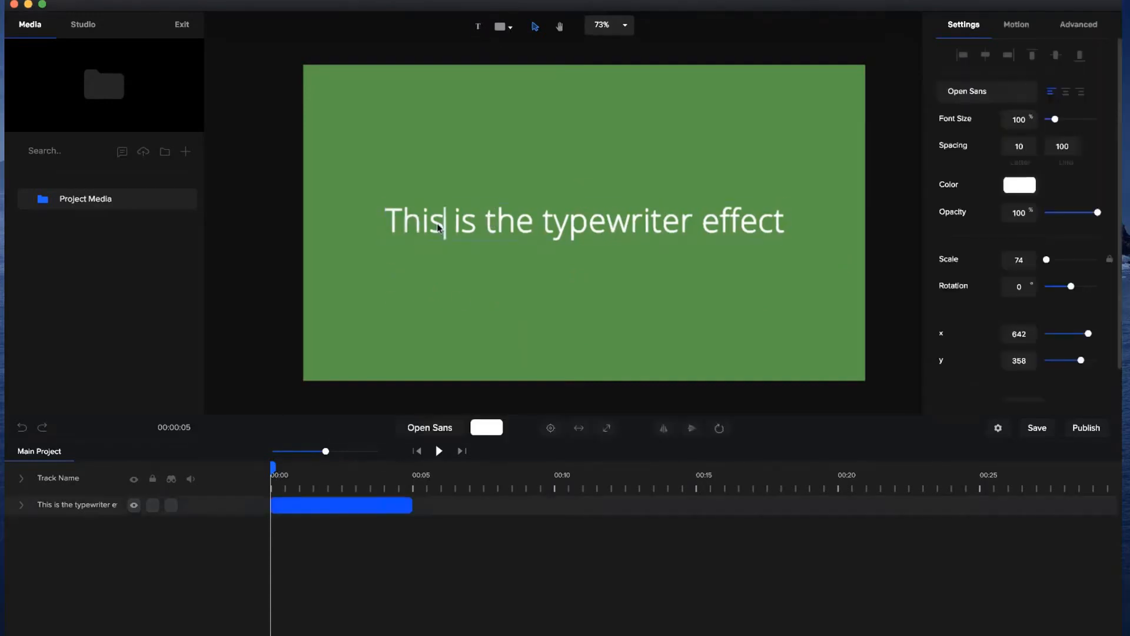
click(457, 264)
click(535, 211)
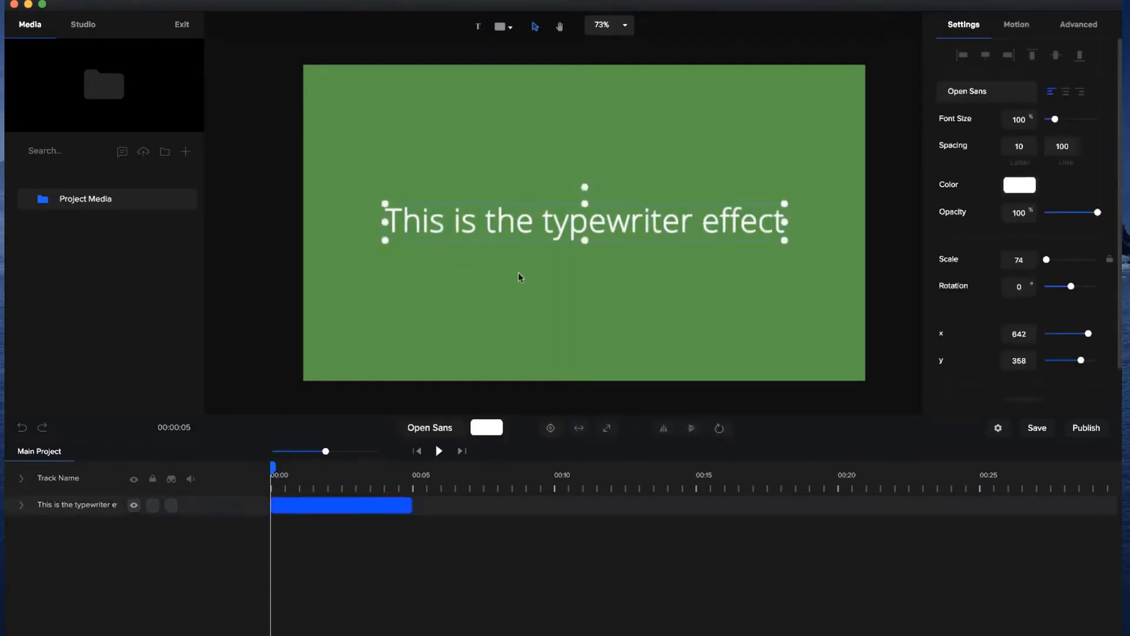
click(22, 506)
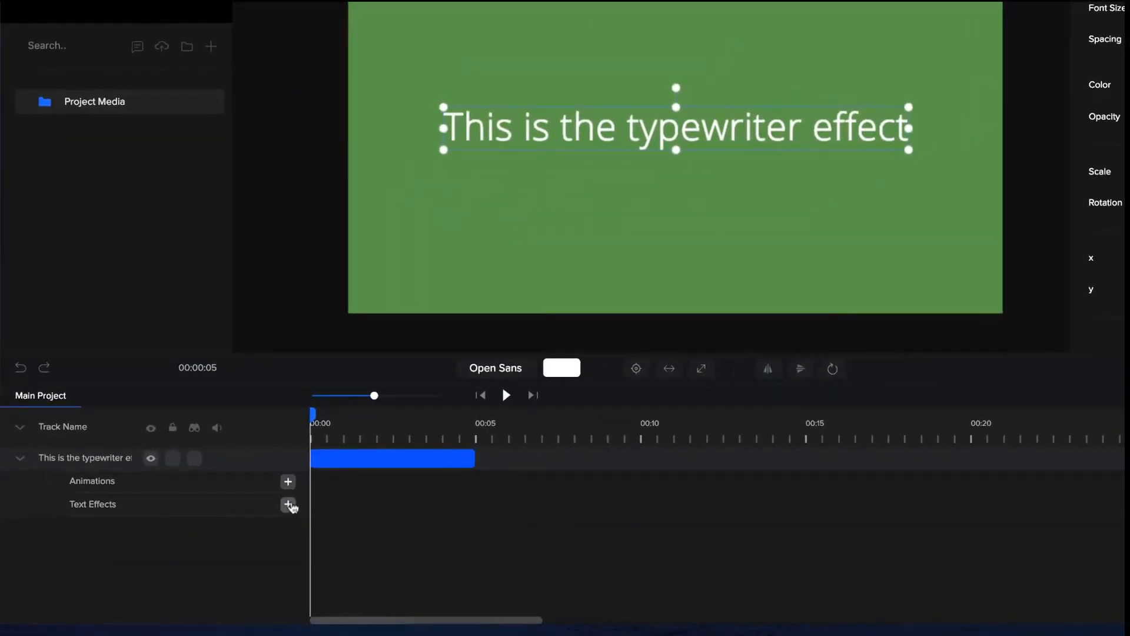
click(289, 505)
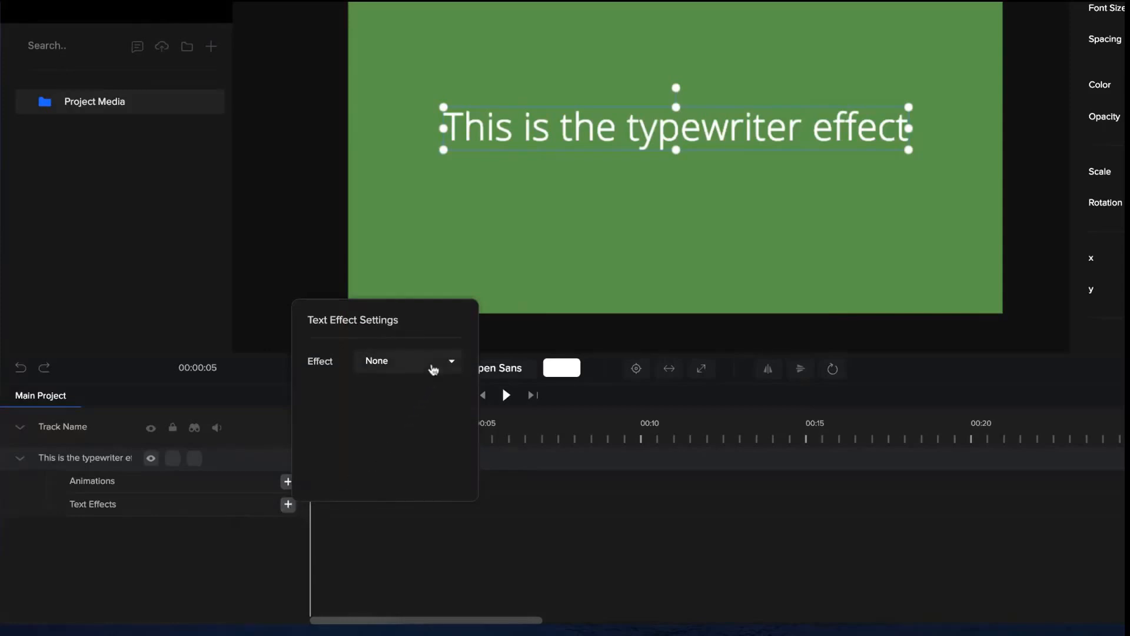
click(434, 368)
click(419, 432)
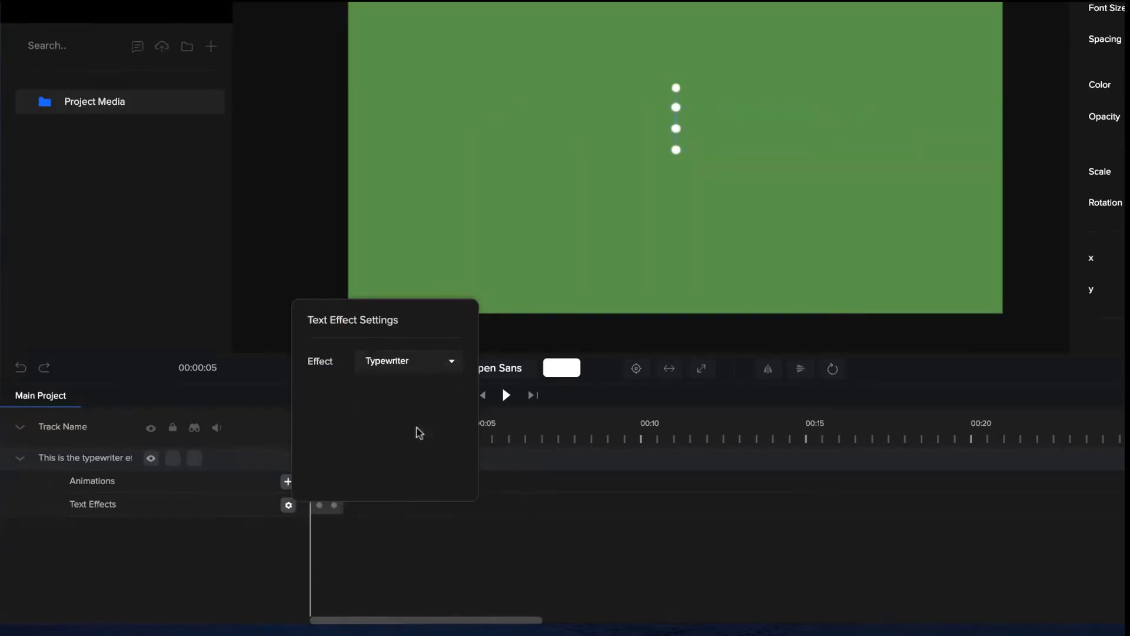
click(386, 511)
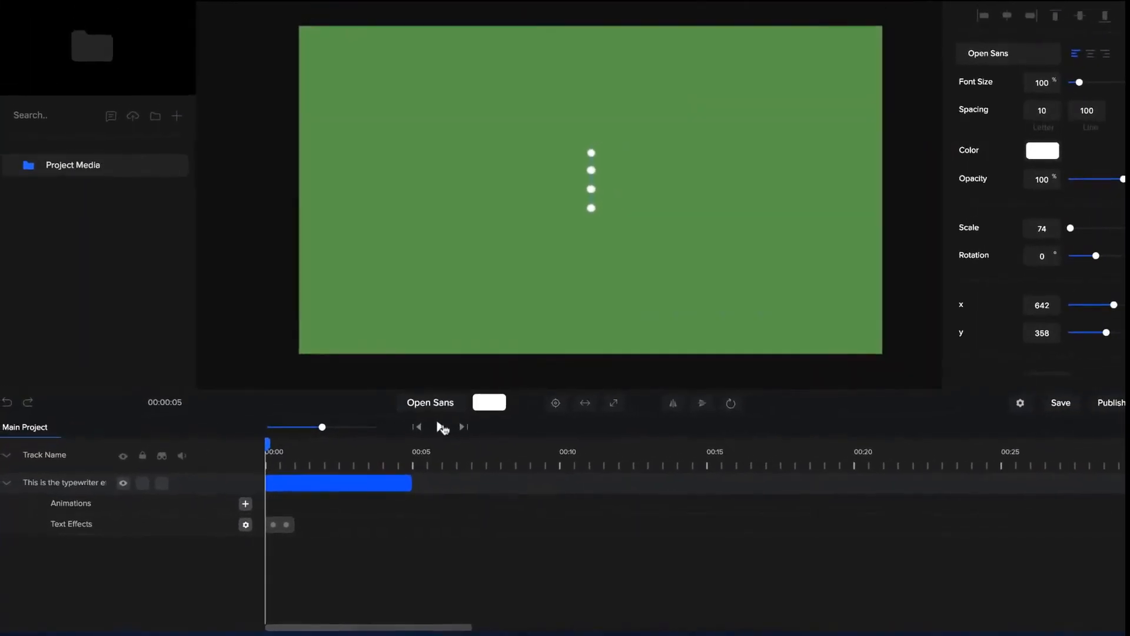
Extend the Typewriter effect to about 2 seconds on the timeline and preview the slower typing.
click(440, 427)
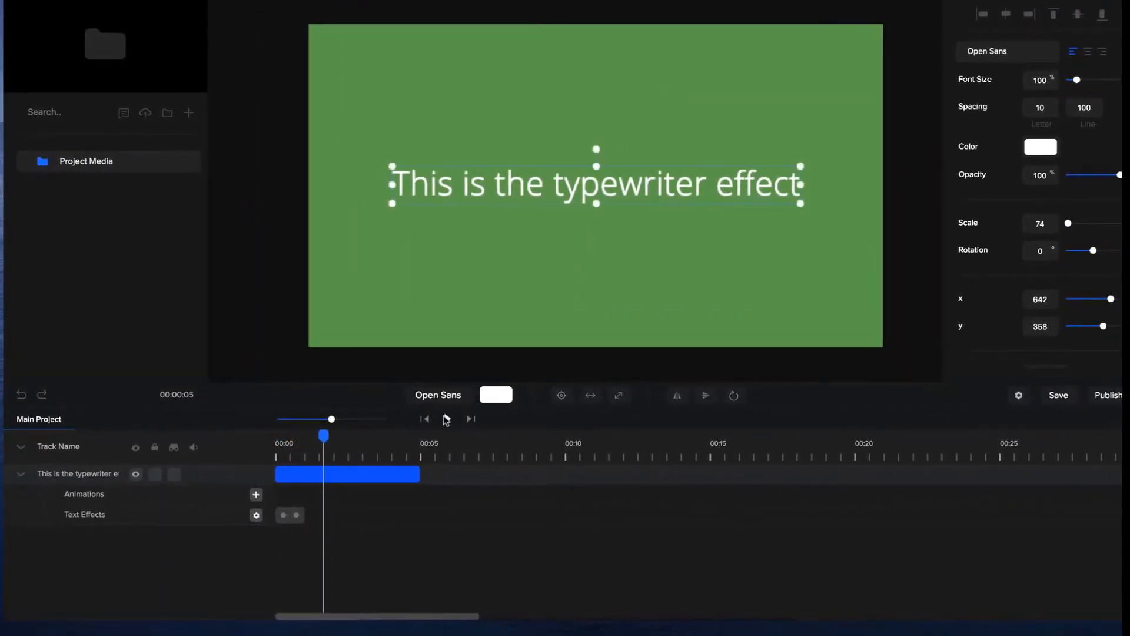
drag(333, 417, 349, 419)
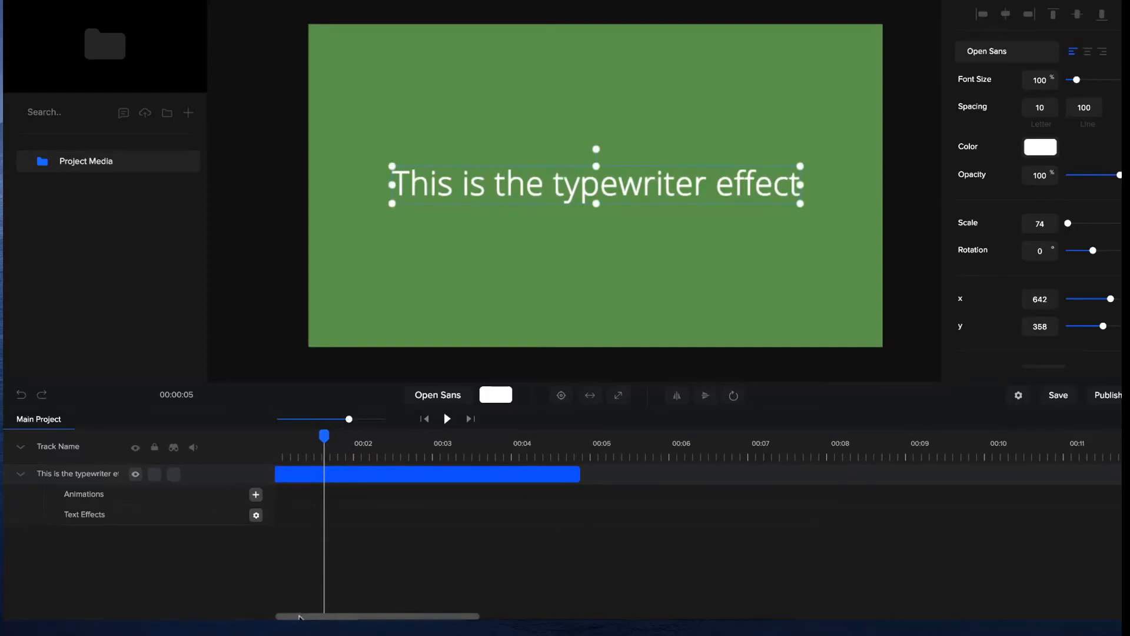
drag(301, 615, 258, 615)
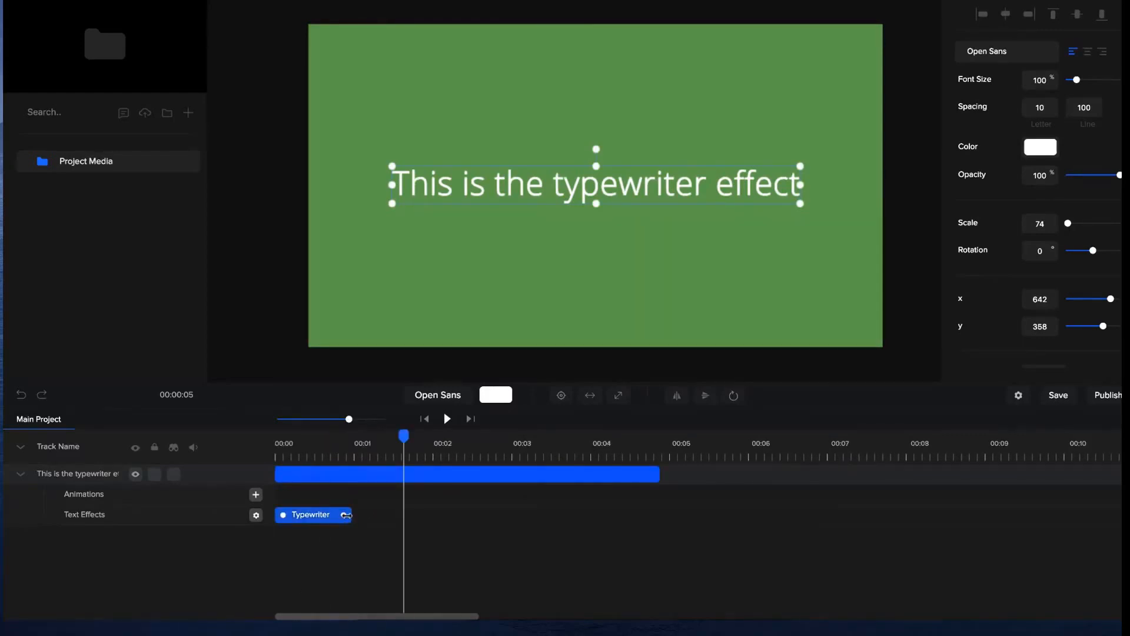
drag(346, 517, 429, 513)
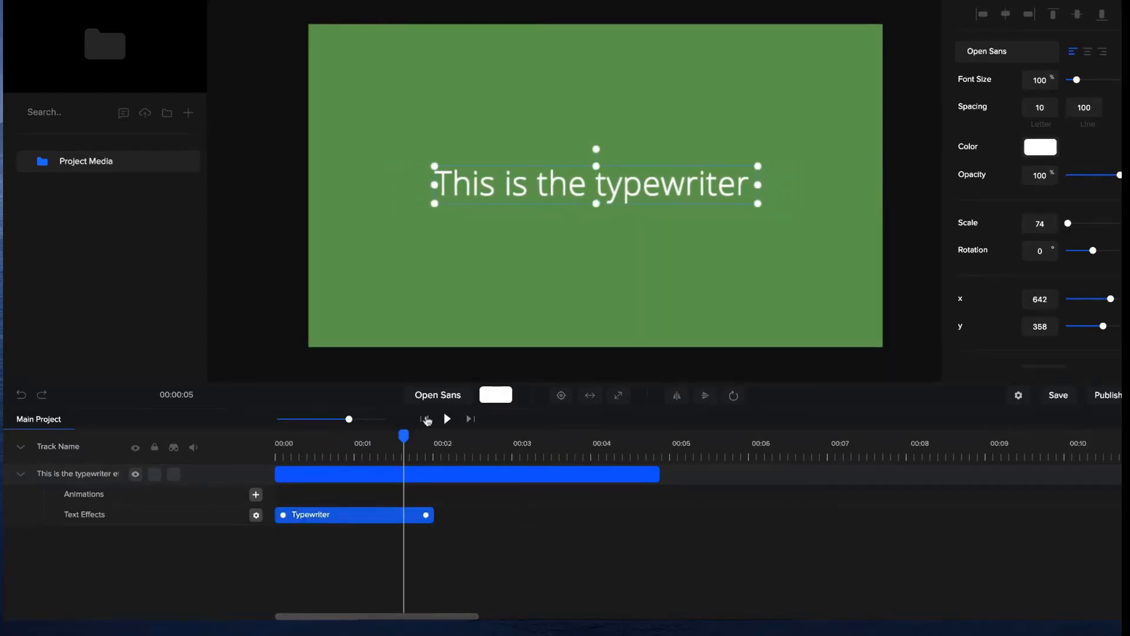
click(447, 419)
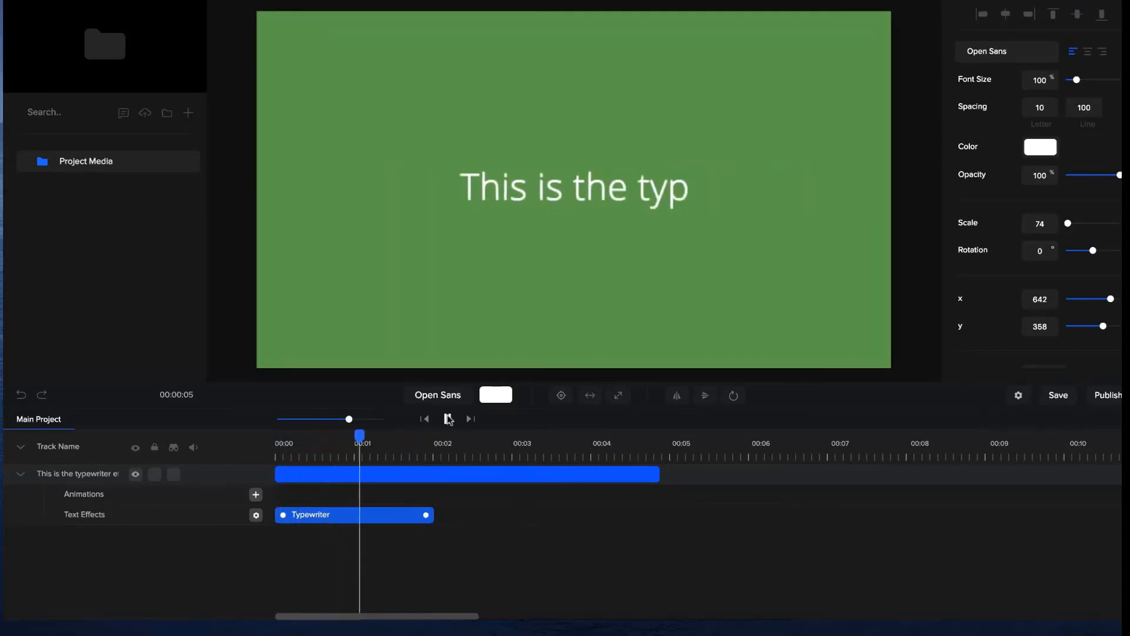
click(447, 419)
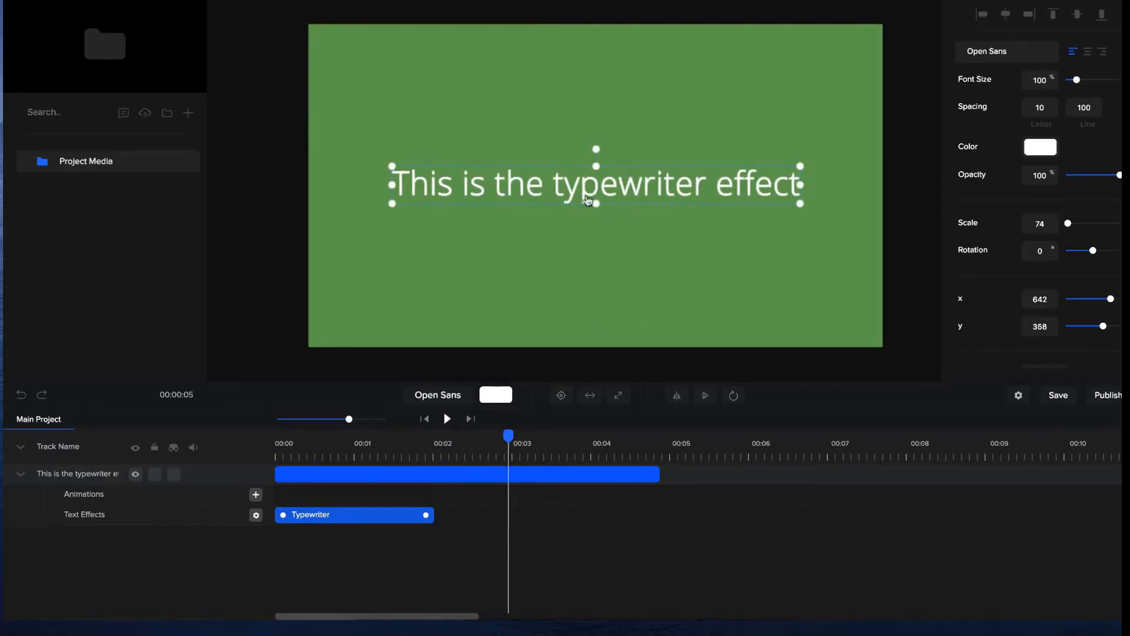
Set the typewriter text's anchor point to the middle left and replay the animation from the beginning.
click(740, 395)
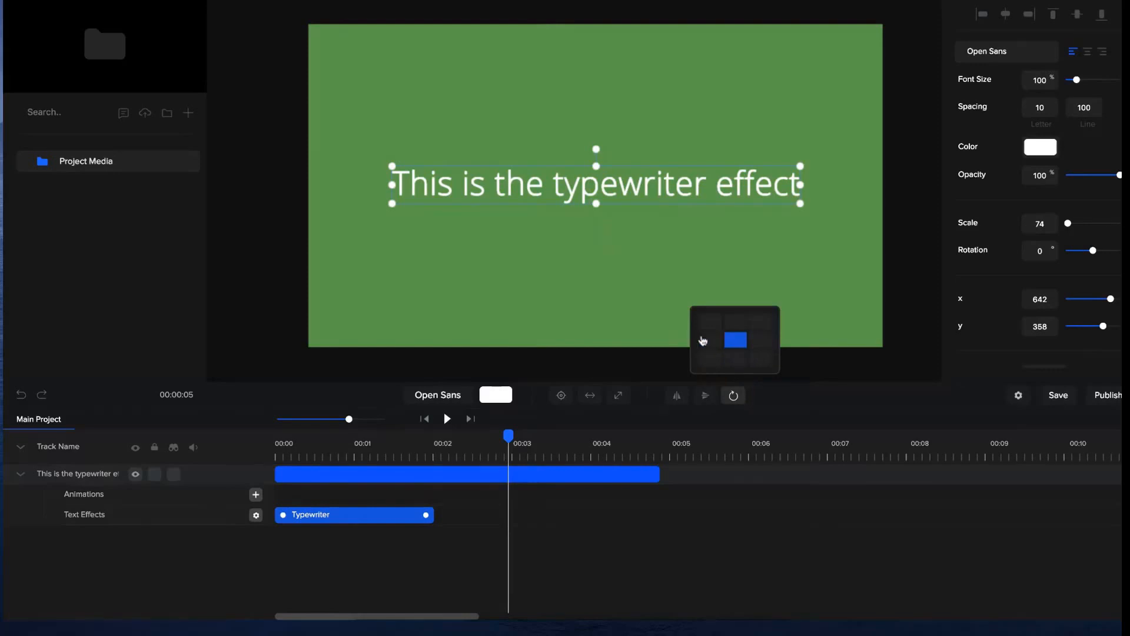
click(711, 344)
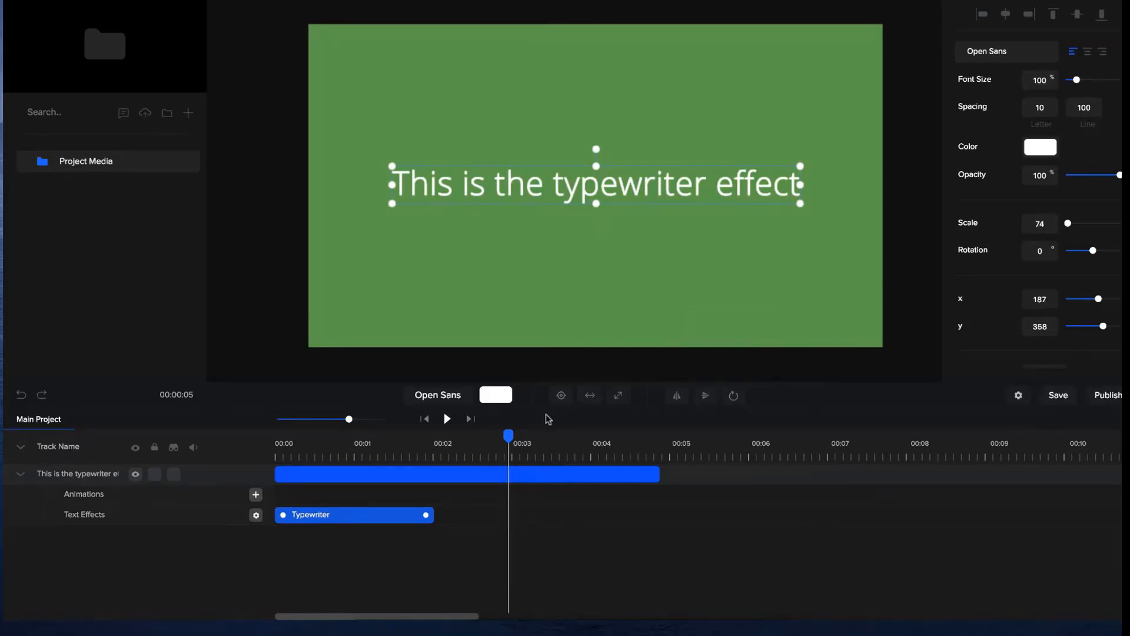
drag(508, 436, 352, 436)
key(Home)
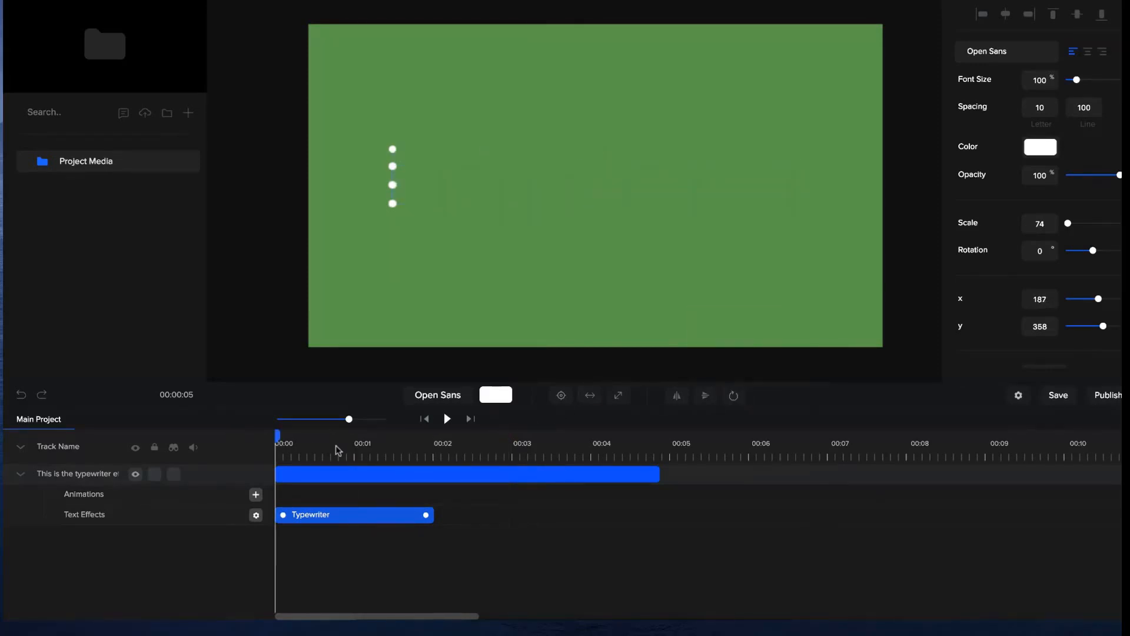
key(space)
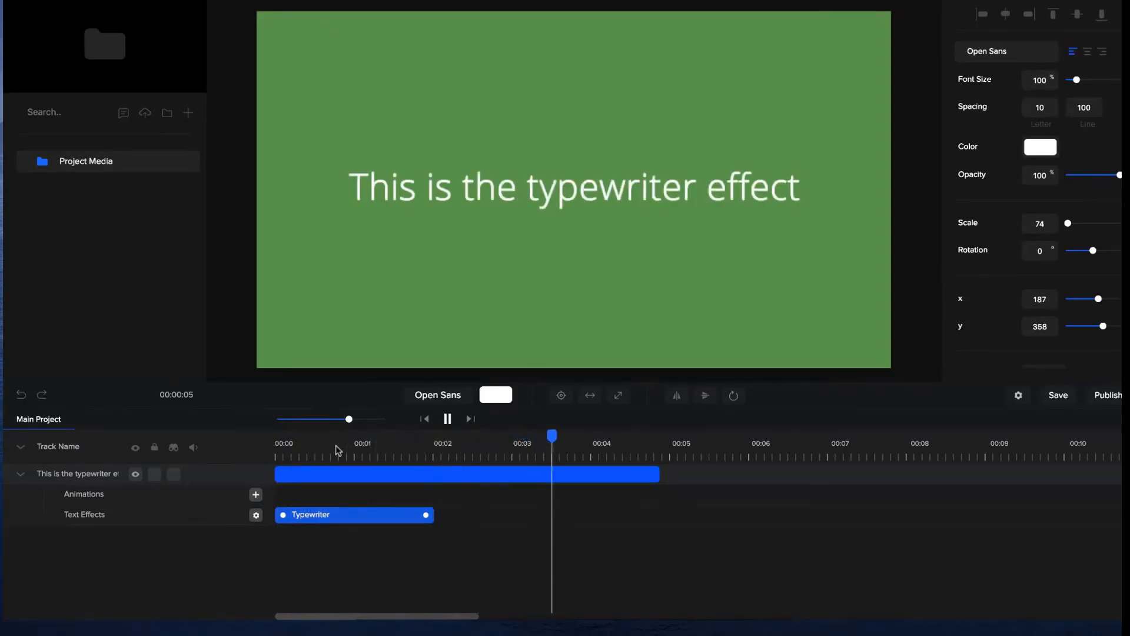
key(space)
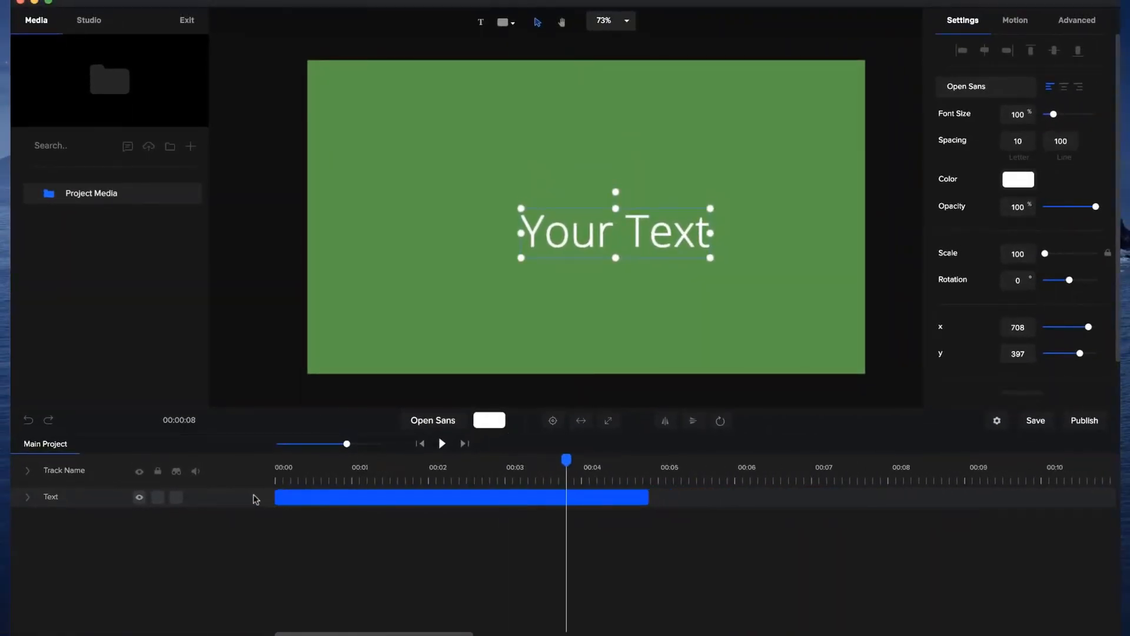
Apply the Number Counter text effect to the "Your Text" layer and centre the text on the canvas.
click(420, 443)
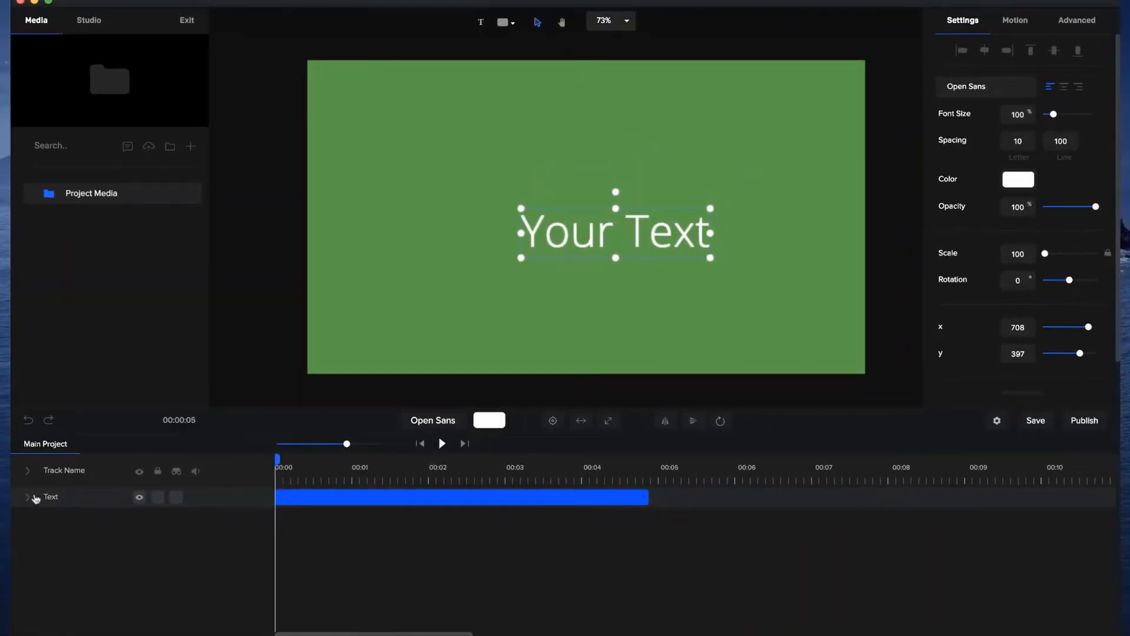
click(28, 496)
click(256, 537)
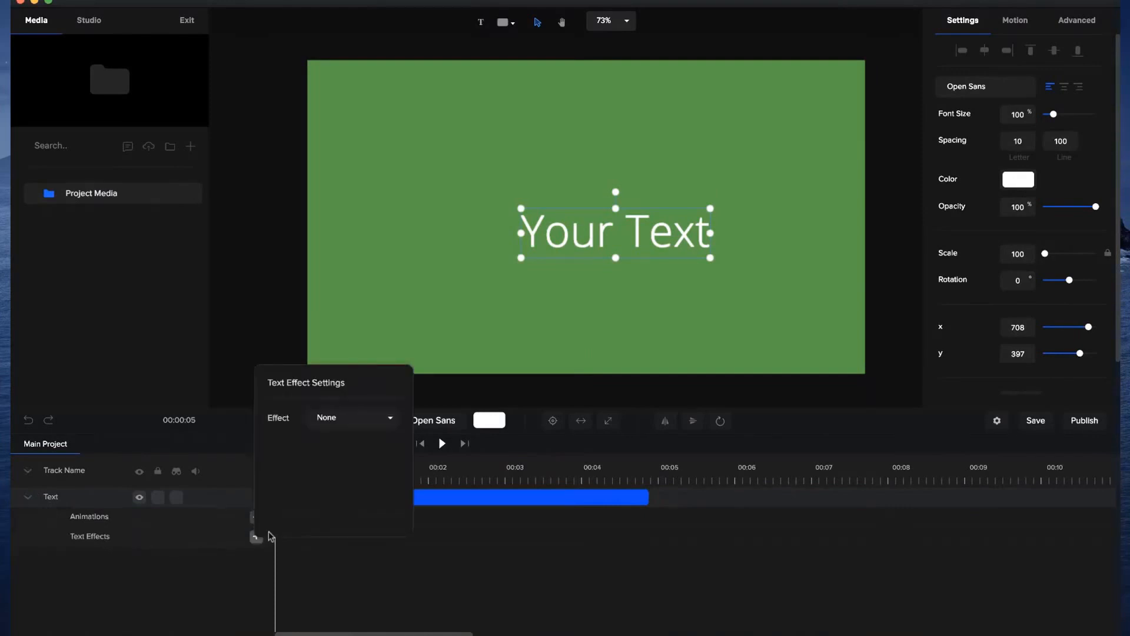
click(368, 422)
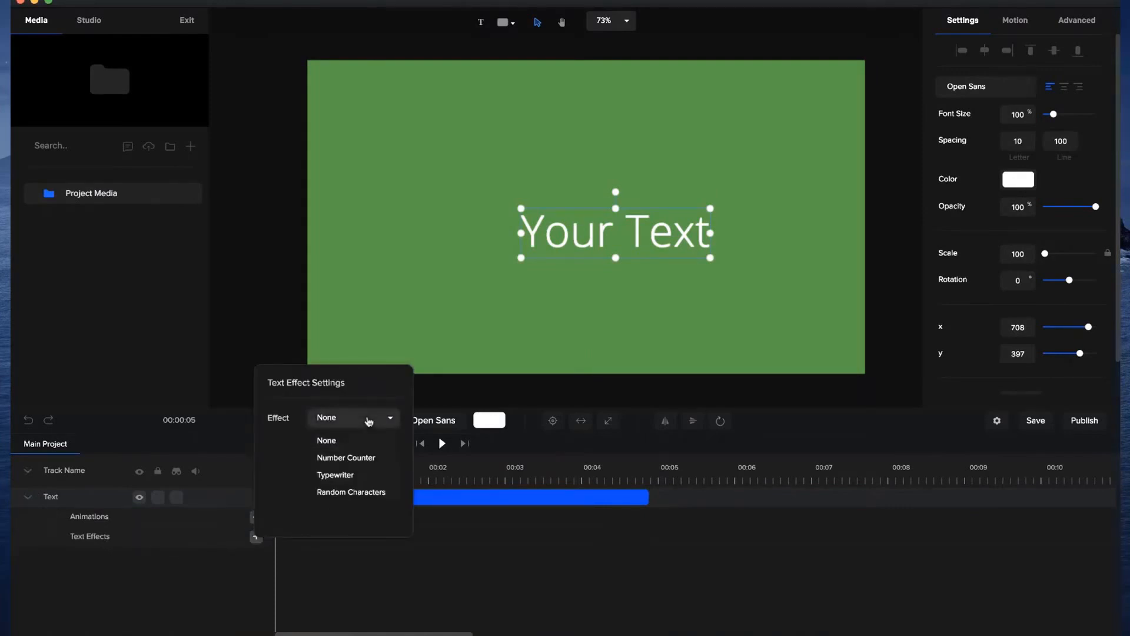
click(361, 458)
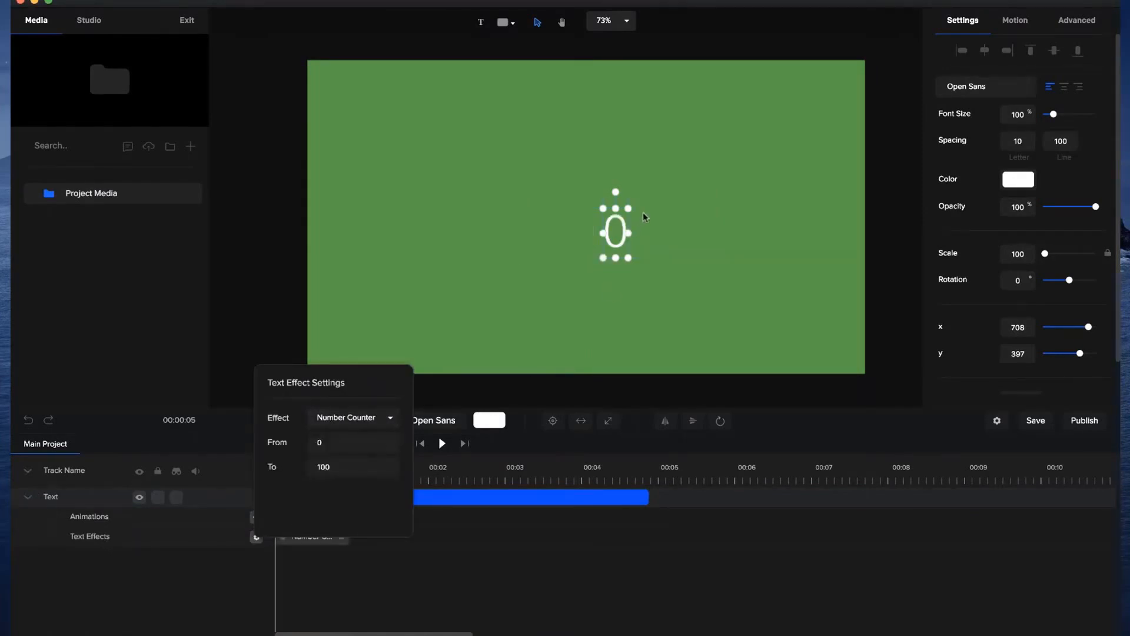
click(550, 419)
Set the Number Counter effect to count from 50 to 24765.
click(303, 536)
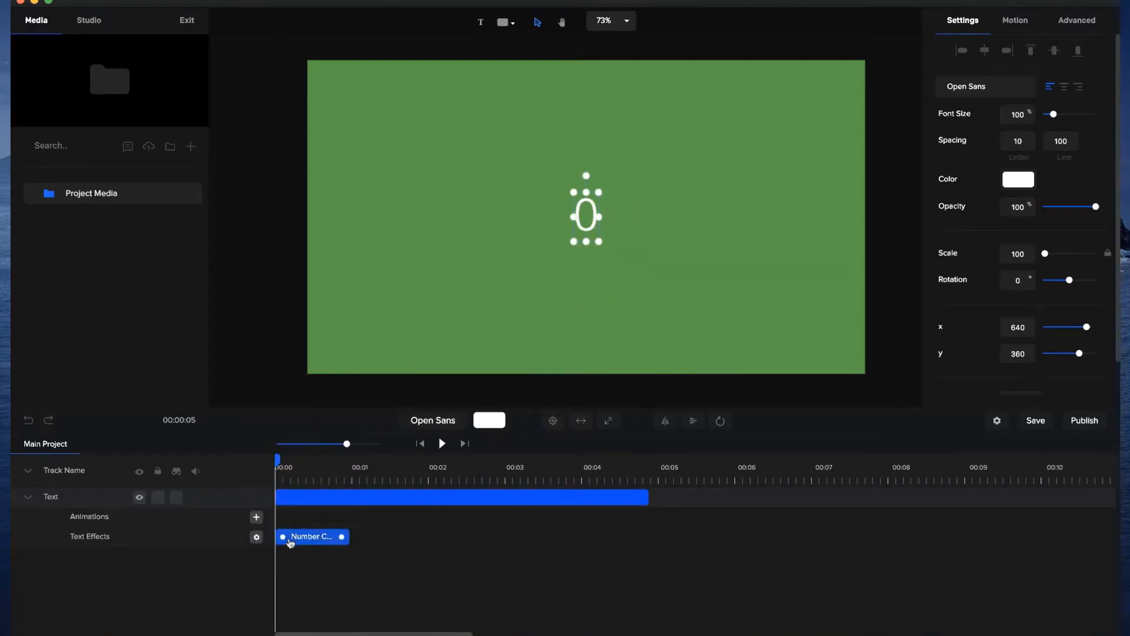
click(256, 537)
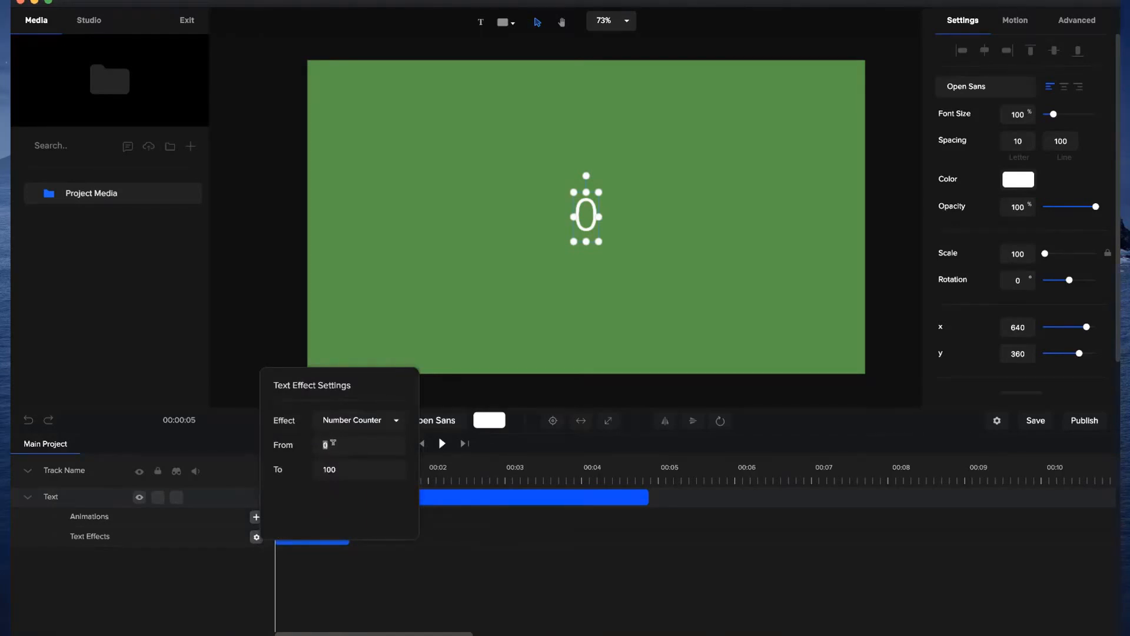
click(349, 466)
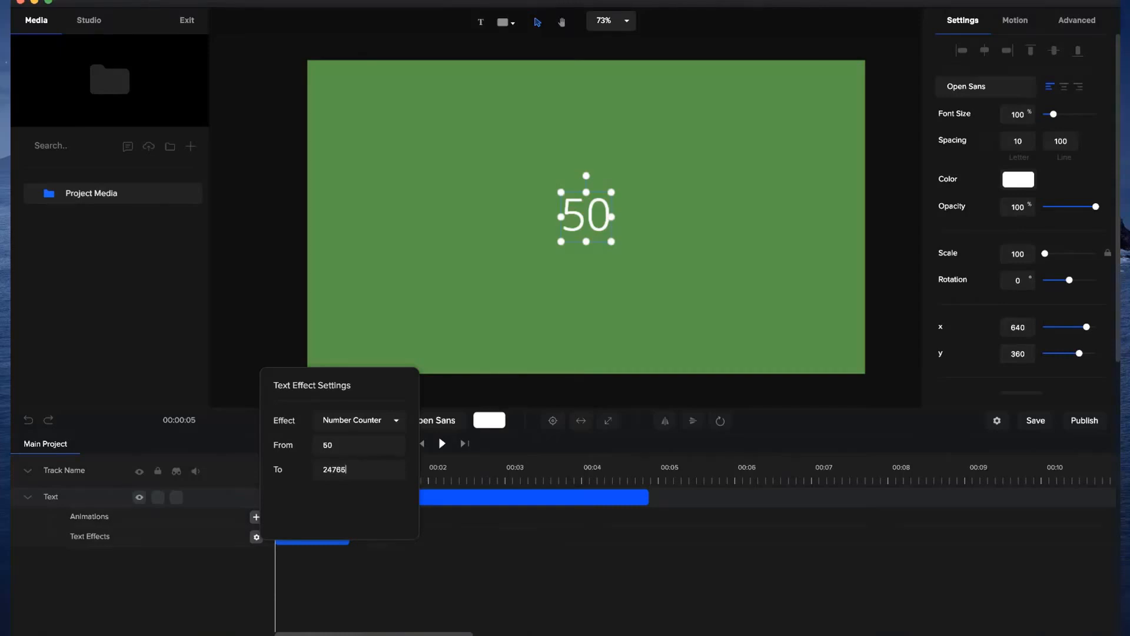
click(416, 564)
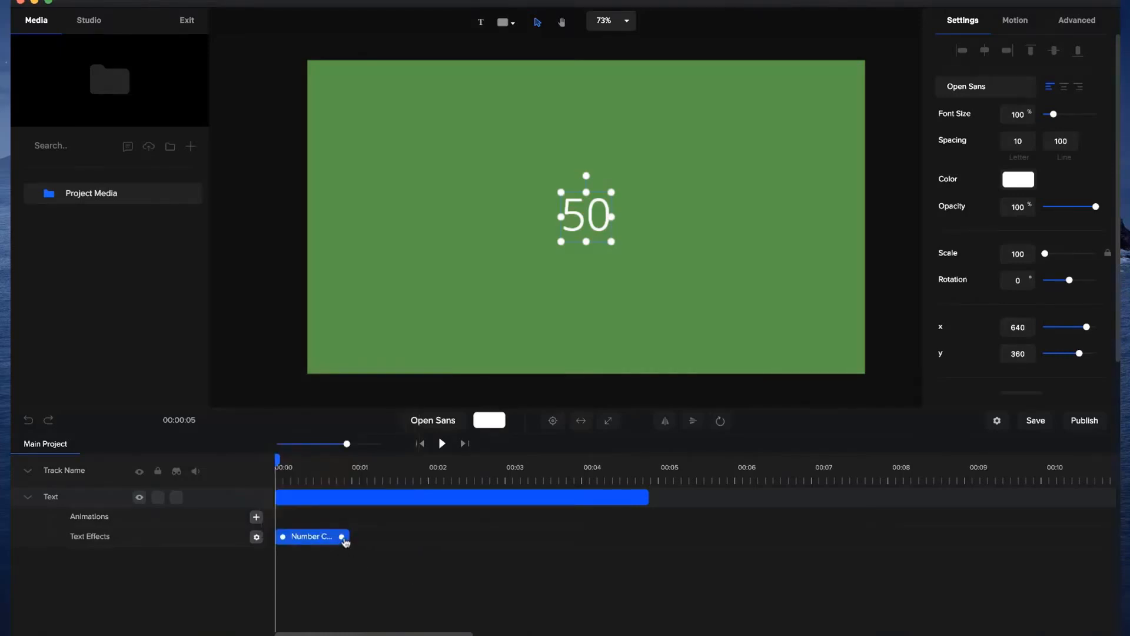
Extend the Number Counter effect to about 3 seconds on the timeline and preview the count.
drag(343, 537, 501, 537)
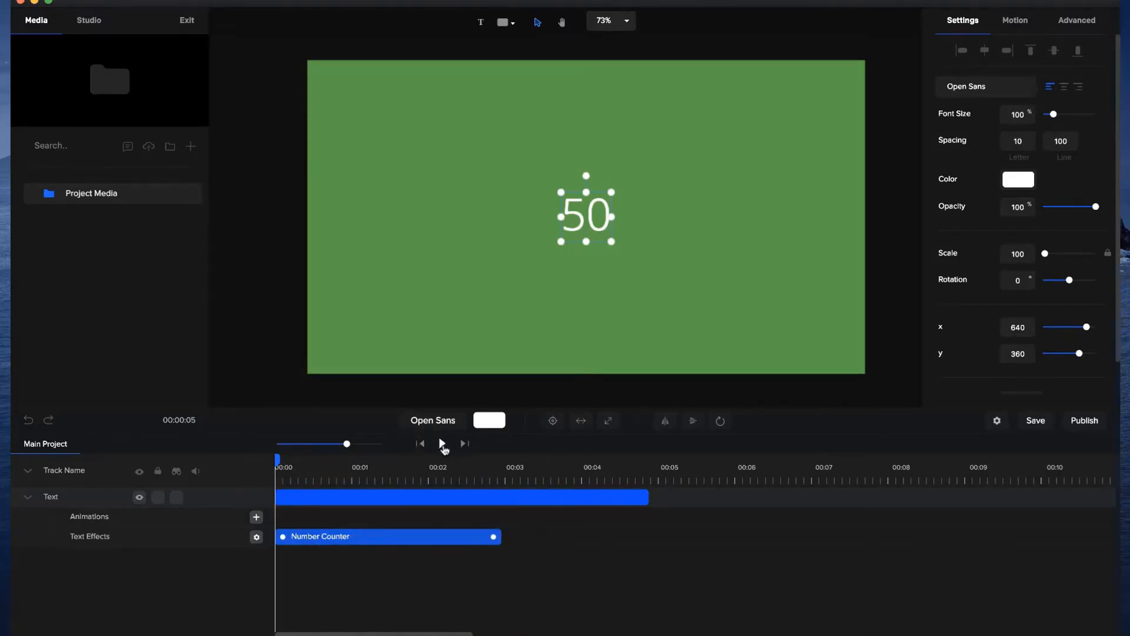
click(442, 446)
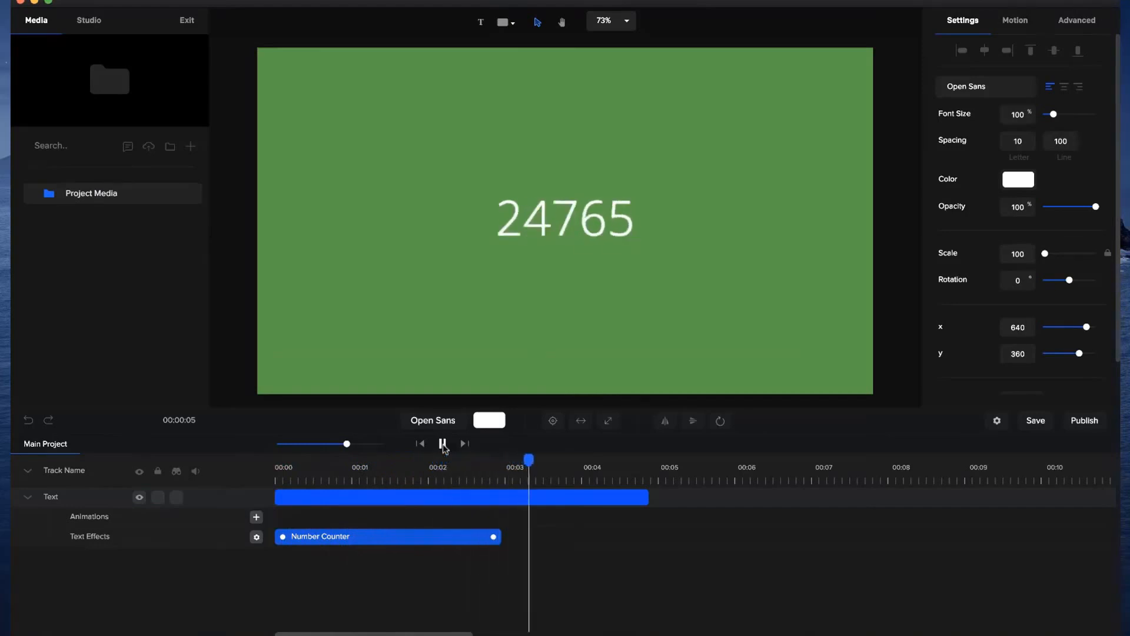
click(442, 444)
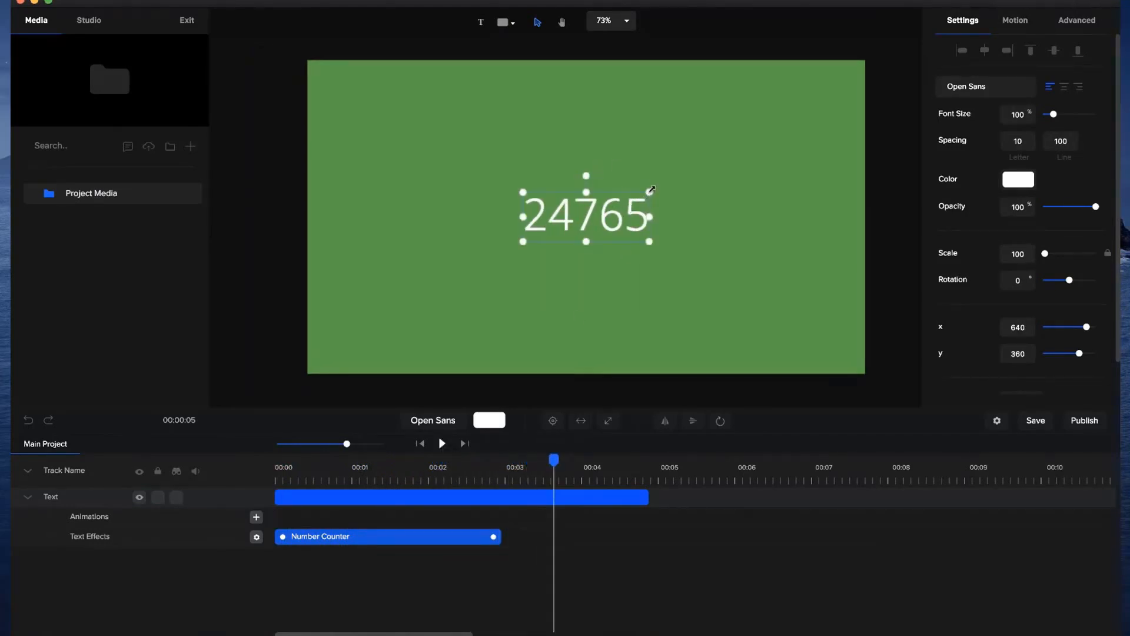
Enlarge the counter text to a scale of 233 in the Bebas Neue font and centre it on the canvas.
drag(651, 189, 817, 126)
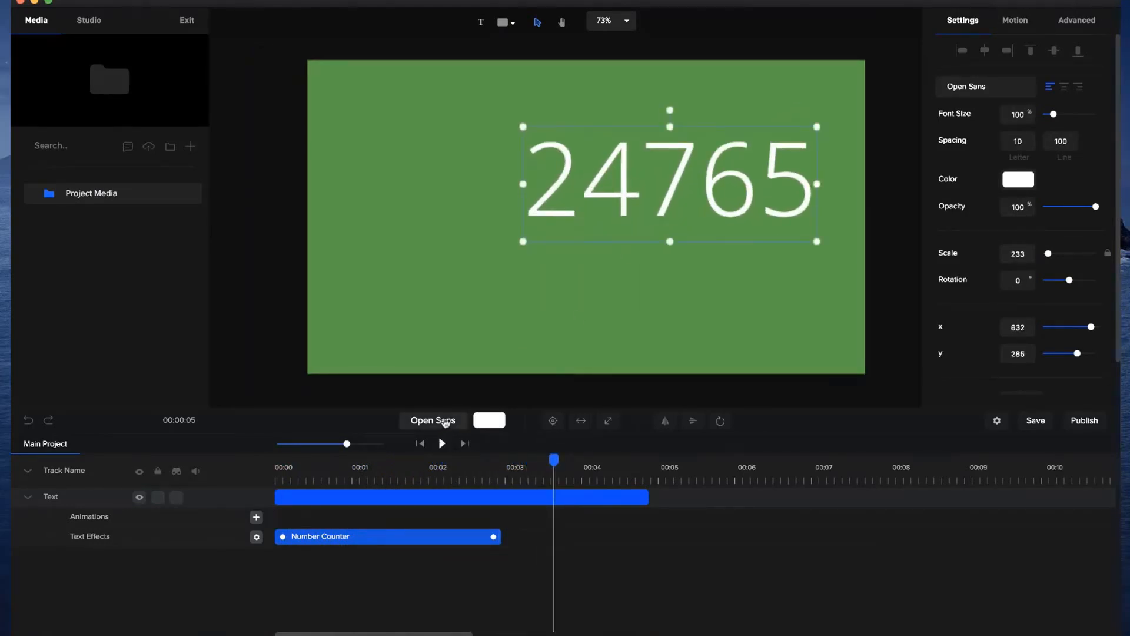
click(446, 421)
click(952, 115)
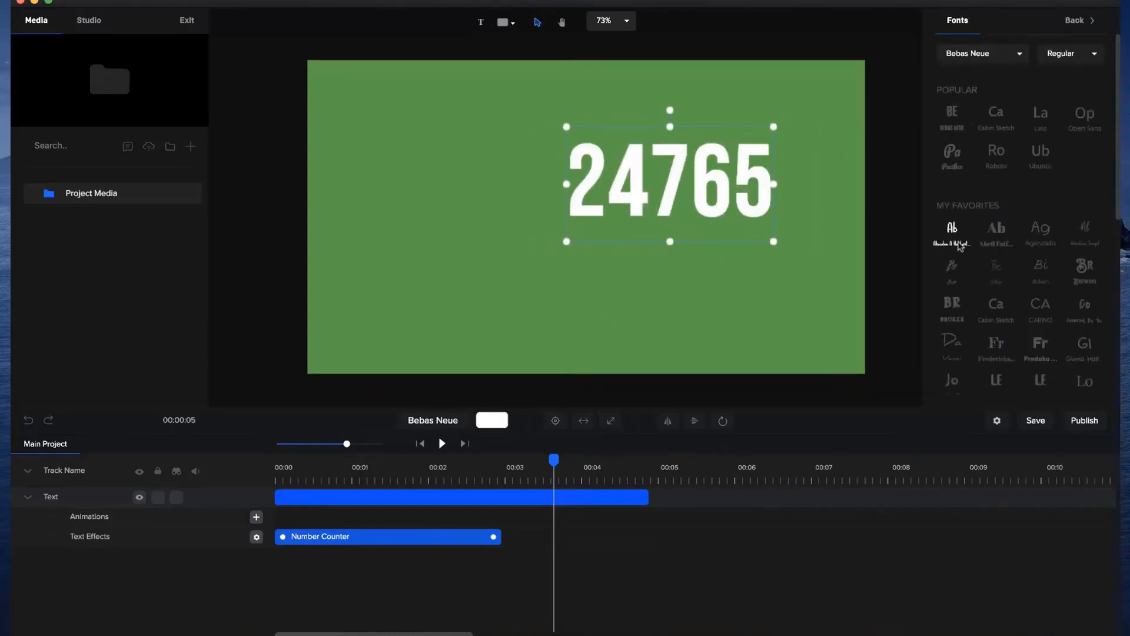
click(562, 420)
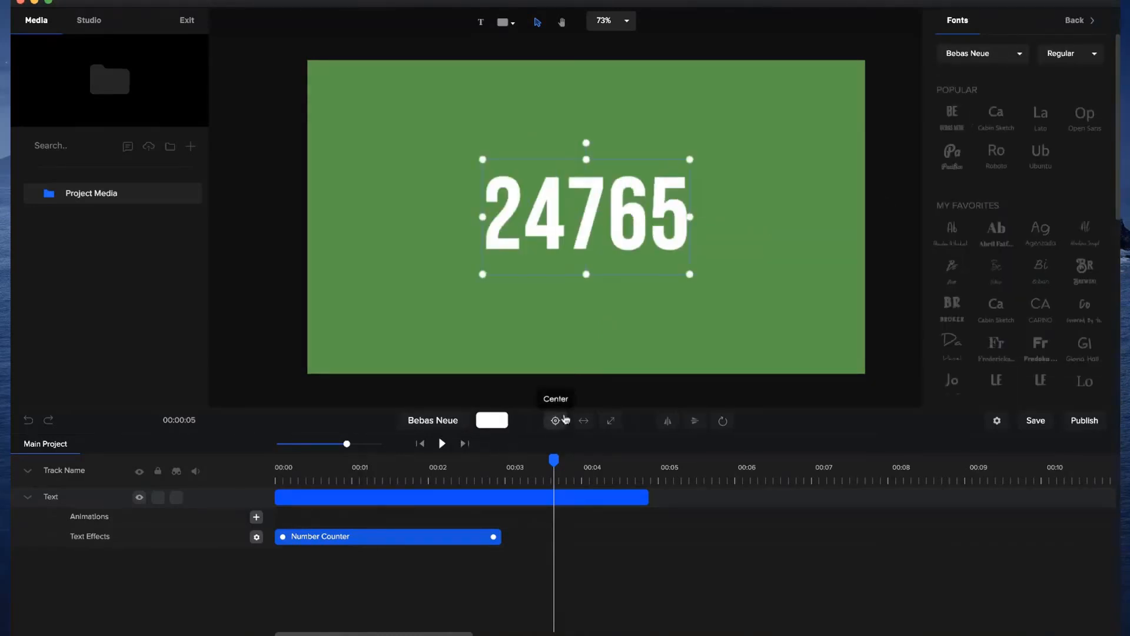
Play the restyled number counter from the beginning to review it.
click(421, 444)
click(442, 445)
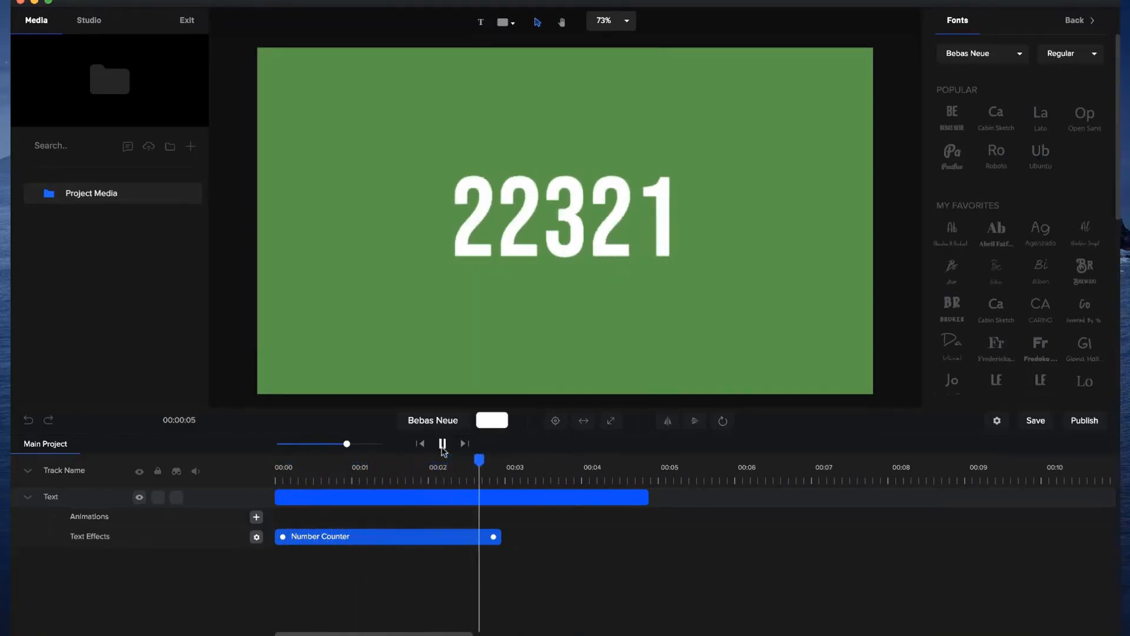
click(443, 444)
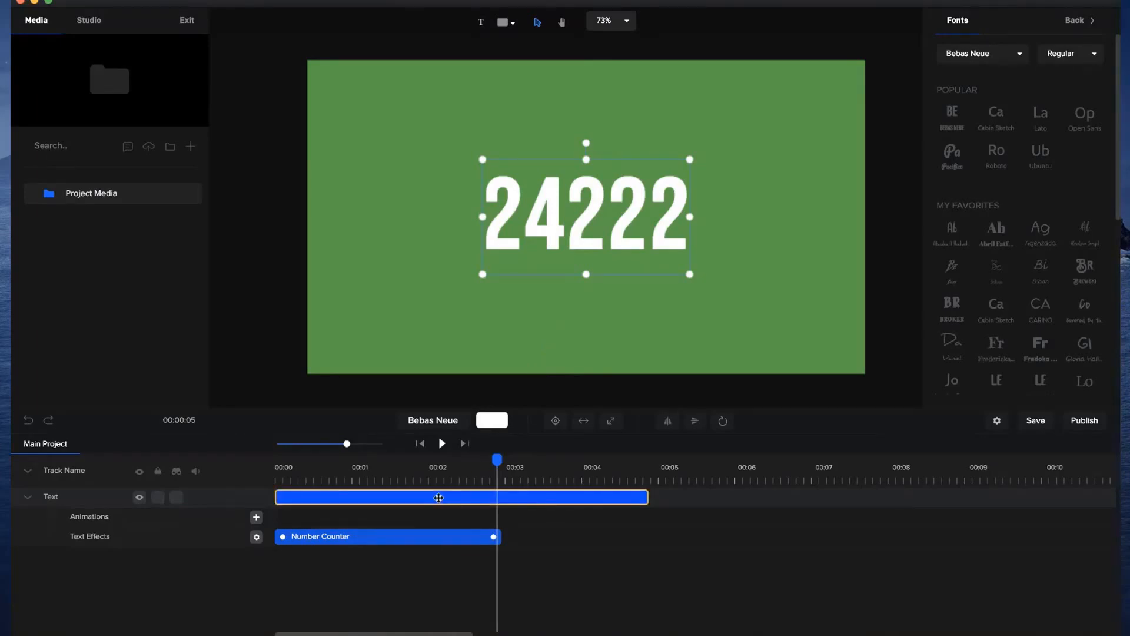
Delete the number counter layer and add a new text layer at the start of the timeline reading "THIS IS COOL".
key(Delete)
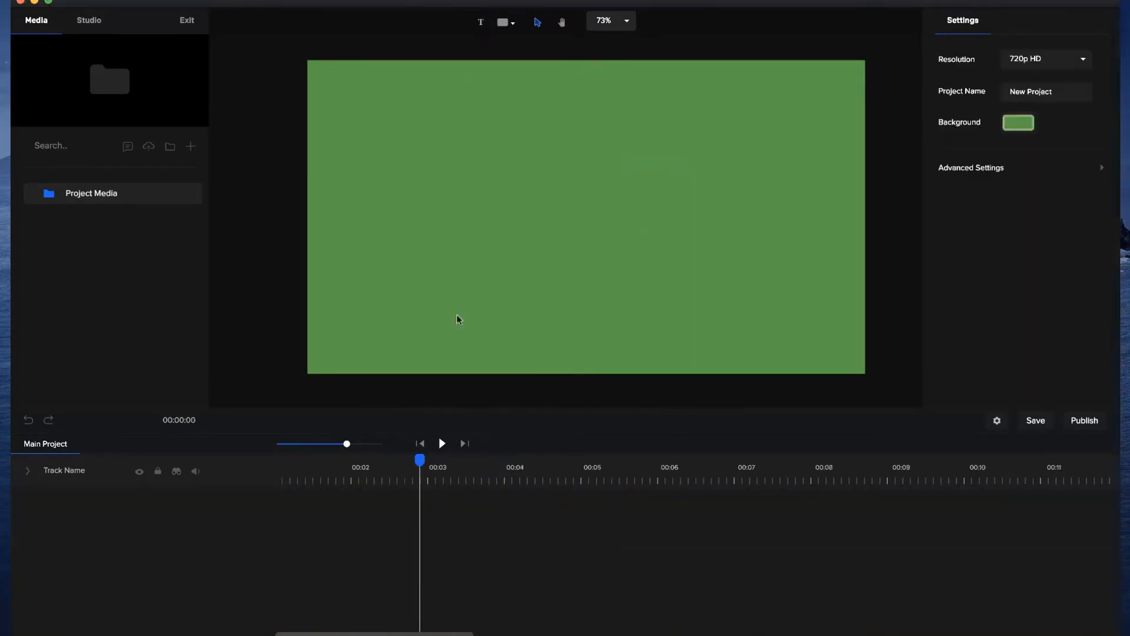
click(420, 444)
click(481, 24)
drag(609, 242, 593, 222)
double_click(593, 222)
triple_click(594, 222)
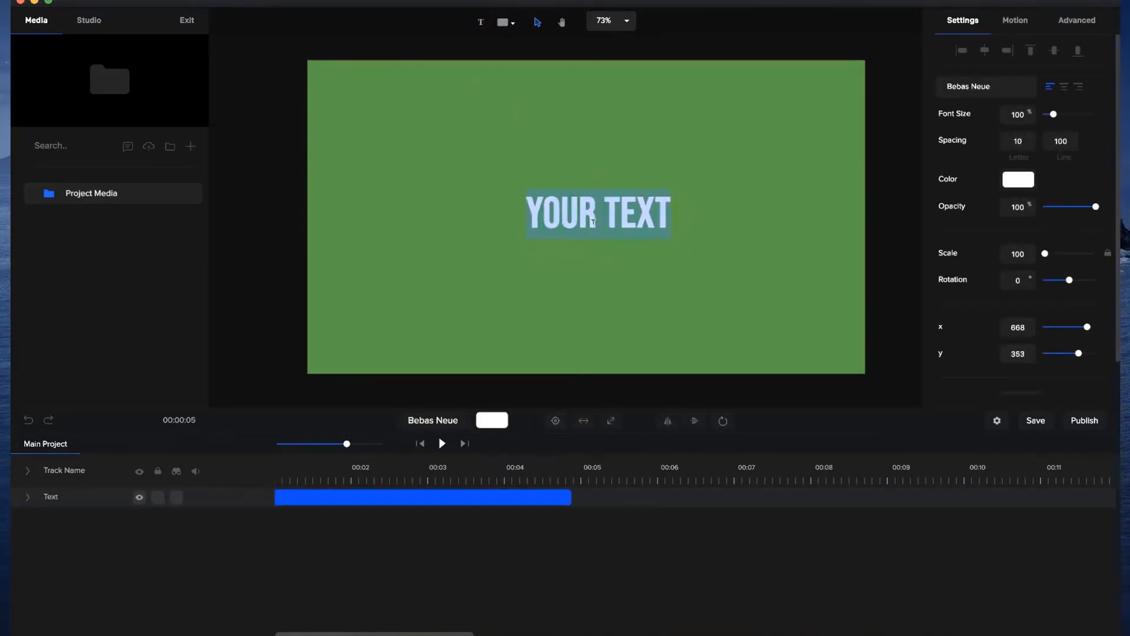
text(THIS IS COOL)
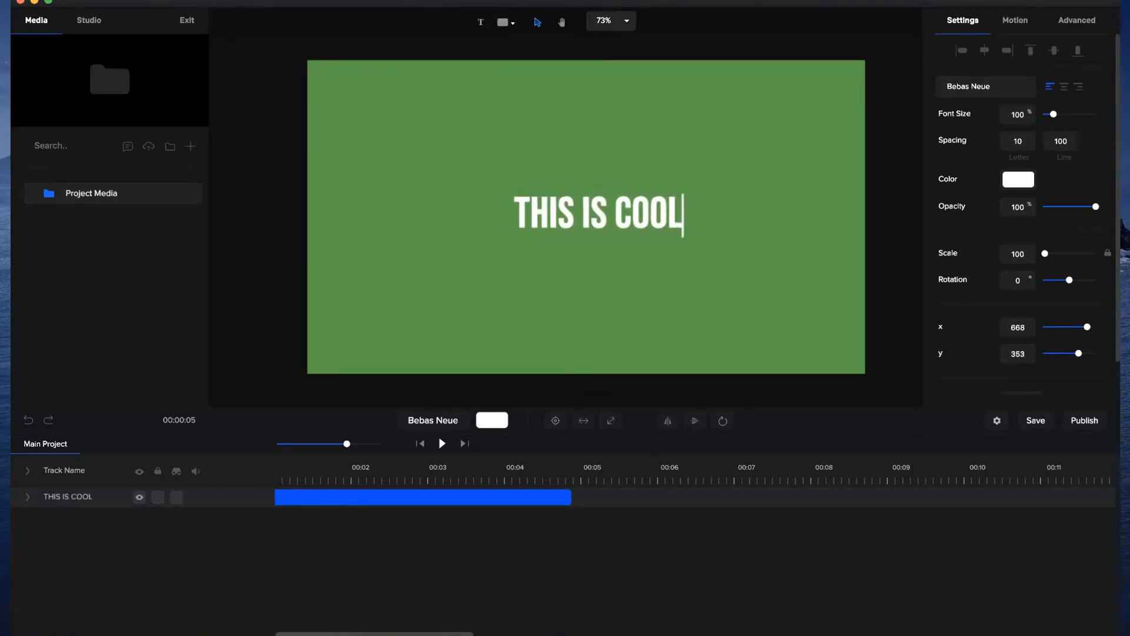
Enlarge the "THIS IS COOL" text to a scale of 152 and centre it on the canvas.
click(620, 271)
click(559, 231)
drag(514, 240, 423, 264)
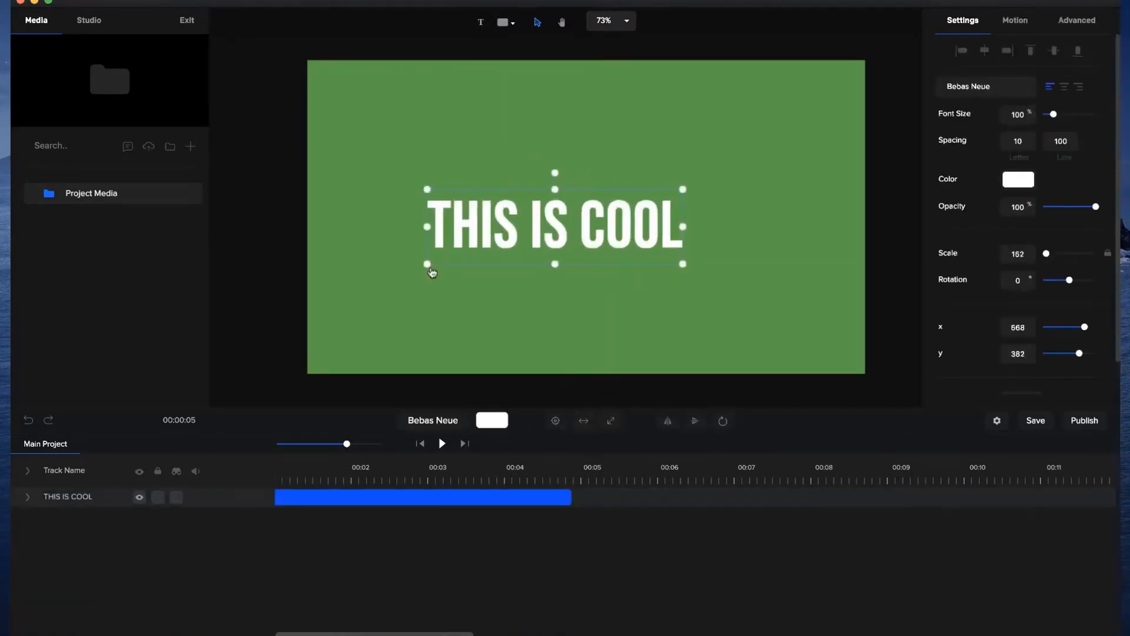
click(554, 421)
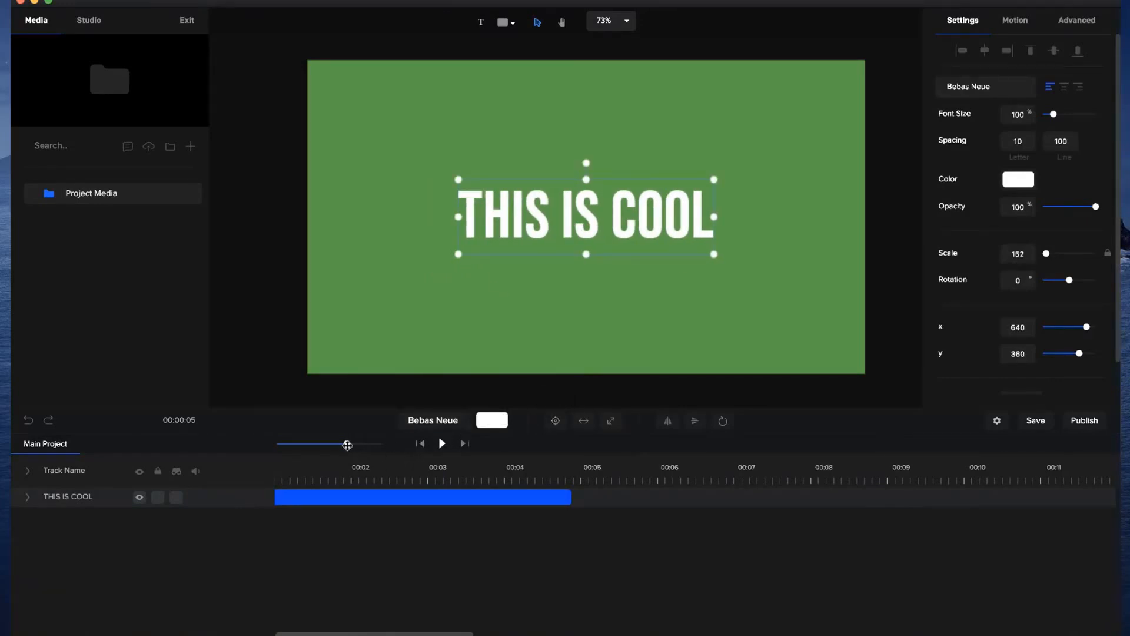
Apply the Random Characters text effect to the "THIS IS COOL" layer and preview it.
drag(346, 444, 368, 444)
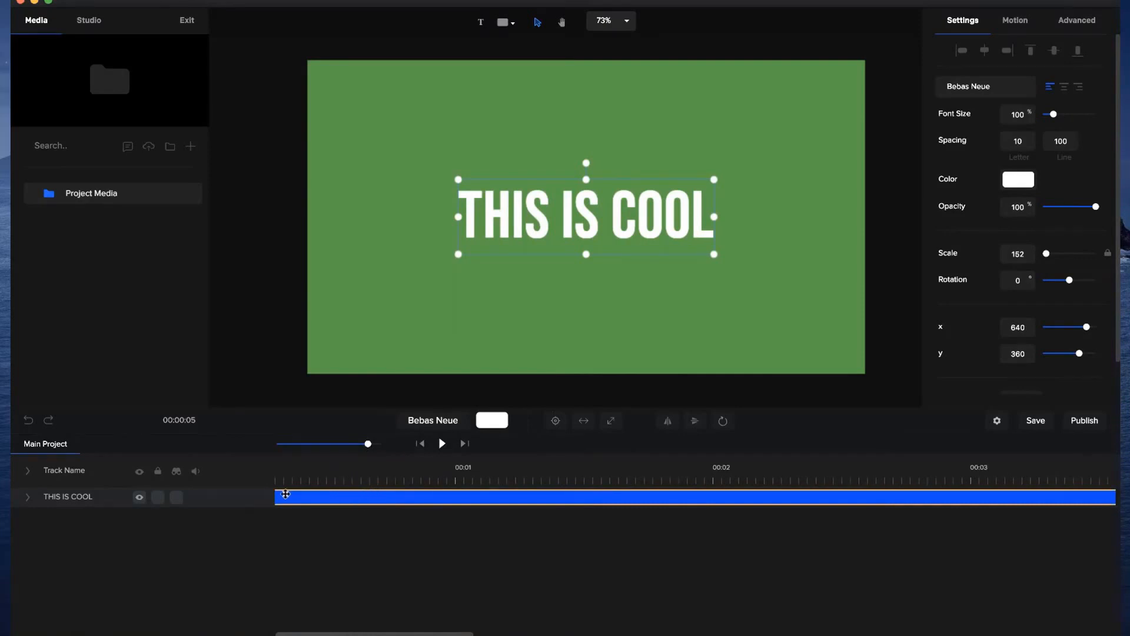
scroll(285, 495, left, 2)
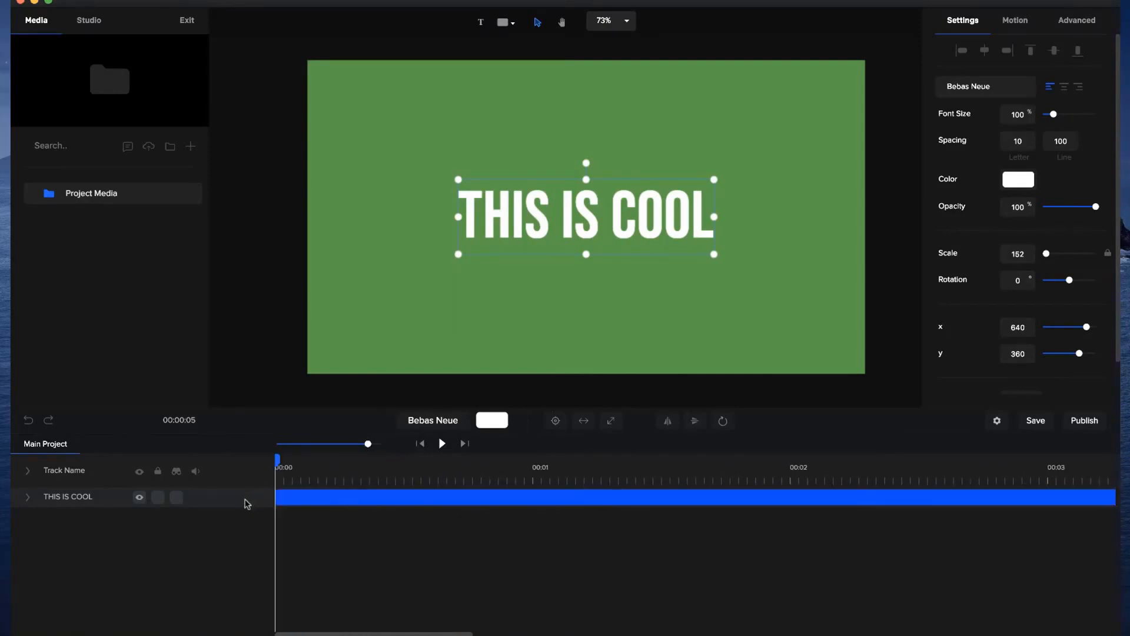
click(28, 497)
click(255, 537)
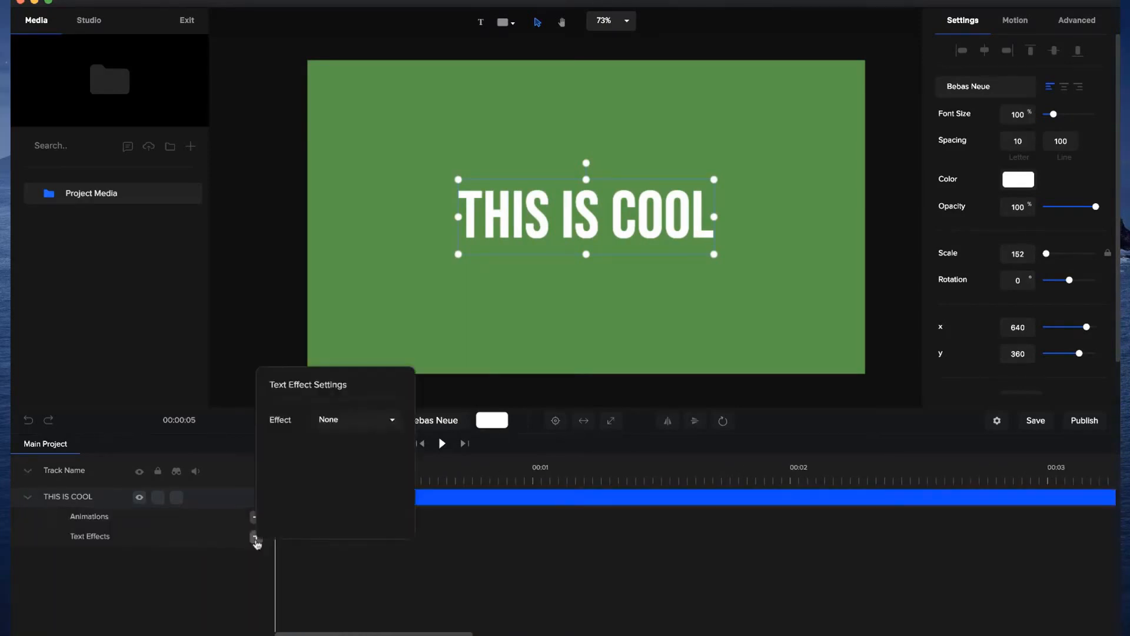
click(378, 418)
click(357, 494)
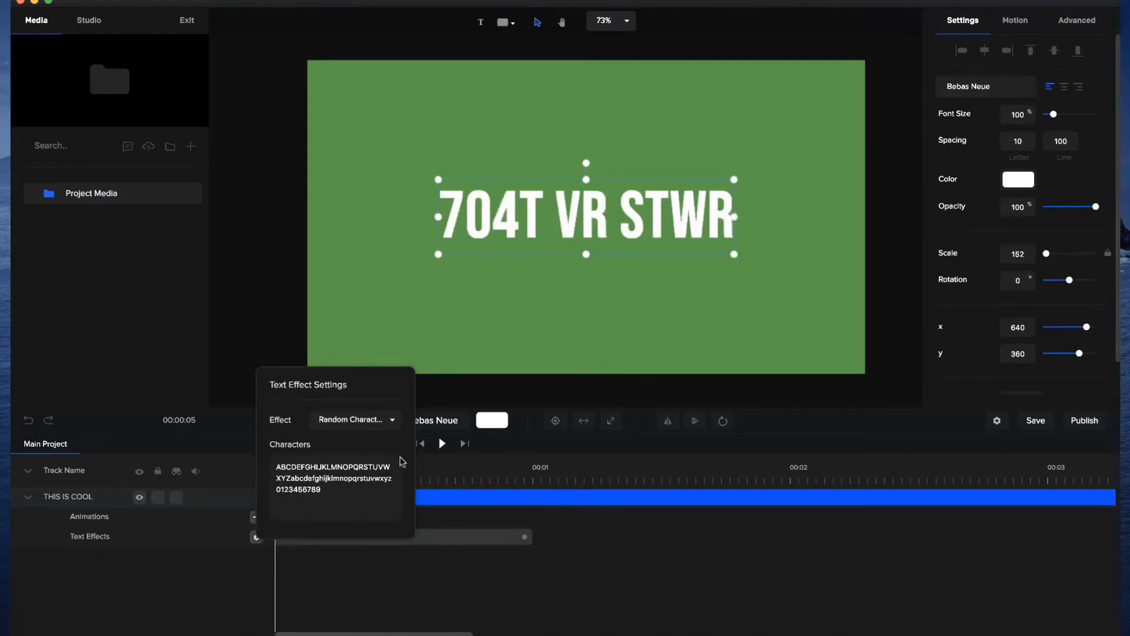
click(358, 569)
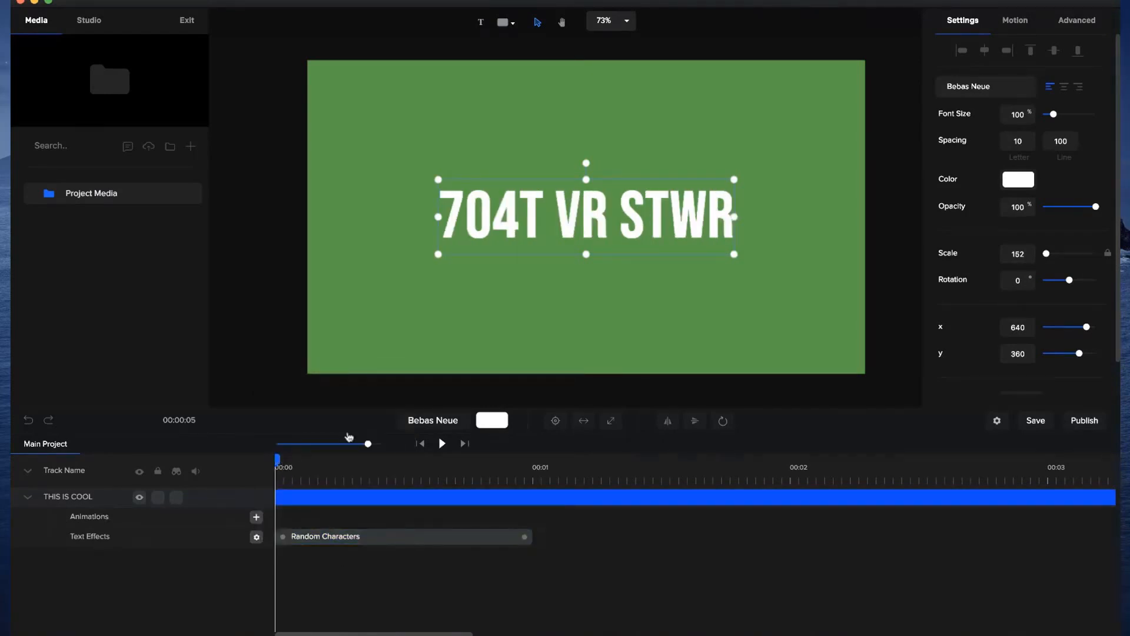
click(442, 443)
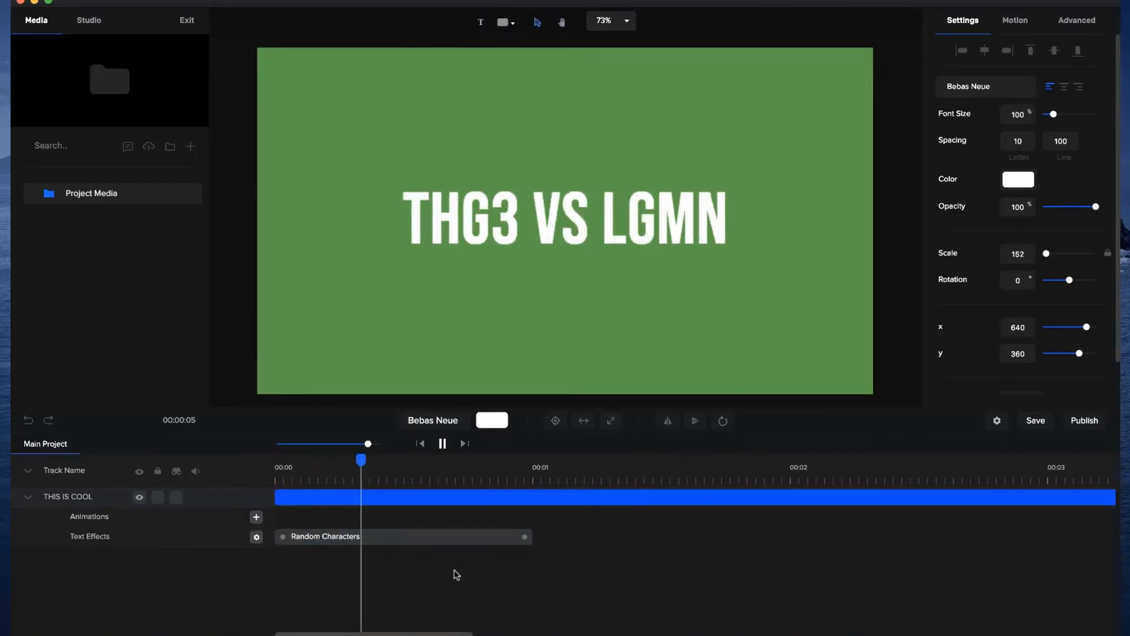
key(space)
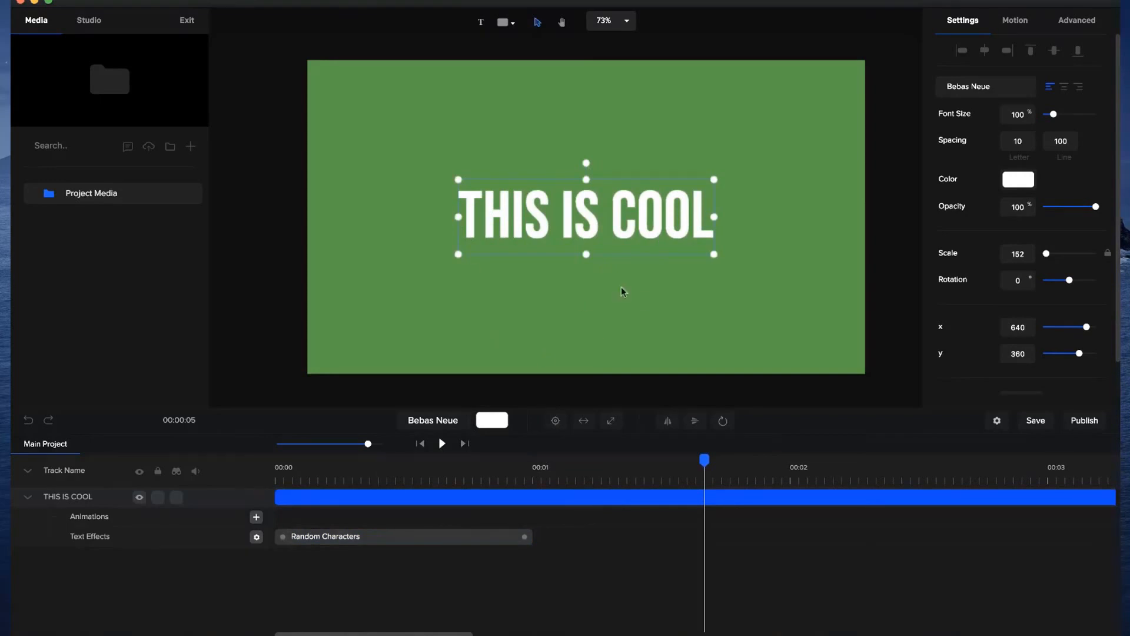
Replace the Random Characters effect's character set with symbols such as %£@&*(^$! and play it from the beginning.
click(257, 537)
click(256, 537)
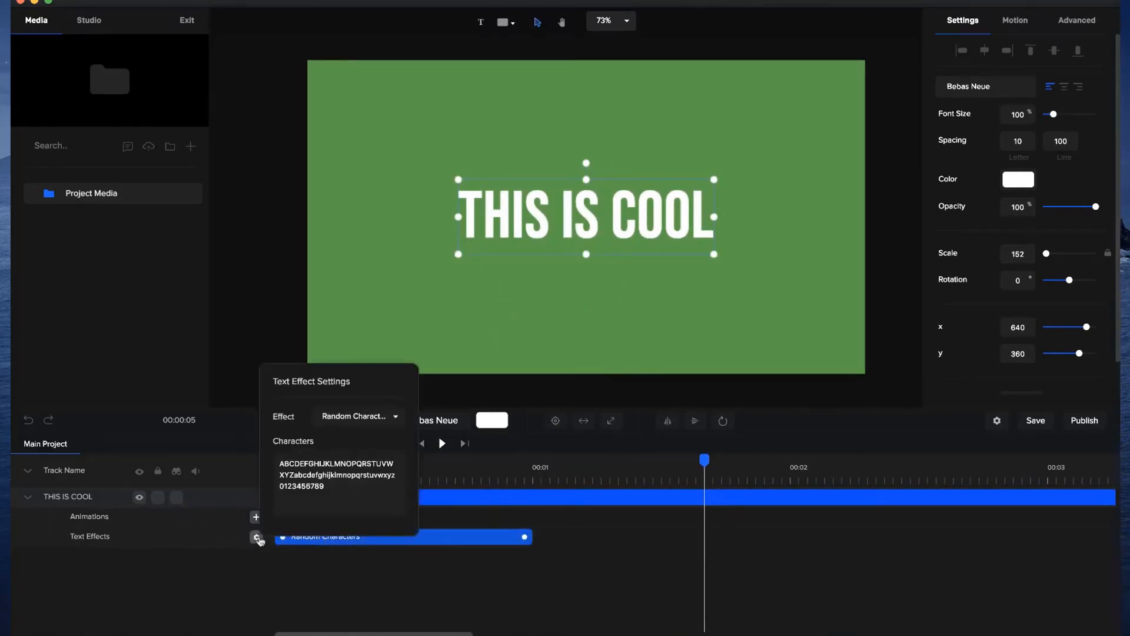
click(343, 480)
key(super+a)
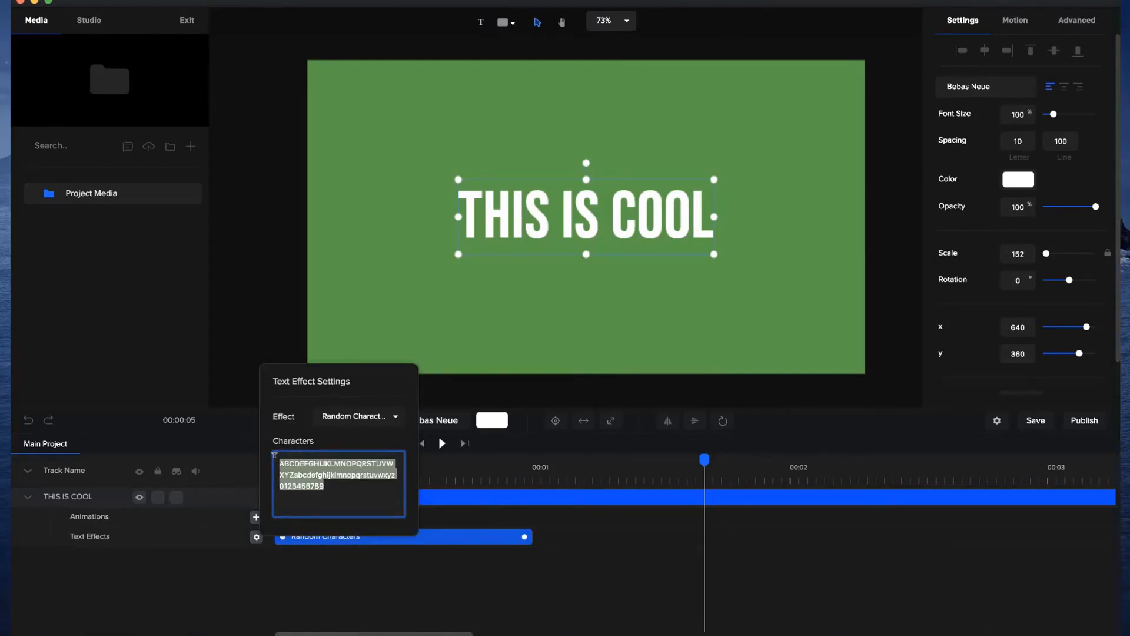
text(%£@&*(^%$£@!^%^(*&T%$%£@)
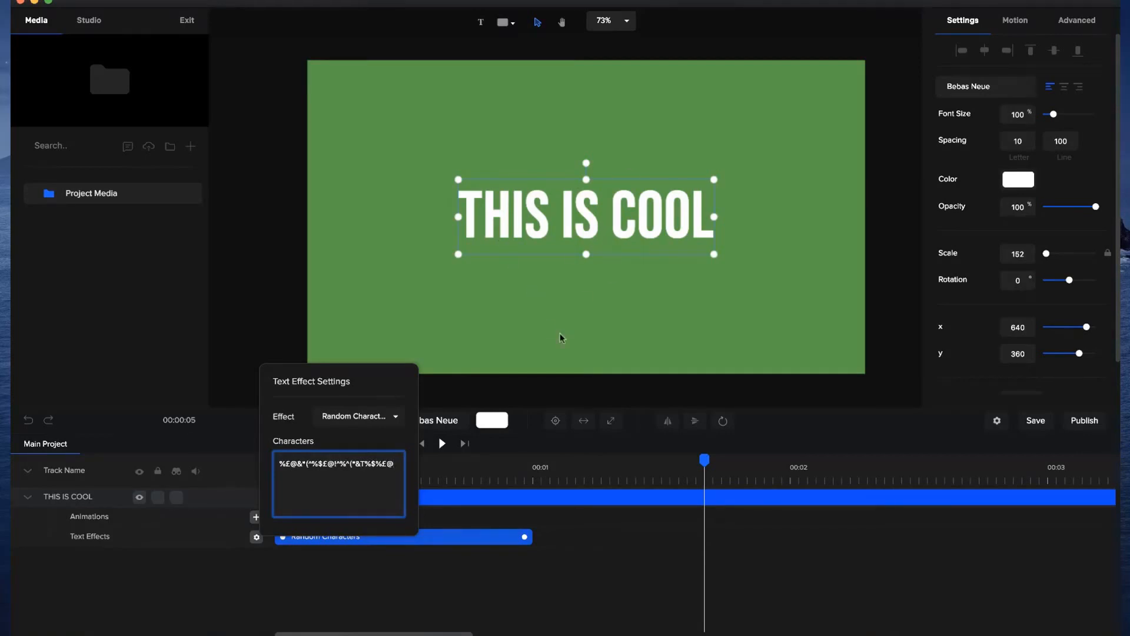
click(566, 346)
click(419, 445)
click(442, 443)
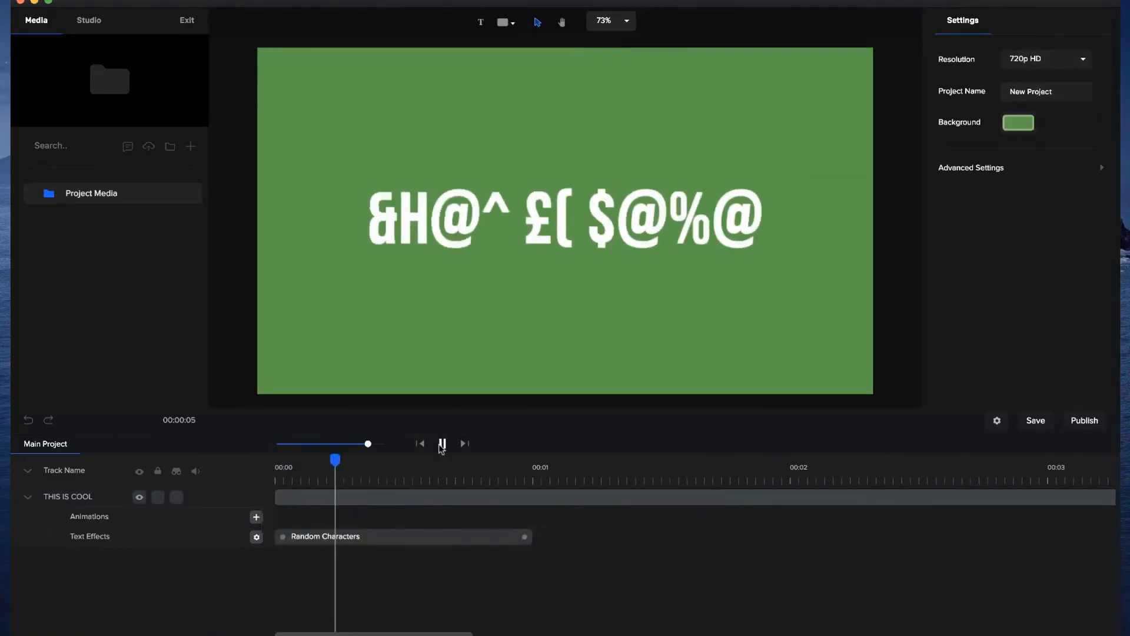
click(442, 444)
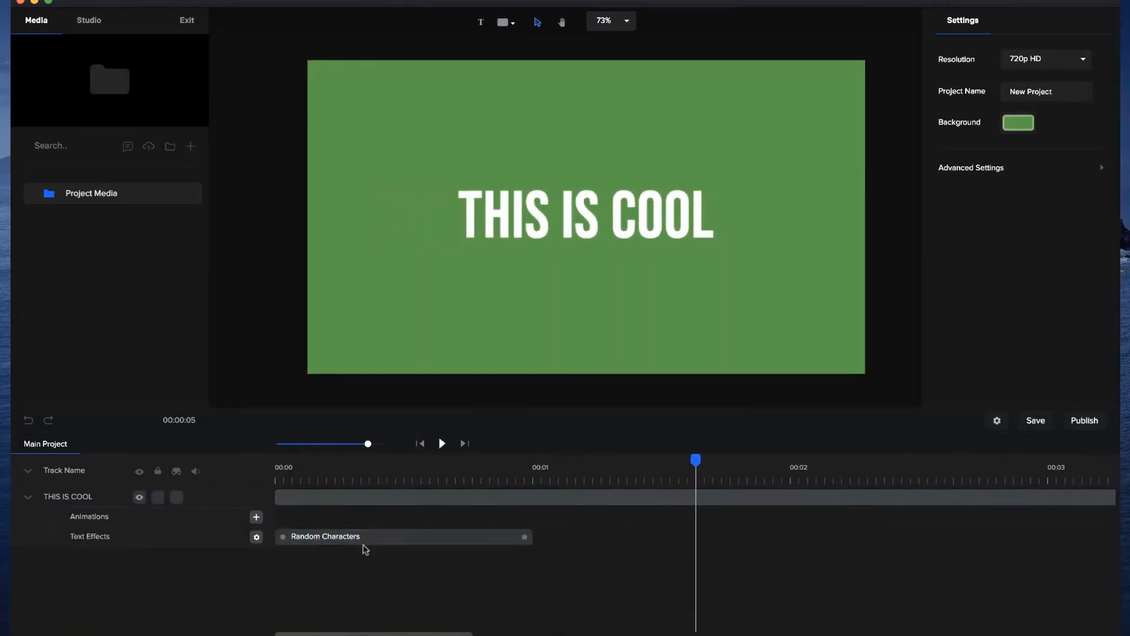
Replace the effect's symbols with a mostly numeric character set starting with 187676 and replay it from the beginning.
click(366, 537)
click(257, 537)
click(333, 449)
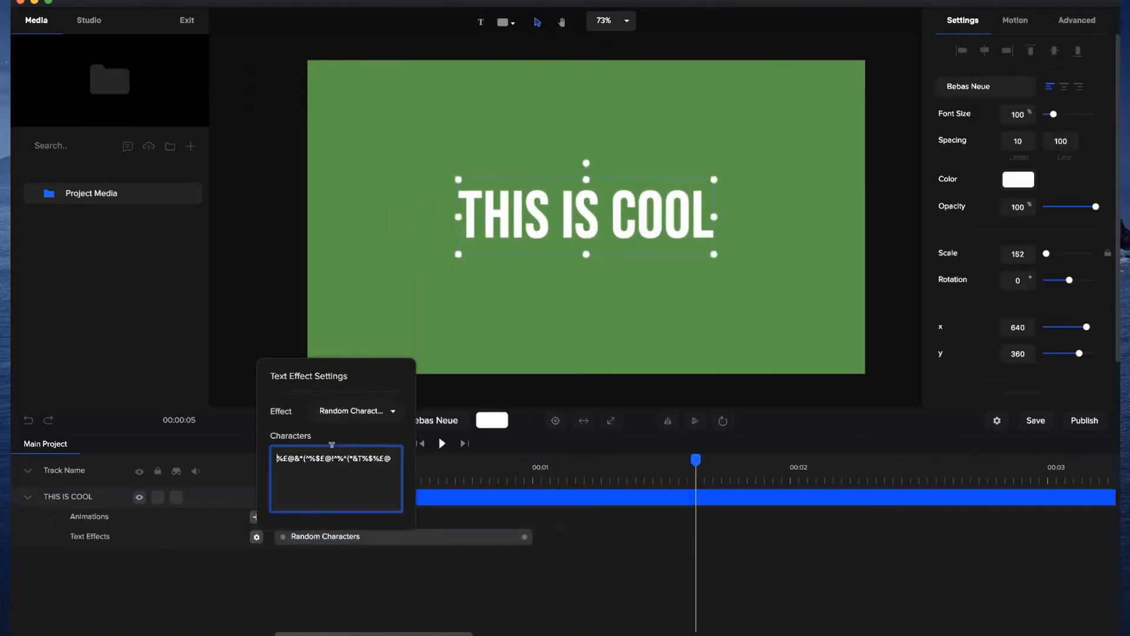
key(super+a)
text(18767)
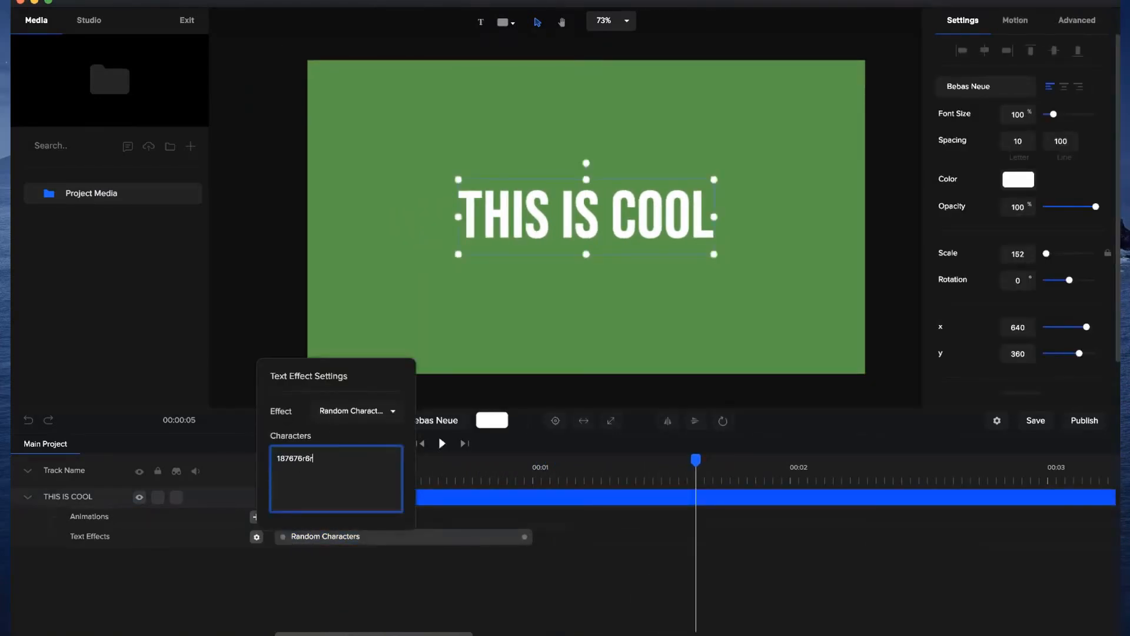
click(379, 564)
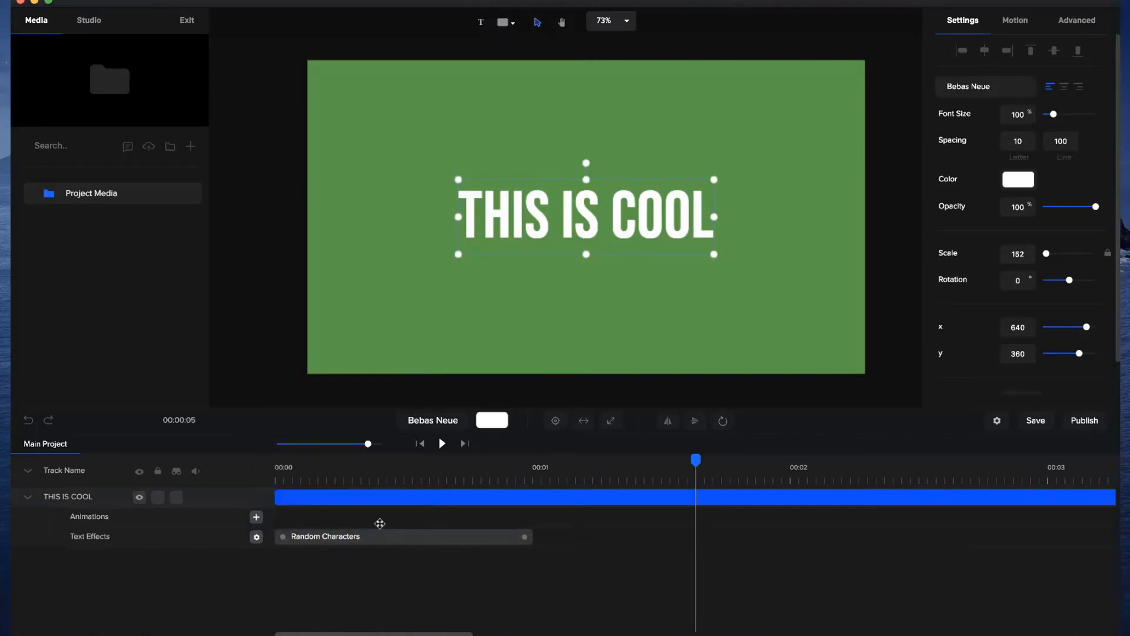
click(424, 445)
click(441, 444)
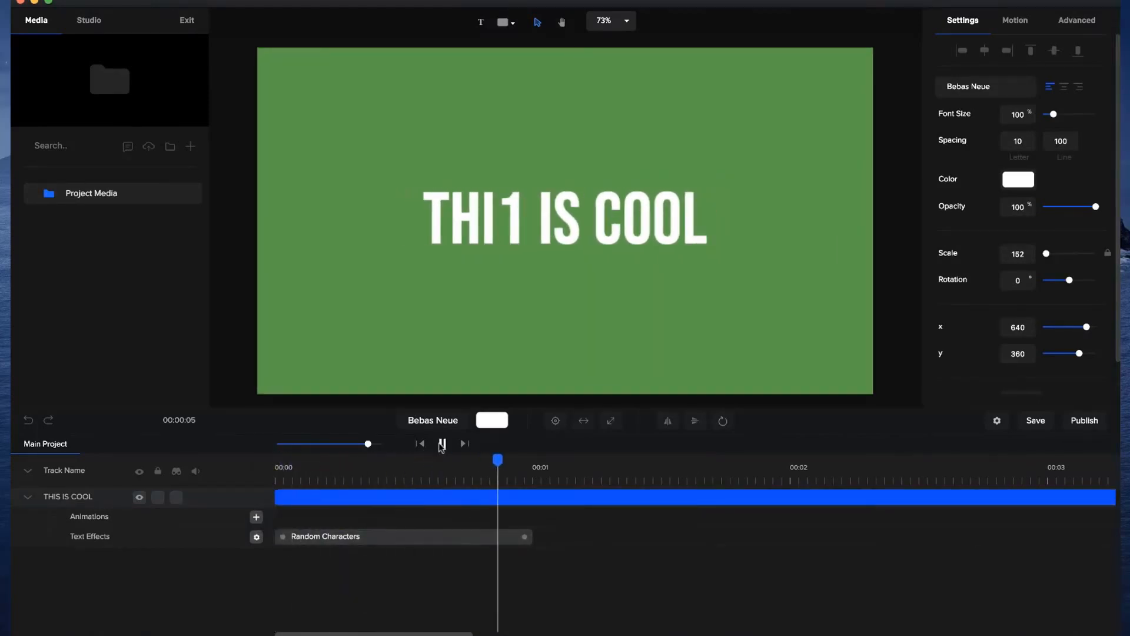
Turn on Right to Left for the "THIS IS COOL" text and scrub the playhead back through the effect.
scroll(620, 260, down, 2)
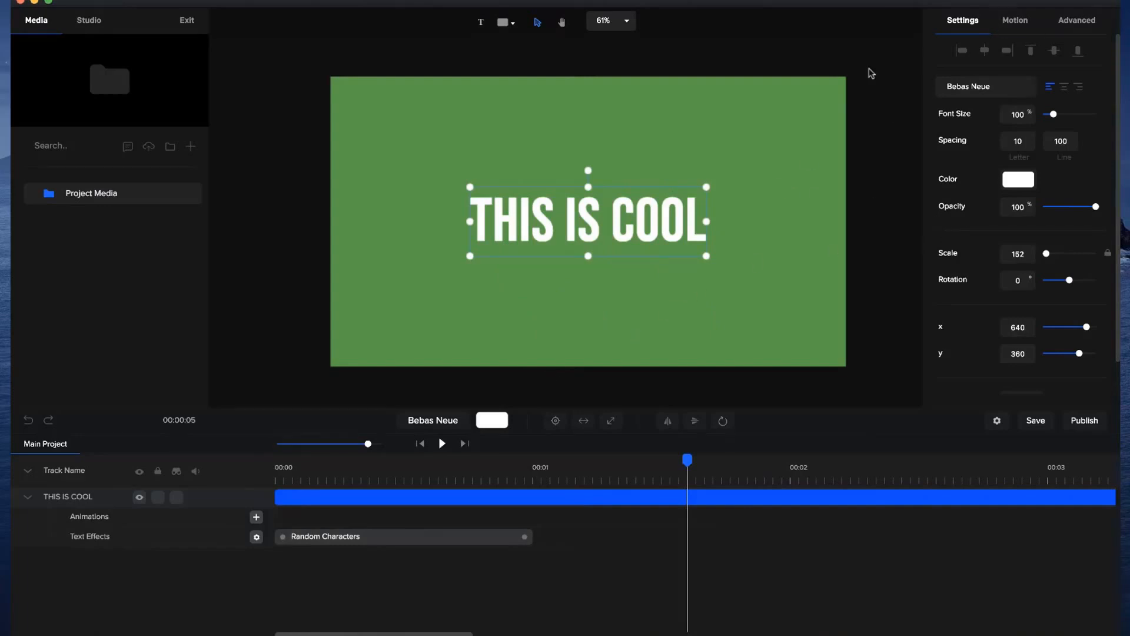
scroll(971, 156, down, 2)
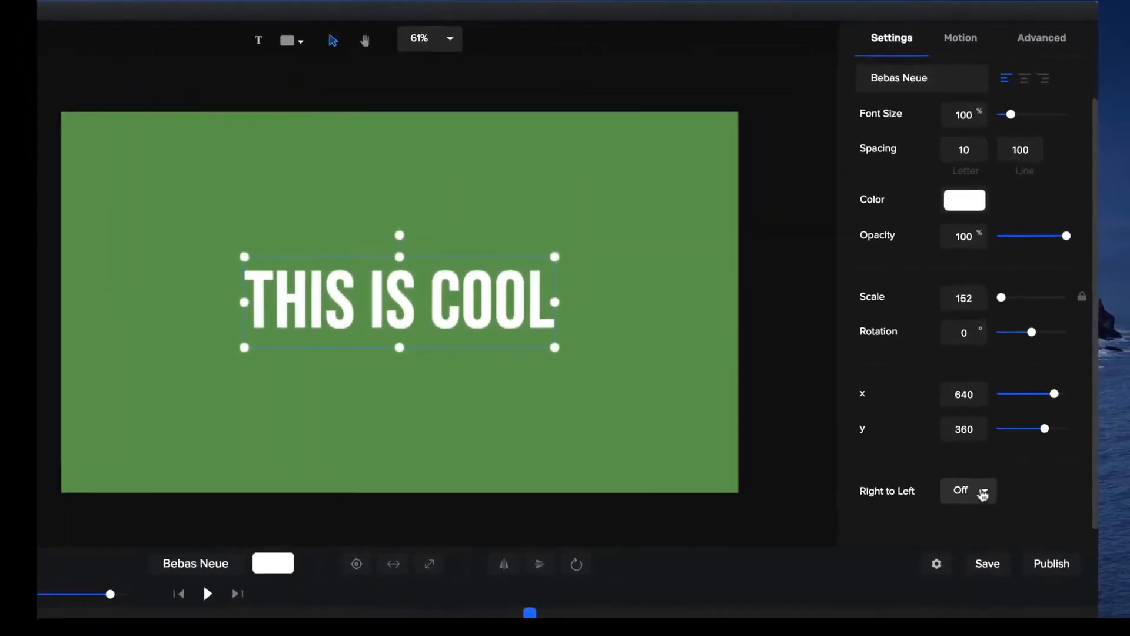
click(1004, 425)
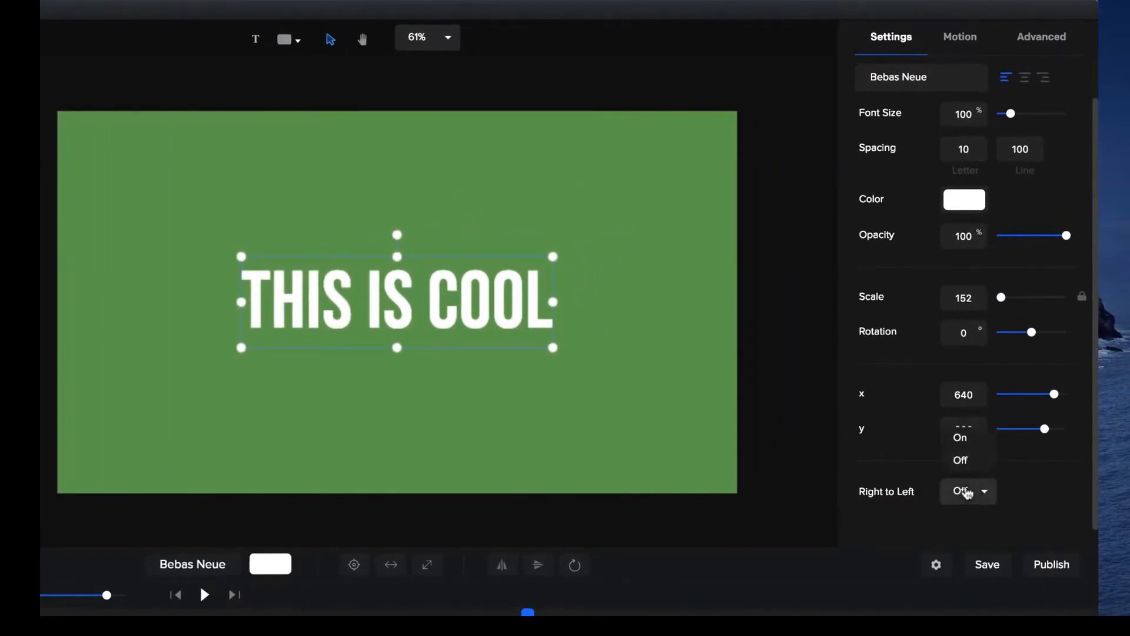
click(966, 440)
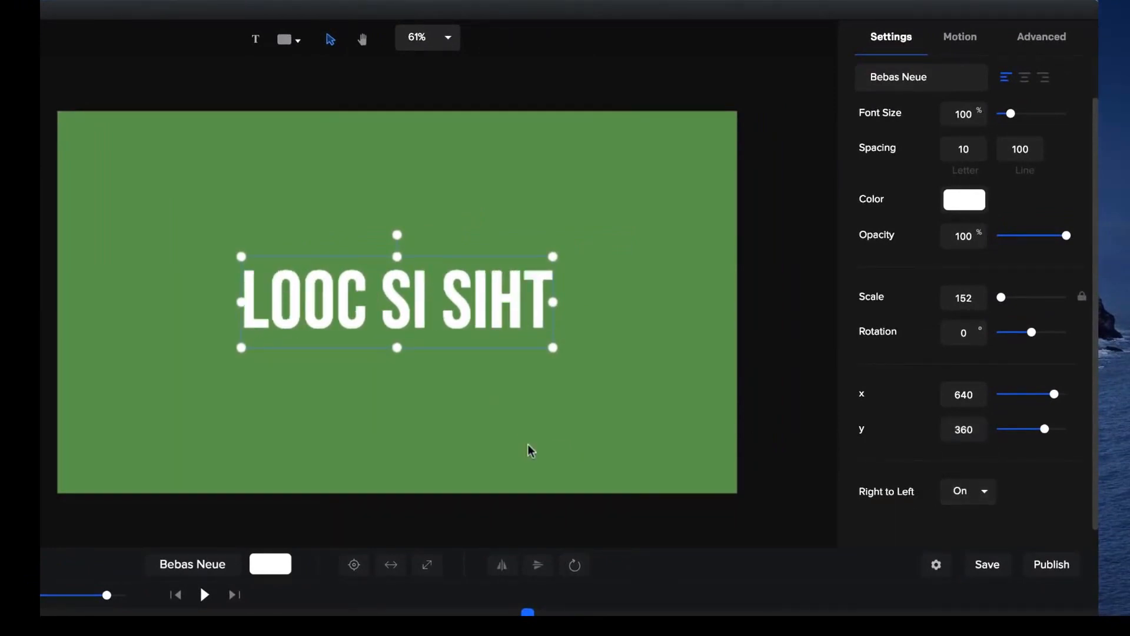
drag(527, 614, 233, 613)
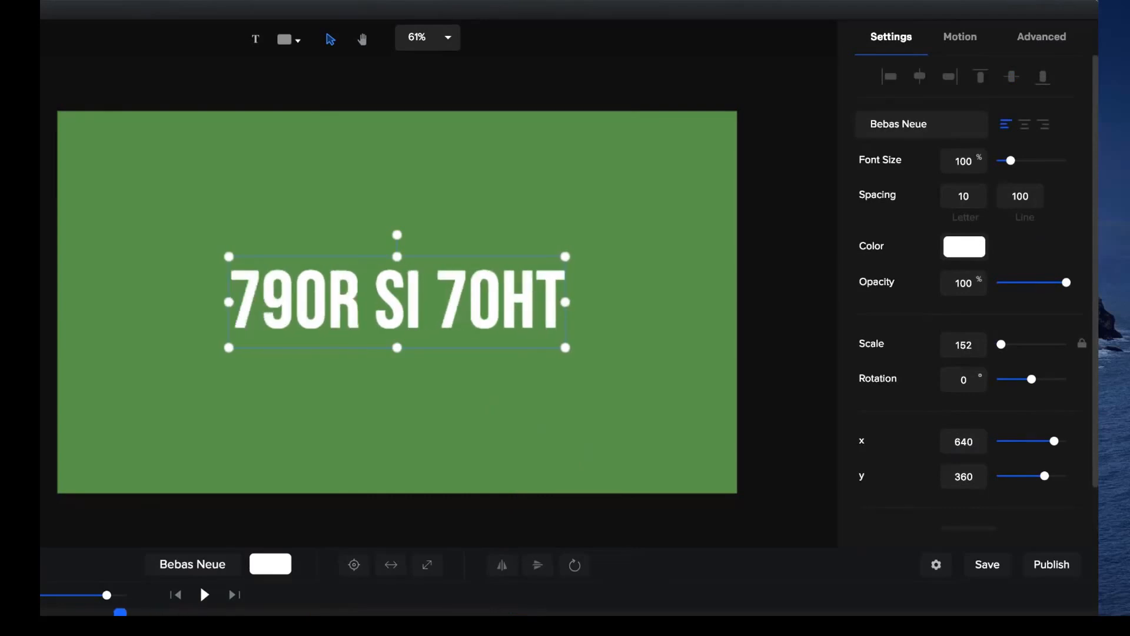
Replace the right-to-left text on the canvas with "hello" and reselect its layer.
double_click(437, 299)
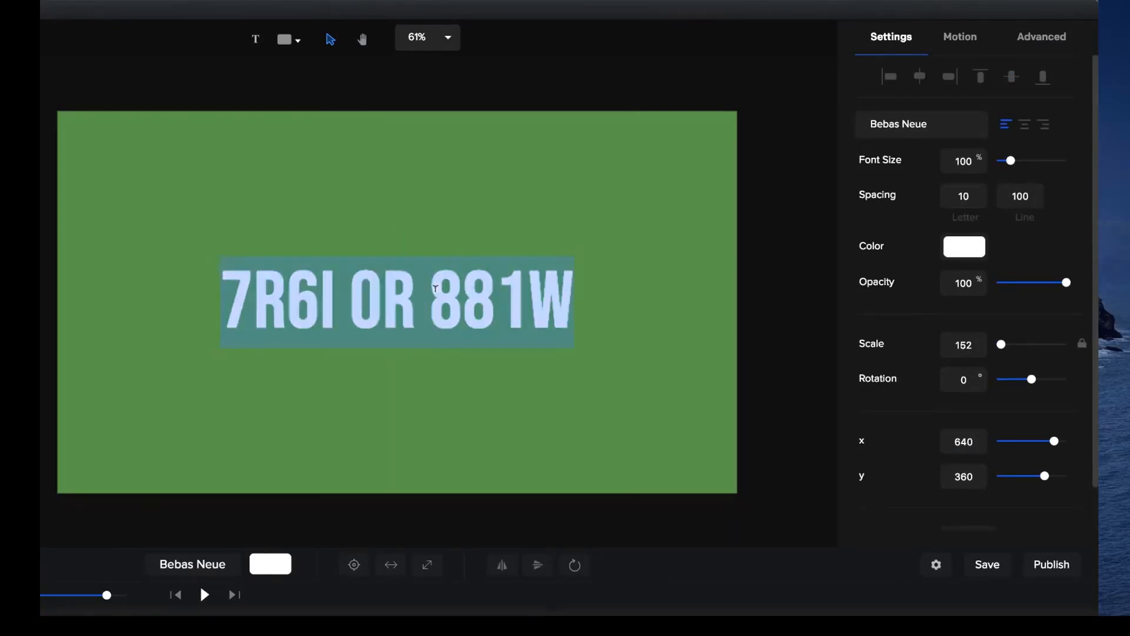
text(hello)
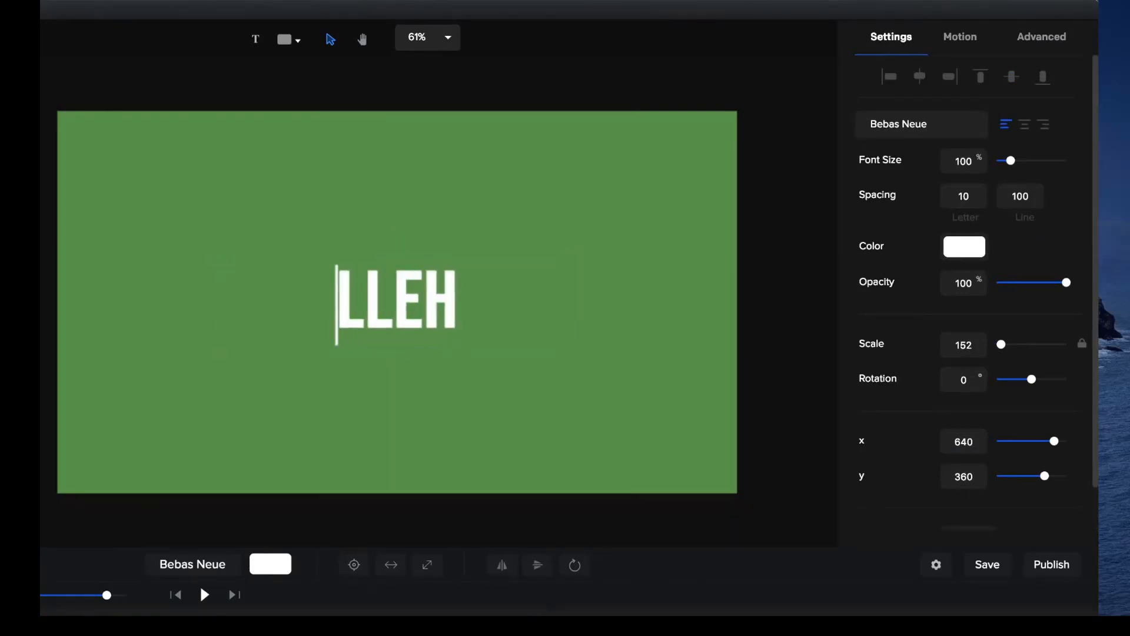
click(512, 348)
click(439, 318)
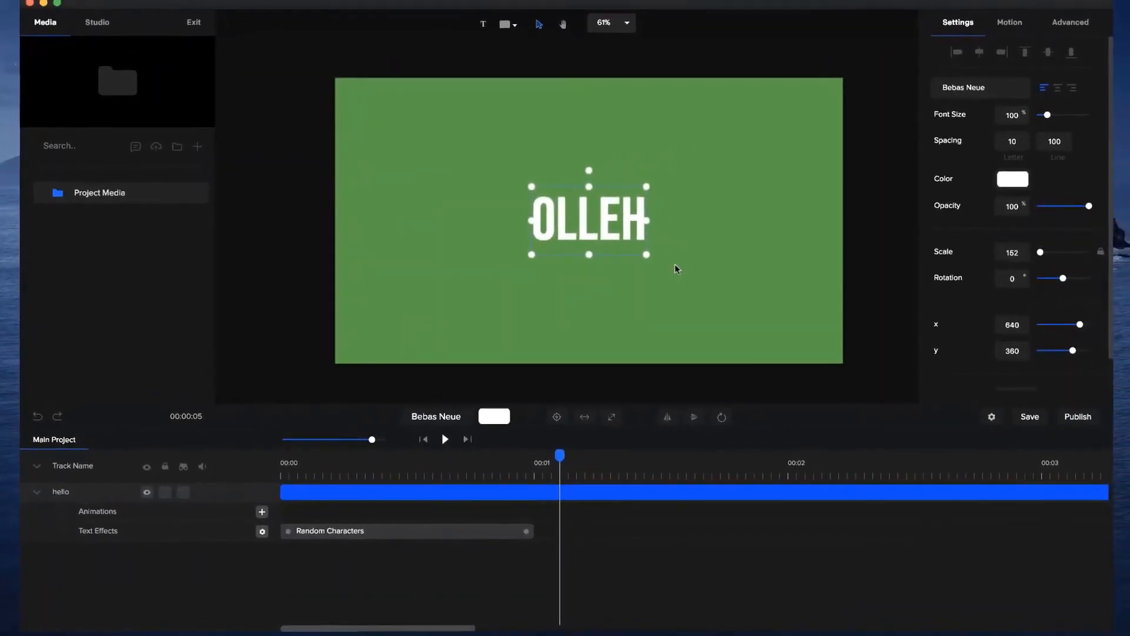
Delete the "hello" text layer from the project.
drag(371, 439, 352, 440)
drag(751, 211, 520, 286)
key(Delete)
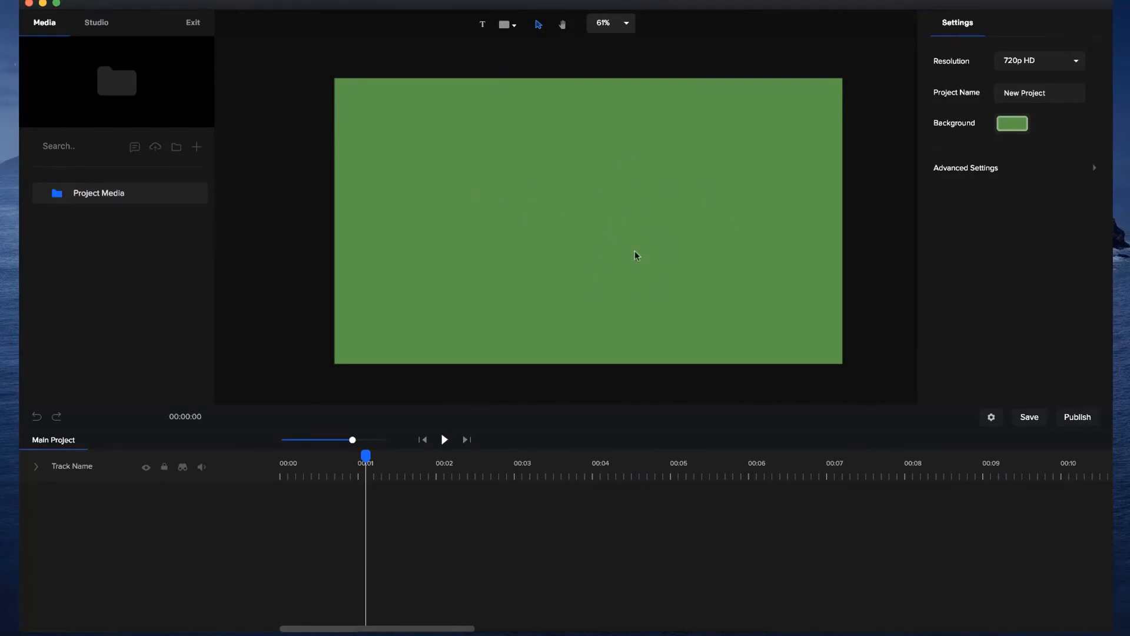
Examine the file types available in the export options, then close them without exporting.
click(1078, 417)
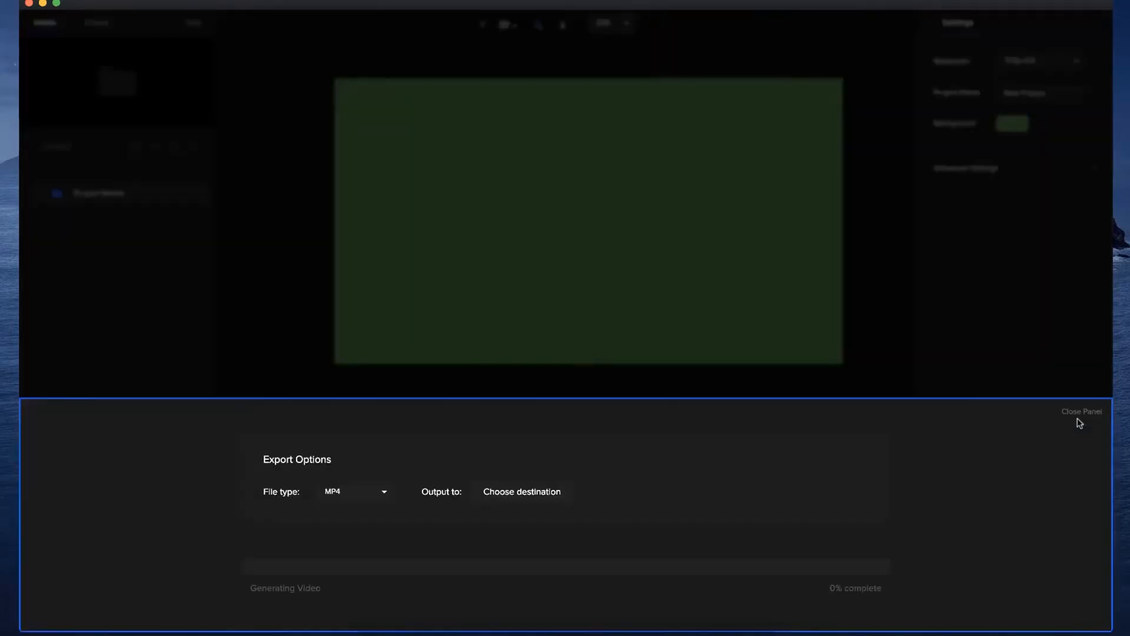
click(371, 492)
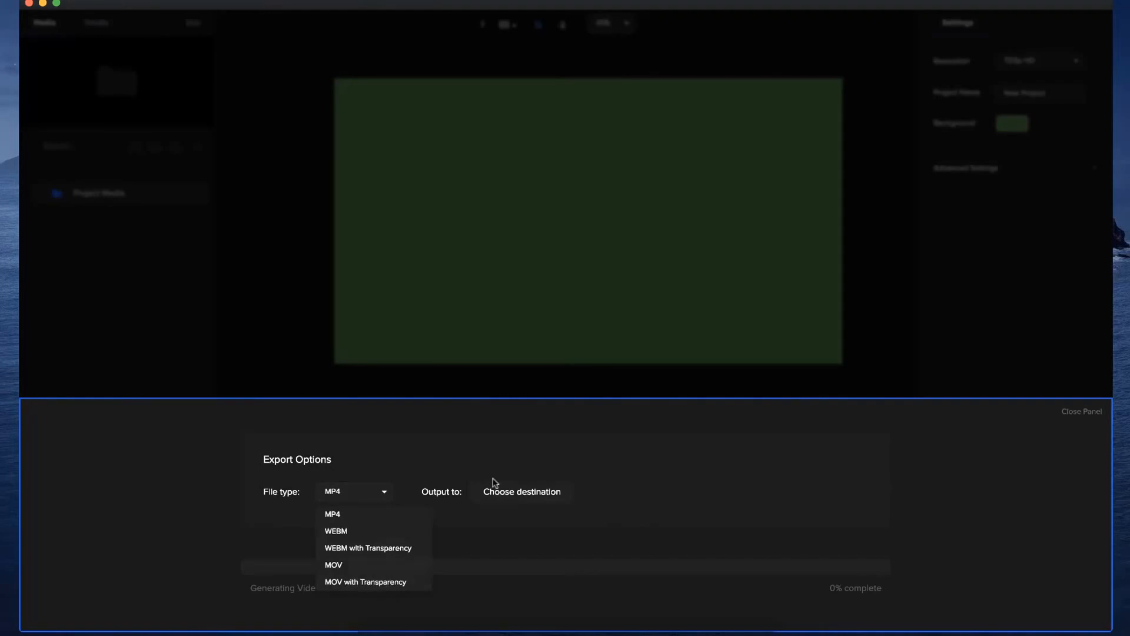
click(614, 407)
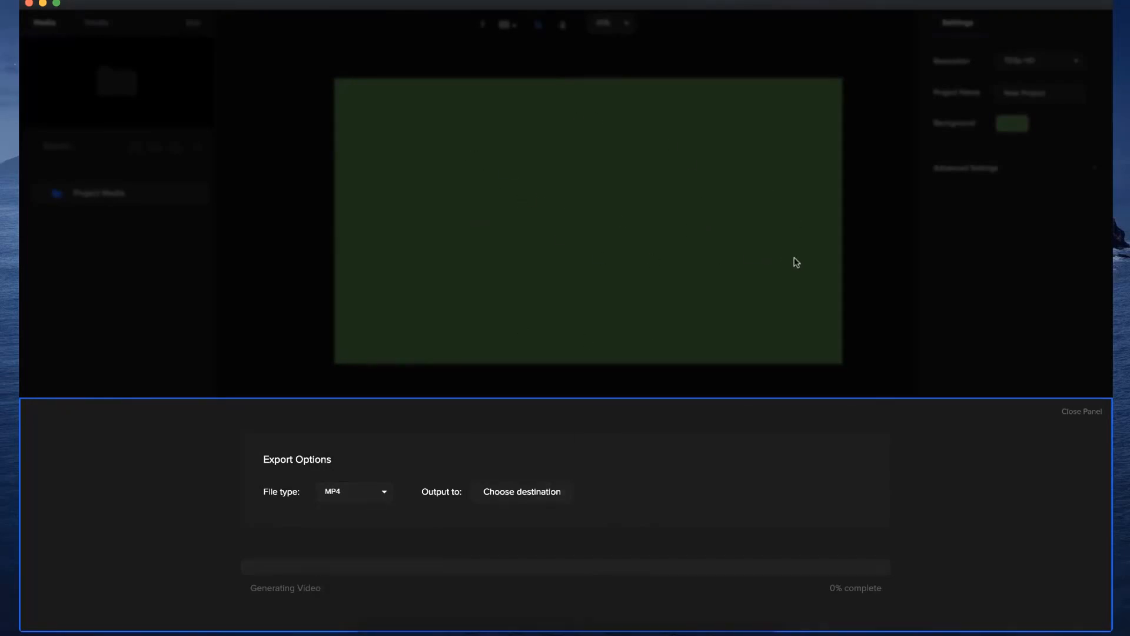
click(1075, 412)
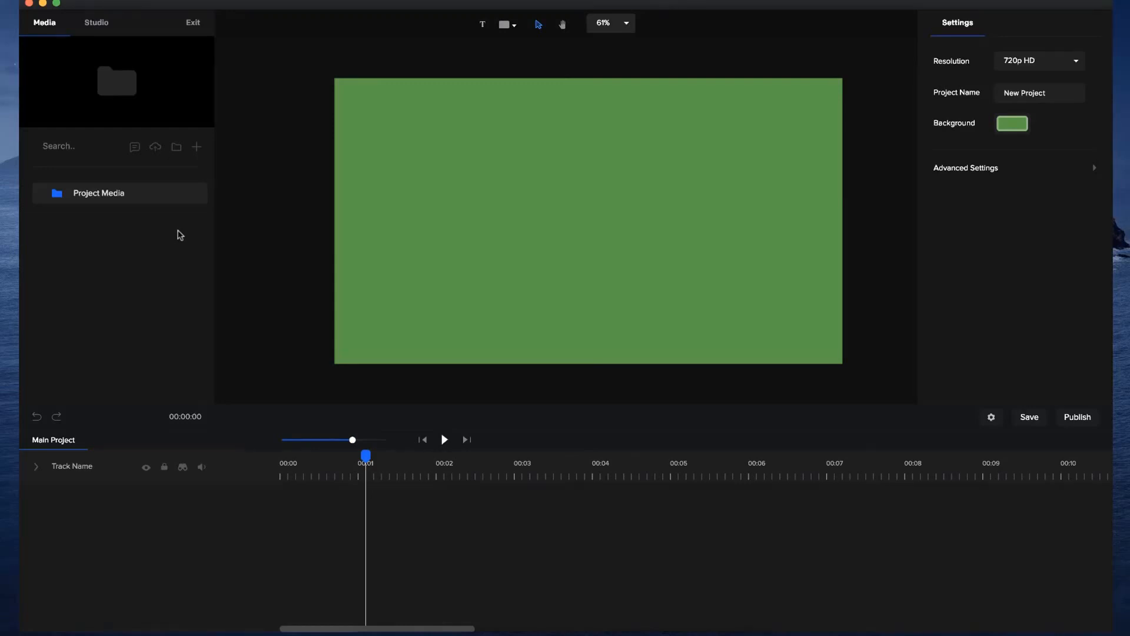
Open the Text to Speech tool and examine its script area and pause syntax.
click(135, 147)
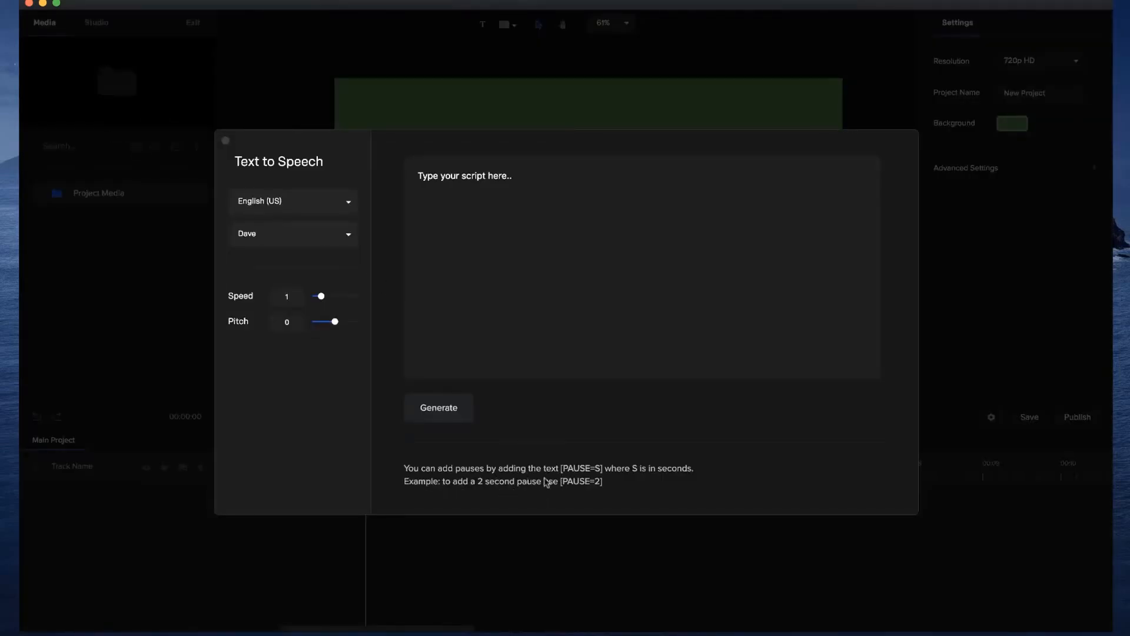
click(528, 177)
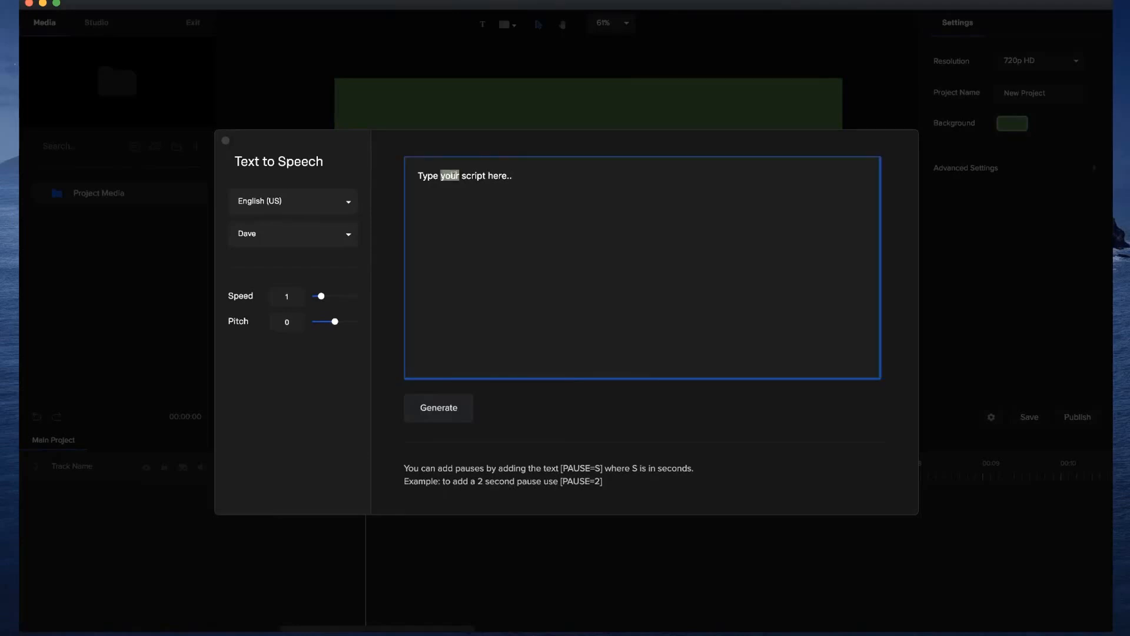
triple_click(453, 175)
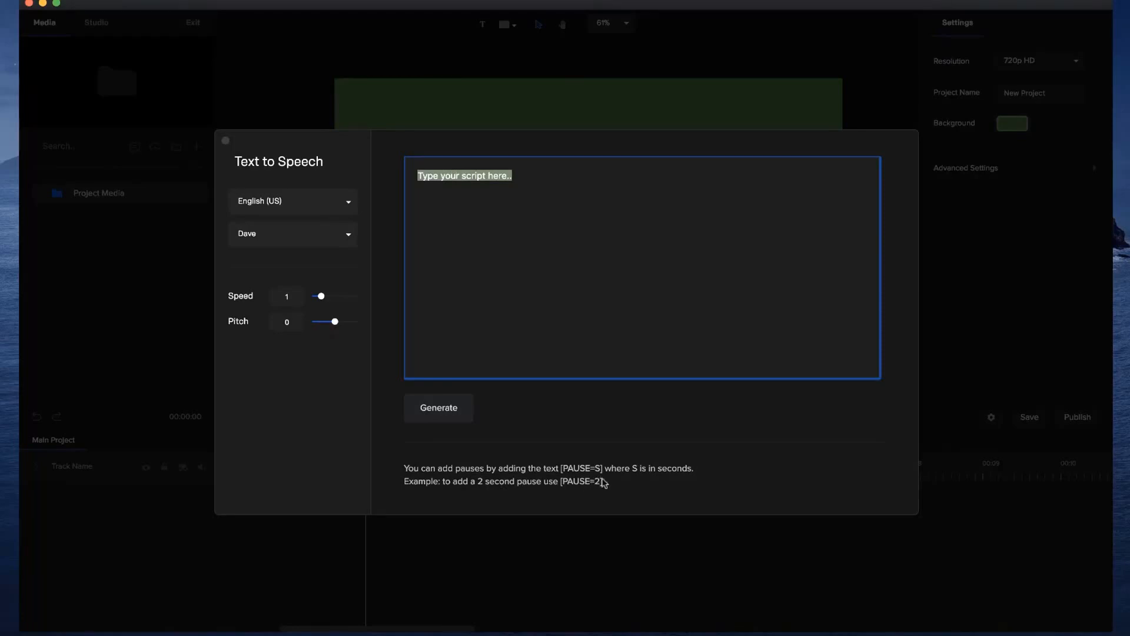
click(469, 233)
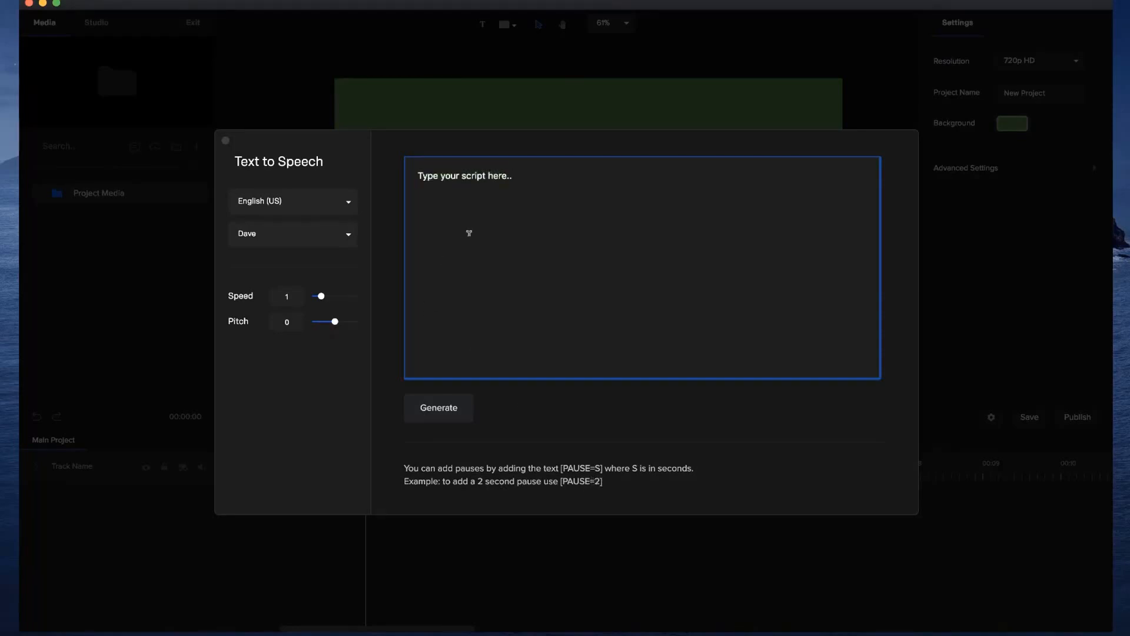
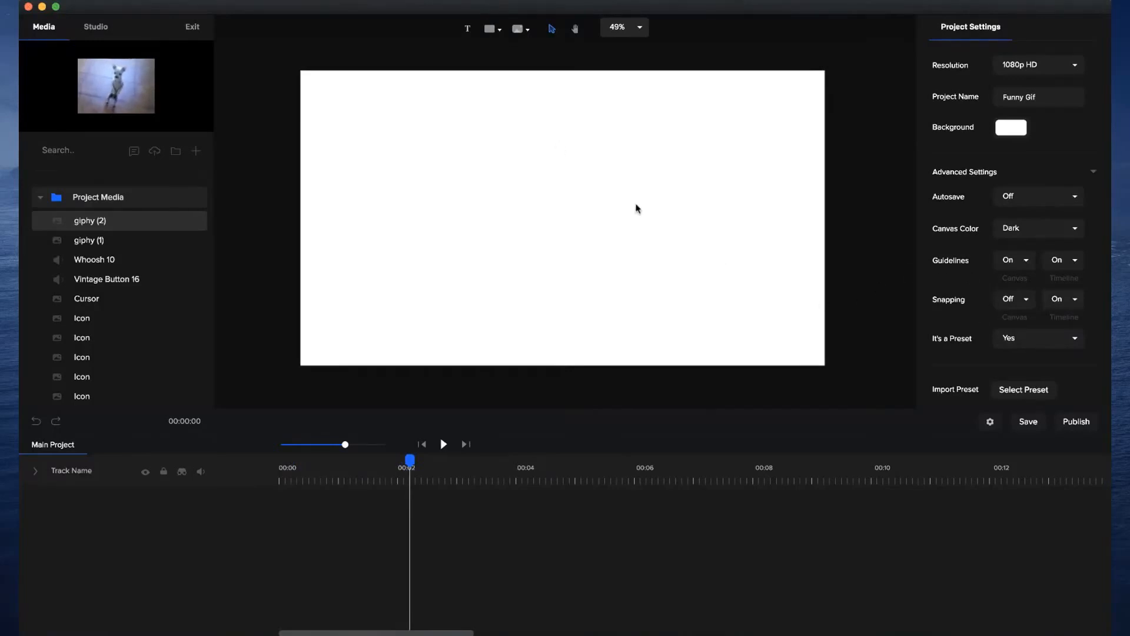
Add the giphy (2) dog GIF to the canvas and make its clip run from 0 to about 5 seconds.
click(125, 239)
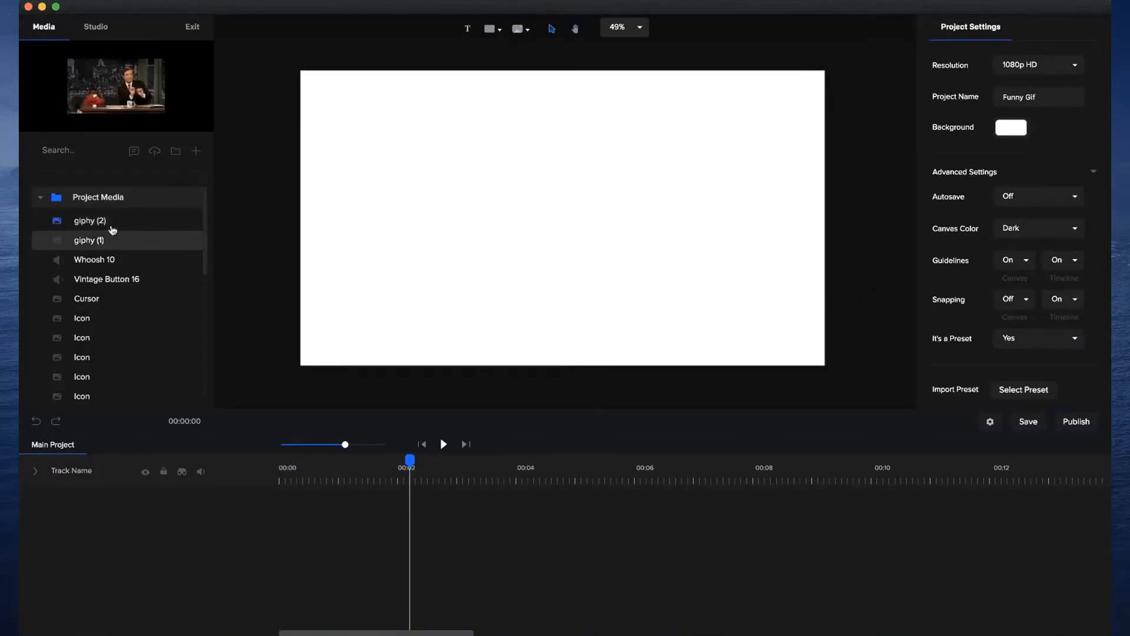
drag(109, 223, 434, 251)
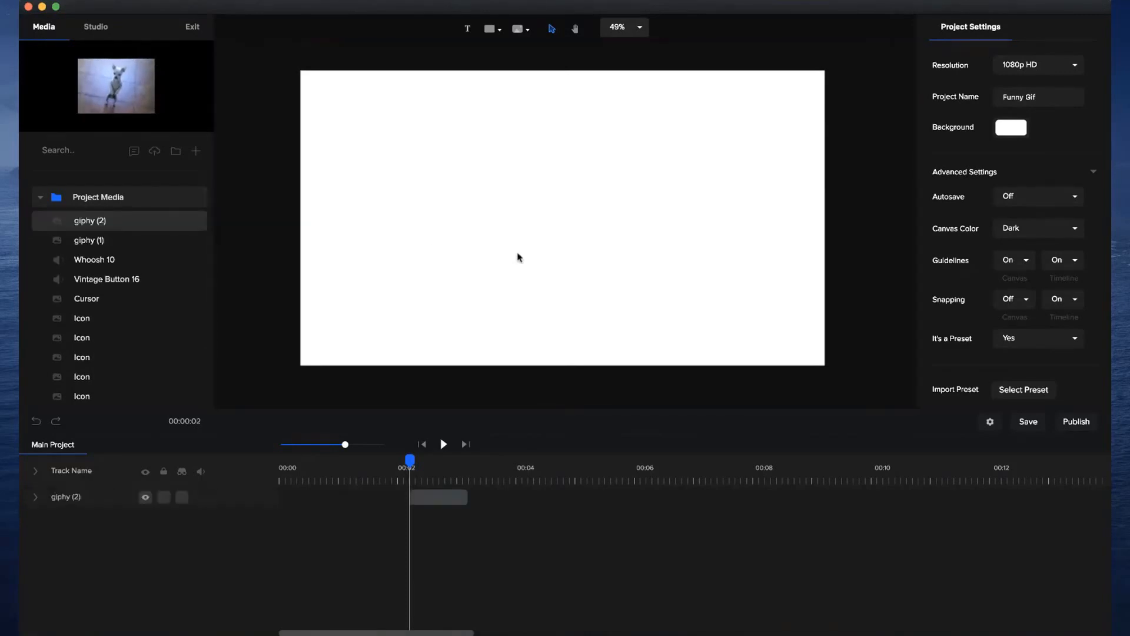
click(431, 488)
drag(411, 495, 230, 501)
click(507, 488)
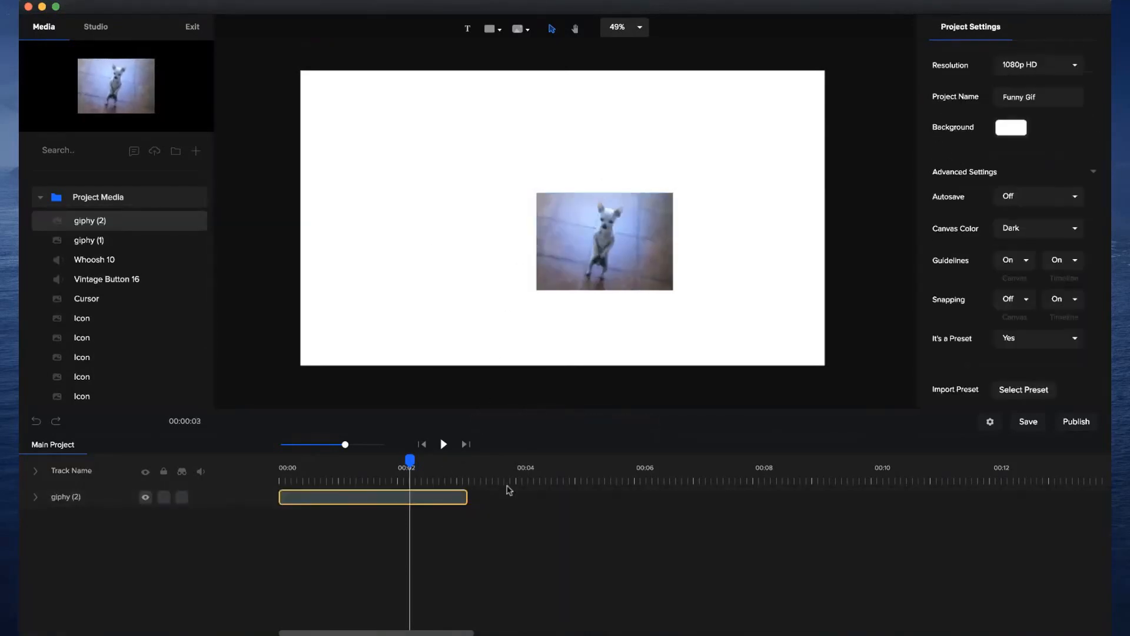
drag(461, 493, 578, 484)
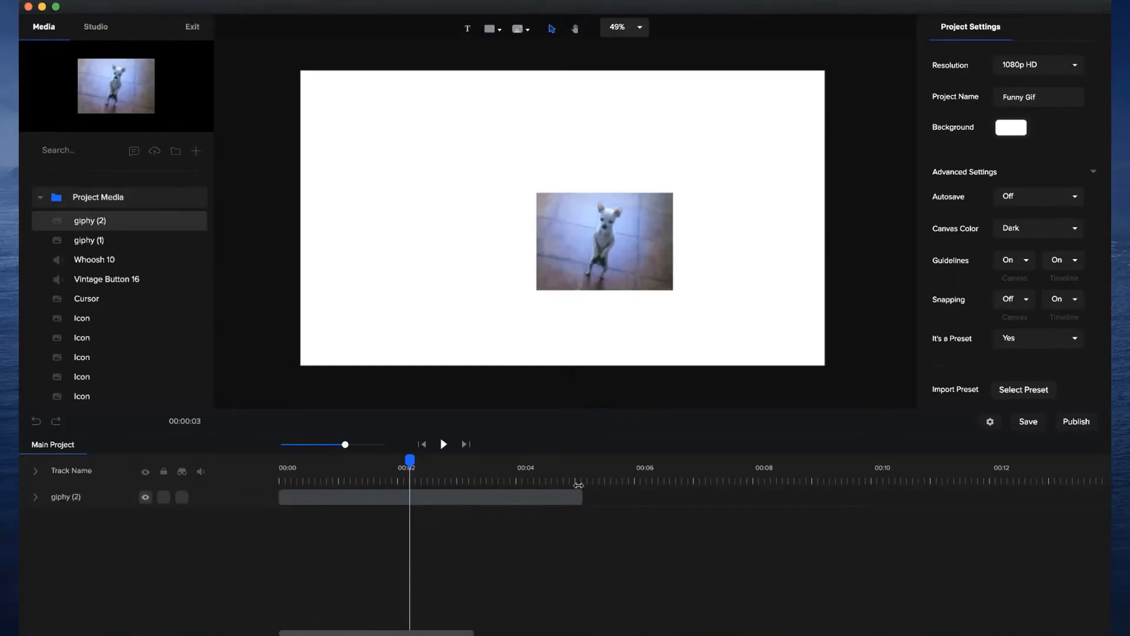
Enlarge the dog GIF on the canvas to scale 160, placed around x 964, y 517.
click(556, 263)
drag(524, 183, 445, 143)
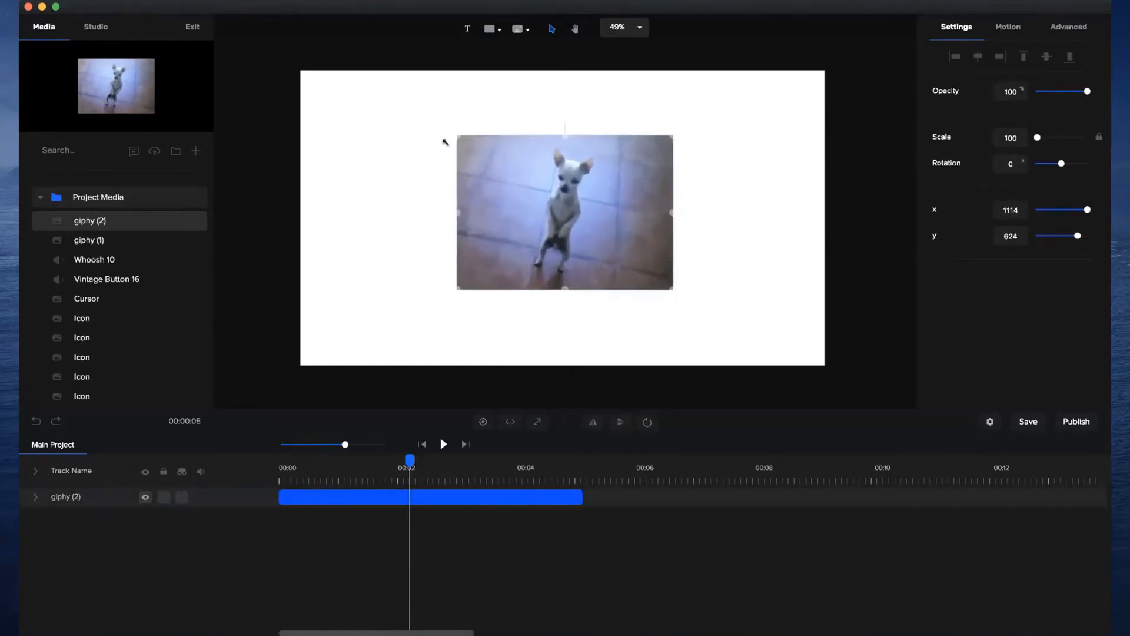
click(702, 264)
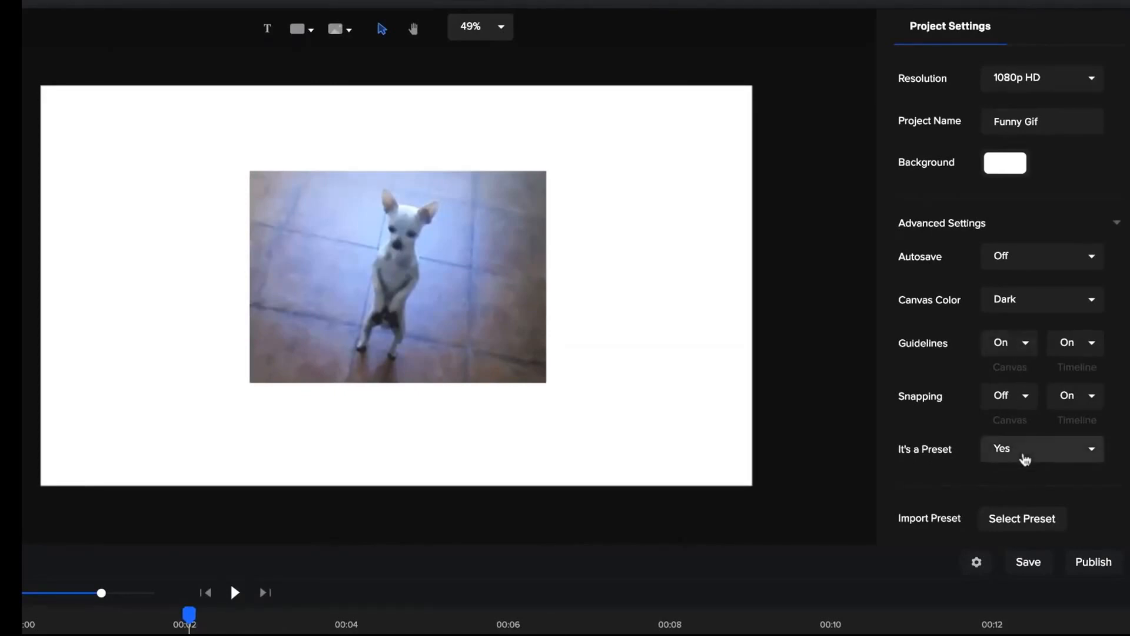
Mark the Funny Gif project as a preset with Yes and save it.
click(1024, 457)
click(1021, 485)
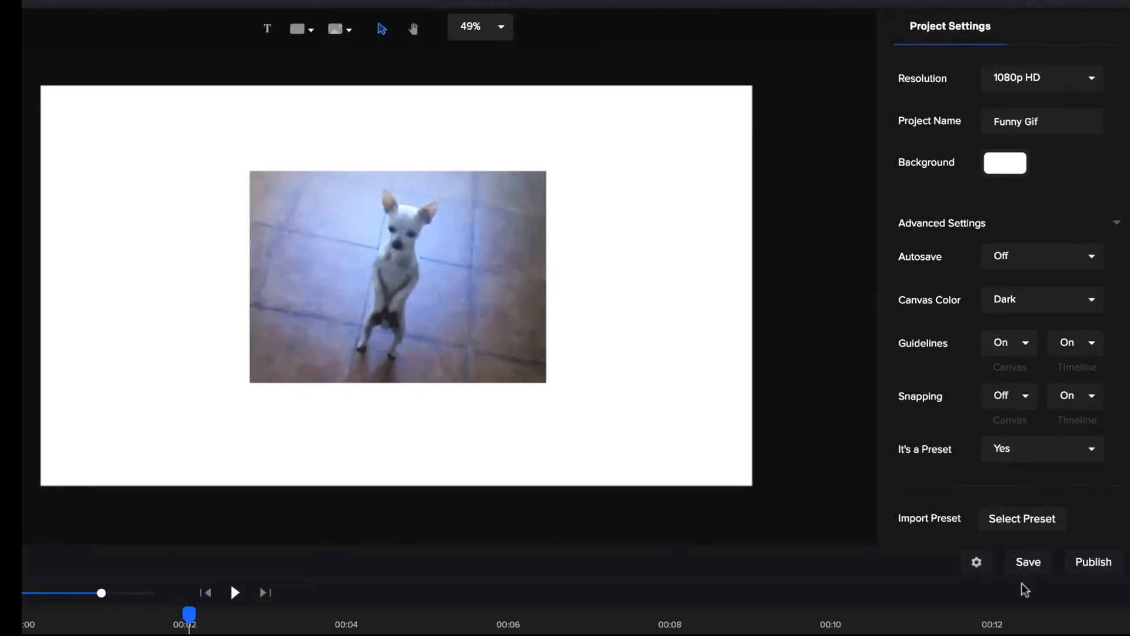
click(1029, 564)
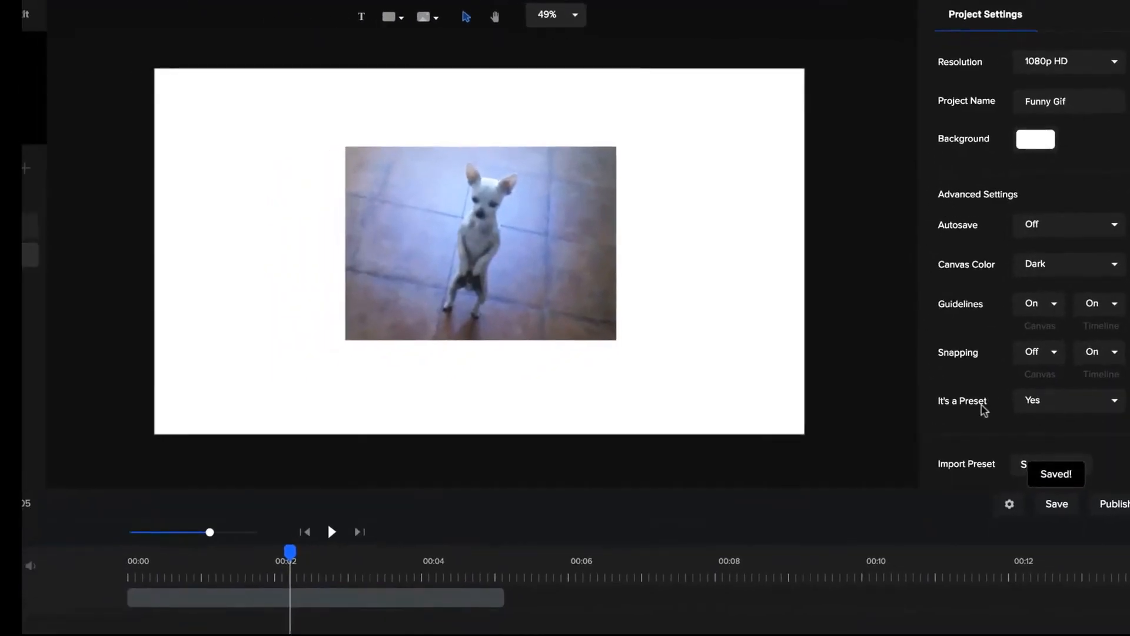
Delete the dog GIF clip from the timeline and return the playhead to the start.
click(351, 598)
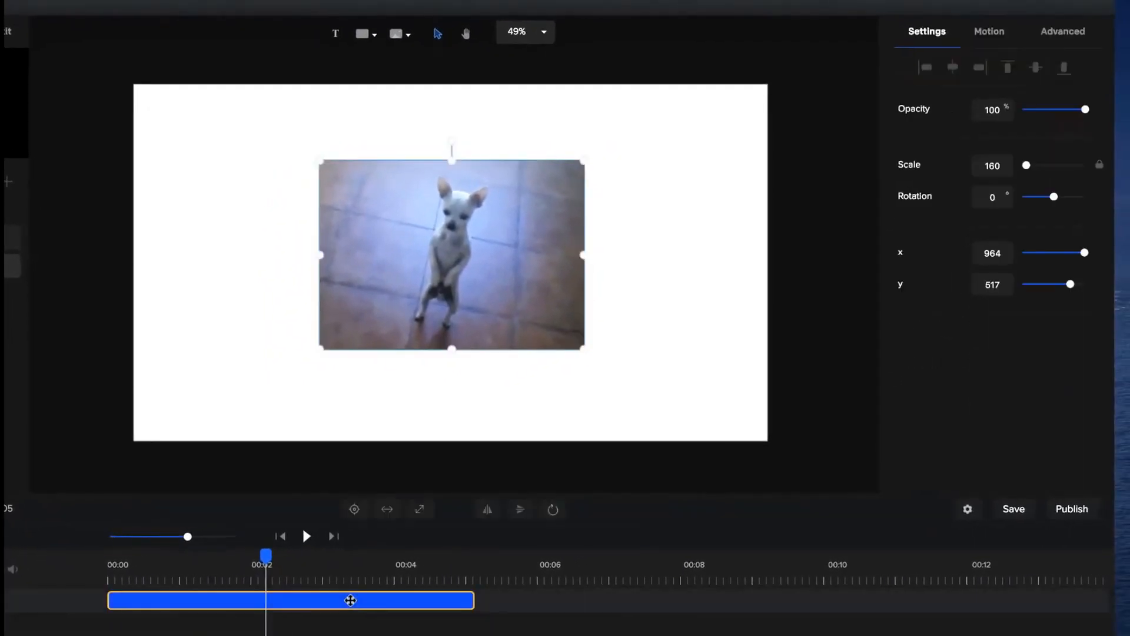
key(Delete)
click(280, 535)
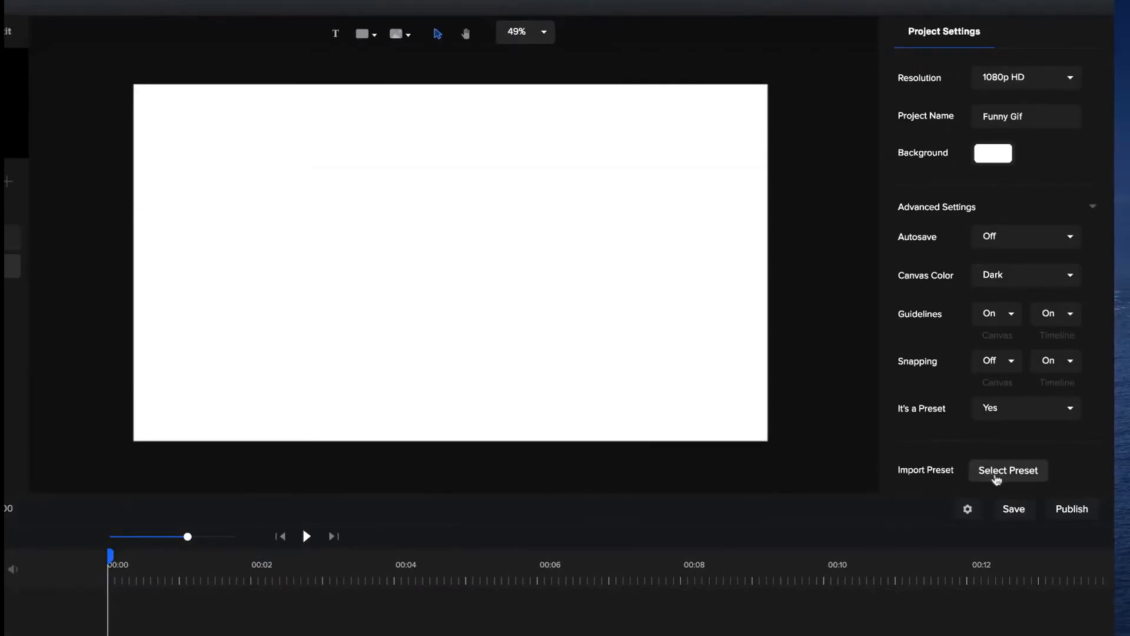
Import the Funny Gif preset into the project and delete the imported GIF from the canvas.
click(1008, 471)
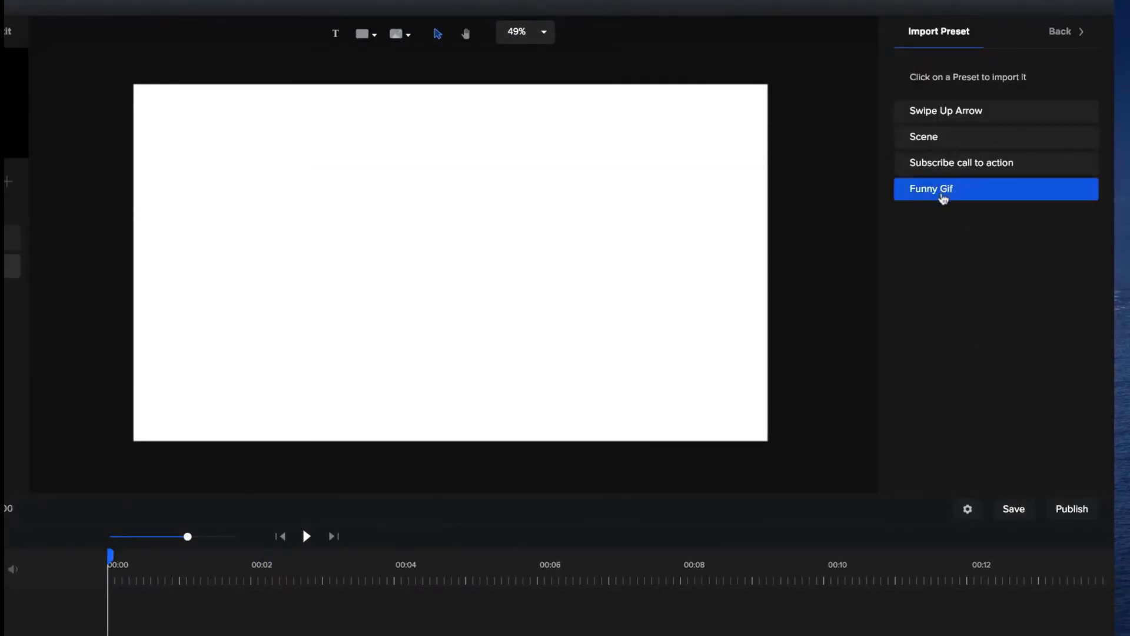
click(953, 190)
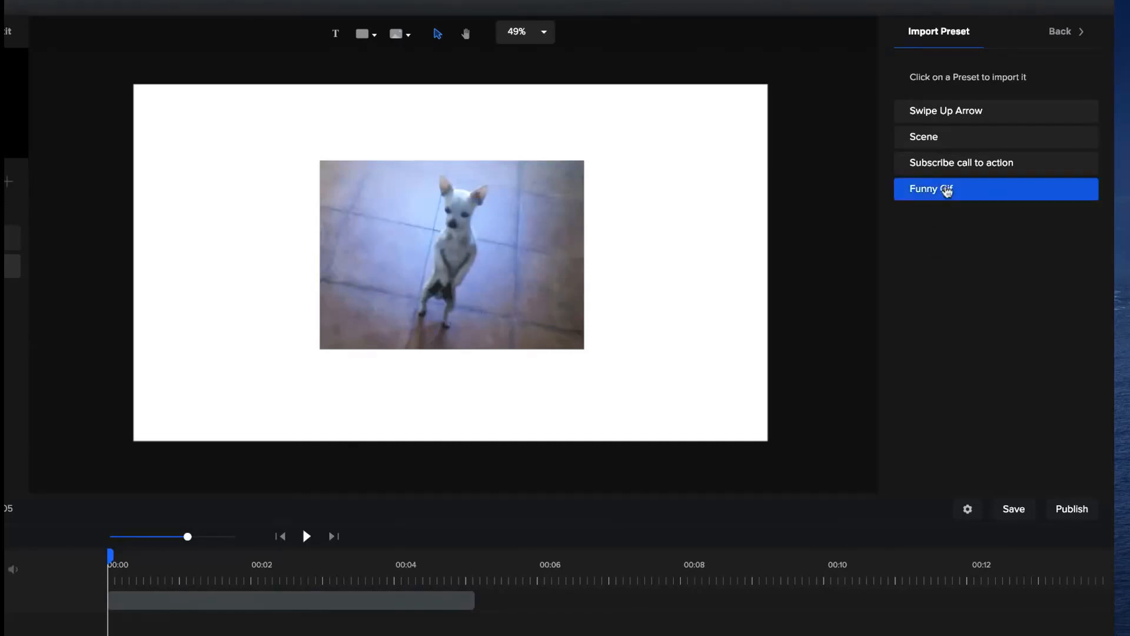
click(574, 330)
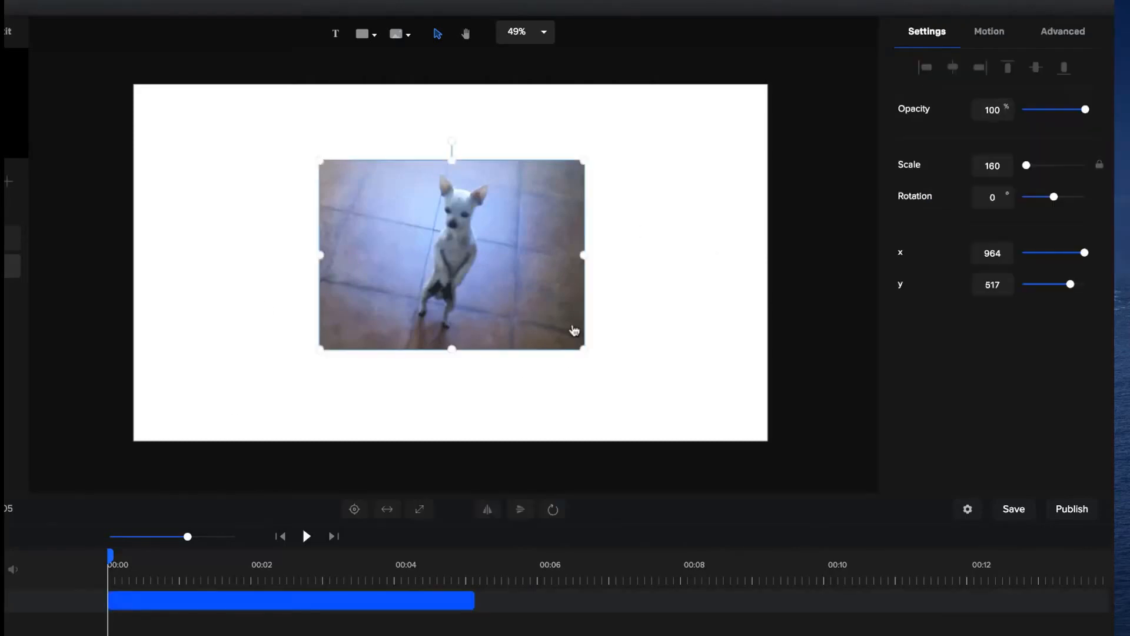
key(Delete)
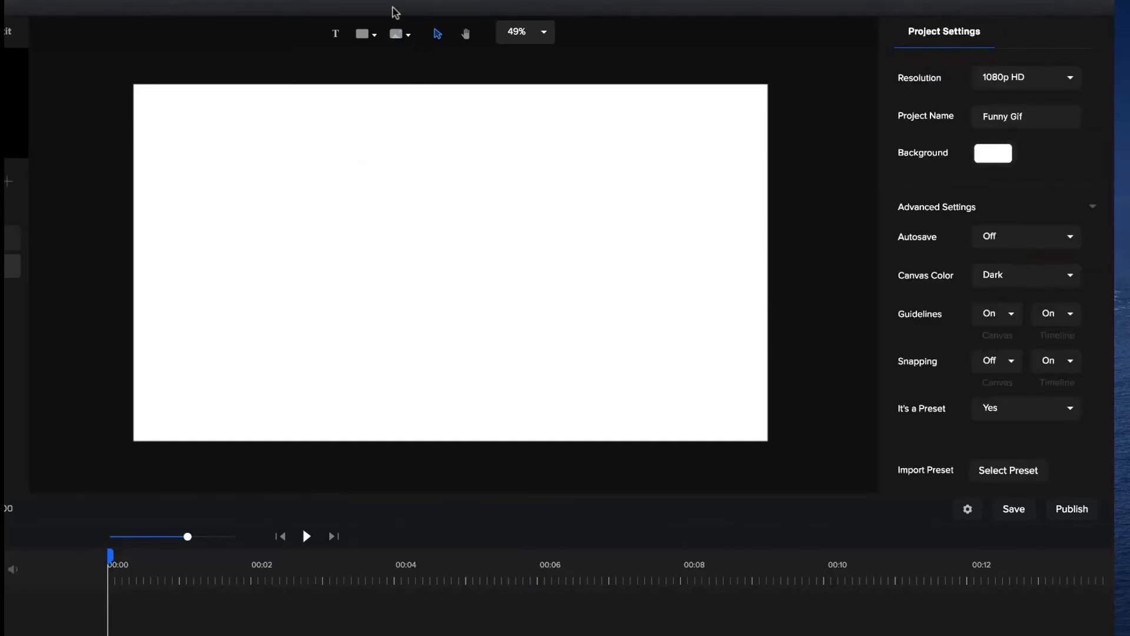
Browse the image library's Devices, Flat Style icons and Bright Characters illustrations.
click(399, 35)
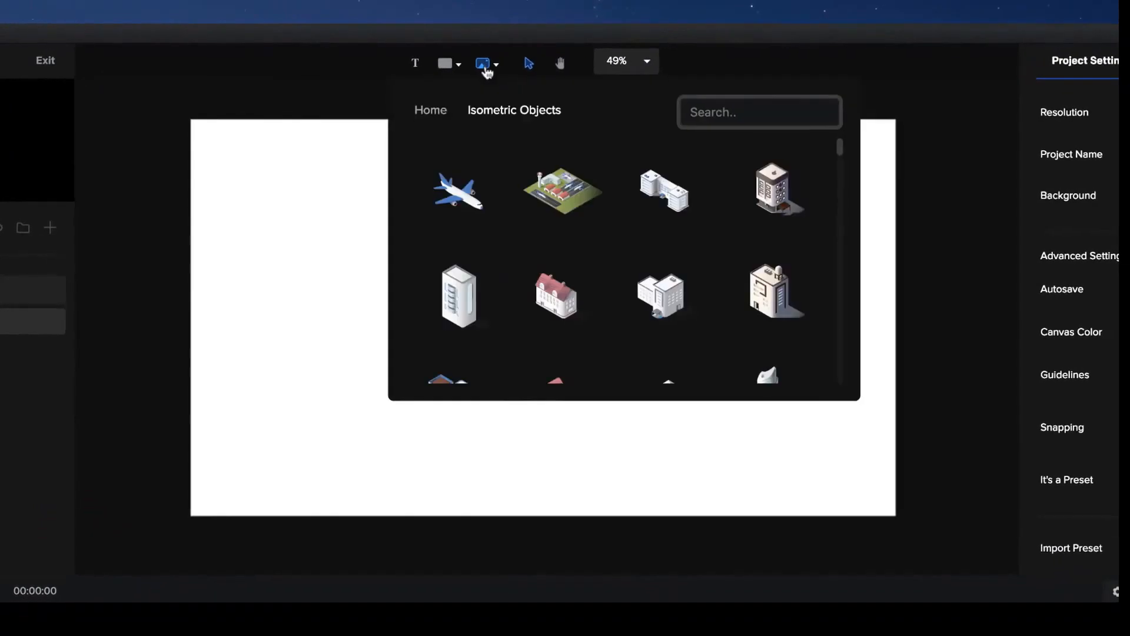
click(436, 110)
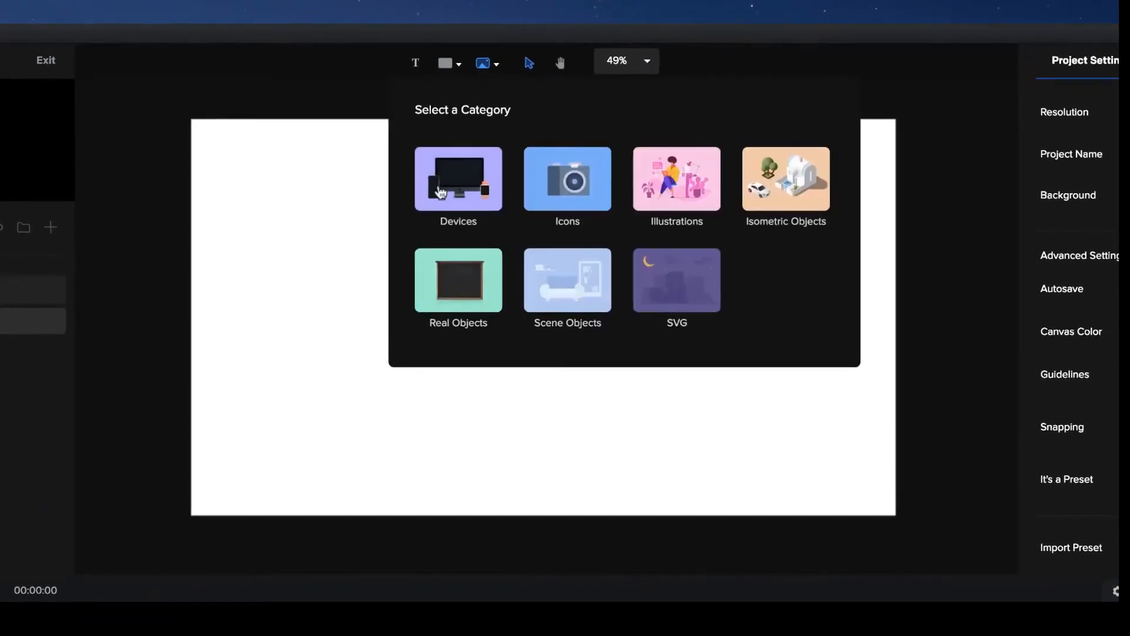
click(485, 186)
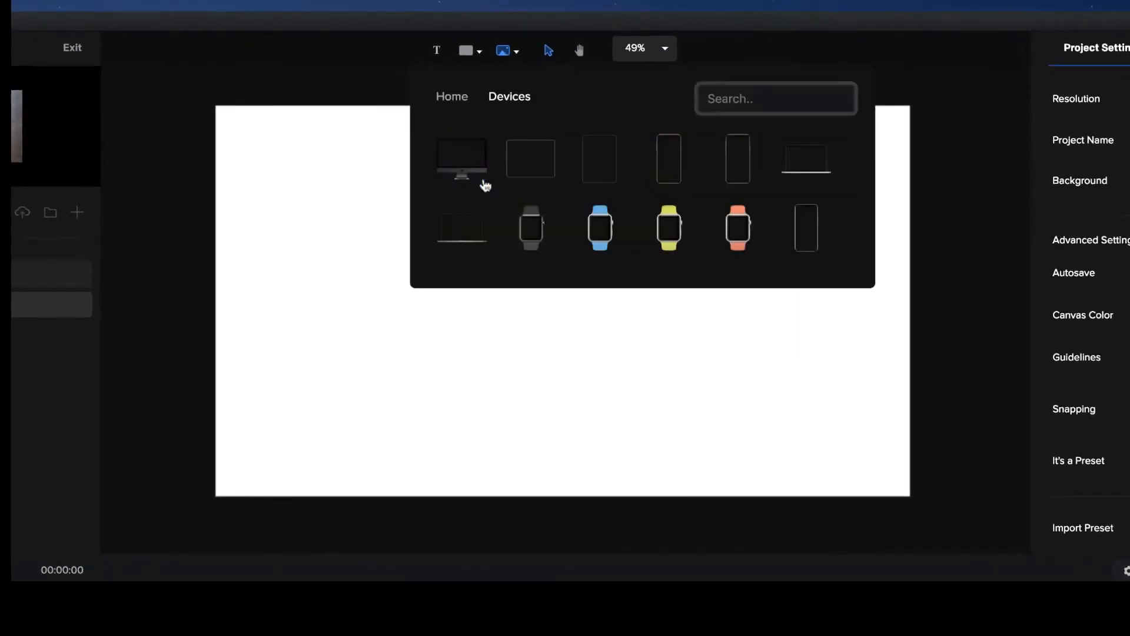
click(454, 100)
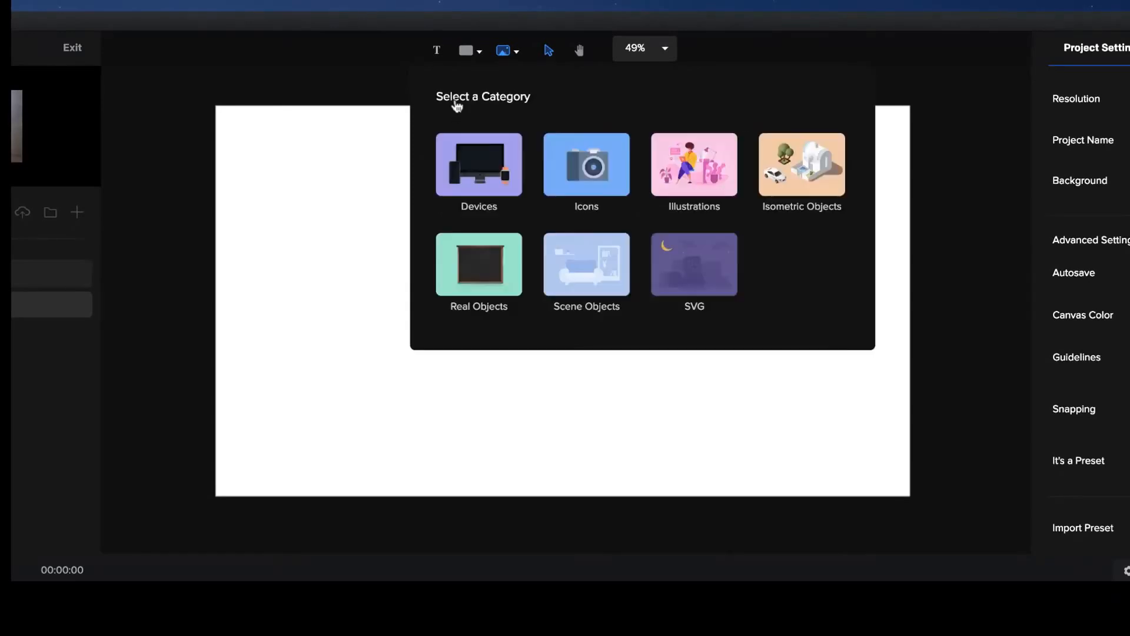
click(583, 202)
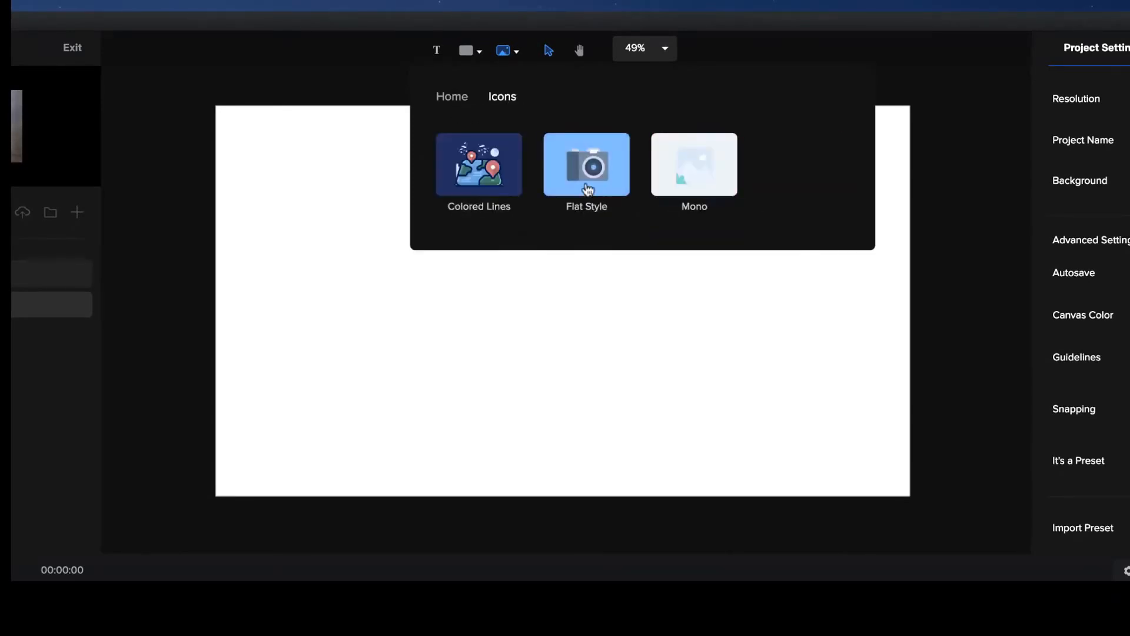
click(588, 188)
scroll(587, 189, down, 10)
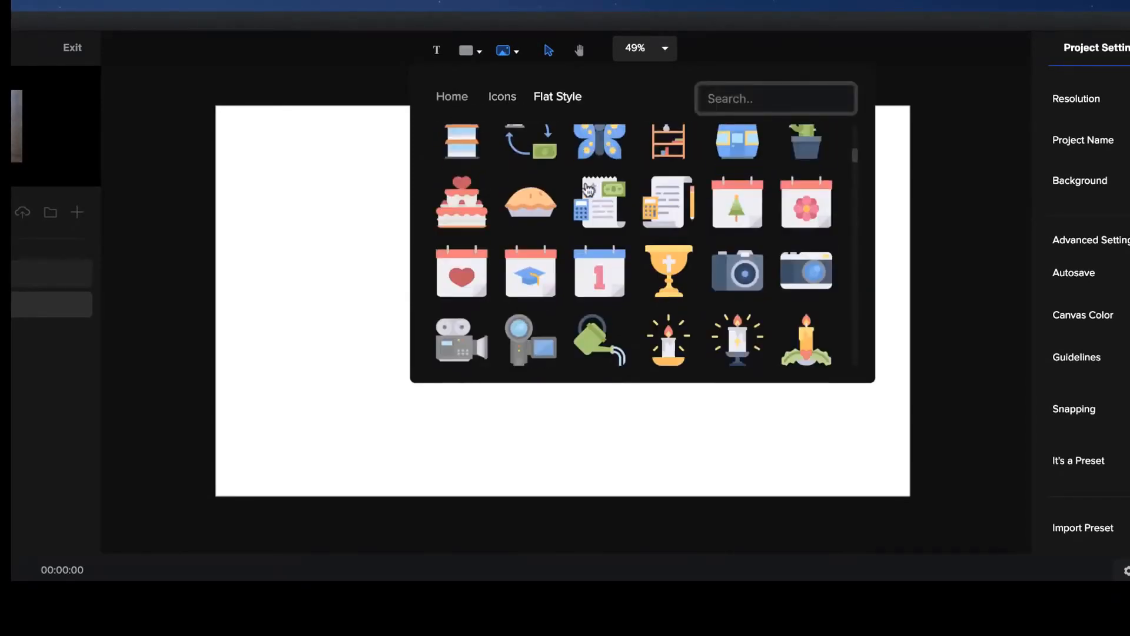
scroll(587, 188, down, 5)
click(456, 99)
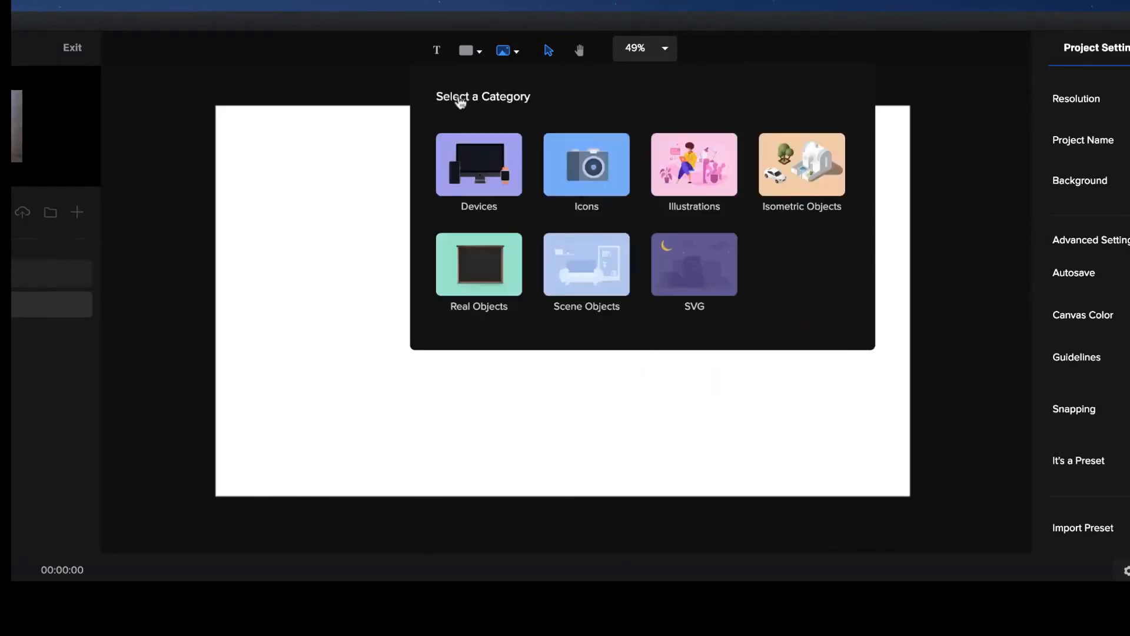
click(697, 169)
click(589, 172)
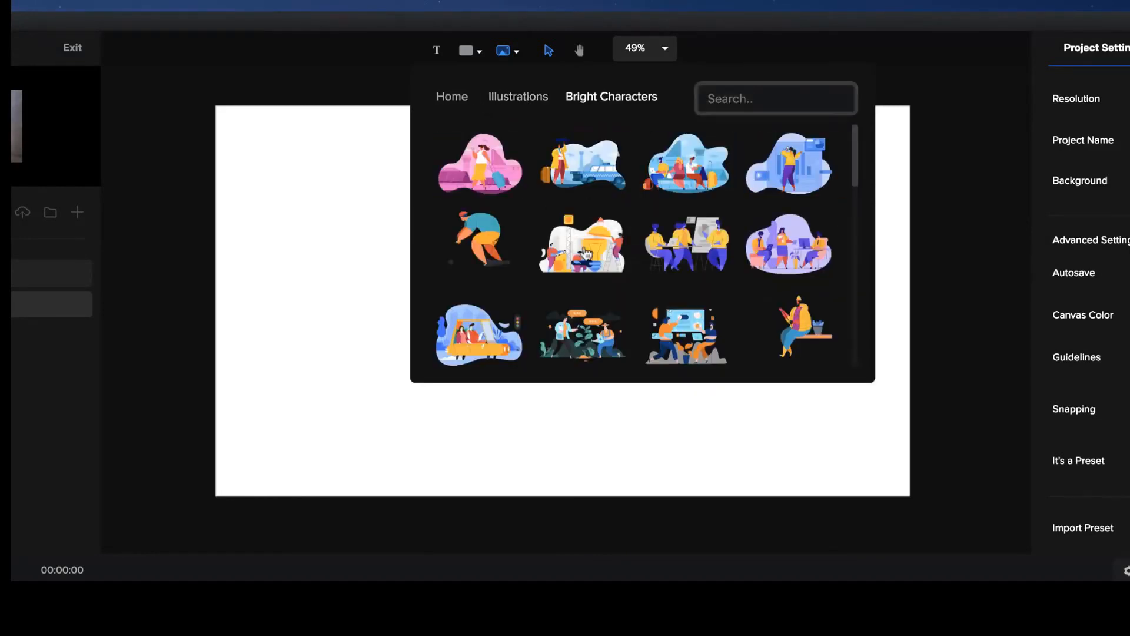
scroll(586, 253, down, 10)
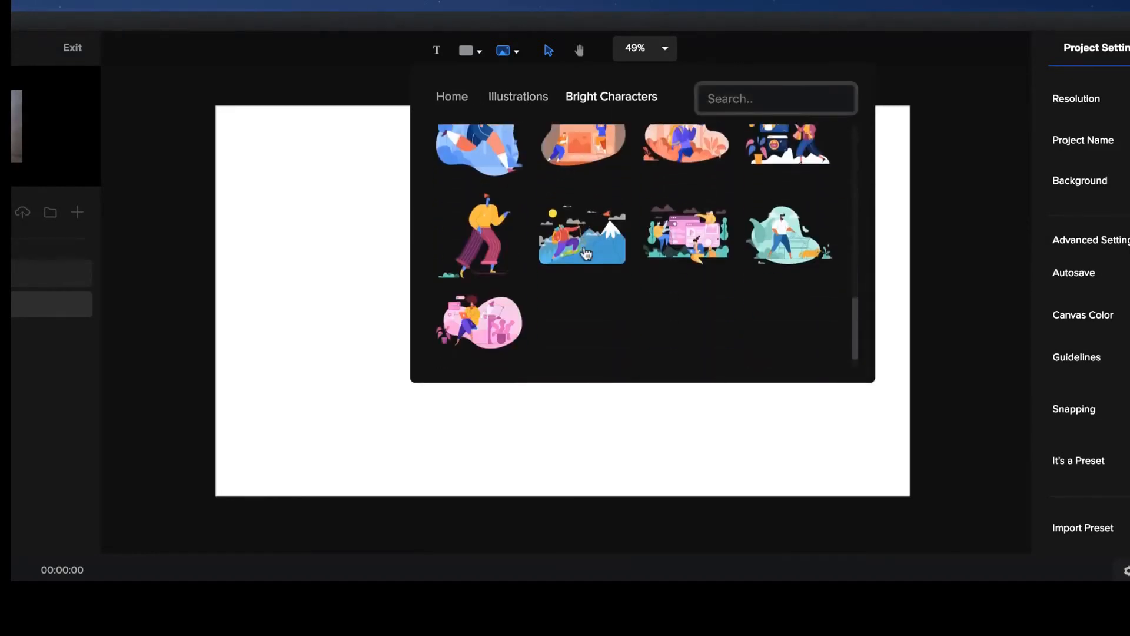
click(453, 96)
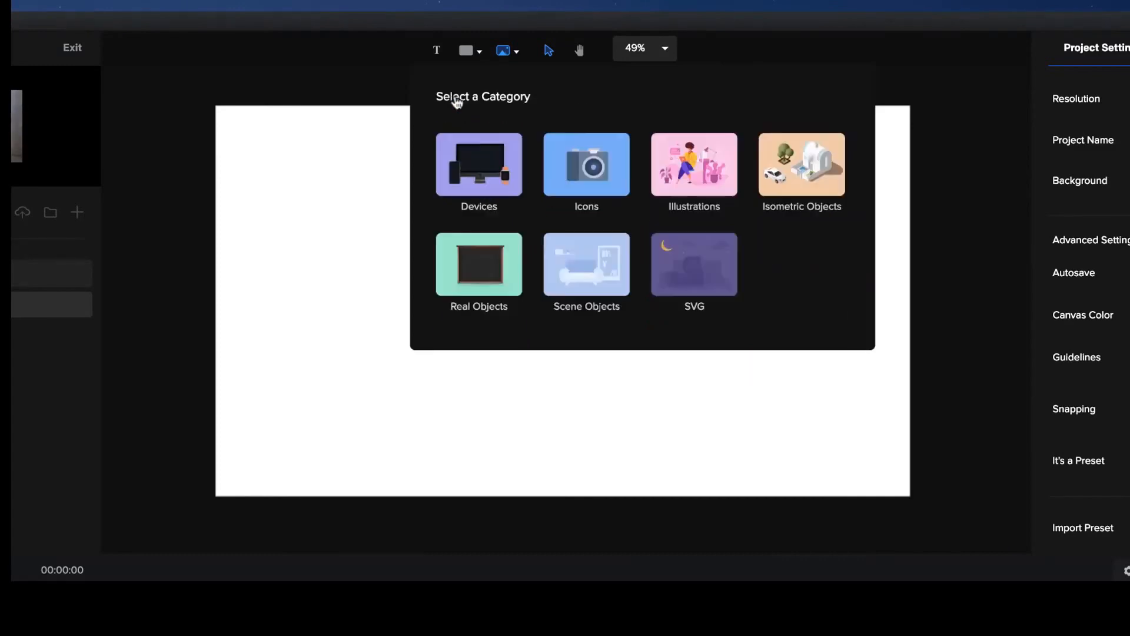
Add the airplane, a white building with a blue entrance and the tall round skyscraper from Isometric Objects to the canvas.
click(803, 185)
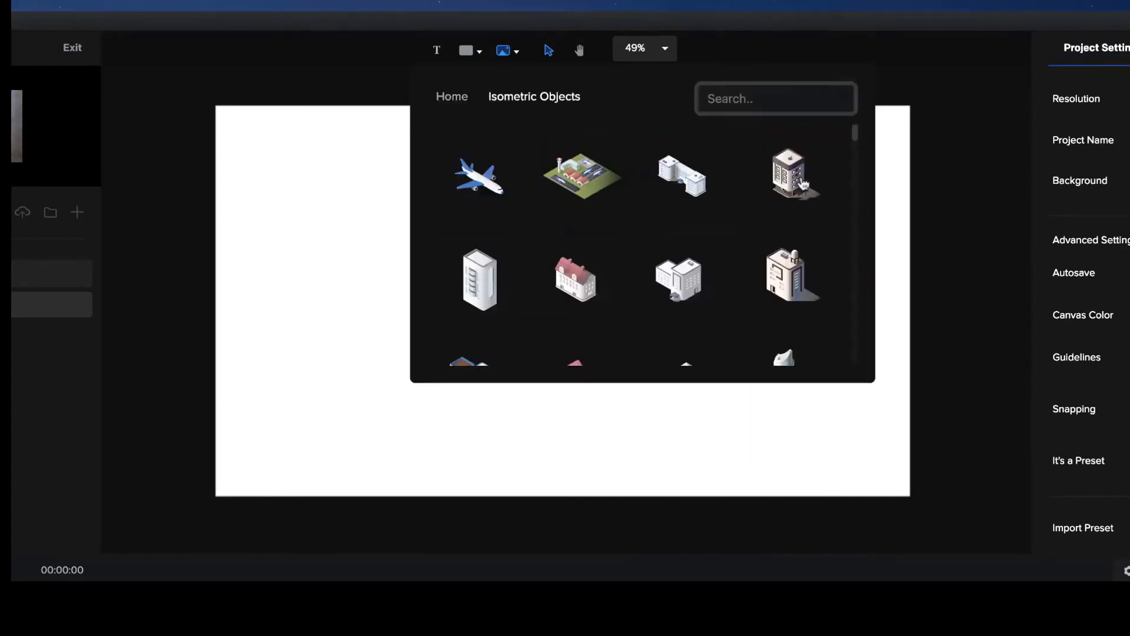
click(486, 190)
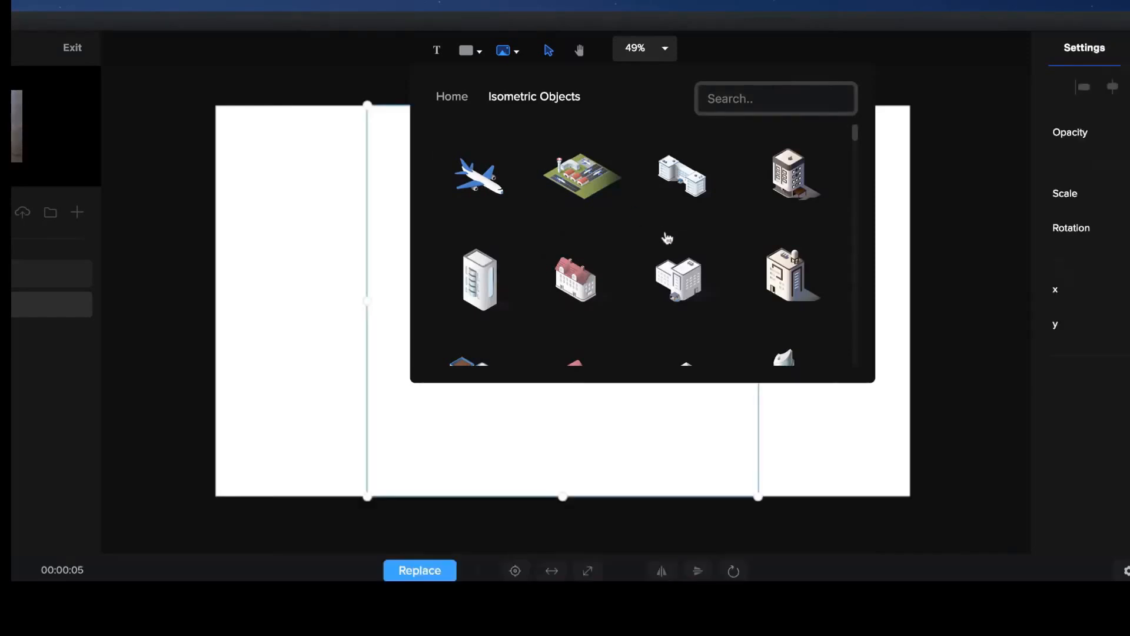
scroll(686, 270, down, 1)
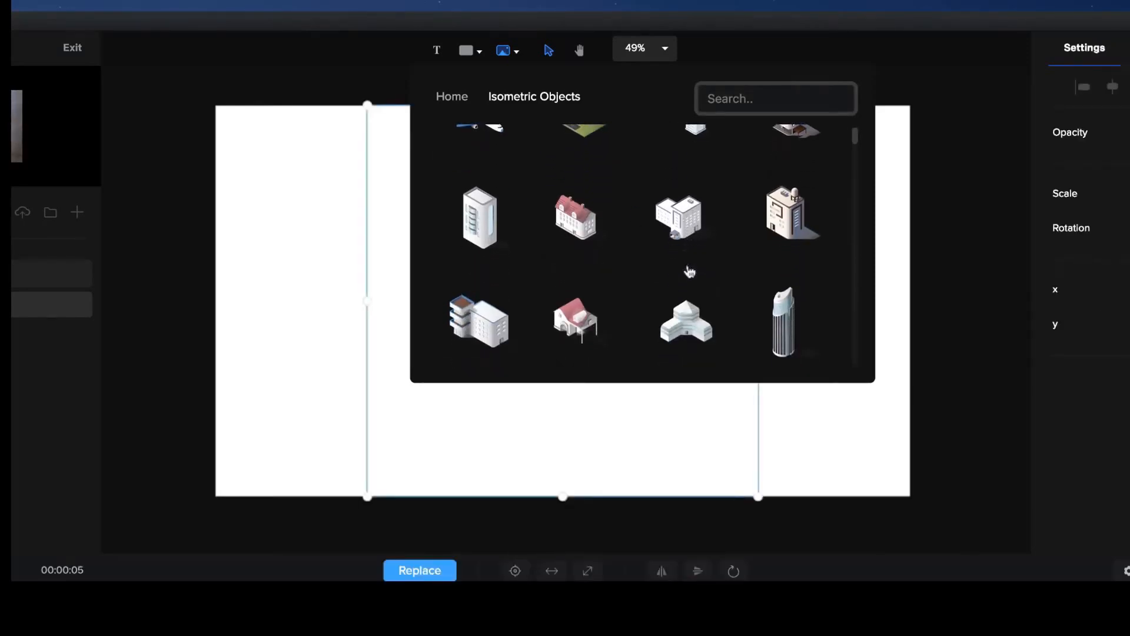
scroll(685, 215, down, 2)
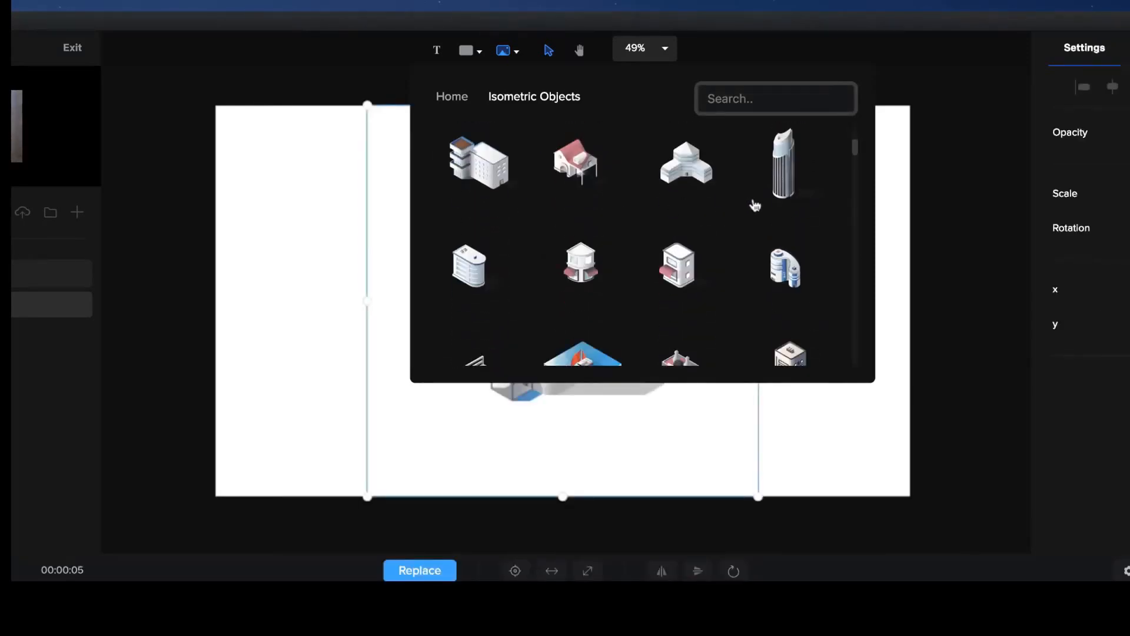
click(790, 176)
Add the yellow-cab box truck and the tree with three round crowns from Isometric Objects.
scroll(793, 181, down, 8)
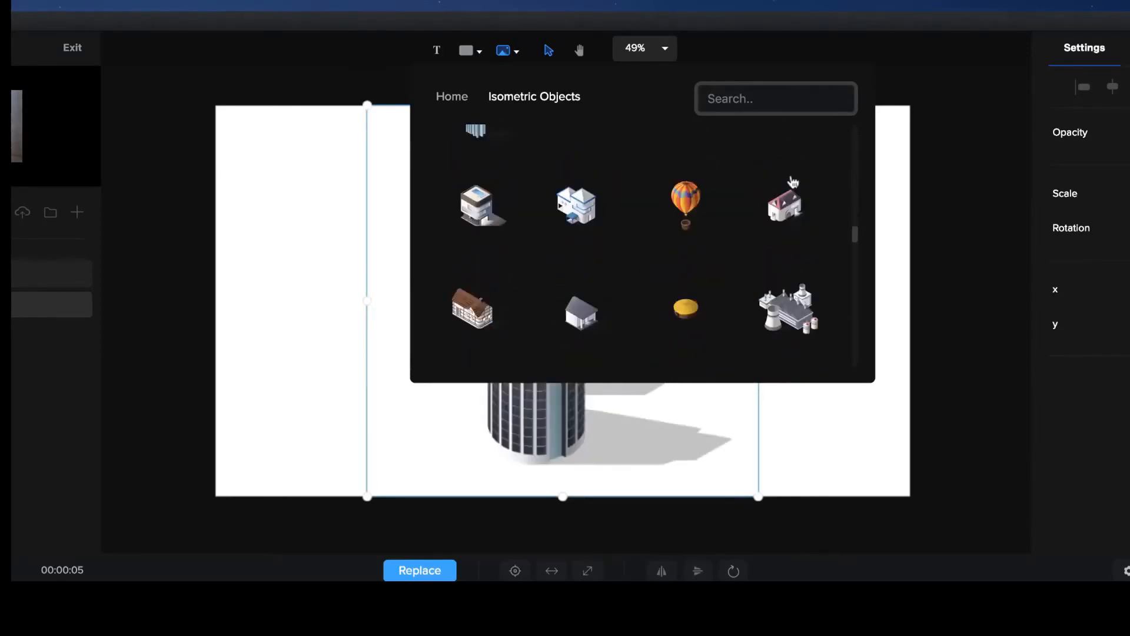
scroll(791, 180, down, 10)
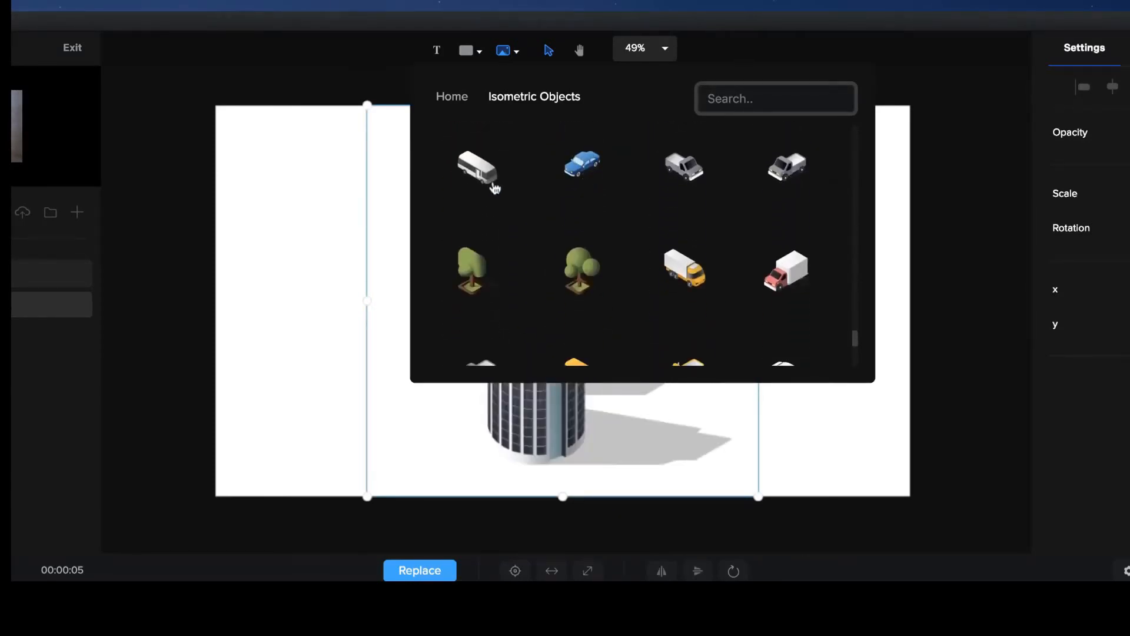
click(688, 277)
scroll(688, 278, down, 1)
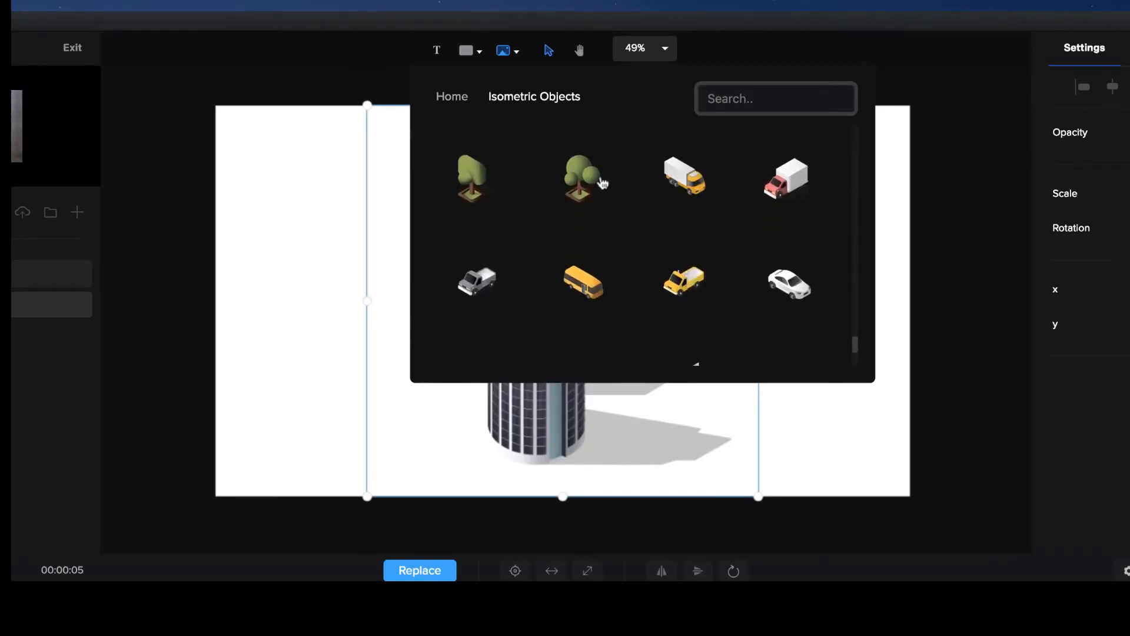
click(577, 177)
Add the white isometric building with the rounded, tiered front to the canvas.
scroll(586, 183, down, 3)
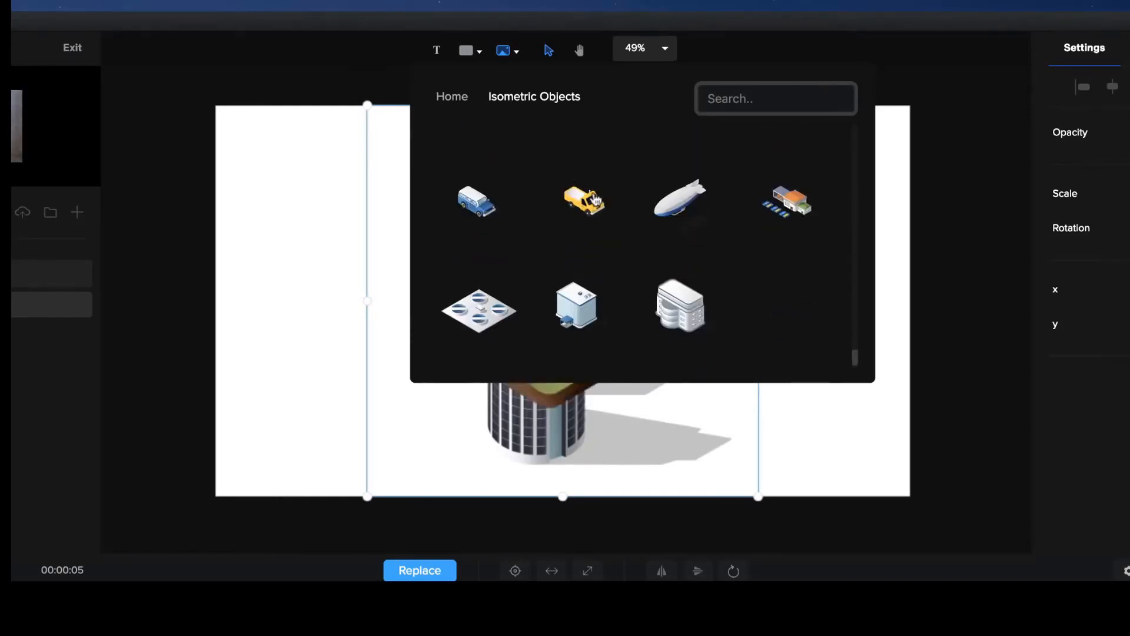
scroll(658, 287, up, 1)
scroll(658, 287, up, 2)
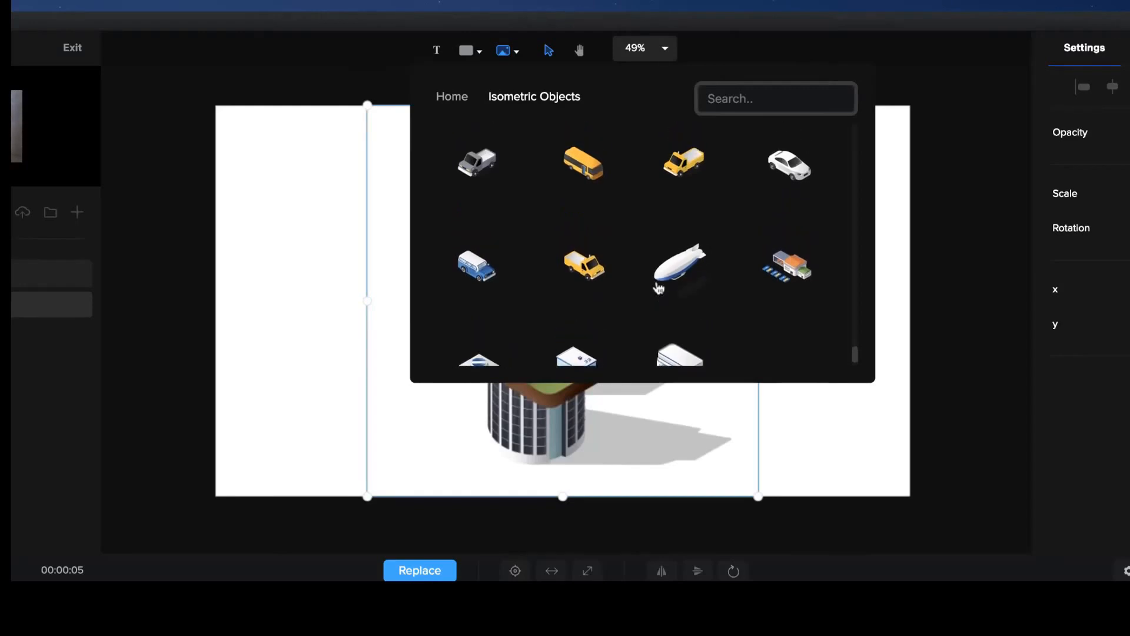
scroll(658, 287, down, 2)
click(683, 323)
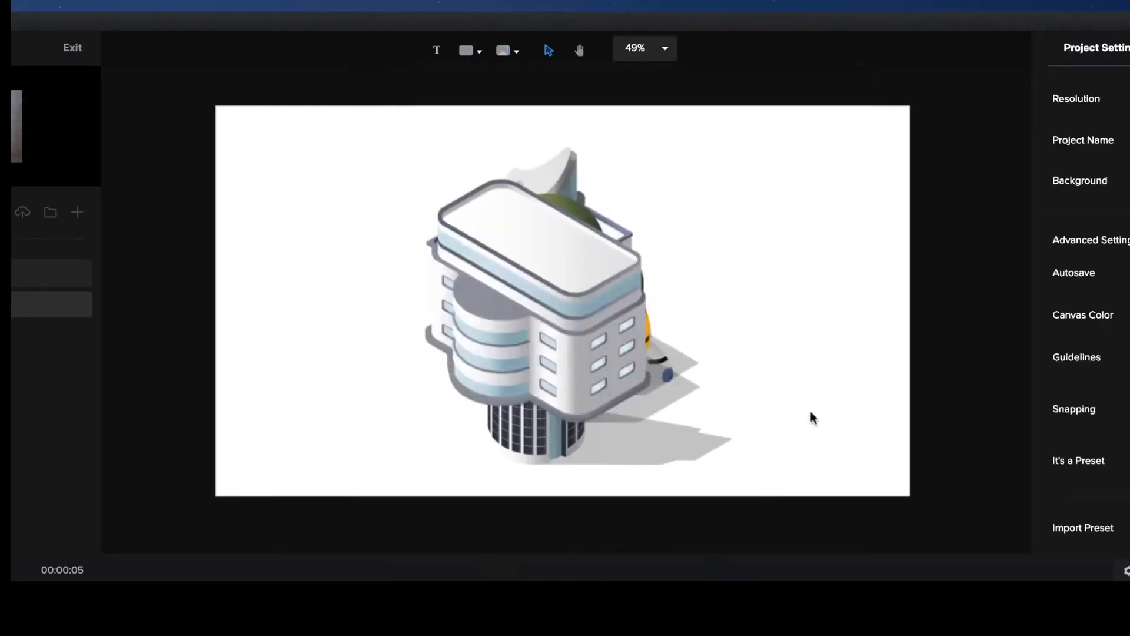
Move the rounded-front building to the canvas's upper-right corner, then shrink the tree and place it below that building.
click(558, 275)
drag(595, 281, 851, 221)
click(547, 312)
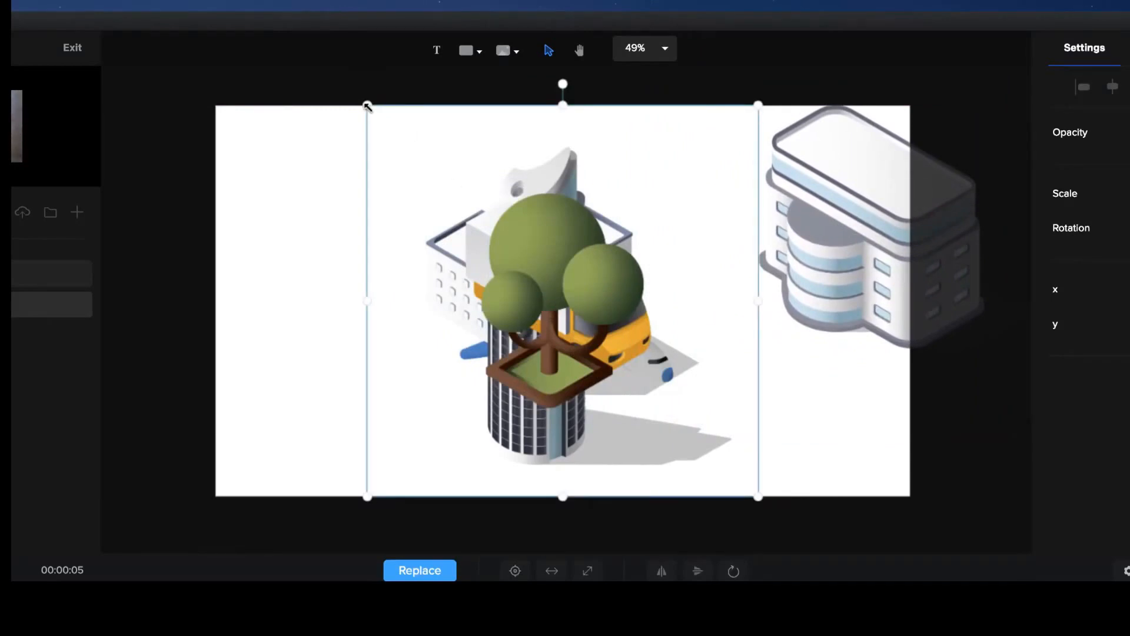
drag(367, 106, 610, 348)
drag(683, 406, 855, 396)
Move the round skyscraper to the canvas's lower-left corner and scale the yellow-cab truck down just left of the canvas centre.
drag(527, 384, 241, 464)
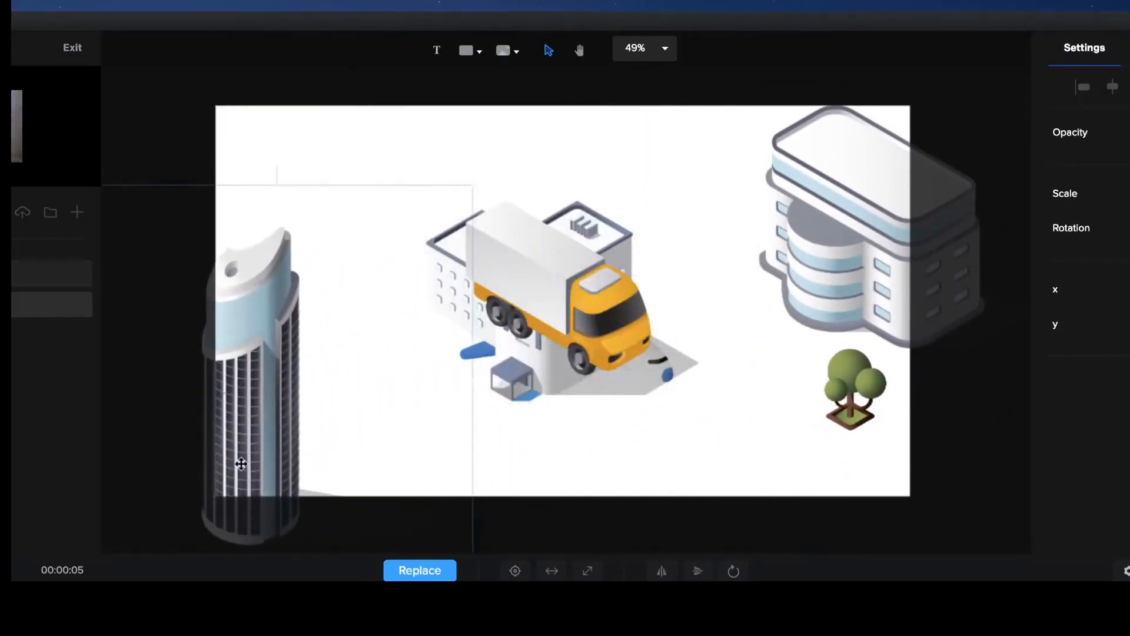
click(591, 309)
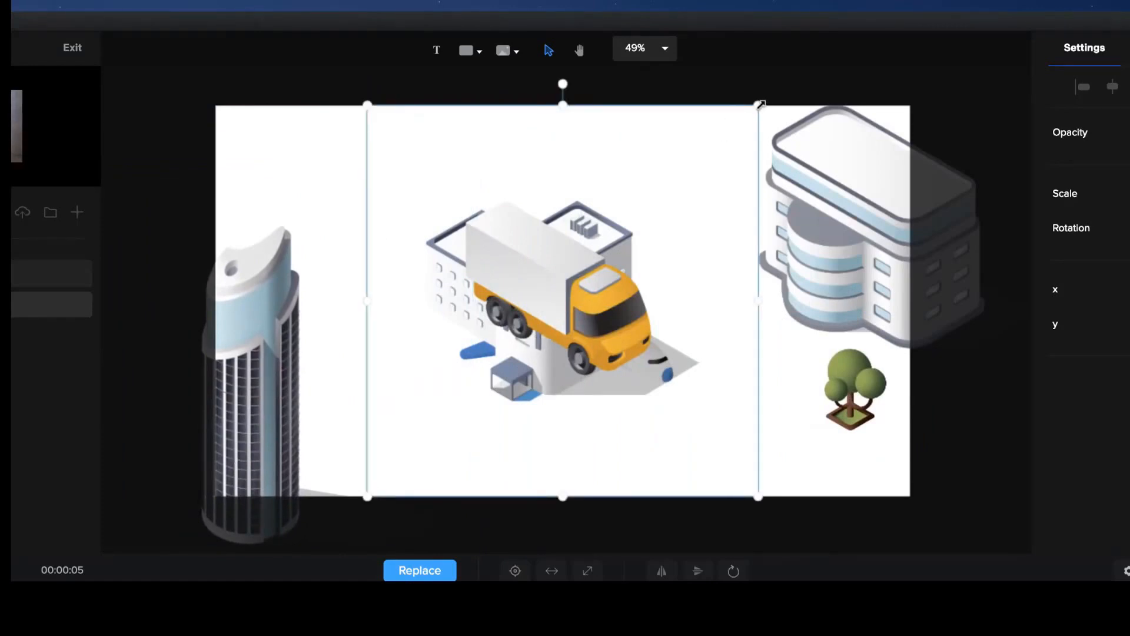
drag(760, 104, 705, 90)
Move the blue-entrance building to the canvas's upper edge and the airplane beyond the upper-left corner, at x -157, y -252.
click(587, 259)
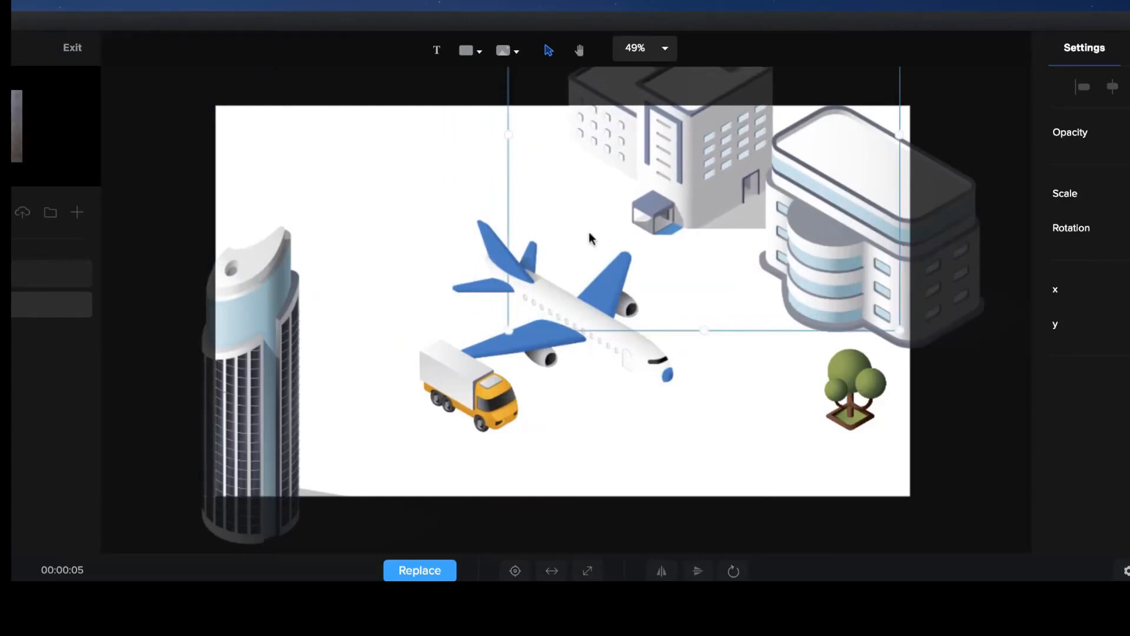
click(594, 345)
drag(639, 348, 230, 68)
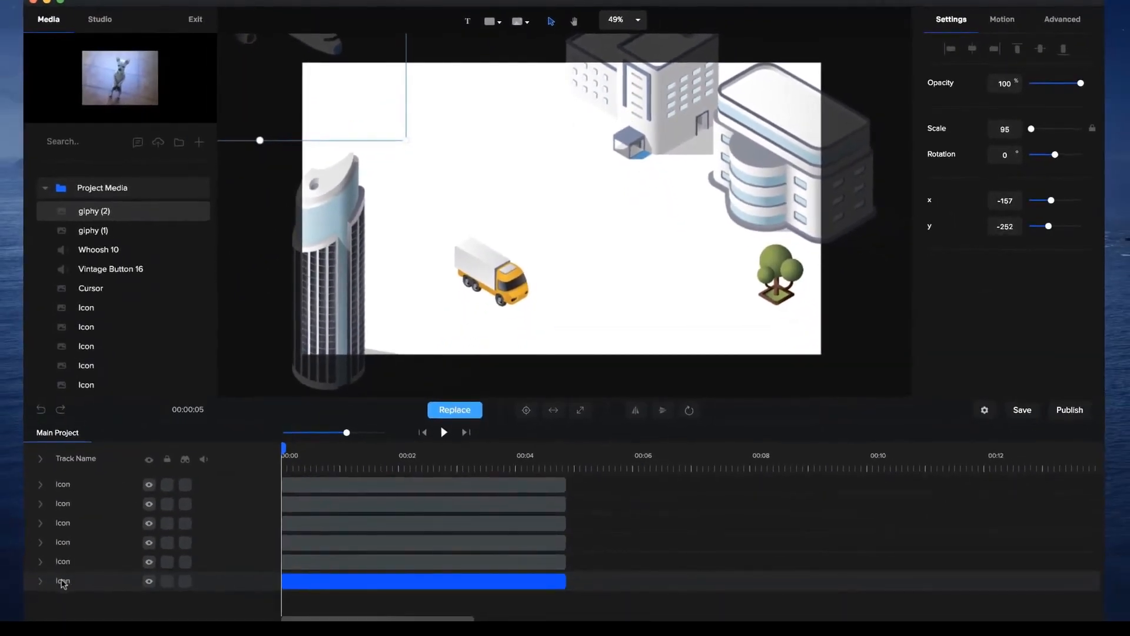
Rename the airplane's track Plane and add a custom animation to it with the Position property enabled.
double_click(63, 582)
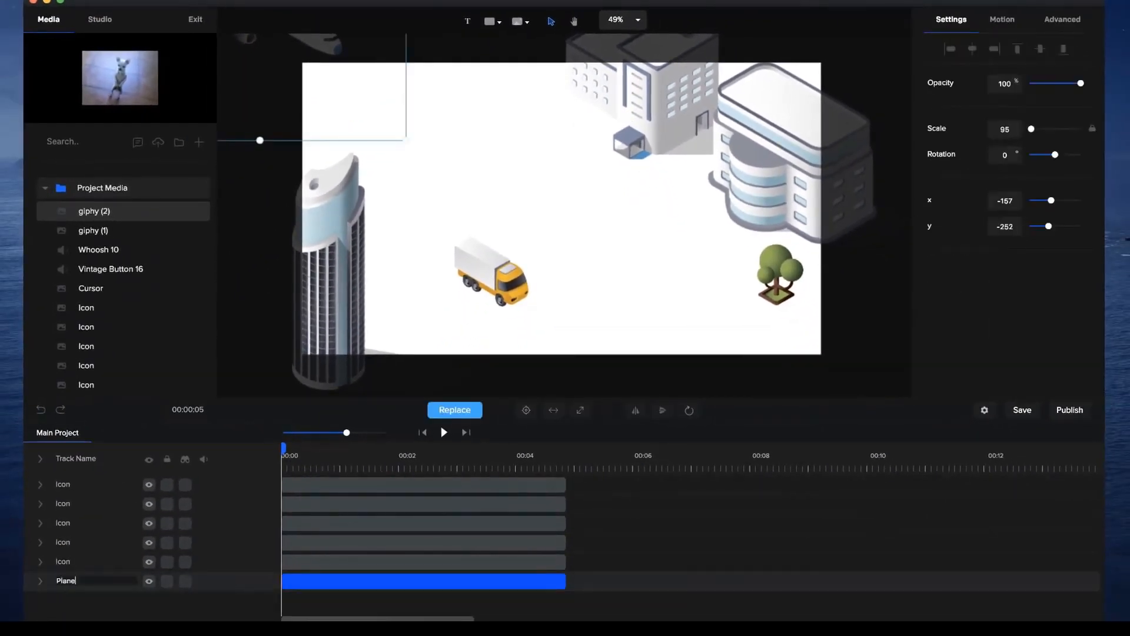
key(Return)
click(40, 583)
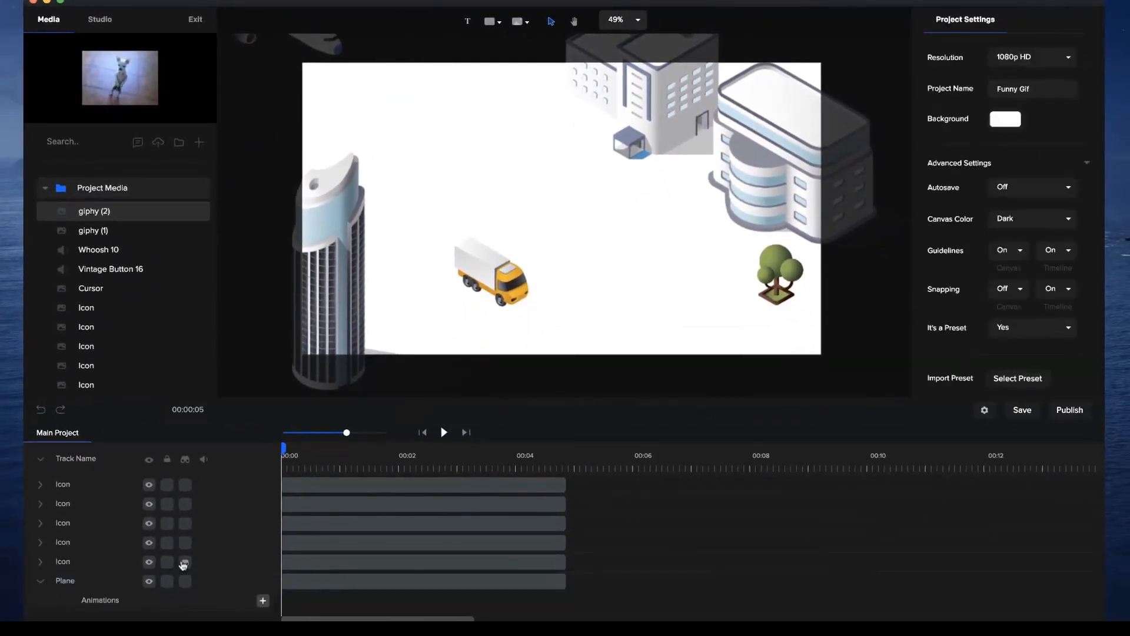
click(263, 601)
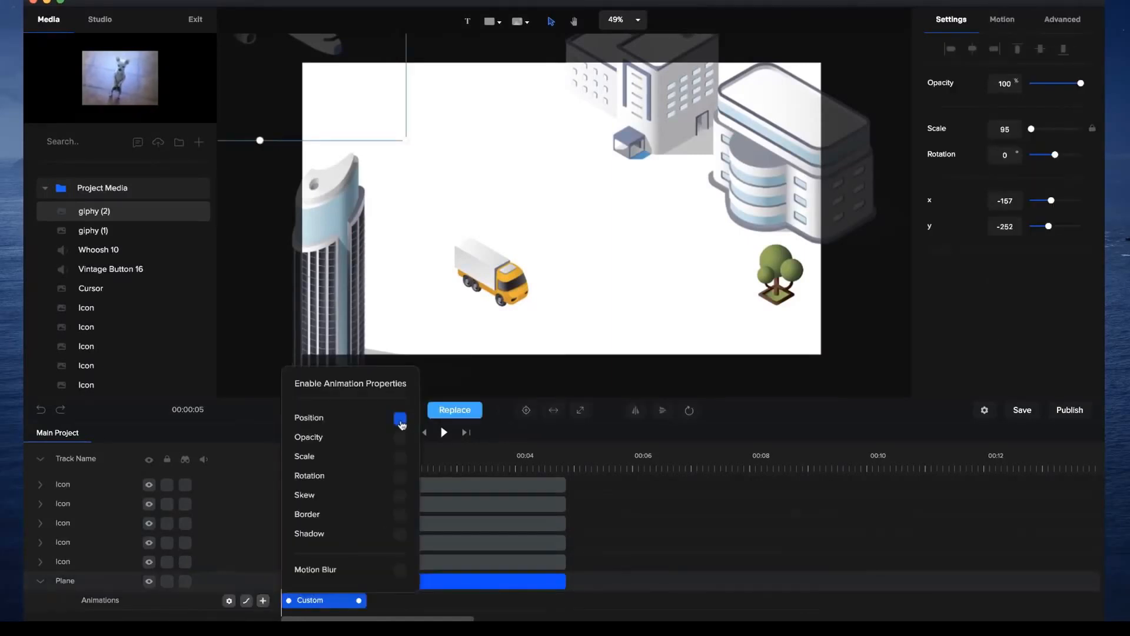
click(681, 499)
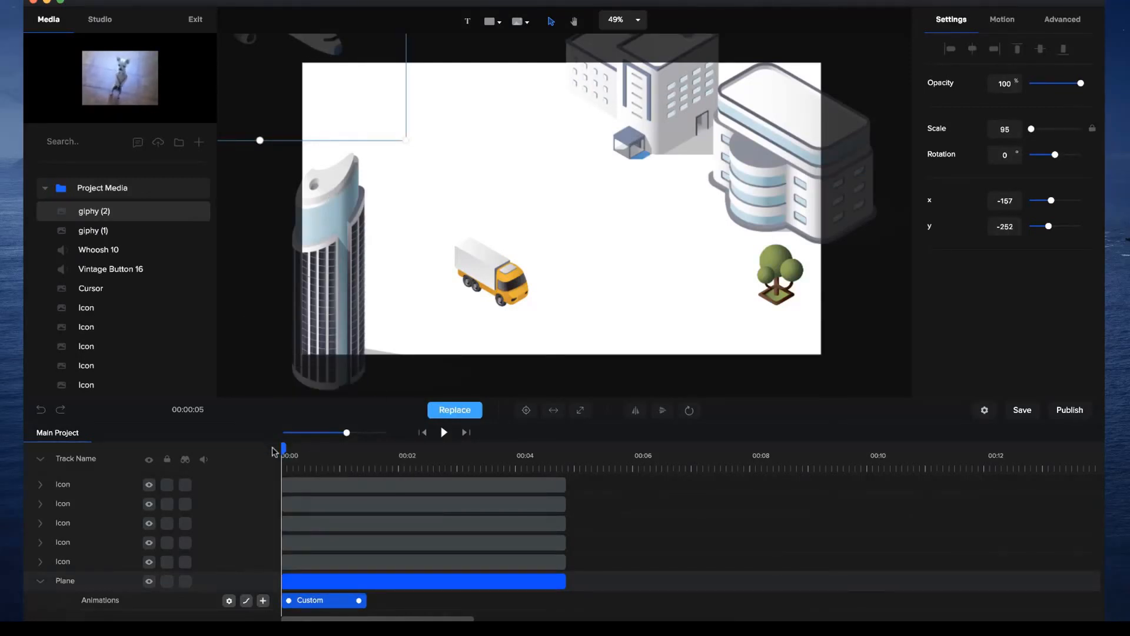
Set the plane animation's end position beyond the canvas's lower-right corner at x 2200, y 1339, and extend the animation to about 2 seconds.
click(375, 458)
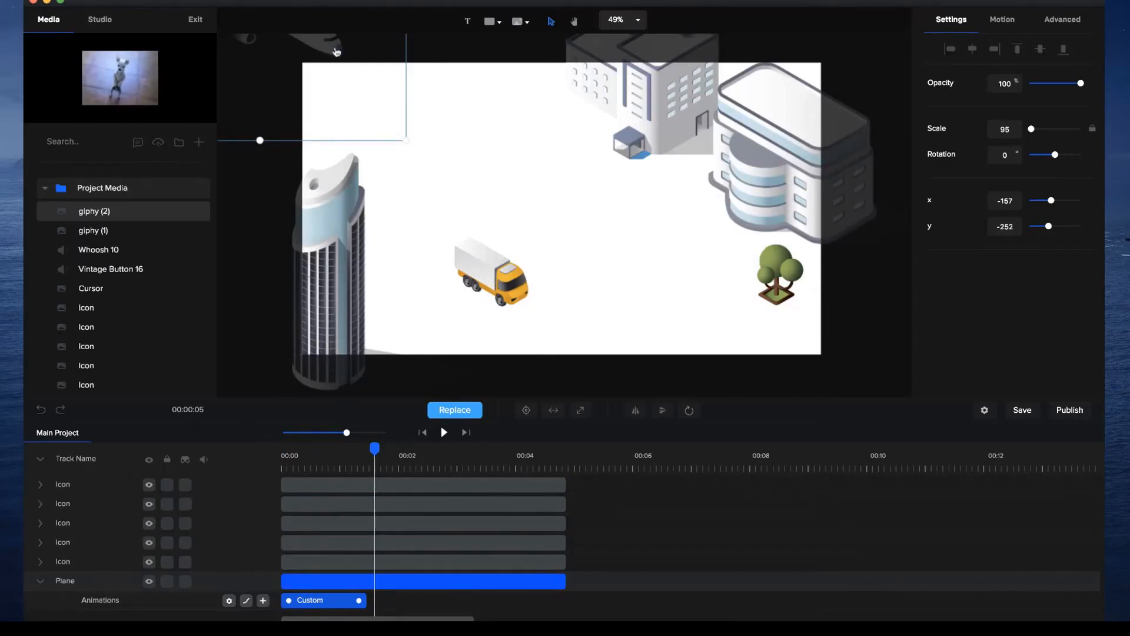
drag(336, 51, 910, 389)
scroll(829, 329, down, 5)
drag(829, 329, 870, 389)
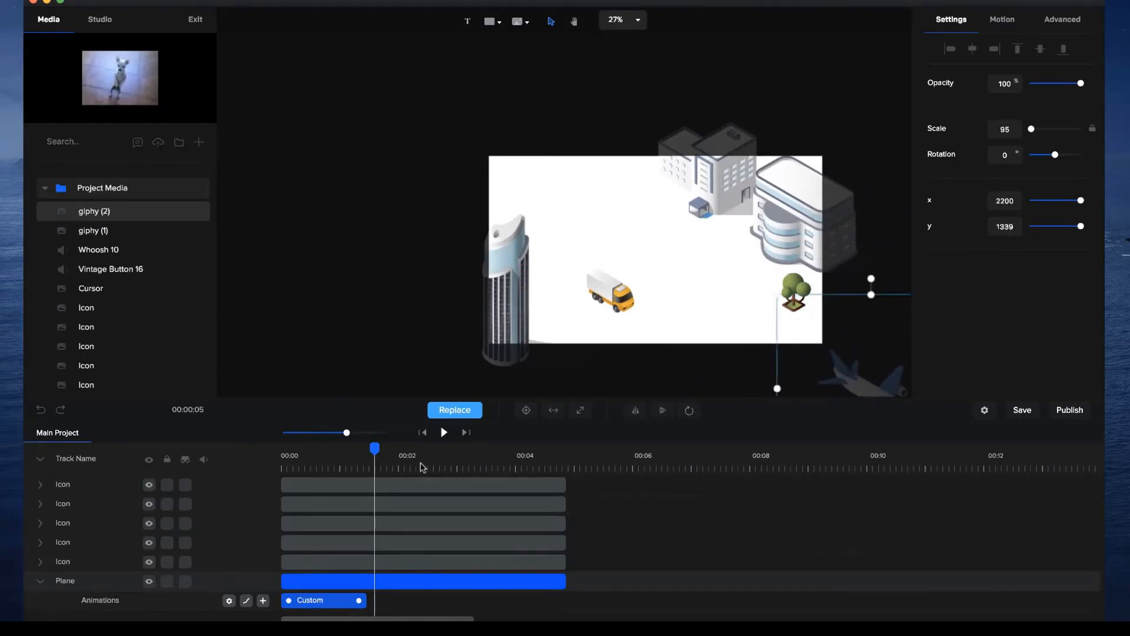
drag(360, 600, 398, 601)
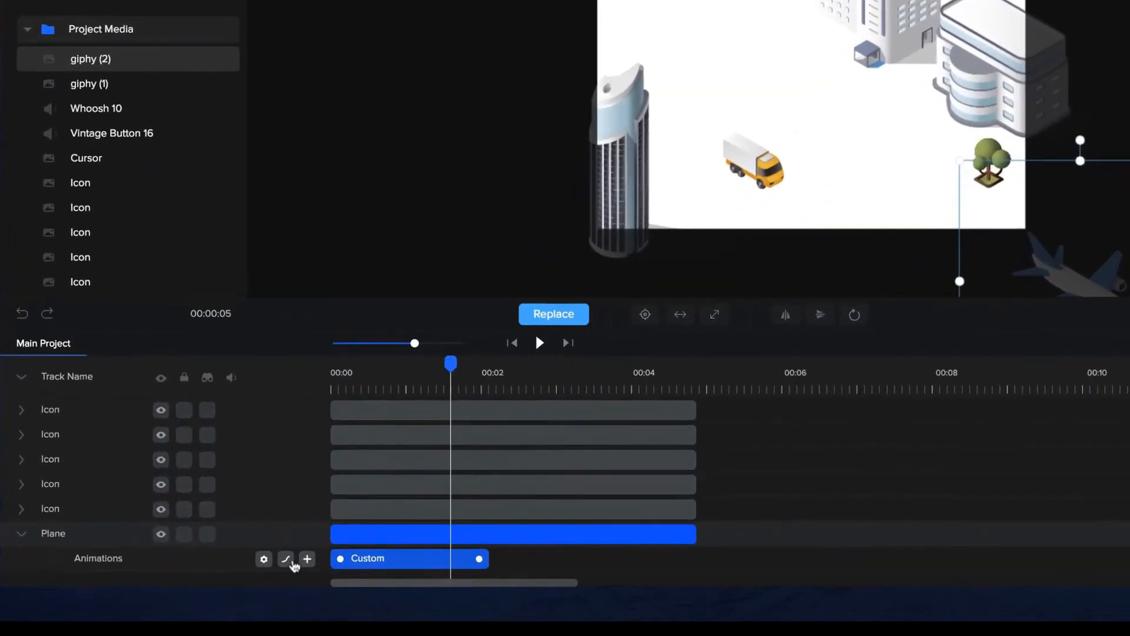
Set the plane animation's easing to Linear in the Both mode.
click(275, 569)
click(447, 274)
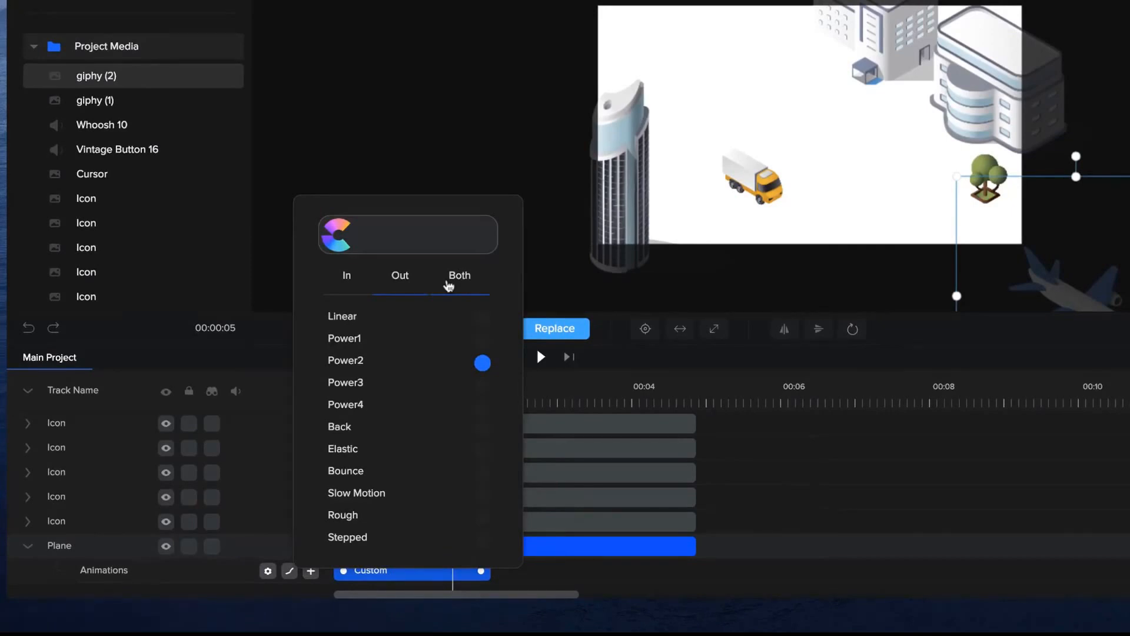
click(464, 284)
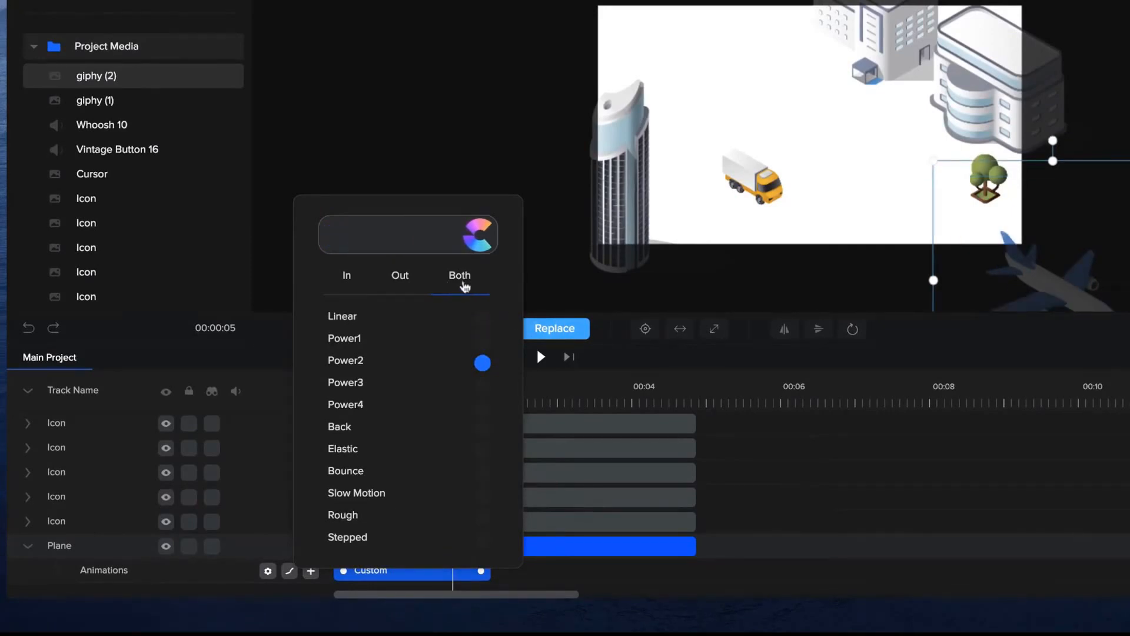
click(481, 318)
click(789, 456)
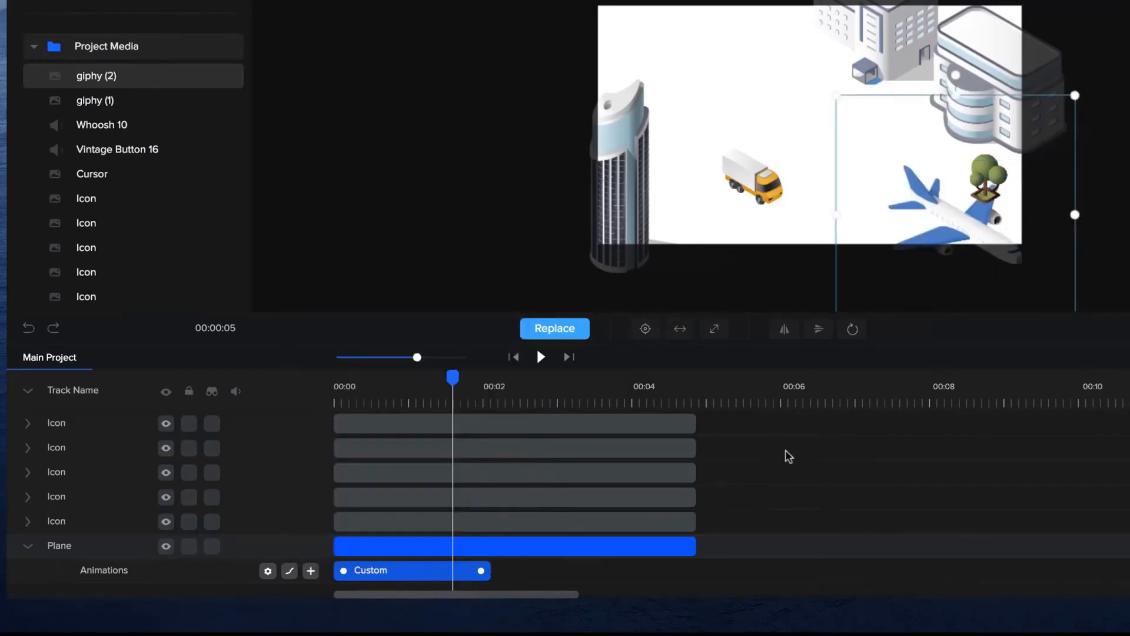
Move the Plane track above all the Icon tracks and preview the animation from the start.
scroll(809, 125, up, 3)
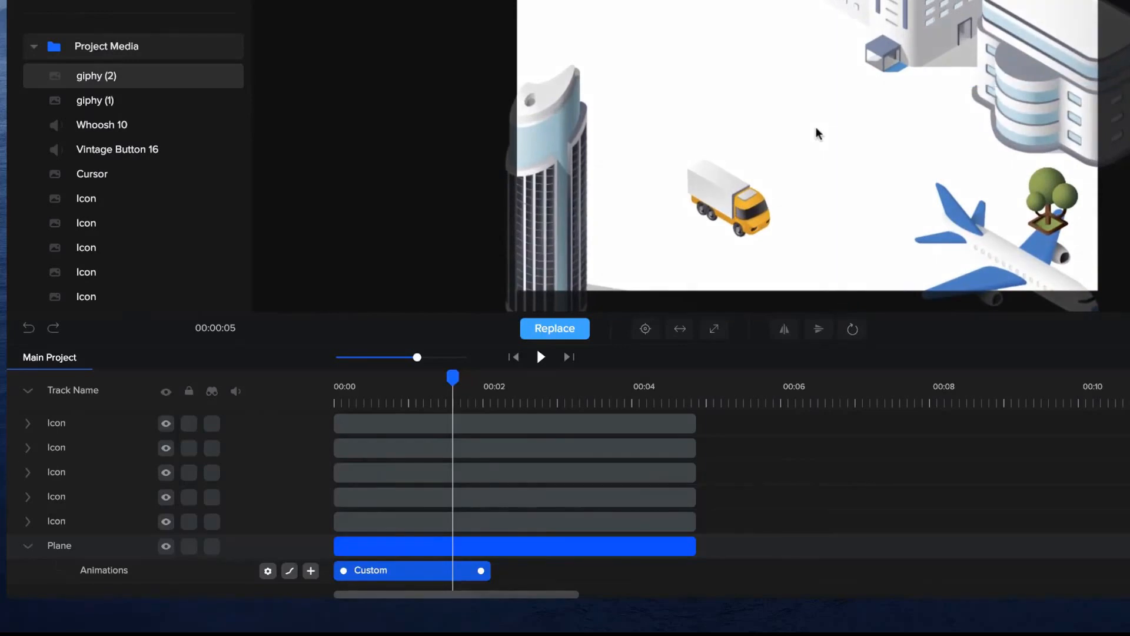
drag(815, 129, 649, 72)
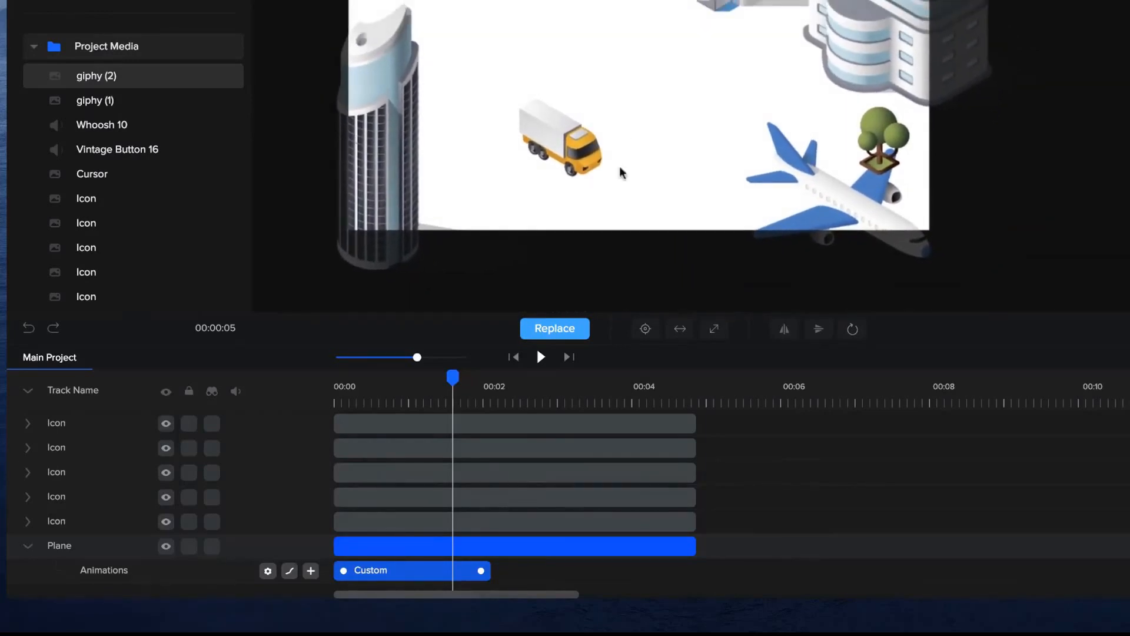
click(514, 357)
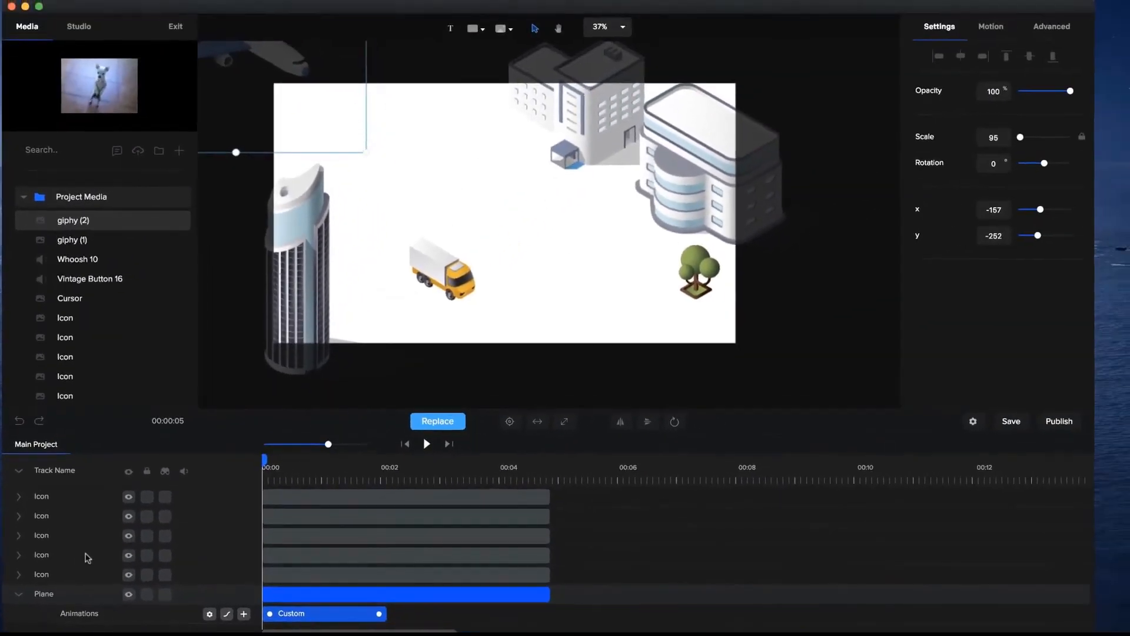
drag(48, 595, 47, 493)
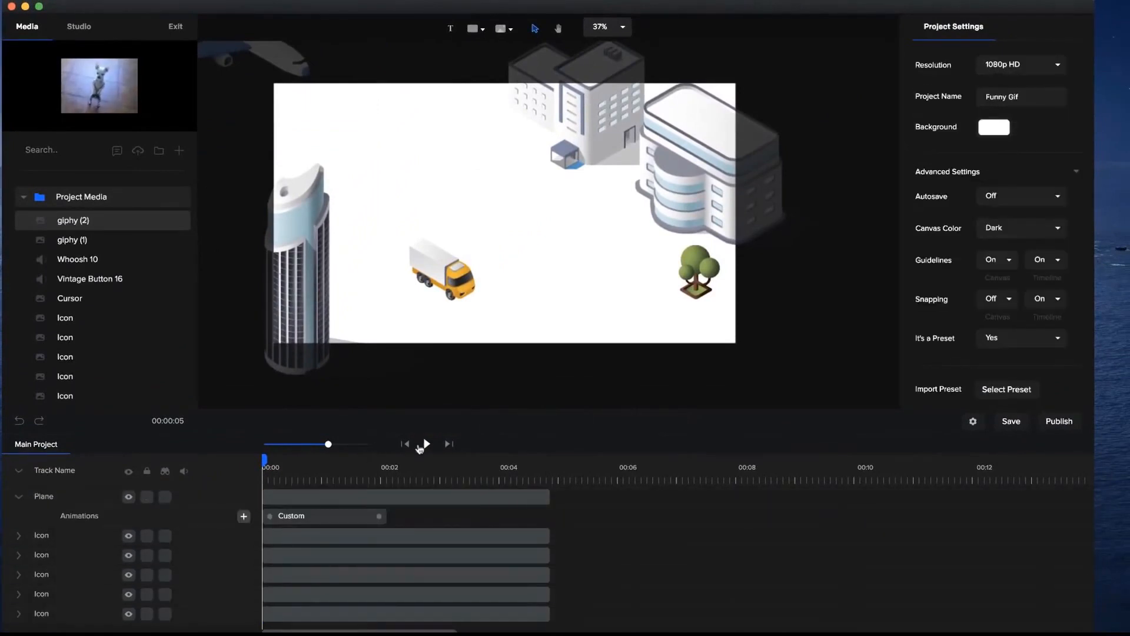
click(426, 444)
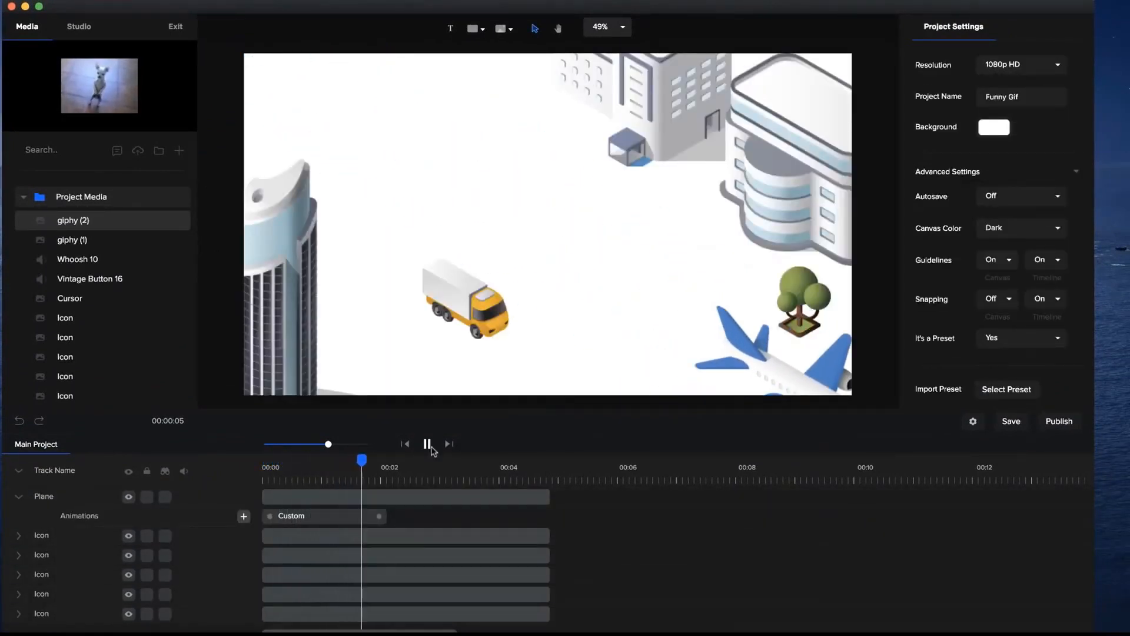
click(428, 443)
Give the plane a shadow with colour #0000000F, blur 21, X offset -82 and Y offset 500.
click(371, 520)
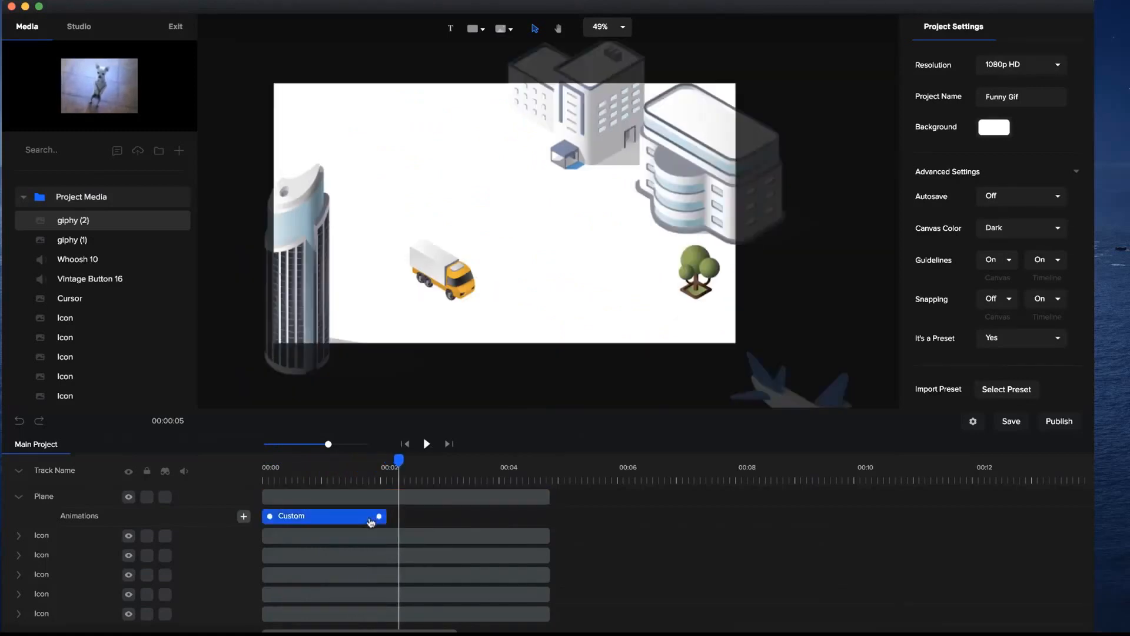
click(330, 467)
click(555, 258)
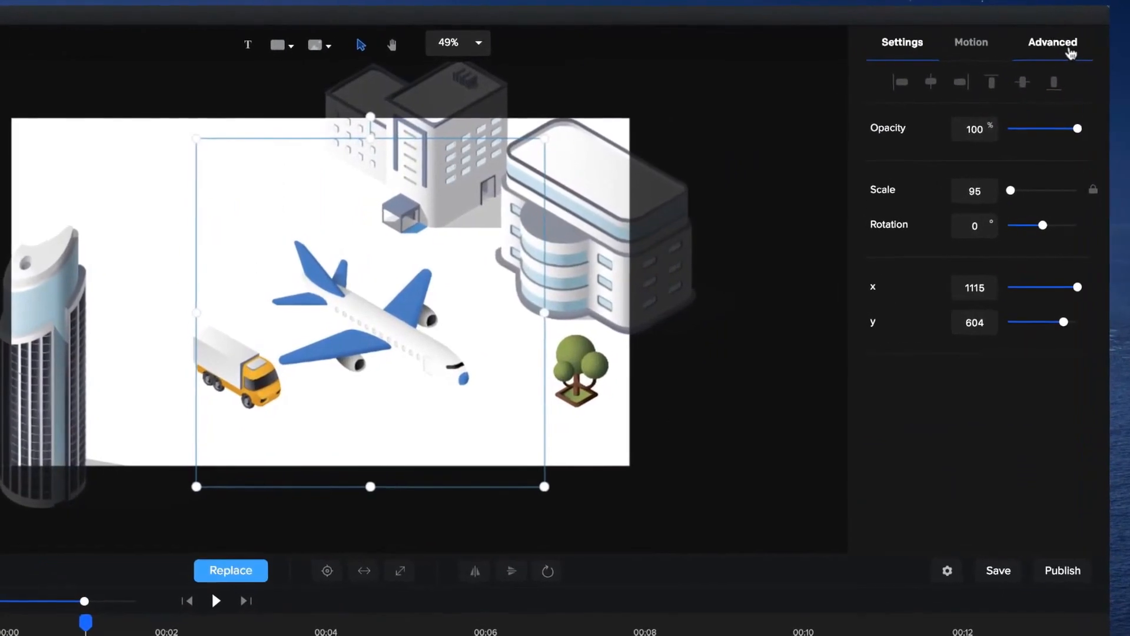
click(1069, 51)
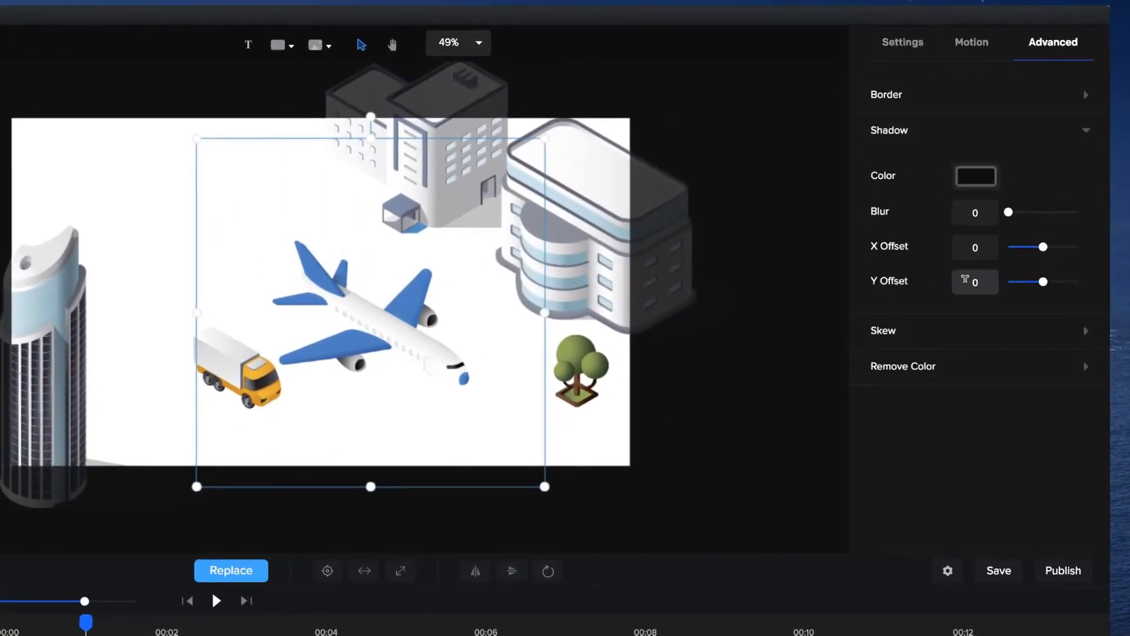
click(978, 283)
text(500)
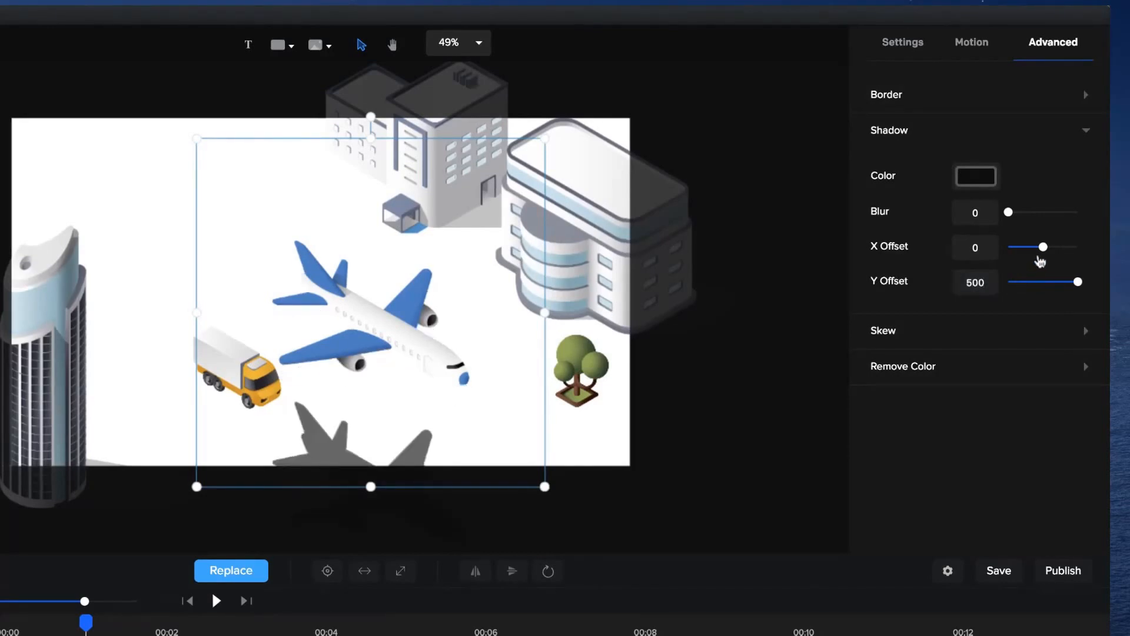
drag(1045, 248, 886, 238)
click(989, 179)
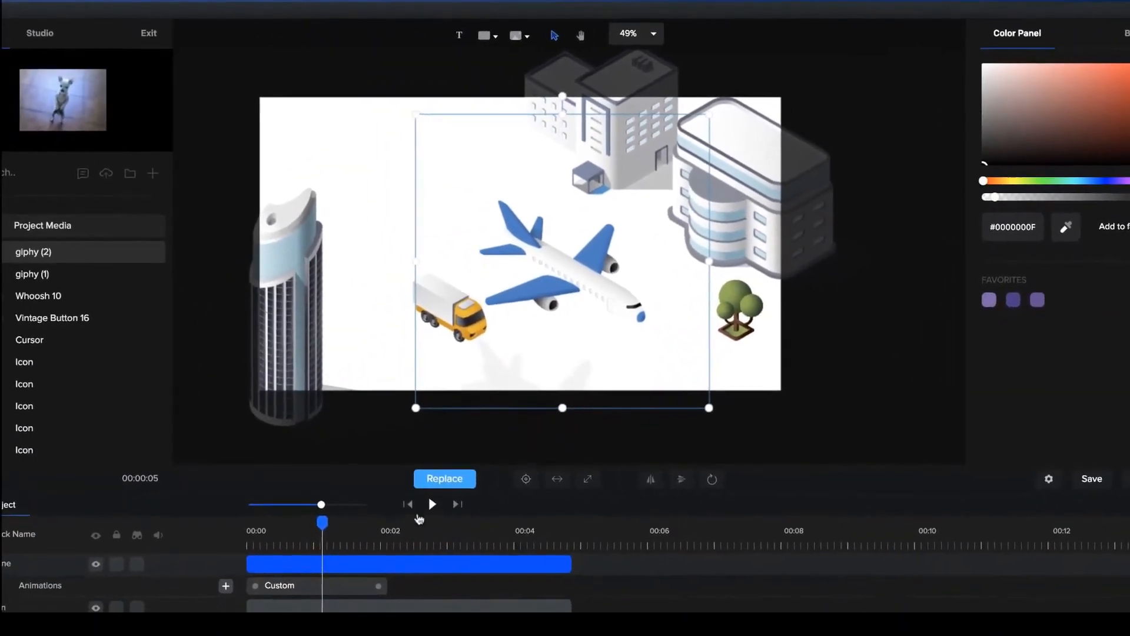
Play the plane animation from the start to check its shadow in flight.
click(206, 594)
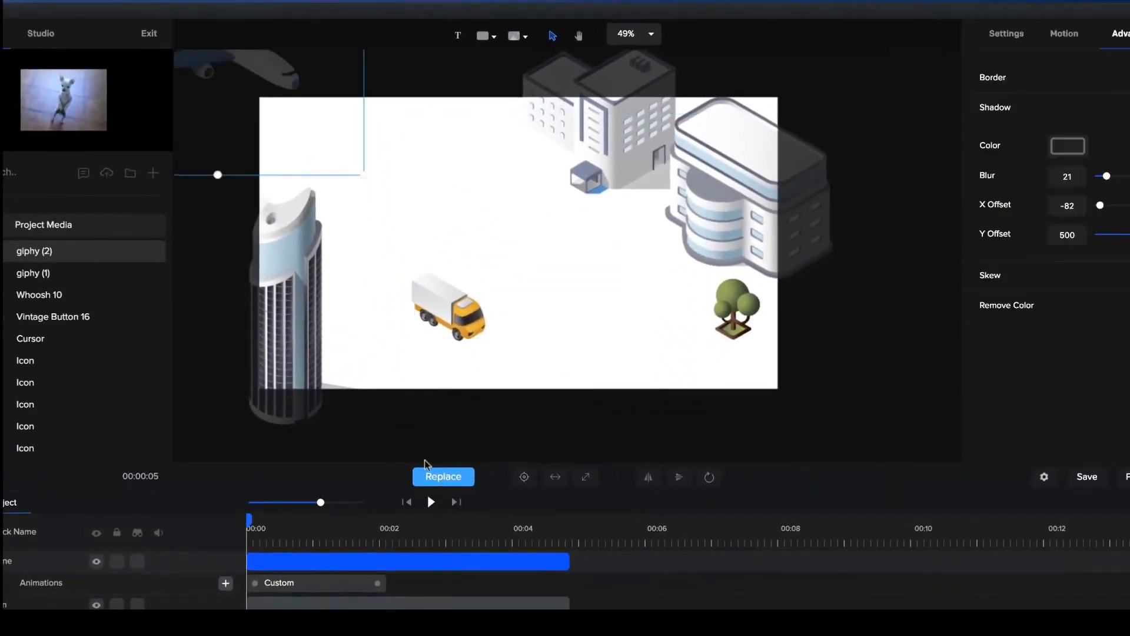
click(432, 502)
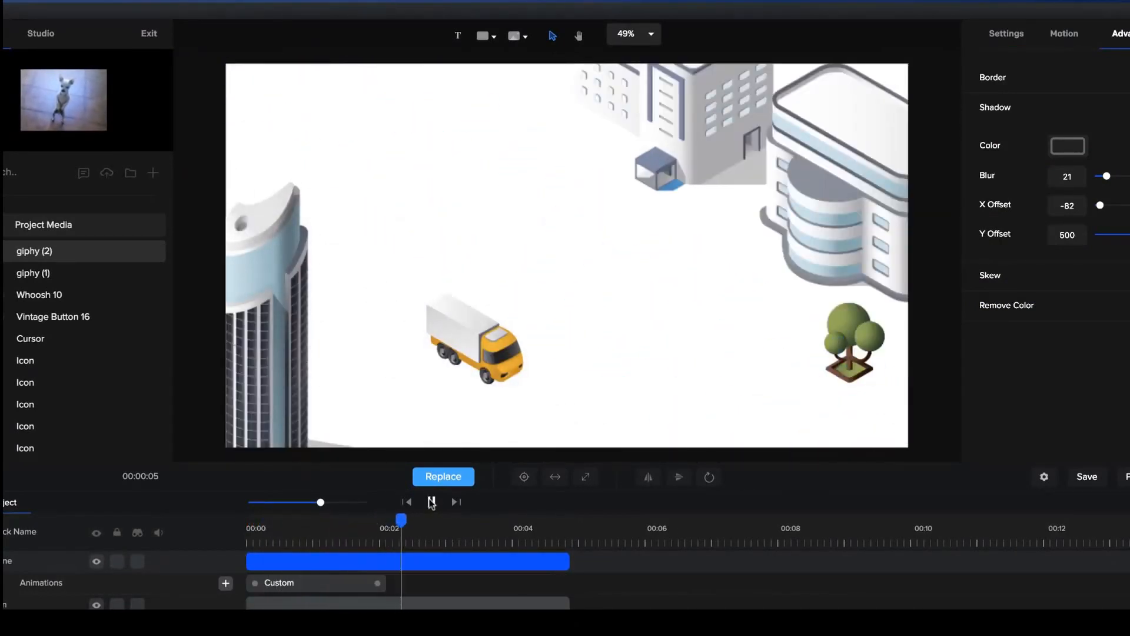
click(432, 501)
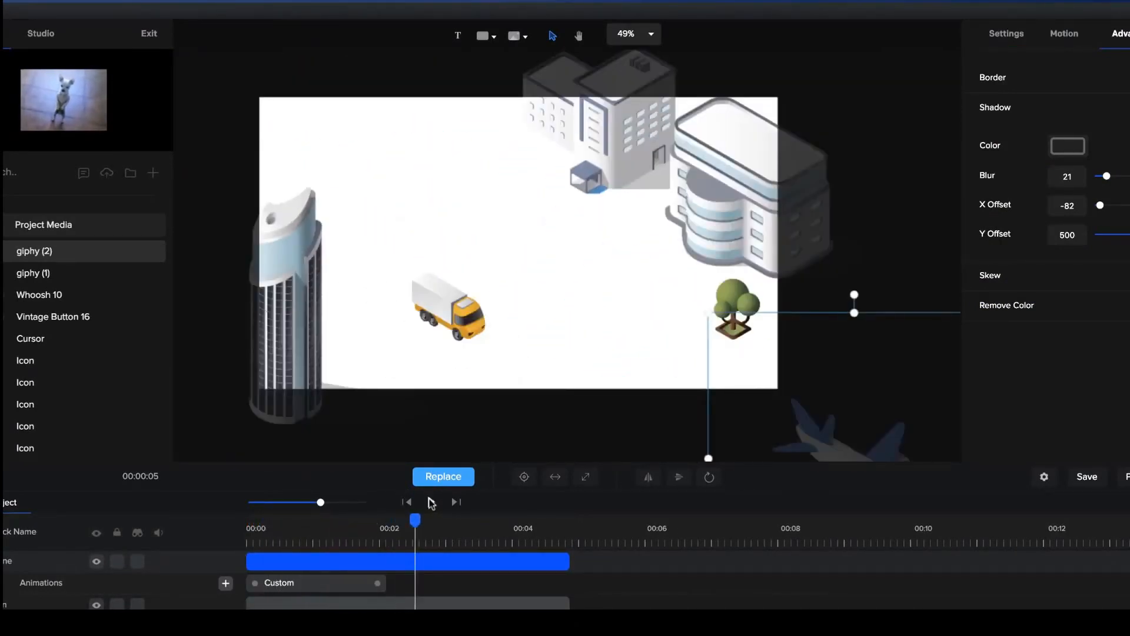
Delete all the isometric objects from the canvas and return the playhead to the start of the timeline.
drag(230, 72, 907, 452)
key(Delete)
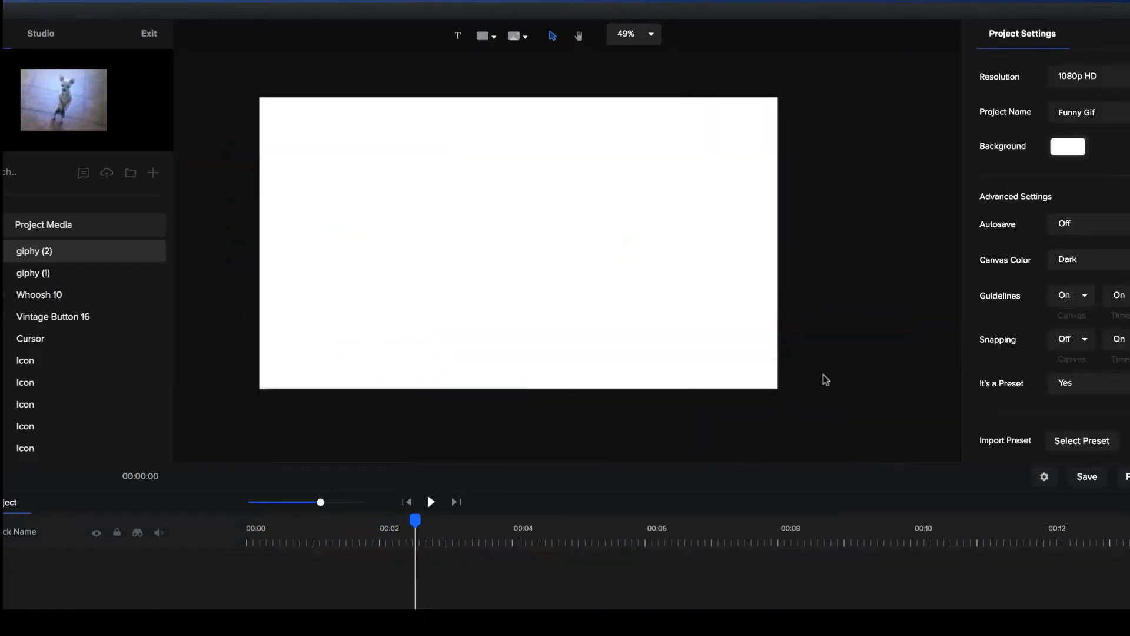
click(405, 502)
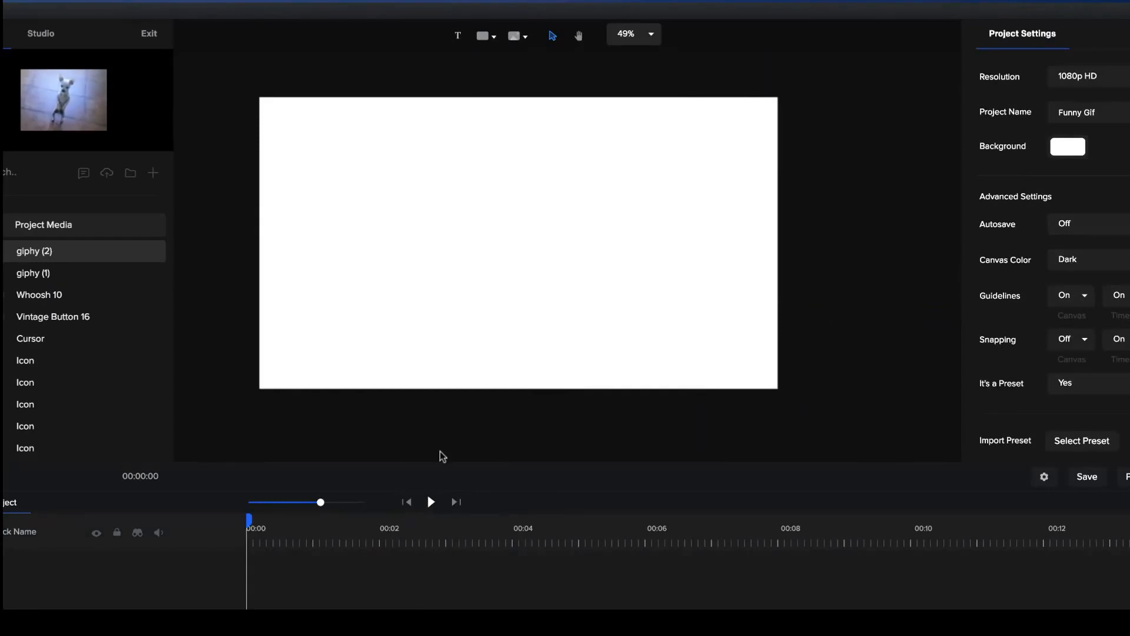
Browse the objects in the image library's Real Objects category through to the end.
click(512, 37)
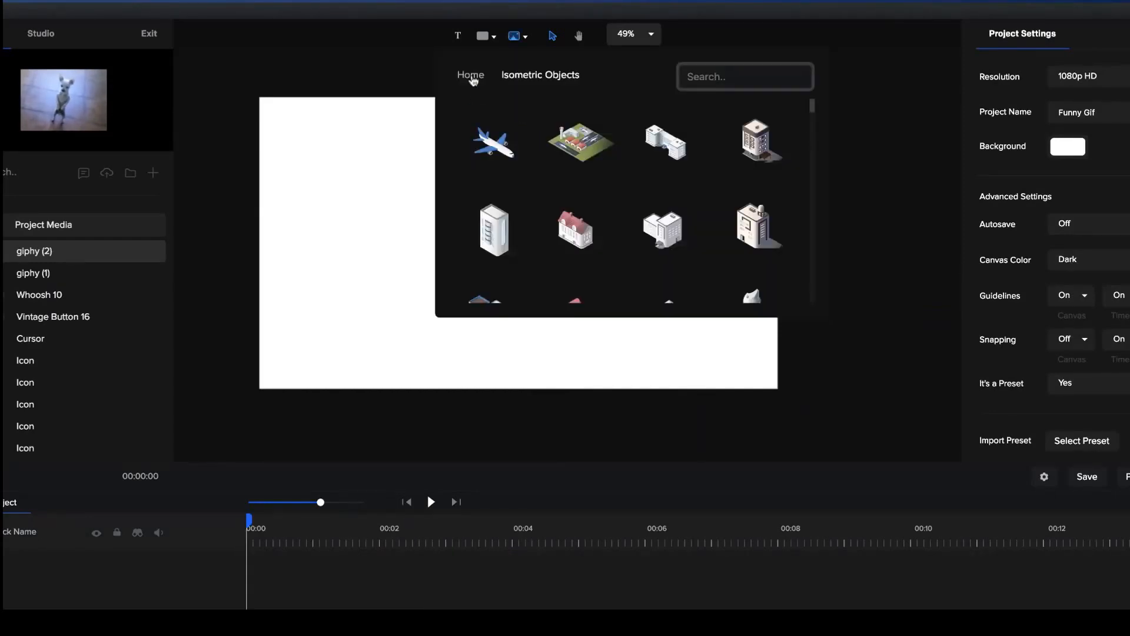
click(471, 77)
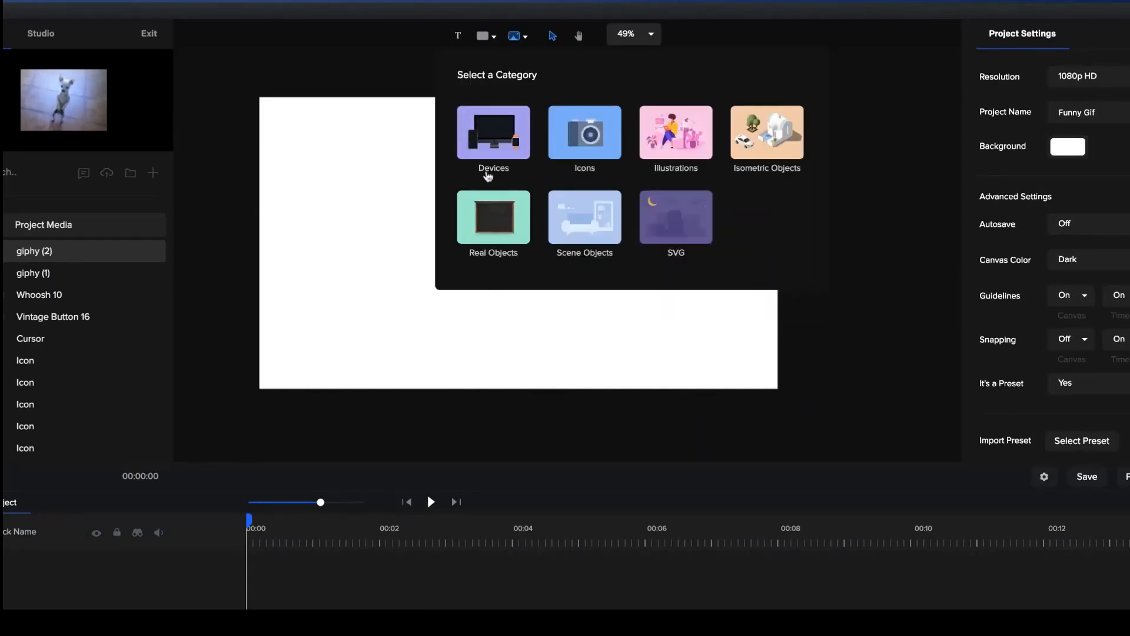
click(500, 236)
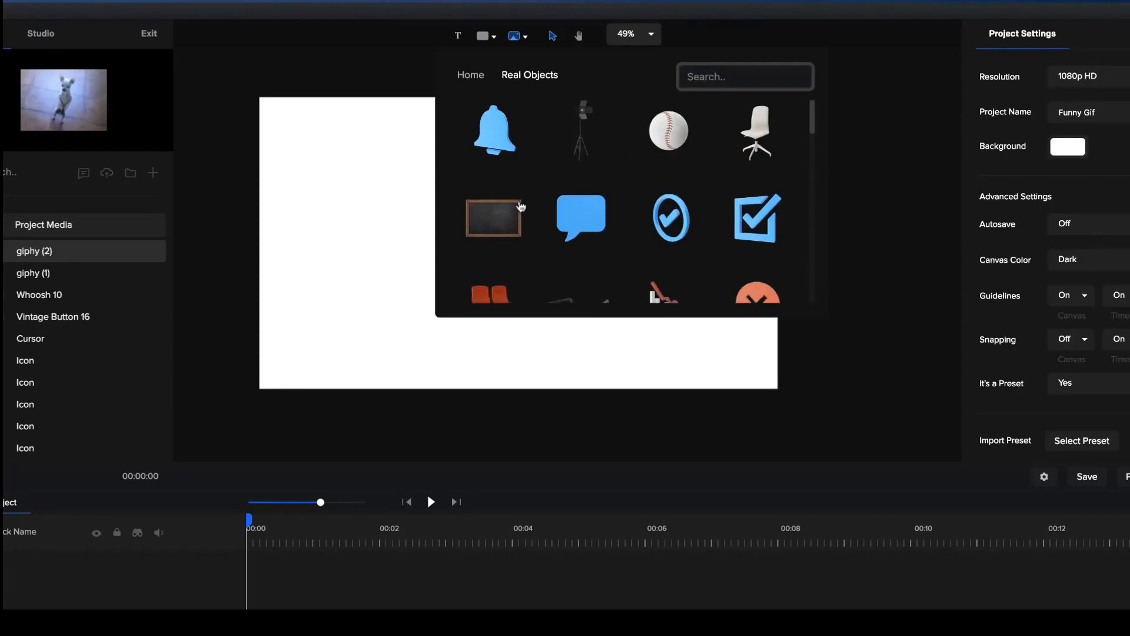
scroll(501, 219, down, 8)
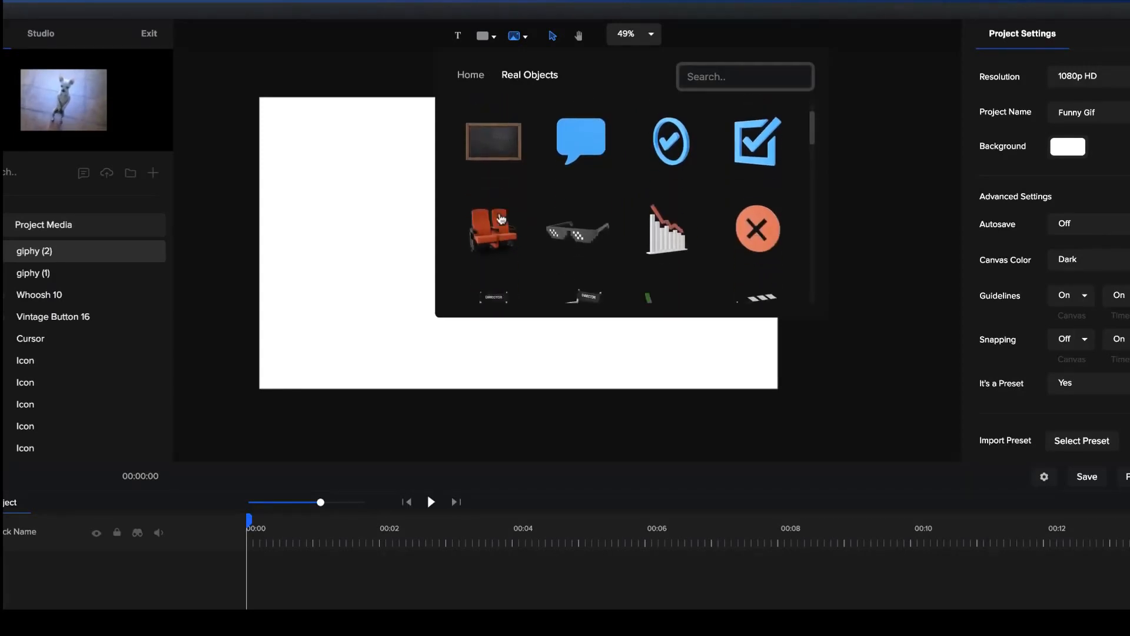
click(496, 251)
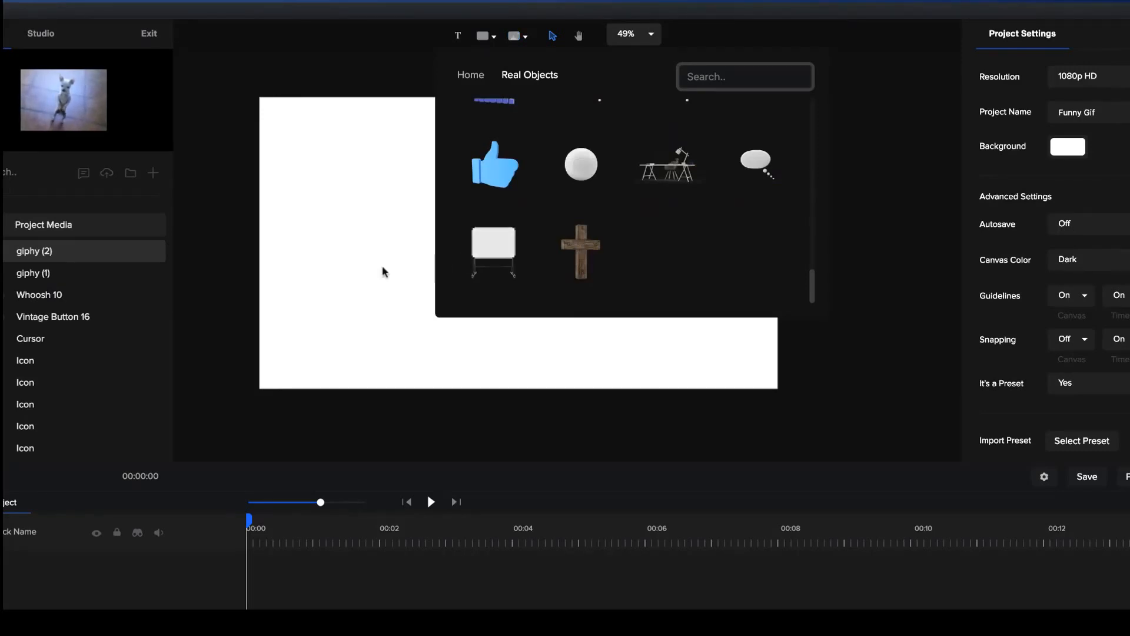
Add the whiteboard from Real Objects to the canvas, enlarge it slightly and place it left of centre.
drag(505, 270, 447, 252)
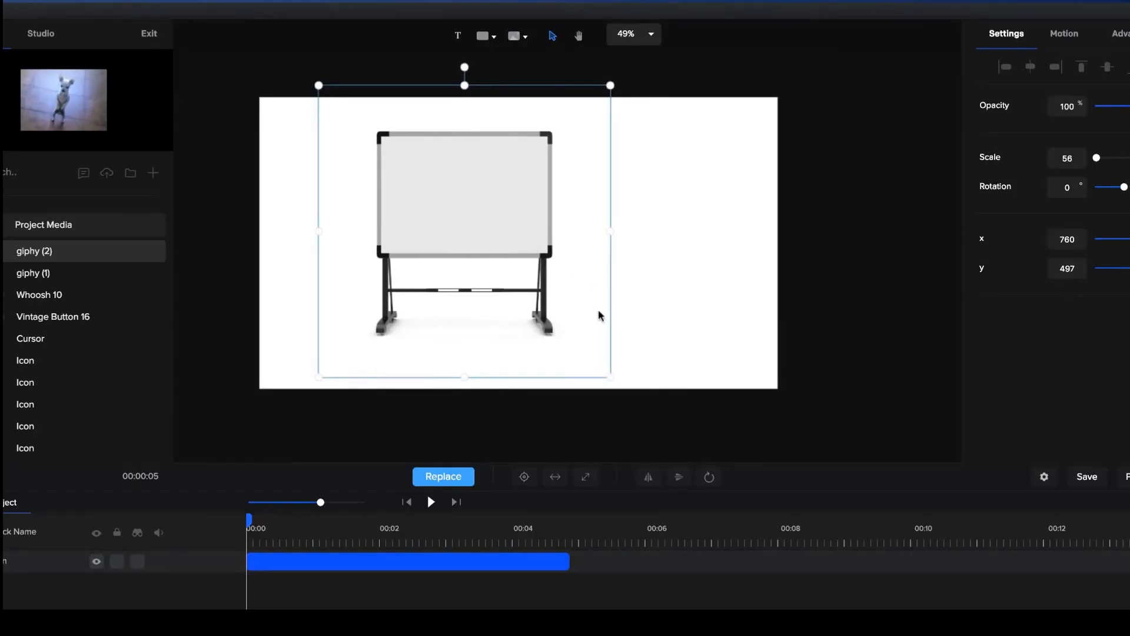
drag(612, 381, 639, 398)
drag(523, 229, 520, 207)
click(701, 272)
click(518, 204)
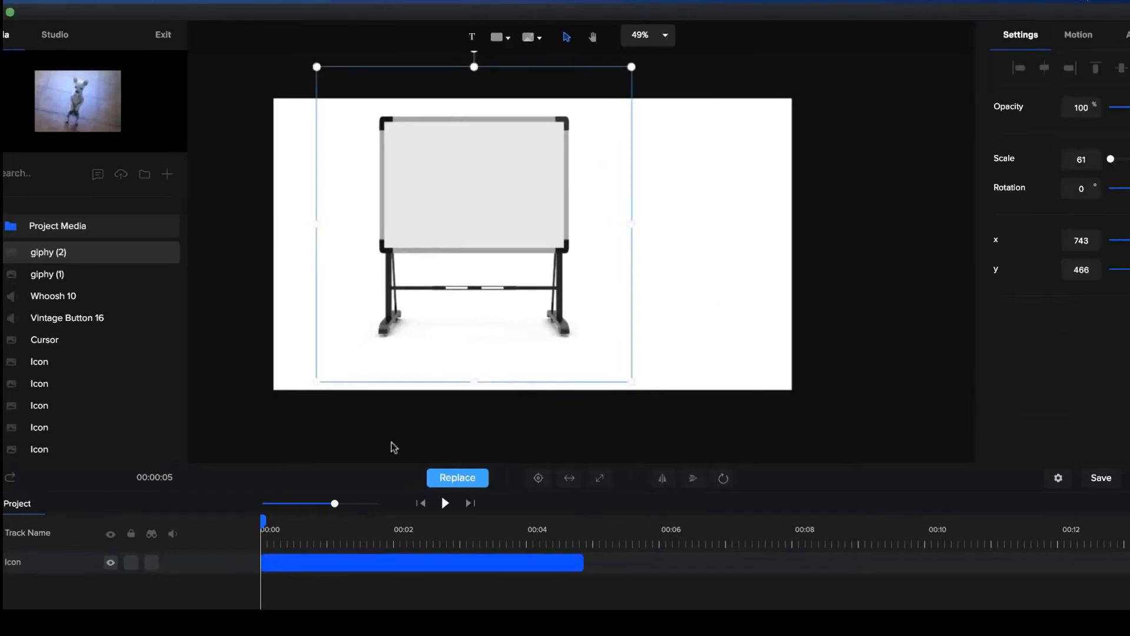
Add the 3D character Sally from the Studio characters and move the whiteboard slightly closer to her.
click(59, 36)
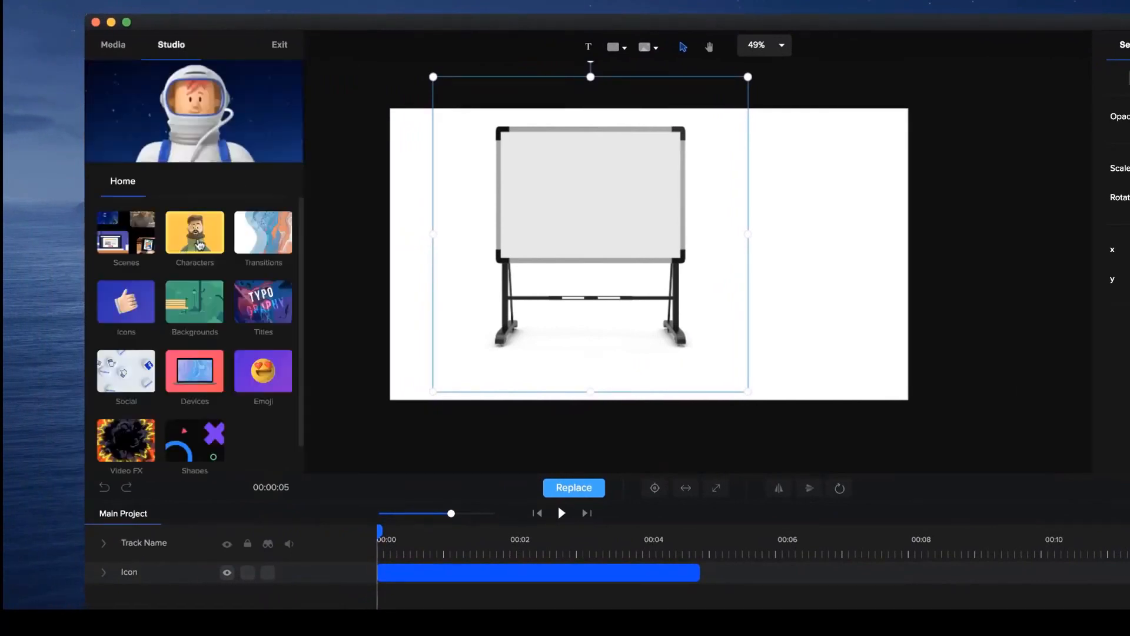
click(200, 245)
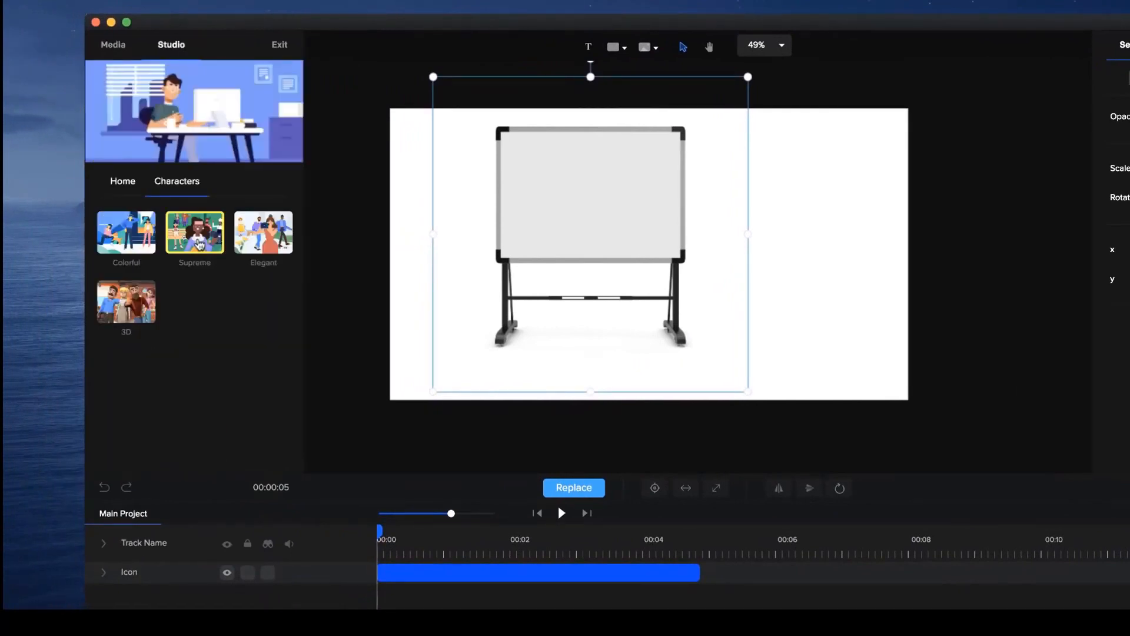
click(194, 245)
click(190, 246)
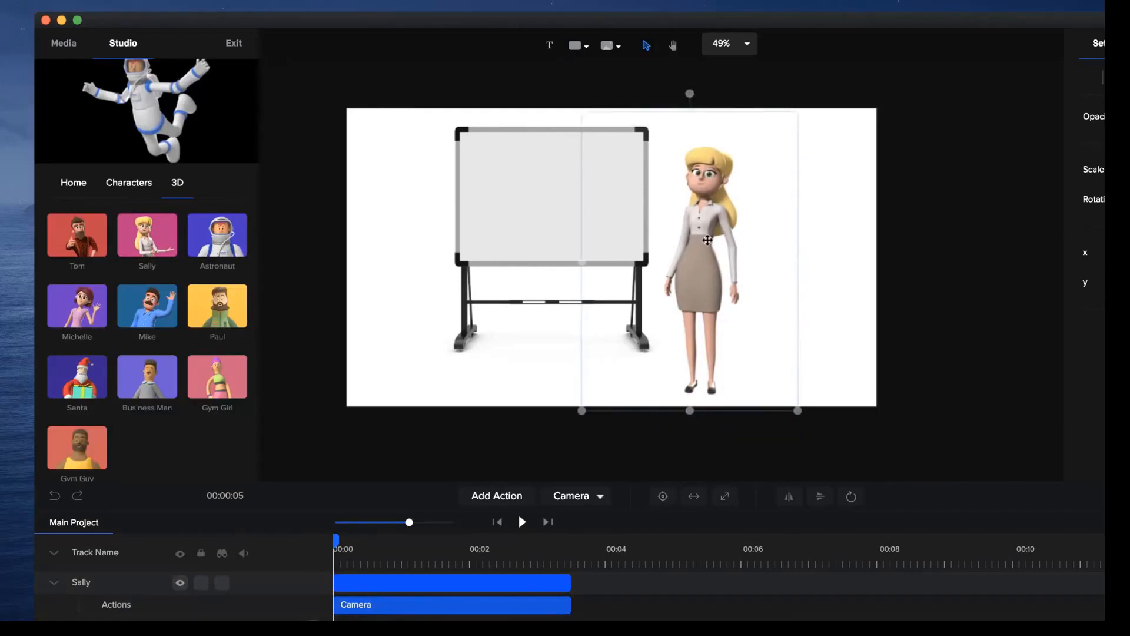
click(594, 210)
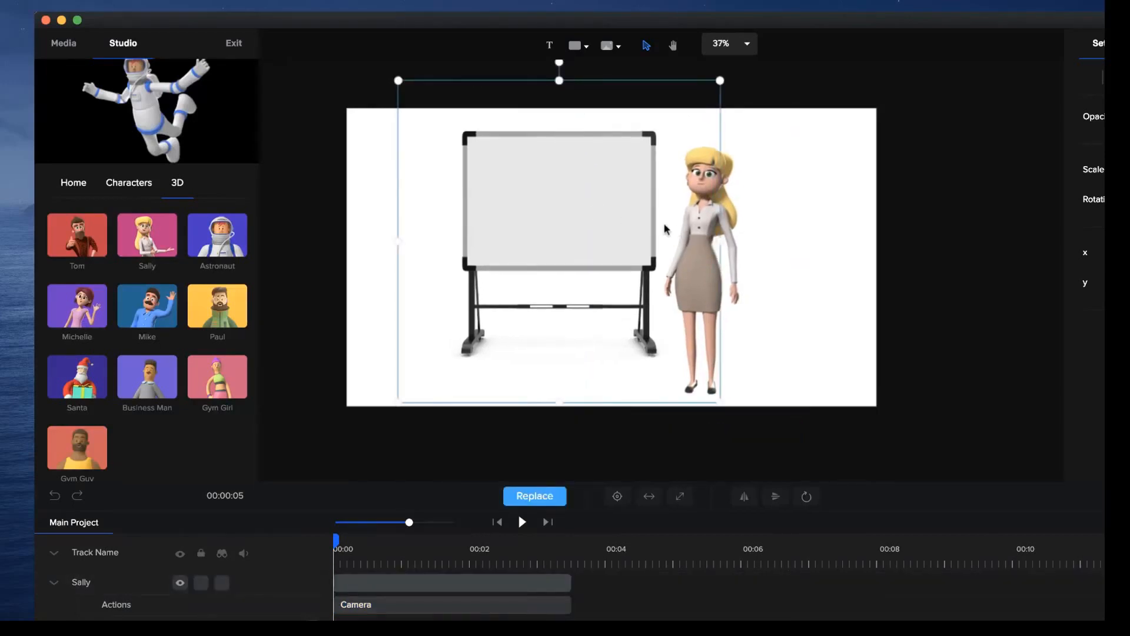
scroll(665, 228, up, 2)
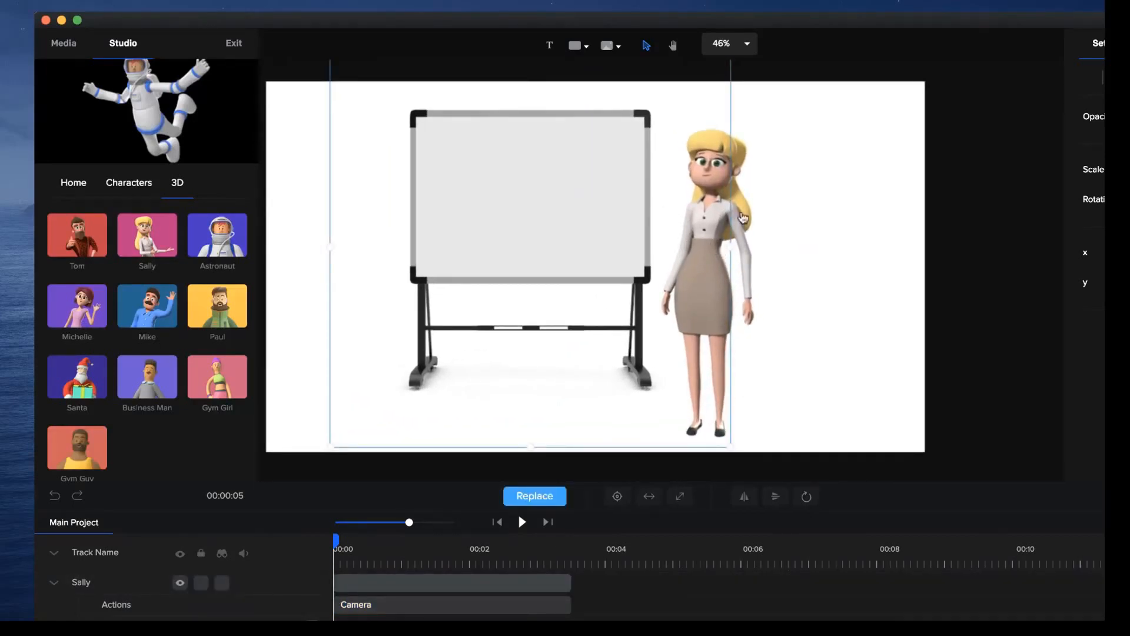
Change Sally's first action to Point Left and add Thumbs Up as her second action.
click(740, 218)
click(401, 607)
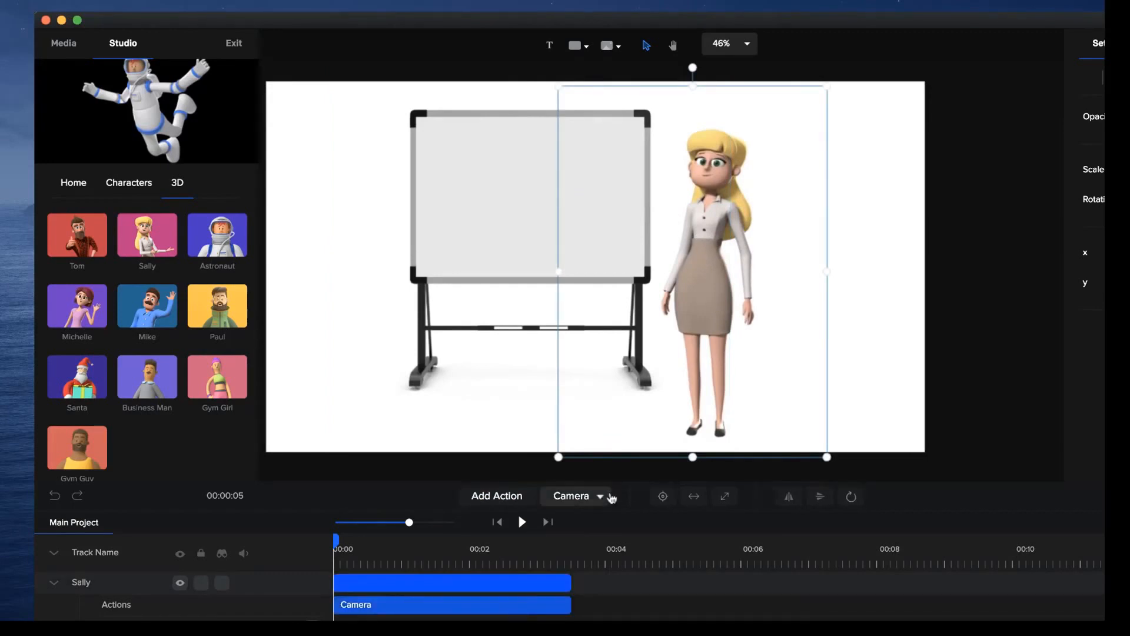
click(600, 497)
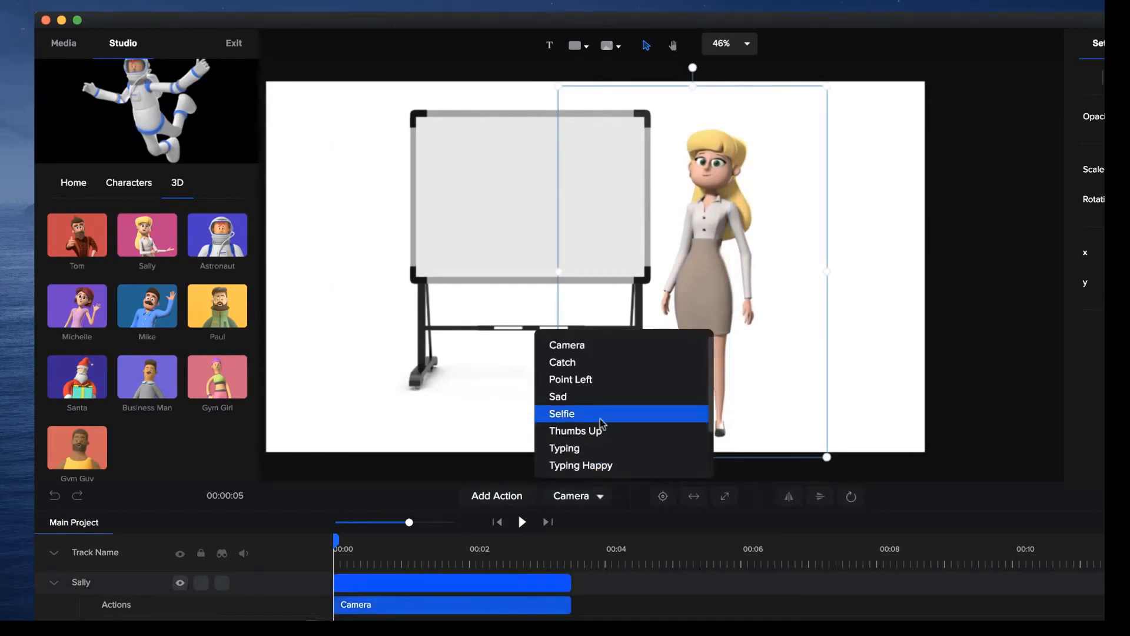
click(601, 380)
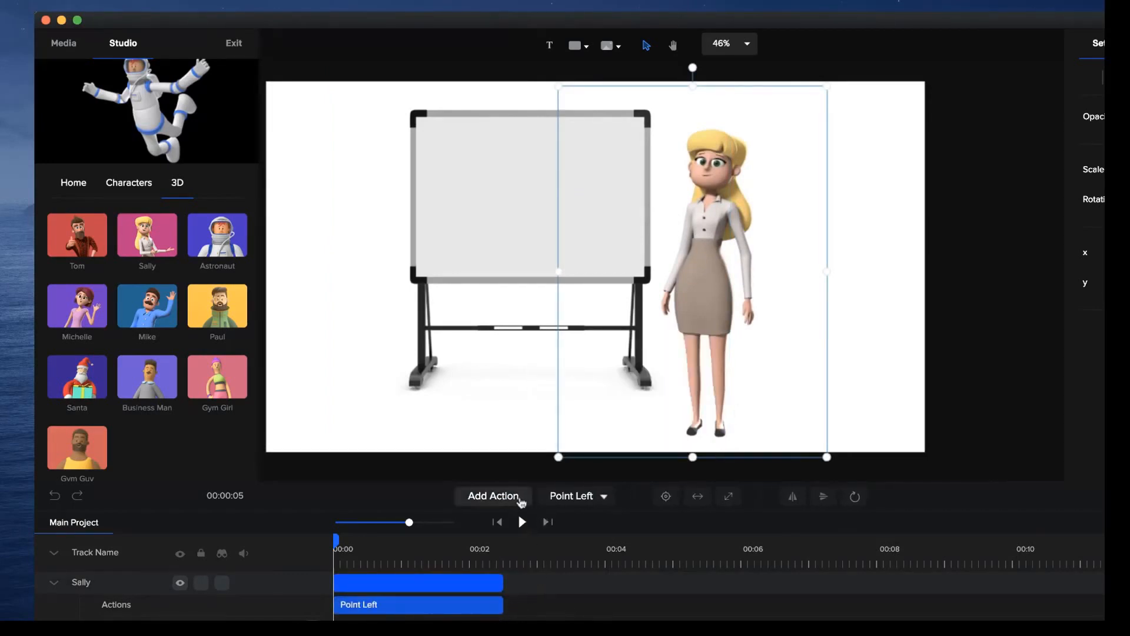
click(531, 501)
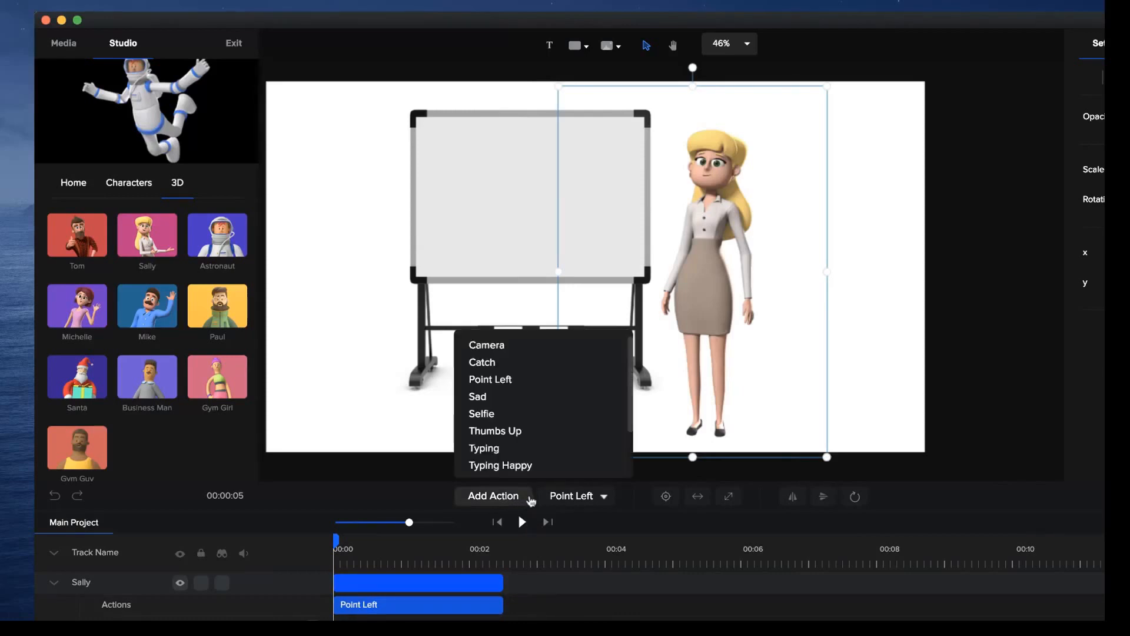
scroll(528, 365, down, 2)
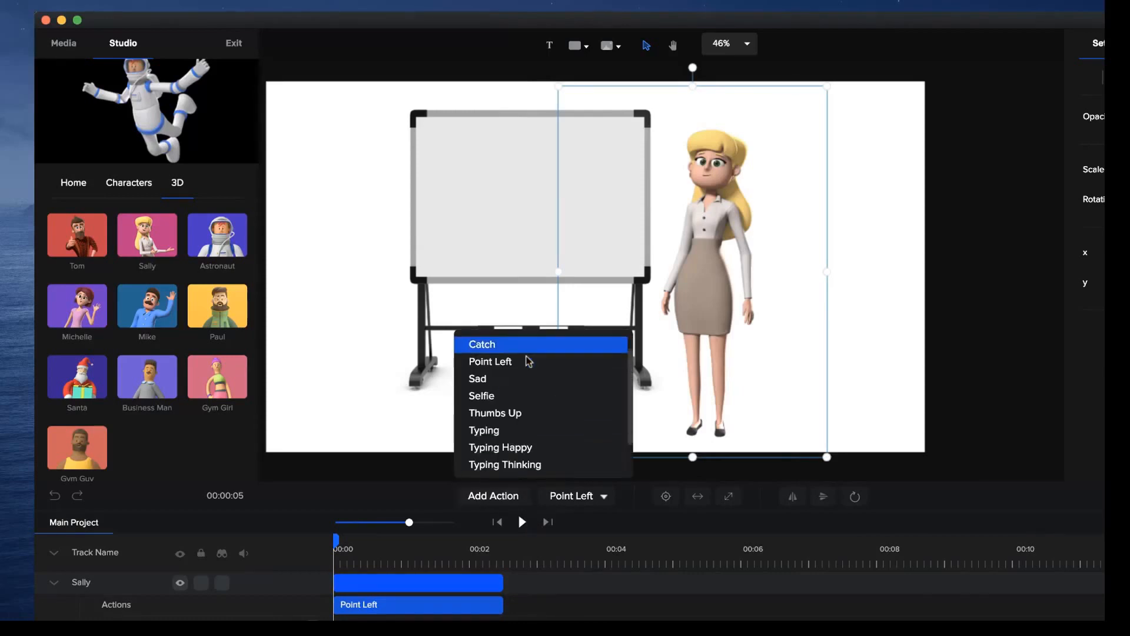
click(521, 406)
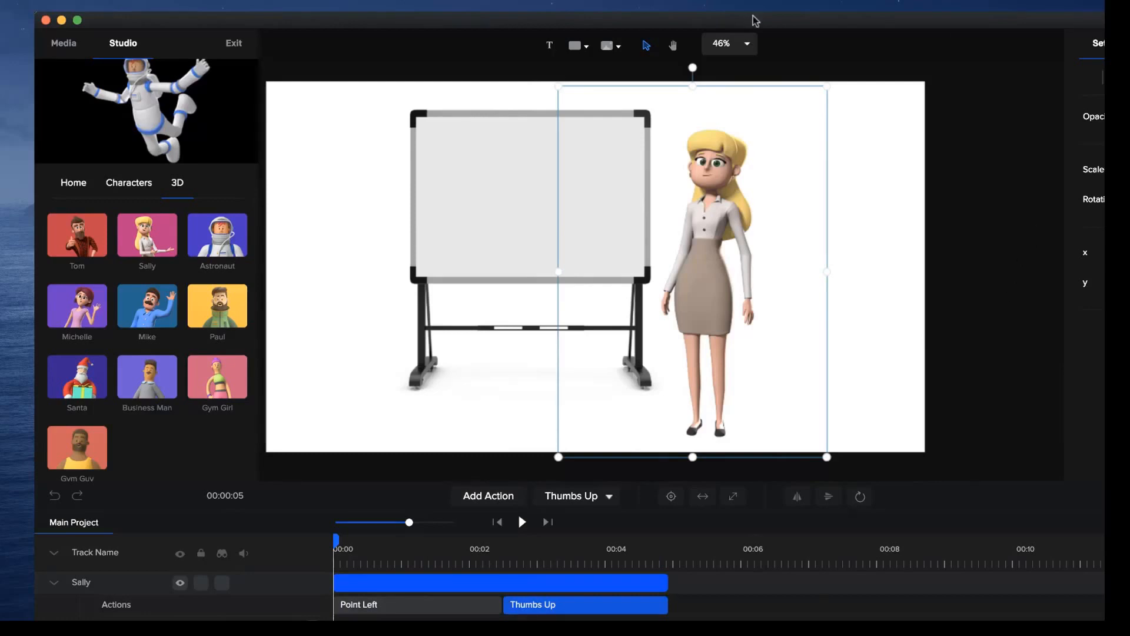
Add a text element in black, enlarge it to a scale of about 136 and place it on the whiteboard's upper half.
click(555, 50)
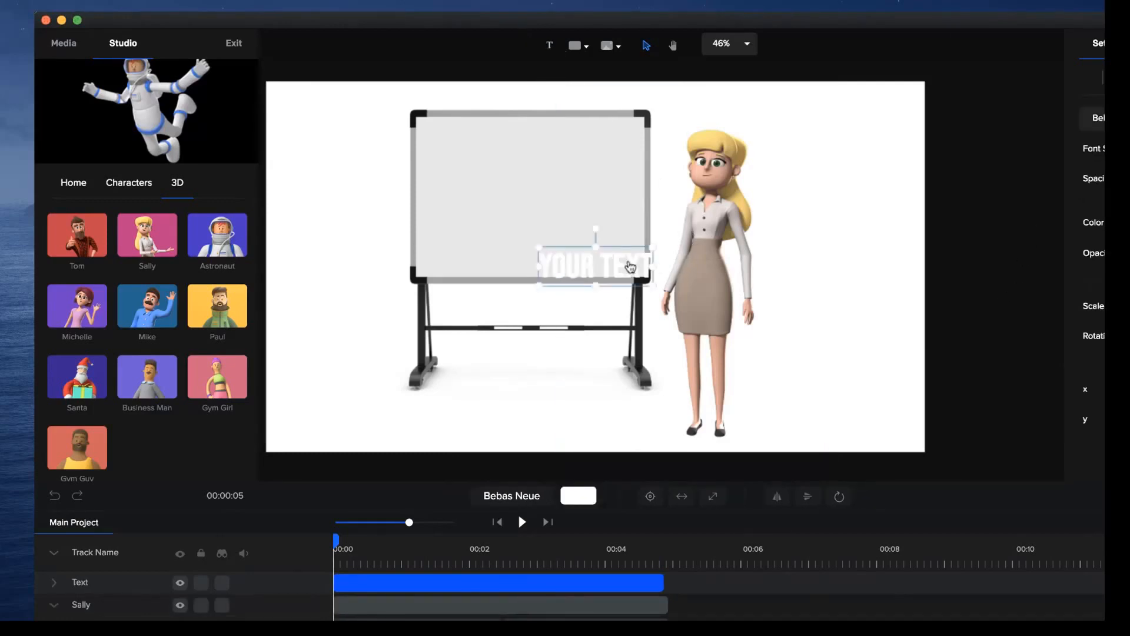
drag(627, 263, 578, 212)
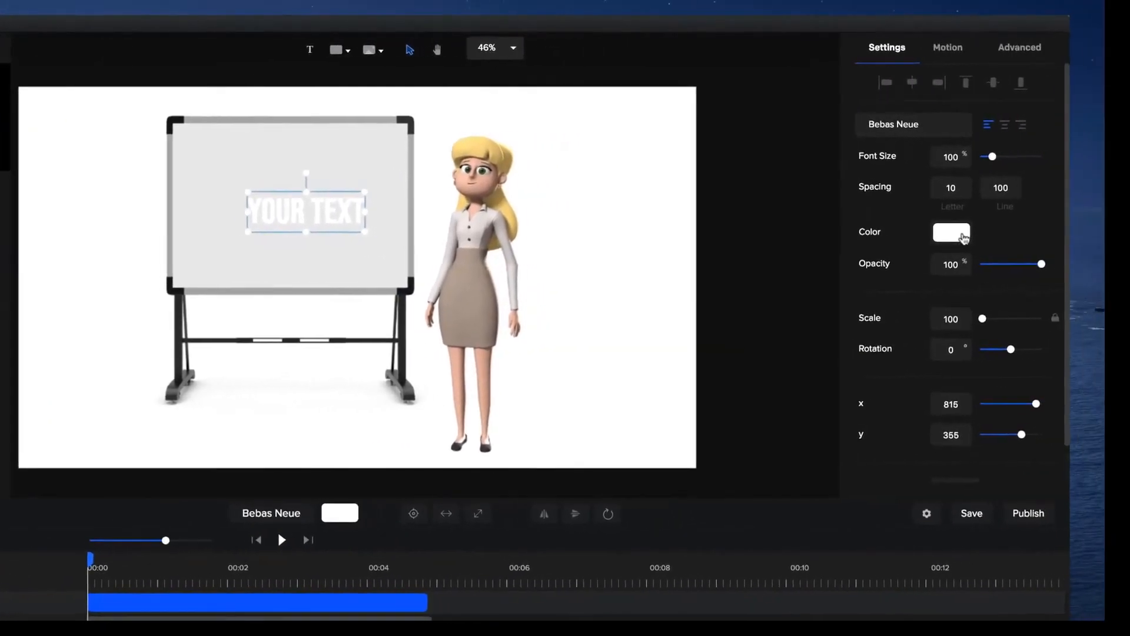
click(1074, 227)
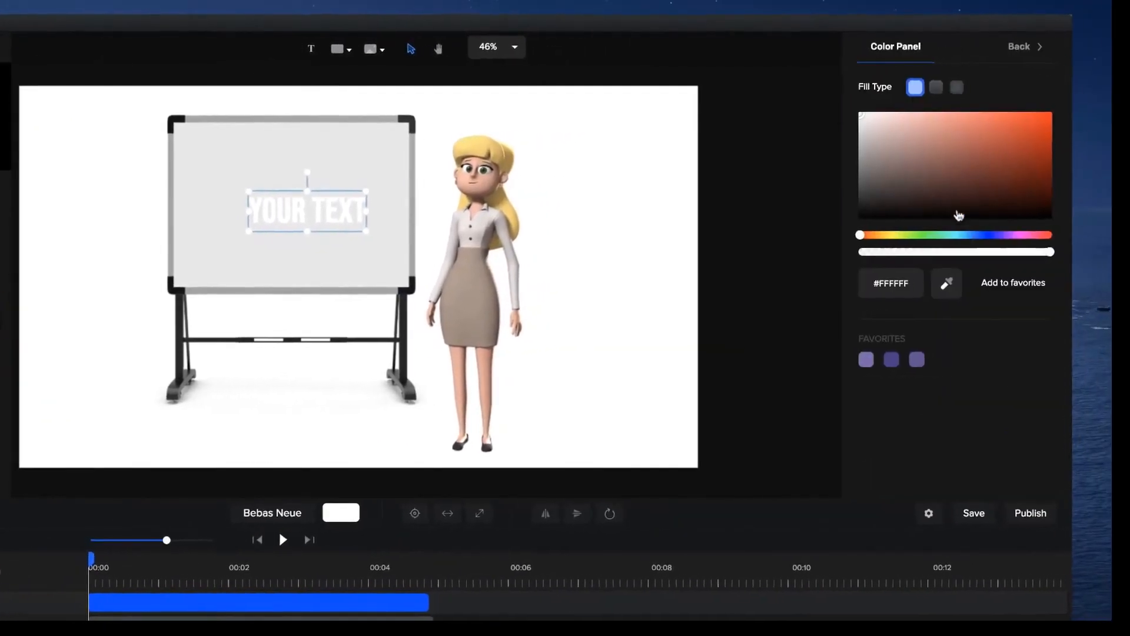
click(1084, 209)
drag(296, 186, 257, 171)
drag(343, 209, 346, 190)
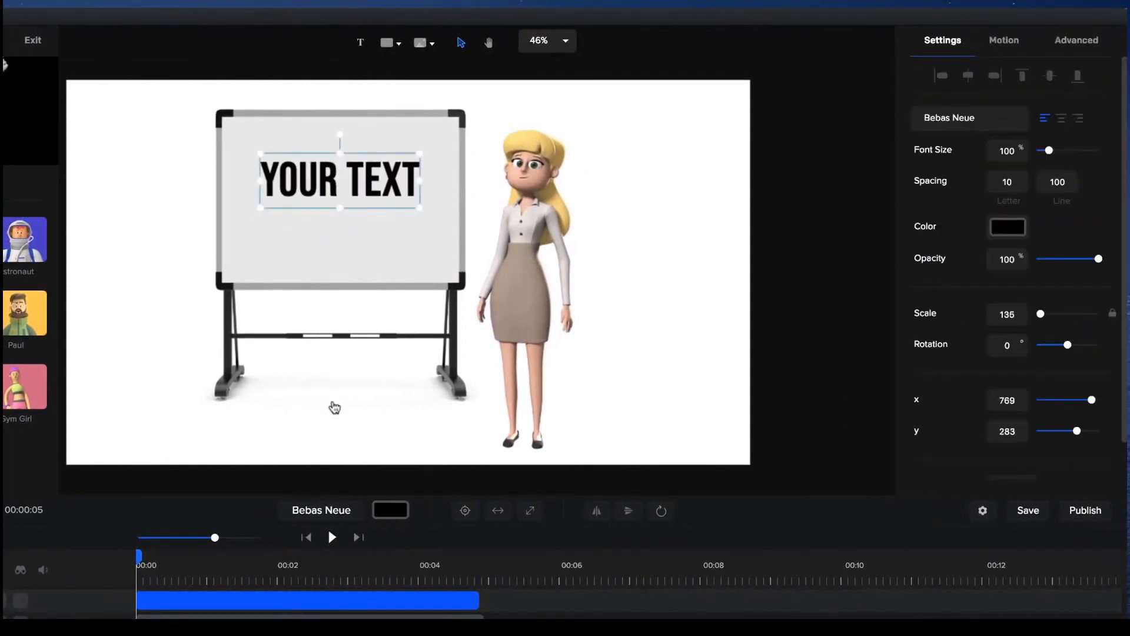
Play the whiteboard scene to preview Sally's actions beside the text, and deselect everything.
click(333, 537)
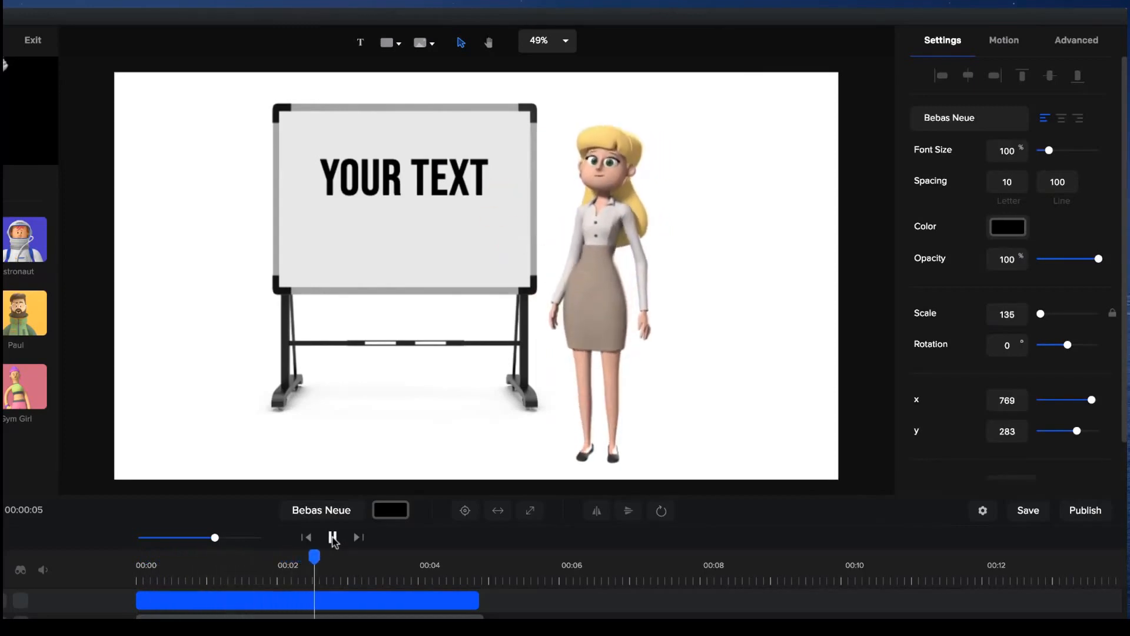
click(334, 538)
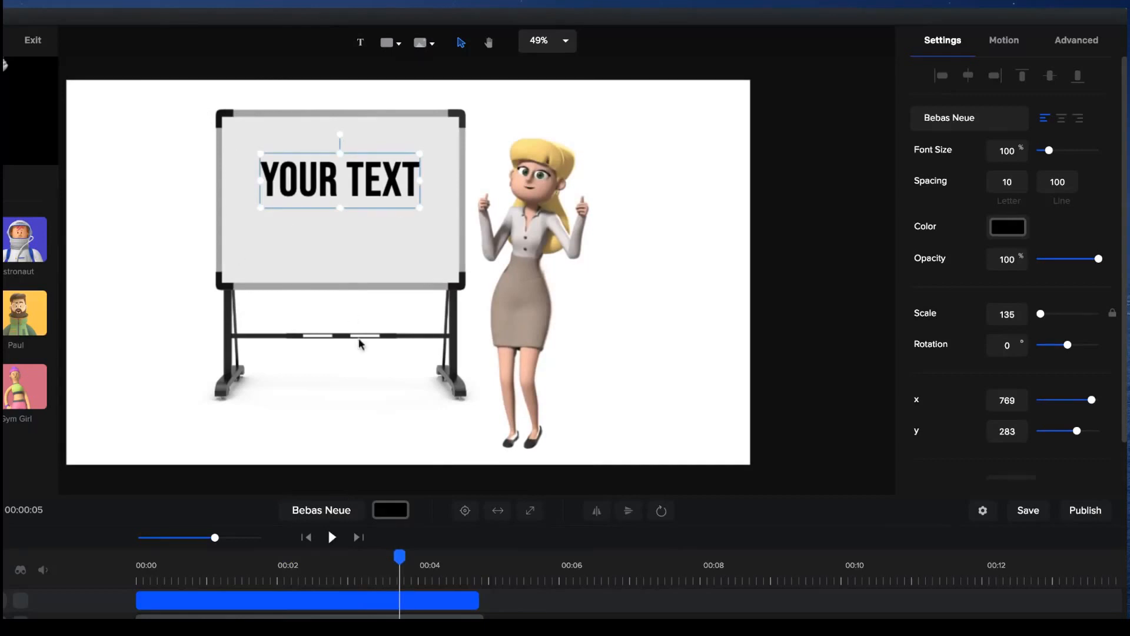
click(678, 288)
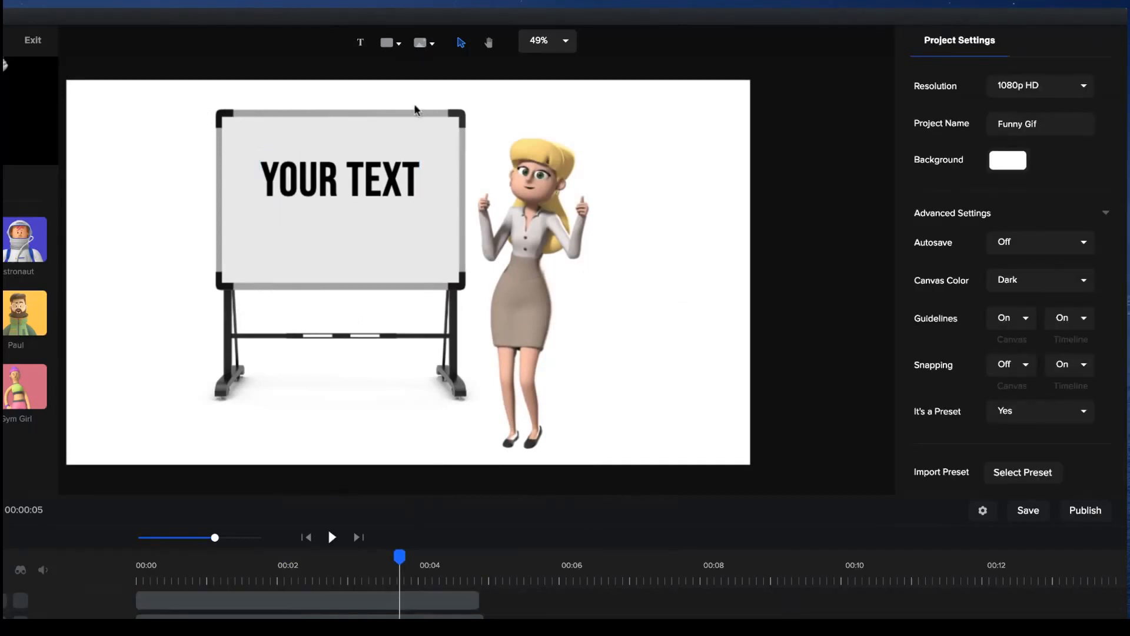
Browse the shapes in the image library's SVG category, and close the library.
click(423, 42)
click(383, 85)
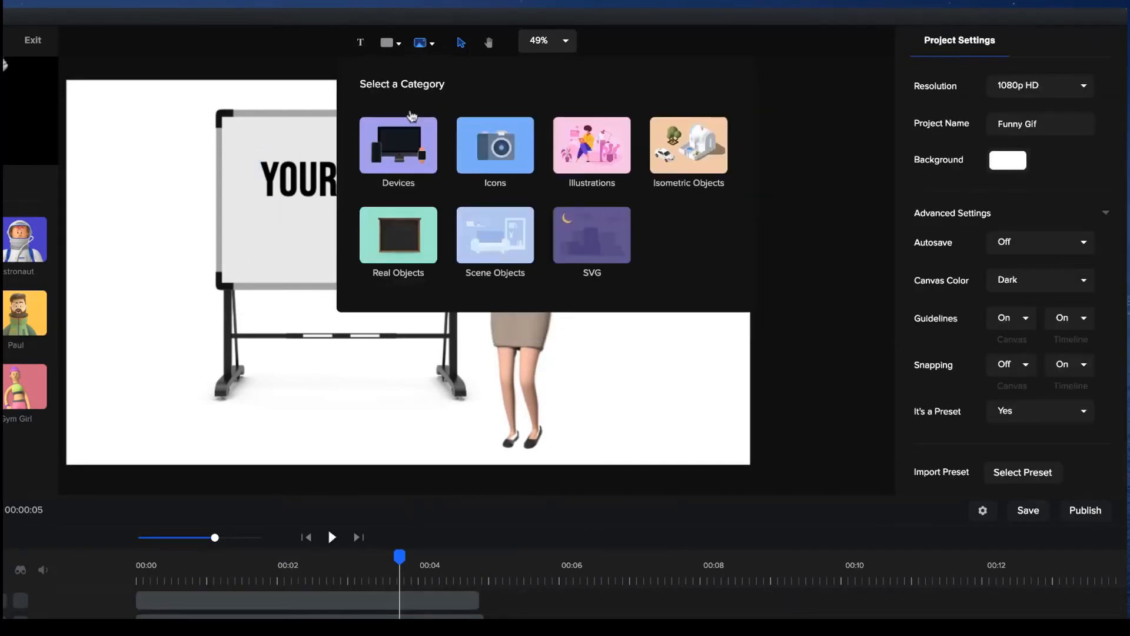
click(593, 254)
scroll(578, 211, down, 2)
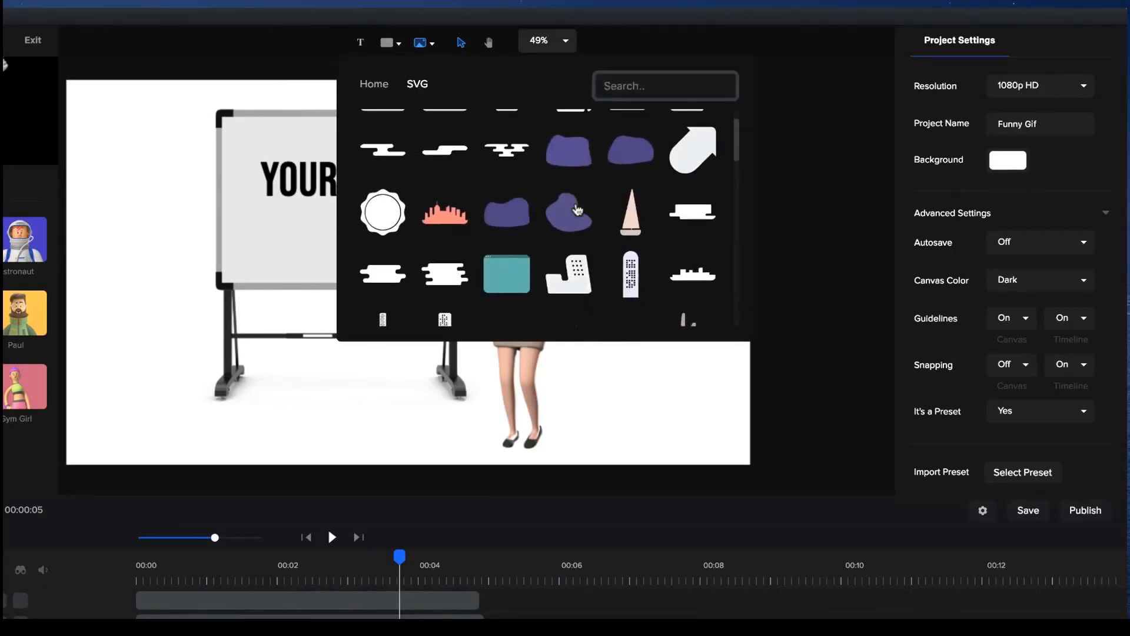
scroll(578, 210, up, 1)
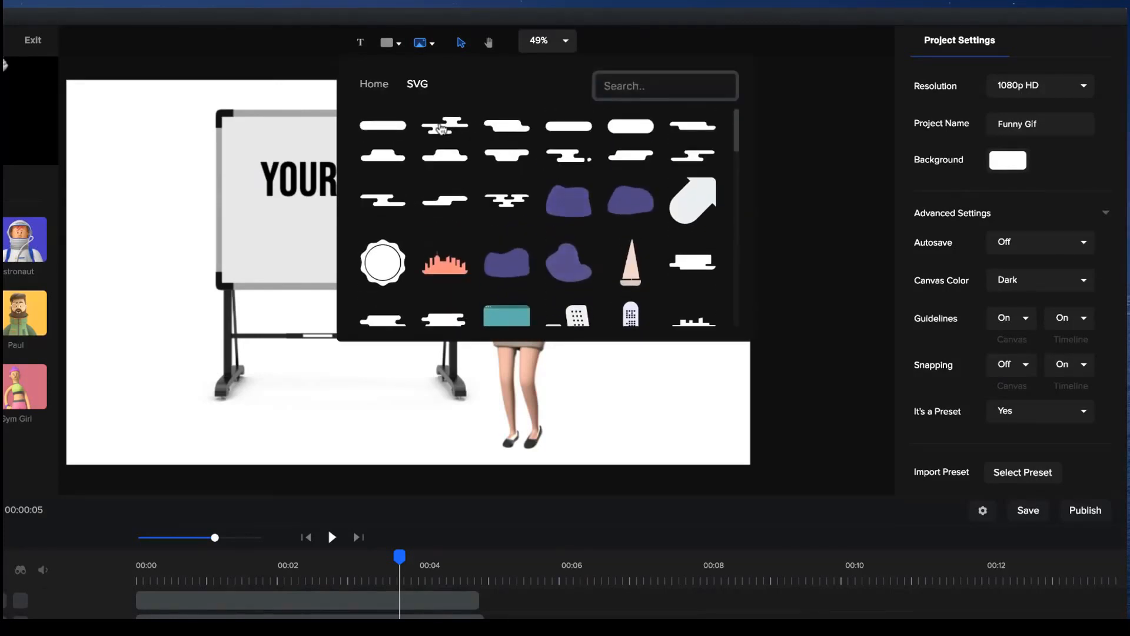
scroll(475, 197, down, 2)
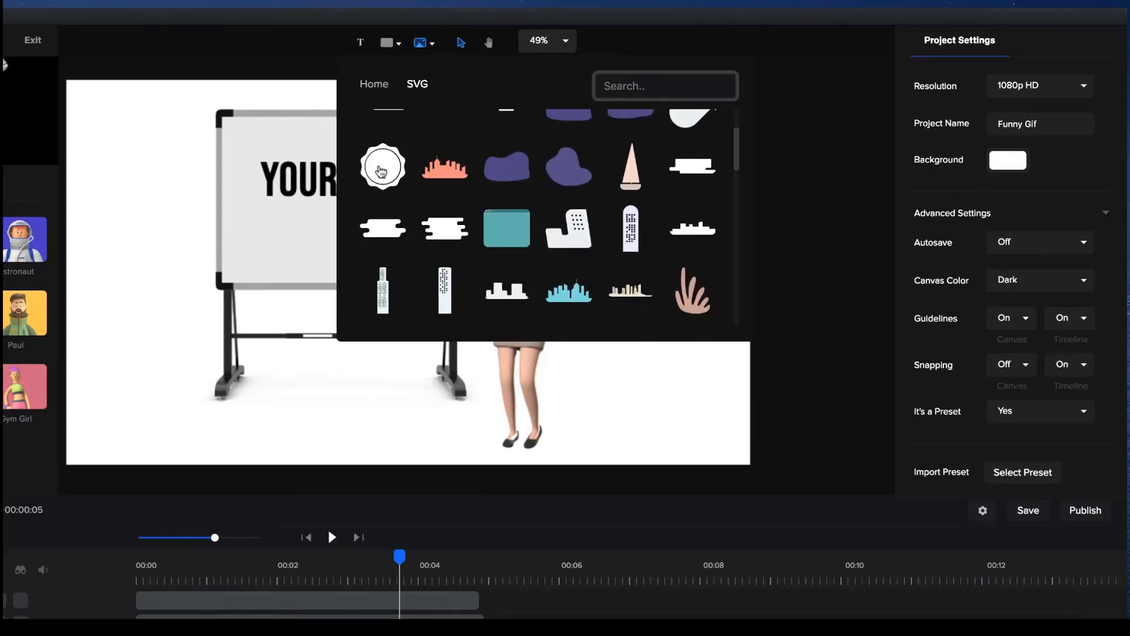
scroll(510, 239, down, 3)
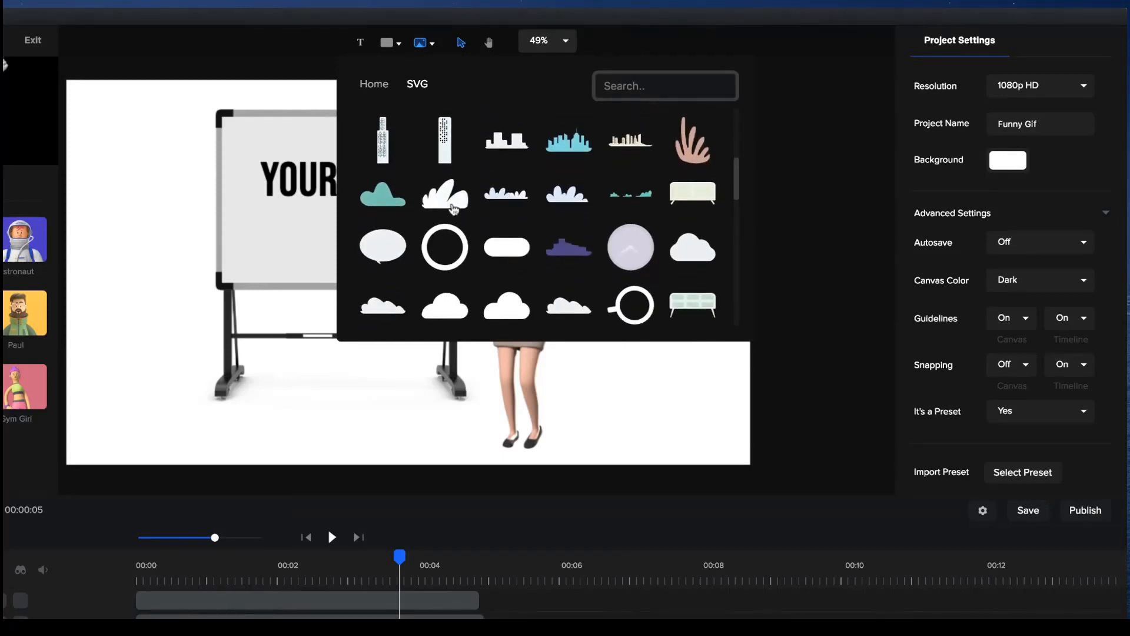
scroll(714, 203, down, 5)
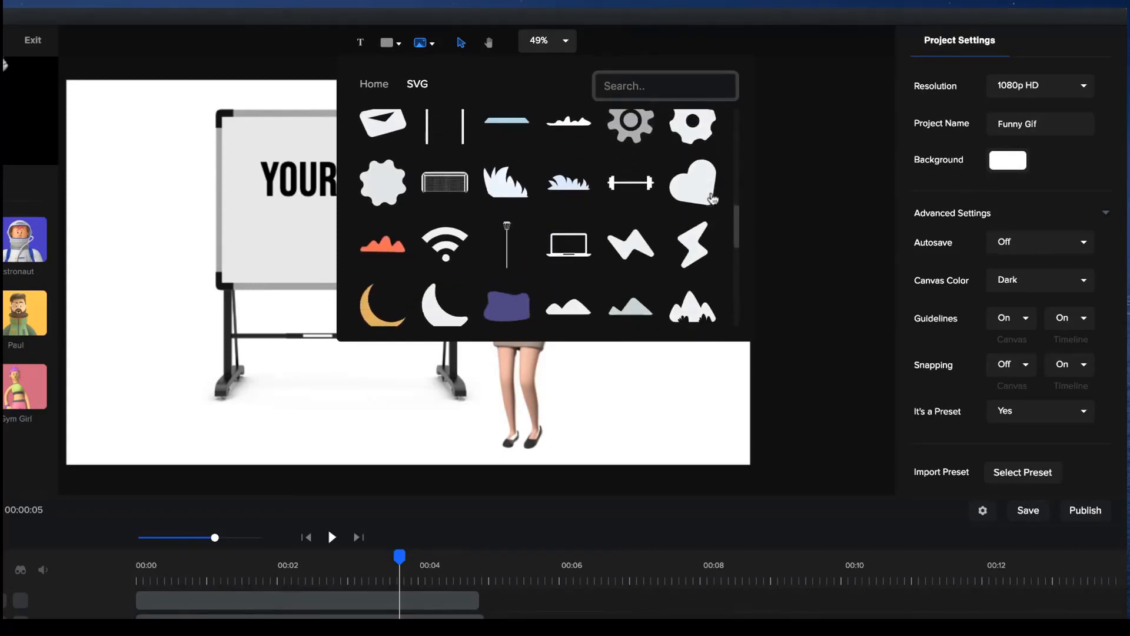
scroll(714, 199, down, 6)
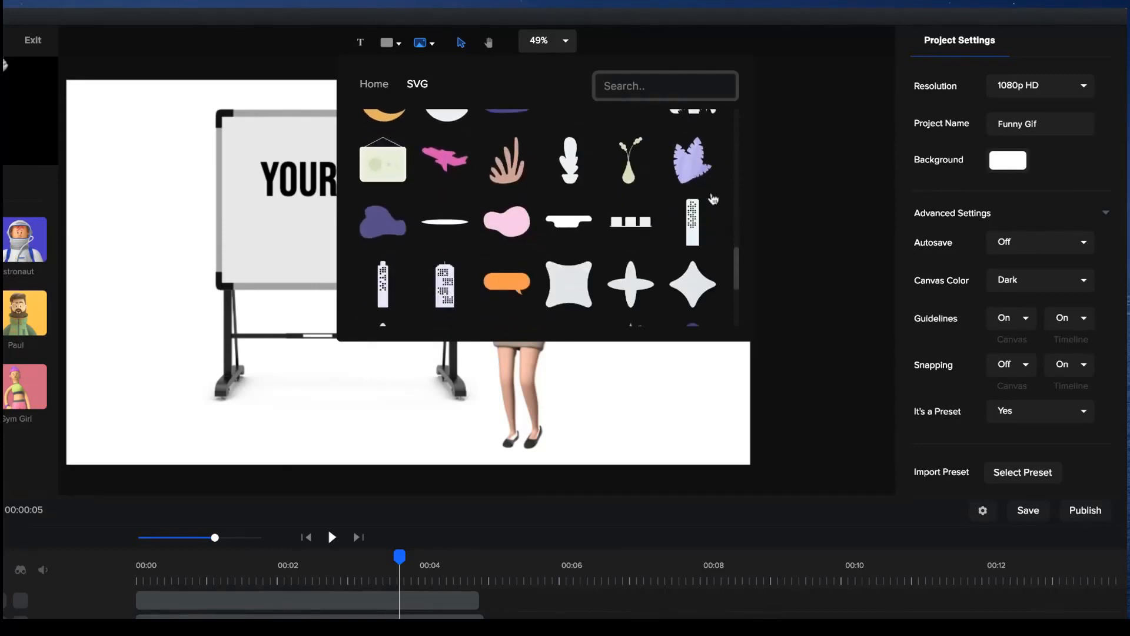
scroll(714, 199, down, 3)
click(823, 229)
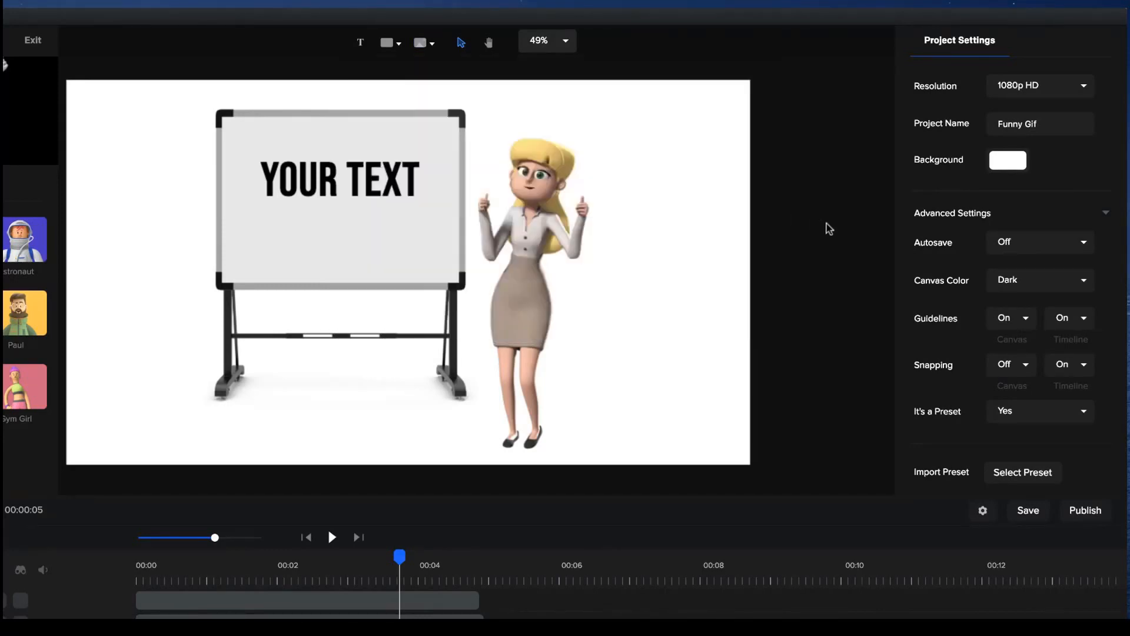
scroll(432, 229, down, 2)
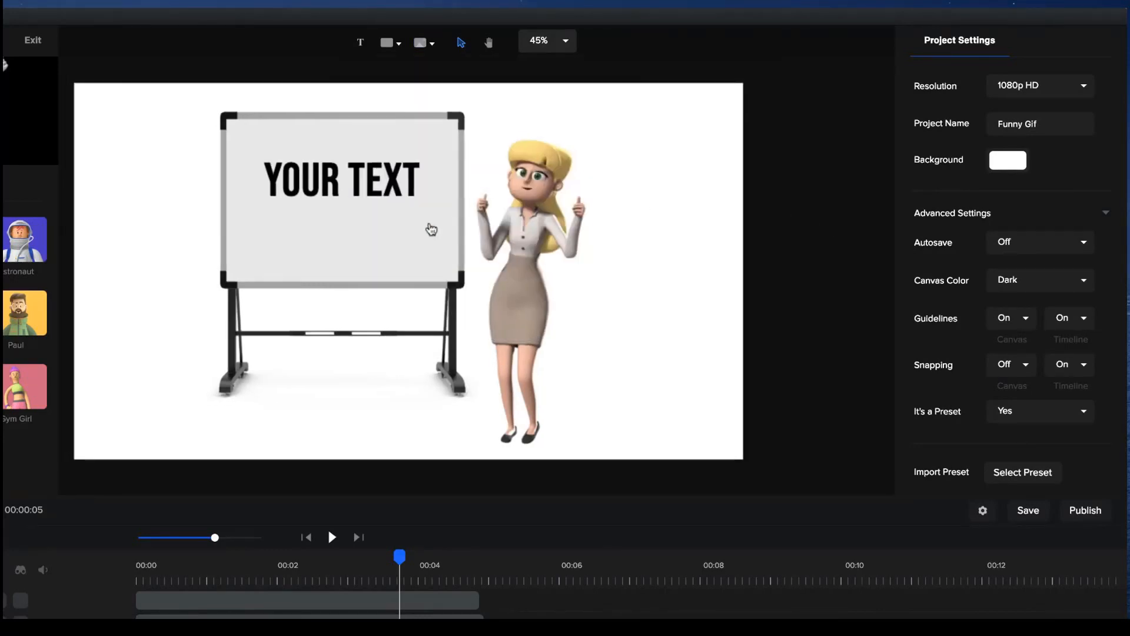
scroll(431, 229, down, 12)
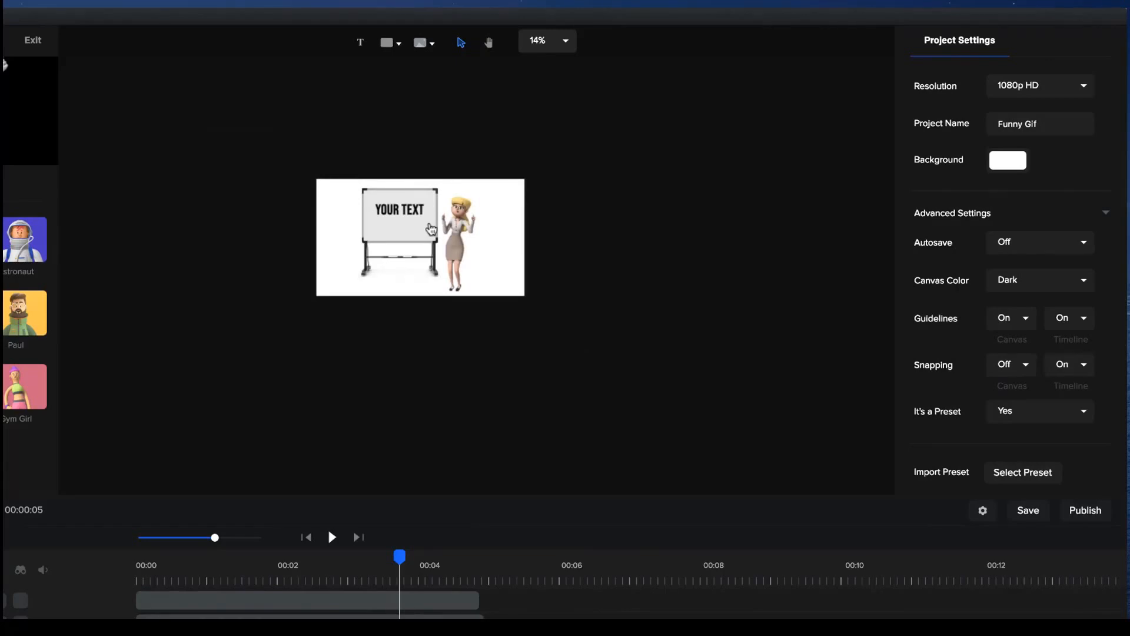
scroll(432, 229, up, 5)
scroll(431, 229, down, 6)
scroll(432, 229, up, 1)
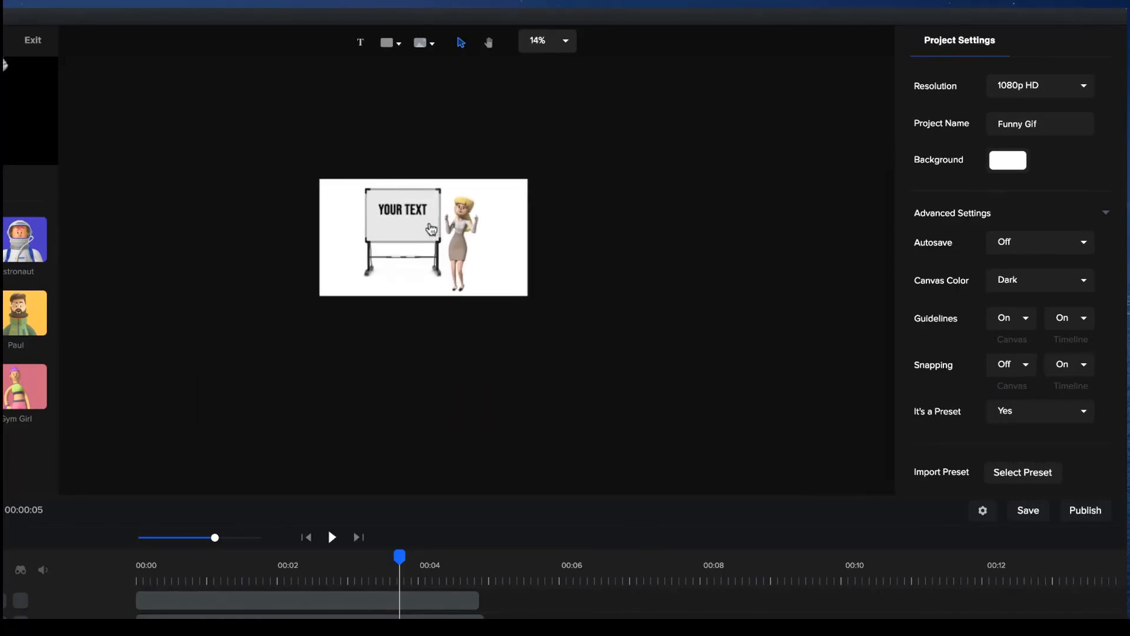
scroll(431, 230, up, 12)
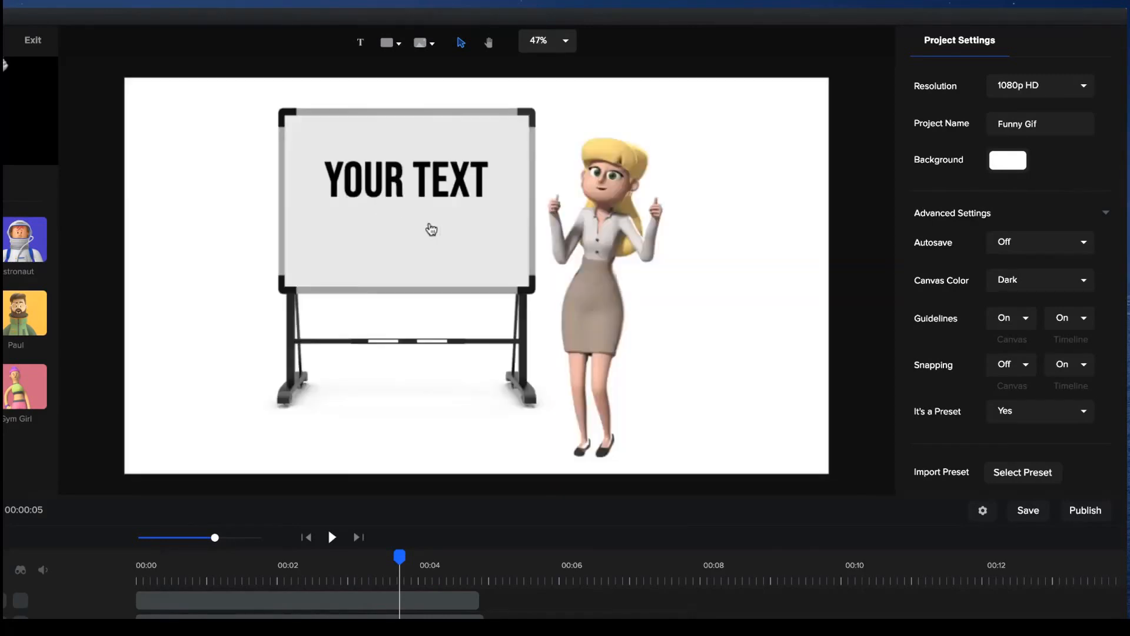
scroll(431, 230, down, 12)
scroll(431, 229, up, 12)
Group the text, Sally and whiteboard layers, return the playhead to the start and open the group's timeline.
click(313, 604)
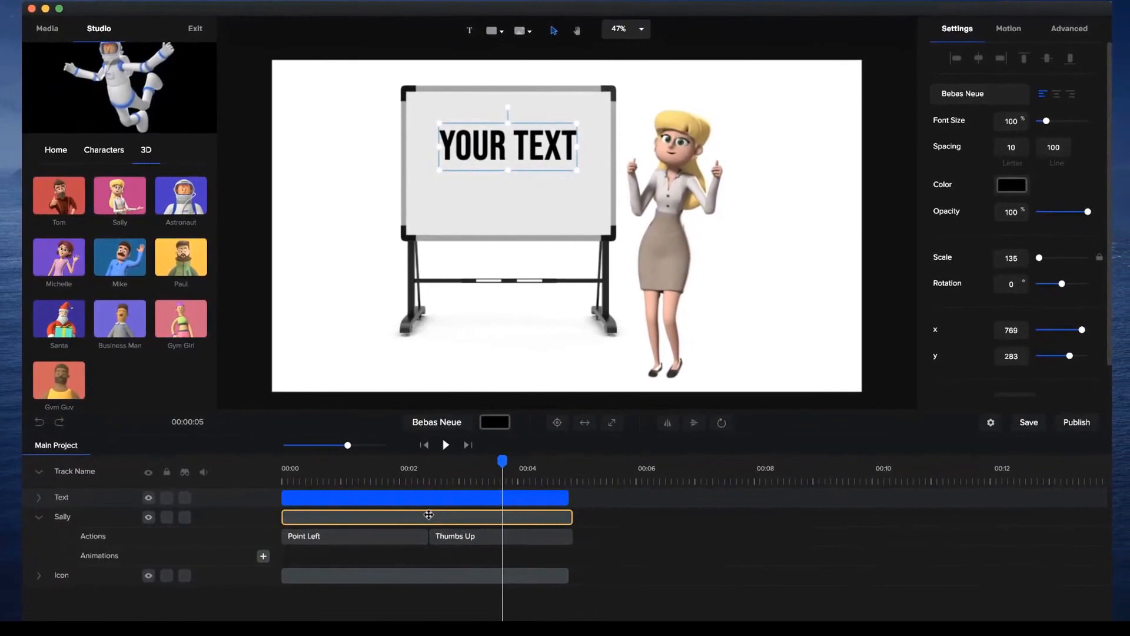
shift+click(428, 516)
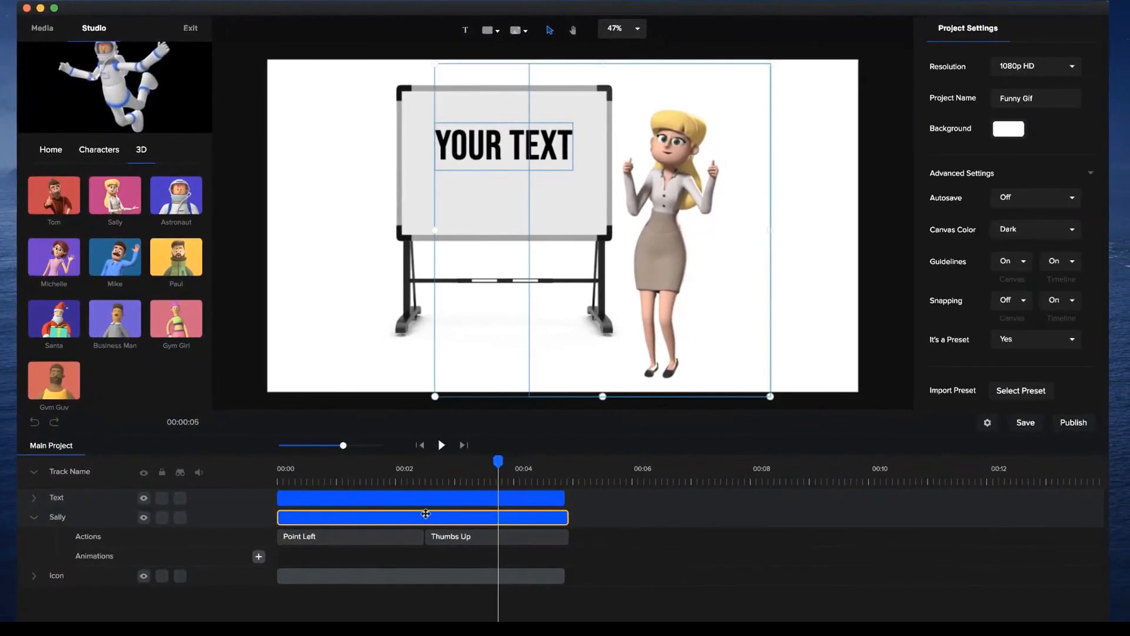
shift+click(385, 573)
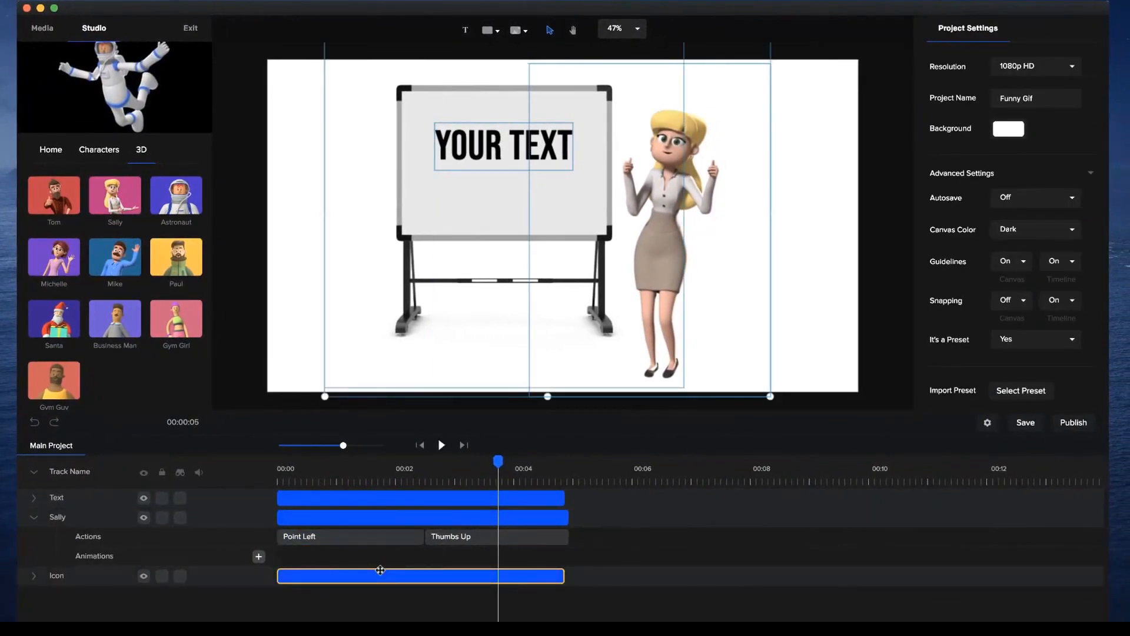
key(super+g)
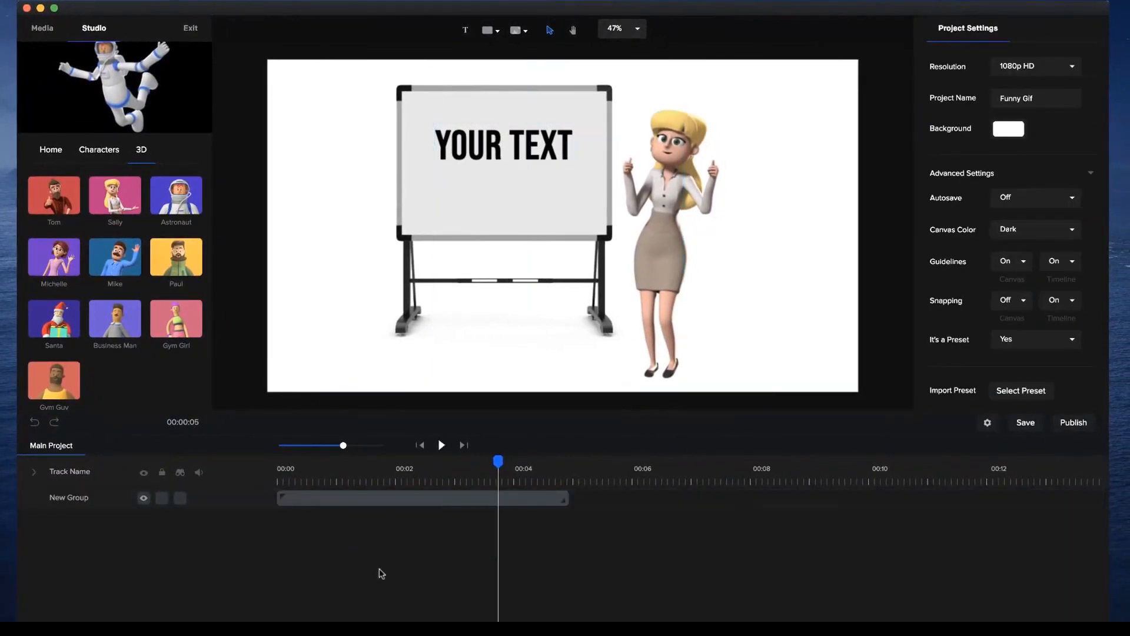
click(416, 446)
double_click(440, 504)
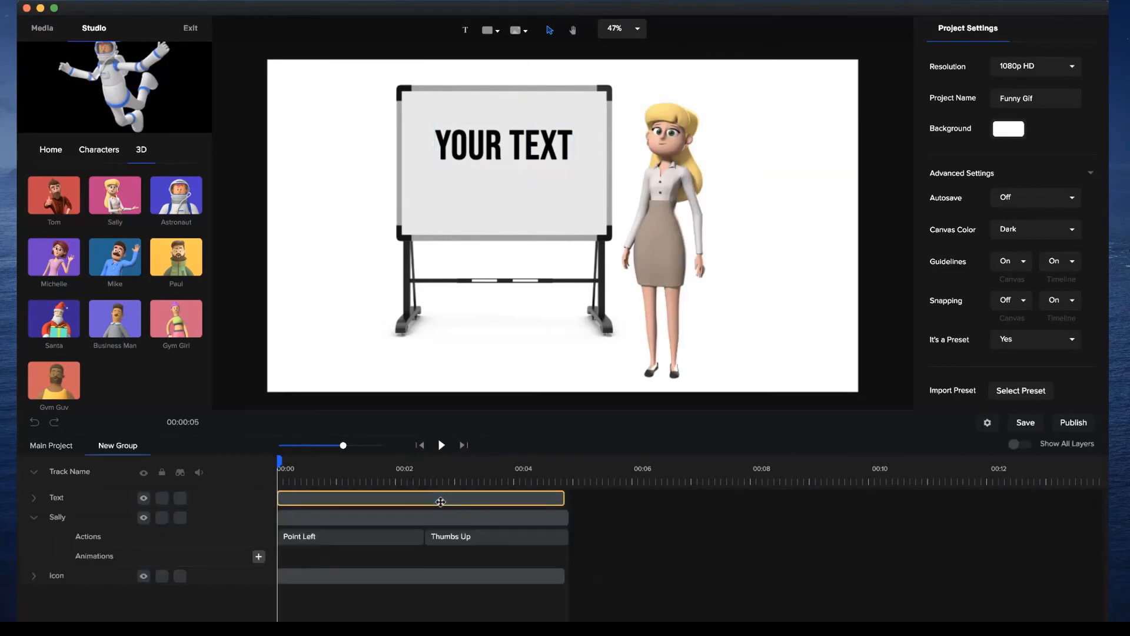